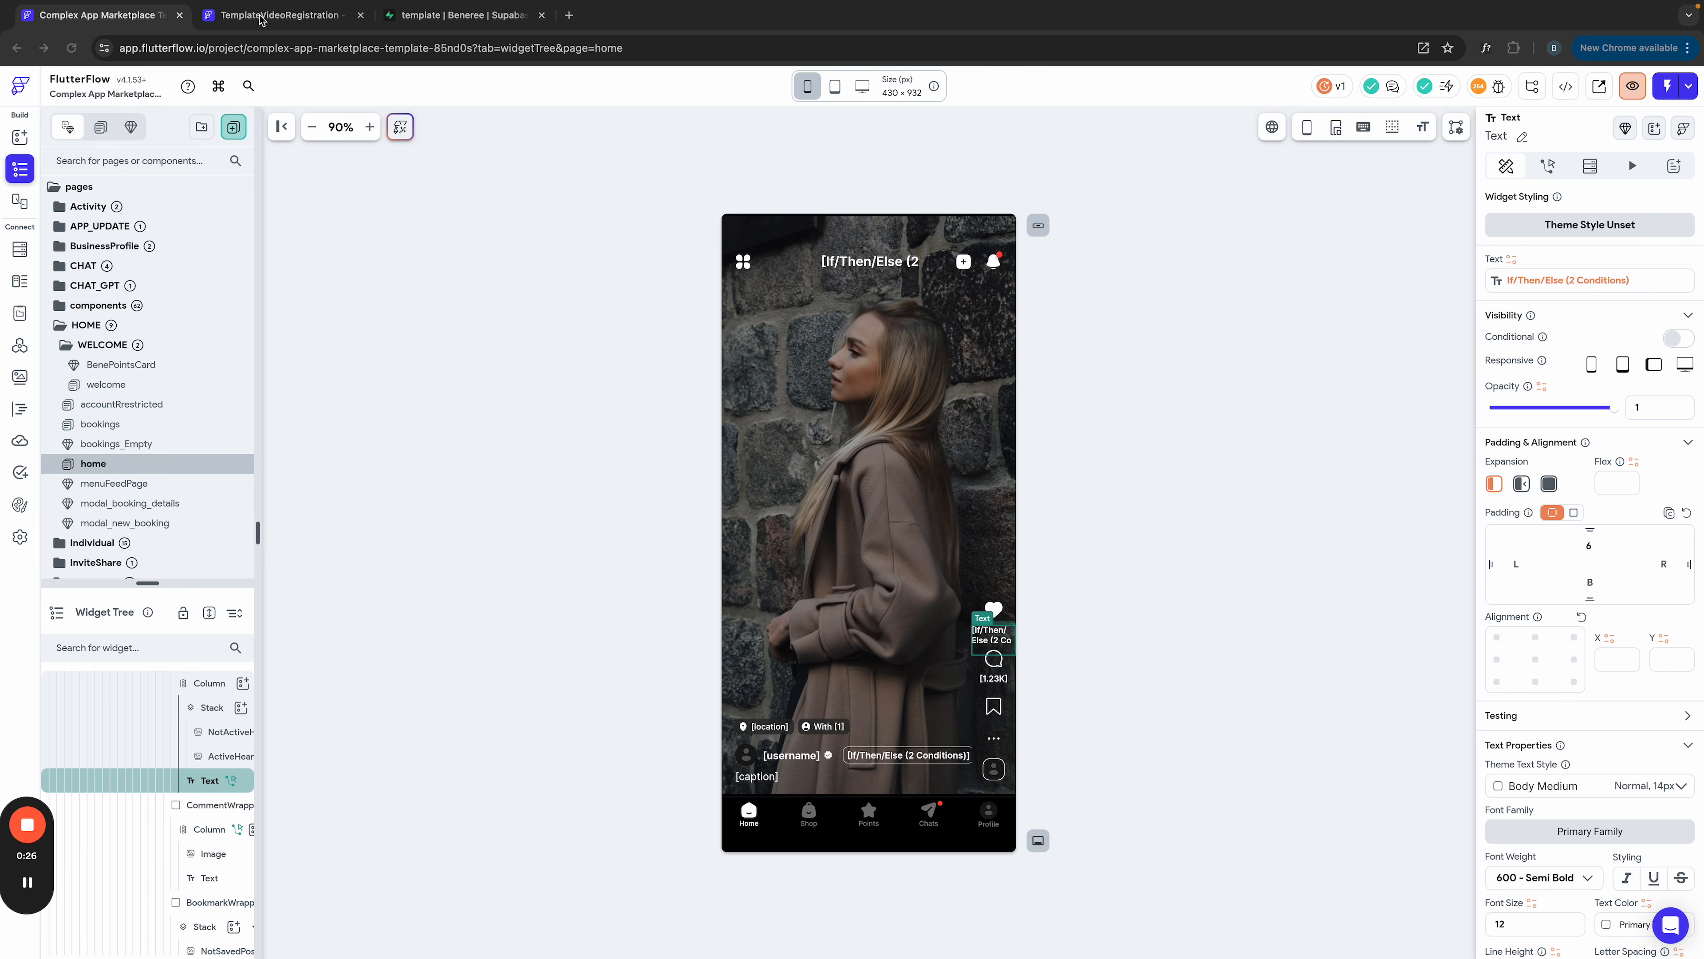
Step: Compare the home page and page folders of the Complex App Marketplace Template project with those of the TemplateVideoRegistration project
click(261, 16)
click(114, 14)
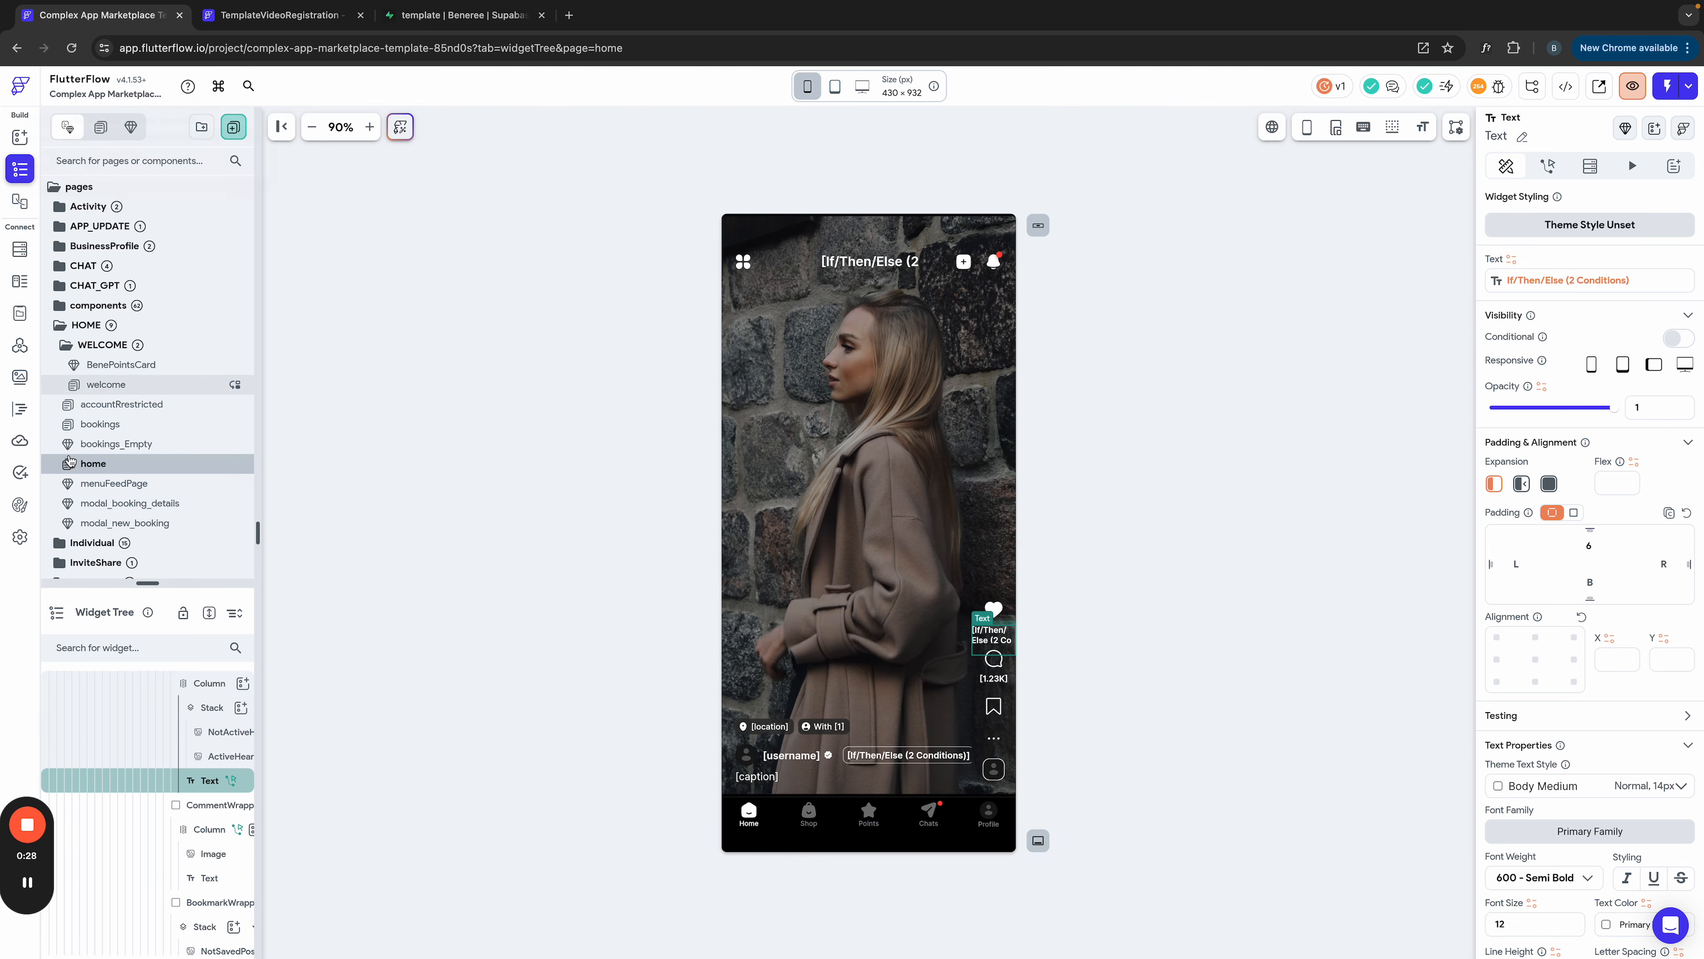
click(122, 82)
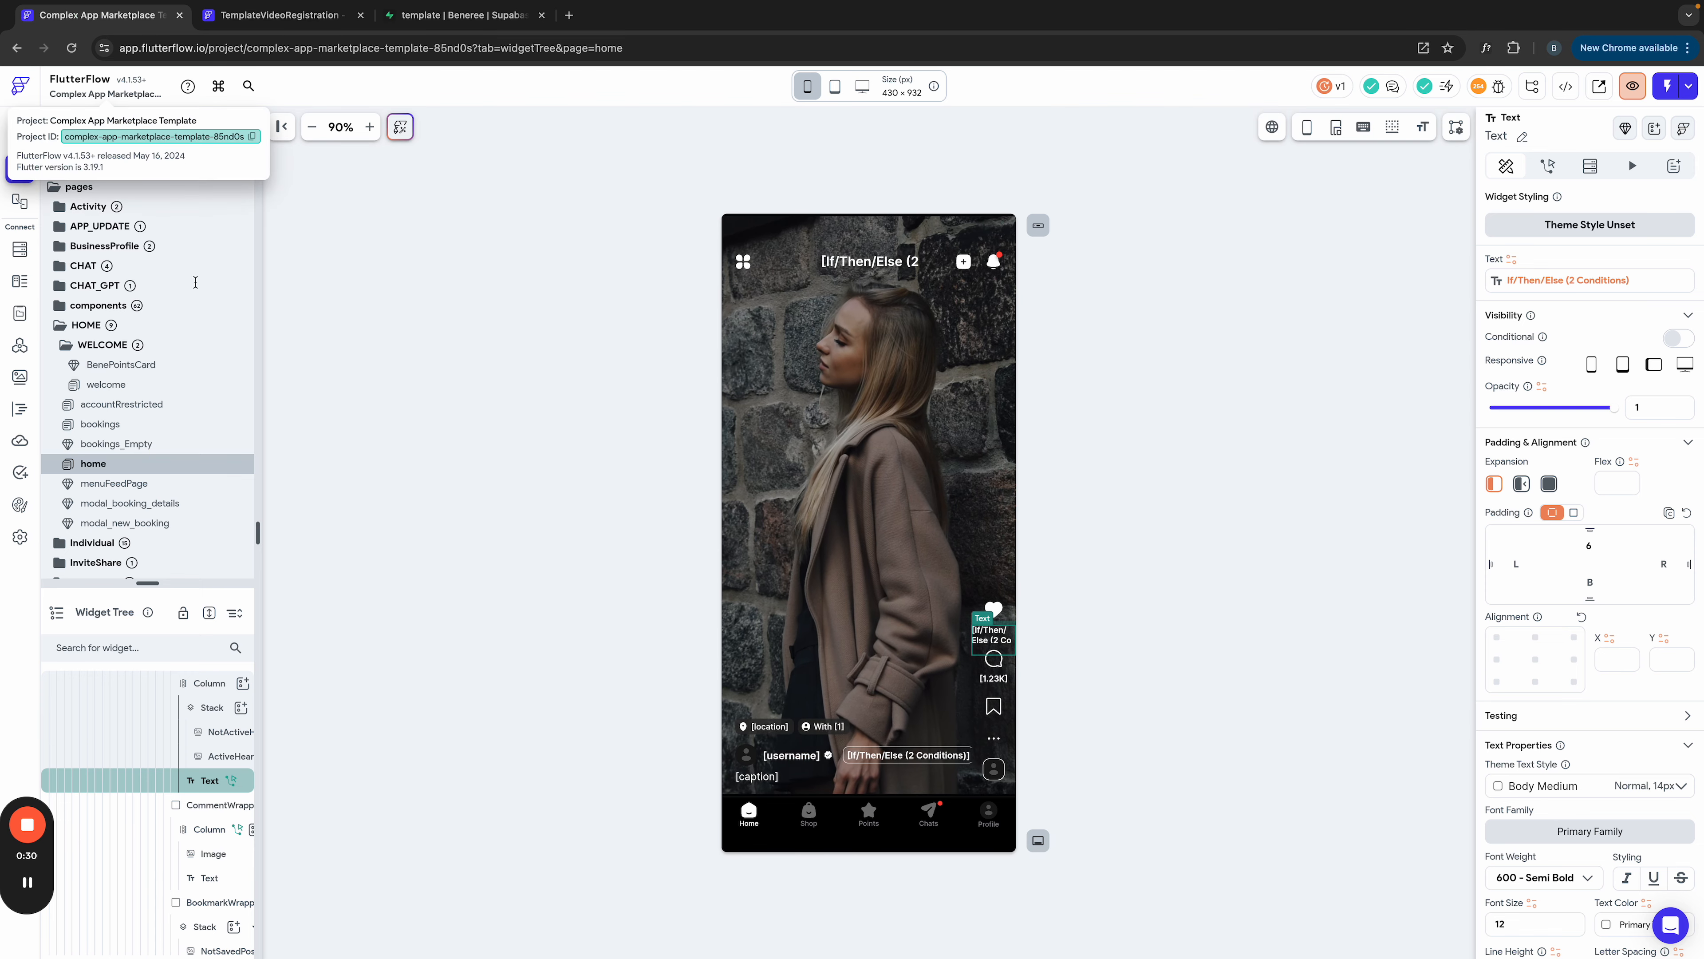
click(275, 15)
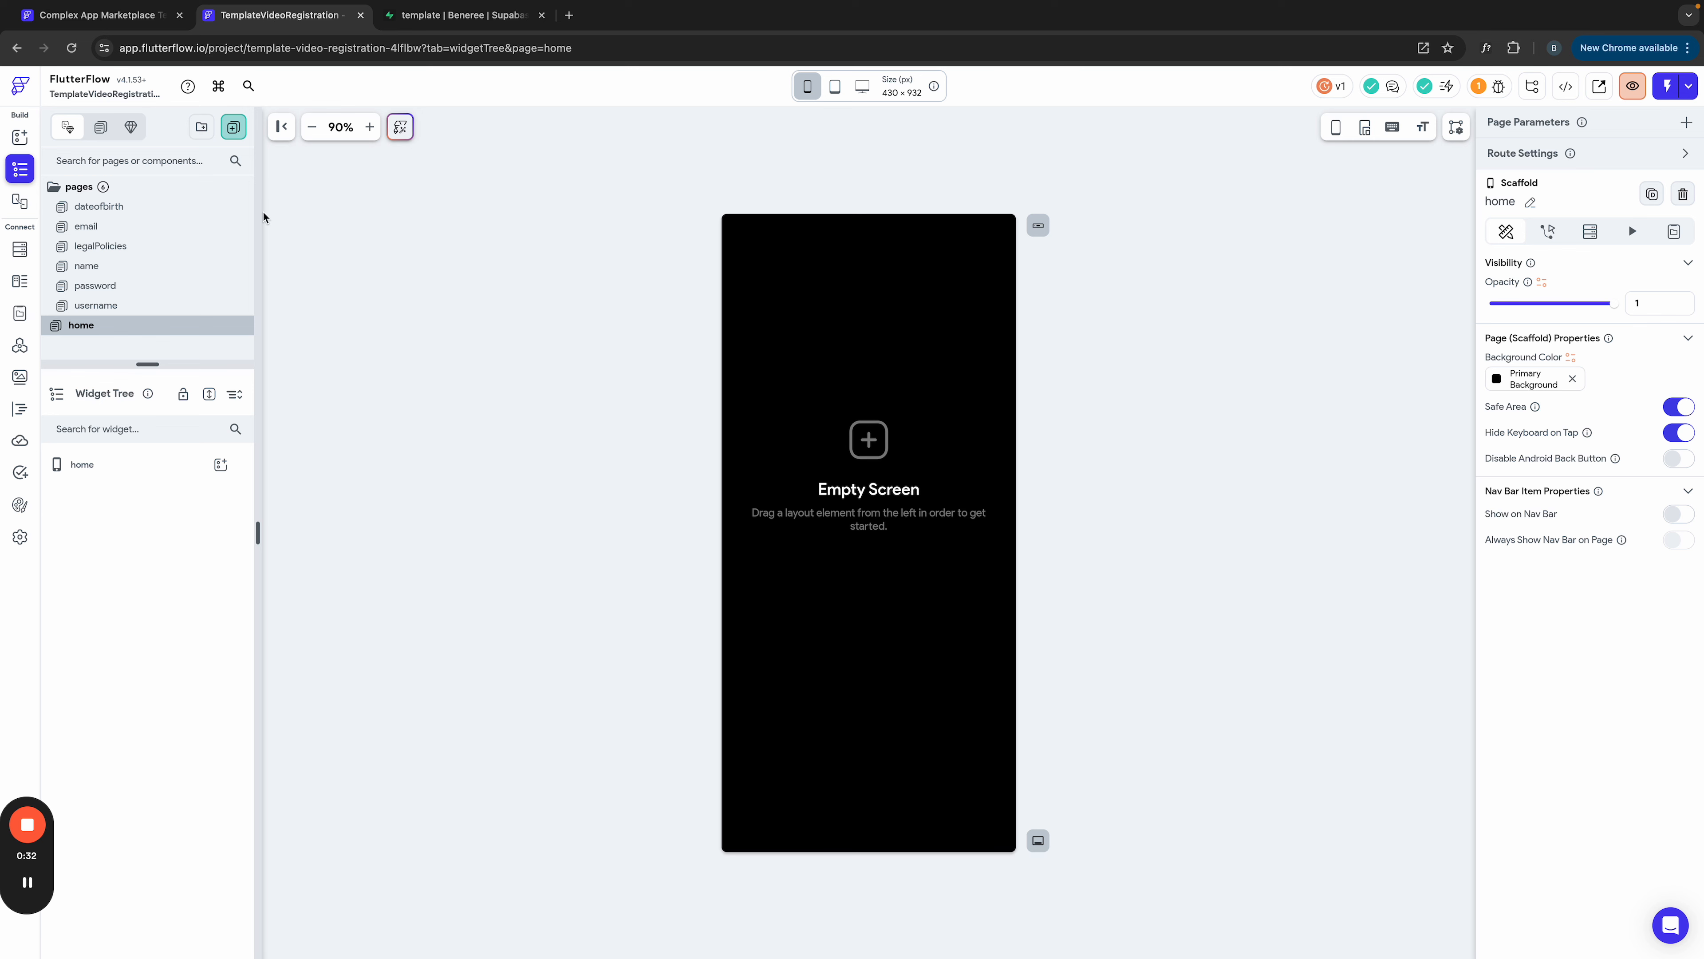
click(94, 18)
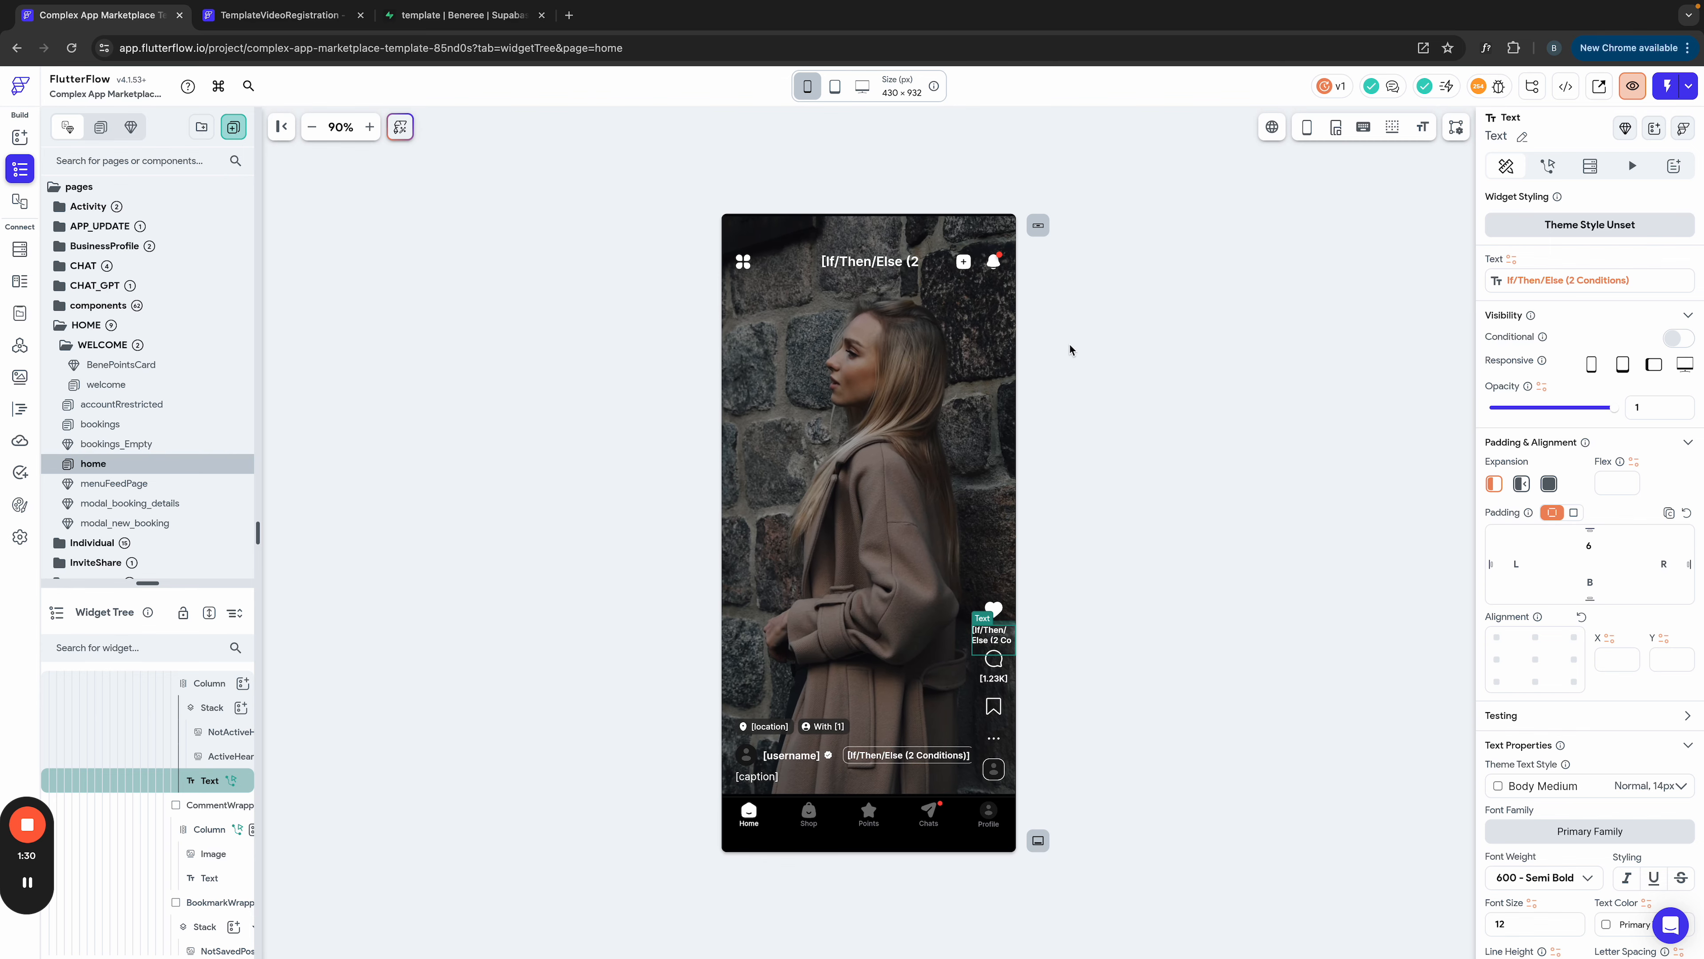
click(257, 19)
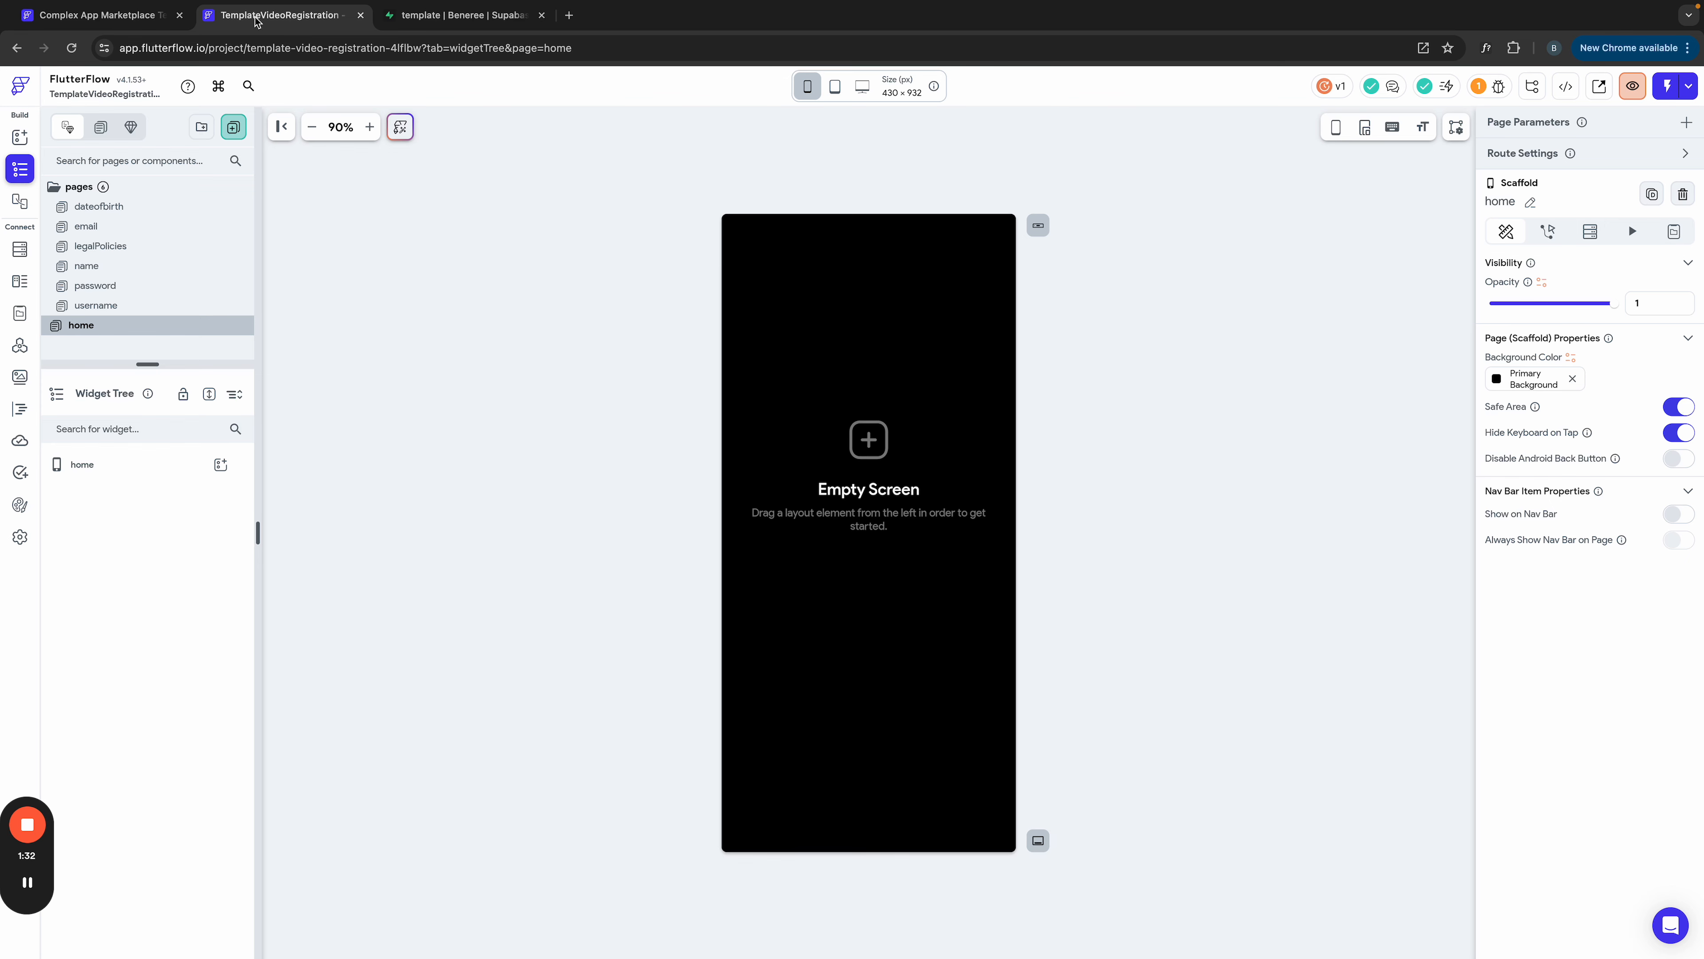
click(84, 14)
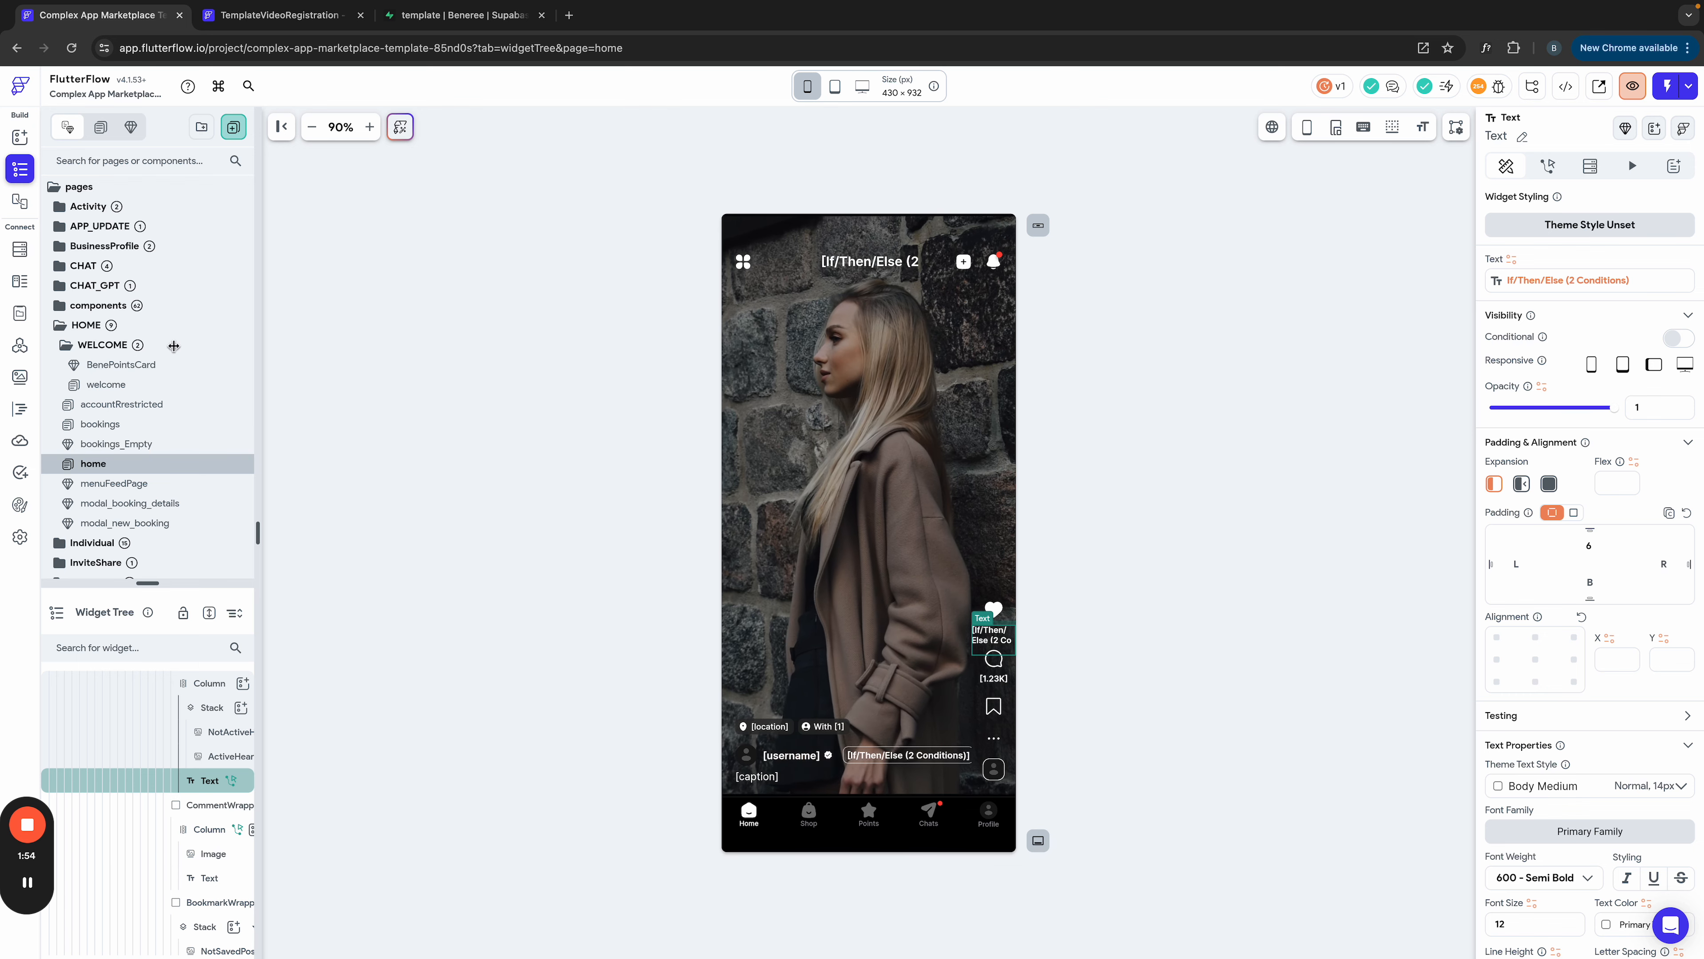
click(86, 326)
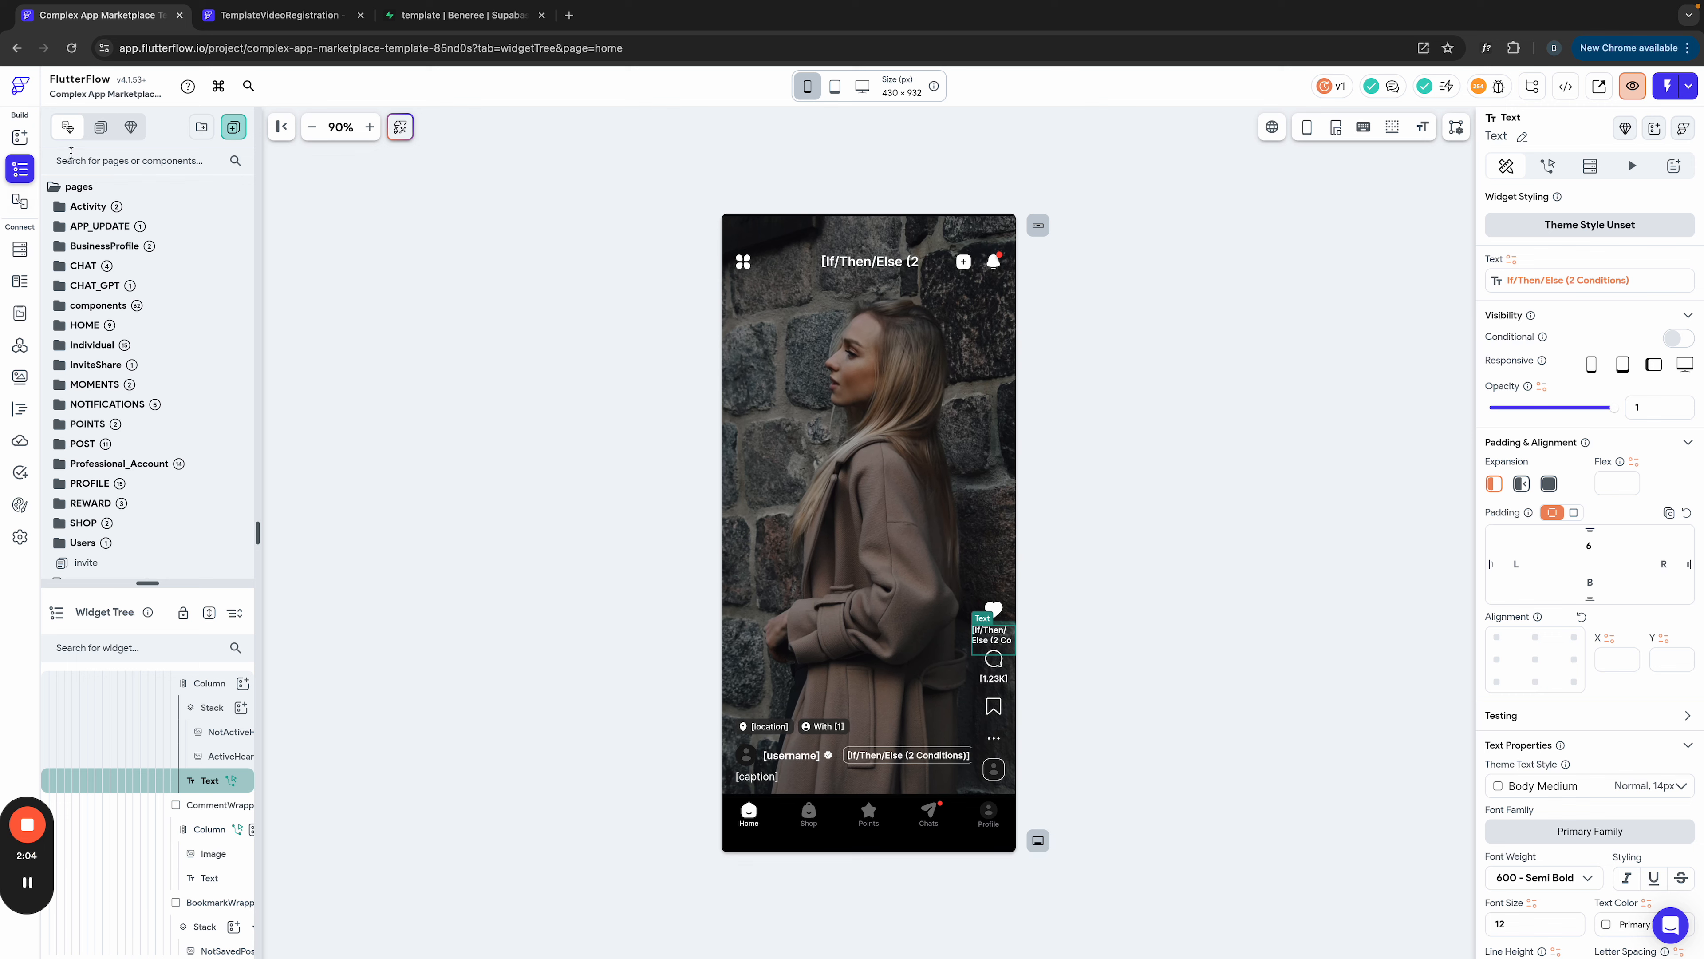
mouse_move(104, 93)
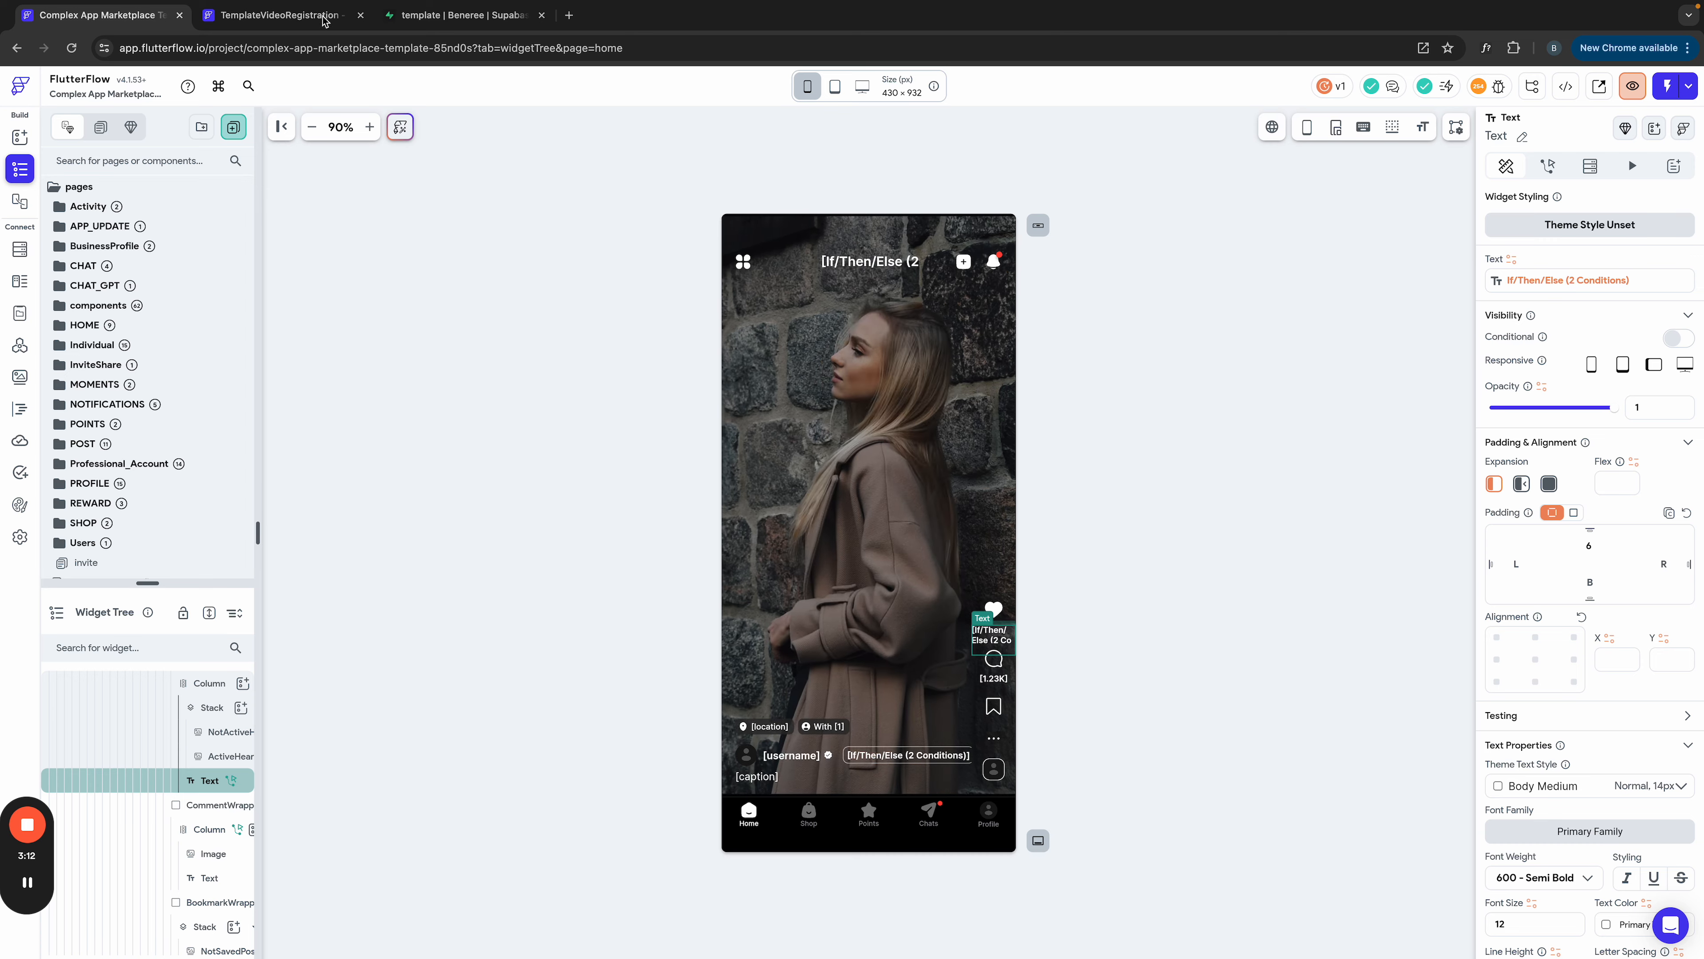
click(280, 16)
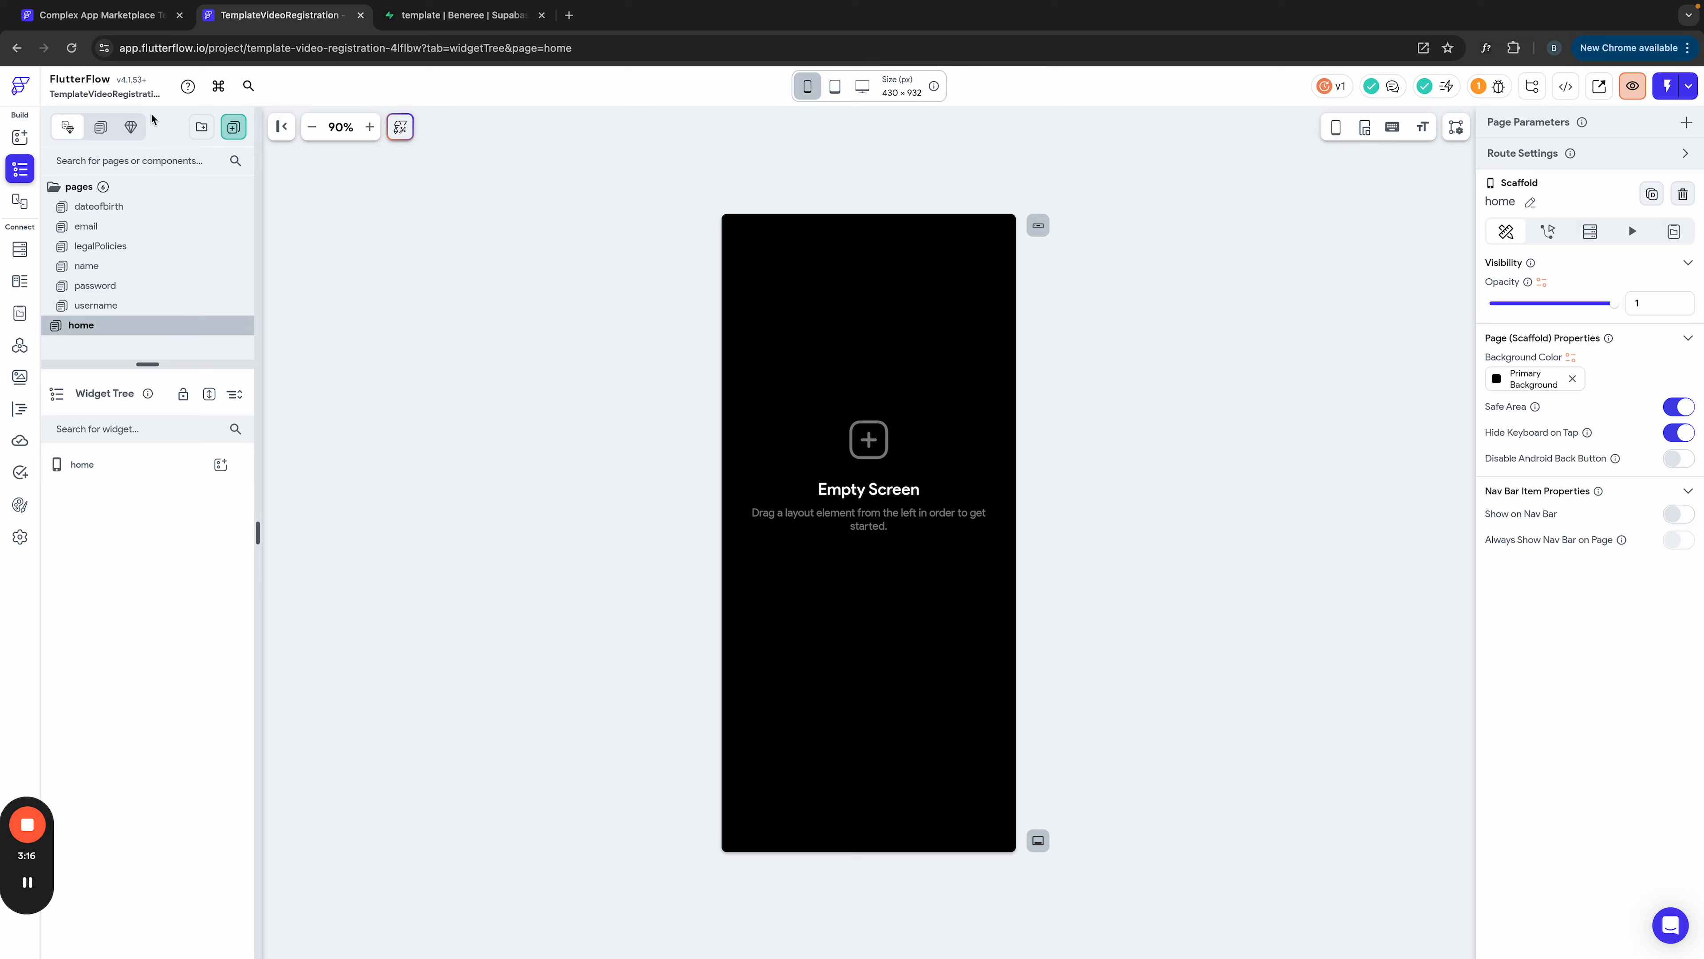
click(100, 15)
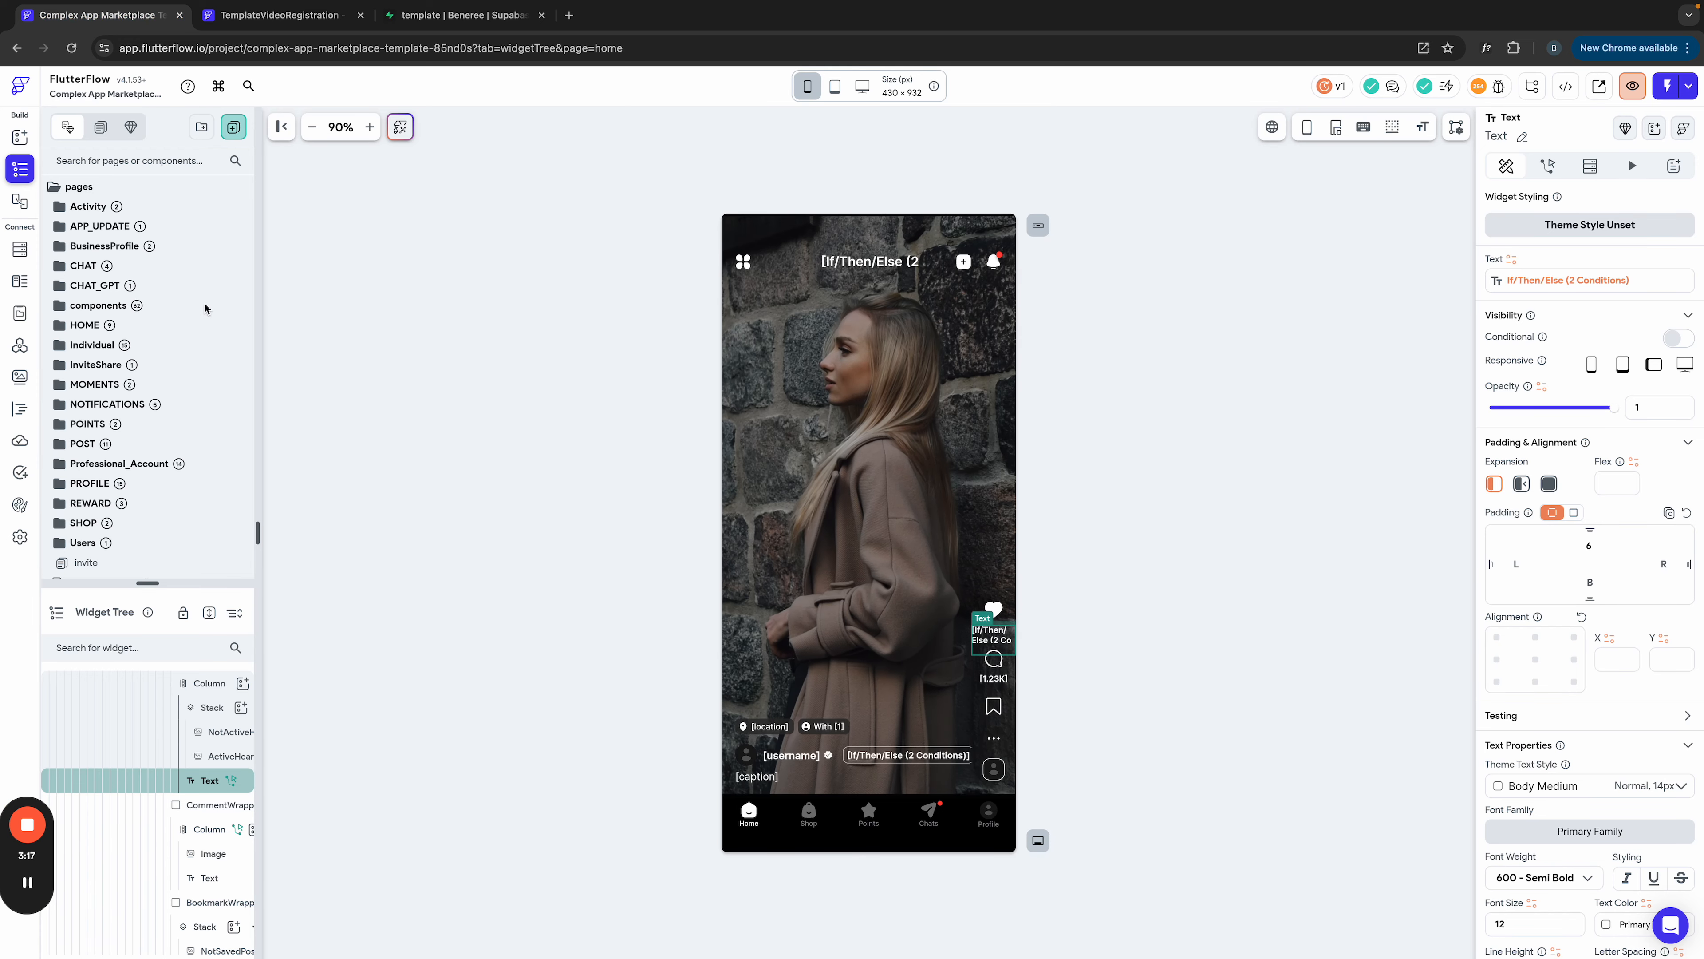
Step: Expand the HOME folder, enlarge the widget tree area, and examine the home page's widget hierarchy in the marketplace template project
click(86, 325)
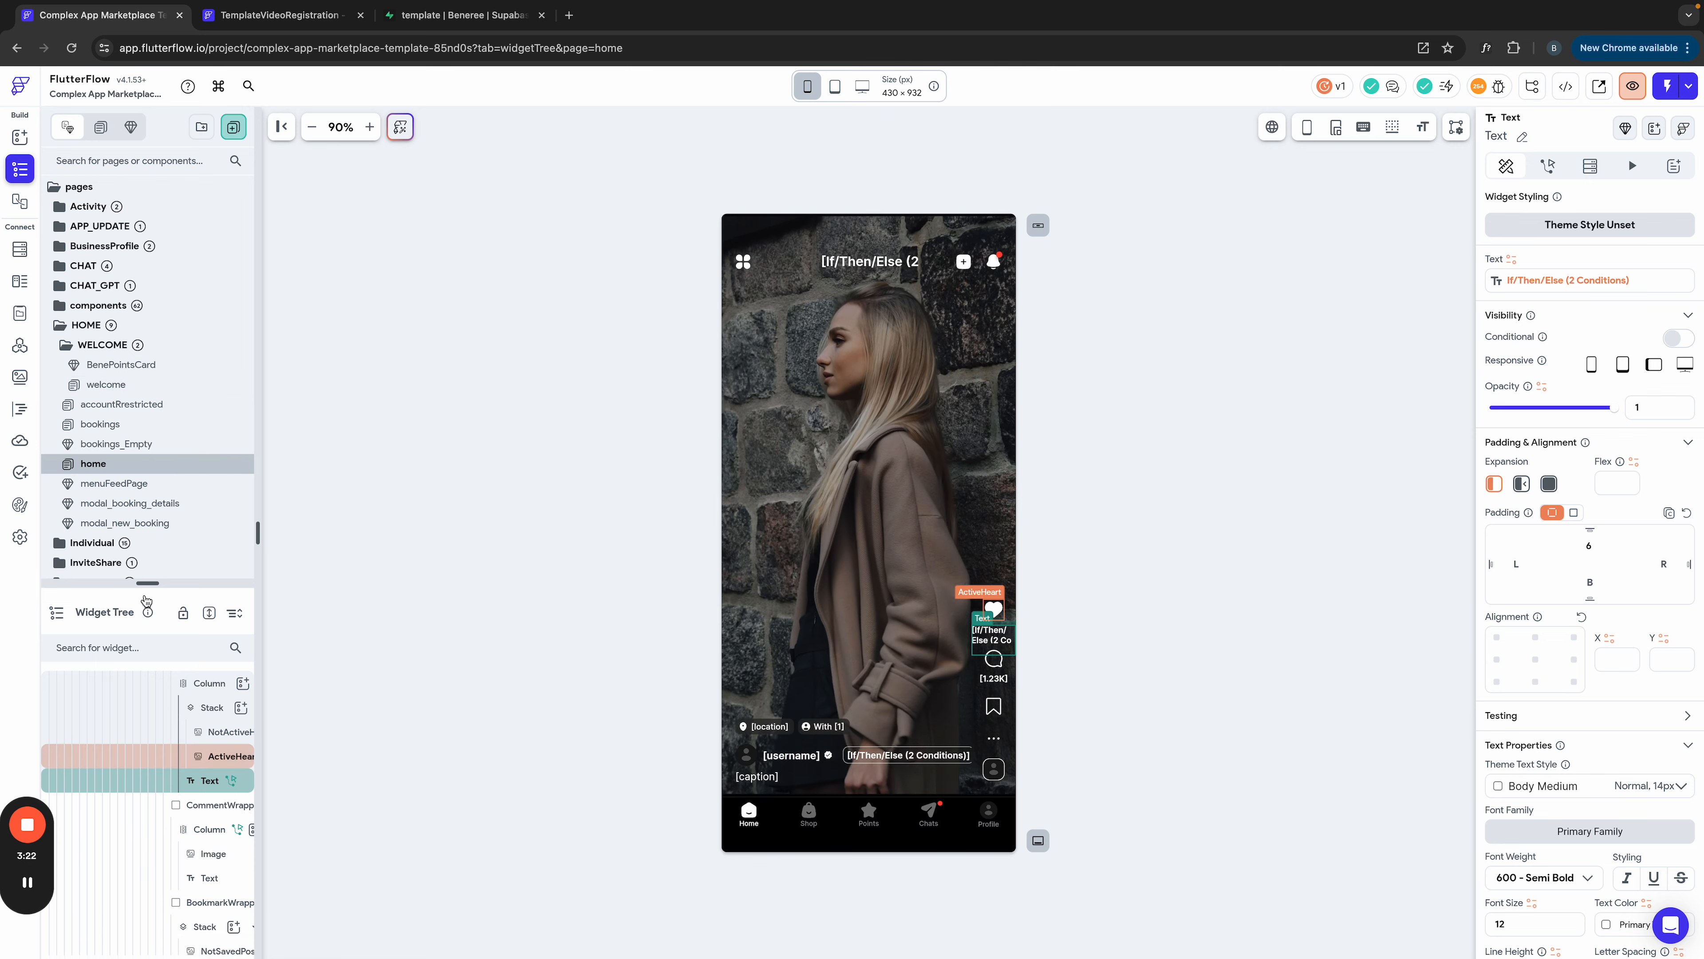
drag(147, 583, 147, 345)
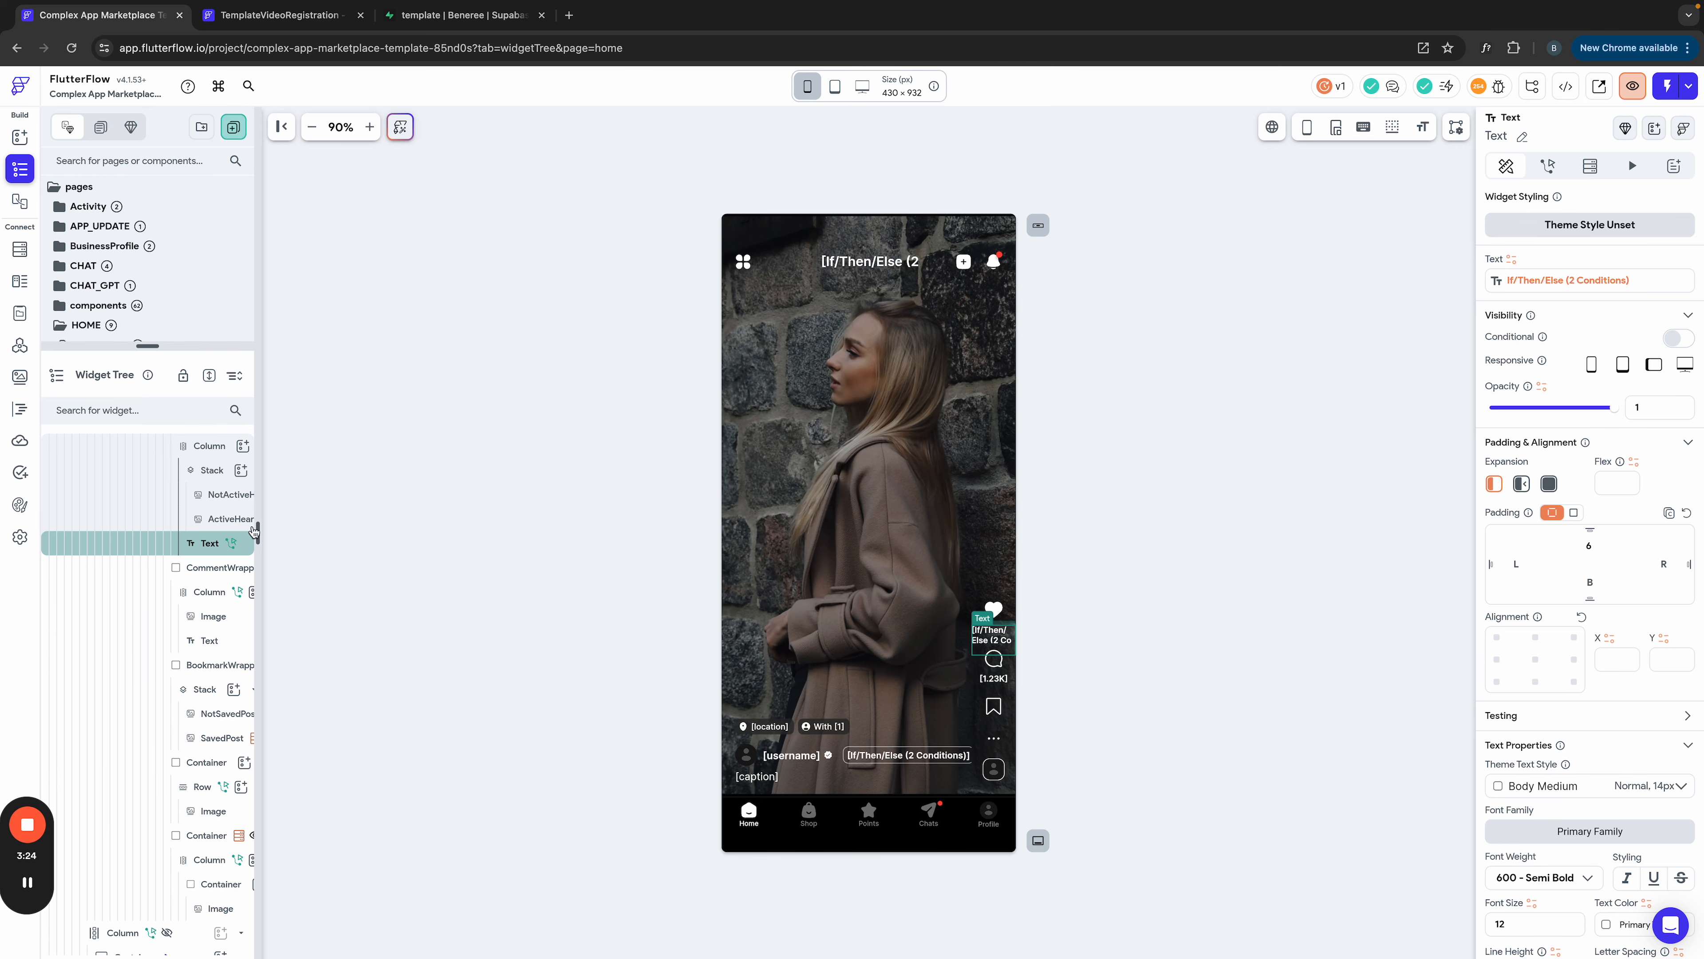
drag(258, 534, 410, 534)
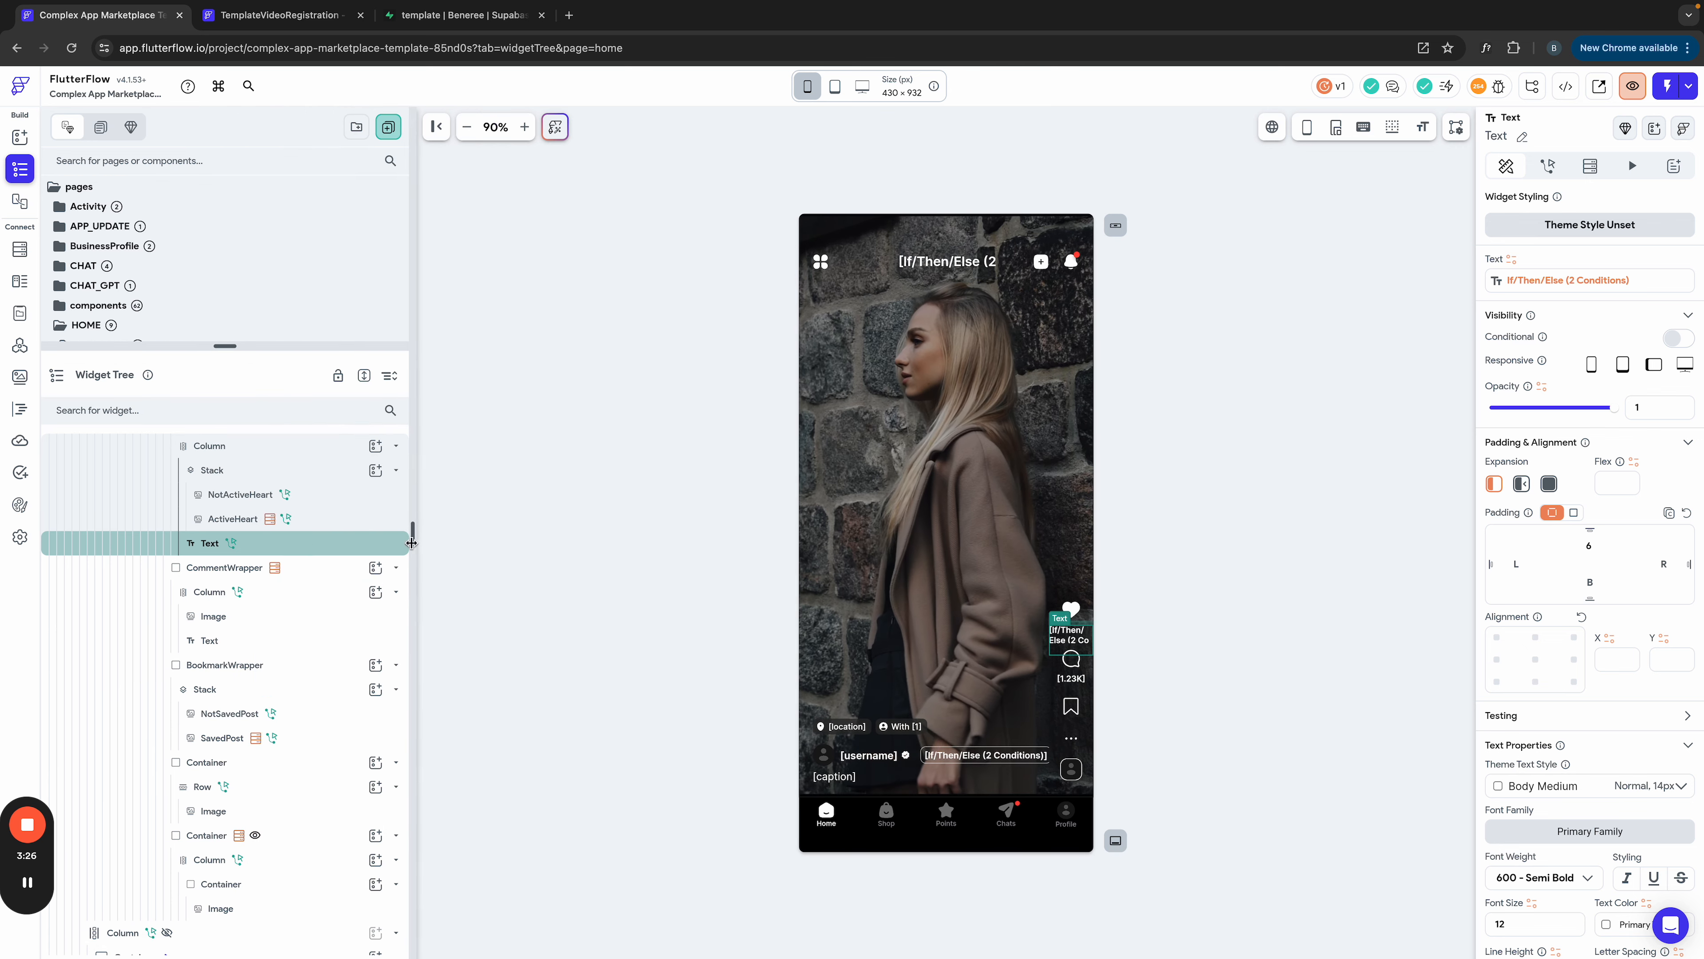
scroll(298, 641, up, 5)
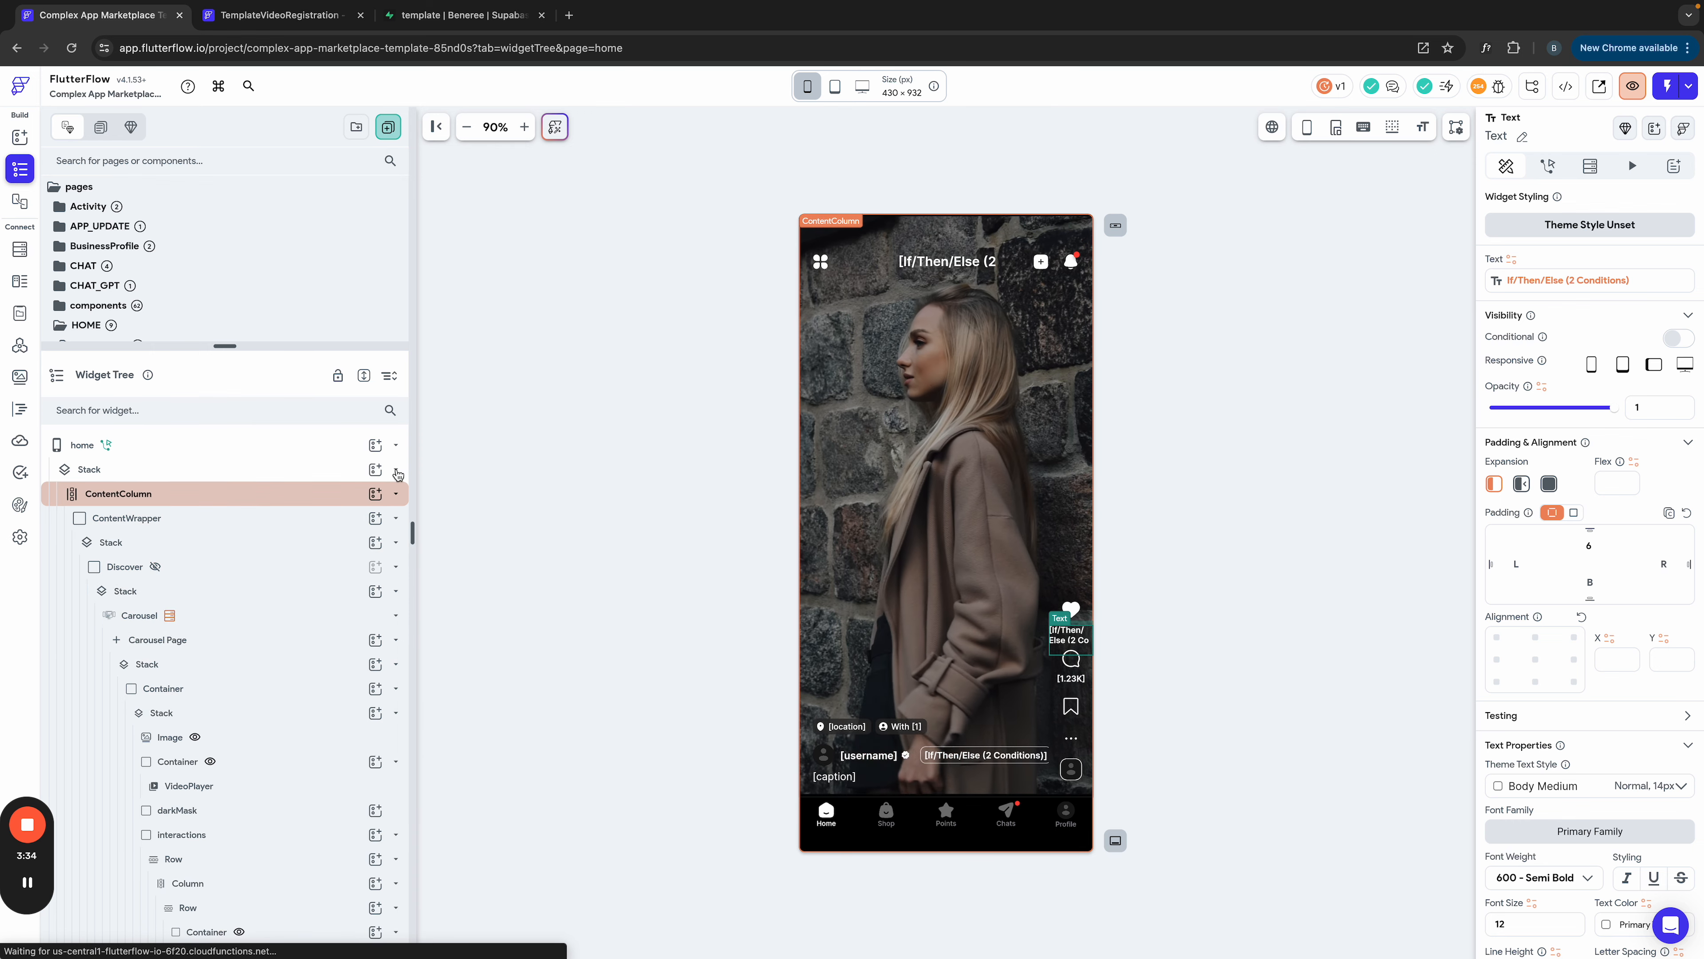
scroll(383, 483, down, 3)
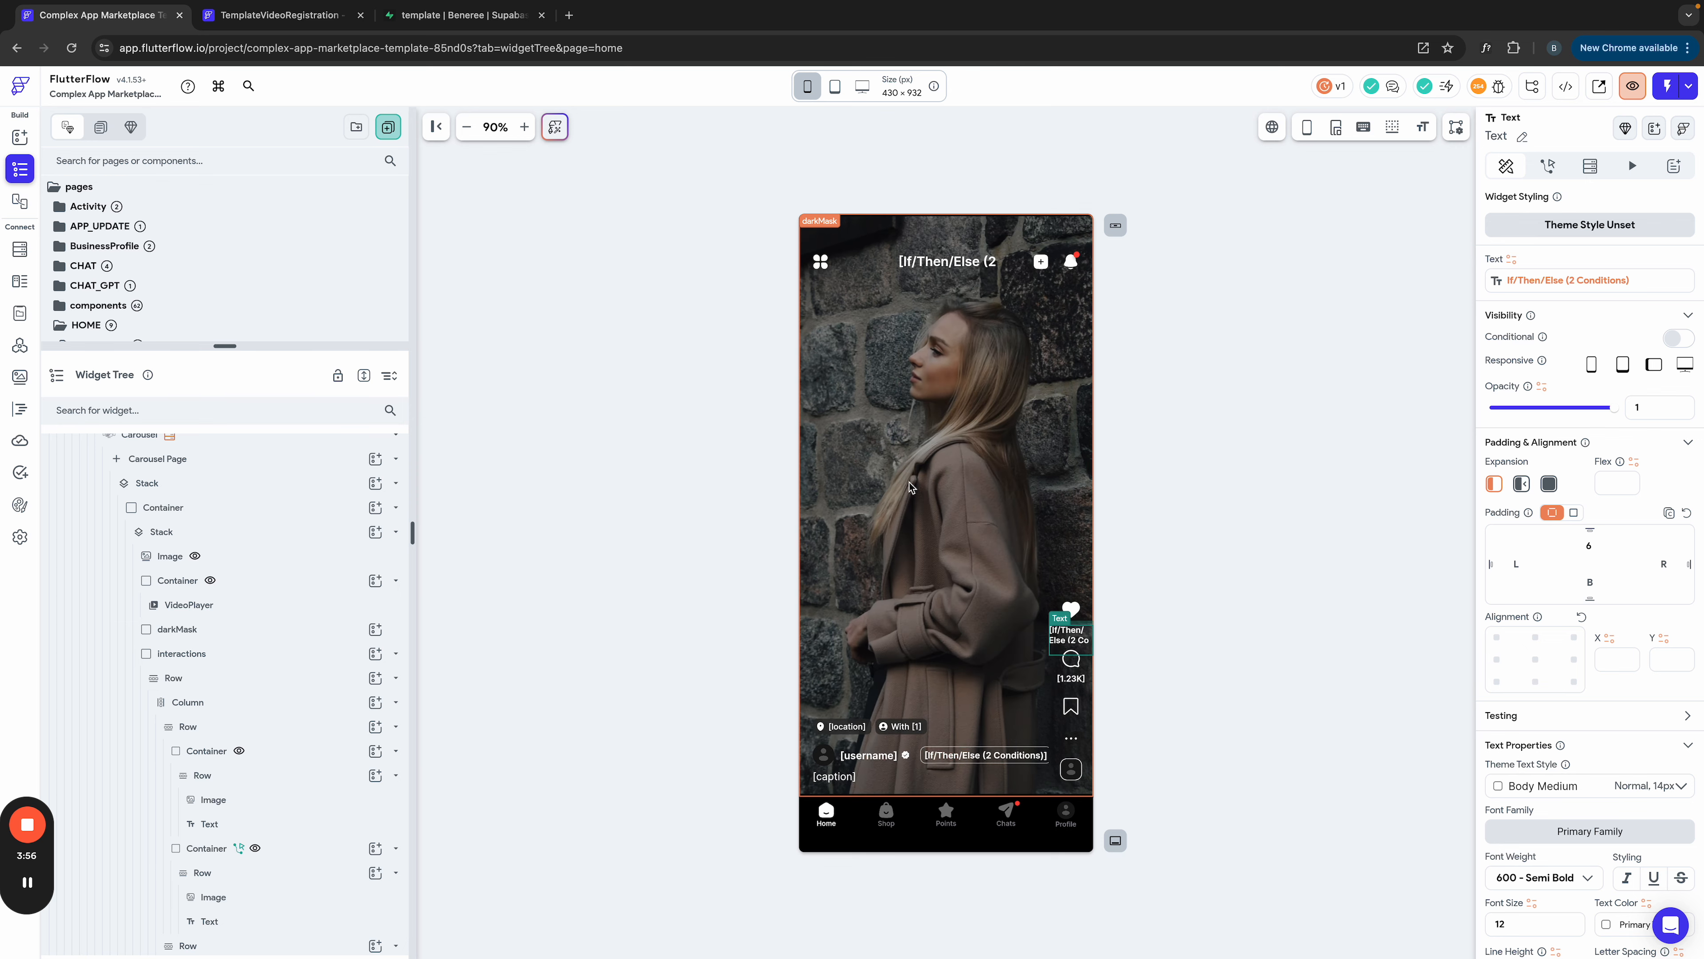
drag(224, 346, 228, 455)
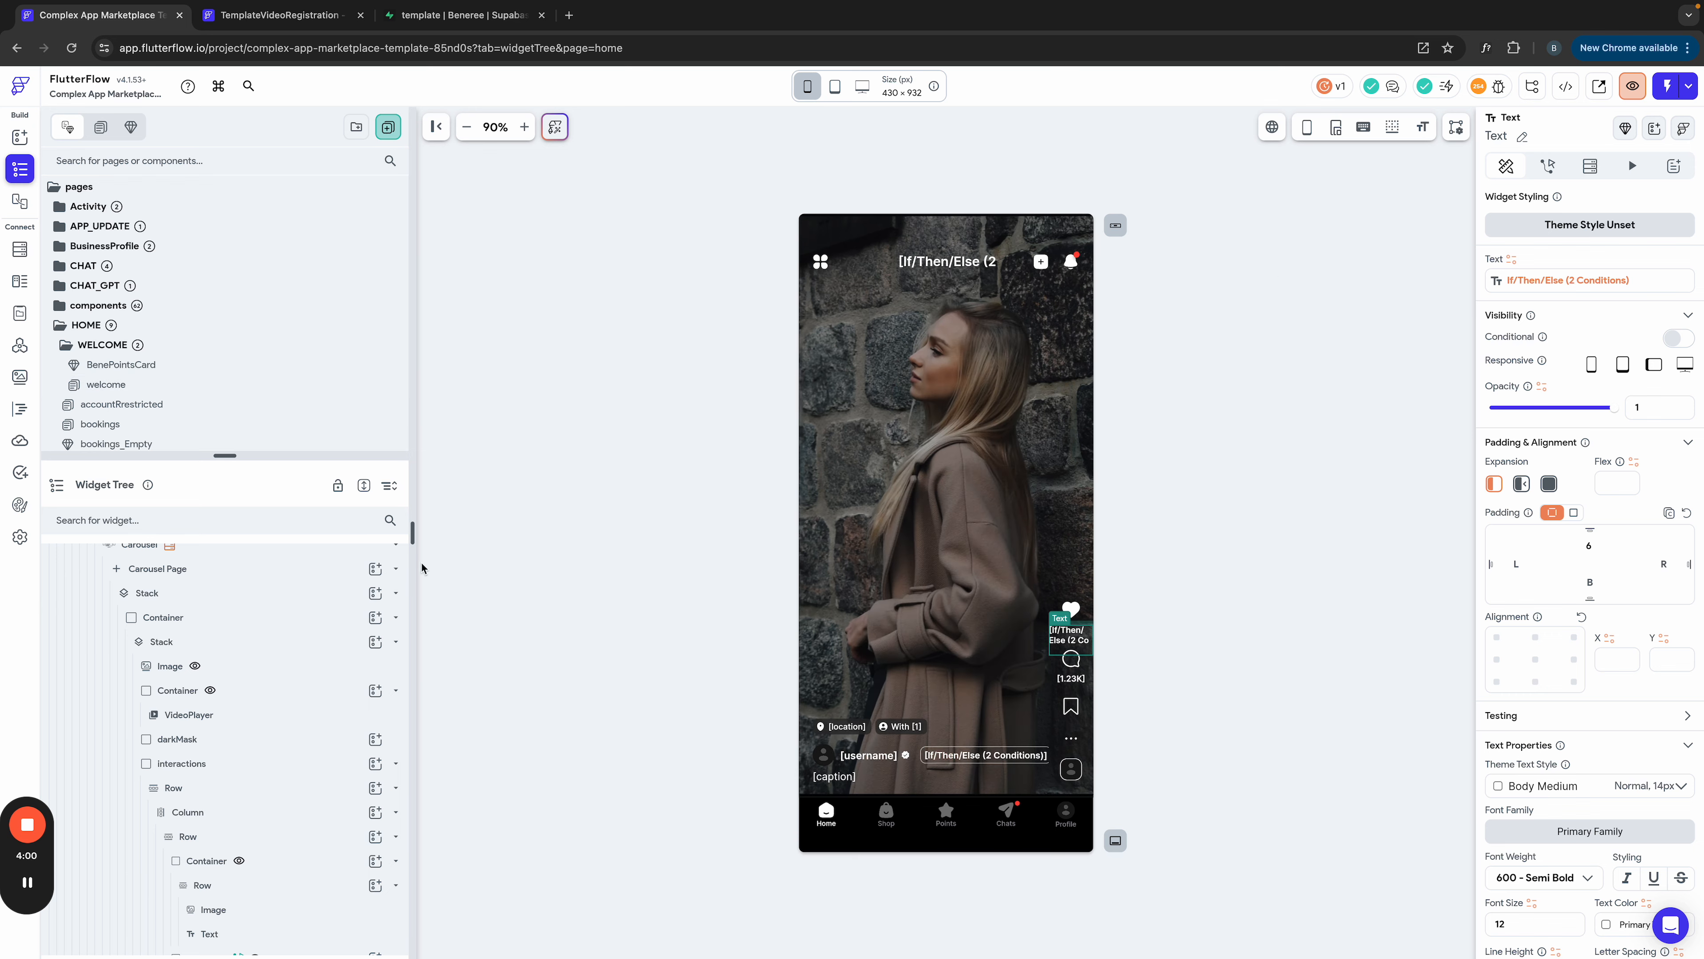
scroll(202, 403, down, 3)
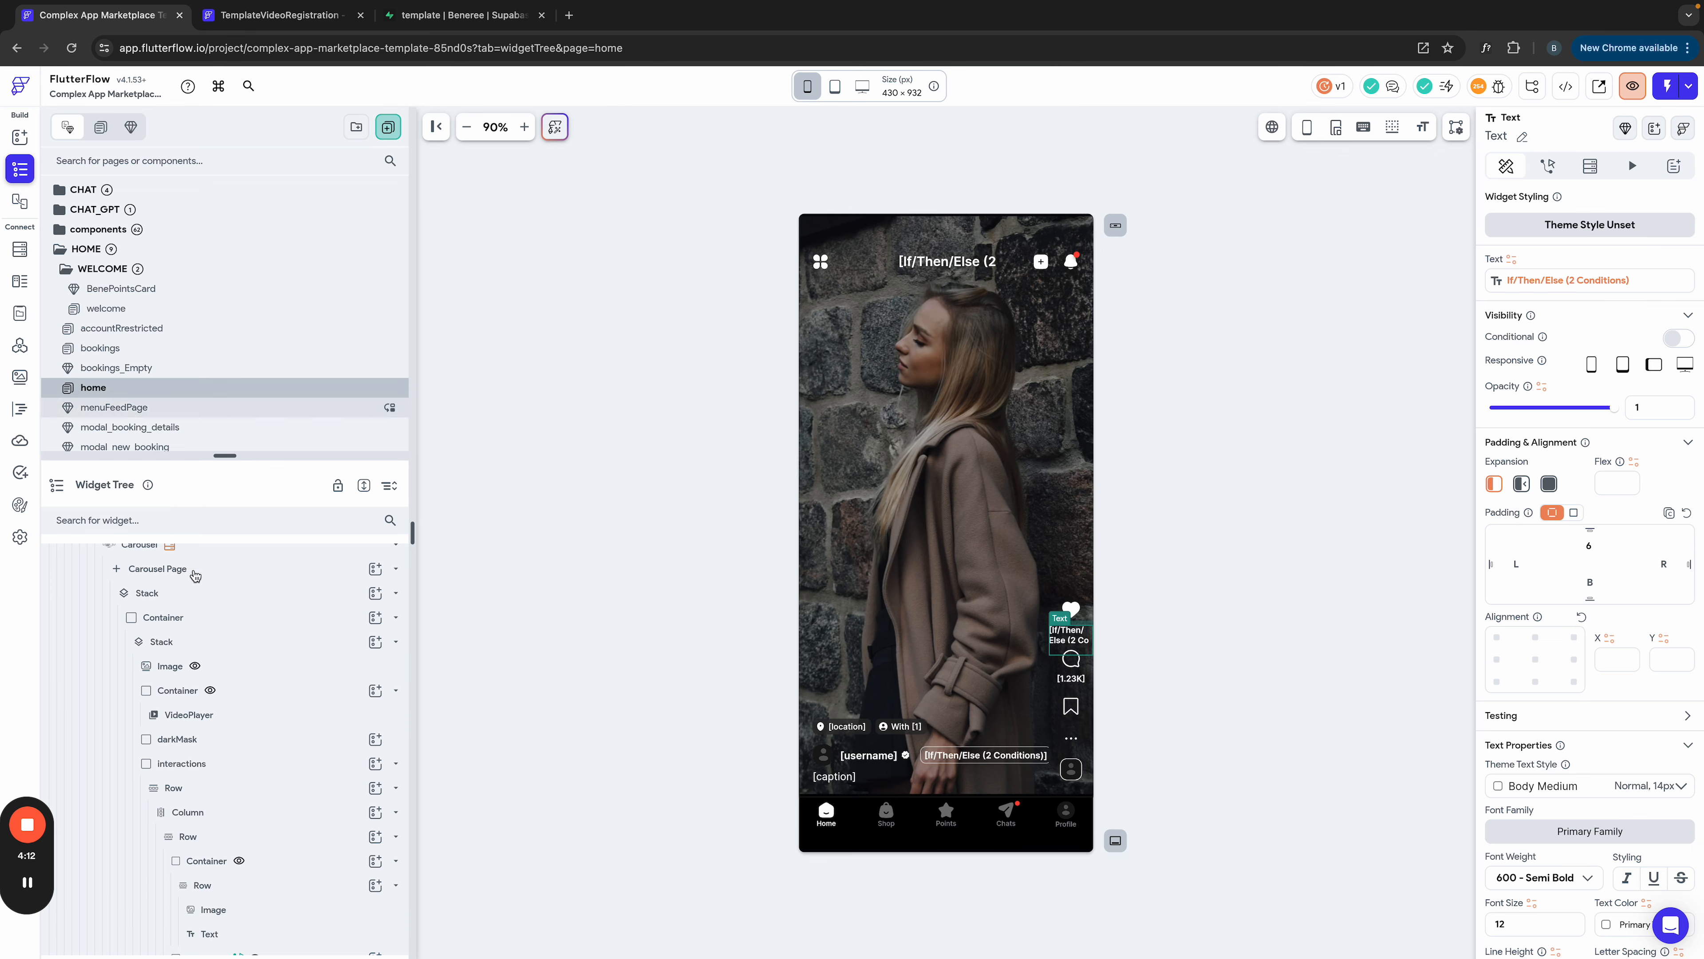
scroll(190, 584, up, 3)
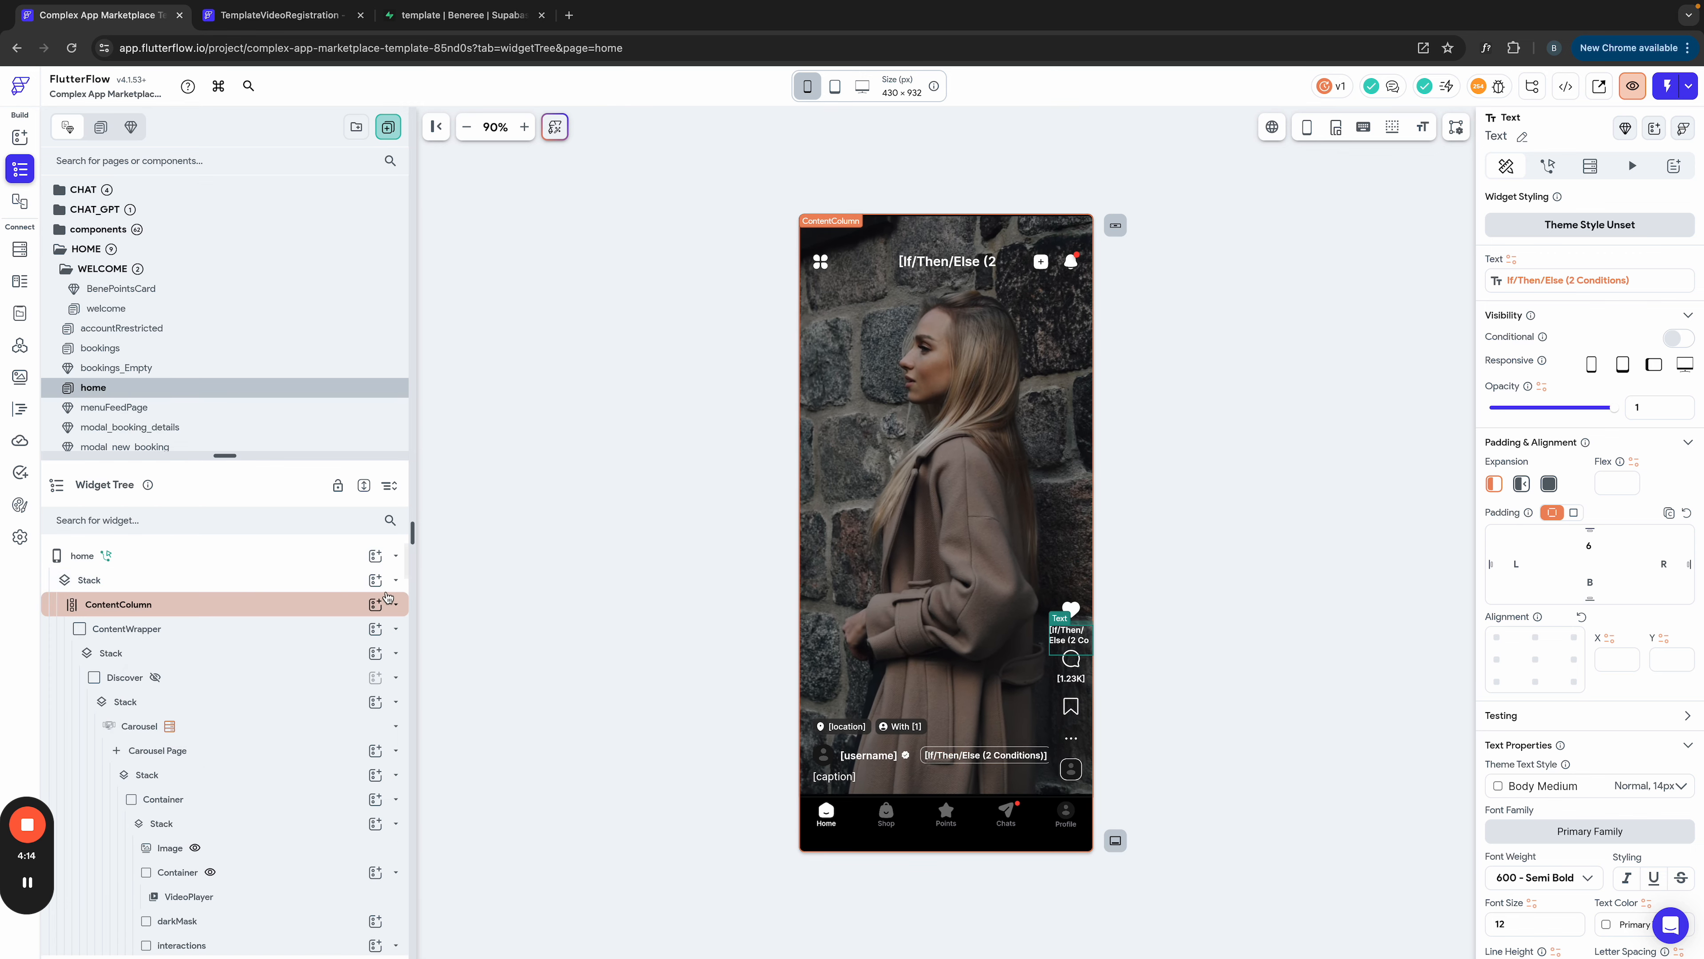
Step: Copy the home page's root Stack from the marketplace template project and paste it into the home page of the TemplateVideoRegistration project
click(396, 581)
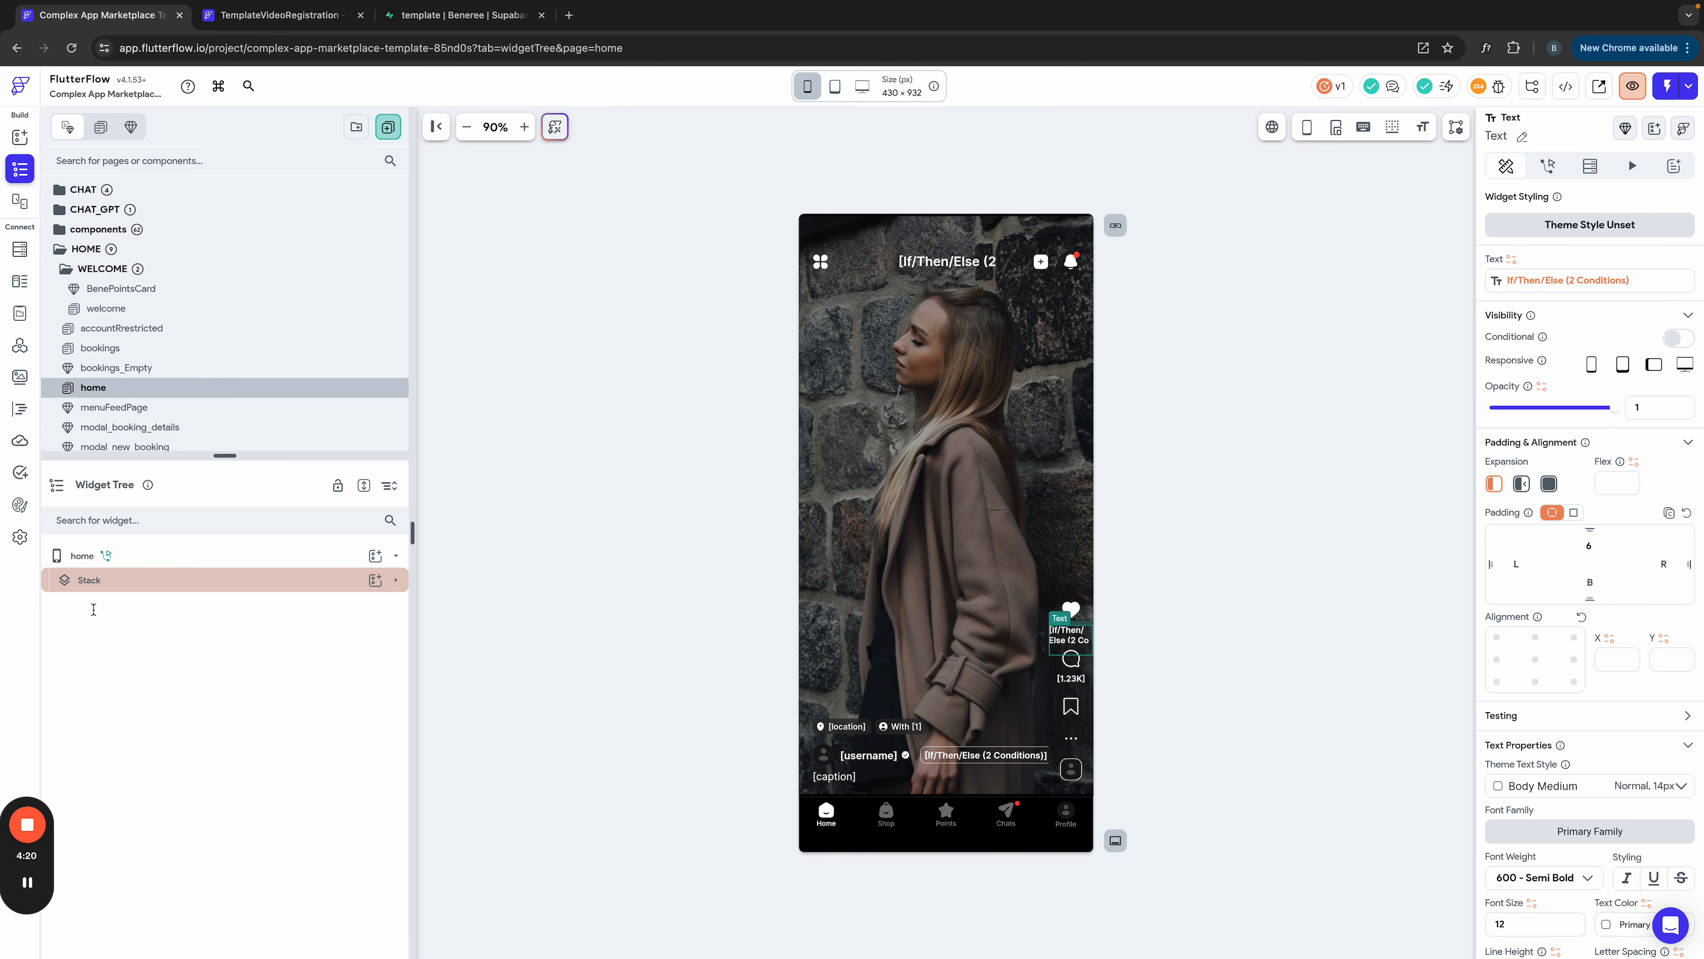
right_click(93, 582)
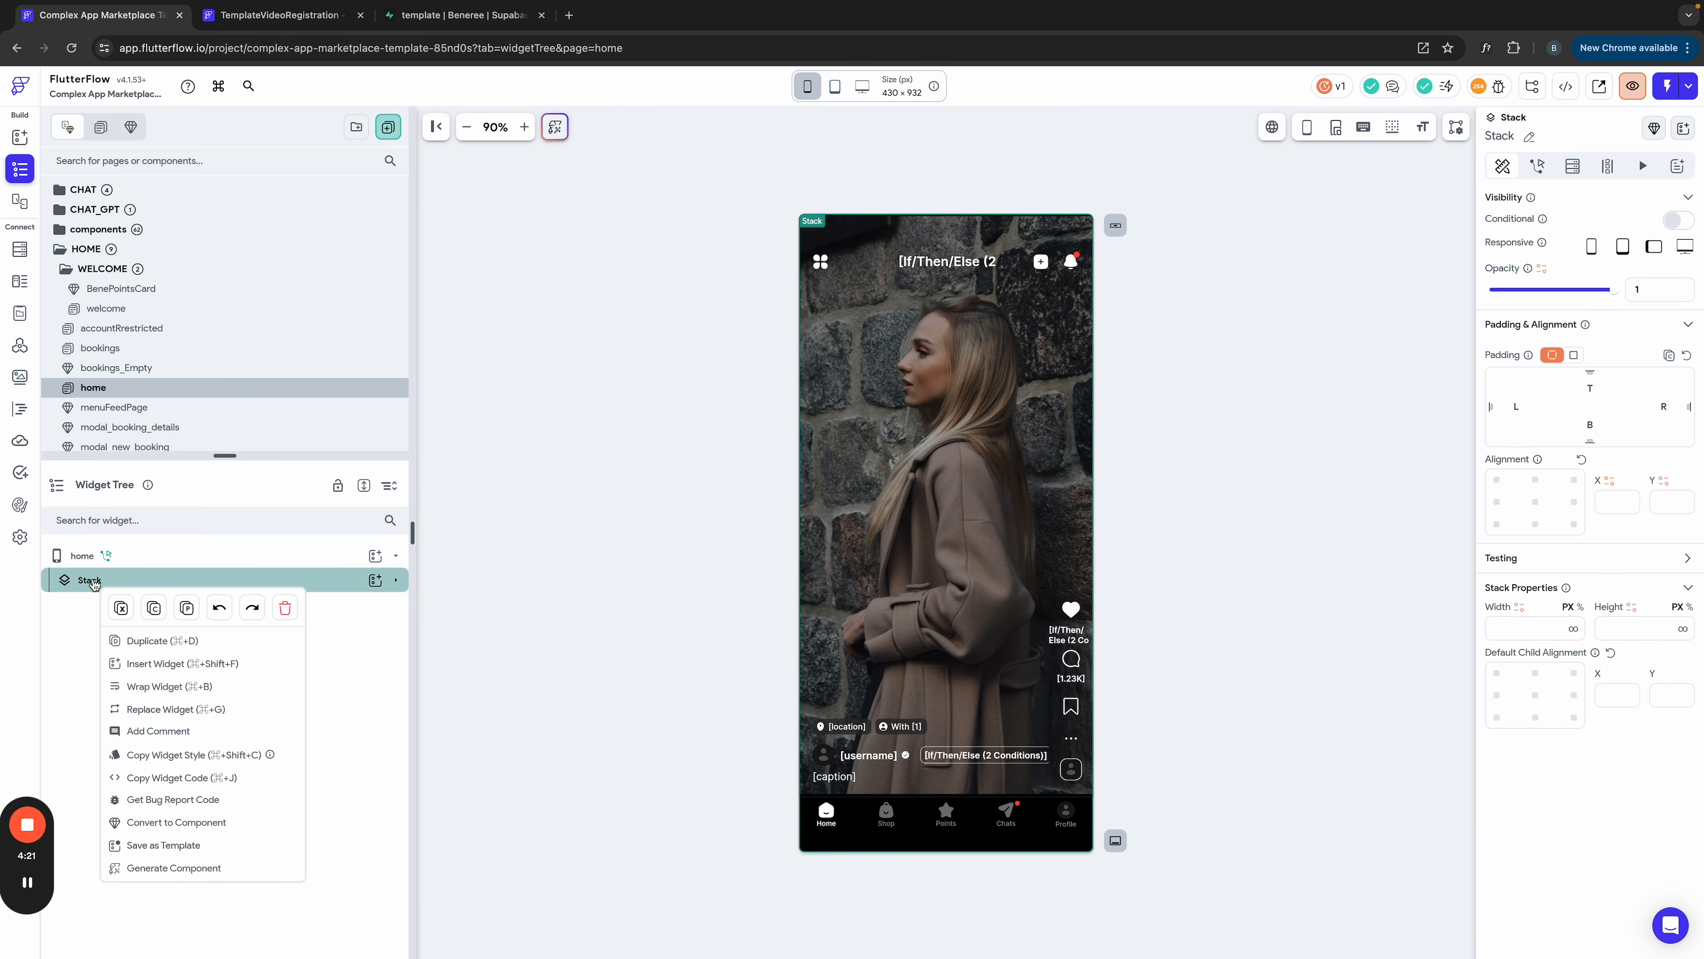
click(156, 611)
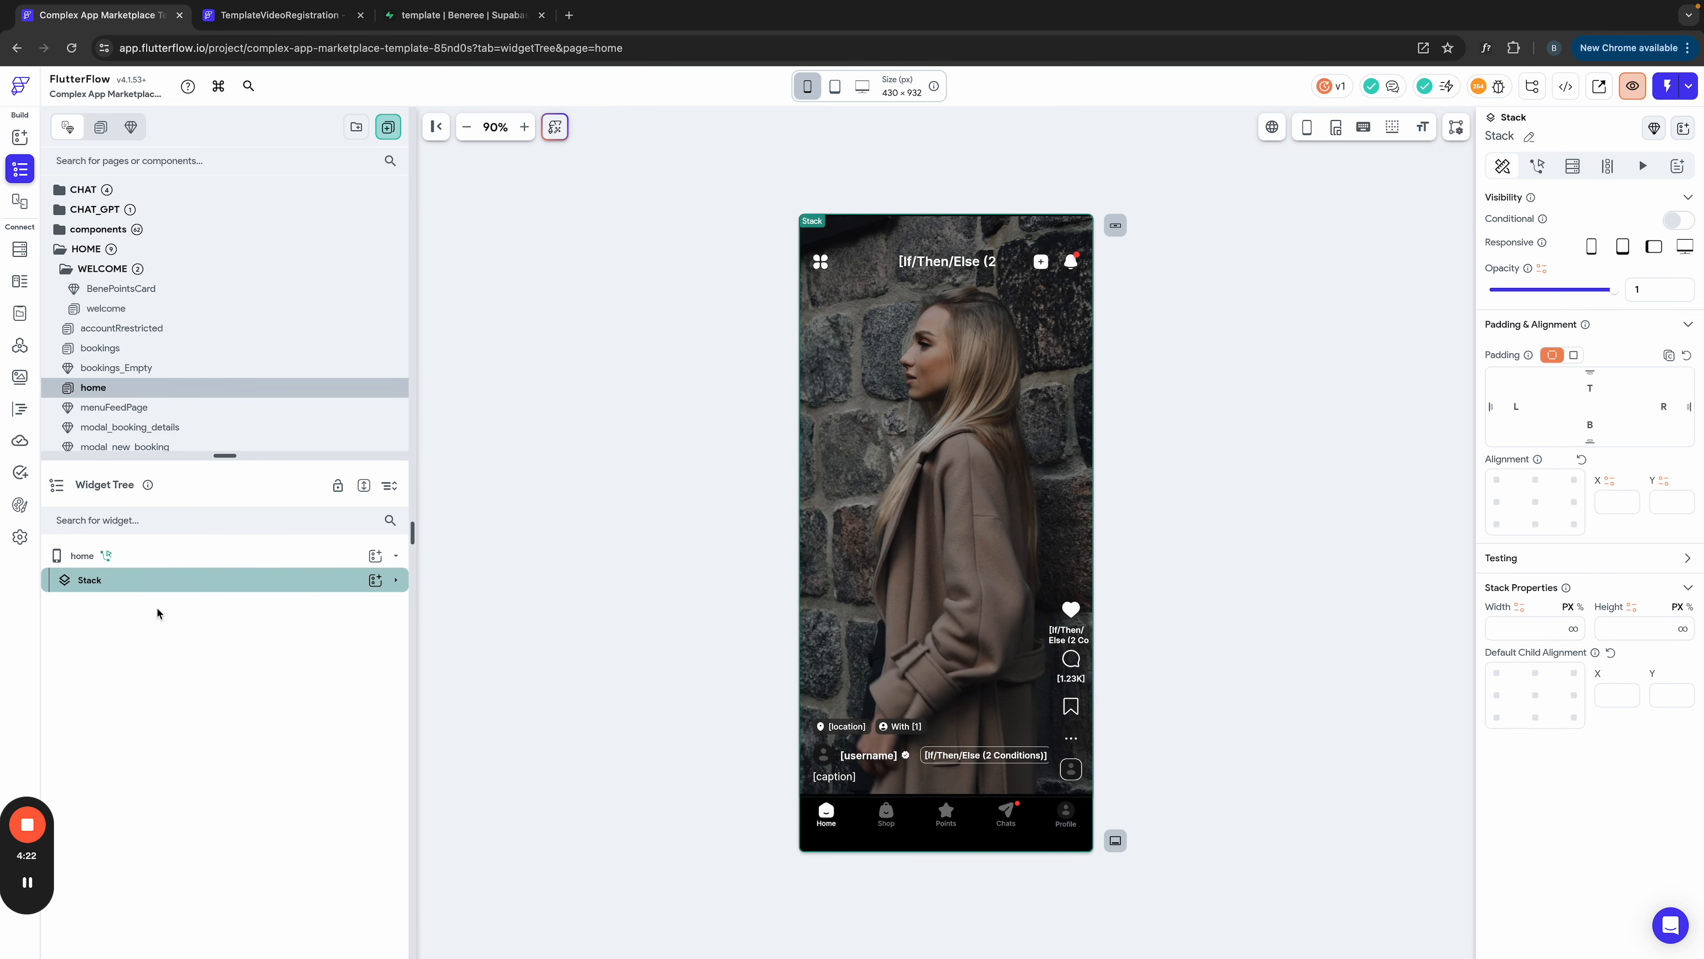
click(278, 16)
click(97, 463)
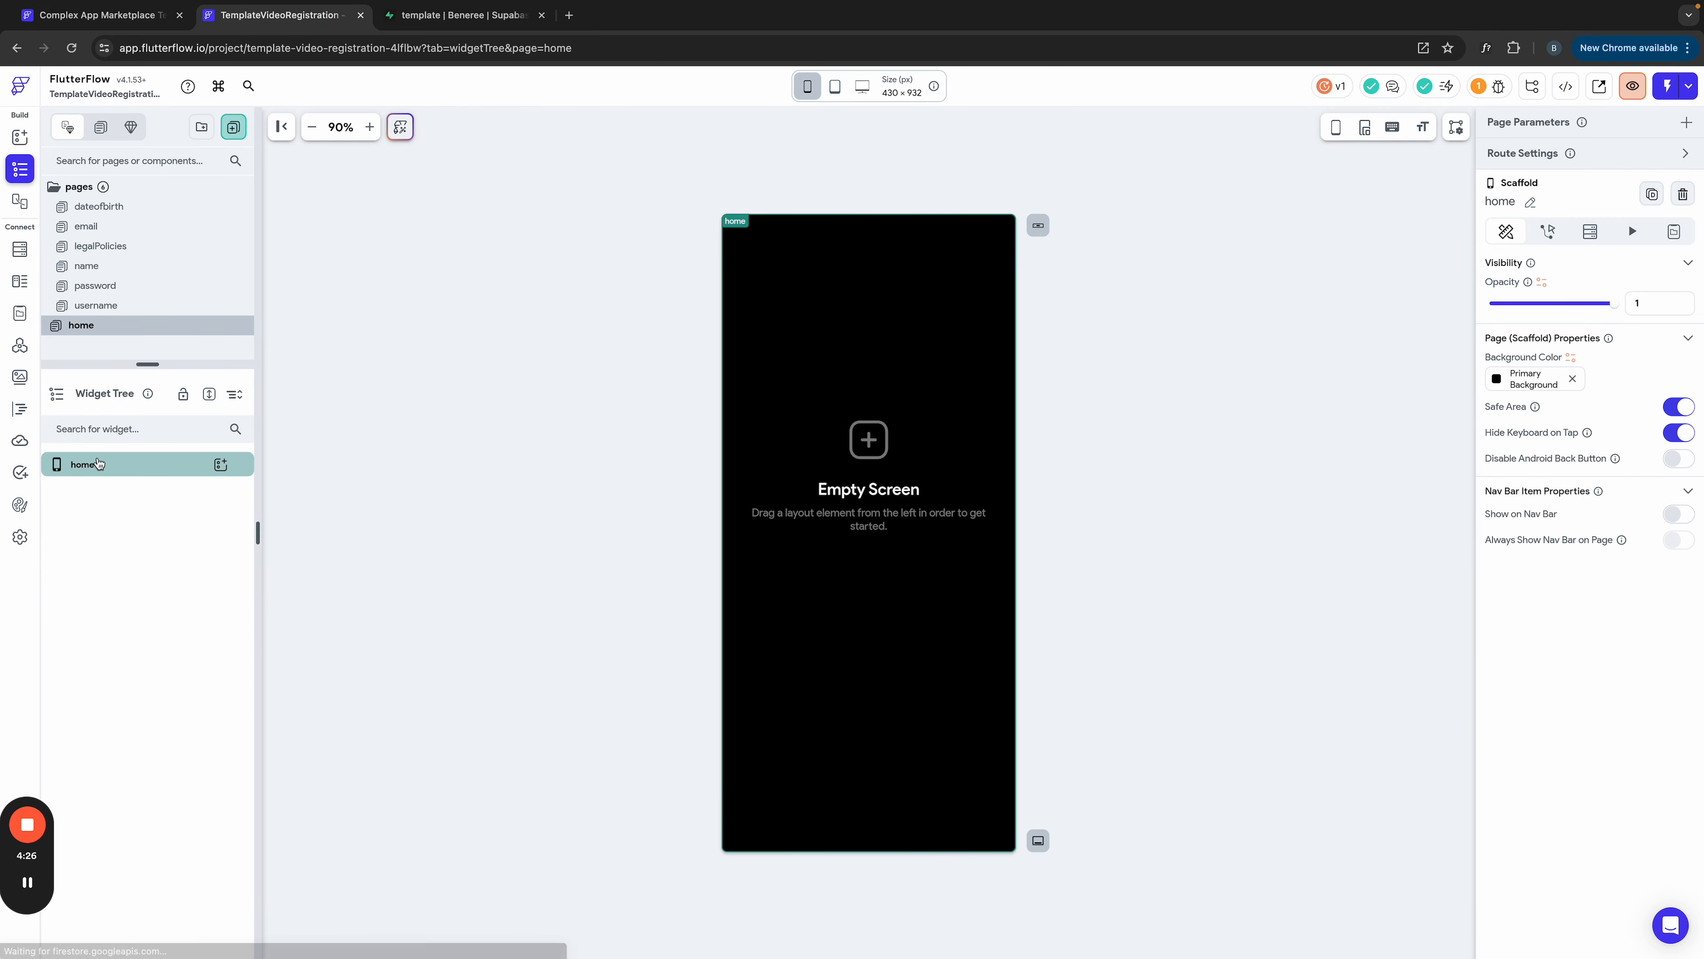
right_click(98, 464)
click(192, 487)
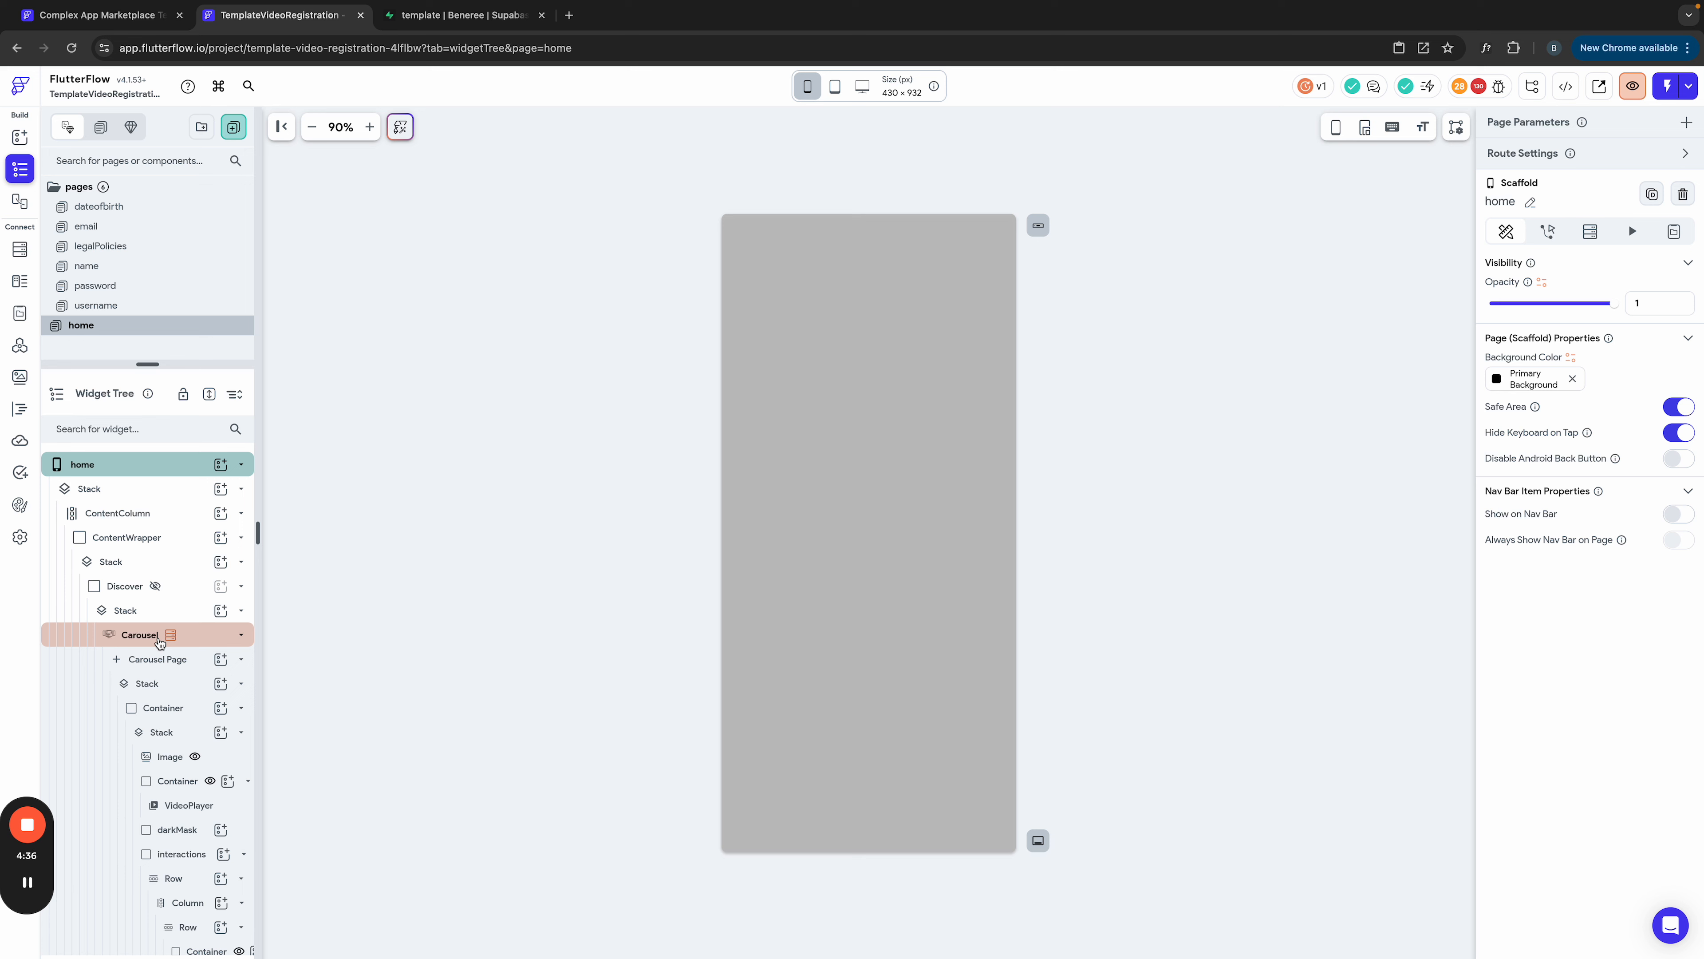
scroll(154, 643, down, 1)
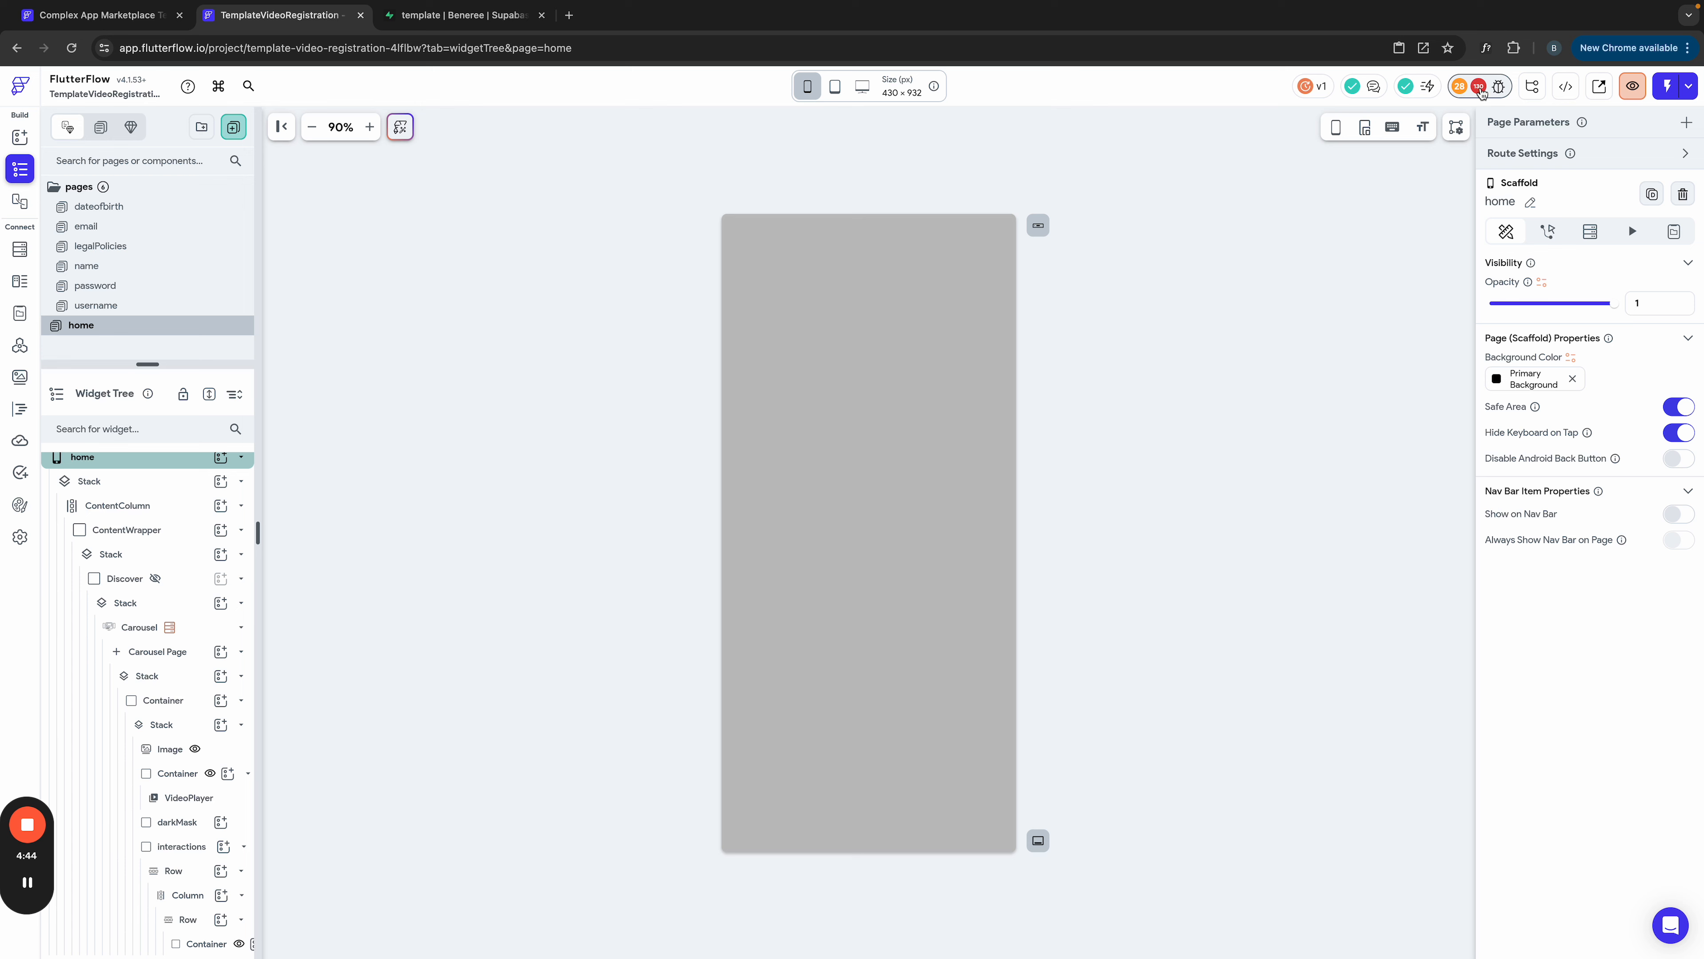
Step: Review the dateofbirth, email, legalPolicies, password and username pages of the registration project
click(100, 208)
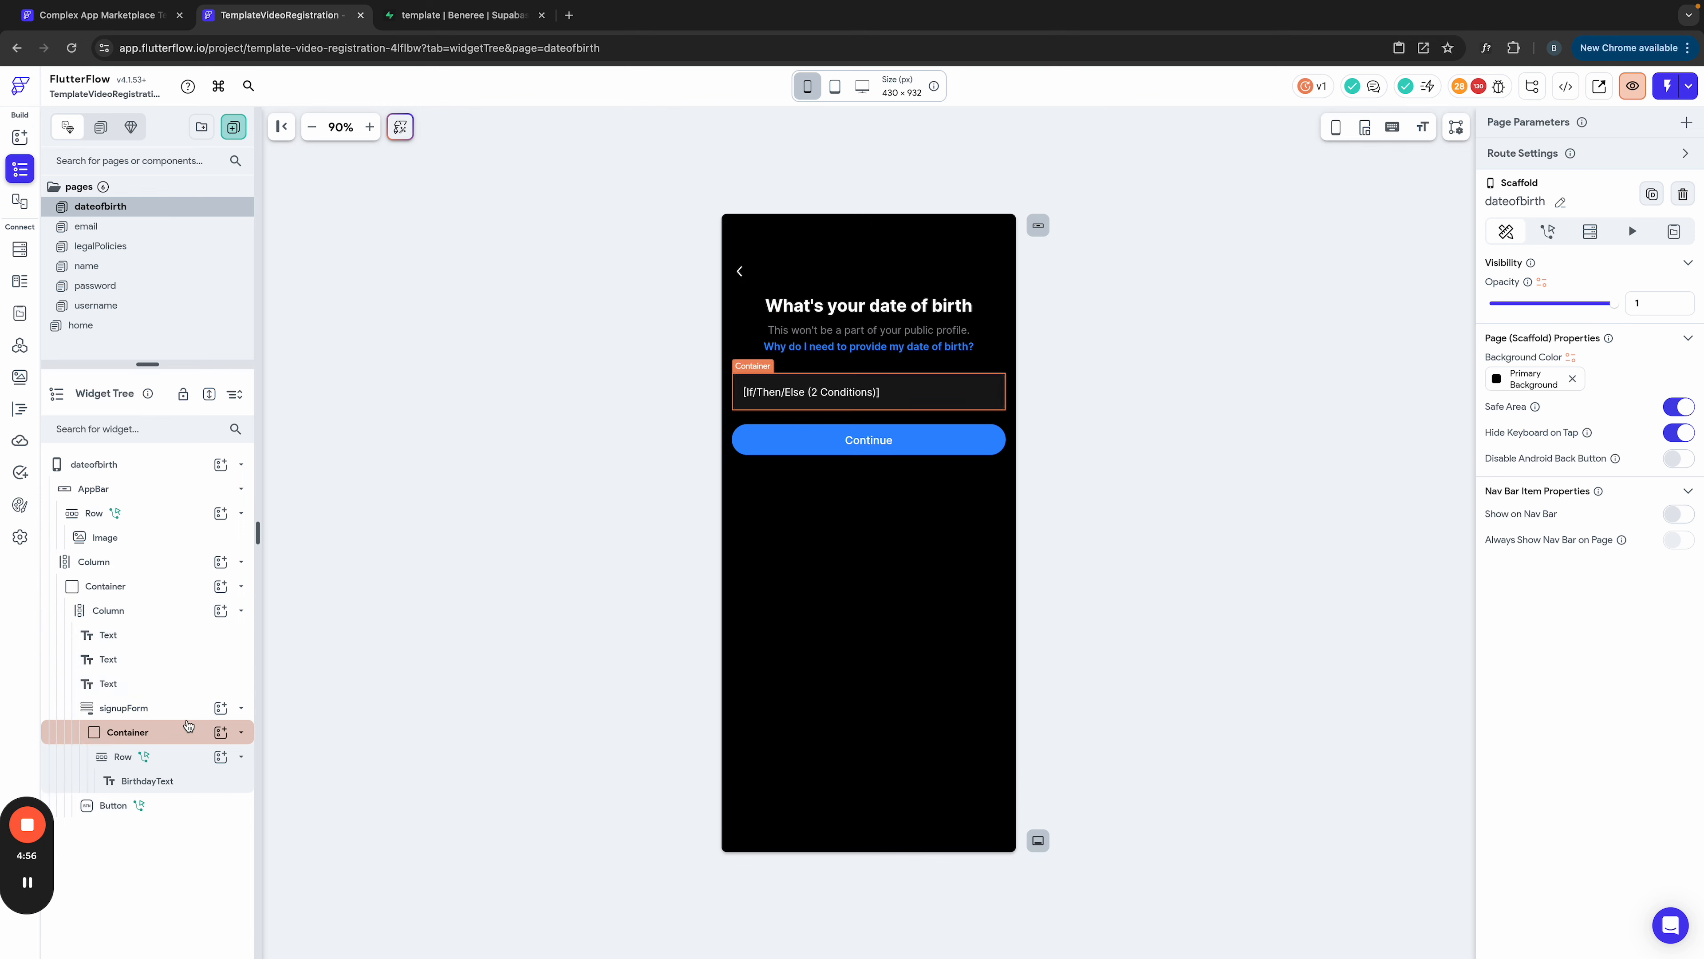
click(85, 224)
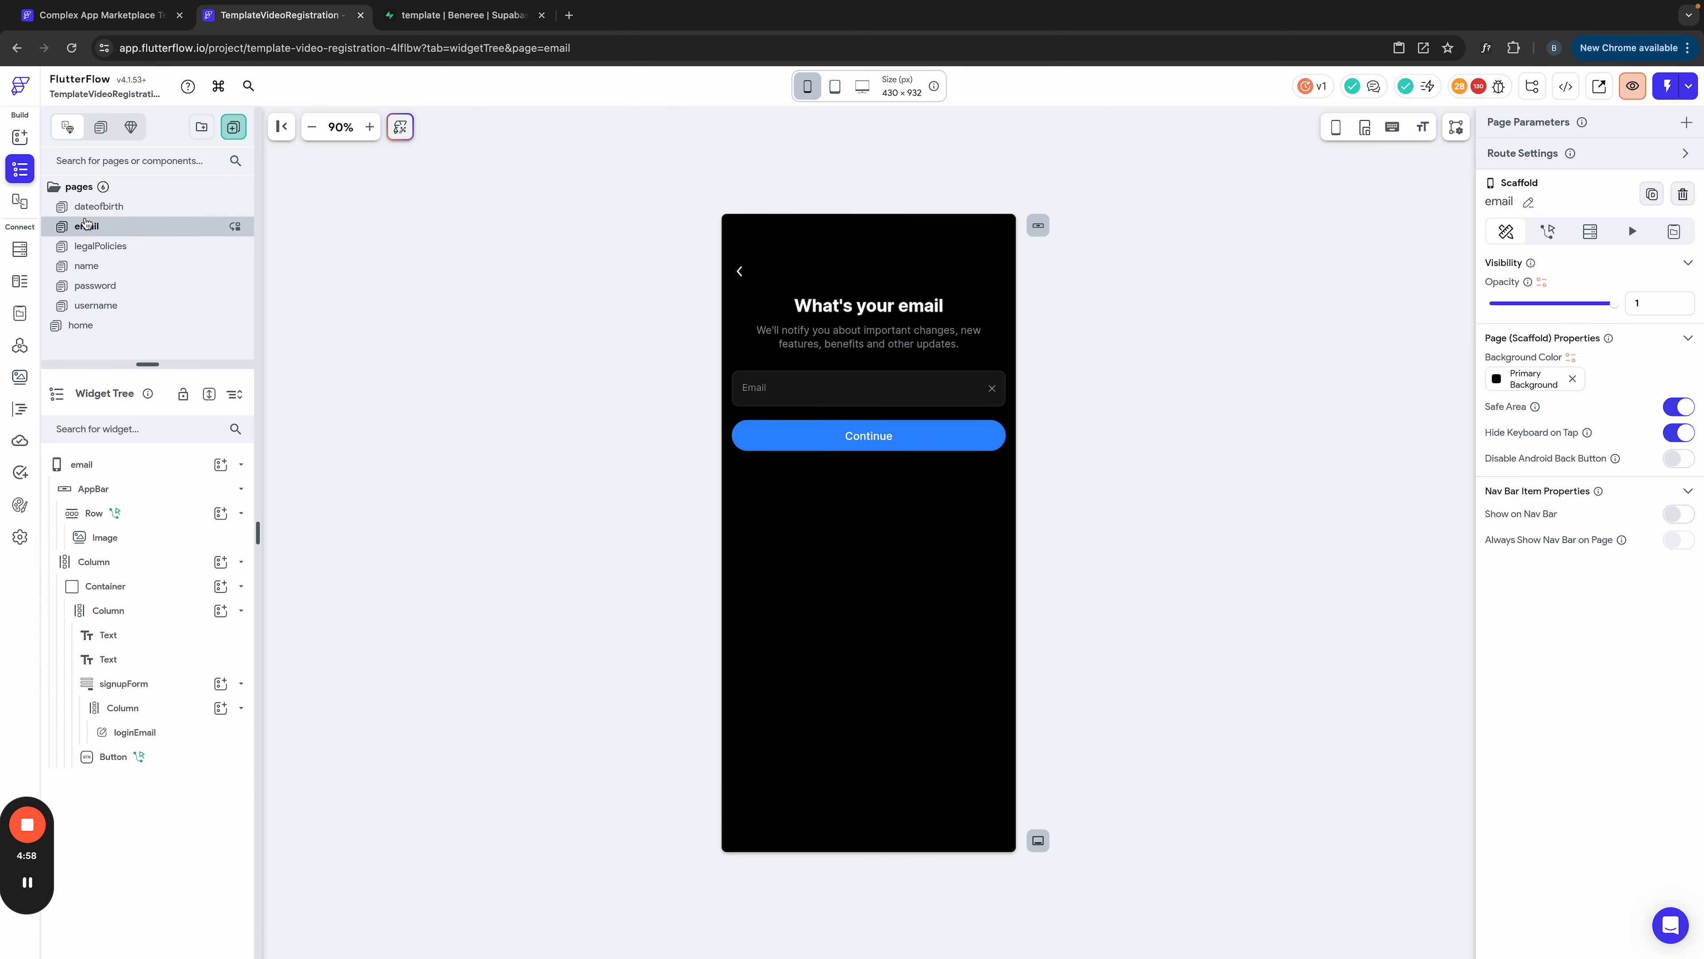
click(94, 245)
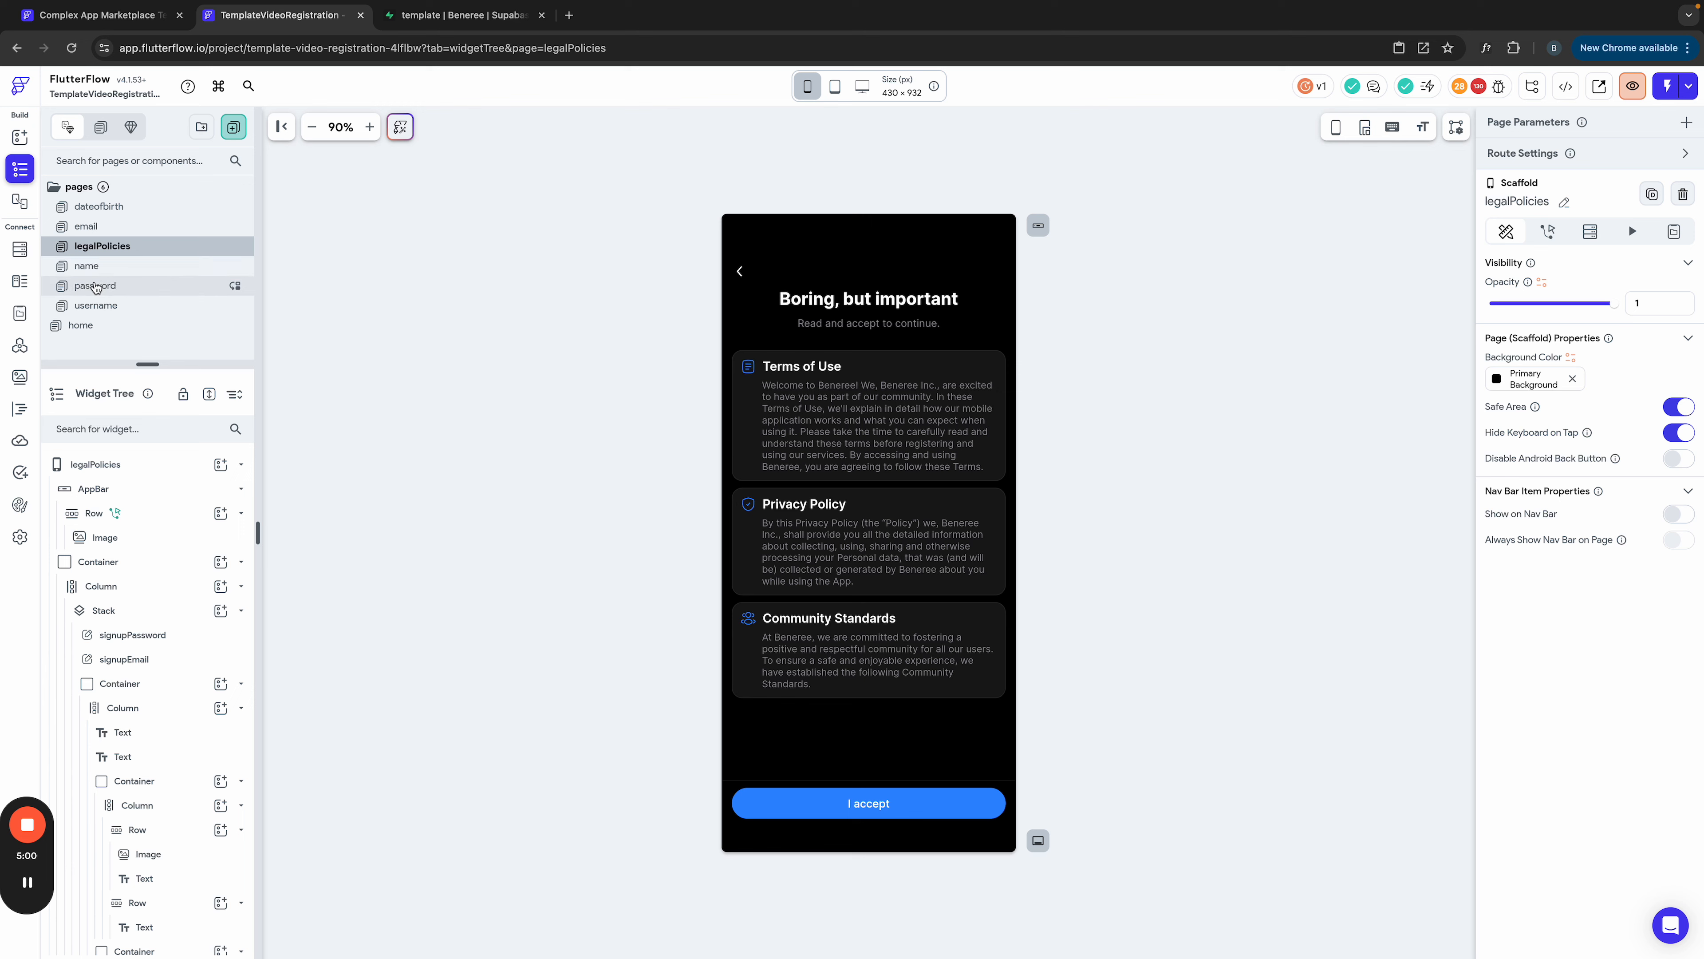
click(97, 286)
click(104, 306)
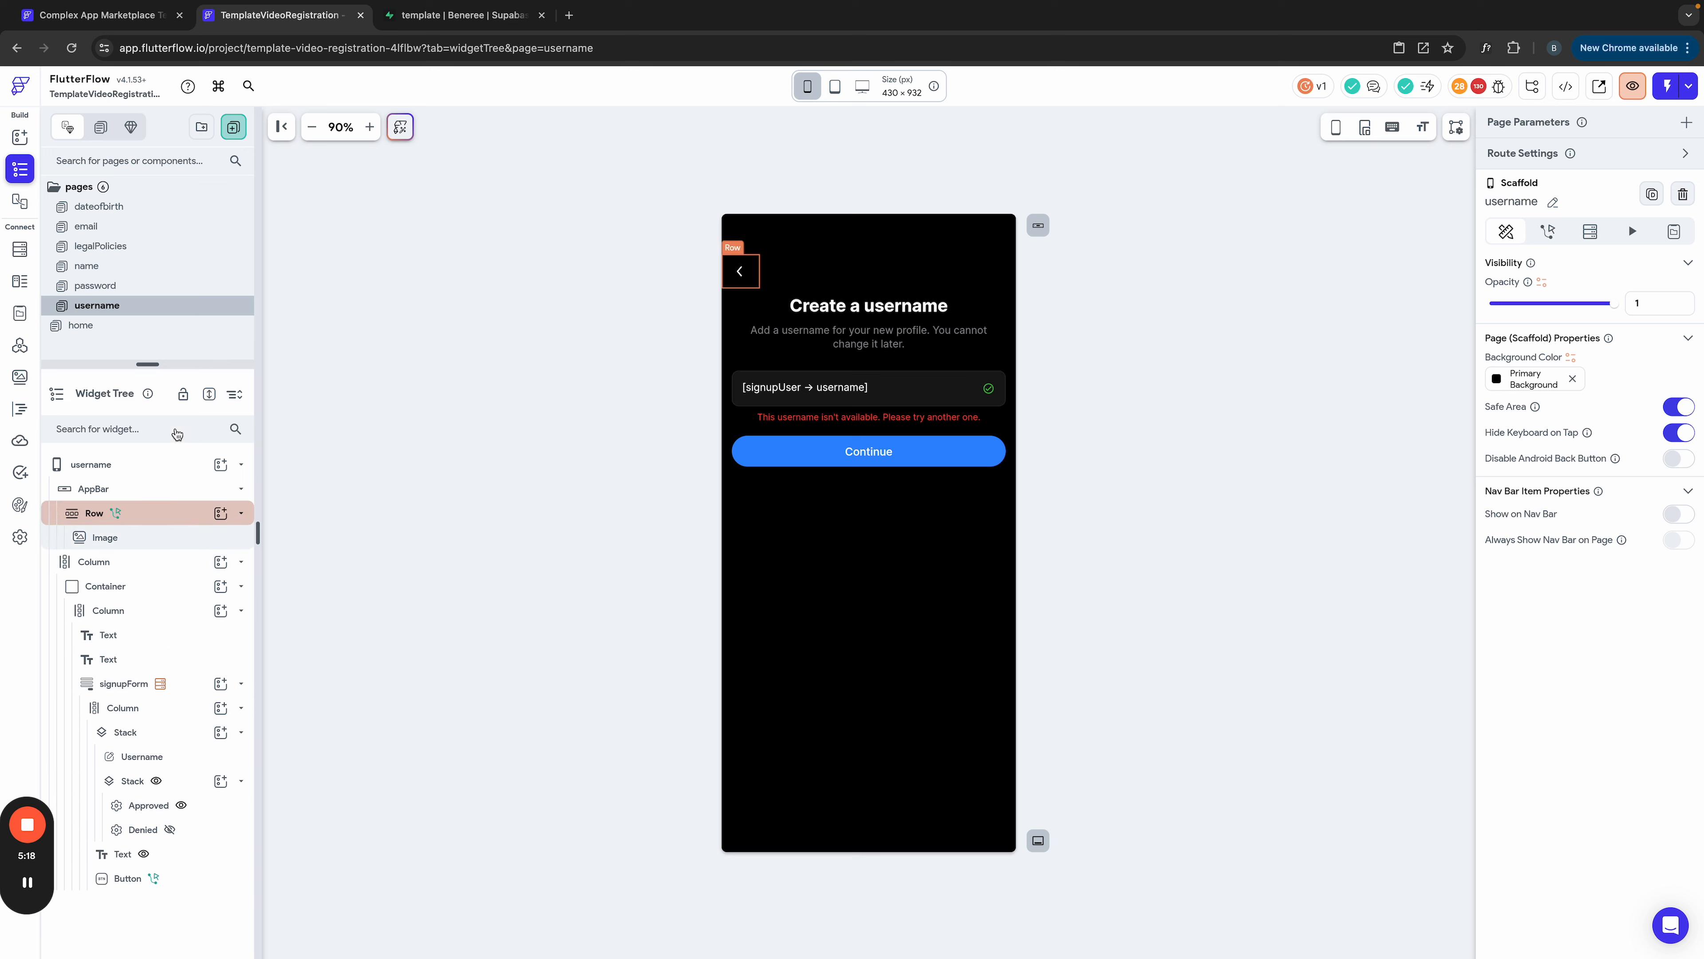
click(93, 287)
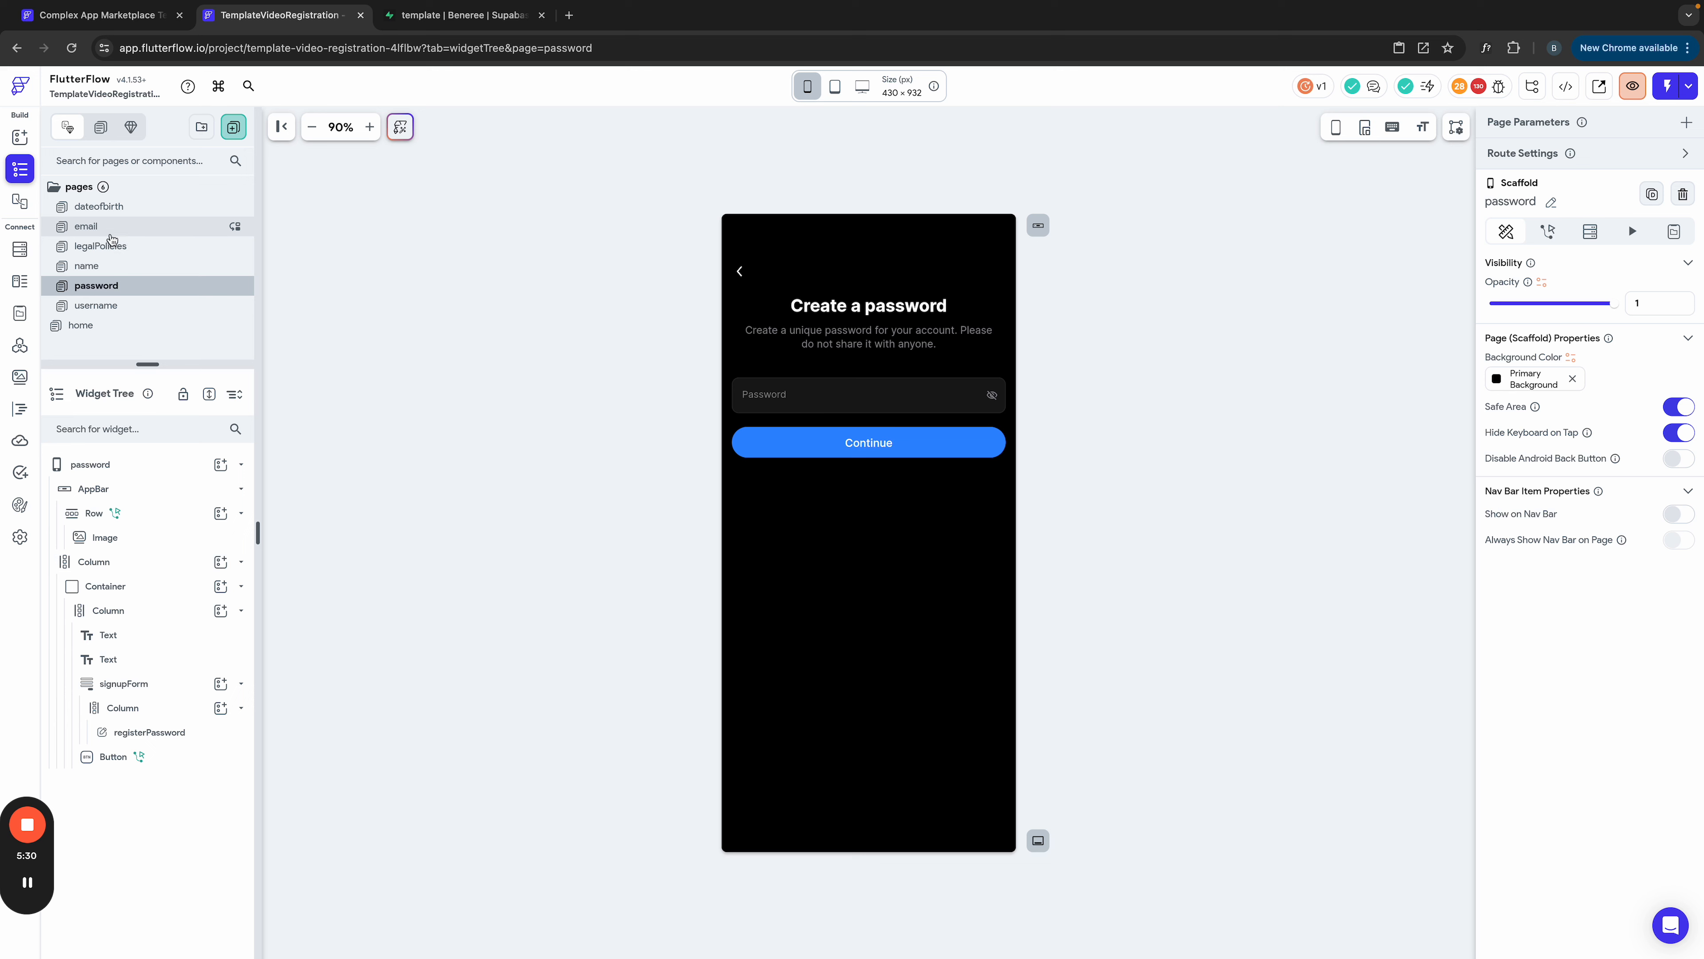
Step: Inspect the variable bound to the VideoPlayer's path on the home page, and cancel out of its settings
click(82, 329)
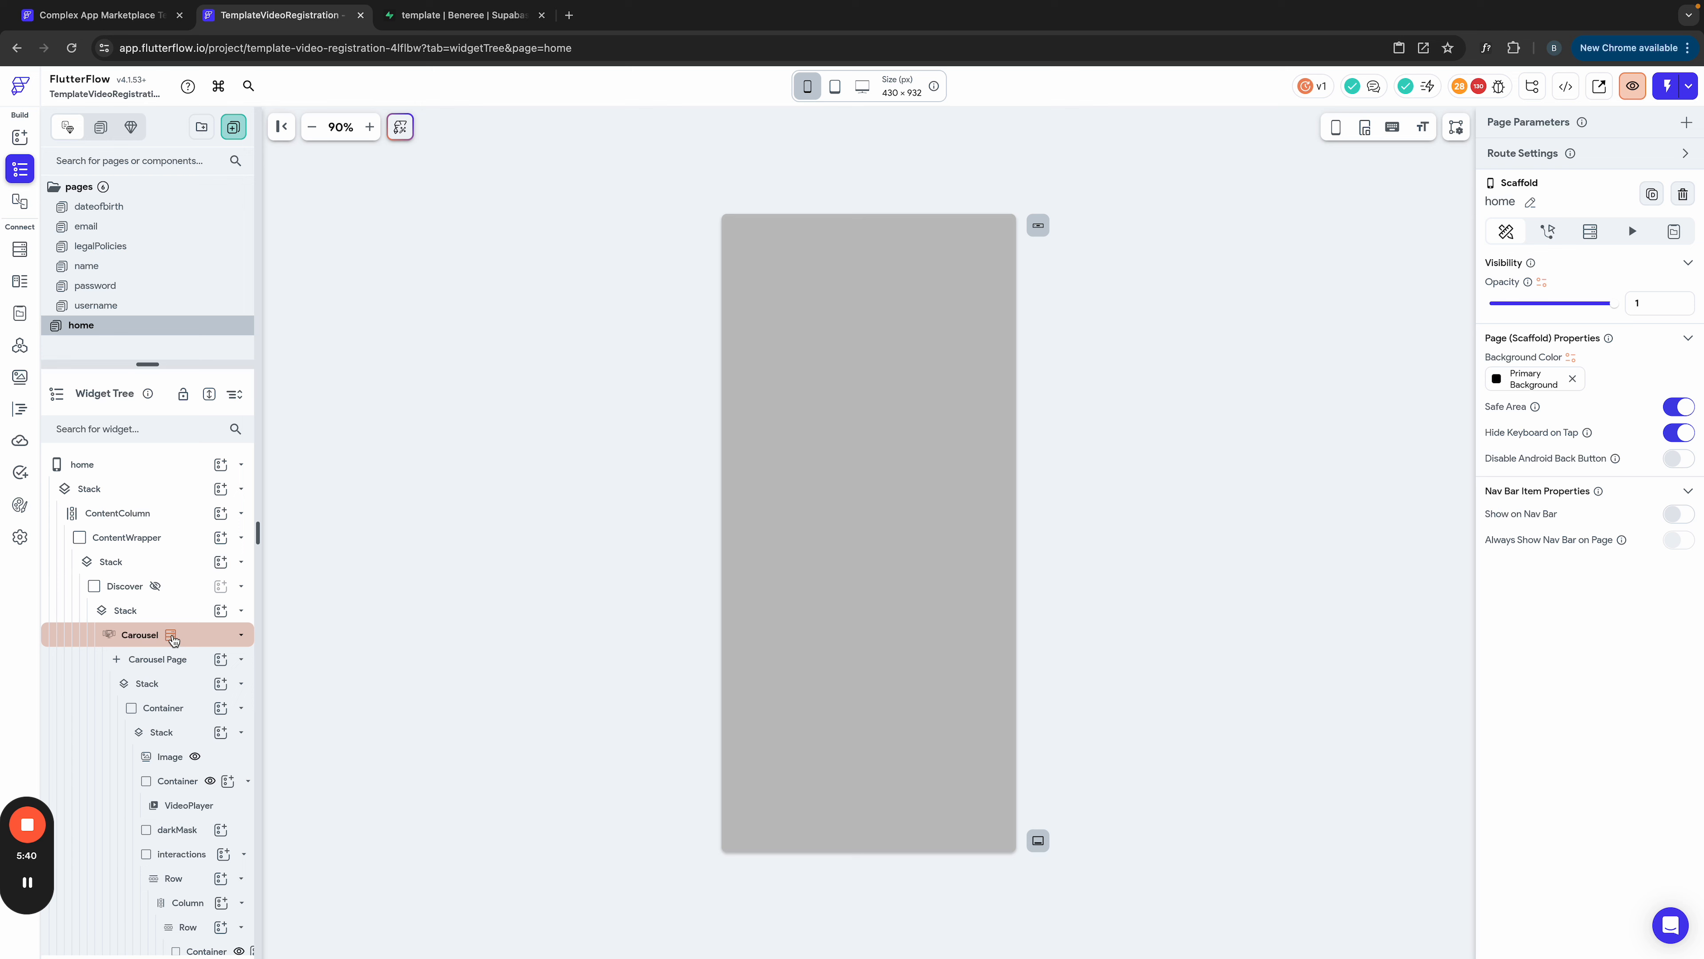
scroll(178, 725, down, 3)
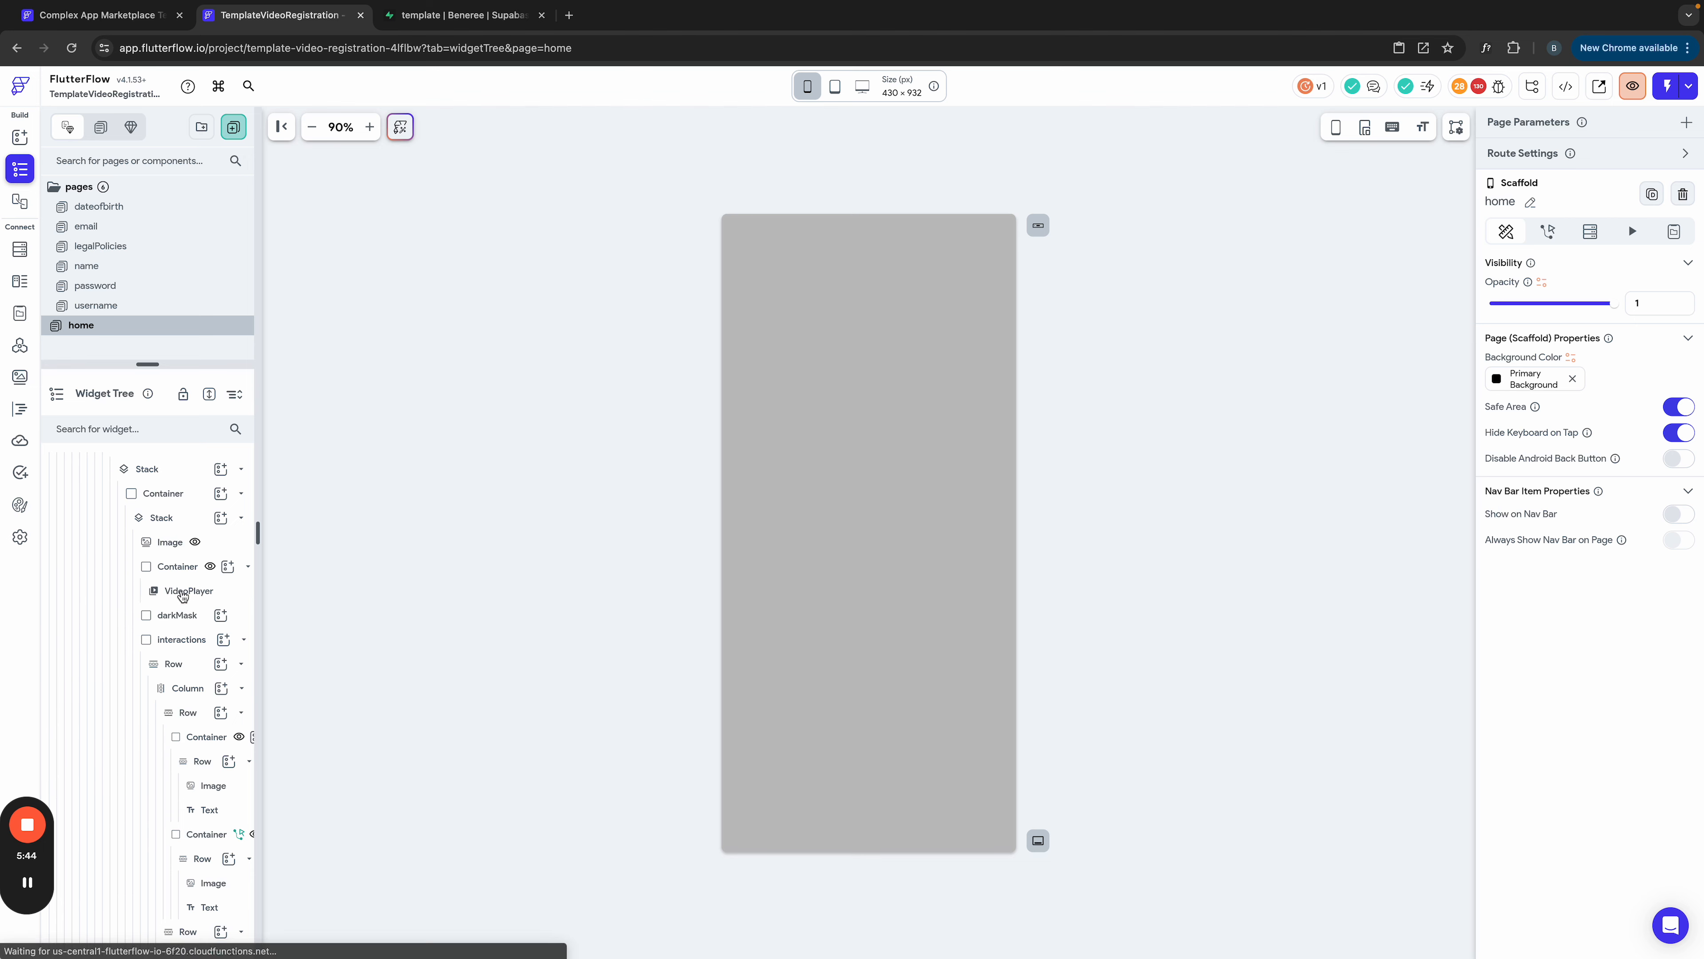
click(185, 592)
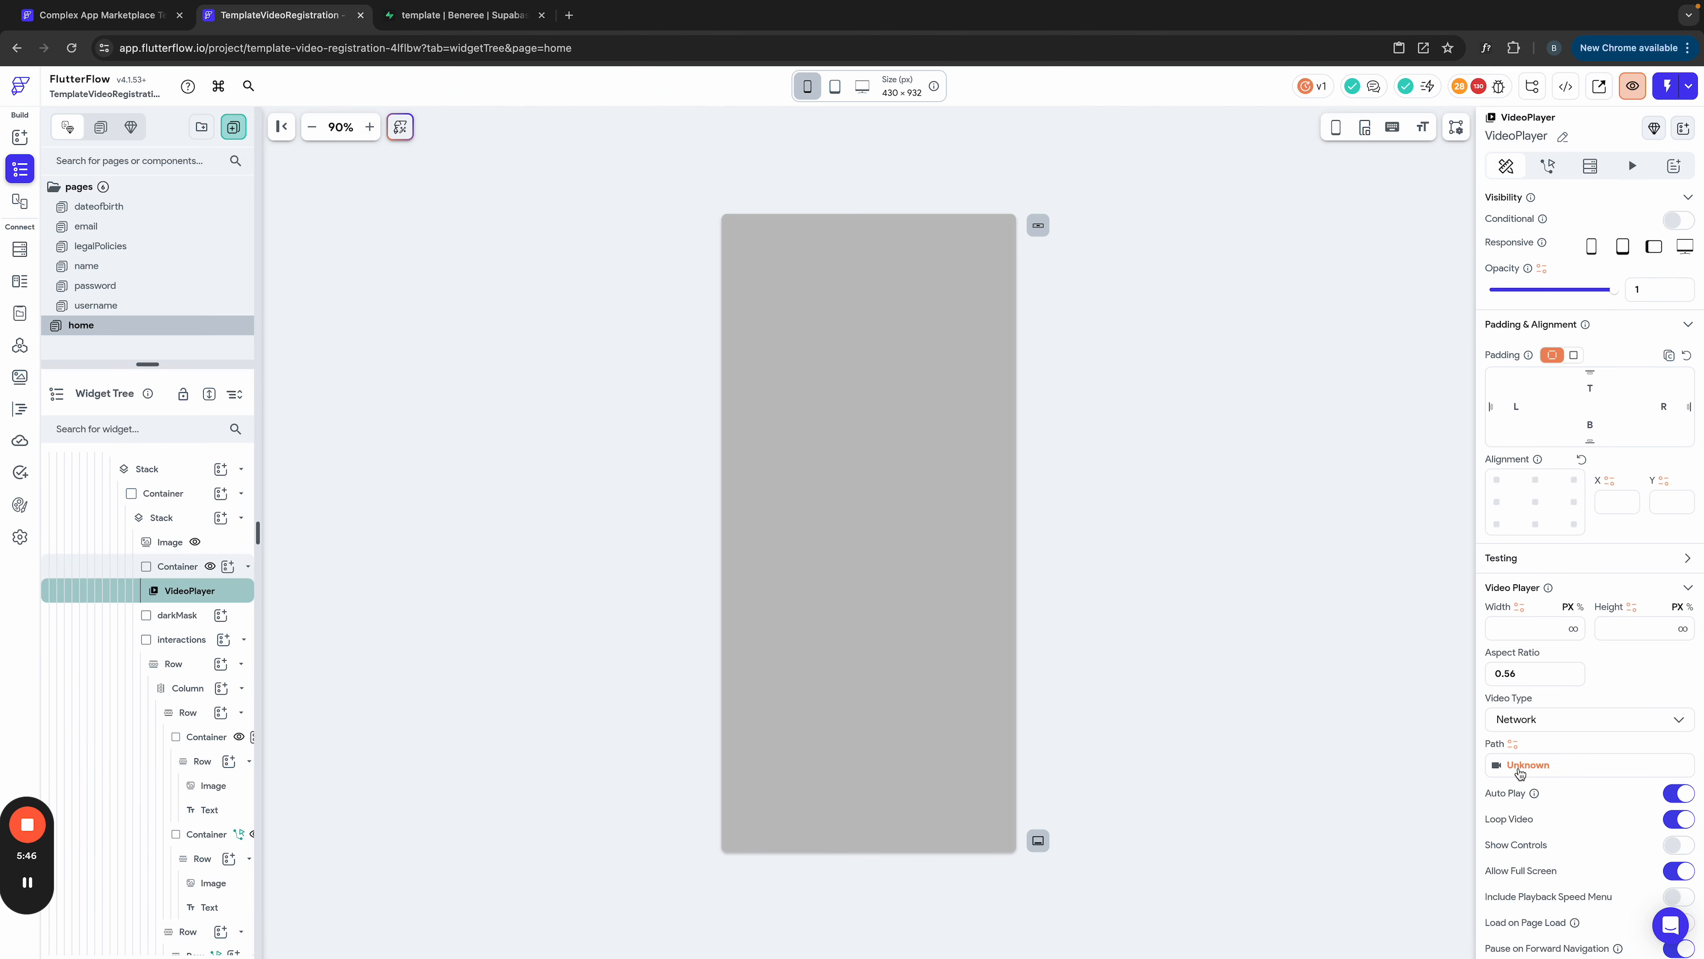
click(1537, 767)
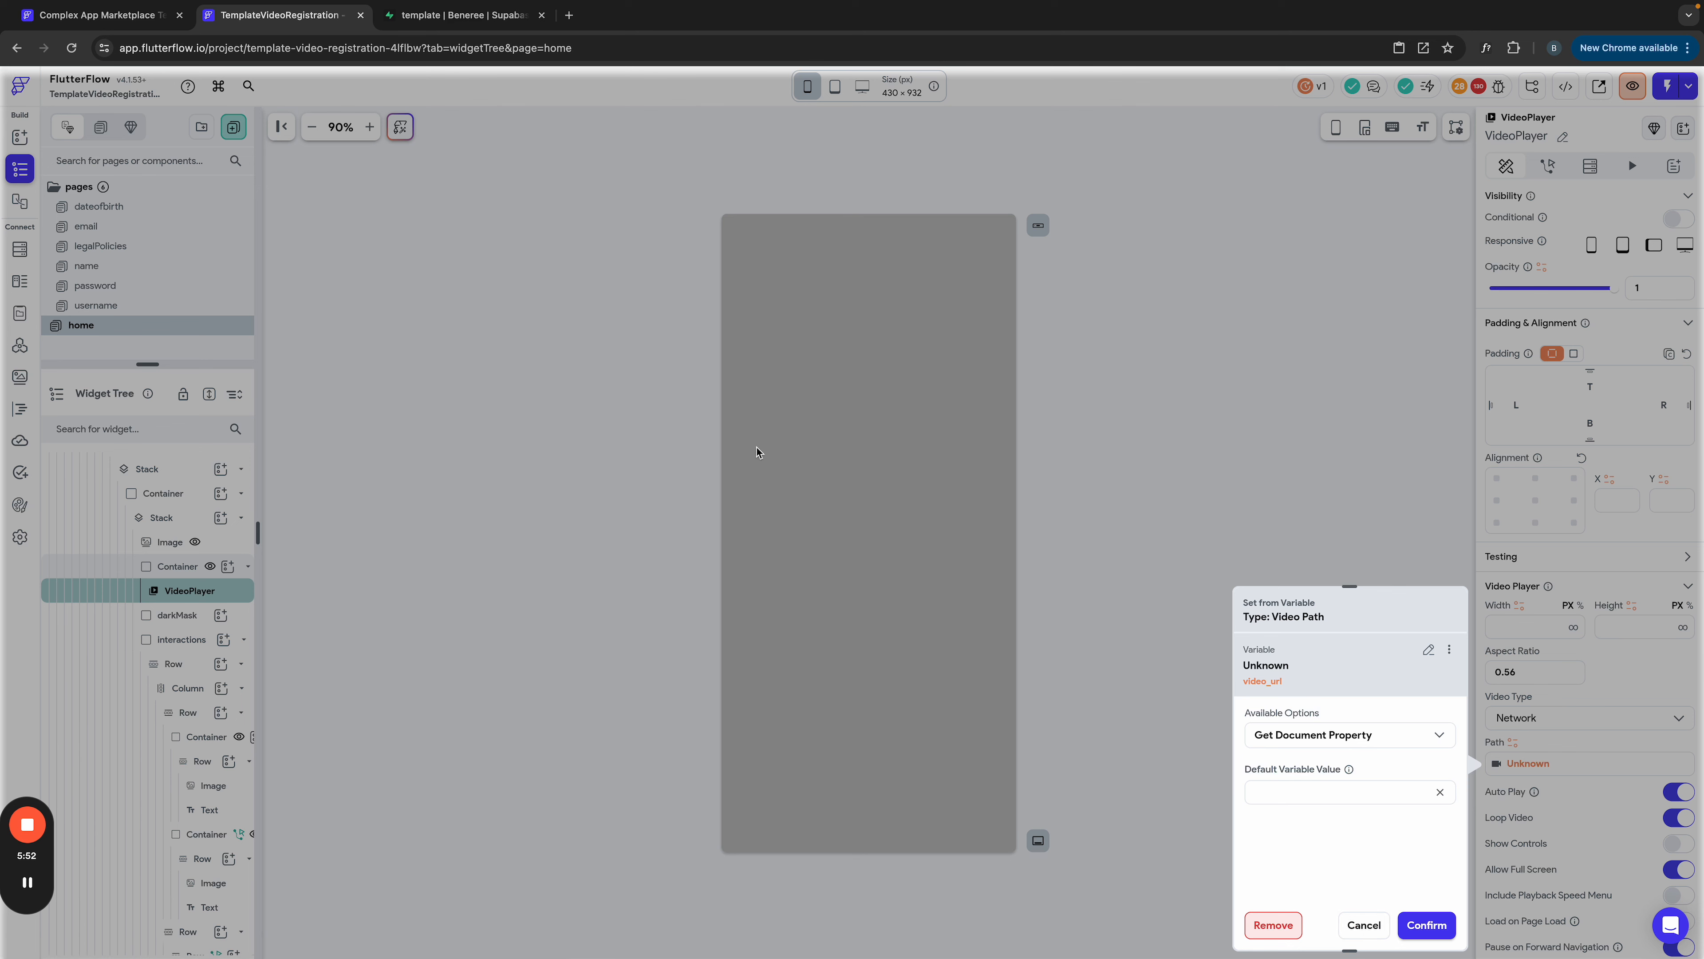
click(1363, 925)
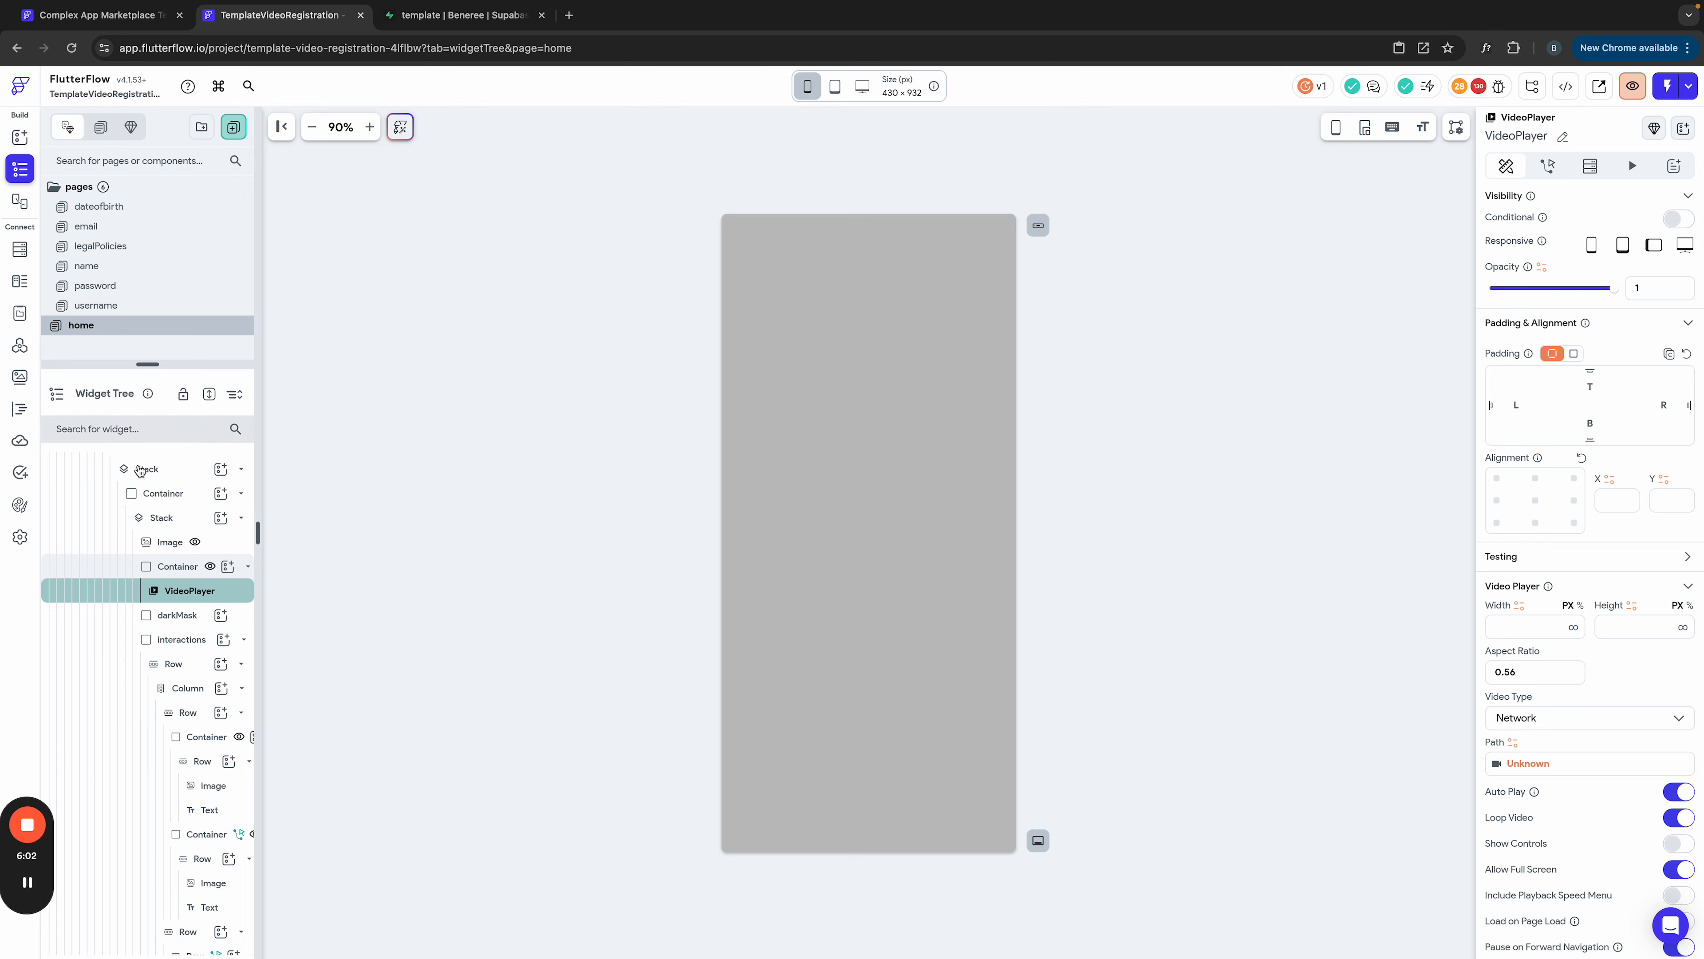
scroll(141, 484, up, 3)
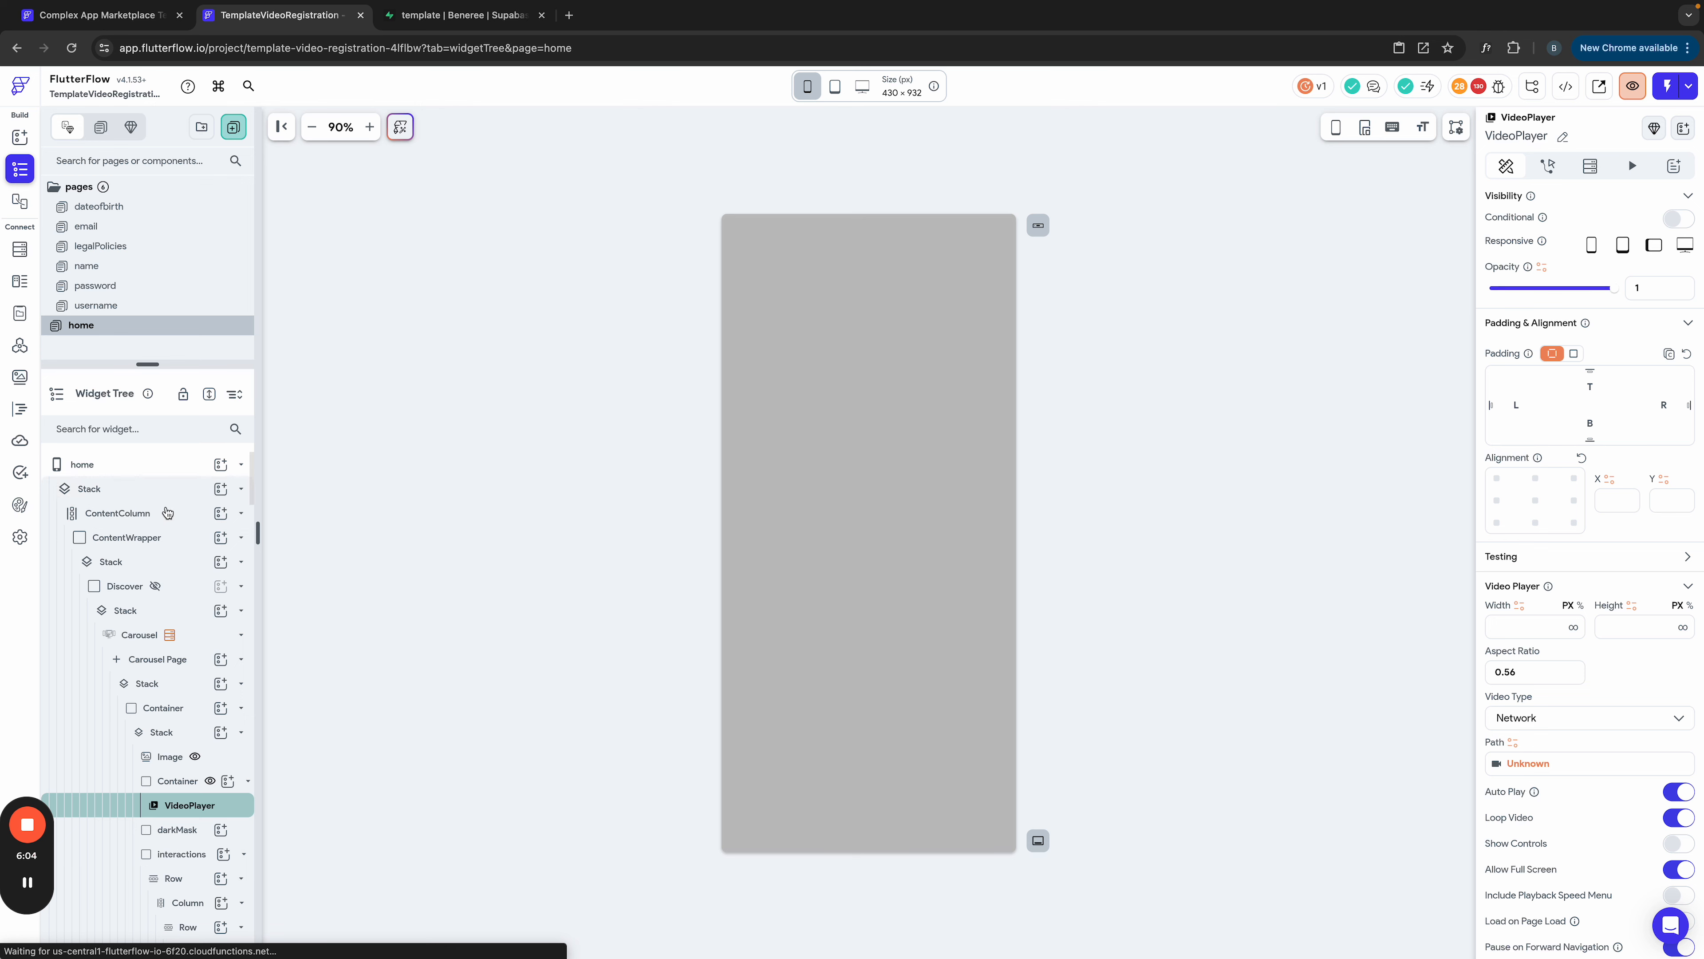
Step: Delete the pasted root Stack and all its children from the registration project's home page
click(94, 490)
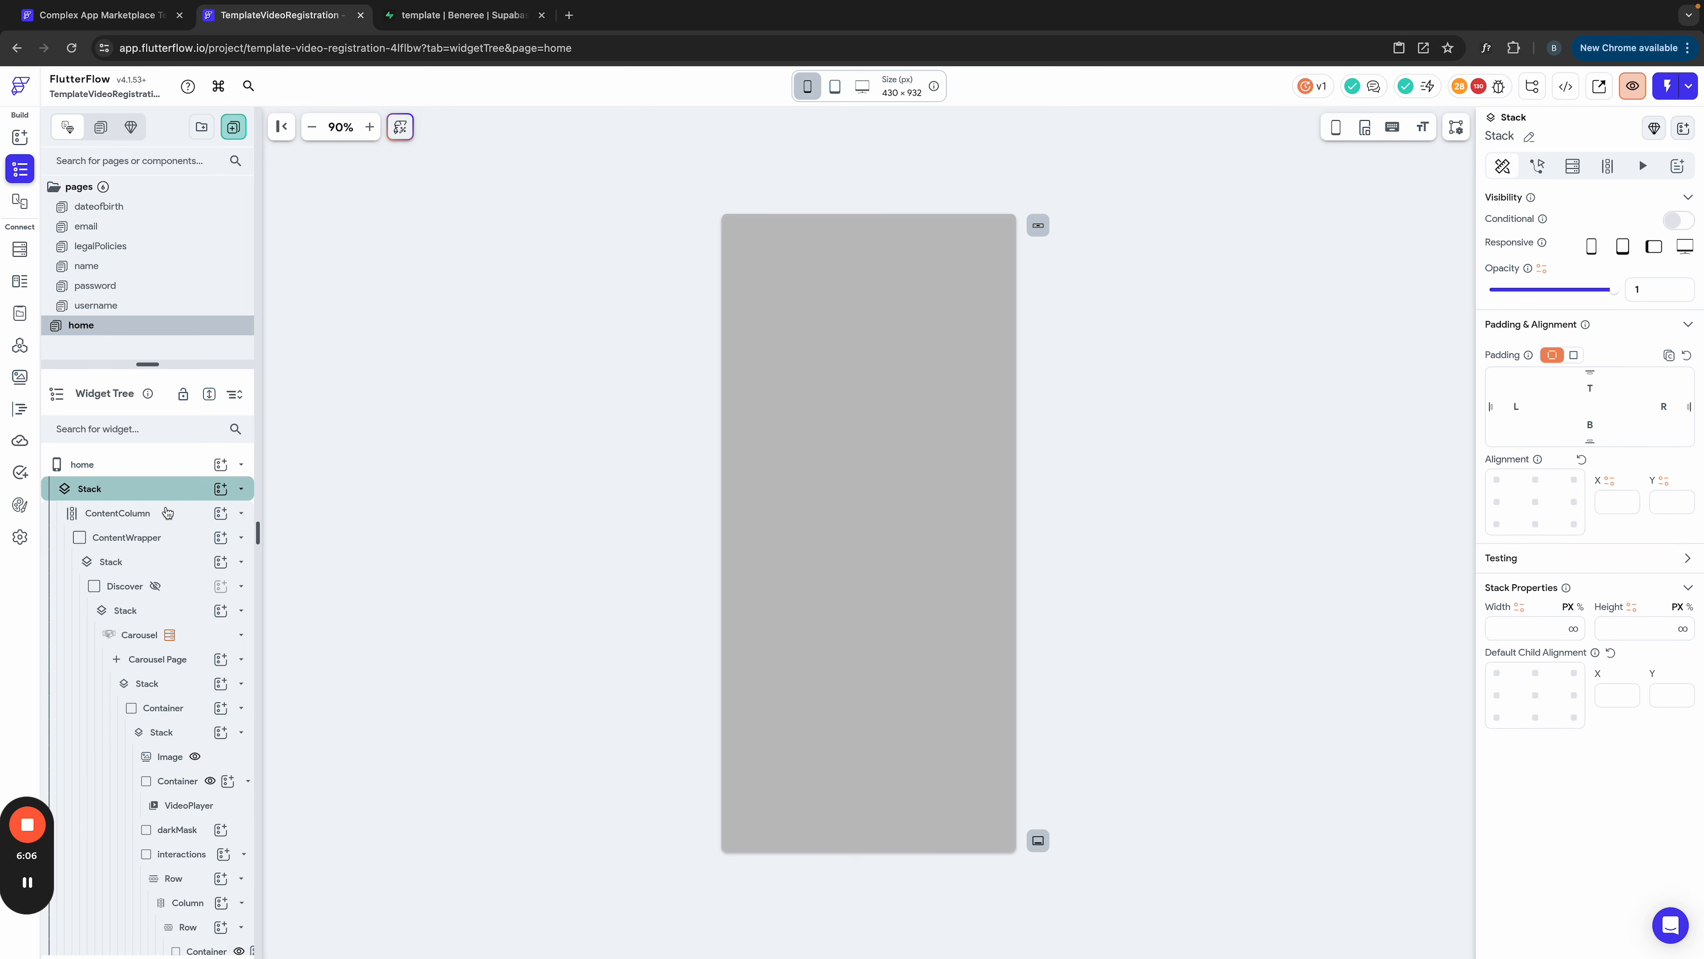
key(Delete)
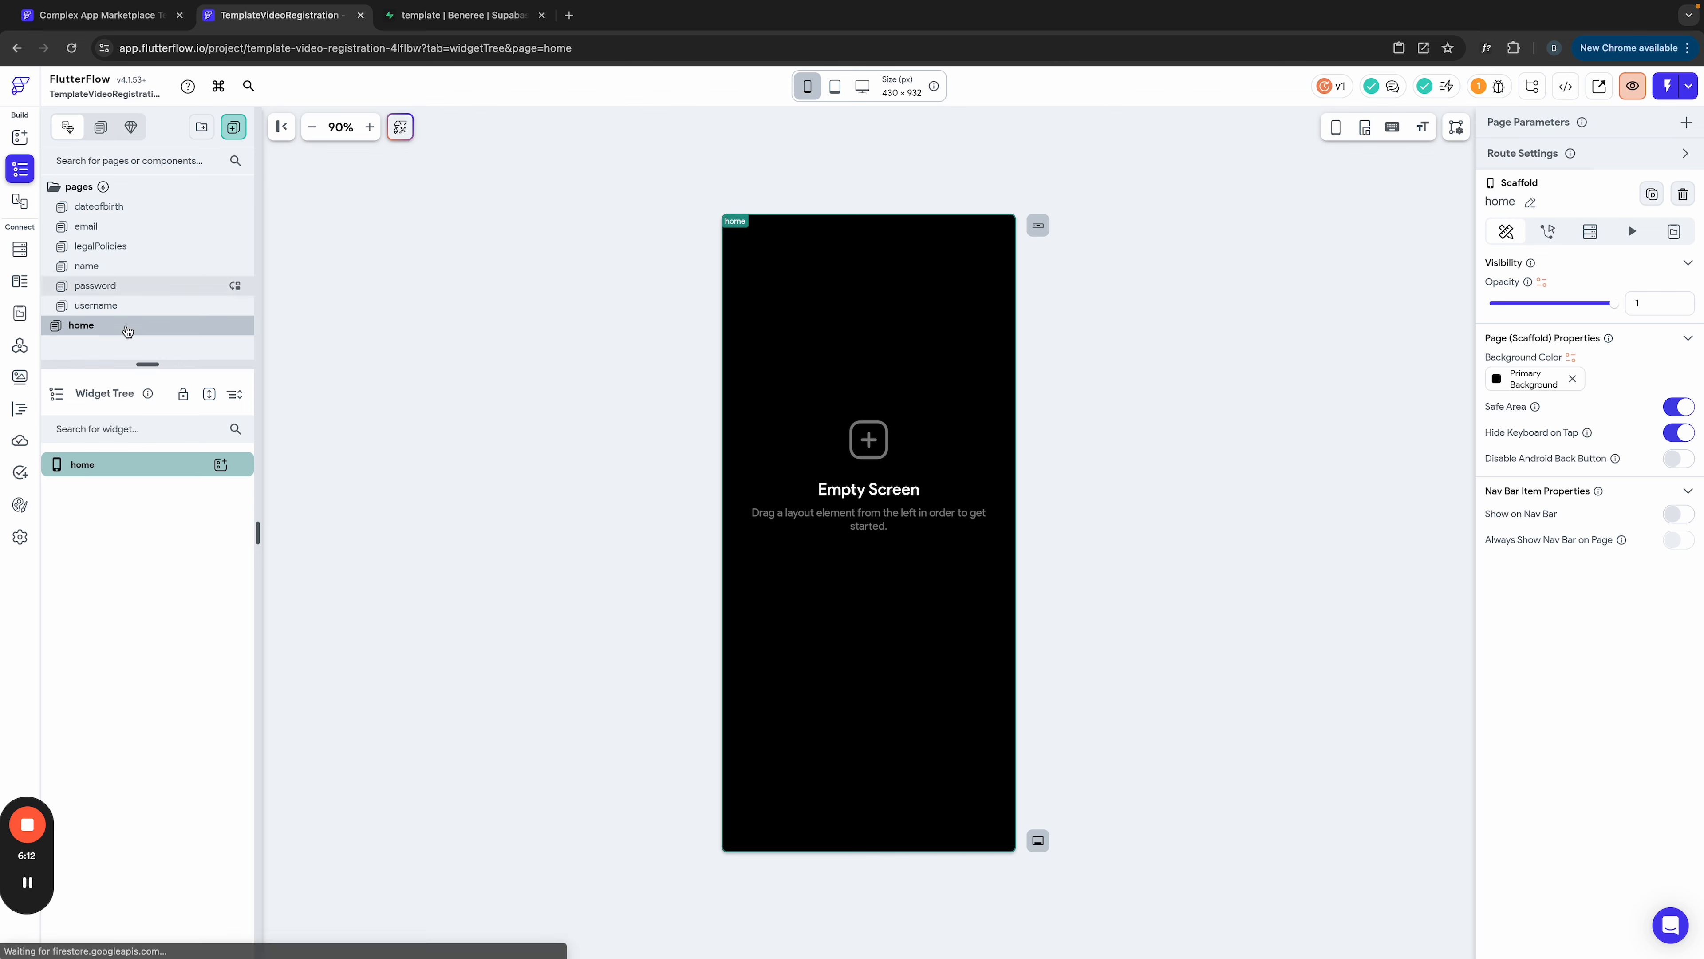
Step: In the marketplace template project, expand the home page's root Stack and collapse its ContentColumn and topNavigation branches to view the top-level structure
click(108, 21)
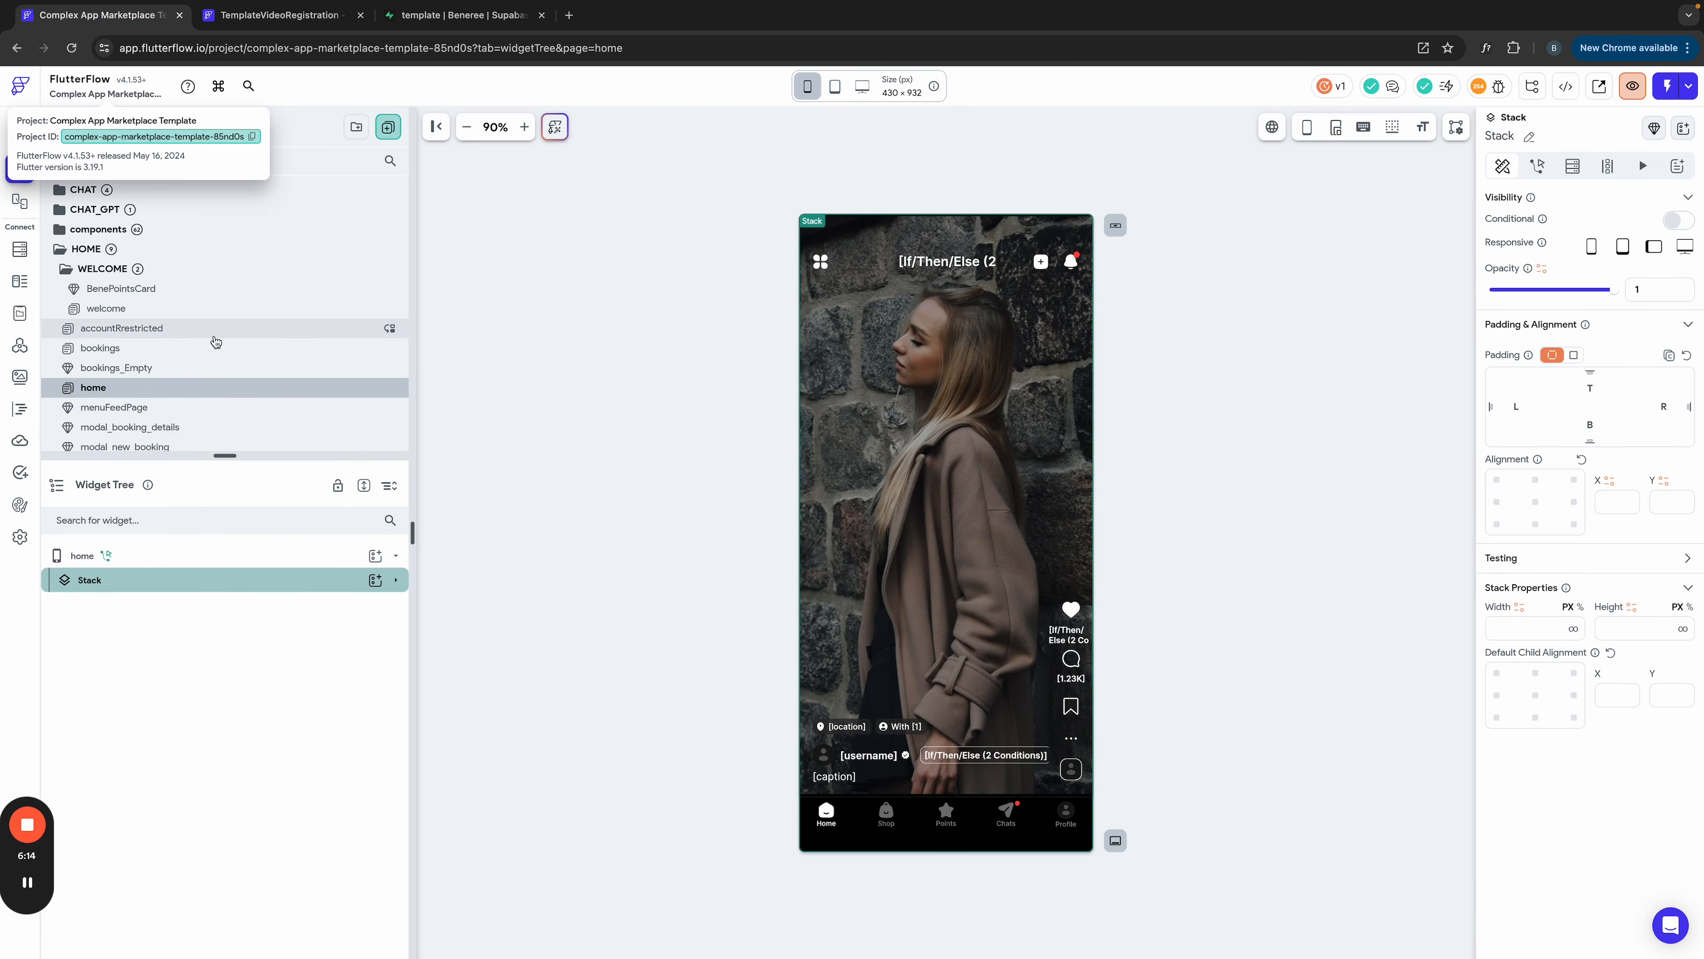
click(396, 581)
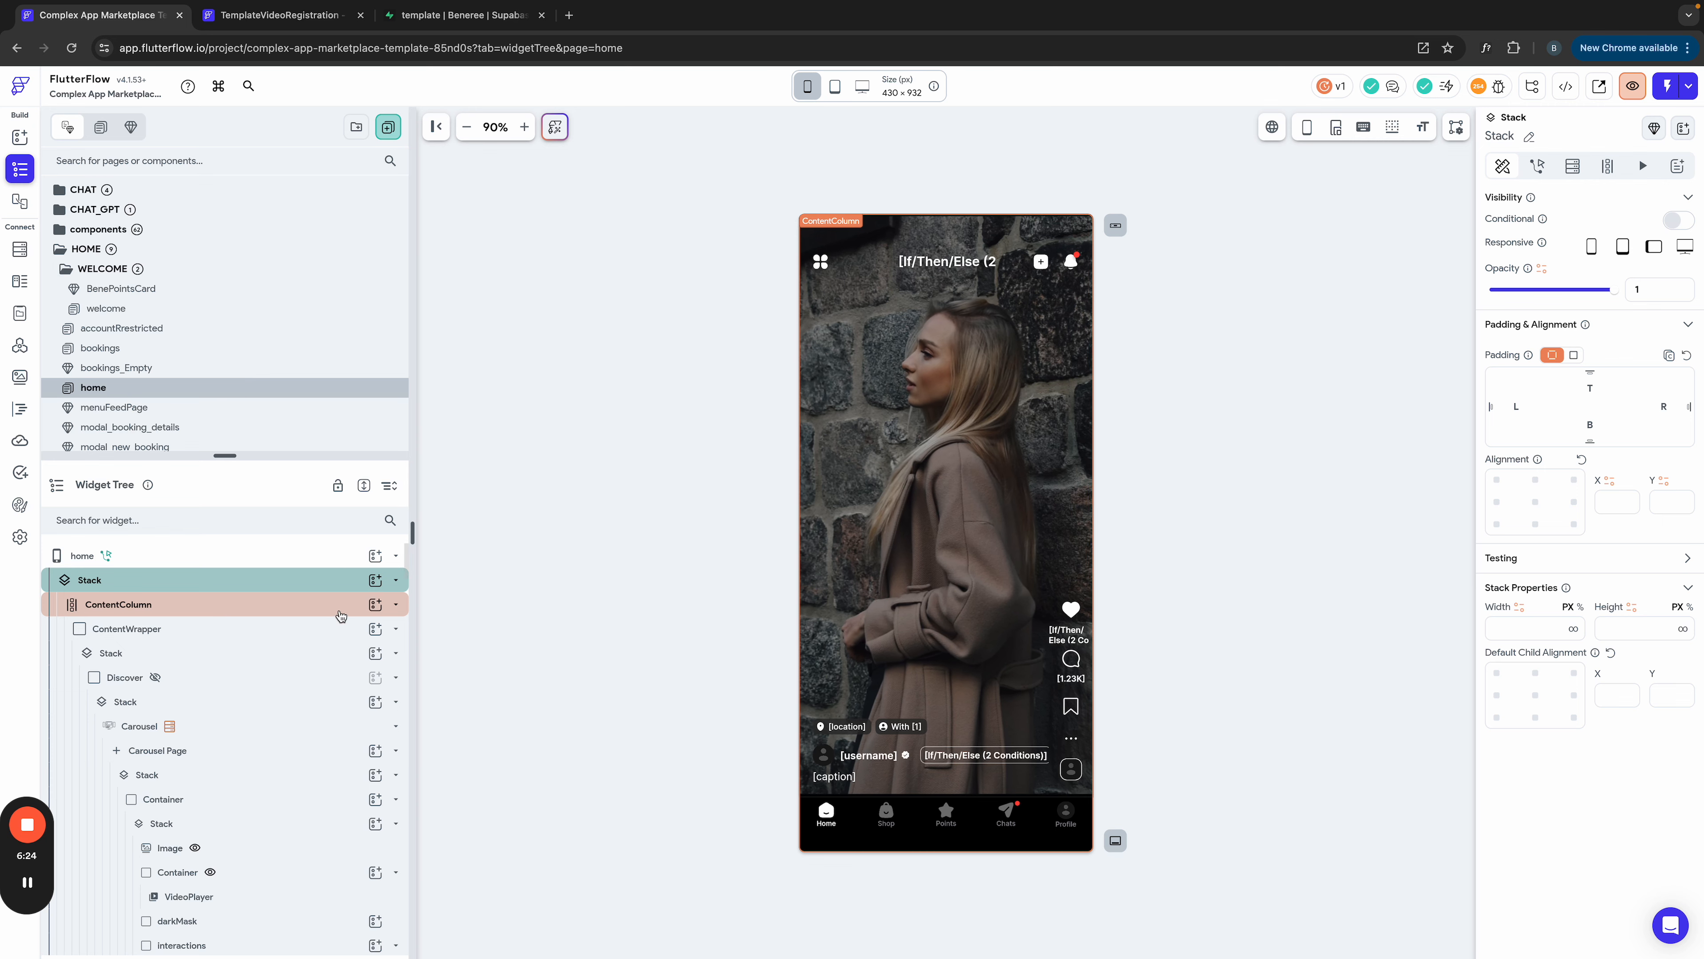
click(395, 605)
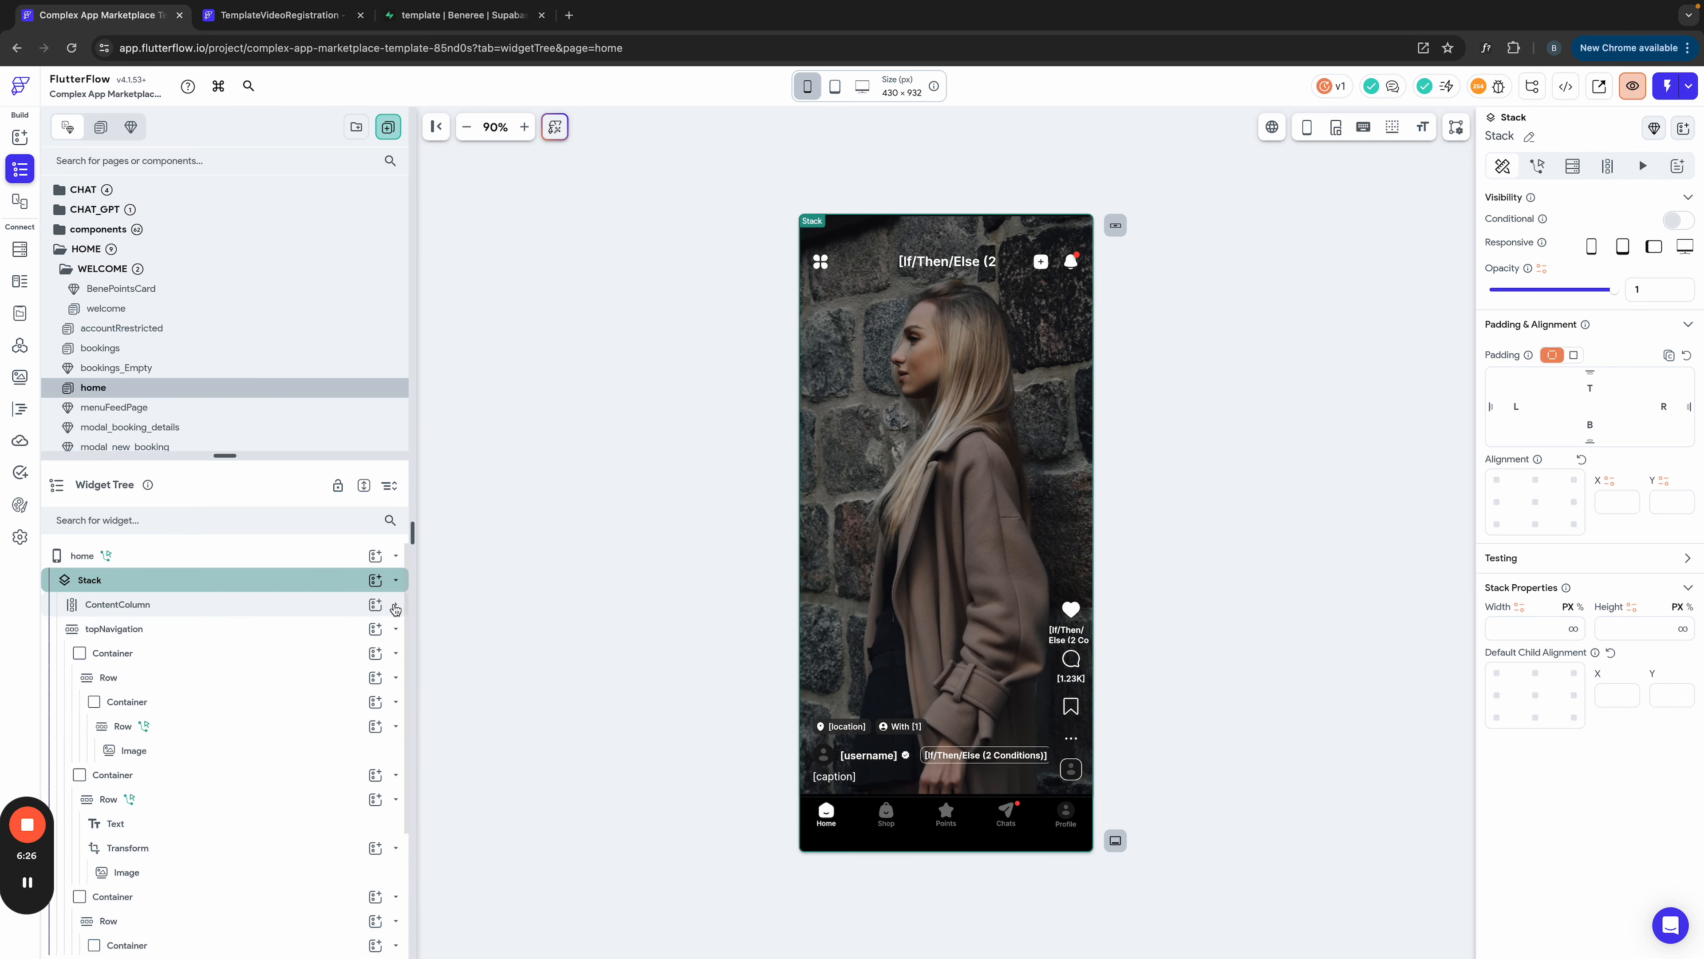
click(395, 629)
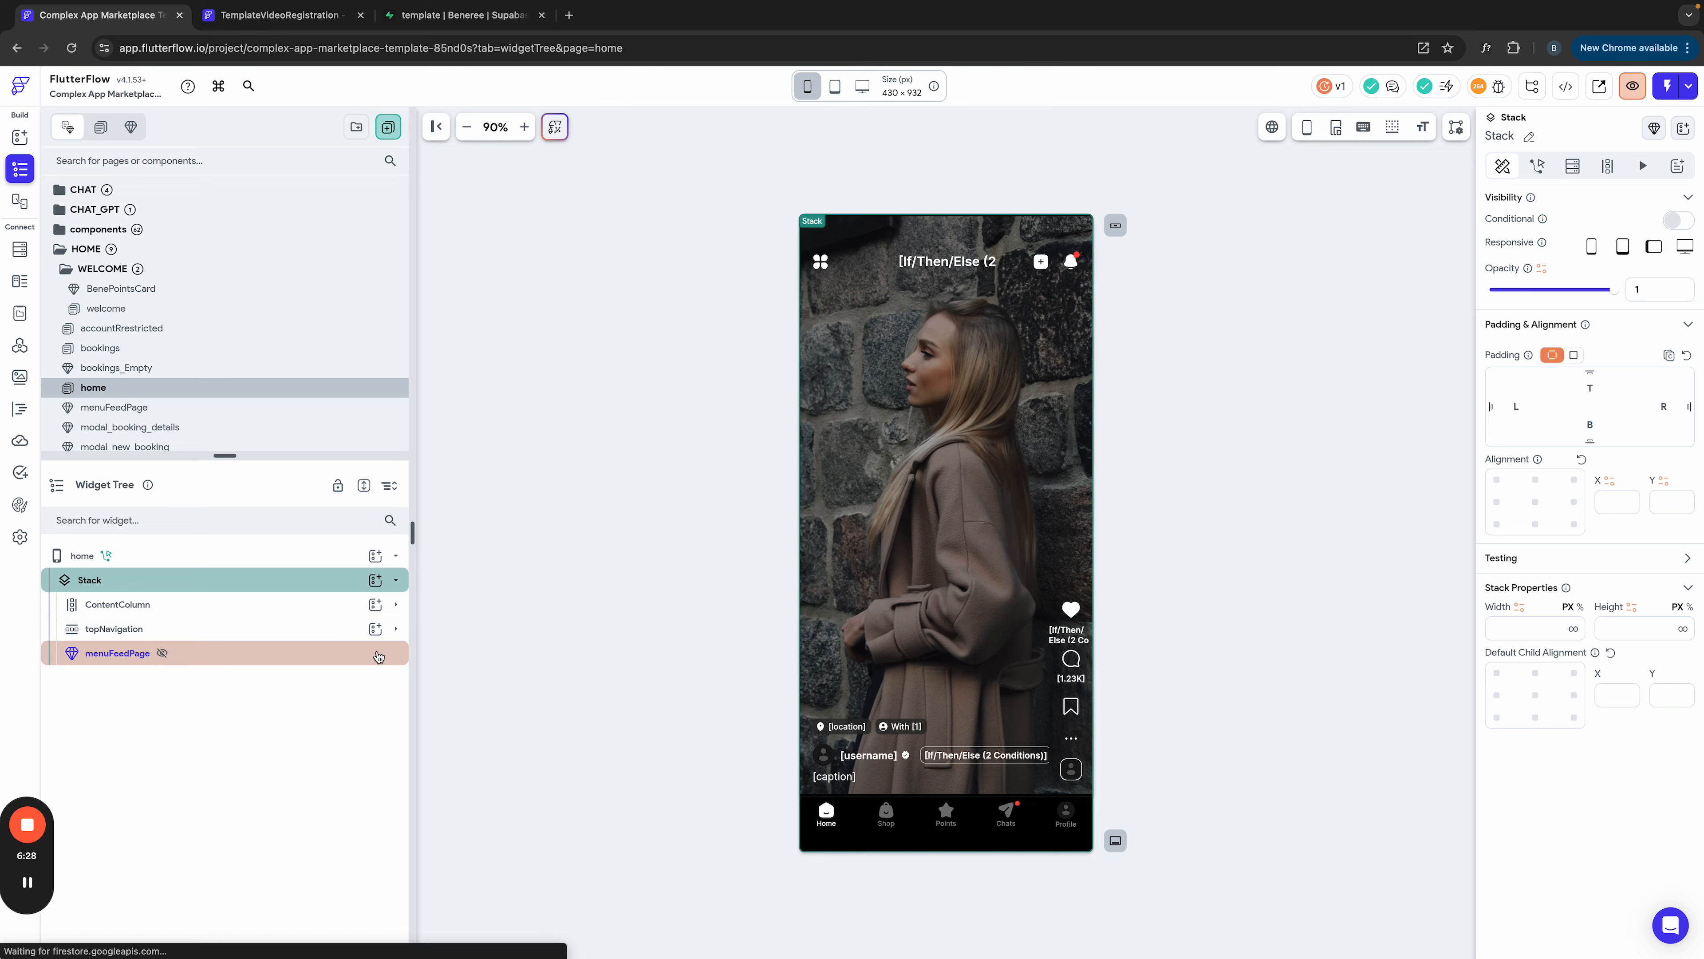
Step: Inspect the ContentColumn, topNavigation and menuFeedPage widgets, showing menuFeedPage in the UI builder and hiding it again
click(120, 605)
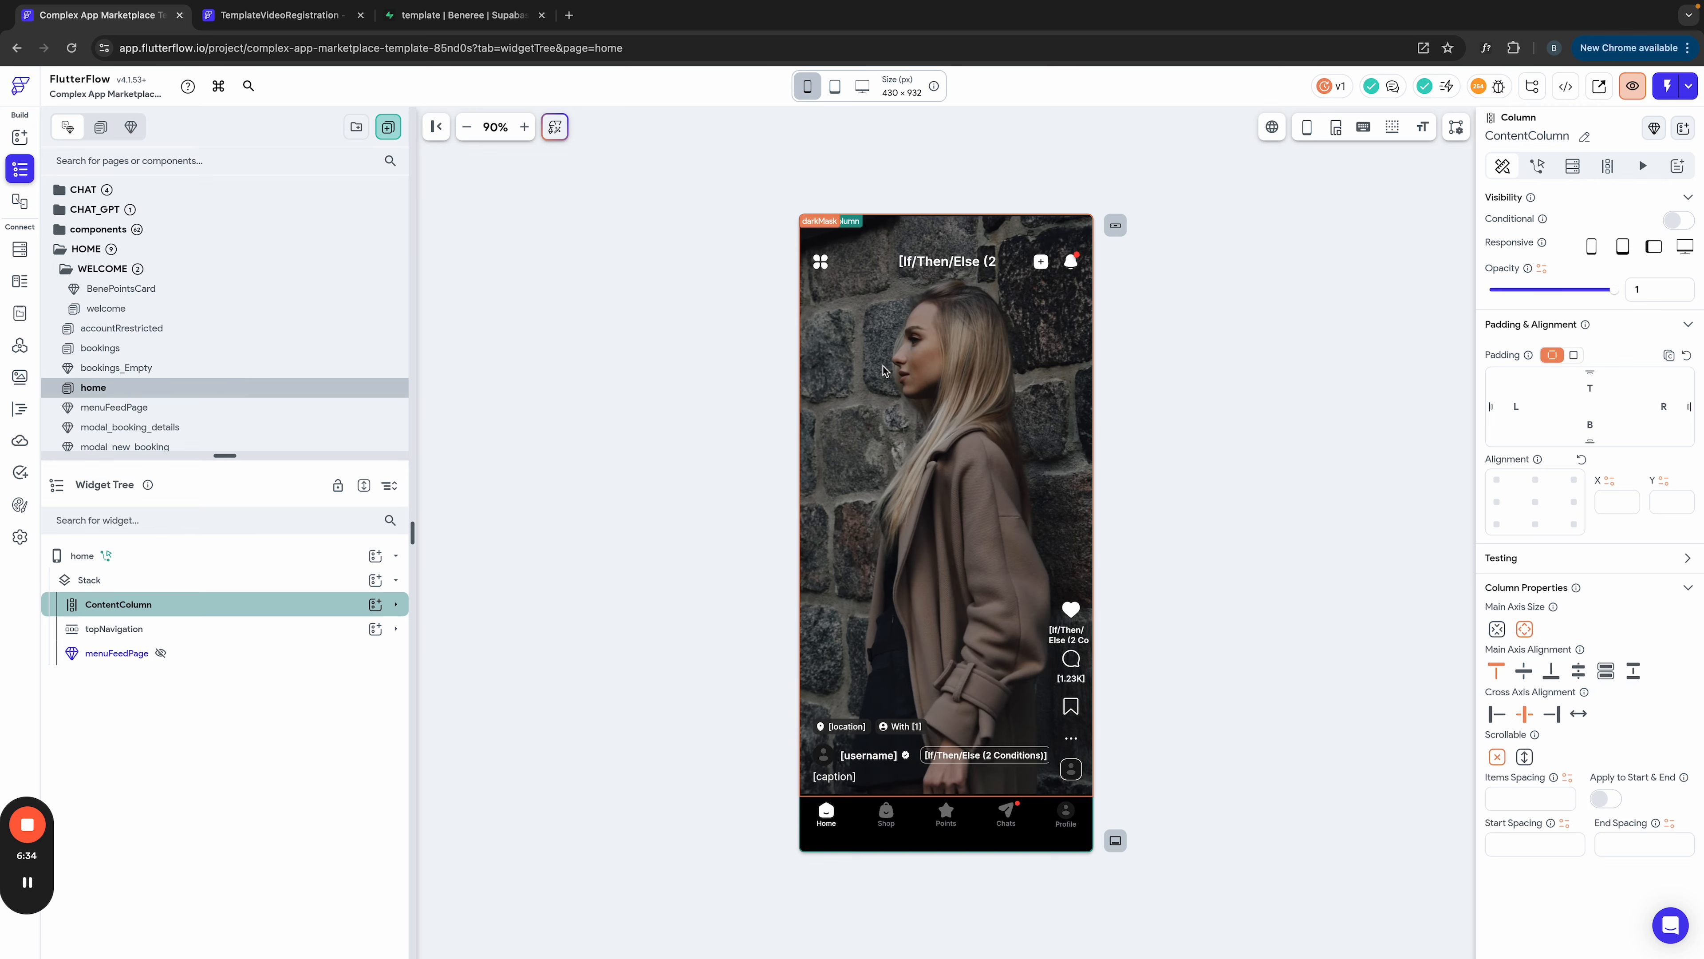
click(107, 630)
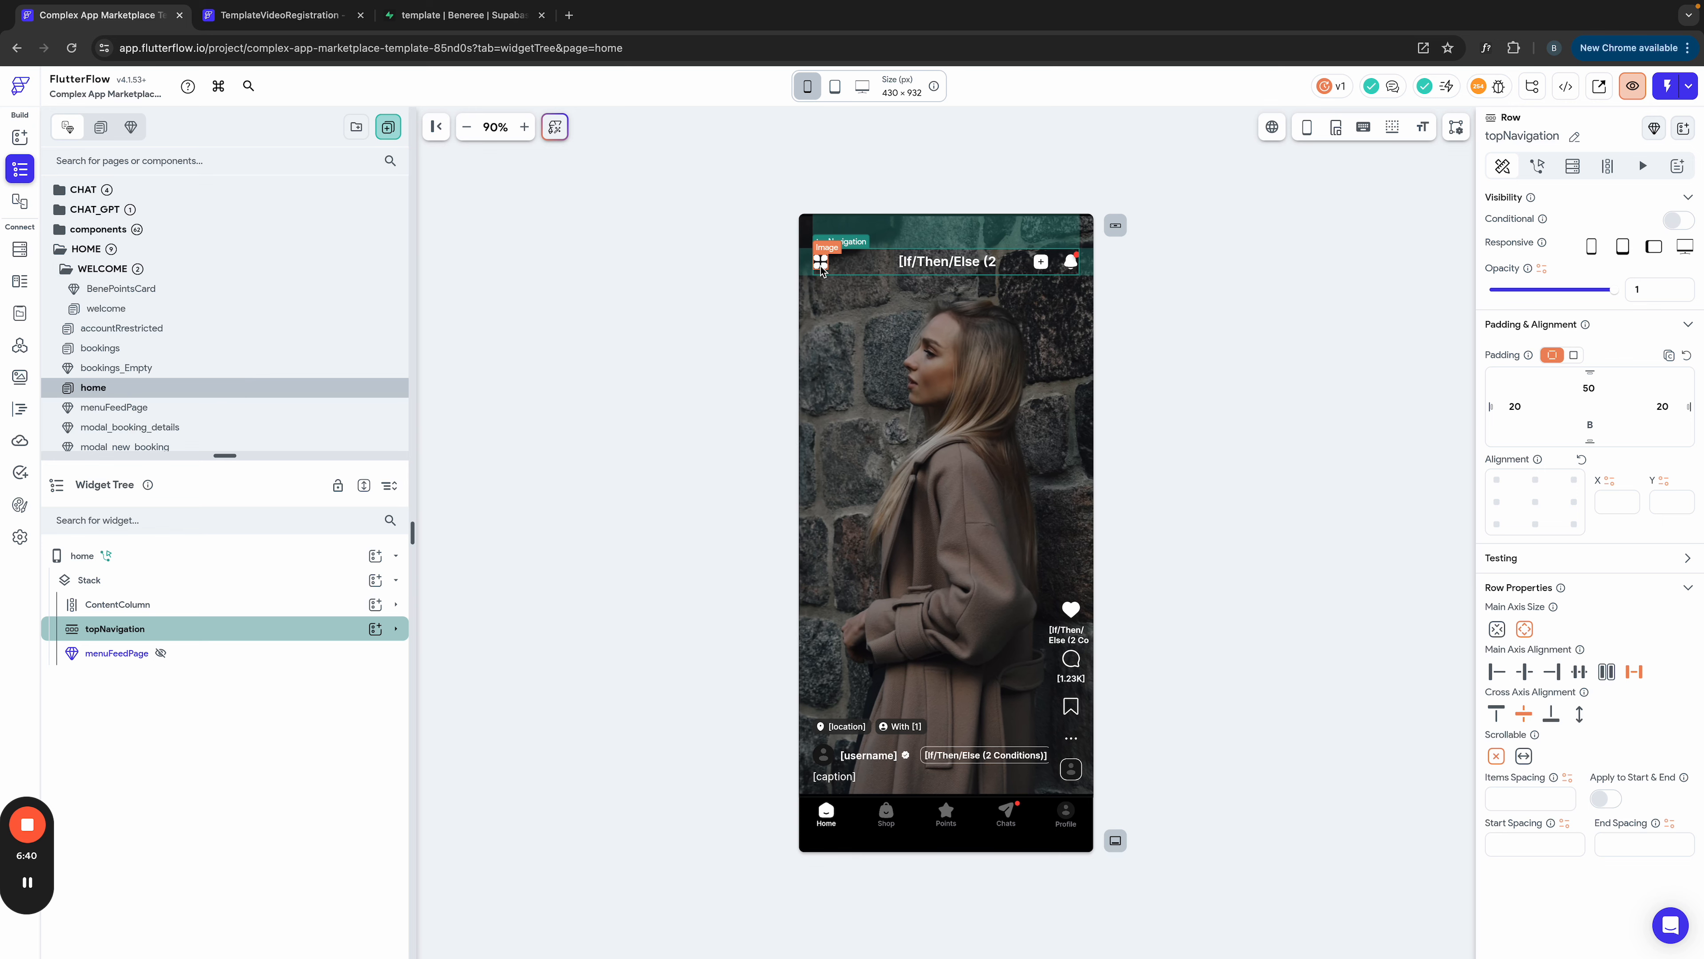
click(162, 655)
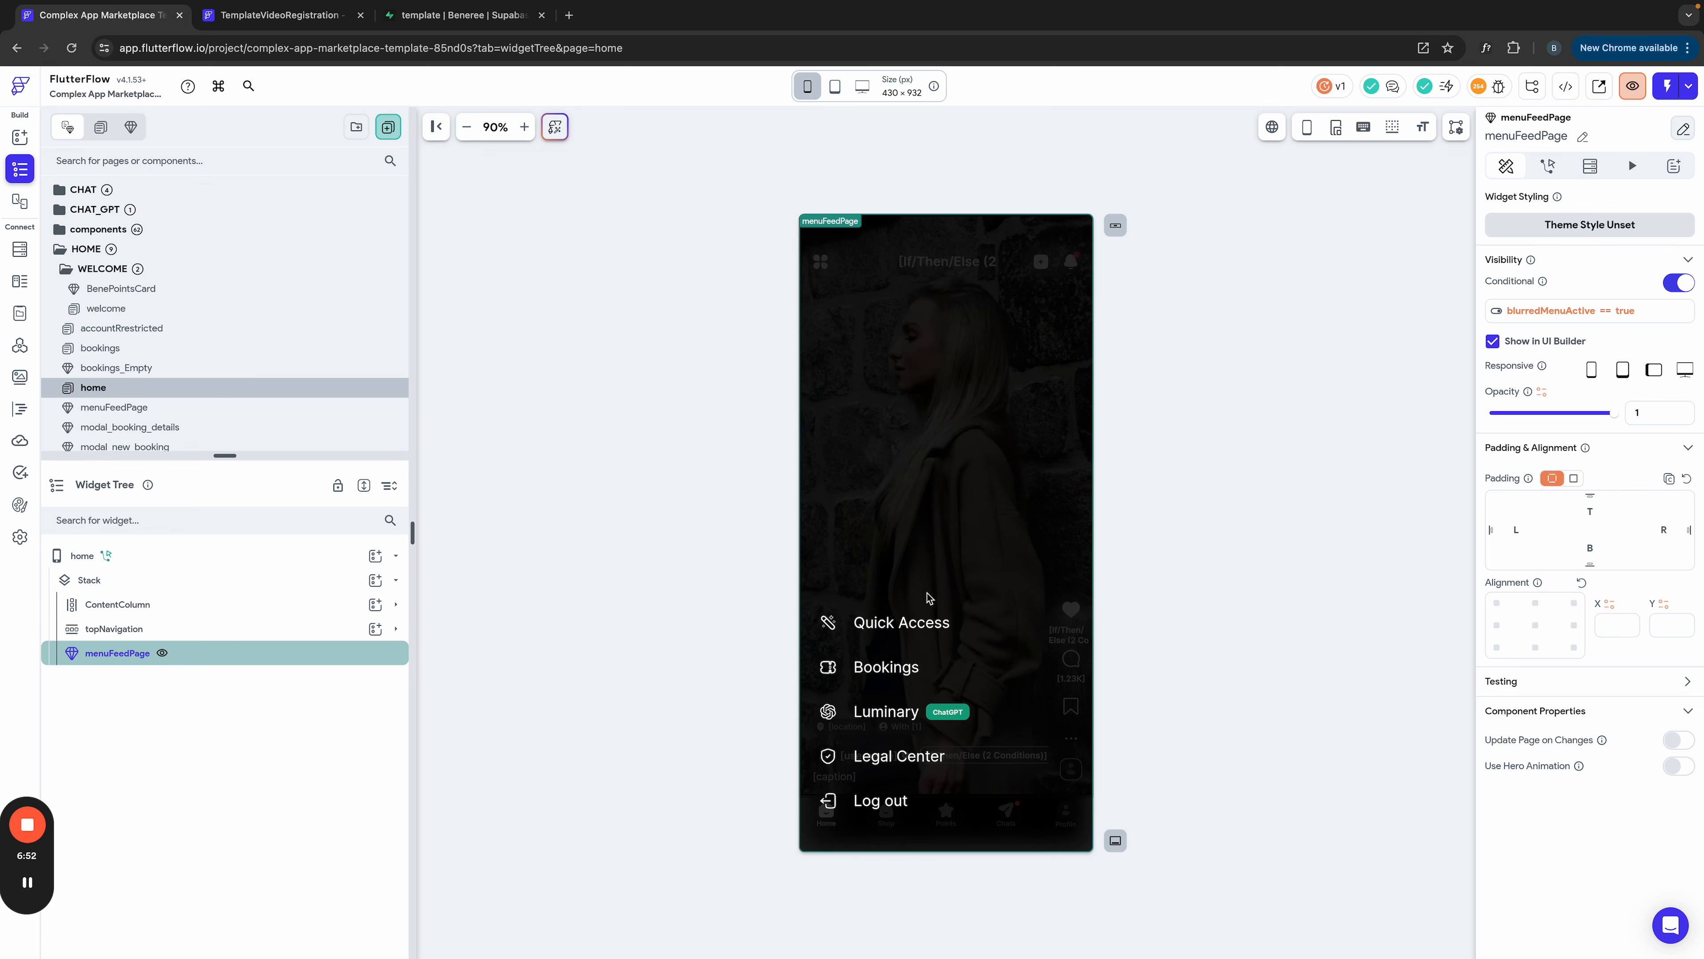
click(163, 653)
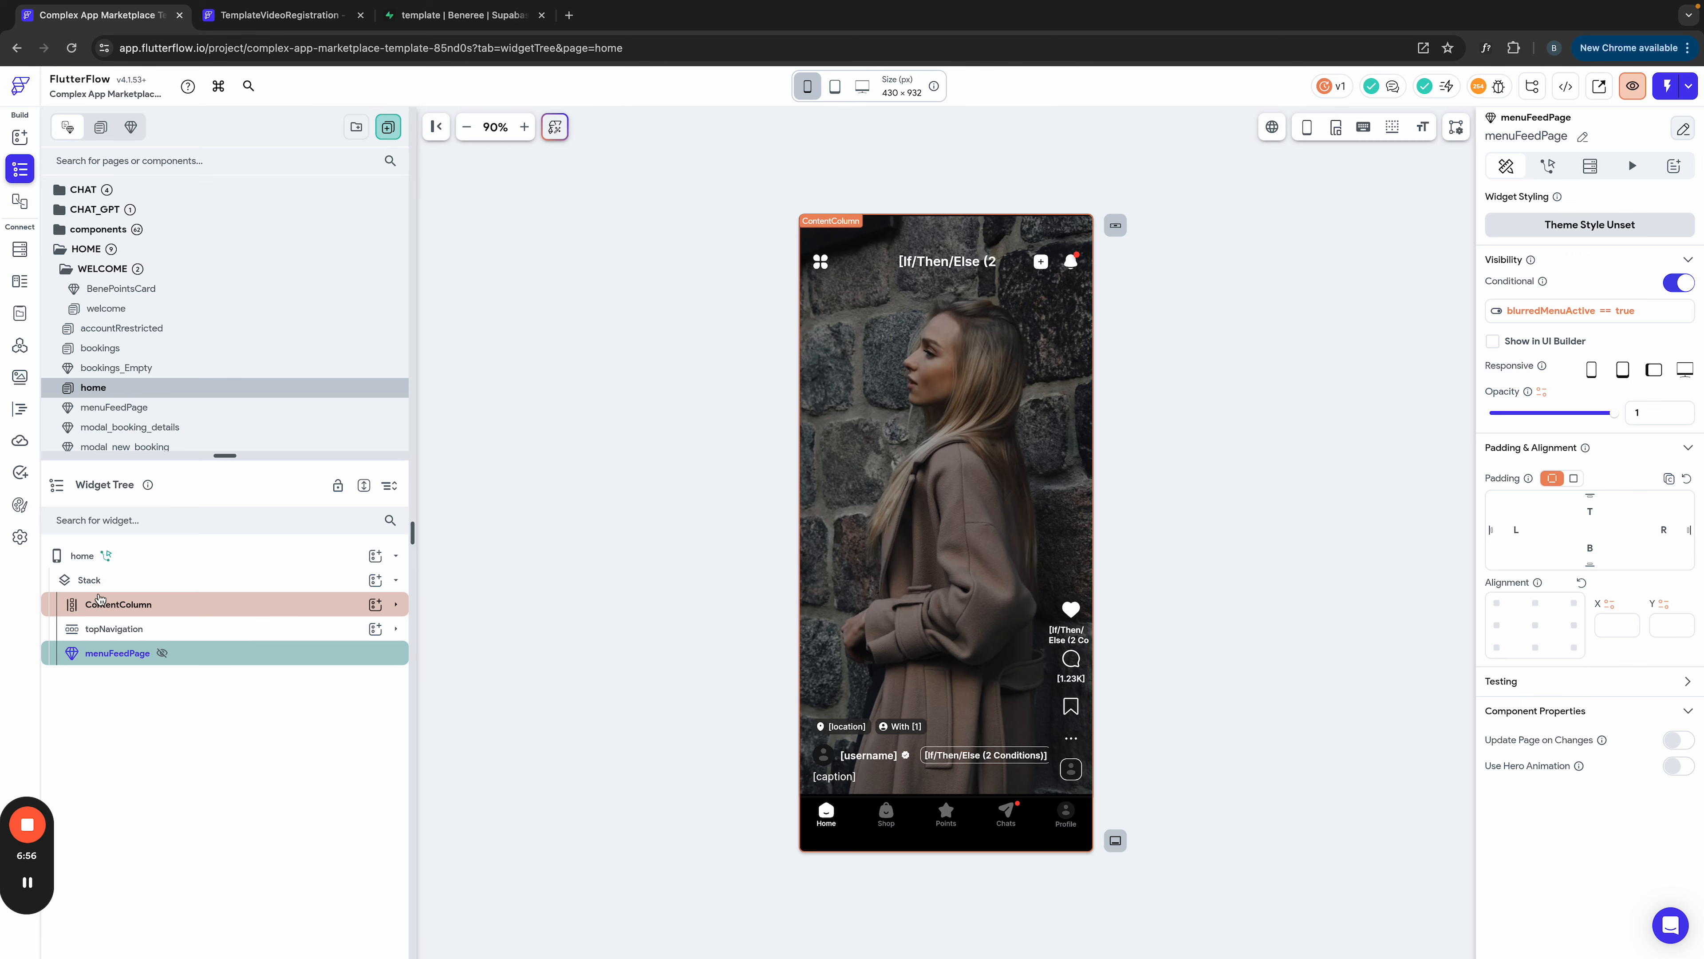
click(278, 15)
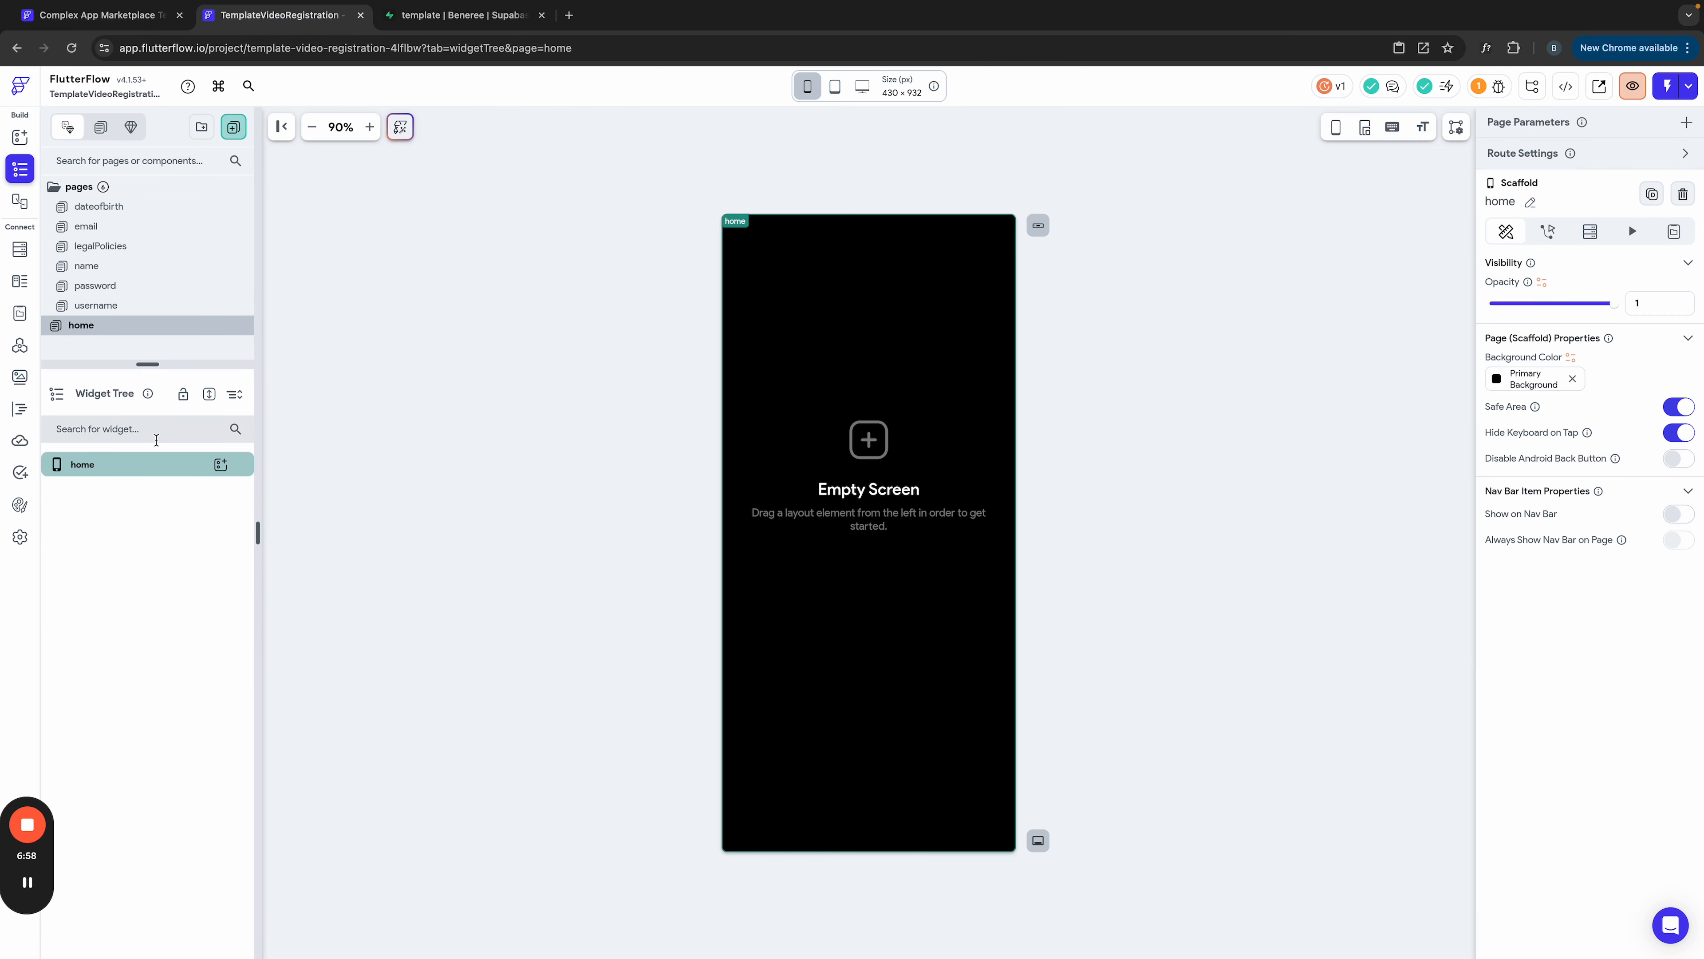
click(96, 15)
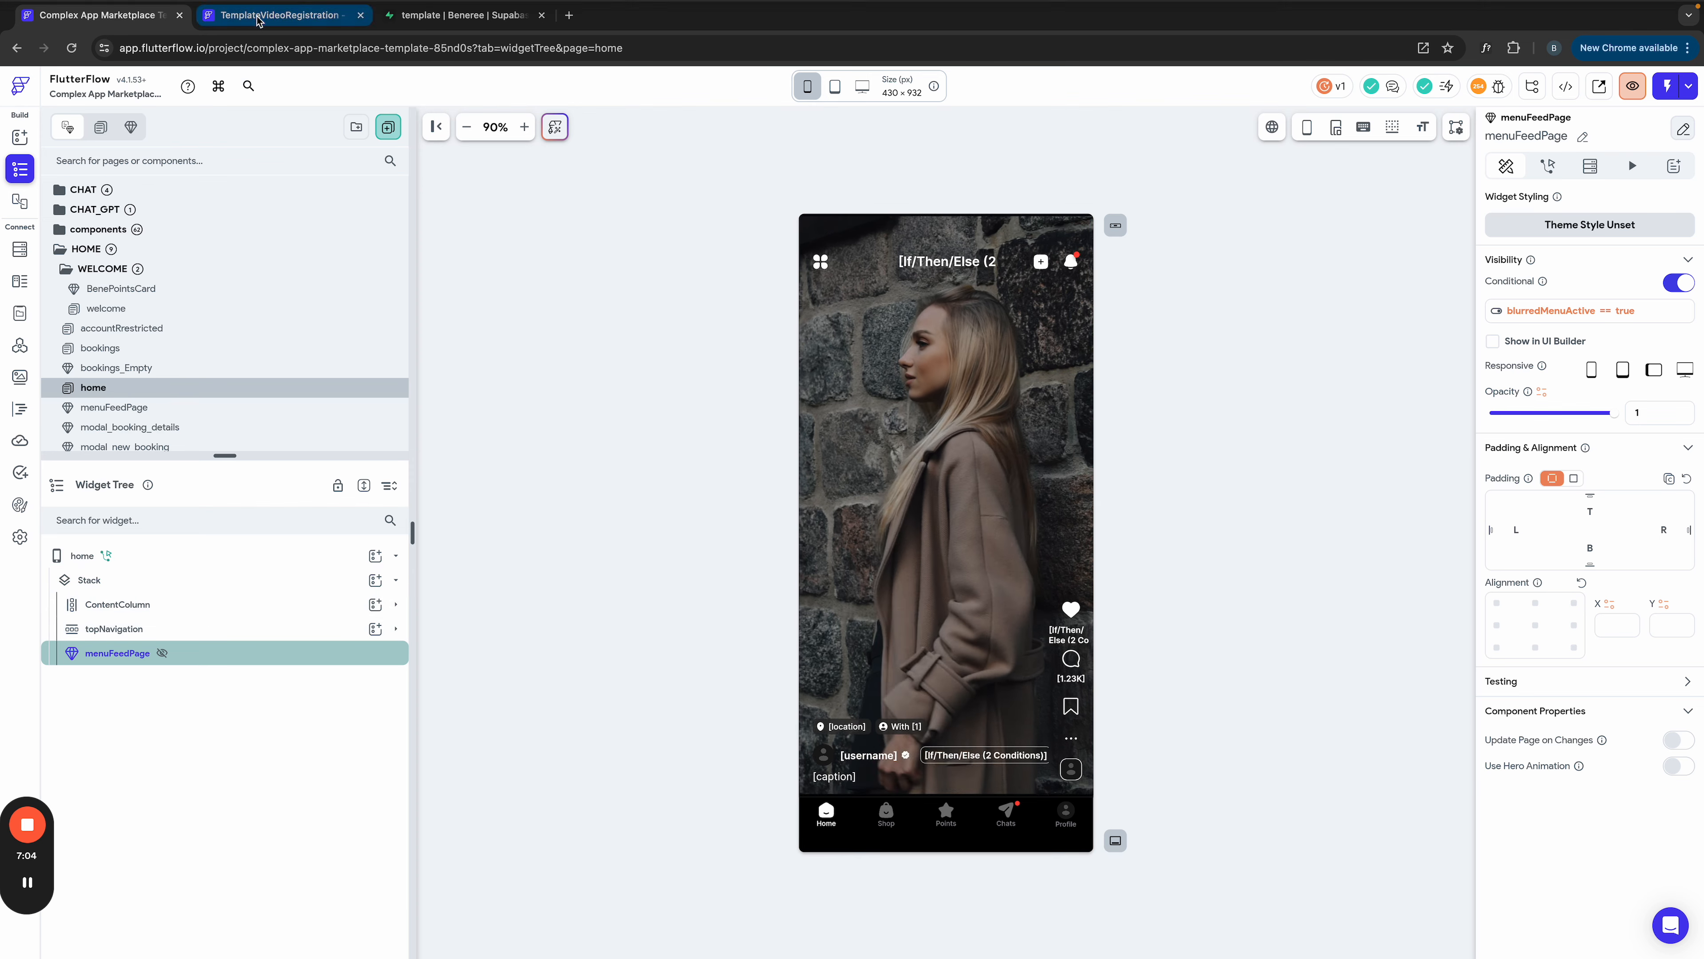
click(264, 27)
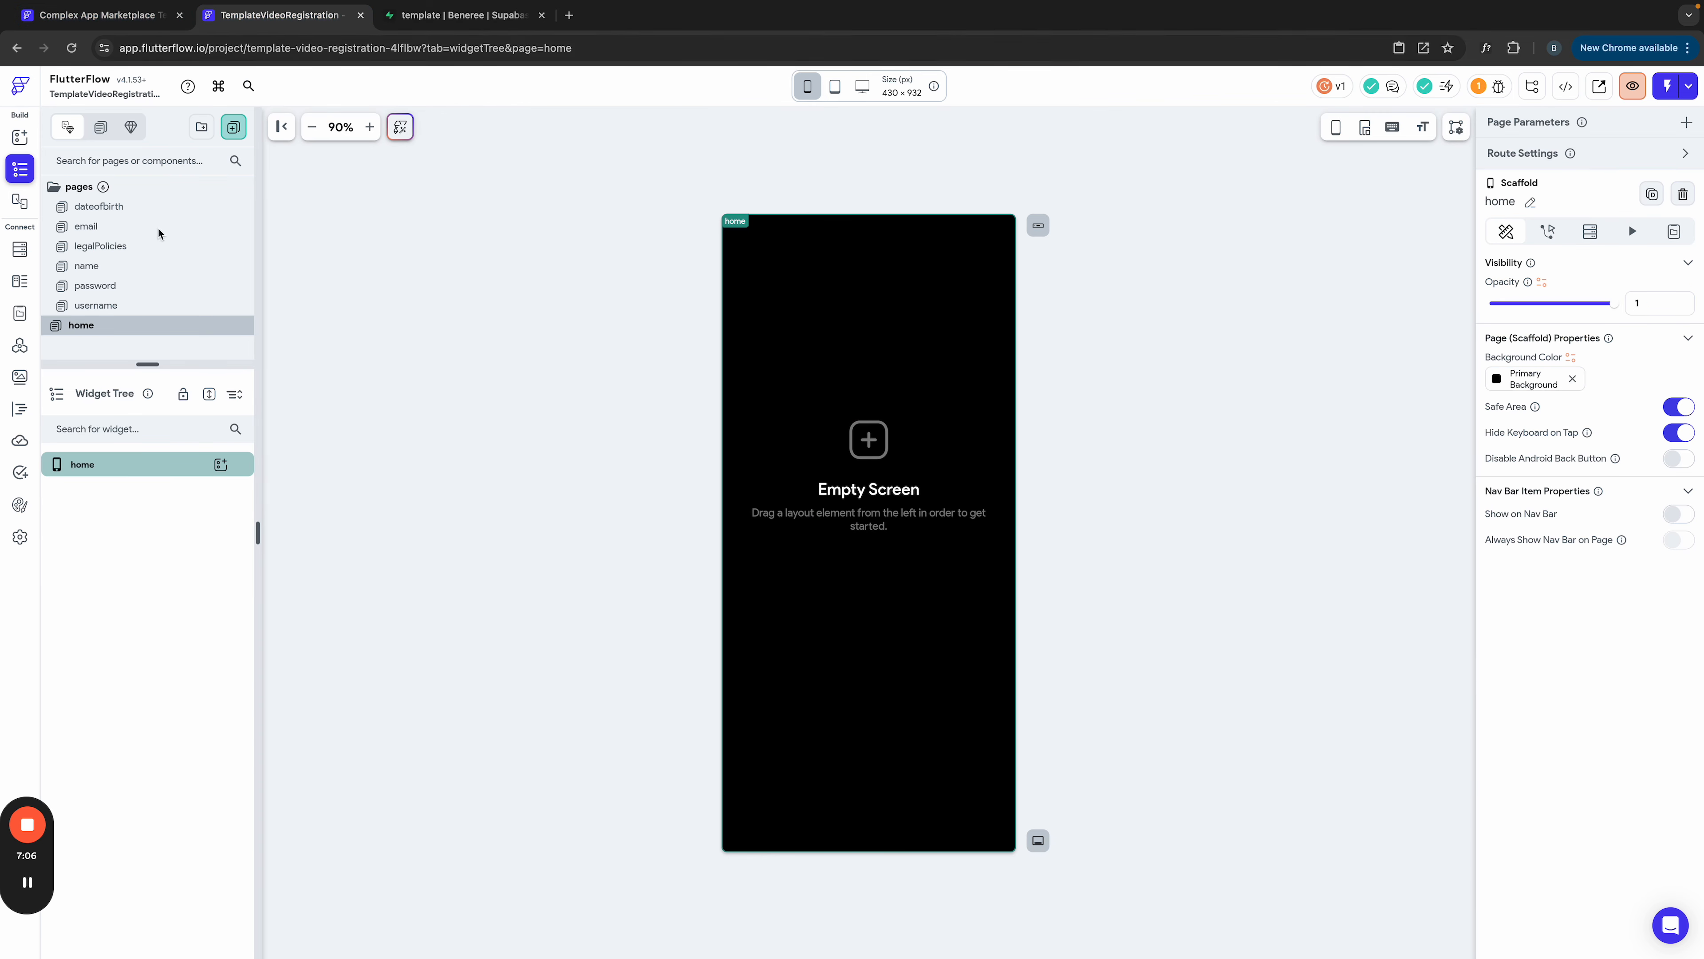
click(95, 16)
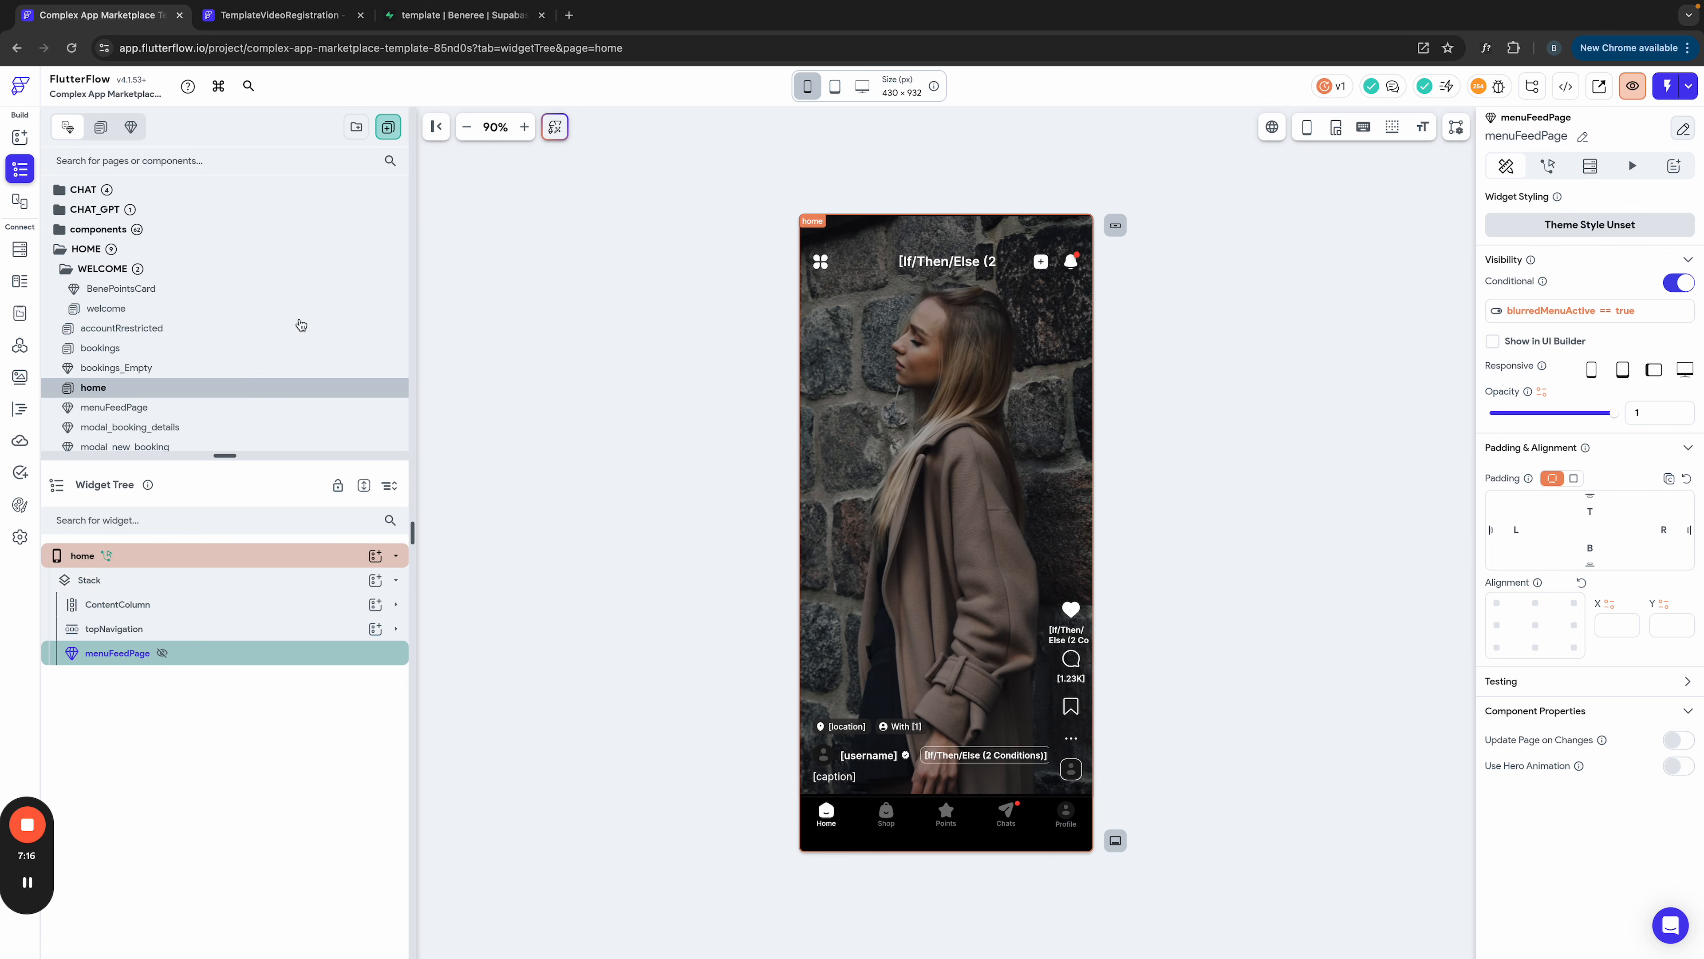
click(262, 26)
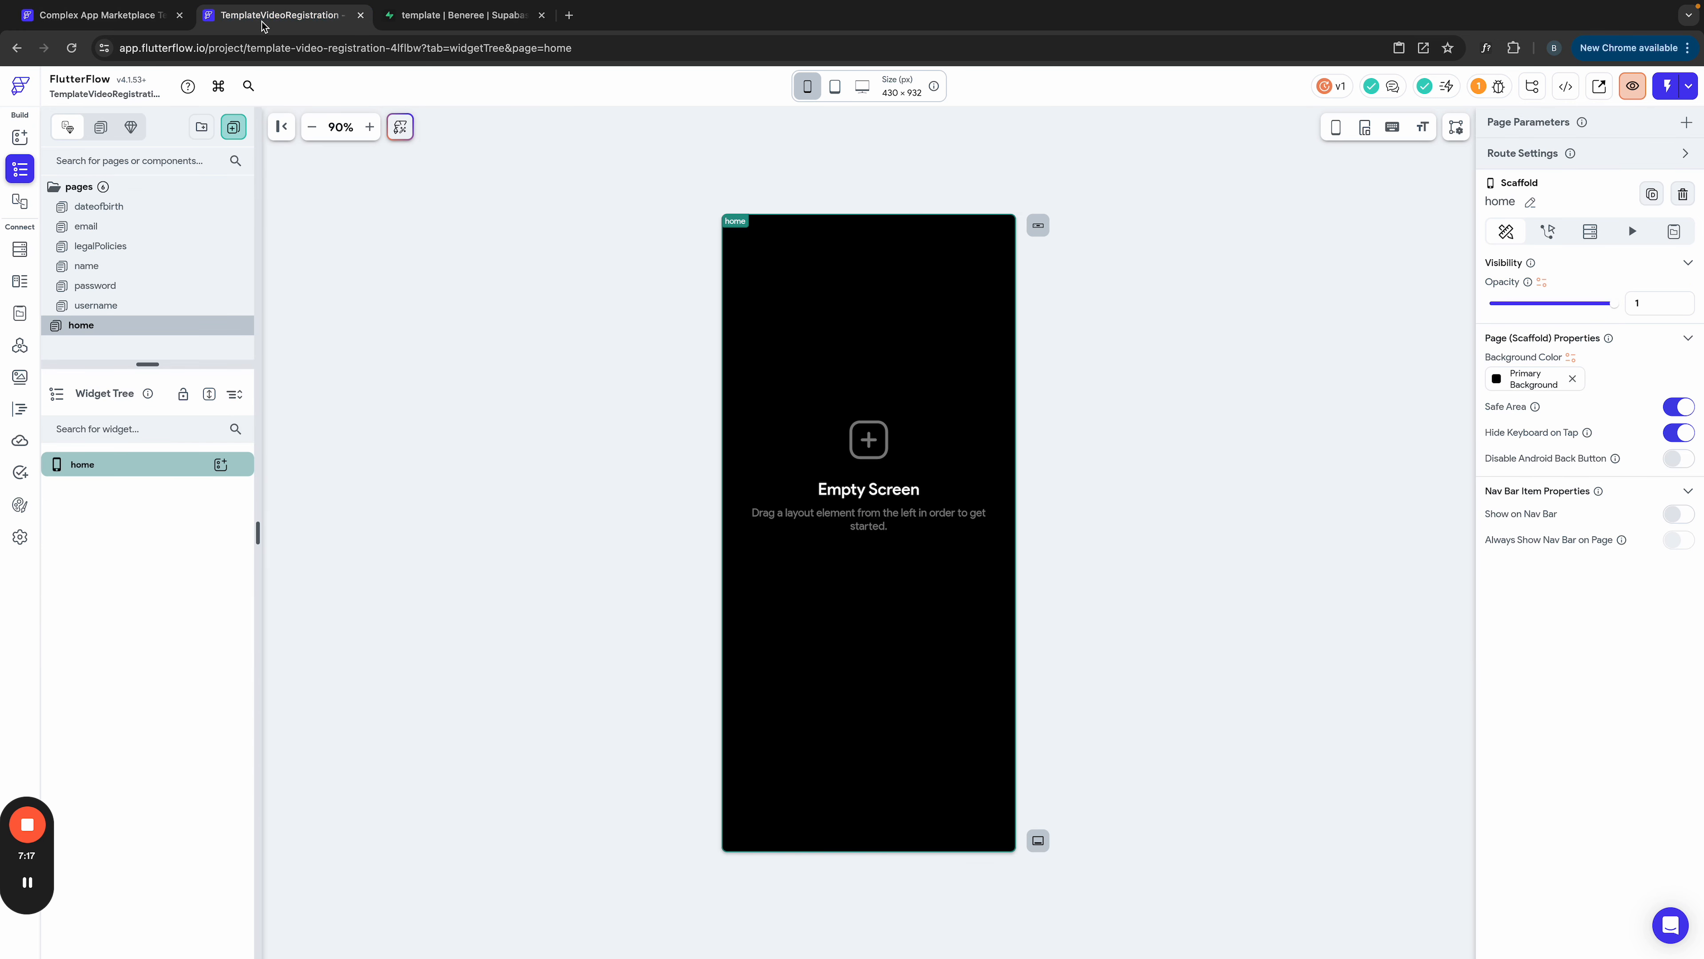
click(96, 15)
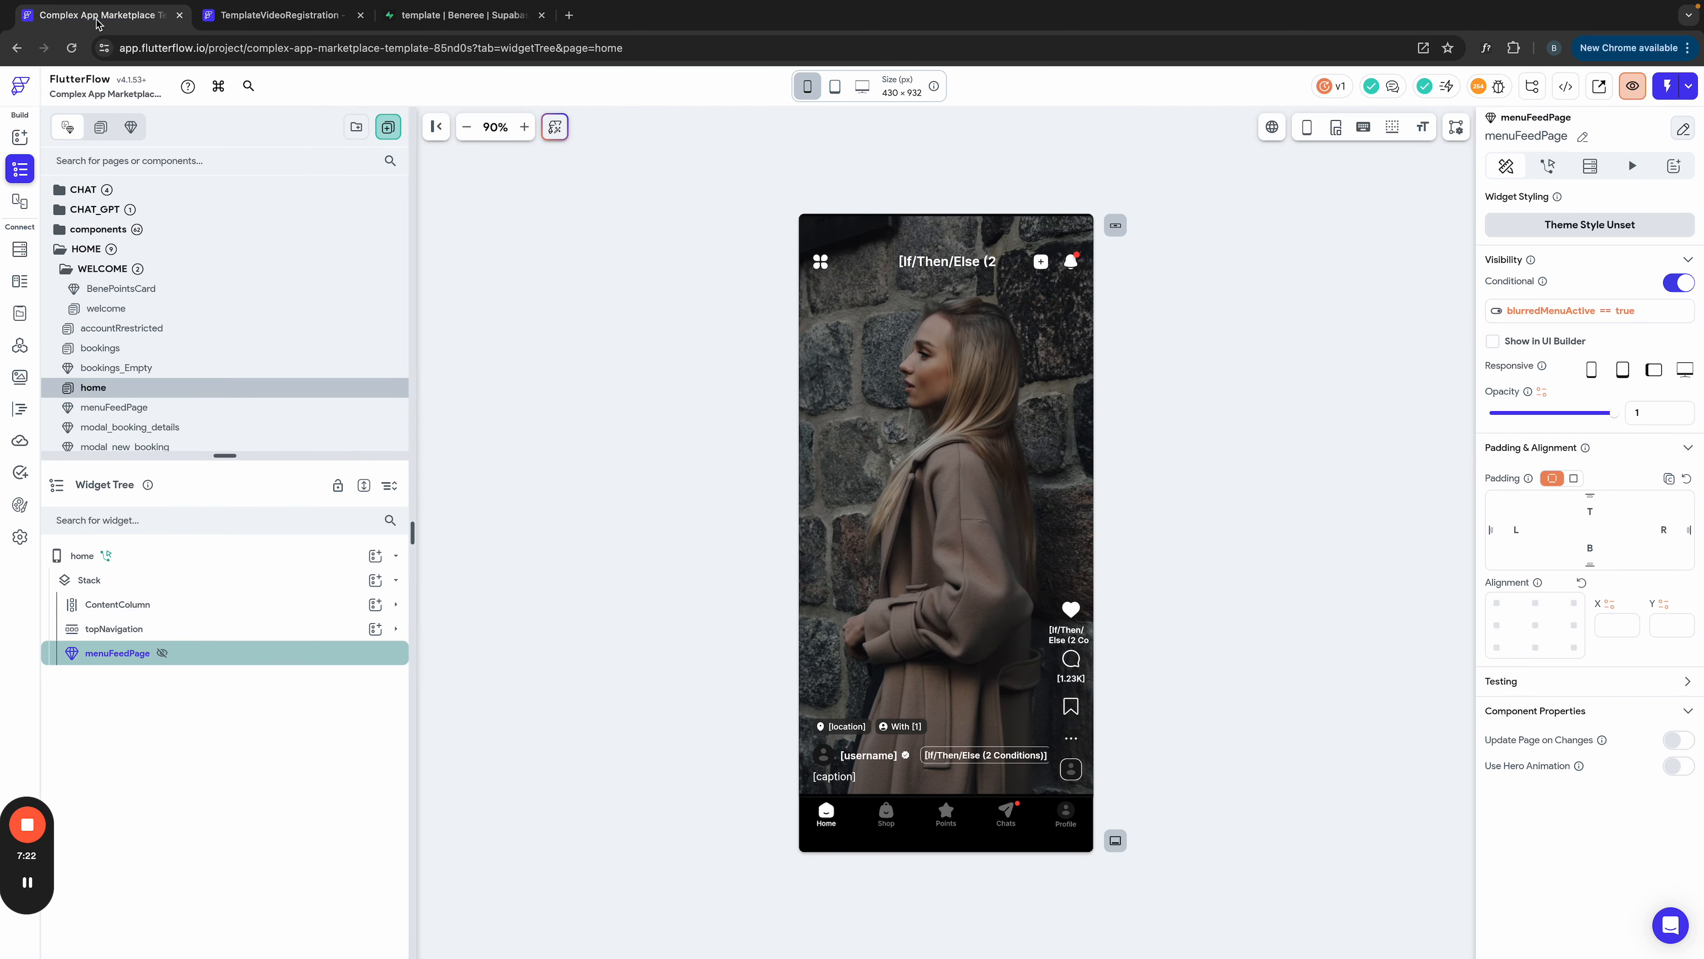
Step: Add a Stack to the empty home page of the TemplateVideoRegistration project
click(278, 15)
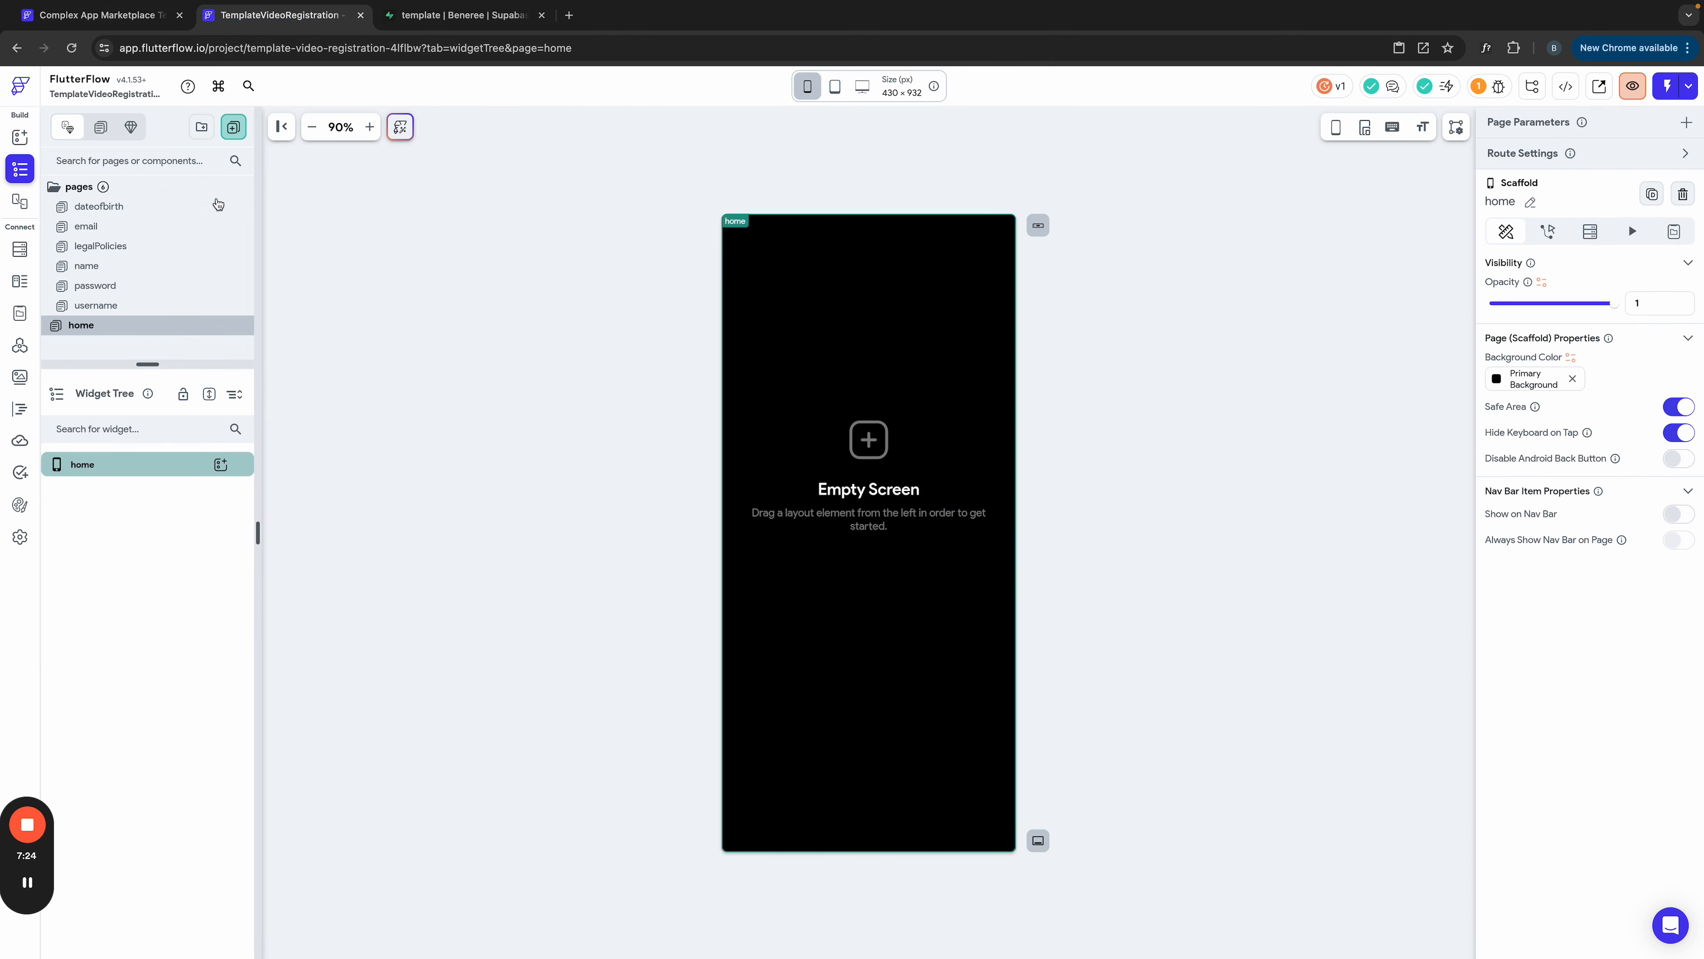
click(221, 465)
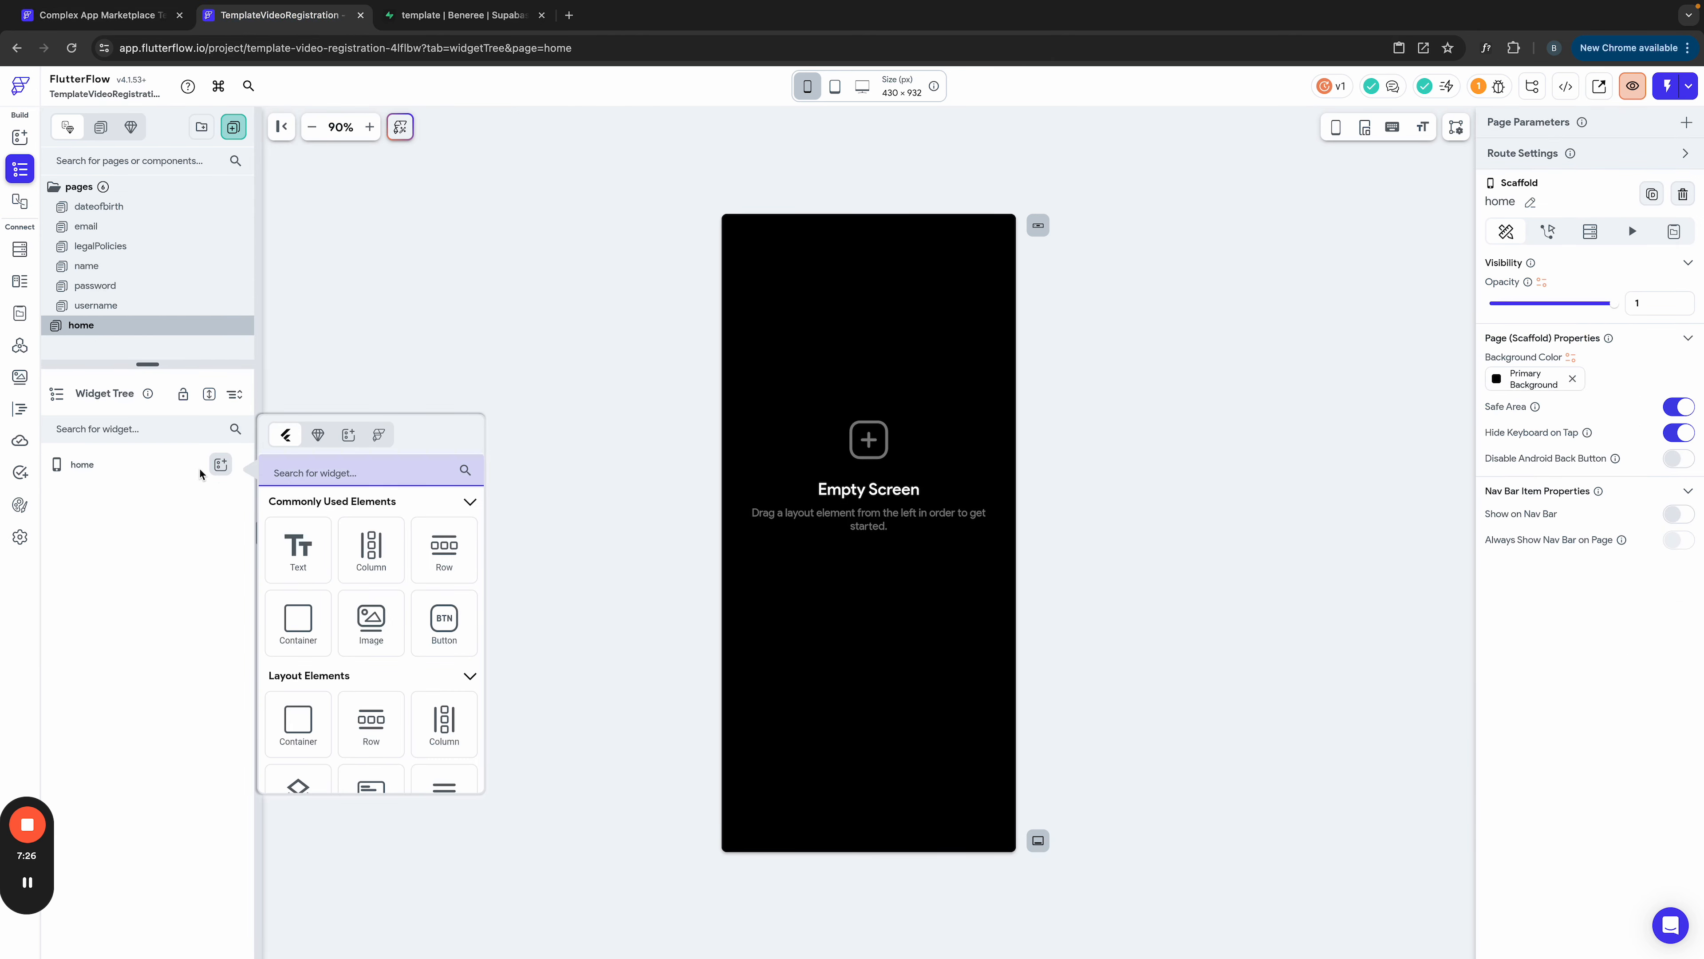
click(327, 471)
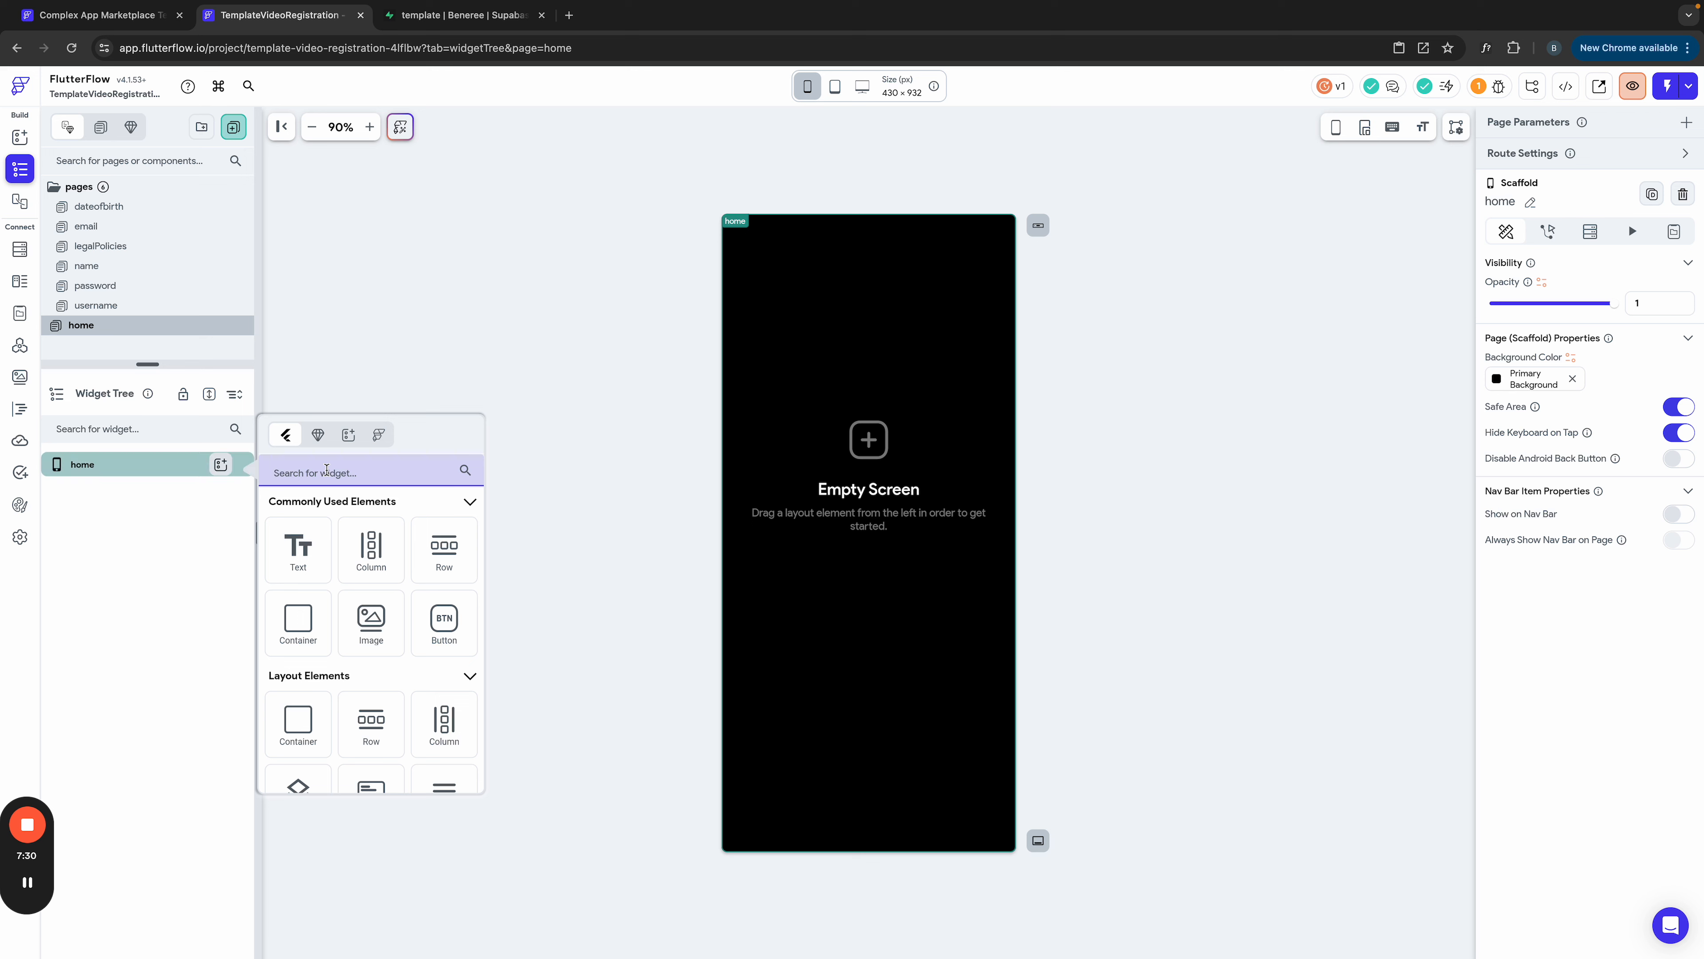
text(stack)
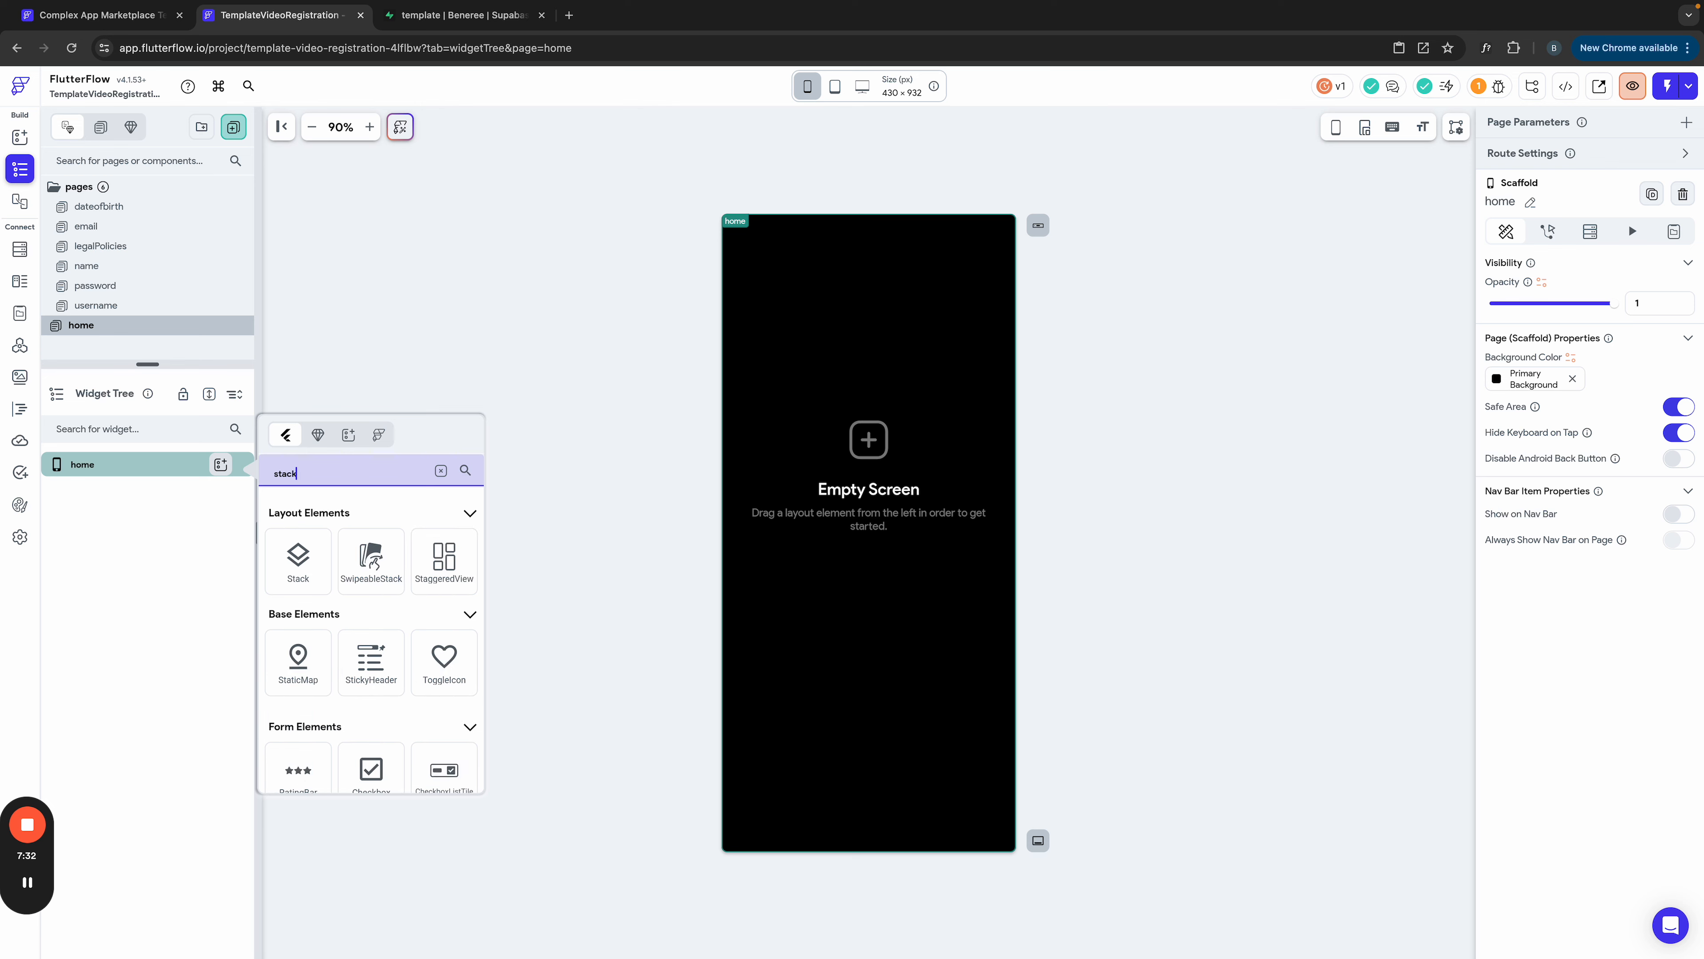
click(298, 560)
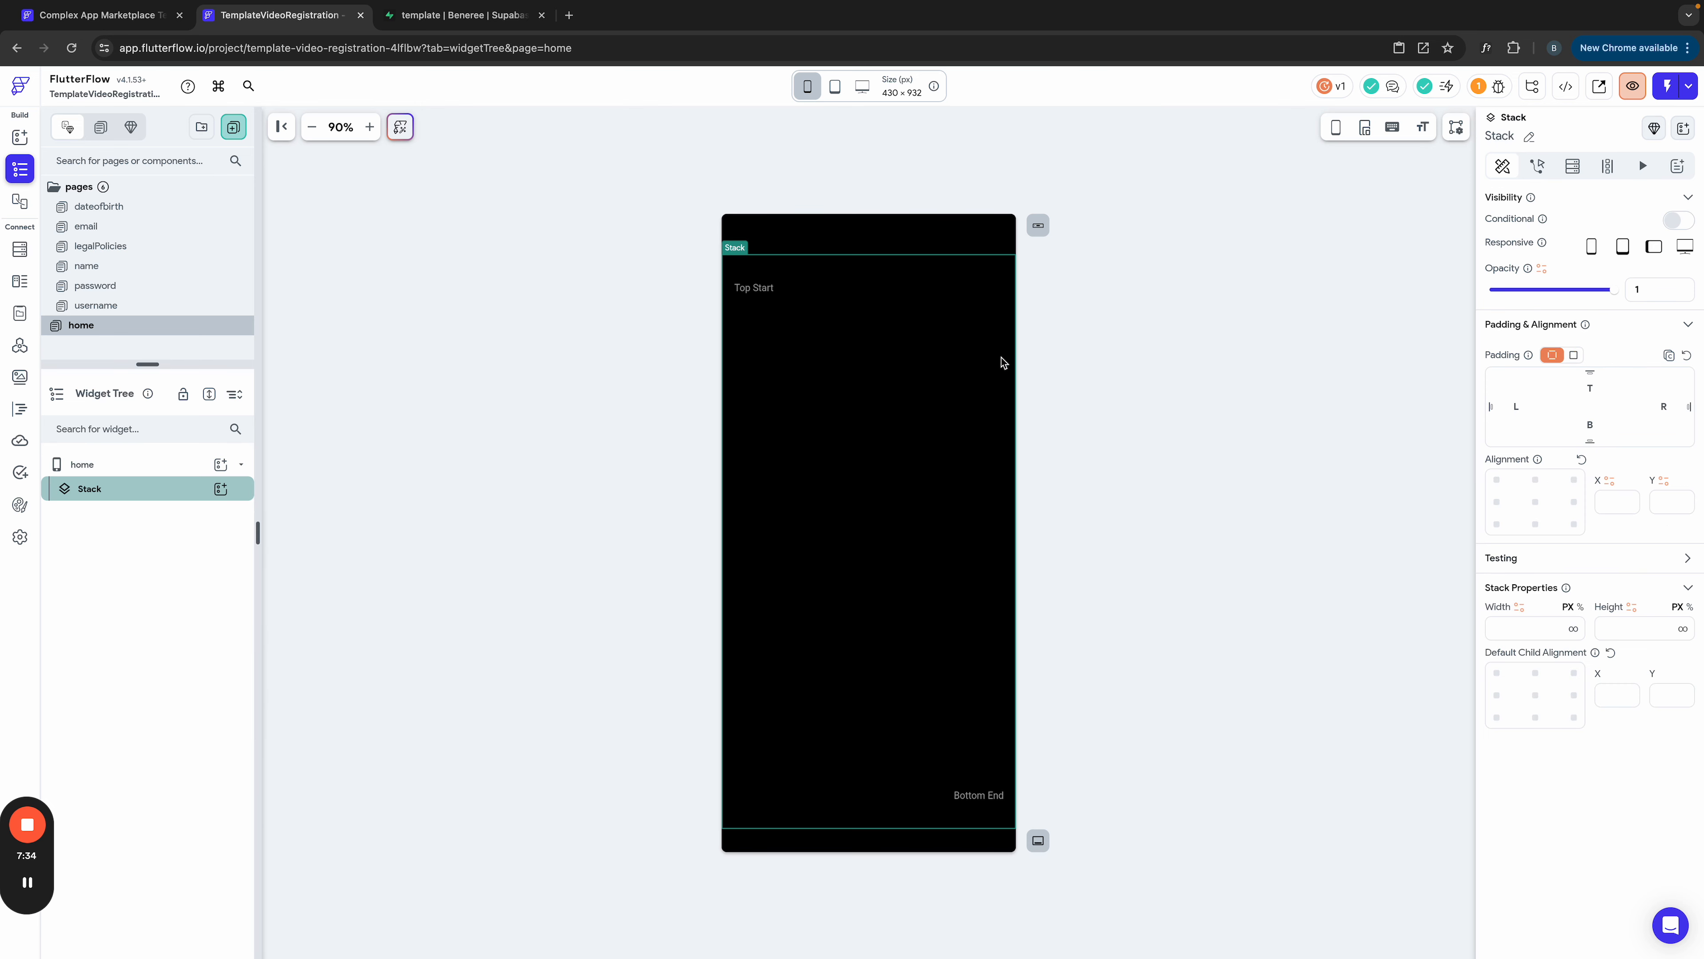
click(1146, 478)
Step: Check the marketplace home page's scaffold properties, bottom navigation Row, topNavigation and menuFeedPage settings
click(101, 14)
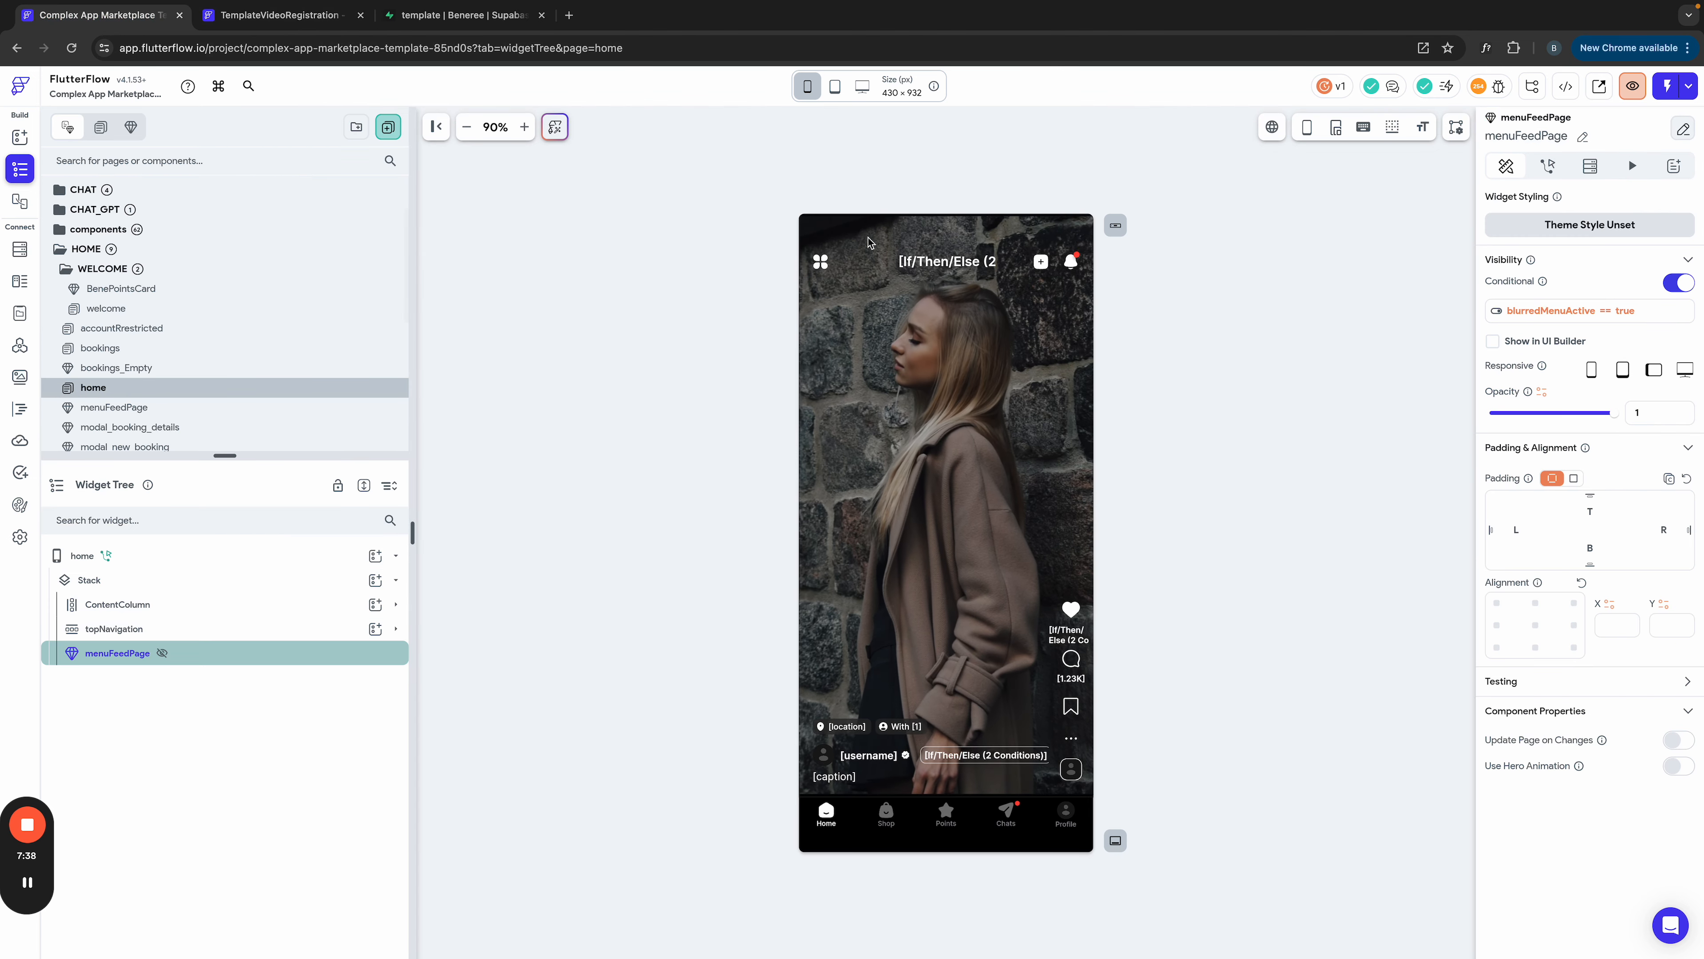
click(1208, 394)
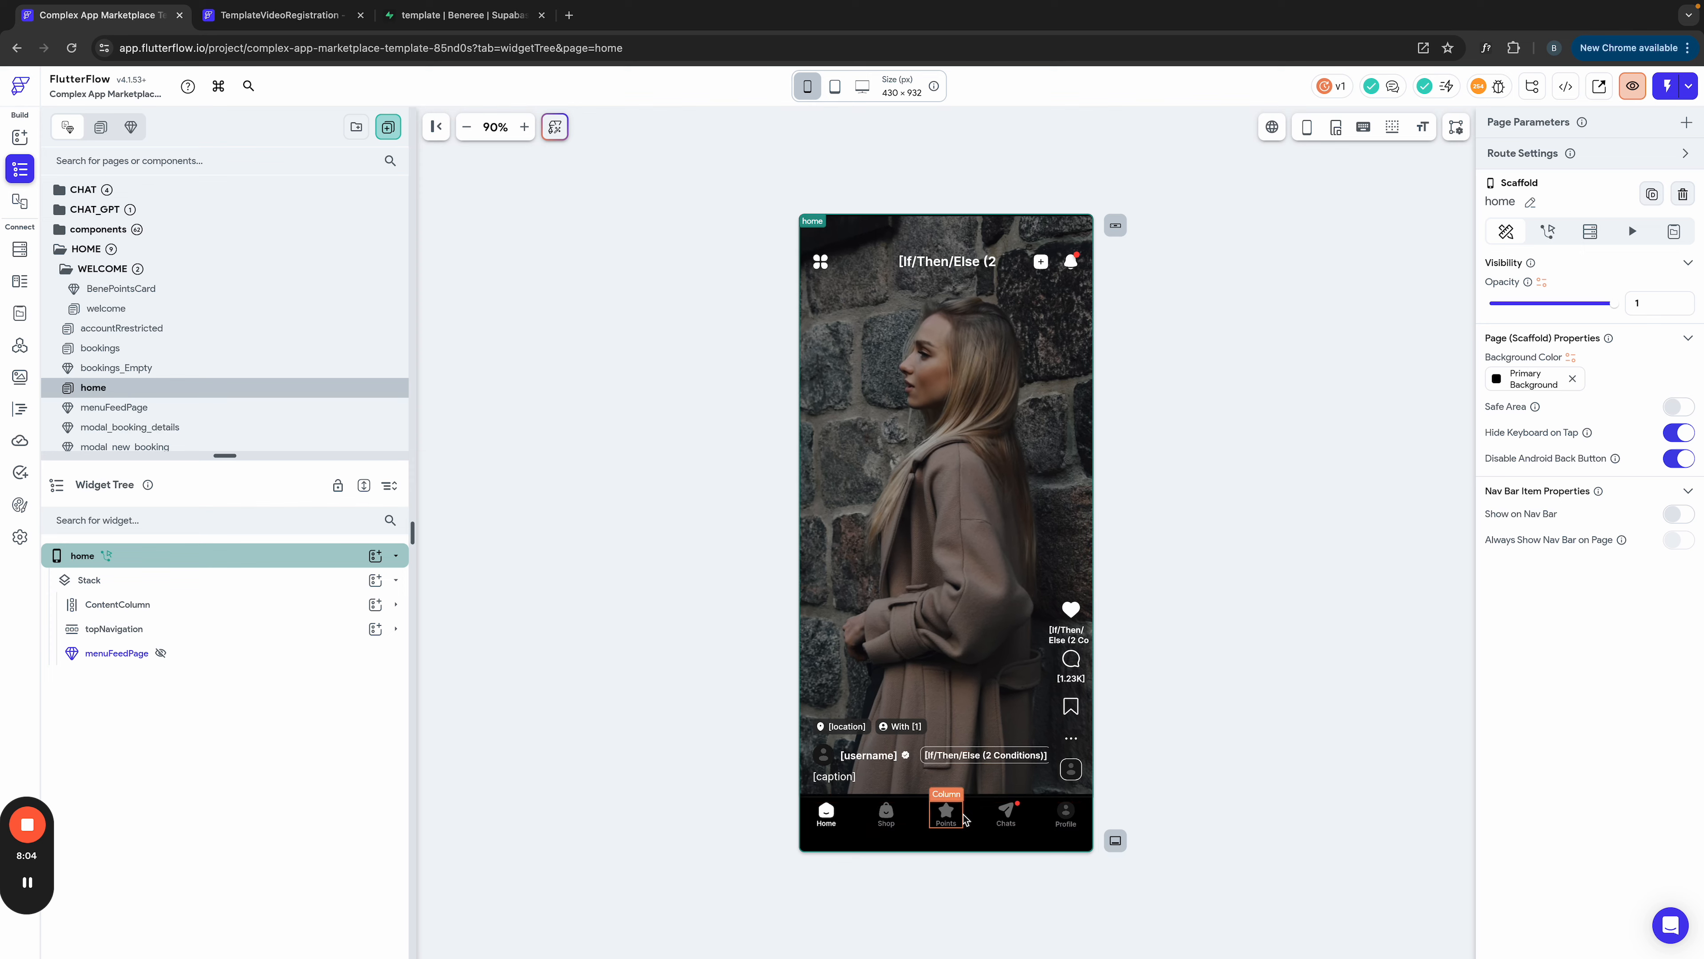
click(926, 820)
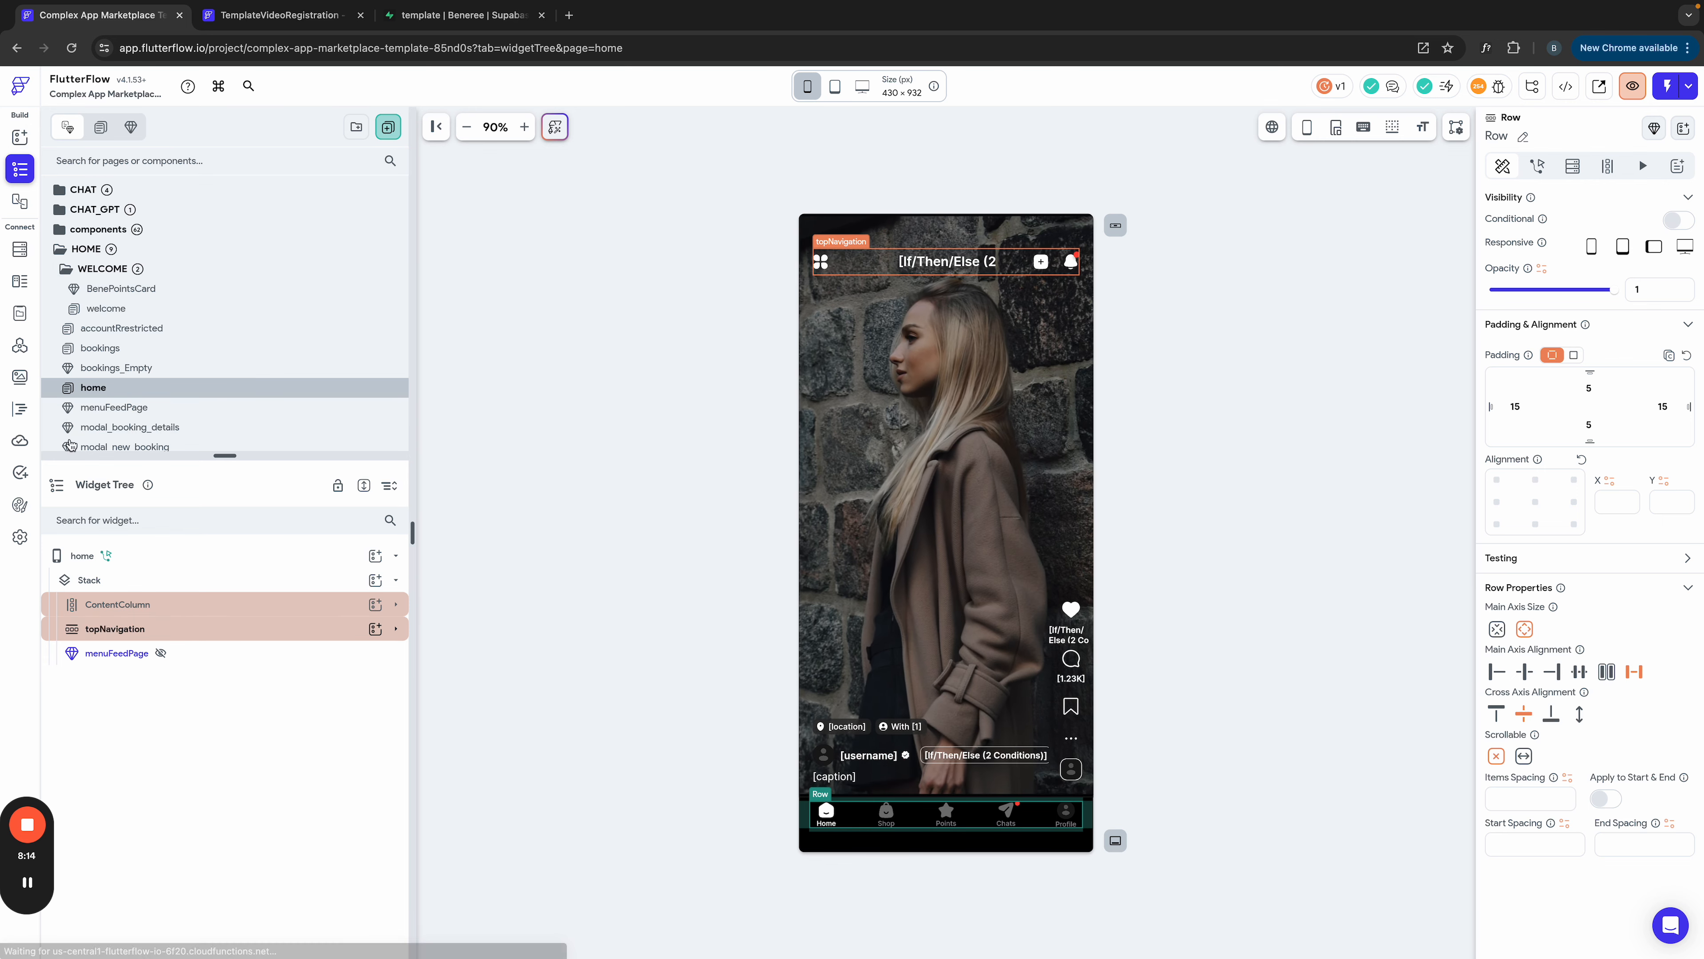
click(153, 635)
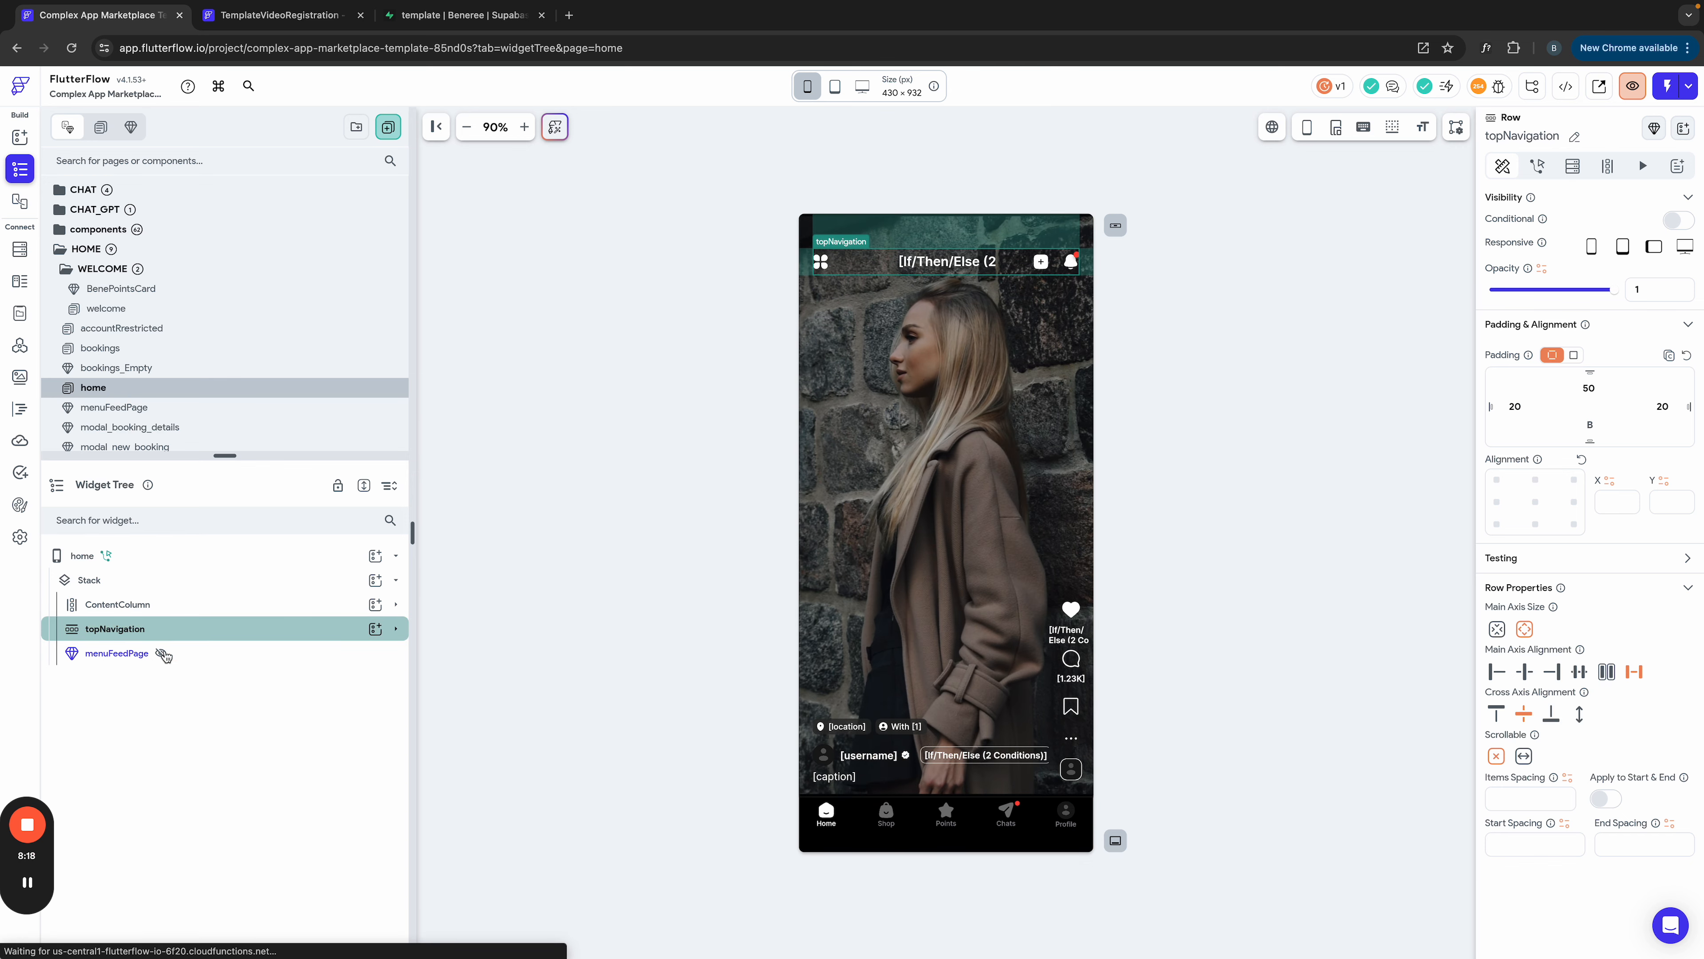
click(111, 658)
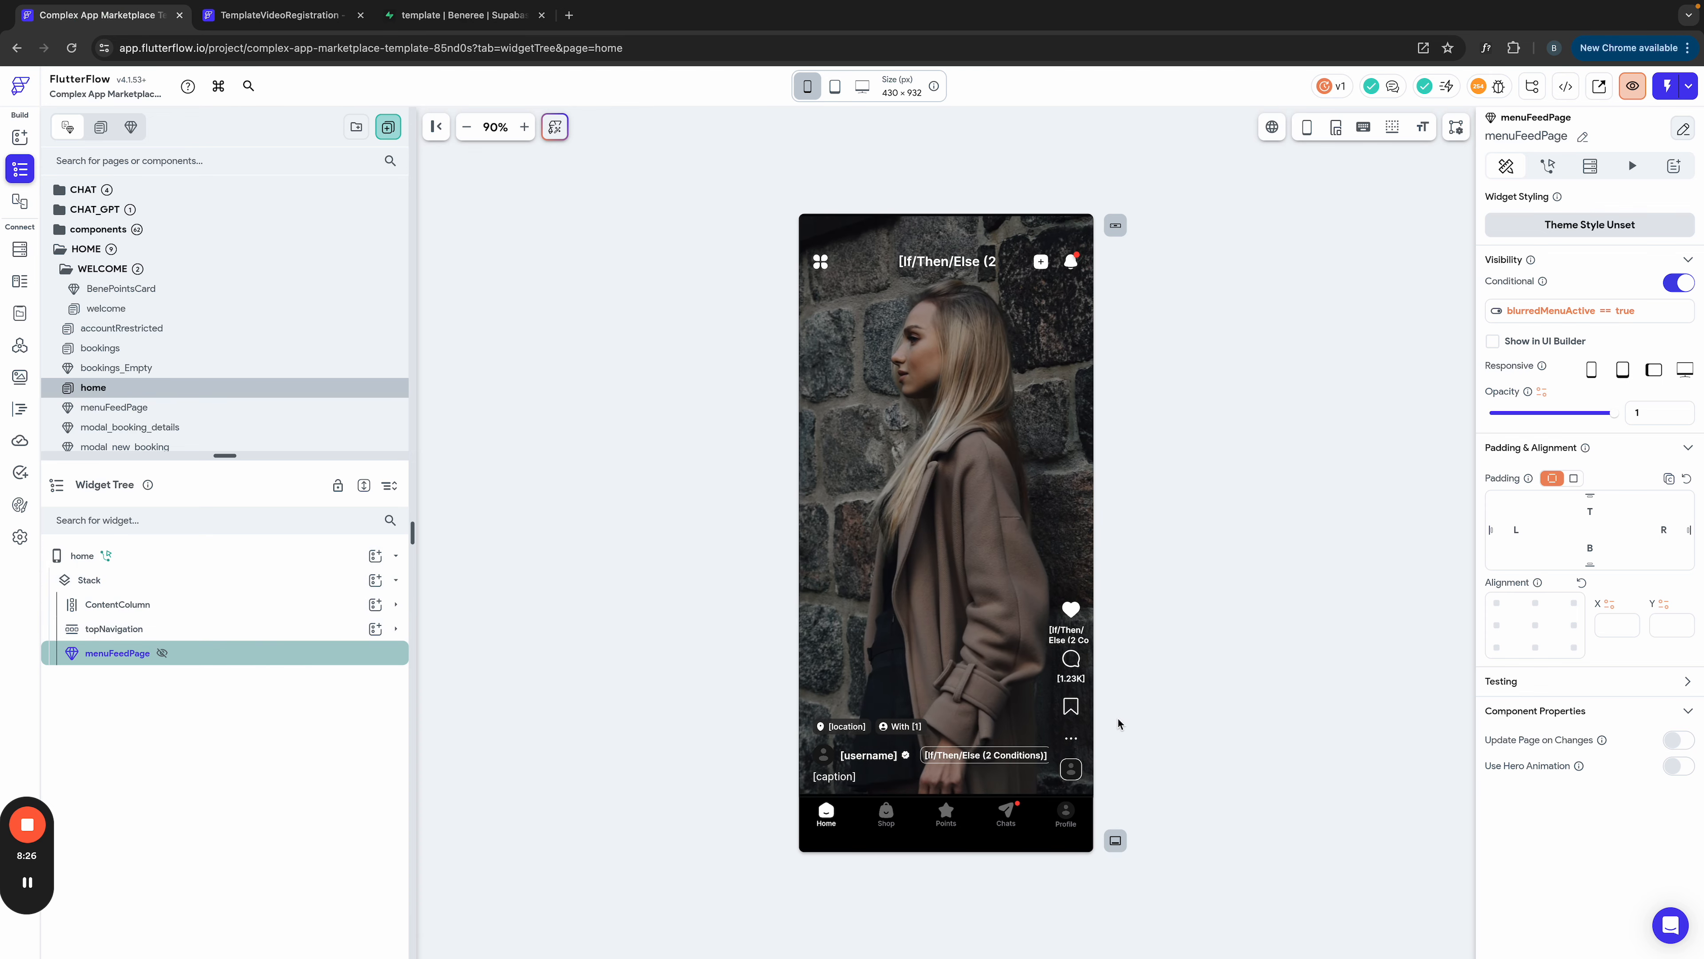
Step: Turn off Safe Area for the home page of the TemplateVideoRegistration project
click(280, 14)
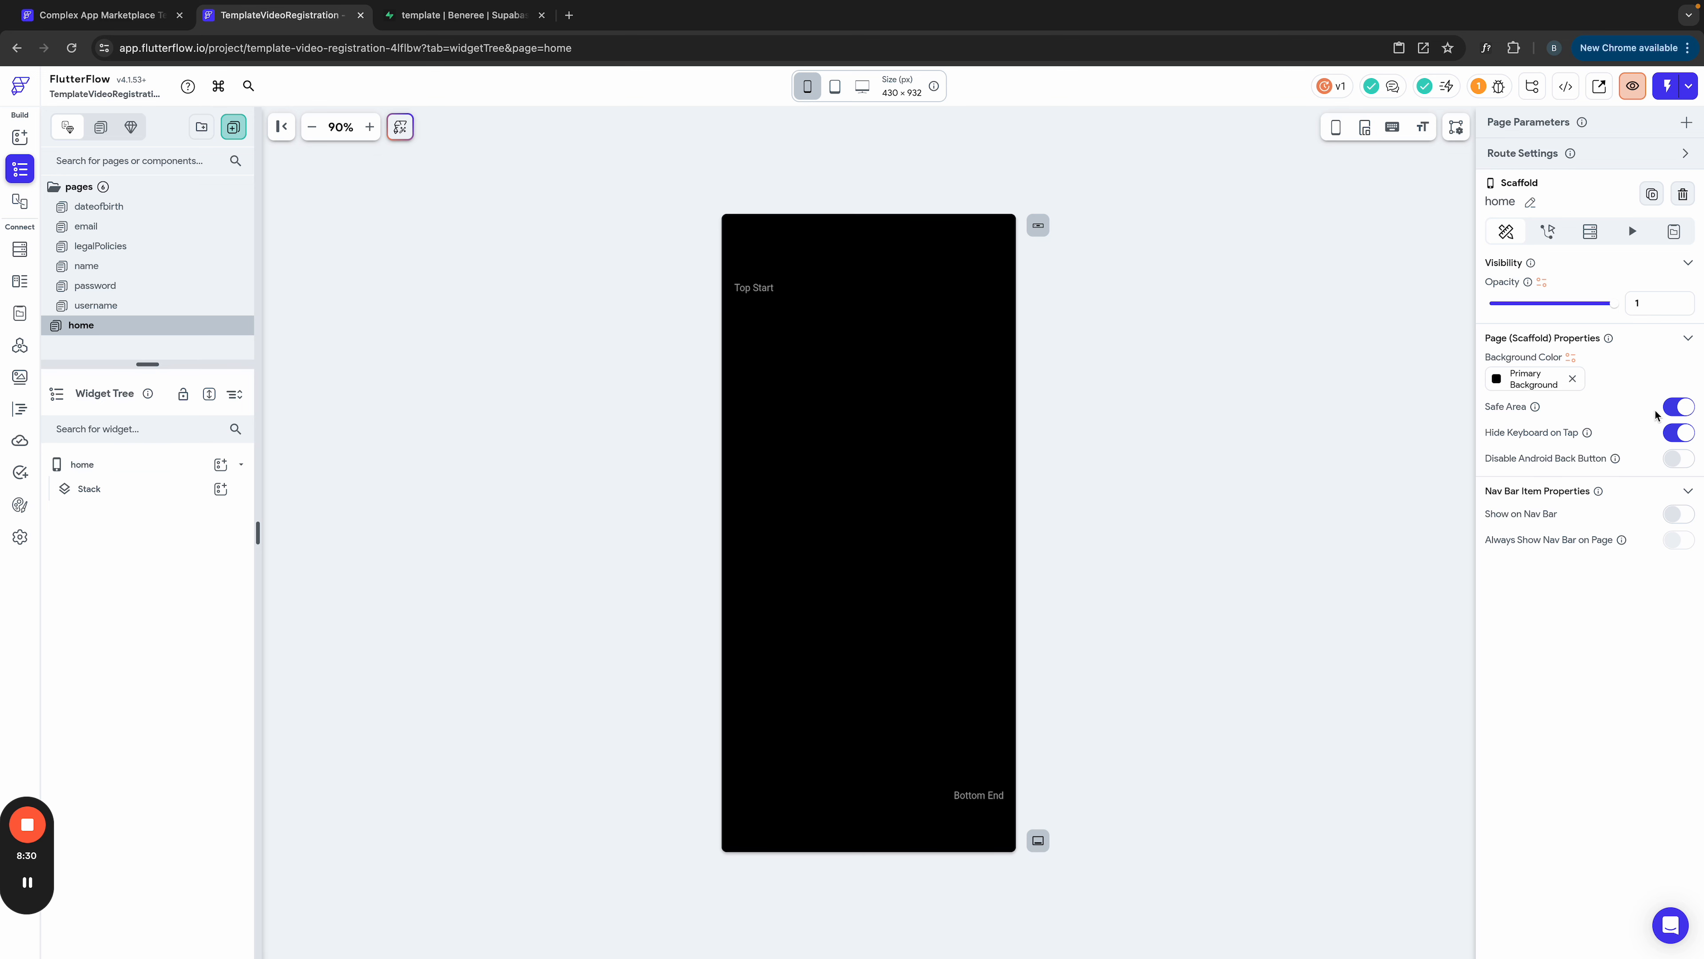
click(1678, 407)
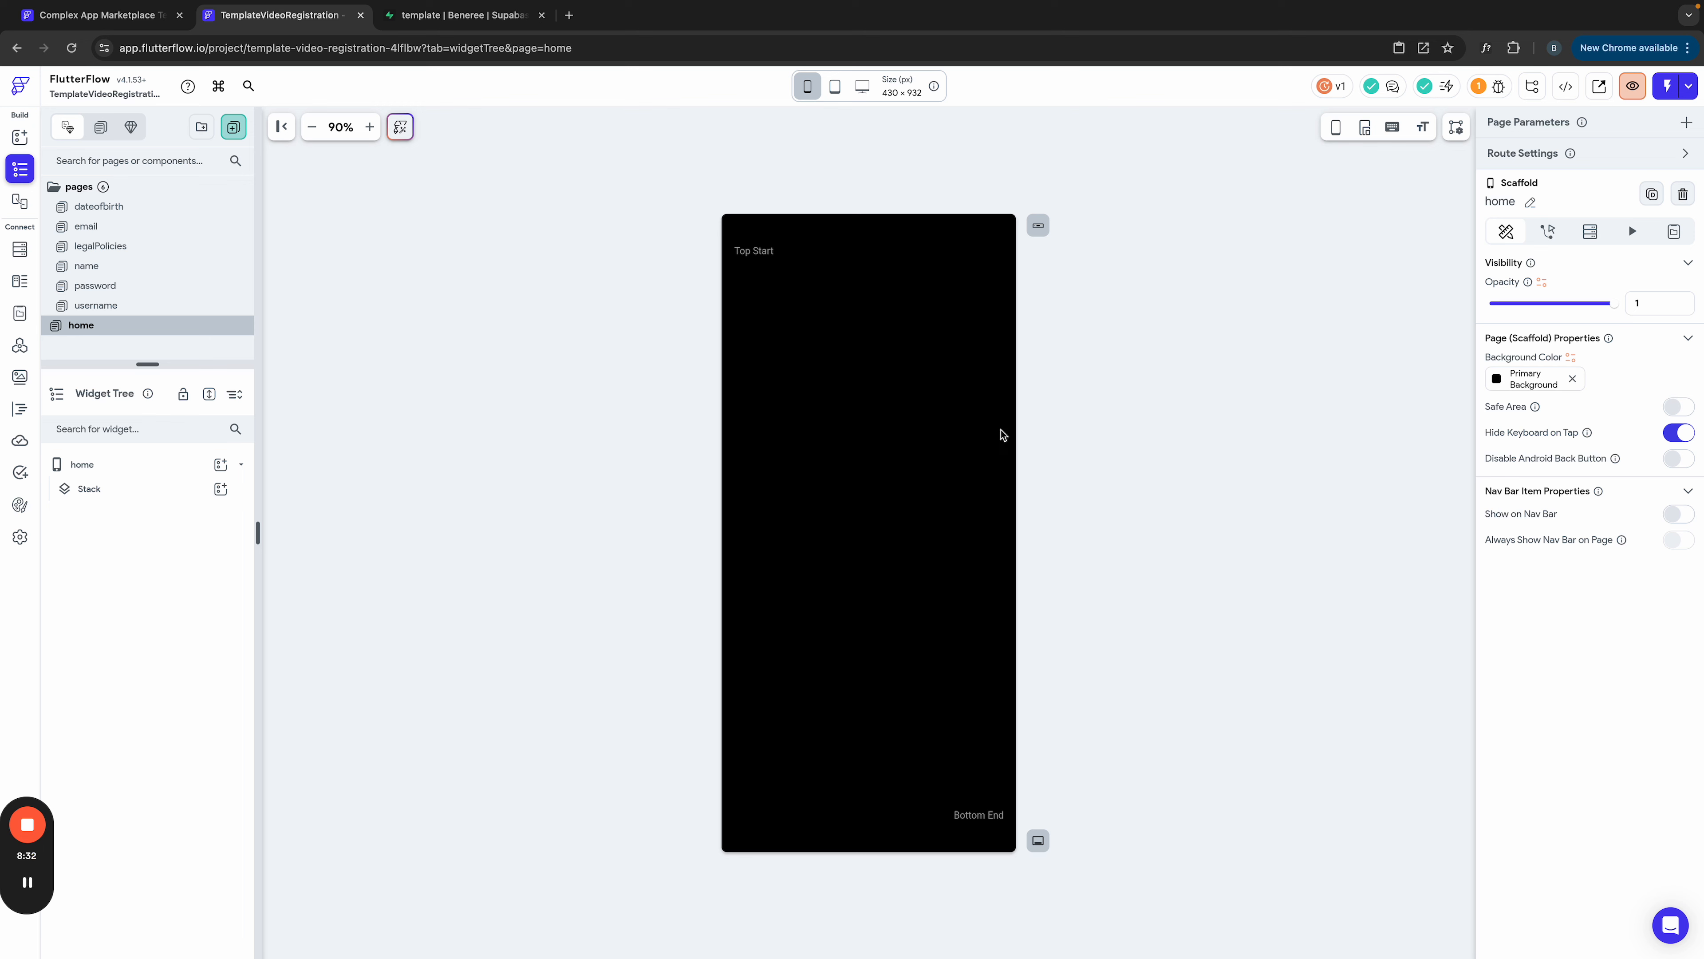
Step: In the marketplace template project, expand ContentColumn and collapse its ContentWrapper and NAVIGATION containers to examine its direct children
click(130, 19)
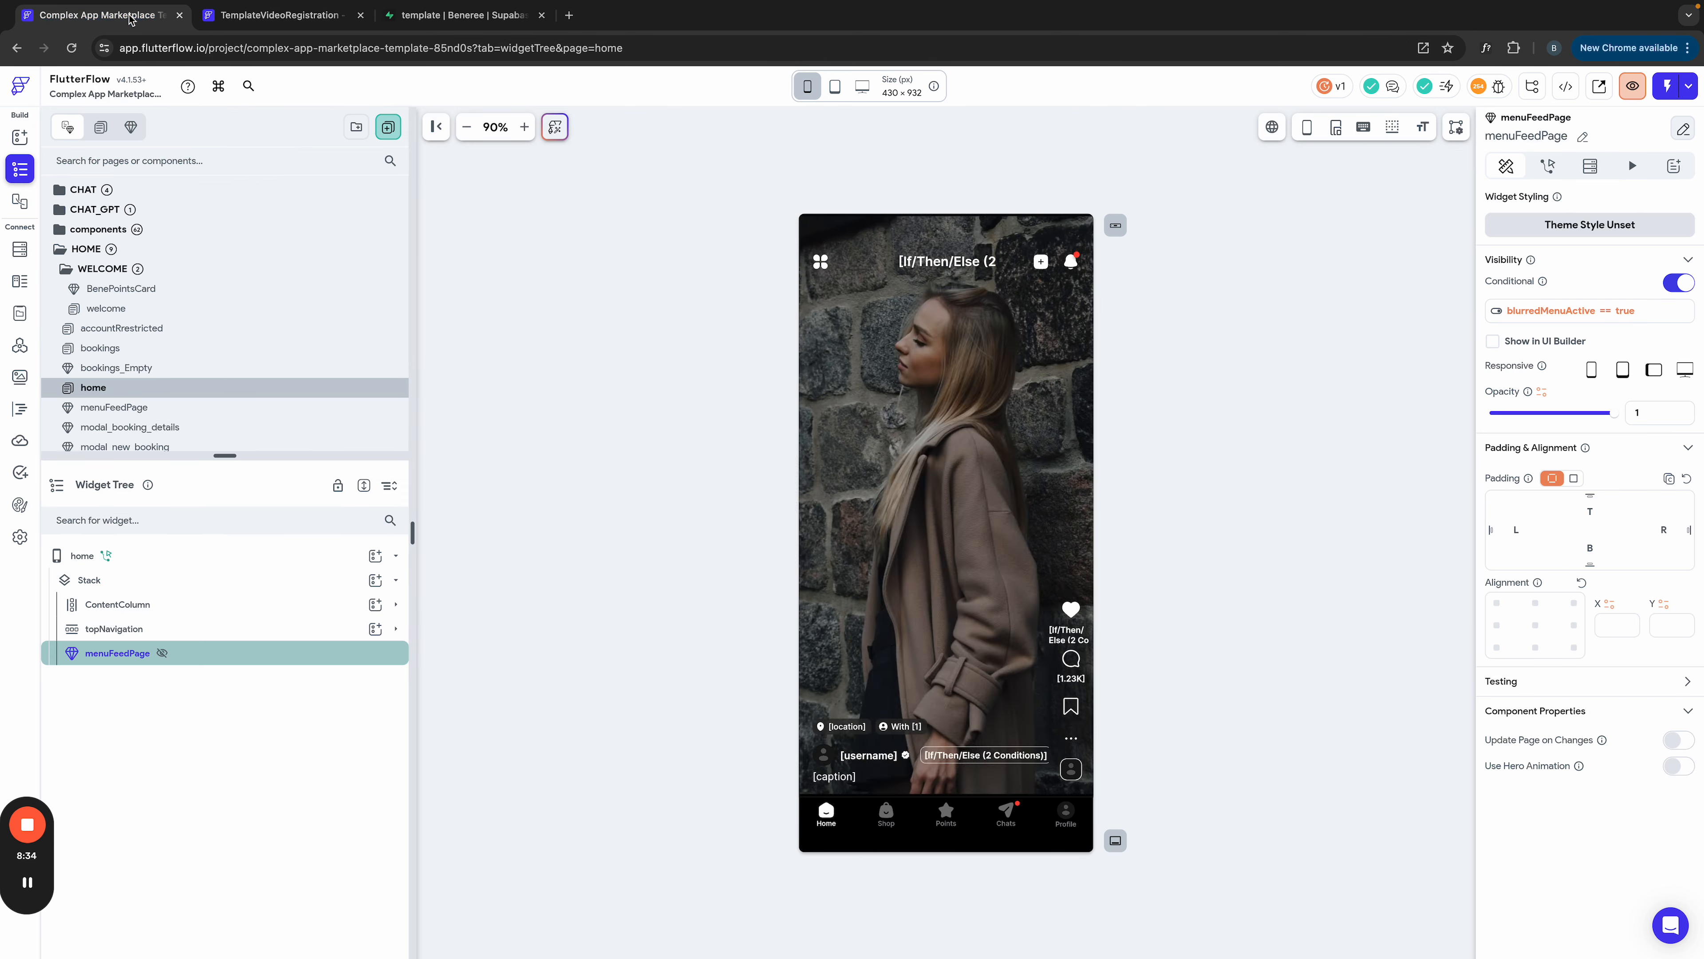
click(396, 606)
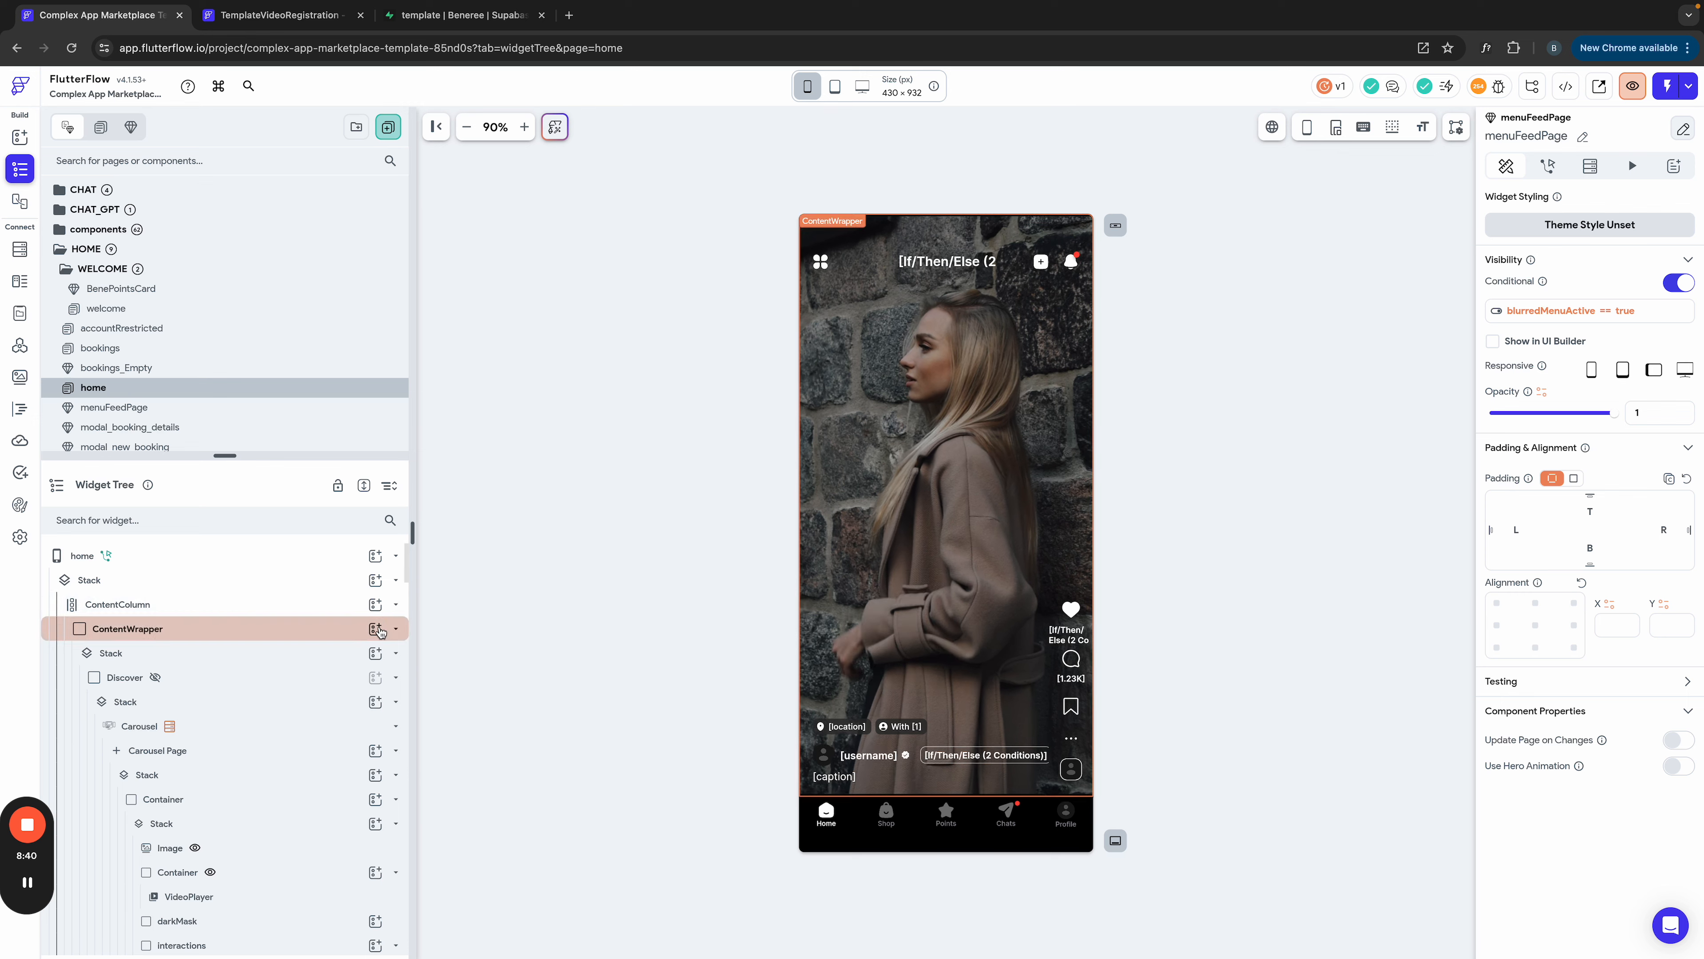
click(396, 629)
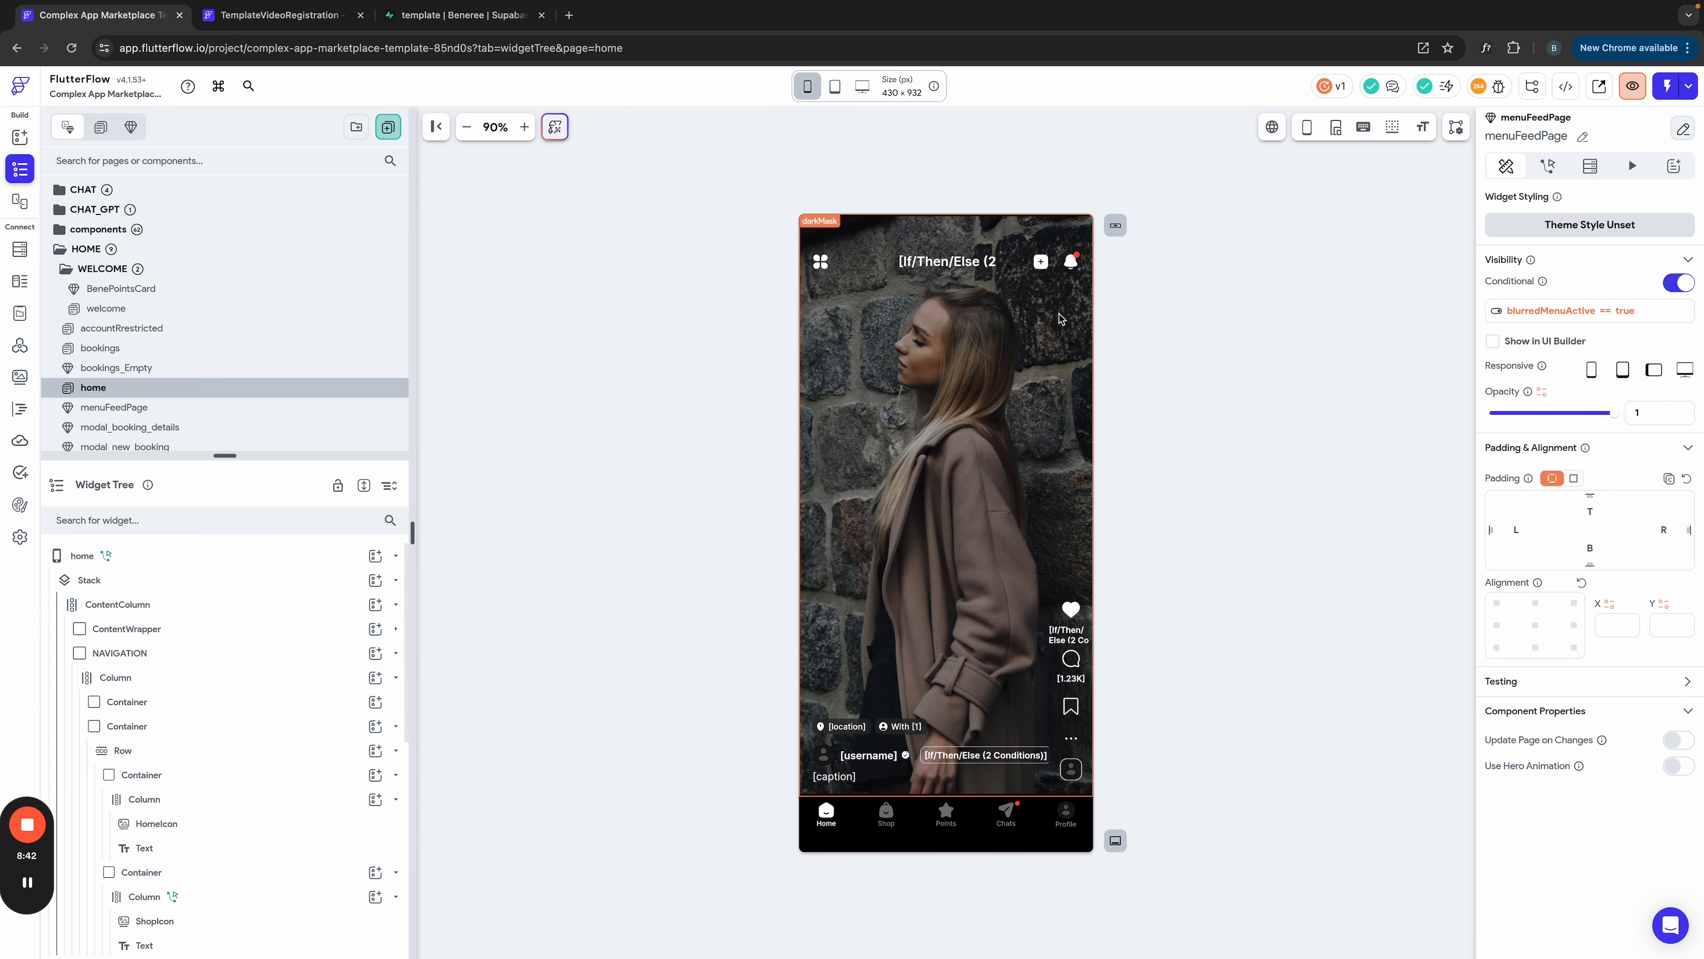
click(396, 653)
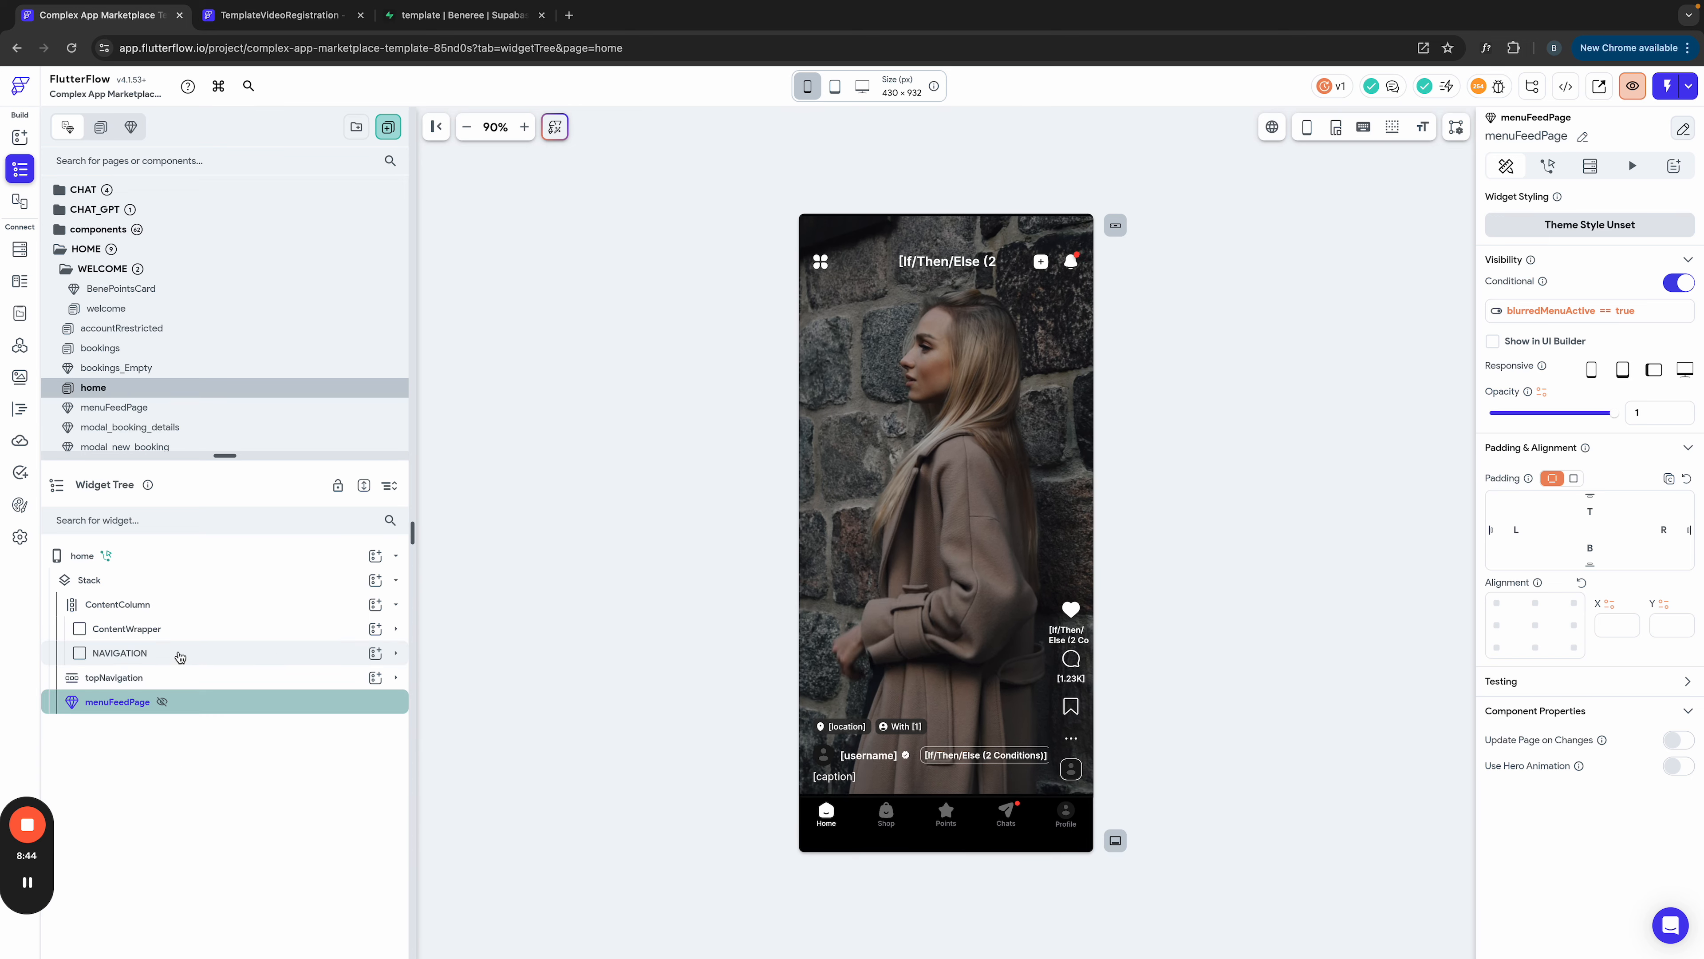
Step: Add a Column inside the registration home page's Stack and set its cross axis alignment to stretch
click(261, 14)
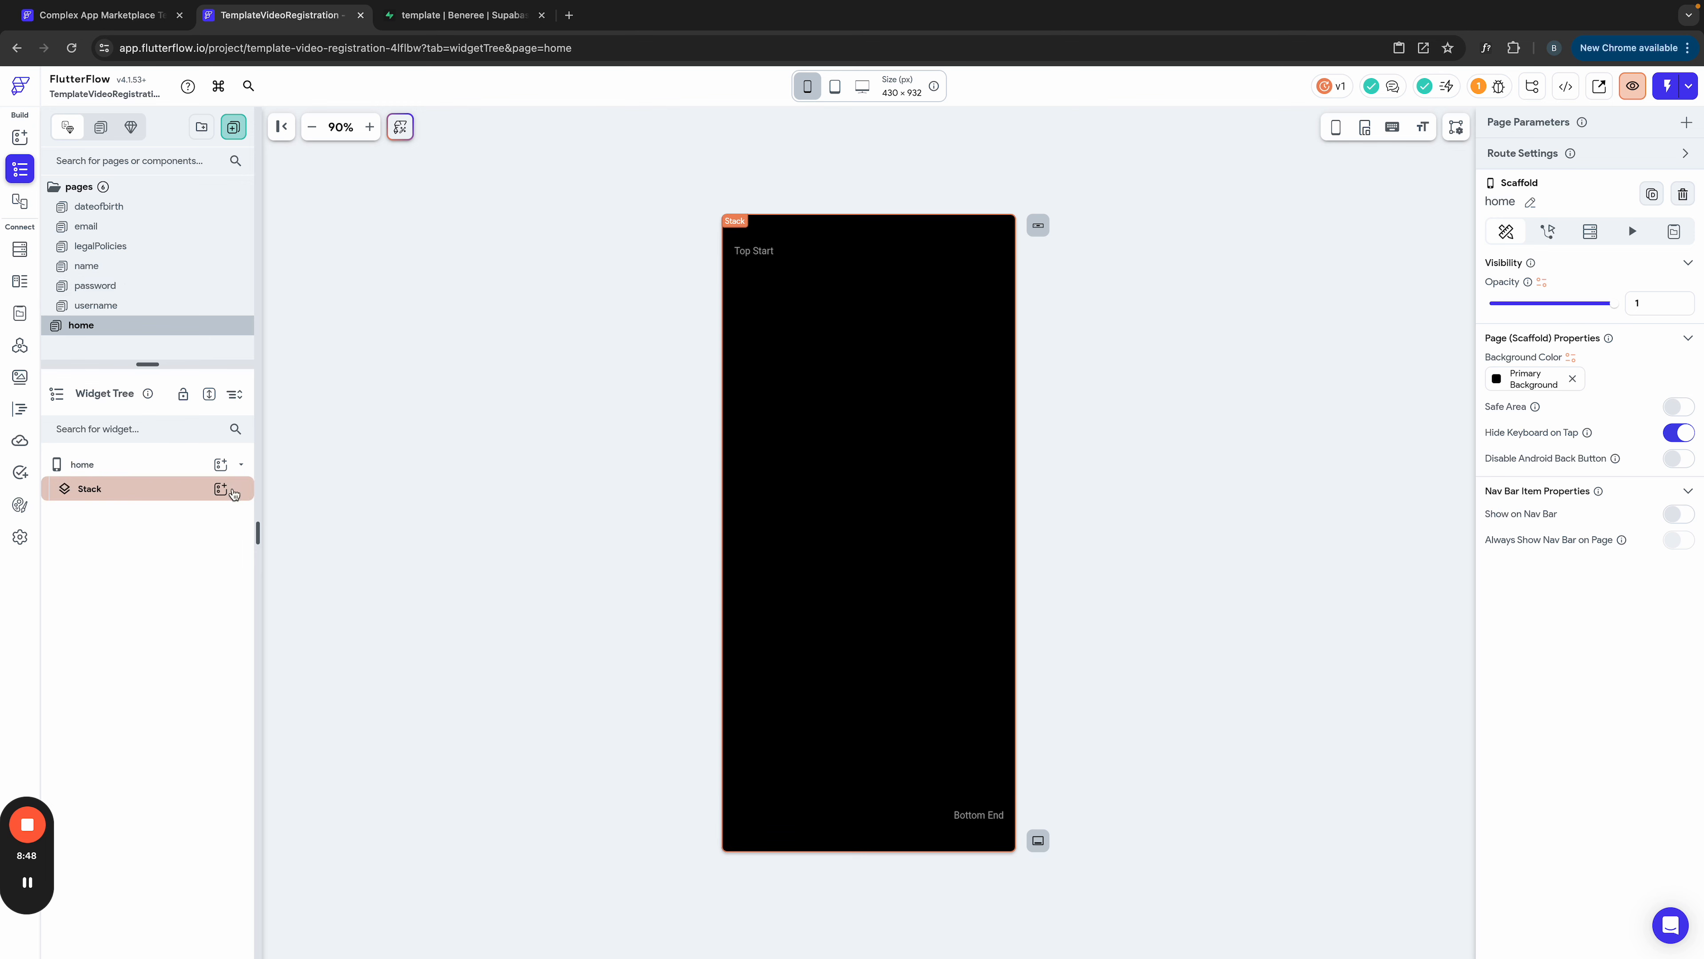
click(231, 494)
click(392, 582)
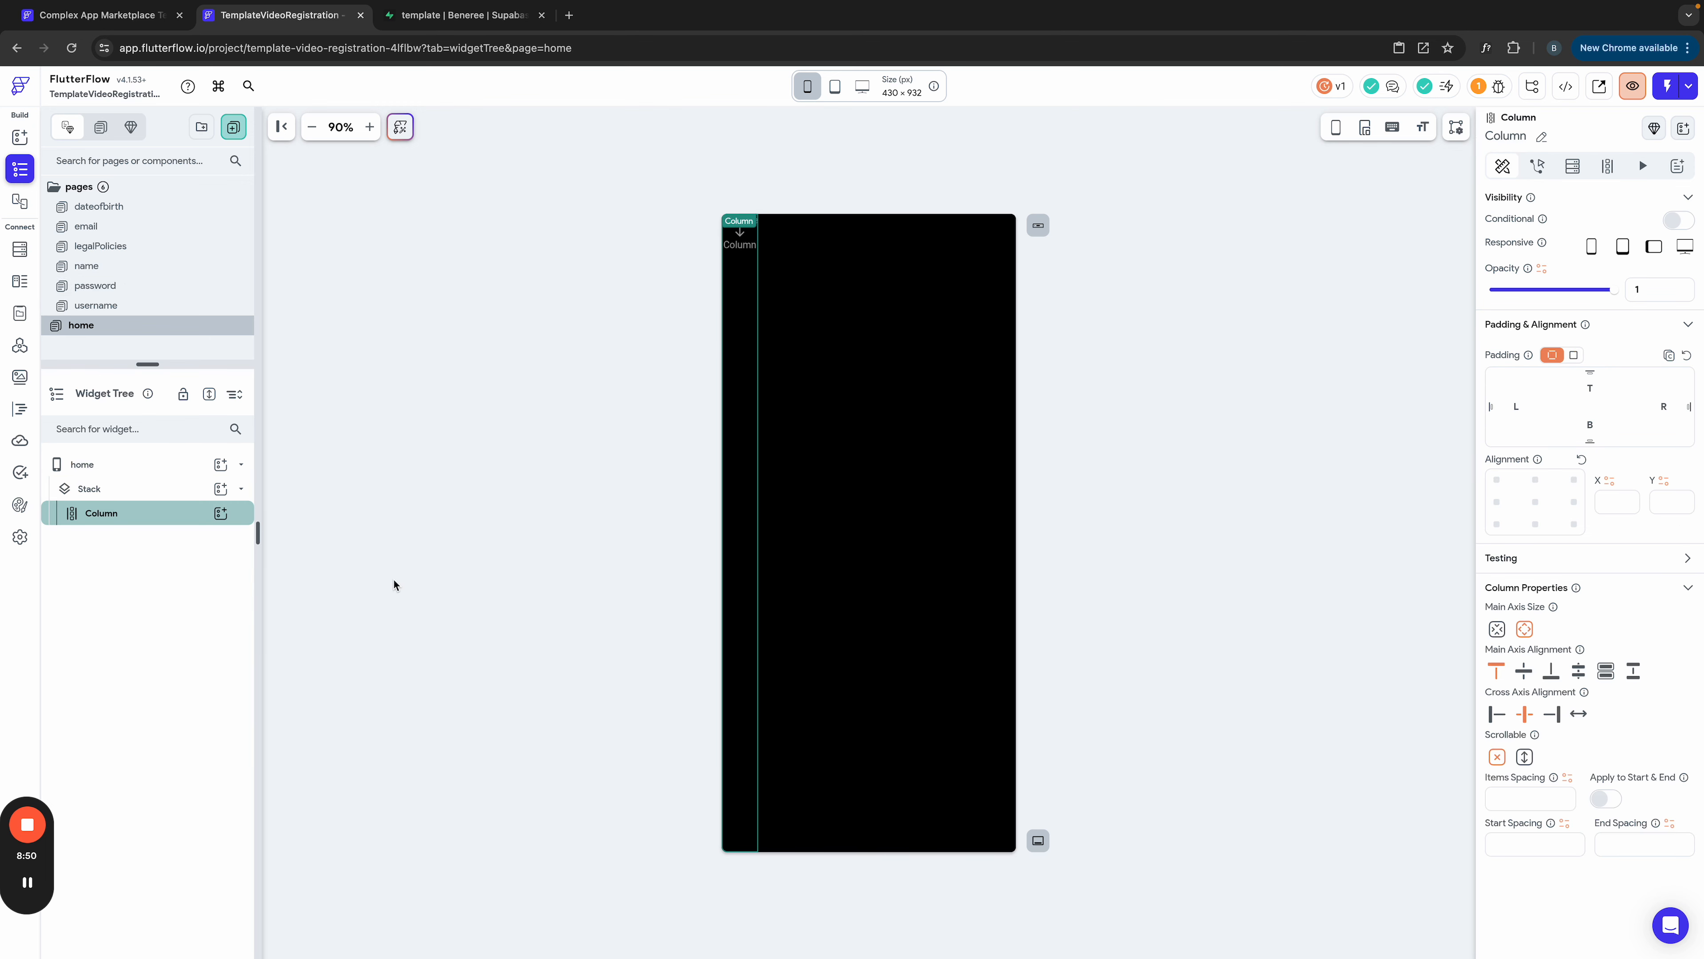
click(1581, 716)
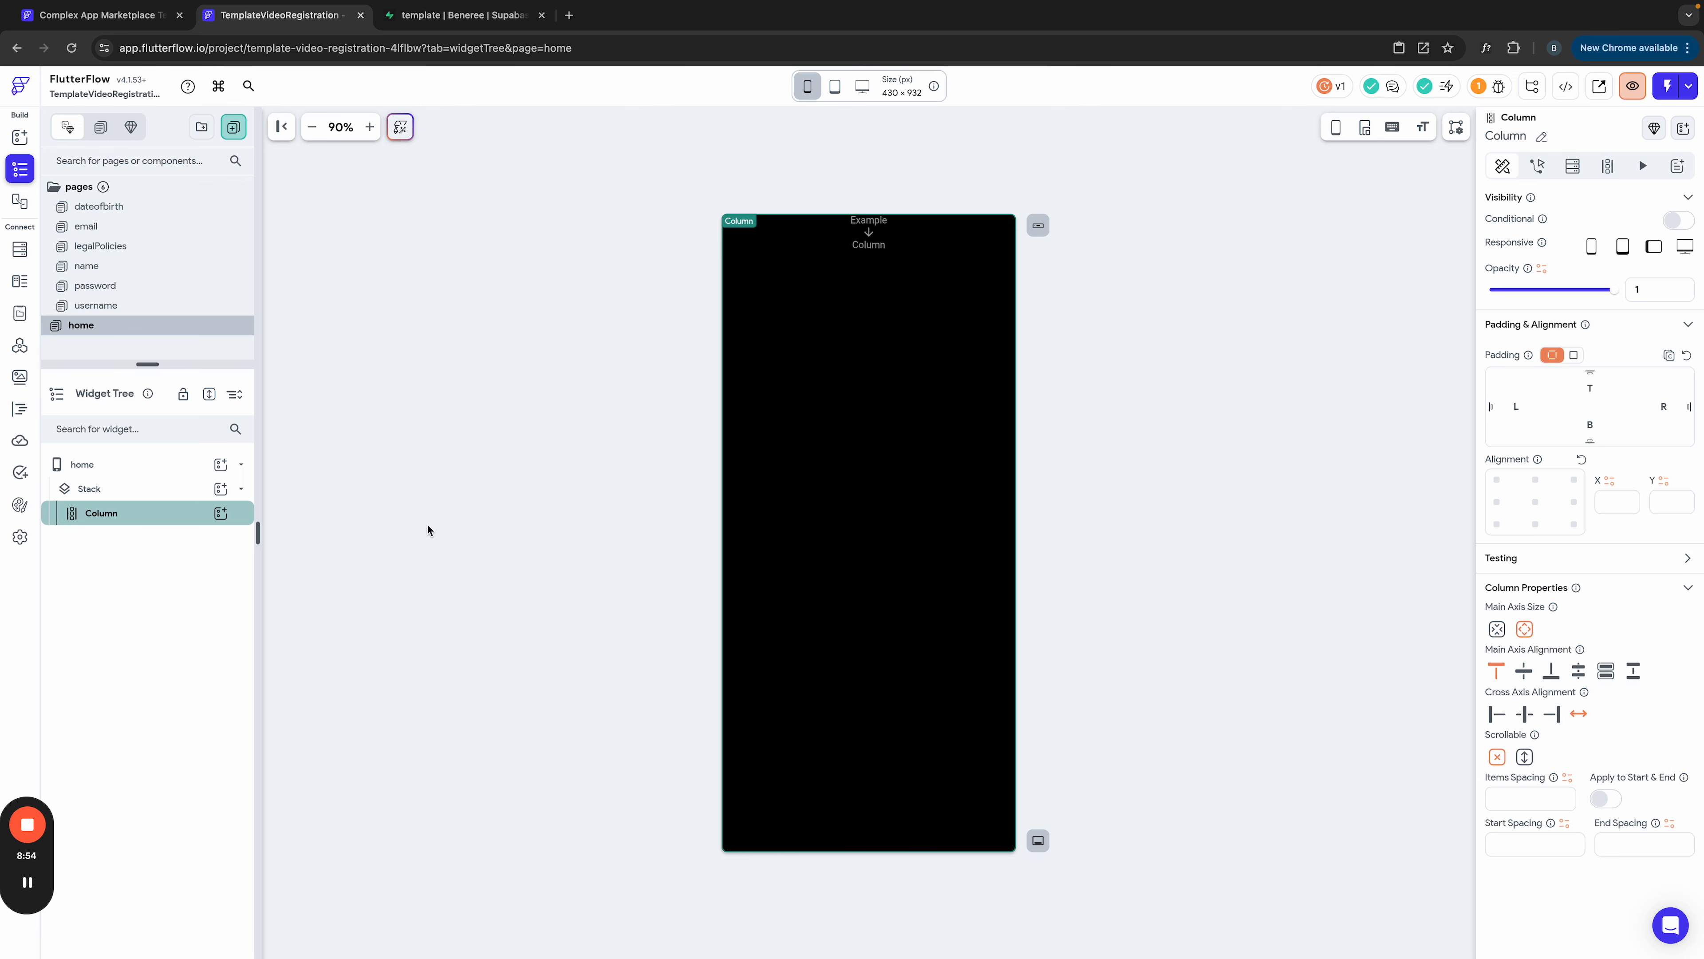
Step: Add a Container inside the home page's Column, set its expansion to Expanded, and remove its fill color
click(220, 515)
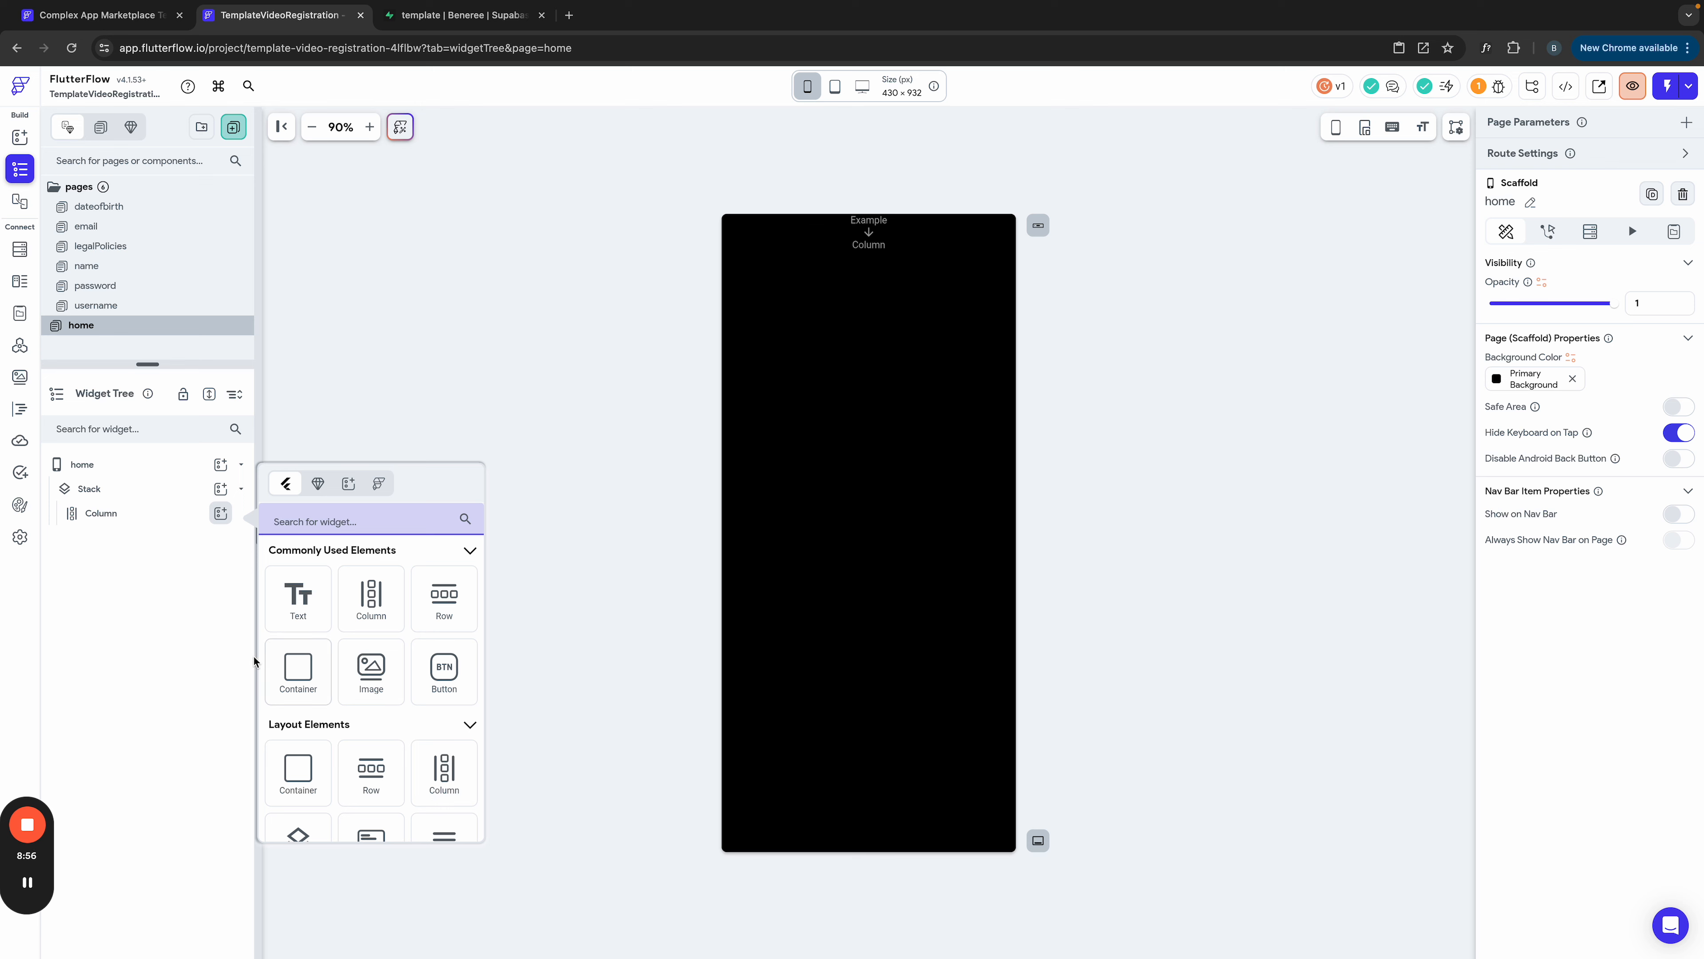
click(298, 670)
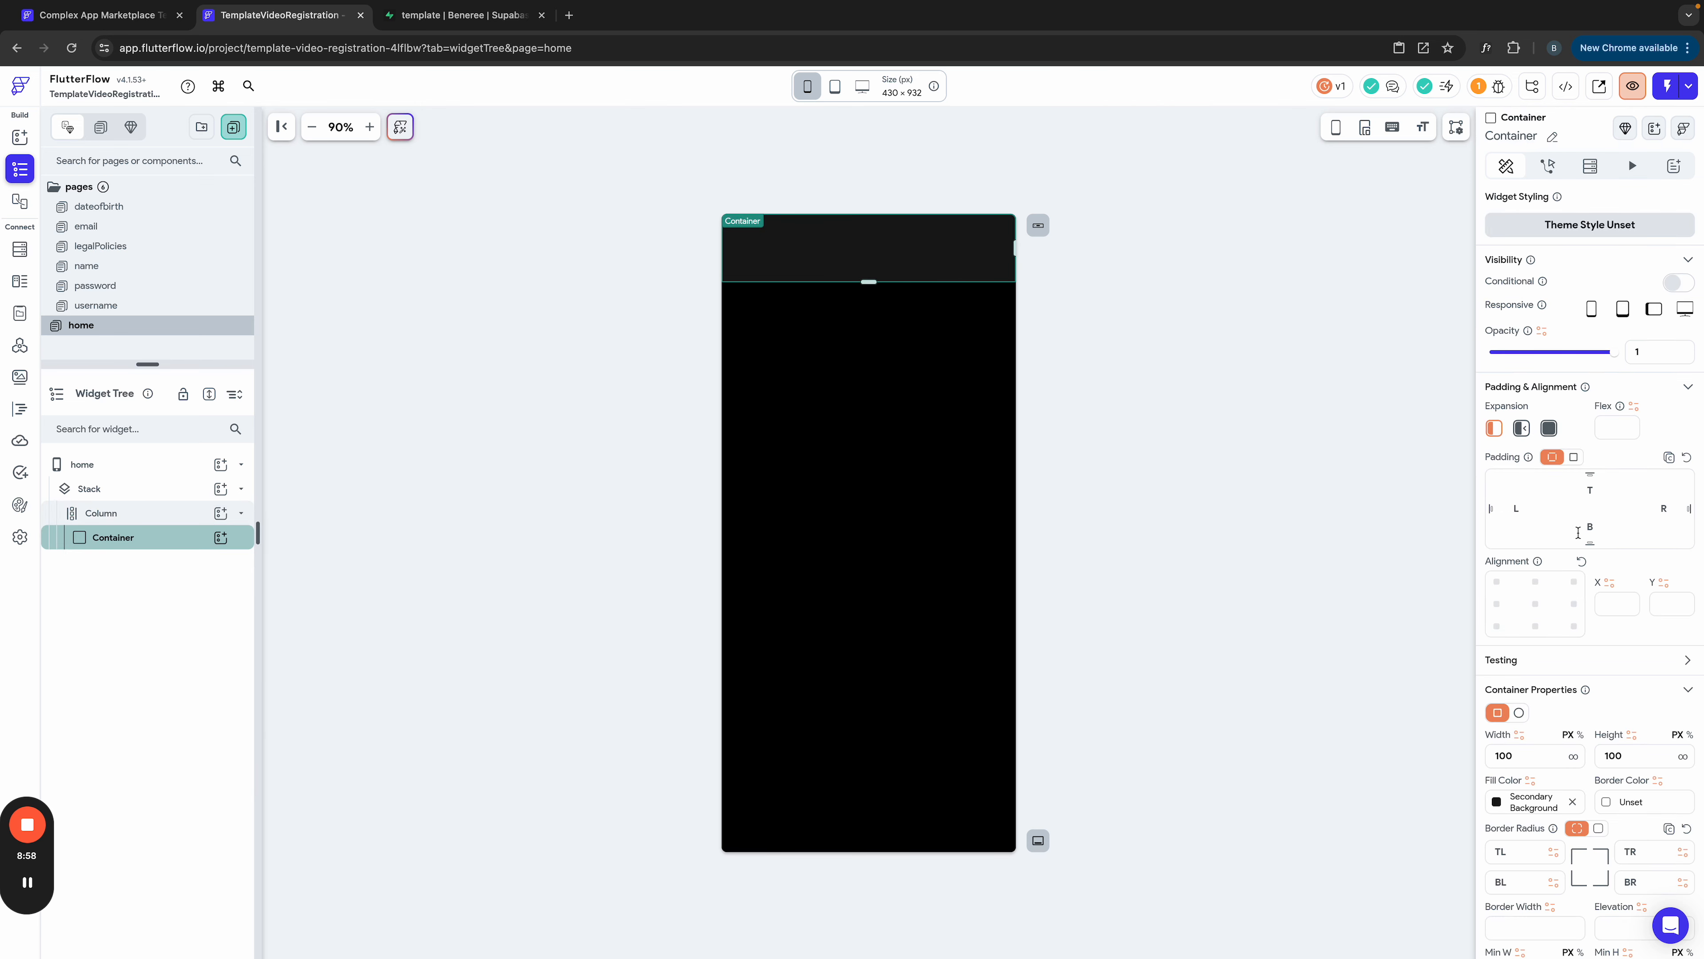
click(1552, 430)
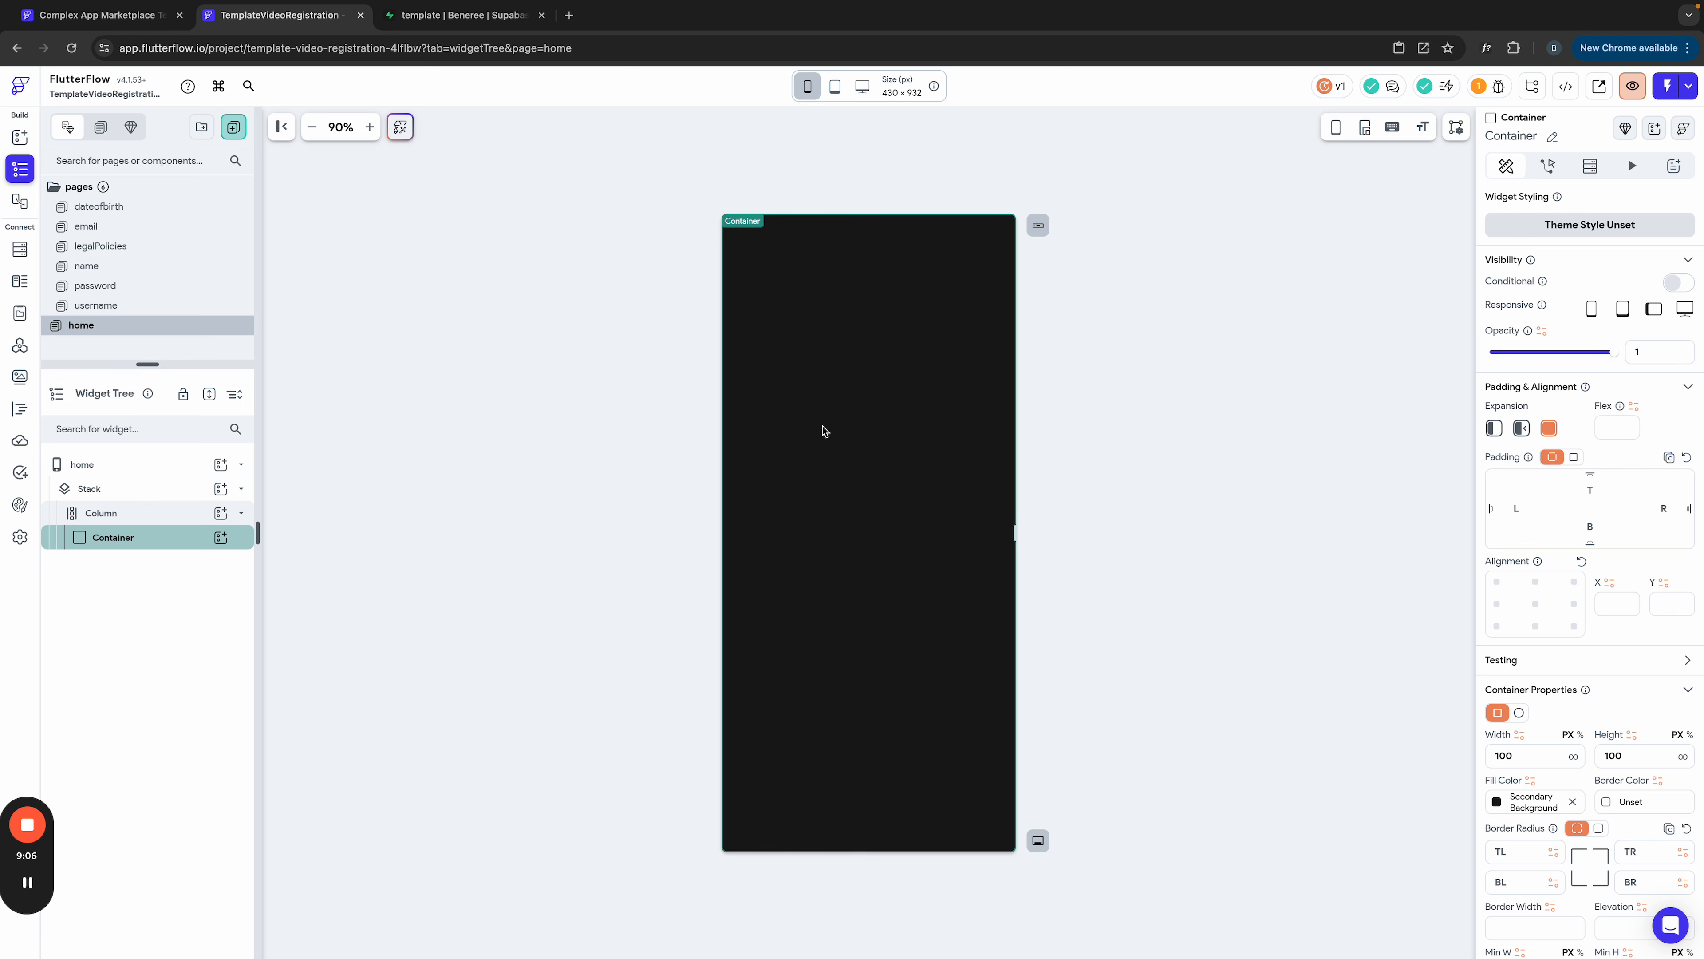
click(1562, 807)
click(1575, 803)
click(1573, 802)
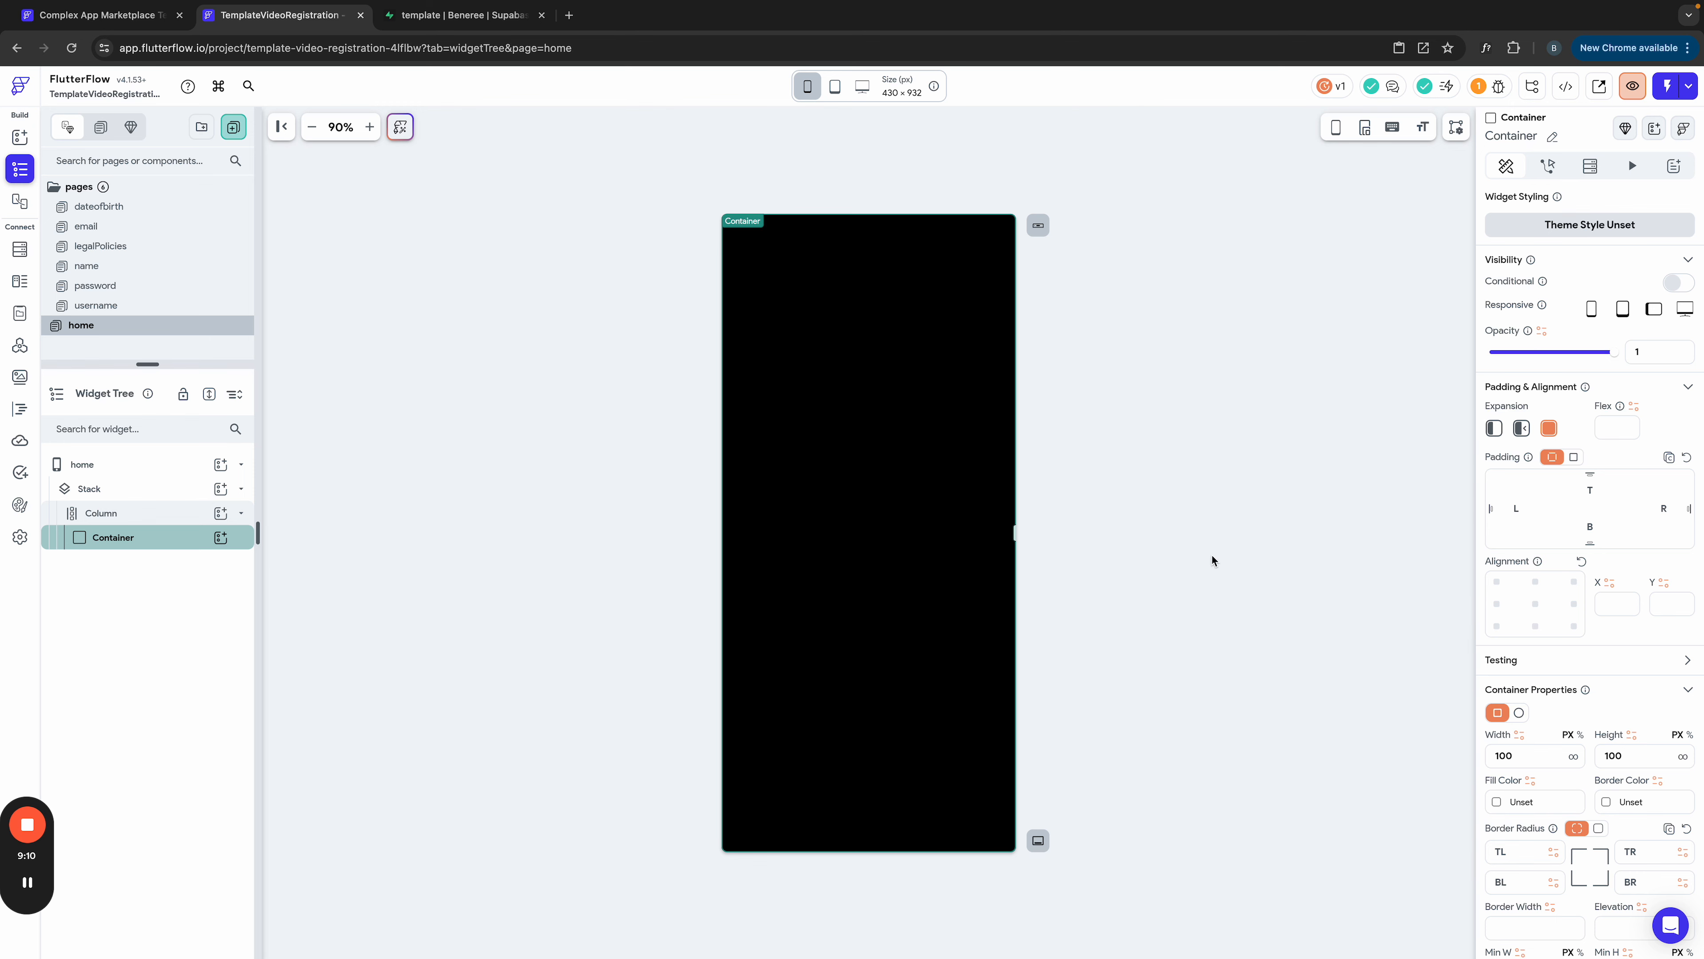
click(1147, 380)
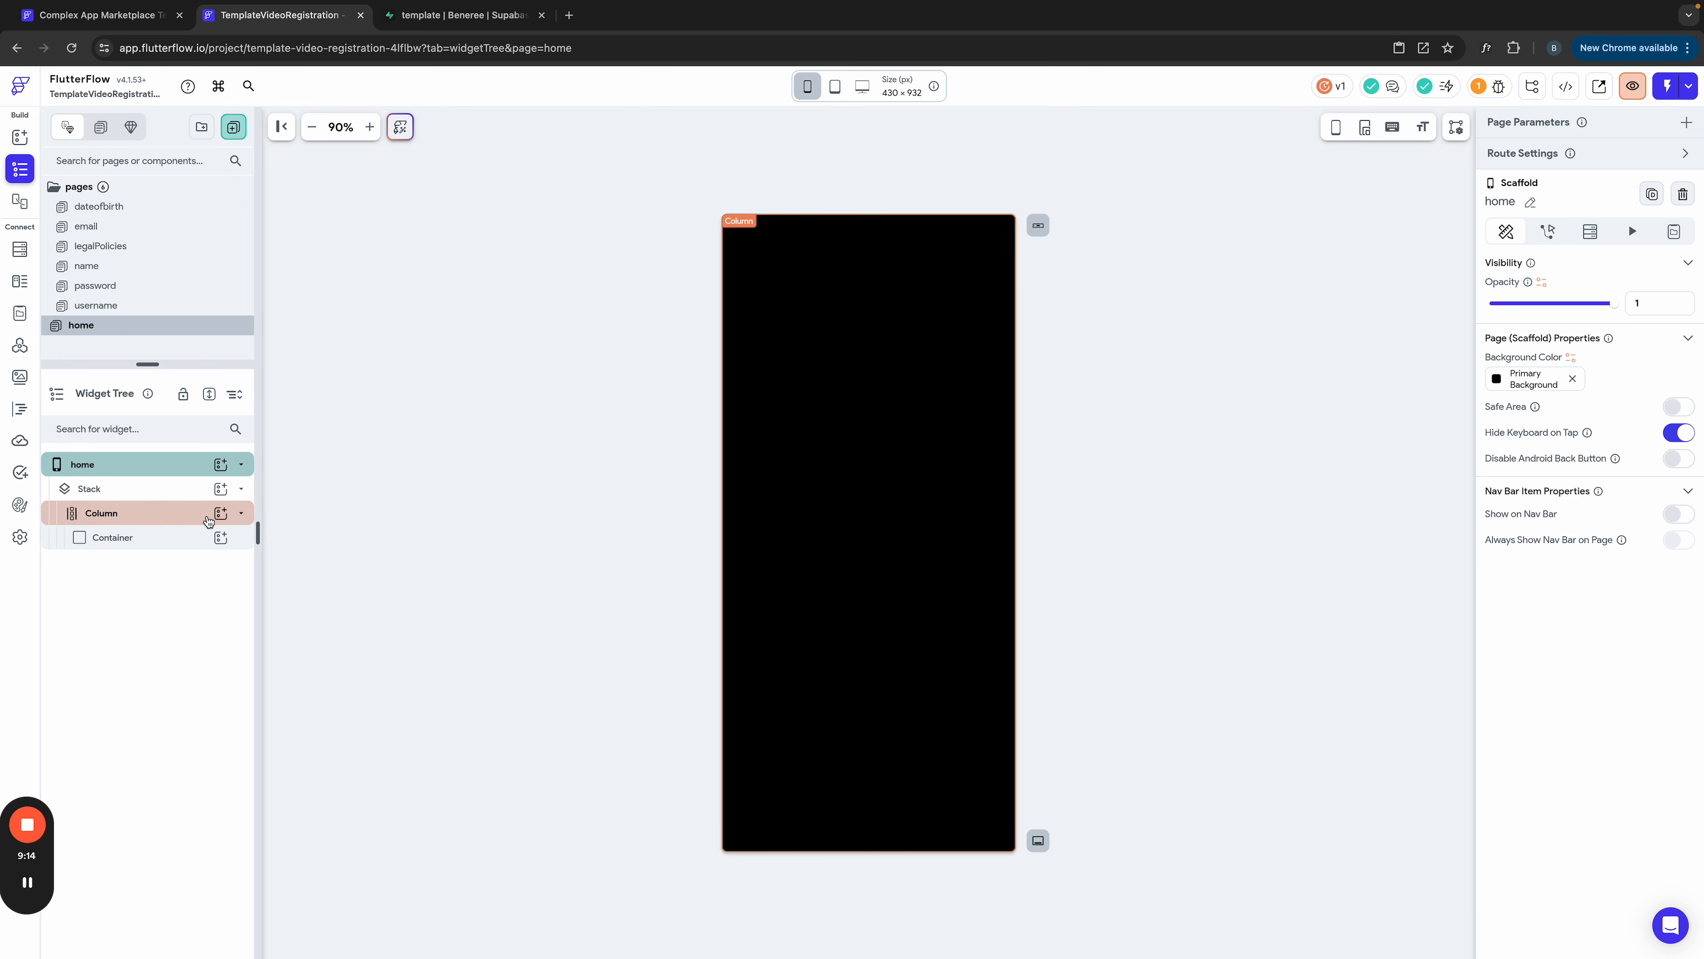
Step: Add a second Container below the expanded one in the Column and compare the layout with the marketplace home page
click(221, 513)
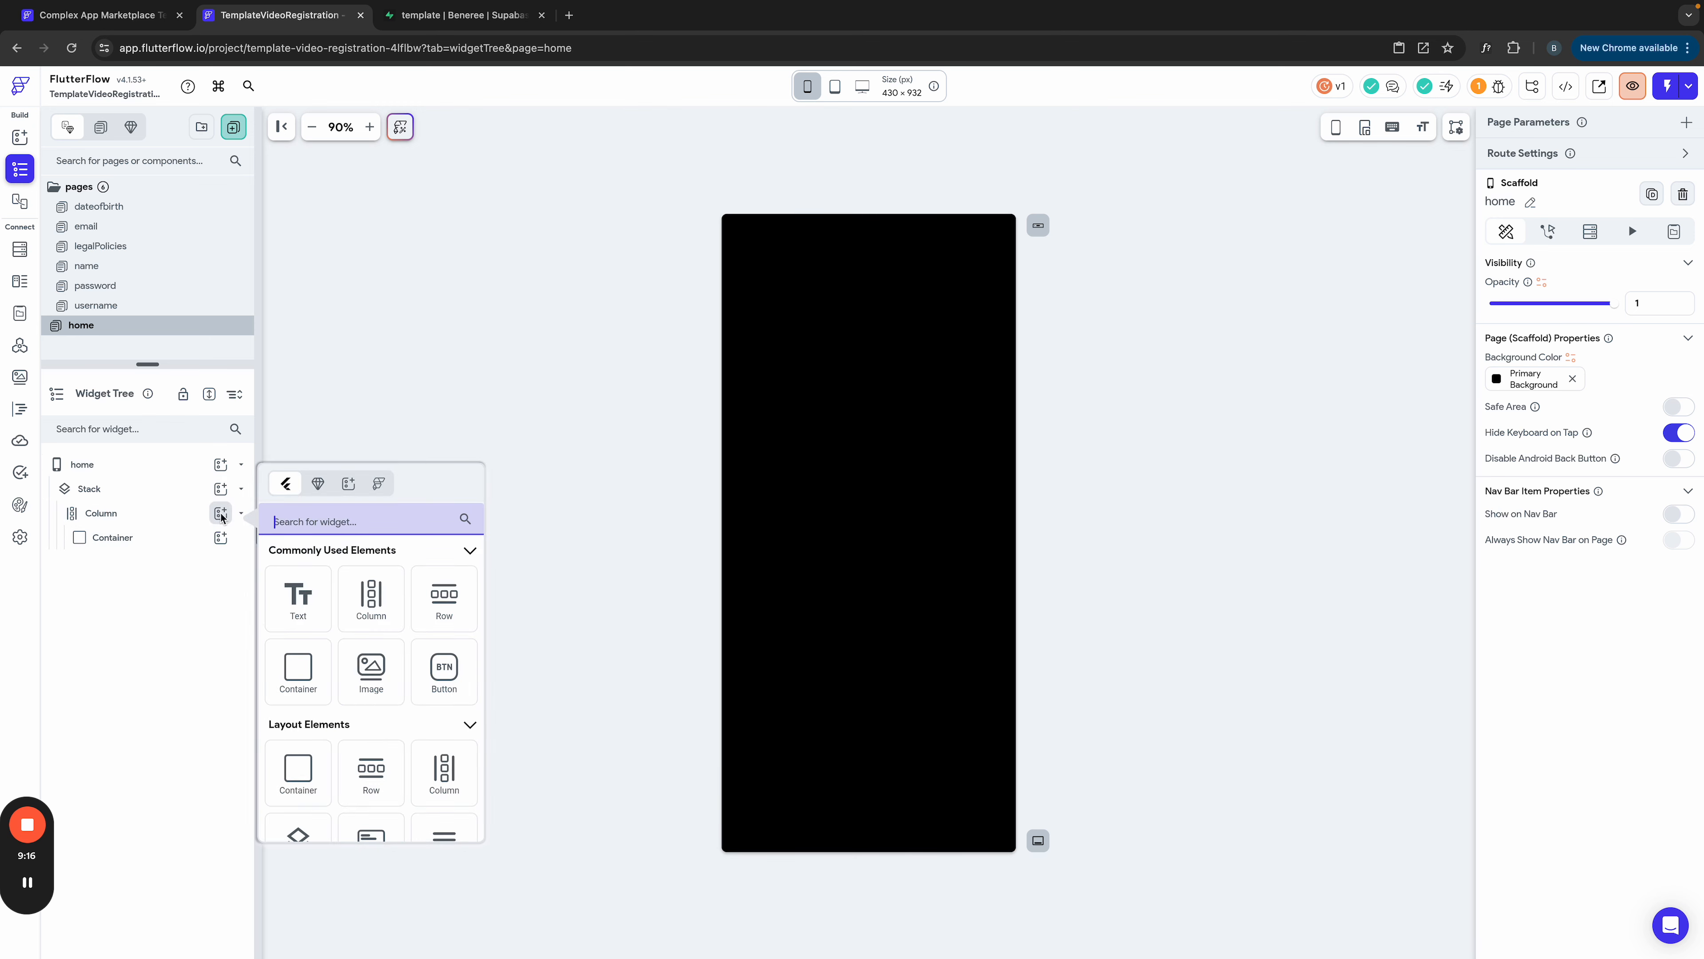
click(299, 672)
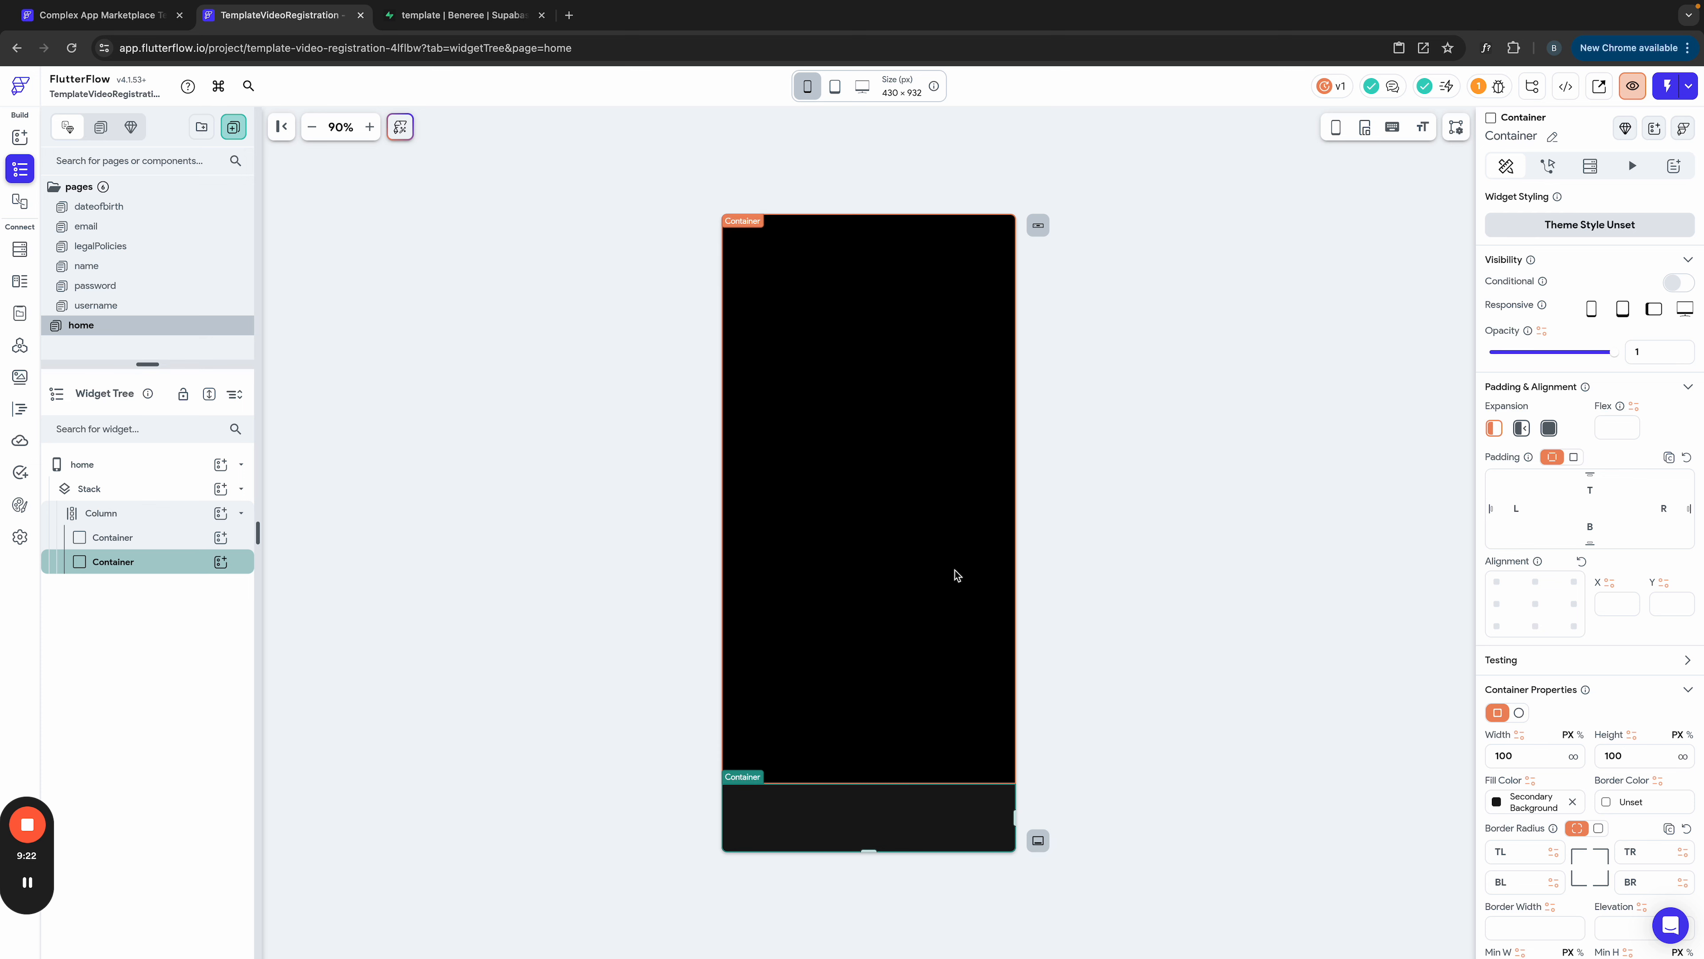
click(867, 313)
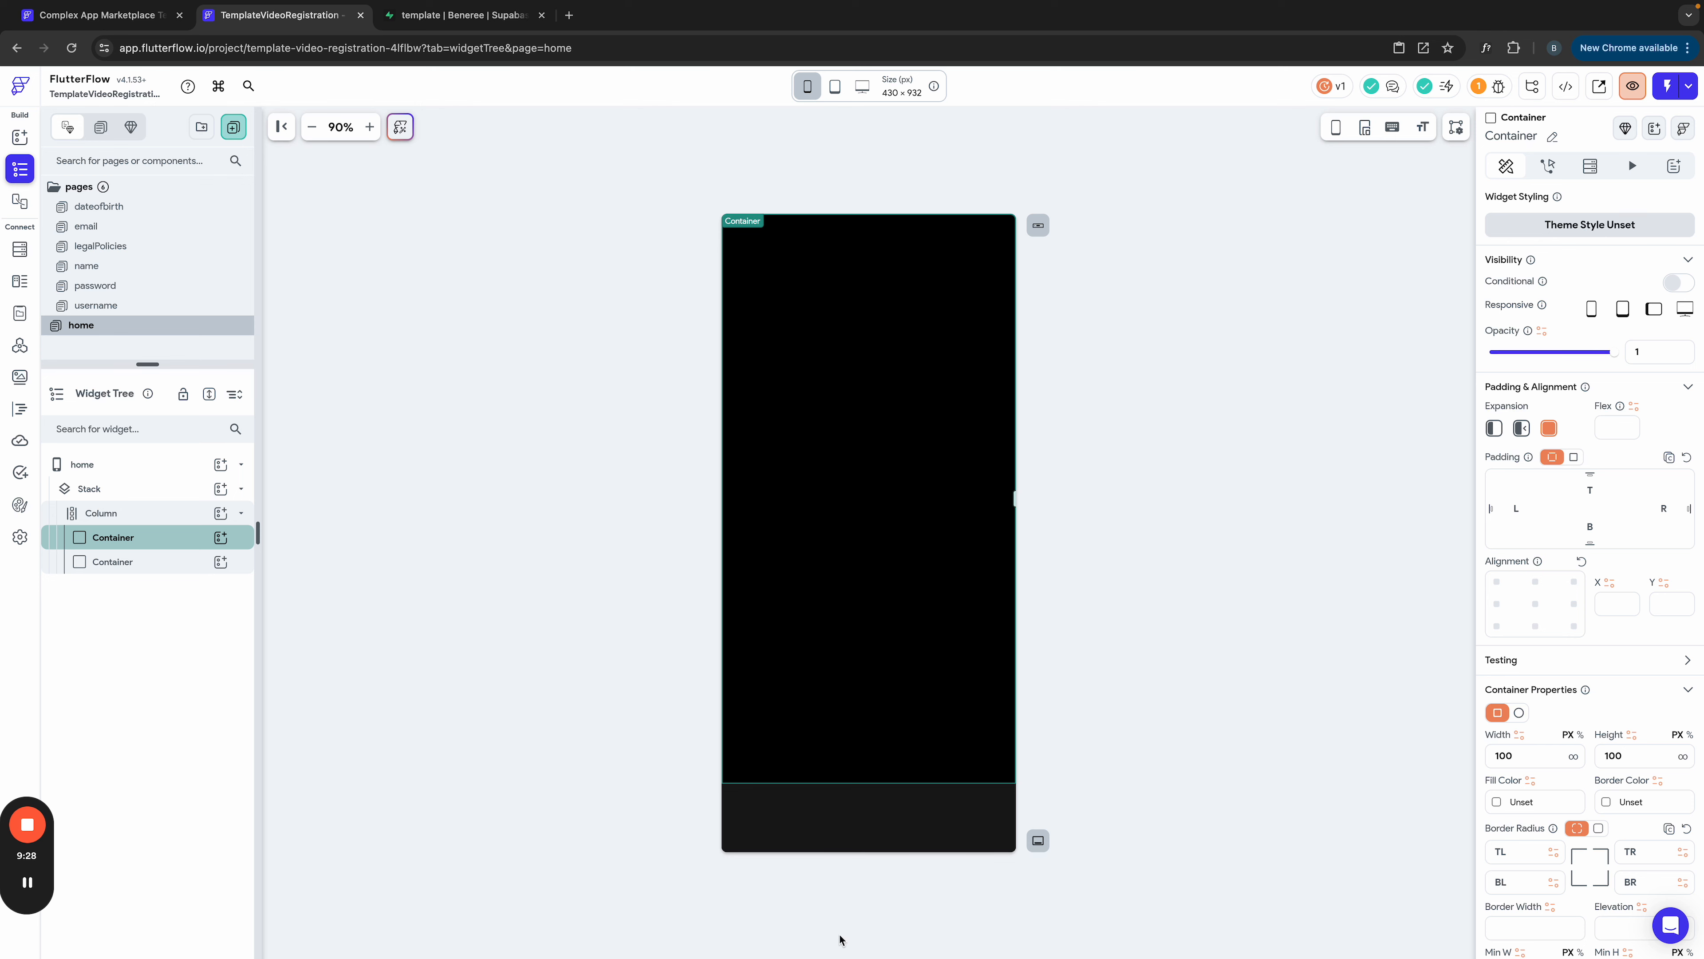
click(827, 817)
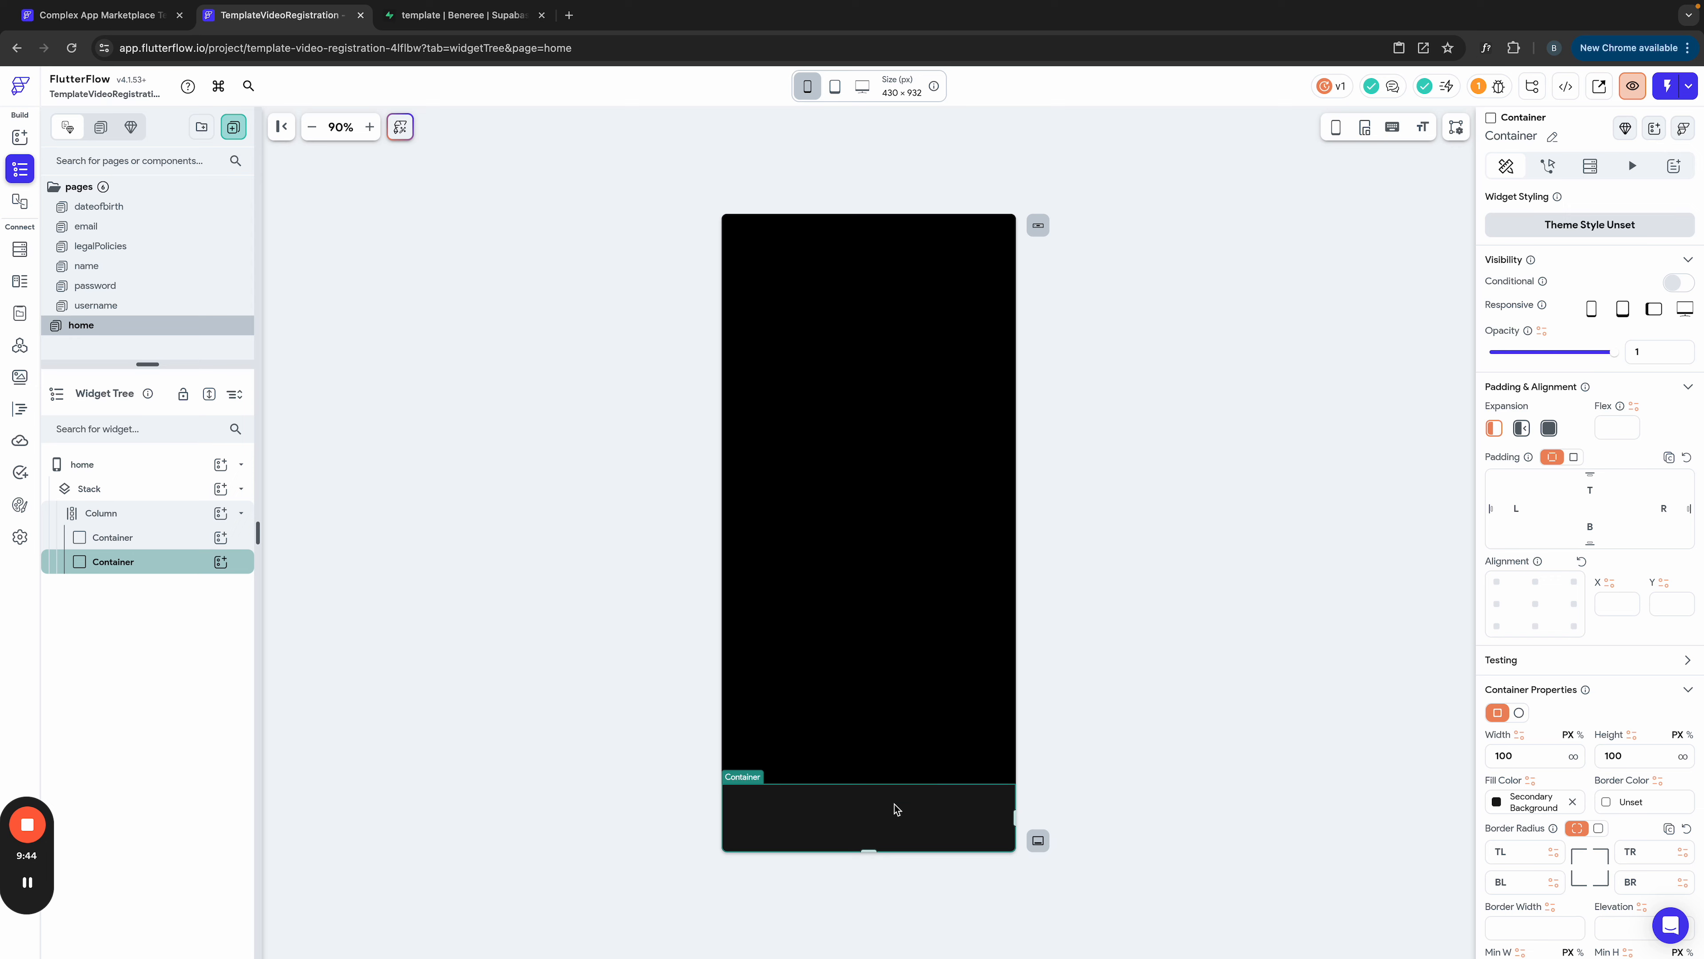
click(101, 14)
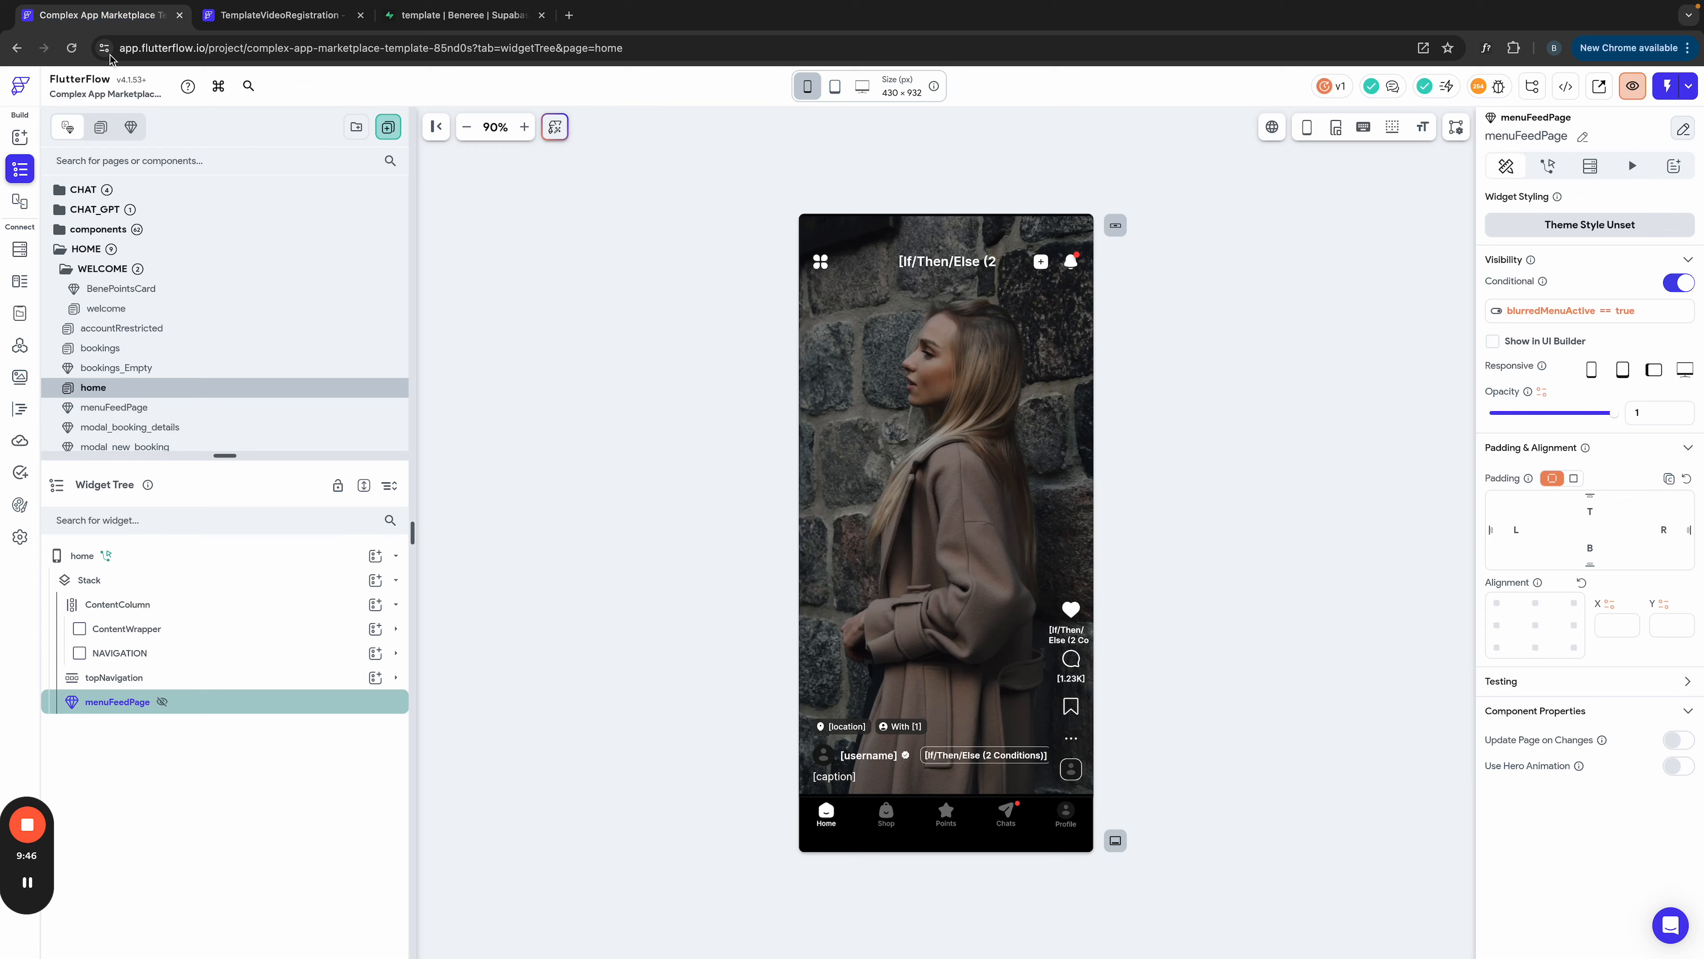
click(261, 20)
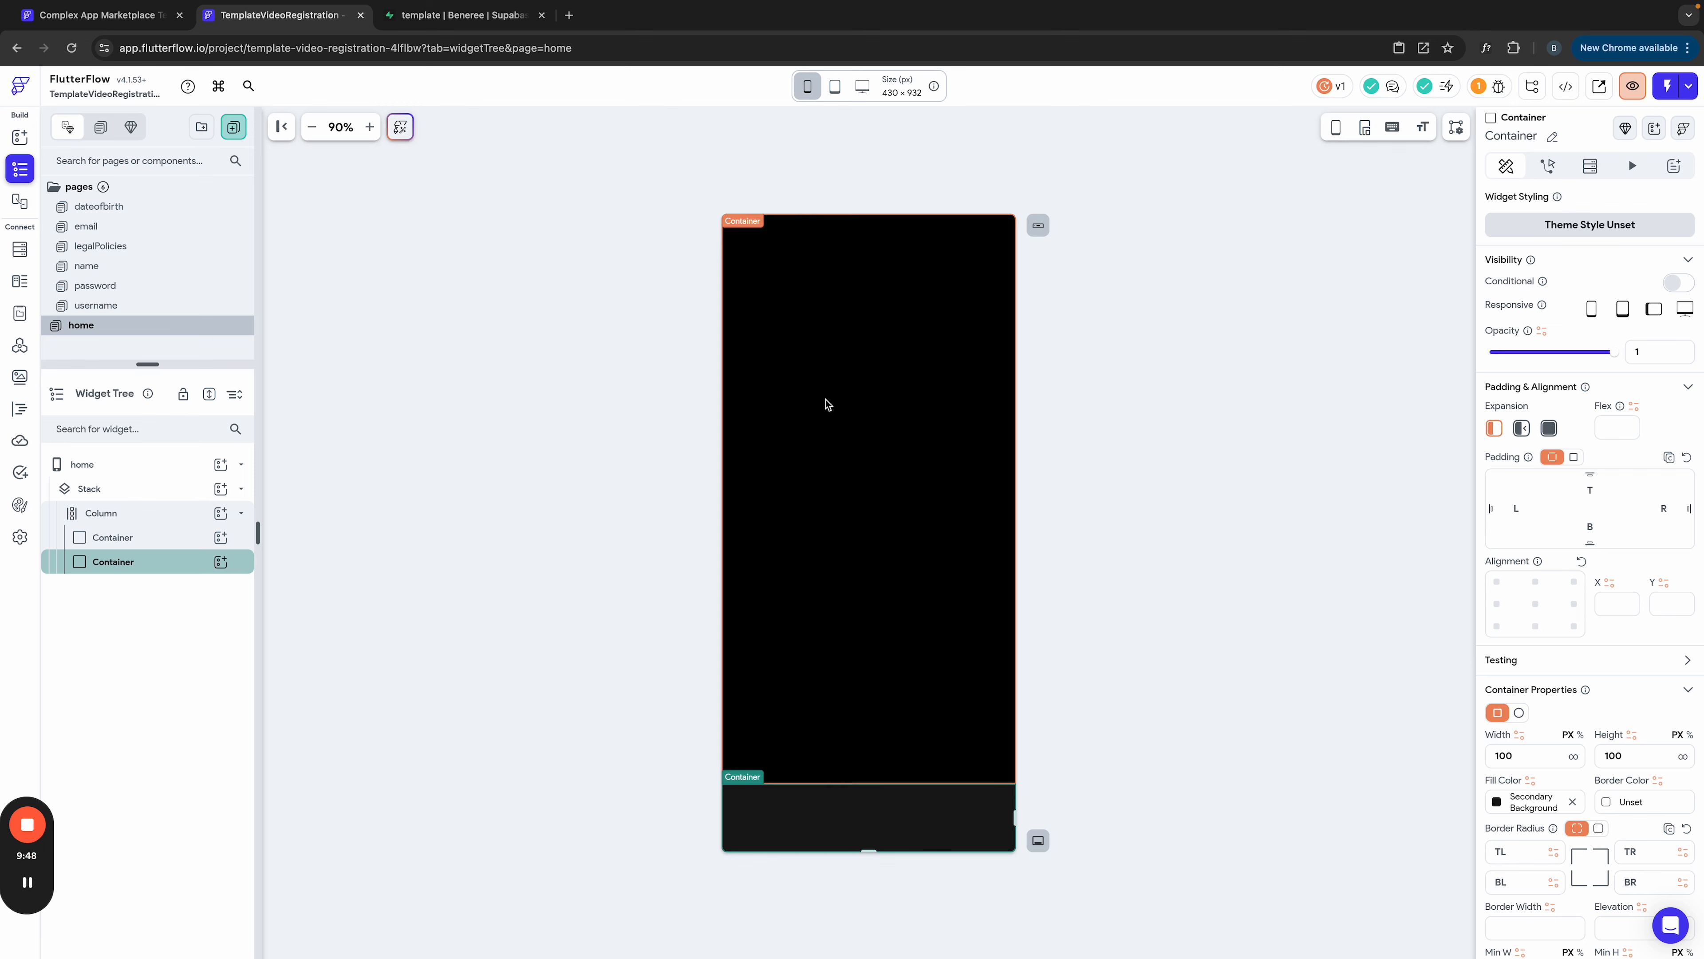
Step: Fill the expanded Container with the red color #C84B4B
click(1238, 634)
click(893, 441)
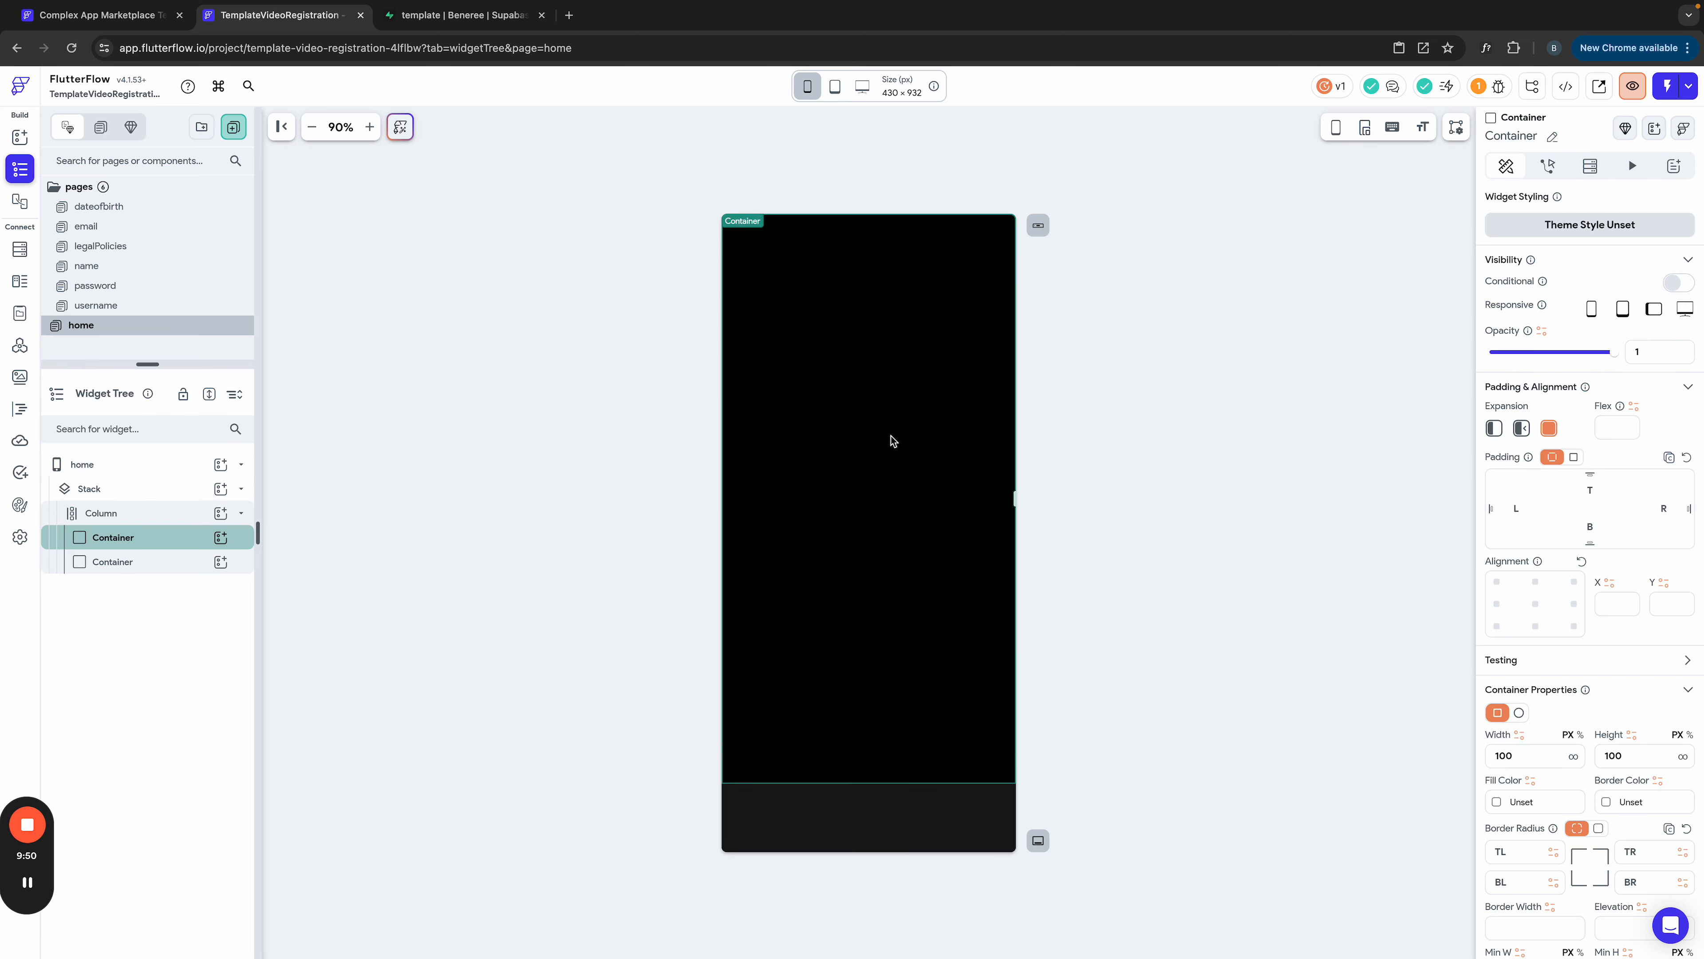
click(1496, 802)
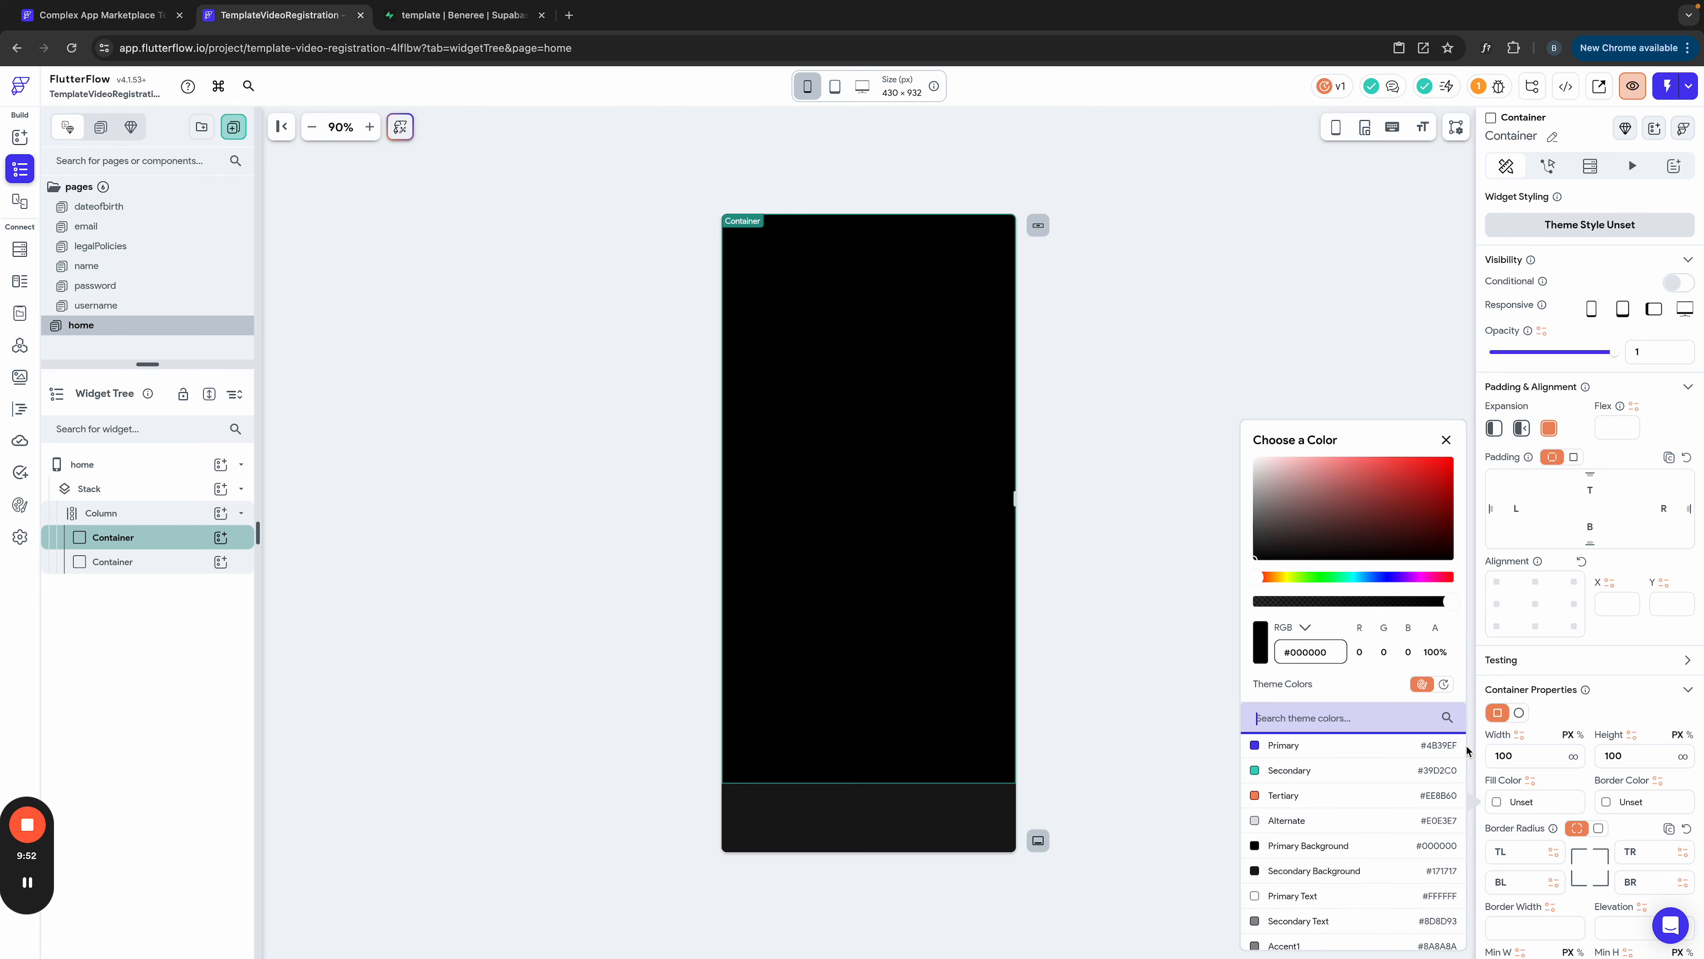
click(1378, 478)
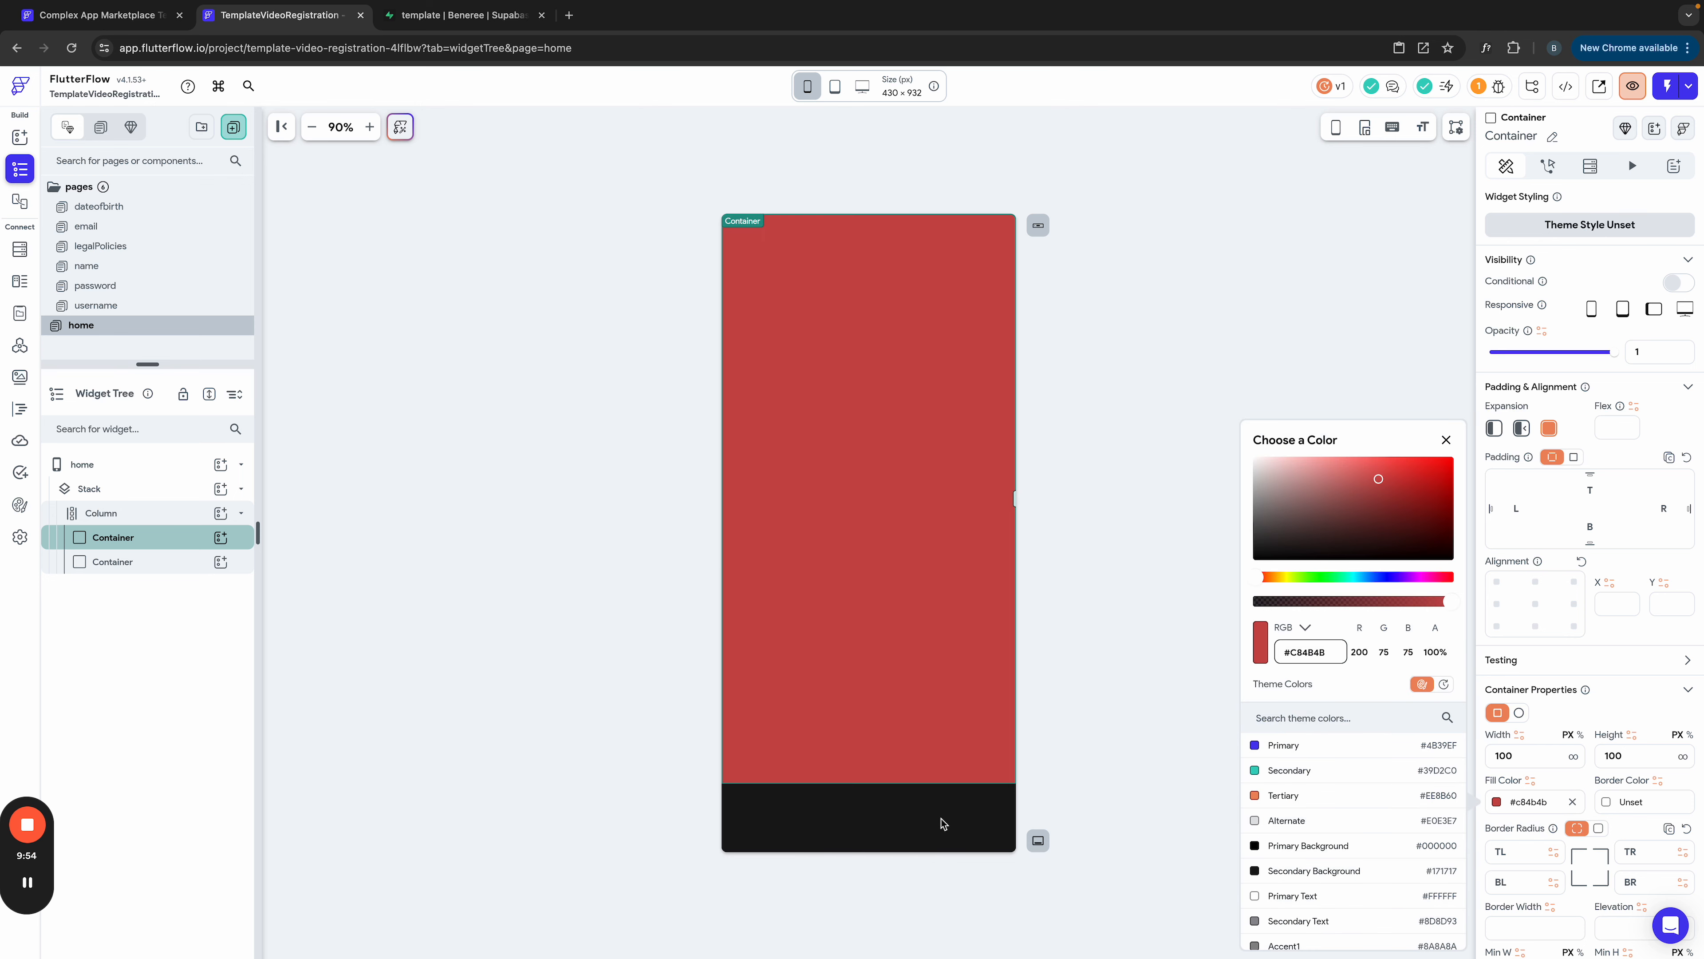
click(1097, 630)
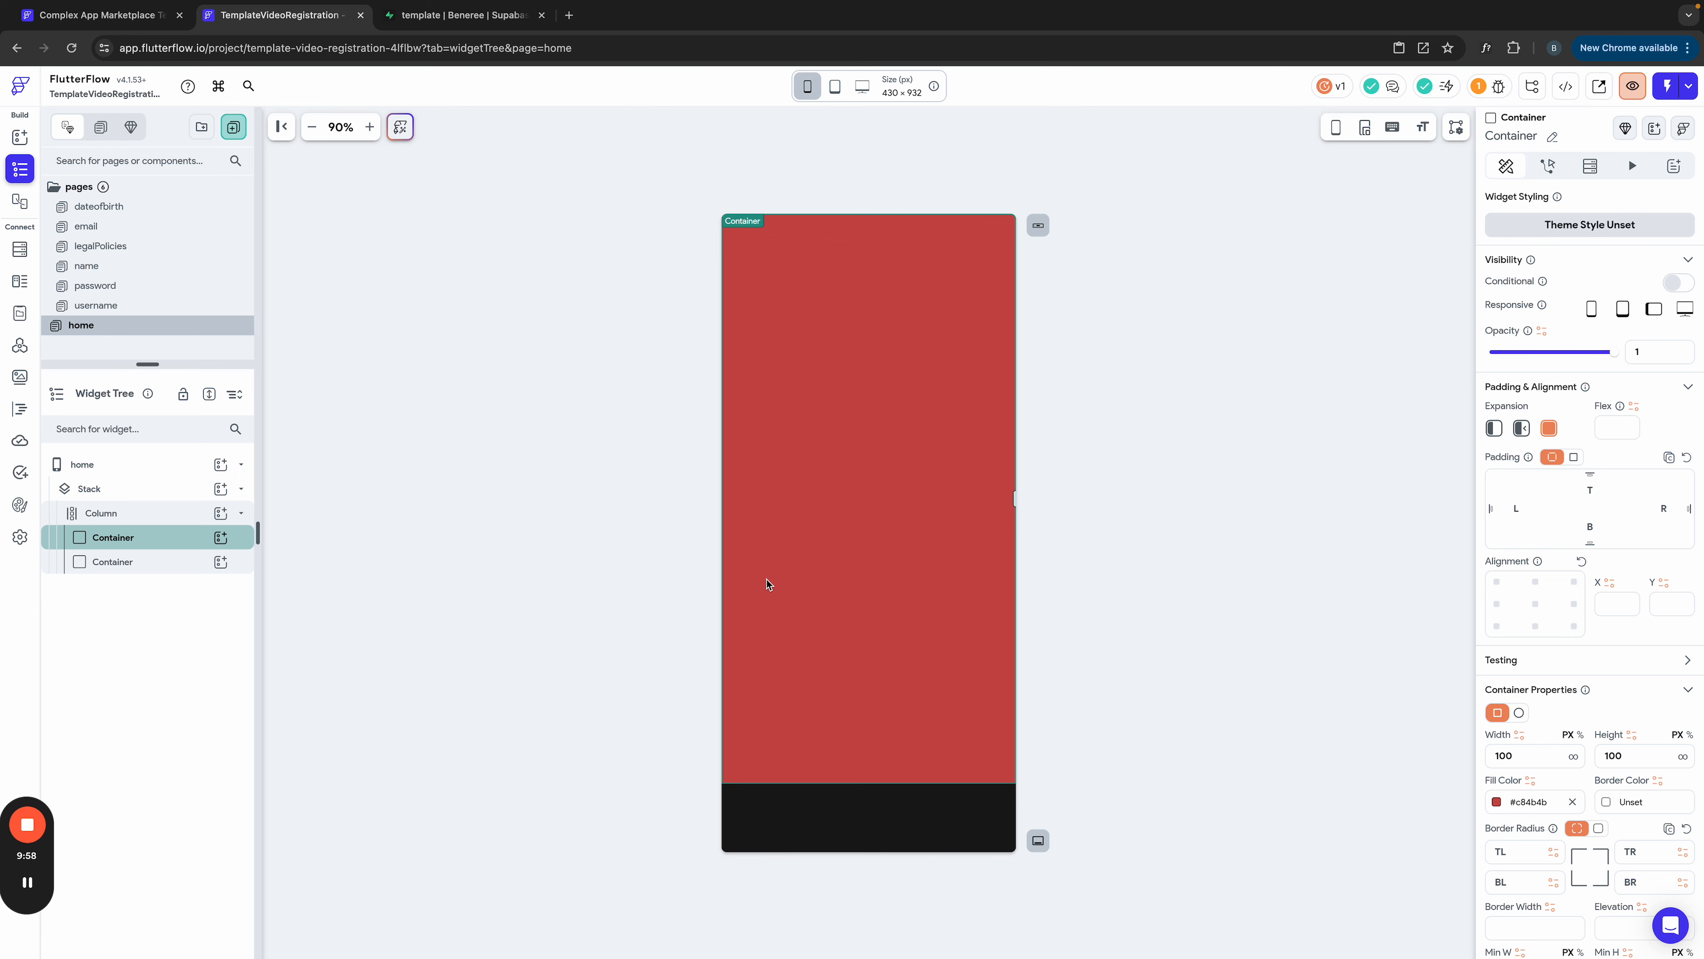
Step: Reduce the lower Container's height to 50 px
click(870, 805)
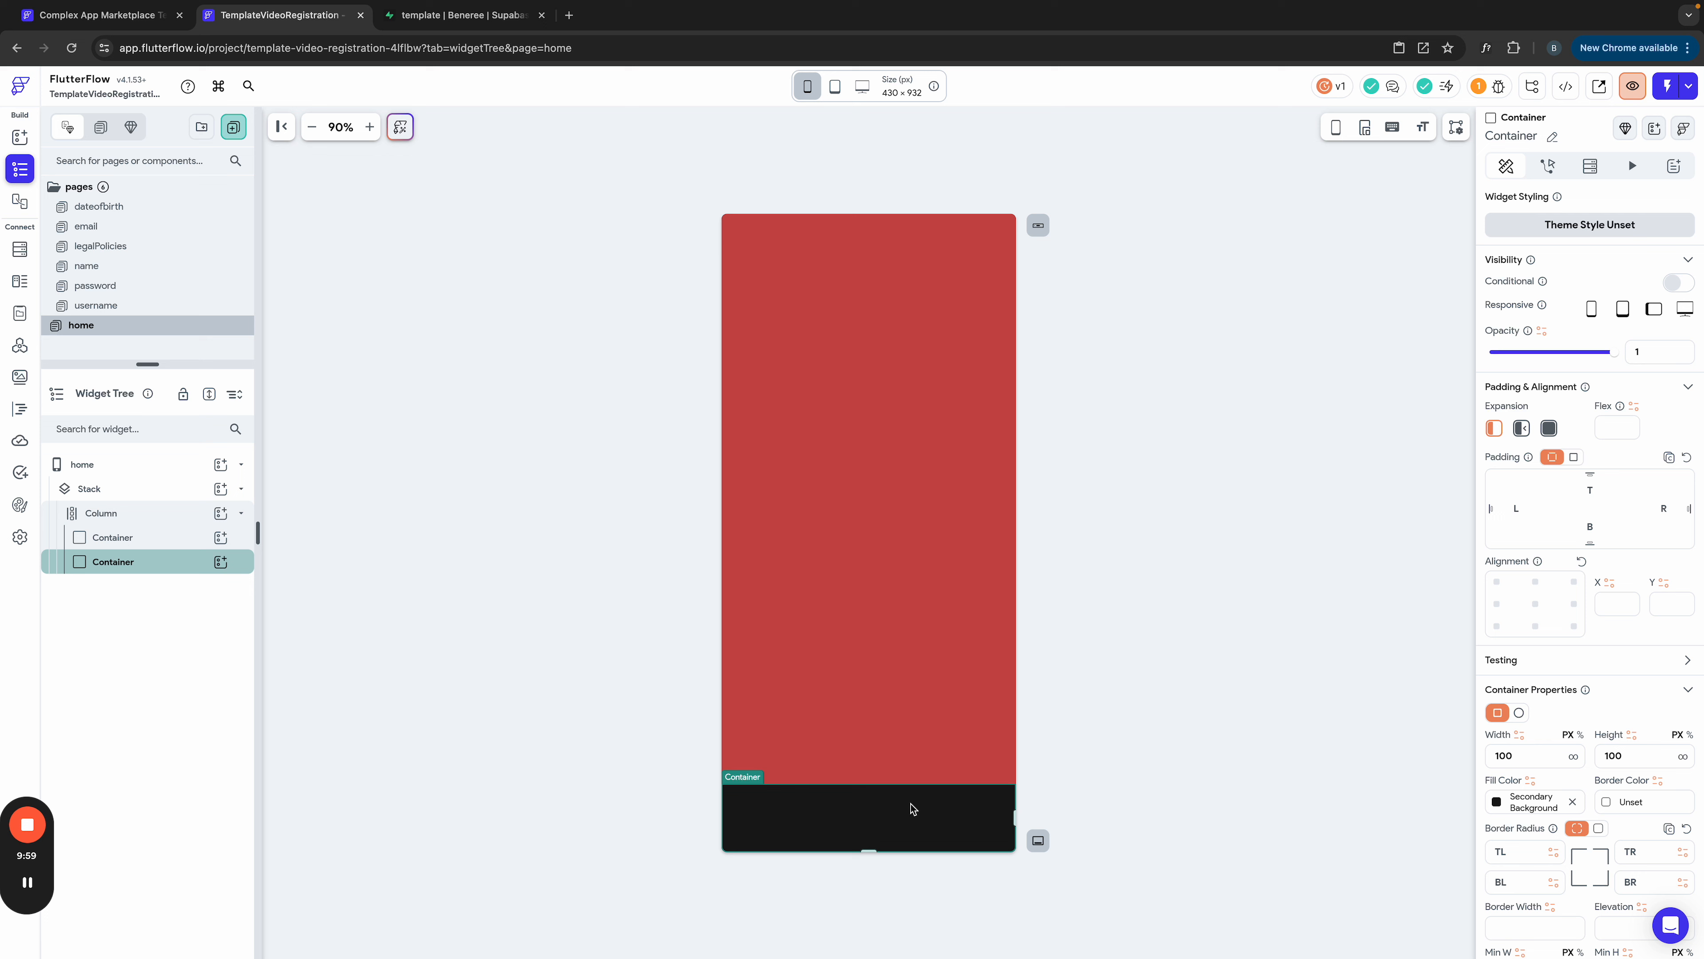
click(1655, 755)
key(shift+Down)
key(shift+Down)
key(shift+Down)
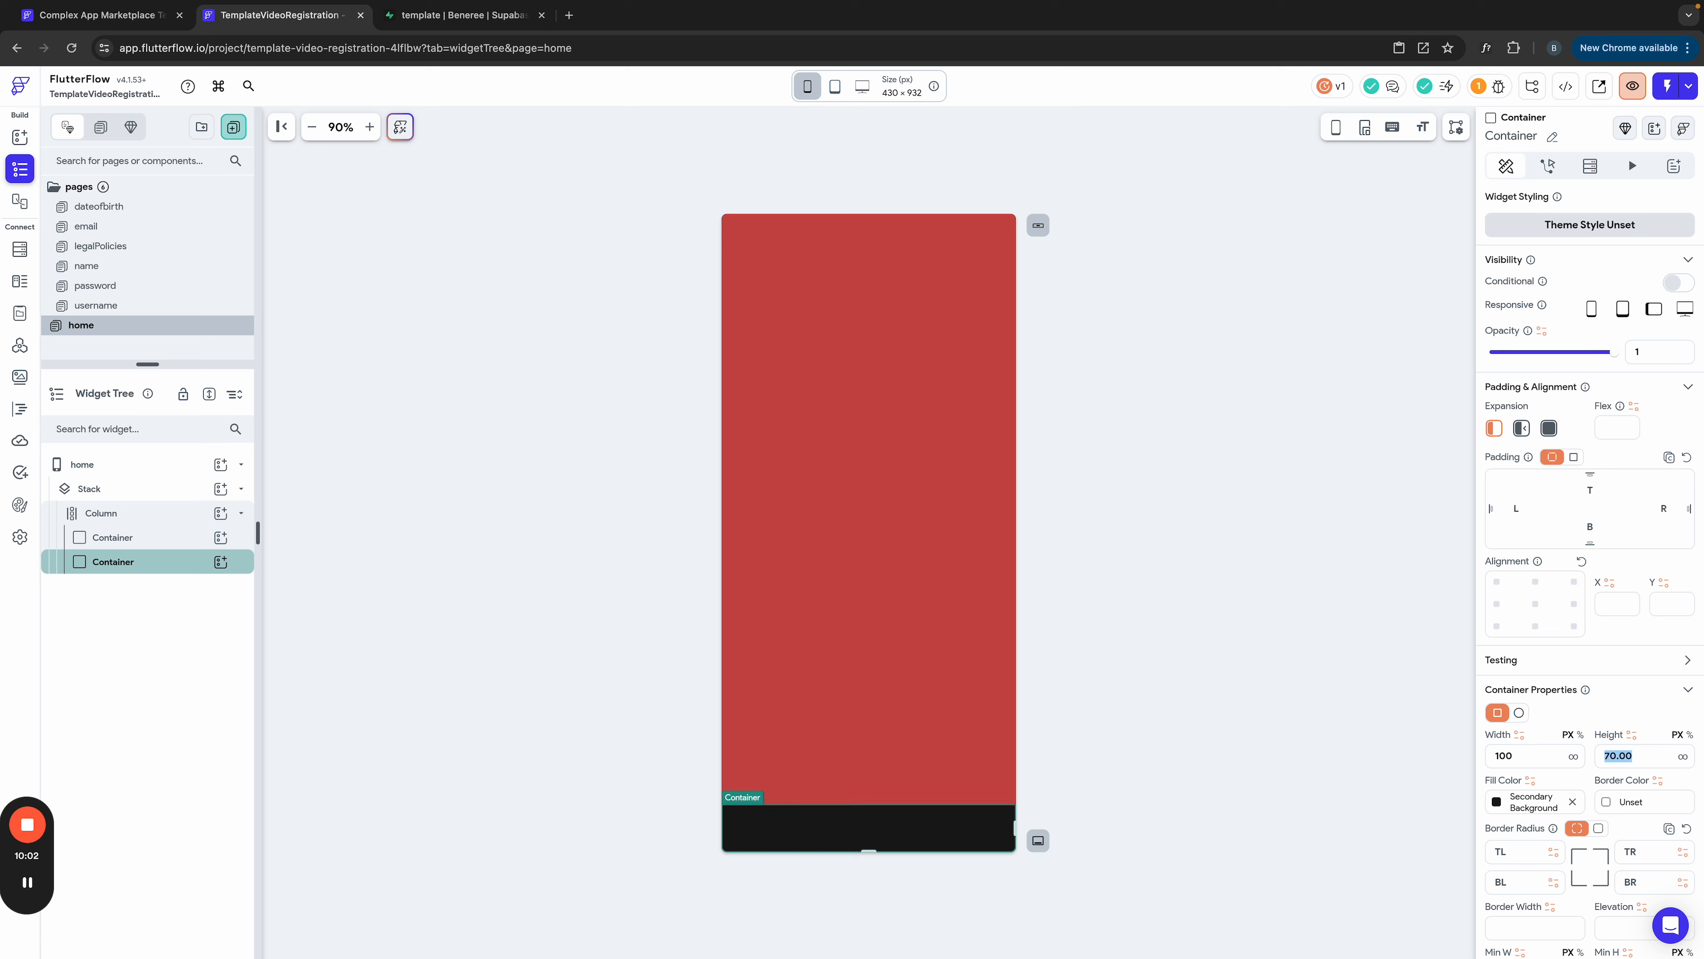
key(shift+Down)
key(shift+Down)
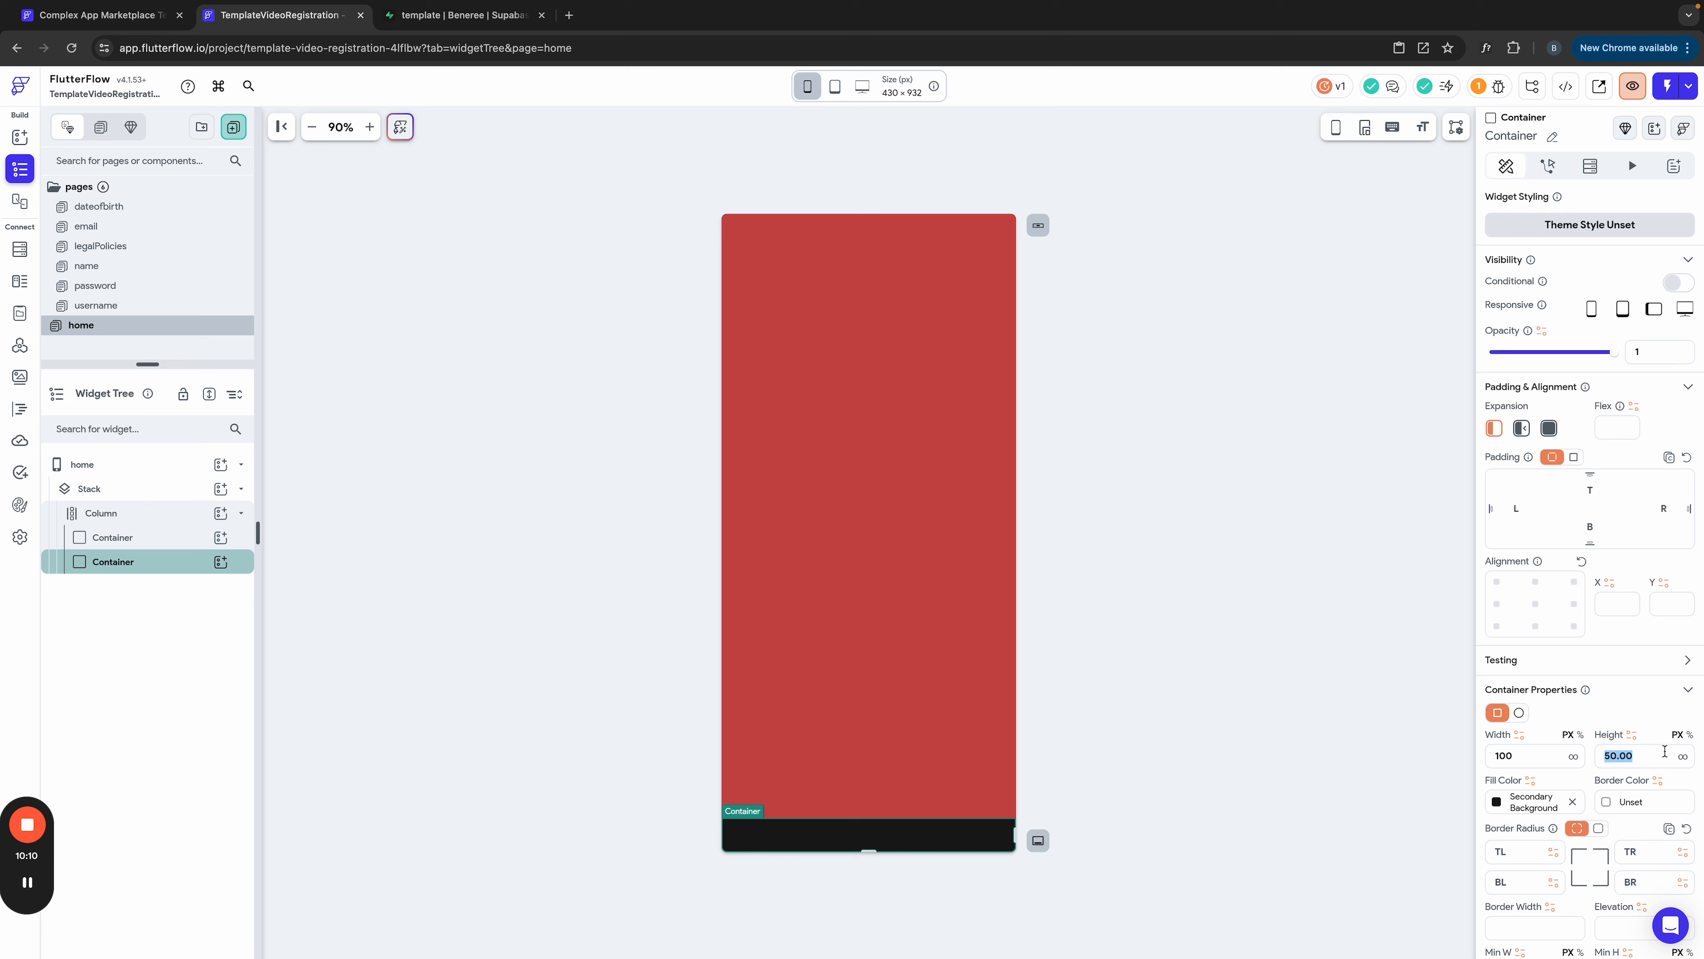
Step: Delete the lower Container from the home page's Column
click(1137, 609)
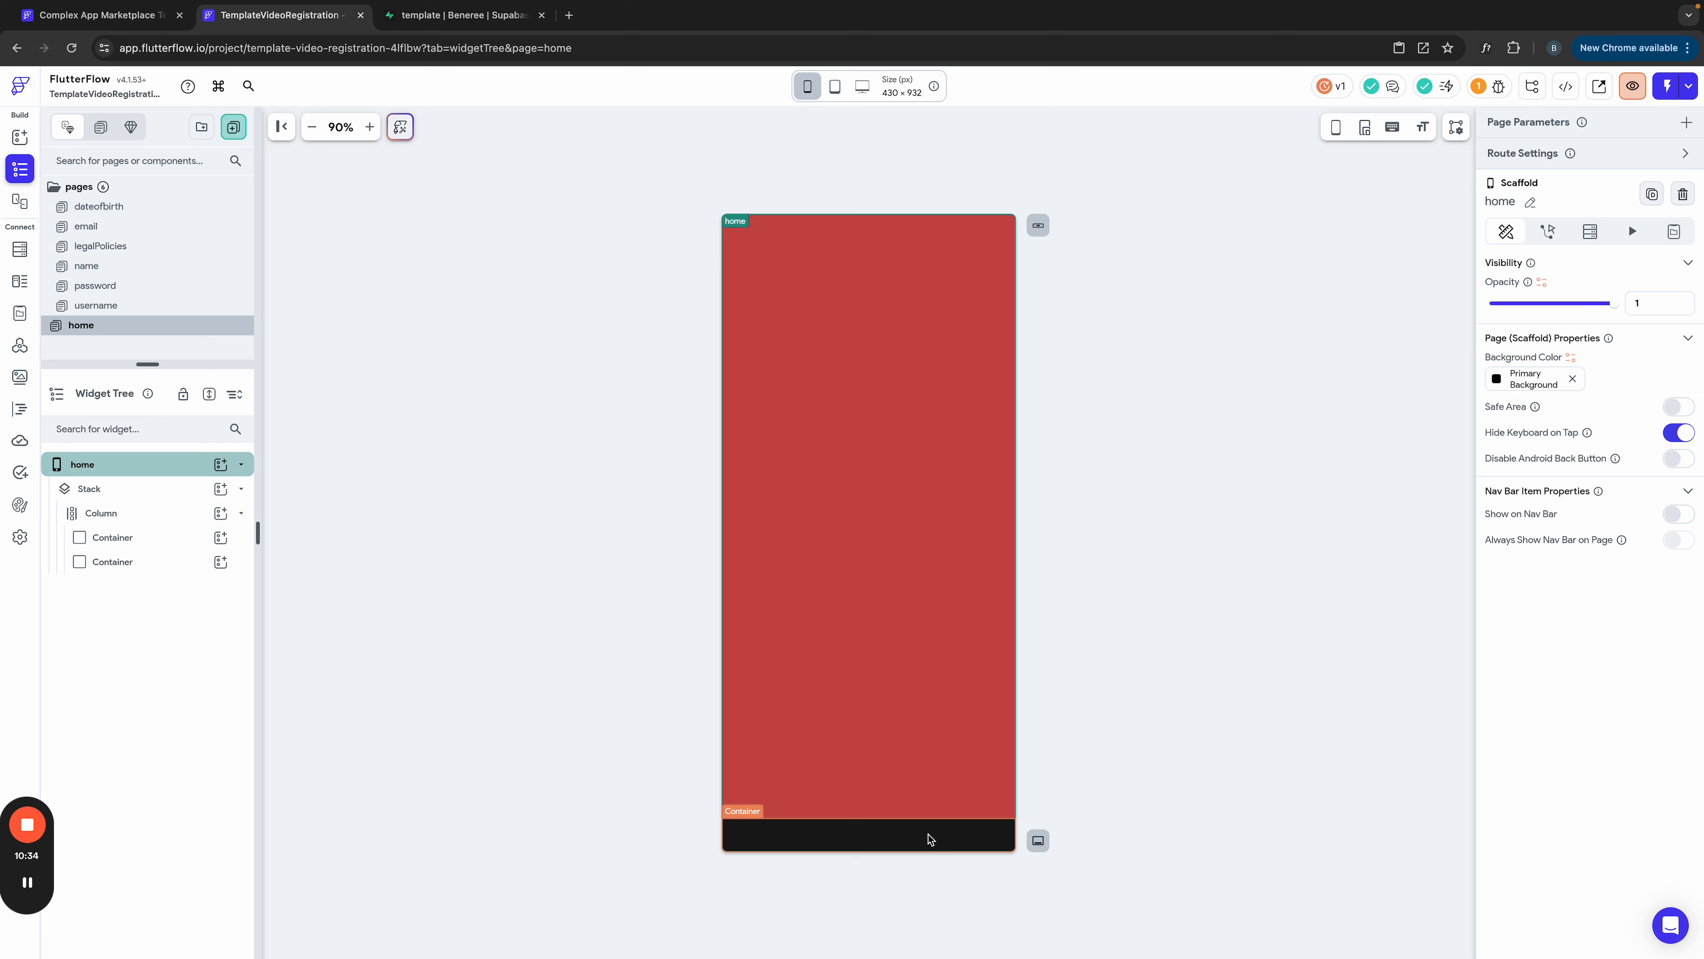
click(885, 835)
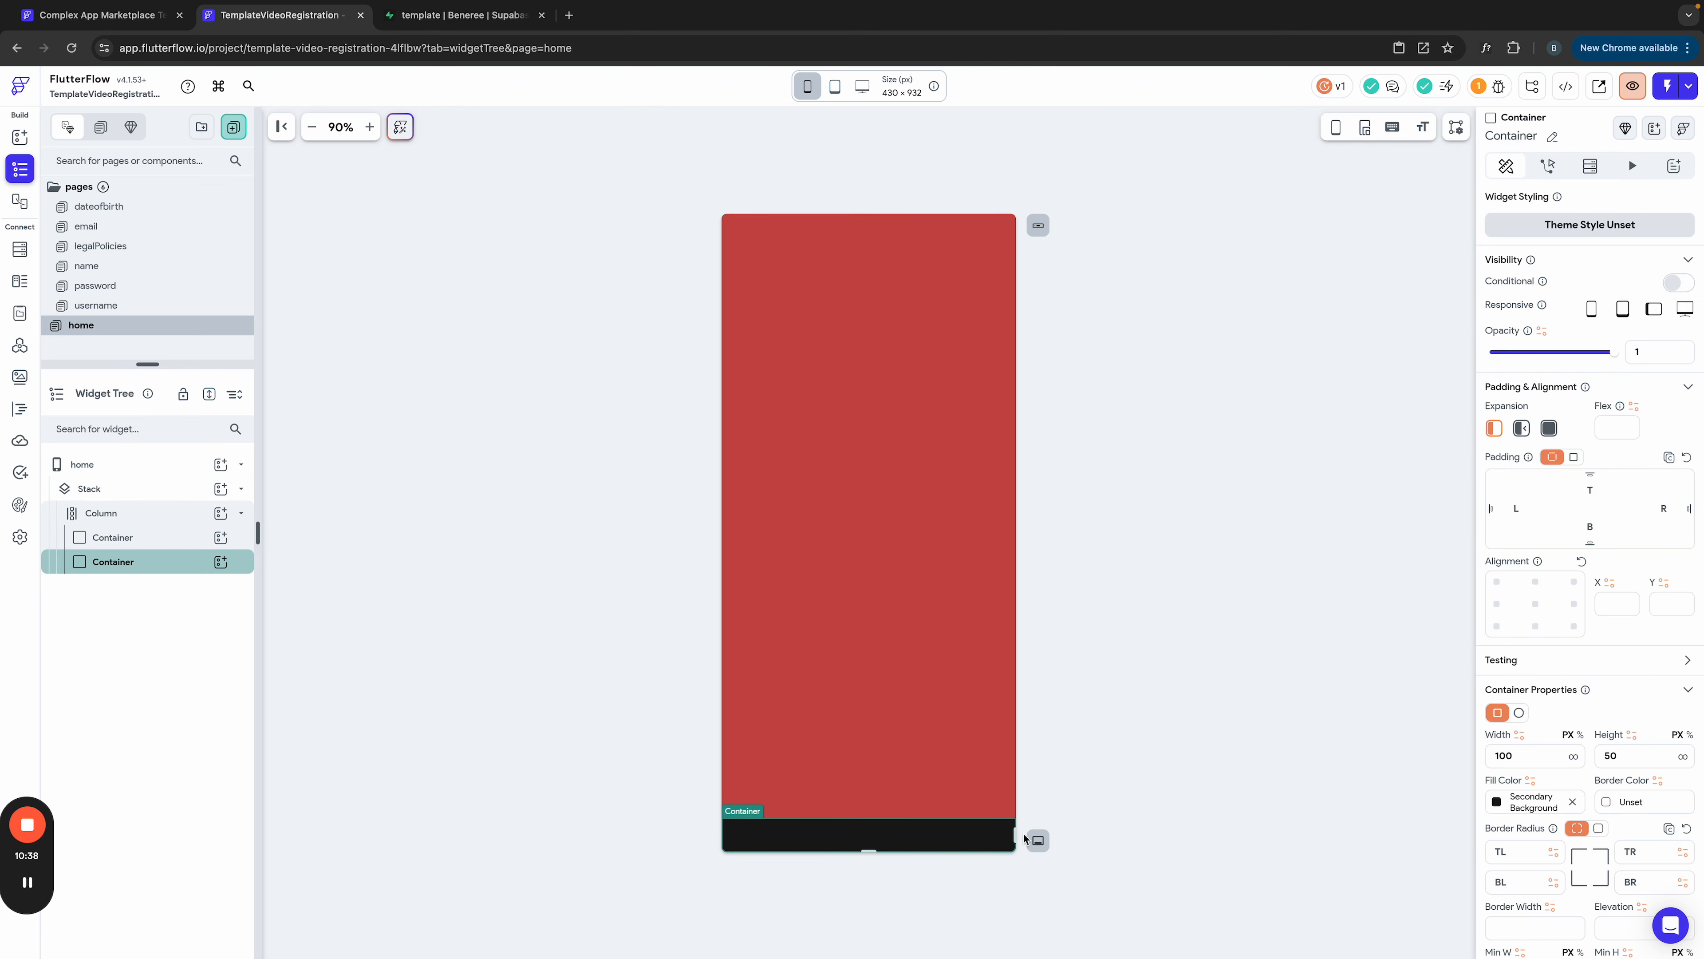
key(Delete)
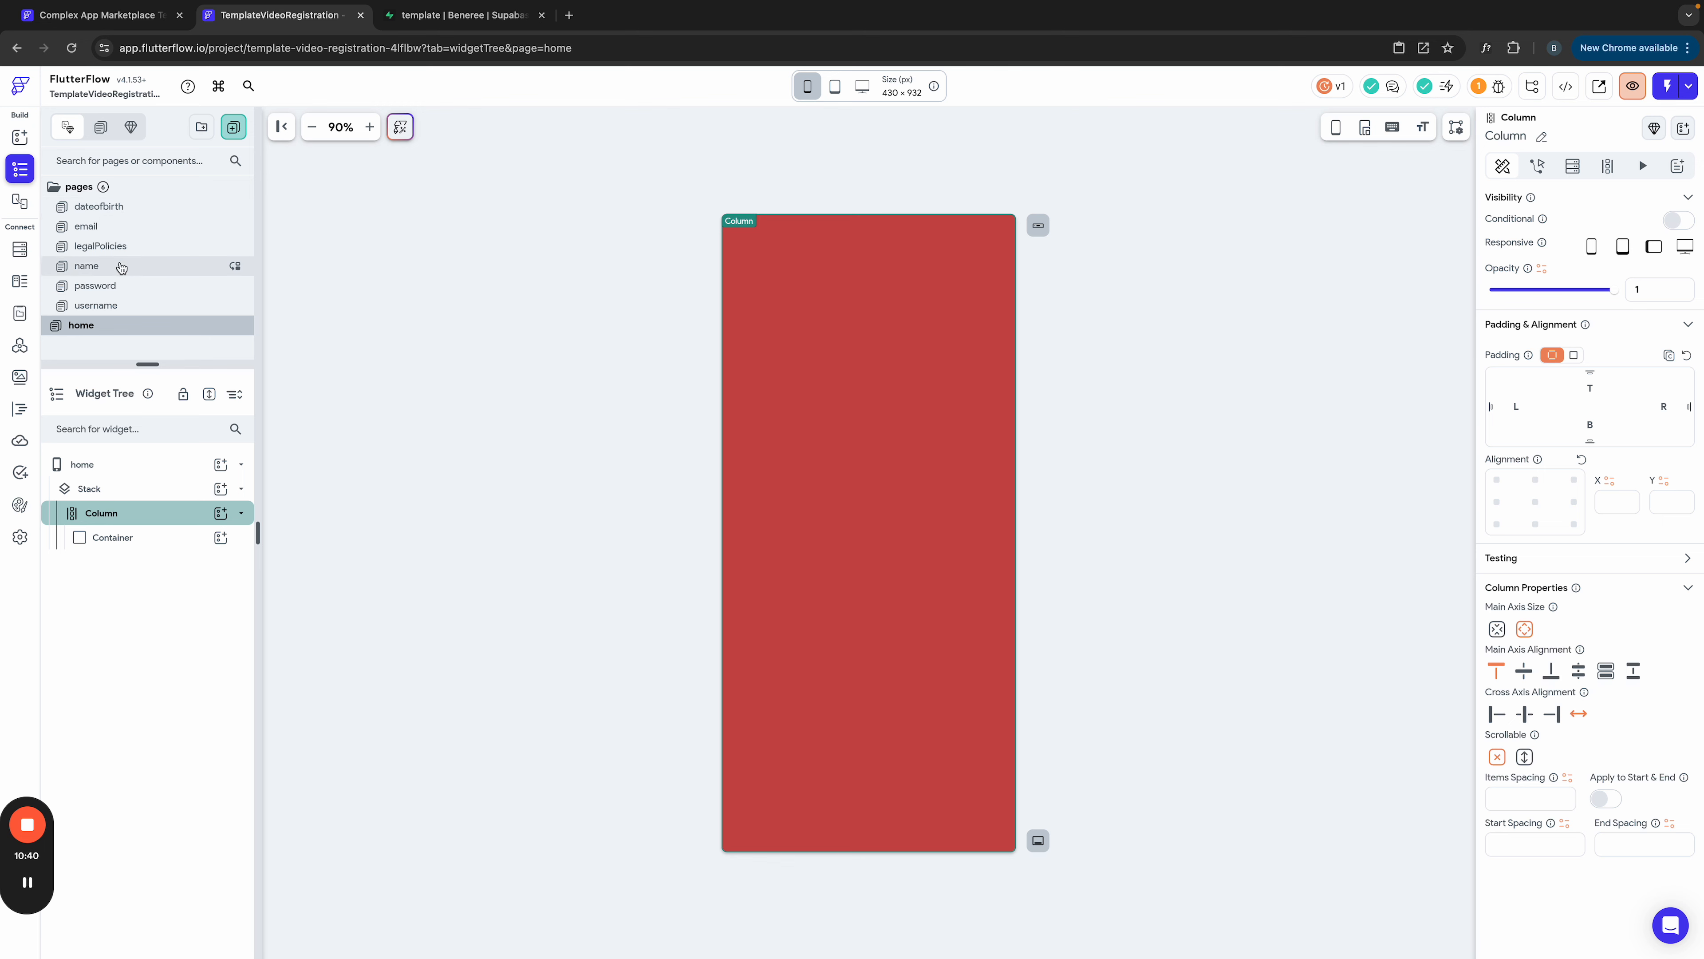
Step: Copy the NAVIGATION container from the marketplace template's home page into the registration home page's Column and collapse it
click(122, 18)
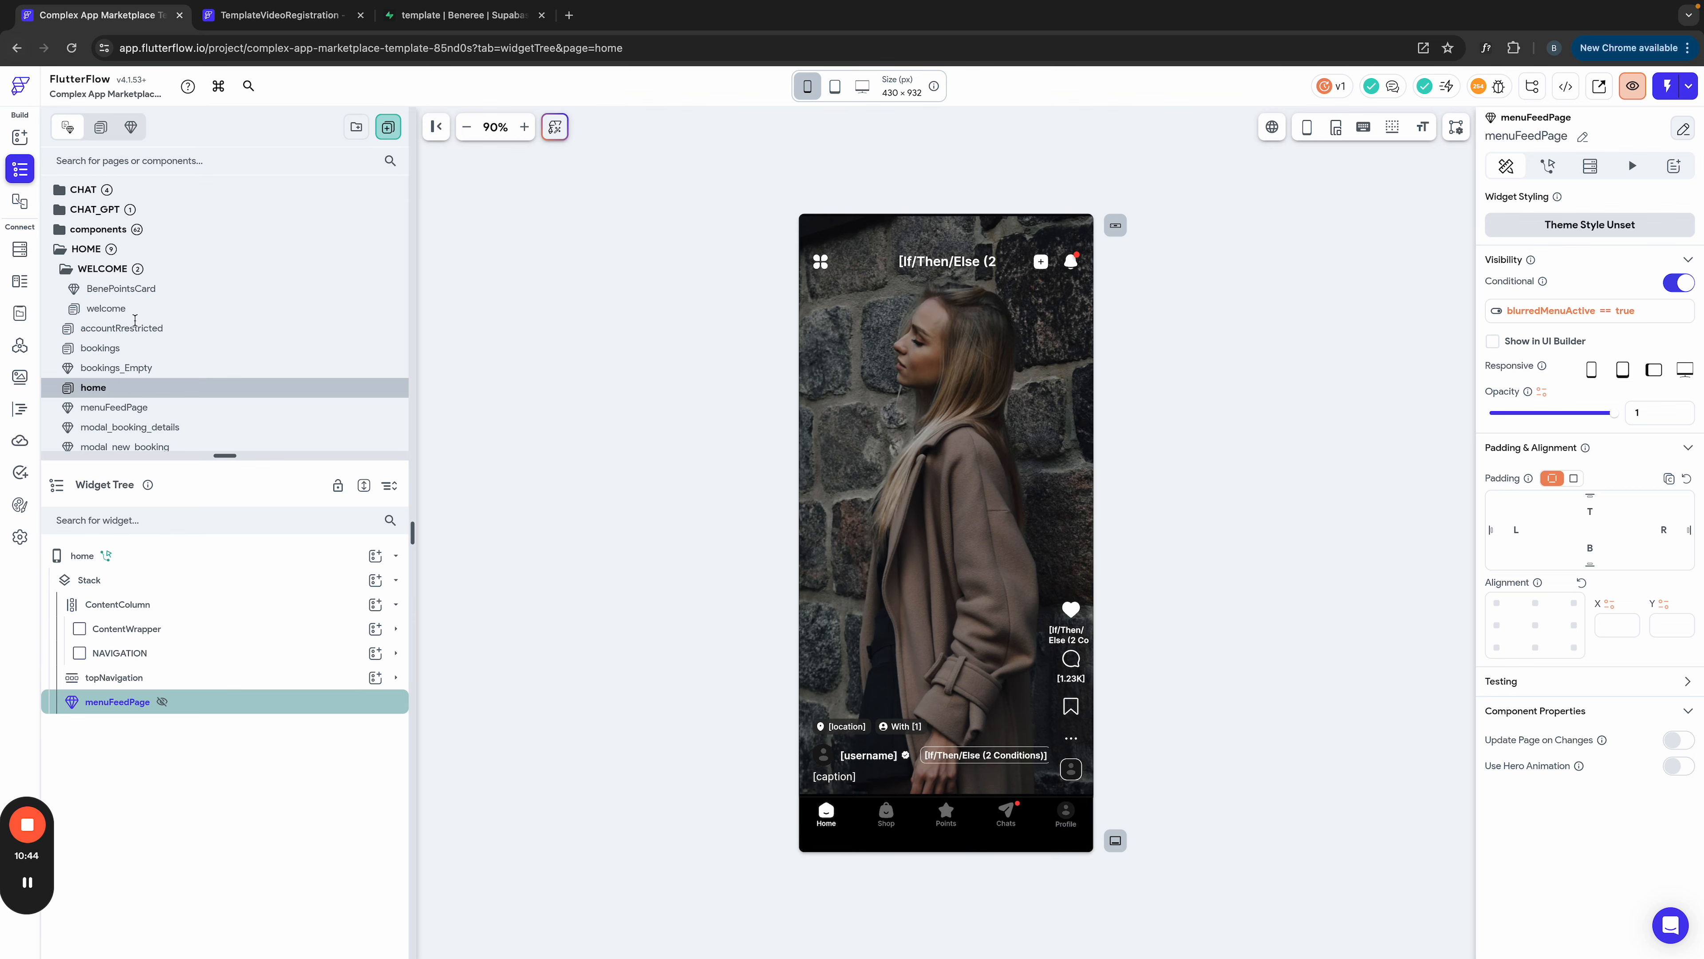
click(126, 656)
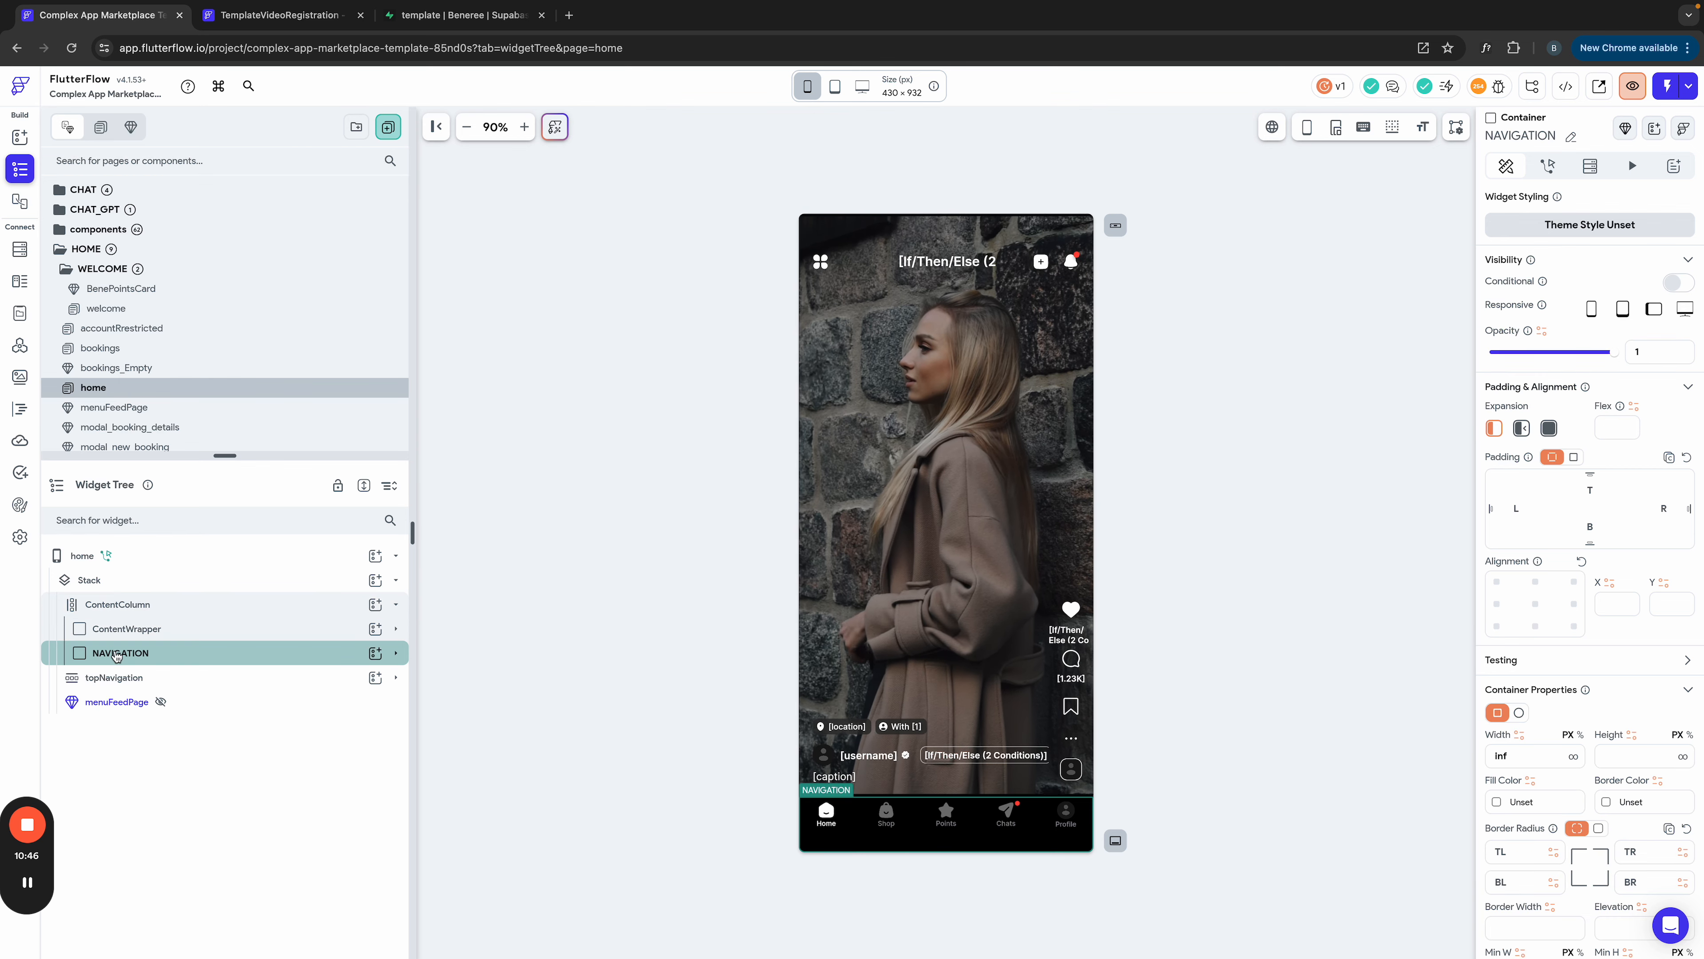
right_click(121, 656)
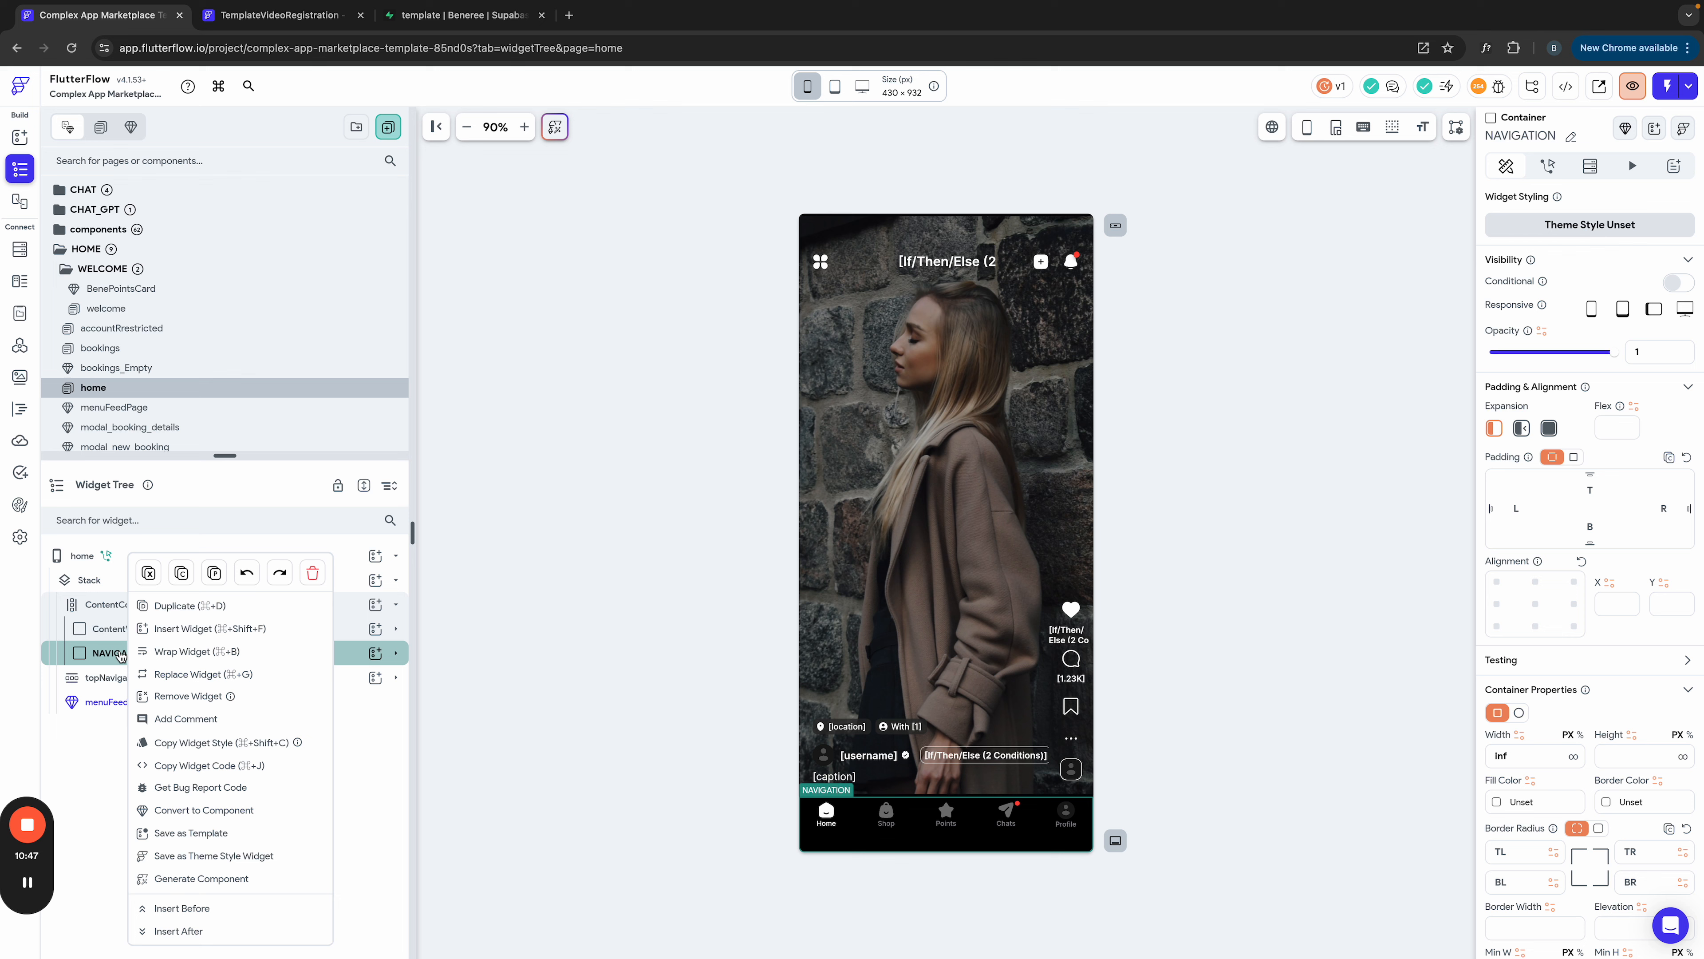
click(181, 574)
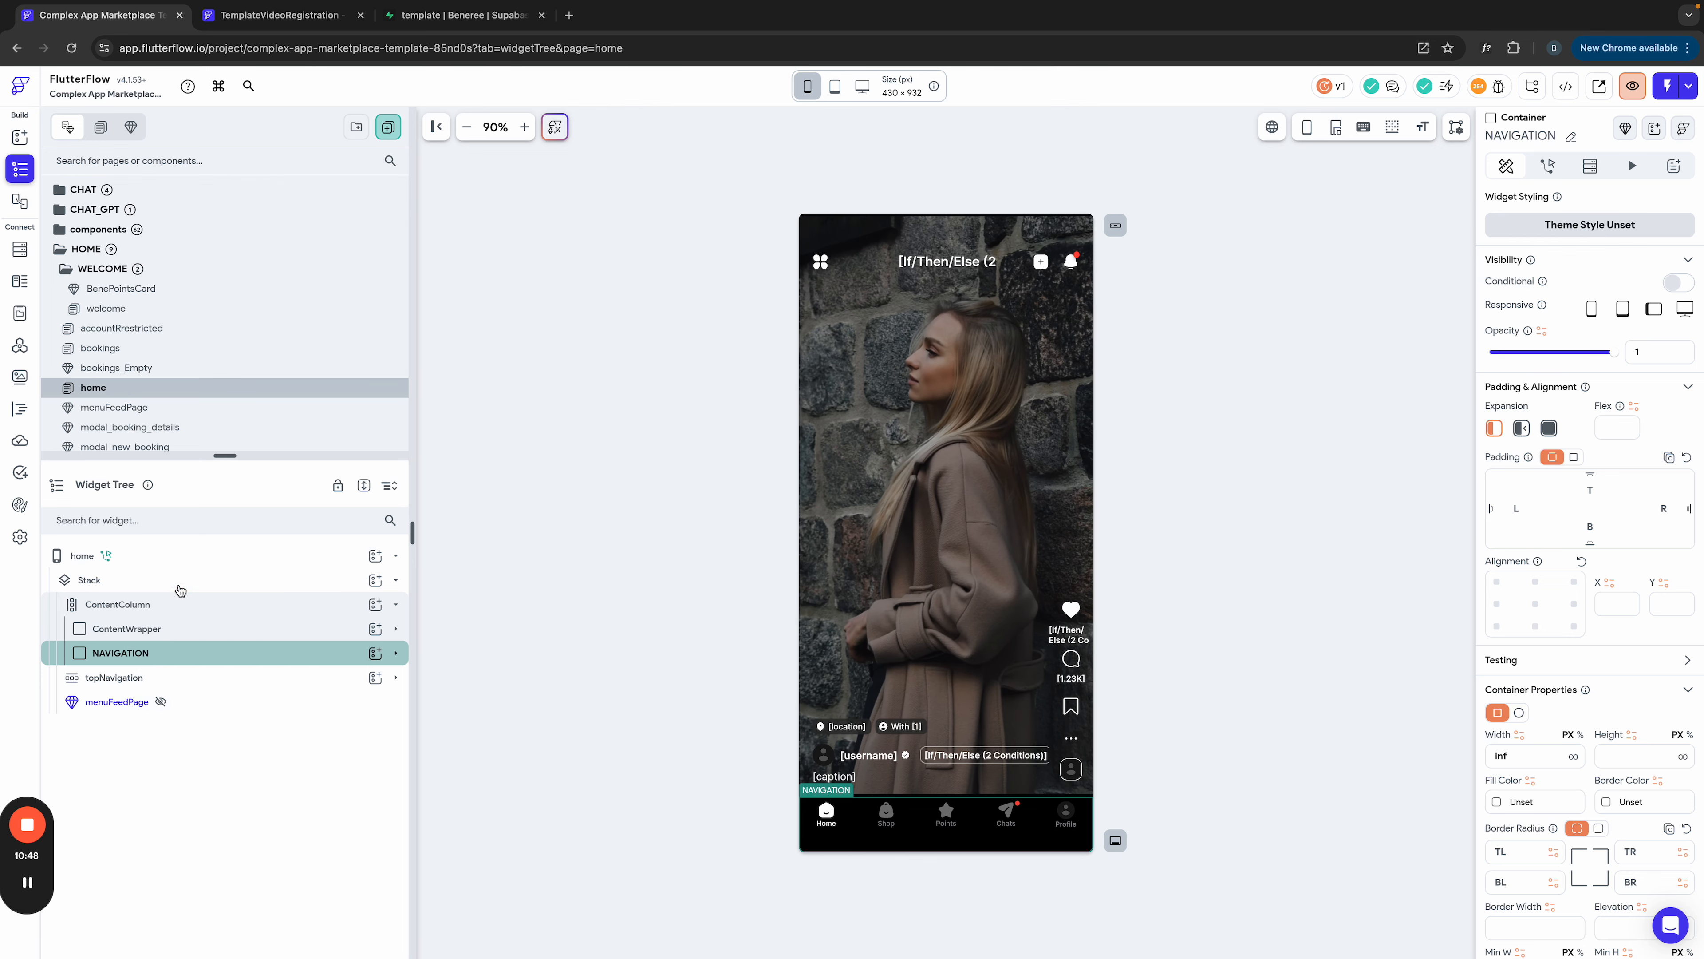
click(272, 15)
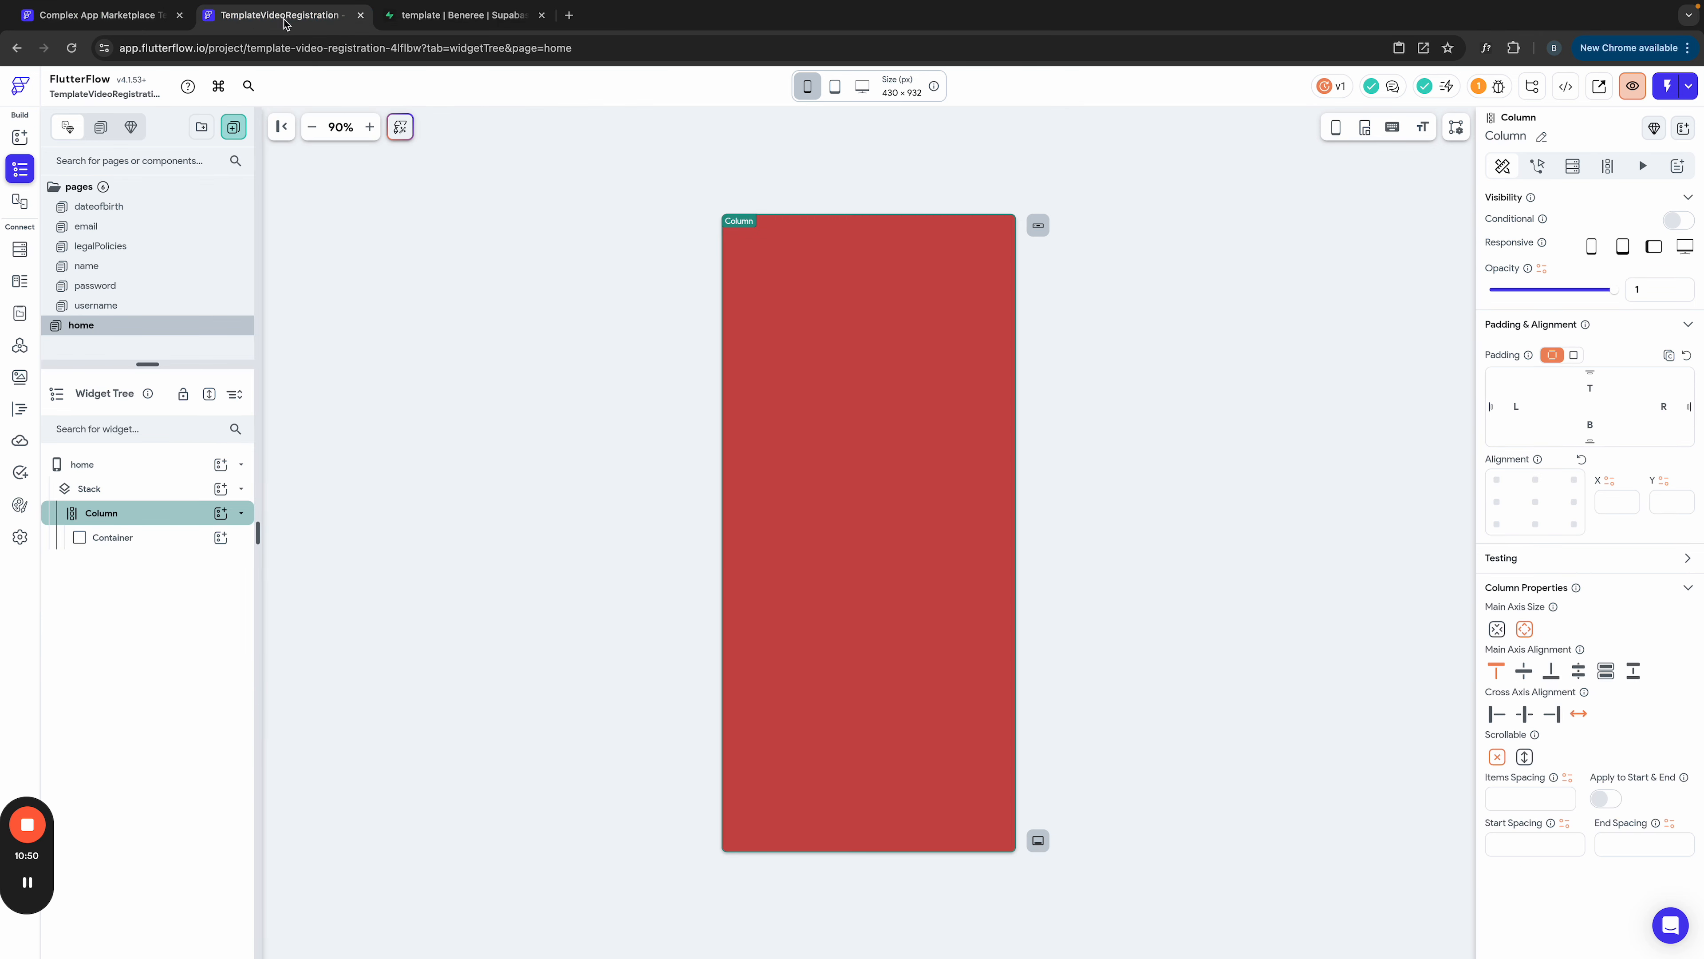
click(89, 514)
click(101, 515)
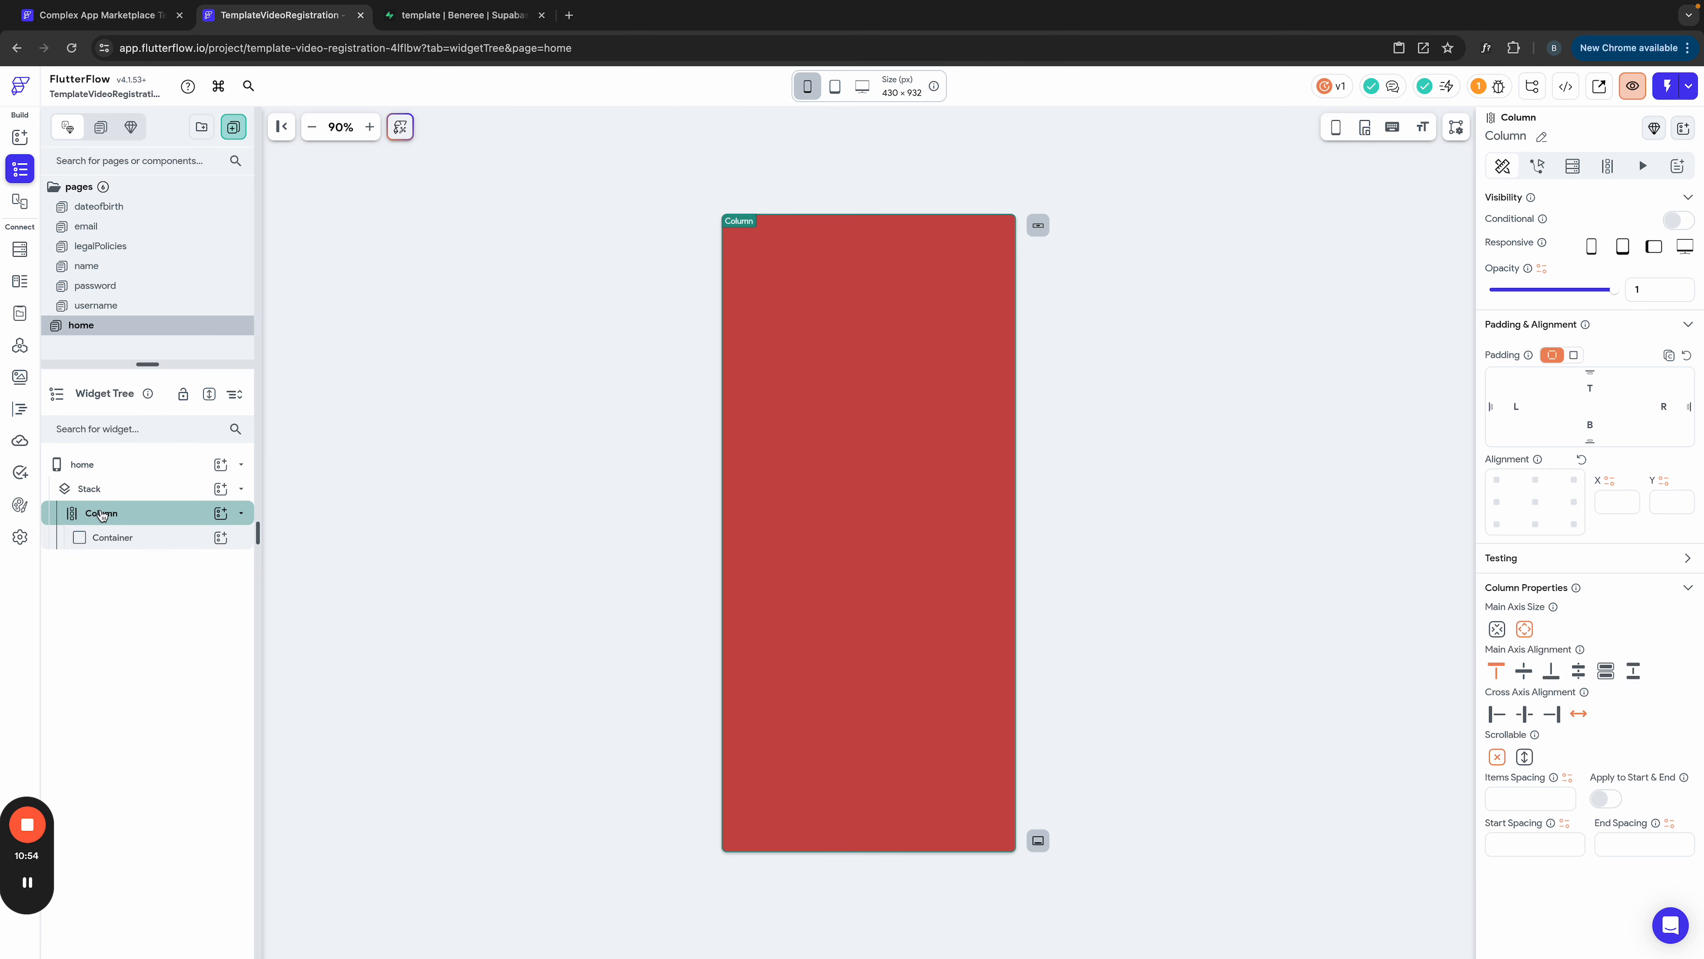
right_click(105, 515)
click(195, 541)
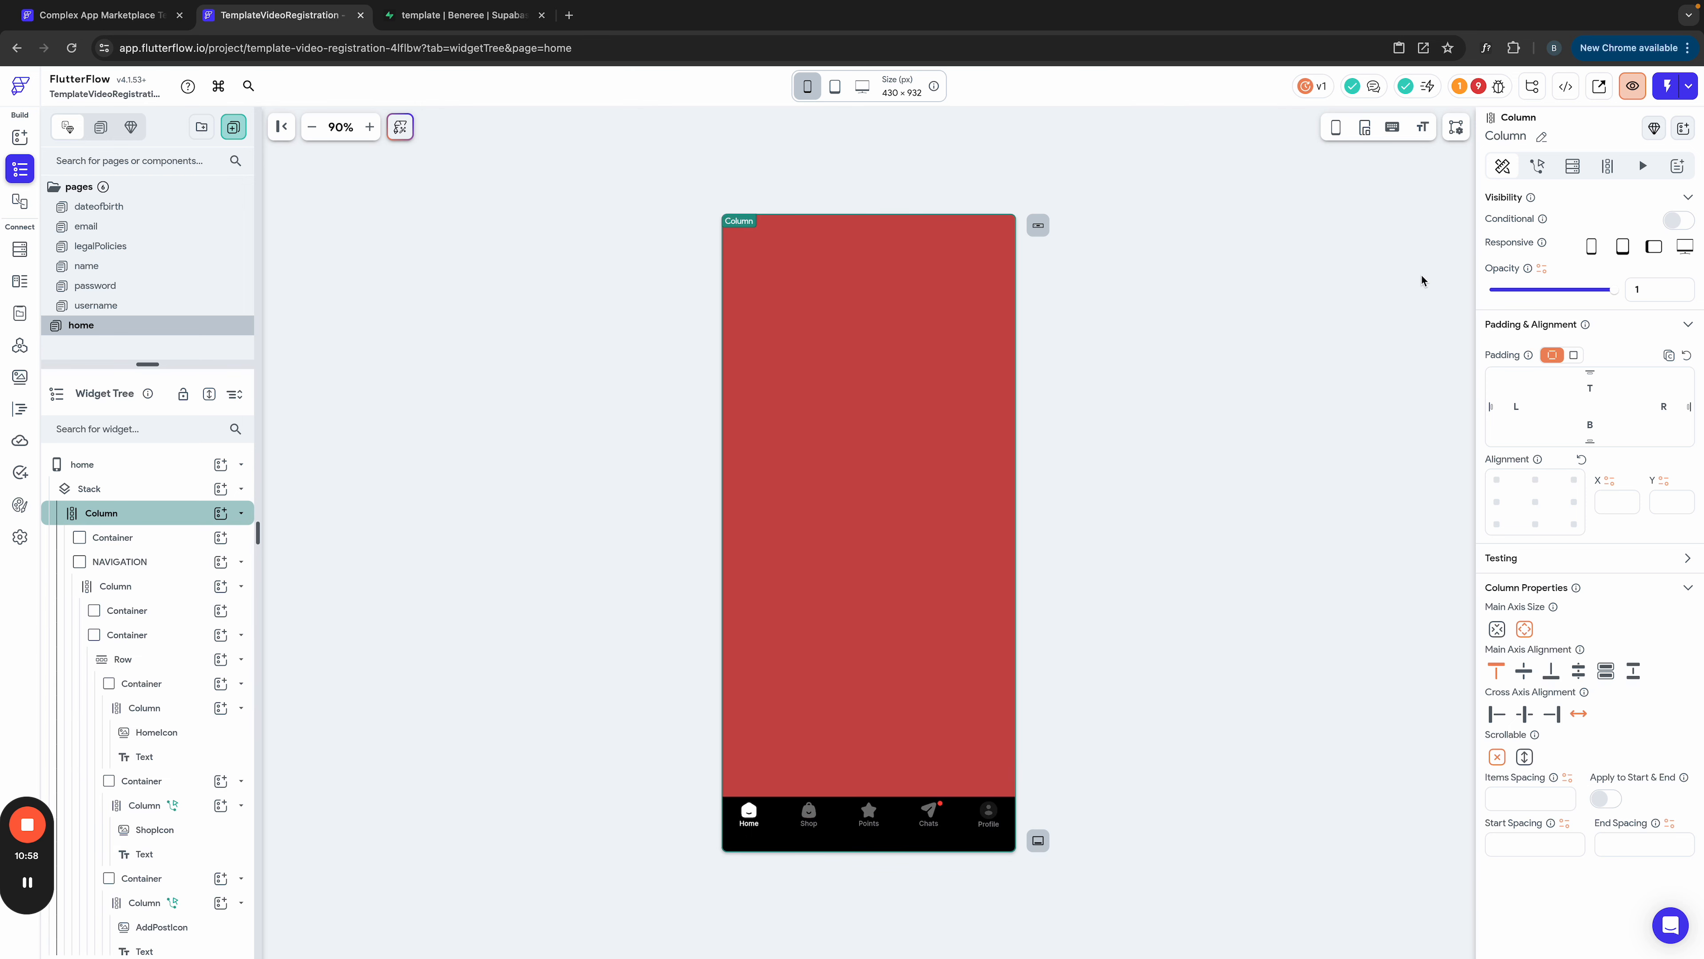
click(241, 562)
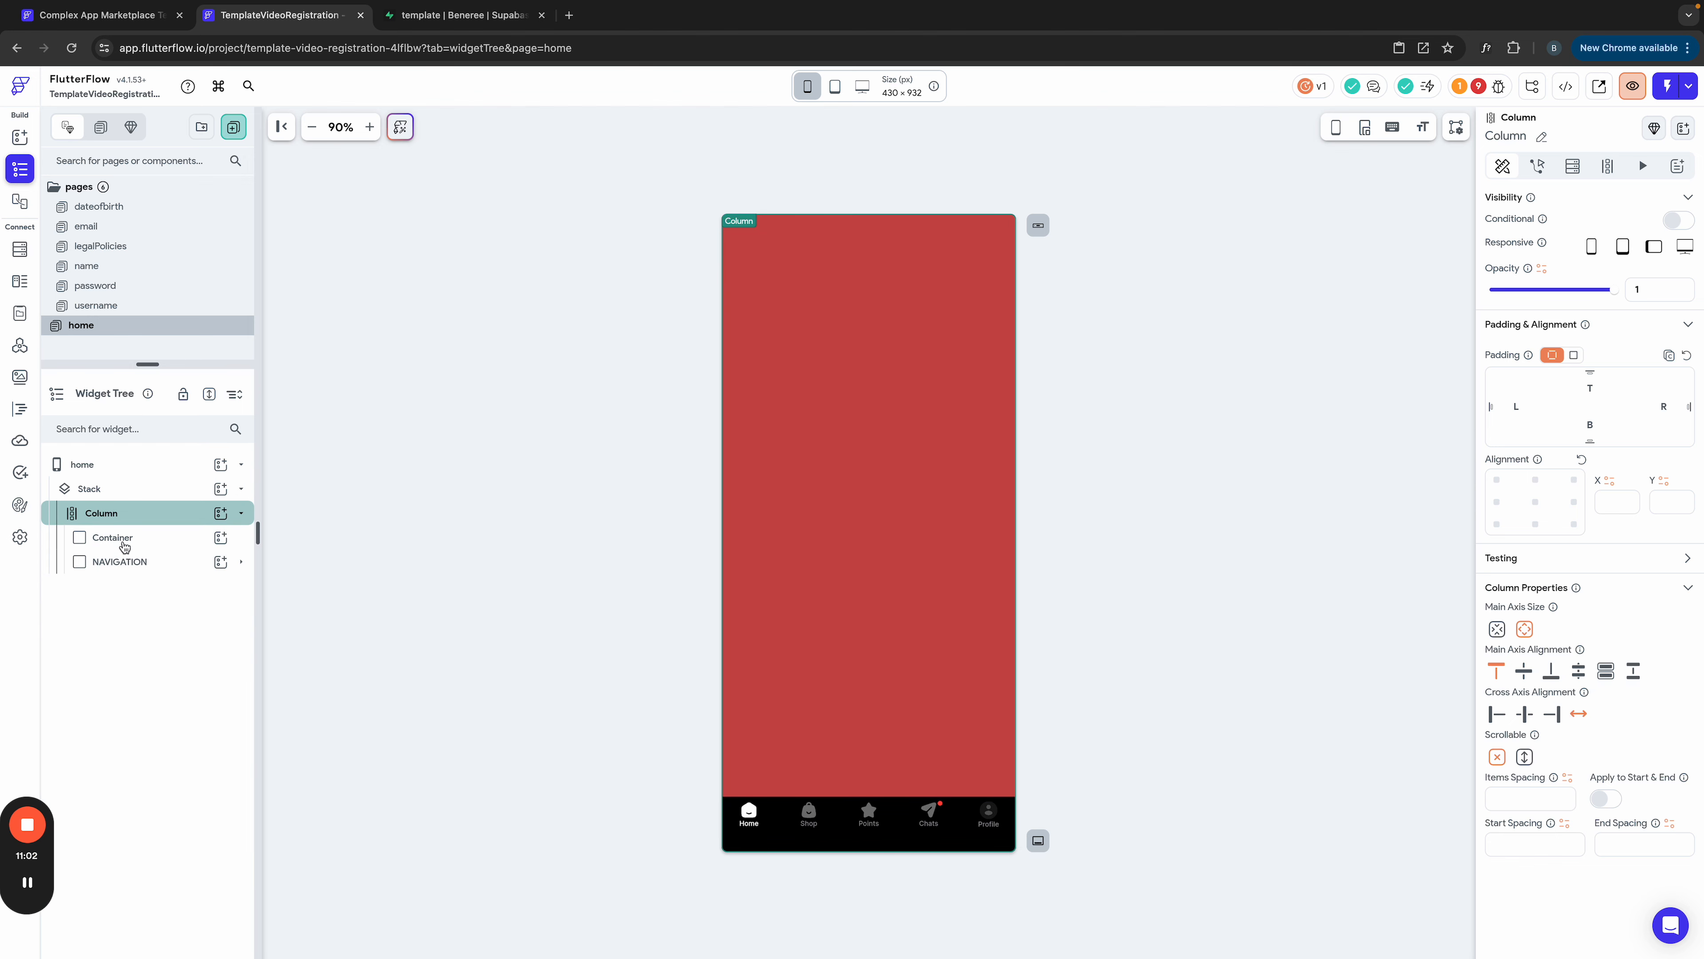
Step: Rename the expanded red Container as Content_wrapper
click(115, 541)
double_click(113, 541)
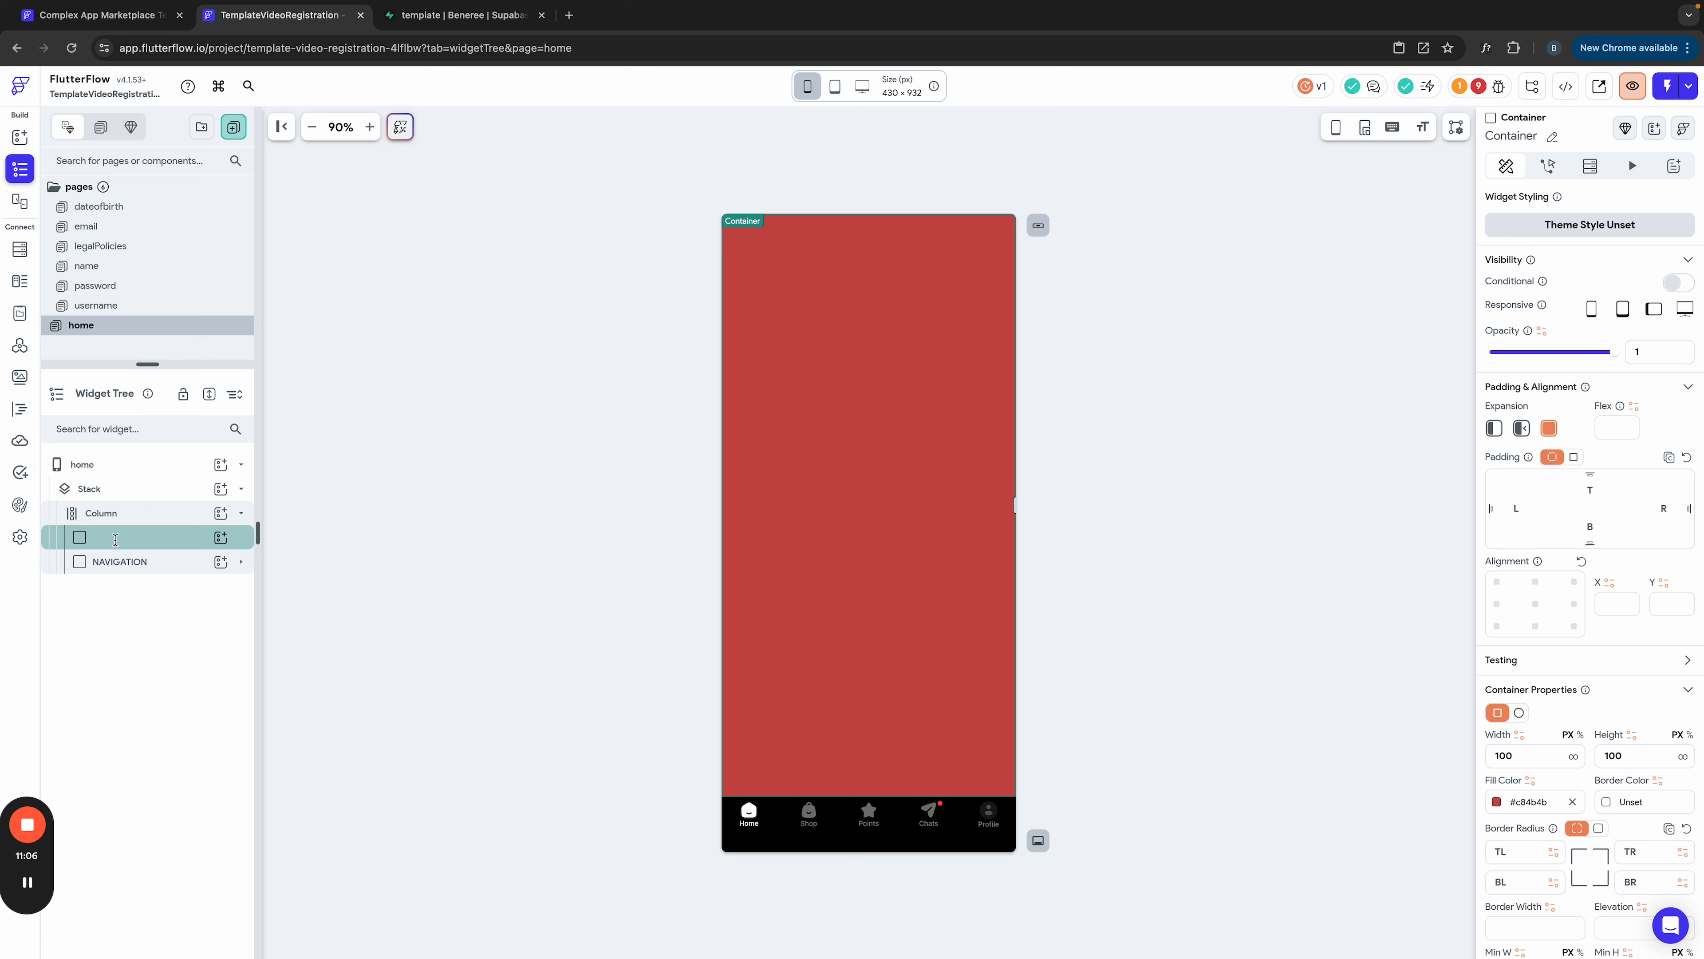
text(Content_wrapper)
key(Return)
Step: Examine the actions of the Home item's Column and its parent Container inside NAVIGATION
click(118, 563)
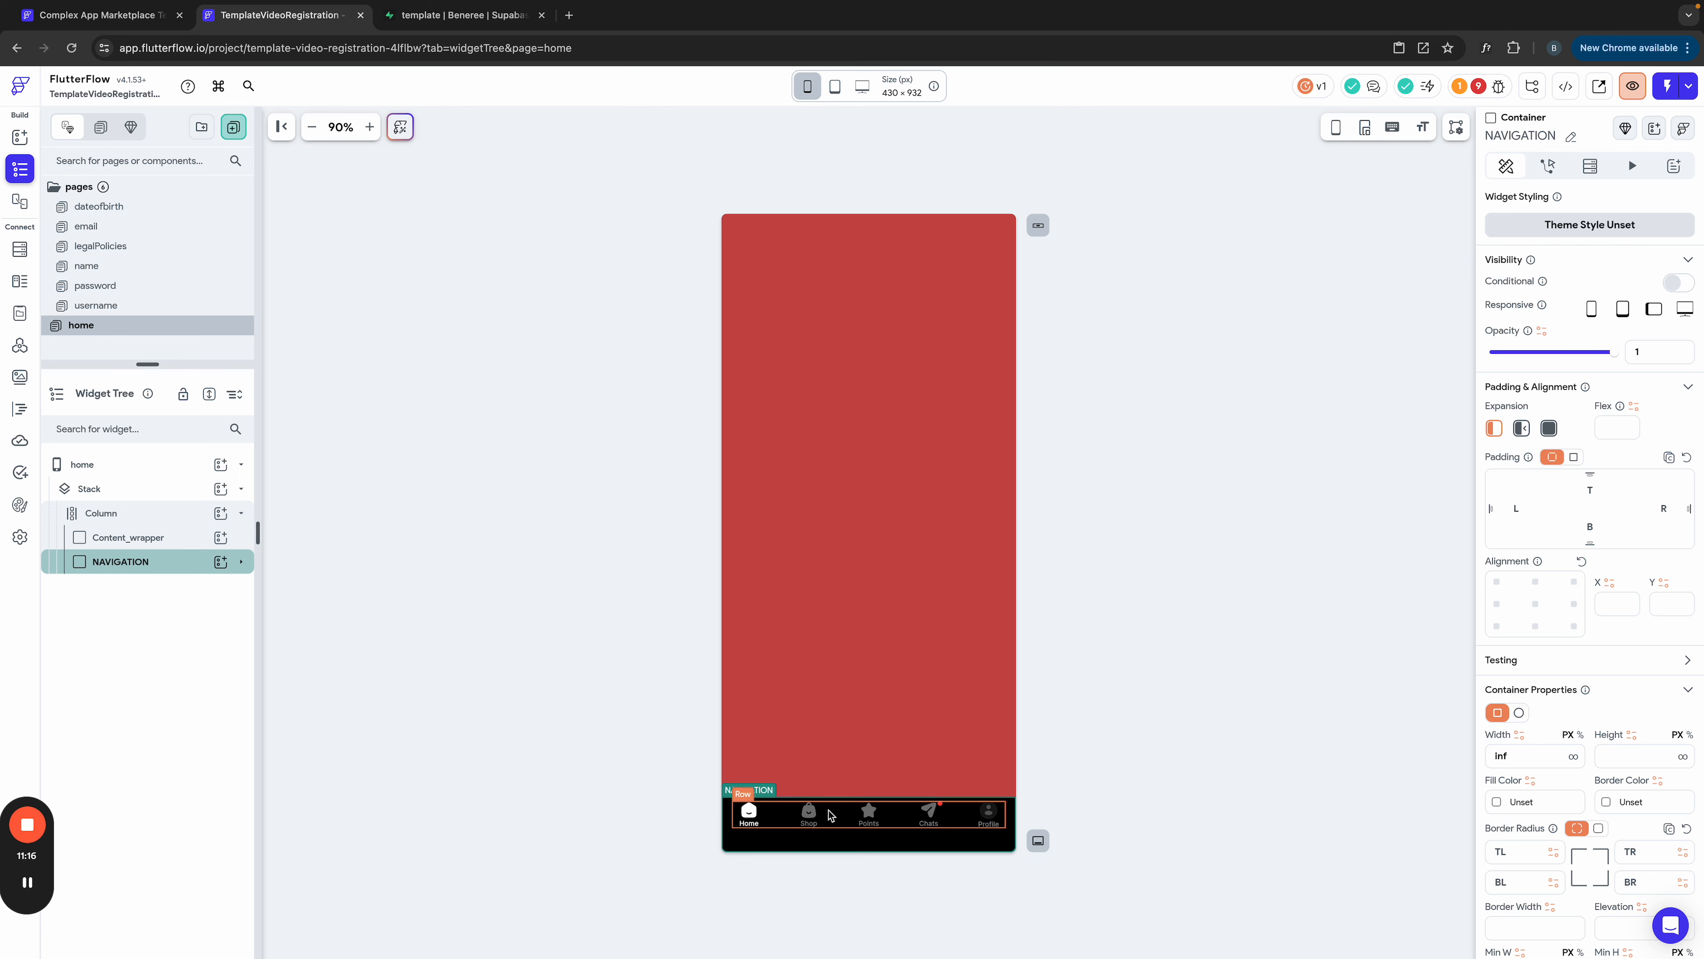
click(758, 824)
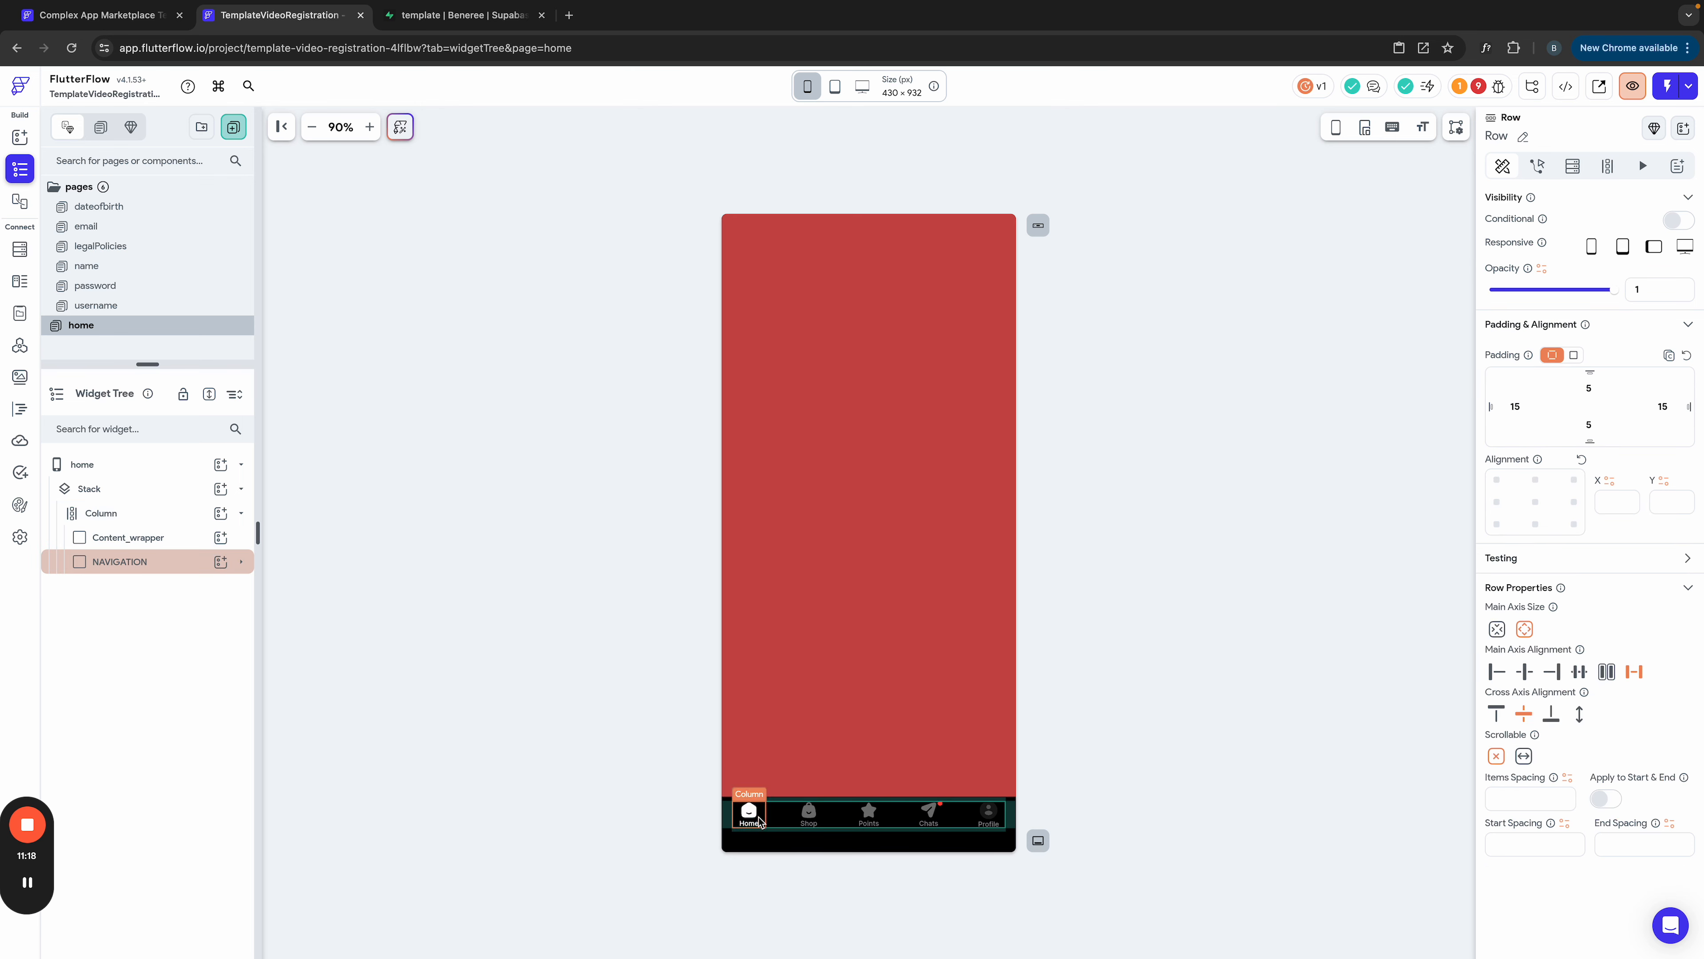
click(750, 815)
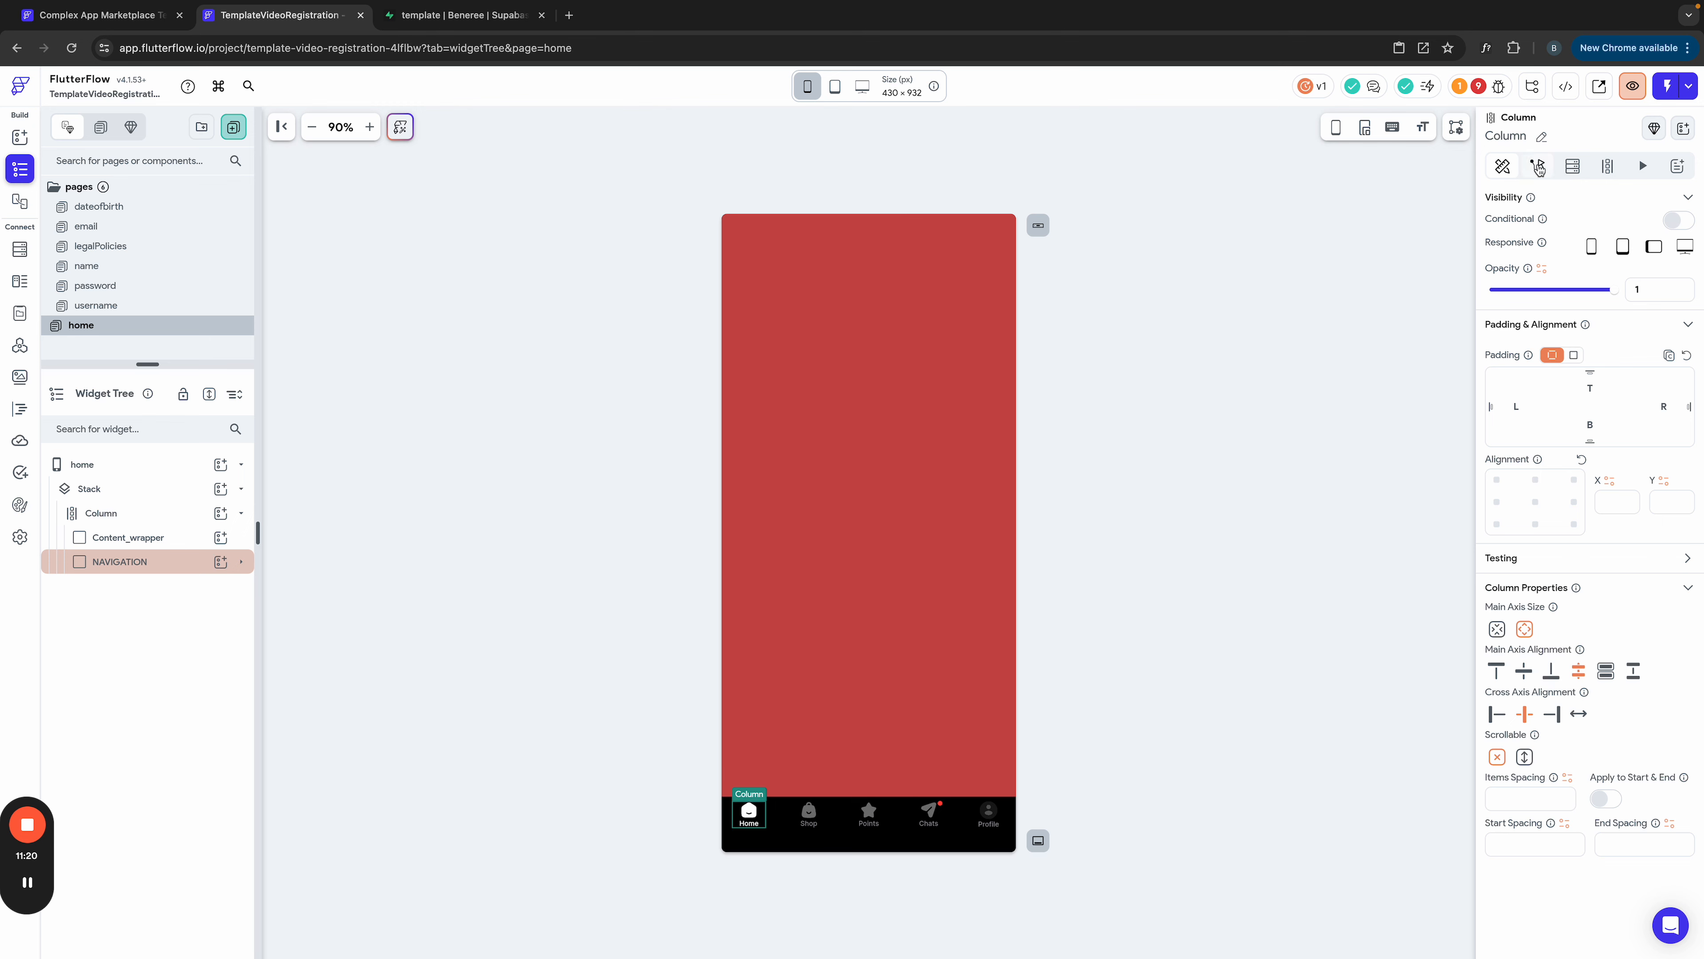
click(1538, 165)
click(751, 796)
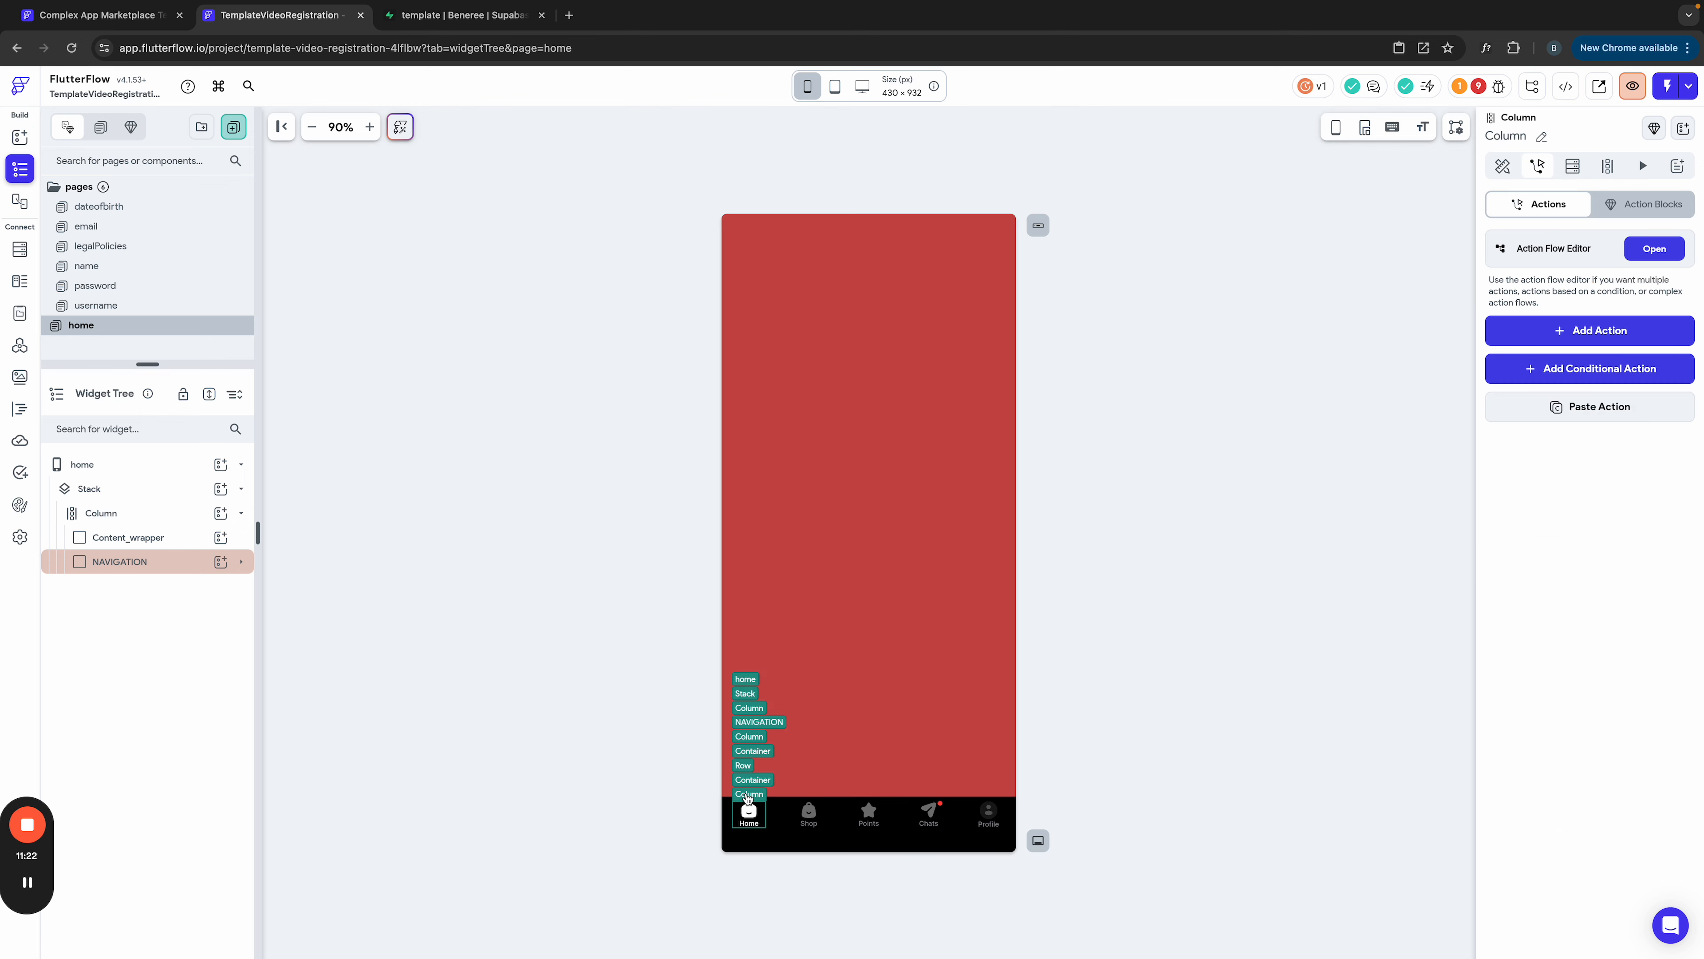
click(753, 782)
click(1547, 173)
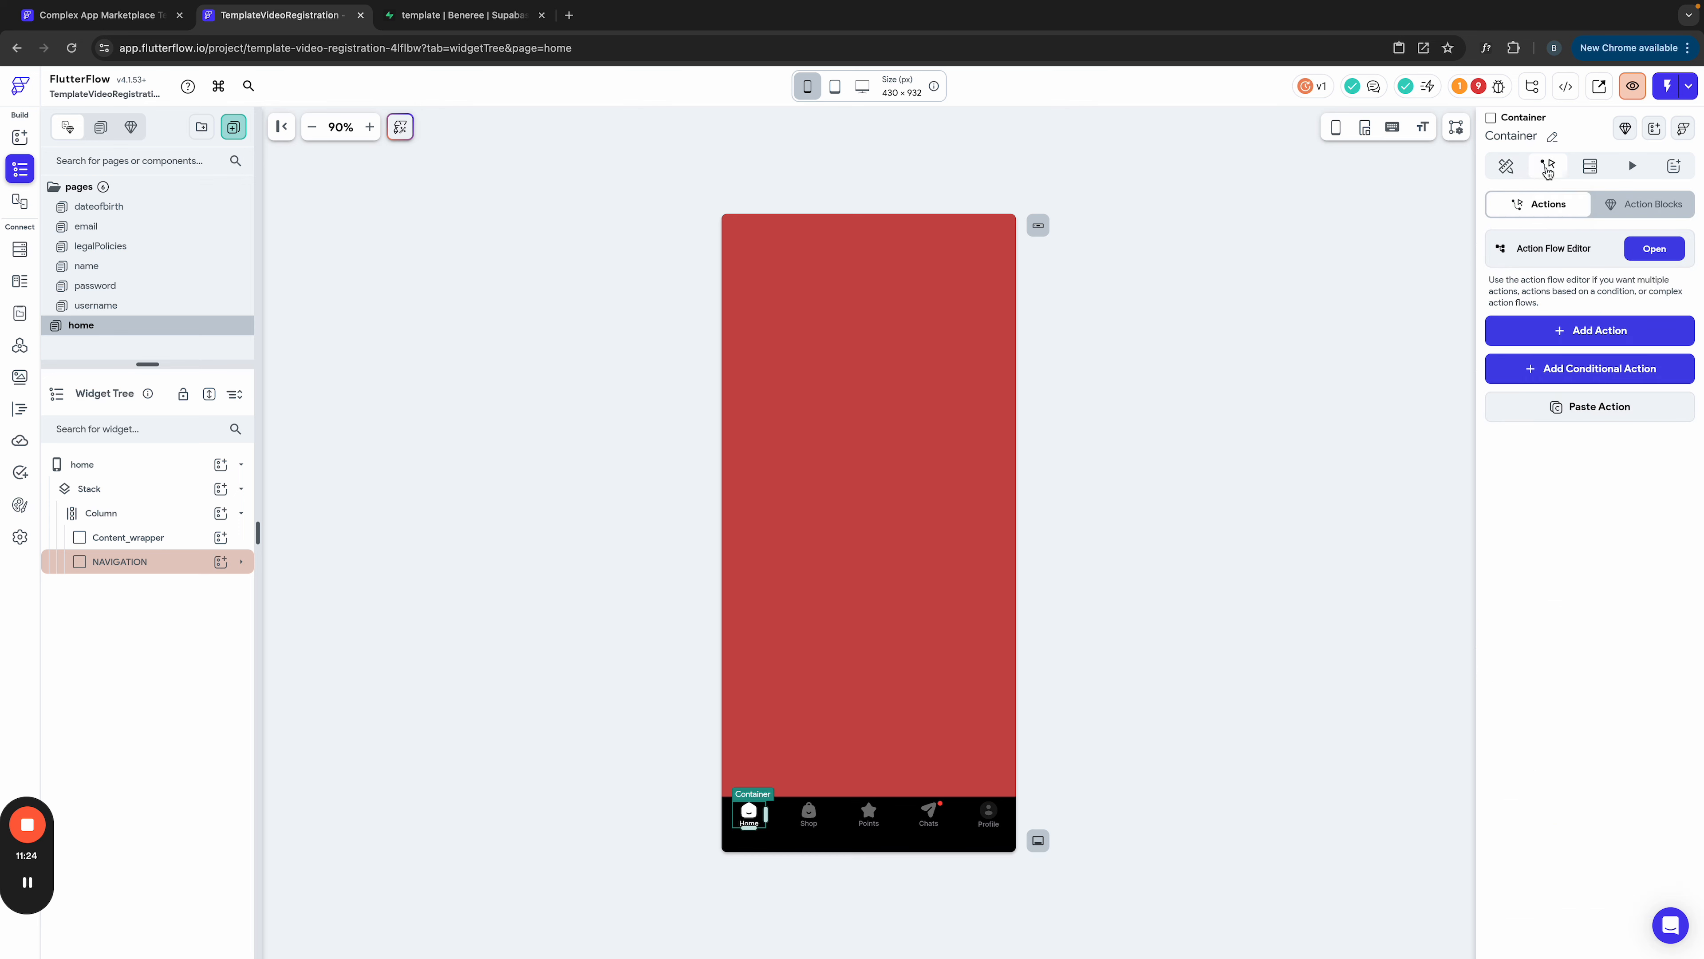
Step: Delete the Navigate To action from the Shop item's Column in NAVIGATION and collapse its Container
click(241, 561)
click(178, 807)
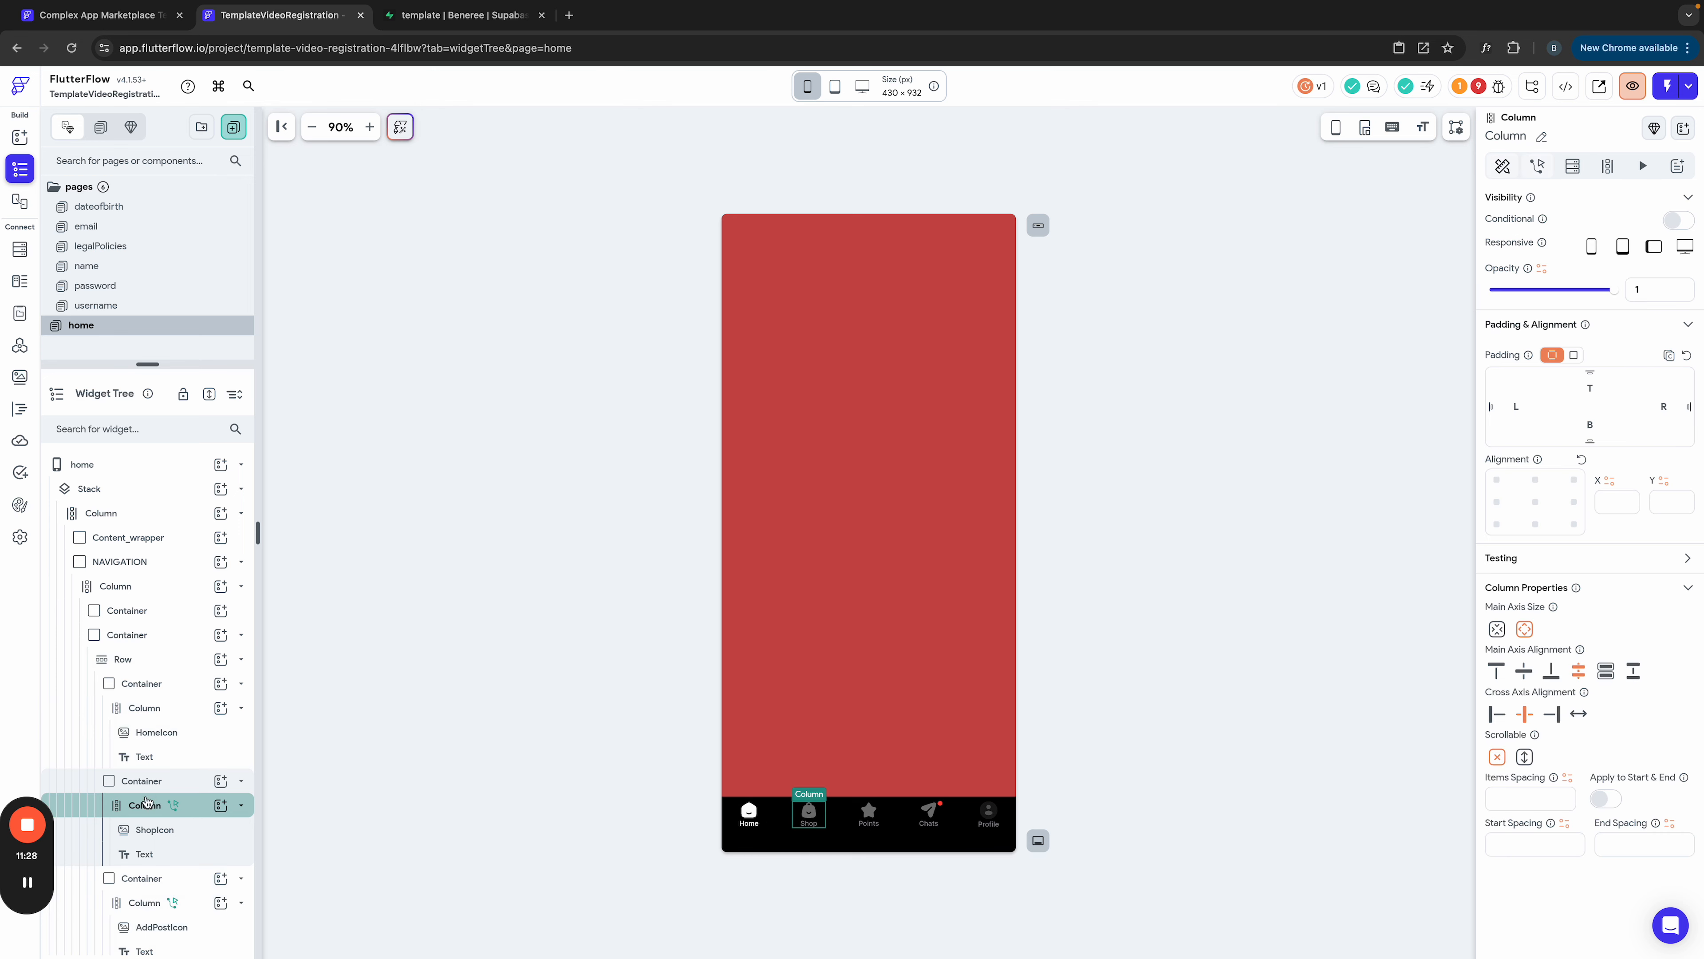
click(1537, 167)
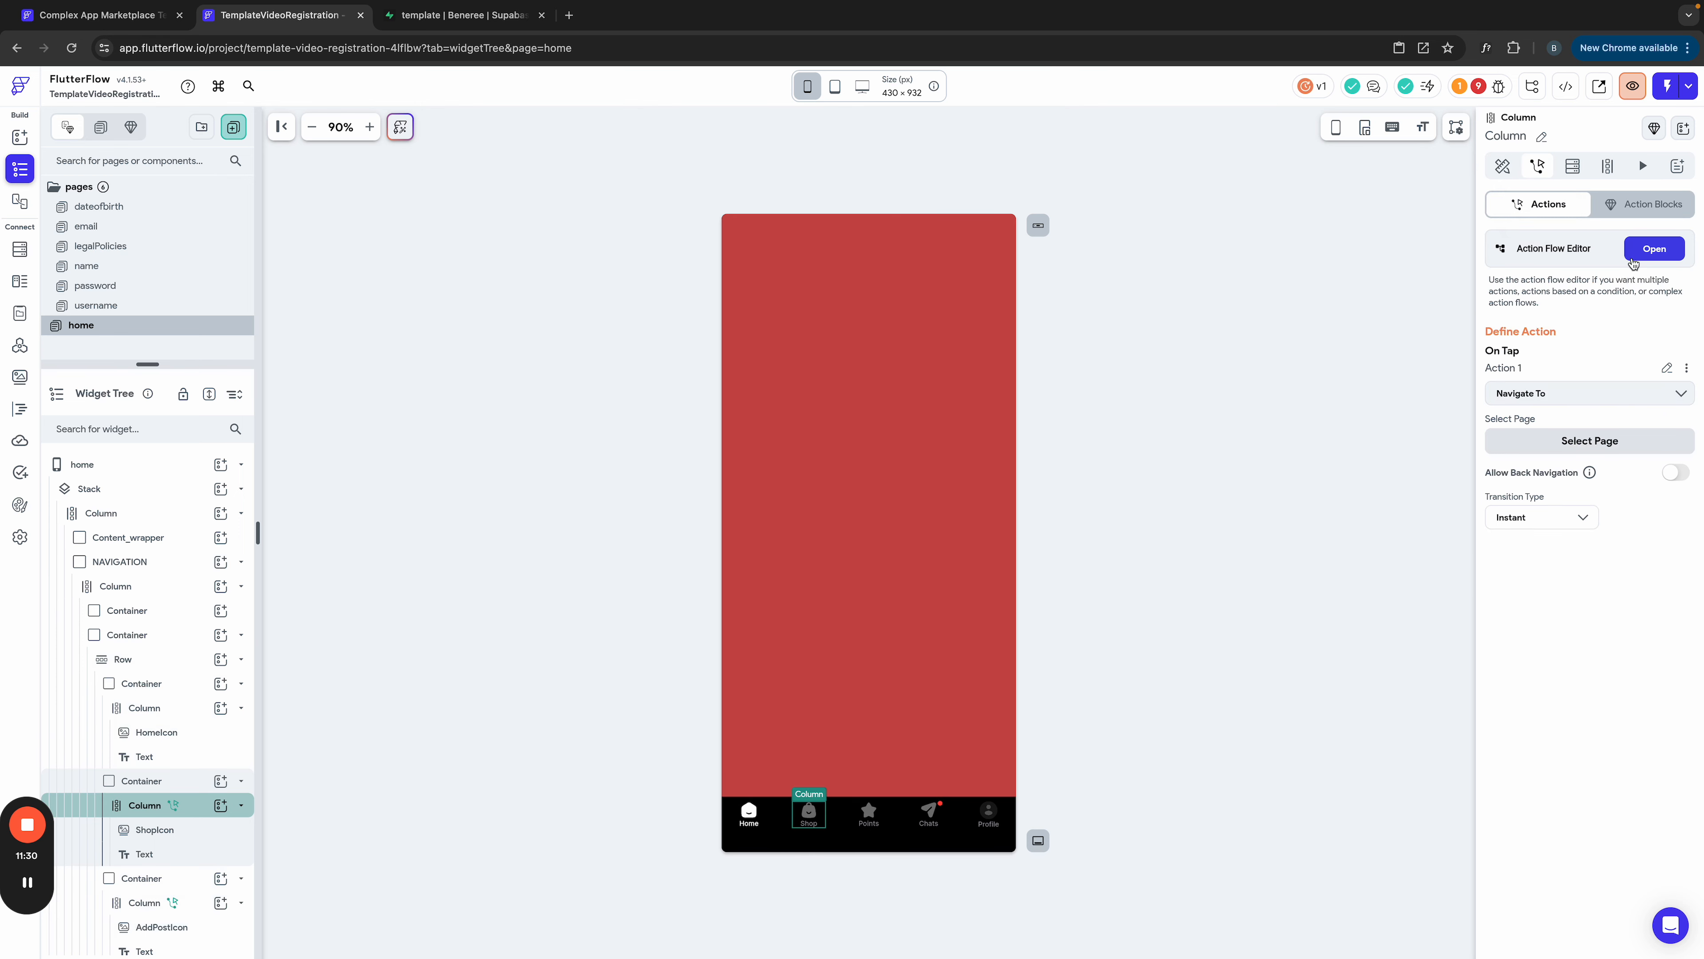
click(1690, 369)
click(1603, 487)
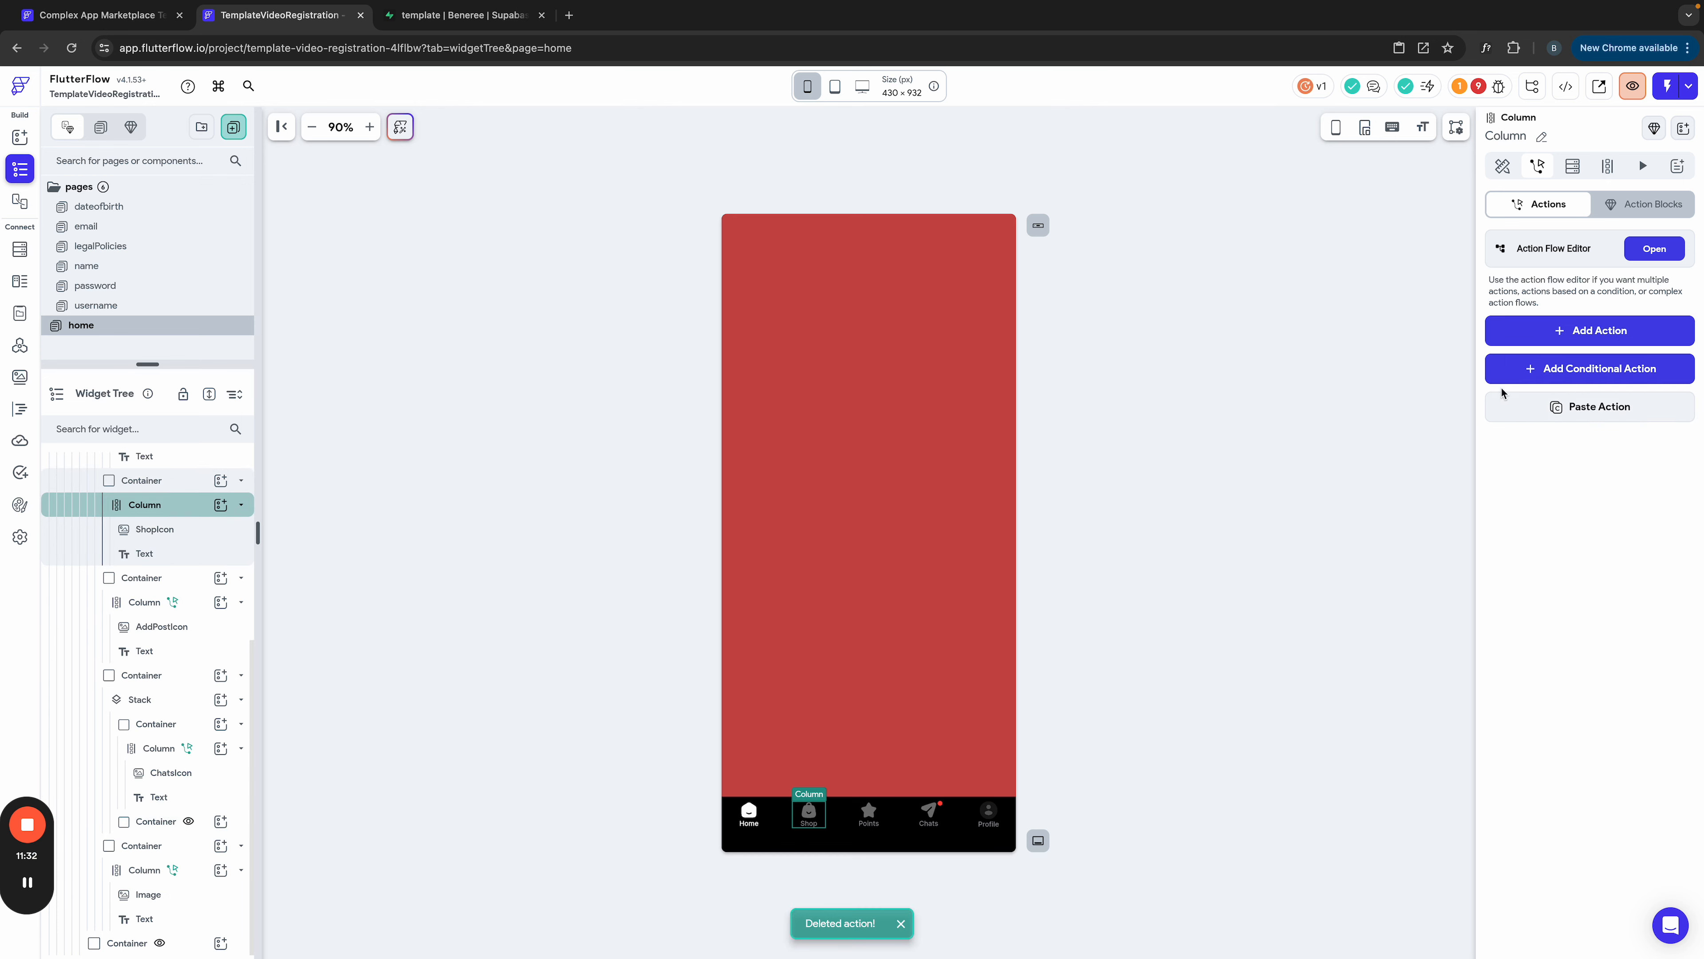
click(241, 482)
Step: Delete the conditional On Tap action from the Points item's Column and collapse its Container
click(151, 604)
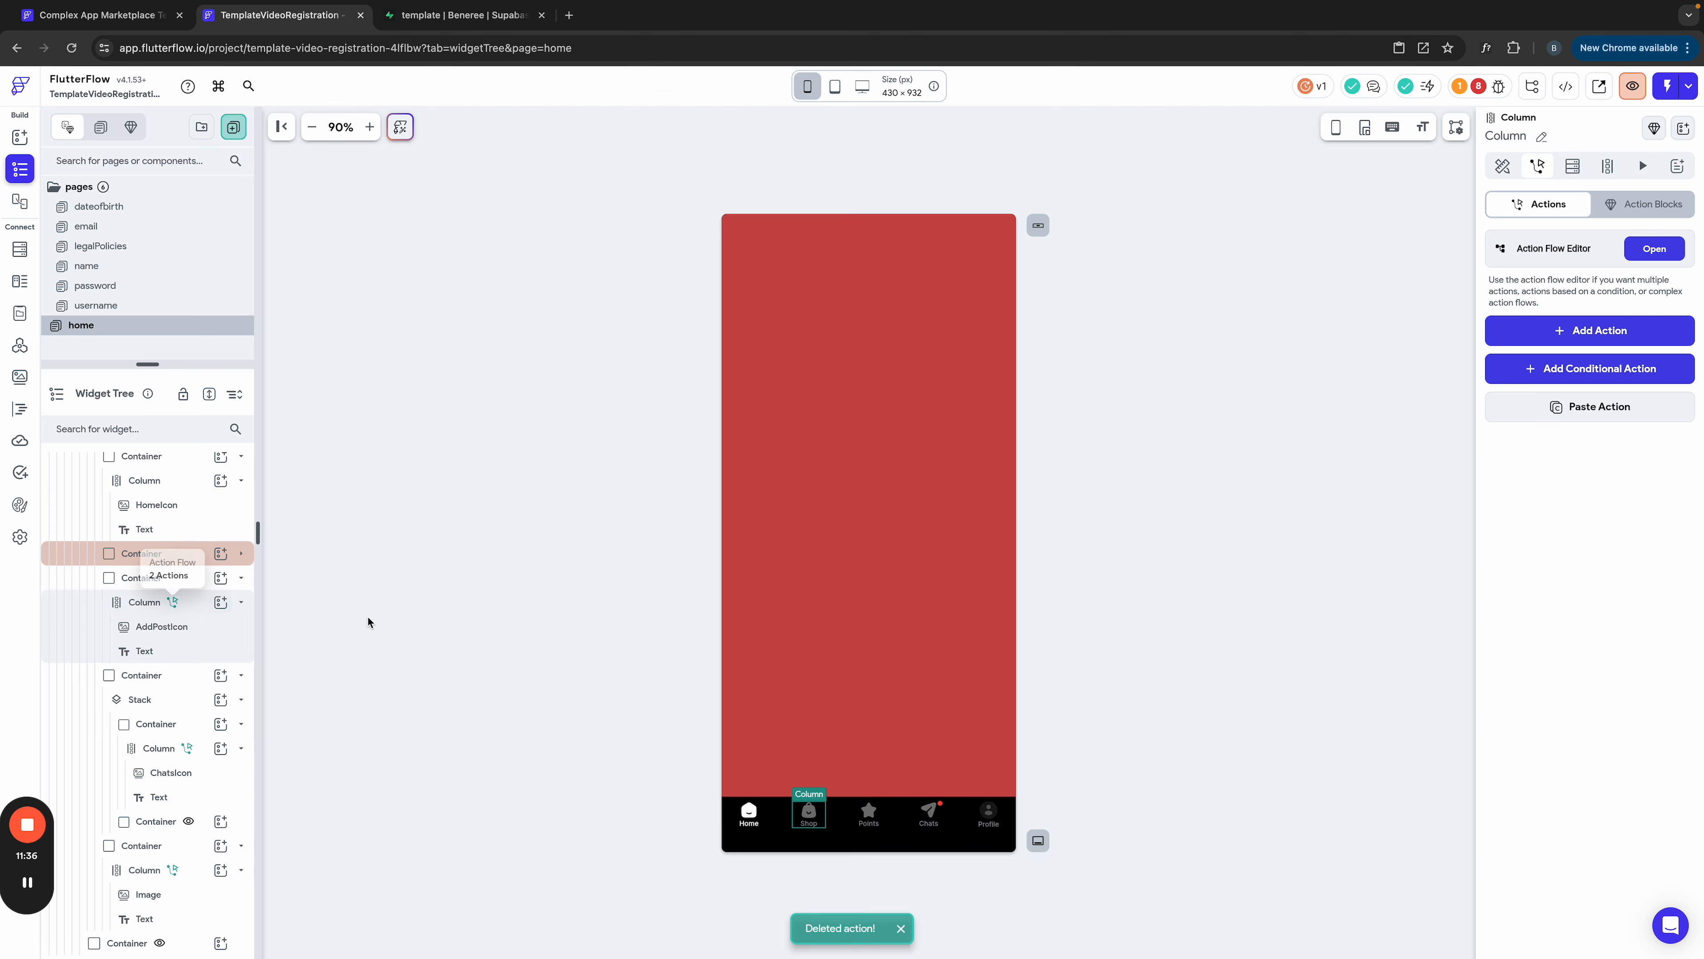
click(1540, 167)
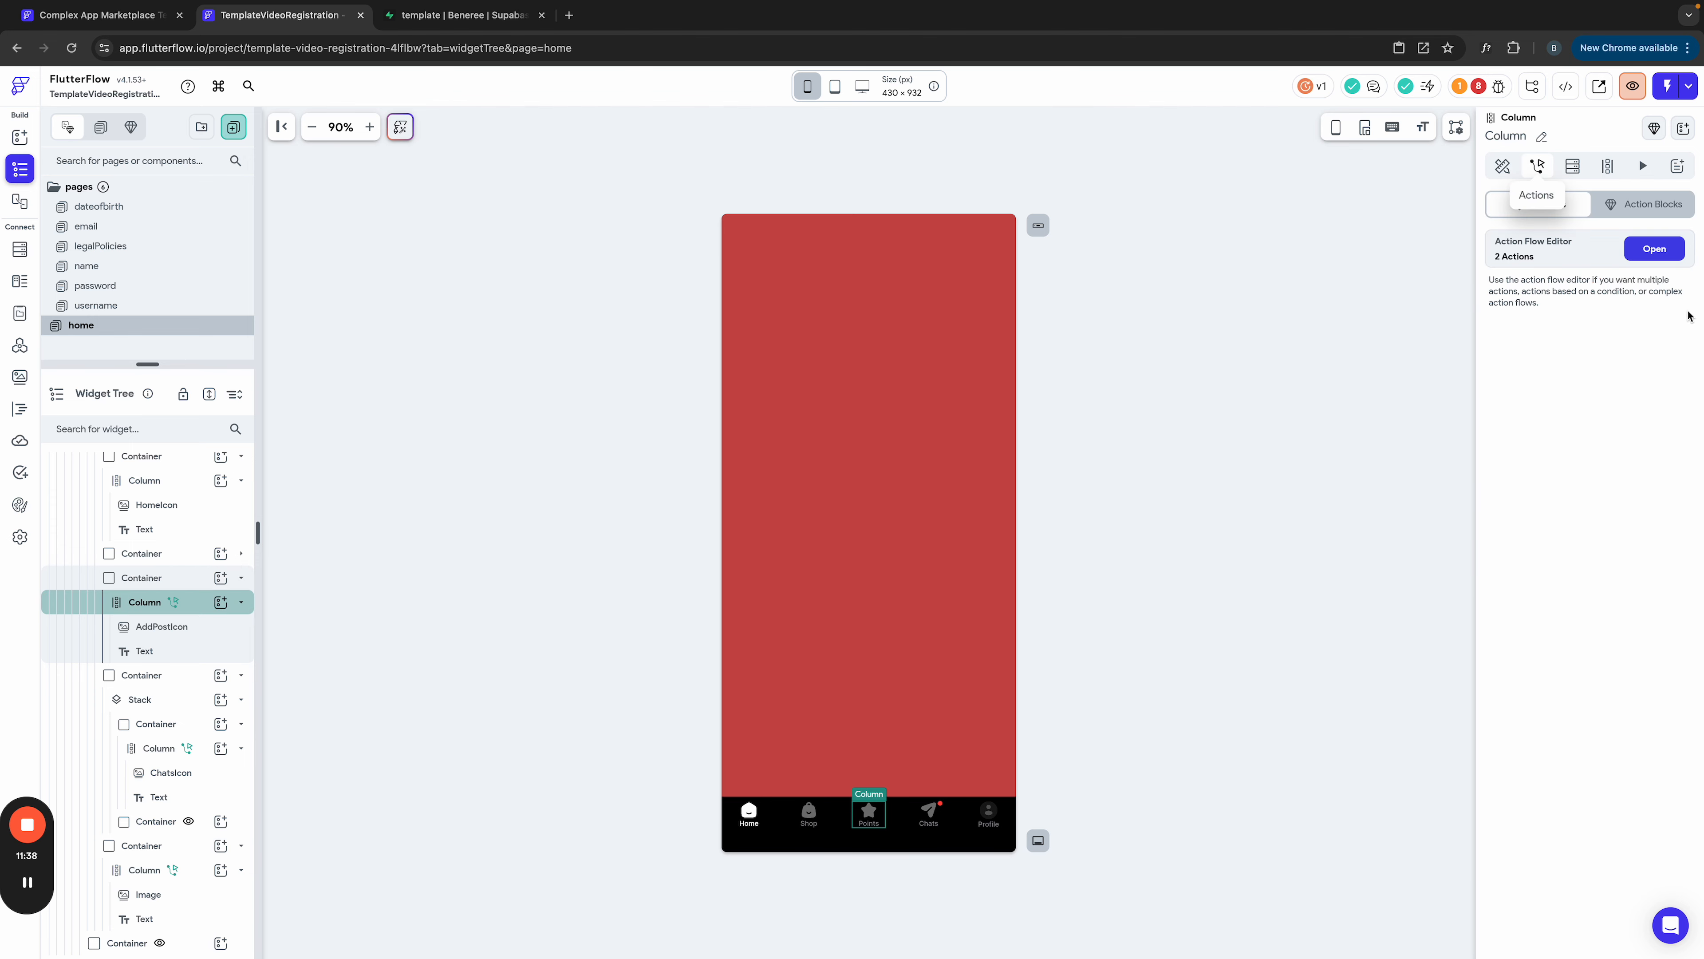
click(1653, 245)
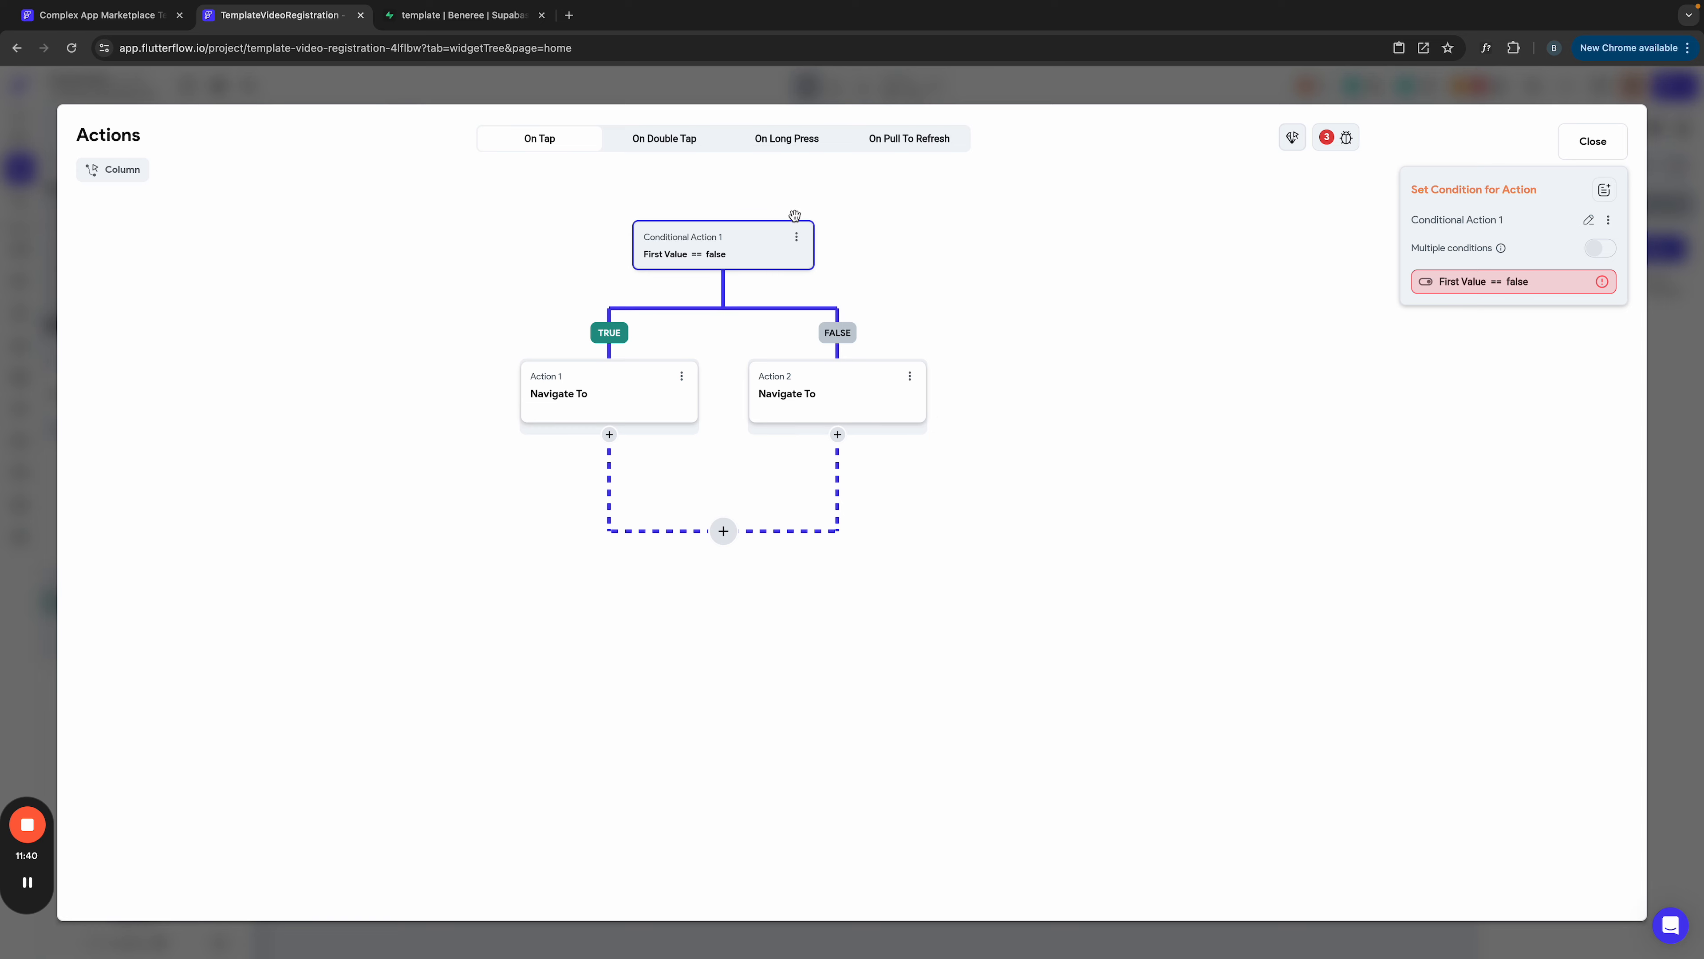
click(797, 236)
click(723, 356)
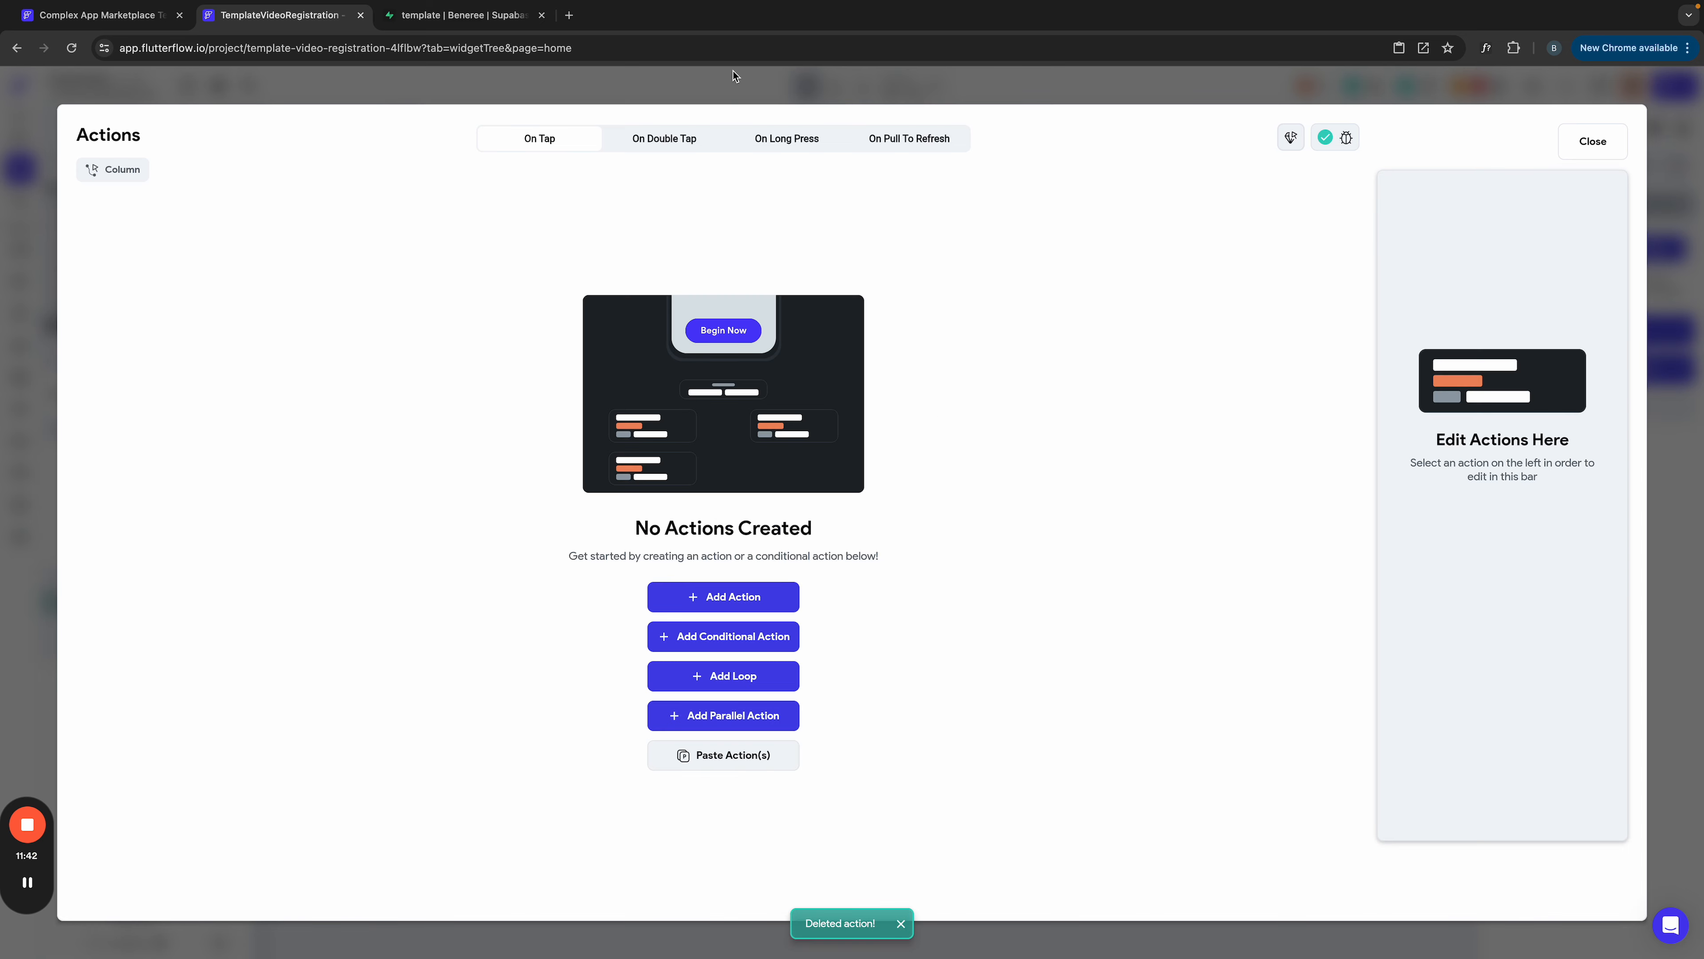
key(Escape)
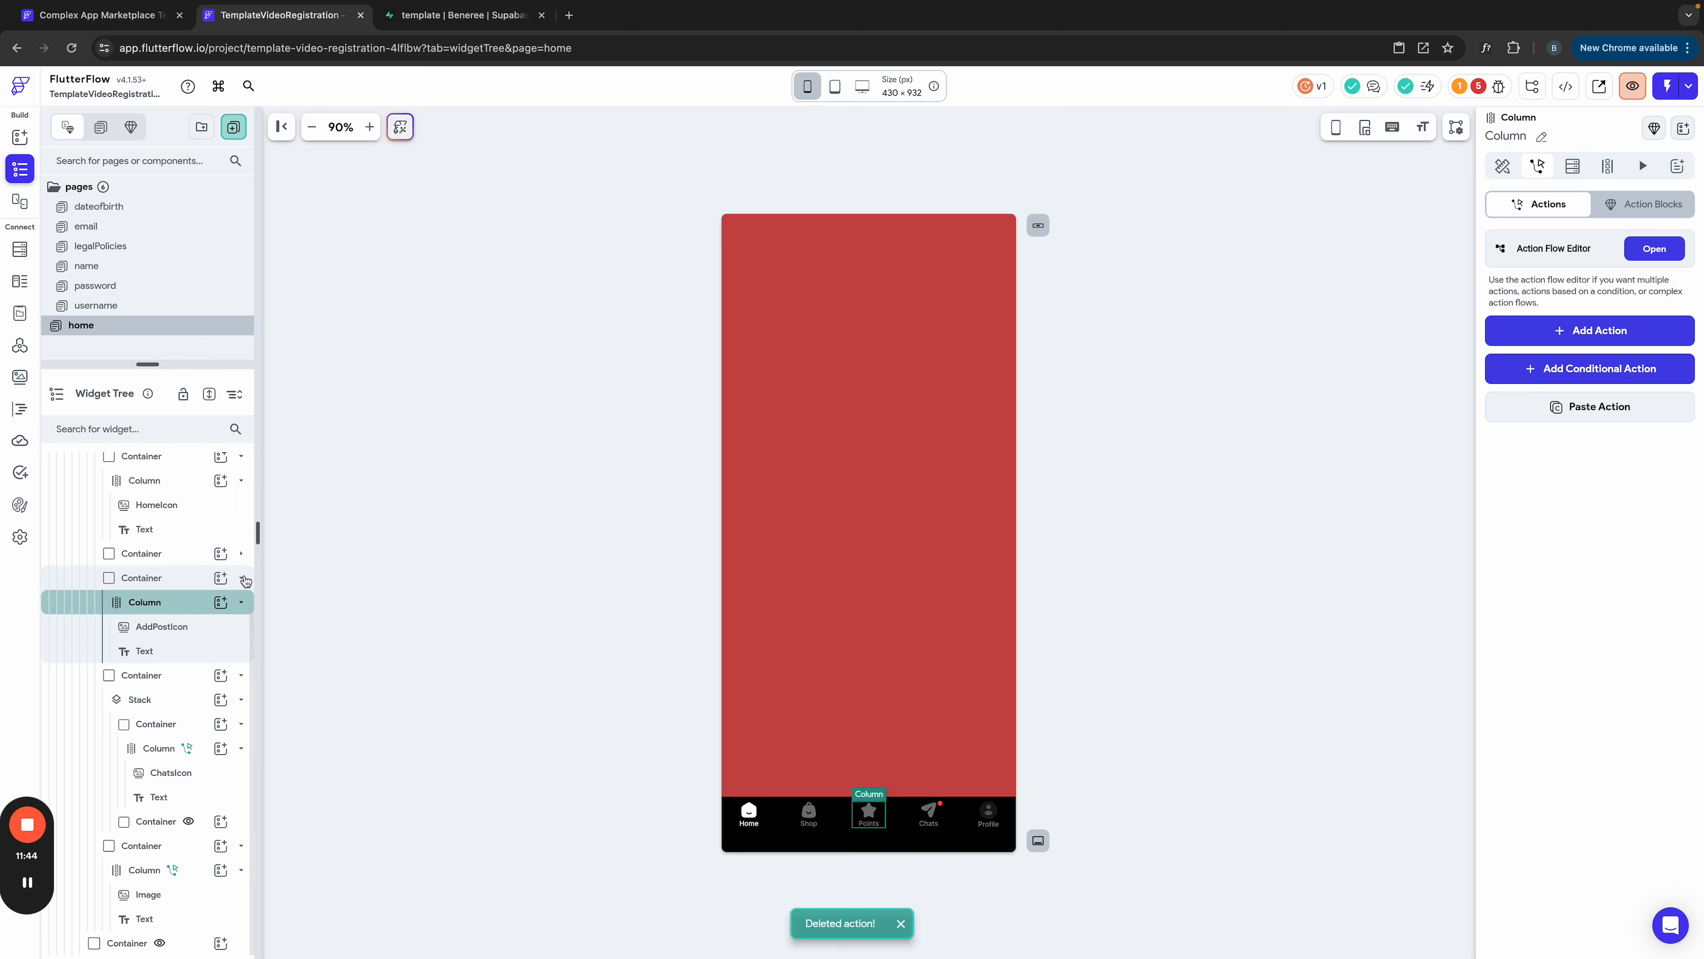
click(241, 579)
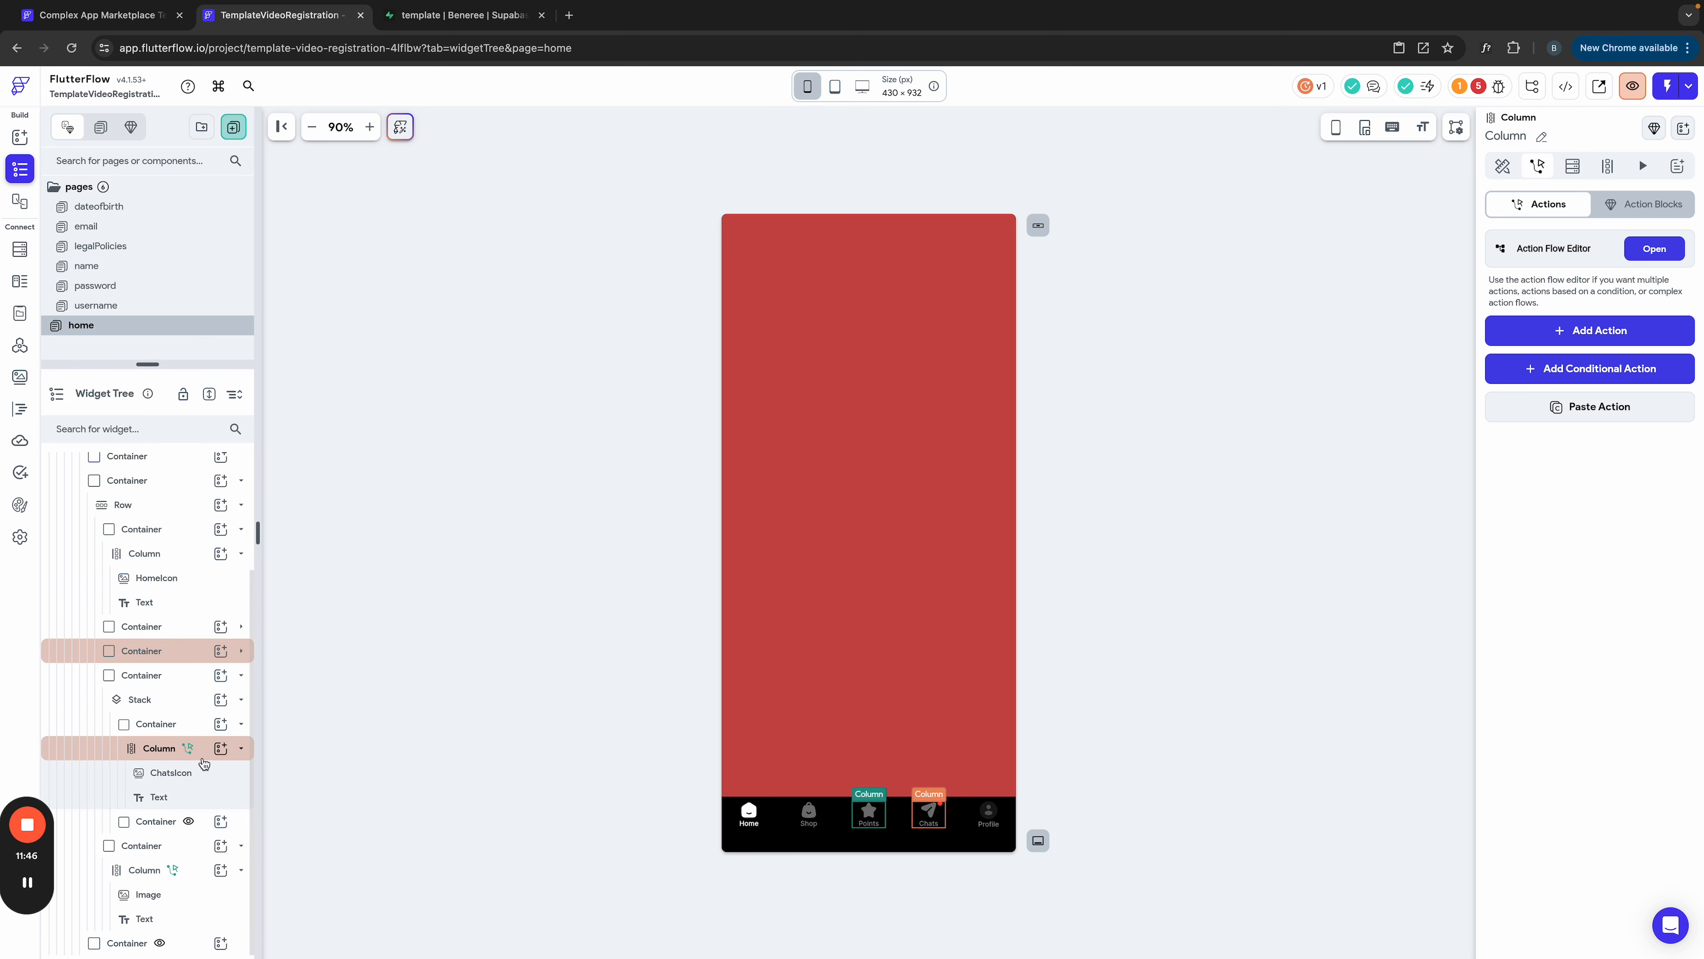
Step: Delete both On Tap actions from the Chats item's Column and collapse its Container
click(161, 749)
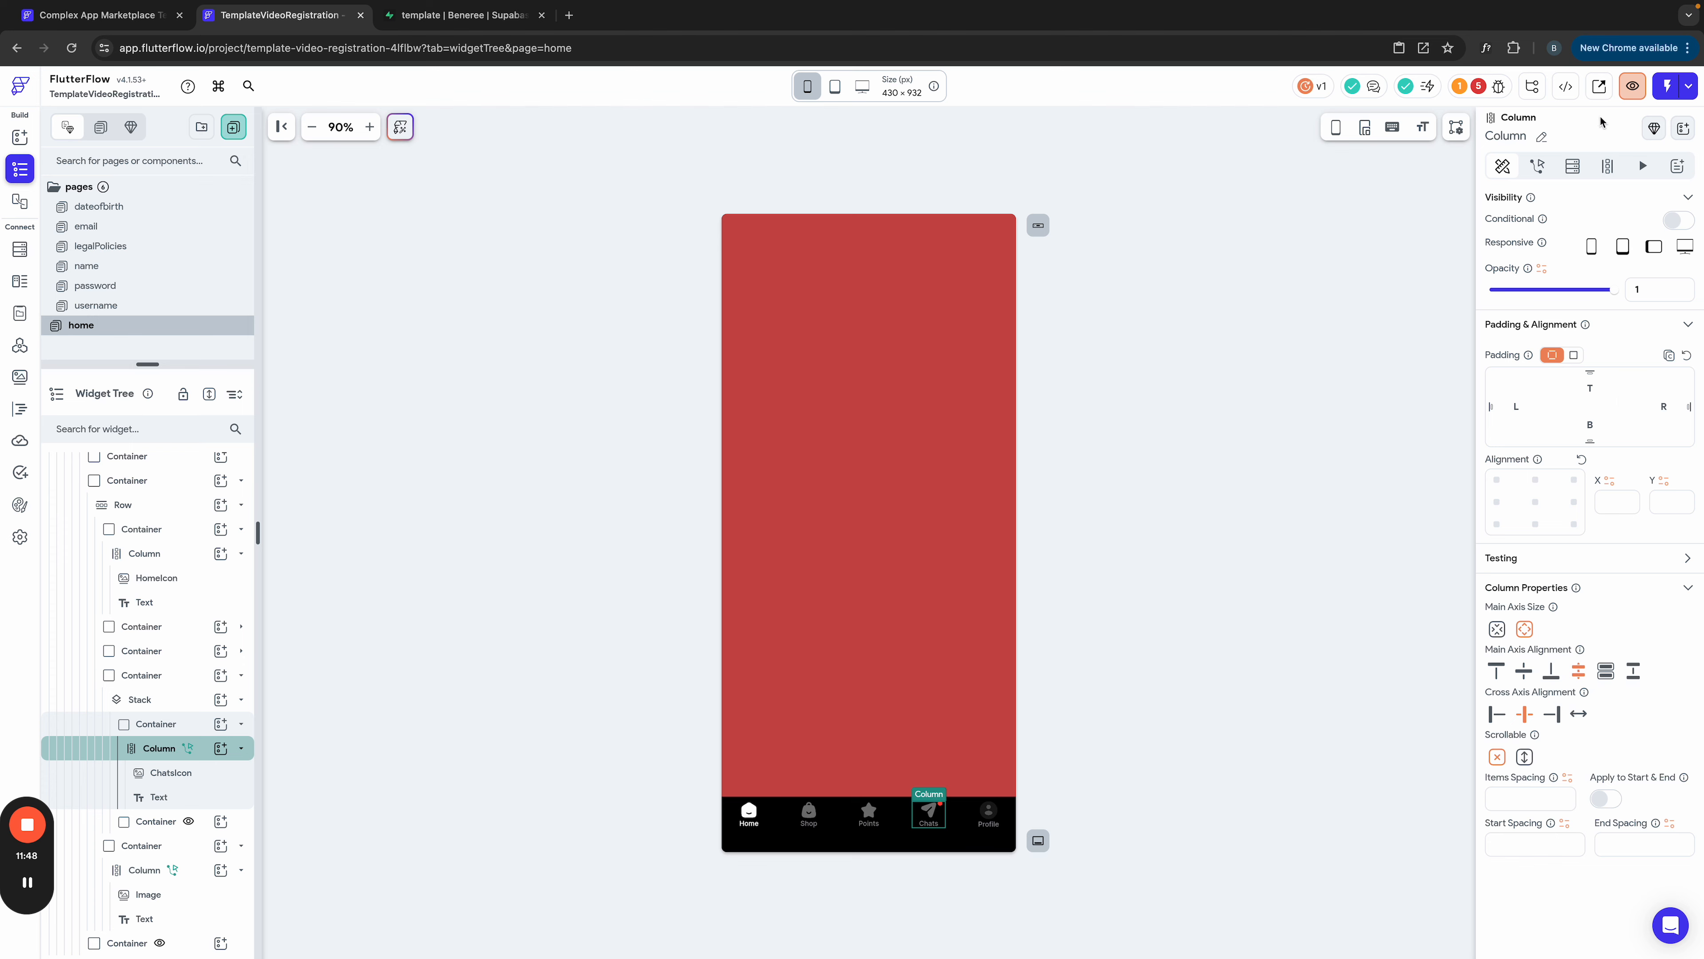
click(1537, 166)
click(1655, 249)
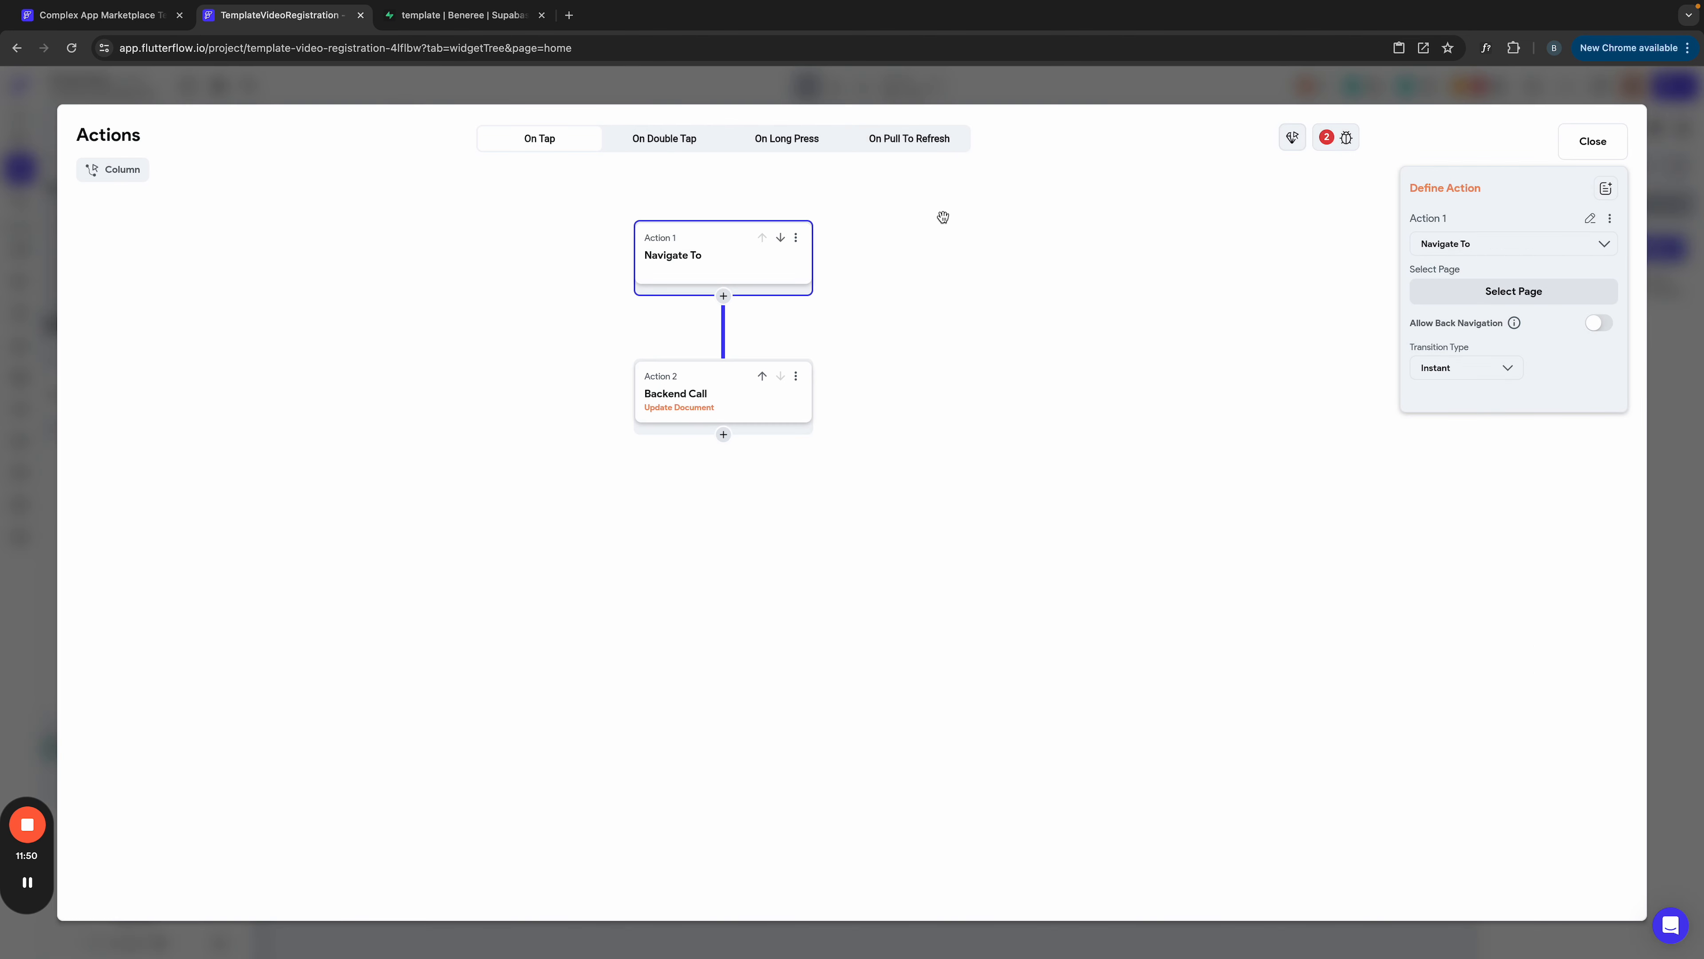
click(796, 238)
click(763, 448)
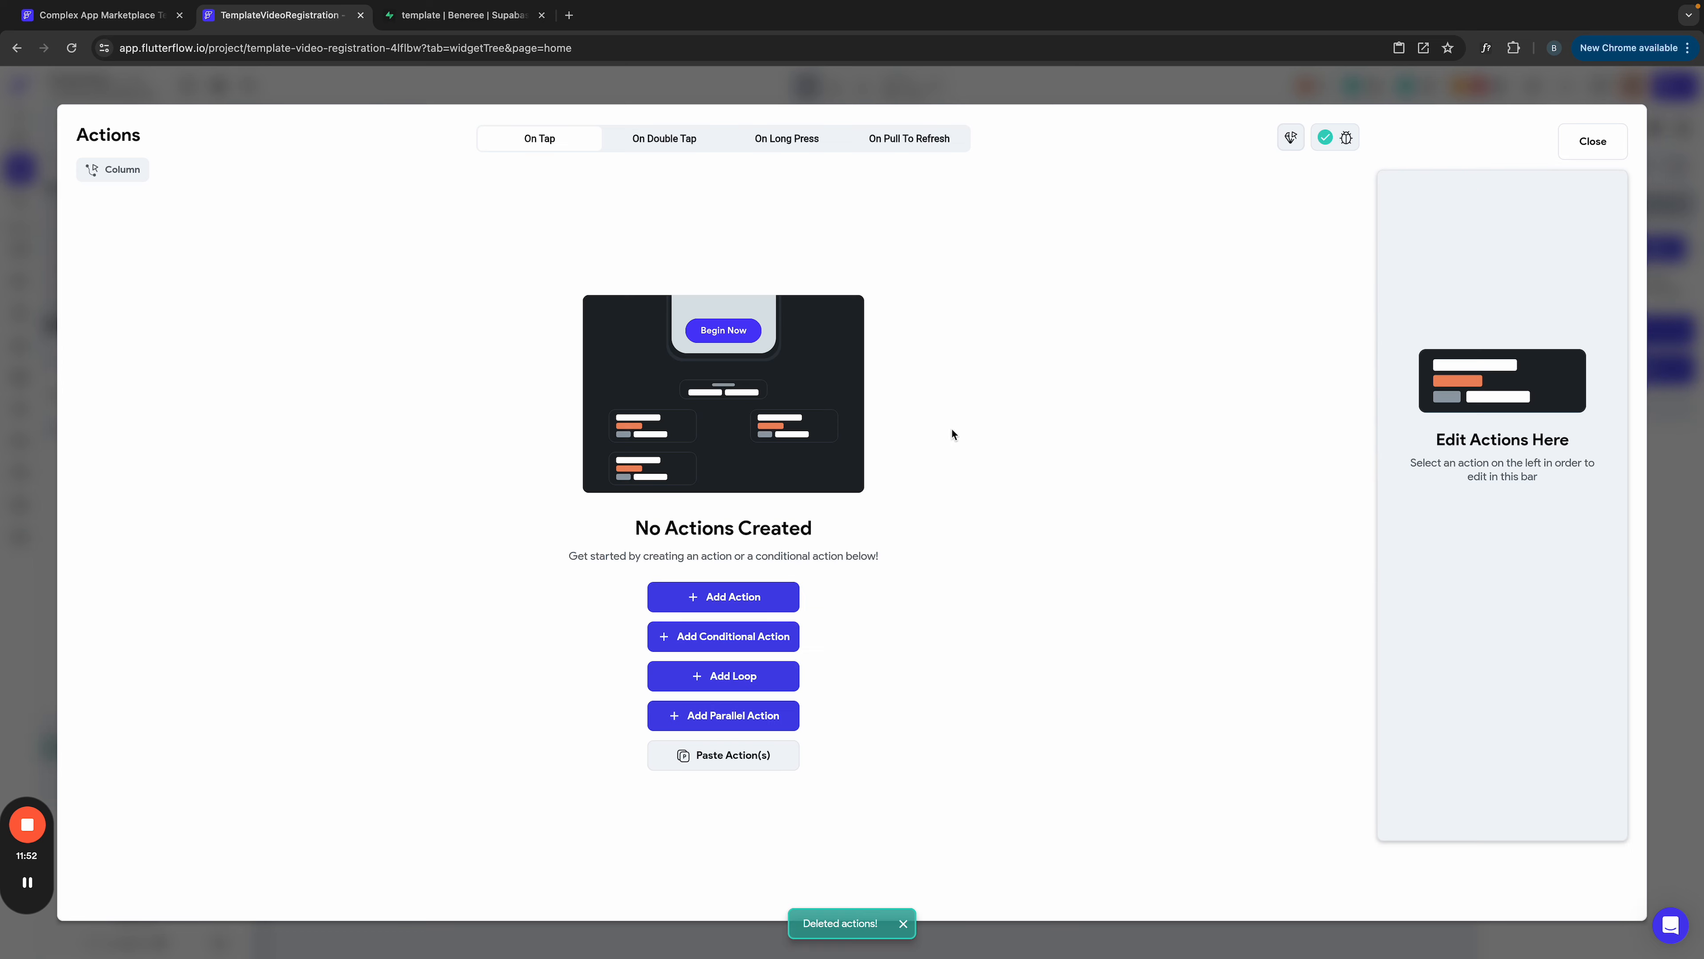
click(967, 72)
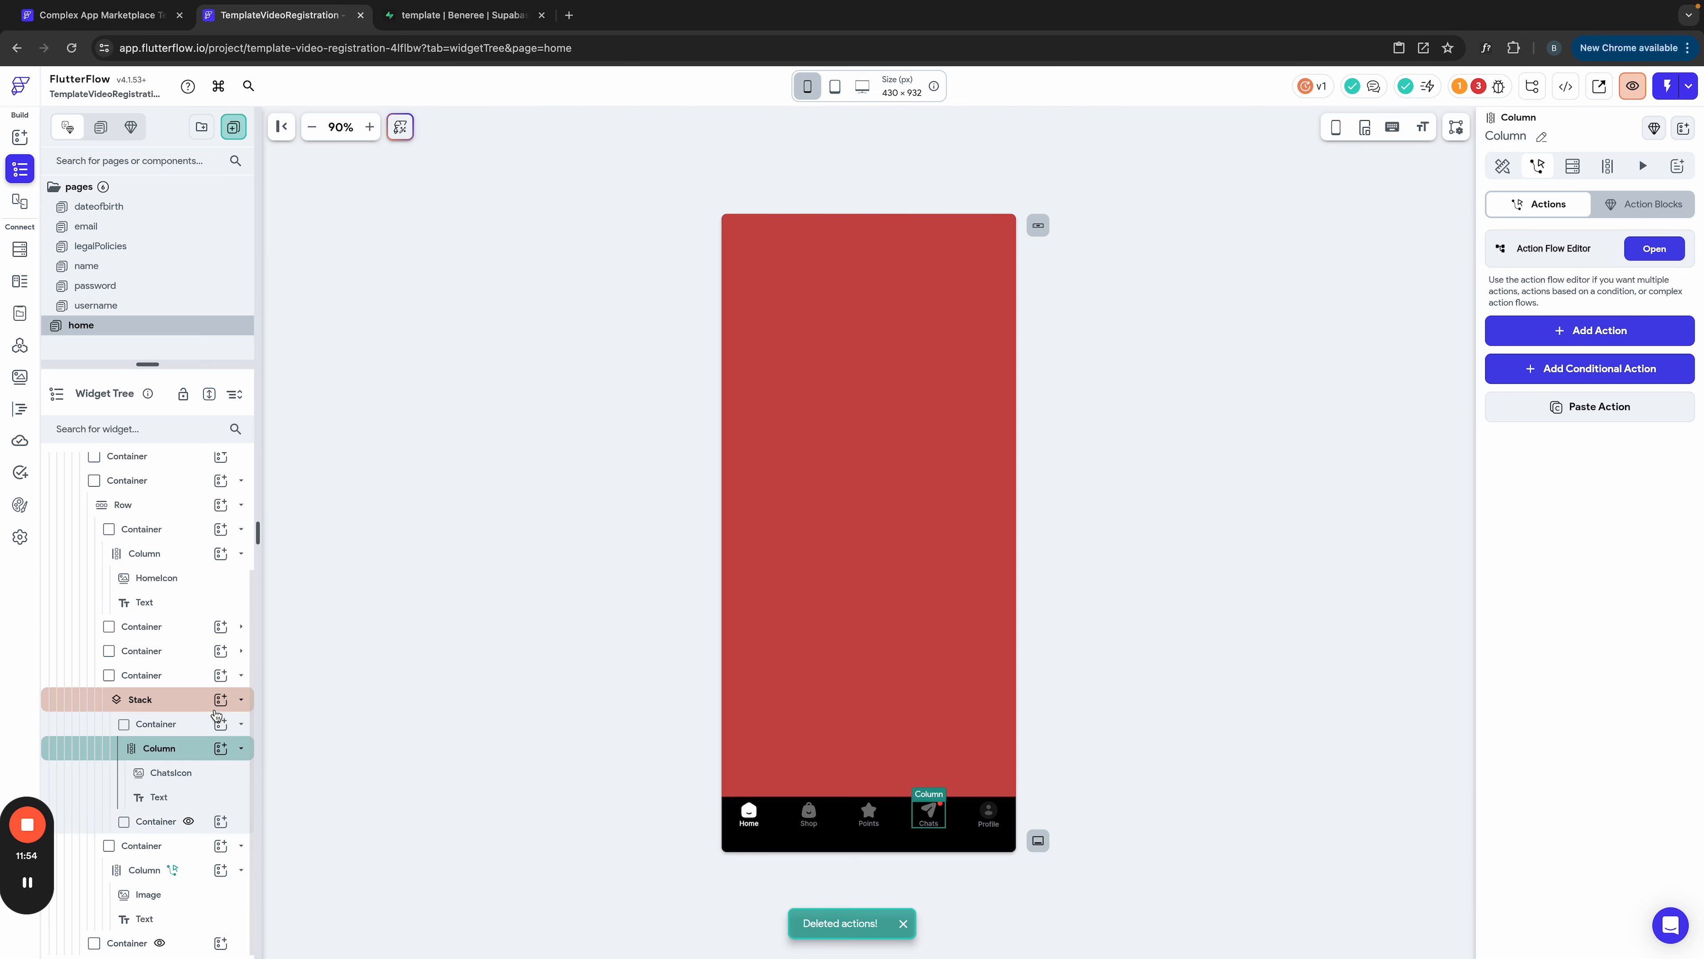
click(241, 674)
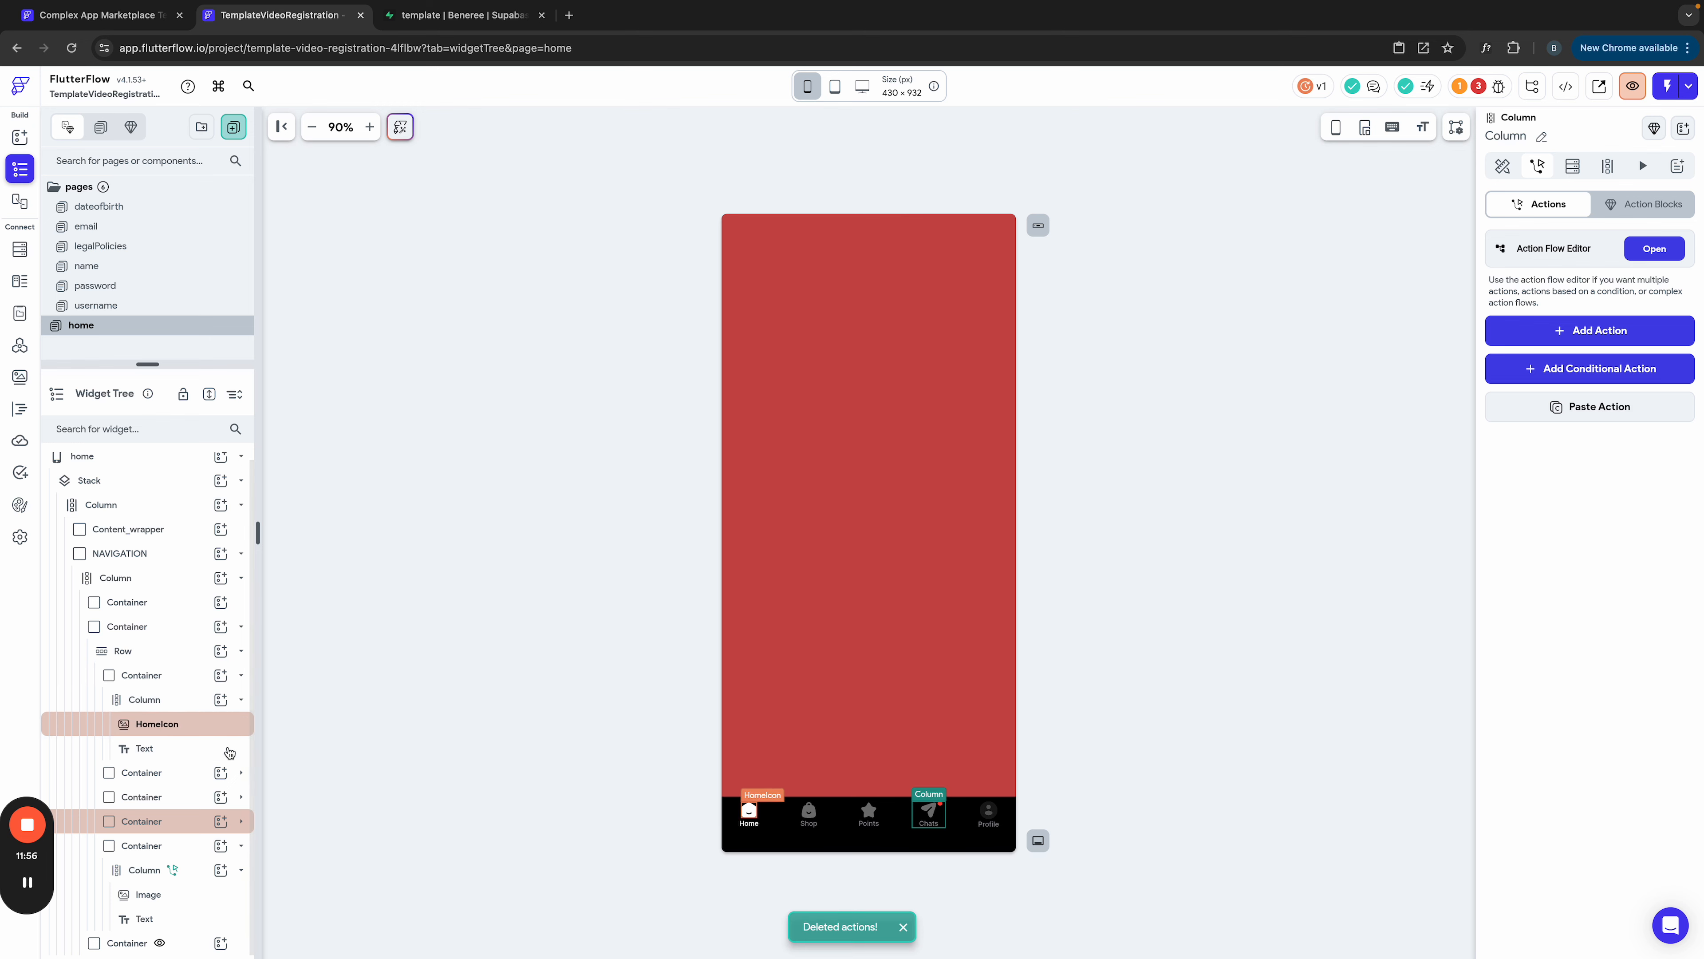
Step: Delete the Navigate To action from the Profile item's Column
click(144, 869)
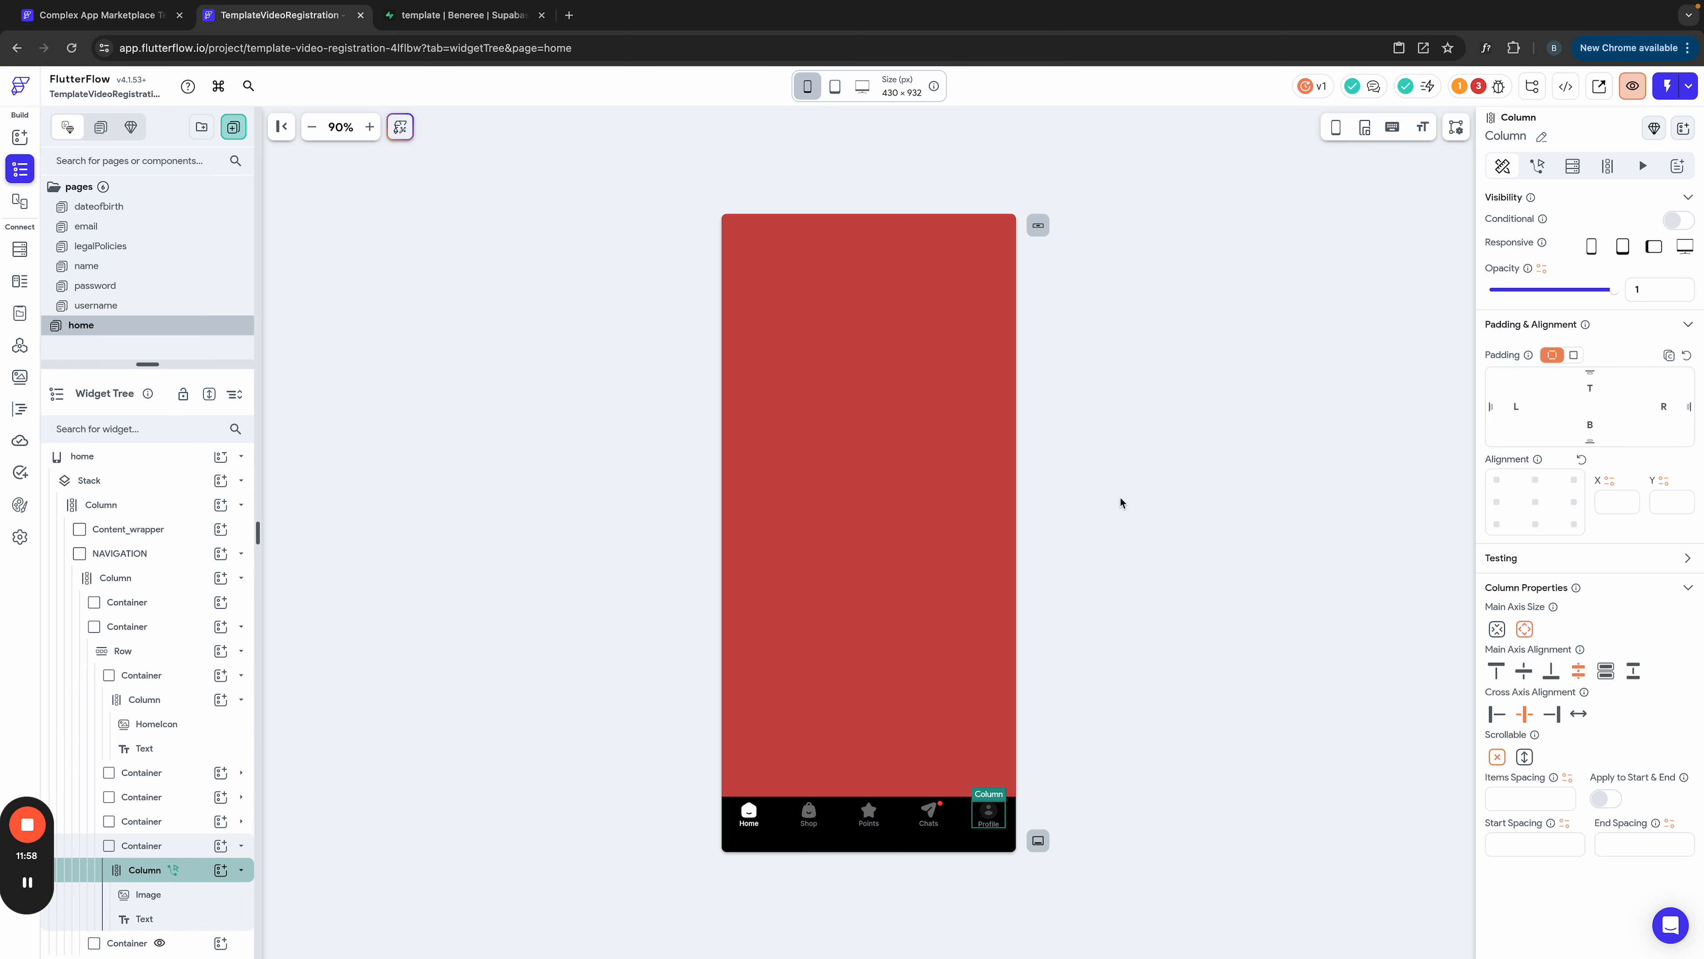
click(1538, 171)
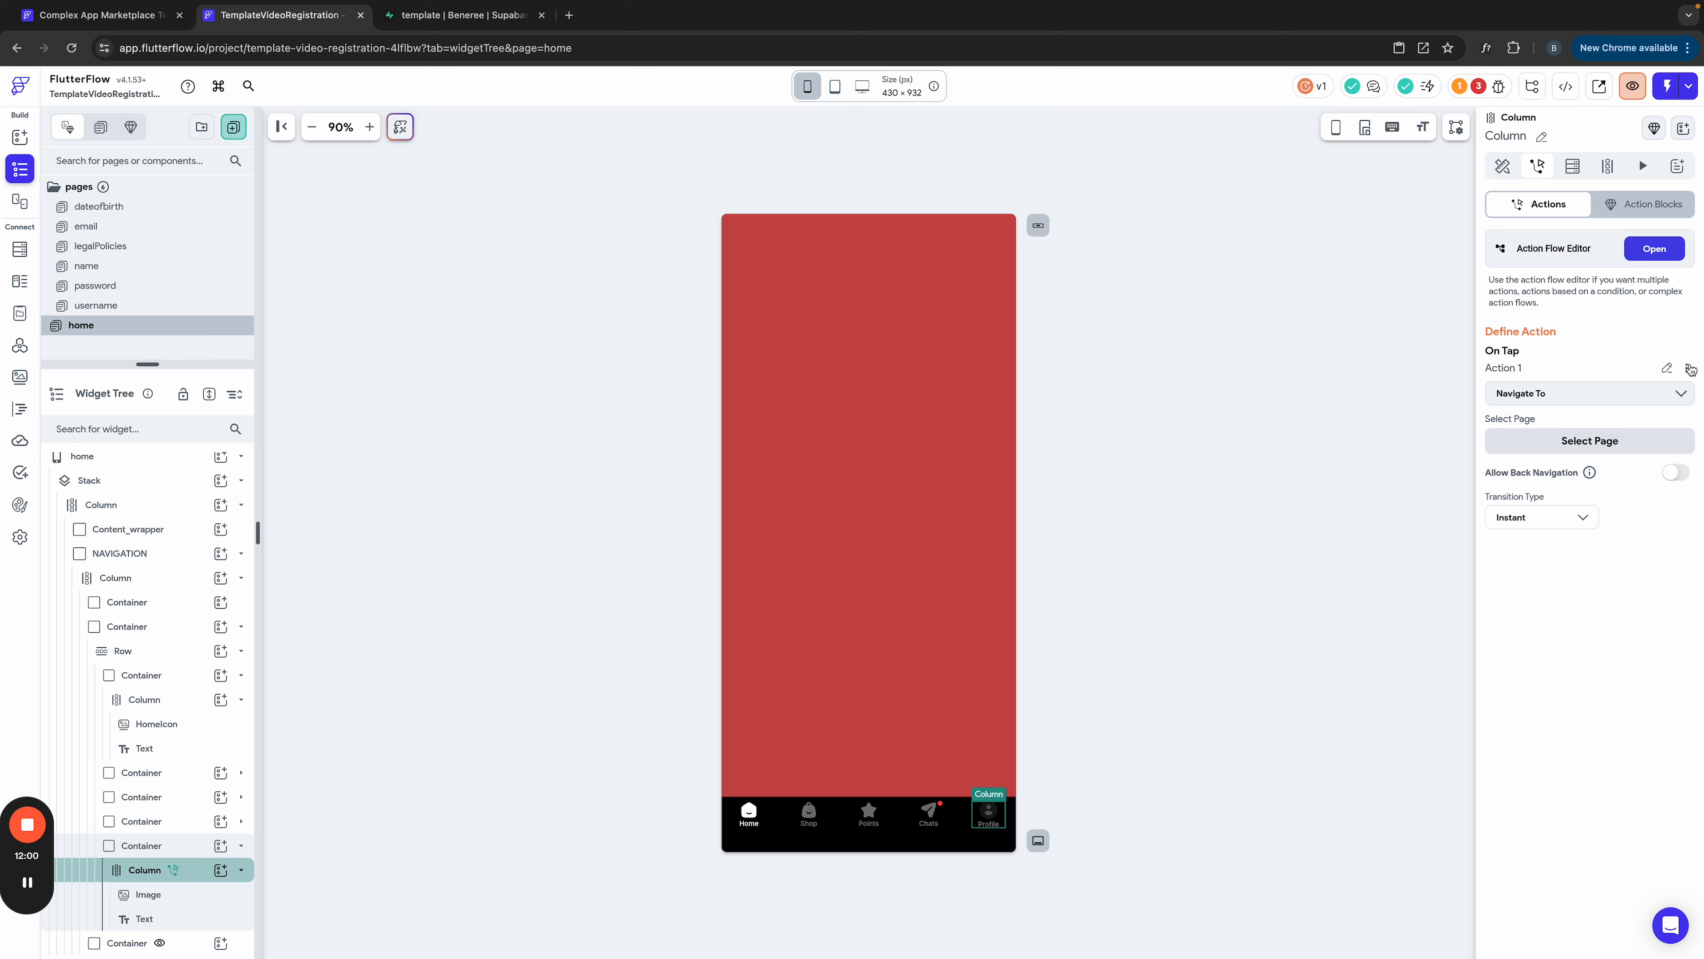
click(1686, 367)
click(1585, 487)
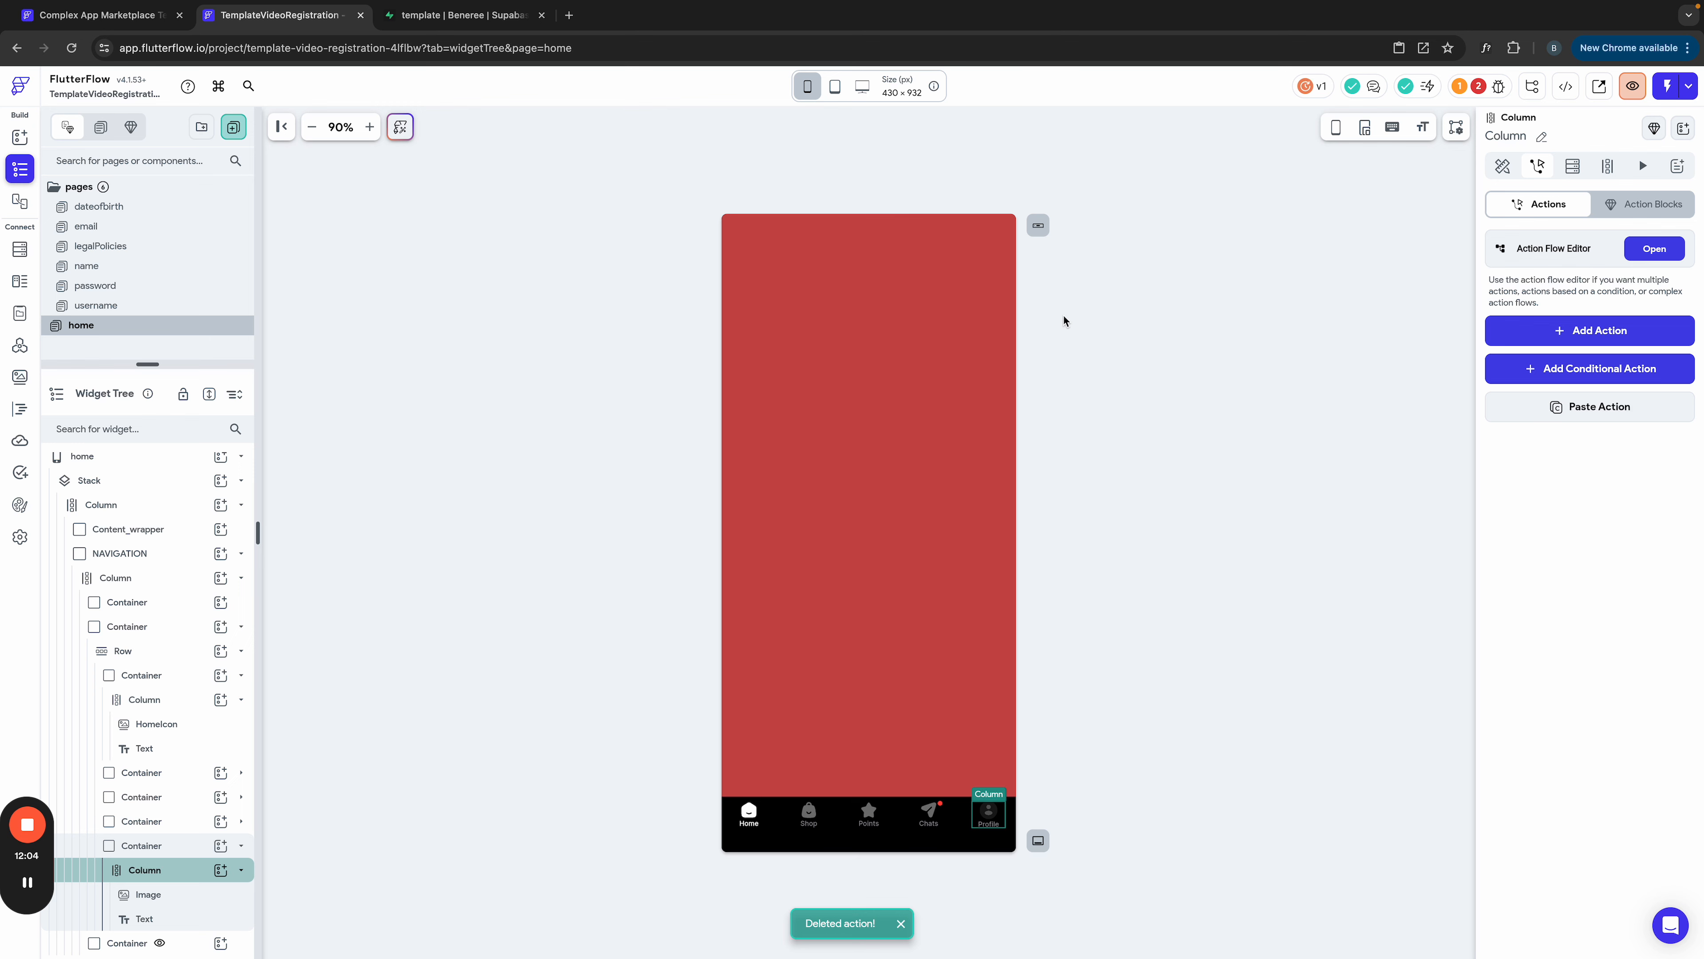
Step: Check the iOS-only spacer Container below NAVIGATION's icon row by toggling its UI builder visibility, and delete it
click(940, 809)
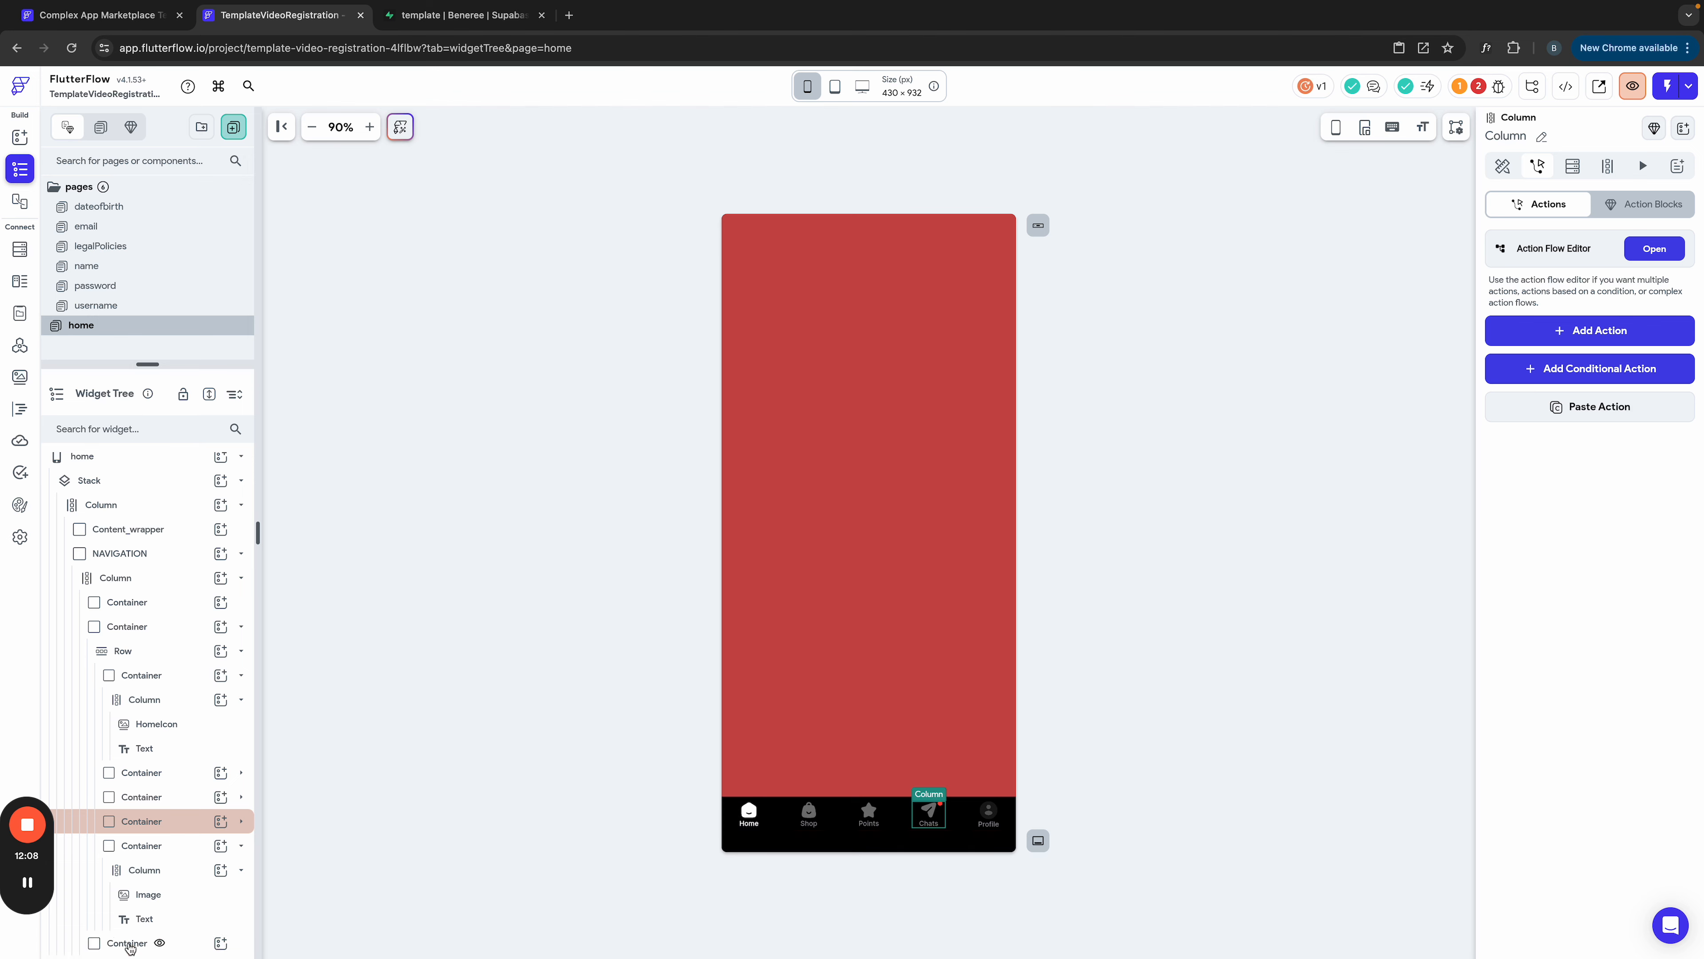
click(128, 943)
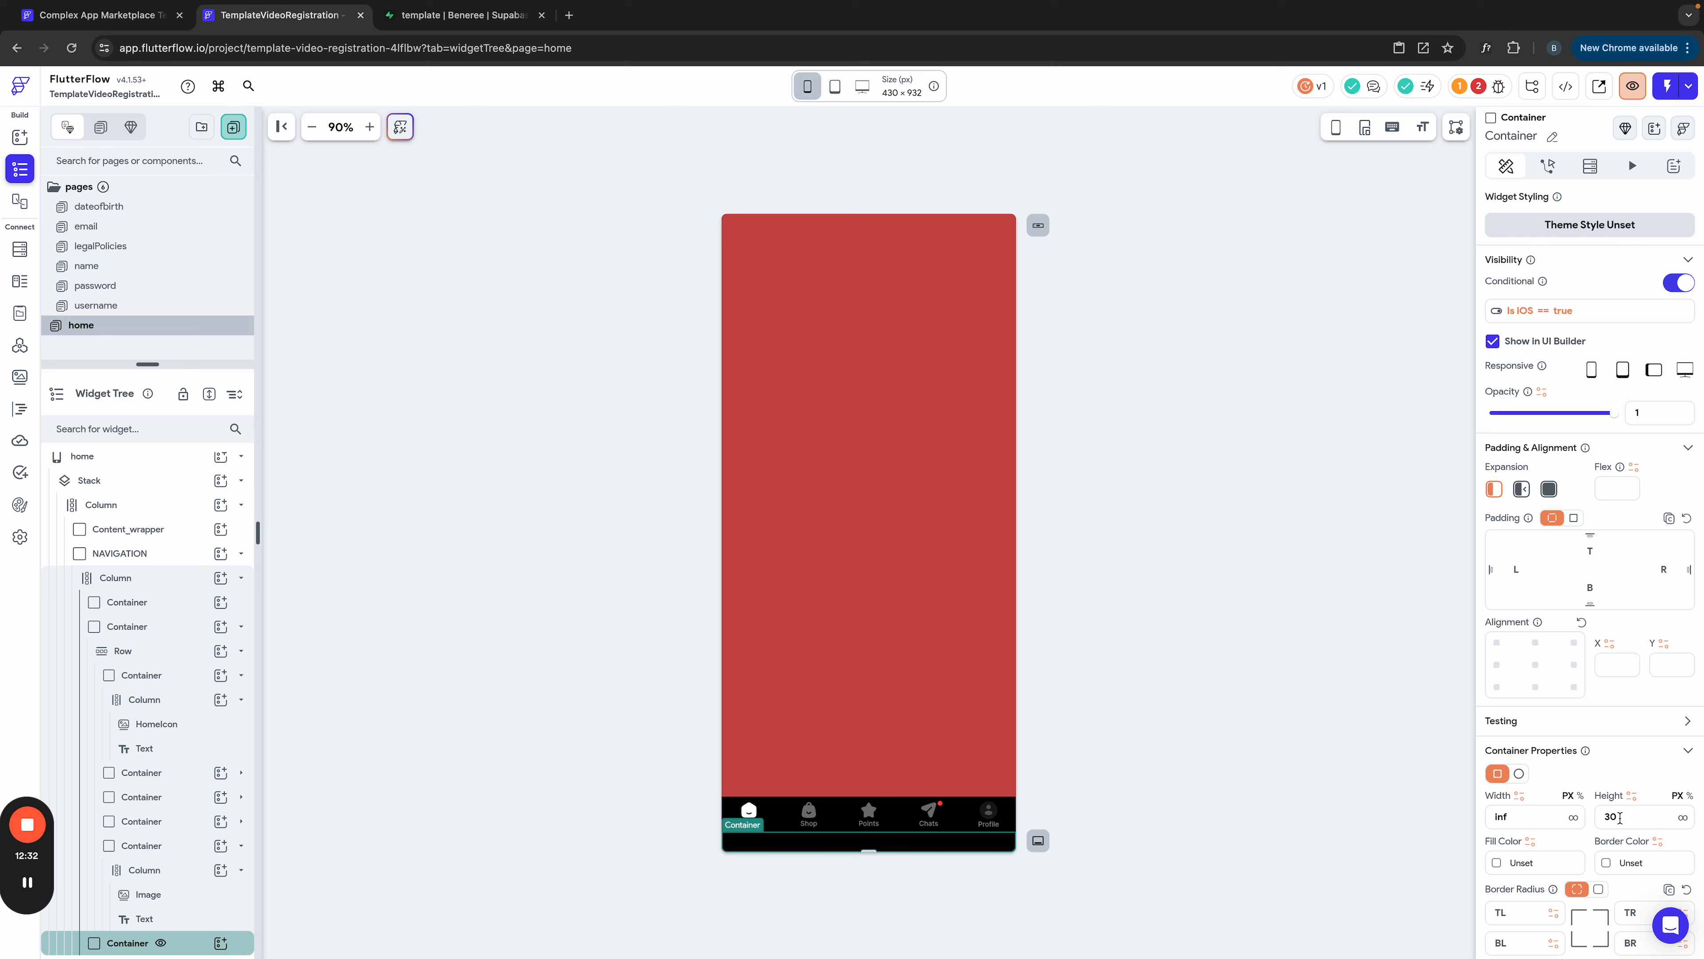
click(1494, 343)
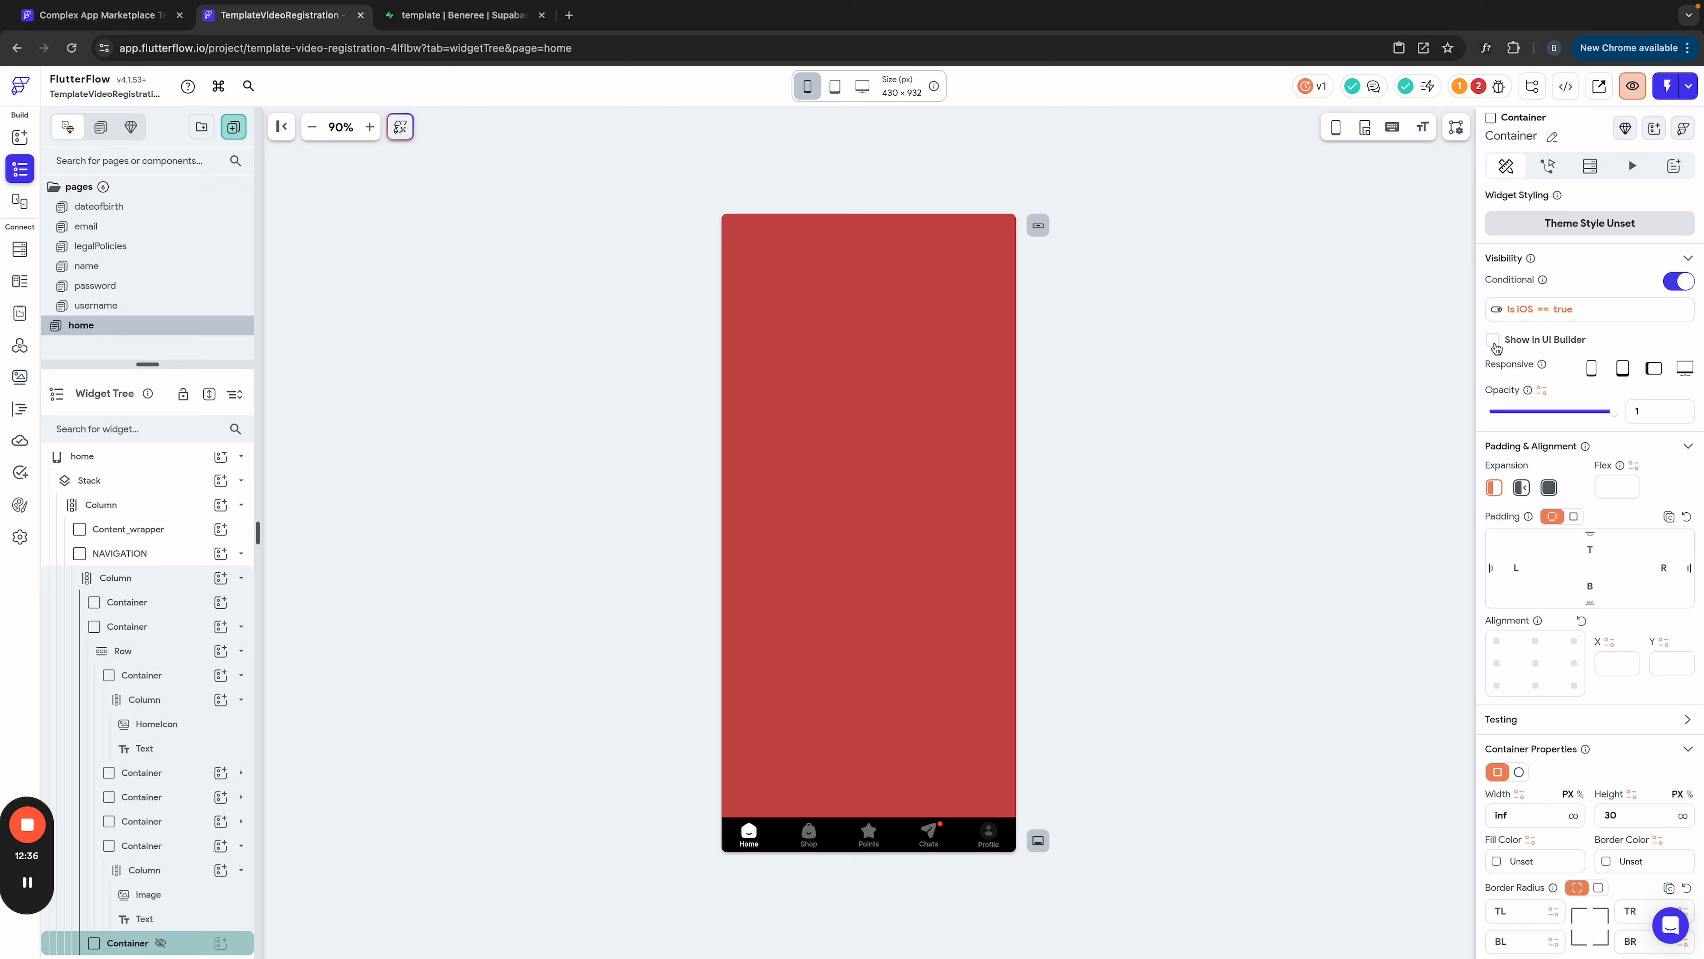
click(1493, 343)
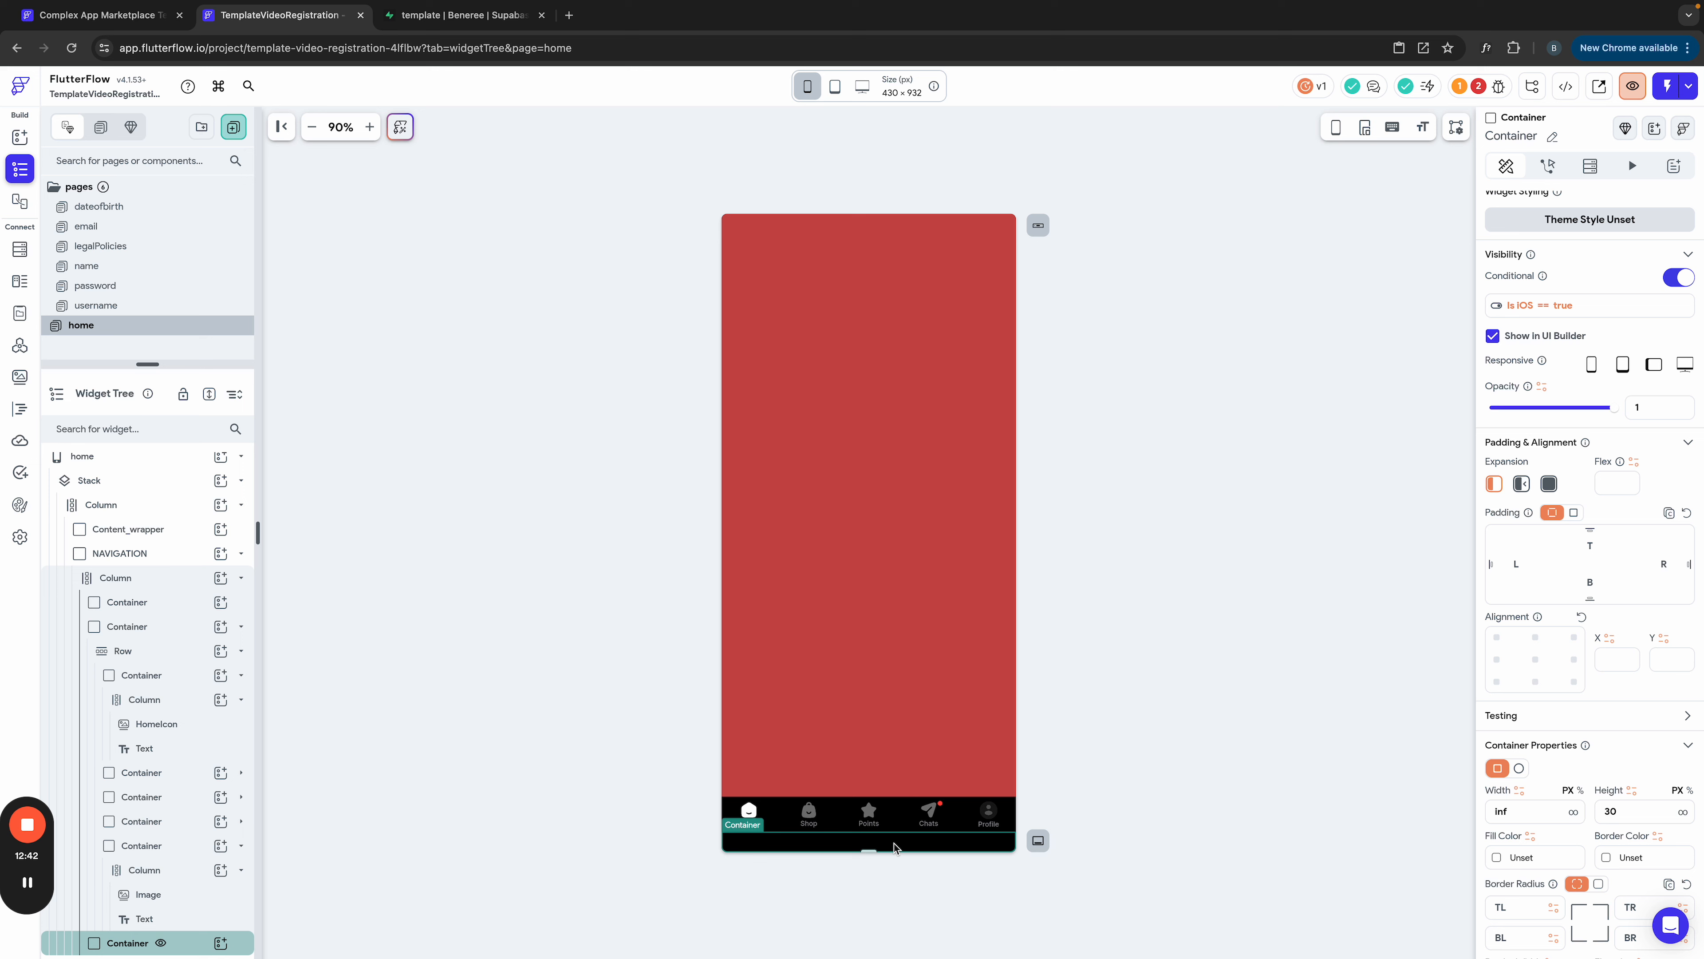
key(Delete)
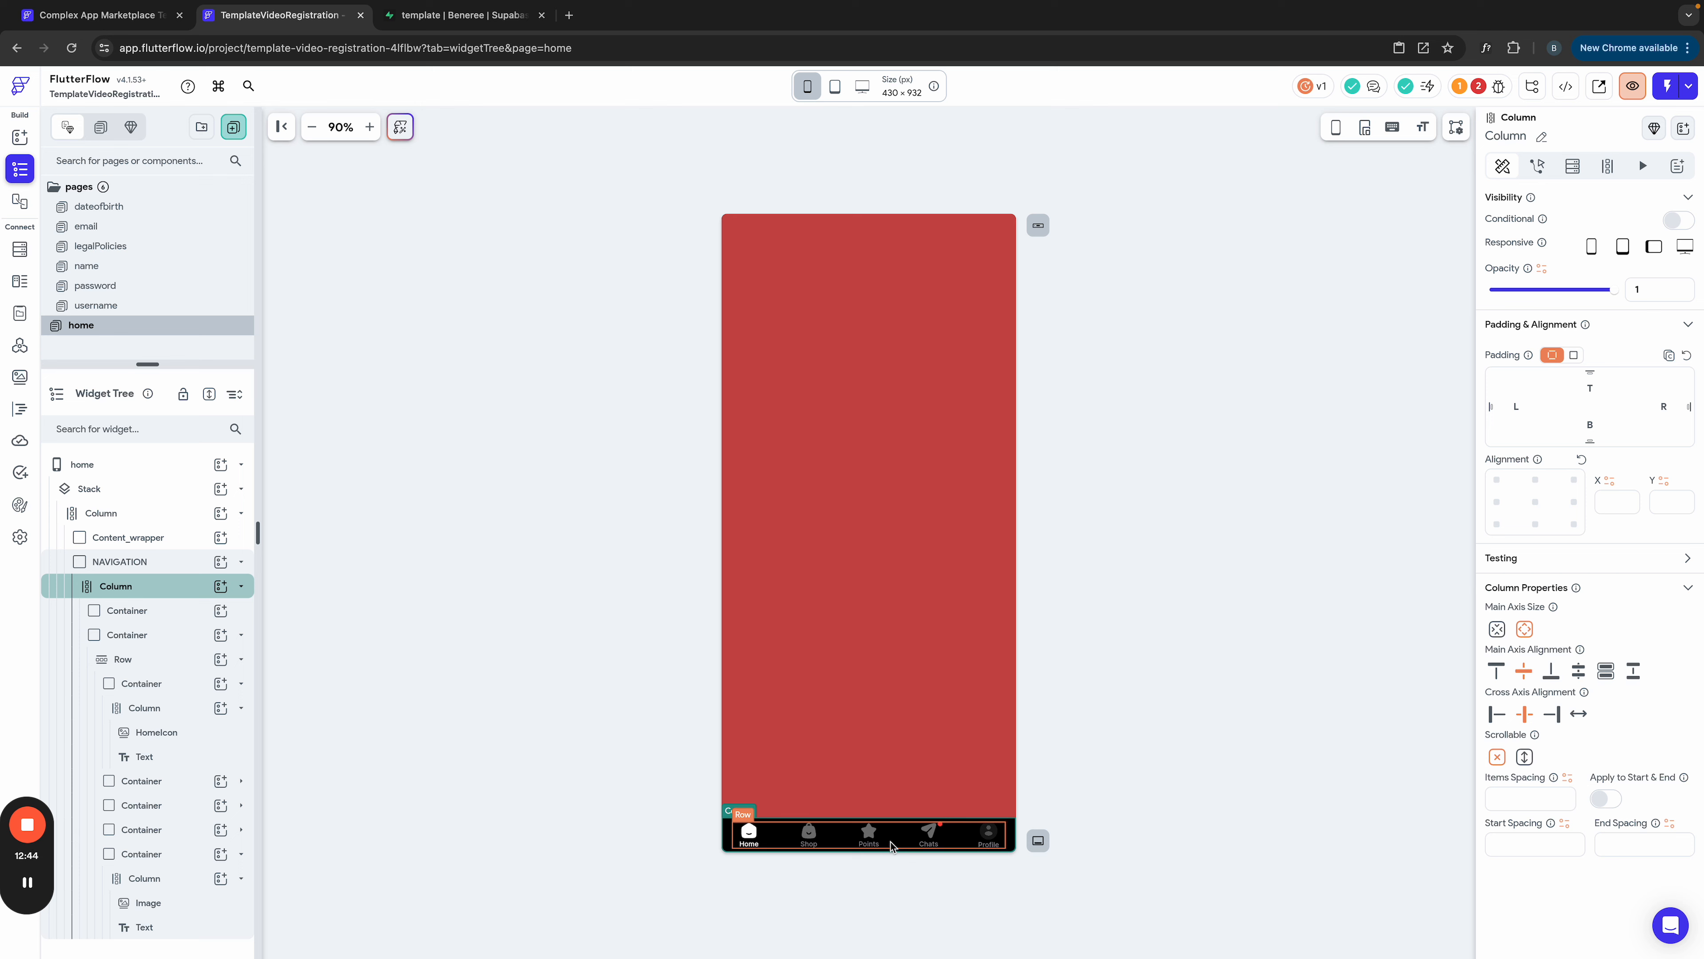
Step: Bind the NAVIGATION Row's bottom padding to an If/Then/Else conditional value and start a single condition for its IF branch
click(782, 833)
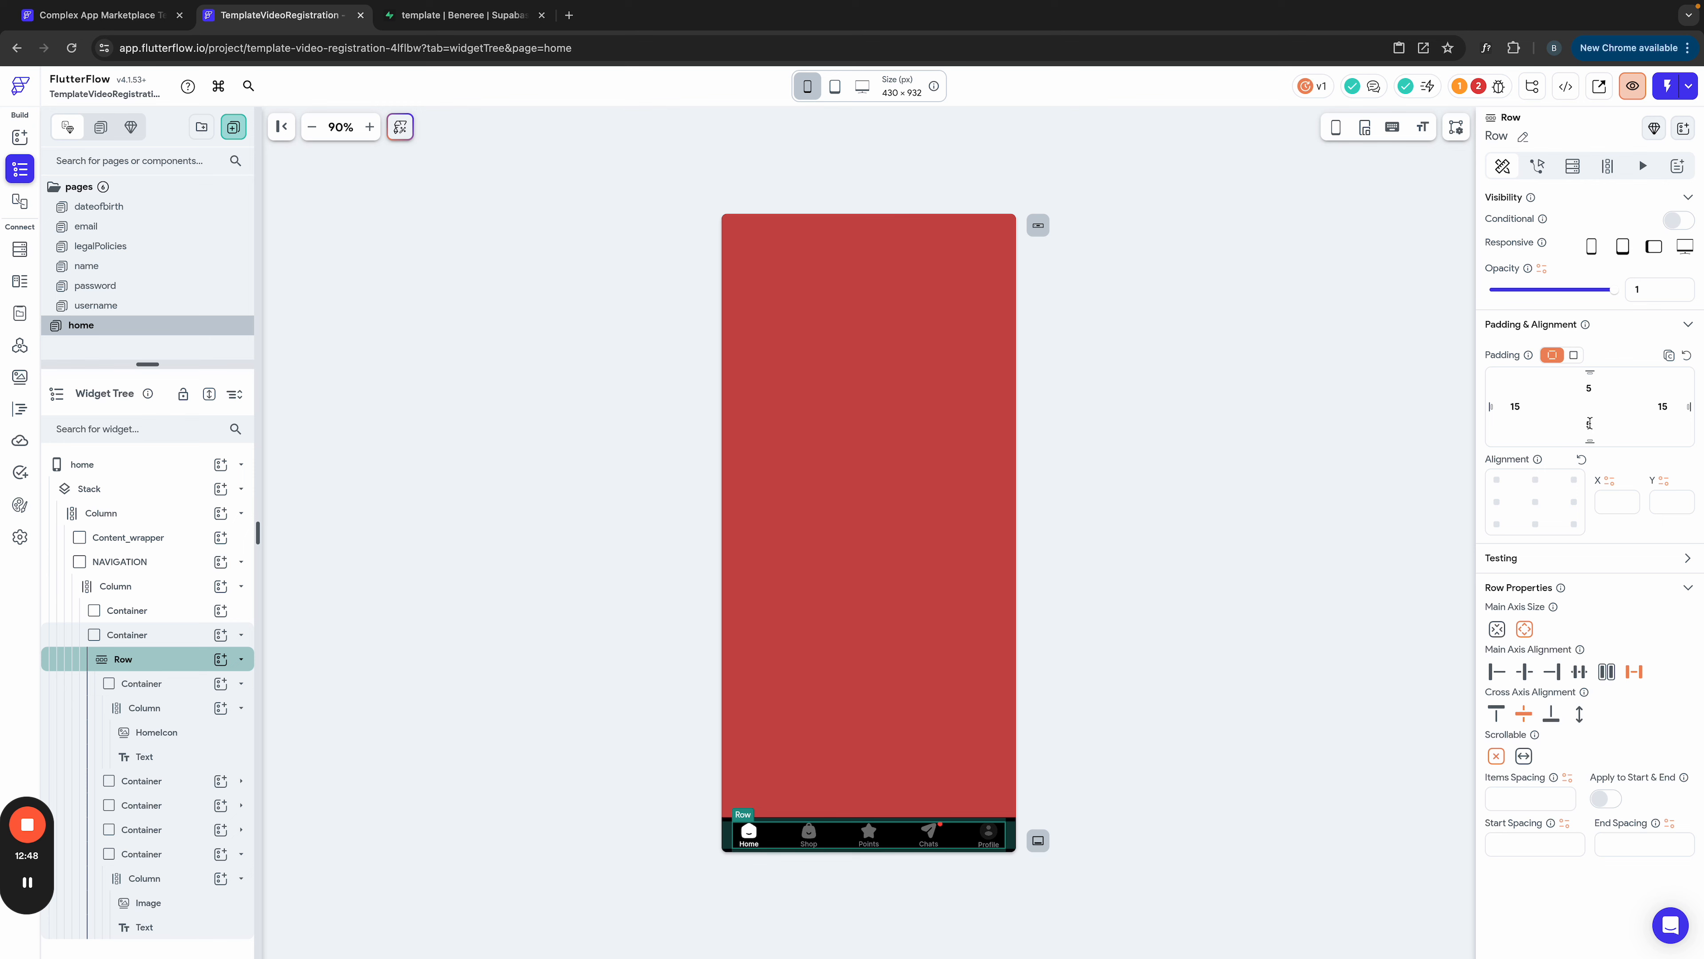
click(1590, 439)
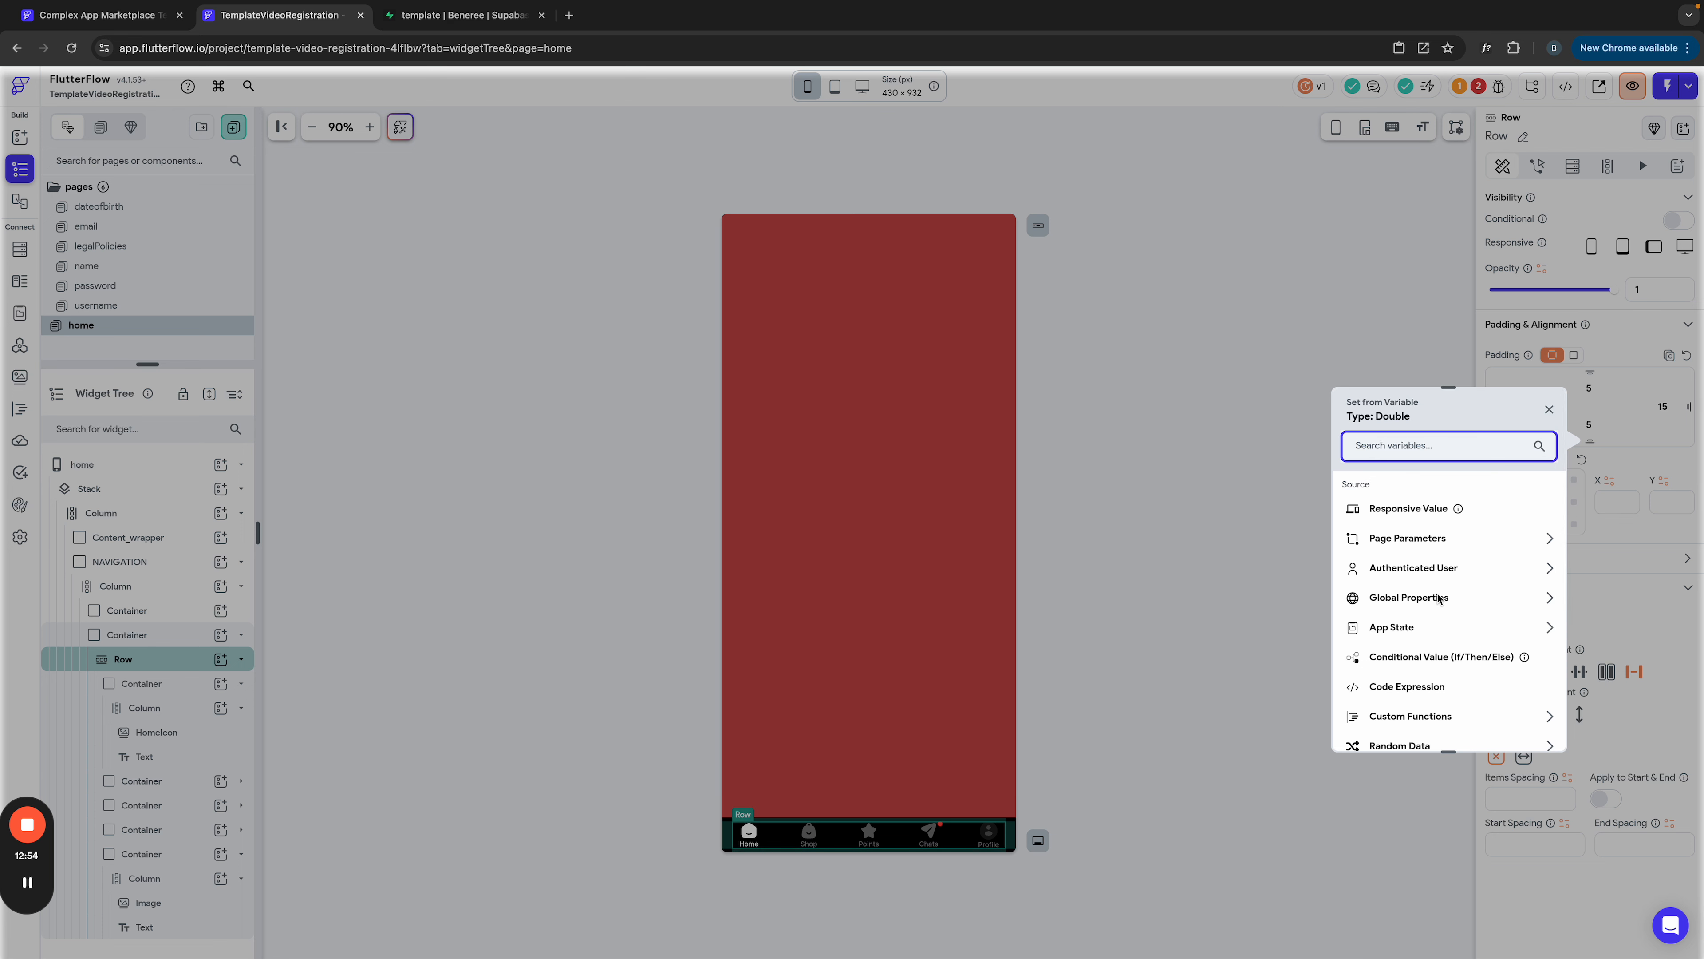
click(1409, 658)
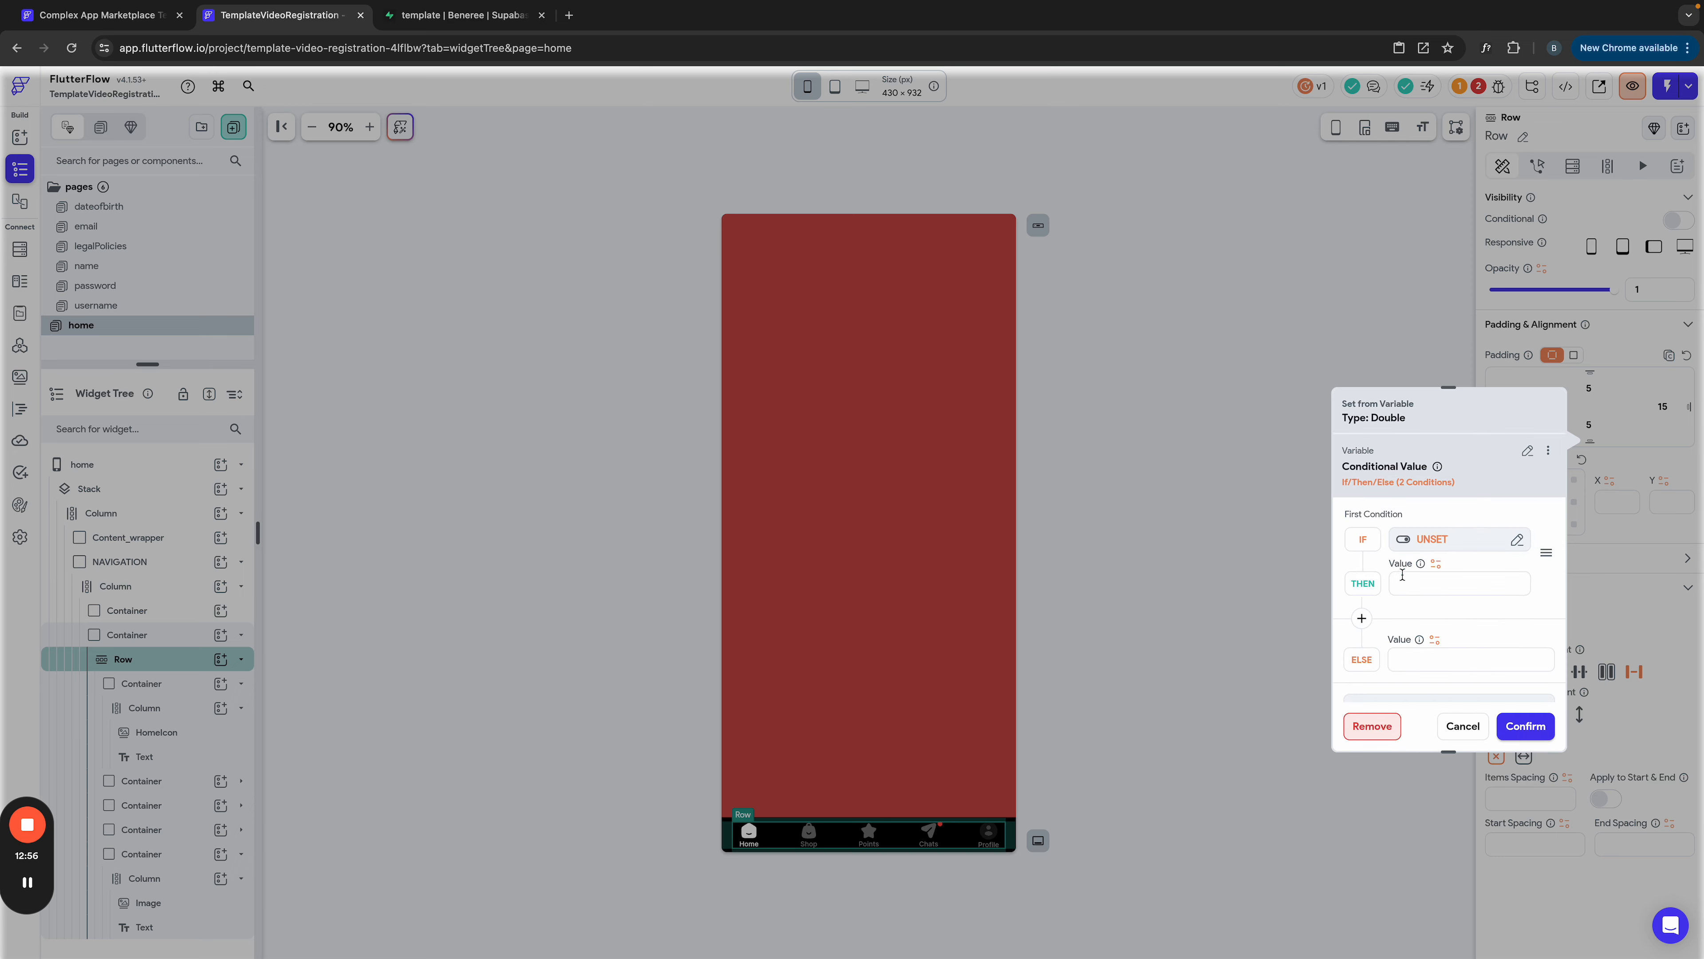
click(1428, 539)
click(1216, 612)
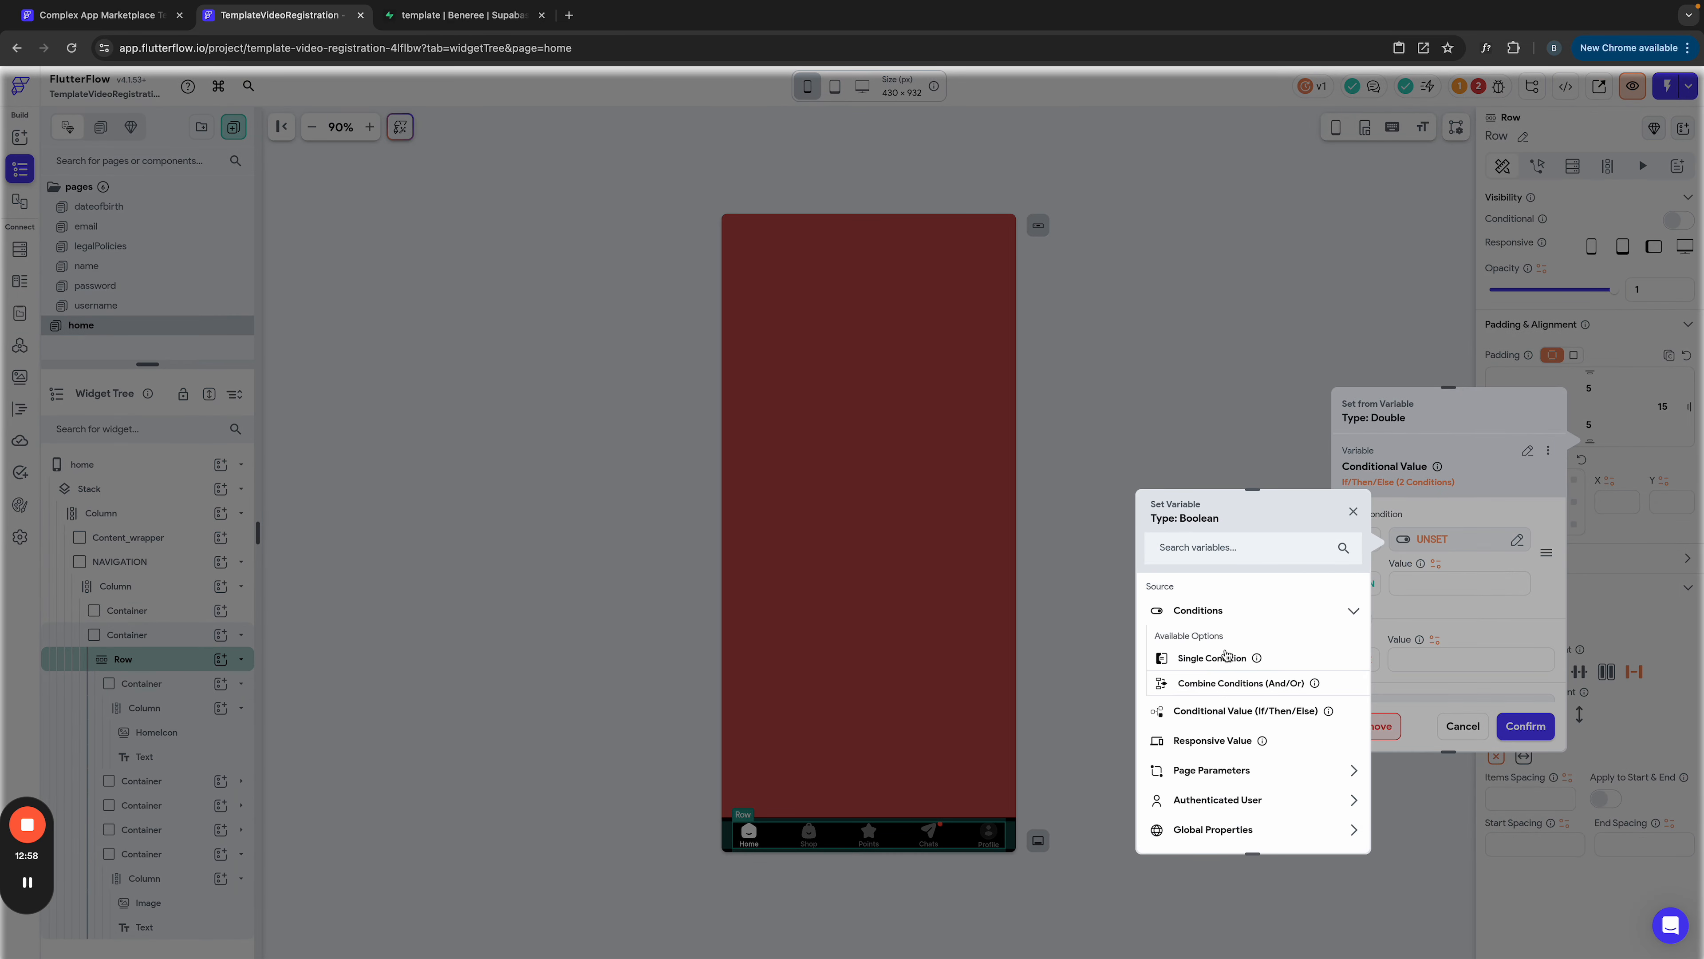
click(1225, 661)
click(1234, 634)
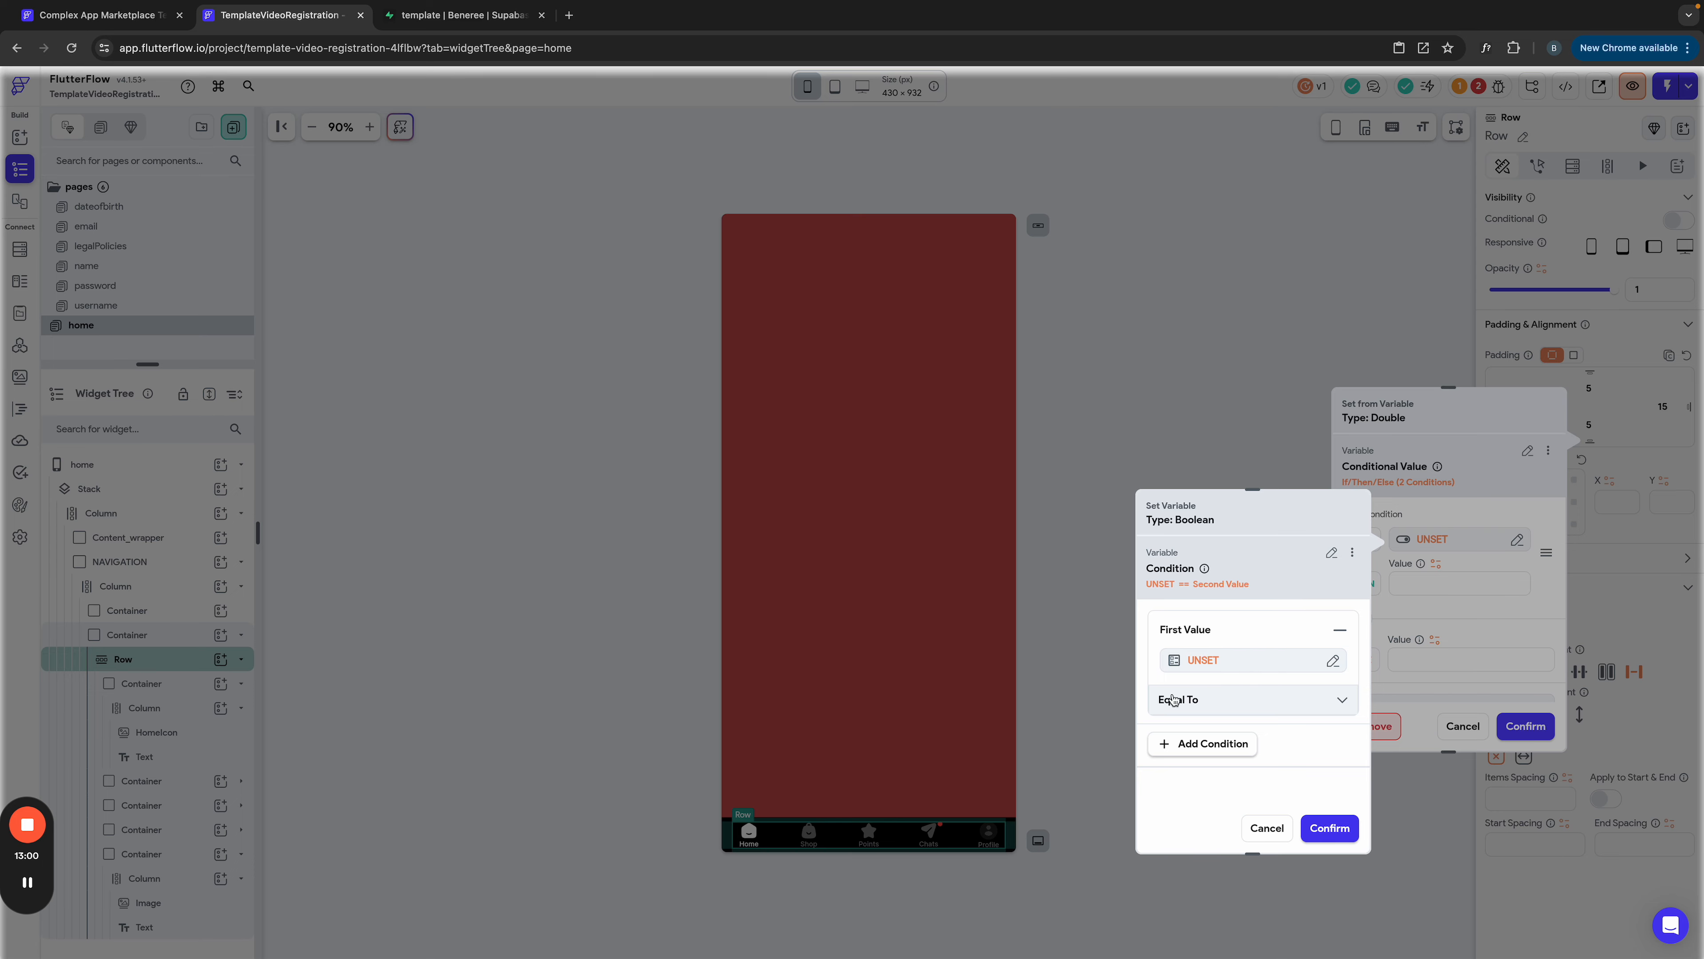
Step: Set the padding's IF condition to the global property Is iOS equal to True and confirm it
click(1195, 663)
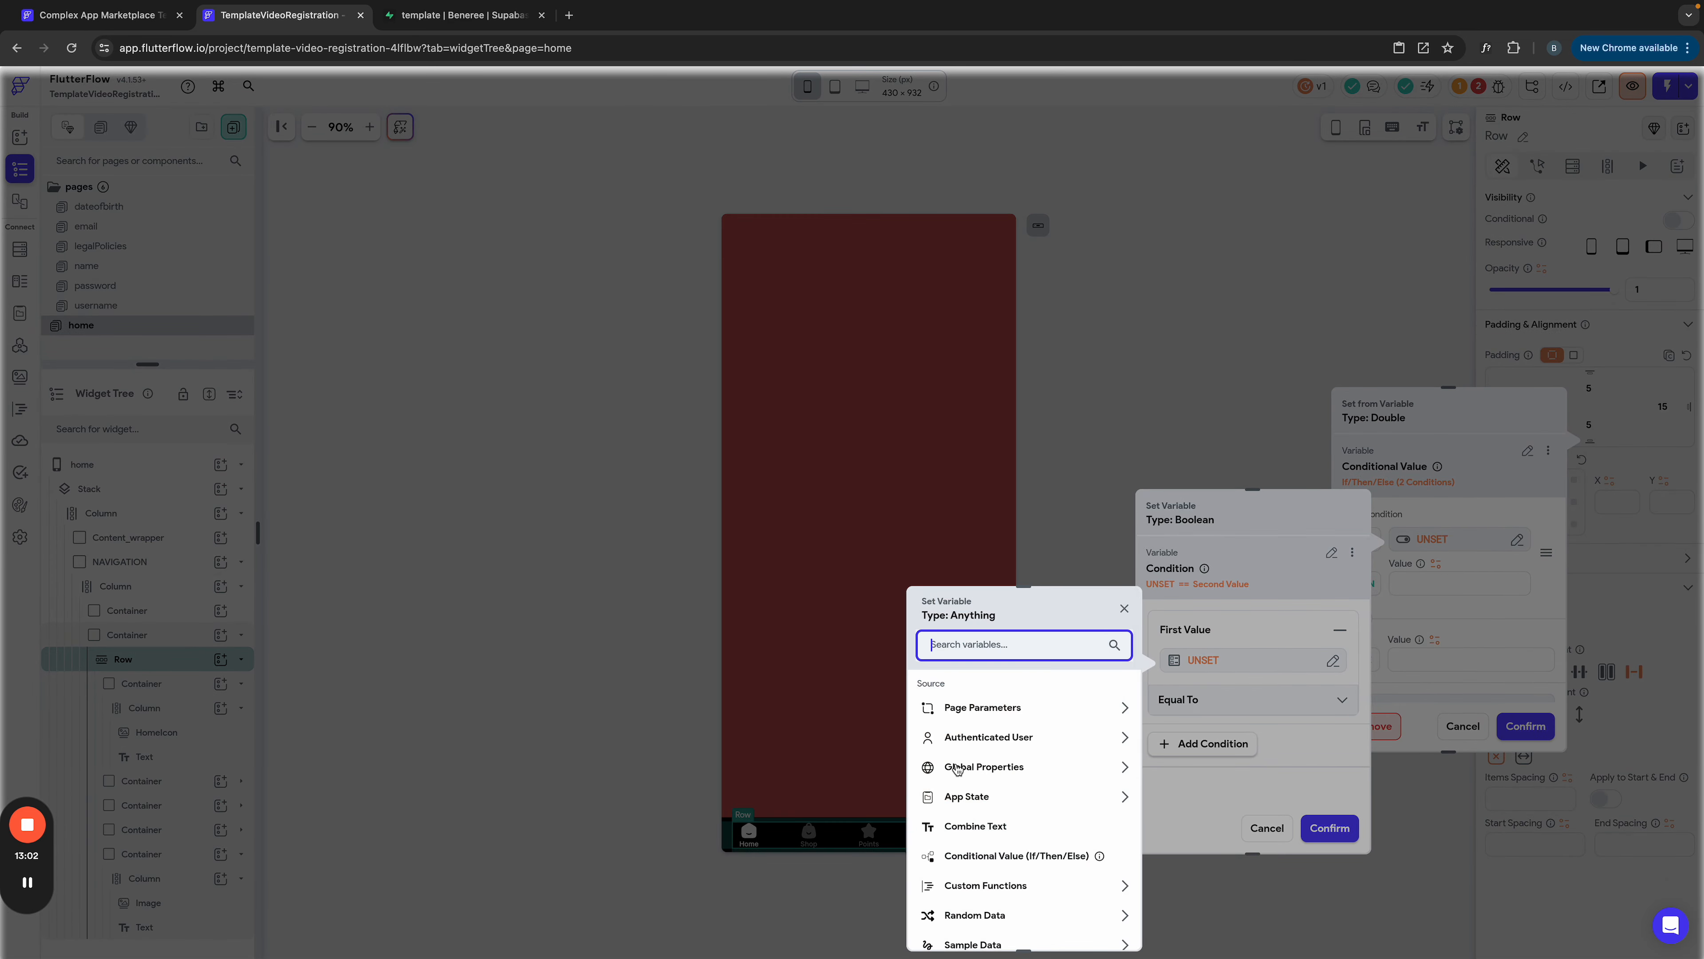
click(979, 769)
scroll(1060, 834, down, 2)
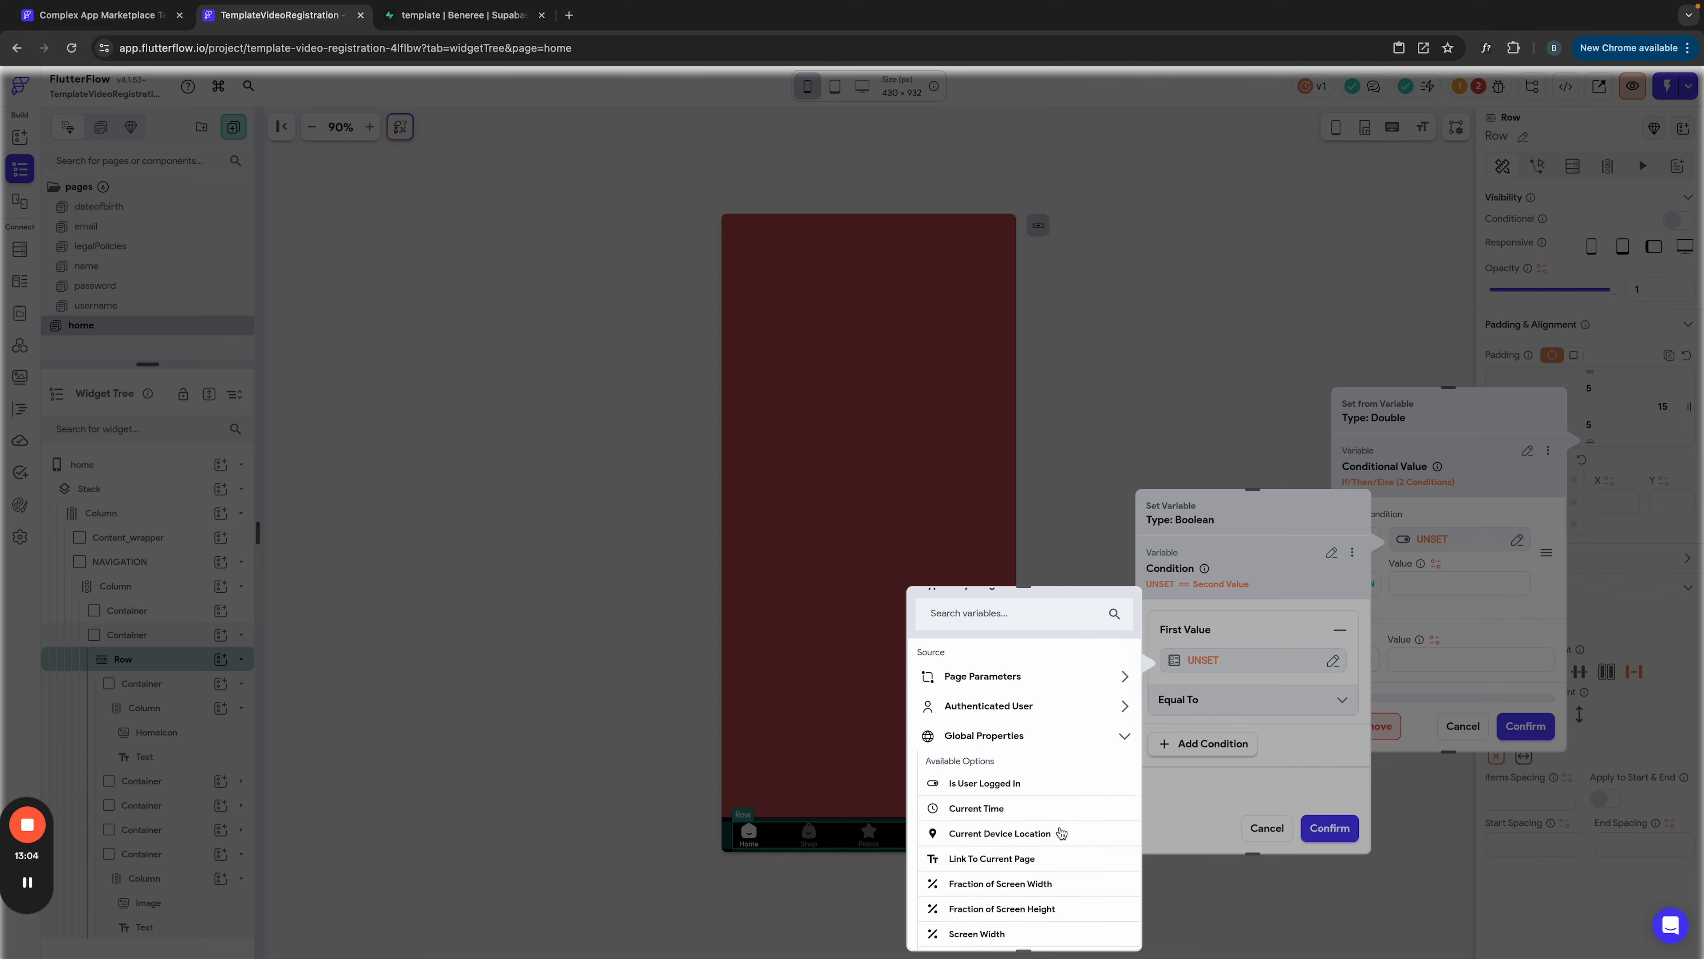
scroll(1060, 833, down, 2)
click(972, 846)
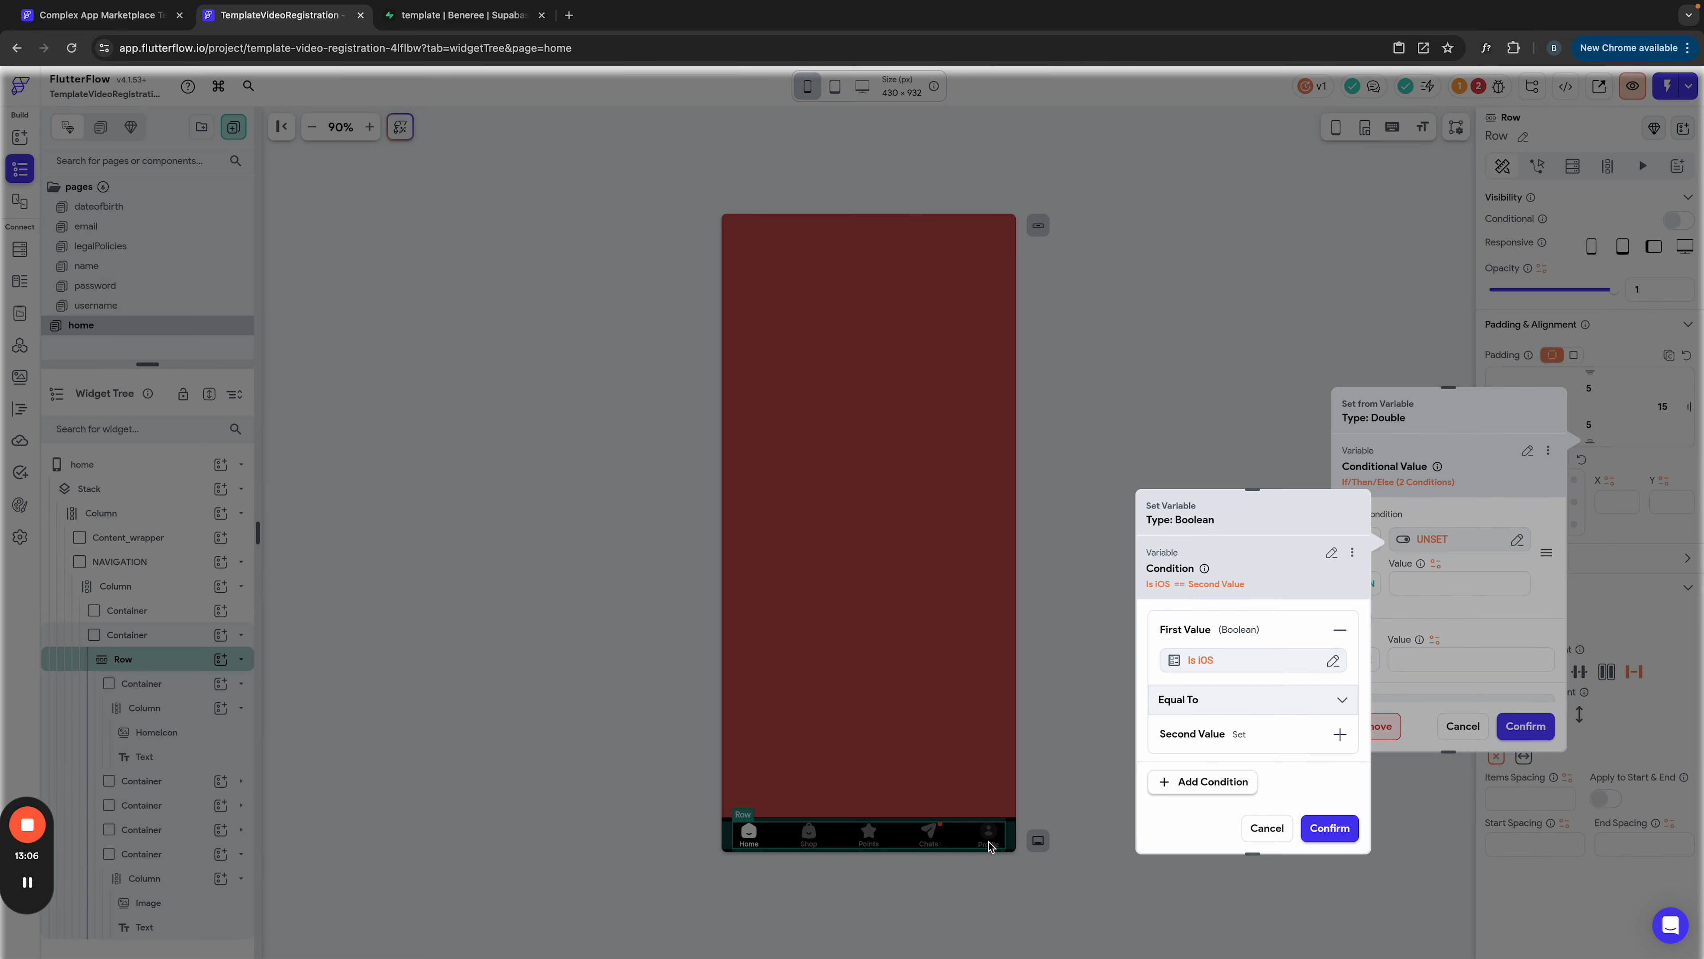
click(1236, 735)
click(1198, 787)
click(1197, 747)
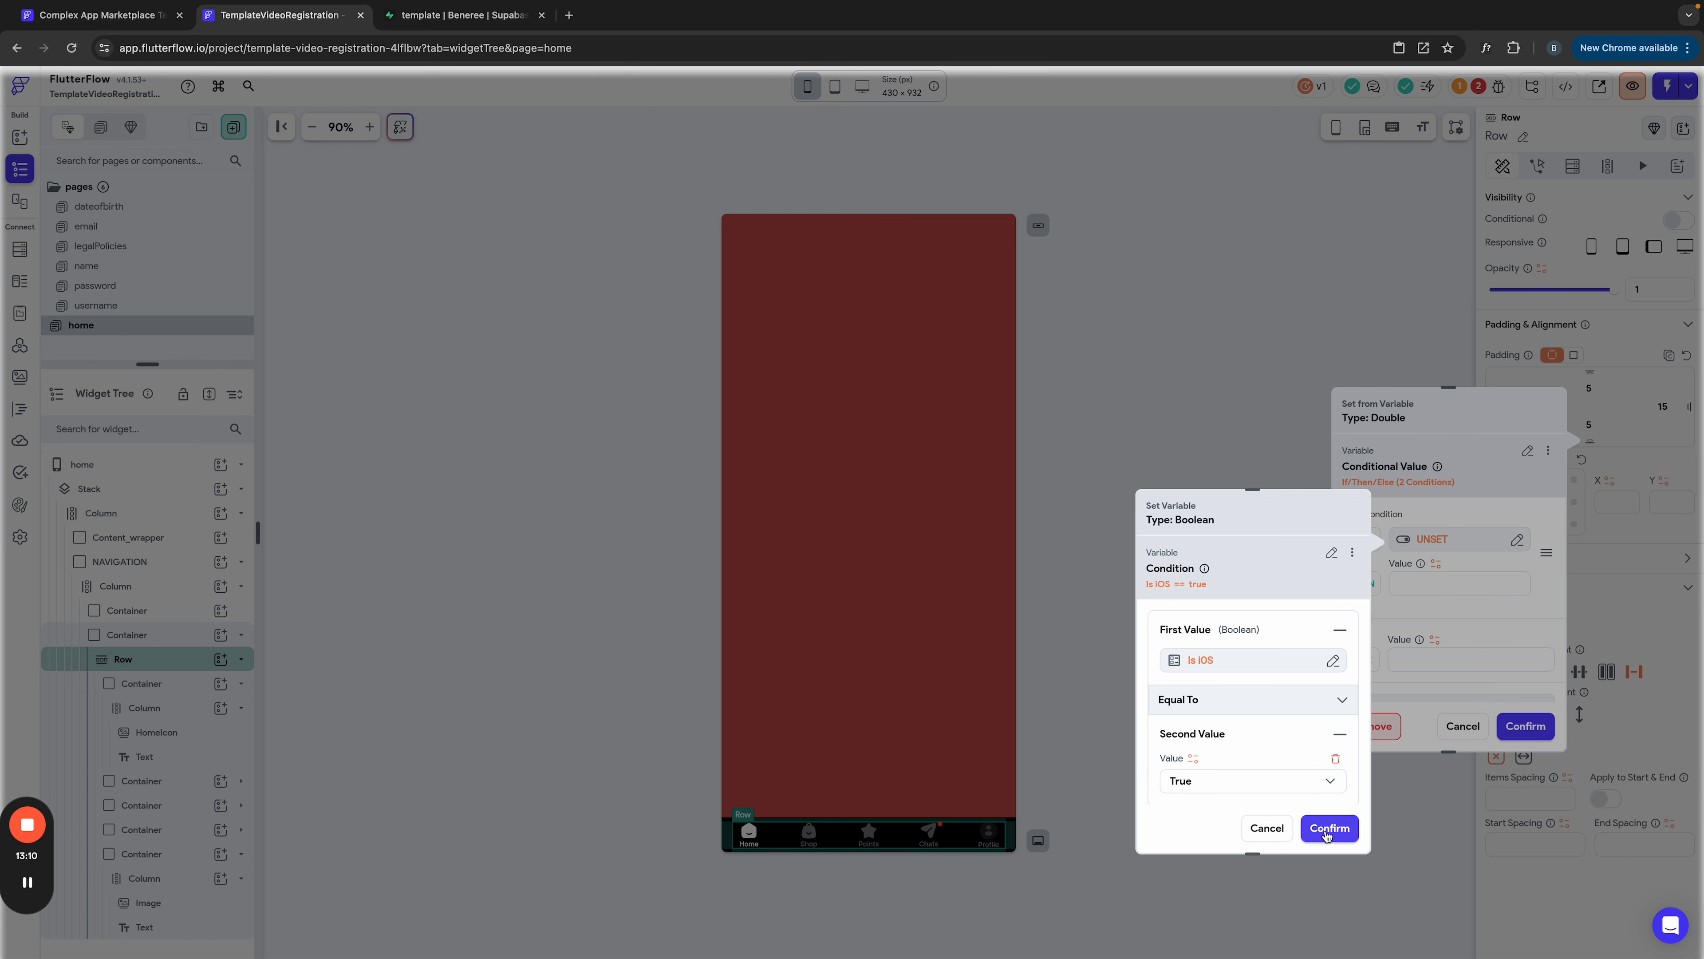
click(1327, 832)
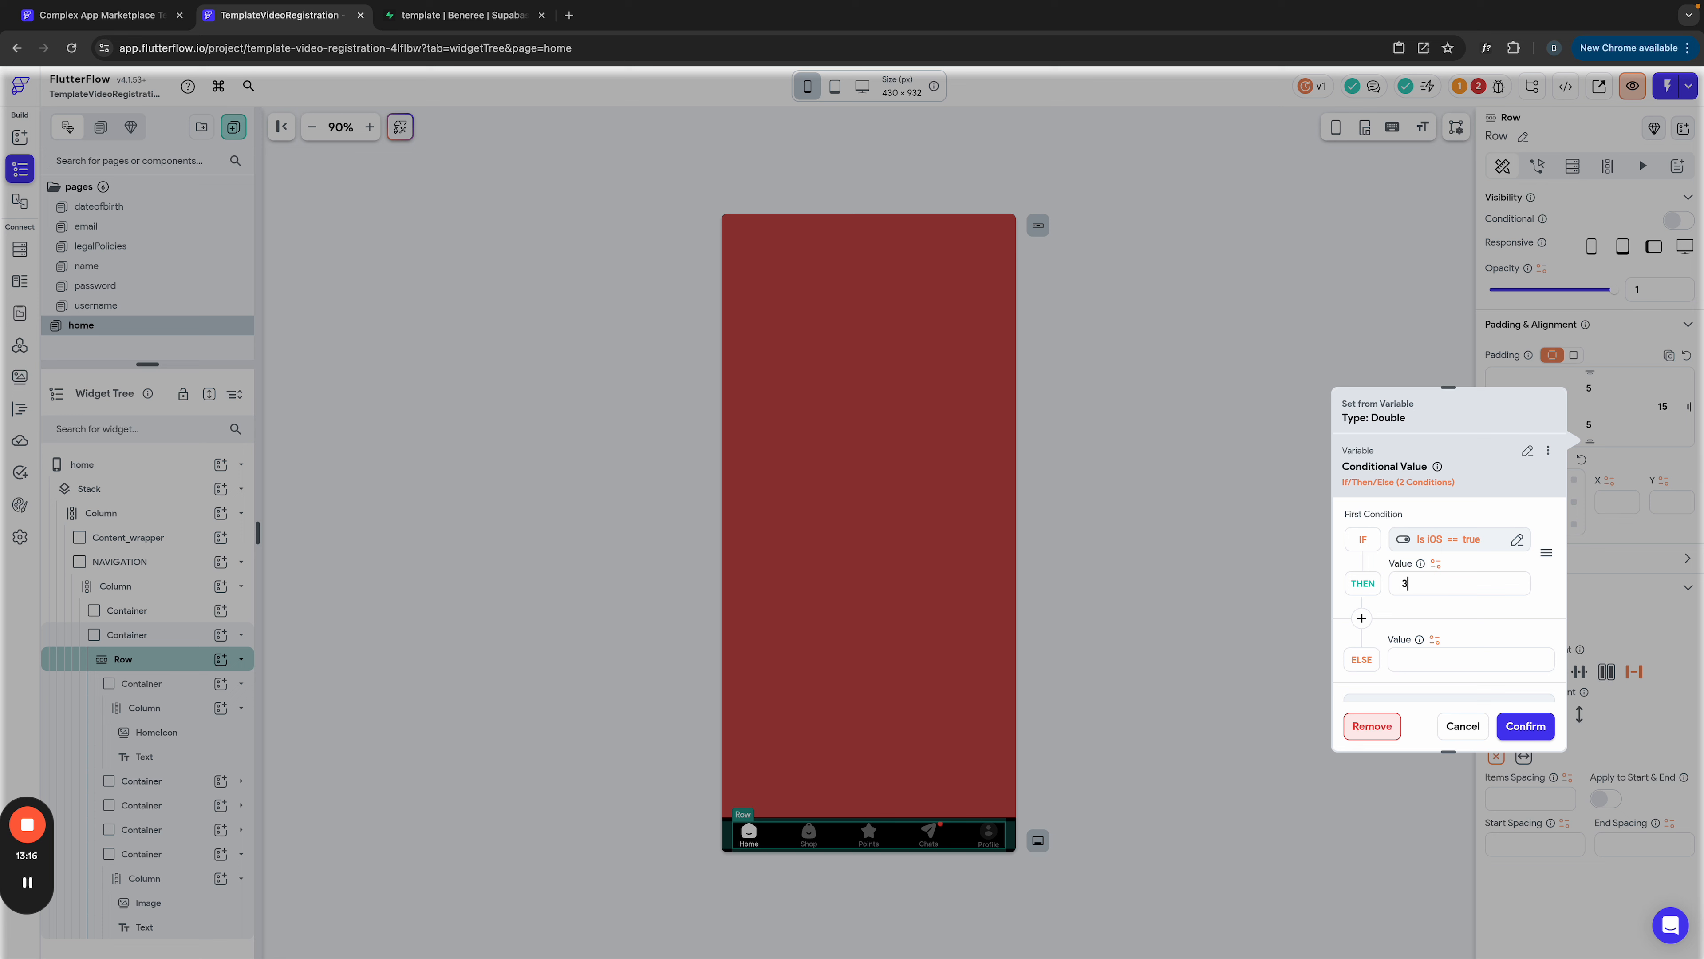
Step: Set the padding's ELSE value to 5 and apply the conditional value to the Row's bottom padding
click(1420, 660)
text(5)
click(1523, 726)
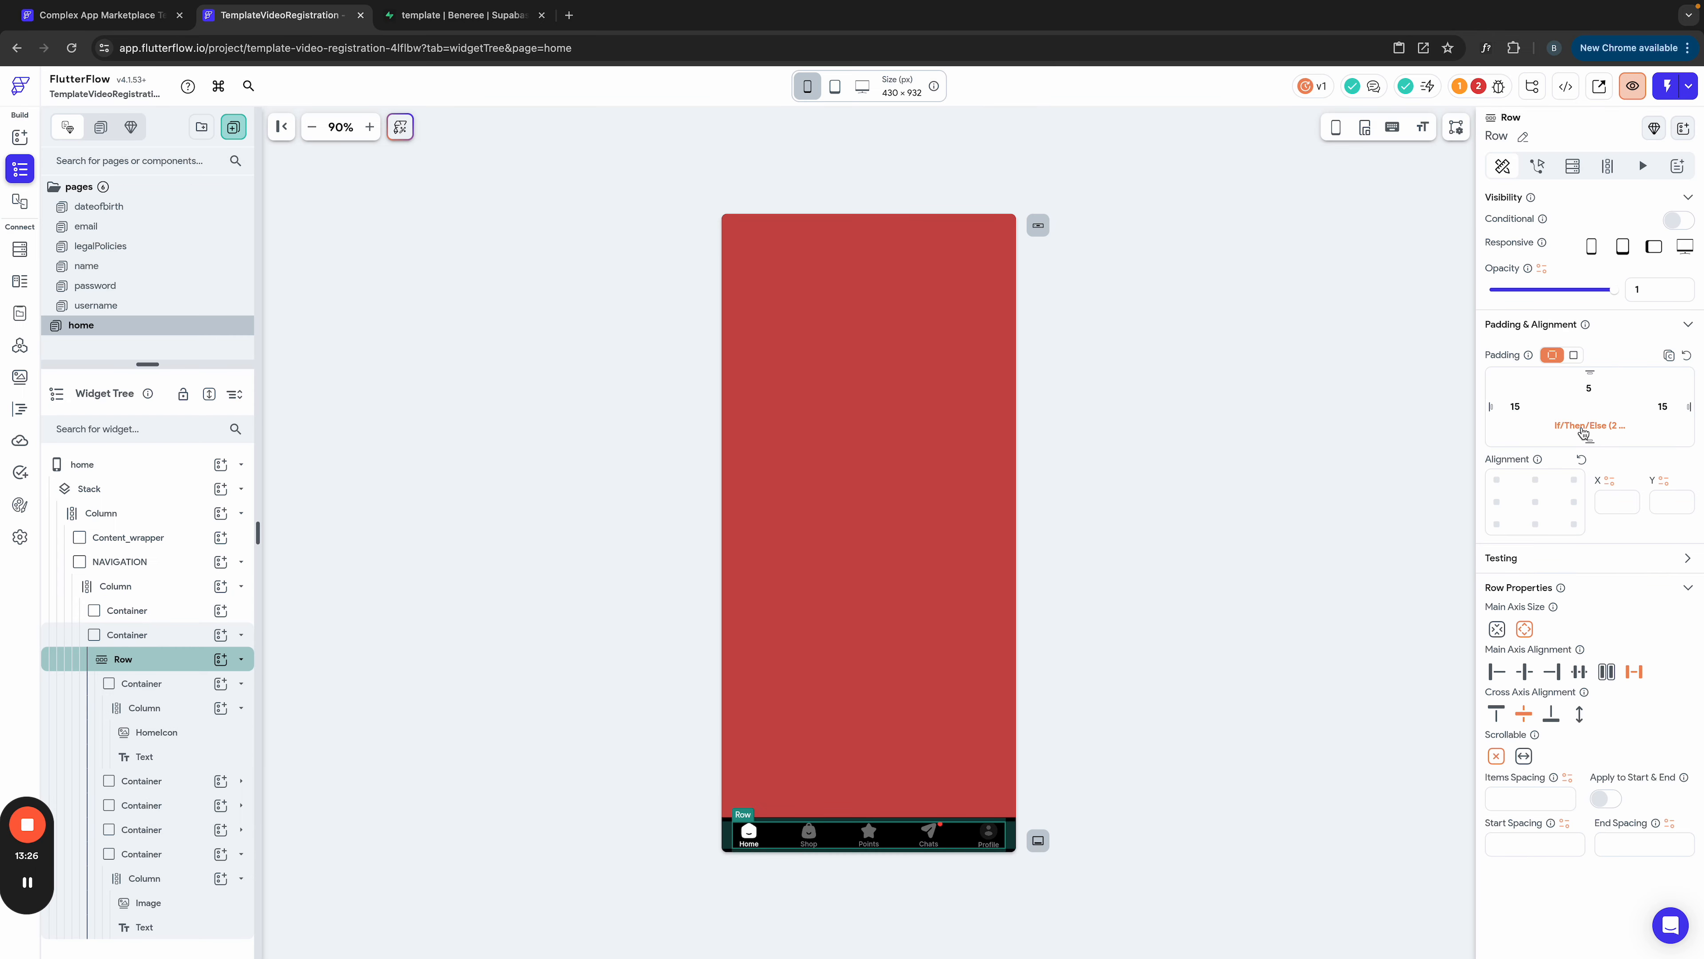
Step: Open the project's error list and clear the Photo URL variable from the Path of the Profile icon's Image in NAVIGATION
click(1176, 828)
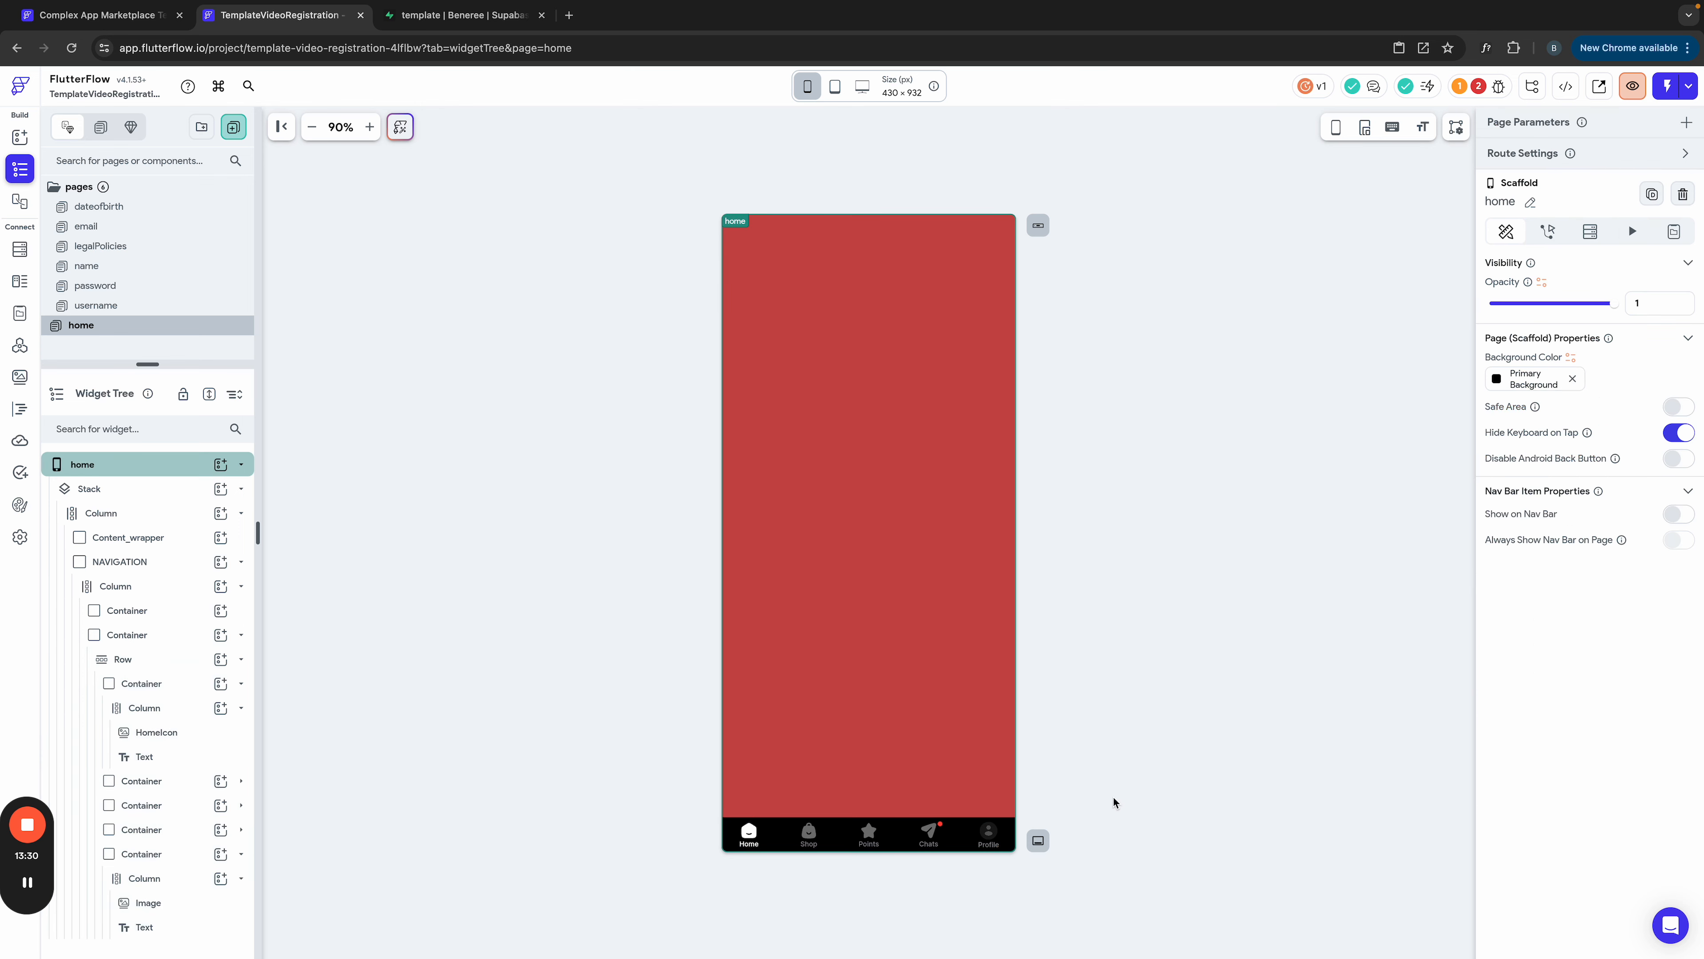
click(1480, 88)
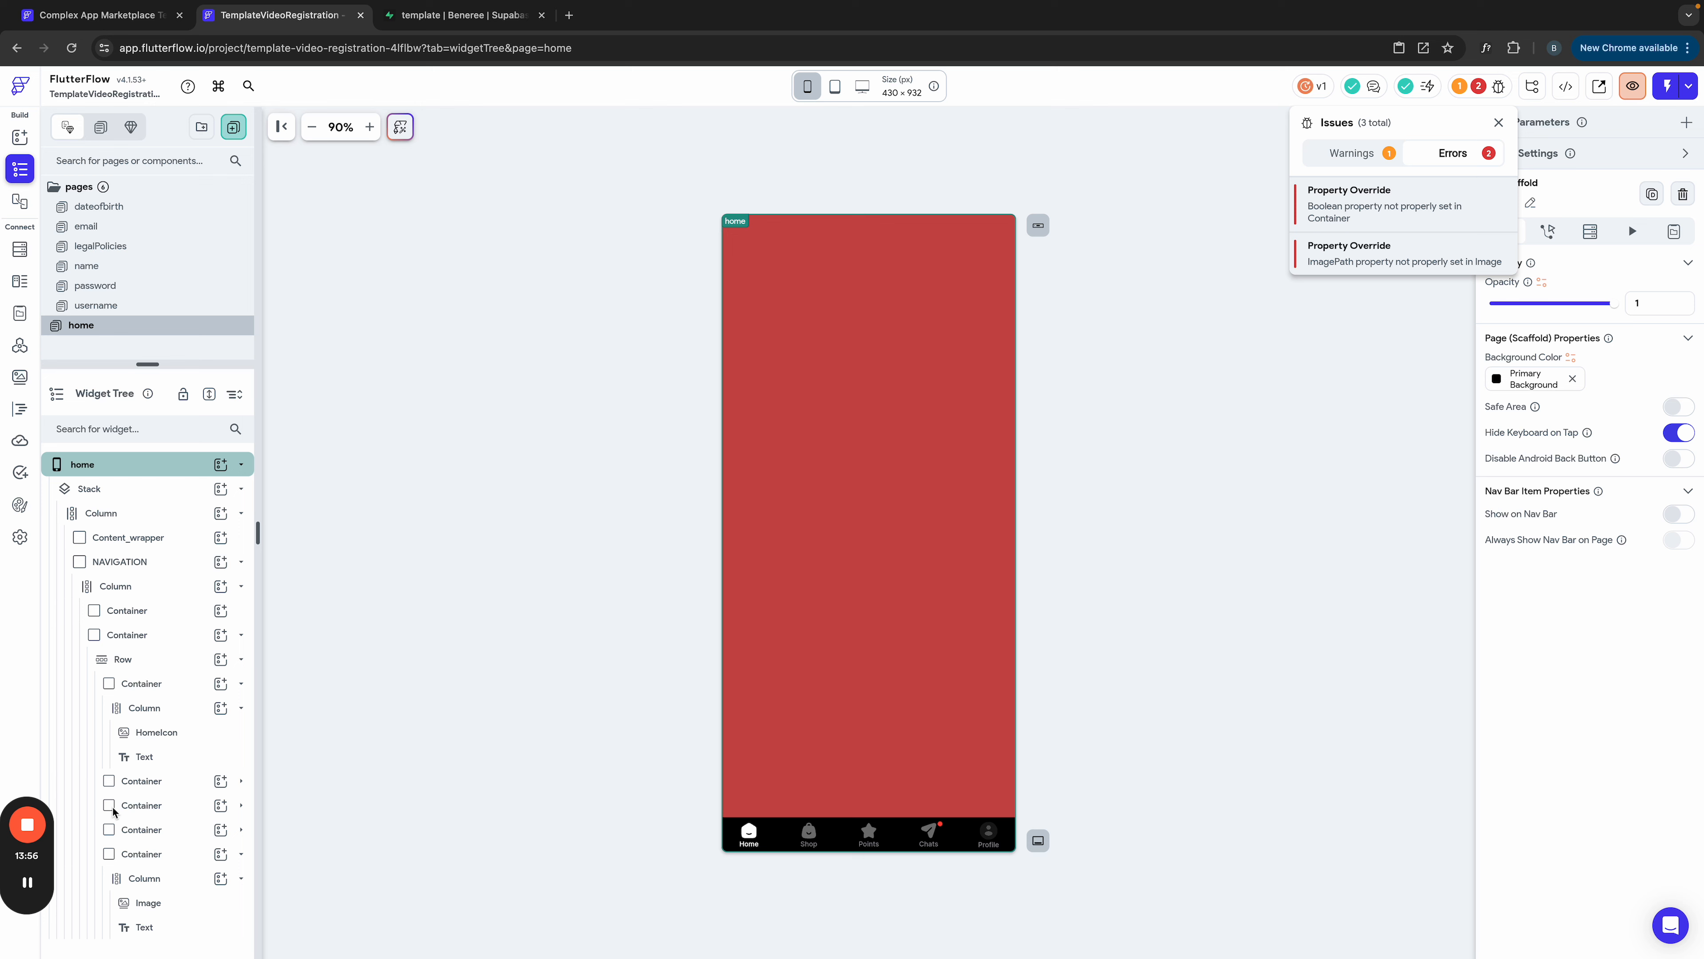
click(140, 905)
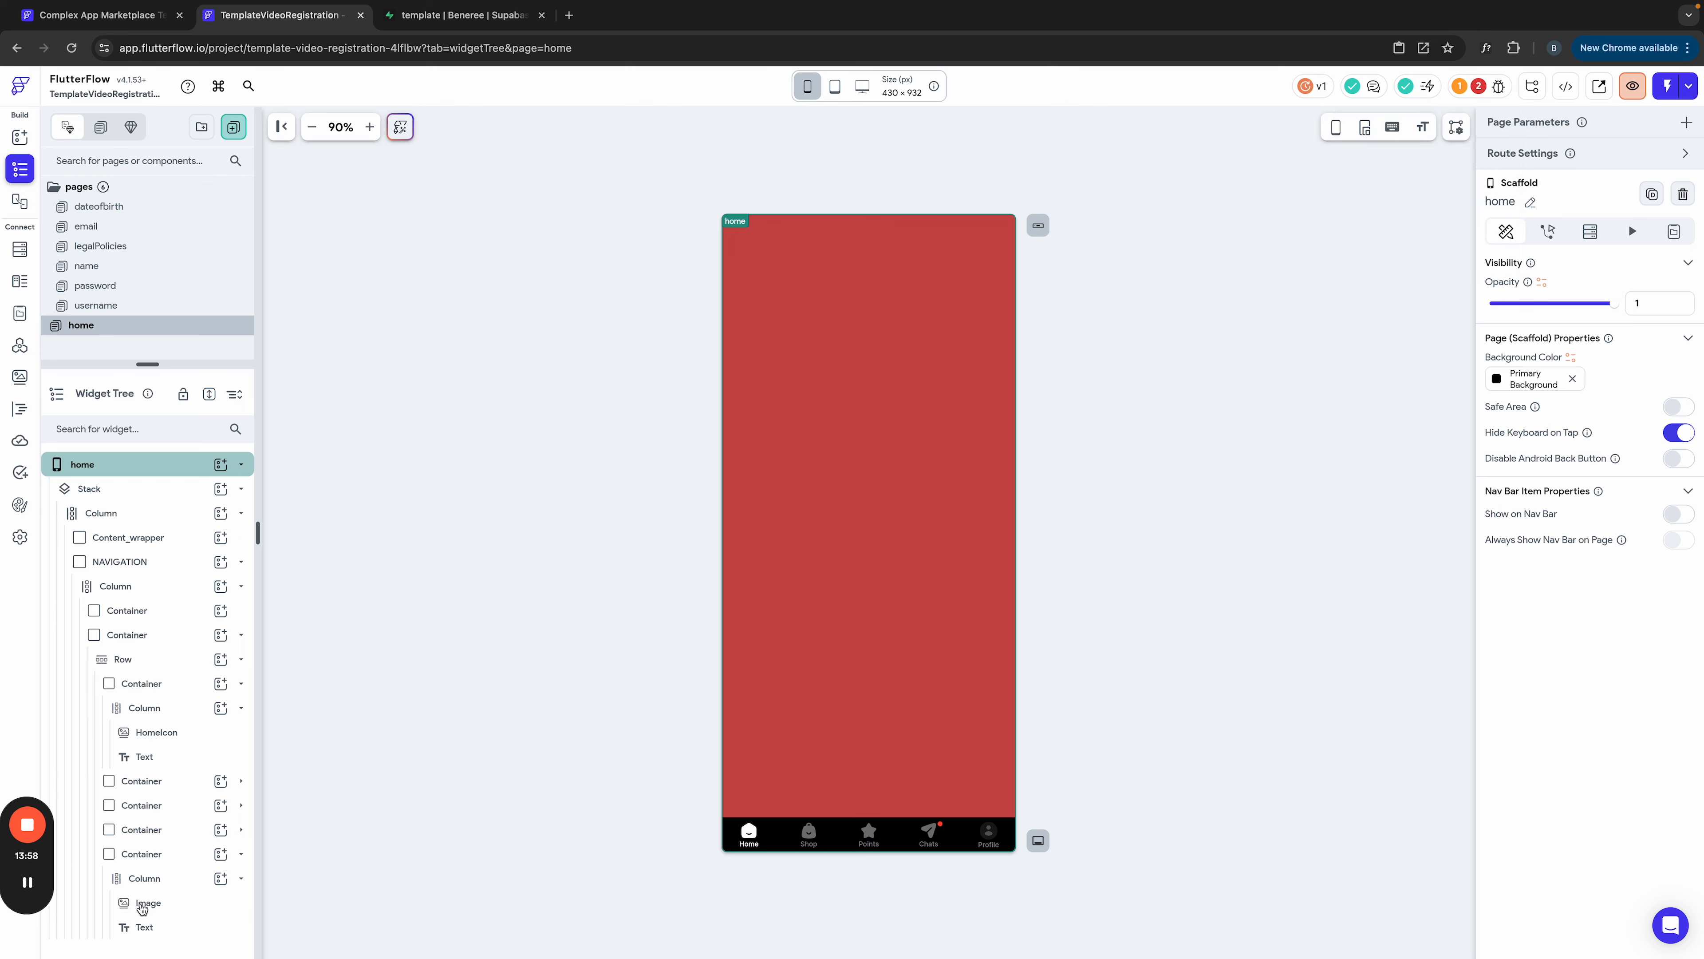
click(140, 905)
click(1520, 902)
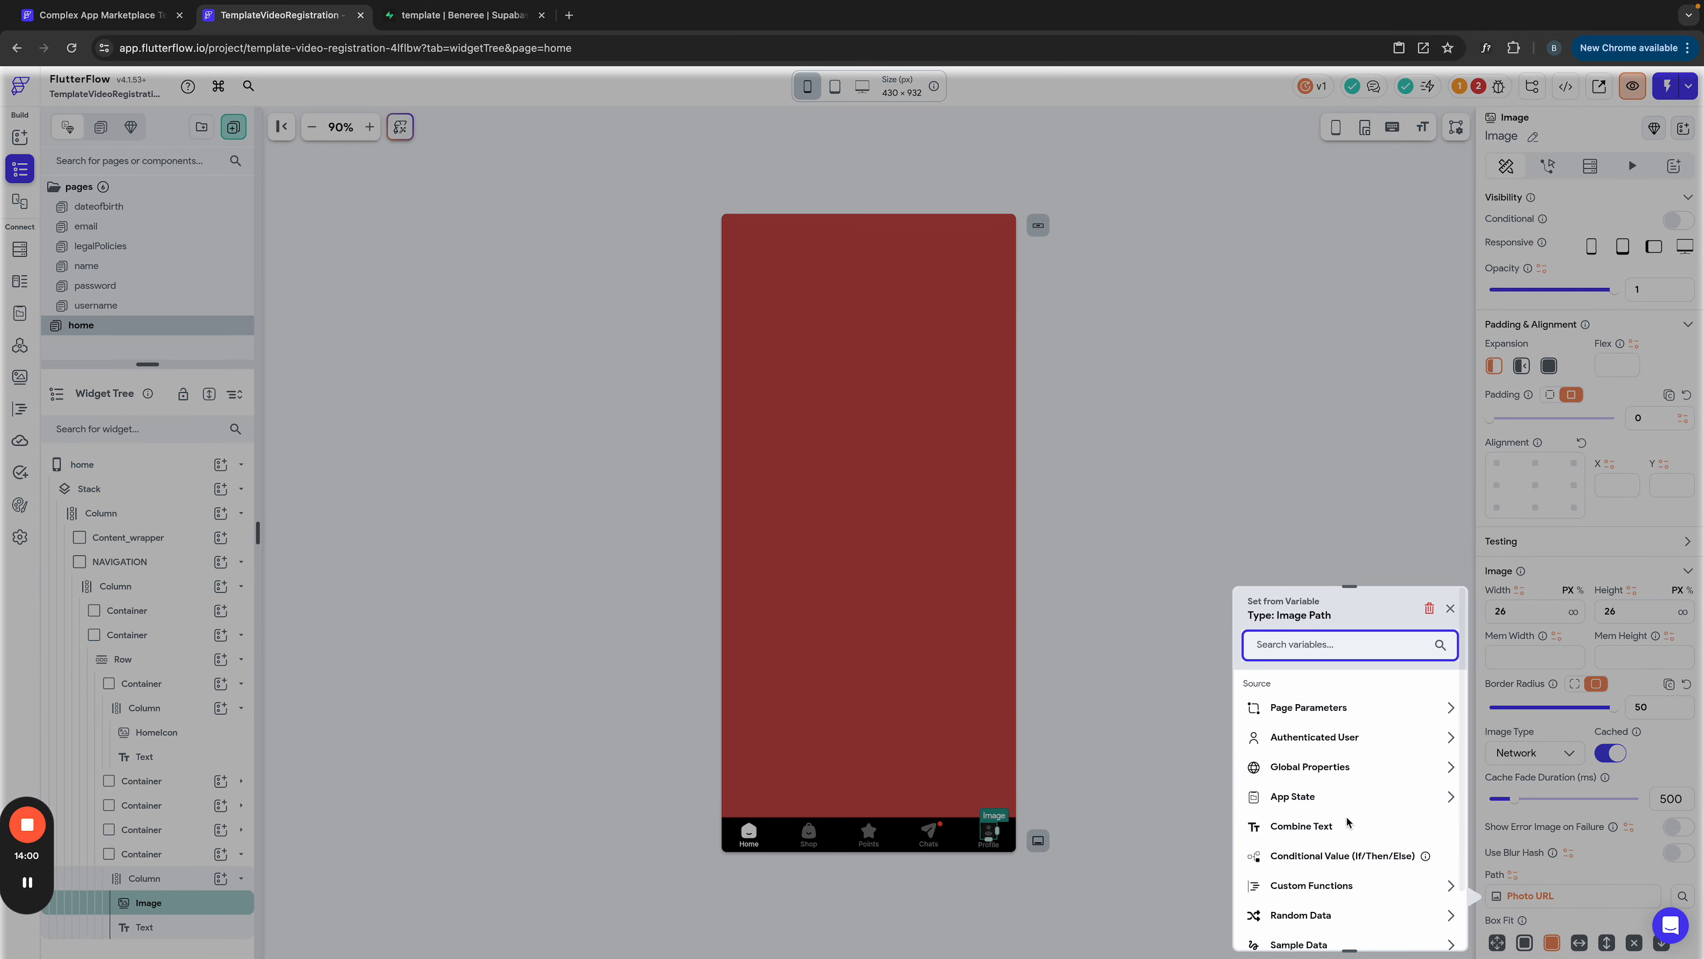
click(1430, 611)
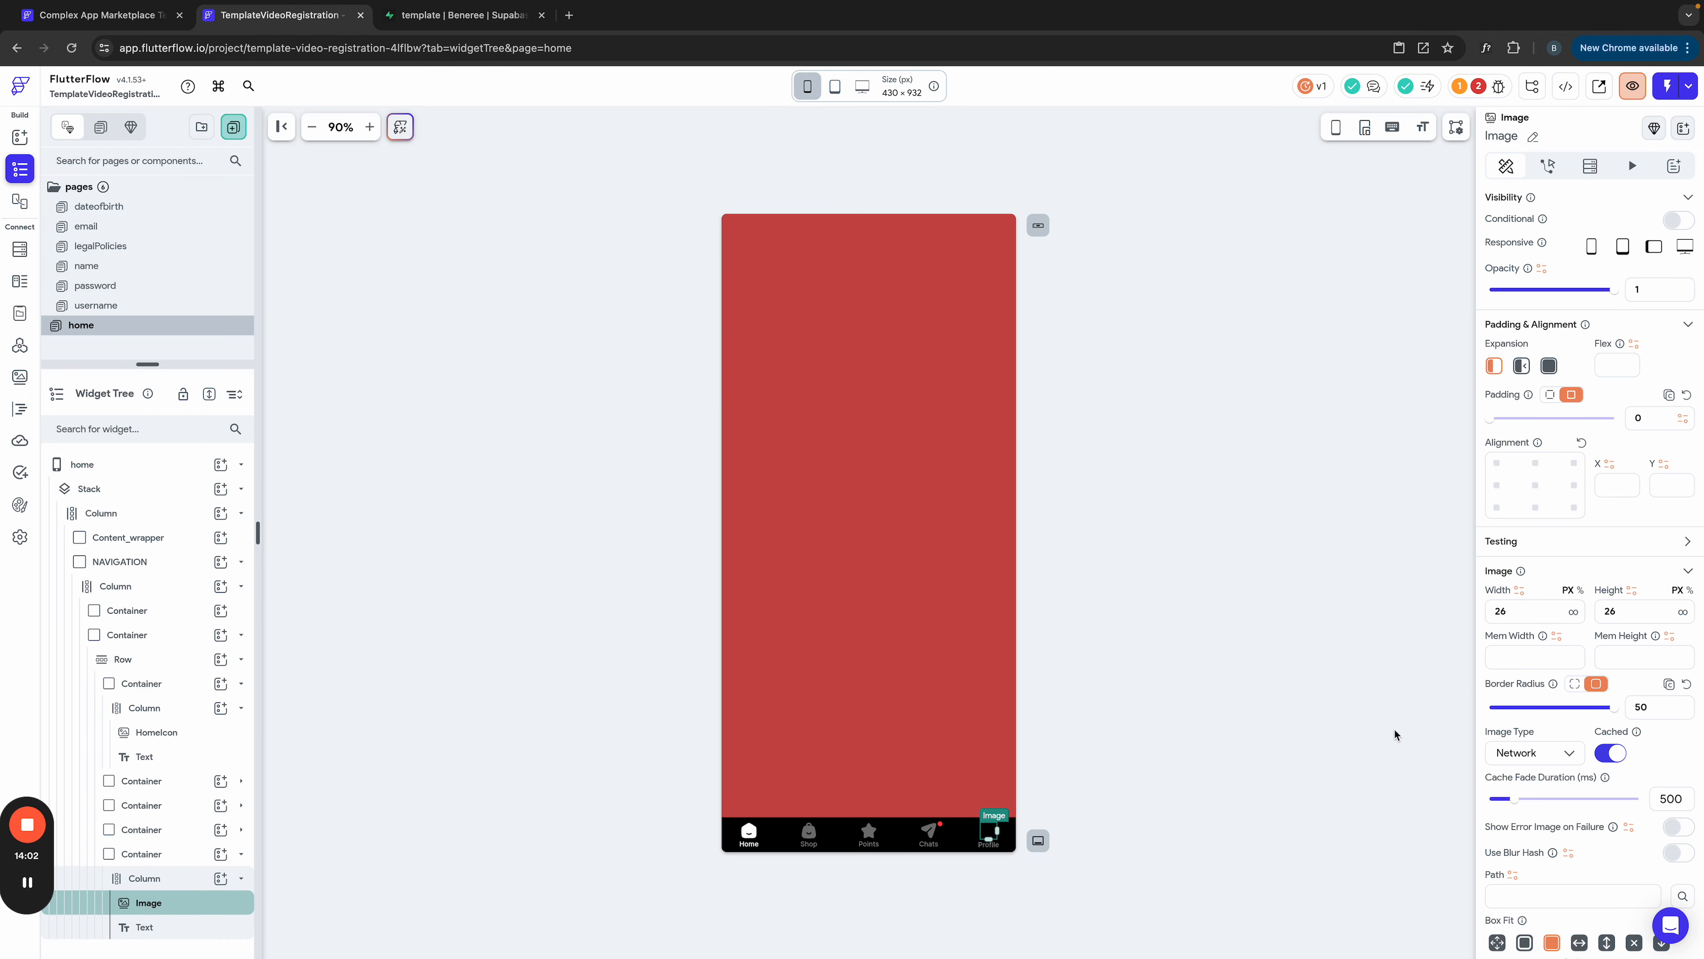
scroll(1508, 880, down, 1)
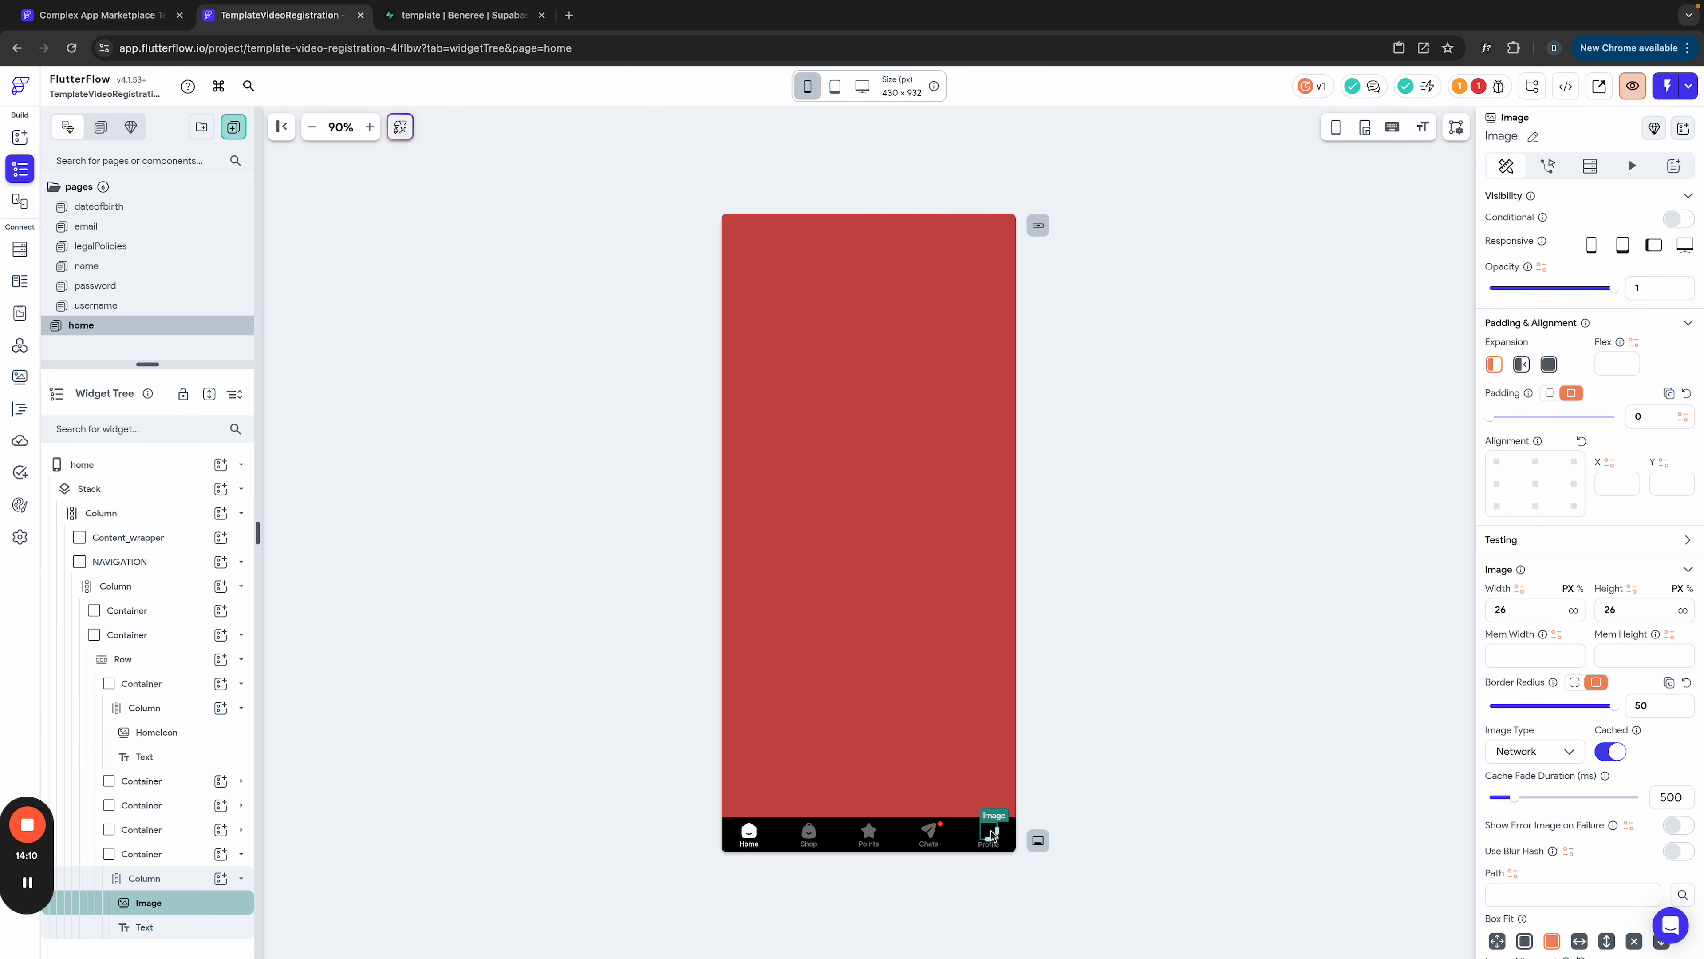
Step: Recheck the remaining error and turn off conditional visibility on the small red badge Container over the Chats icon
click(1480, 88)
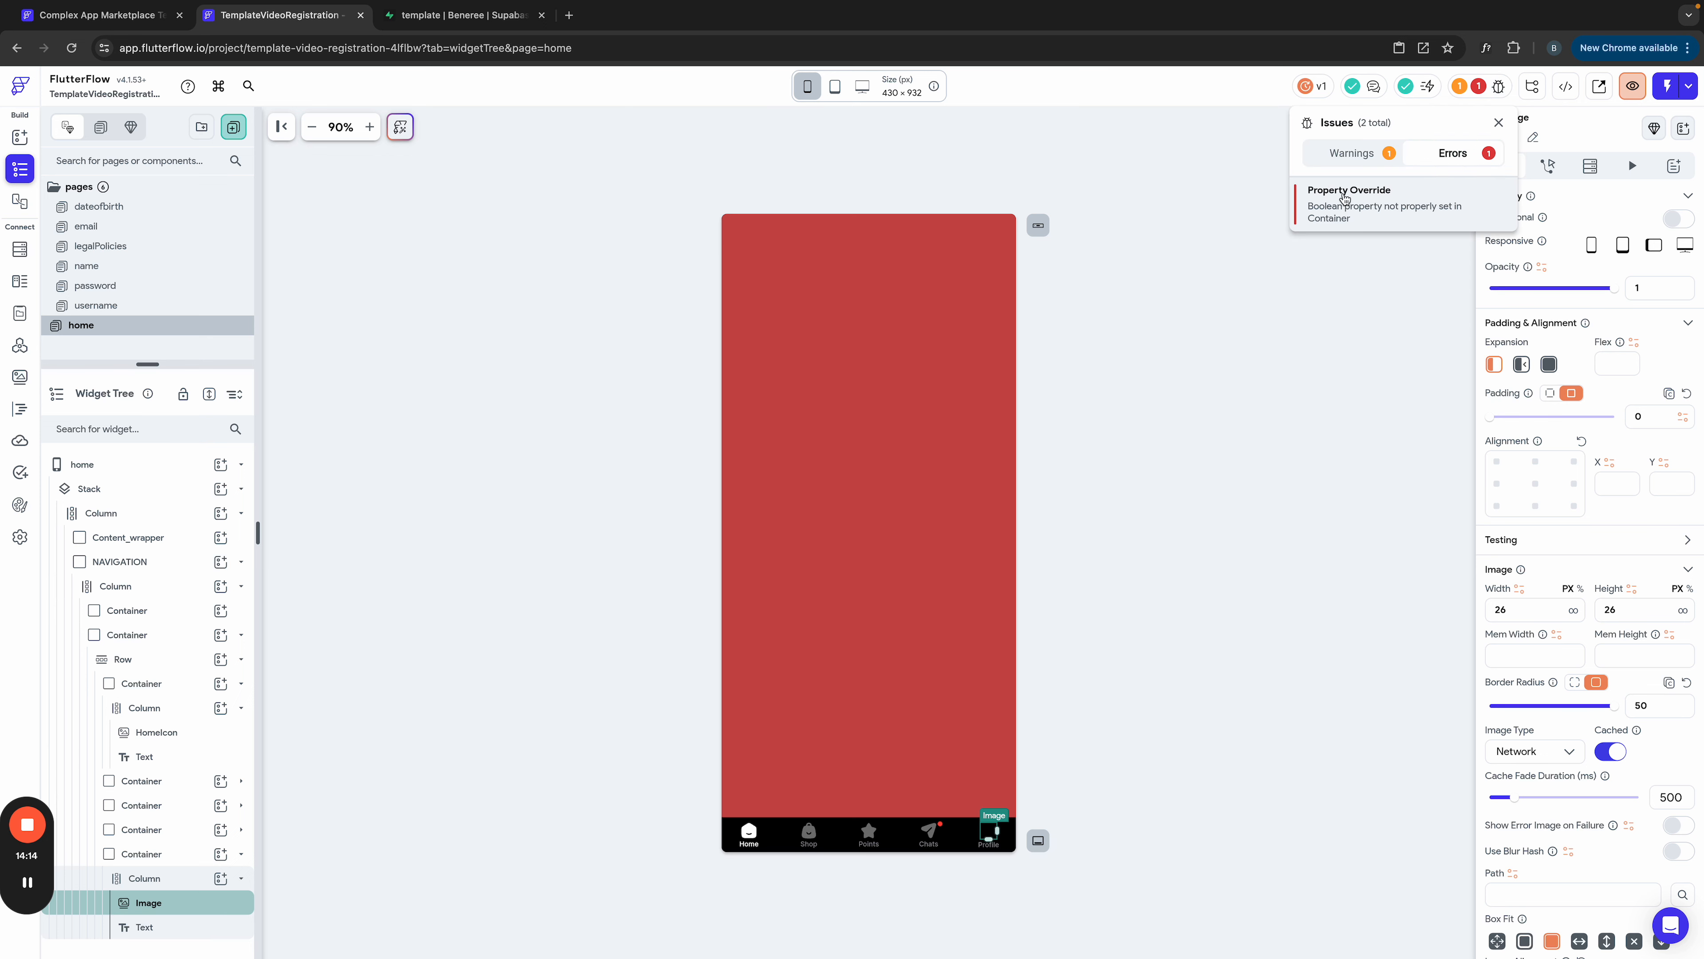
click(147, 861)
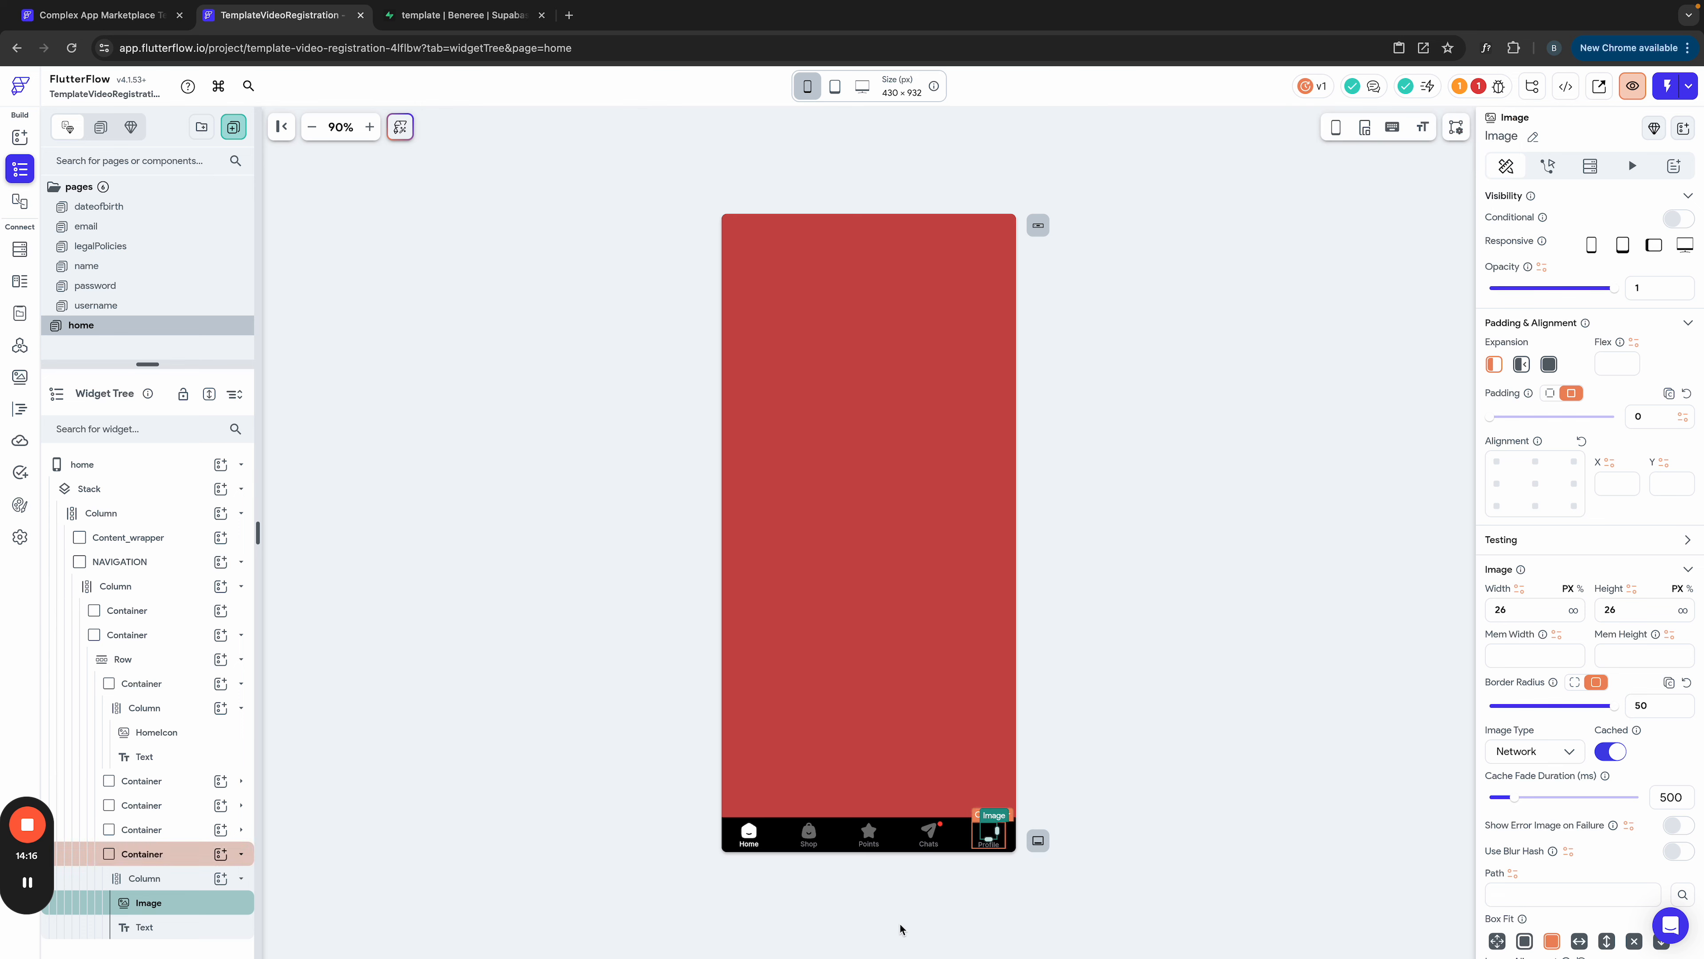
click(942, 830)
click(1679, 280)
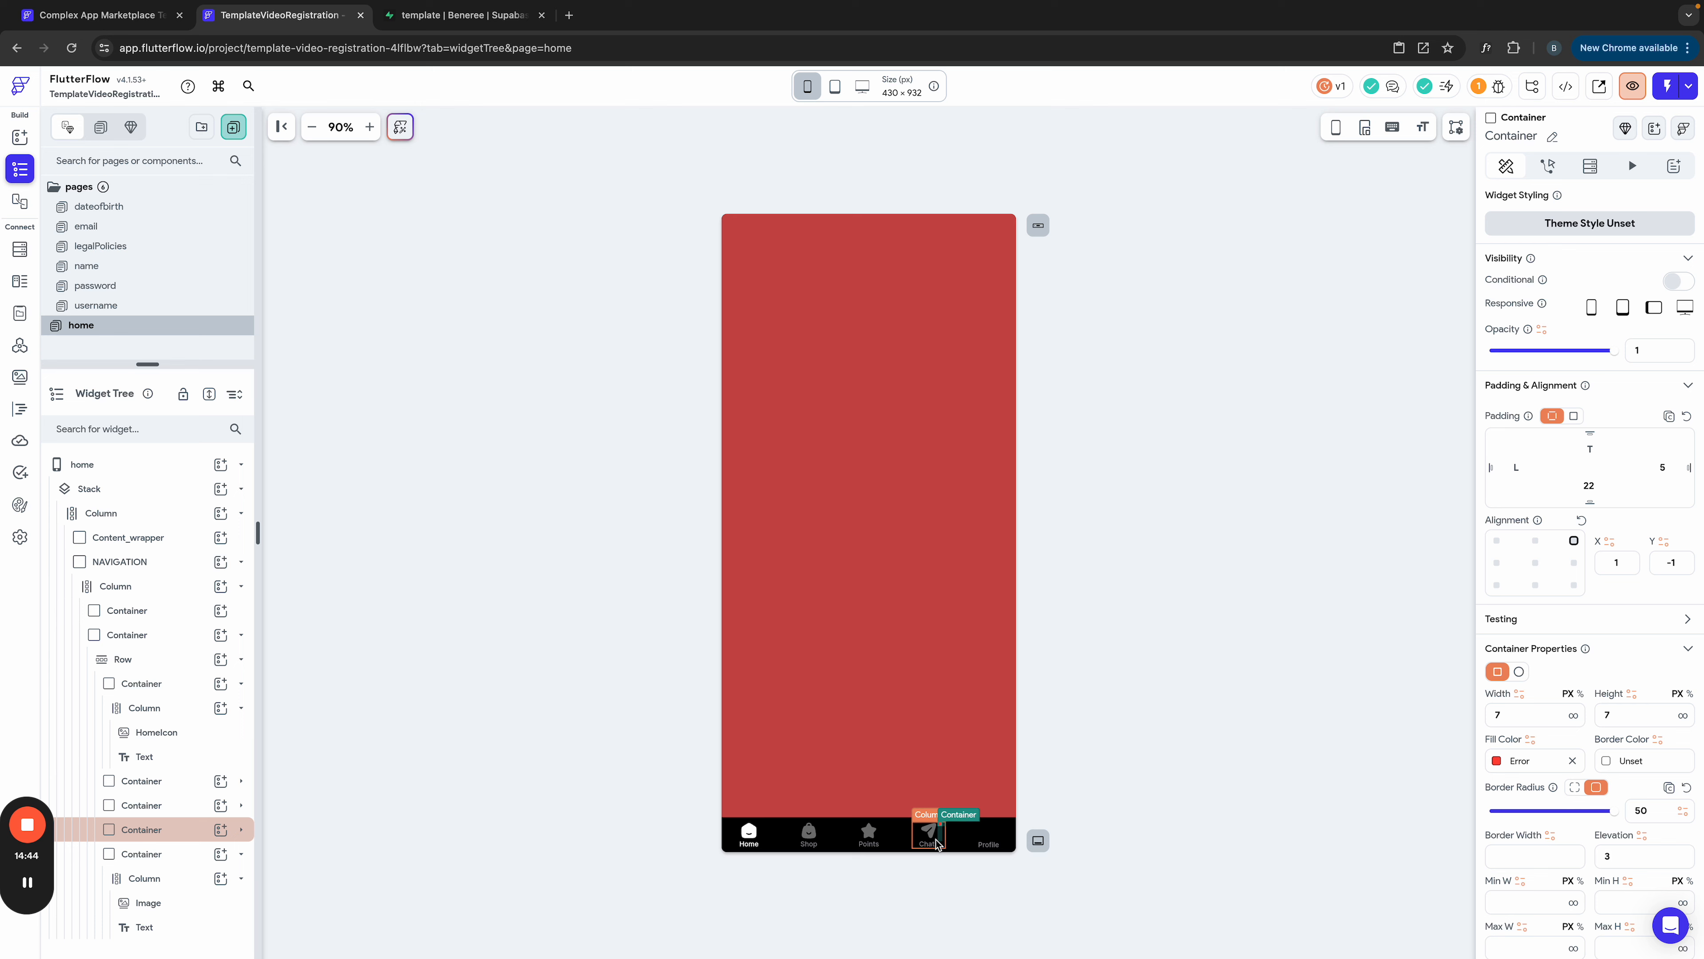
Step: Select the Profile icon's Image, review the columns of the users table in Supabase, and return to the TemplateVideoRegistration project
click(986, 835)
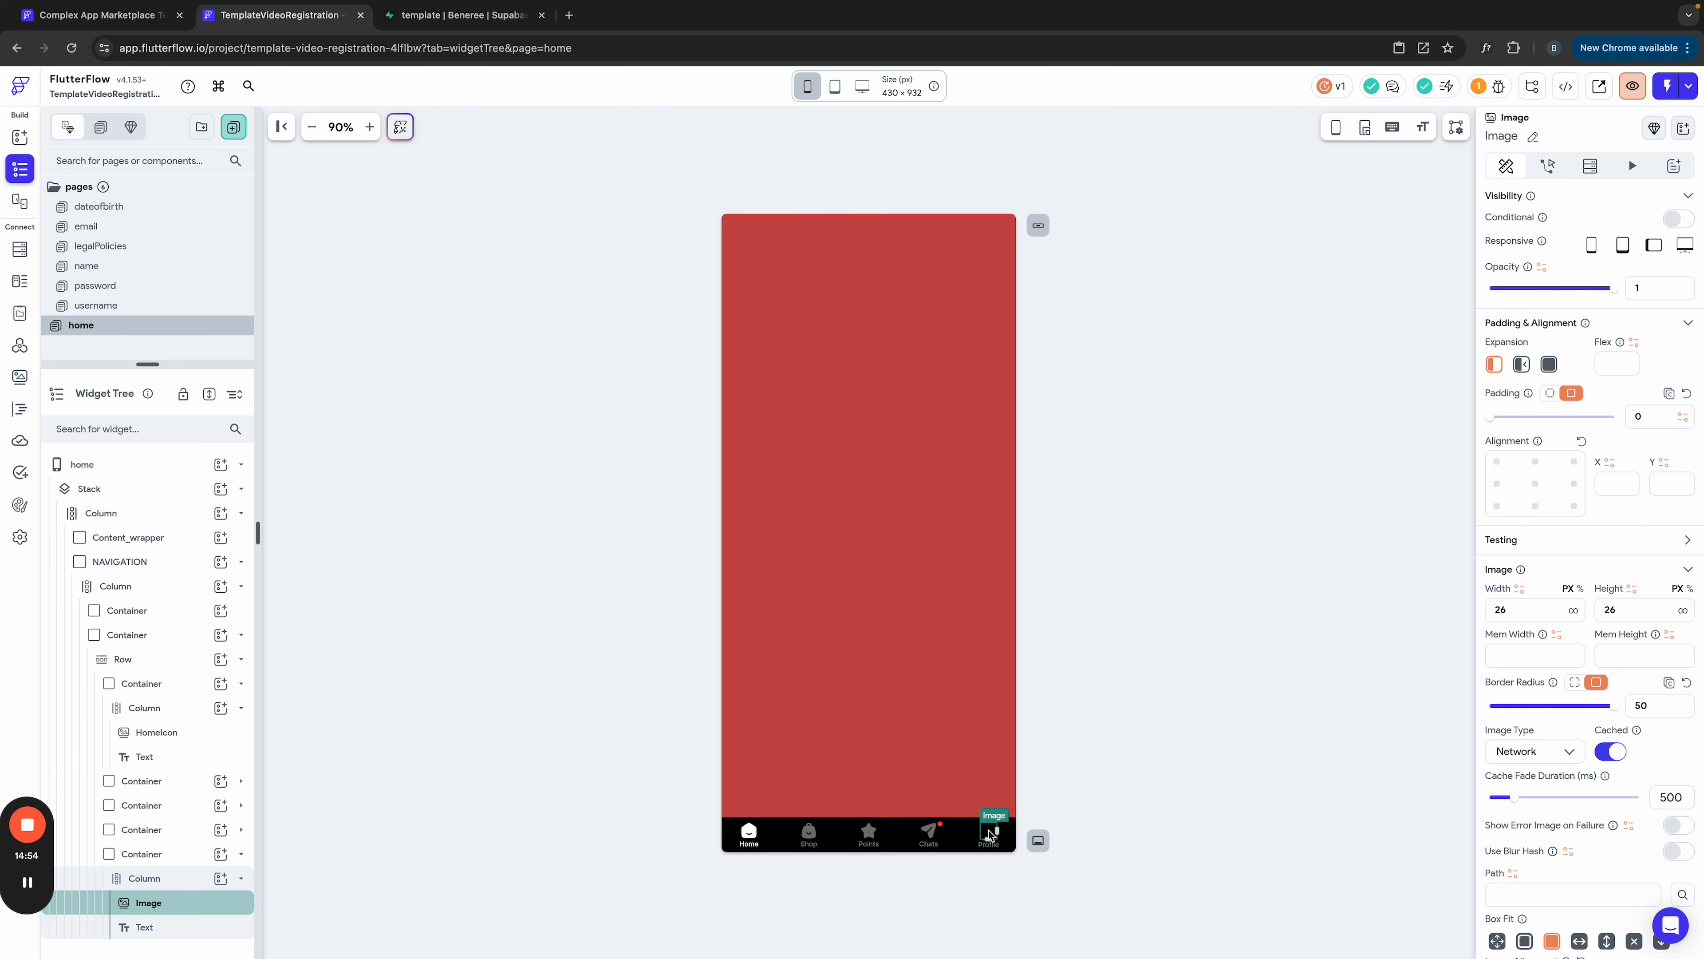
click(463, 15)
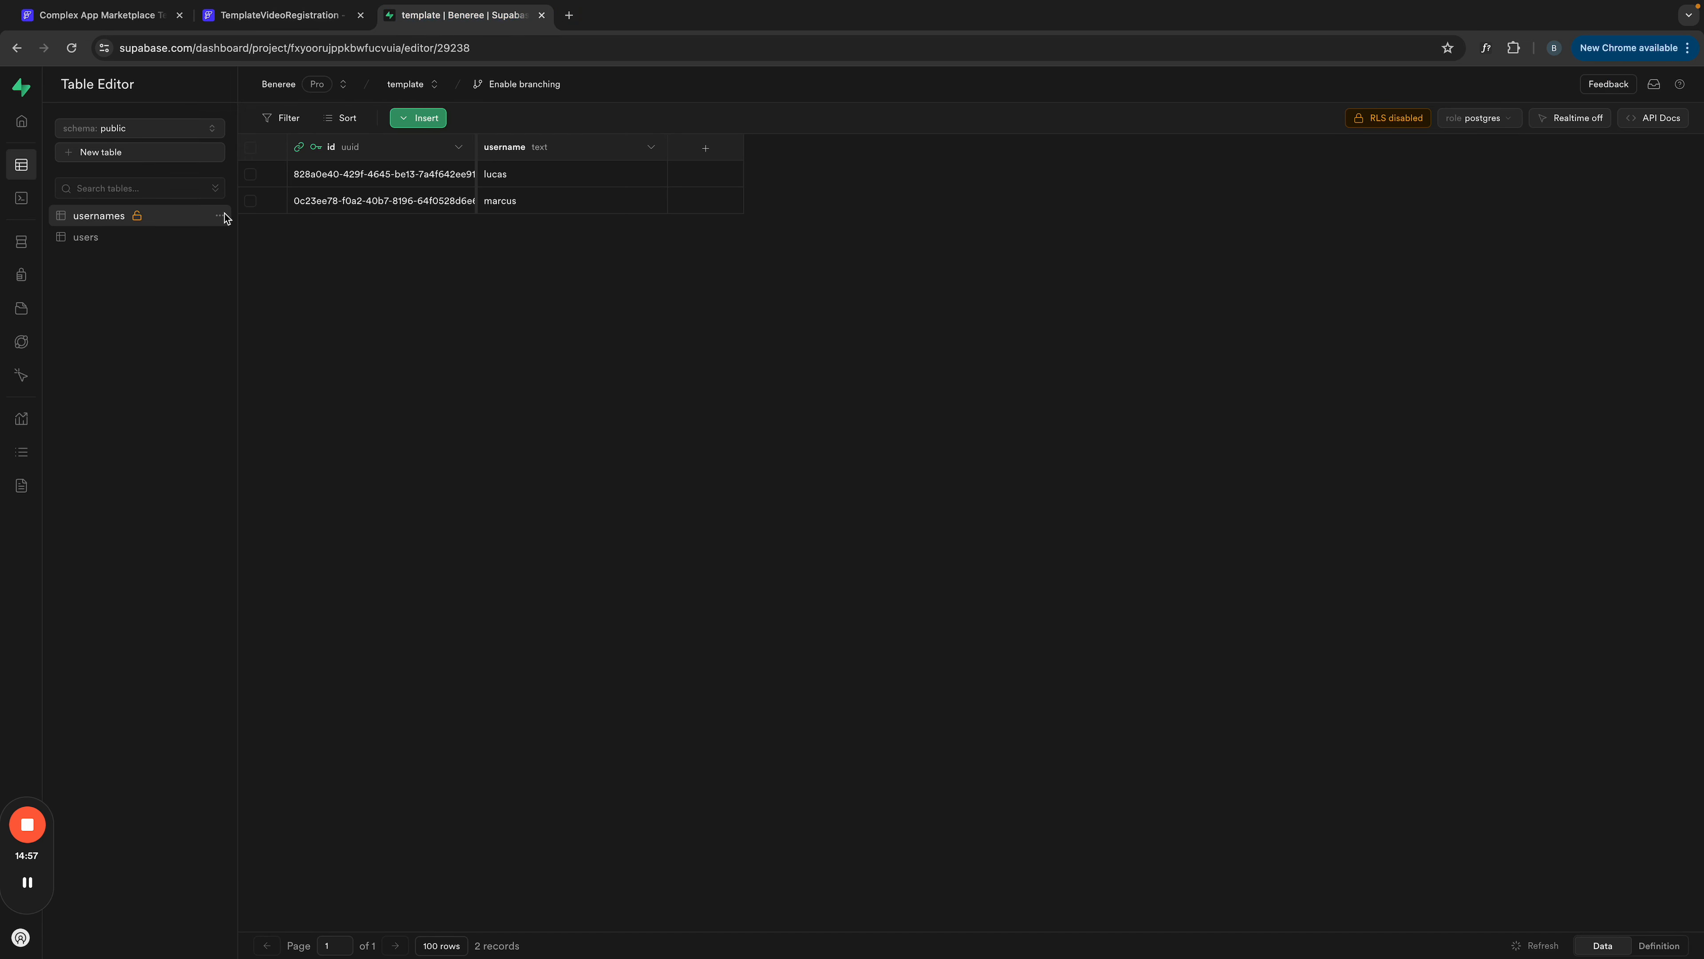
click(85, 236)
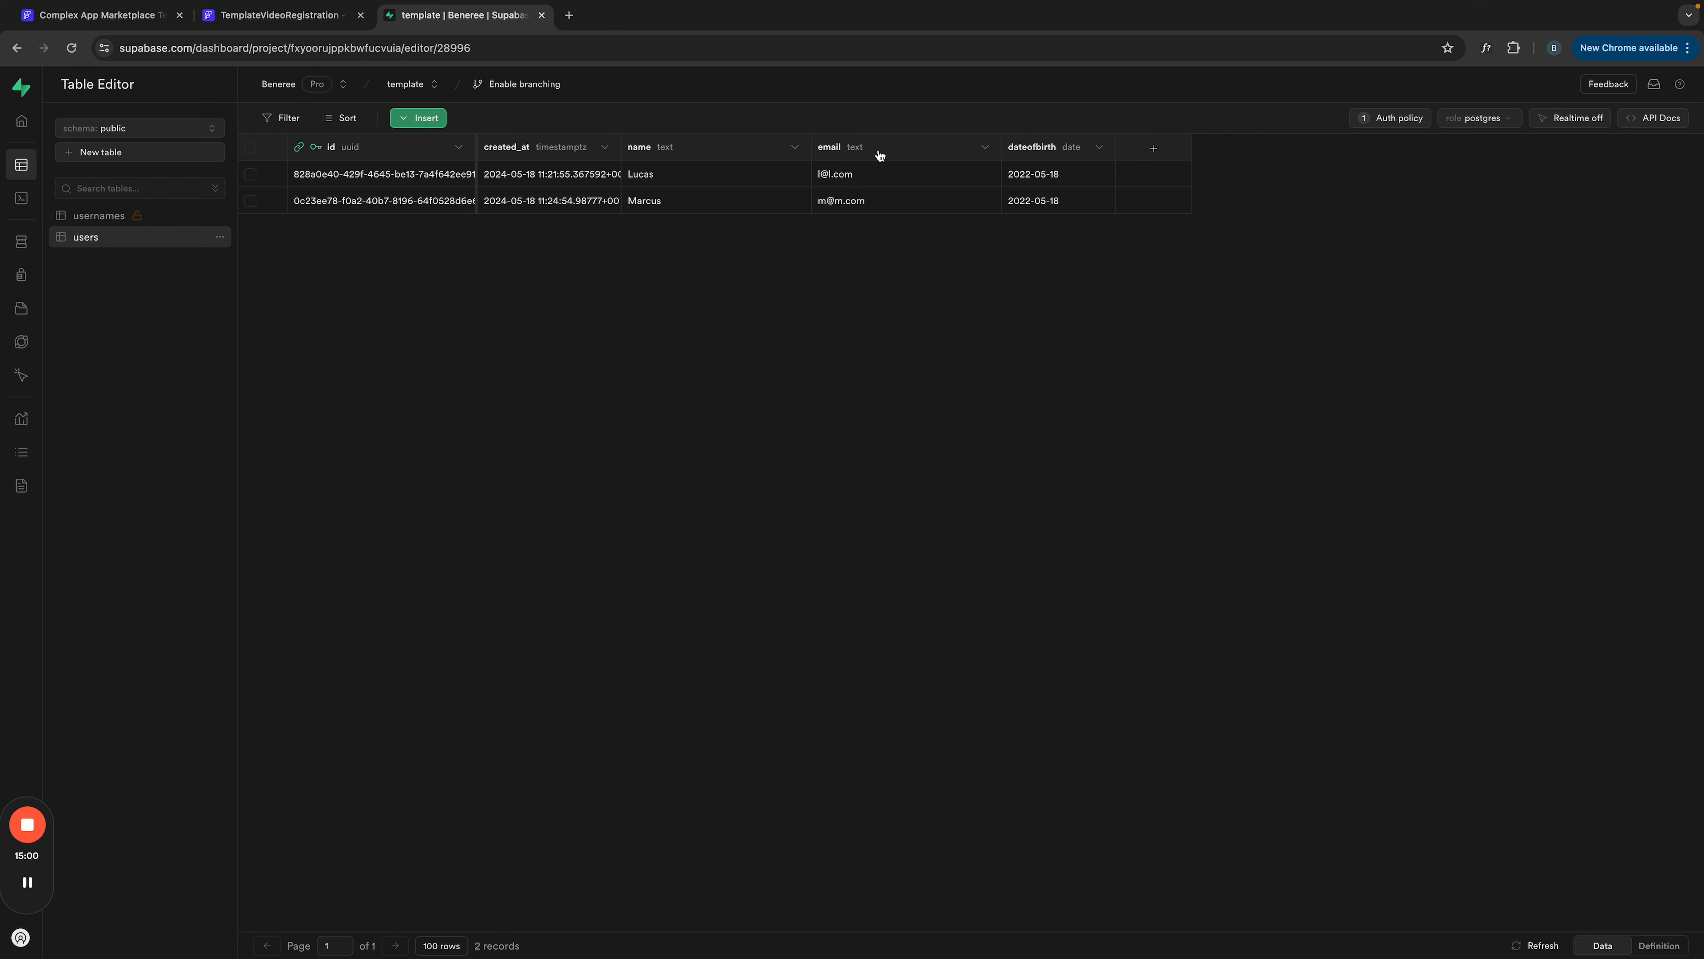
click(273, 23)
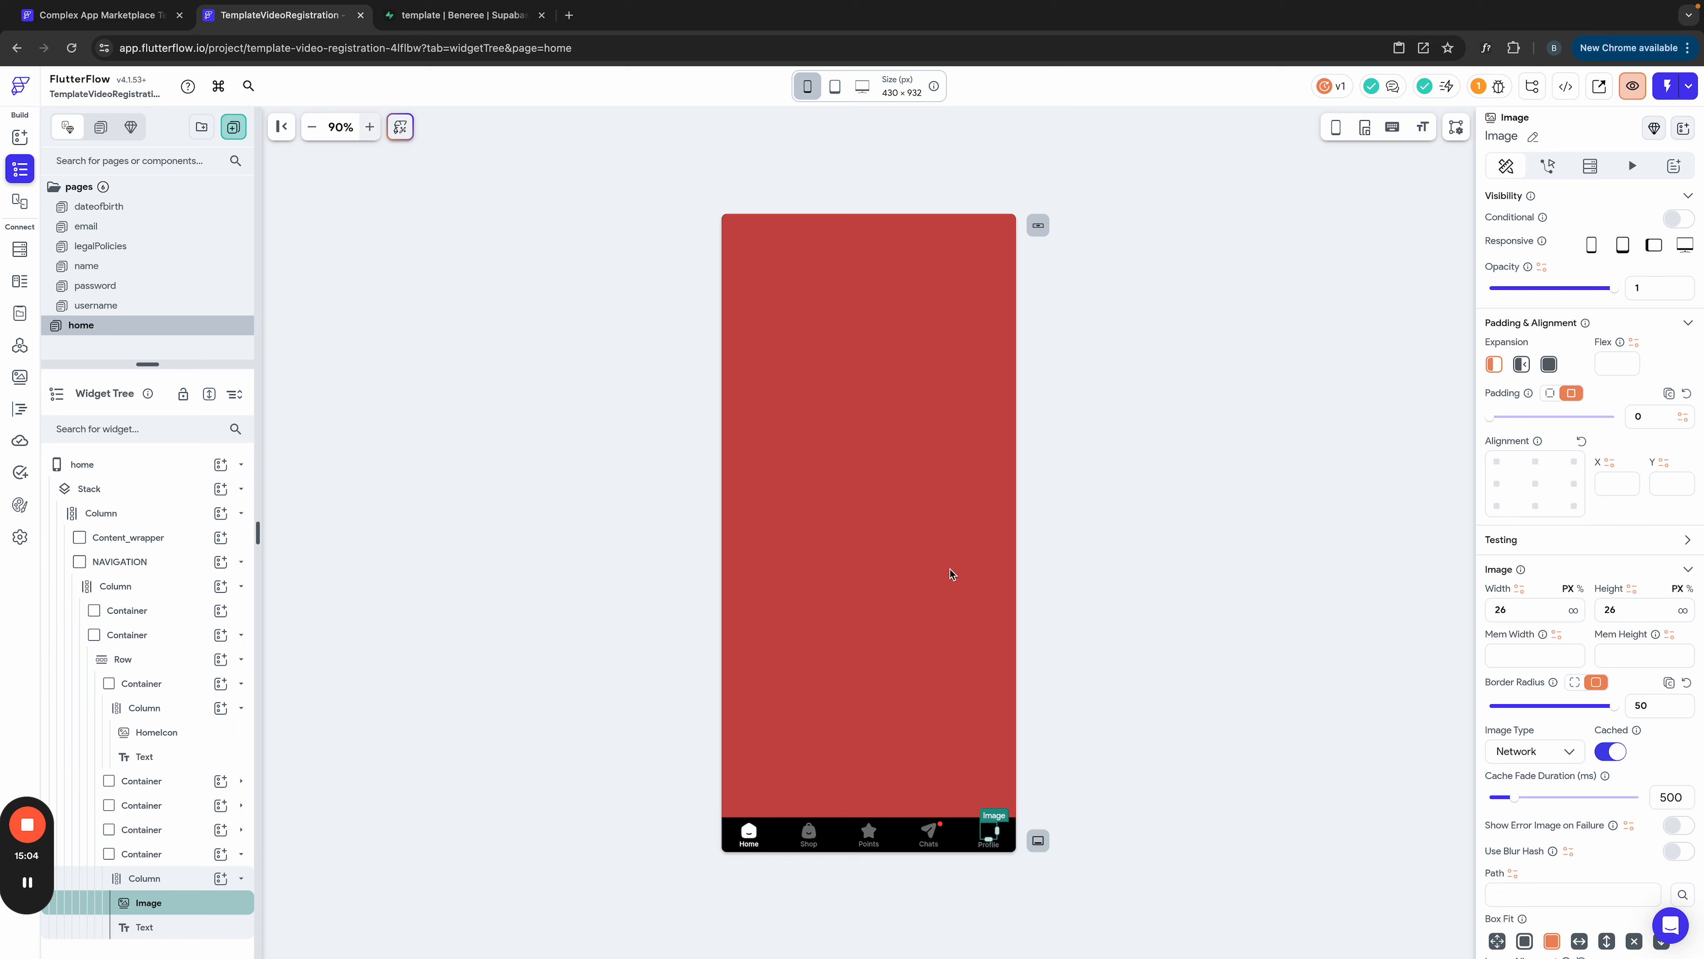
click(1164, 641)
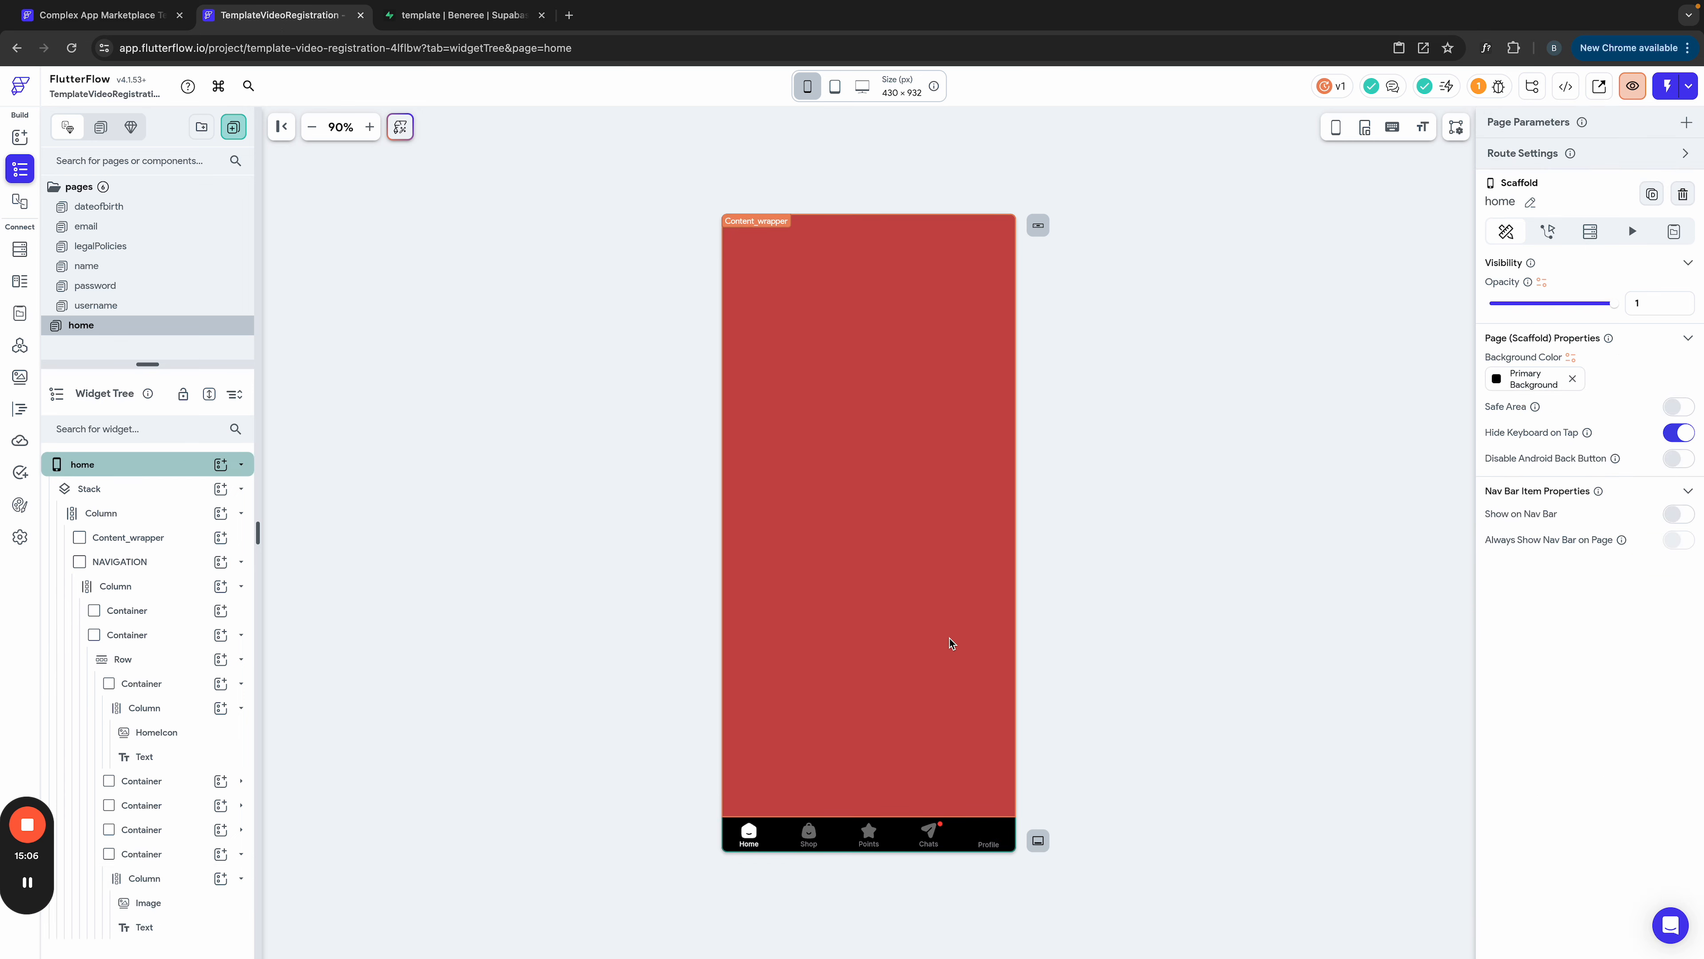
Step: Switch to the Complex App Marketplace Template project and expand ContentWrapper's Stack, keeping its Discover, Trendingg and Column children collapsed
click(910, 535)
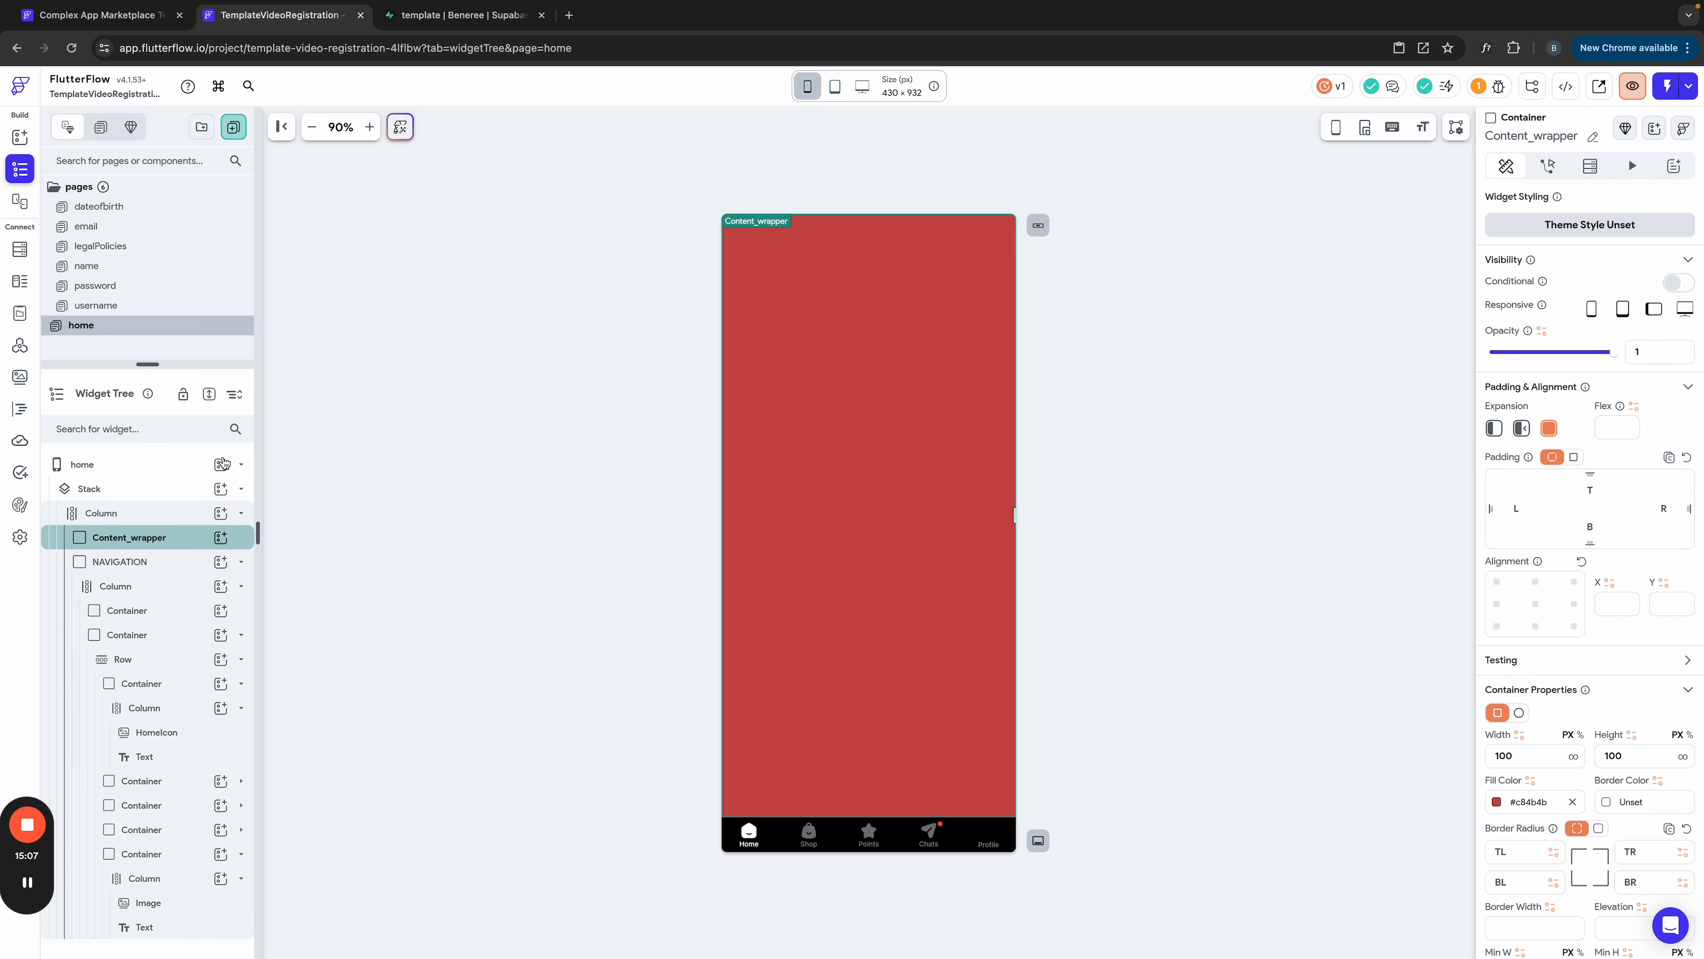
click(242, 563)
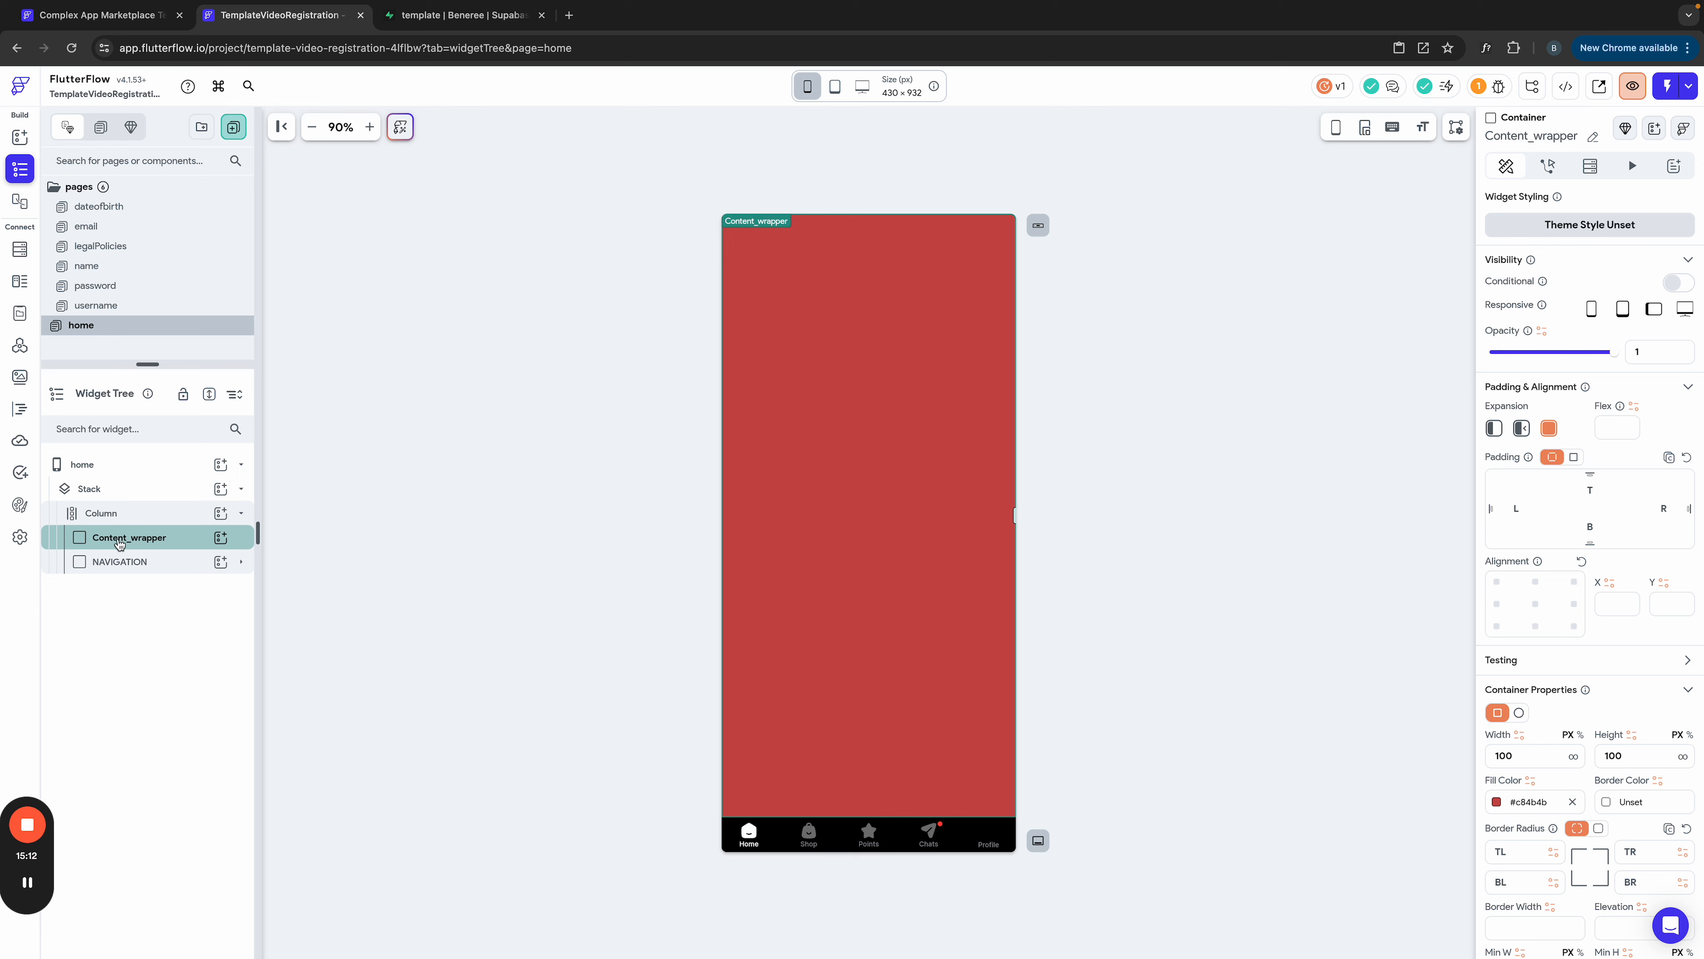
click(119, 22)
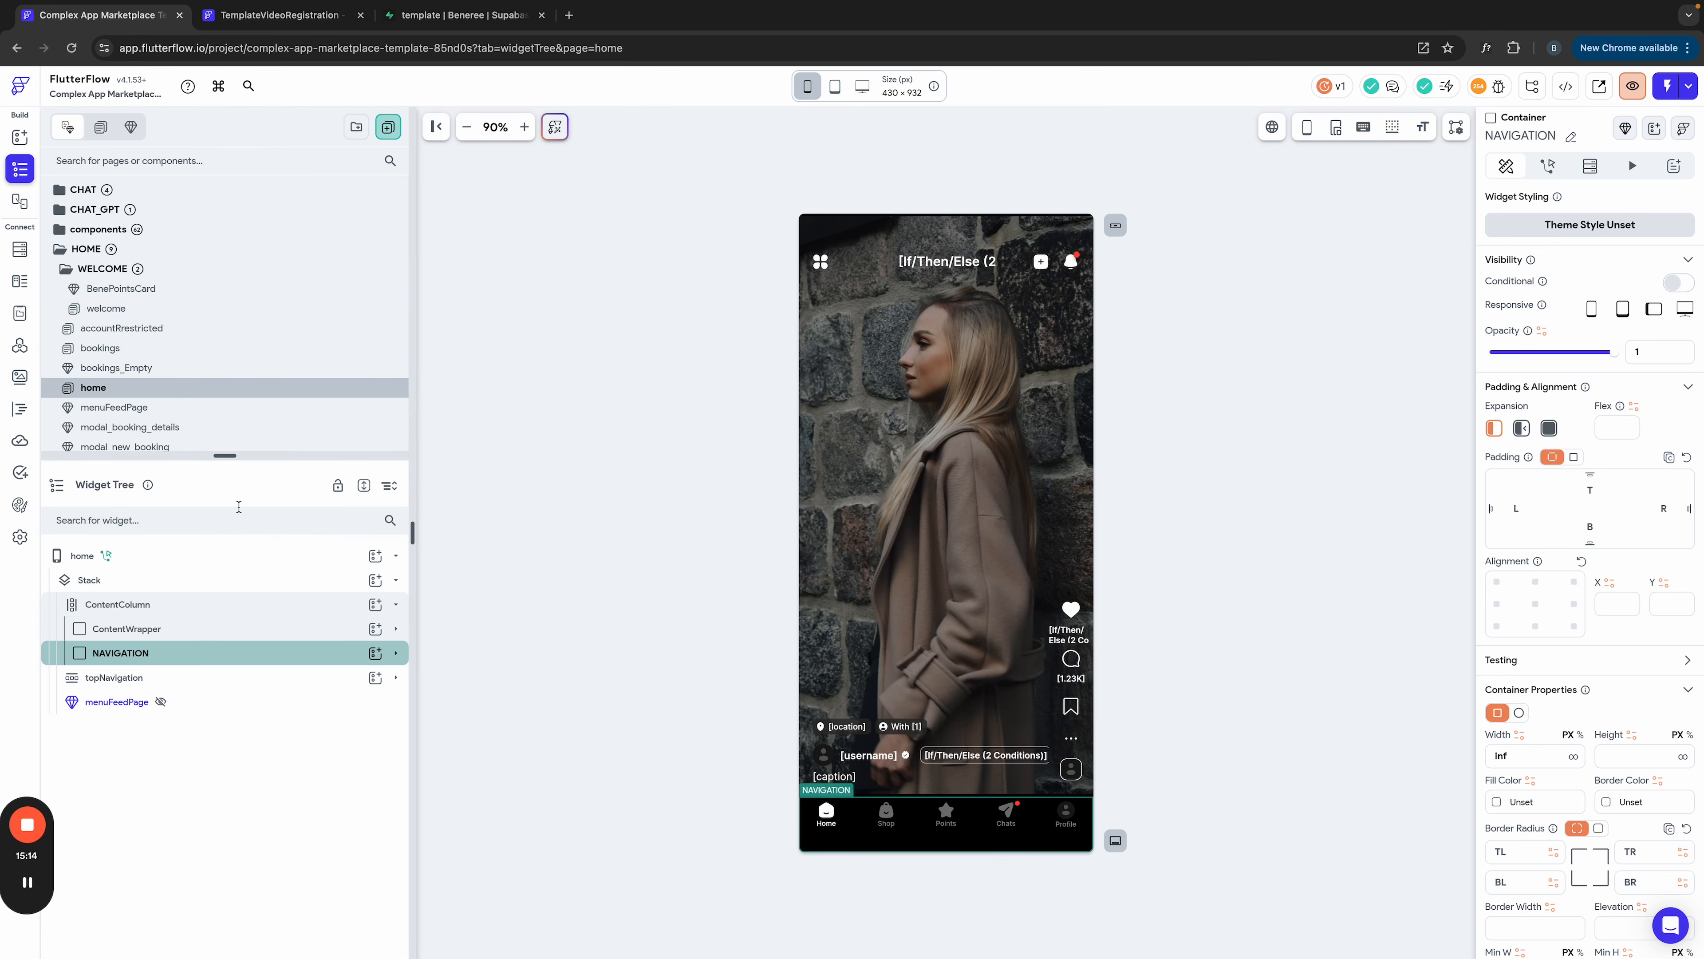
click(396, 629)
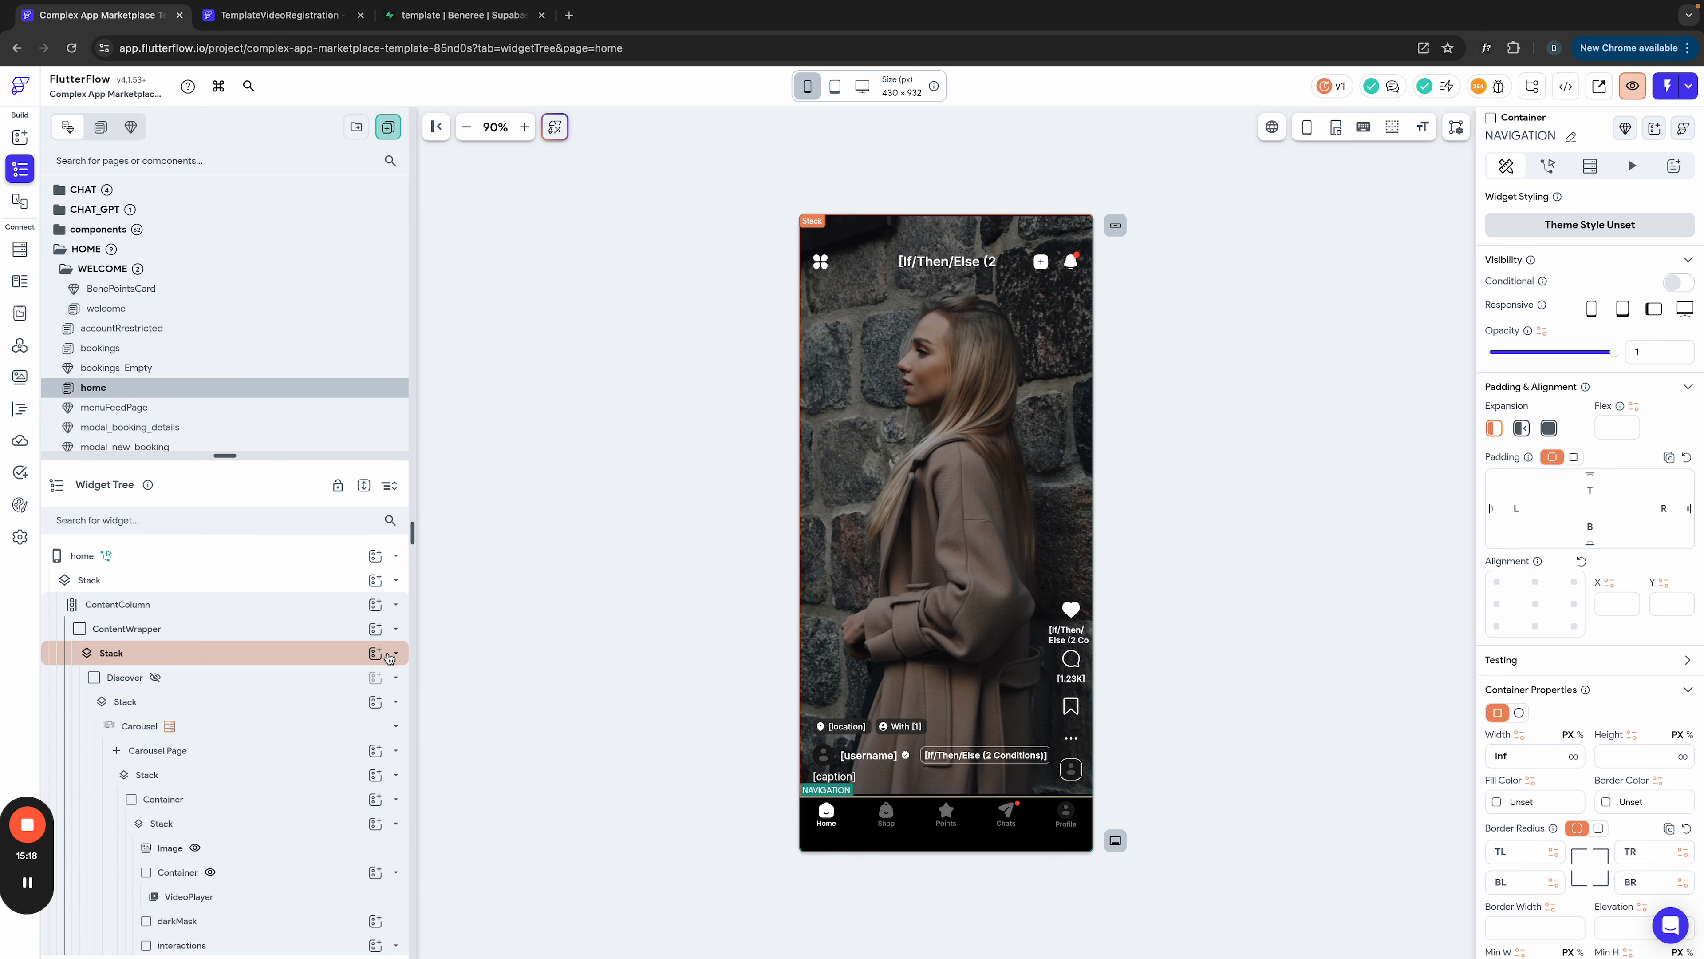
click(396, 677)
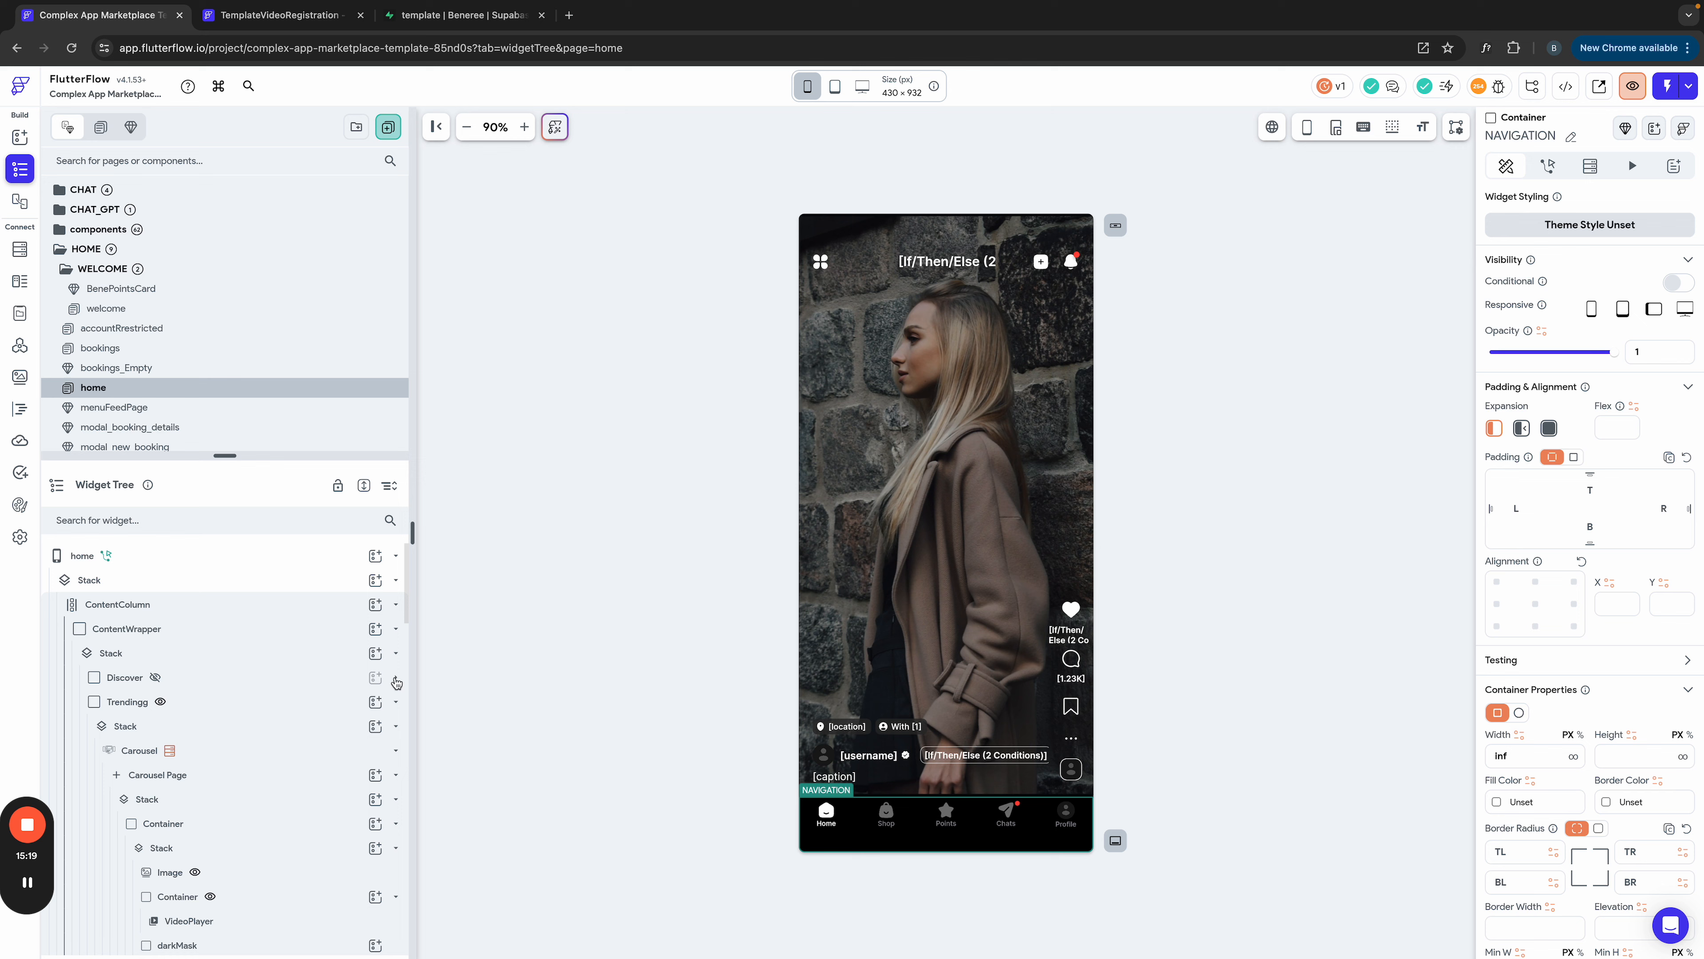
click(396, 703)
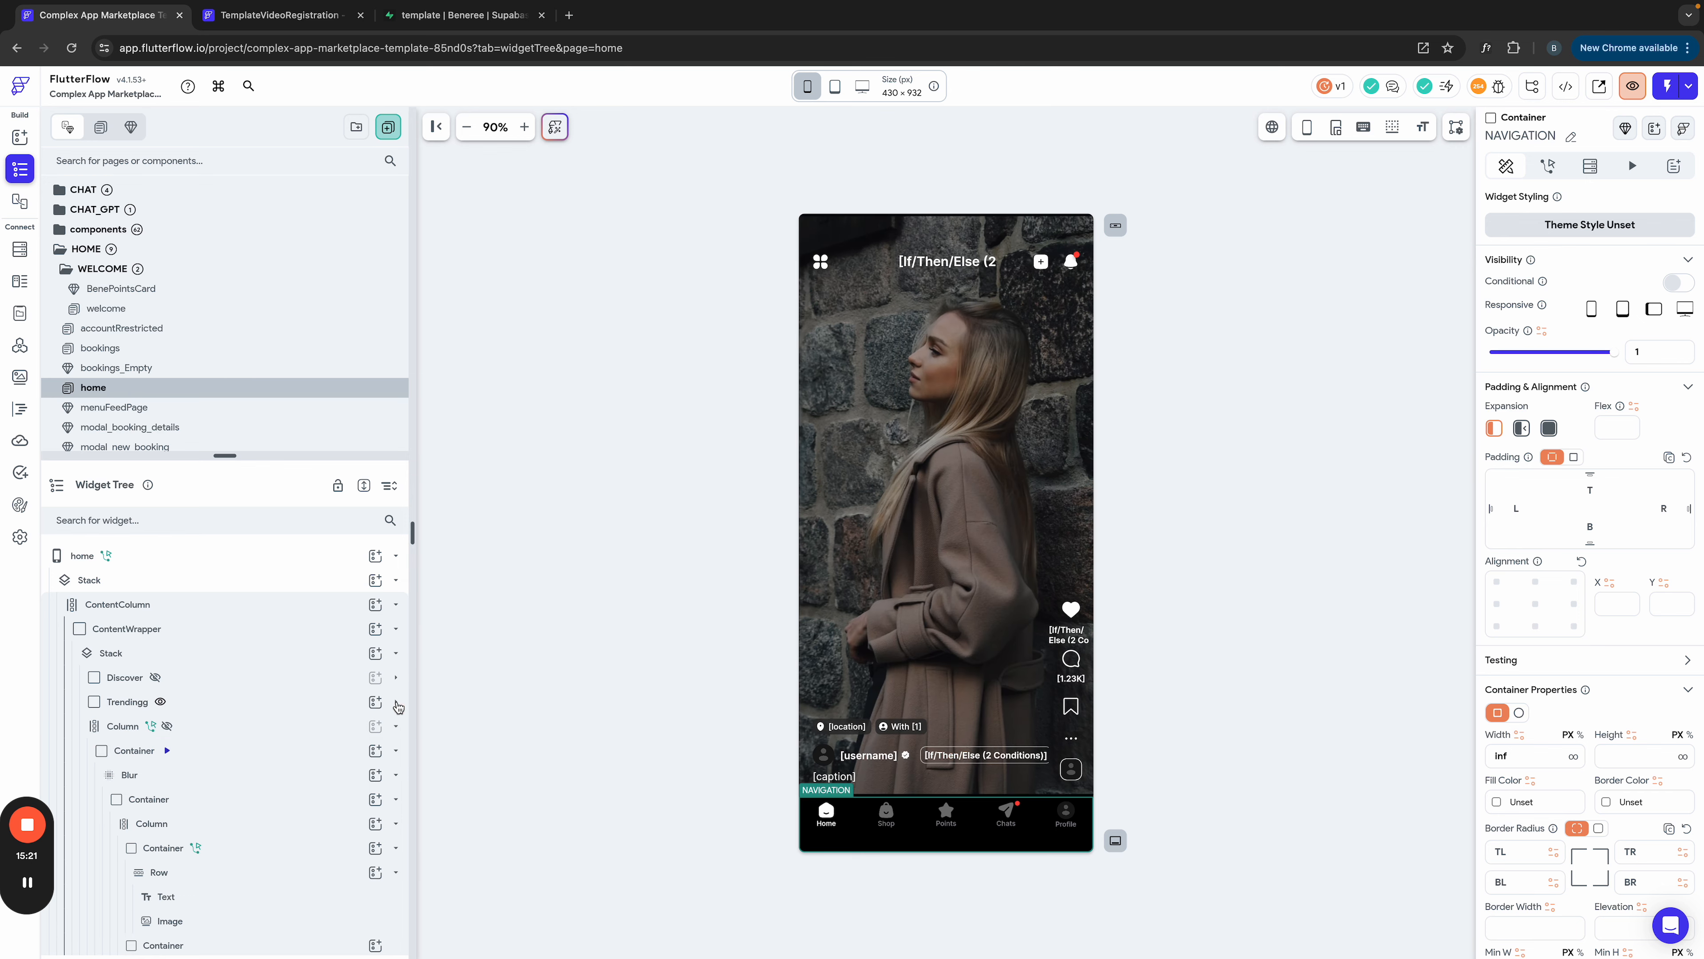
click(396, 726)
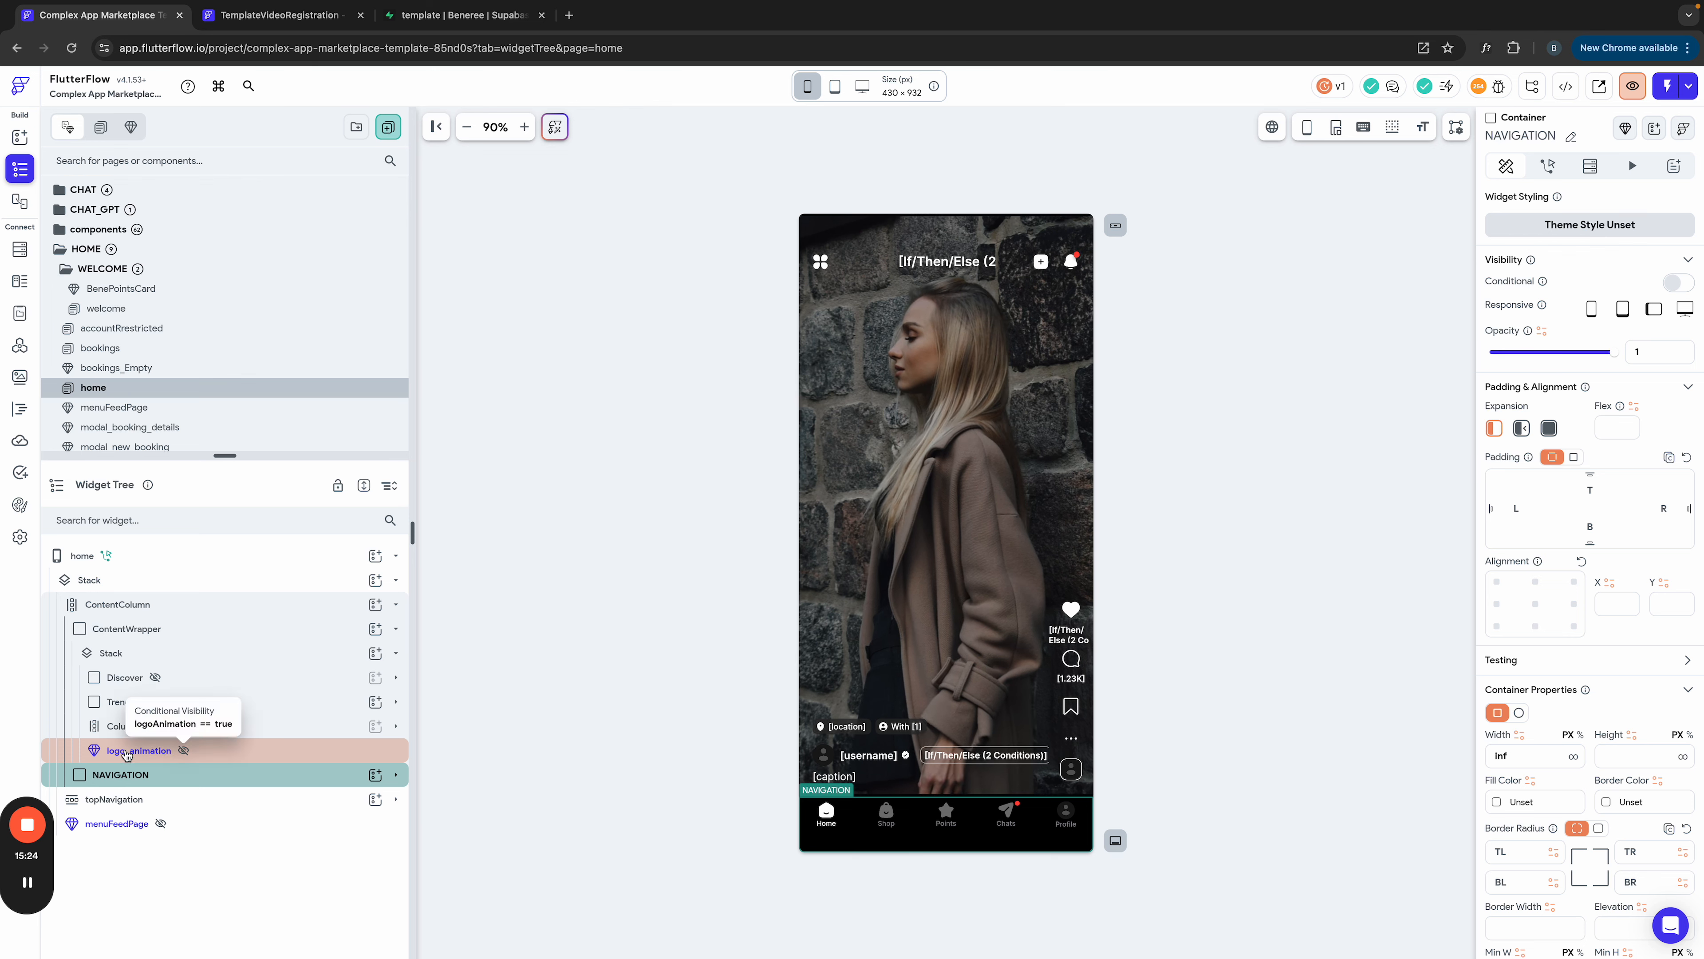
Step: Preview the logo_animation component in the UI builder and hide it again
click(183, 751)
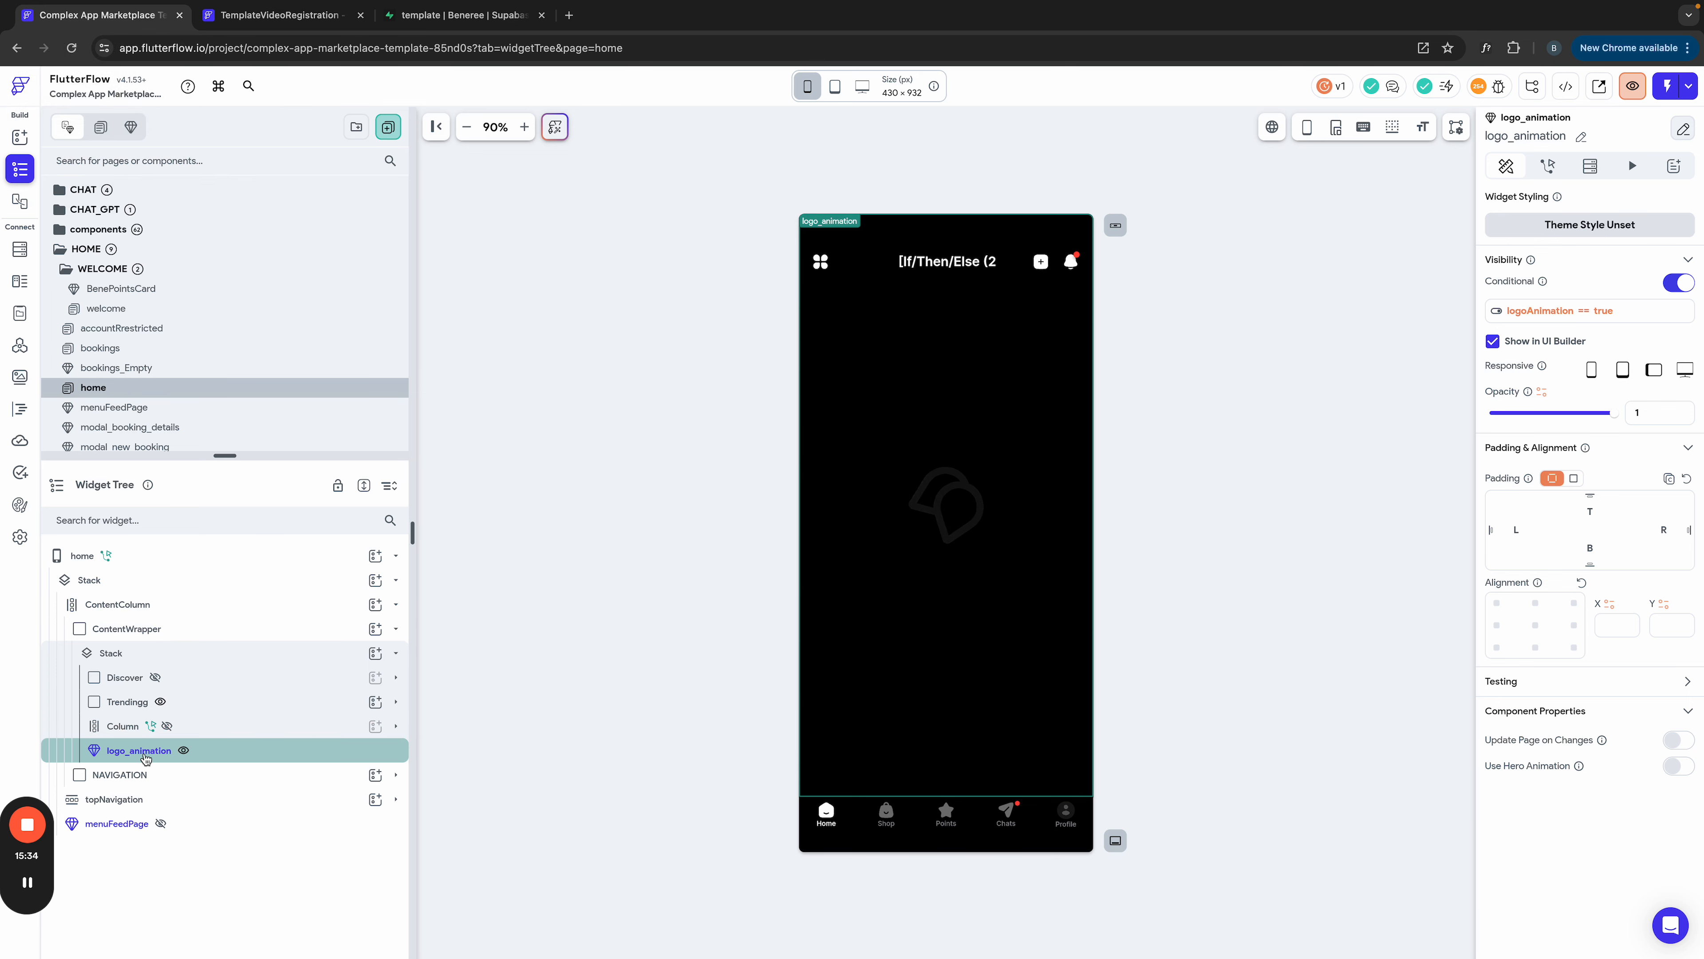
mouse_move(180, 757)
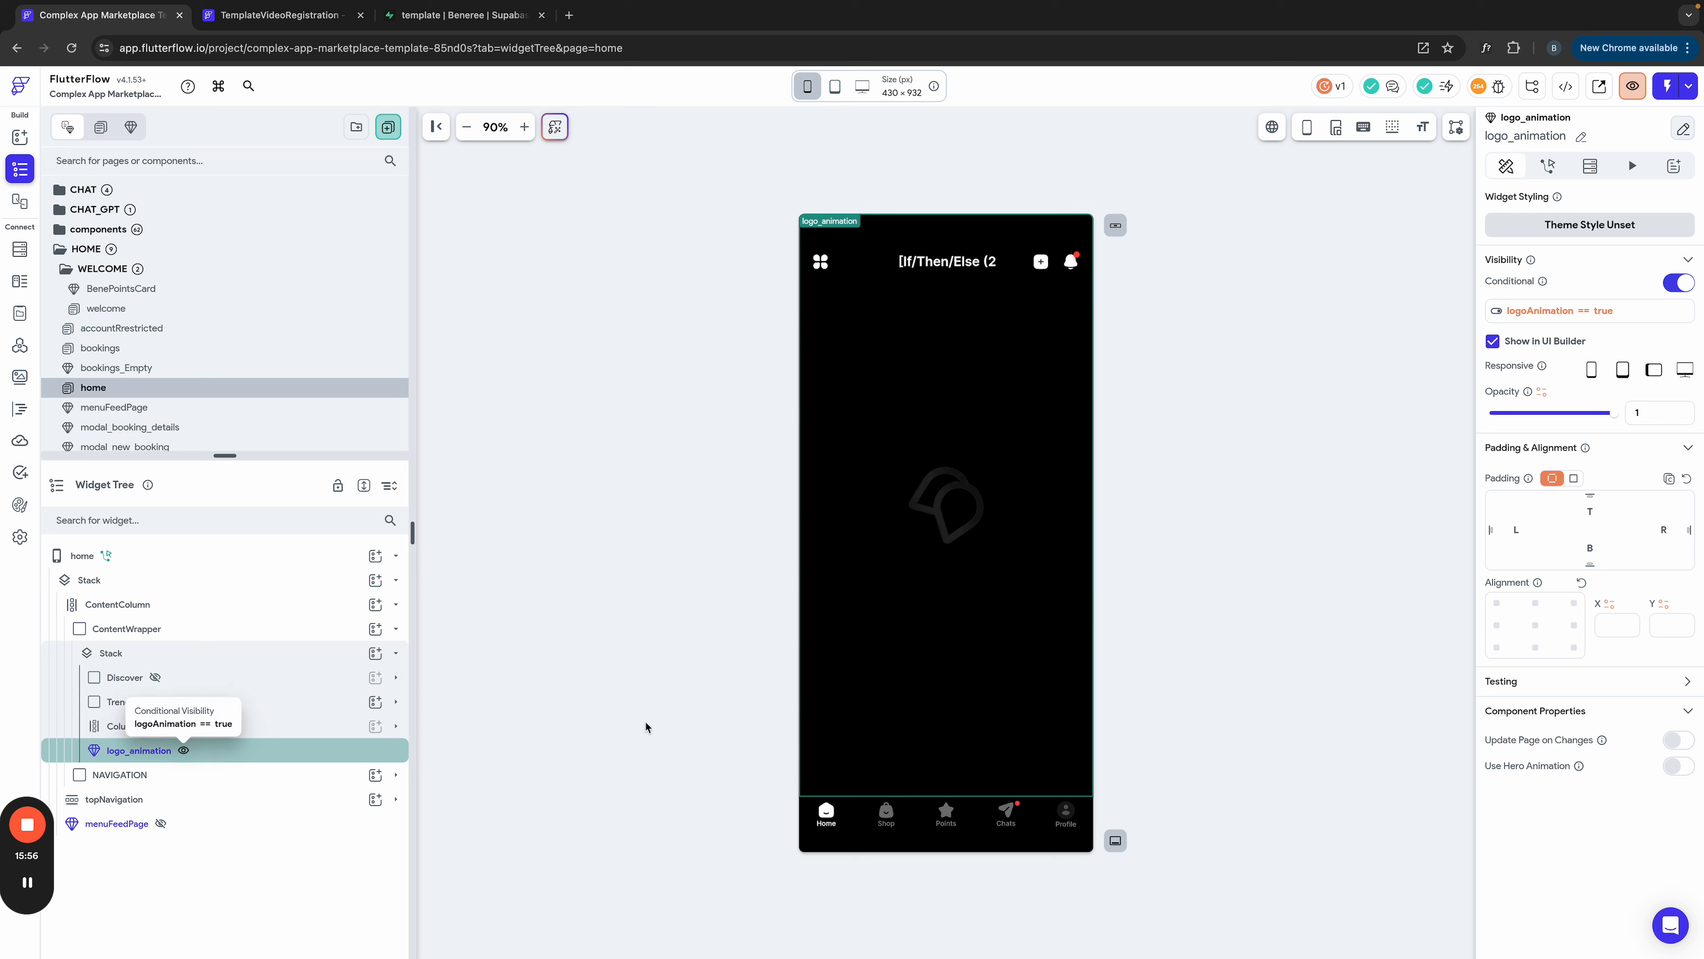
click(185, 751)
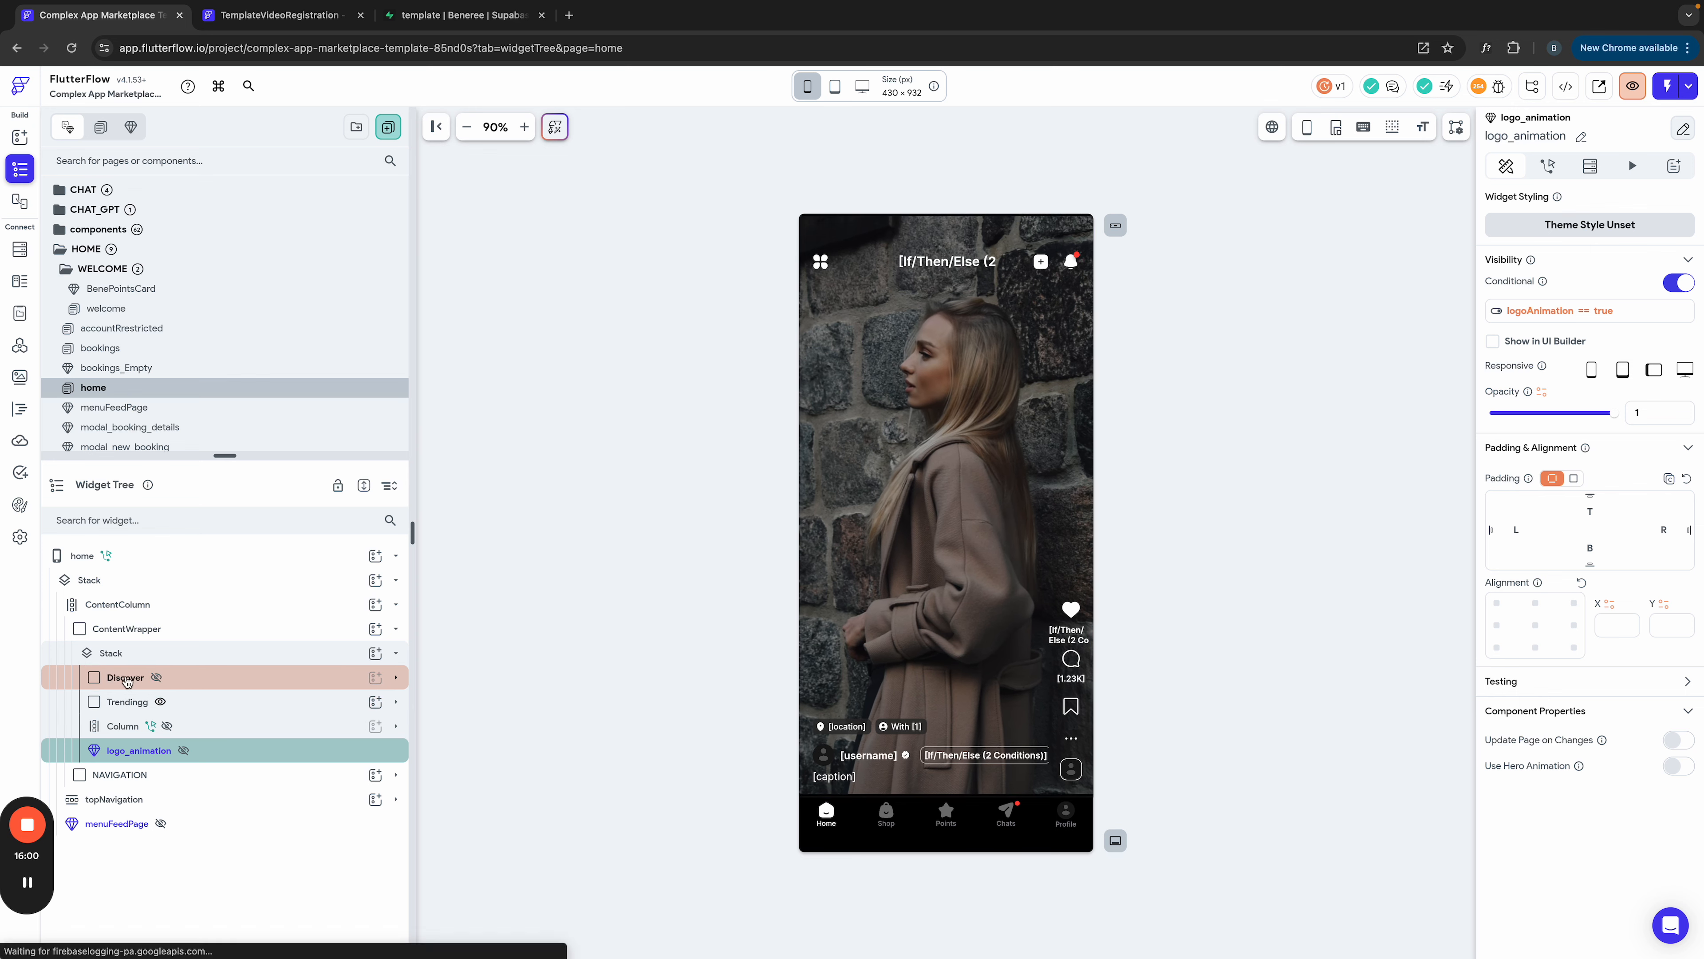
Step: Examine the Discover container's conditional visibility and its nested carousel structure
click(131, 679)
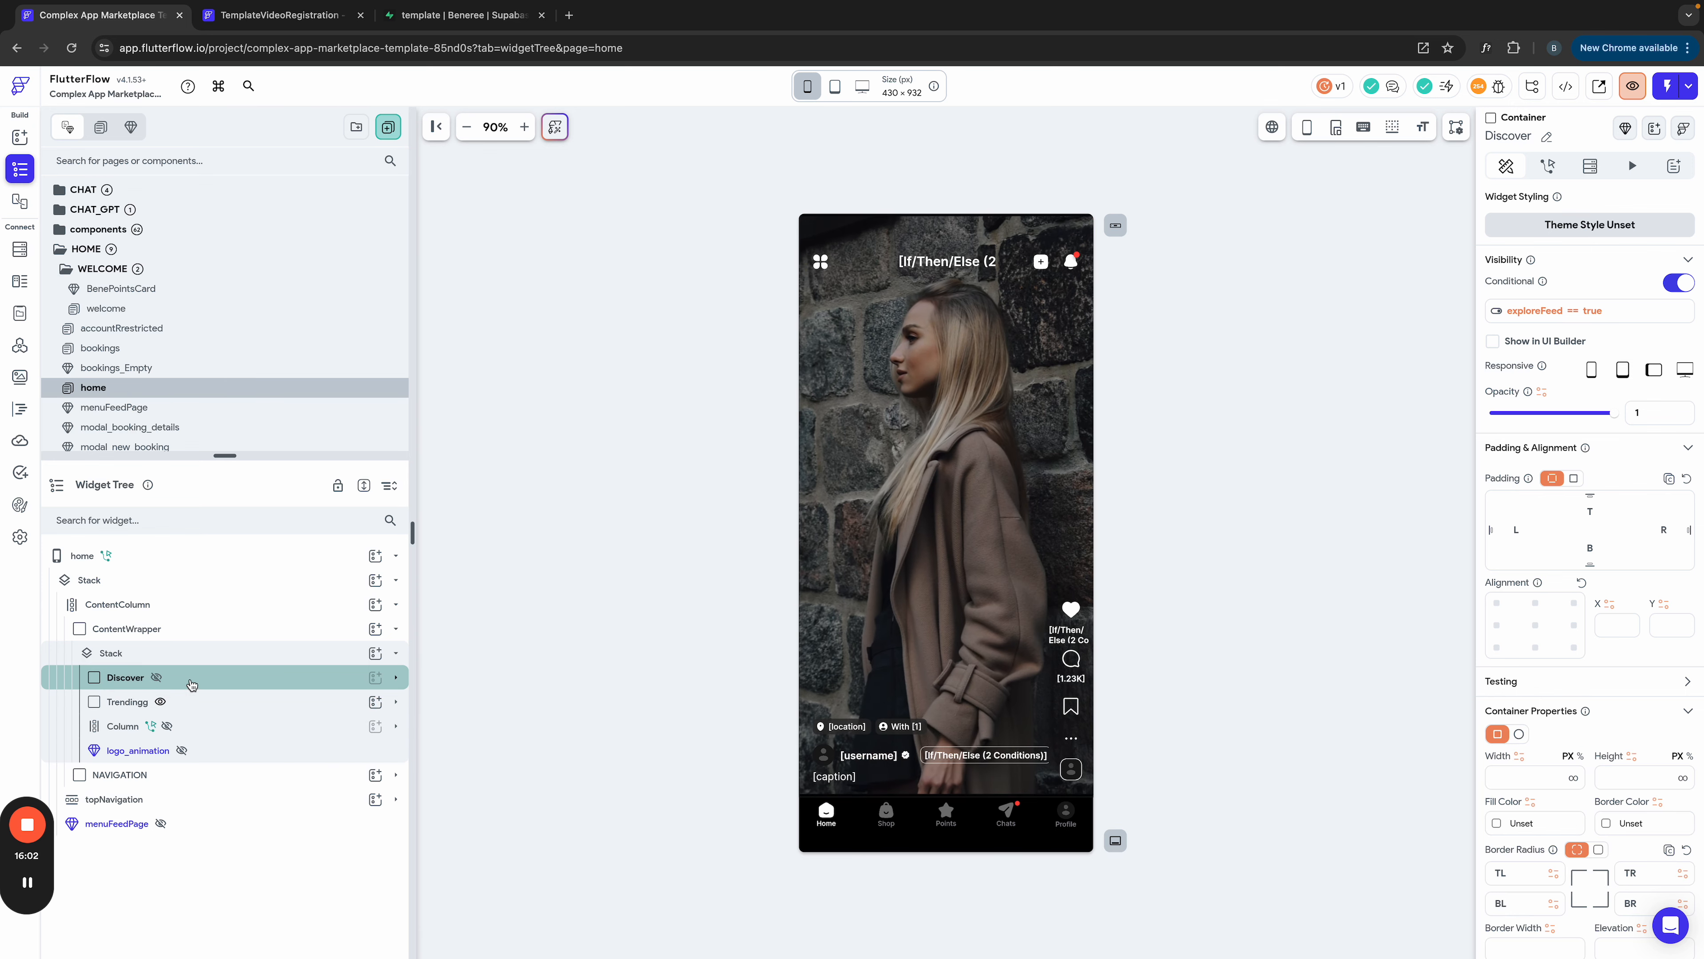
click(396, 678)
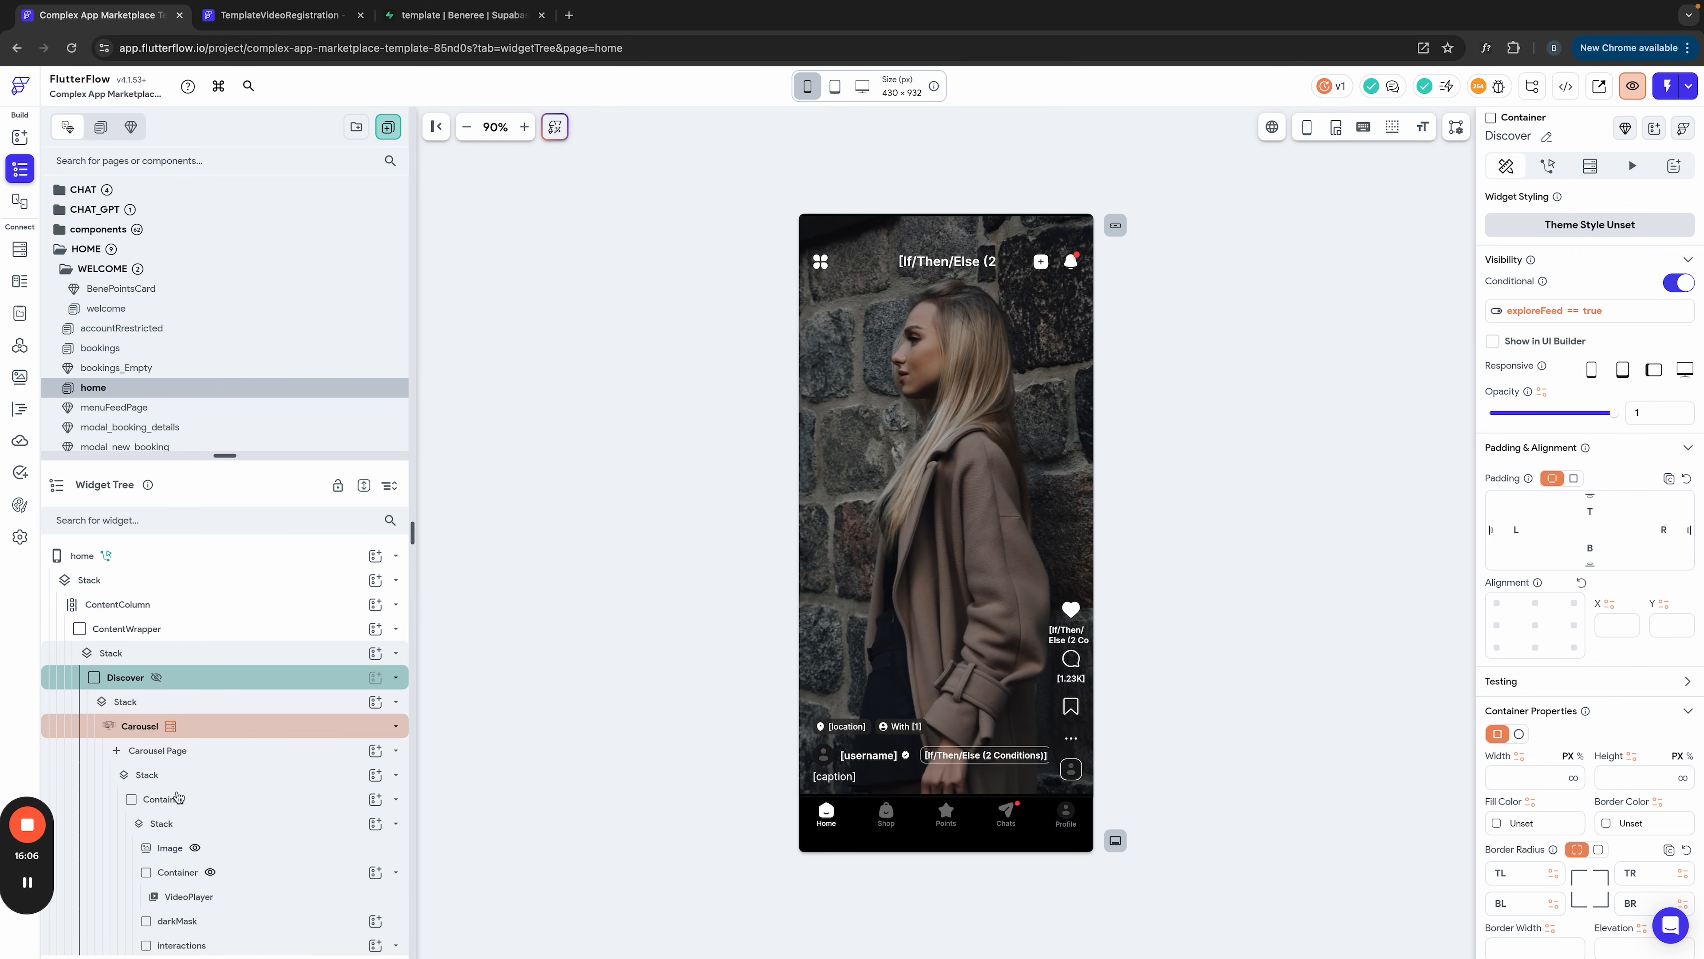
click(396, 679)
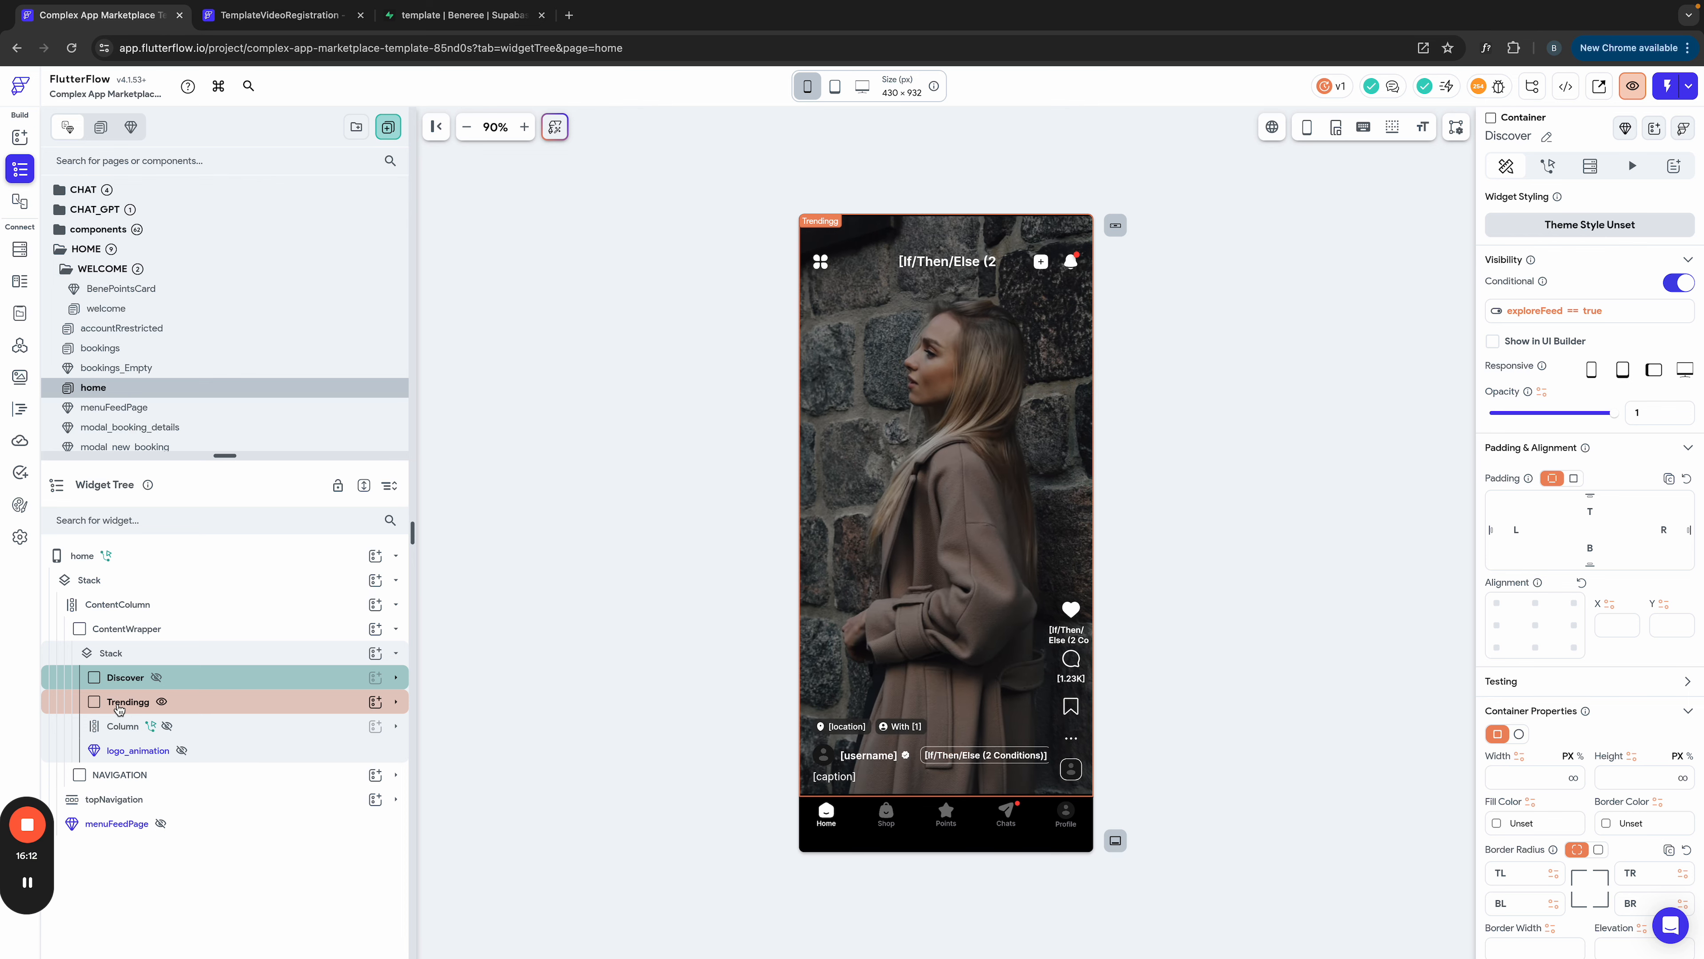
Step: Copy the Discover container and paste it into Content_wrapper on the home page of the TemplateVideoRegistration project
click(119, 679)
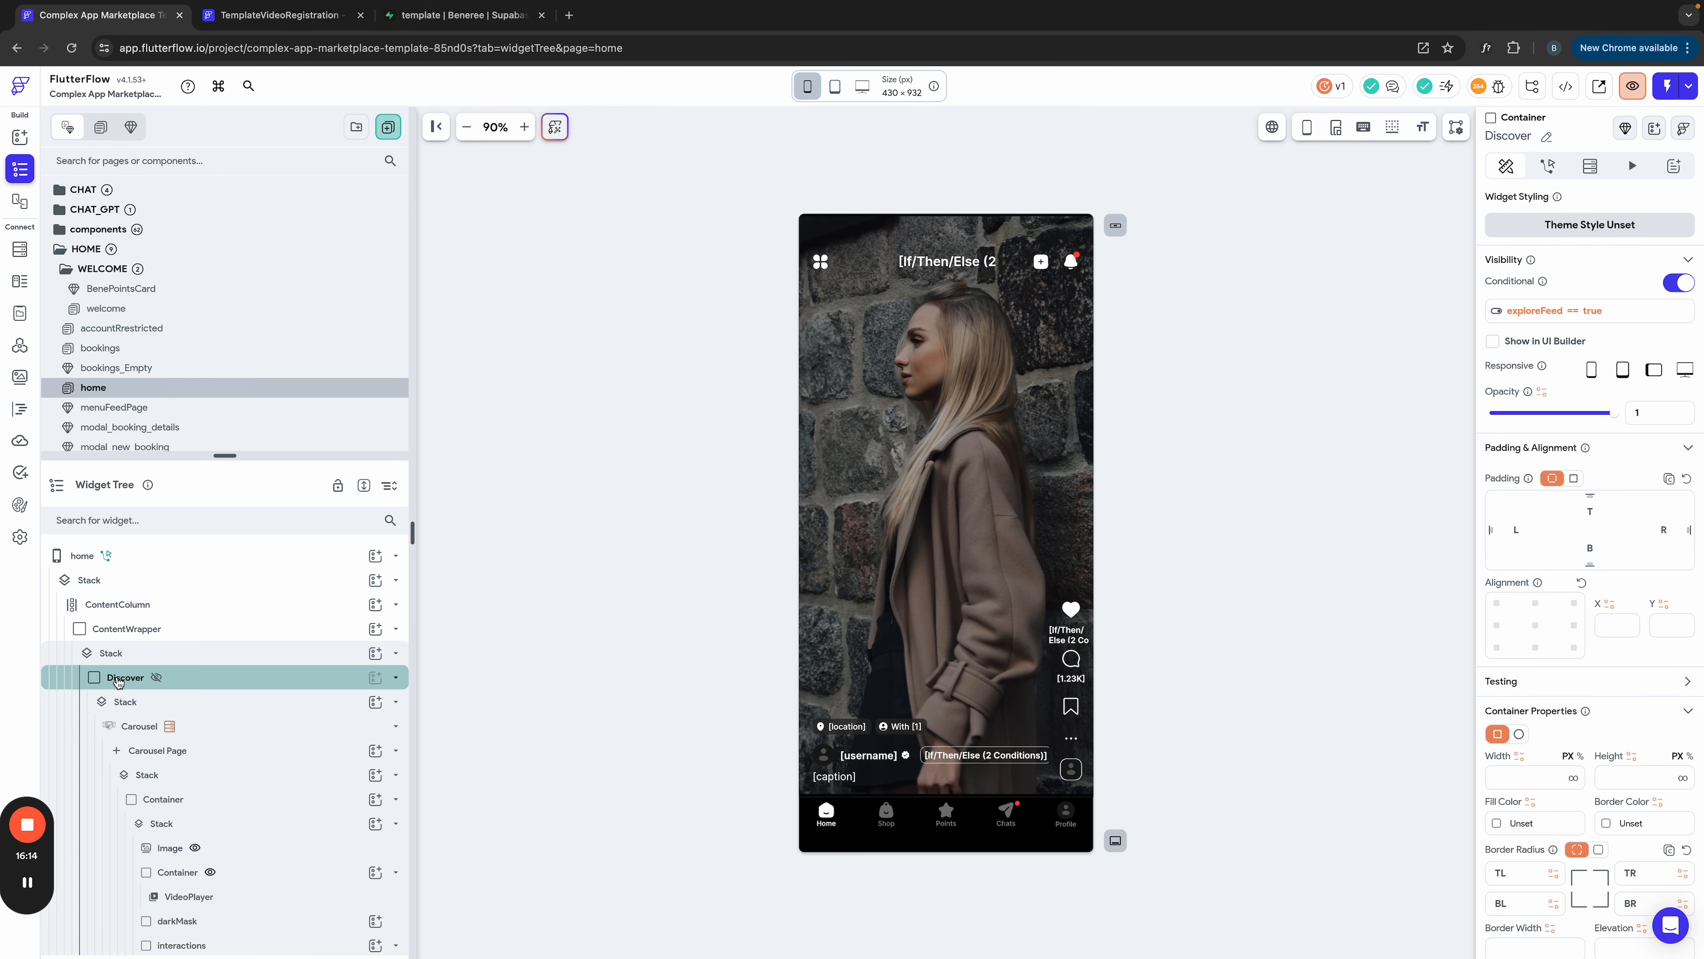
click(119, 680)
right_click(119, 680)
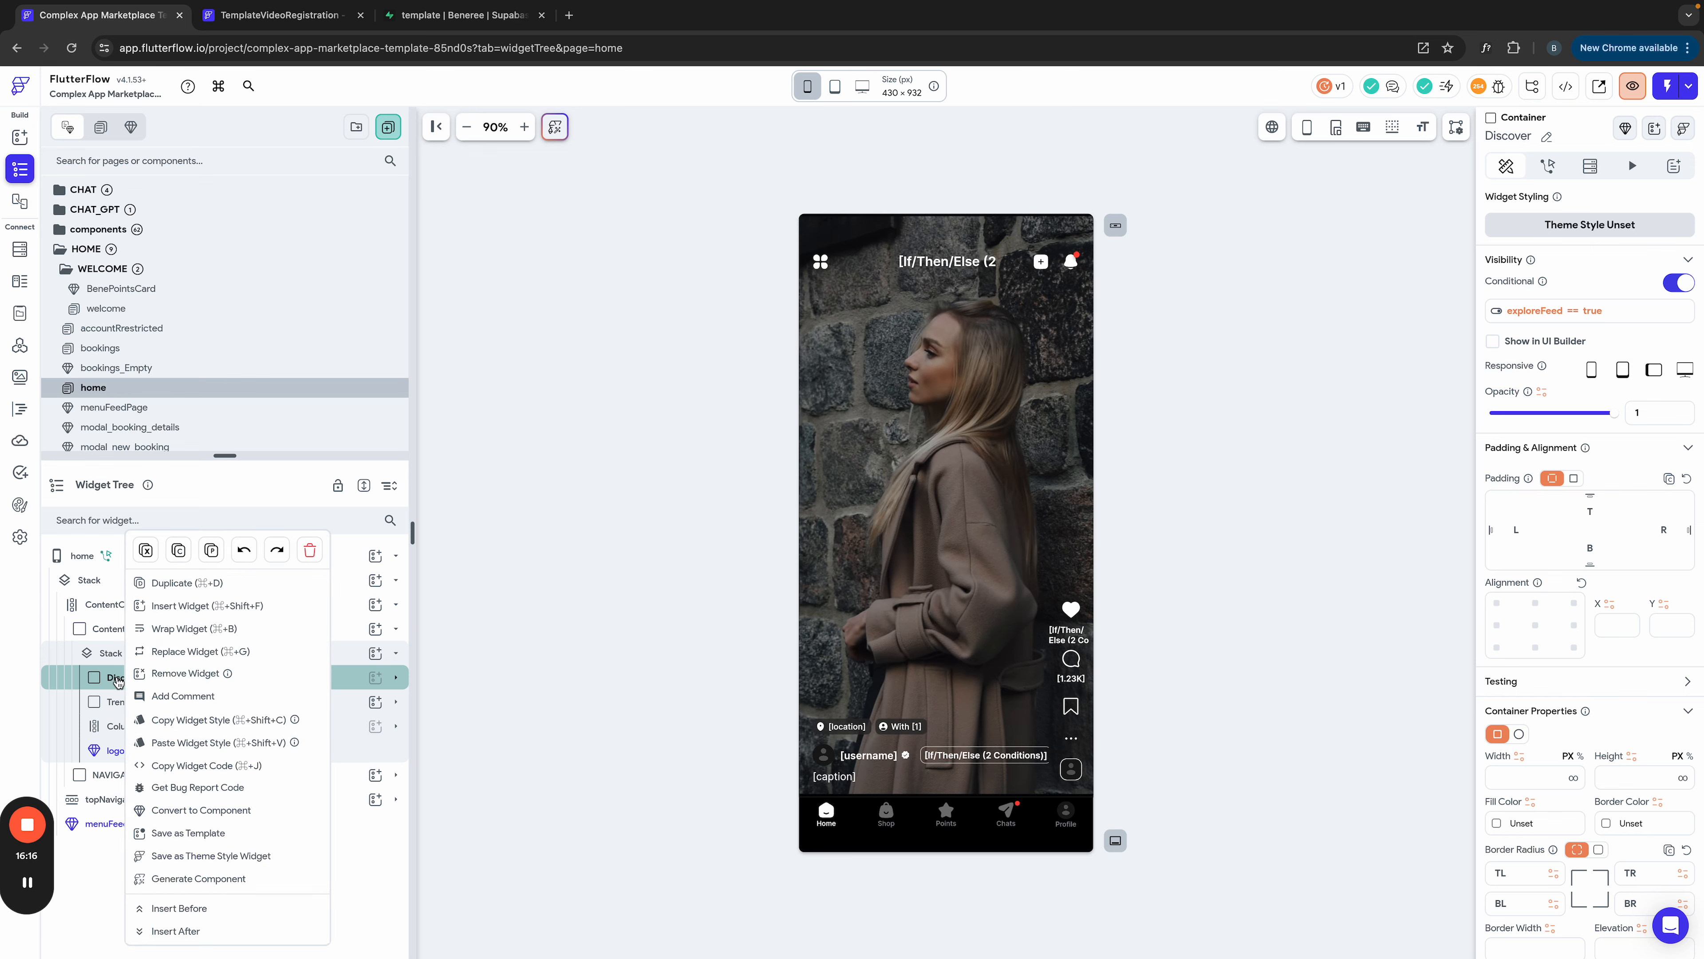
click(178, 552)
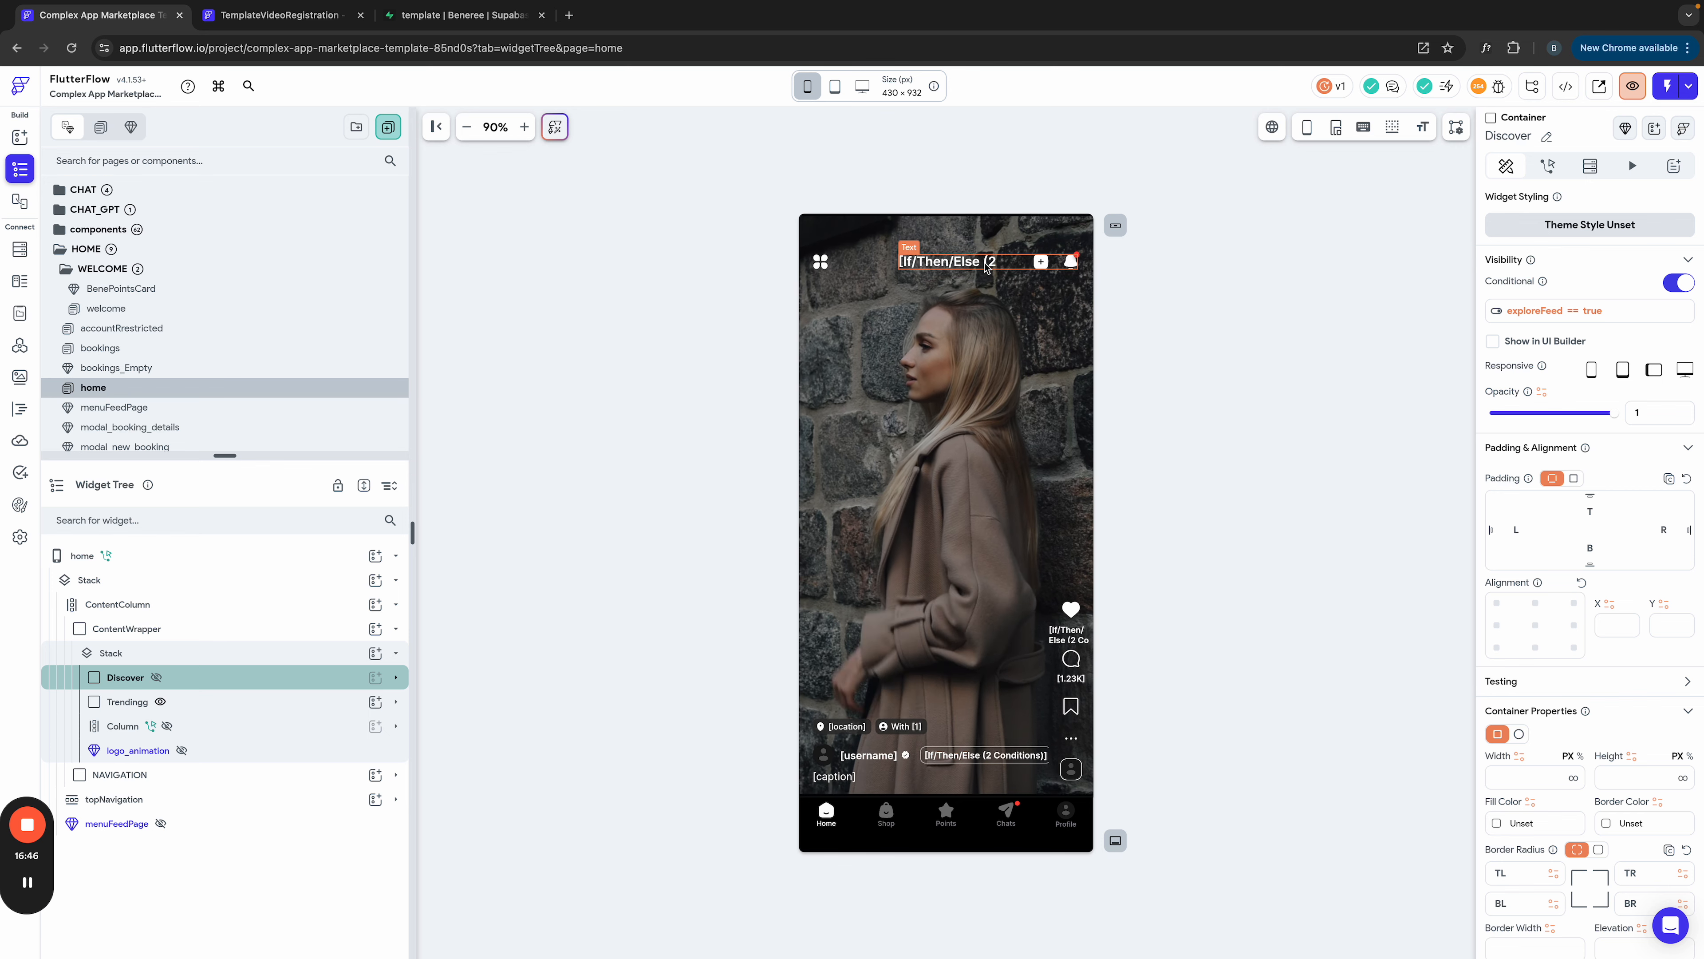
right_click(116, 678)
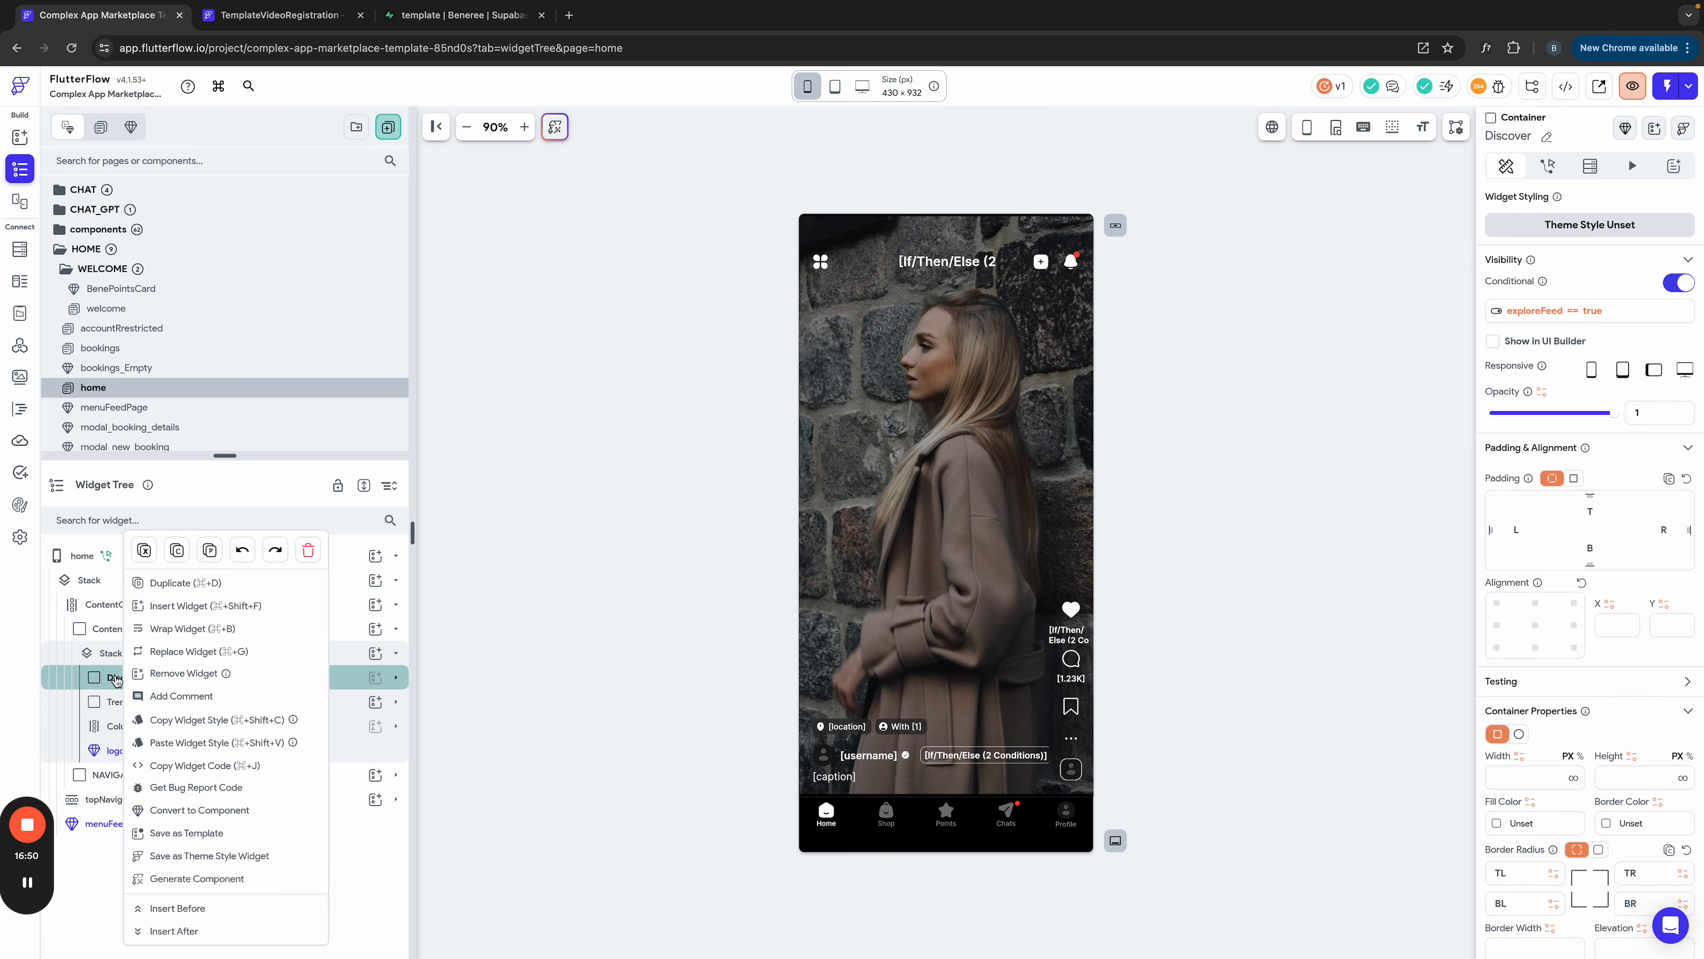
click(178, 550)
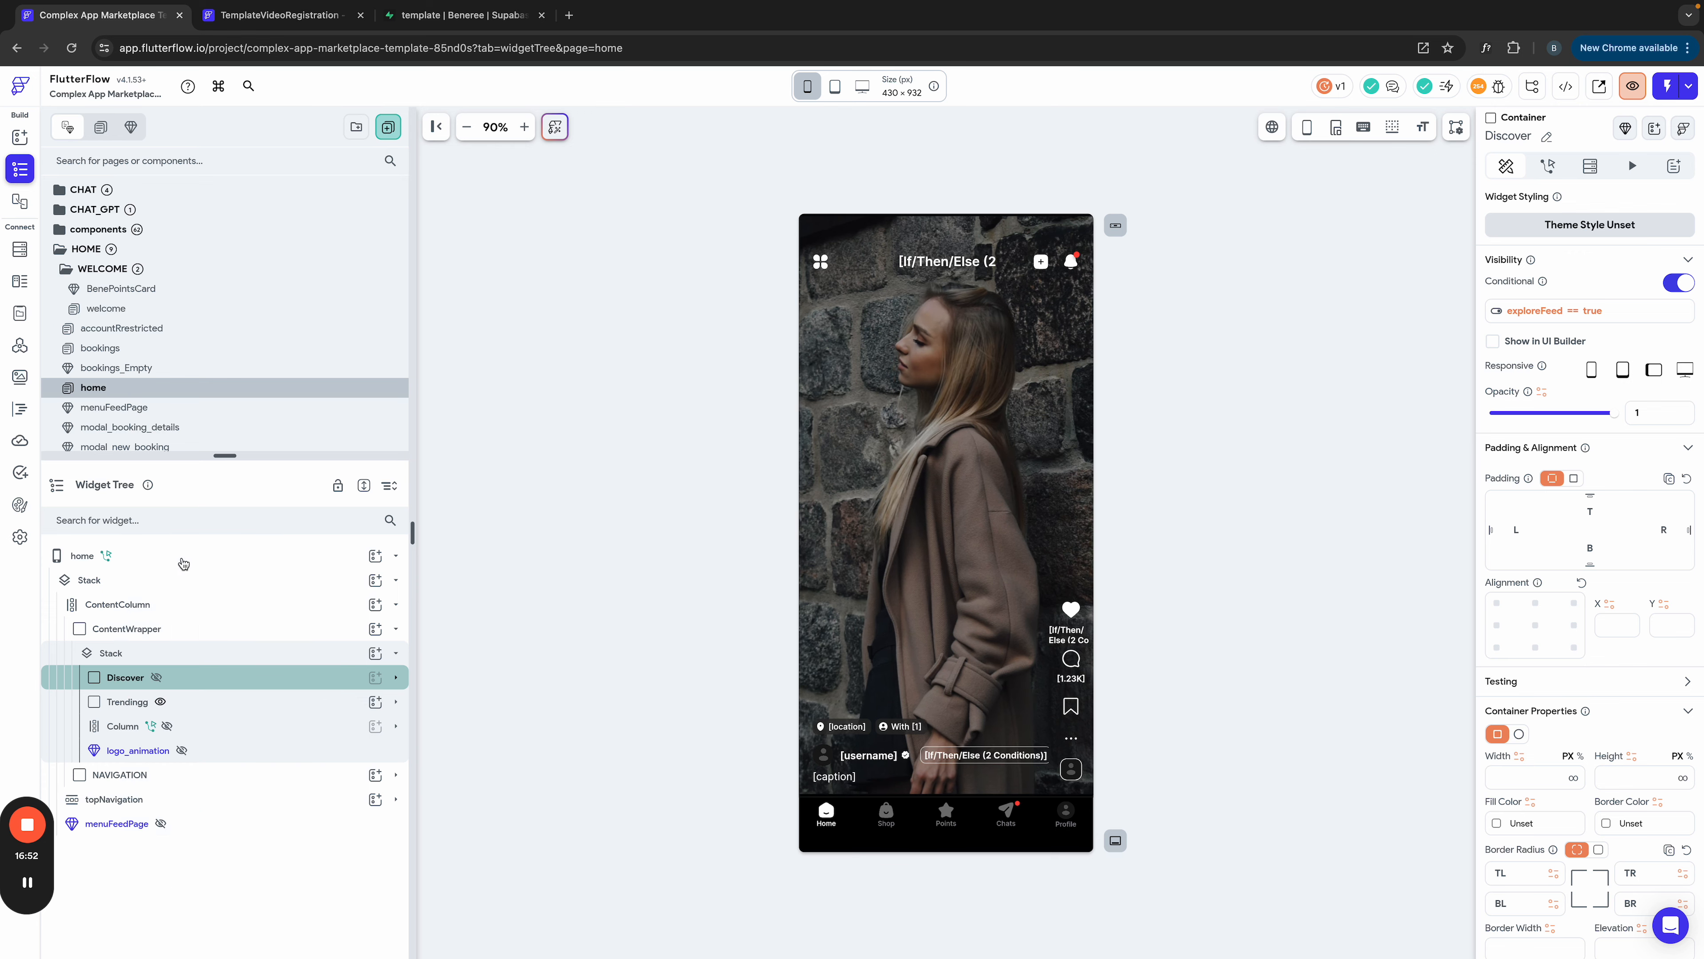
click(296, 23)
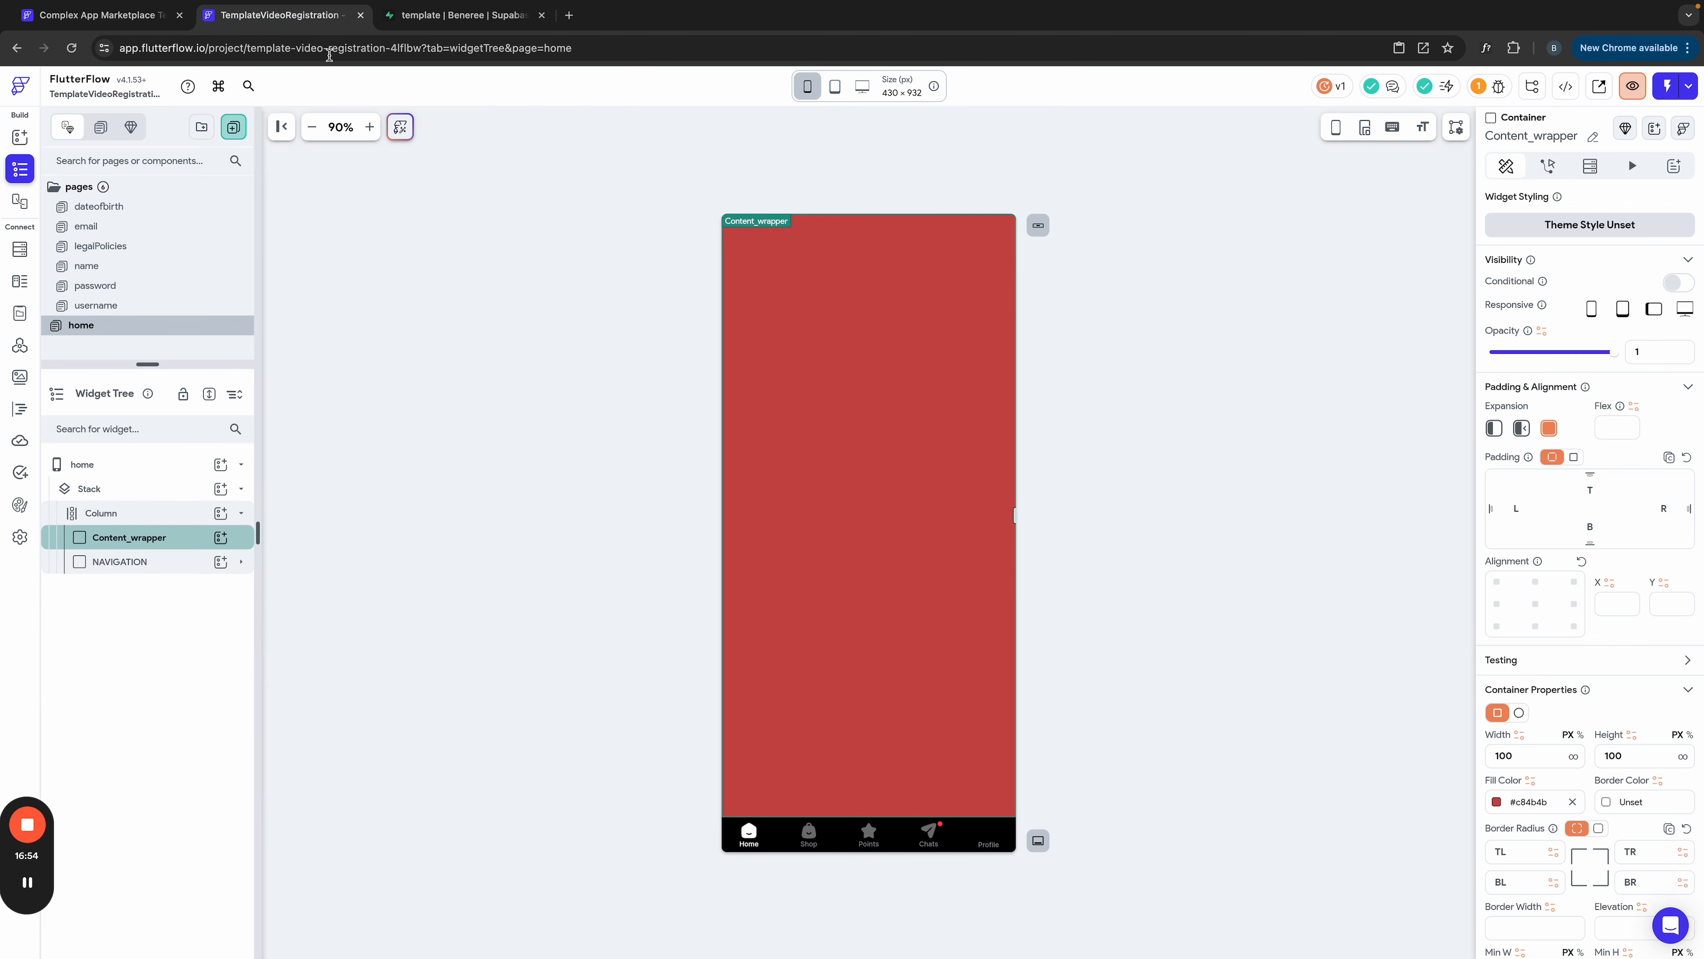
right_click(112, 541)
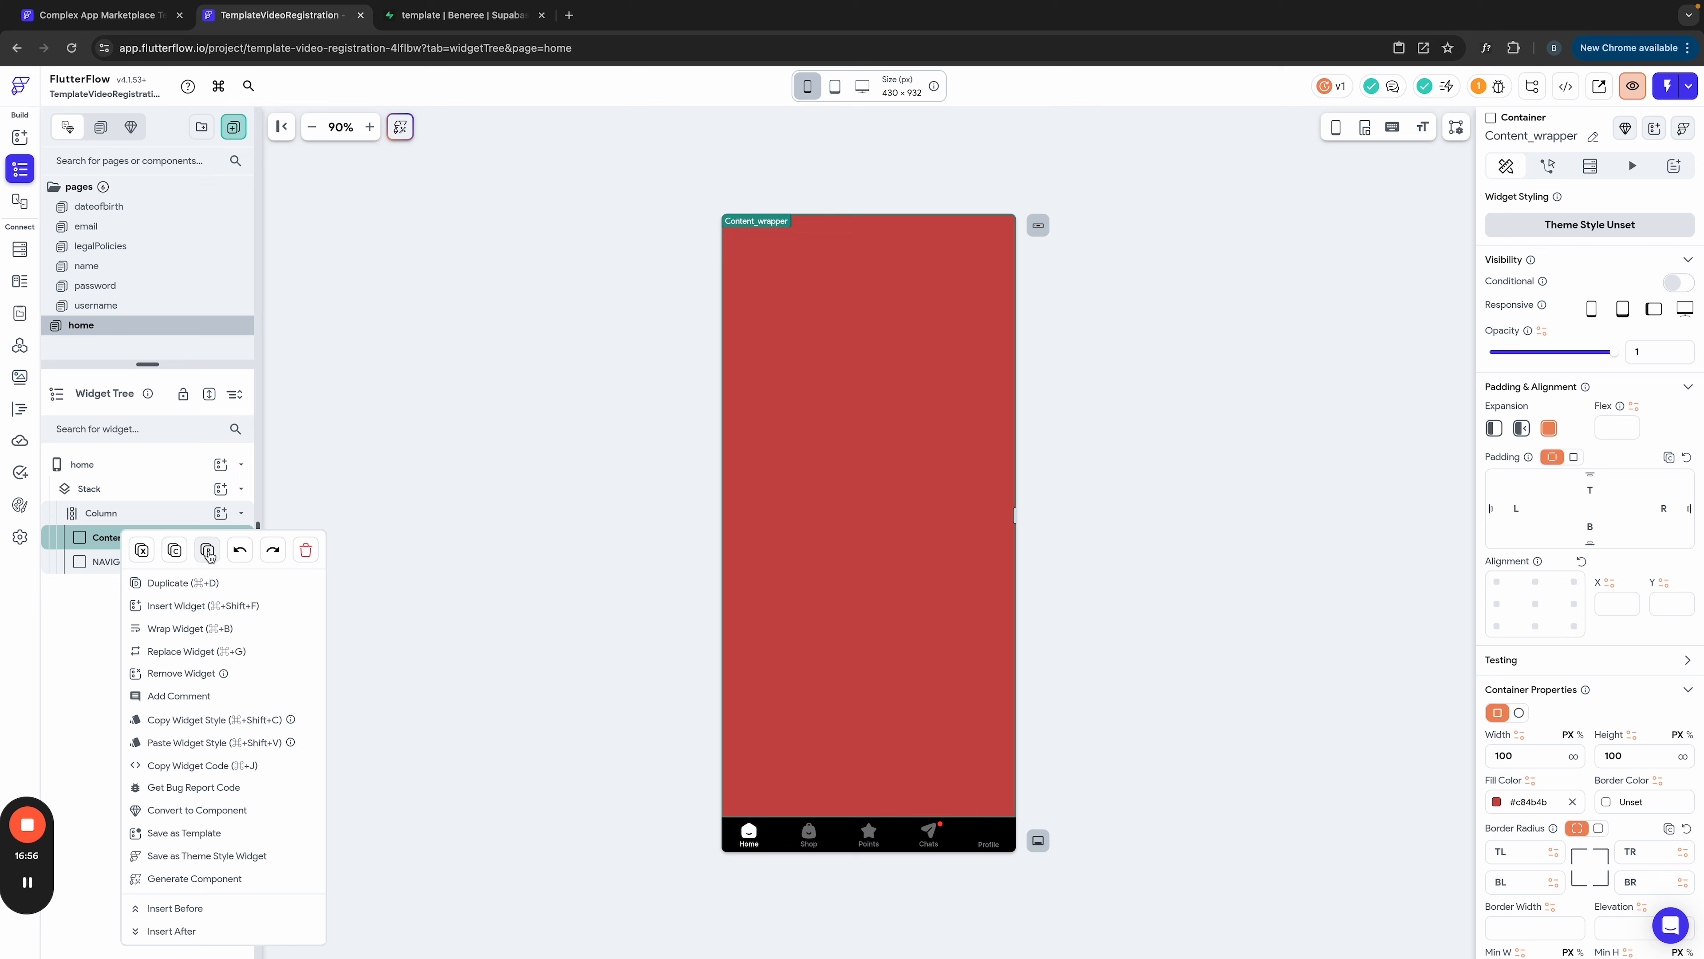
click(207, 550)
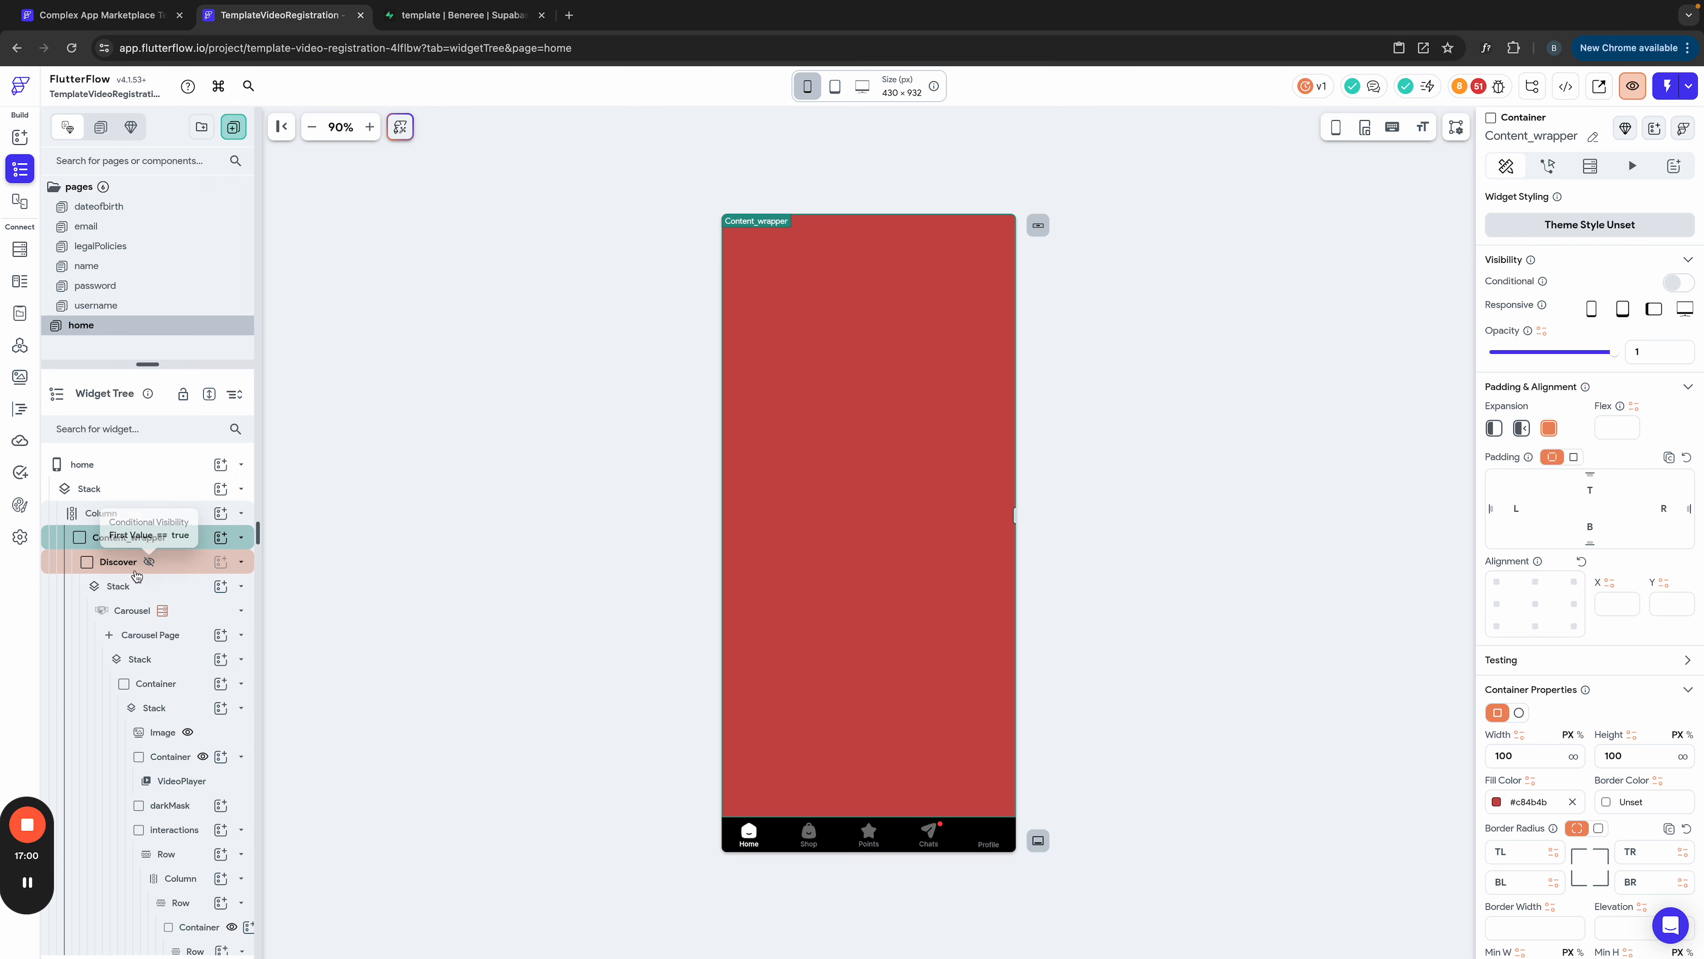
Step: Show the Discover container in the UI builder and turn off its conditional visibility
click(118, 562)
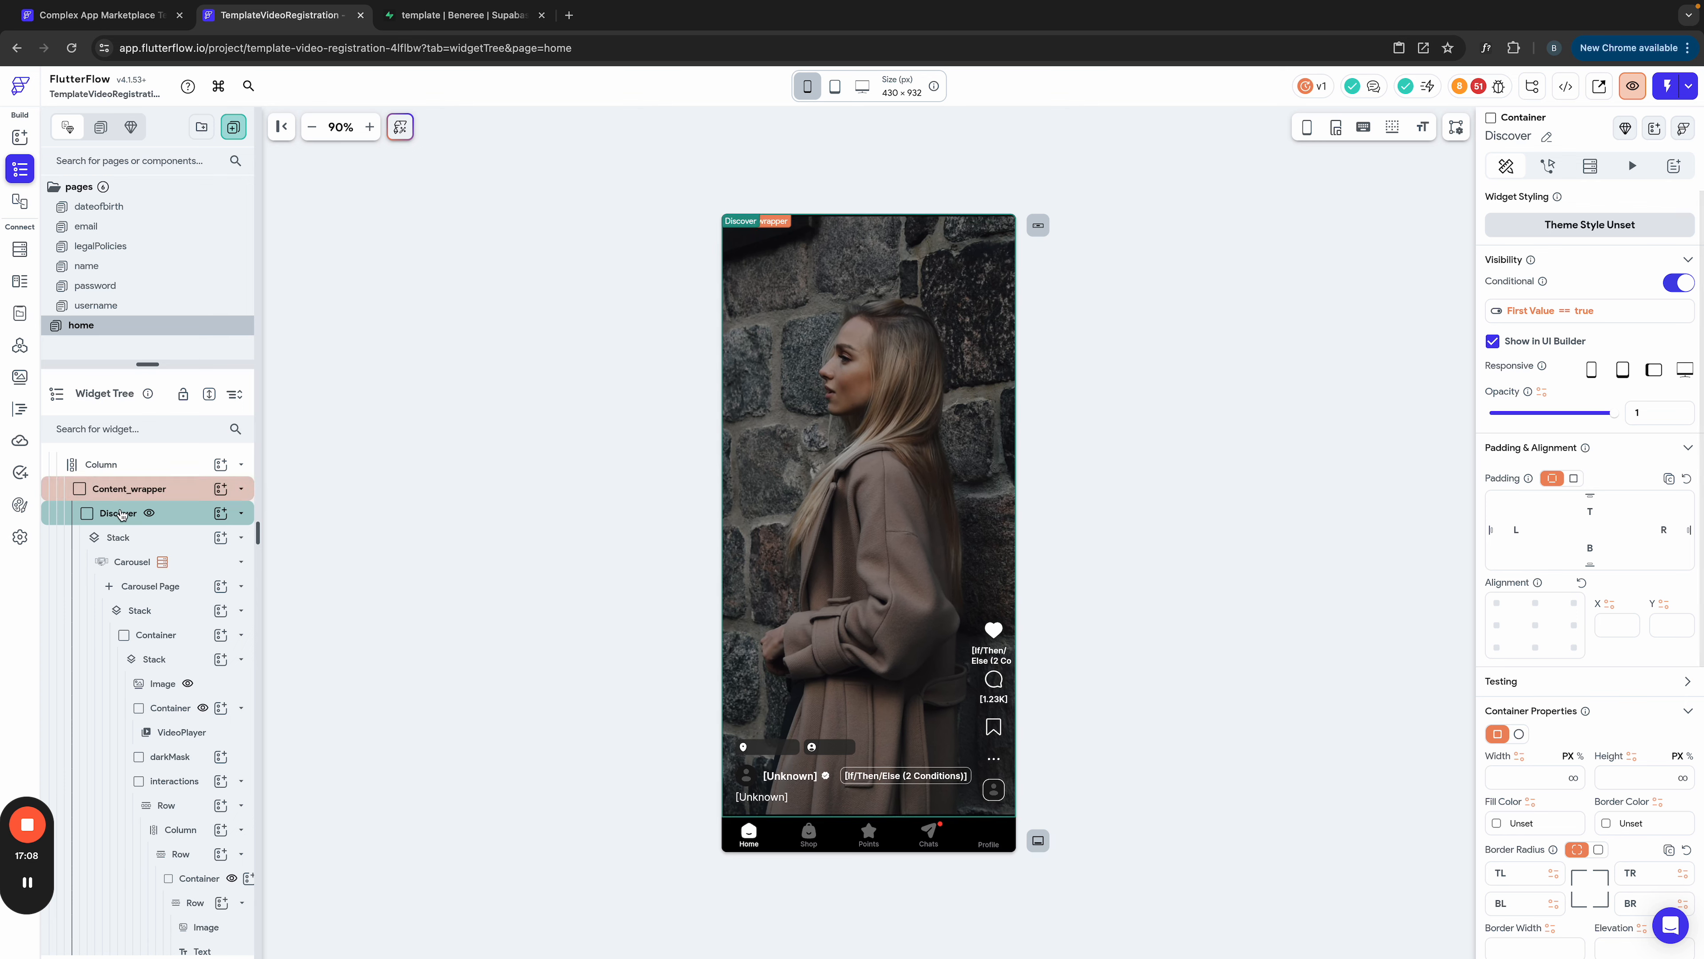
mouse_move(150, 515)
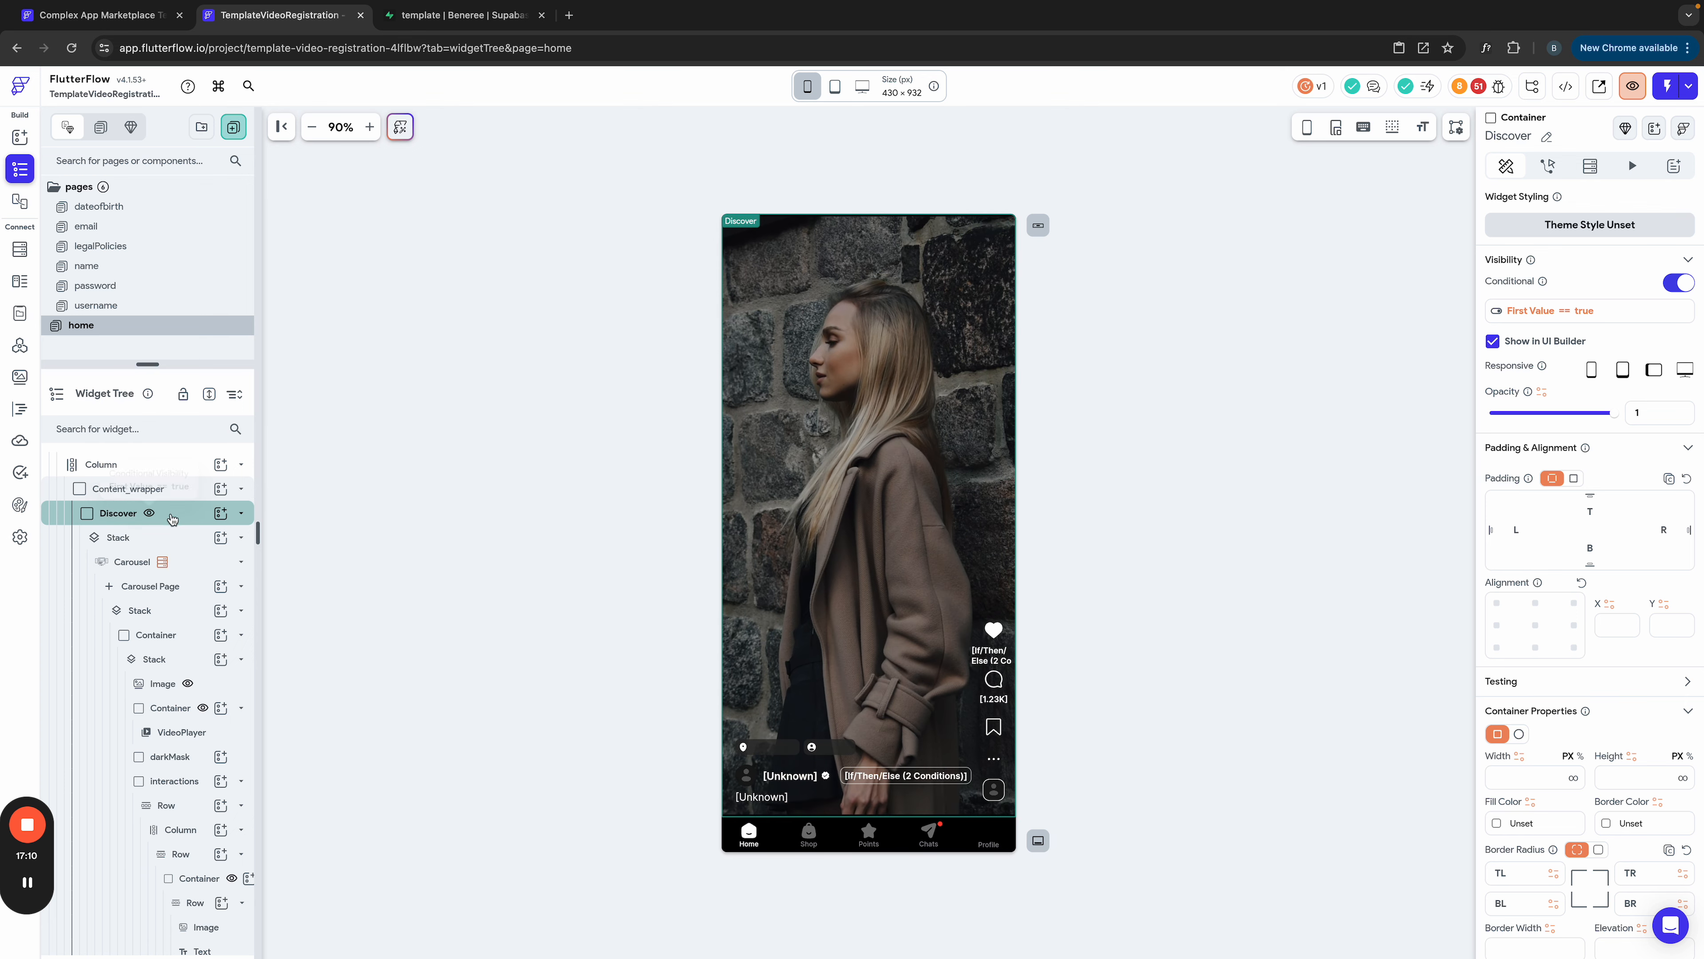
click(1682, 283)
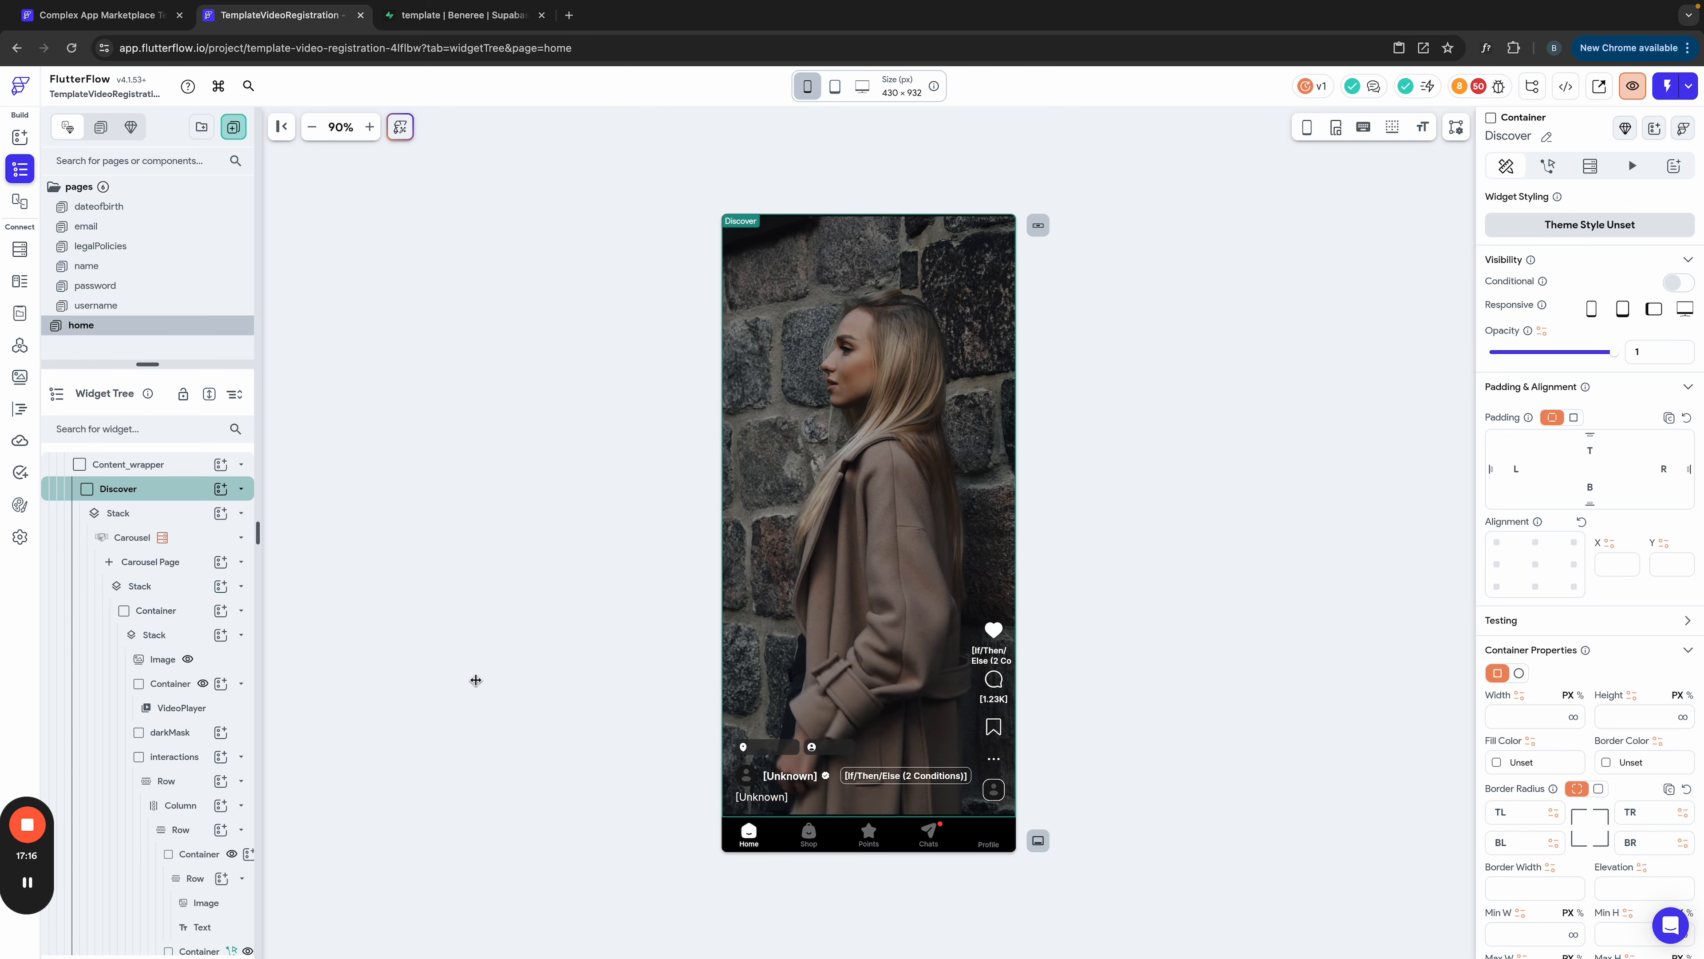
Step: Remove the invalid variables from the two tag labels above the profile row, leaving the first one's text as Location
click(771, 748)
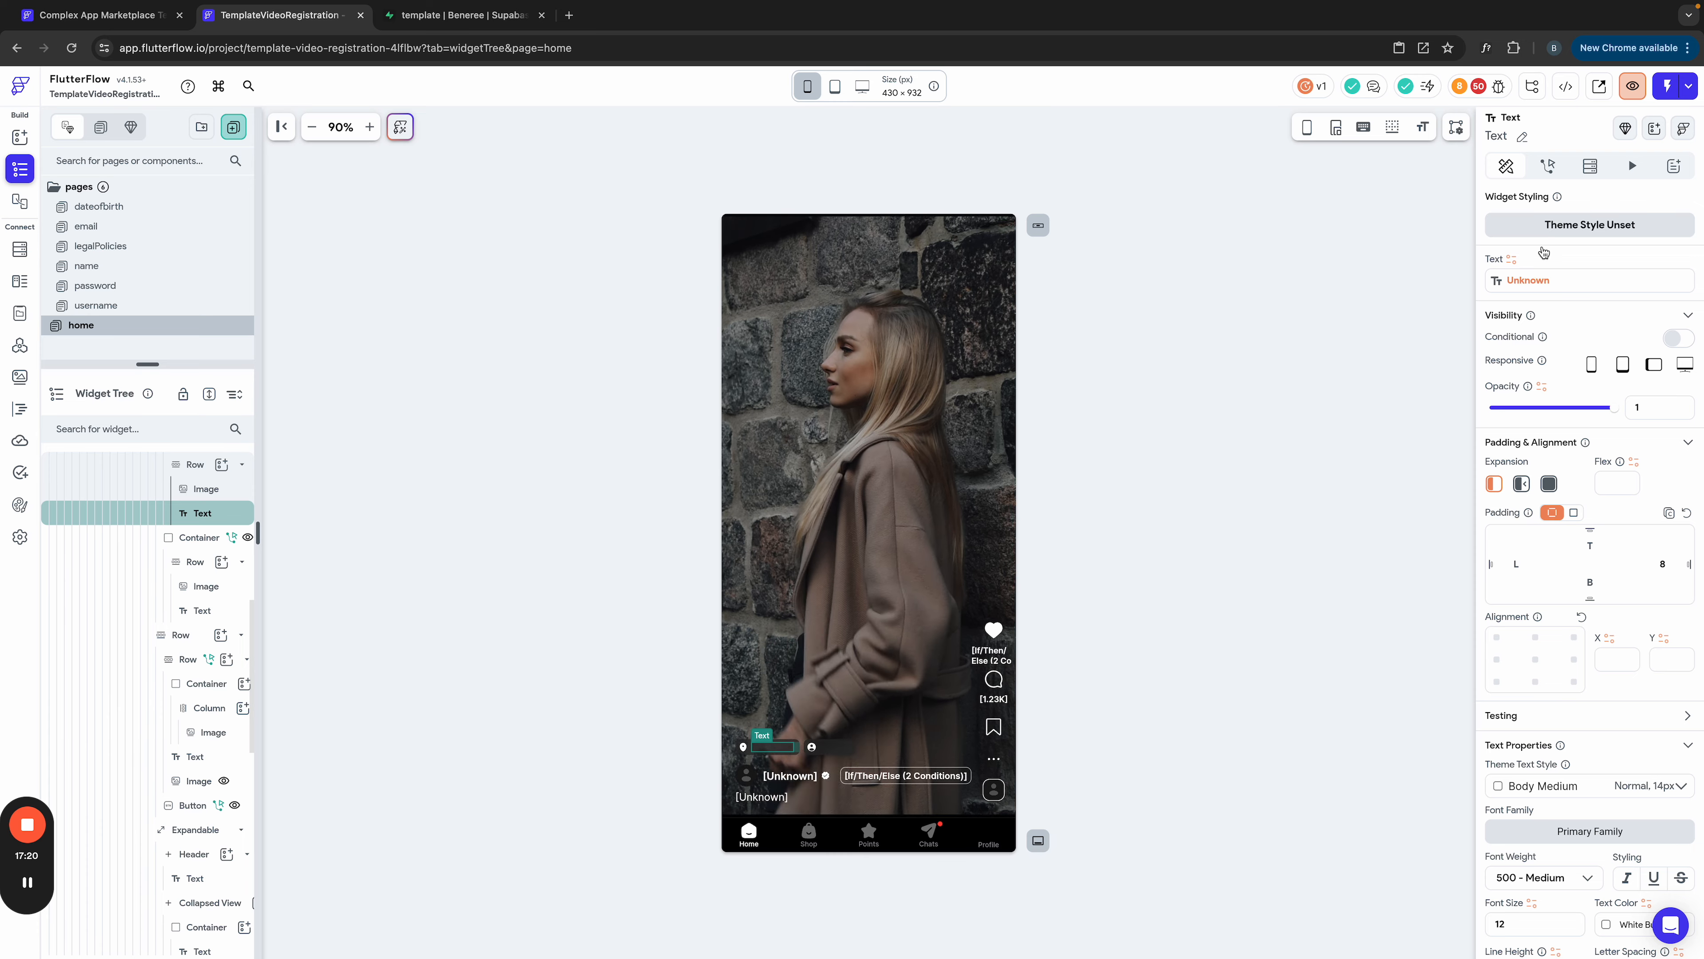
click(1522, 281)
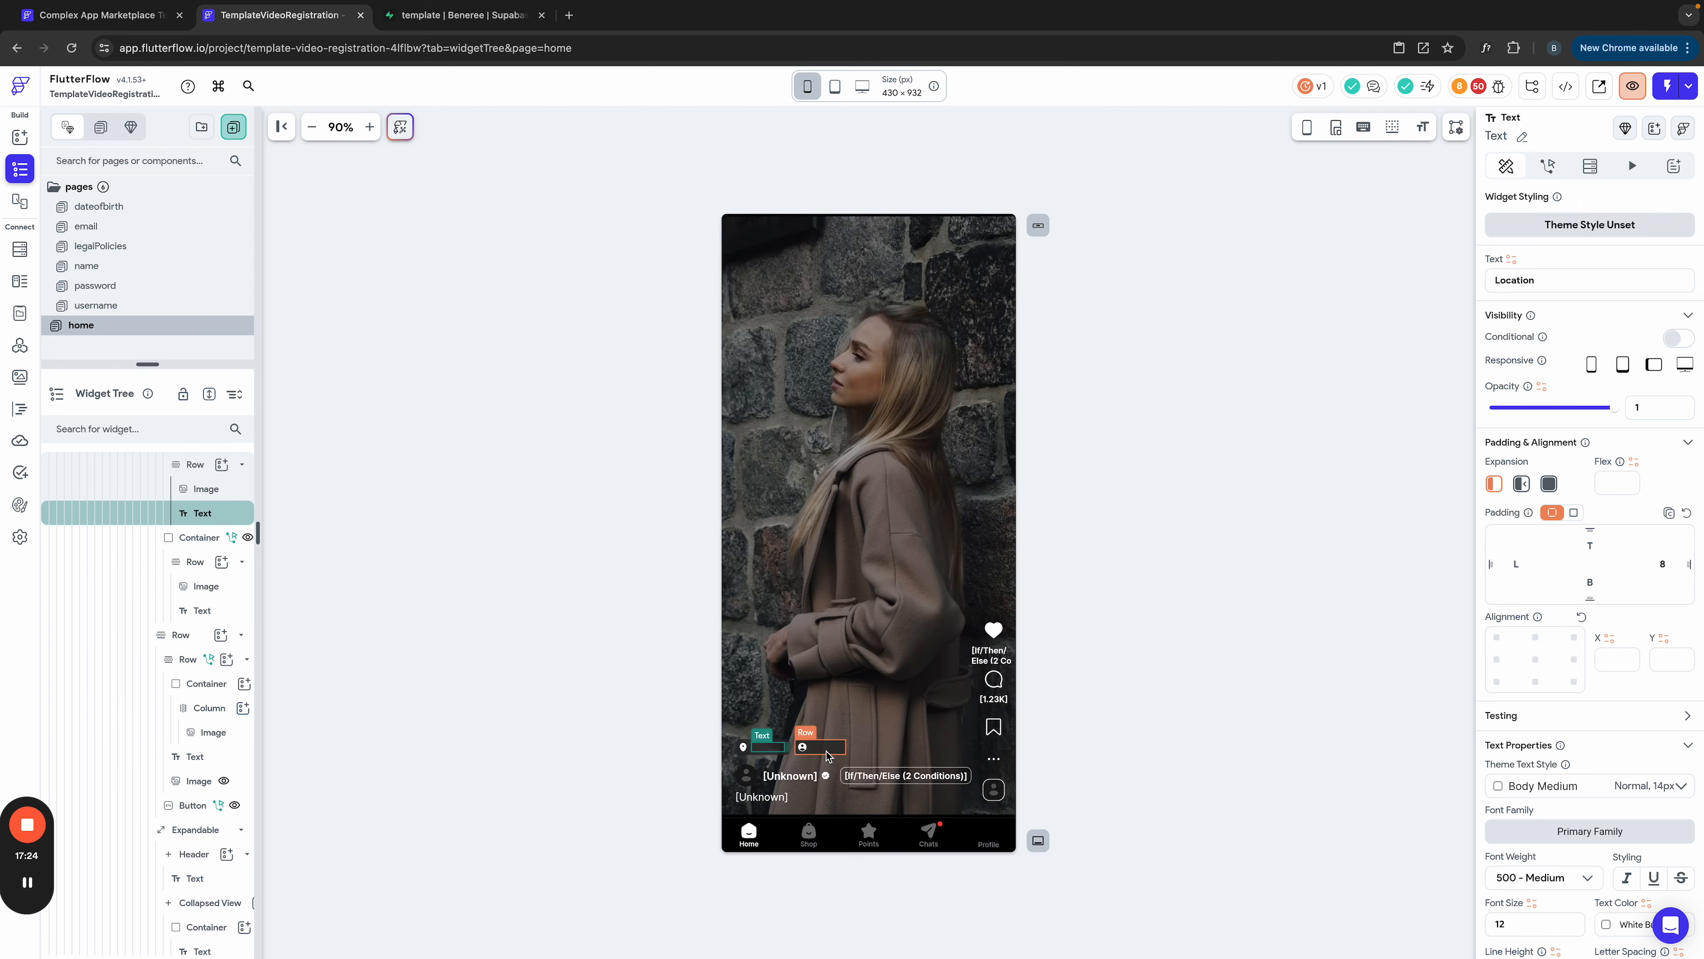
click(825, 754)
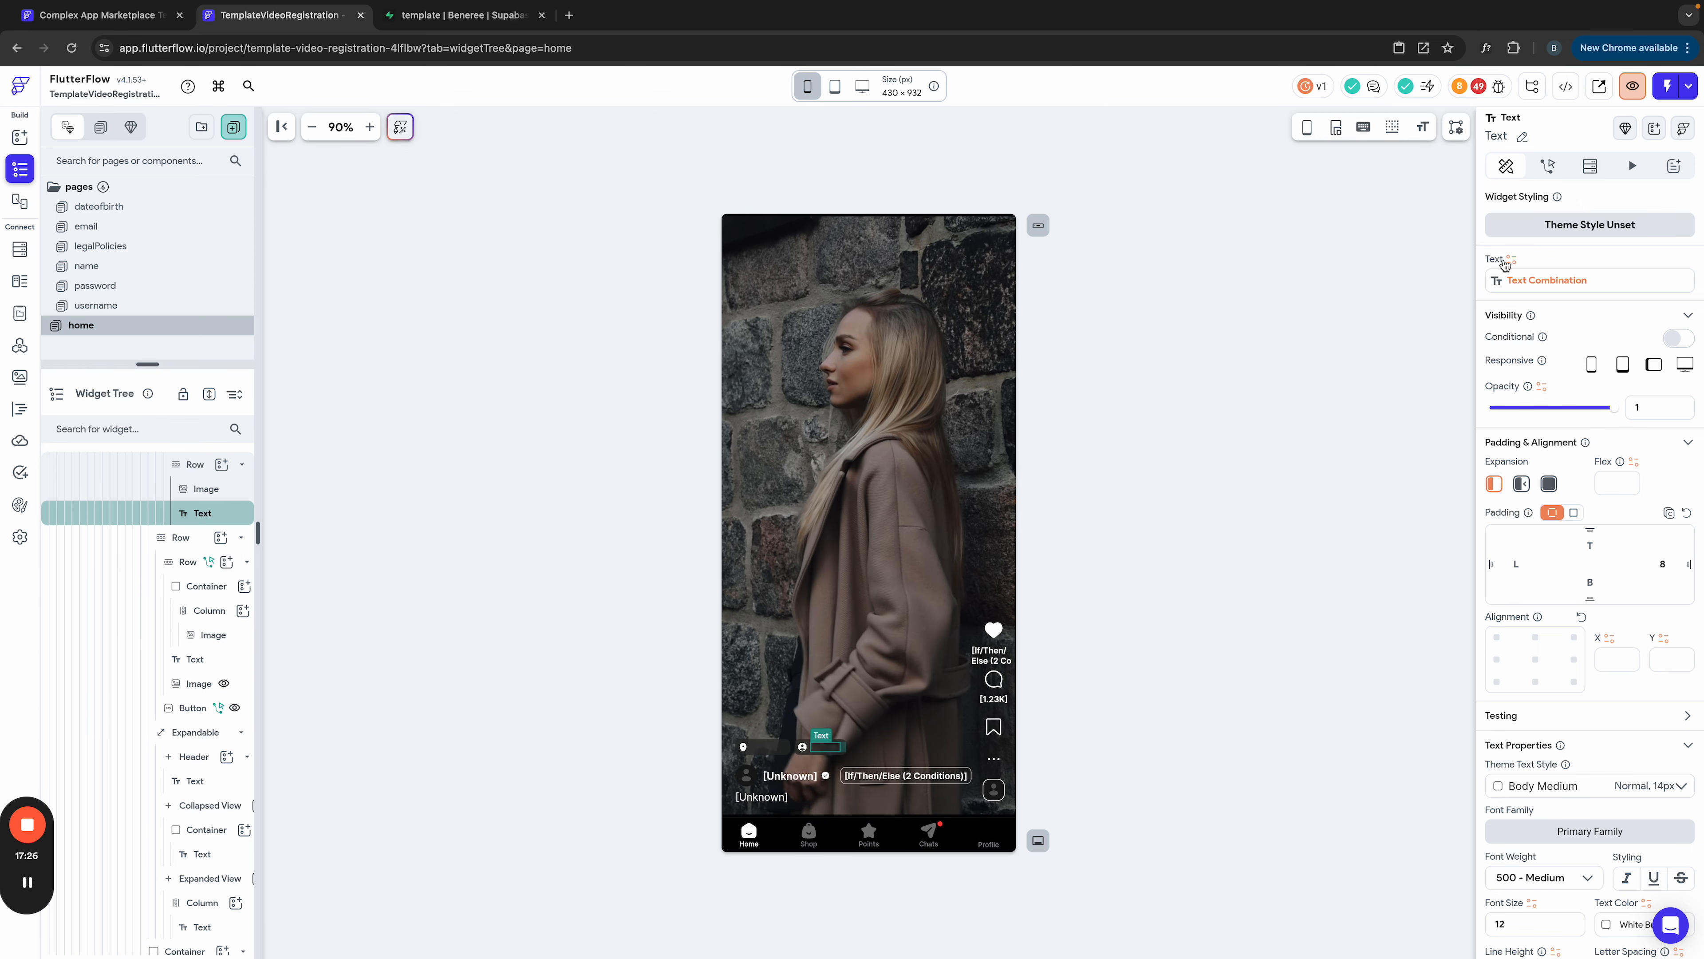
click(1526, 284)
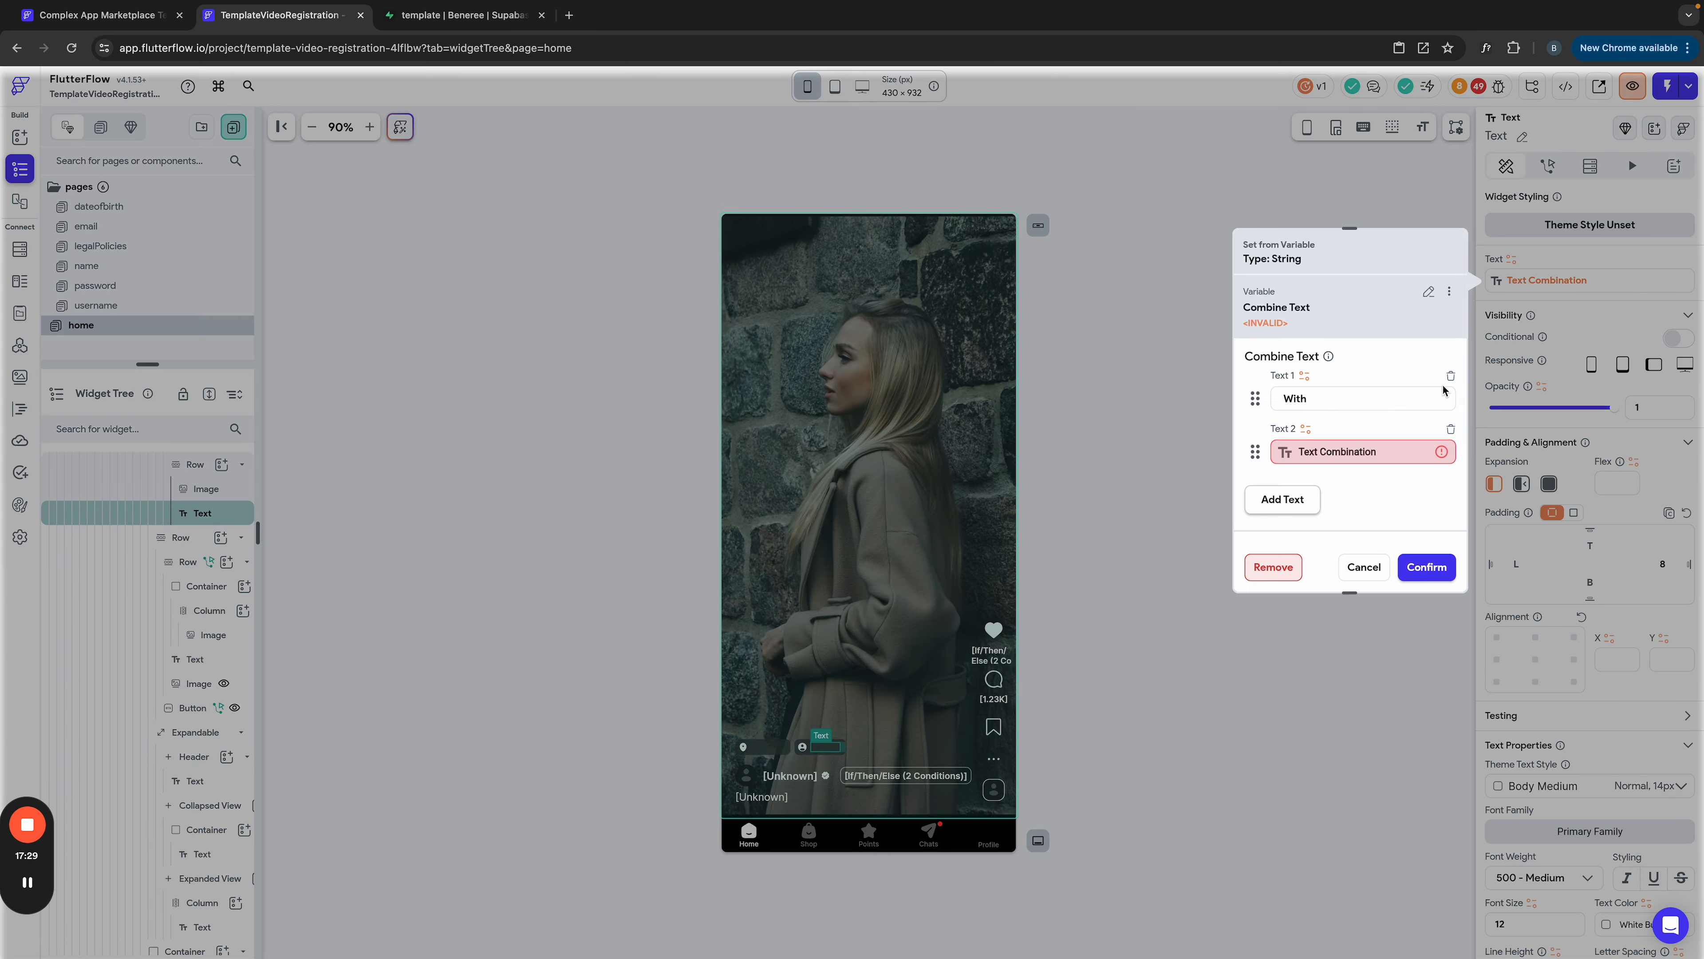
click(1270, 568)
Step: Choose a theme font for the Location label in the first tag
click(761, 746)
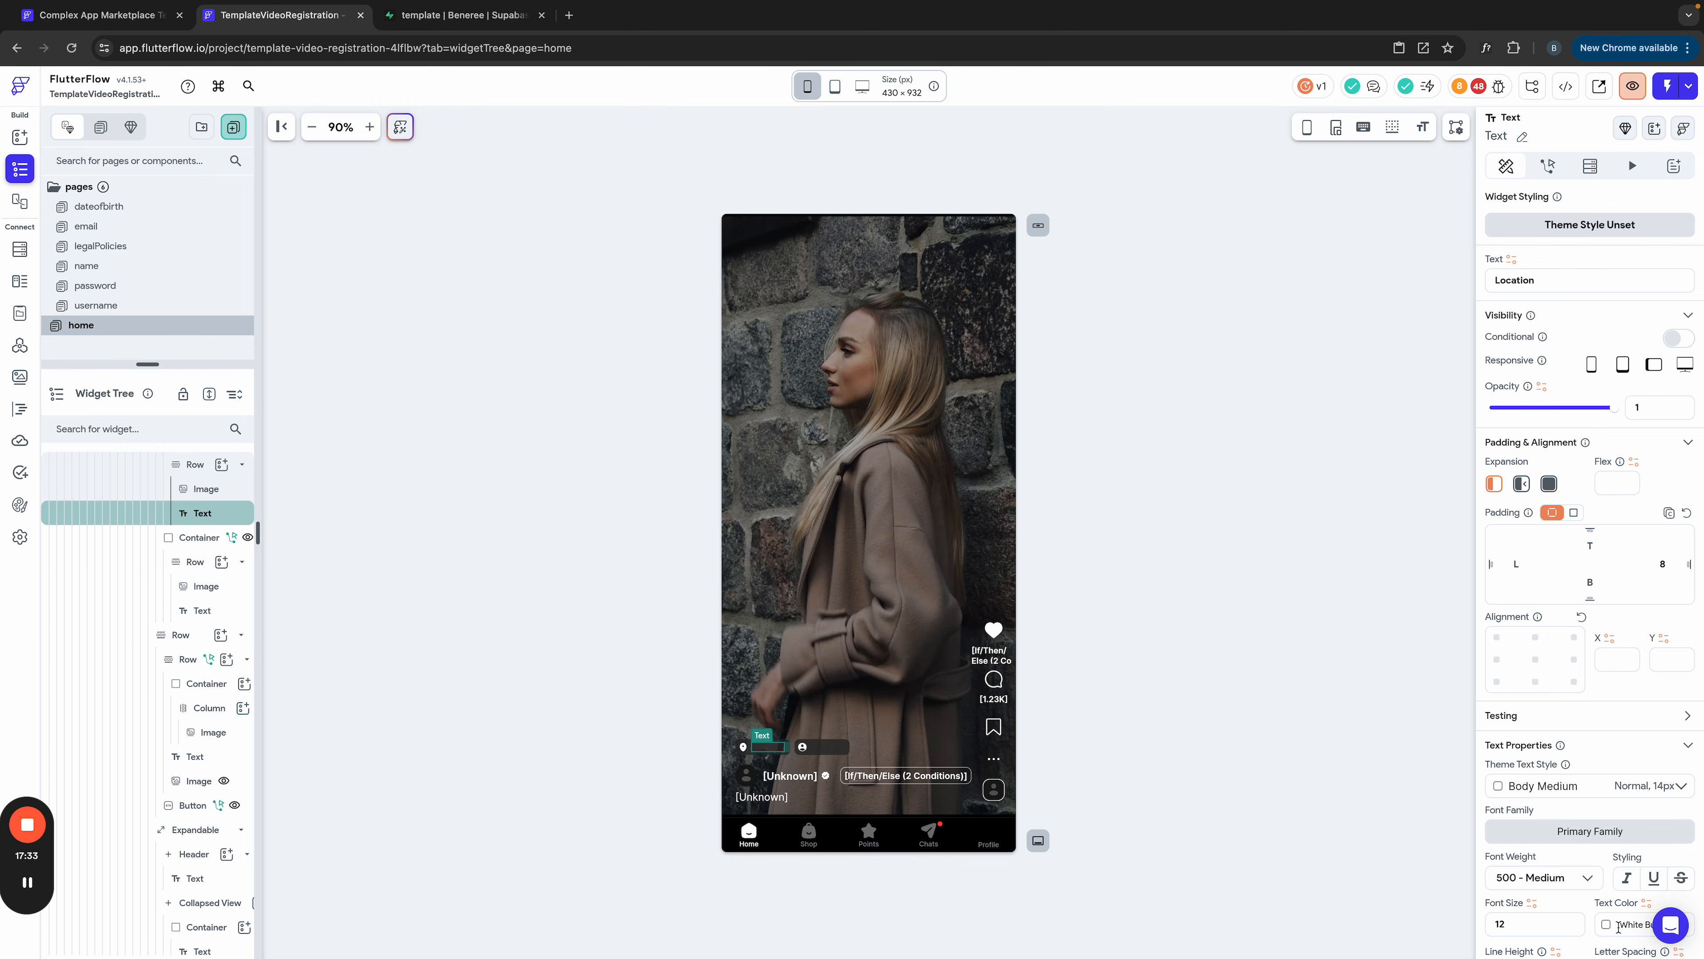
click(1594, 833)
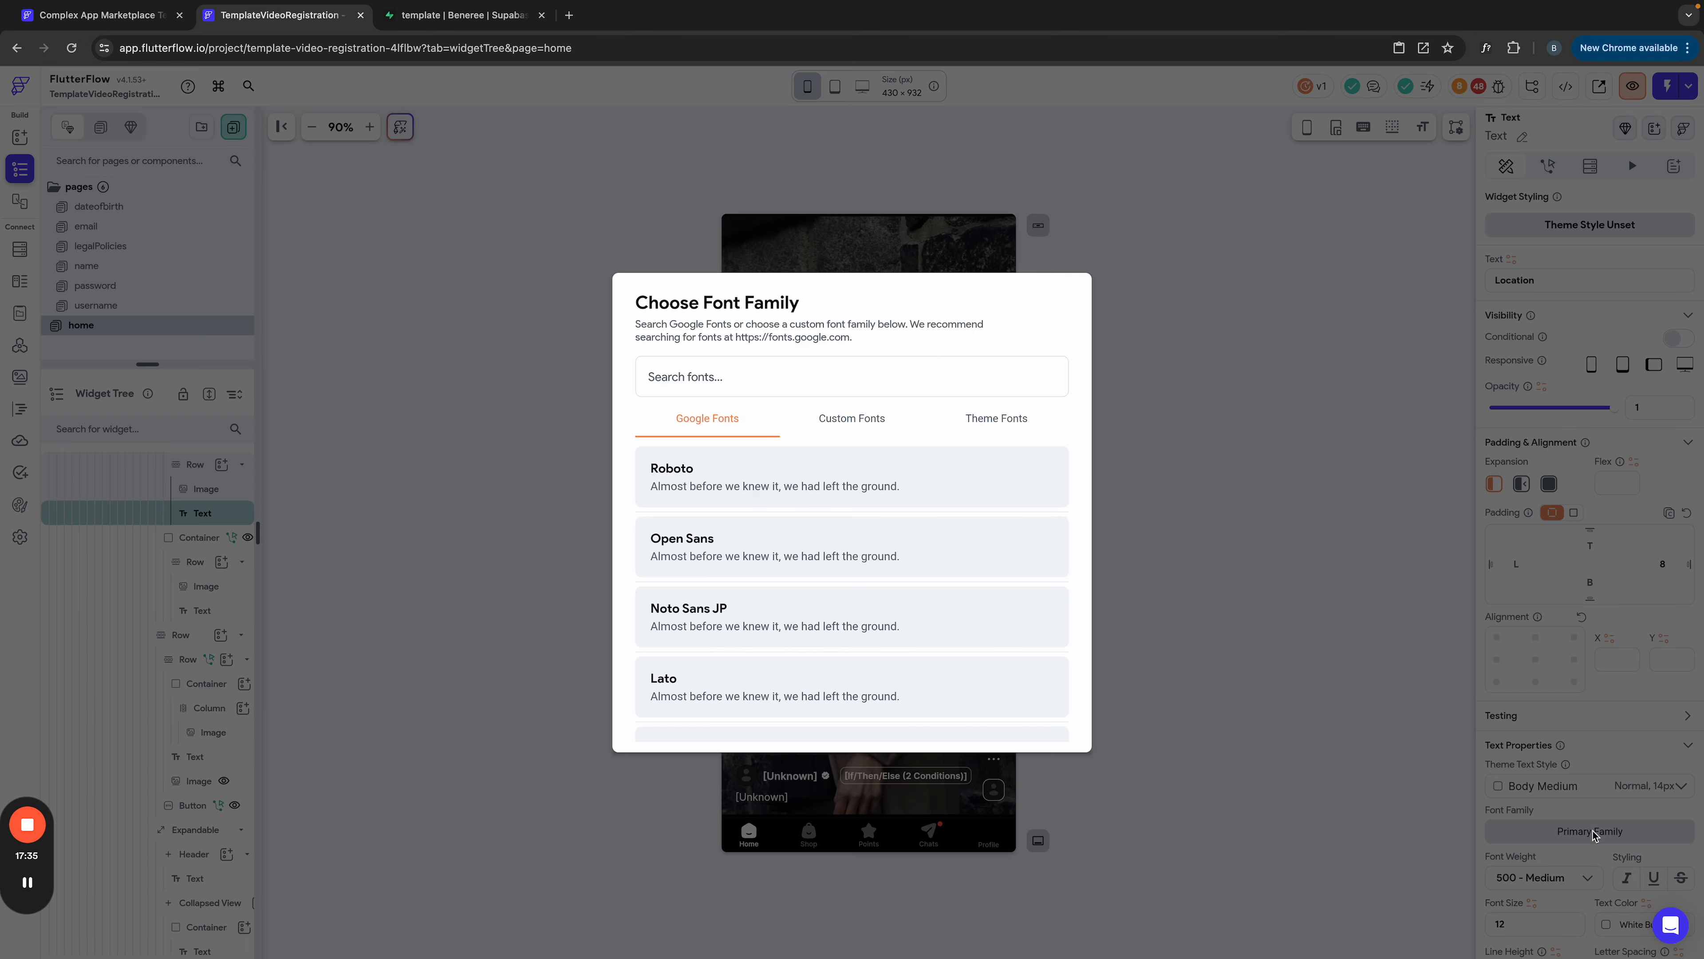
click(988, 421)
click(824, 496)
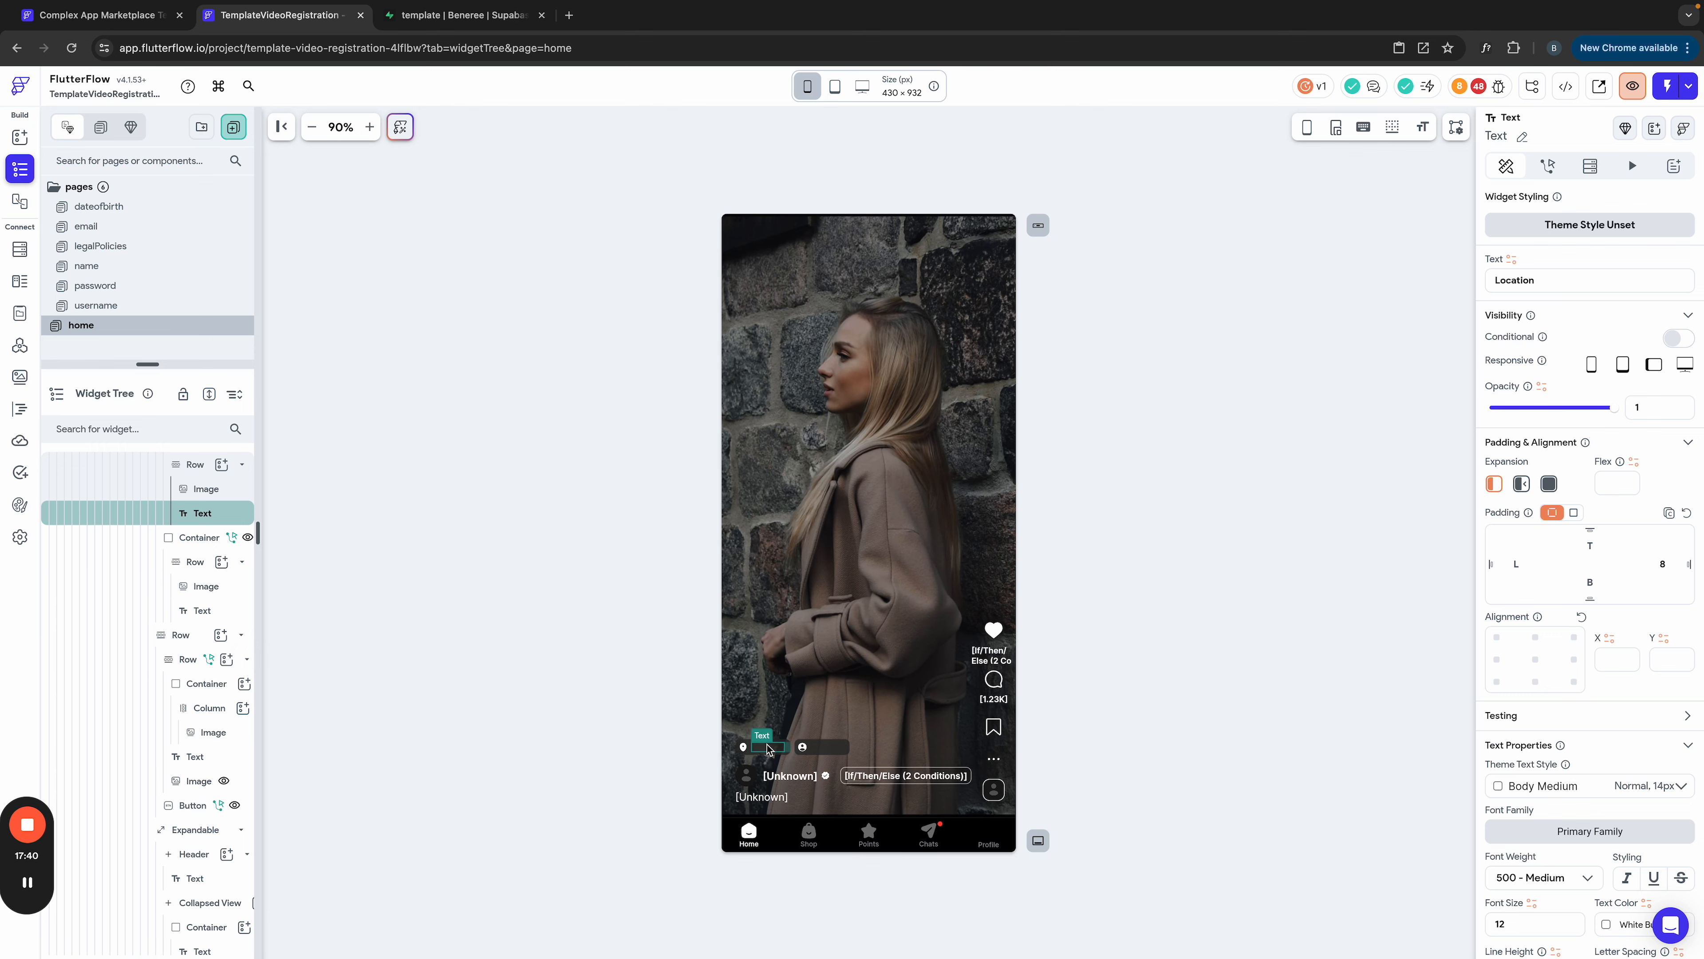
mouse_move(763, 739)
Step: Widen the widget tree, collapse the Carousel Page and delete the Carousel's backend query on the posts collection
drag(258, 534, 479, 533)
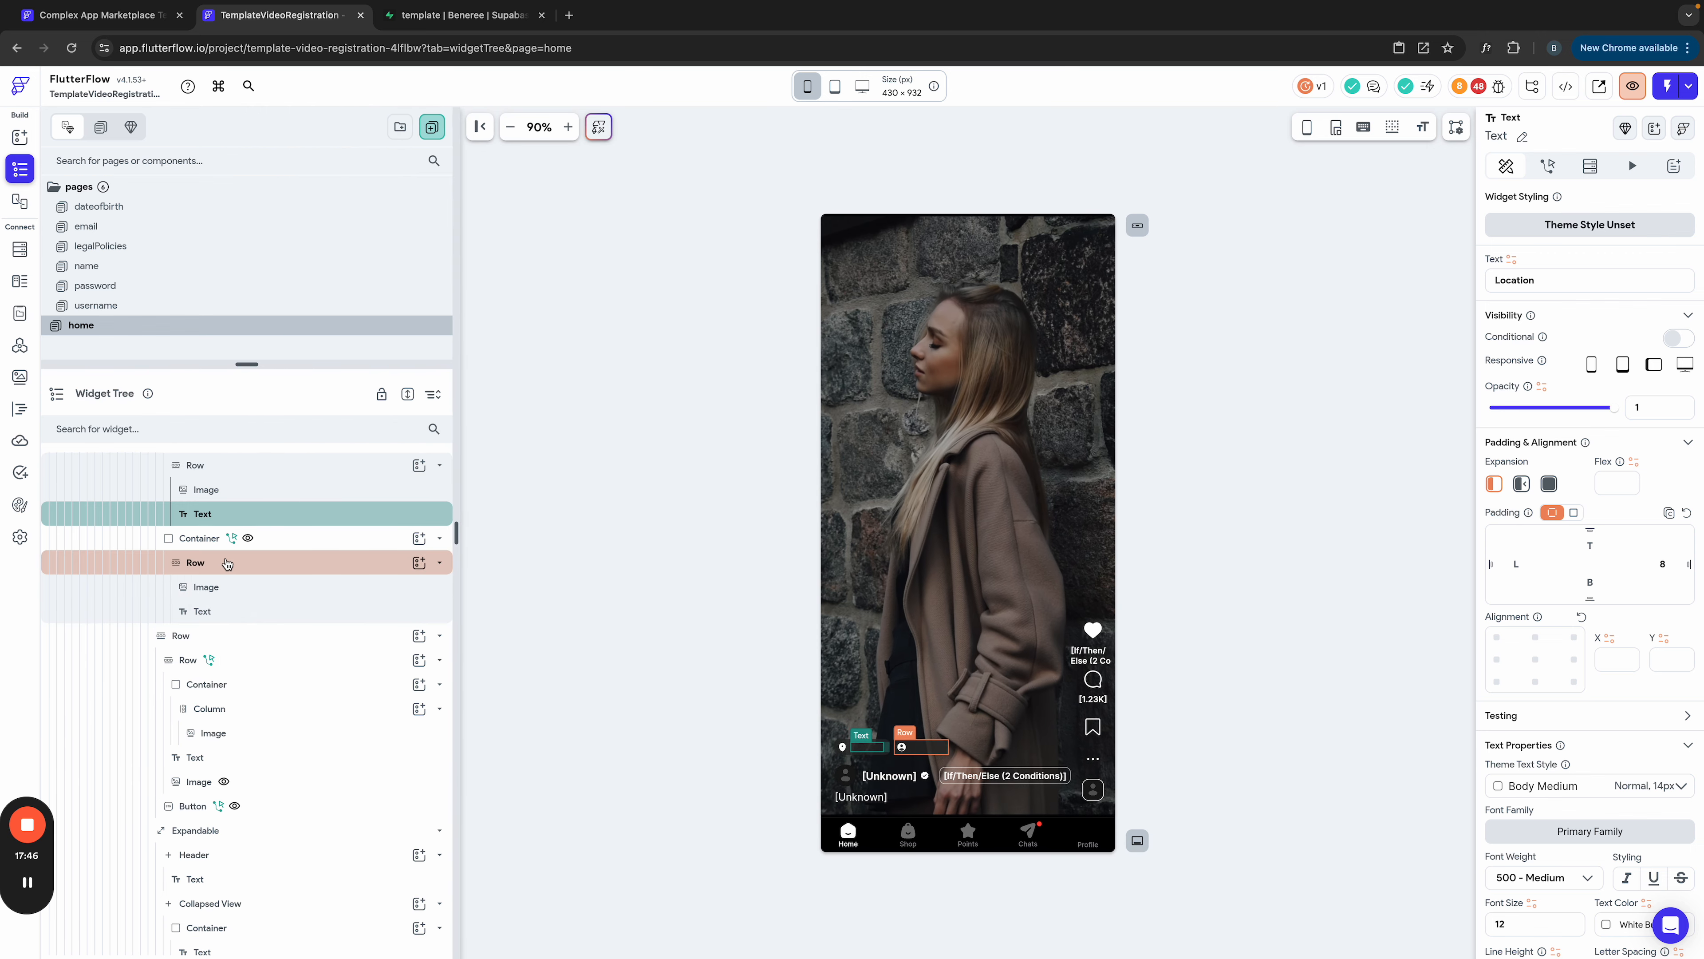
scroll(222, 563, up, 10)
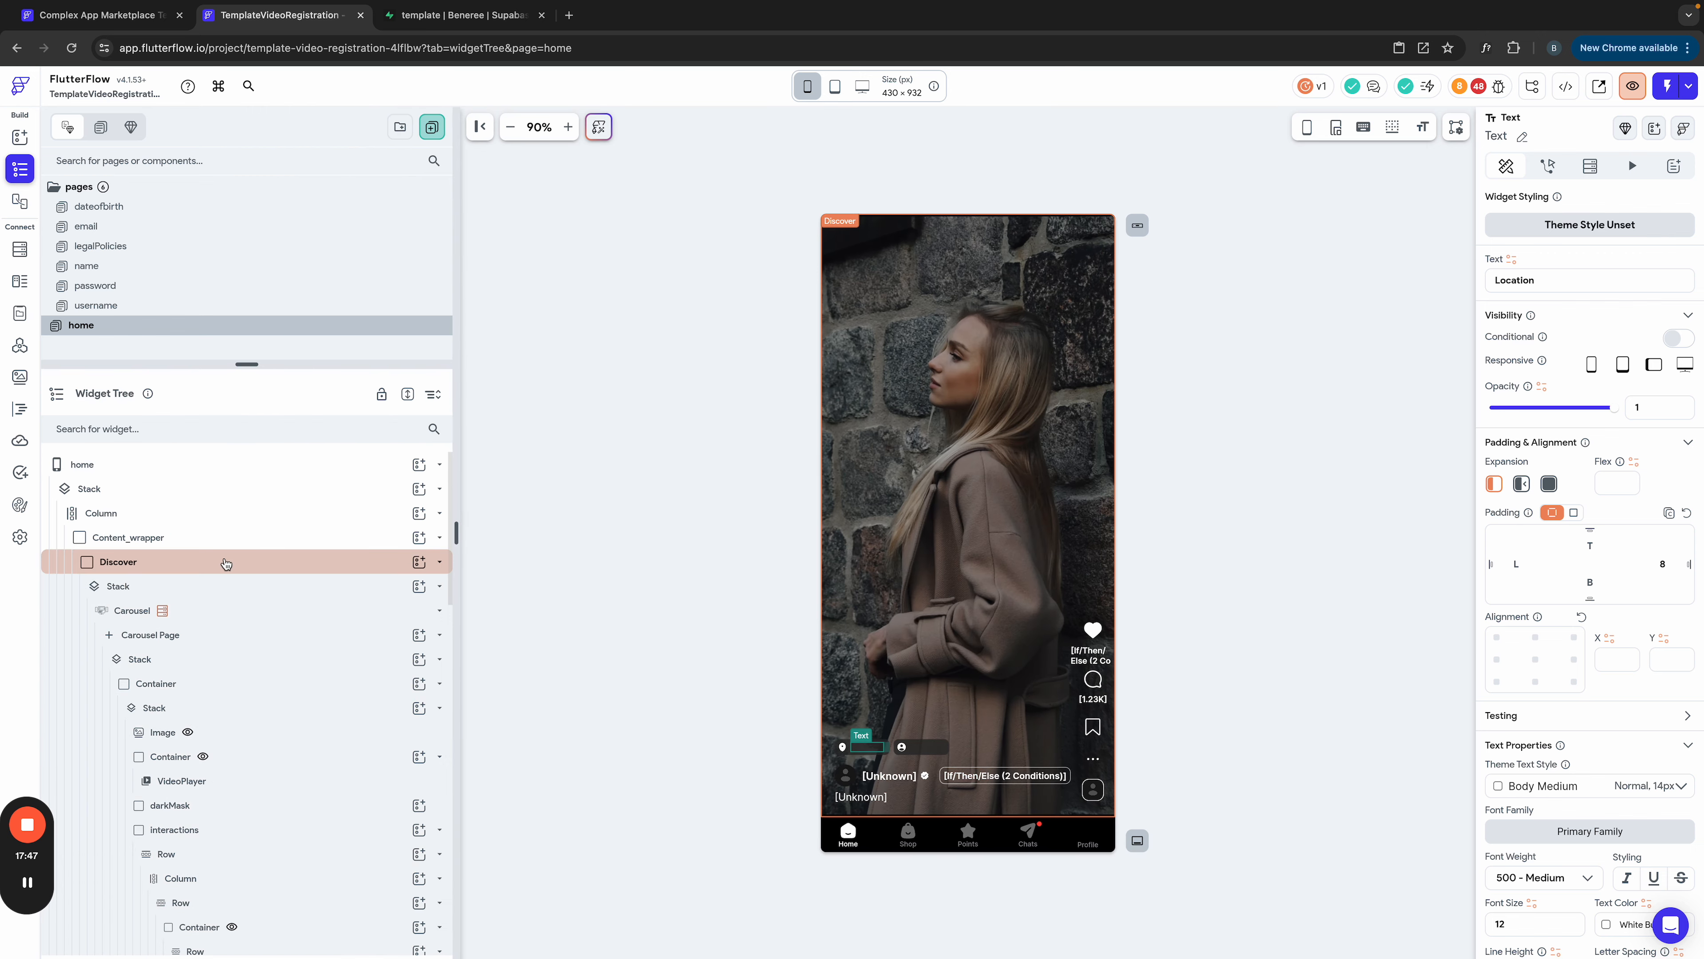
click(132, 611)
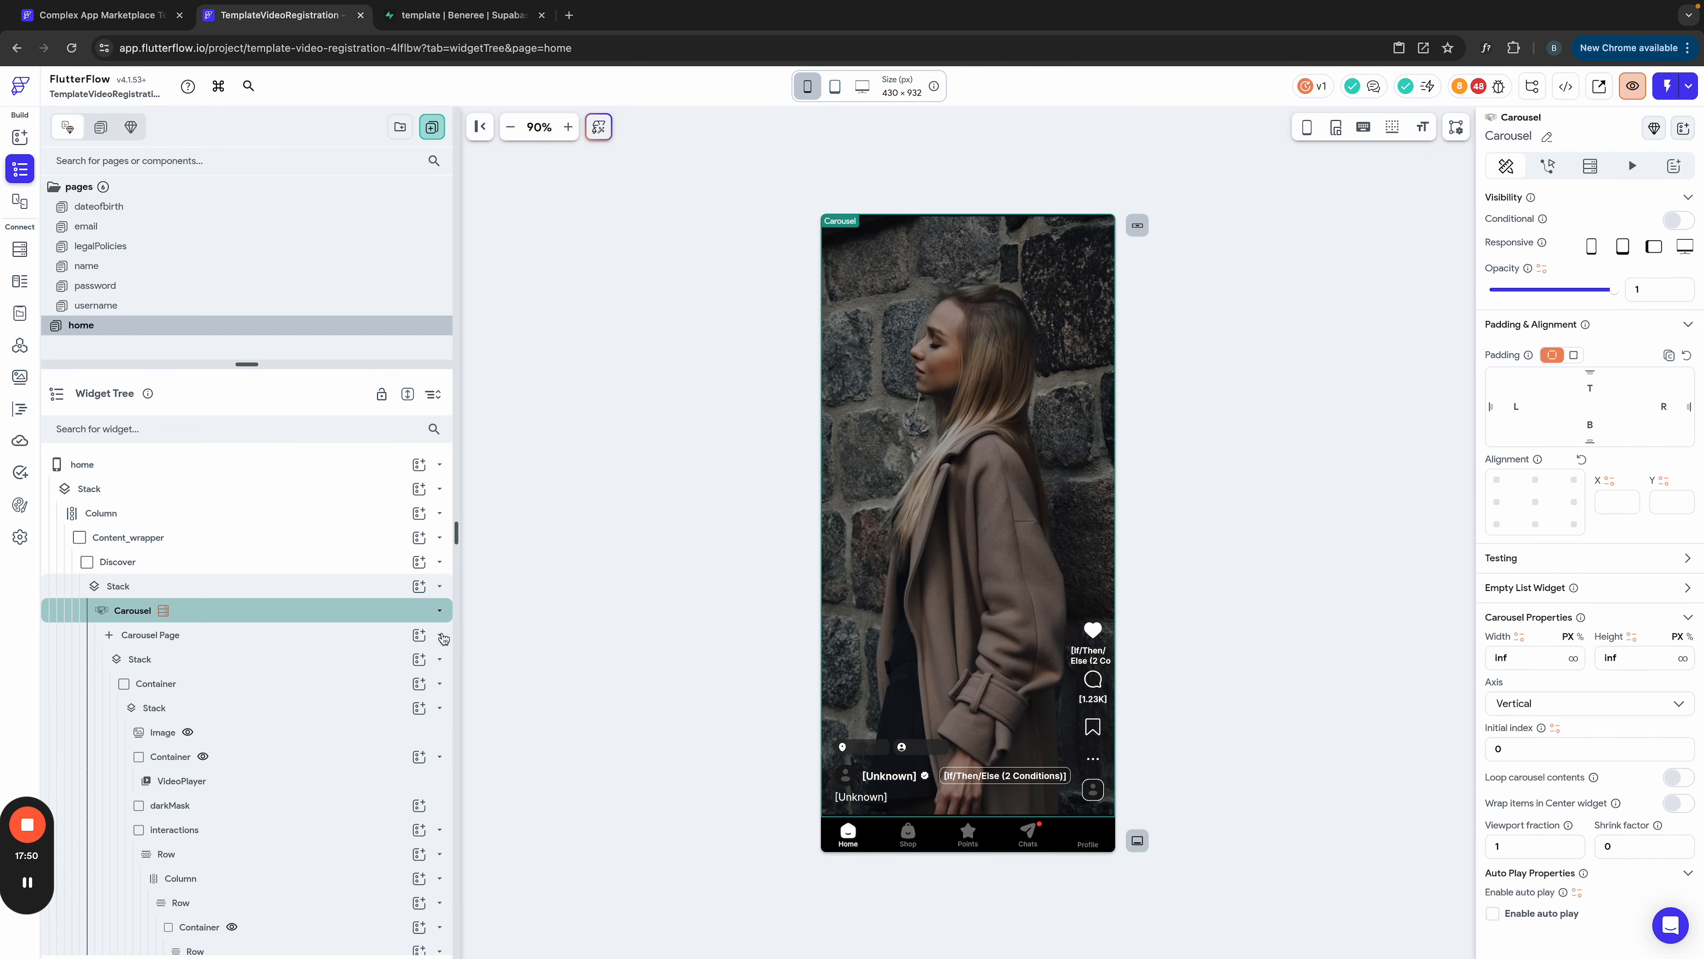
click(441, 635)
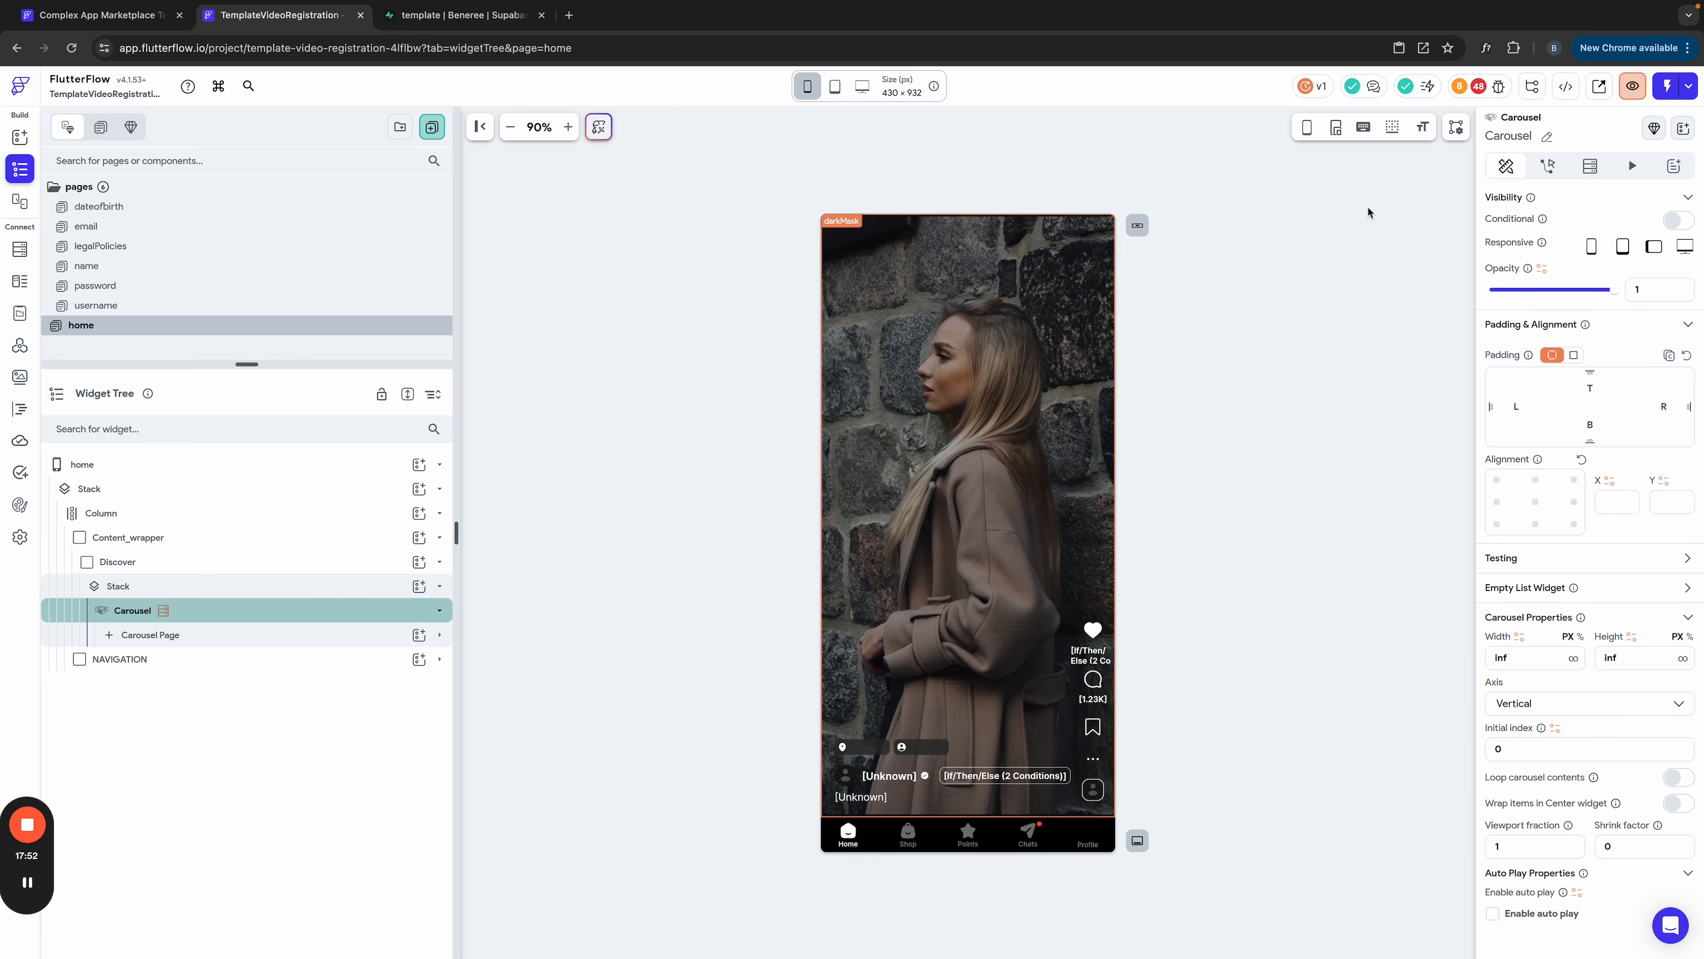
click(1590, 167)
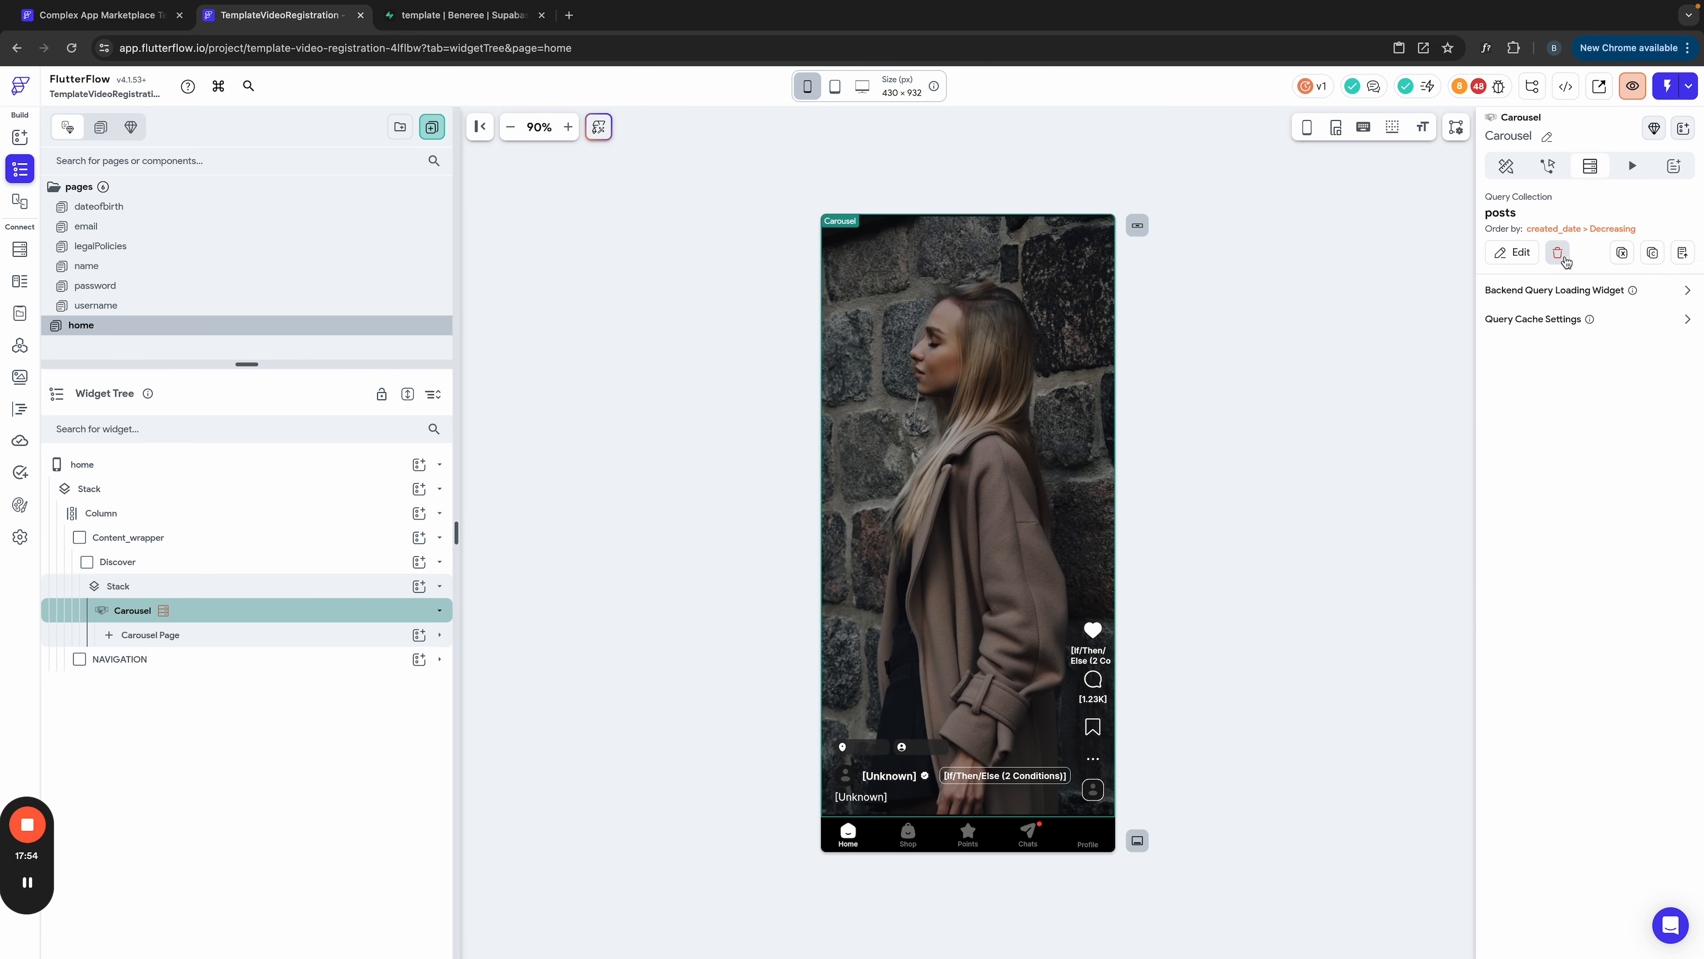
click(1562, 258)
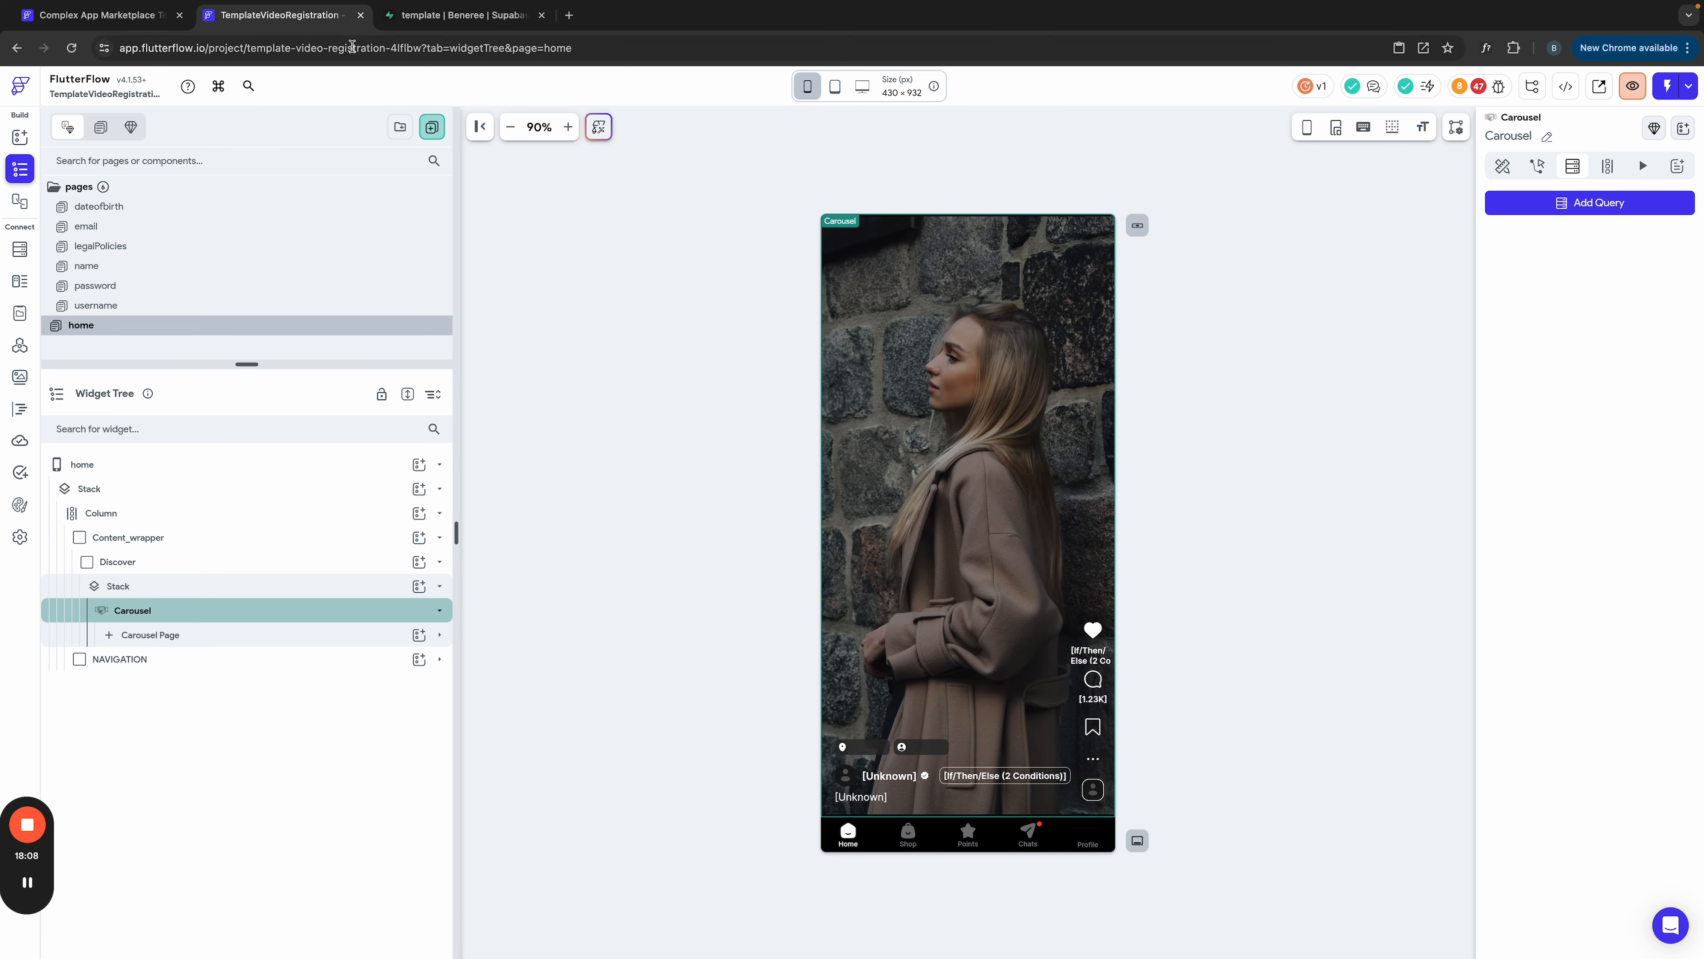
Step: Check which tables exist in the template's Supabase database and return to the TemplateVideoRegistration project
click(433, 17)
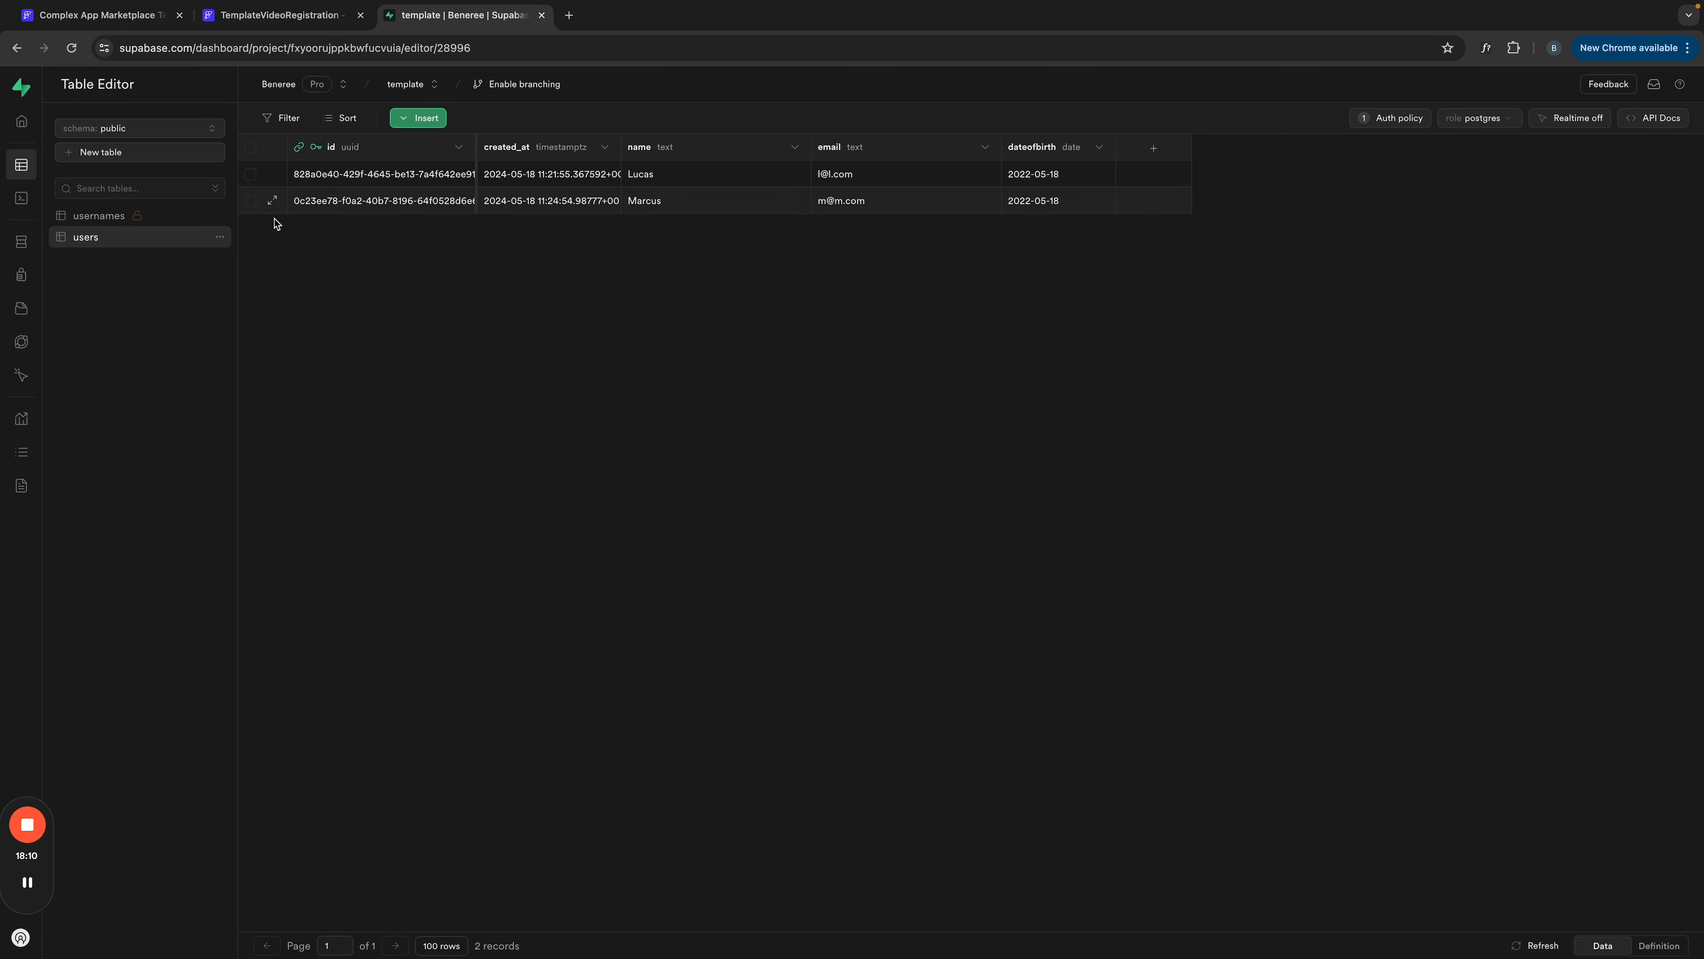
click(281, 17)
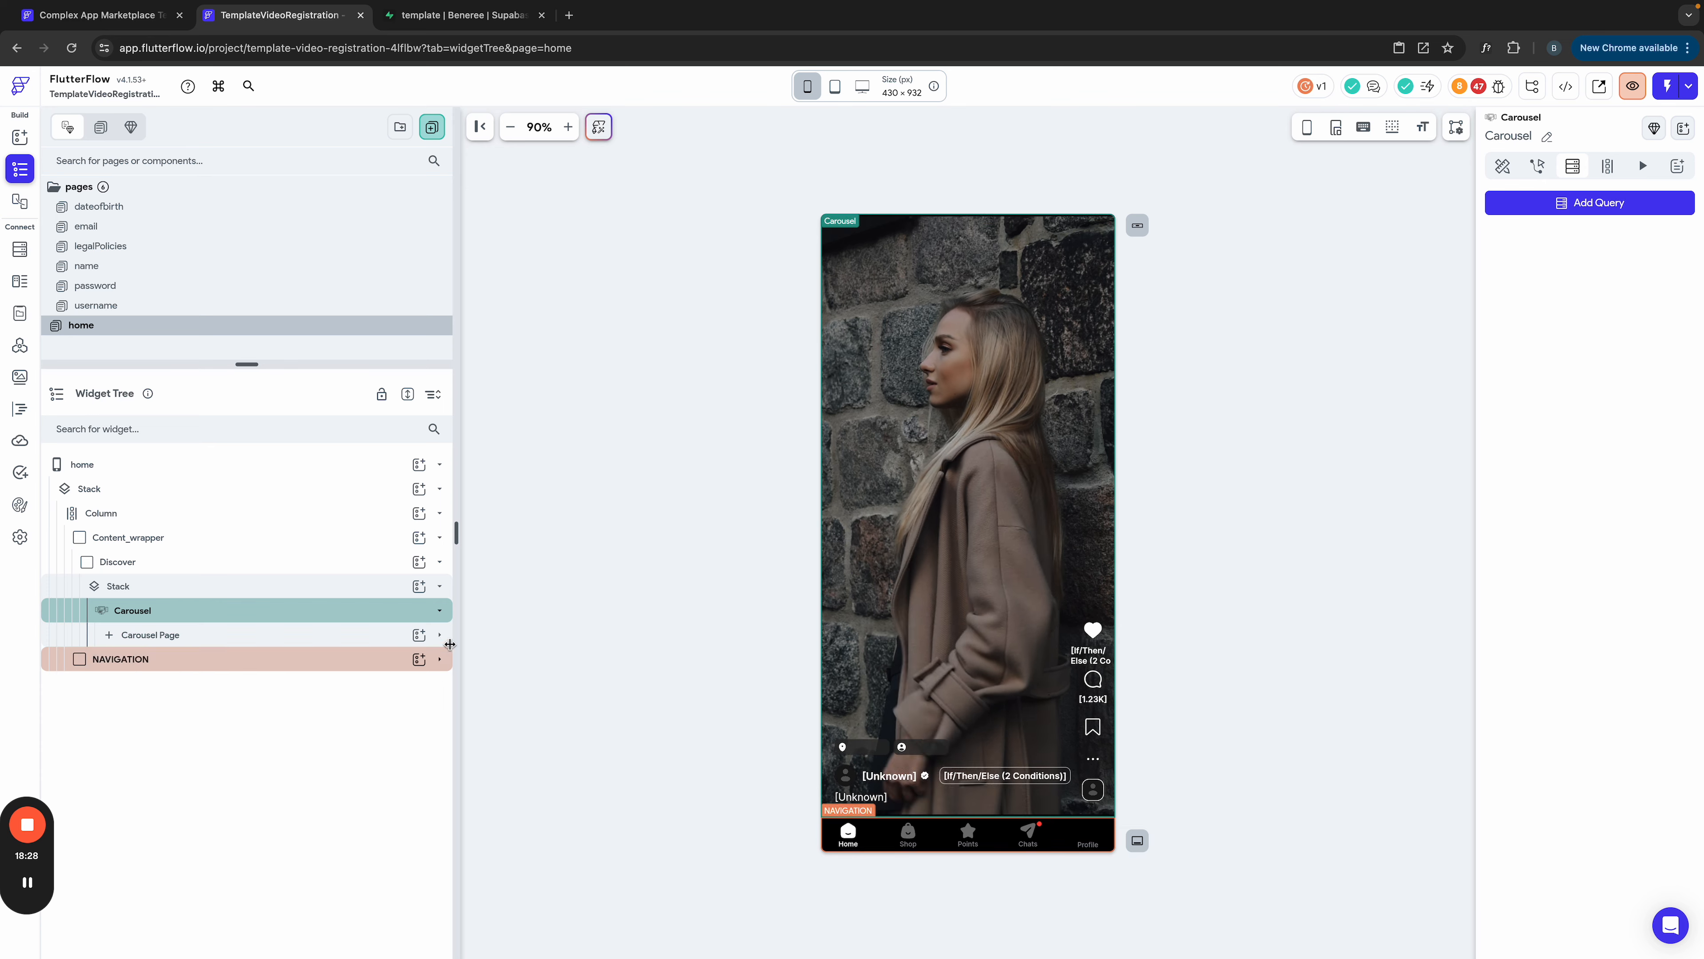
Step: Remove the Container holding the VideoPlayer from the inner Stack of the Carousel Page
click(439, 635)
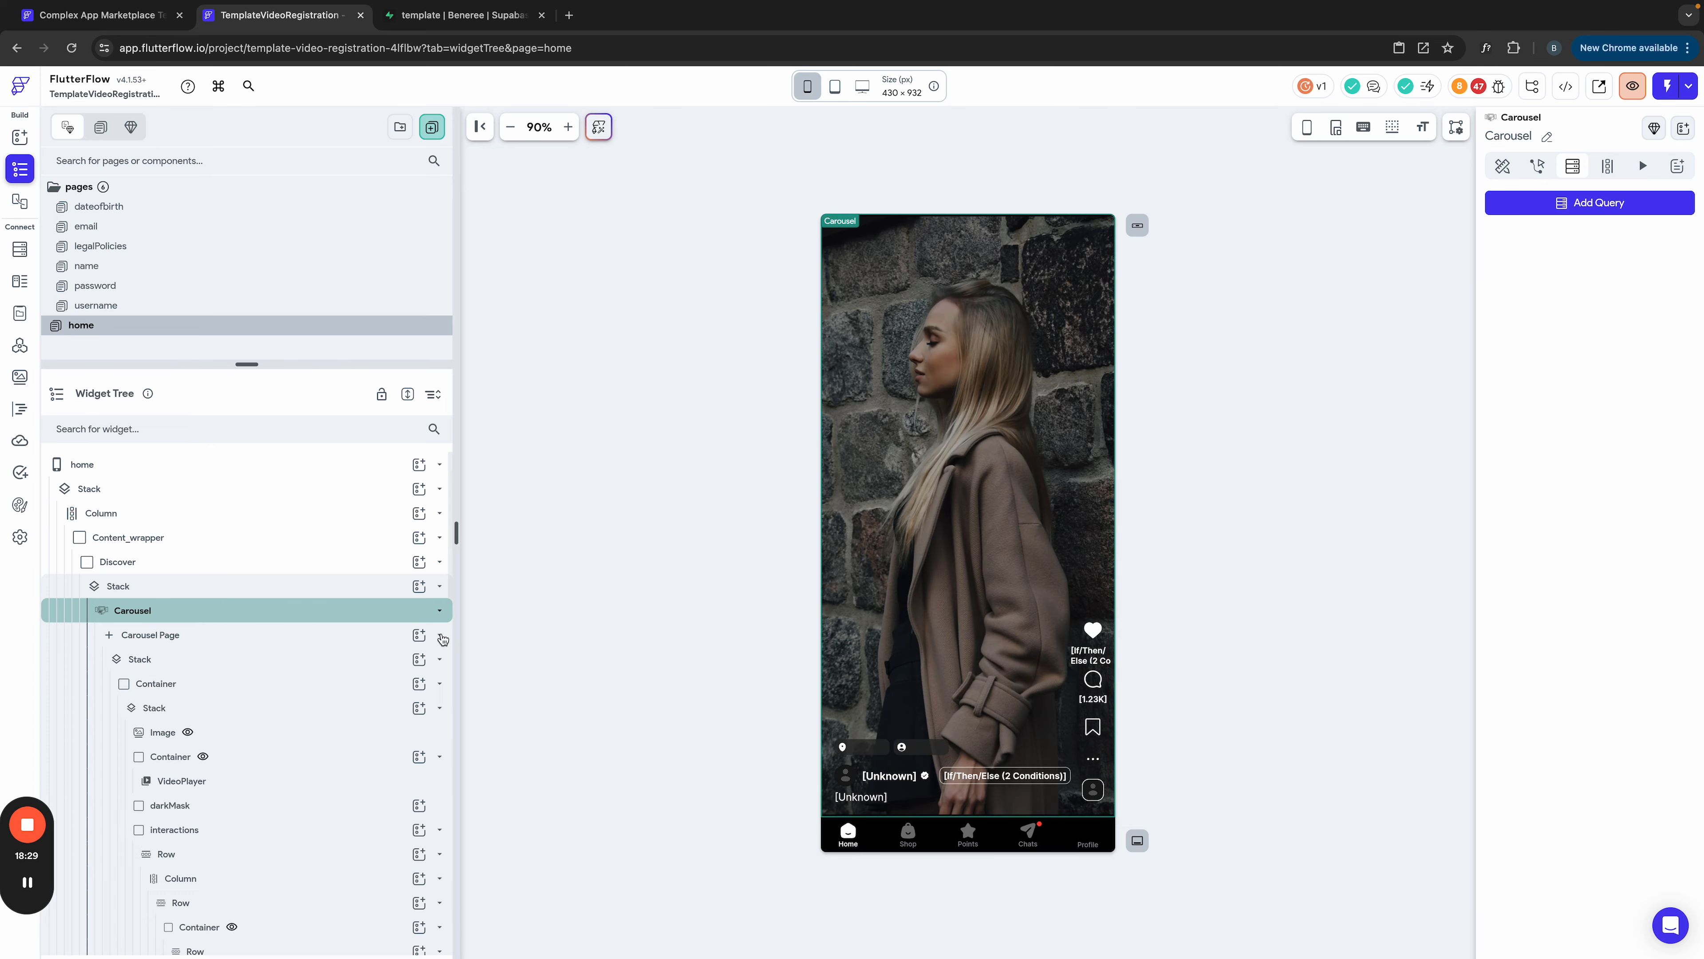
click(151, 736)
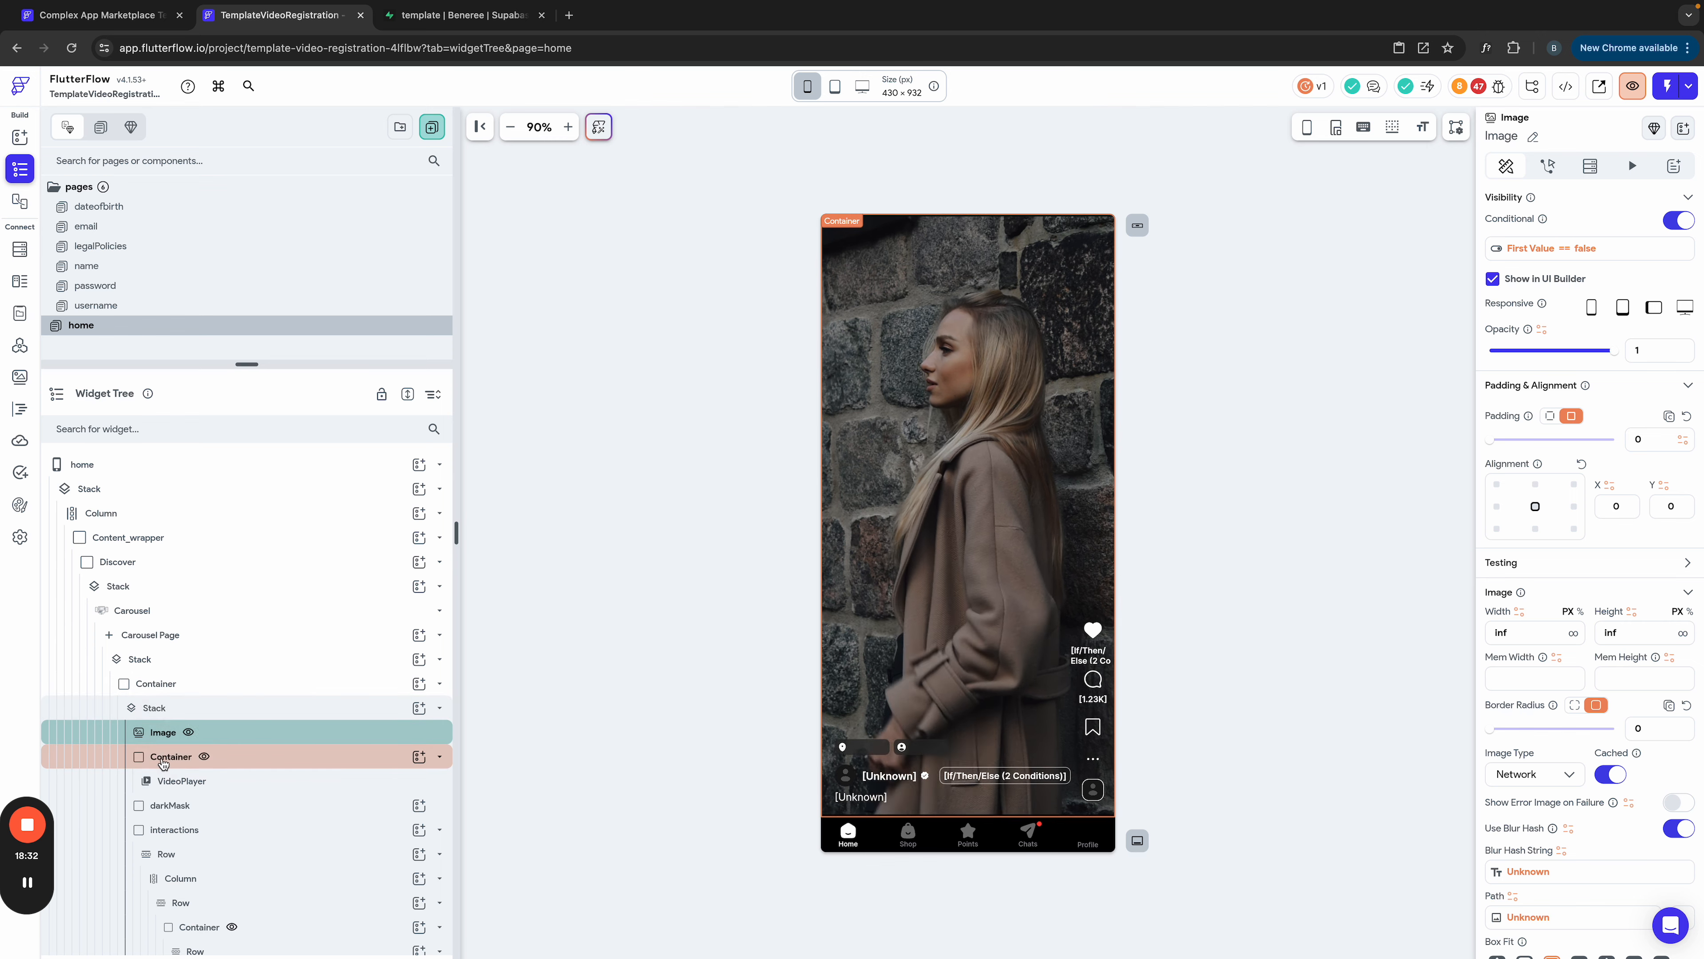
click(201, 757)
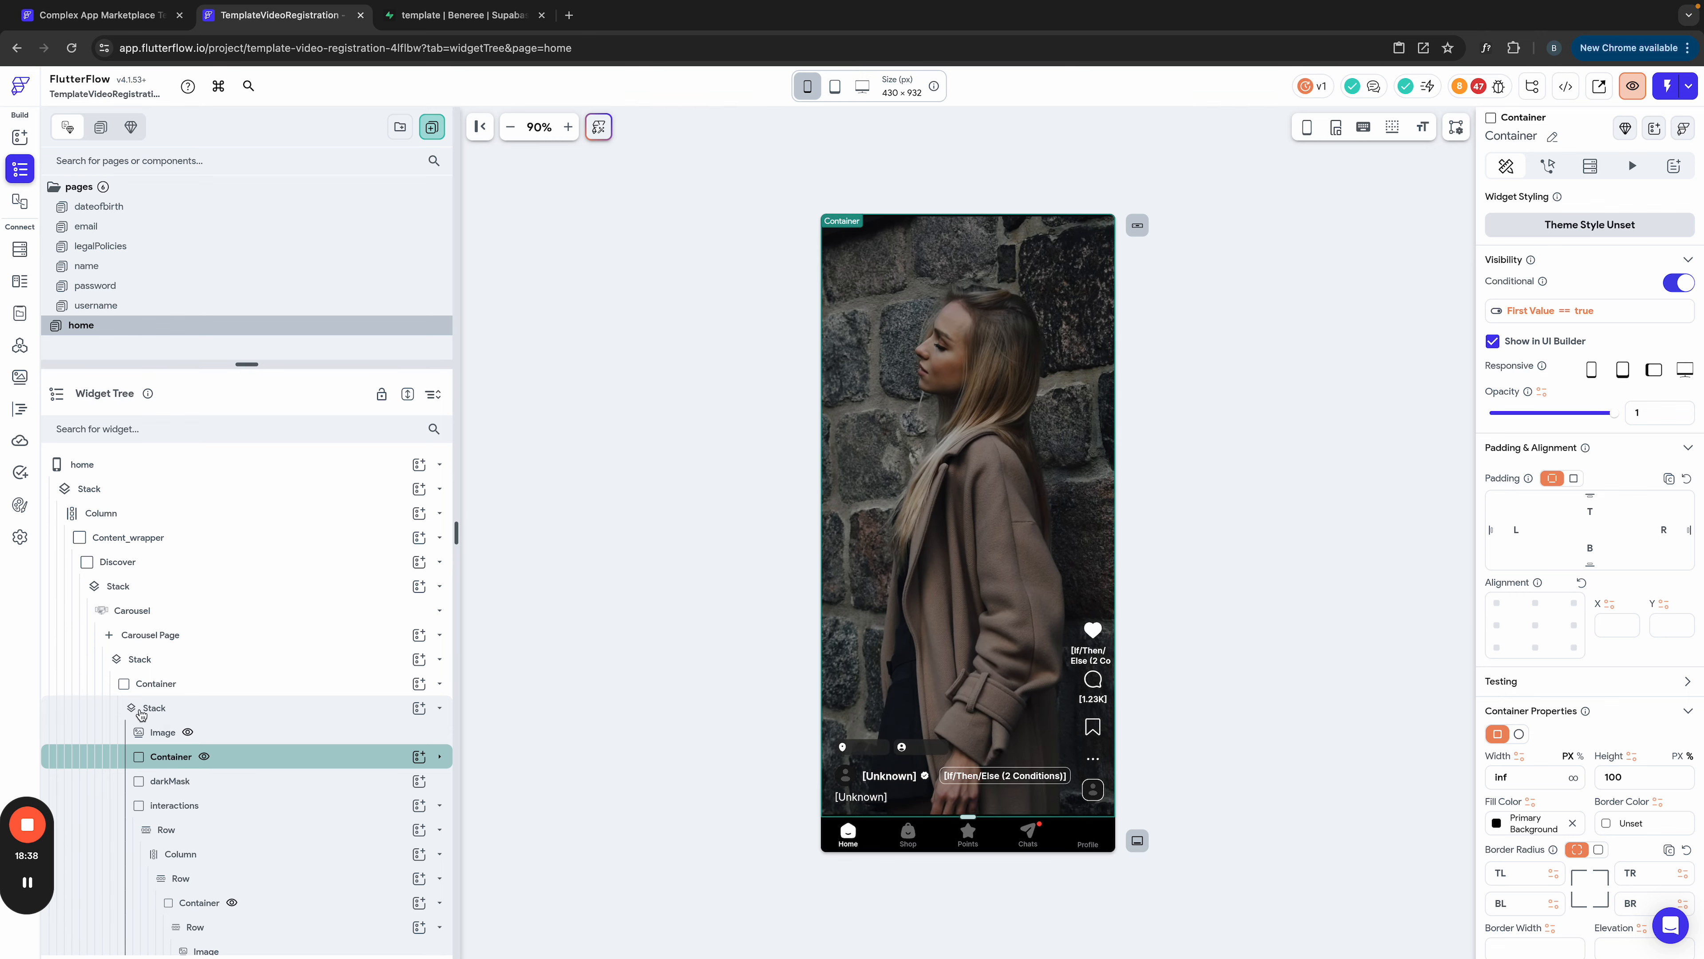
right_click(175, 757)
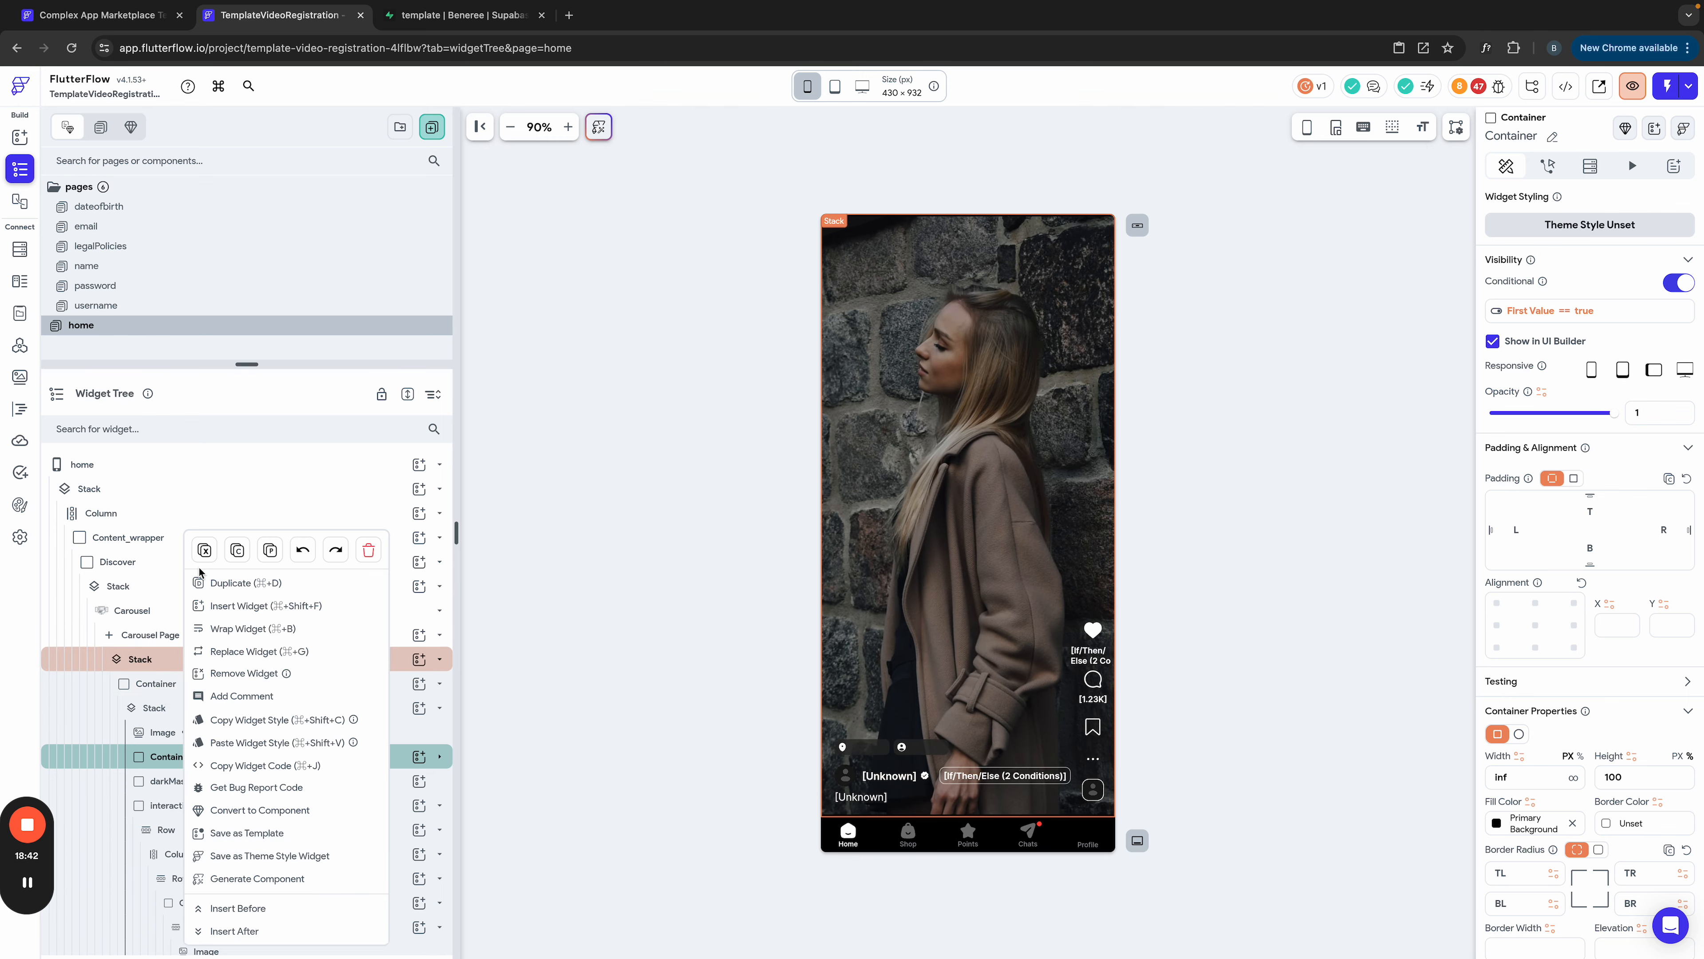
click(232, 673)
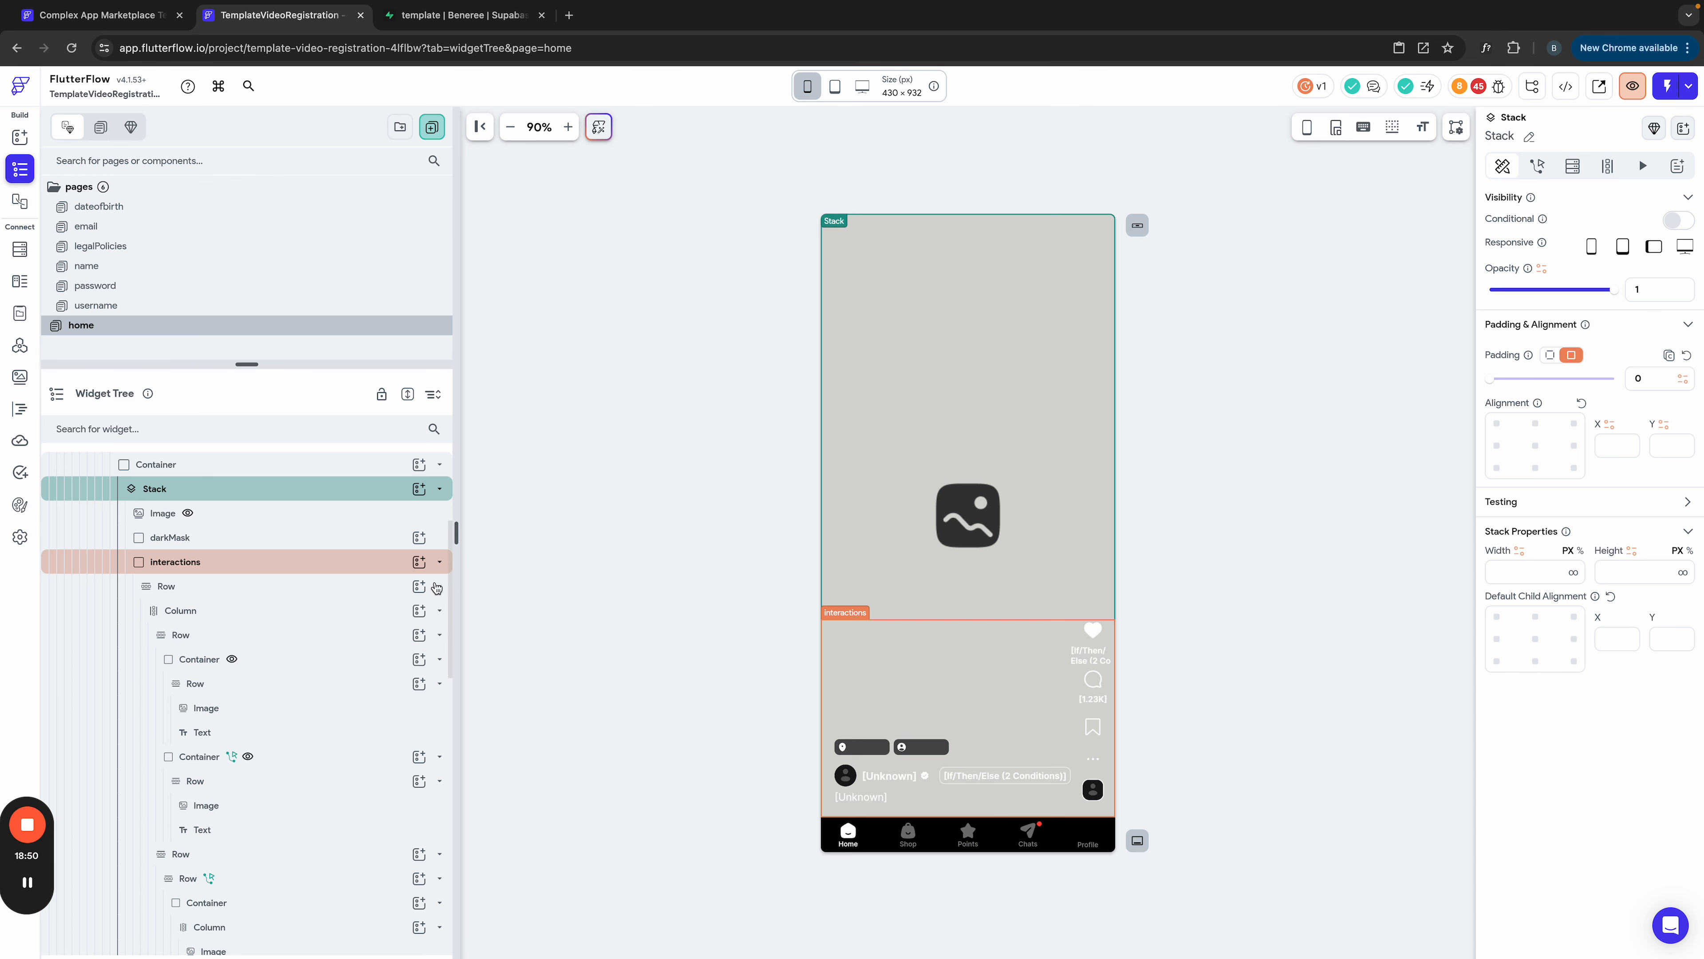
Step: Turn off conditional visibility for the Image in the Carousel Page's inner Stack
click(188, 660)
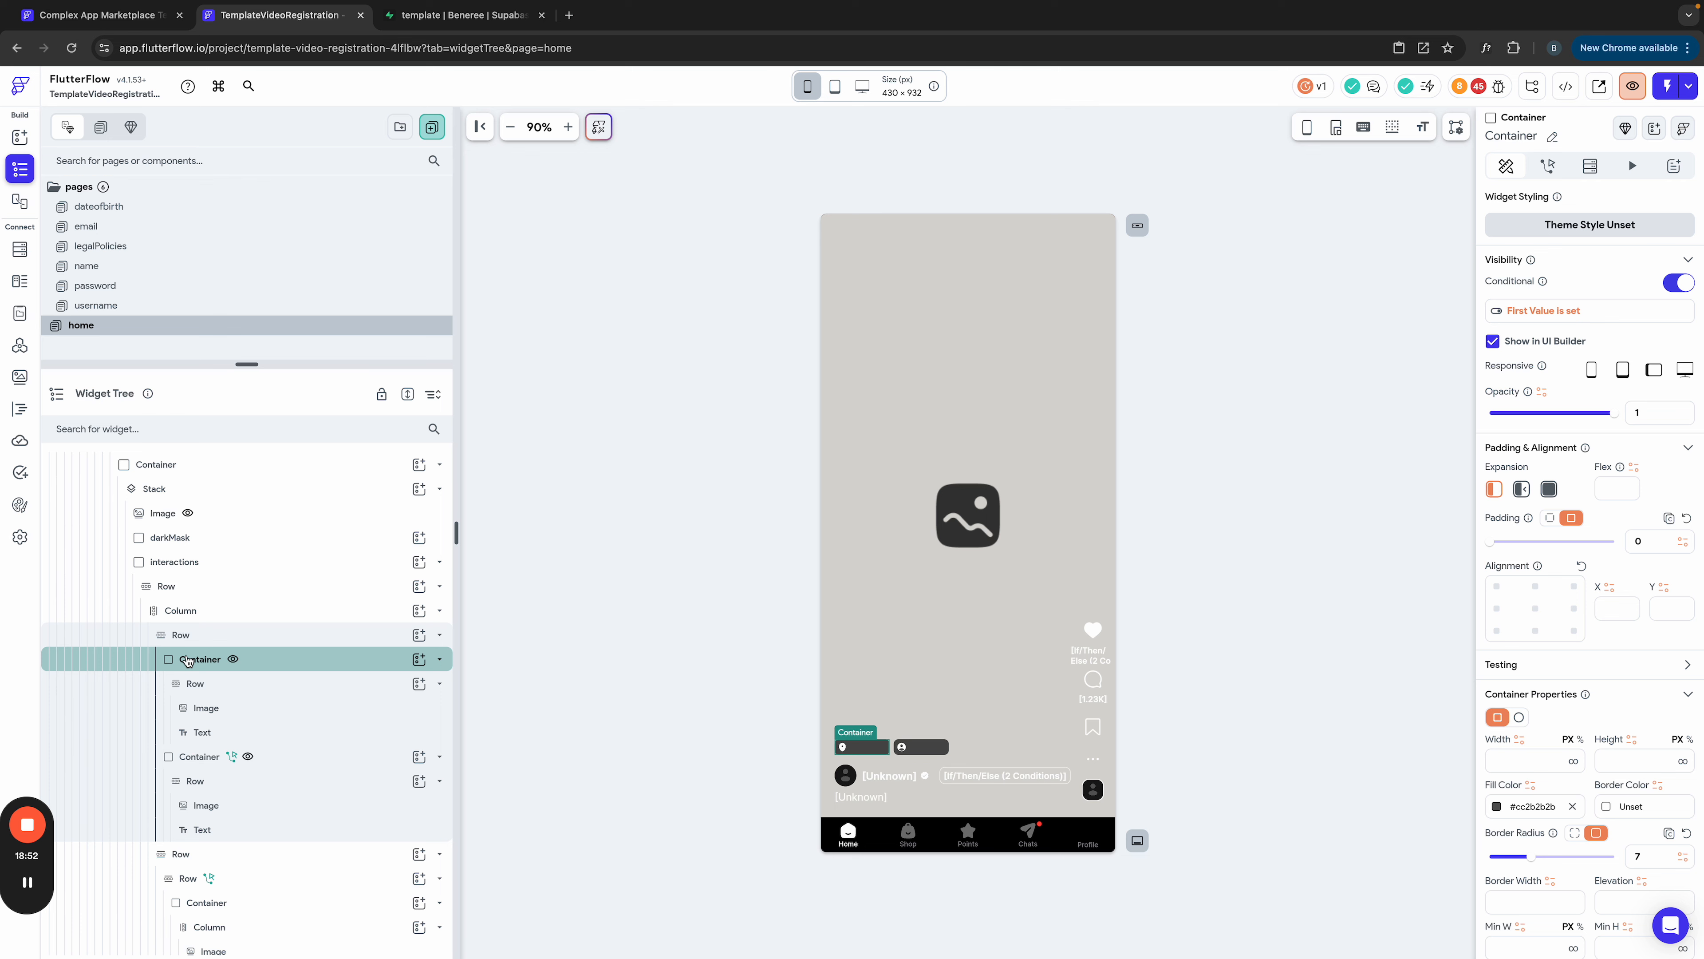
click(166, 515)
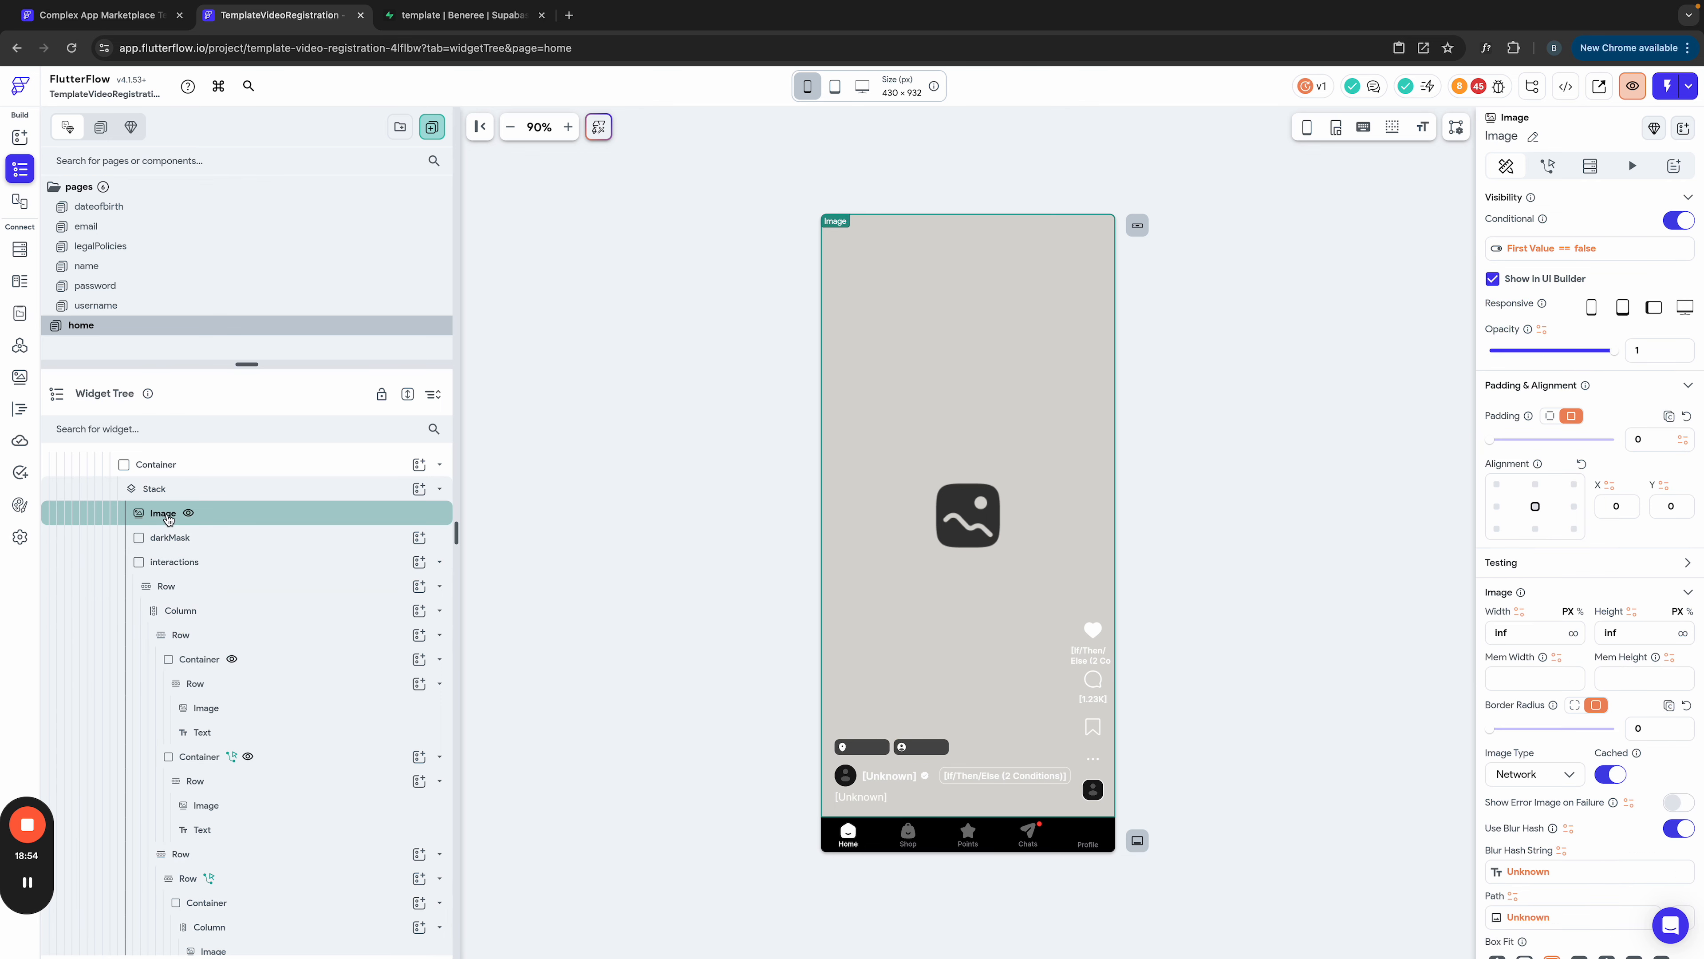
click(1676, 222)
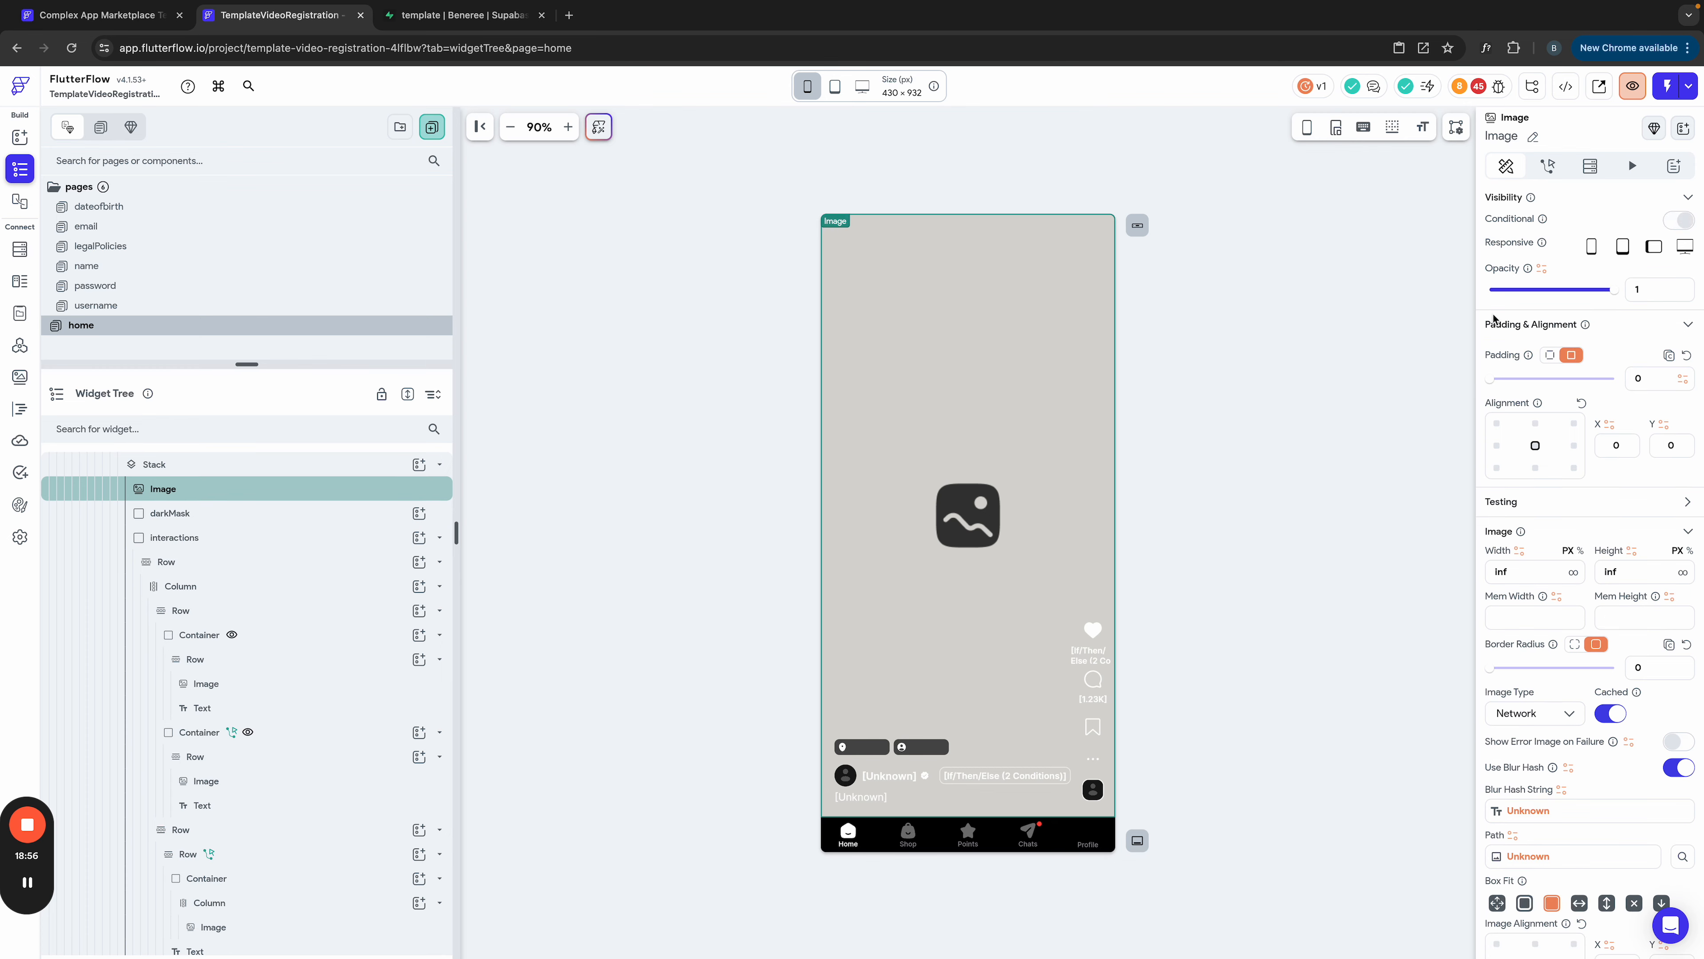
scroll(180, 514, up, 1)
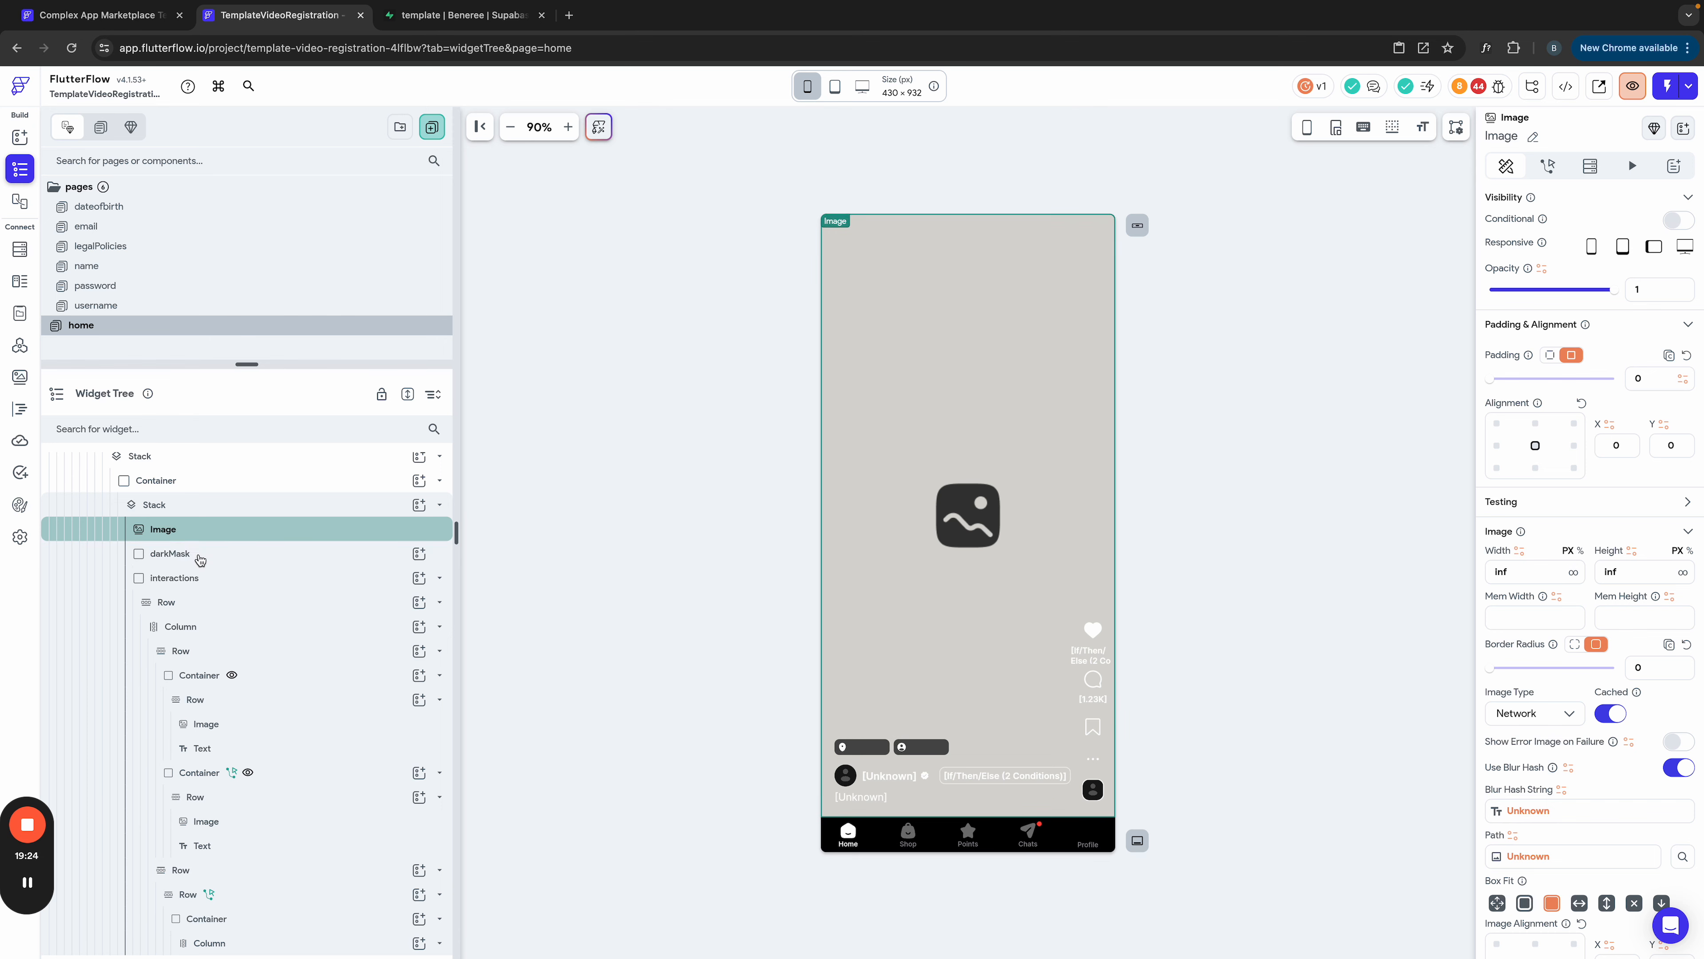
Step: Examine the darkMask container's fill color without changing it
click(165, 560)
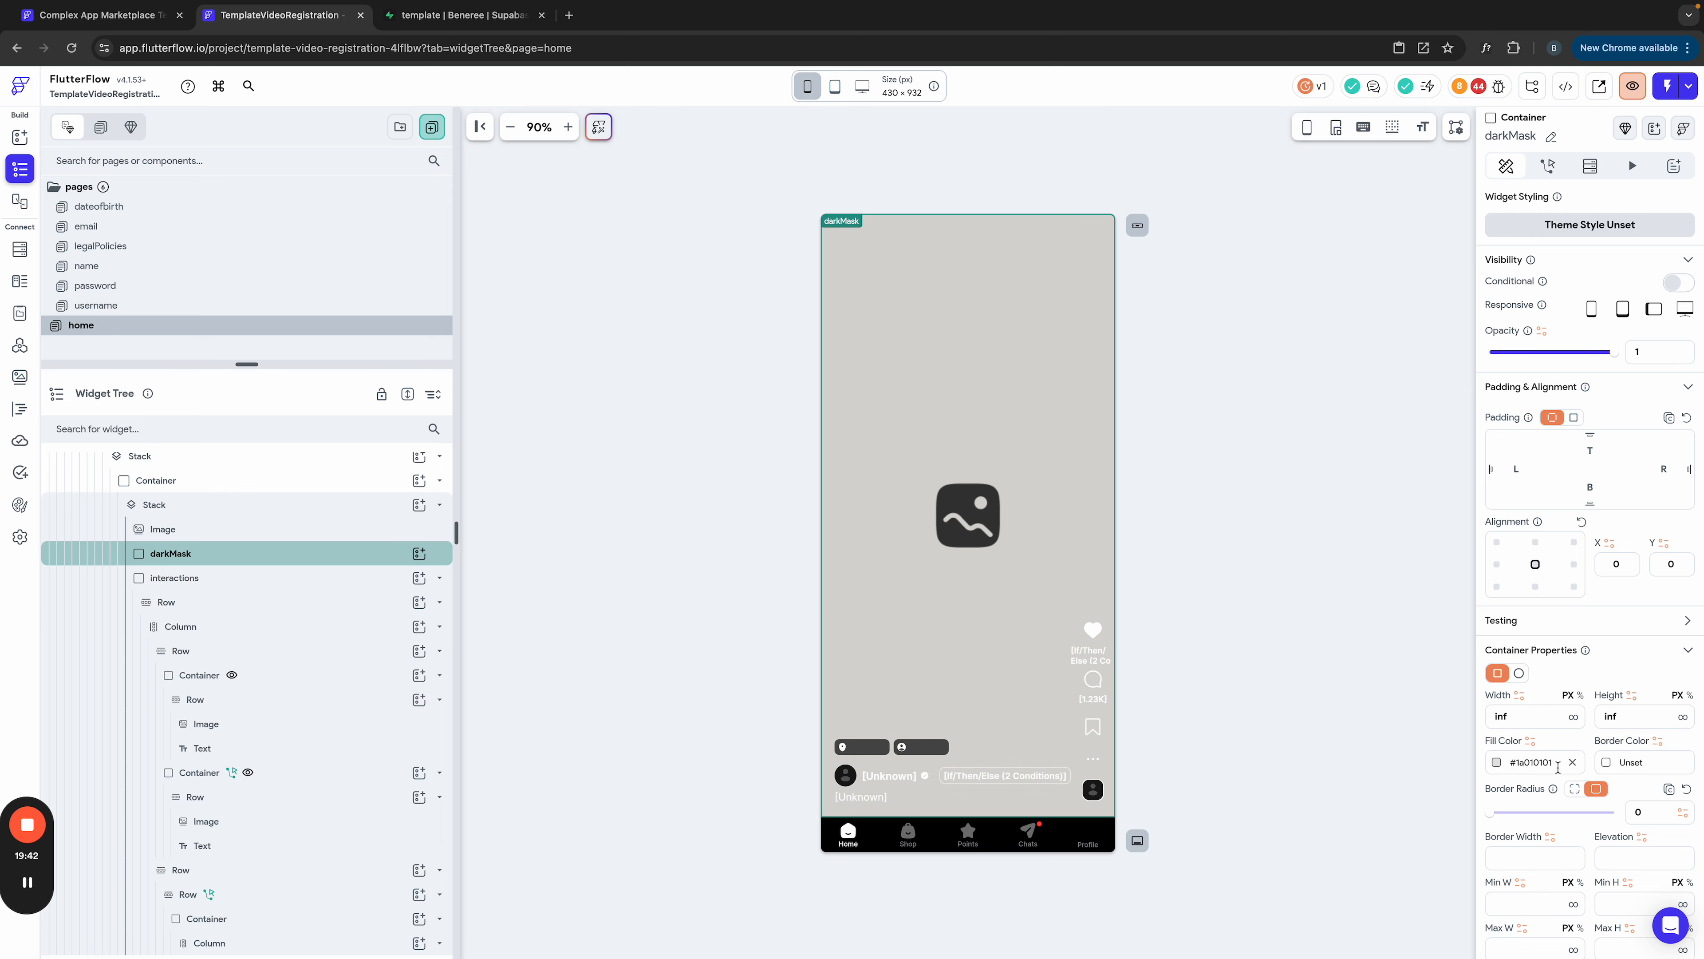
click(1496, 762)
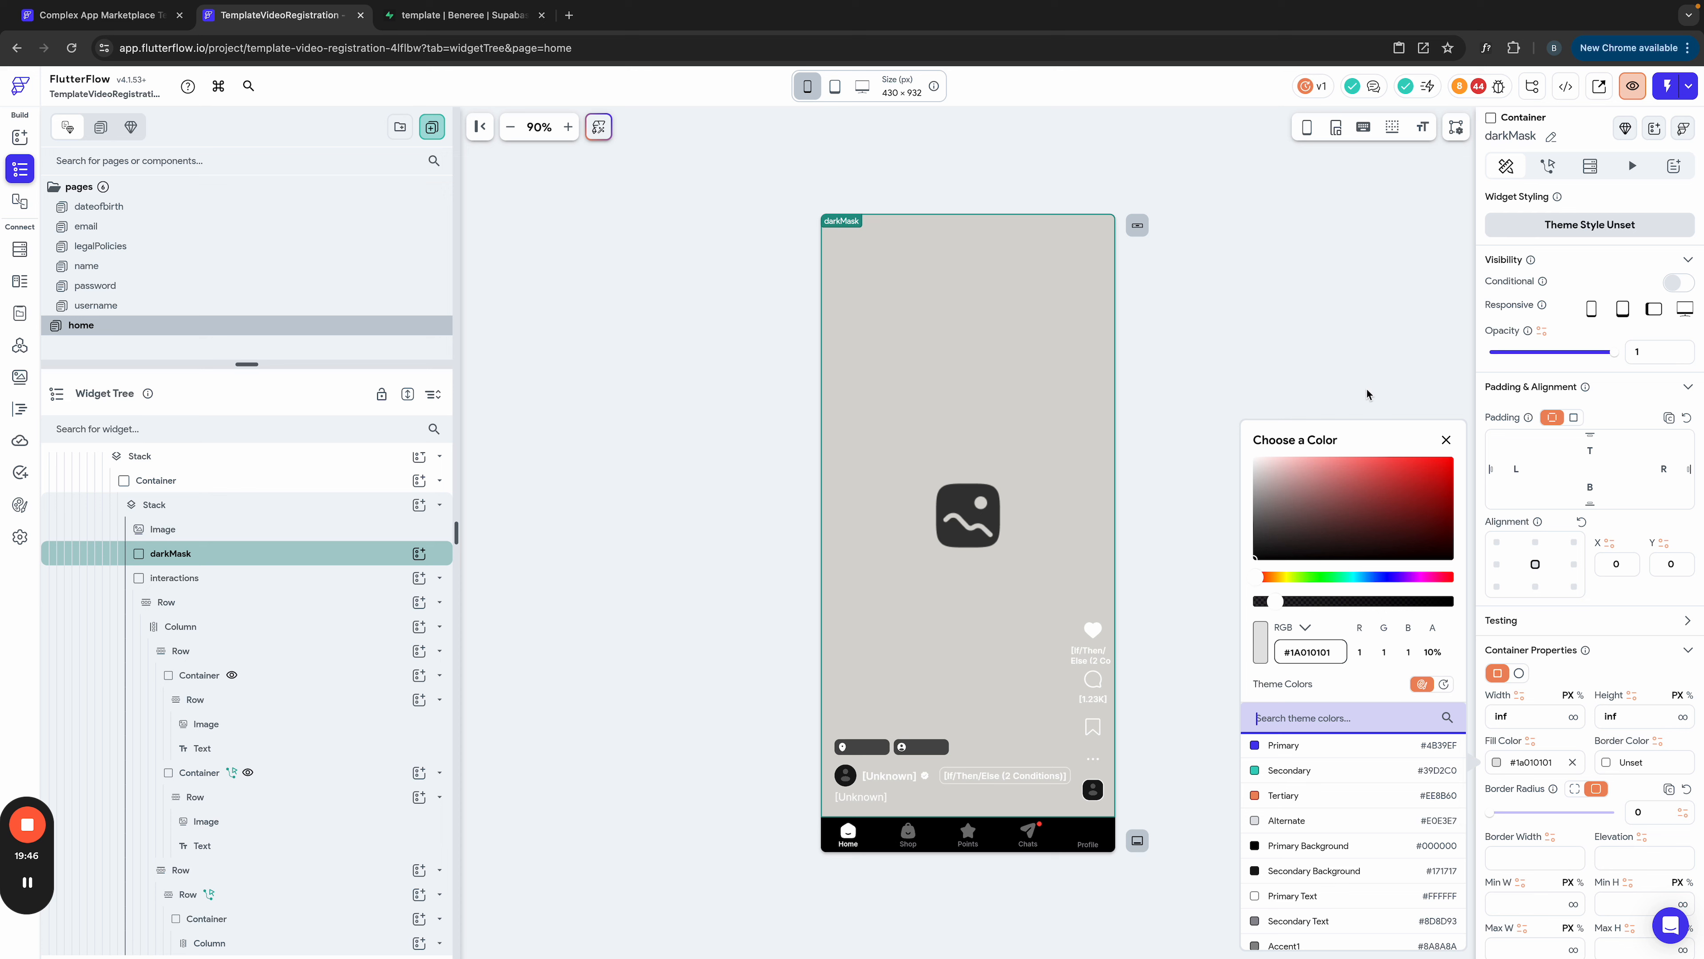
click(1446, 443)
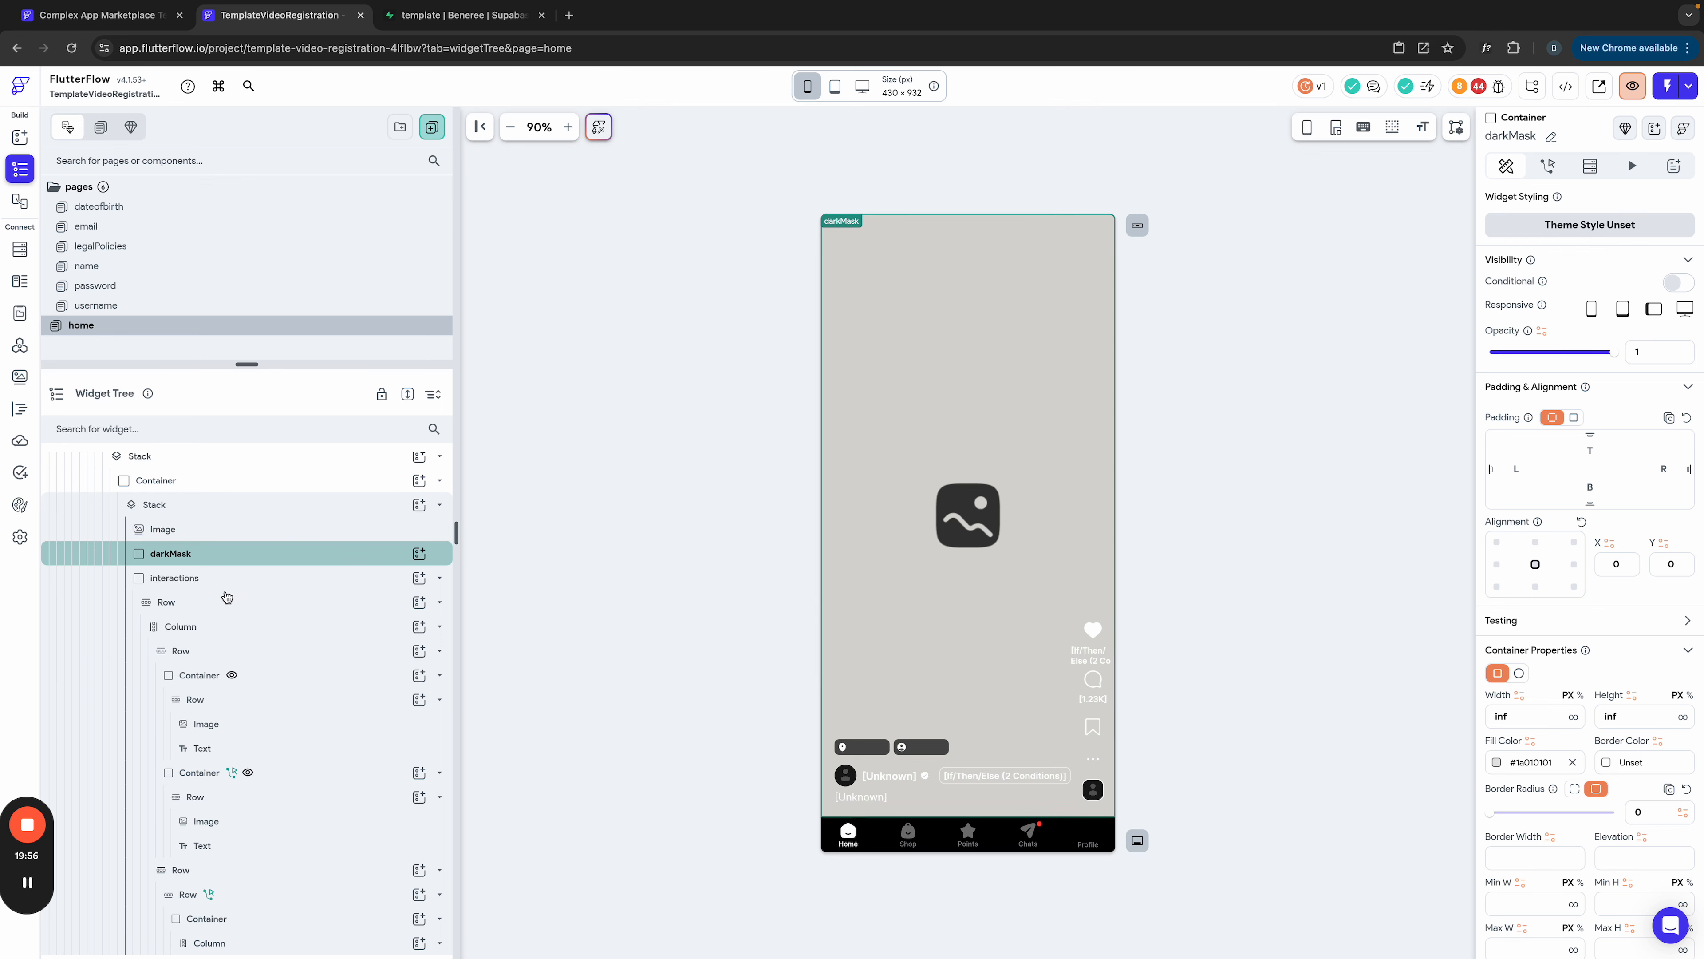
Step: Collapse the interactions container below darkMask and delete it from the inner Stack
click(209, 586)
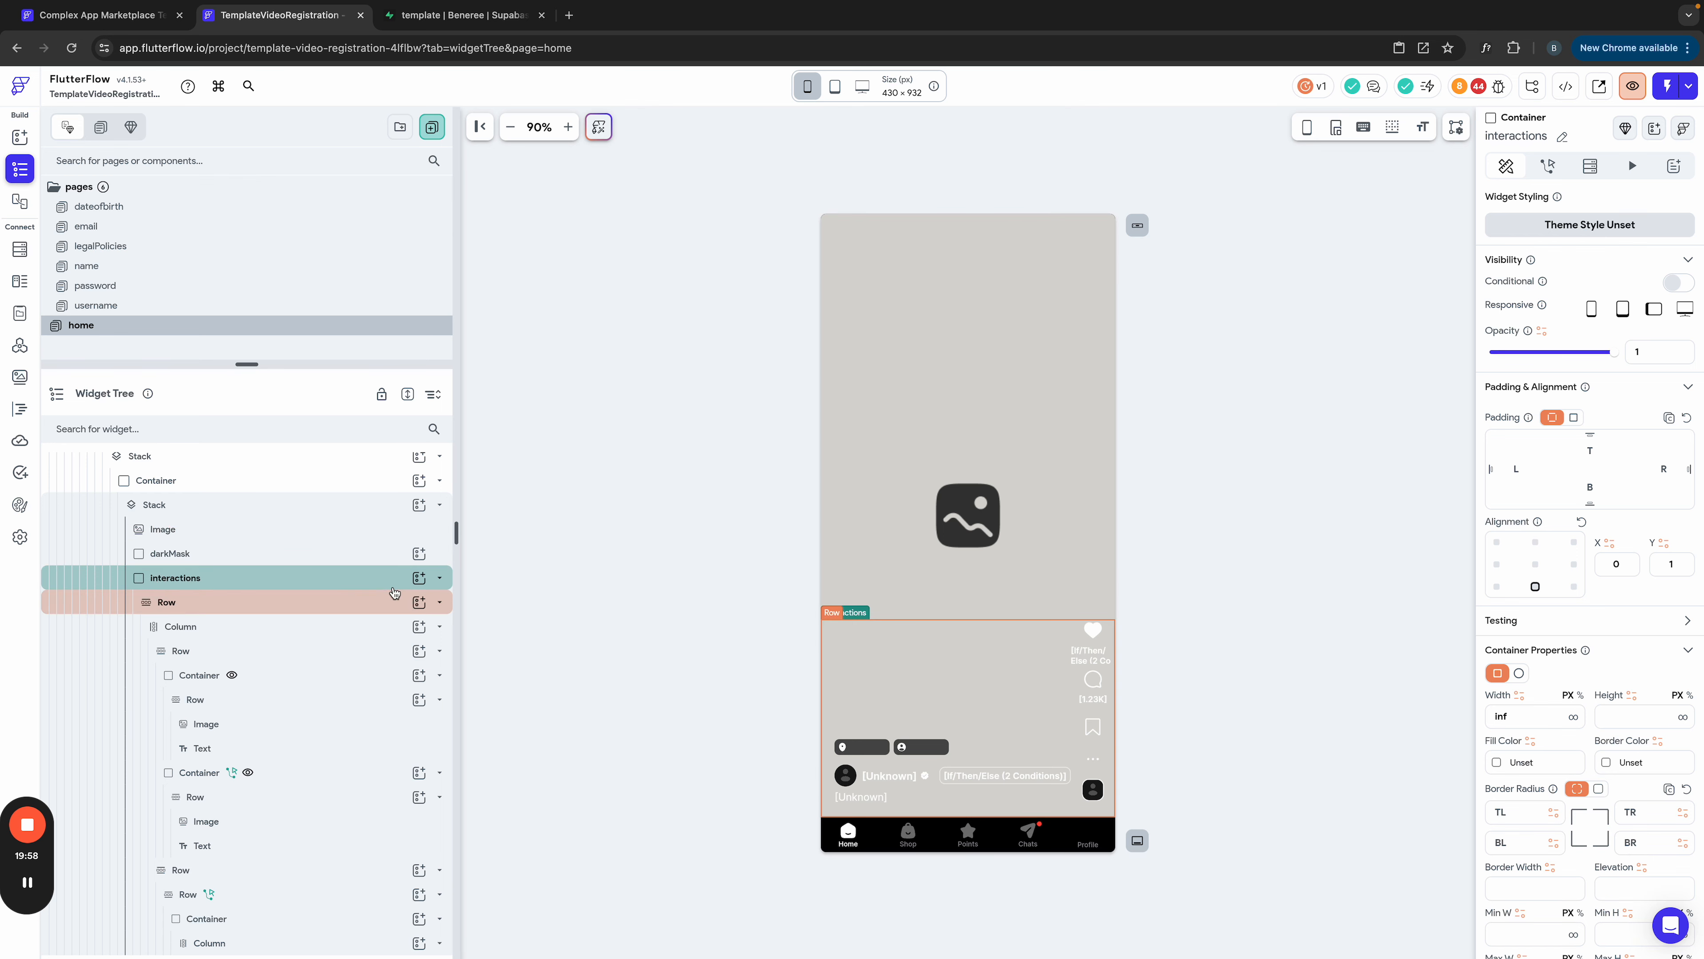
click(439, 578)
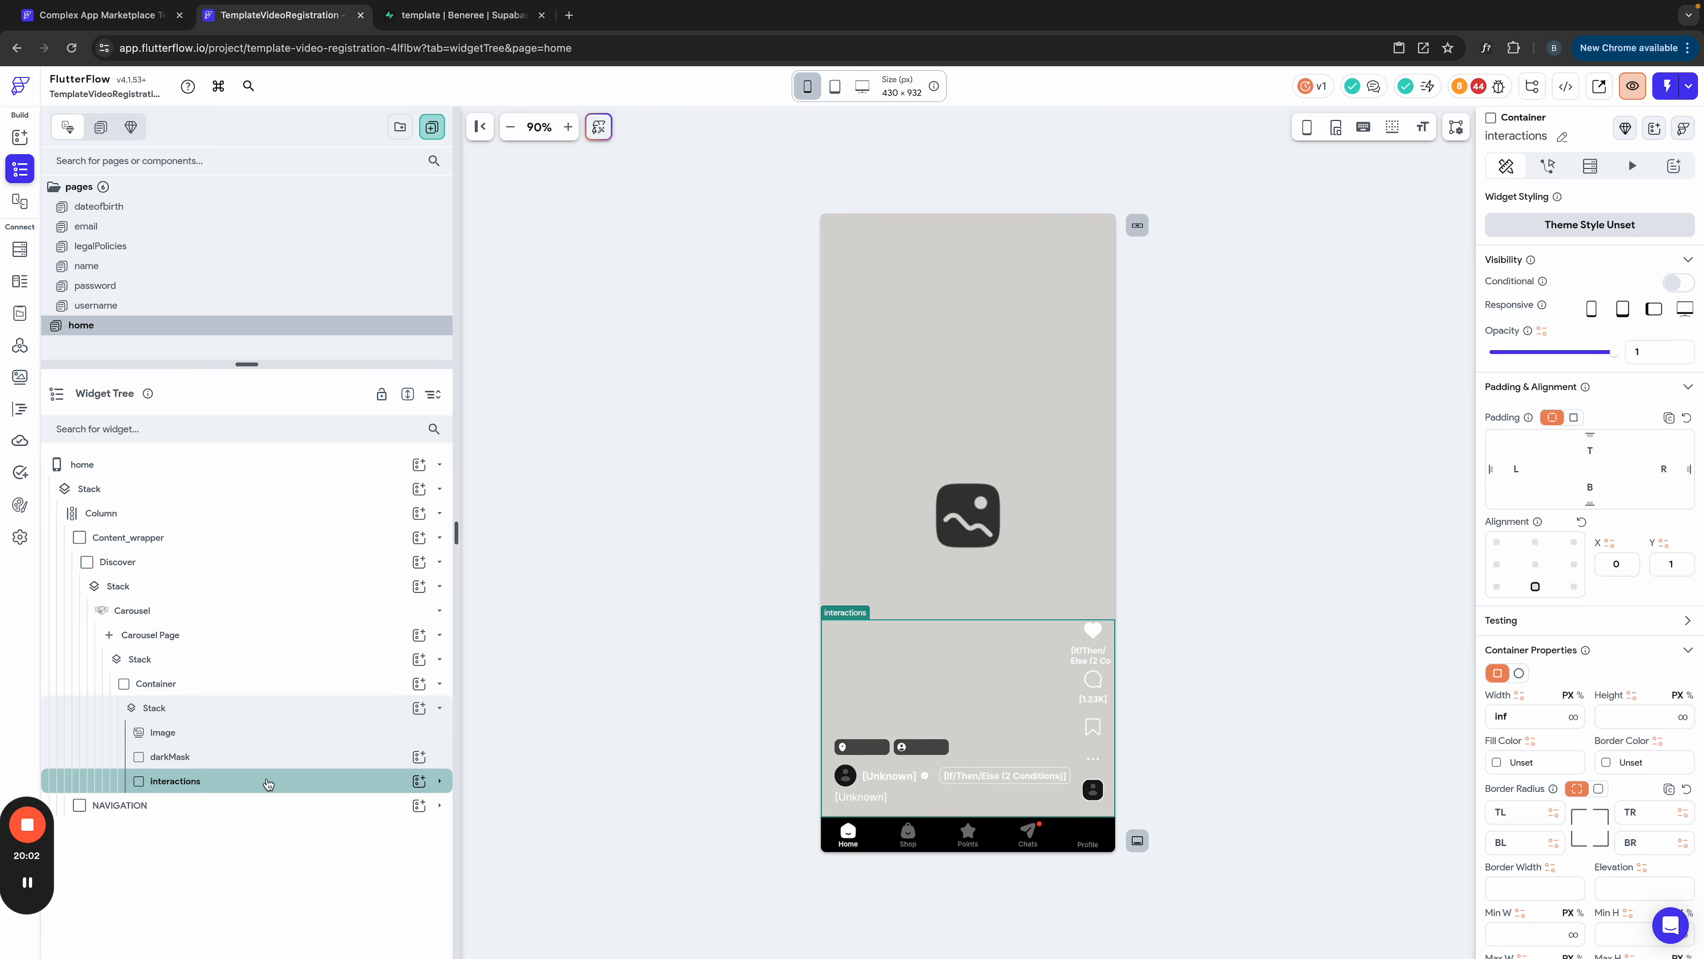
right_click(268, 784)
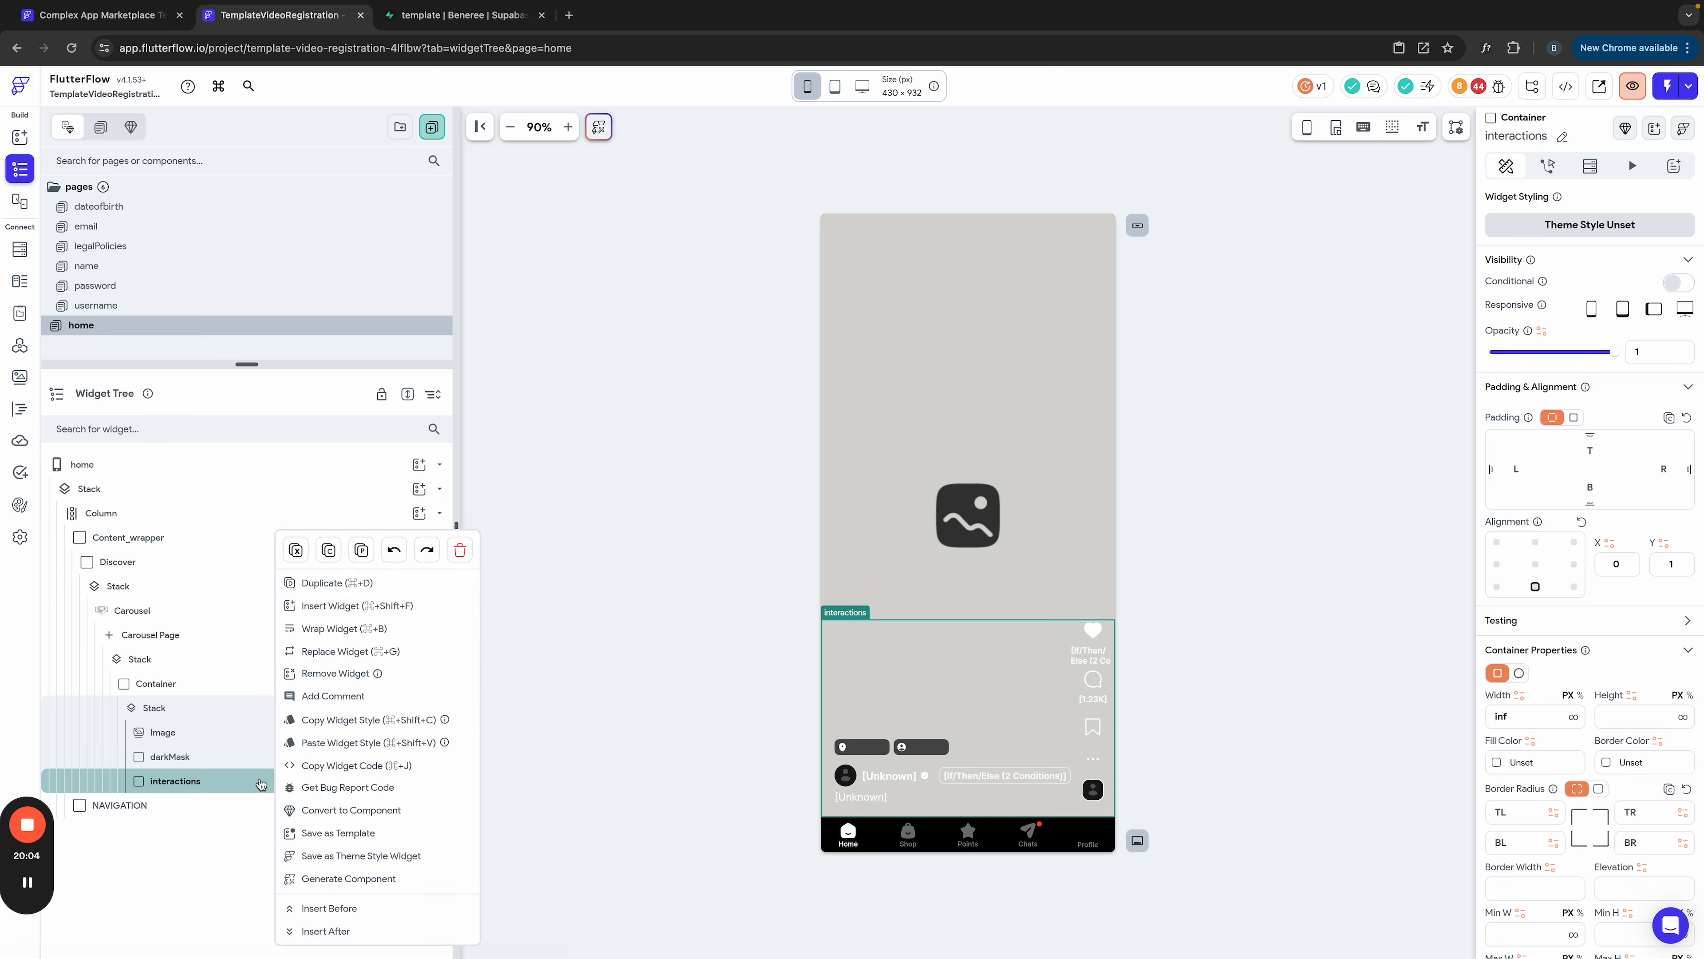
click(229, 781)
click(226, 784)
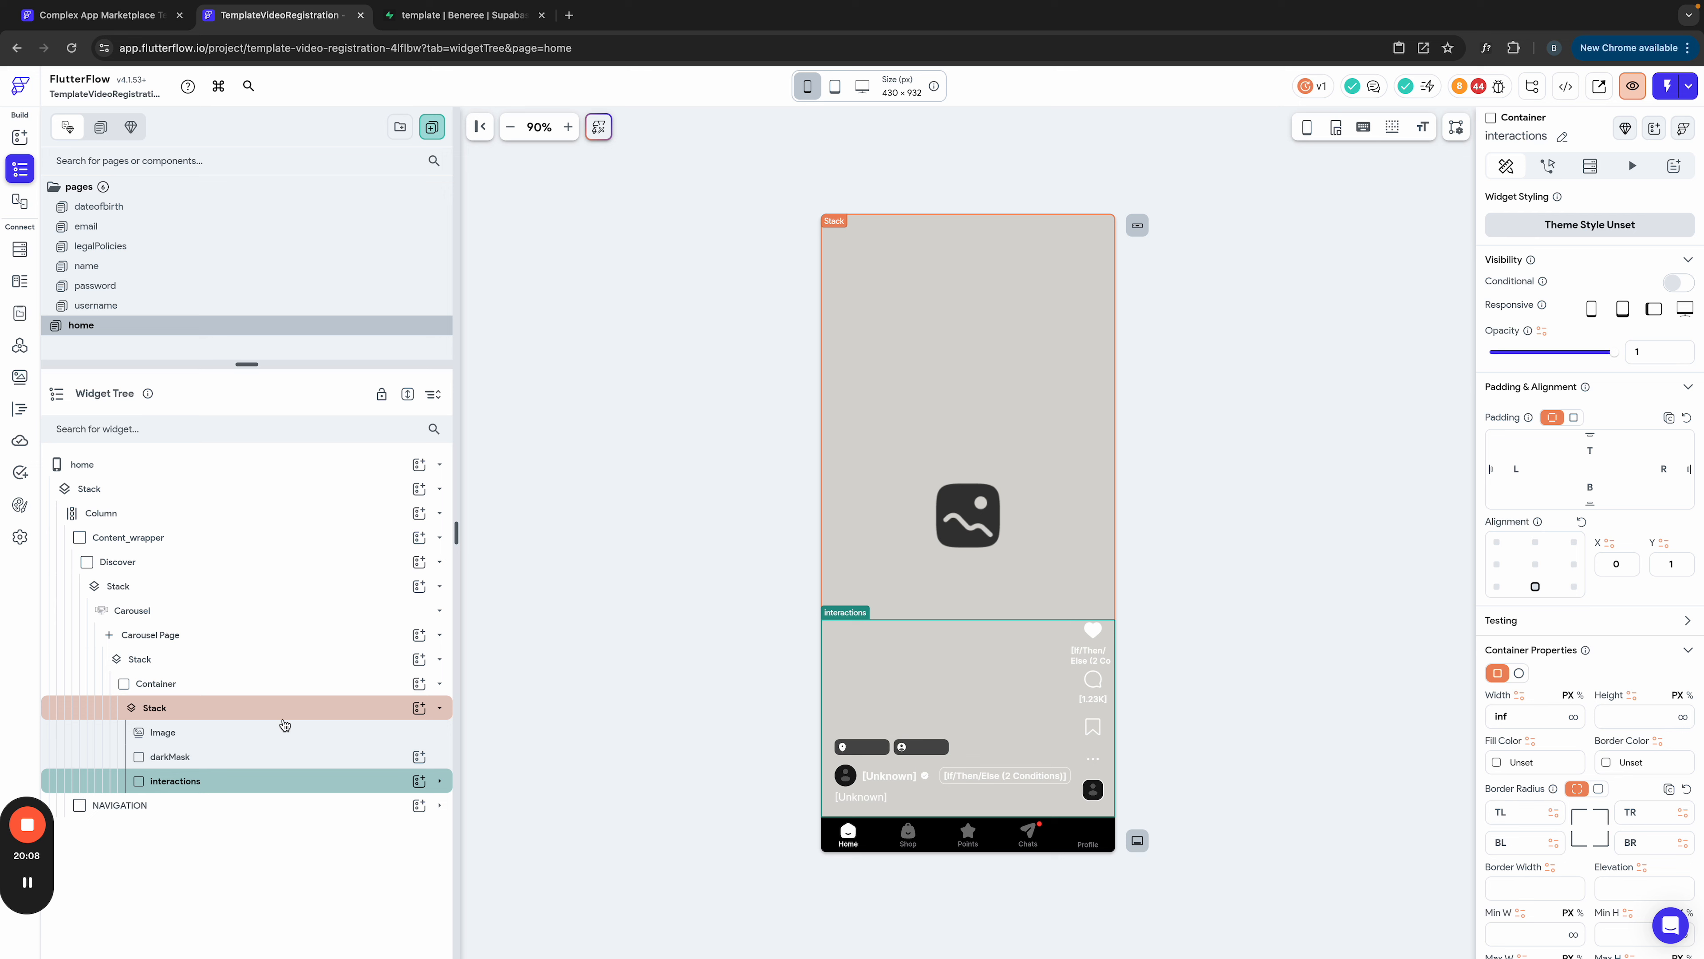
key(Delete)
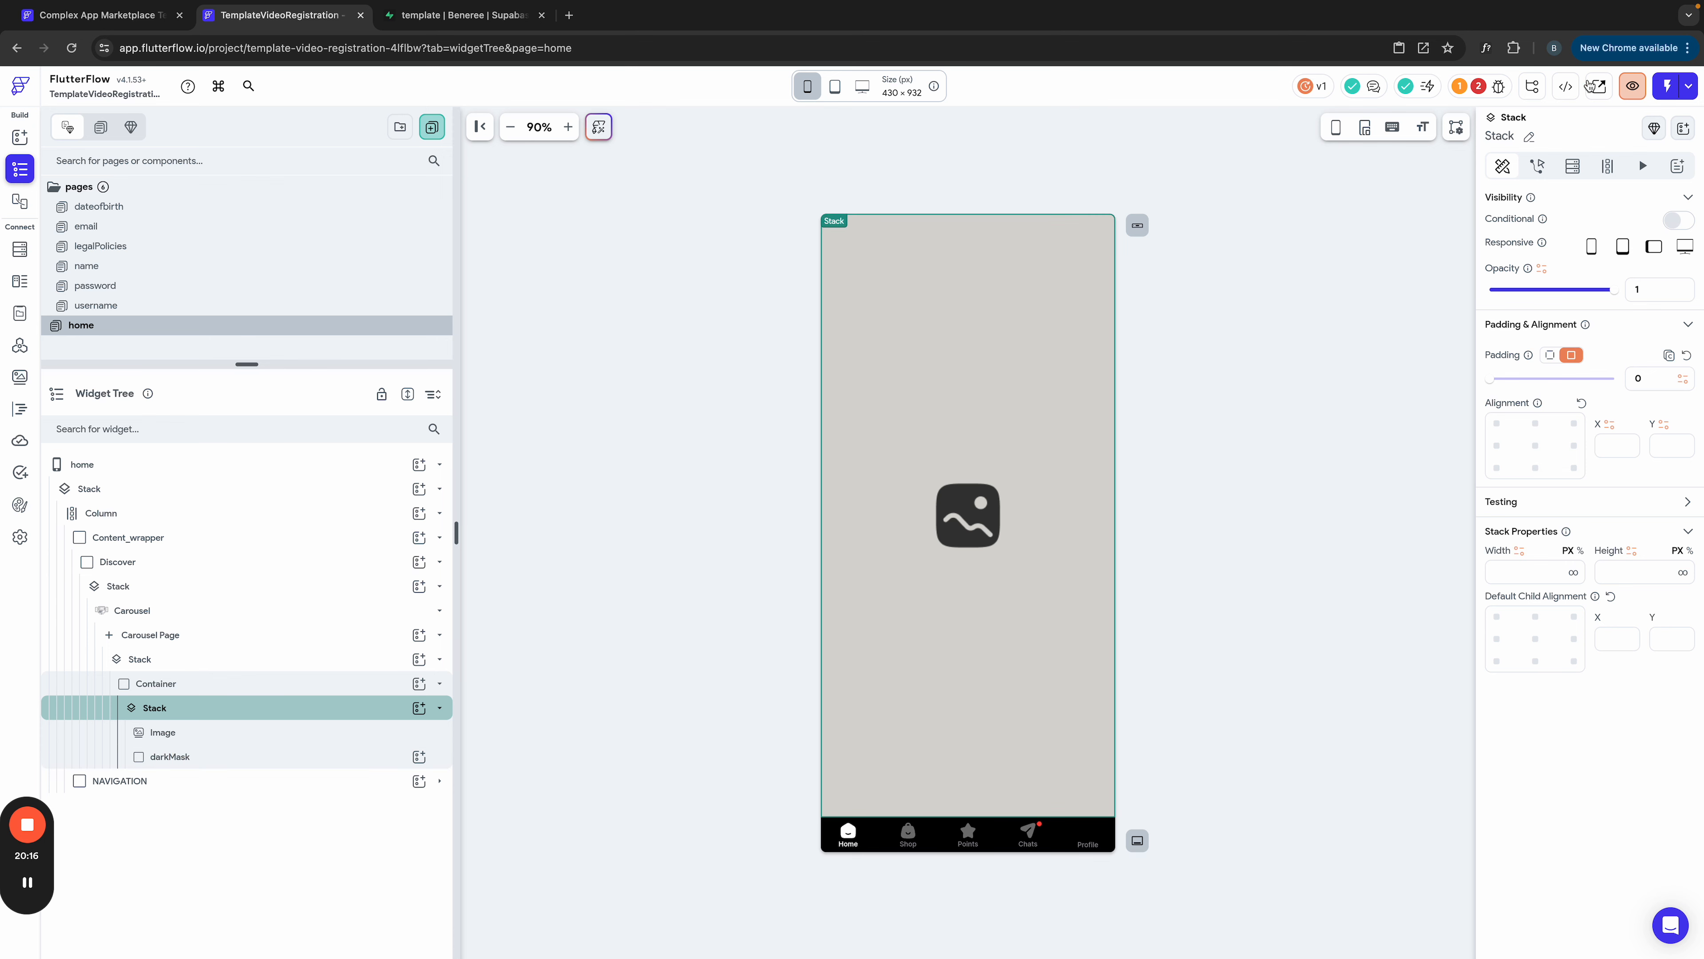
Step: Turn off Use Blur Hash for the Image in the Carousel Page's inner Stack and clear the unknown variable bound to its path
click(1497, 88)
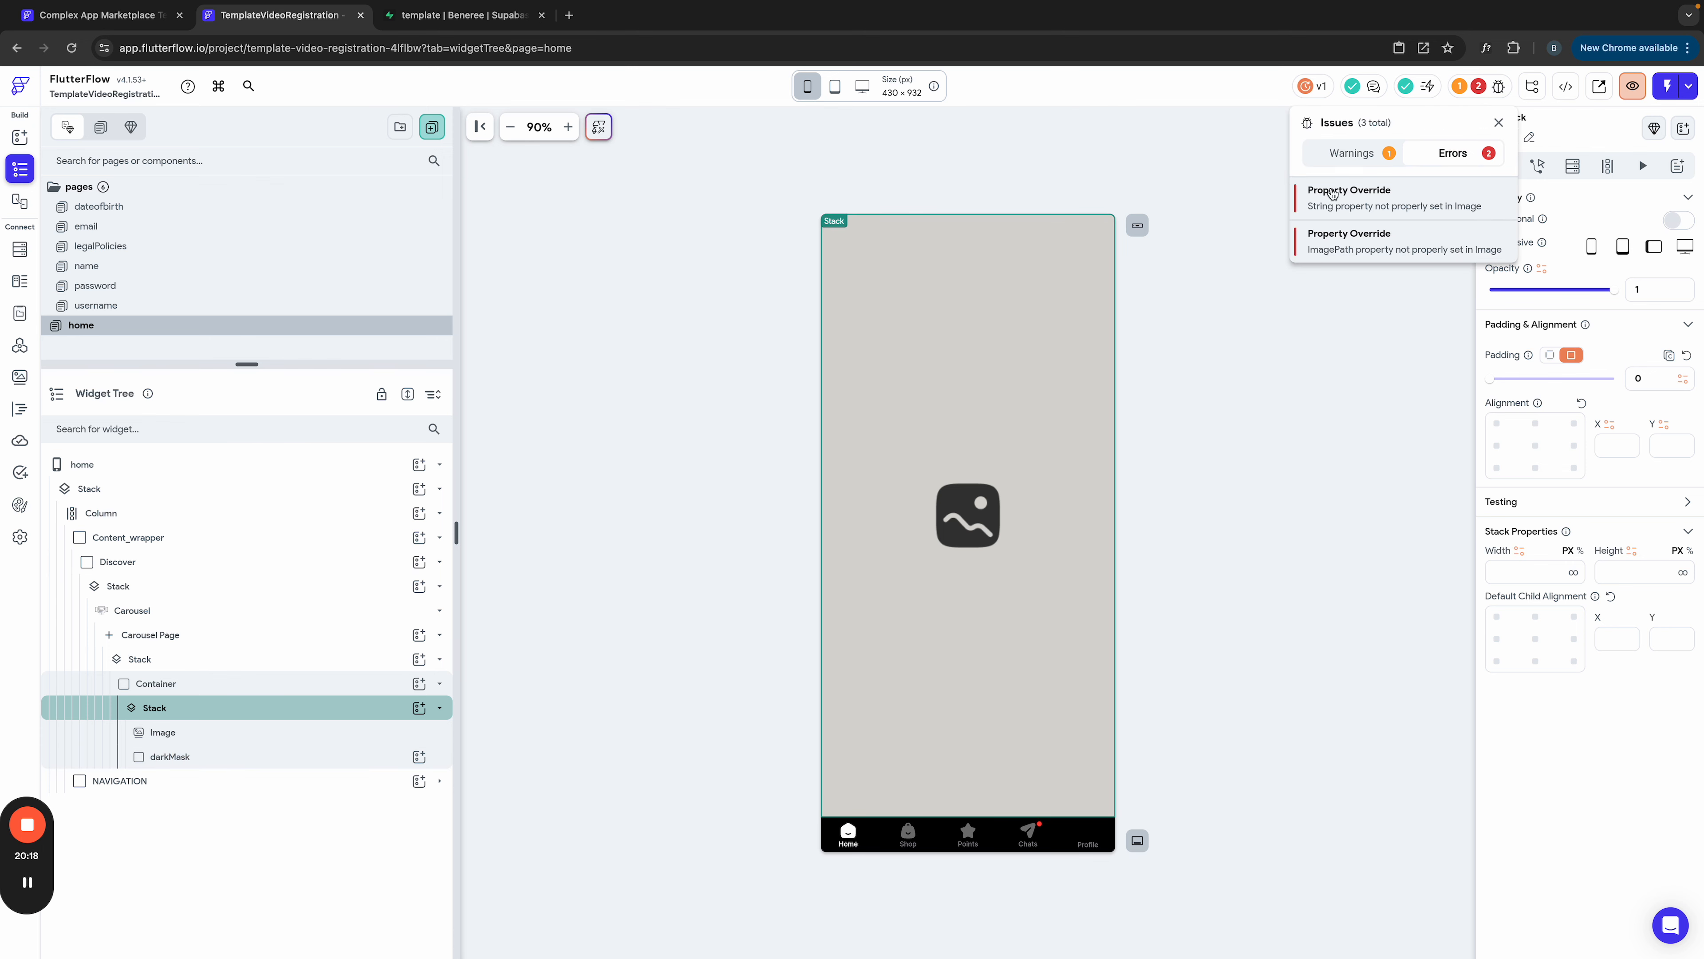
click(1088, 422)
click(1065, 605)
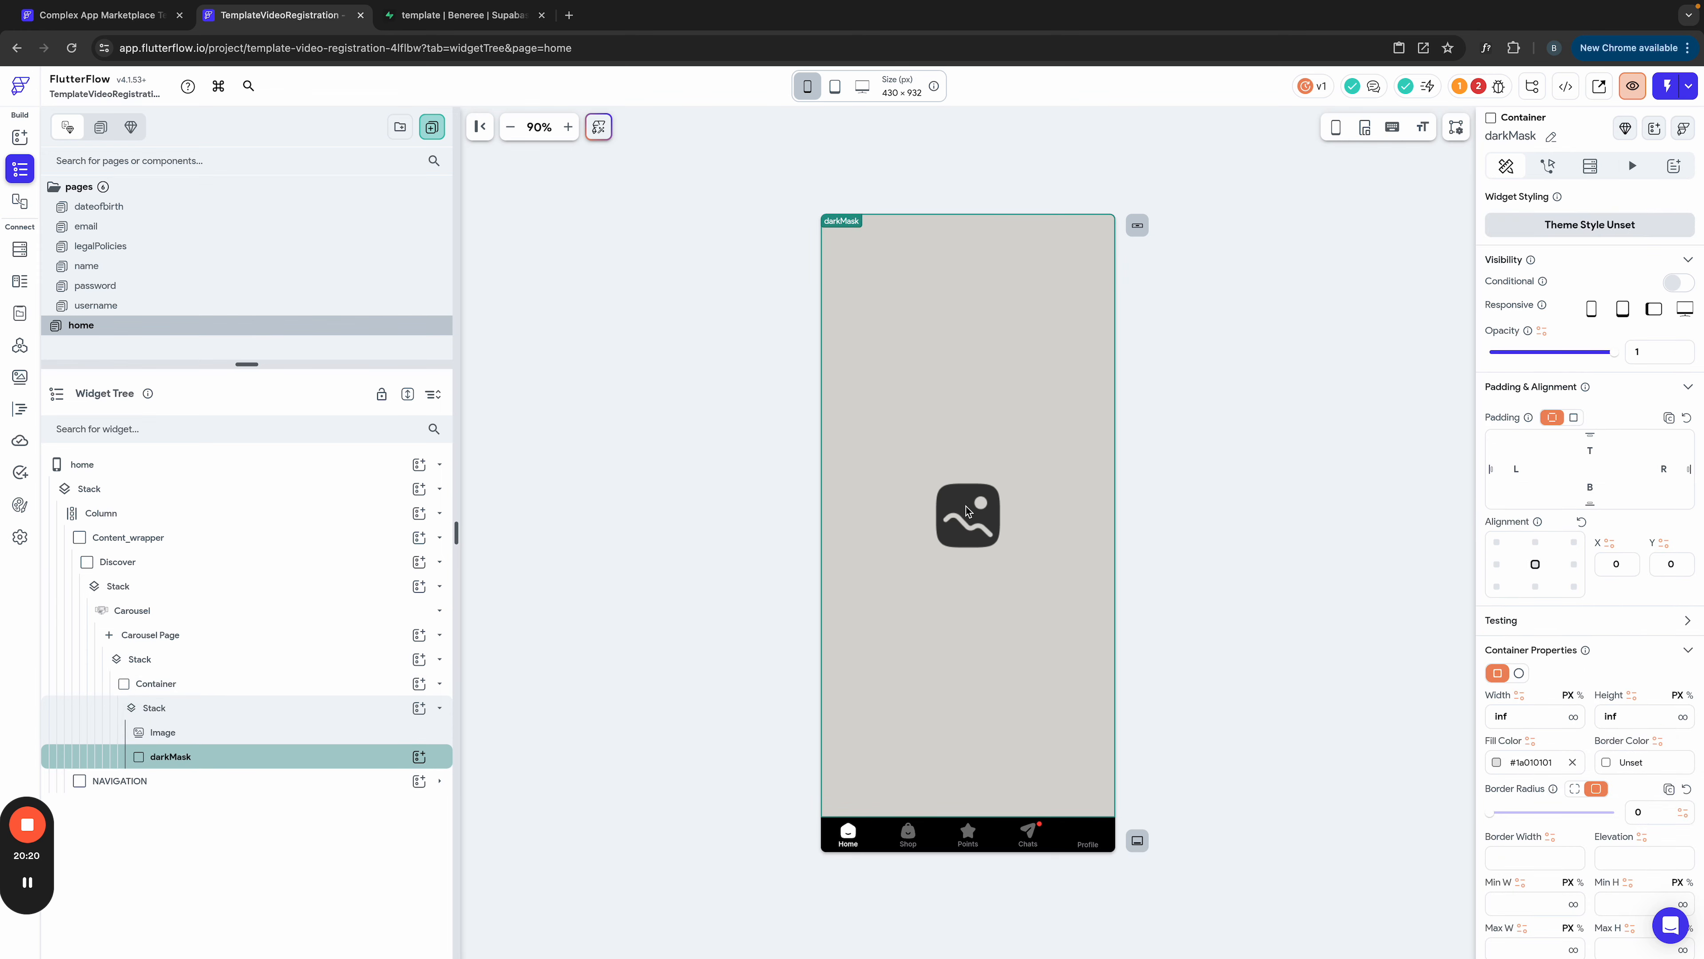
click(236, 739)
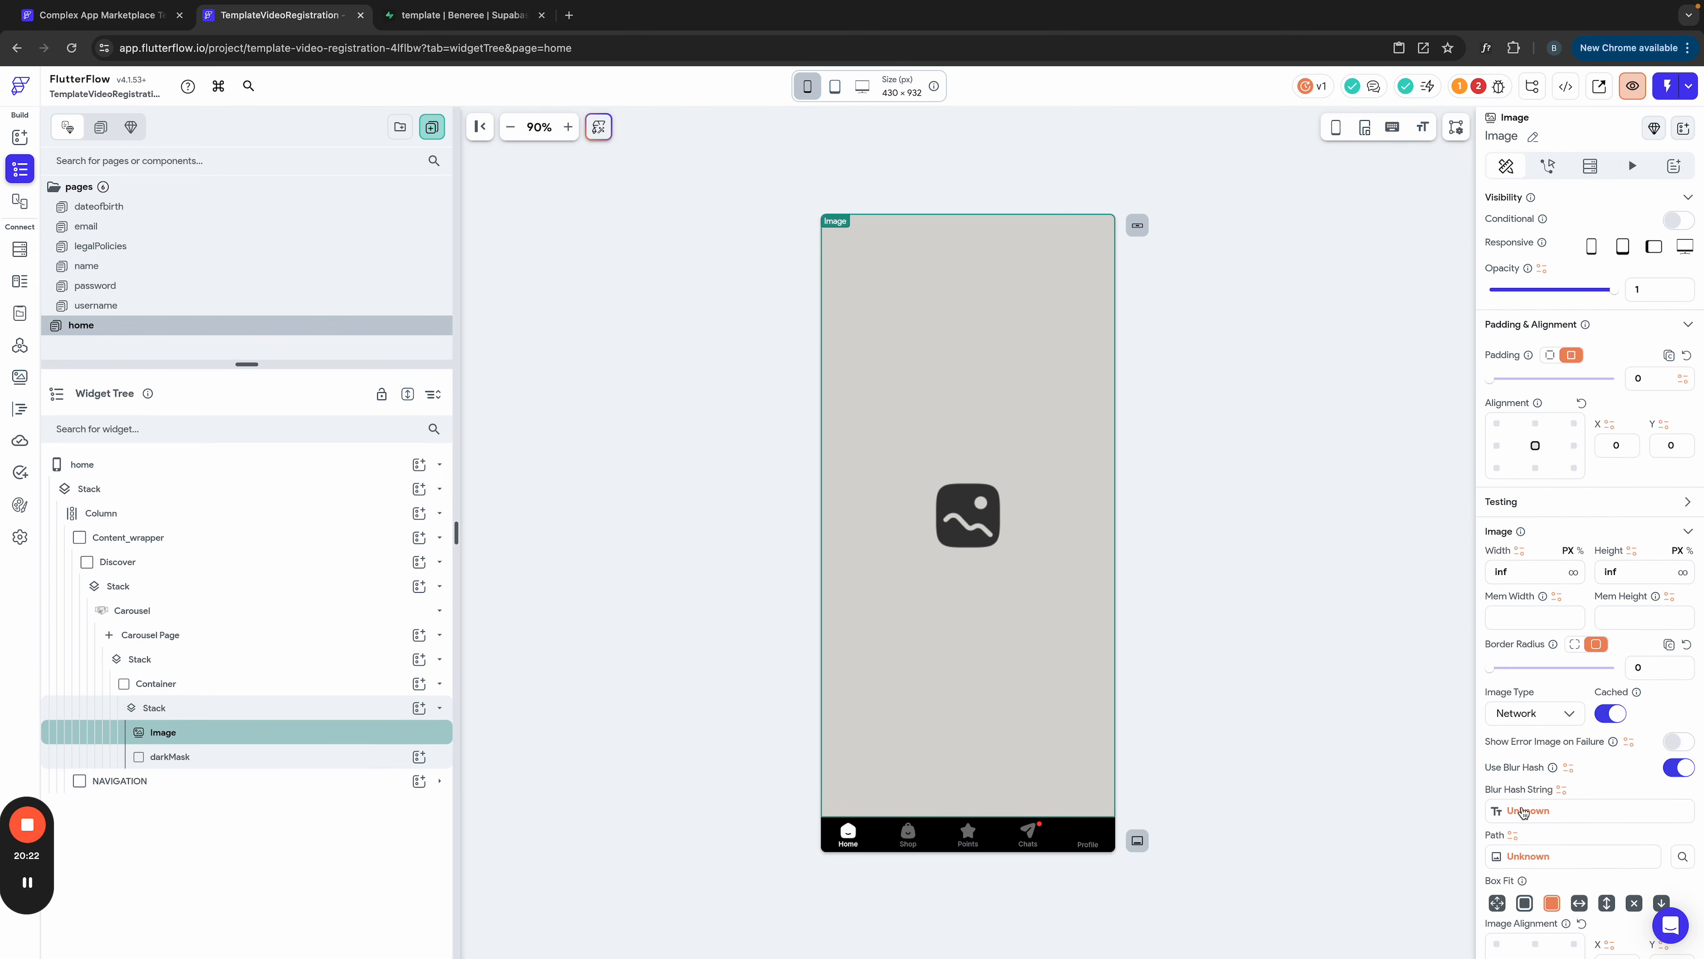
click(1526, 811)
click(1678, 766)
click(1679, 771)
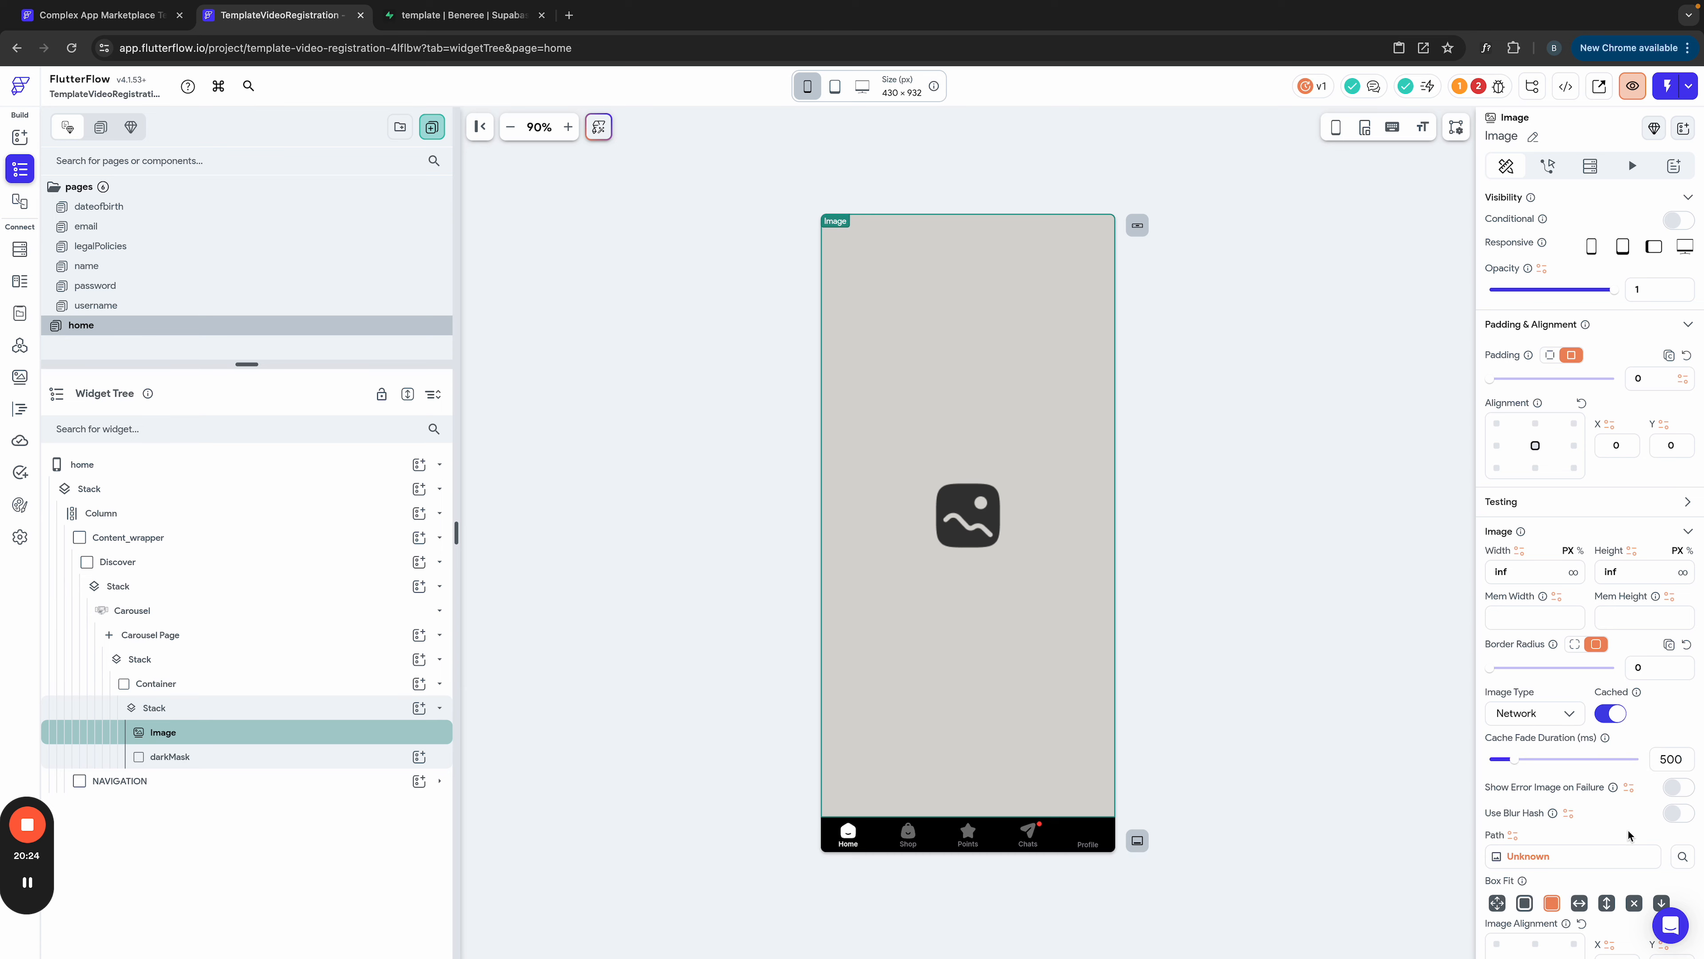
click(1549, 860)
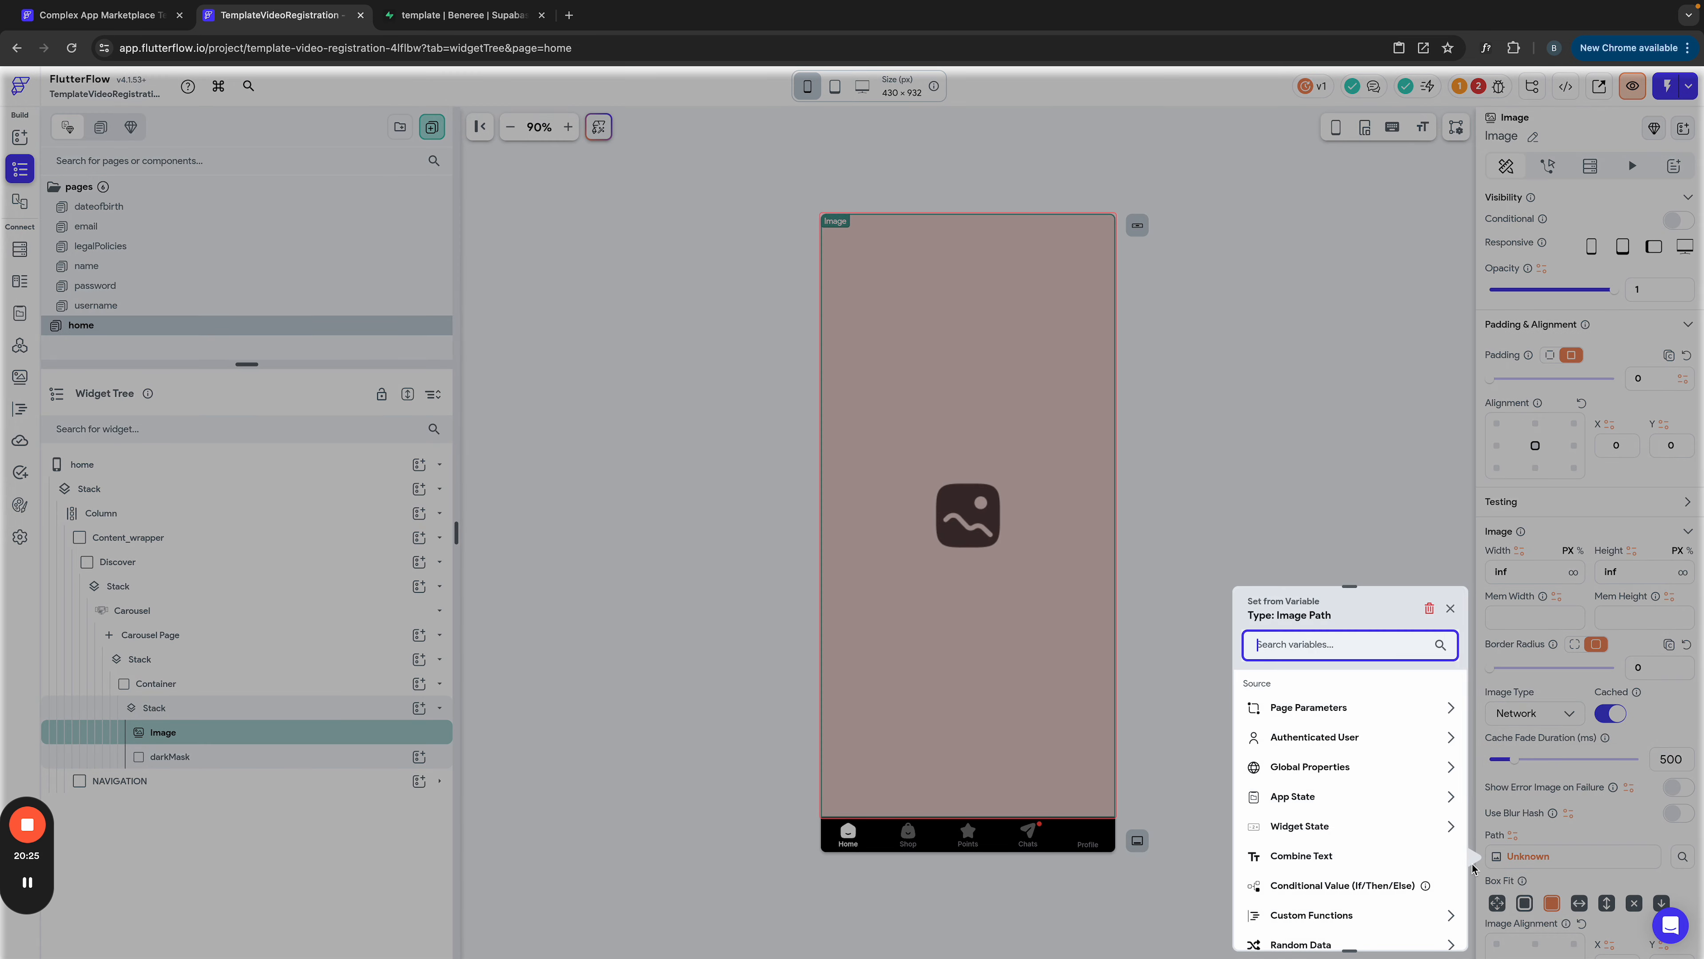
click(1431, 609)
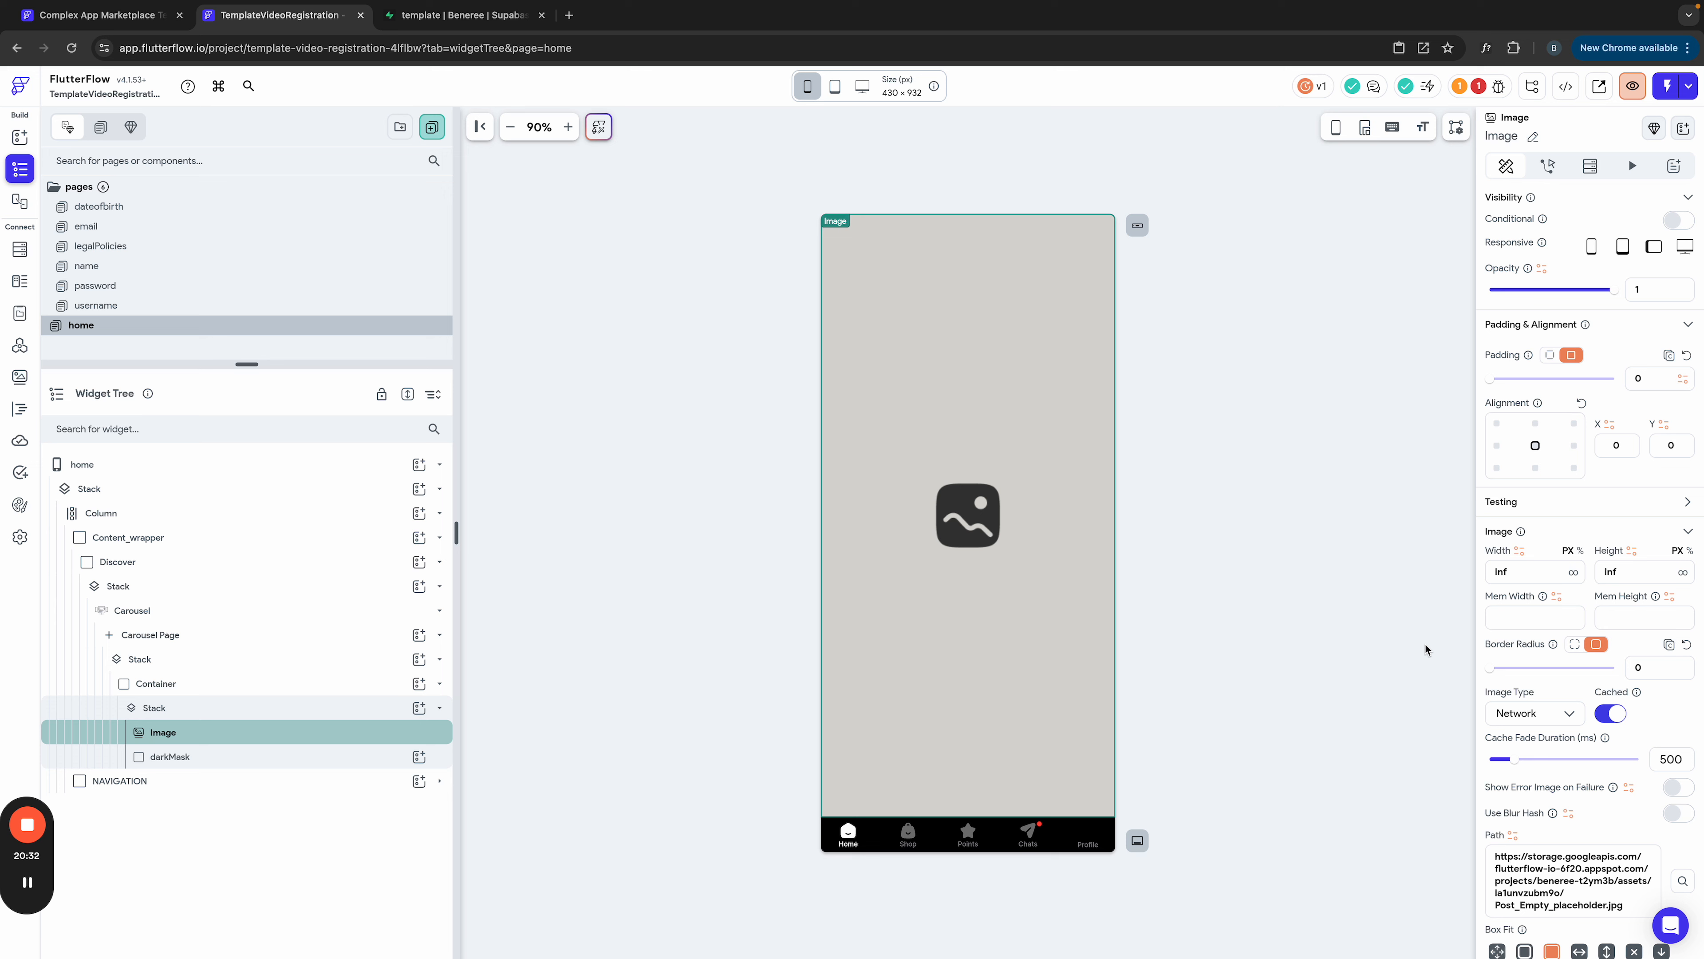
Step: Check which errors remain in the project's issues list
click(1476, 86)
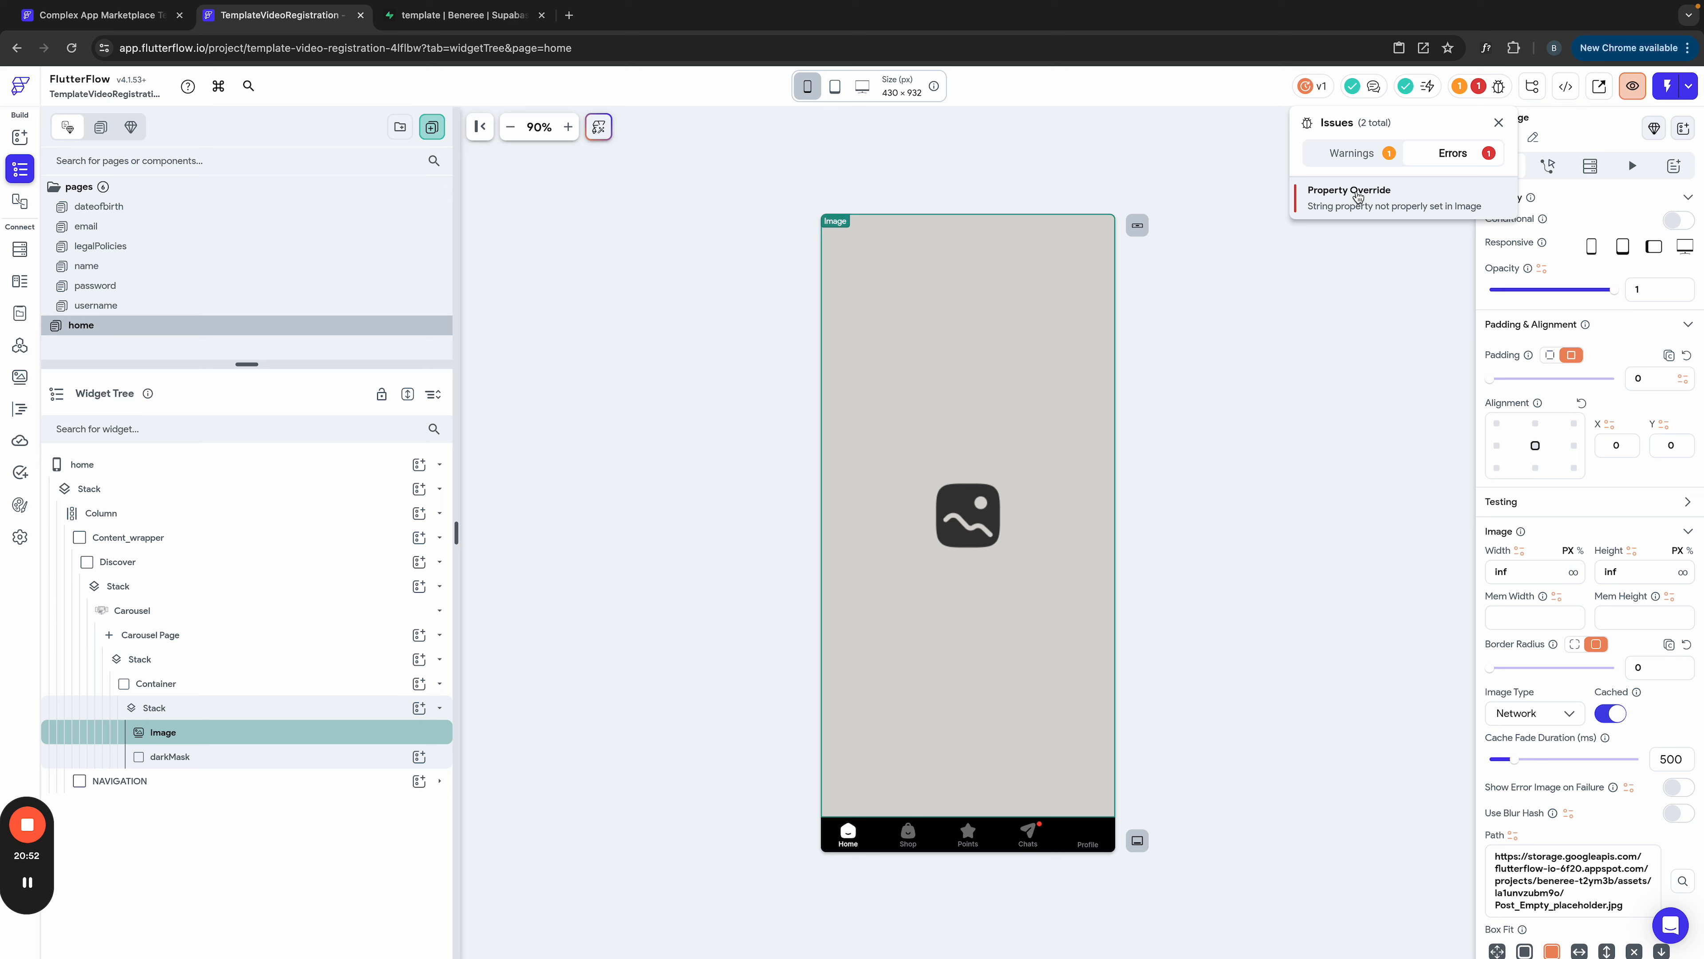
click(1500, 124)
click(1485, 85)
click(1488, 90)
click(1488, 89)
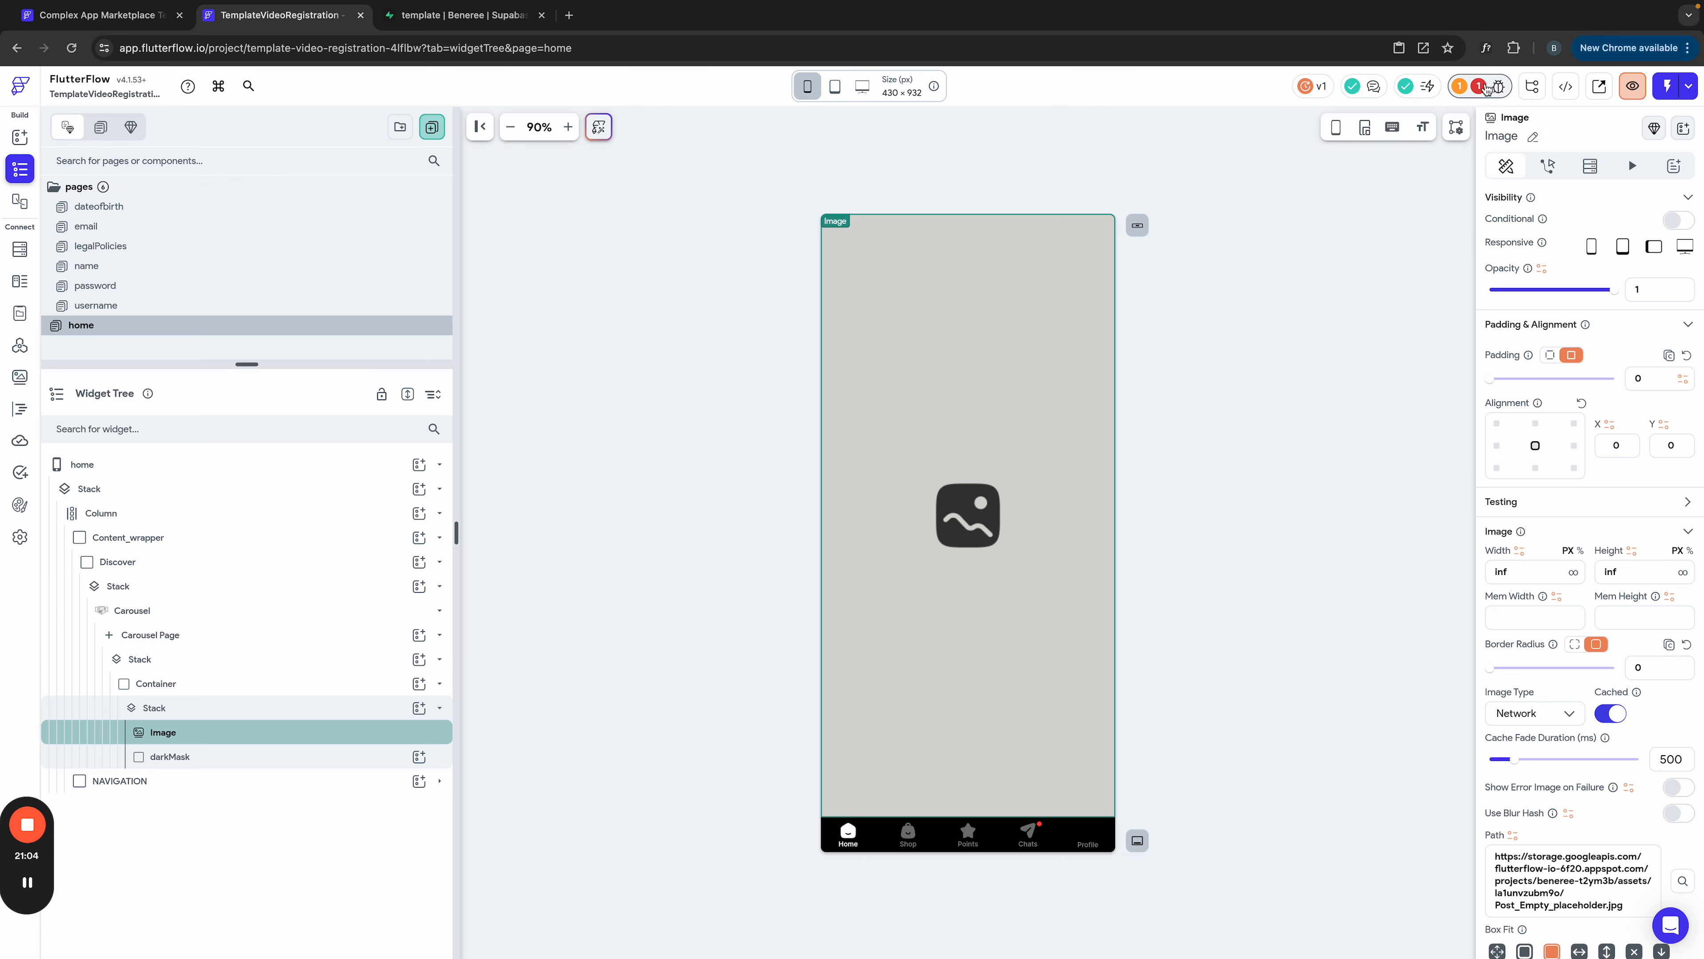
Step: Examine the bottom navigation's text labels and the widgets nested under the NAVIGATION container to look for the faulty Image
click(1086, 843)
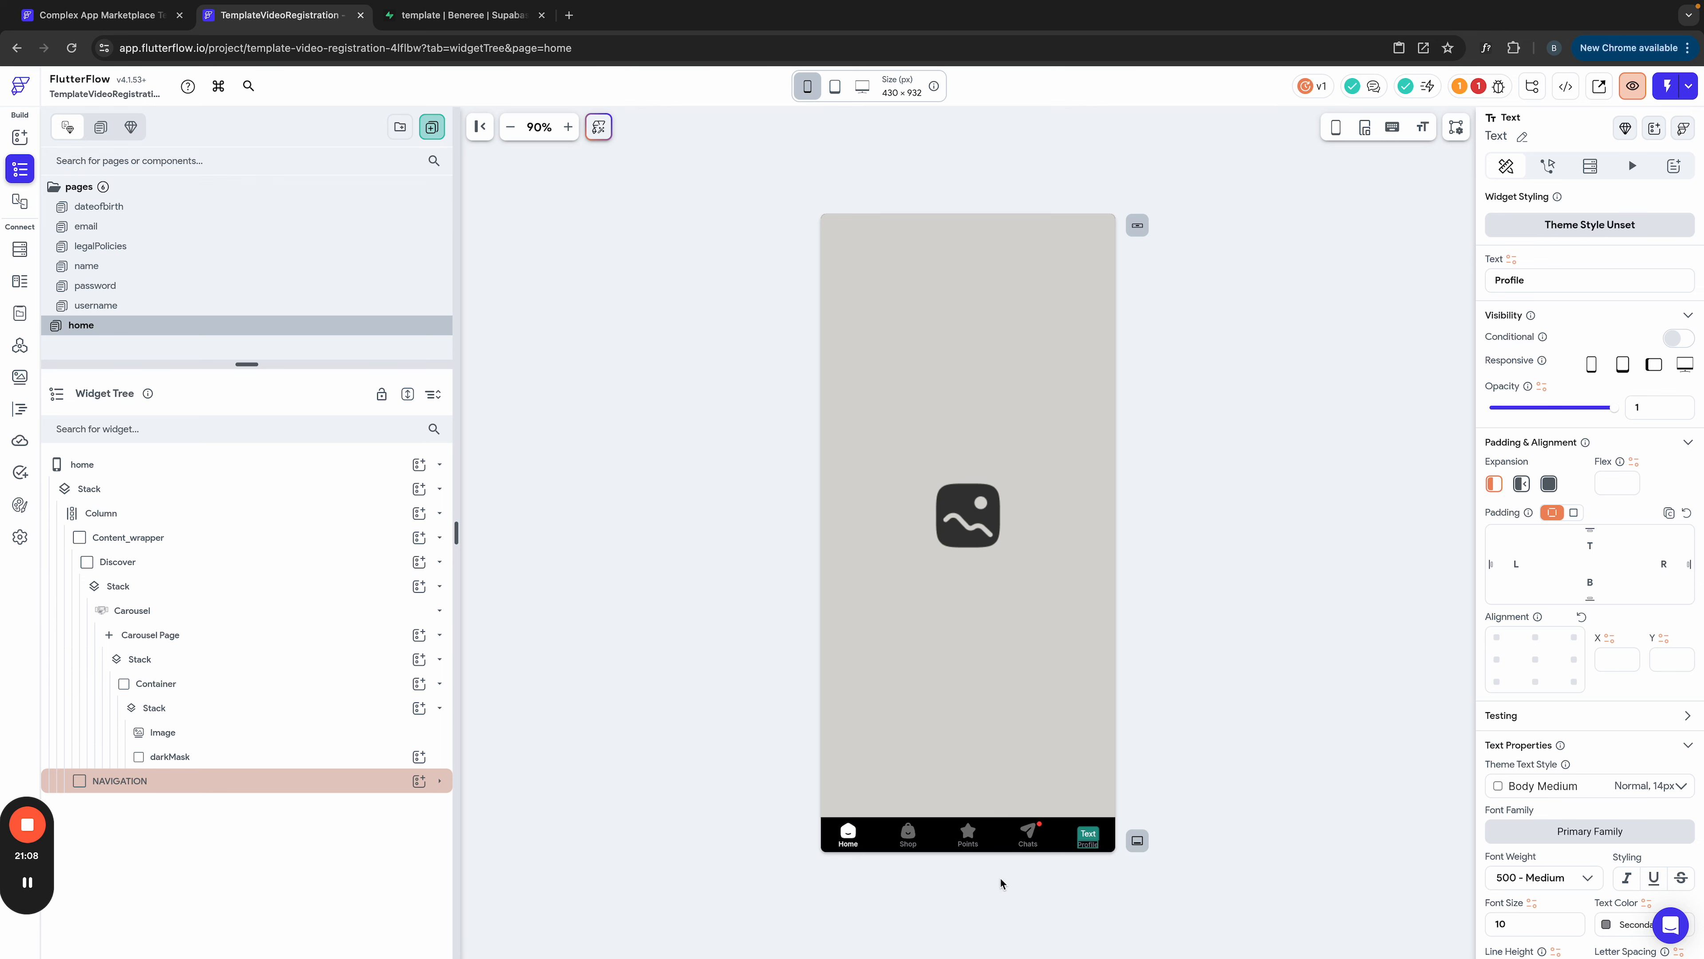
click(961, 841)
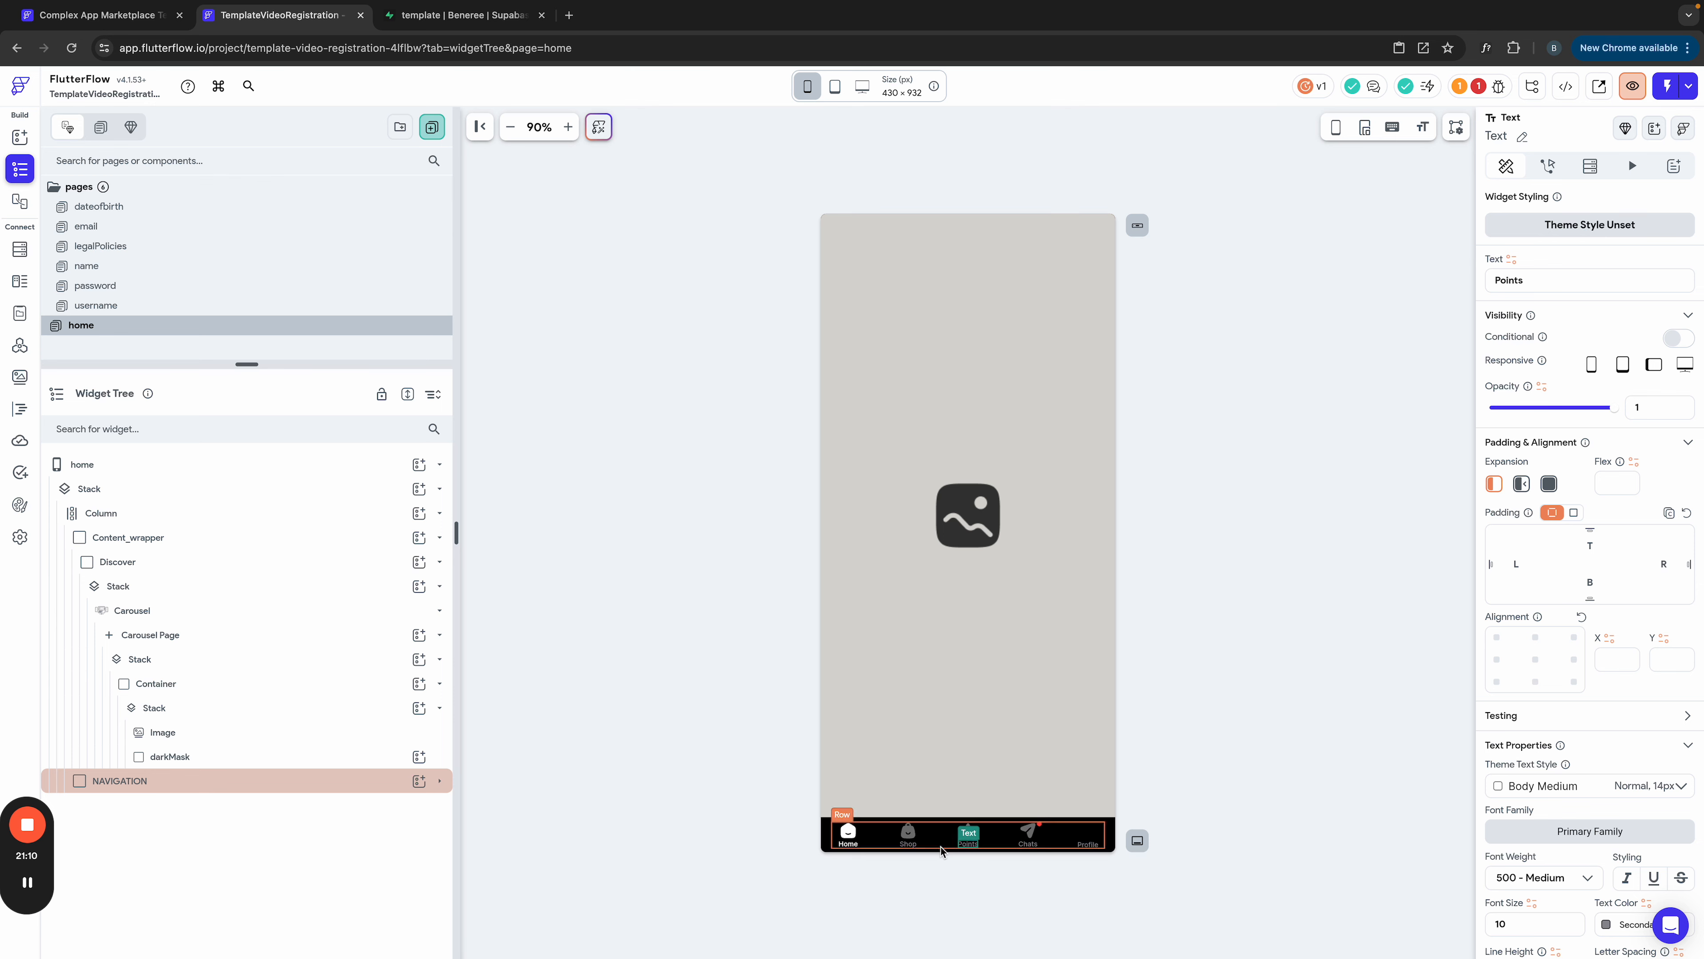
click(915, 845)
click(845, 845)
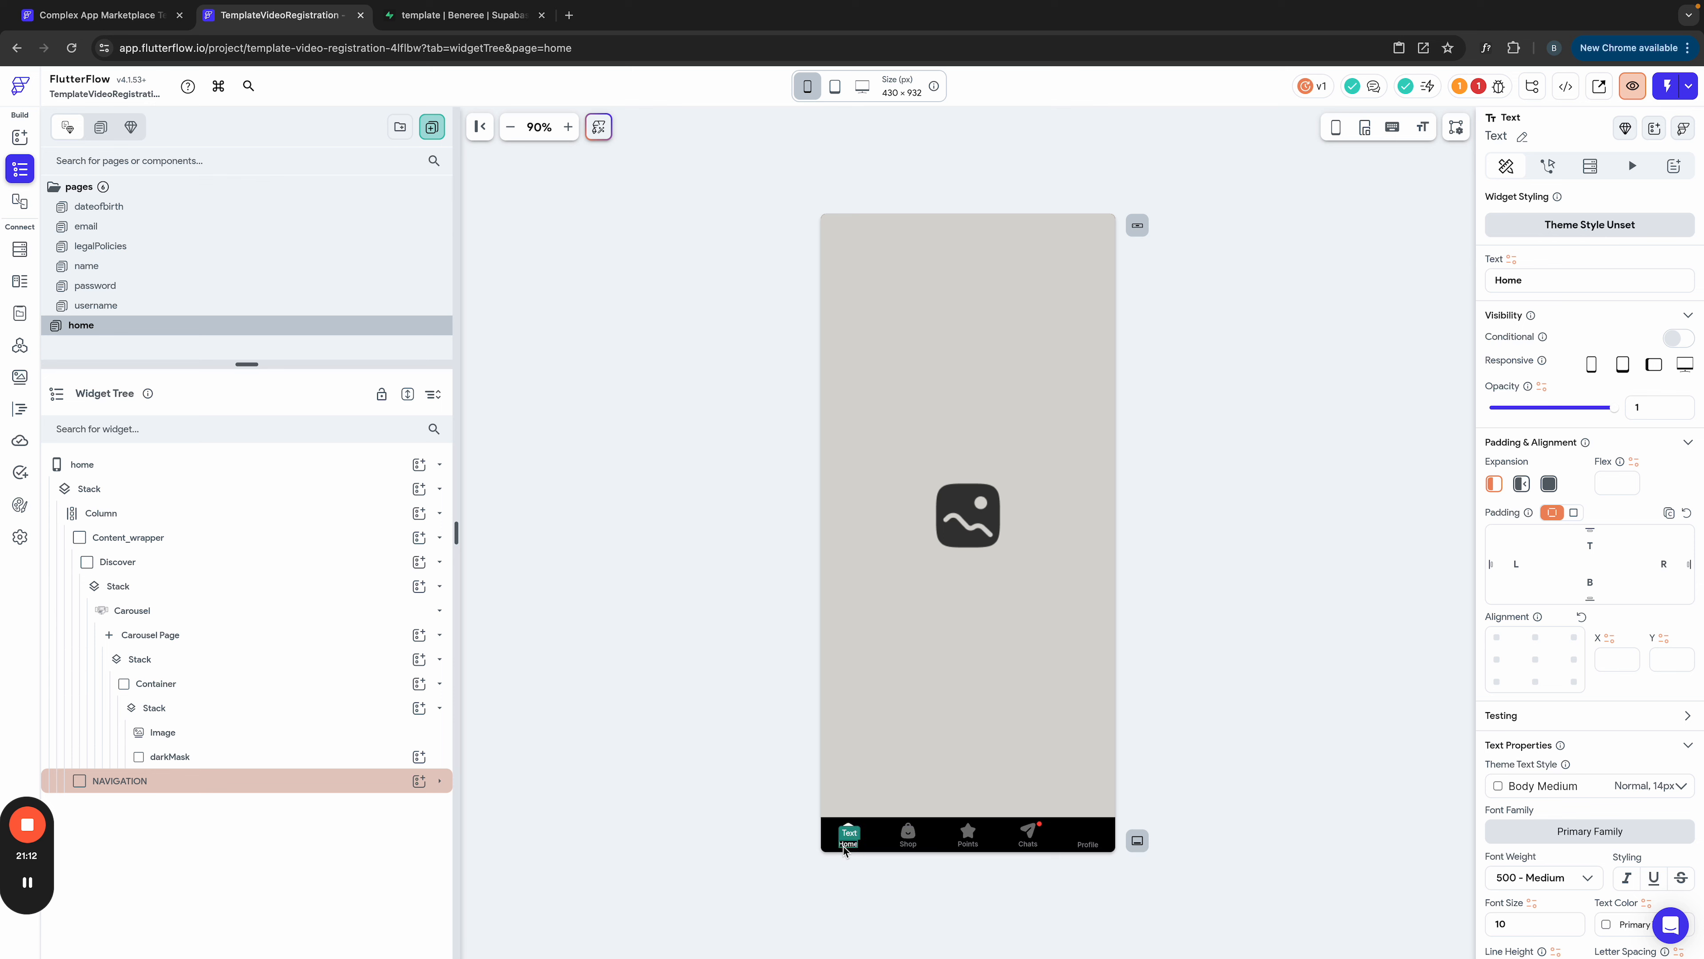
click(439, 780)
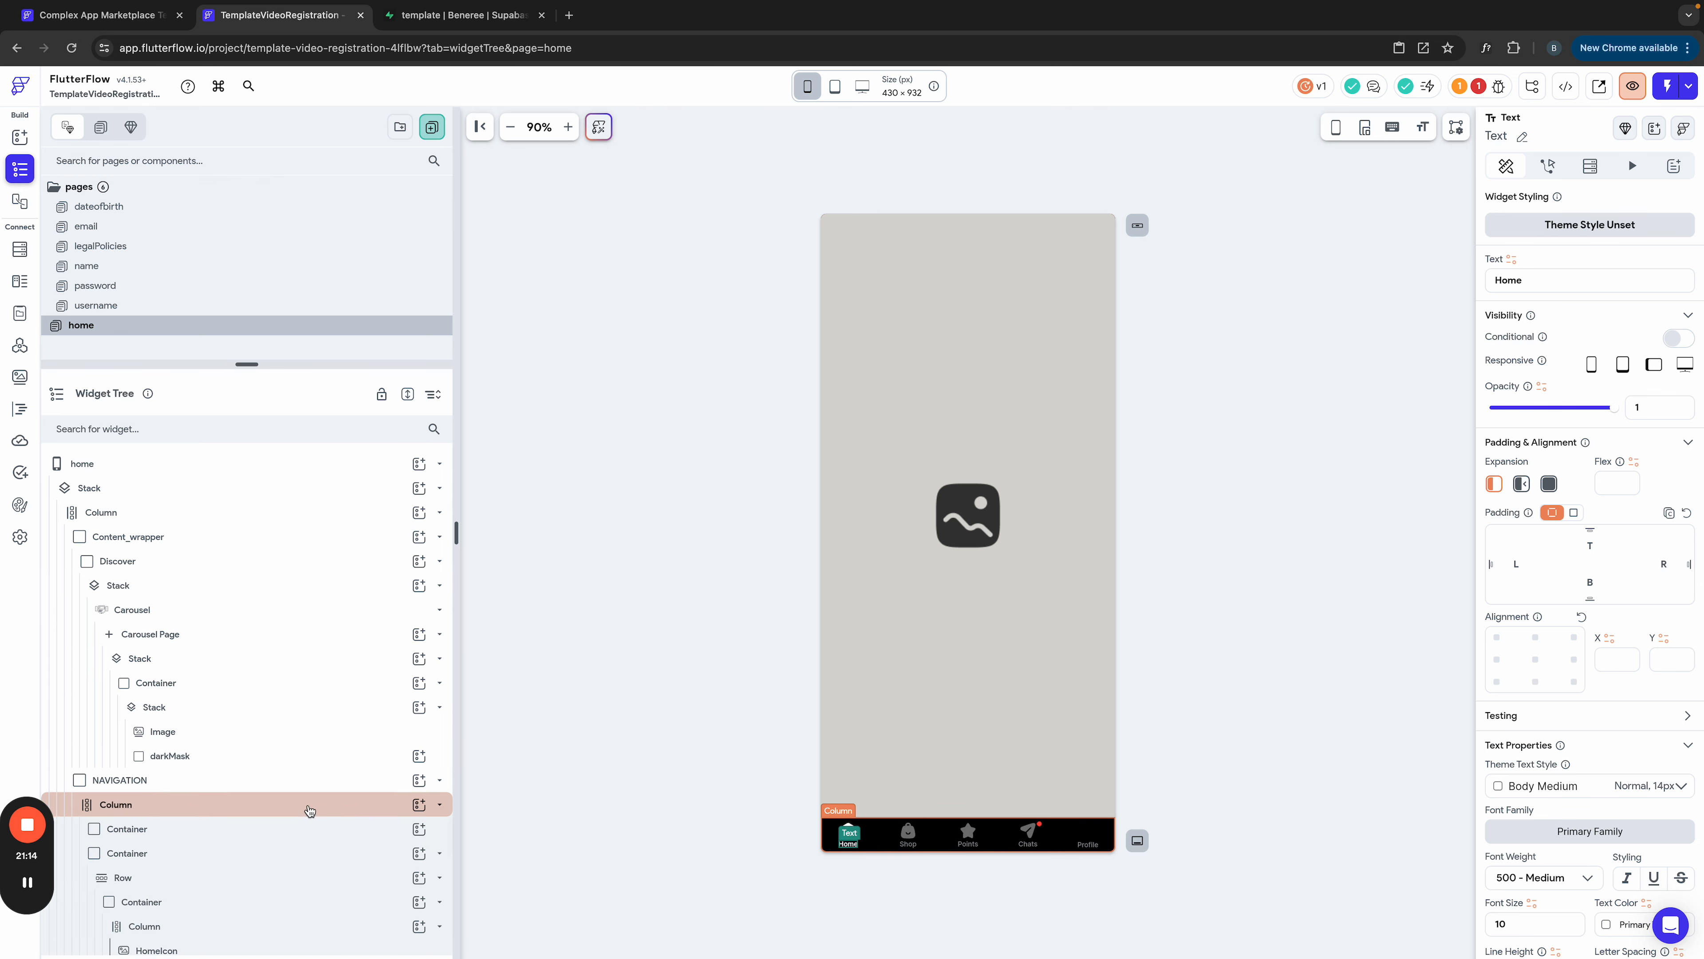
scroll(310, 811, down, 3)
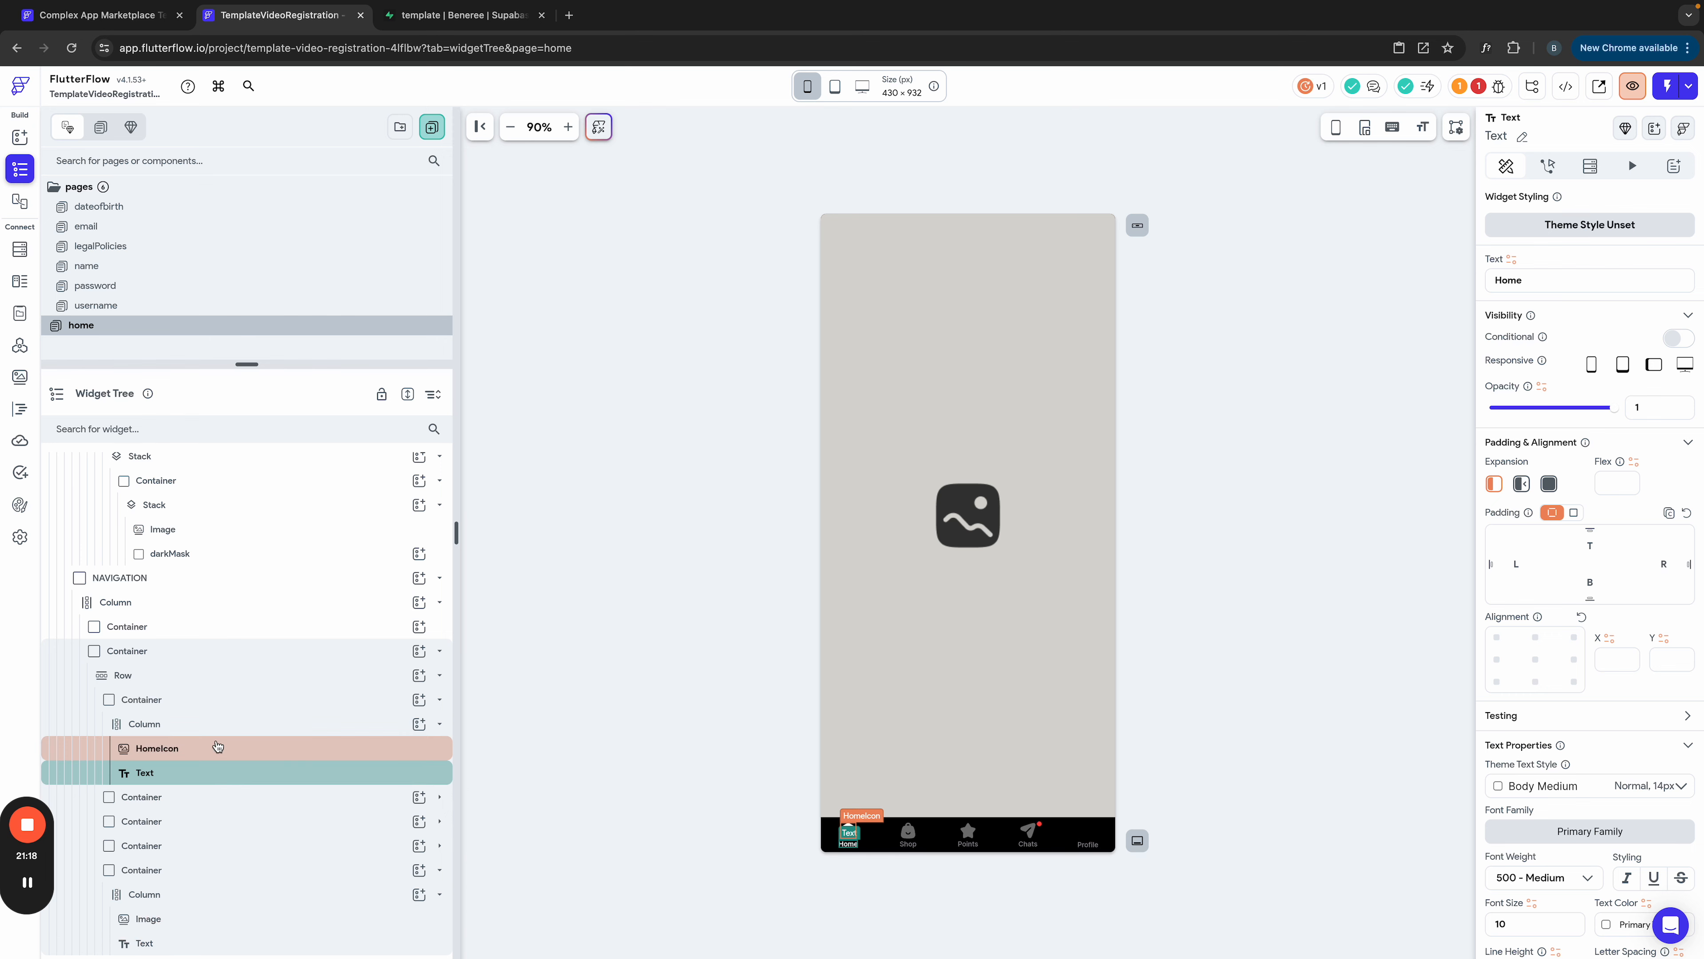
scroll(221, 631, up, 3)
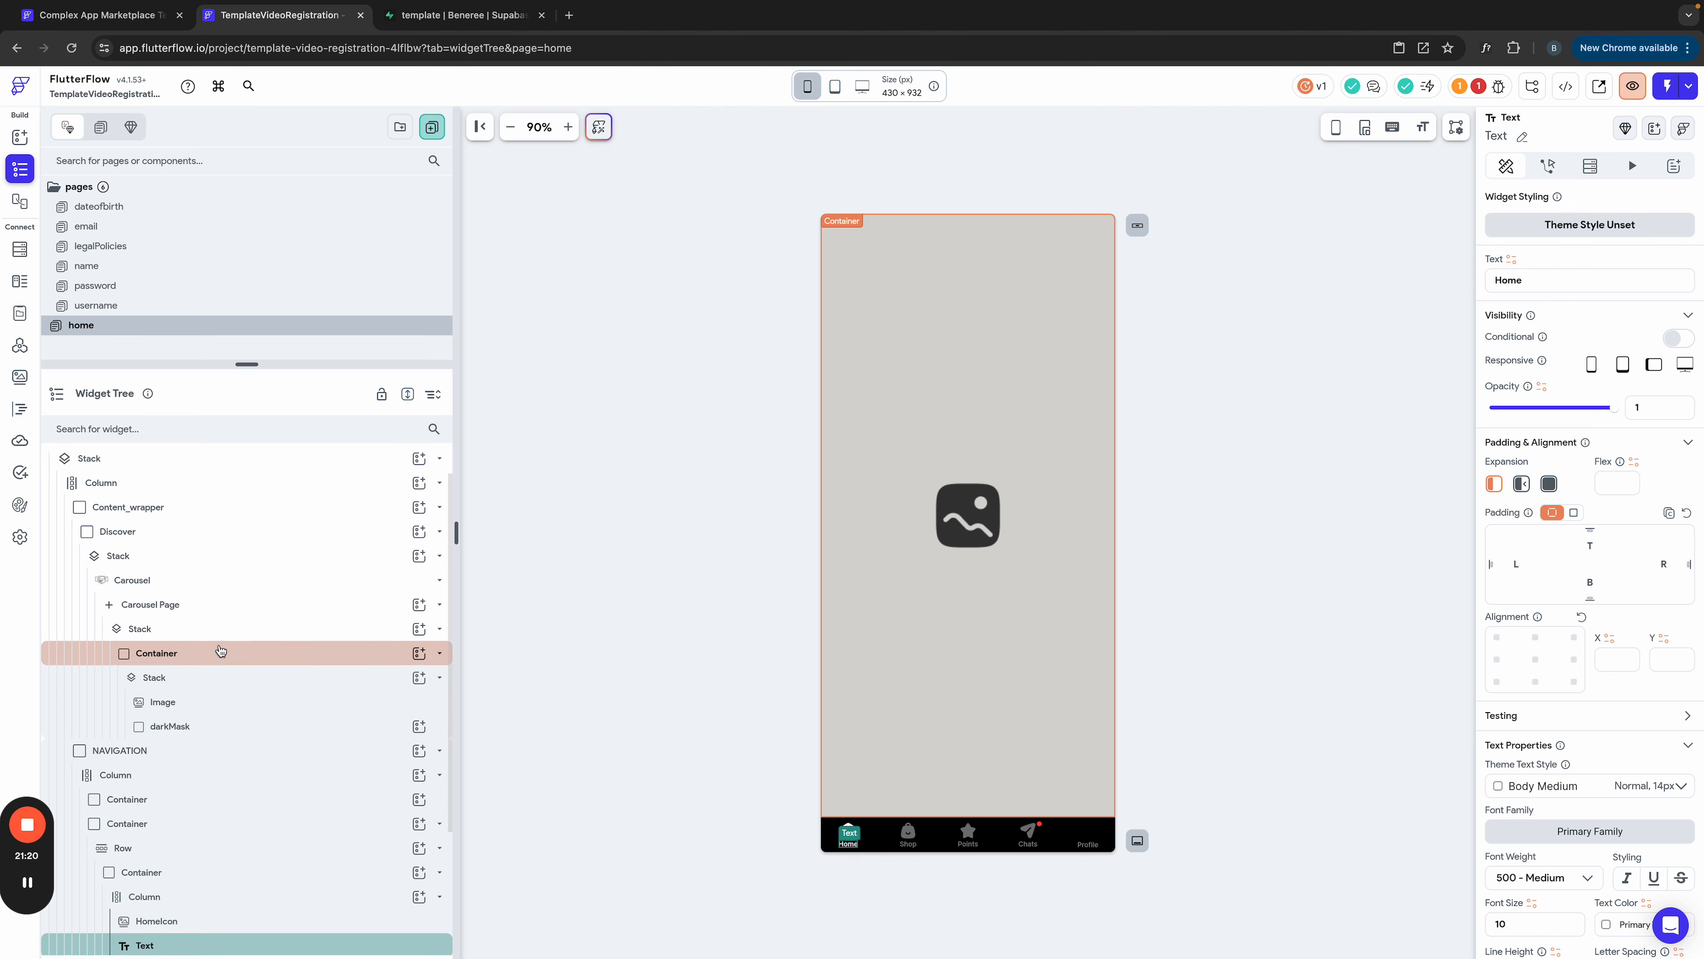
scroll(180, 555, up, 1)
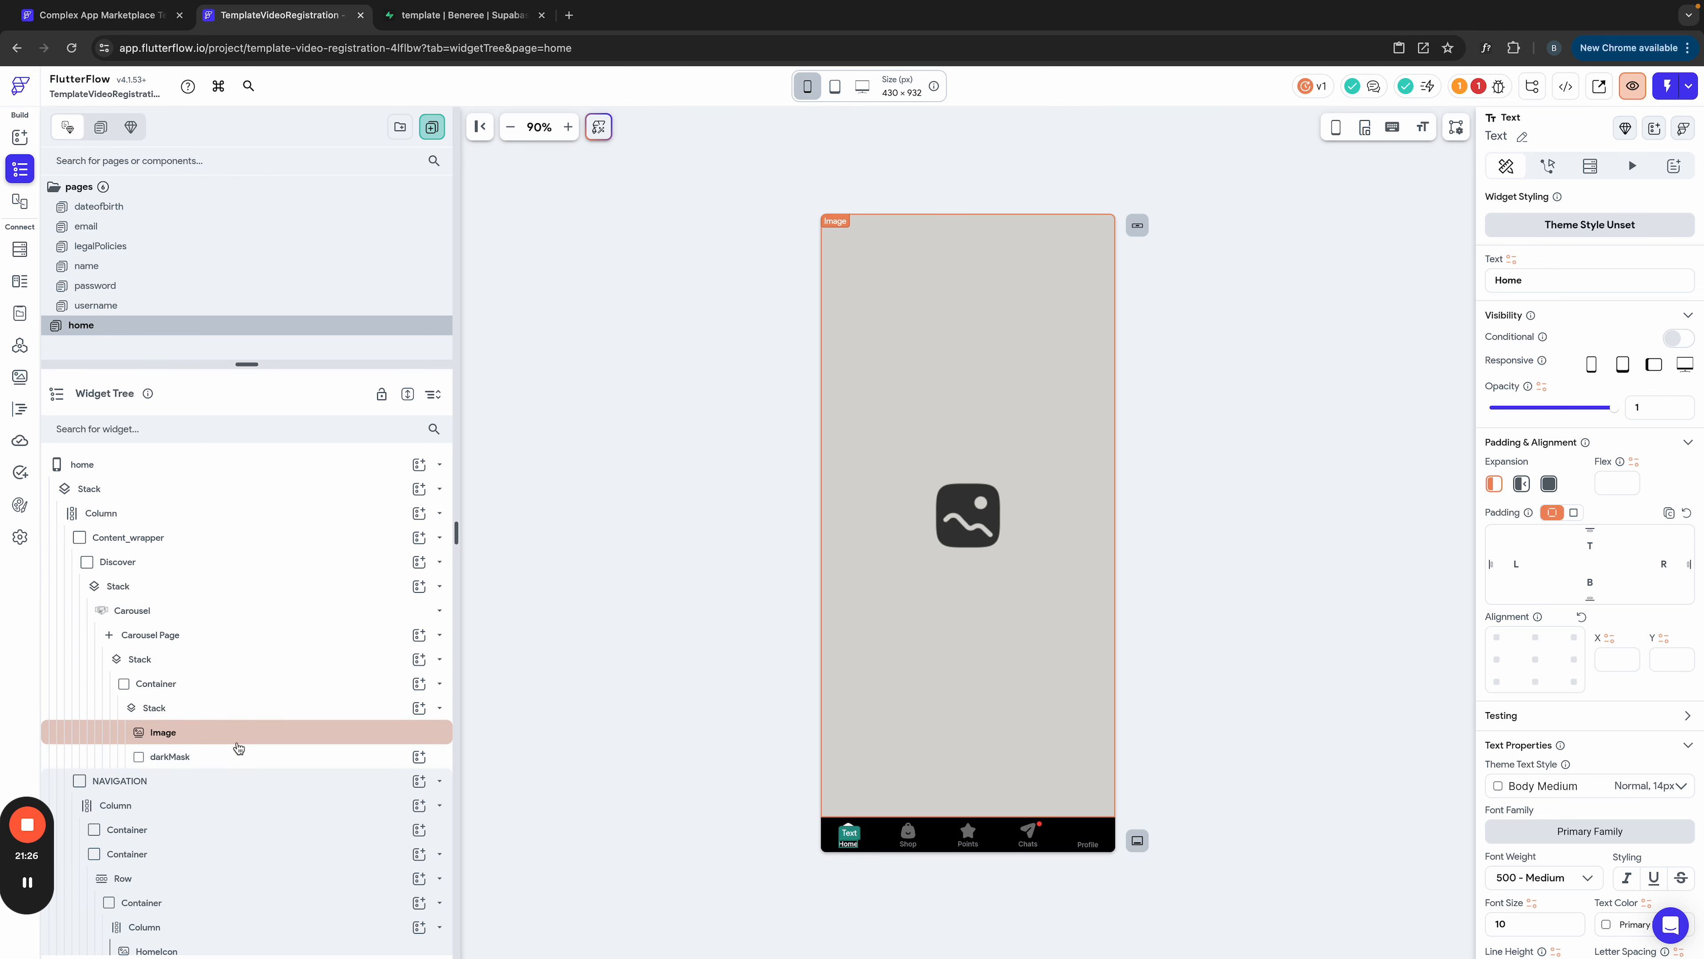
Step: Try deleting the Image from the Carousel Page's inner Stack to test the remaining error, and undo the deletion
click(1488, 89)
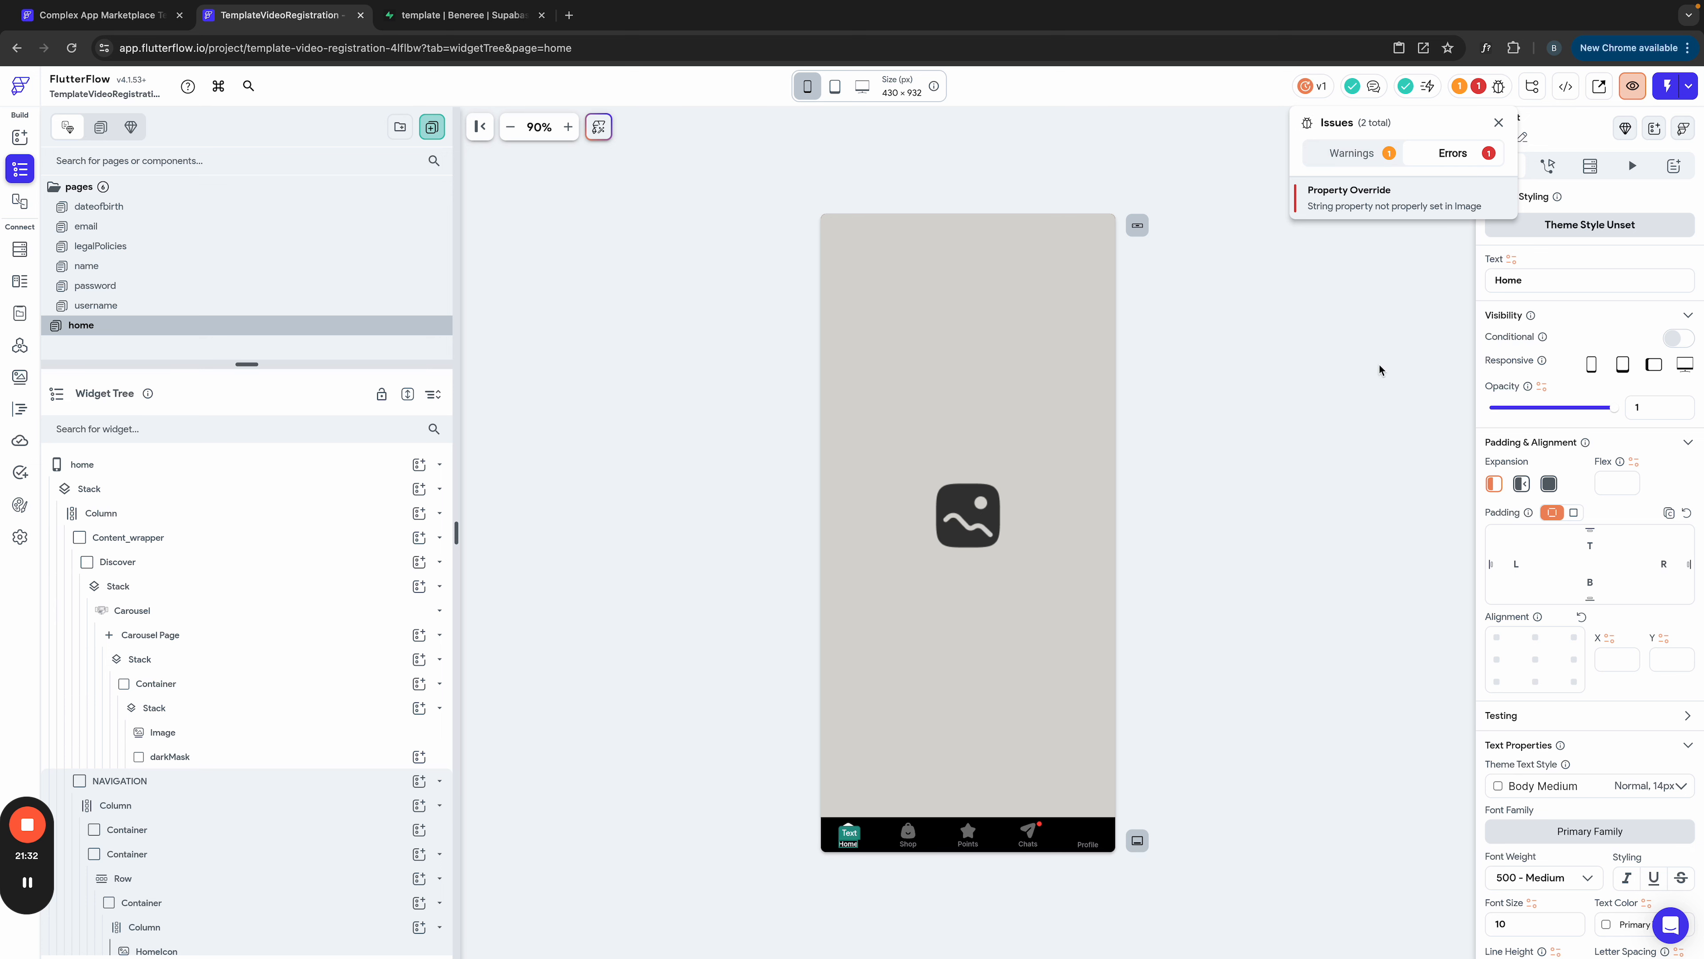
click(1027, 564)
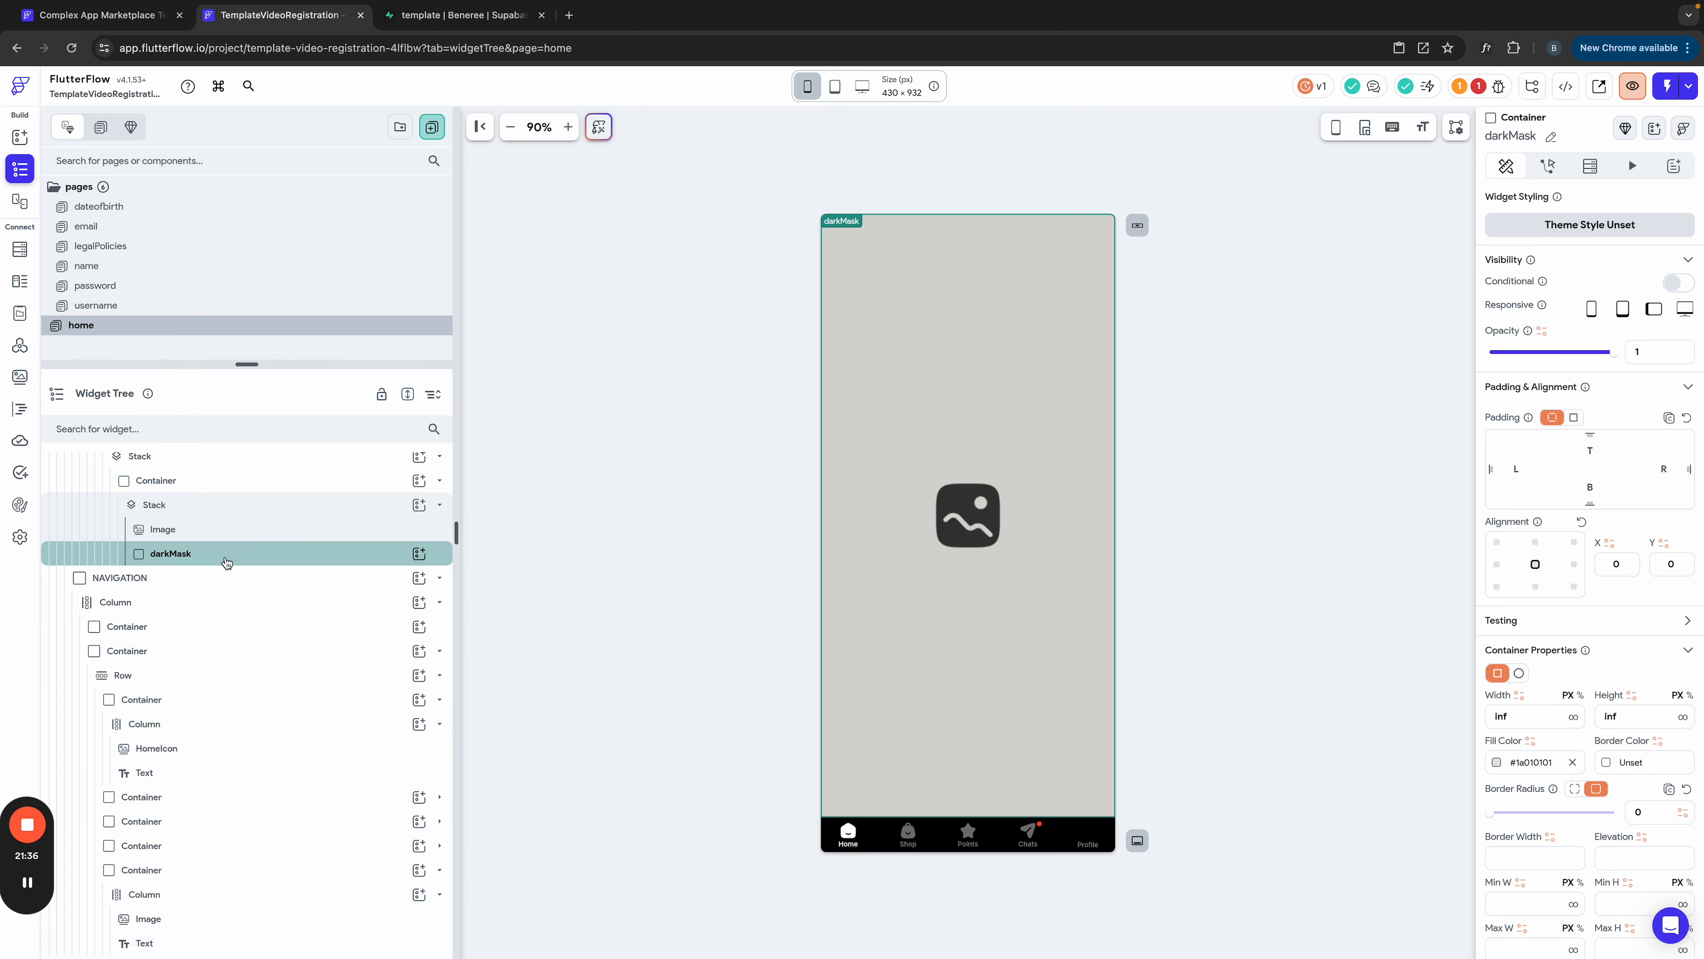
click(197, 530)
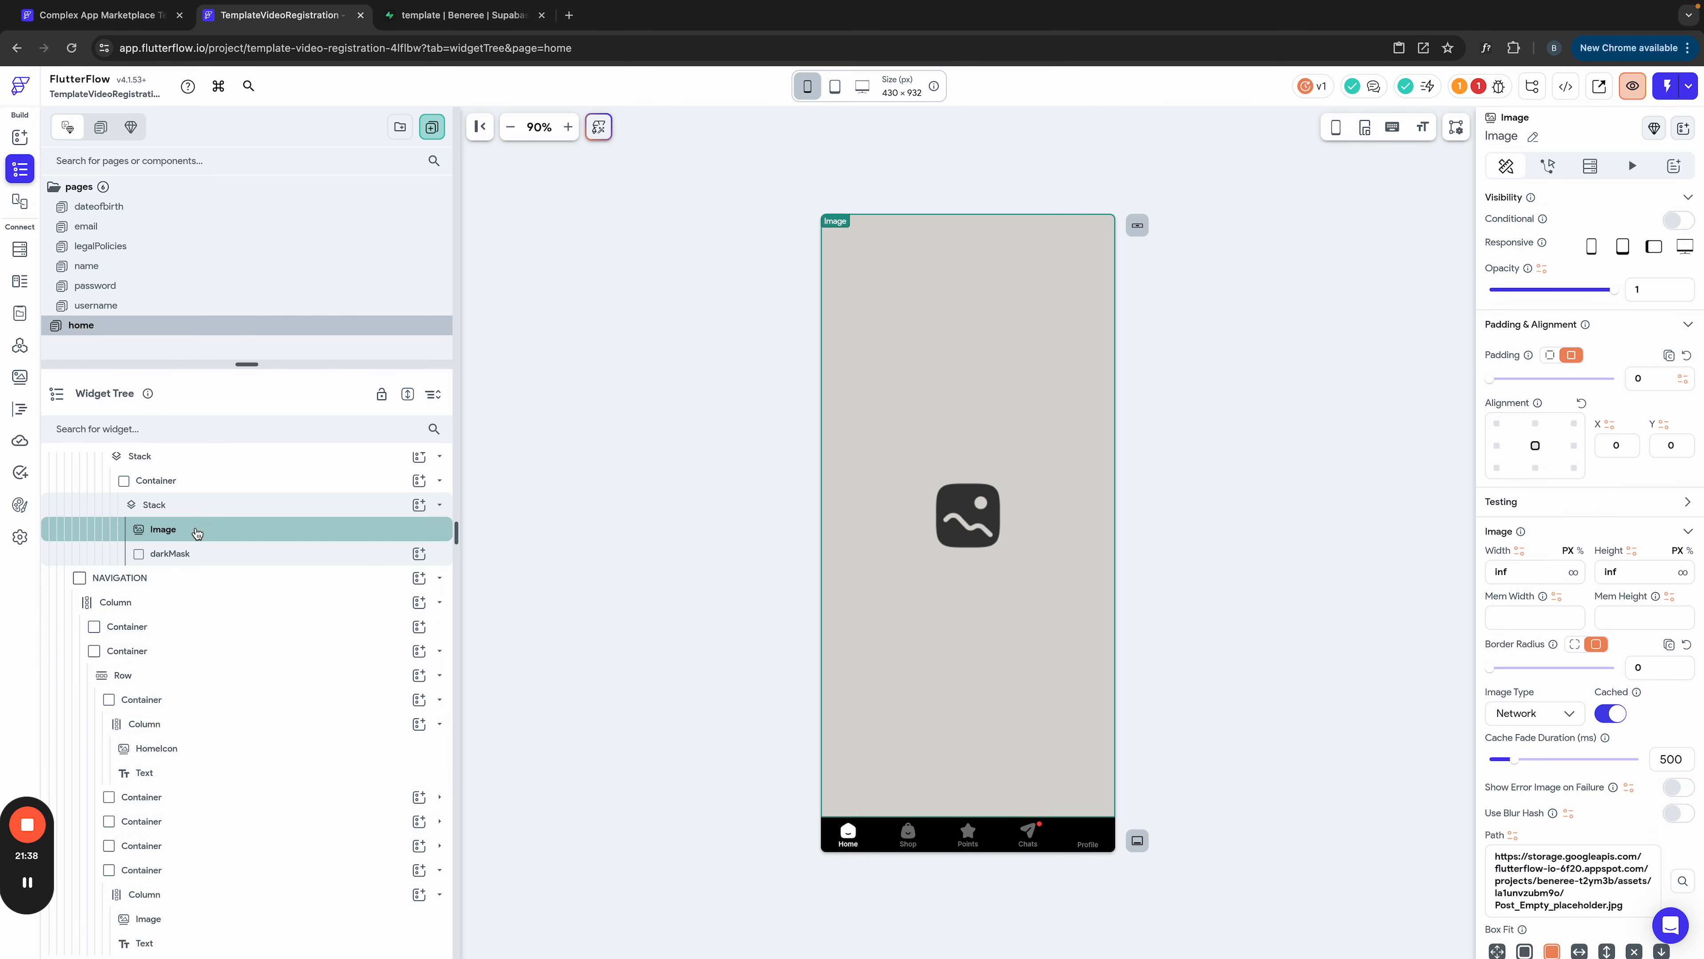
key(Delete)
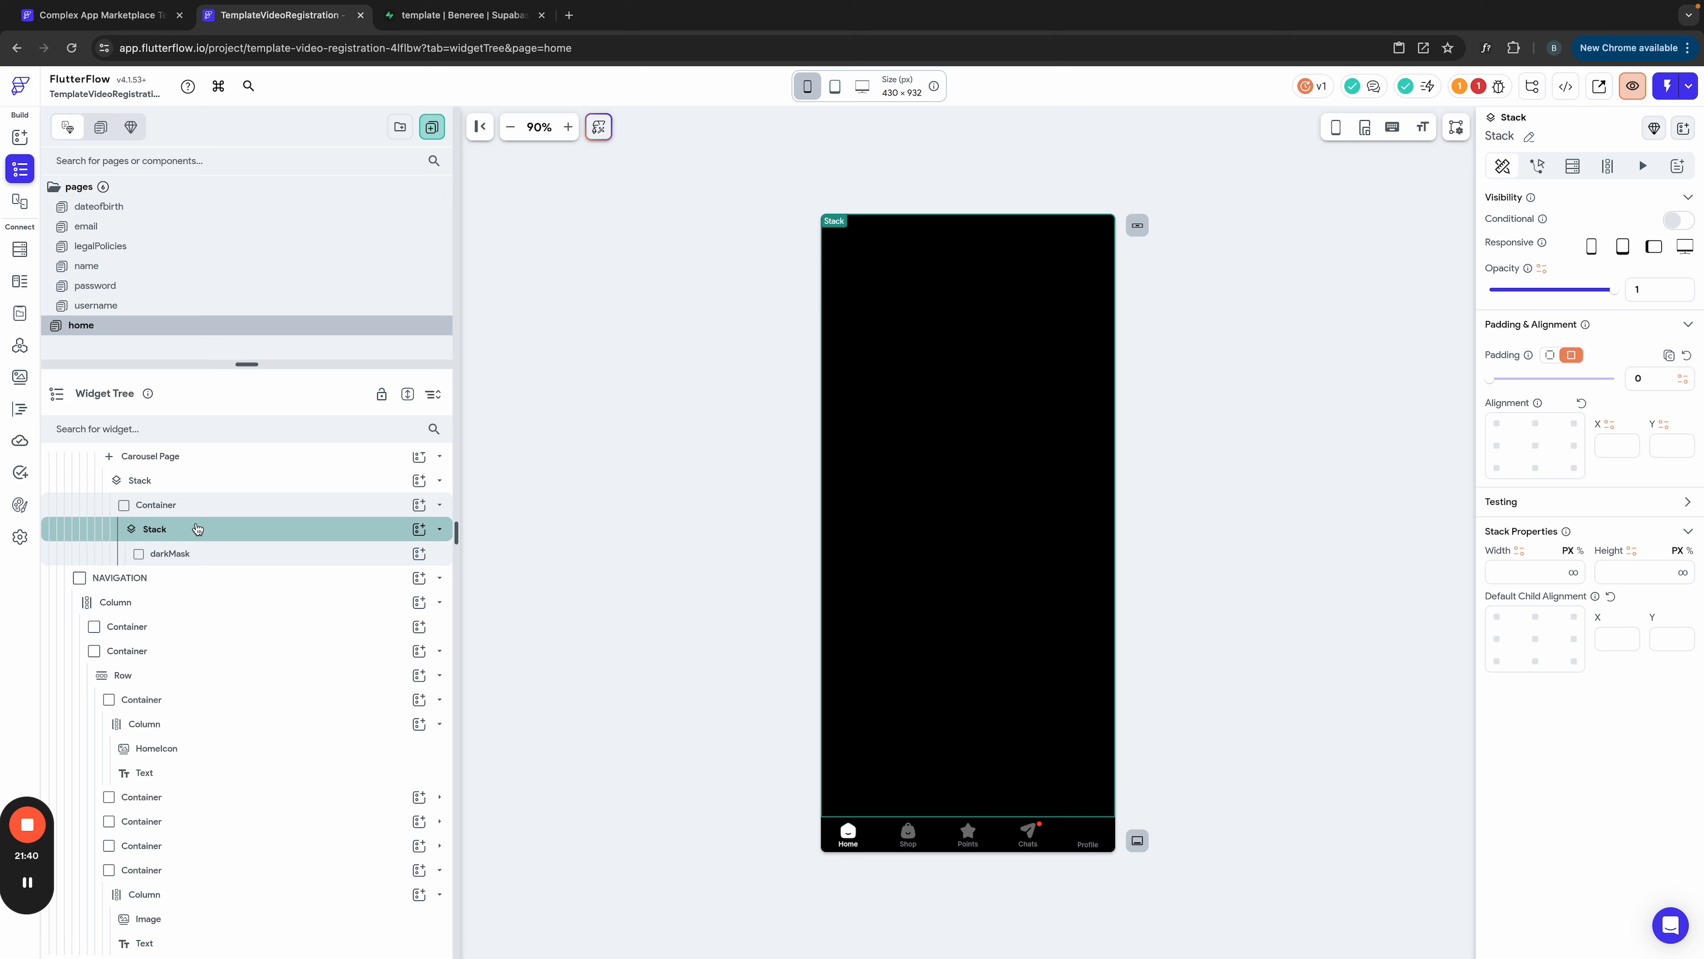
key(ctrl+z)
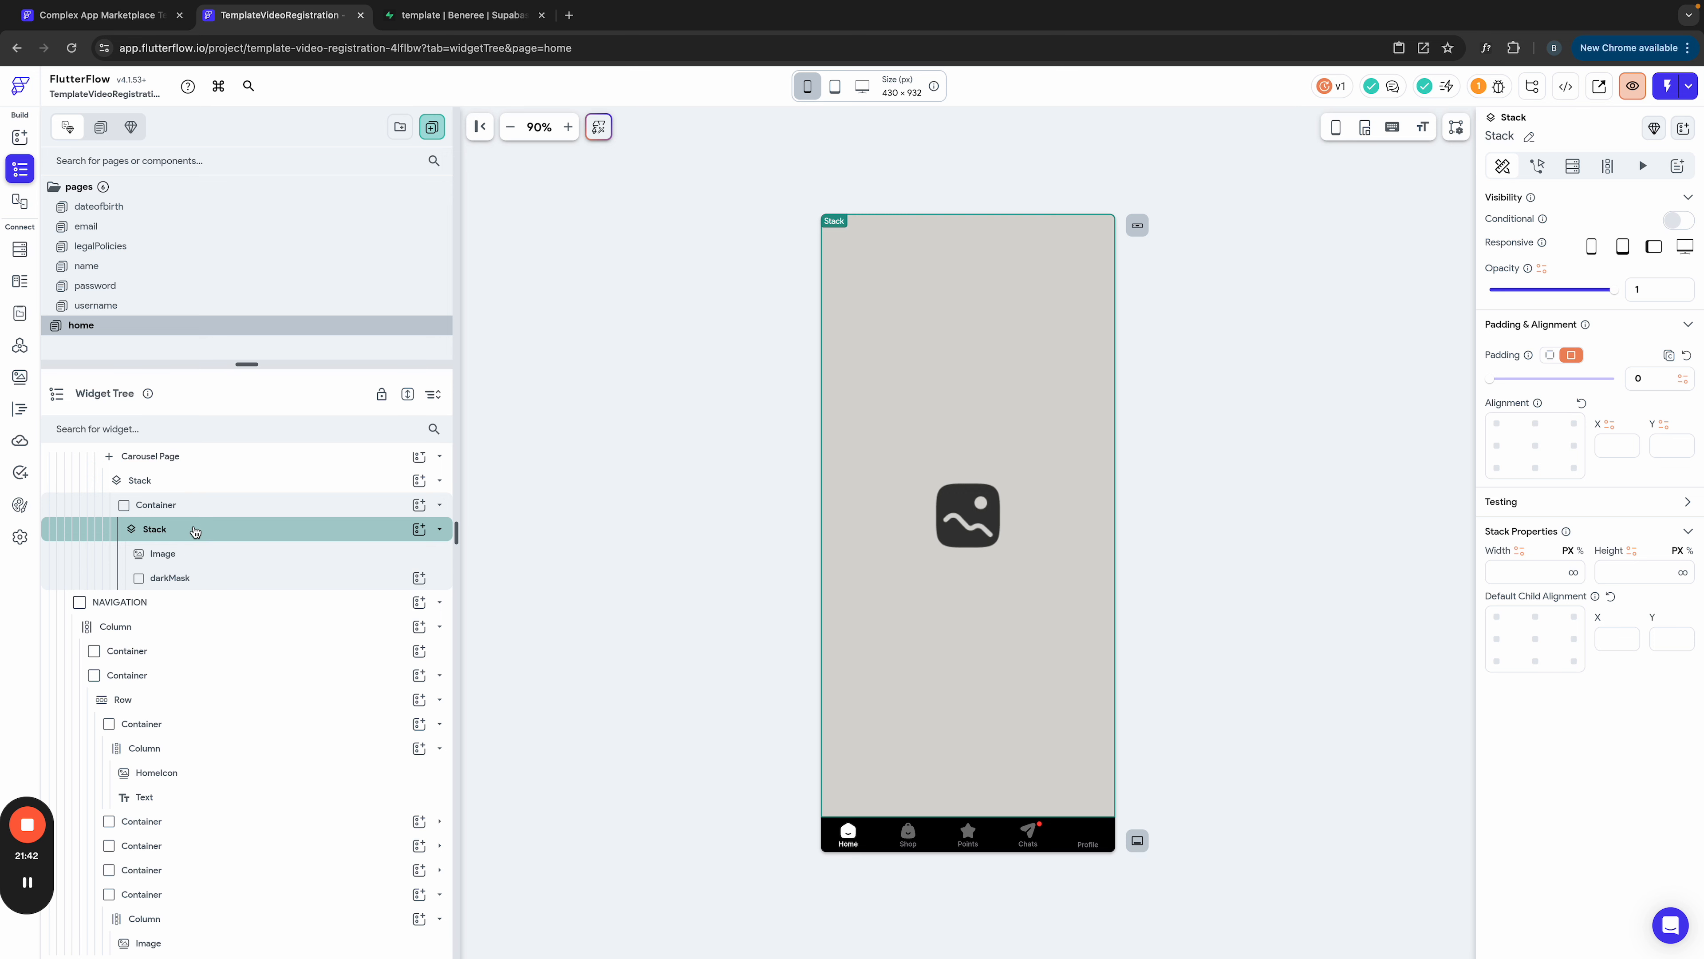
Step: Try clearing the placeholder URL from the path of the Image above darkMask
click(193, 554)
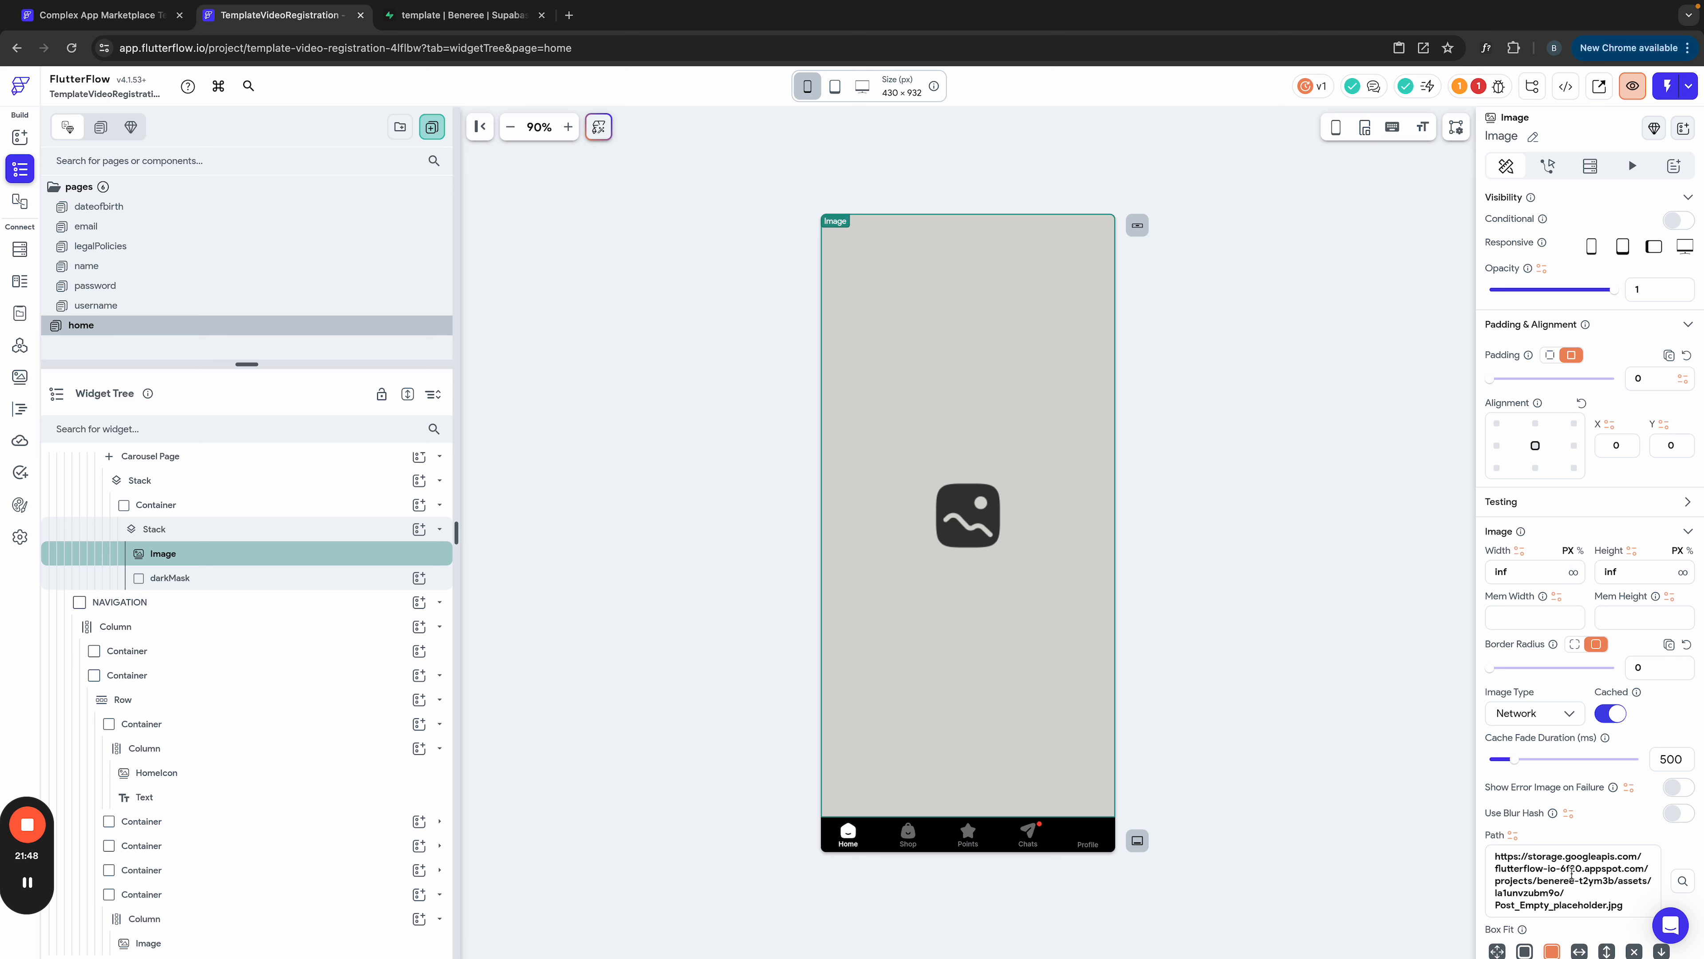
triple_click(1572, 874)
key(BackSpace)
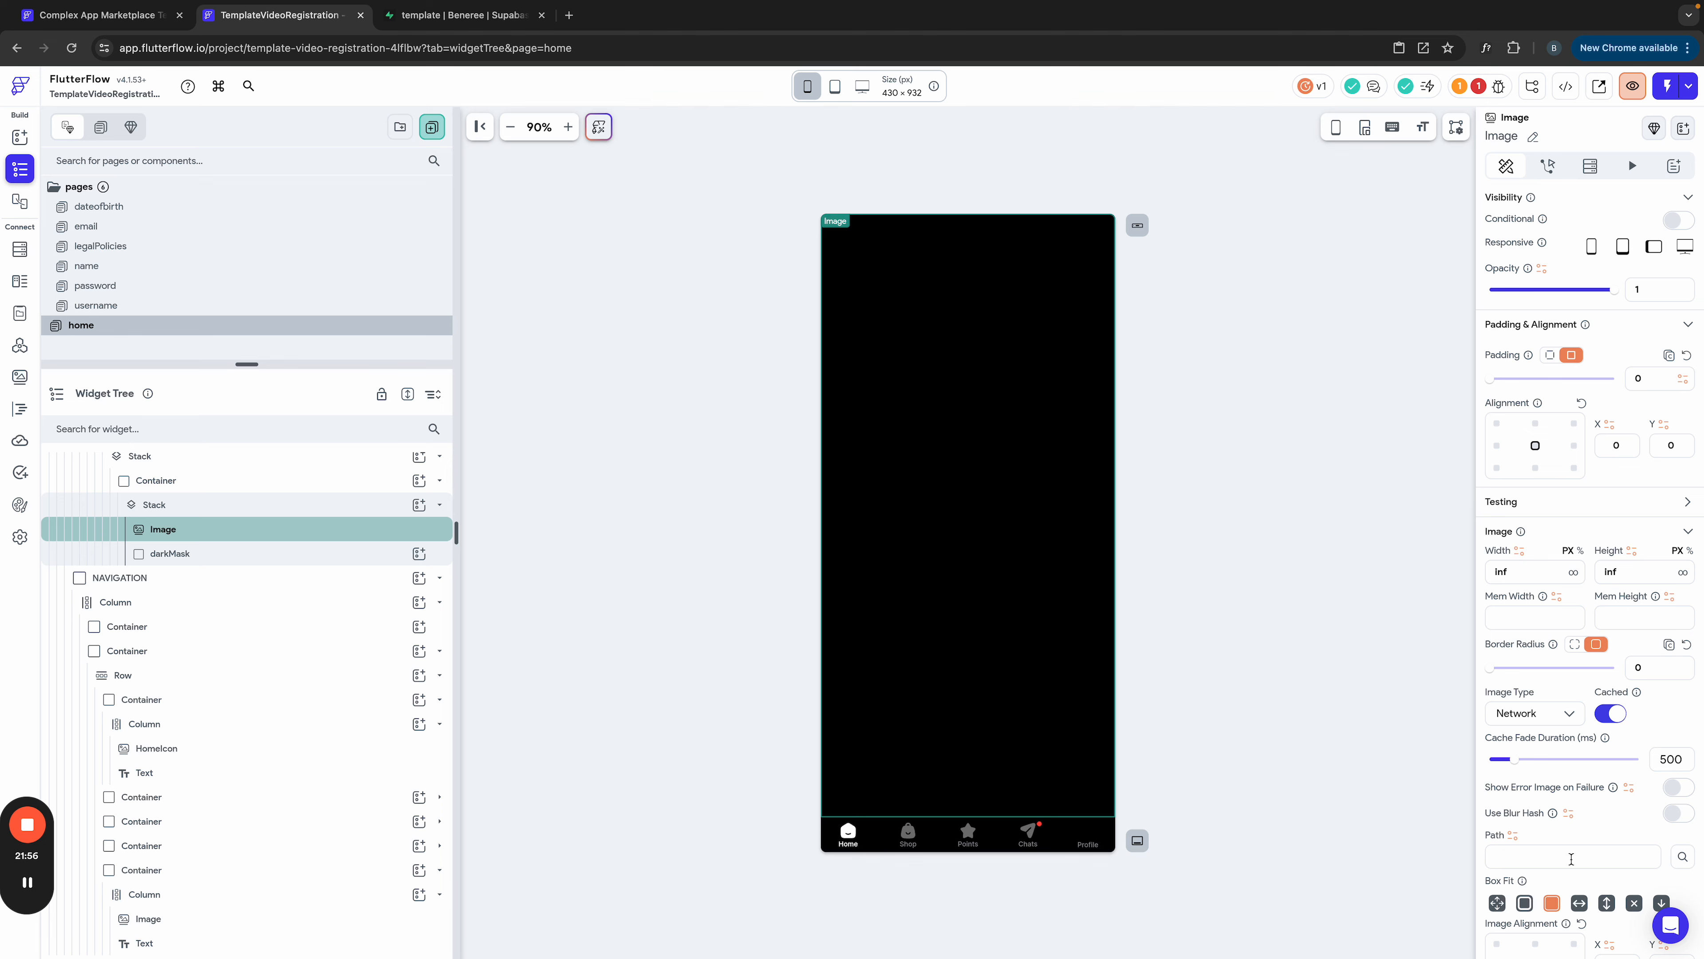
Step: Re-enable Use Blur Hash for the Image, clear the unknown variable from its Blur Hash String, and switch the blur hash off again
click(1679, 812)
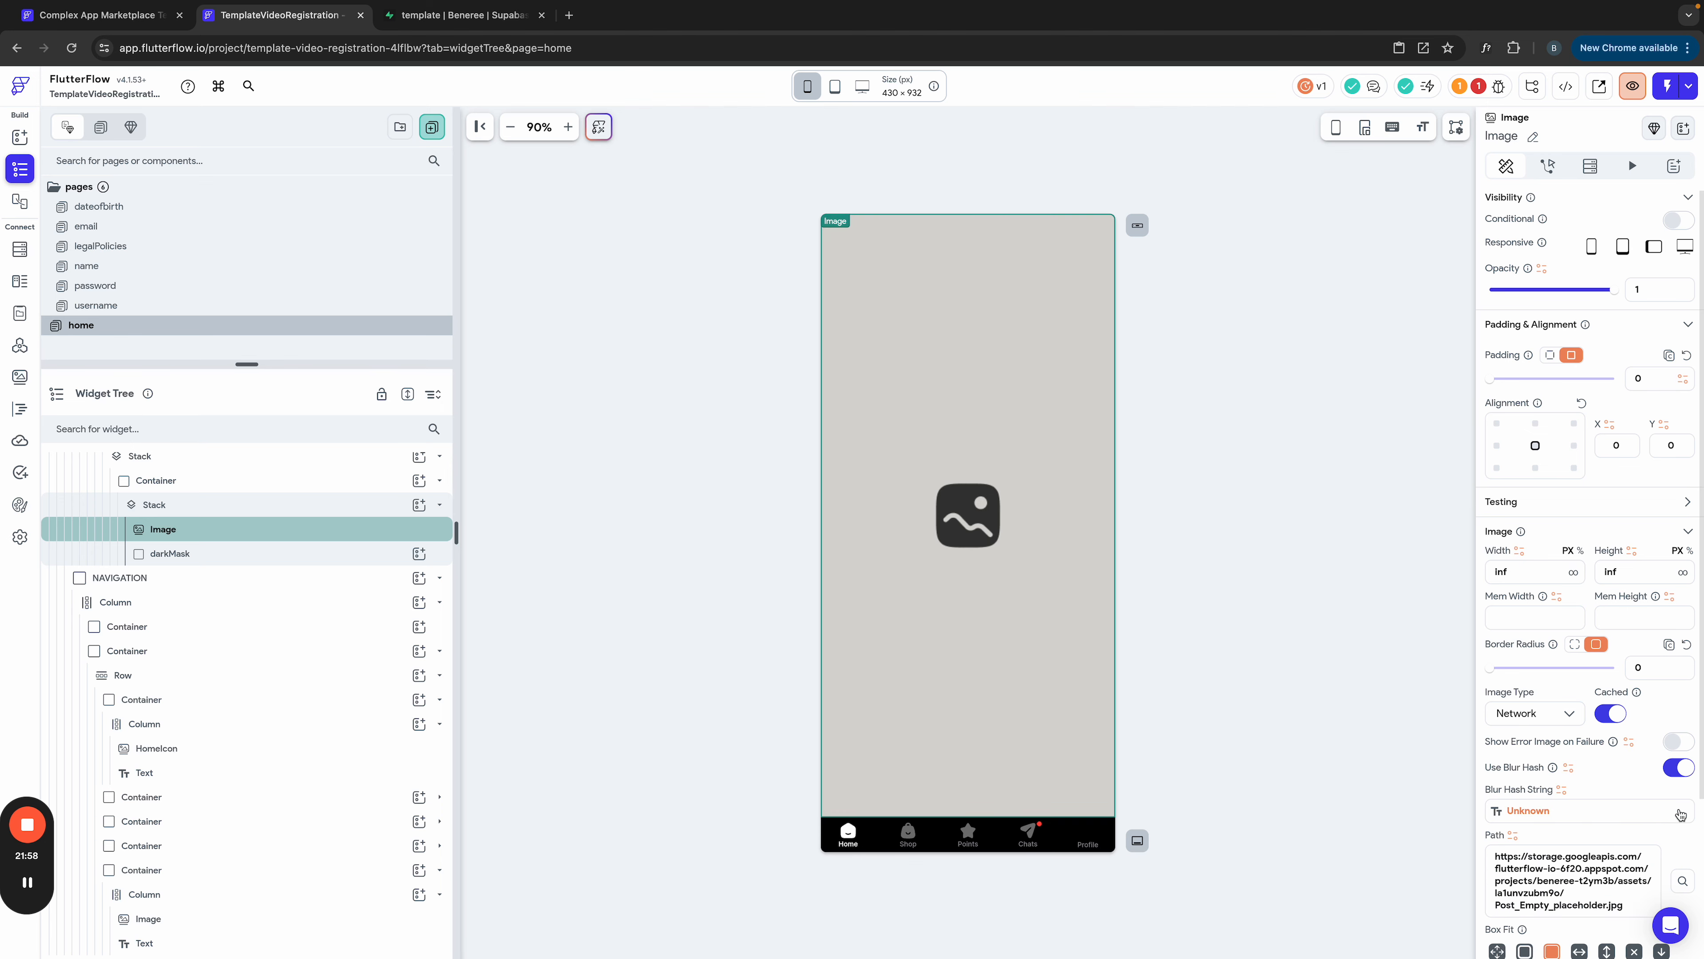
click(1536, 811)
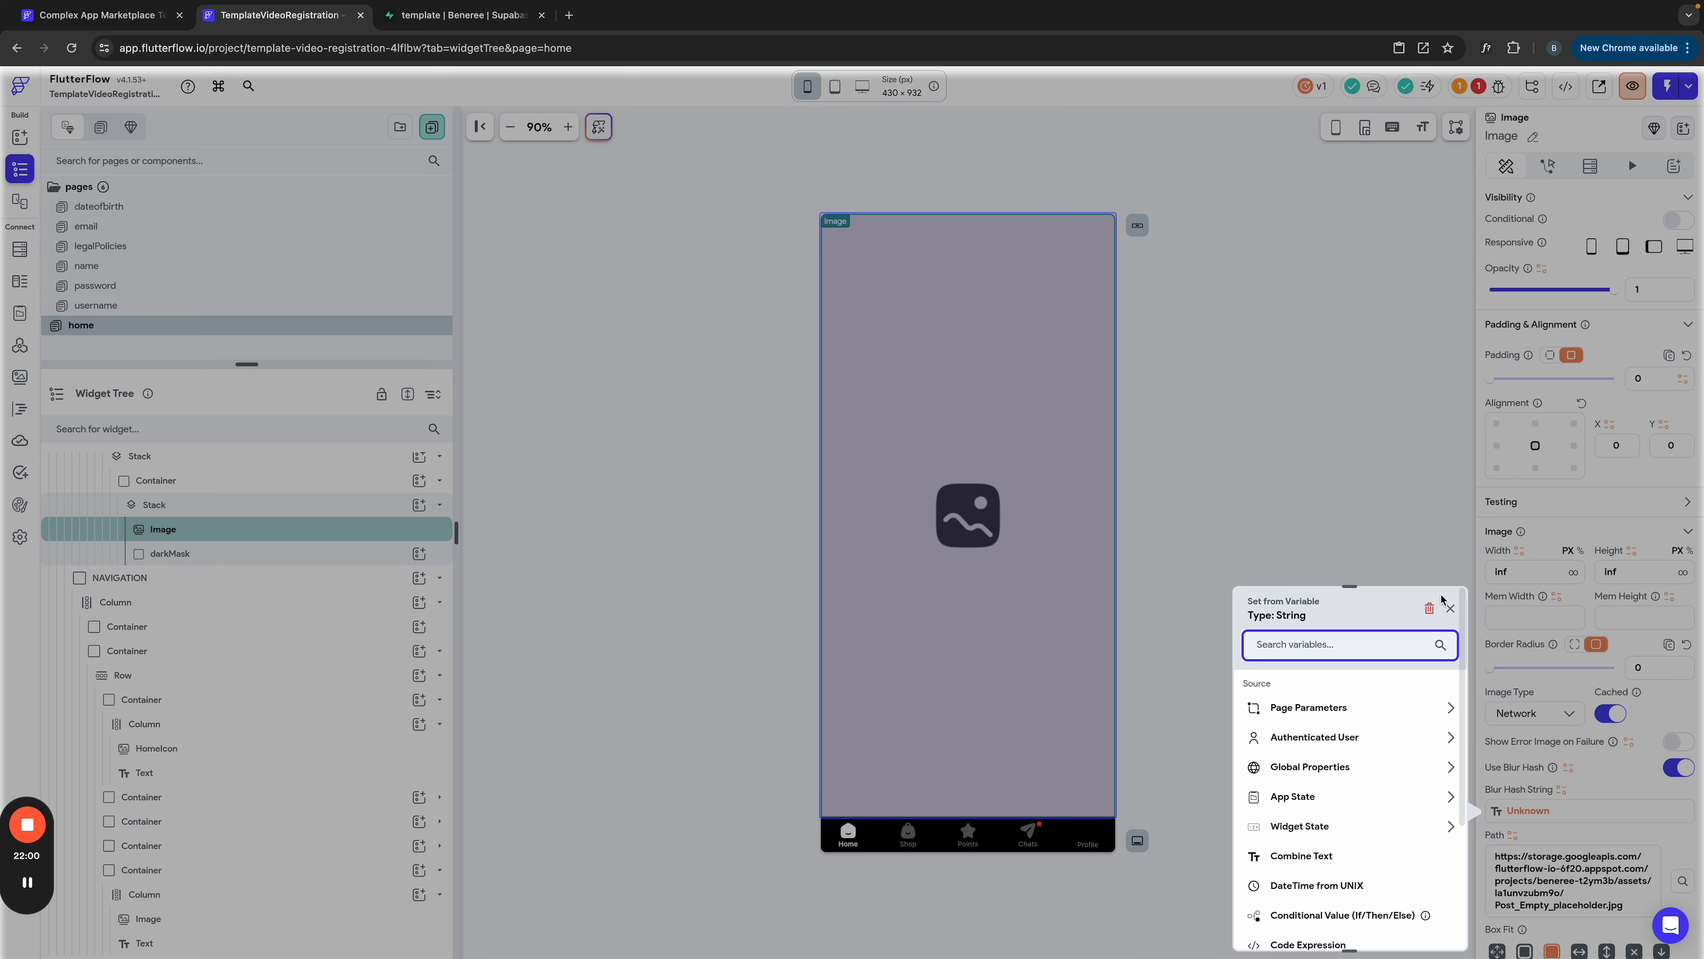
click(1429, 610)
click(1679, 767)
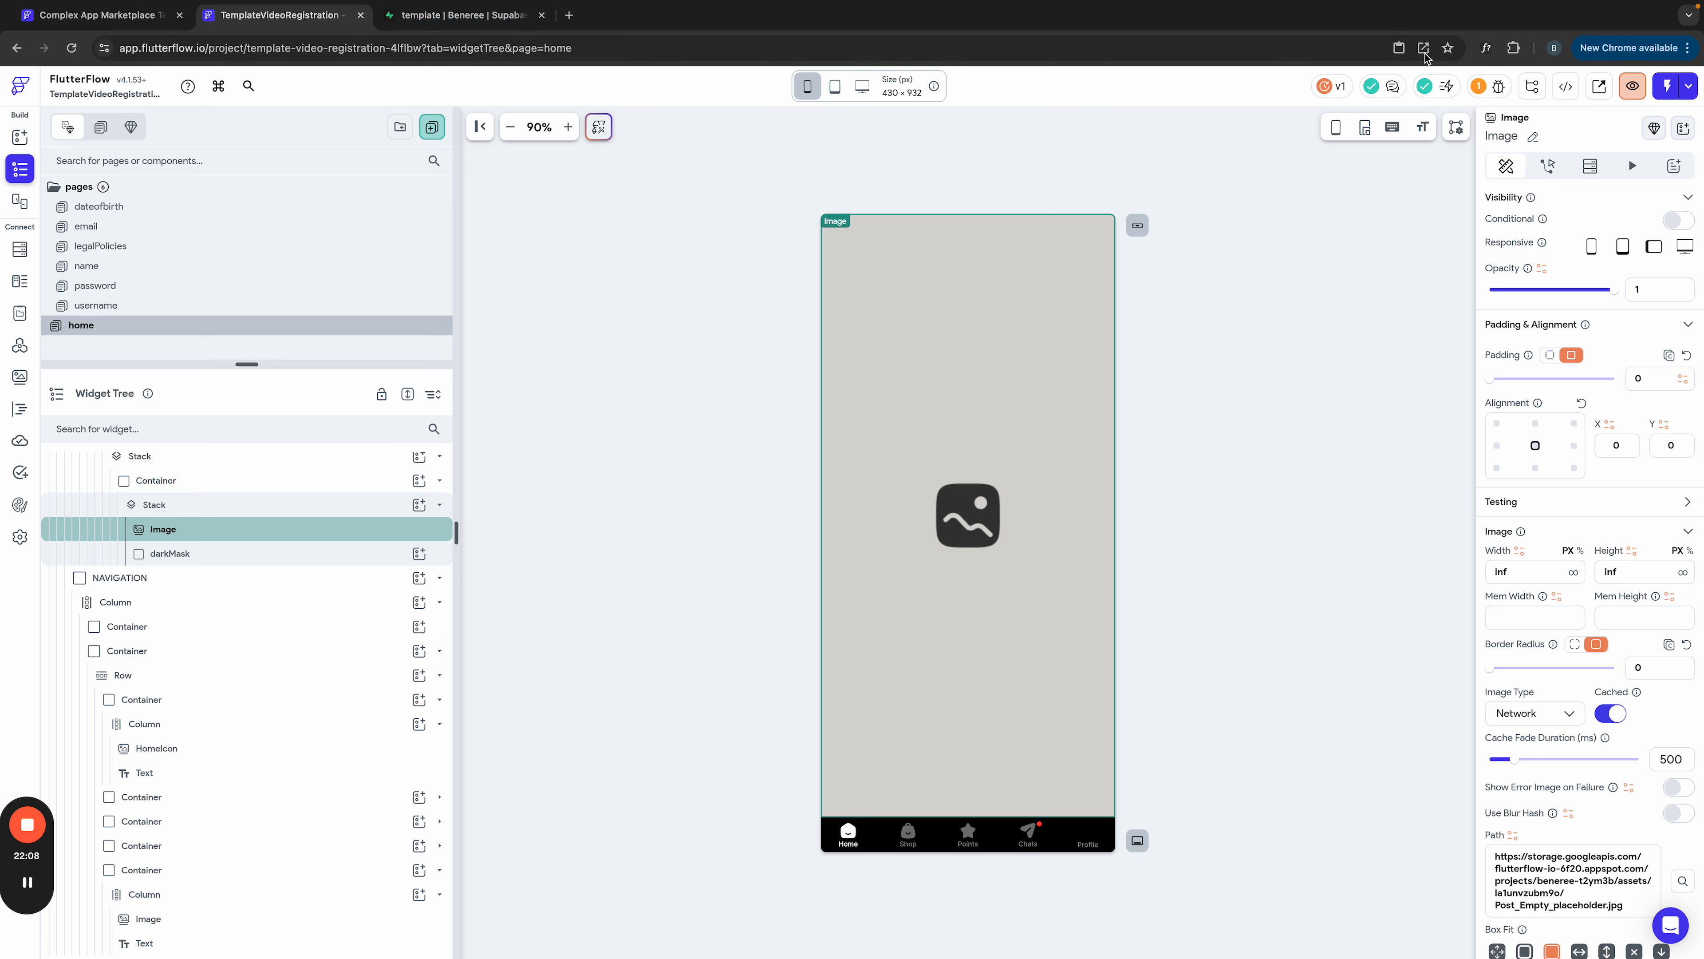
Step: Review both the errors and the warnings in the project's issues list
click(1490, 86)
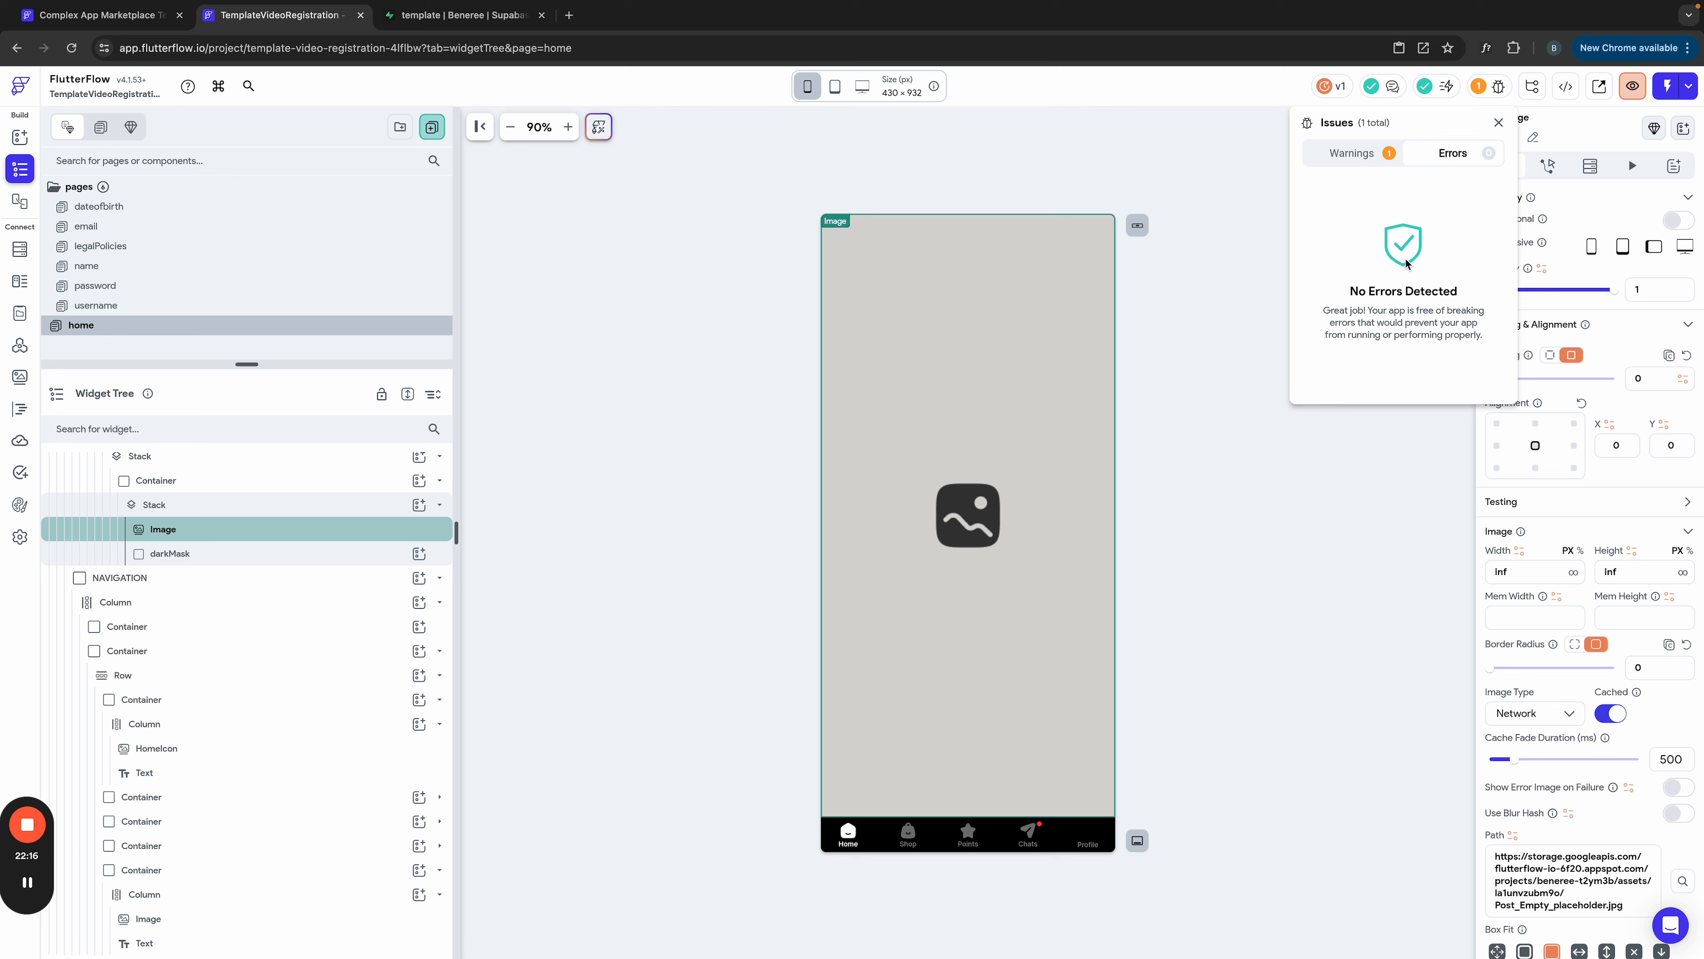
click(1360, 159)
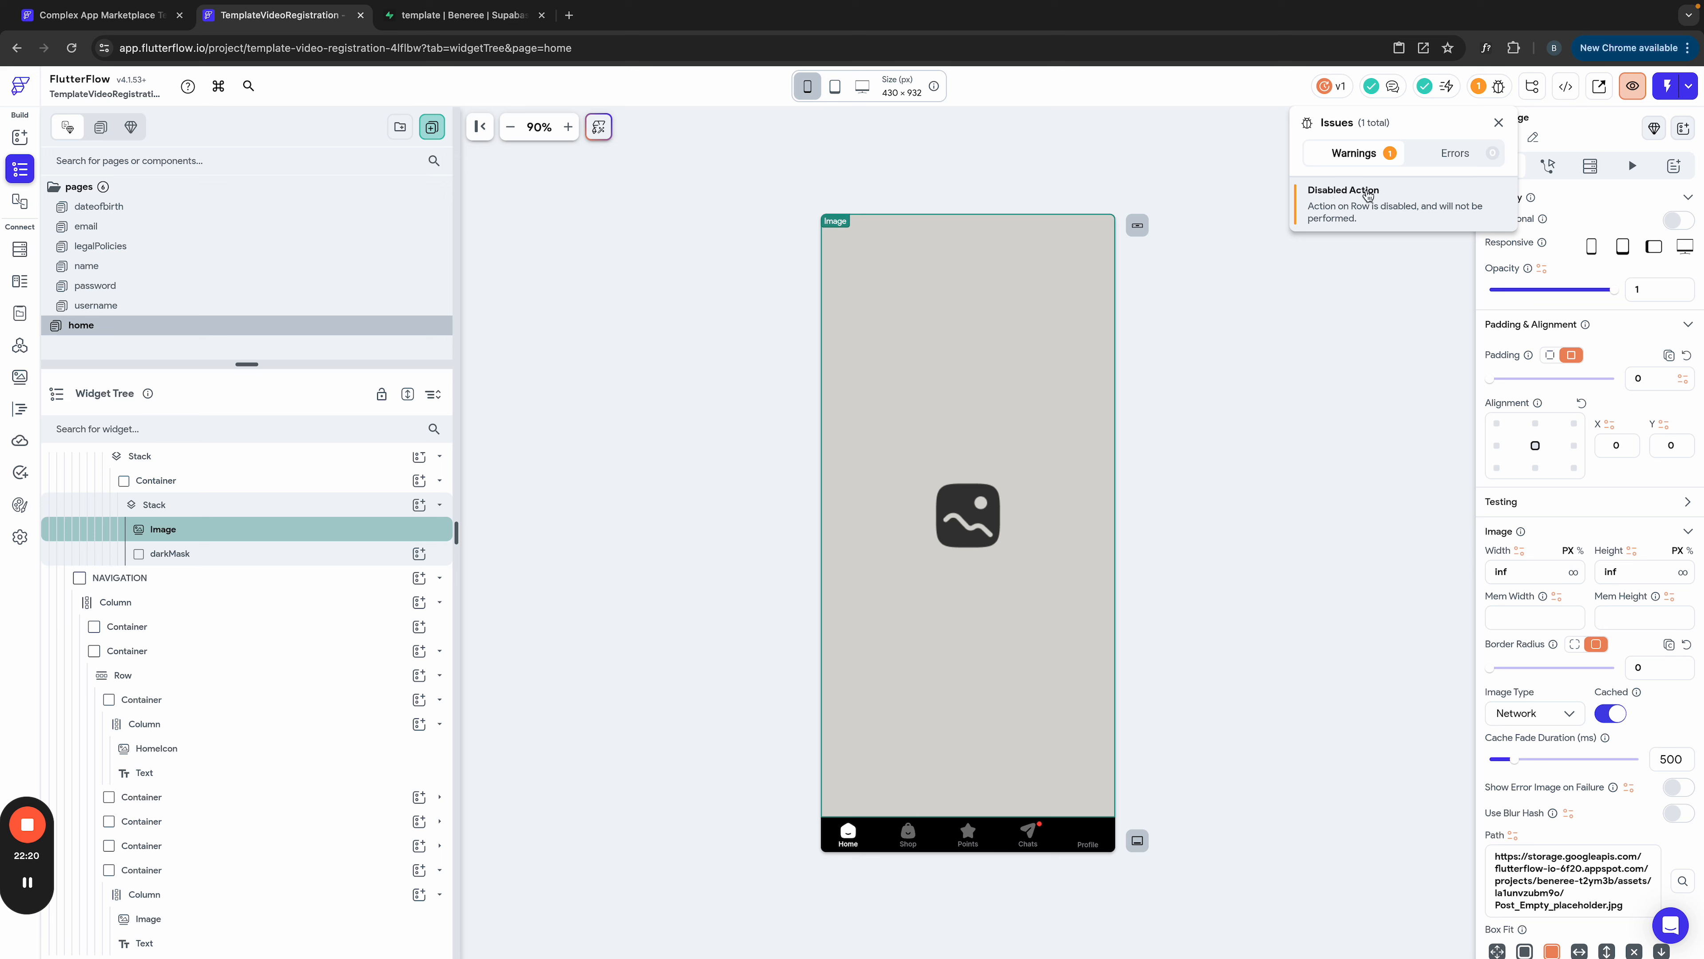
click(1425, 160)
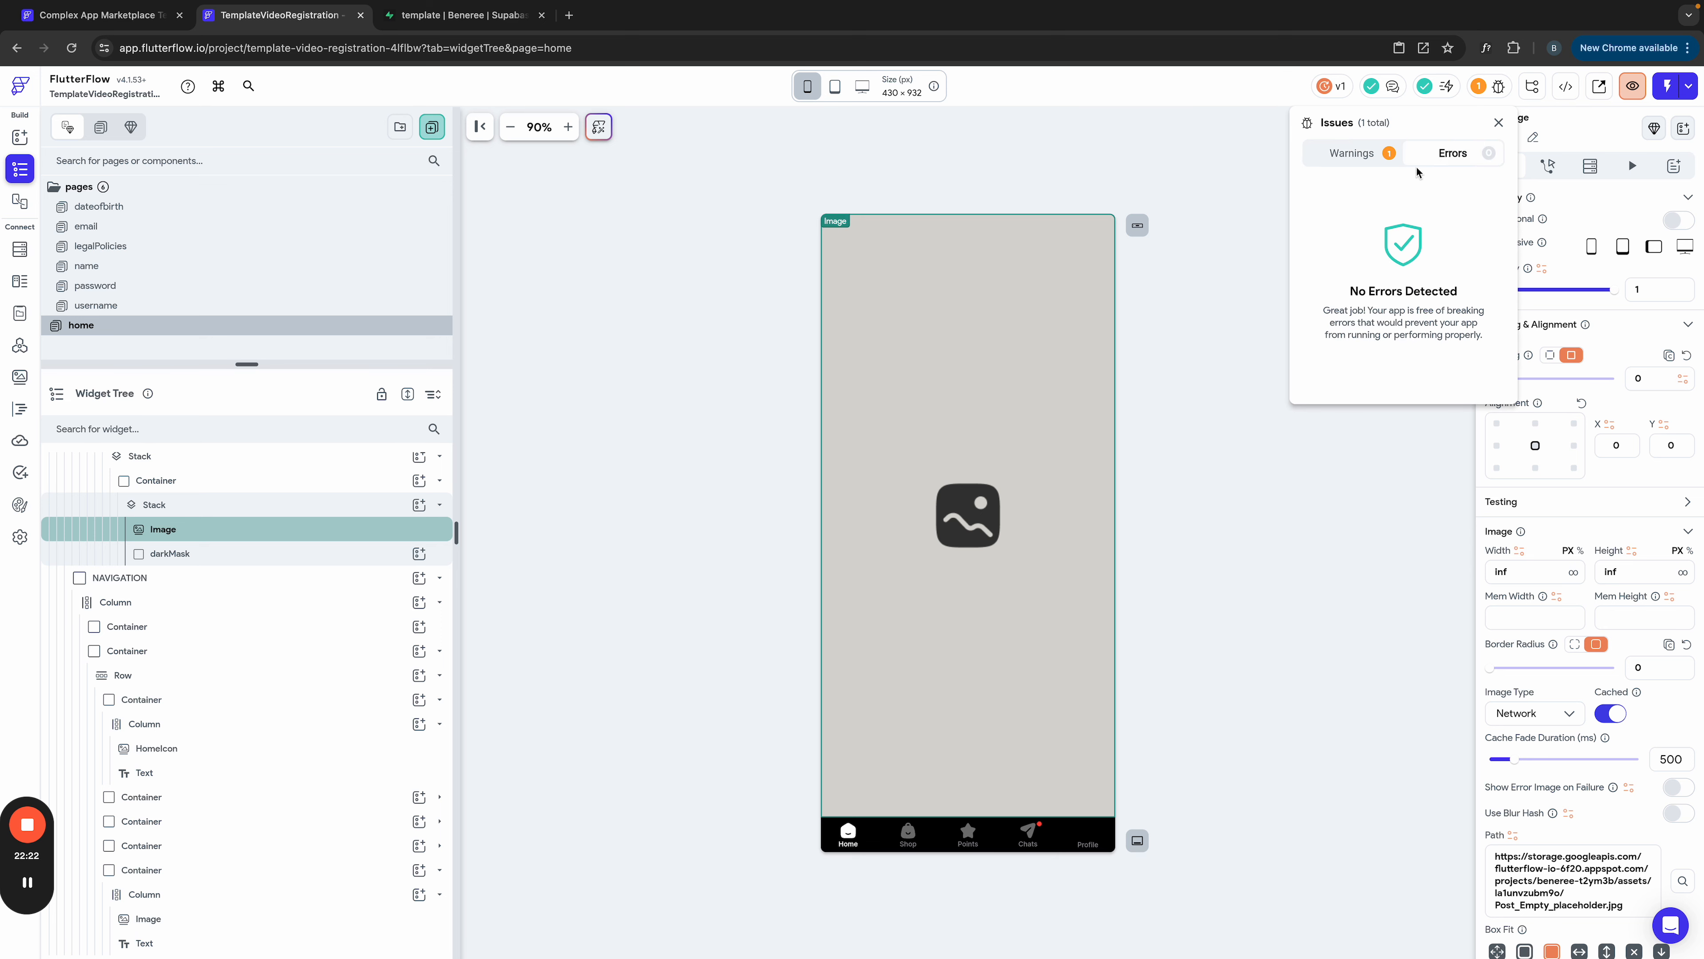
click(1491, 94)
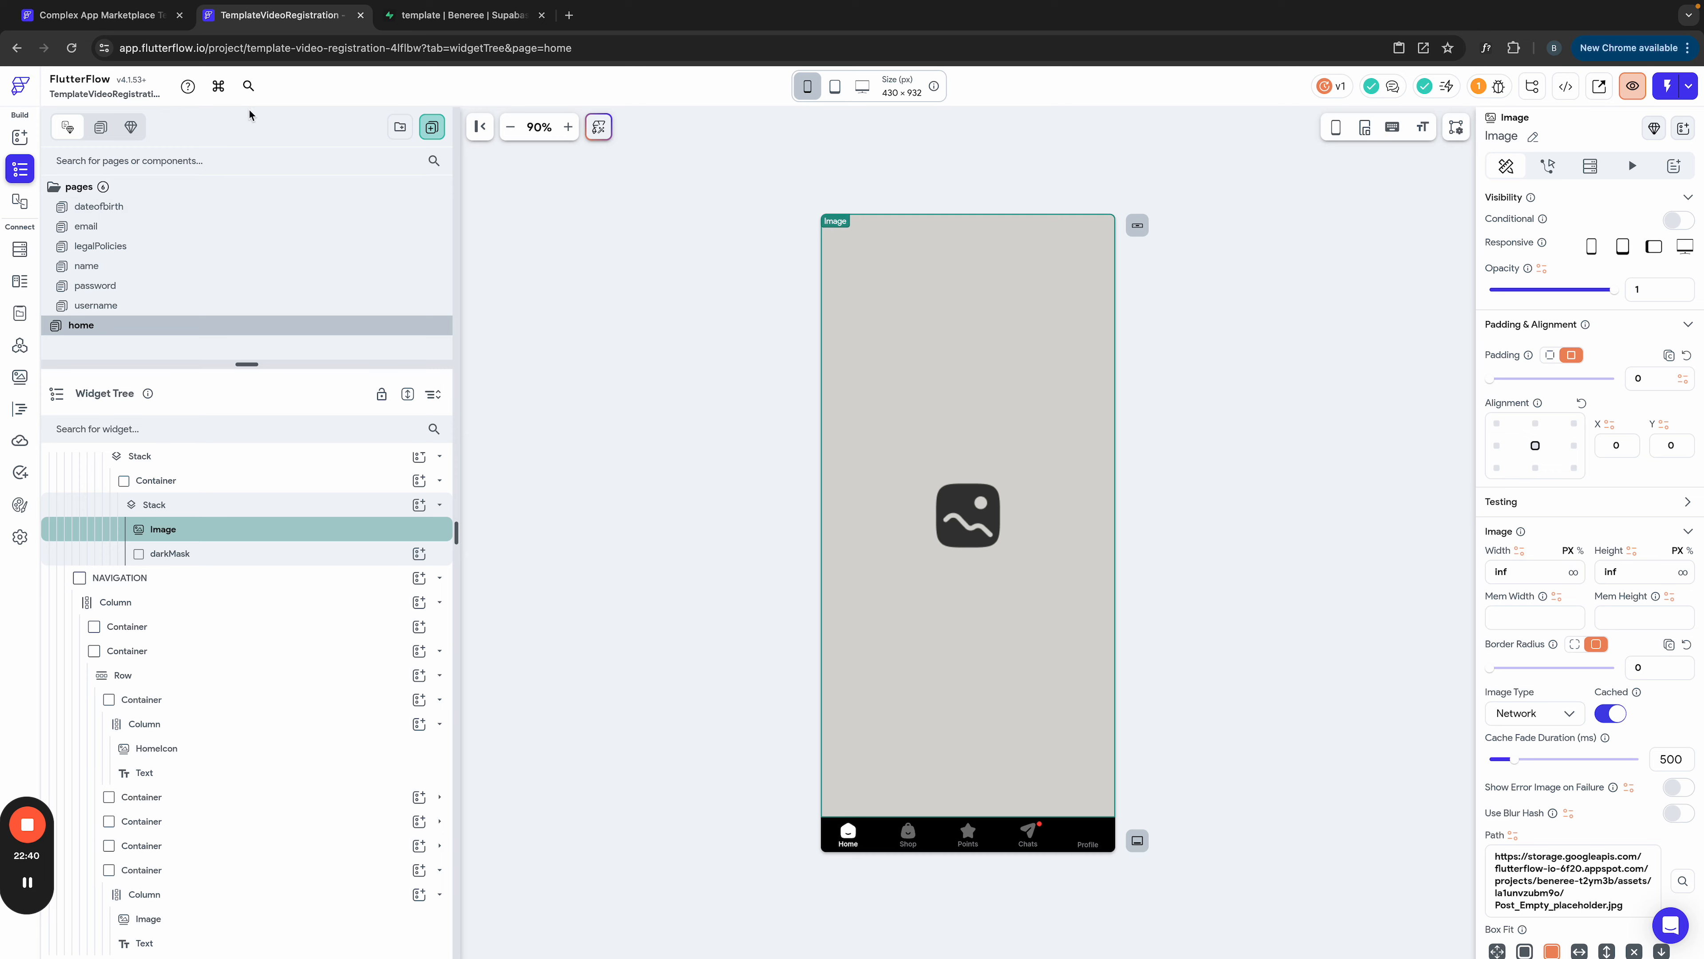
Step: Look at the users table in Supabase and return to the TemplateVideoRegistration project
click(446, 15)
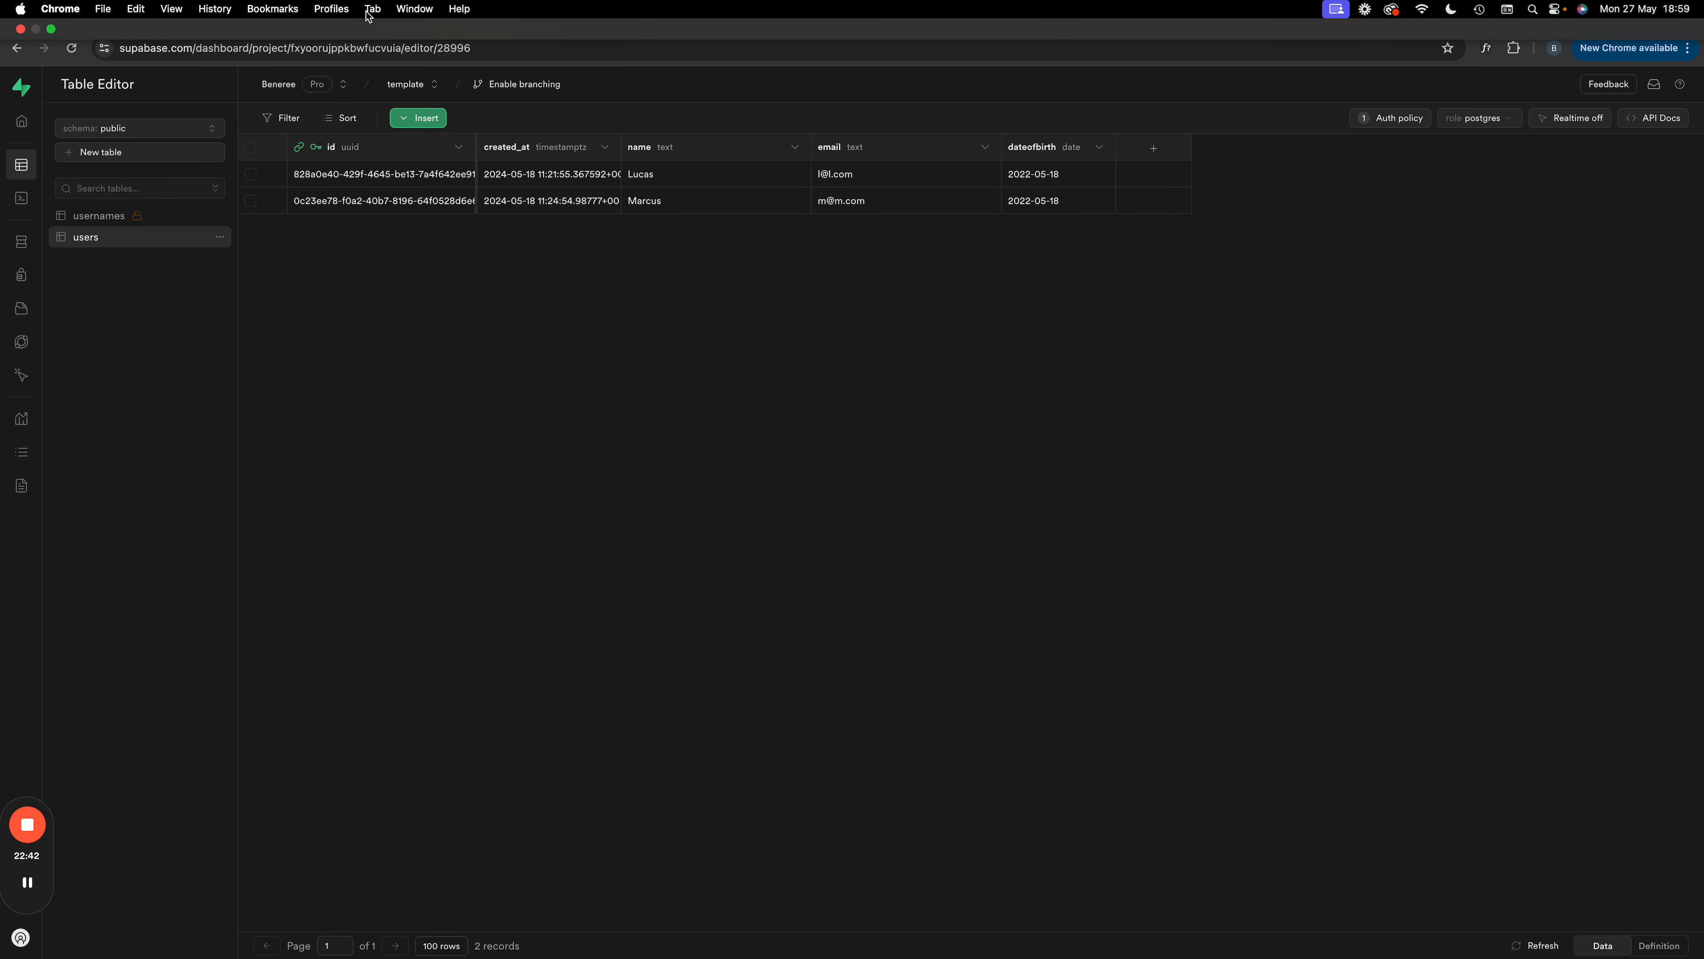
click(280, 16)
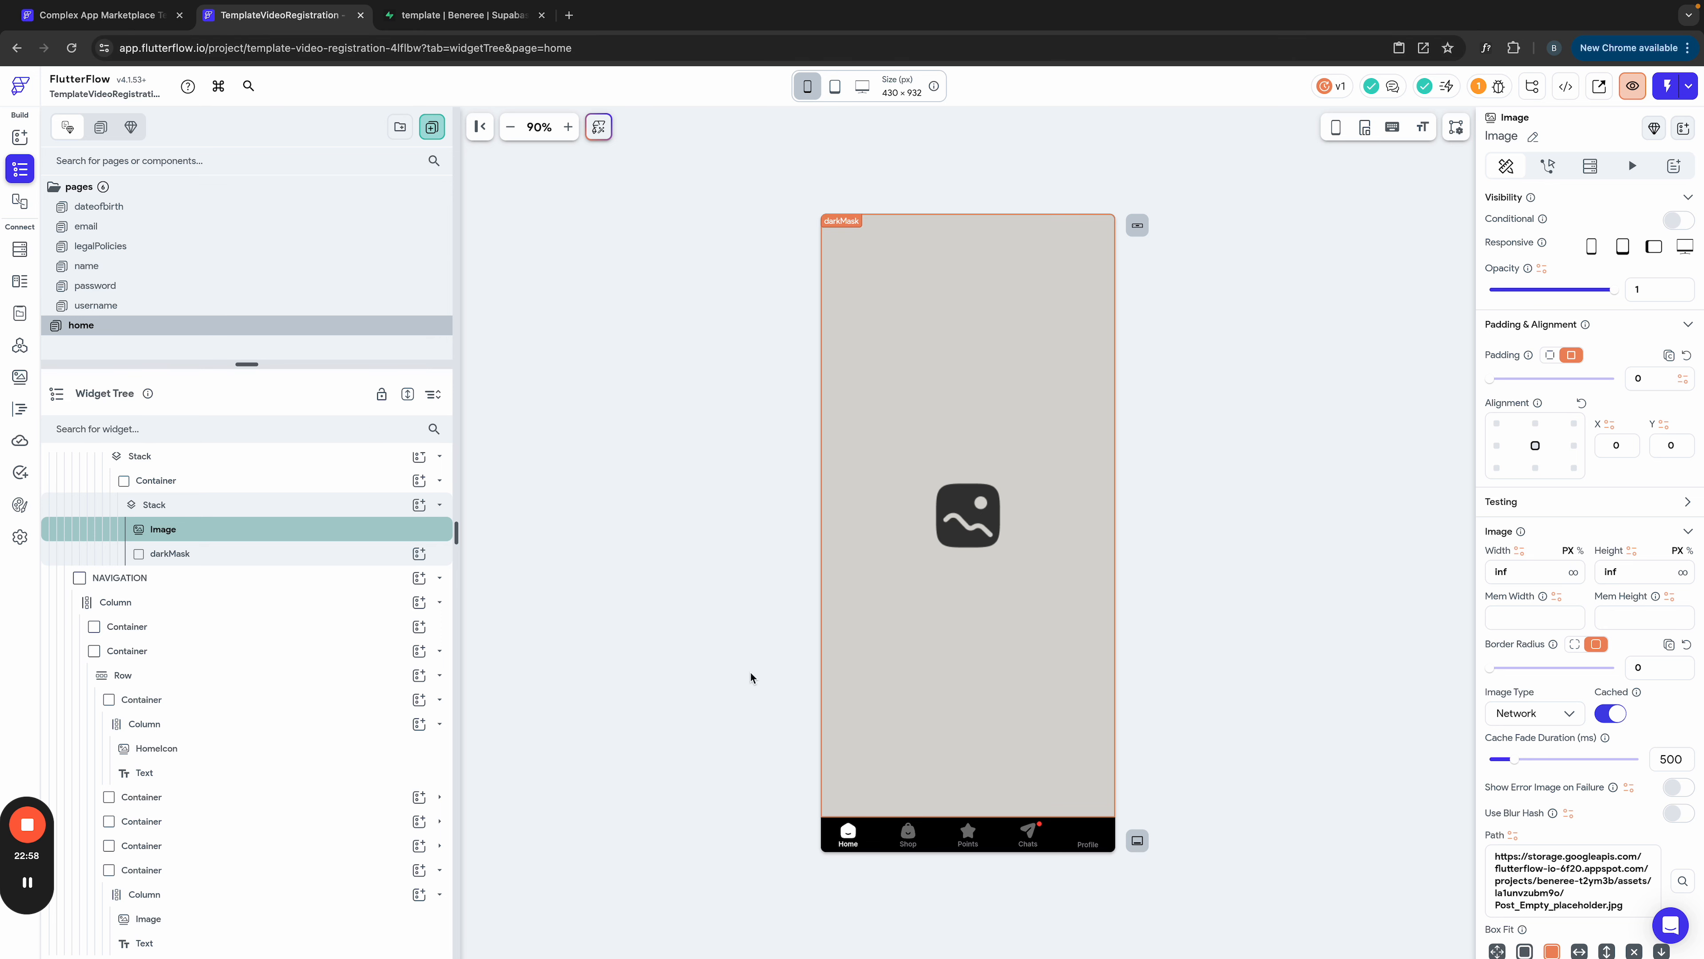
Step: Switch to the Complex App Marketplace template, expand the Trendingg container on its home page, and select the interactions container for inspection
click(113, 19)
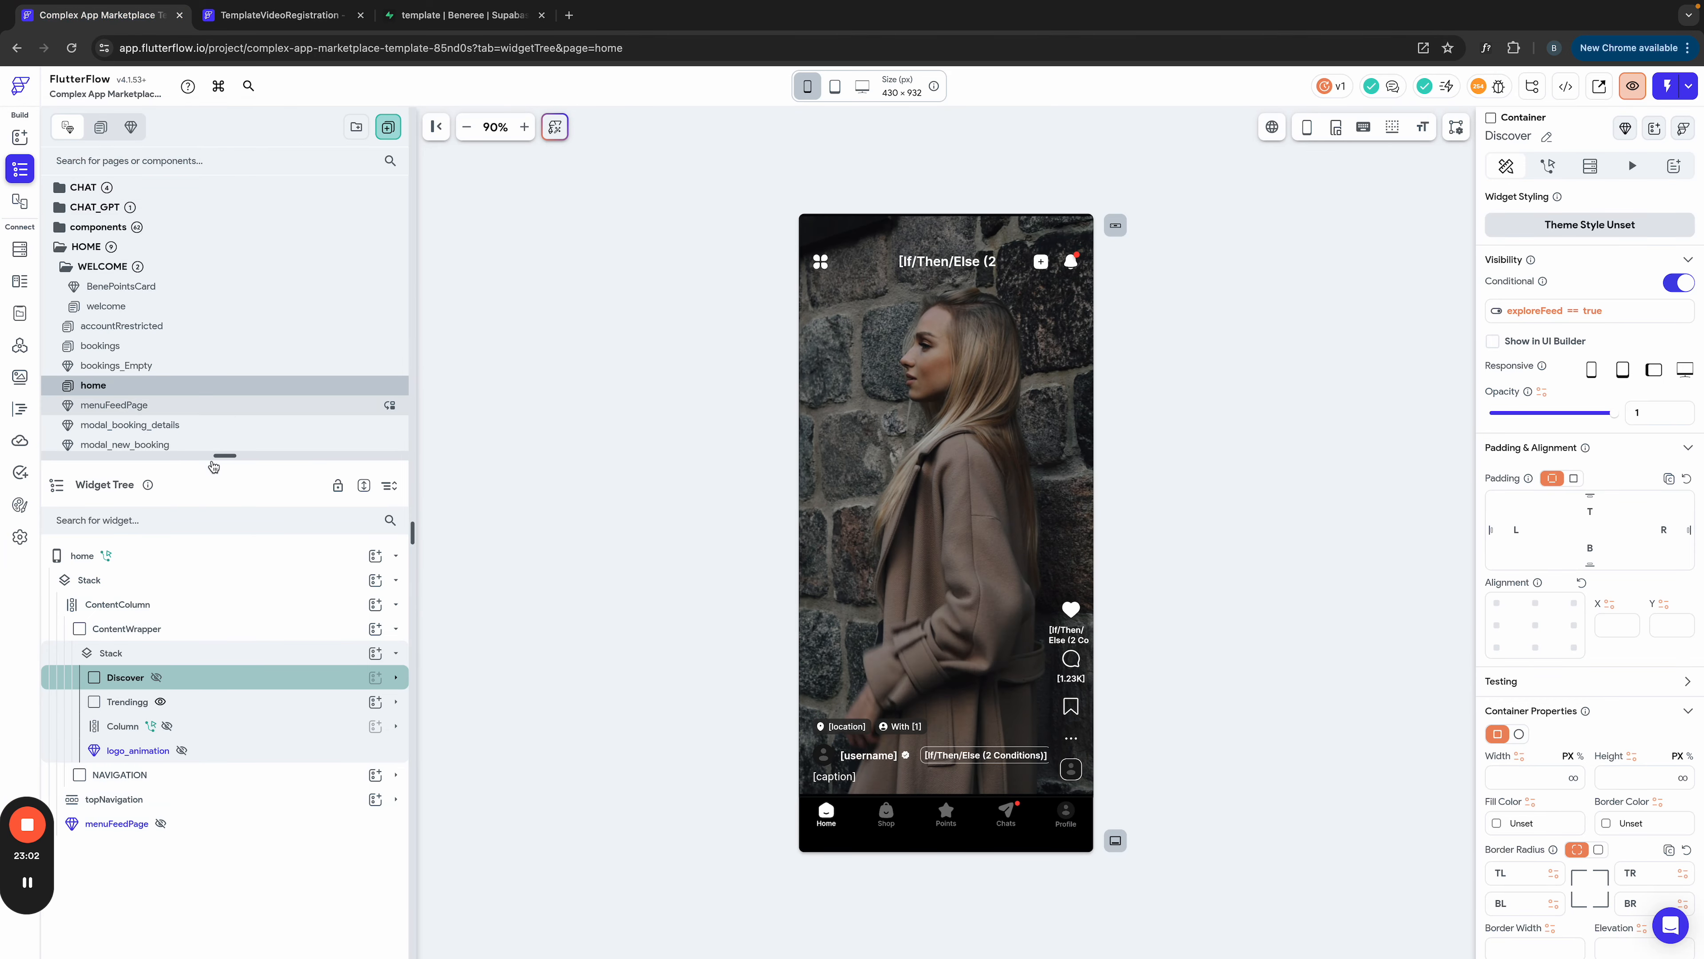
mouse_move(225, 456)
mouse_down()
mouse_move(235, 541)
mouse_move(221, 415)
mouse_move(229, 436)
mouse_up()
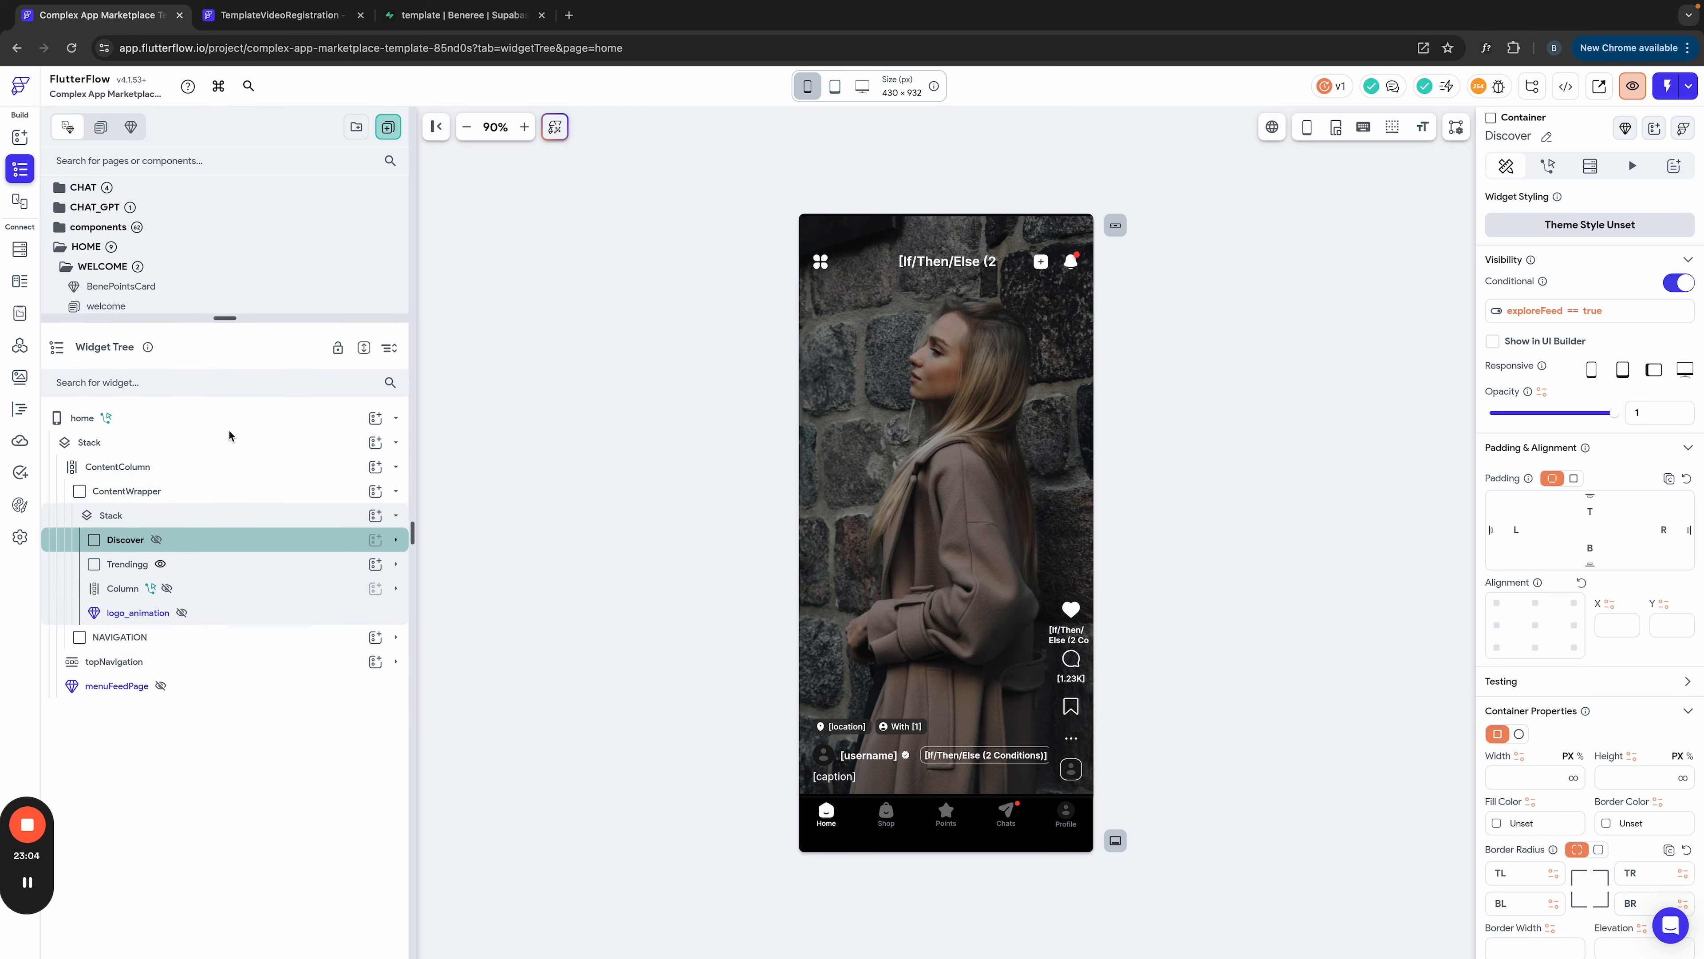
click(396, 569)
click(889, 675)
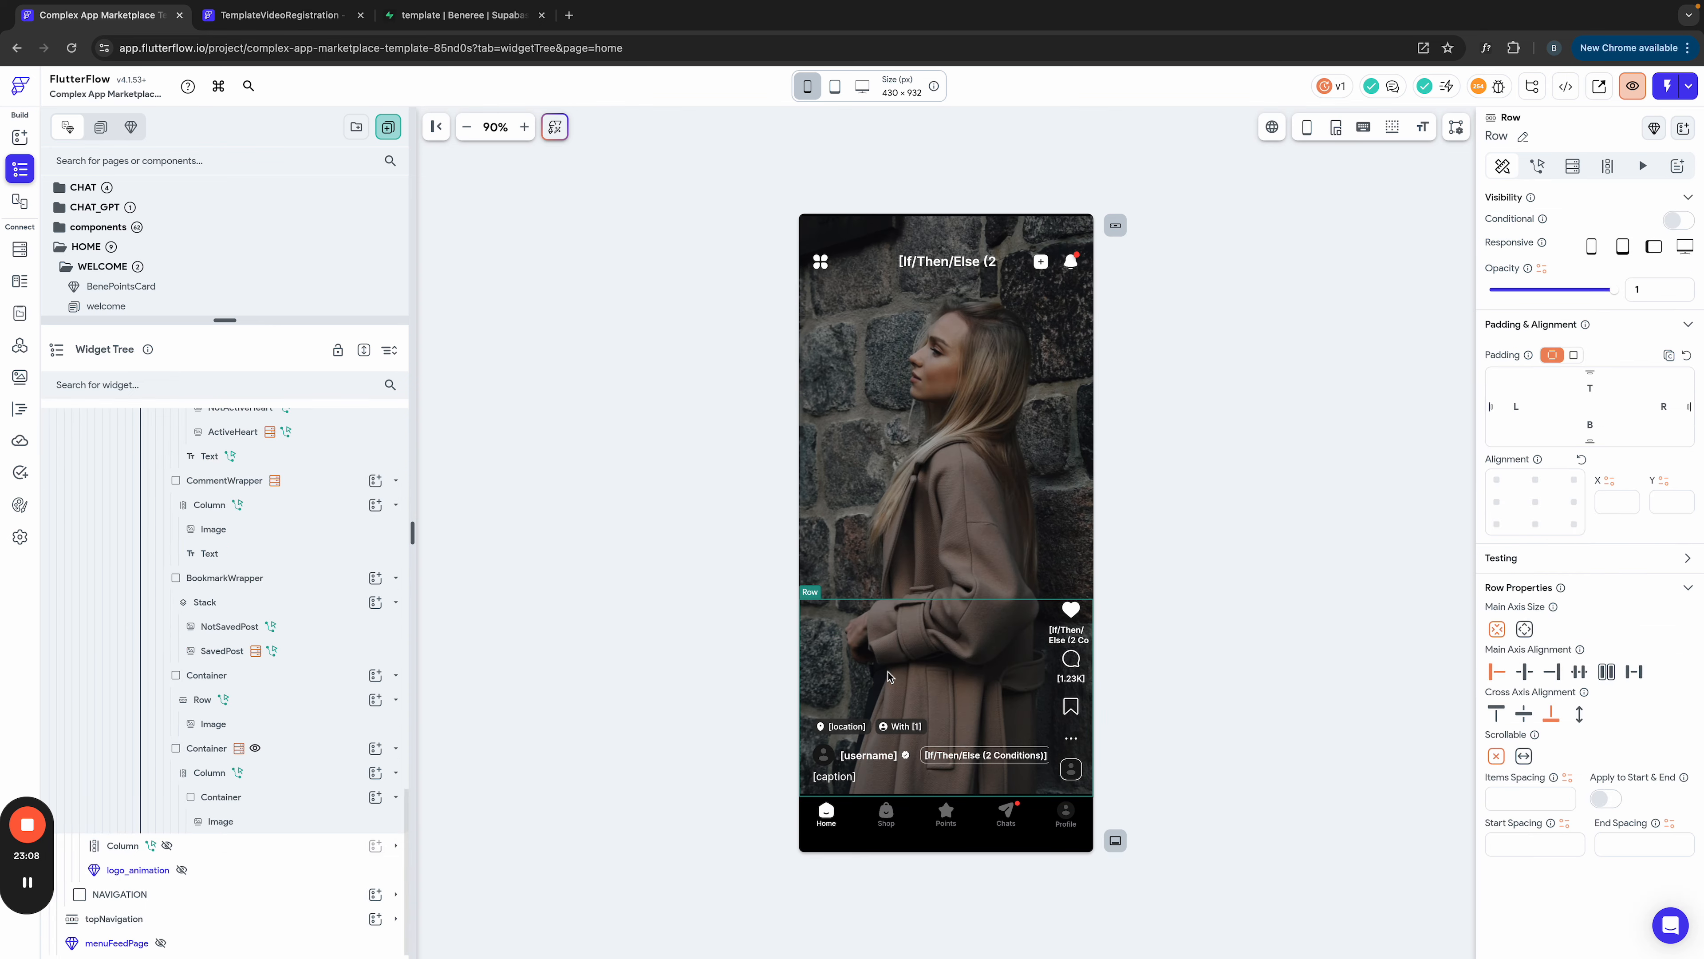
click(810, 595)
click(826, 578)
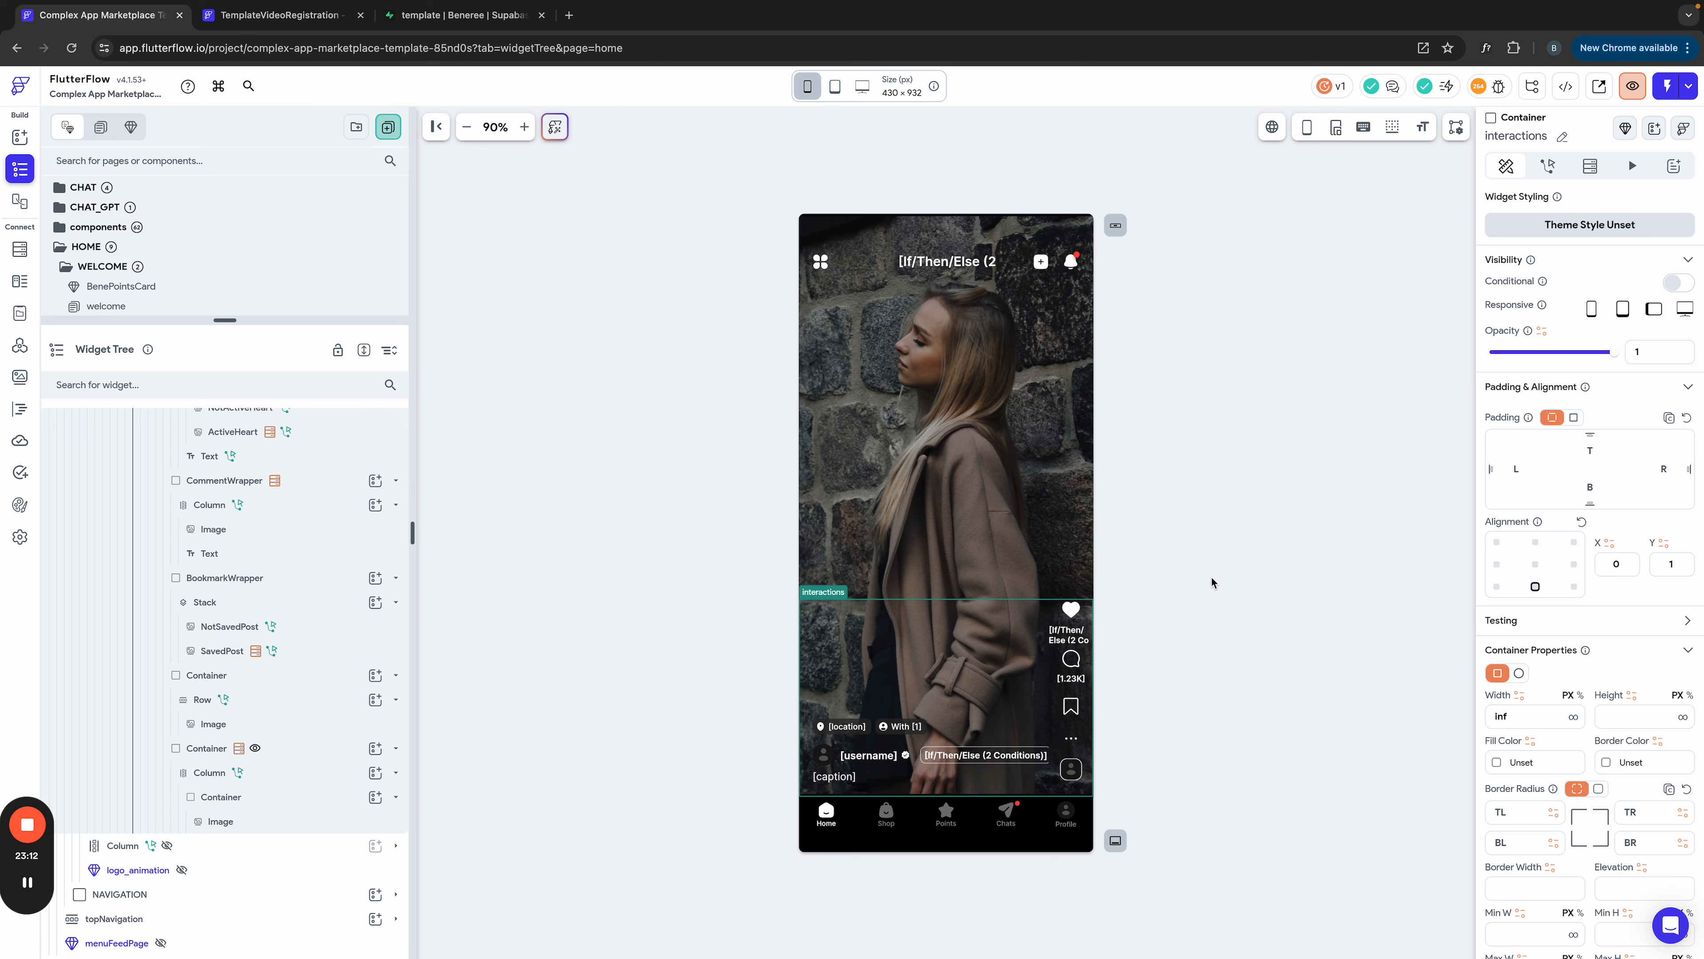
Step: Switch to the TemplateVideoRegistration project and paste the interactions container into the inner Stack that holds the Image and darkMask
click(322, 15)
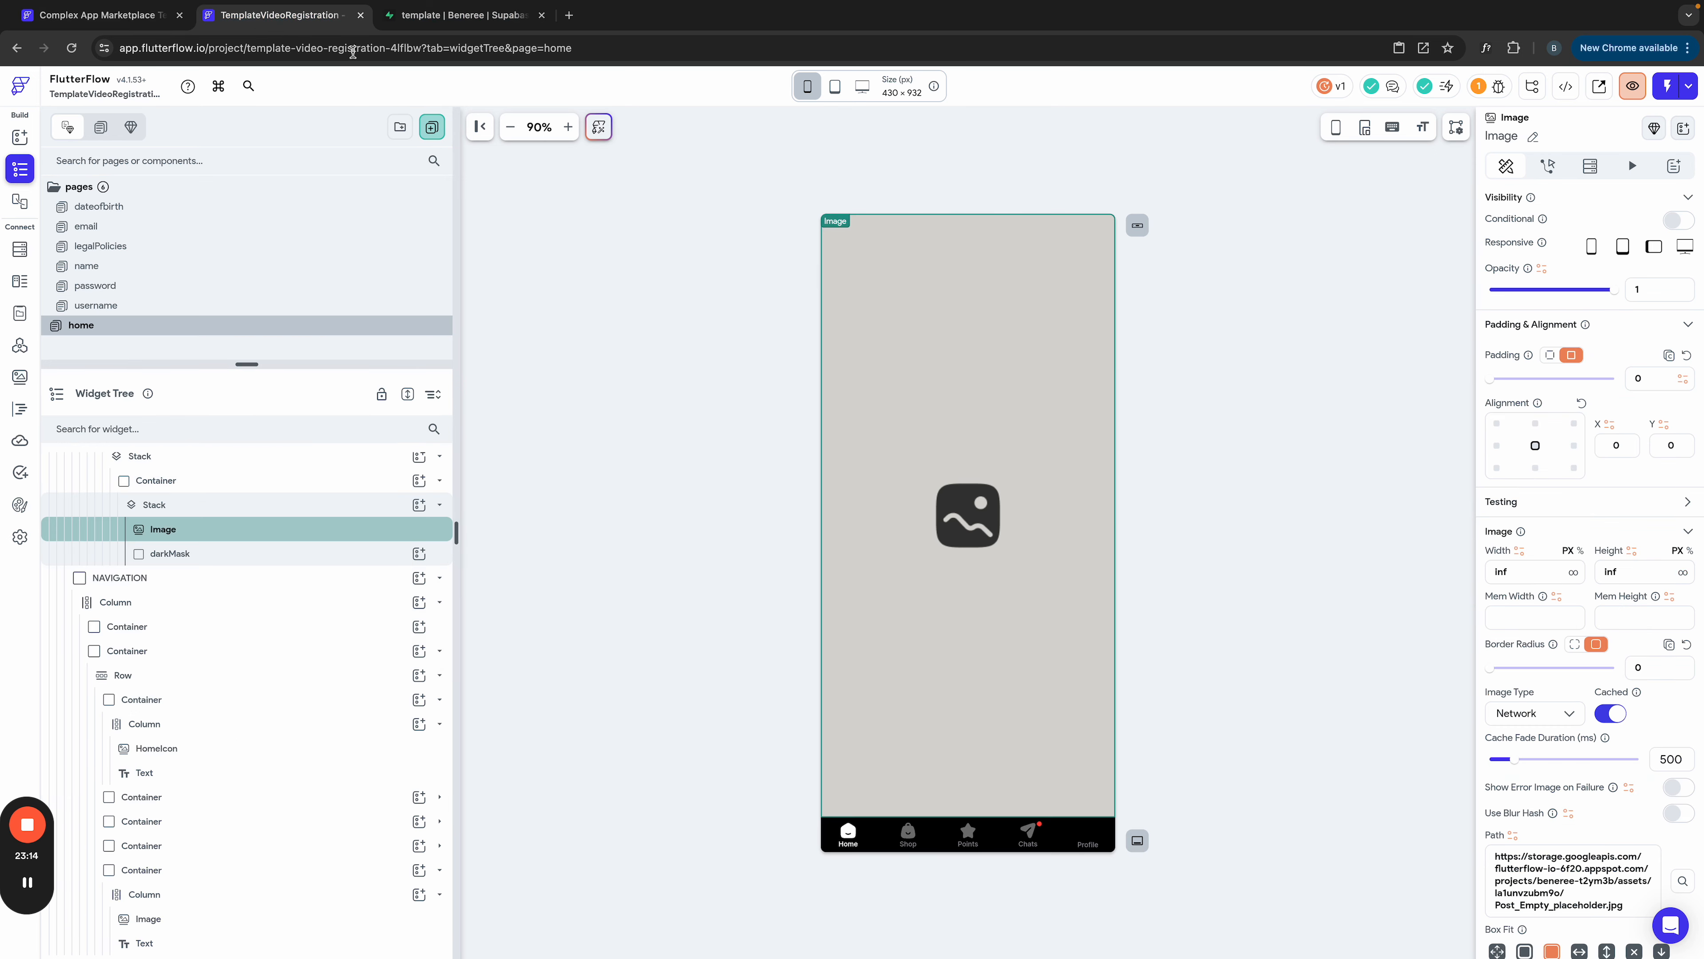
click(854, 591)
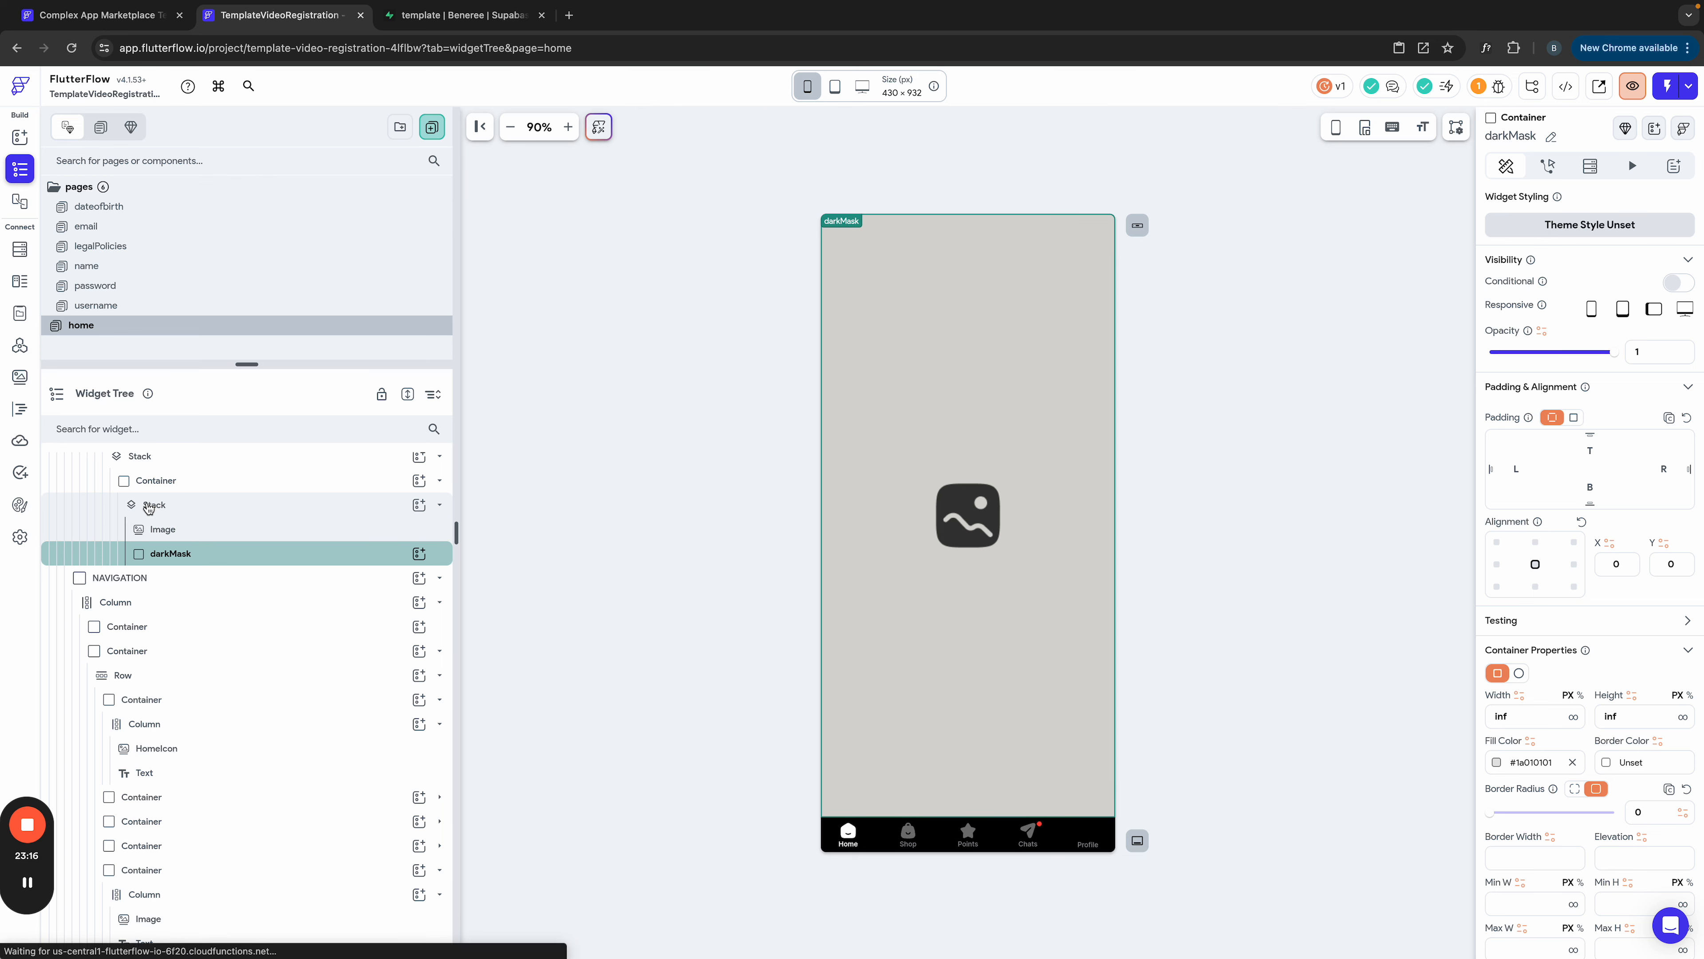
click(149, 508)
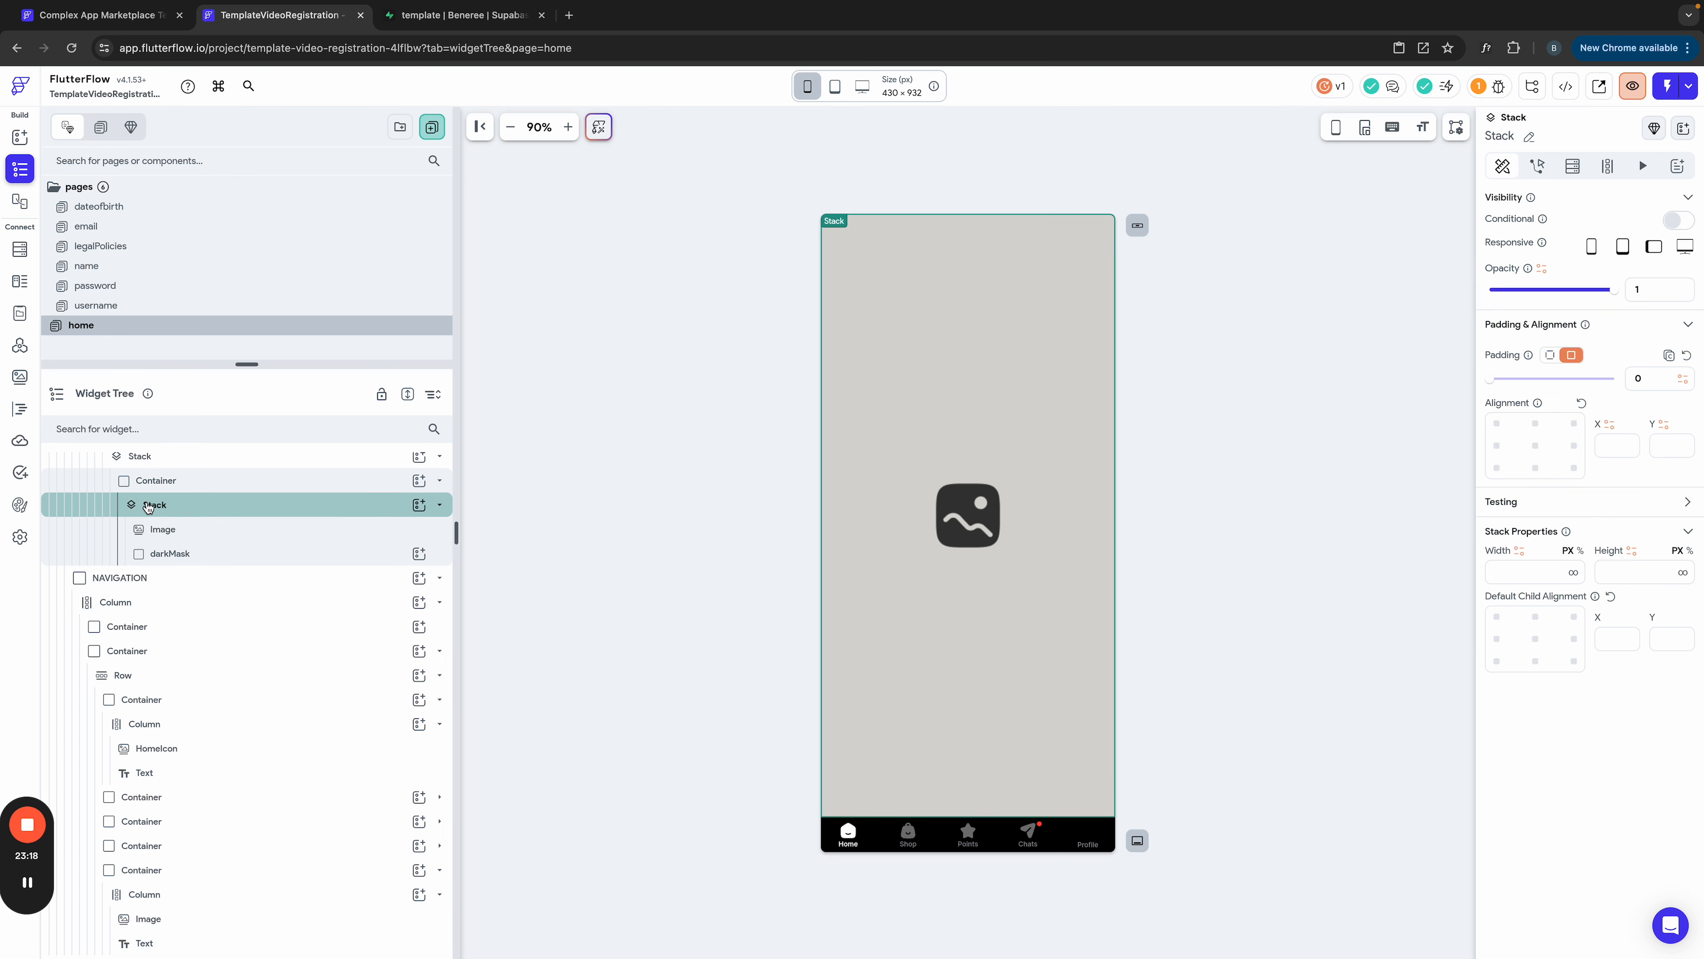
click(169, 508)
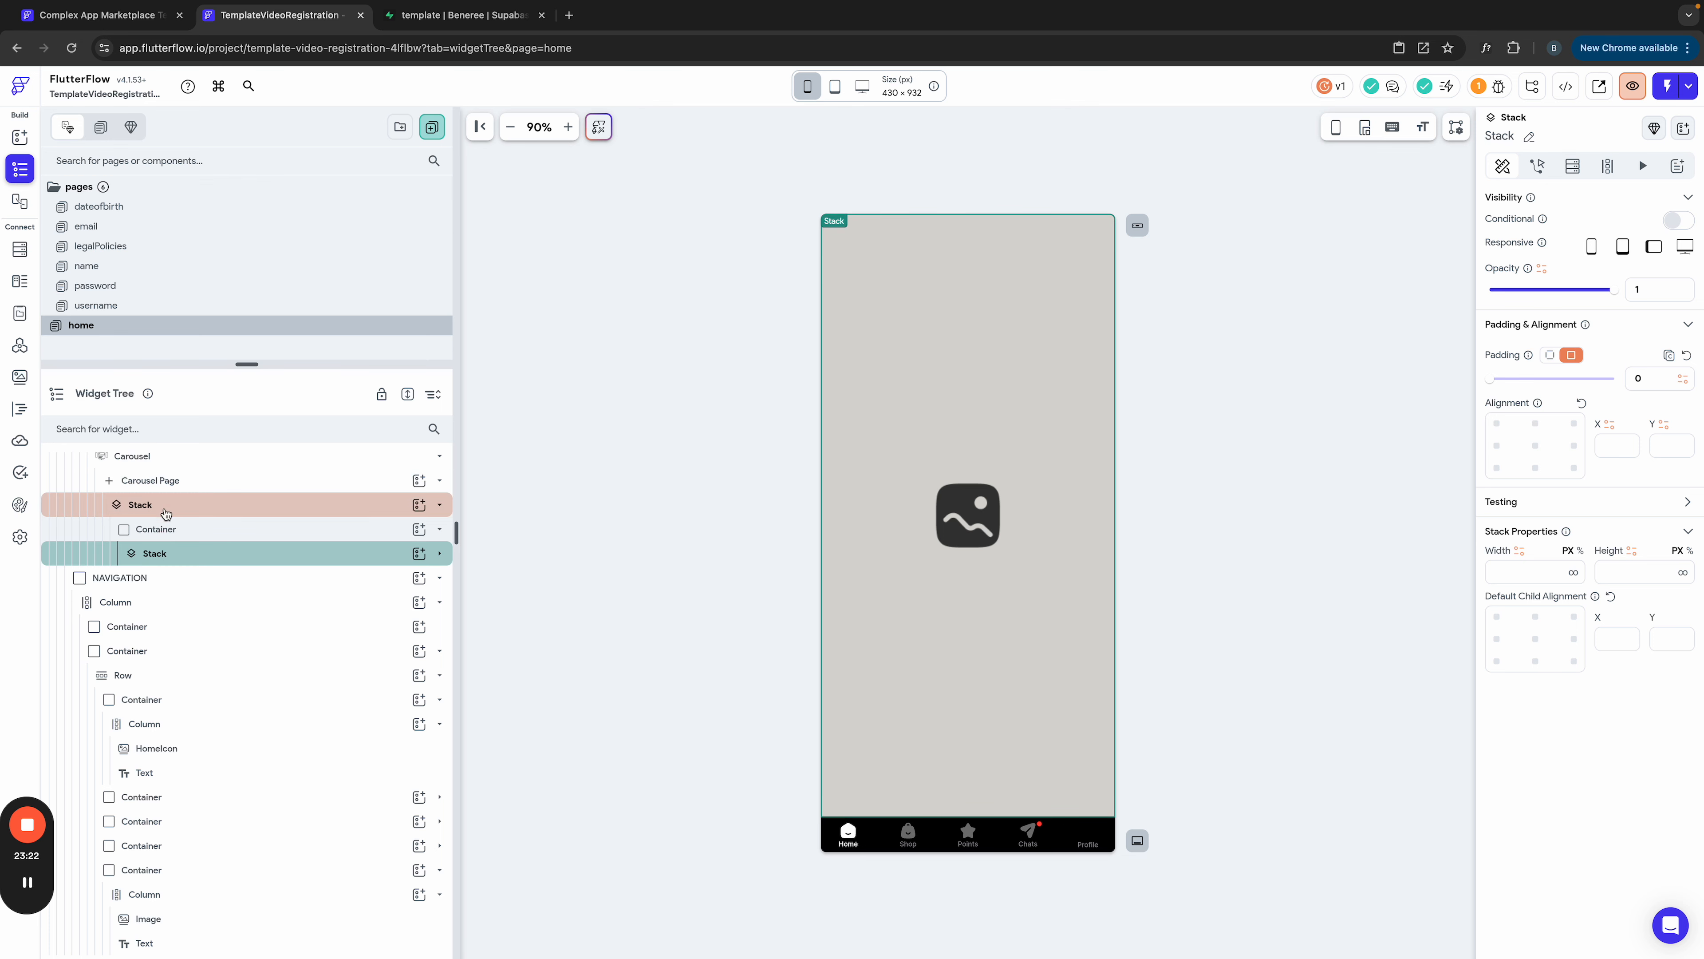
click(163, 558)
right_click(163, 557)
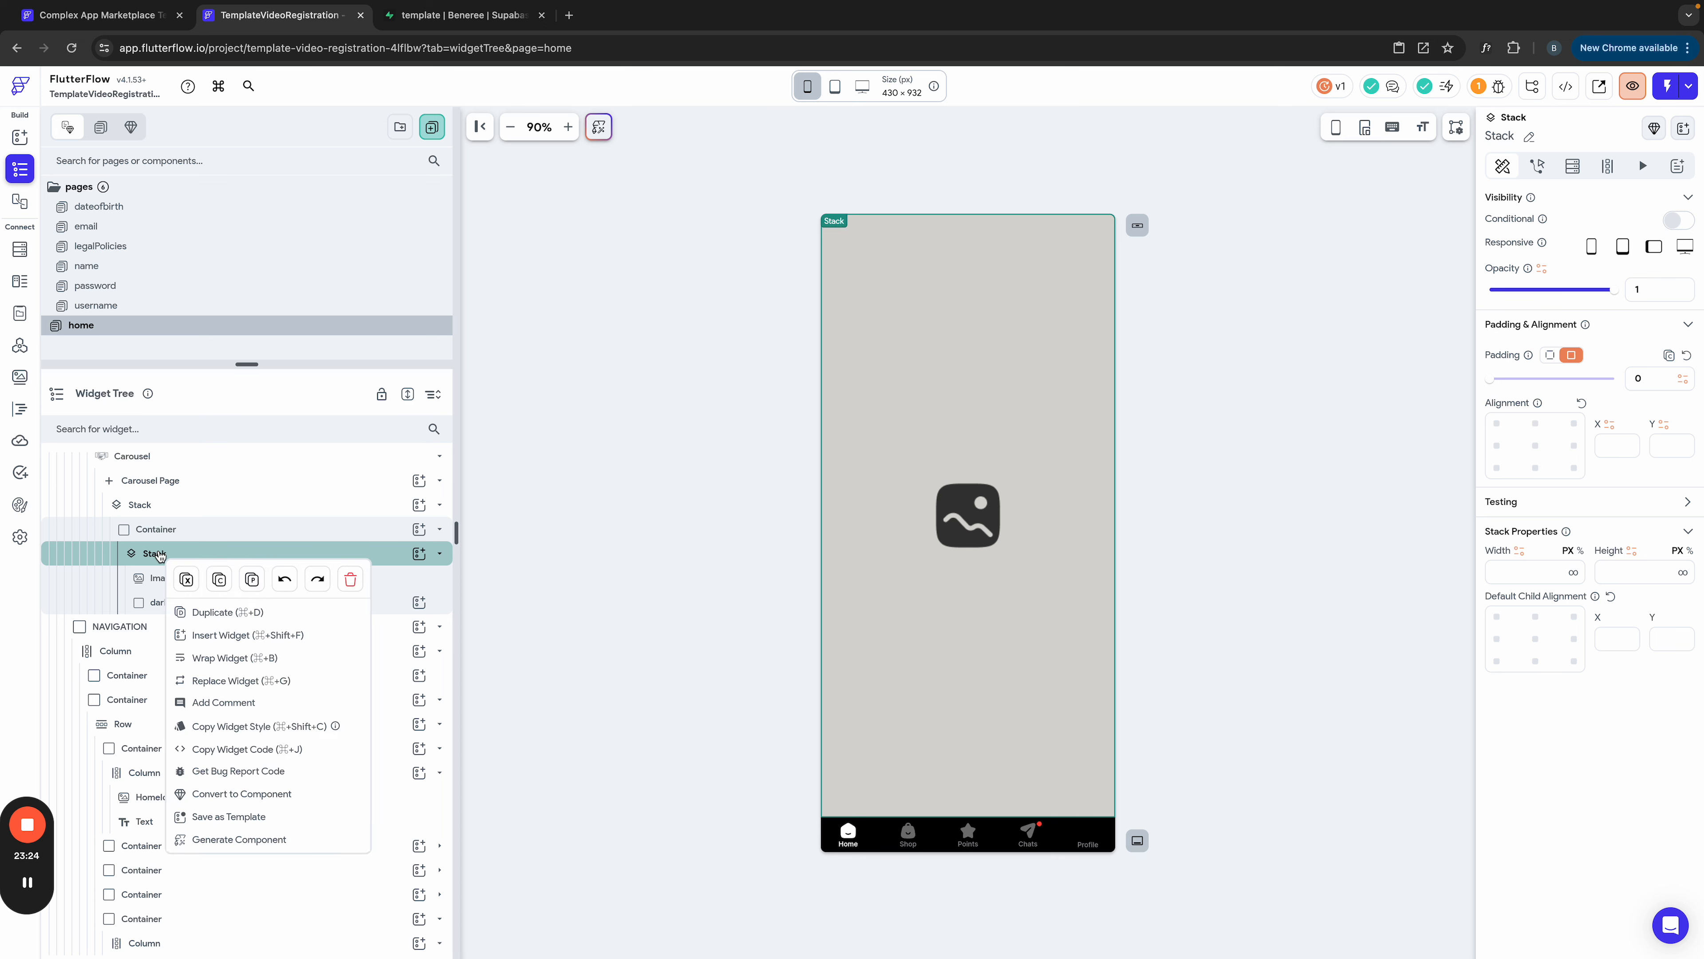
click(252, 580)
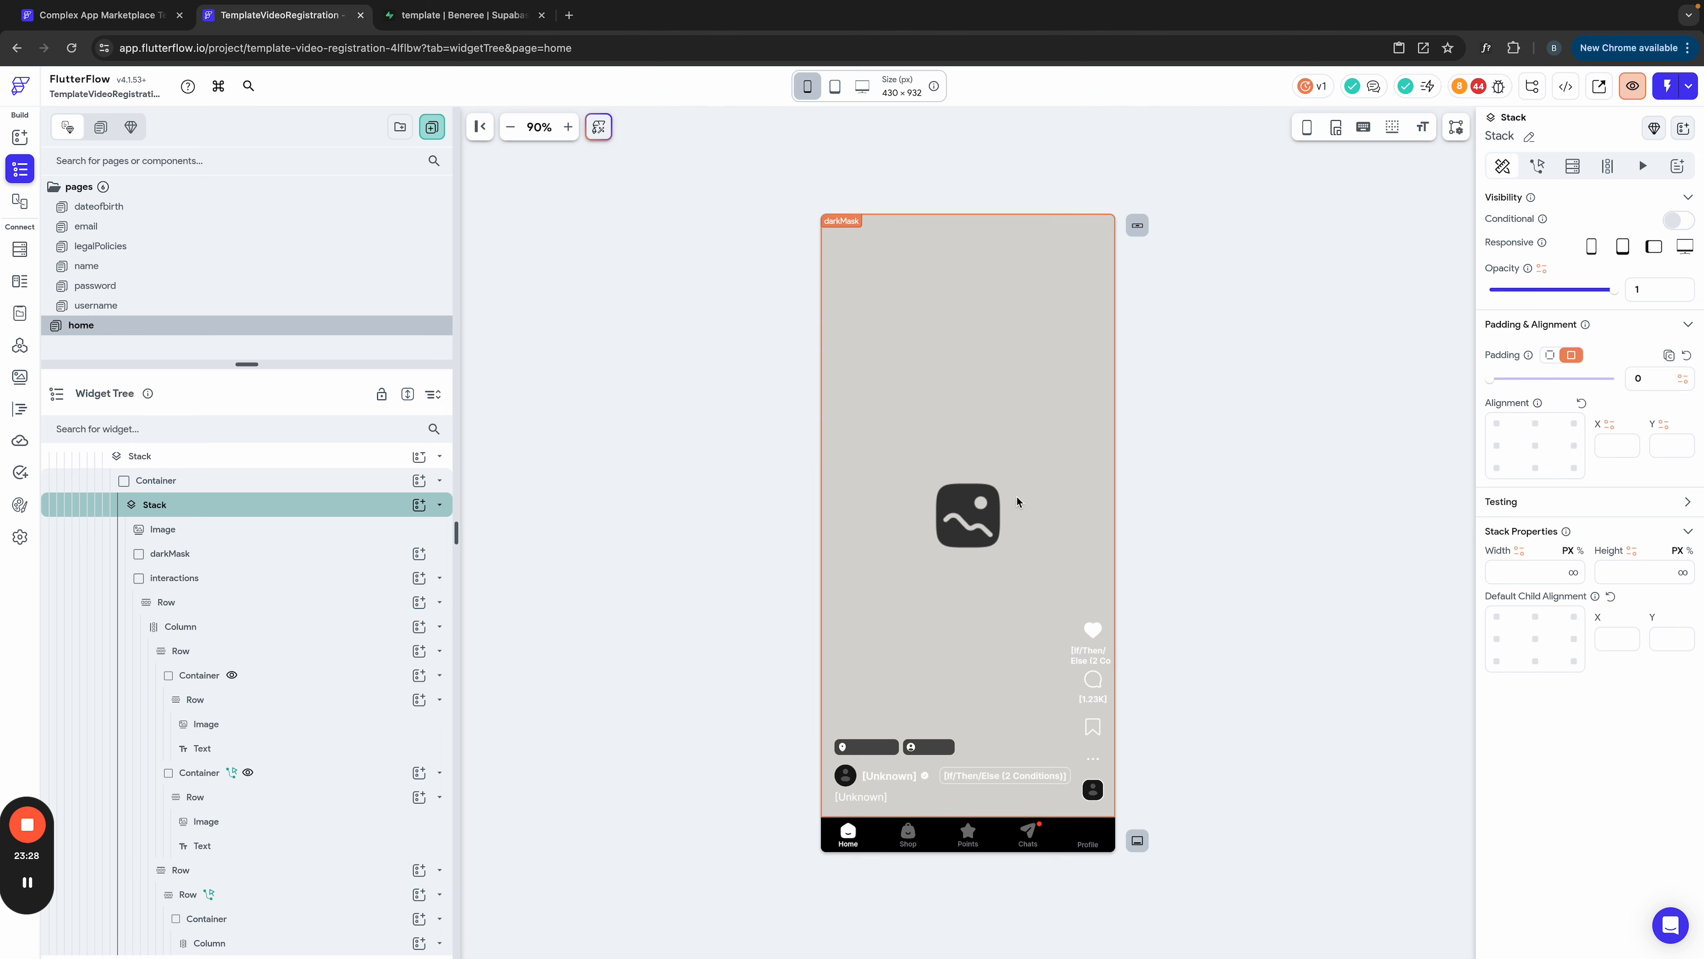
Step: Remove the unknown variable from the location tag's text and set its text color to Primary Text
click(874, 751)
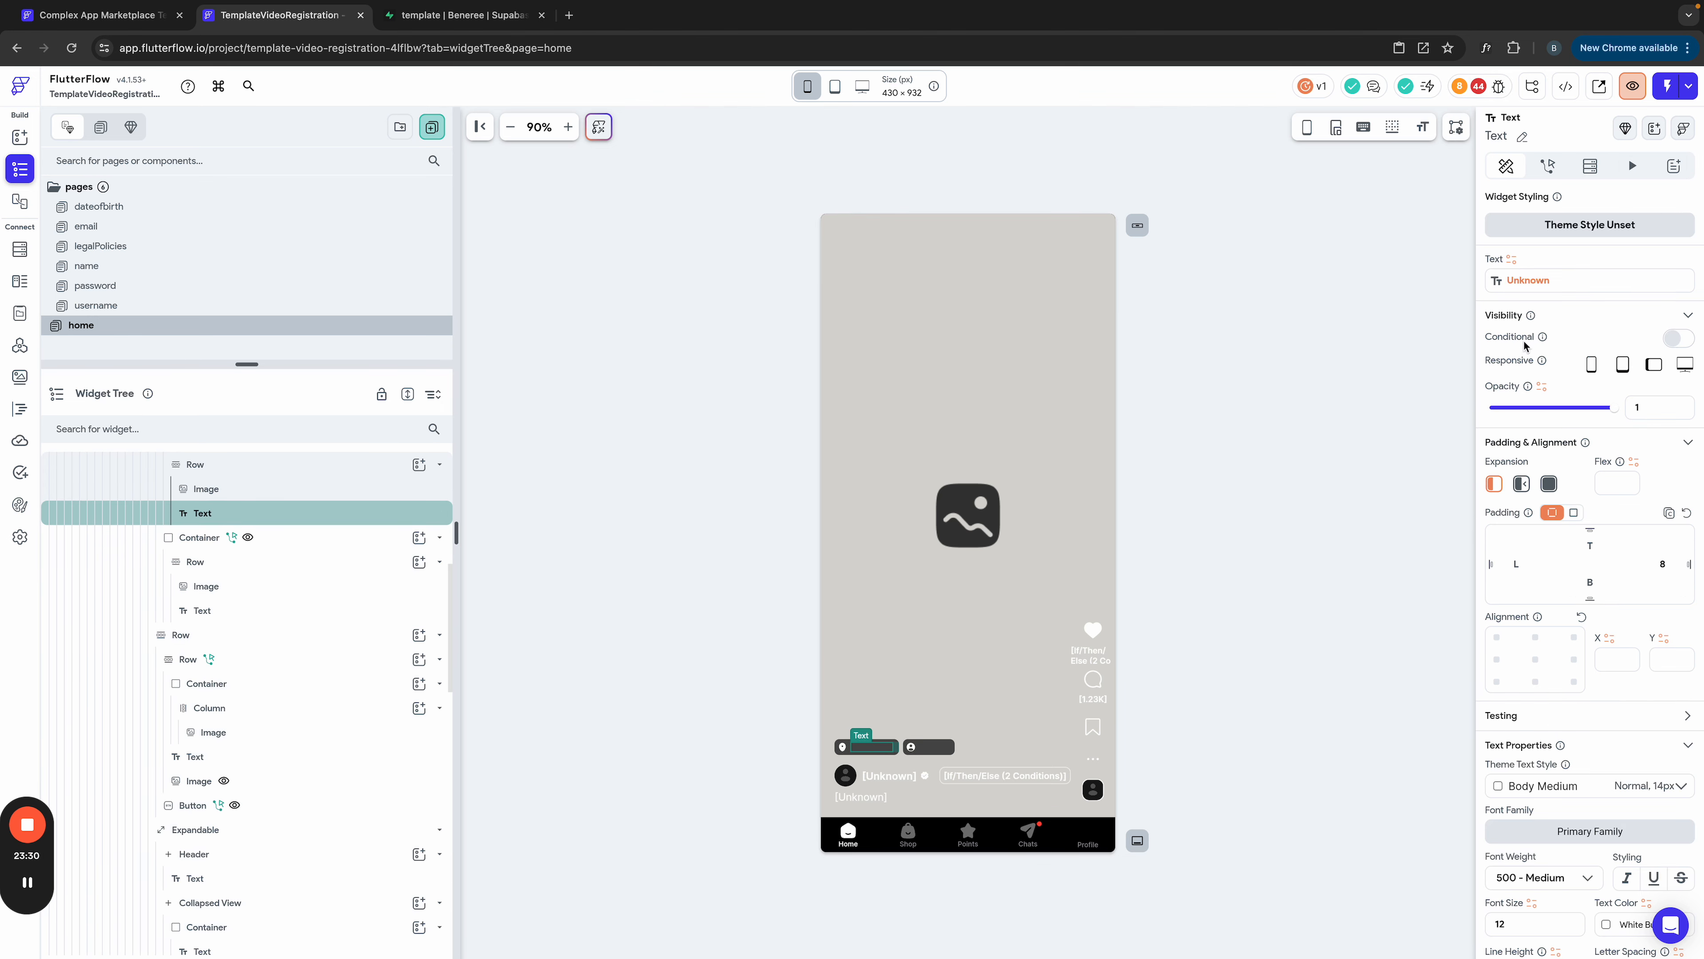
click(1517, 283)
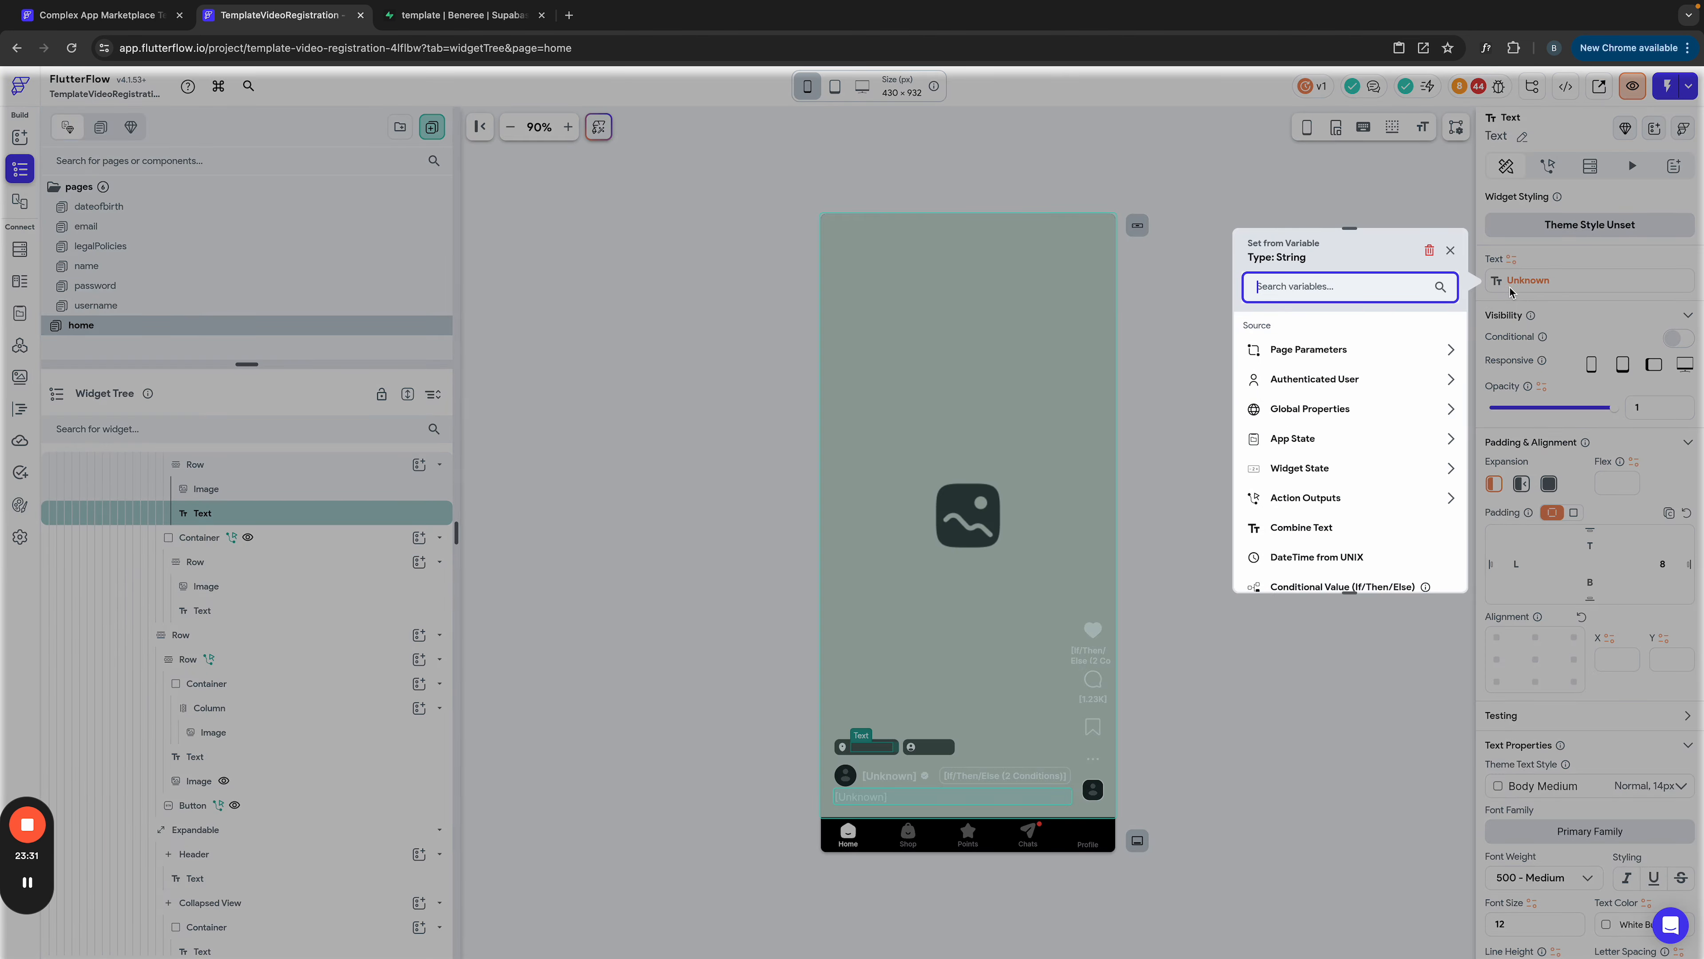
click(1430, 251)
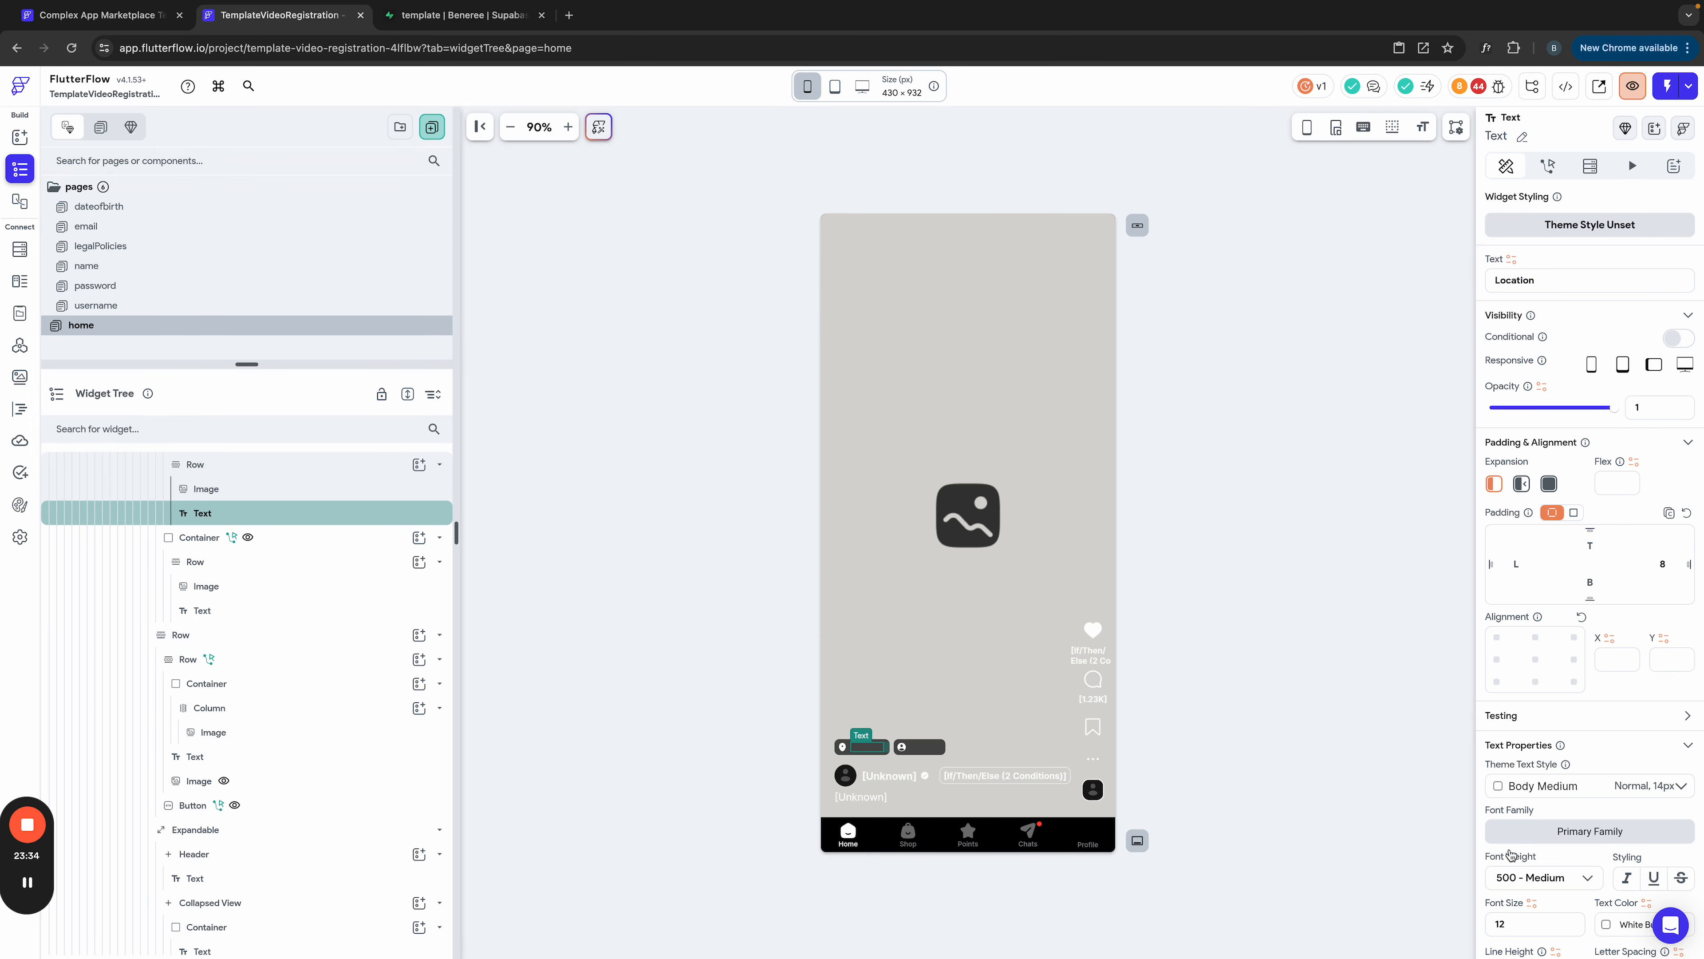
scroll(1535, 890, down, 2)
click(1607, 821)
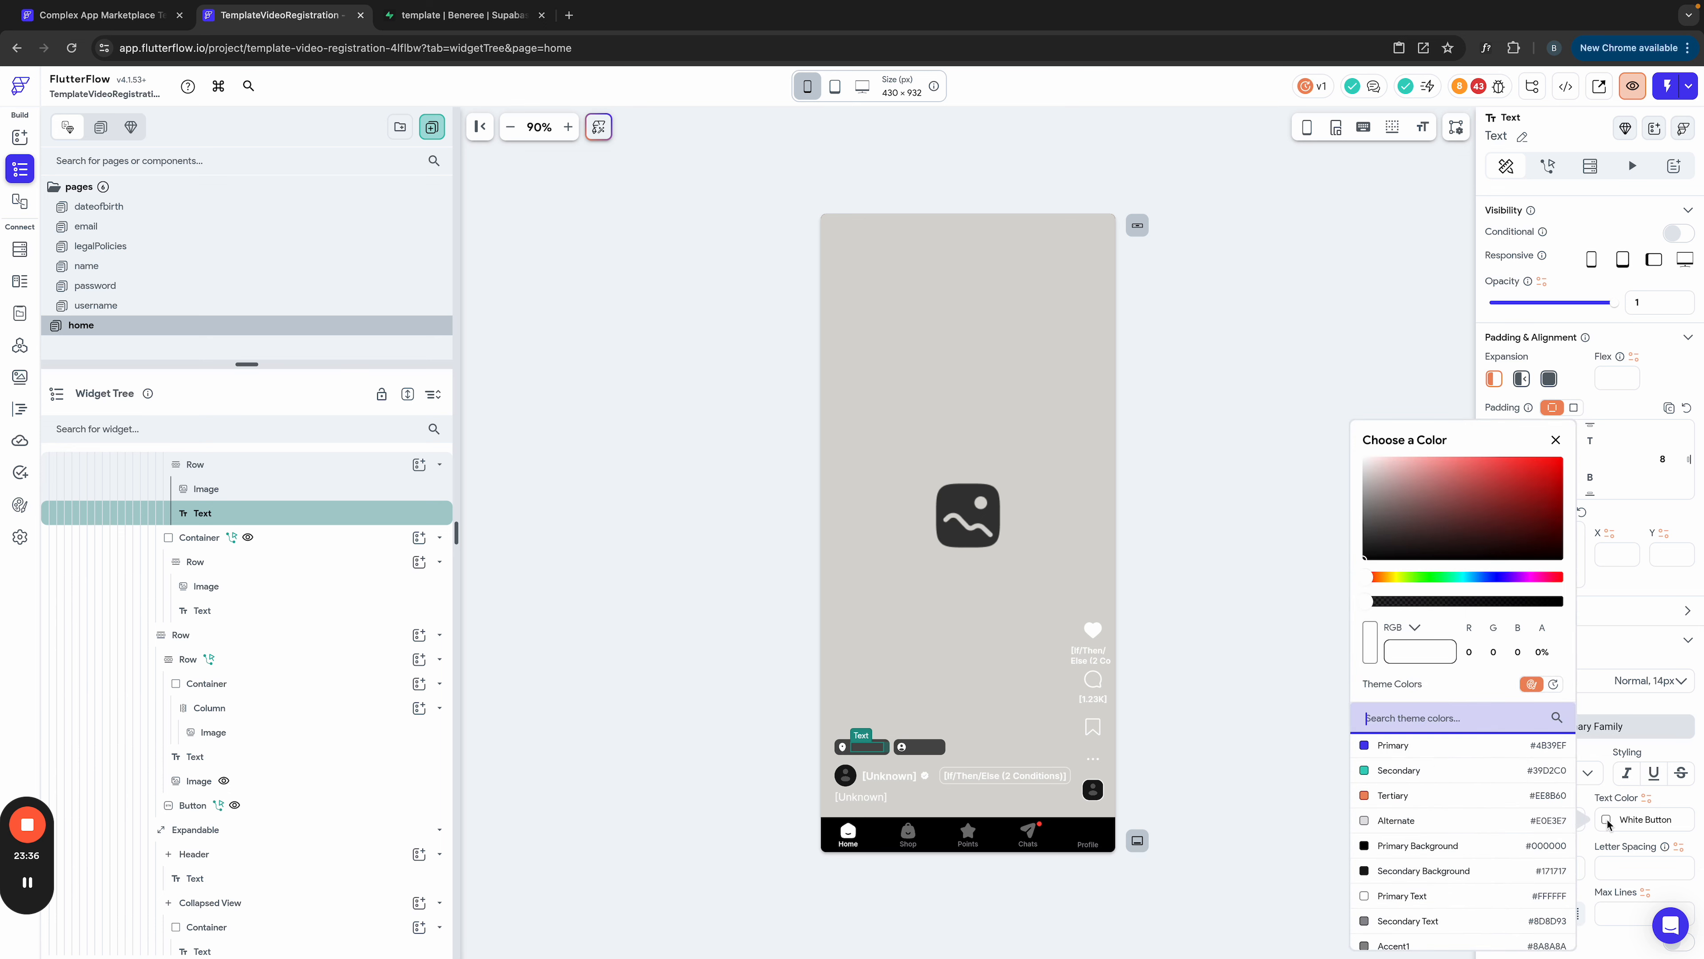
click(1401, 896)
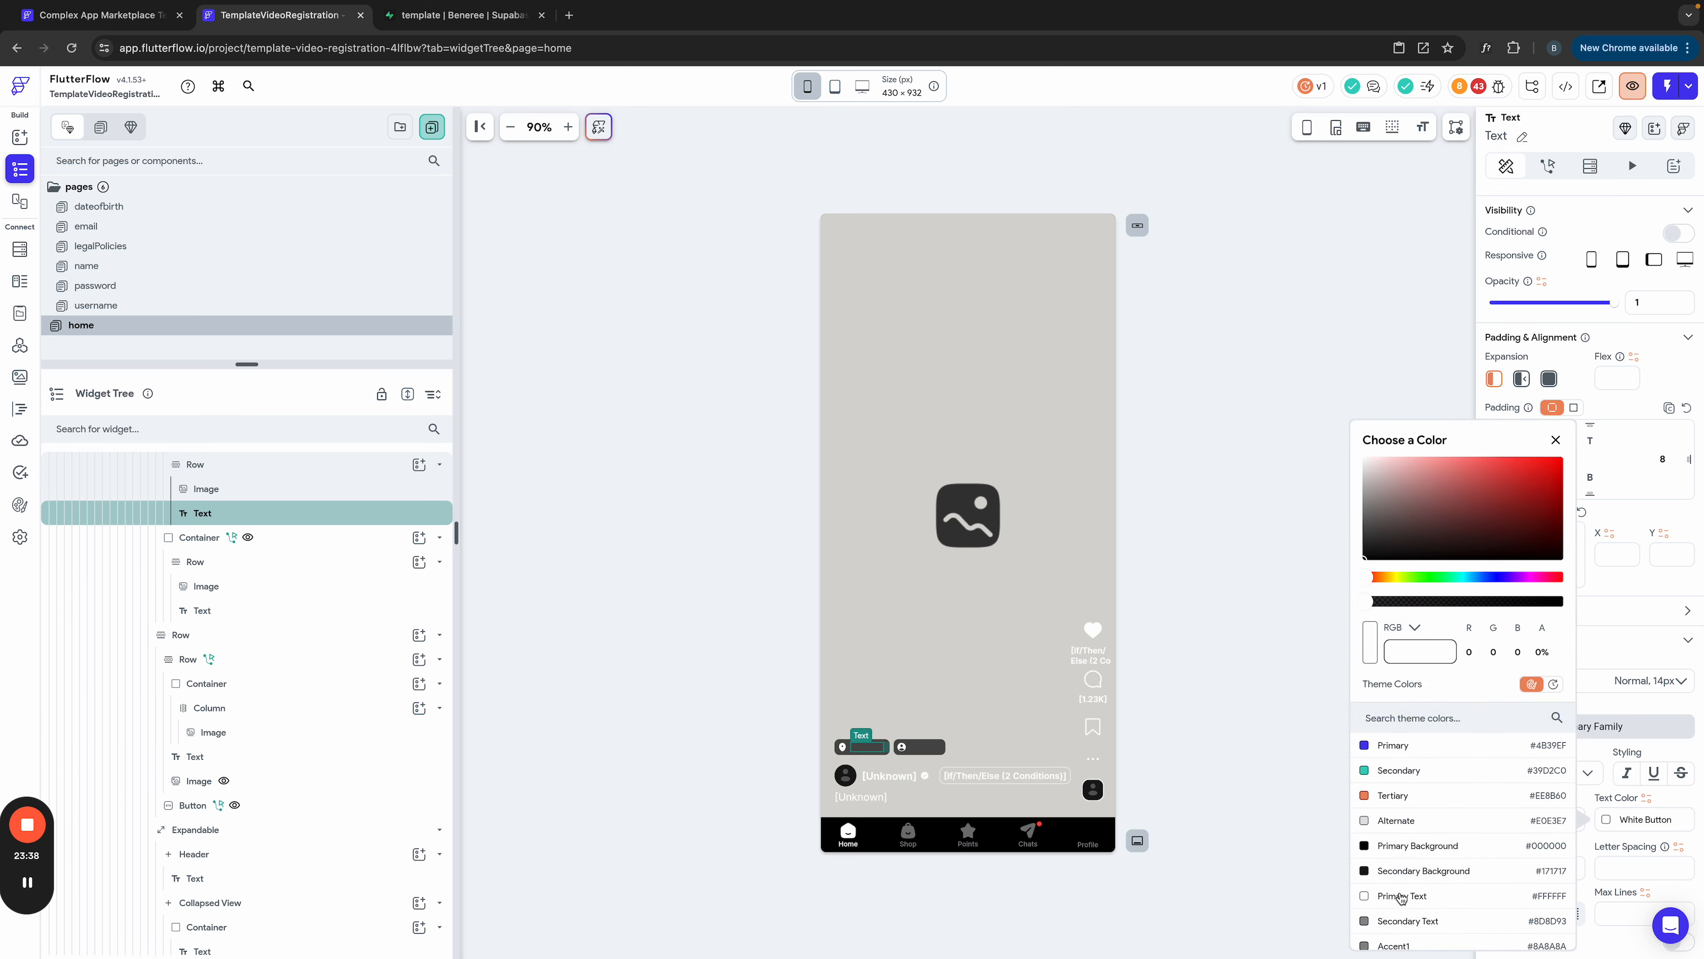
click(923, 751)
Step: Remove the Text Combination variable from the text in the tag beside Location and set its text color to Primary Text
click(924, 749)
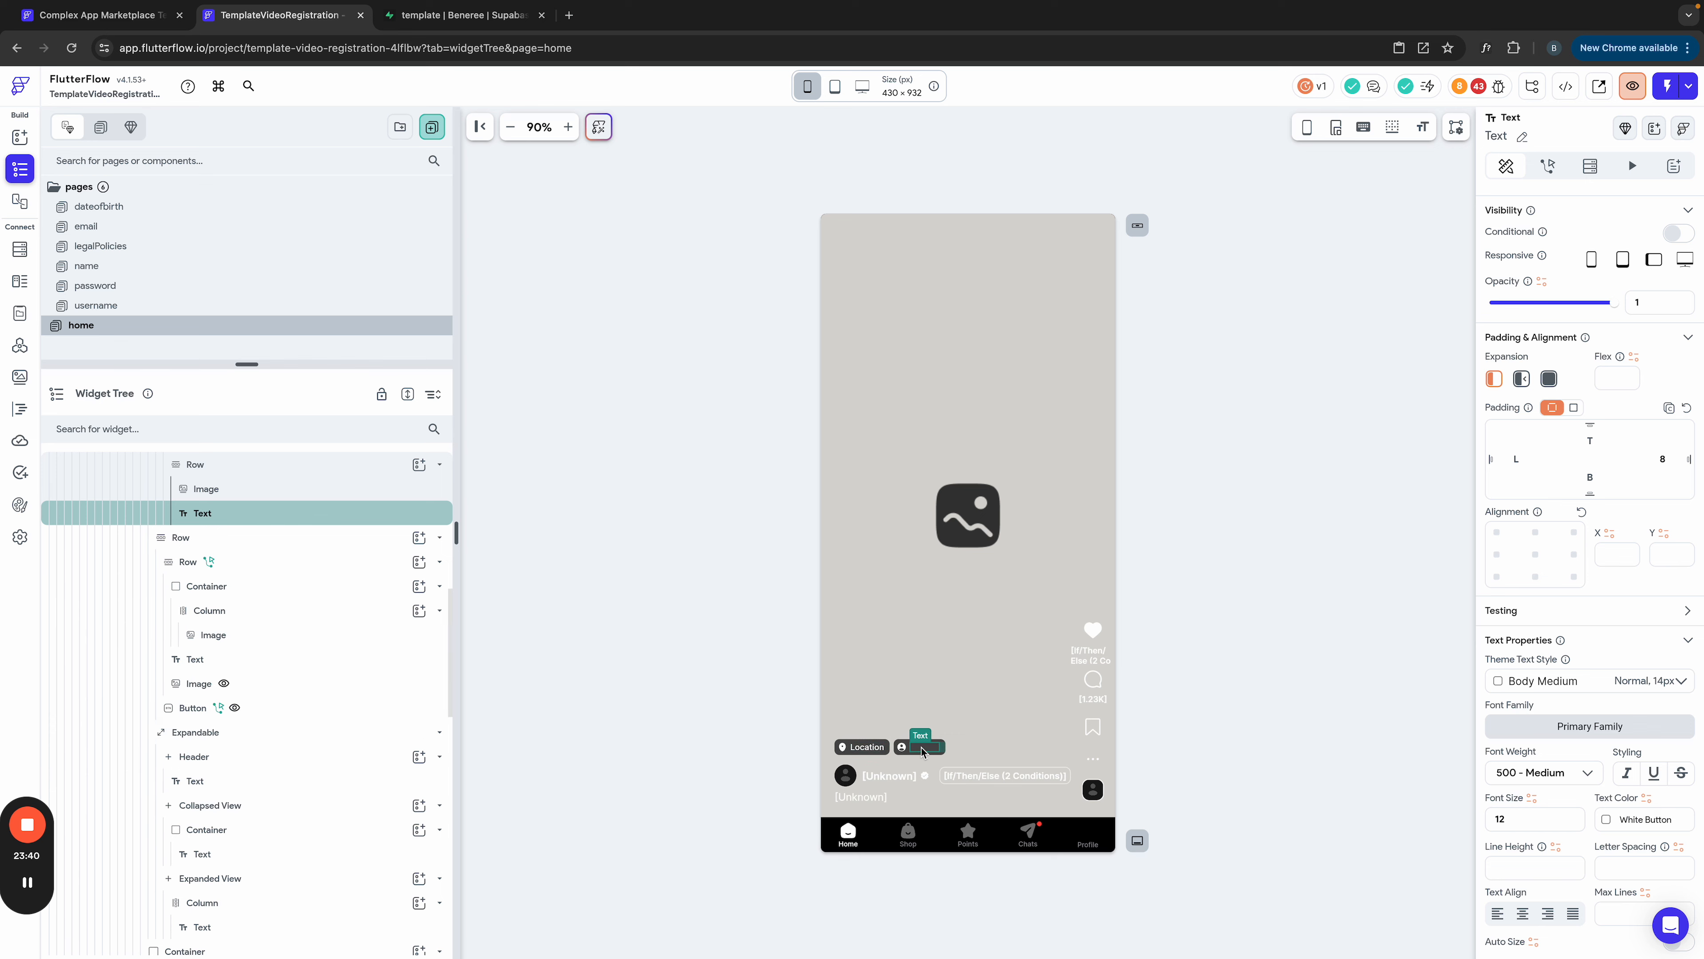
scroll(1529, 226, up, 2)
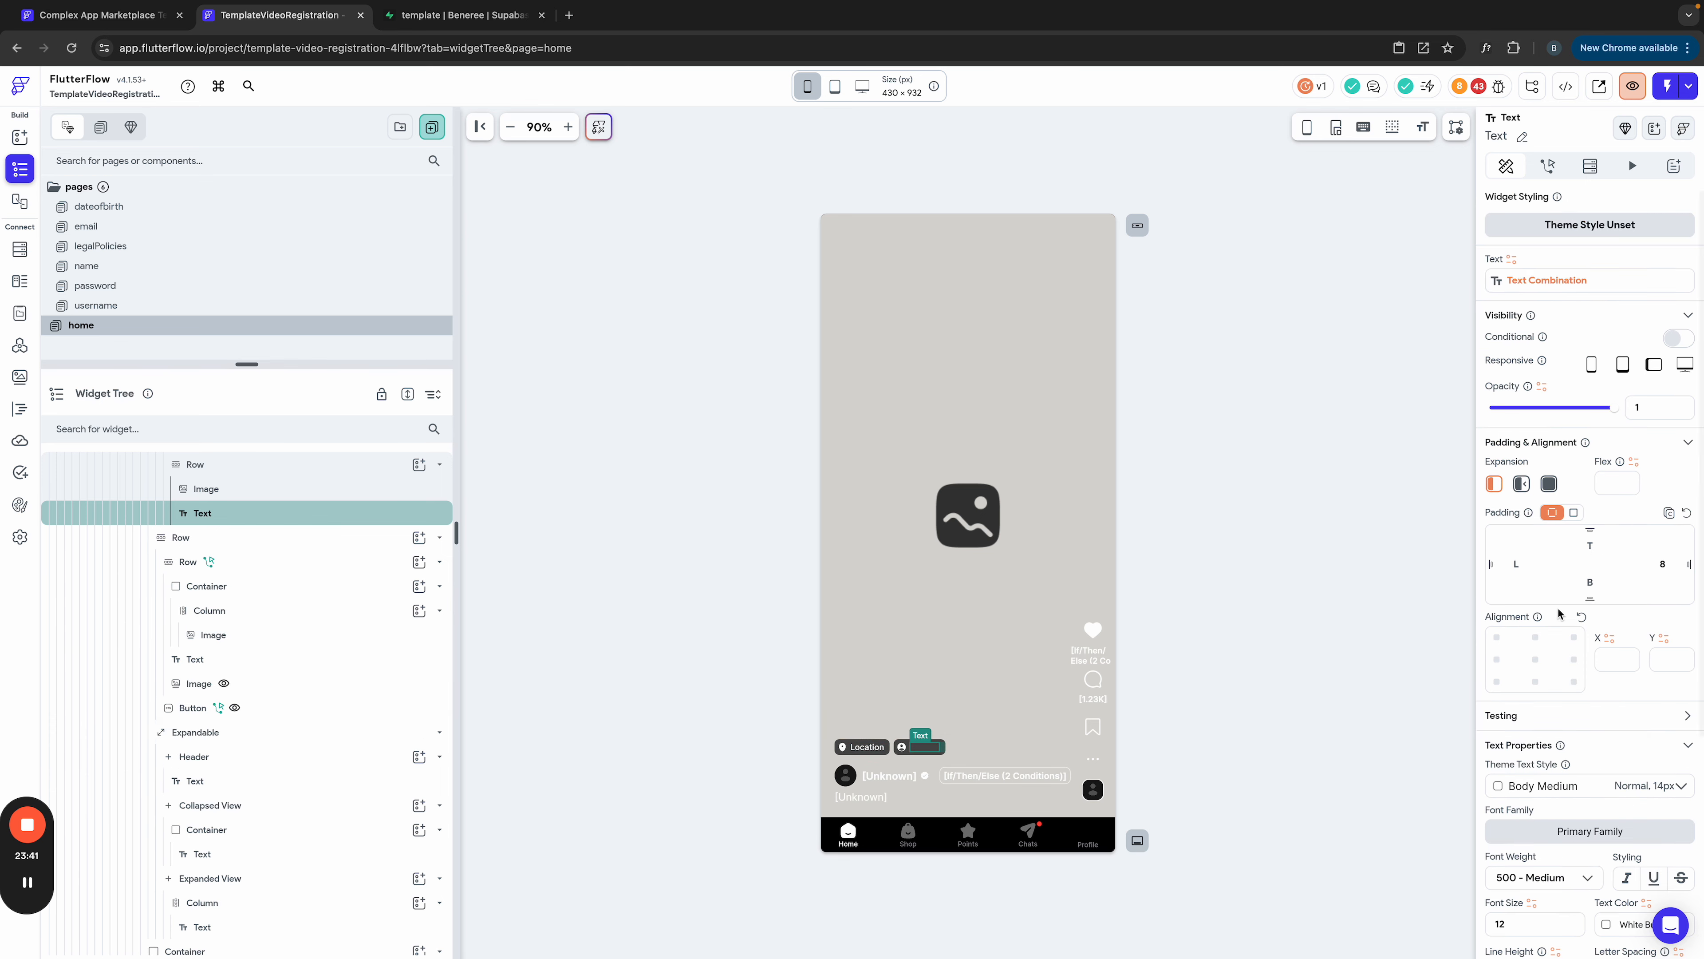
click(1543, 281)
click(1292, 579)
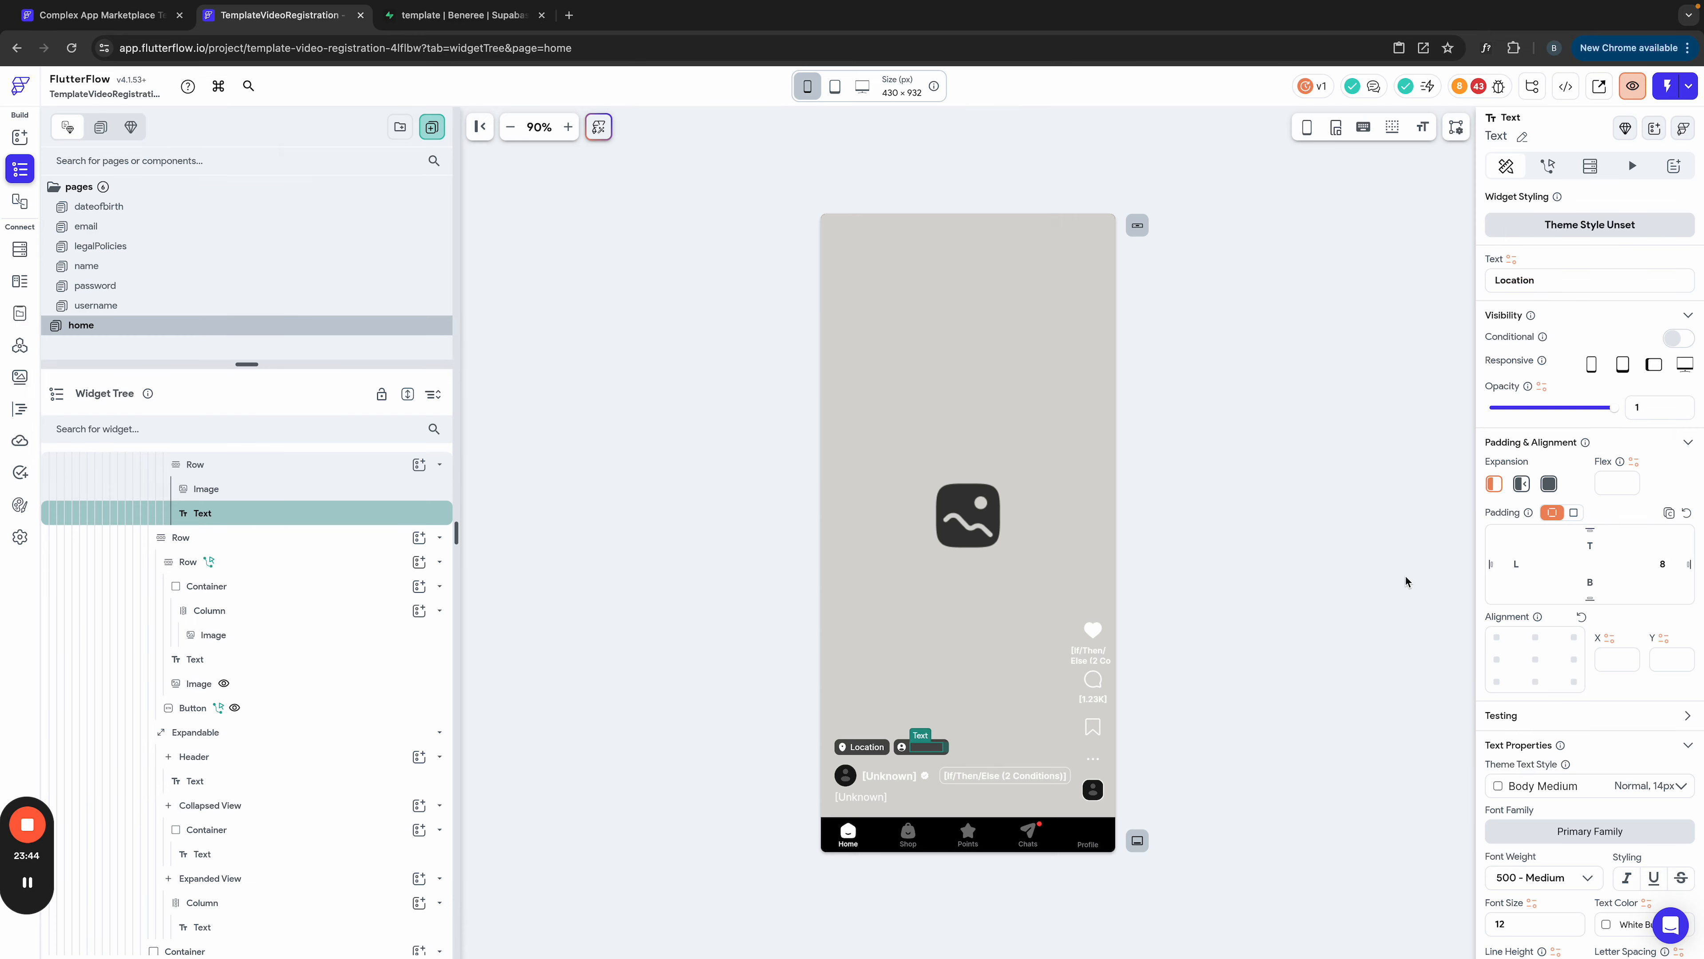
scroll(1556, 702, down, 3)
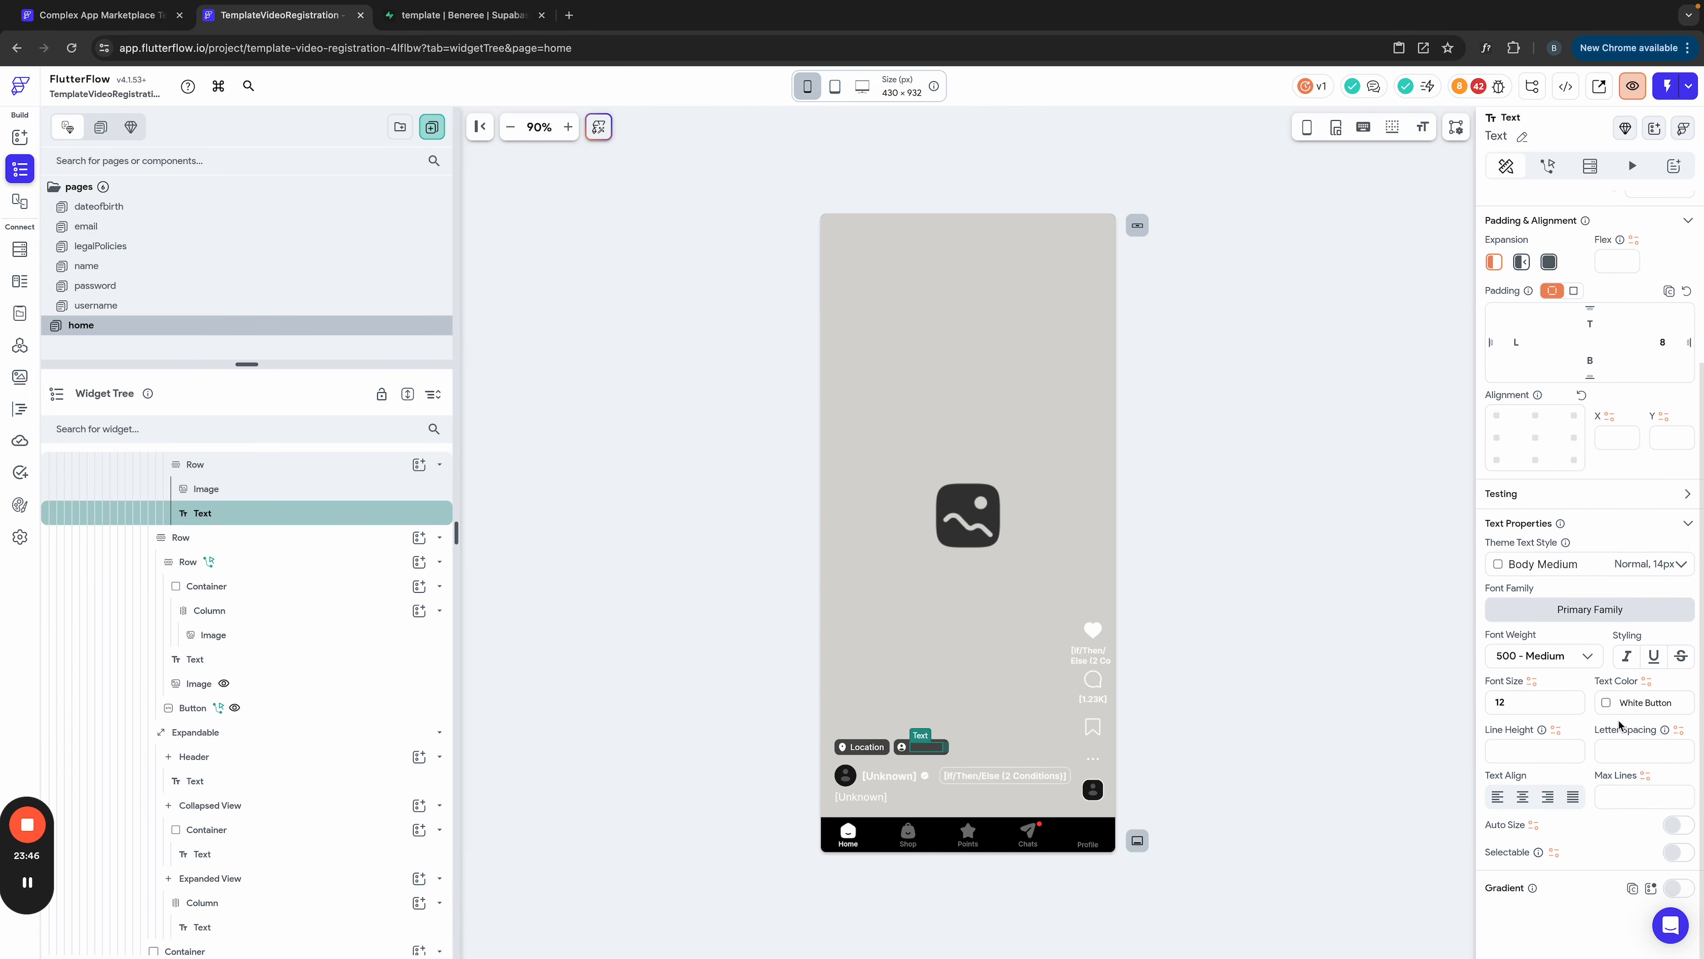
click(1609, 702)
scroll(1399, 806, down, 2)
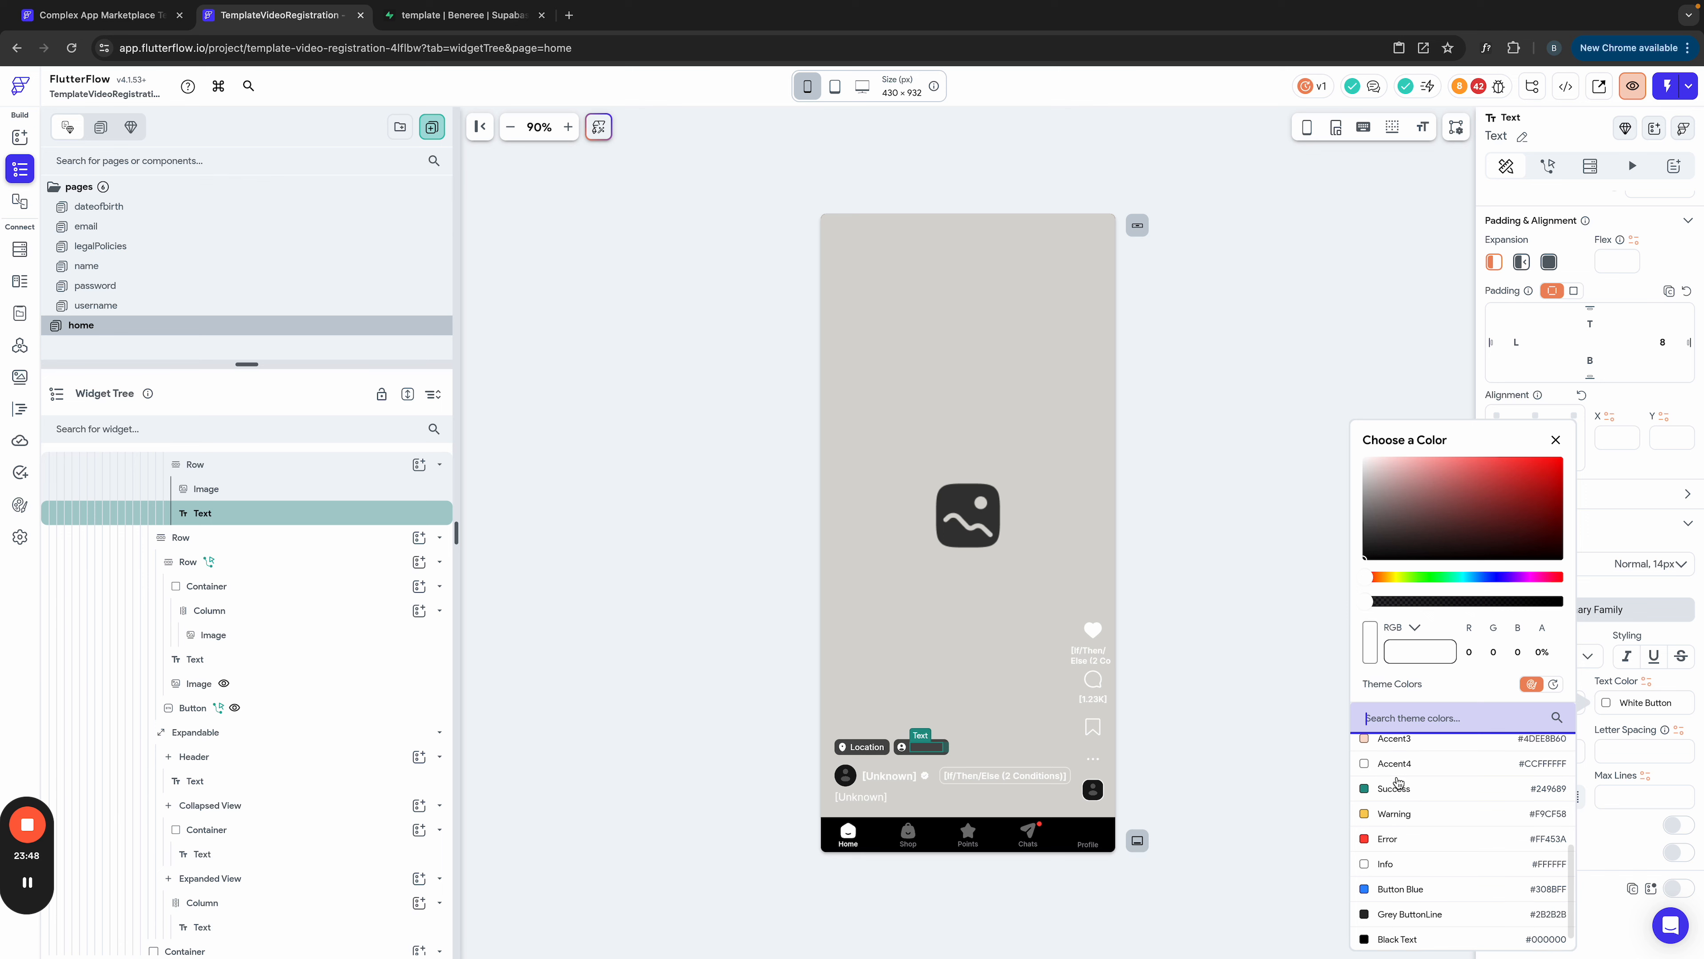
scroll(1412, 836, up, 3)
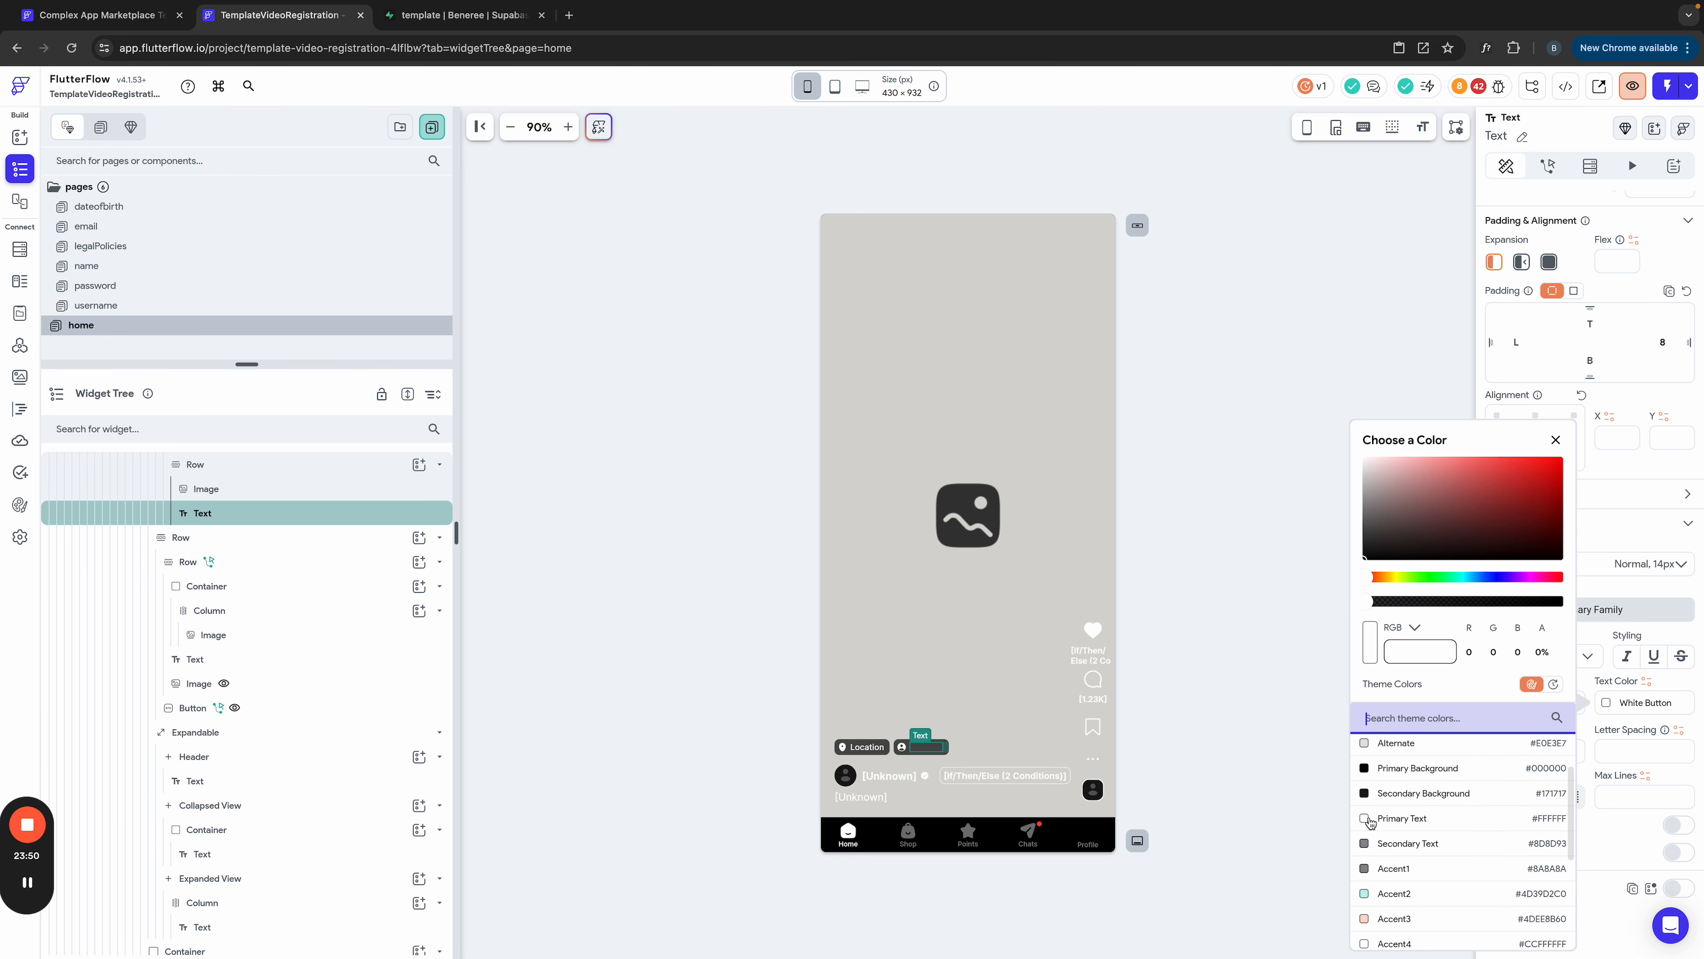
click(1368, 820)
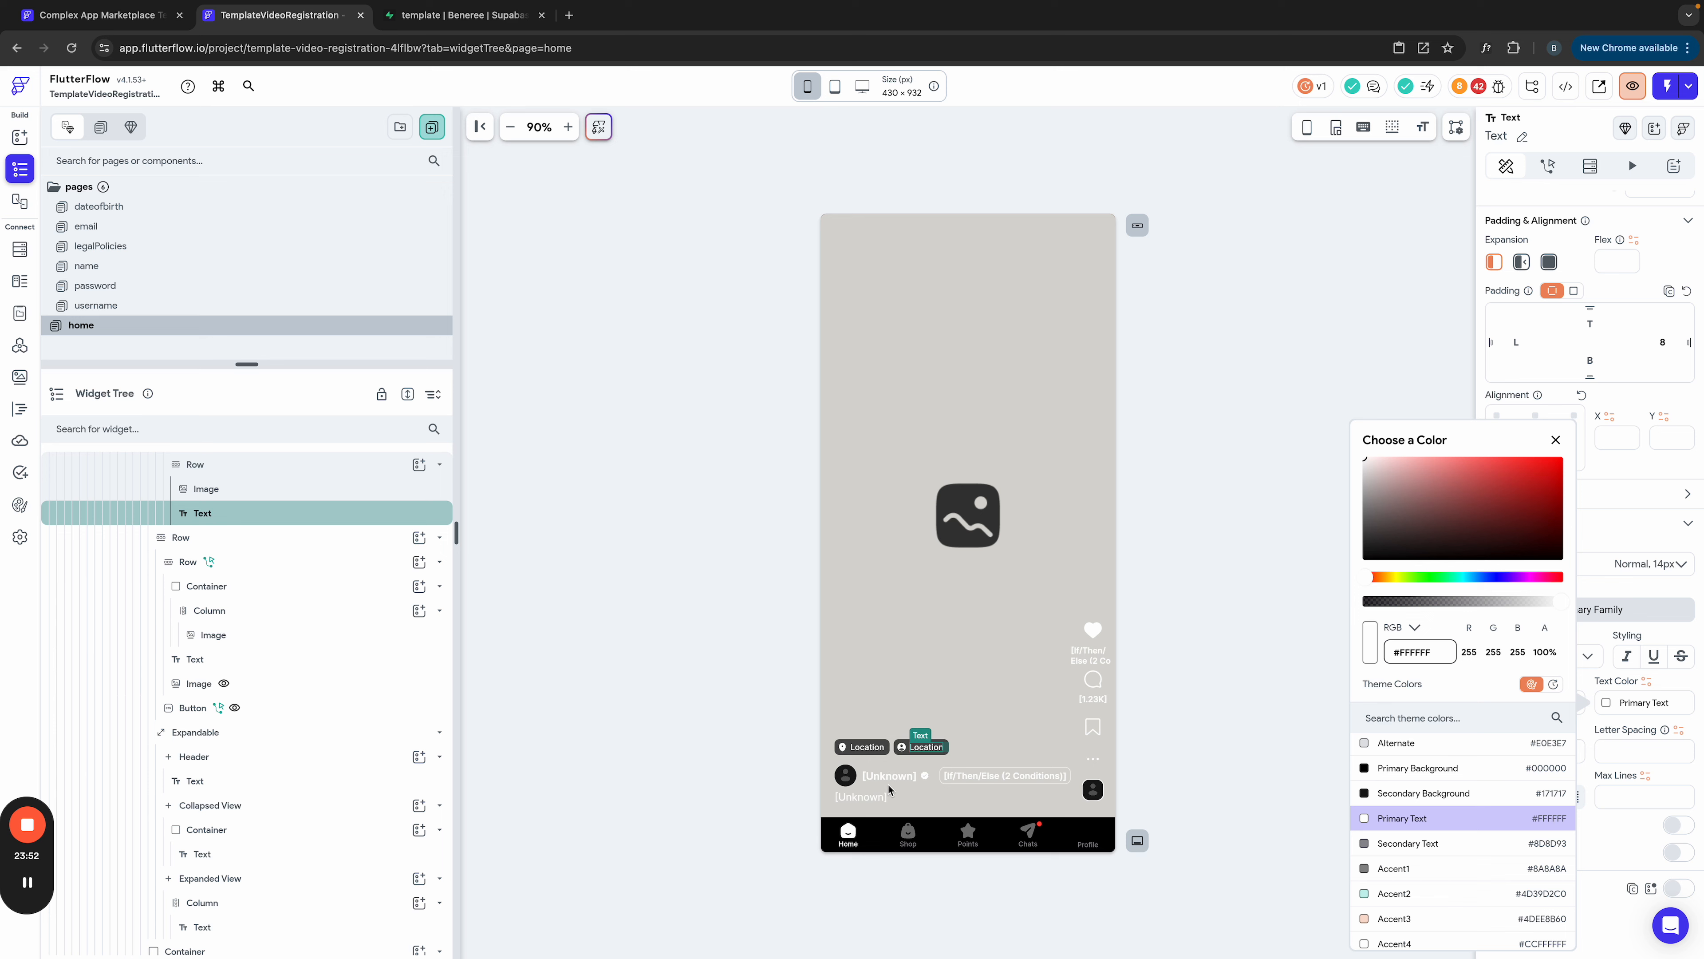
click(863, 783)
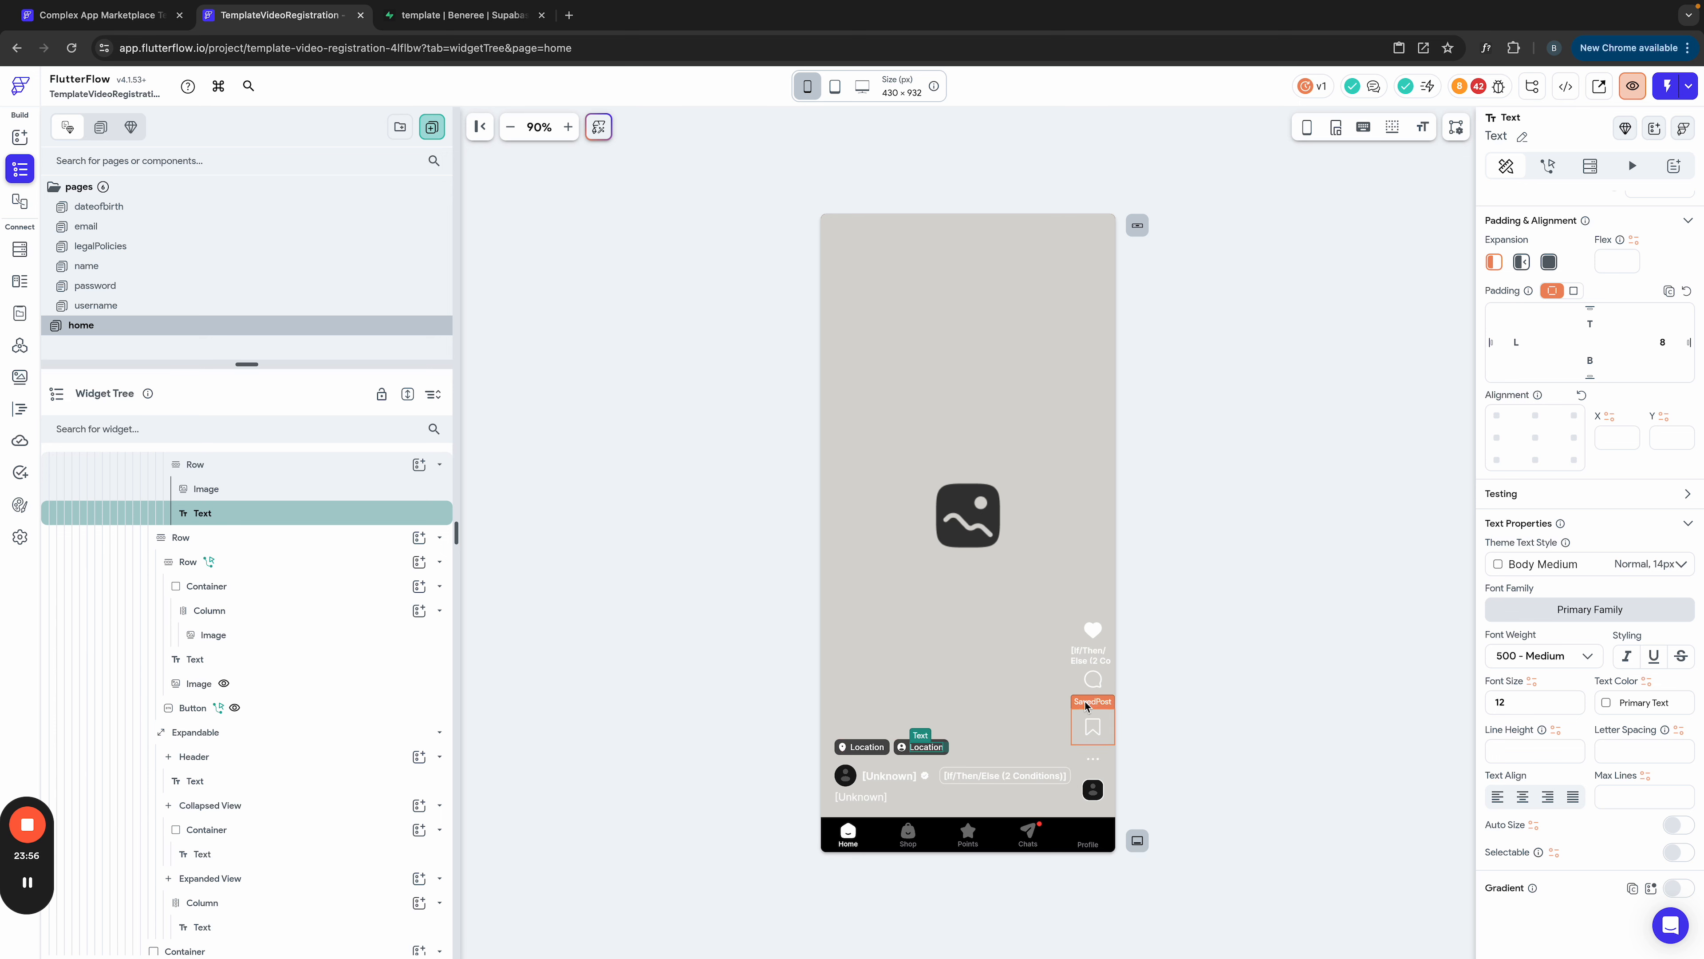
Step: Remove the If/Then/Else conditional variable from the like count text beneath the heart
click(1088, 661)
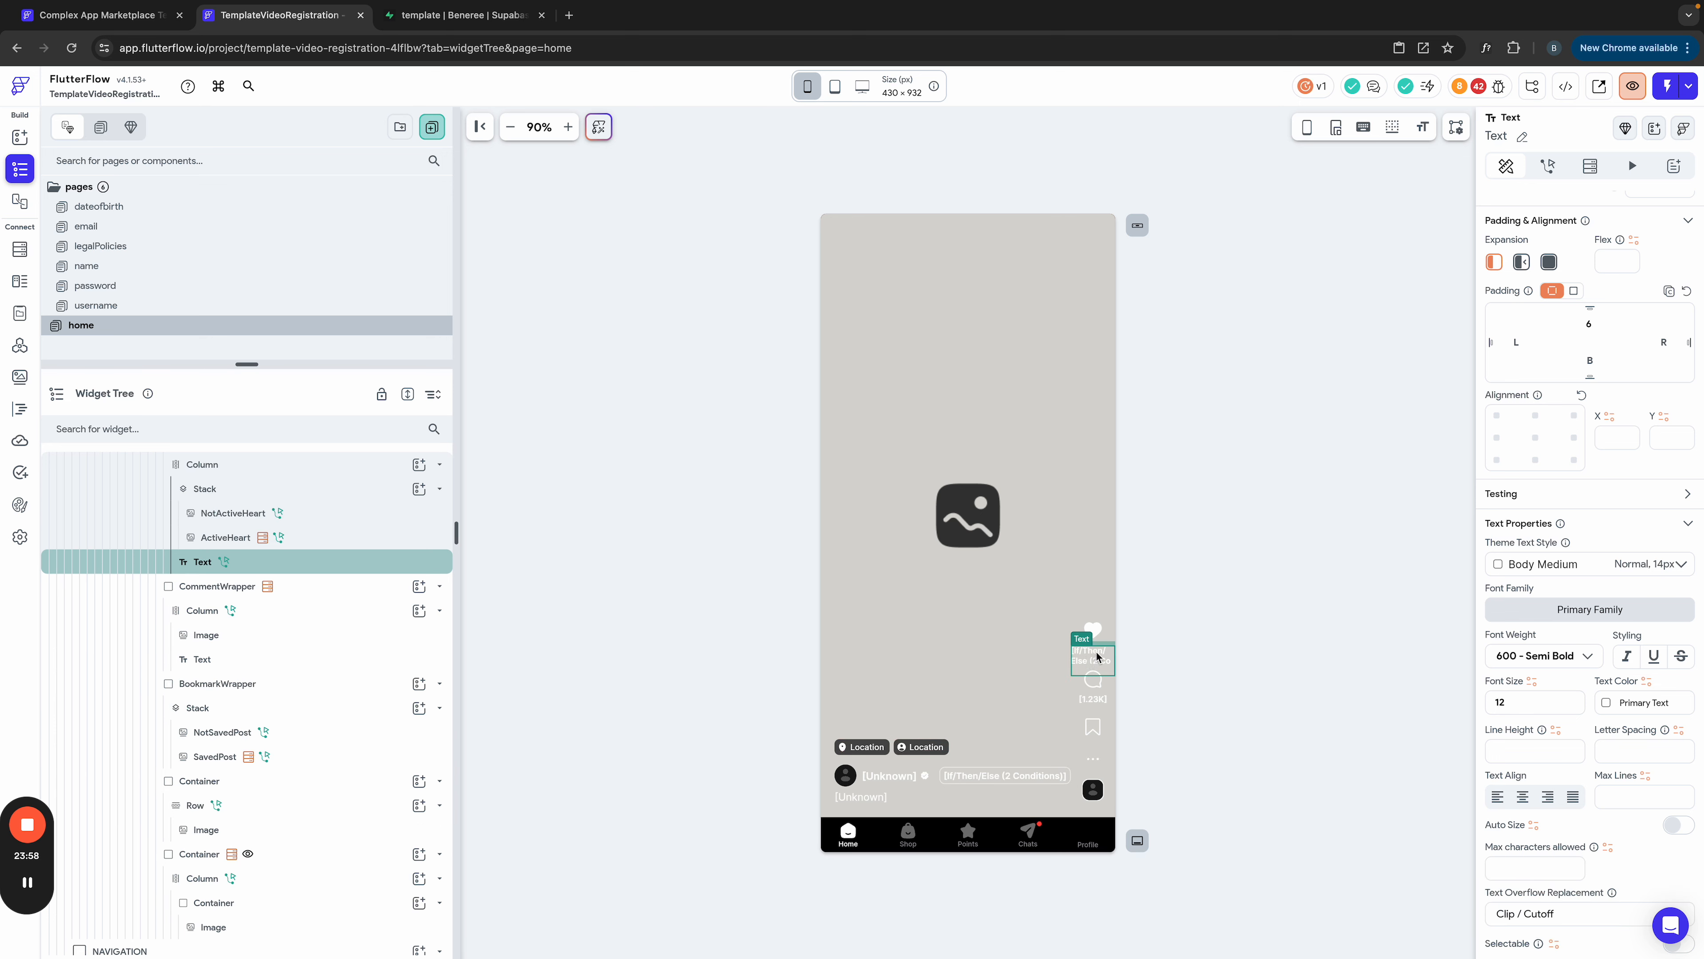
scroll(1544, 406, up, 3)
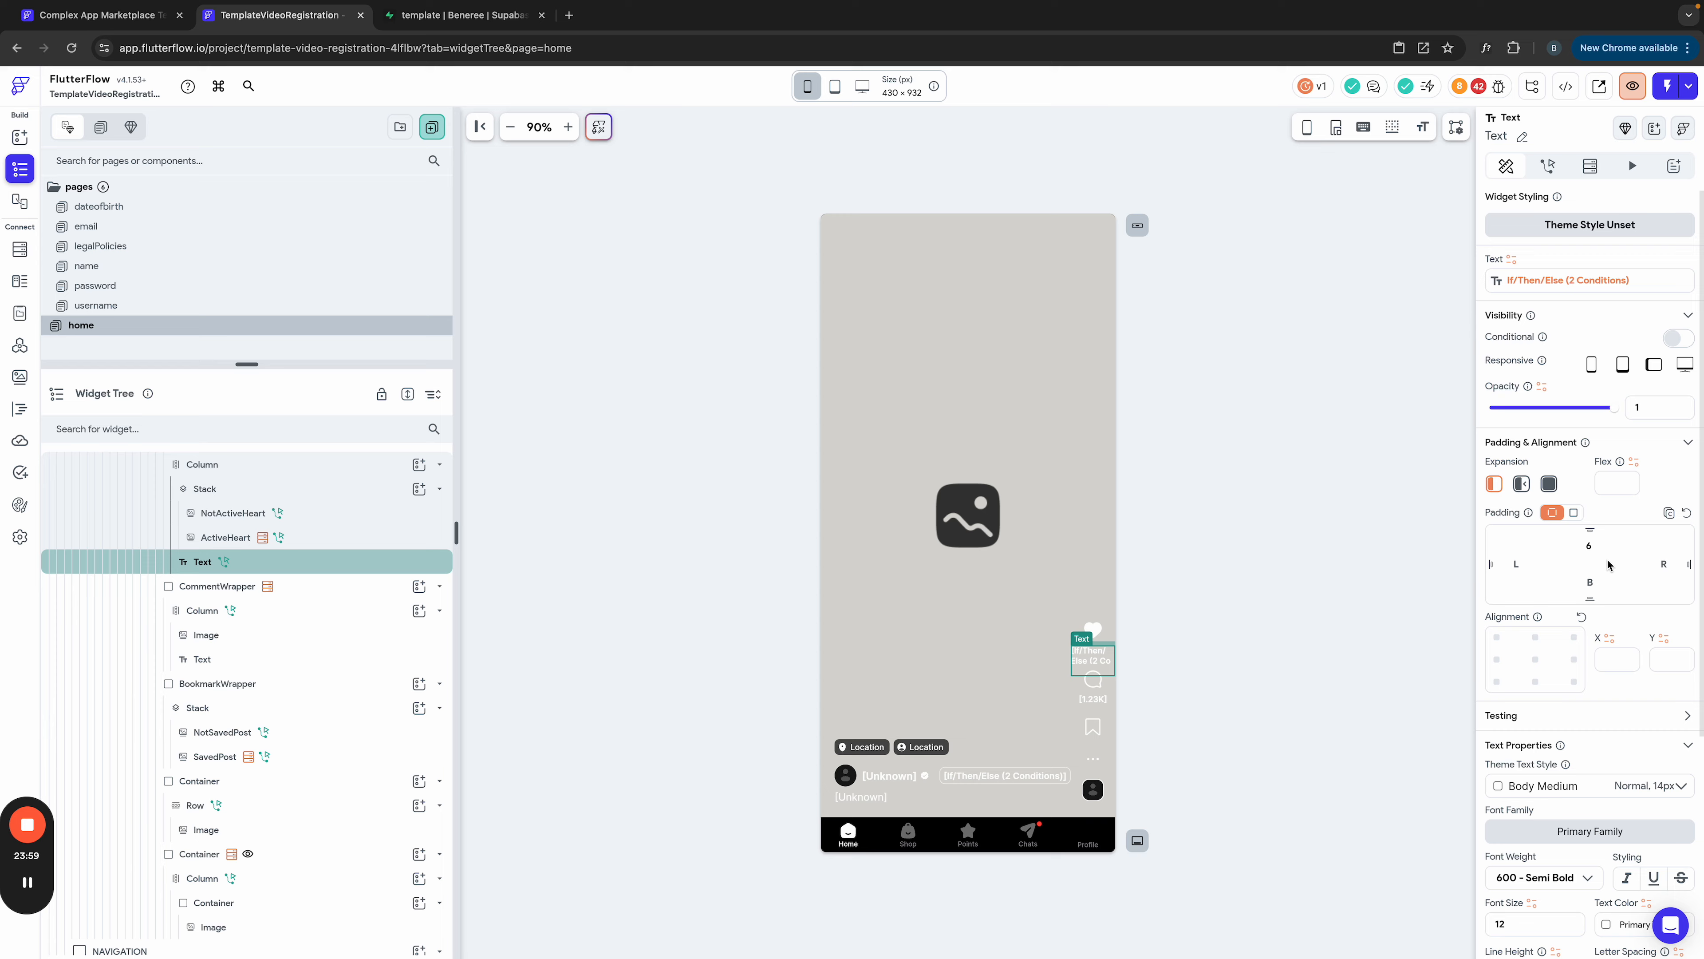
click(1550, 282)
click(1449, 291)
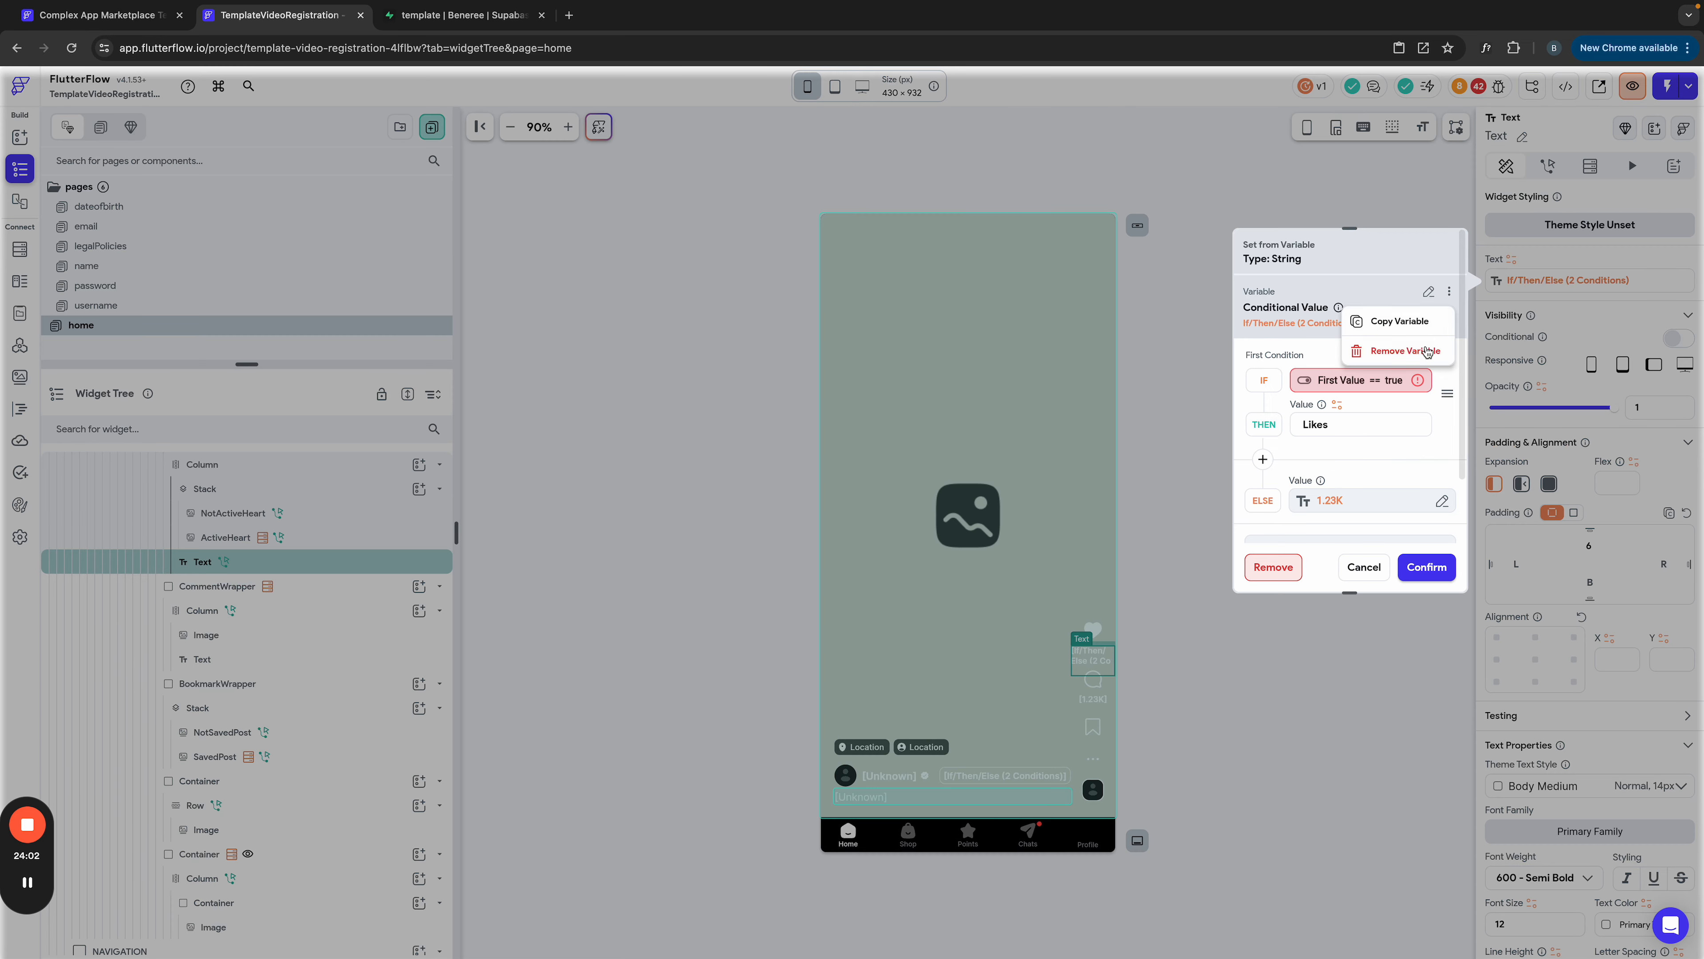
click(1374, 352)
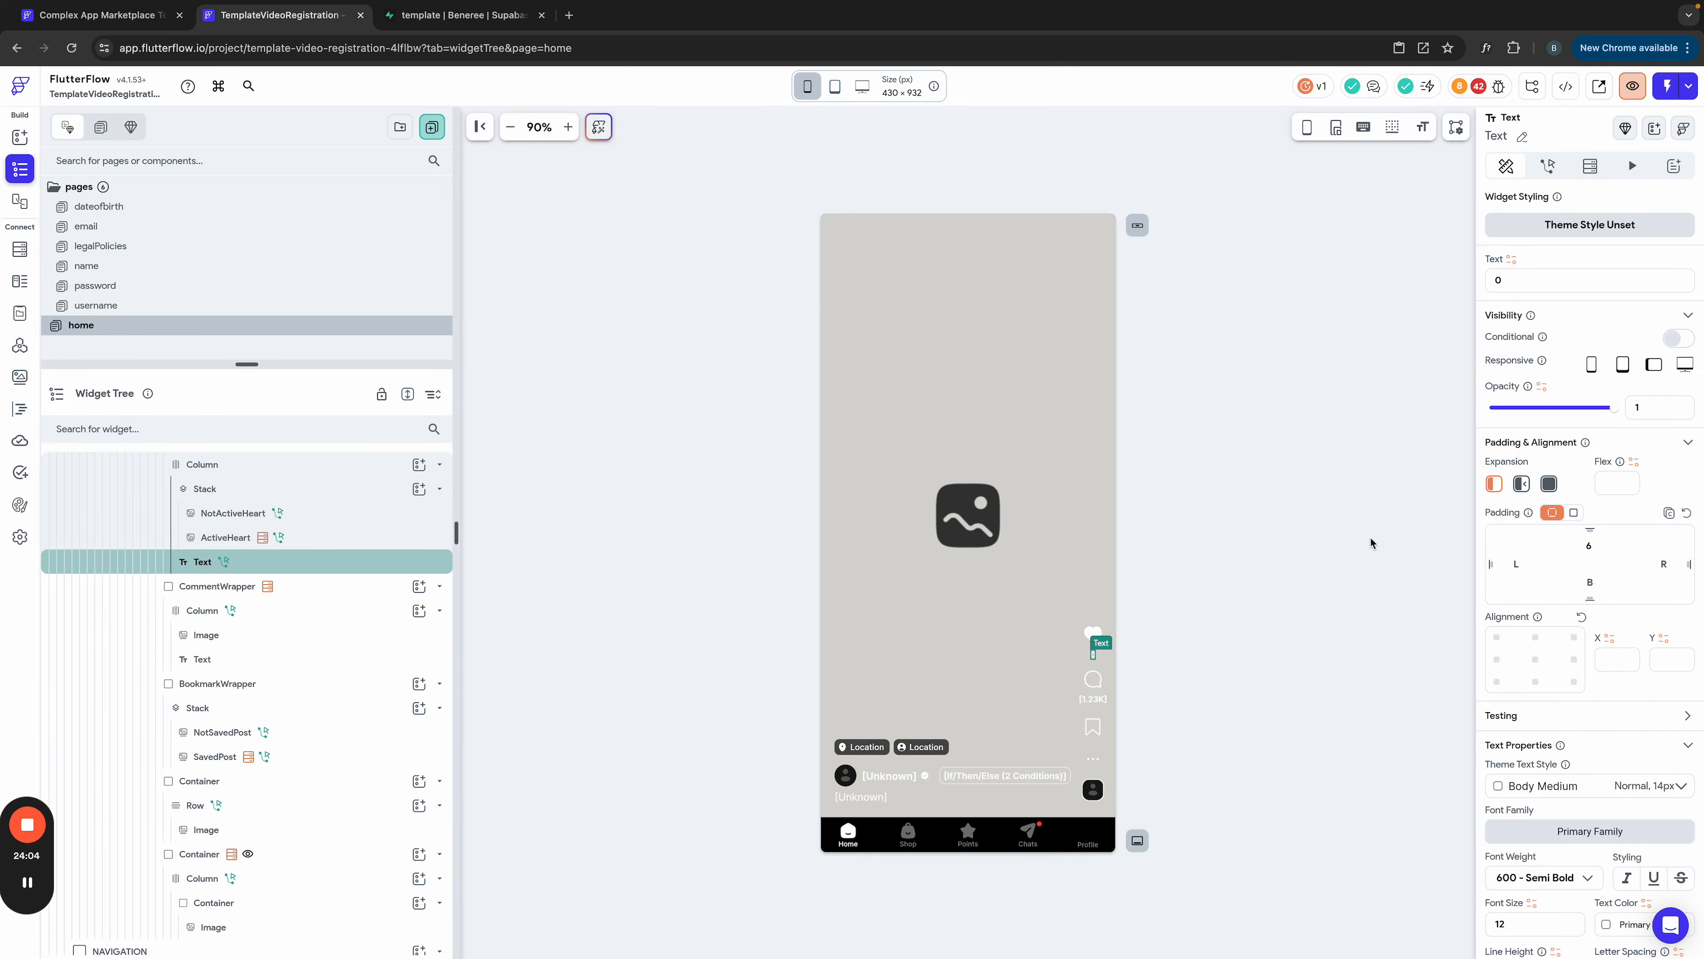
Step: Remove the unknown number-of-items variable from the comment count text in the CommentWrapper
click(1093, 699)
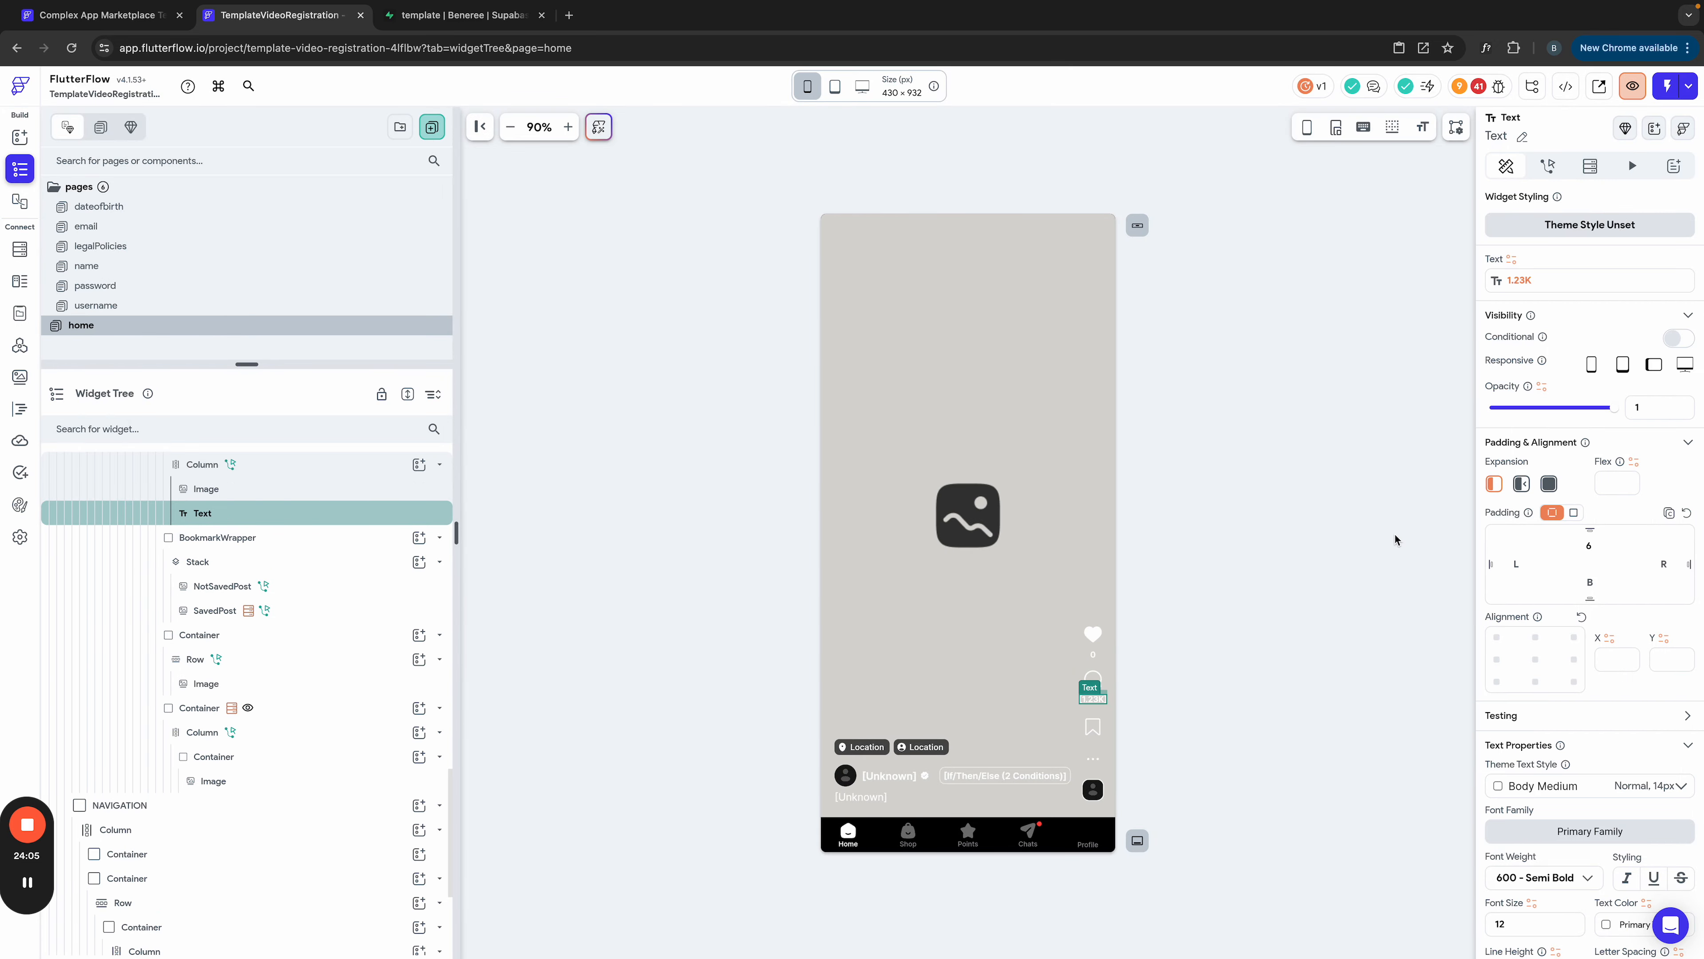
click(1528, 281)
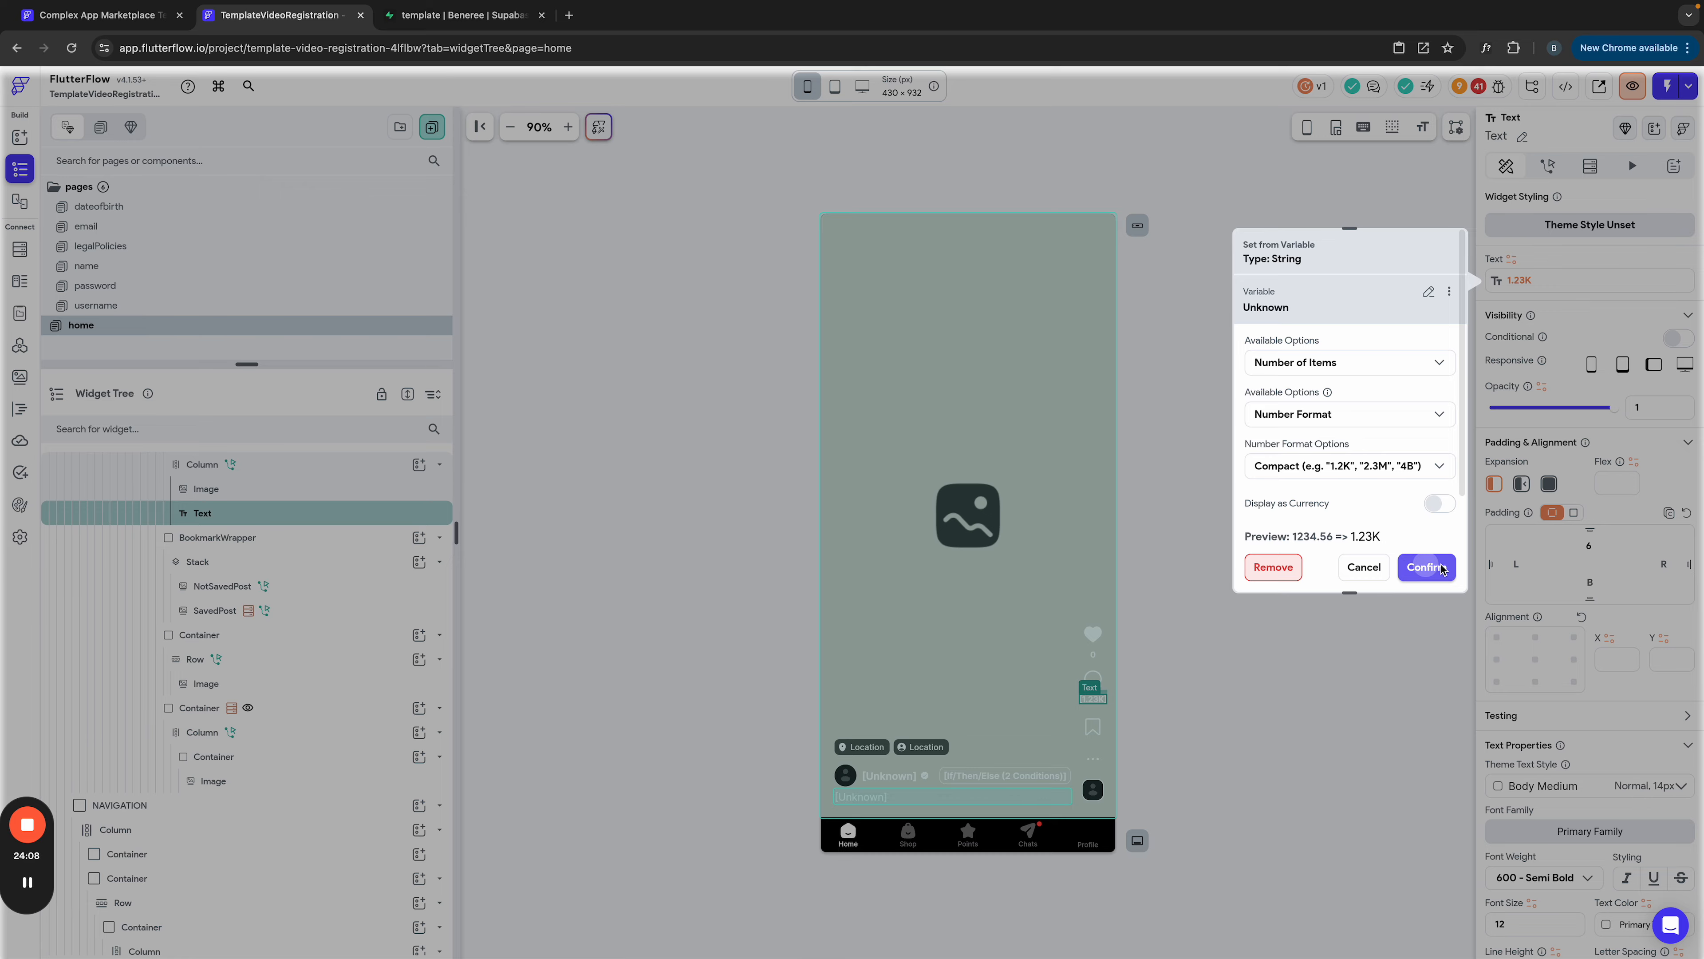
click(1426, 567)
click(1519, 281)
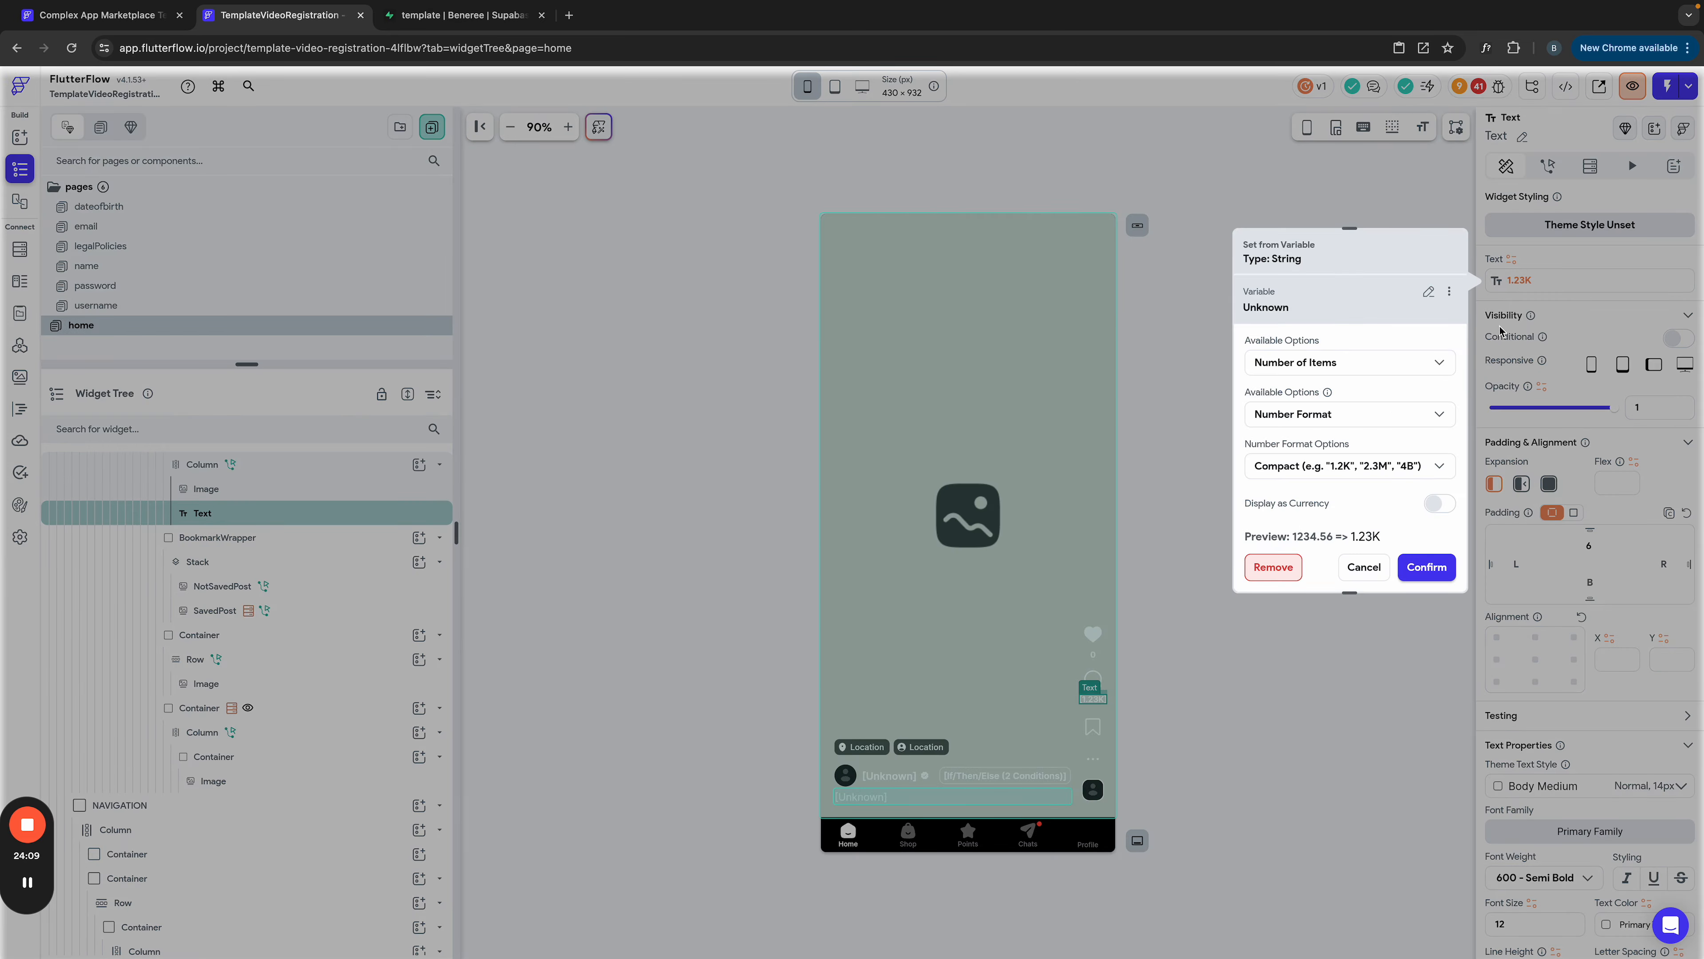
click(1272, 568)
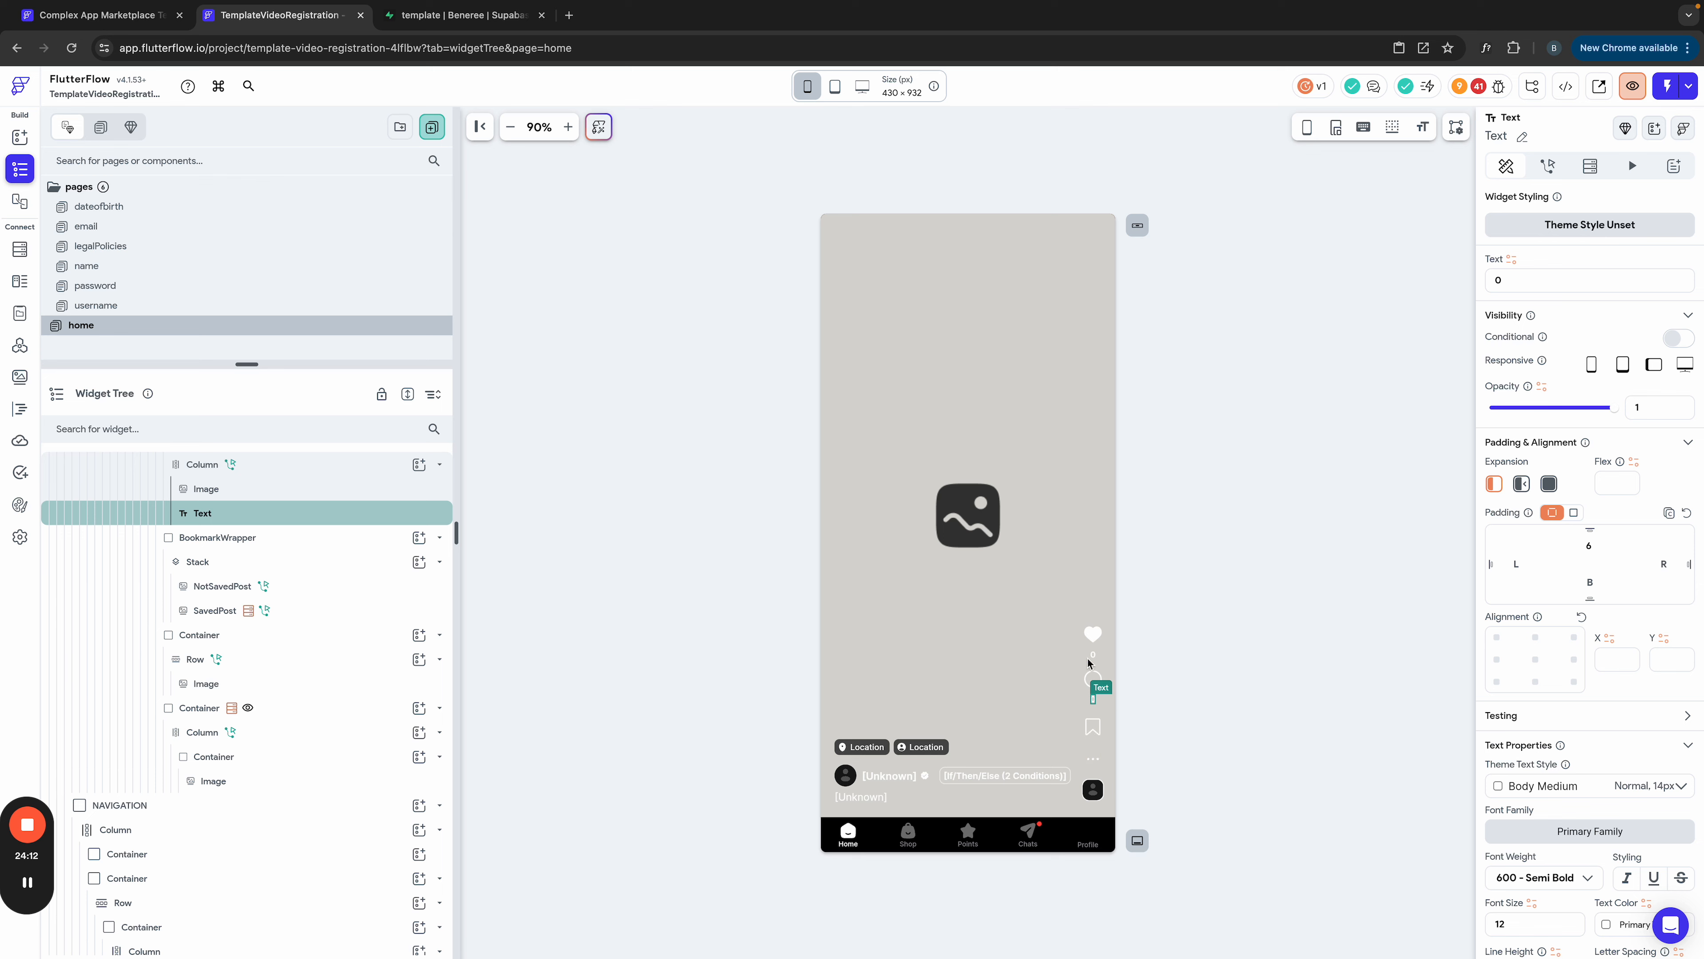
Step: Delete the post_likes backend query from the LikeWrapper container
click(1087, 643)
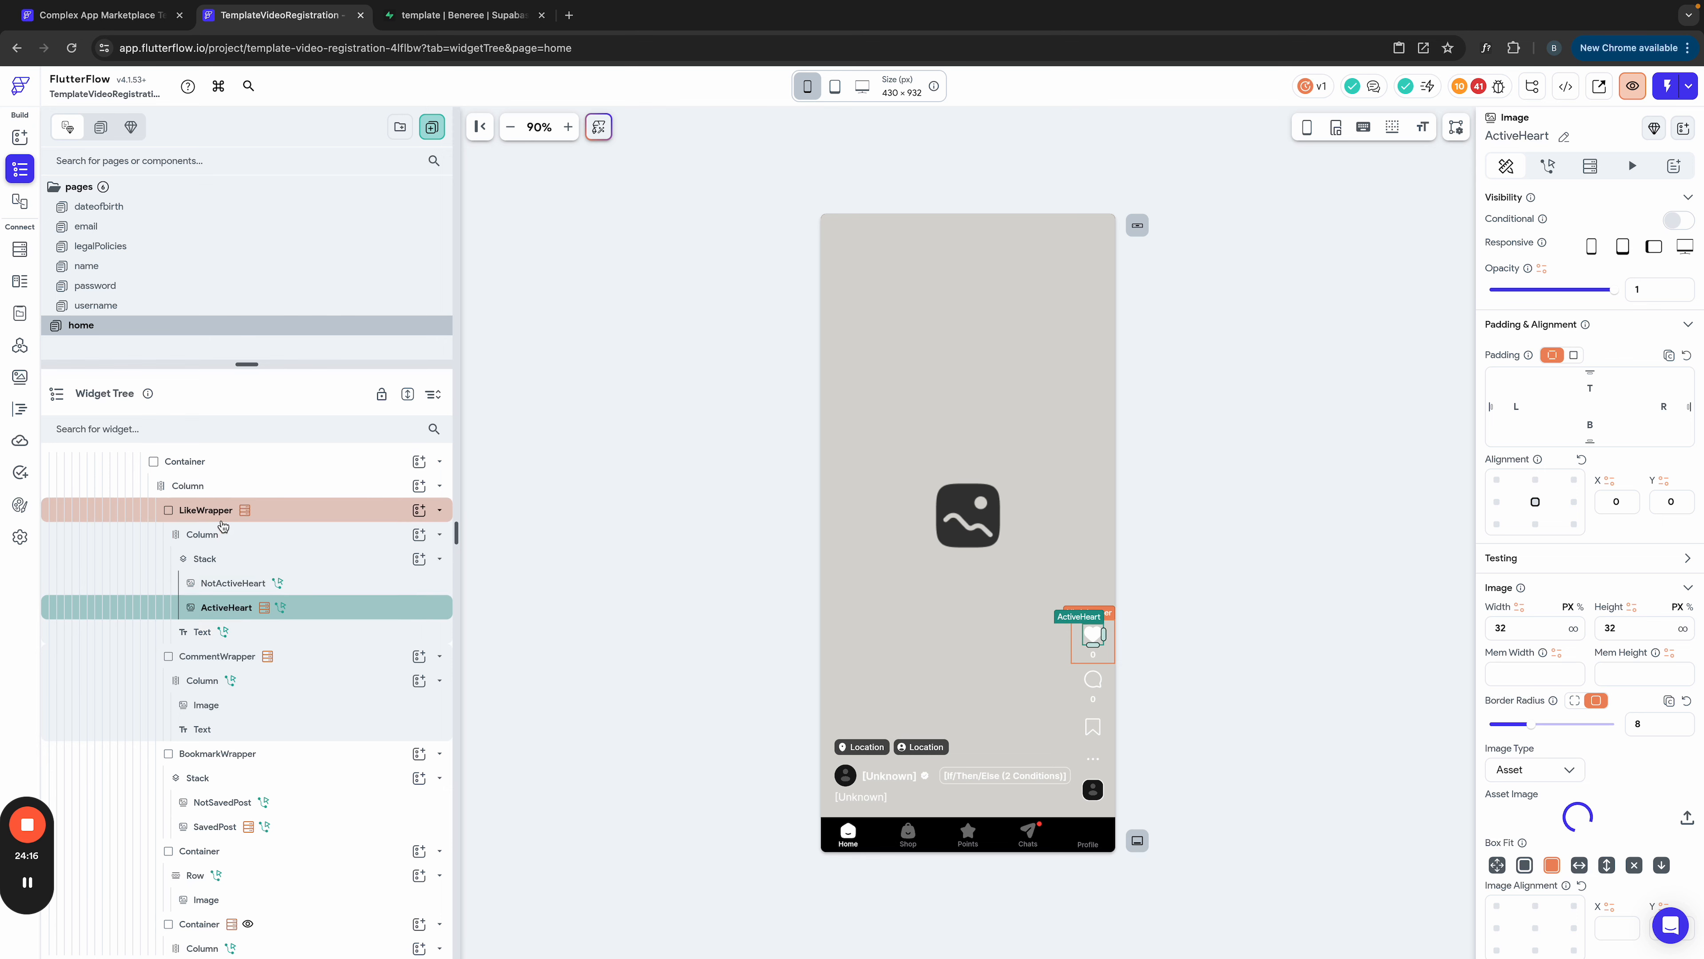
scroll(200, 567, up, 2)
click(308, 574)
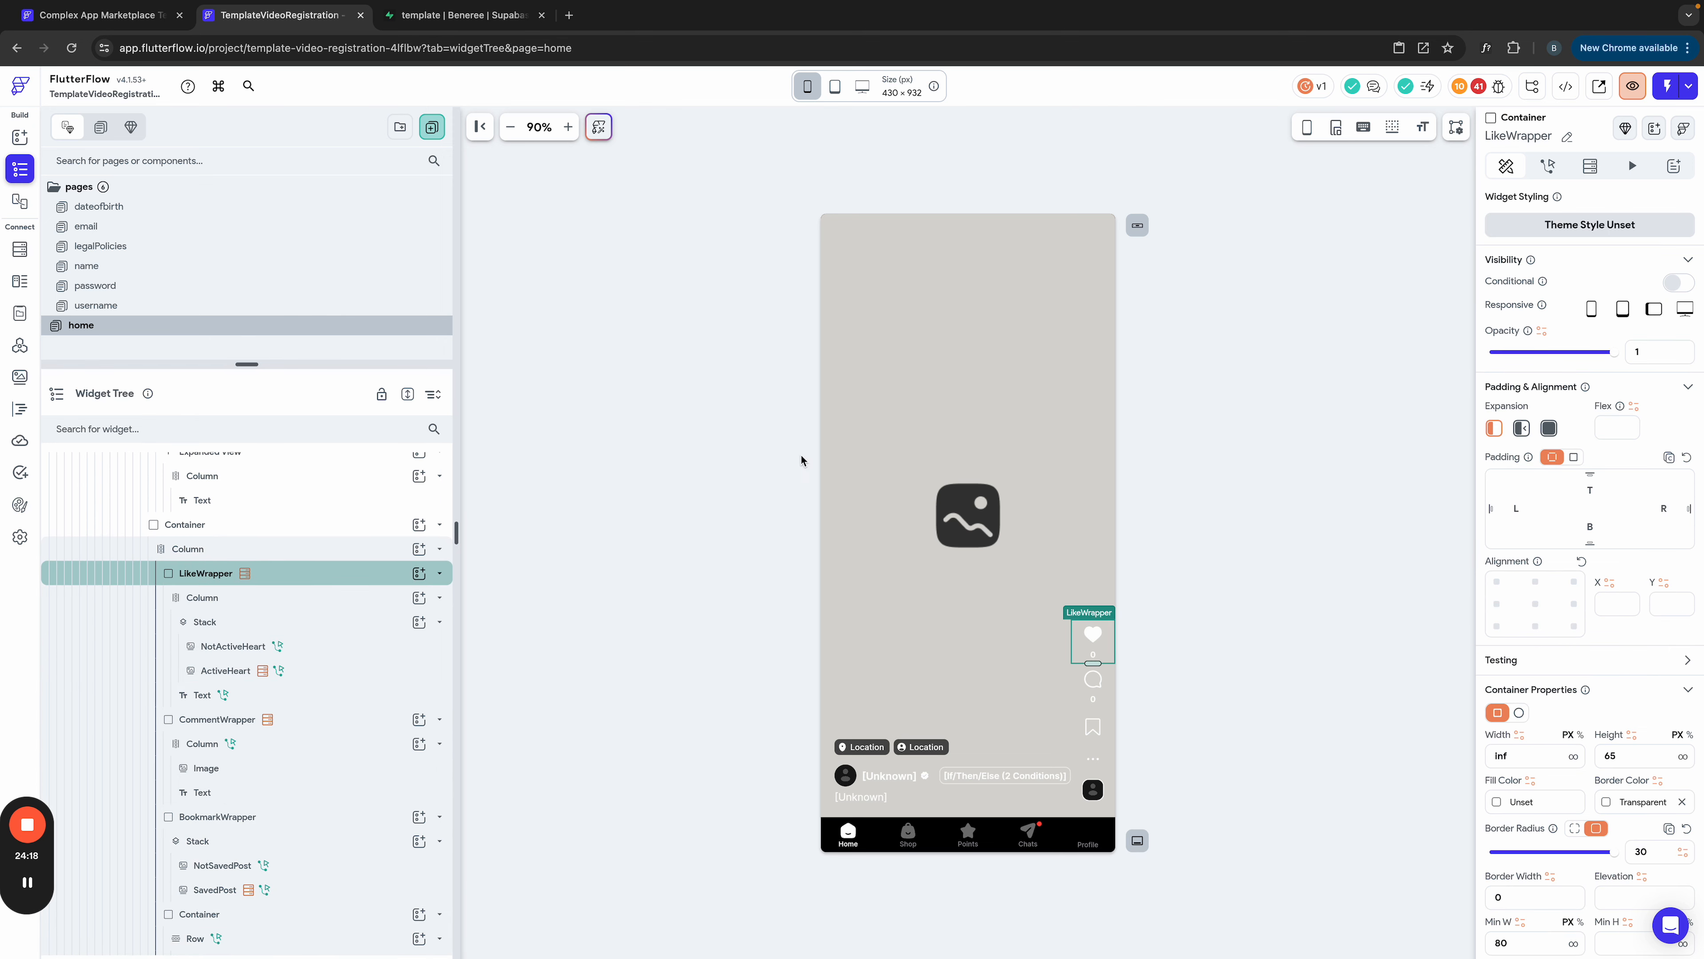
click(1596, 168)
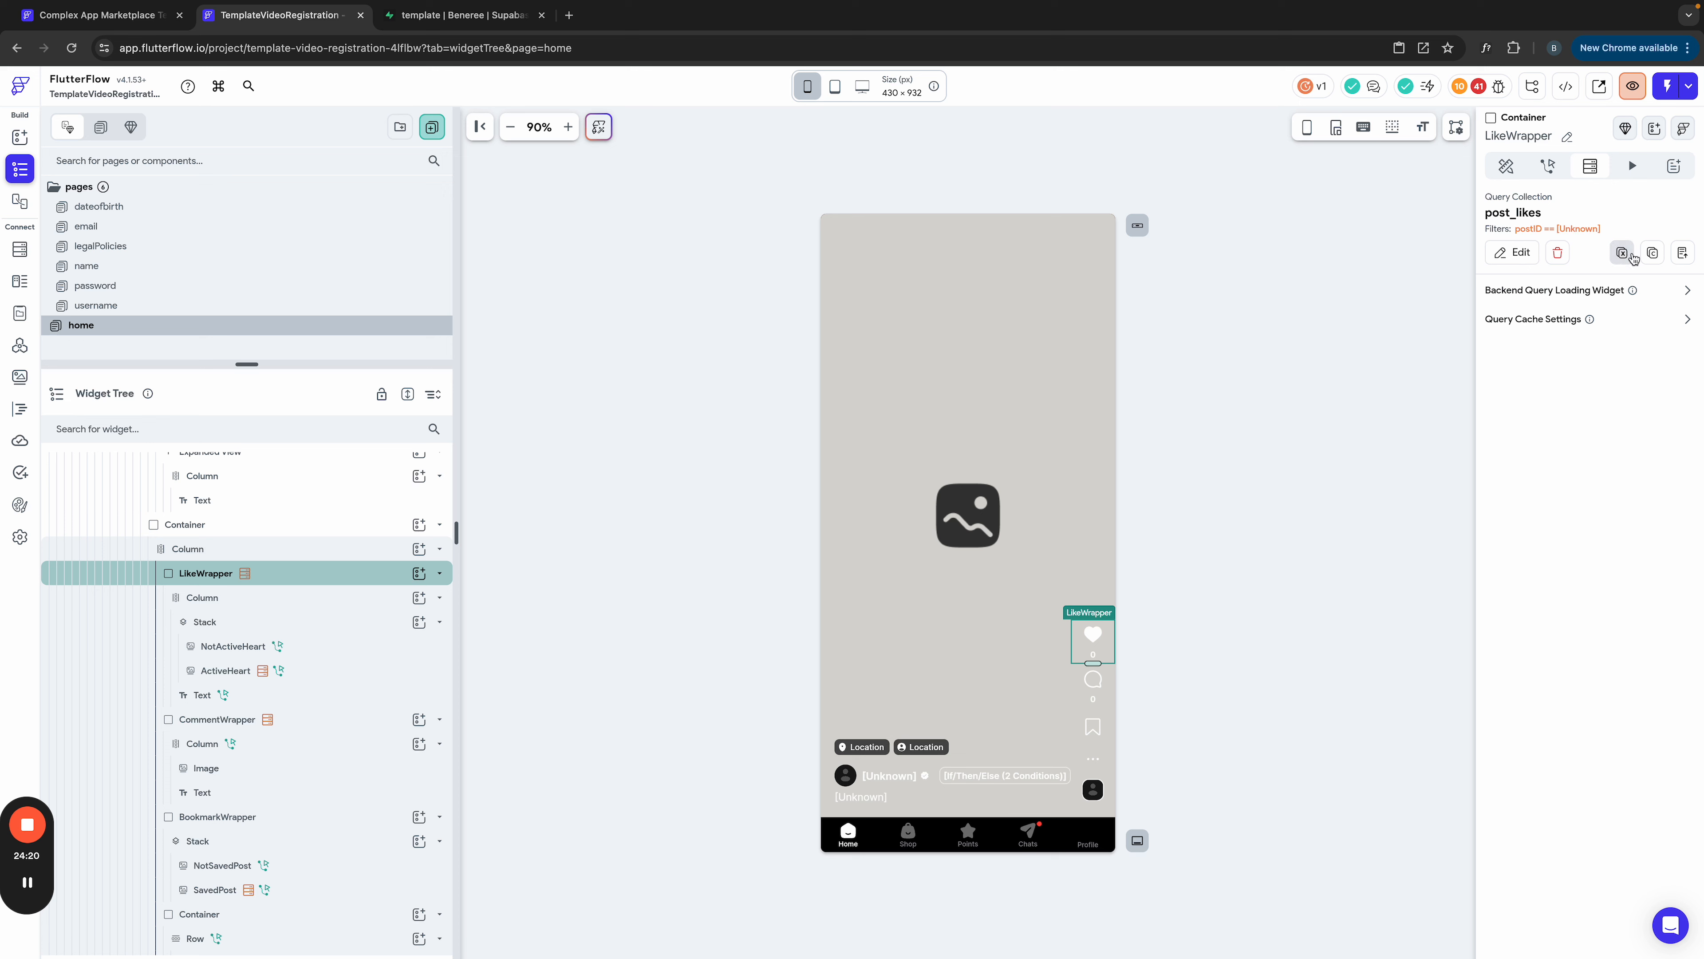
click(1557, 253)
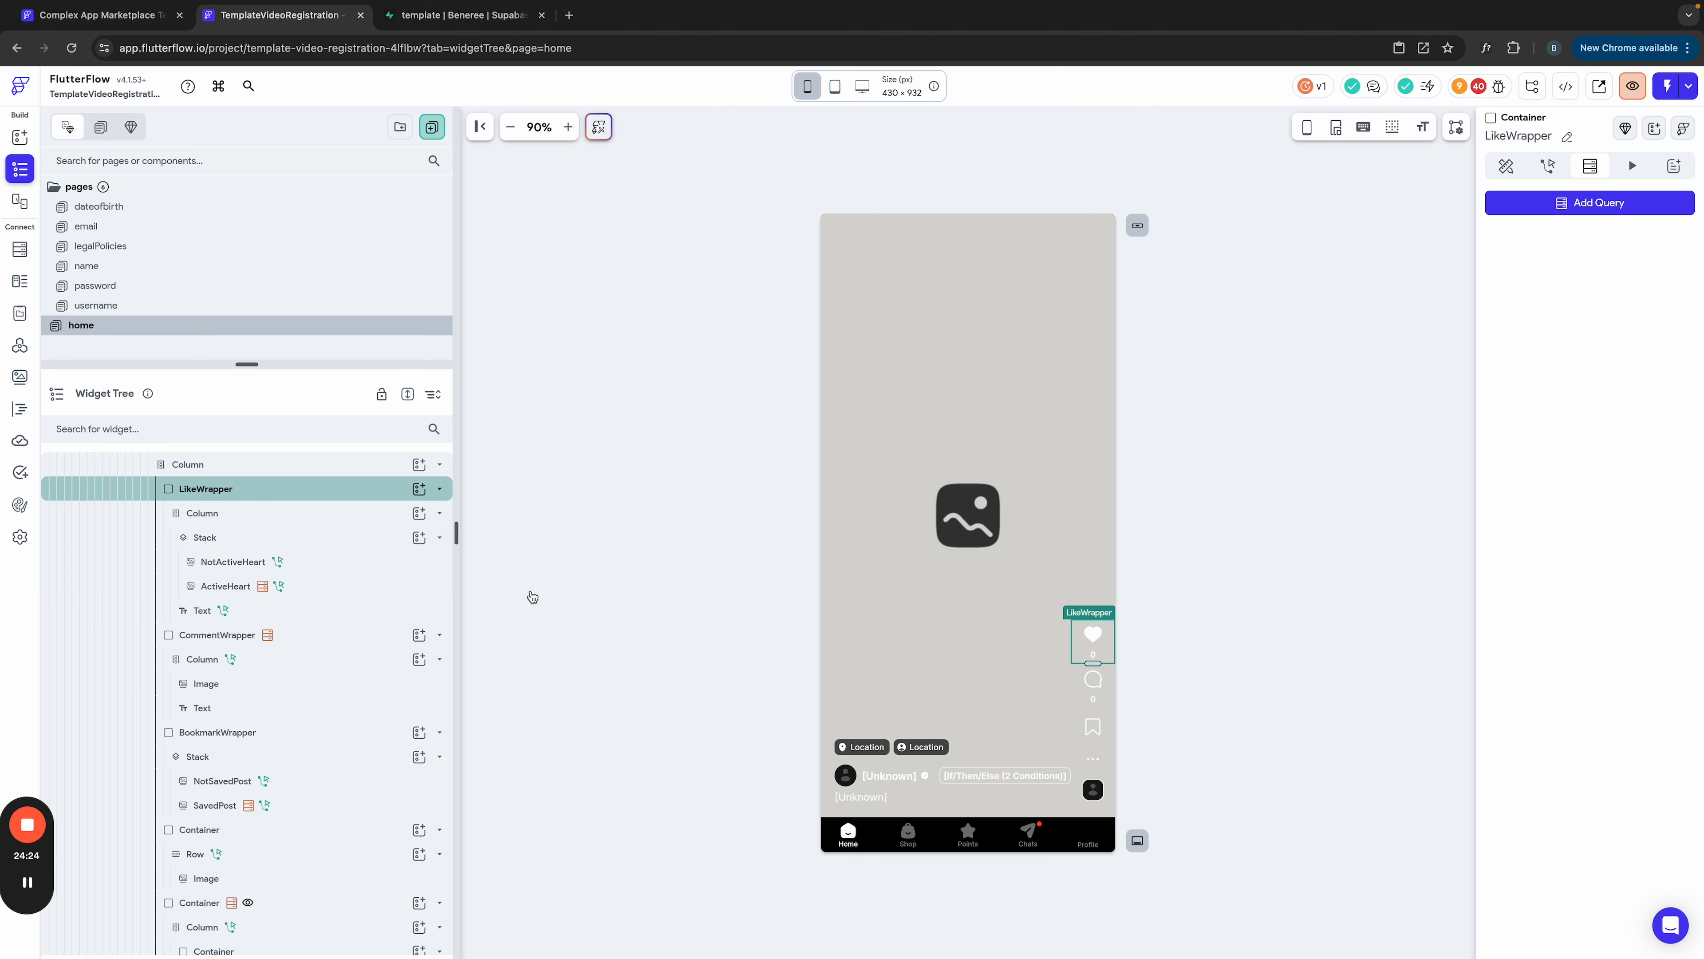
Step: Delete the backend query from the ActiveHeart image inside the LikeWrapper
click(229, 586)
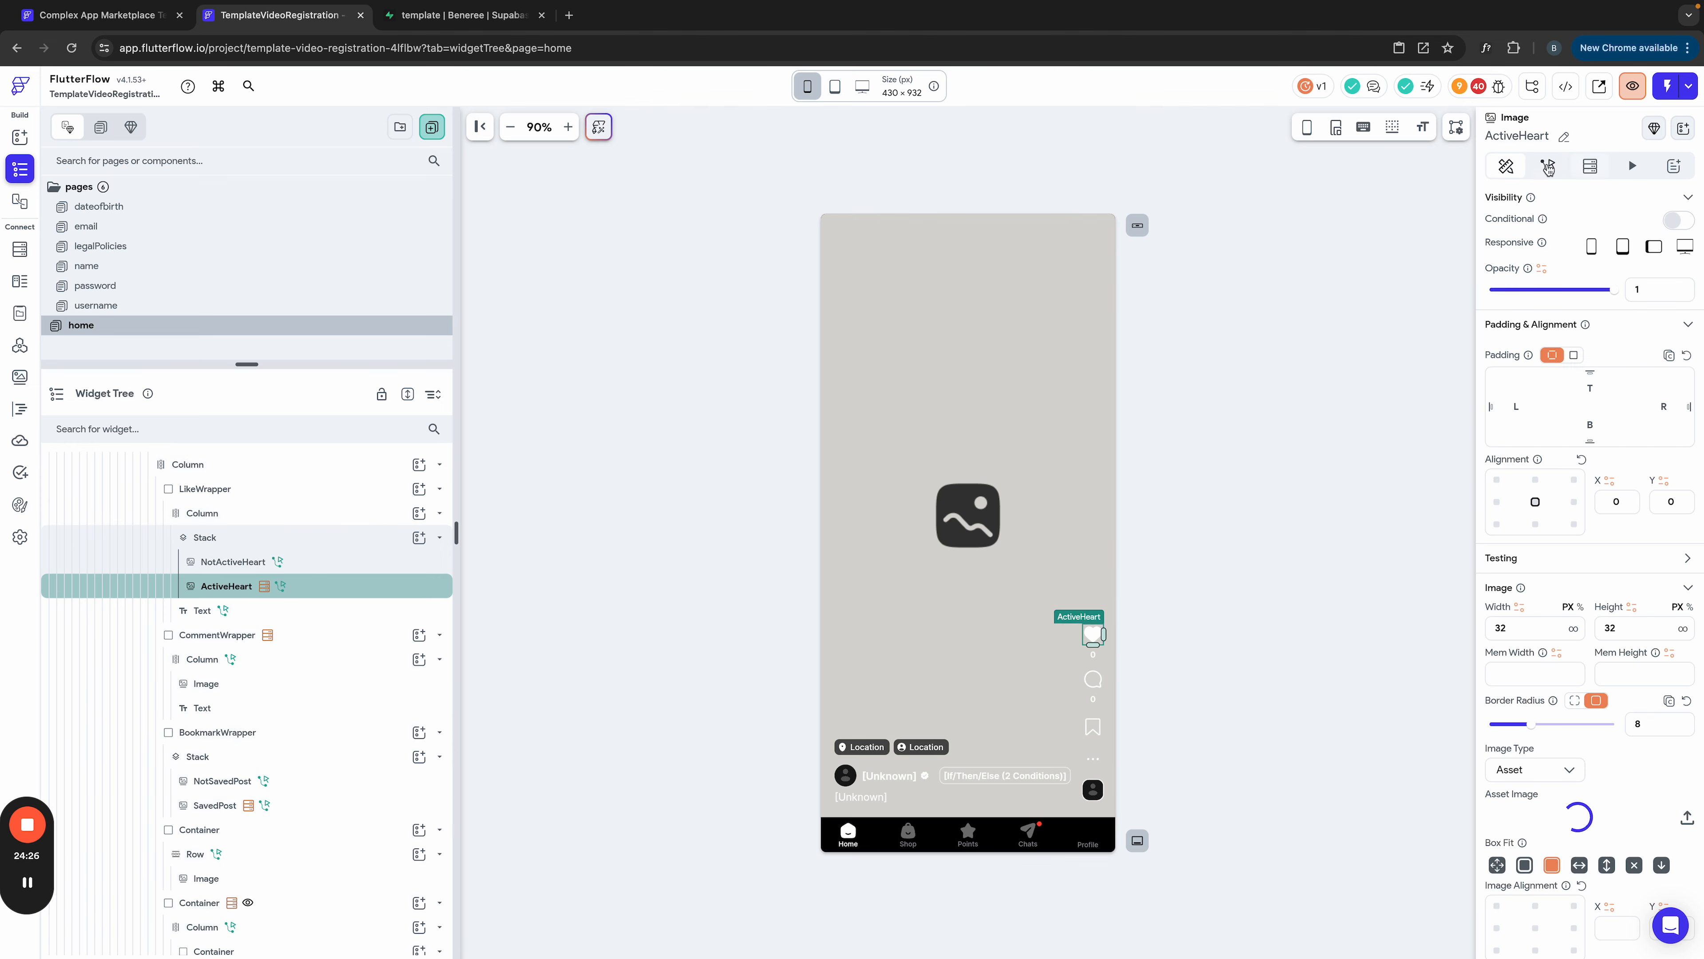
click(1590, 166)
click(1557, 253)
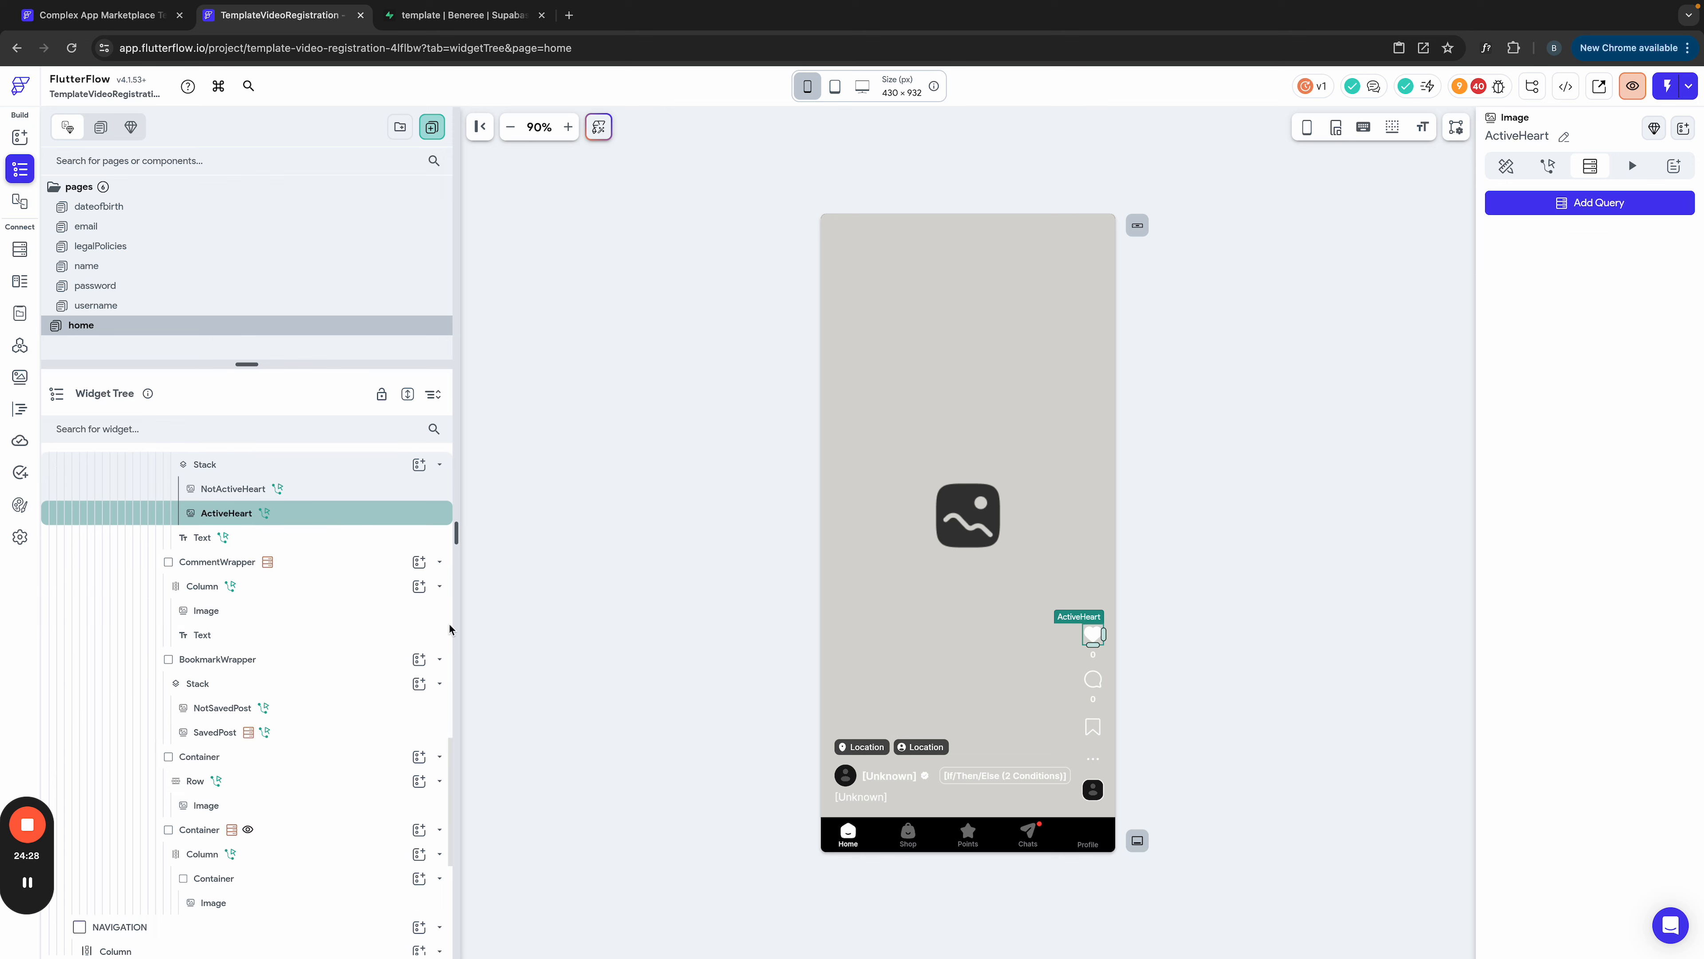
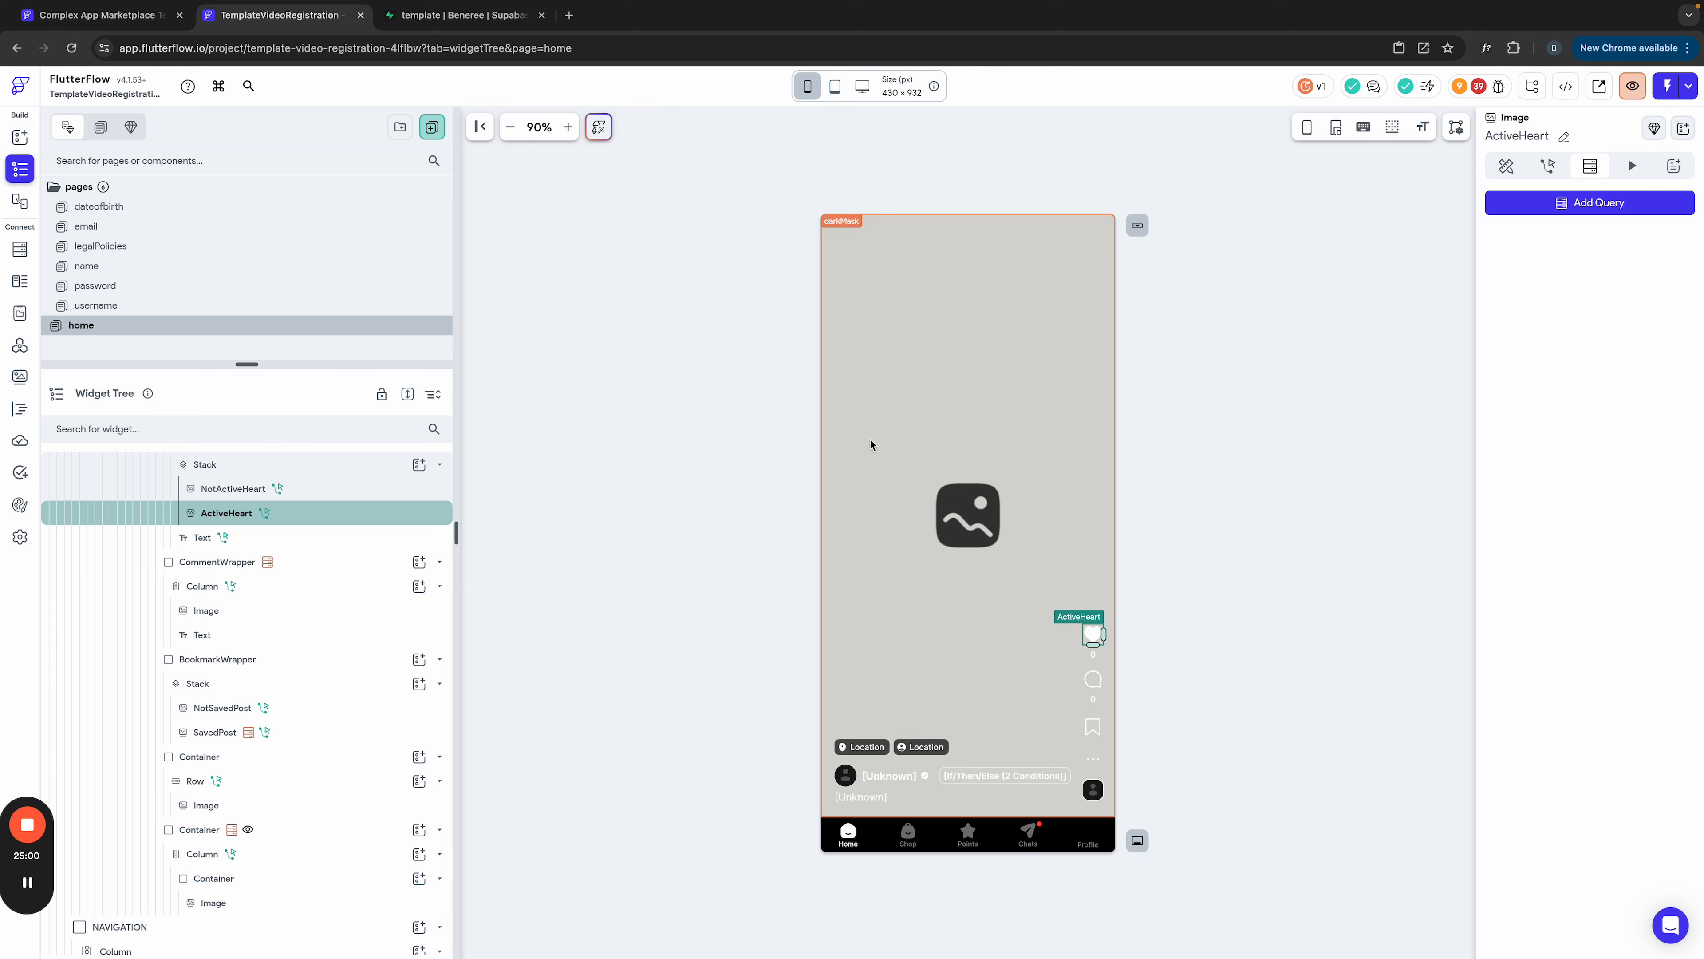
scroll(238, 489, up, 5)
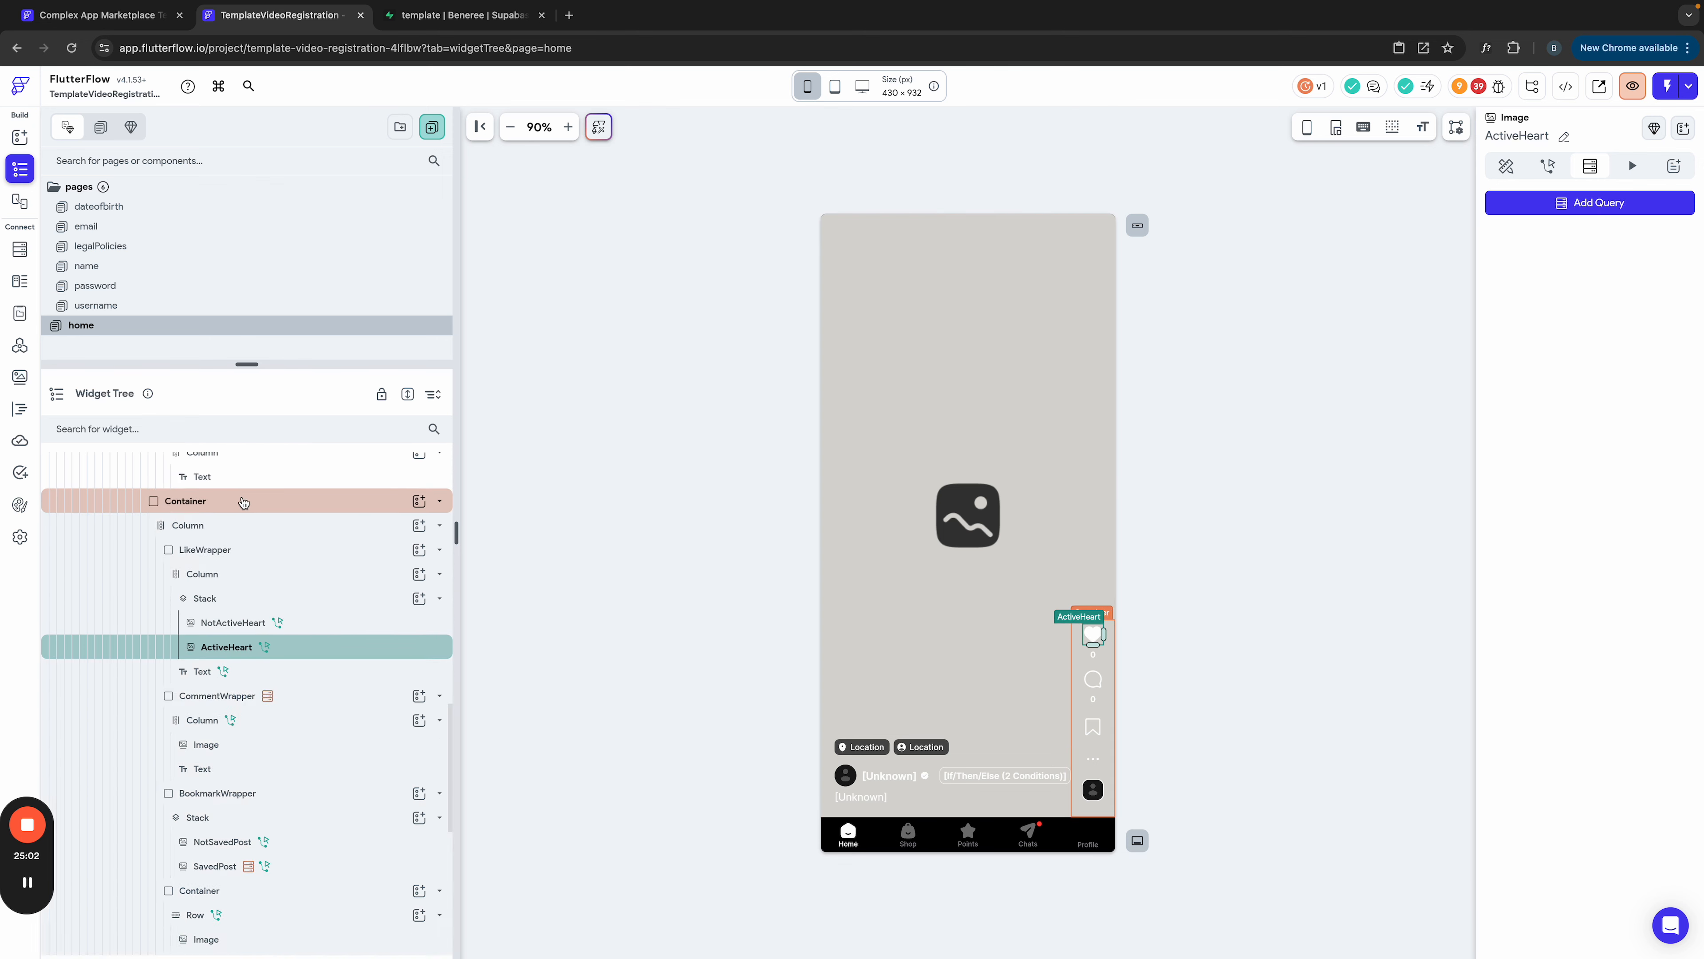
Step: Delete the whole On Tap action chain from the NotActiveHeart image in the LikeWrapper, starting at its Haptic Feedback action
scroll(242, 503, up, 1)
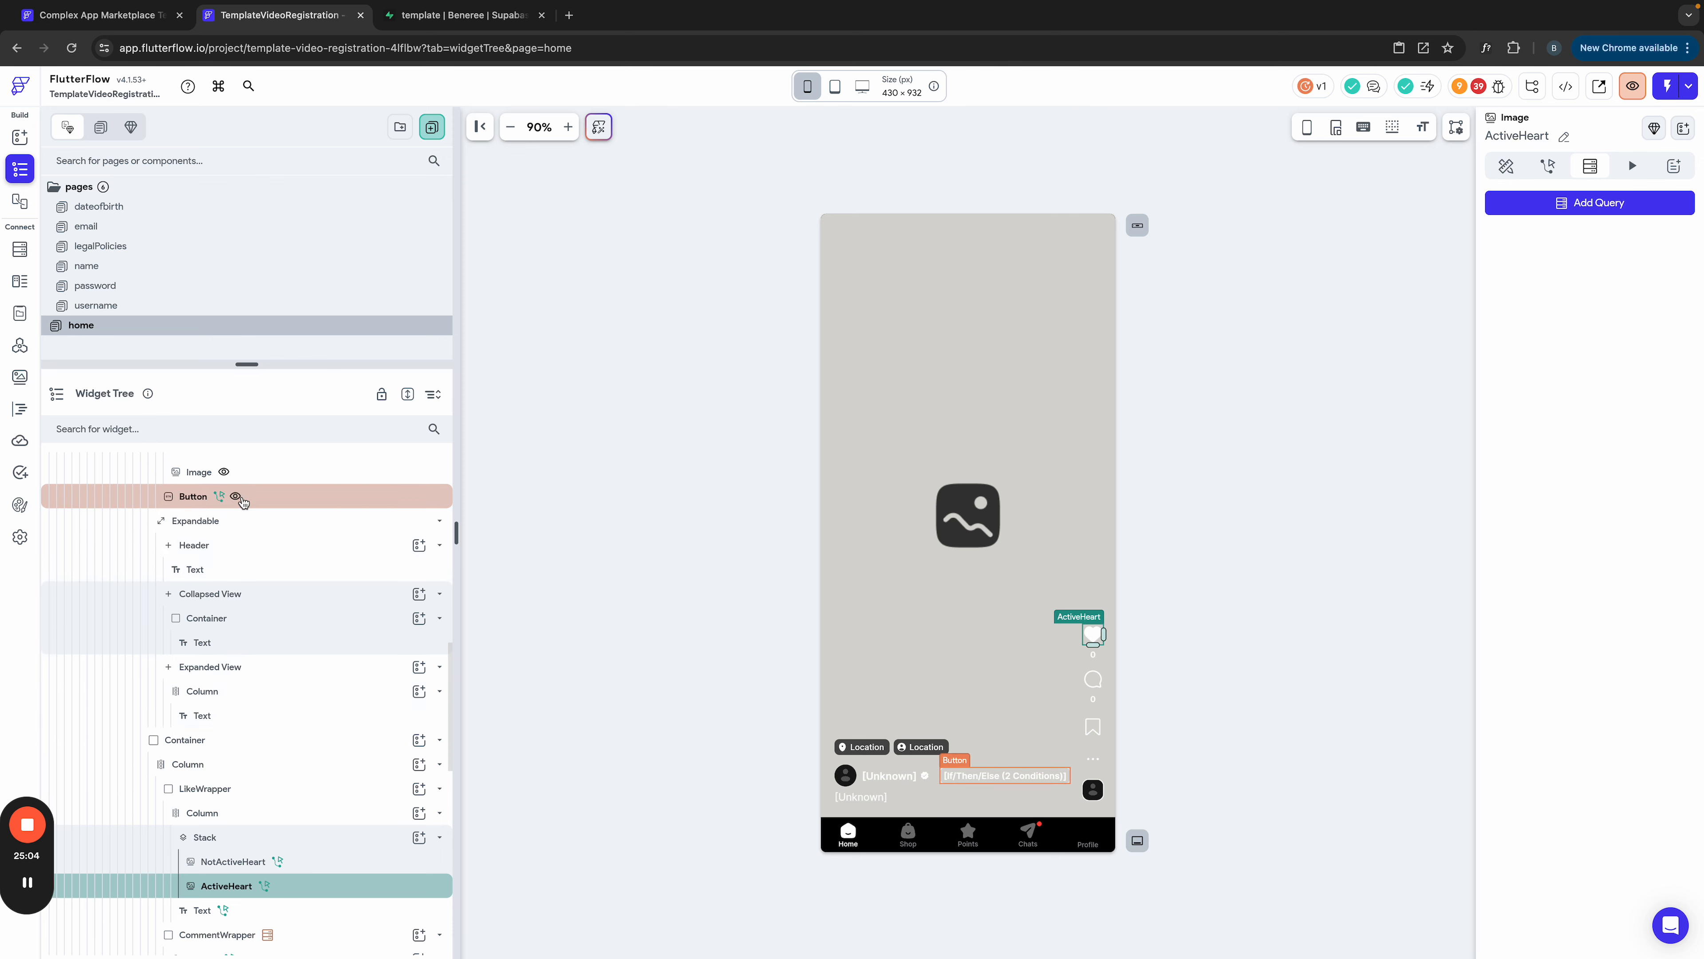
scroll(243, 503, down, 5)
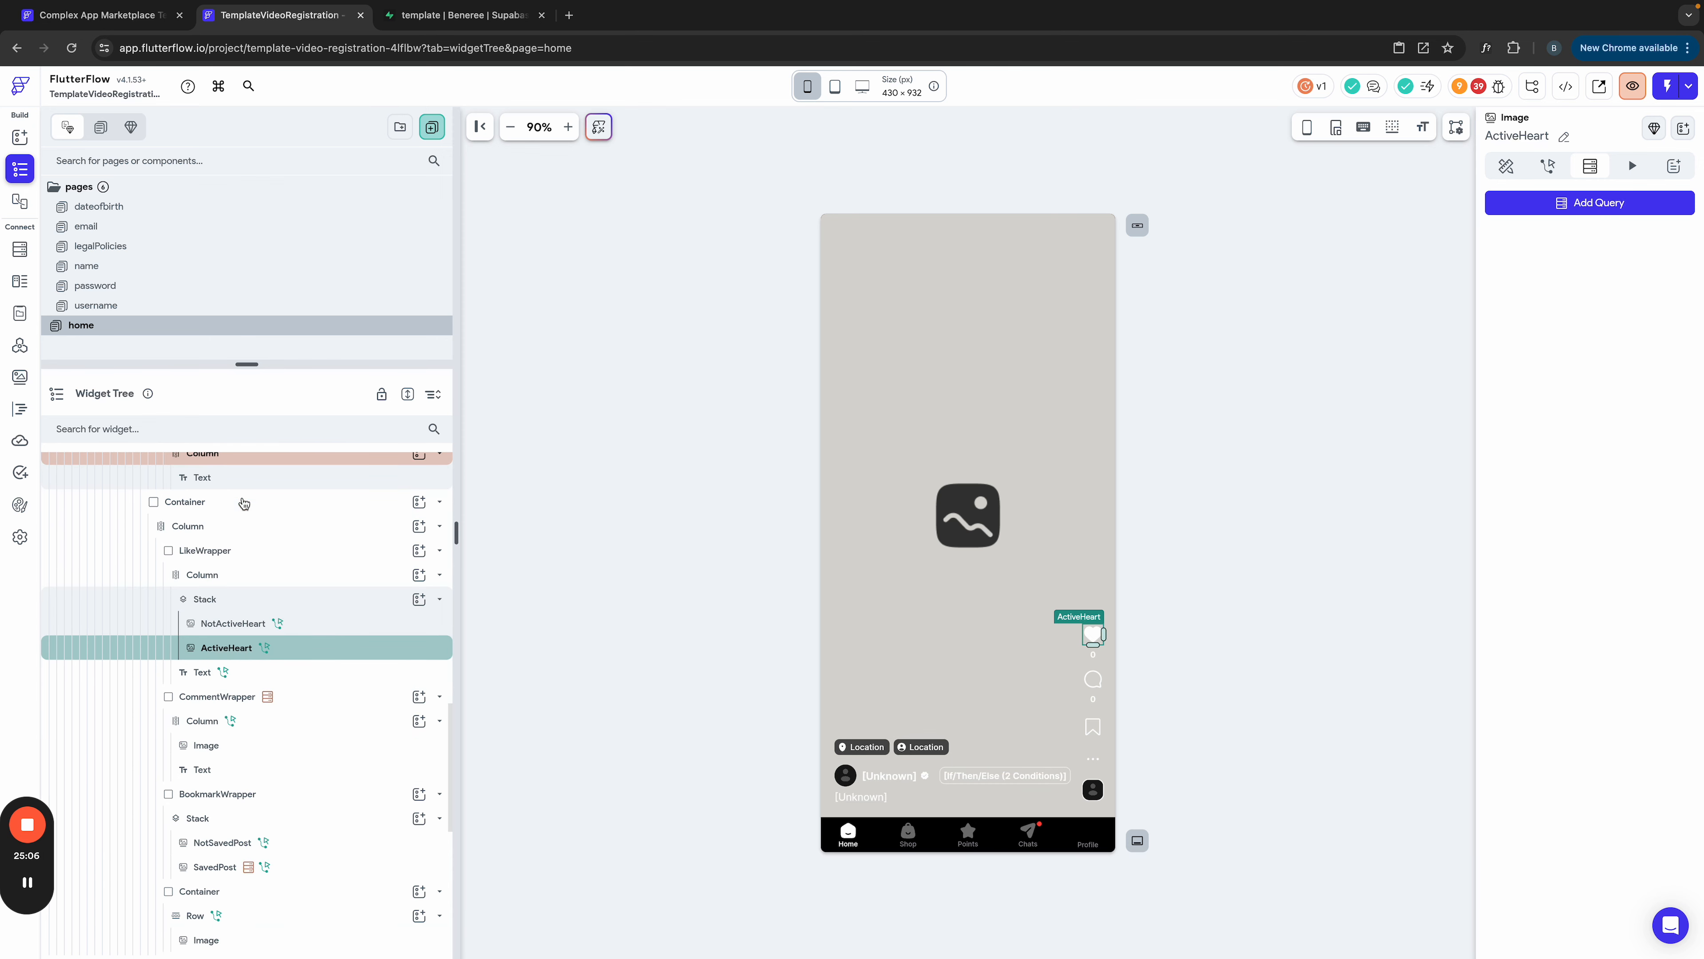
click(252, 612)
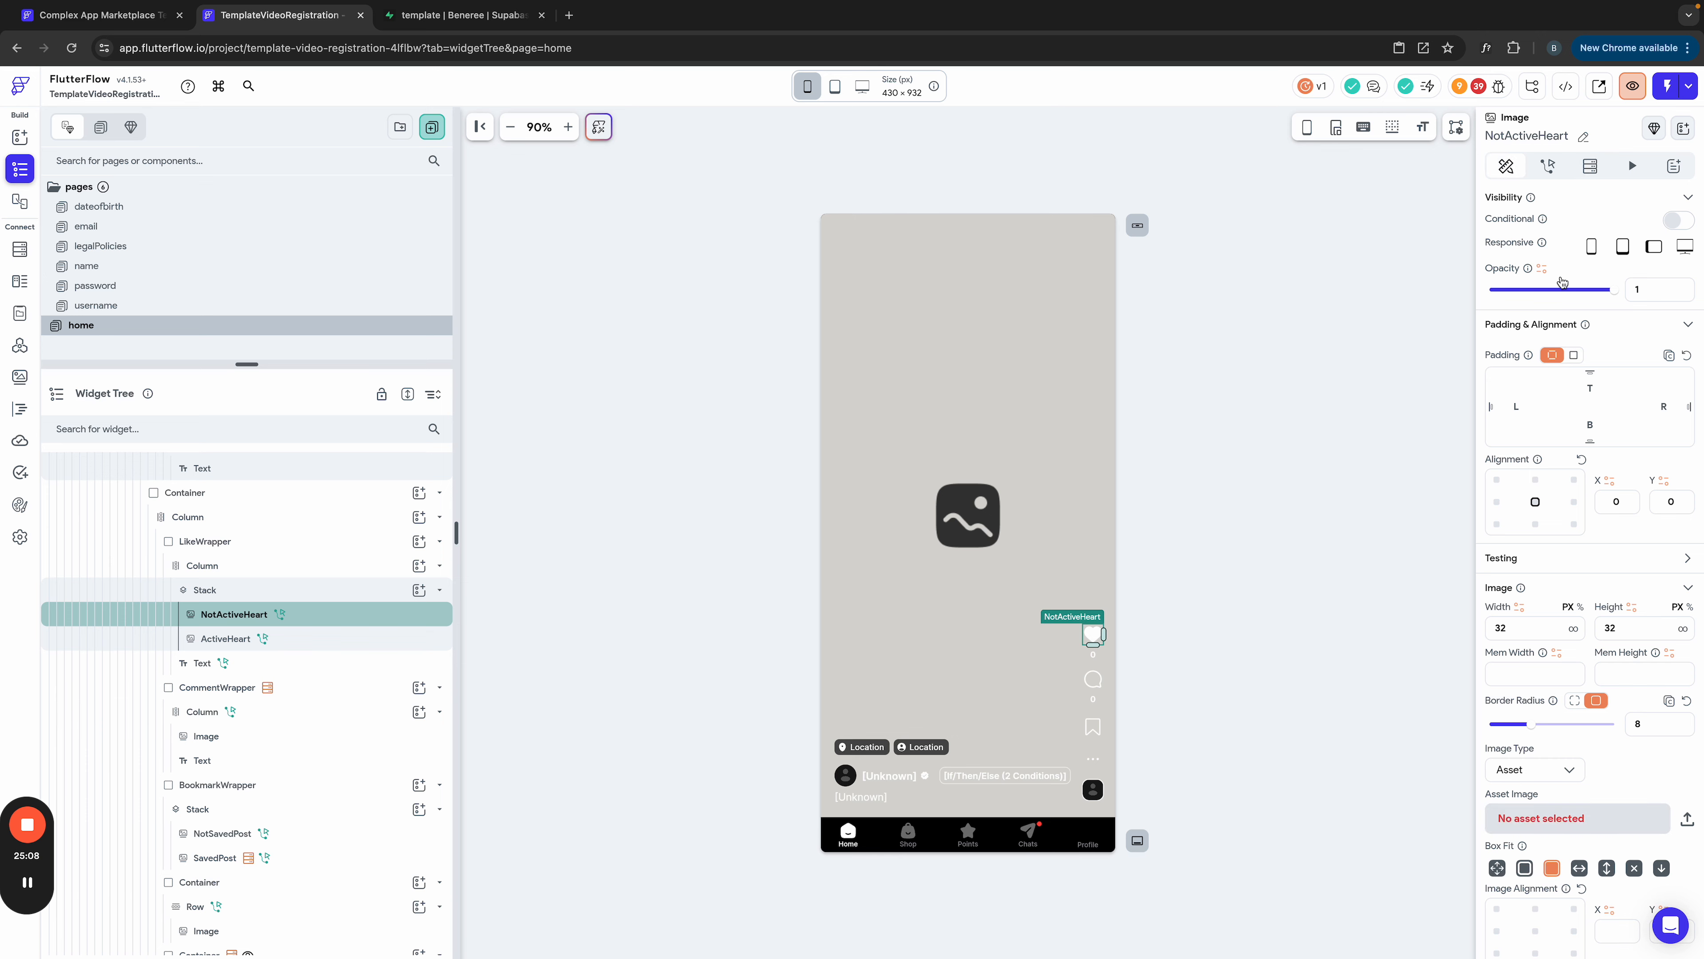
click(1548, 166)
click(1655, 248)
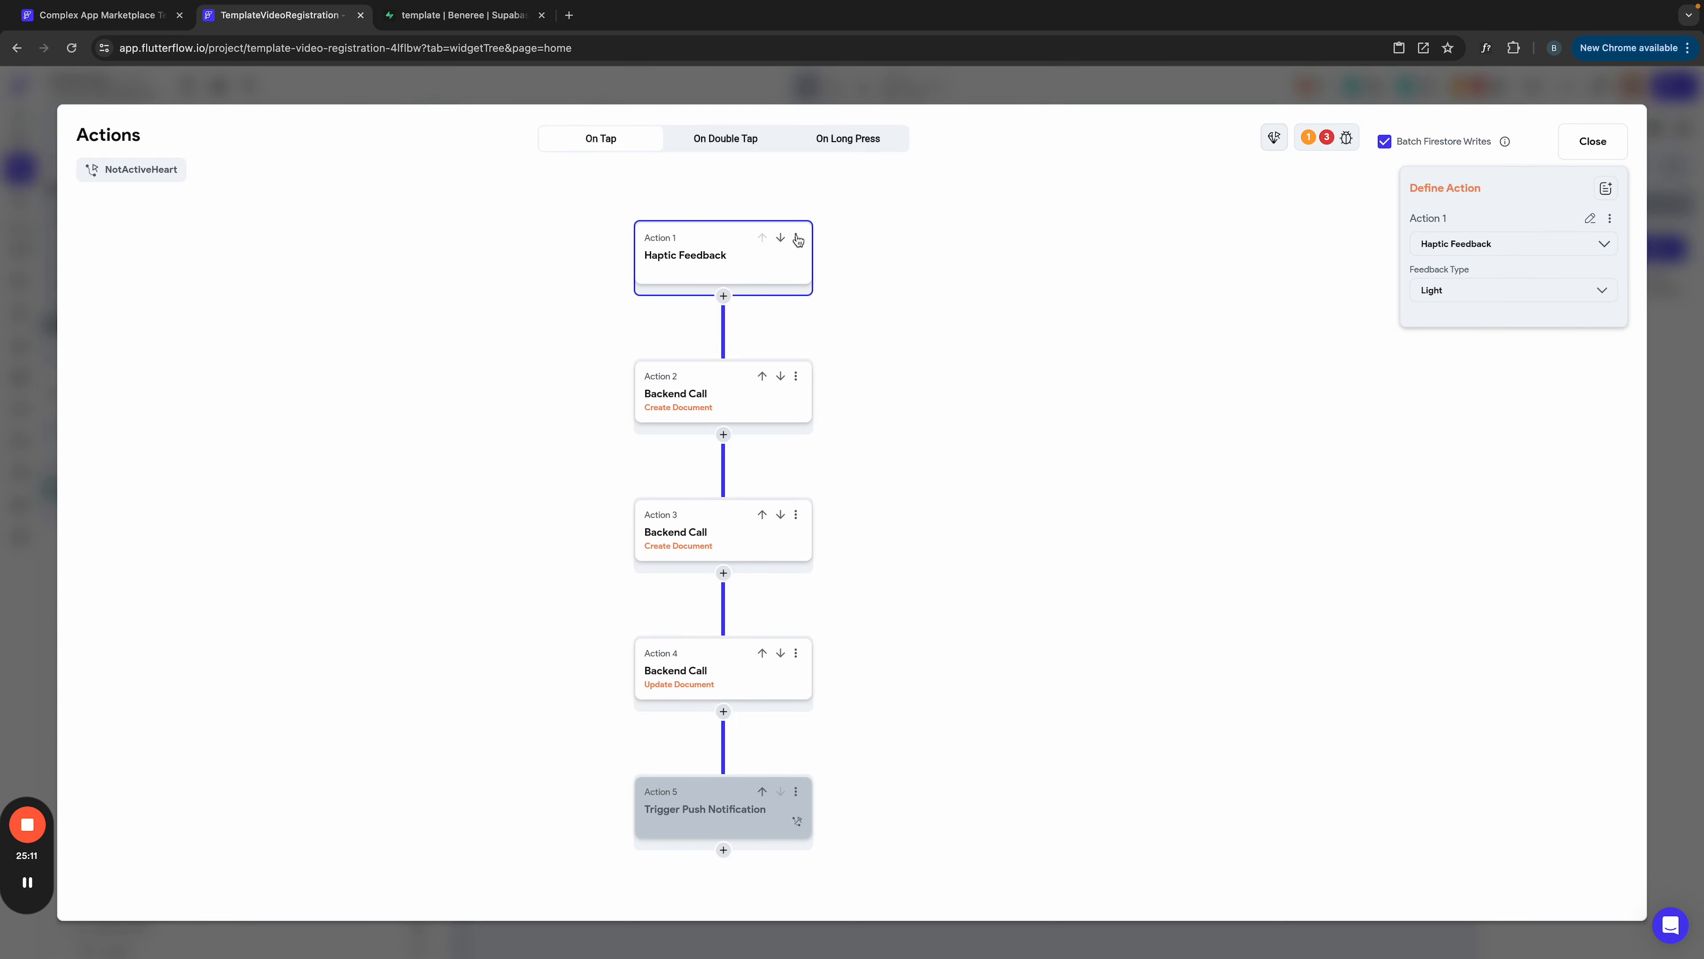
click(796, 238)
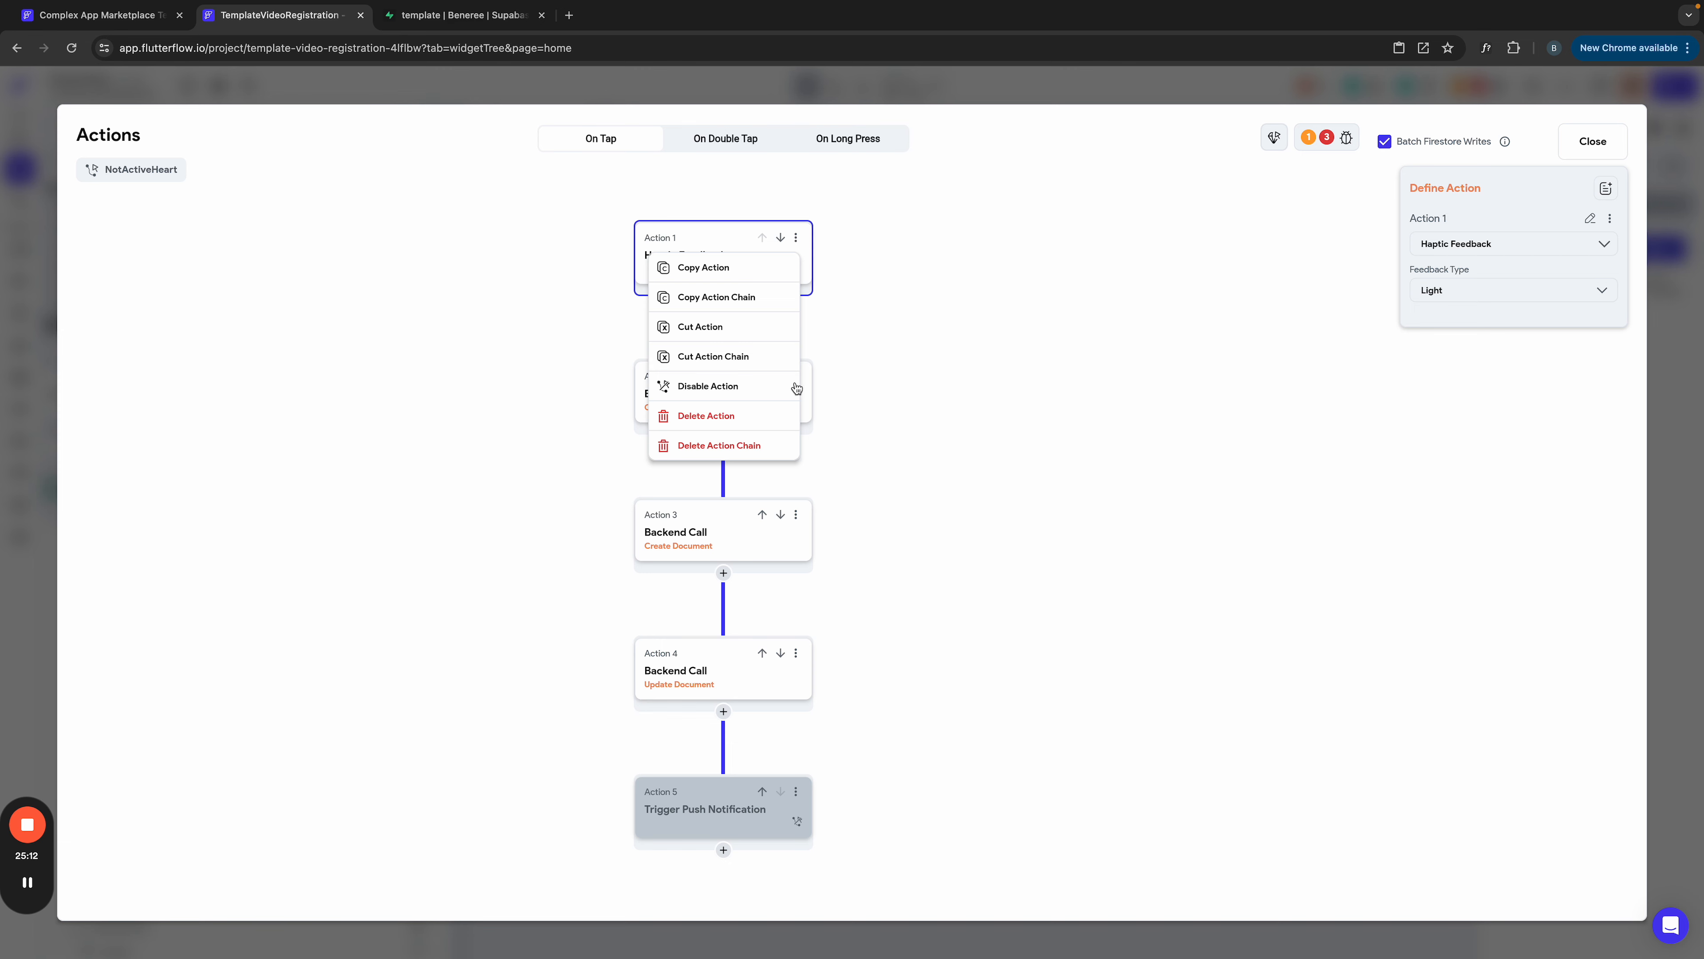
click(739, 446)
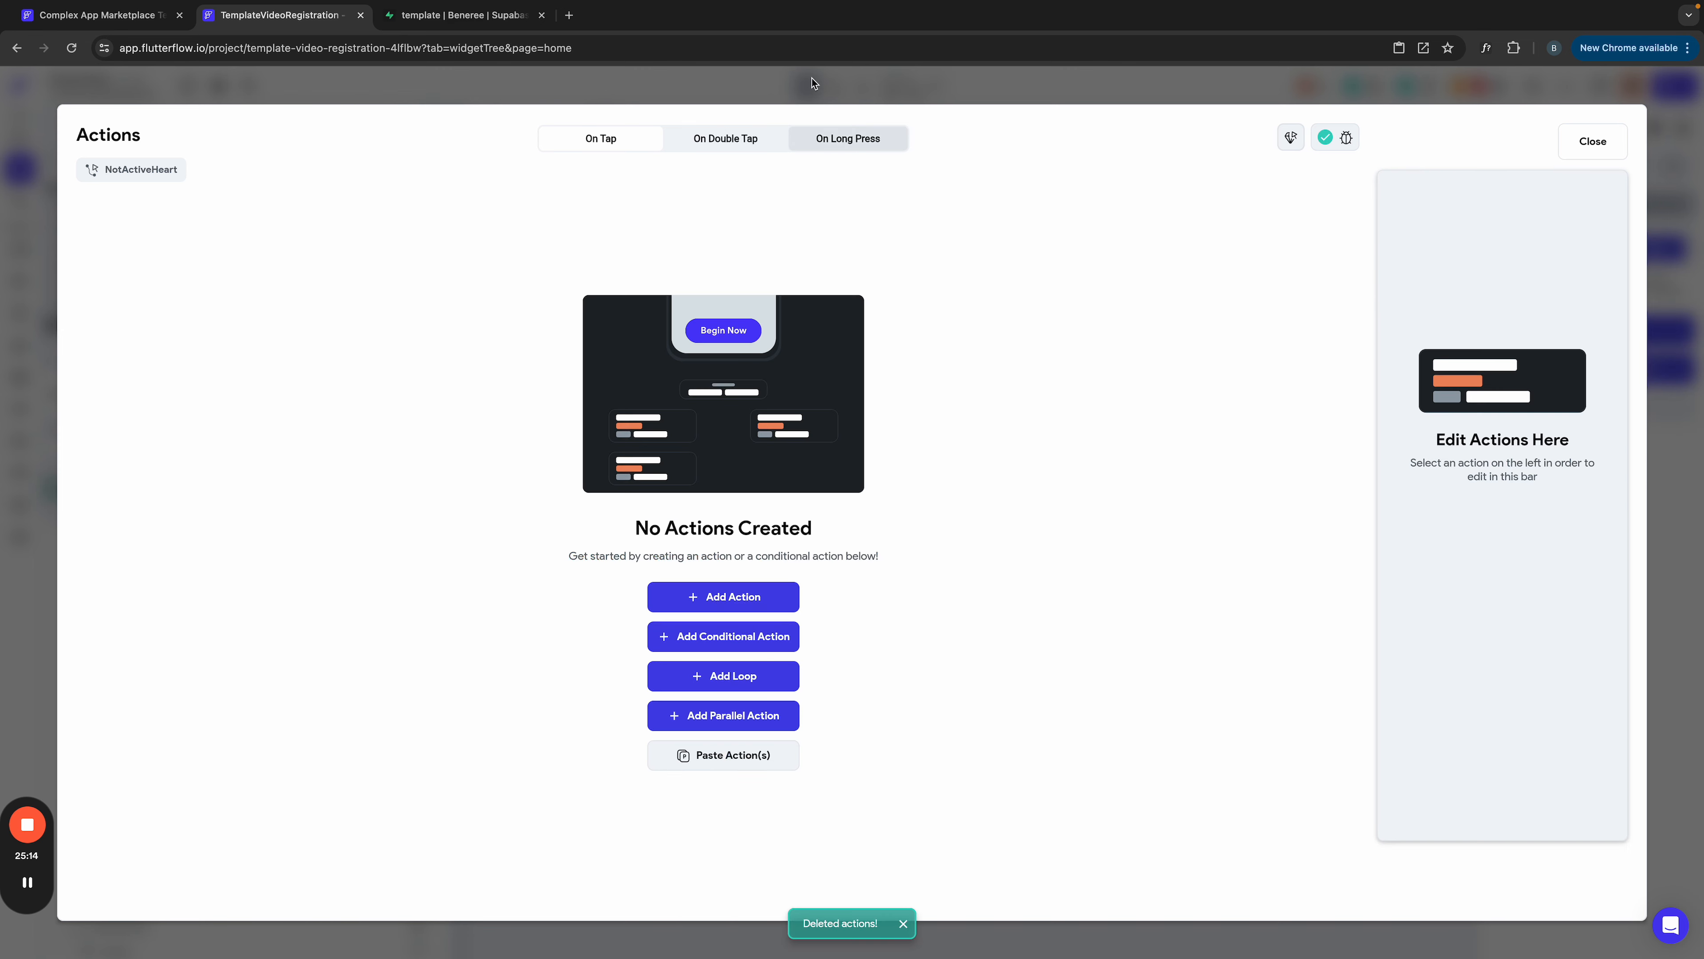
key(Escape)
Step: Delete the whole On Tap action chain from the ActiveHeart image in the LikeWrapper
click(229, 513)
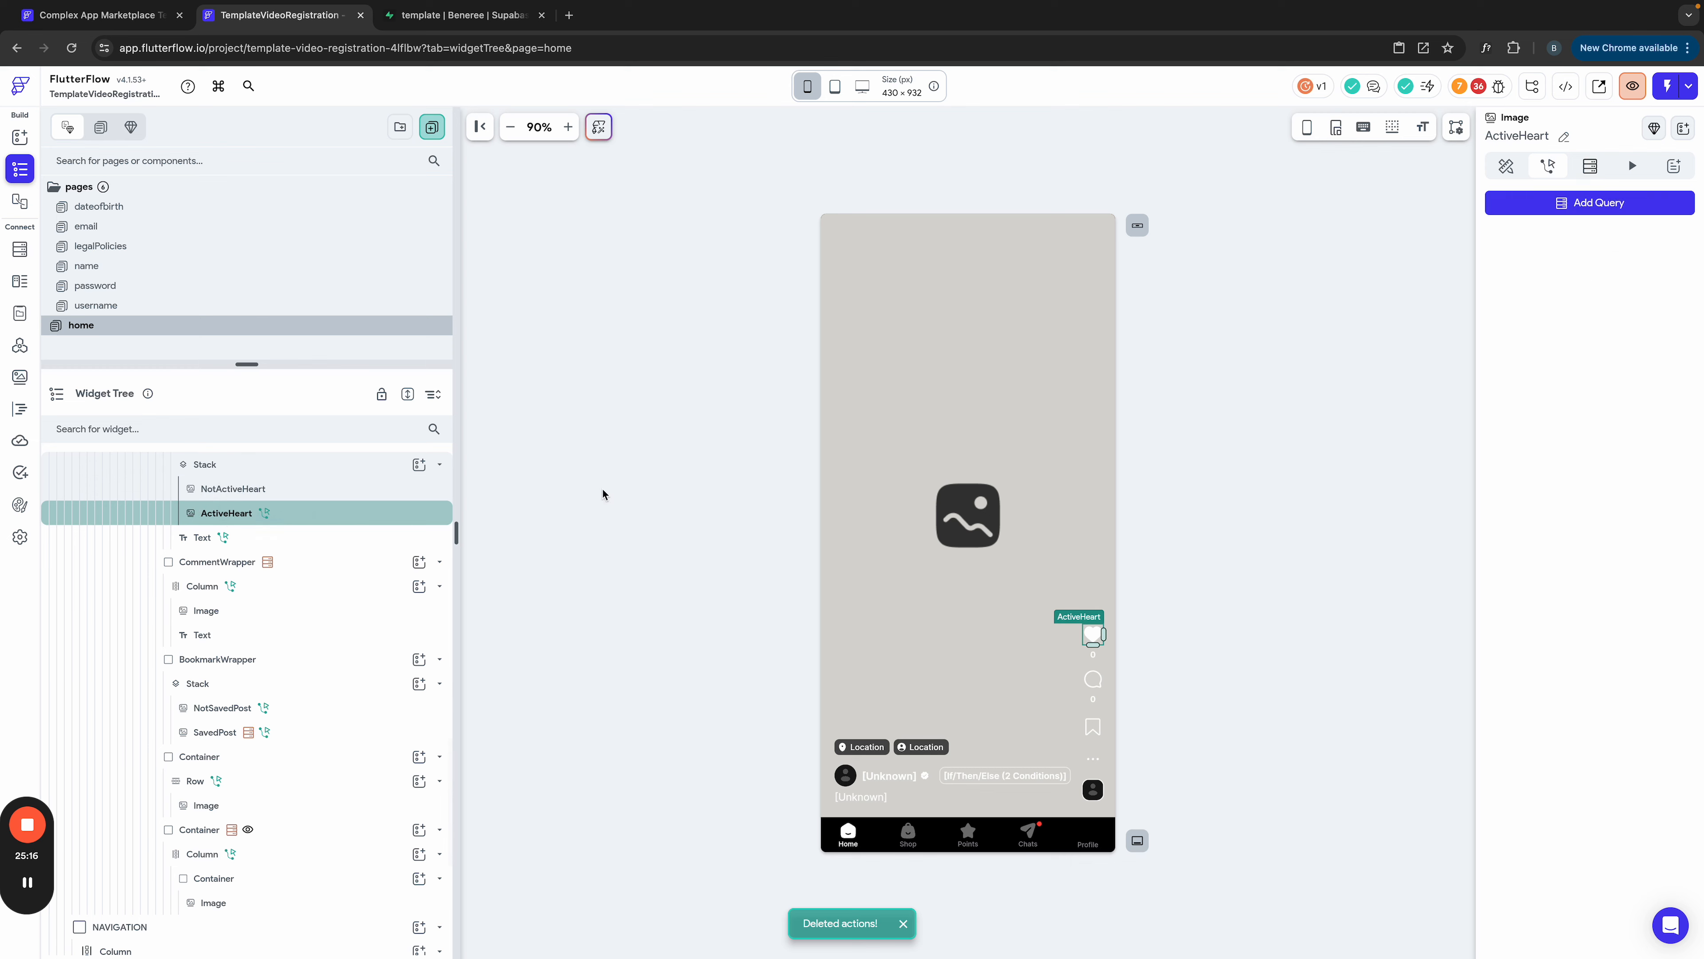
click(1548, 166)
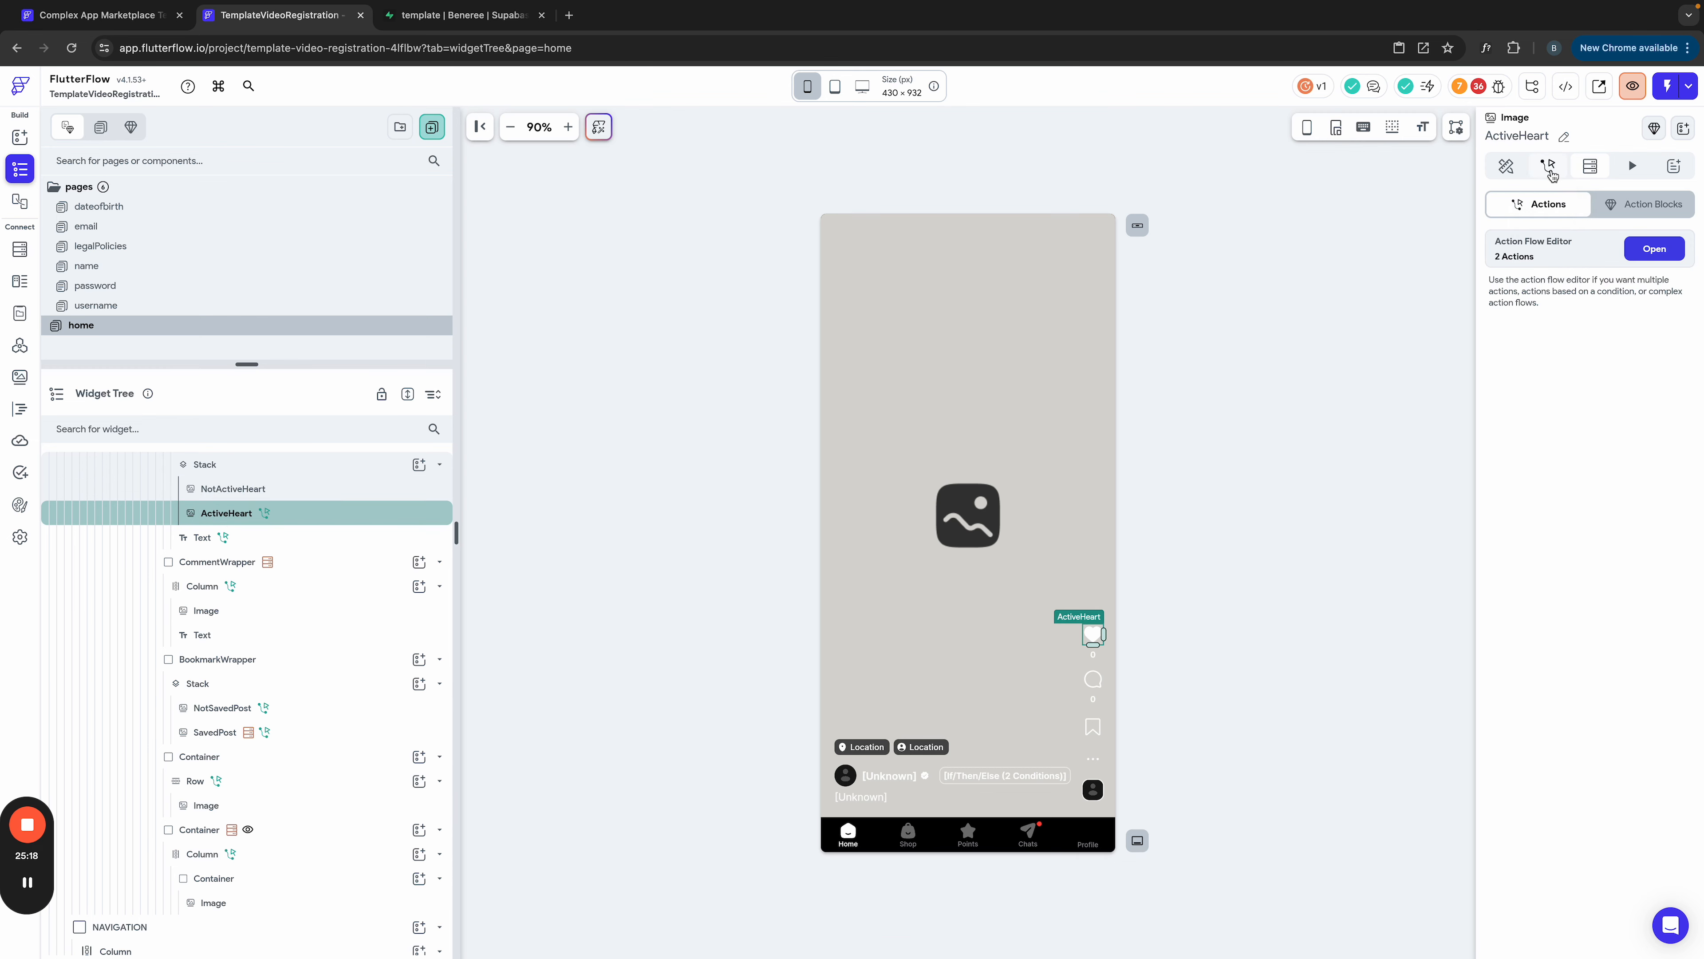
click(1655, 248)
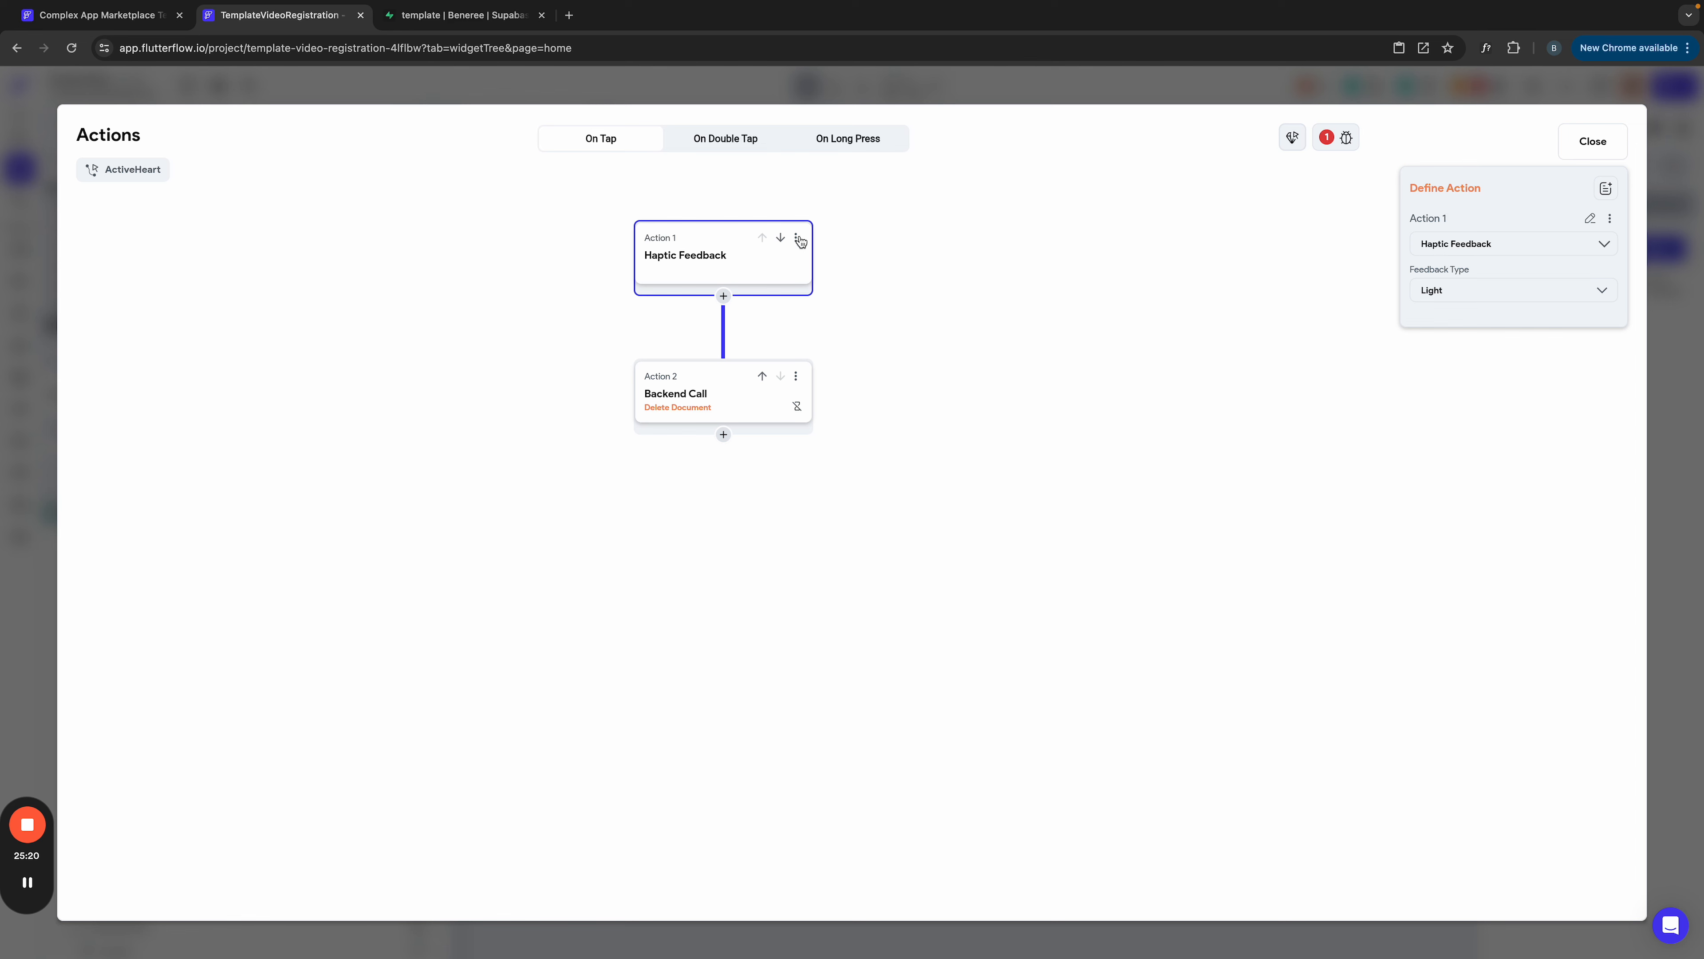
click(796, 237)
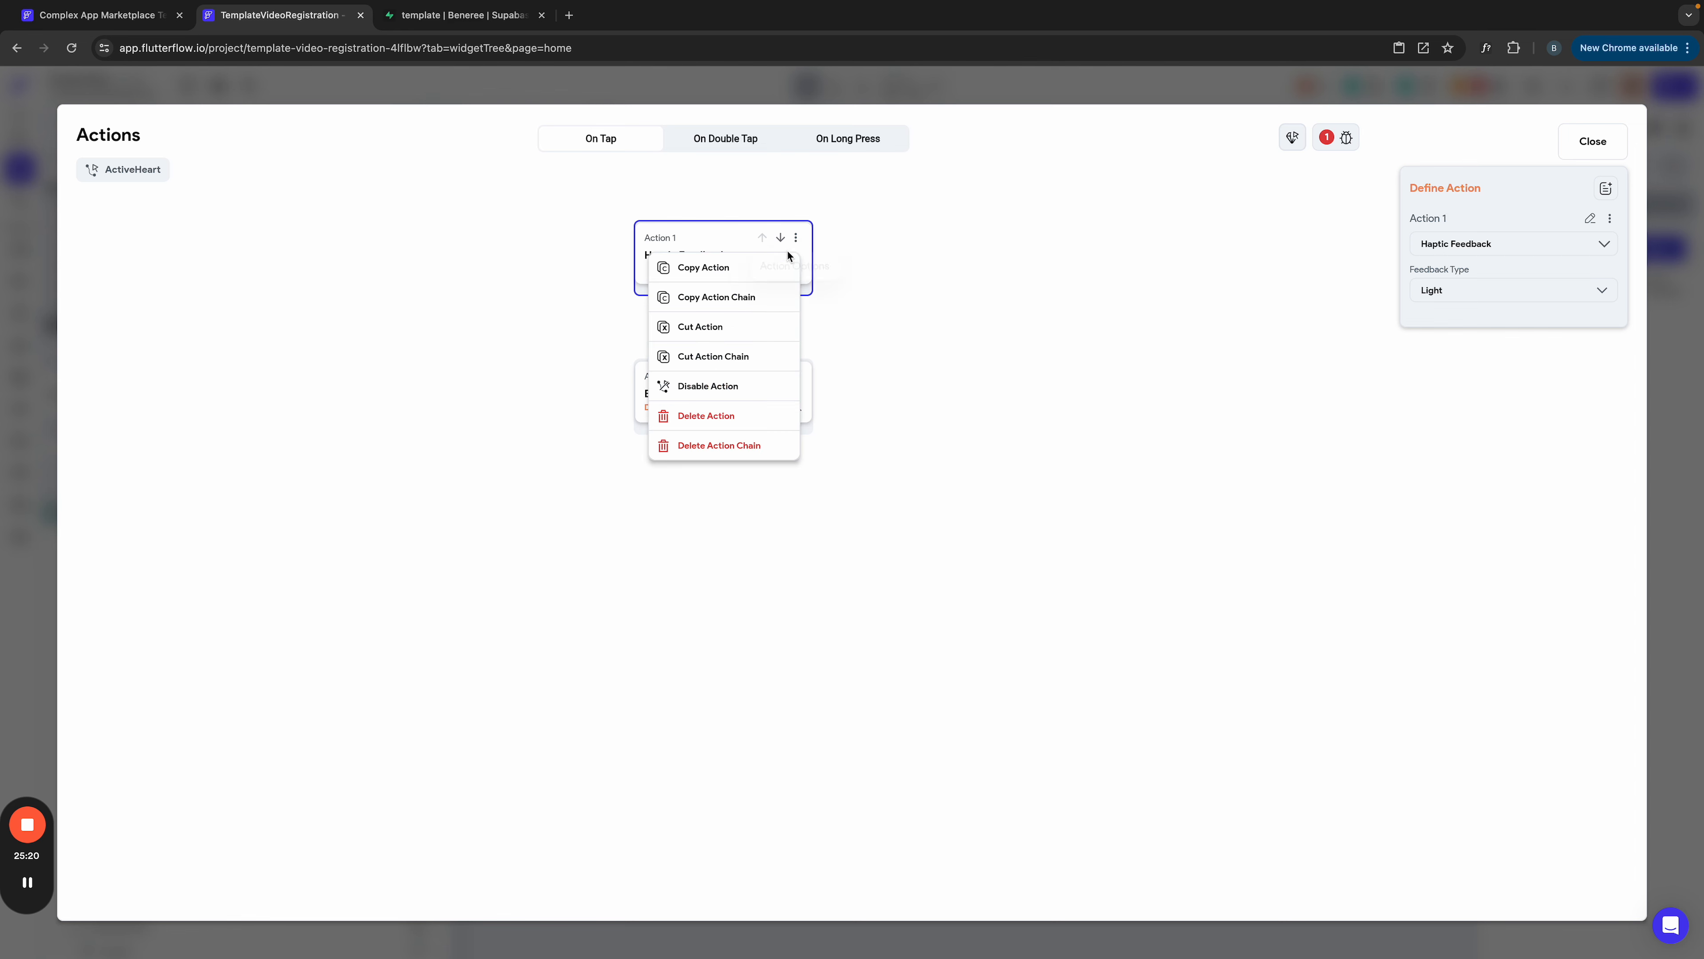
click(762, 447)
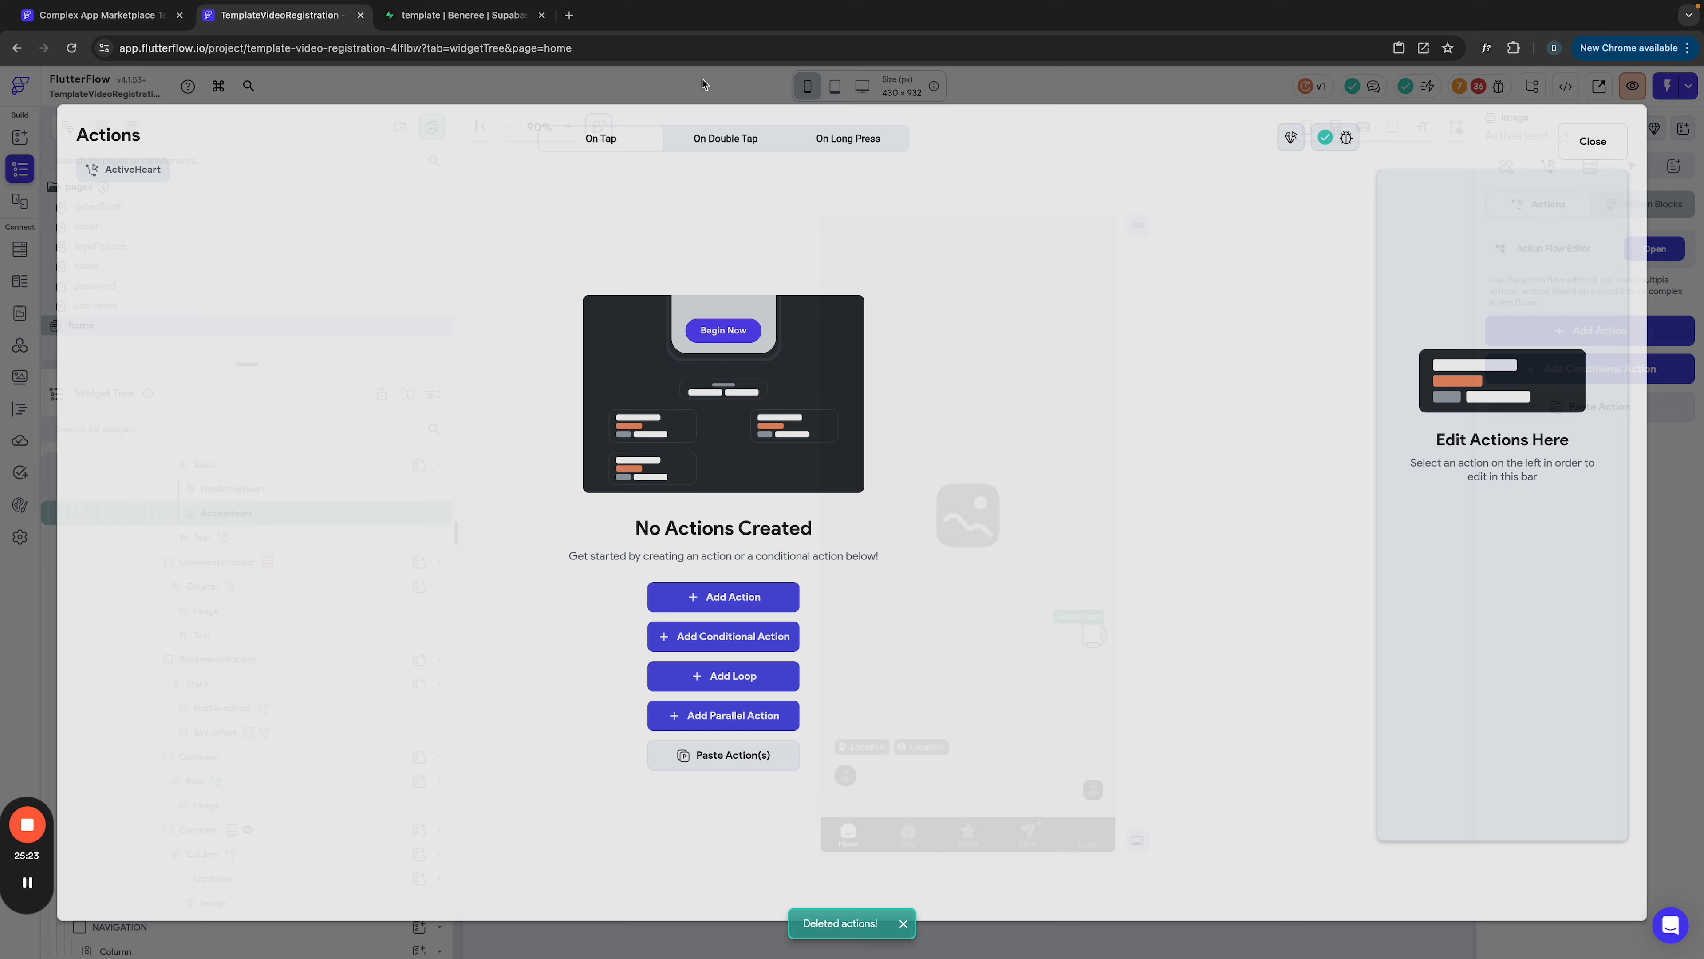
click(702, 79)
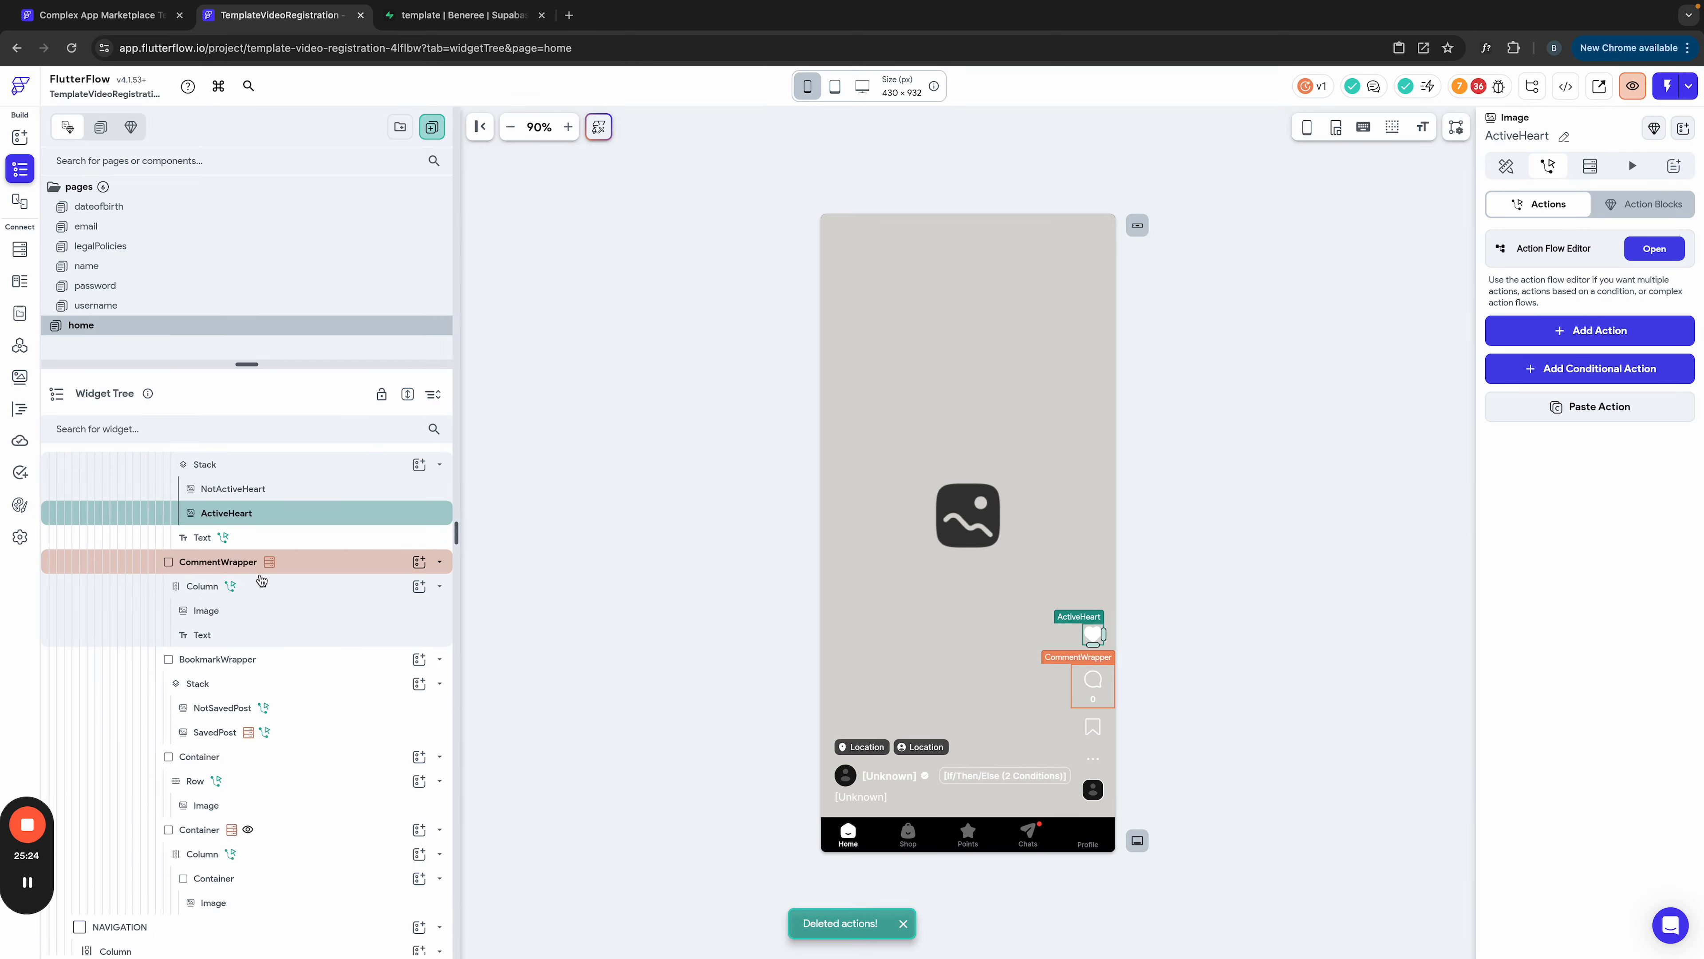
Step: Remove the comments backend query from the CommentWrapper container
click(394, 567)
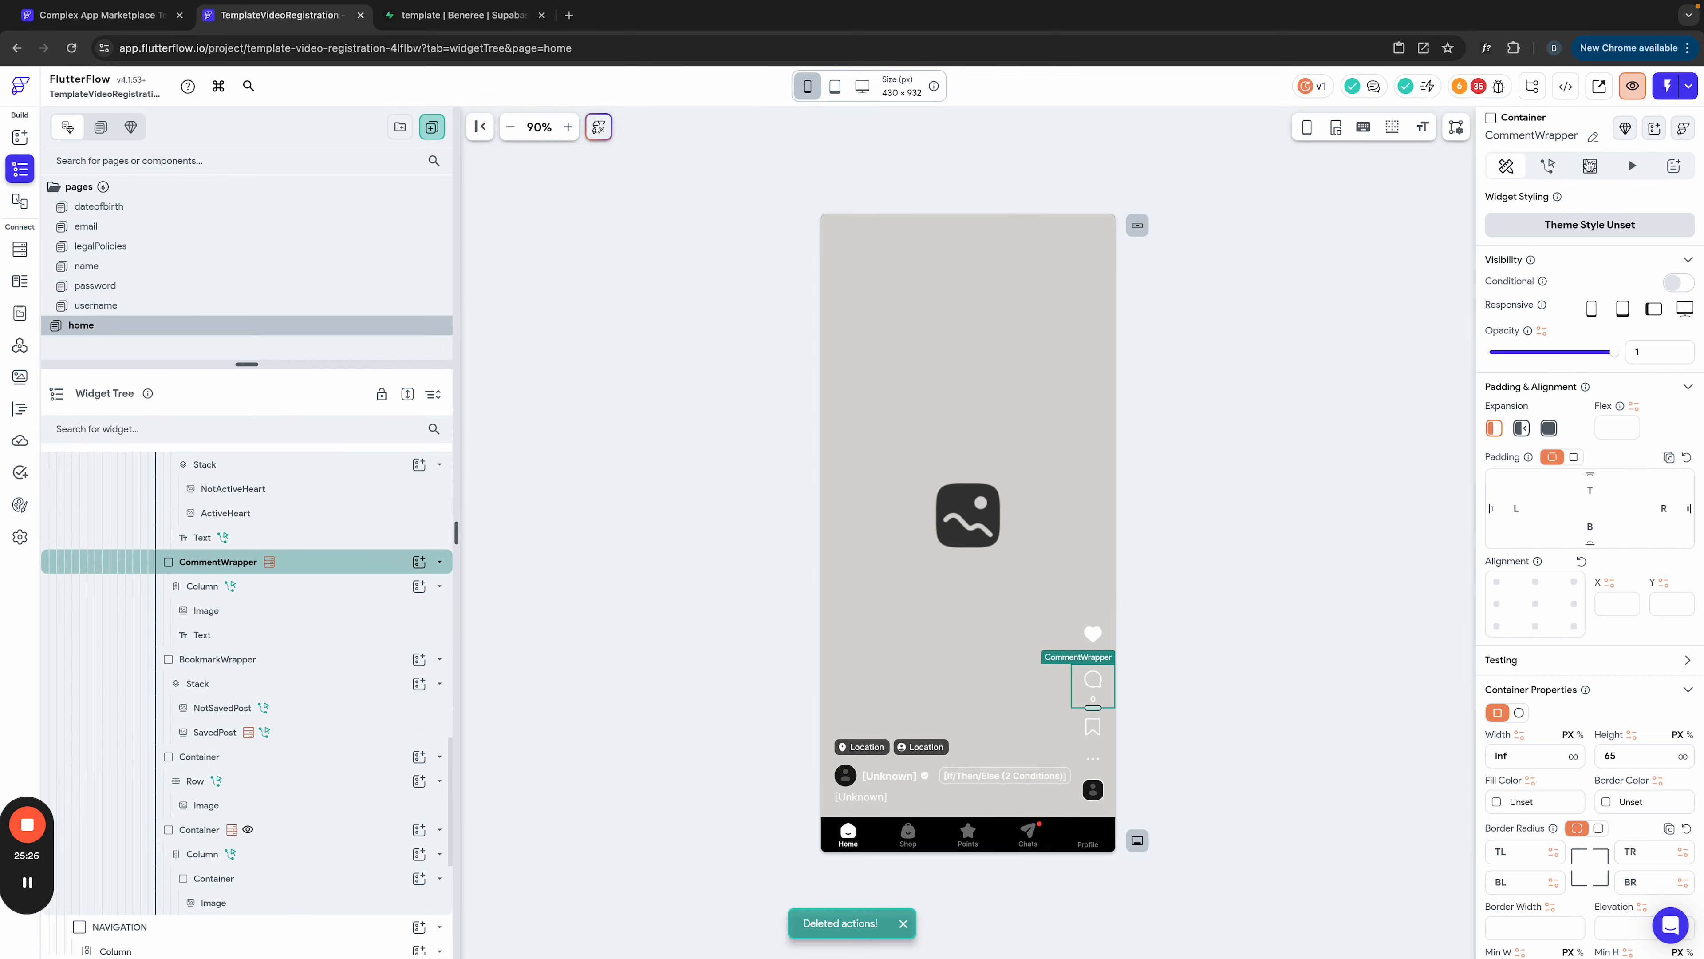
click(1590, 166)
click(1513, 252)
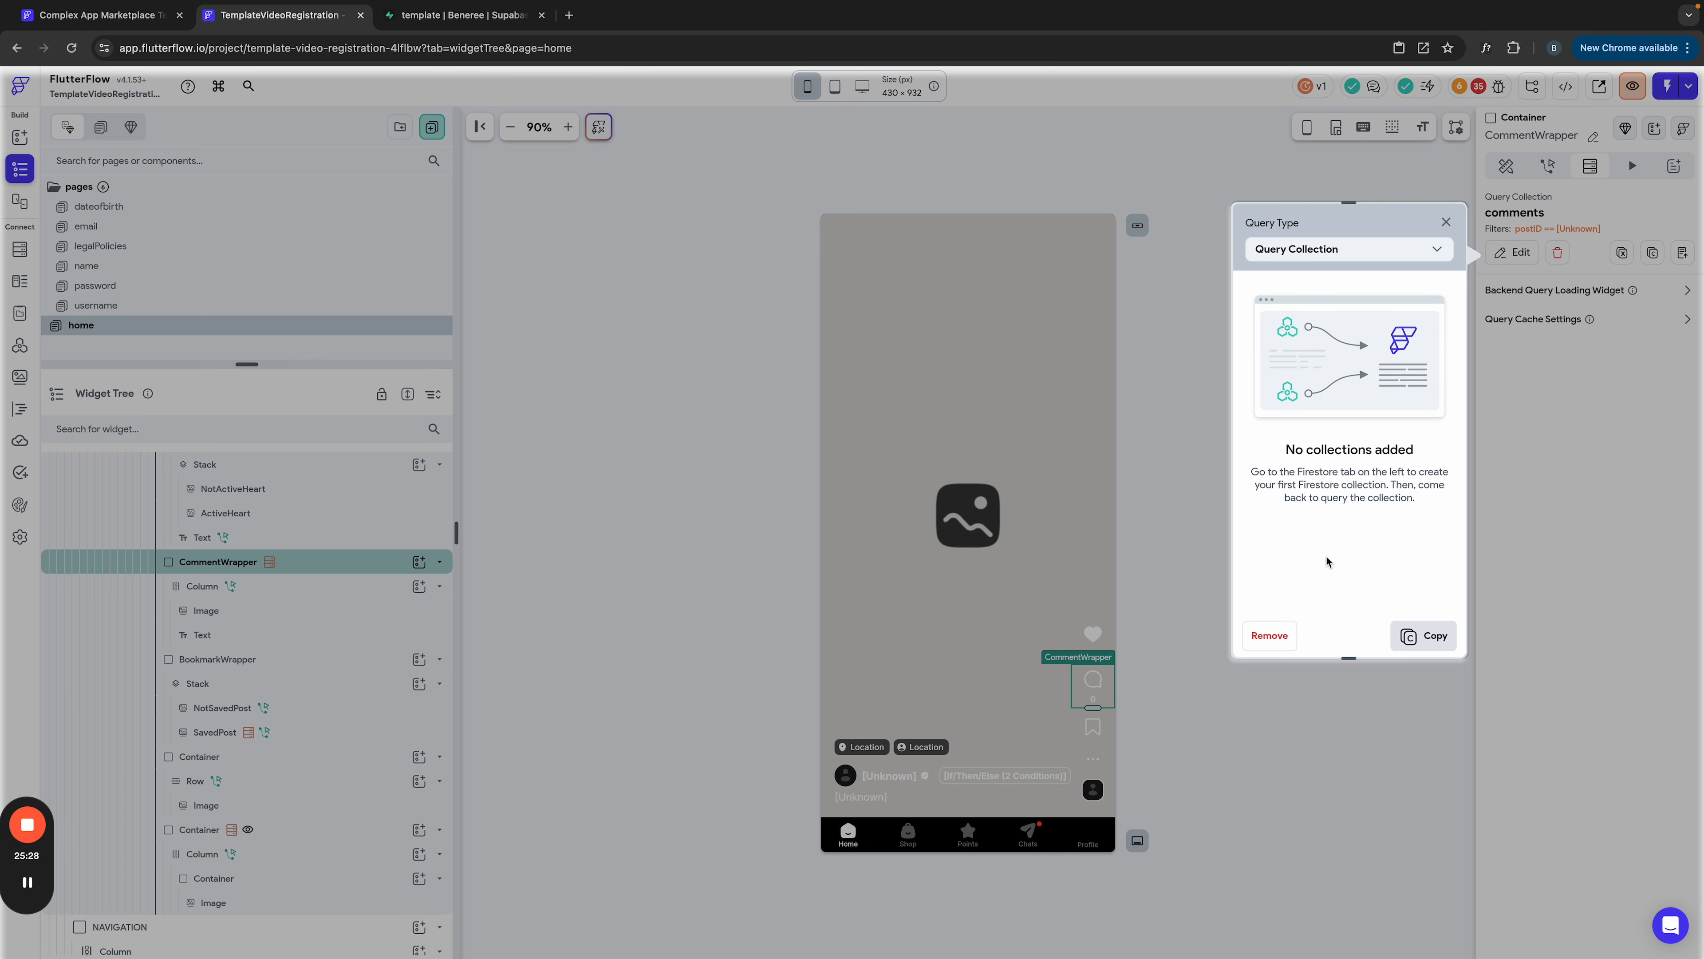
click(1269, 635)
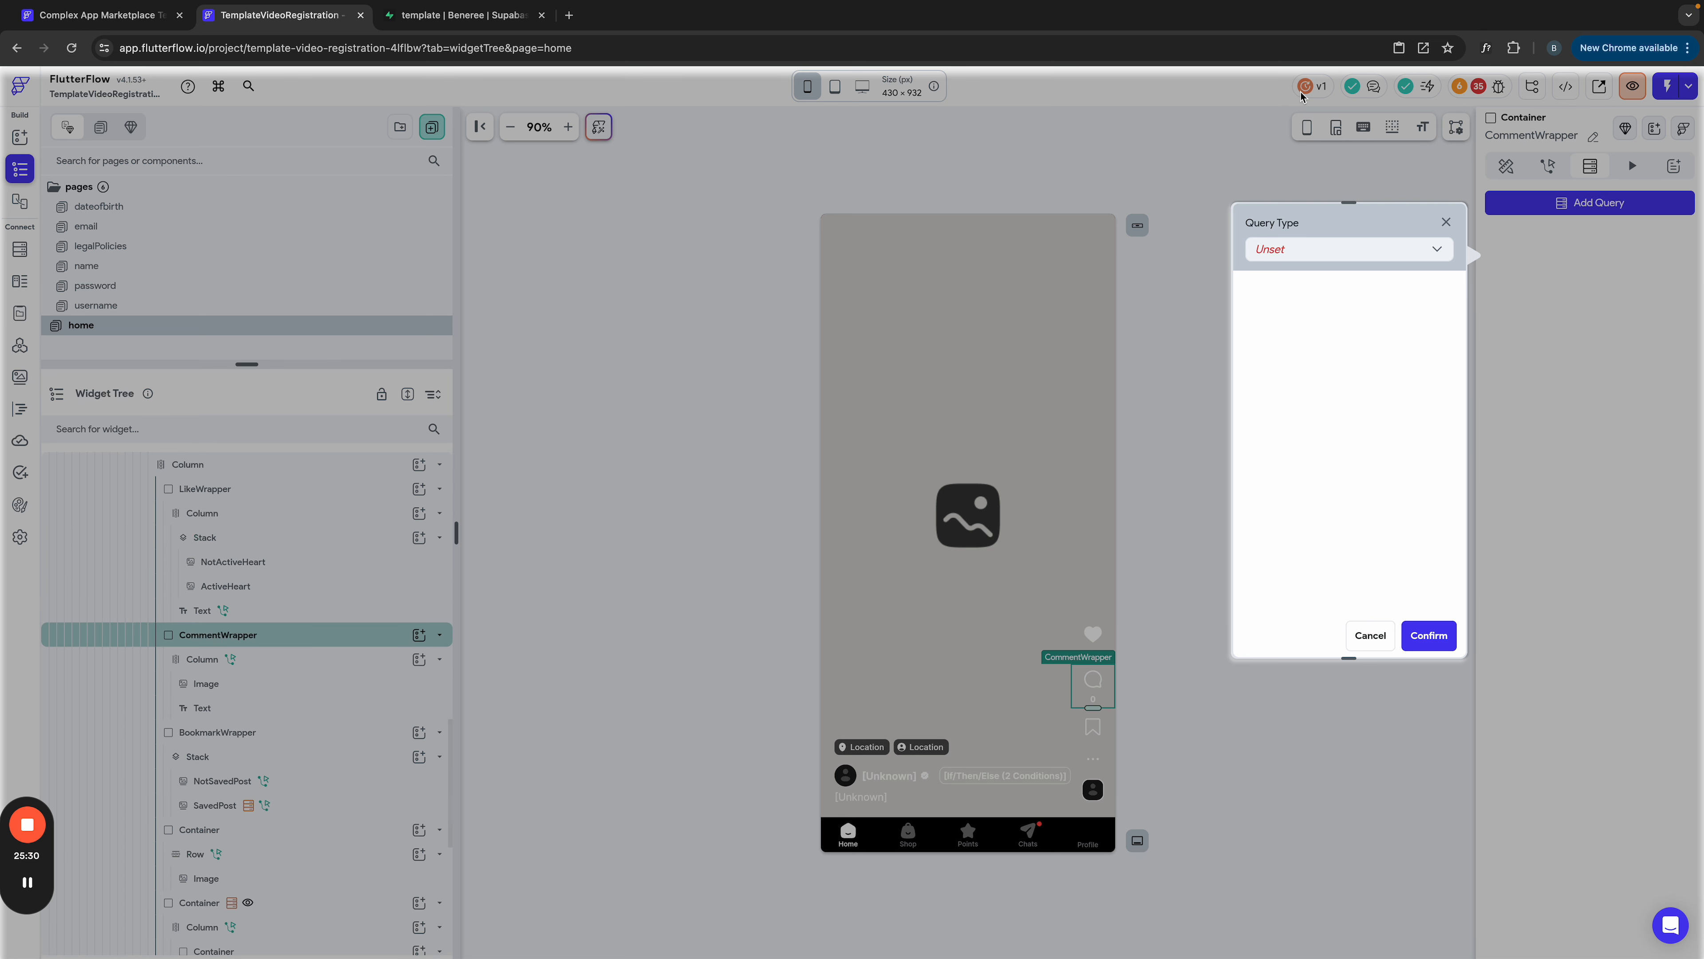
click(1446, 221)
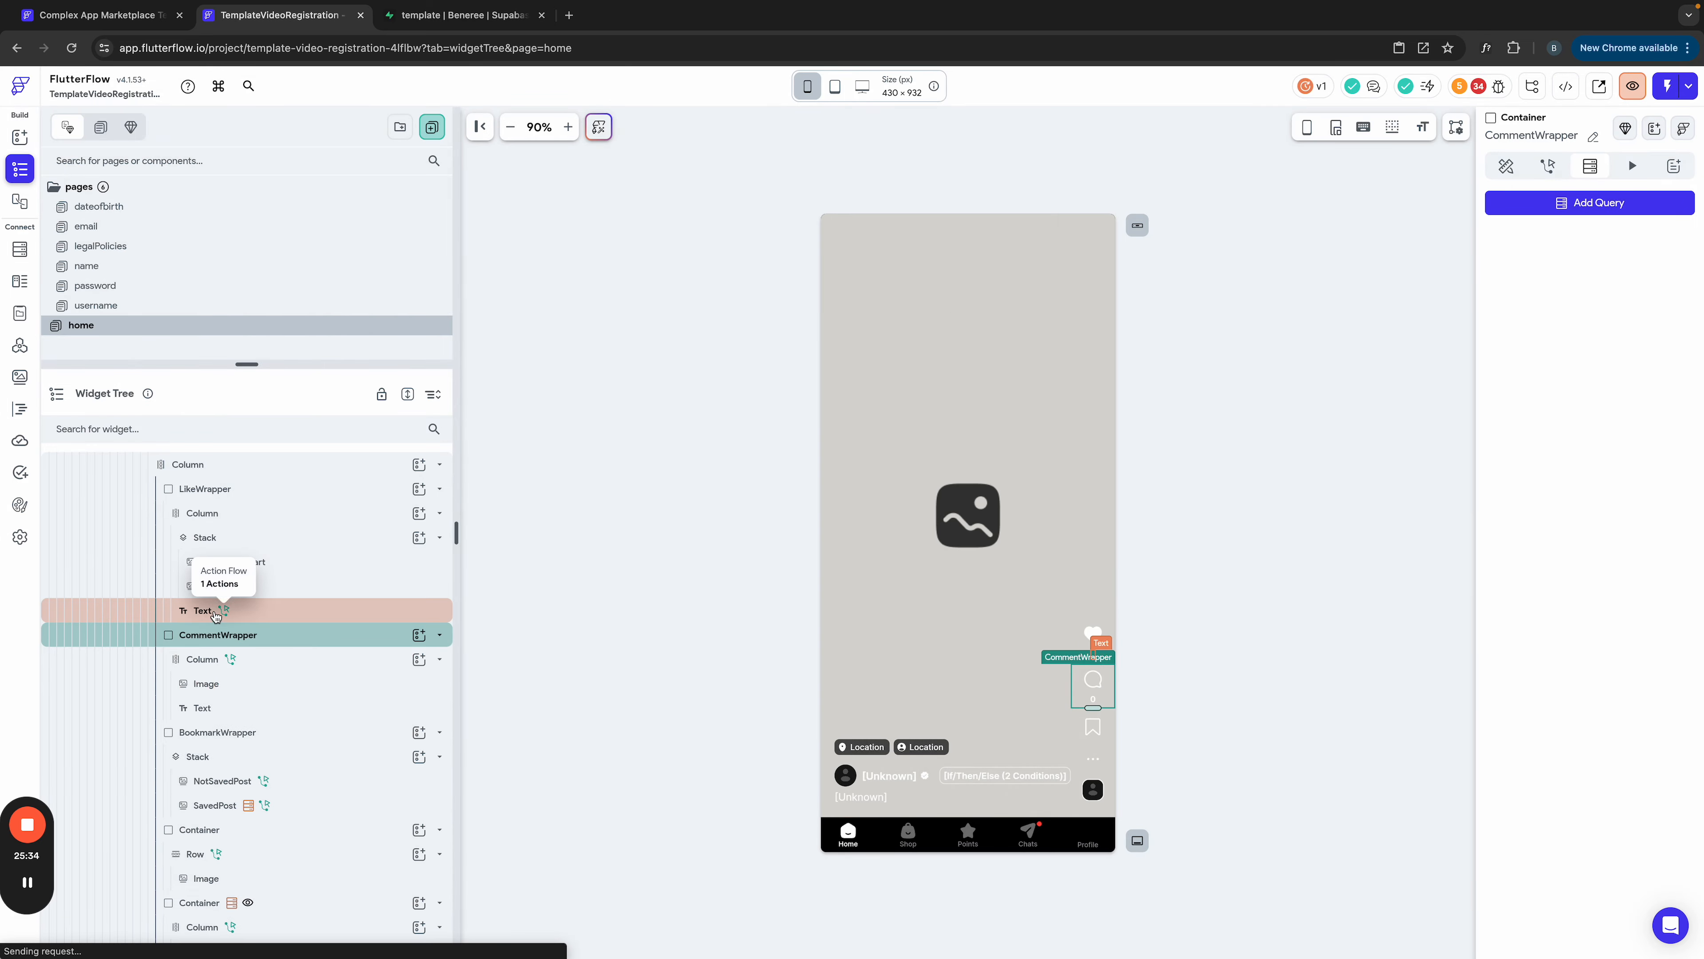
Step: Delete the On Tap conditional action with its Bottom Sheet from the like count text in the LikeWrapper
click(433, 608)
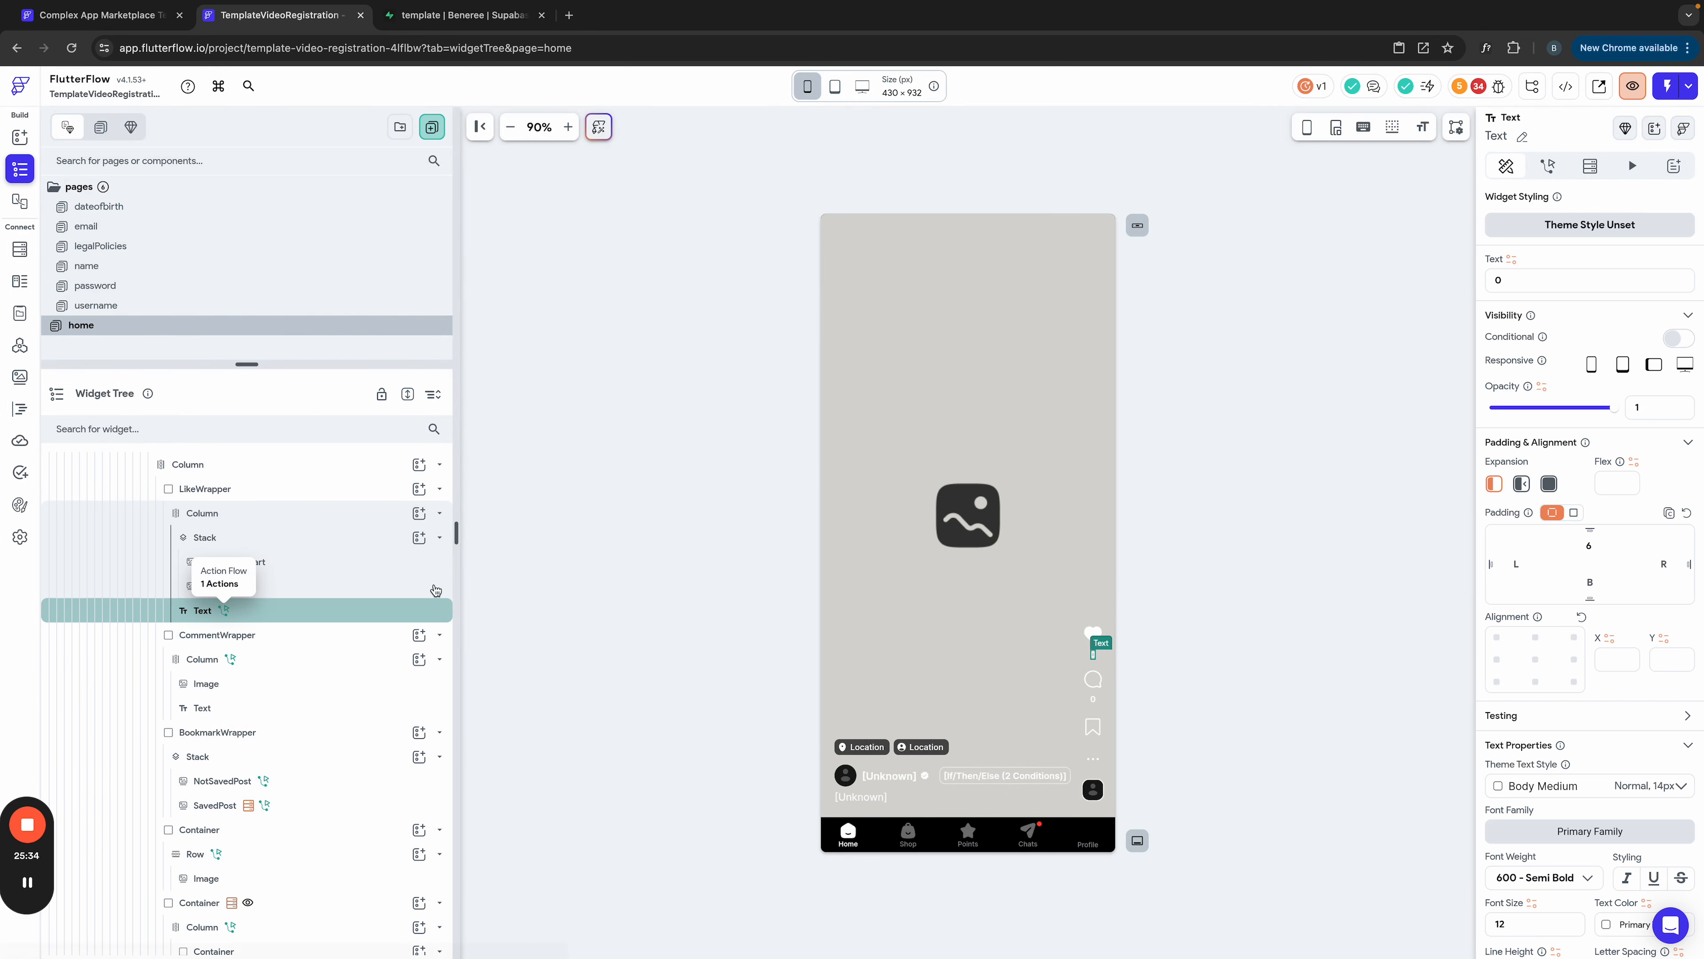
click(1548, 166)
click(1650, 256)
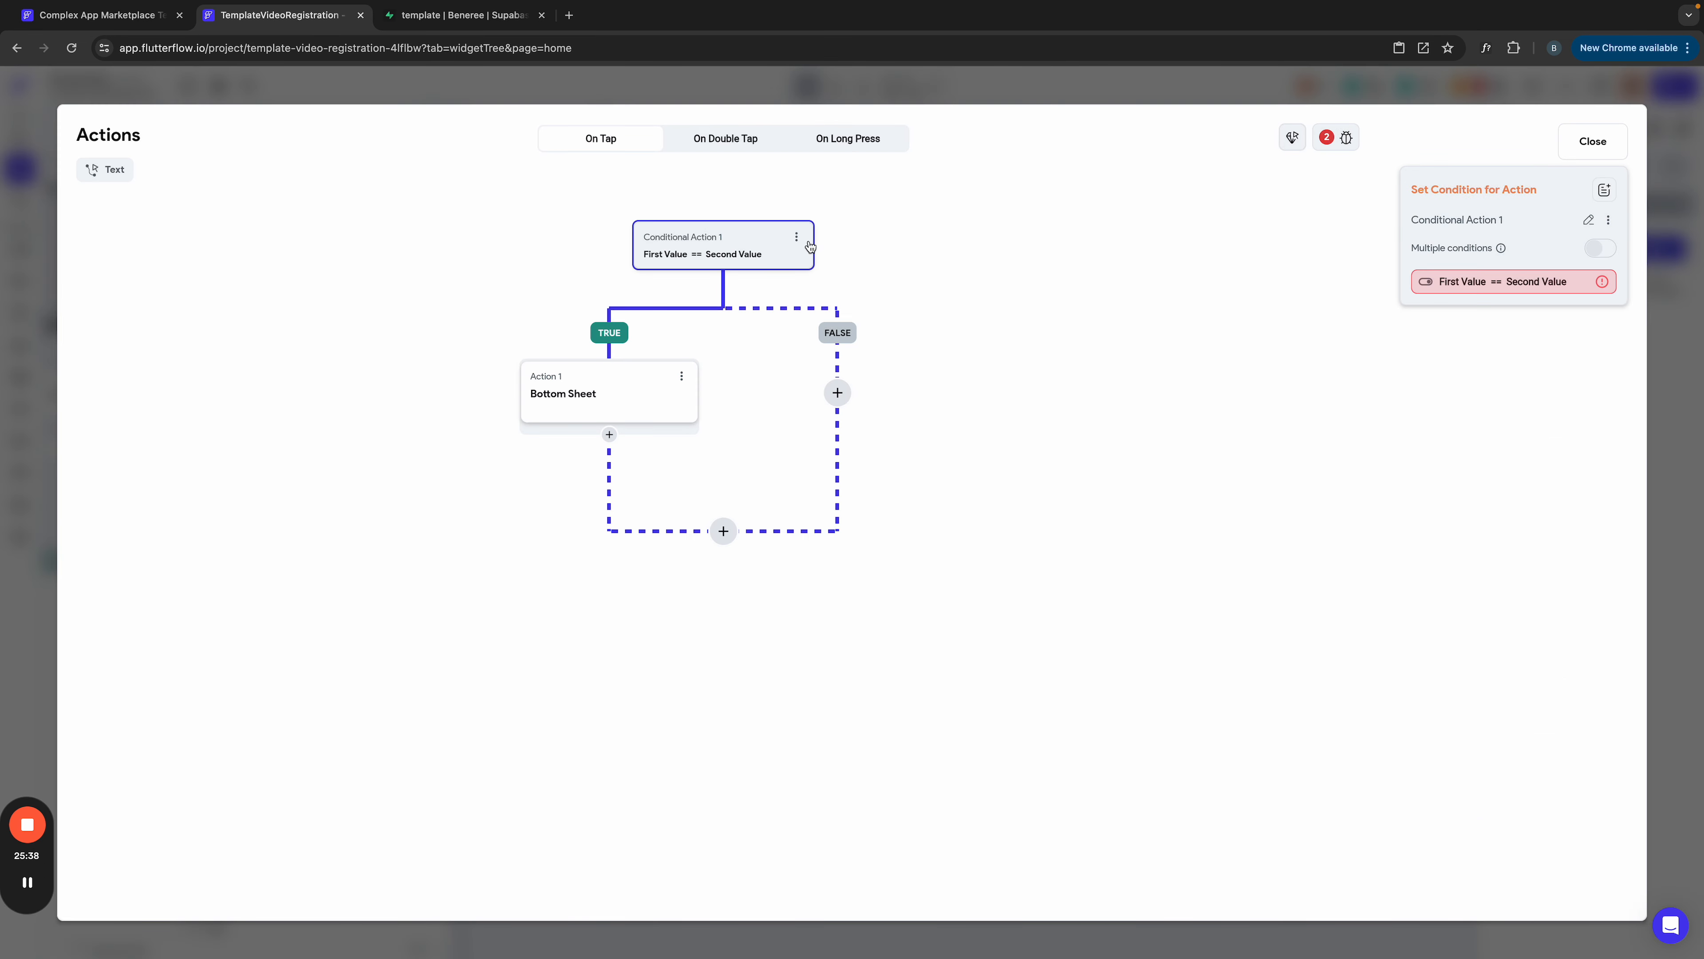
click(797, 240)
click(739, 357)
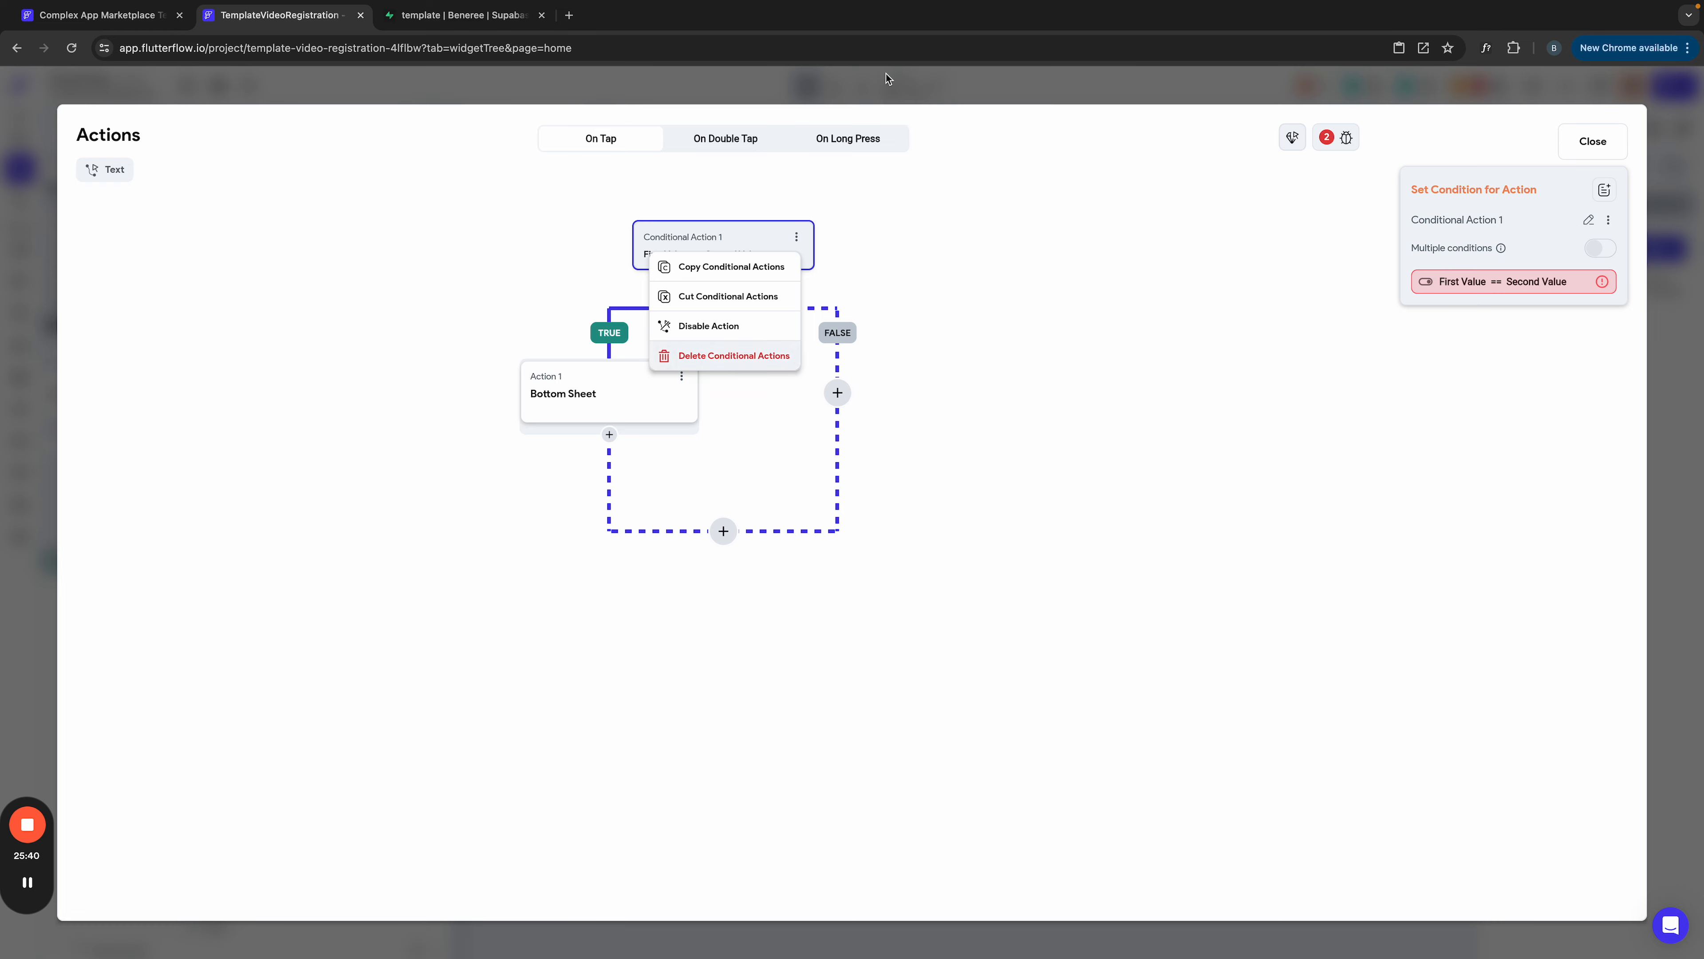
click(886, 77)
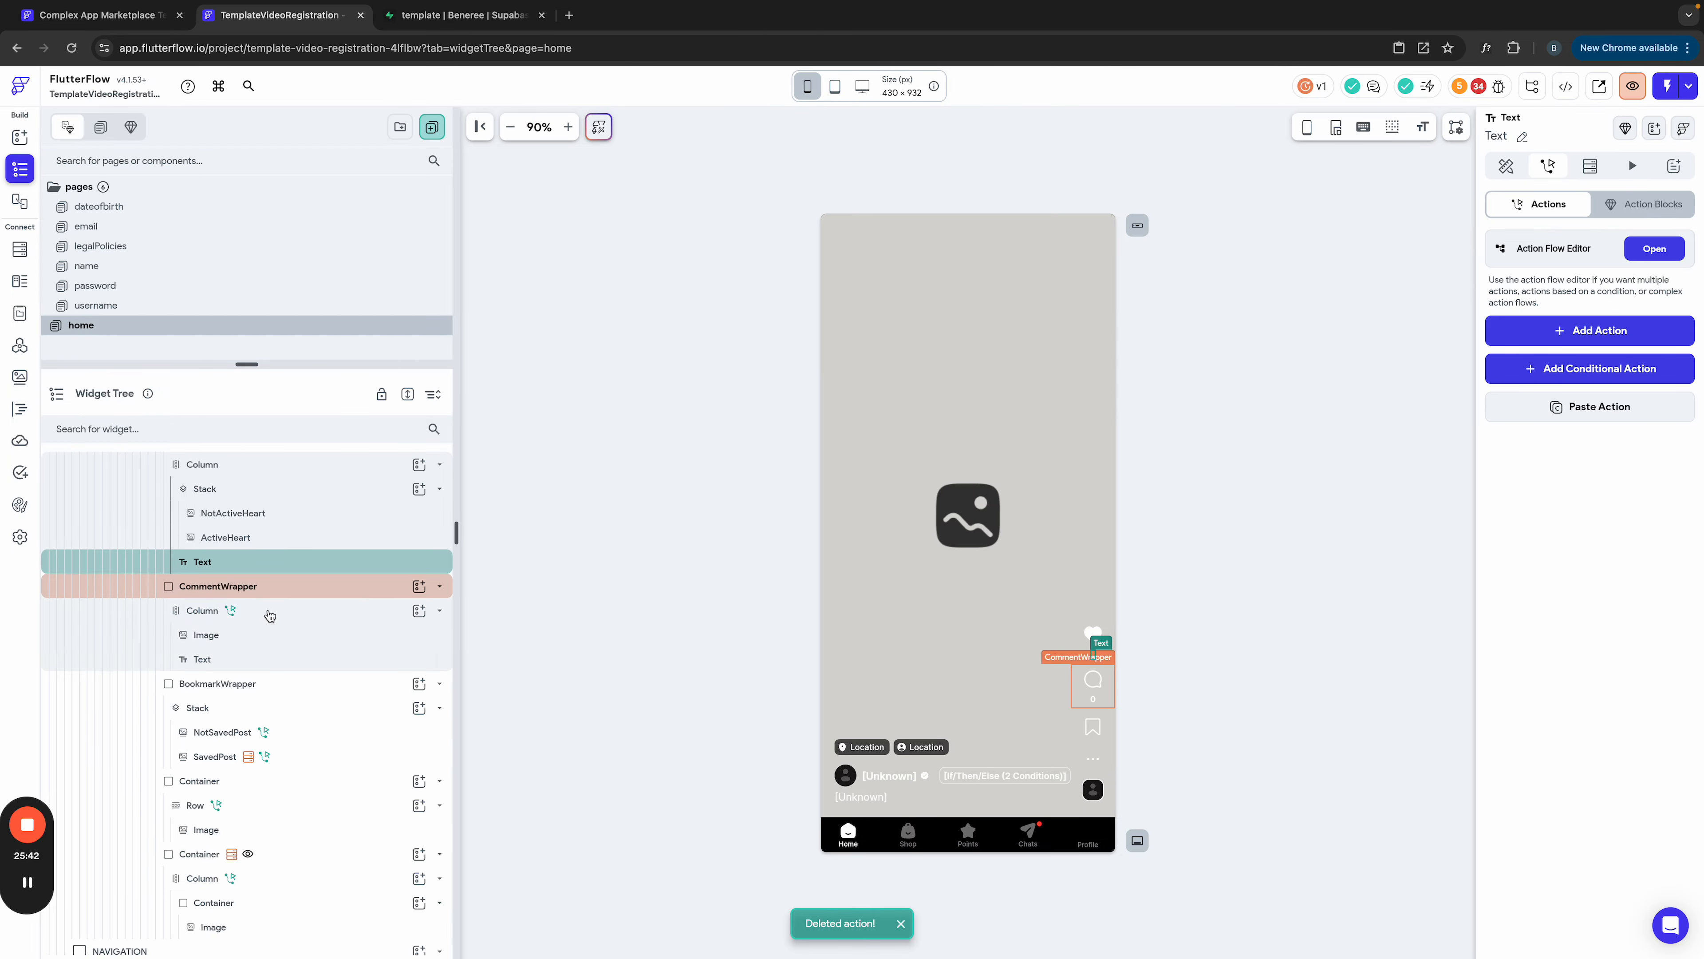
Step: Delete the On Tap Navigate To action from the Column inside the CommentWrapper
click(200, 612)
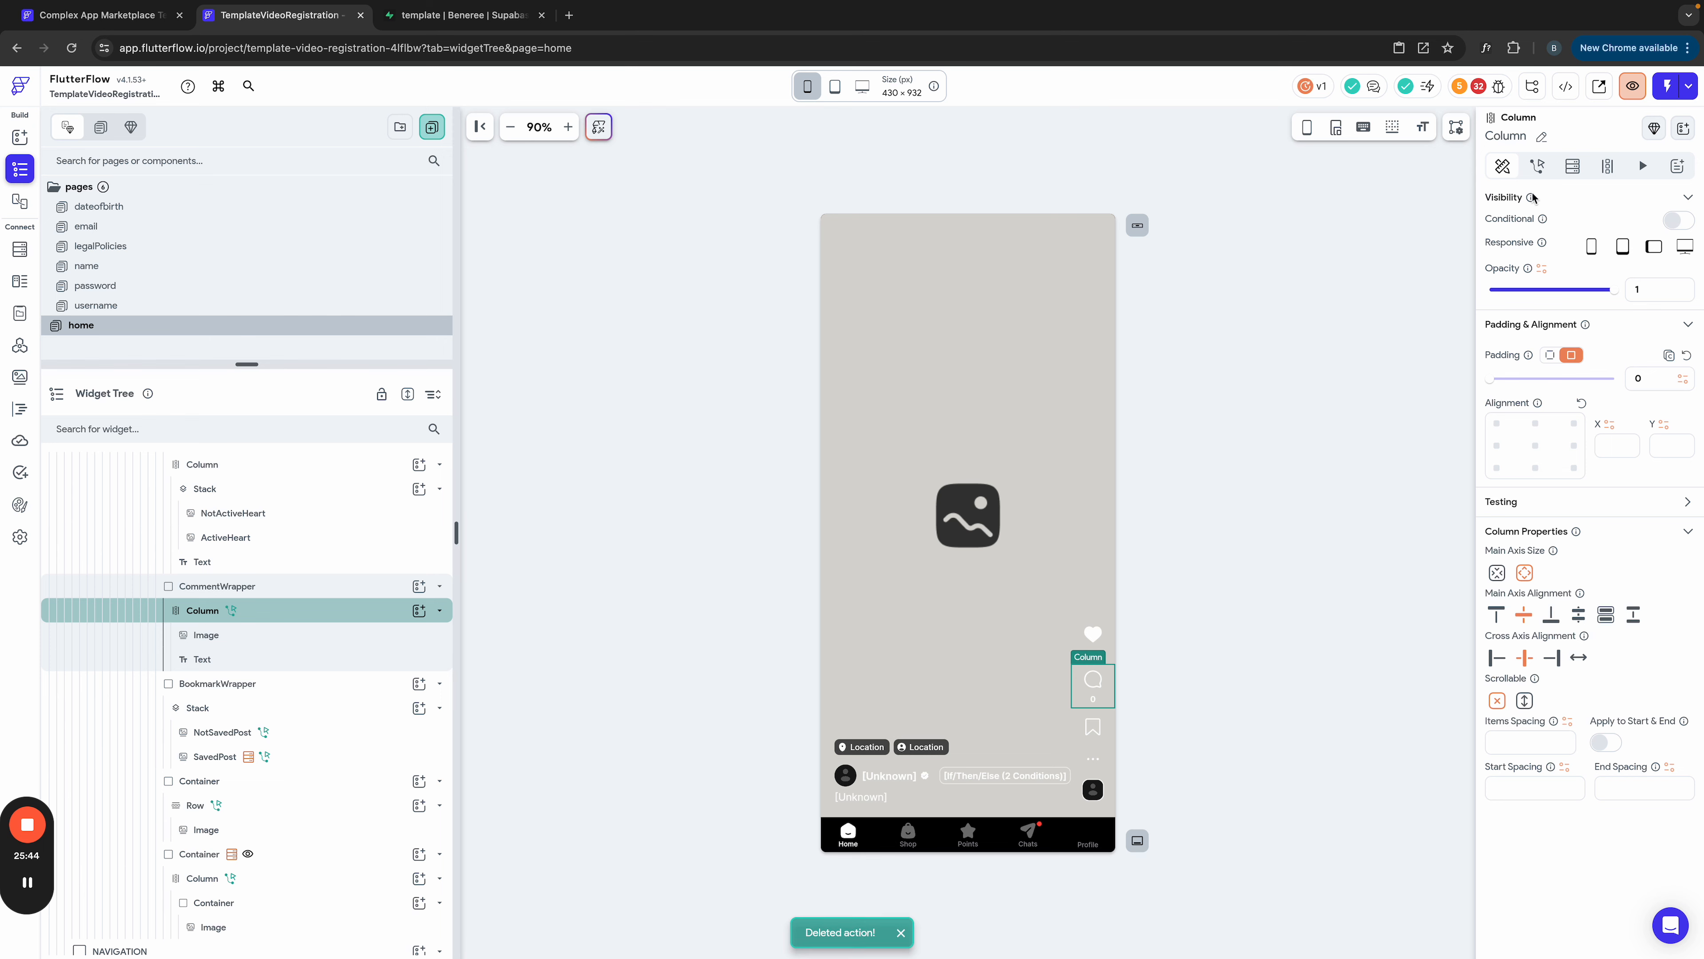
click(1539, 167)
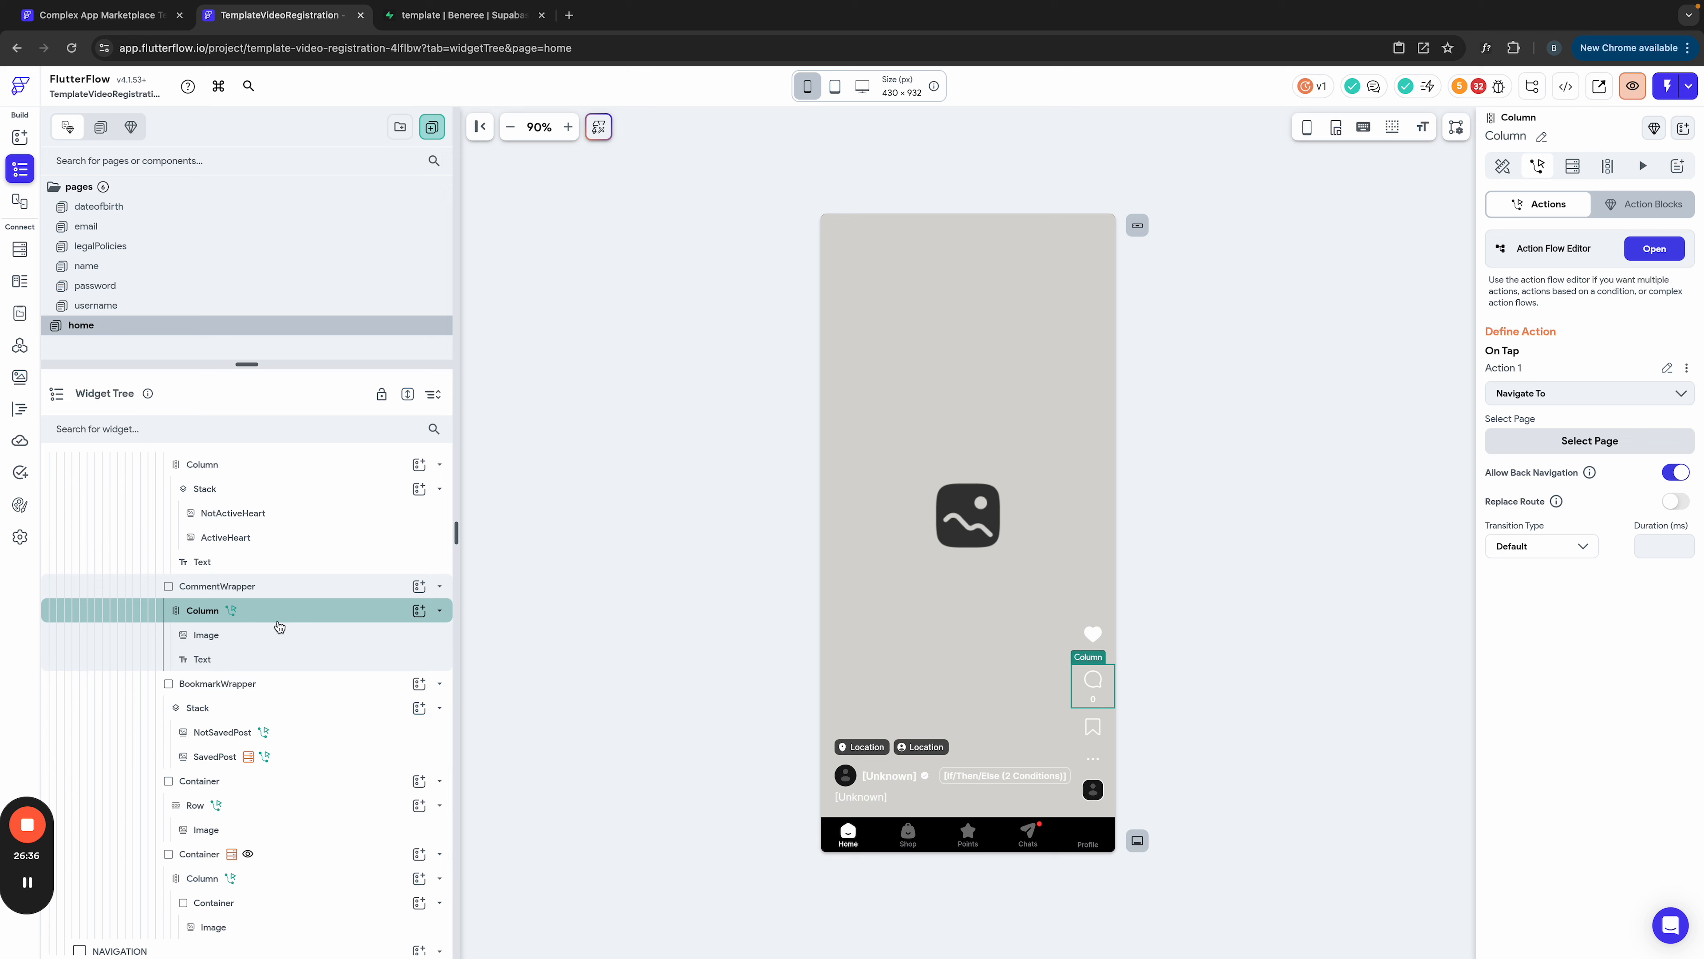
click(1688, 368)
click(1617, 485)
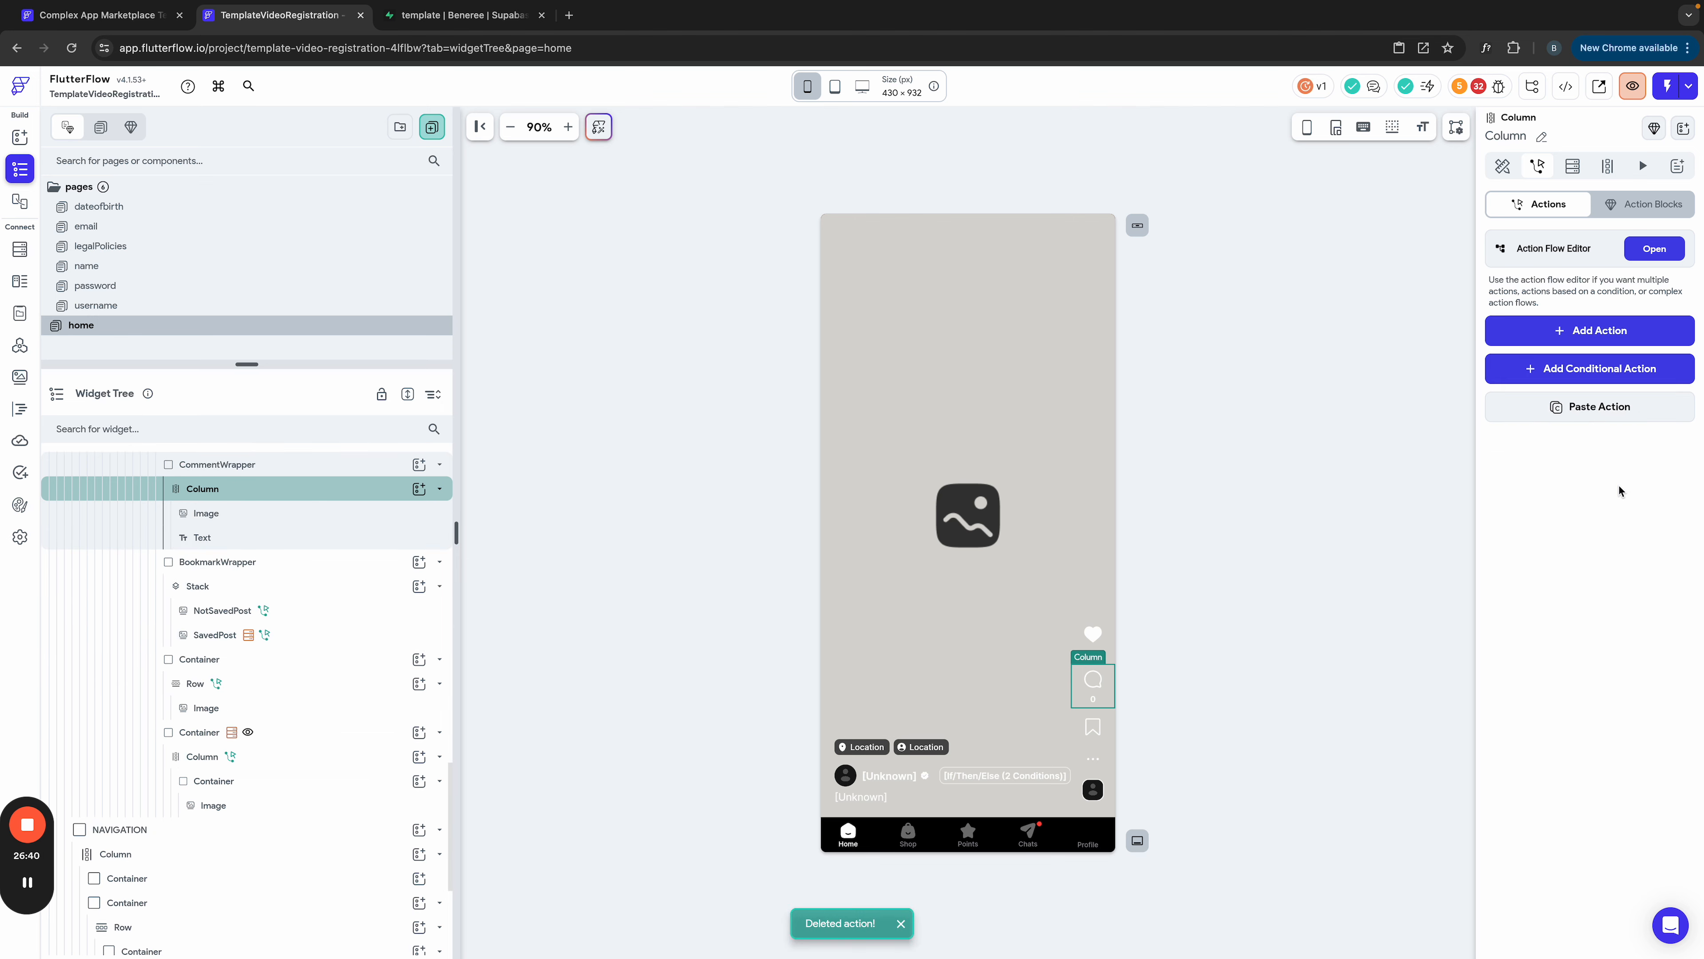
Step: Delete the whole On Tap action chain from the NotSavedPost image in the BookmarkWrapper
click(218, 612)
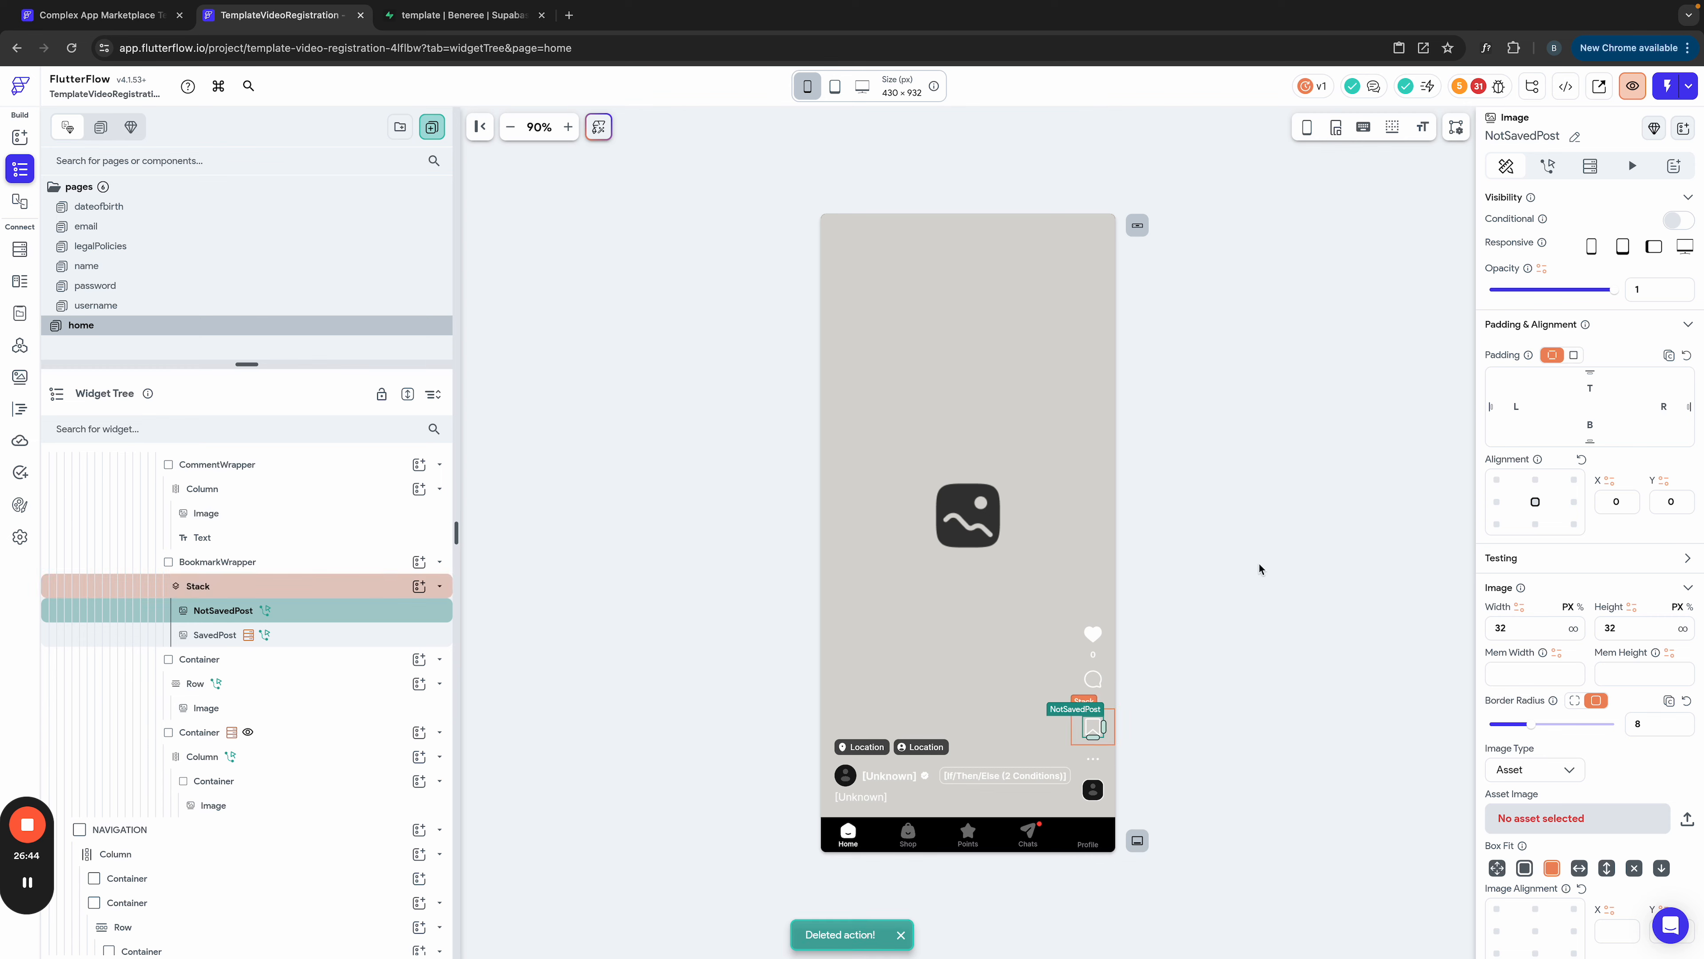
click(1547, 167)
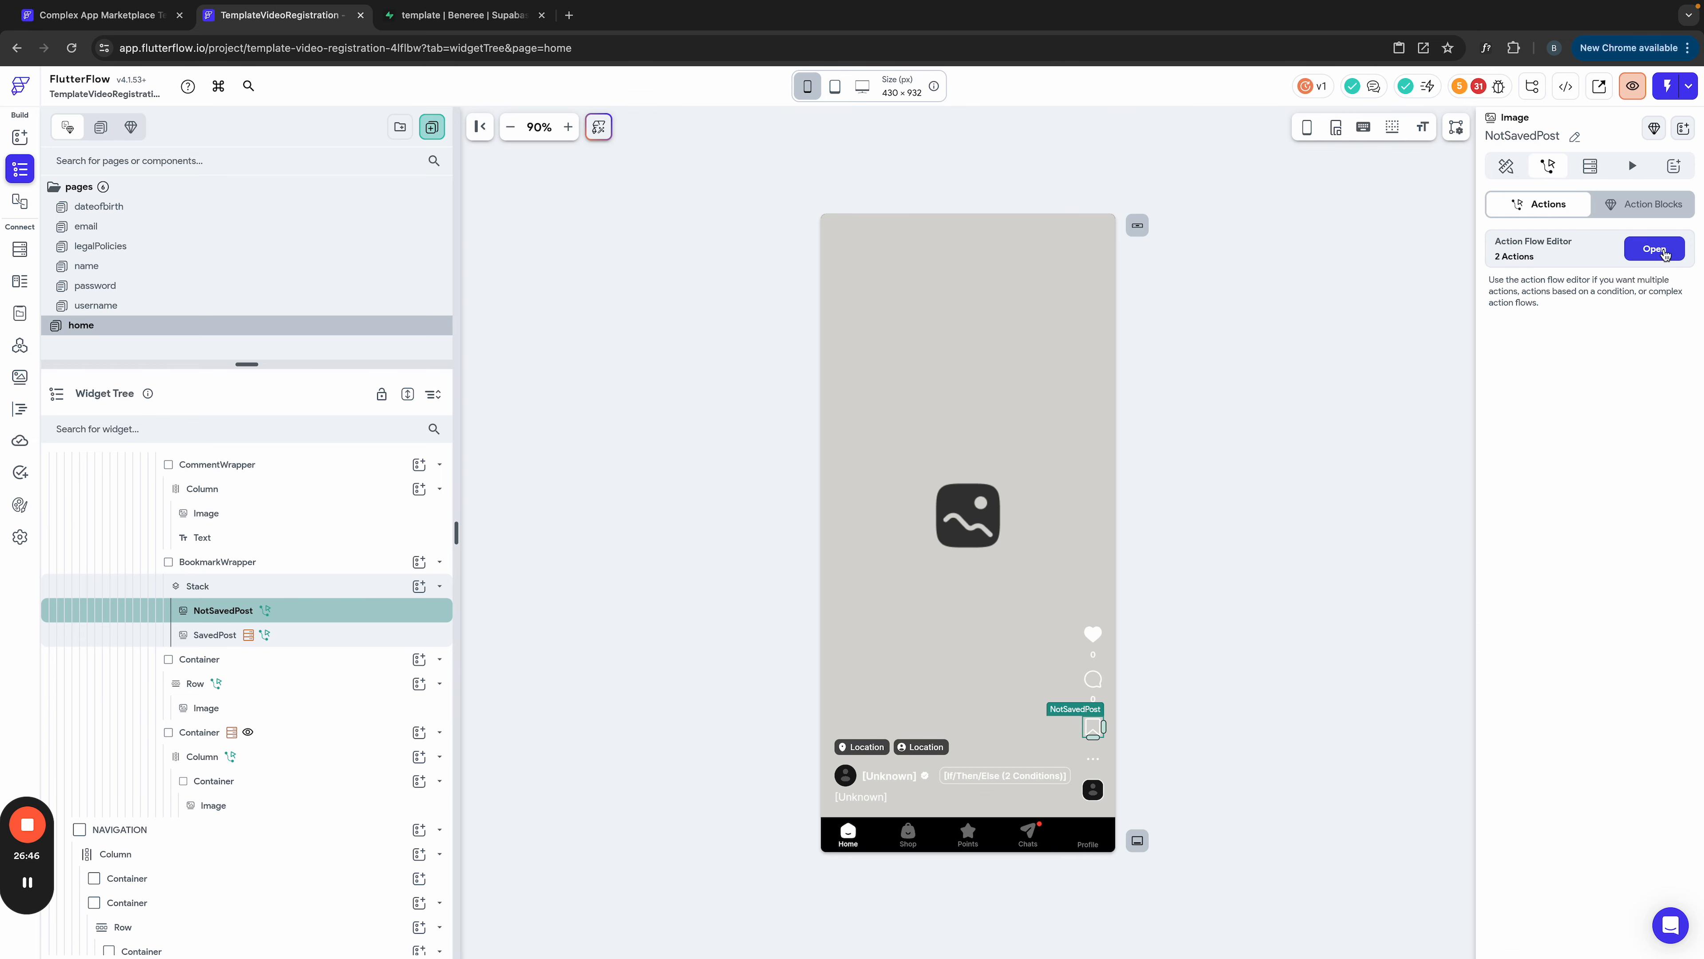
click(1643, 250)
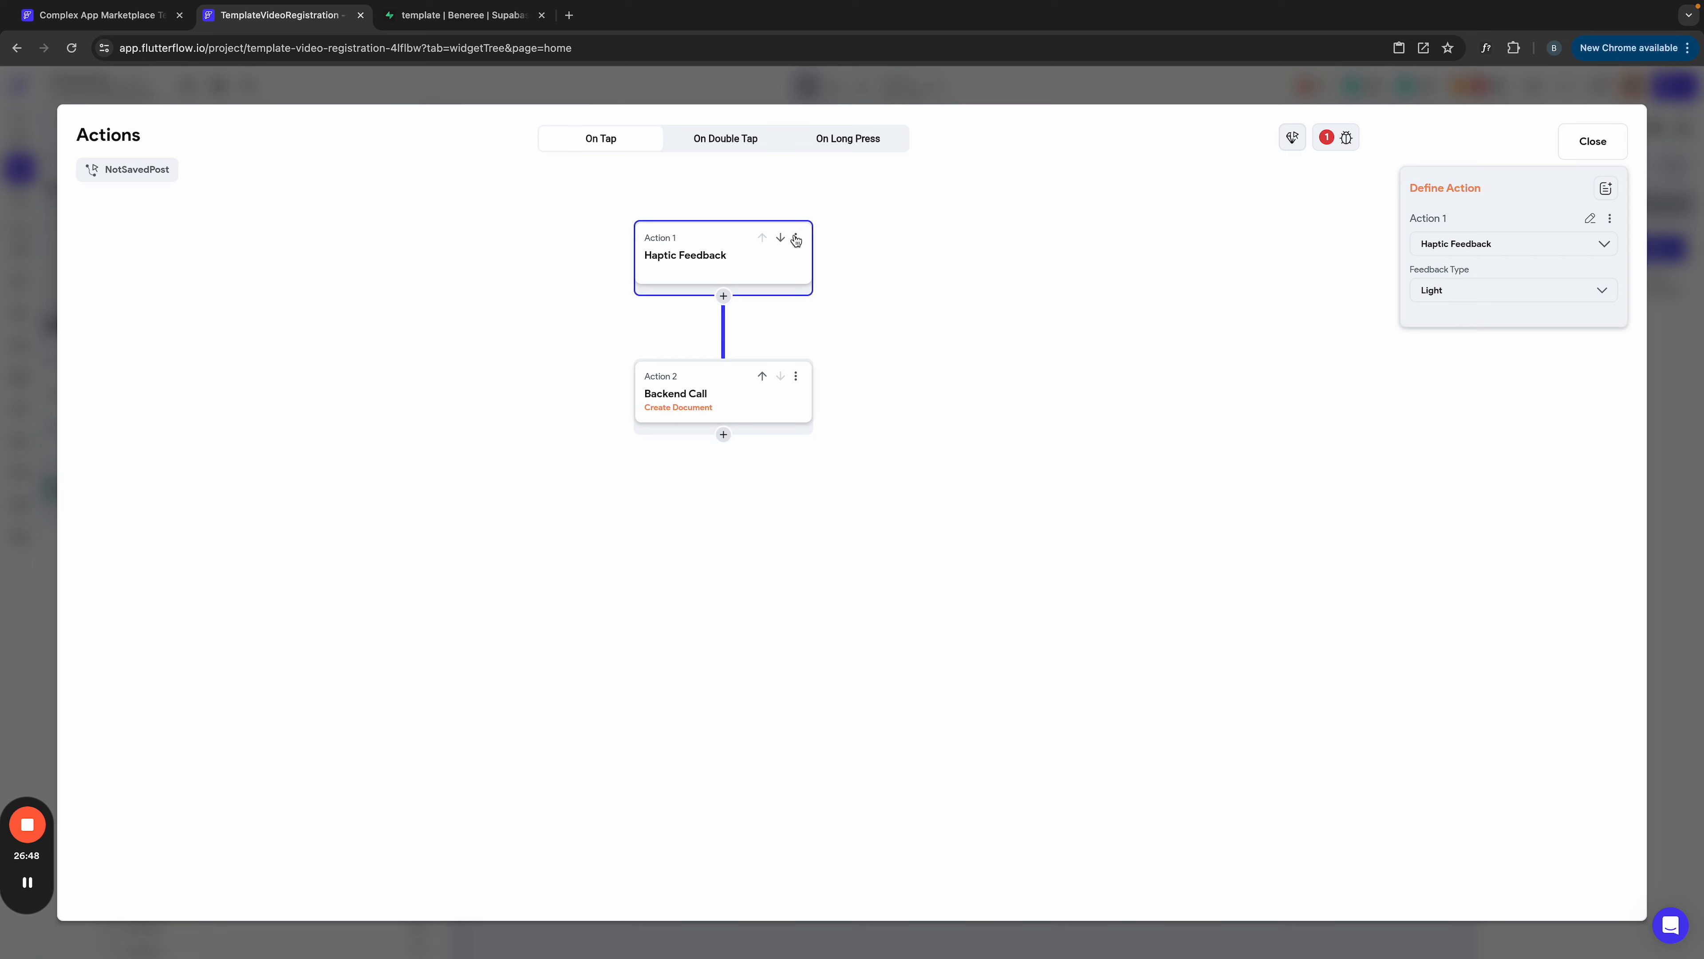
click(796, 240)
click(755, 447)
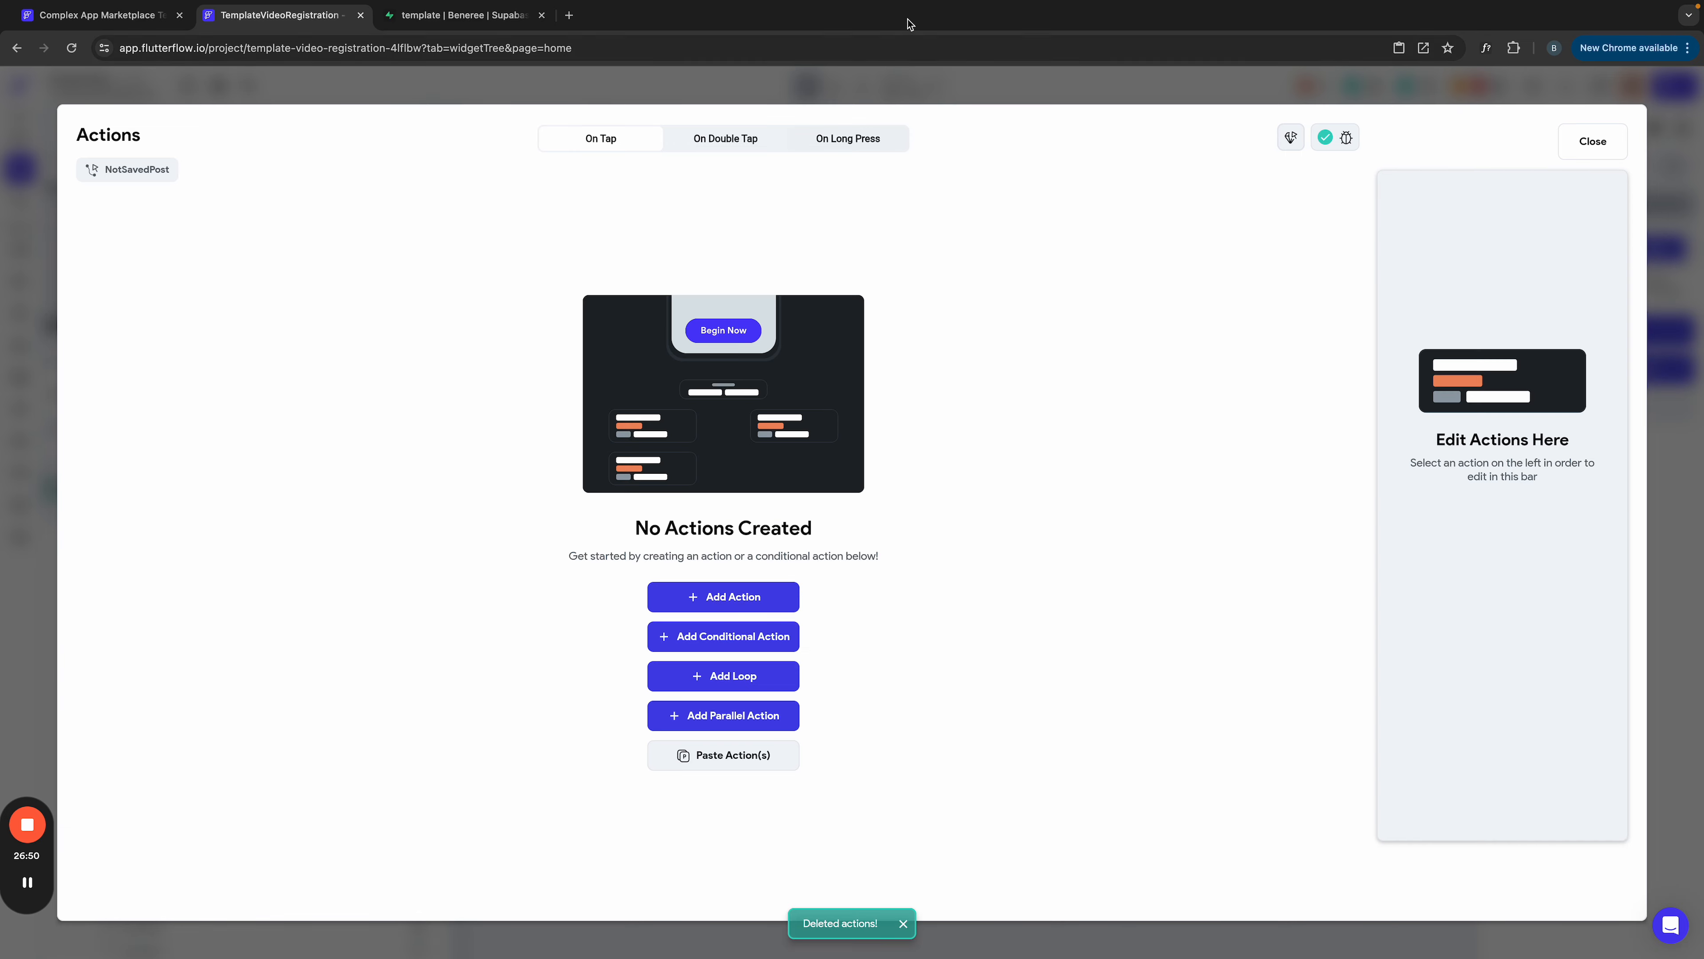
click(869, 84)
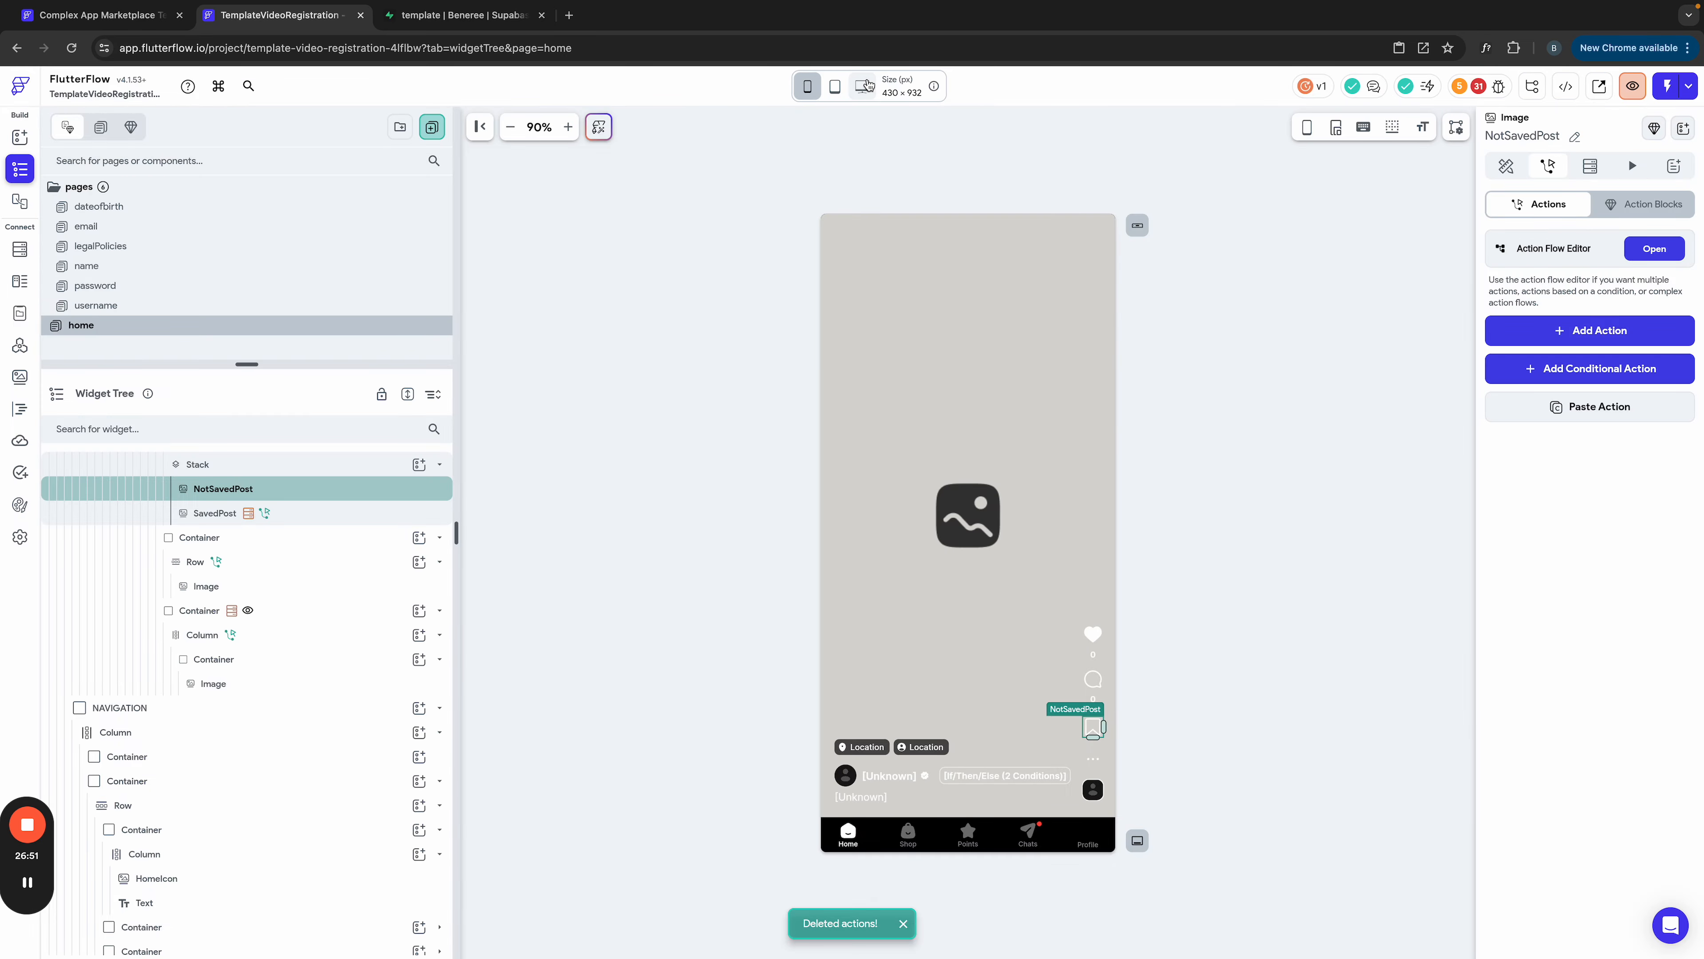
Step: Delete the Delete Document backend call action and the saved_posts backend query from the SavedPost image in the BookmarkWrapper
click(206, 514)
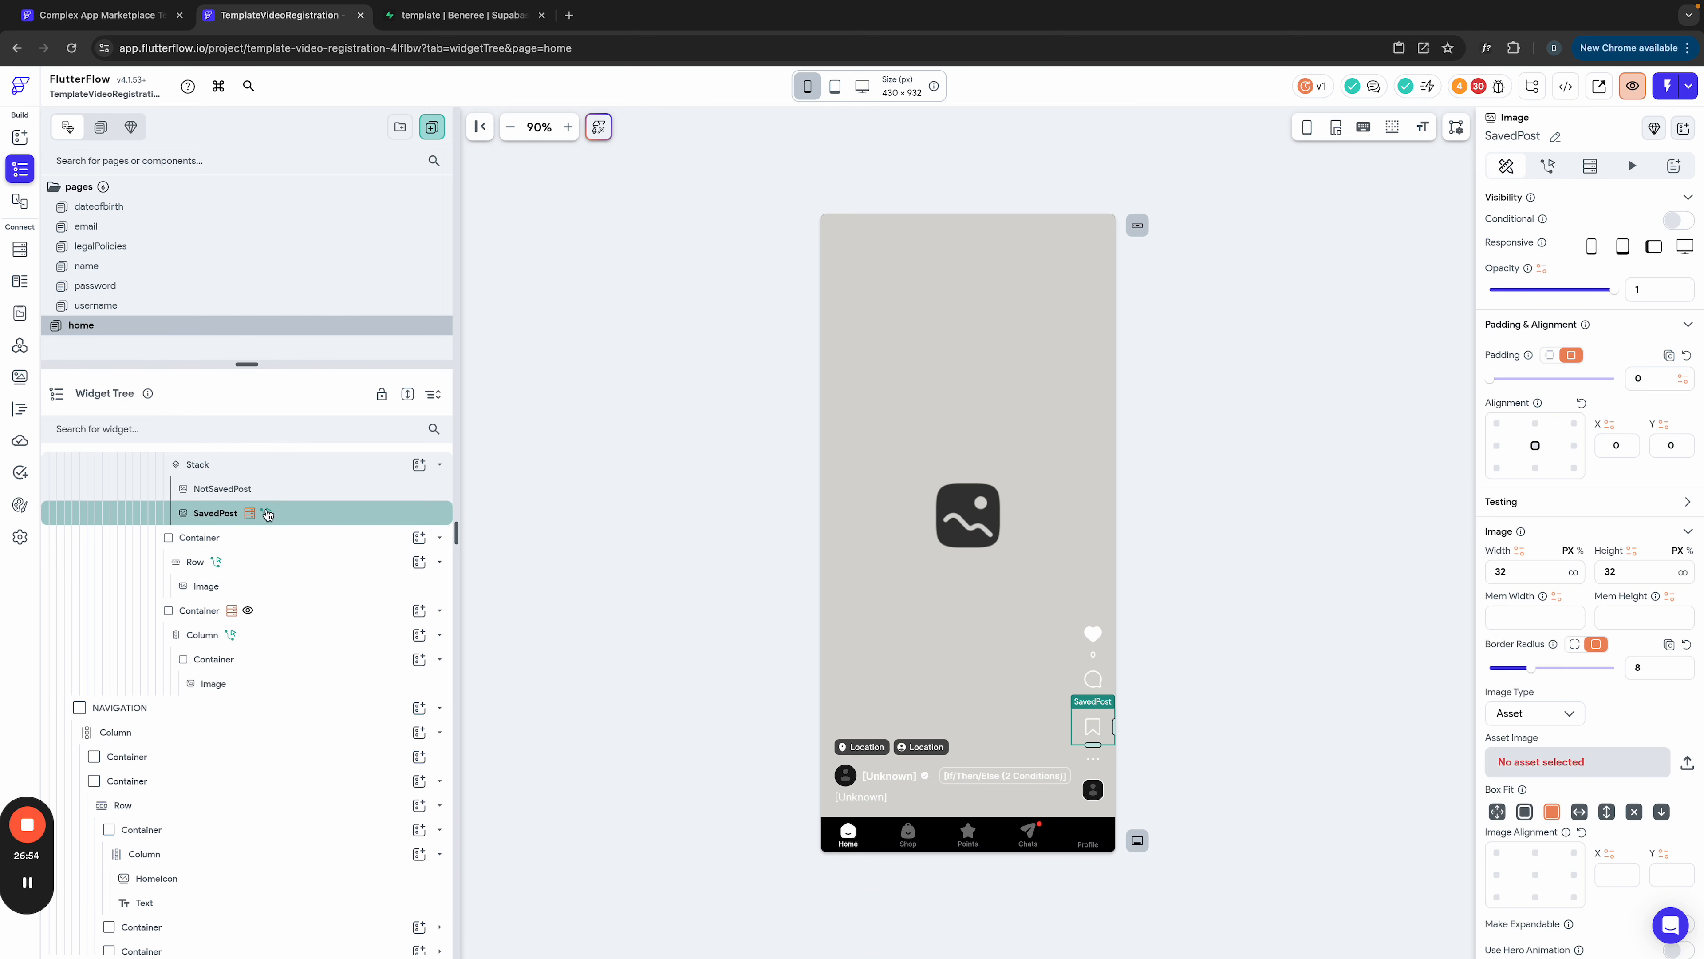
click(1554, 166)
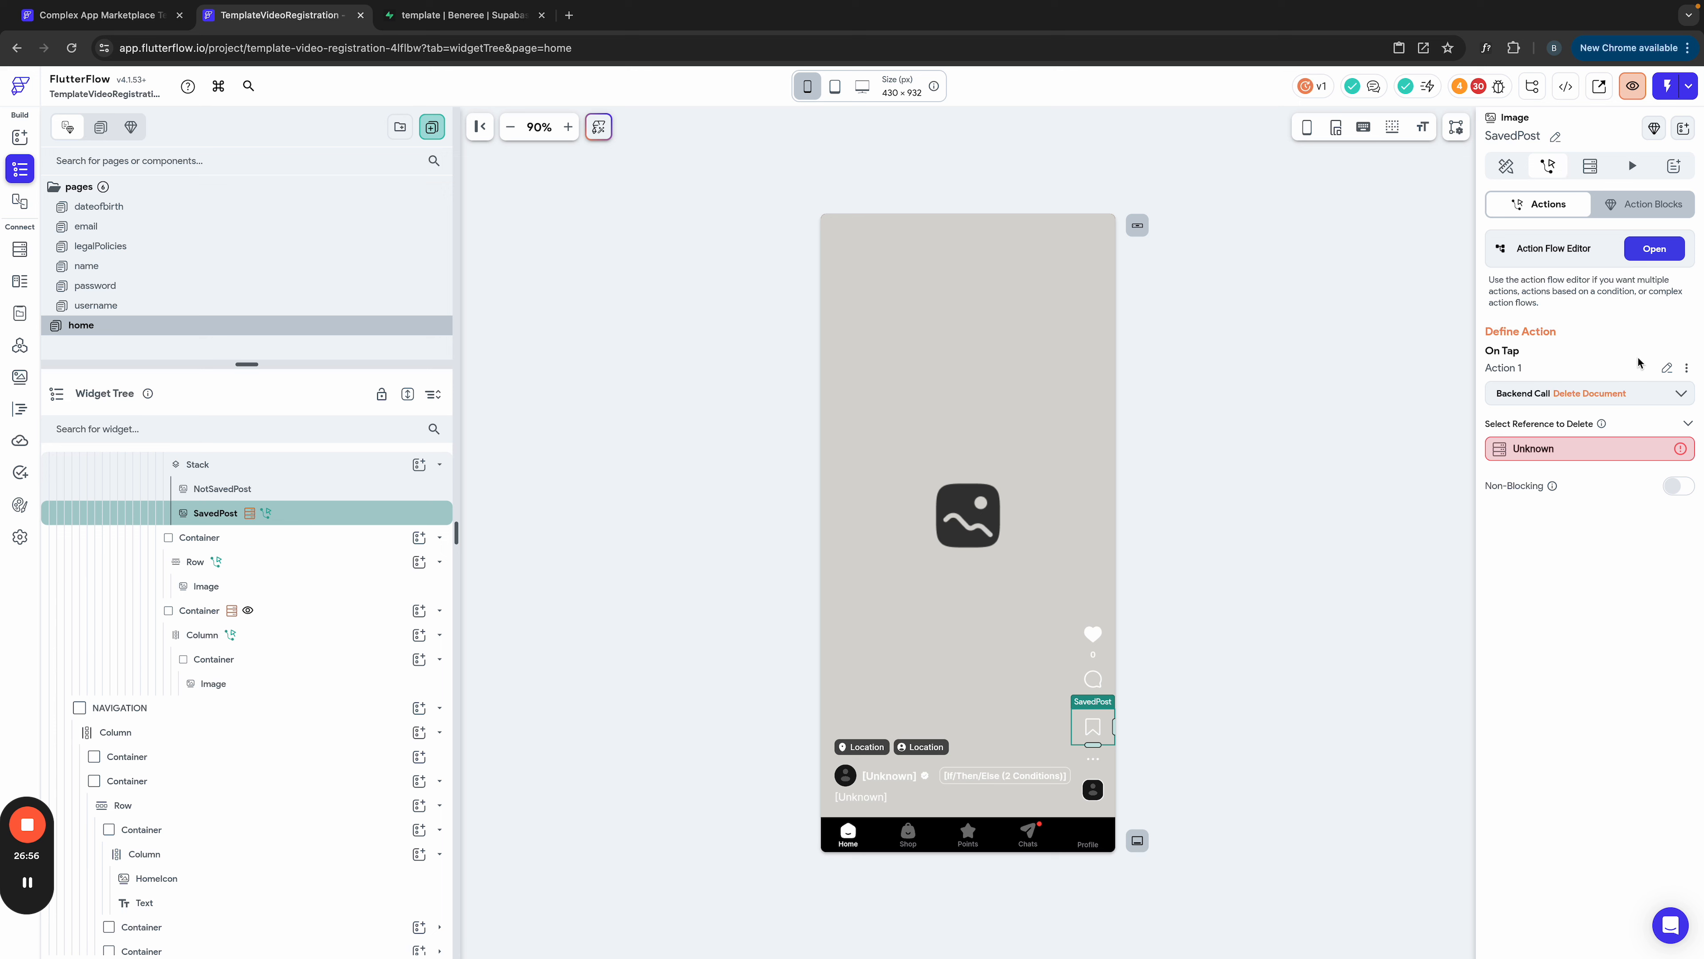
click(1687, 369)
click(1581, 487)
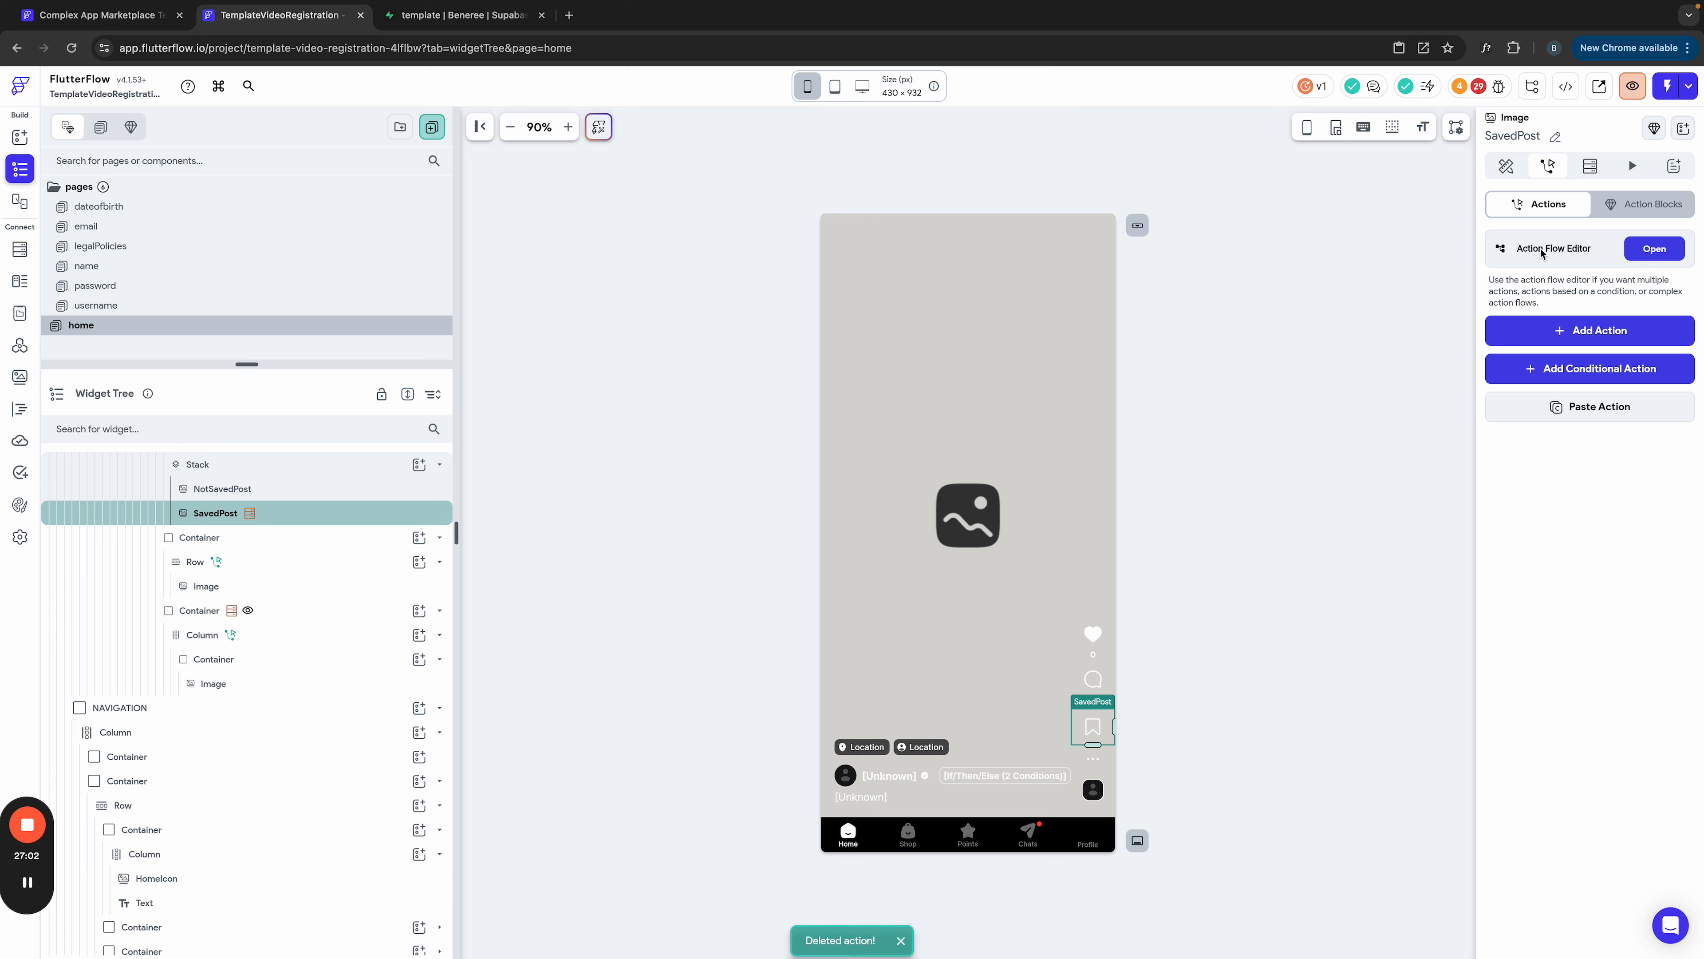
click(1590, 166)
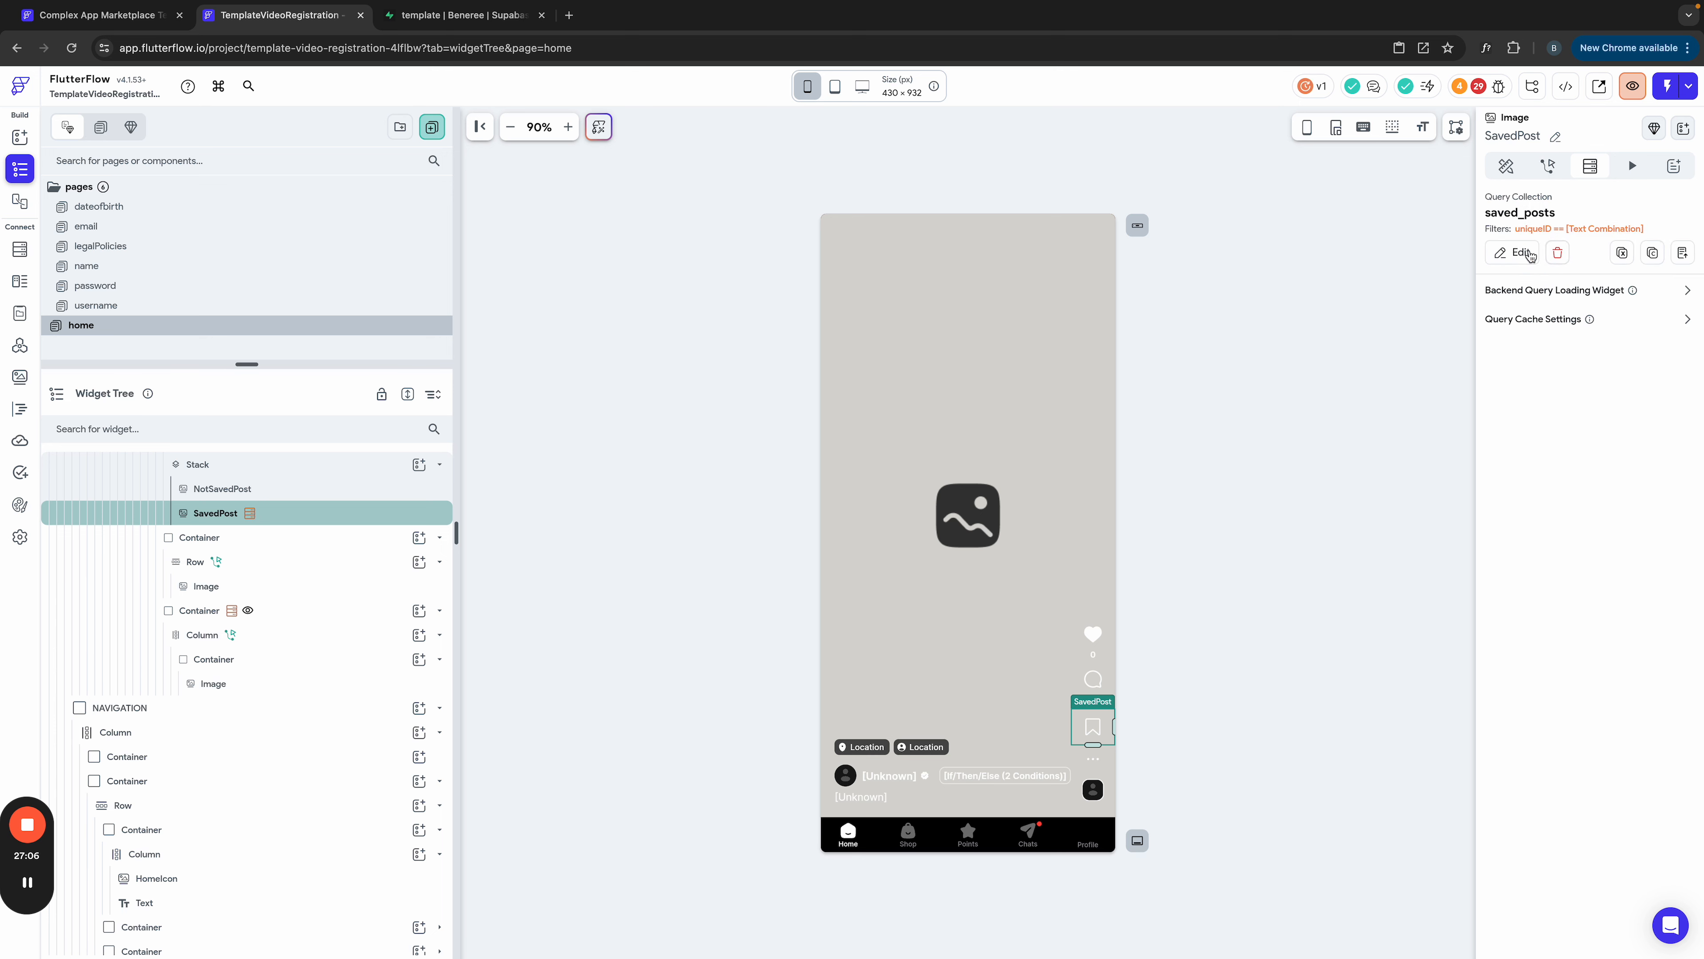
click(1557, 254)
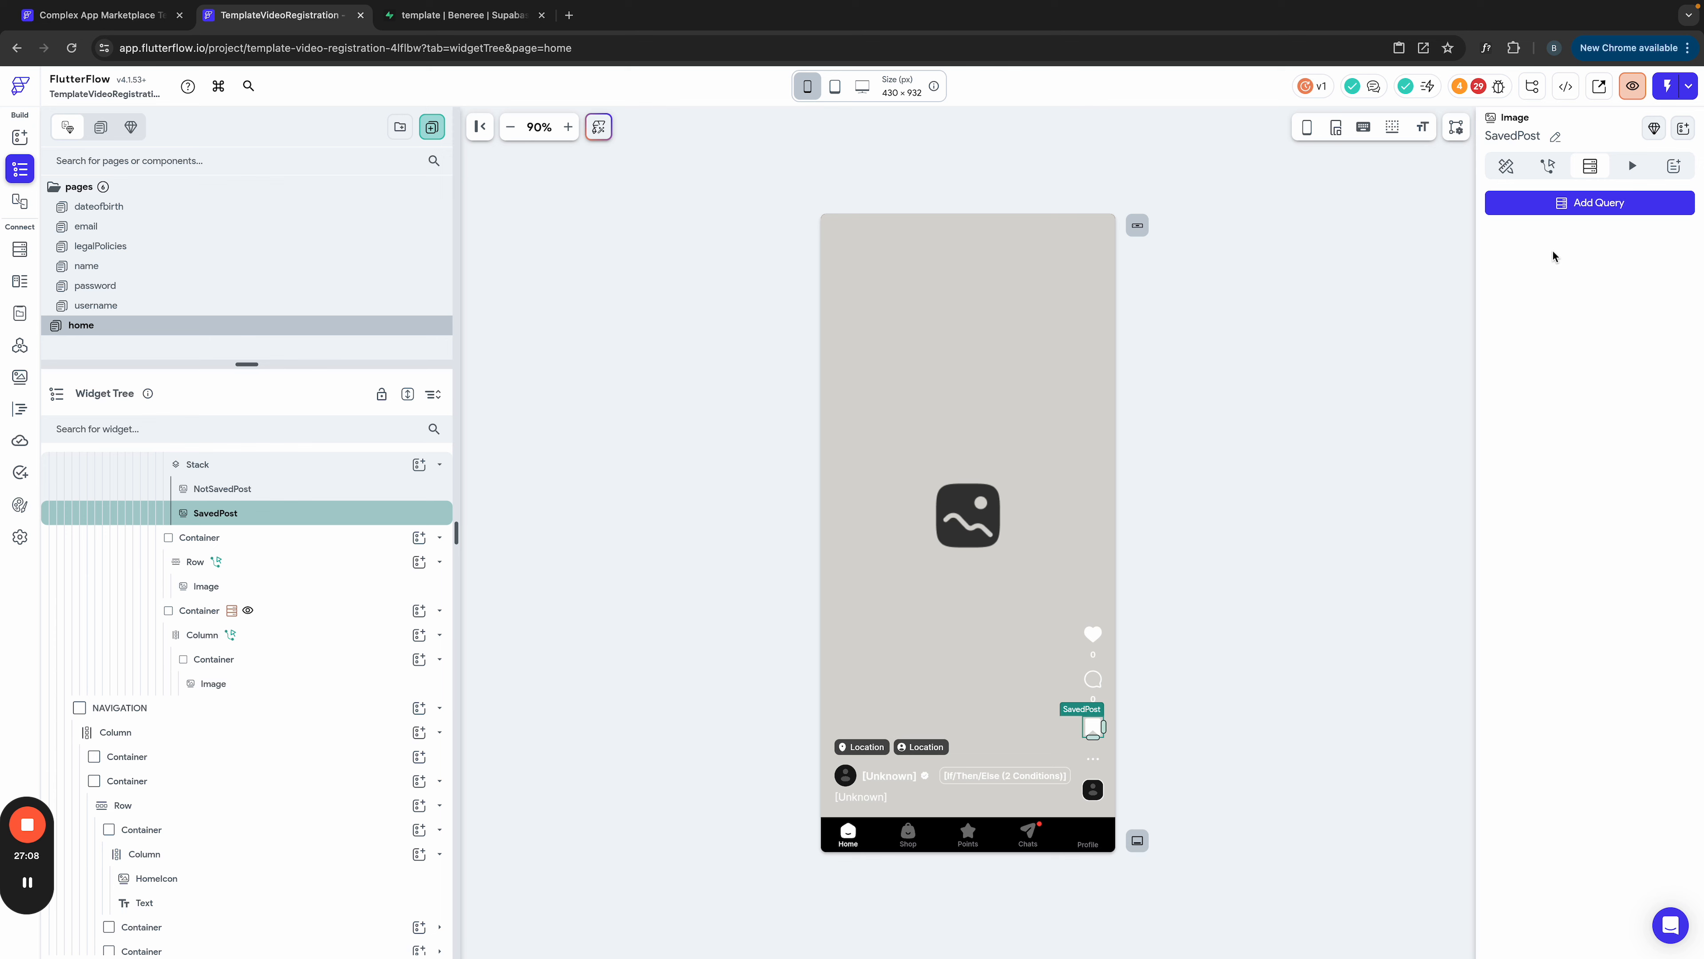
Step: Delete the whole On Tap action chain from the Row with the three-dot image, just below the BookmarkWrapper
click(192, 564)
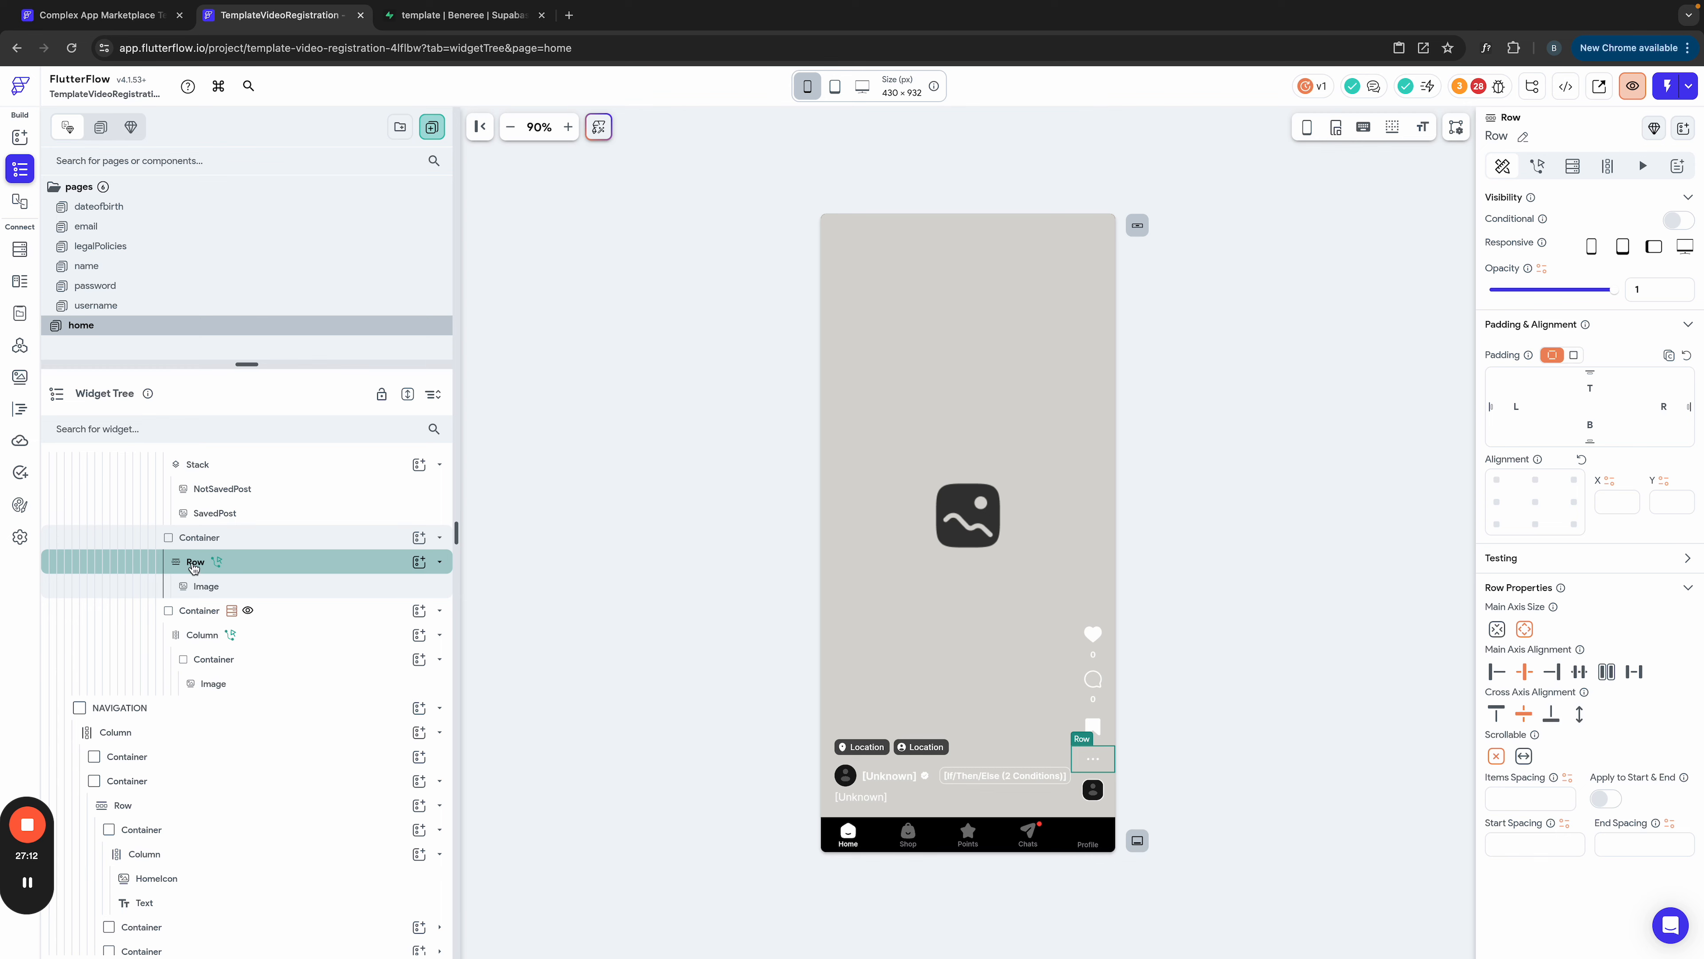
click(194, 568)
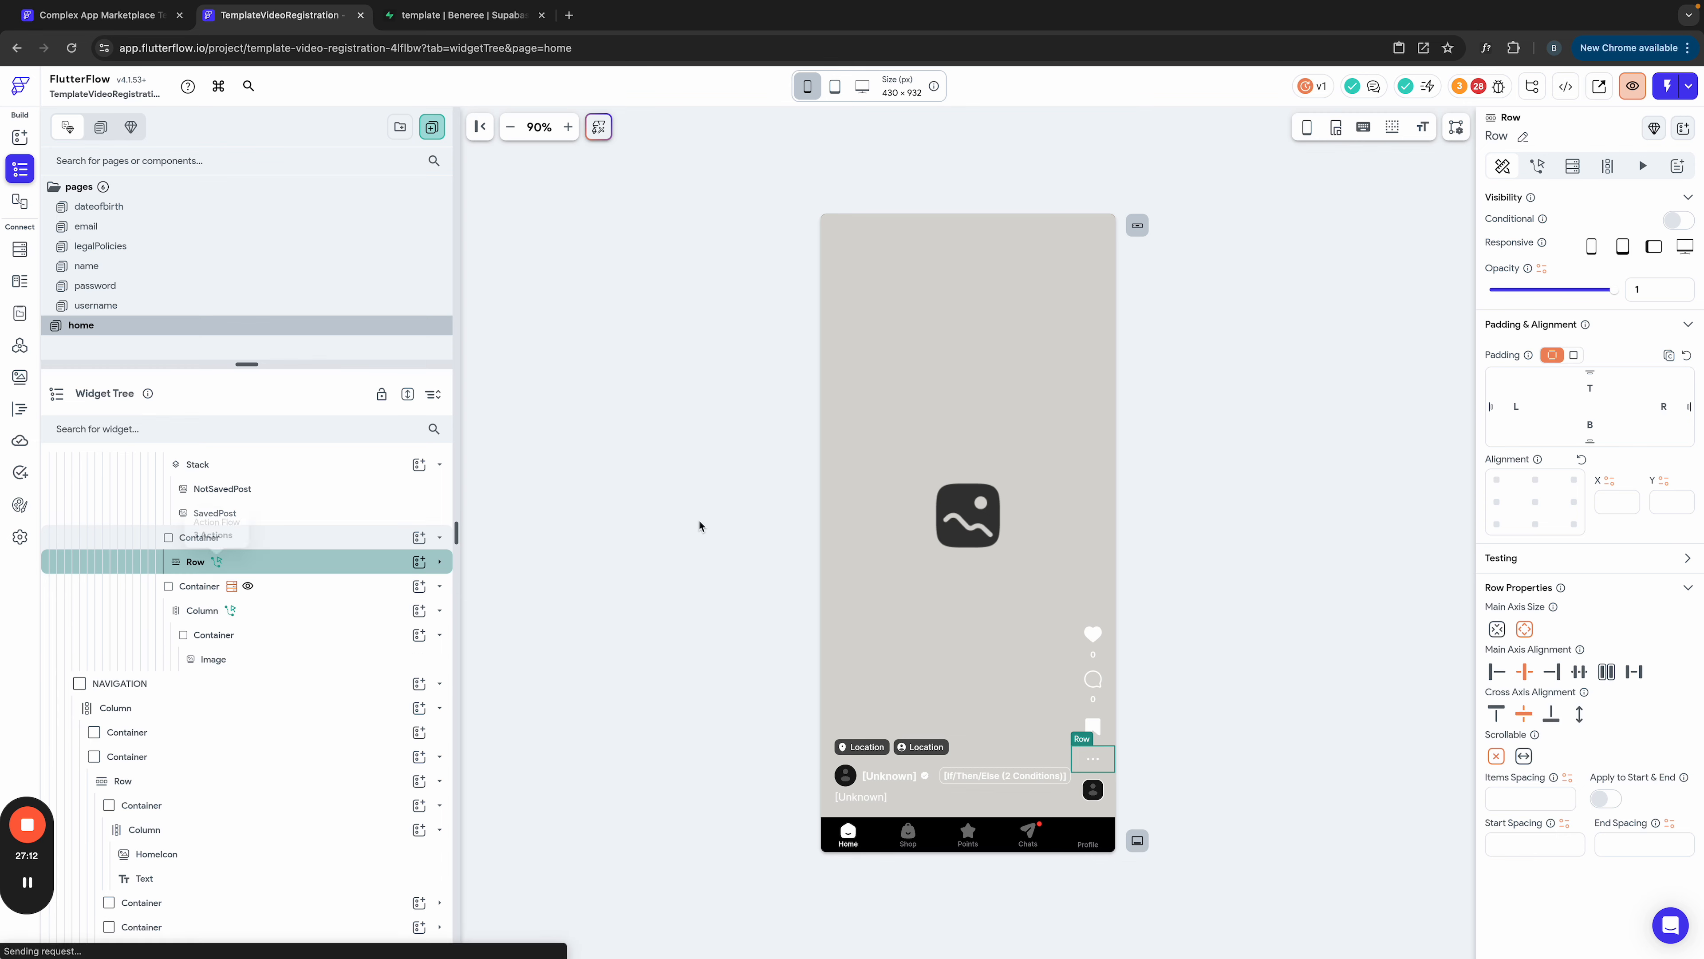
click(1540, 167)
click(1652, 249)
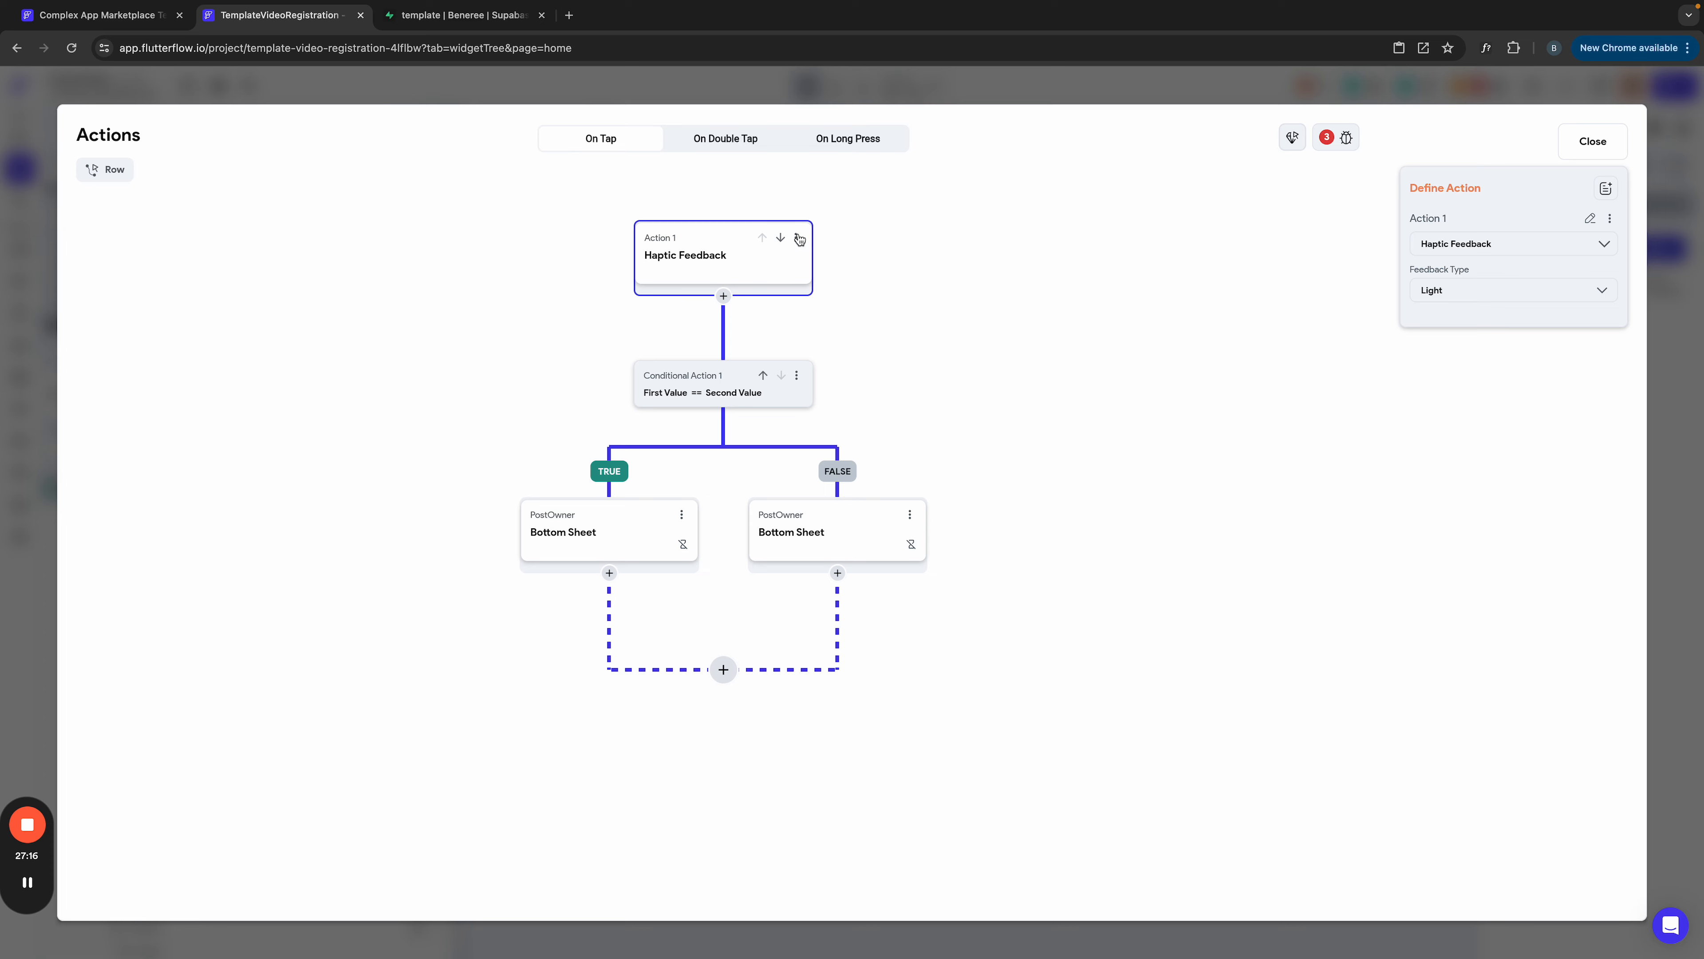
click(799, 239)
click(752, 447)
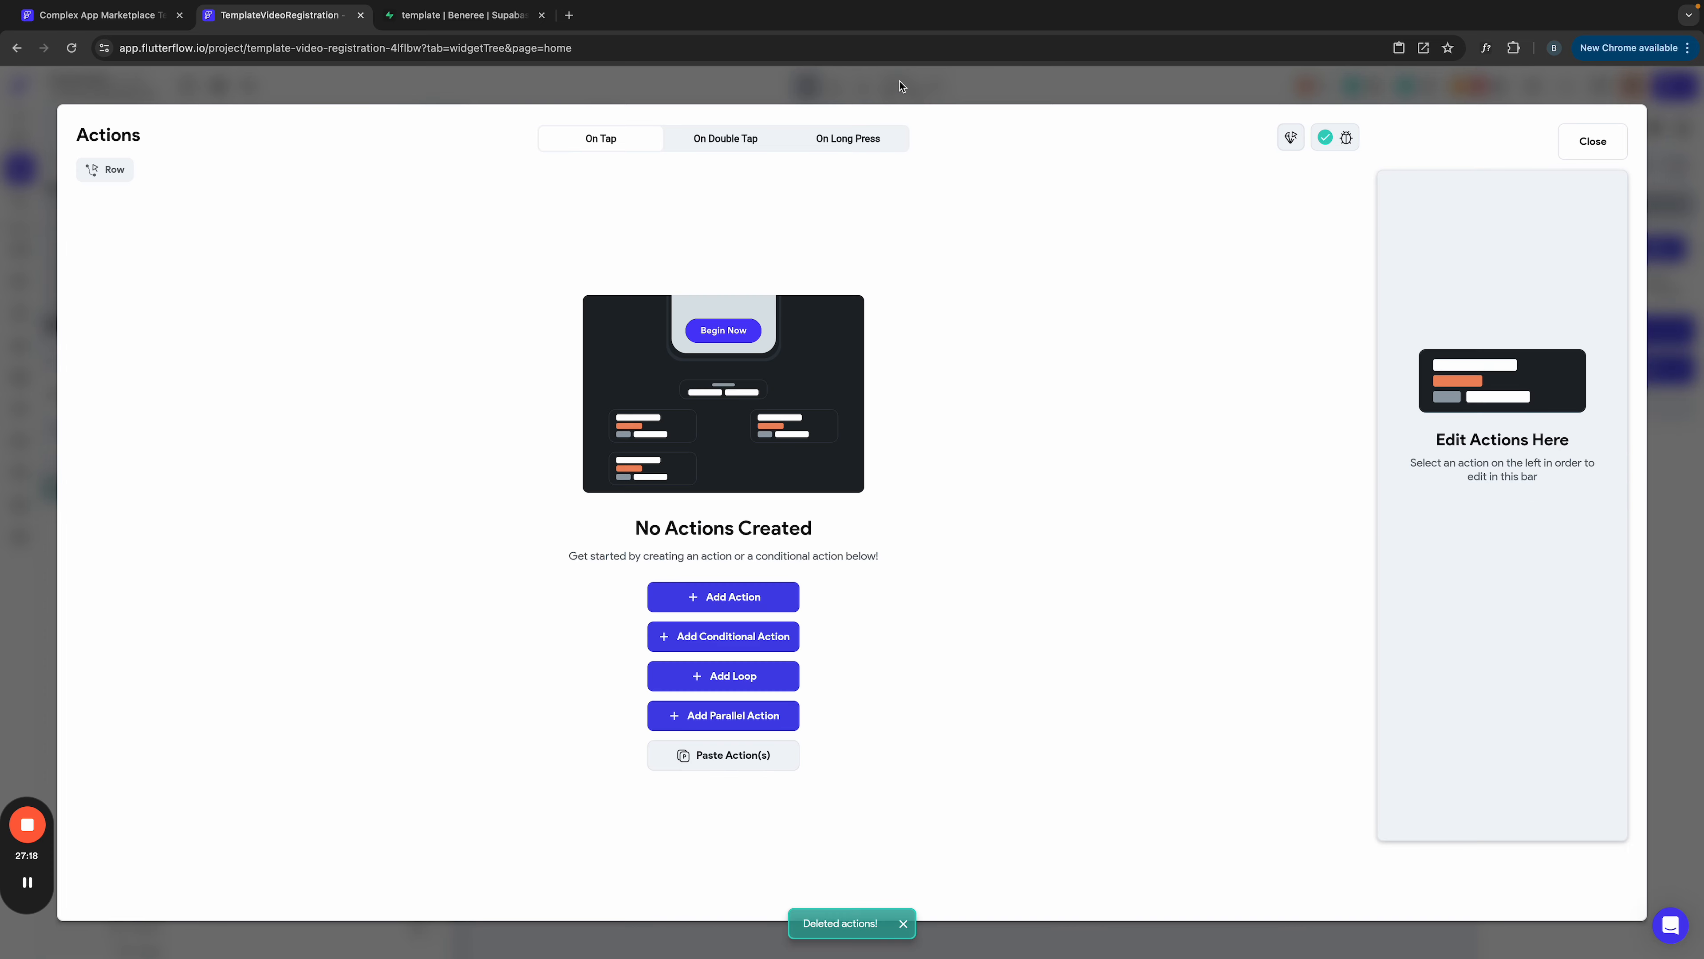
click(865, 86)
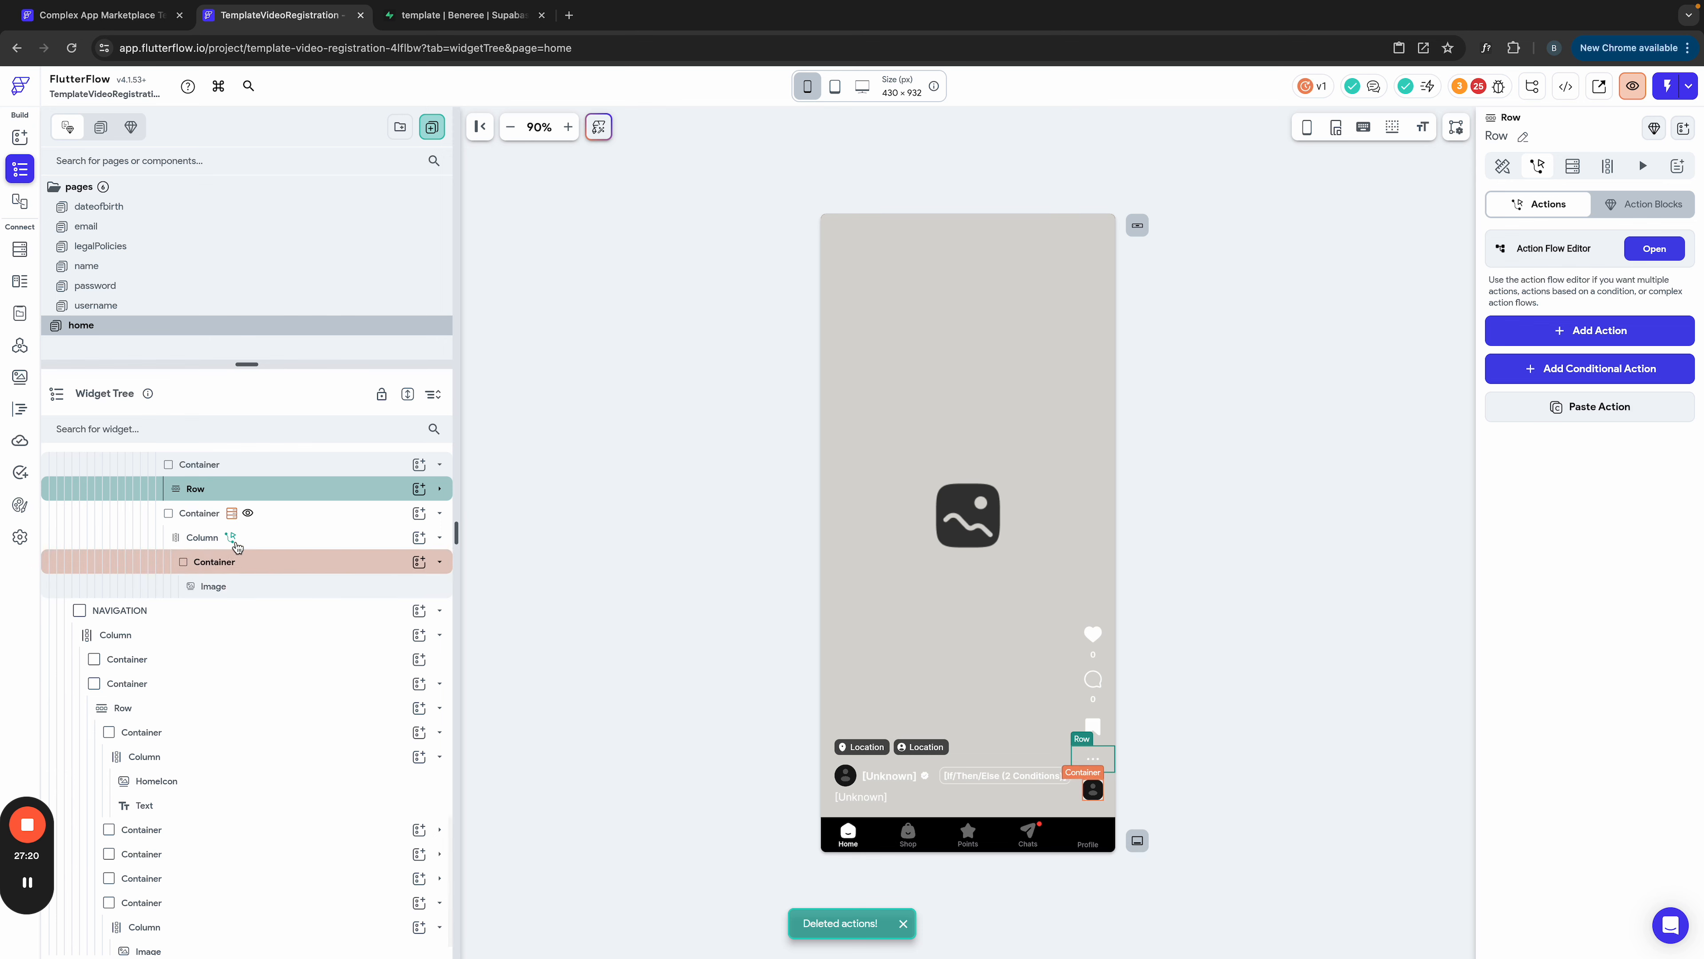
Step: Turn off conditional visibility and delete the partners backend query on the last Container of the interactions column
click(198, 515)
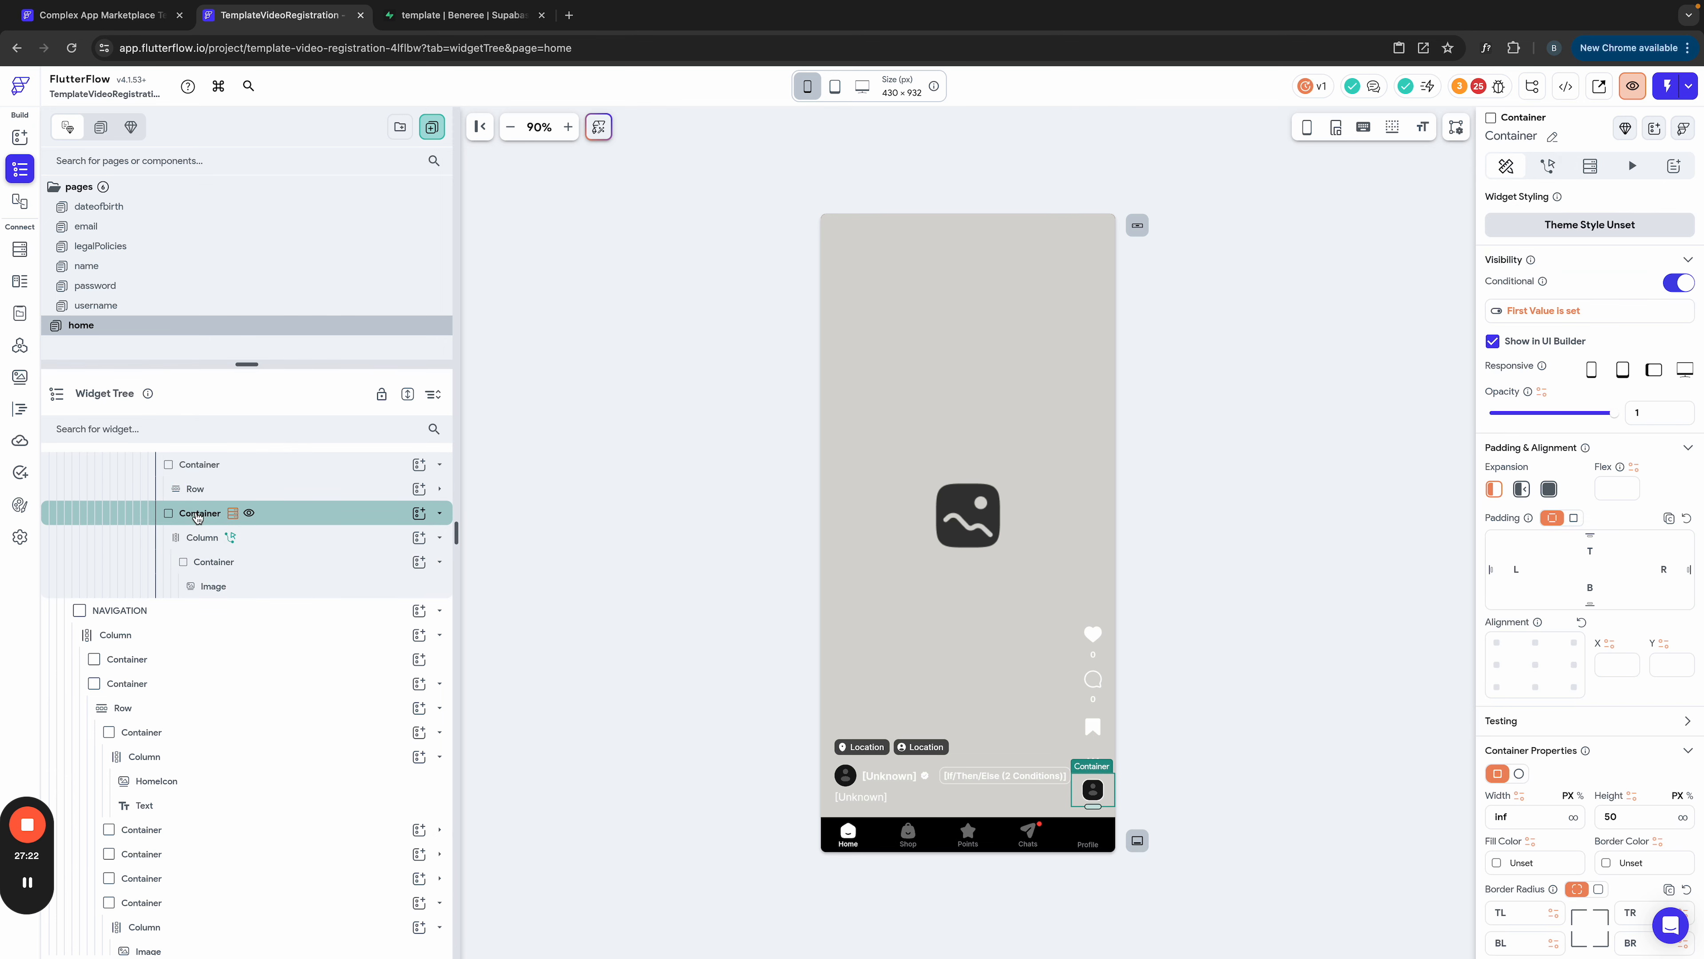
click(1680, 282)
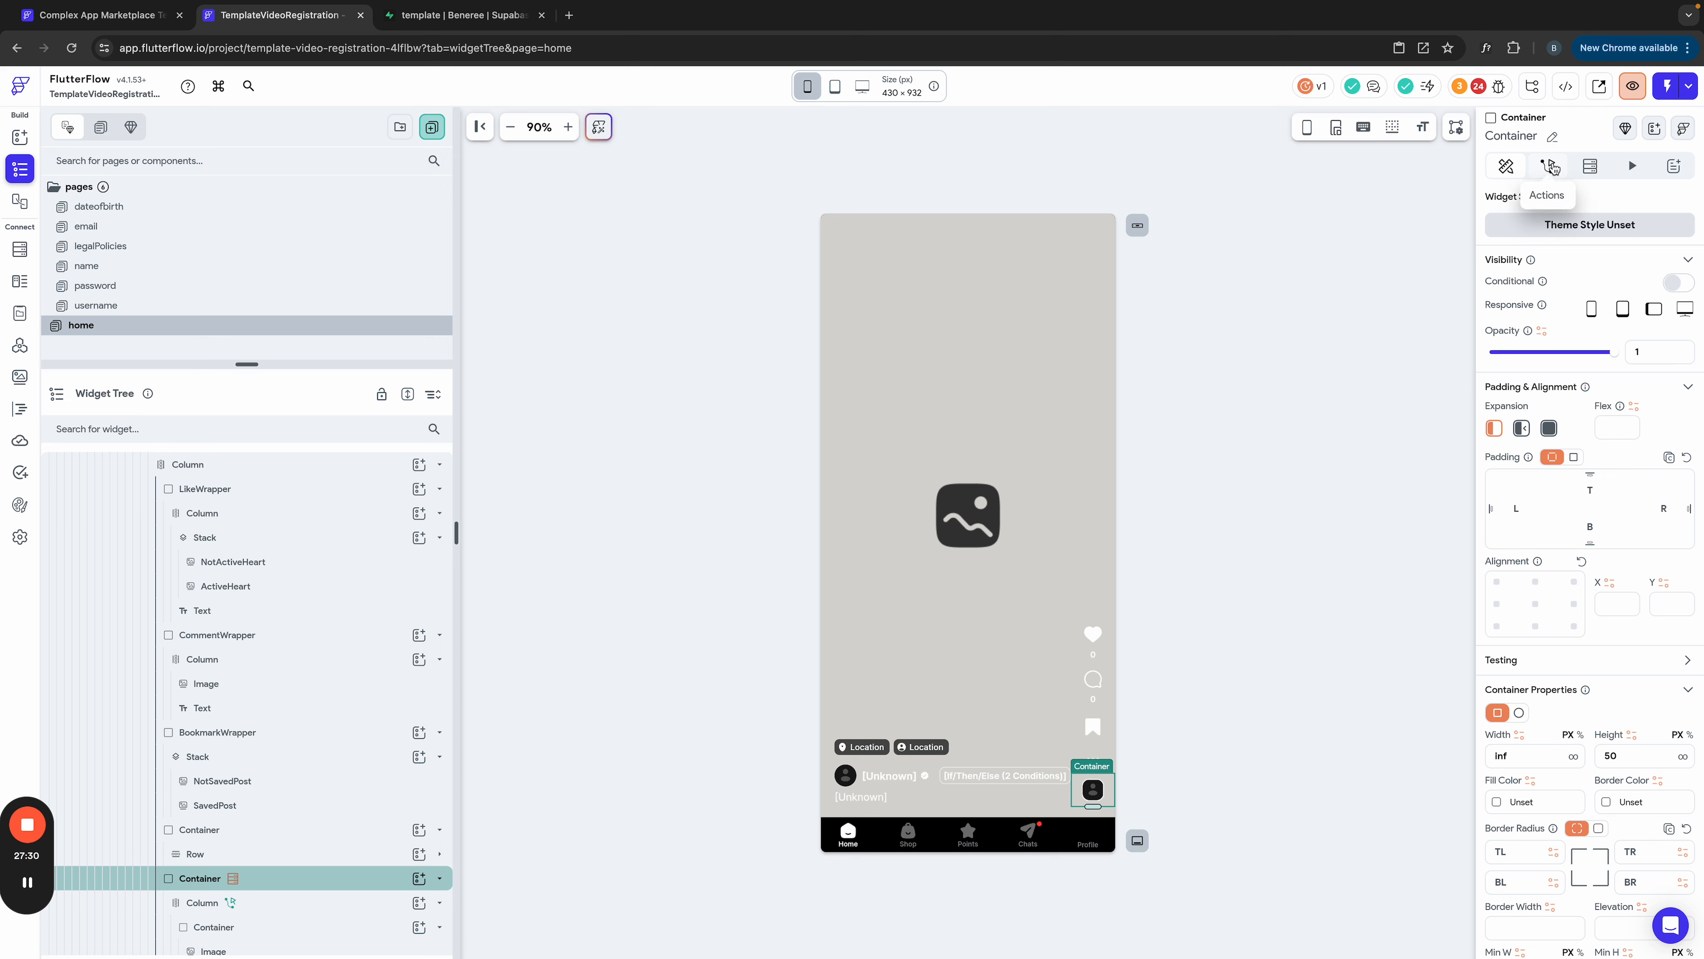
click(1590, 166)
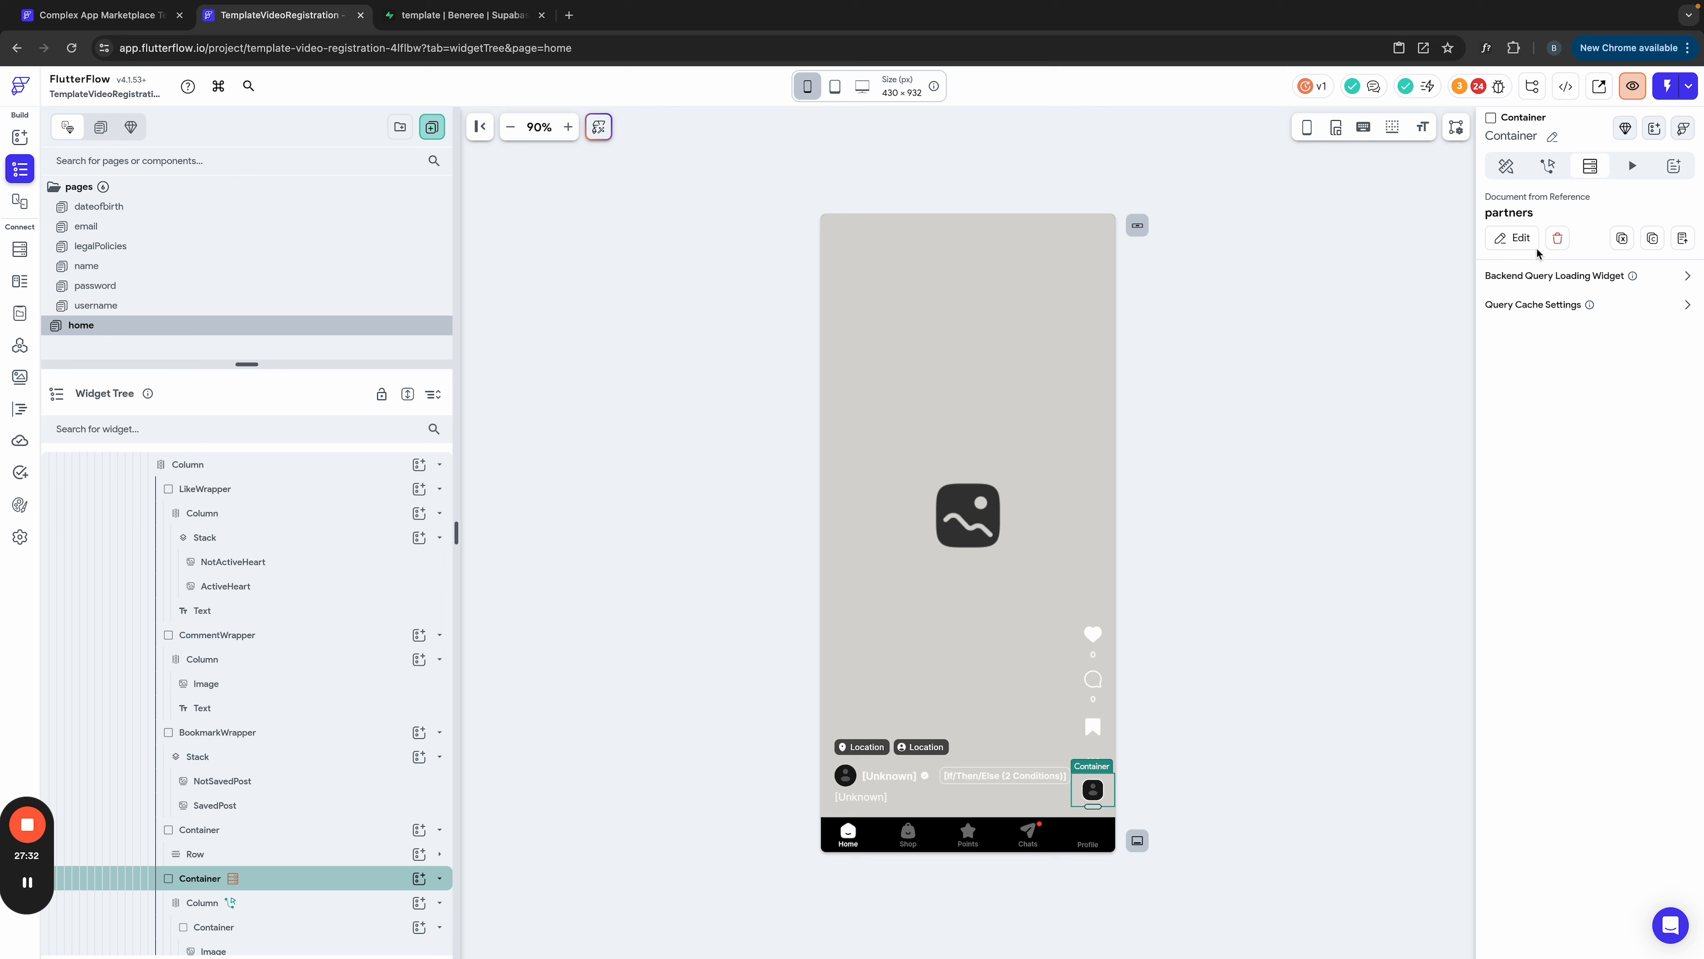
click(1558, 237)
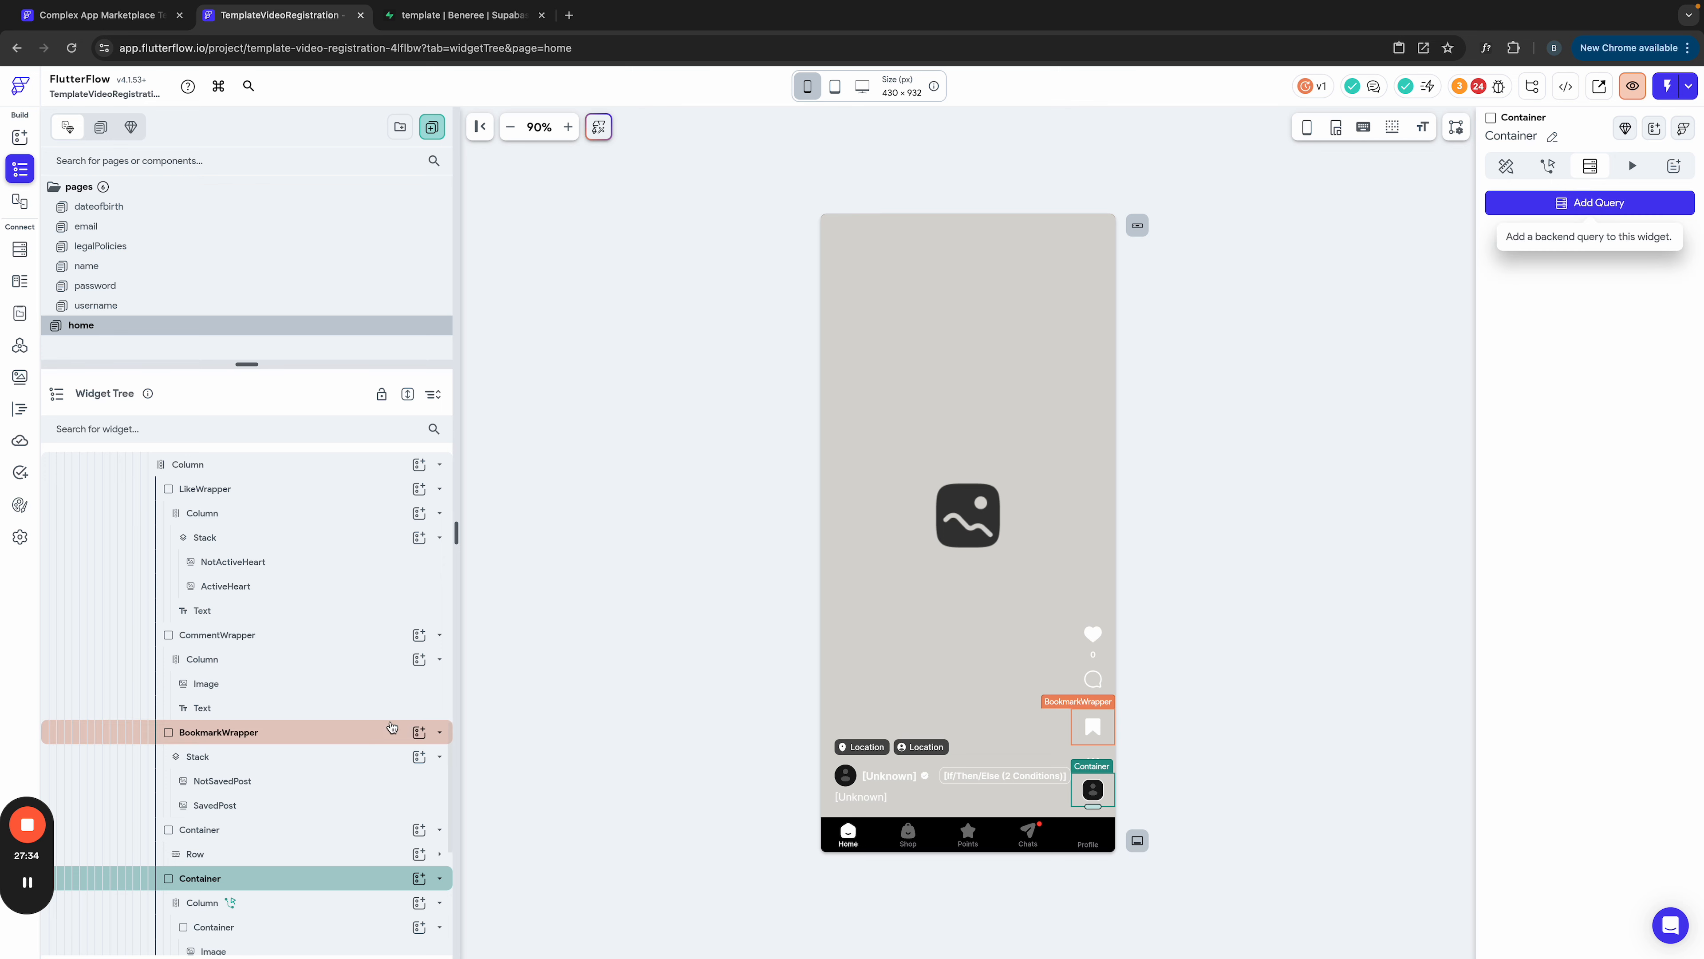
Step: Delete the On Tap Navigate To action from the Column inside the last interactions Container
scroll(282, 799, down, 4)
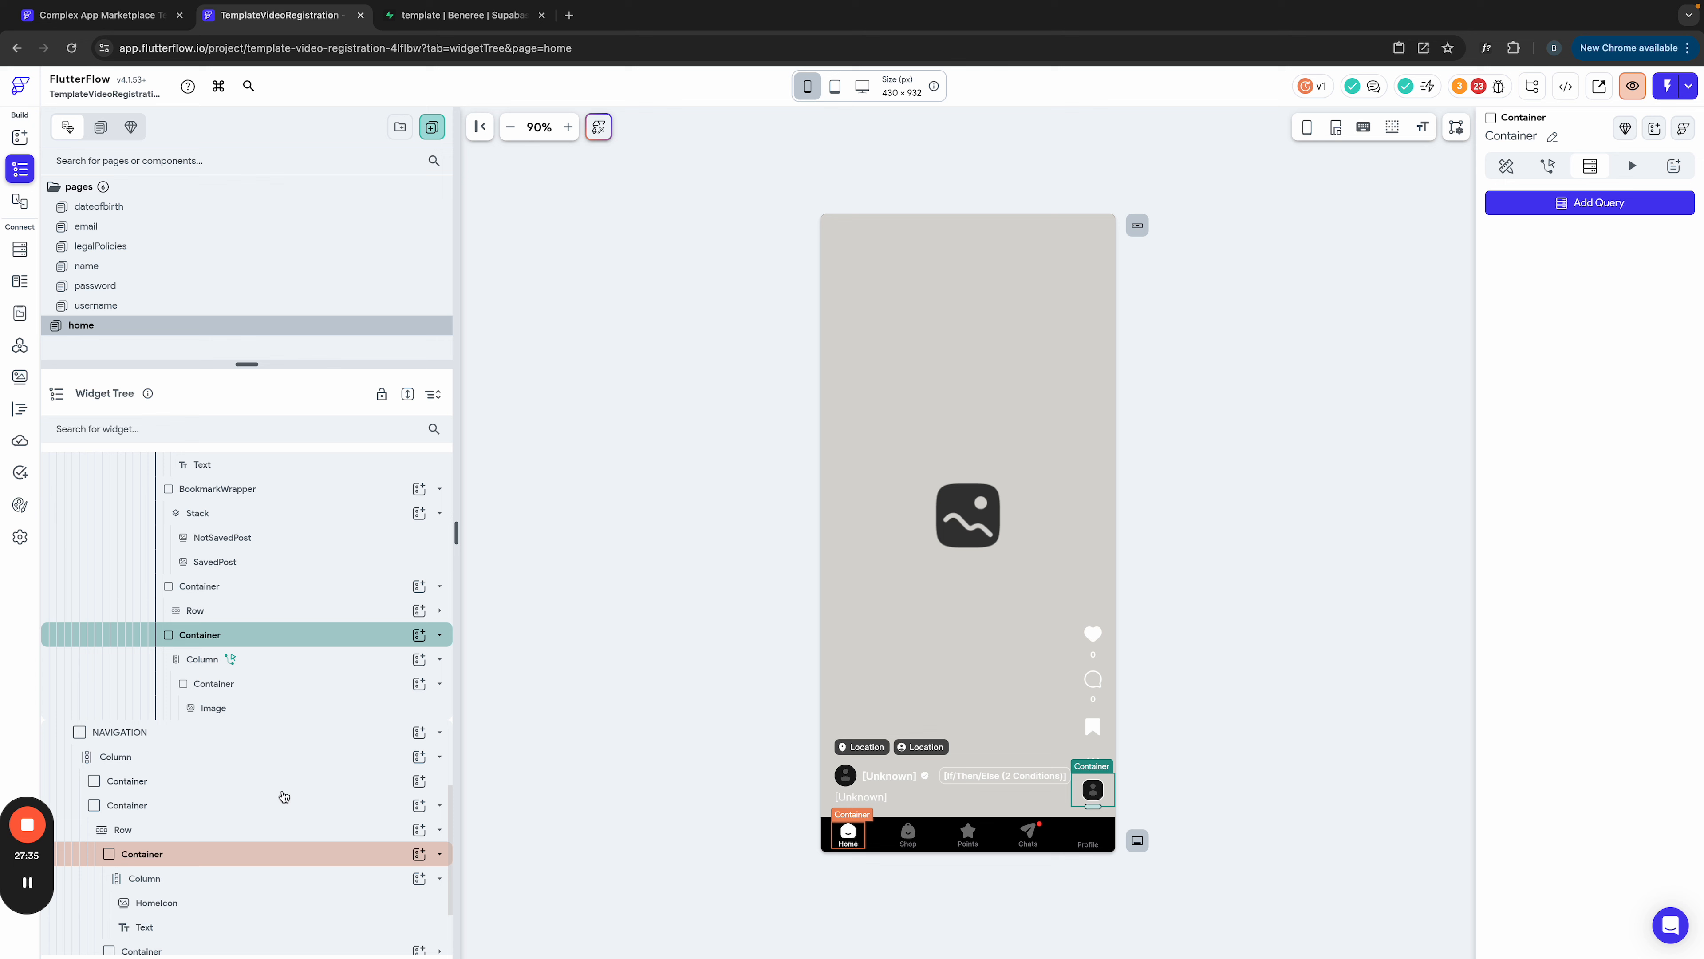
click(226, 658)
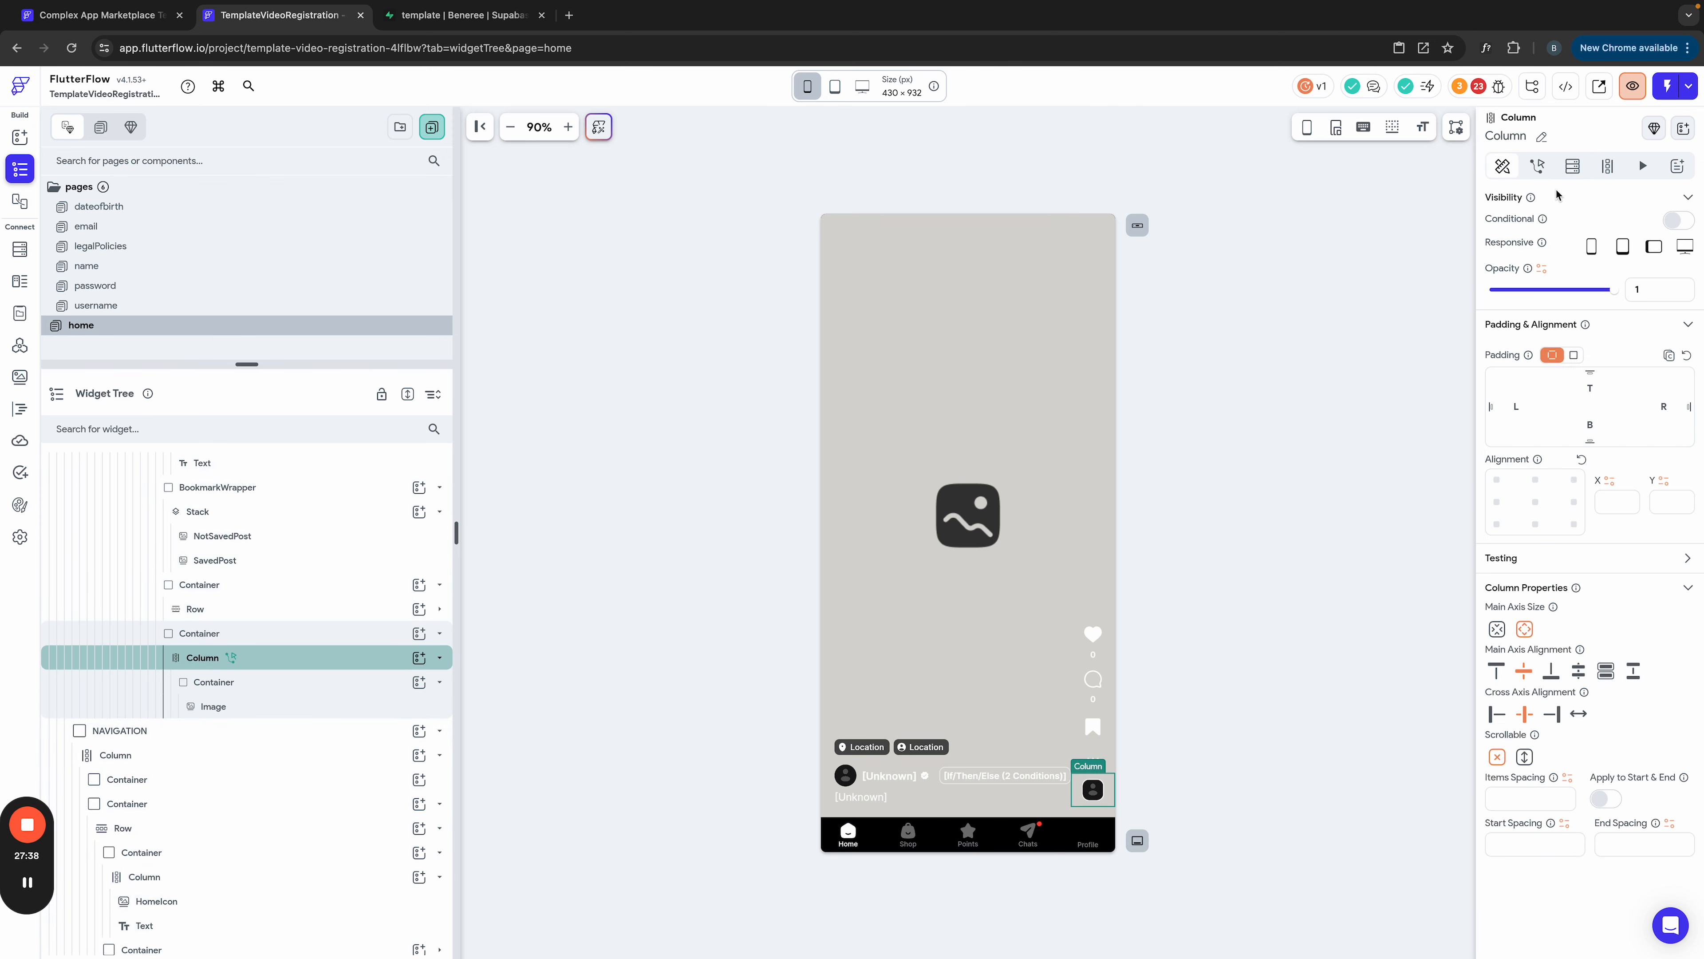
click(1539, 168)
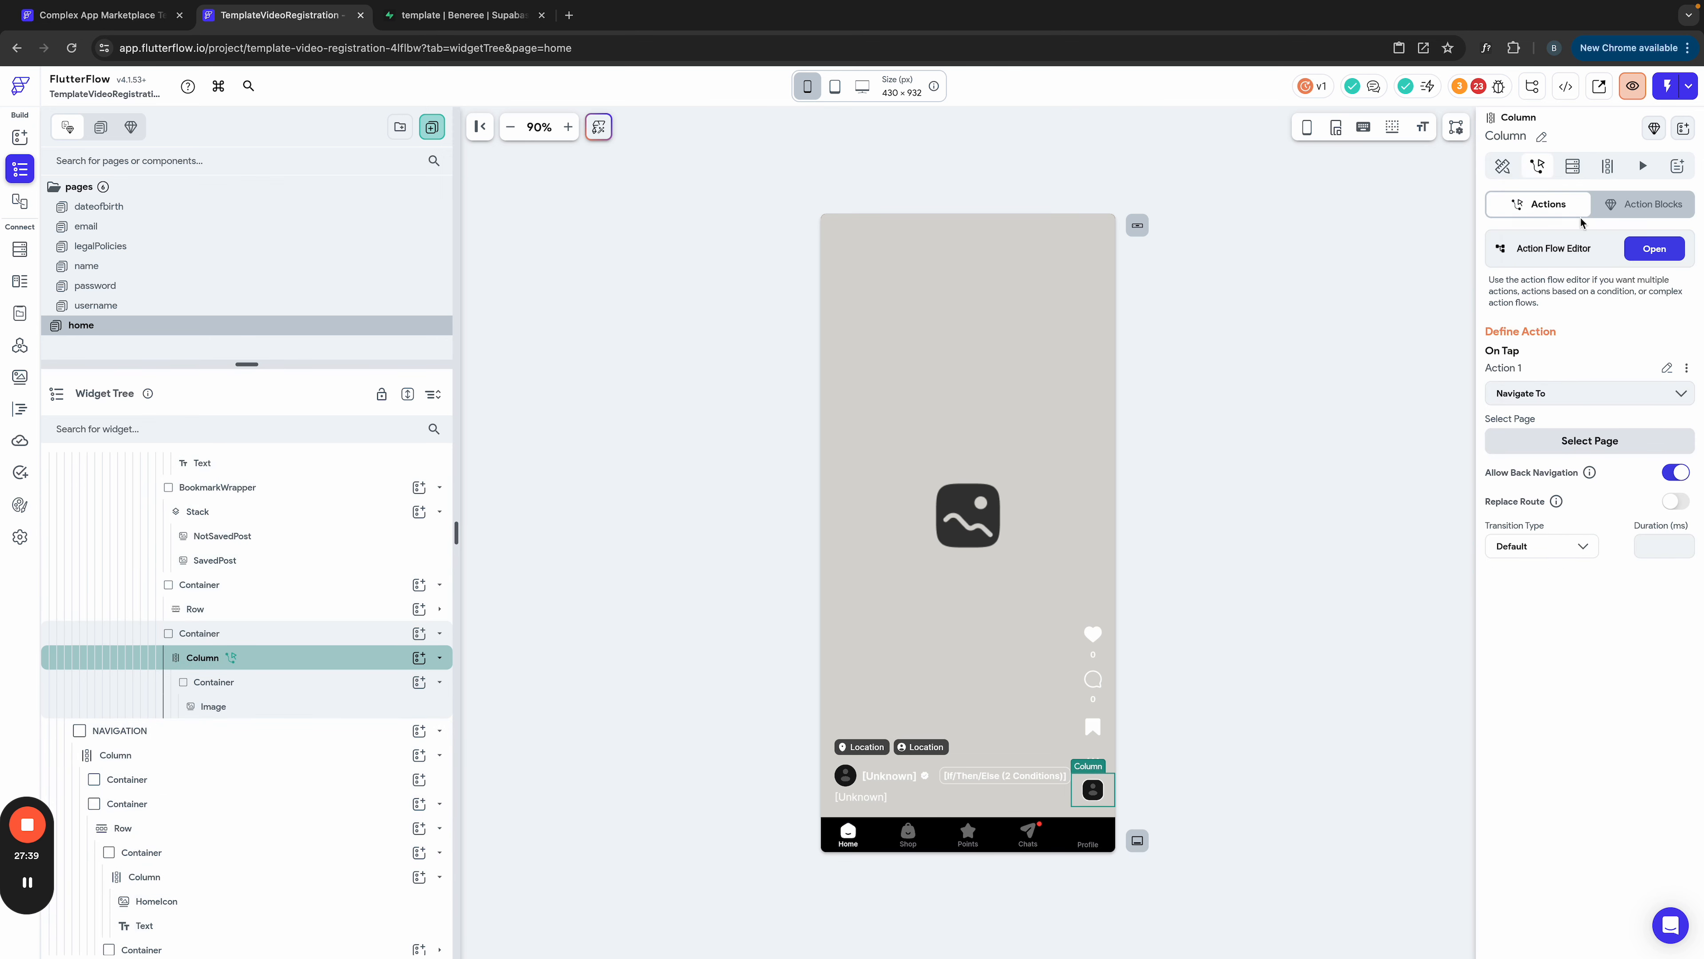
click(1691, 370)
click(1612, 489)
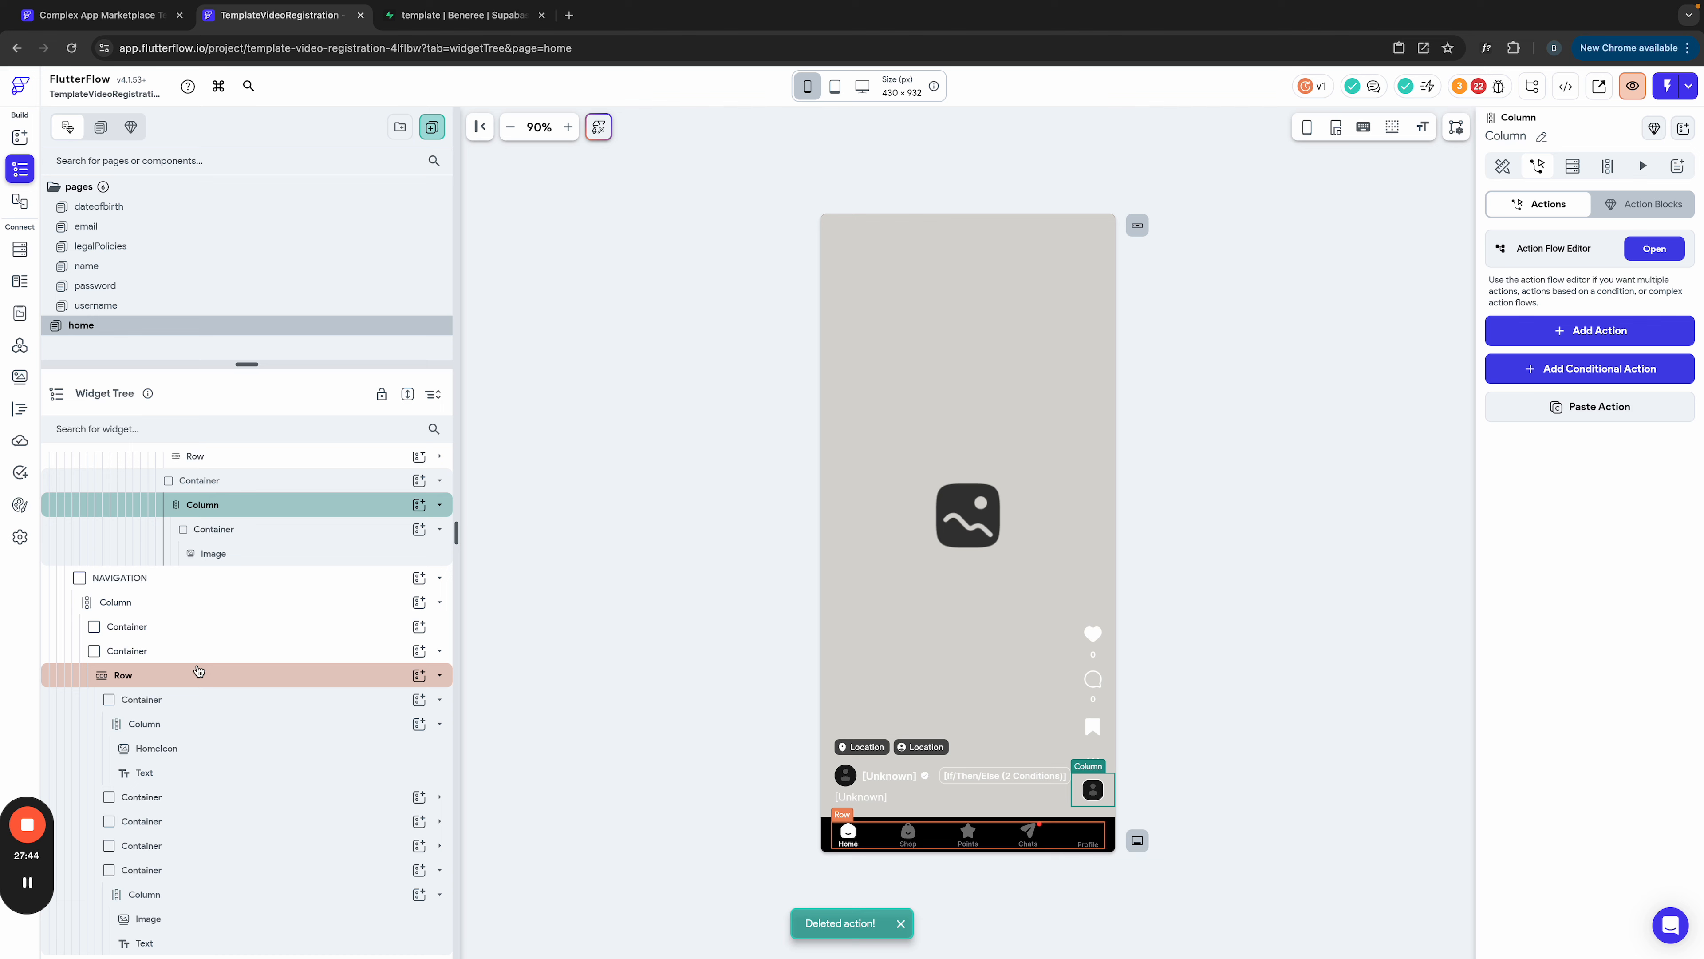
Step: Turn off conditional visibility for the small badge Image after the username text and for the Button next to it
scroll(198, 670, up, 10)
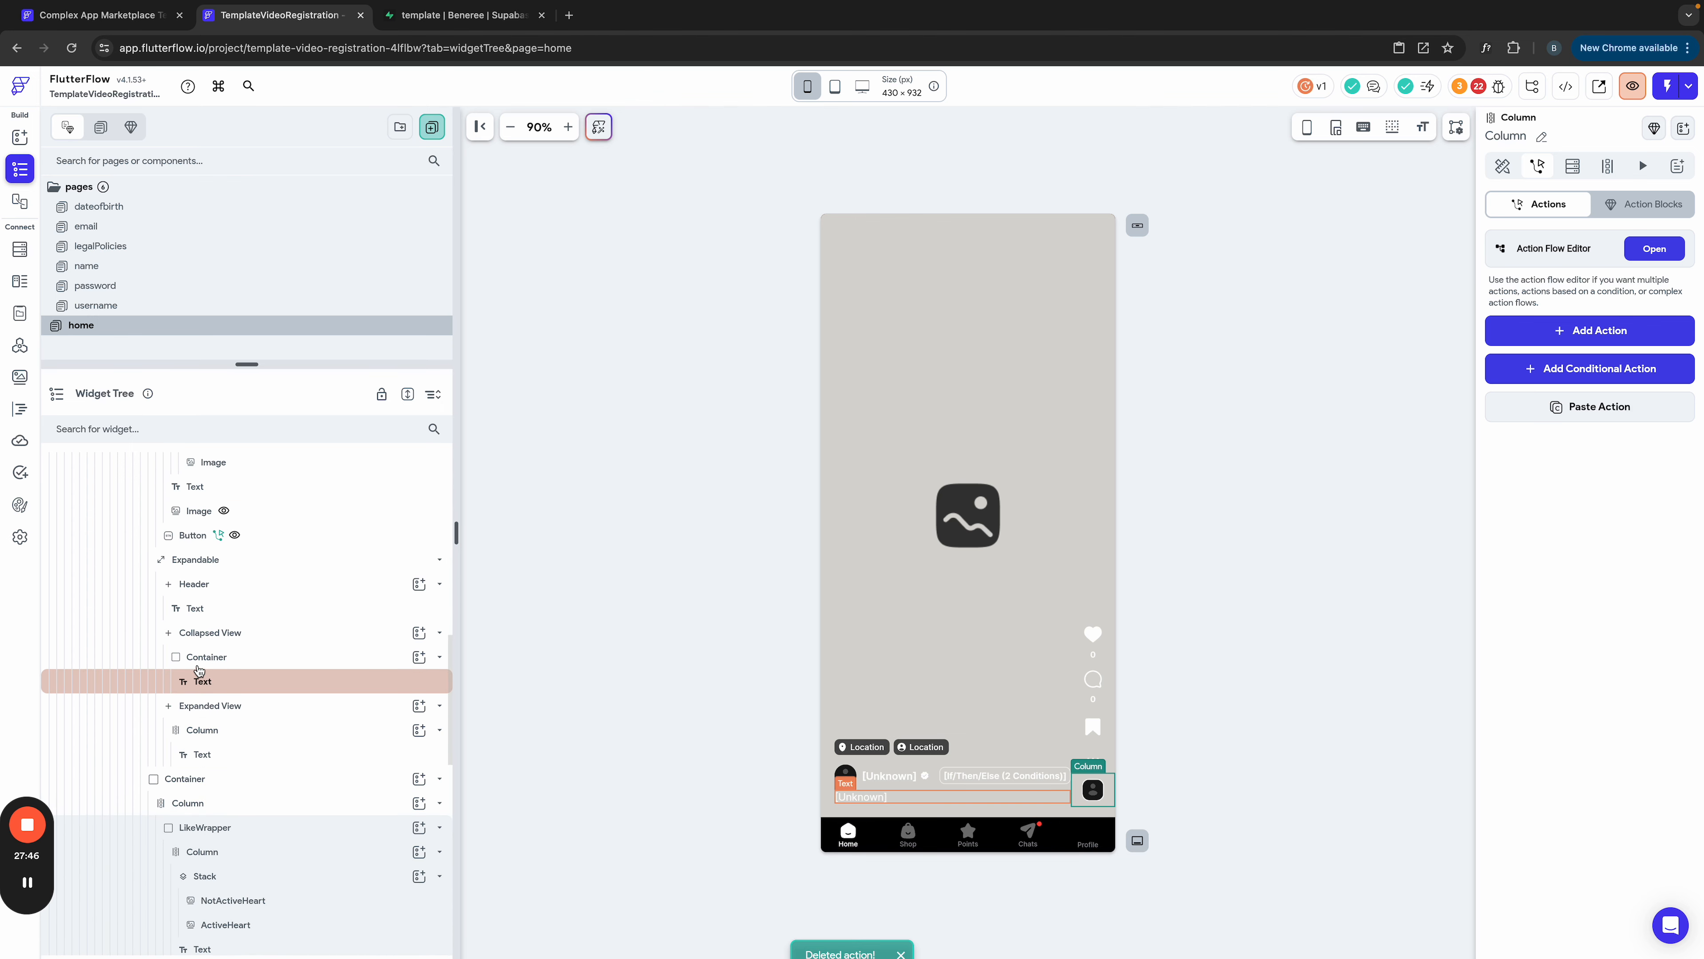
scroll(198, 670, up, 5)
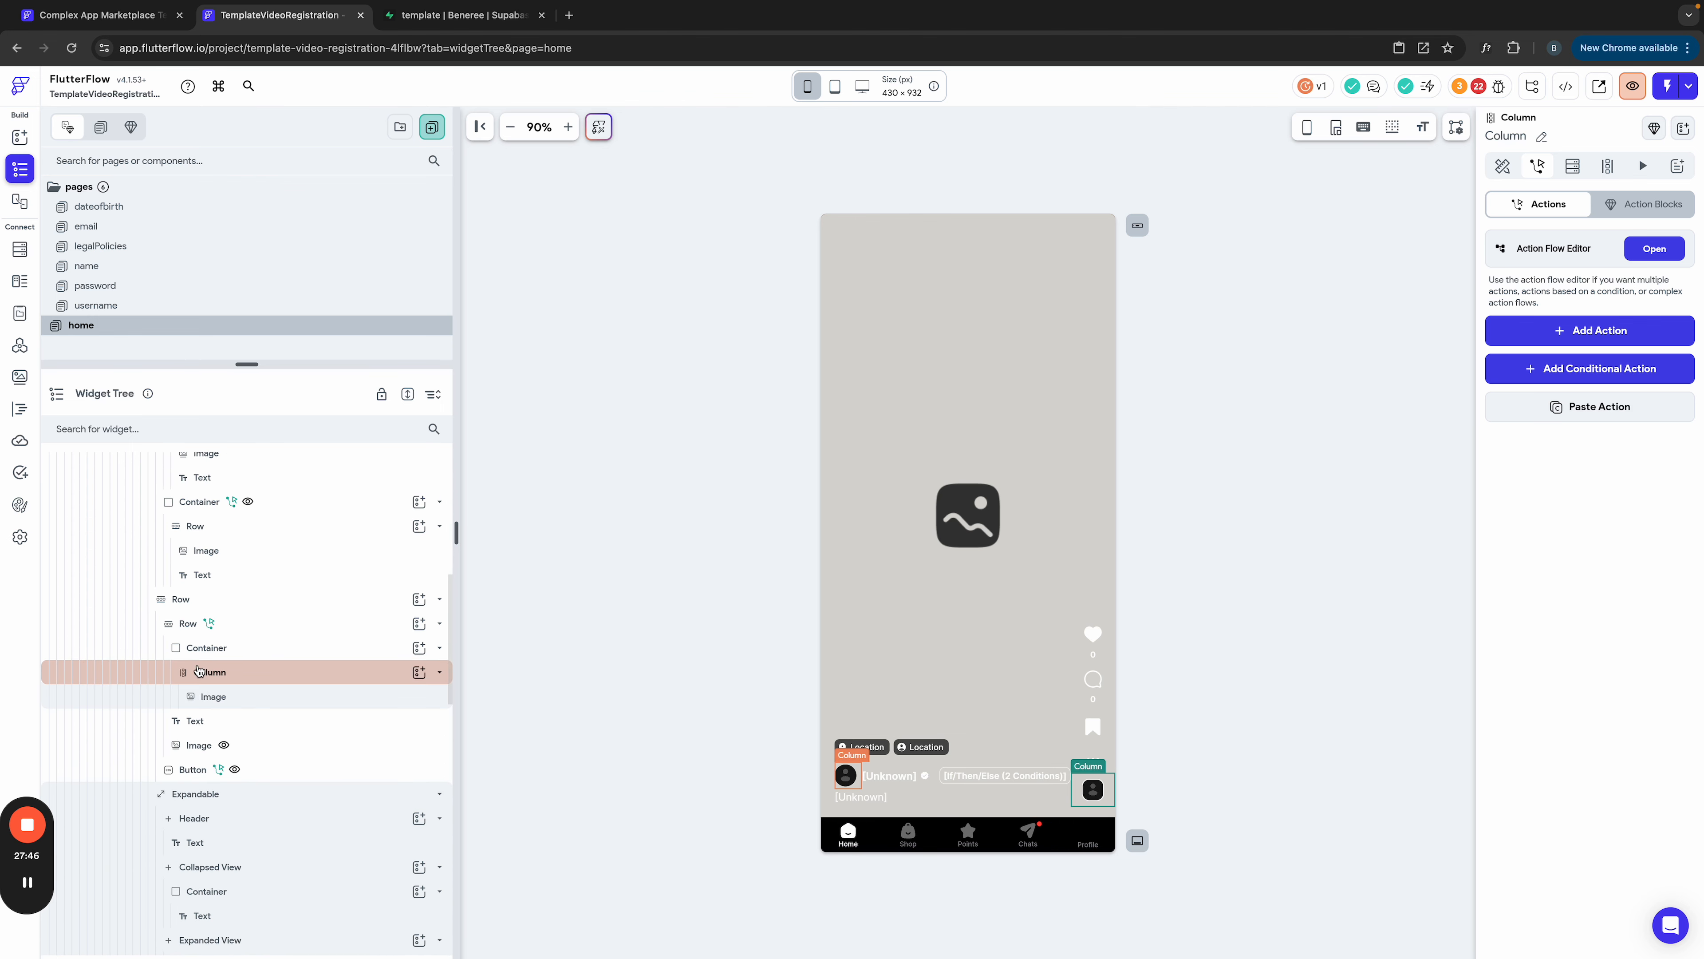
click(199, 746)
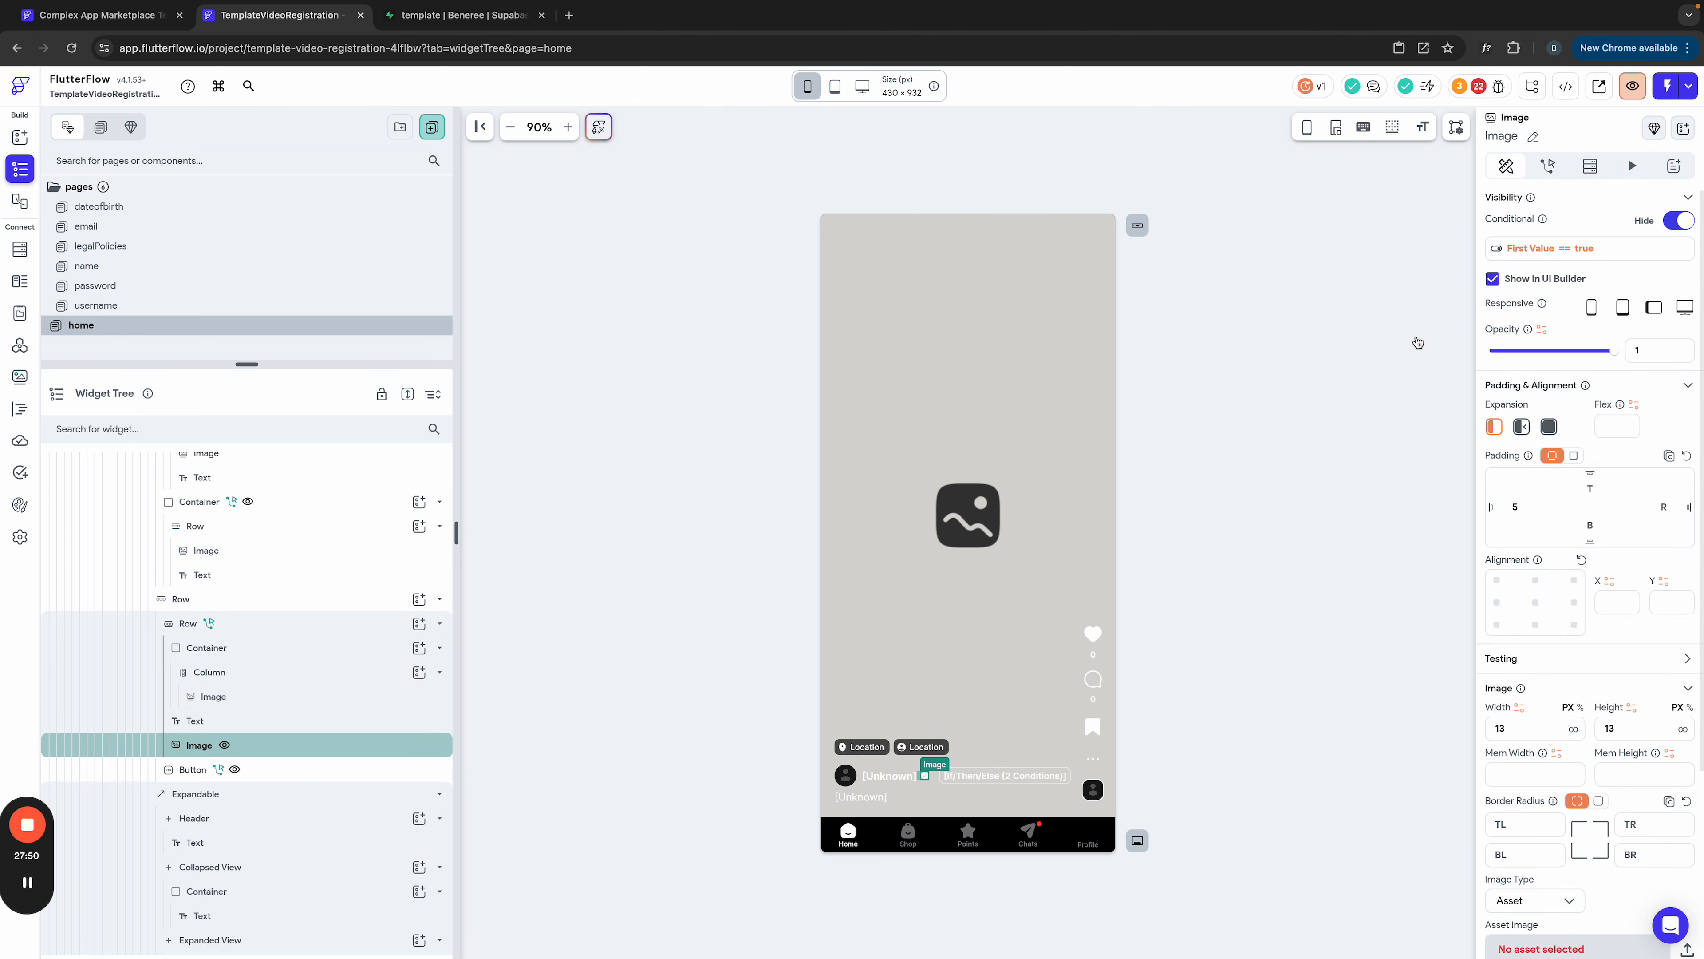
scroll(346, 702, down, 3)
click(198, 611)
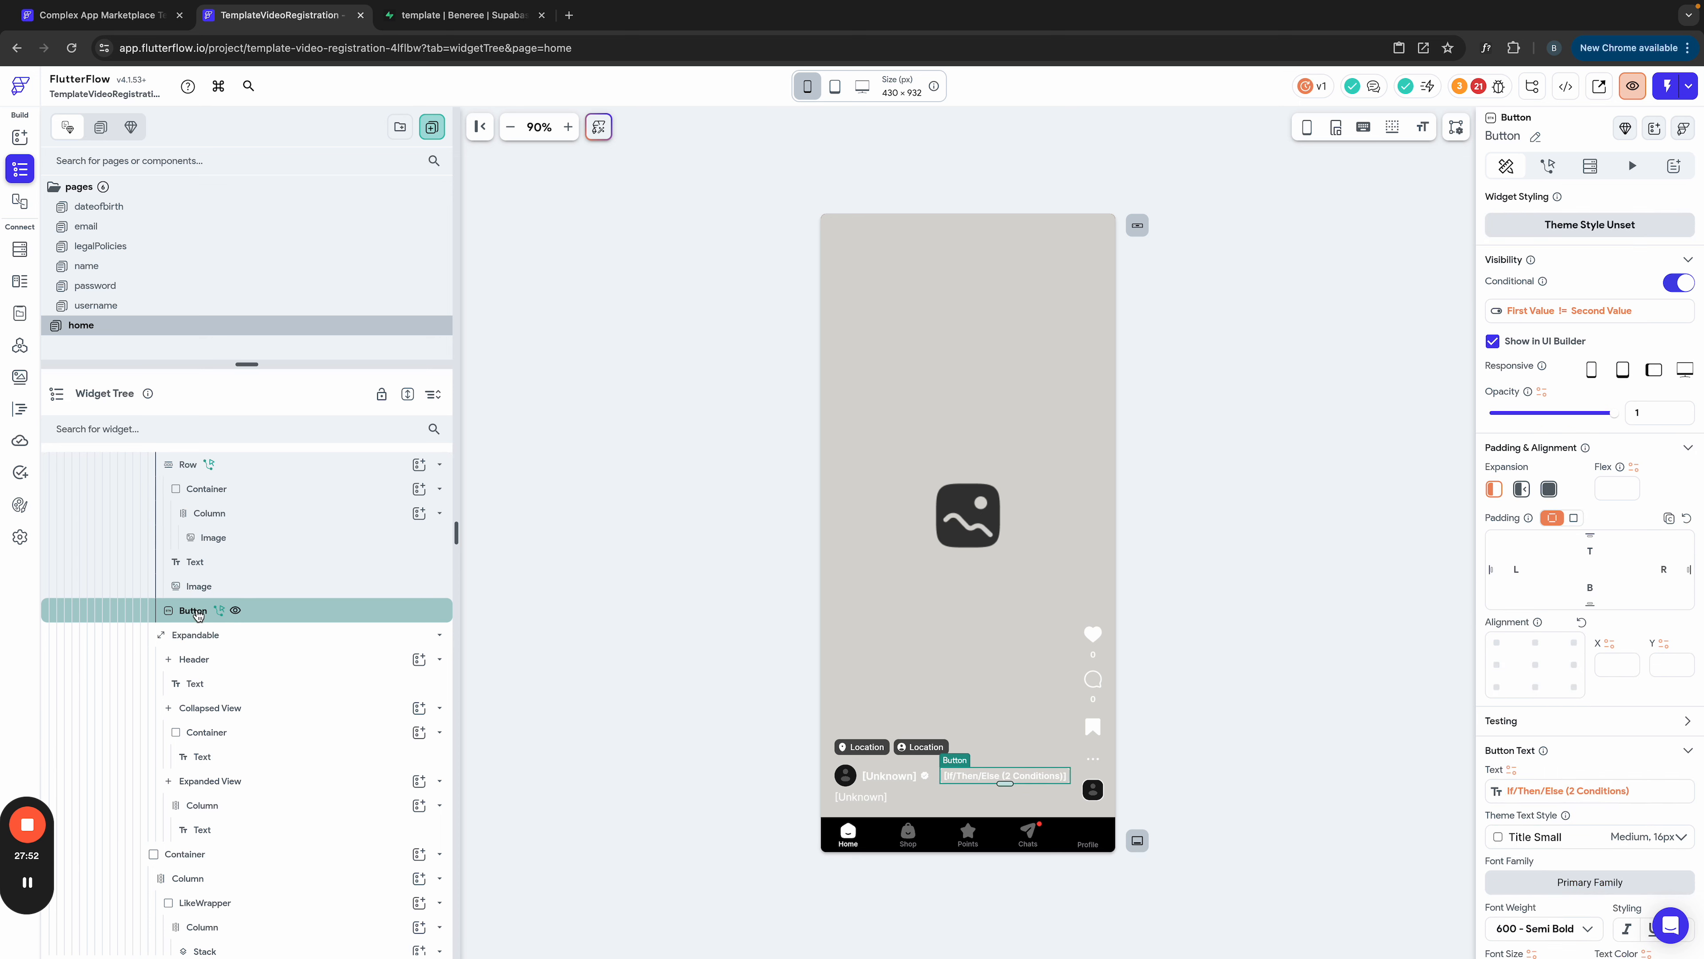
click(1680, 282)
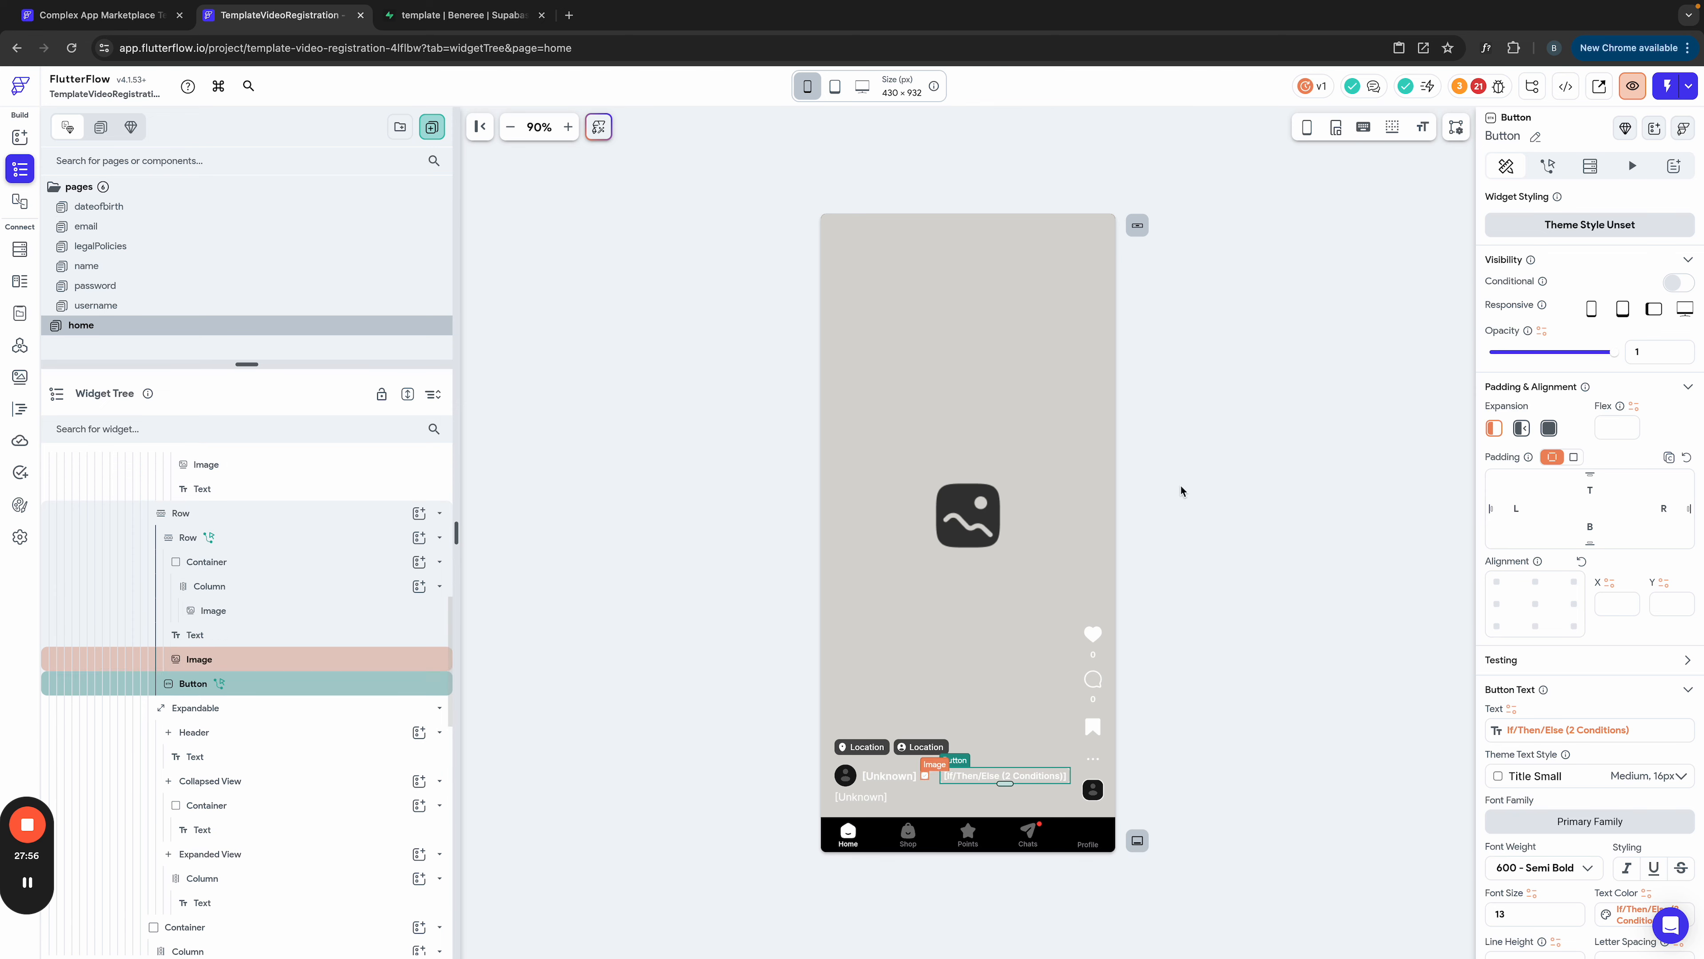
Step: Delete the On Tap conditional action with all its backend calls from the Button beside the username
click(1548, 166)
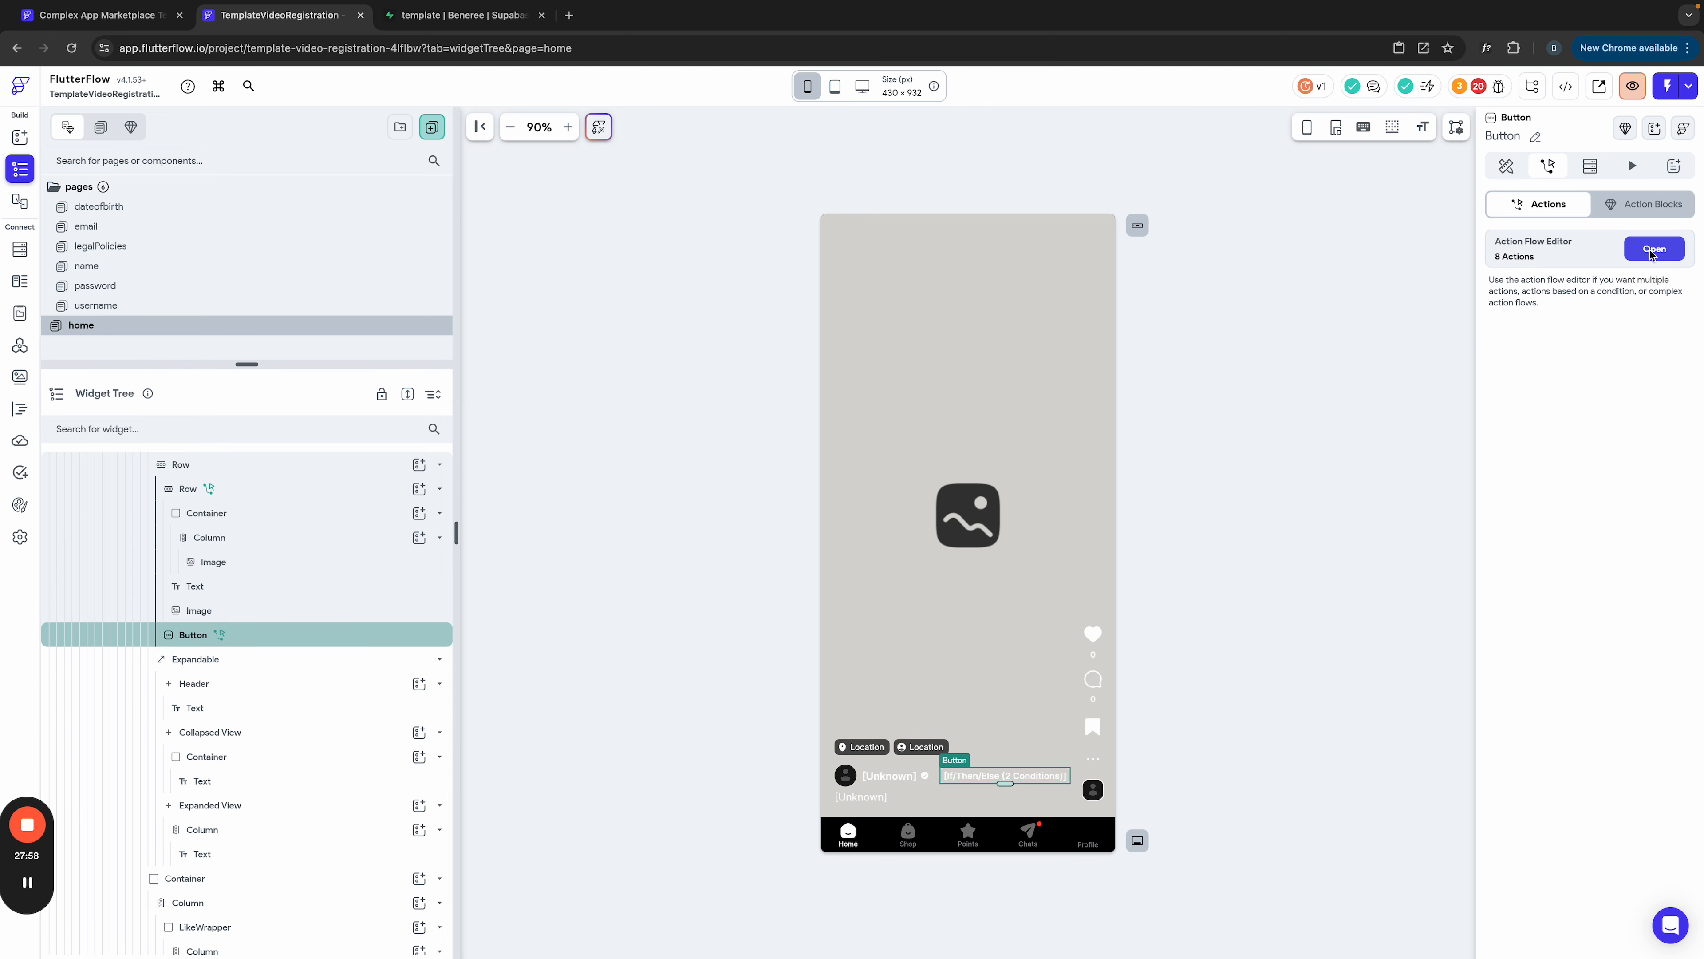
click(1652, 251)
click(798, 239)
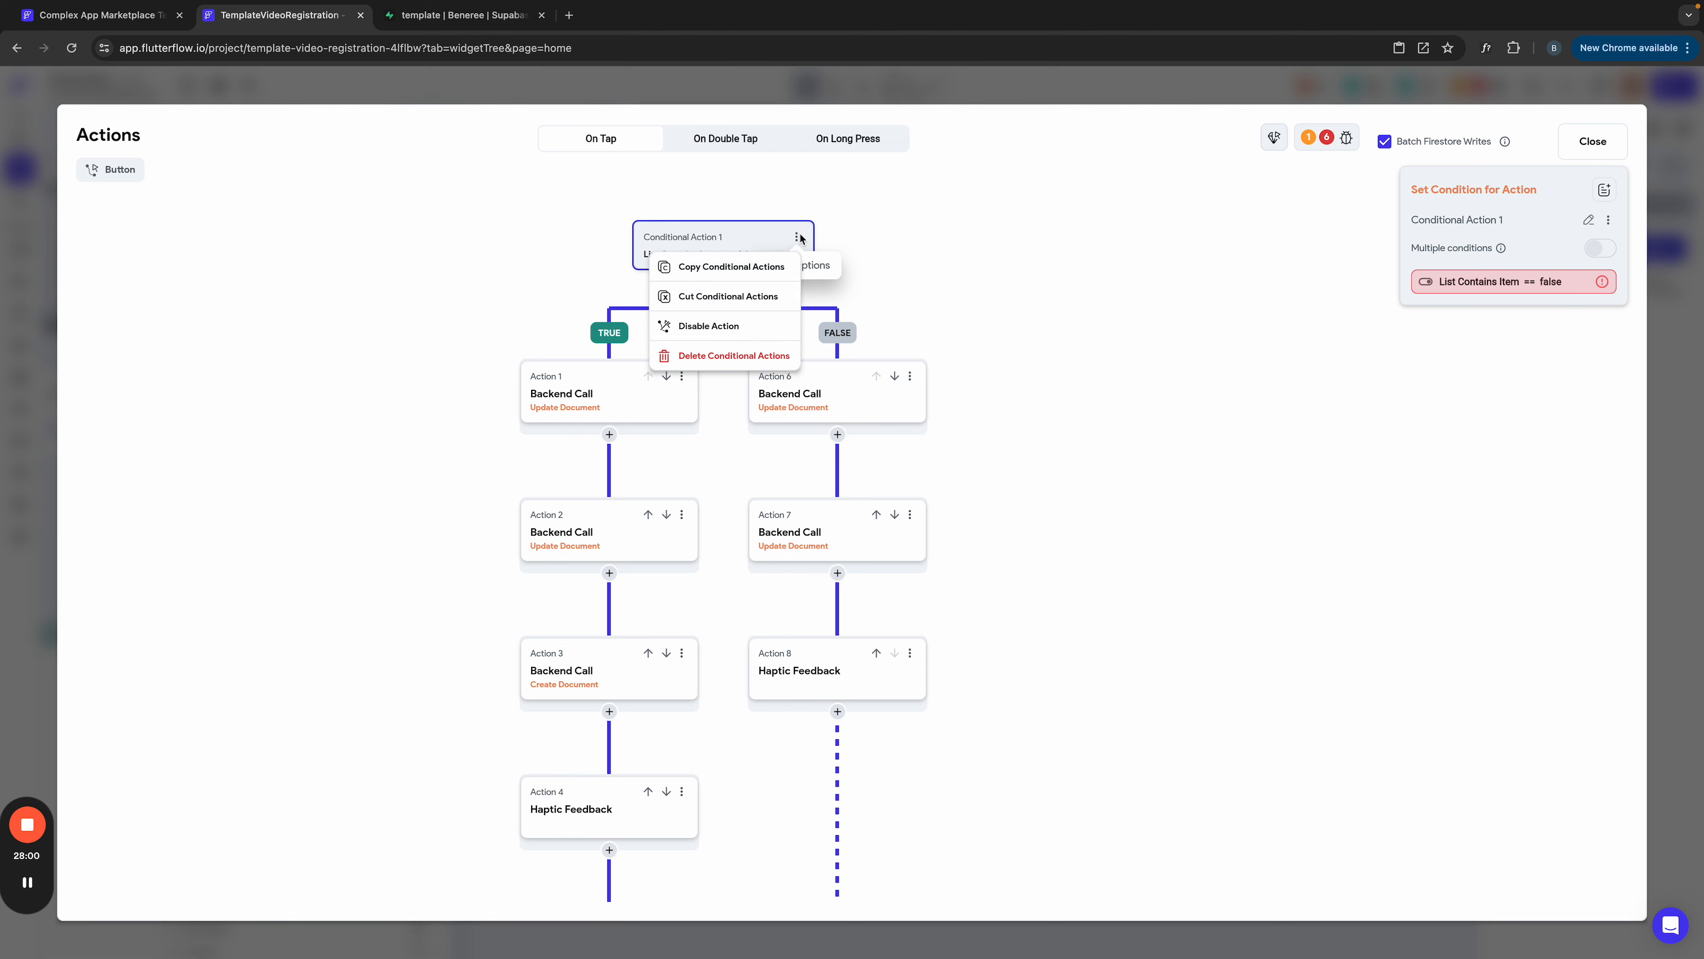
click(748, 359)
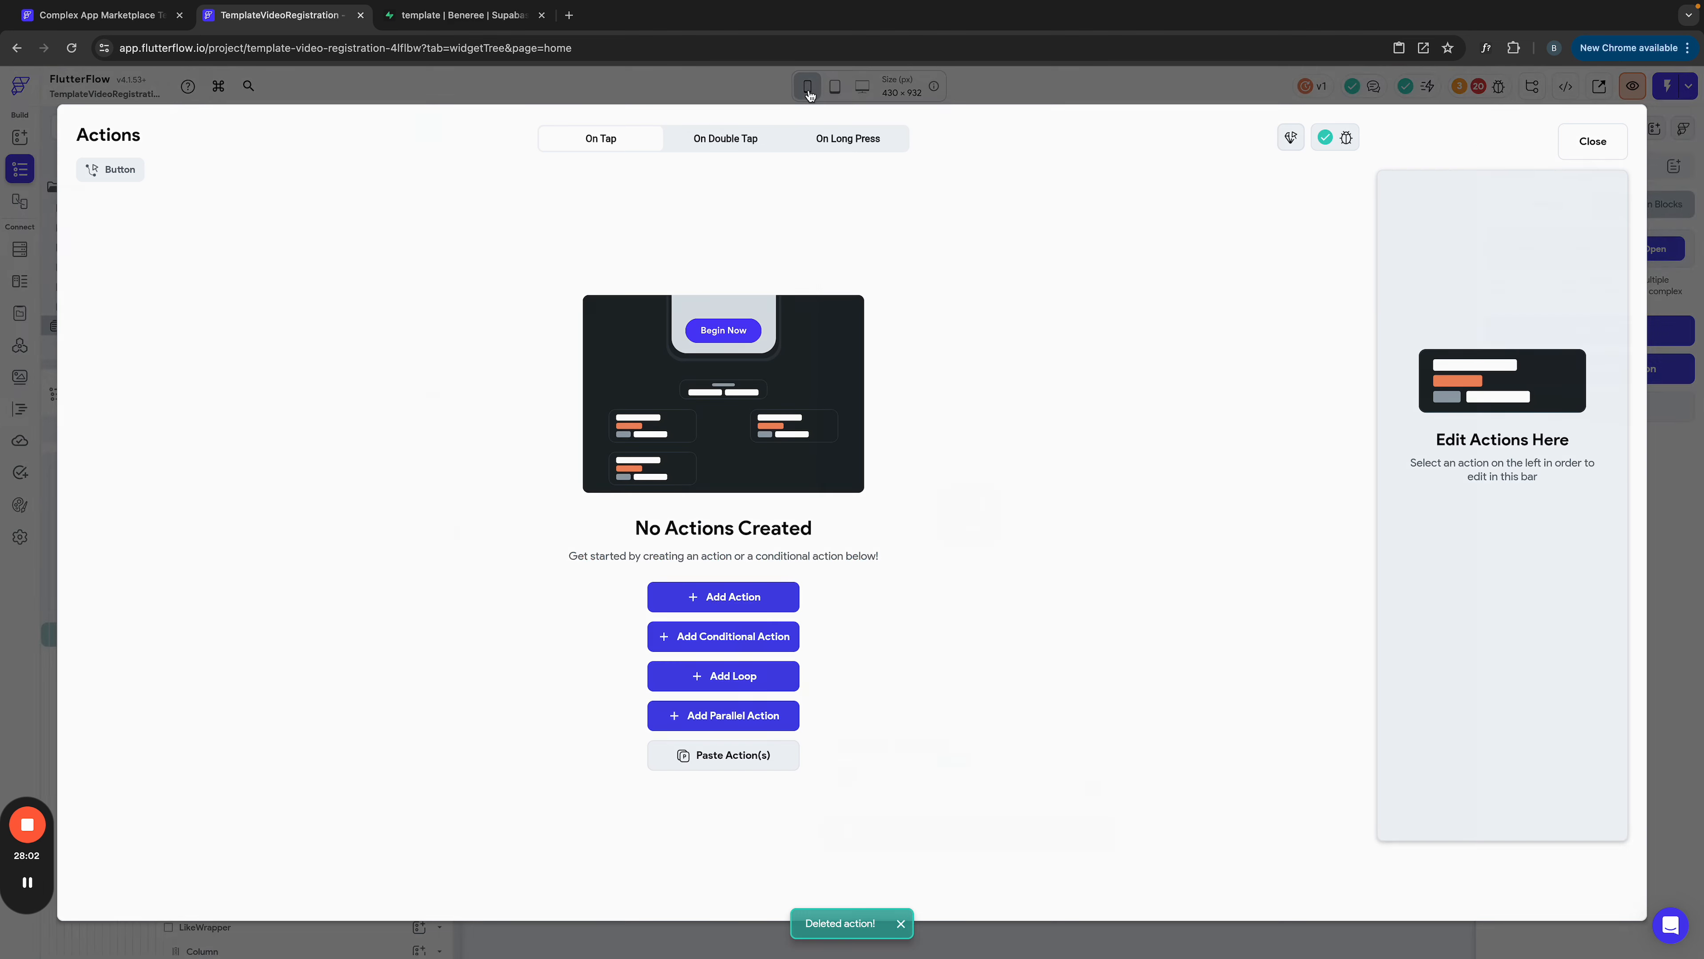
click(808, 94)
Step: Delete the On Tap conditional action with its Navigate To actions from the Row holding the avatar and username
scroll(191, 638, up, 2)
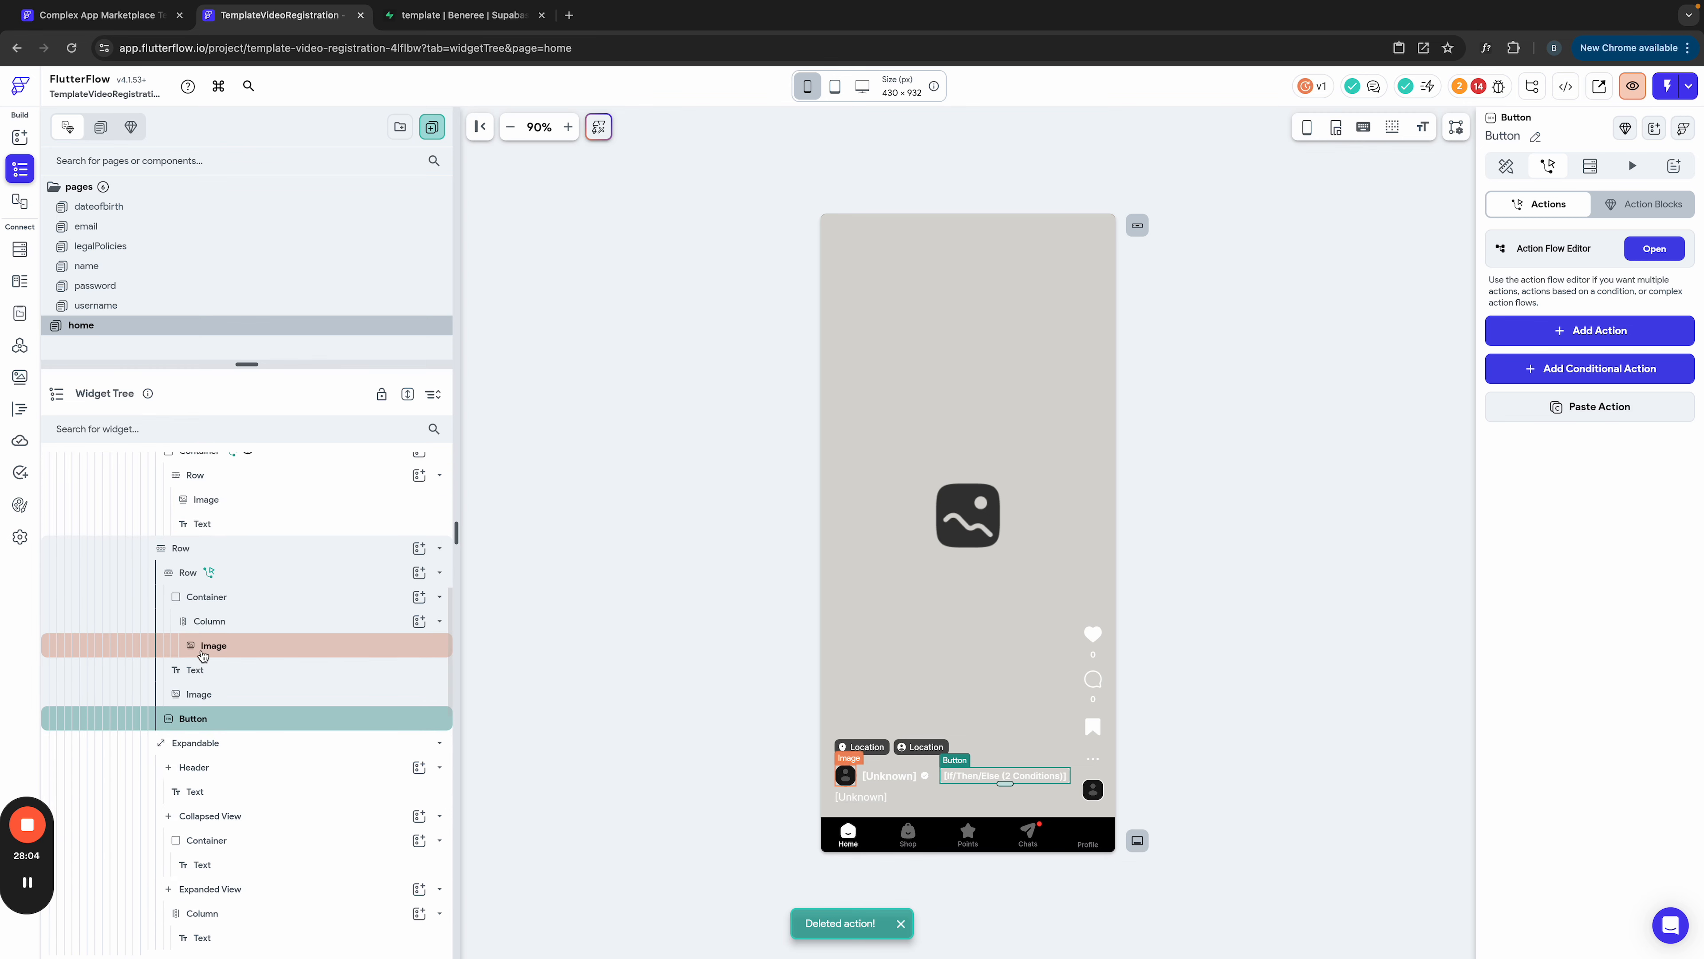
click(190, 577)
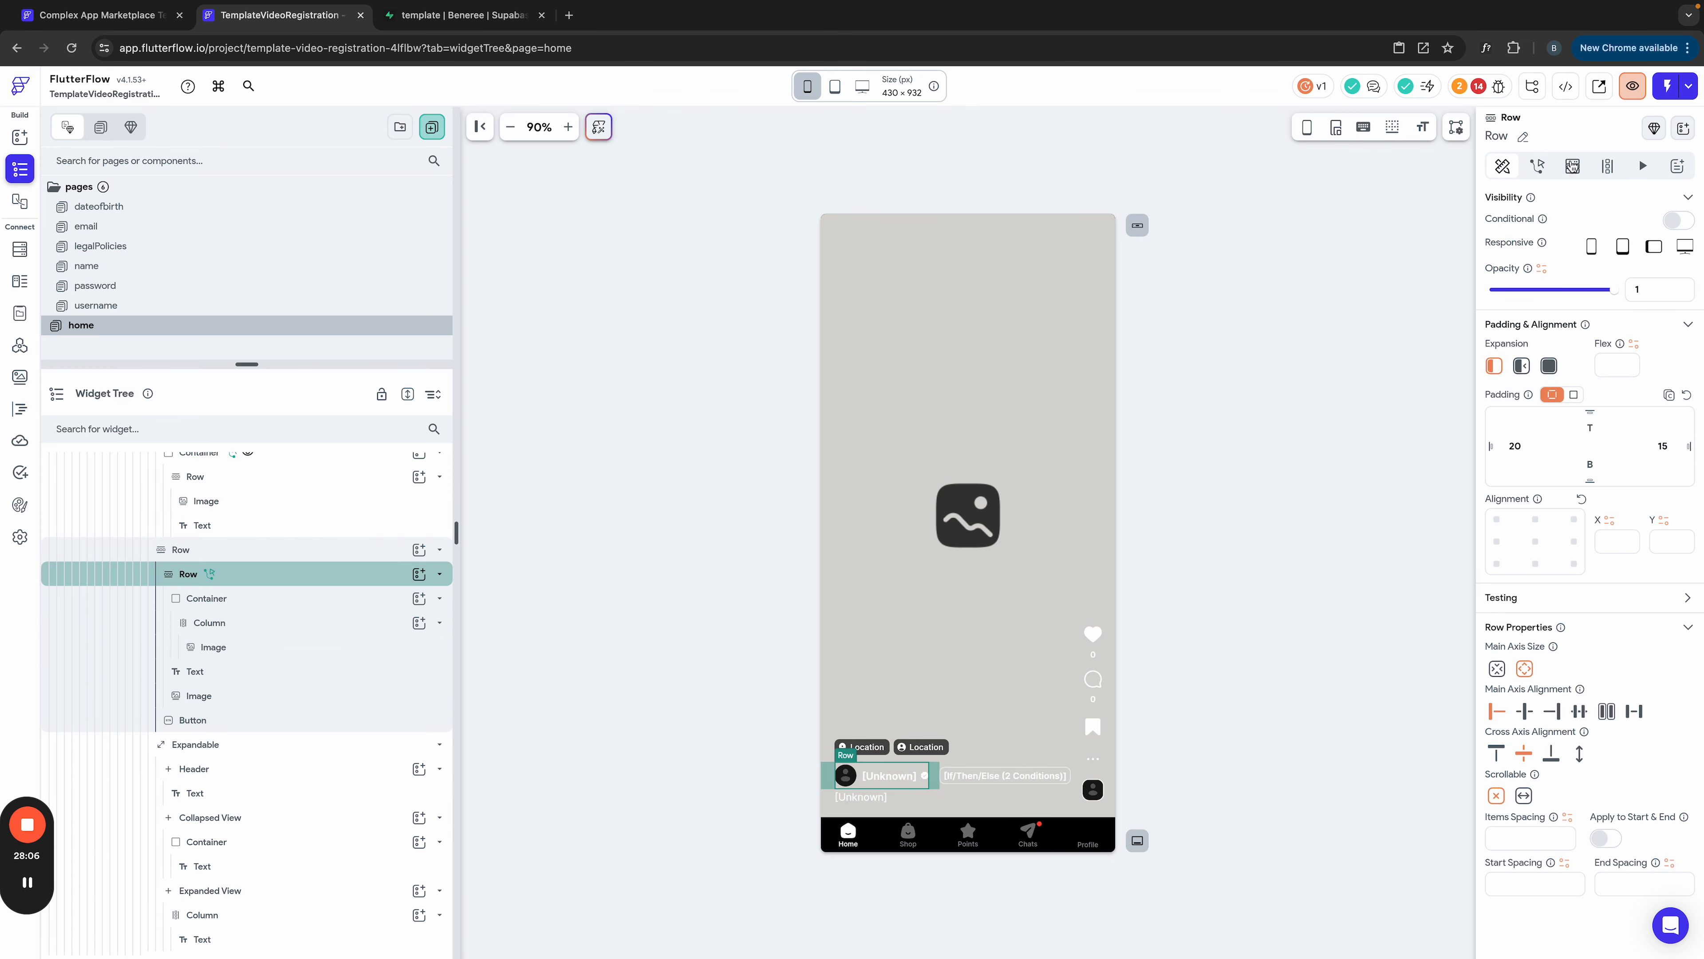
click(1537, 166)
click(1652, 247)
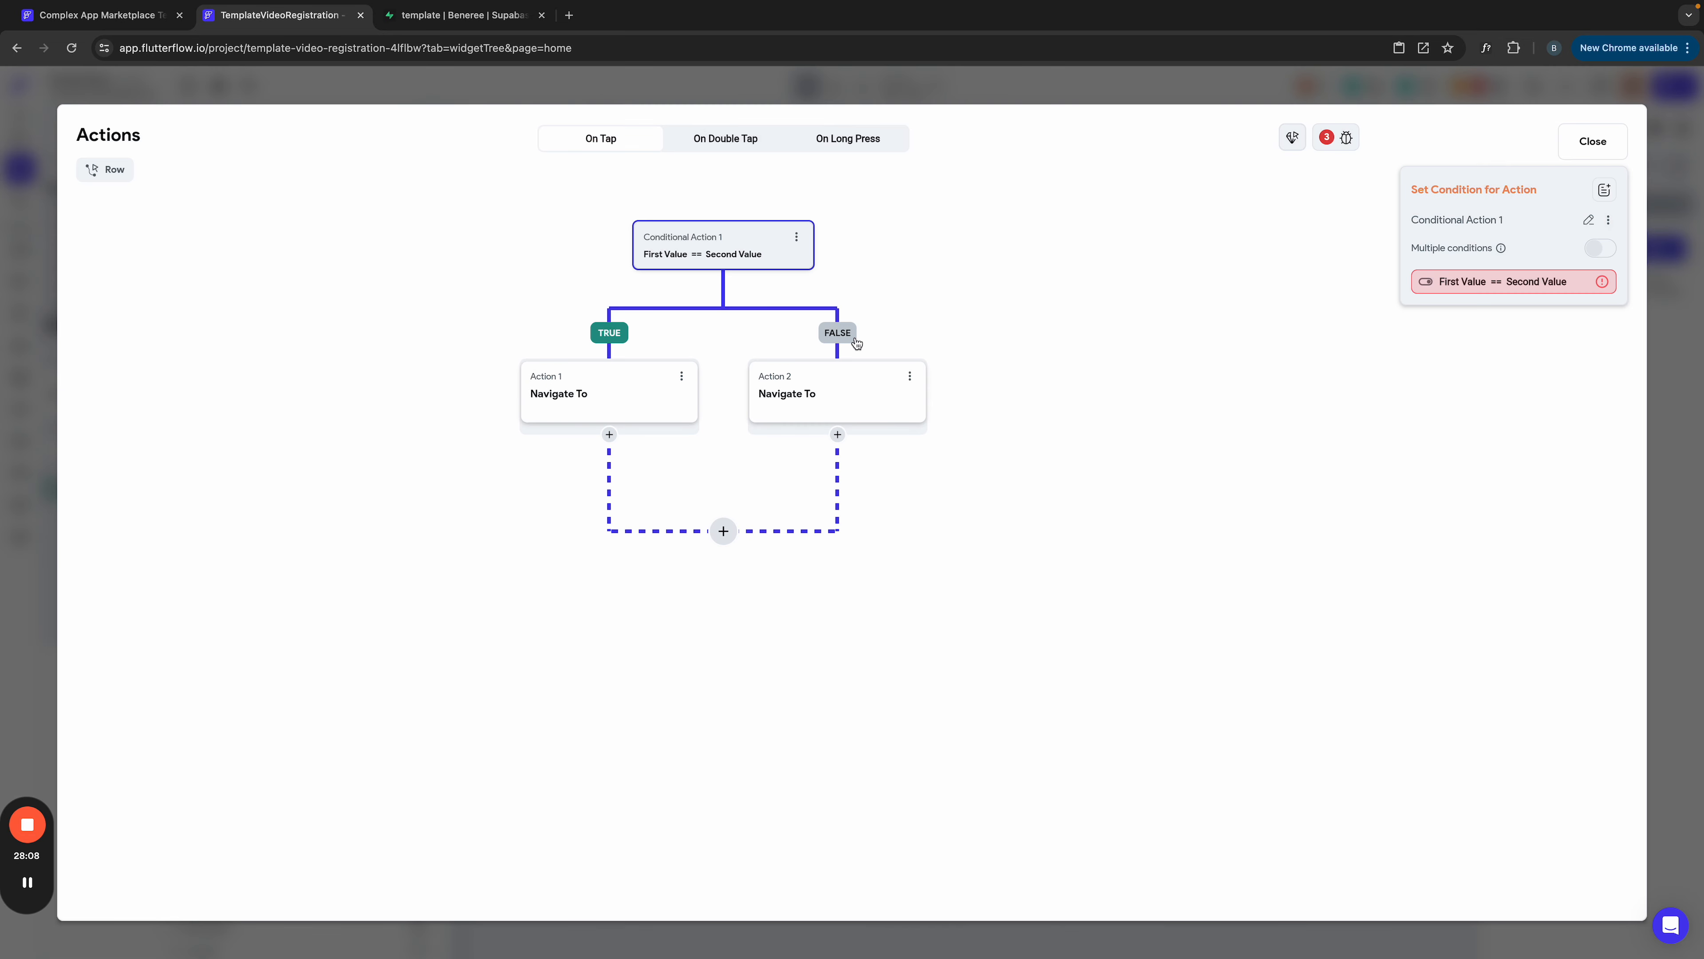
click(794, 238)
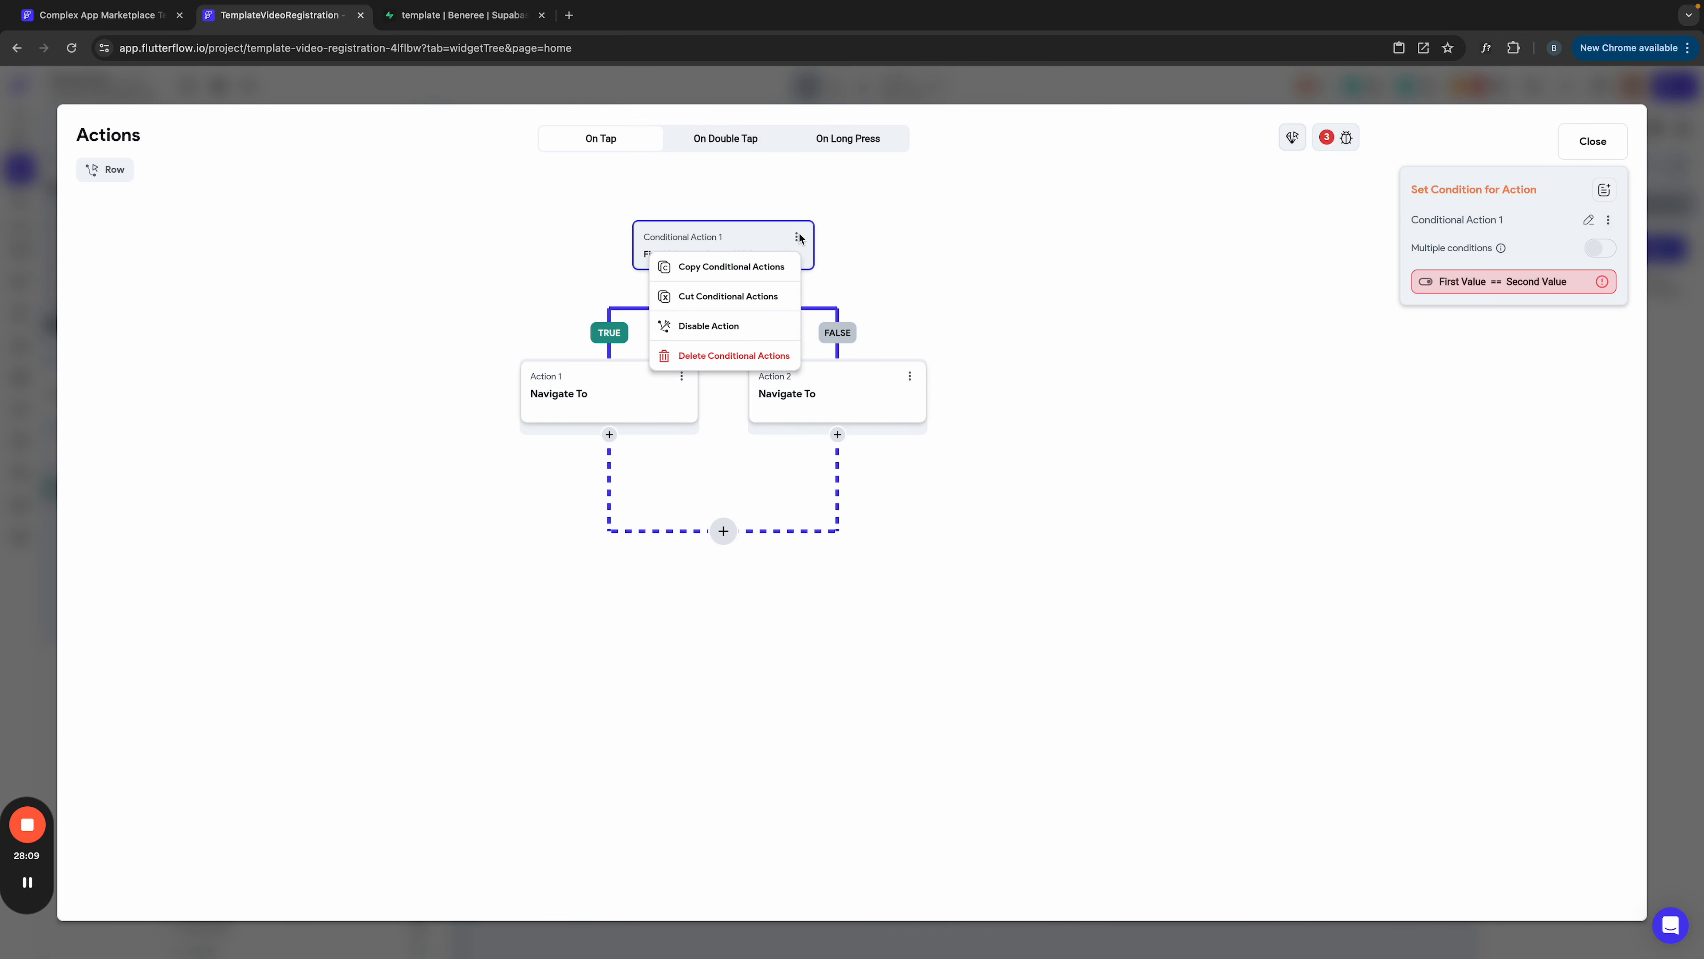
click(769, 358)
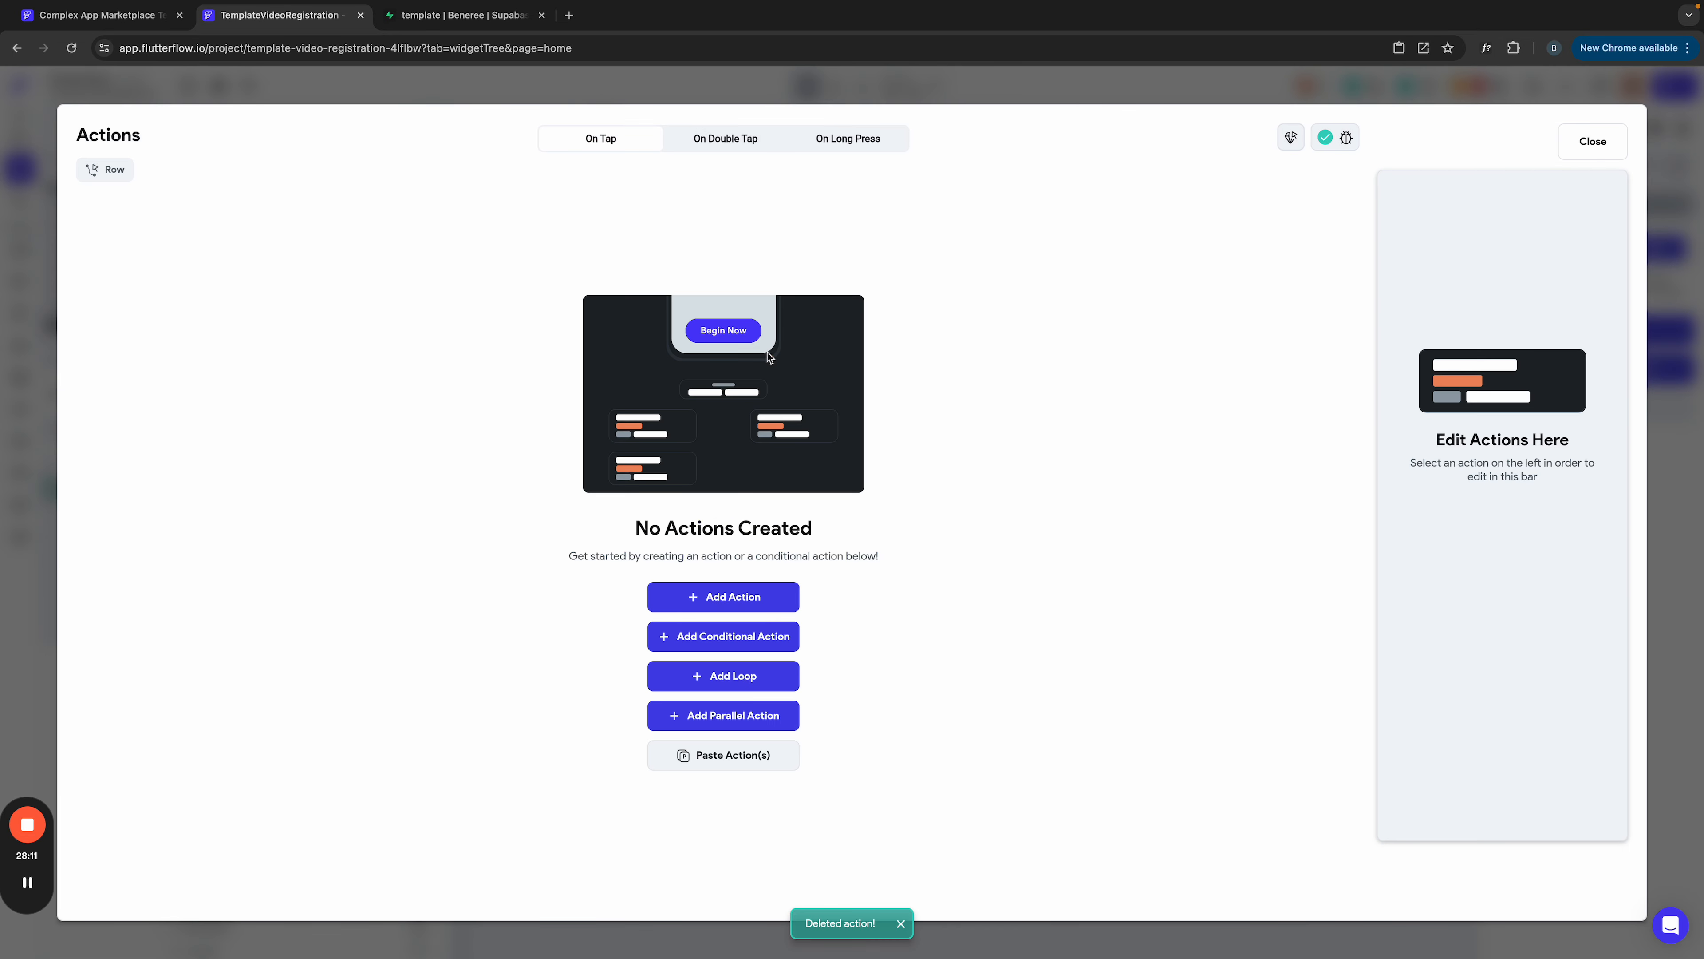
click(995, 92)
Step: Turn off conditional visibility for the second Location tag Container above the username row
scroll(331, 515, up, 3)
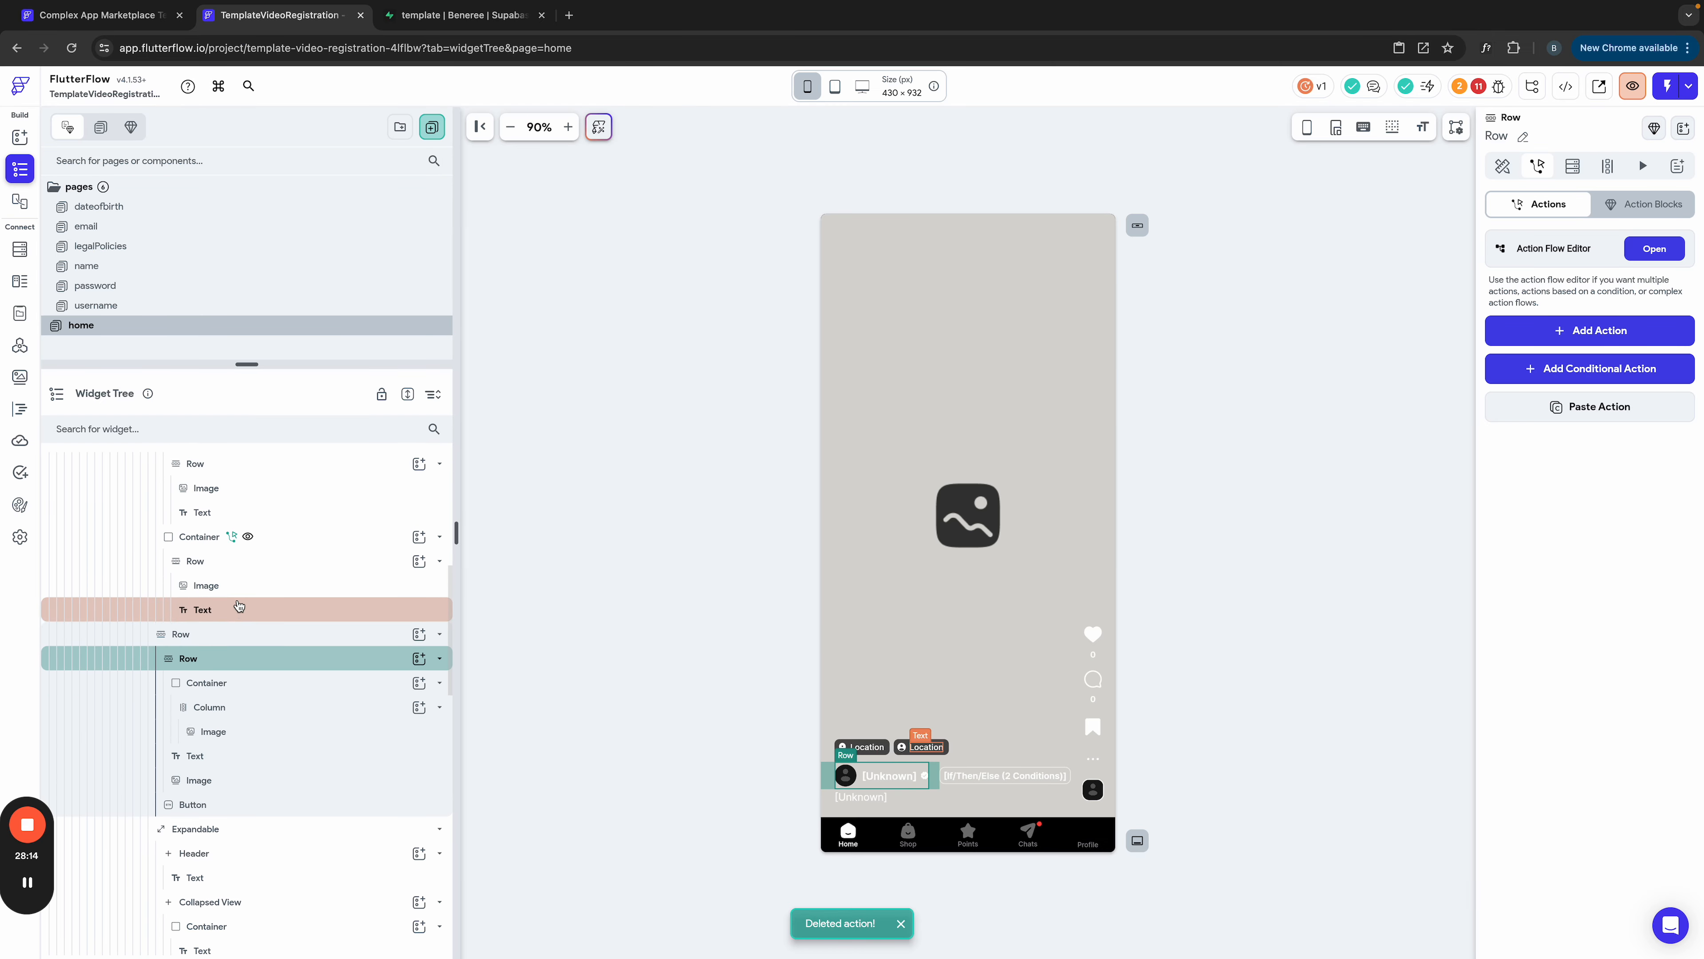
click(419, 582)
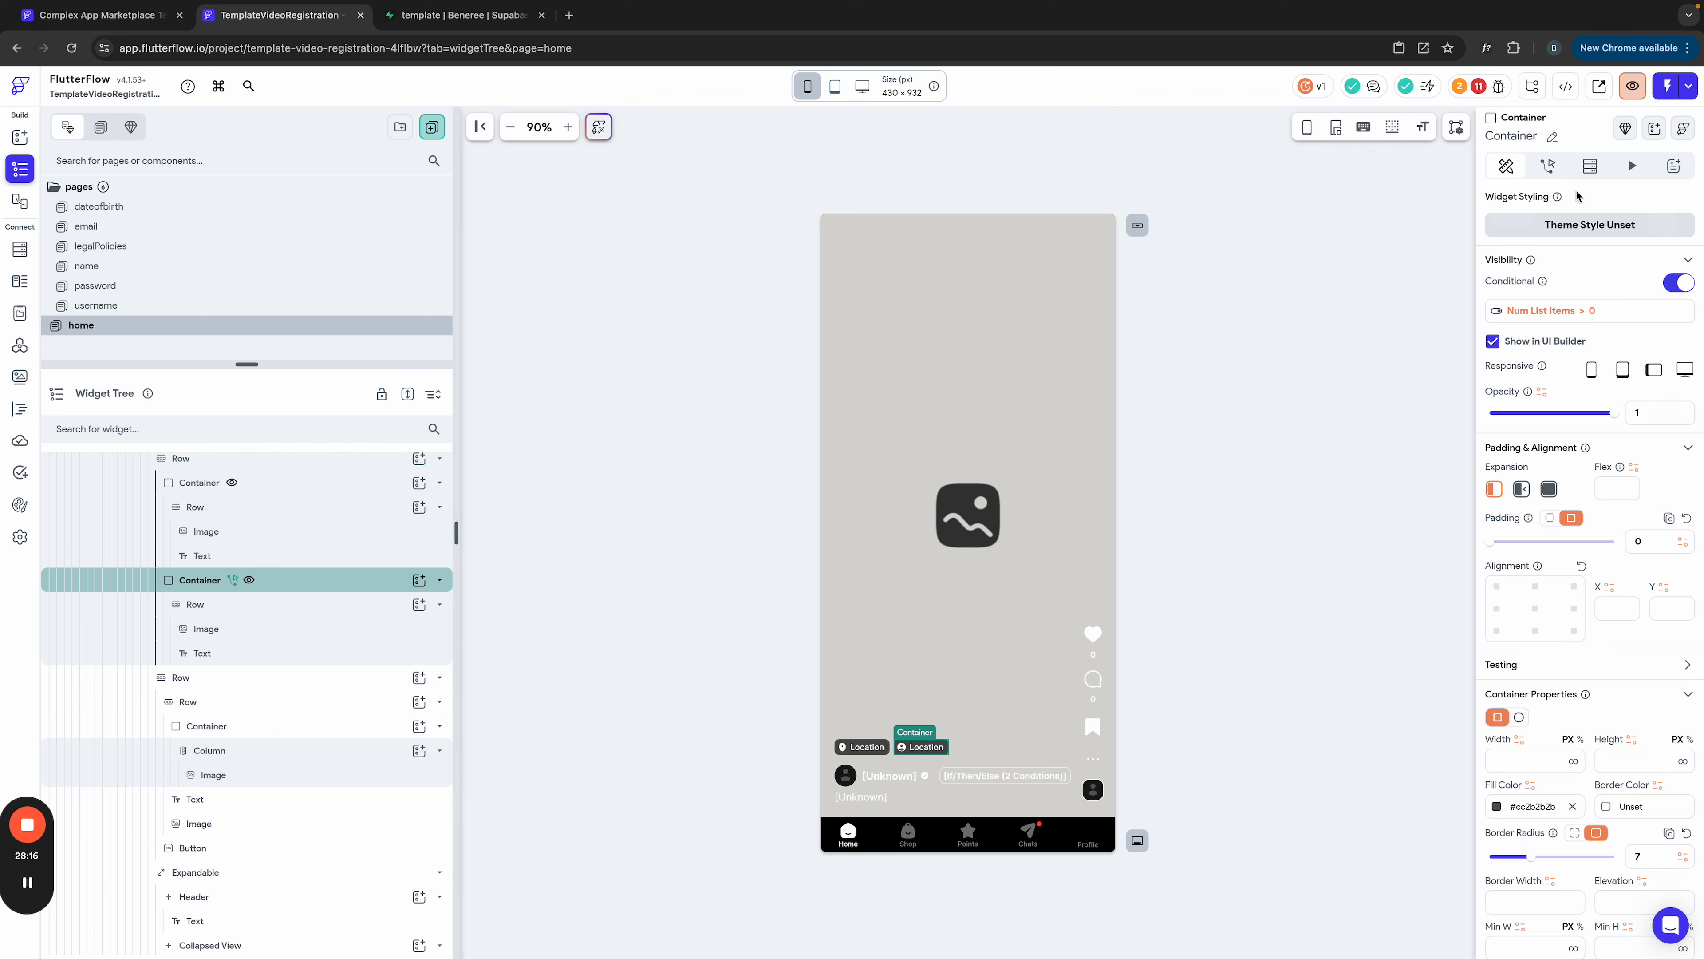
click(1550, 167)
click(1508, 166)
click(1571, 314)
click(1618, 308)
click(1679, 283)
Step: Delete the On Tap Bottom Sheet action from the second Location tag Container
scroll(256, 545, up, 1)
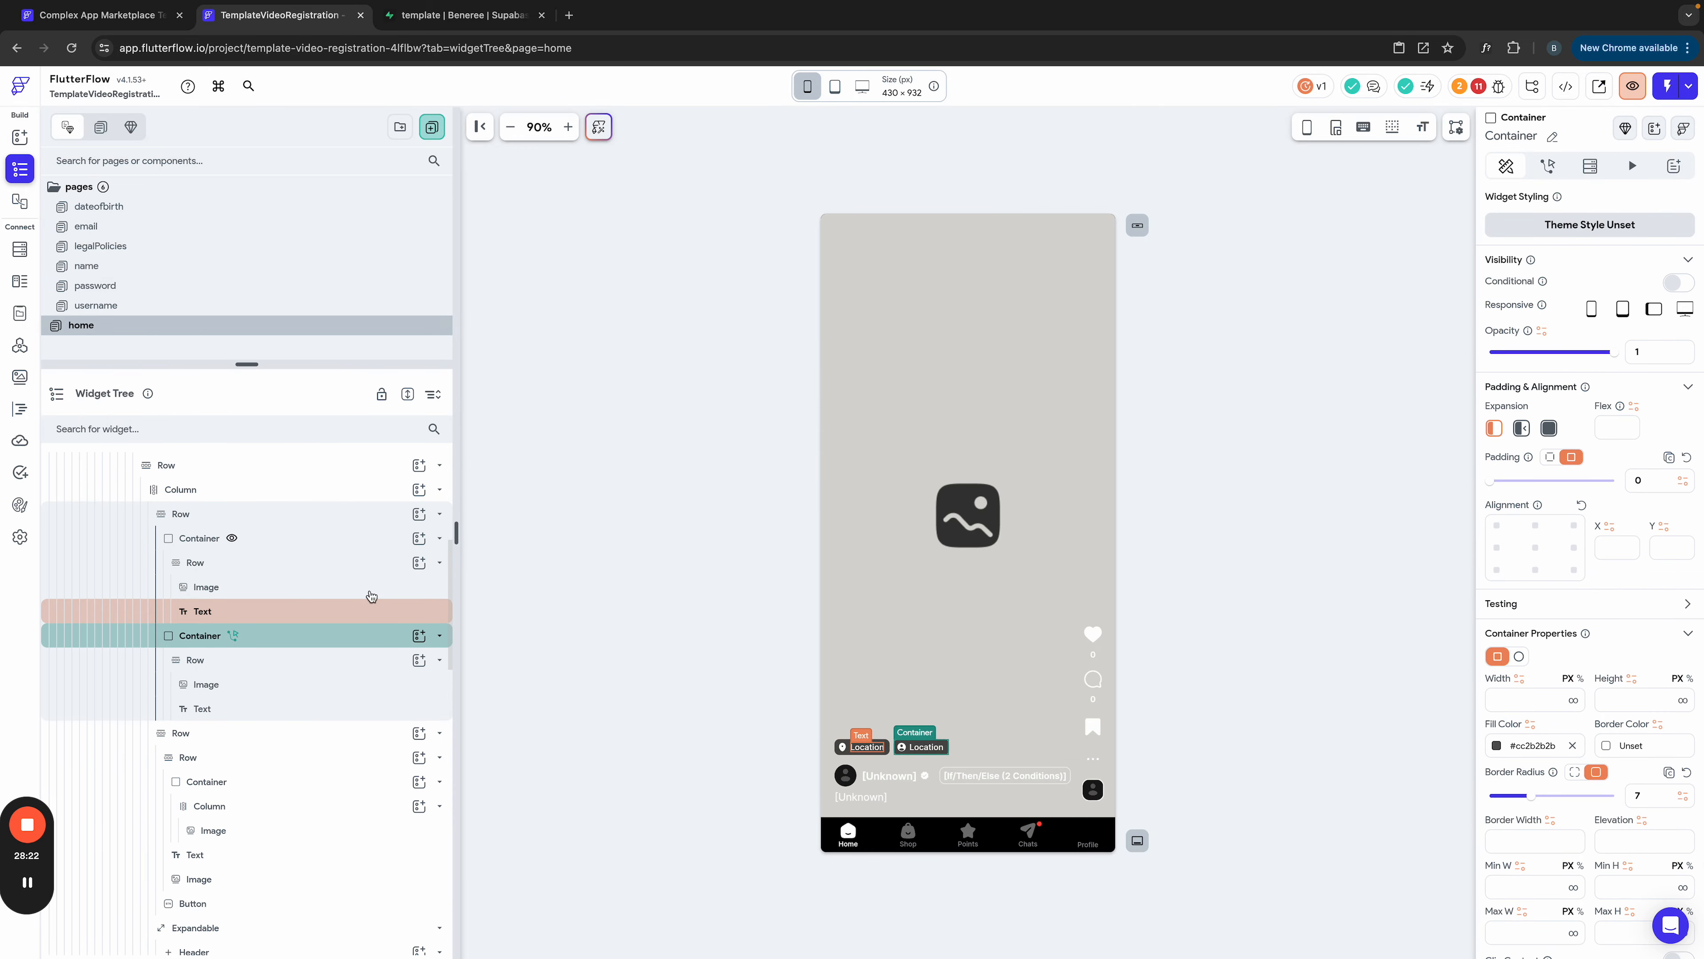
click(1562, 171)
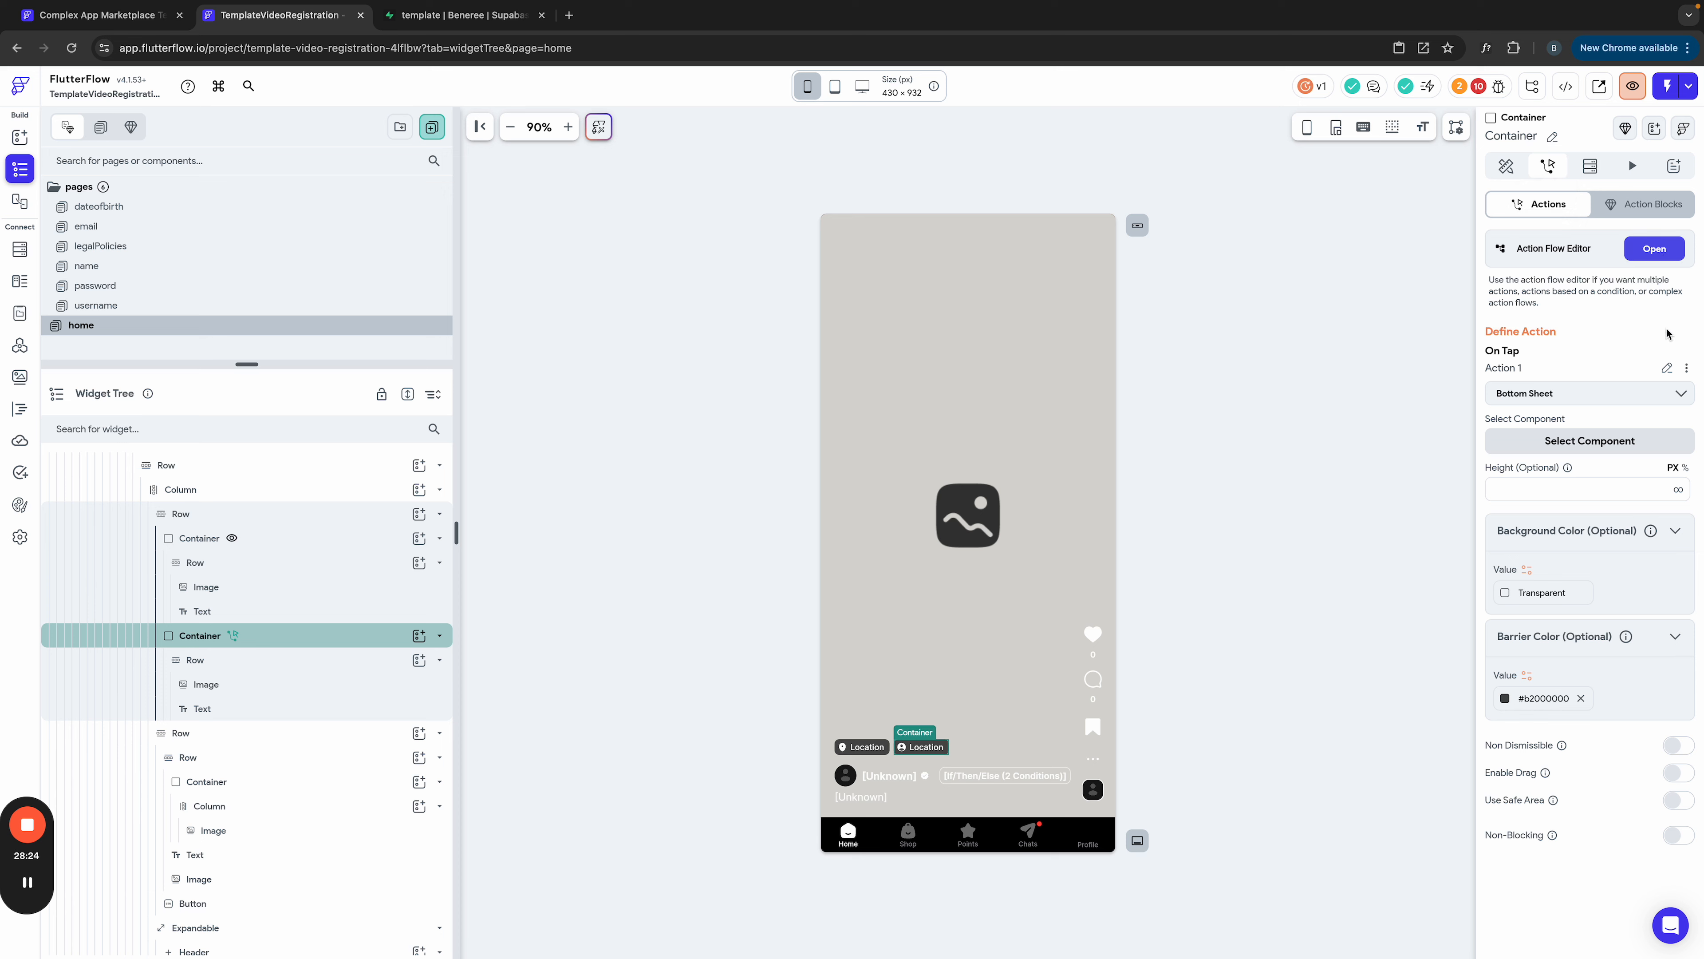
click(1686, 368)
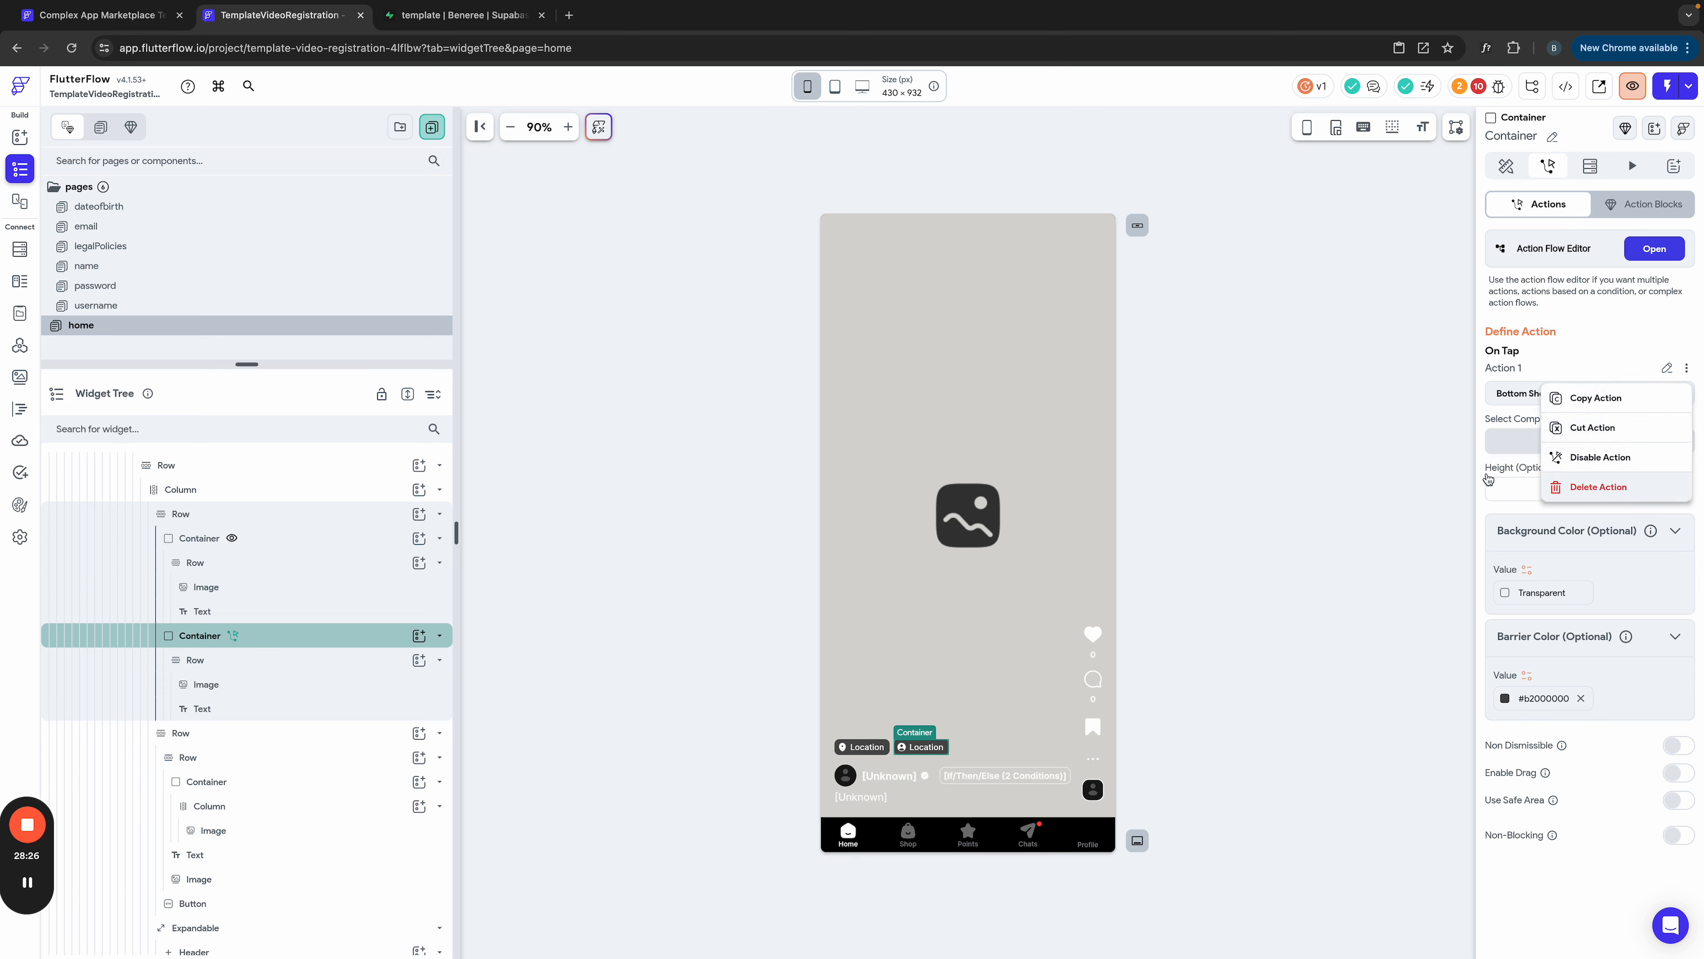
click(1598, 487)
Step: Turn off conditional visibility for the first Location tag Container
scroll(228, 530, down, 1)
click(221, 488)
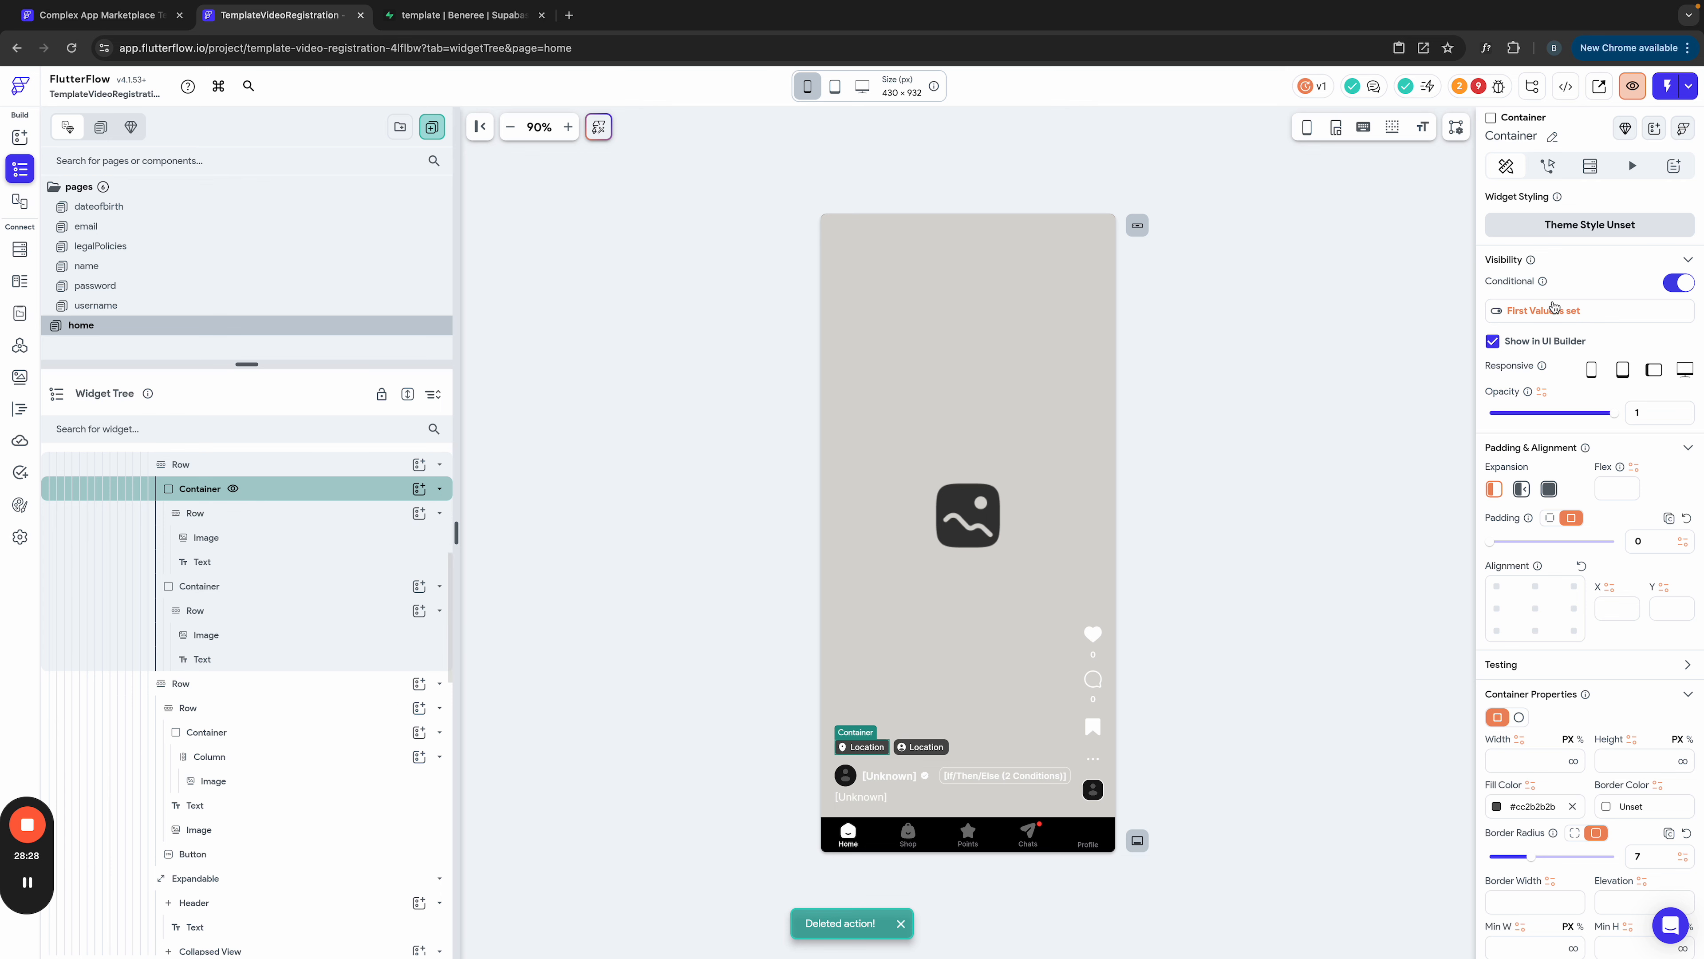
click(1677, 284)
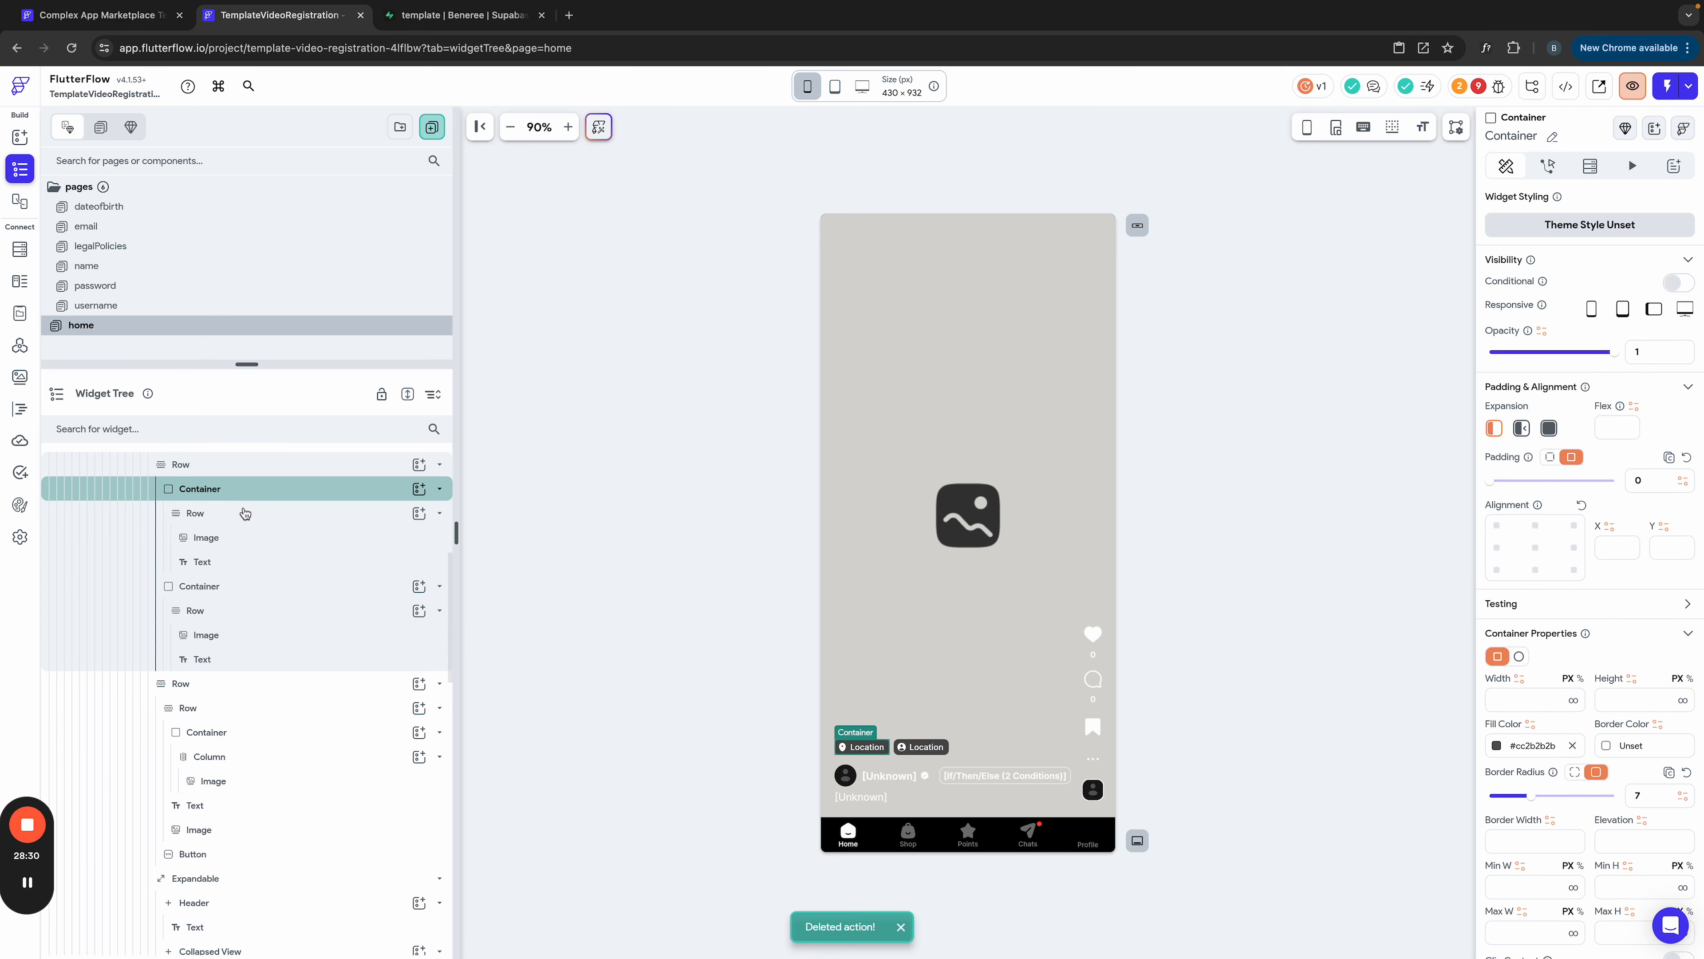
scroll(242, 530, up, 3)
scroll(251, 553, up, 2)
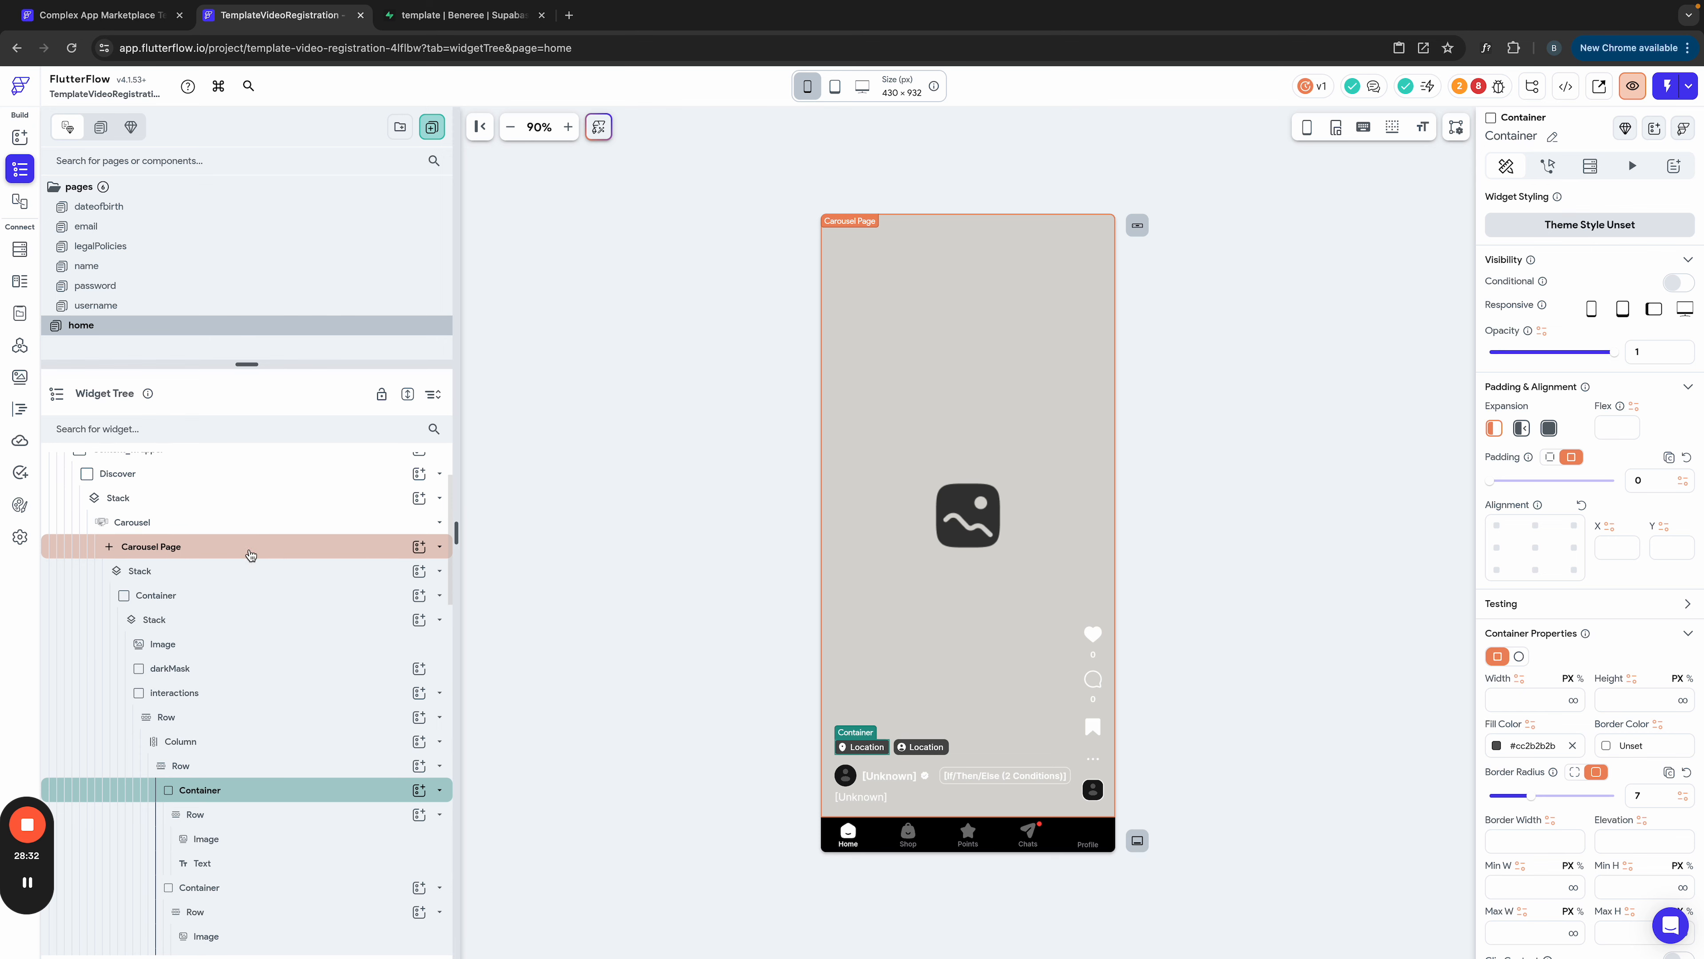
scroll(153, 635, up, 2)
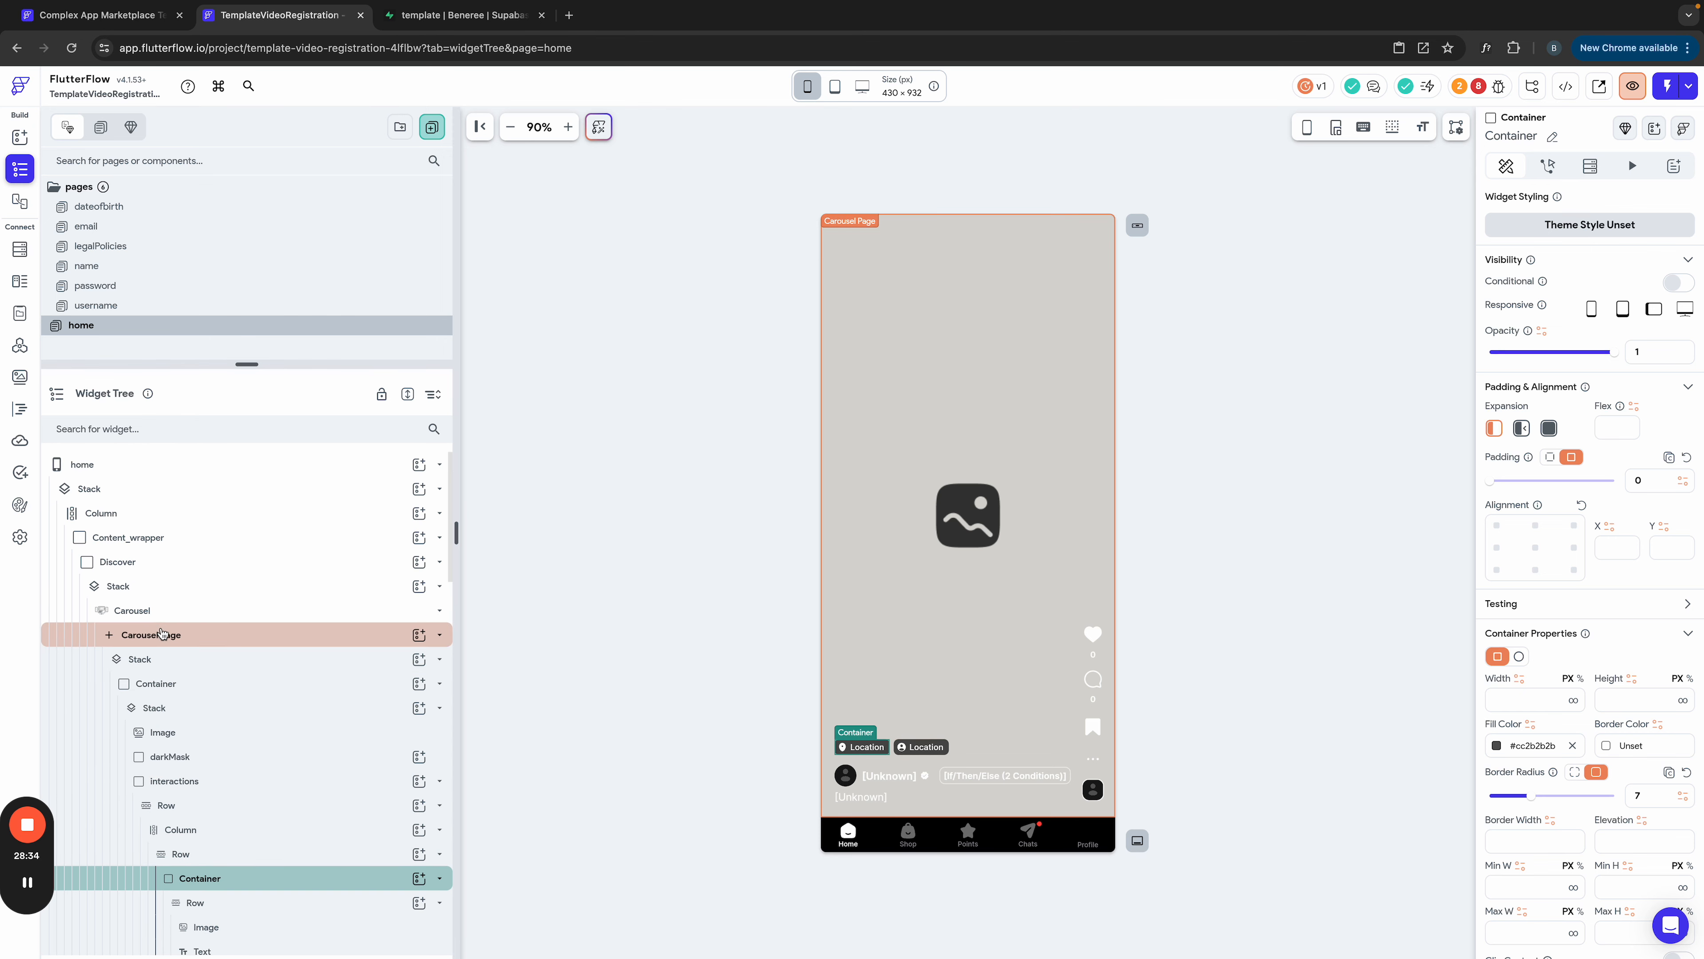
Step: Remove the unknown variable from the username Text next to the avatar
scroll(155, 631, down, 2)
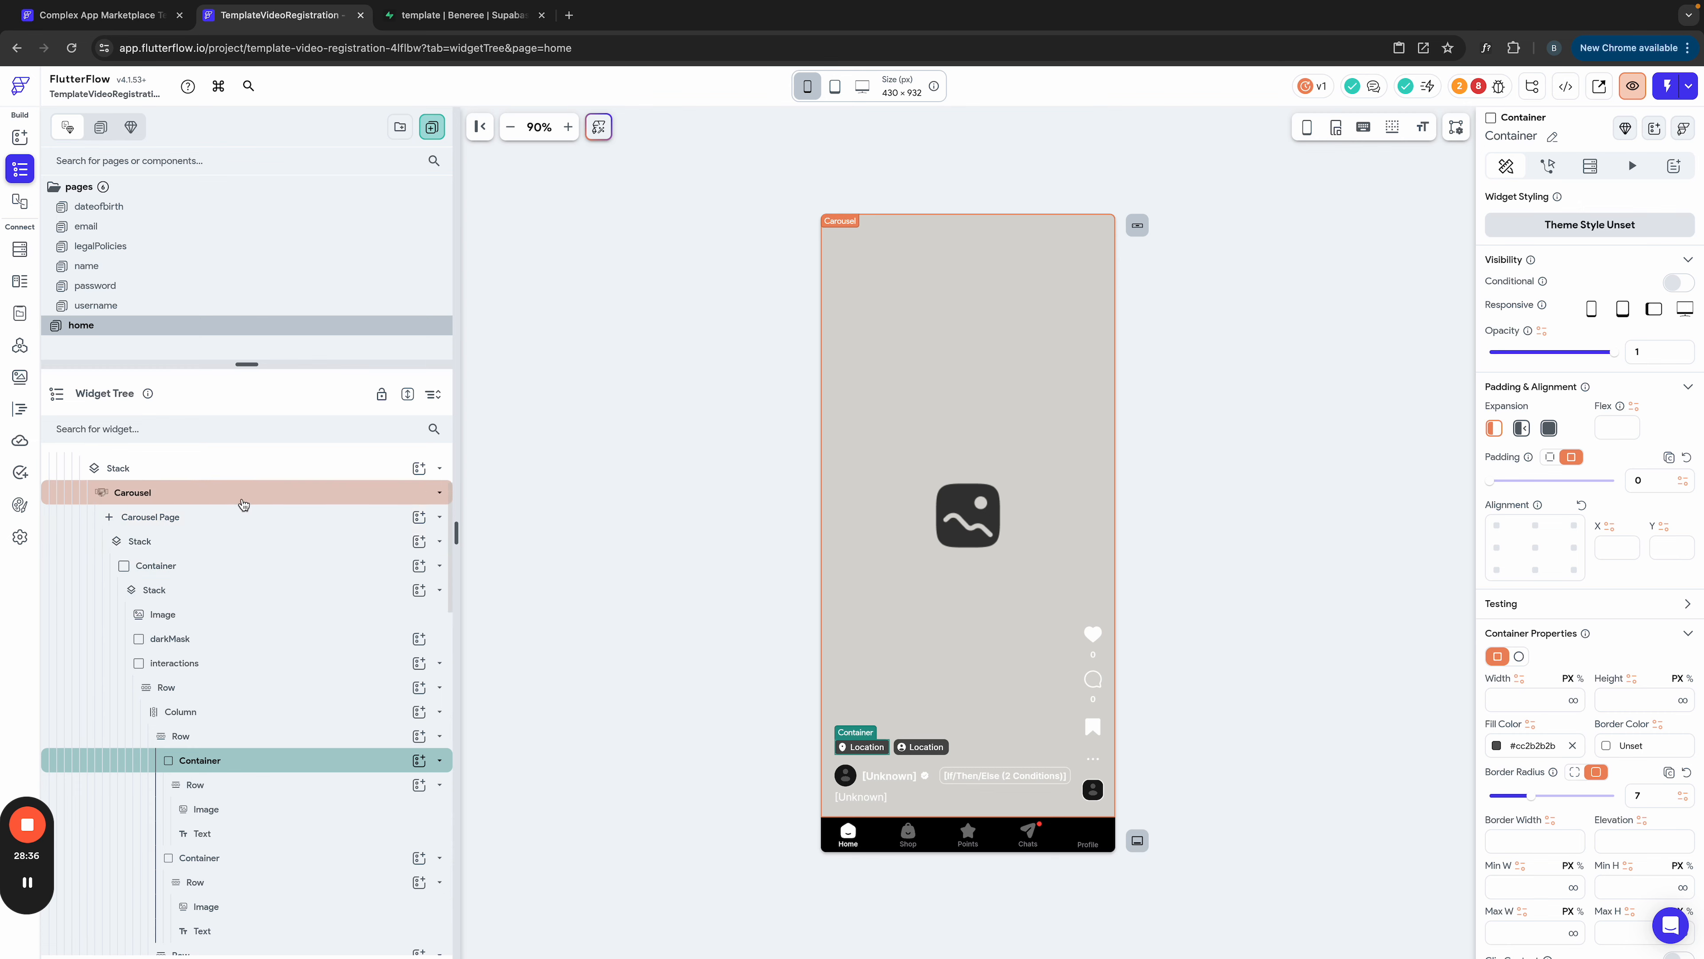
scroll(228, 557, down, 3)
scroll(235, 564, down, 4)
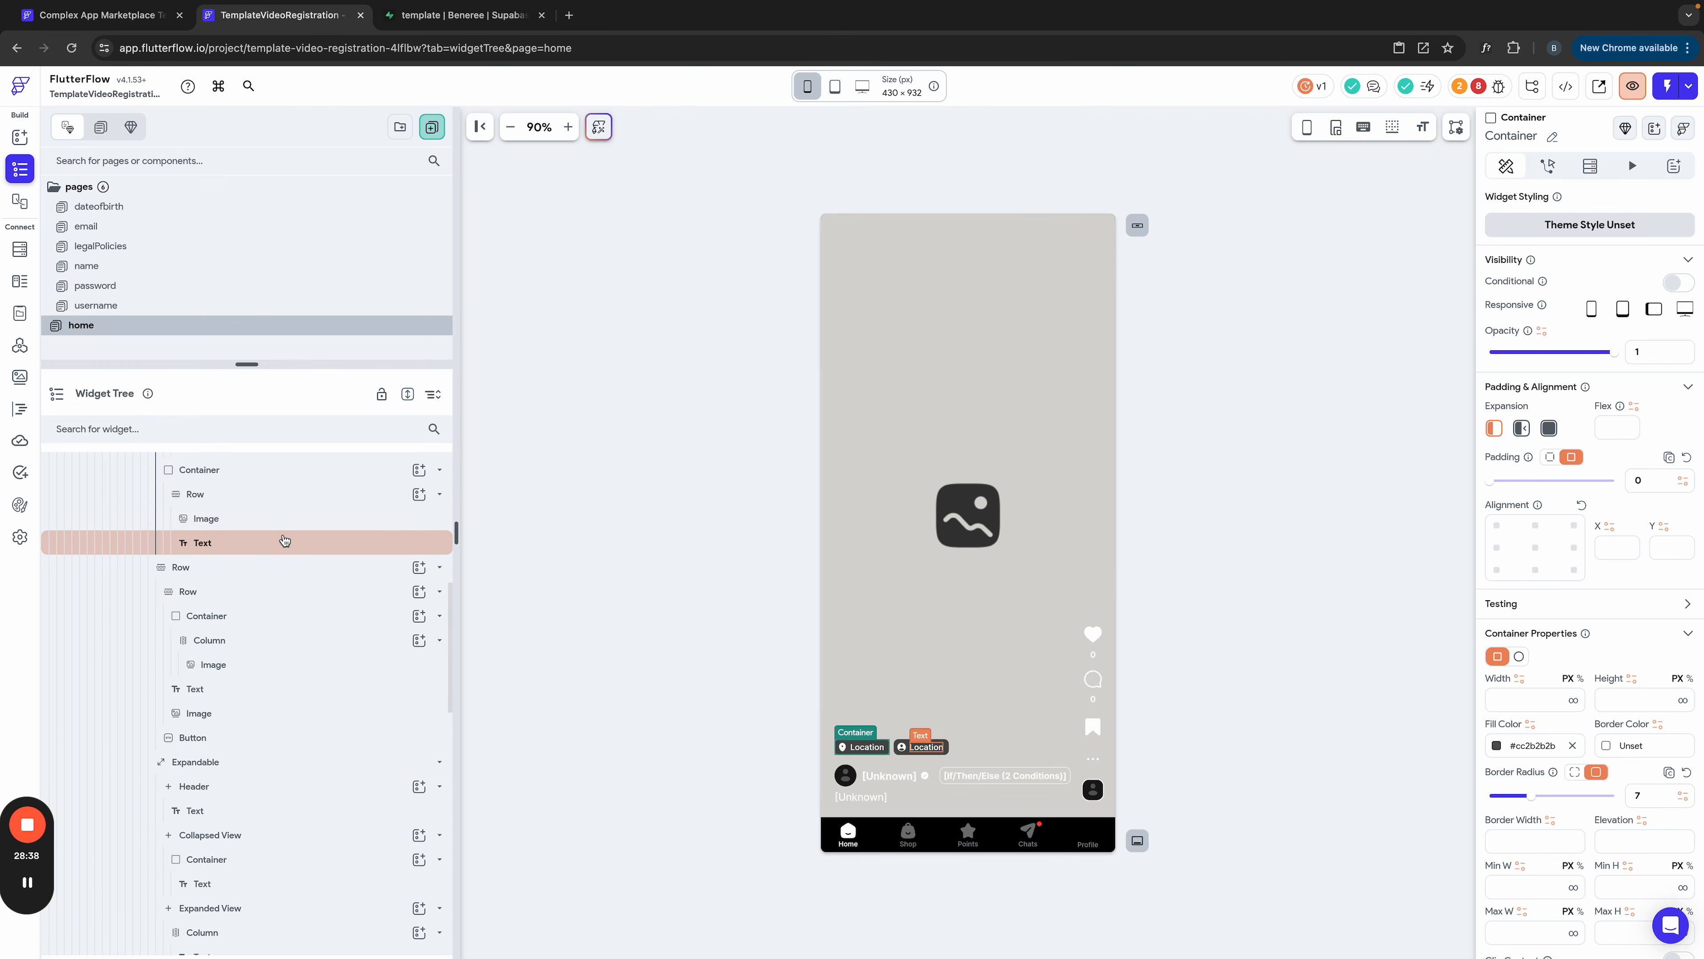
click(897, 776)
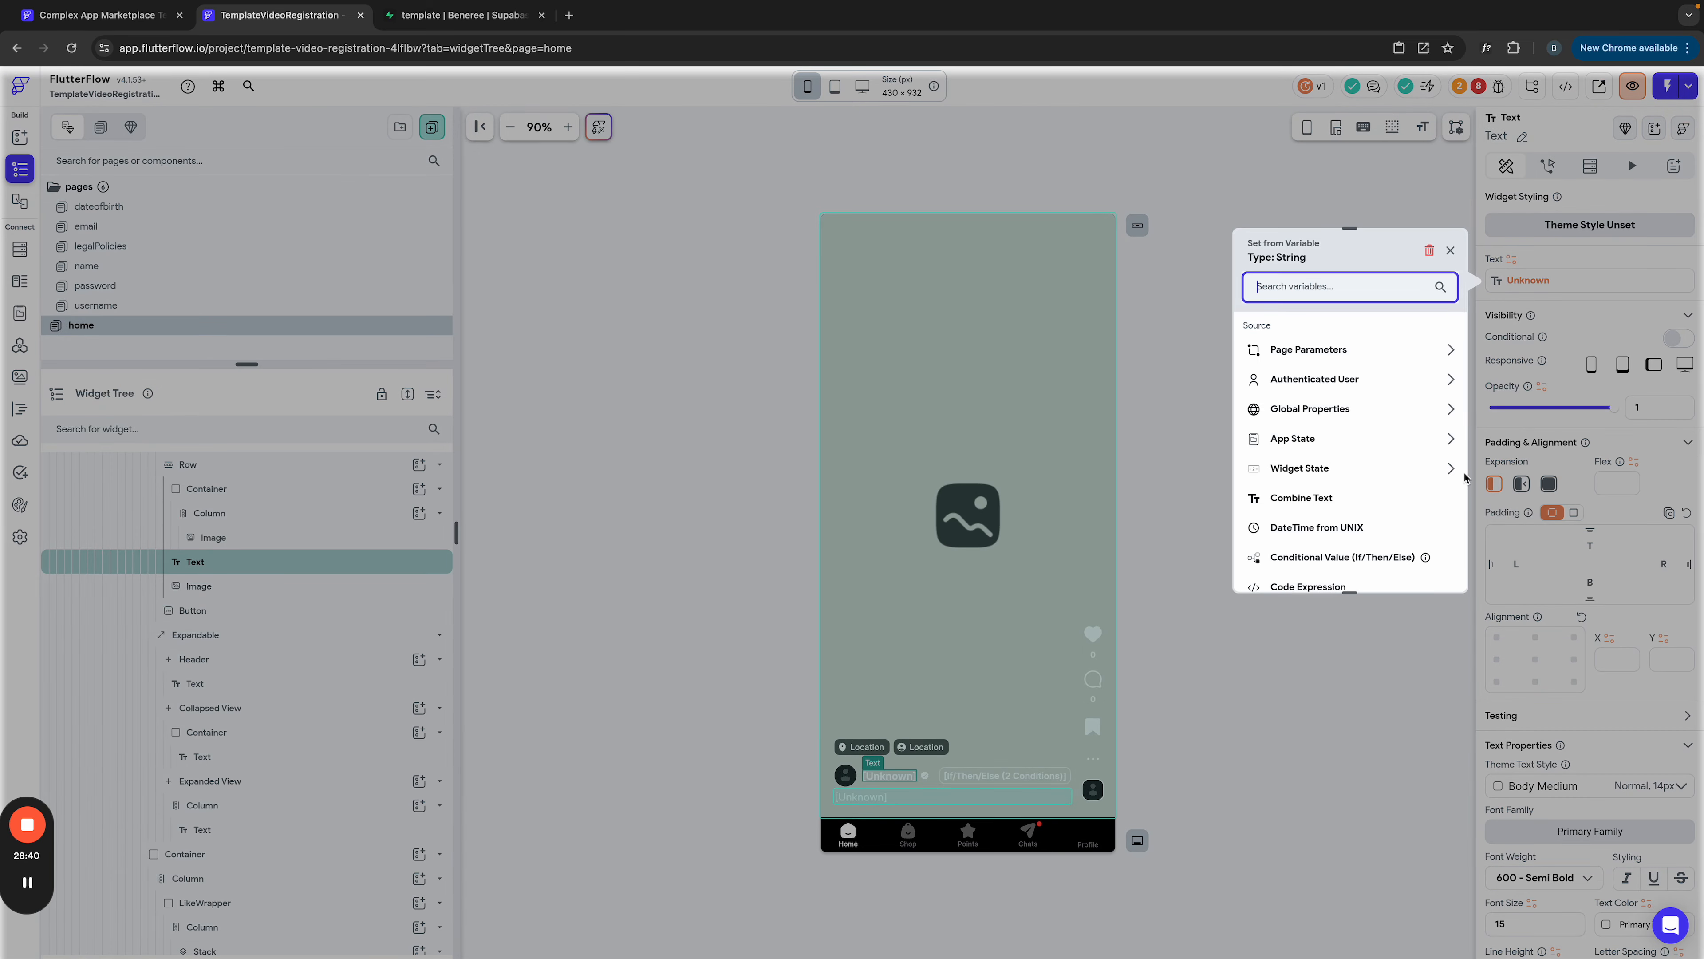
click(1534, 280)
click(1430, 250)
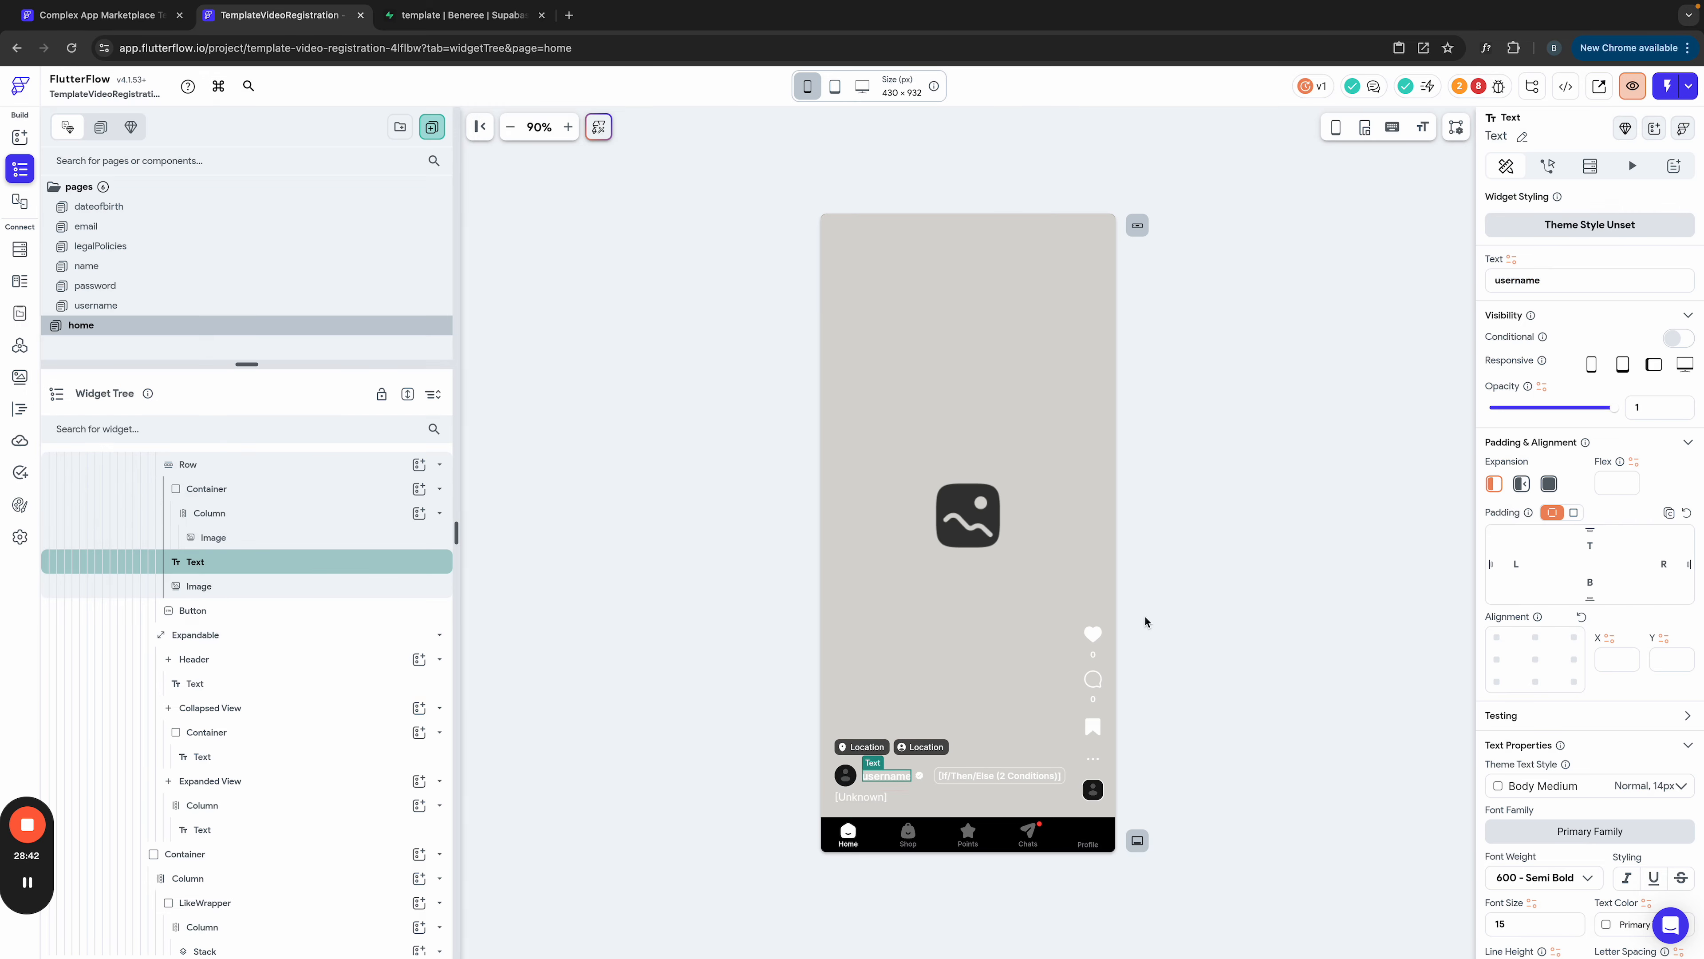
Step: Remove the If/Then/Else conditional values from the text and text color of the Button beside the username
click(983, 775)
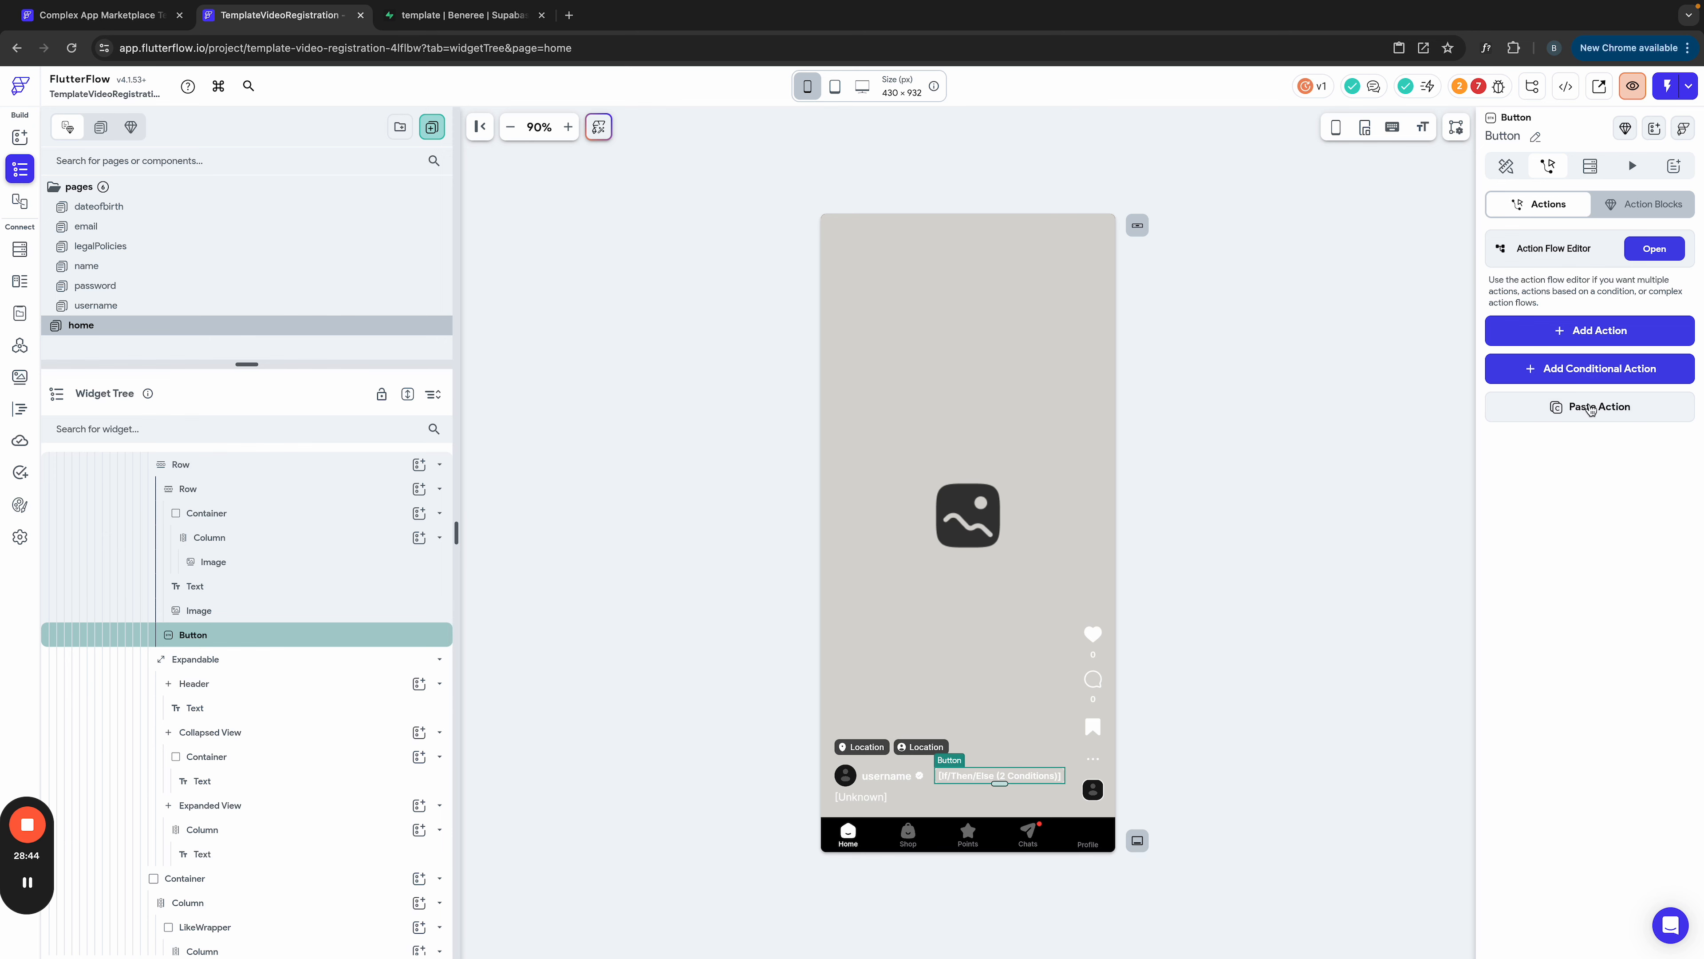
click(1506, 166)
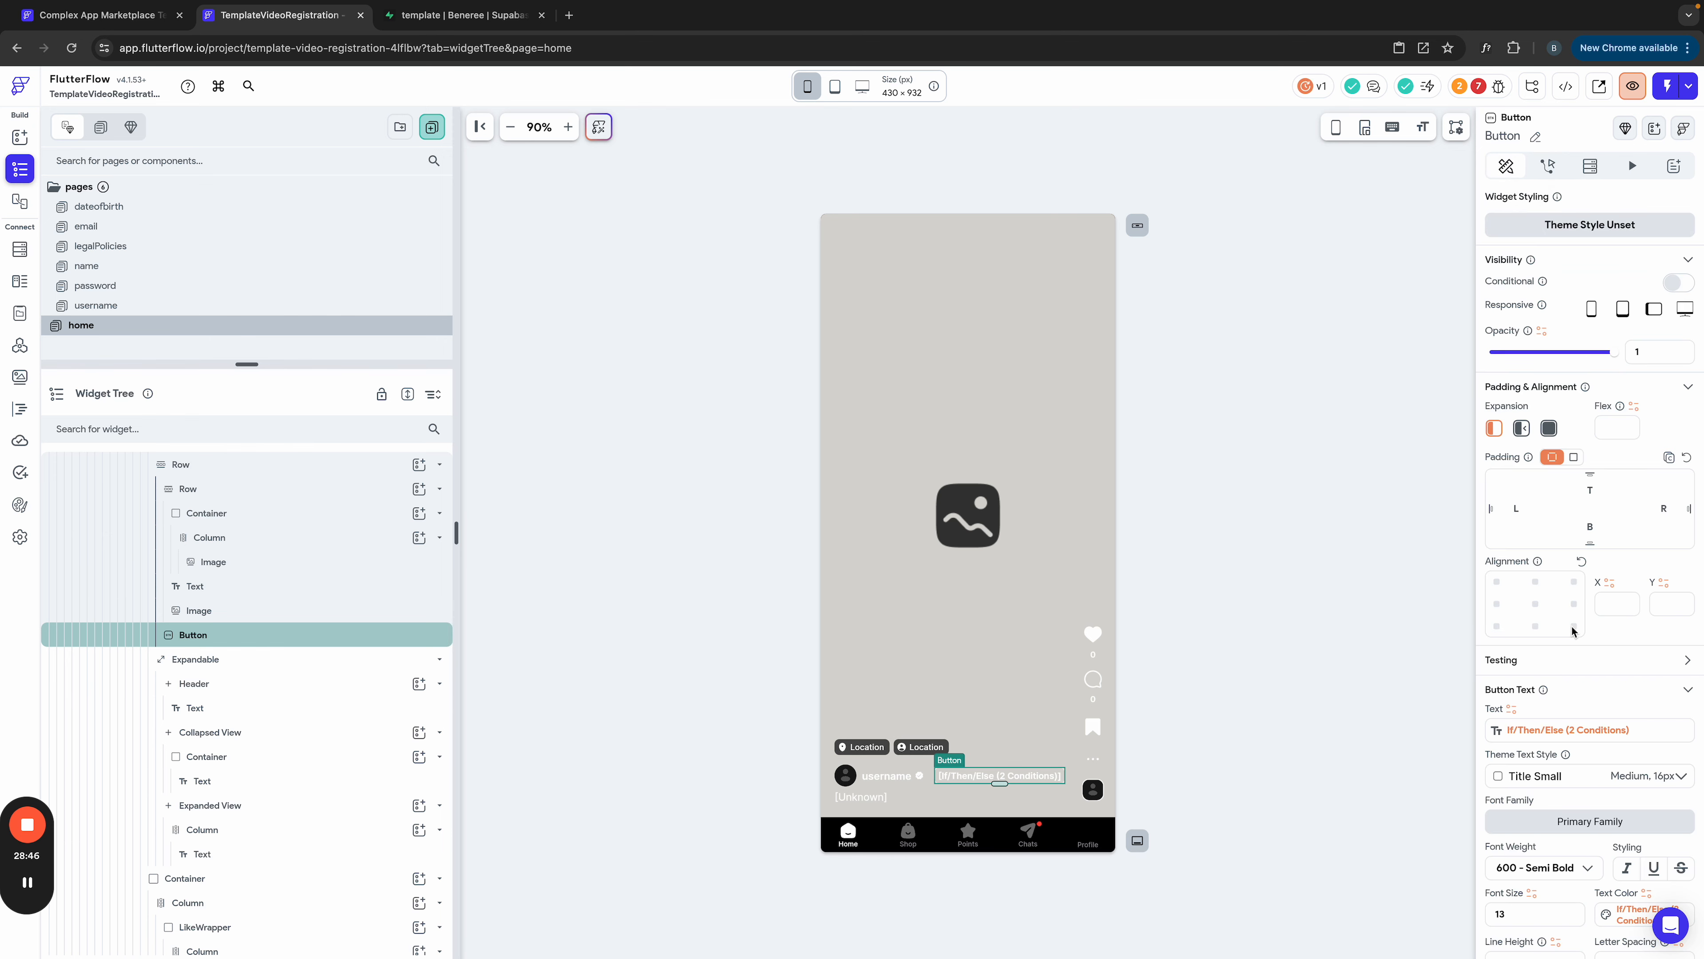
click(1551, 729)
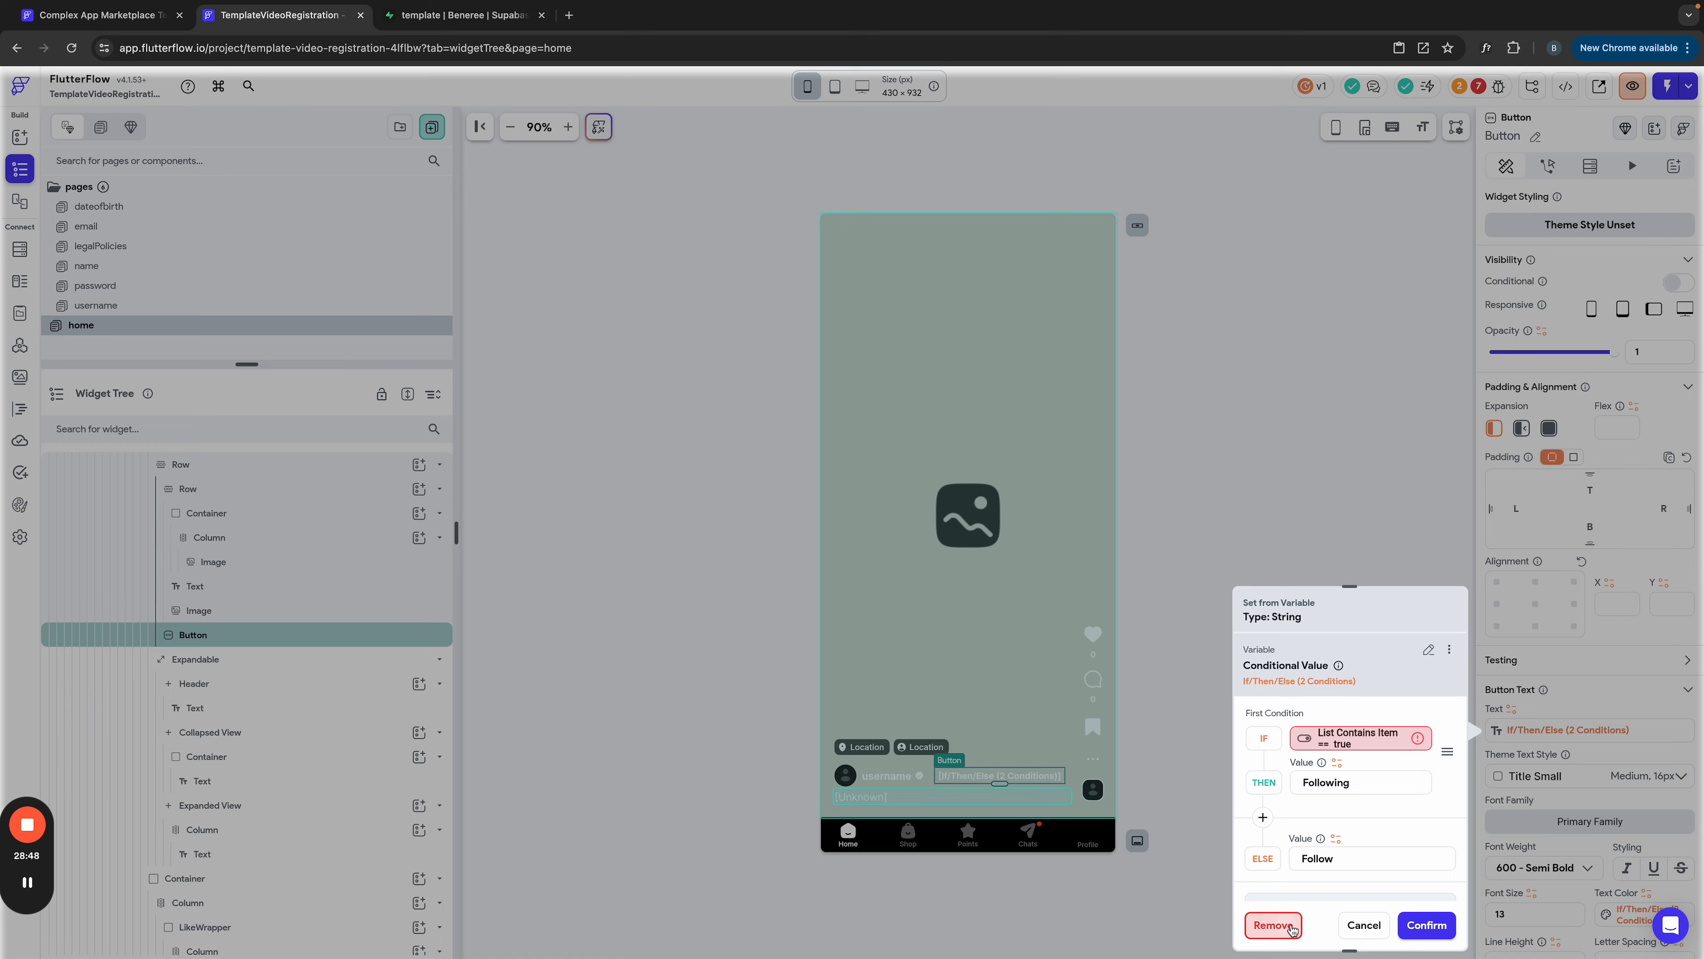
click(1272, 926)
scroll(1636, 703, down, 4)
click(1641, 673)
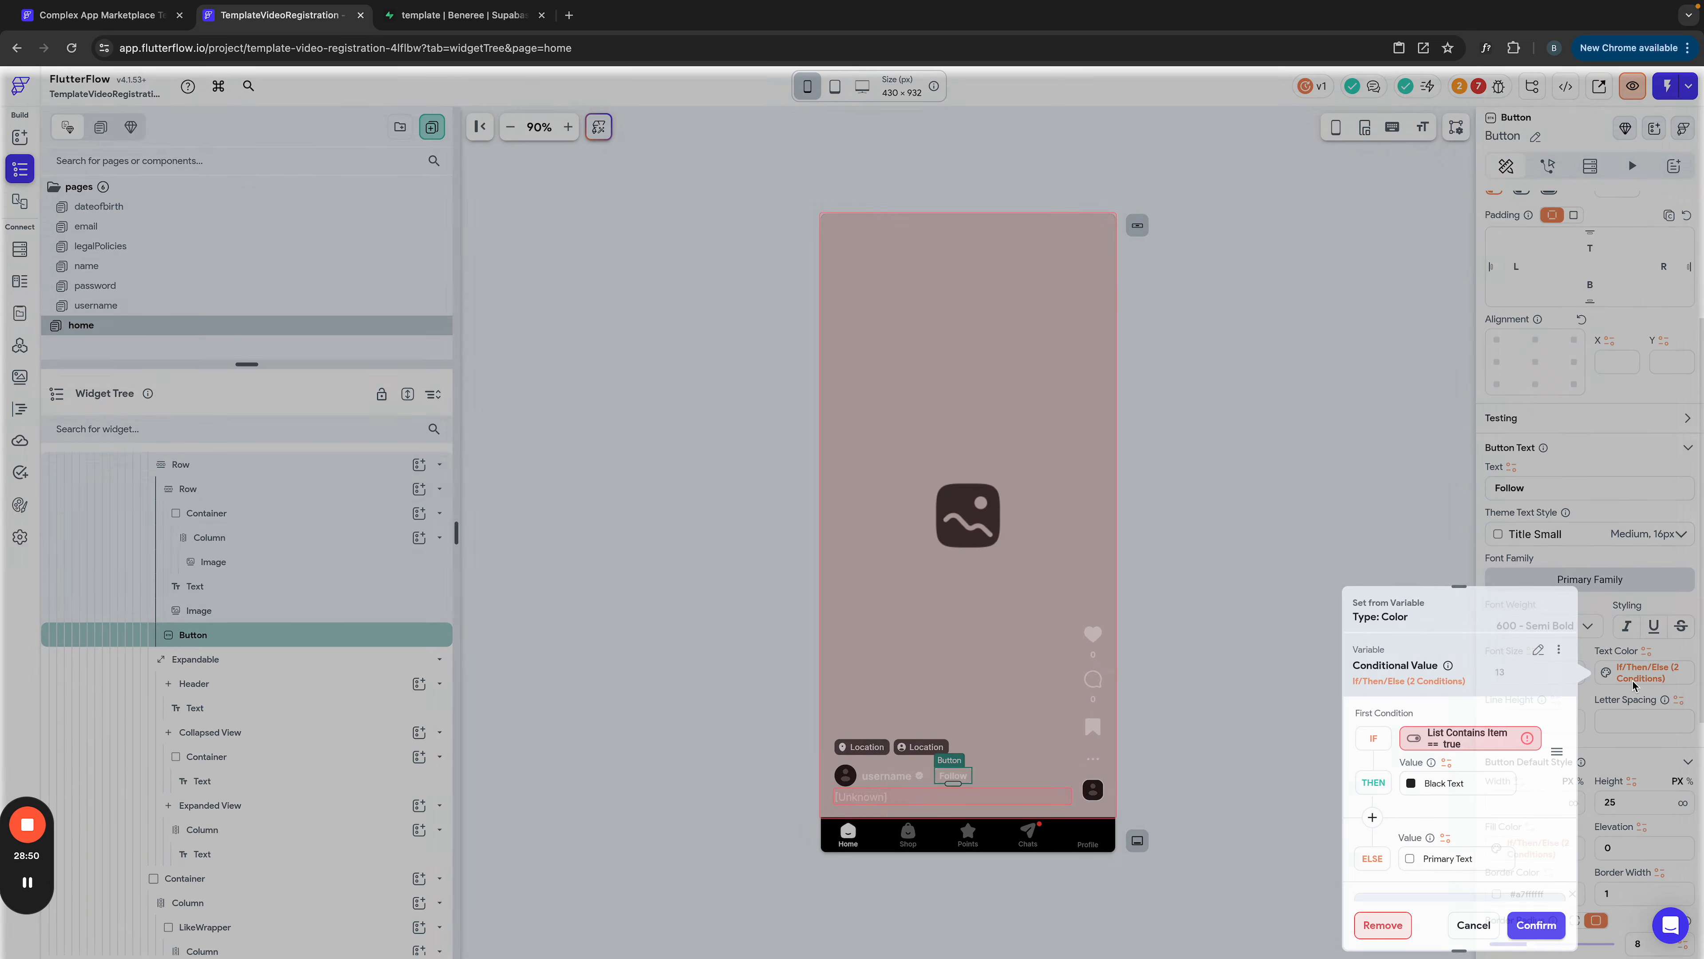
click(1382, 927)
Step: Delete the Follow Button from the username Row, then select the small Image beside the username
click(963, 746)
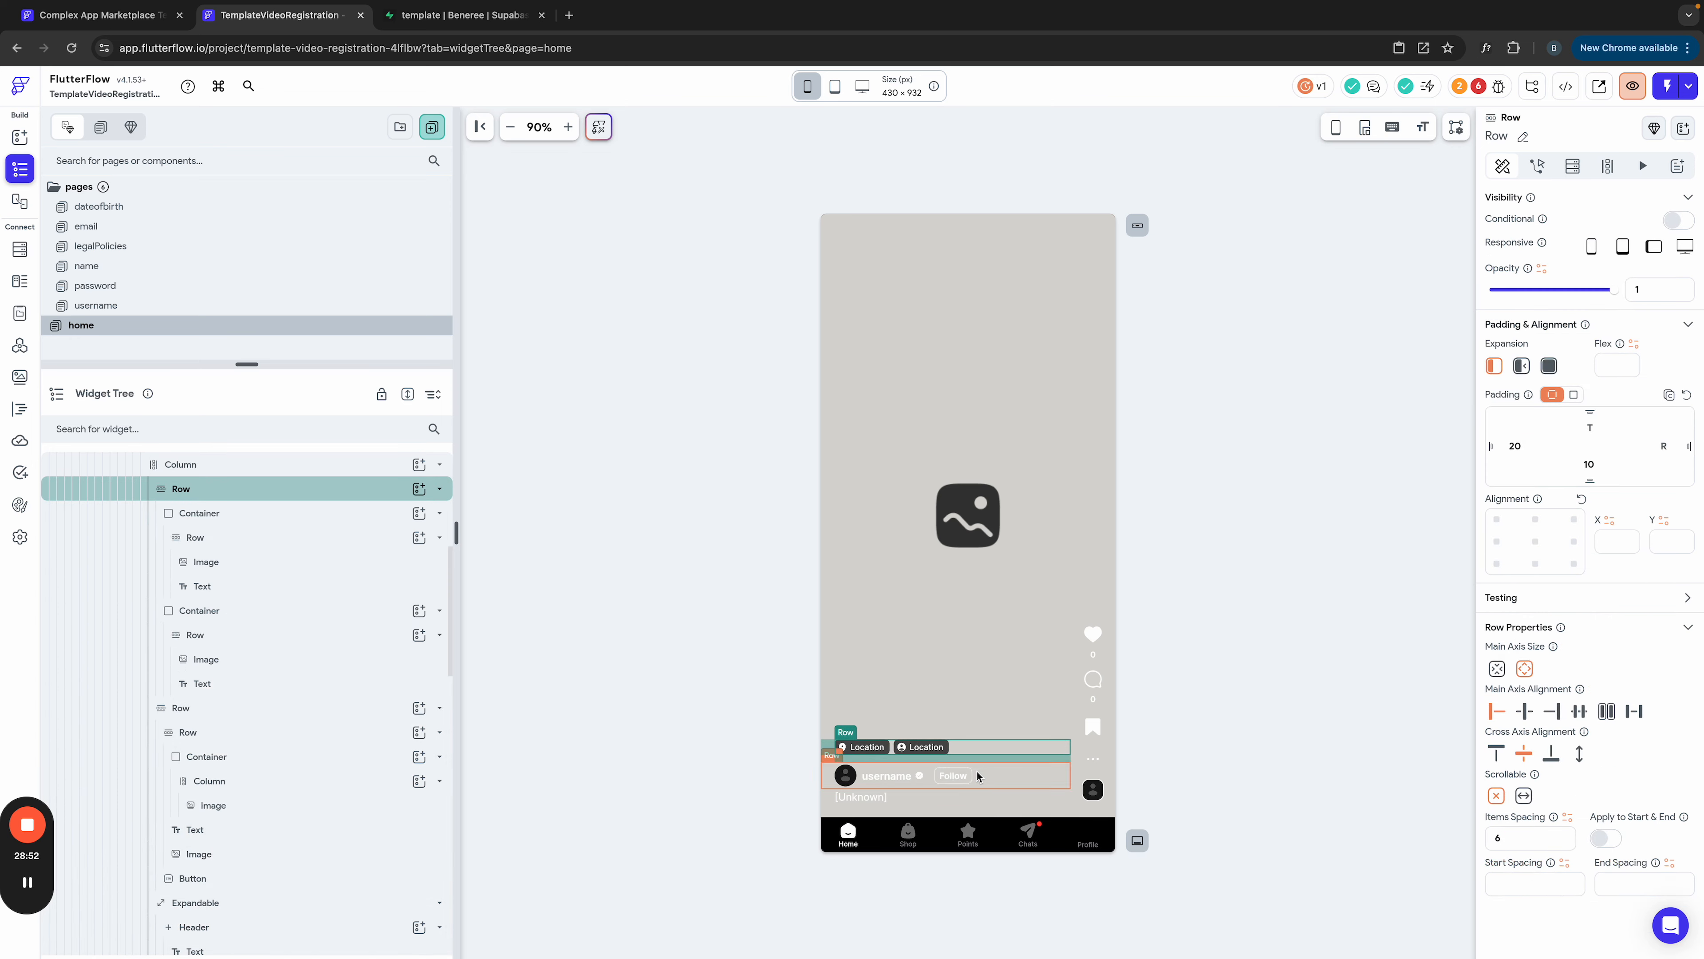
click(961, 778)
click(929, 777)
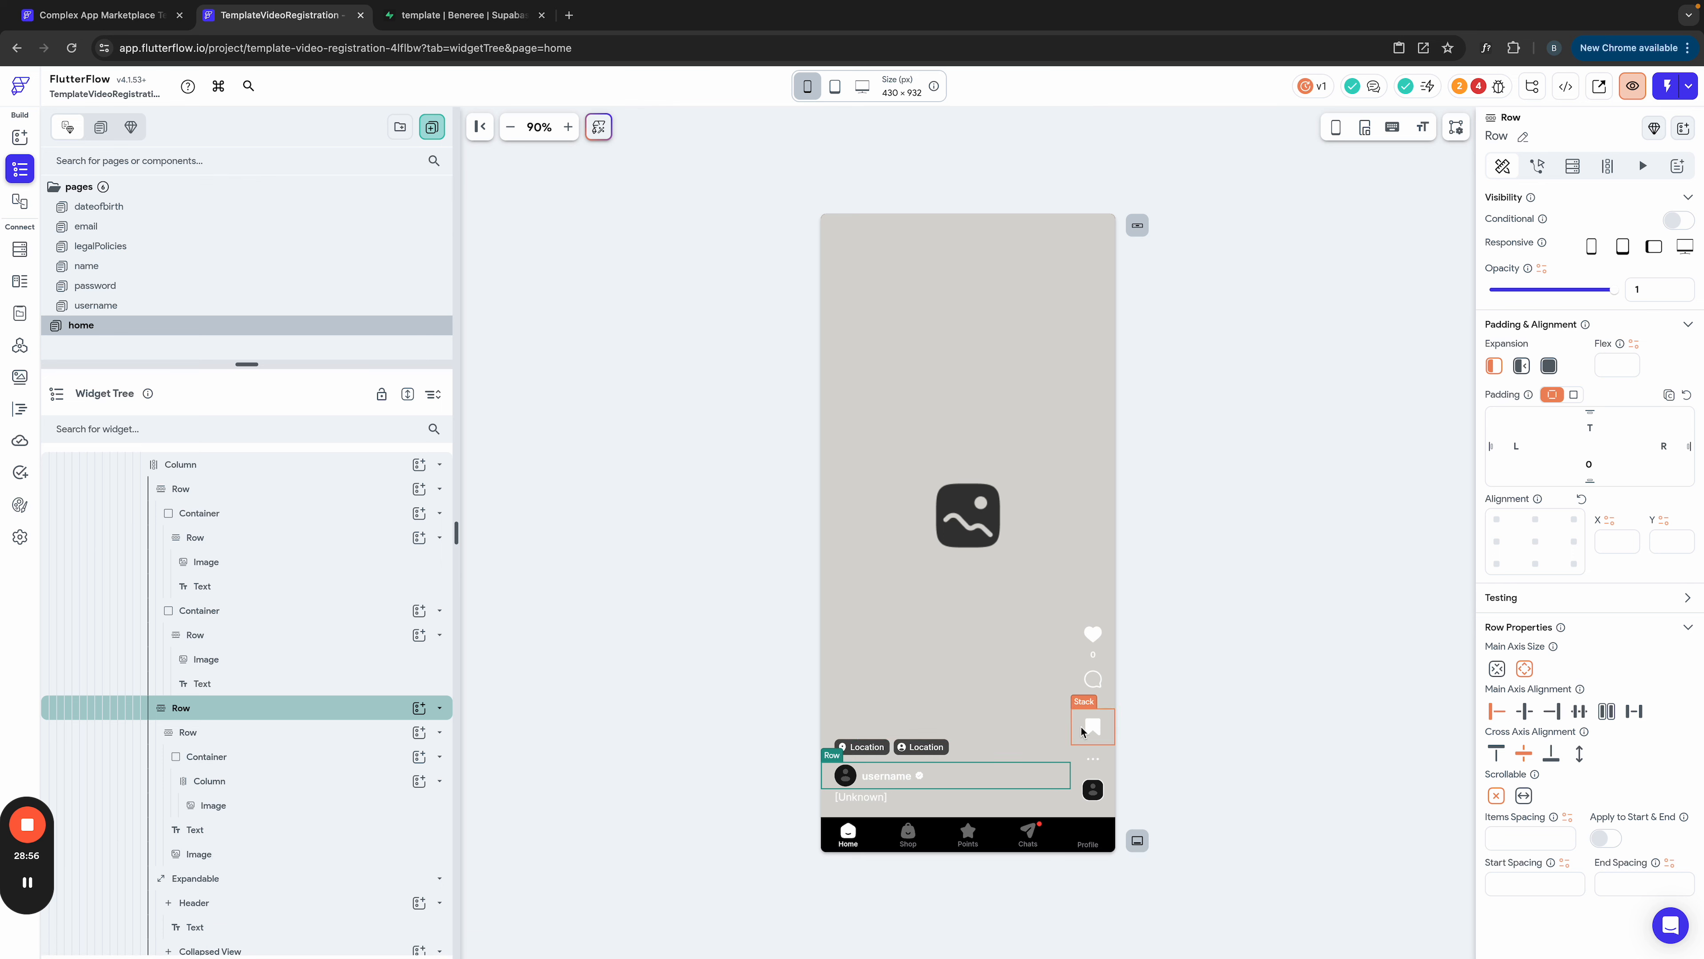
click(920, 776)
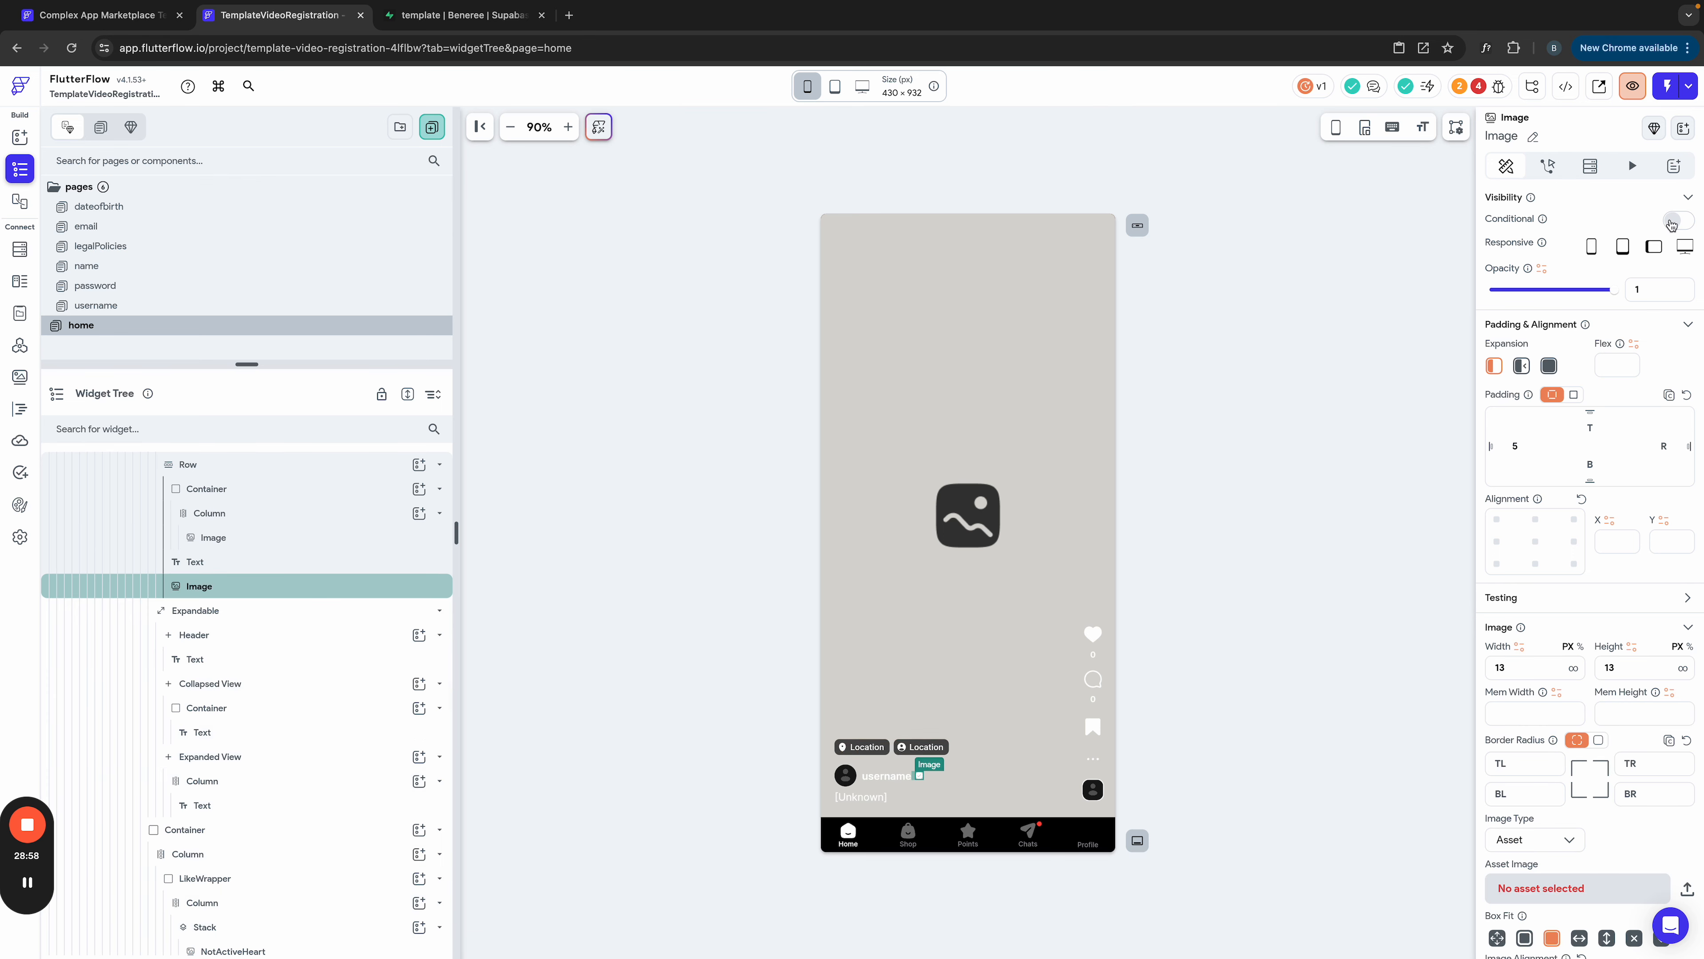
Step: Remove the unknown variable from the Text in the Expandable's Collapsed View
click(867, 799)
click(1530, 284)
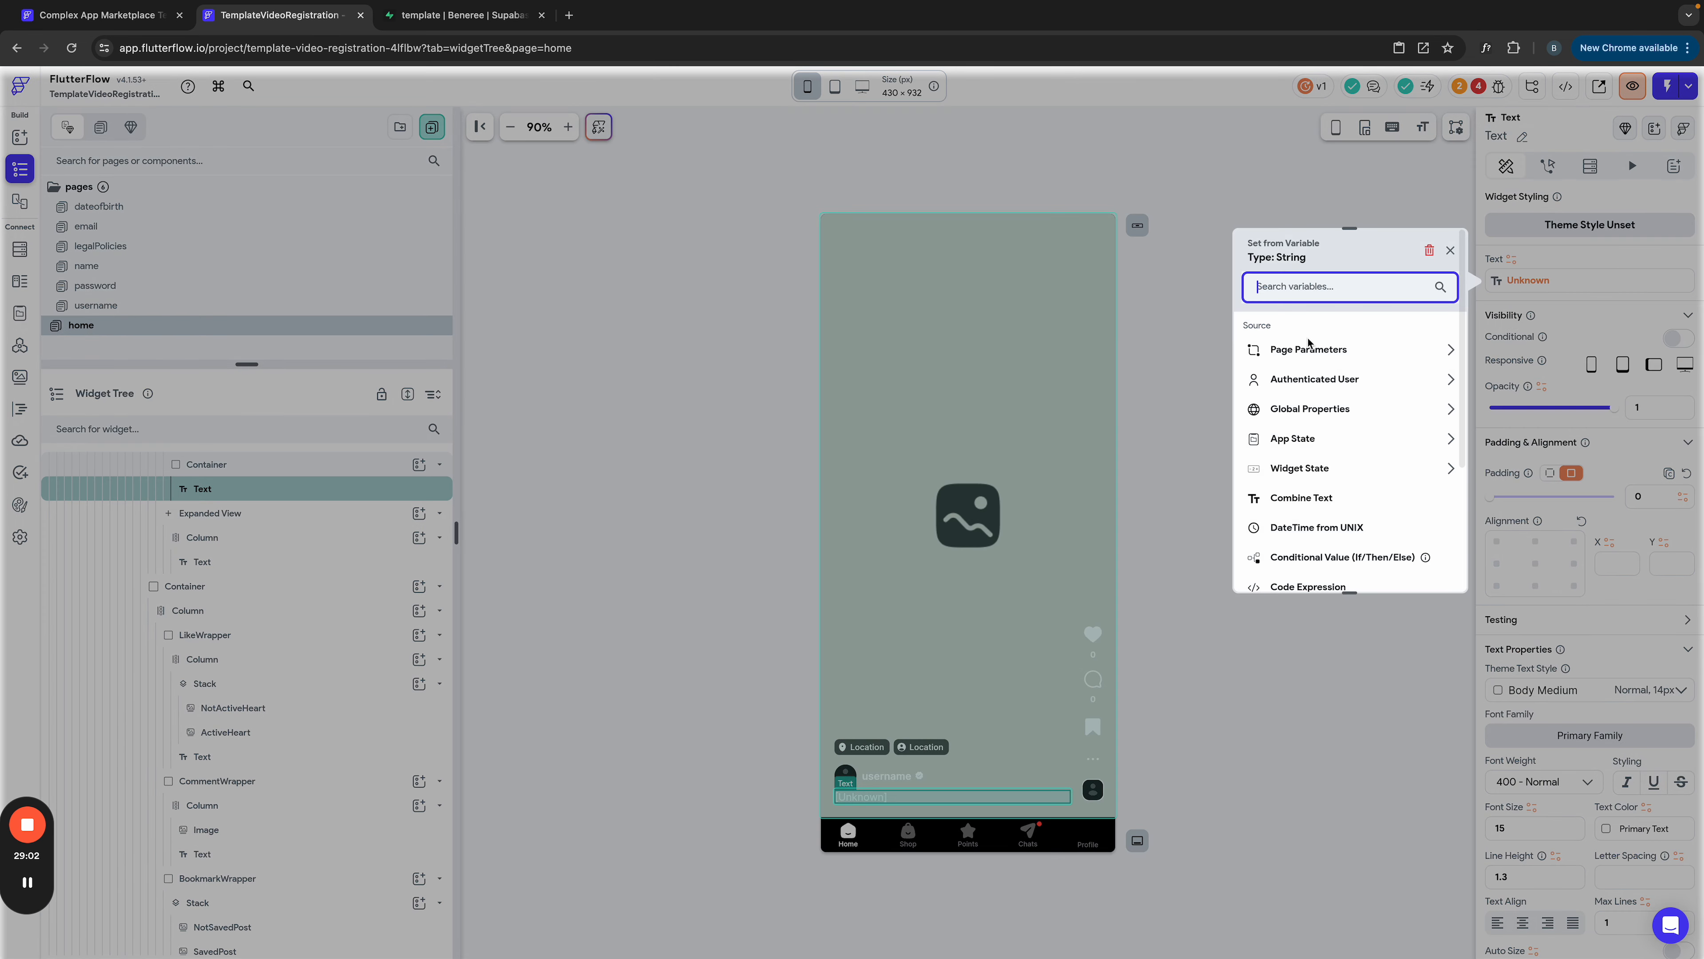
click(1430, 251)
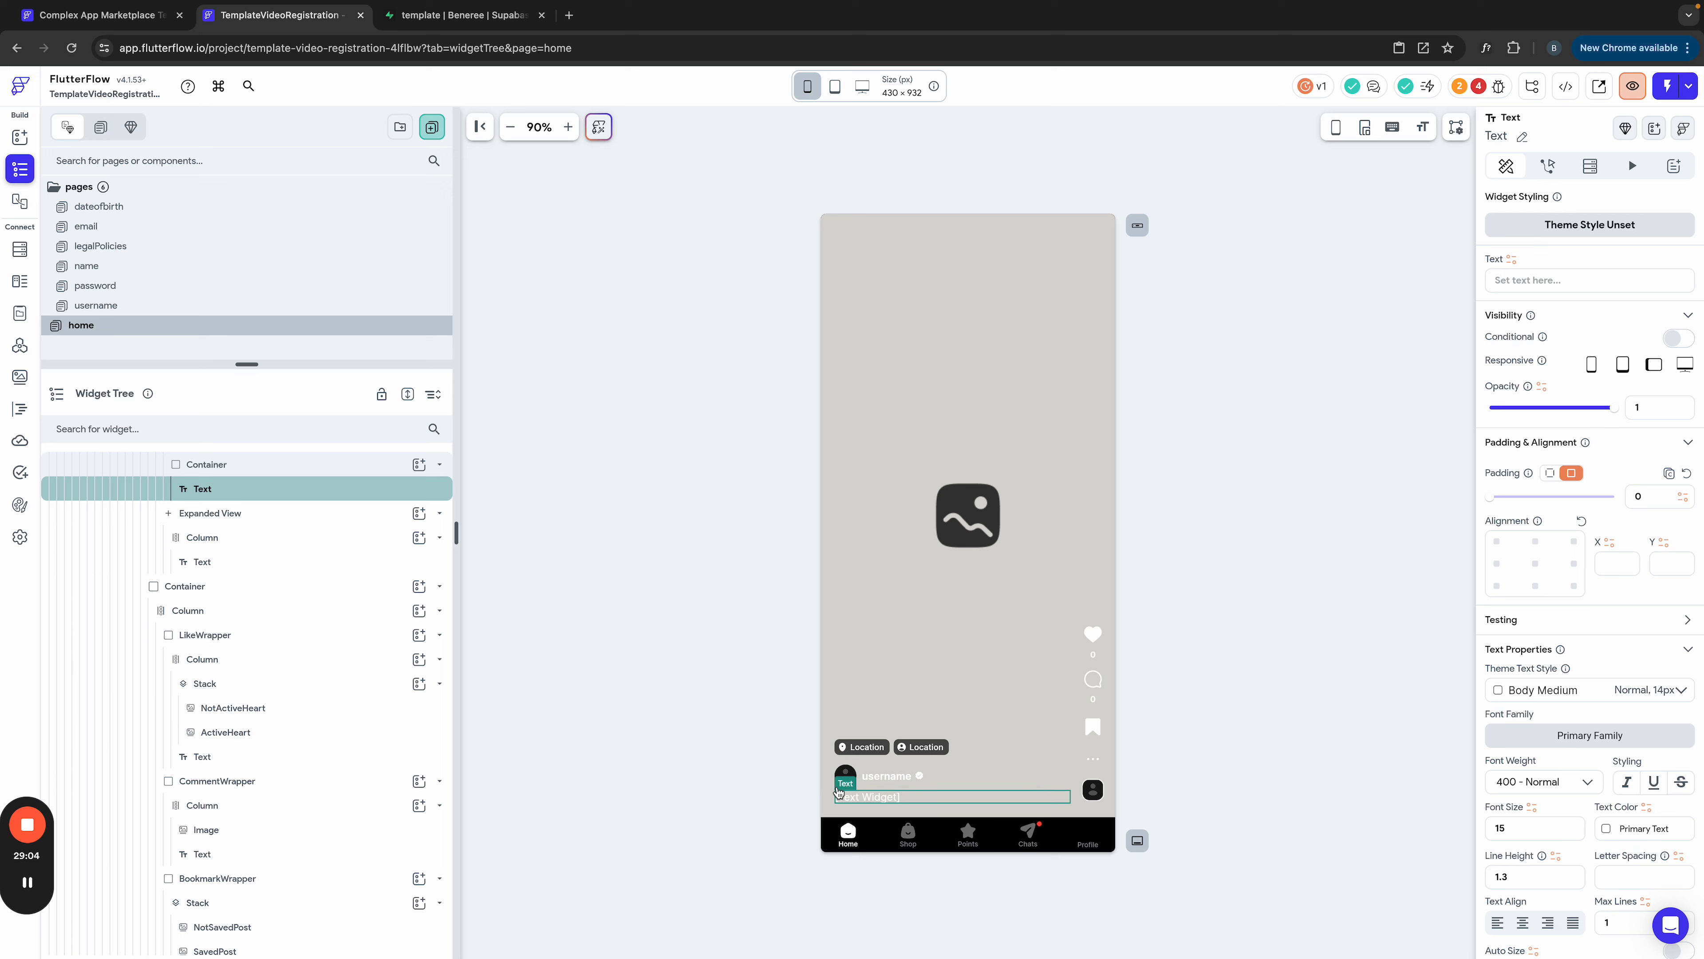
Step: Remove the unknown variable from the Text in the Expandable's Expanded View and reselect the Collapsed View Text
click(219, 564)
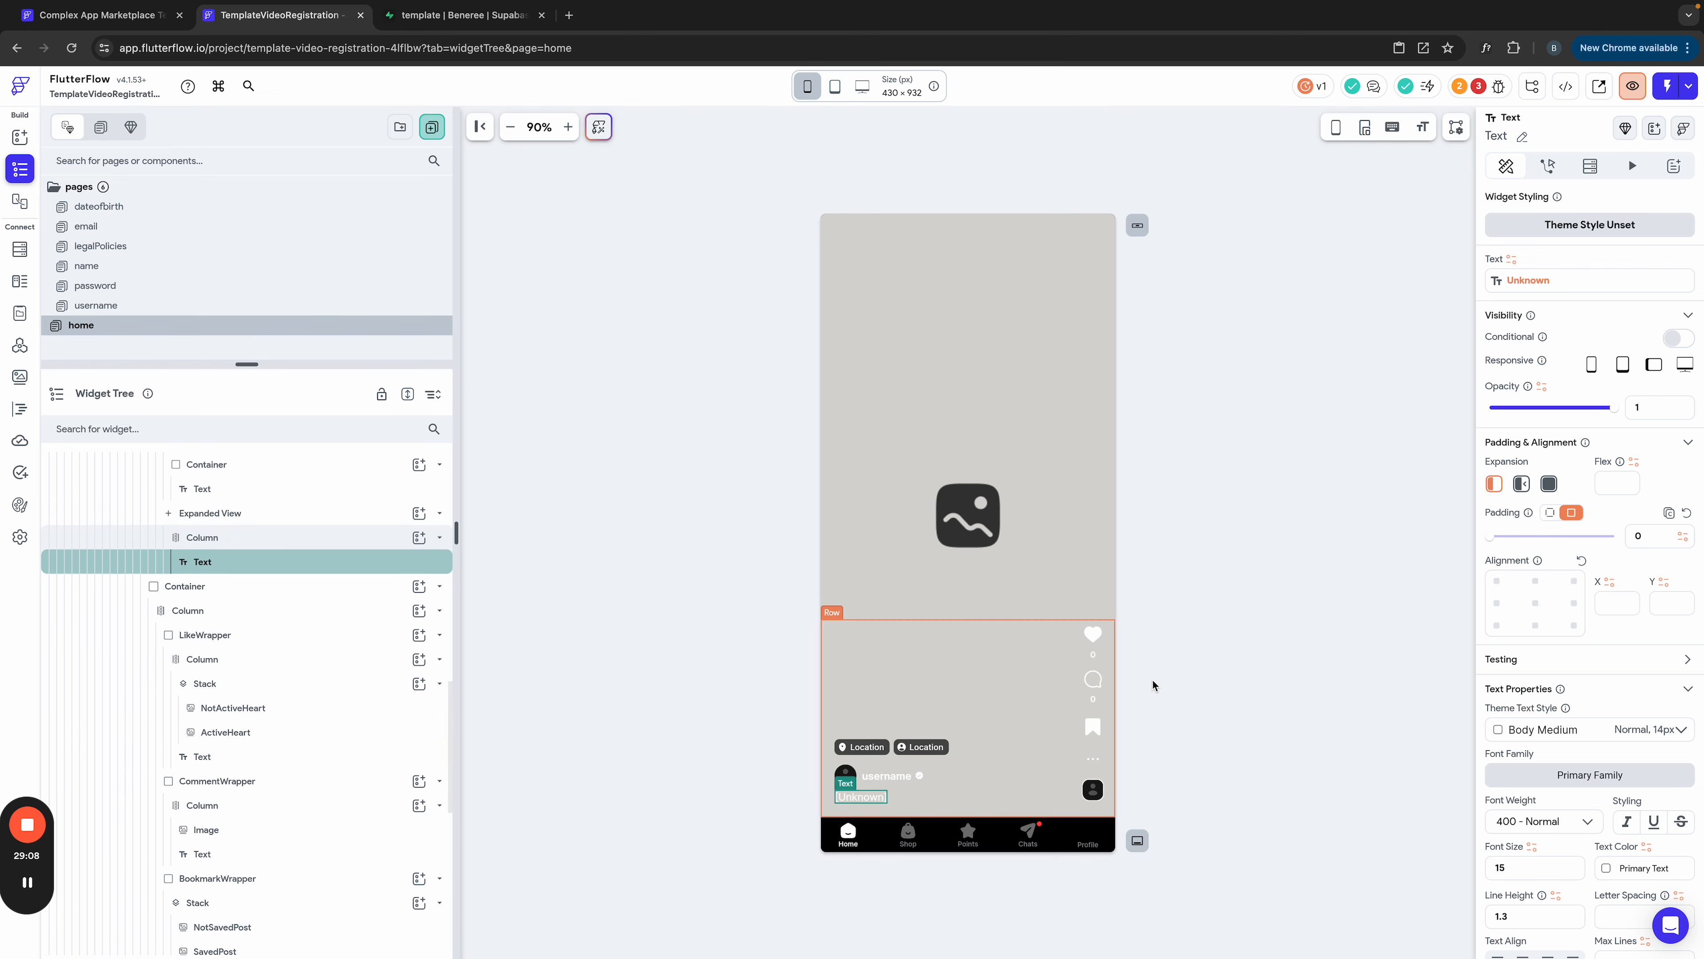
click(1516, 282)
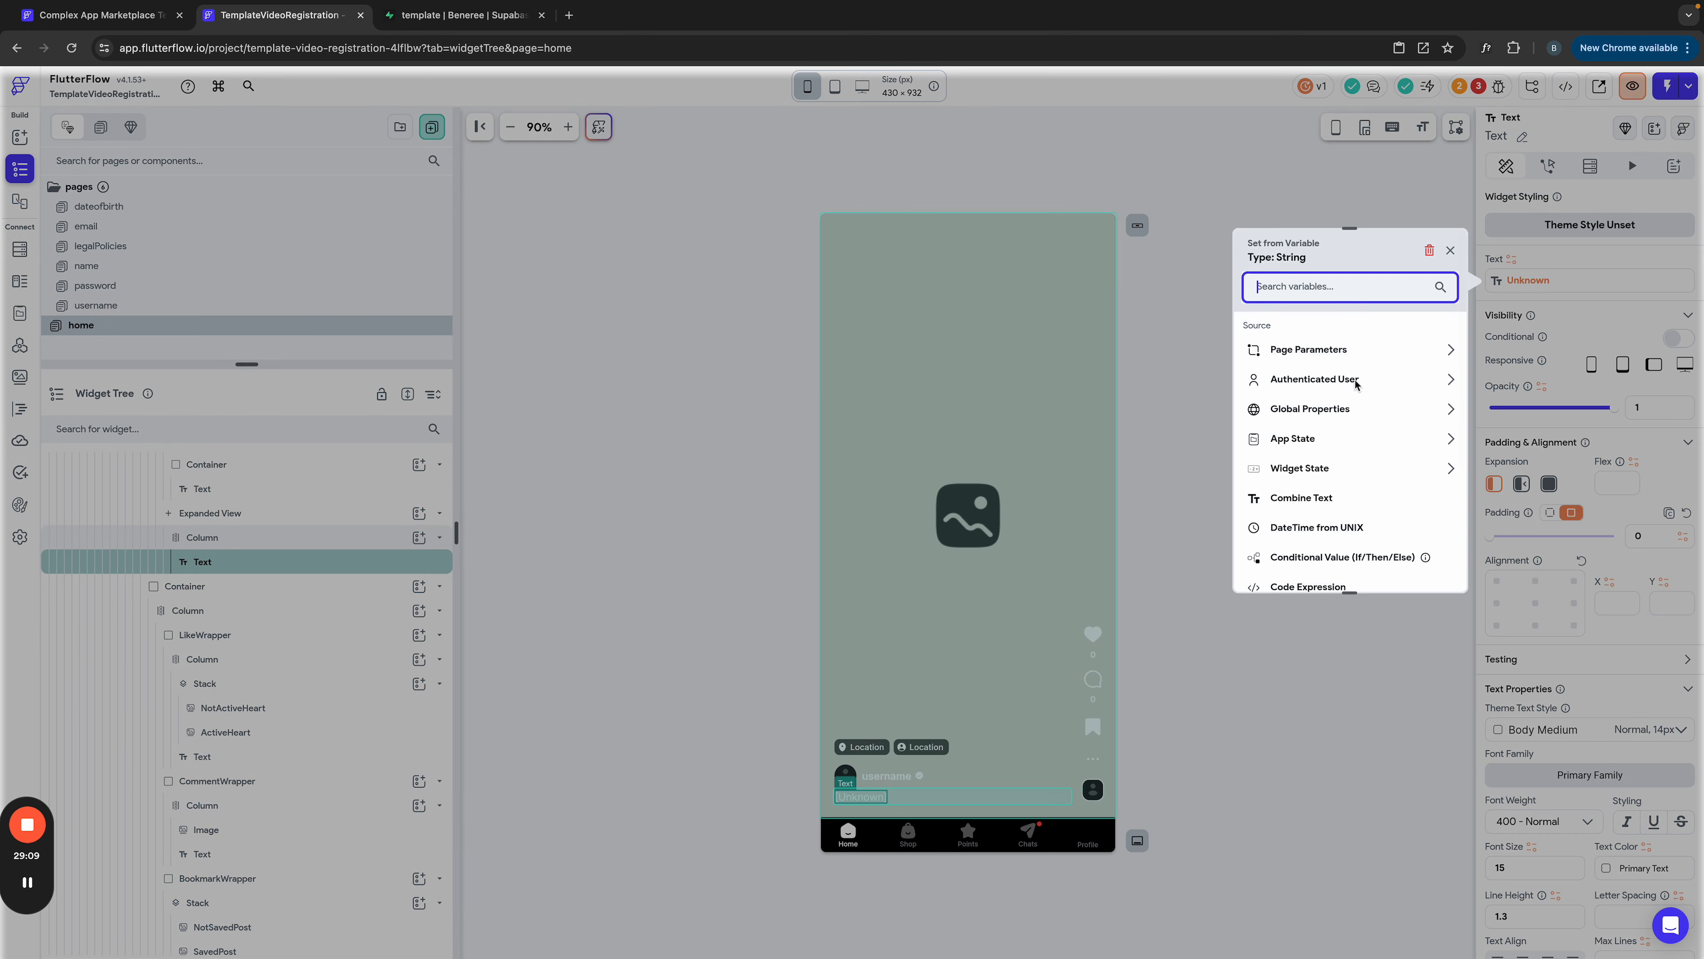
click(1430, 251)
scroll(203, 531, down, 1)
scroll(203, 530, up, 1)
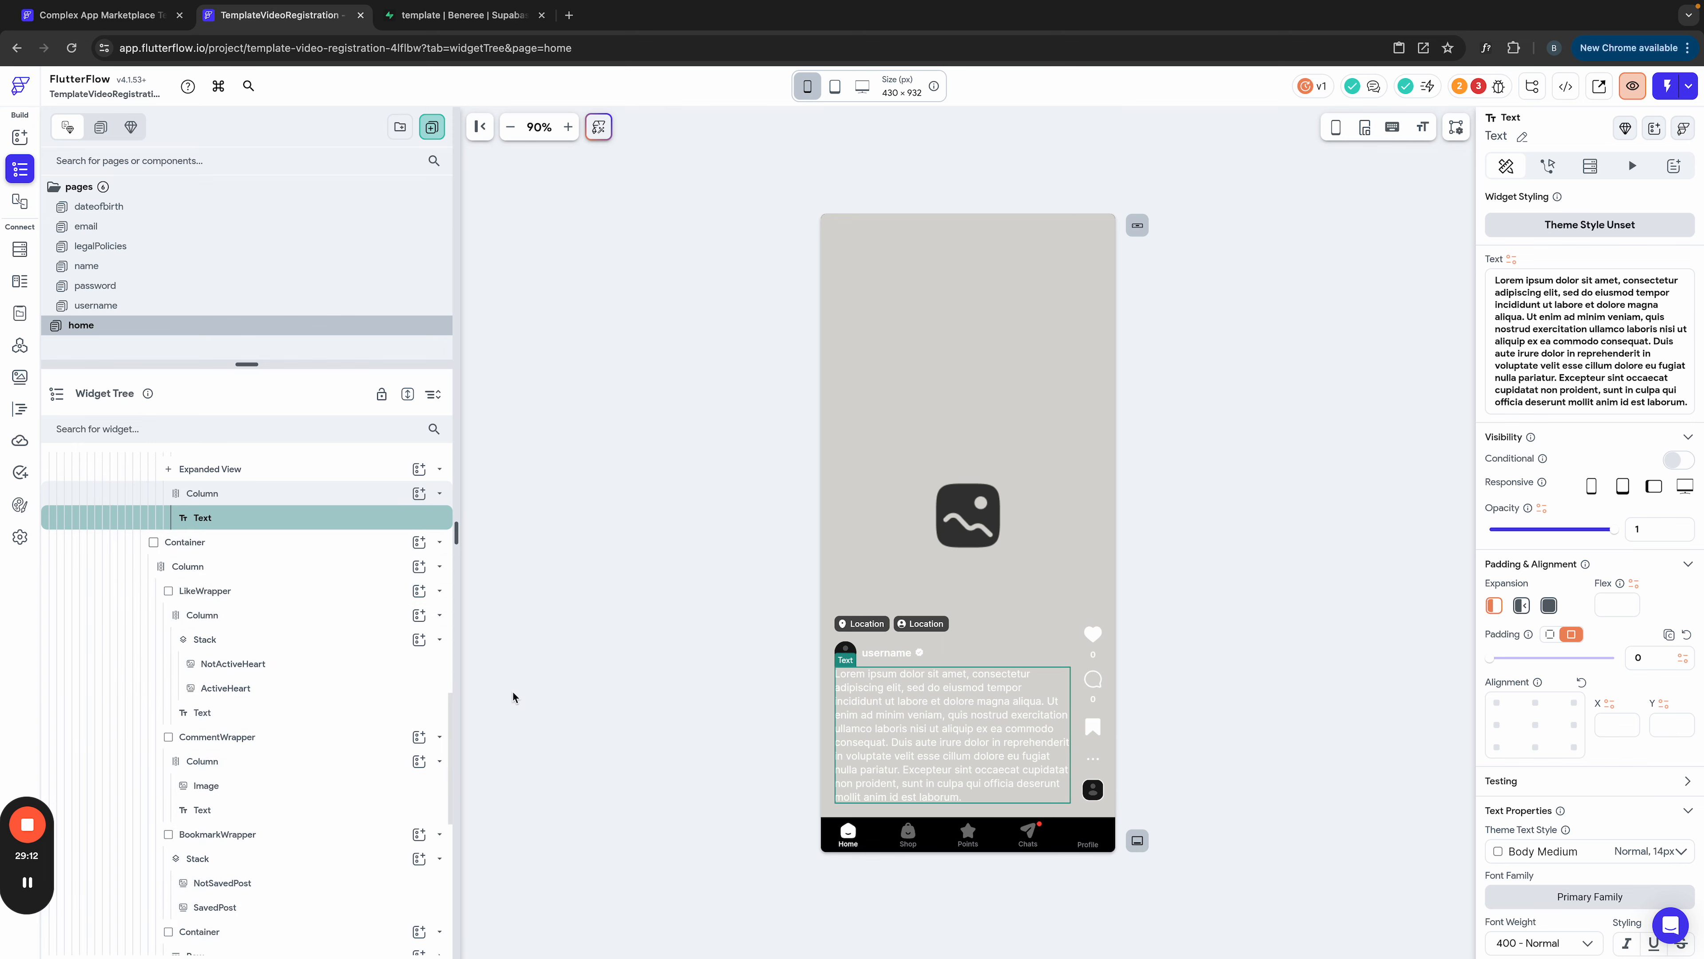
scroll(204, 531, up, 1)
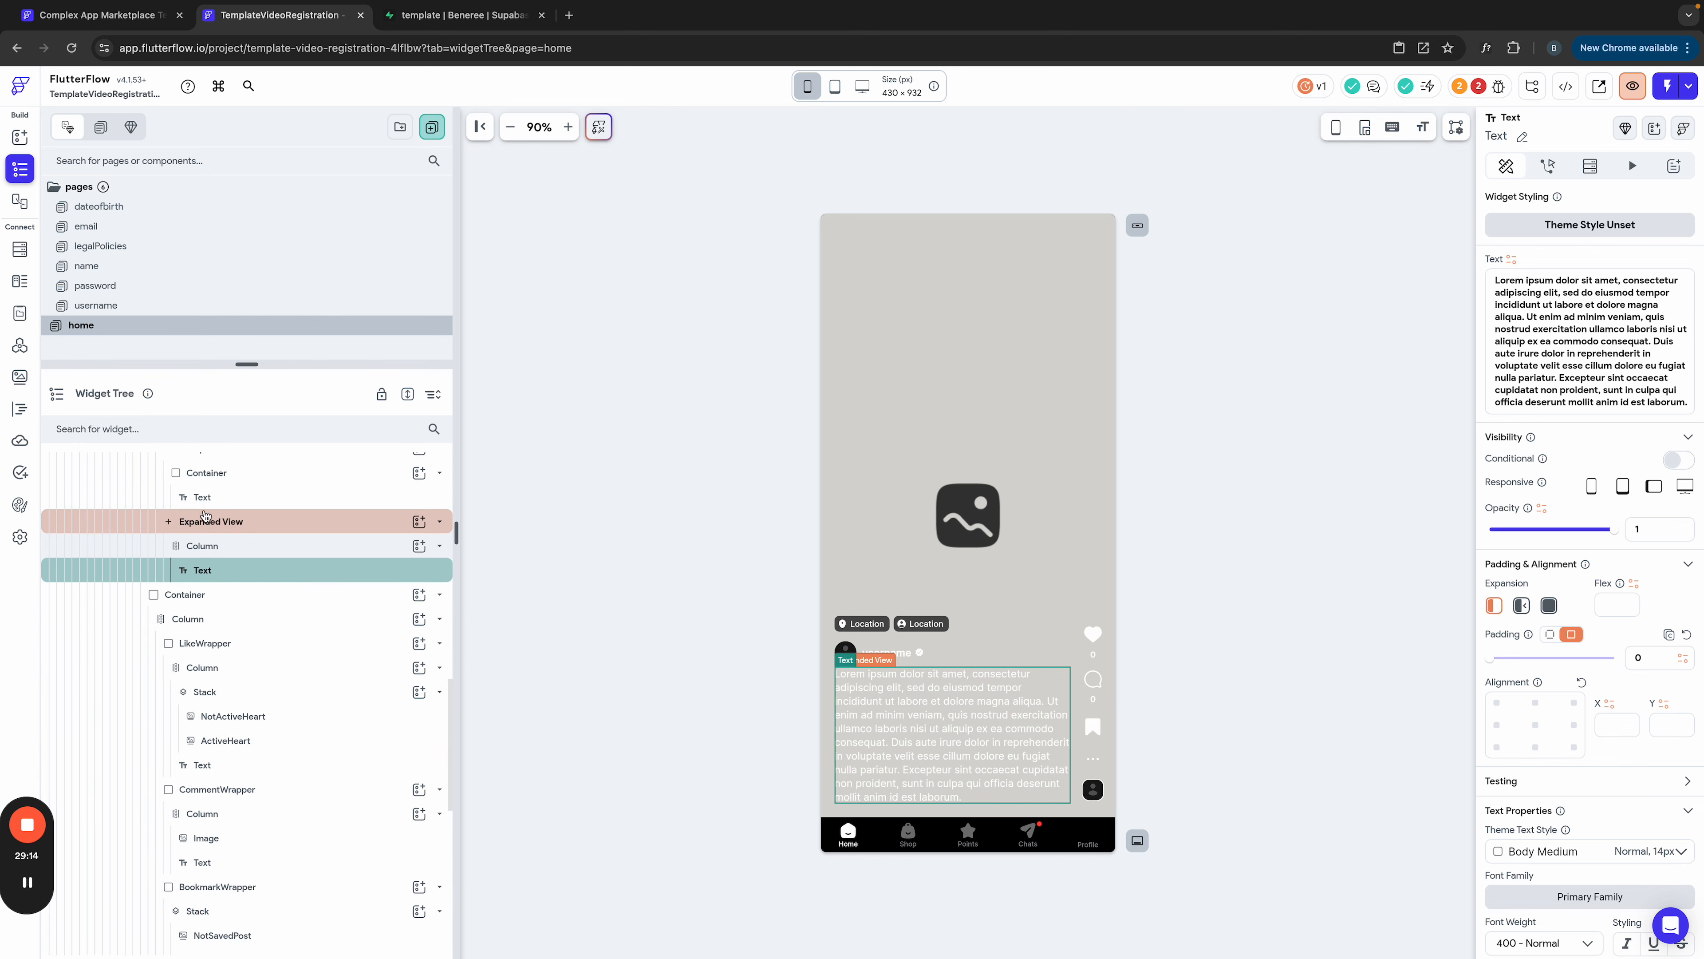
click(204, 502)
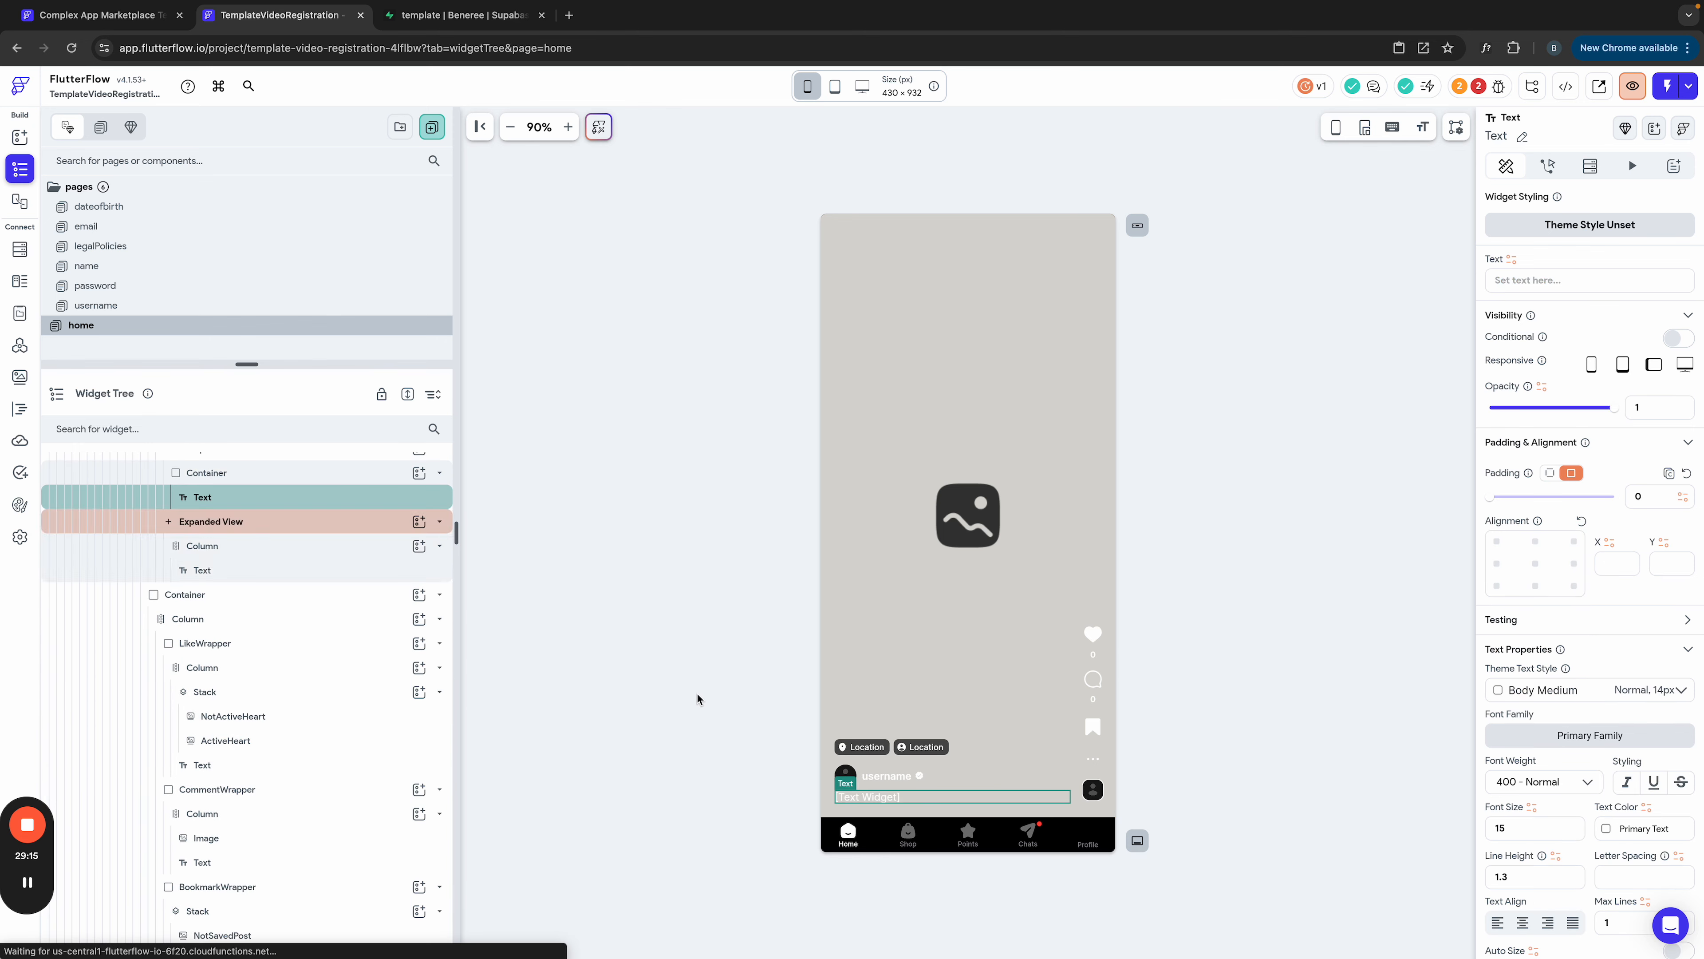
Step: Check the project errors, then turn off the avatar Image's blur hash with its string cleared and remove the unknown path variable
click(1480, 88)
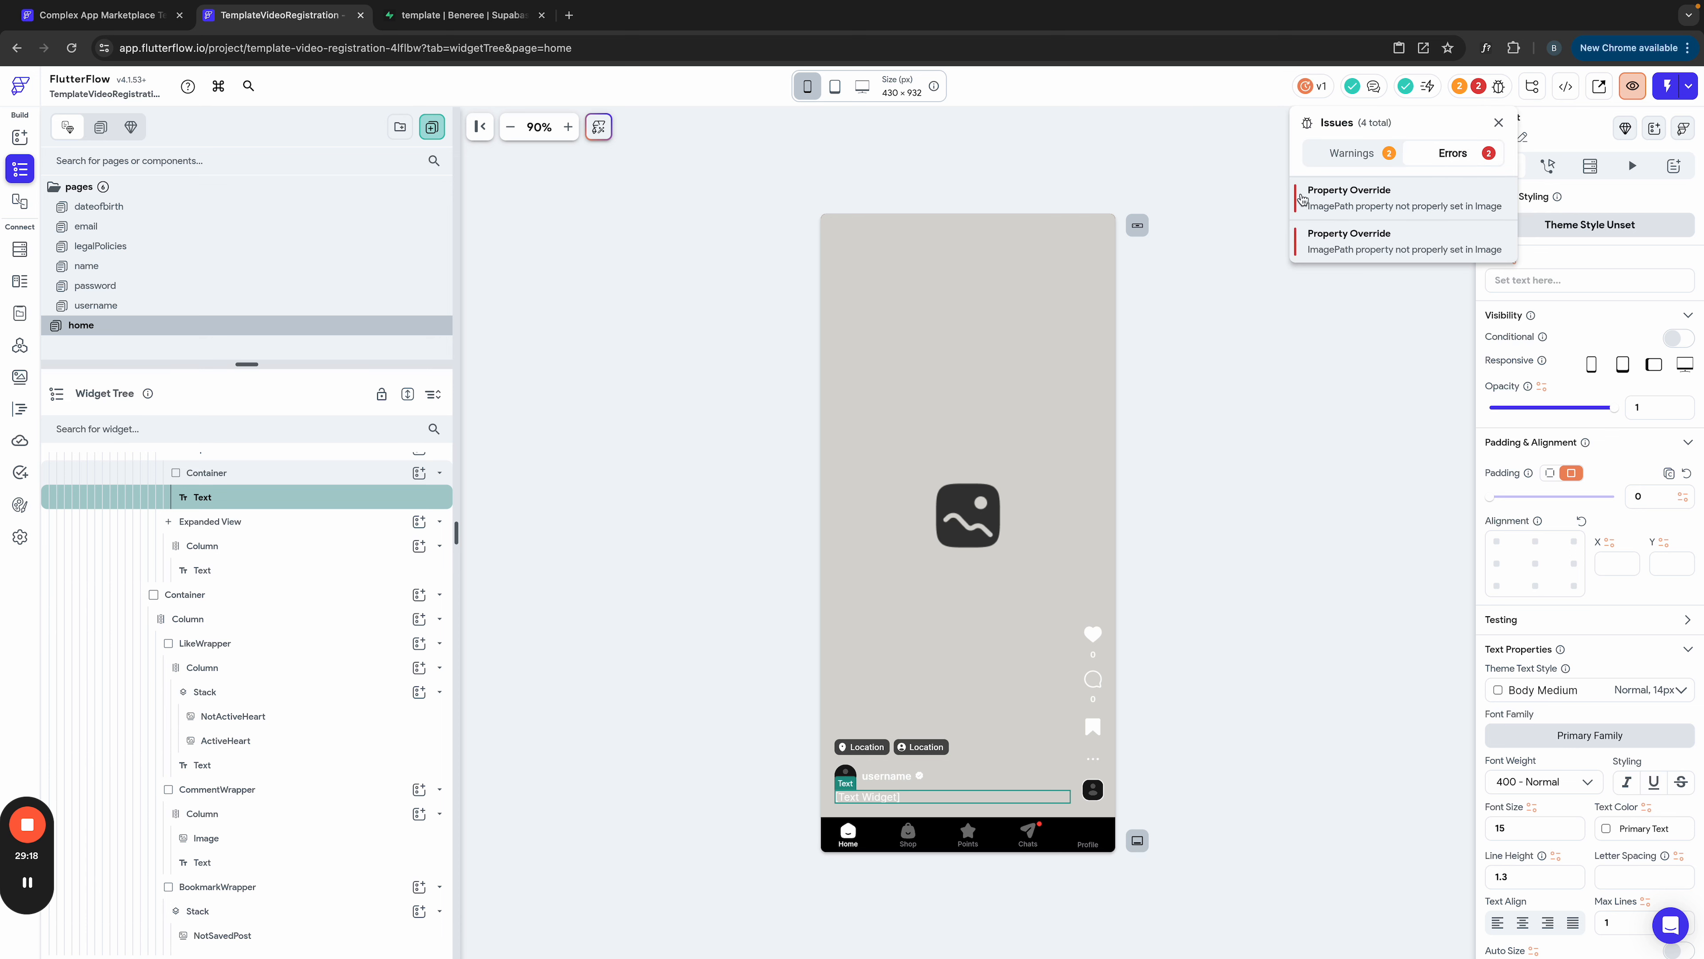
click(850, 778)
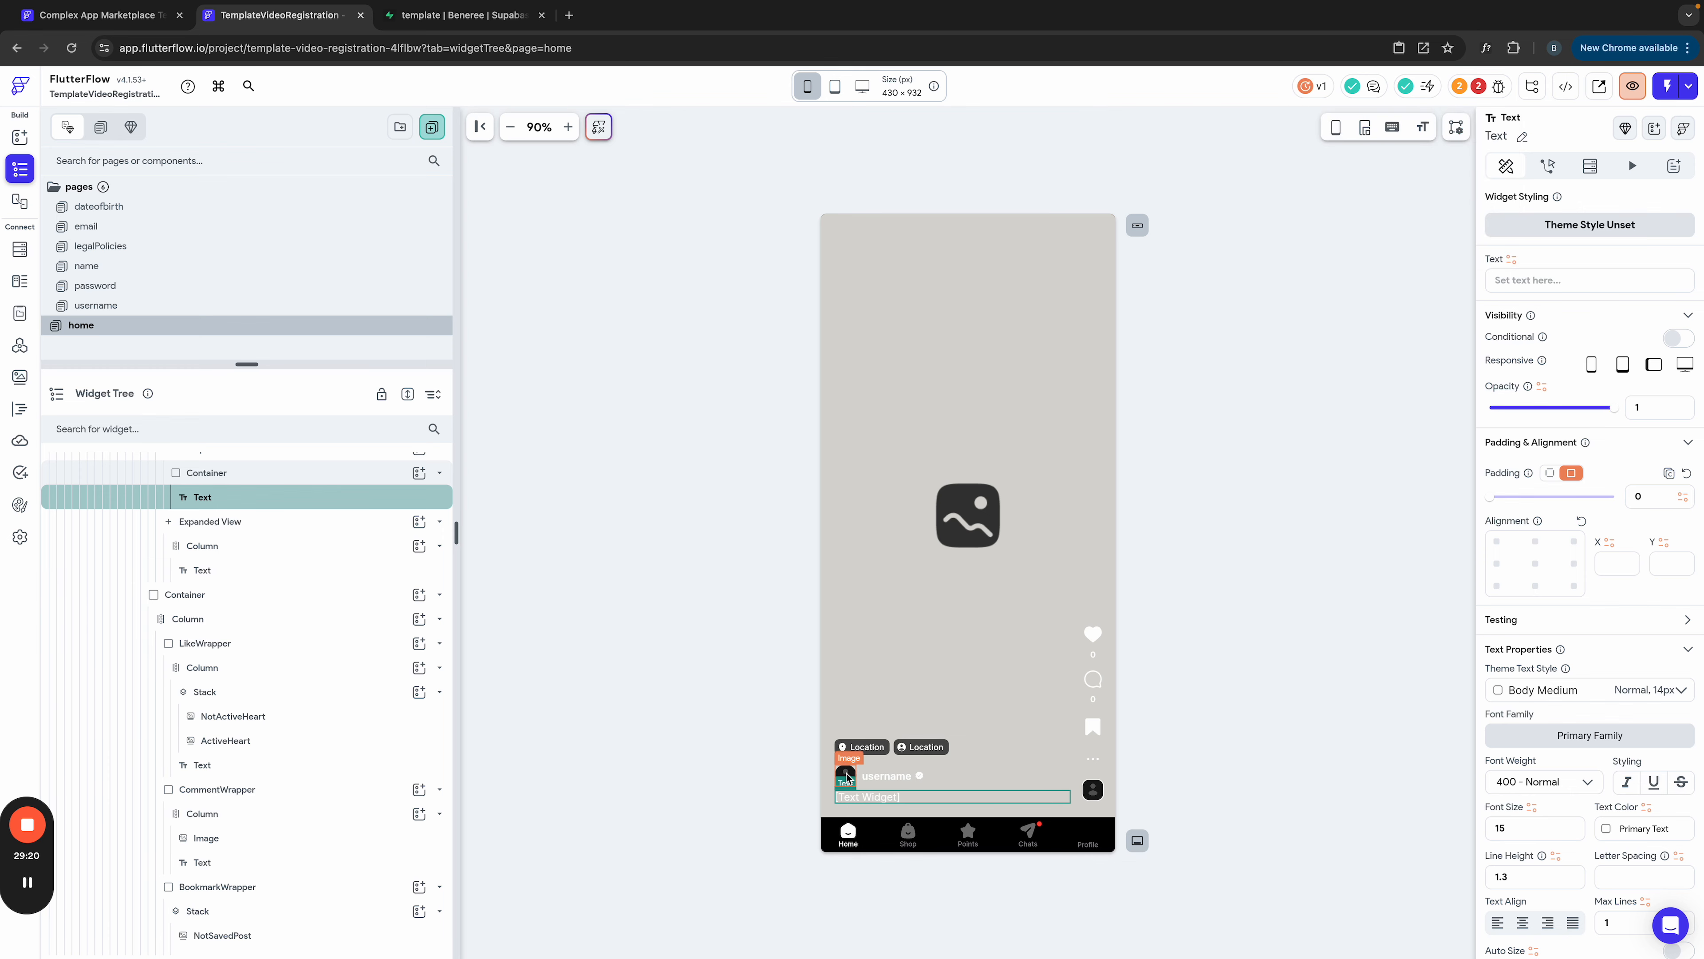
click(848, 777)
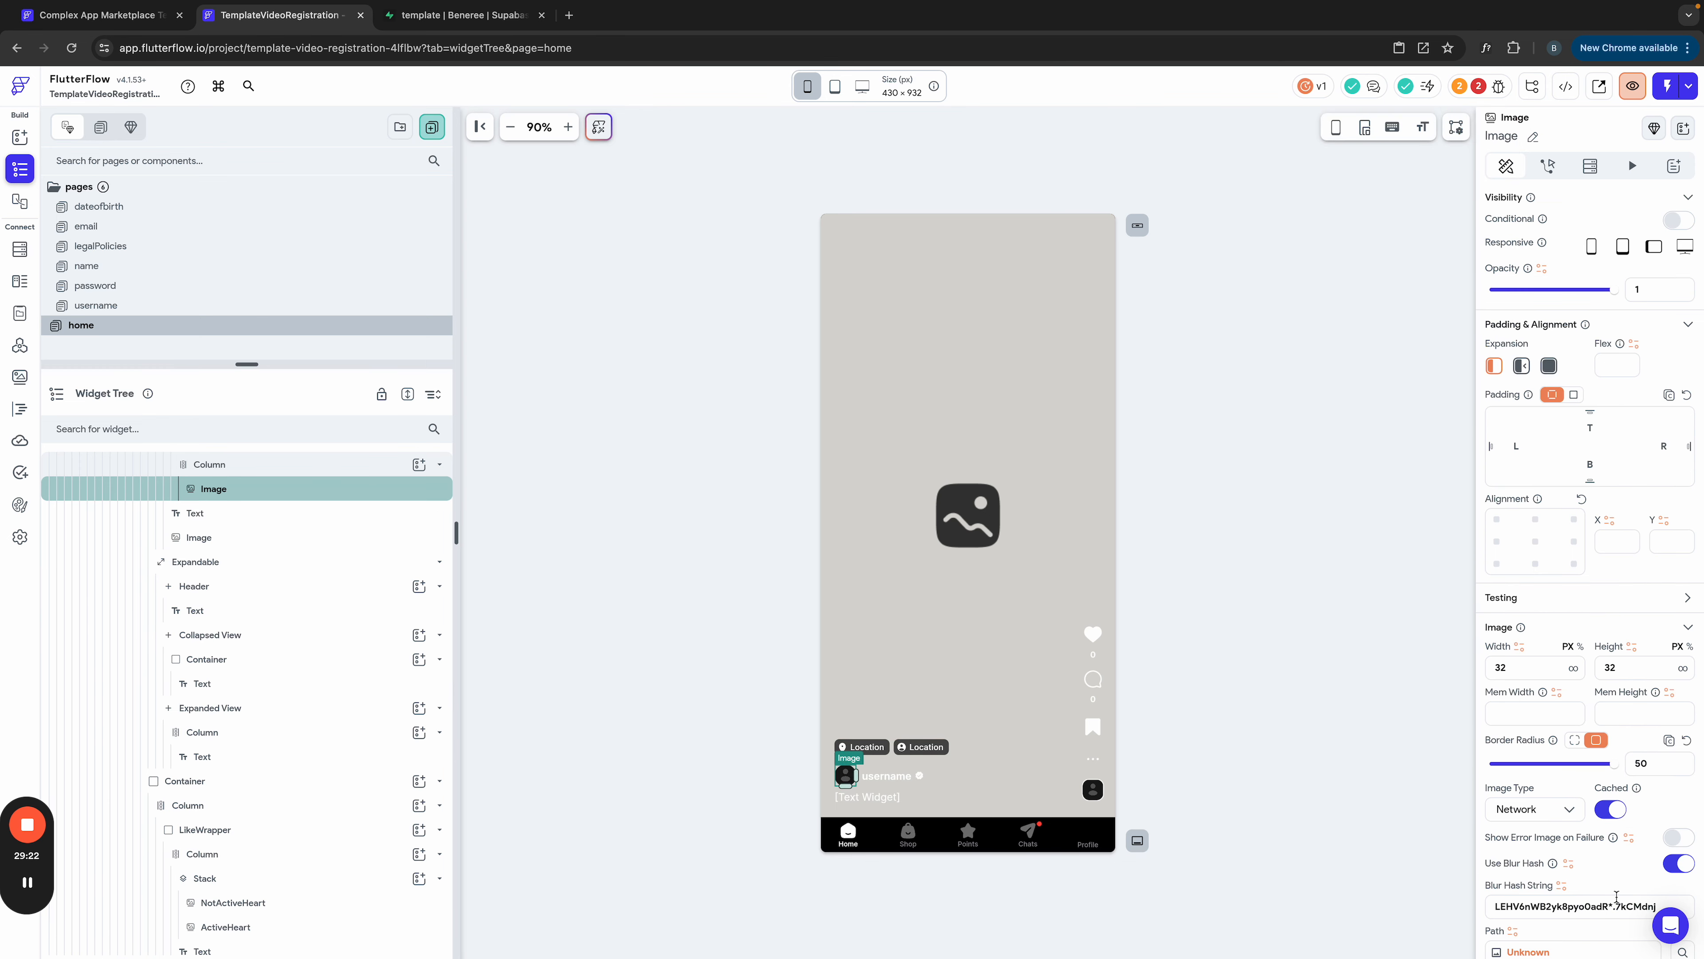
scroll(1617, 897, down, 3)
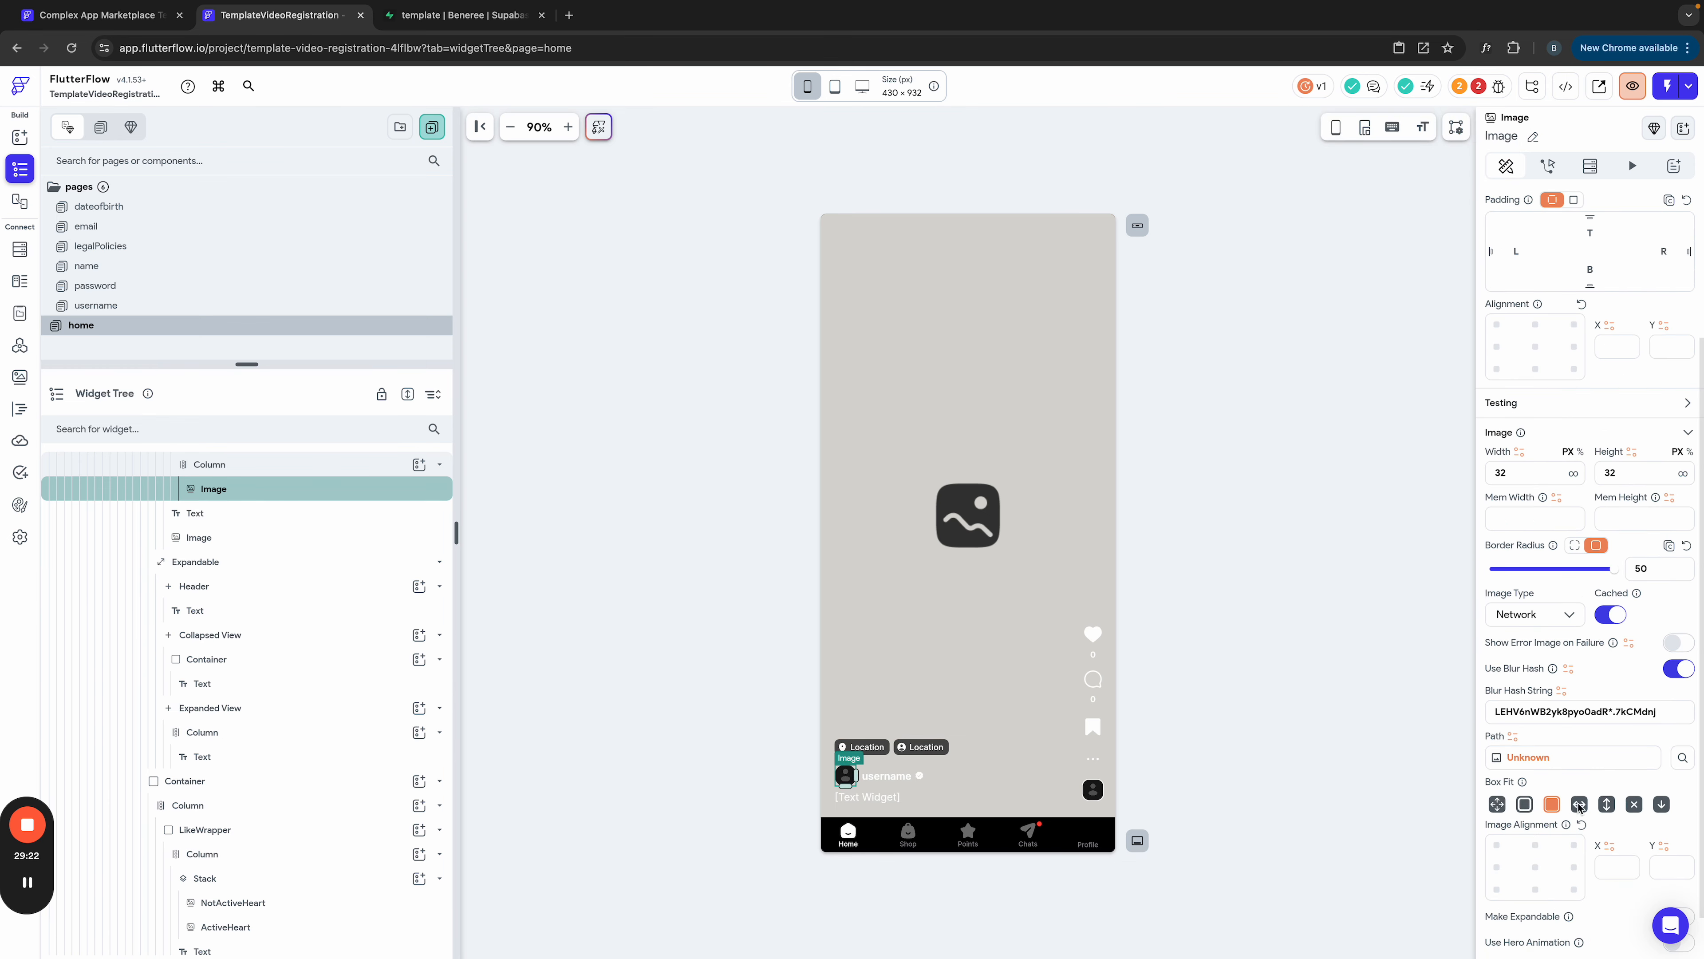
triple_click(1570, 713)
key(BackSpace)
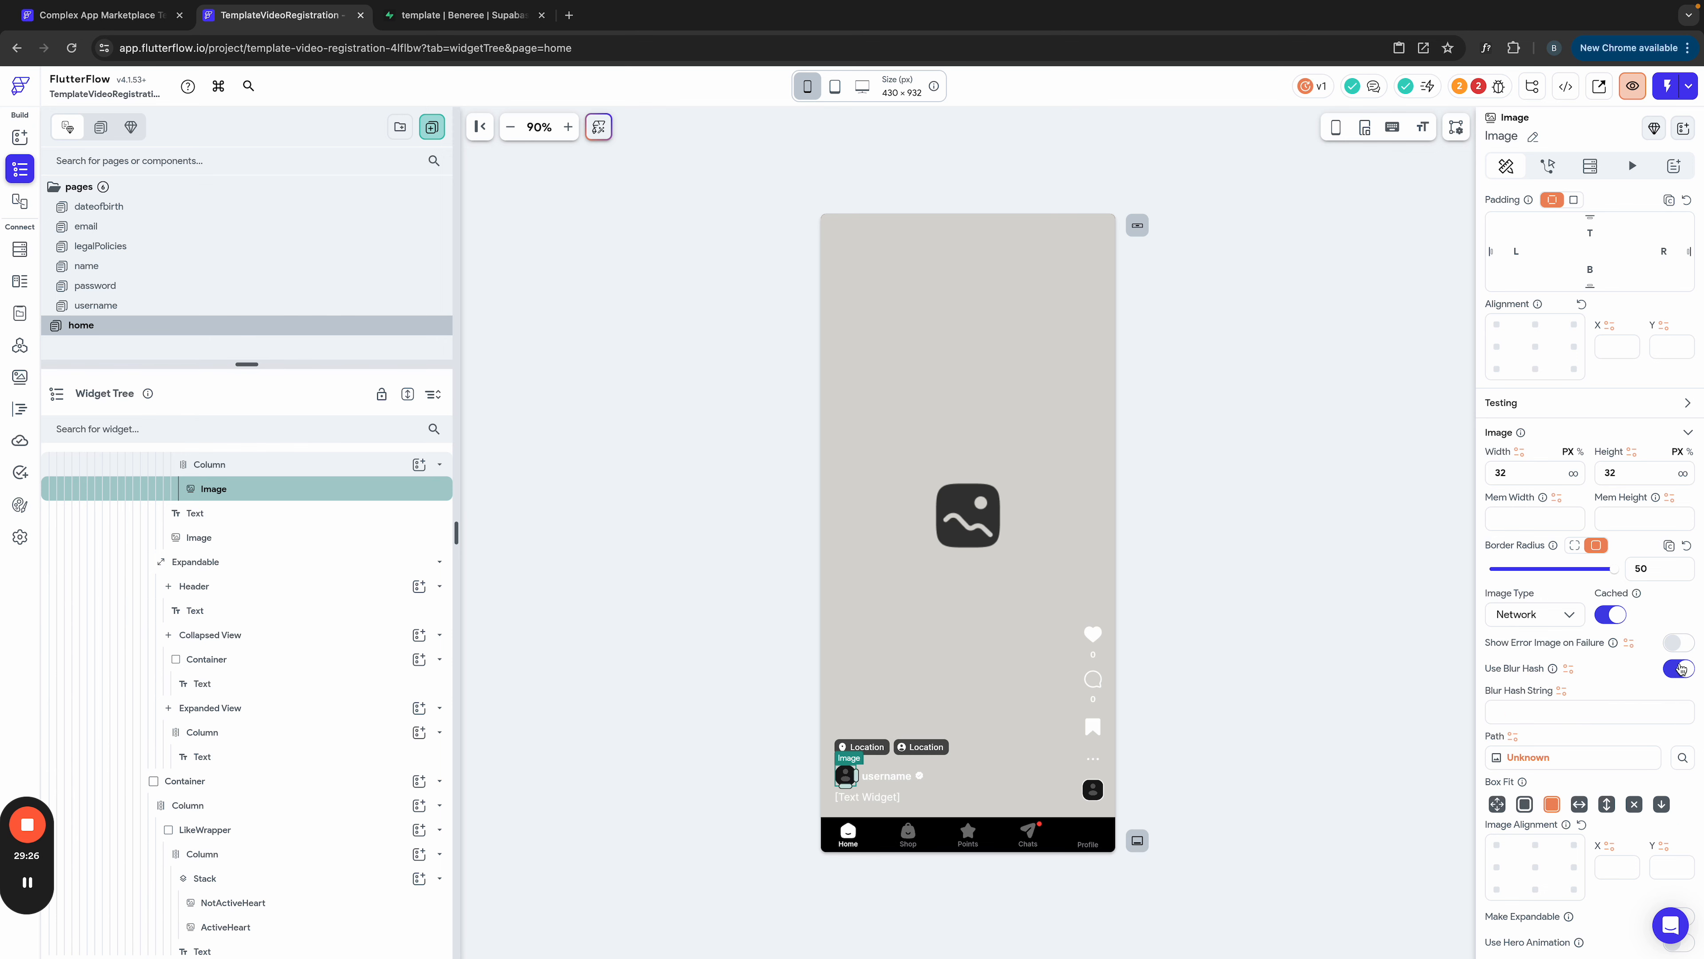
click(1679, 669)
click(1533, 759)
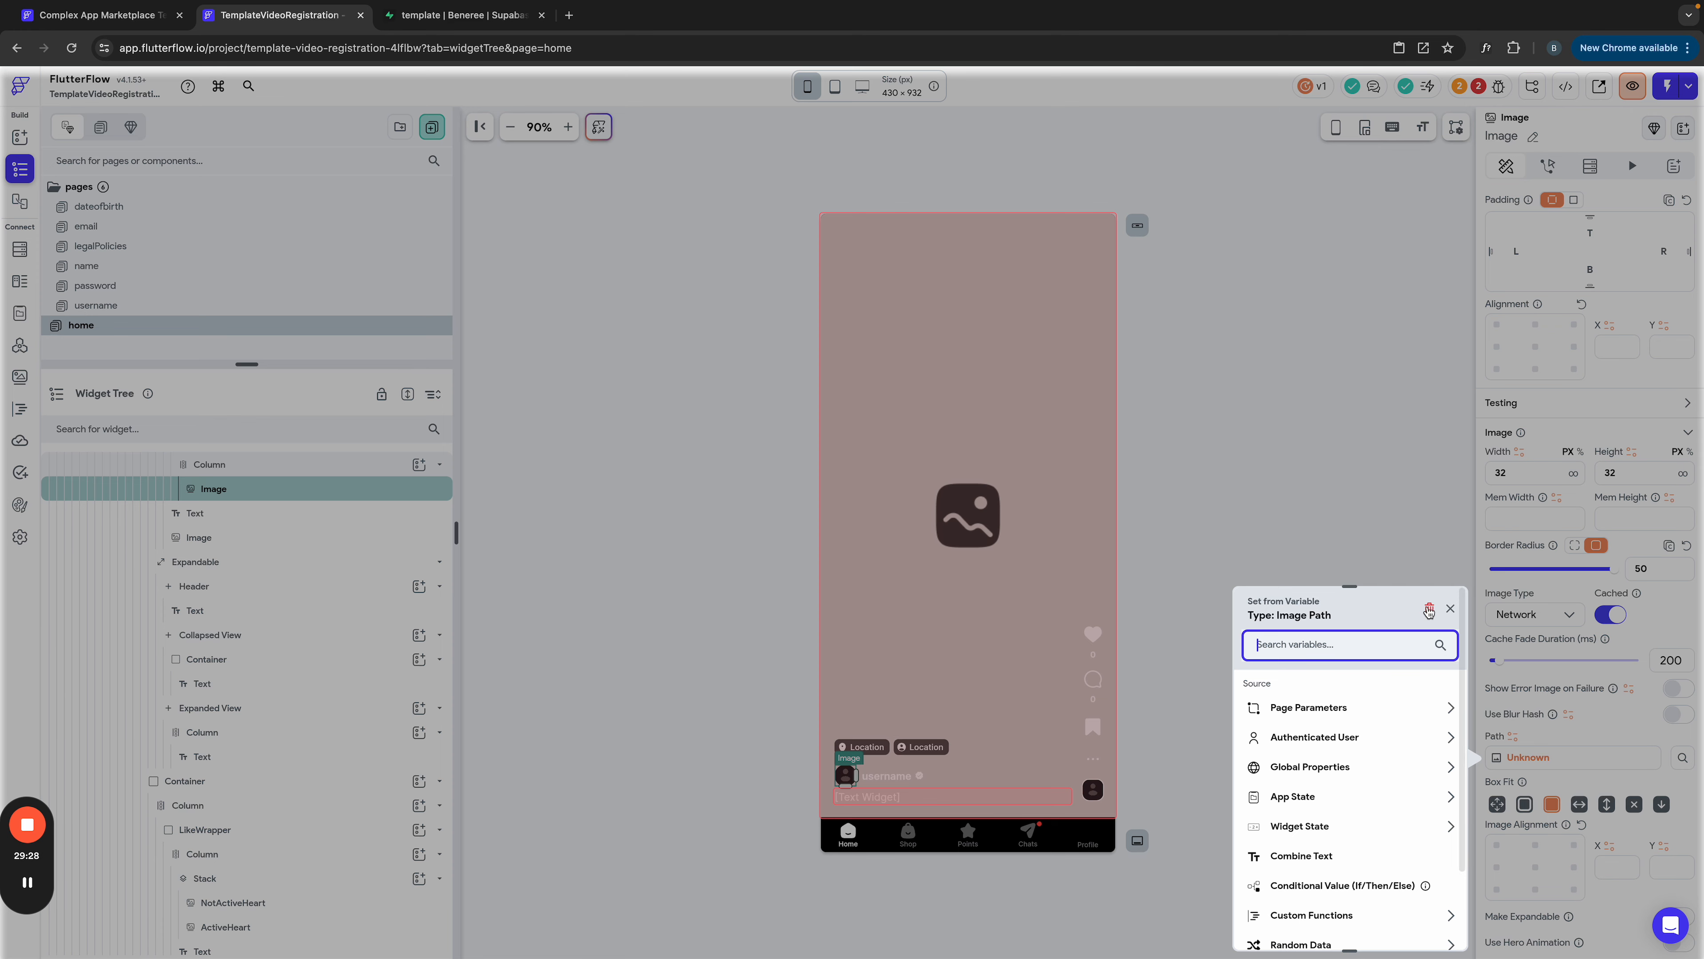
click(1430, 610)
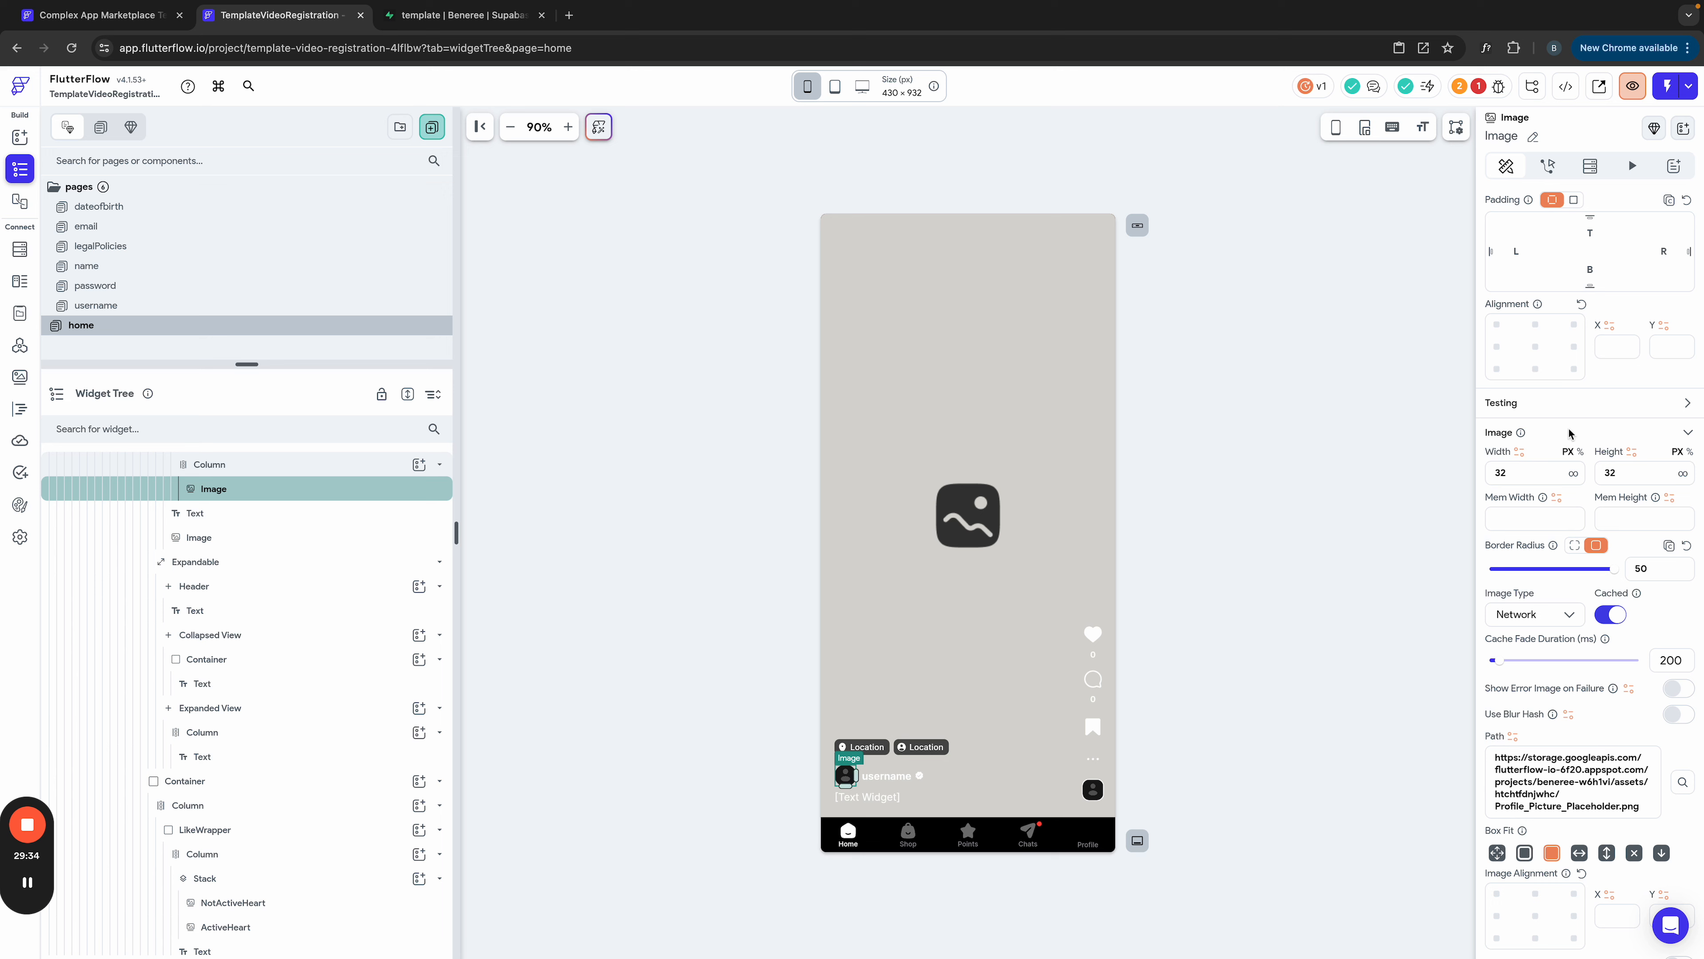
Step: Review the remaining error and try clearing the placeholder picture URL from the avatar Image's path
click(1480, 87)
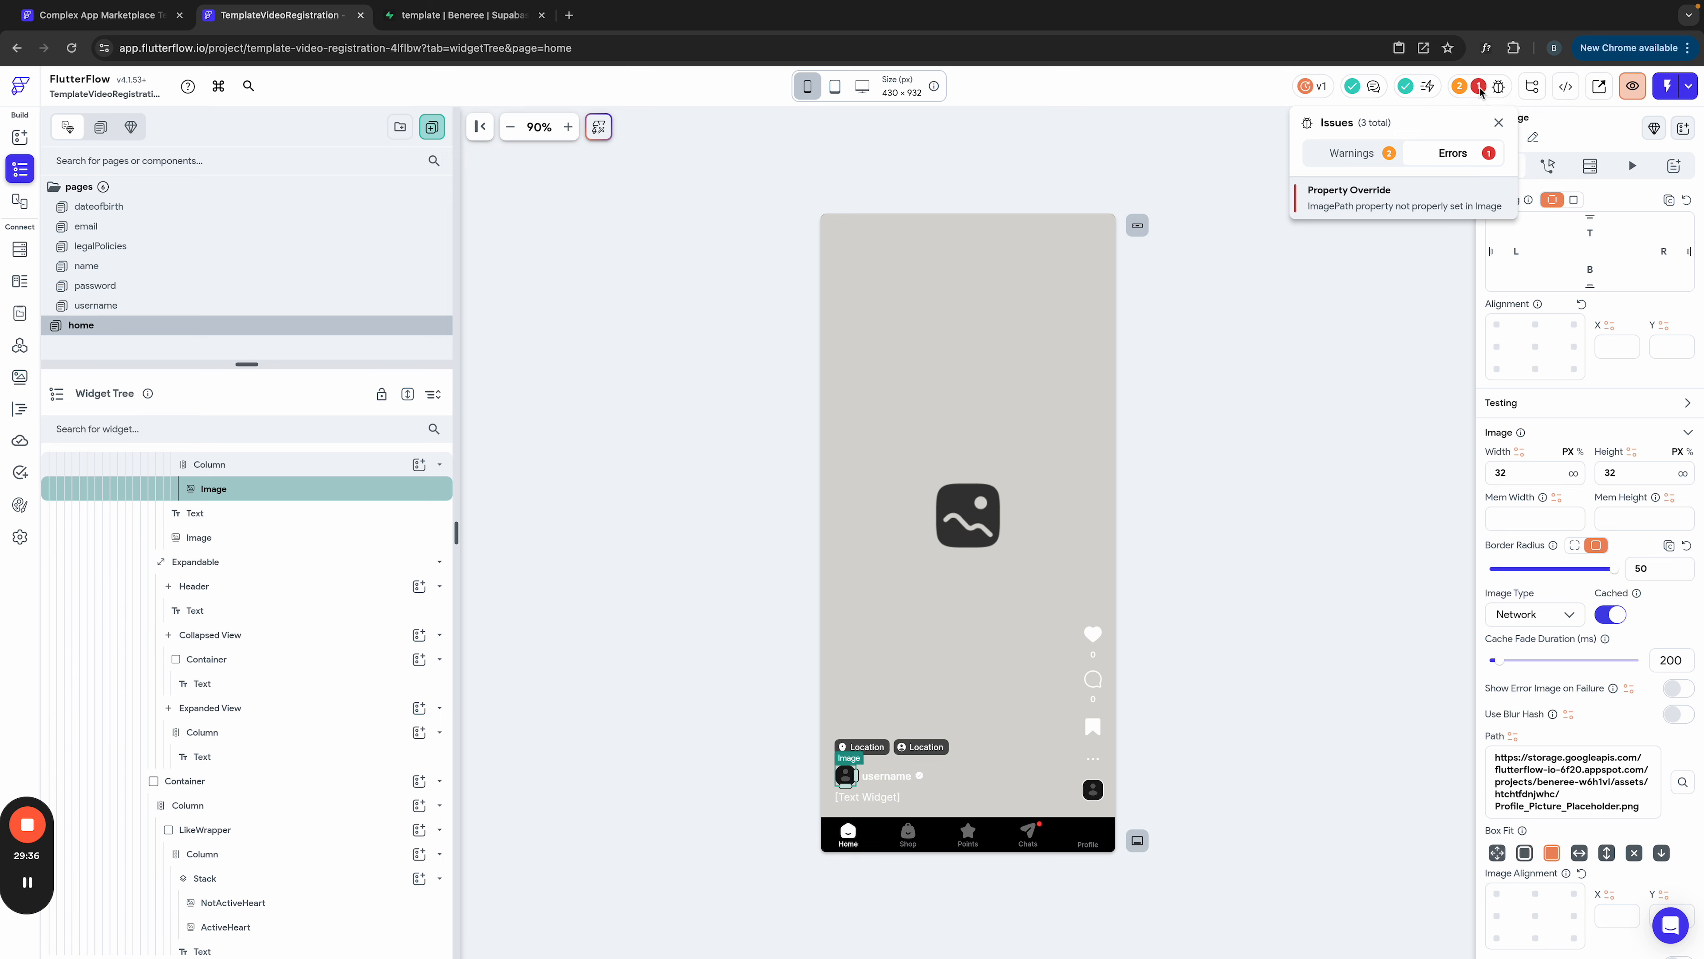
click(1480, 87)
triple_click(1547, 757)
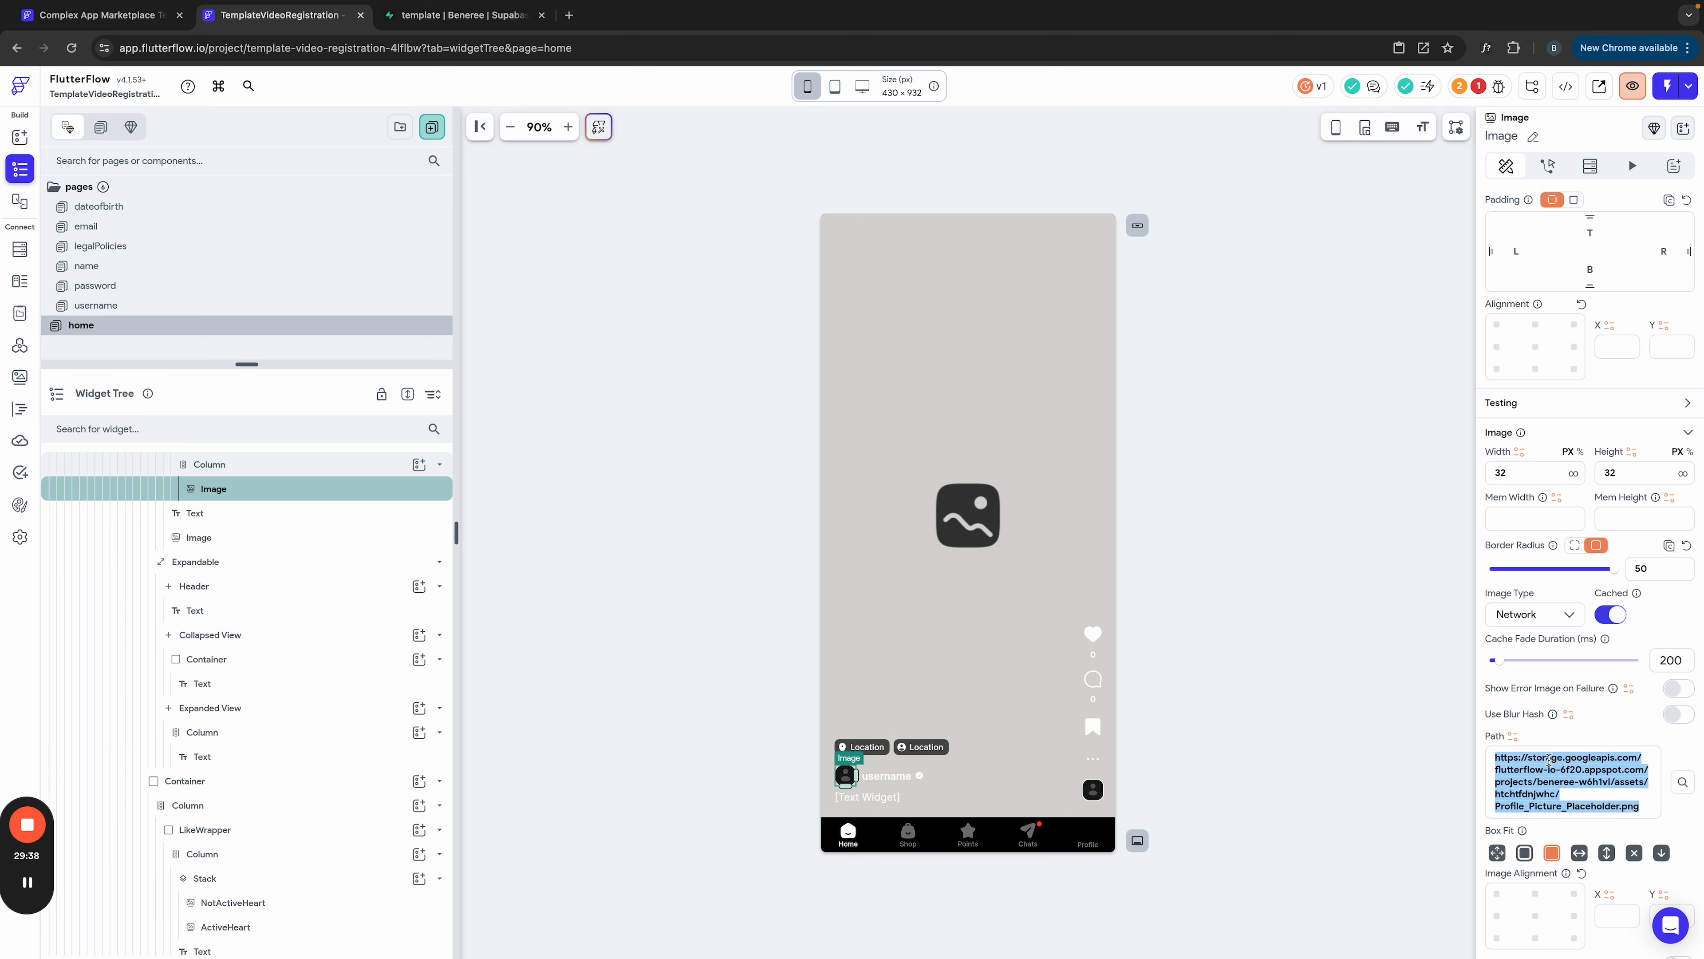
key(BackSpace)
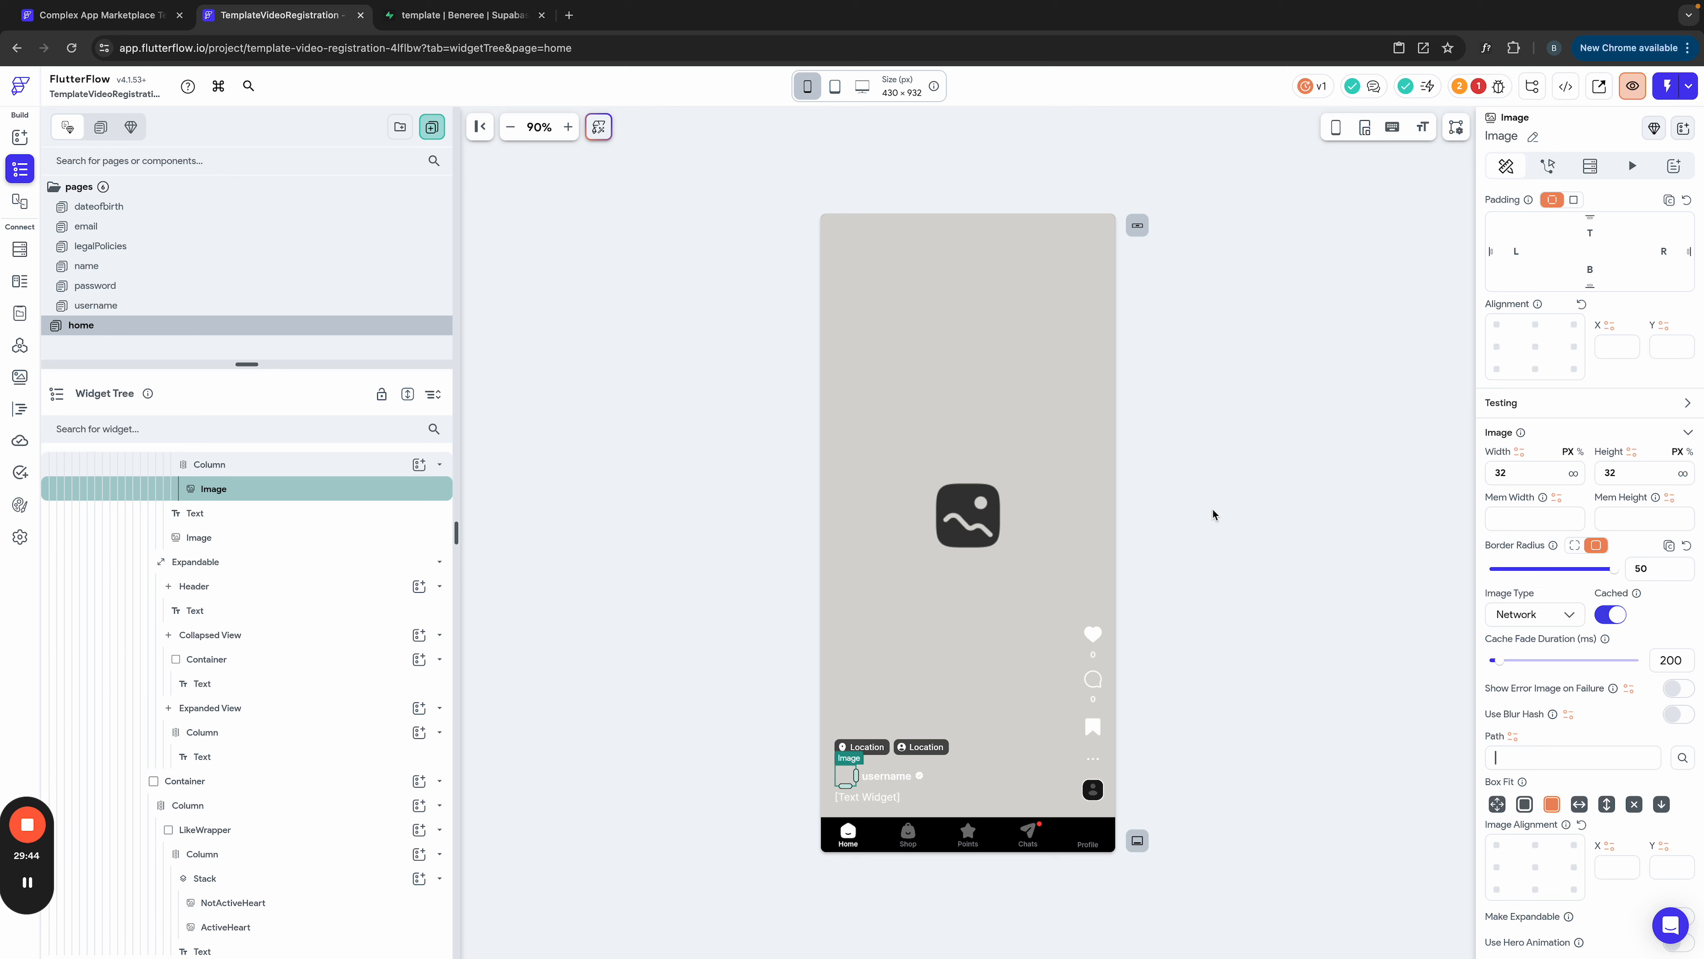
scroll(1544, 826, down, 1)
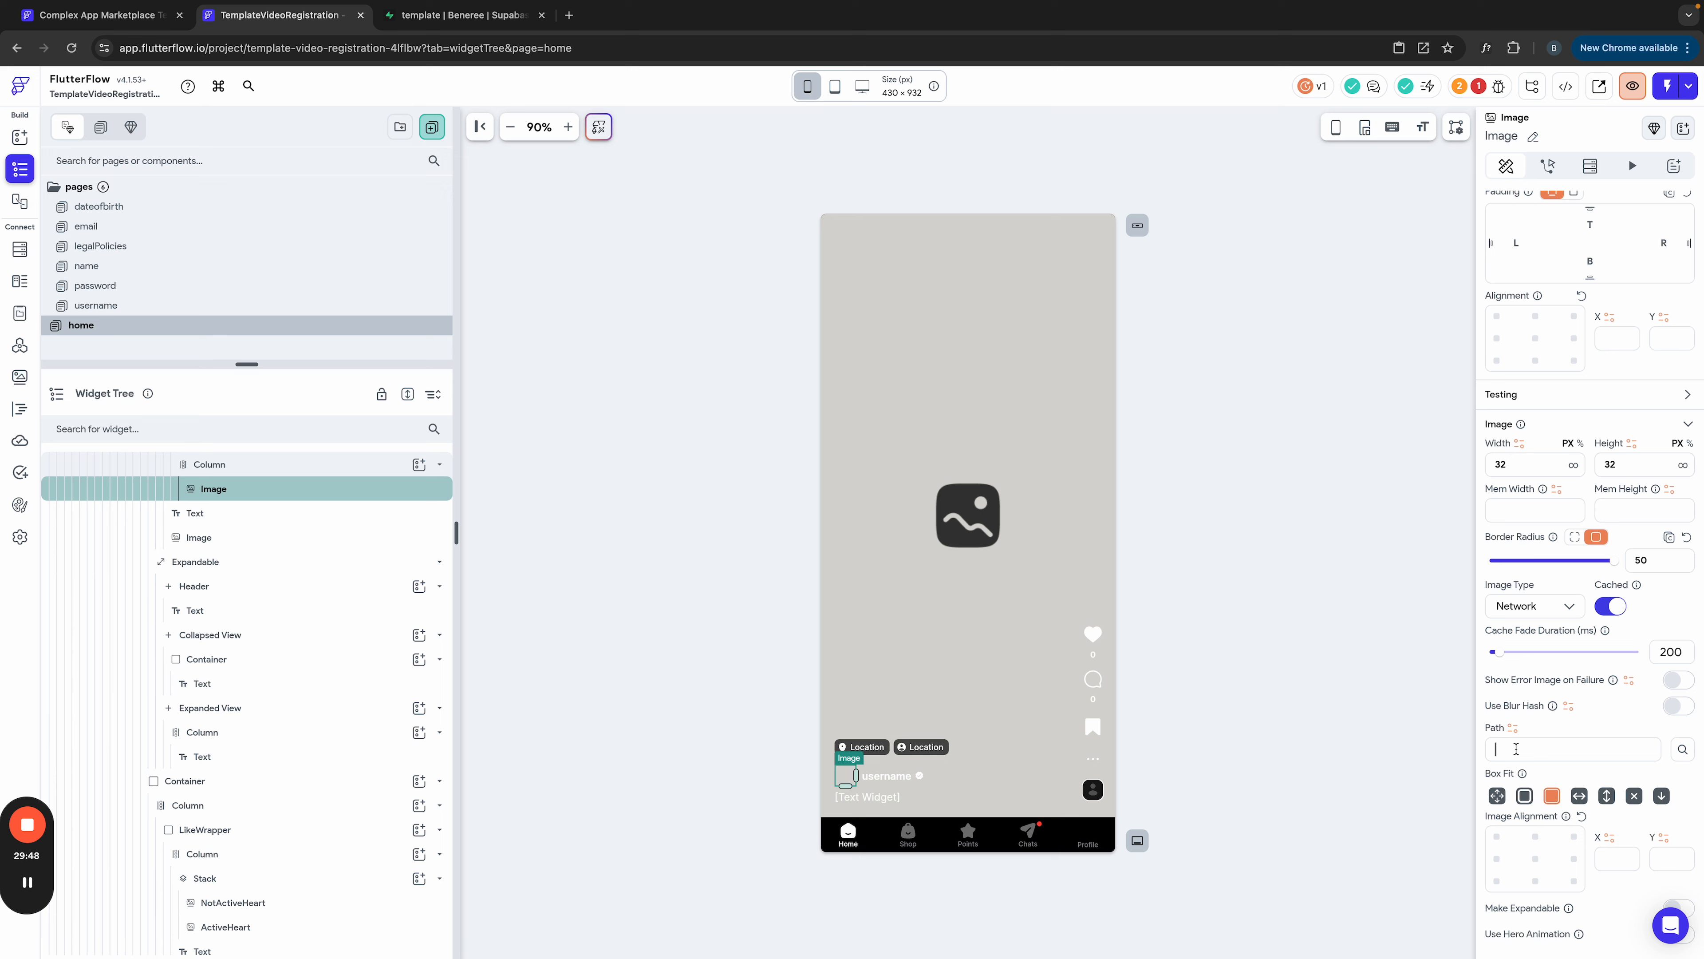
click(1421, 730)
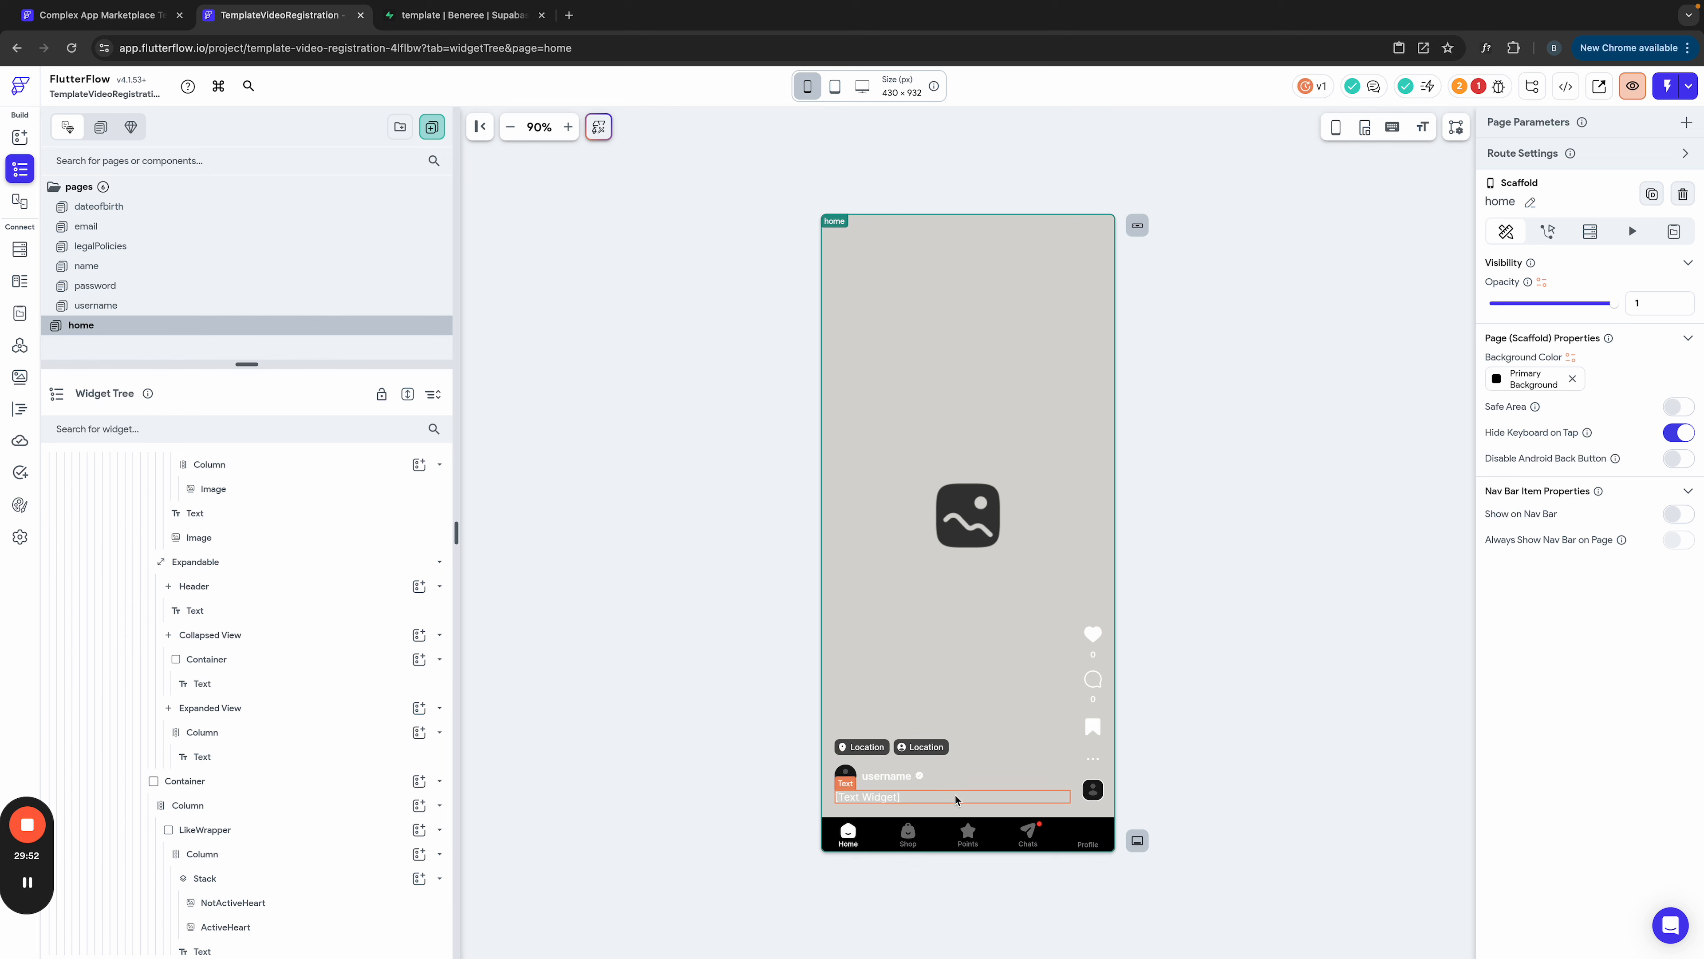
Step: Clear the blur hash string and turn off Use Blur Hash for the Image below the interaction icons
click(1092, 793)
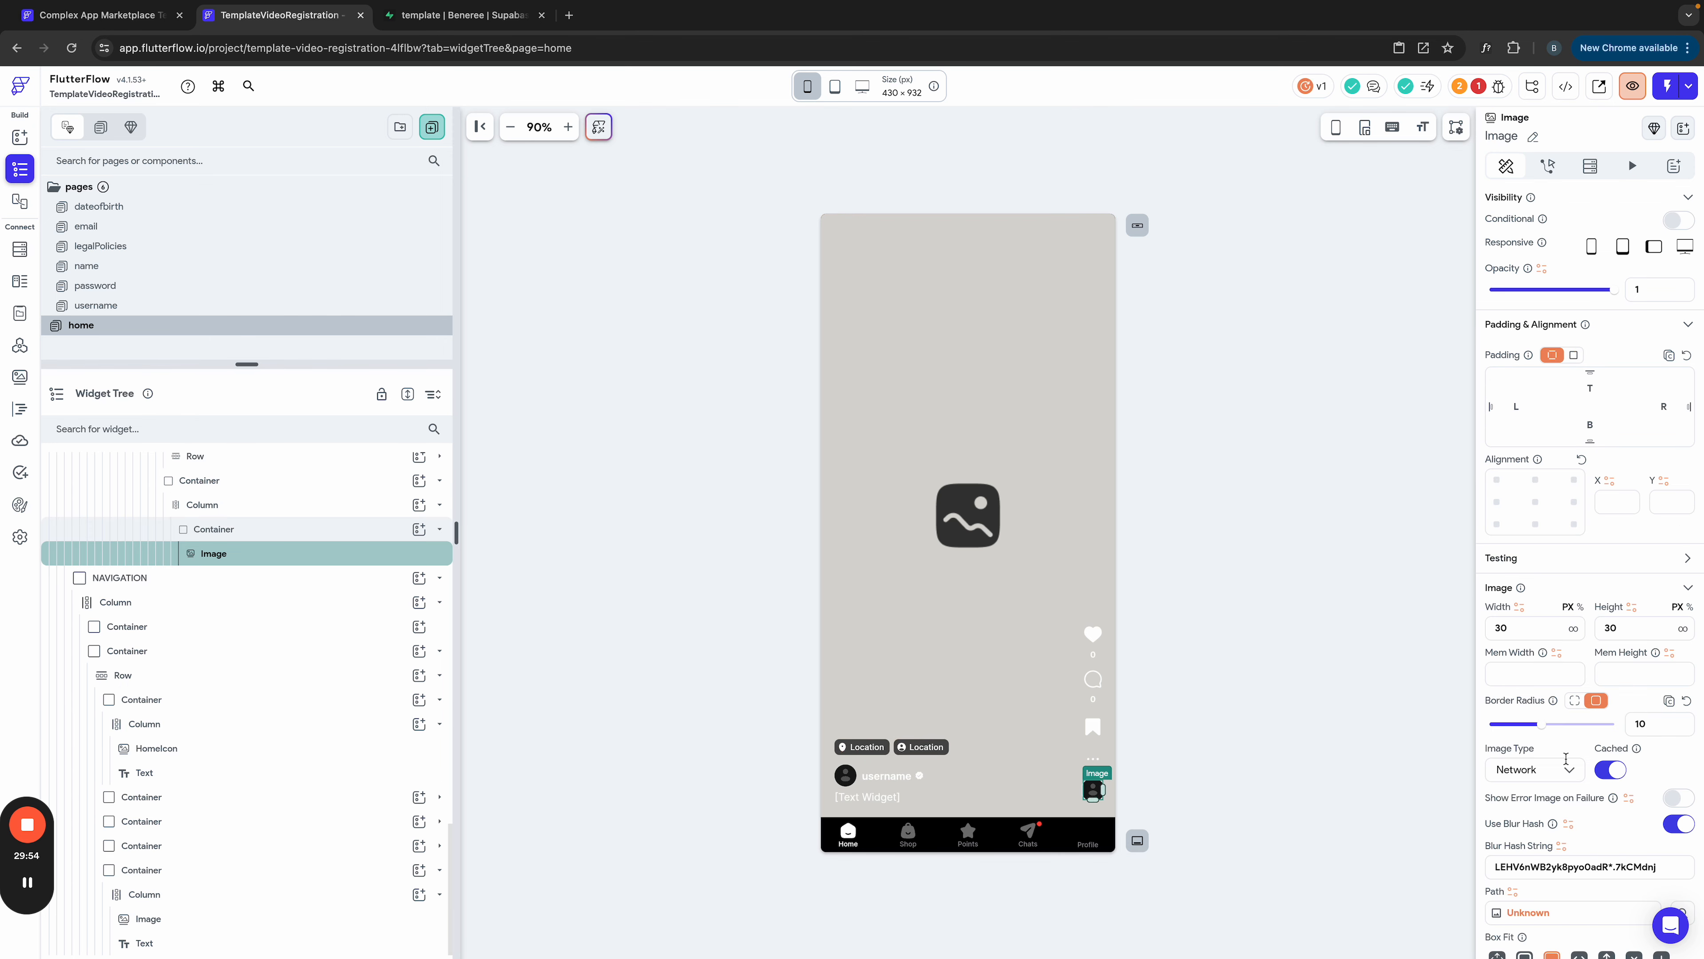
scroll(1566, 757, down, 2)
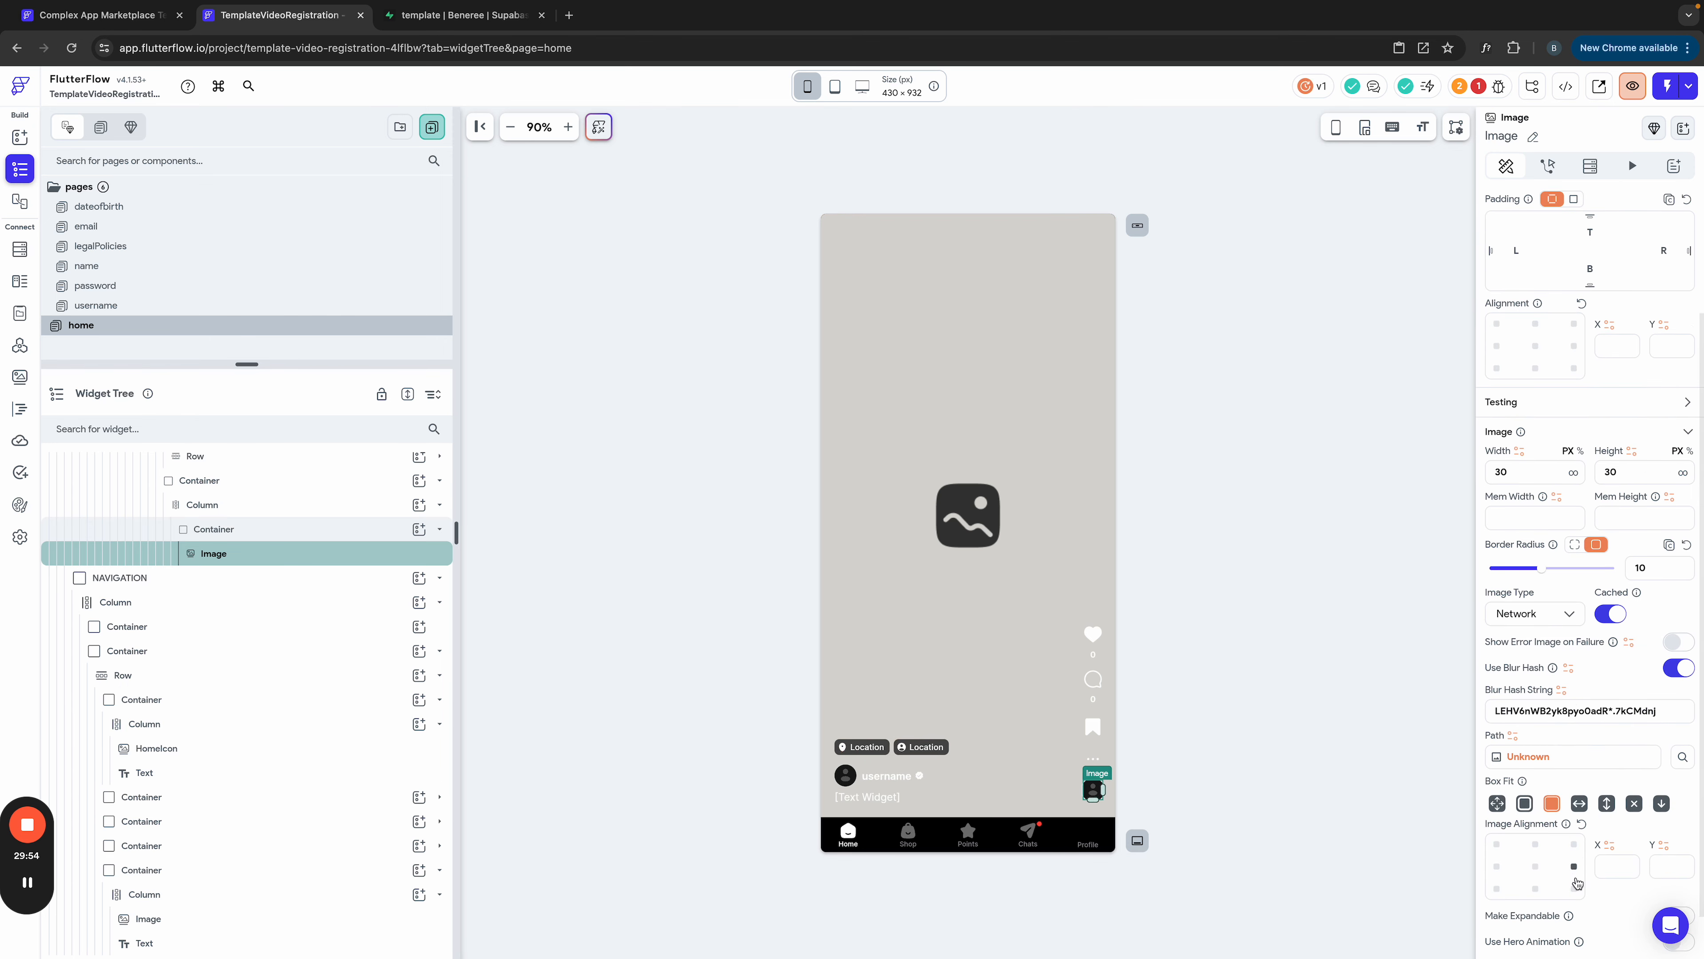
triple_click(1573, 705)
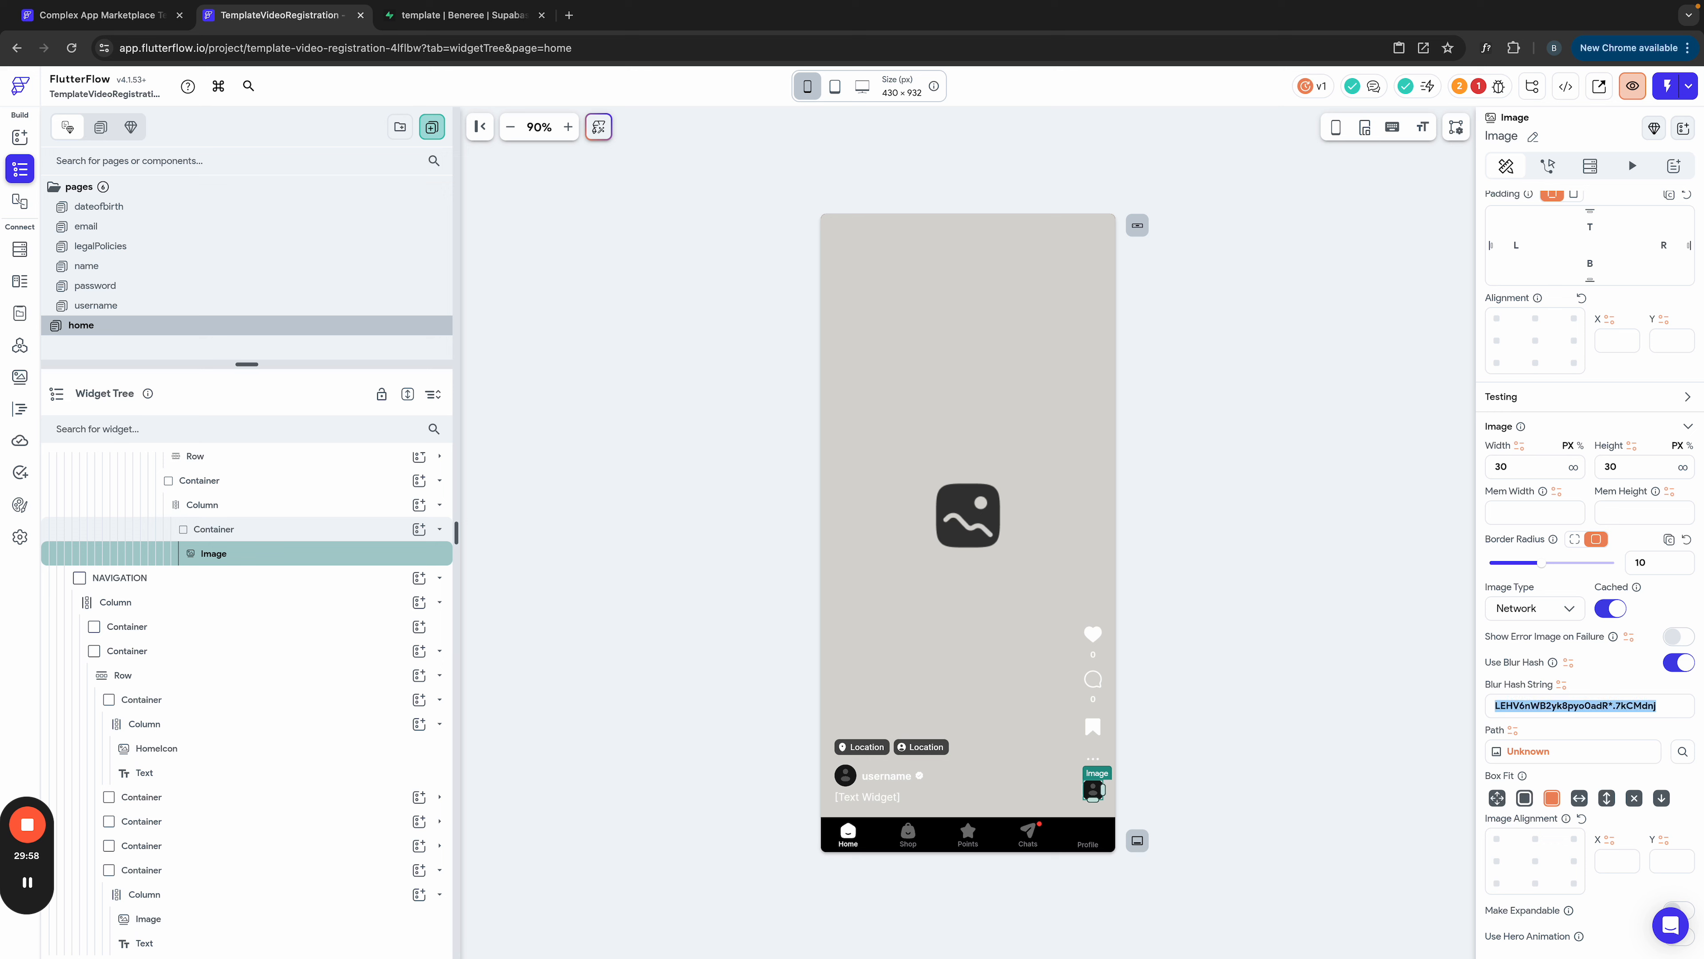
key(BackSpace)
click(1673, 663)
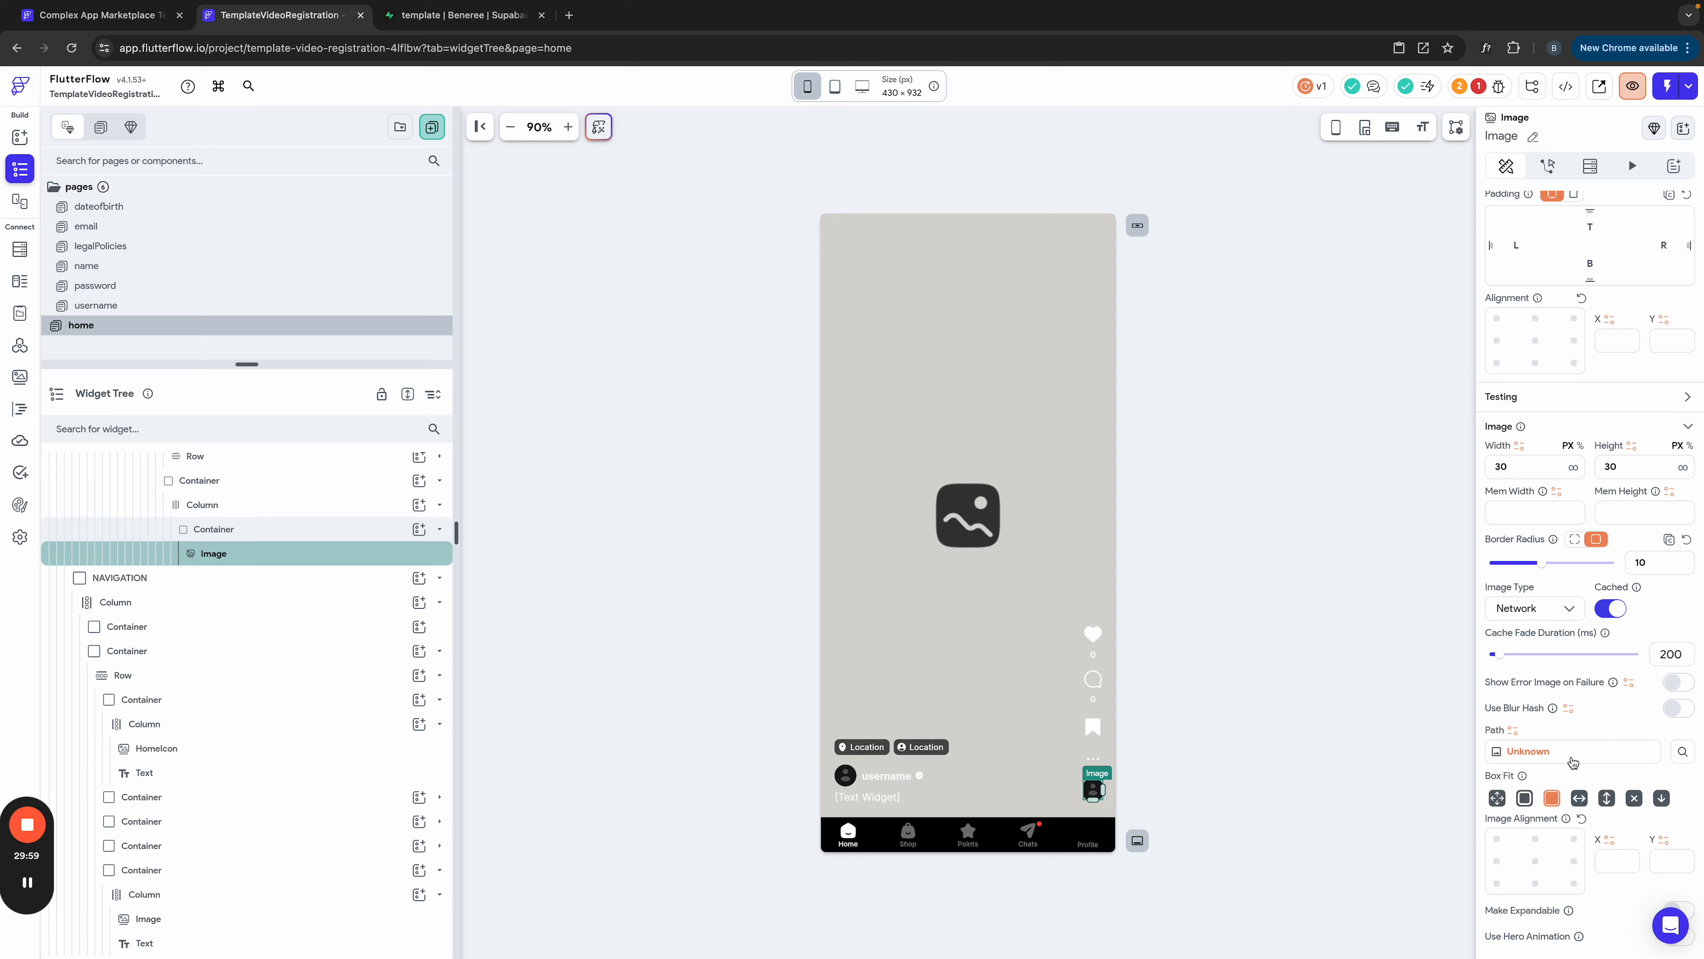
Step: Set the path of the 30 by 30 px network image in the post's side column to the Profile_Picture_Placeholder.png URL
click(1541, 752)
click(1431, 614)
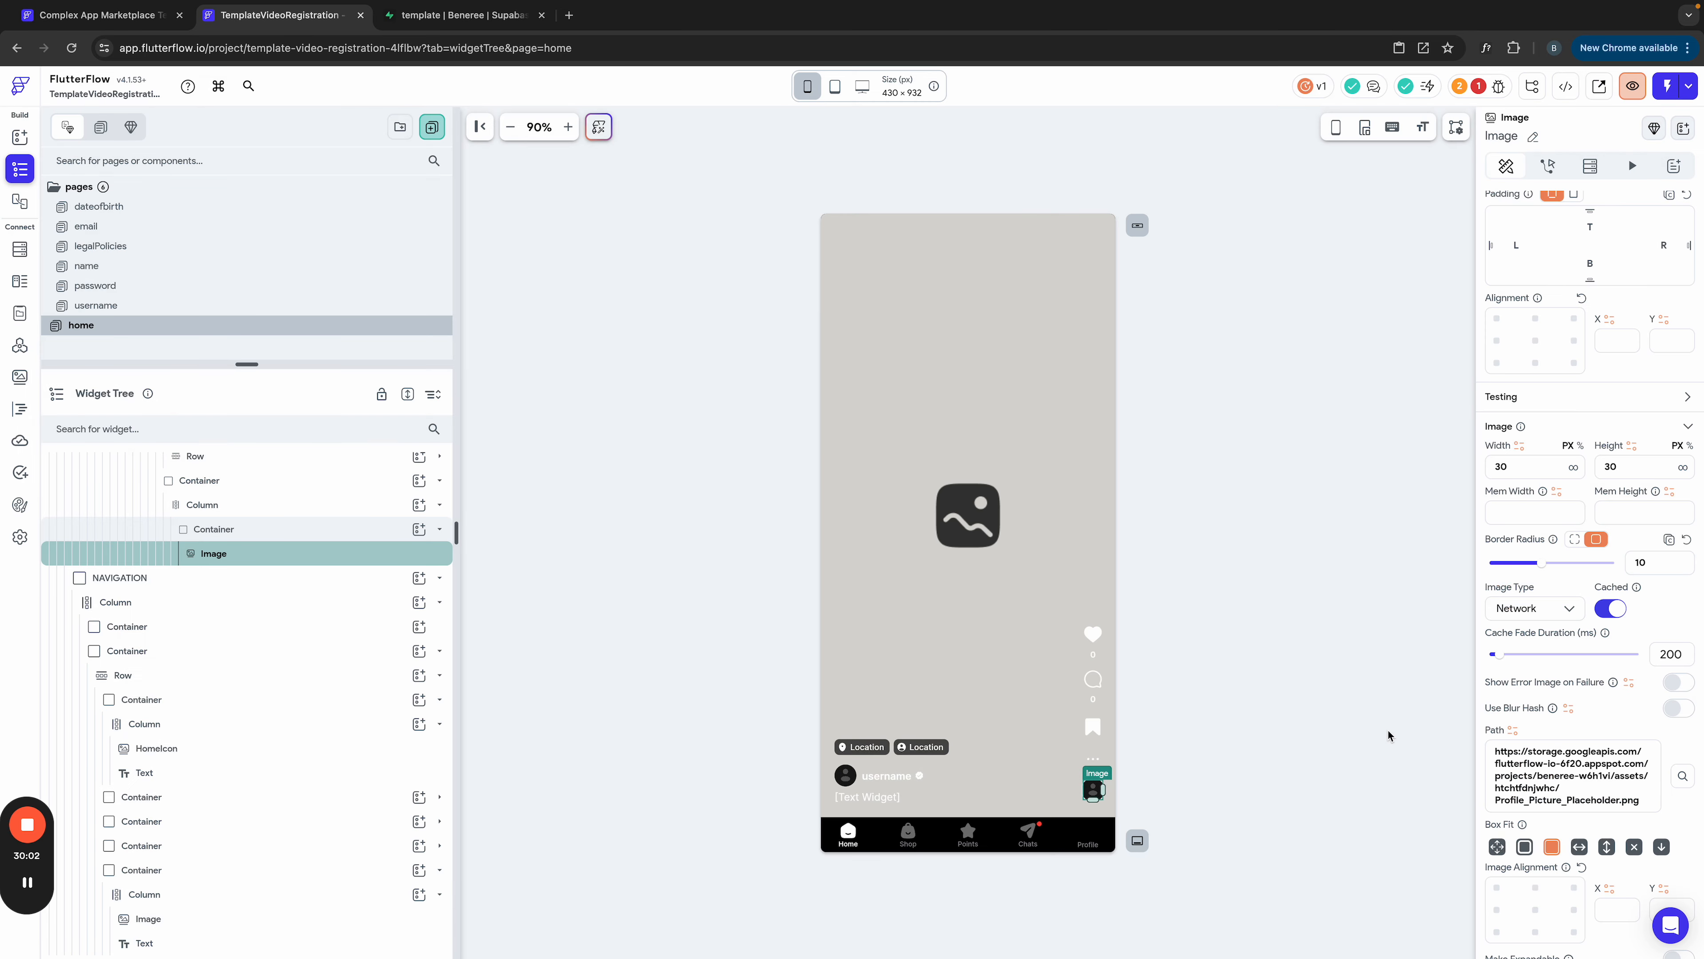
click(1316, 720)
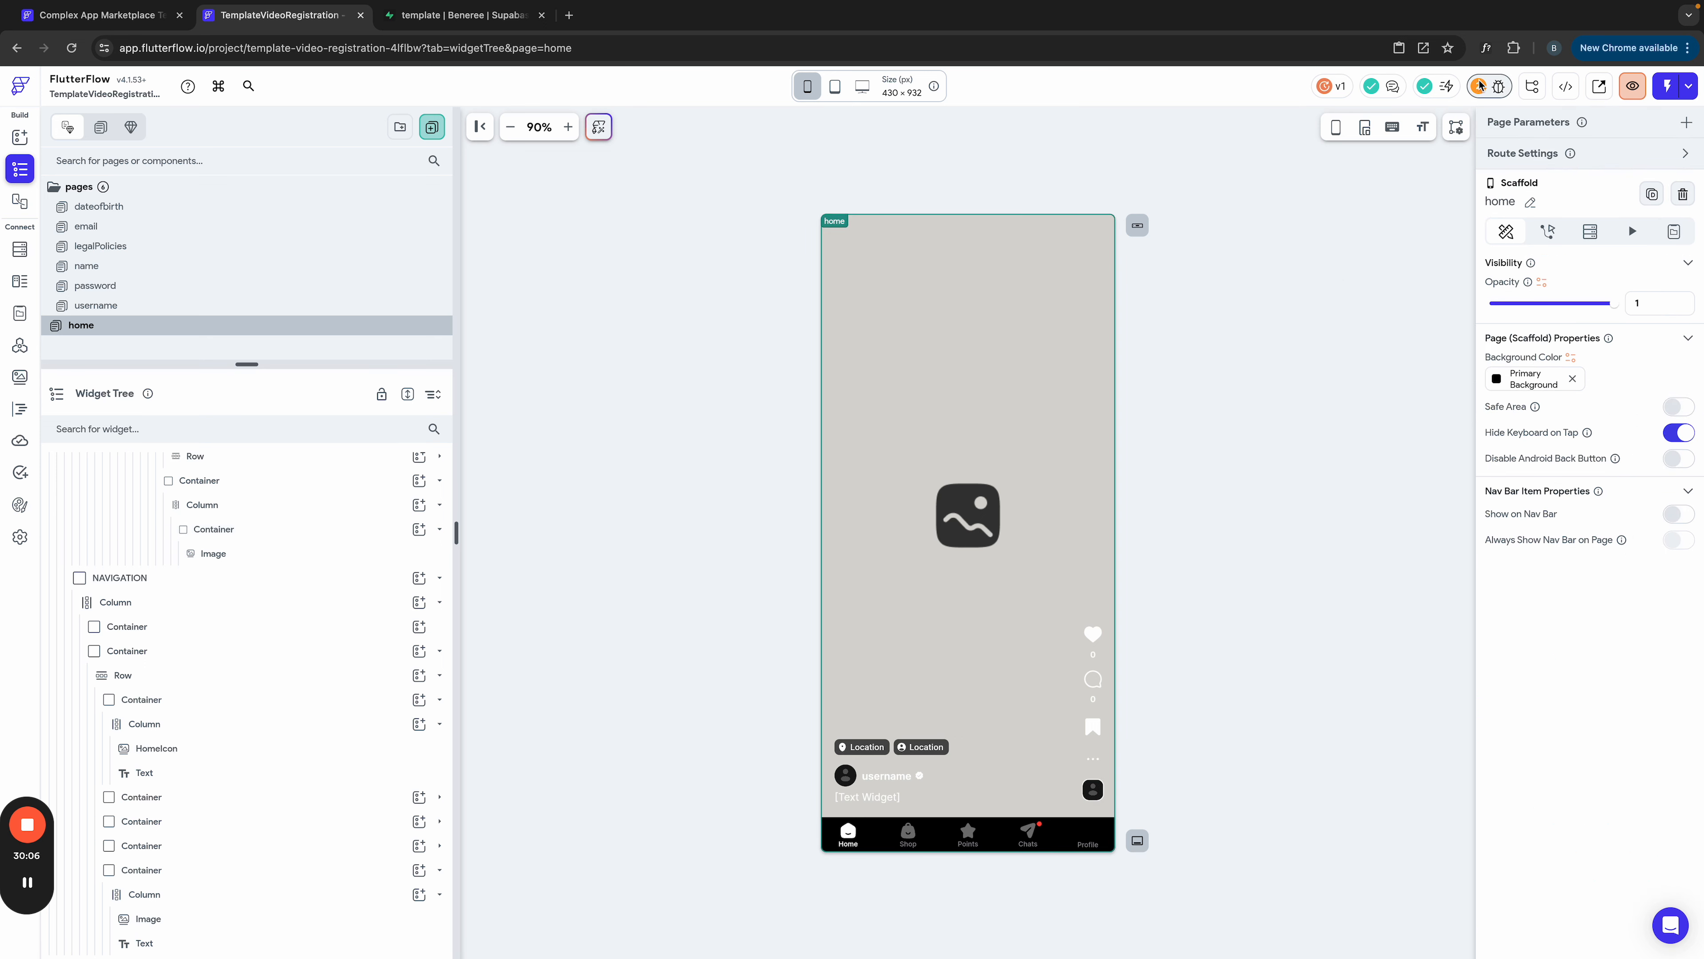
Step: Review the project's listed issues and close the list
click(1471, 94)
click(1335, 155)
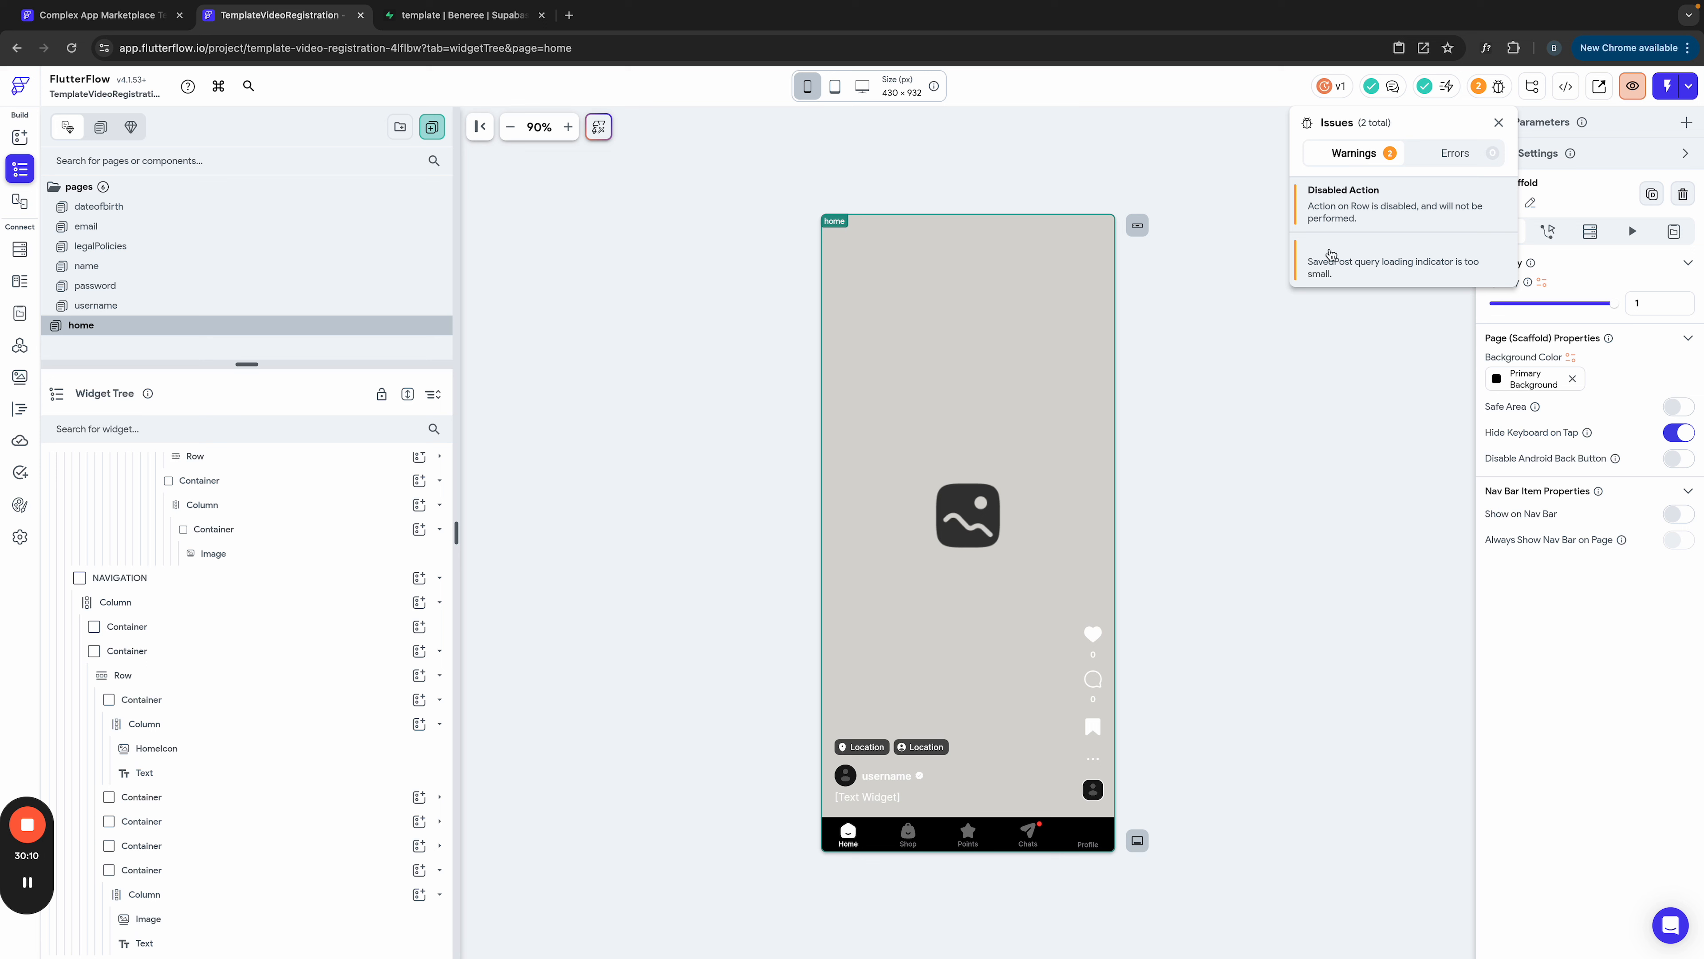
click(1500, 124)
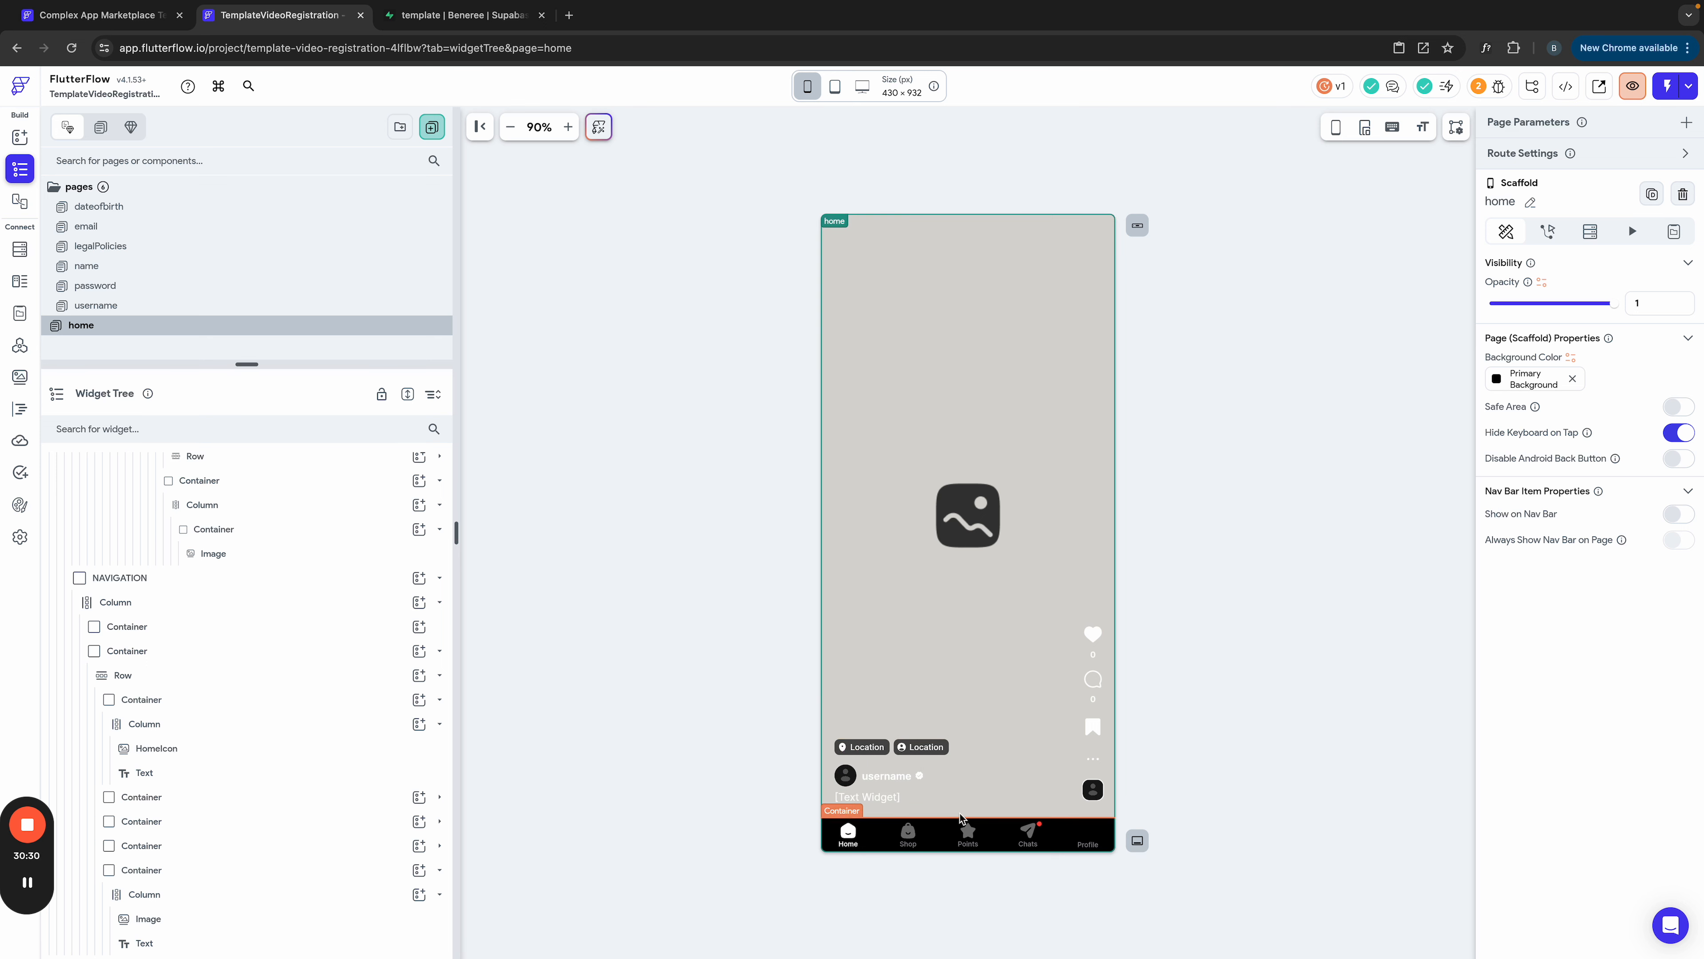
Step: Change the text of the second Location tag, beside the person icon, to "users"
click(936, 746)
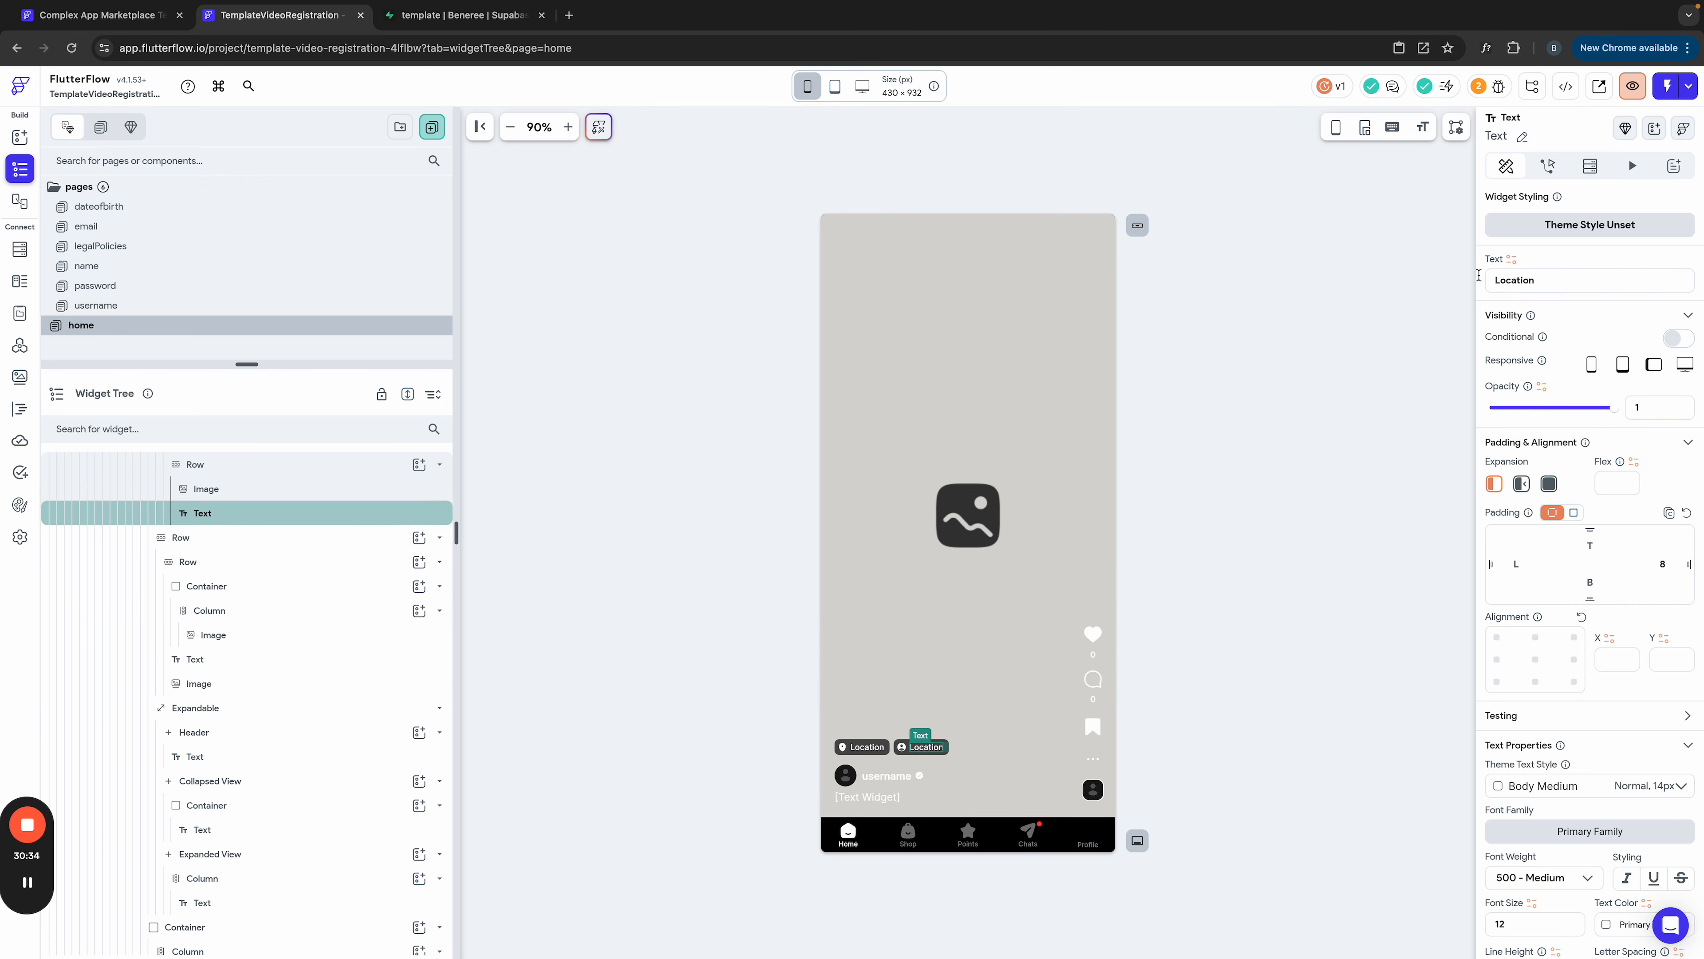
double_click(1479, 275)
text(users)
click(1183, 516)
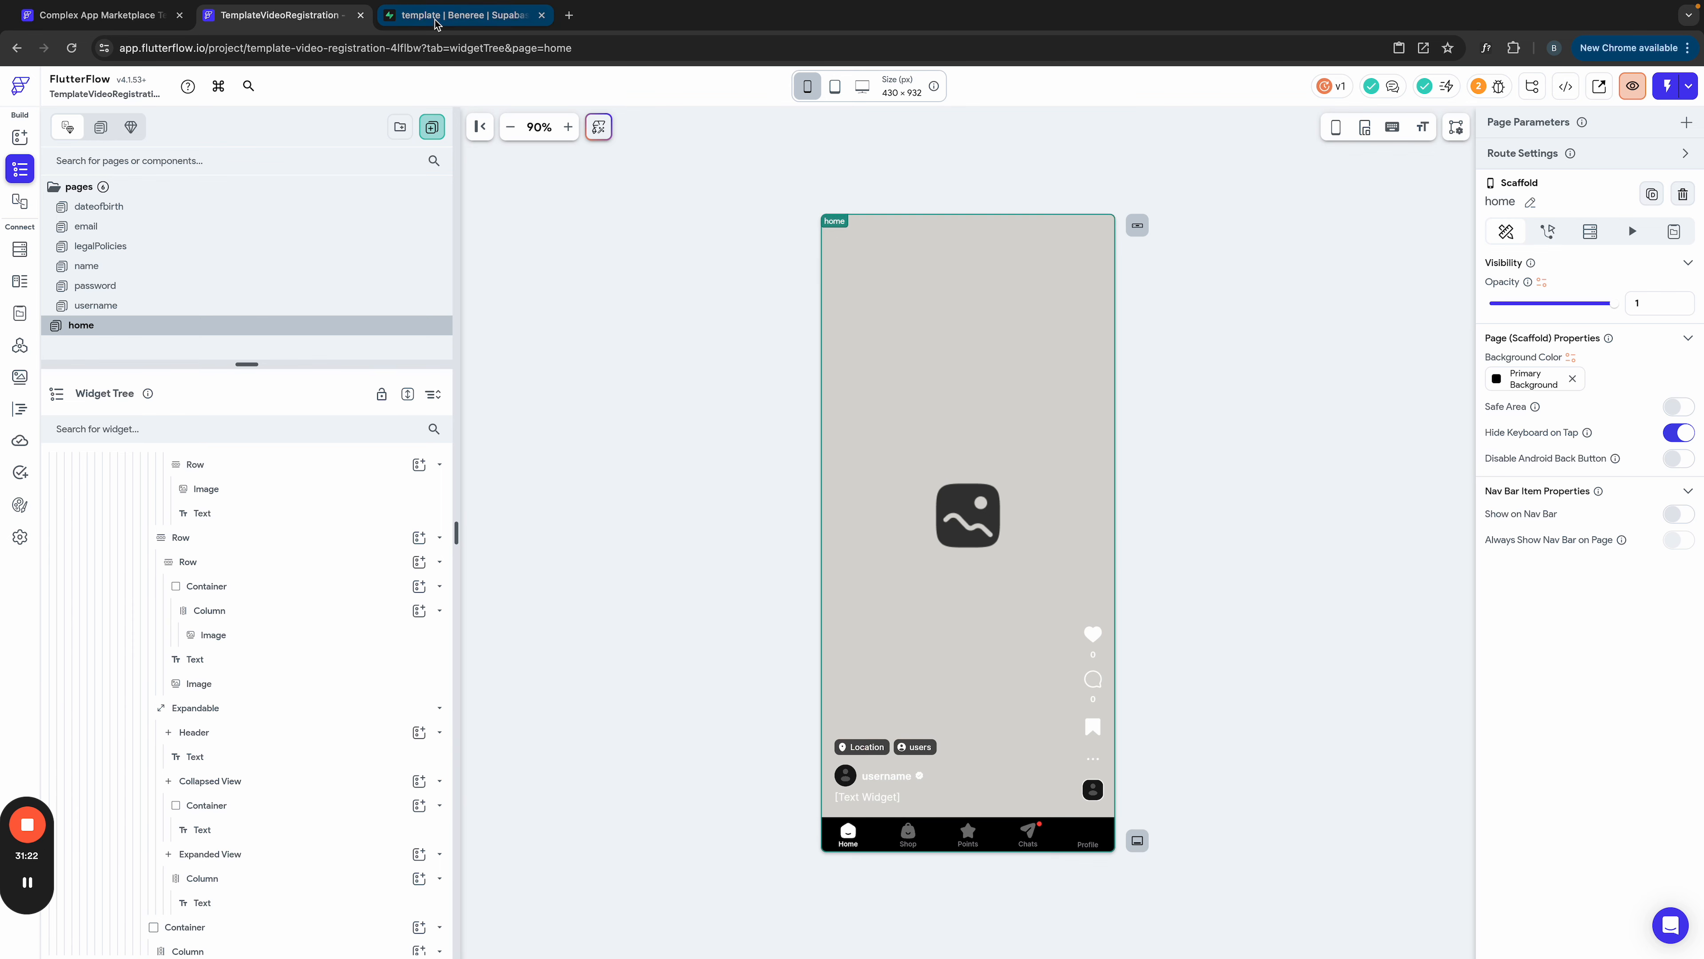
Step: Switch to Supabase and start a new table named posts in the public schema
click(463, 15)
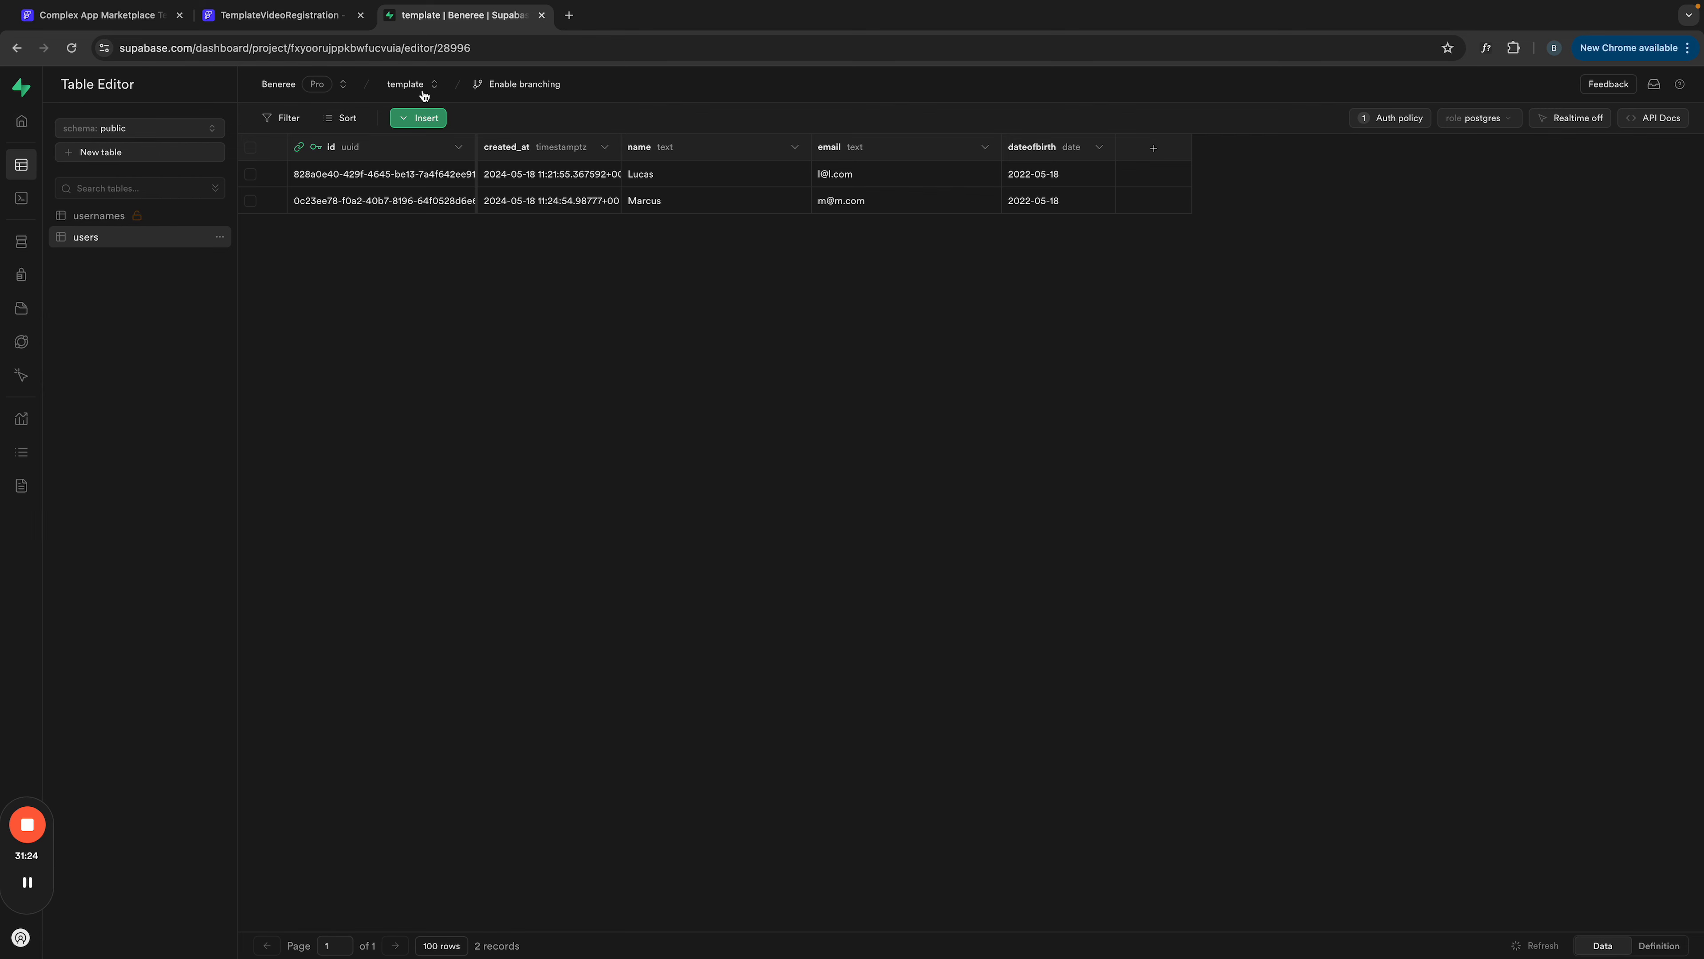
click(106, 153)
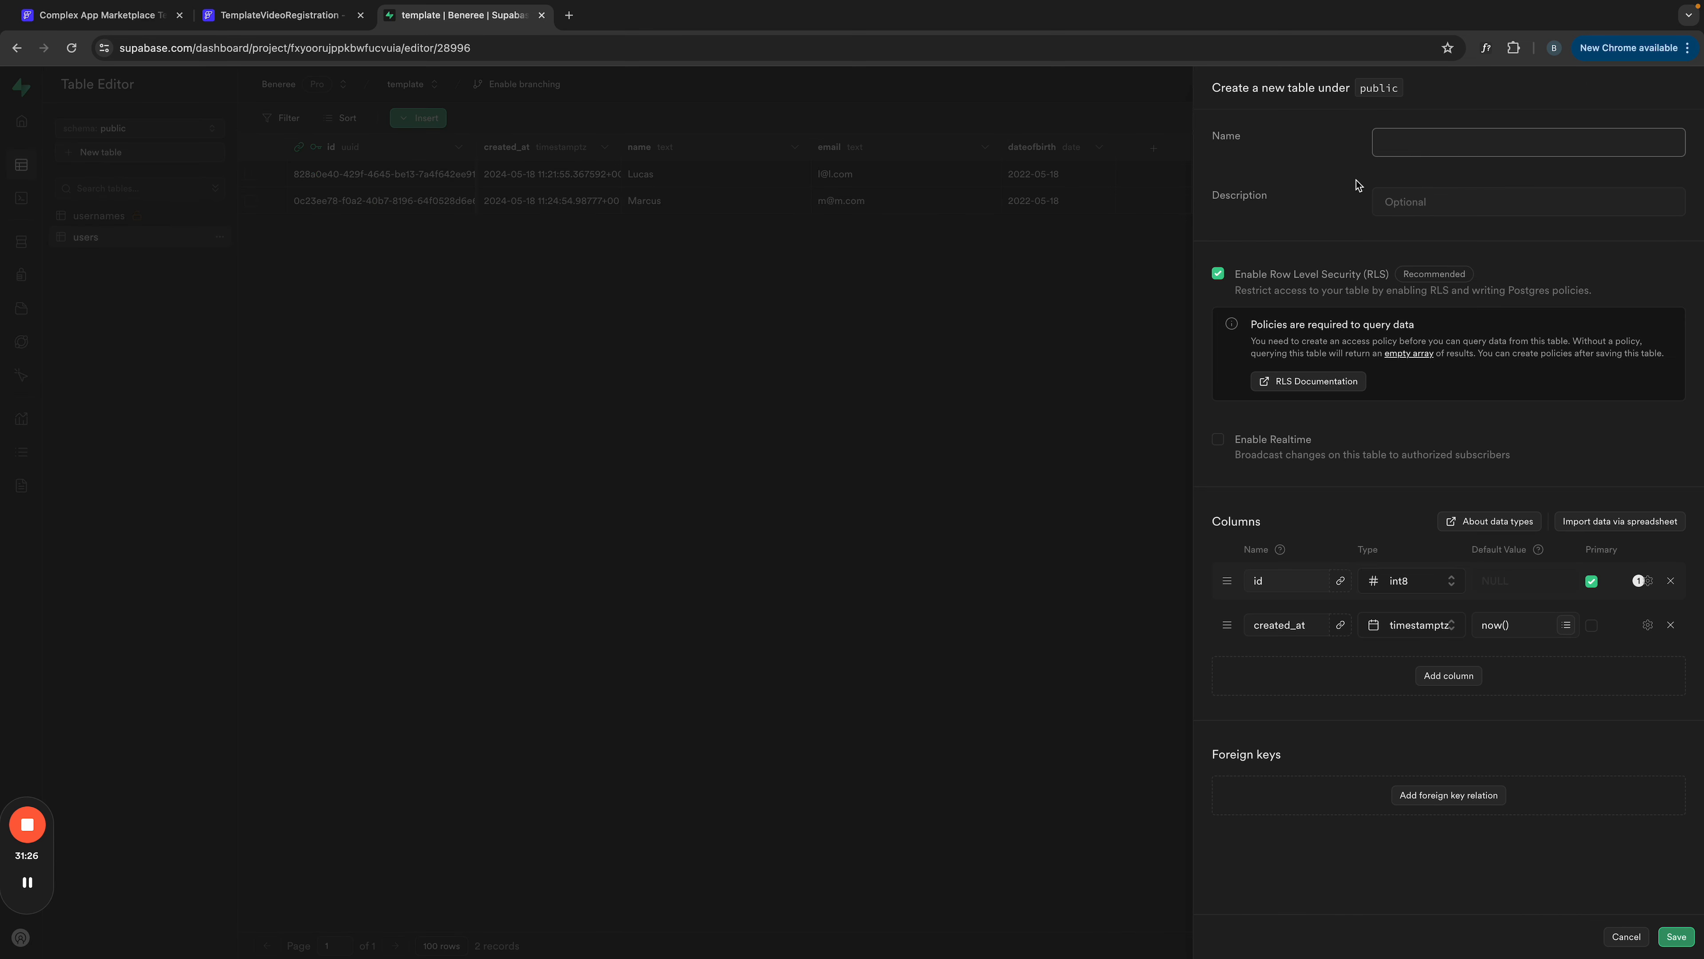
text(posts)
Step: Add a column named user_id with the text type to the posts table
click(1461, 679)
click(1268, 657)
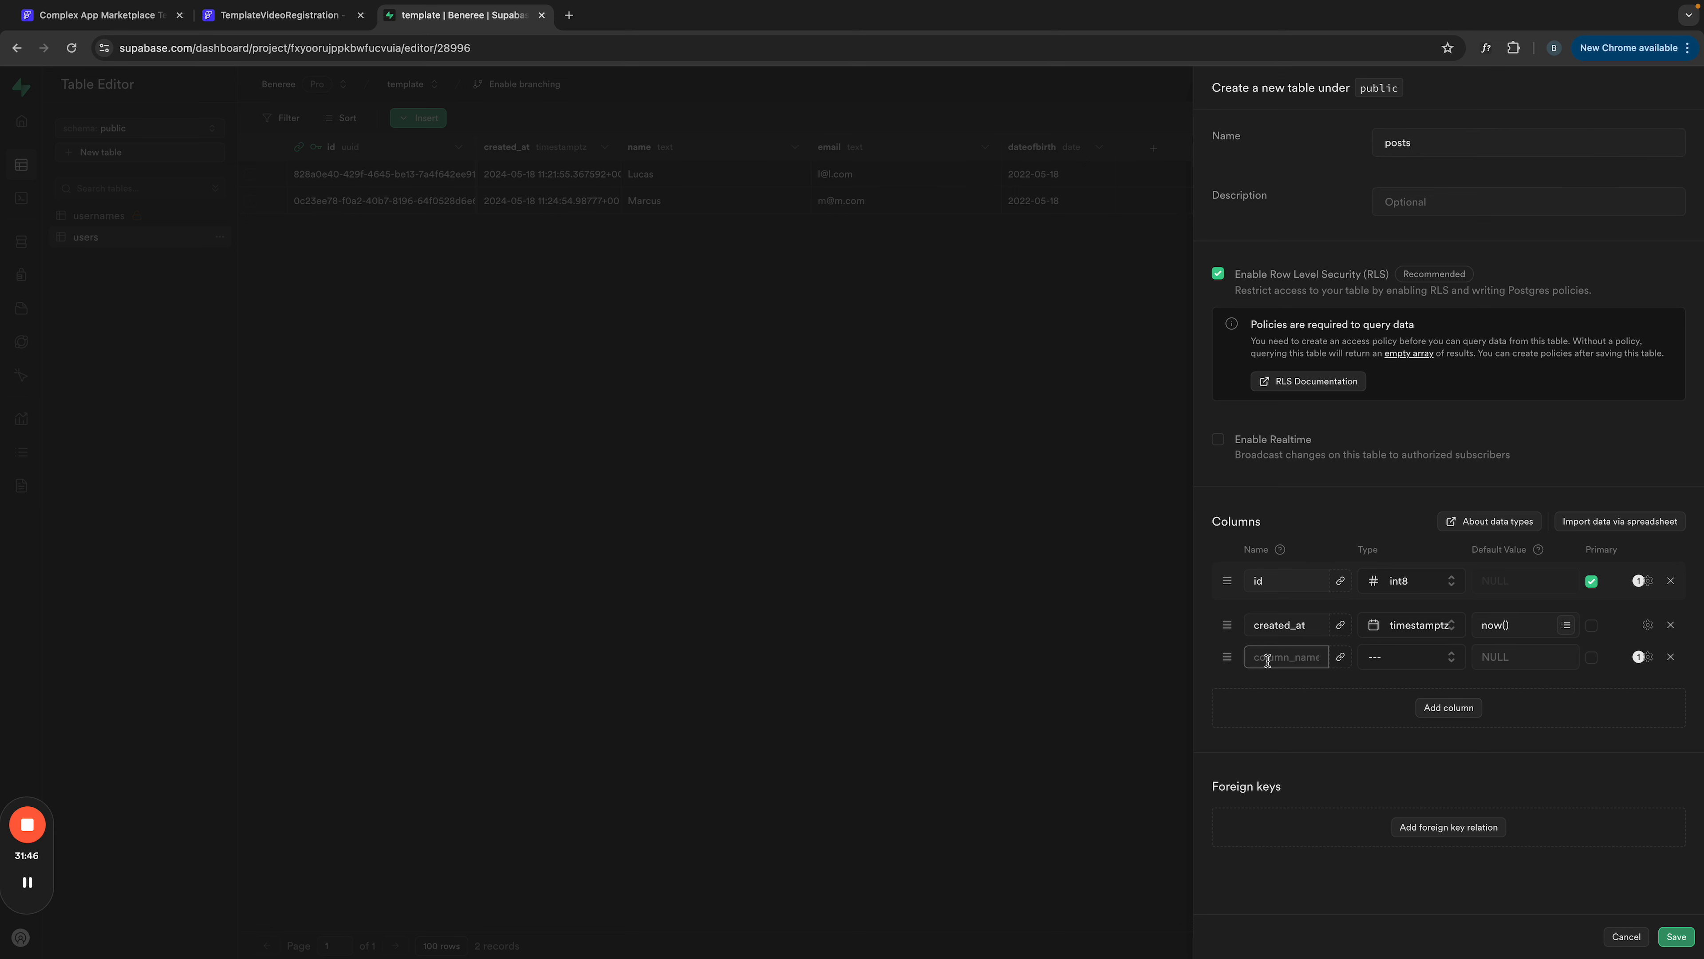
text(user_id)
click(1401, 657)
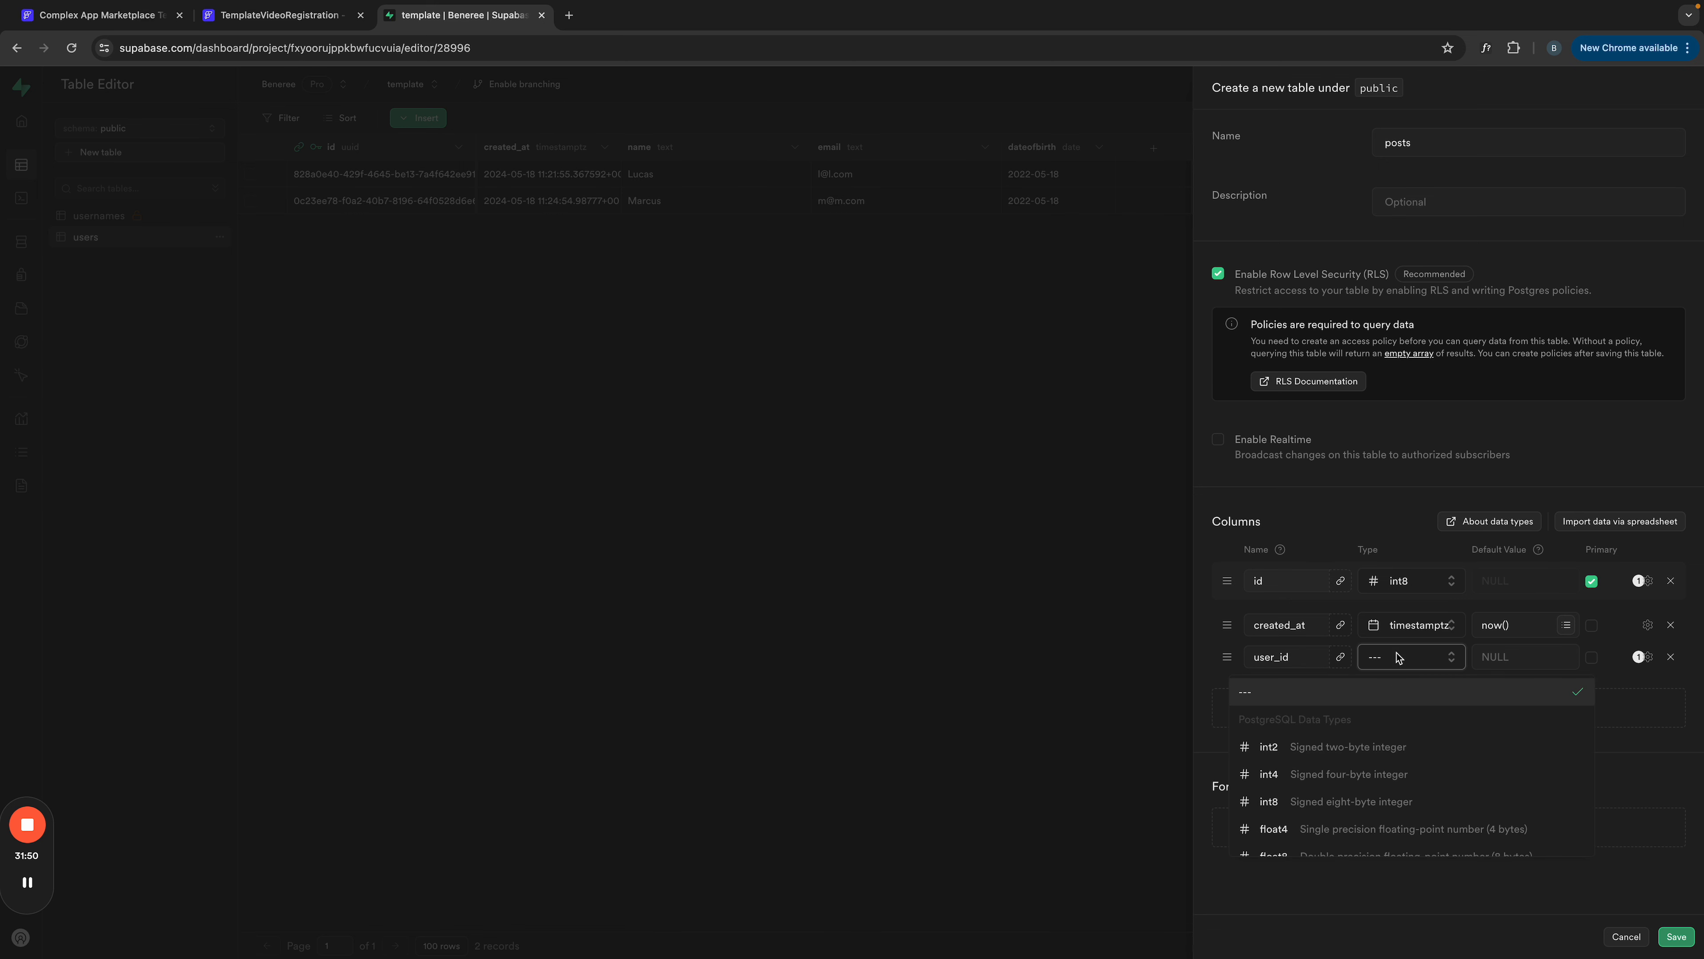
scroll(1367, 757, down, 3)
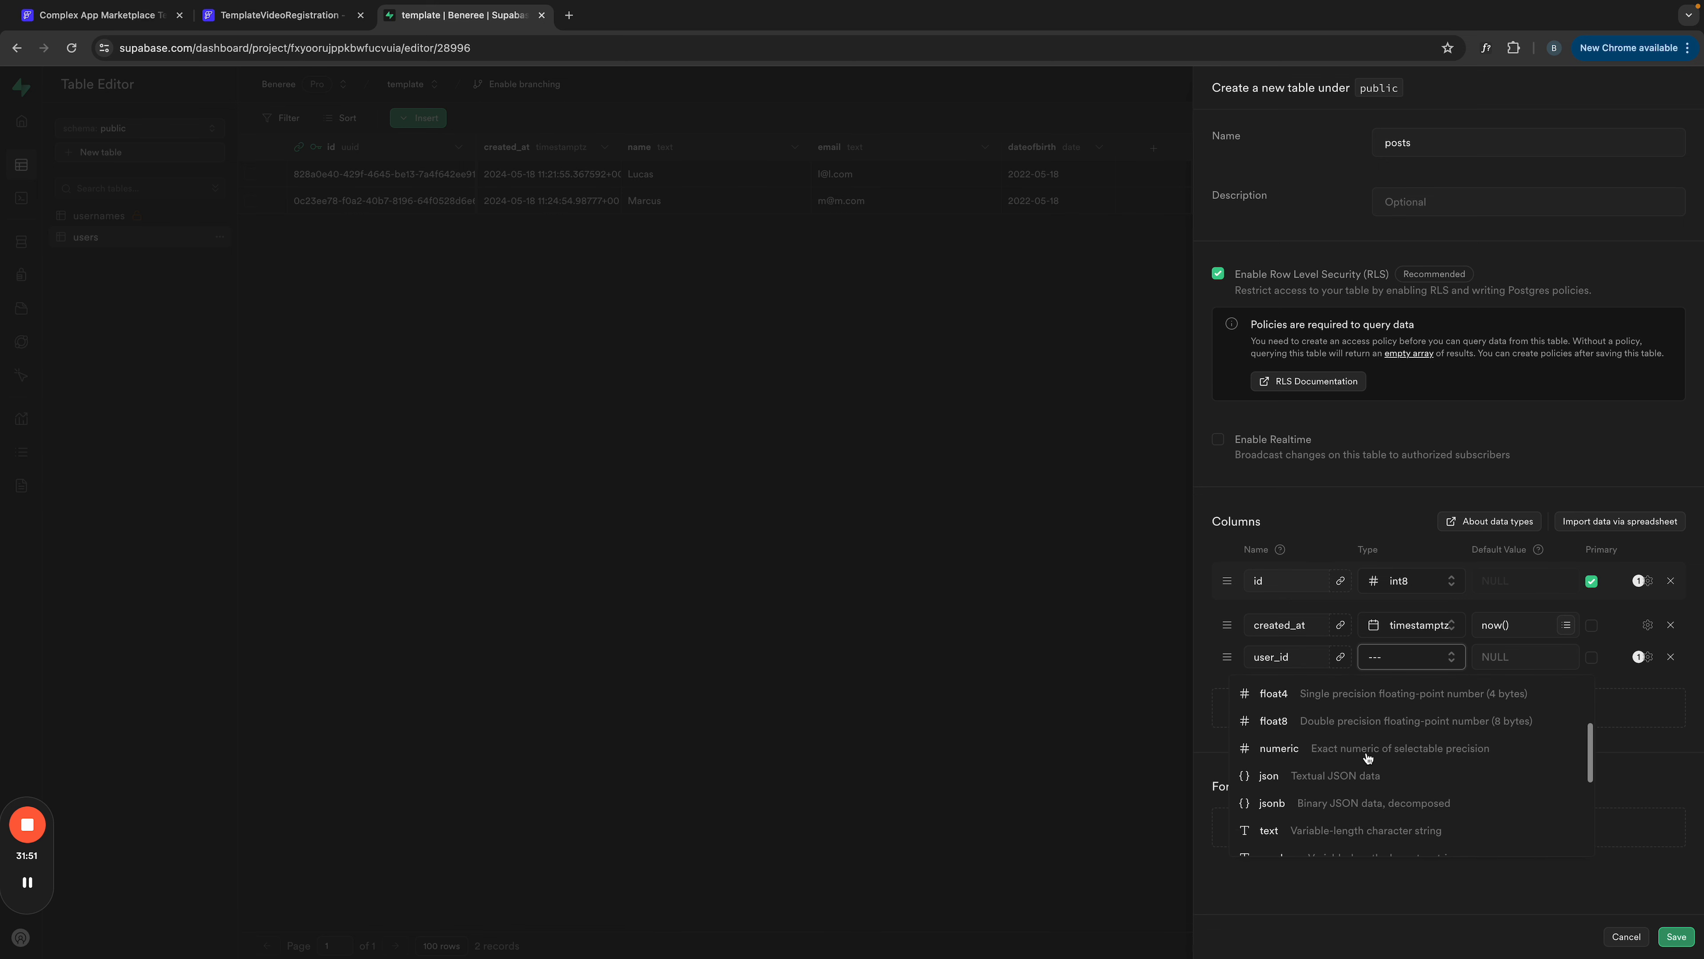
click(1327, 828)
Step: Define a foreign key from user_id to the id column of the public users table
click(1340, 657)
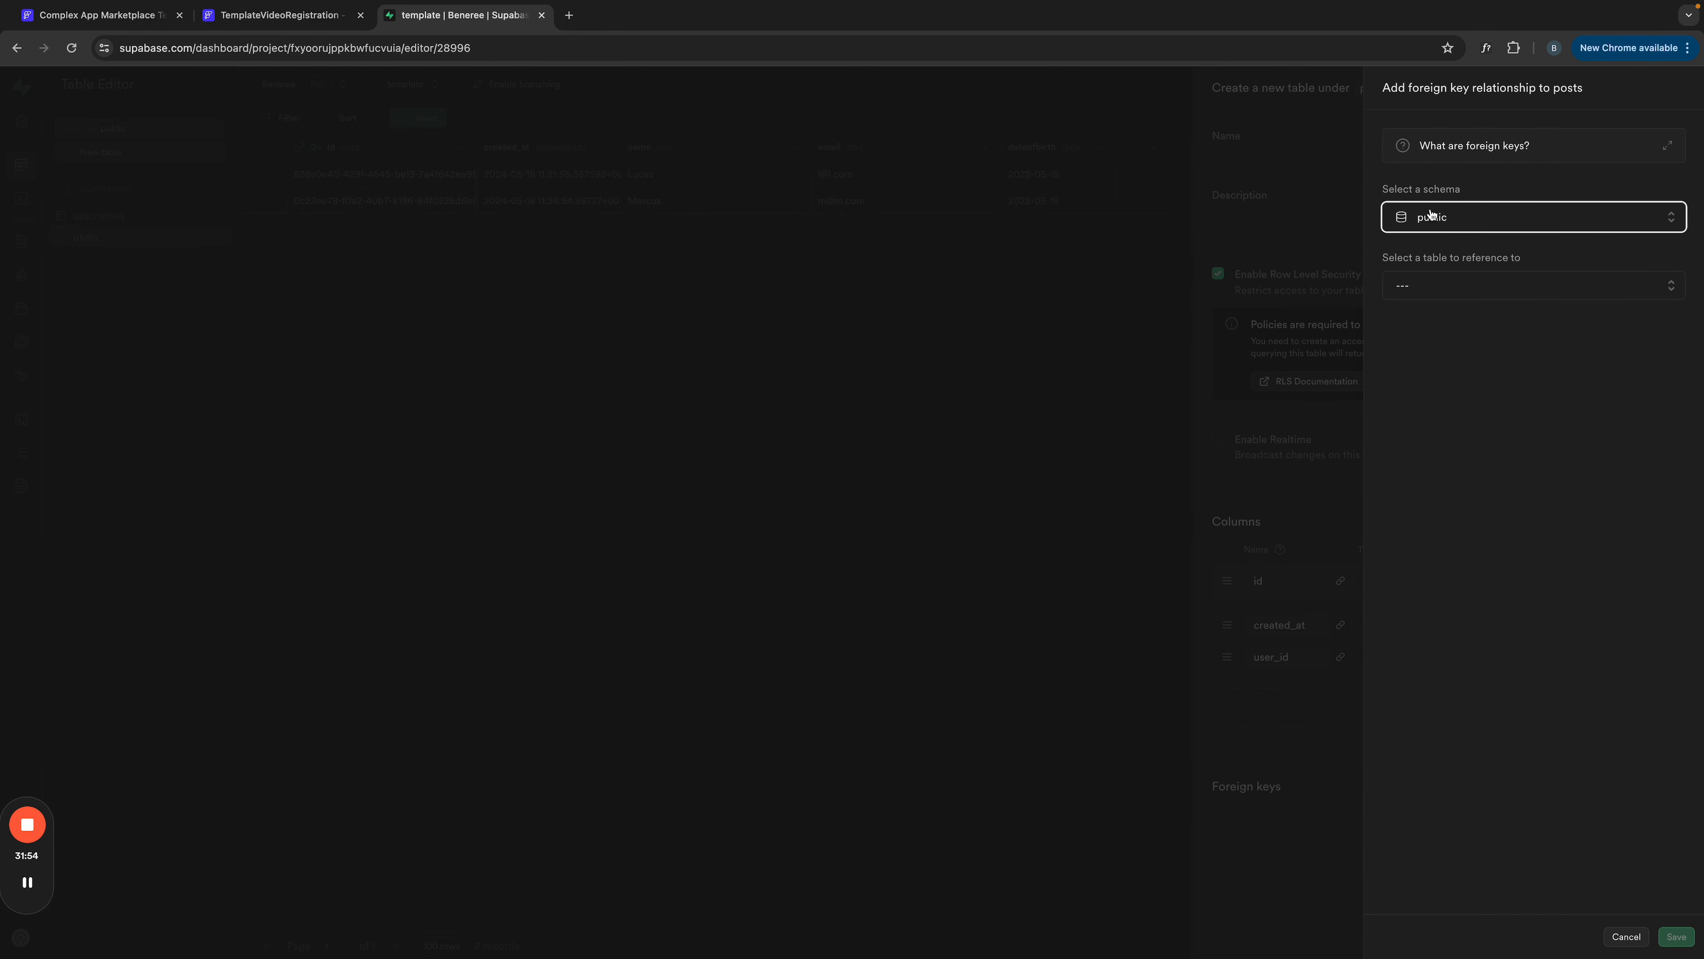
click(1439, 288)
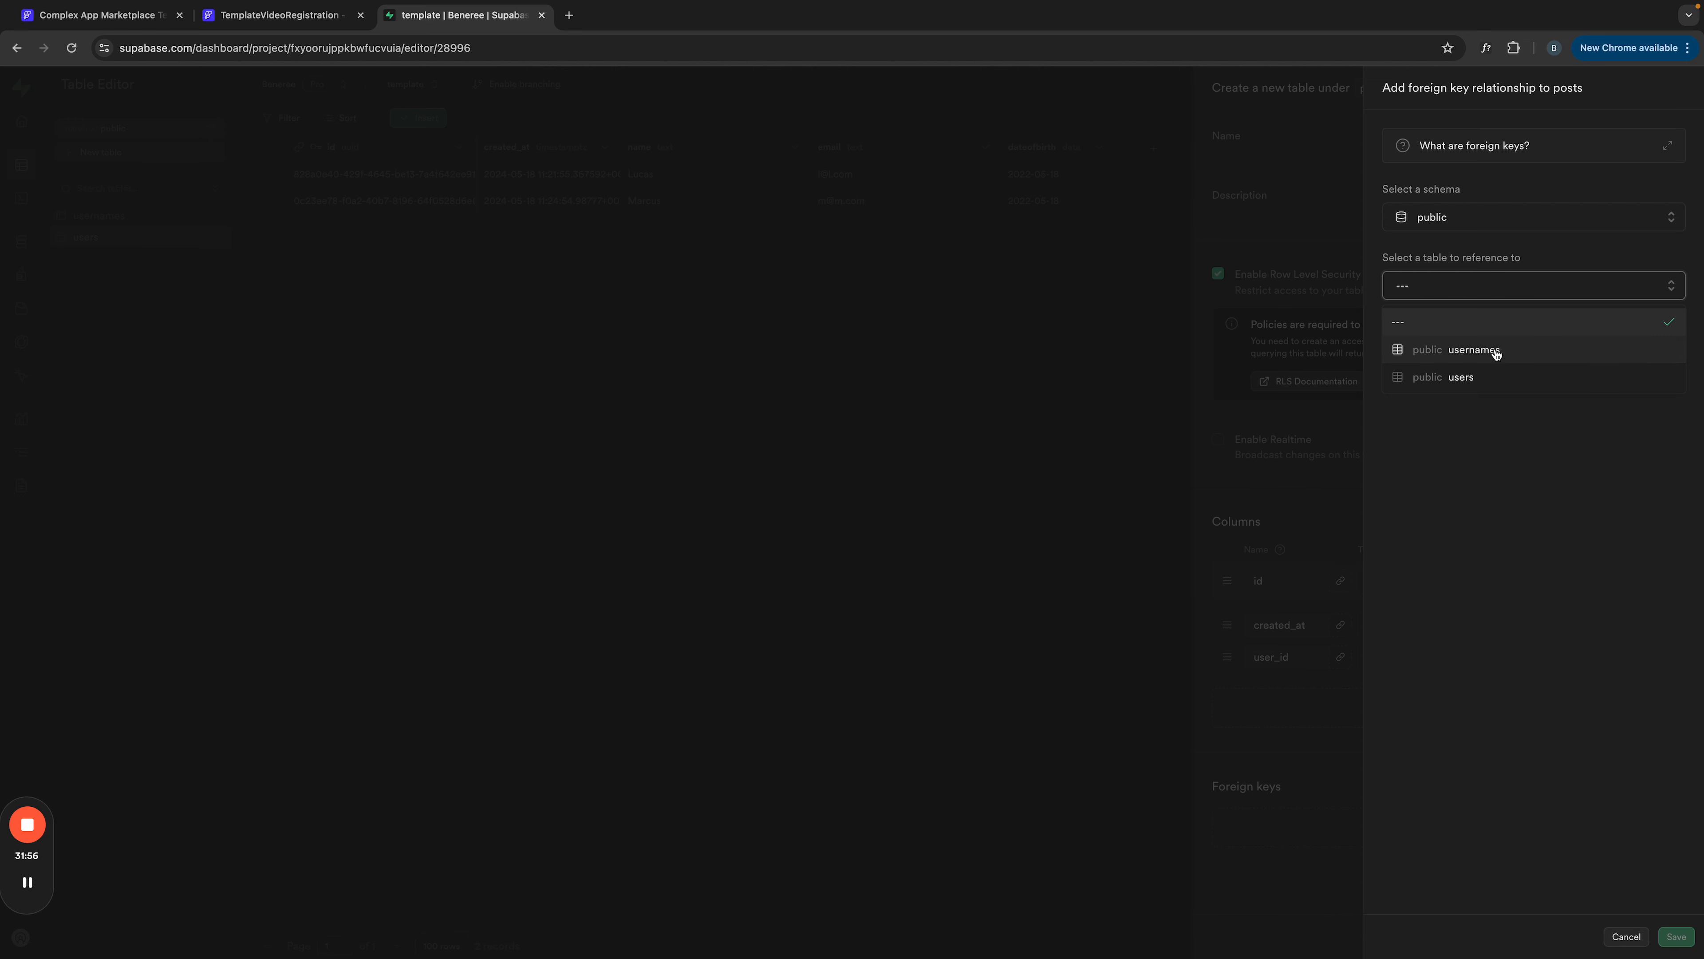
click(1474, 378)
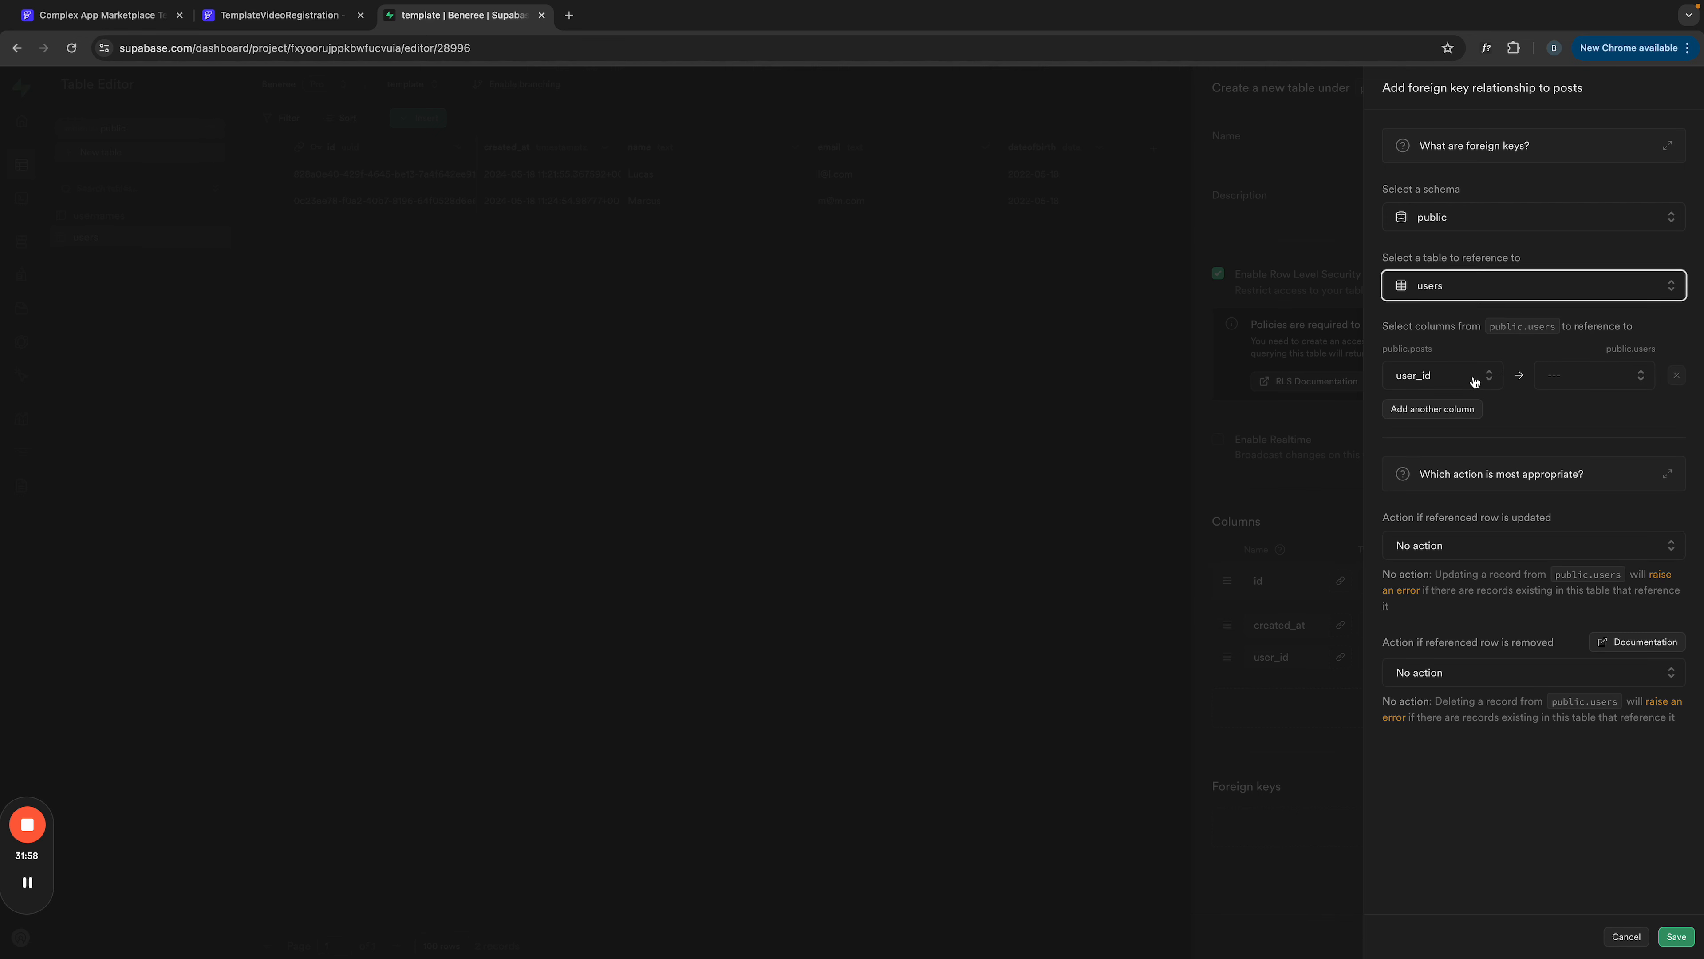
click(1558, 376)
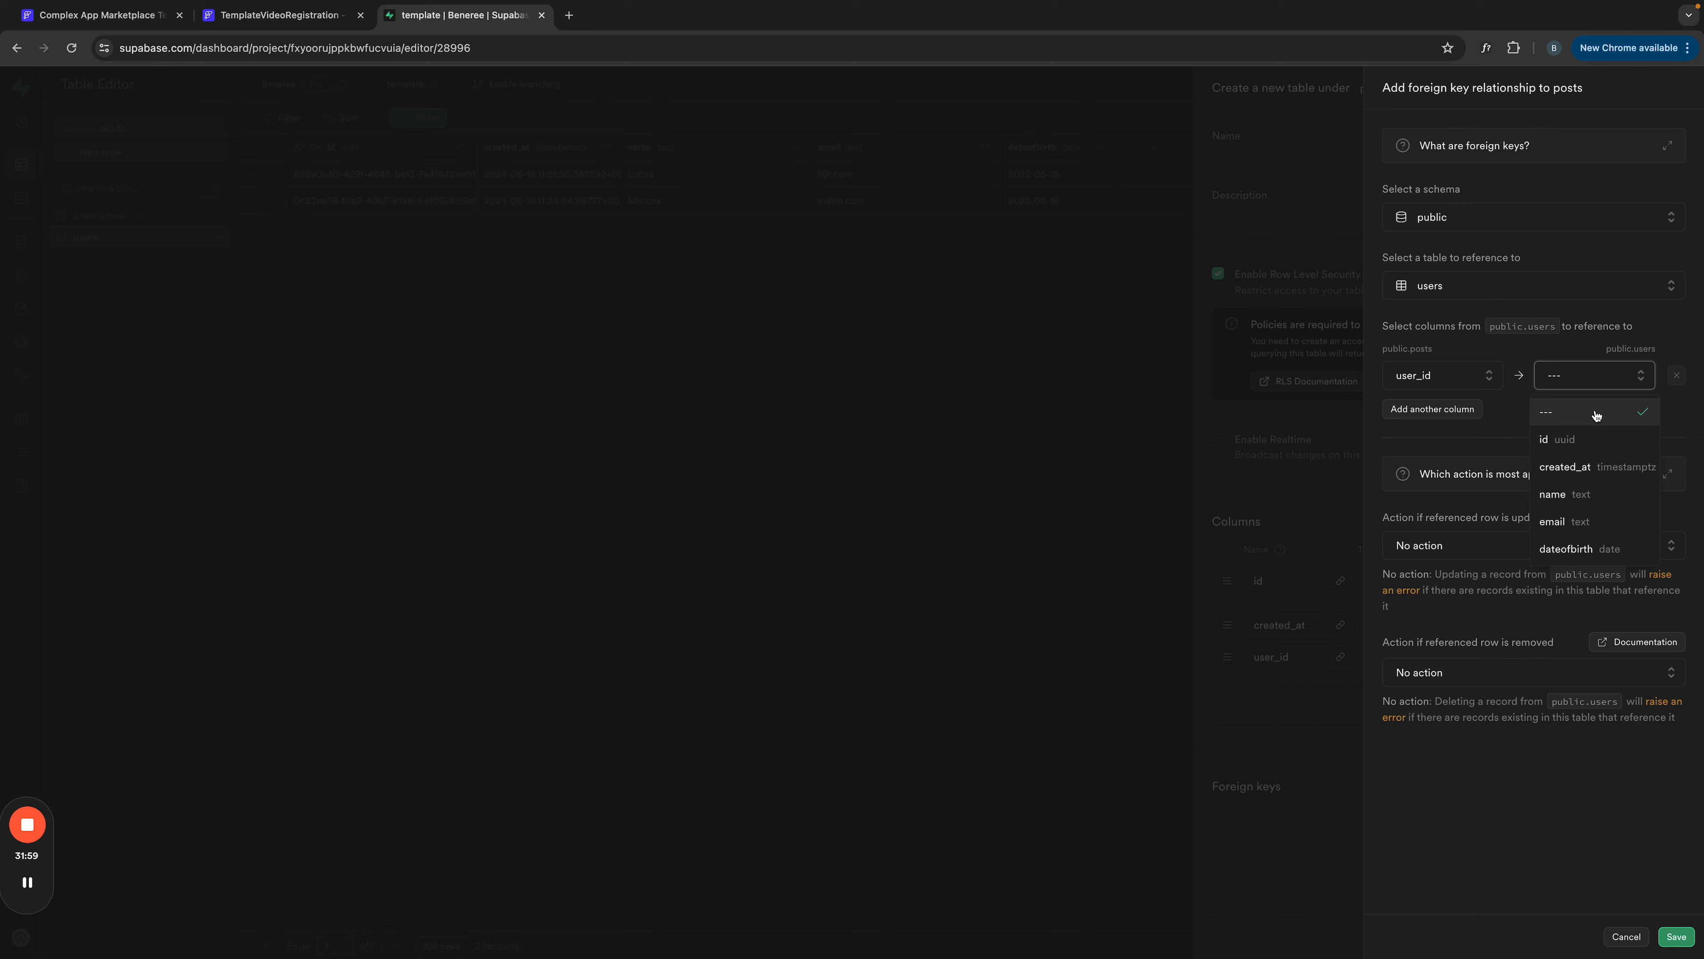
click(1612, 447)
Step: Set the foreign key's action to Cascade for both updated and removed referenced rows, and save the relation
click(1493, 648)
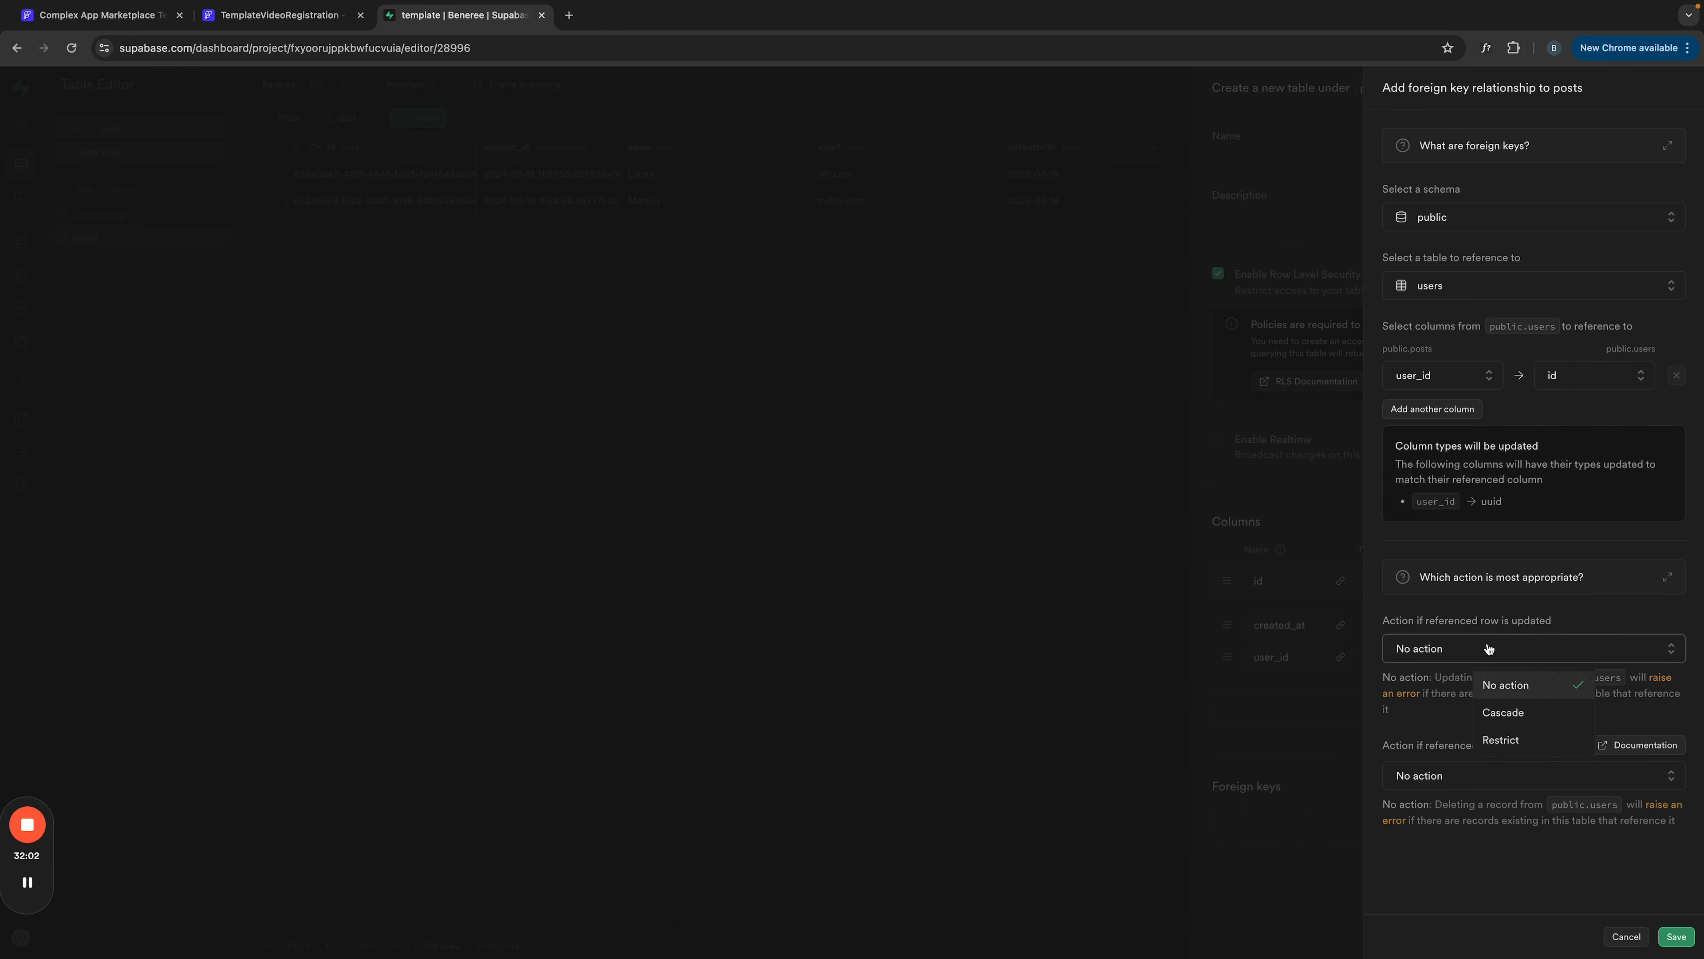
click(1522, 720)
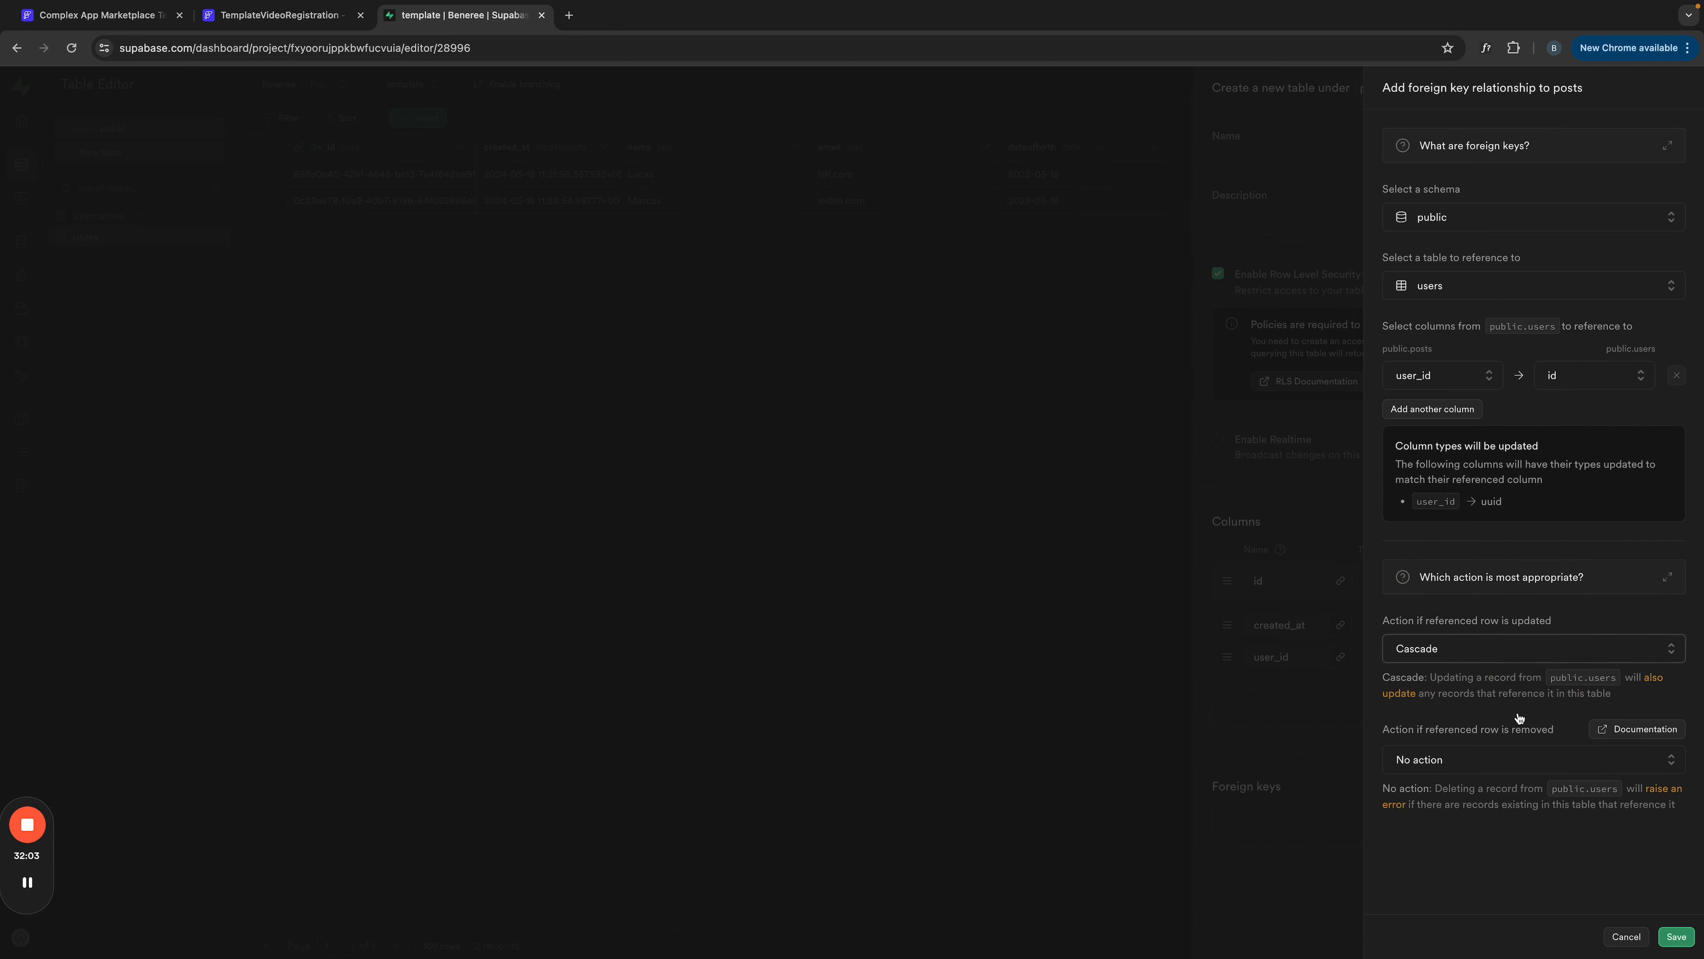
click(1473, 765)
click(1501, 826)
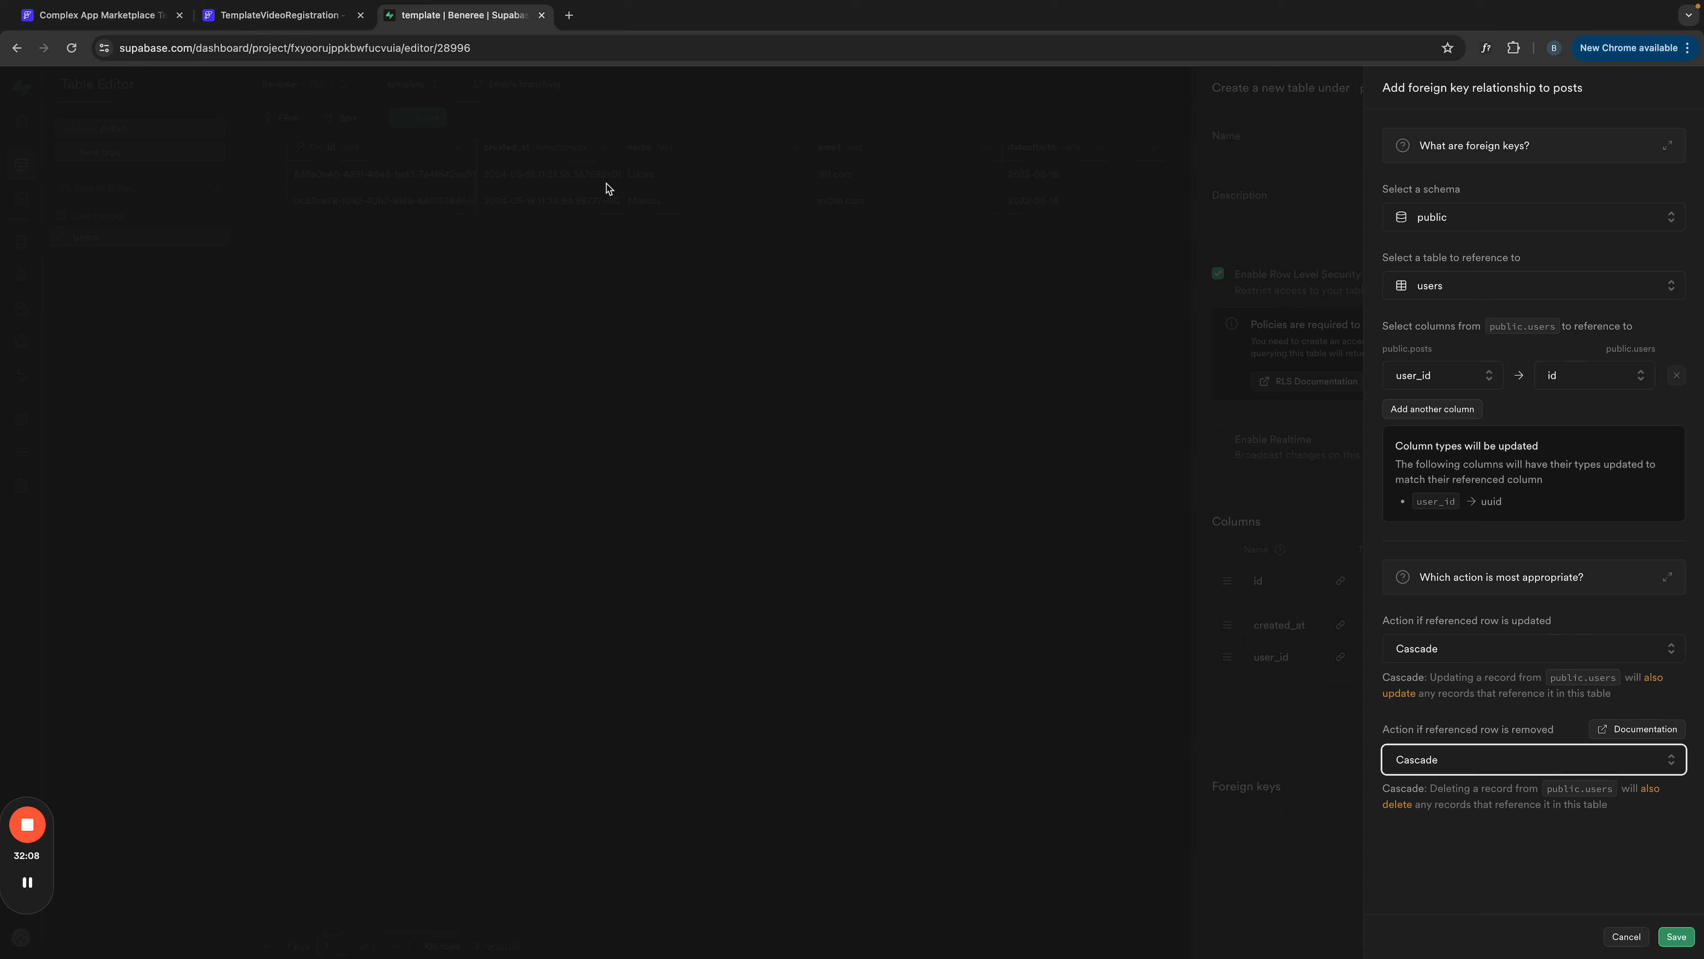
click(1678, 937)
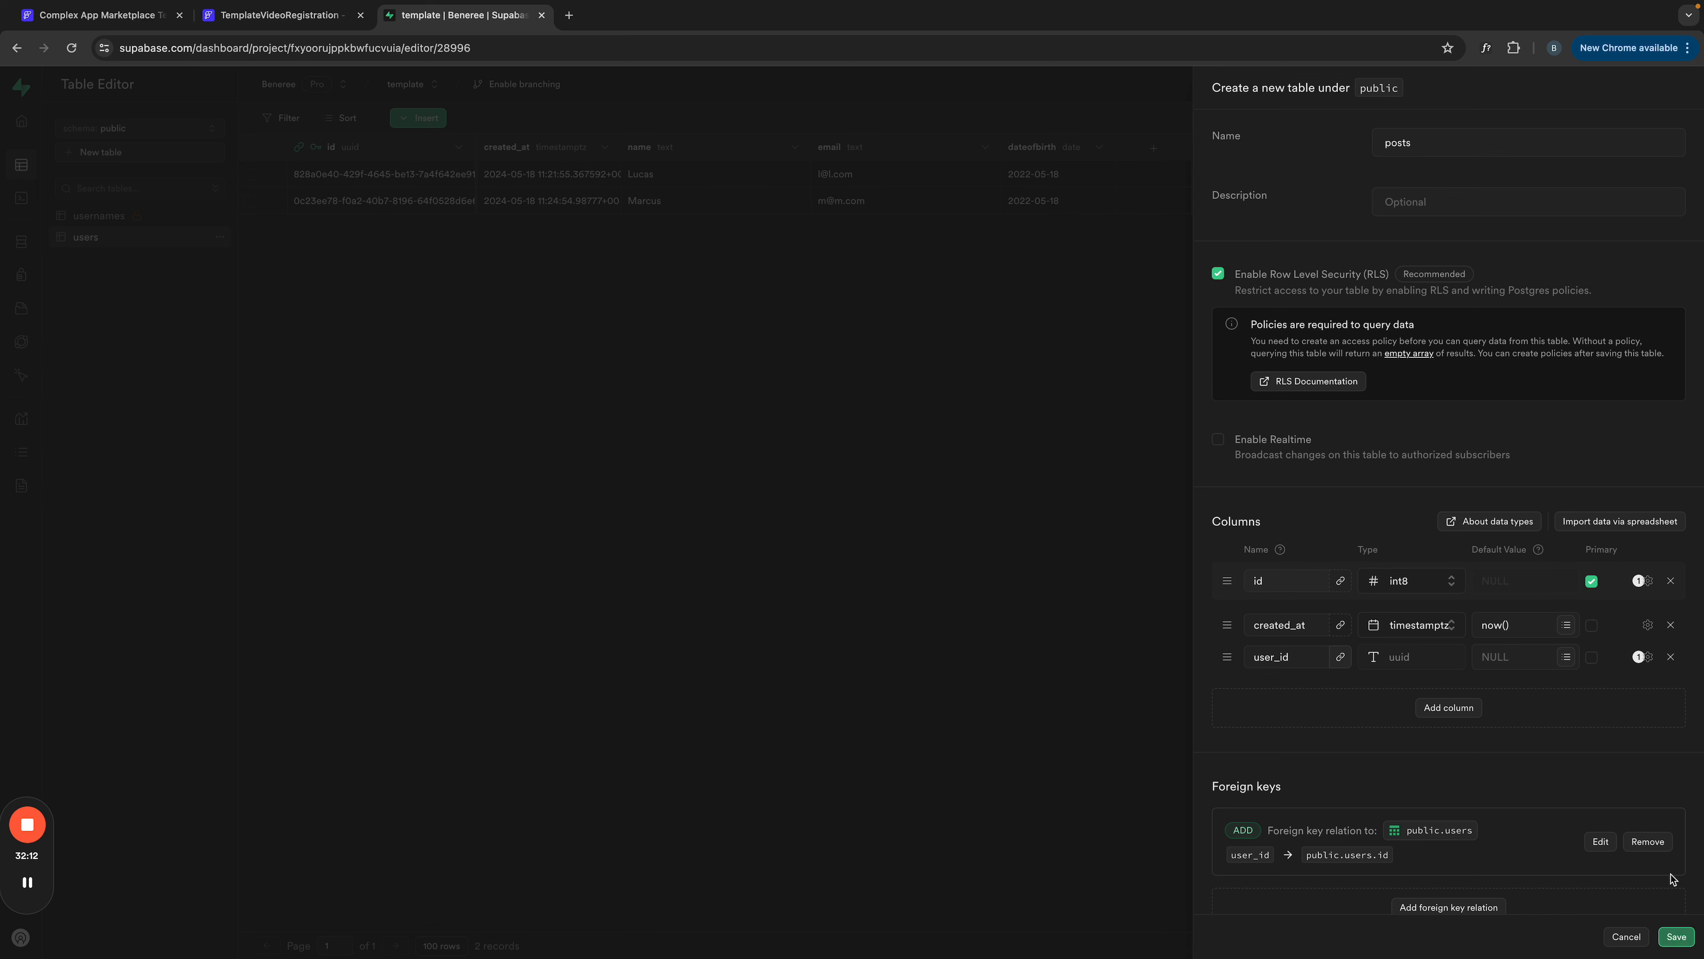
Step: Make the user_id column non-nullable
click(1648, 656)
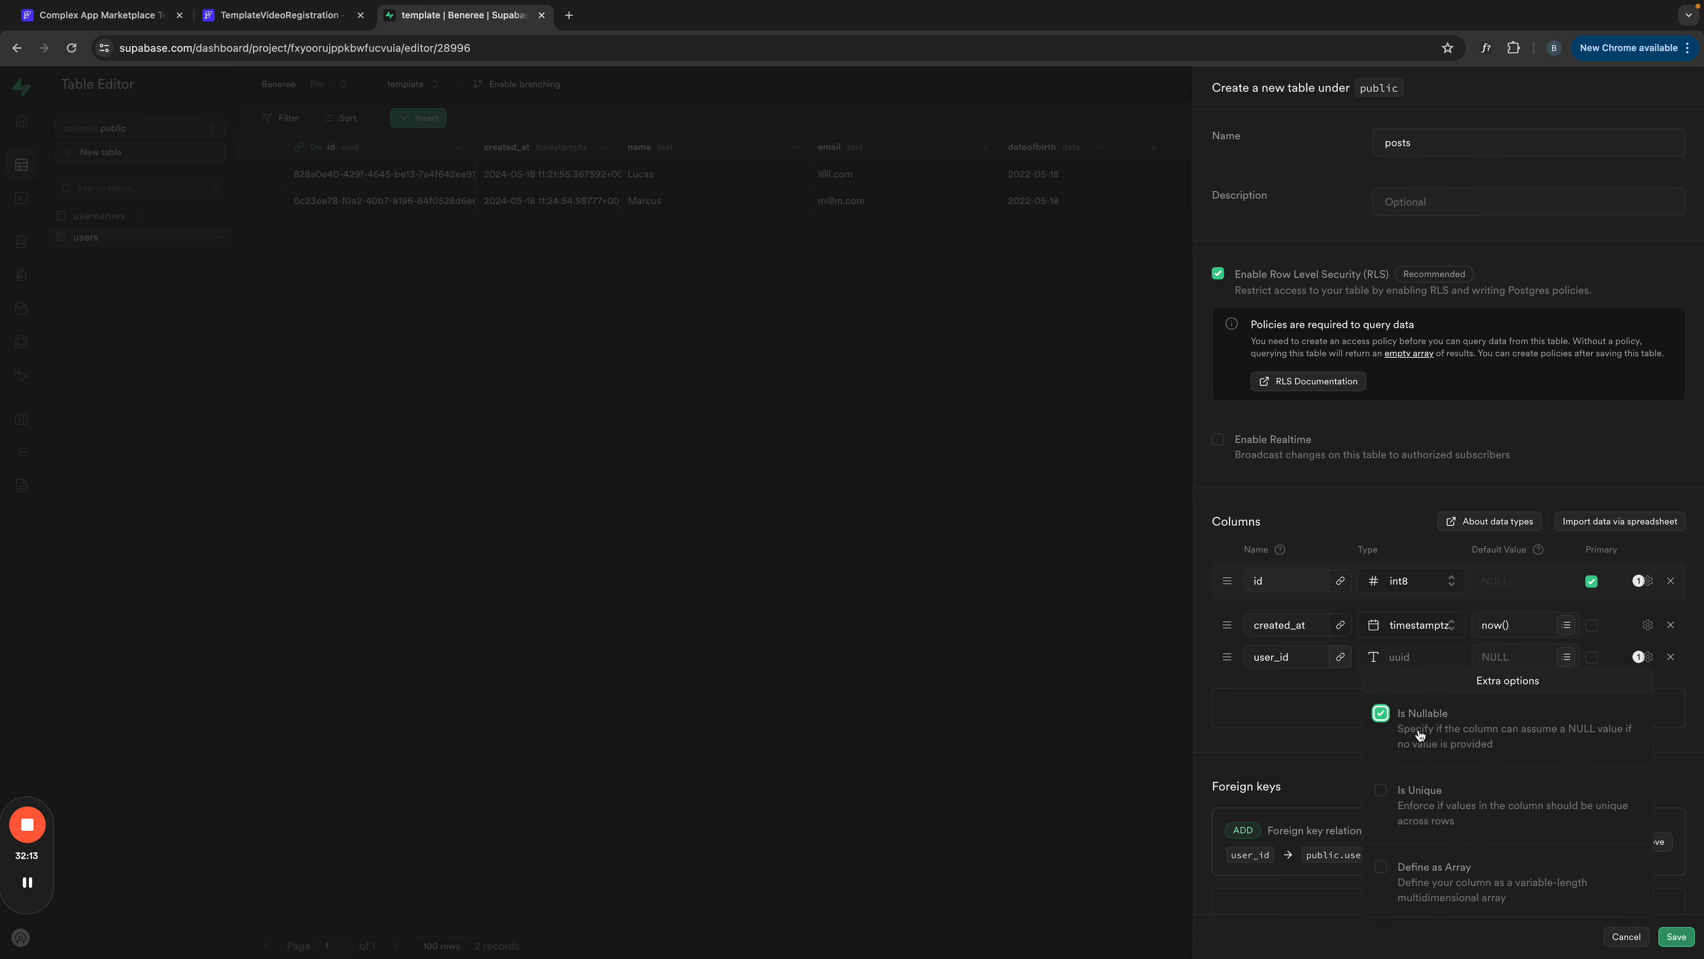
click(1381, 712)
click(1694, 742)
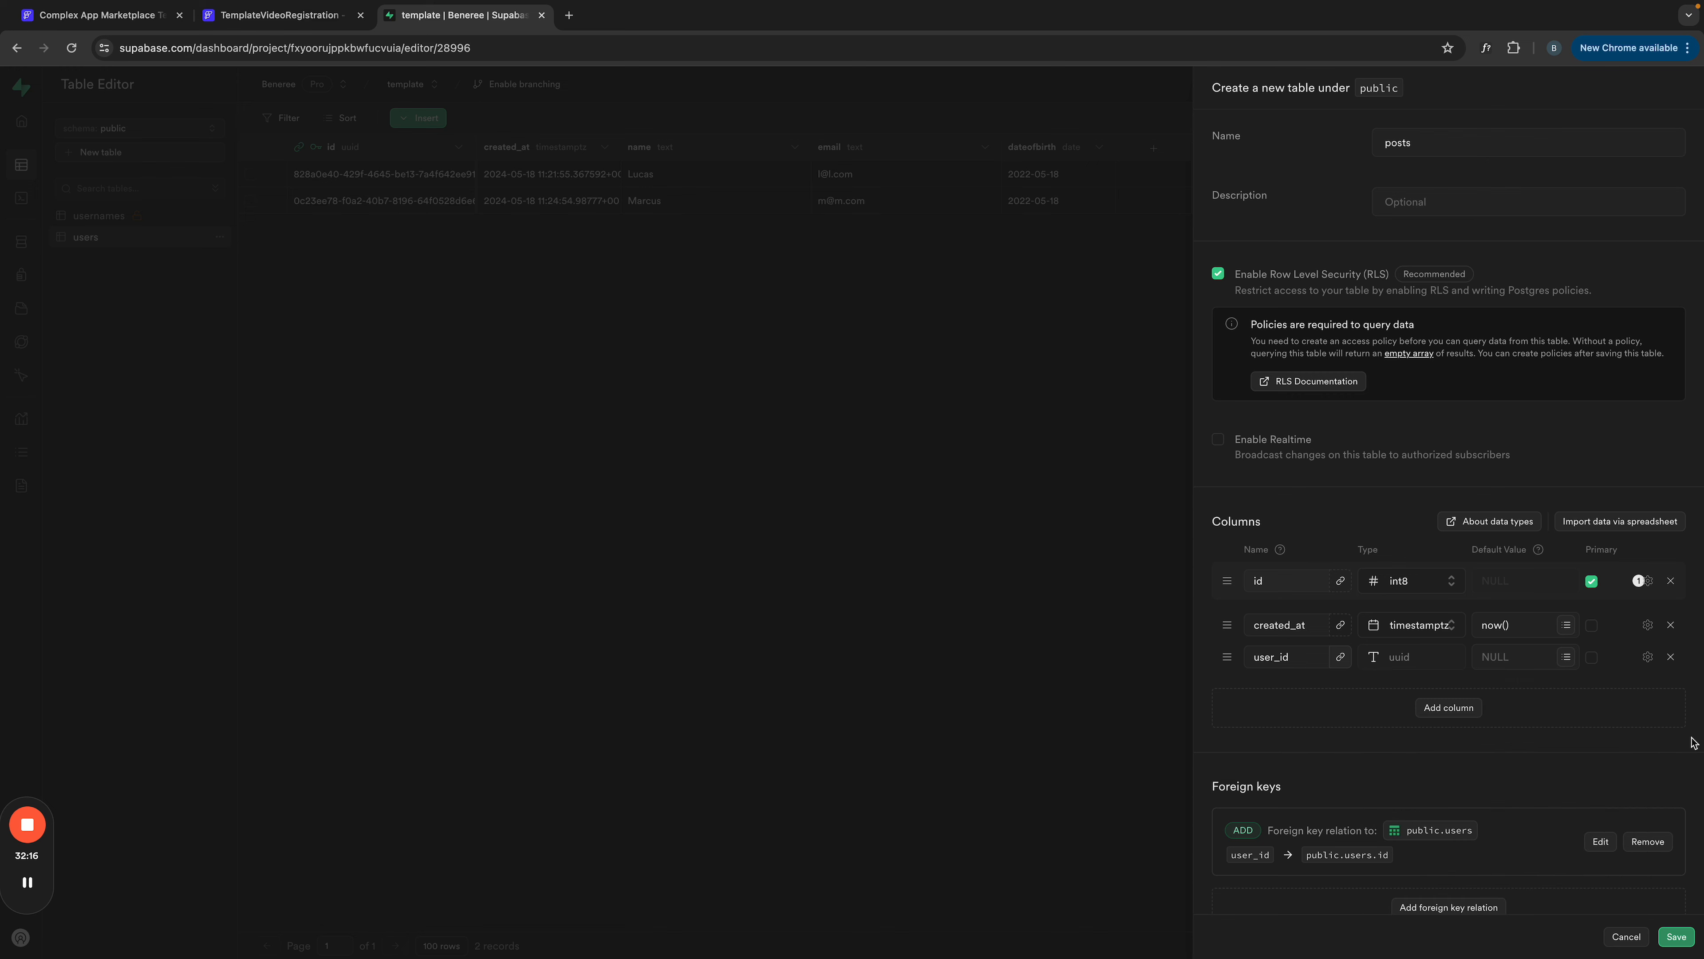
Step: Check the home page layout in FlutterFlow, then add a text column named post_image to the posts table in Supabase
click(291, 20)
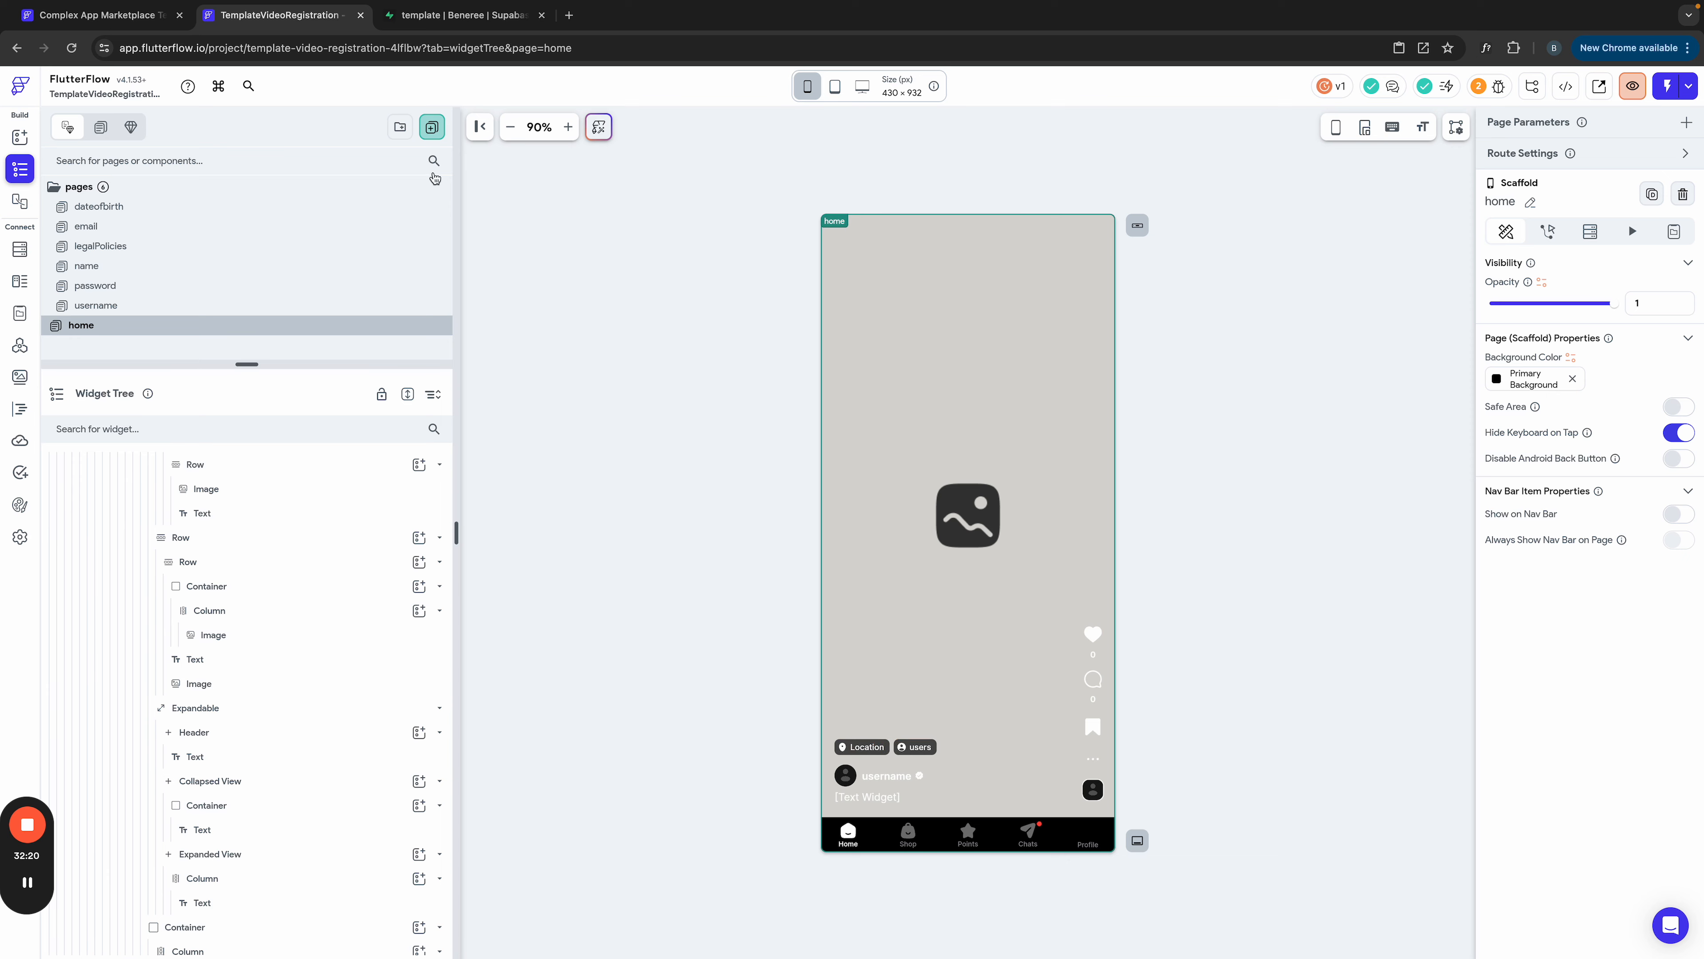
click(444, 20)
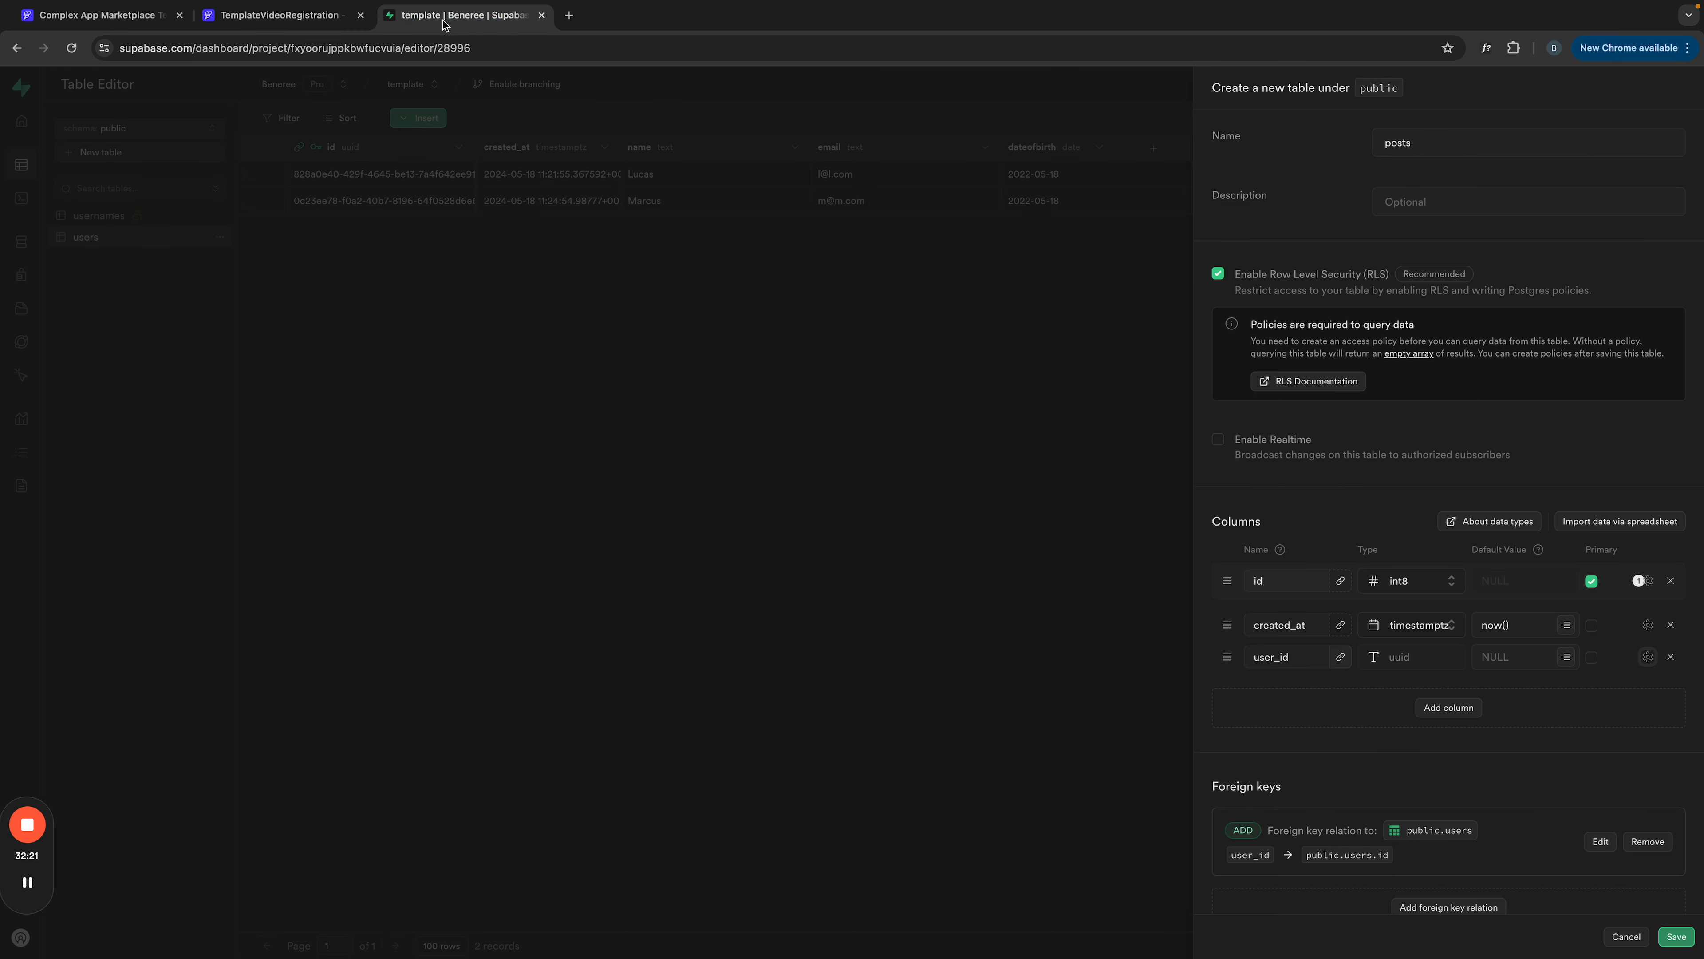
click(1448, 707)
click(1302, 692)
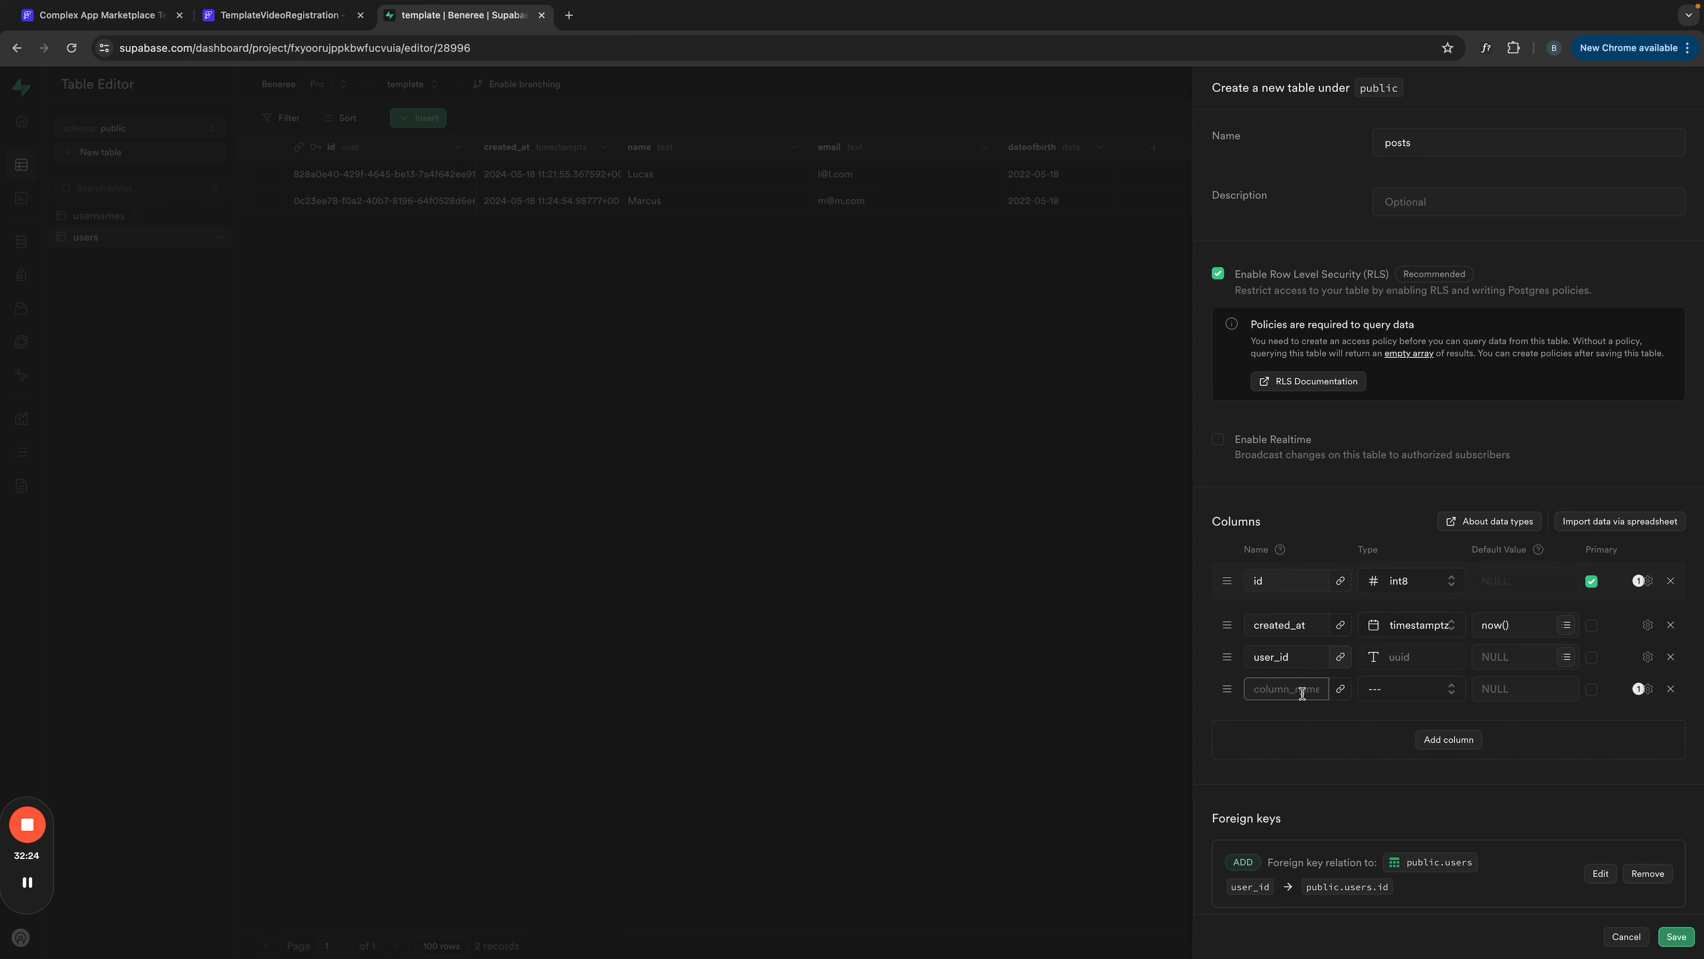
text(po)
text(st_image)
click(1375, 692)
scroll(1305, 861, down, 3)
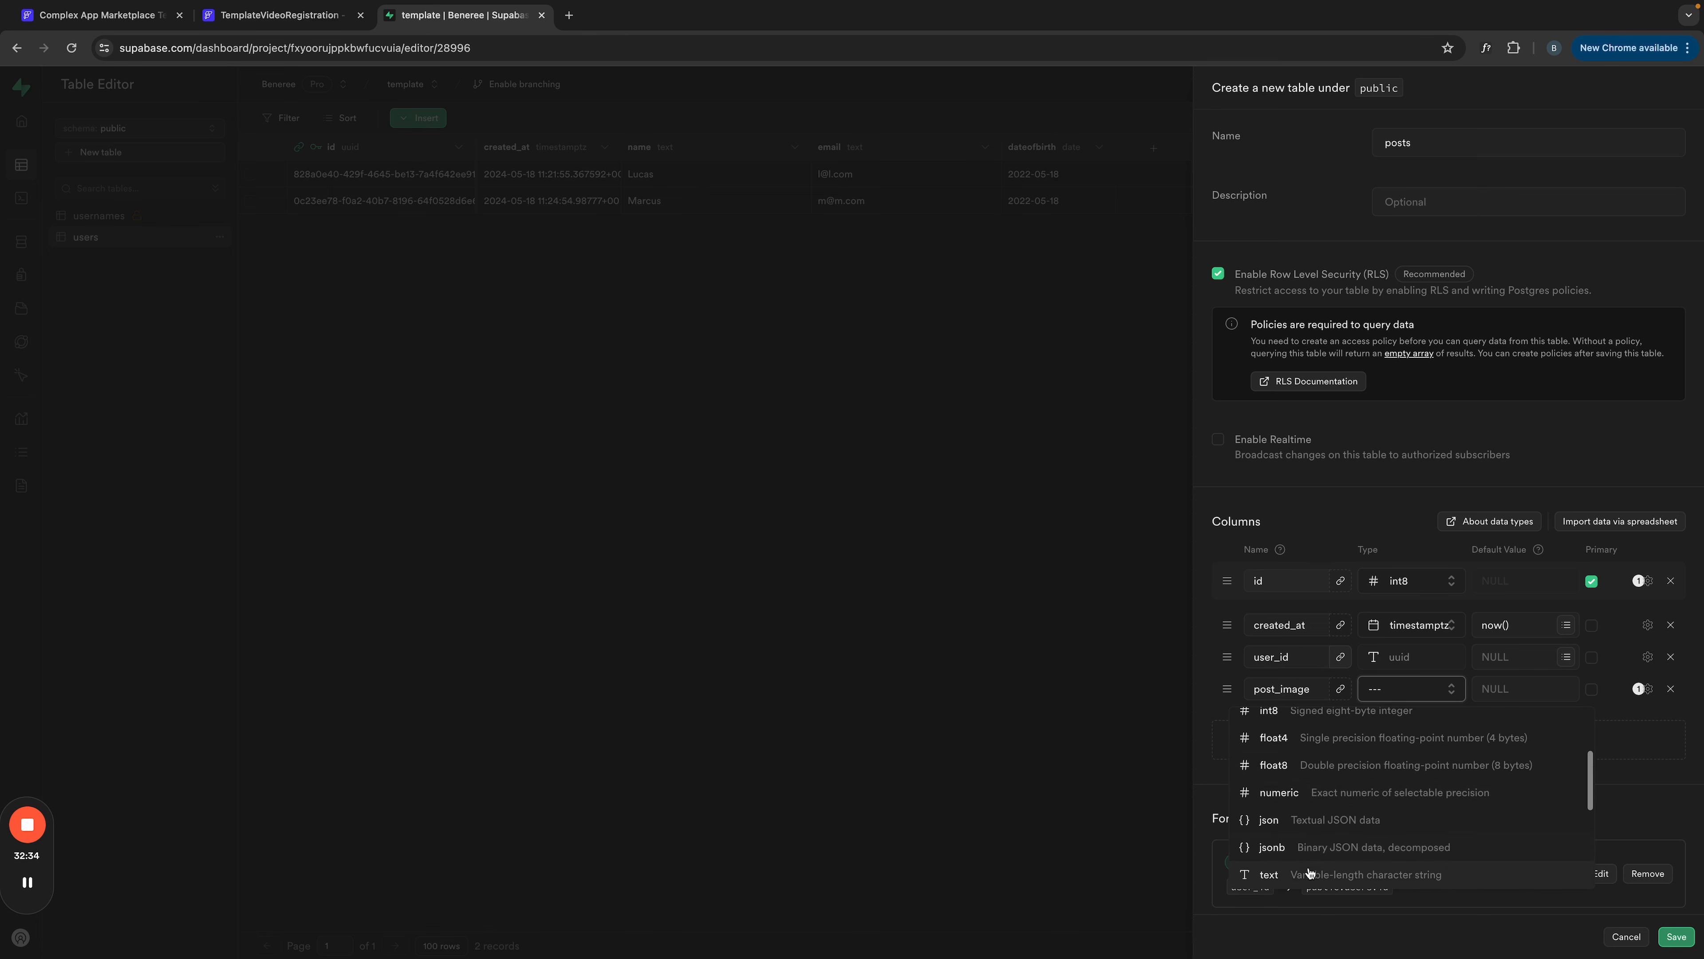
click(1305, 874)
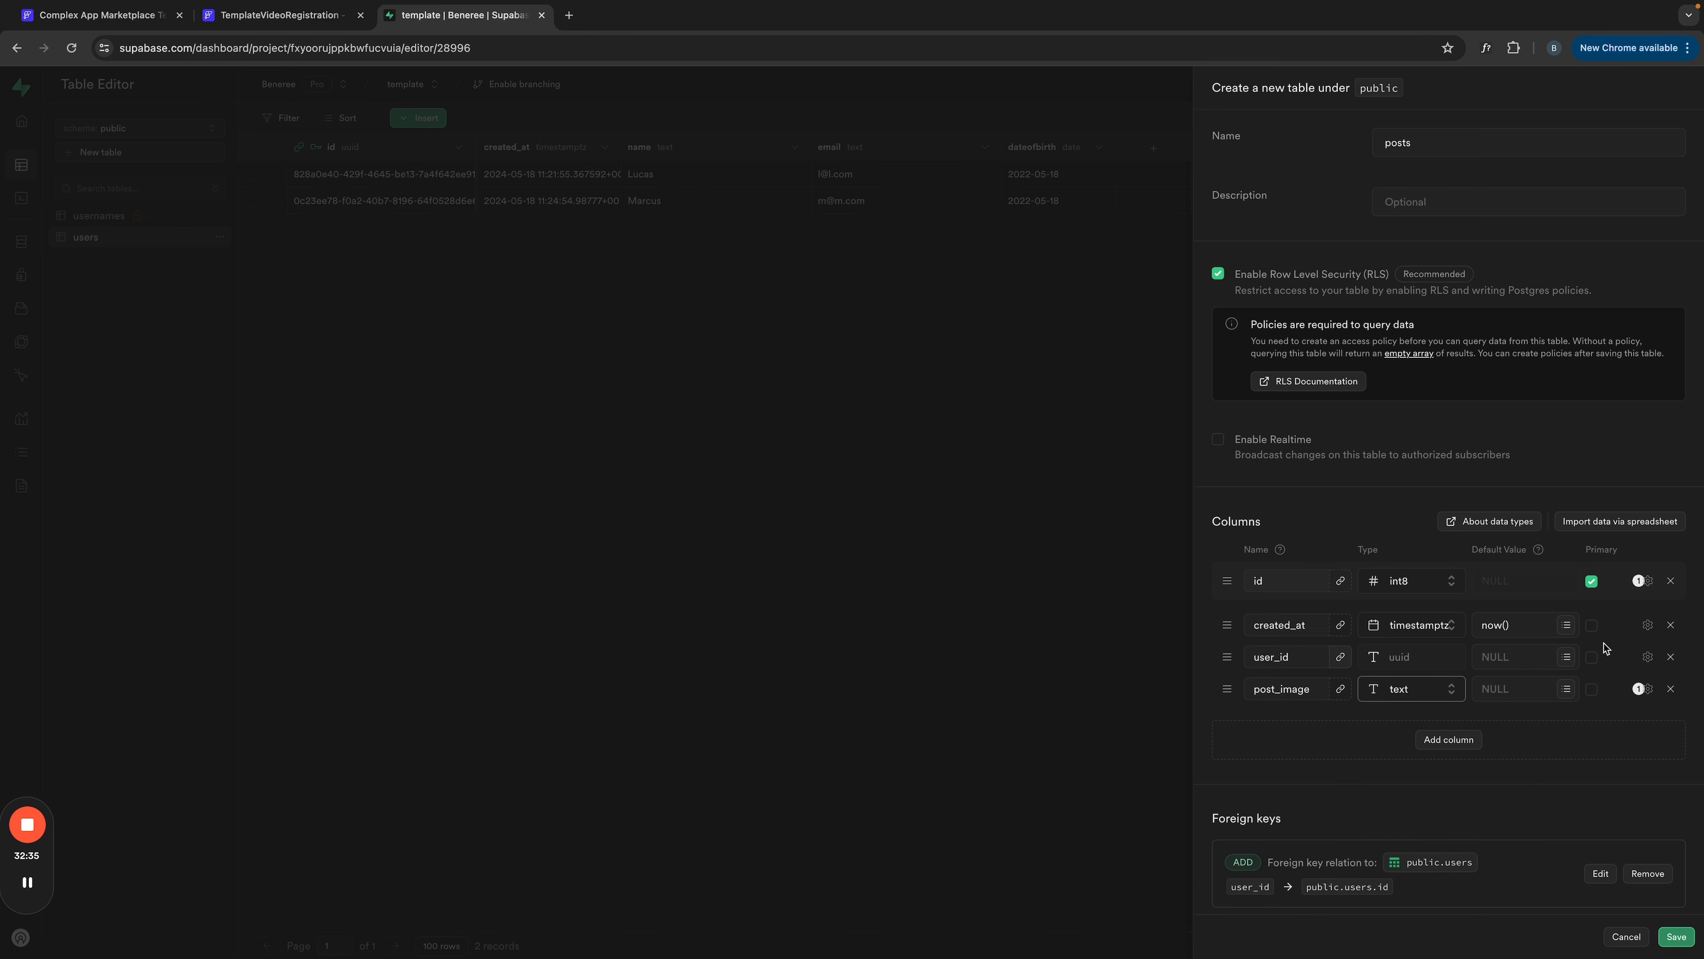
Step: Make the post_image column non-nullable
click(1648, 689)
click(1381, 746)
click(1363, 757)
Step: Add a column named caption with the text type to the posts table
click(1426, 738)
click(1277, 730)
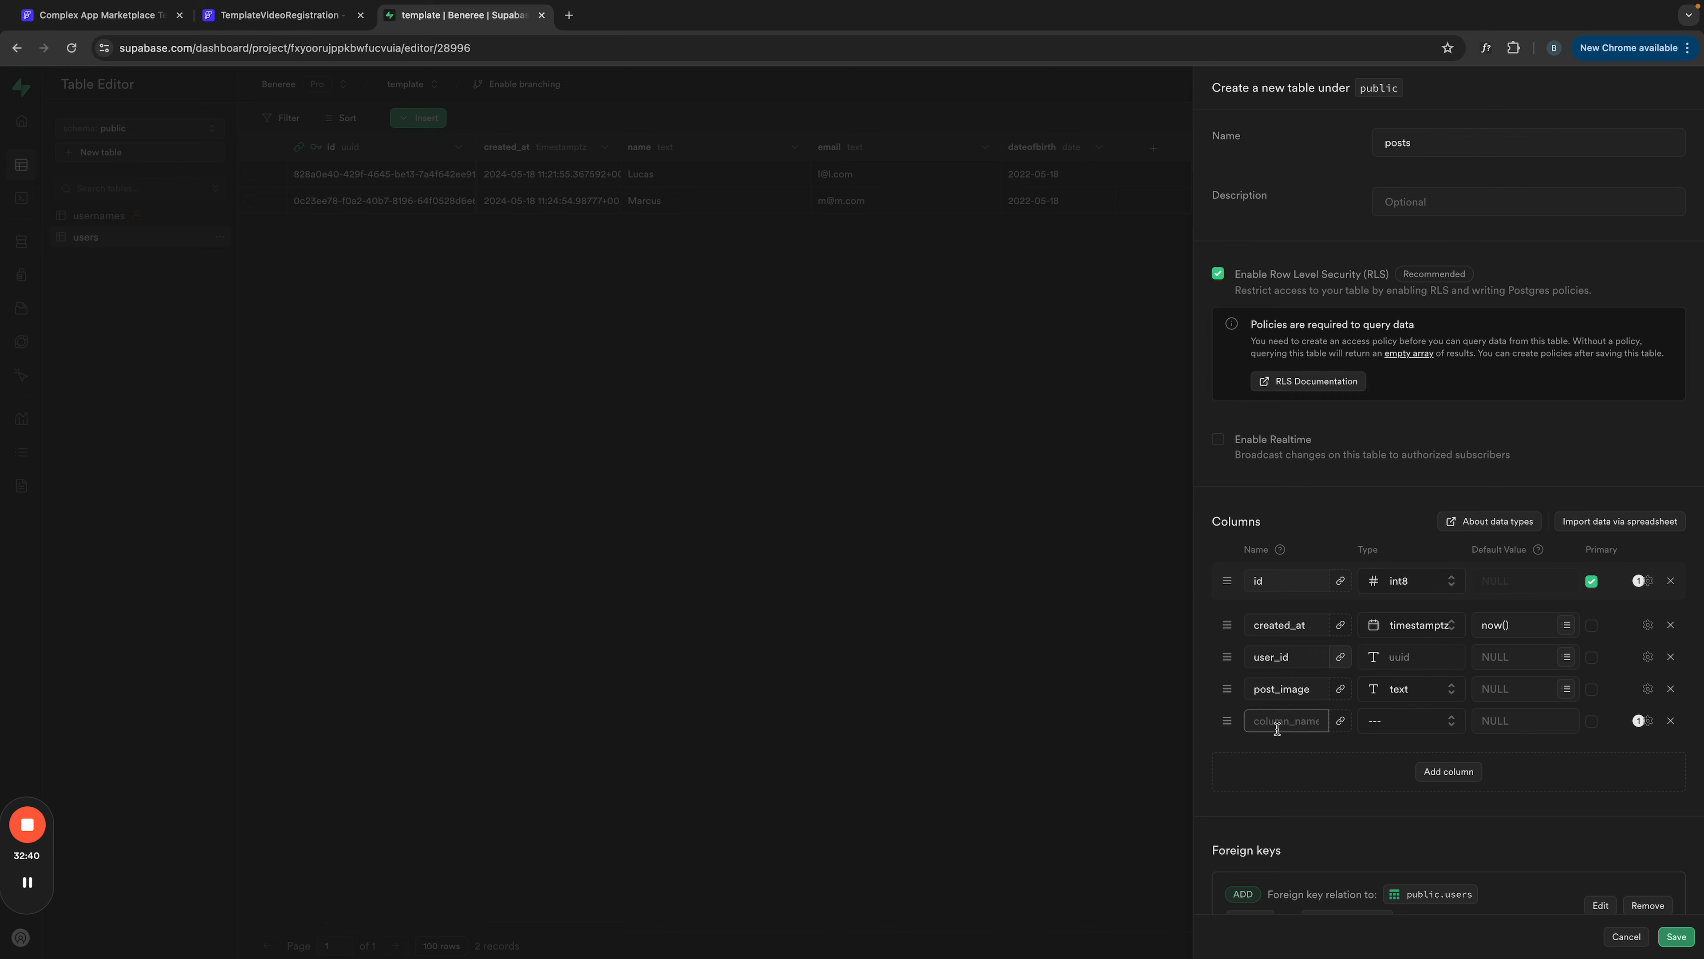
text(caption)
click(1341, 720)
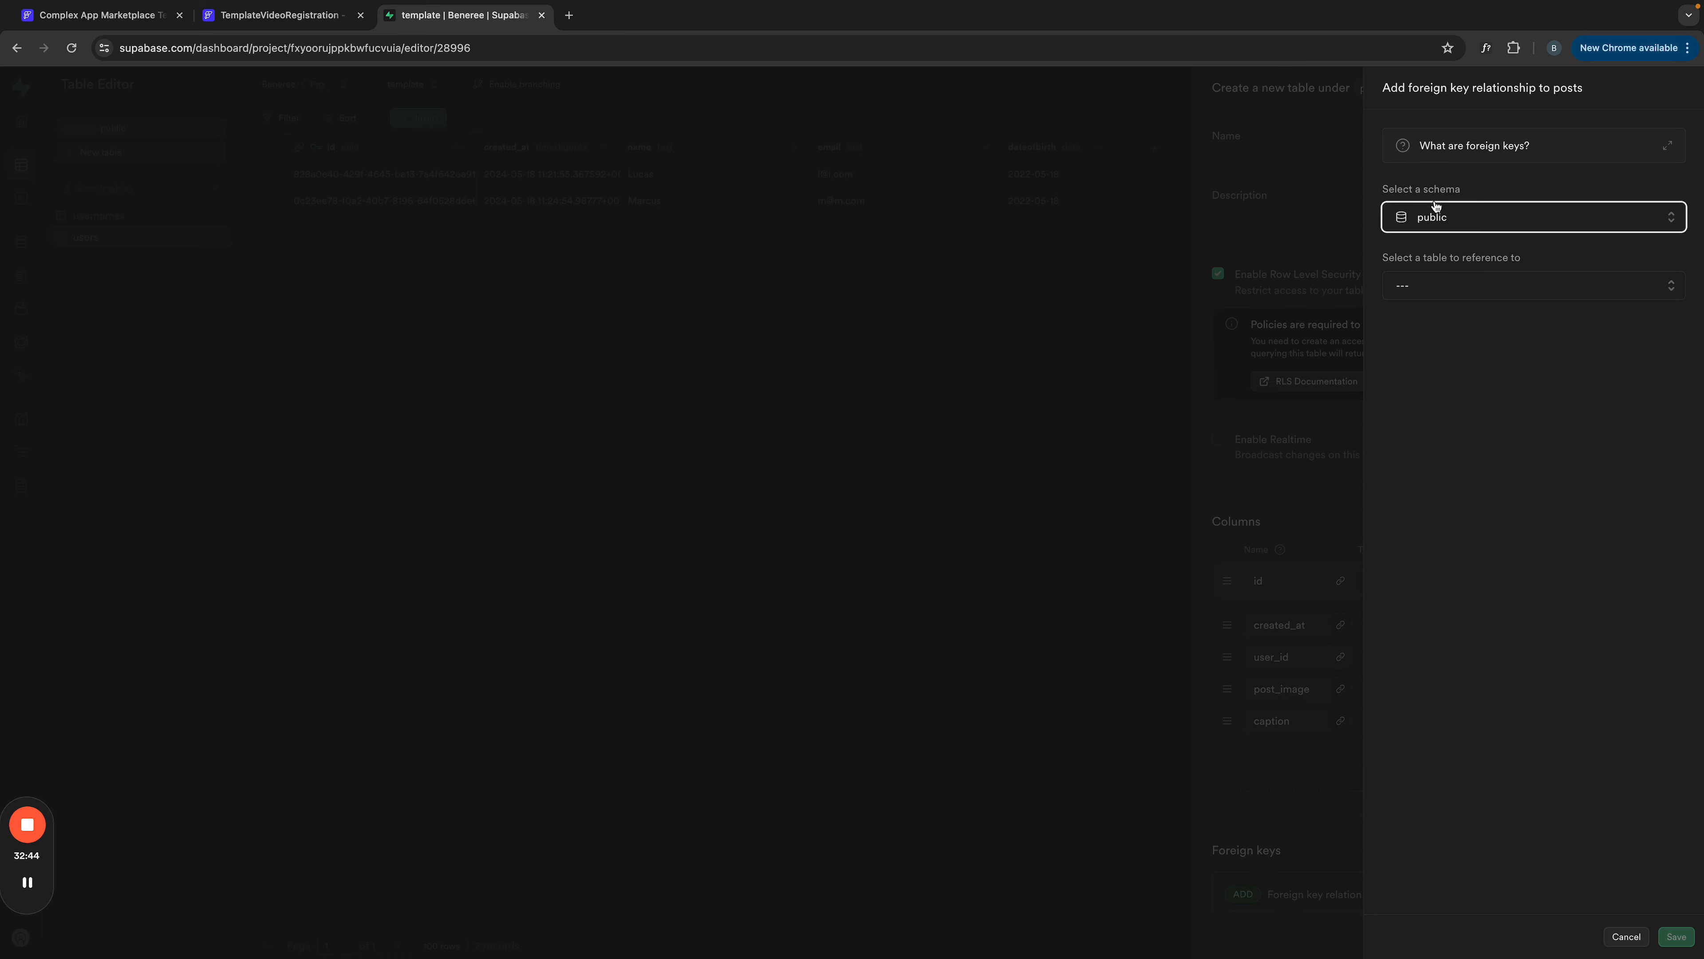
click(1340, 720)
click(1408, 725)
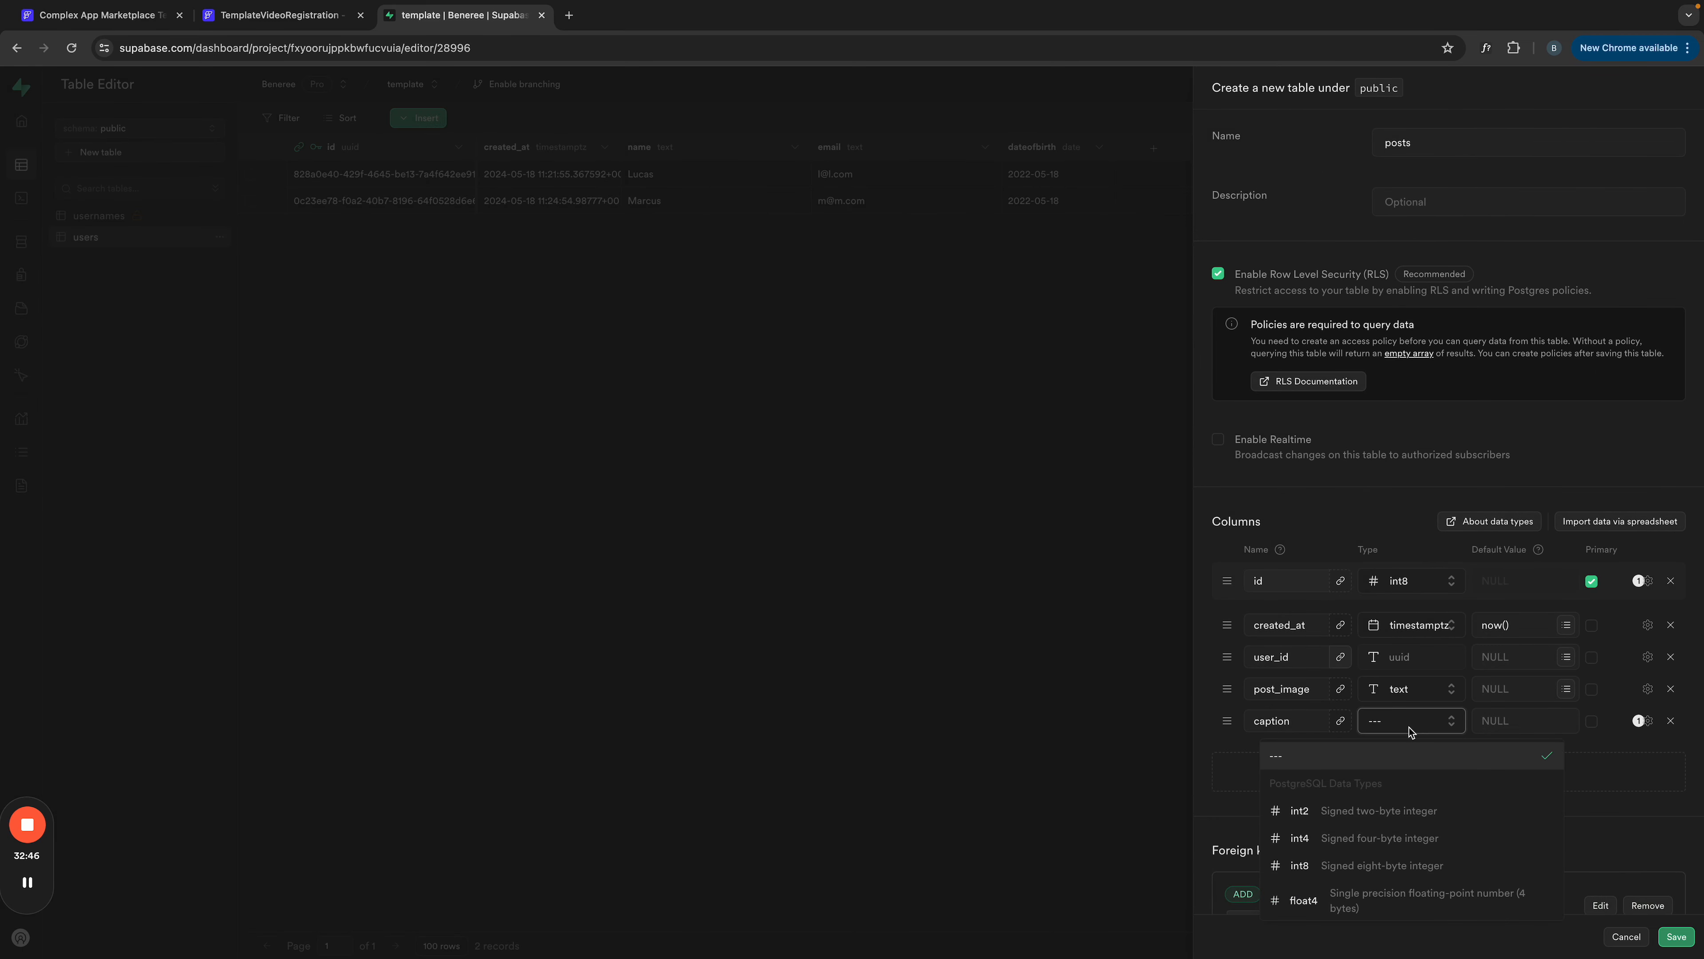
scroll(1381, 833, down, 3)
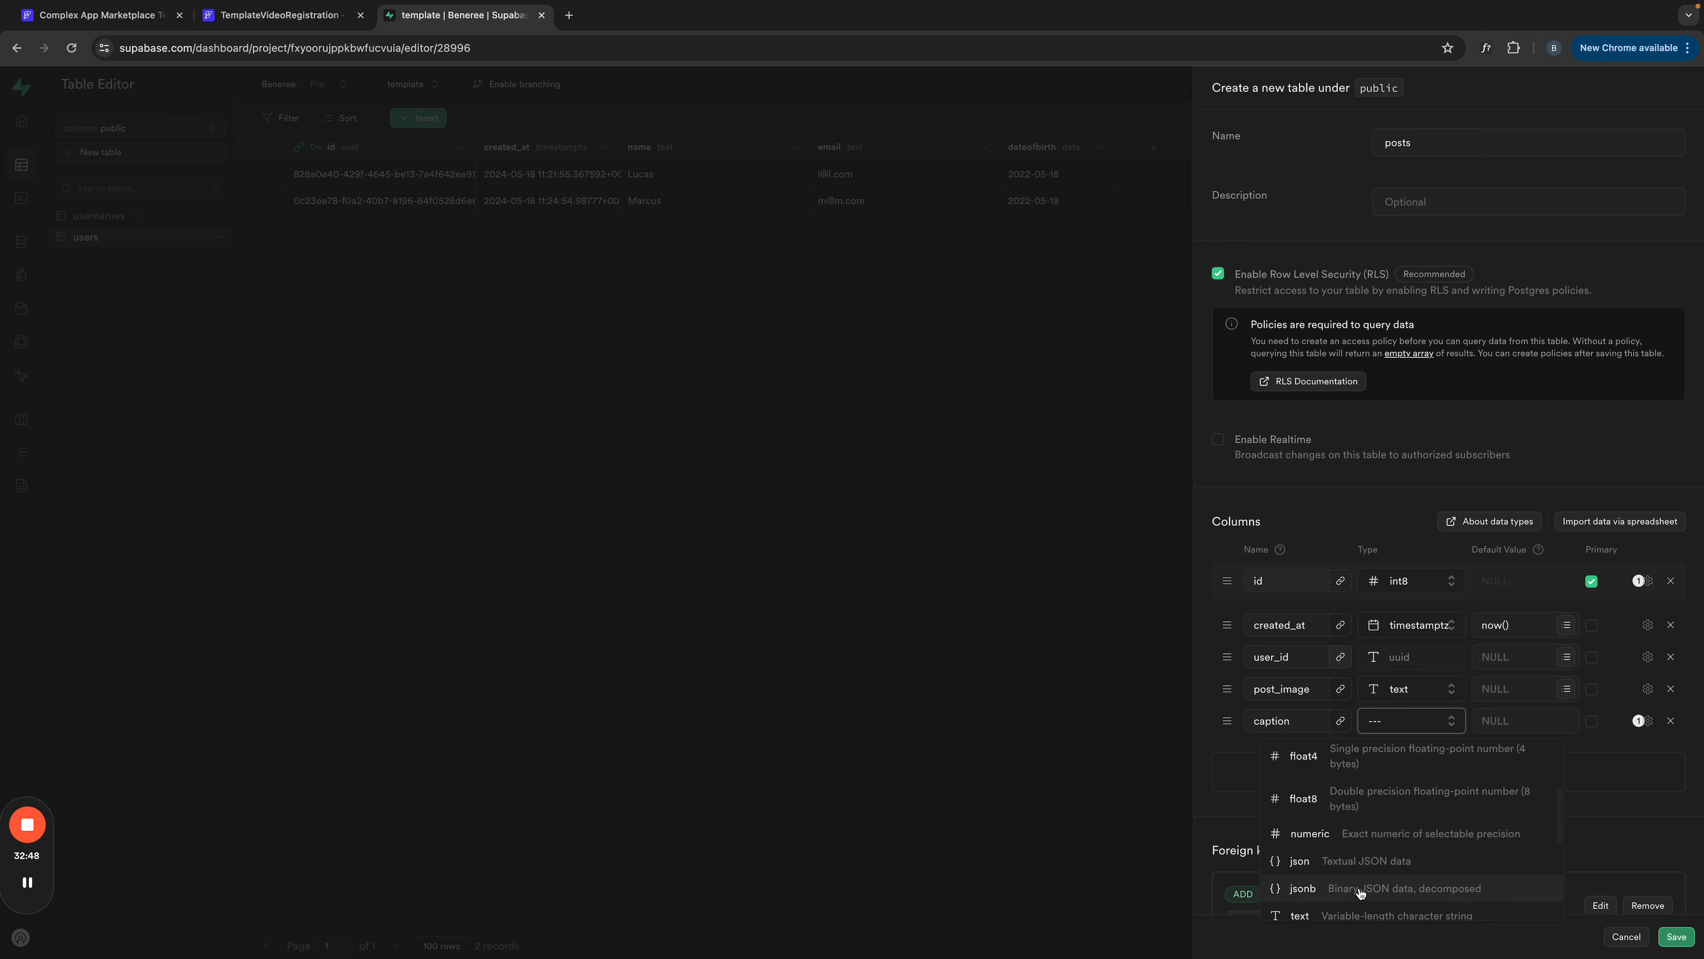
click(1350, 899)
Step: Make the caption column non-nullable
click(1647, 721)
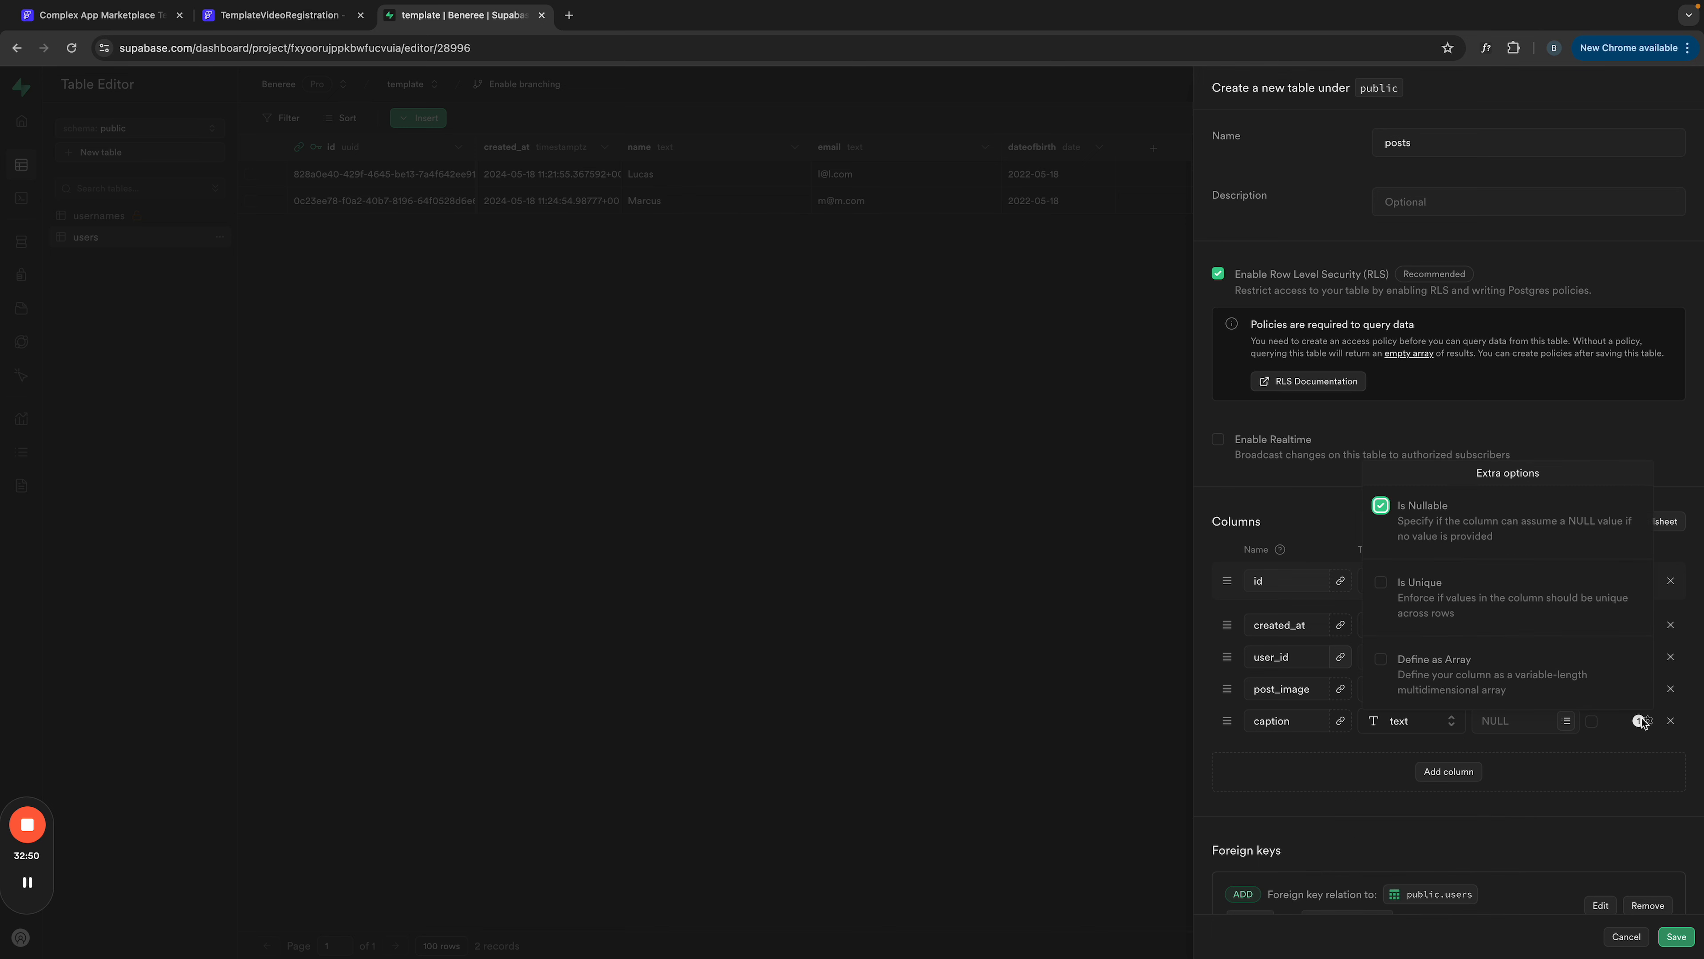
click(1379, 504)
click(1527, 752)
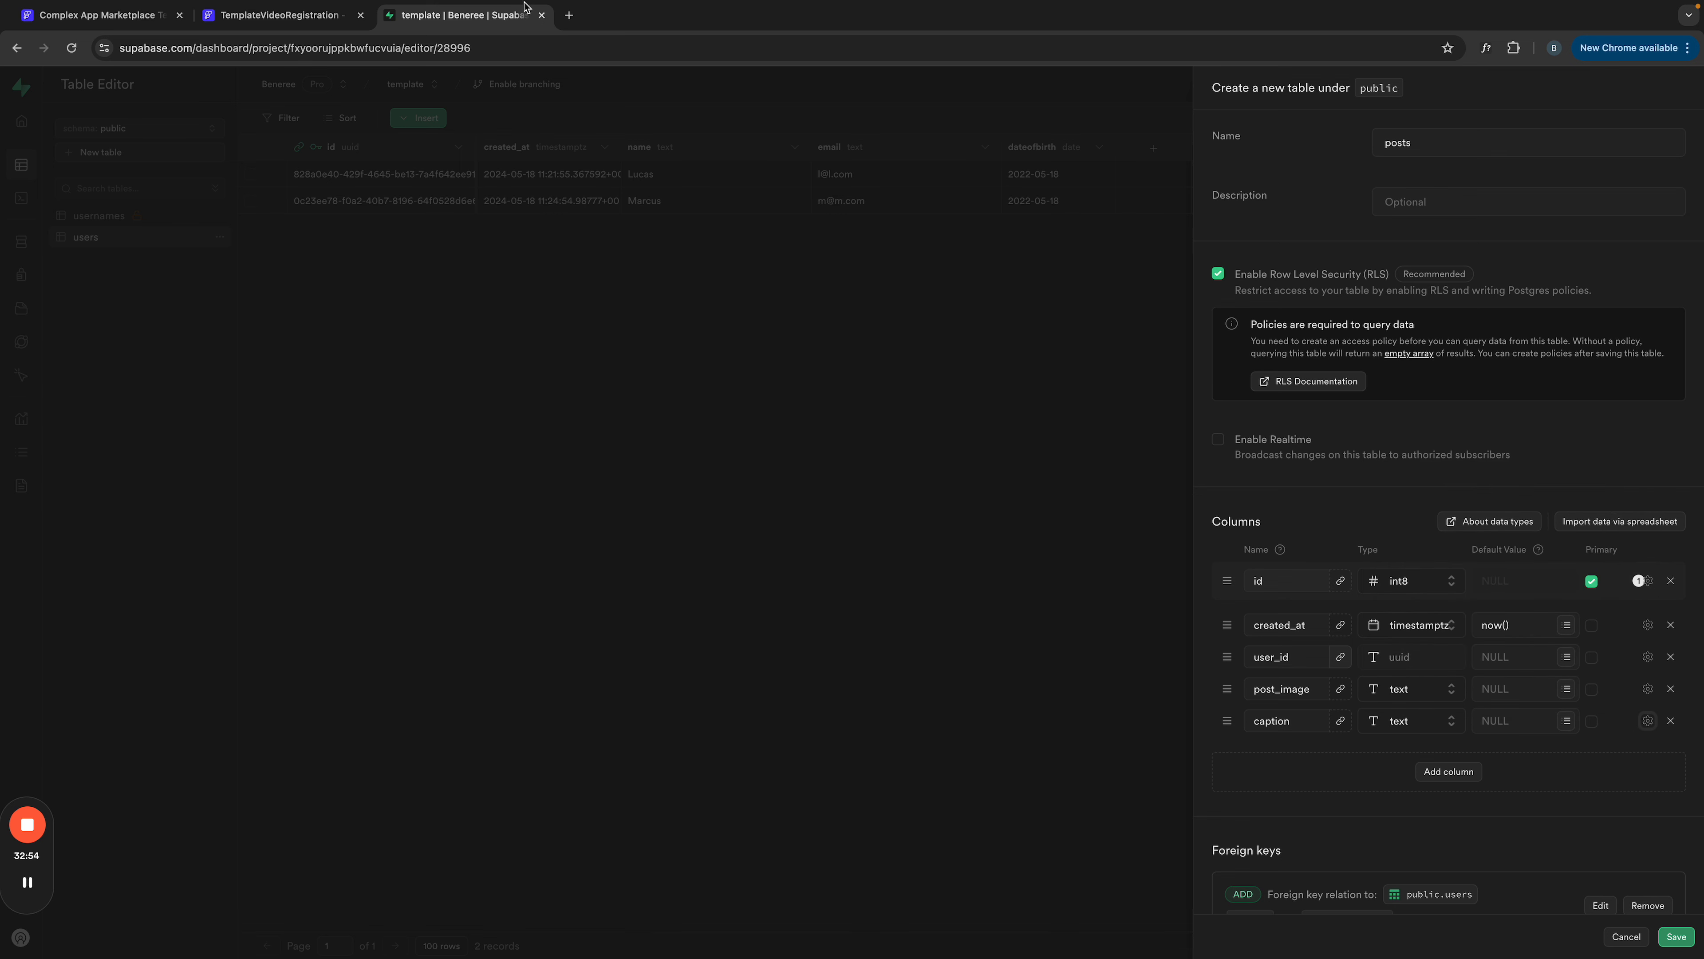
Step: Check the home page layout in FlutterFlow, then add a text column named location to the posts table in Supabase
click(284, 16)
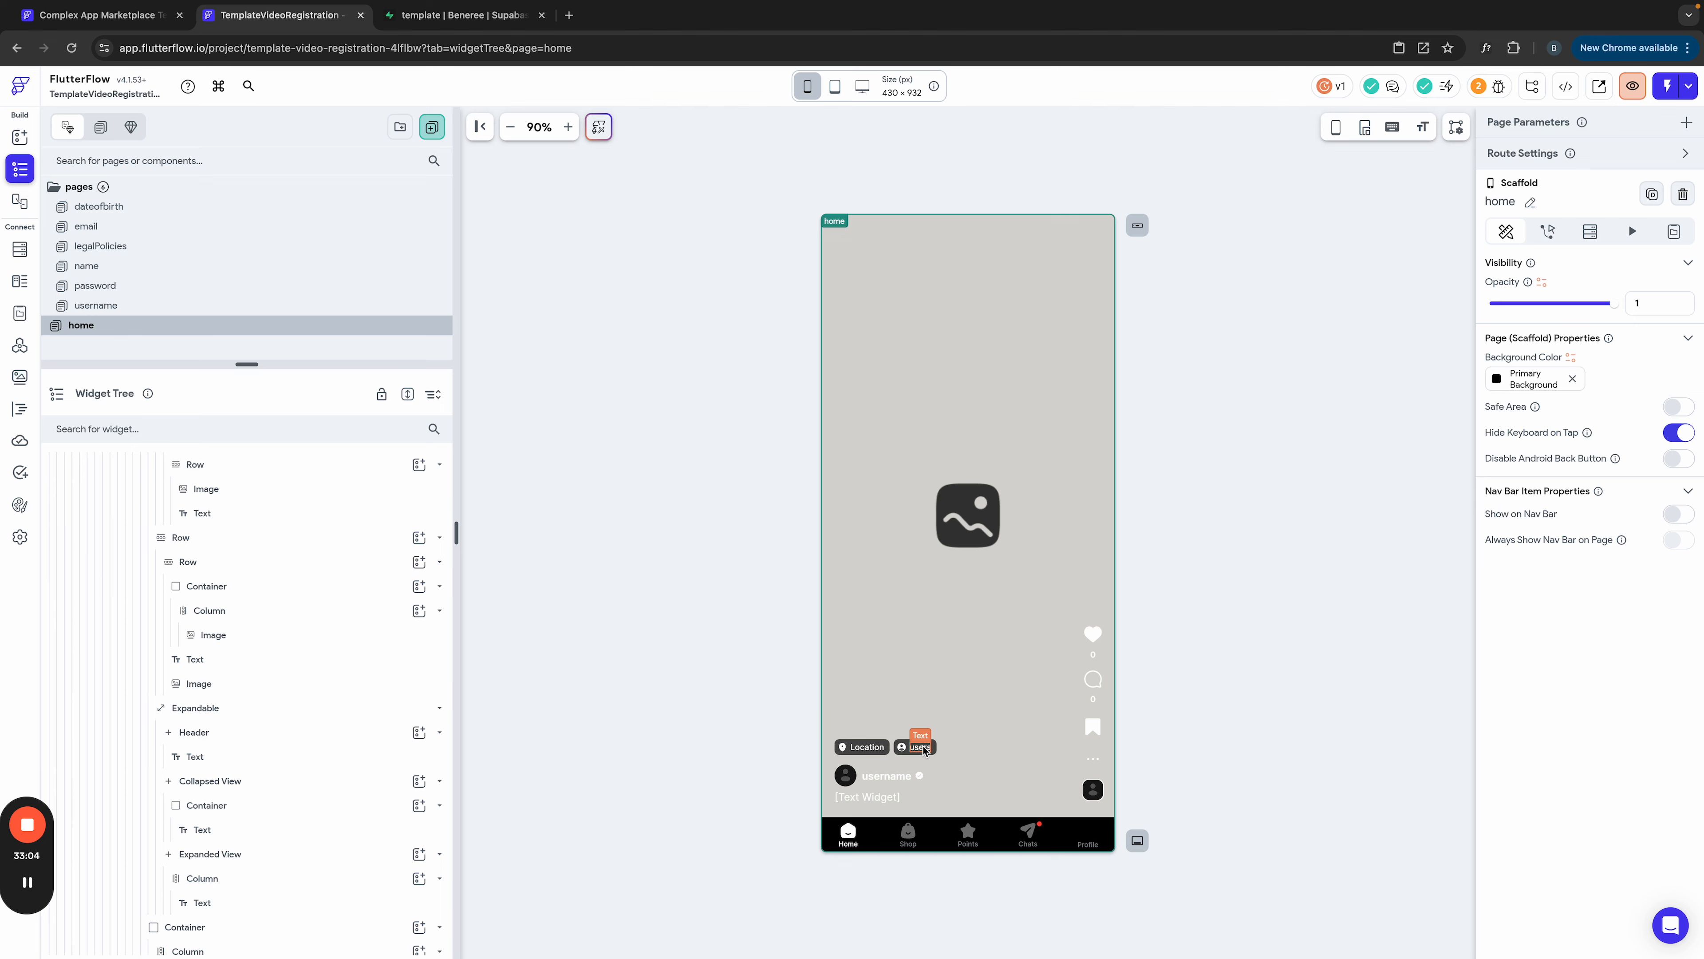
click(457, 14)
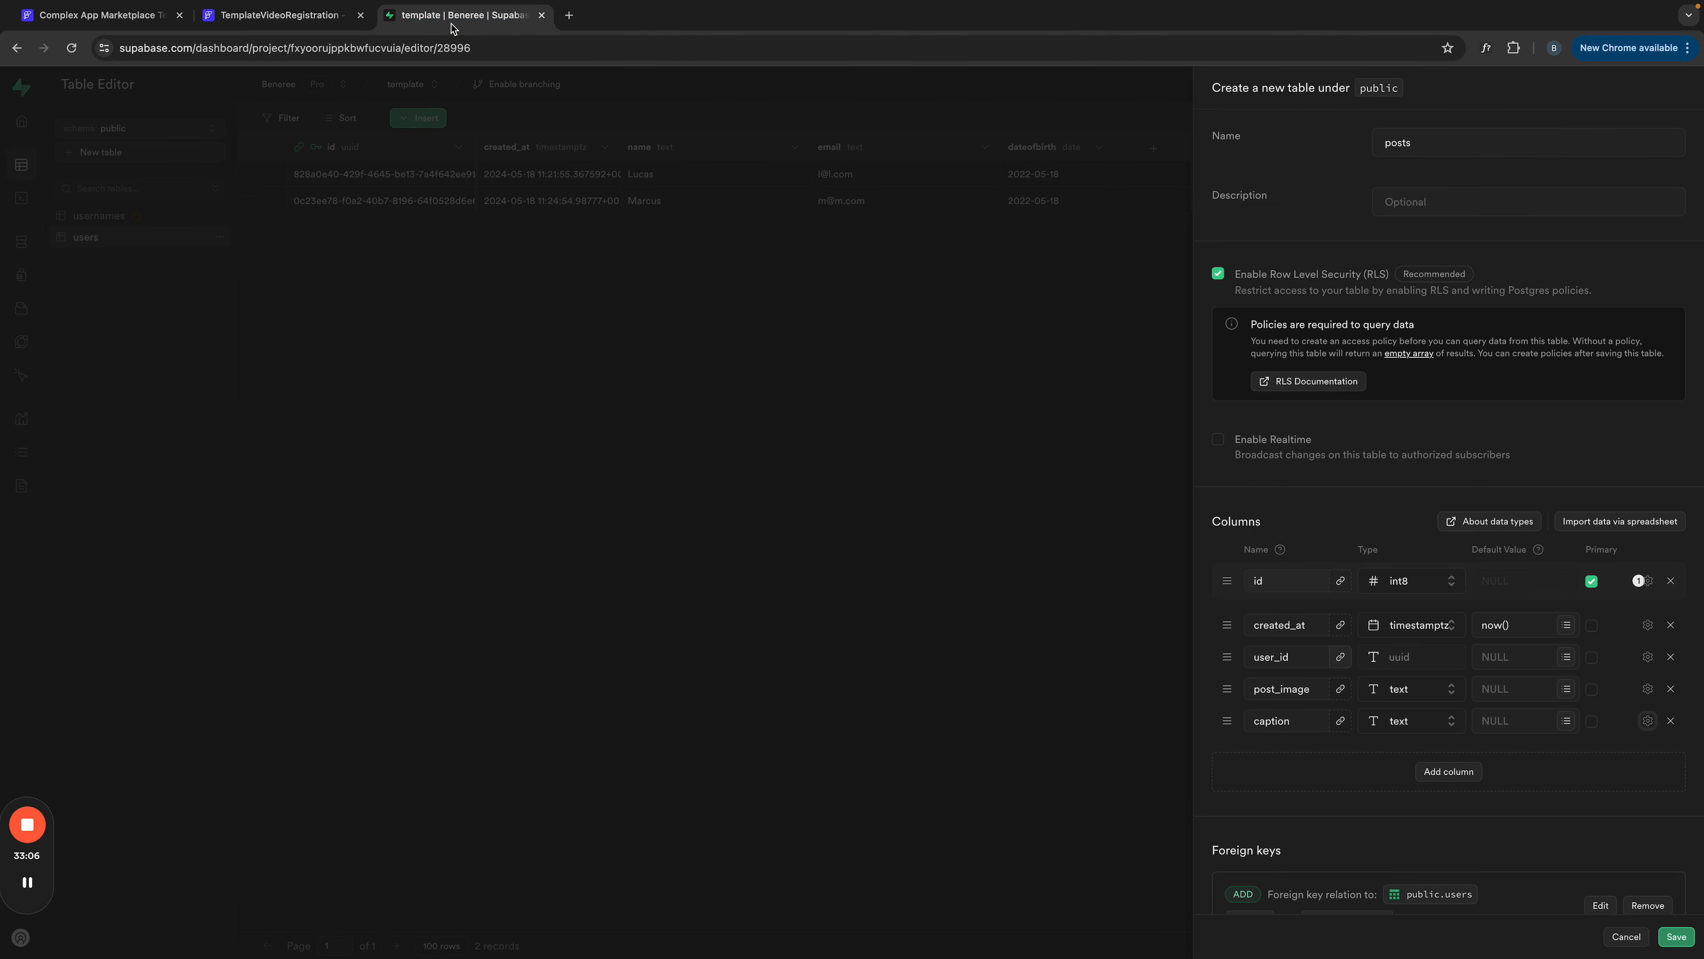
click(1447, 772)
click(1285, 757)
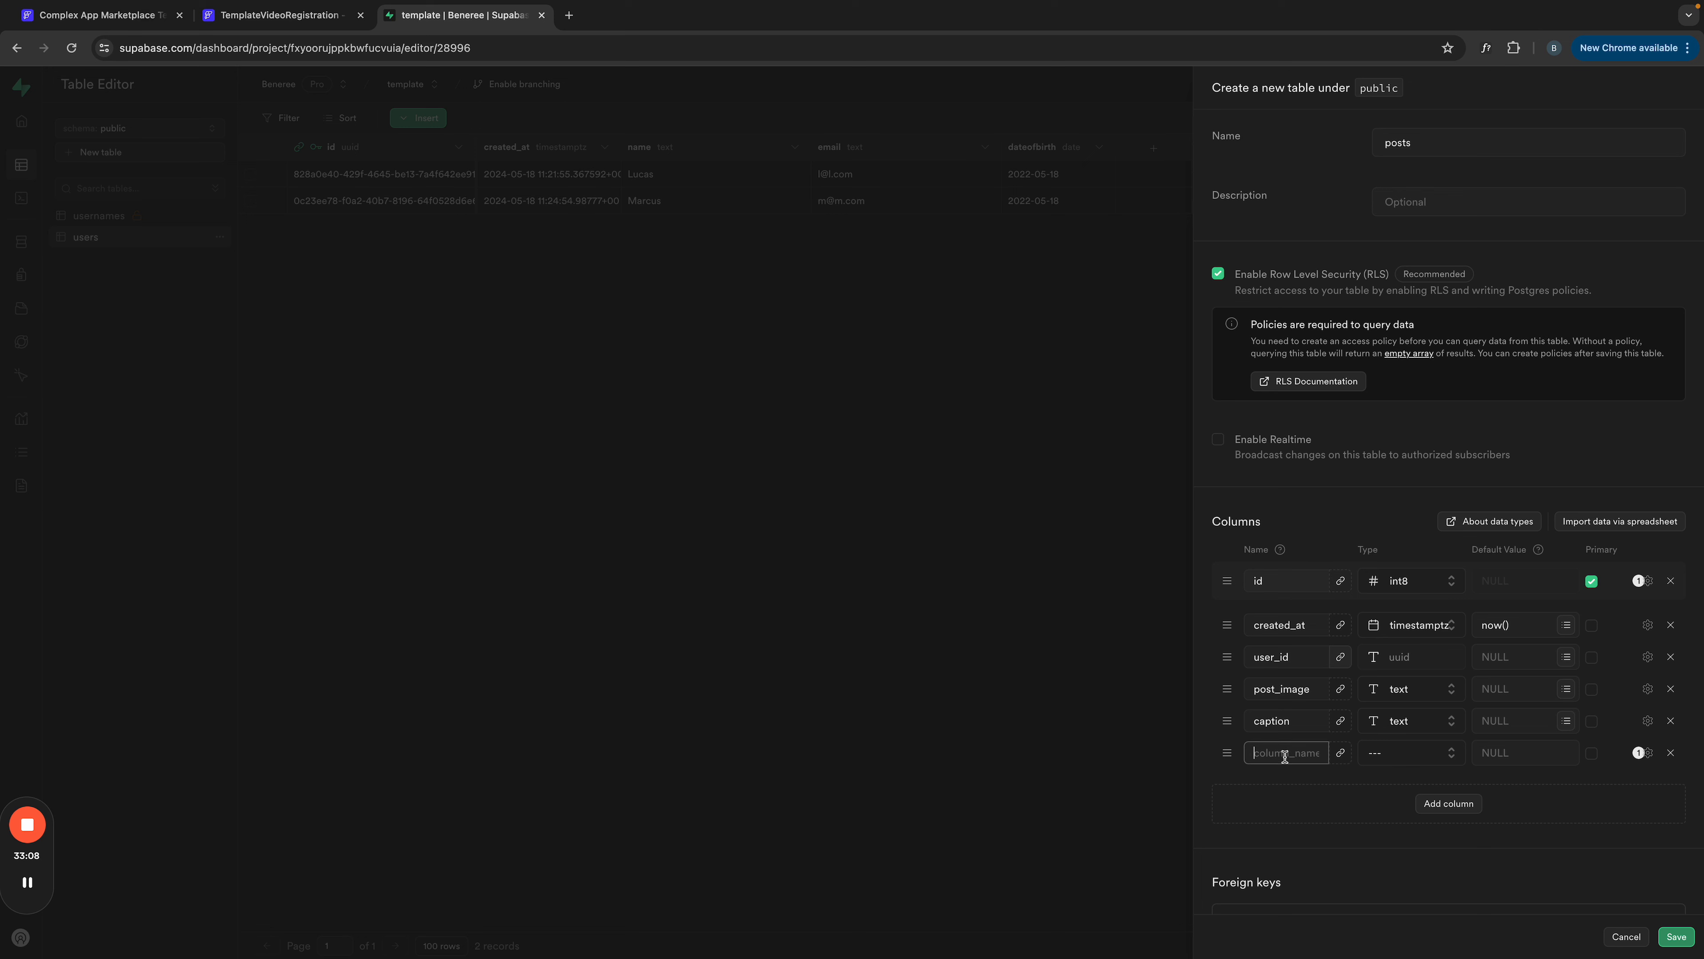
text(location)
click(1402, 752)
scroll(1374, 805, down, 2)
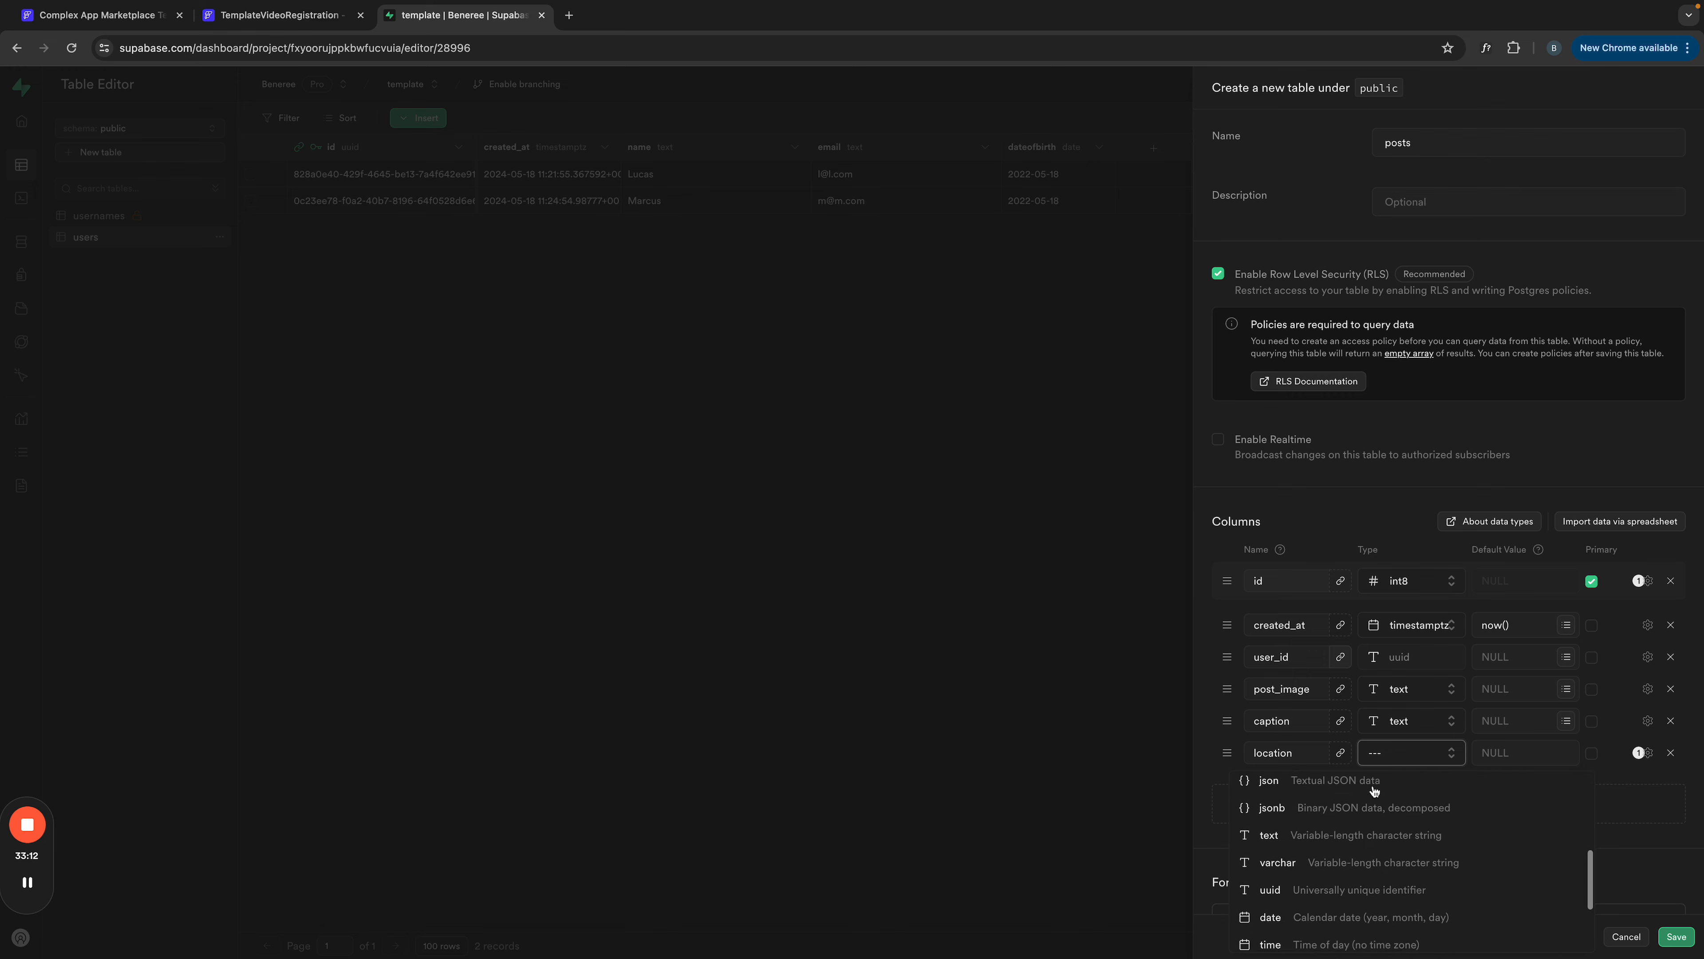
scroll(1374, 857, down, 3)
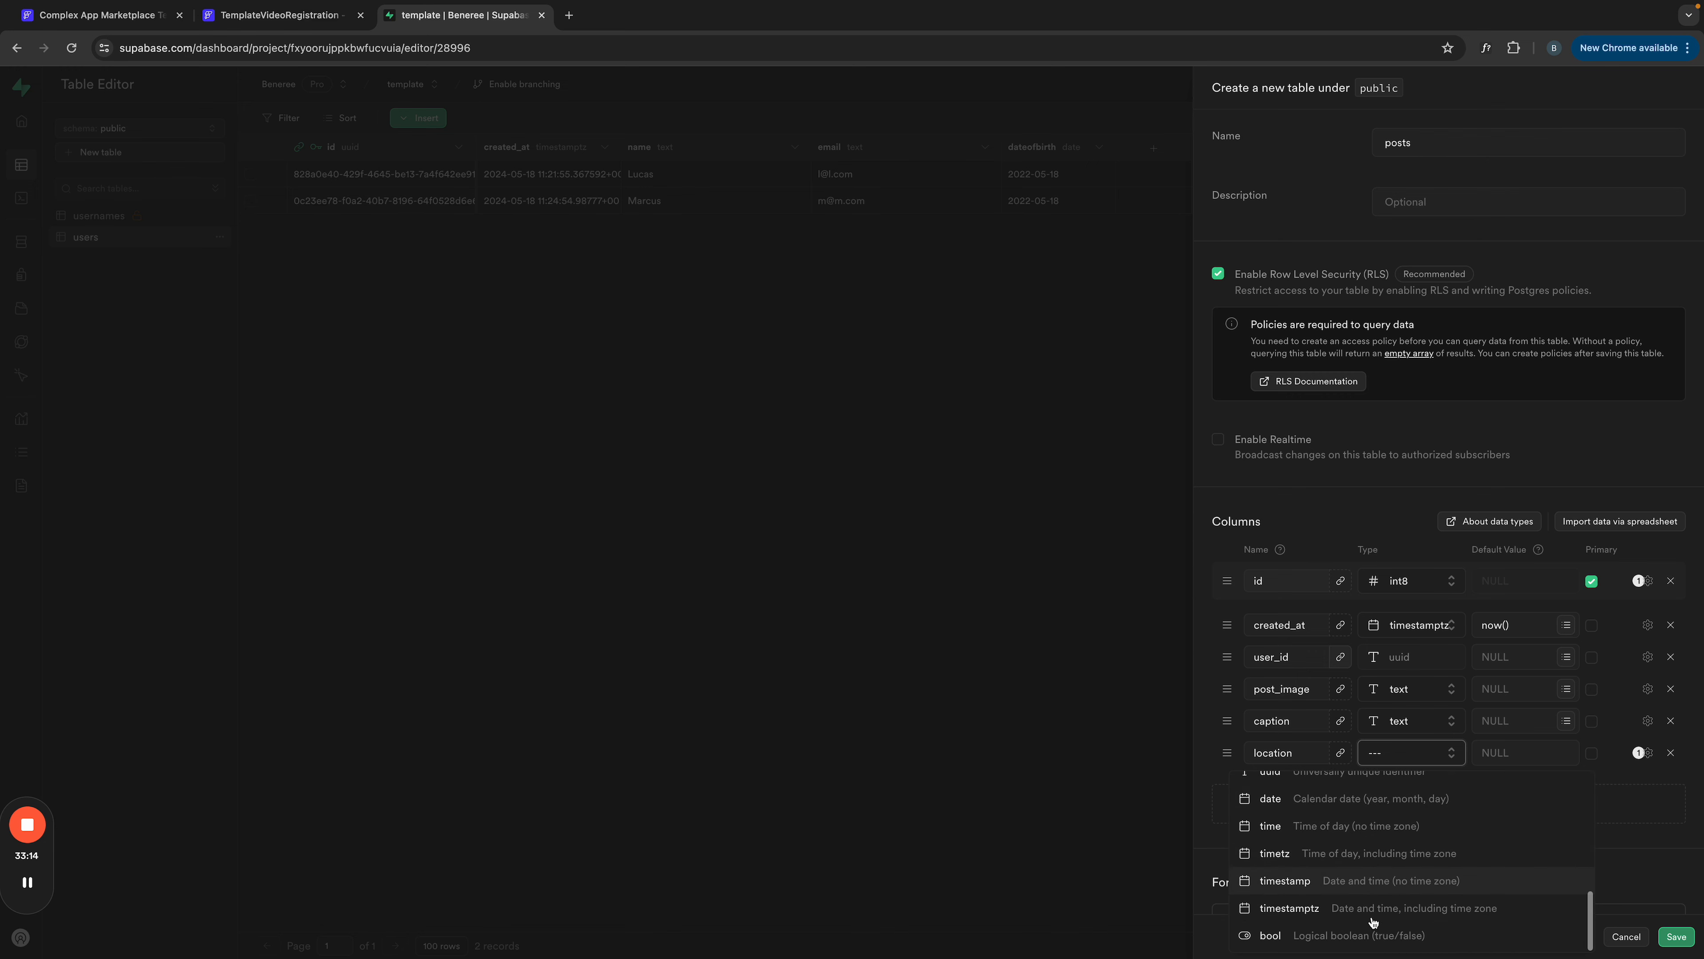
scroll(1346, 913, up, 2)
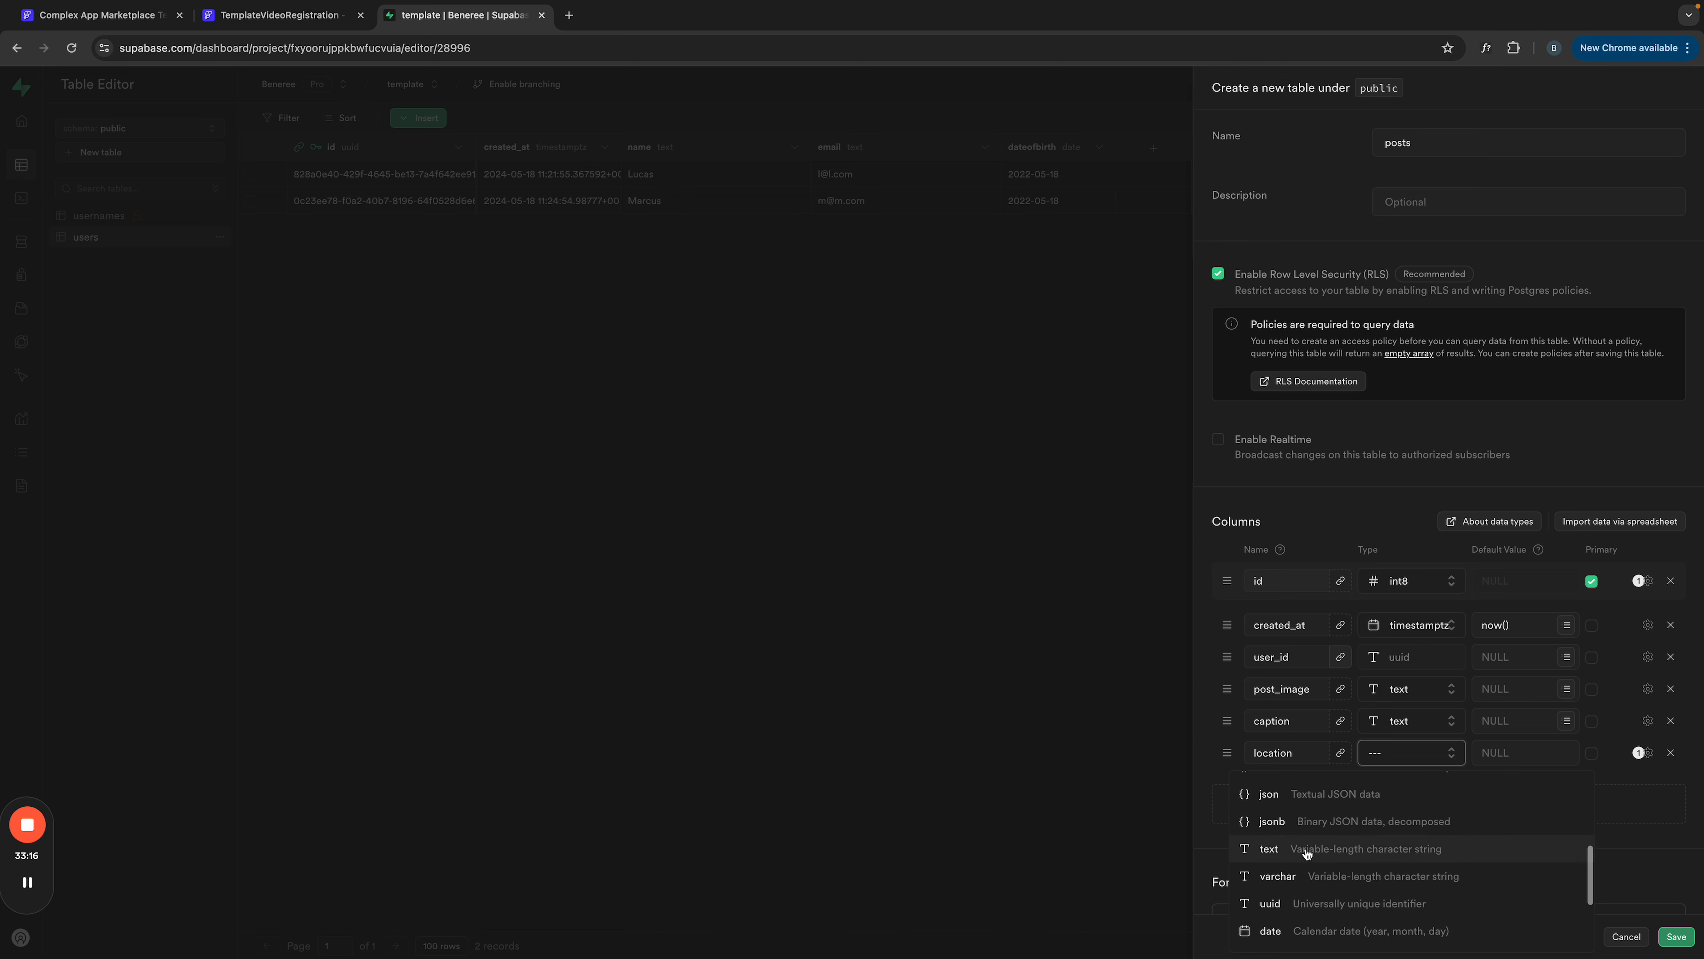
click(1308, 850)
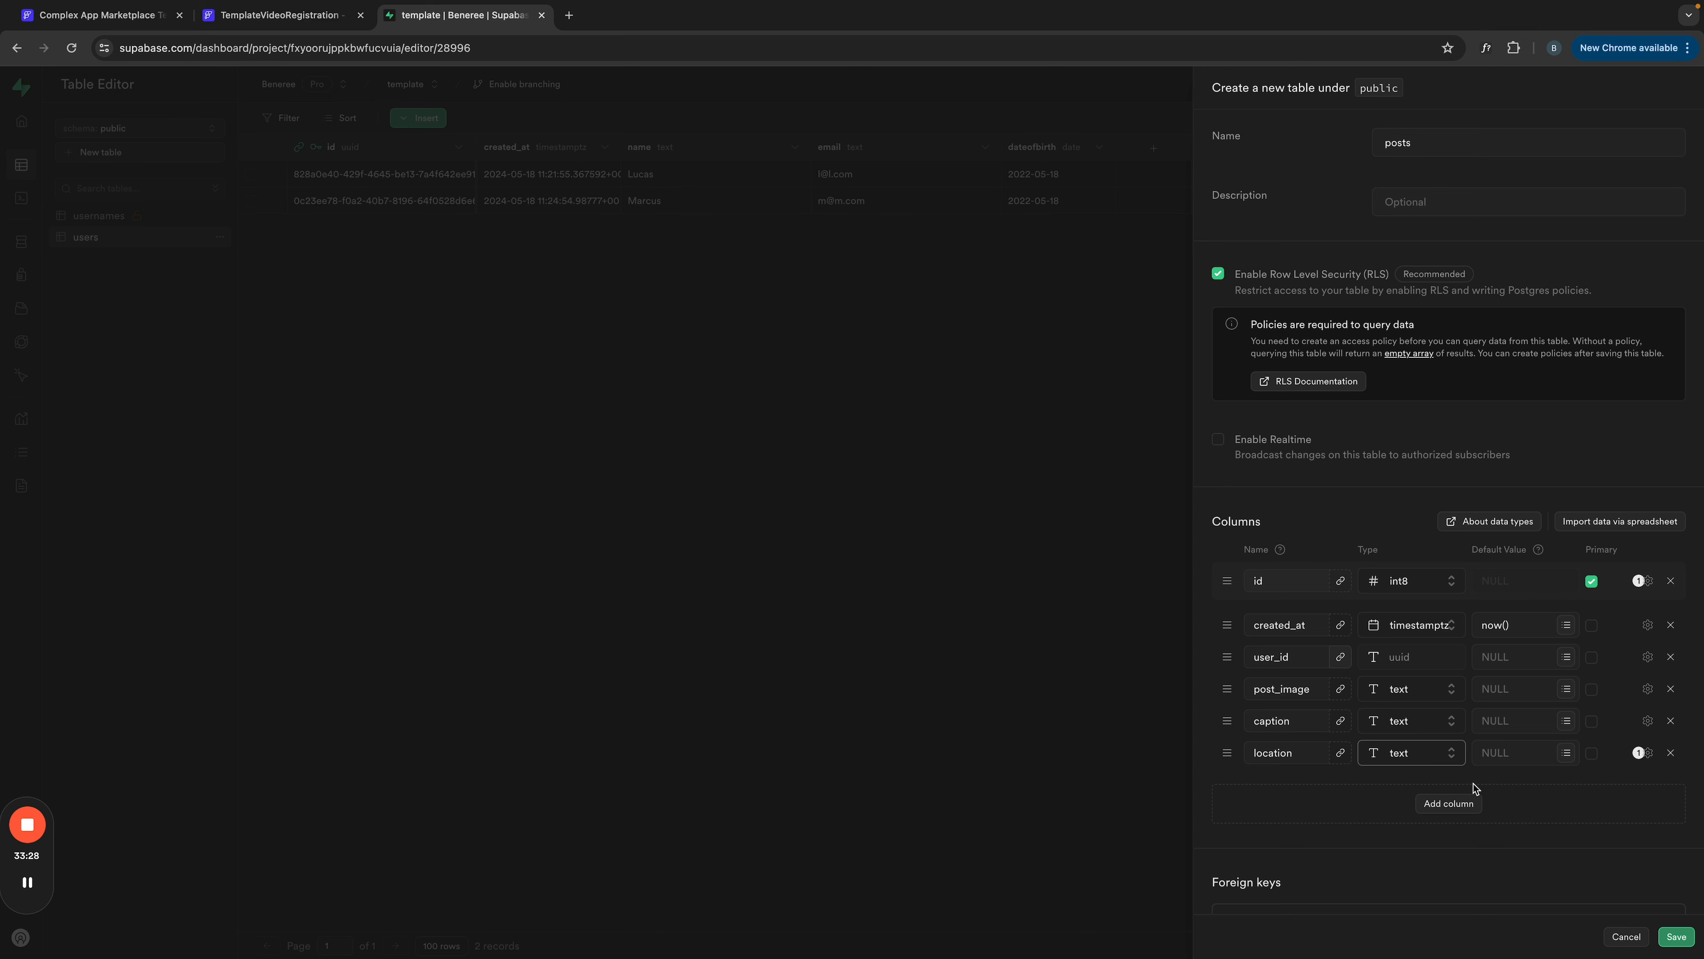
click(1647, 752)
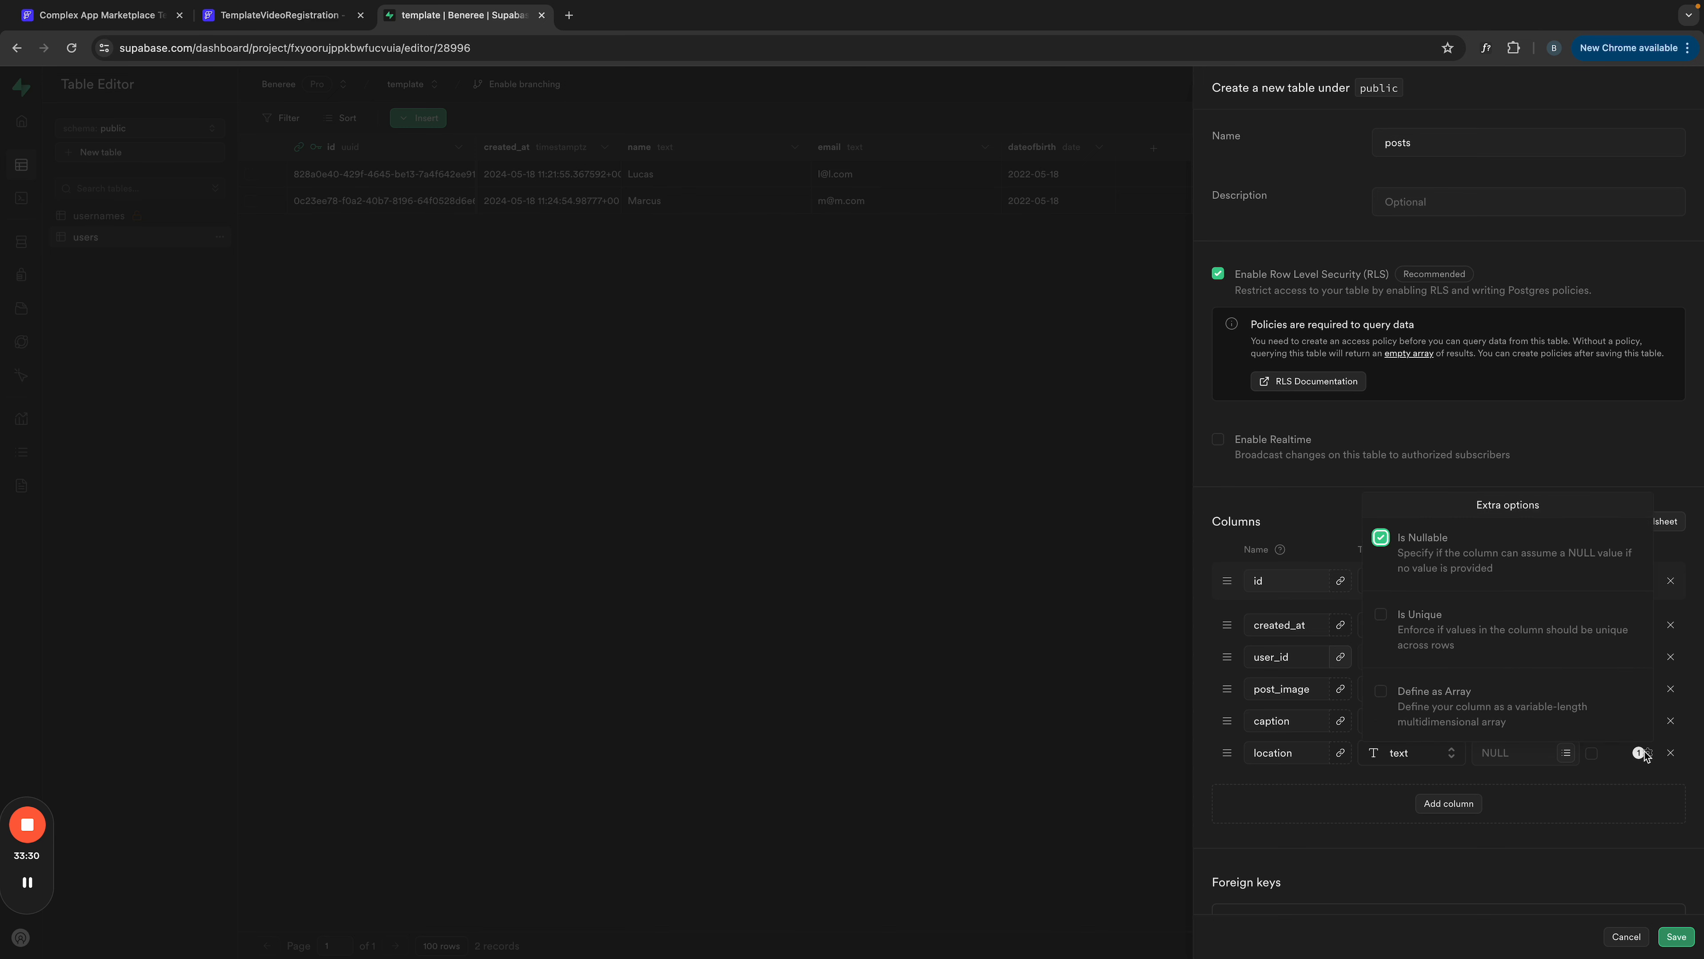
click(1569, 804)
Step: Compare the table's columns with the FlutterFlow home page layout, then save the new posts table in Supabase
click(295, 16)
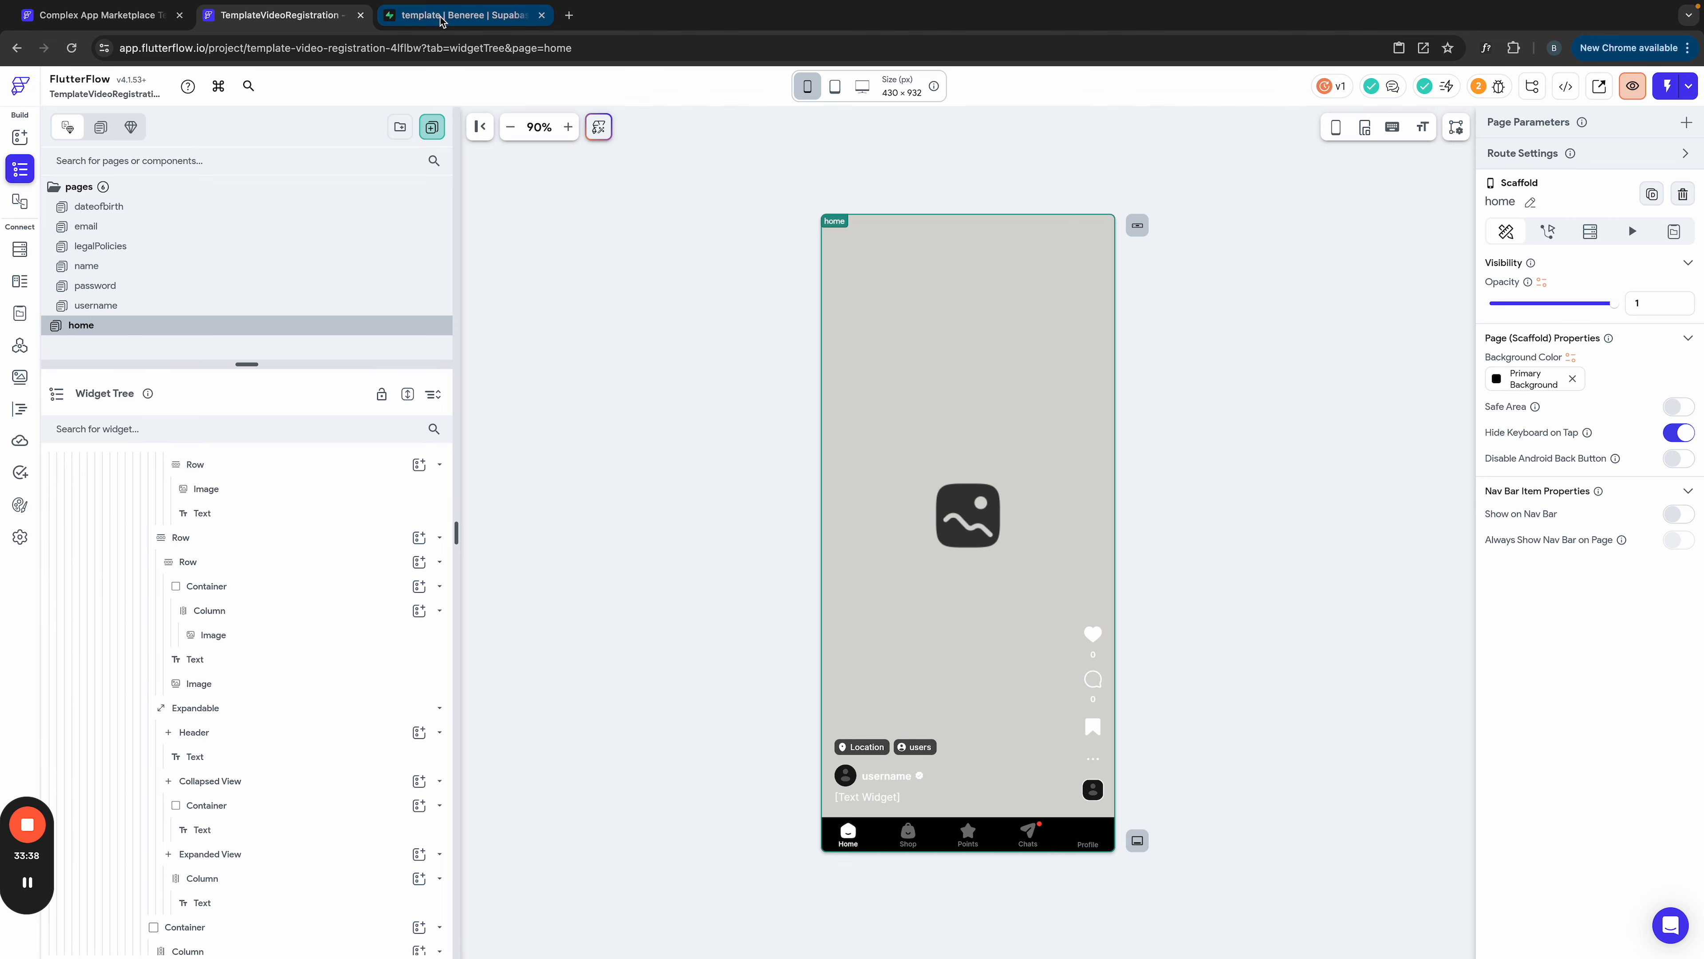
click(442, 16)
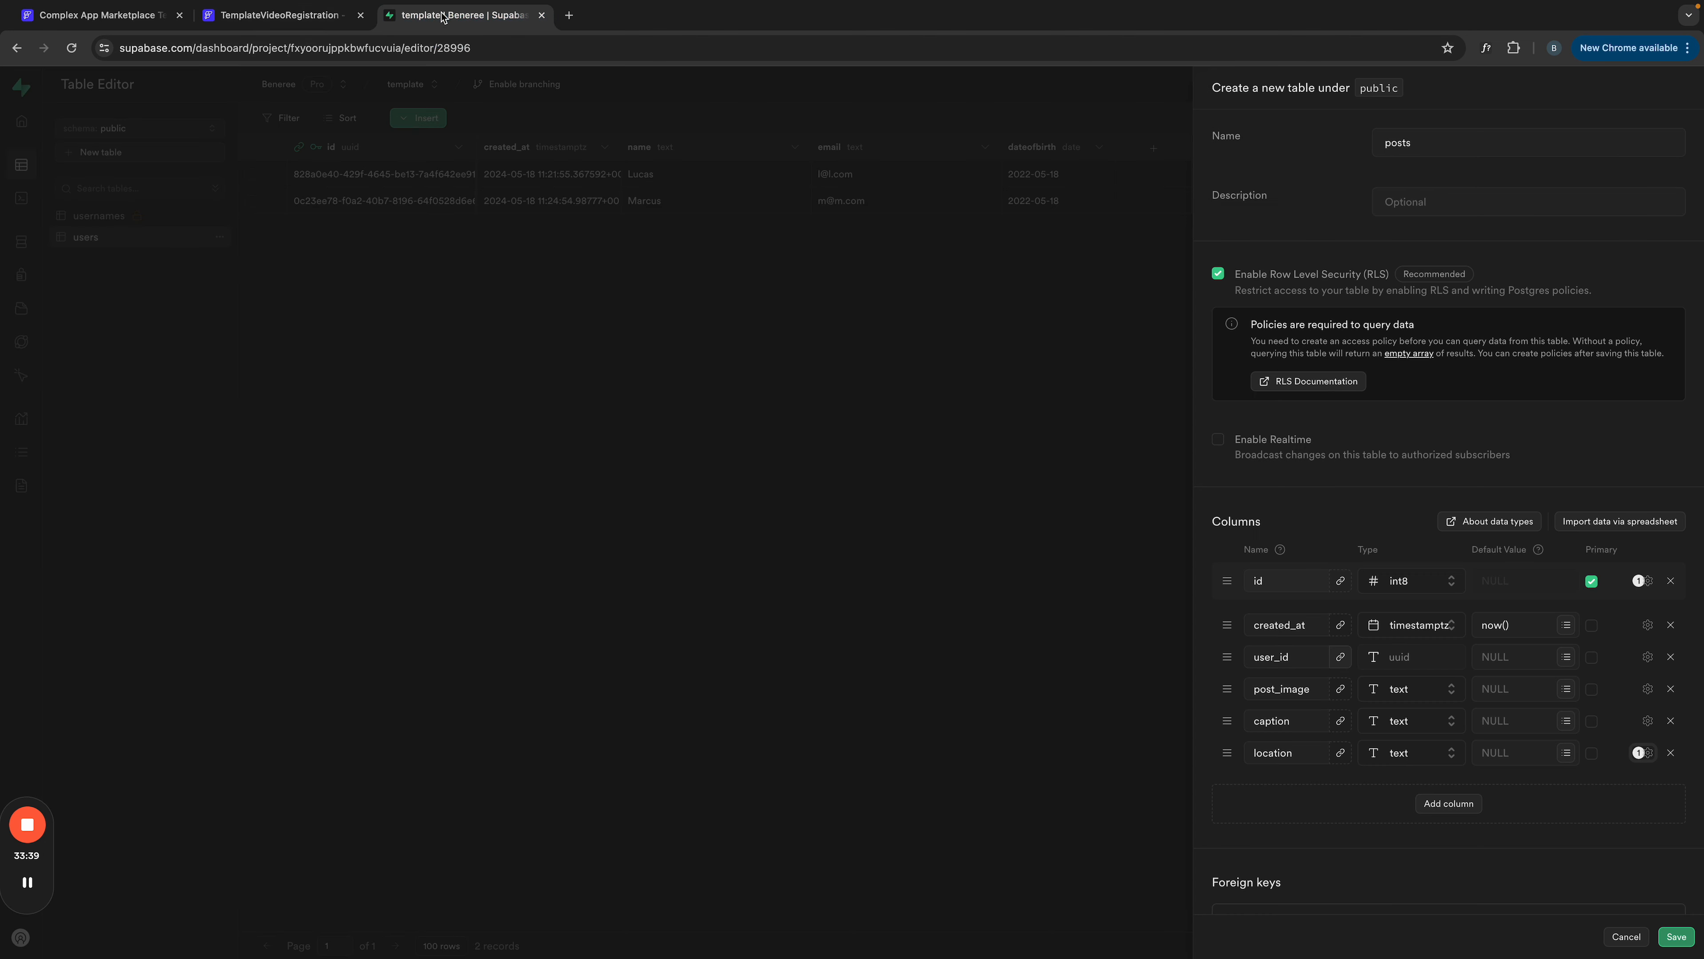
click(309, 16)
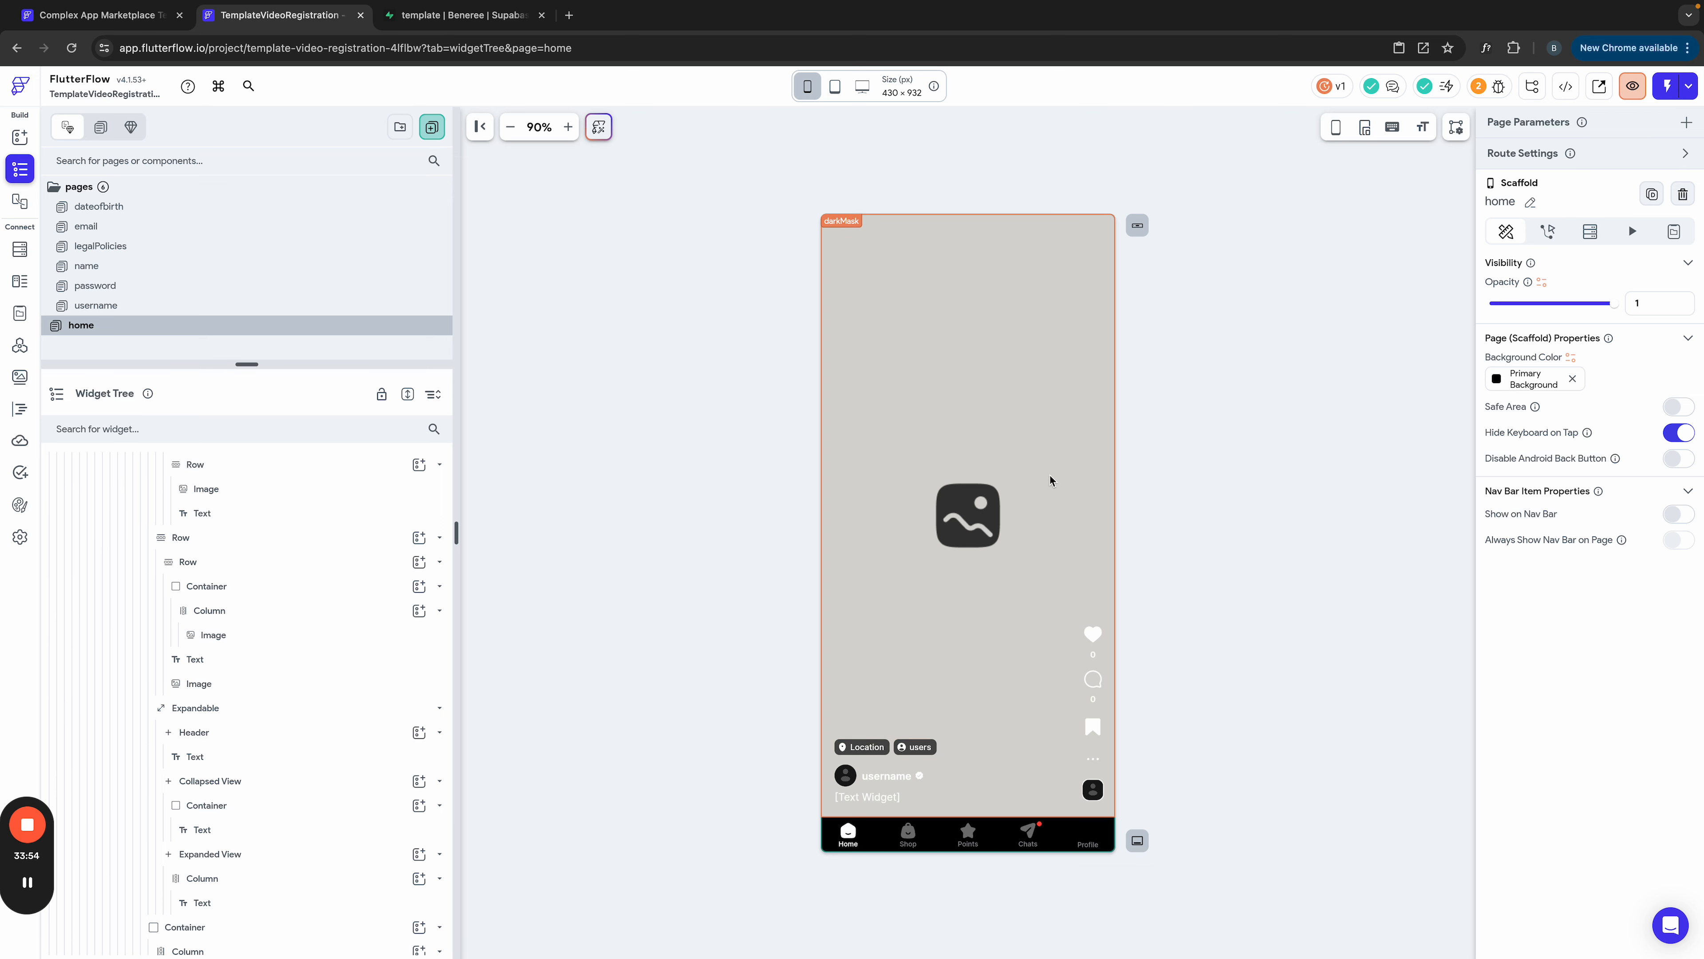
click(429, 19)
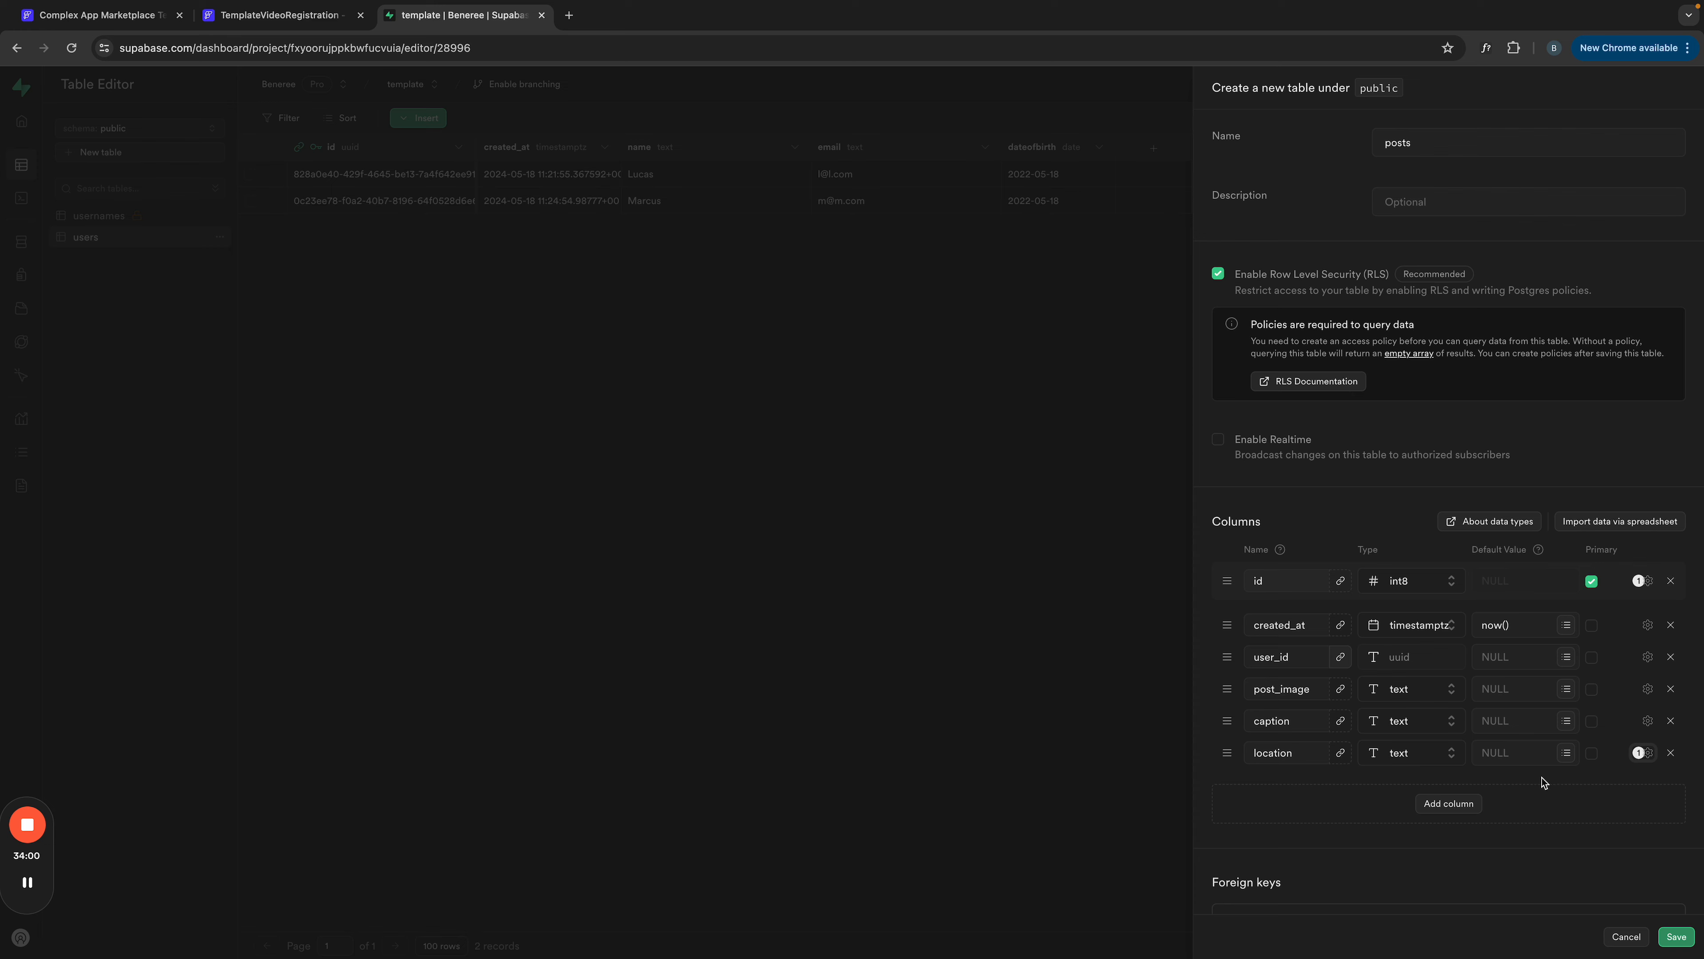
scroll(1516, 803, down, 2)
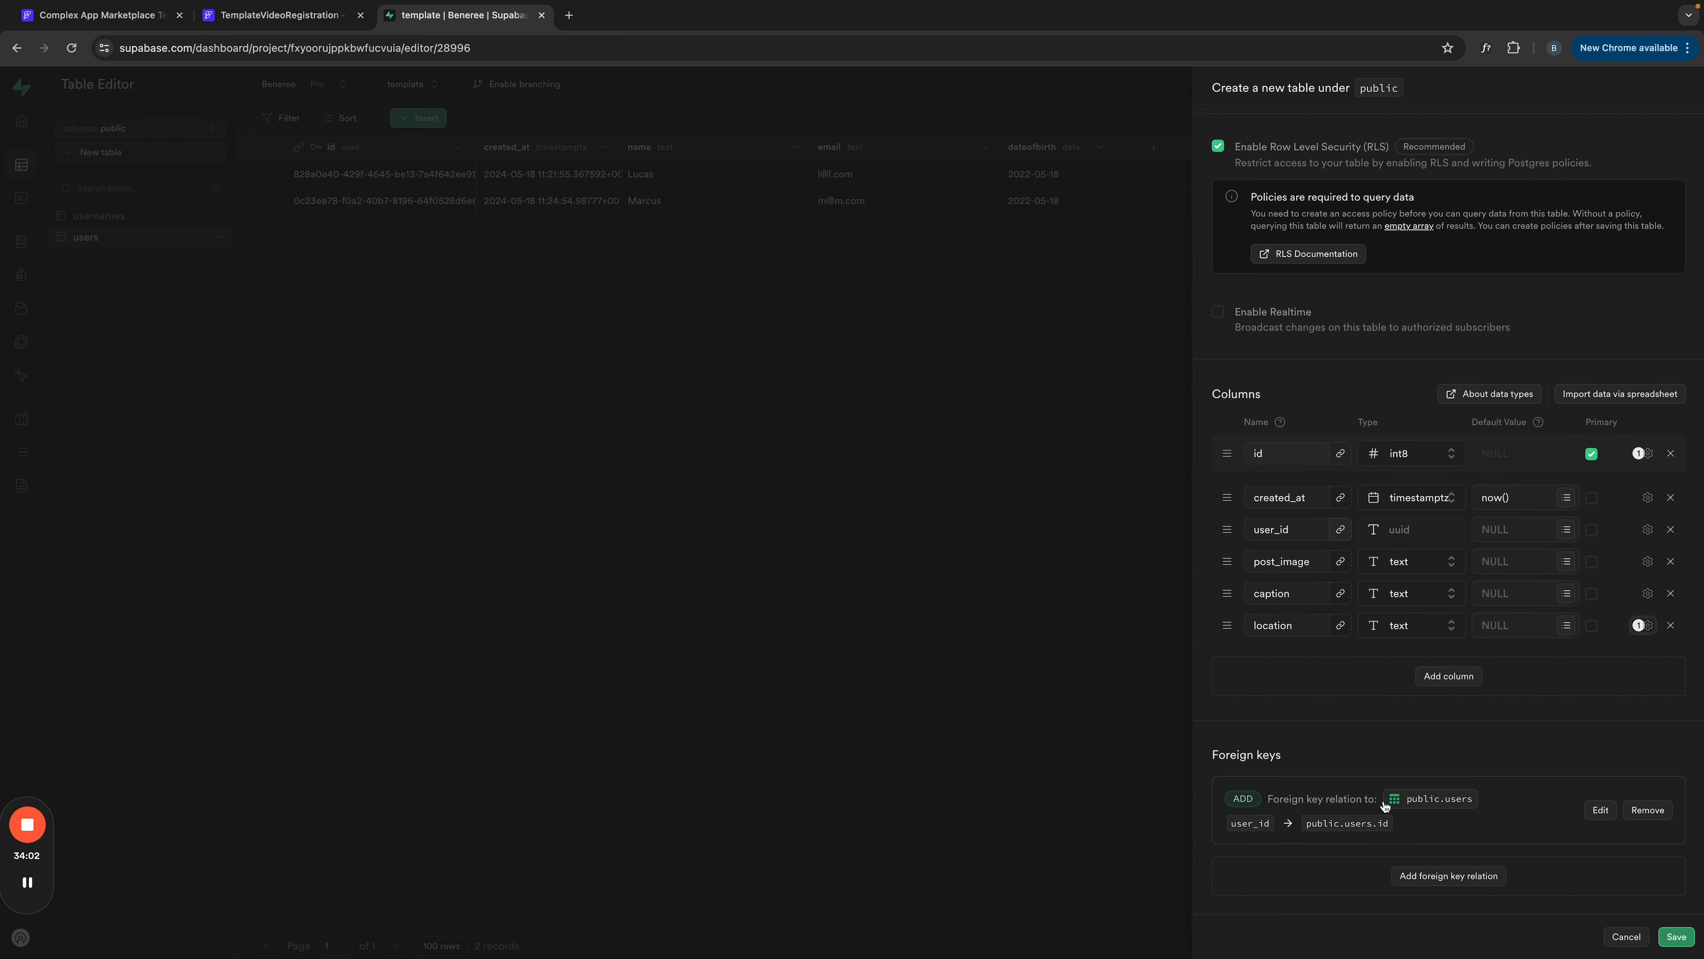
click(1677, 937)
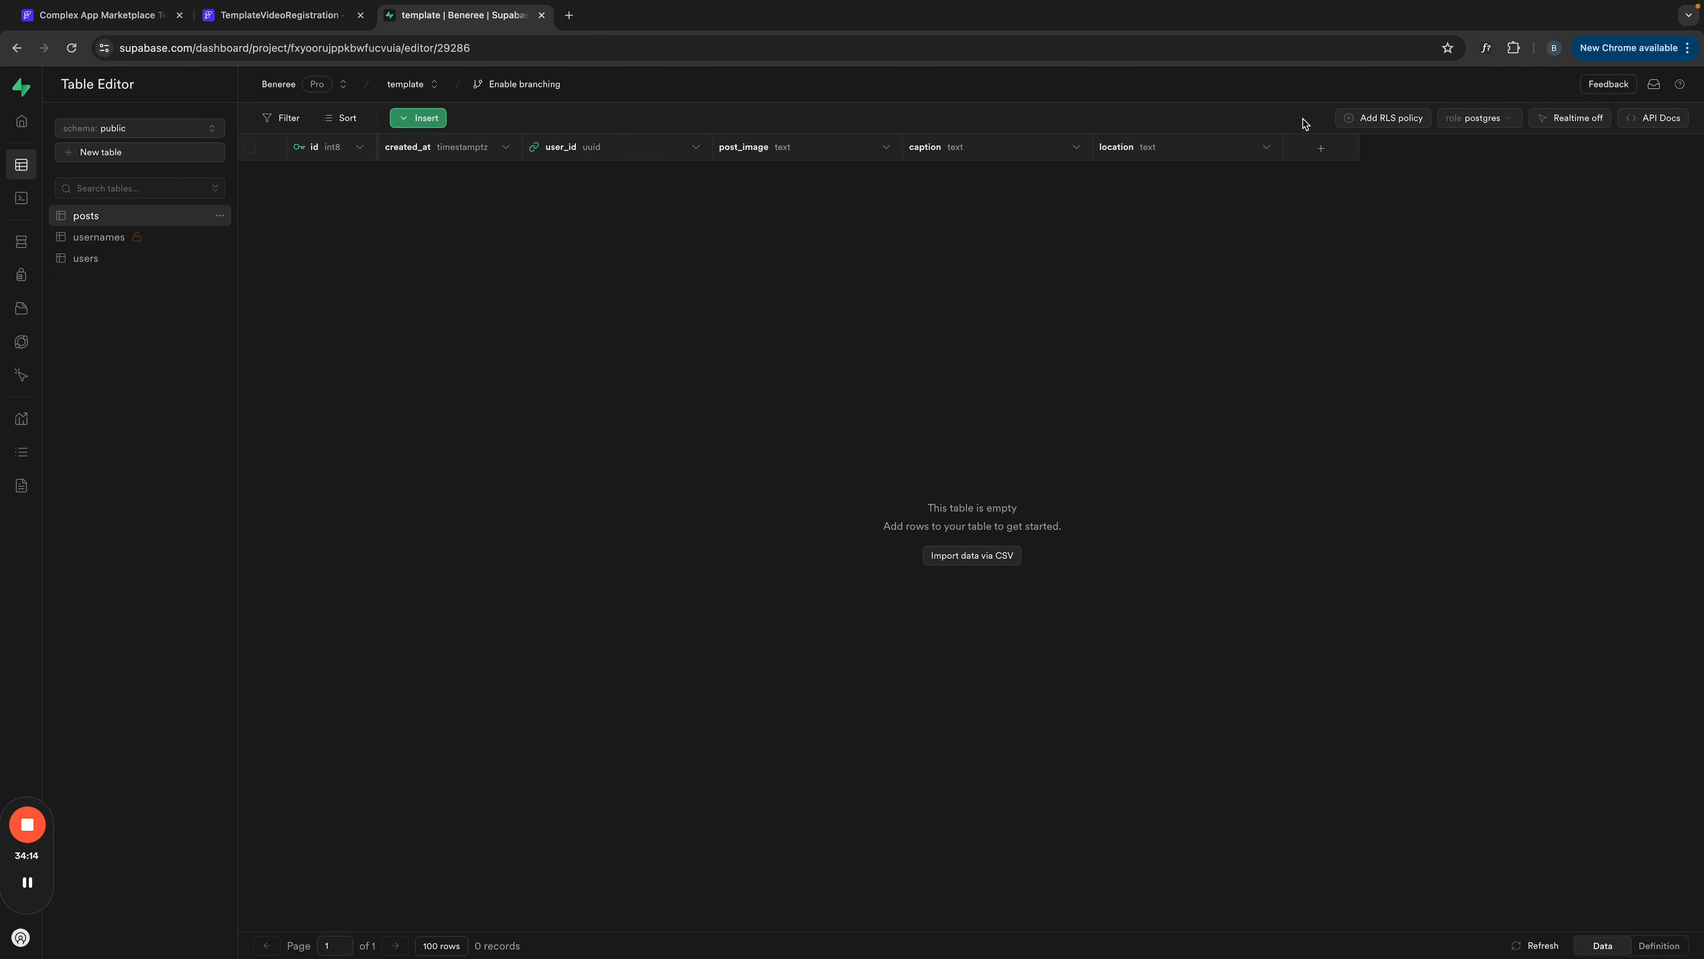
Step: Create a permissive row level security policy named Play on the posts table for ALL commands, with the using expression true
click(1388, 118)
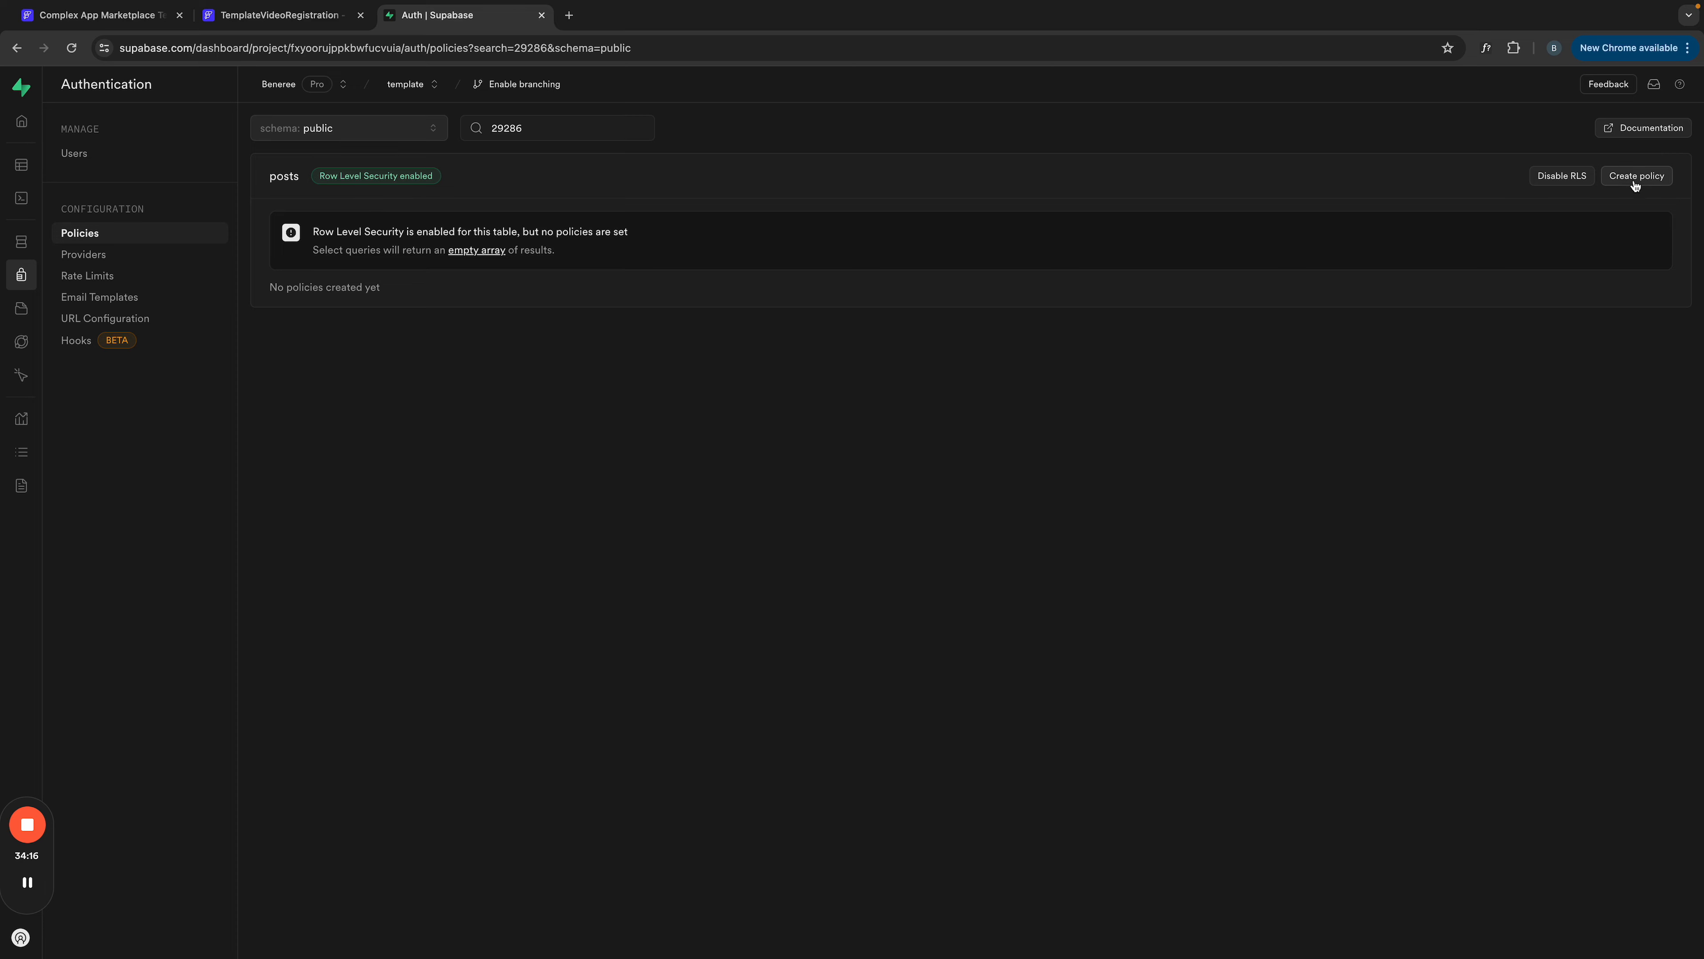
click(1637, 176)
click(909, 144)
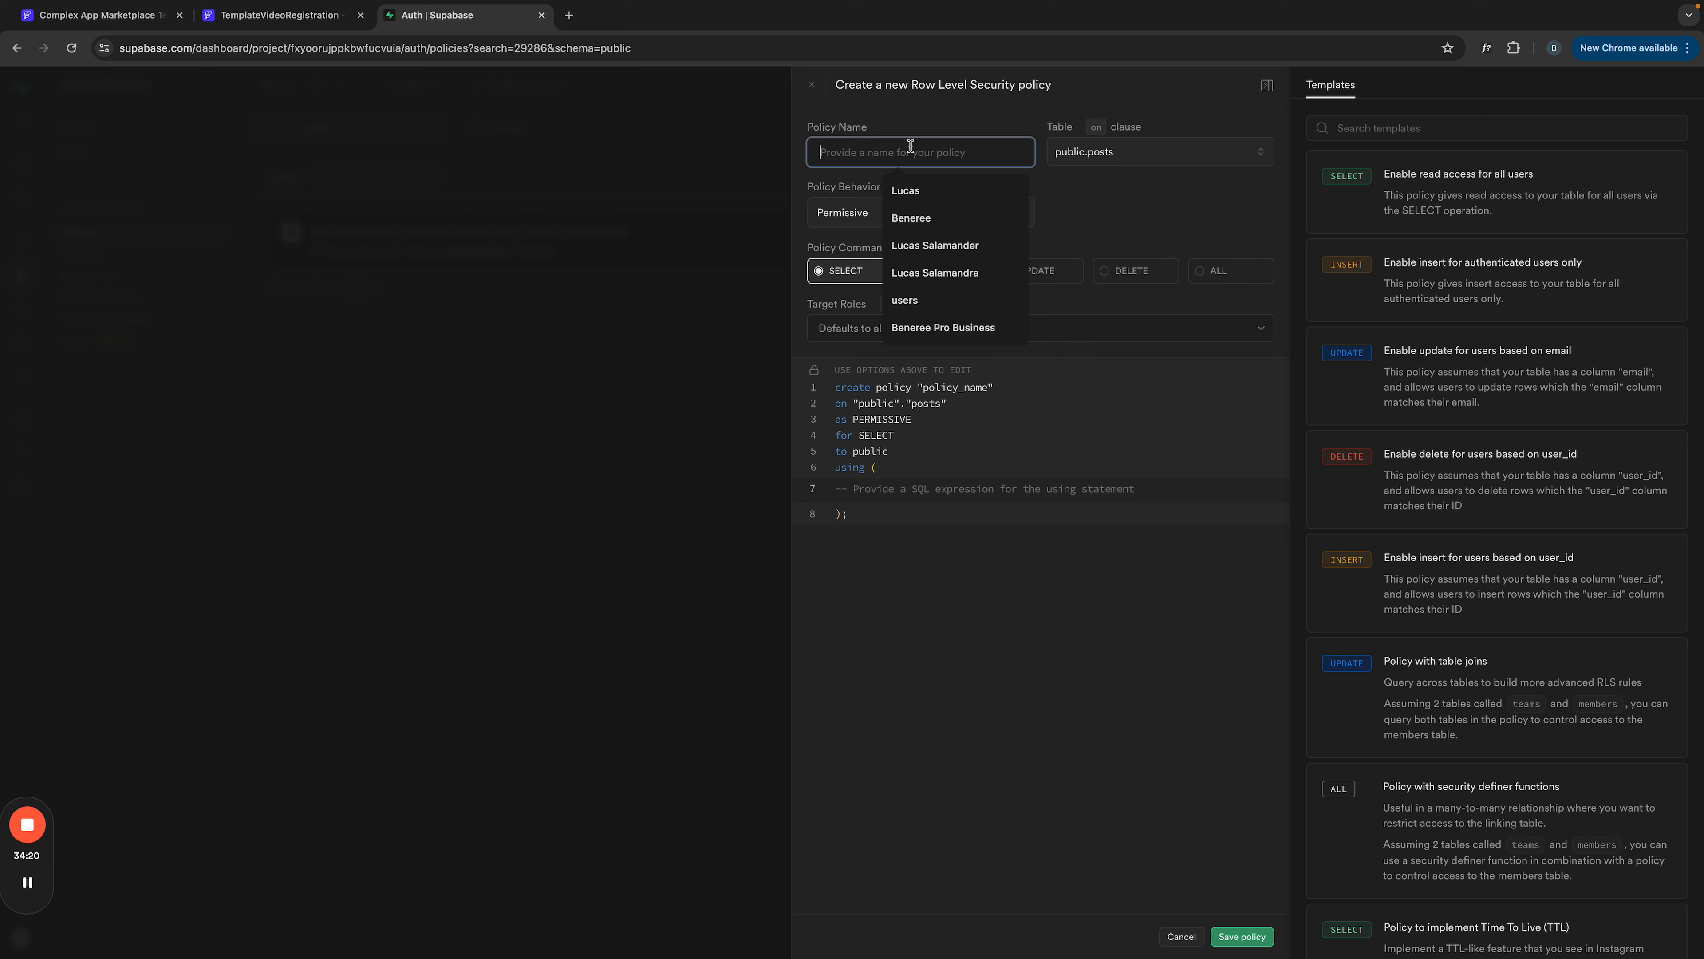
text(Play)
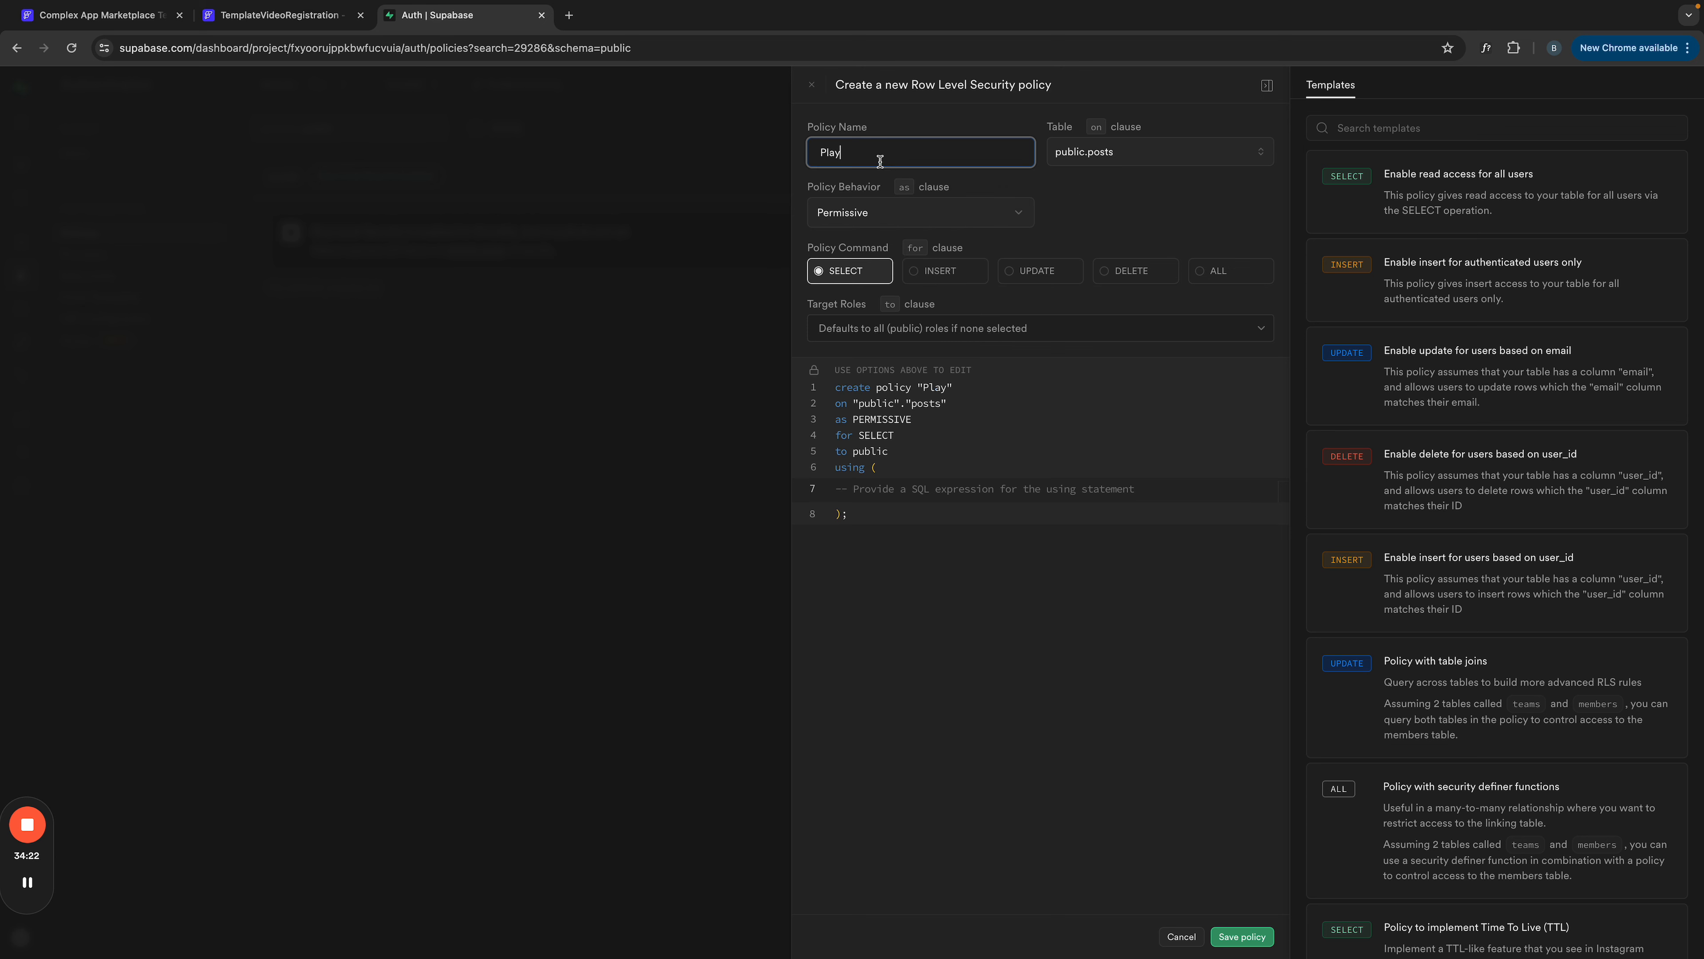
click(1218, 271)
click(851, 490)
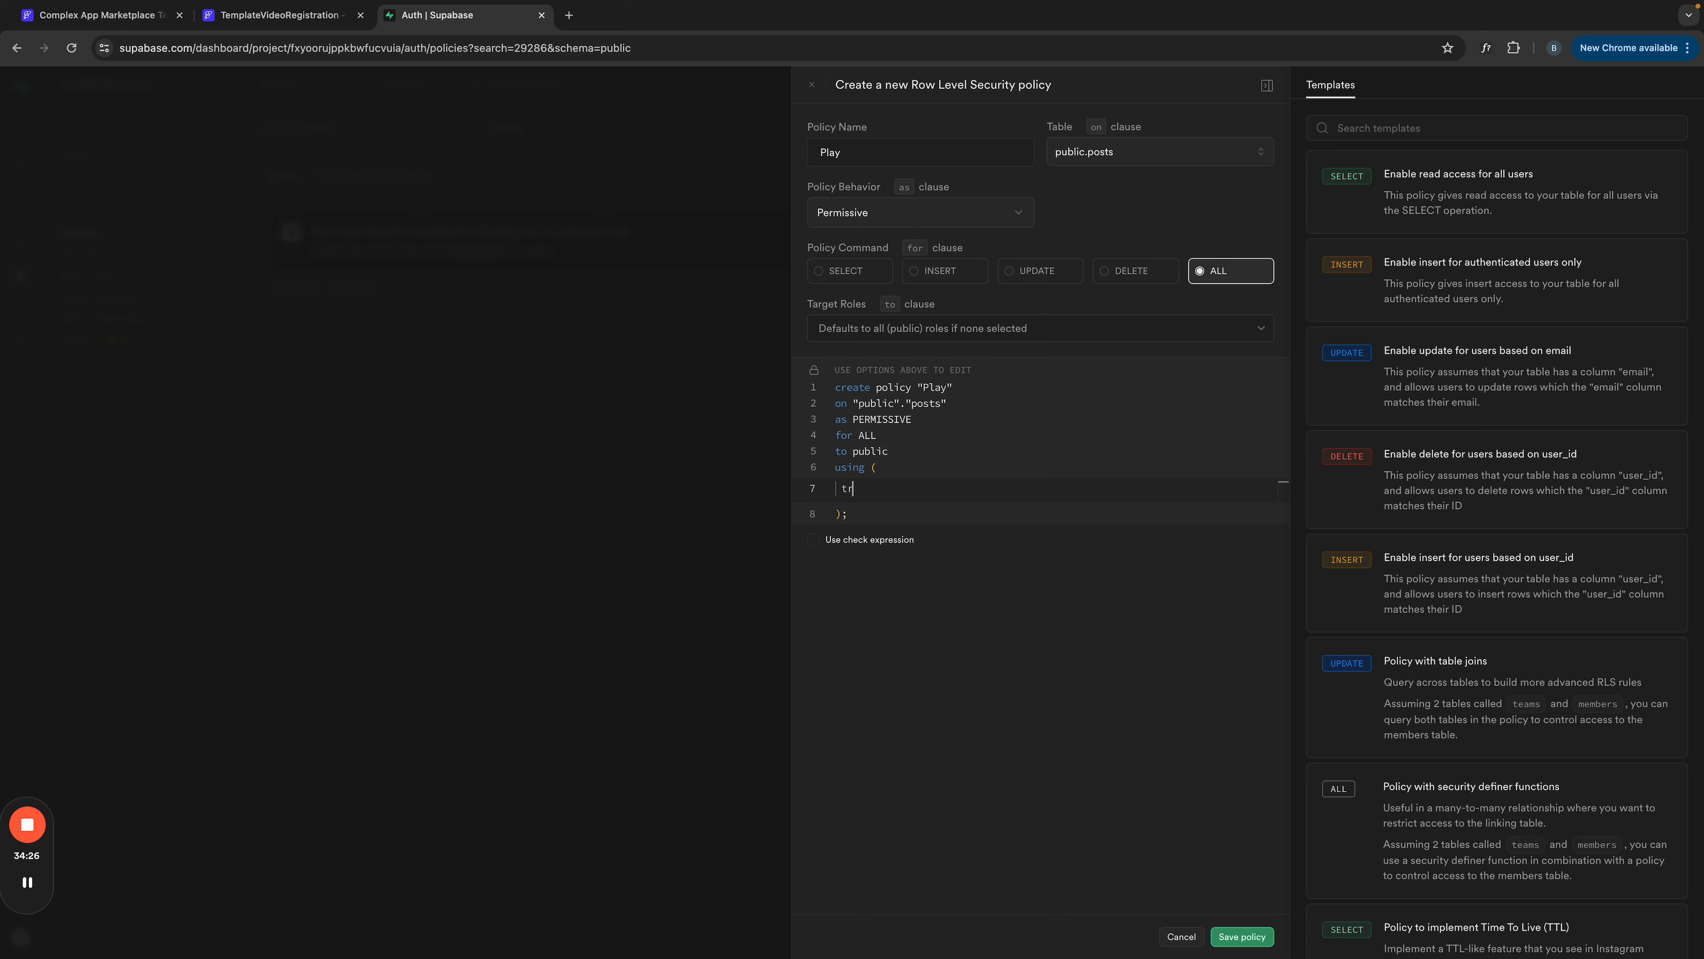
text(true)
click(1244, 936)
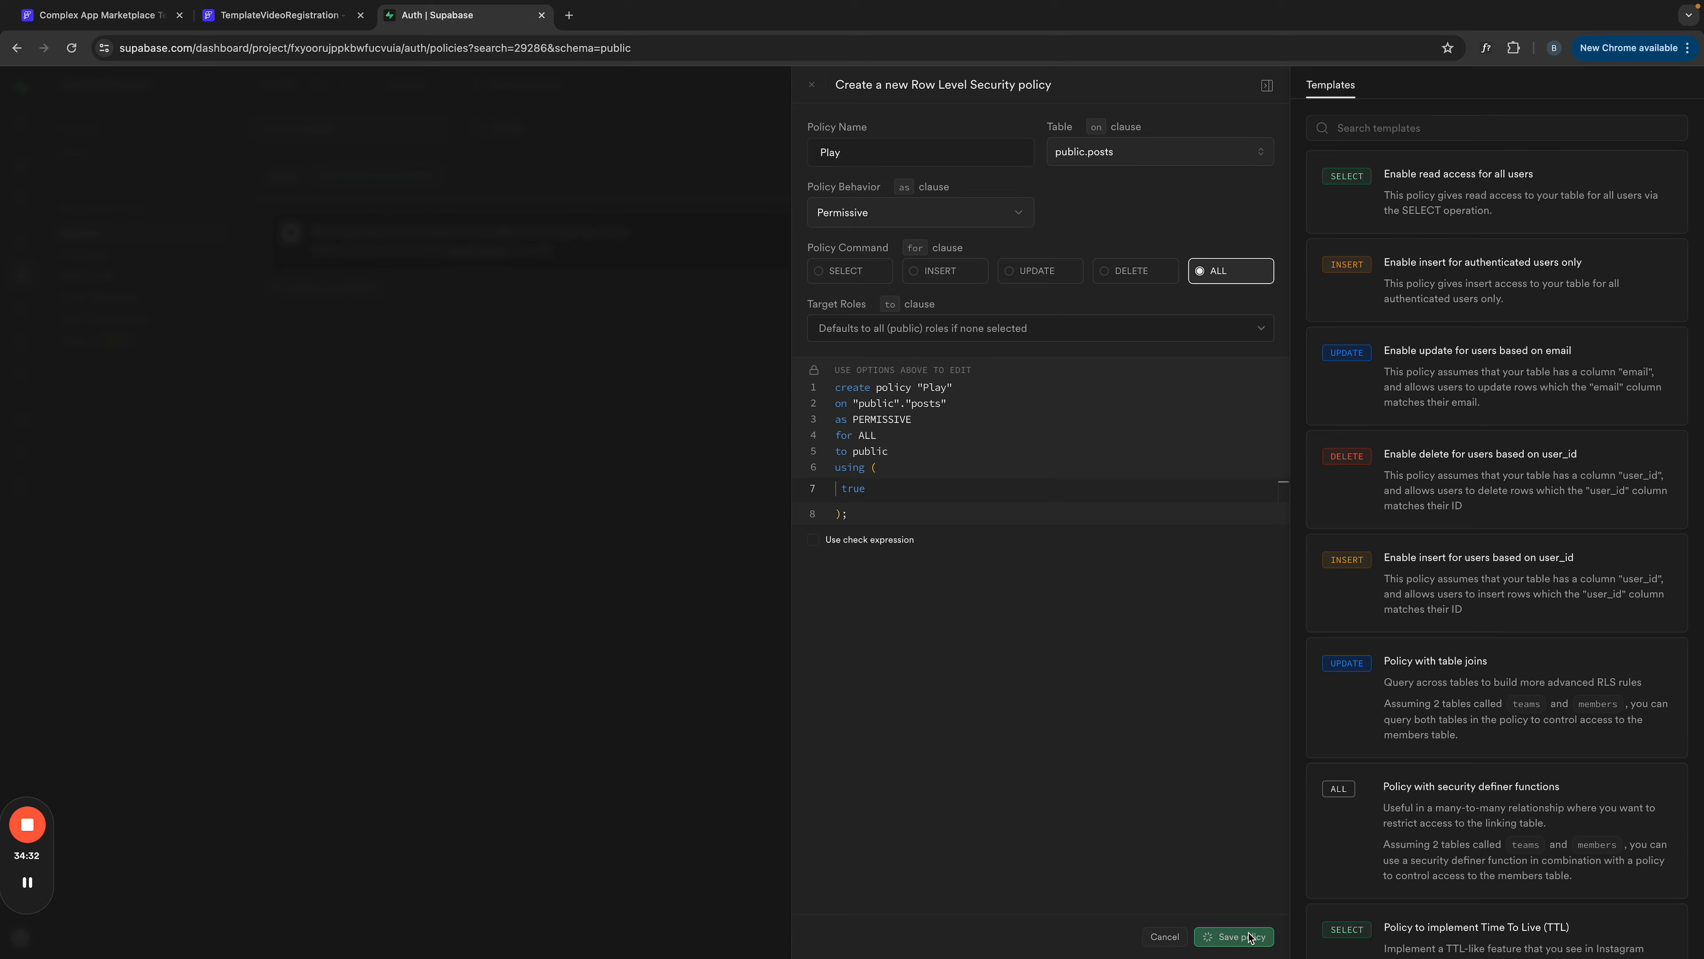
Step: Open the posts table in the Table Editor
mouse_move(30, 190)
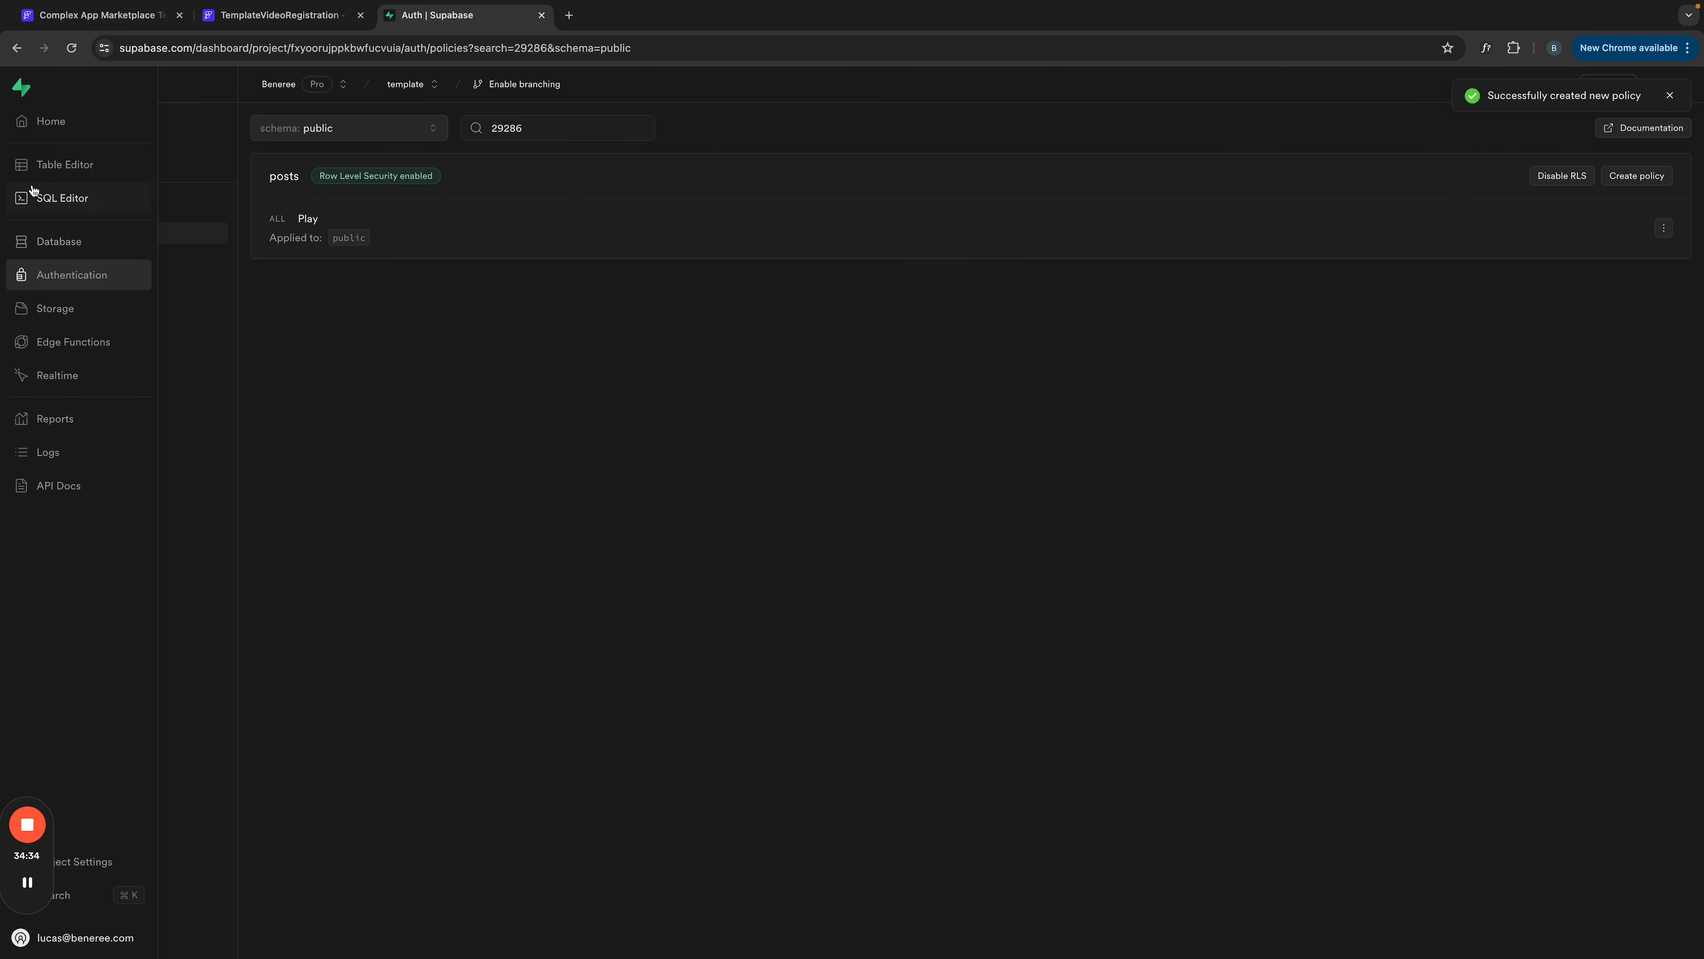
click(56, 173)
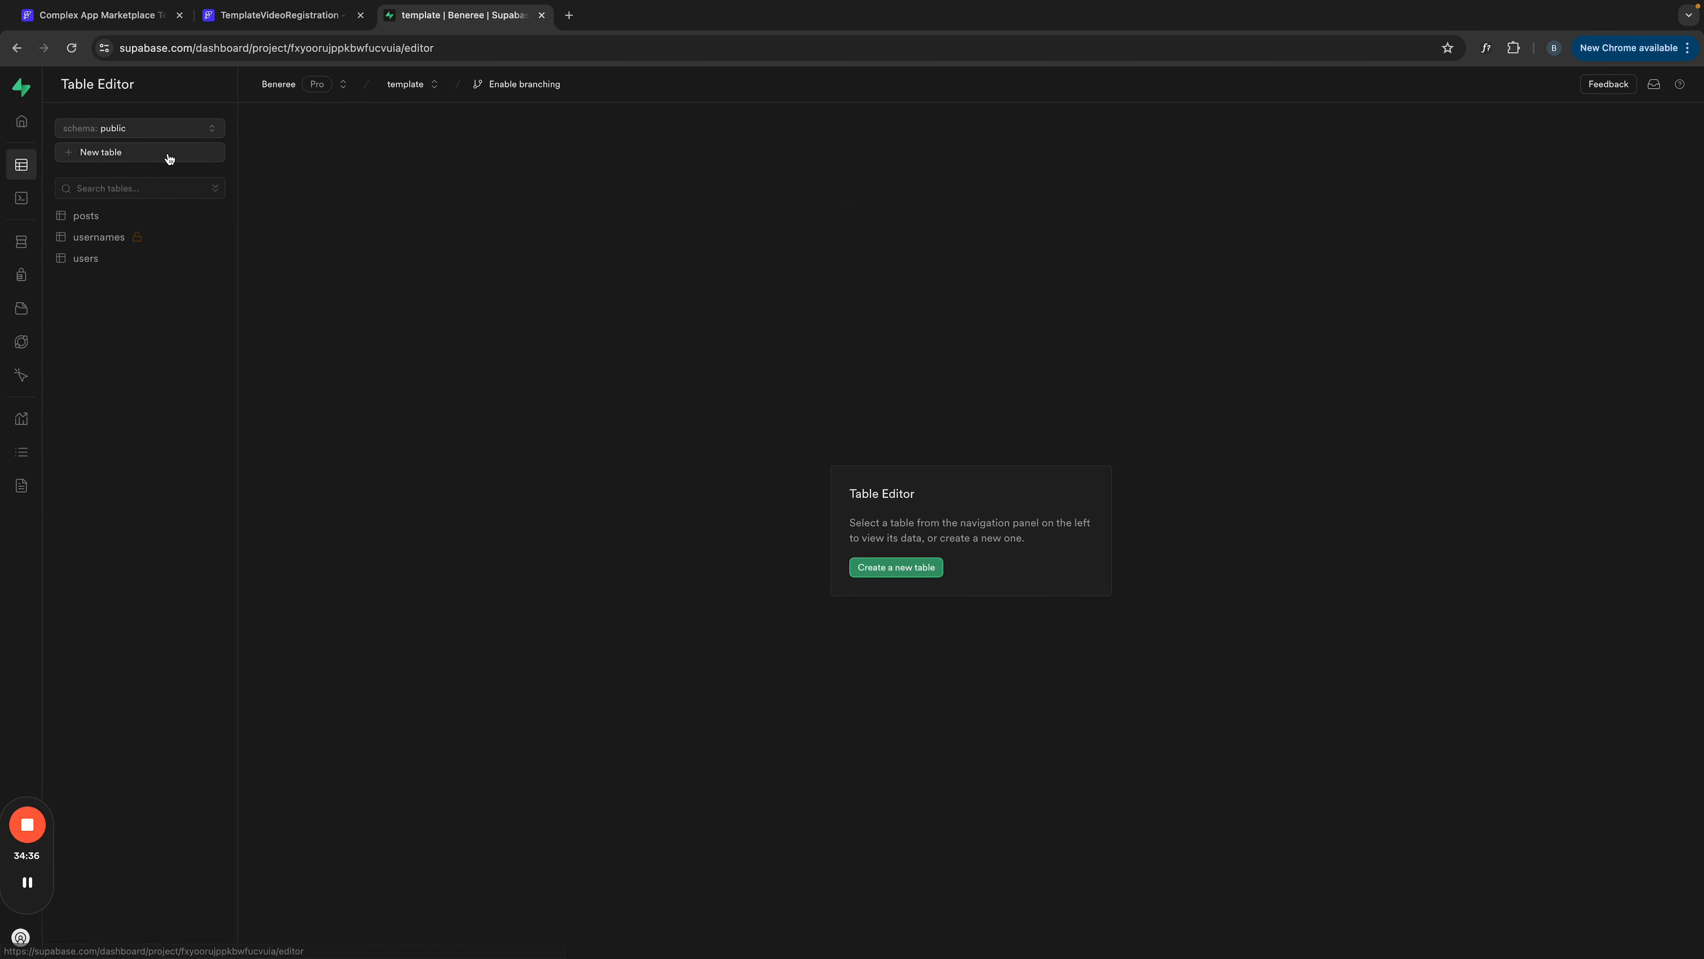
click(79, 220)
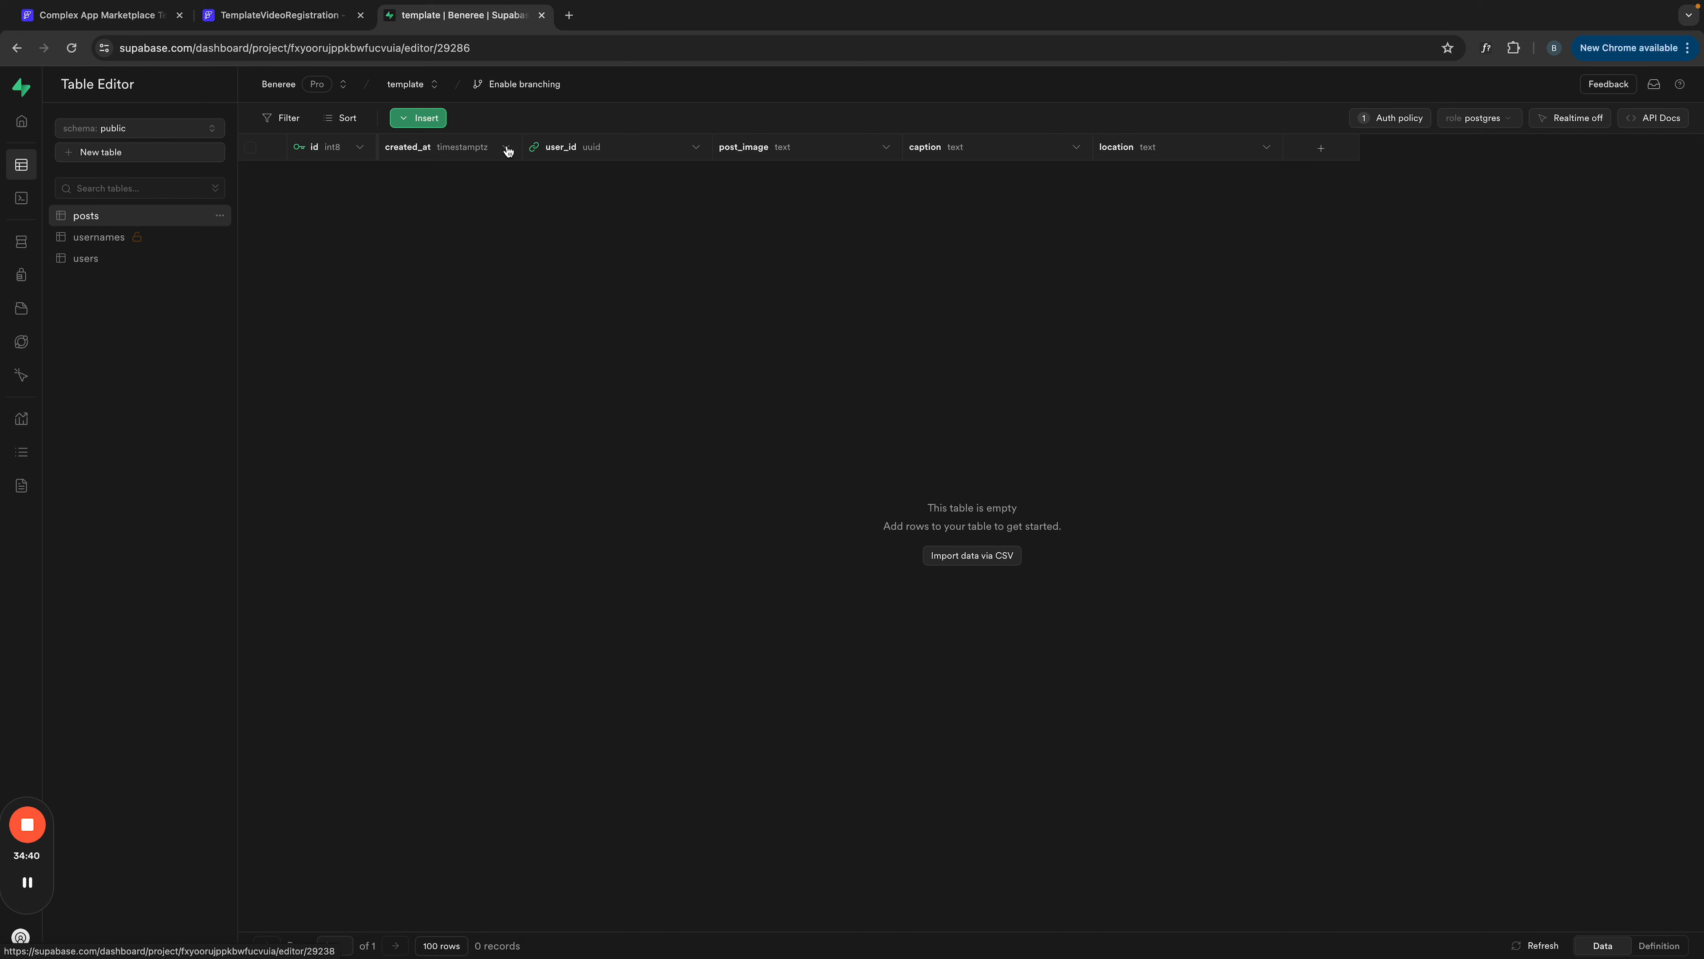
Step: Open the Unsplash website in a new browser tab
click(569, 14)
text(usb)
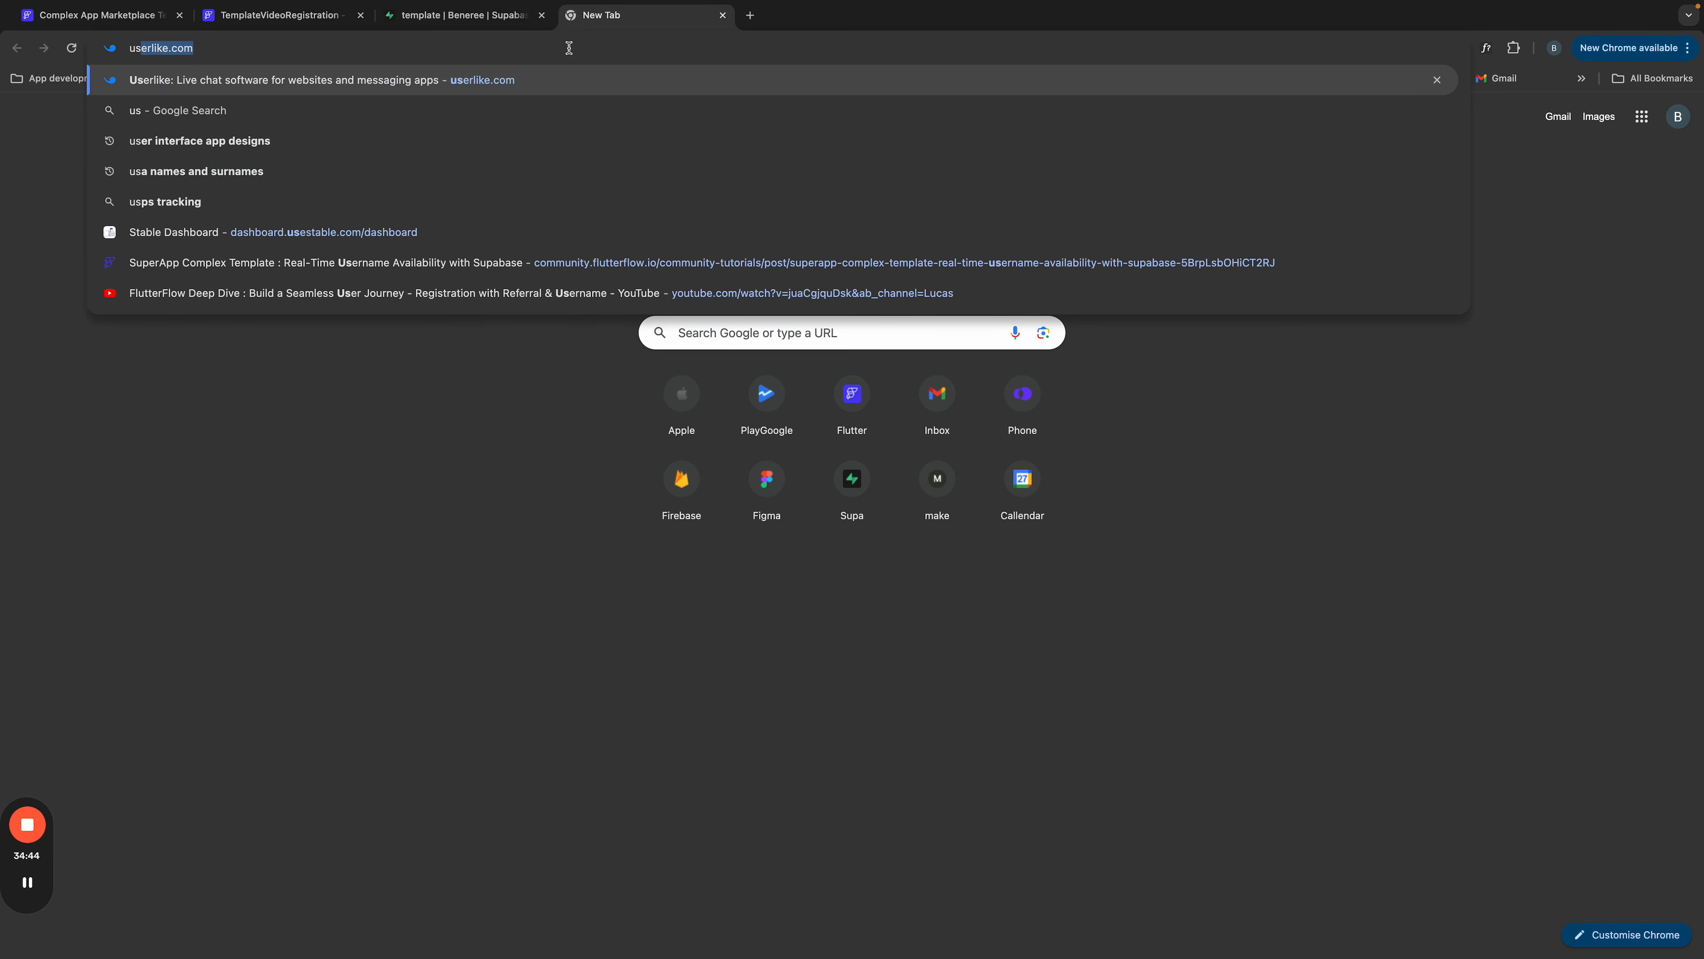
key(BackSpace)
key(BackSpace)
key(BackSpace)
text(unsplash)
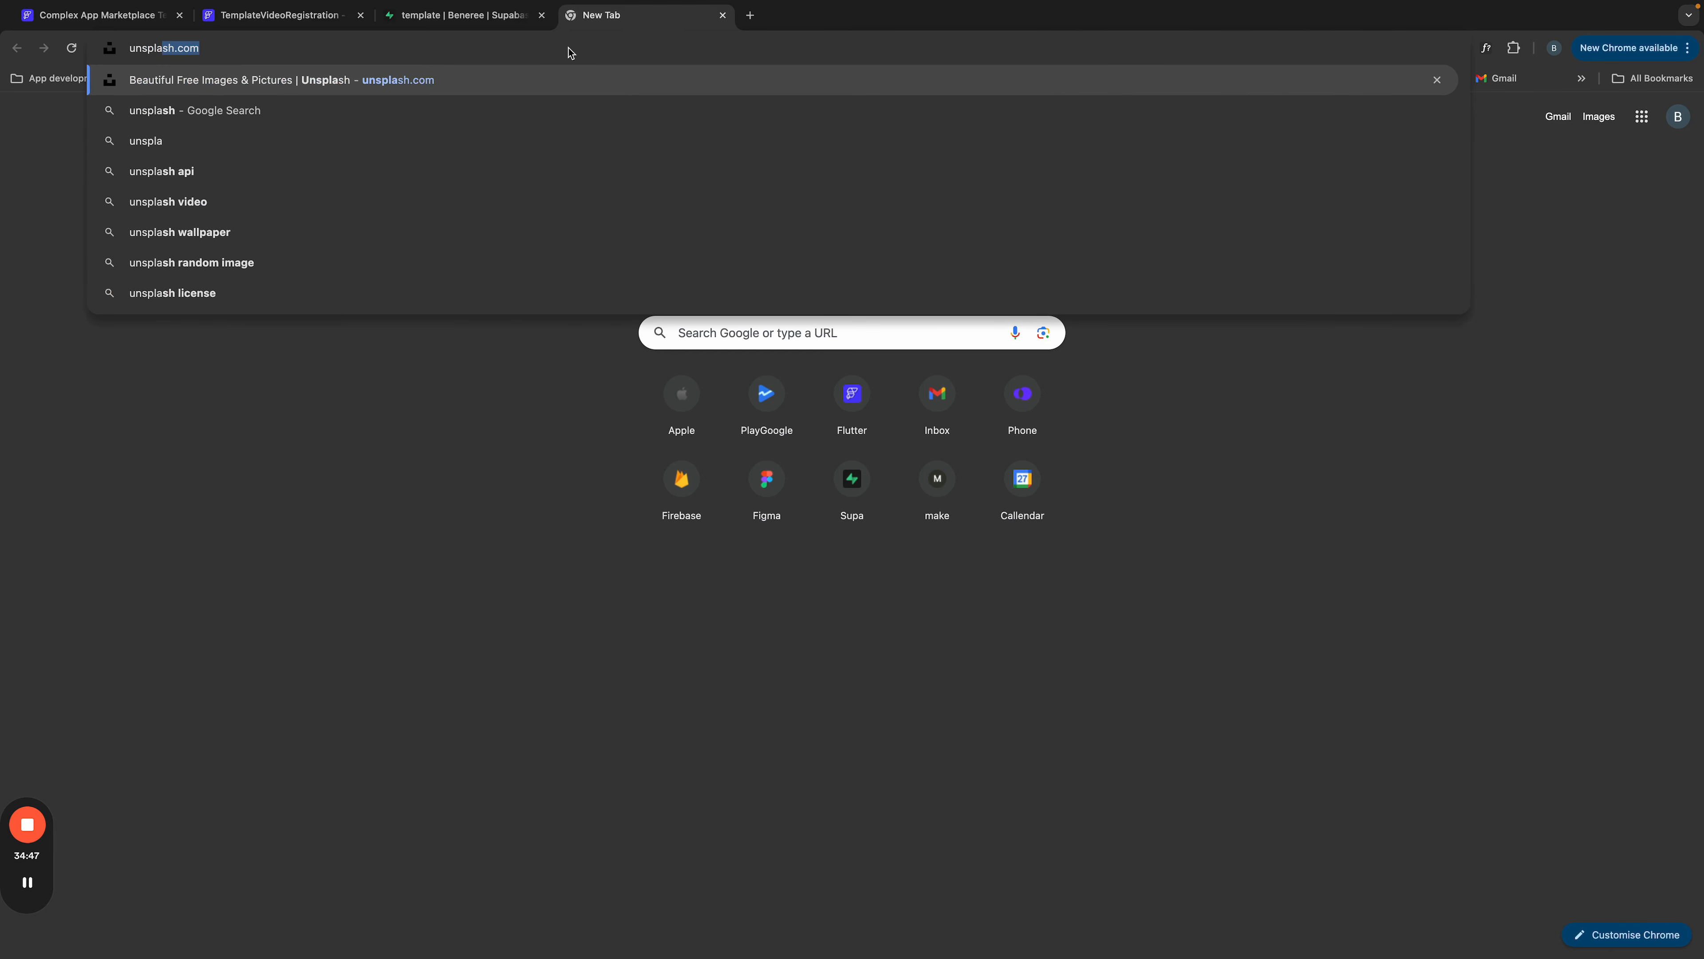
key(Return)
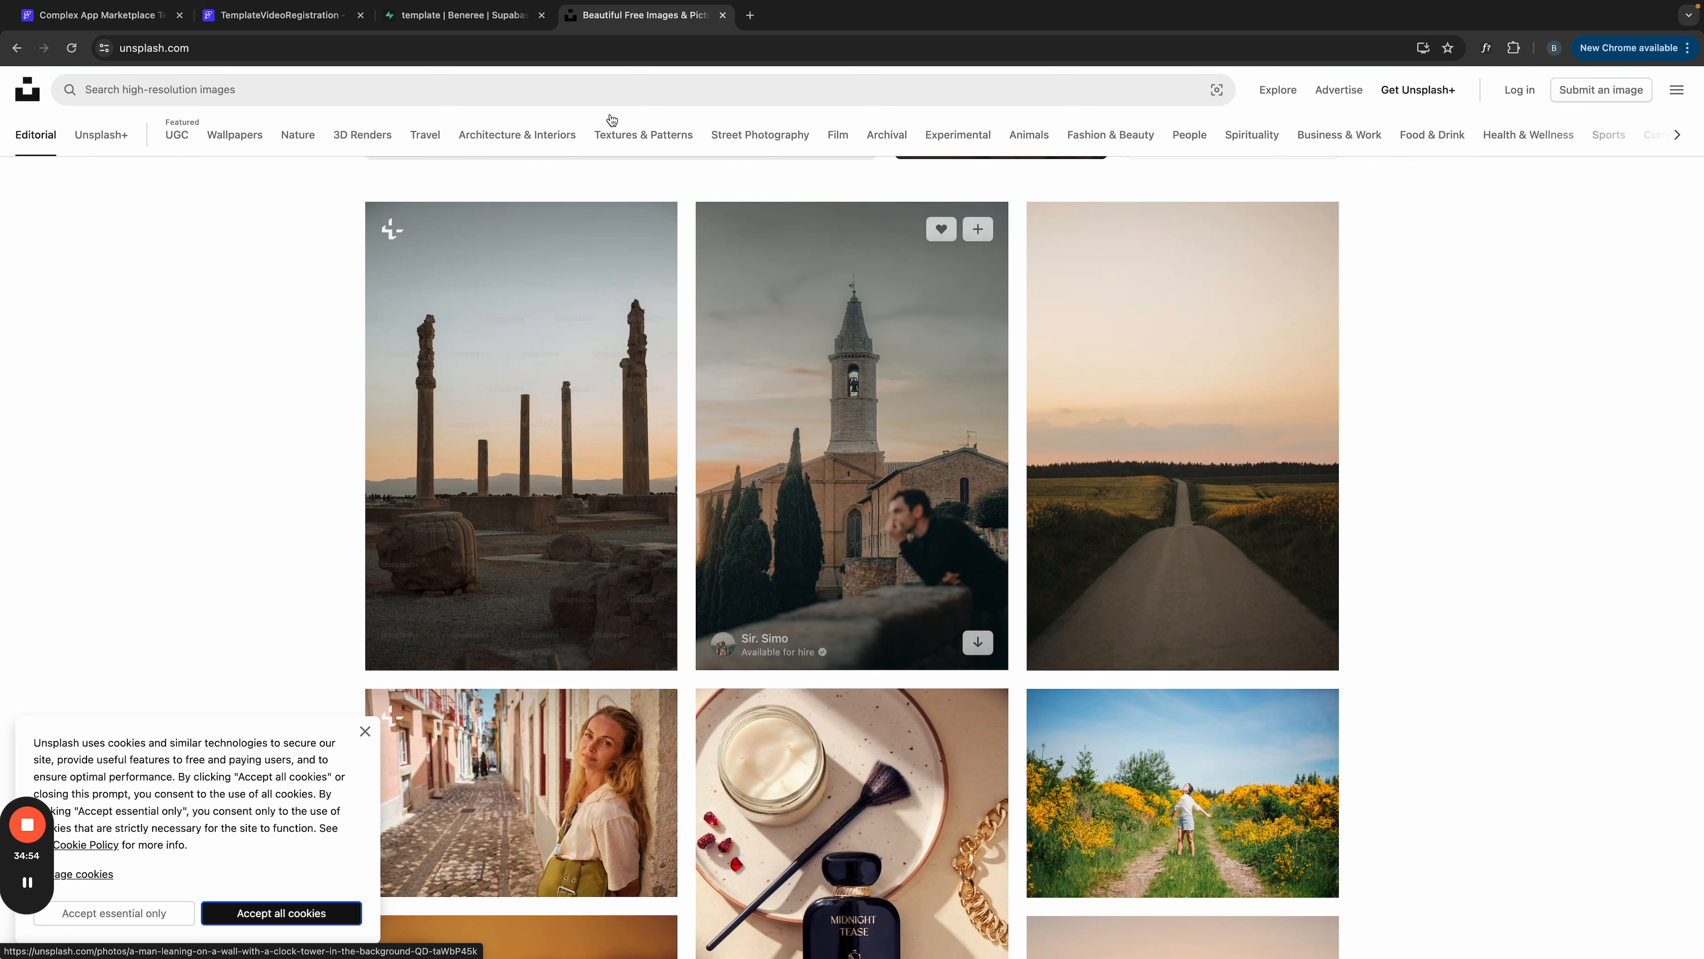
Step: Start a new row in the Supabase posts table and link its user_id to the first record of the users table
click(463, 15)
mouse_move(22, 258)
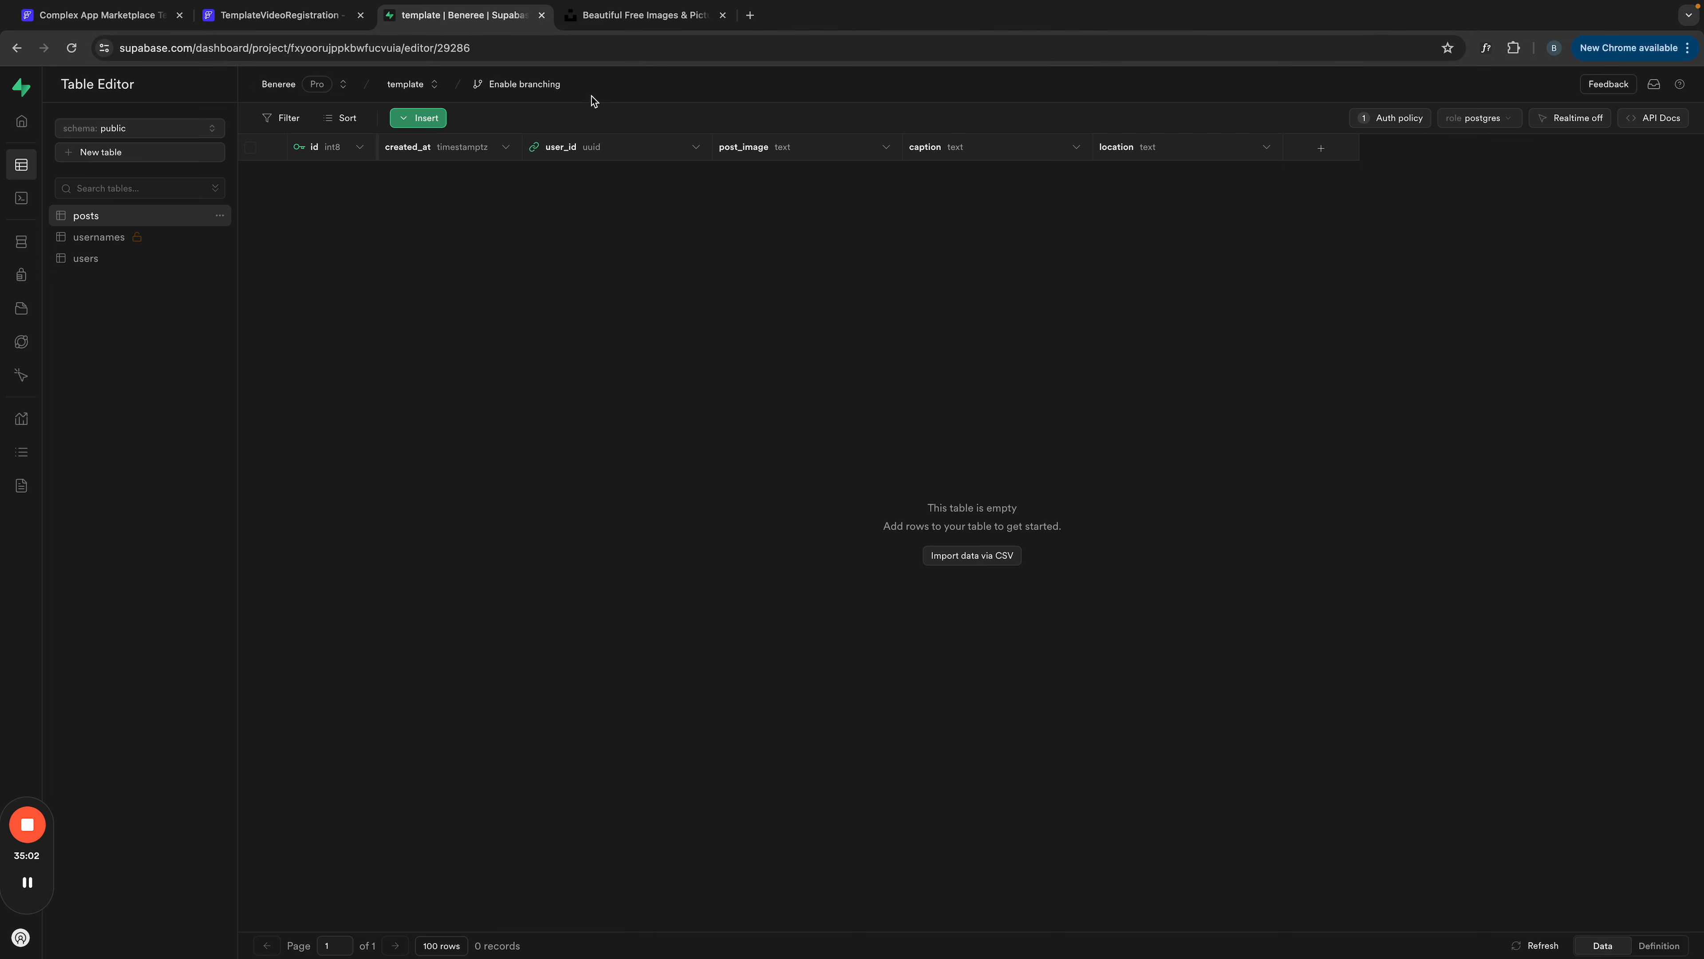
click(427, 121)
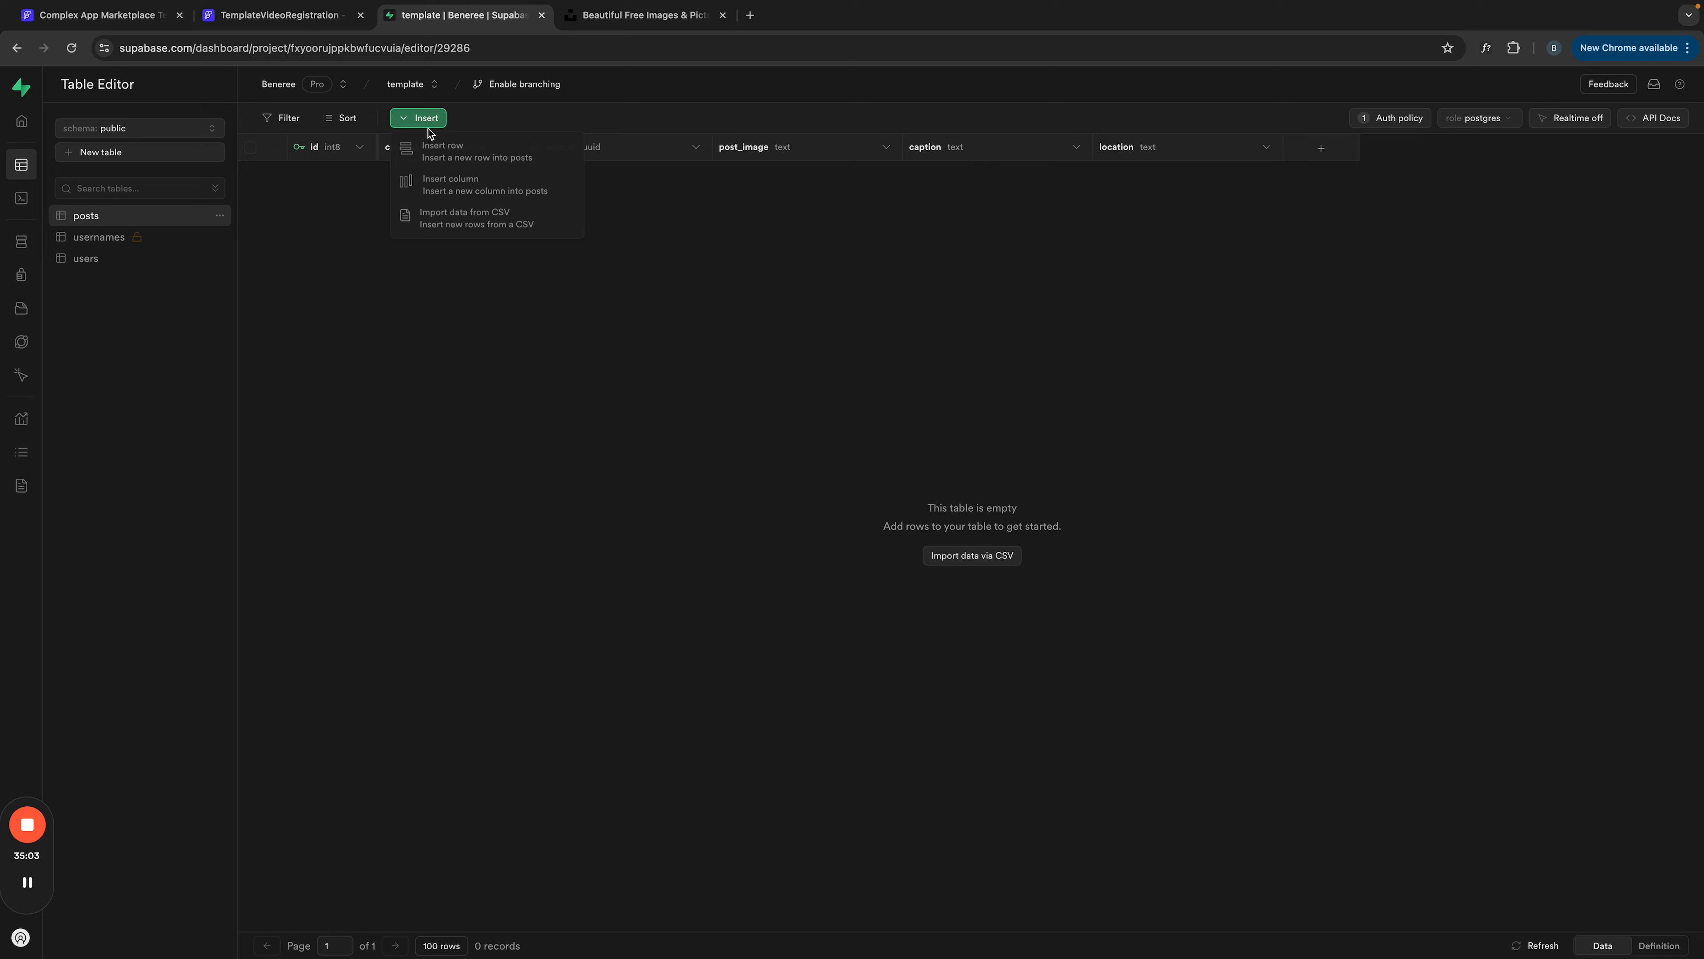
click(476, 152)
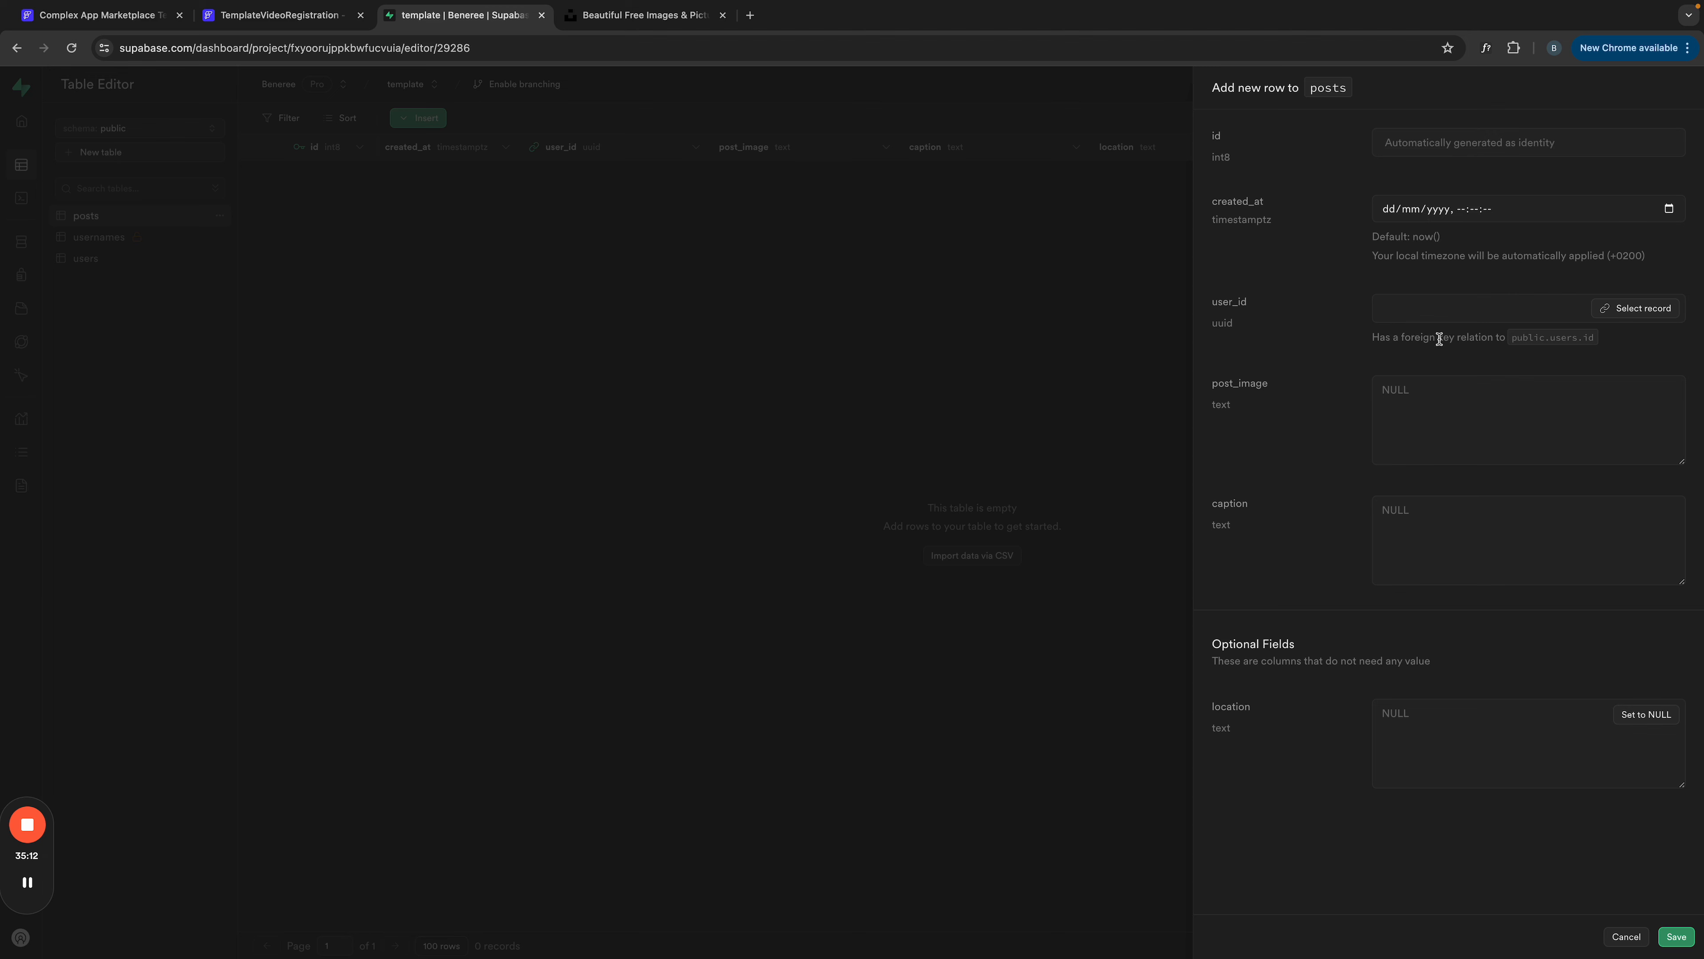
click(1620, 308)
click(1554, 179)
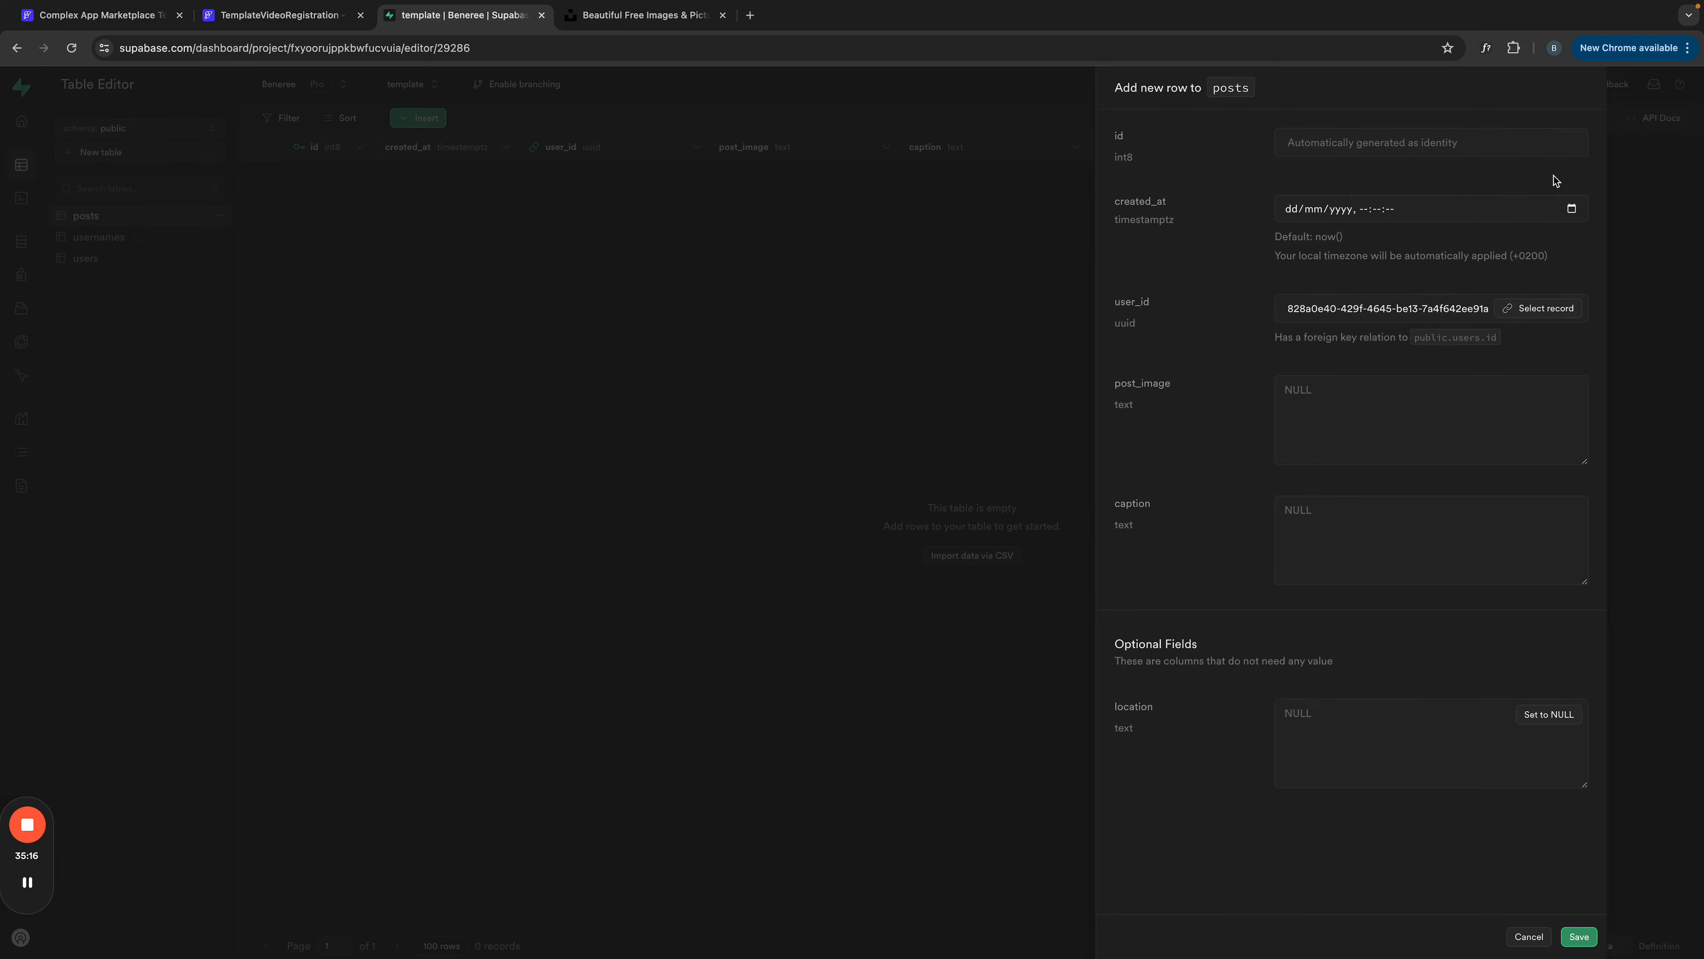
Step: Copy the image address of Unsplash's clock tower photo and paste it as the new row's post_image value in Supabase
click(1413, 396)
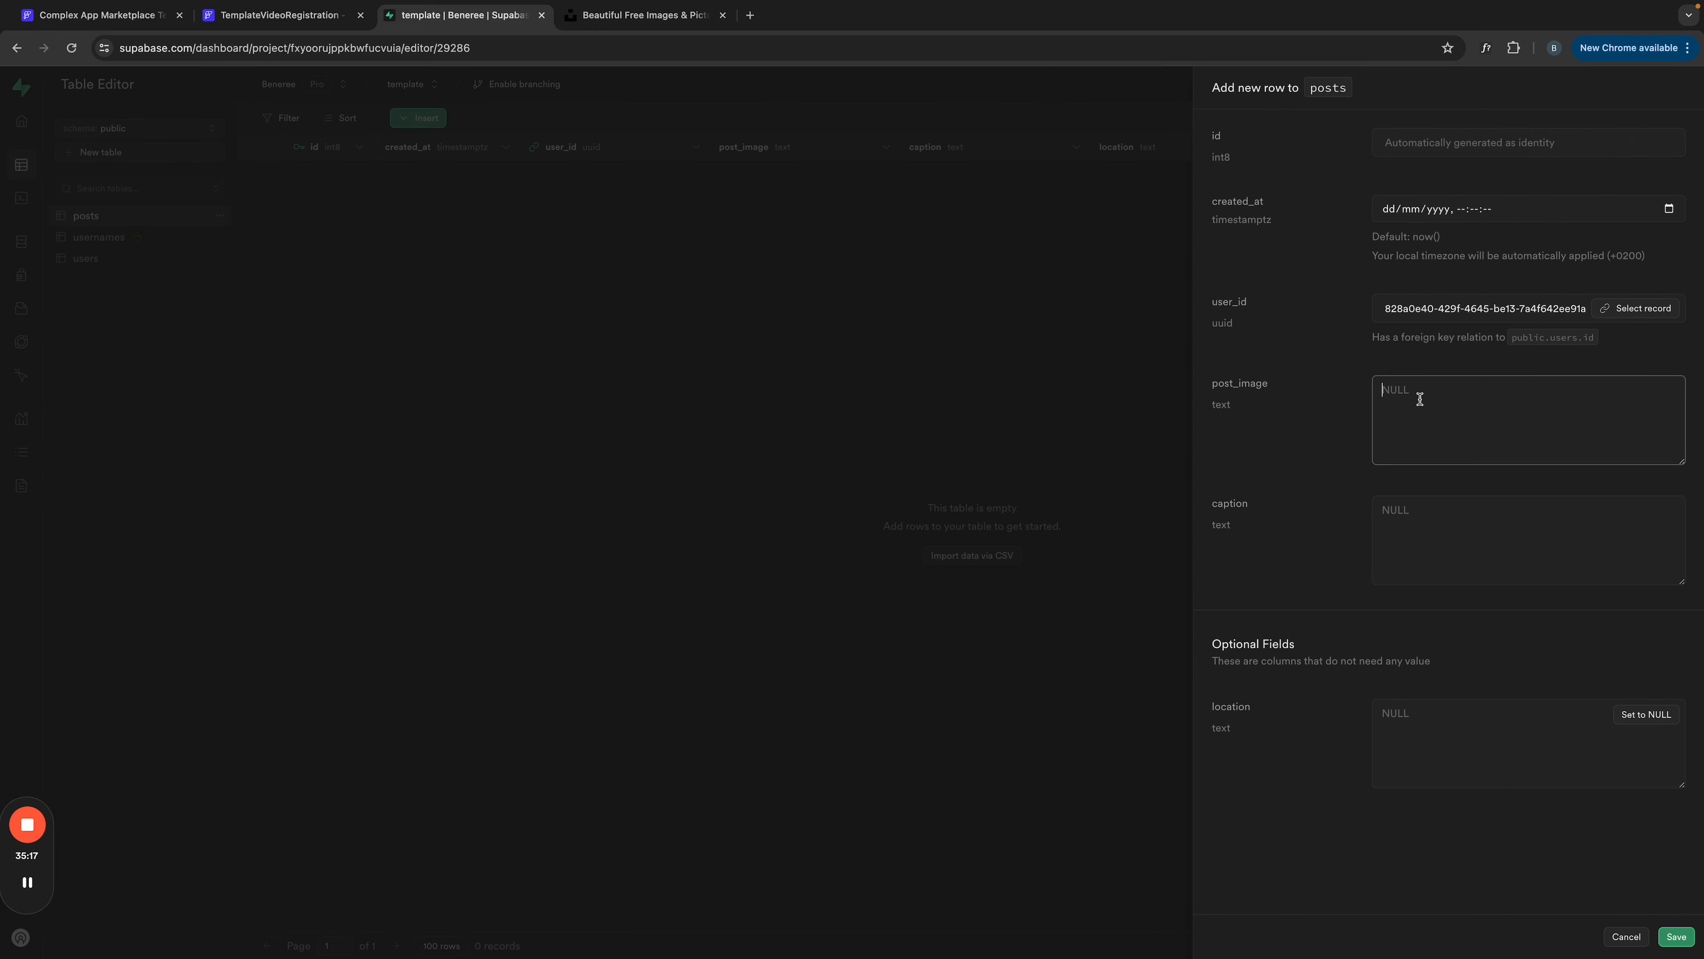
click(622, 16)
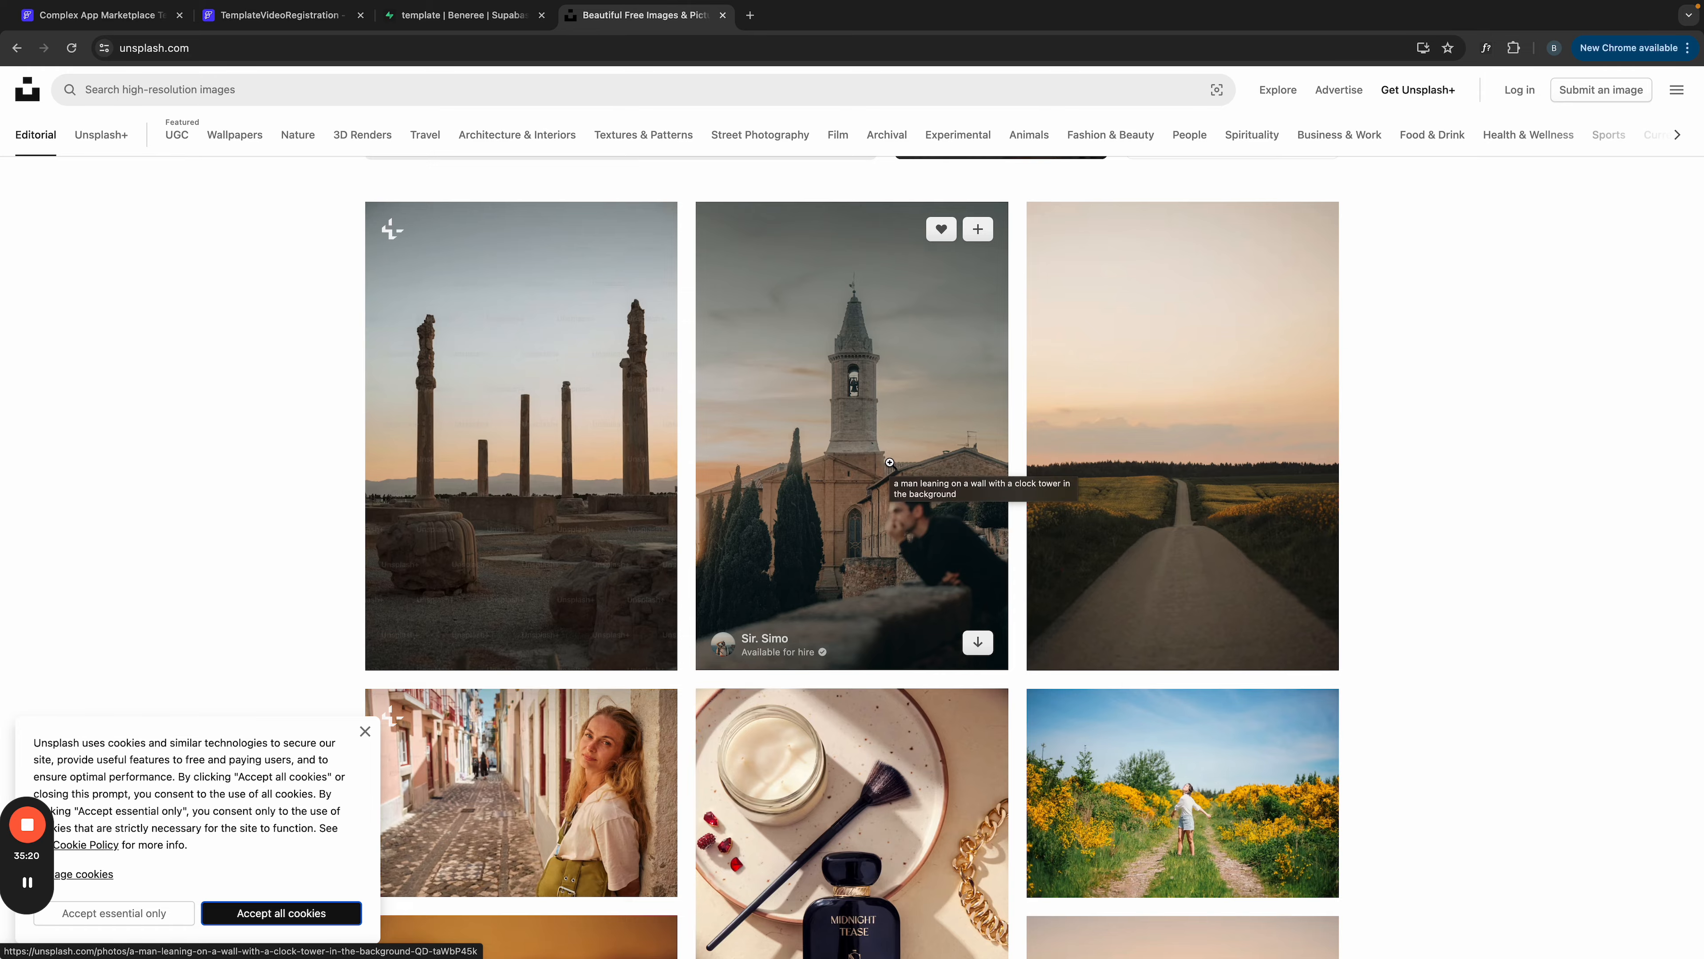
scroll(886, 513, down, 5)
scroll(886, 514, up, 4)
right_click(854, 322)
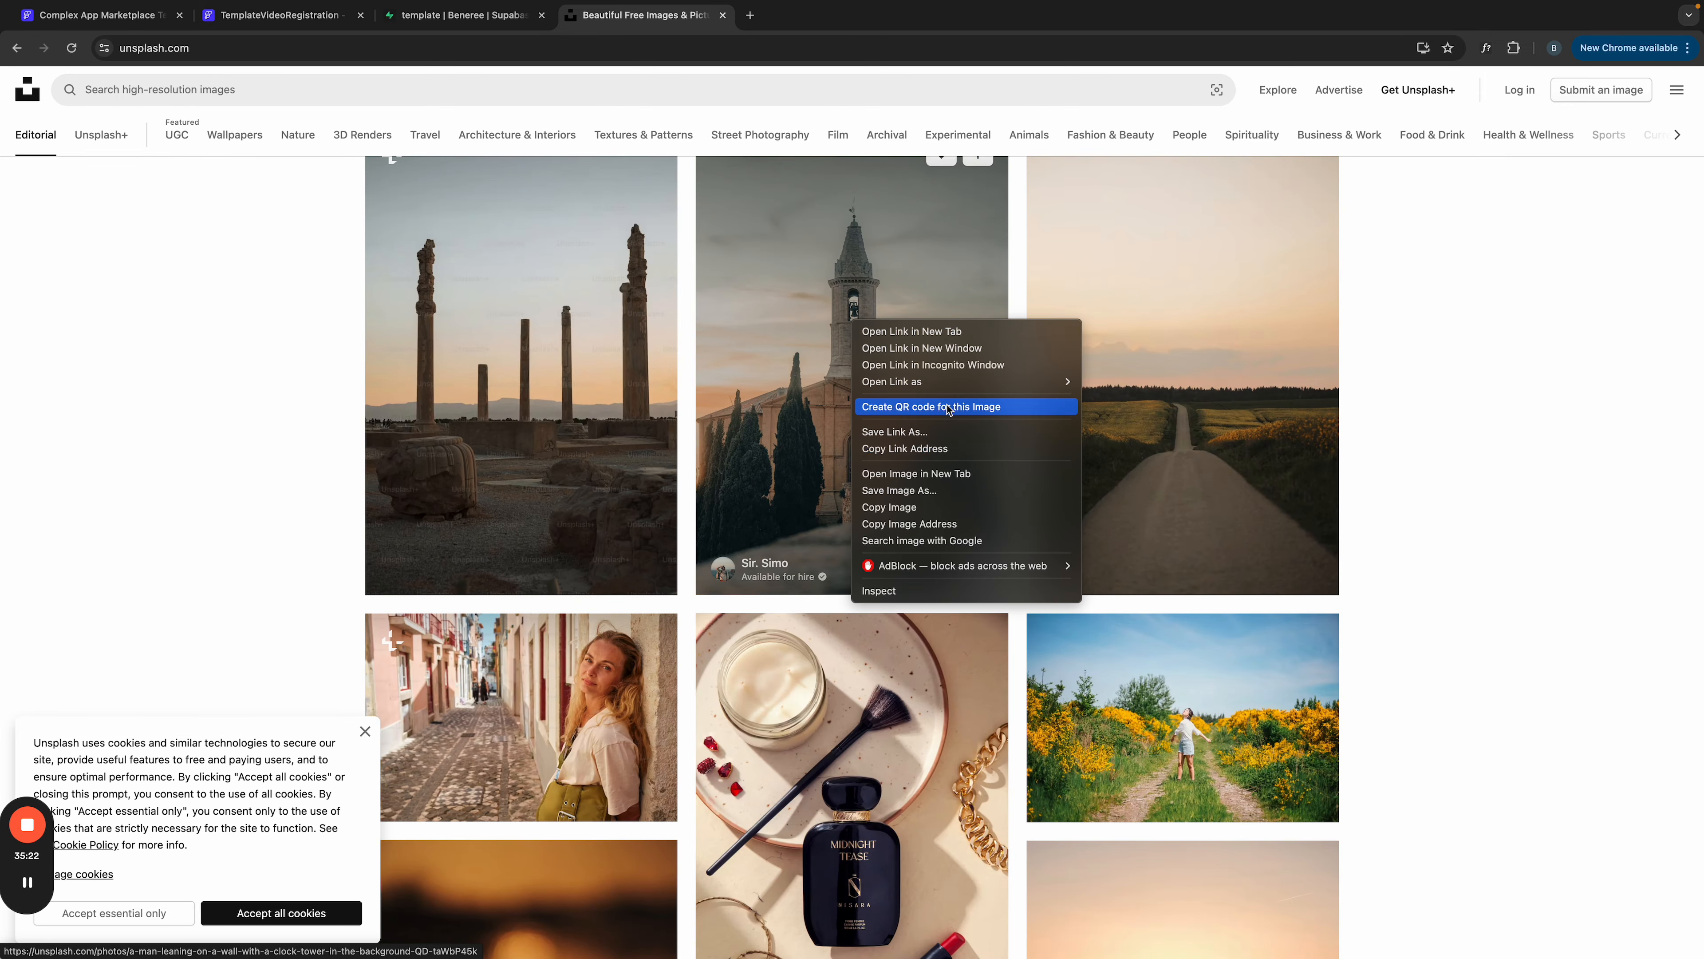
click(977, 528)
click(451, 16)
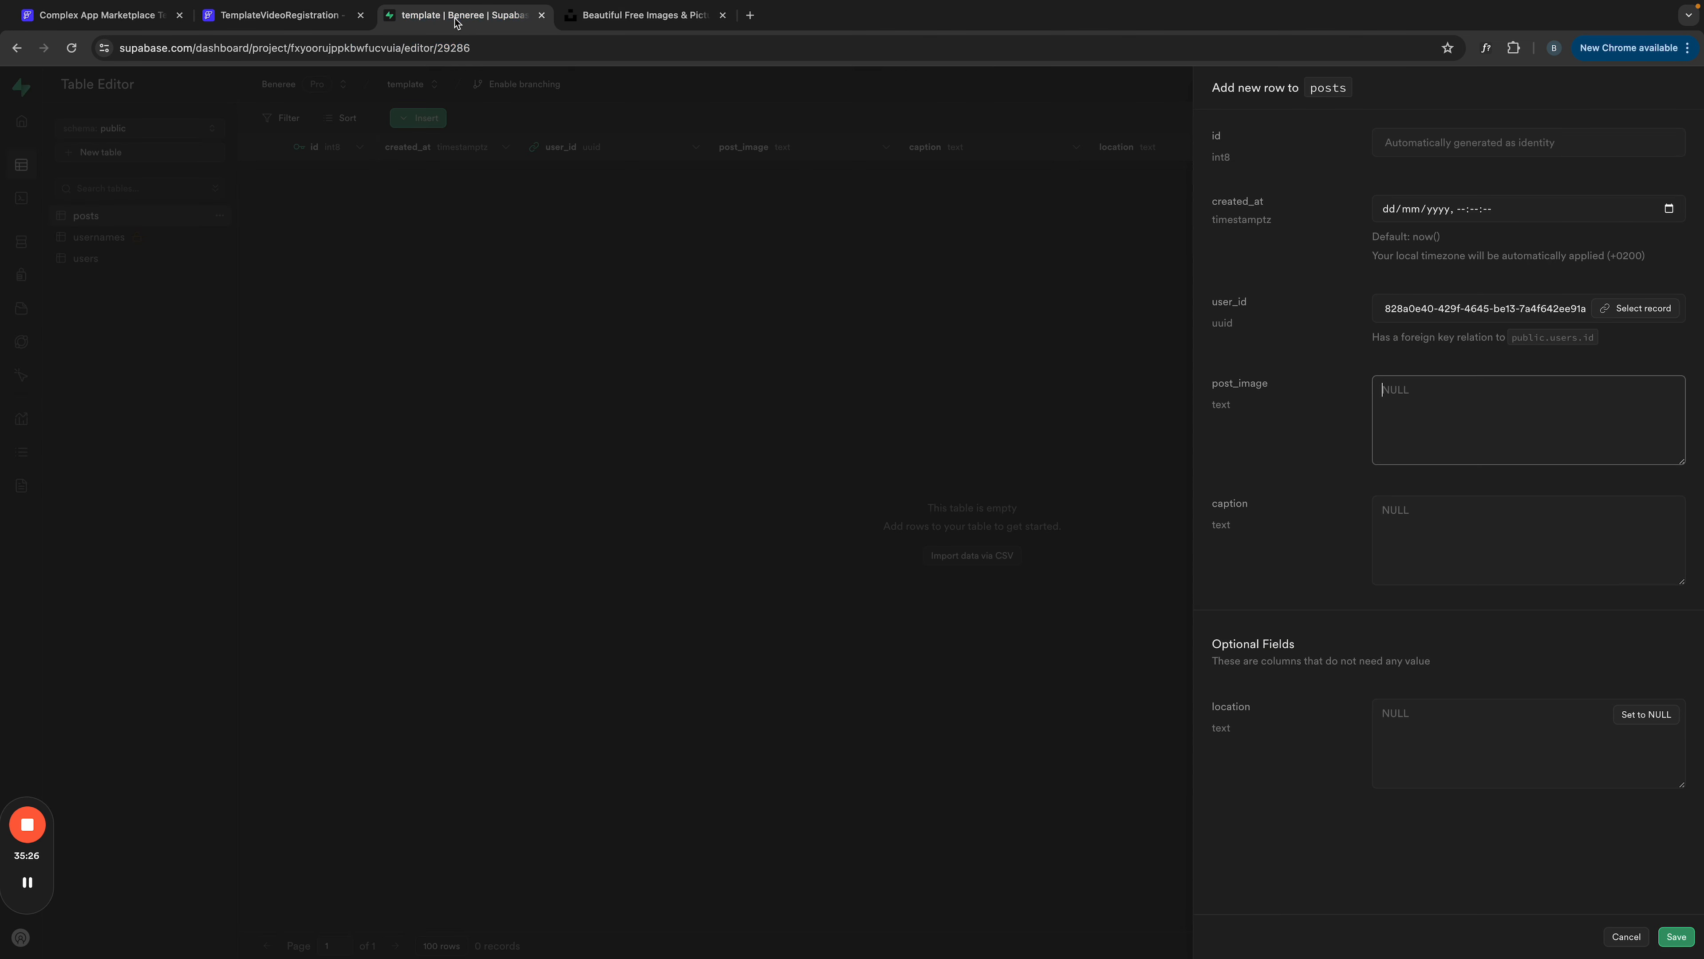
click(1393, 410)
key(super+v)
Step: Set the new row's caption to "What am i looking?" and switch back to the Unsplash photos
click(1491, 537)
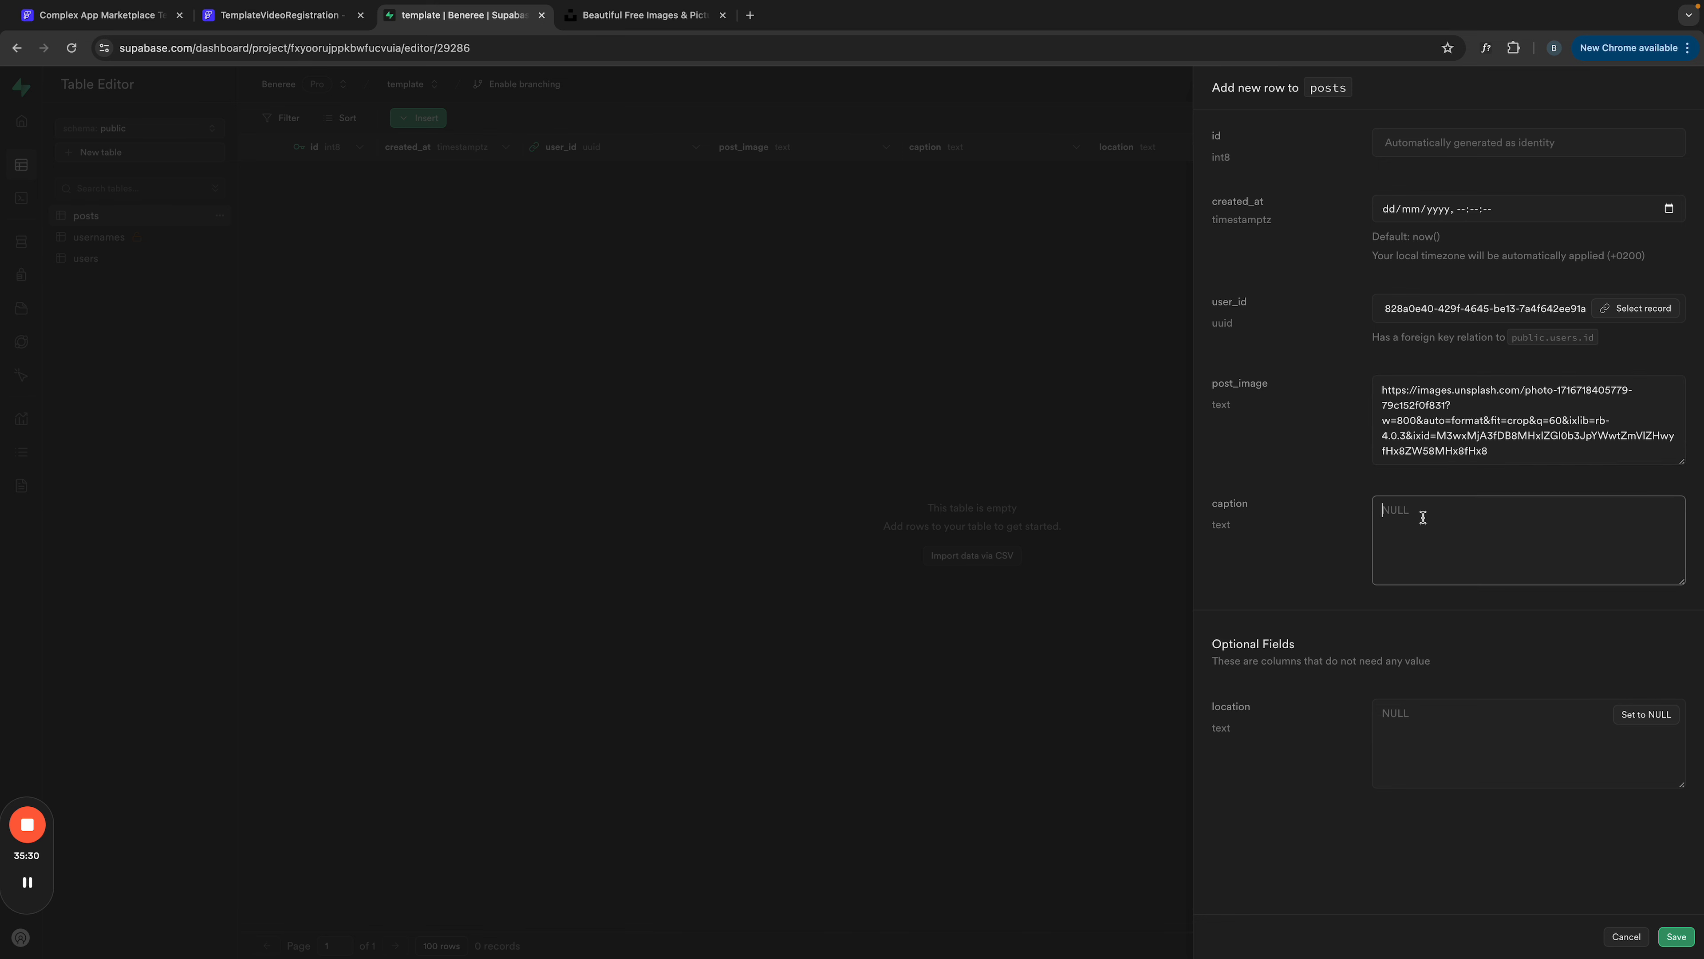
text(What am i looking?)
click(631, 17)
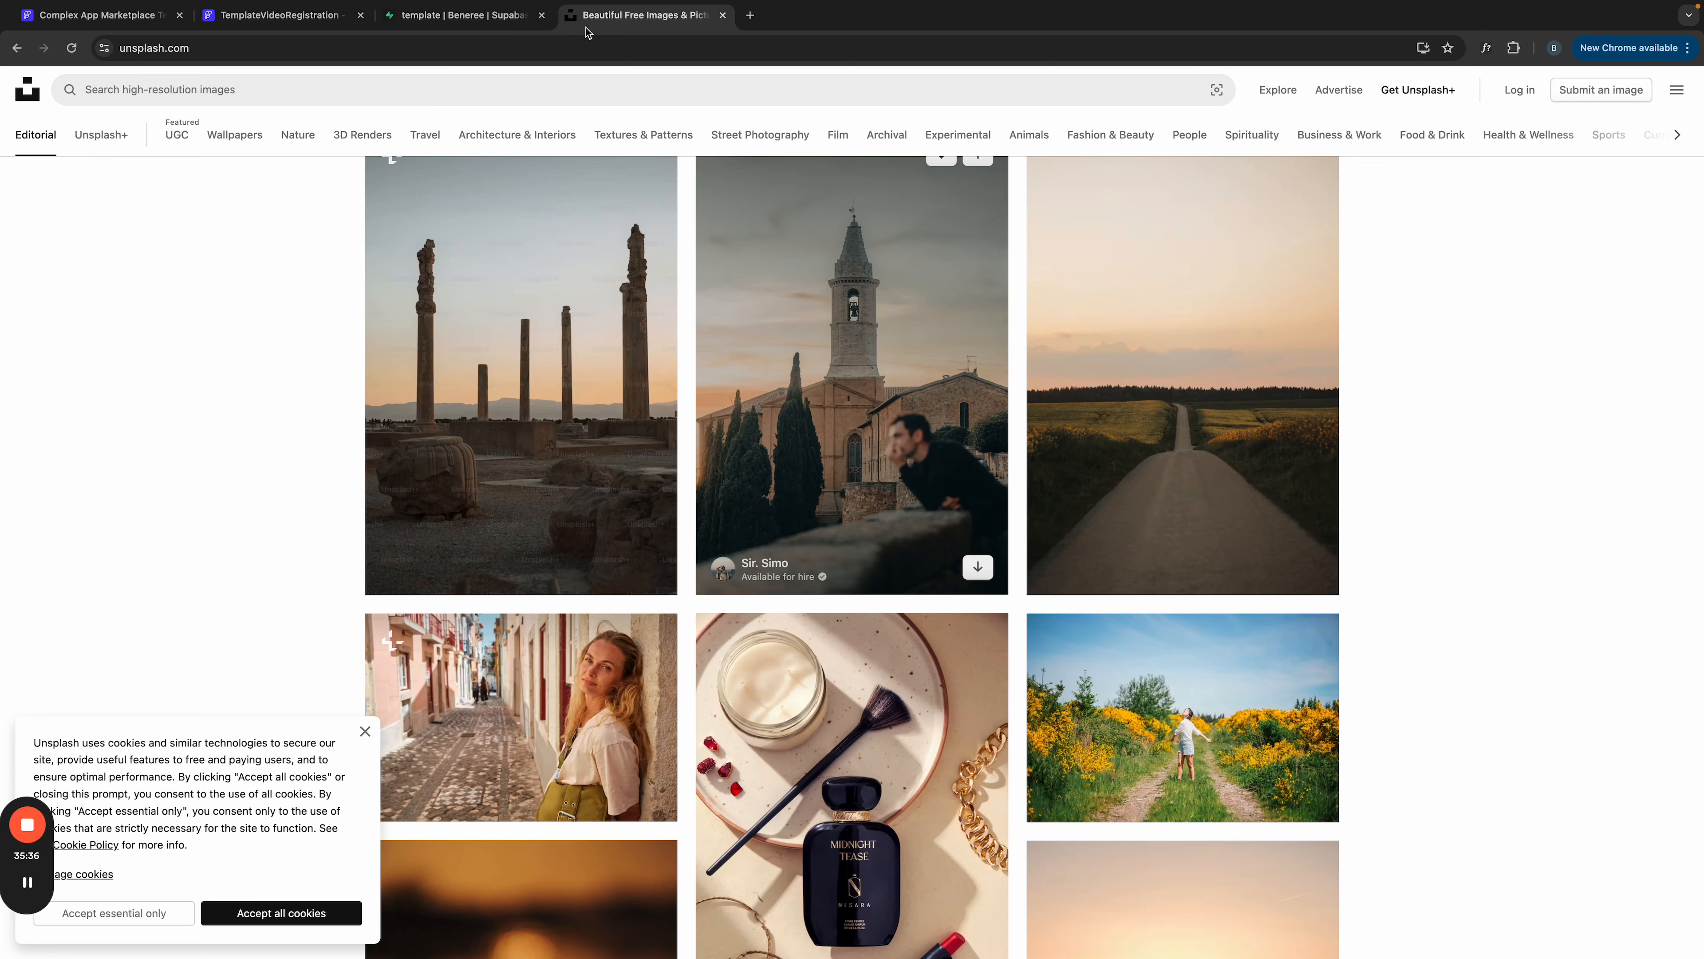
Step: Return to the new posts row in Supabase, set its location to "Something, NL" and save the row
click(462, 20)
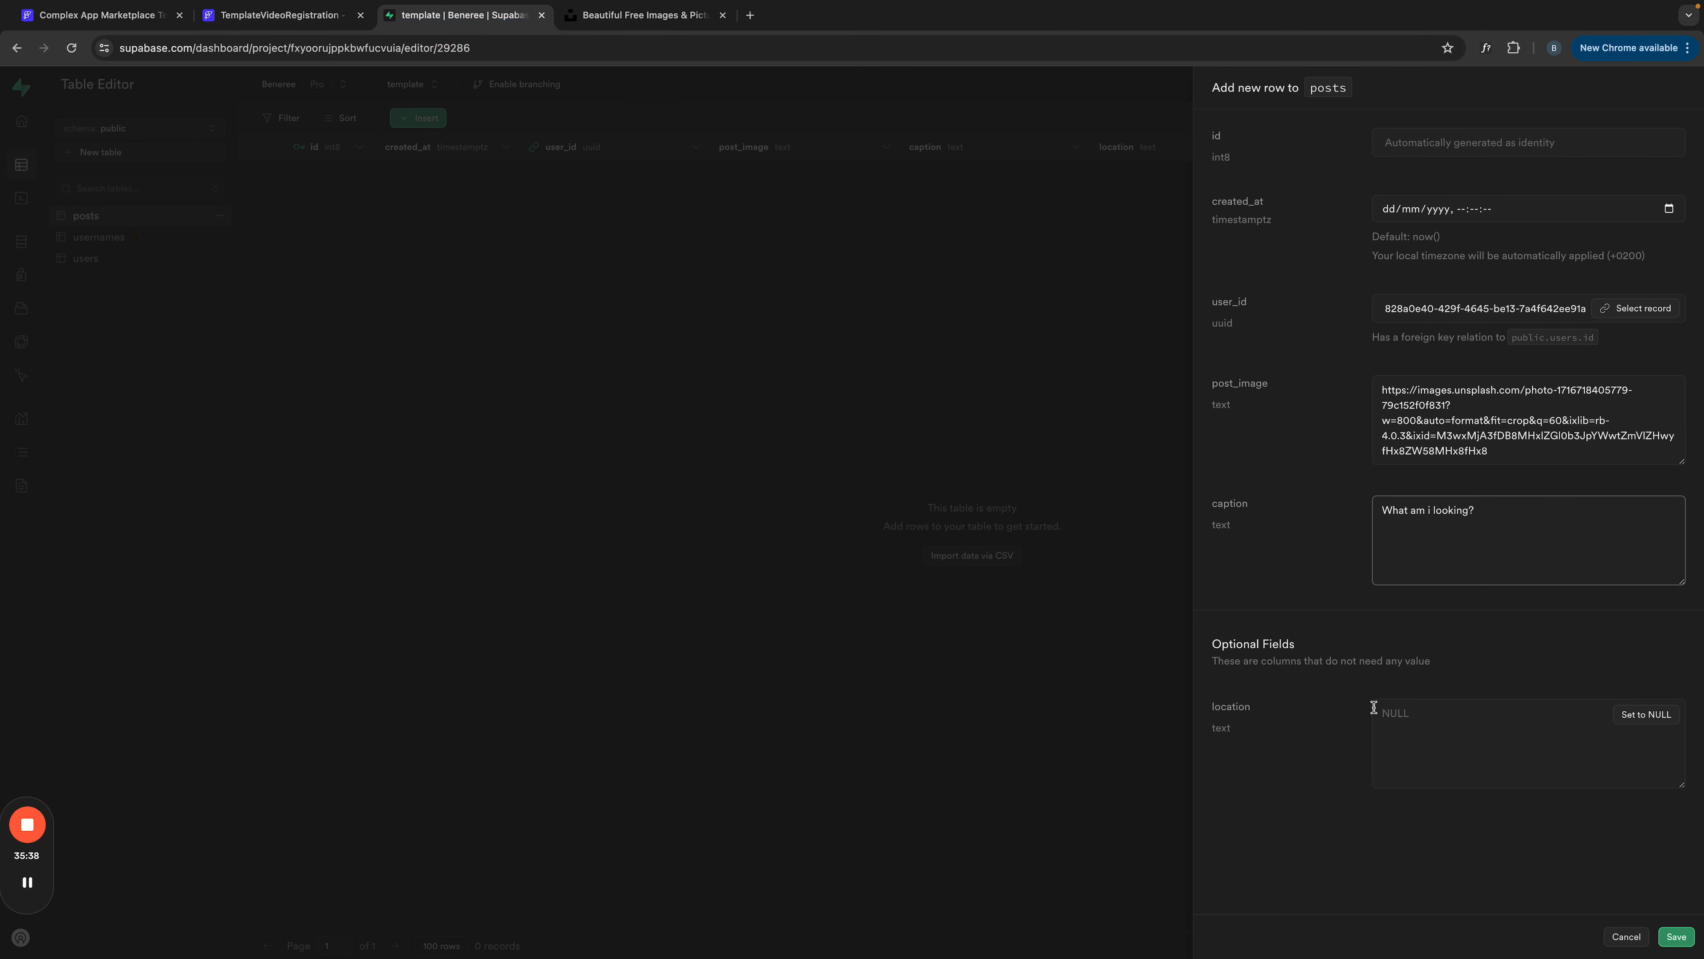
click(1424, 717)
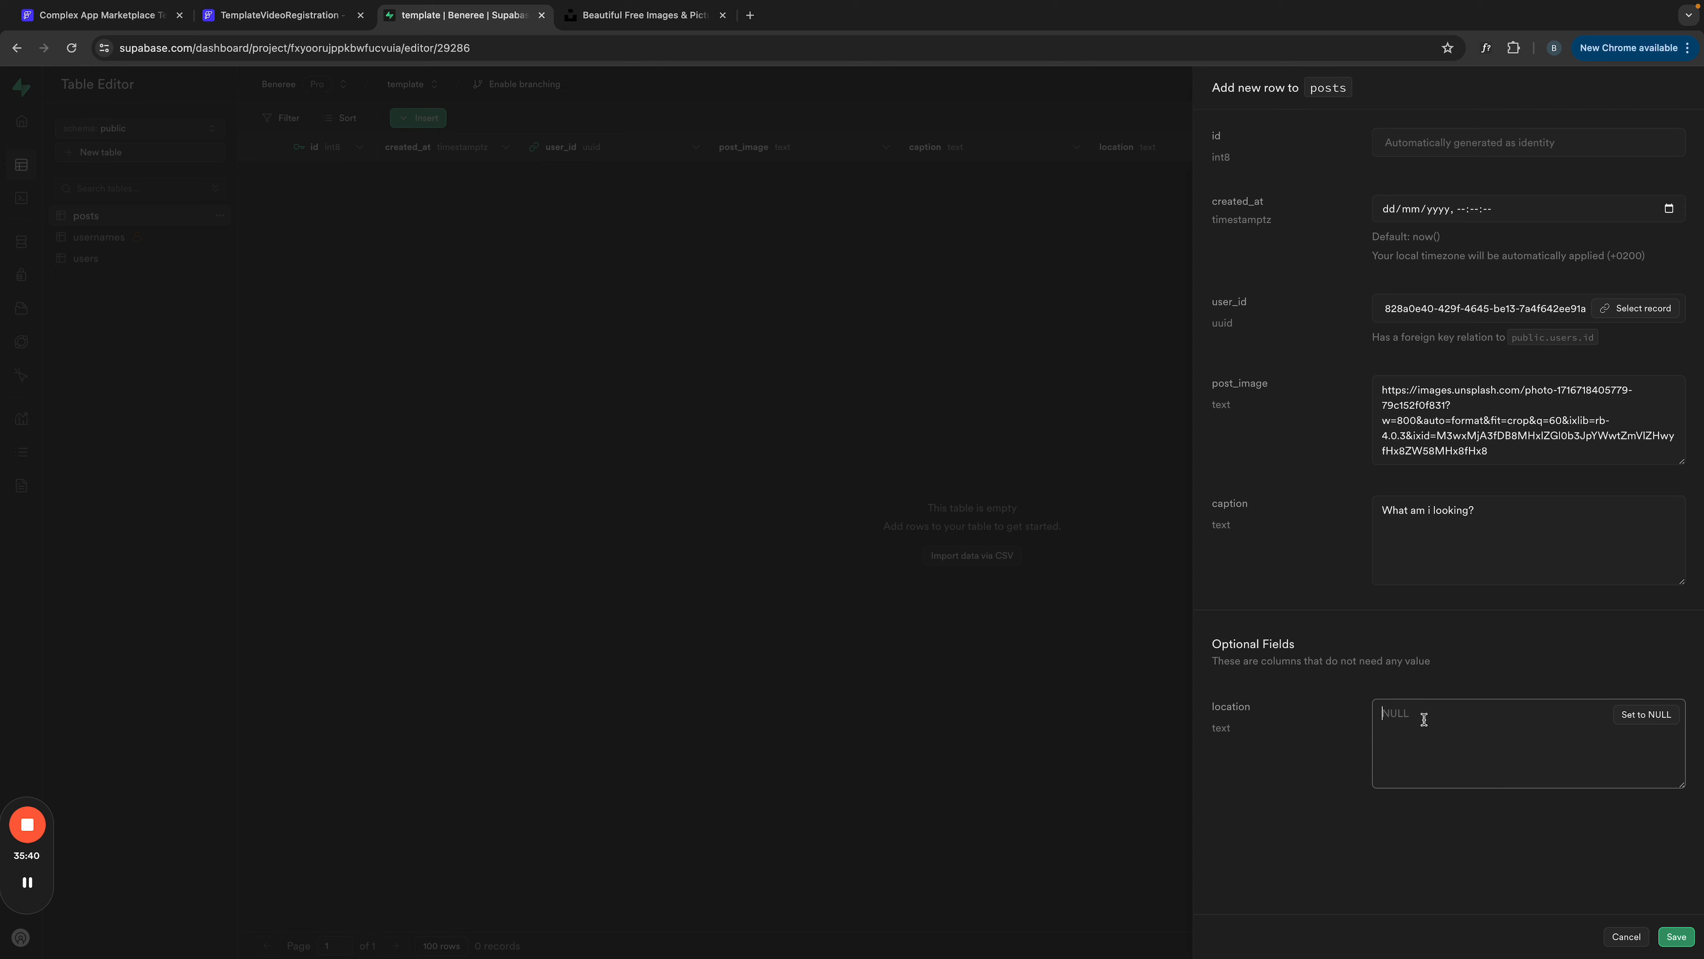
click(636, 16)
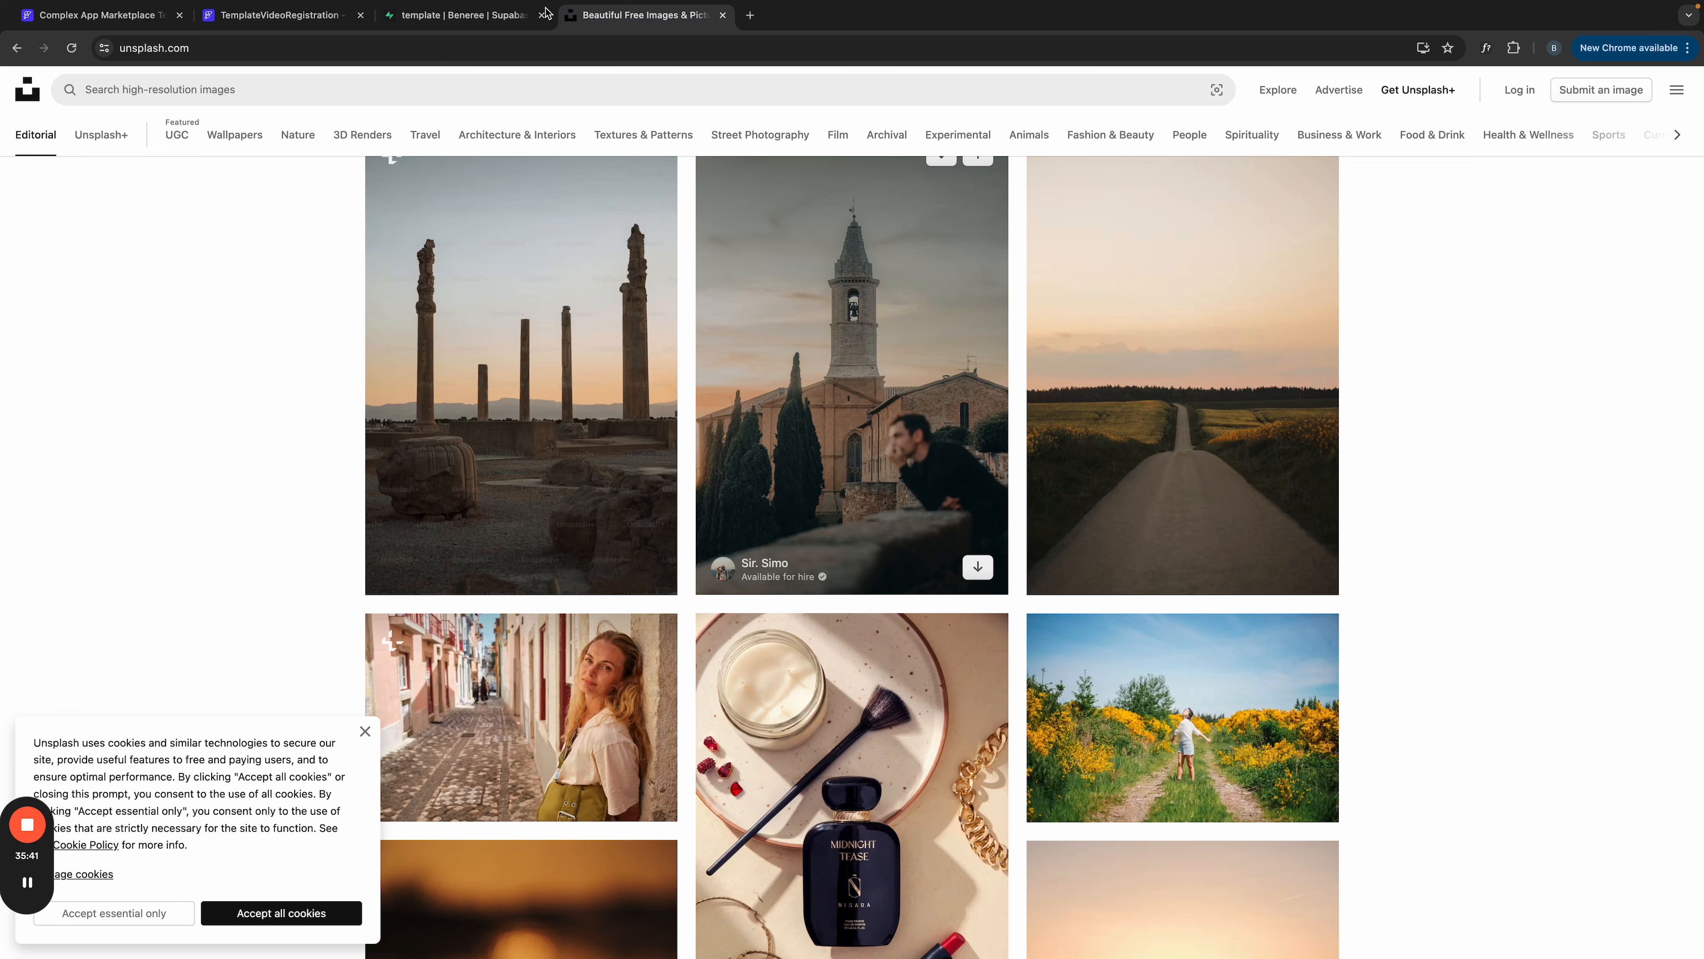
click(473, 19)
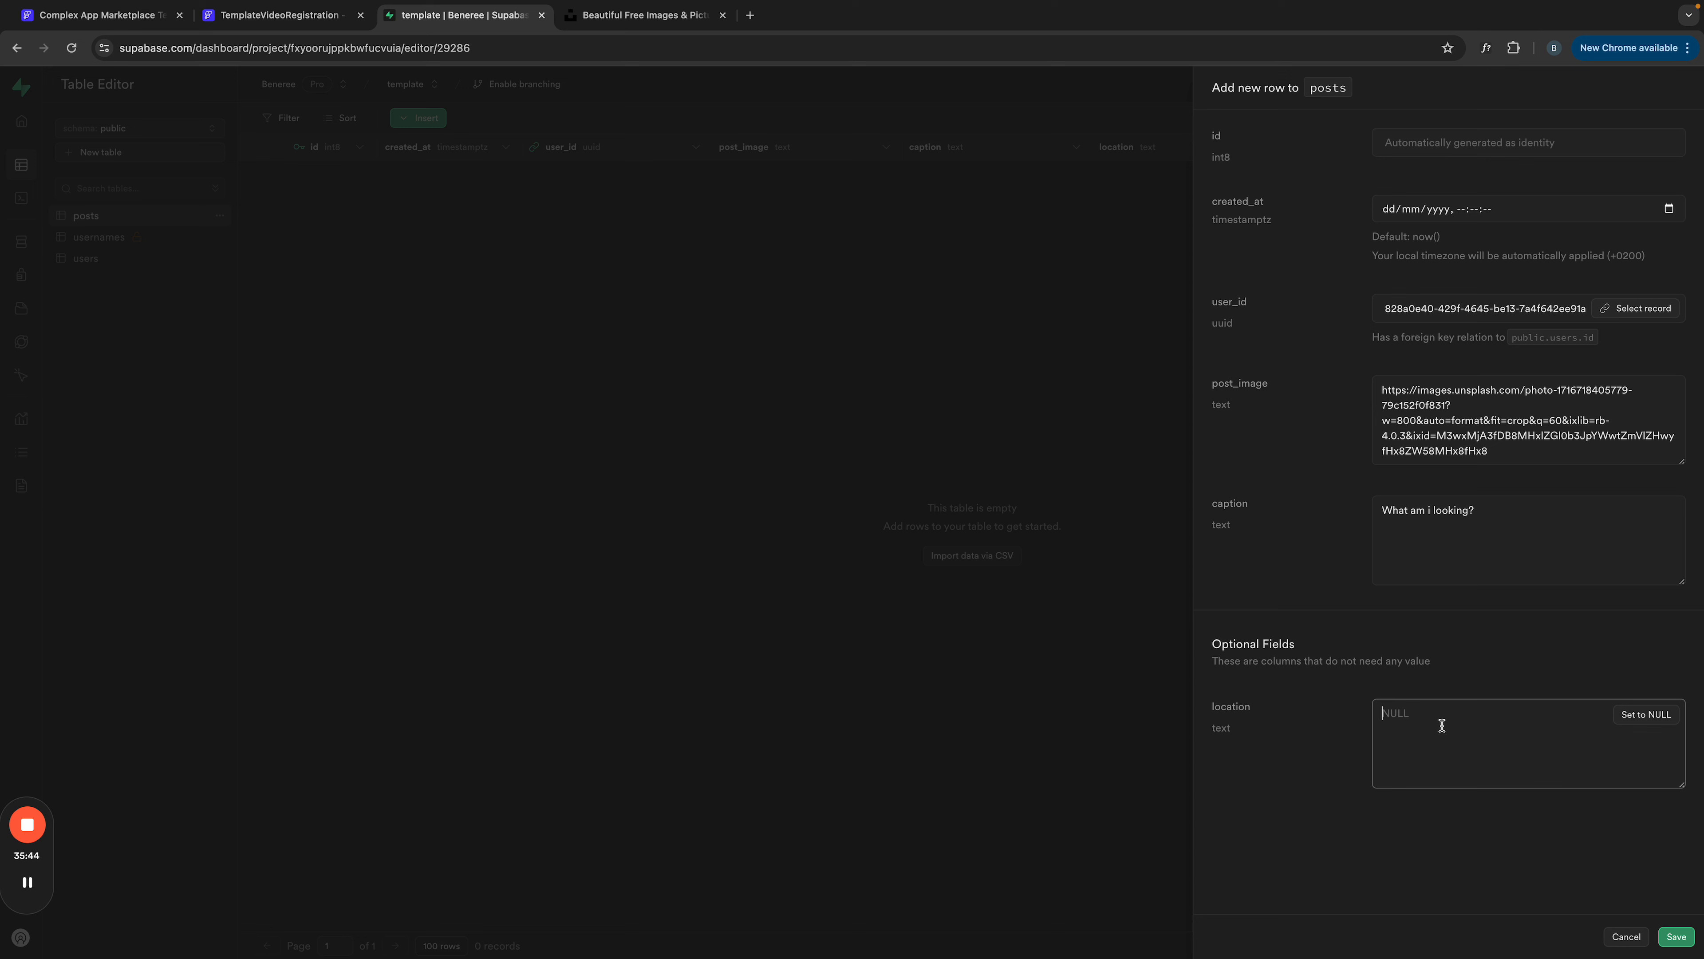
text(Something, NL)
click(1677, 934)
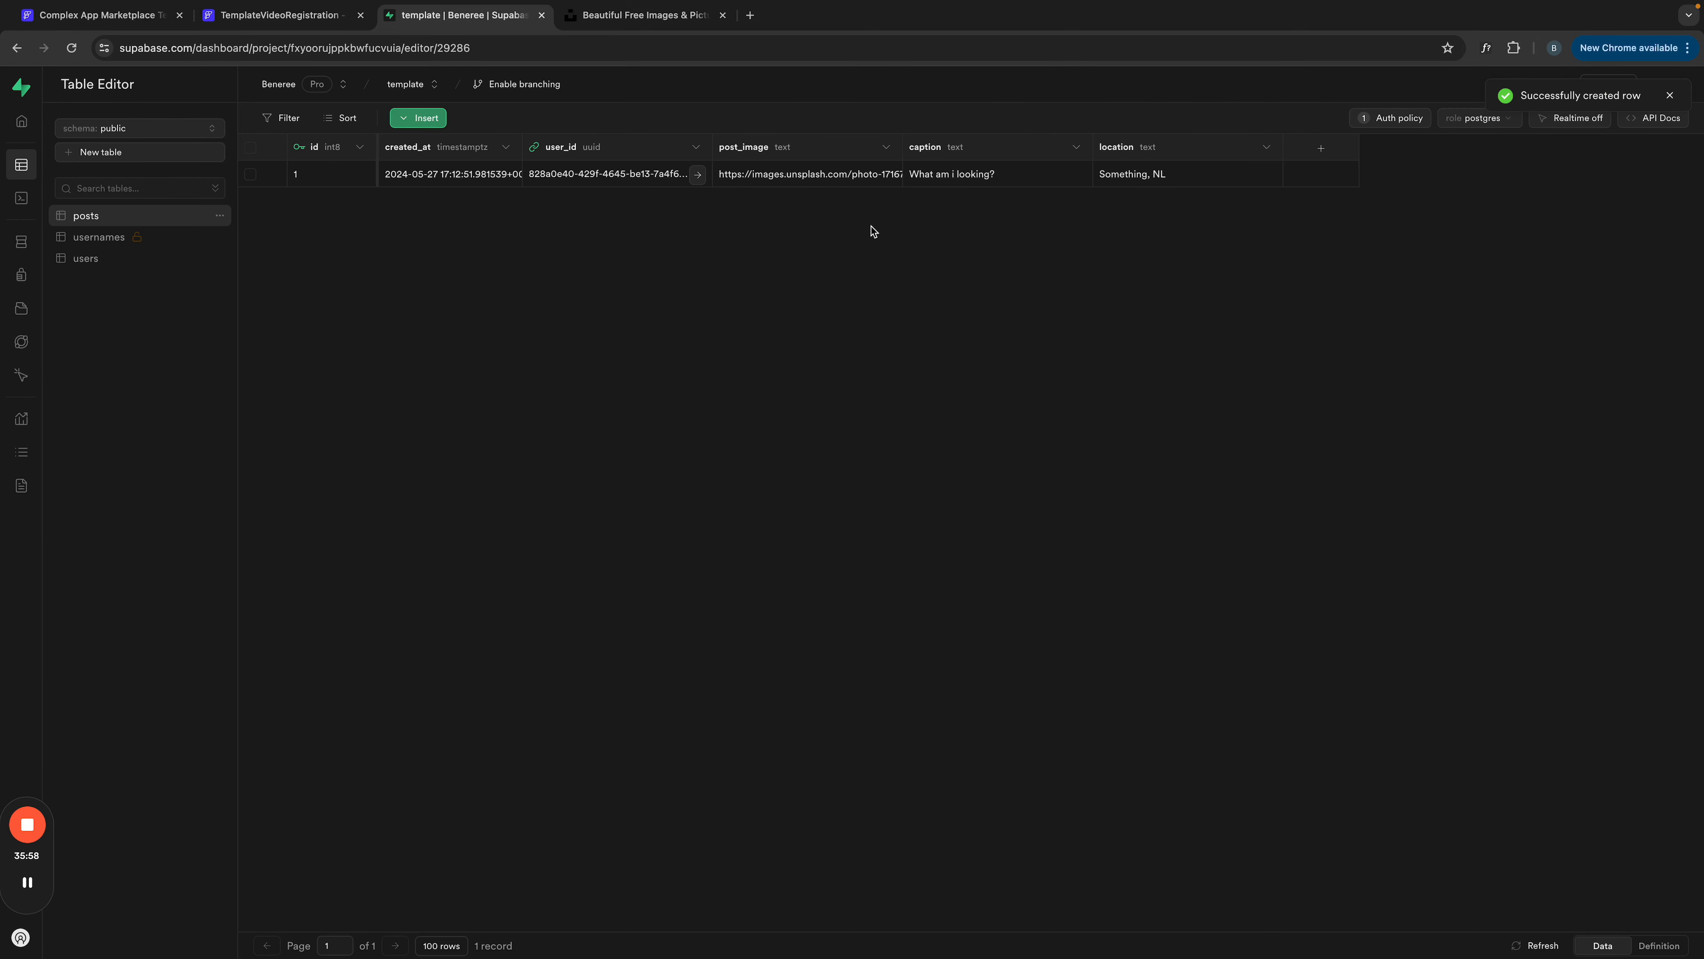
Step: Compare the post widgets on FlutterFlow's home page with the columns of the Supabase users table
click(266, 16)
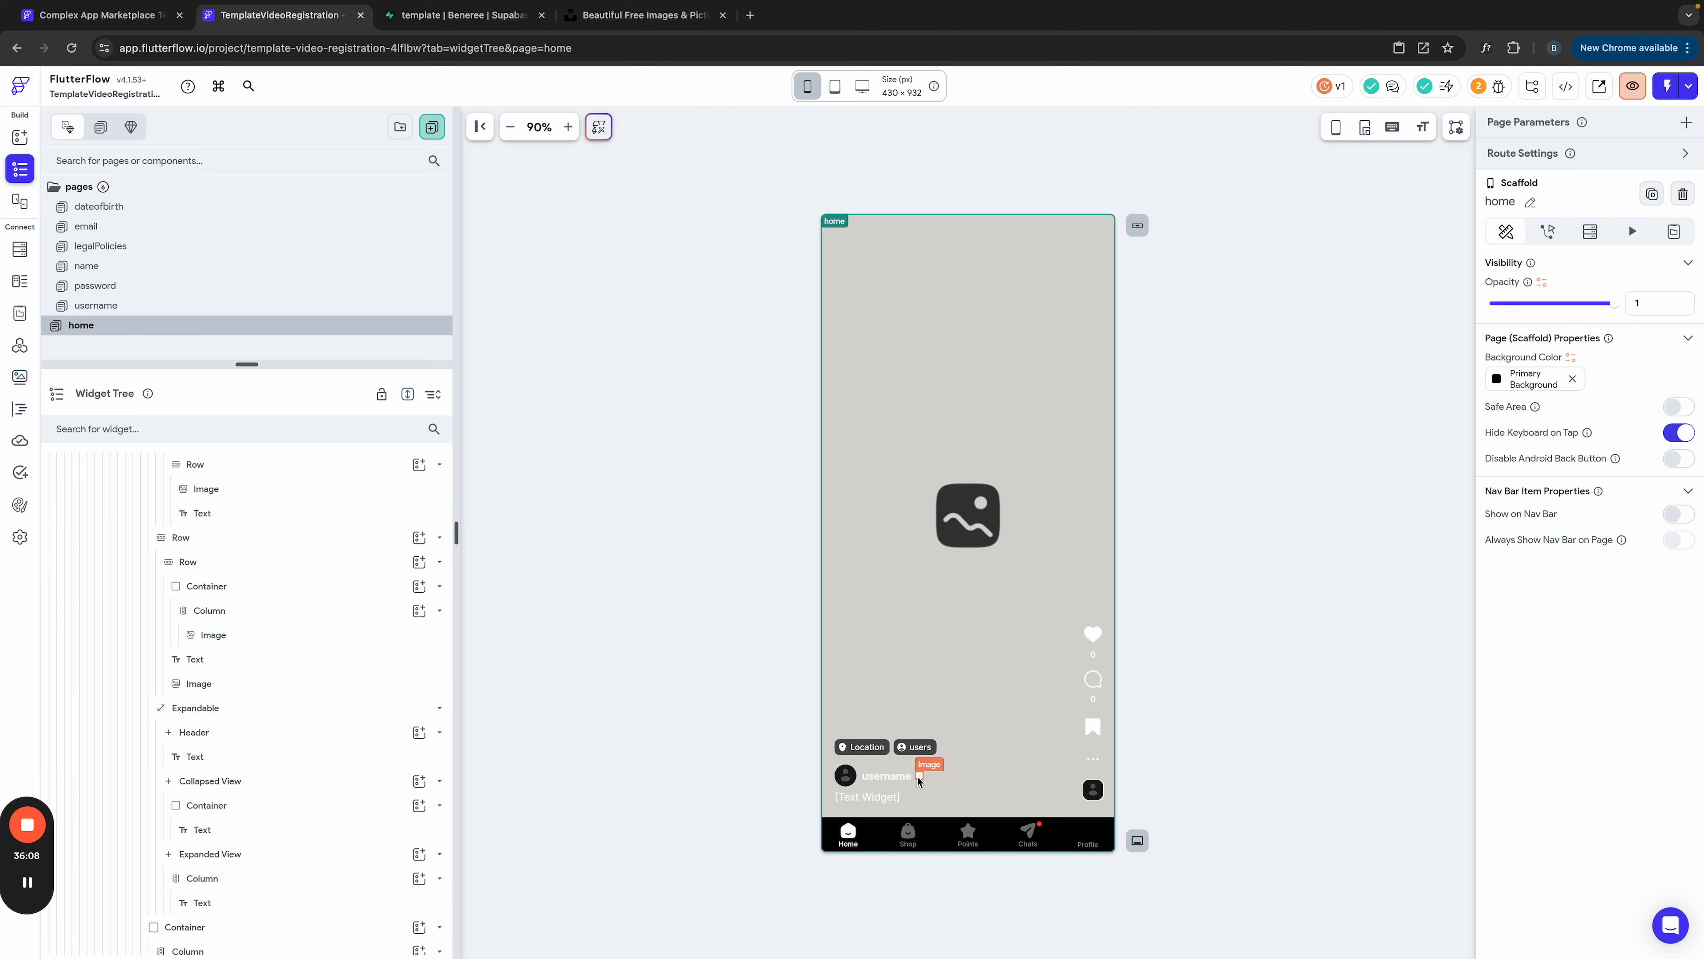
click(449, 17)
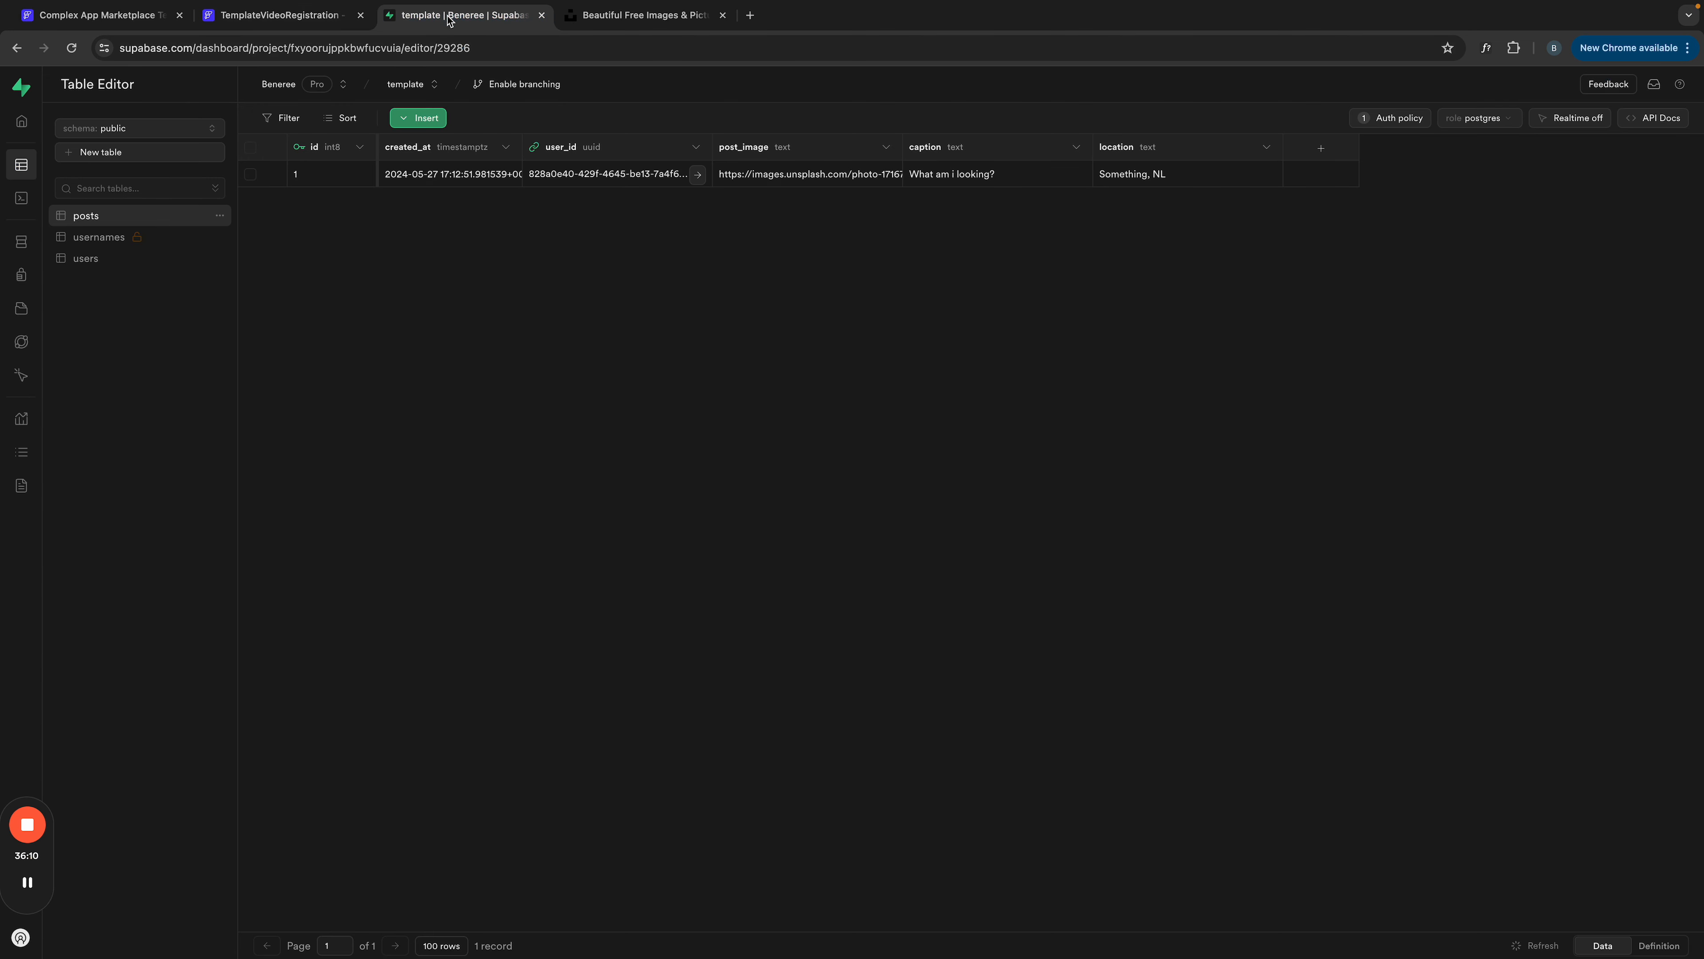
click(121, 260)
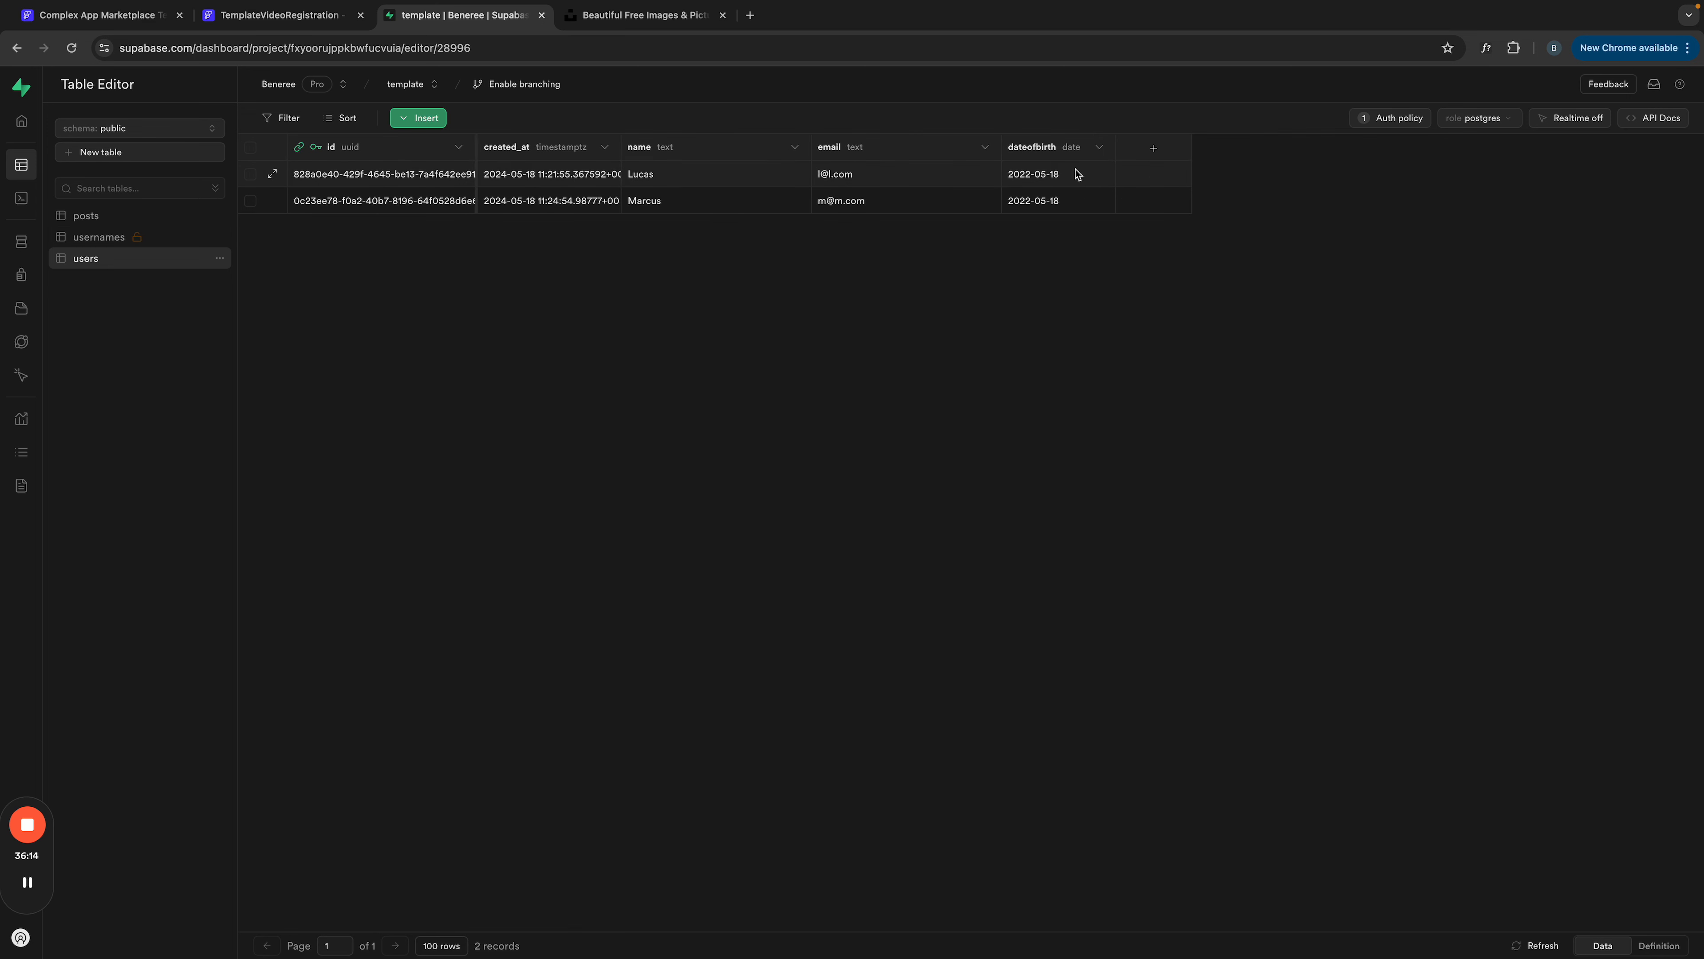
click(261, 15)
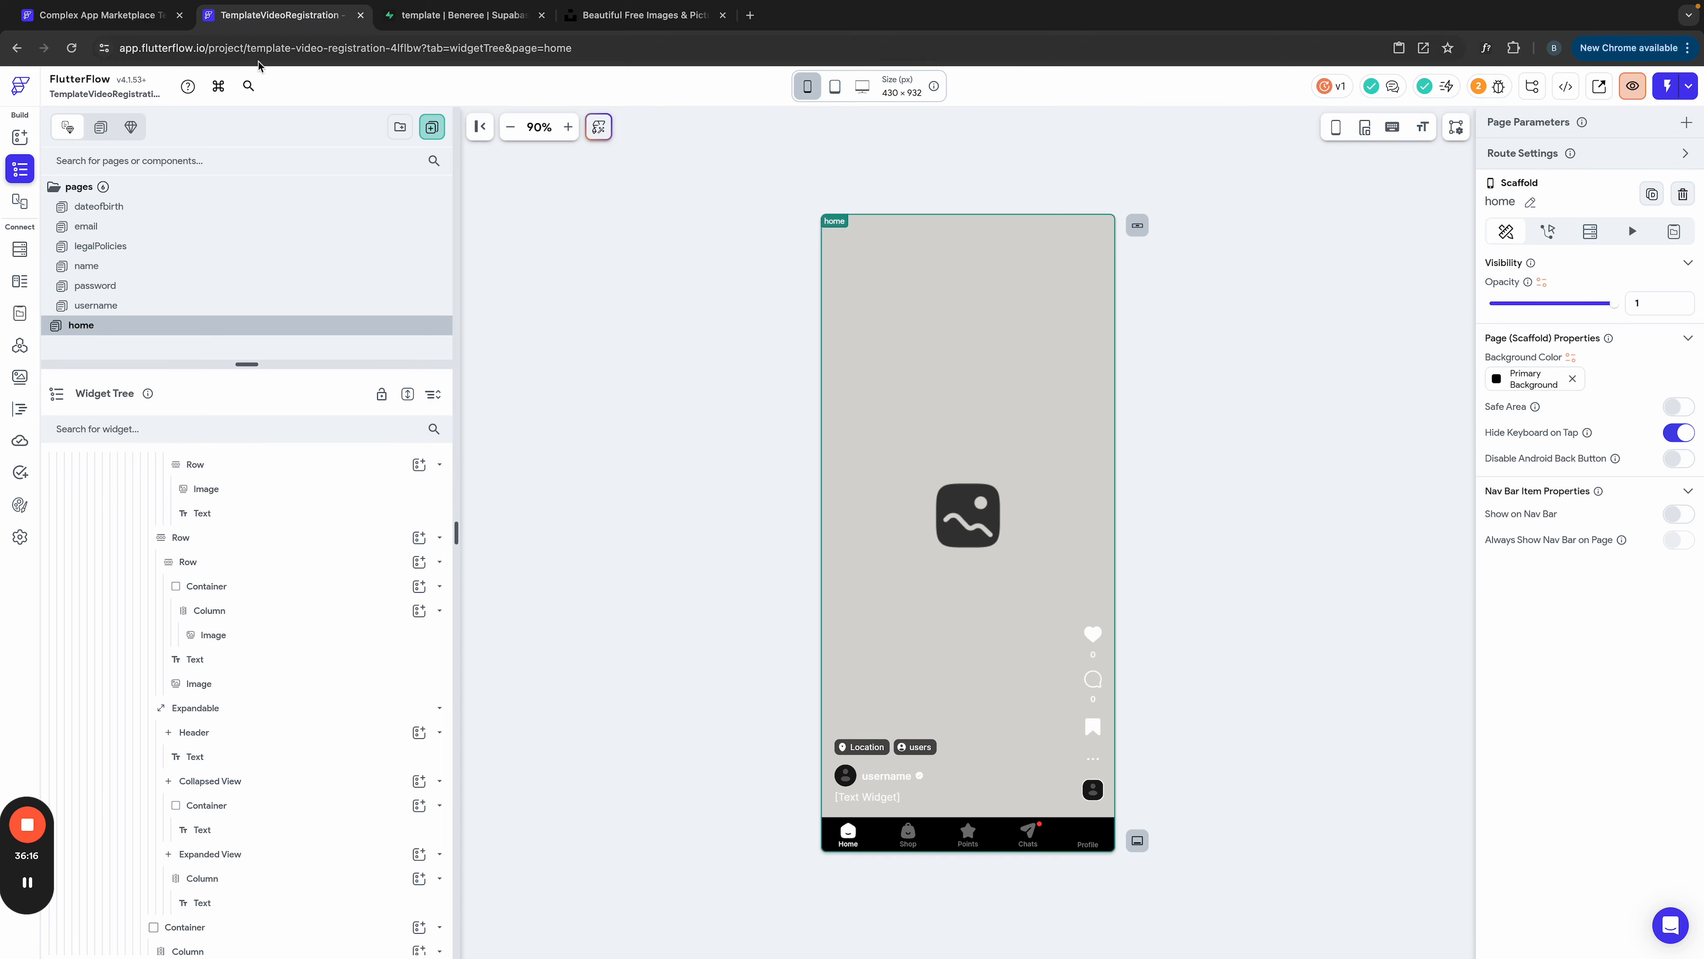
Step: Open Supabase's SQL Editor and begin an assistant prompt asking to create a view of the users and posts tables
click(463, 14)
click(15, 200)
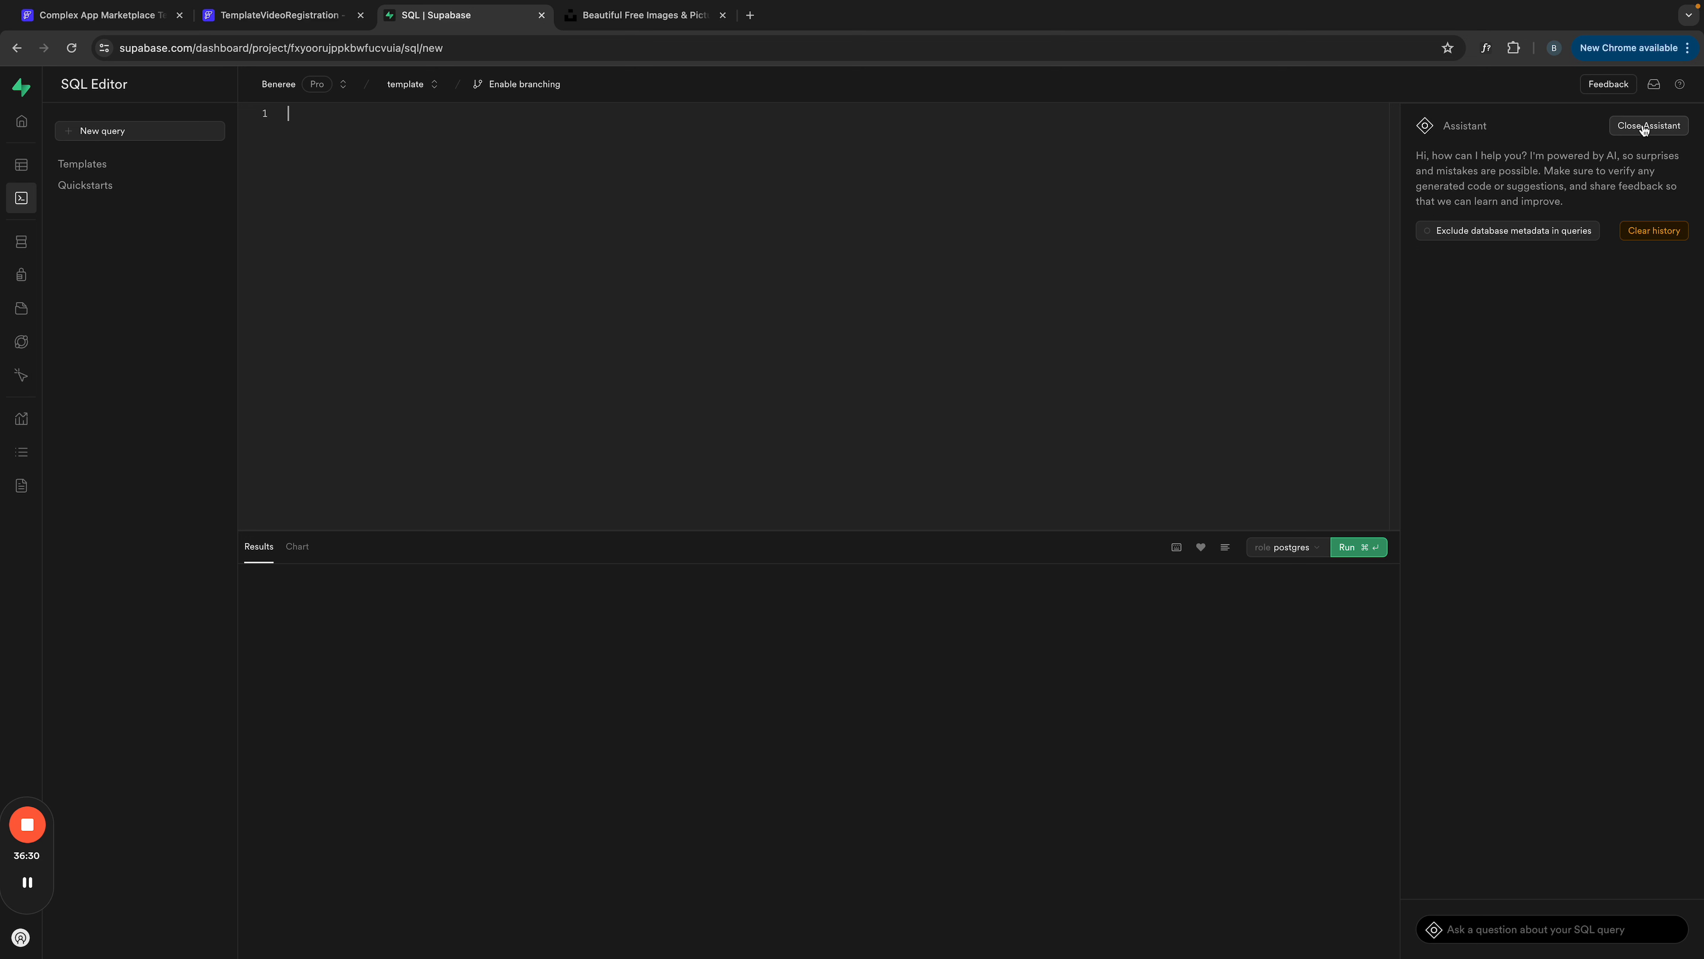
click(1497, 933)
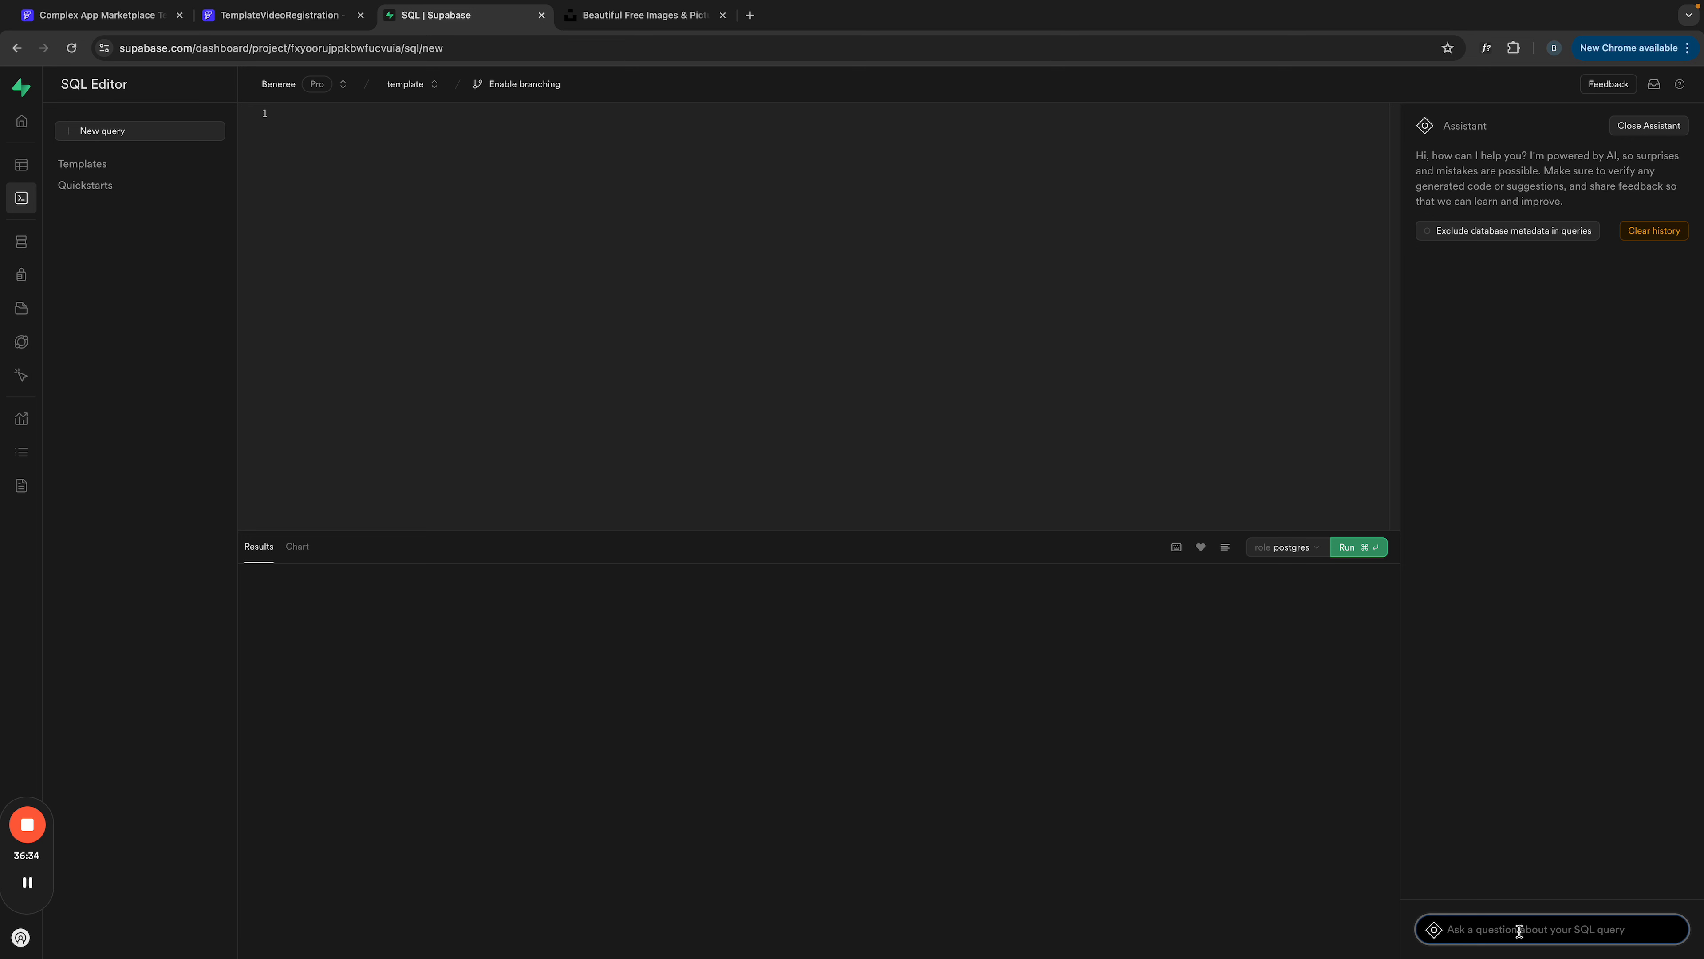
text(Ct)
text(eate a view of users and posts tables)
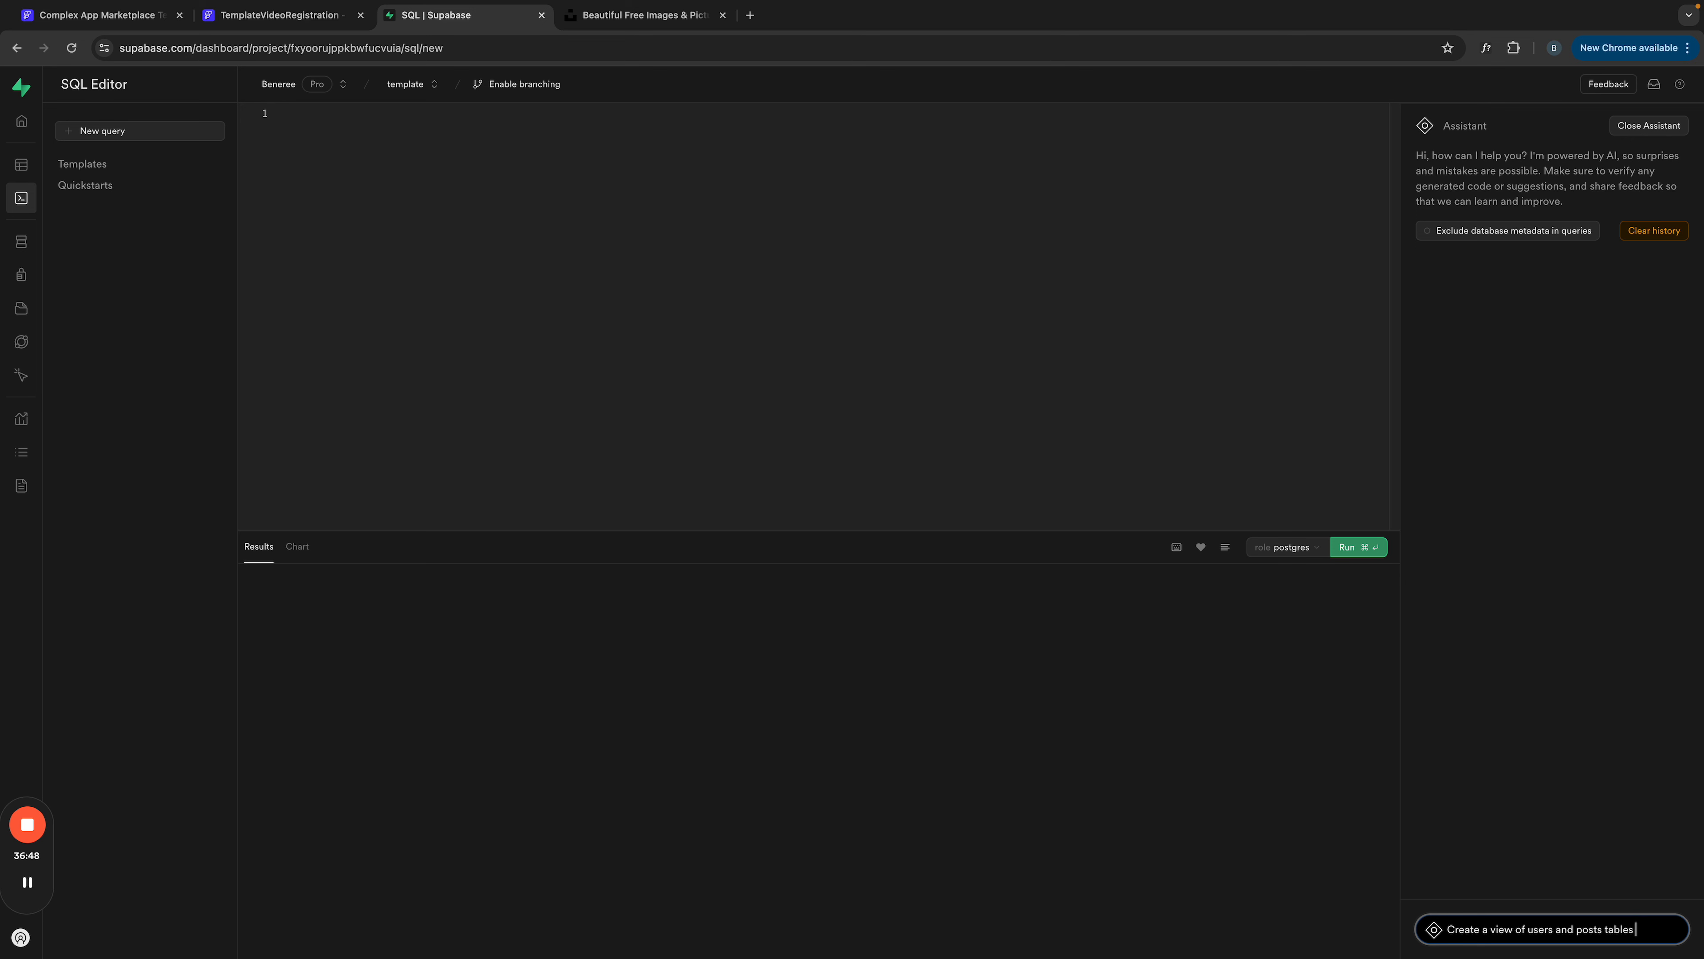
text(from users table inclu)
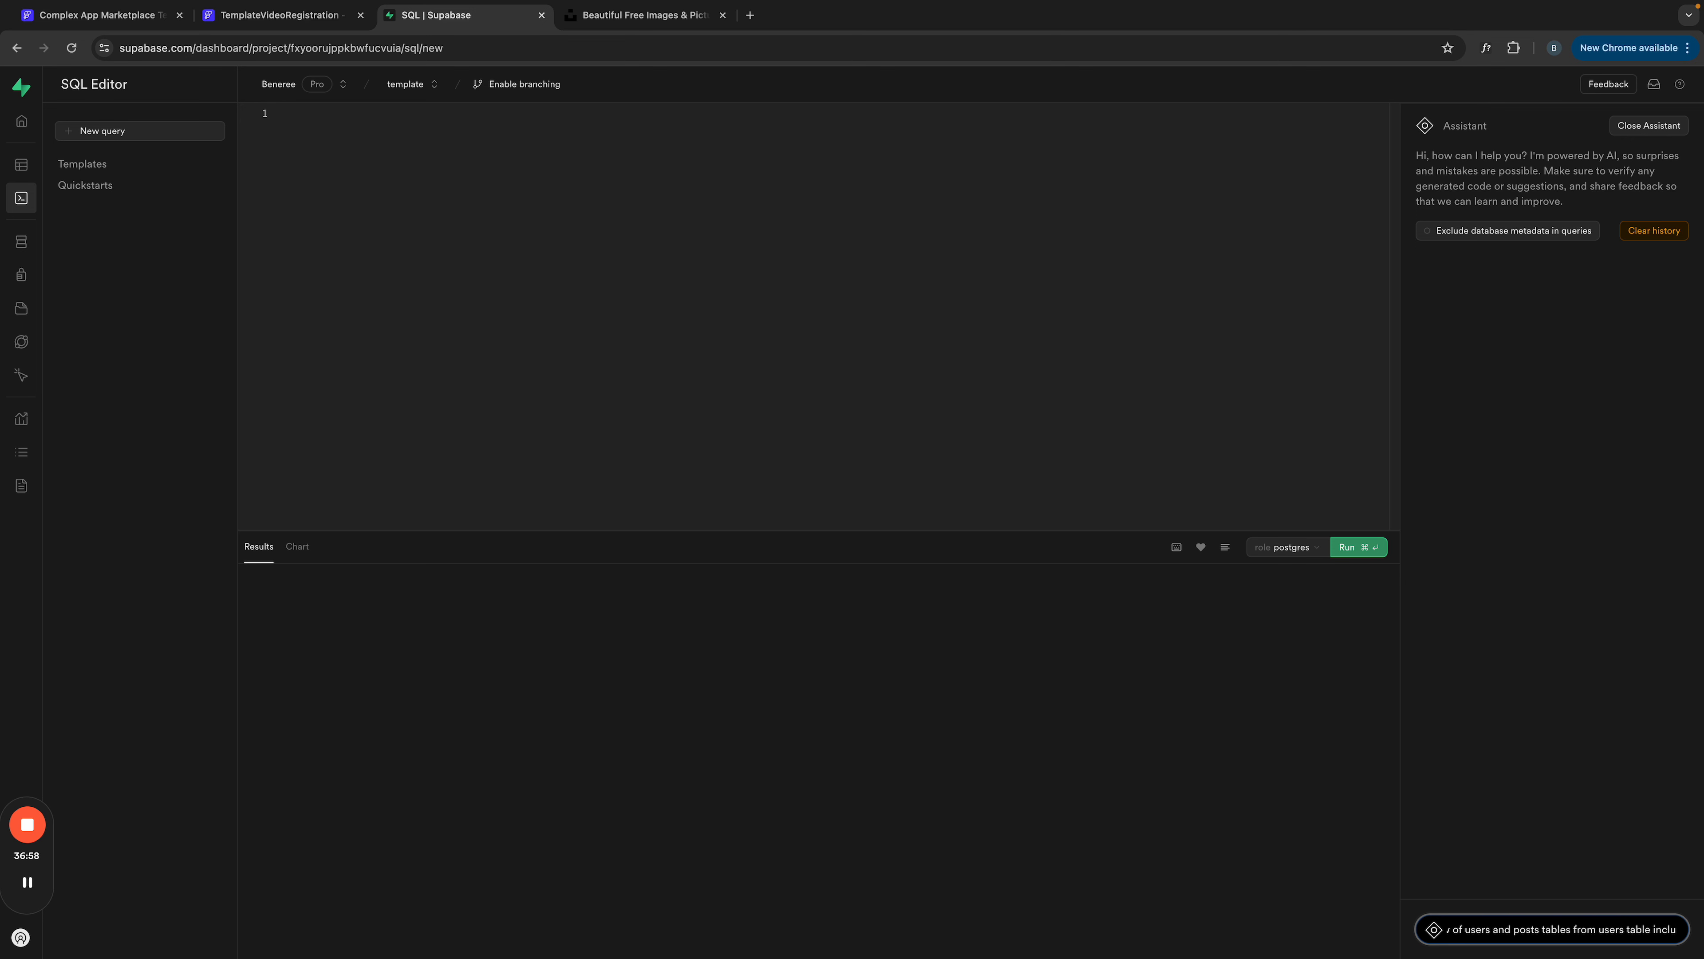
Step: Reword and submit the assistant prompt, requesting a view of posts and users with caption and post_image from posts and username from users
key(shift+Left)
key(shift+Left)
key(shift+Left)
key(shift+Left)
key(shift+Left)
key(shift+Left)
key(shift+Left)
key(shift+Left)
key(shift+Left)
key(shift+Left)
key(super+shift+Left)
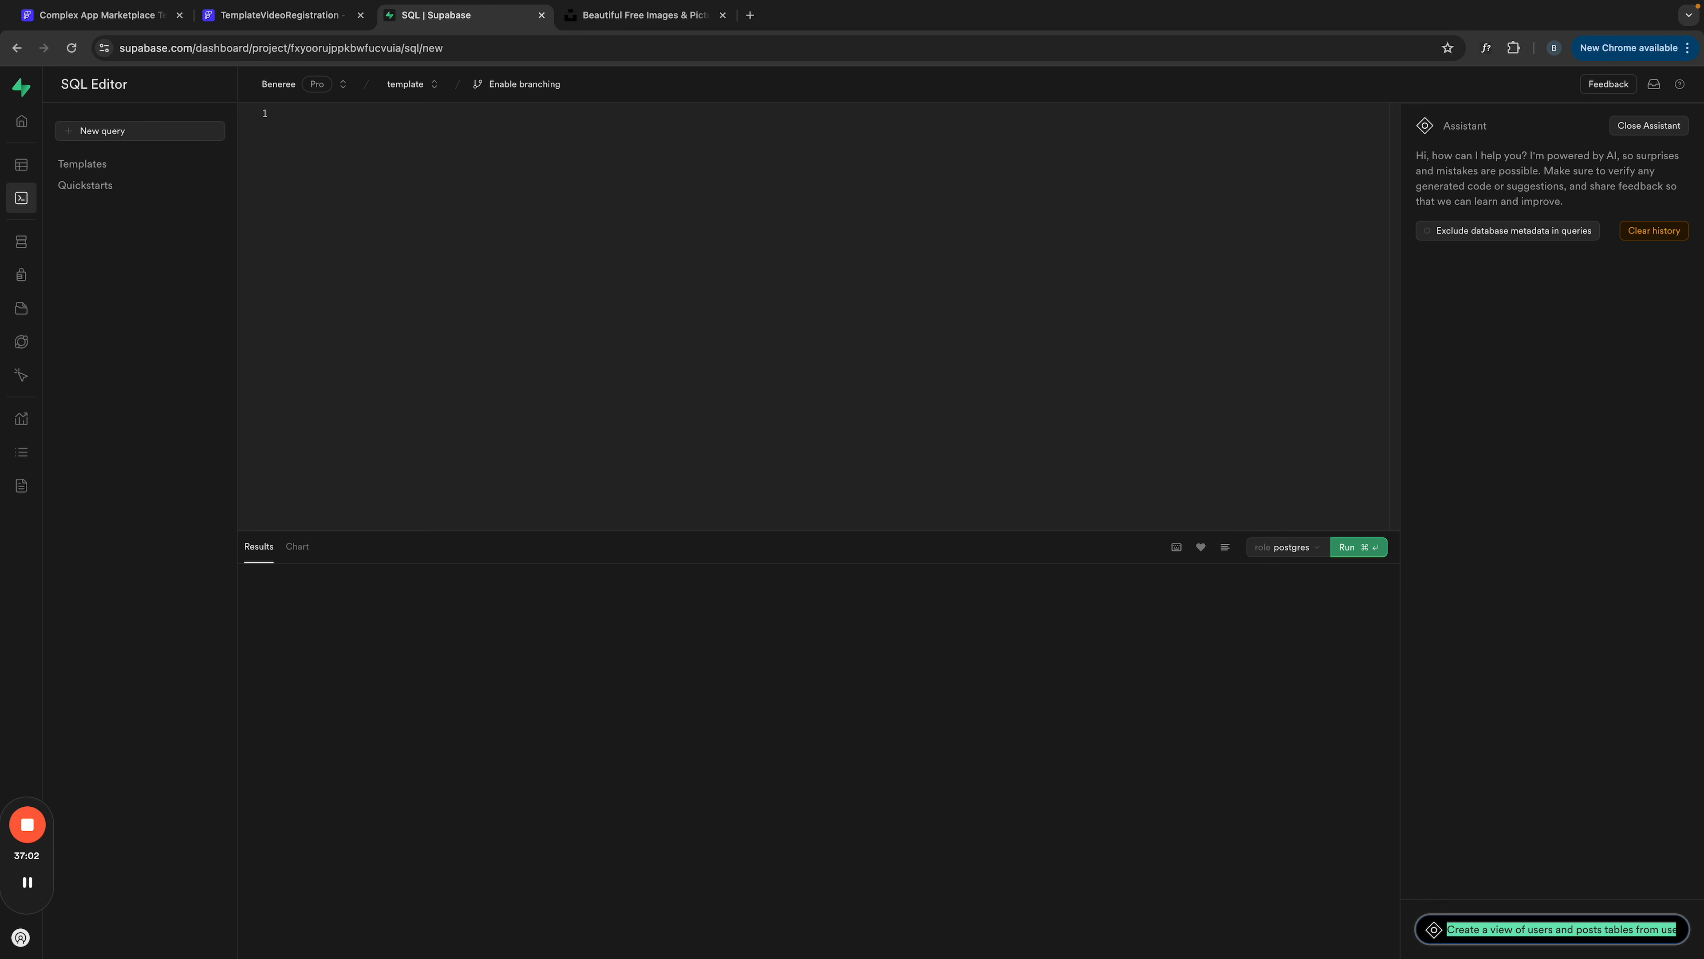
drag(1529, 930, 1678, 929)
click(1502, 930)
key(BackSpace)
text(posts and )
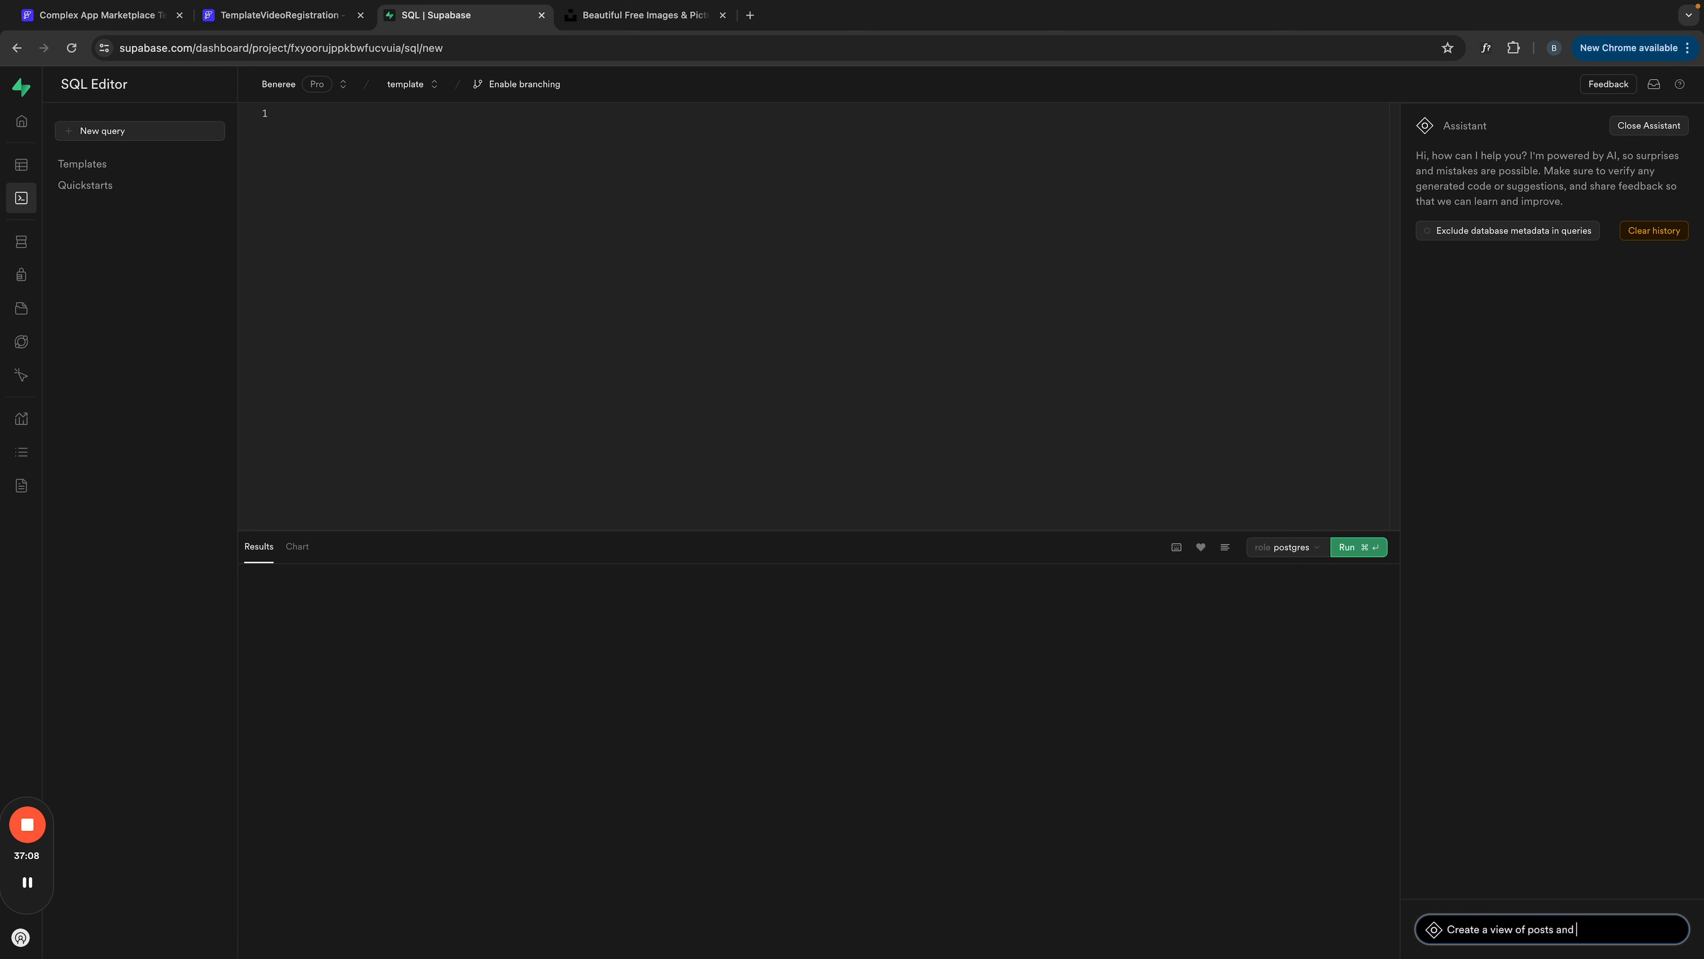
text(users table)
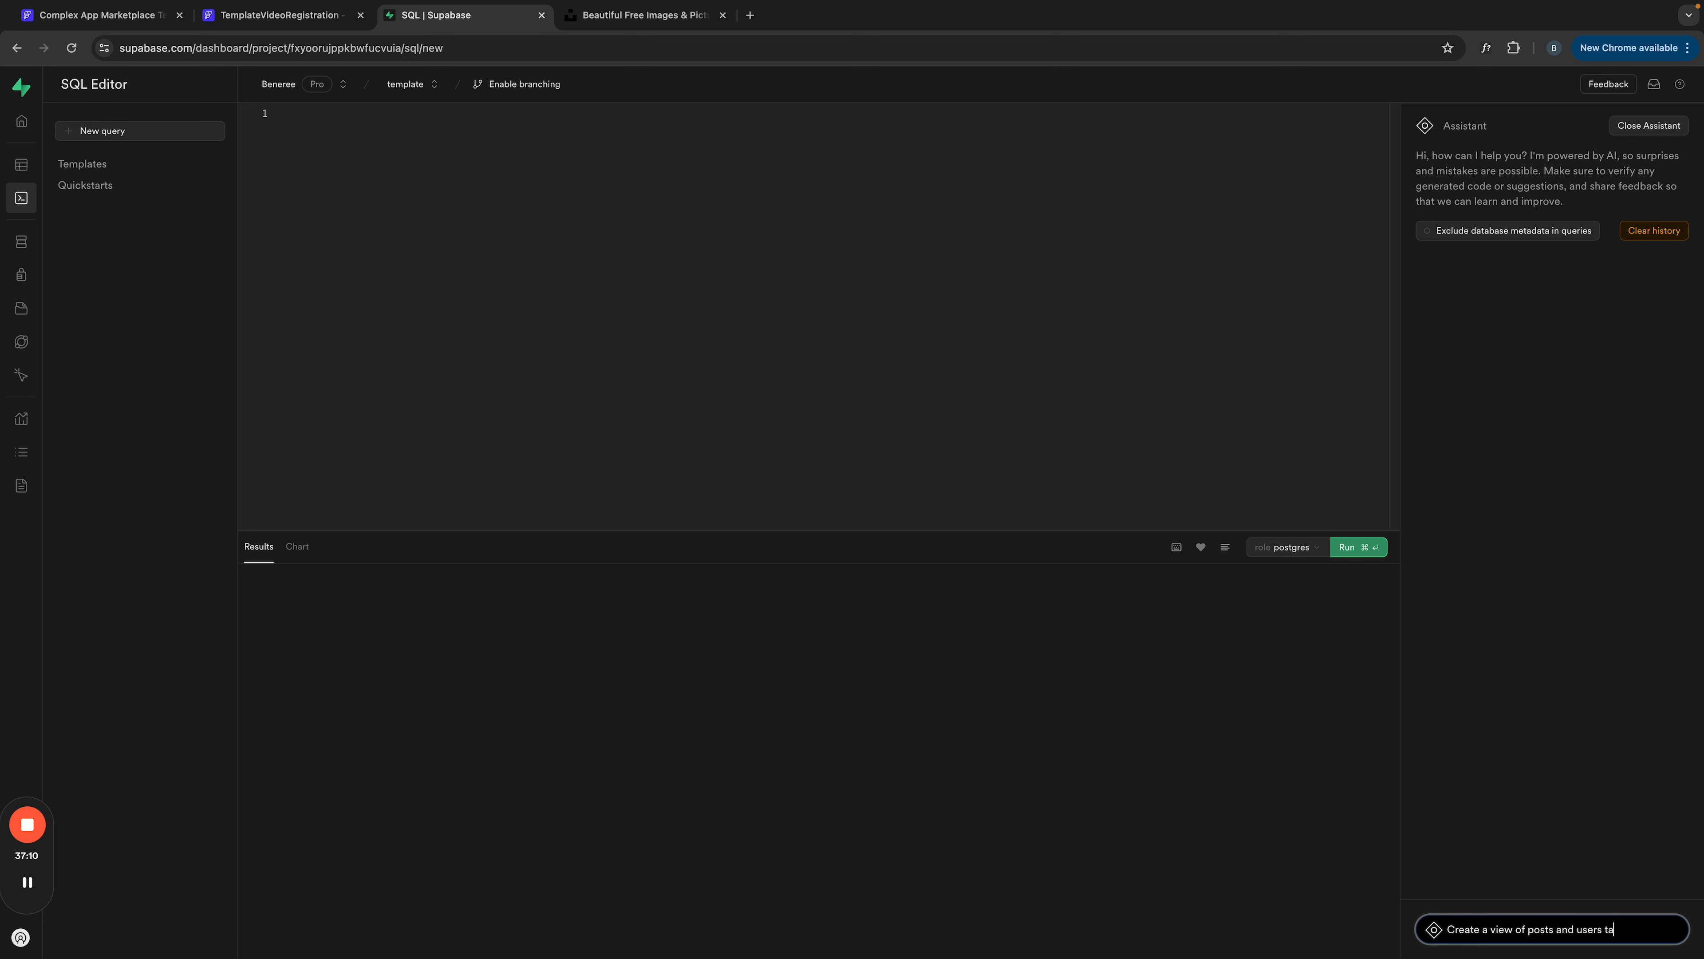
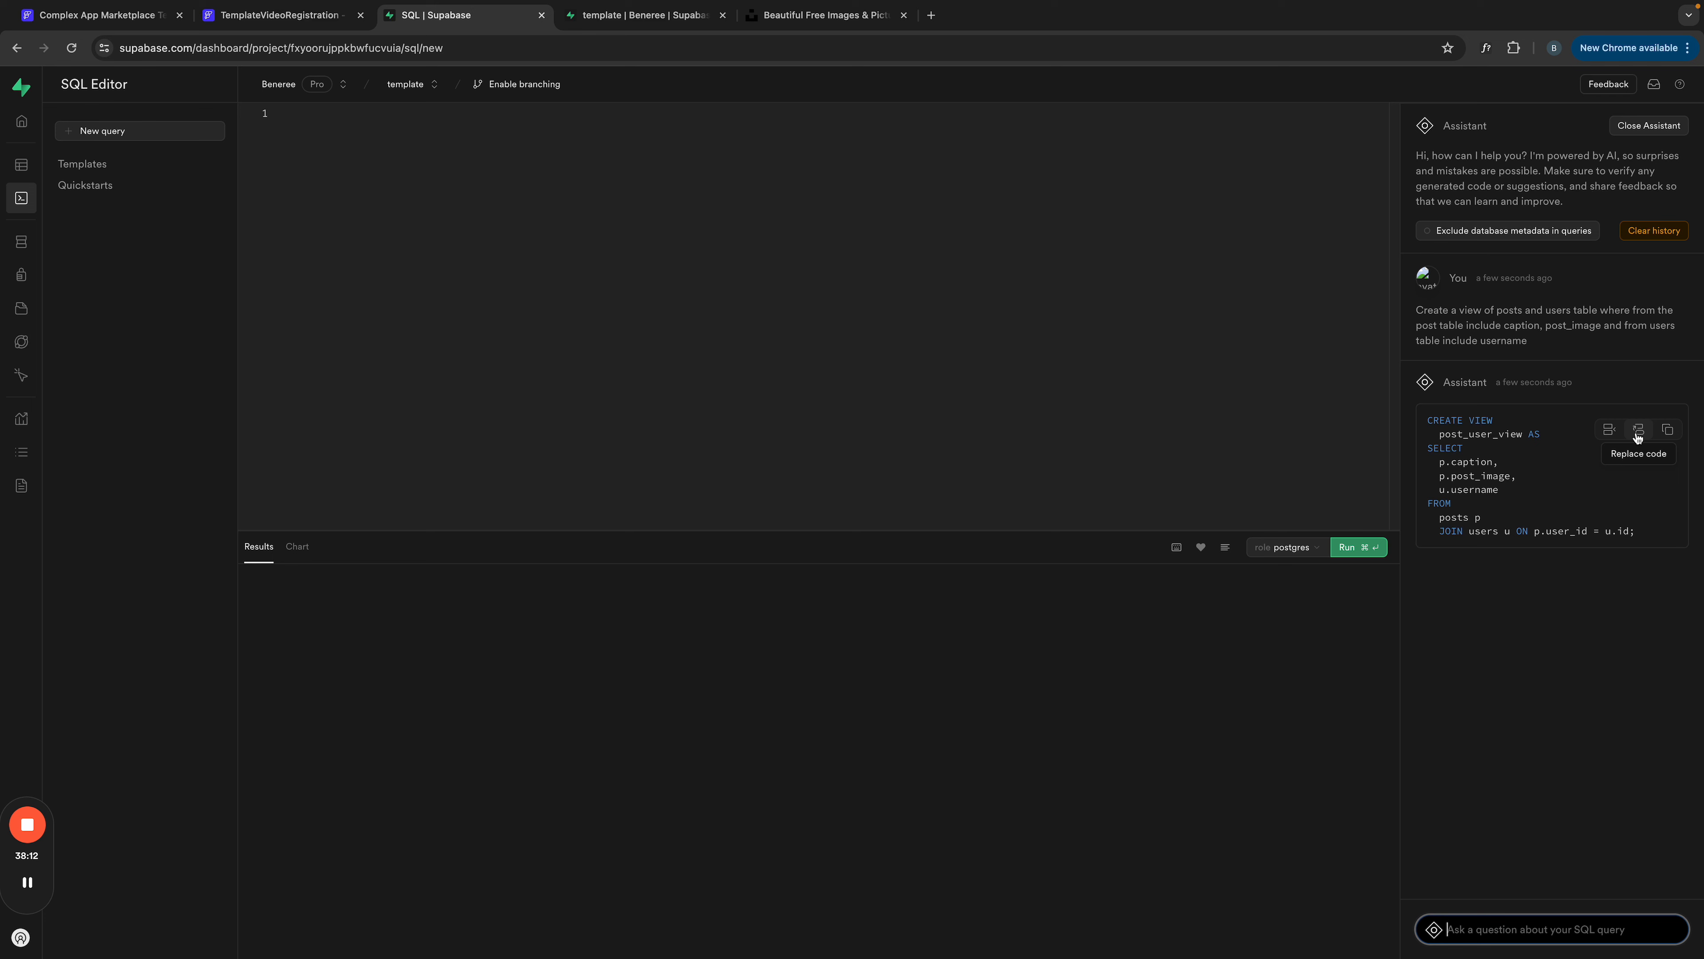
Step: Insert the assistant's post_user_view code into the SQL editor and run the query
click(1608, 435)
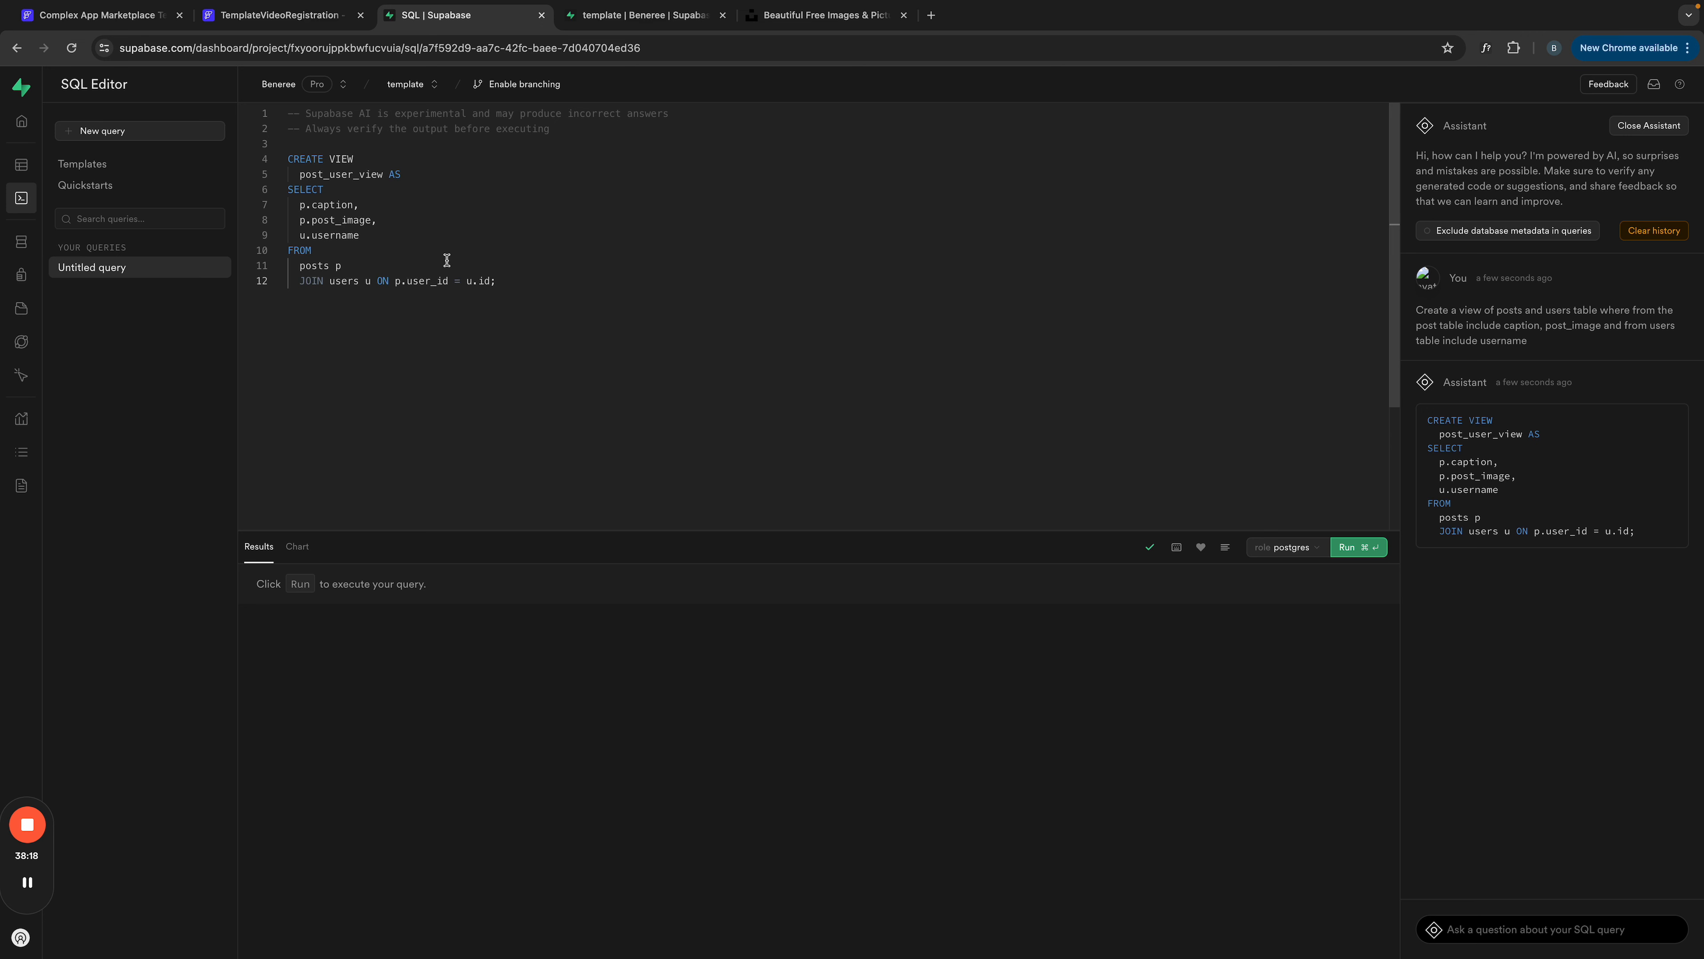
click(1355, 549)
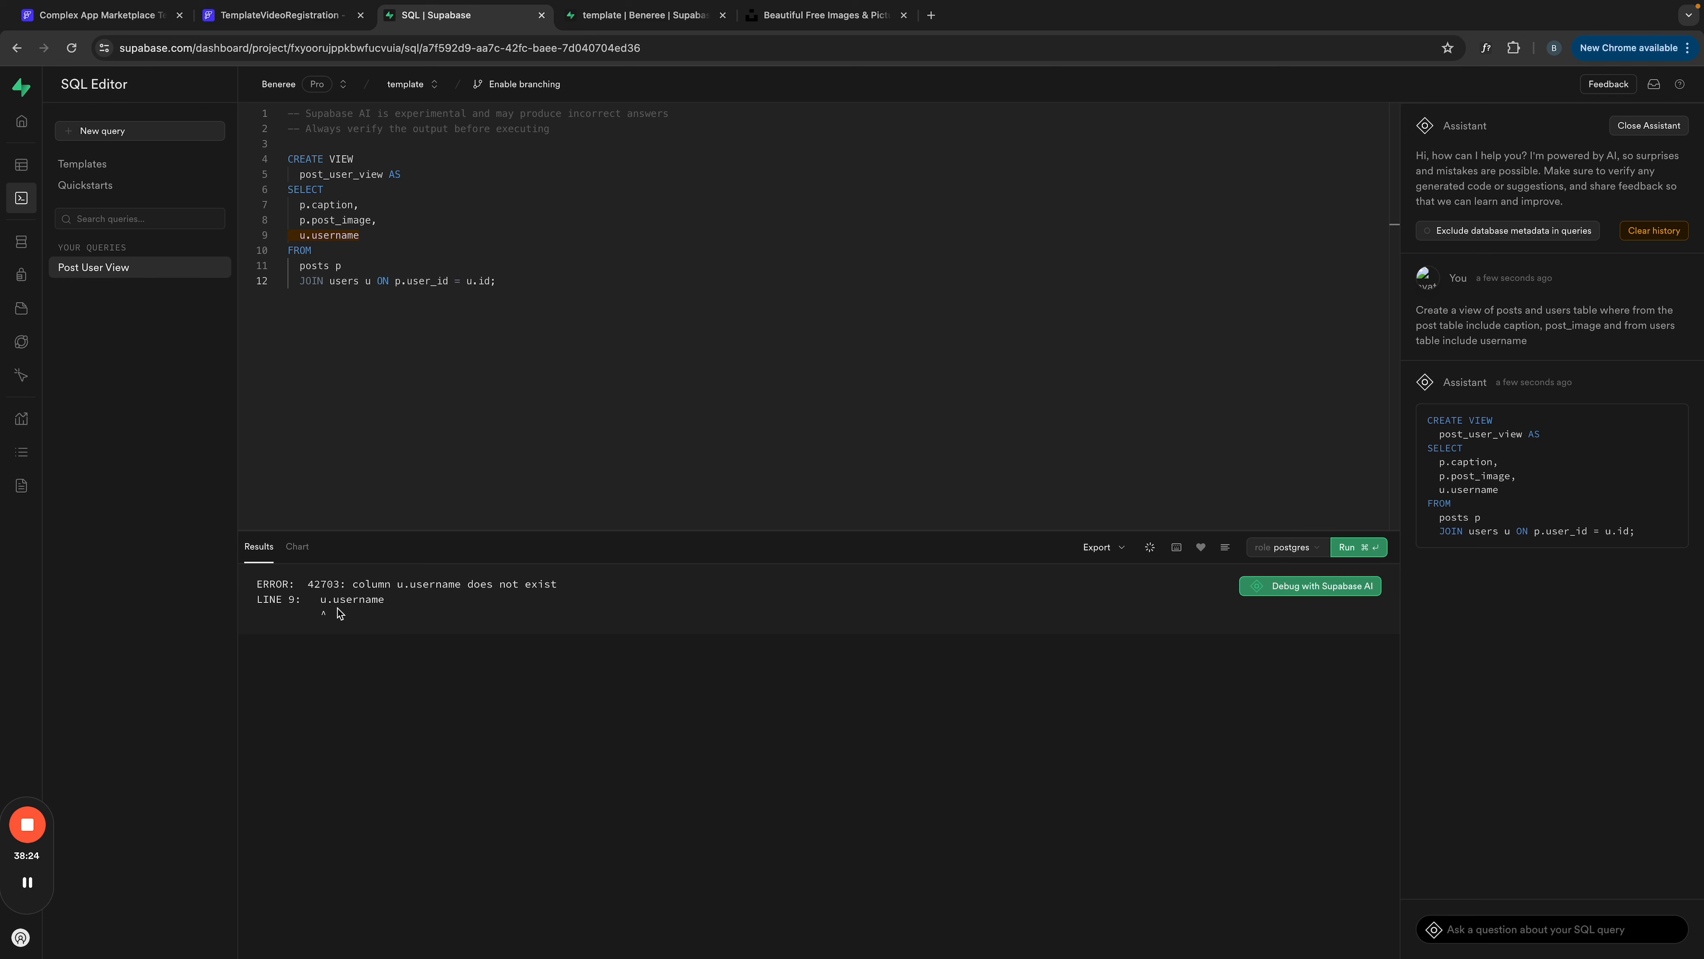
Step: Check the columns of the posts and users tables against the view query
click(619, 16)
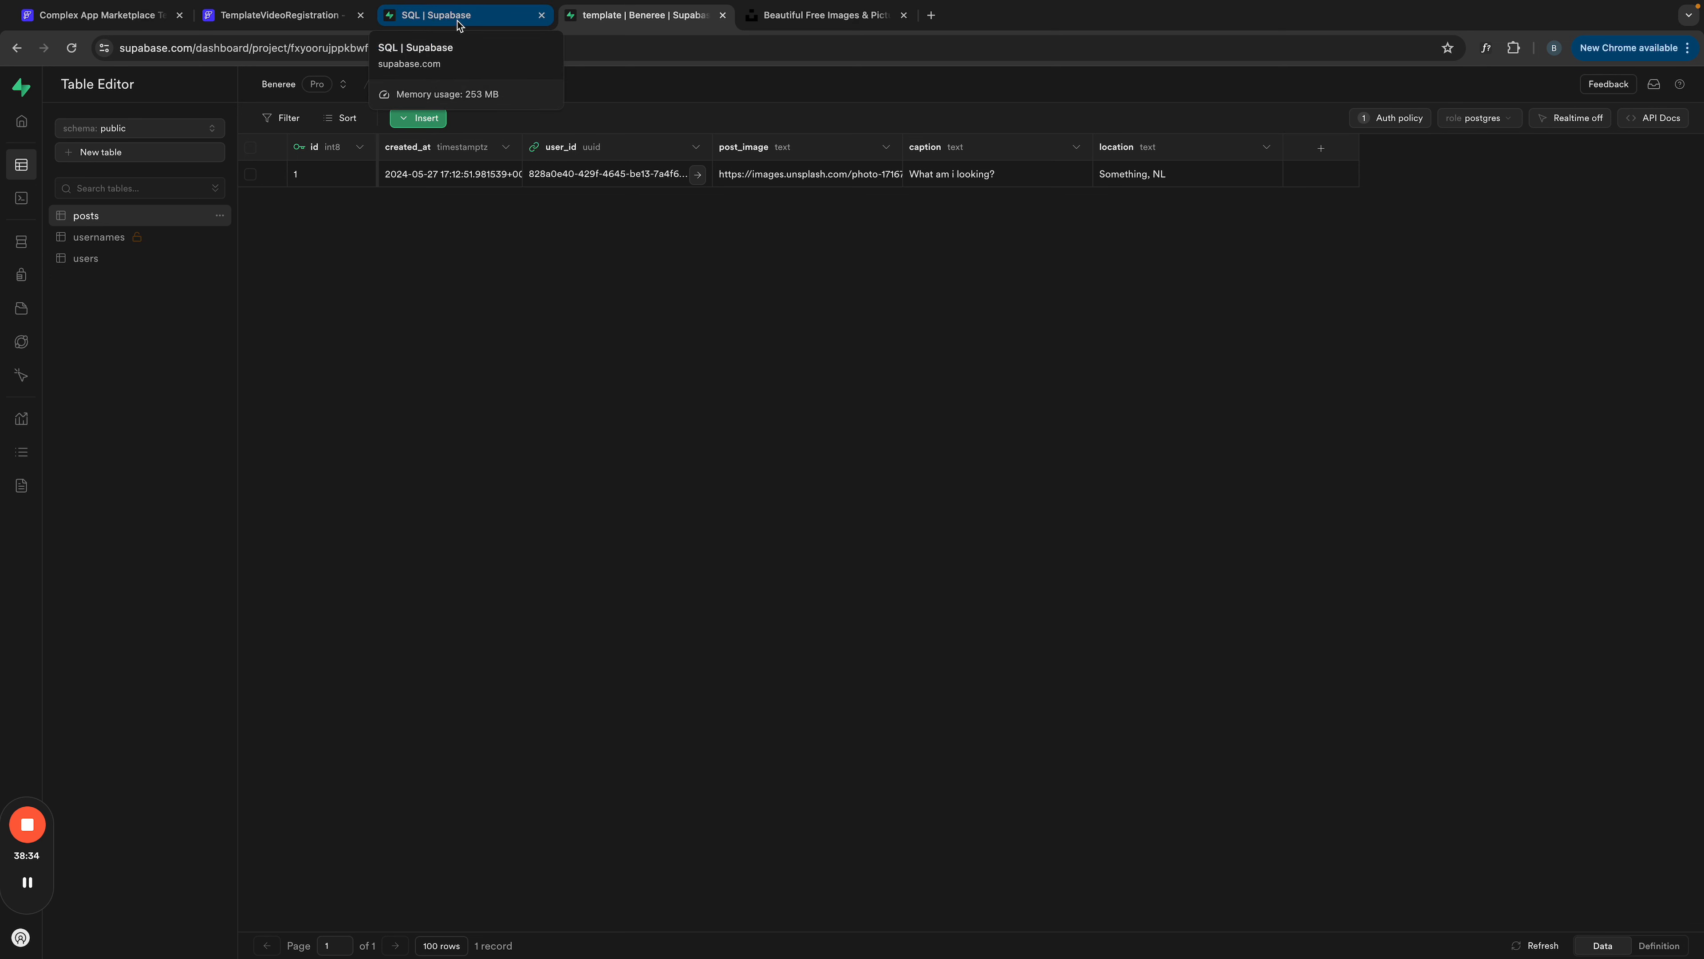
click(85, 258)
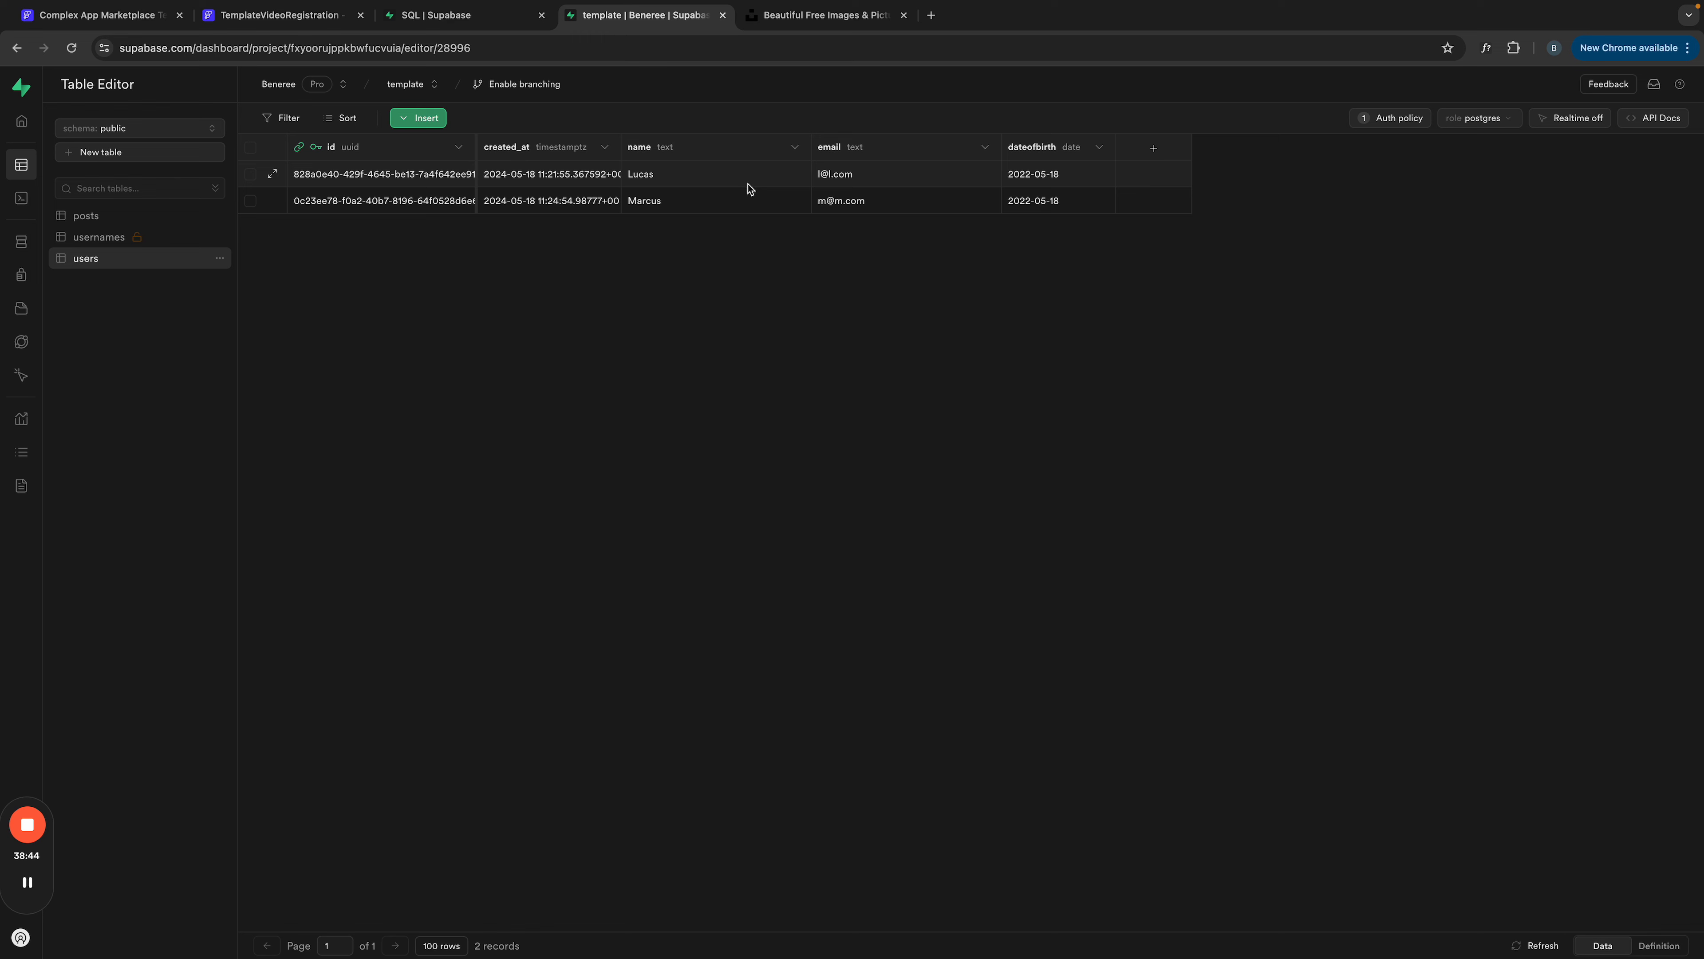
click(499, 24)
click(602, 16)
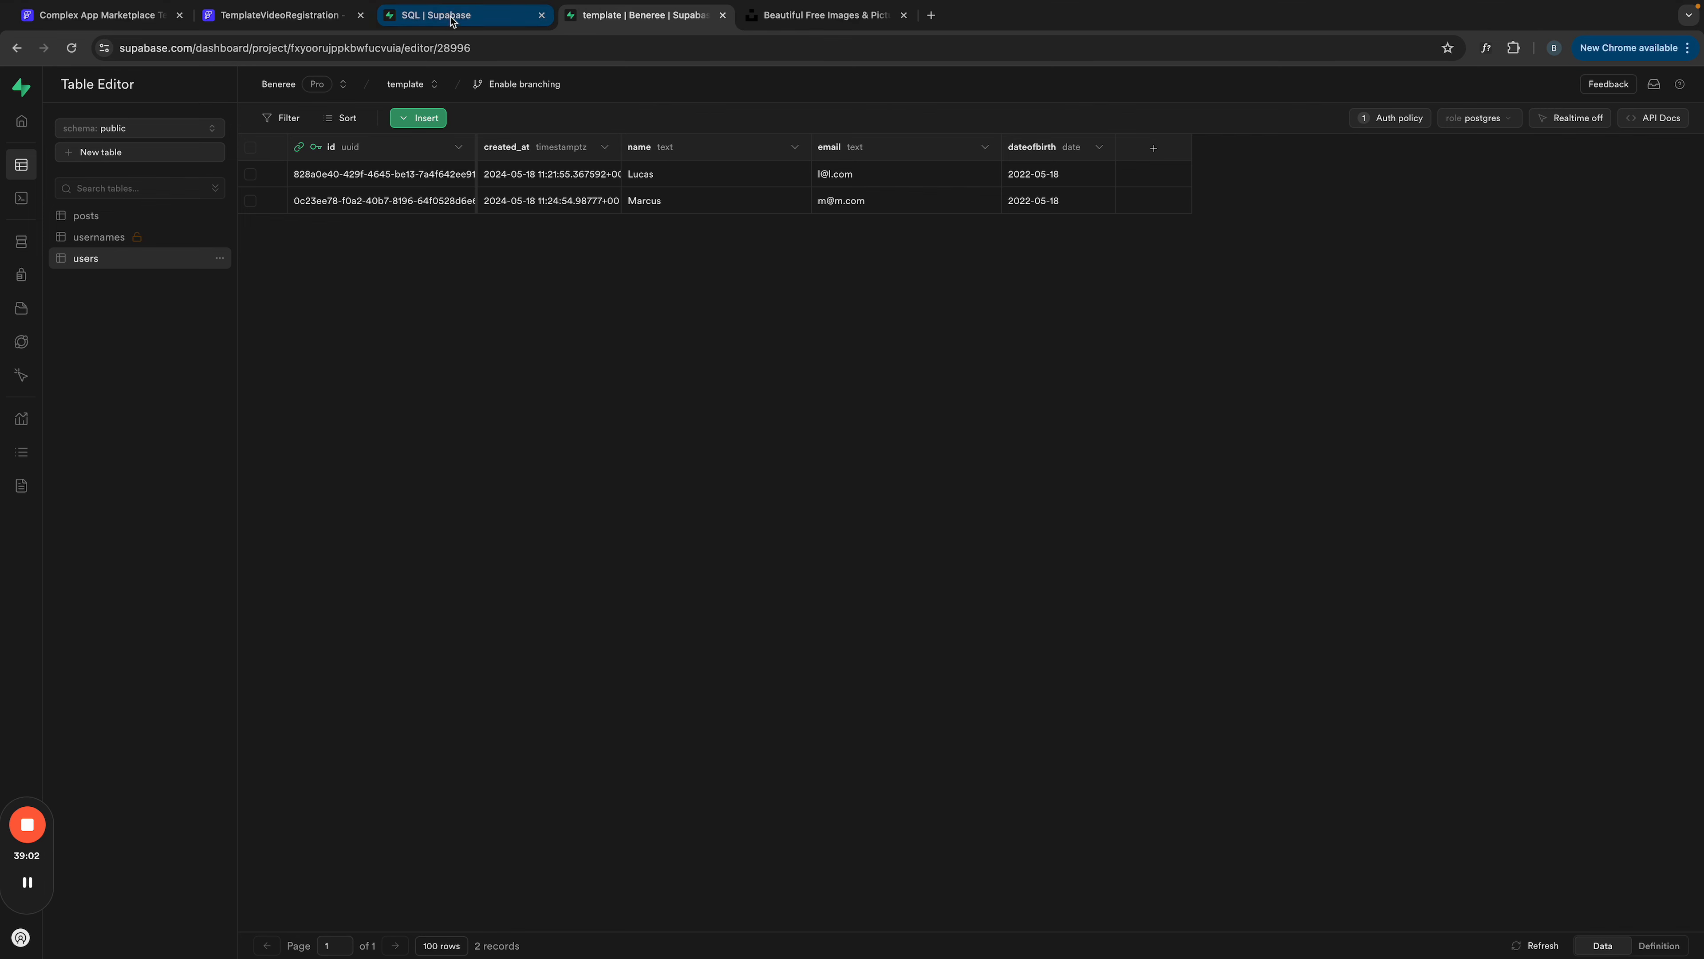
Step: Replace u.username with u.name in the Post User View query and run it
click(437, 14)
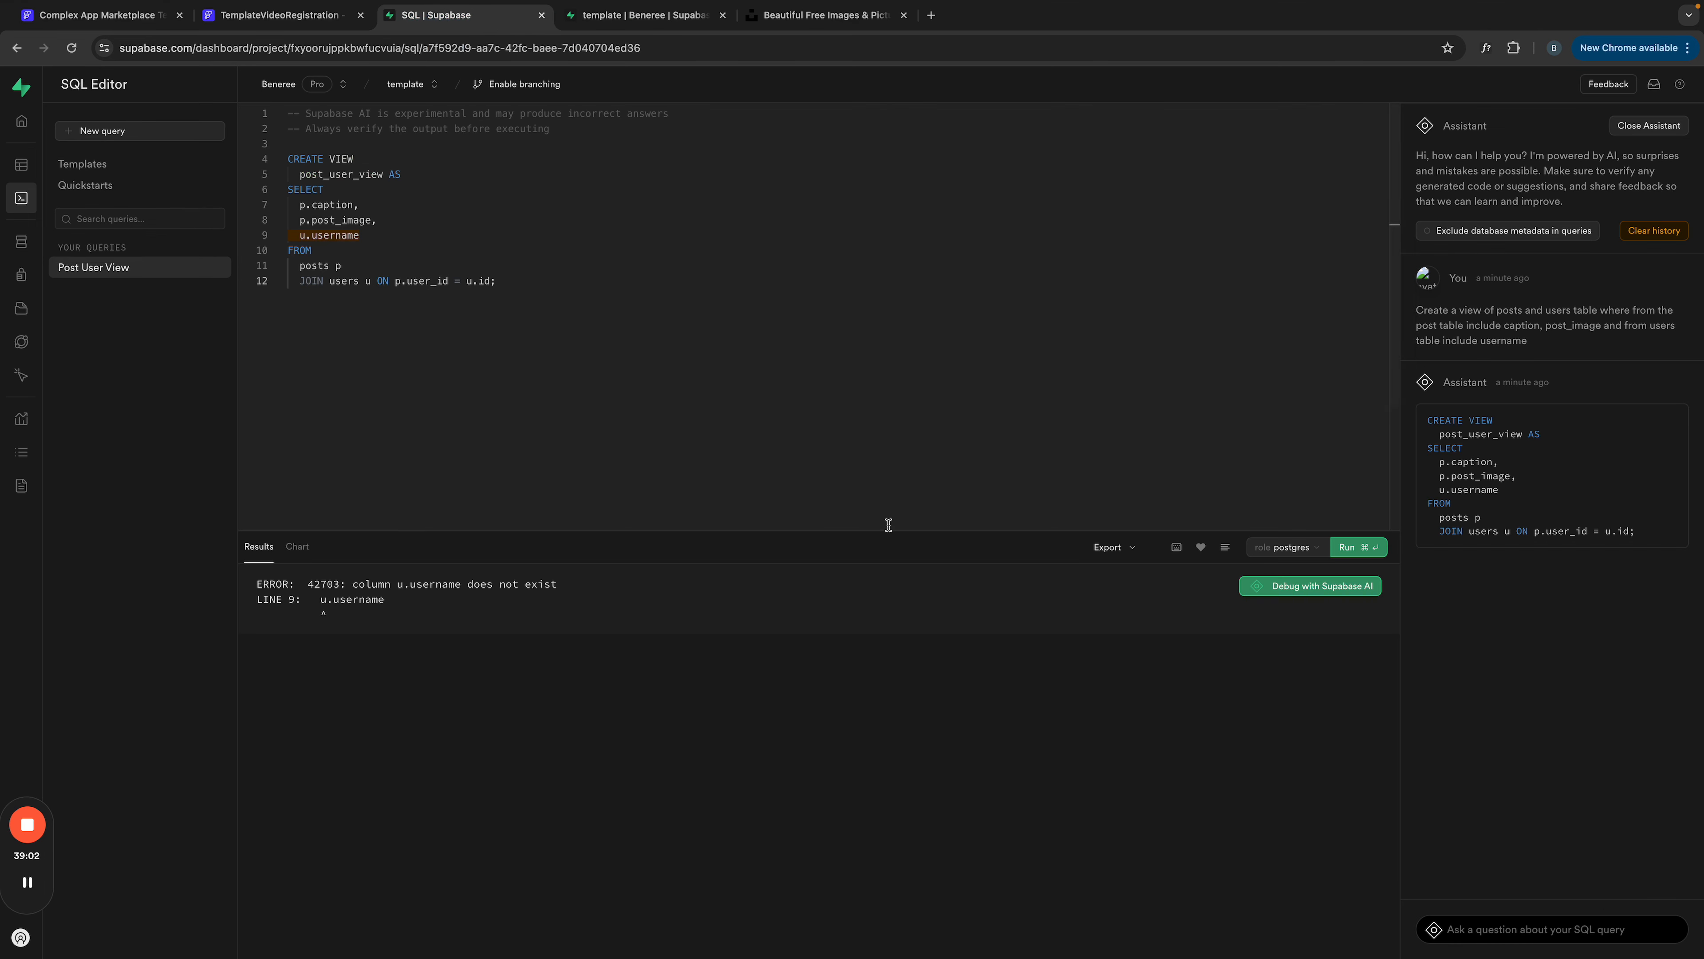
click(348, 236)
click(364, 235)
drag(365, 235, 311, 235)
text(name)
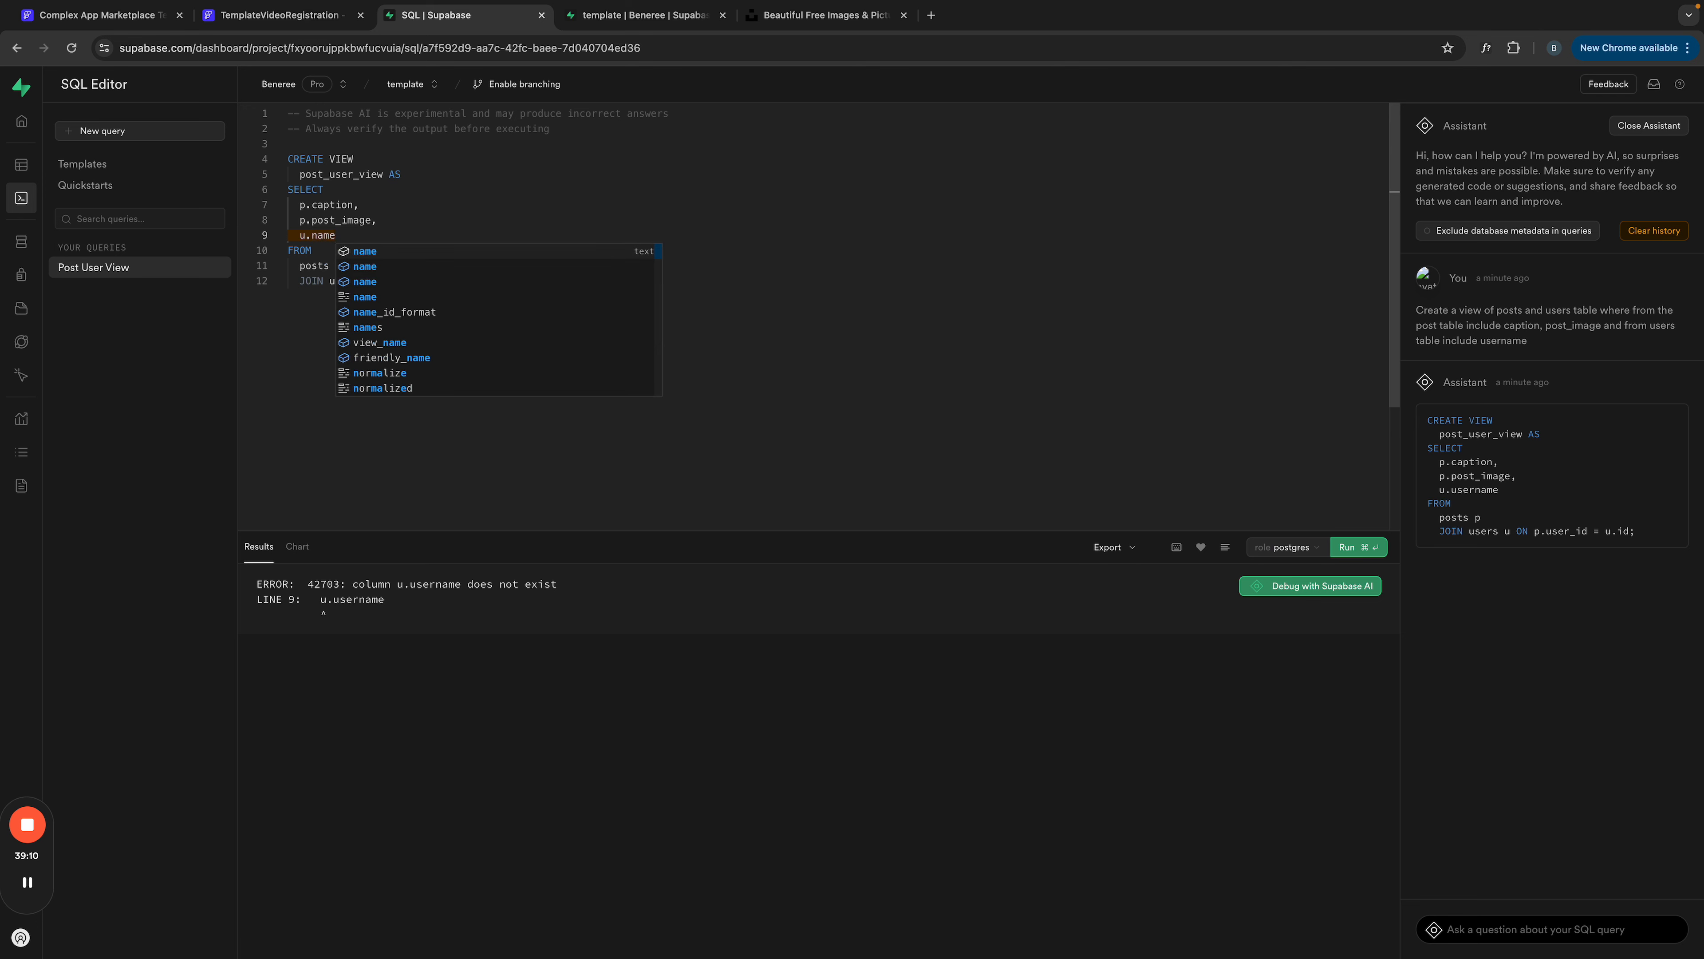
click(824, 264)
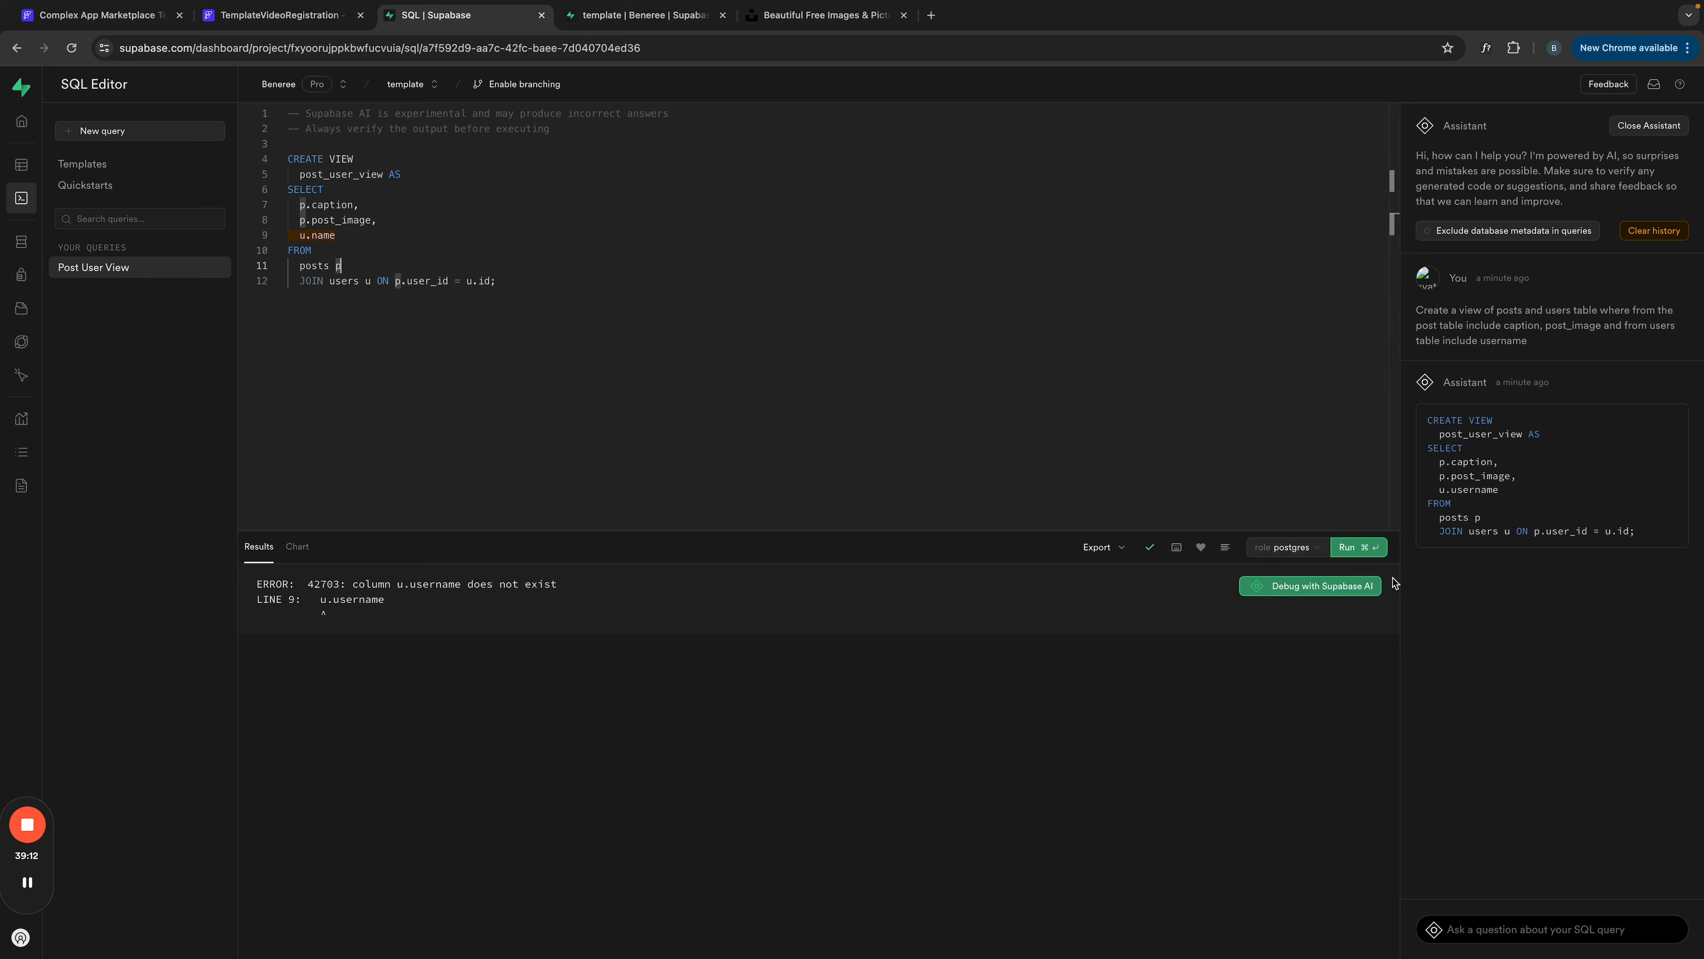
click(1357, 546)
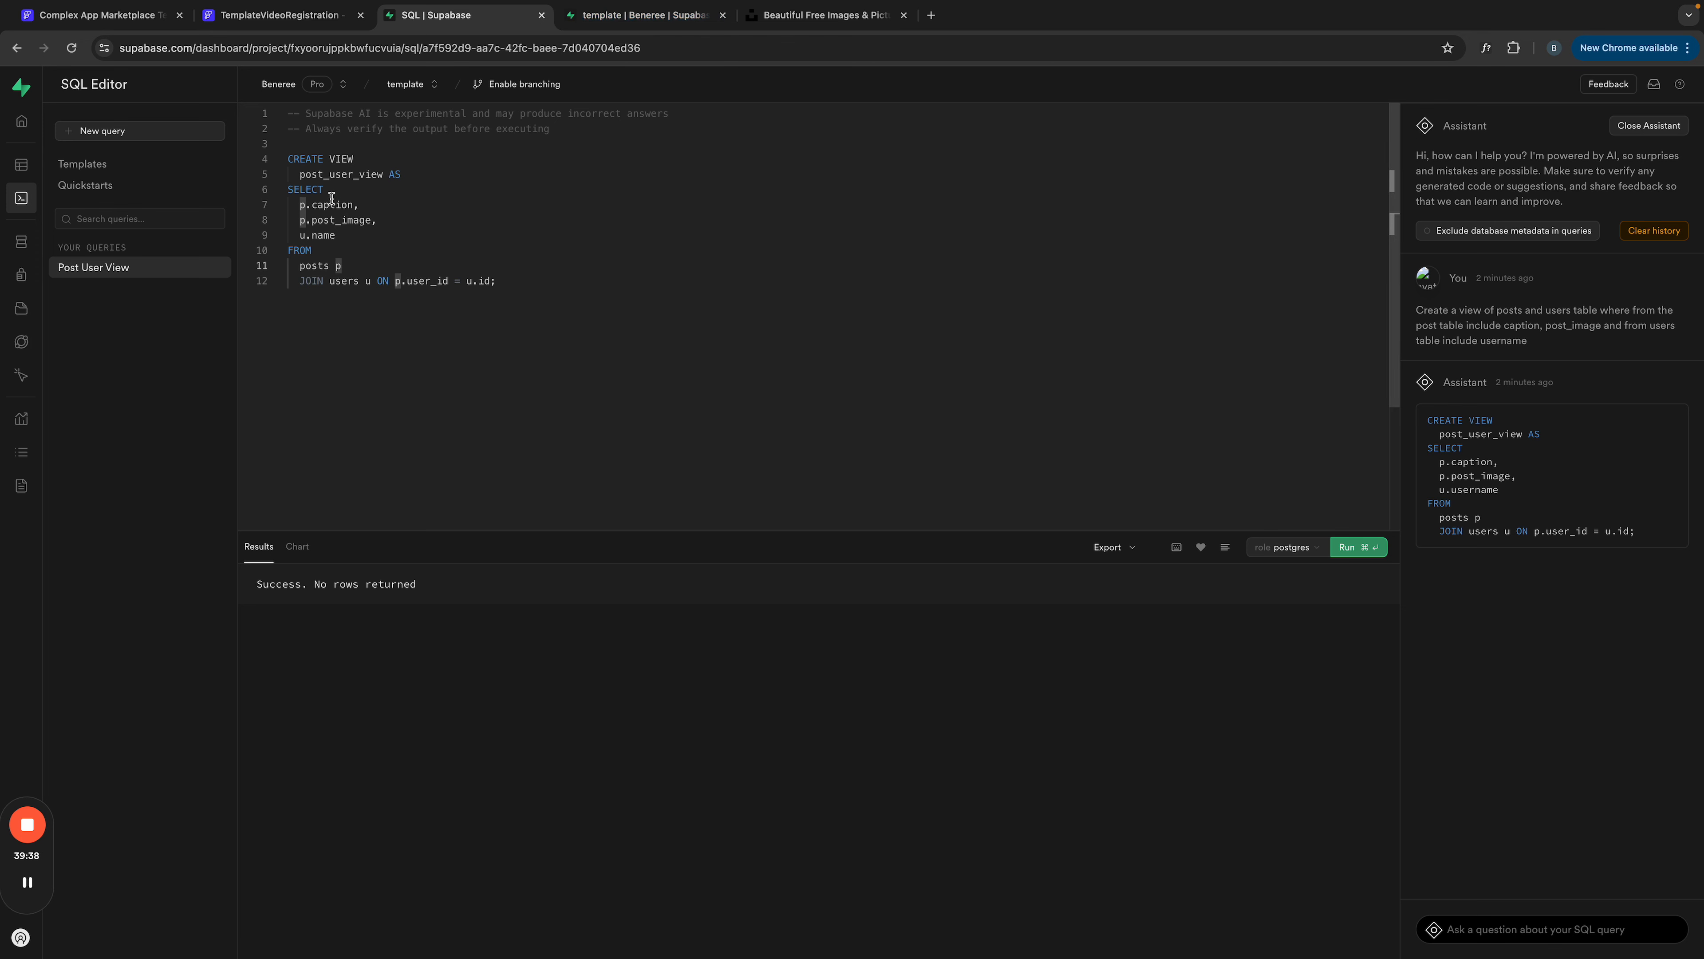
Step: Examine the posts table and open post_user_view in the Table Editor to inspect its data
click(641, 16)
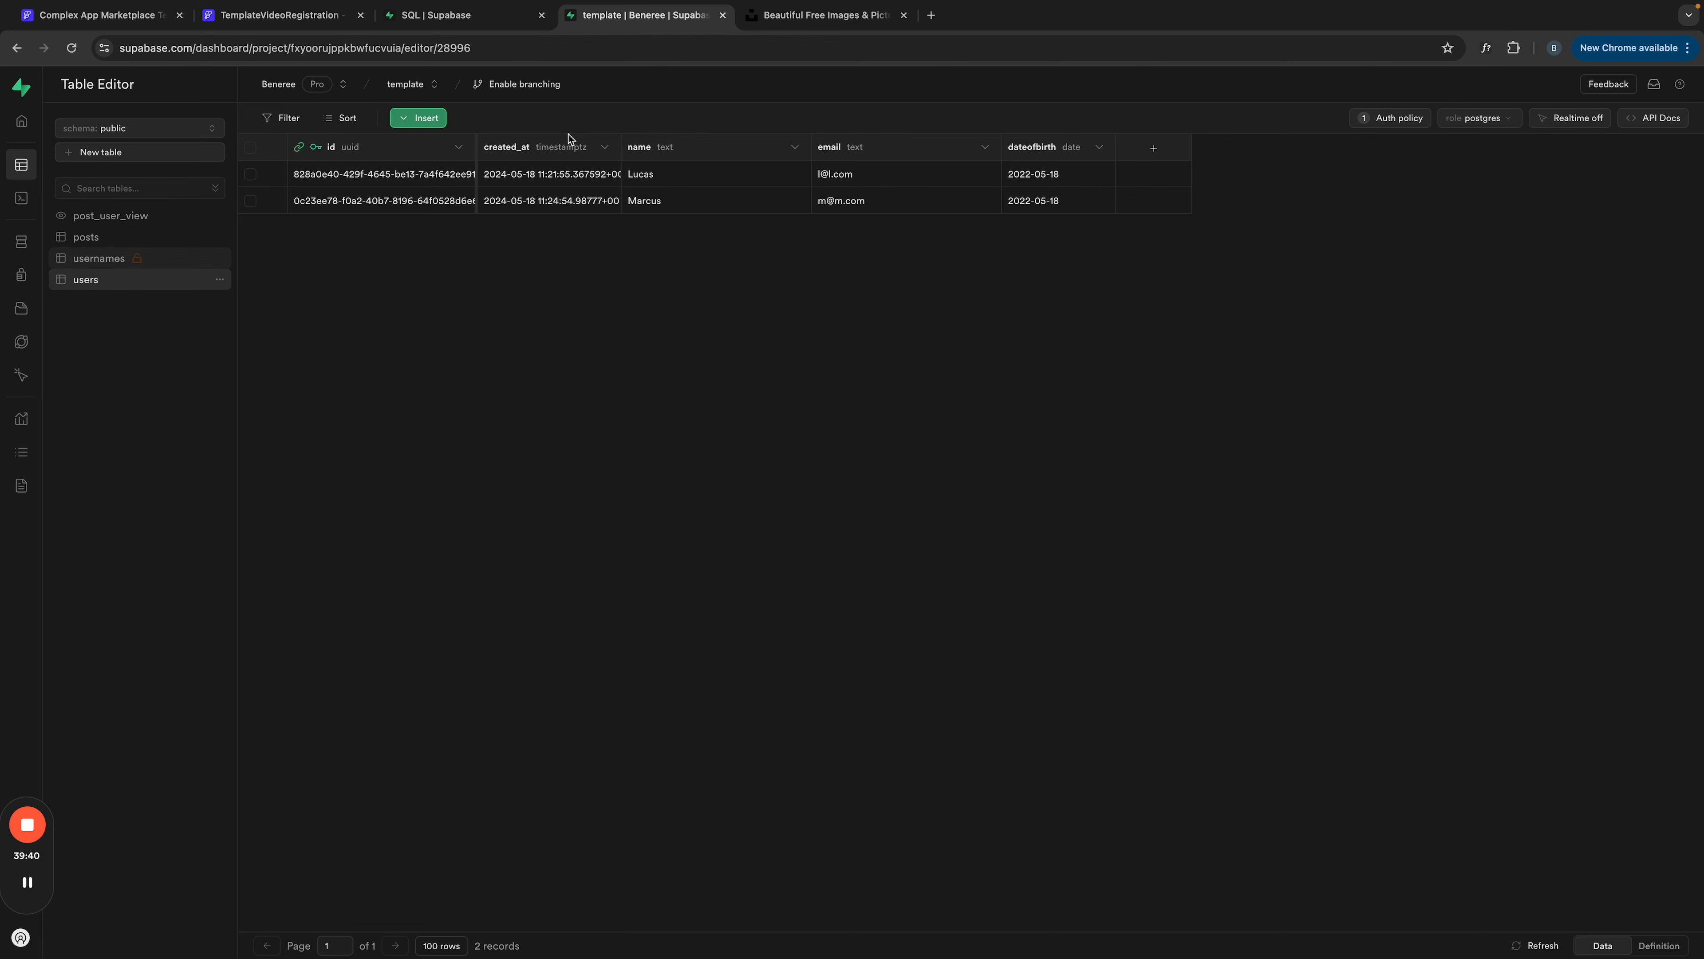
click(86, 239)
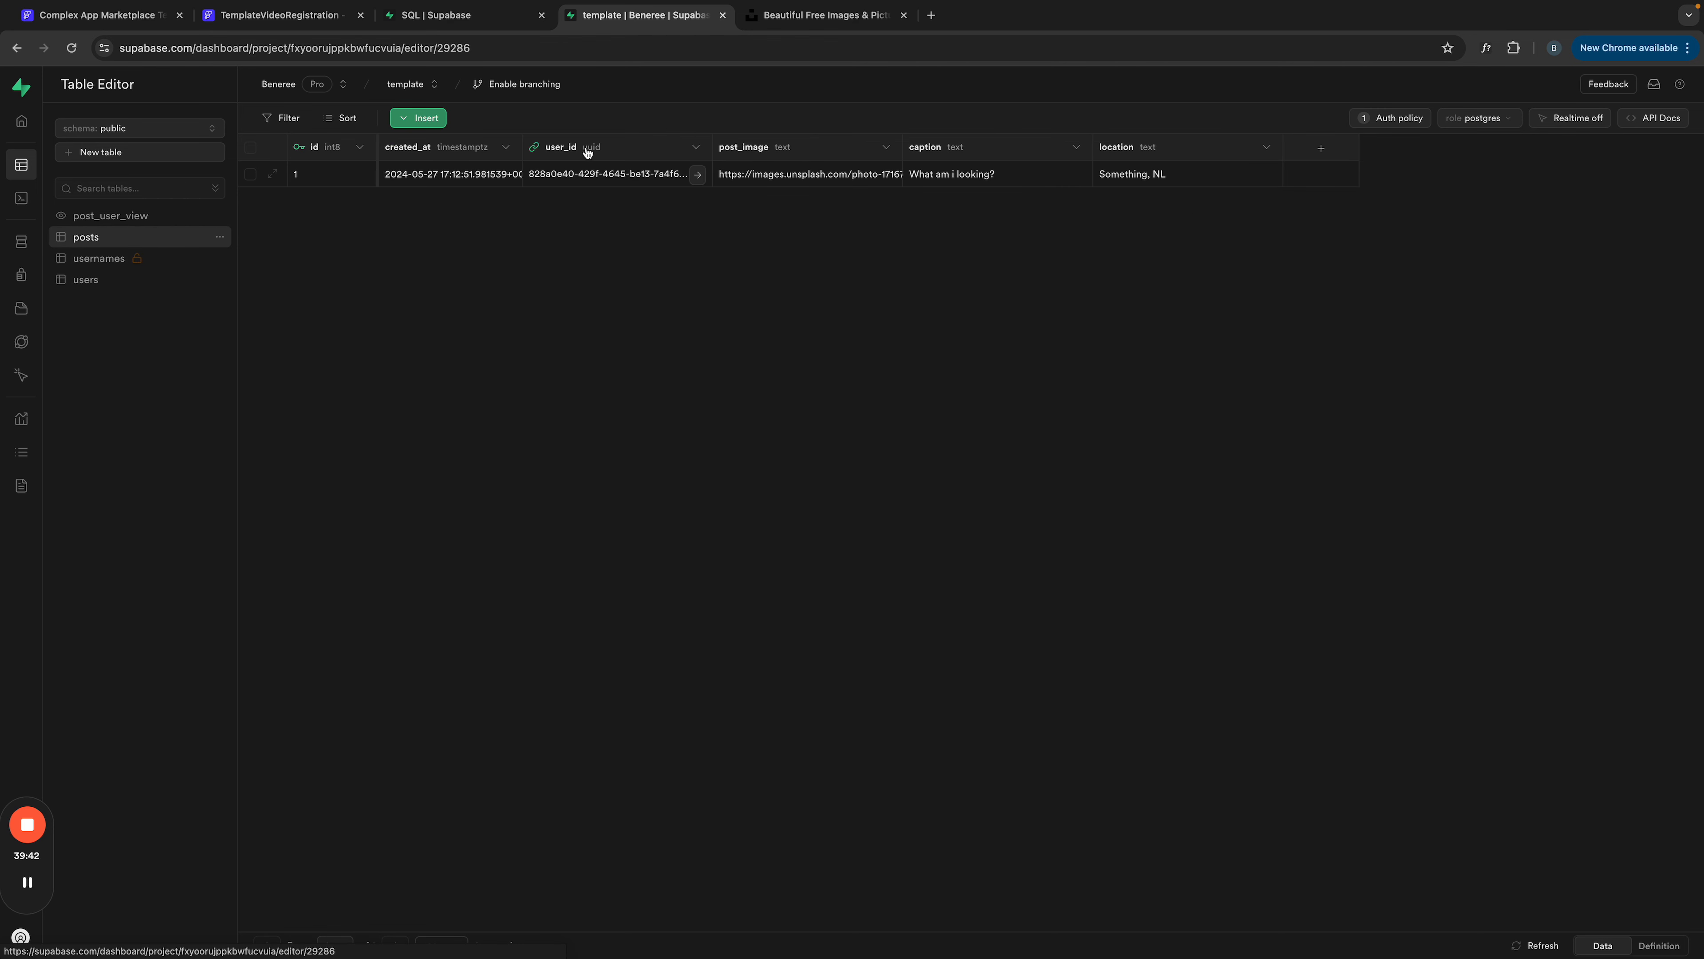
click(452, 16)
mouse_move(20, 245)
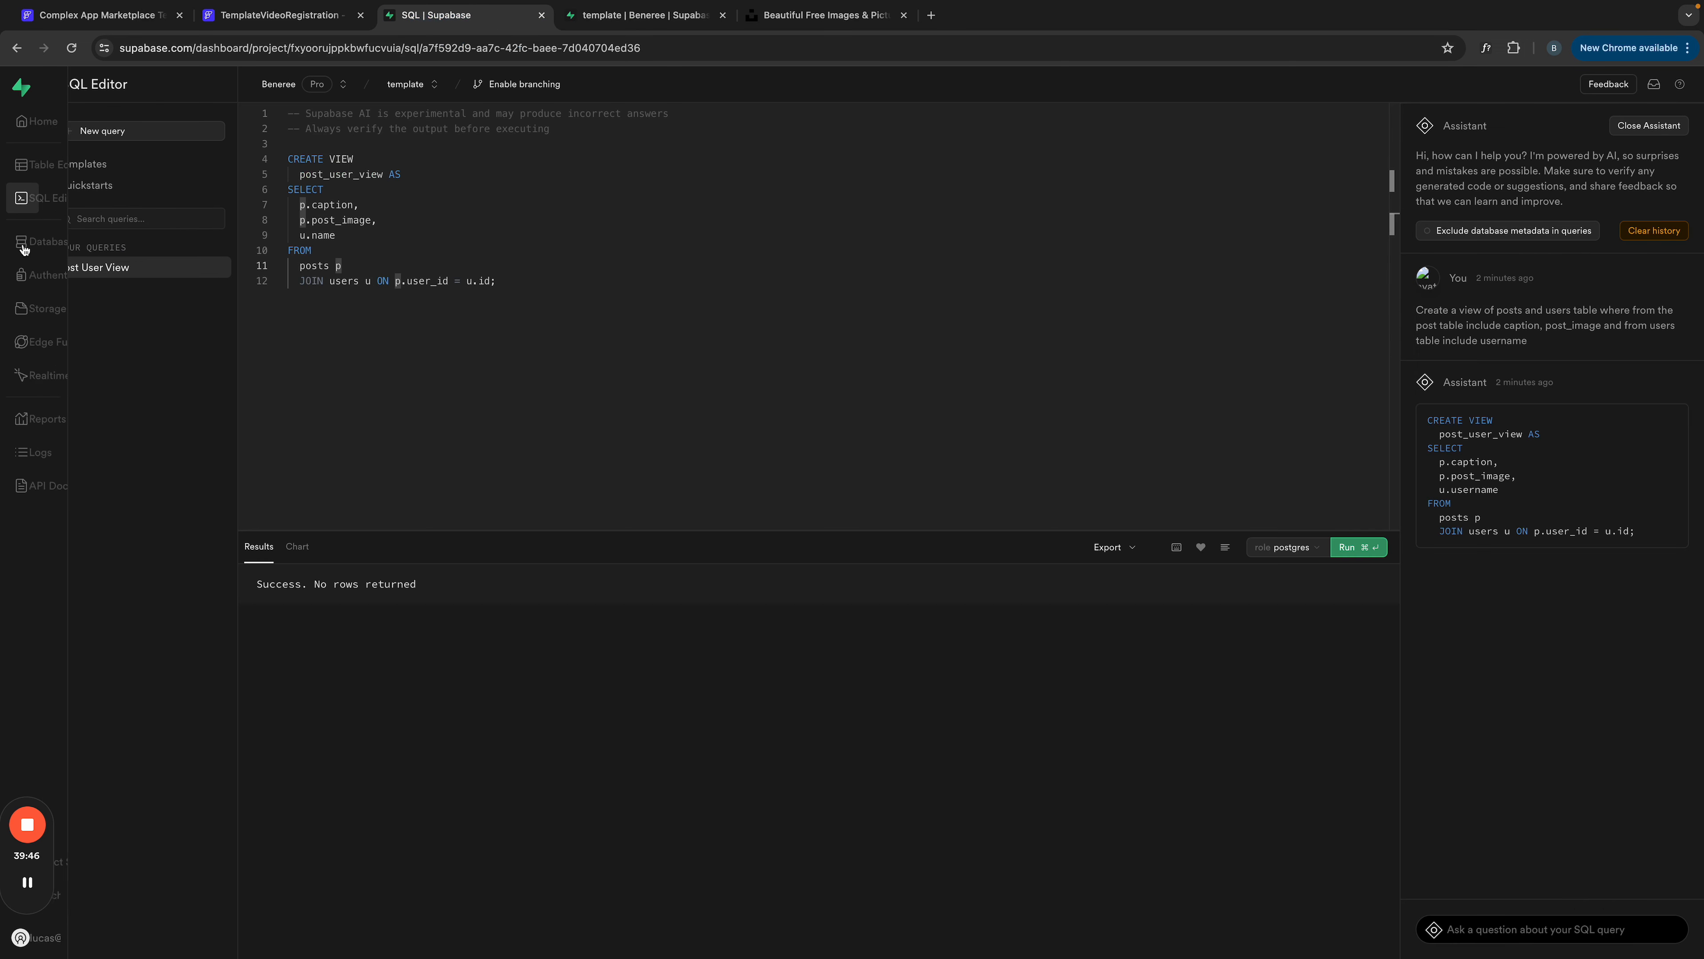
click(32, 167)
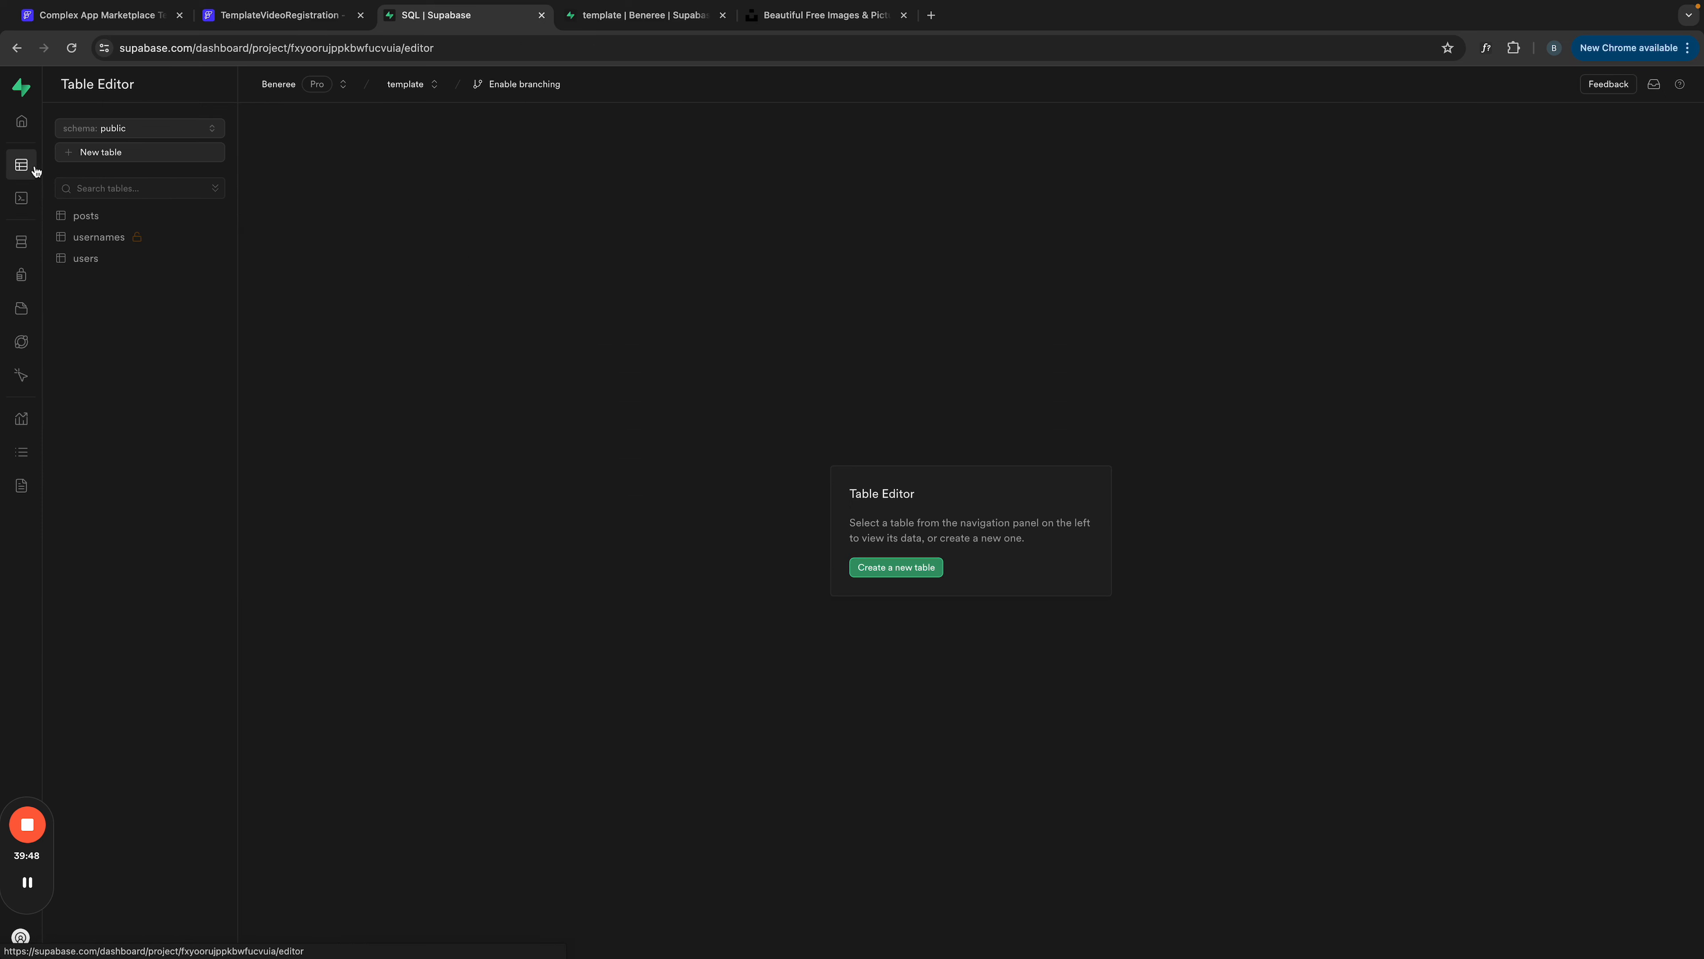
click(106, 217)
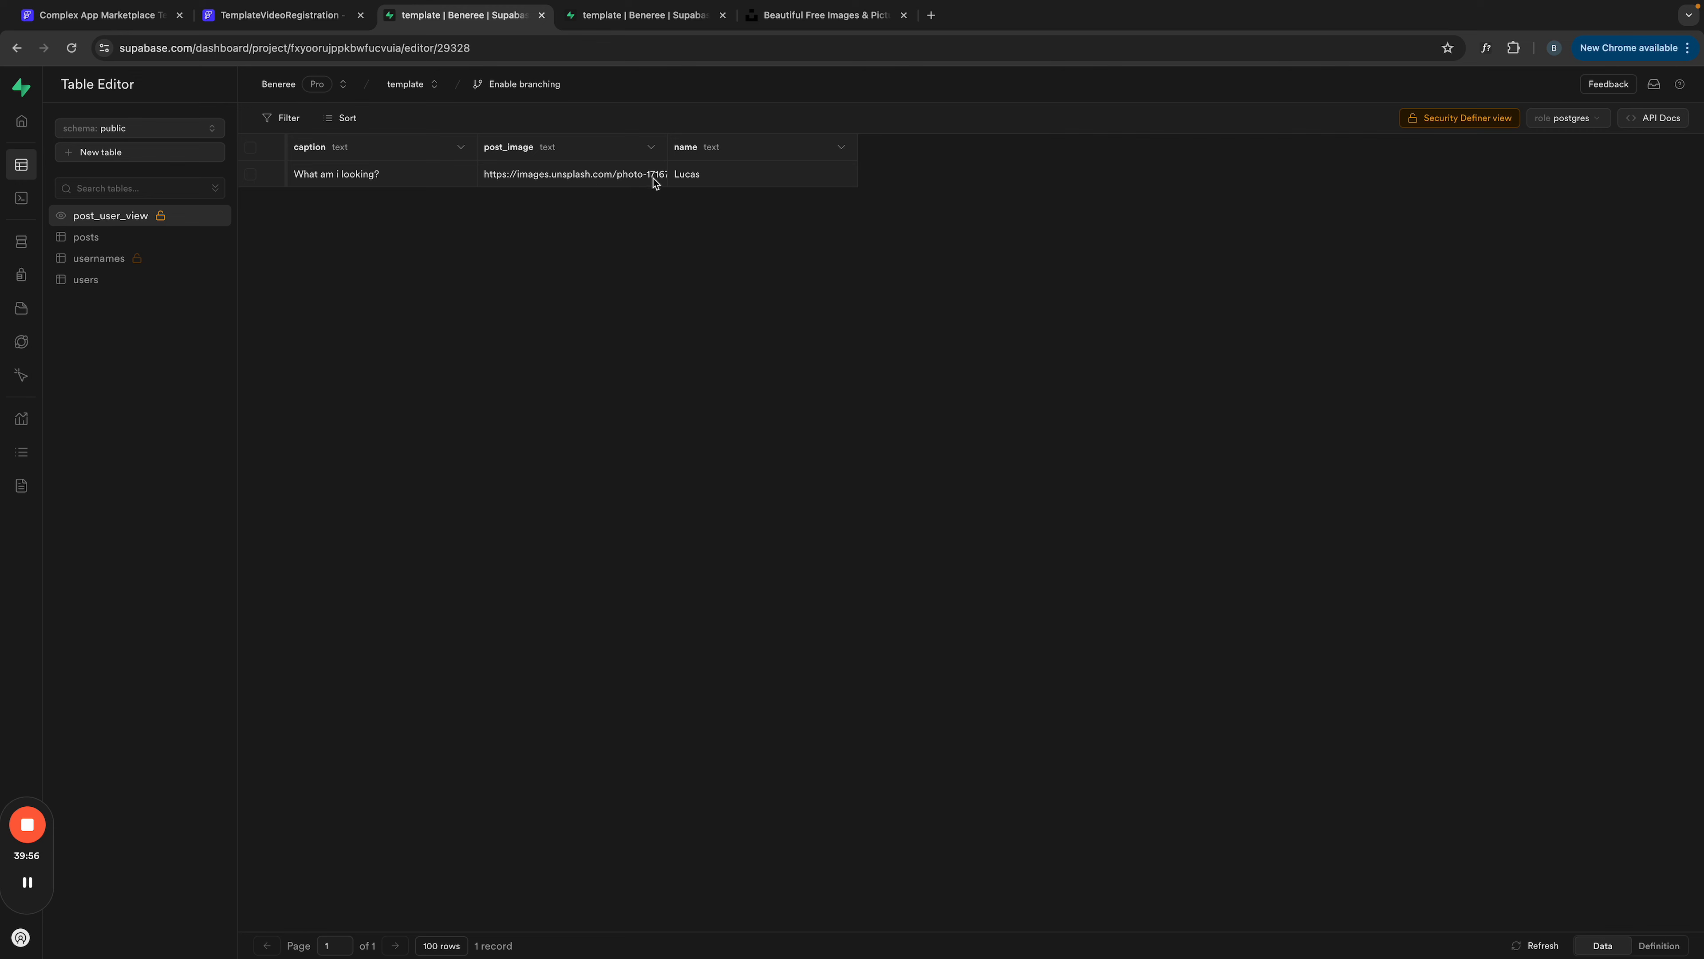
Step: Reopen the Post User View query in the SQL editor and start another users column line, u., below u.name
click(37, 199)
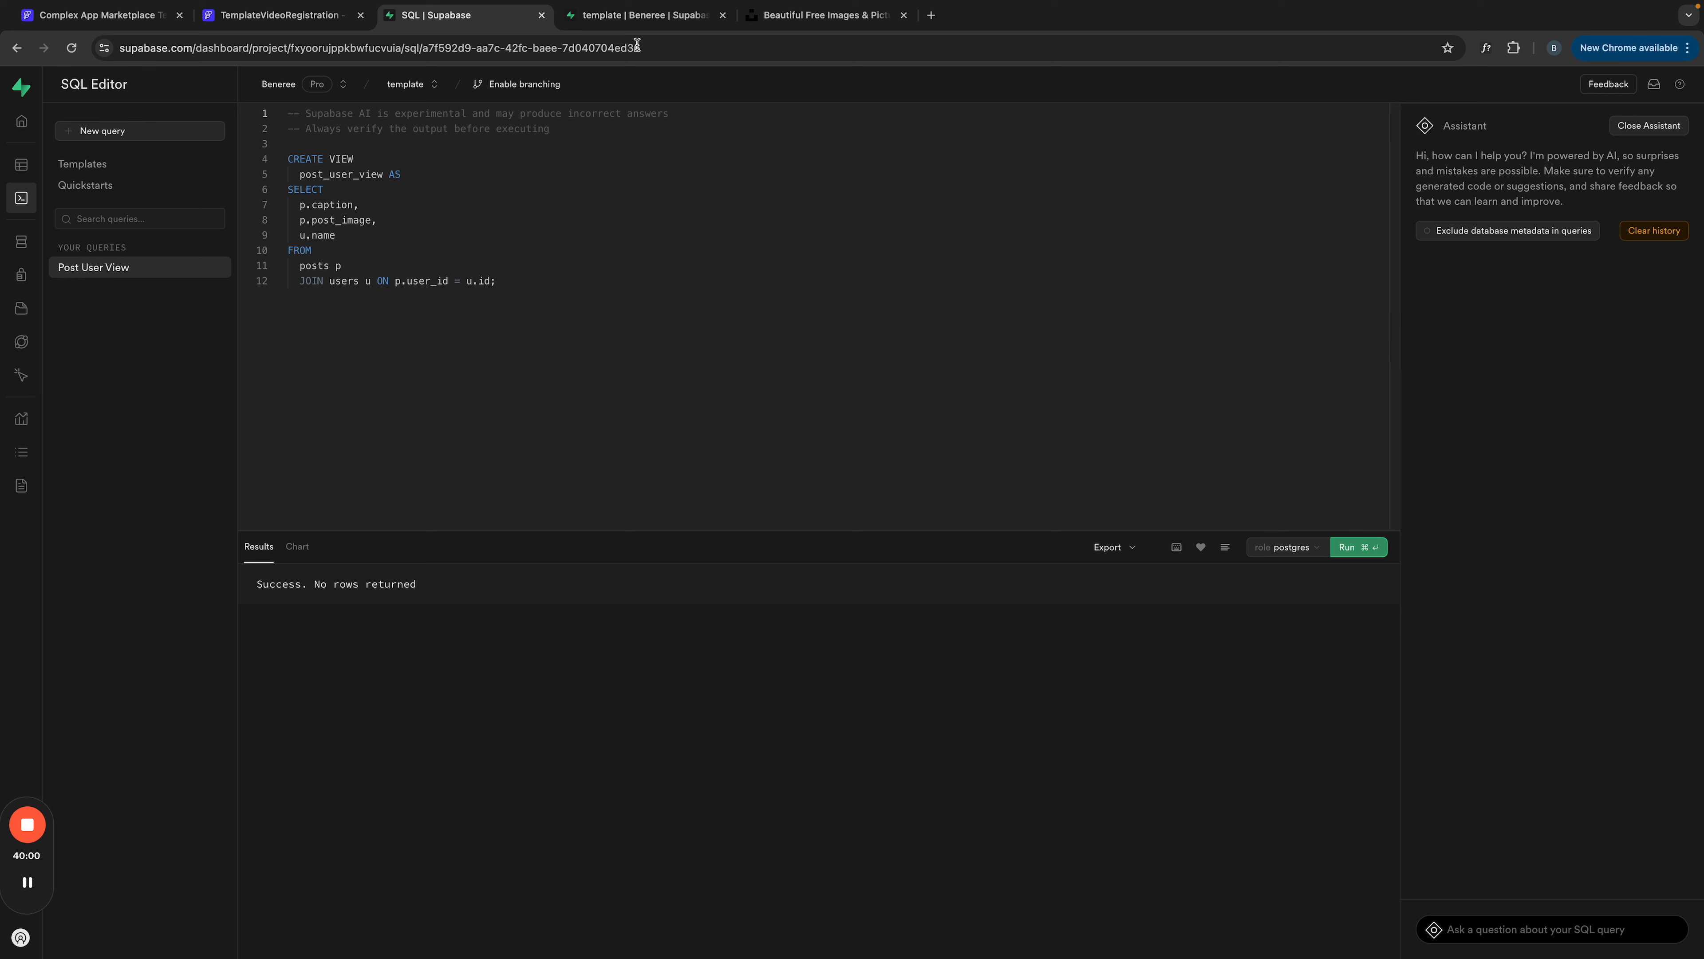
click(360, 234)
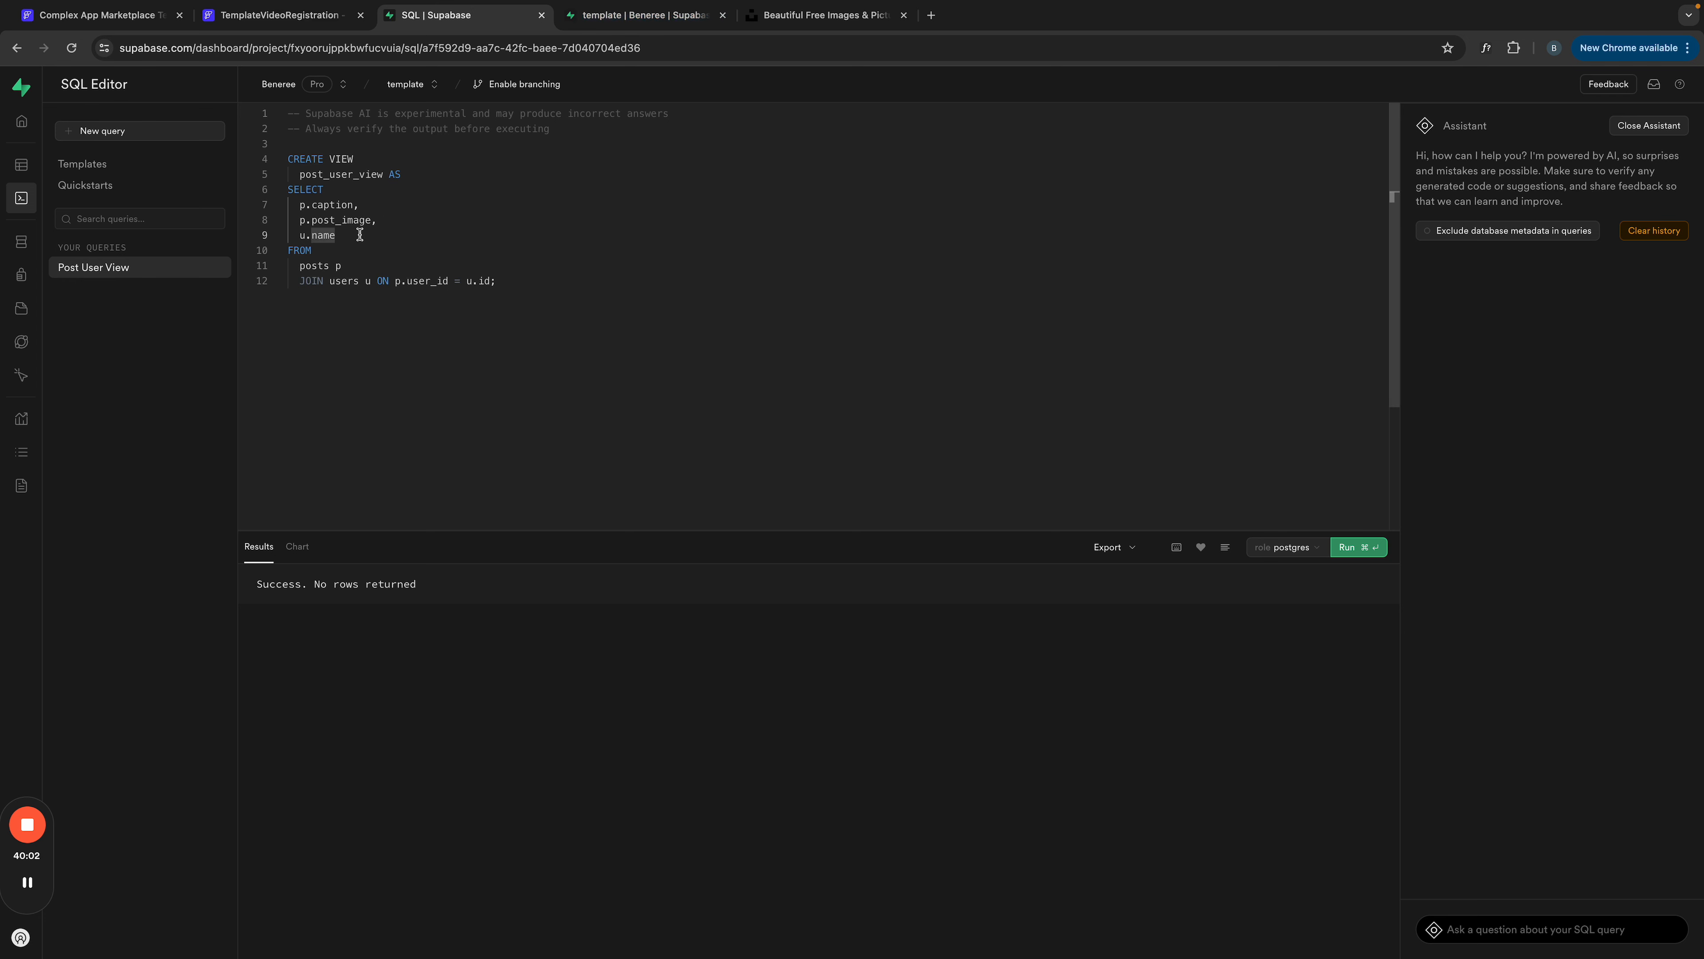
text(,)
key(Return)
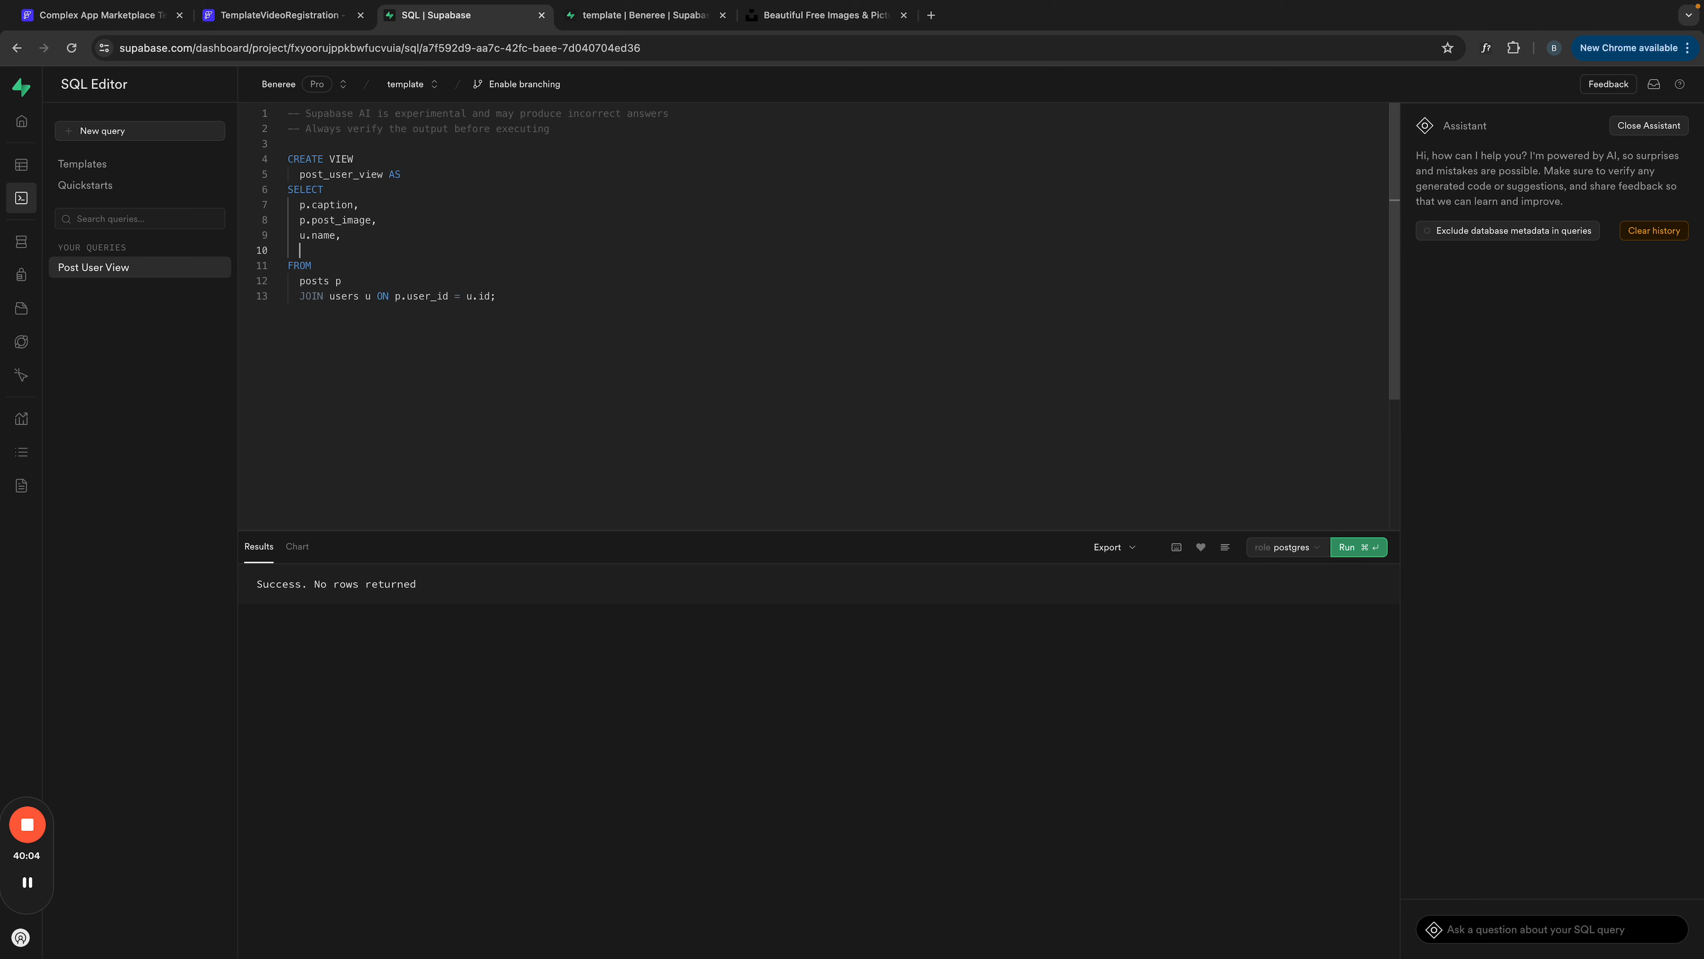
text(u.)
key(Escape)
text(p)
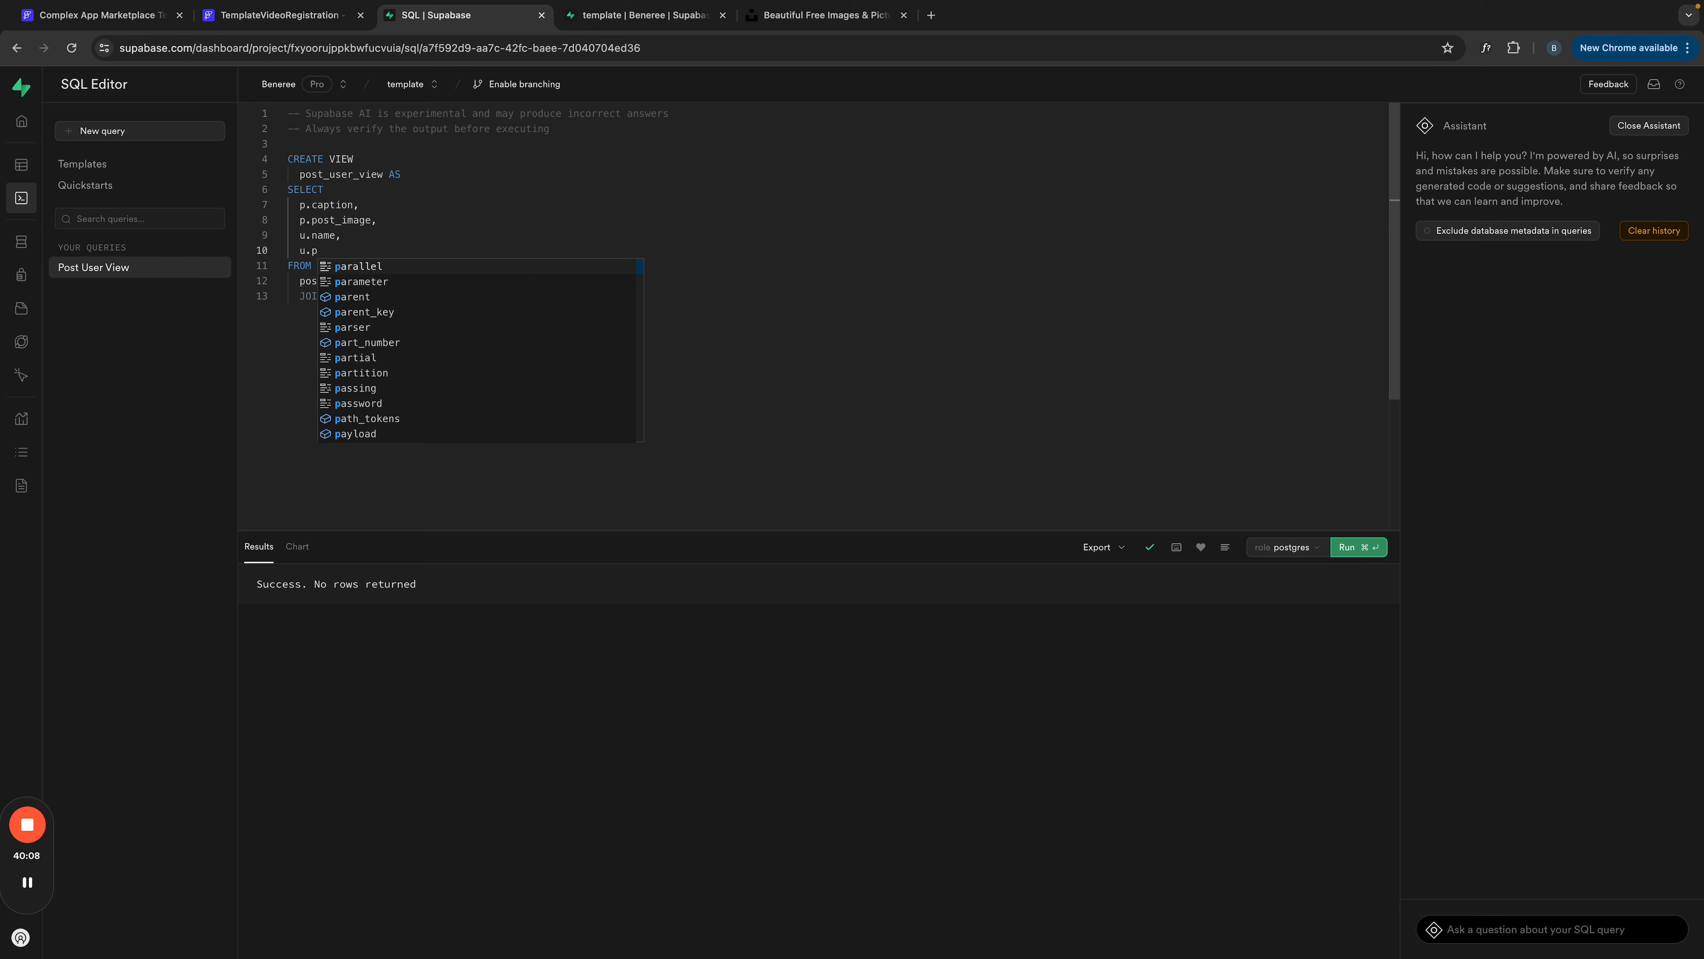
key(BackSpace)
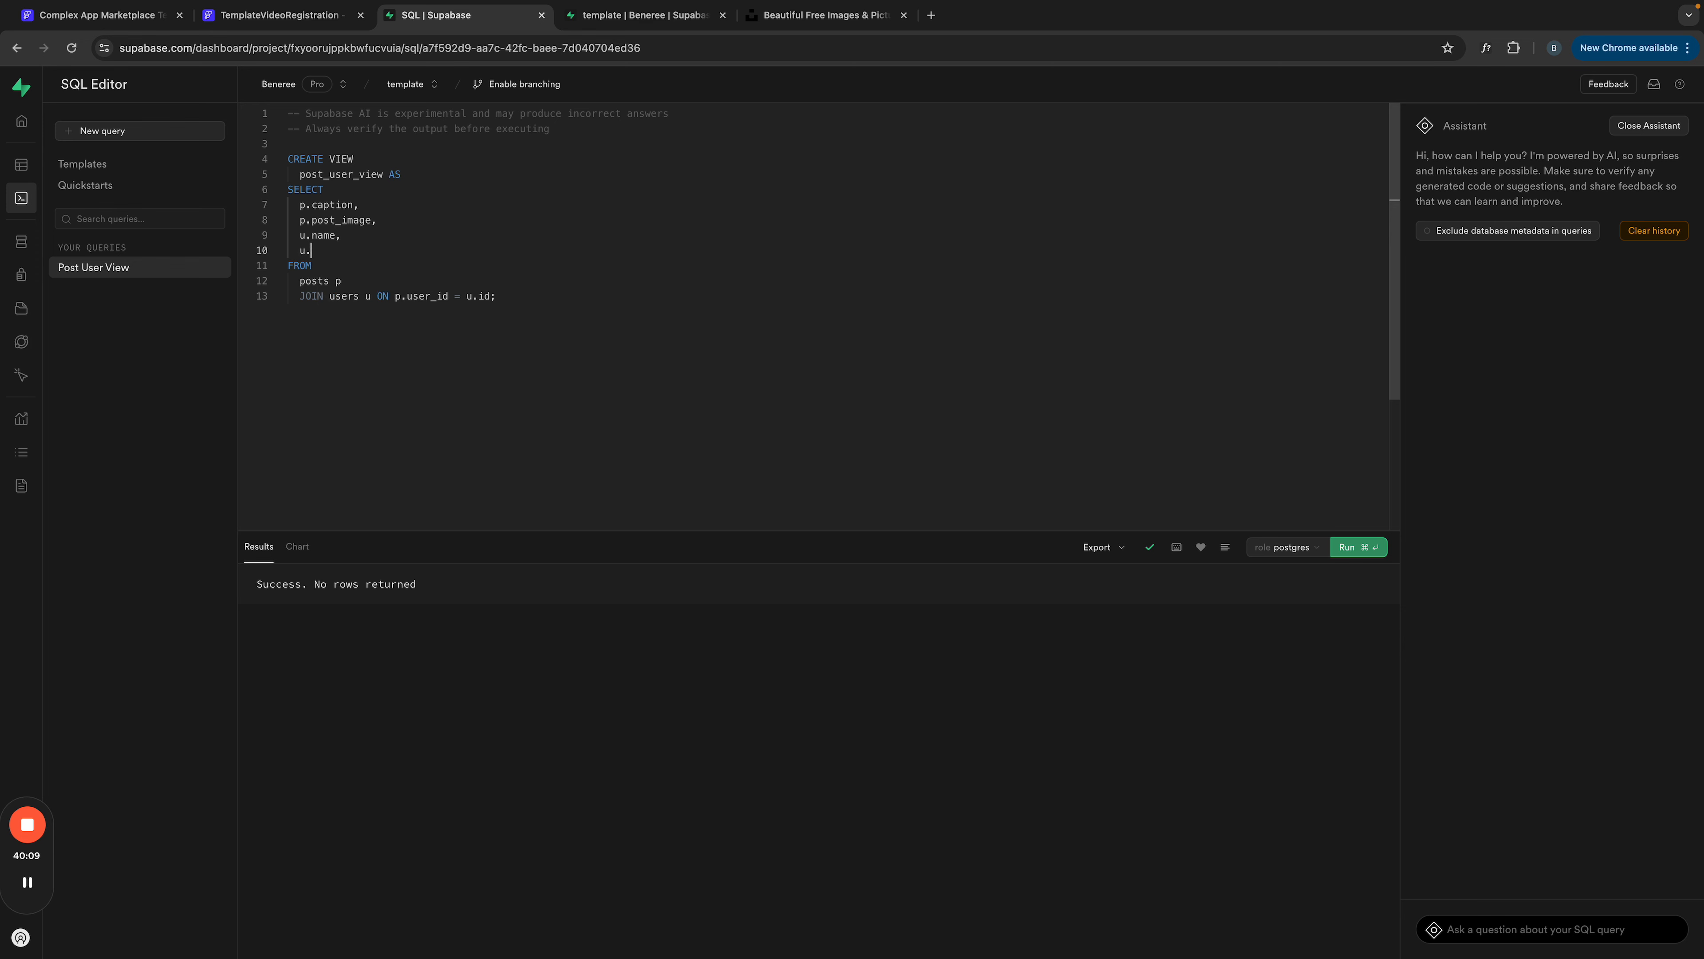
Step: Add a non-nullable bool column named verified_account with default value false to the users table
click(629, 19)
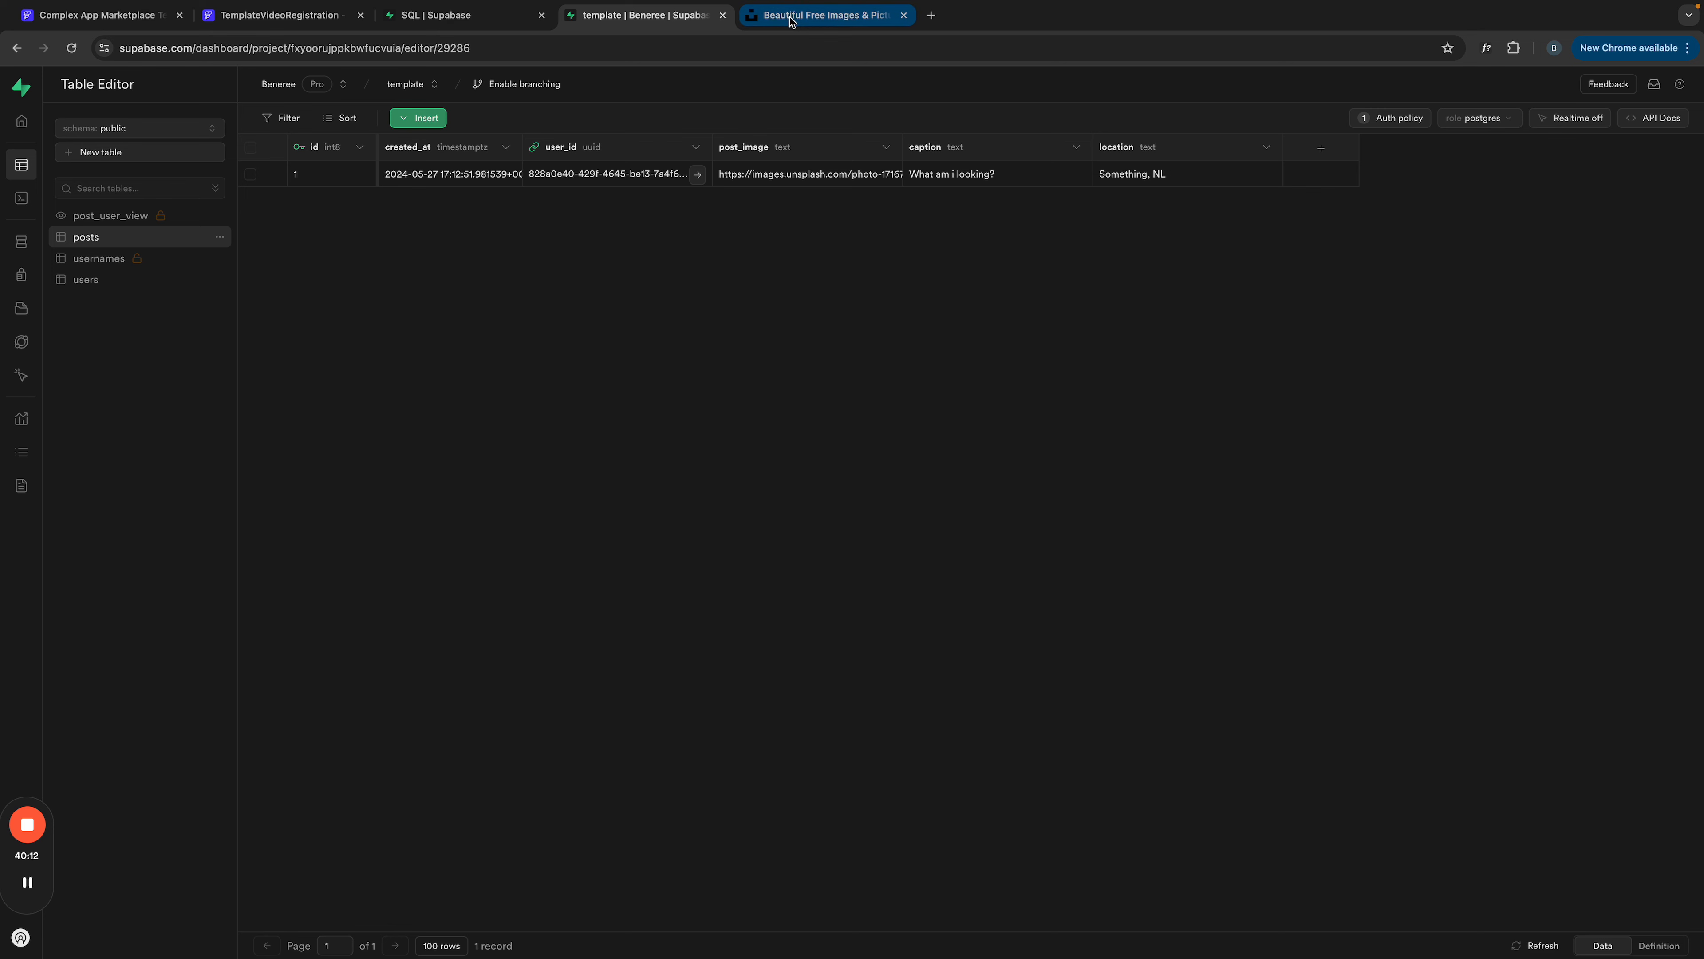
click(84, 279)
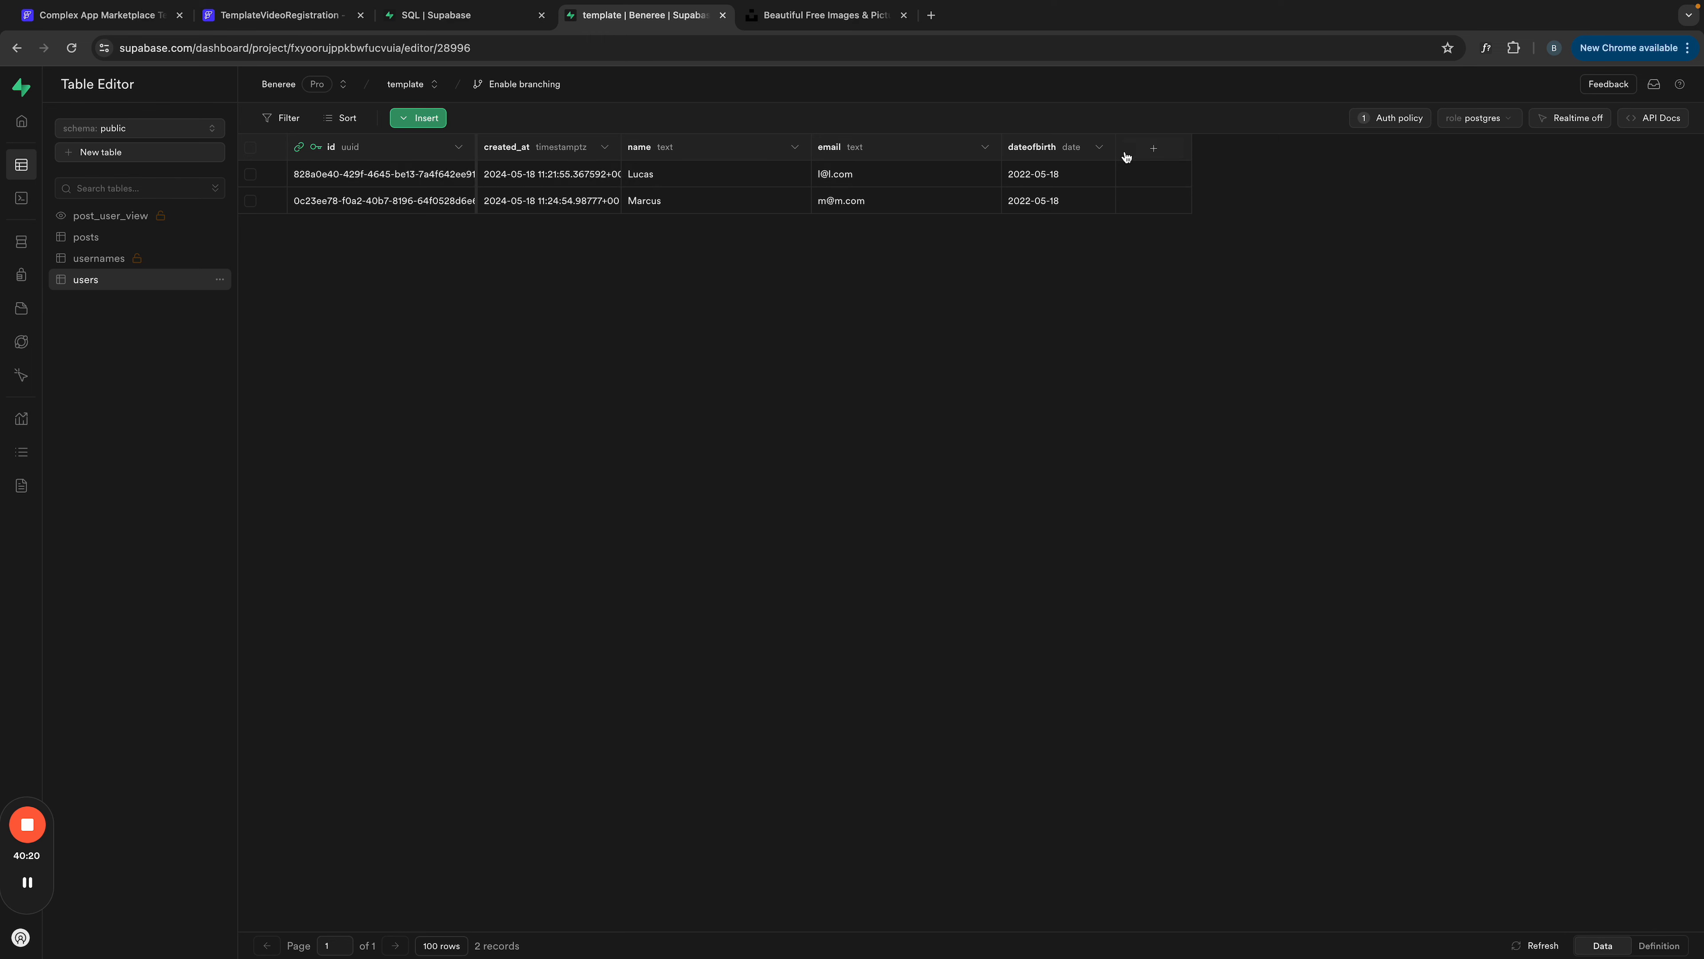
click(1153, 154)
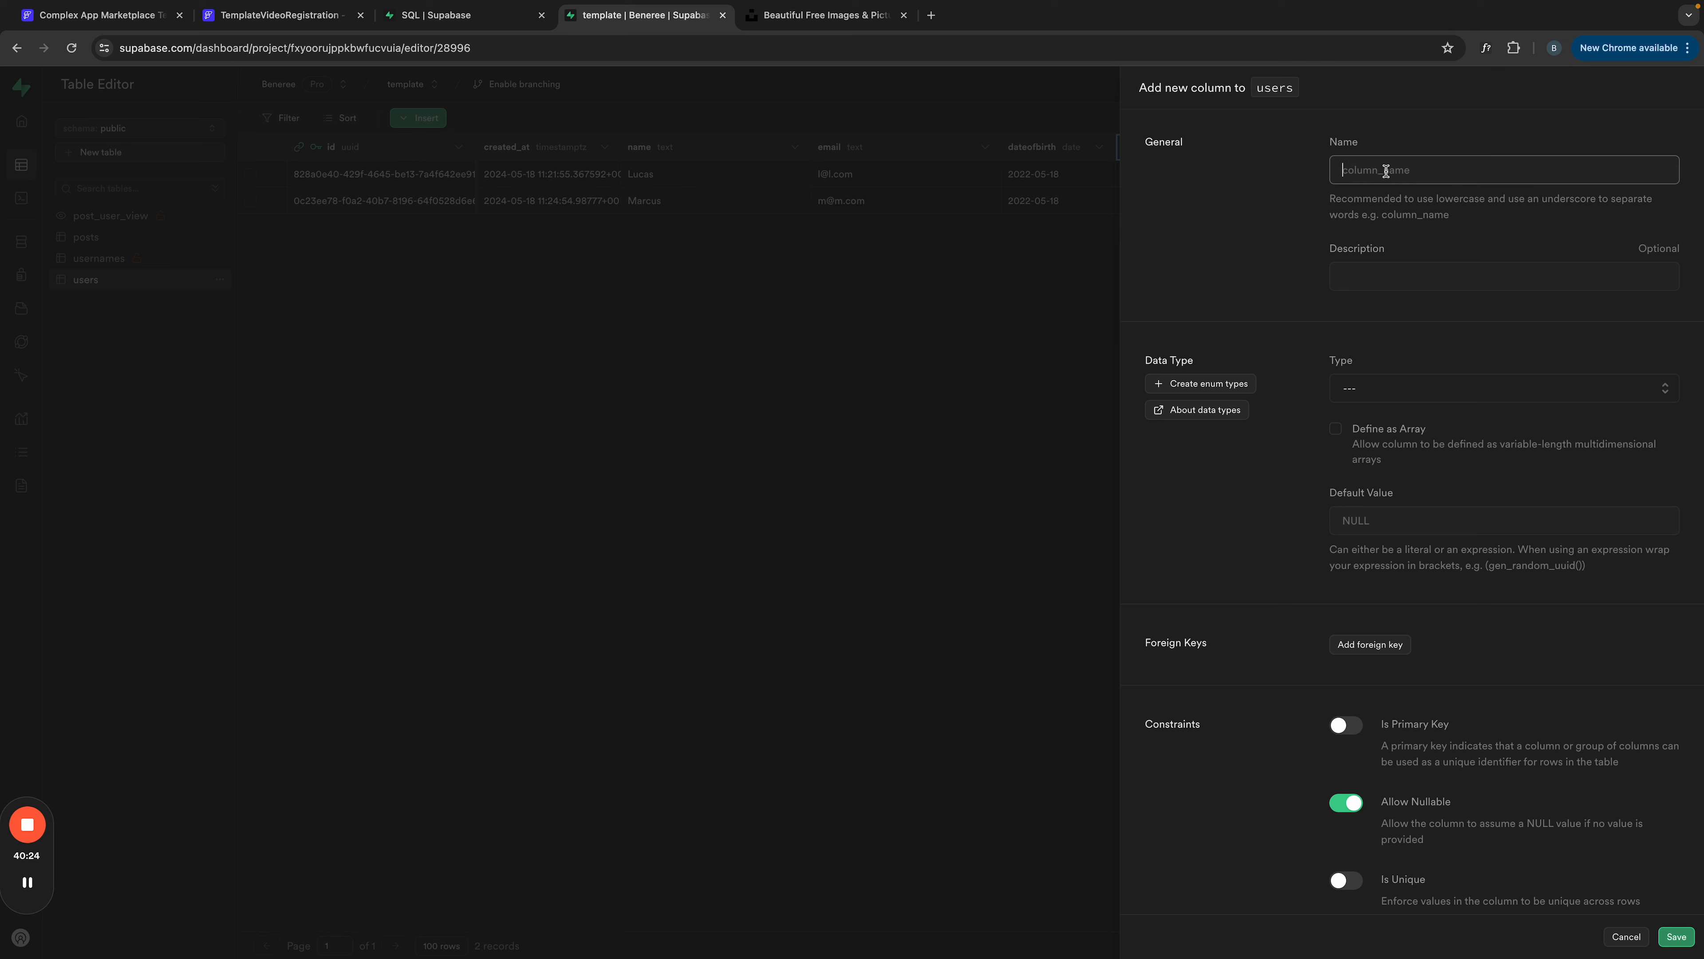
text(verified_account)
click(1354, 393)
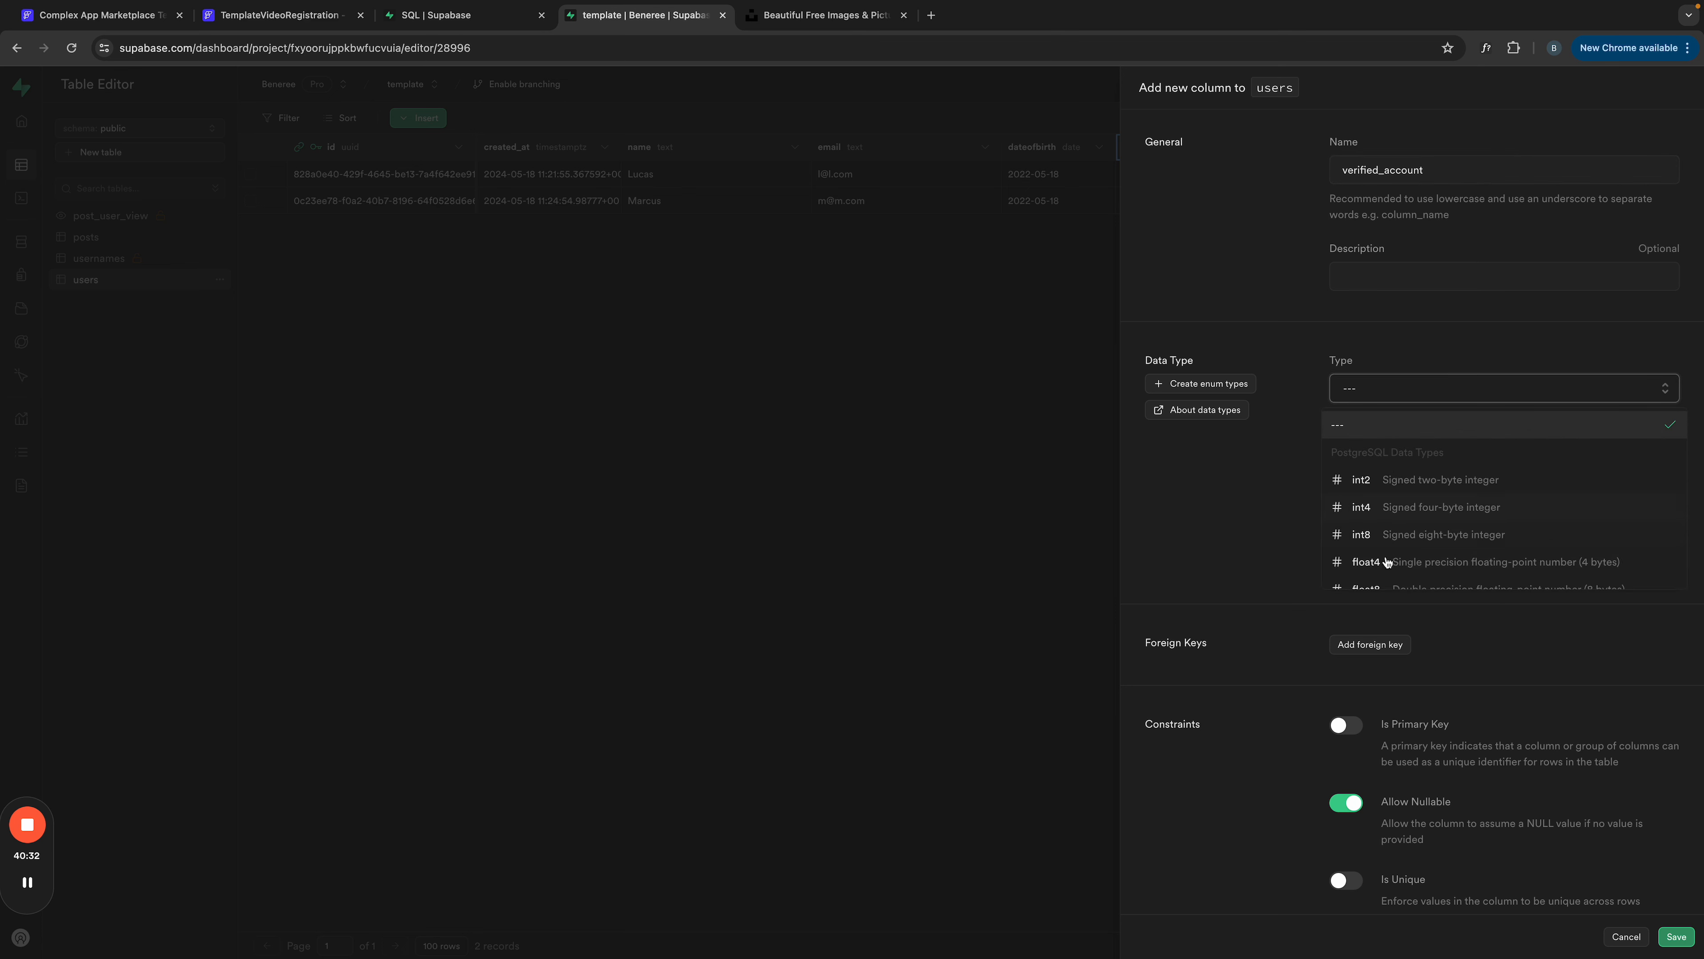
scroll(1382, 560, down, 5)
click(1396, 578)
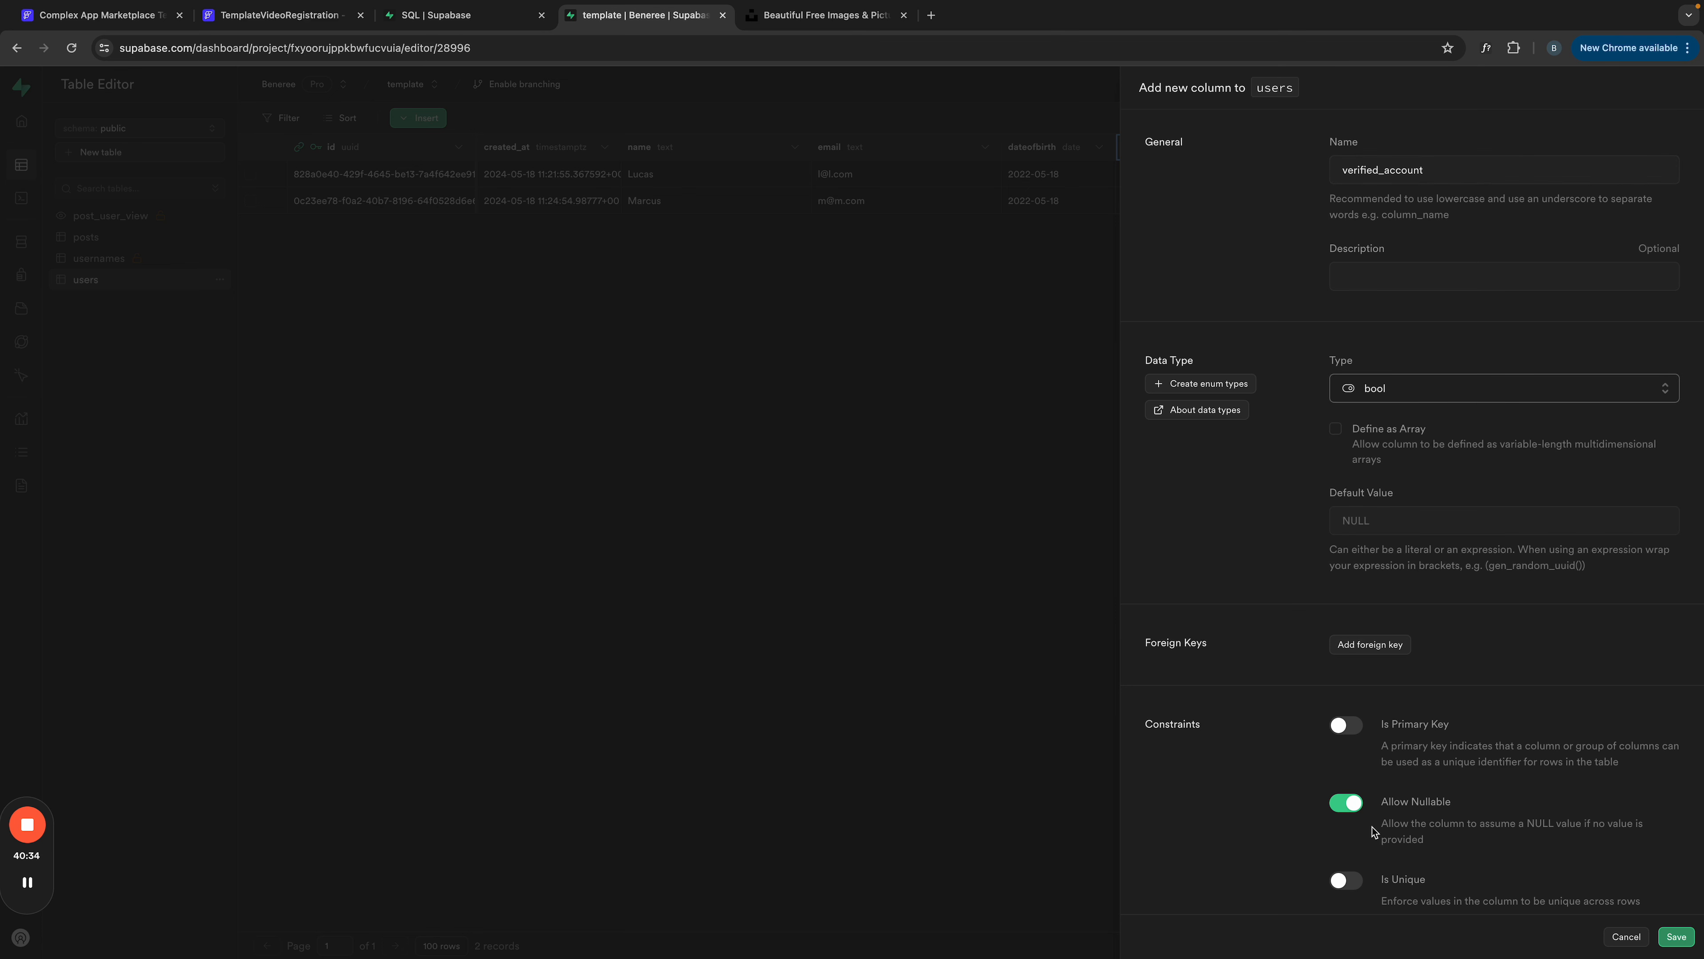
click(1351, 809)
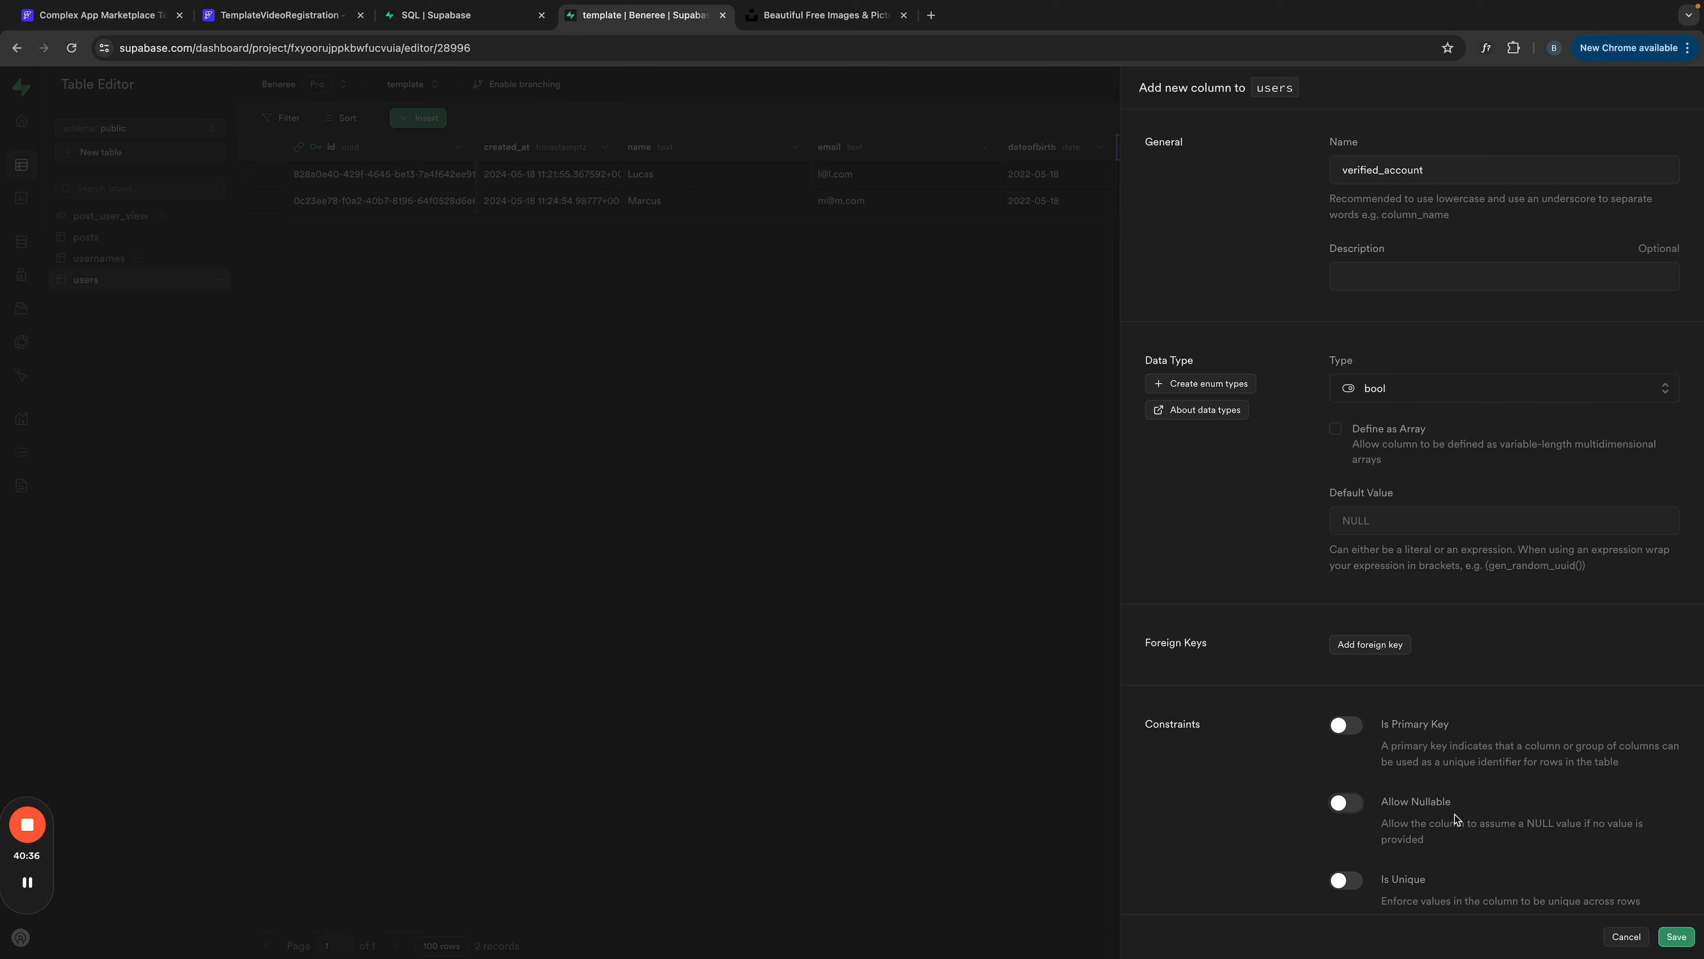
click(1363, 523)
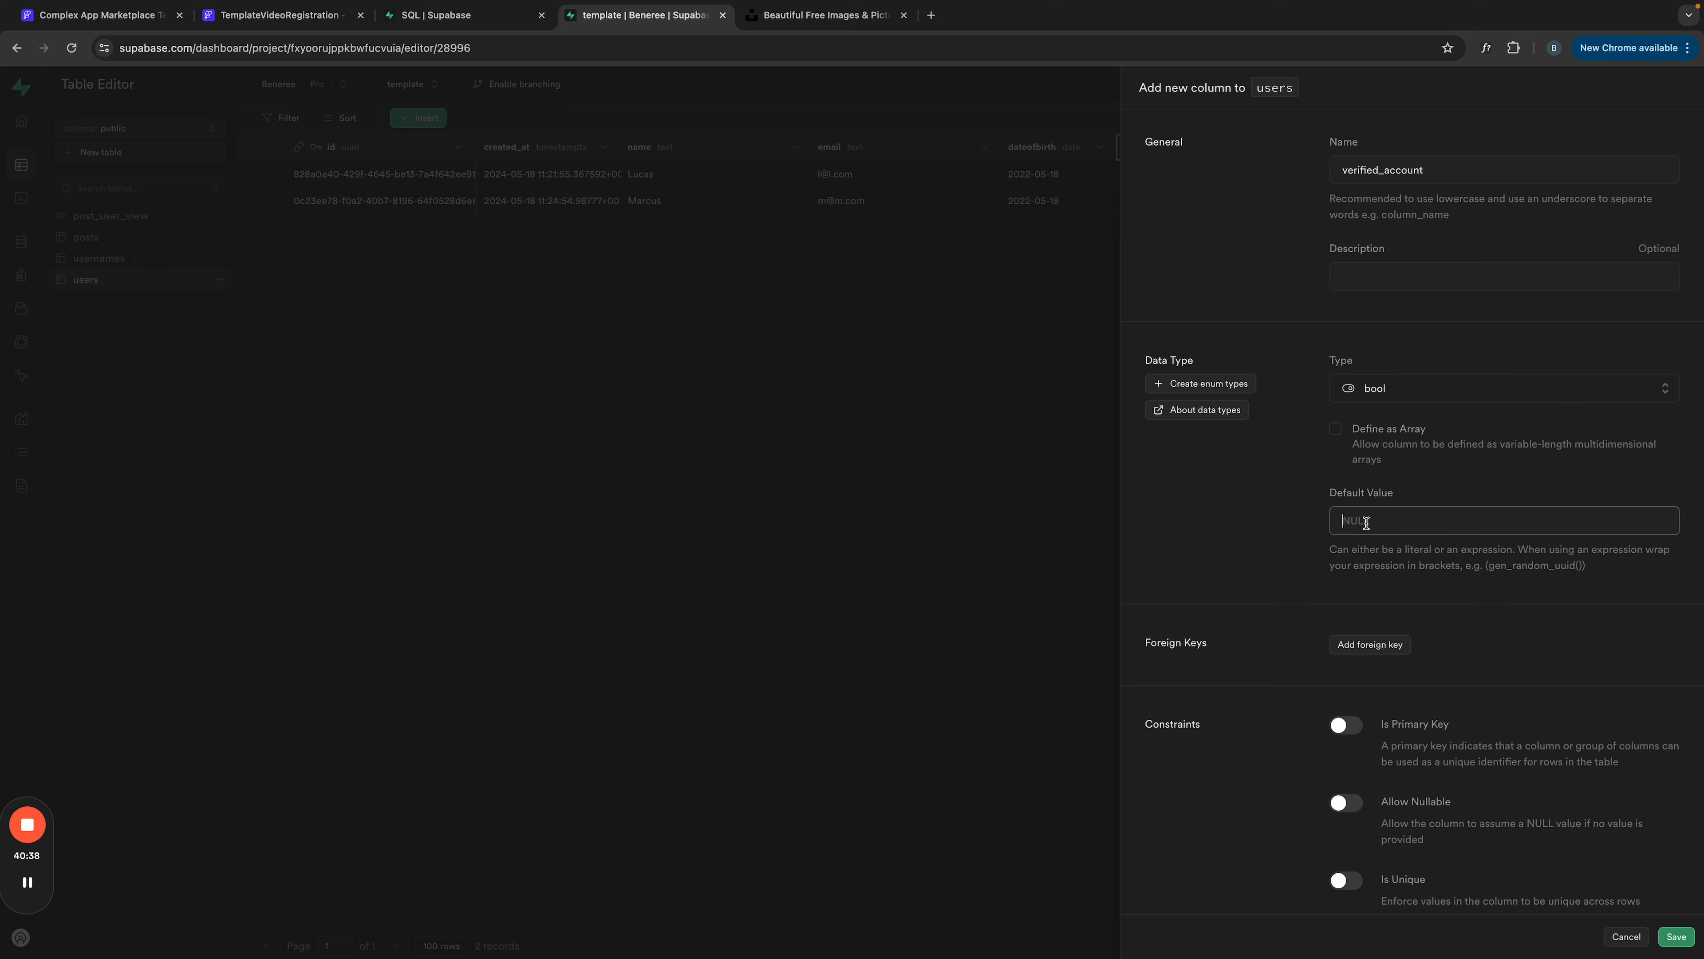
text(false)
click(1676, 936)
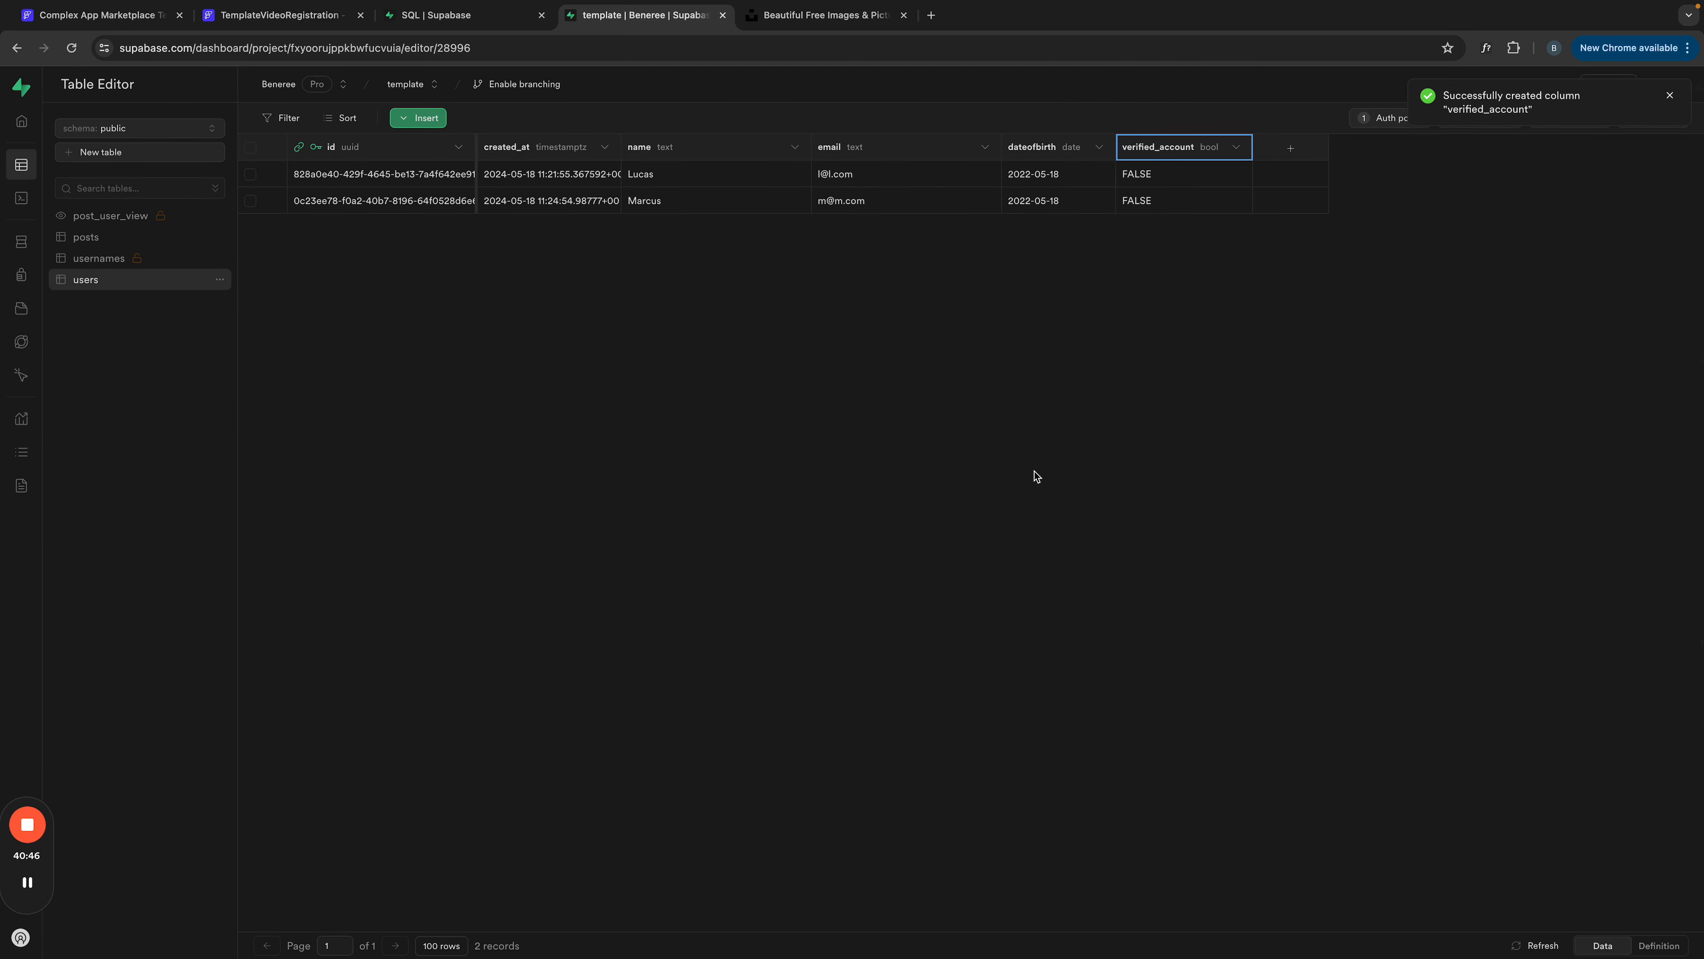
Step: Add a nullable text column named profile_picture to the users table
click(1282, 149)
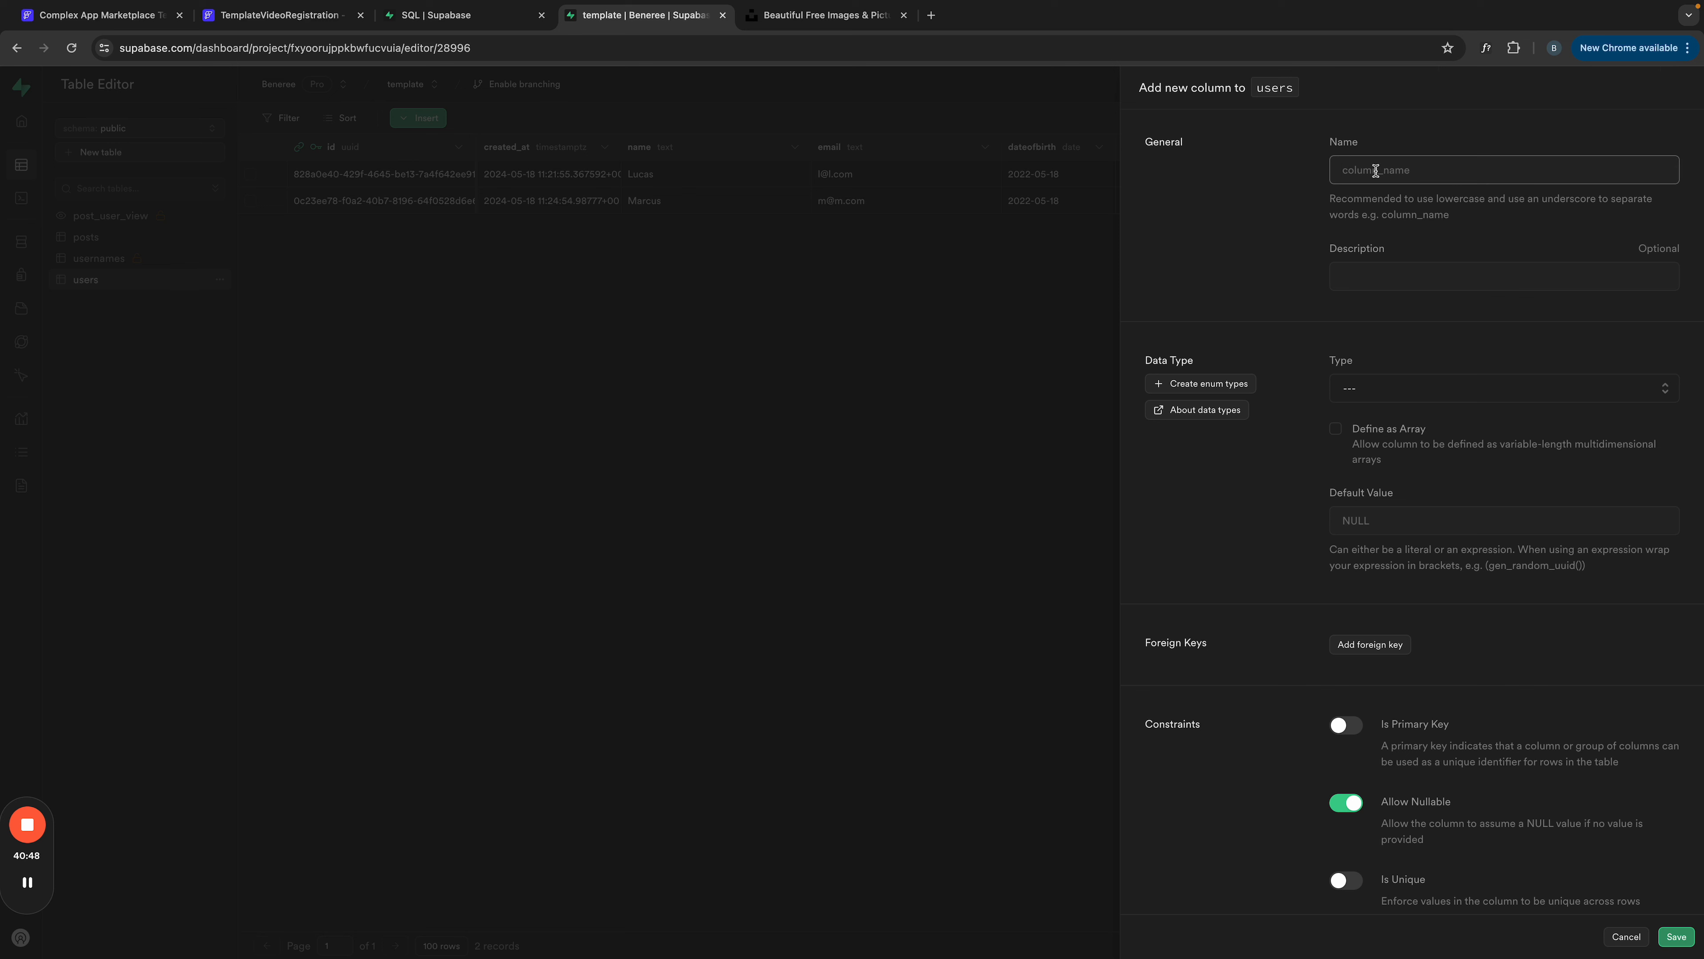
text(profile_picture)
click(1373, 395)
scroll(1438, 534, down, 5)
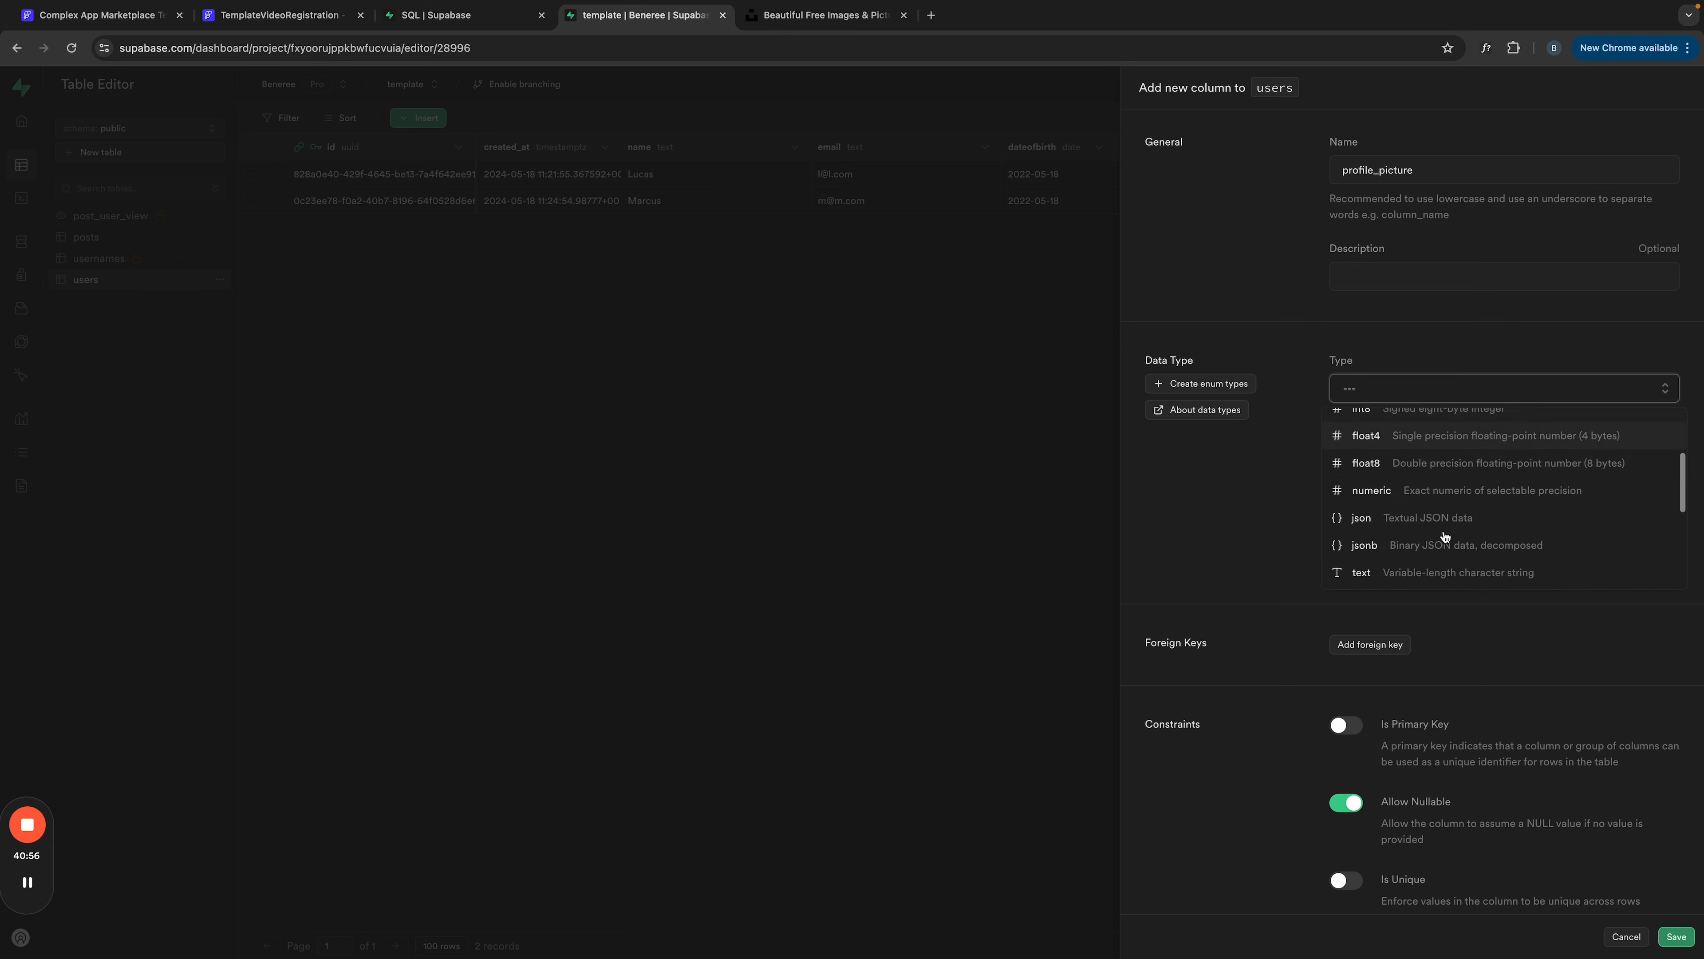
click(1393, 516)
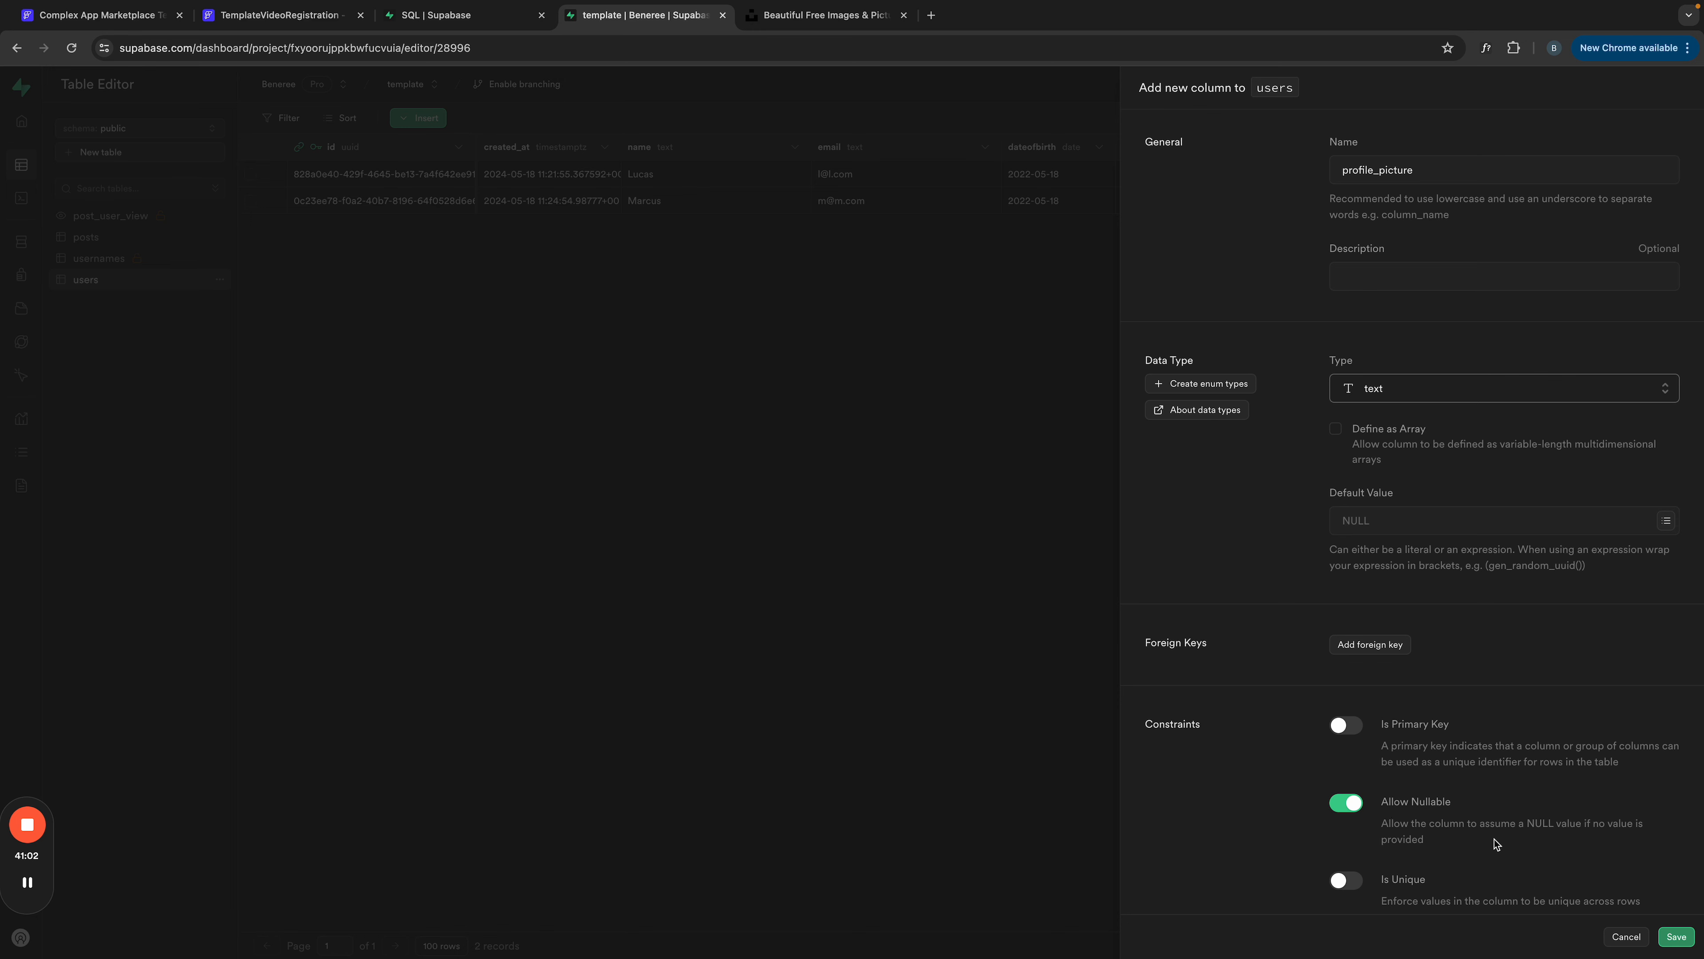
scroll(1503, 826, down, 3)
click(1675, 936)
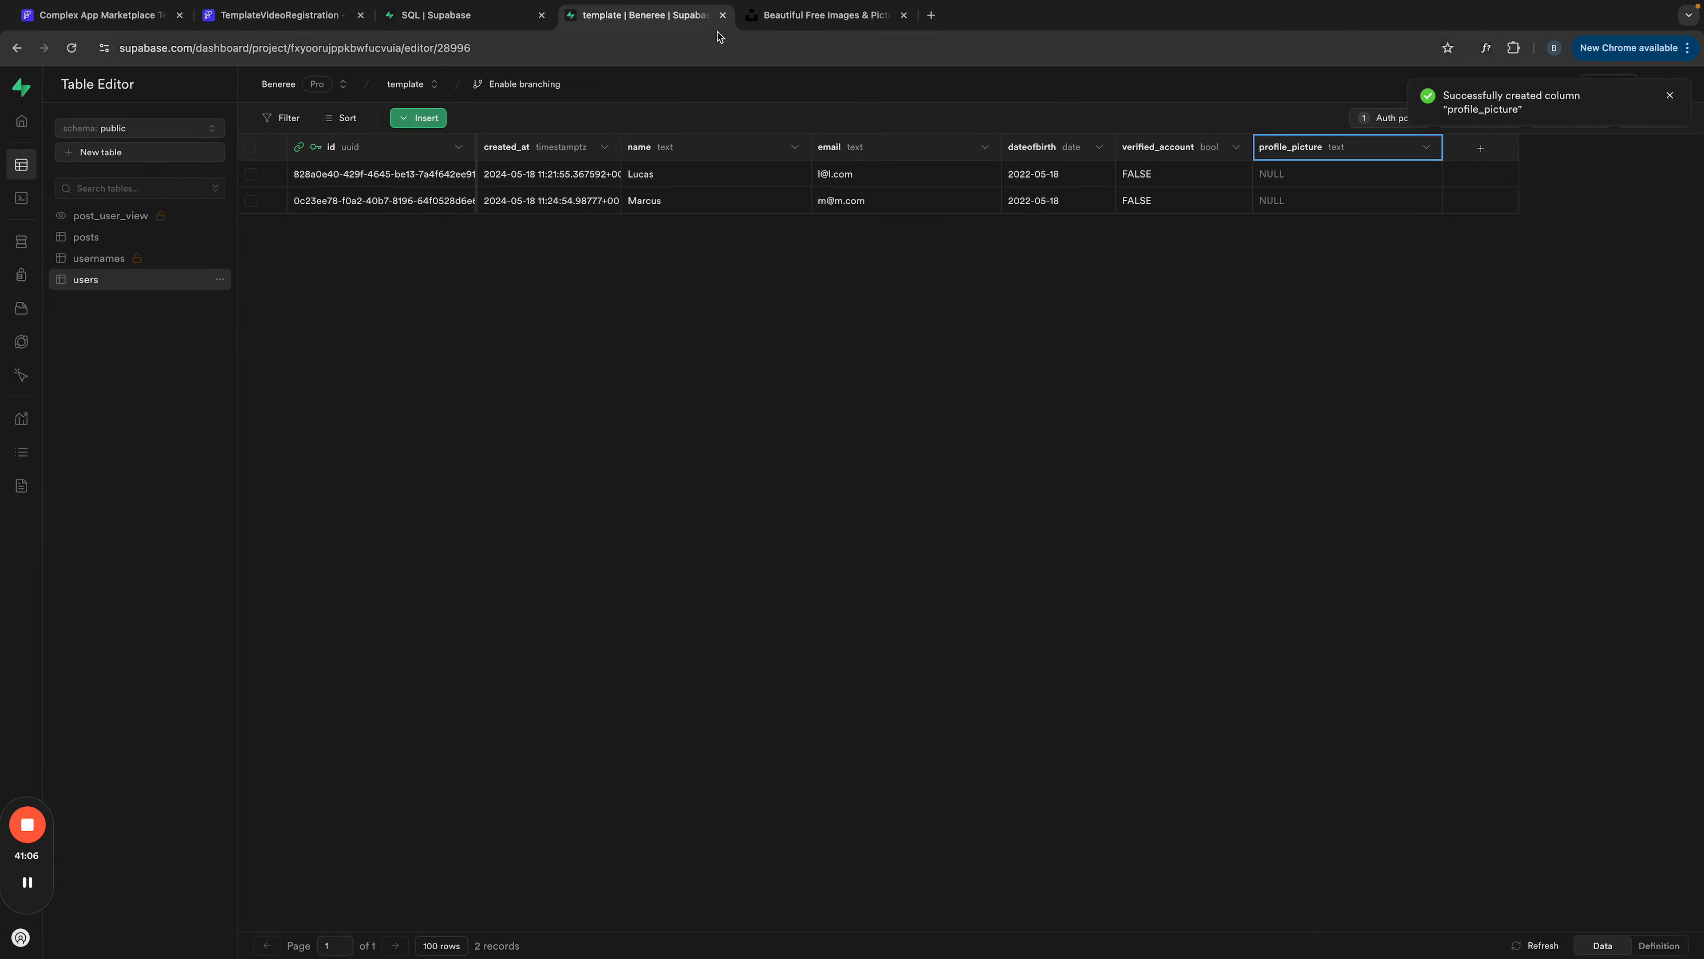
Step: Return to the Post User View query and complete the unfinished column line as u.verified_account, with a trailing comma
click(445, 20)
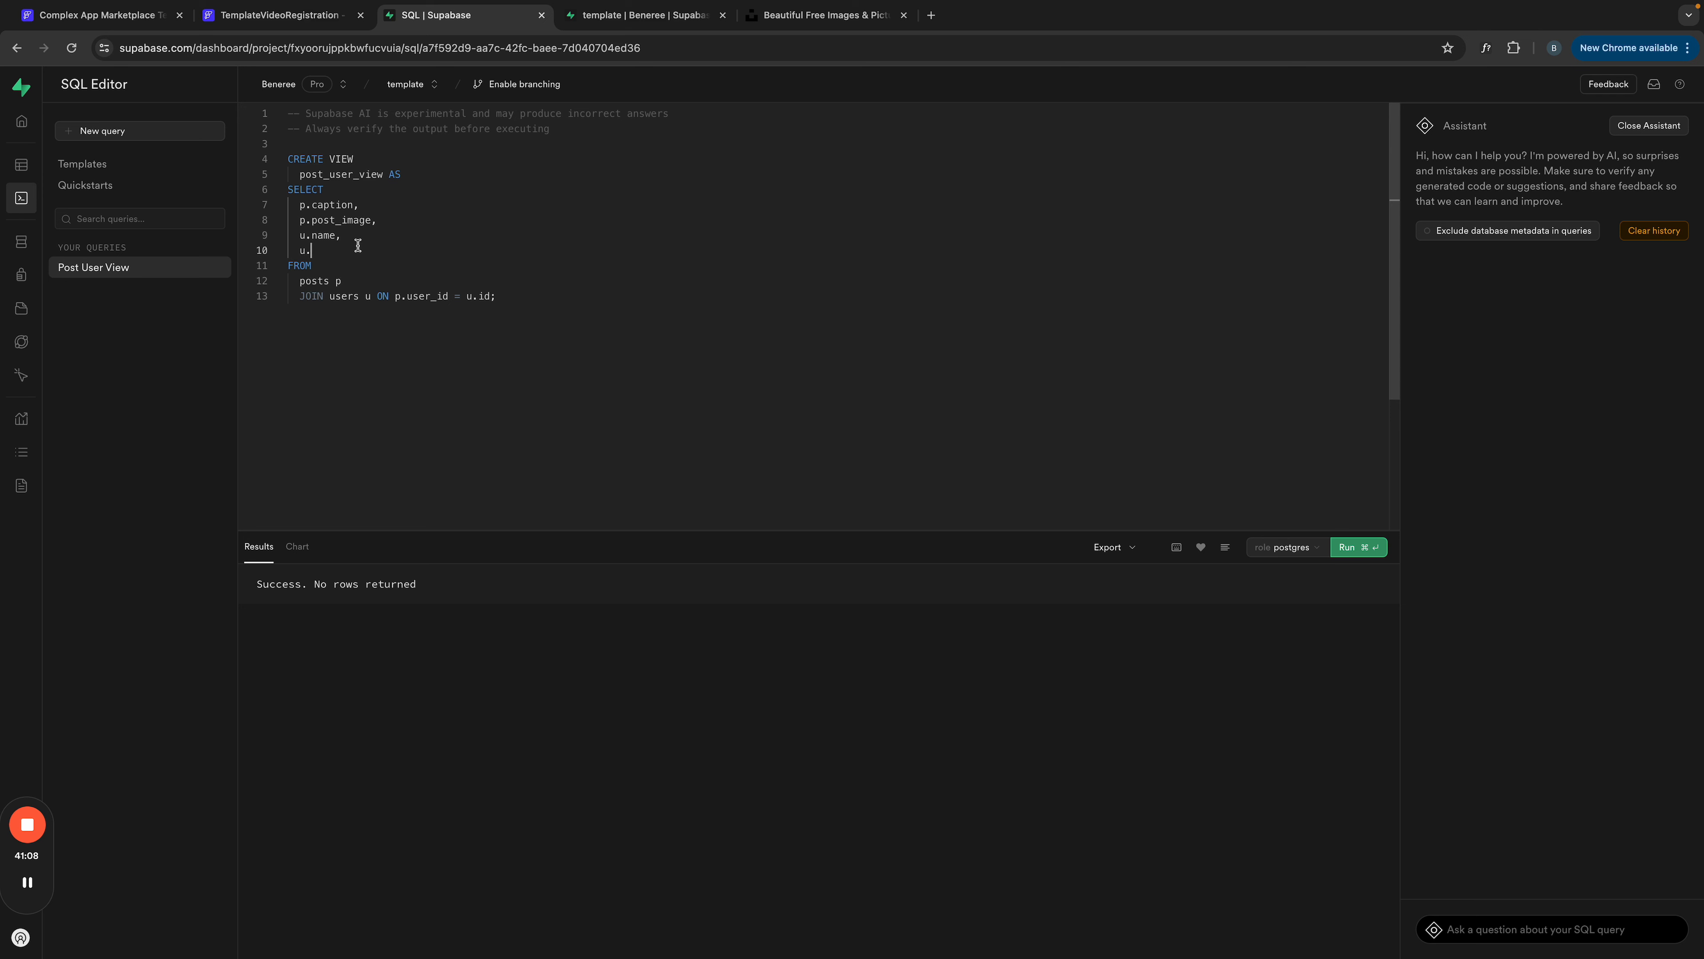
text(v)
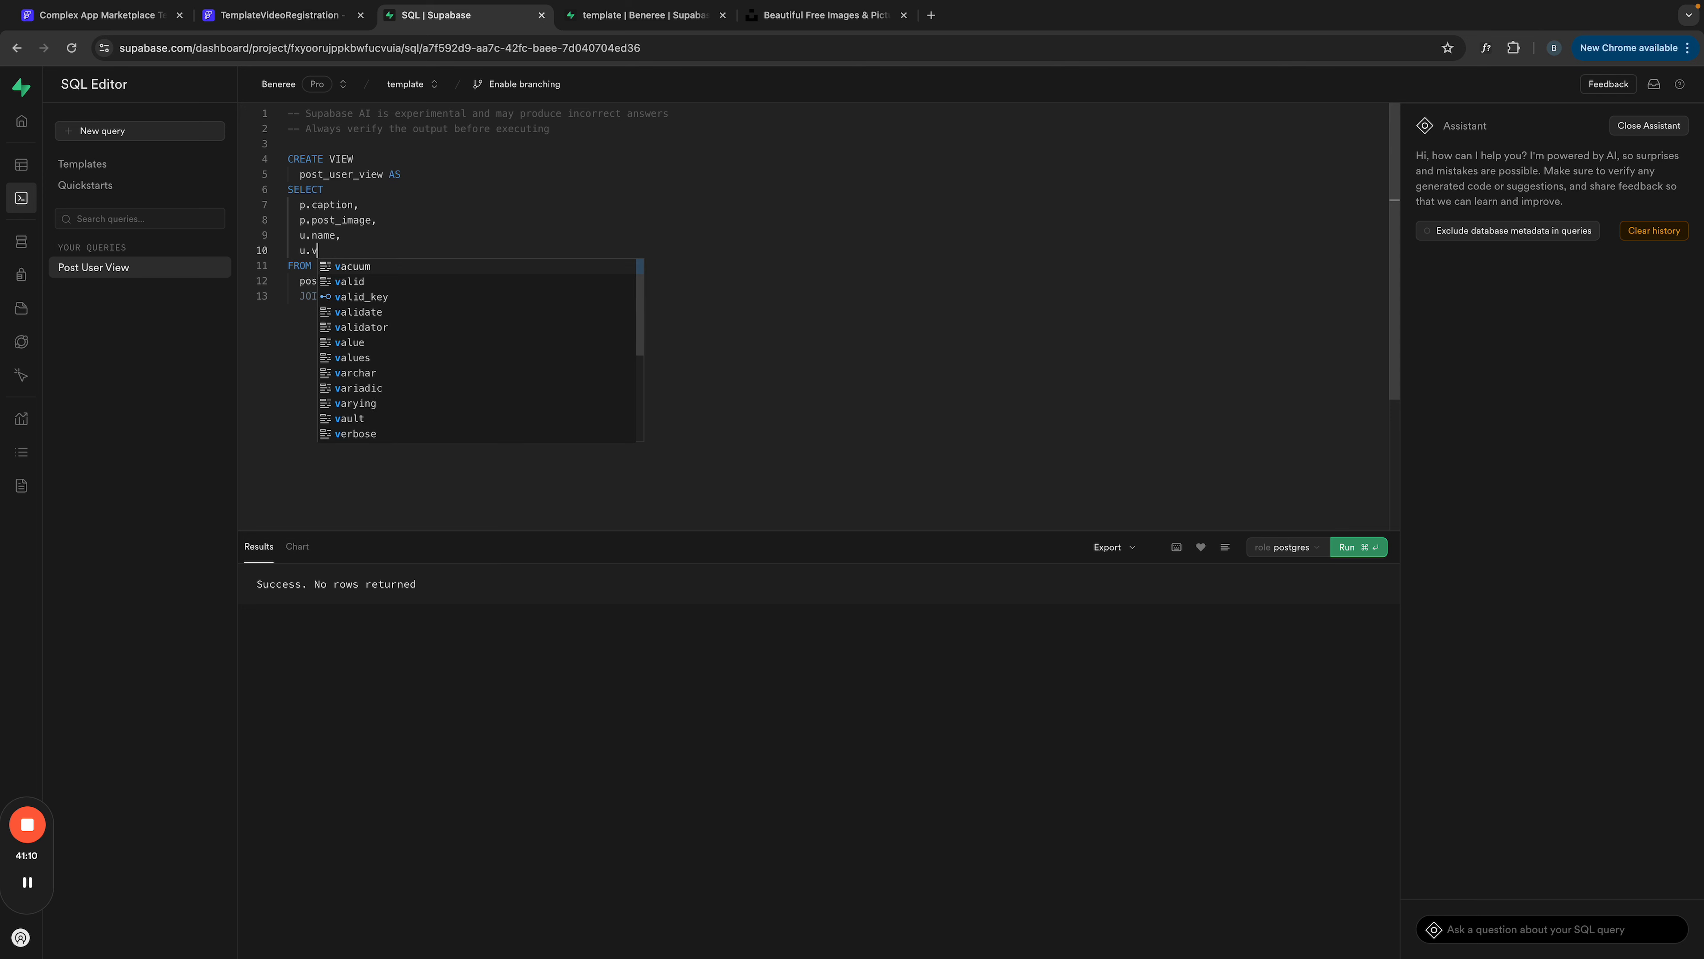
text(erified)
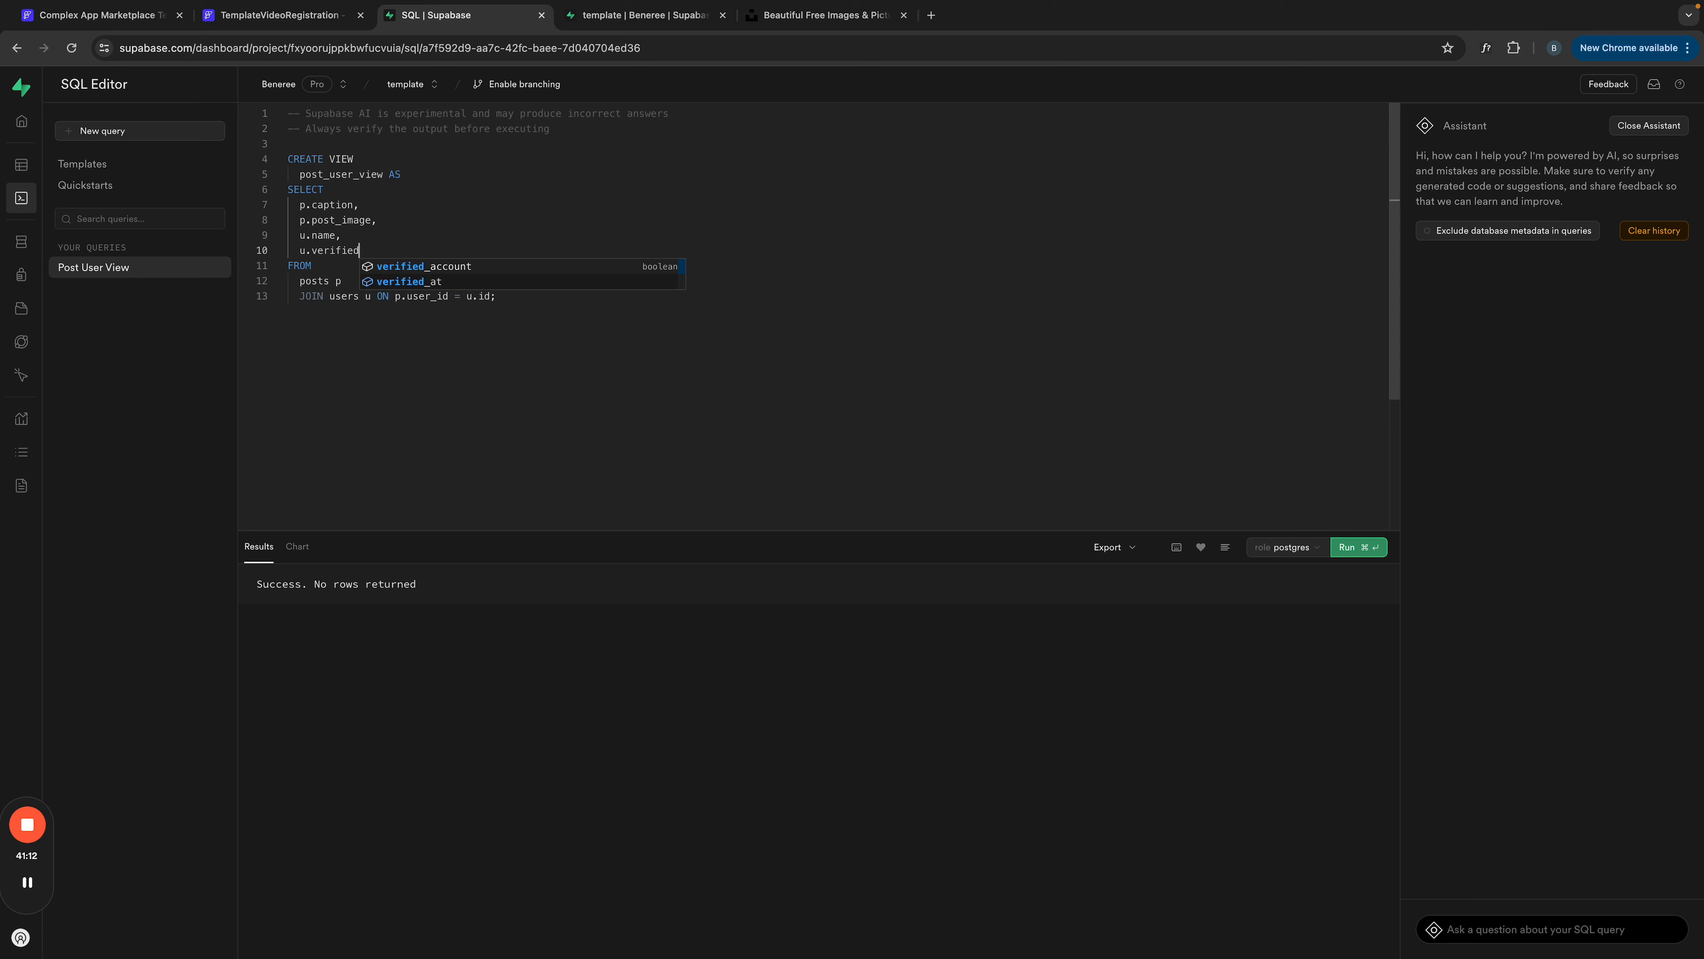
text(_acc)
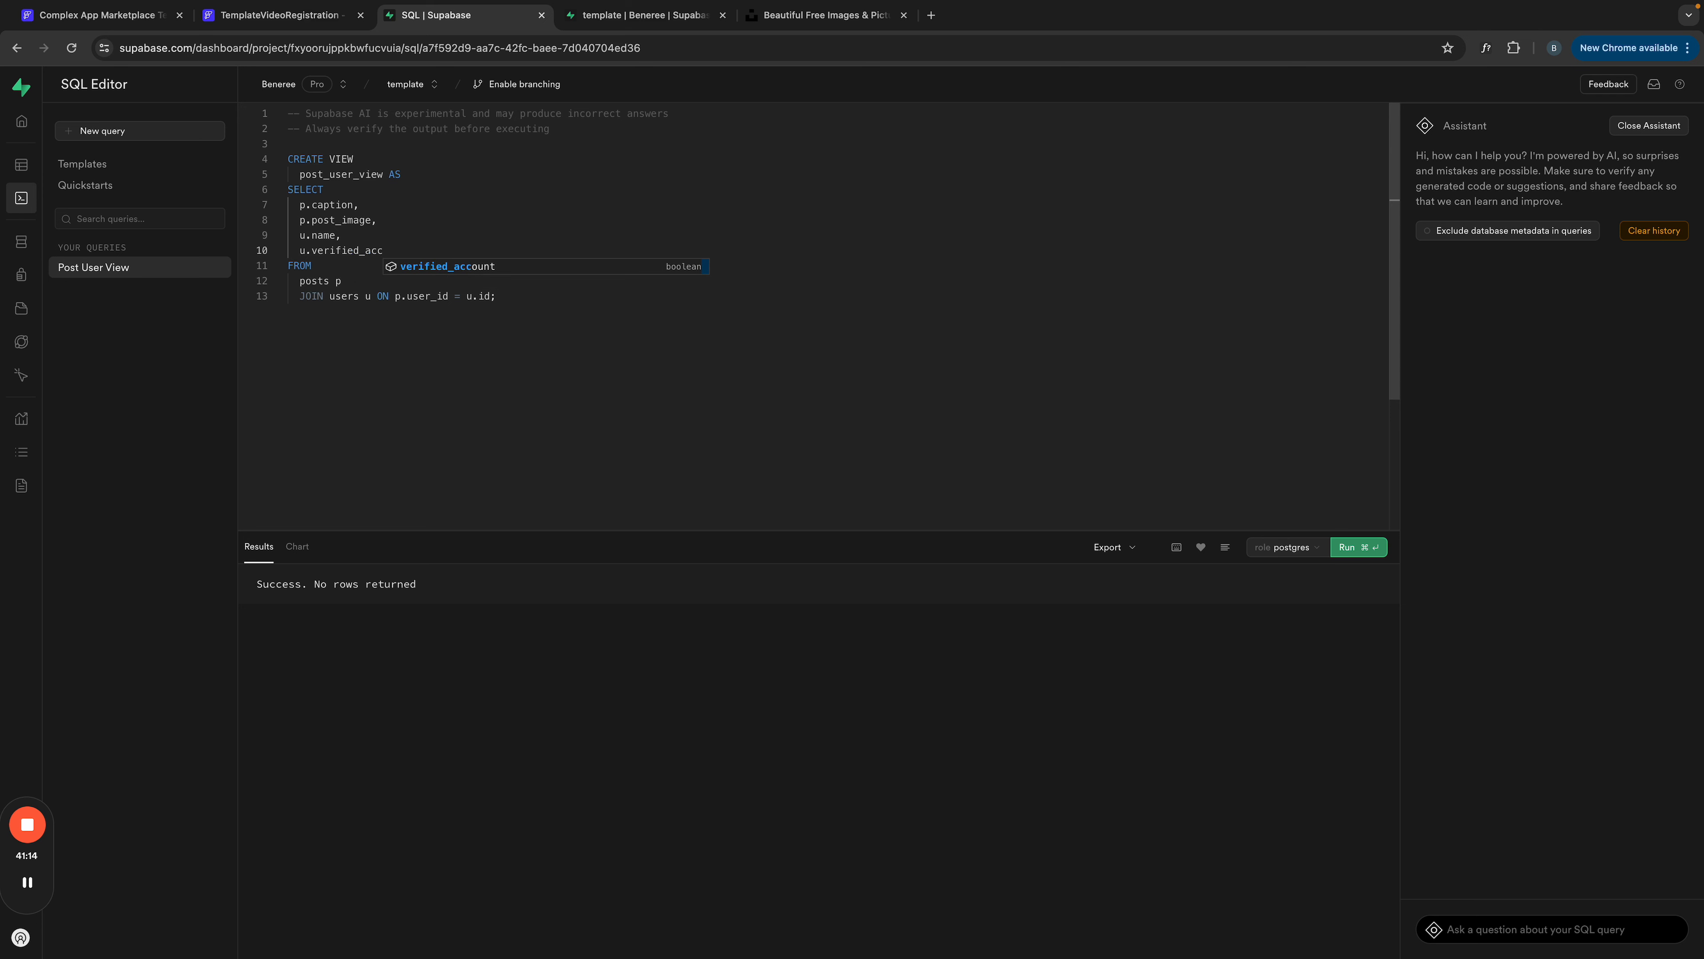
key(Escape)
key(ctrl+space)
key(Return)
text(,)
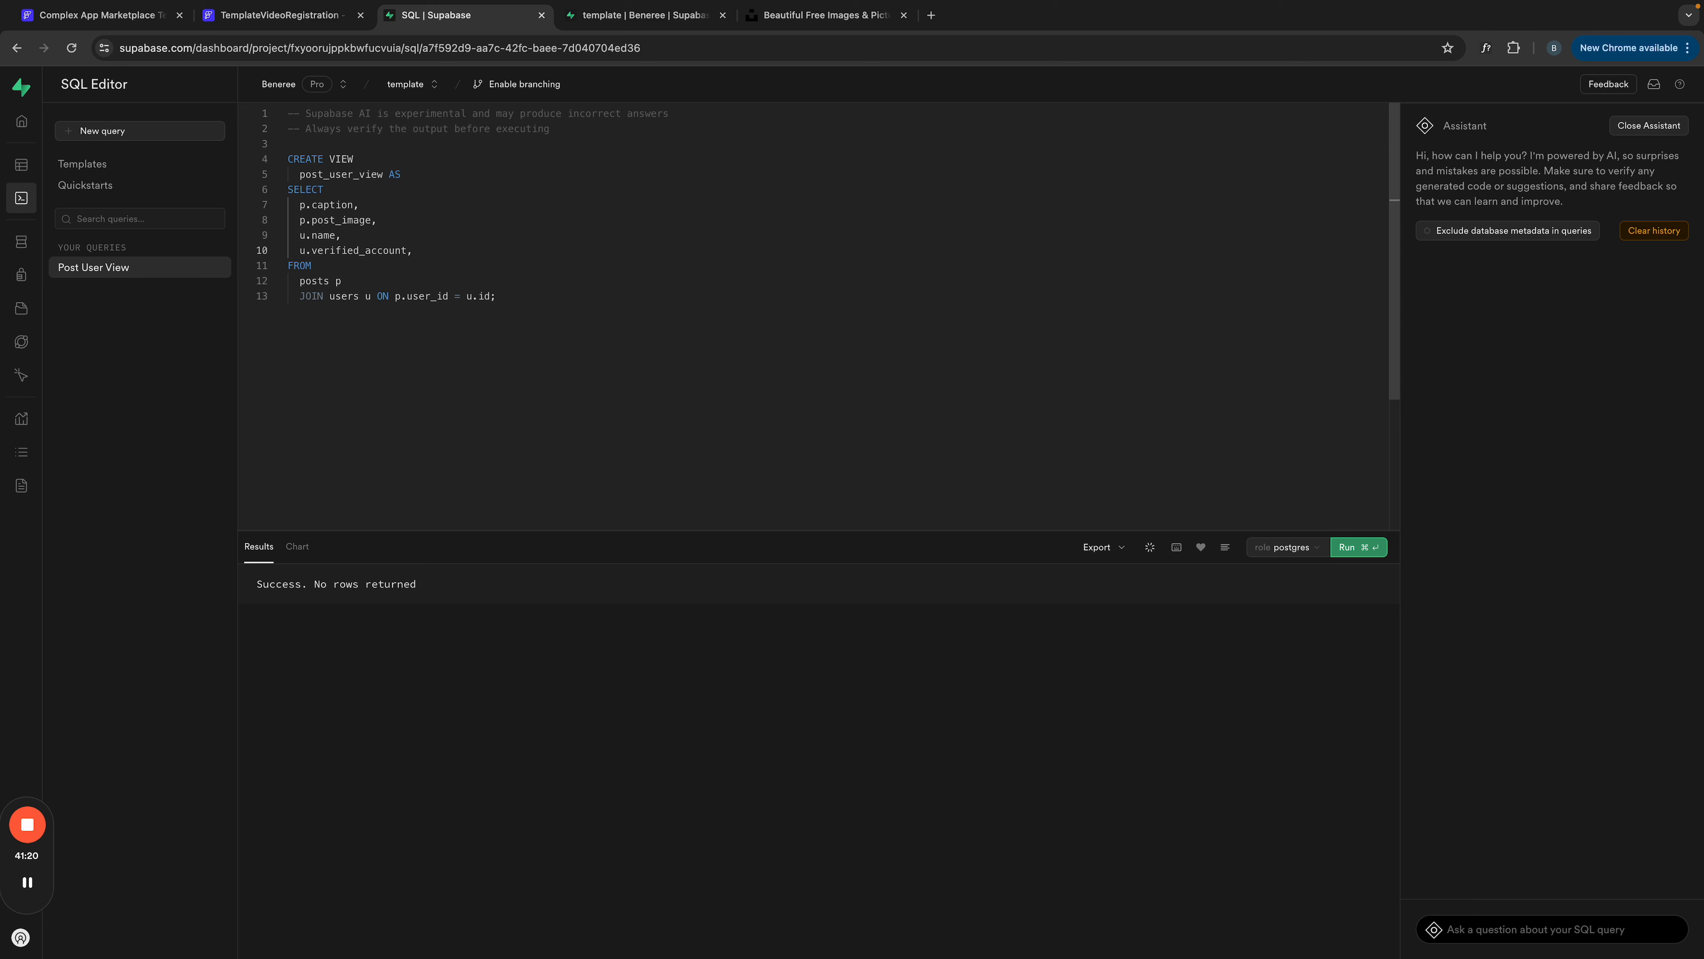
Step: Add u.profile_picture as the last column of the view query's SELECT list
key(Return)
text(u.)
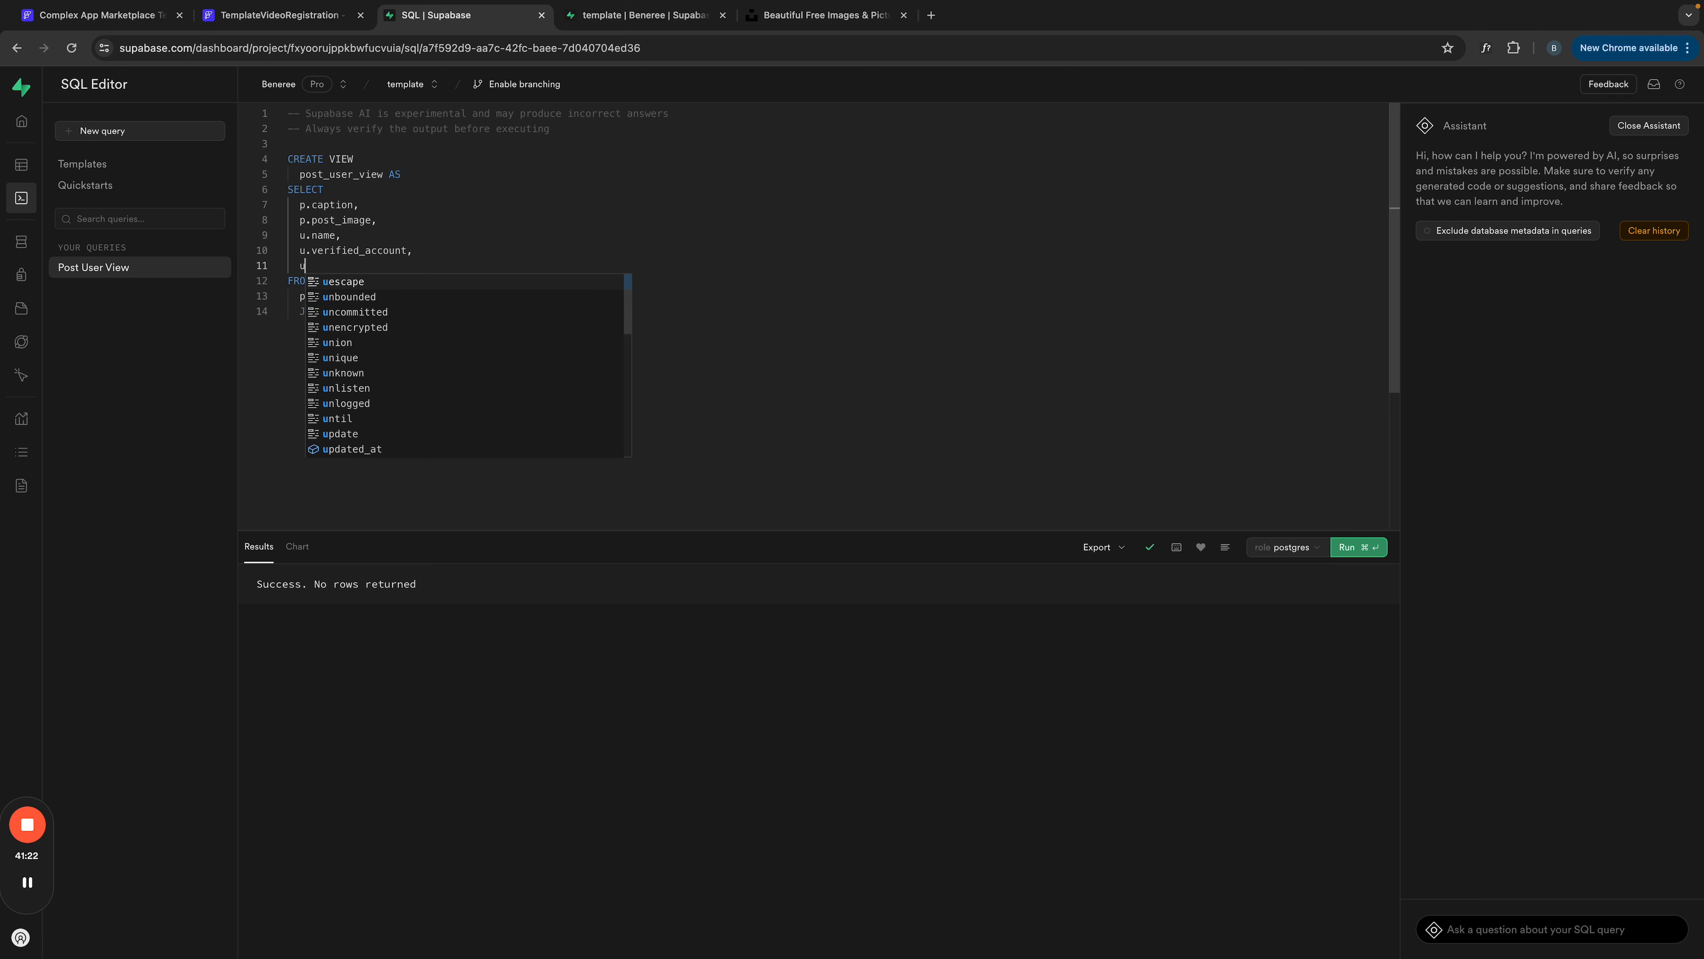
key(Escape)
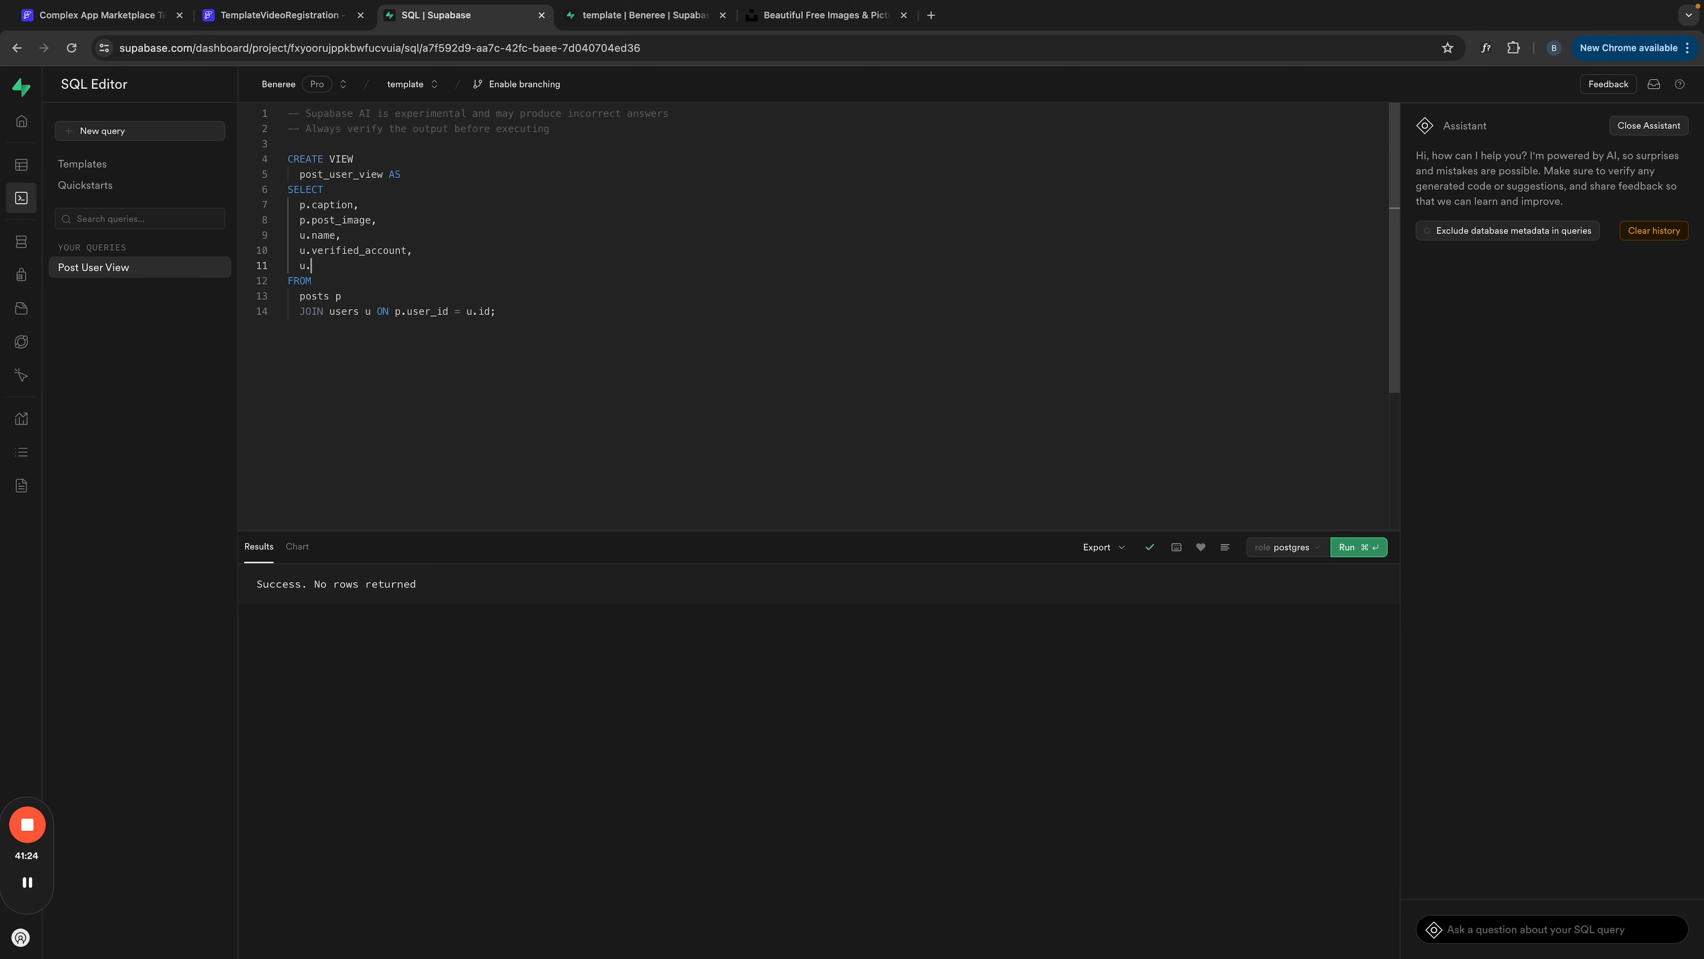
text(pro)
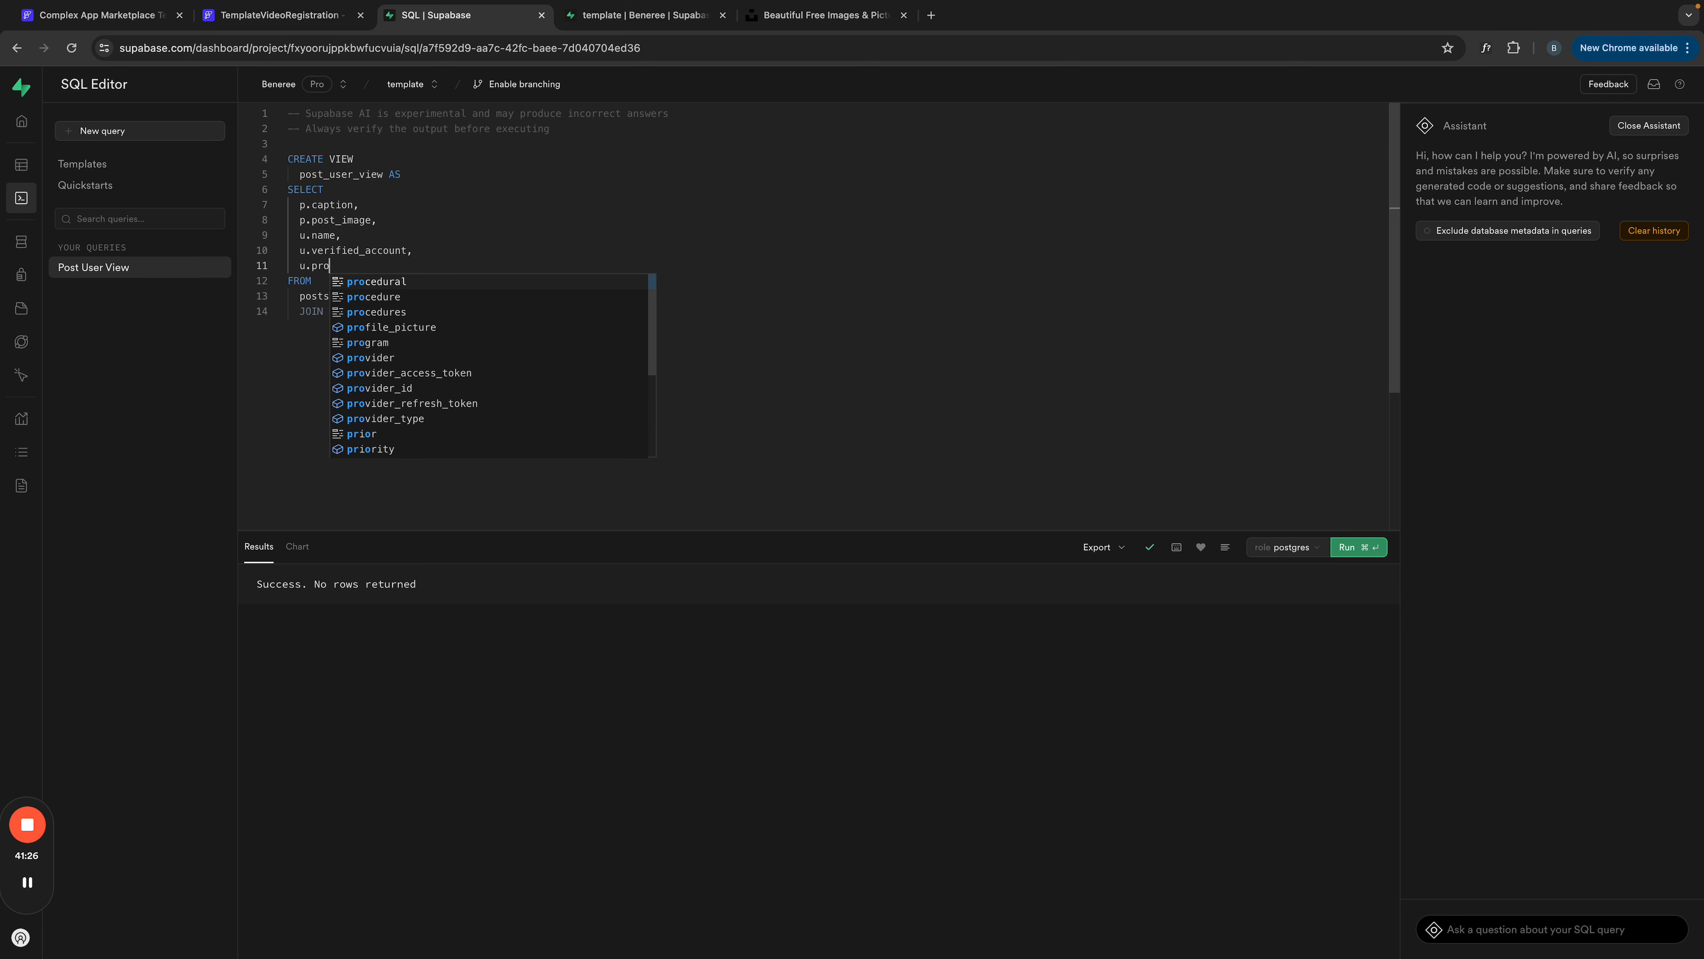
key(Down)
key(Down)
key(Down)
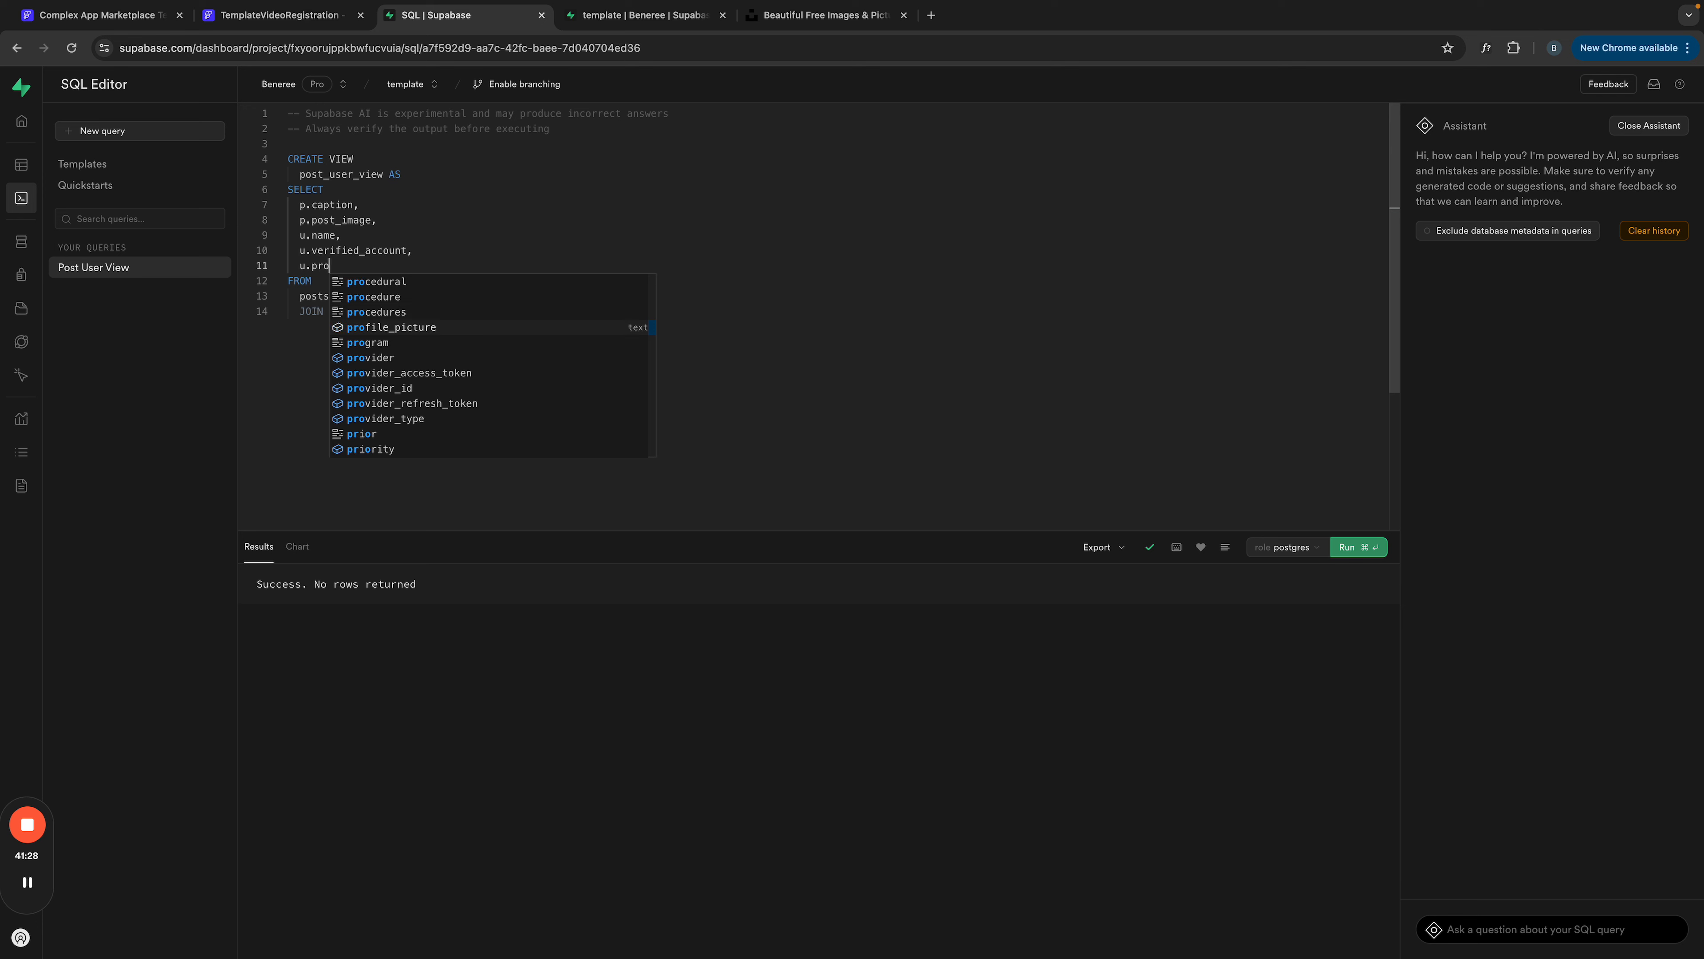
key(Return)
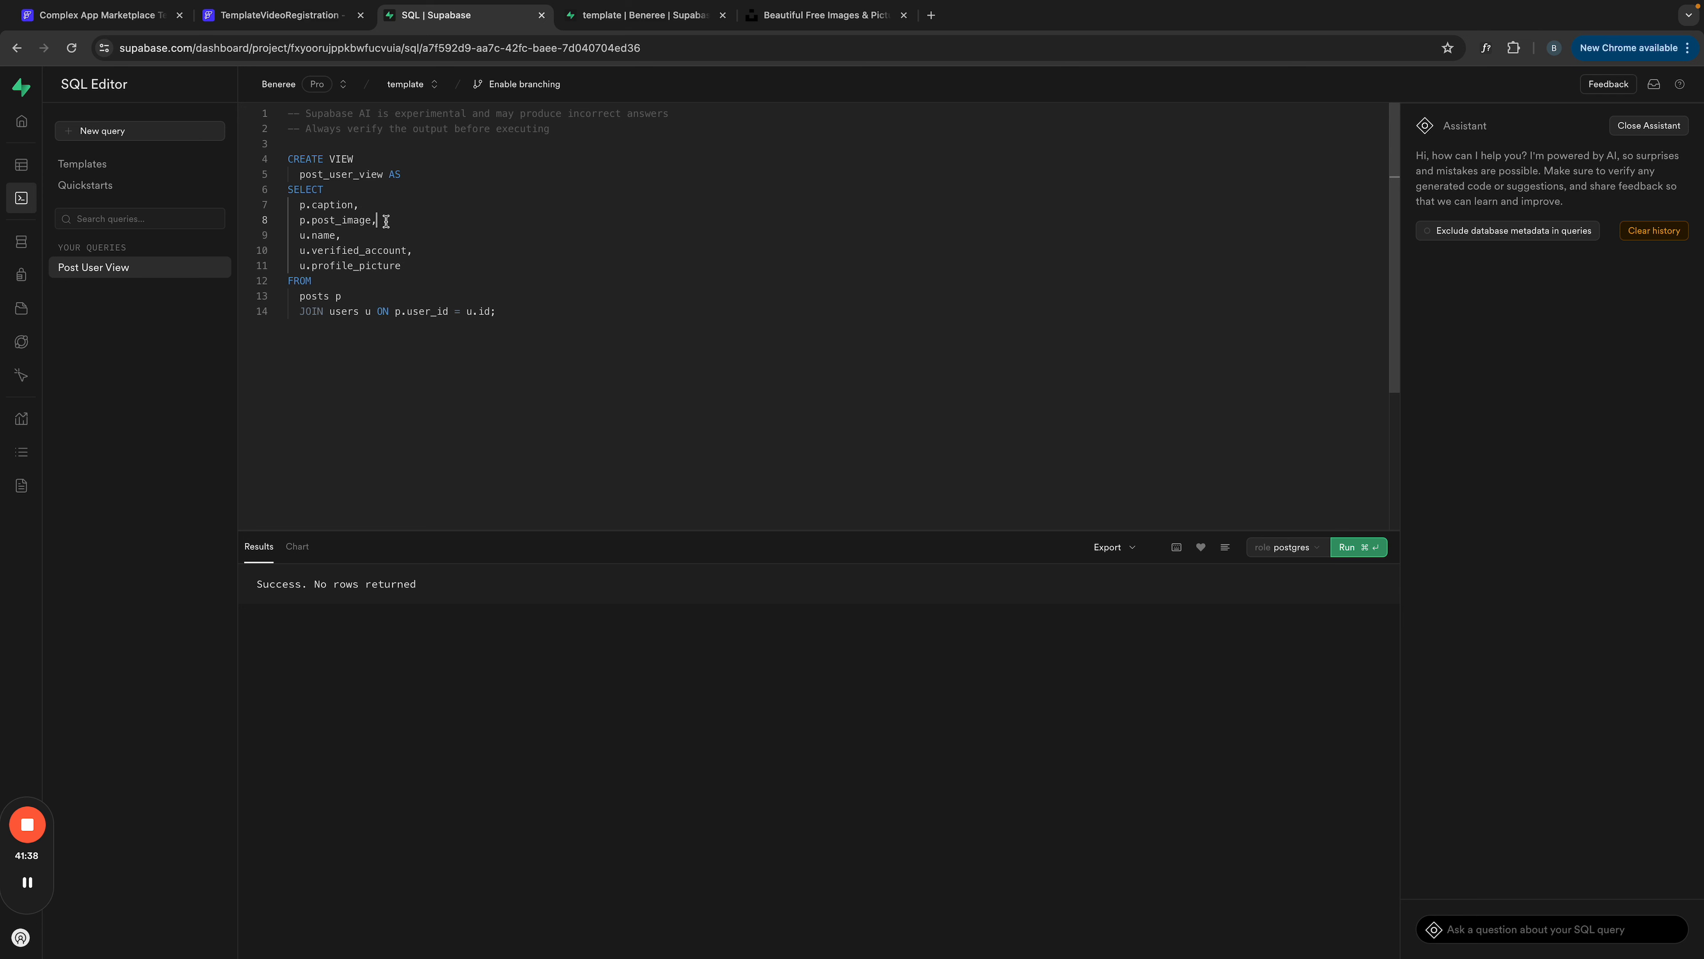
Step: Add p.created_at below p.post_image in the view query and check the posts table for other columns to include
key(Return)
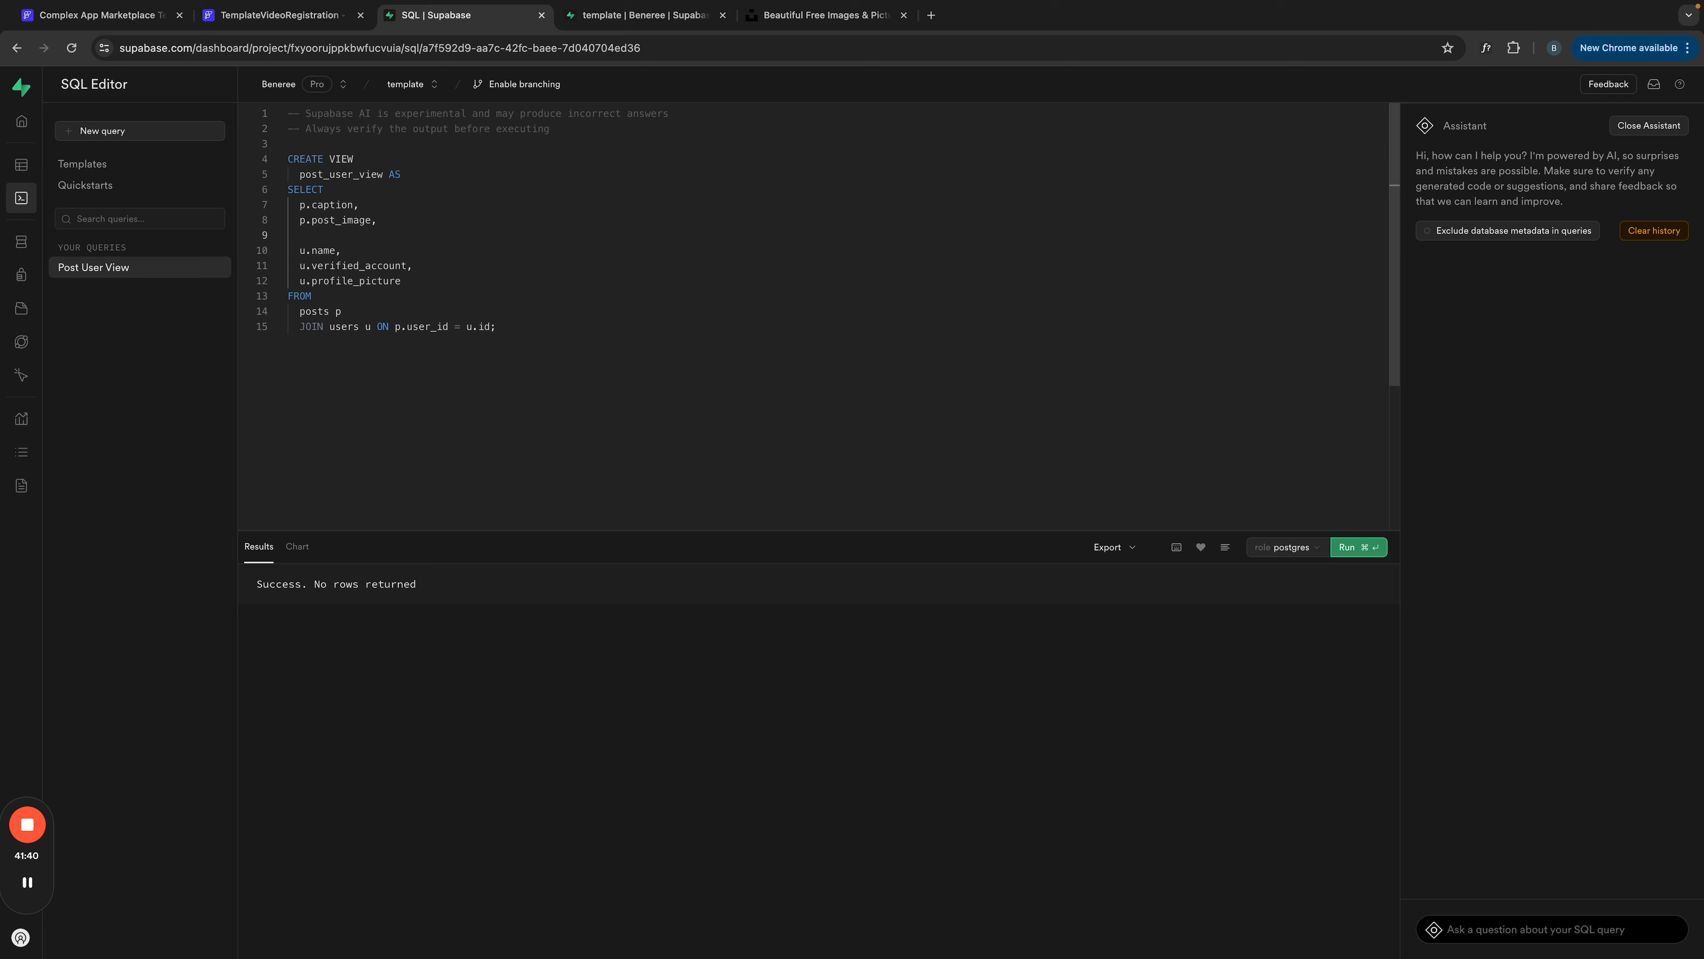
text(p.created_at)
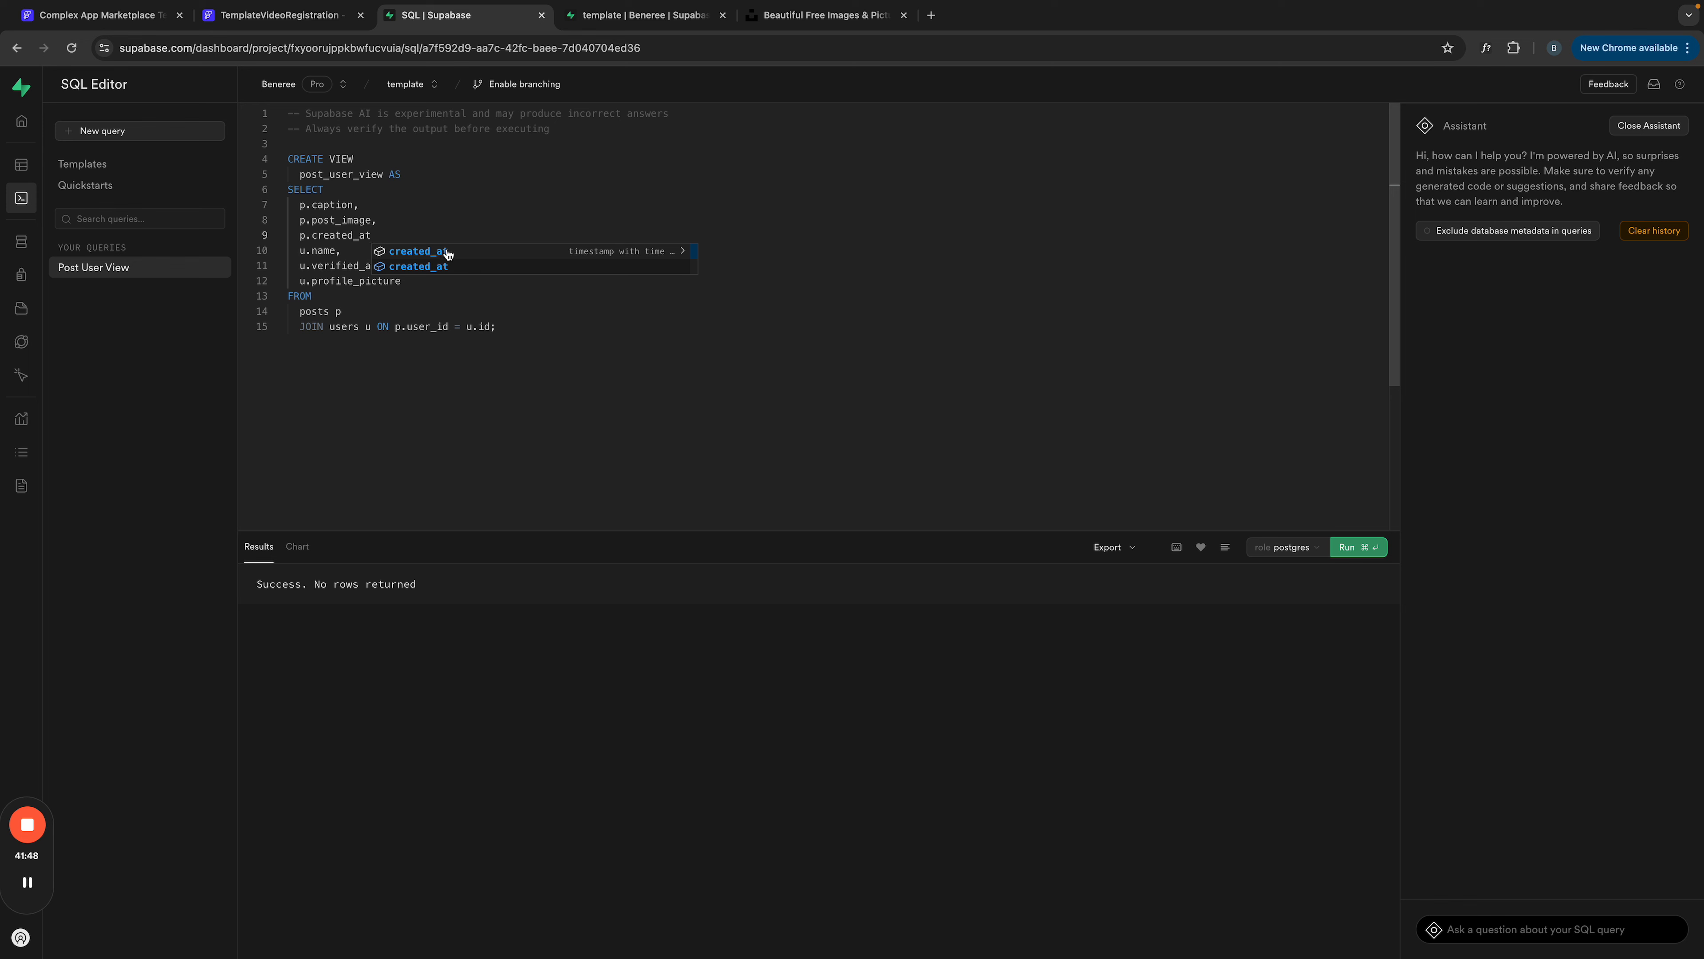
click(641, 15)
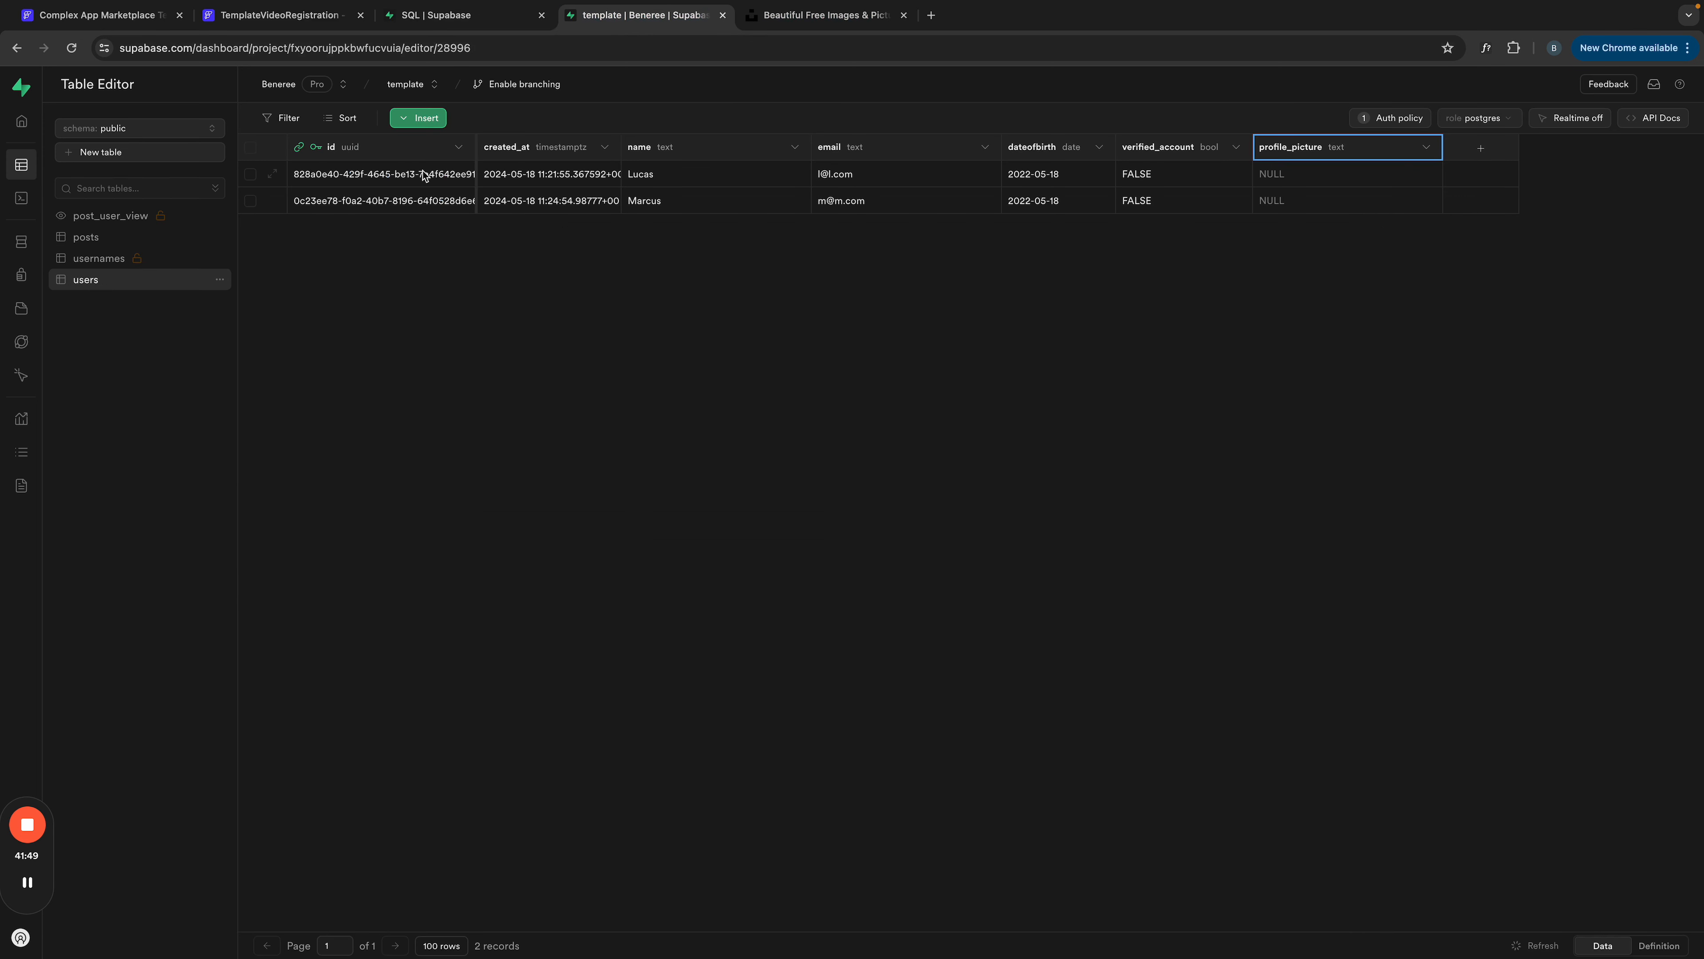
click(94, 237)
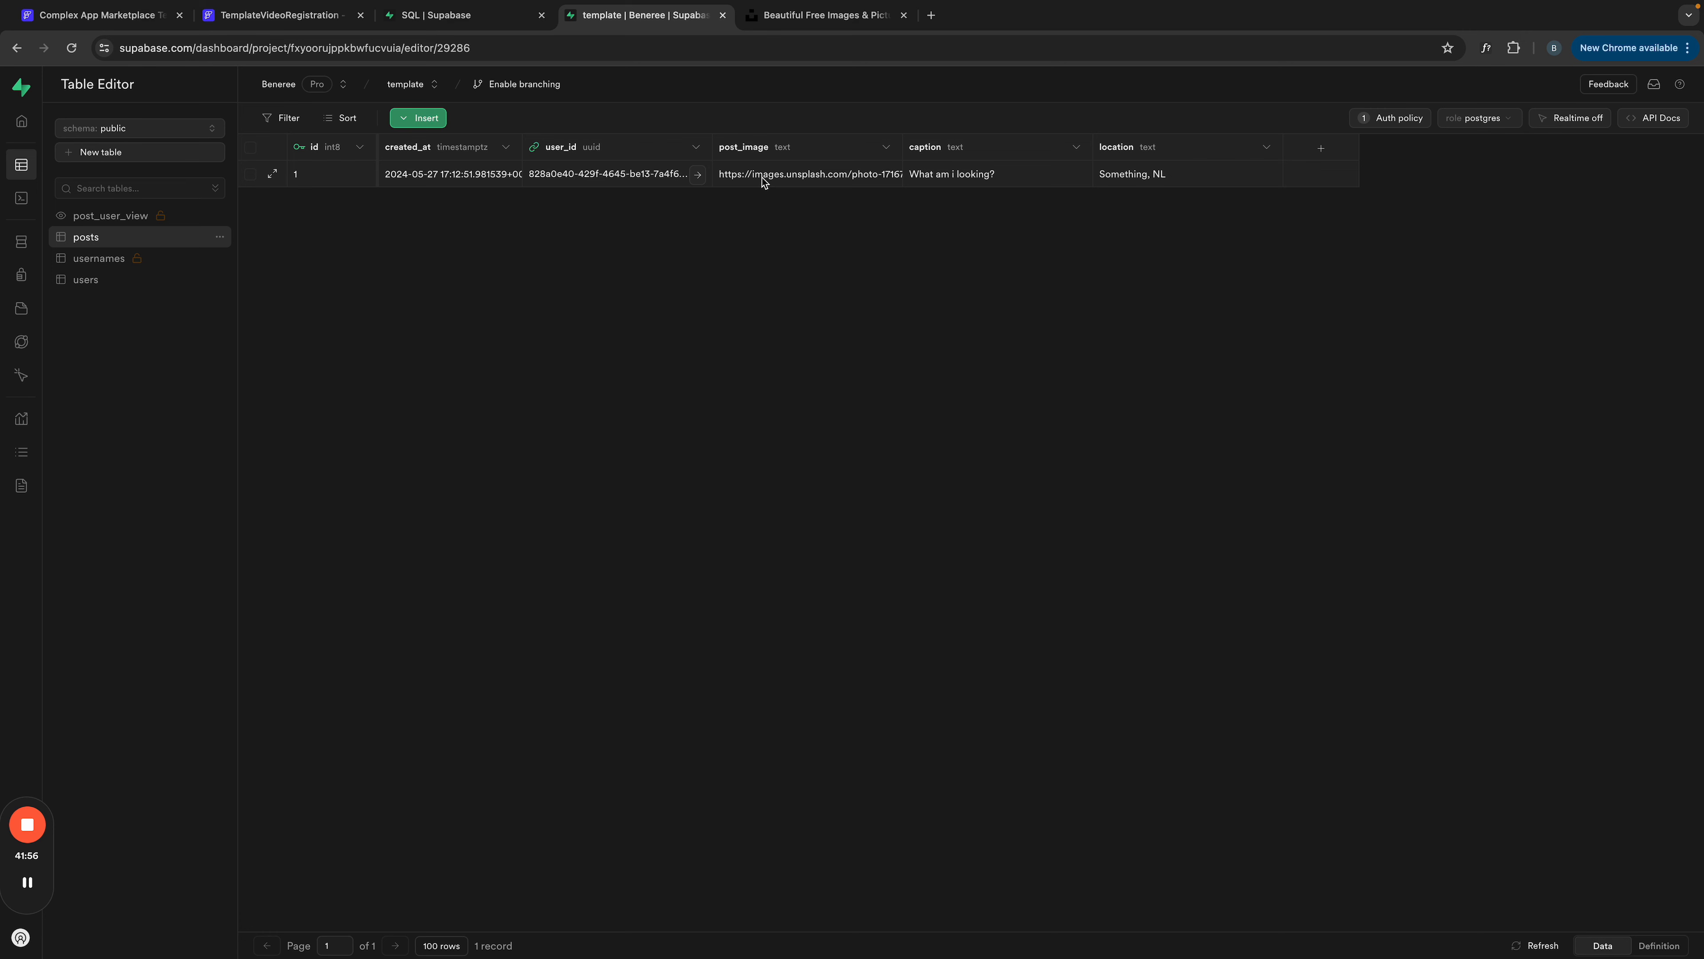
click(459, 16)
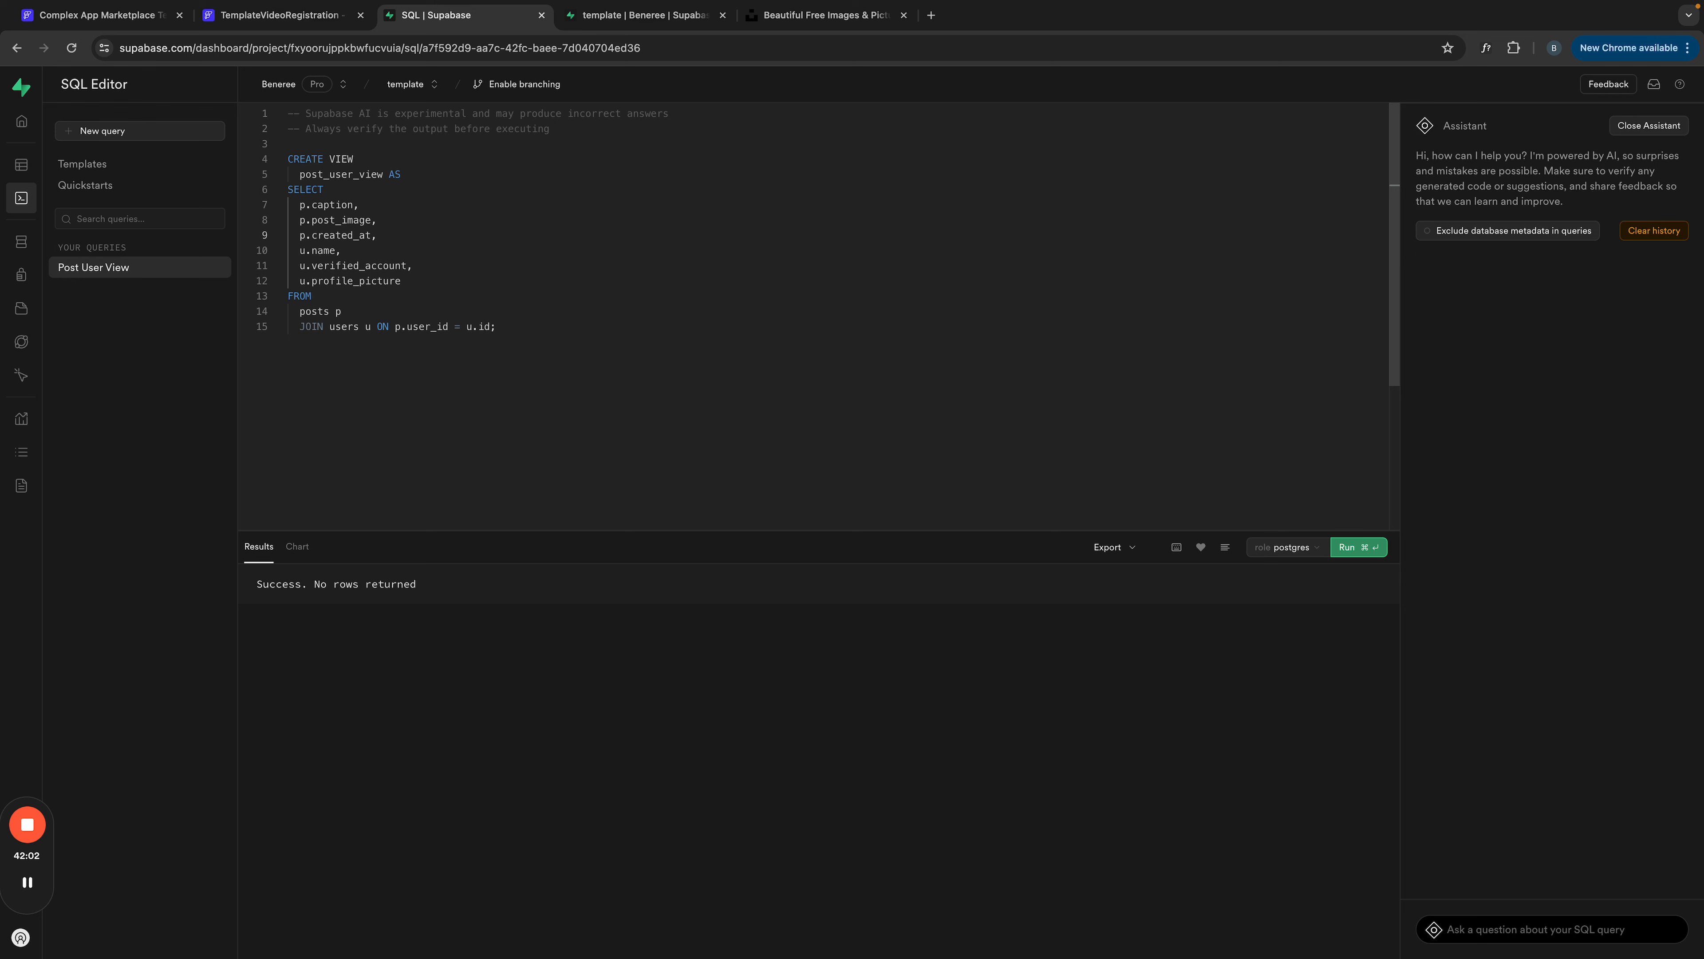
Step: Add p.user_id with a trailing comma below p.created_at in the view query's SELECT list
key(Return)
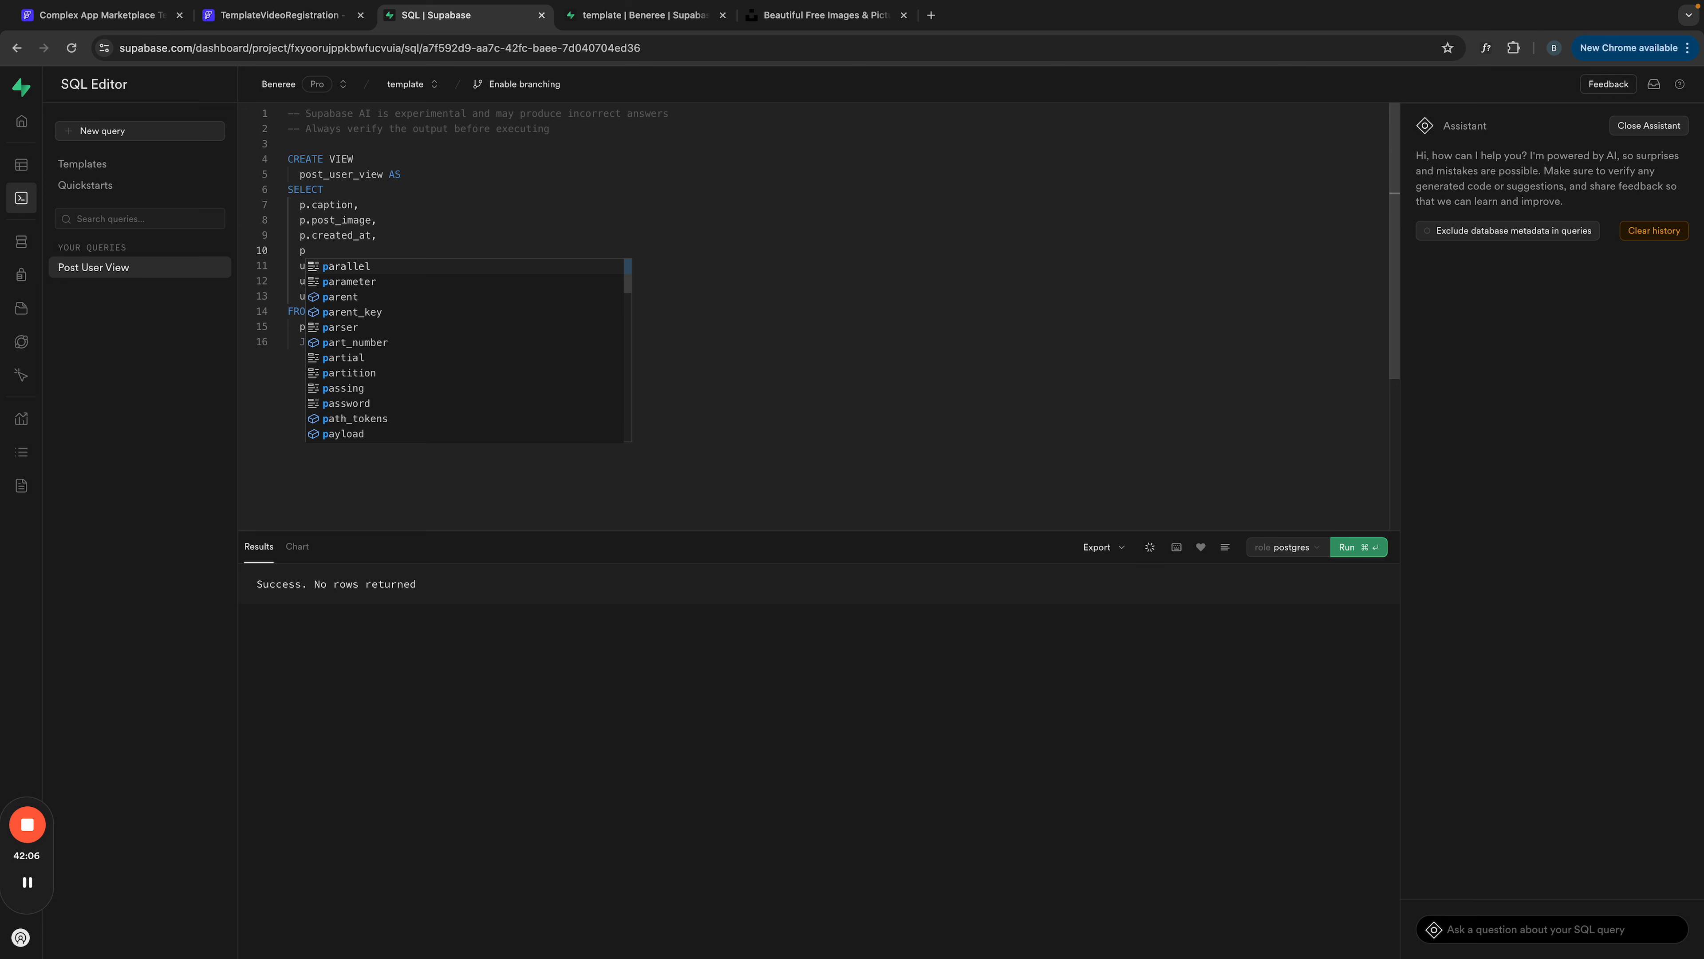
text(p.)
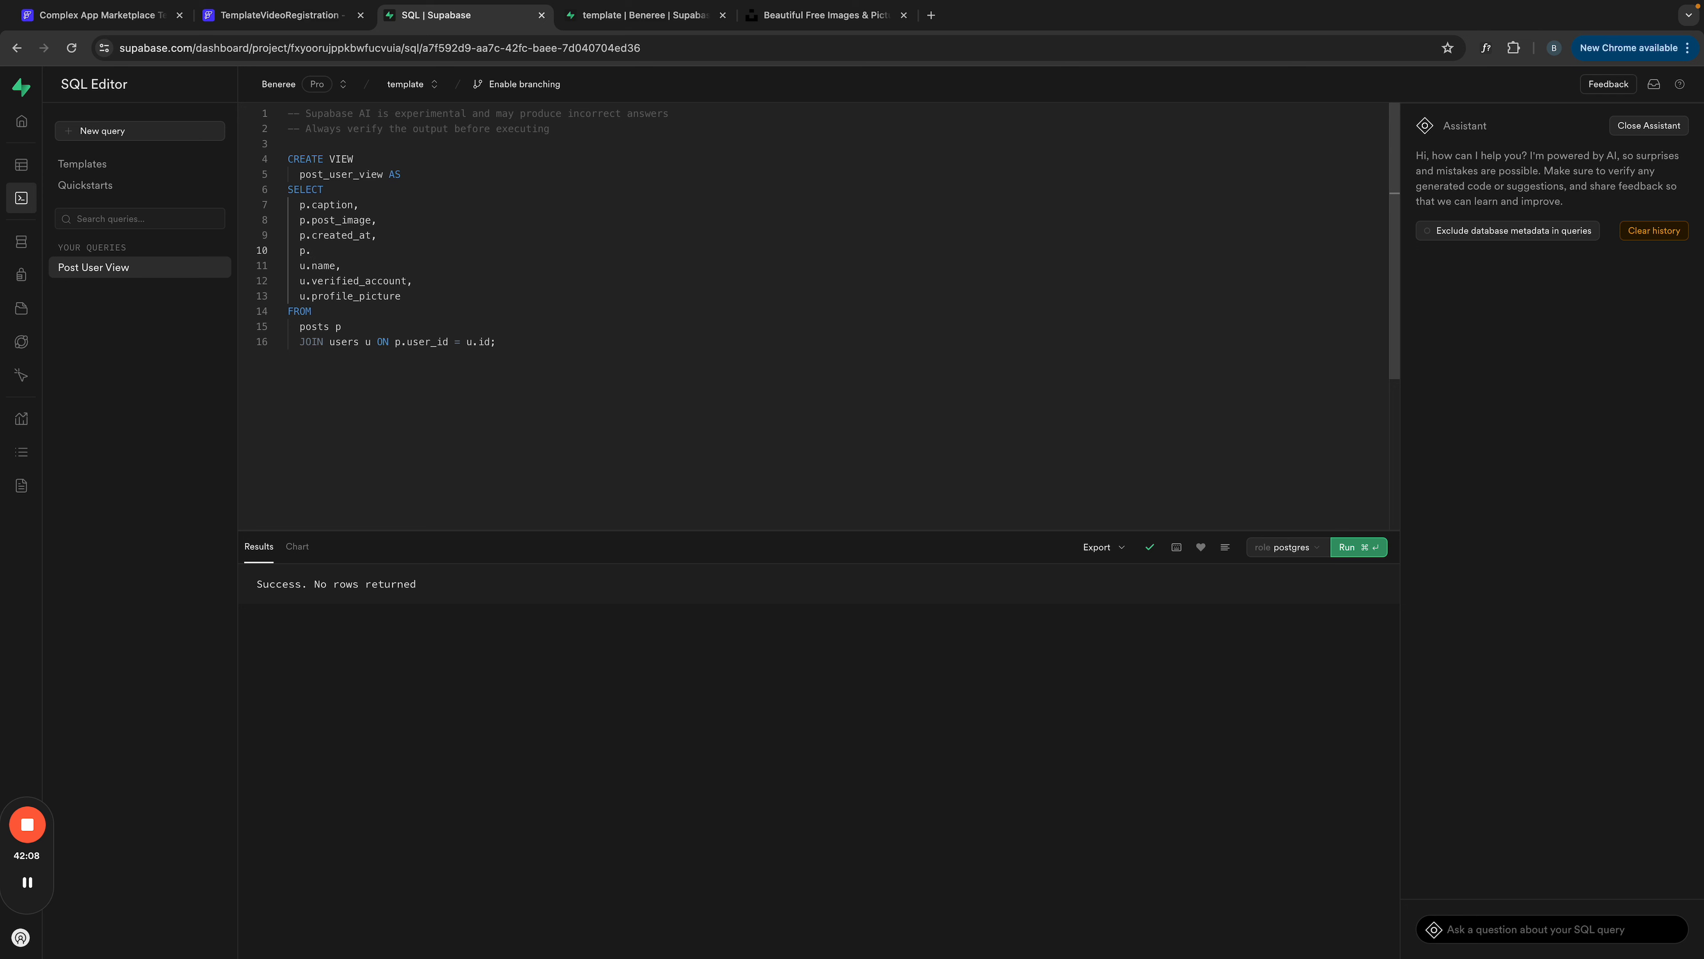
text(user_id)
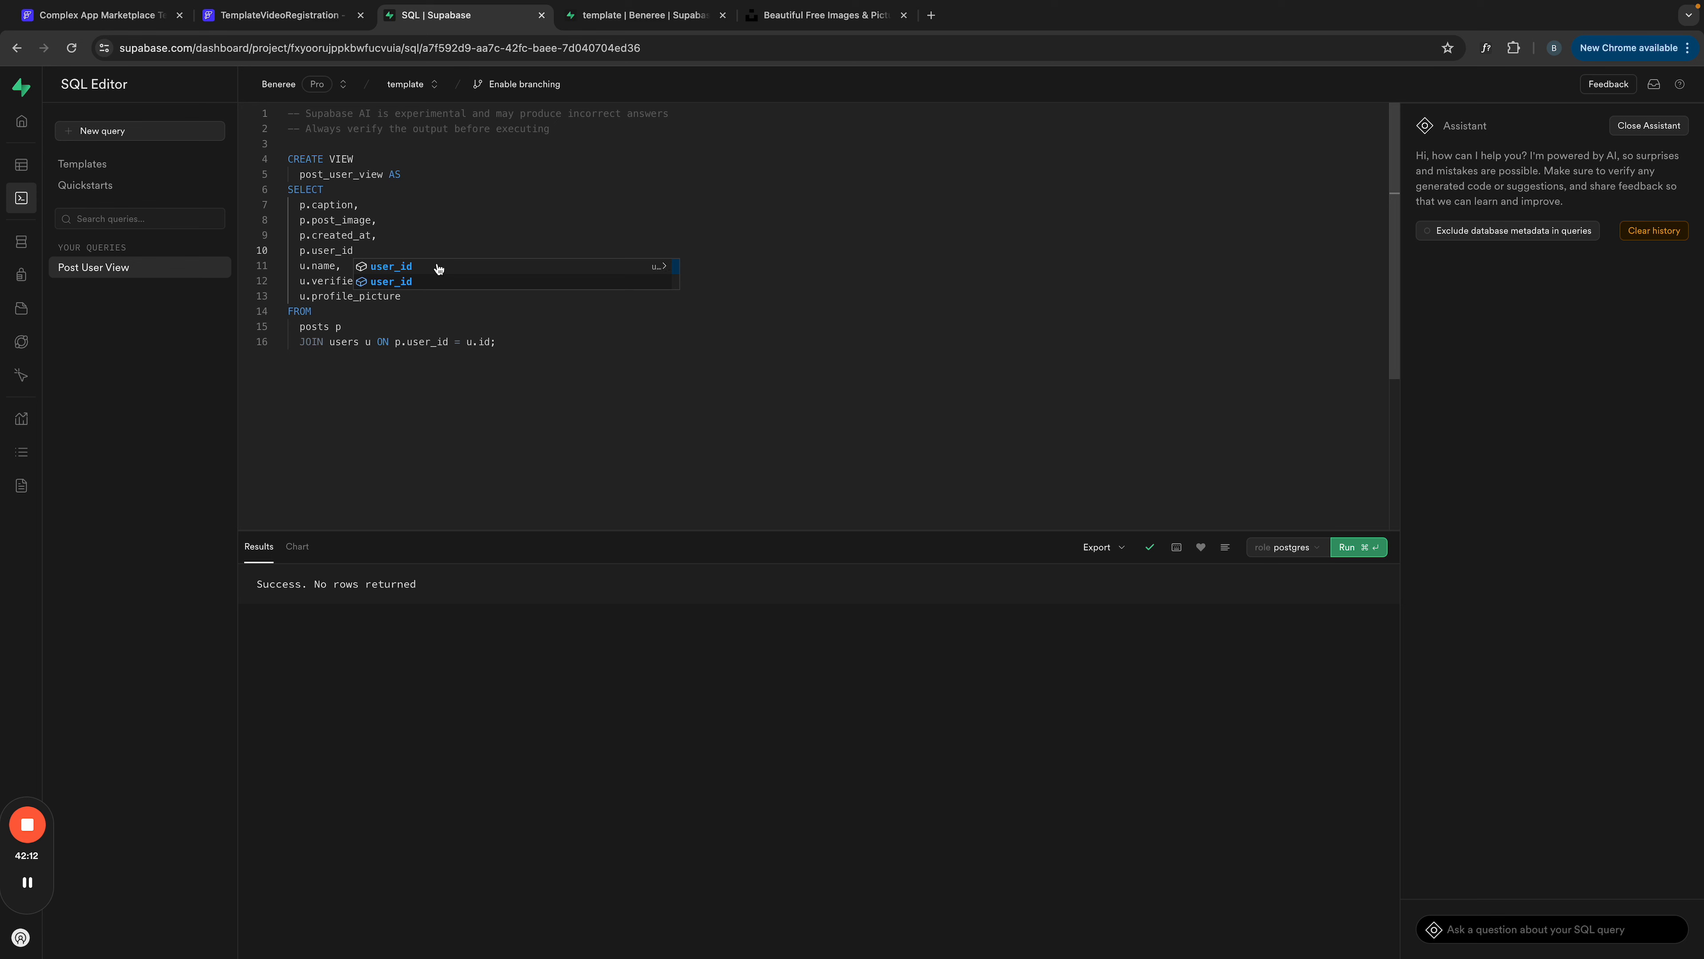
key(Escape)
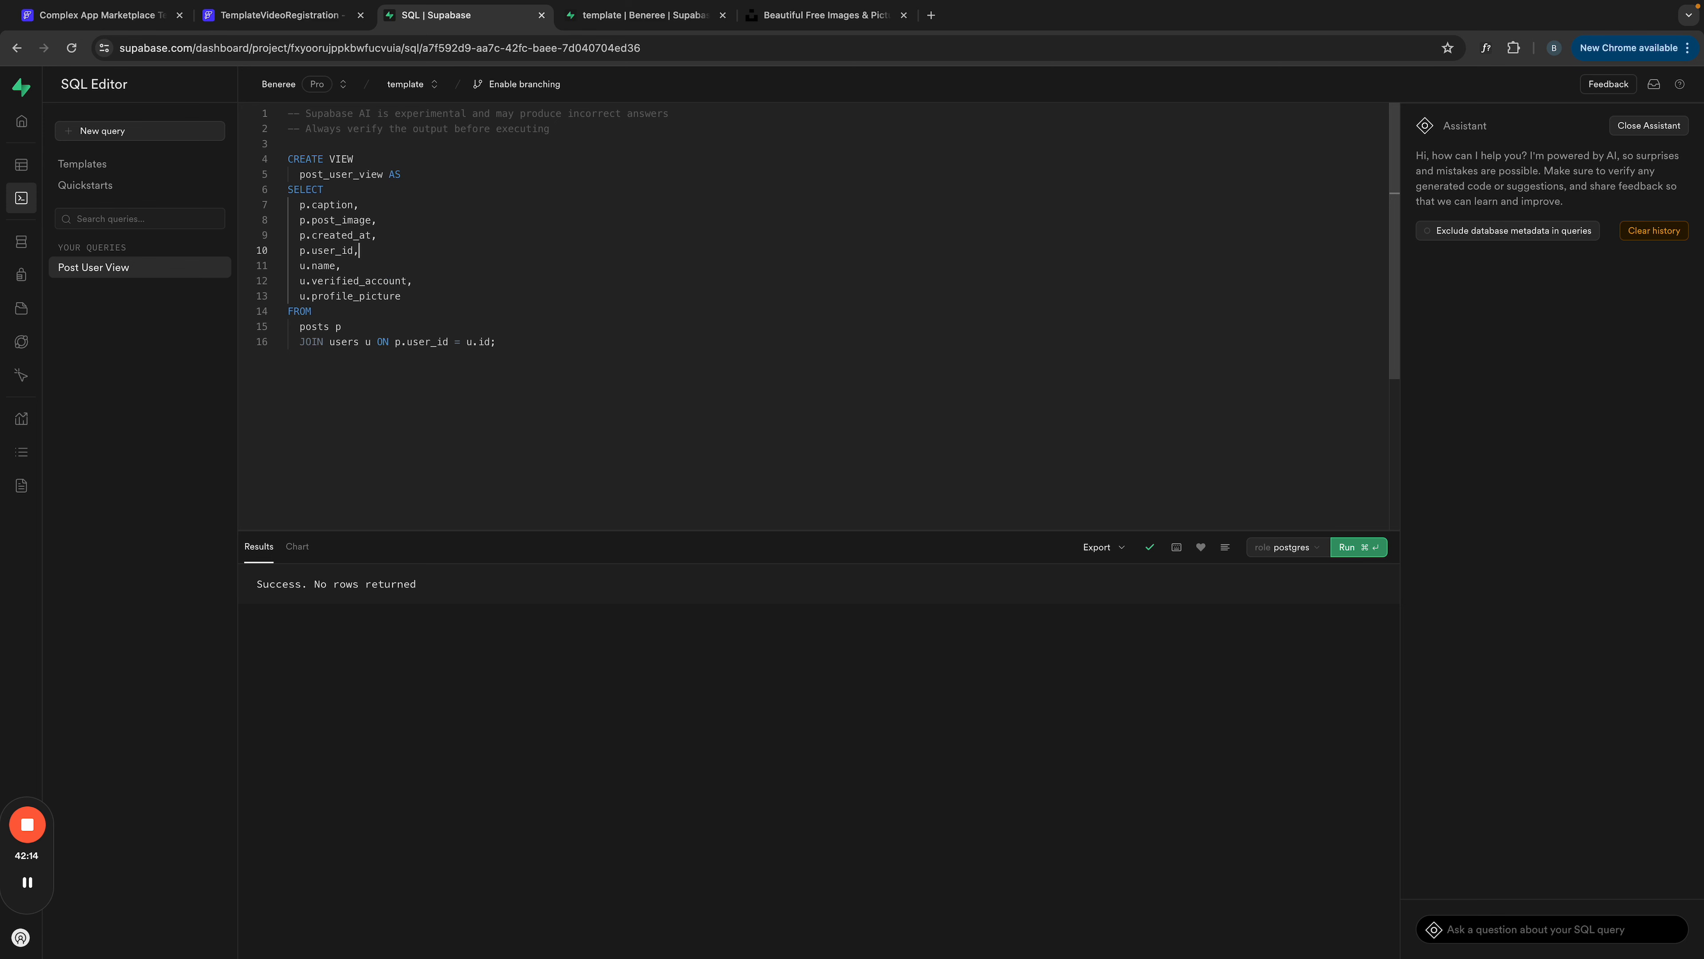
Step: Check the posts table for remaining columns and add p.location, below p.user_id in the view query
click(634, 15)
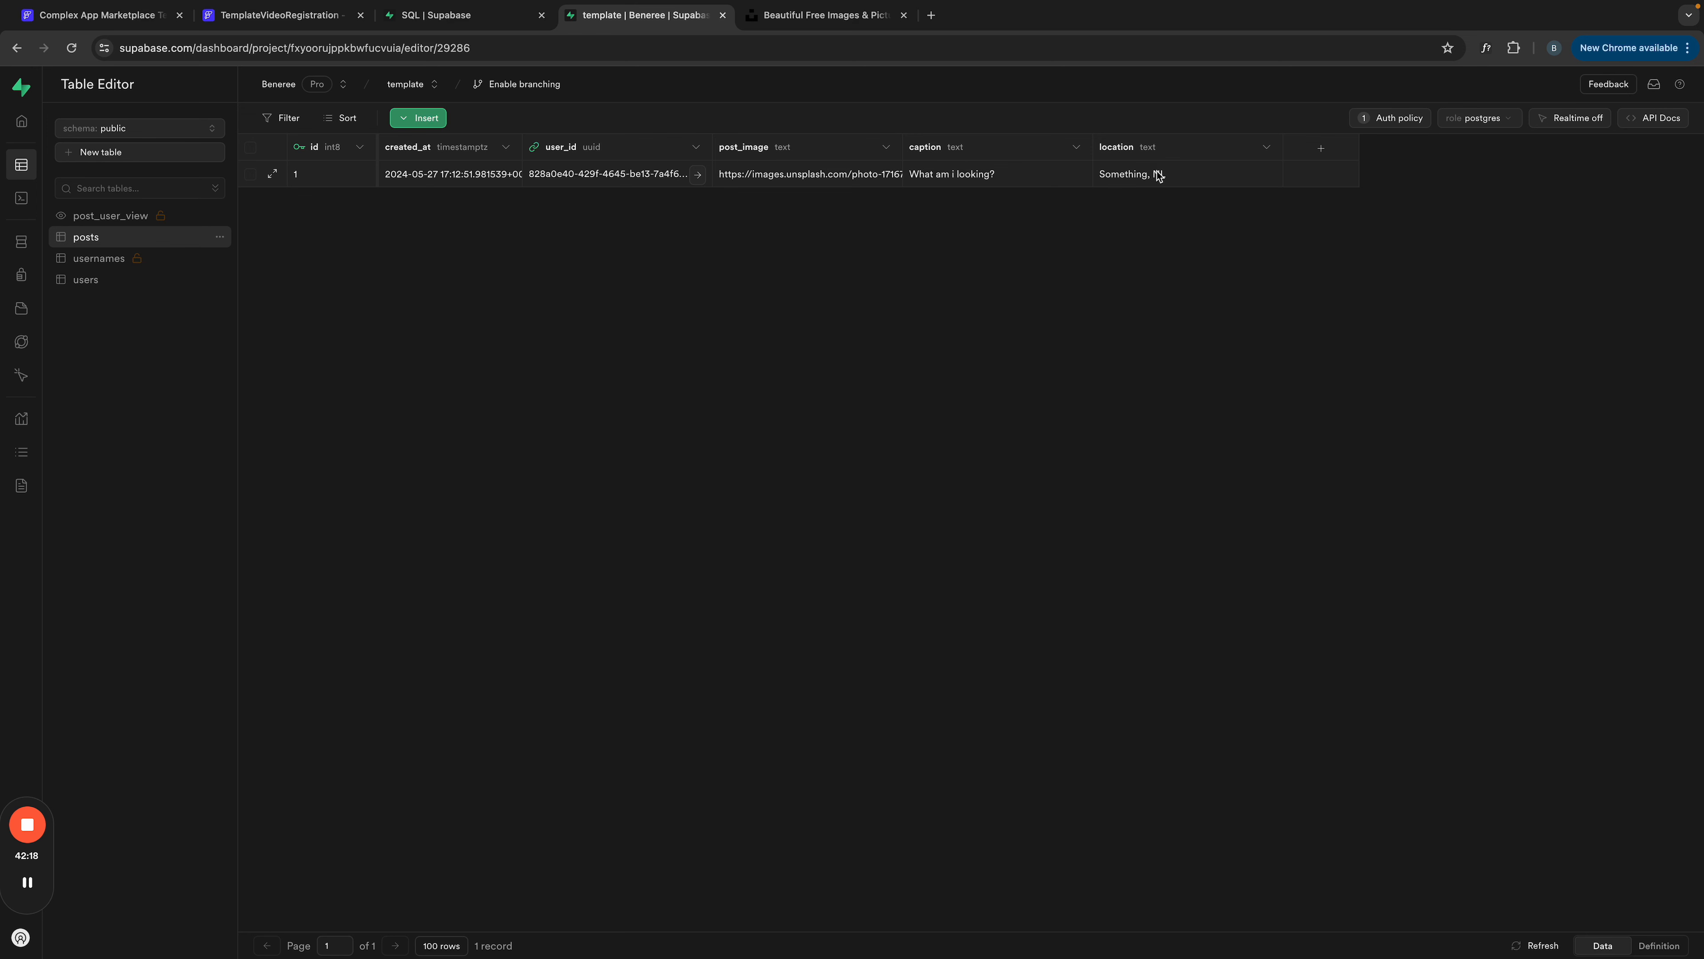
click(436, 15)
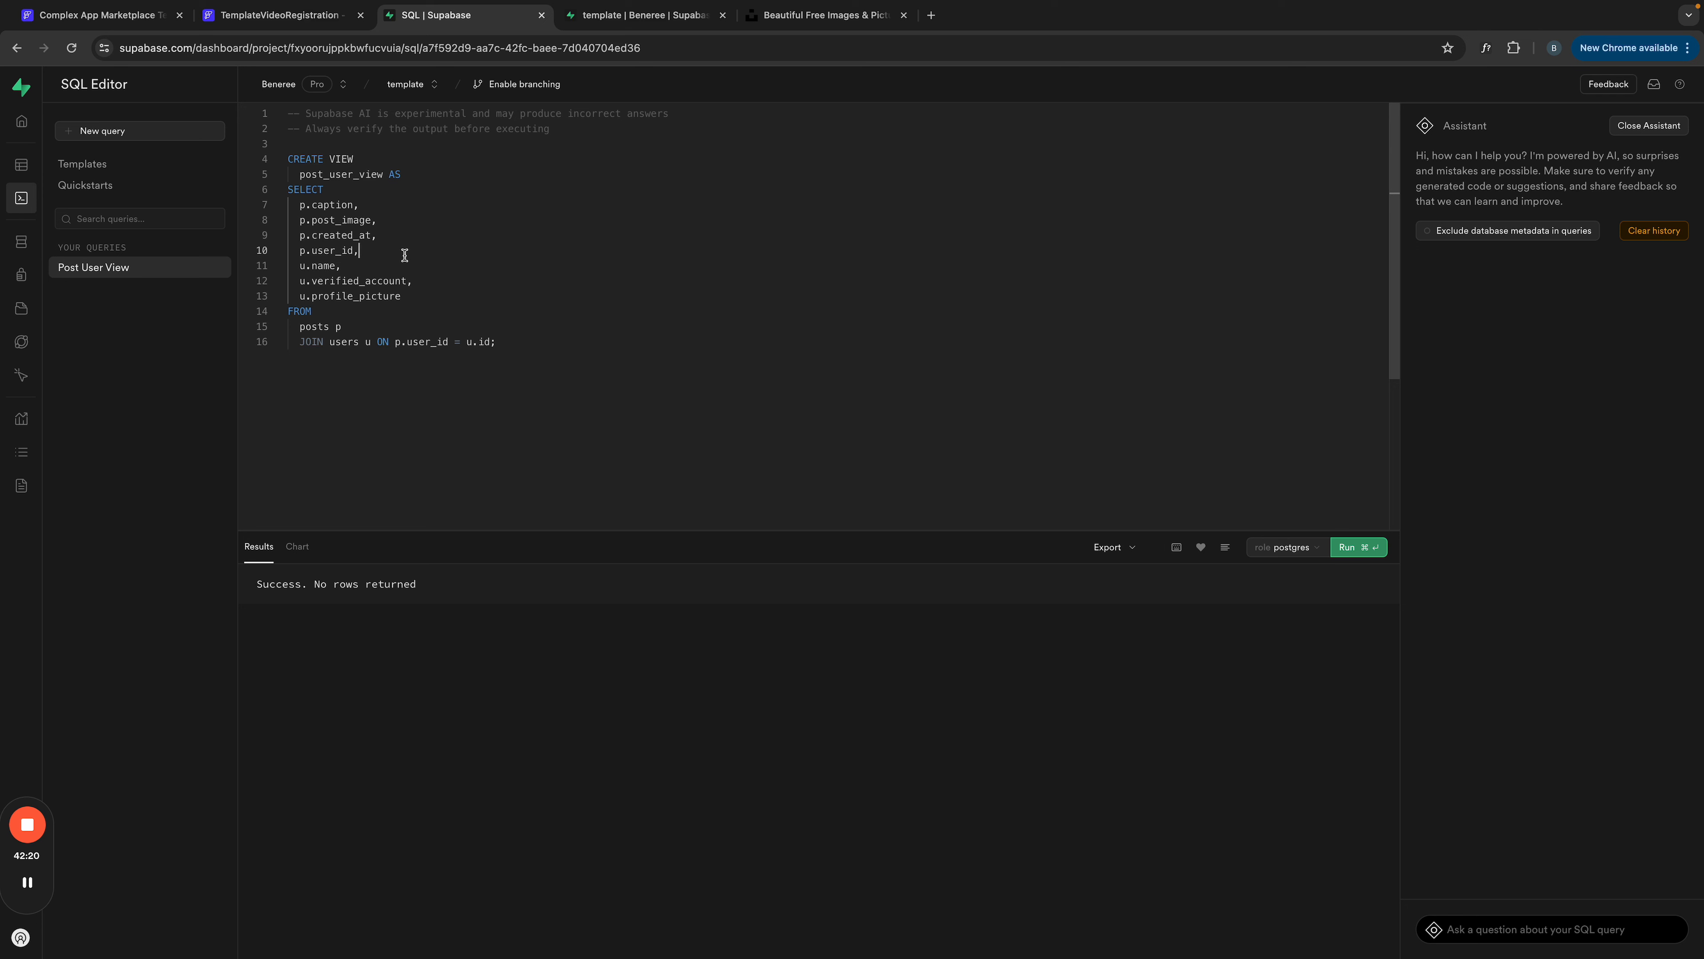
key(Return)
text(locat)
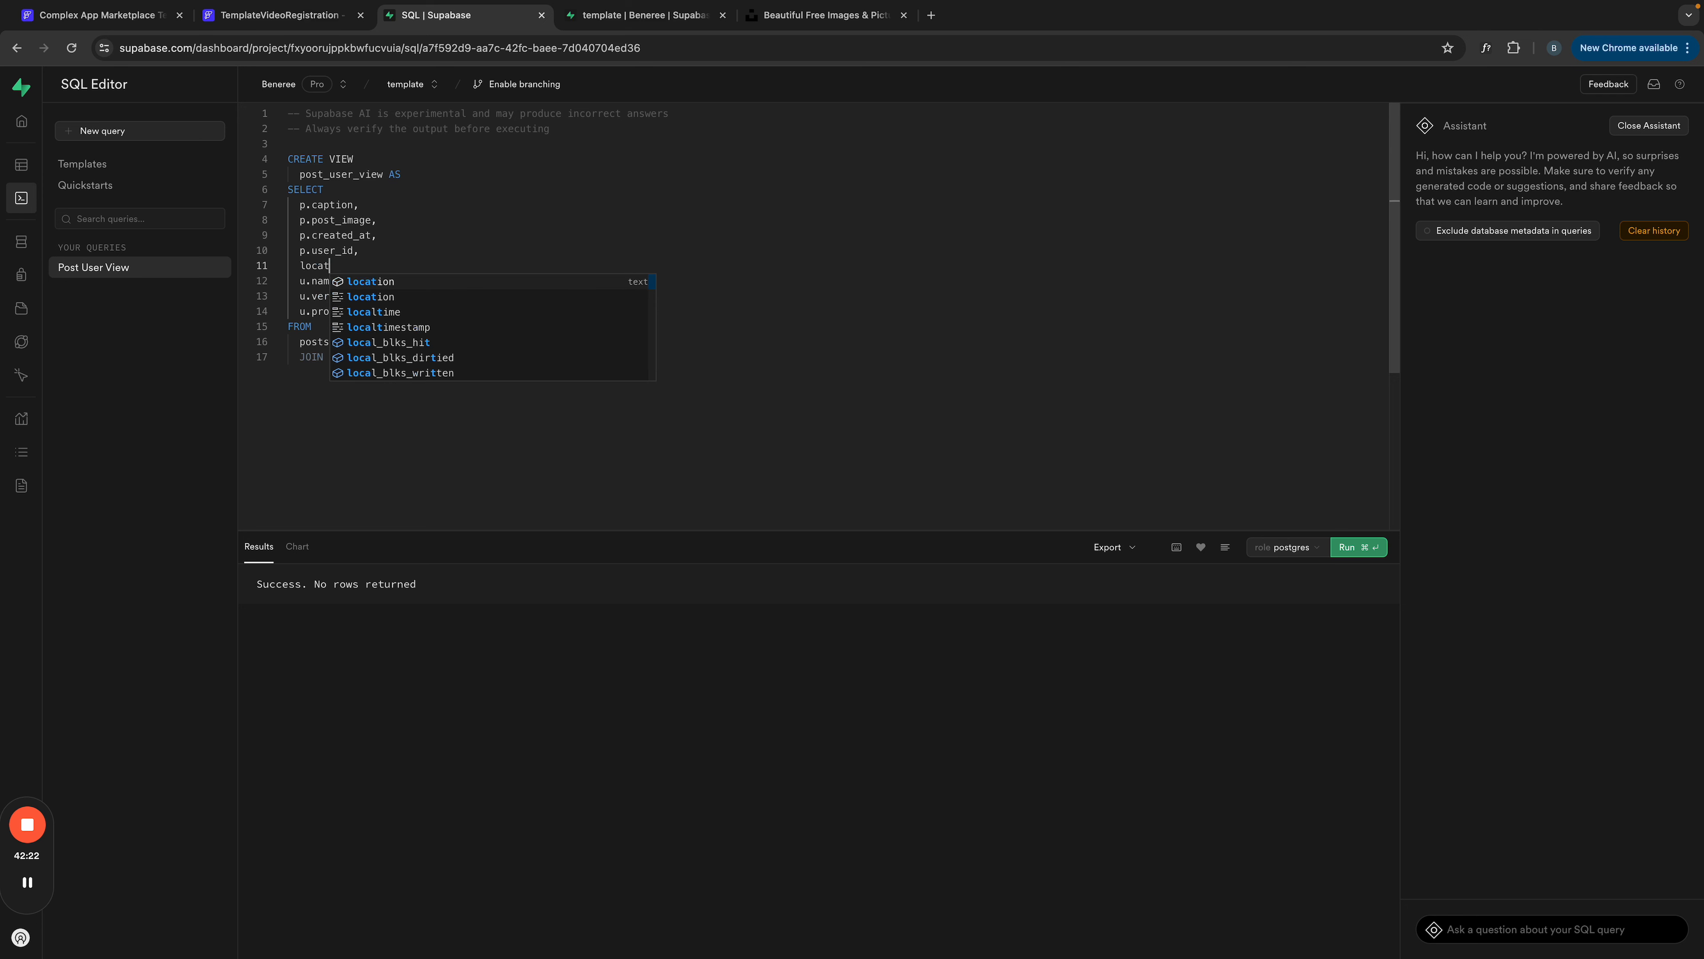
text(ion,)
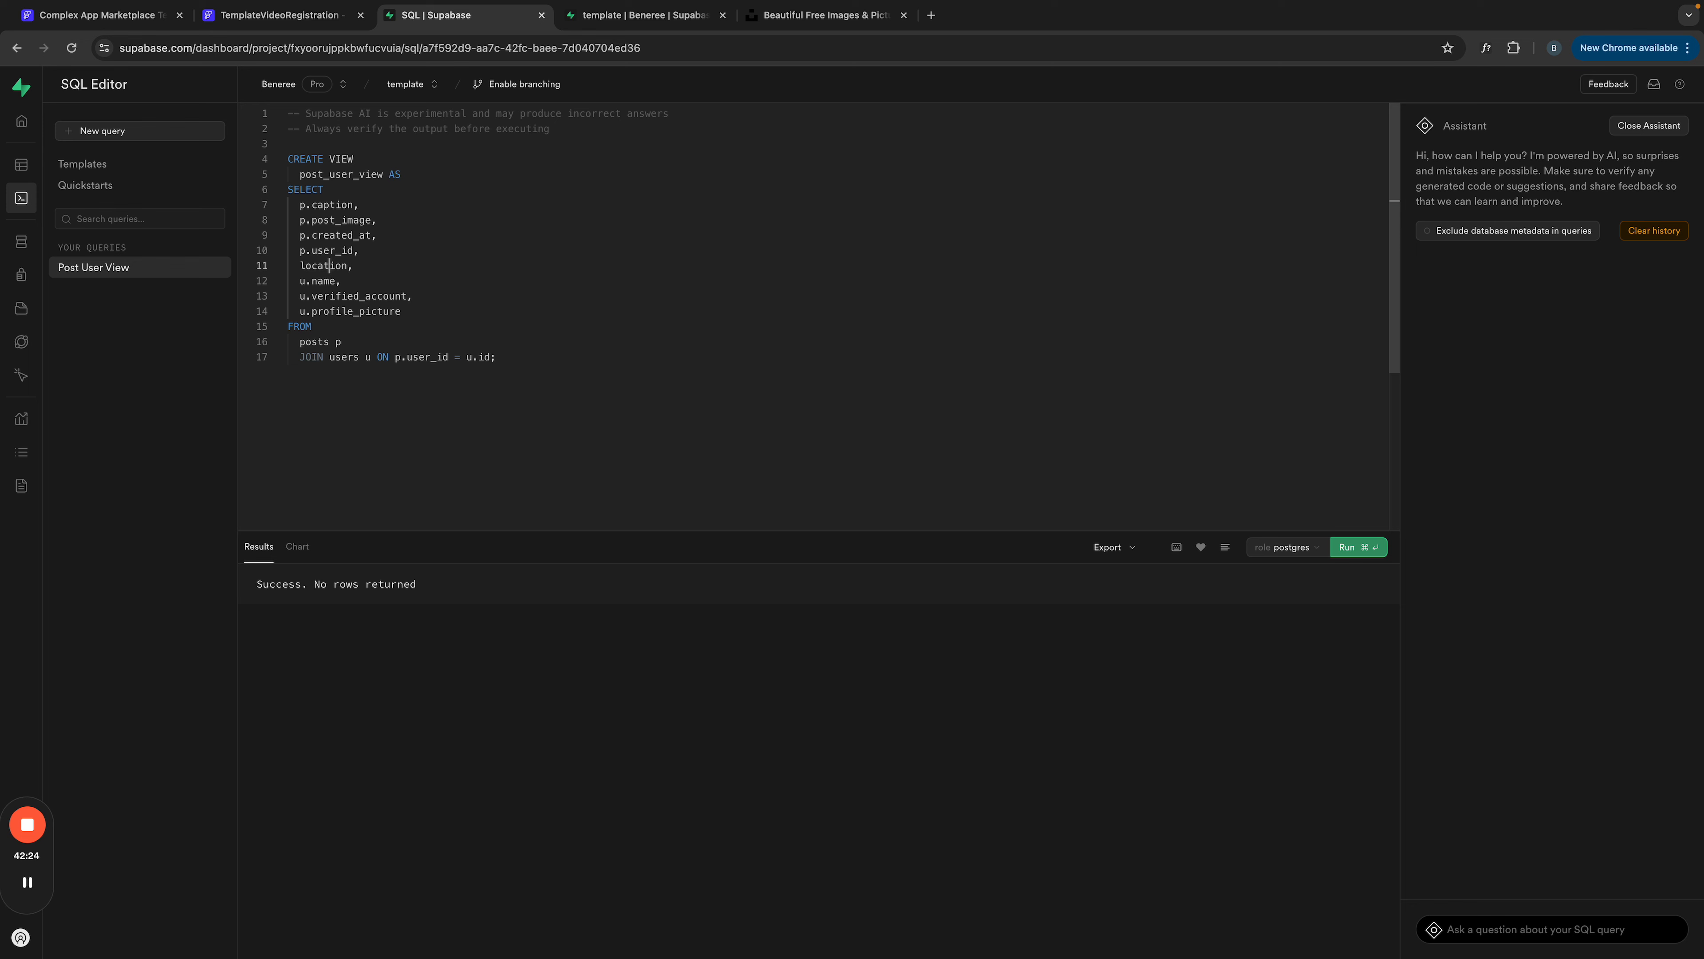
text(p.)
Step: Check the users table's profile_picture column, then search Unsplash for "male profile" and copy the image address of the dark-sweater portrait
click(644, 15)
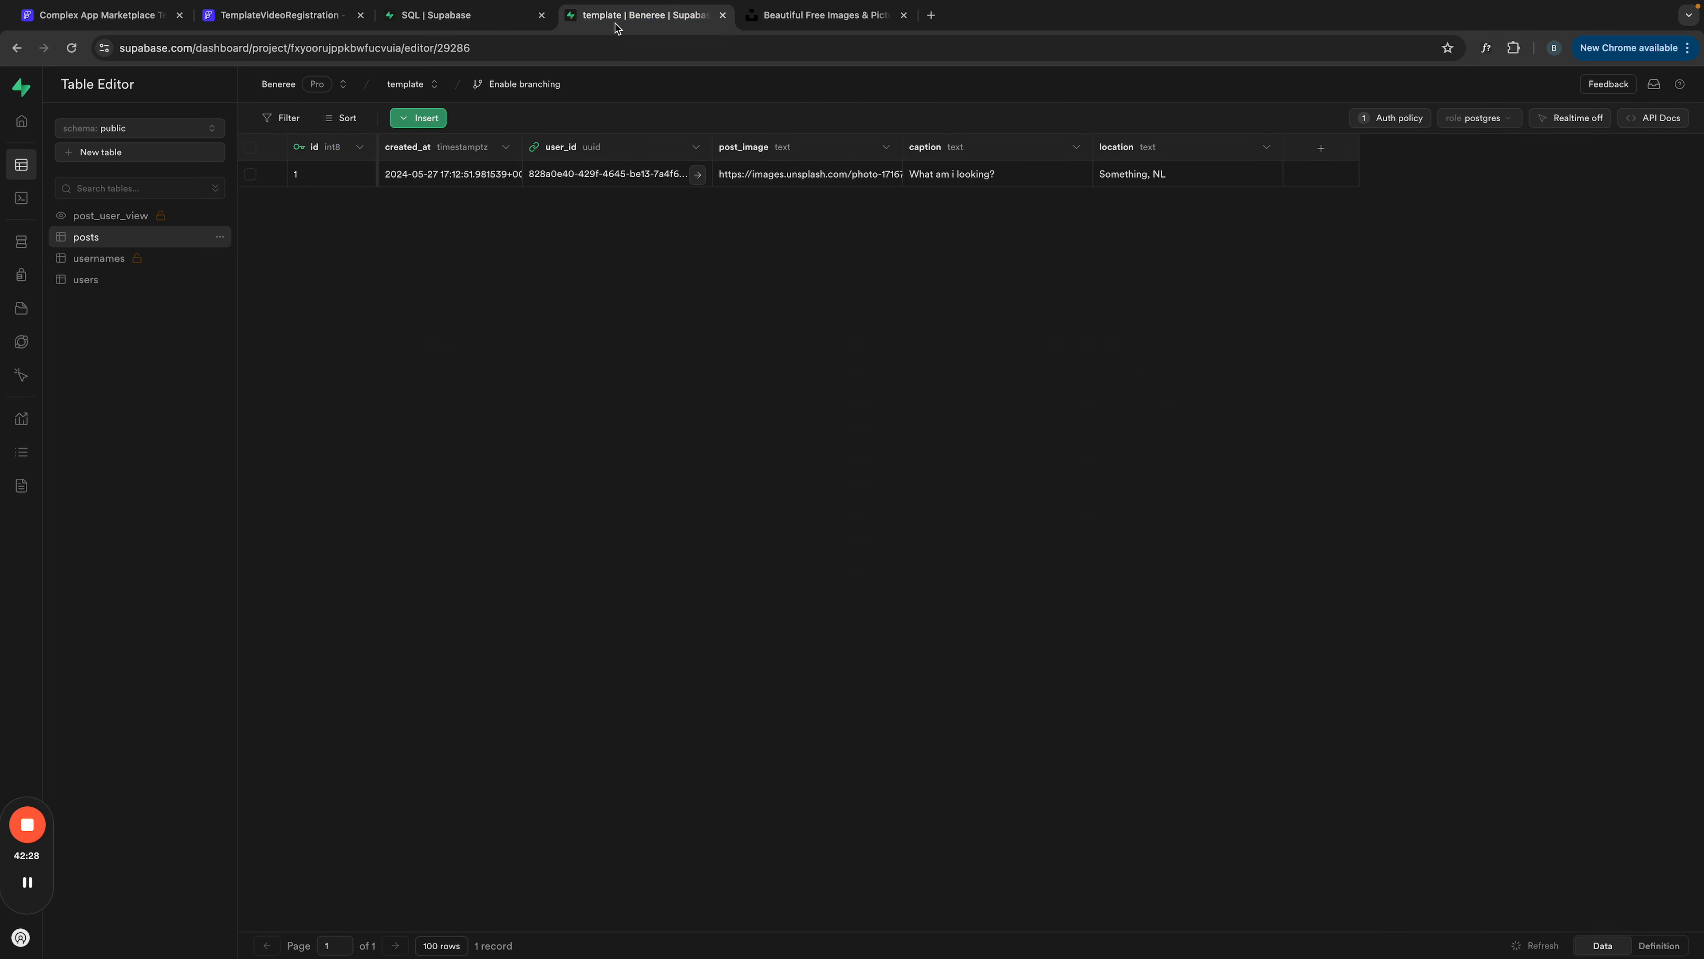
click(87, 280)
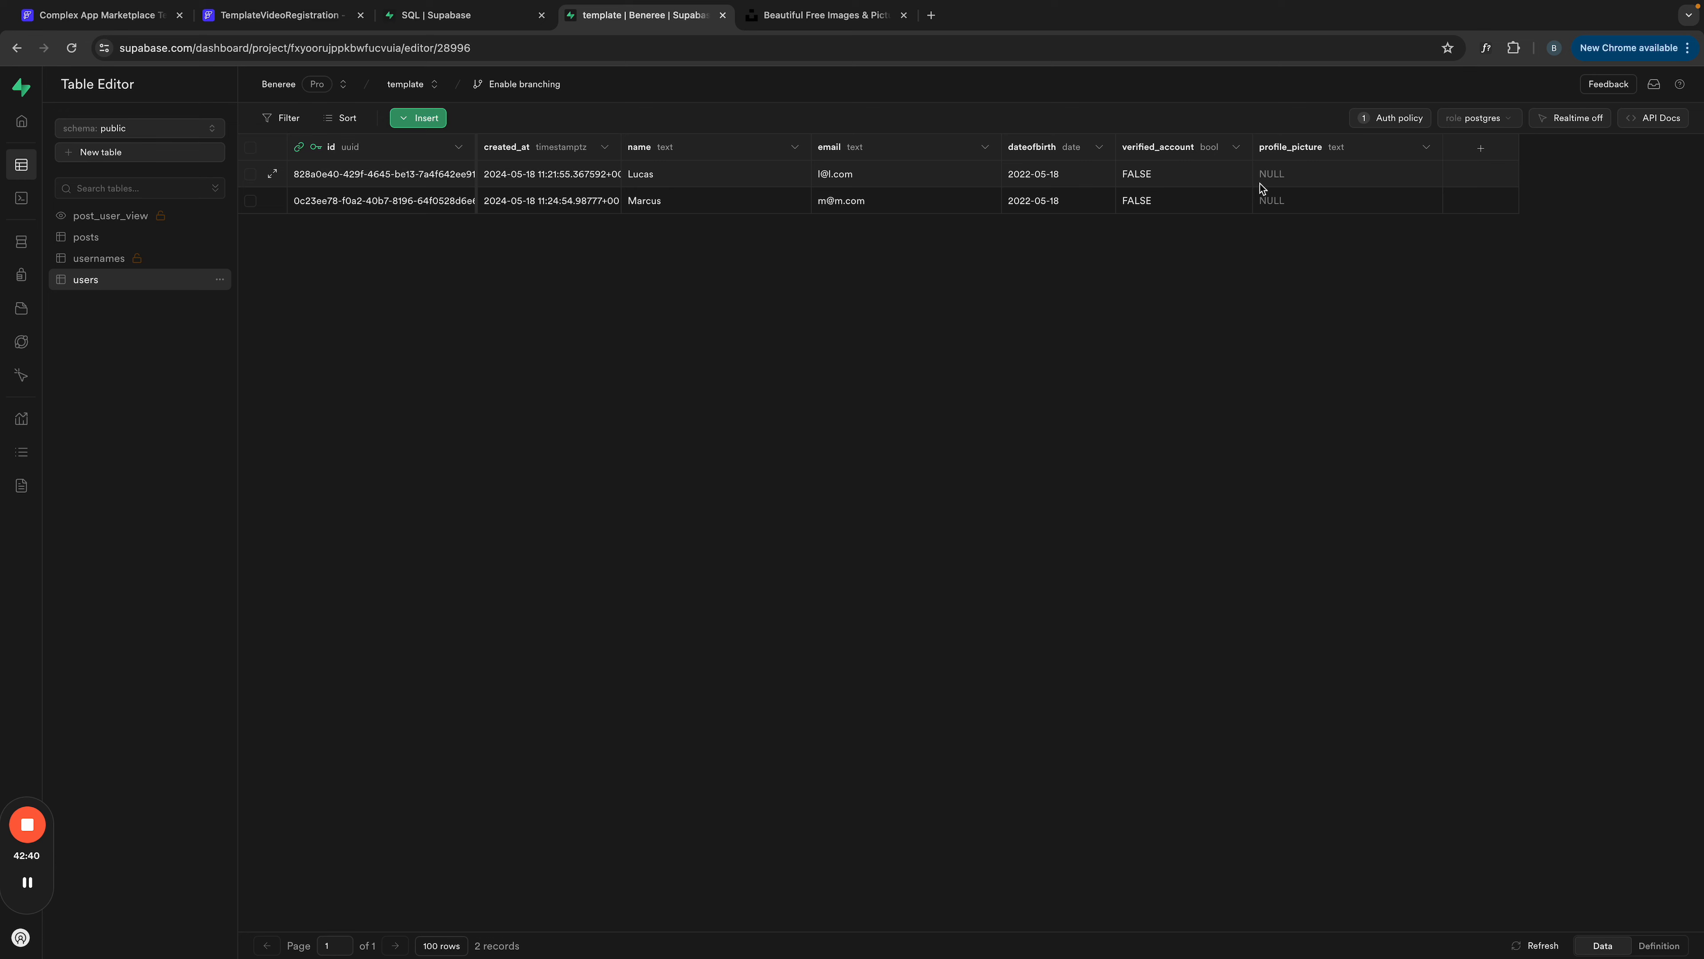
click(831, 14)
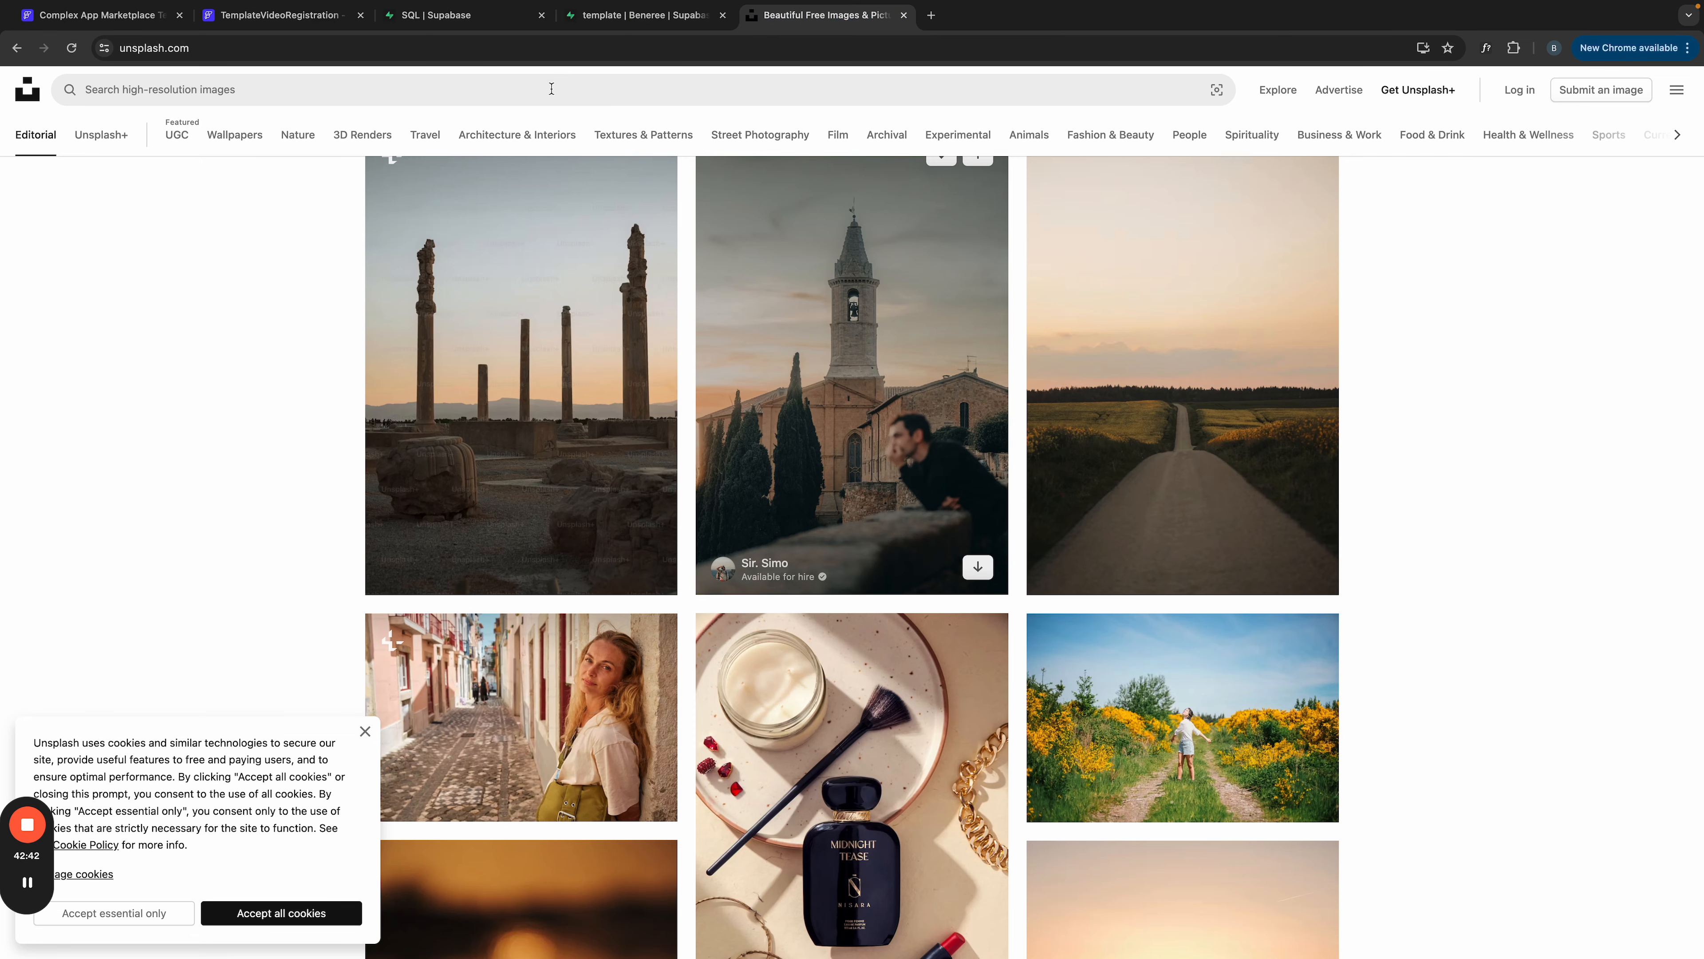
click(280, 86)
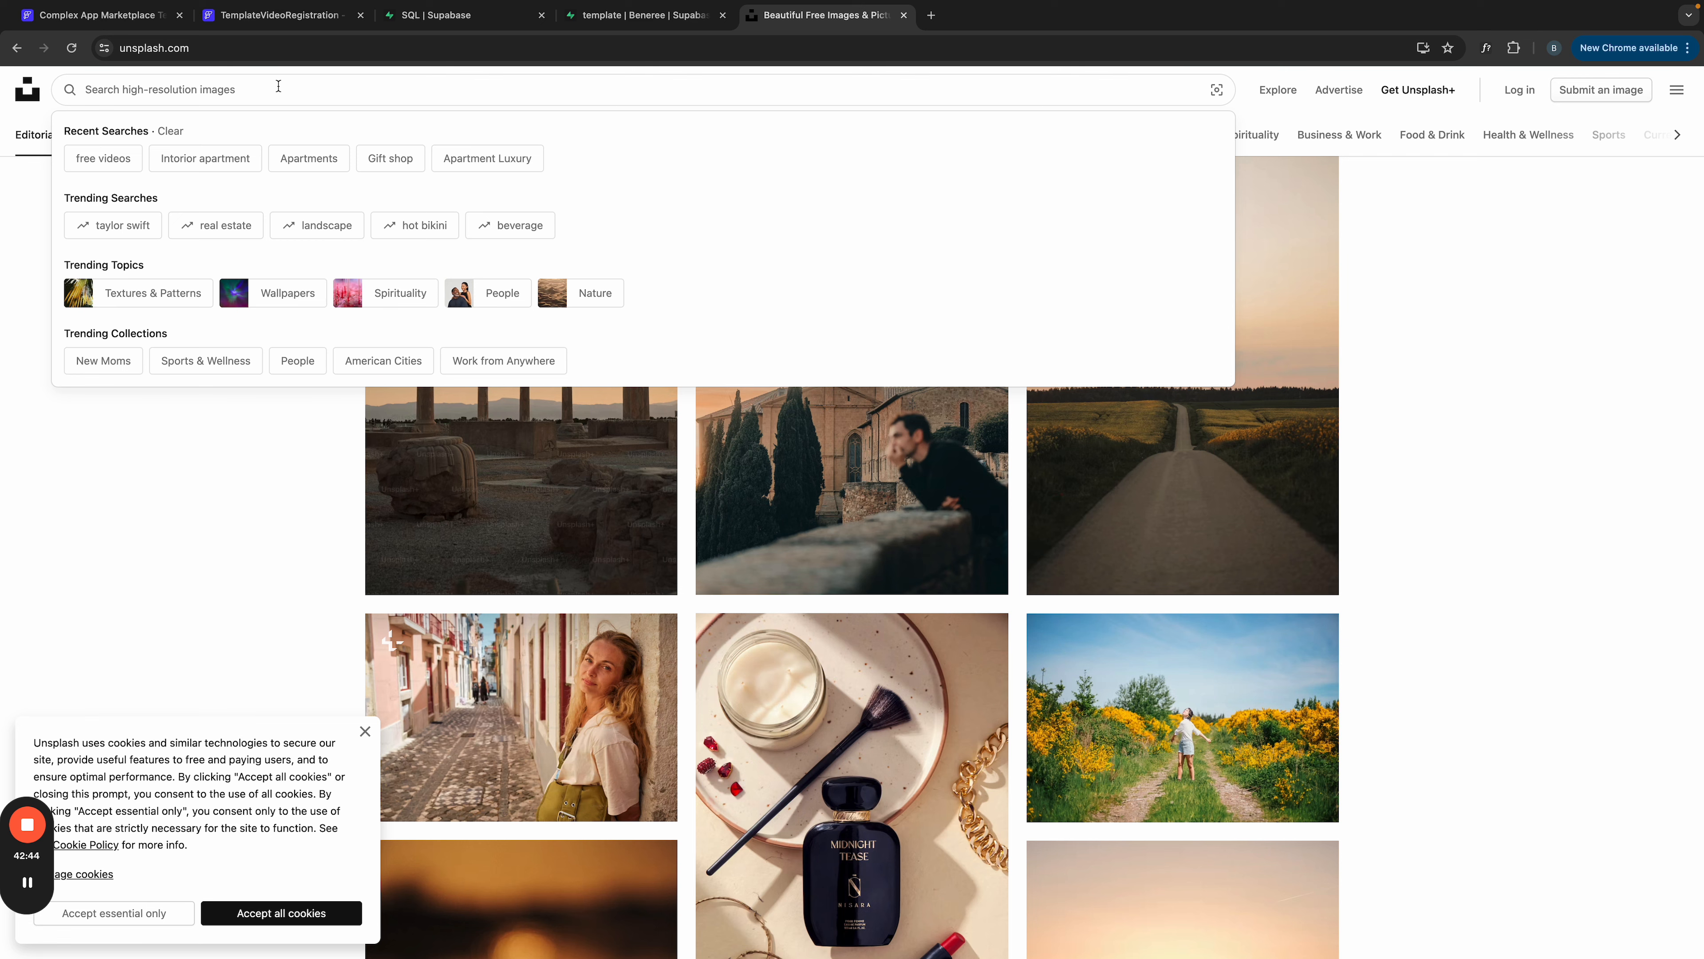
text(male profile)
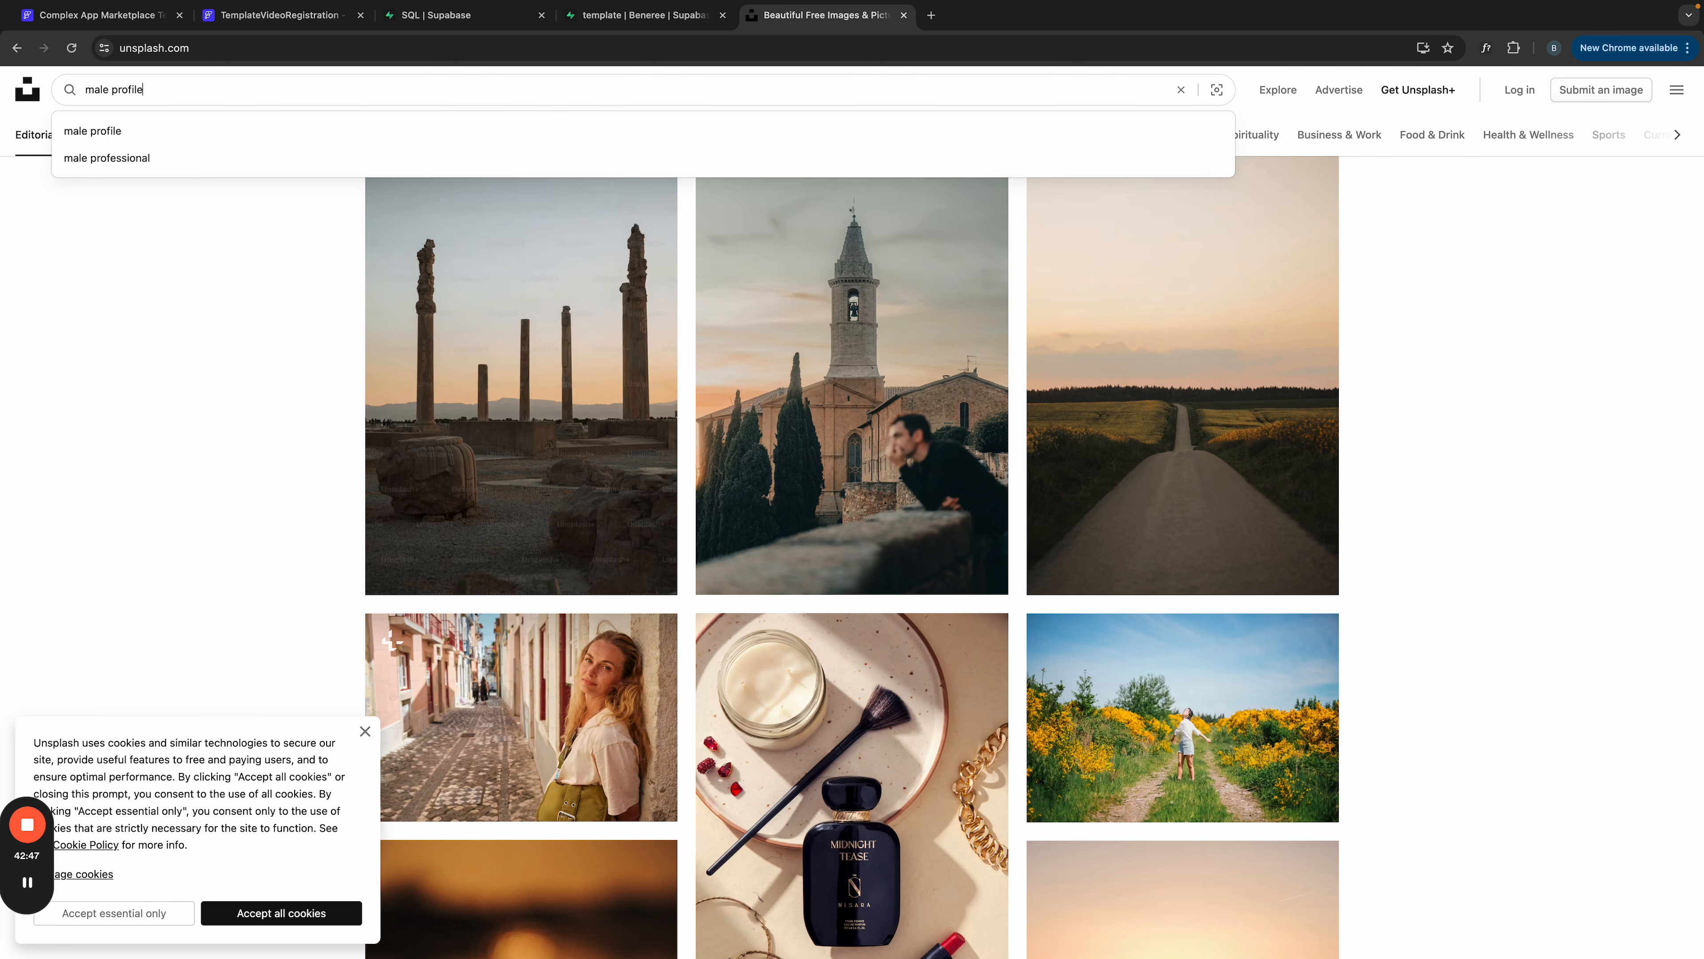
key(Return)
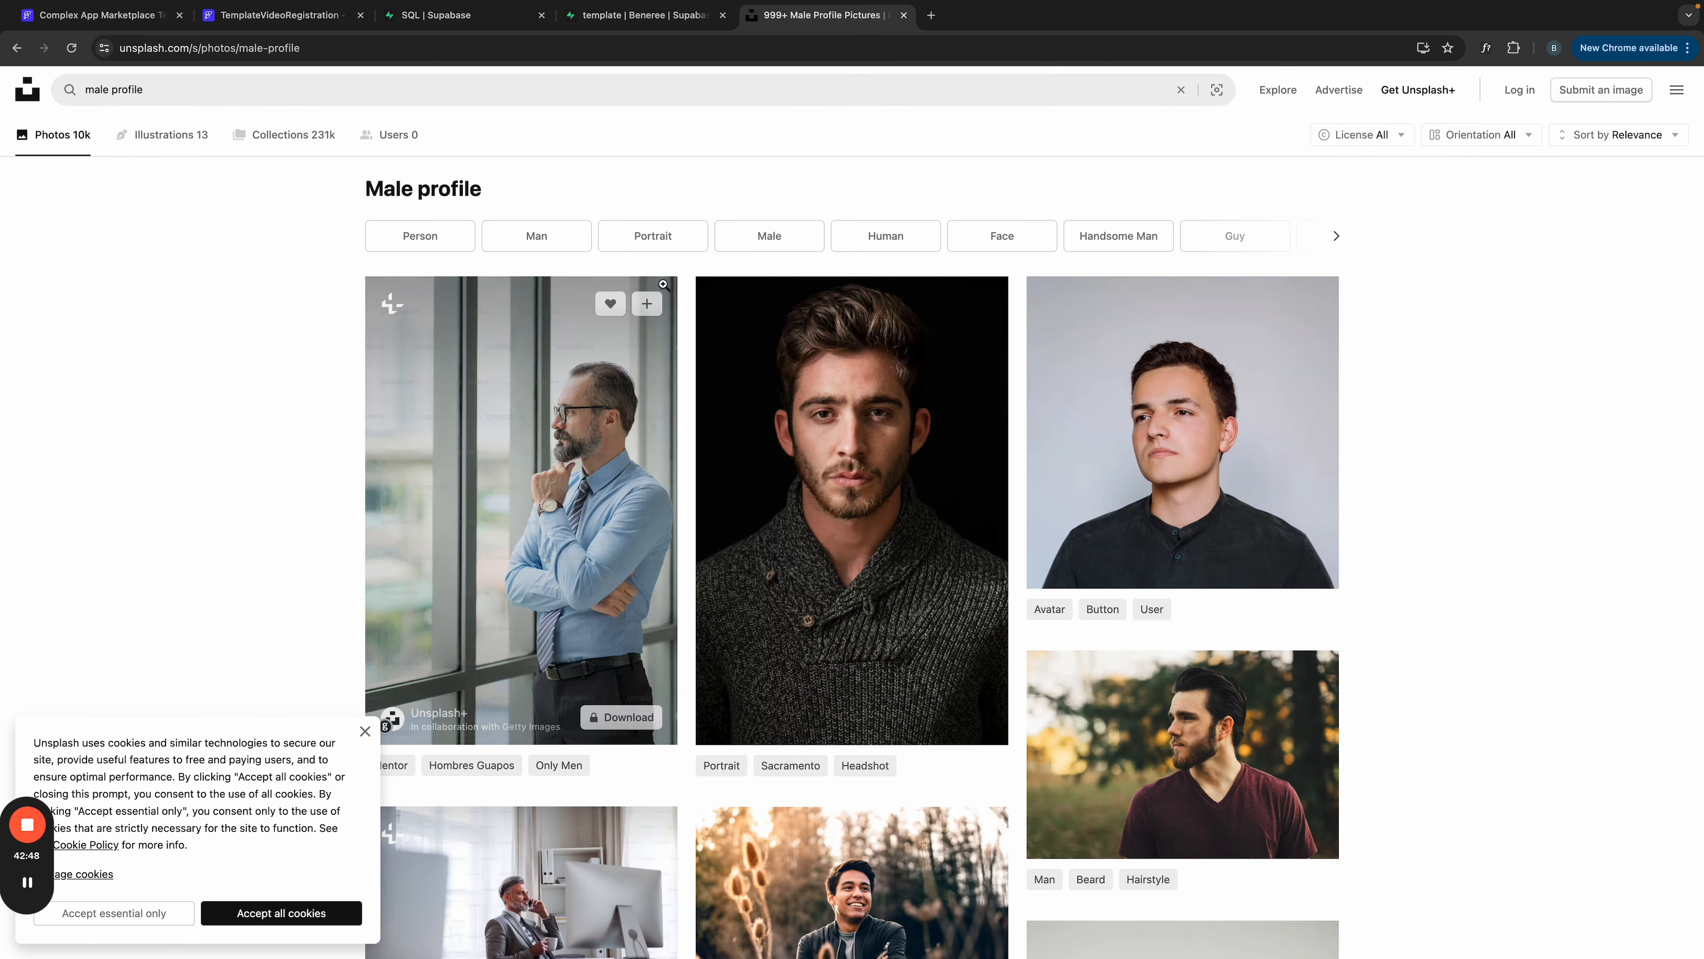
right_click(865, 444)
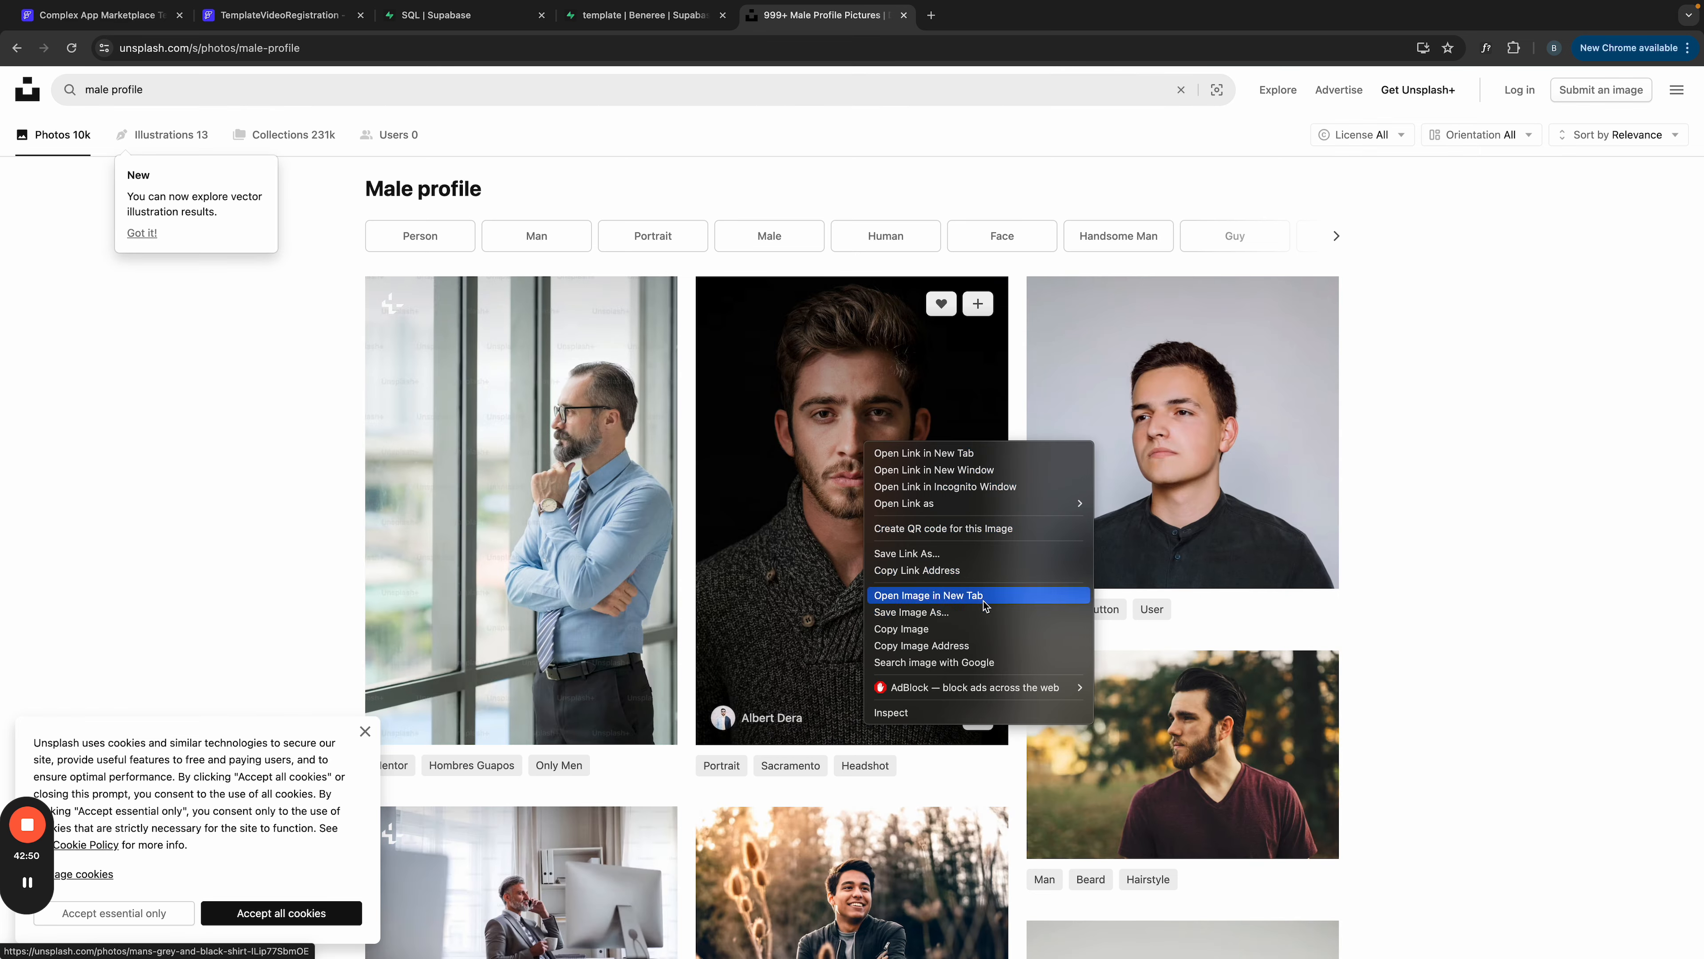
click(1025, 656)
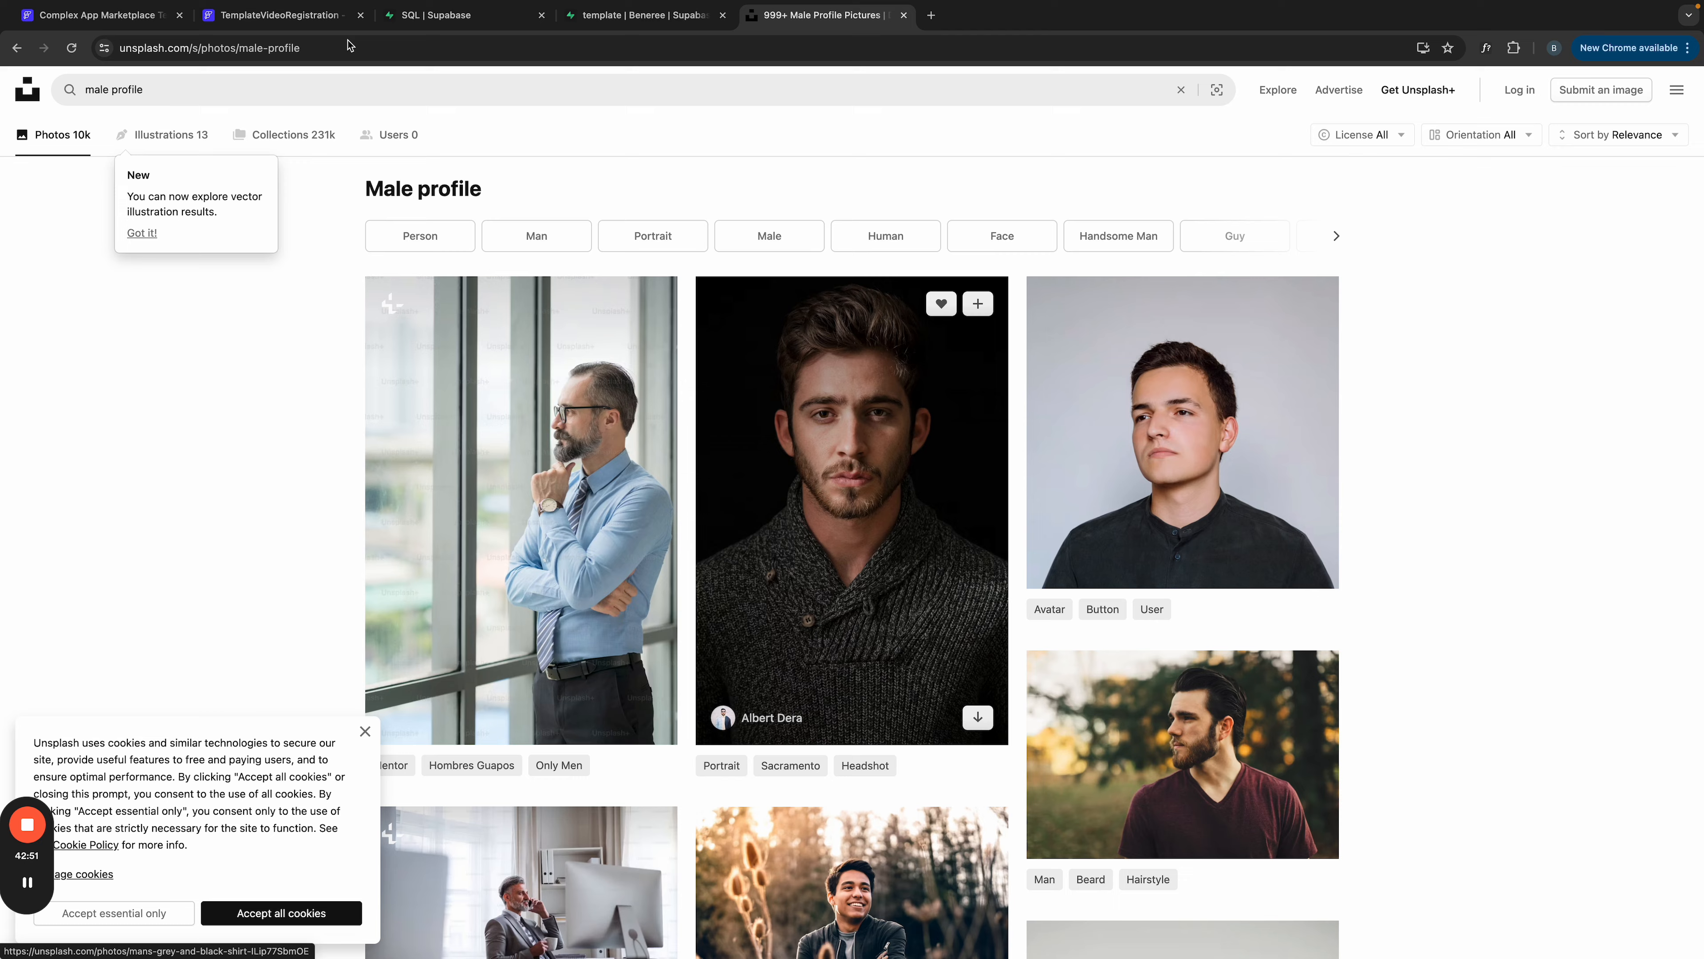
Step: Return to the Supabase users table, save the copied image address as the first user's profile_picture, and dismiss the clipboard permission request
click(641, 14)
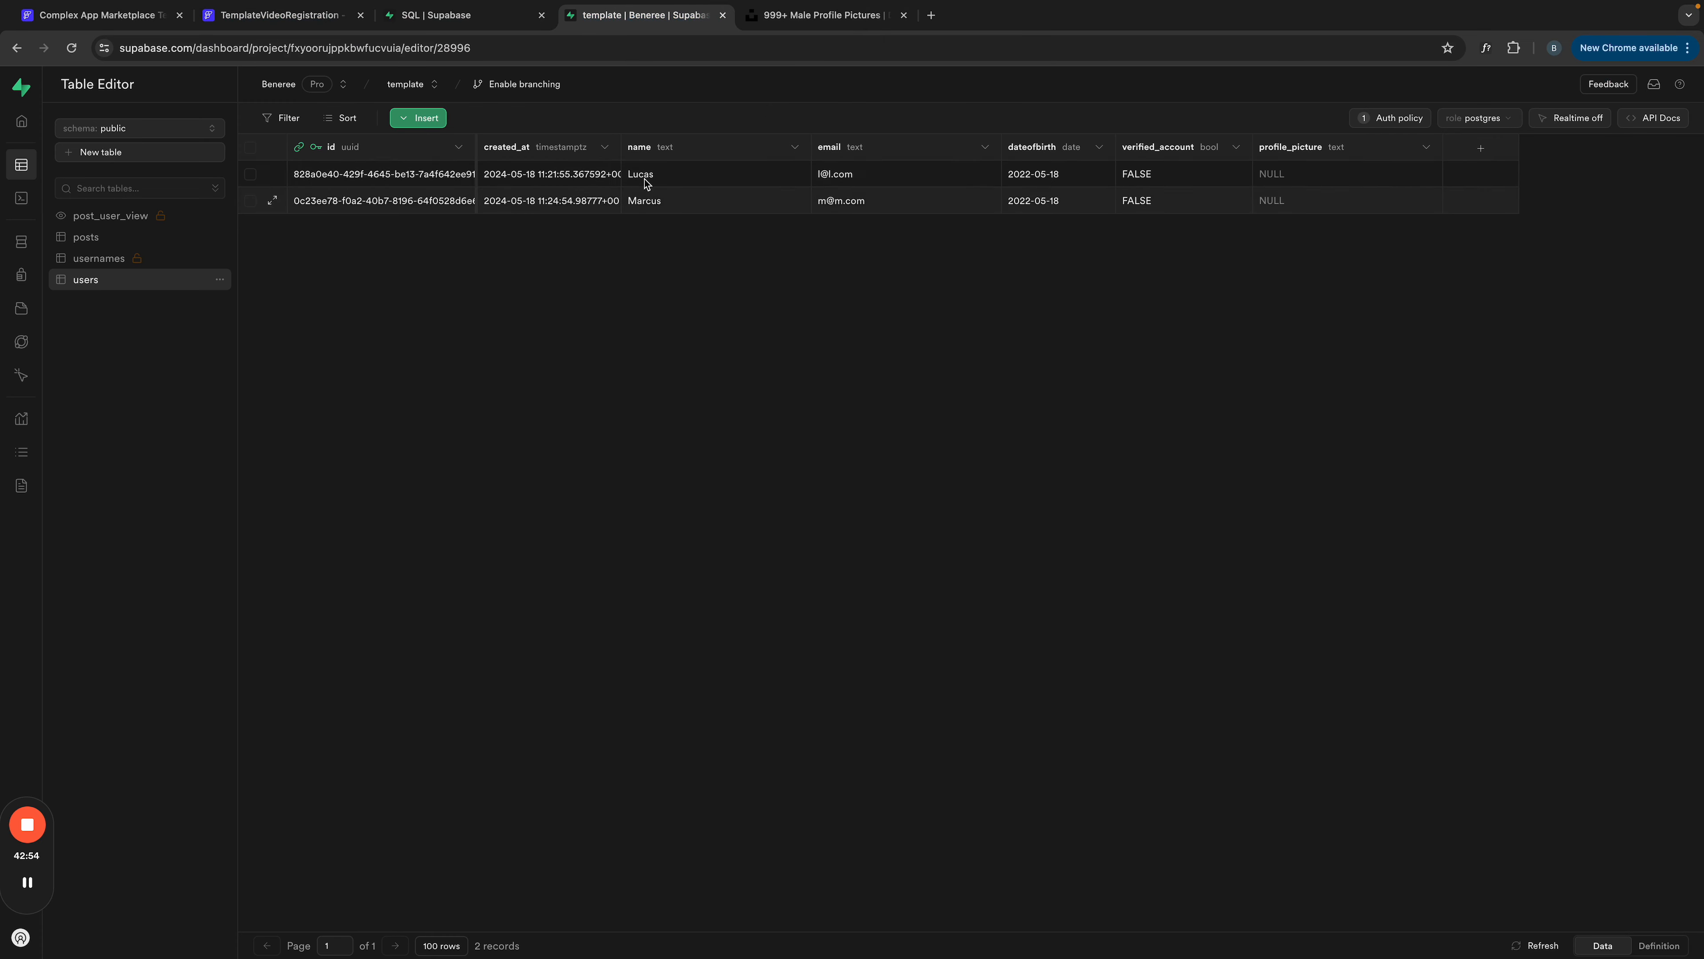
click(1337, 176)
double_click(1331, 177)
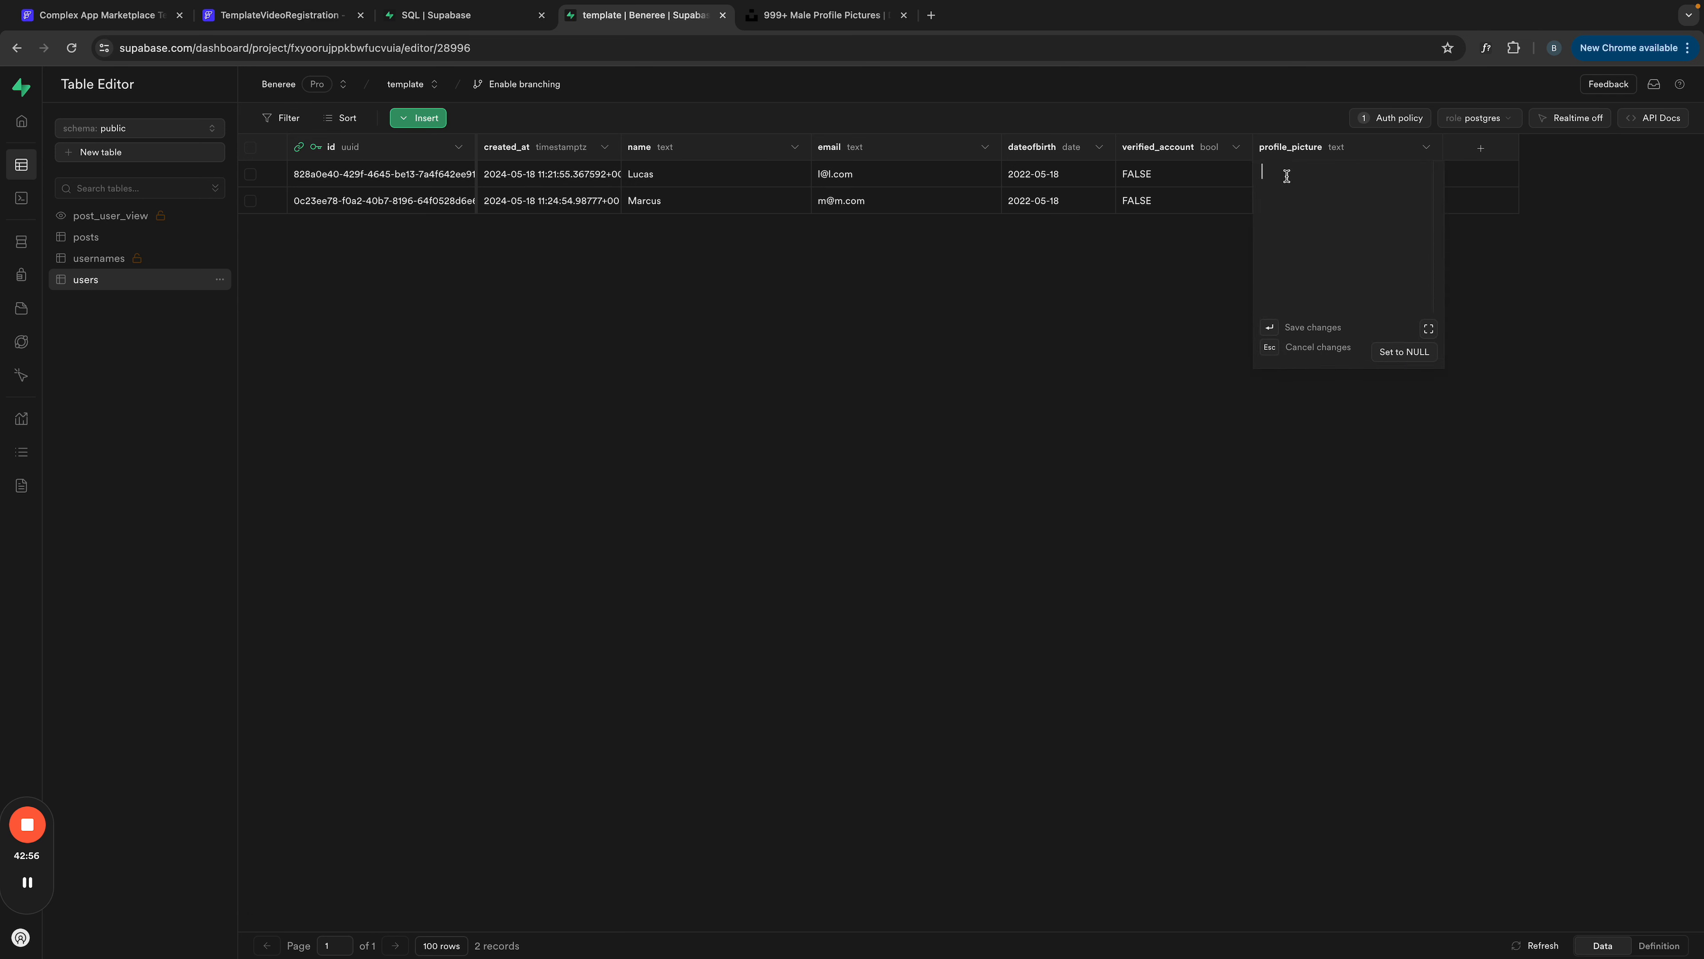
right_click(1287, 174)
click(1345, 257)
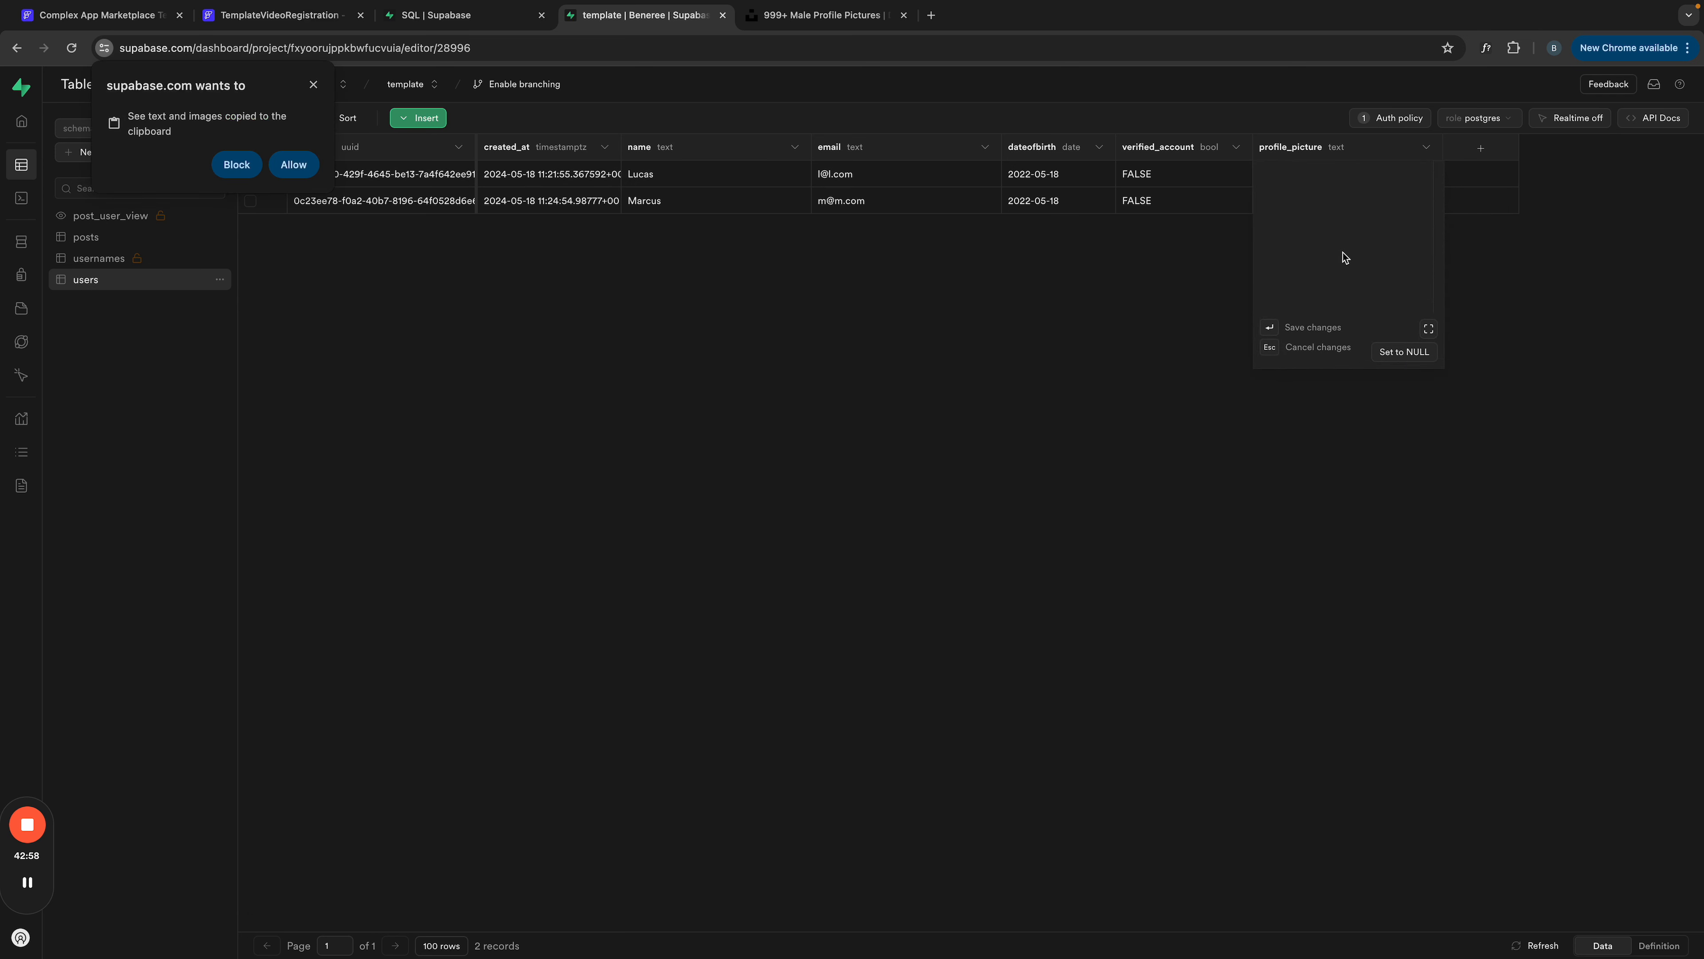
click(1282, 175)
key(ctrl+v)
key(Return)
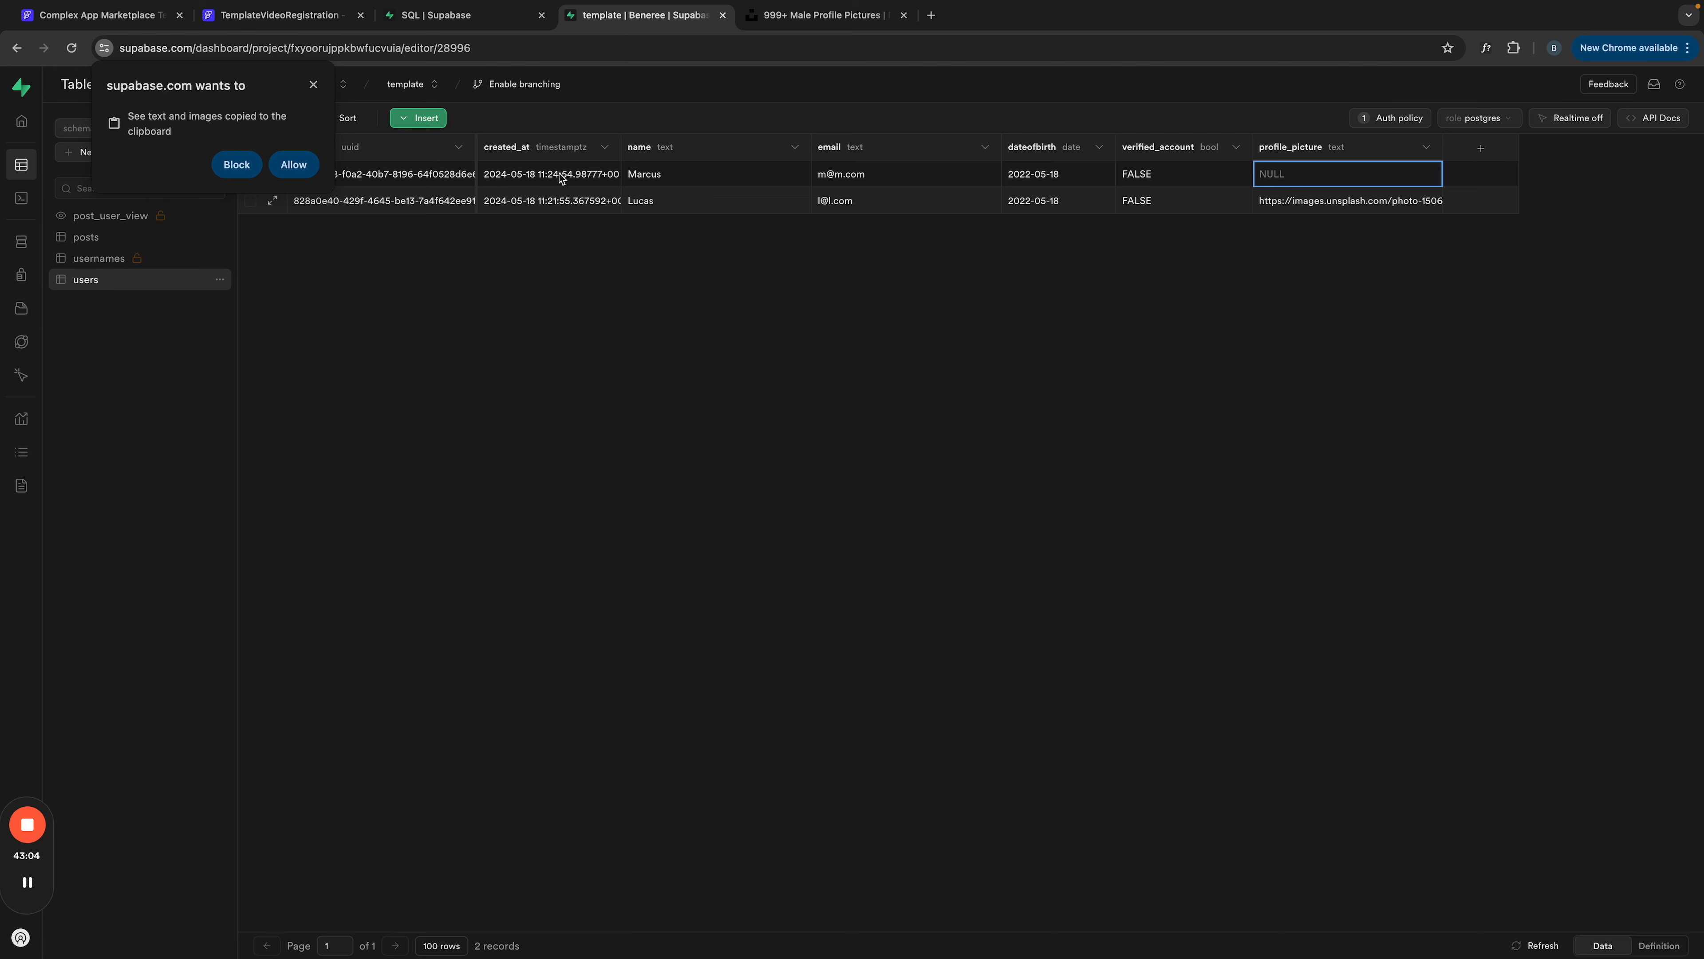
click(313, 85)
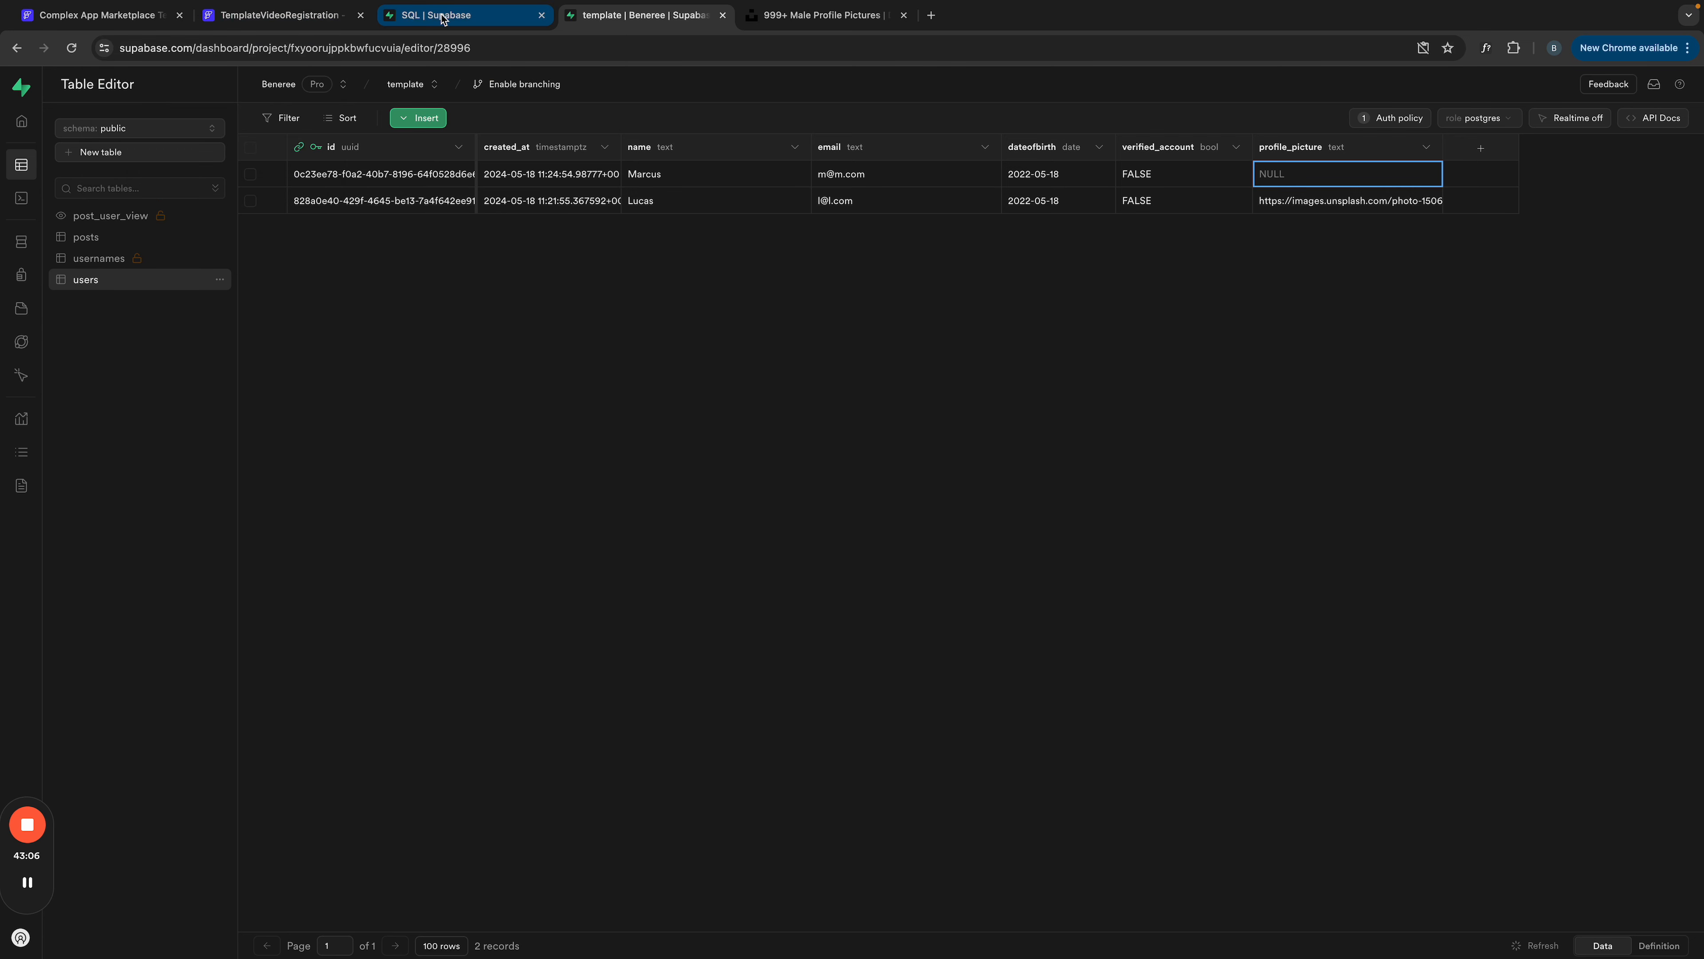
Step: Try to run the updated Post User View query, then remove the comment lines above CREATE VIEW
click(443, 16)
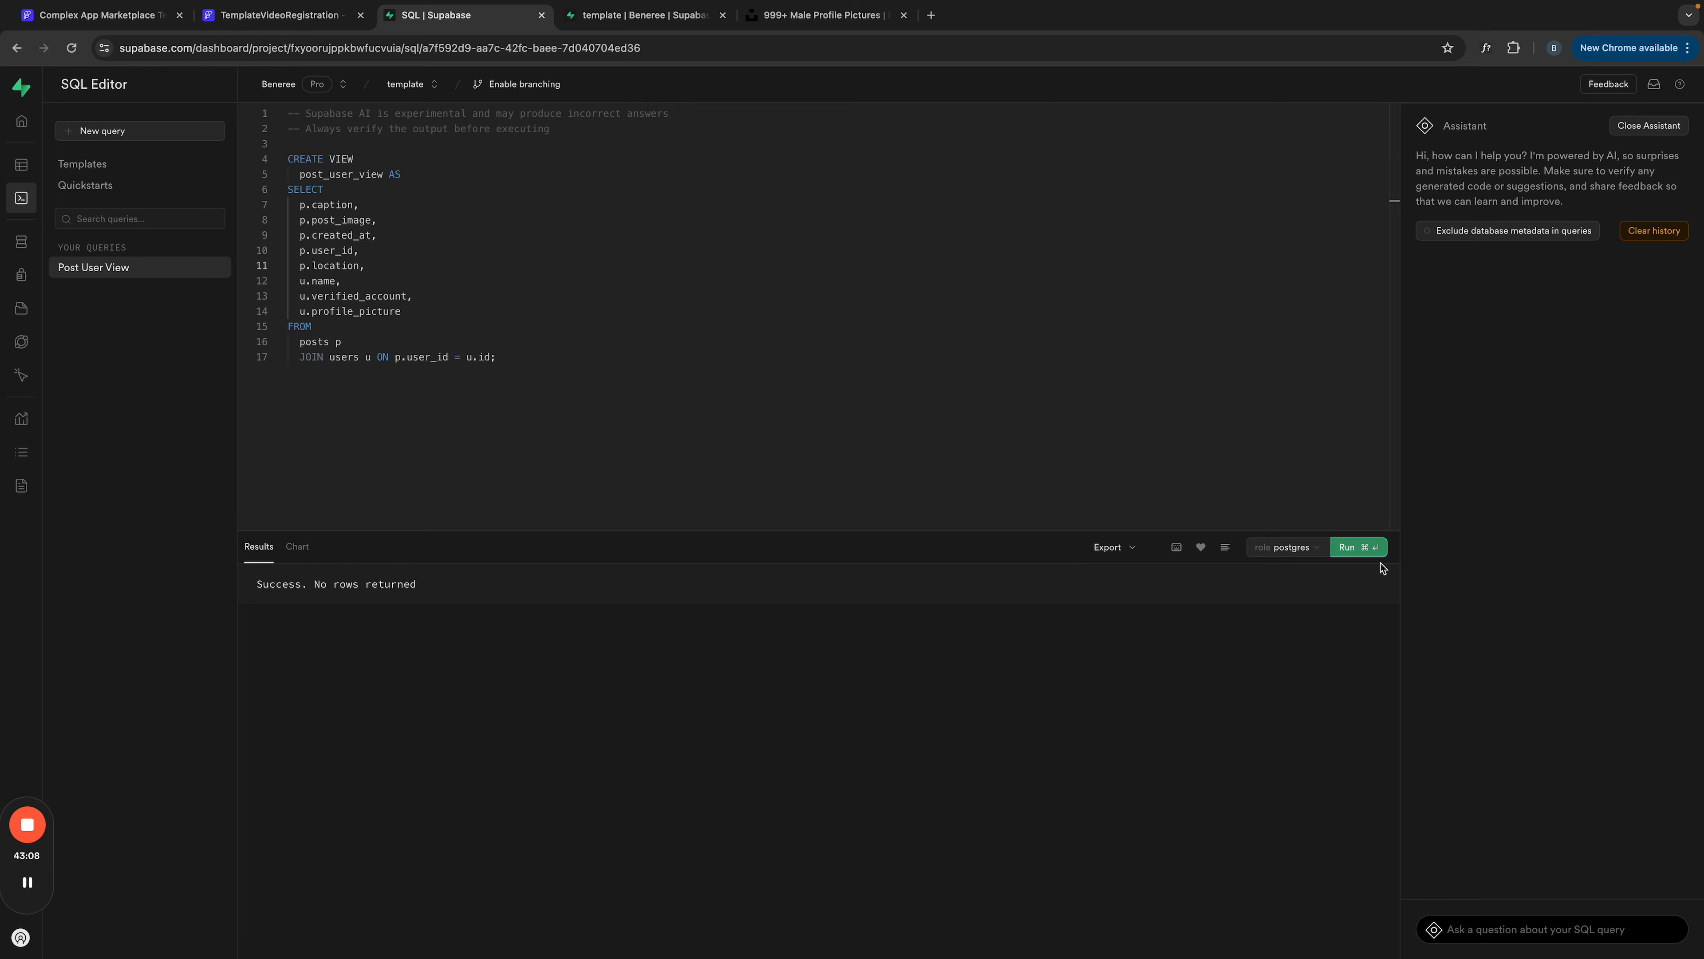
click(1351, 549)
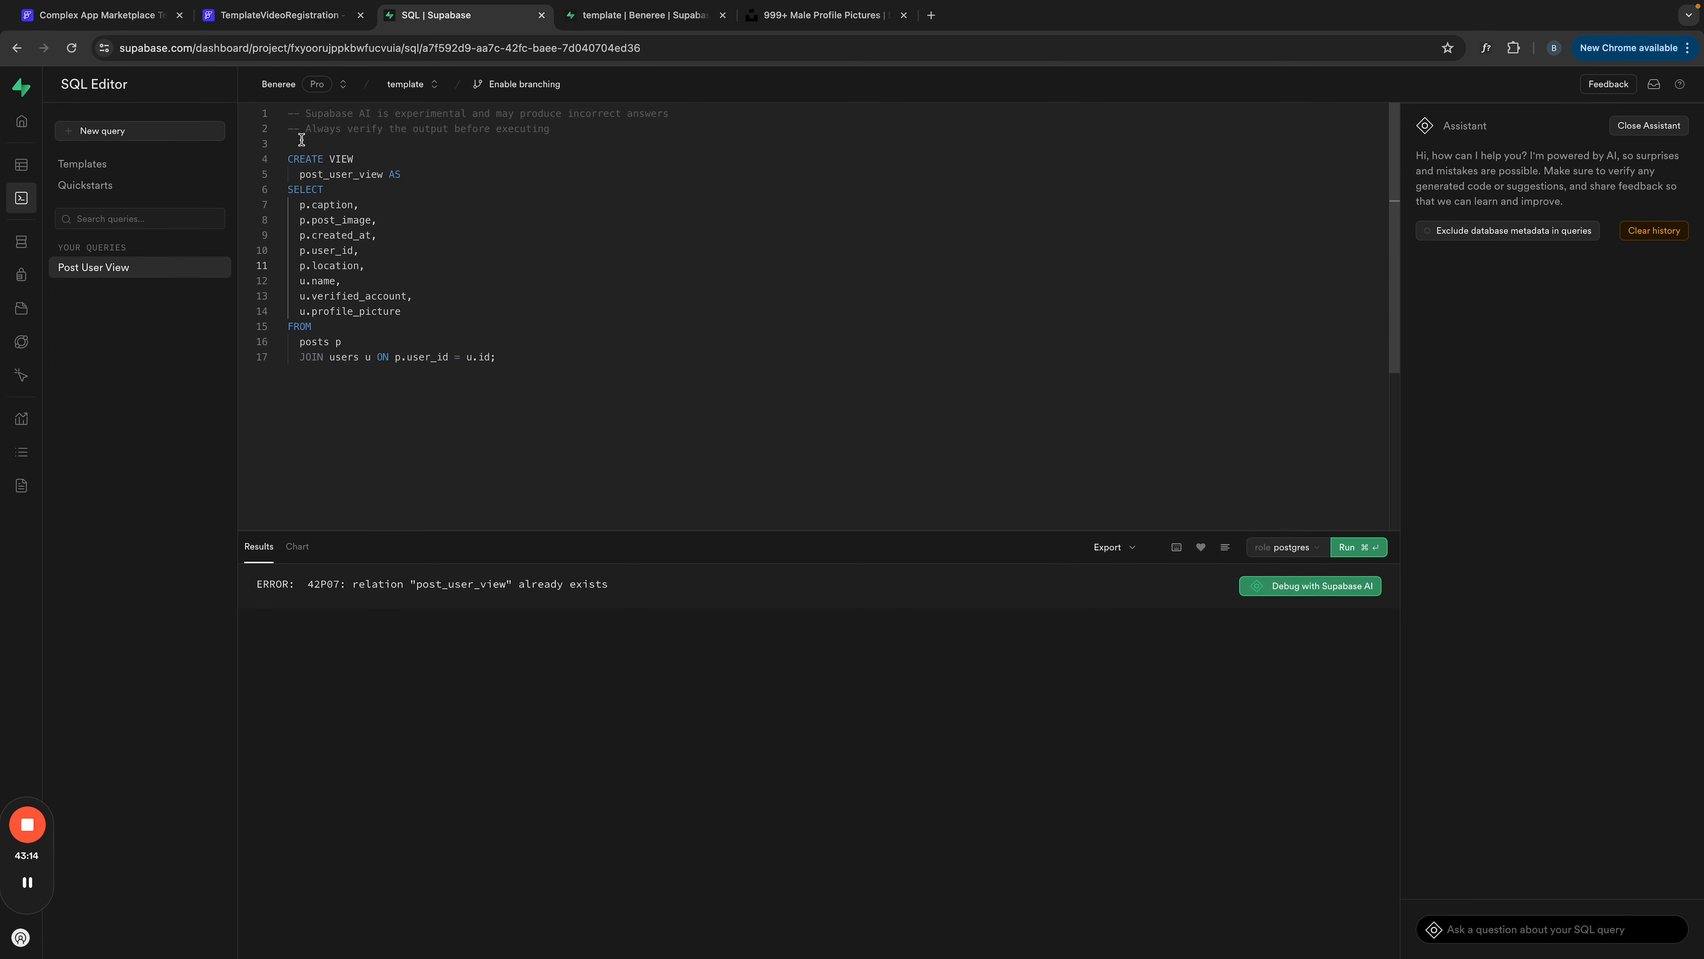
drag(302, 144, 260, 91)
text(drop)
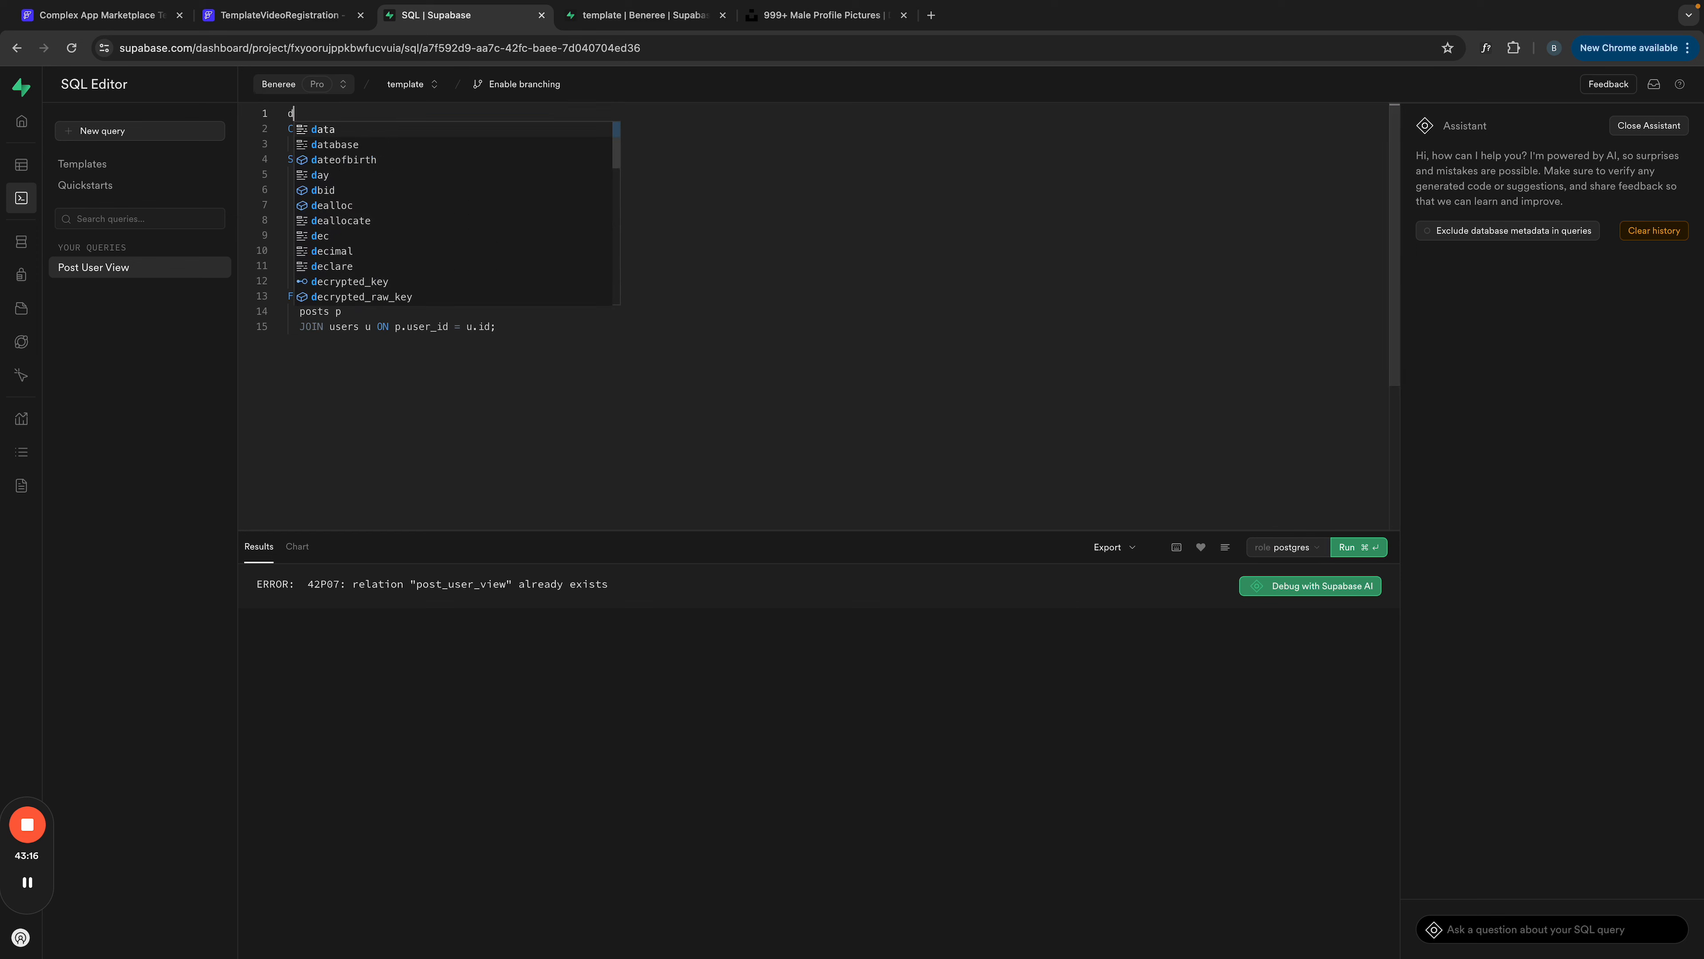
key(BackSpace)
key(BackSpace)
key(BackSpace)
key(BackSpace)
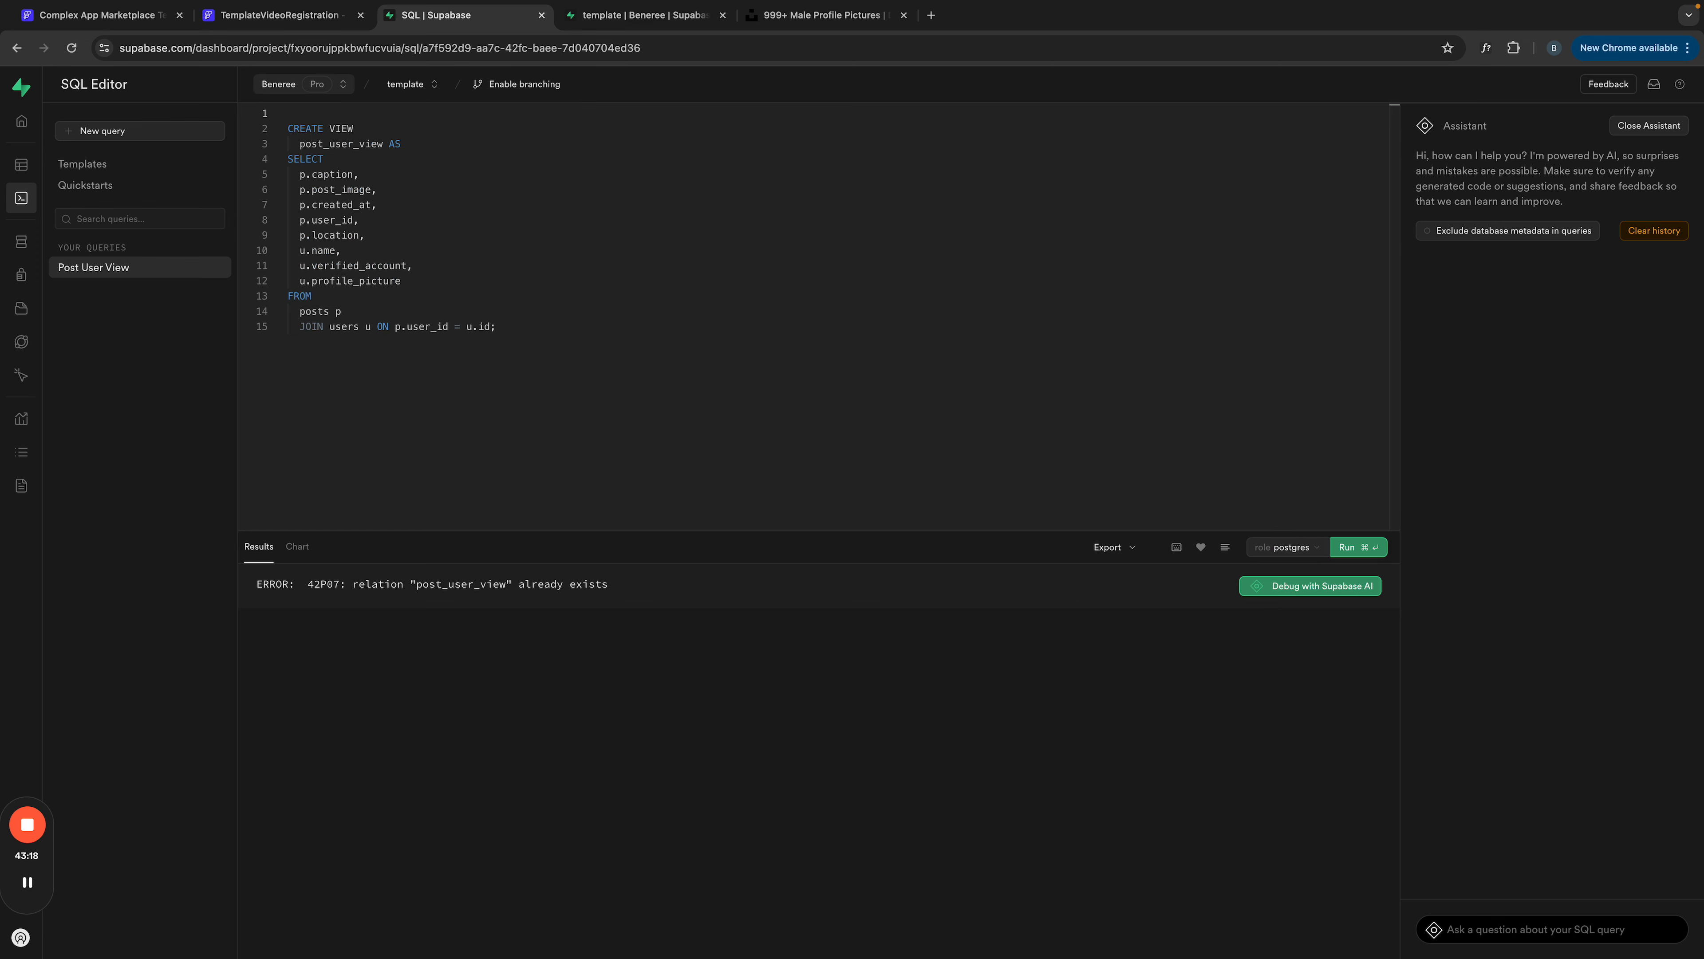
Step: Insert the statement DROP VIEW IF EXISTS post_user_view; above CREATE VIEW, followed by a line break
text(DROP V)
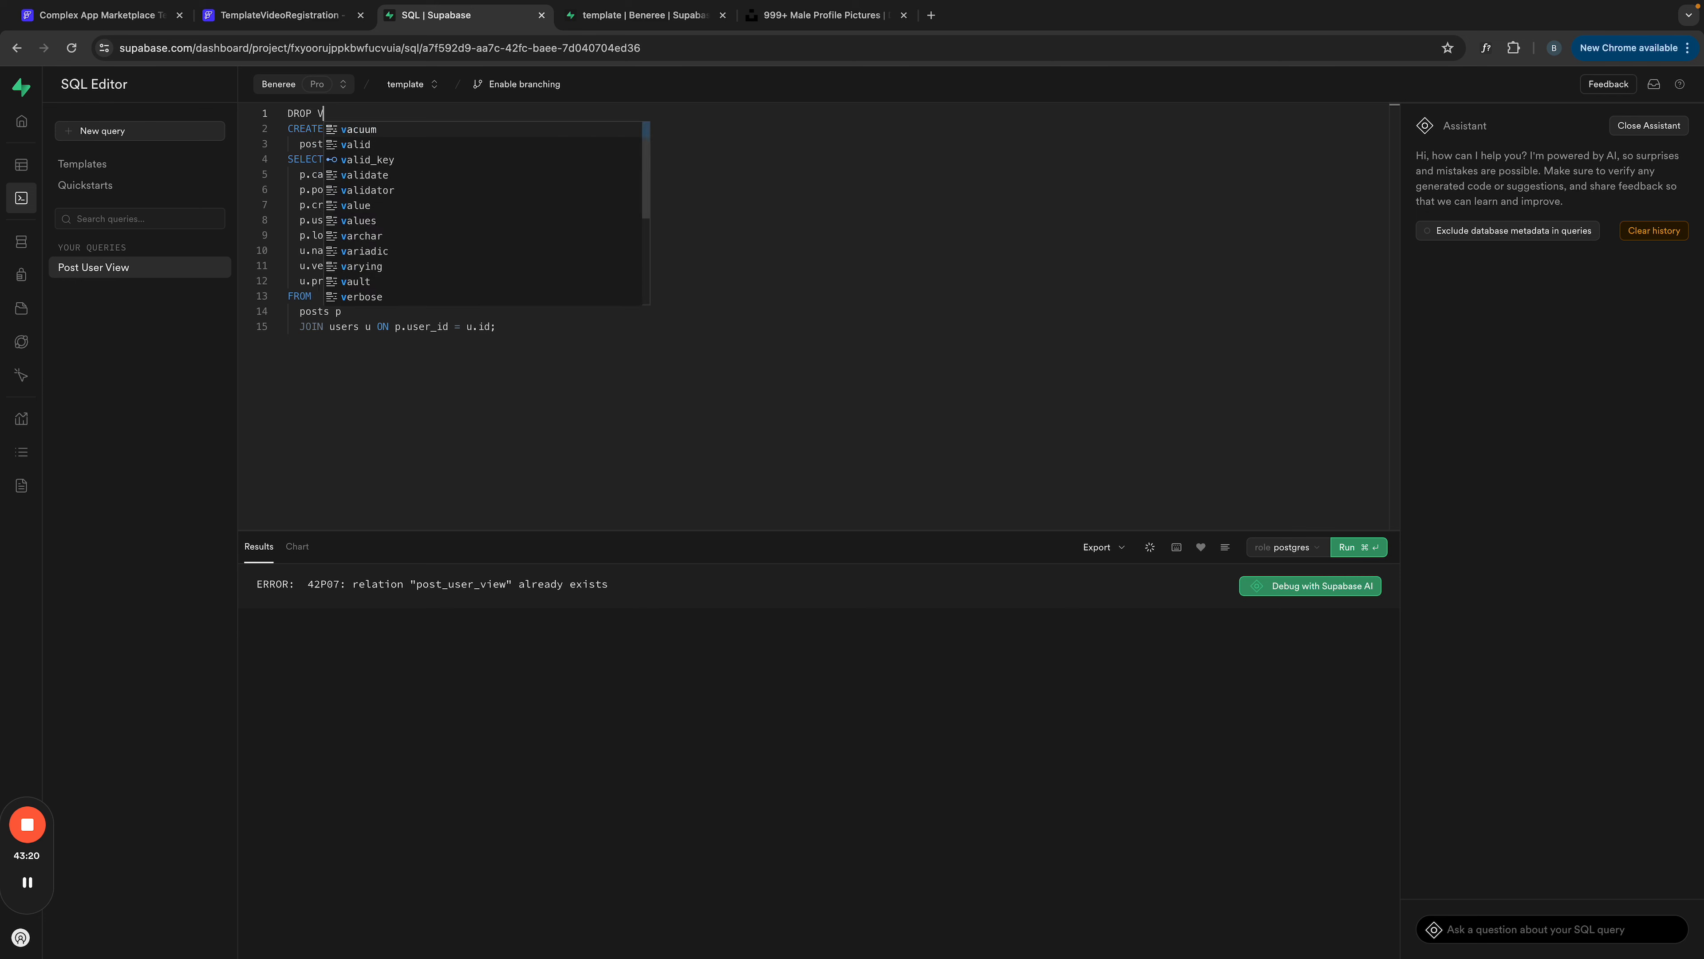
text(IEW)
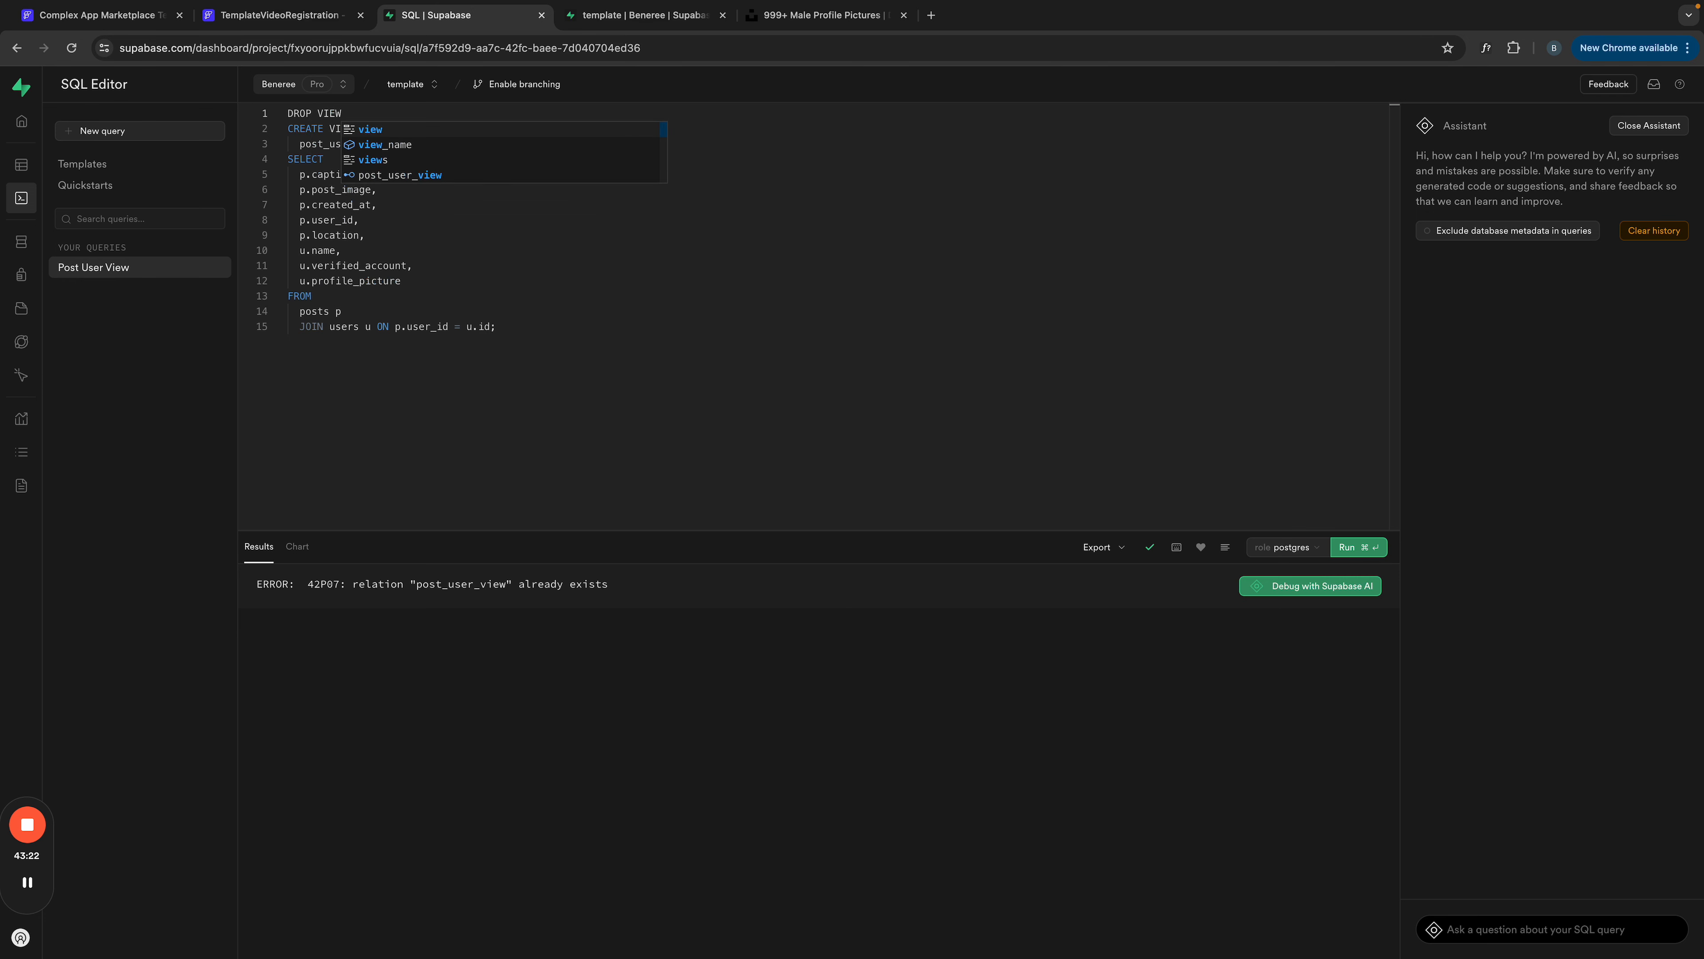
text( IF EX)
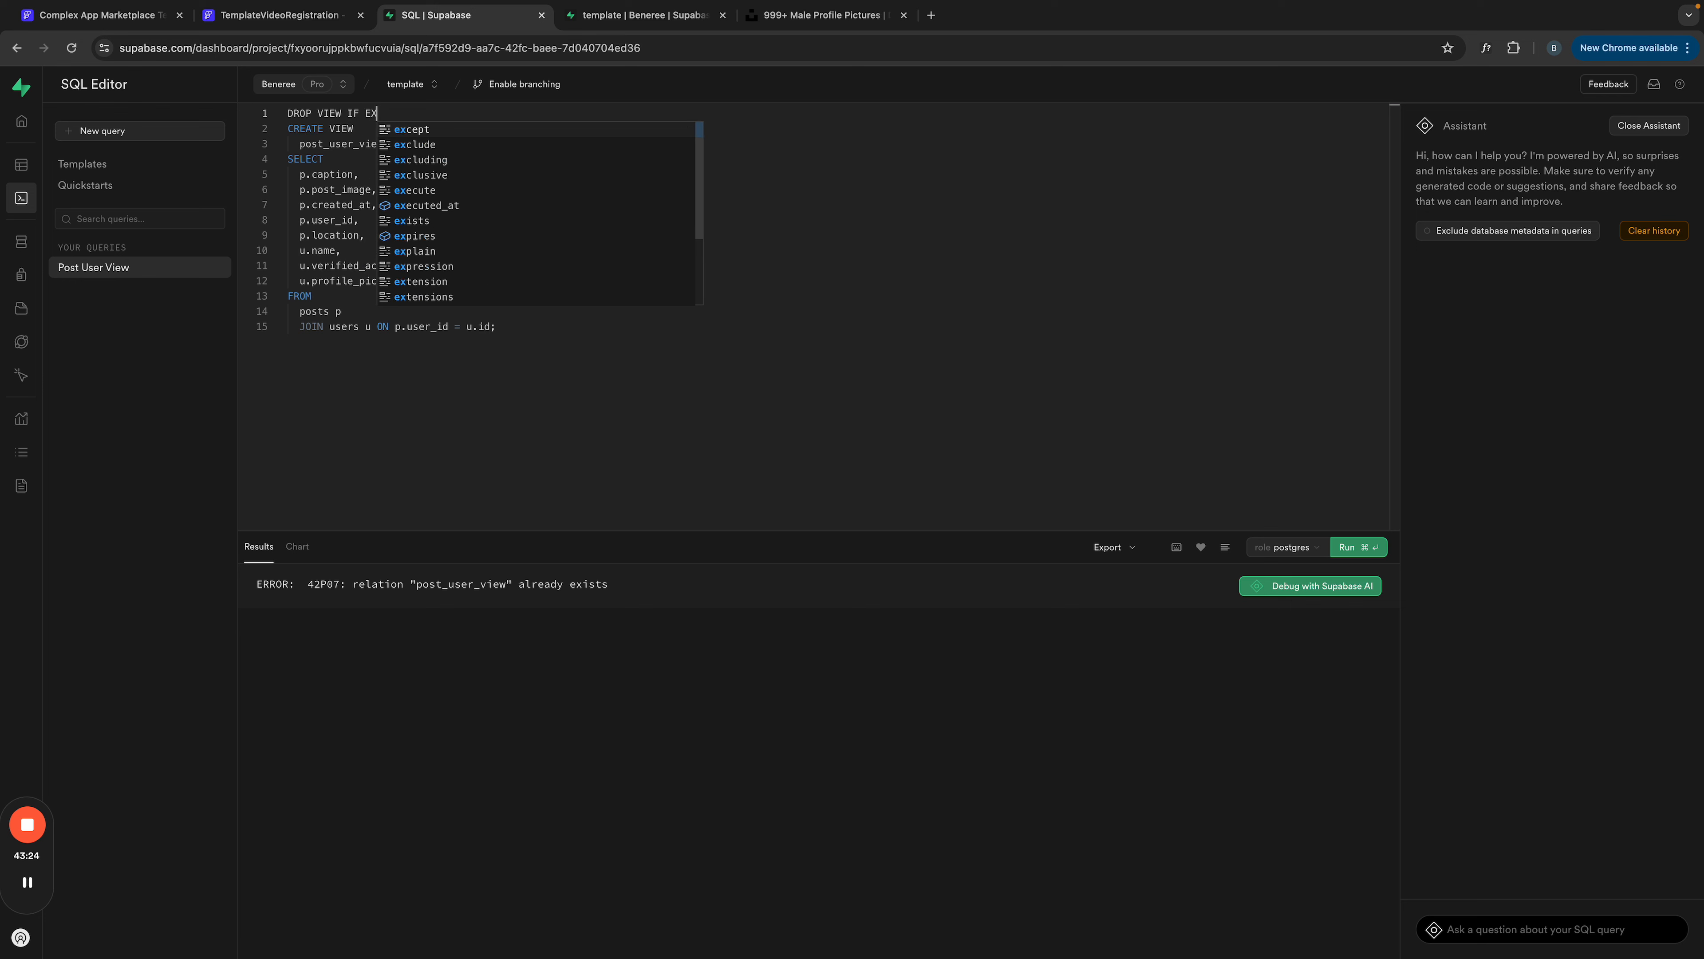
text(ISTS)
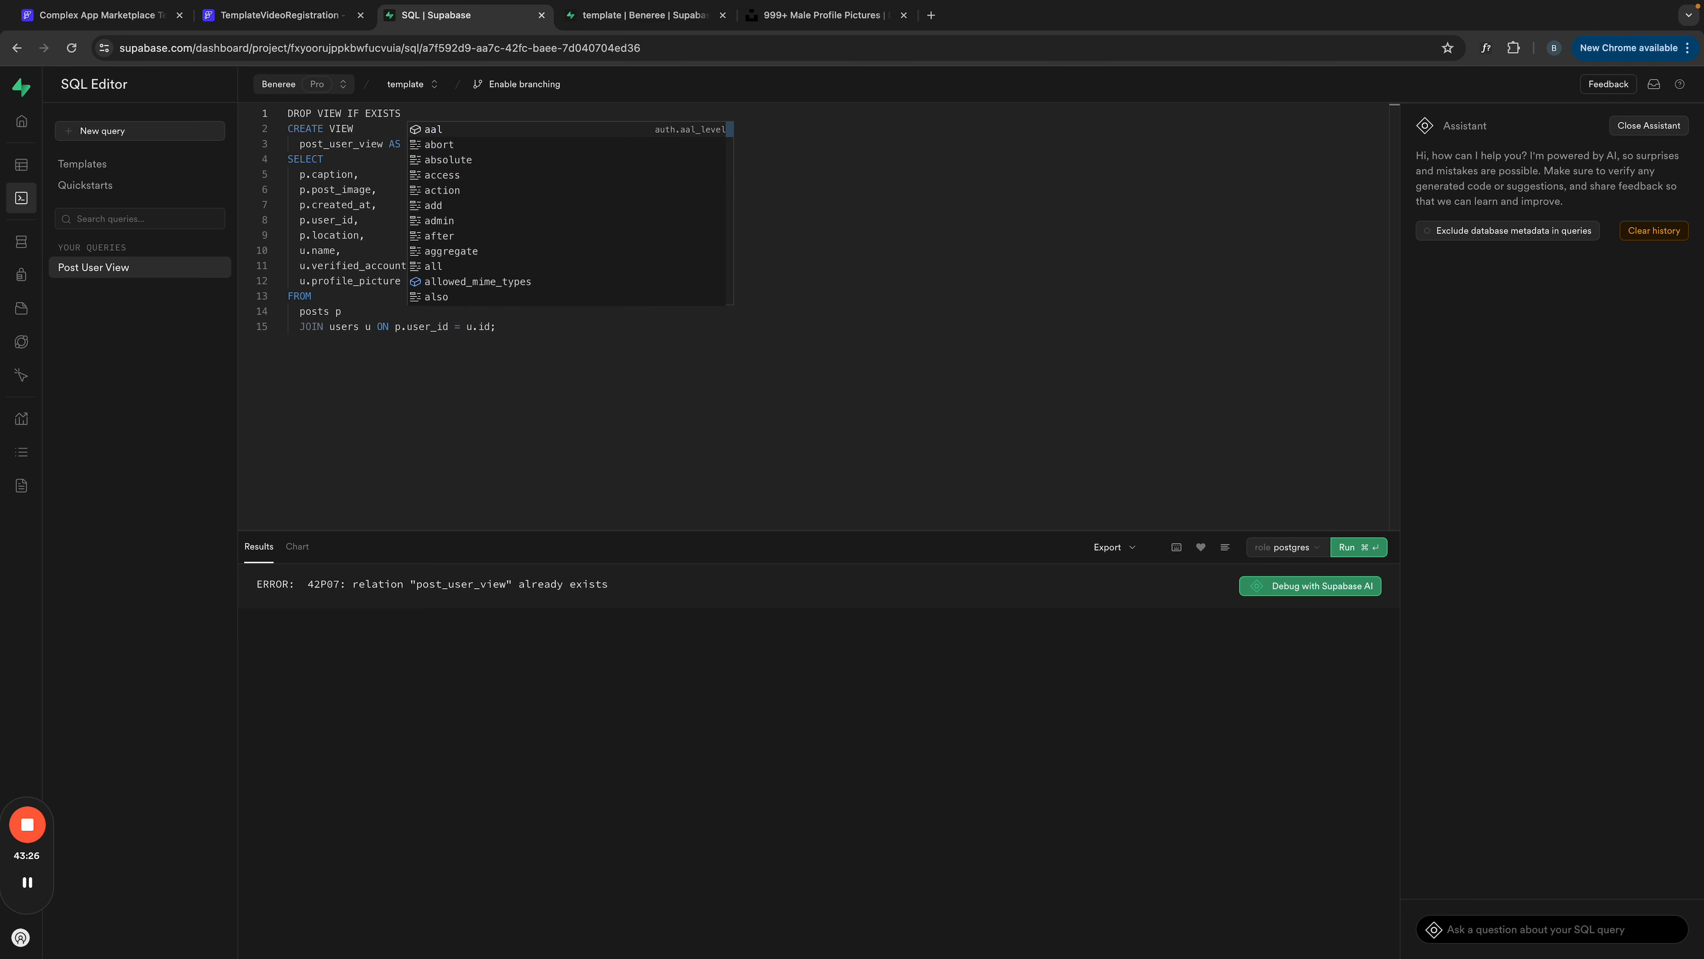
key(Return)
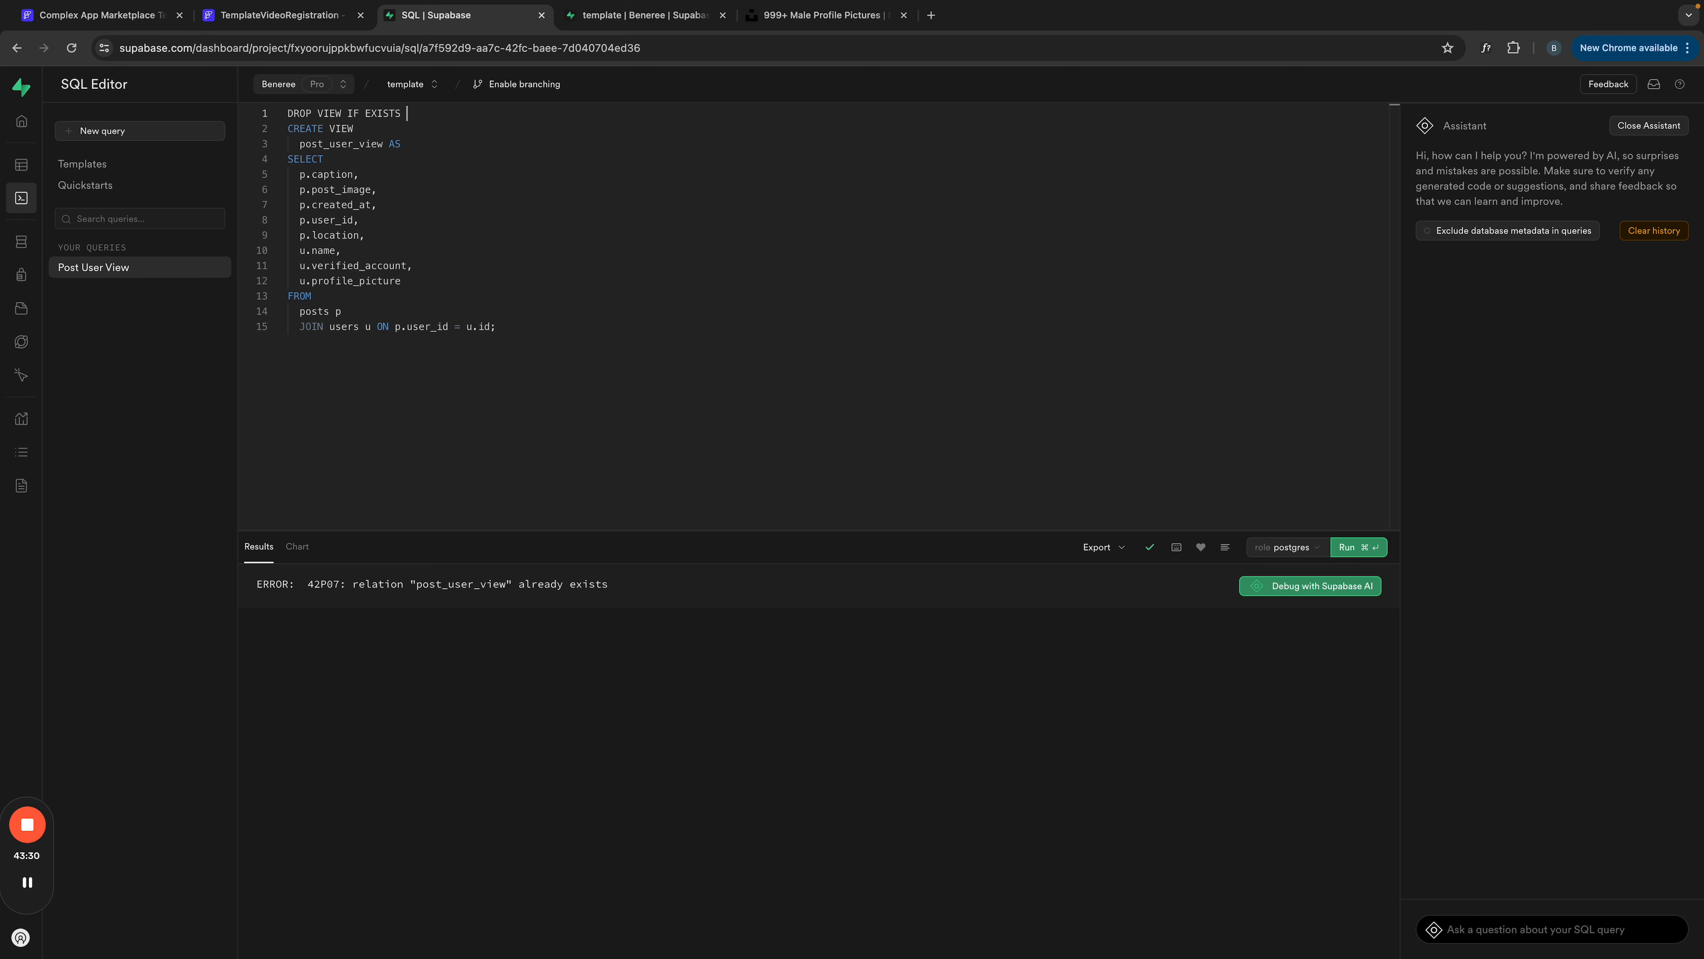
text(po)
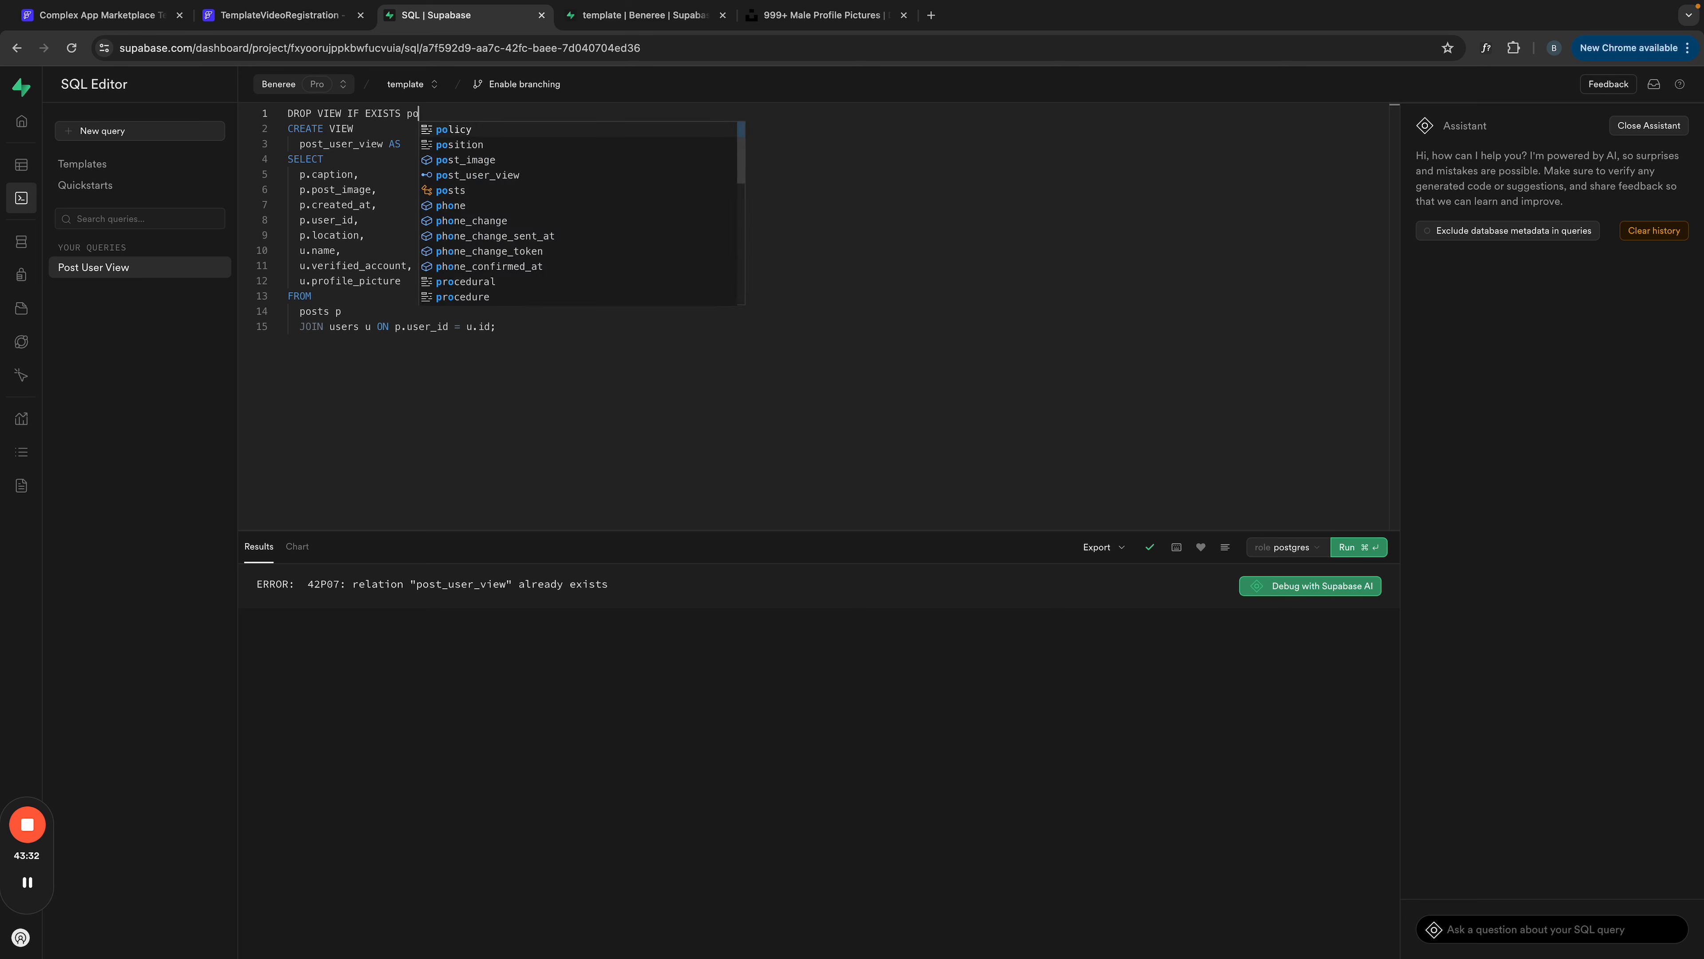
text(st_user)
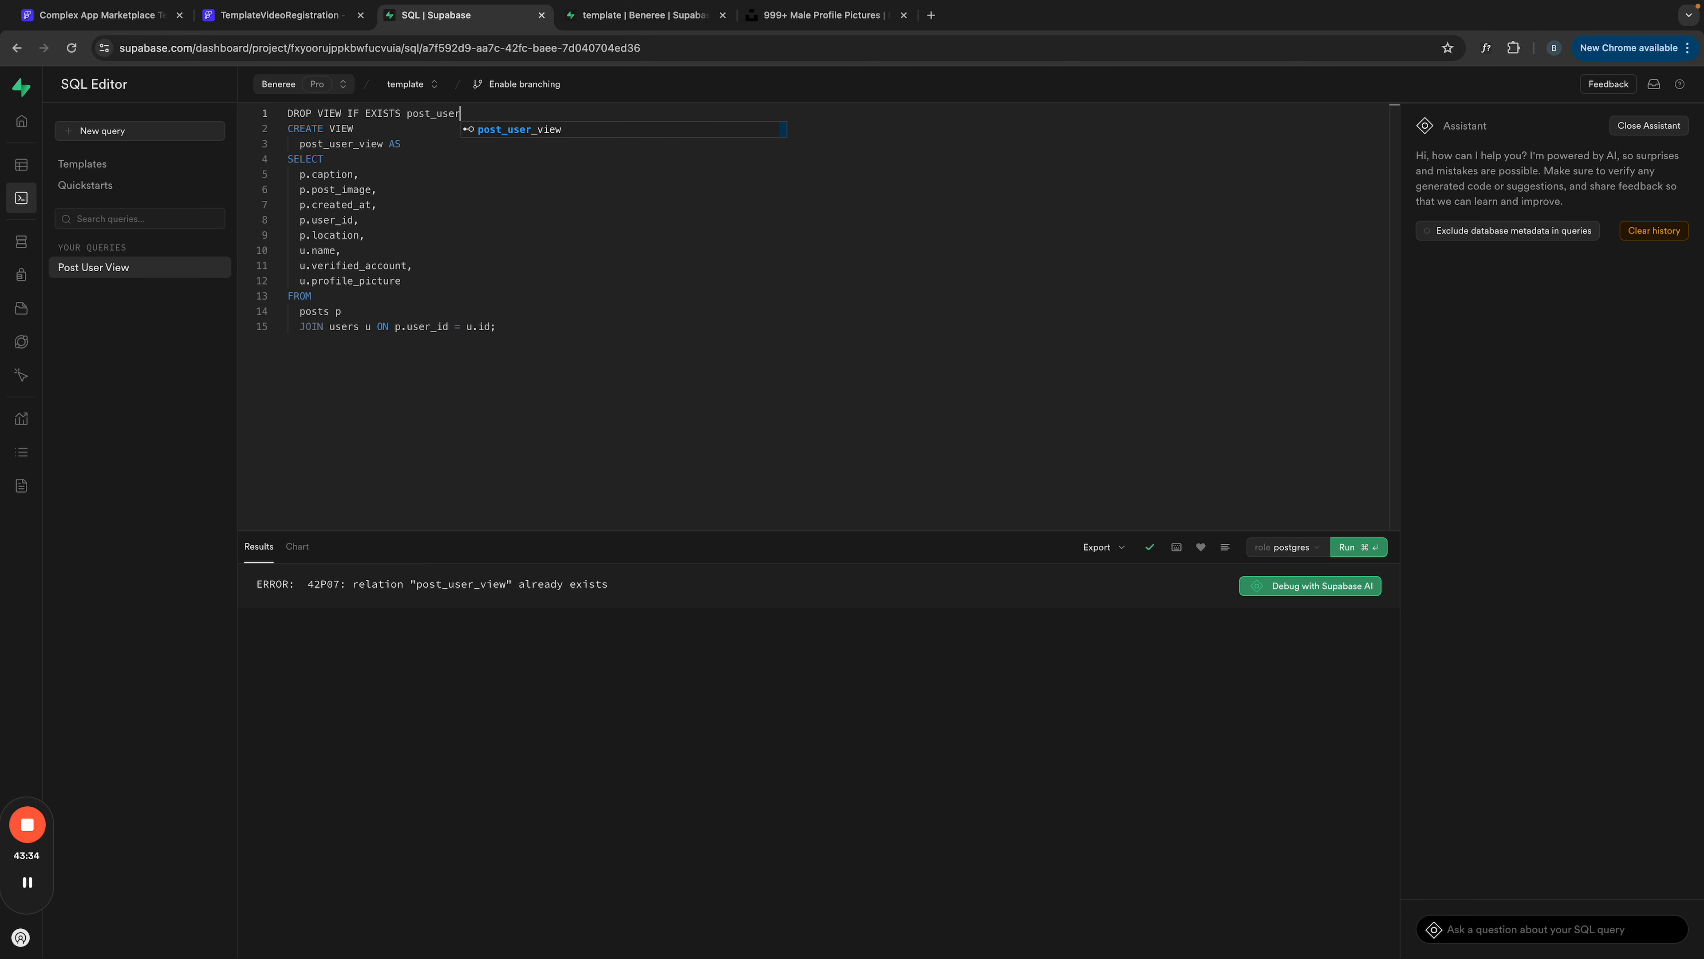
key(Return)
key(Return)
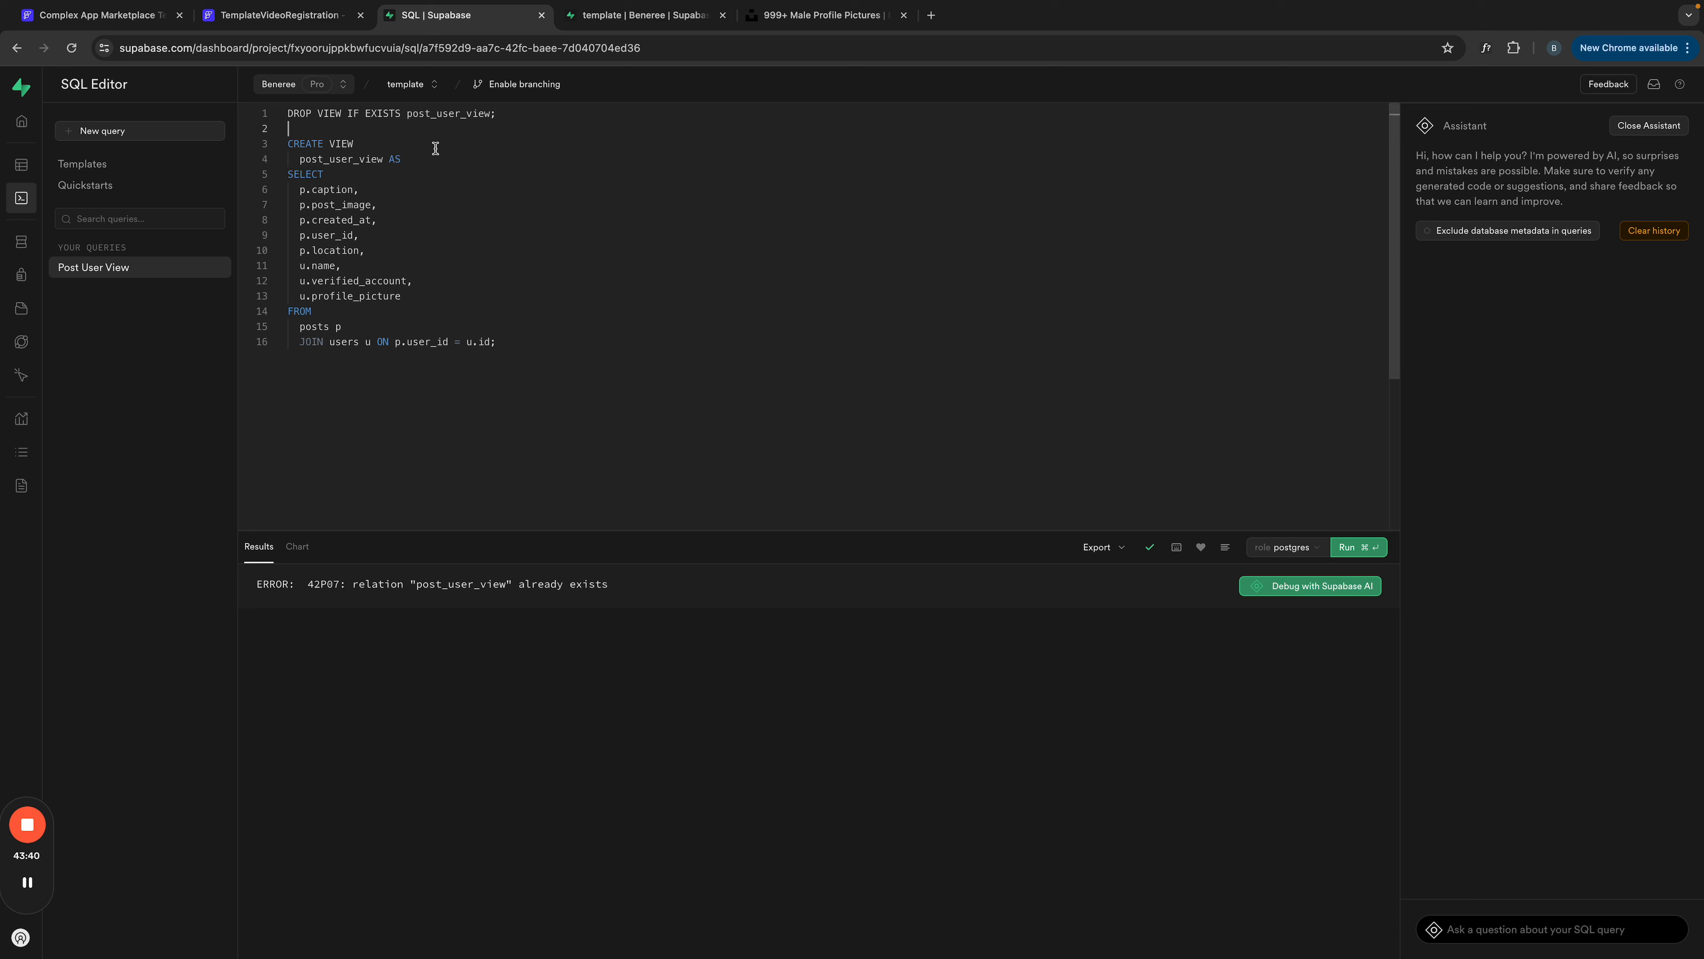
Step: Run the query that drops and recreates post_user_view, then open the Table Editor
click(1352, 549)
click(924, 565)
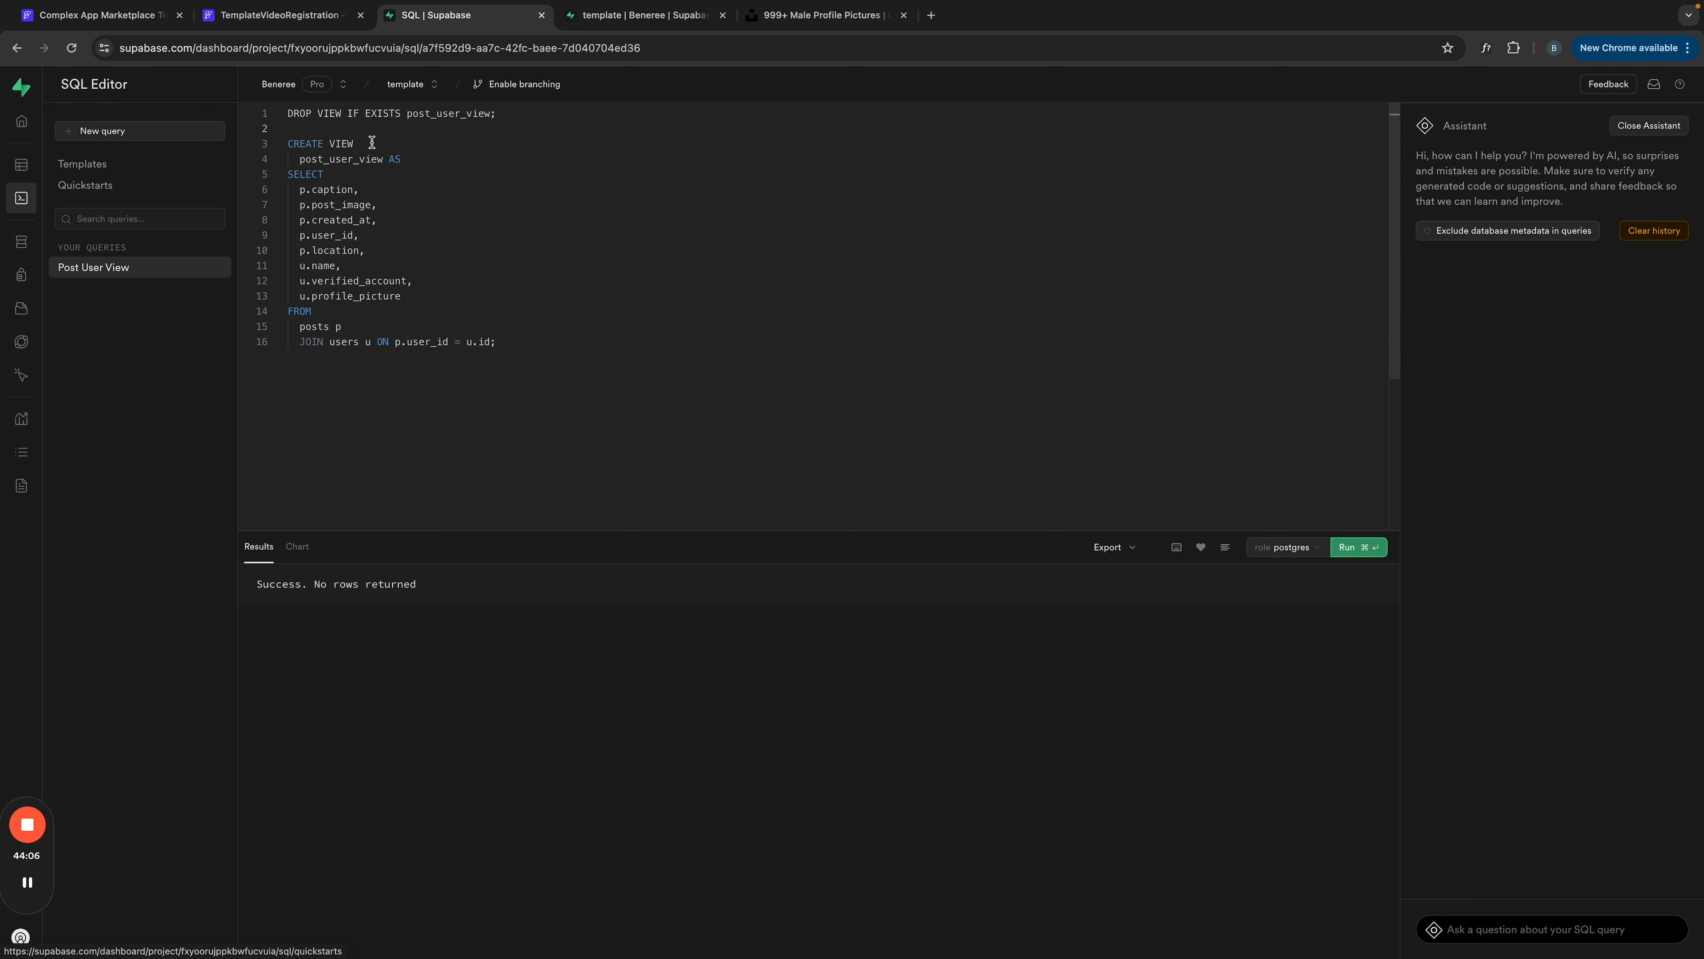
click(30, 167)
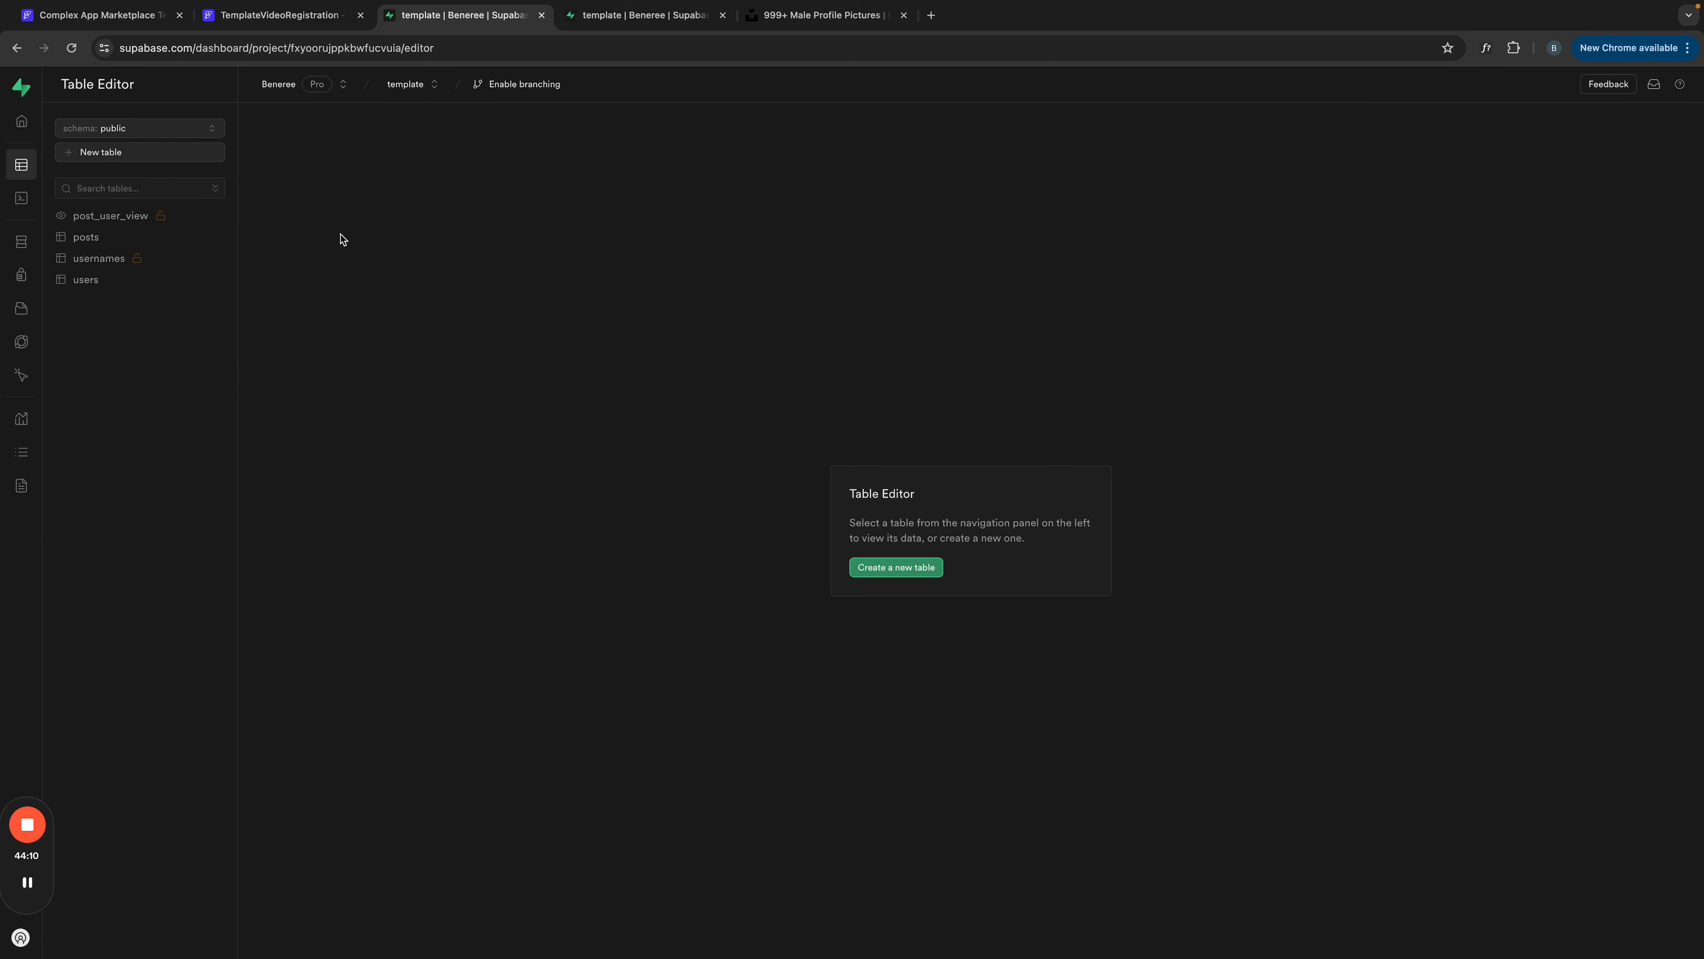
Step: Check the post_user_view row, set verified_account to TRUE for the second record in the users table, and return to the view
click(100, 219)
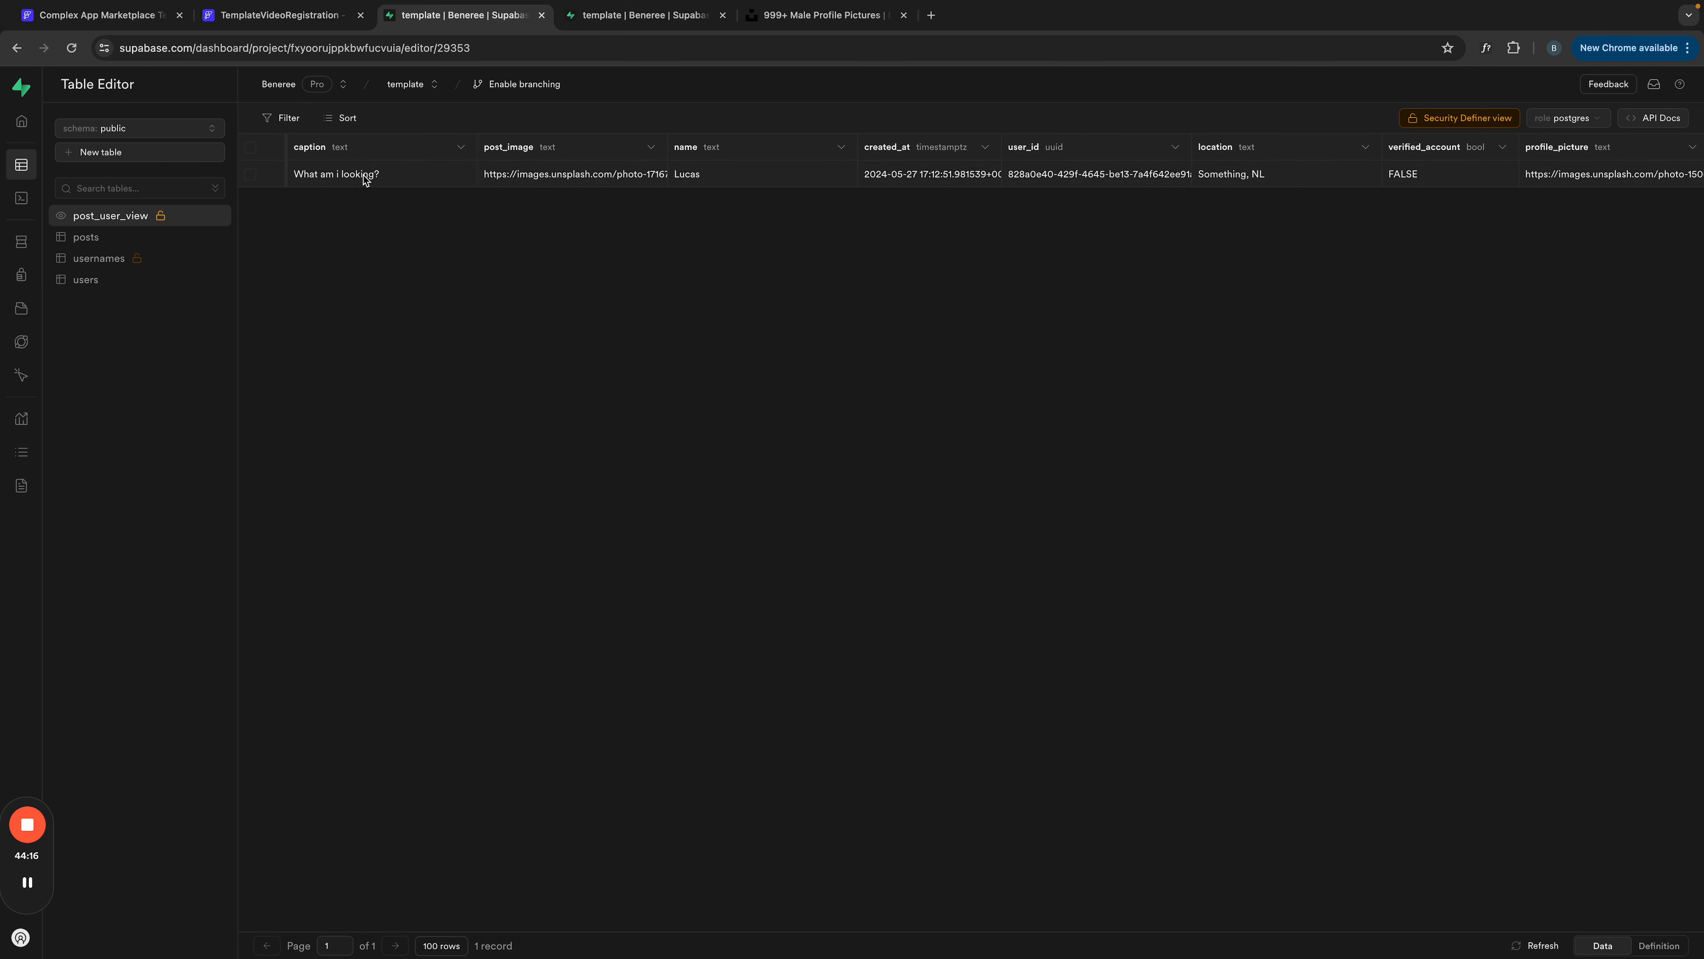
scroll(530, 184, right, 1)
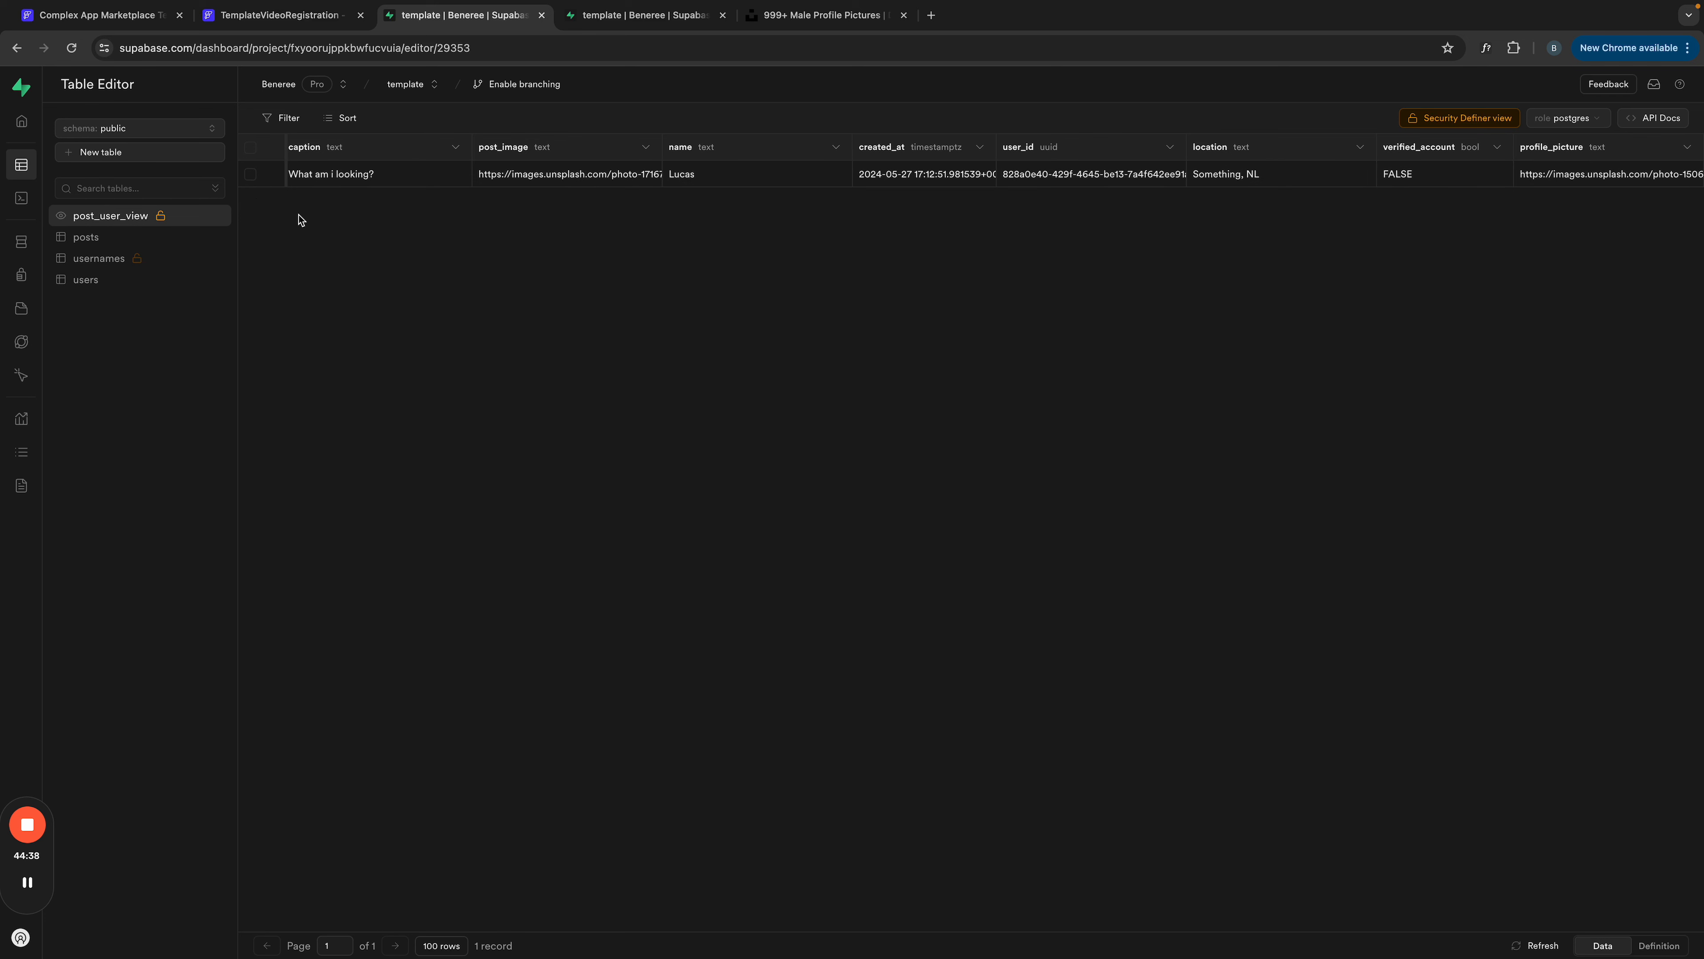
click(657, 15)
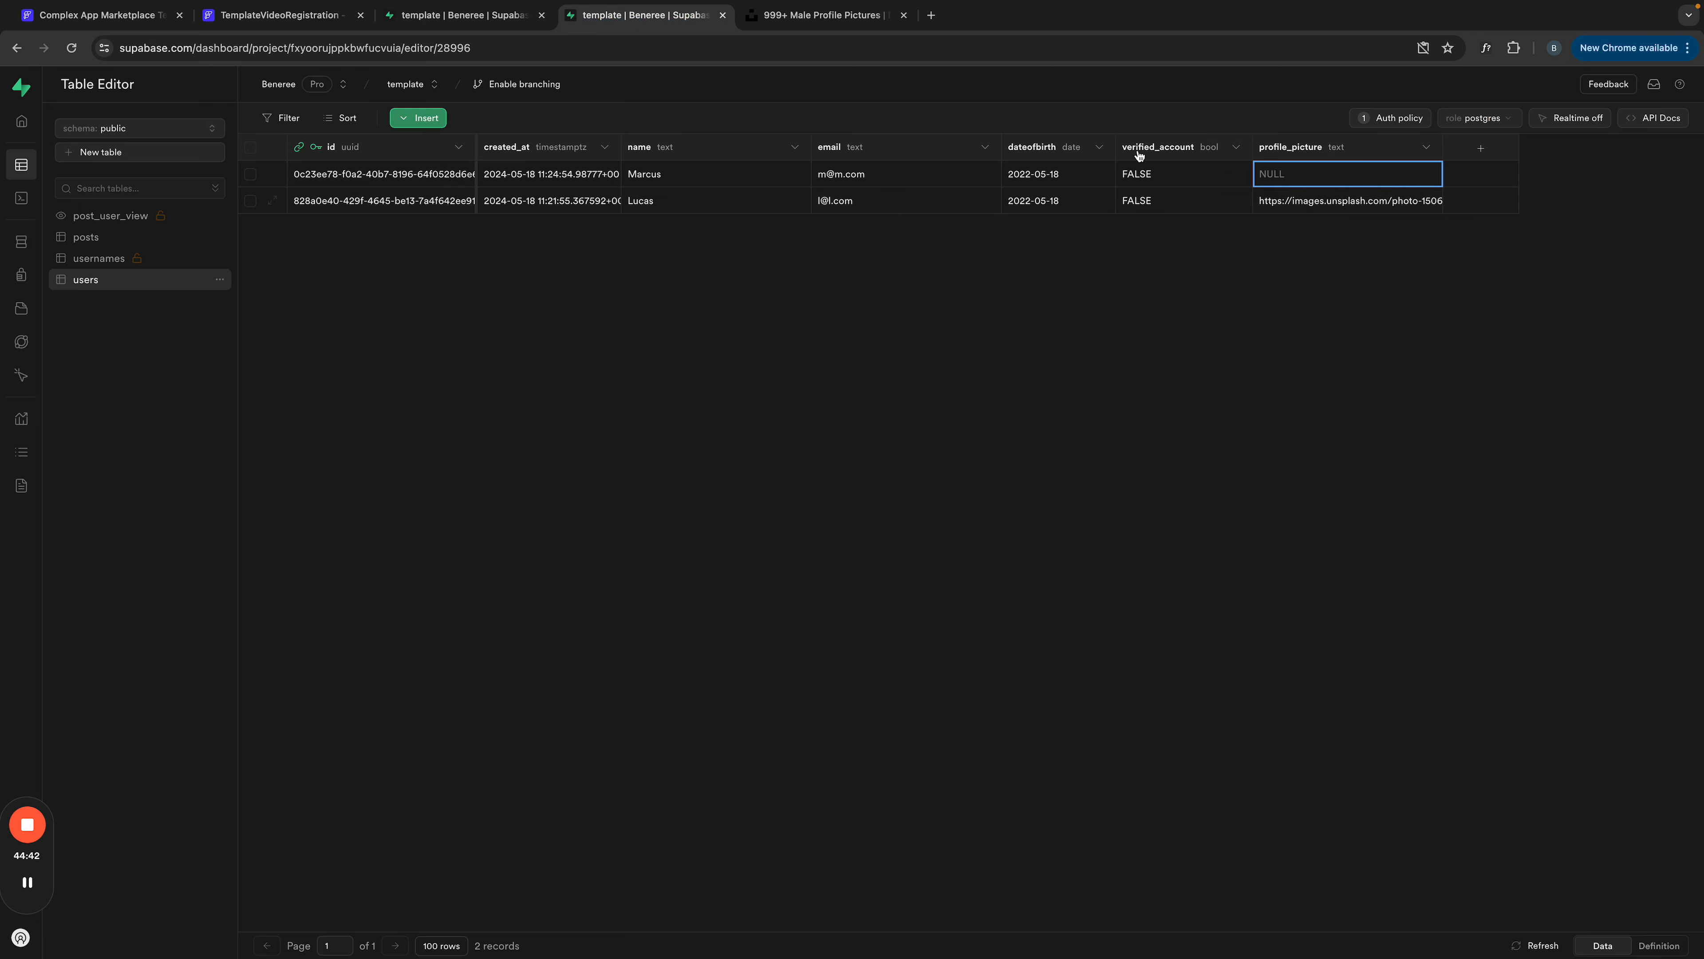
click(1154, 201)
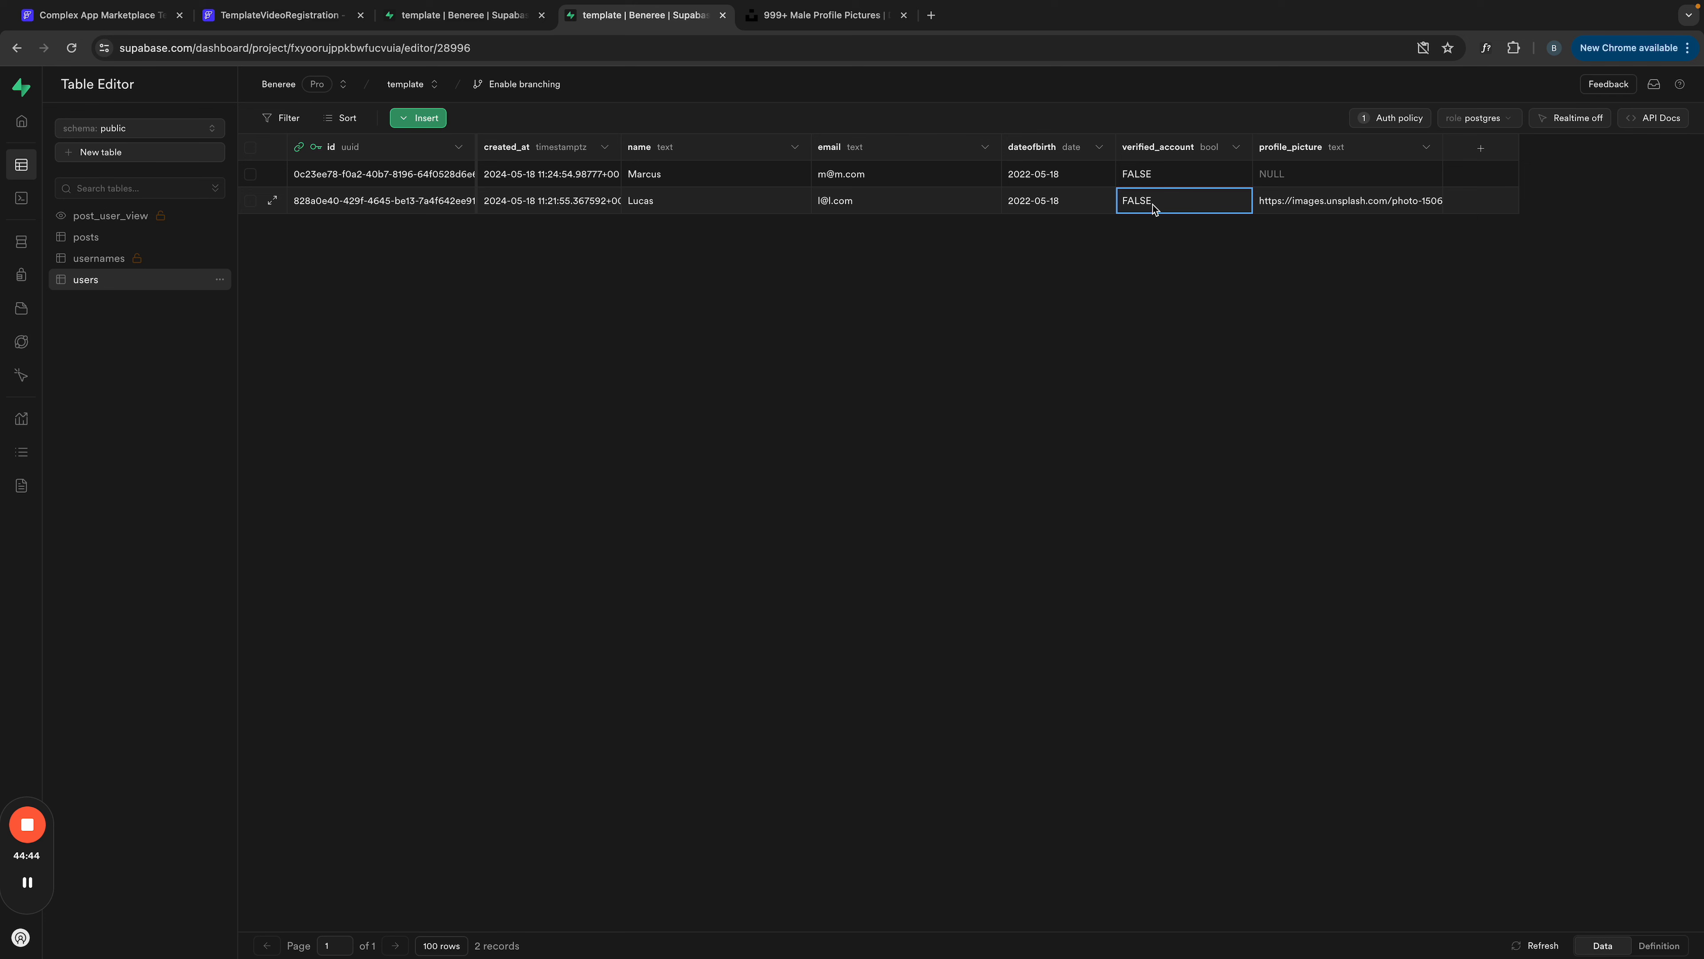
double_click(1153, 206)
click(1152, 205)
click(1150, 185)
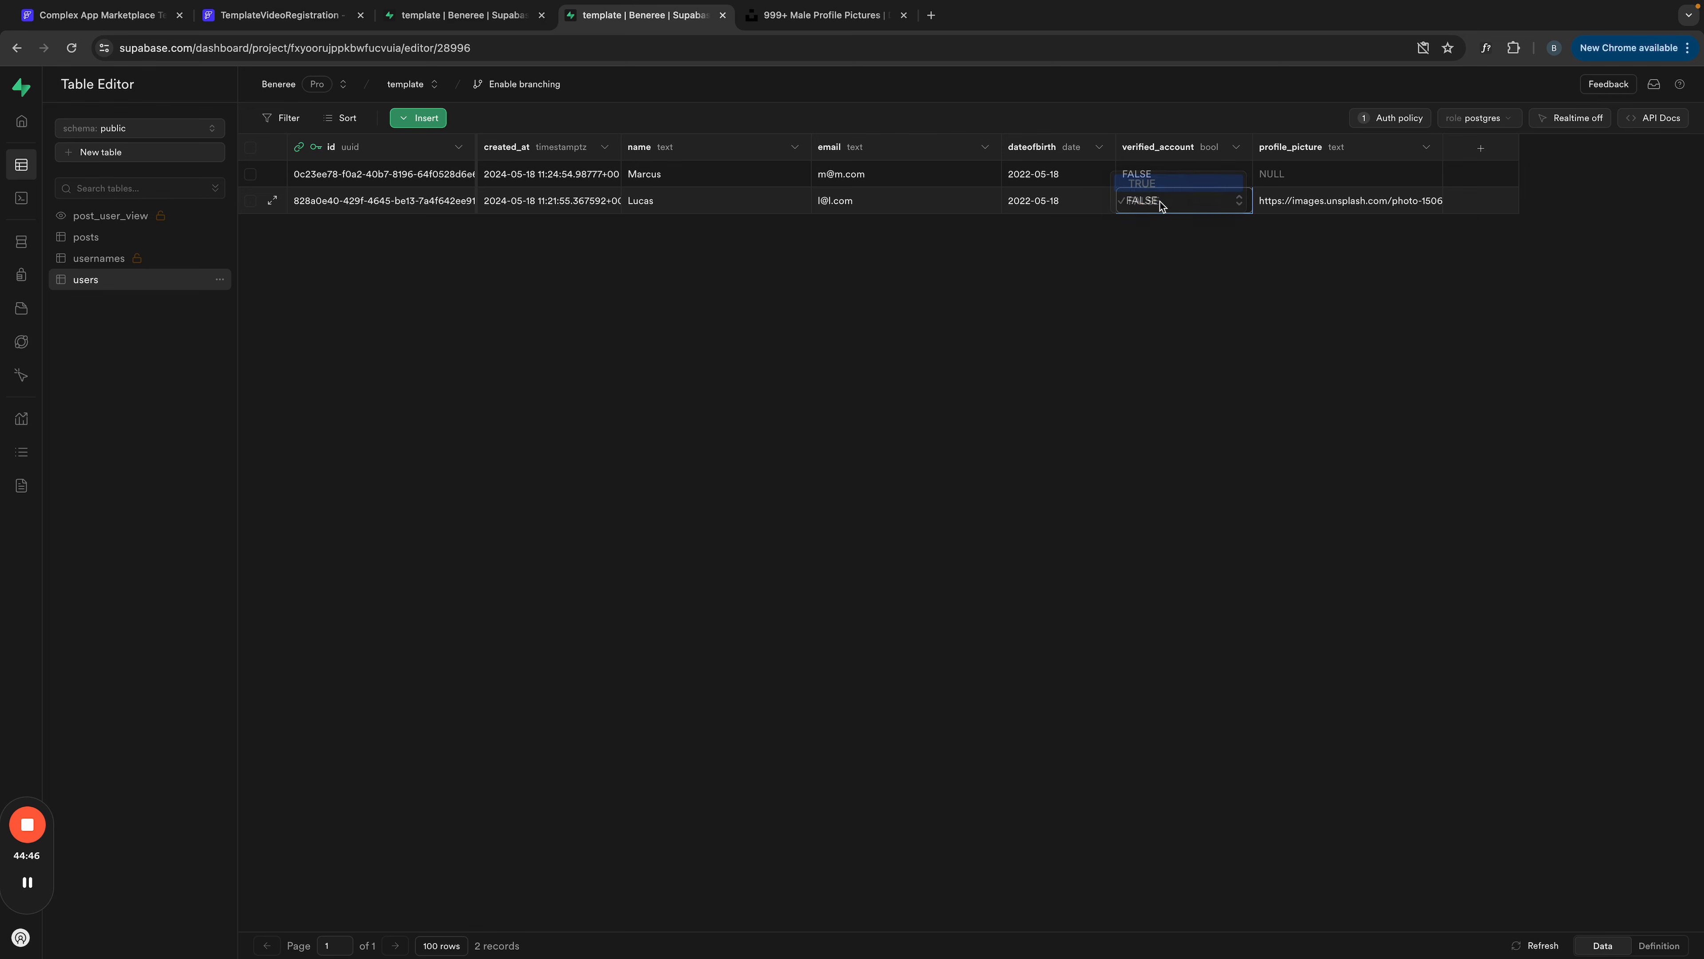
click(470, 14)
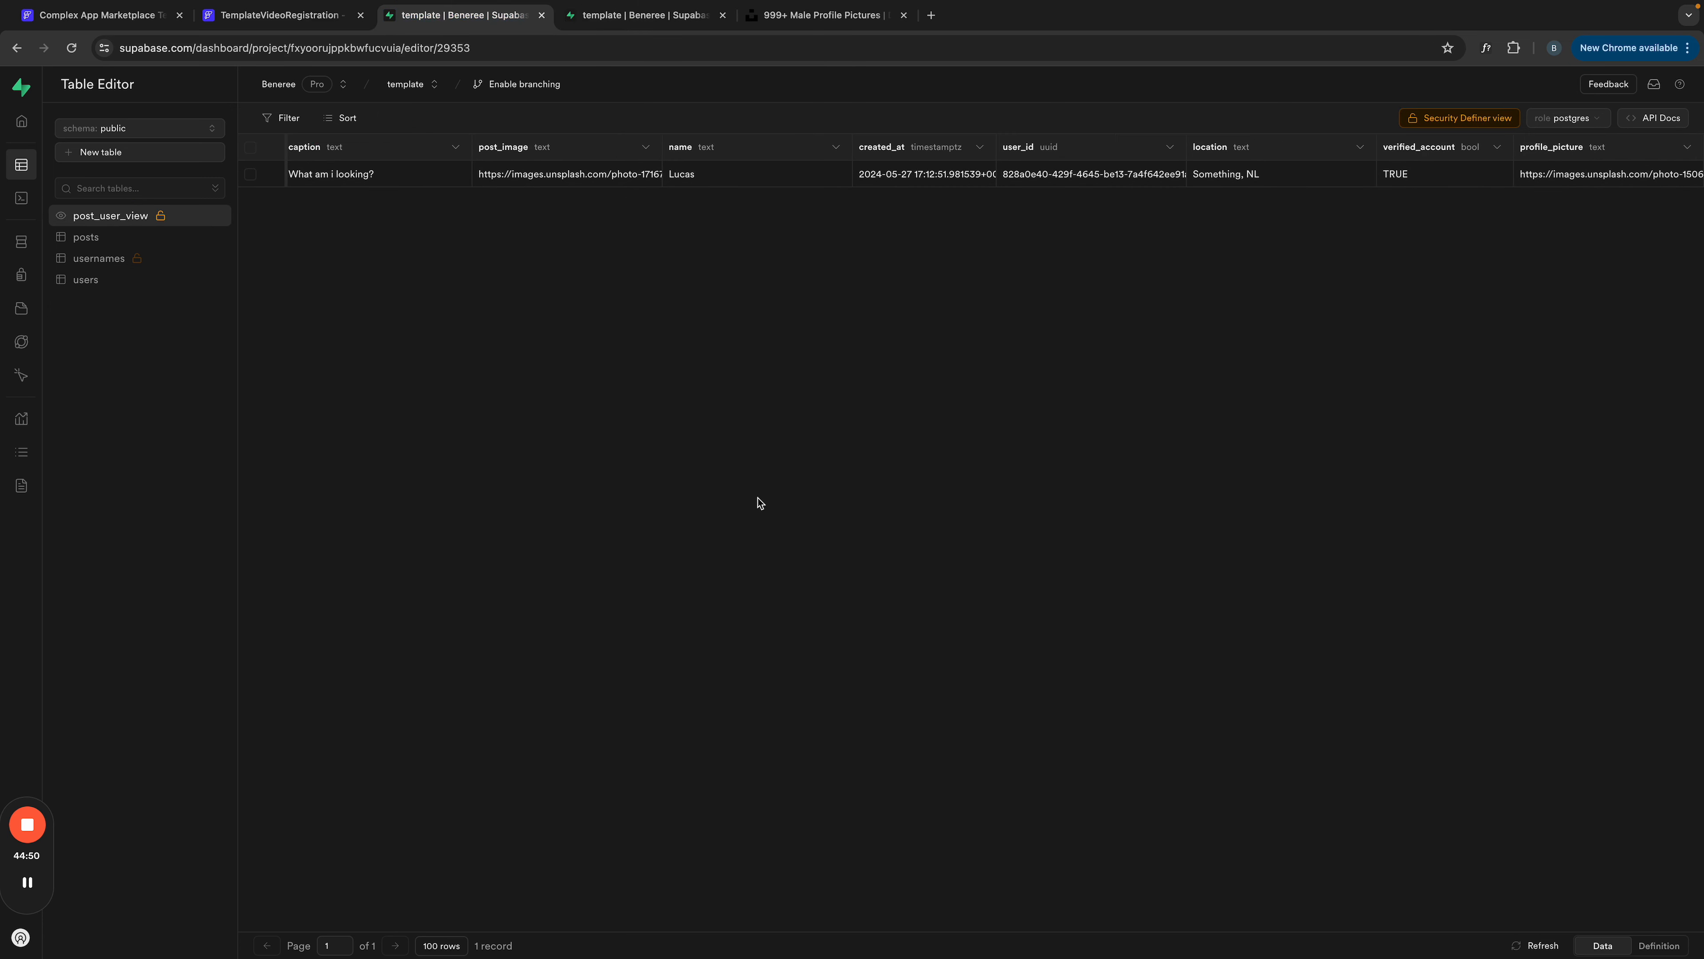
Step: Switch to FlutterFlow, import the Supabase schema over the existing one in the project's Supabase settings, and inspect the post_user_view fields
click(255, 16)
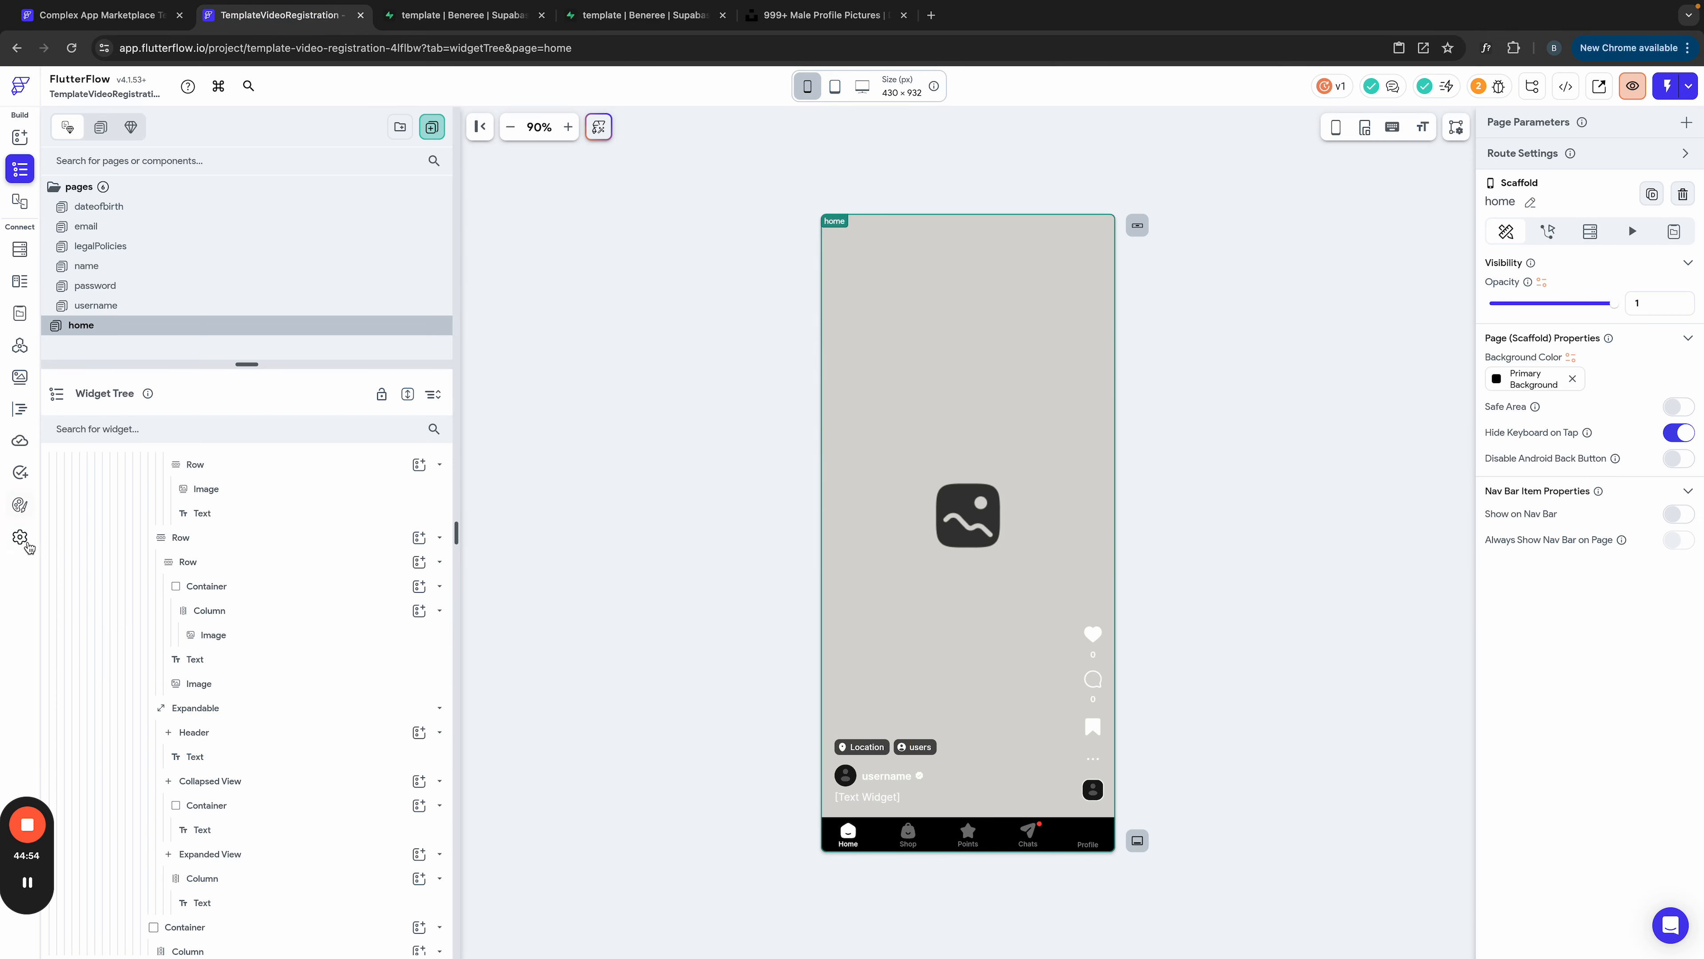
click(20, 538)
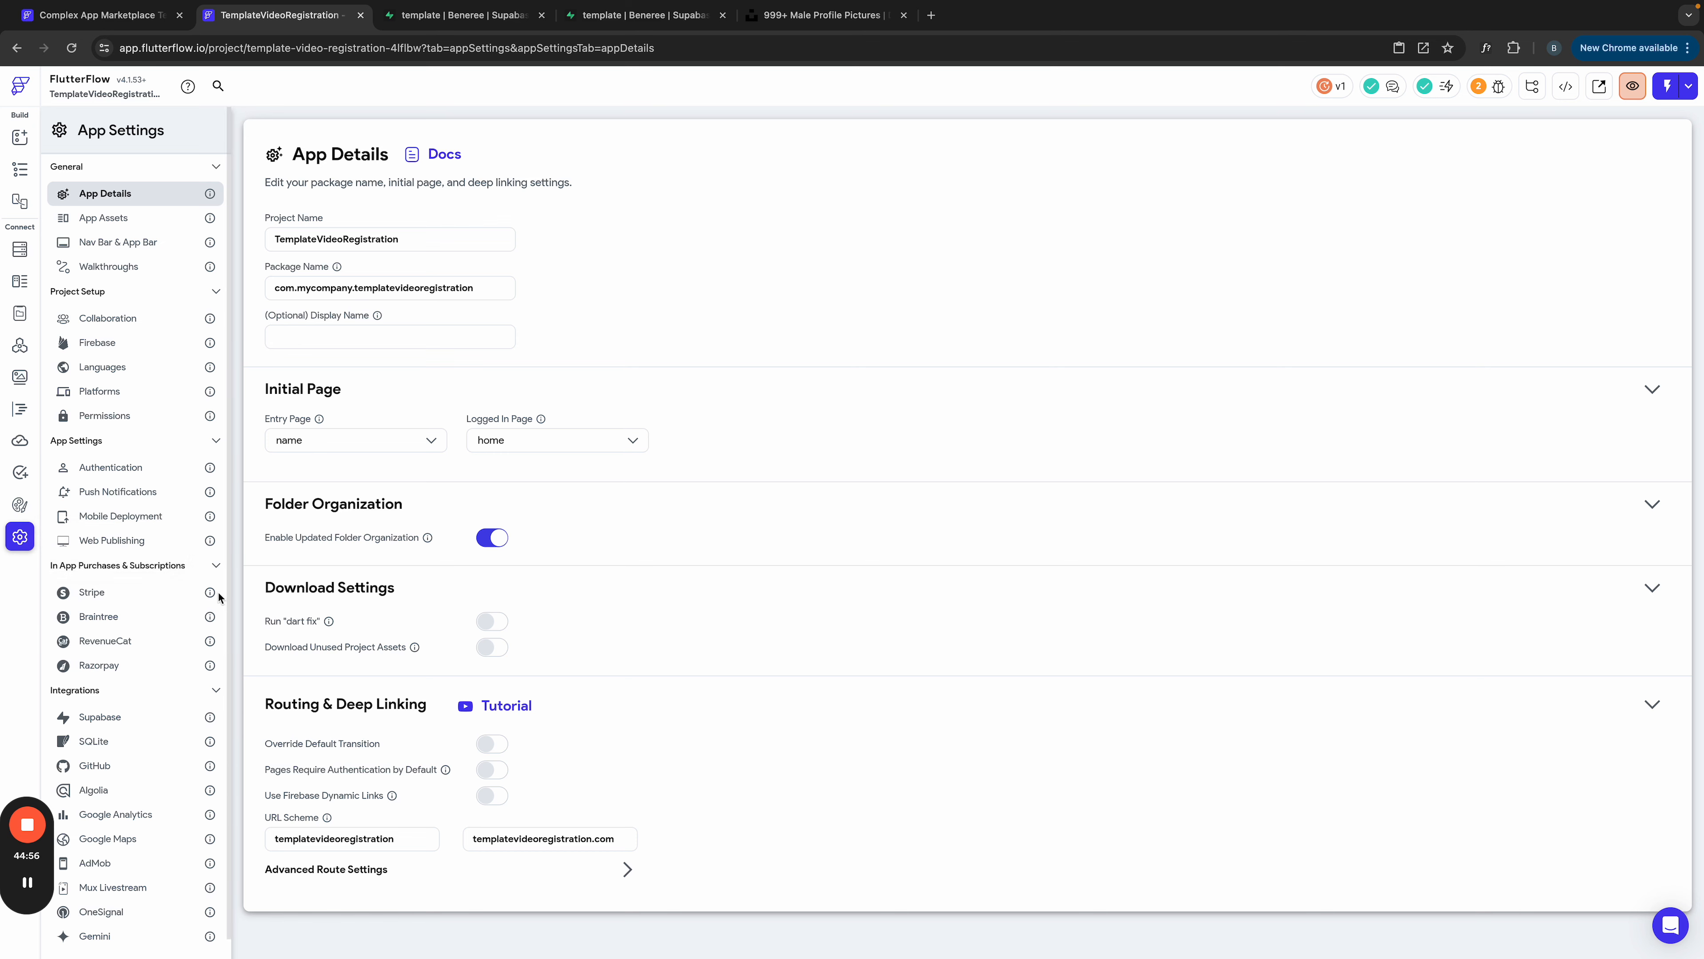
click(111, 716)
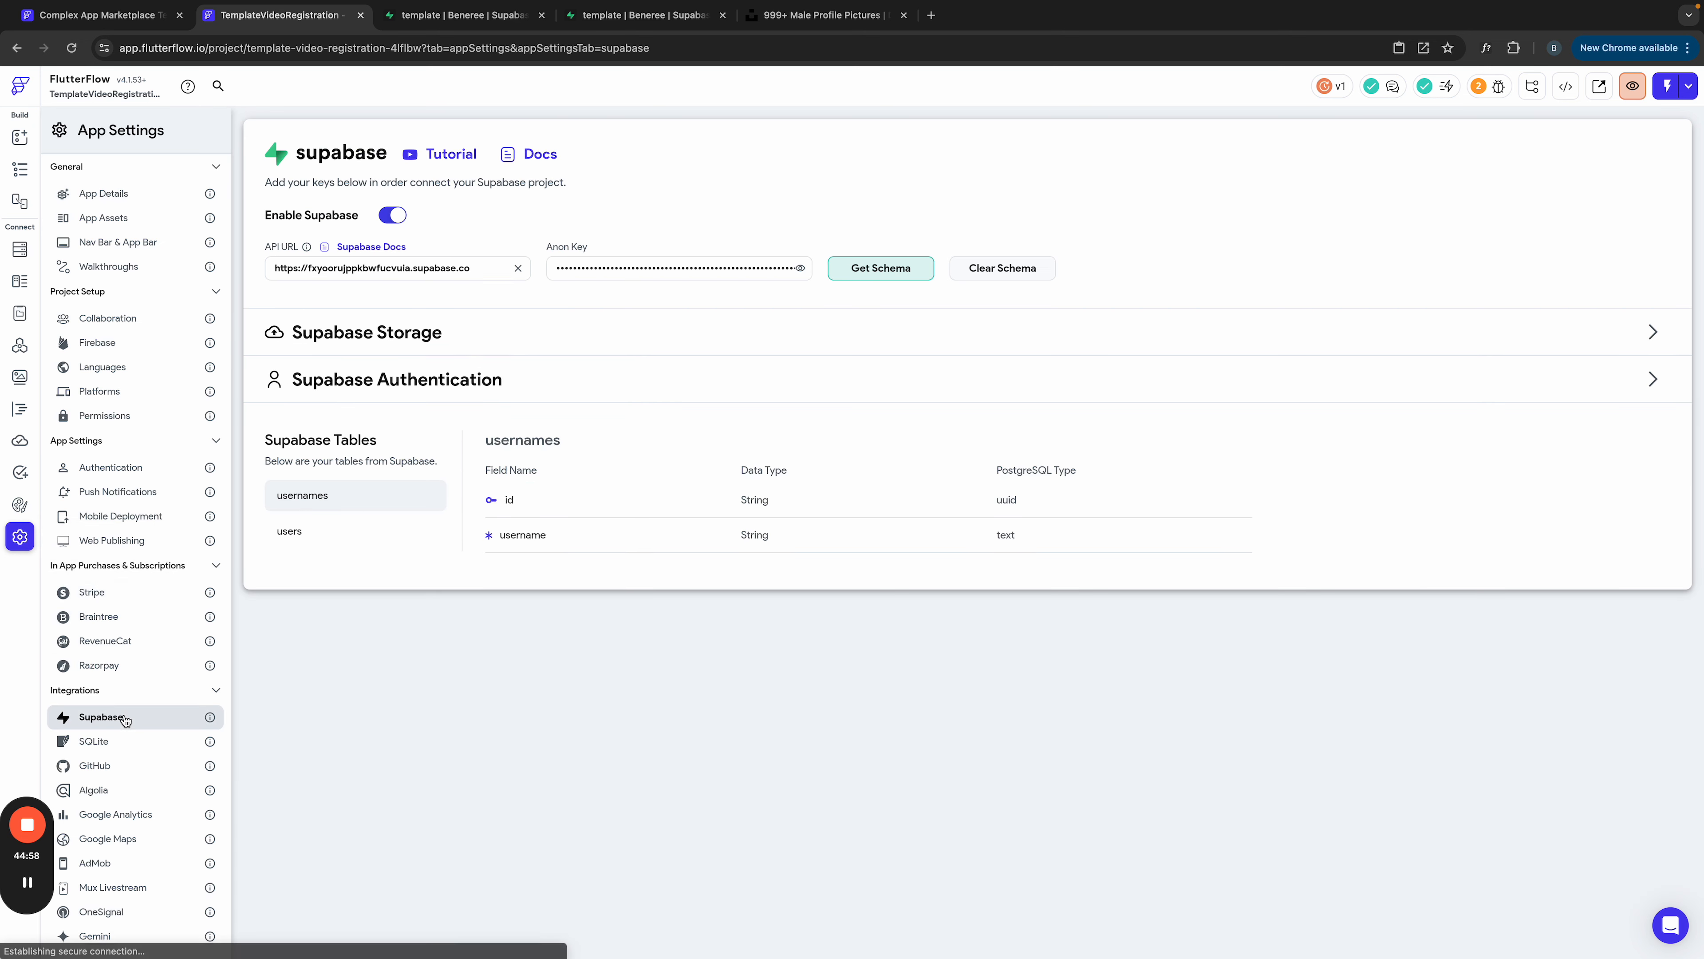
click(886, 270)
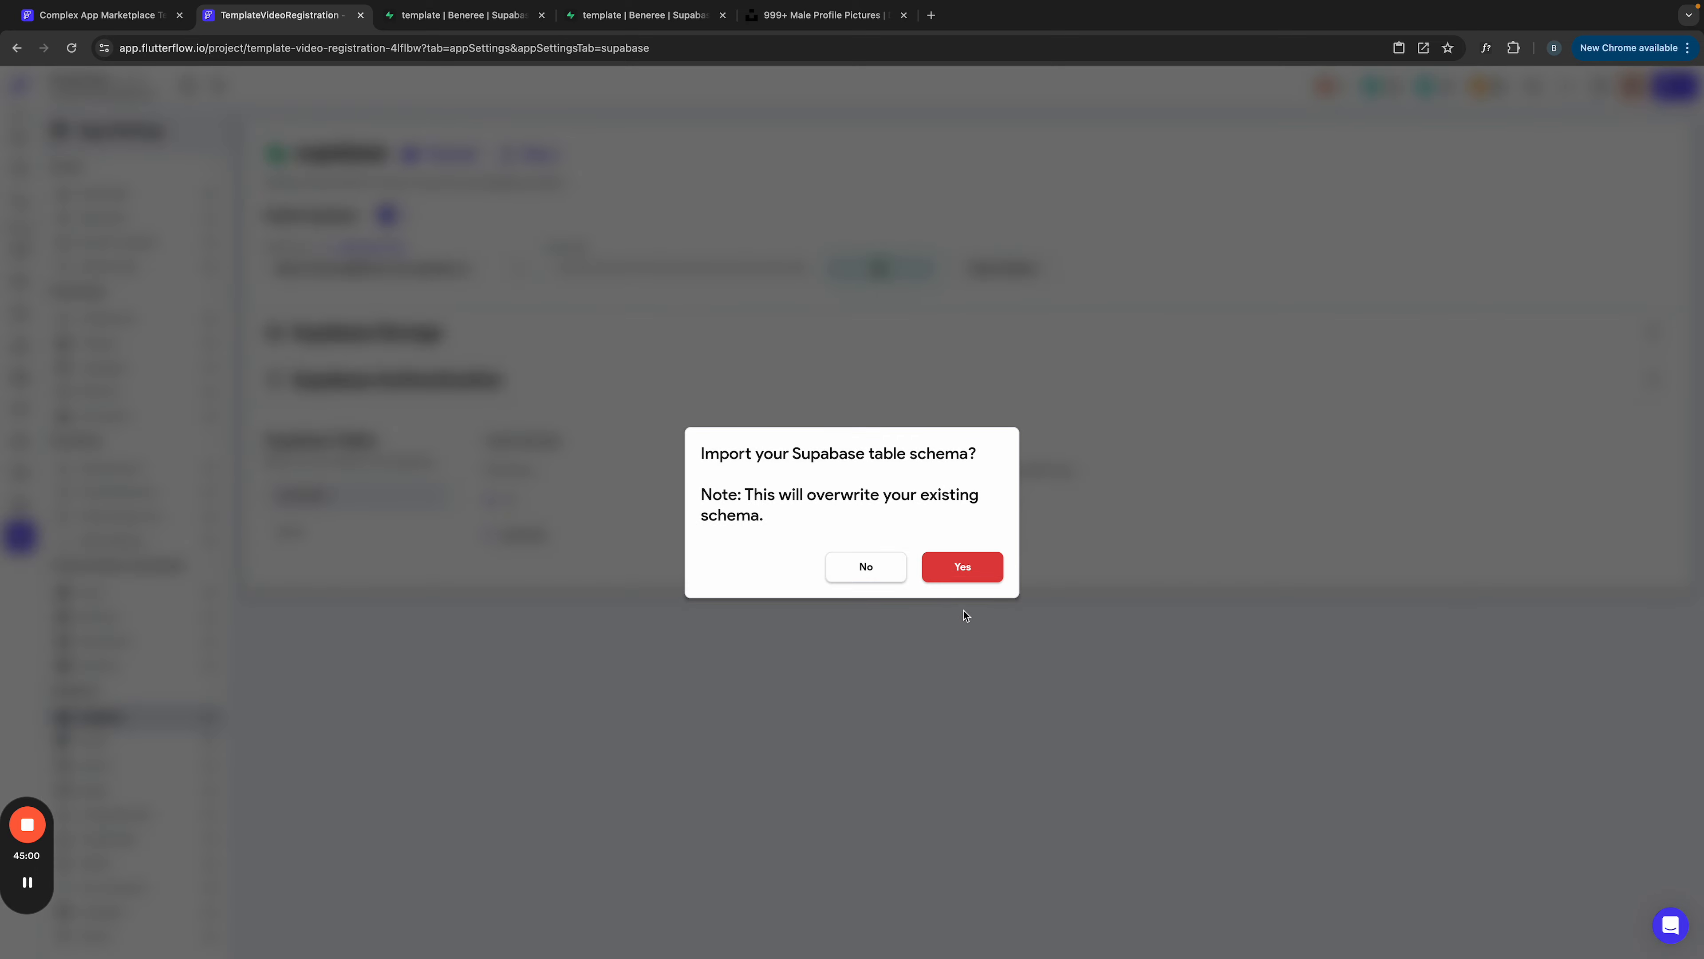
click(955, 566)
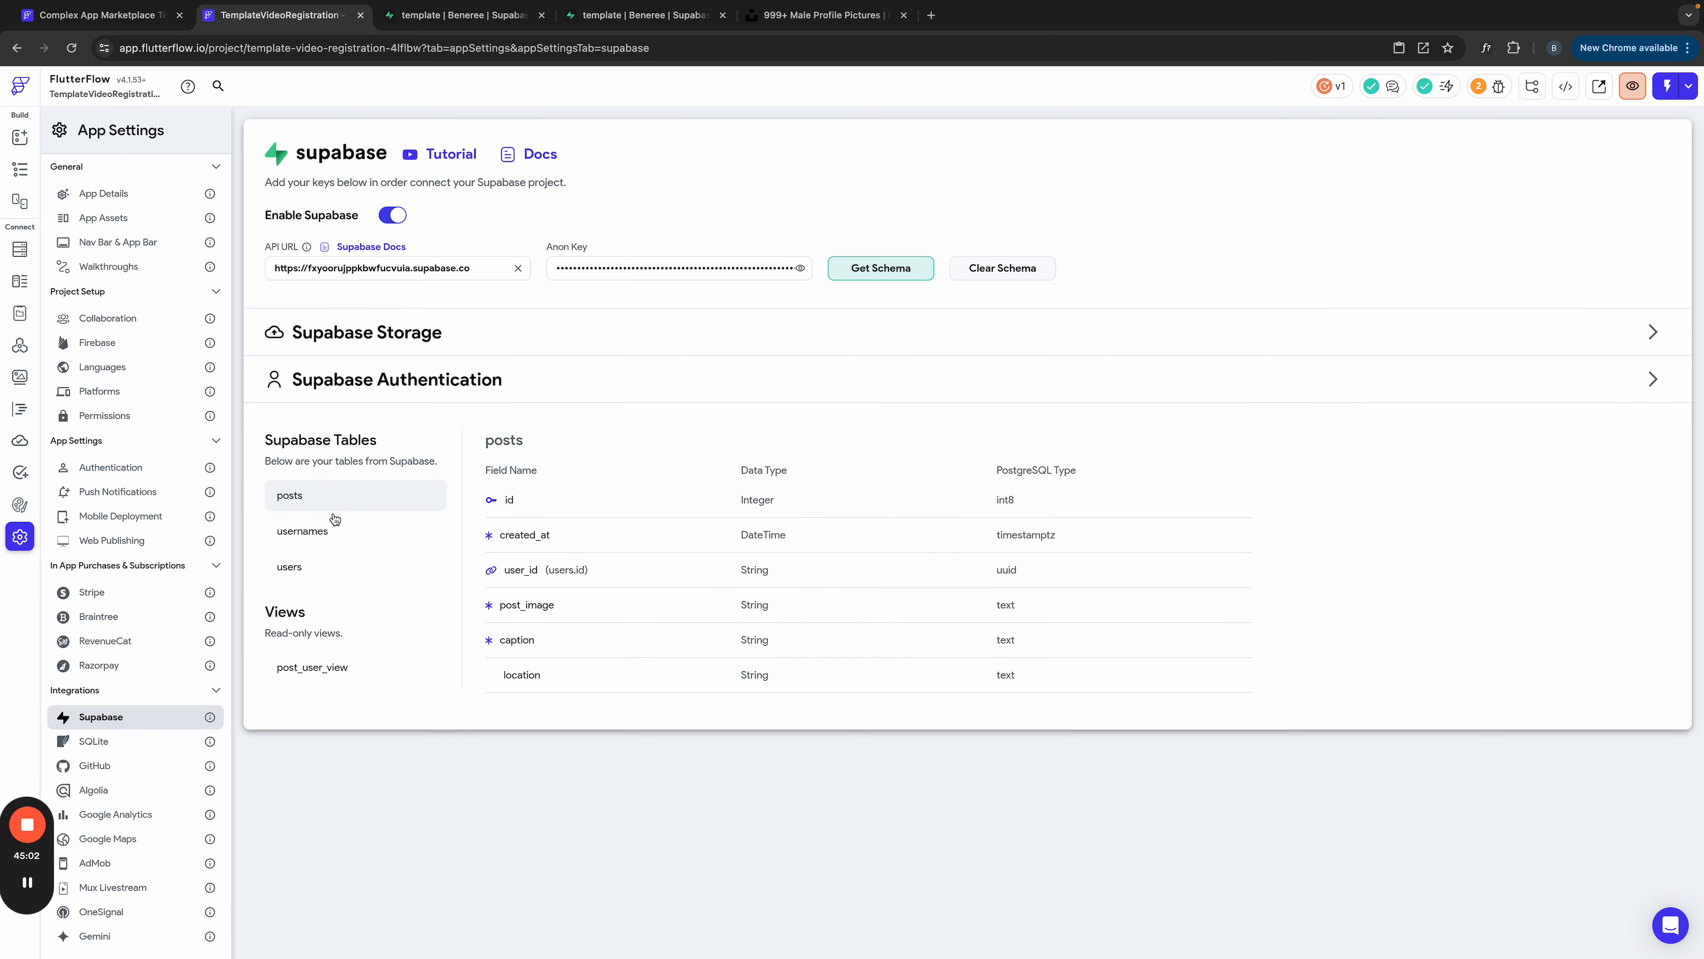
click(306, 671)
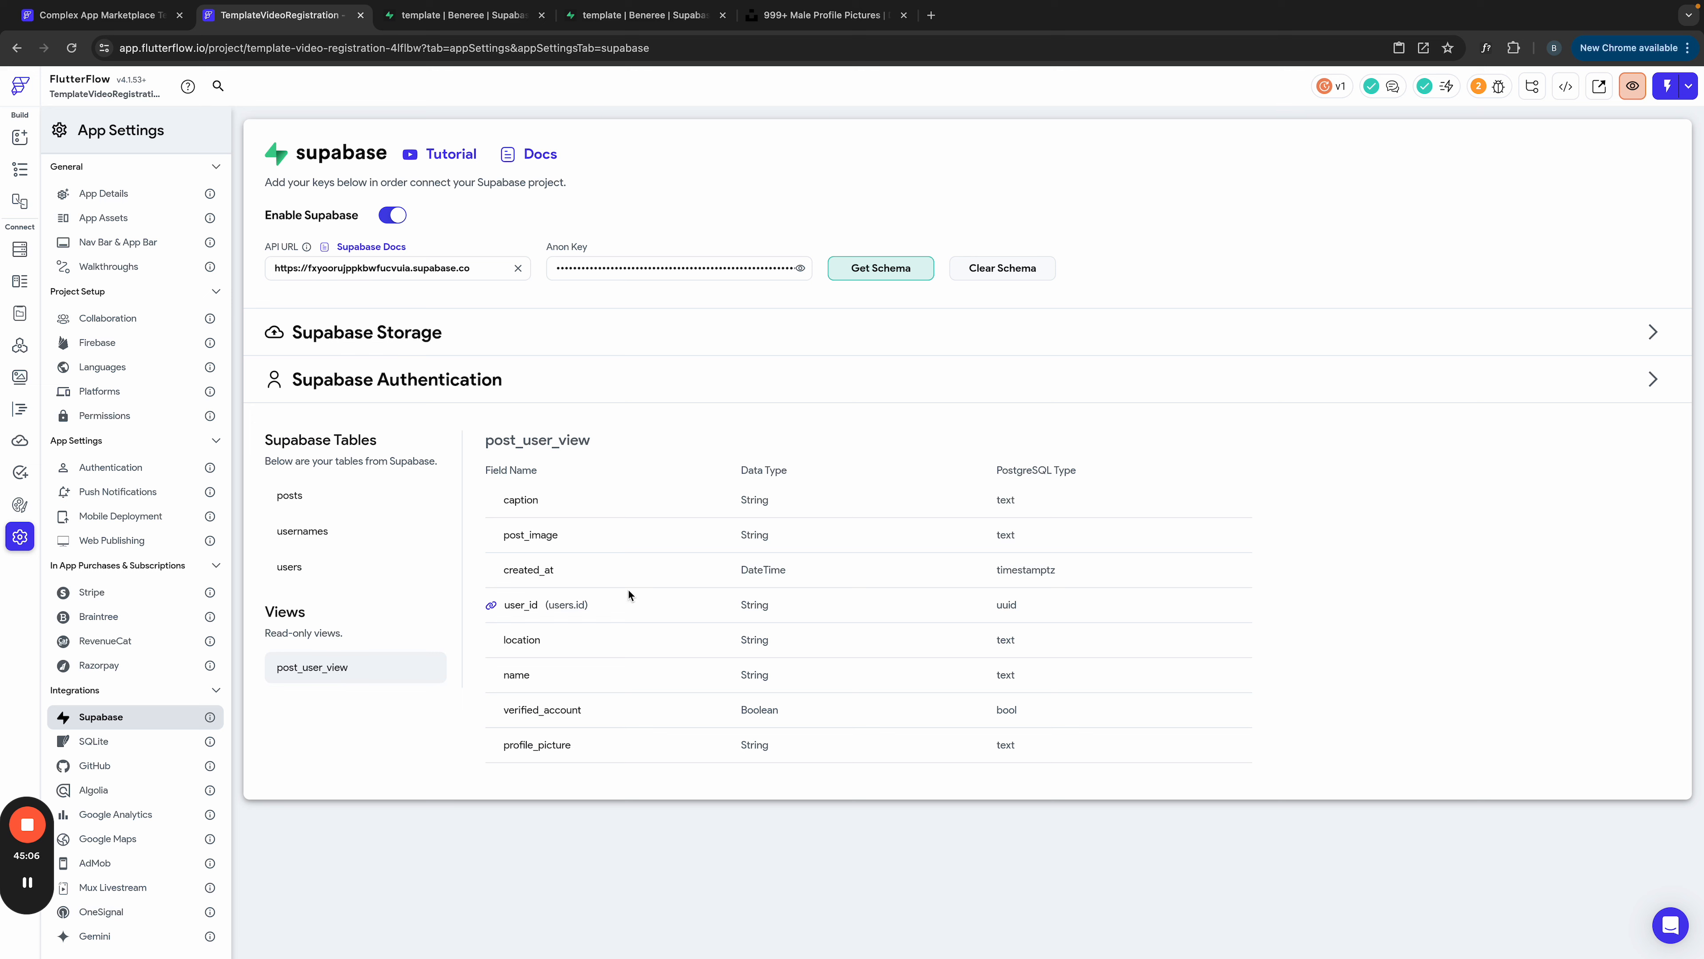
mouse_move(491, 608)
Step: Return to the Supabase Post User View query and add the column p.id, on its own line after p.caption
click(463, 15)
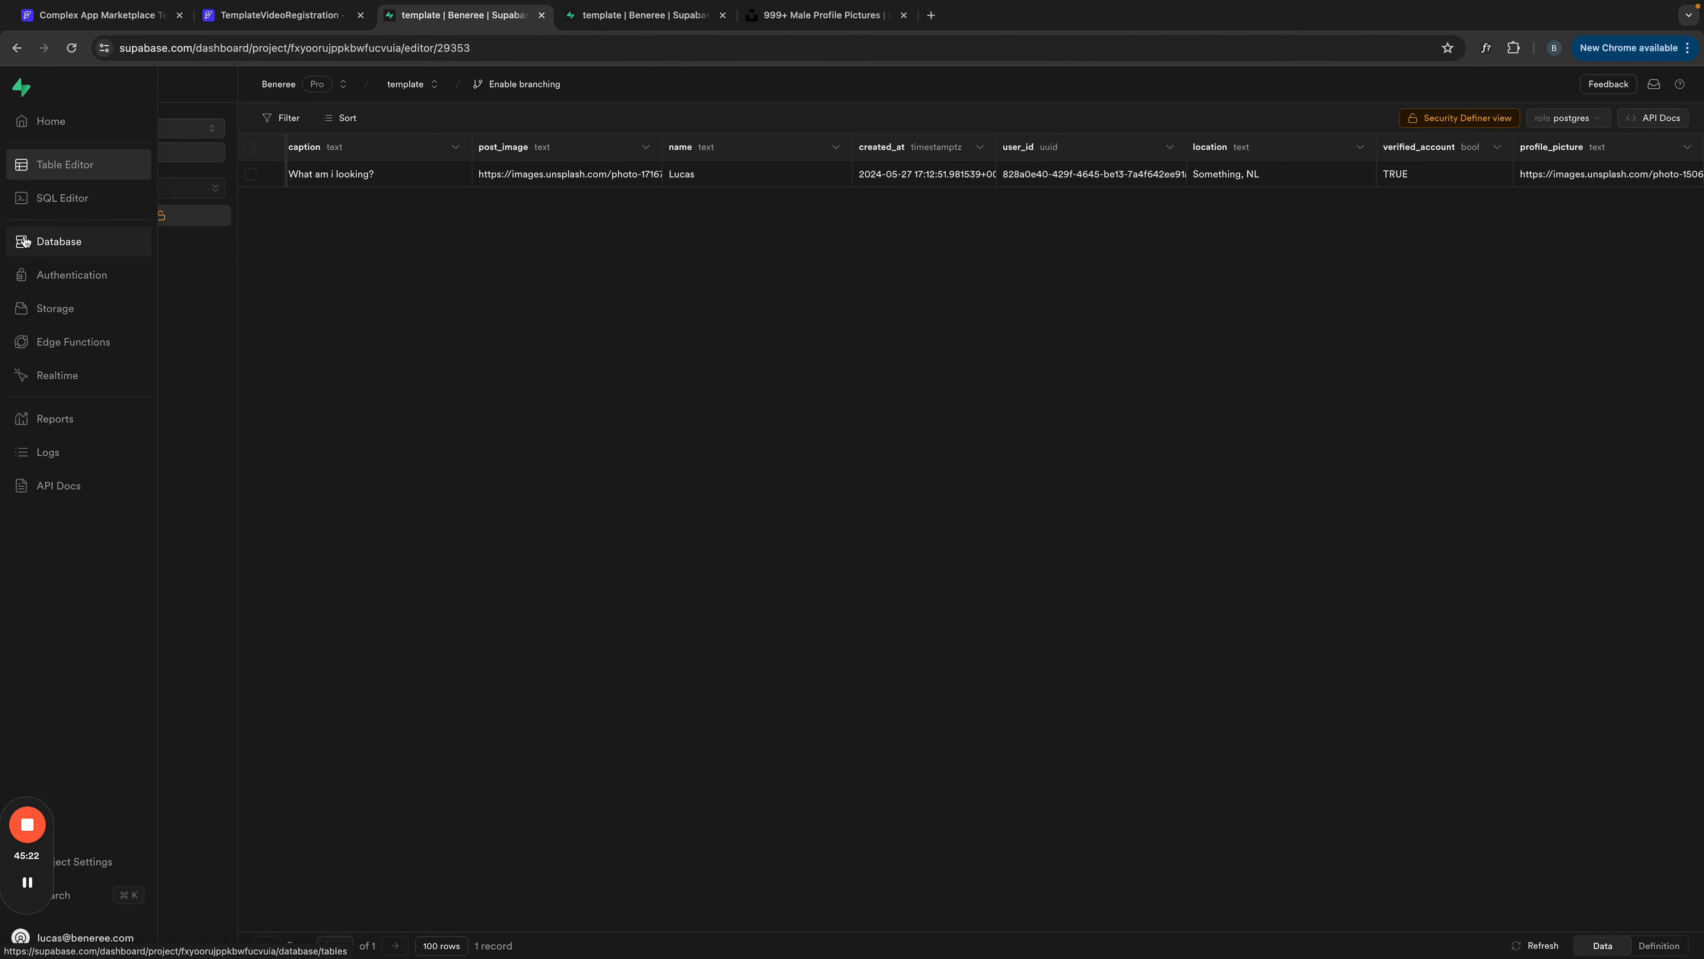
click(22, 200)
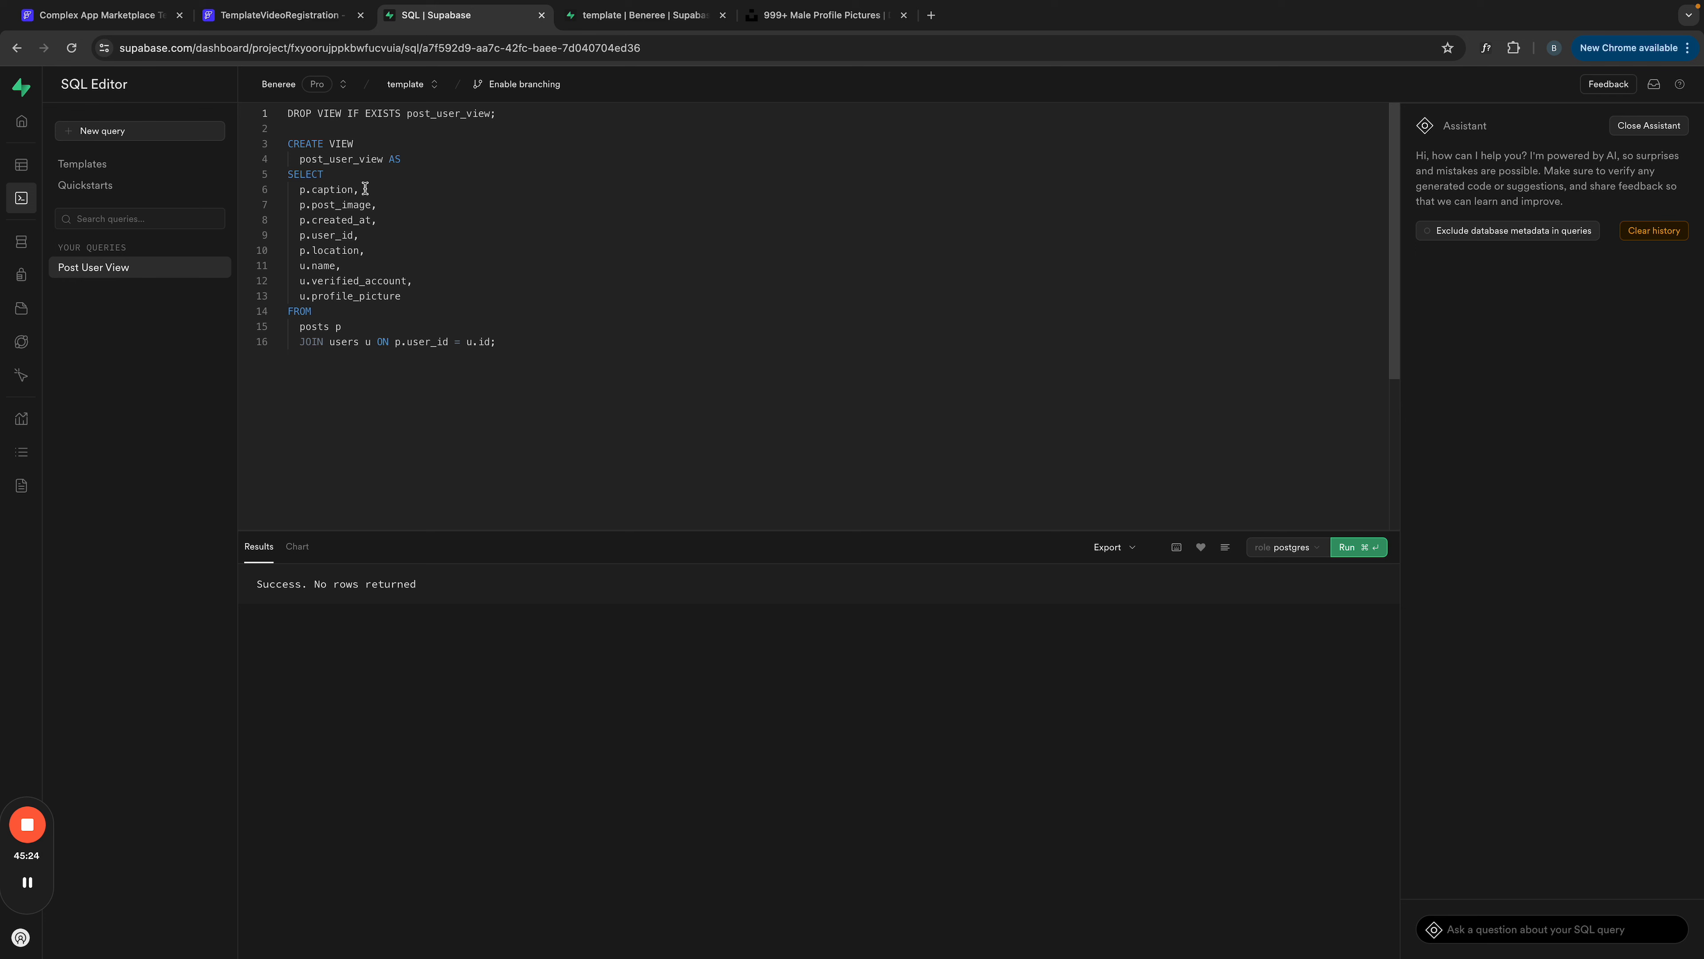
click(365, 189)
key(Return)
text(p.id)
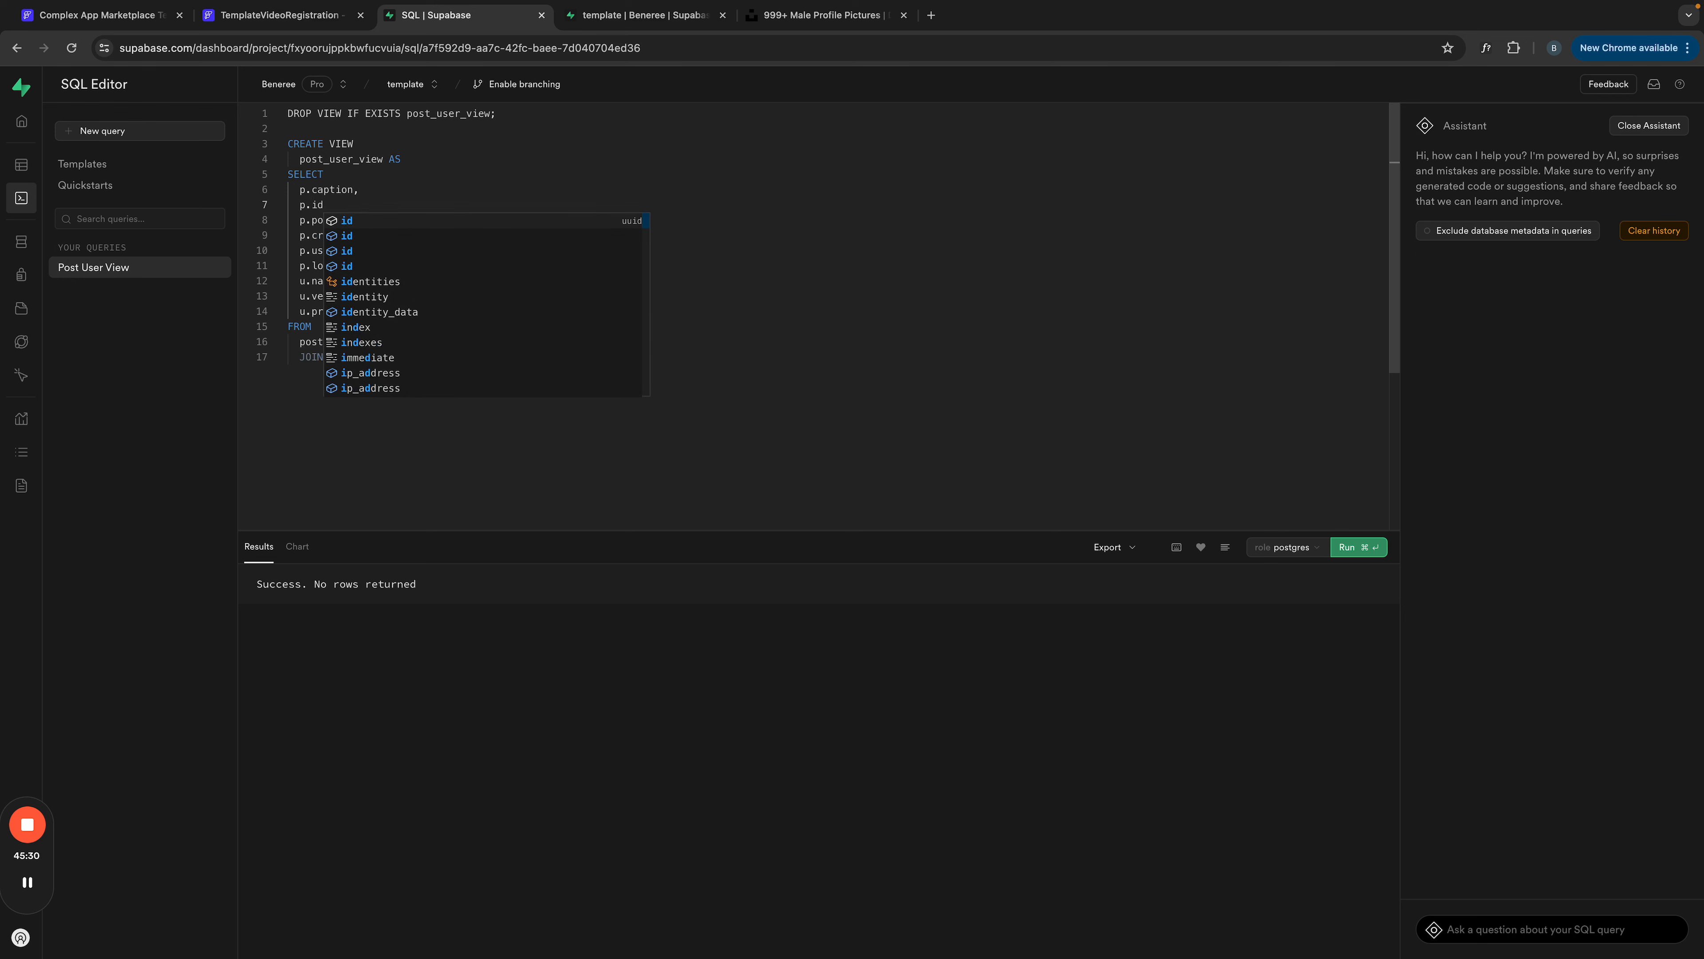
text(,)
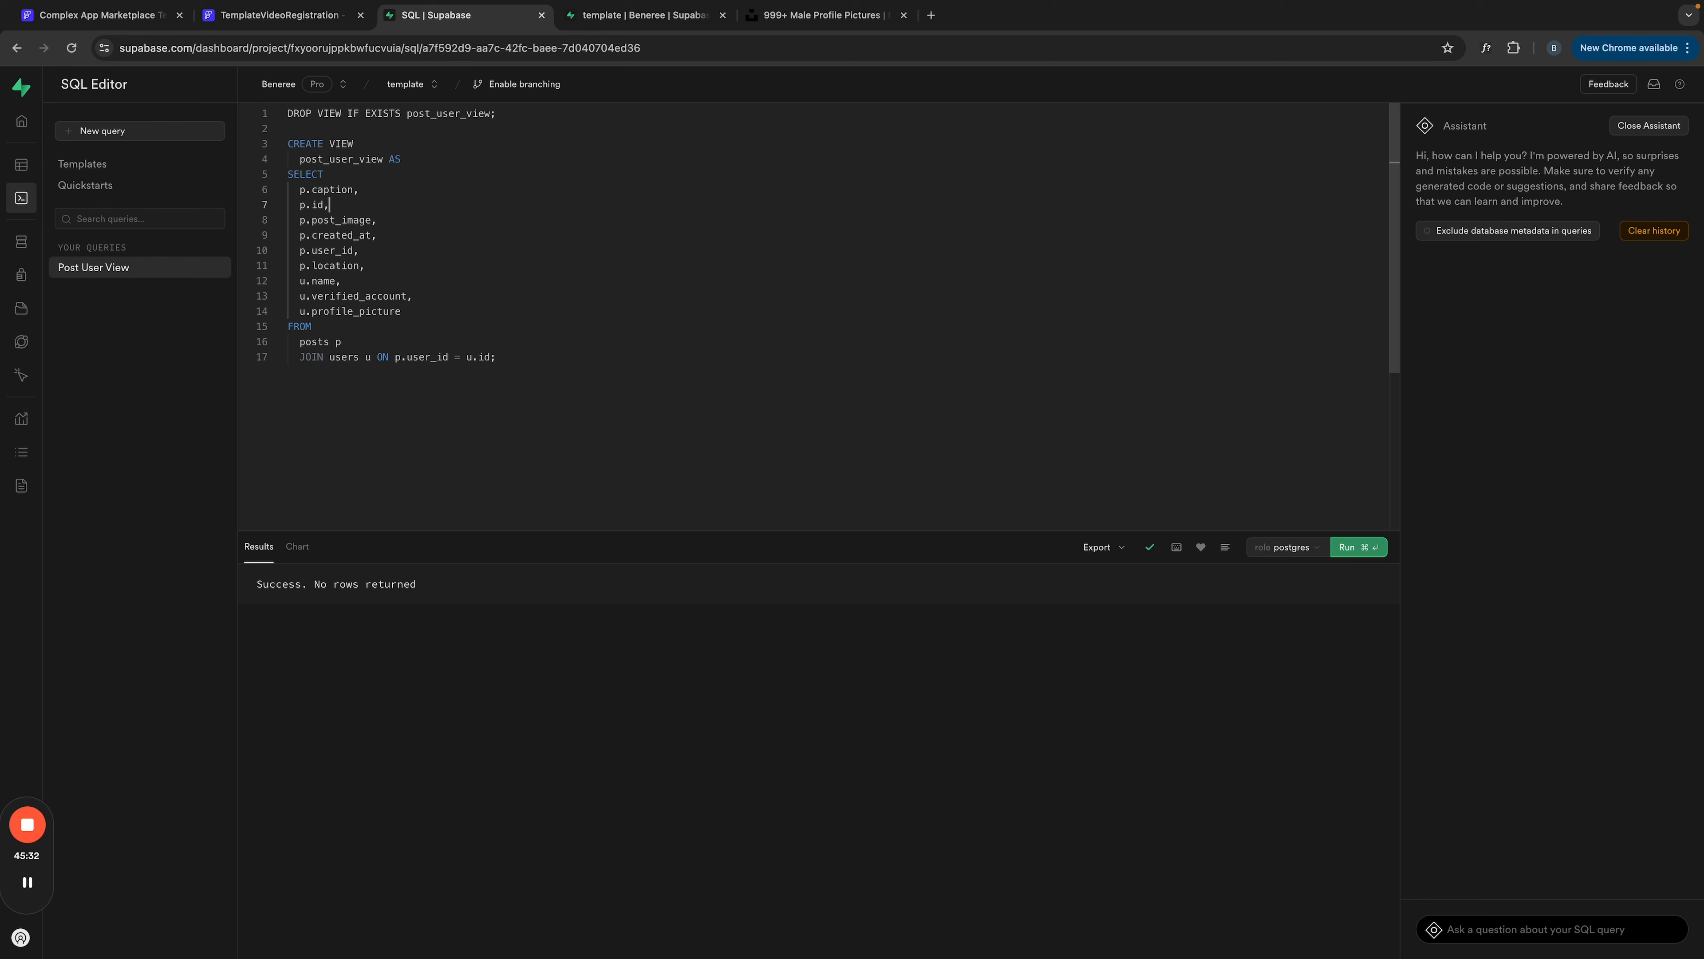
Step: Check the columns of the posts table, then run the Post User View query with the added id column
click(631, 14)
click(104, 237)
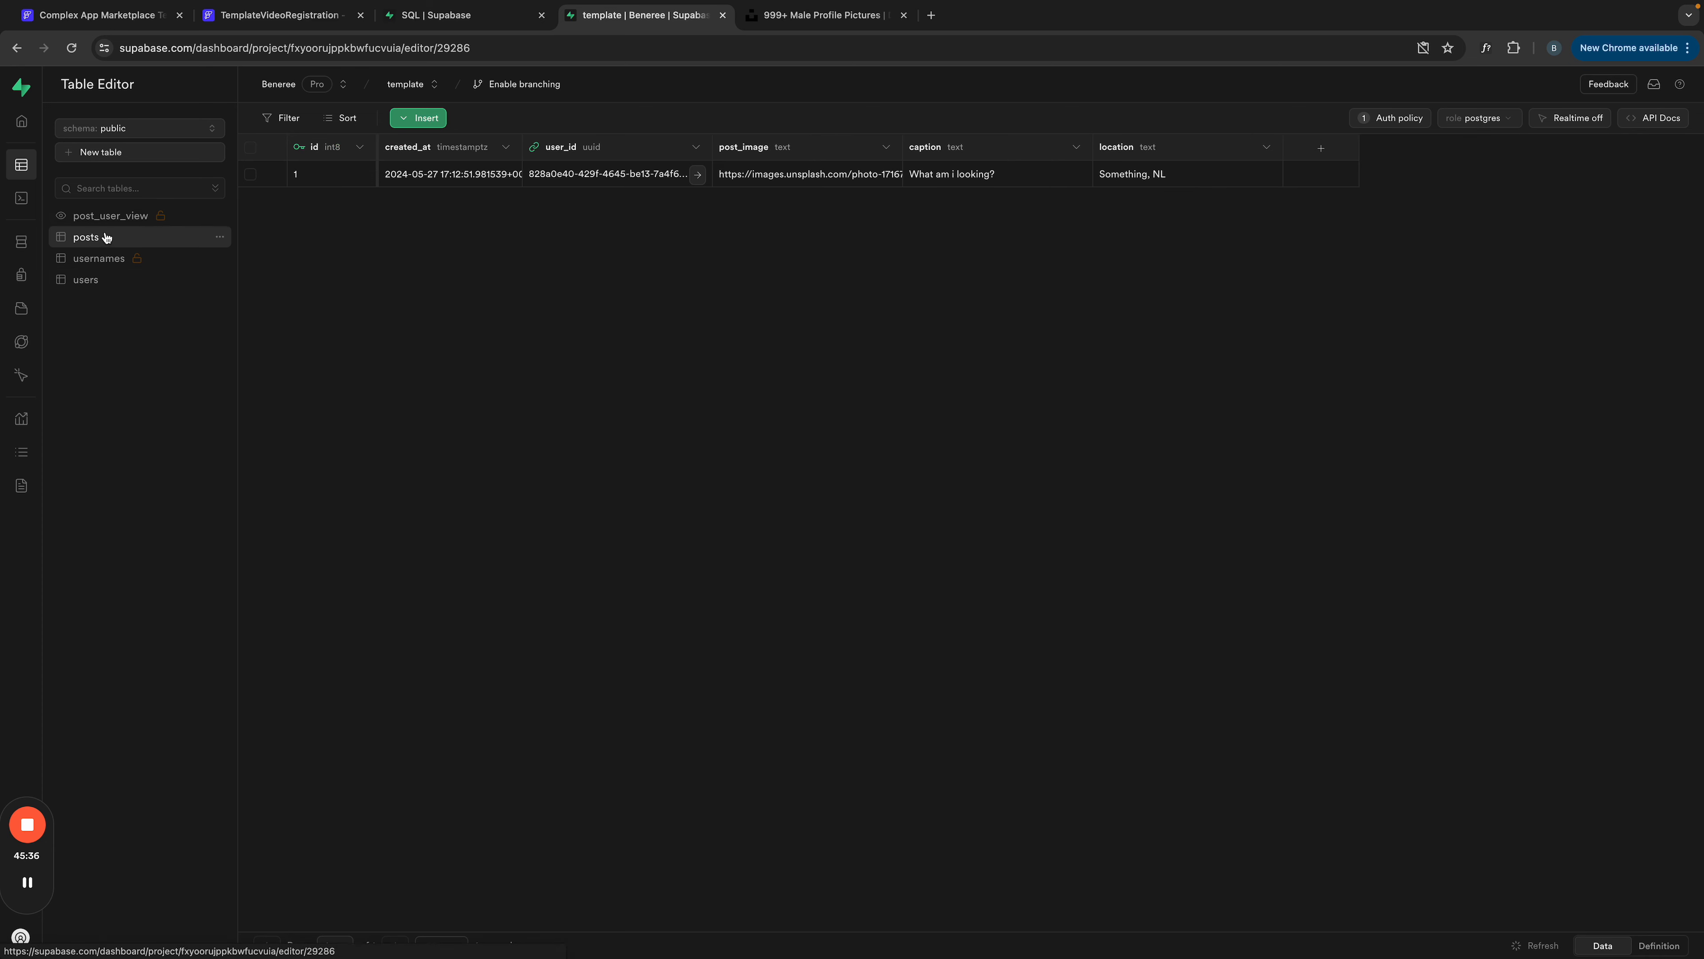
click(436, 15)
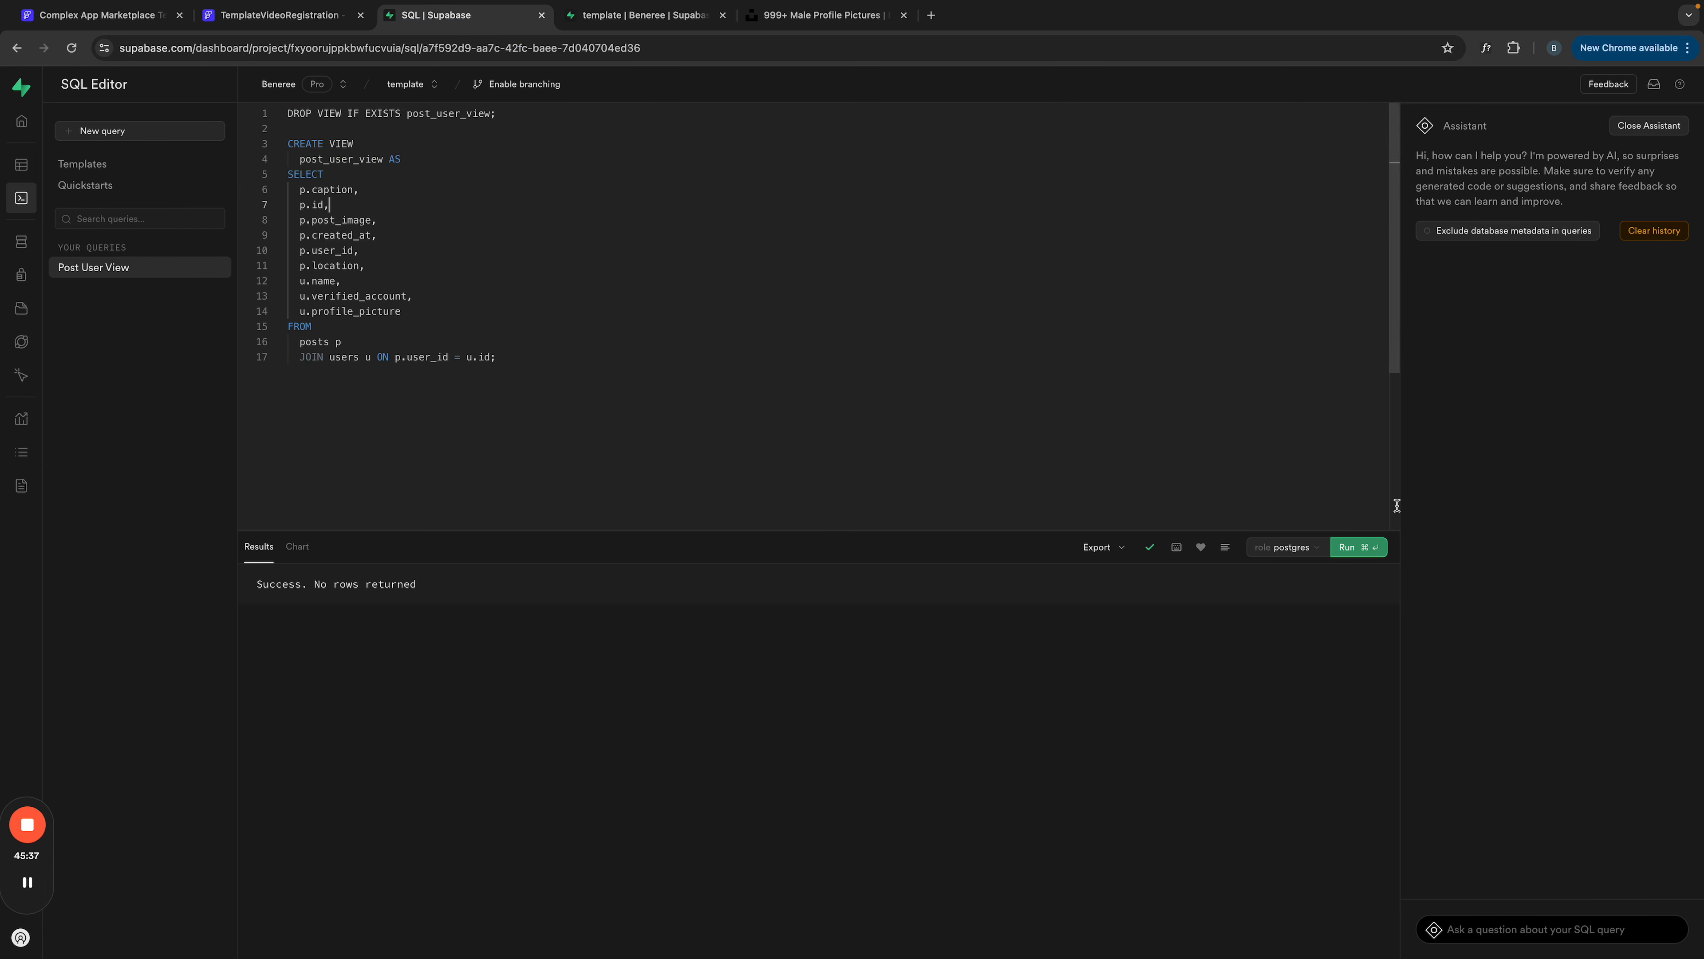
click(1343, 548)
click(925, 559)
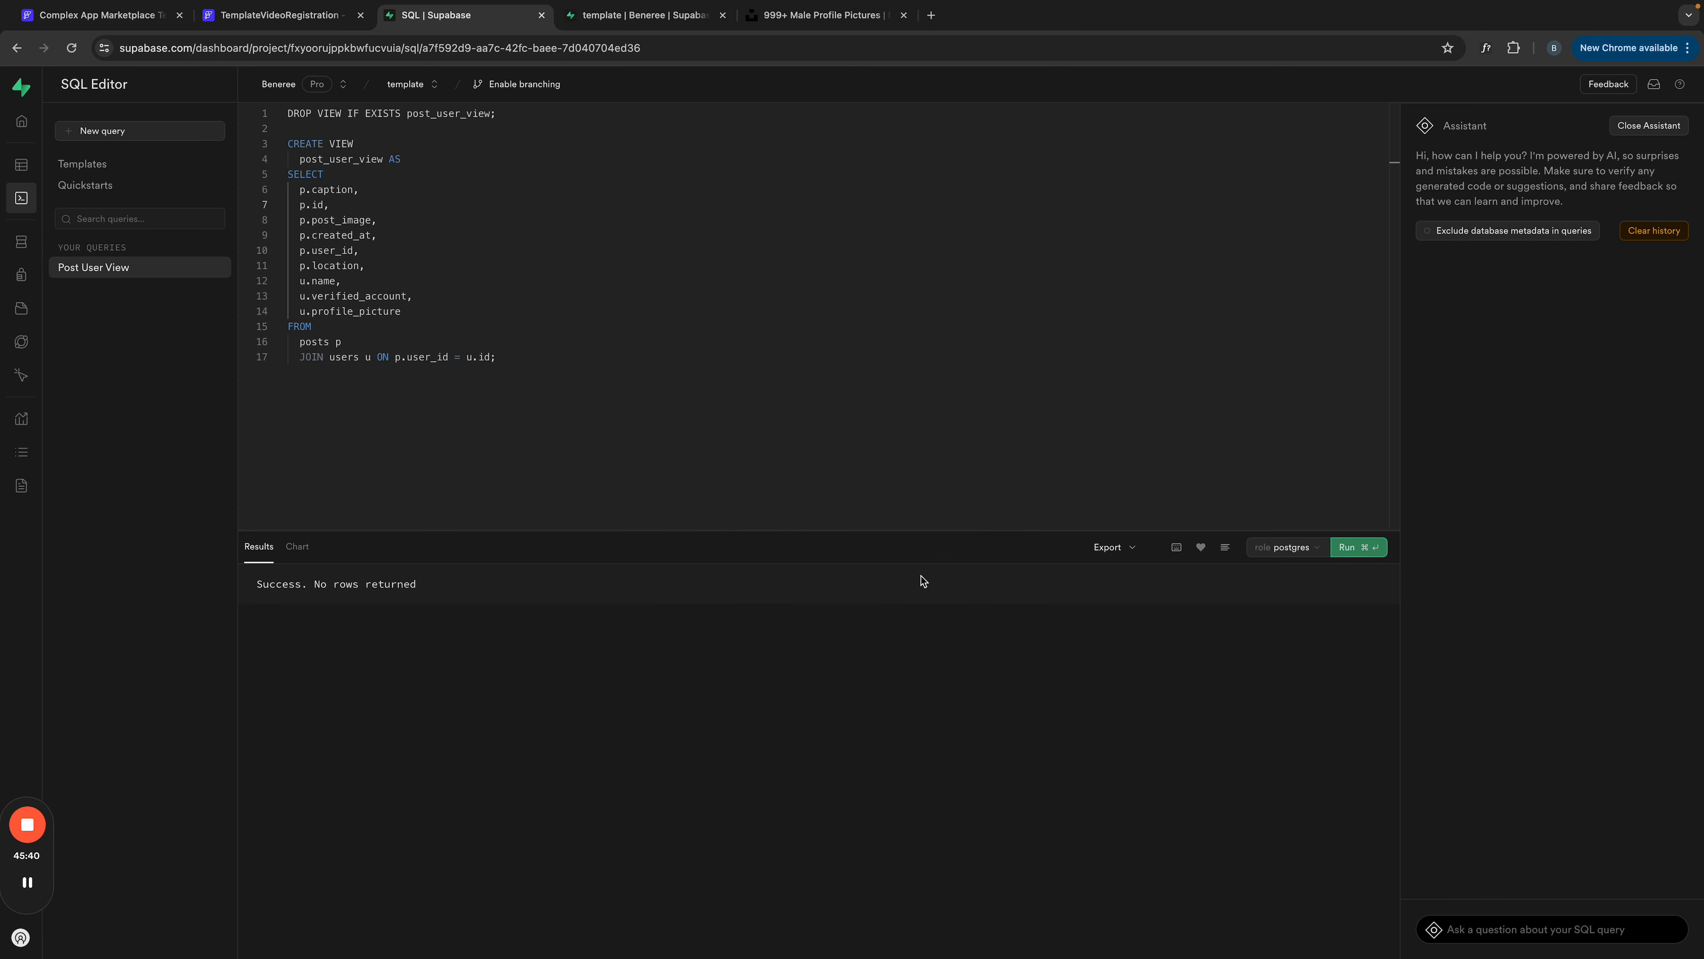
Step: Examine the recreated post_user_view for its id column and compare it with the posts table
click(20, 168)
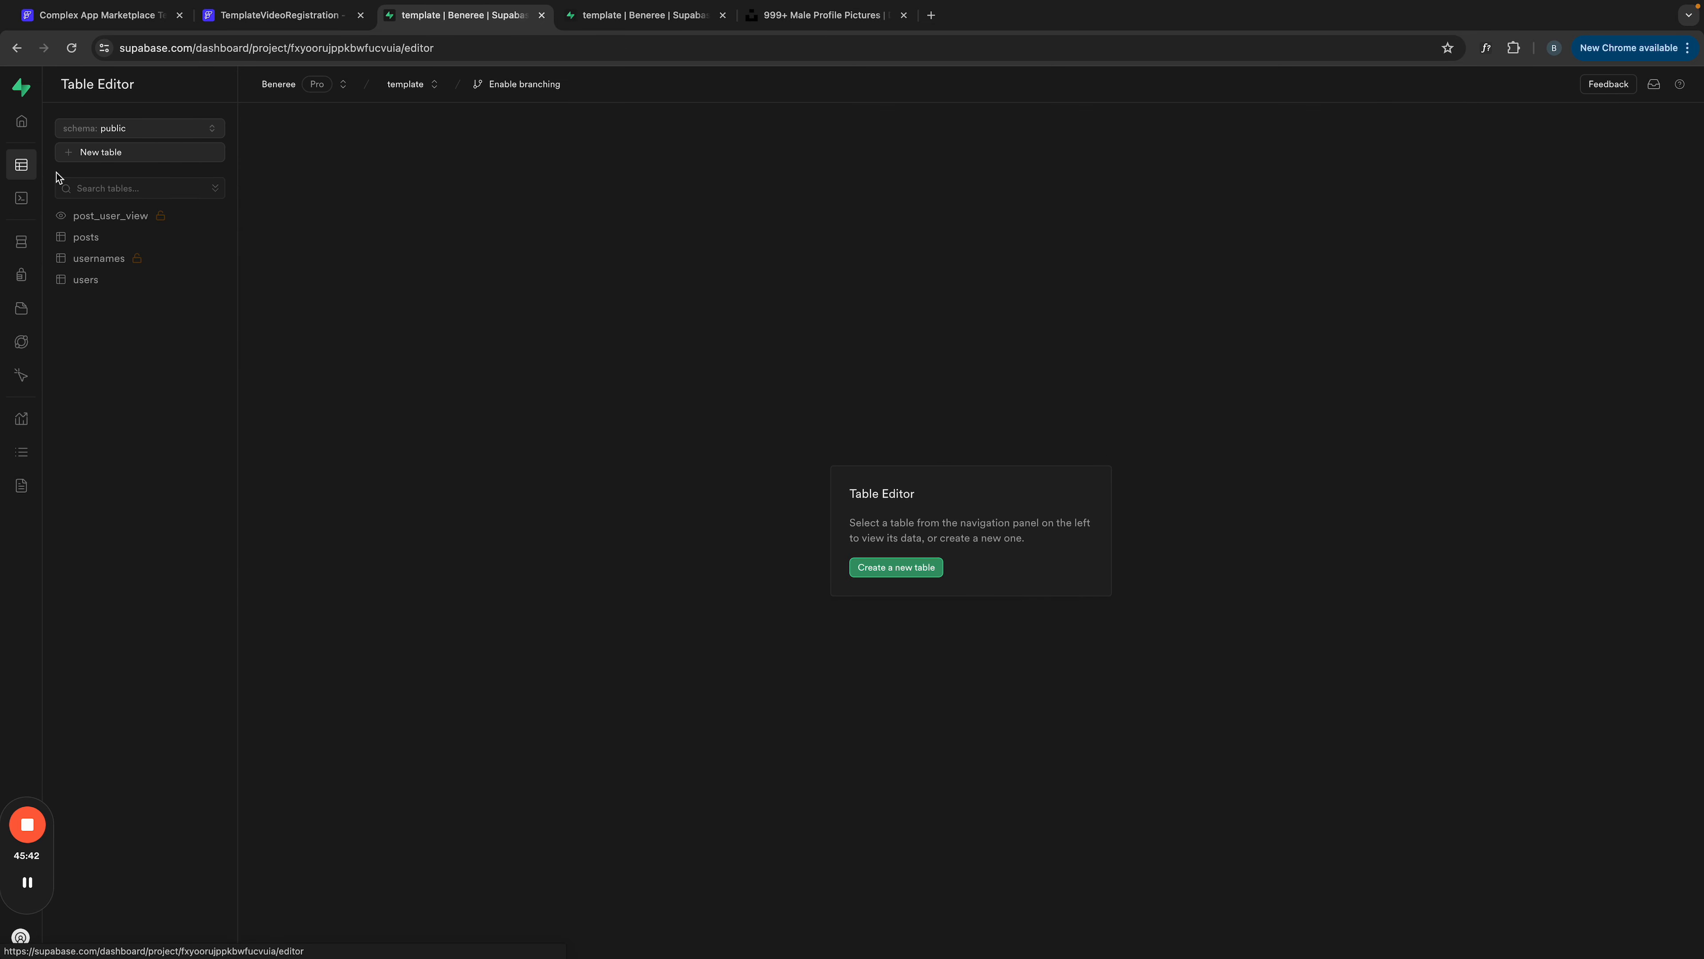
click(94, 219)
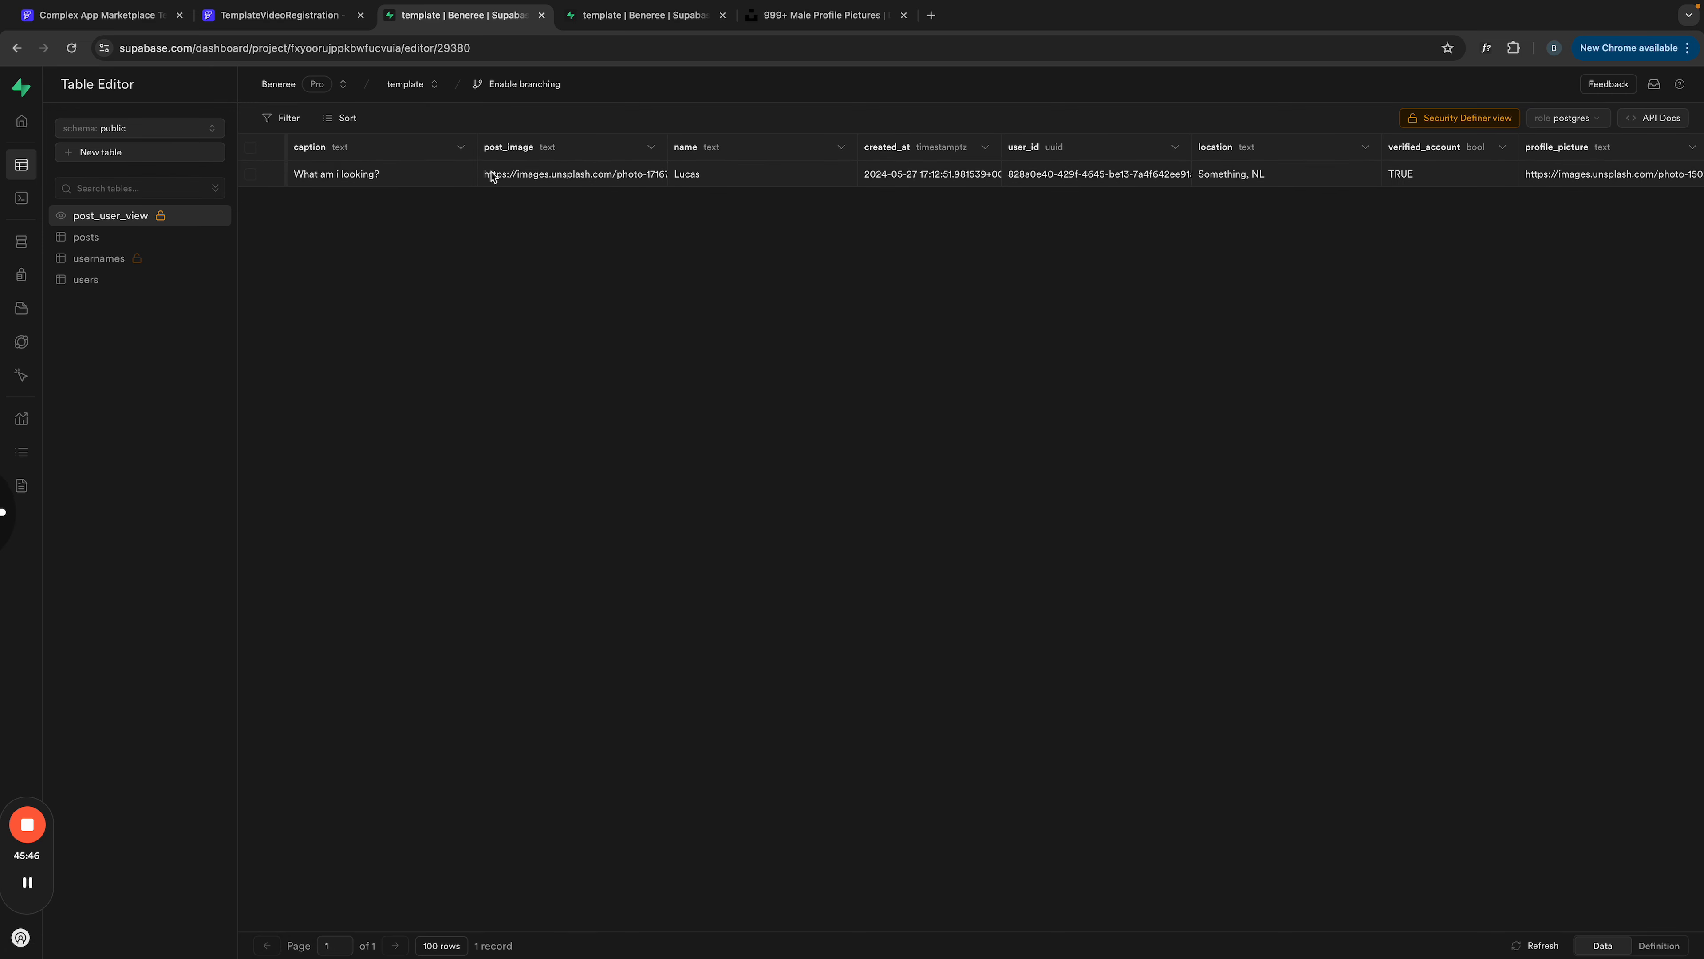
scroll(493, 176, right, 1)
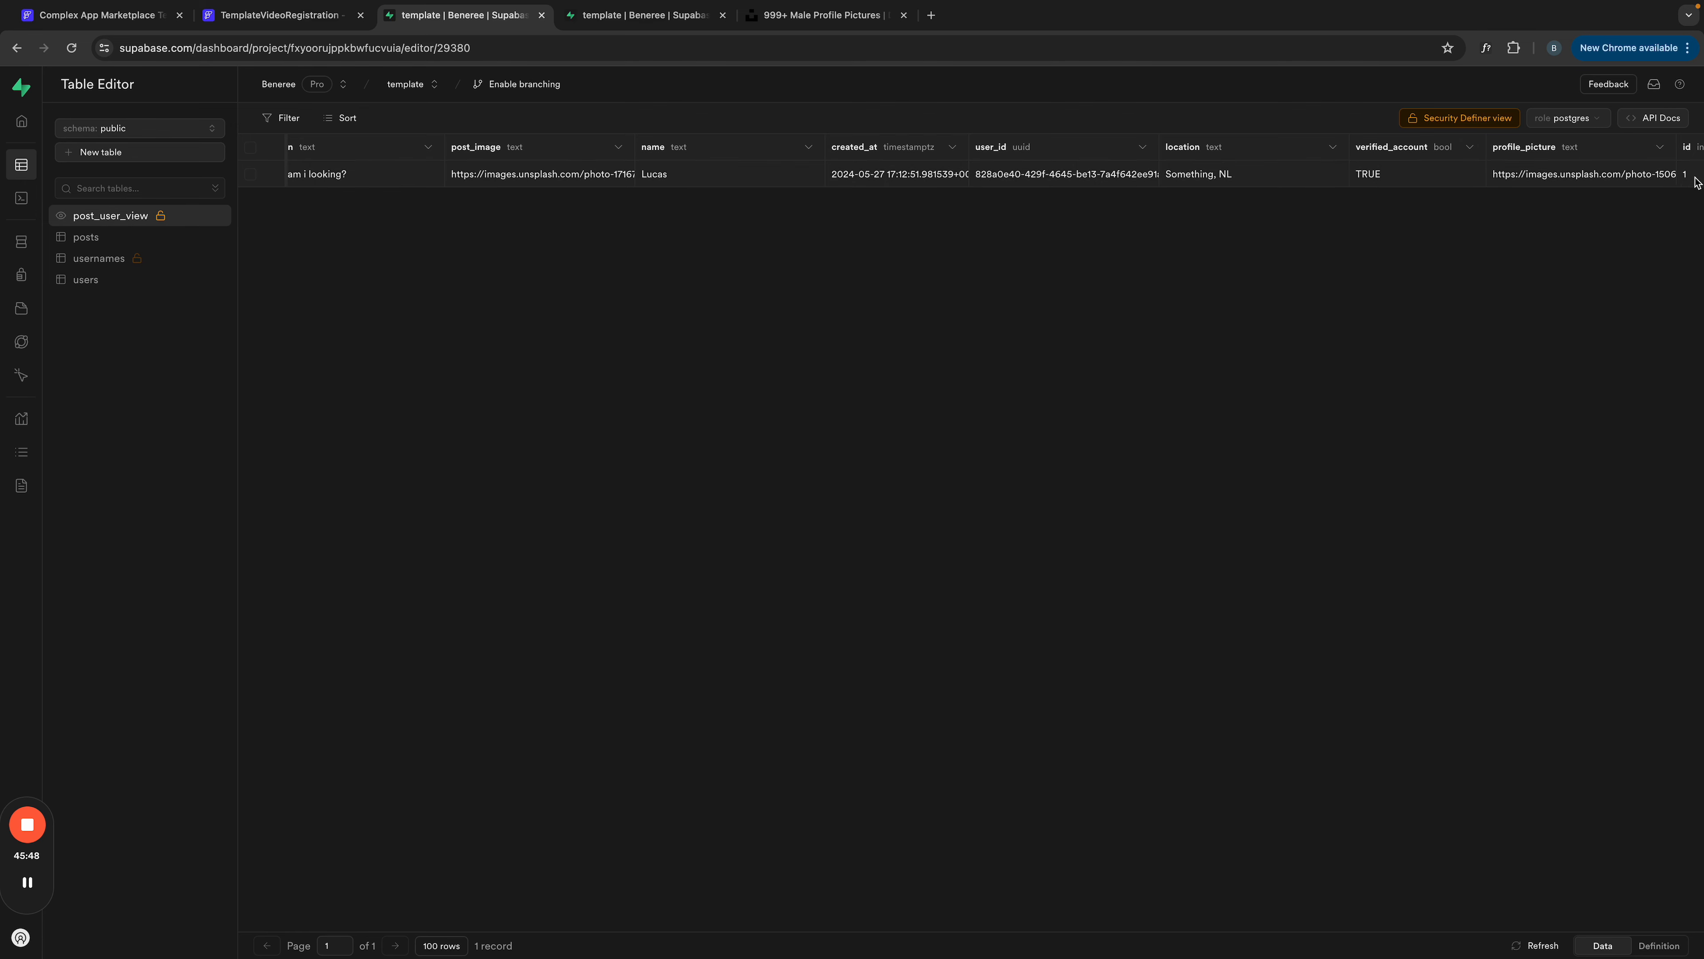
click(641, 14)
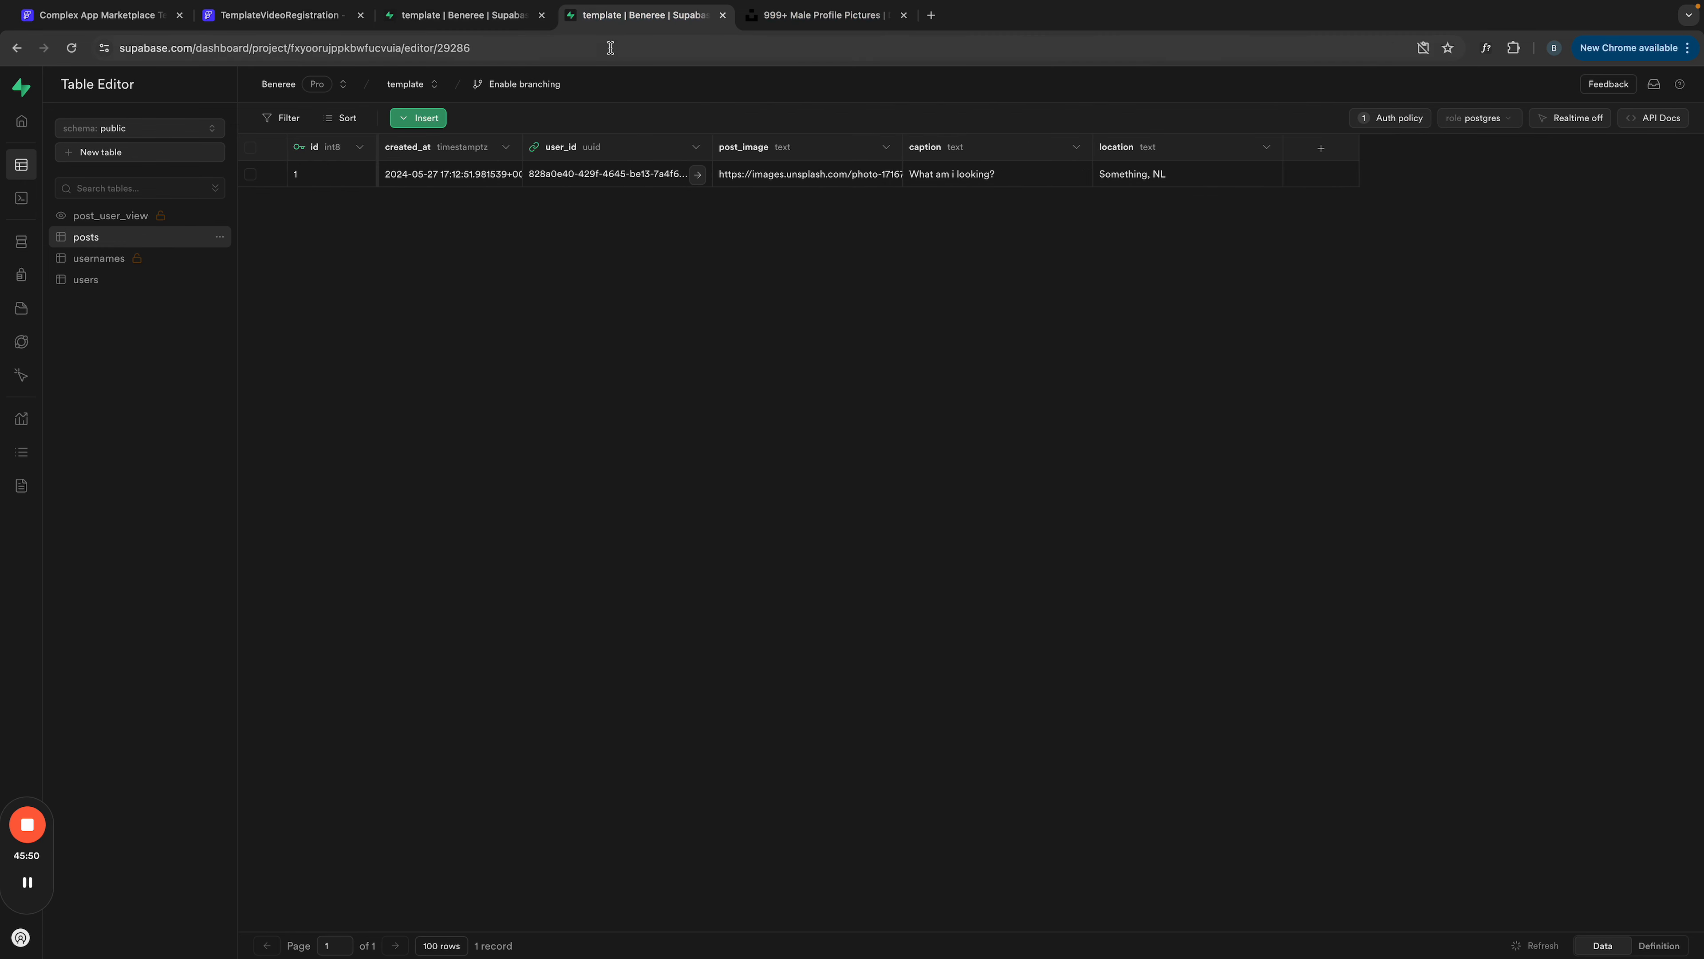
click(483, 20)
Step: Switch to FlutterFlow and re-import the Supabase schema, accepting the overwrite, to update the post_user_view fields
click(295, 15)
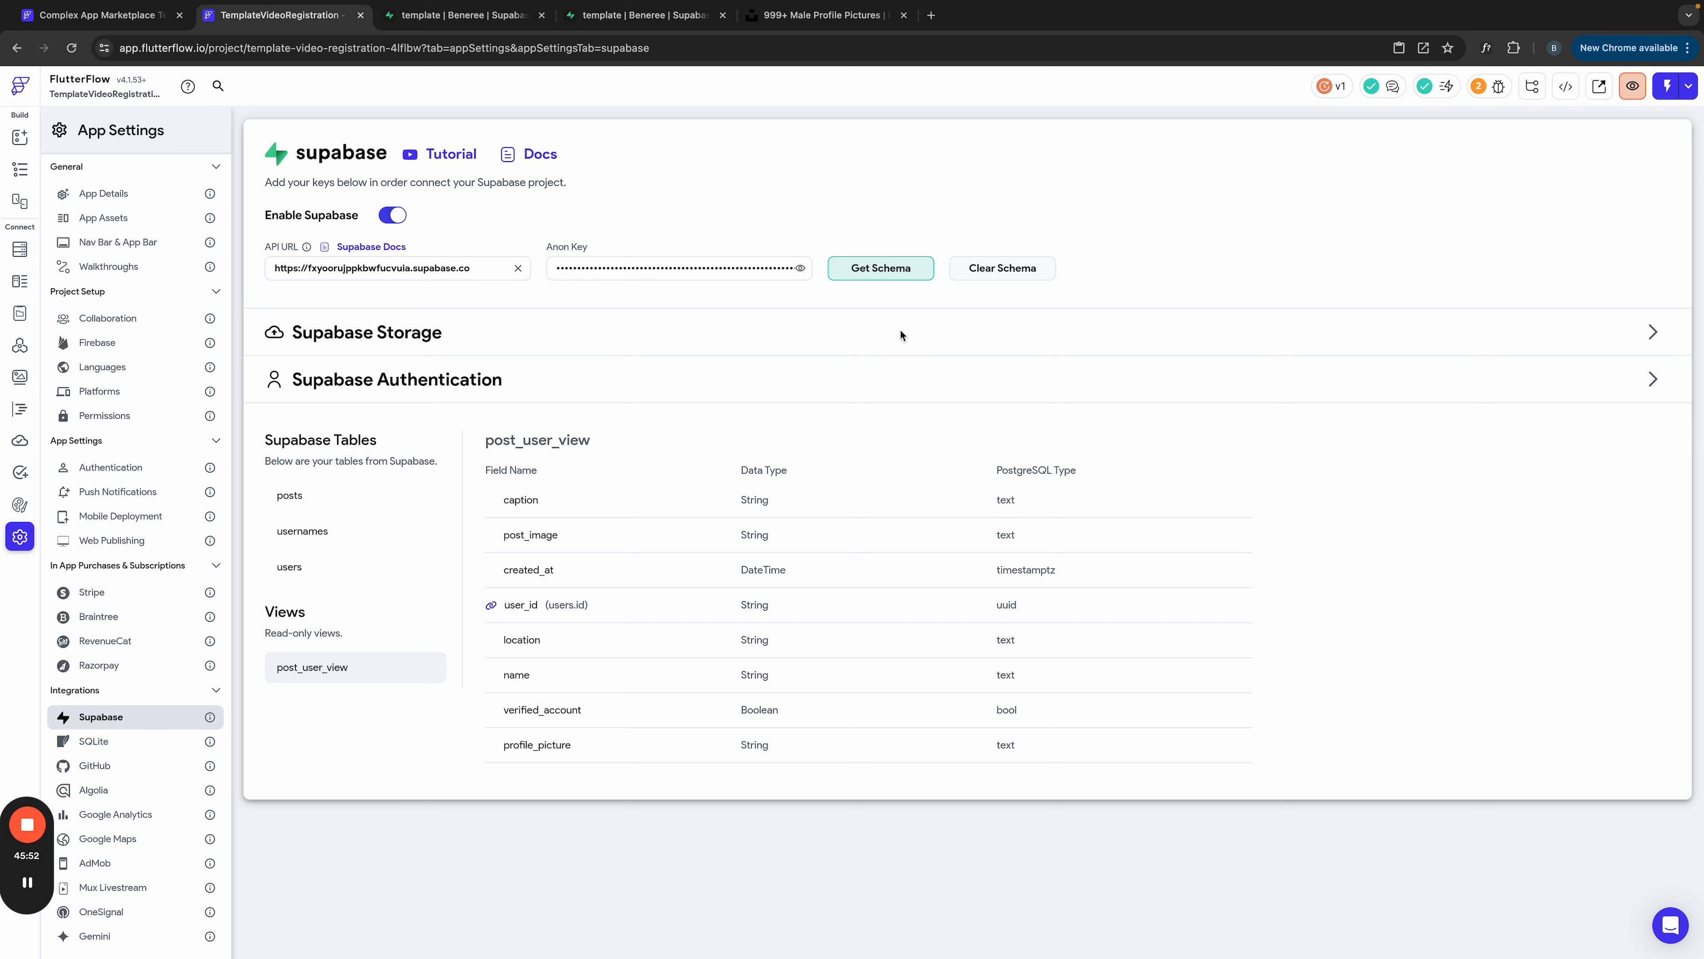
click(881, 270)
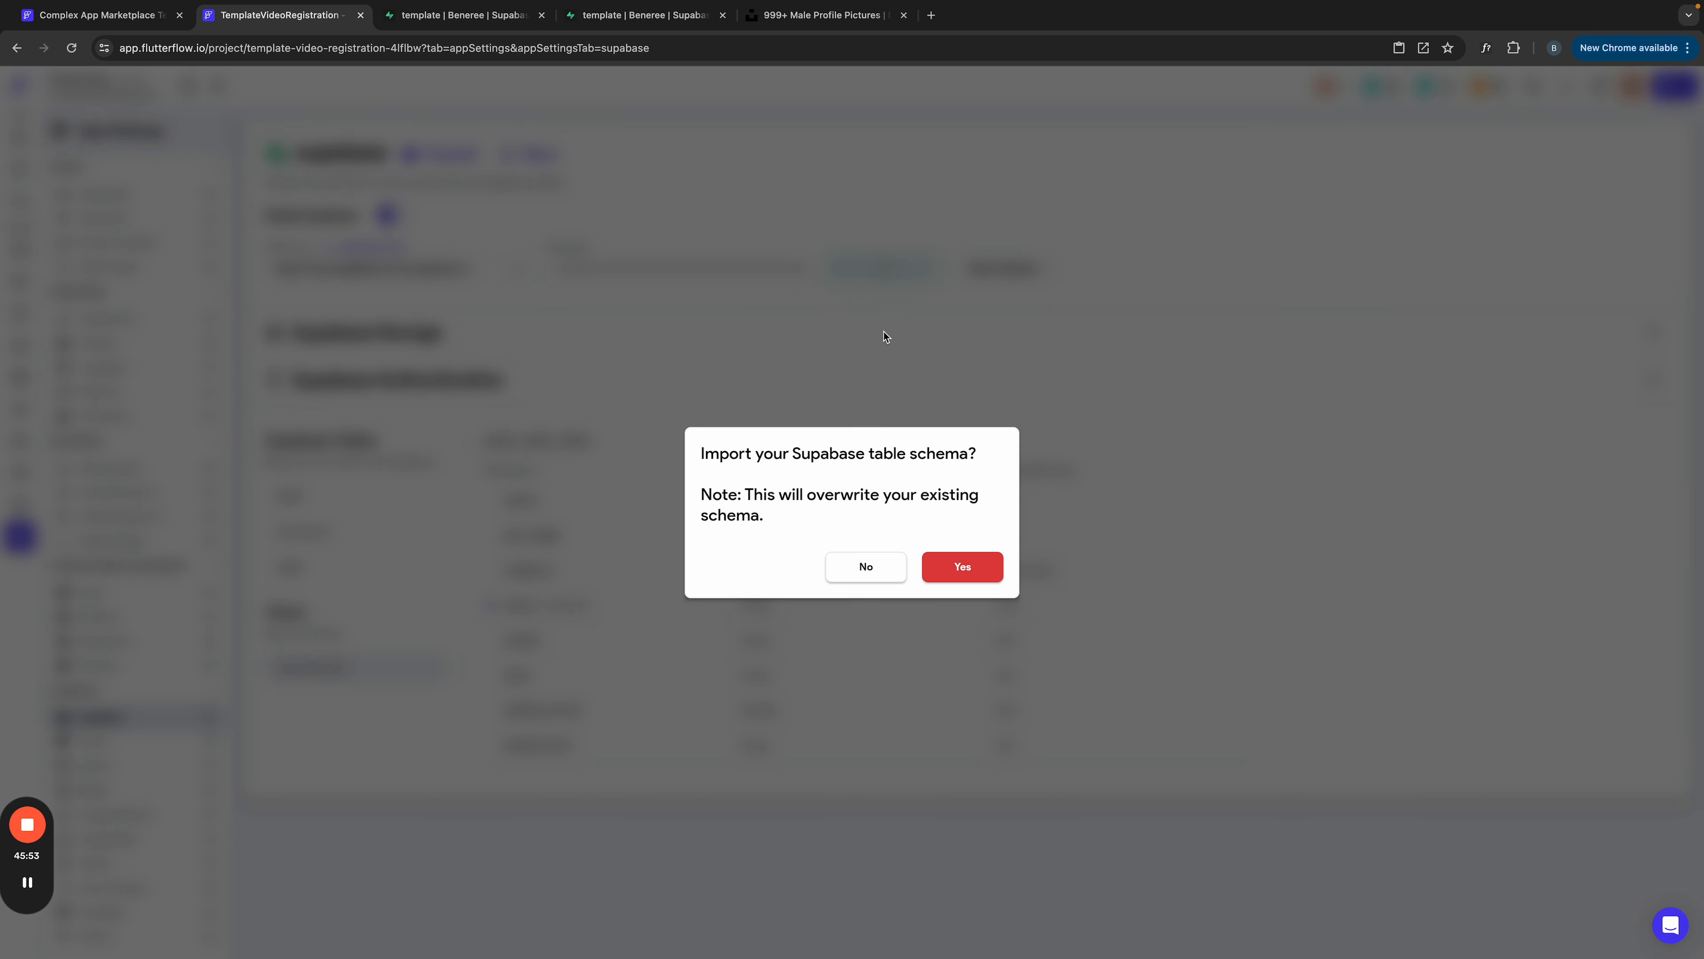
click(956, 564)
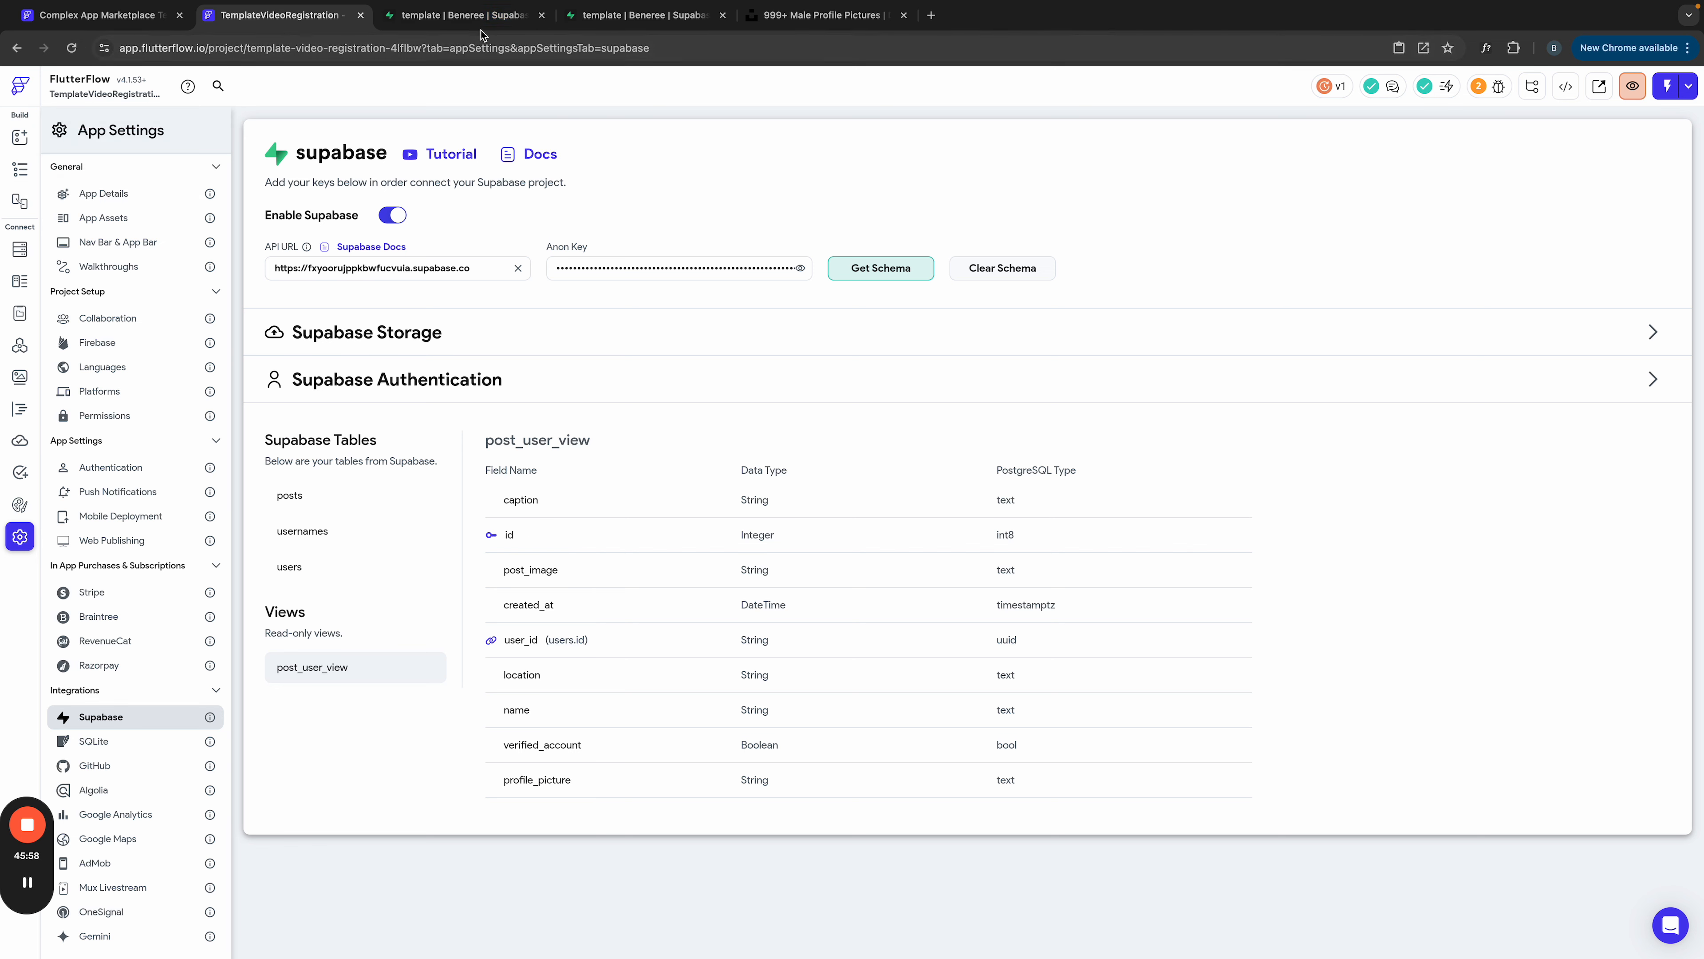
Step: Start a Supabase Query on the home page's Carousel widget with post_user_view as its table
click(20, 171)
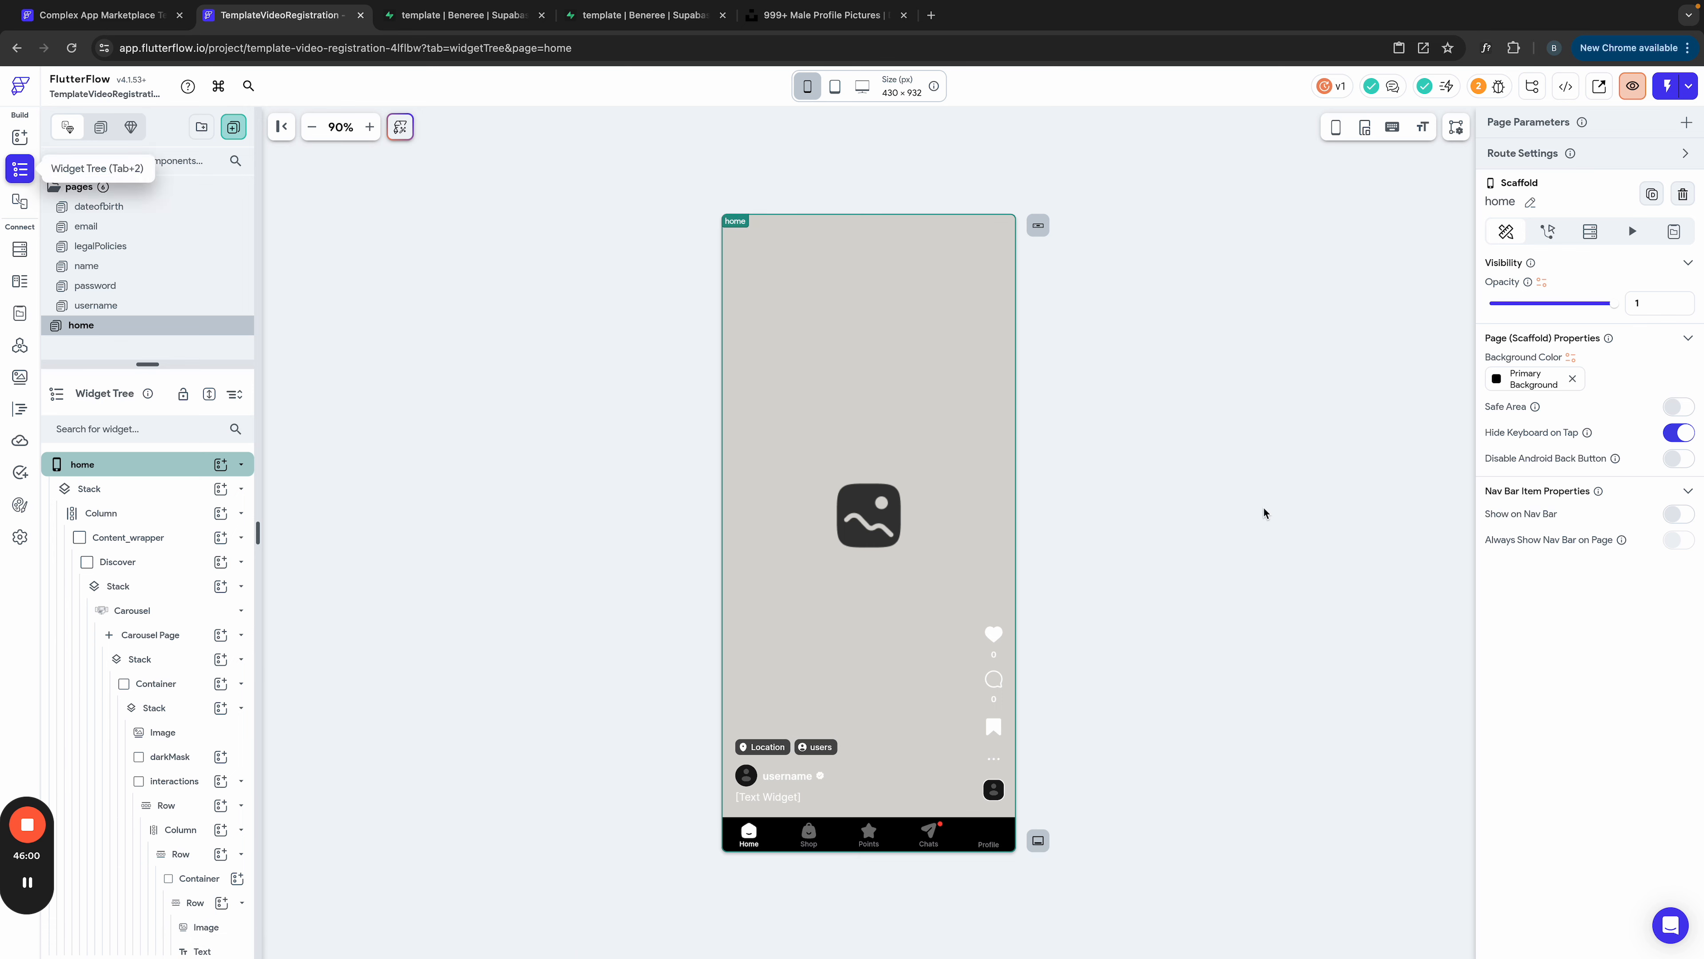
click(139, 614)
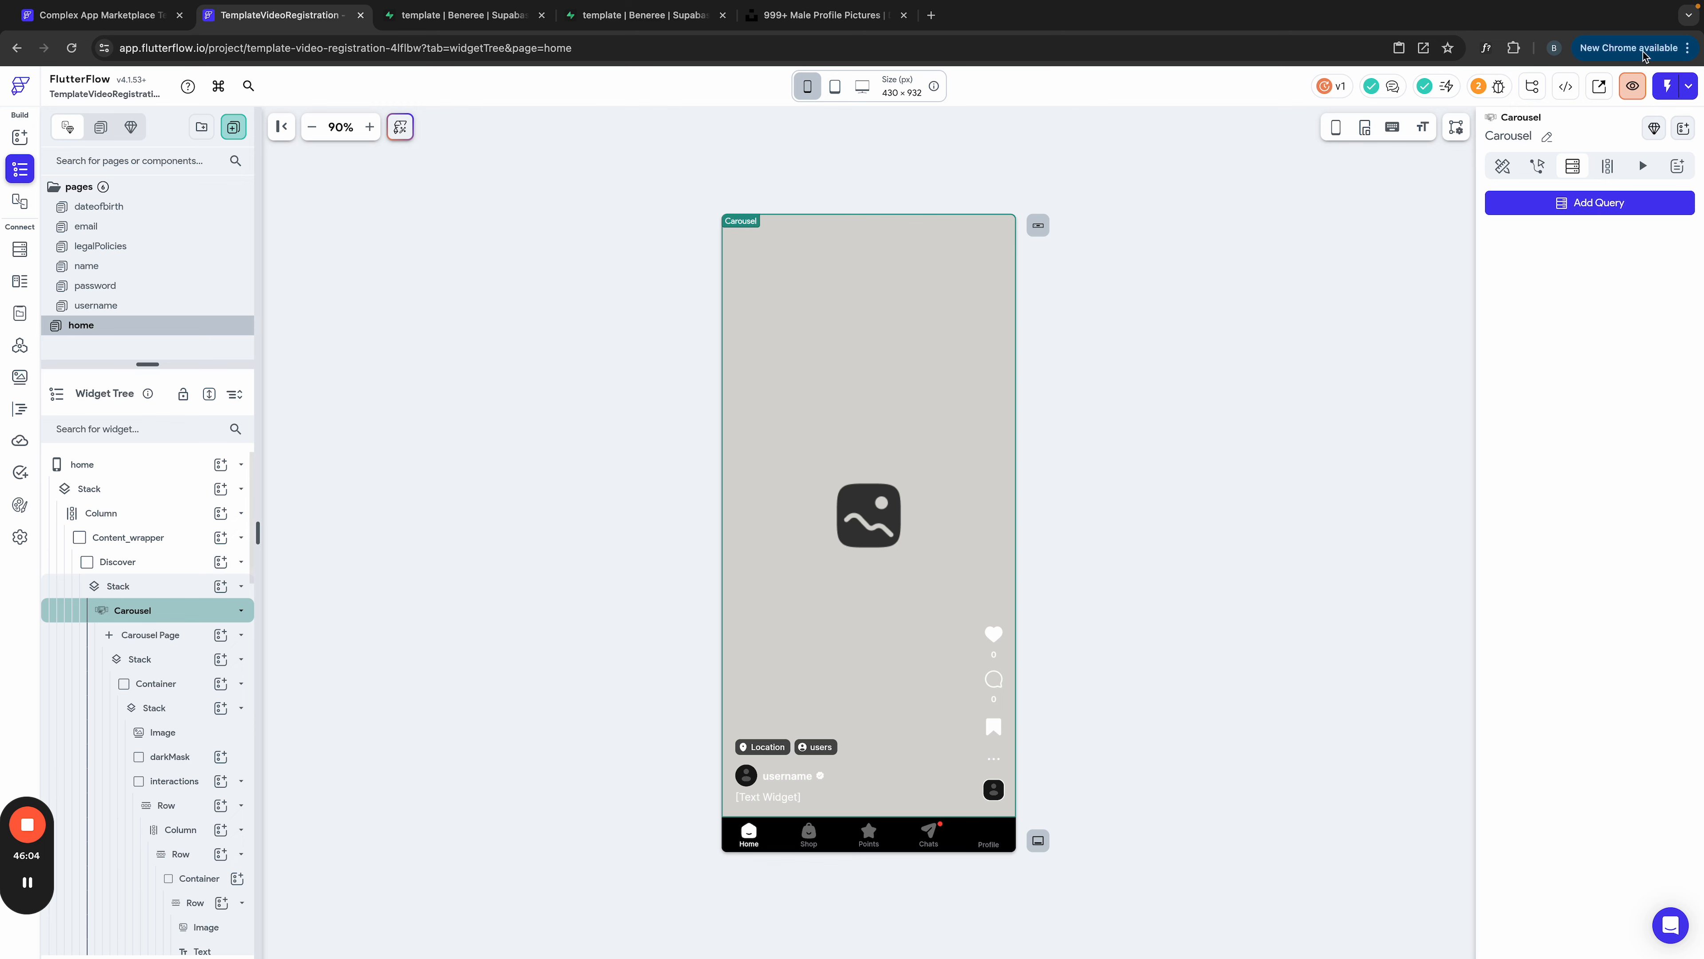
click(1587, 205)
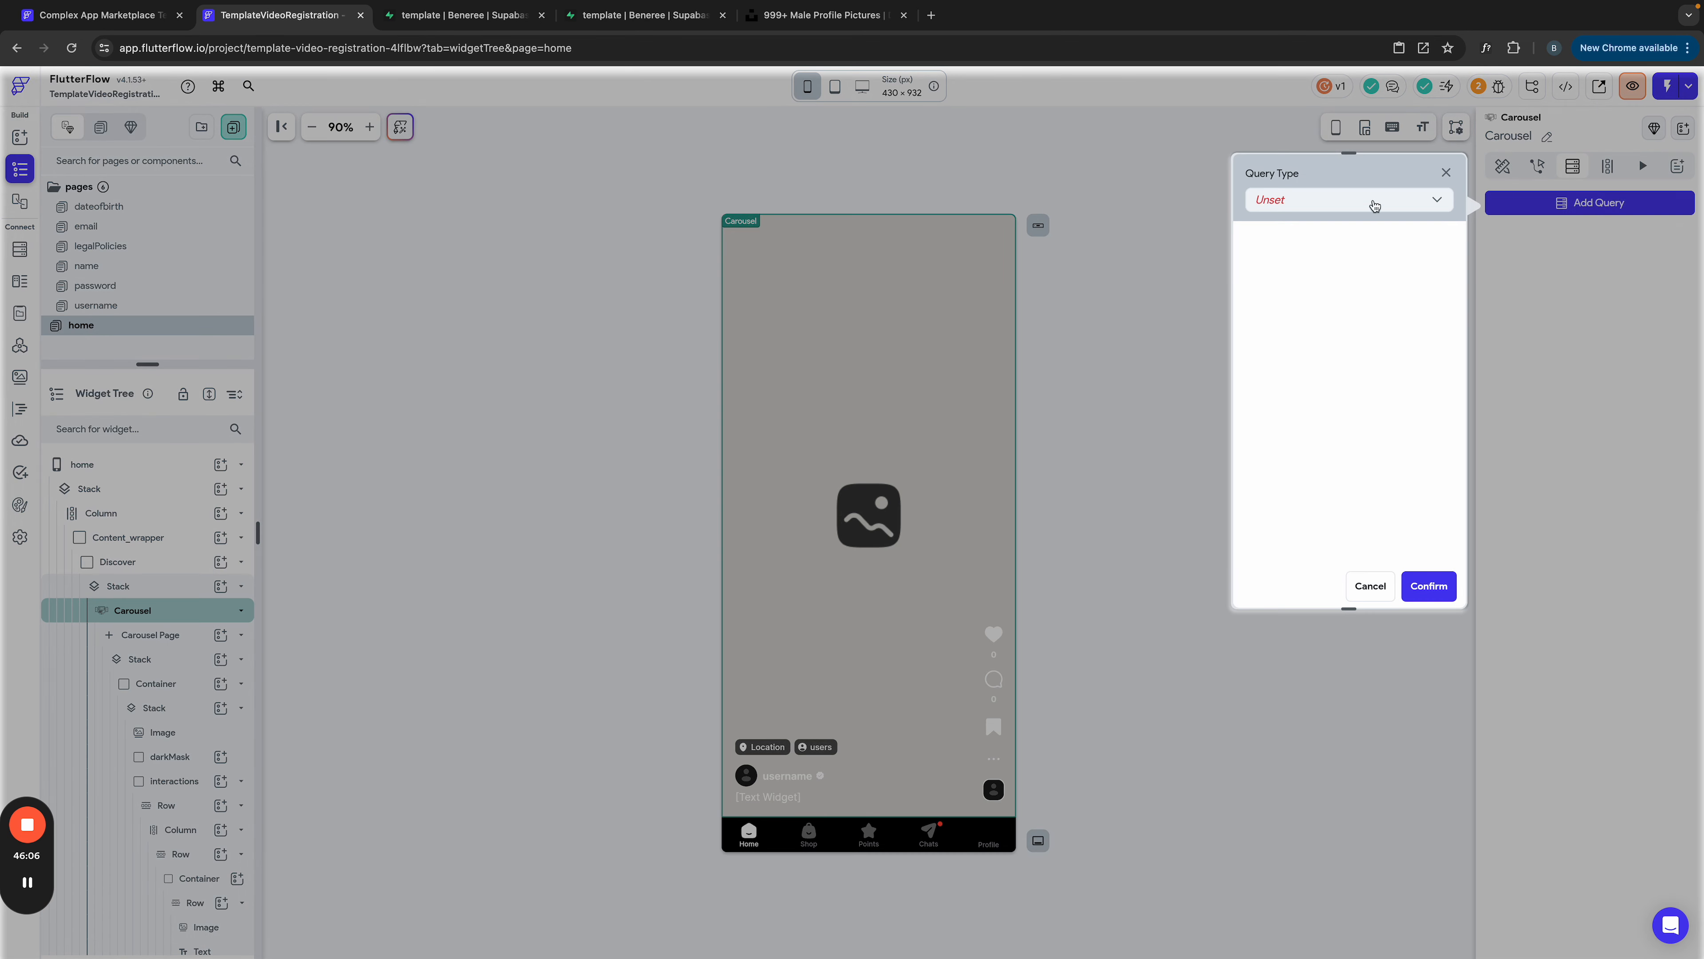
click(1291, 202)
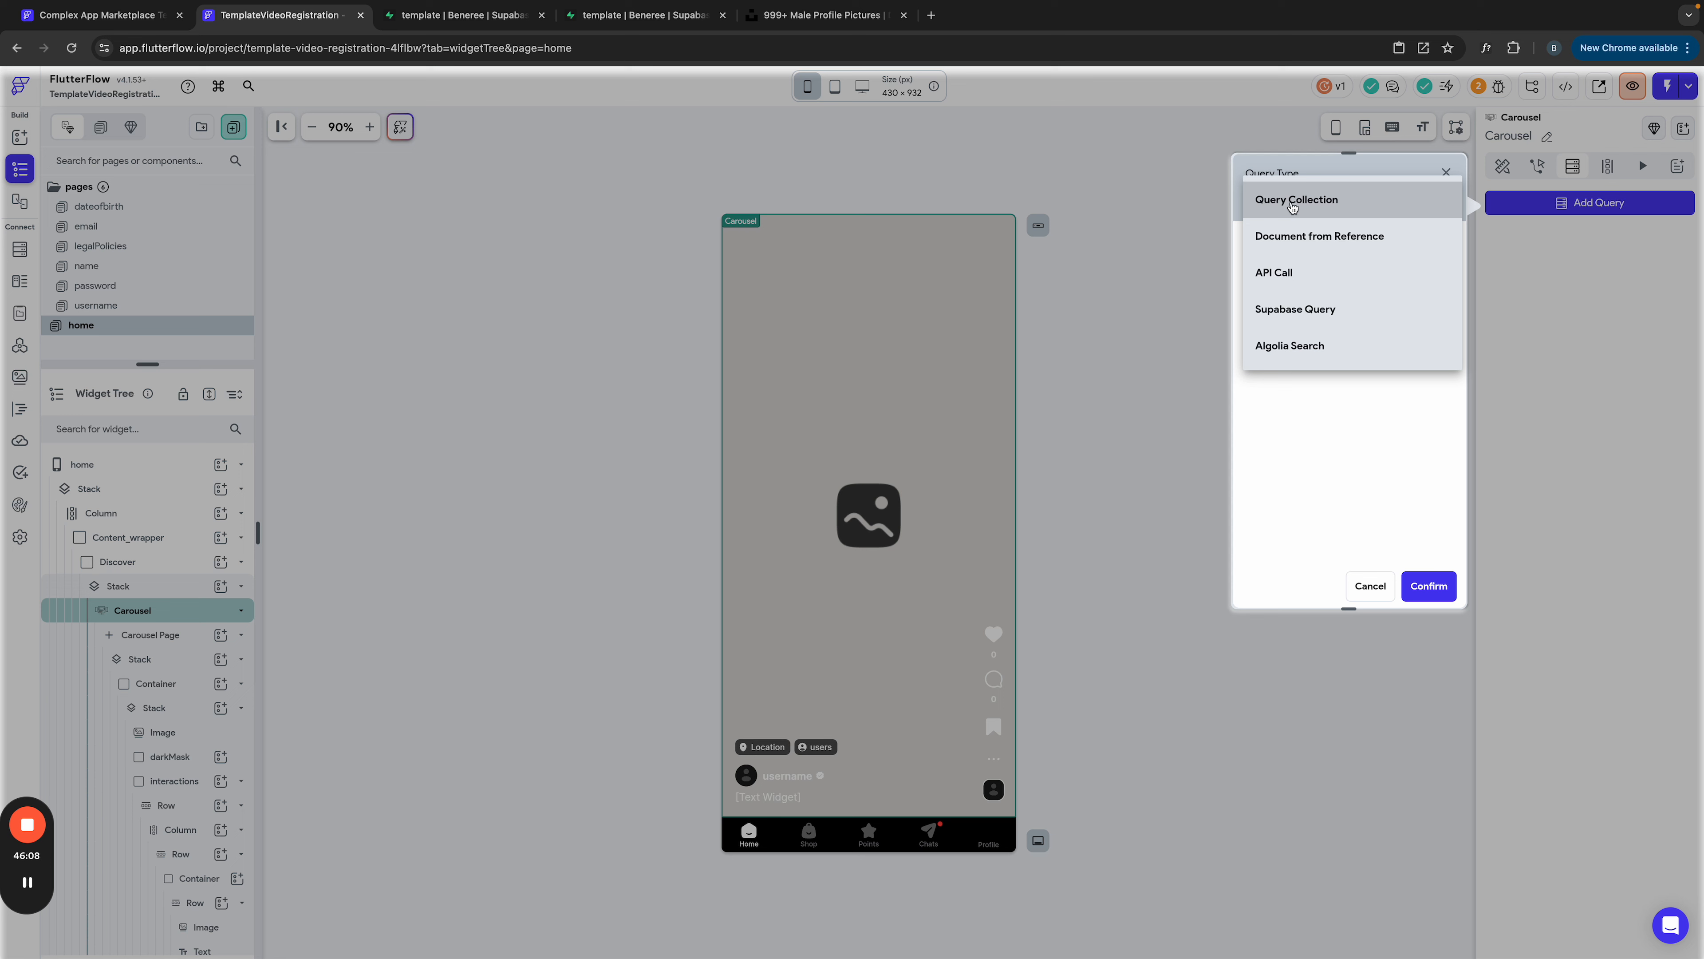
click(1300, 309)
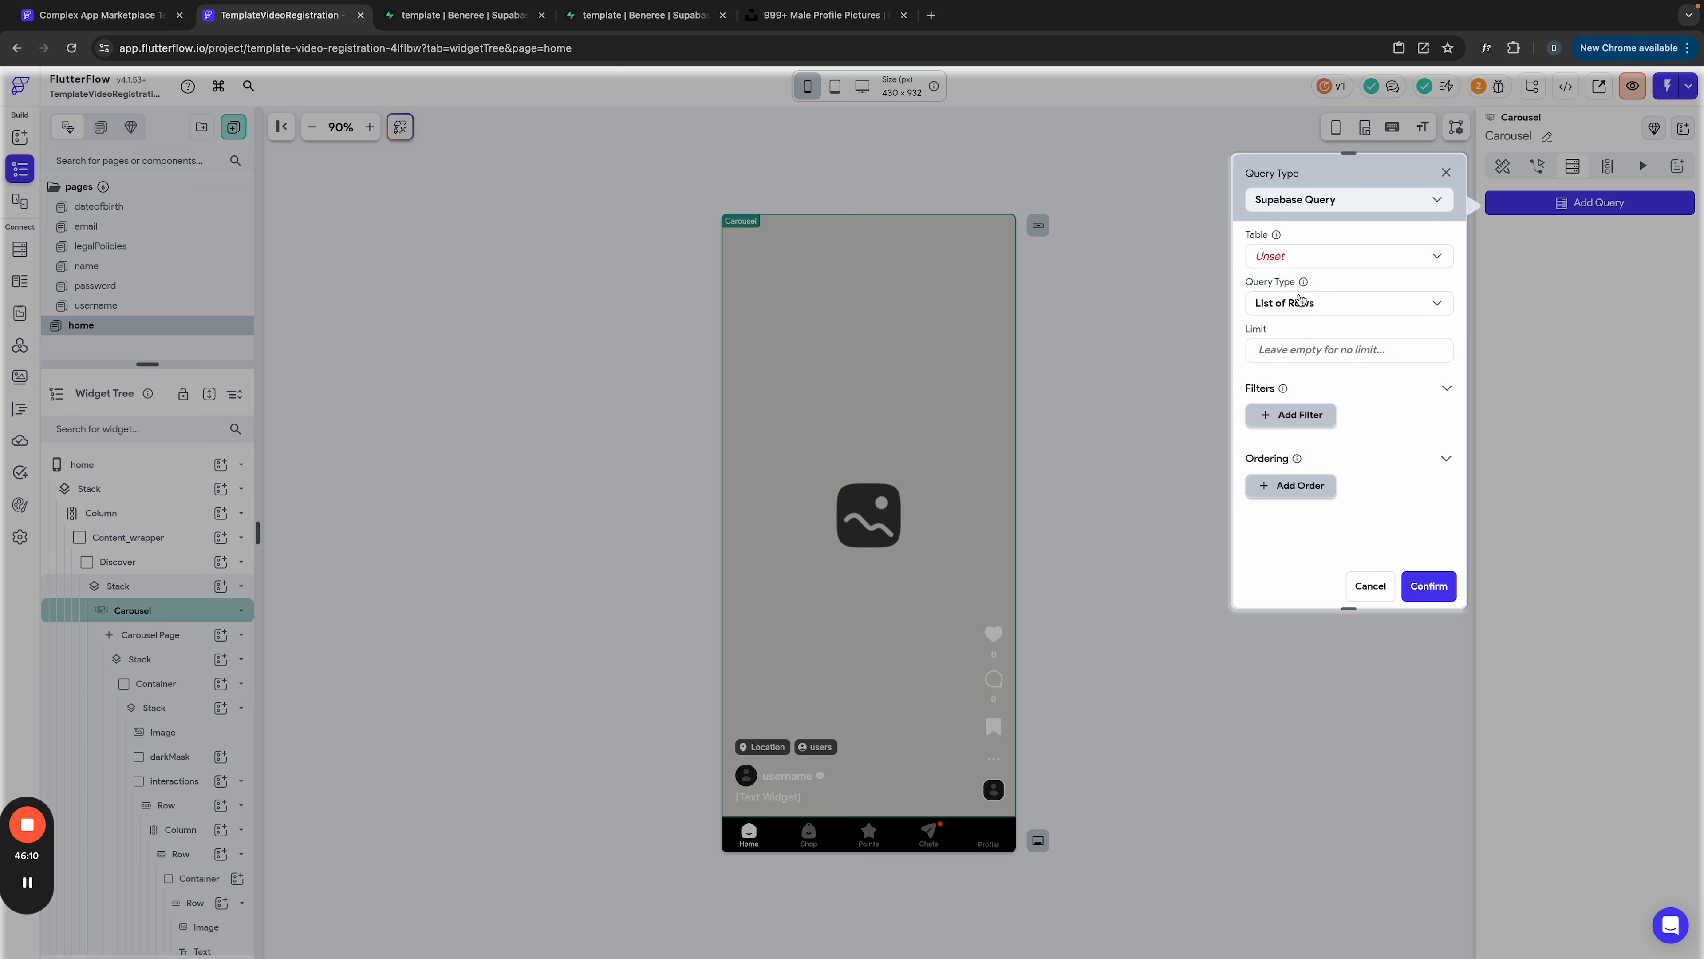
click(1285, 258)
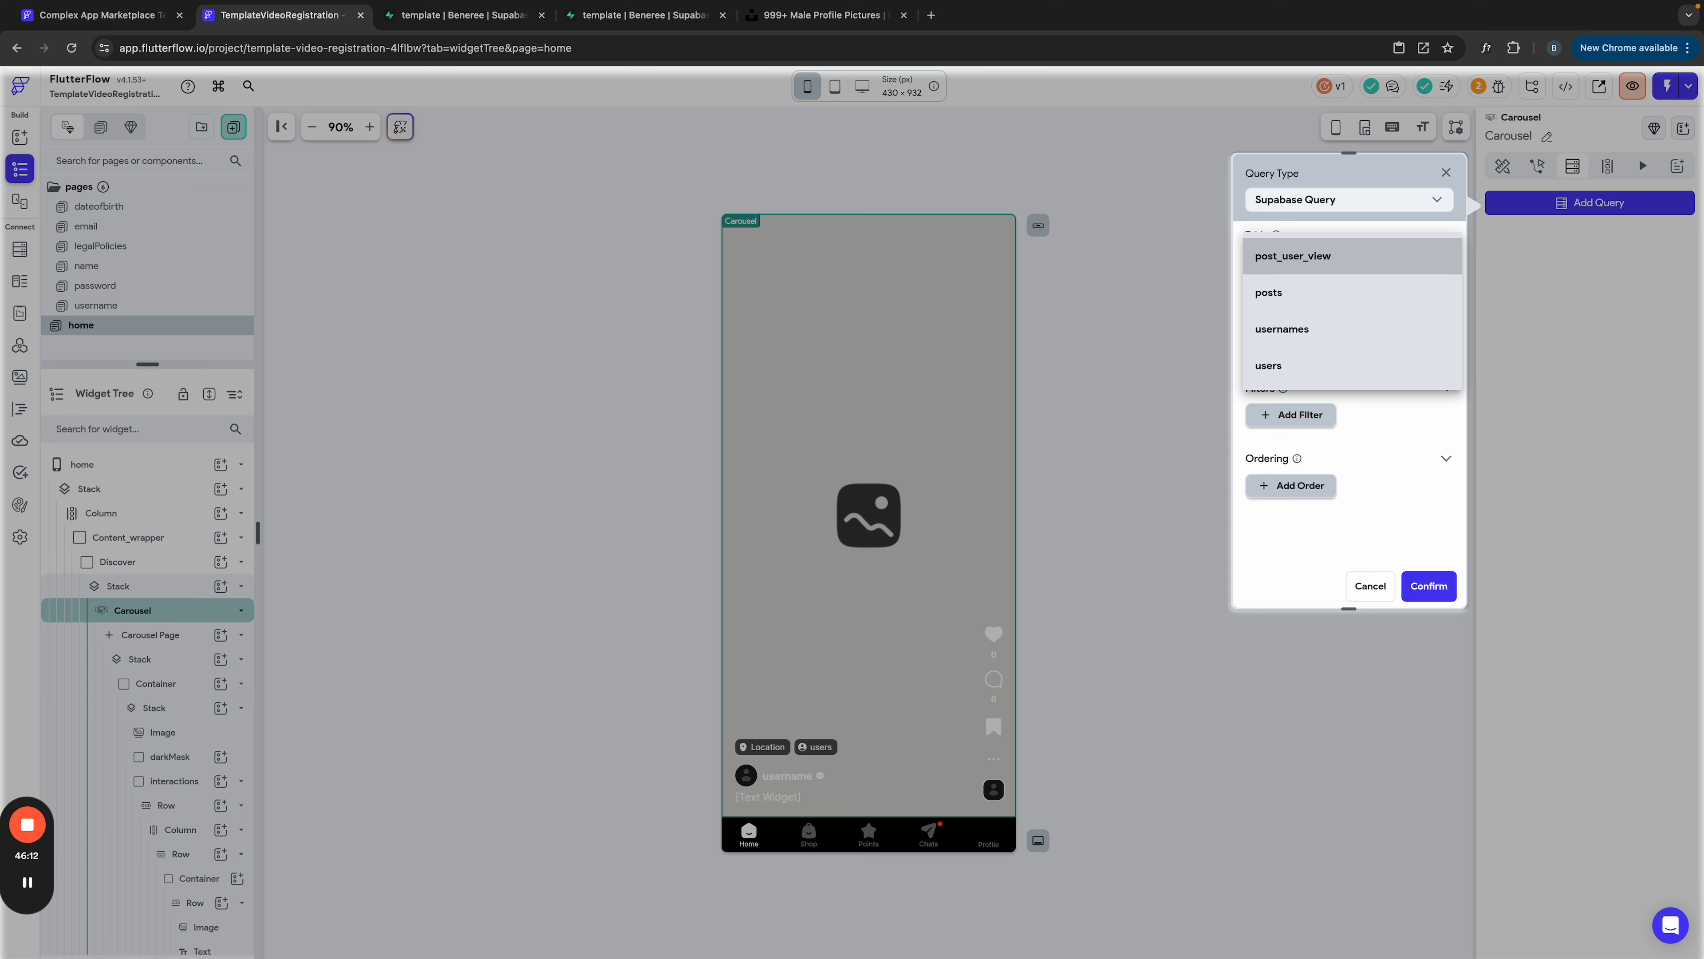
click(1302, 264)
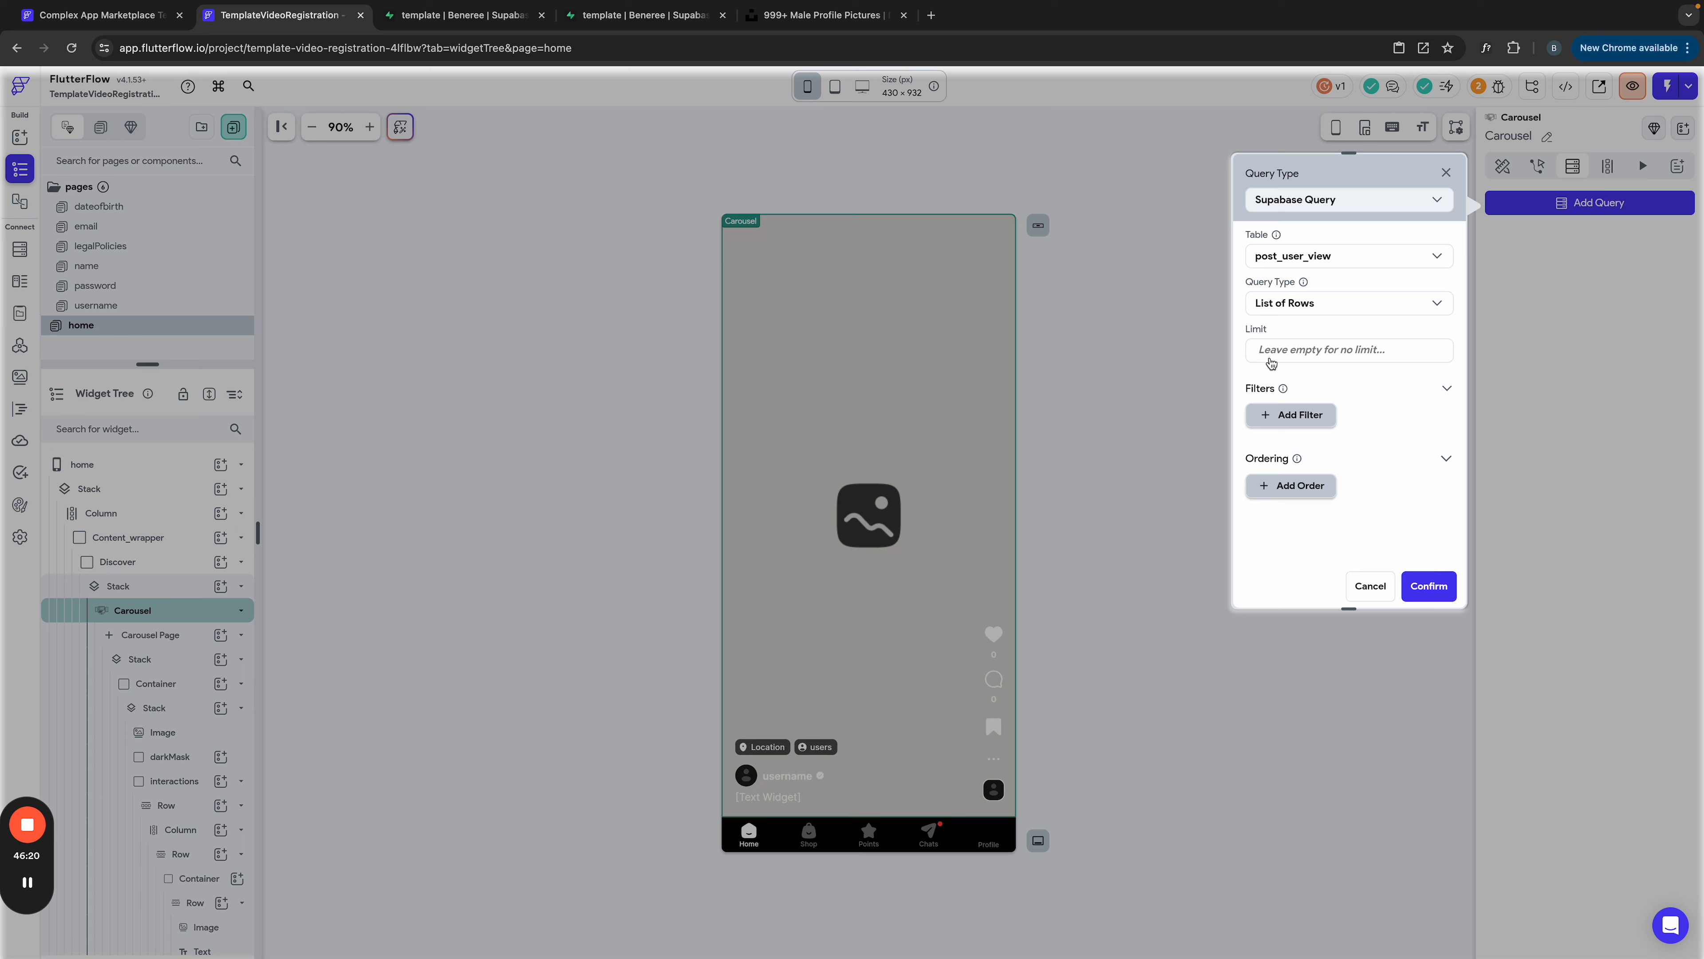
Step: Order the Carousel's post_user_view query by created_at, Decreasing, and create the backend query
click(1303, 489)
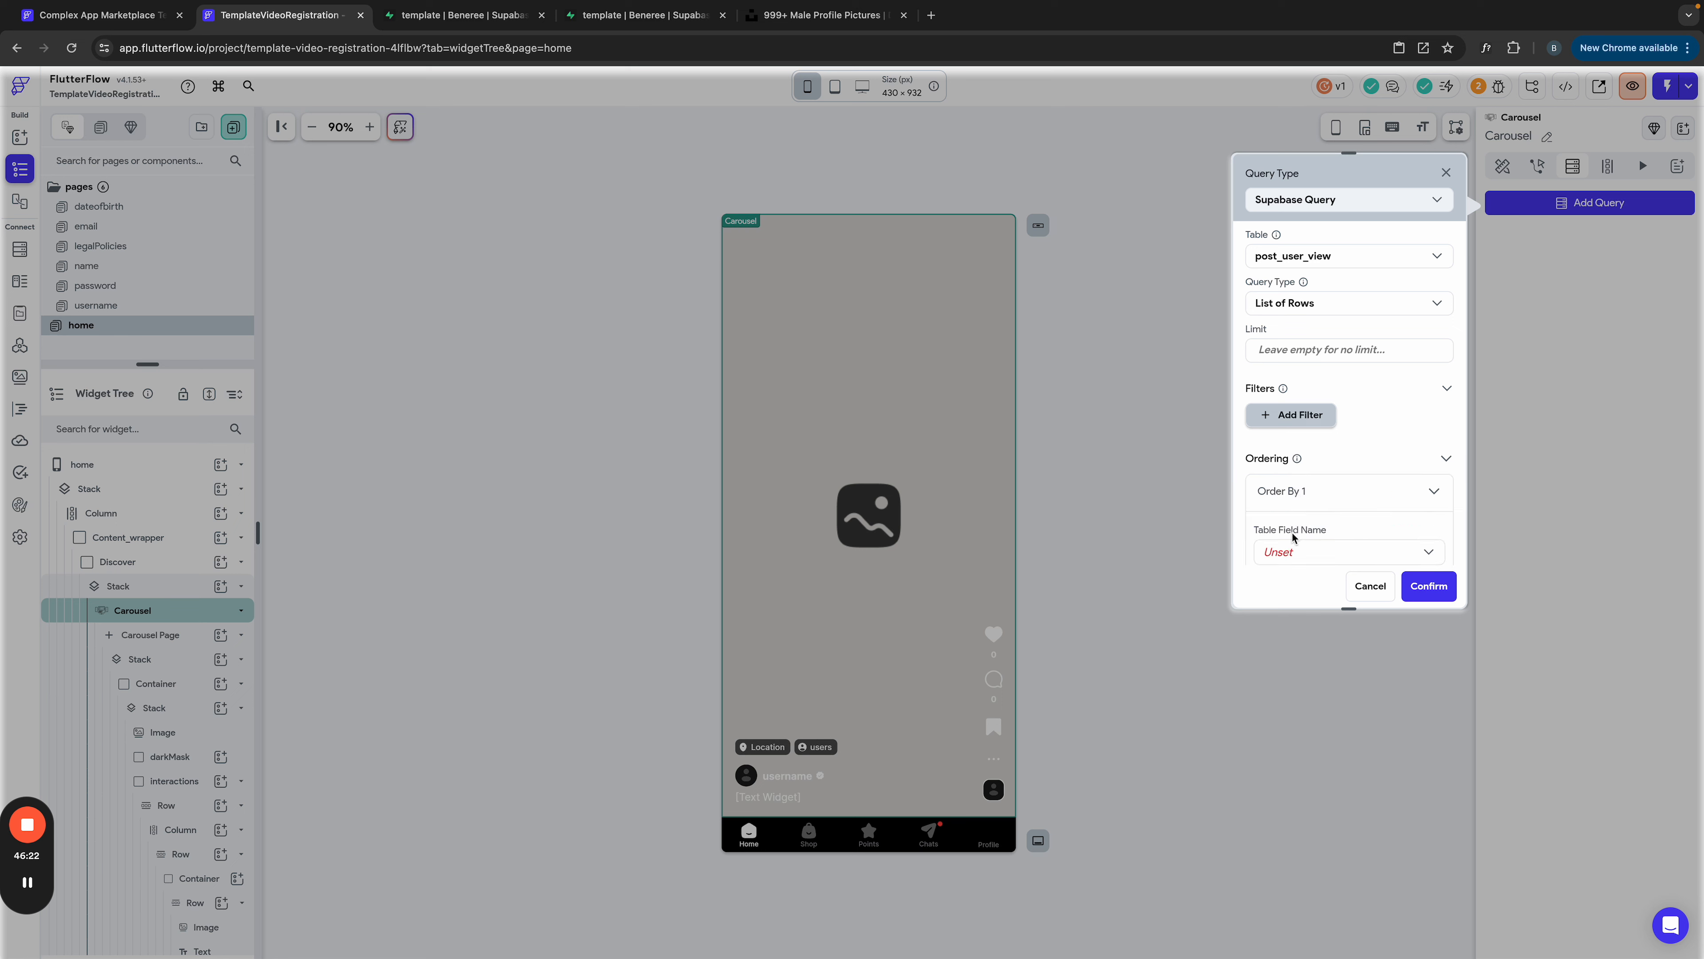
click(1305, 558)
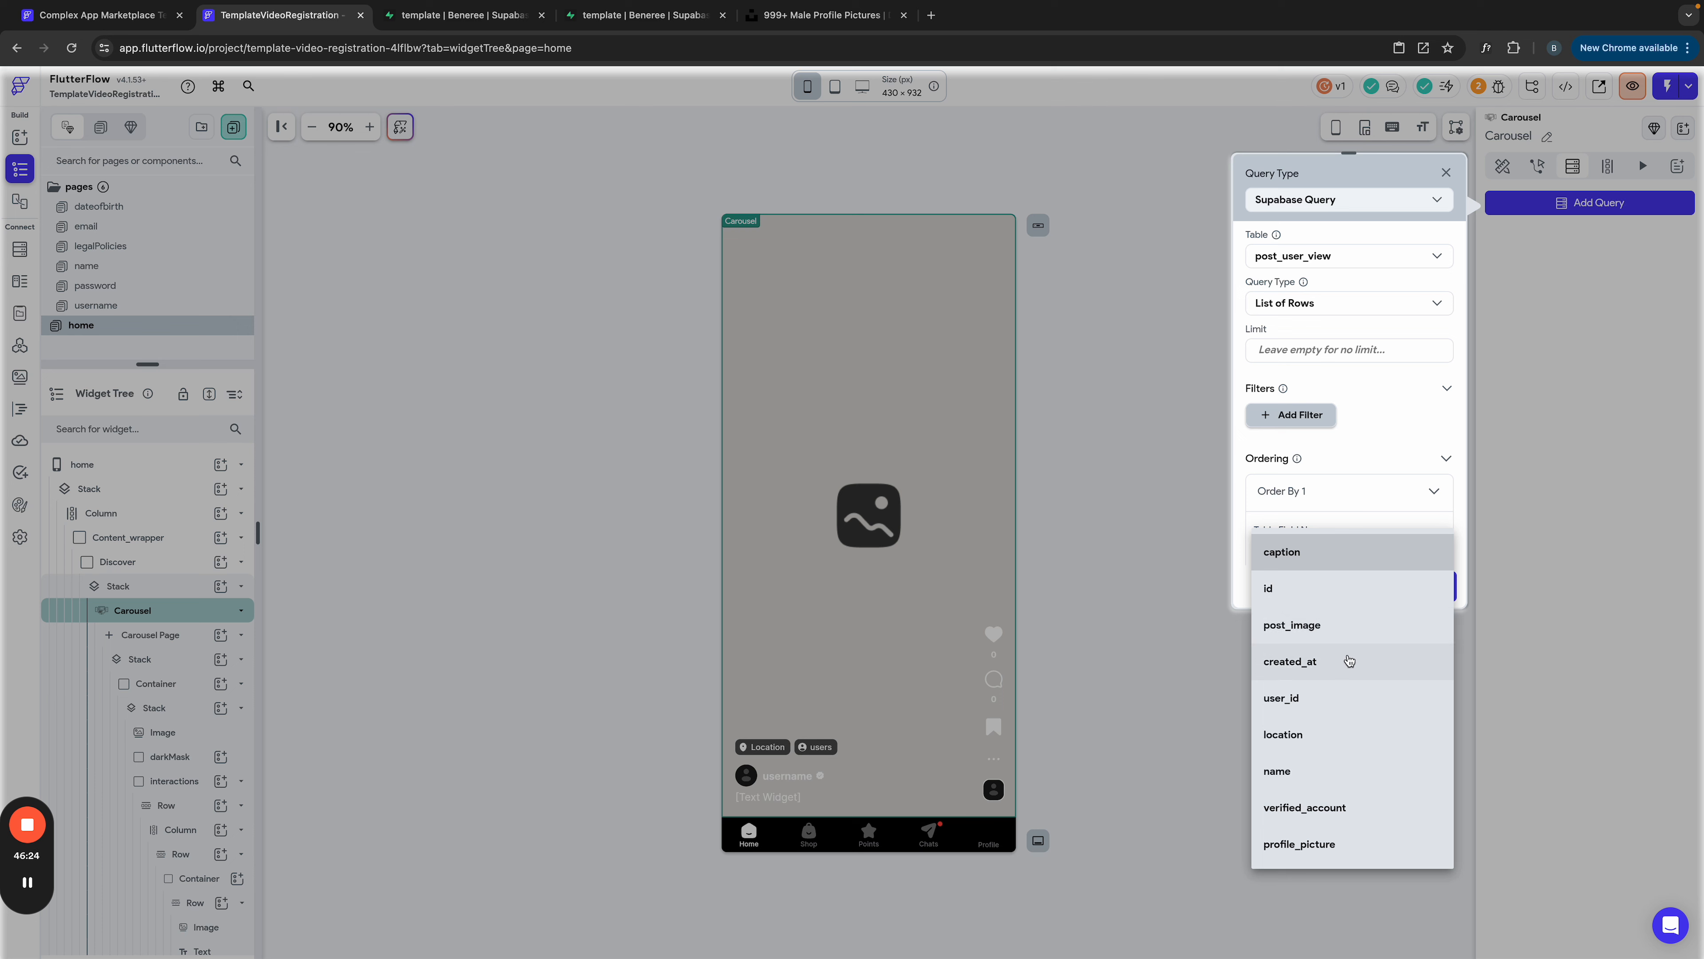
click(1319, 653)
click(1297, 561)
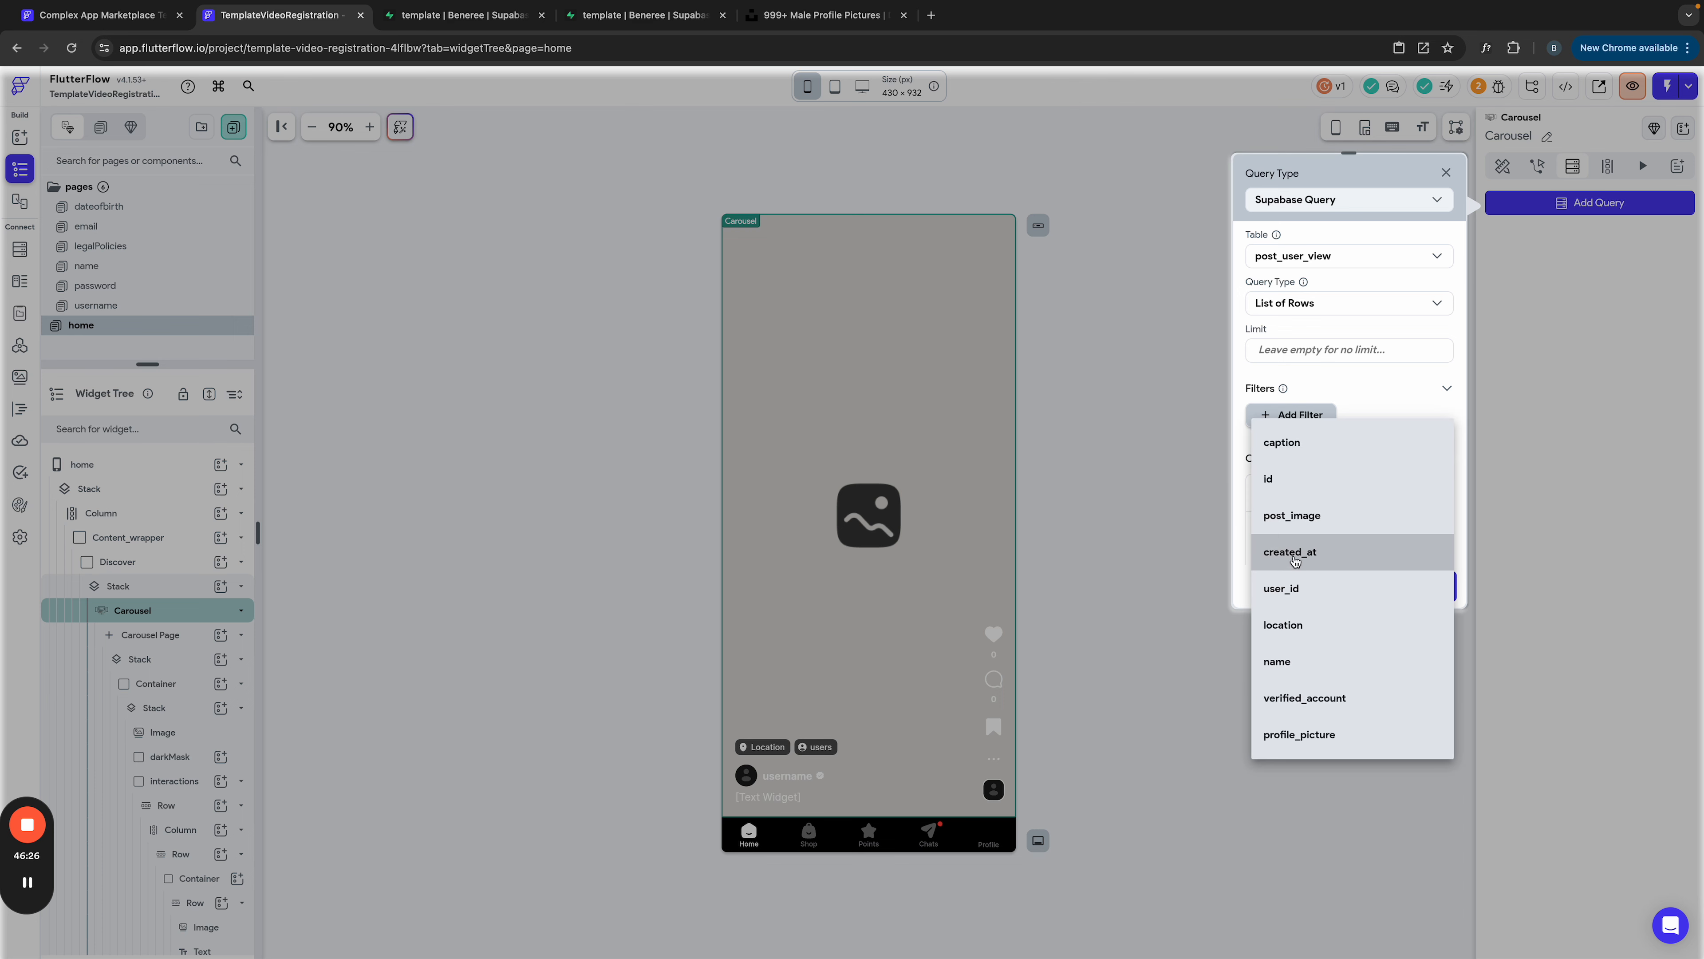
click(1295, 557)
scroll(1308, 547, down, 2)
click(1290, 477)
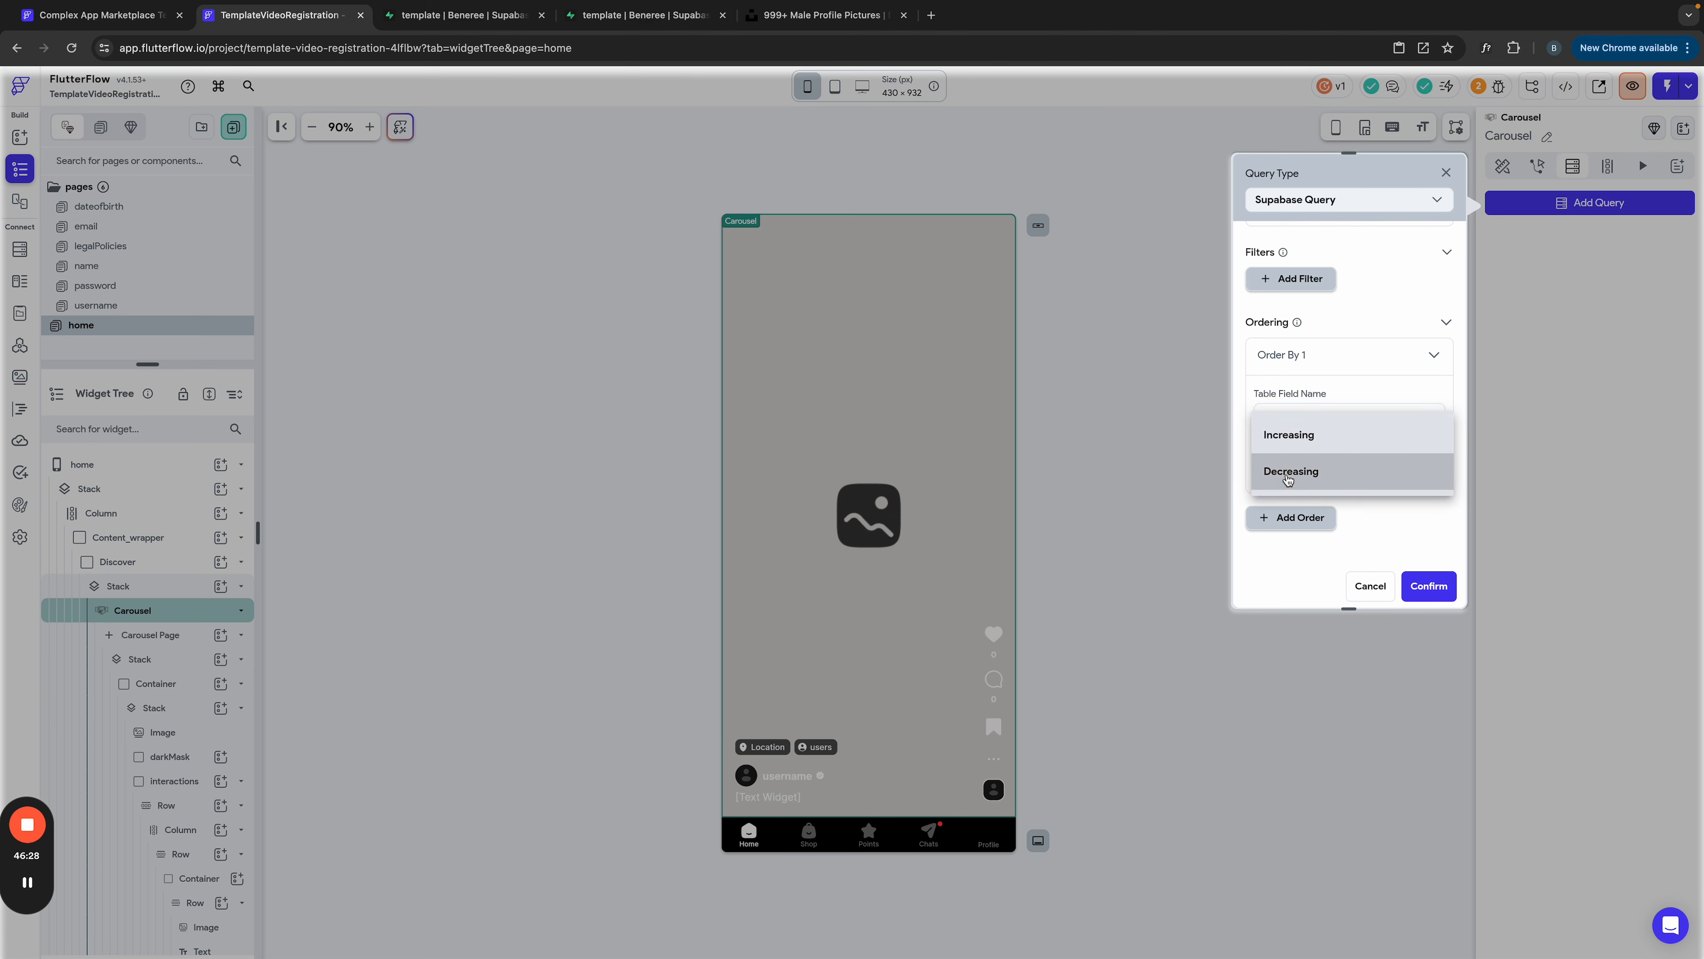
click(1288, 473)
click(1429, 585)
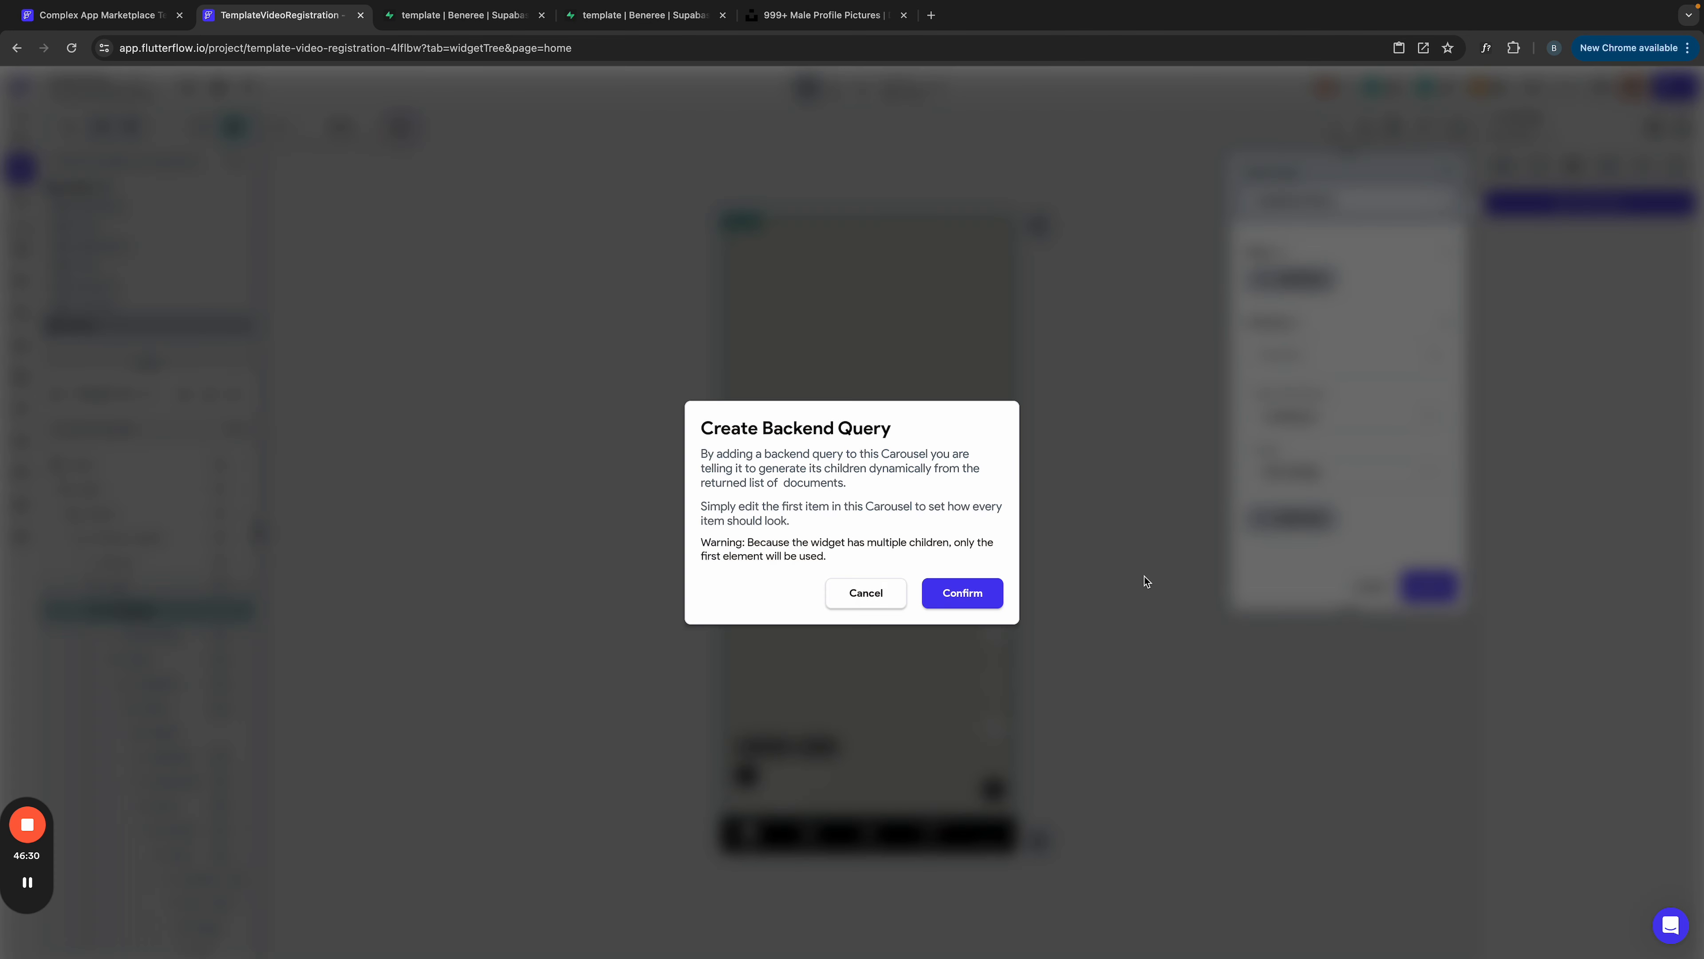
click(967, 595)
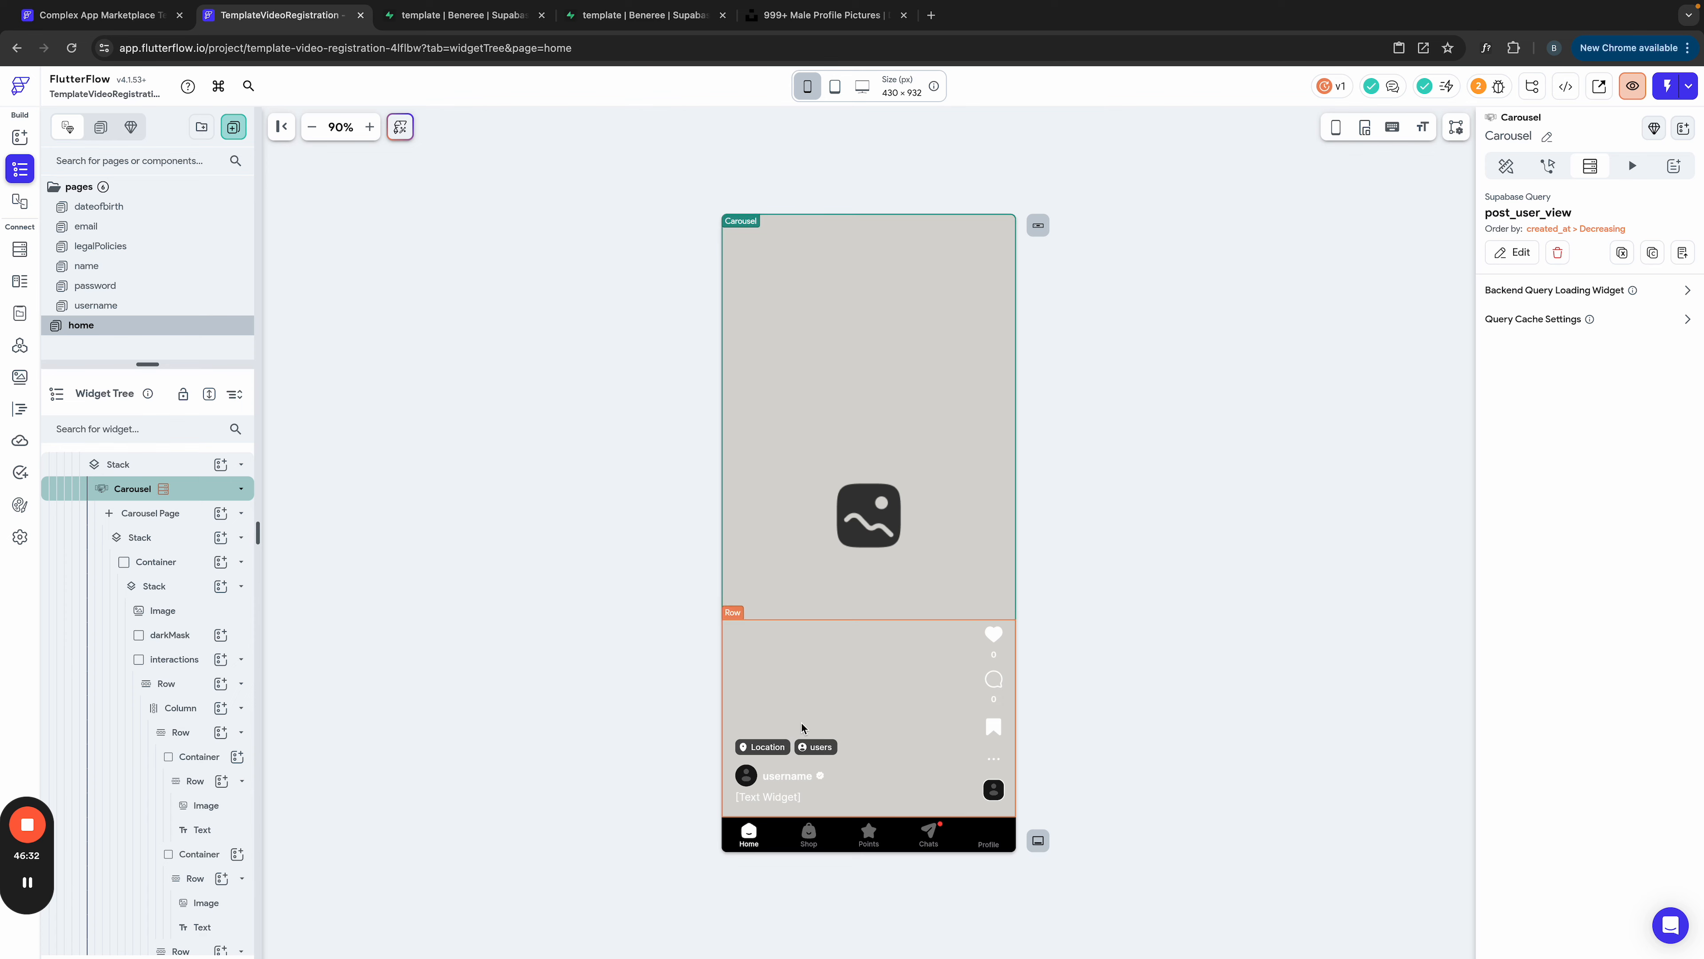
Step: Bind the Location label's text to the location field of the post_user_view Row, with location as its default value
click(768, 753)
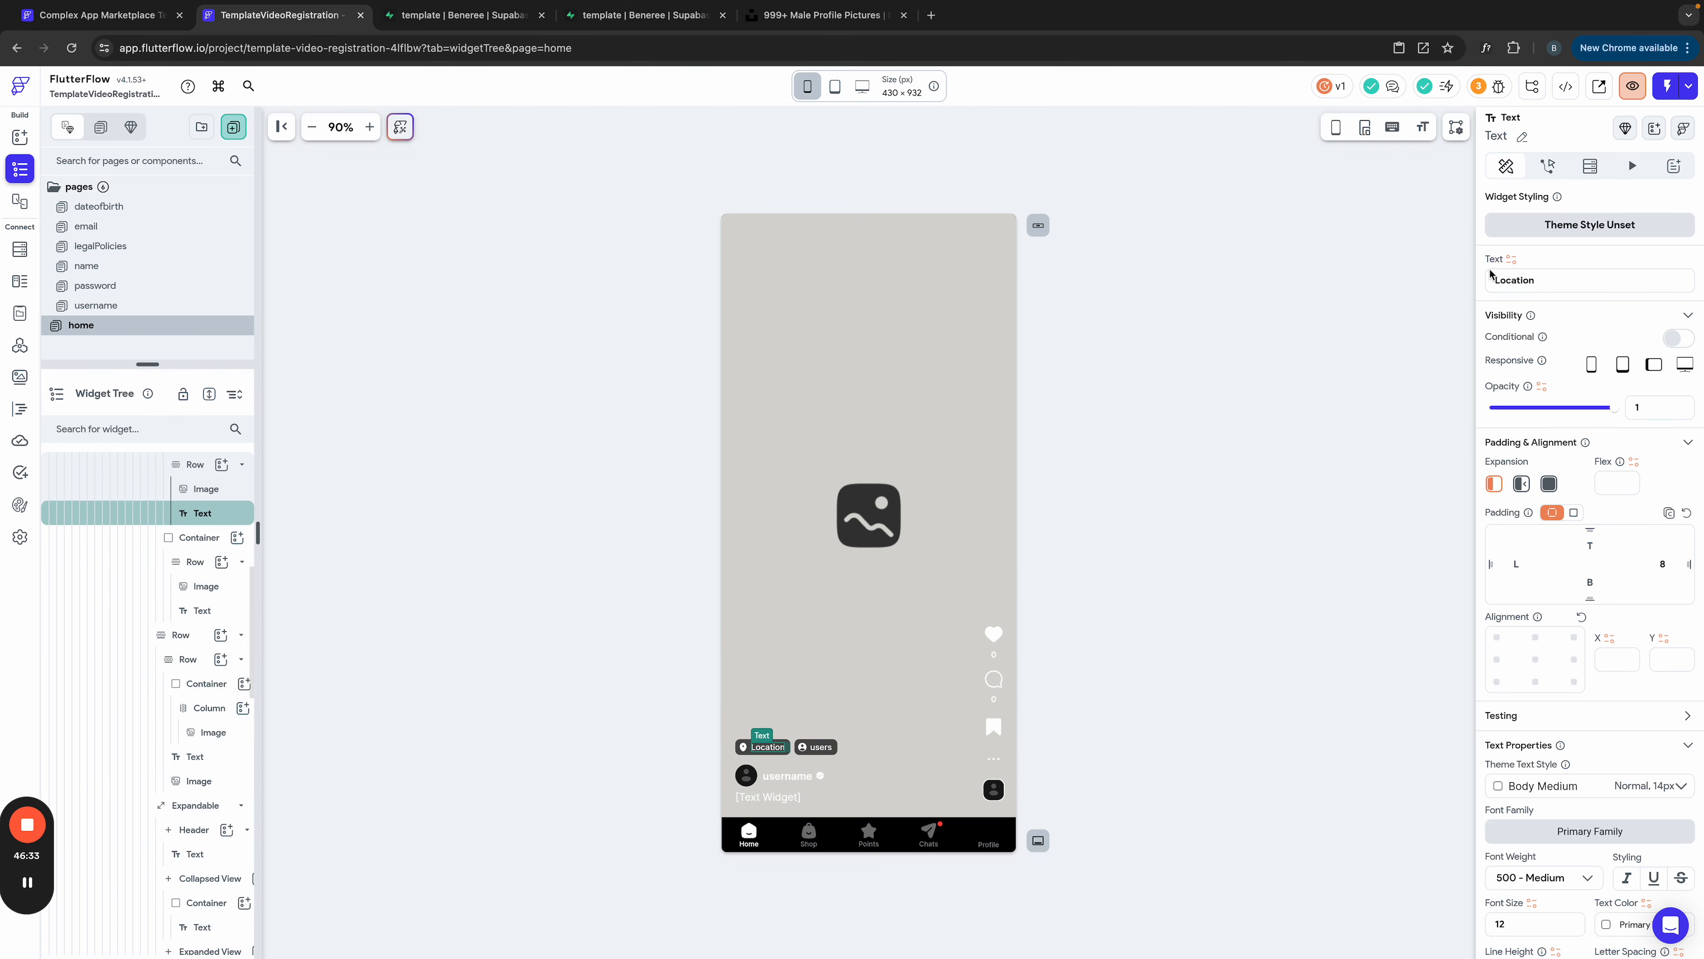
click(1517, 261)
click(1305, 379)
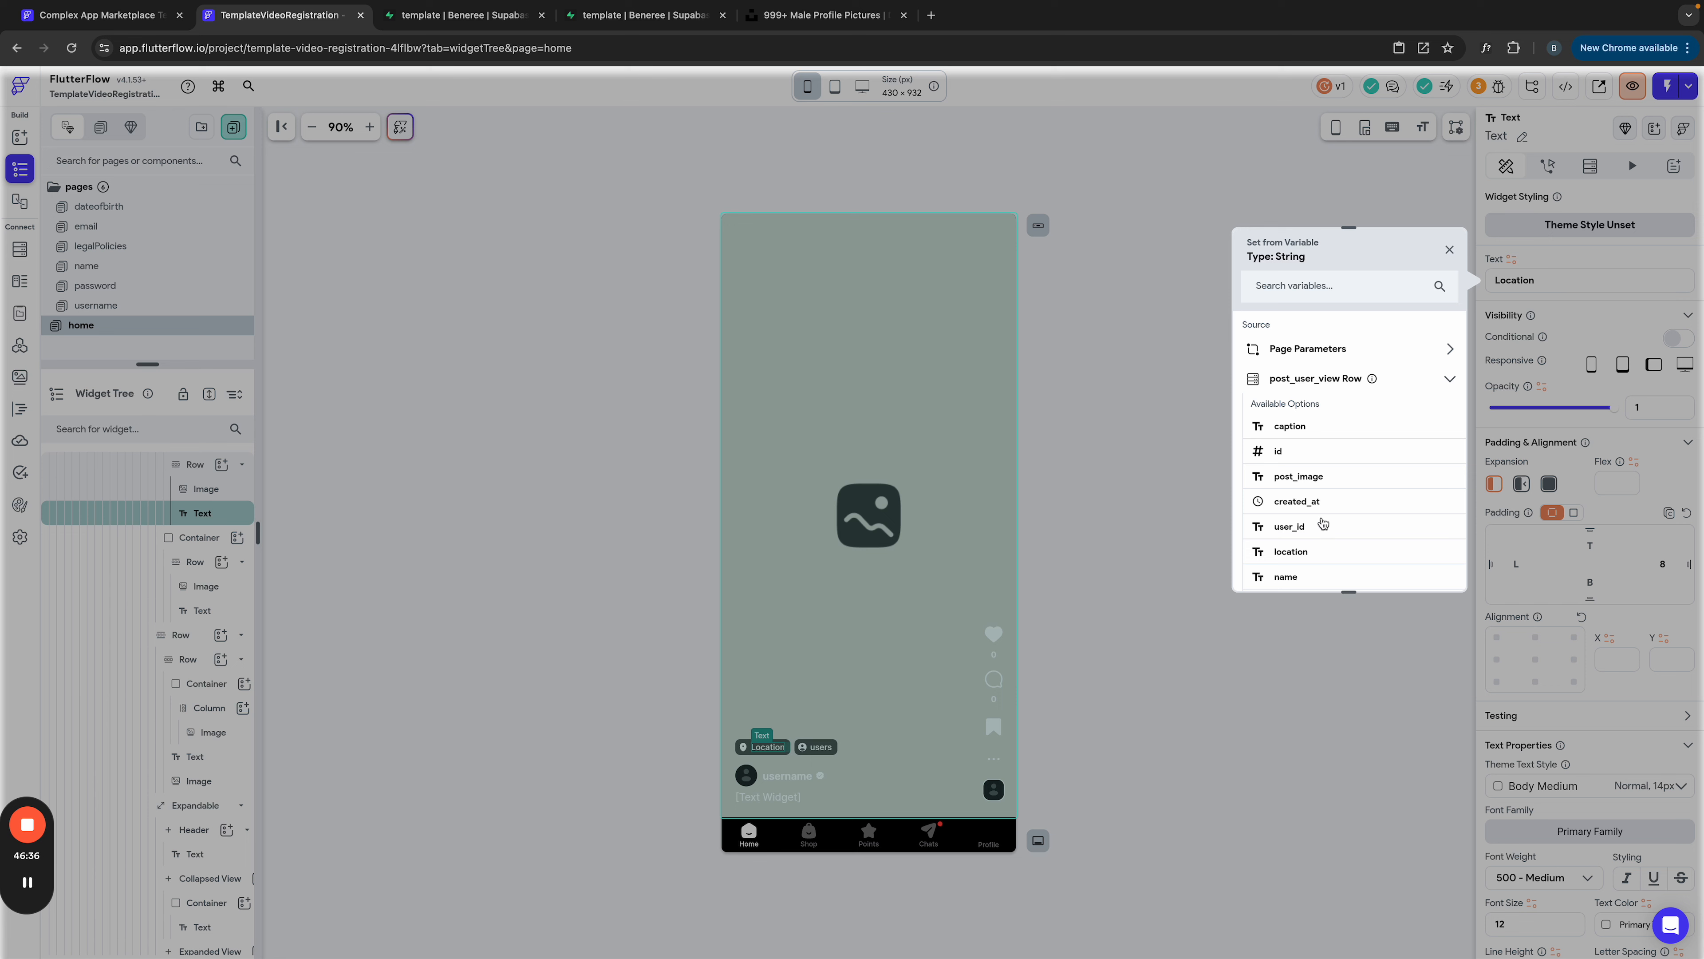
scroll(1323, 524, down, 1)
click(1305, 513)
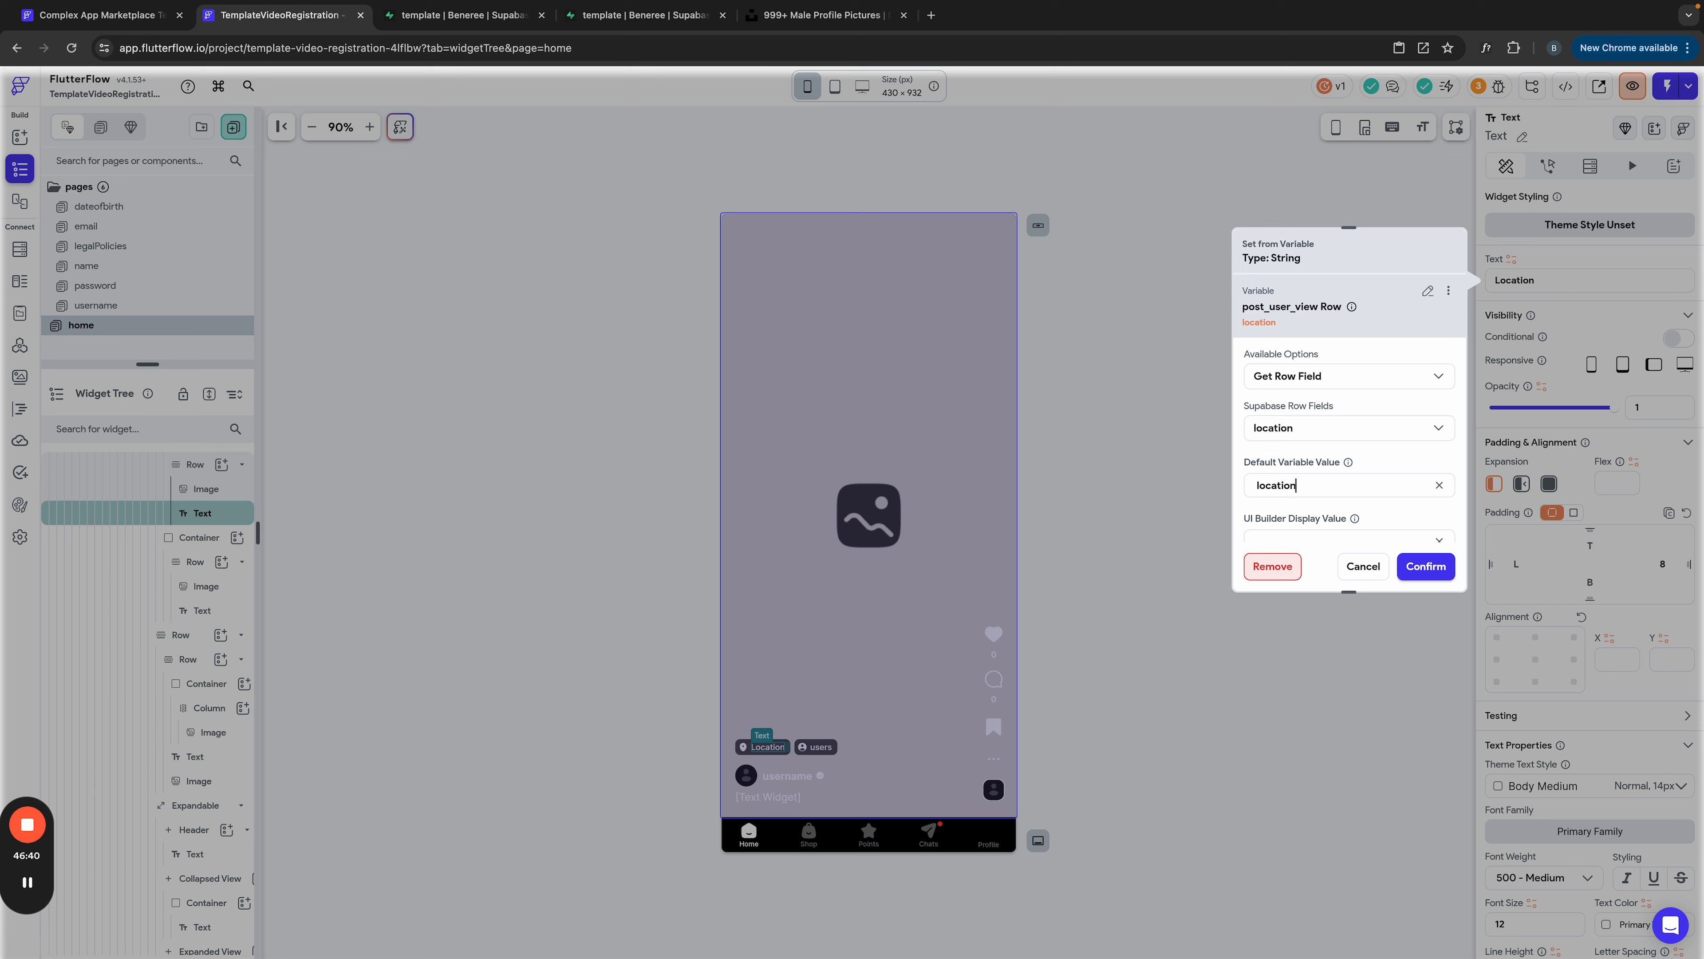
scroll(1261, 522, down, 1)
click(1291, 517)
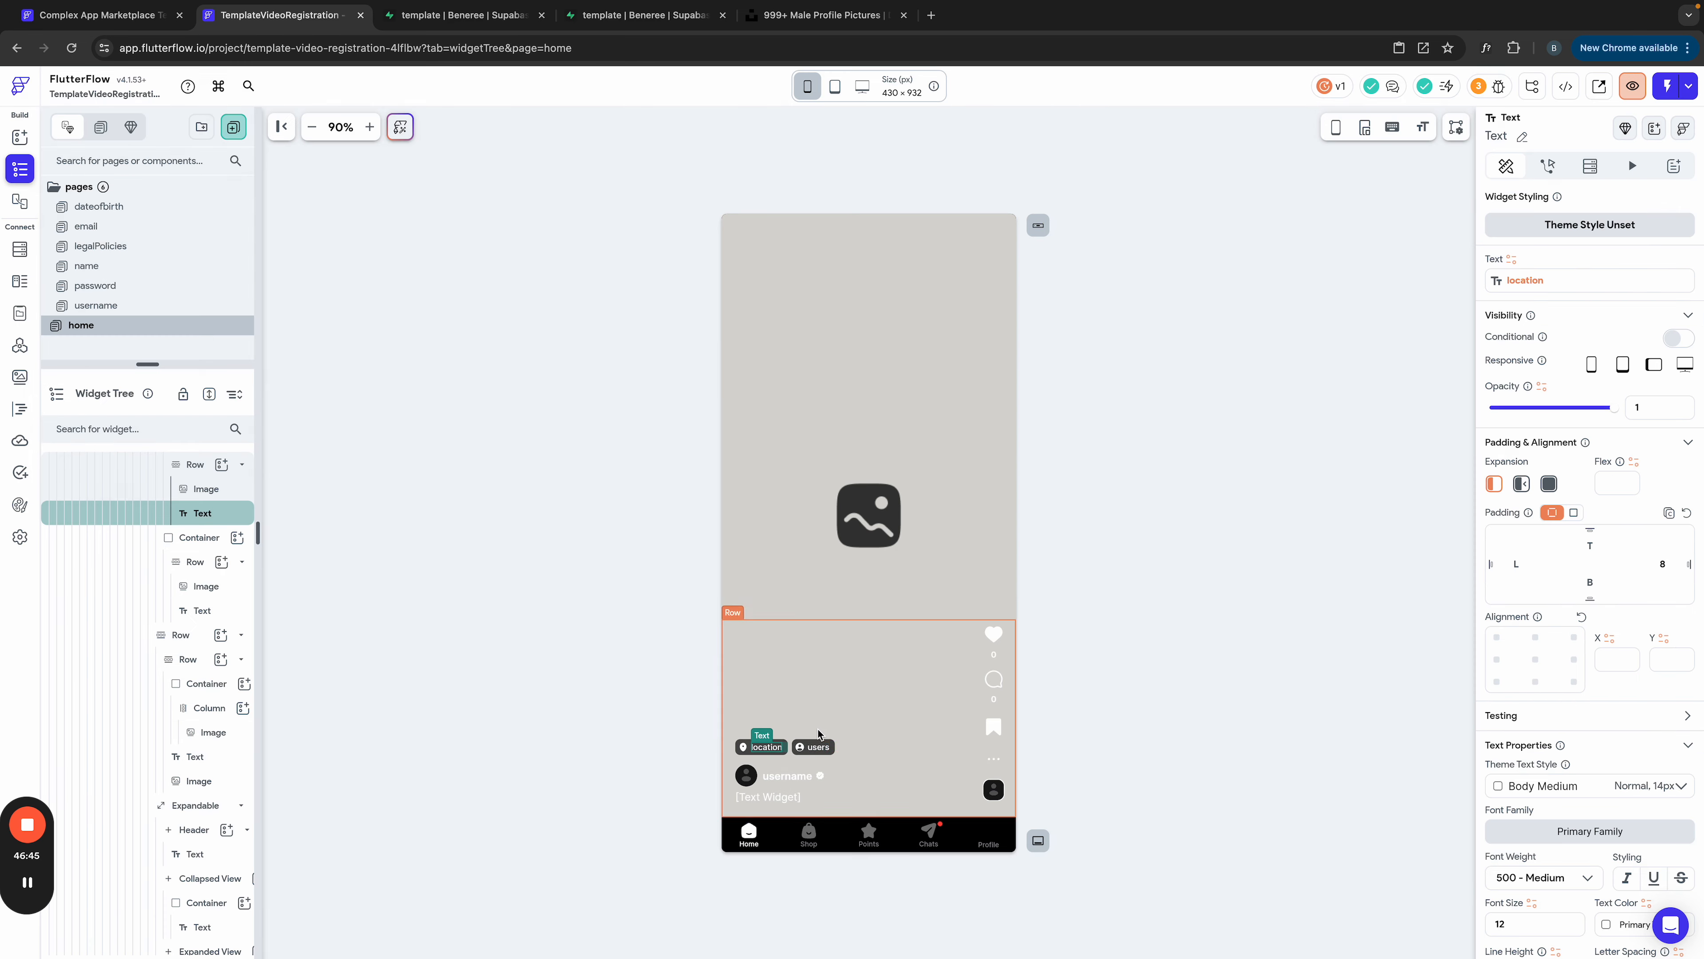
click(1417, 565)
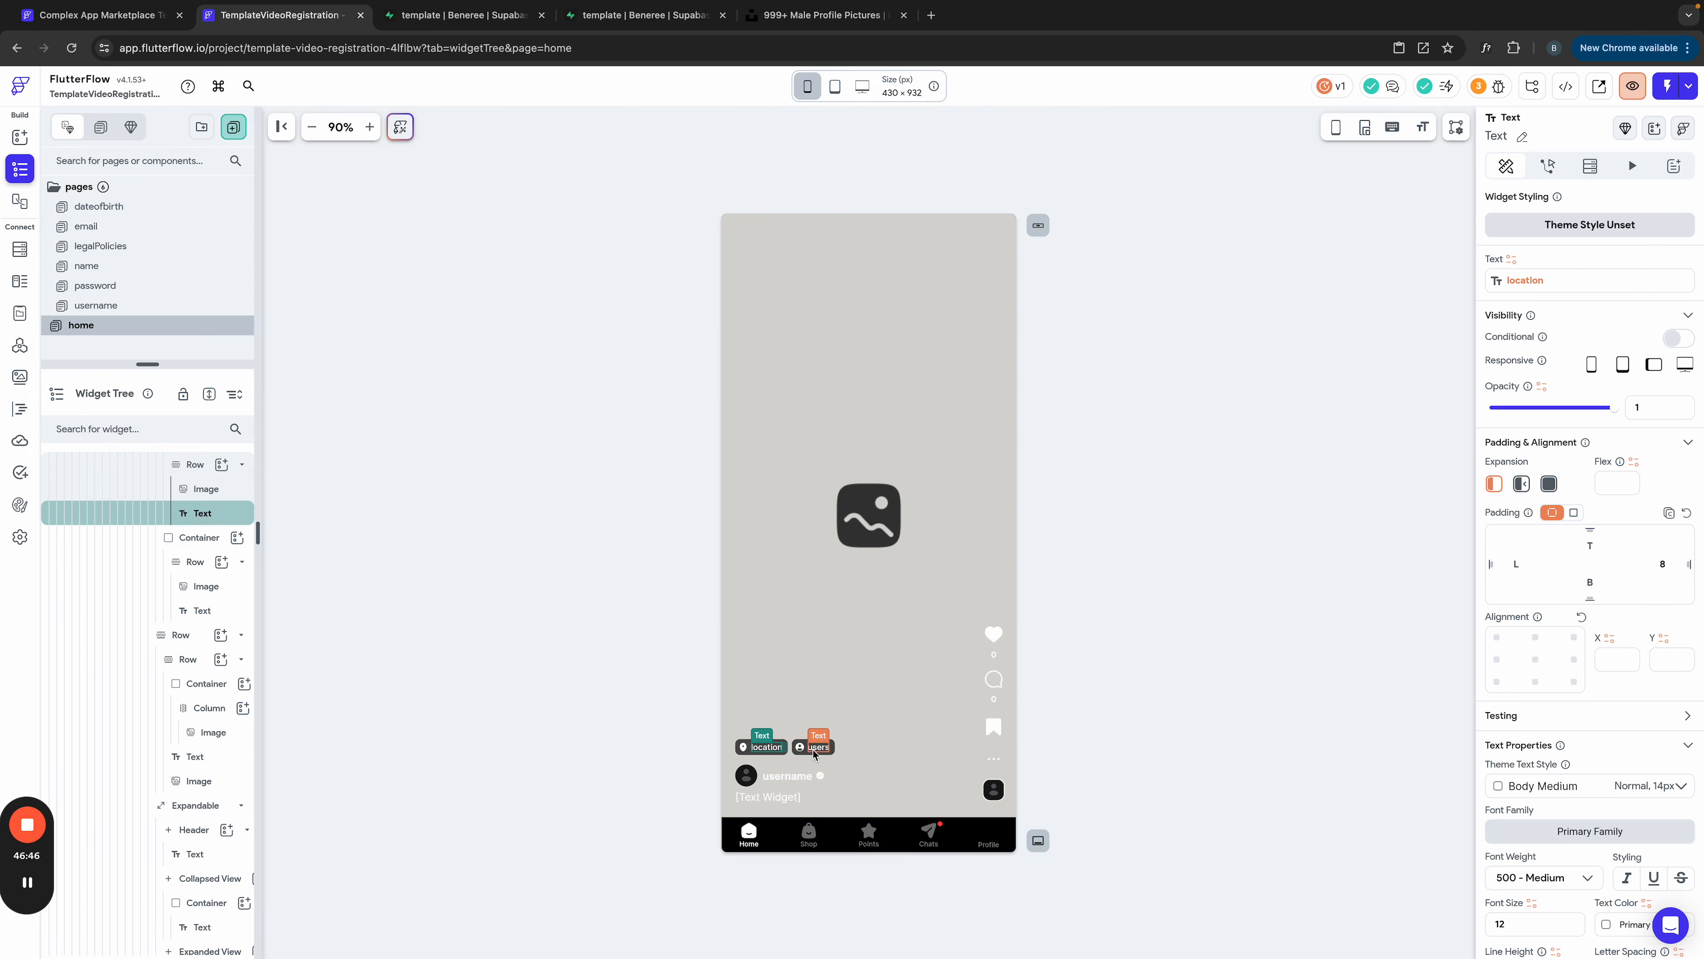
Step: Bind the username text to the post_user_view Row's name field, with username as both default variable value and UI Builder display value
click(785, 775)
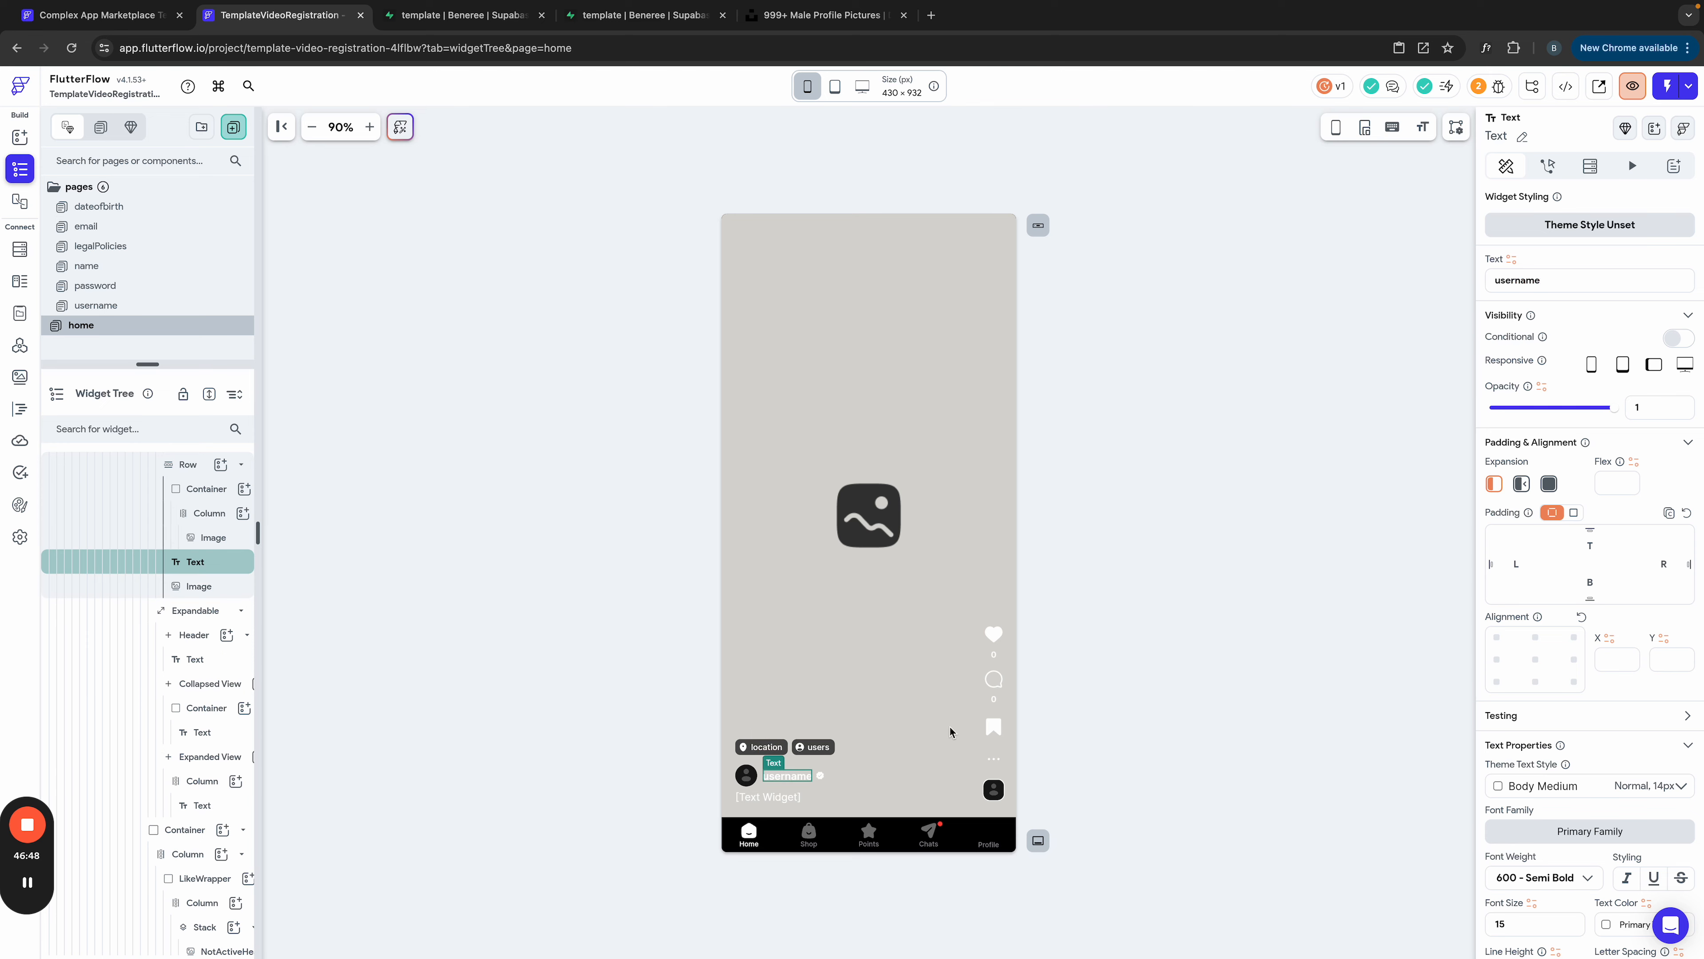
click(1513, 260)
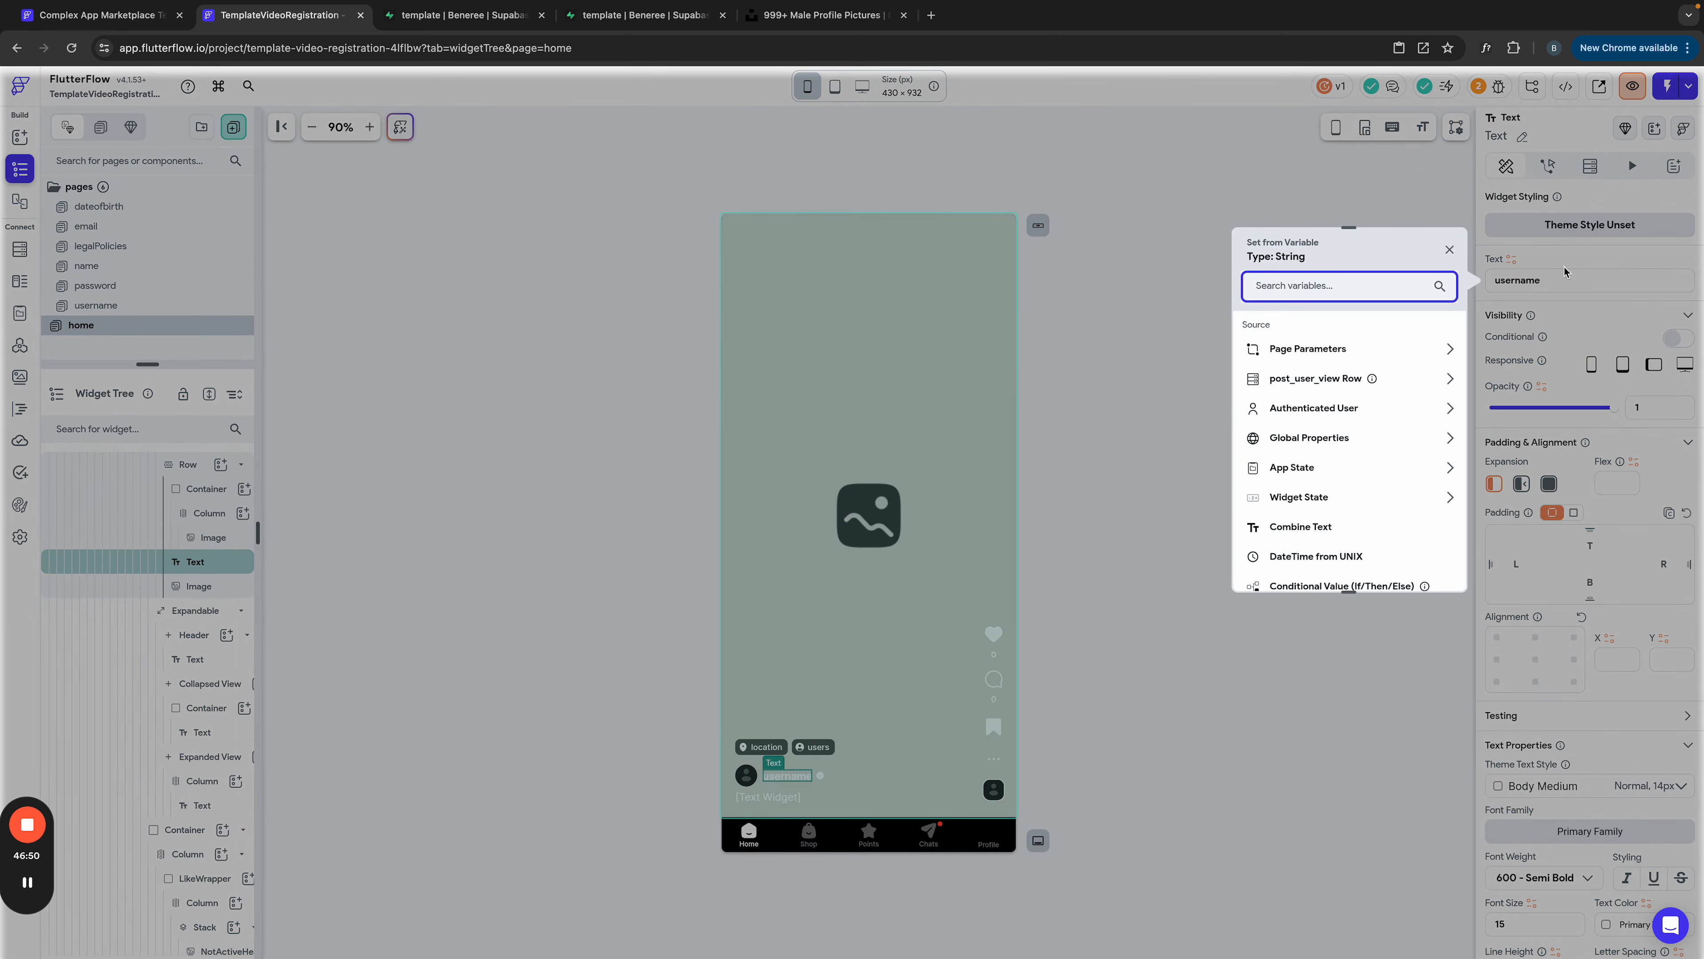
click(1532, 281)
double_click(1527, 283)
key(ctrl+c)
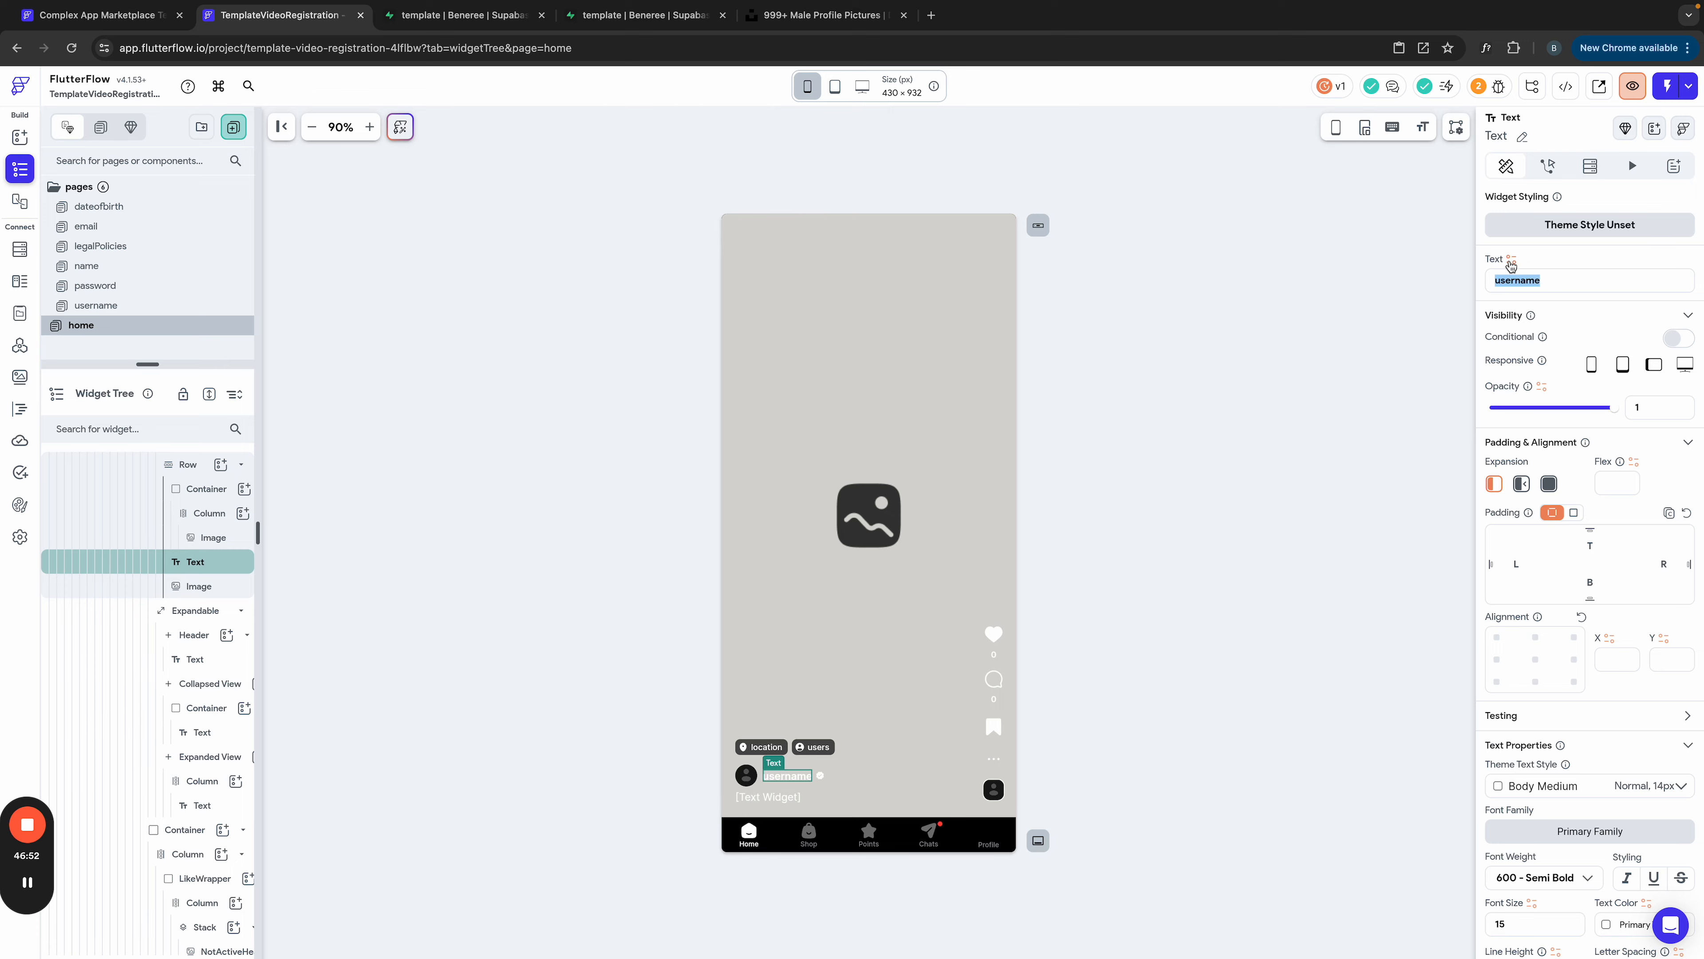
click(1511, 259)
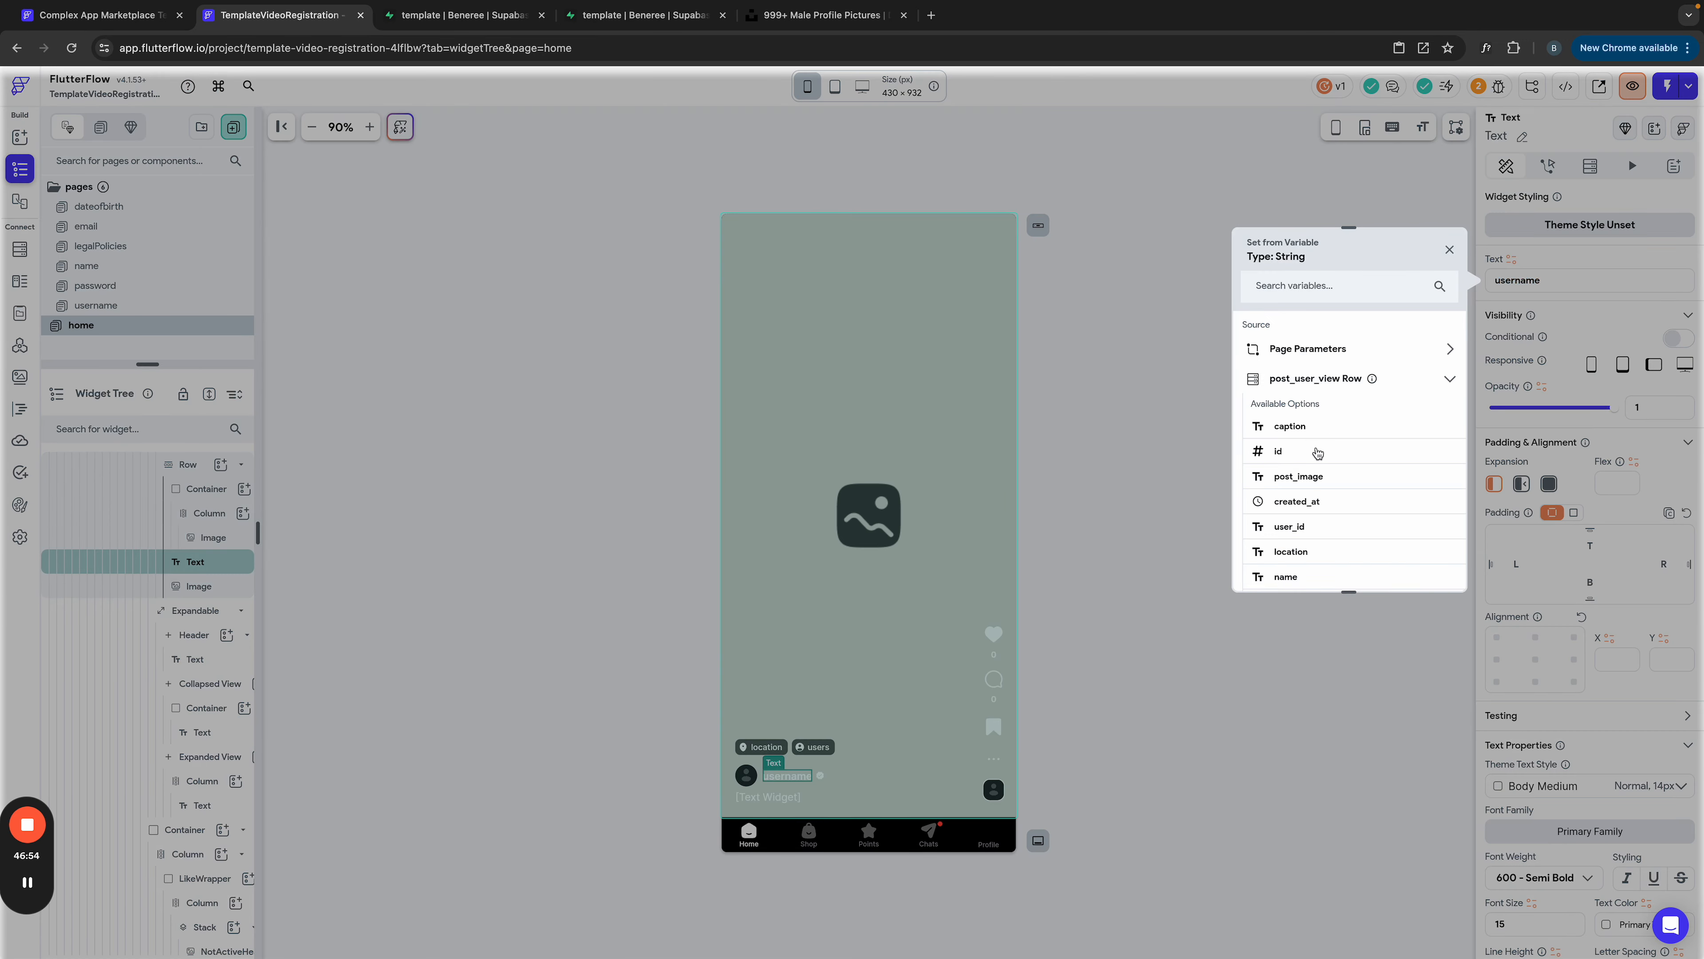
scroll(1313, 564, down, 1)
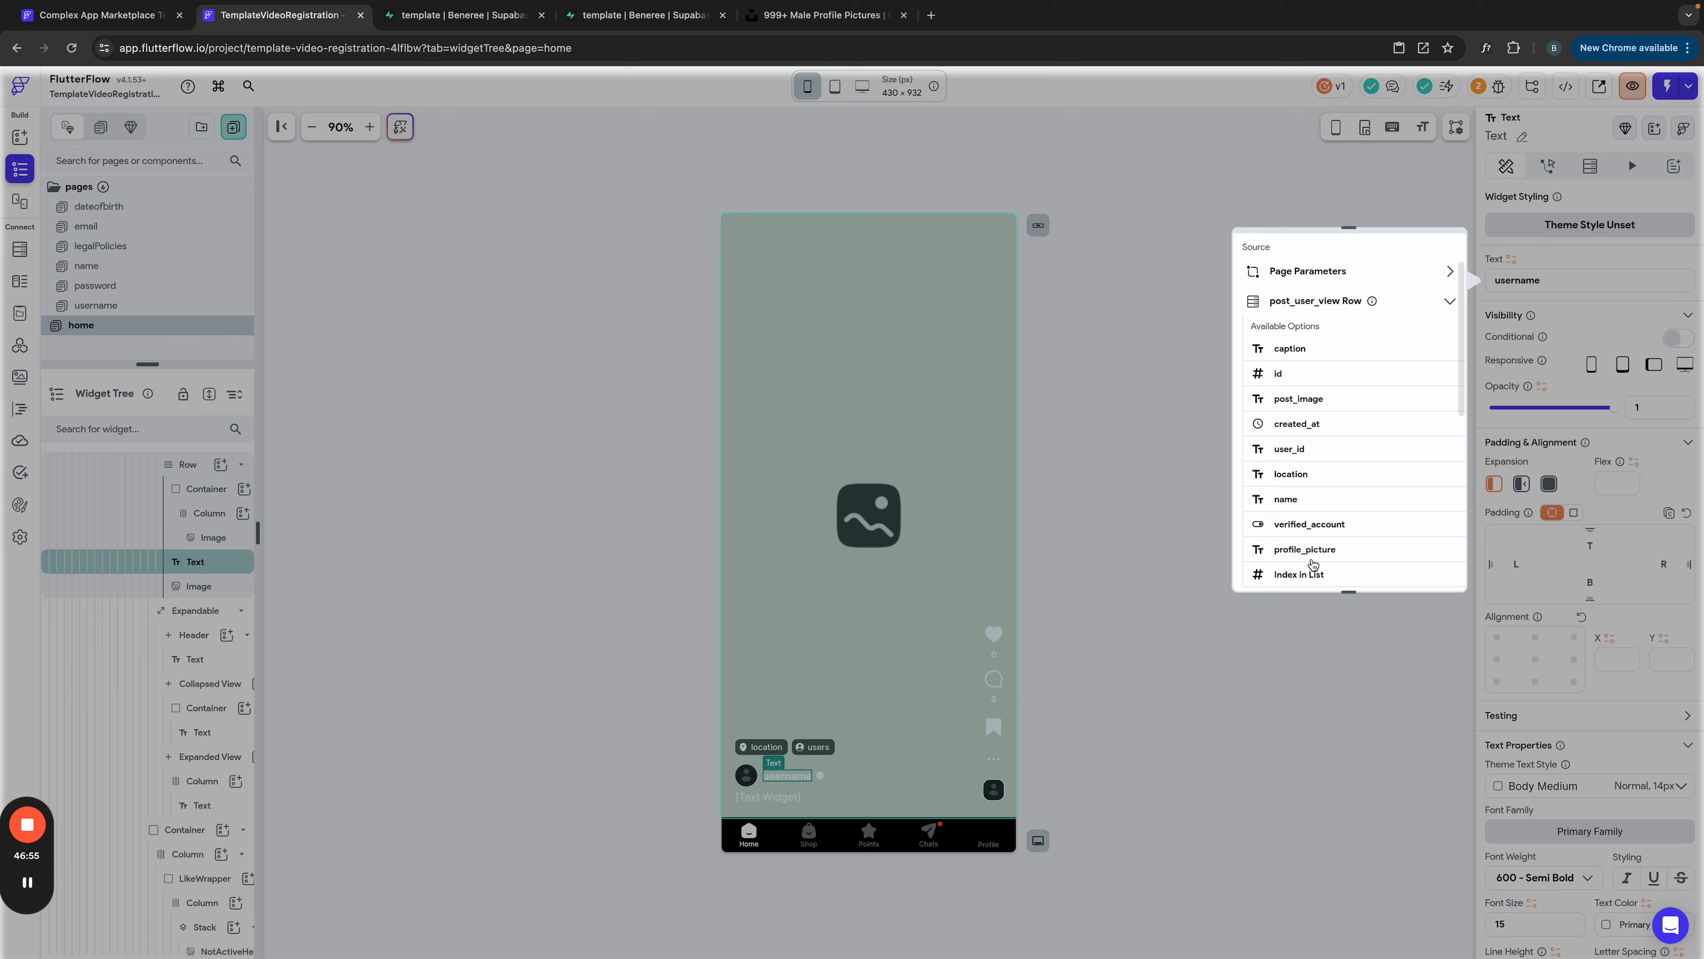
click(1292, 499)
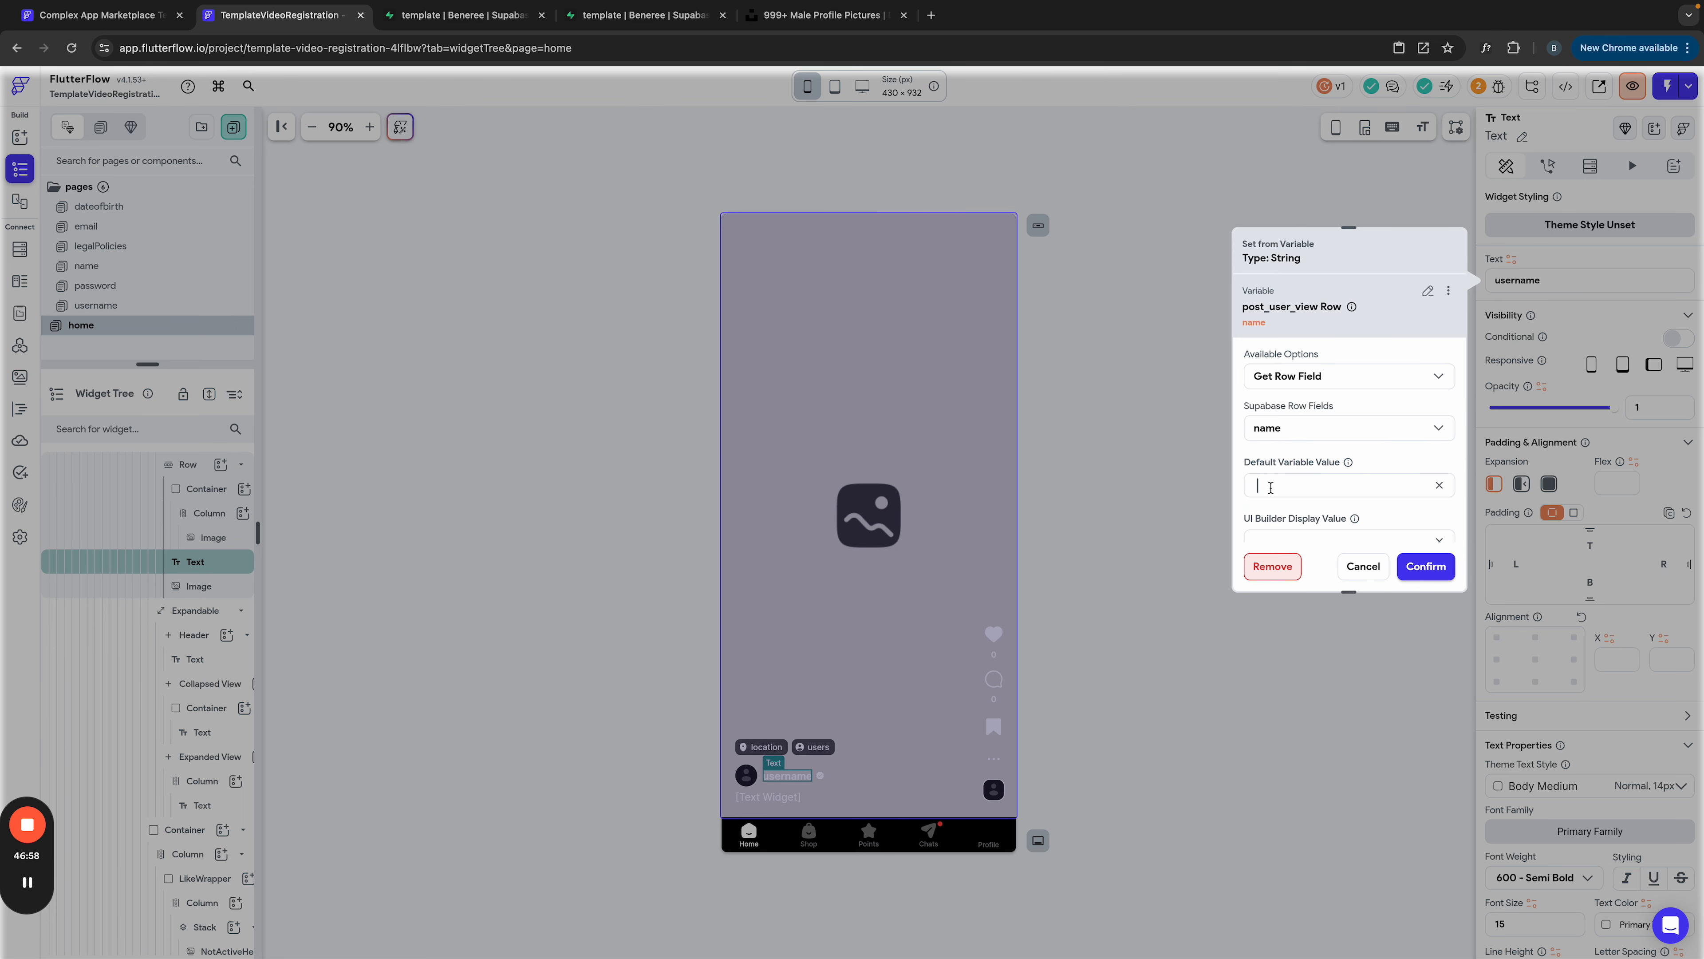
key(ctrl+v)
scroll(1298, 496, down, 1)
click(1282, 516)
key(ctrl+v)
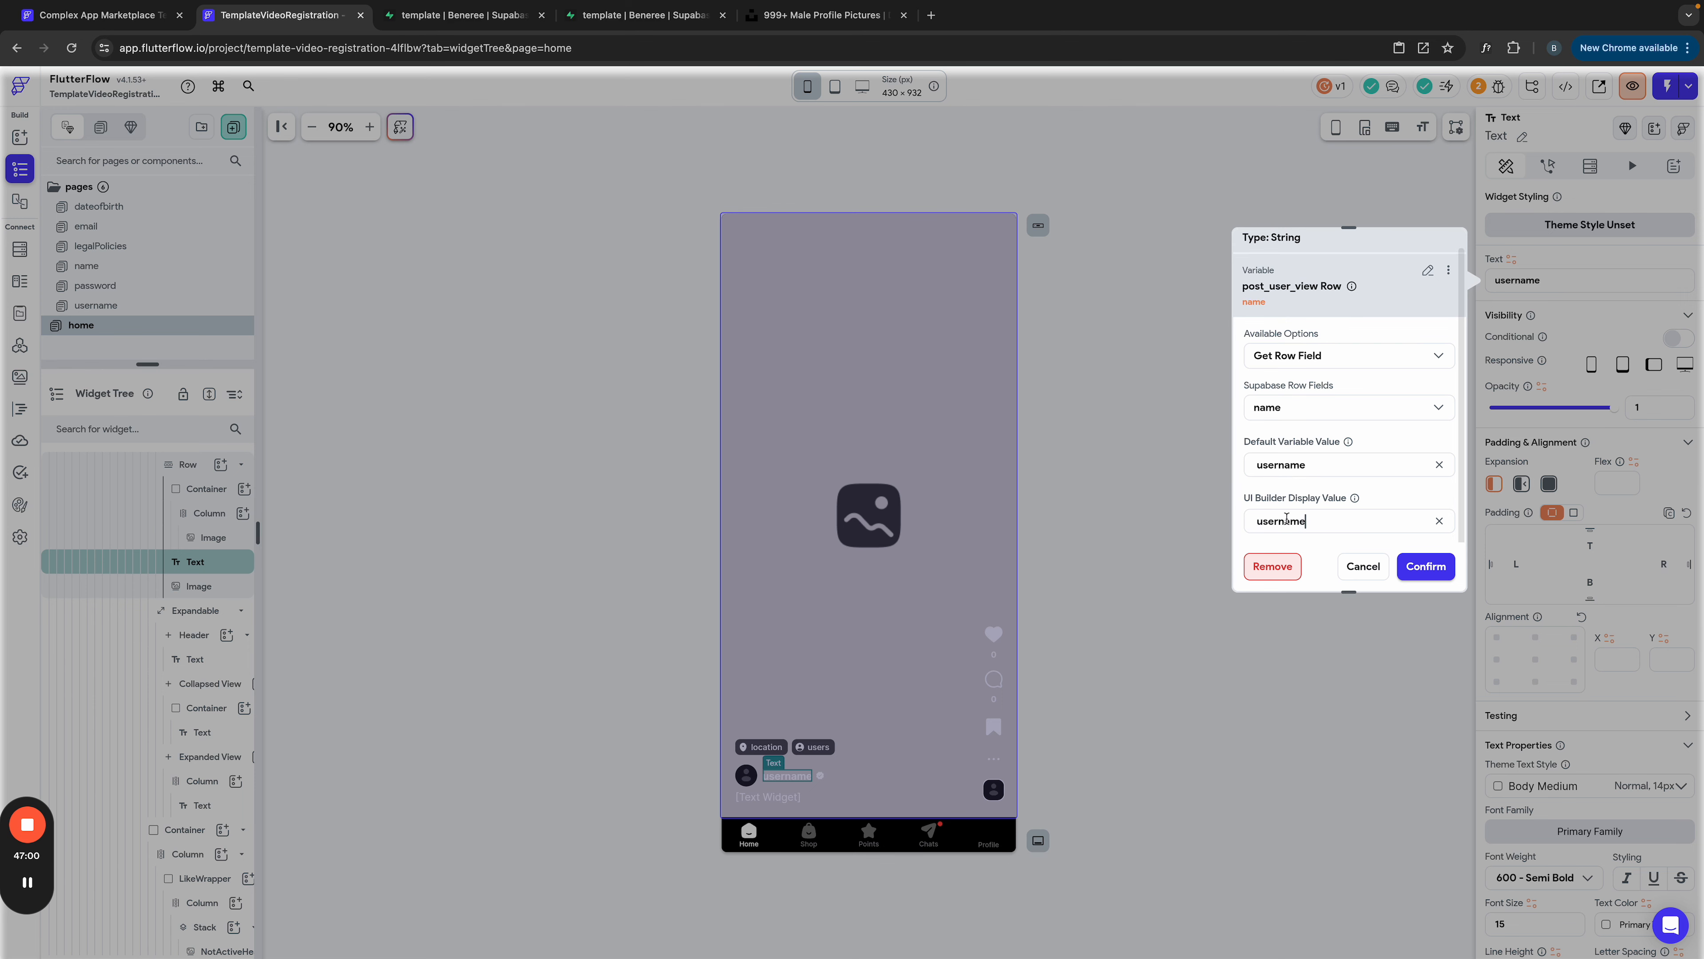
click(1416, 567)
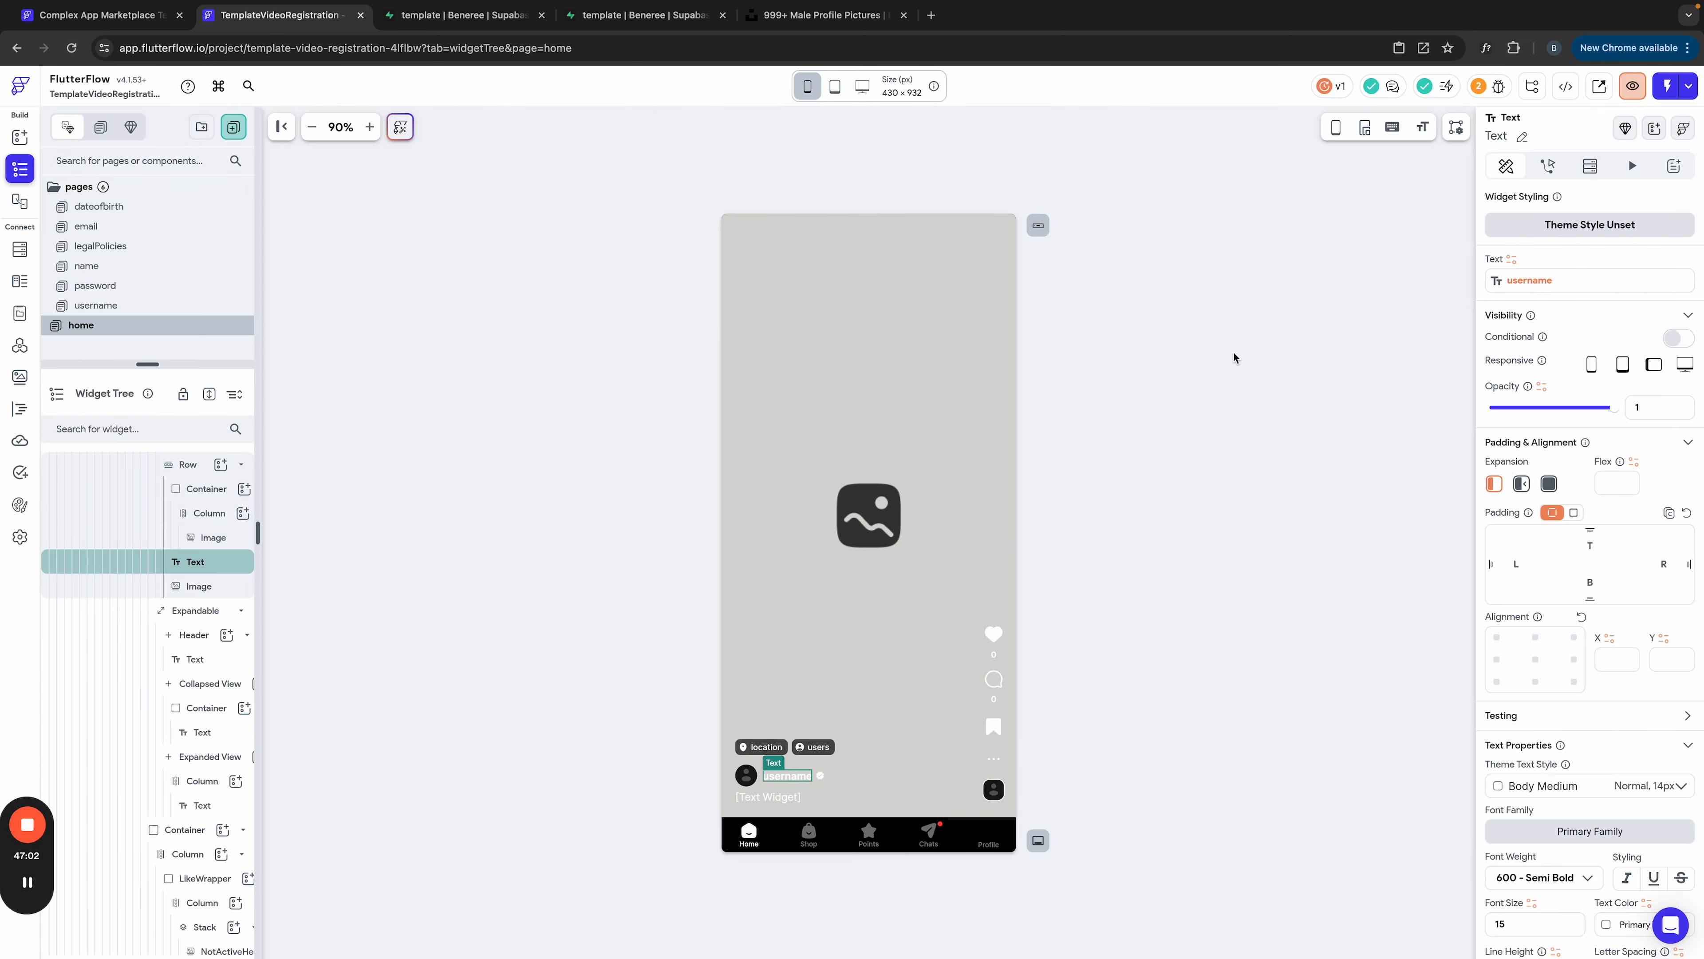
Step: Copy the placeholder path of the avatar image beside the username, then bind its path to the post_user_view Row's post_image field
click(746, 775)
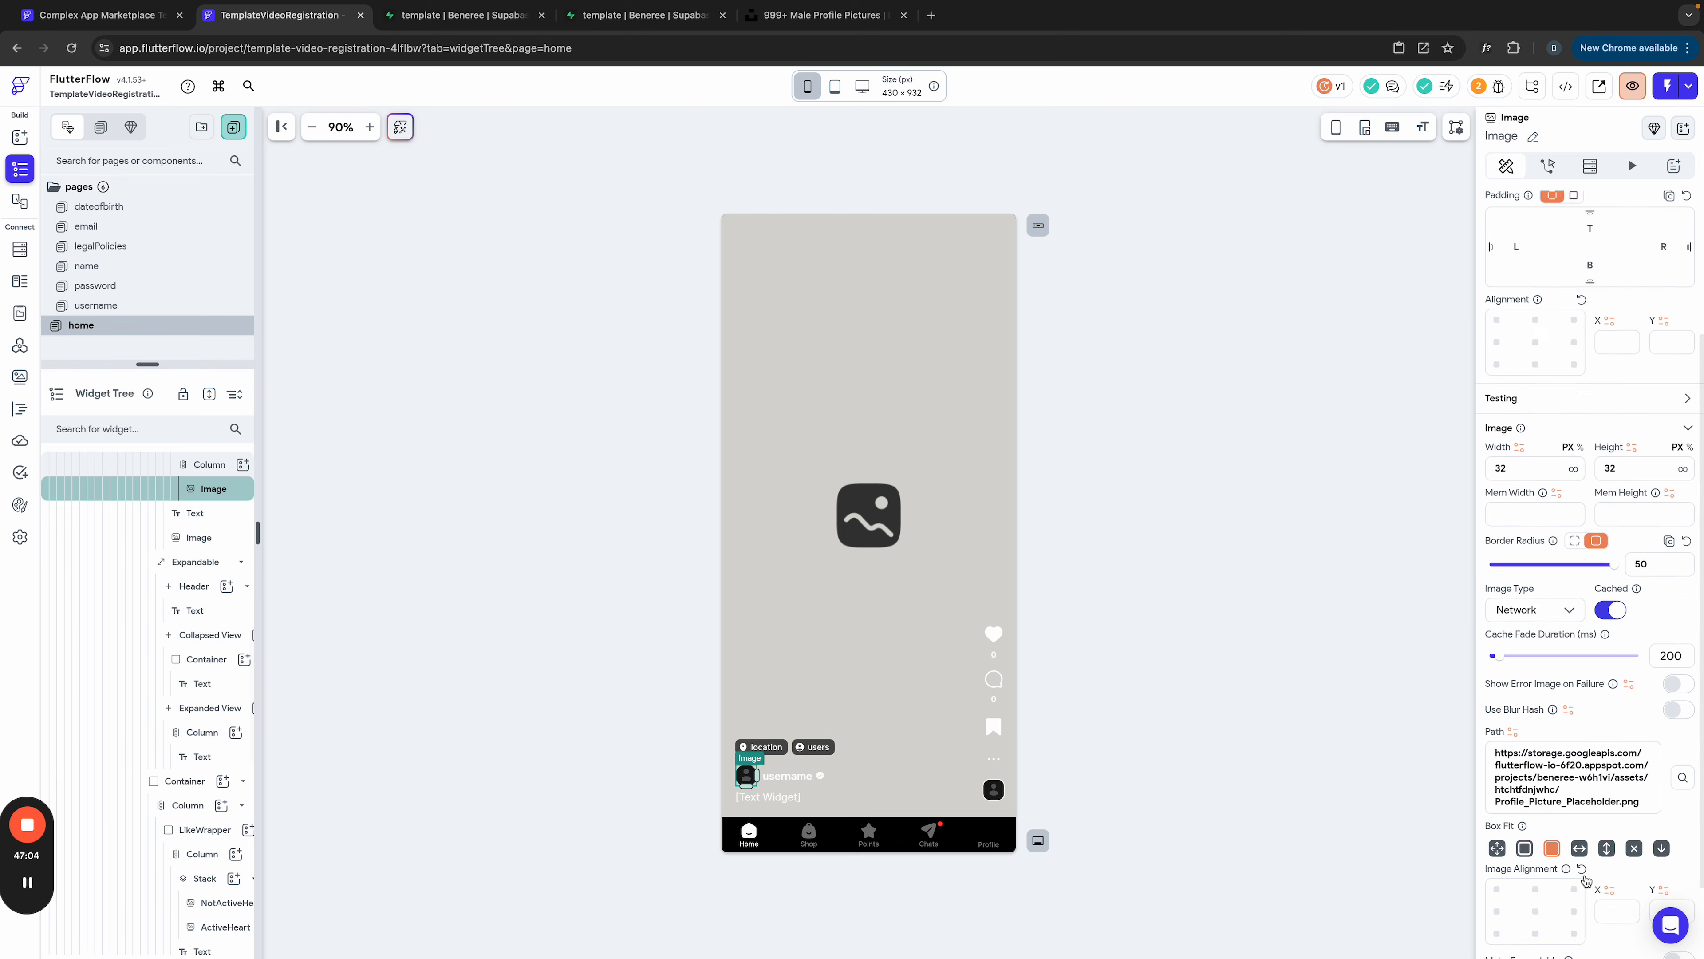
scroll(1585, 881, down, 1)
triple_click(1551, 678)
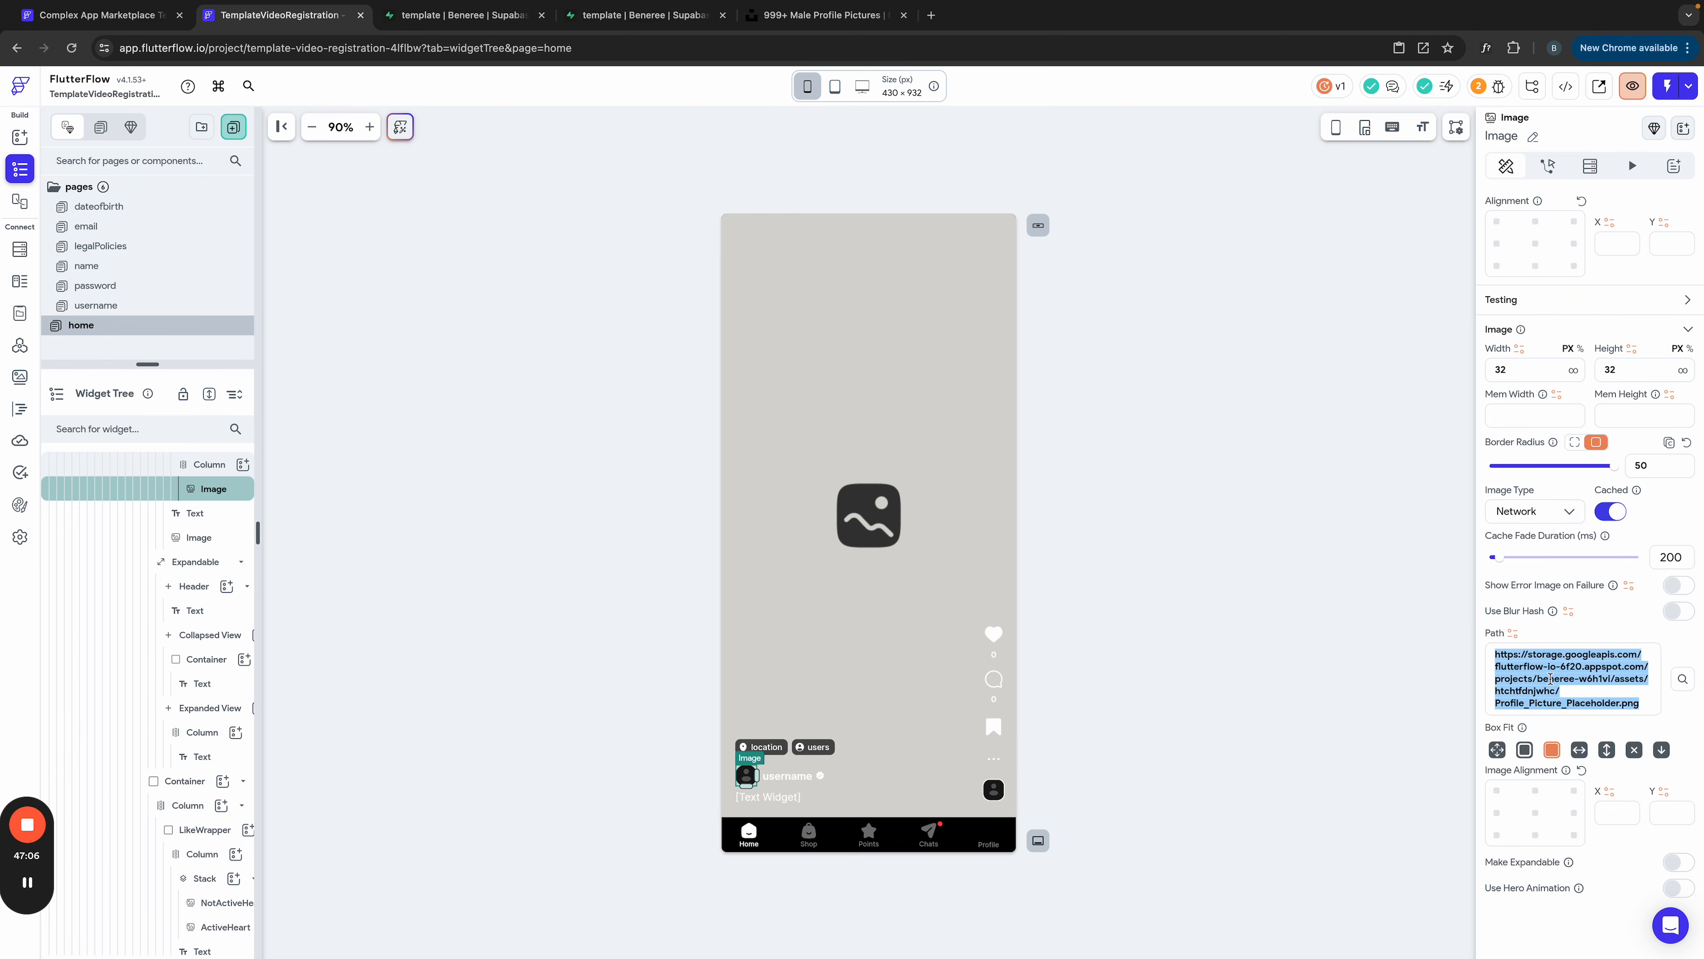
click(1513, 633)
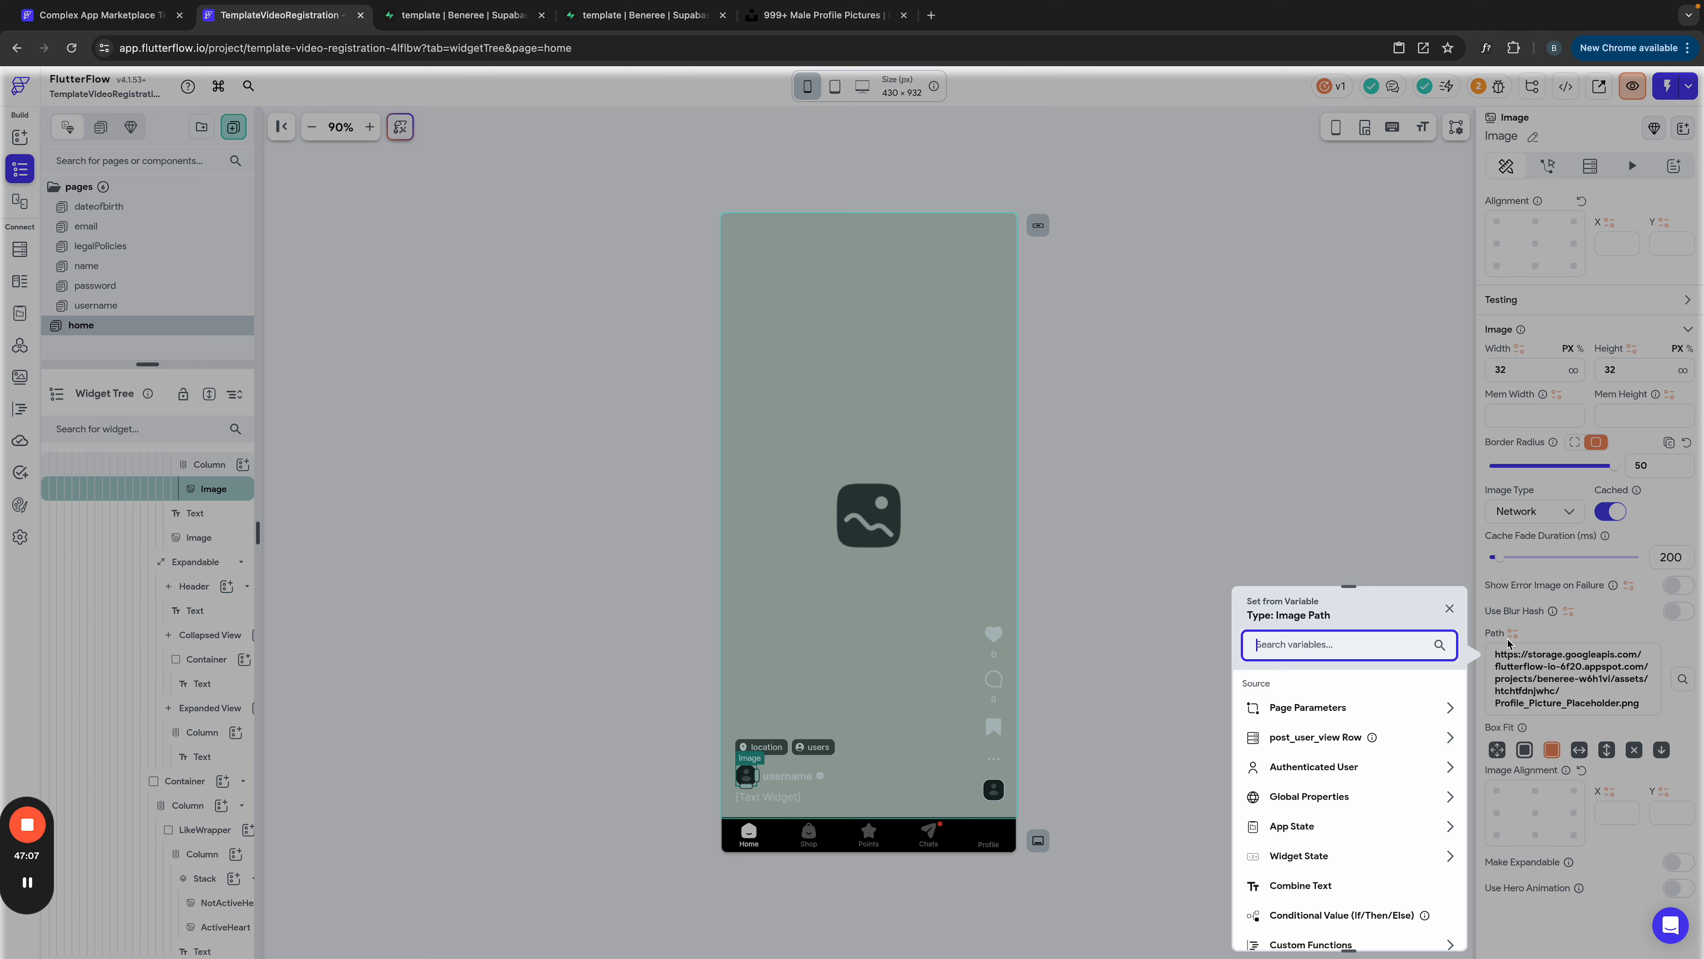
click(1336, 736)
scroll(1316, 786, down, 1)
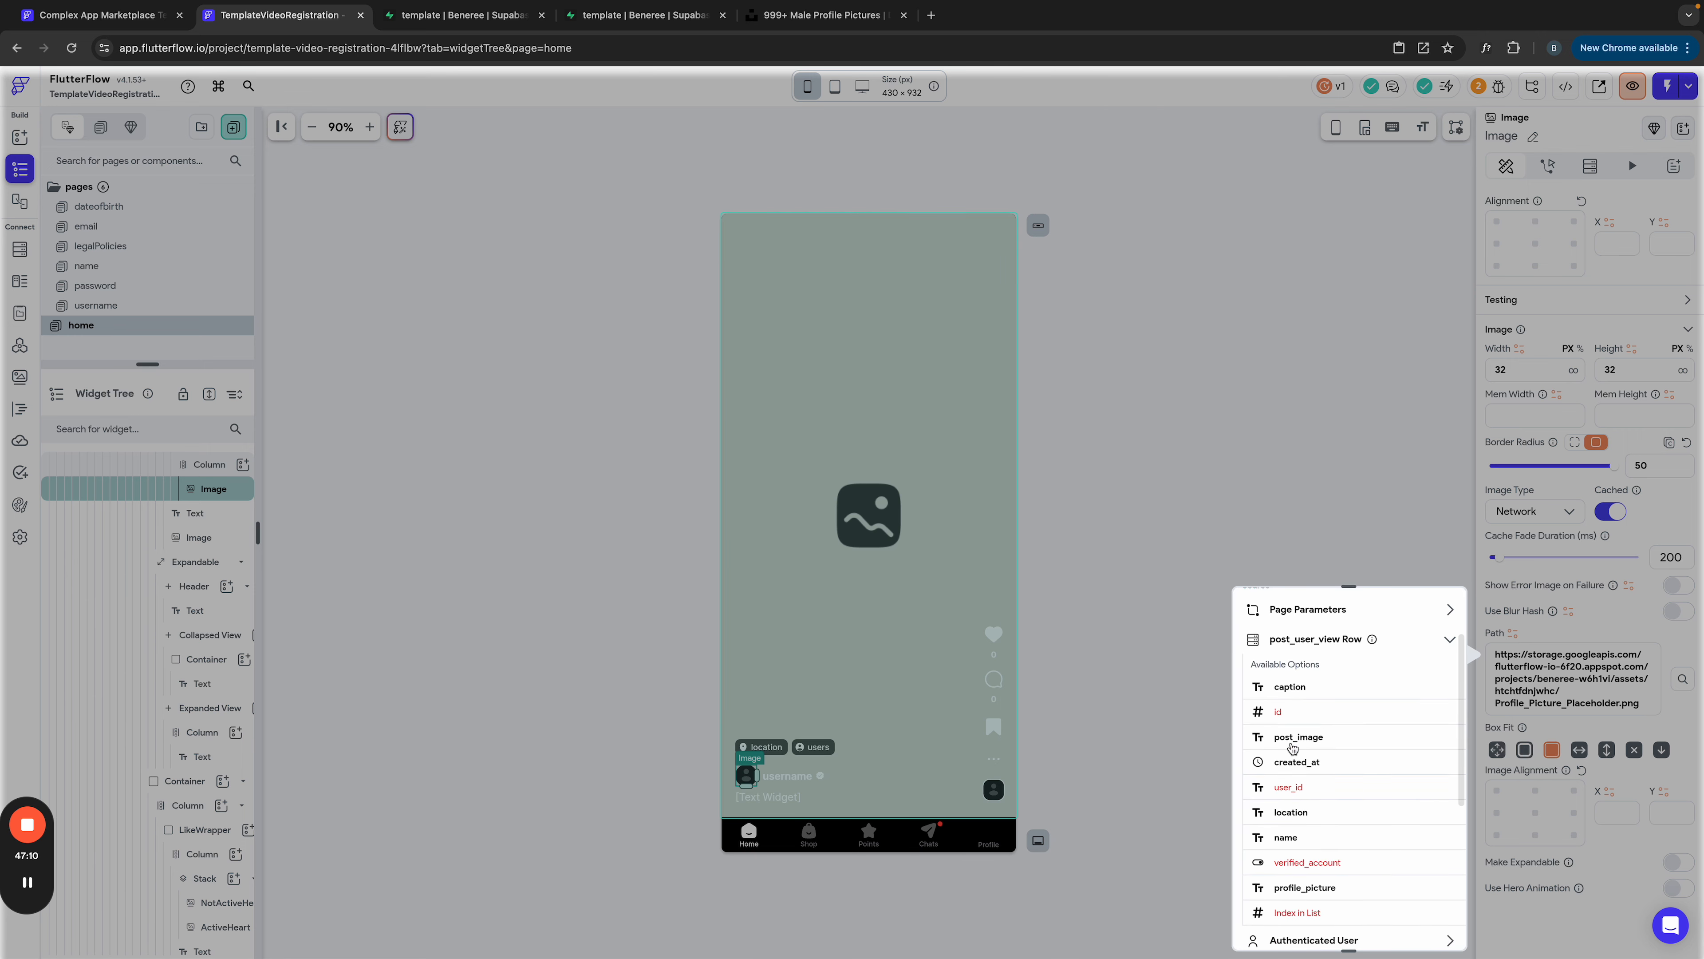
click(1292, 739)
Step: Change the avatar image path's row field to profile_picture, with the copied Profile_Picture_Placeholder.png URL as the default value
click(1516, 703)
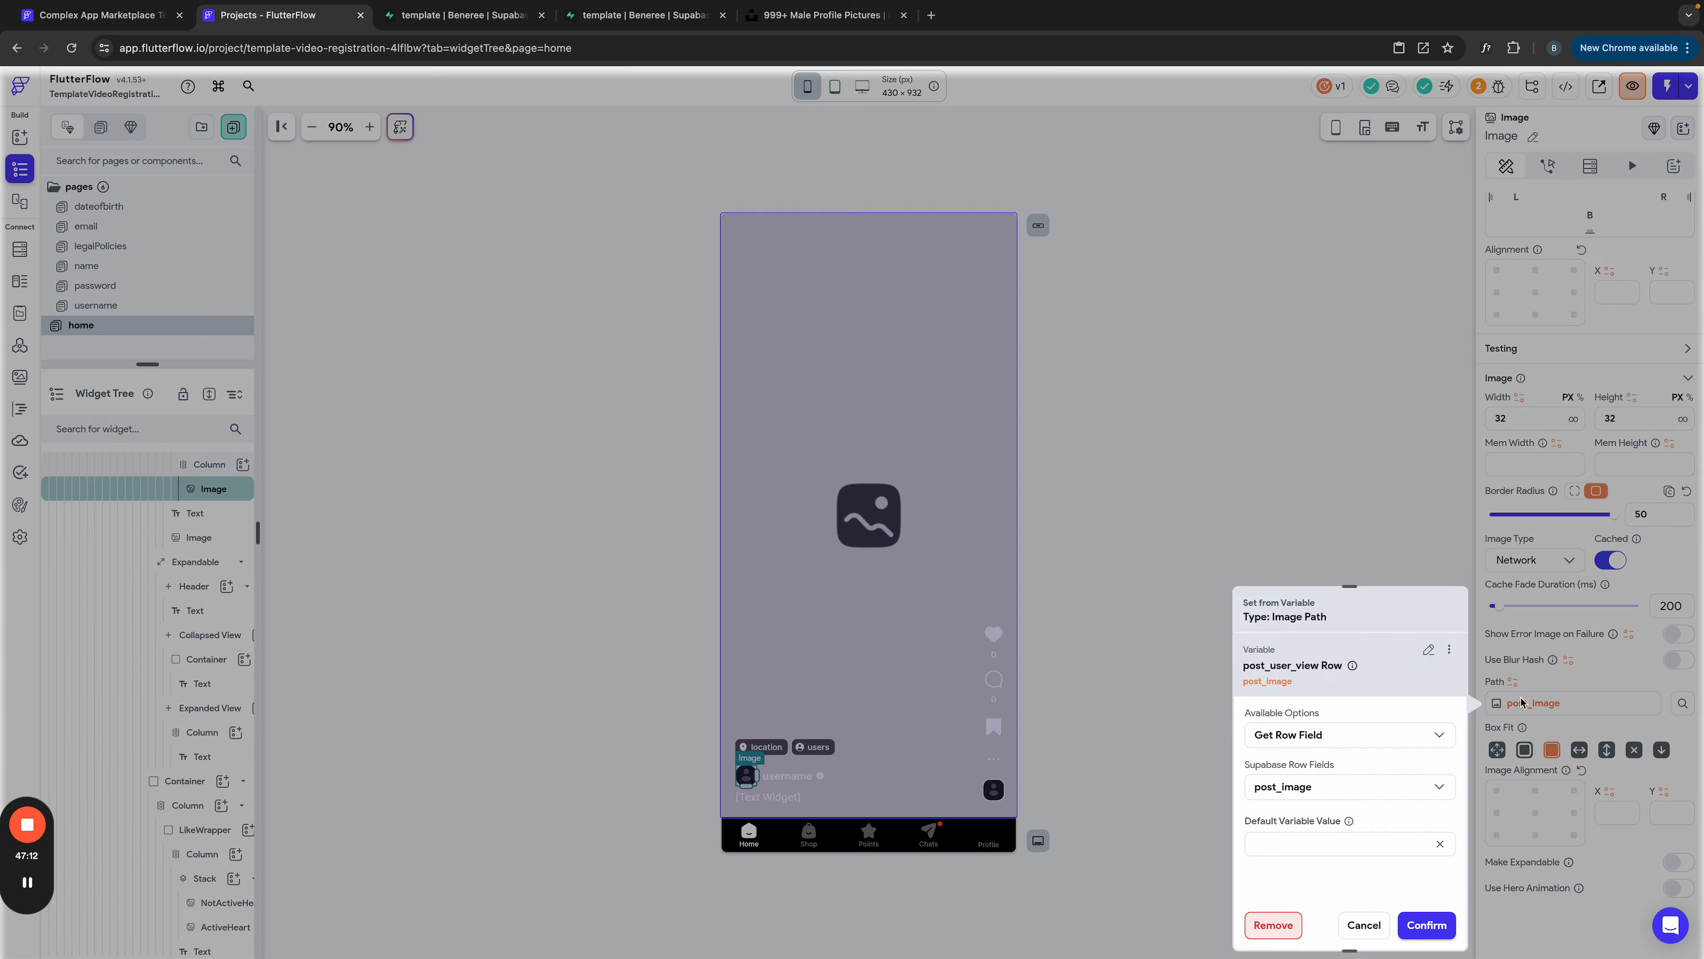
click(1296, 733)
click(1295, 757)
click(1298, 795)
click(1298, 859)
click(1325, 836)
key(ctrl+v)
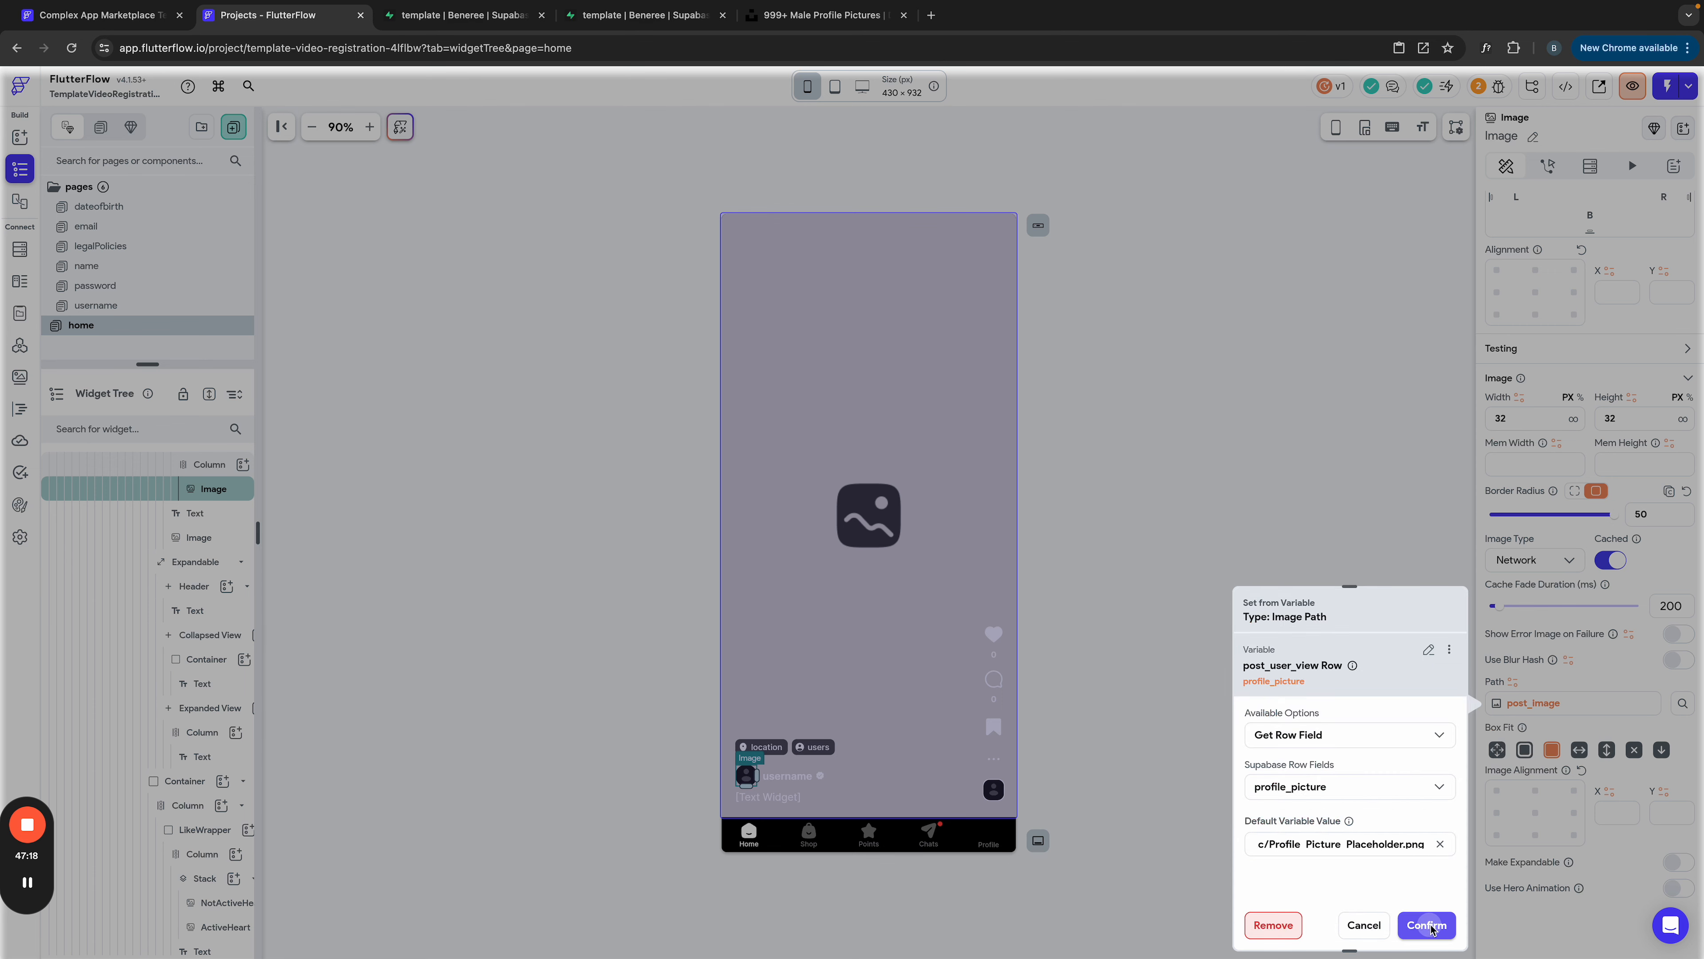
click(1426, 925)
Step: Turn on conditional visibility for the small badge image after the username and base it on a condition
click(821, 774)
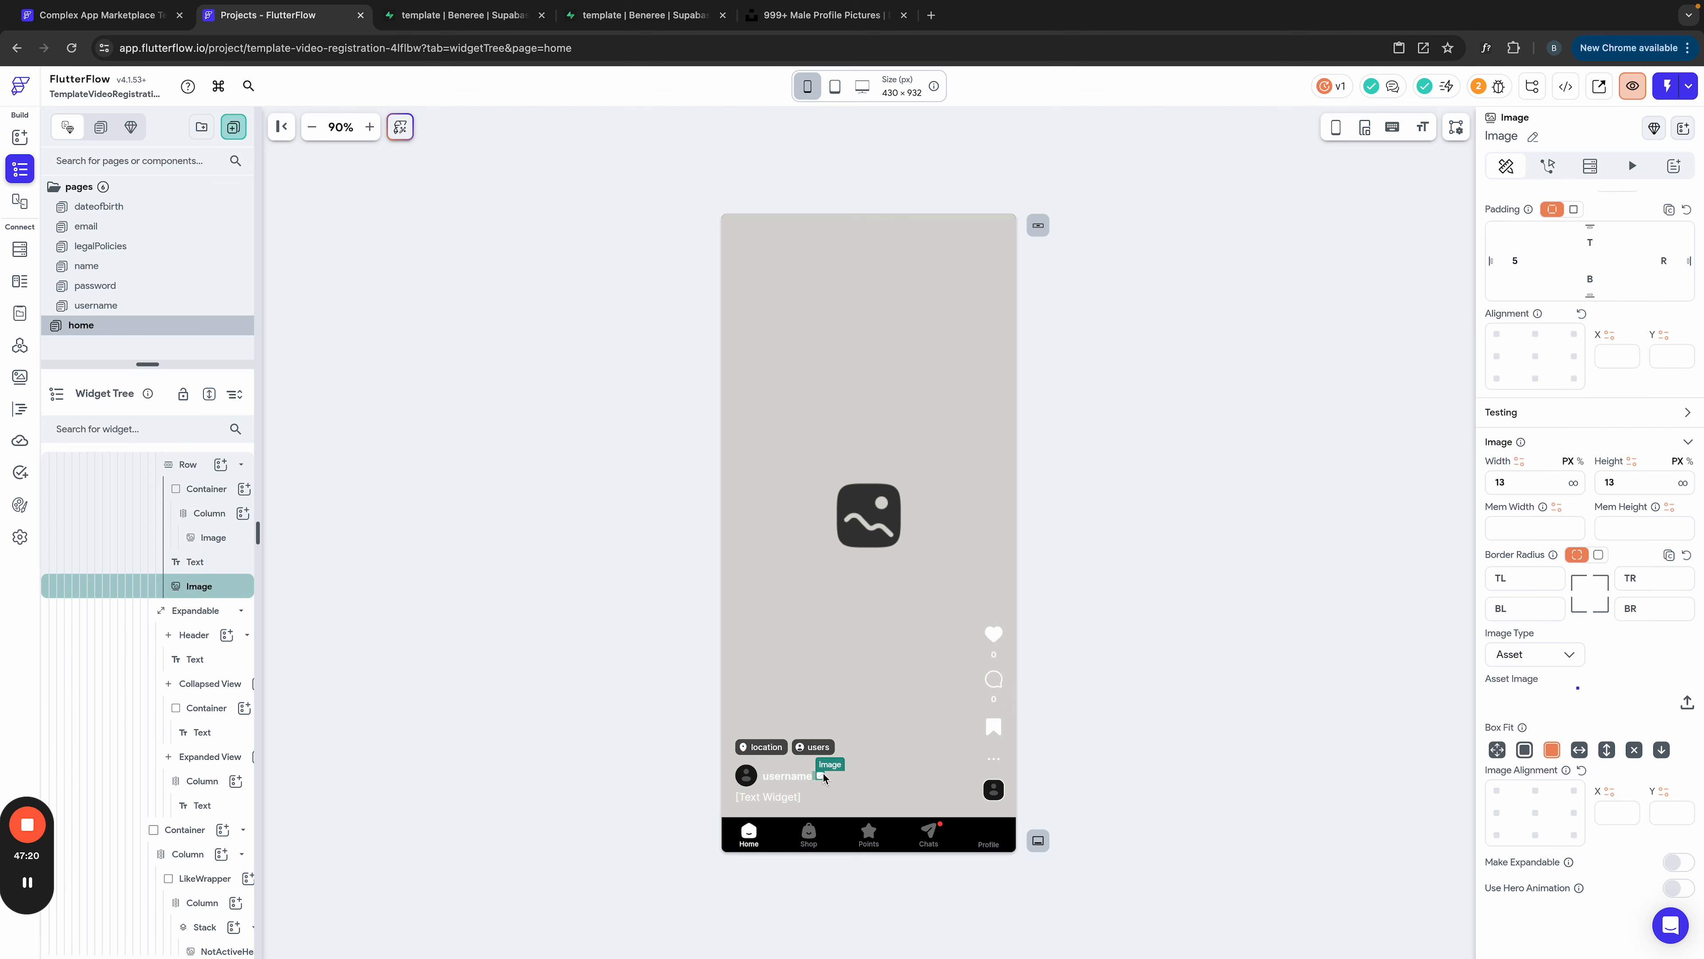
scroll(1620, 296, up, 4)
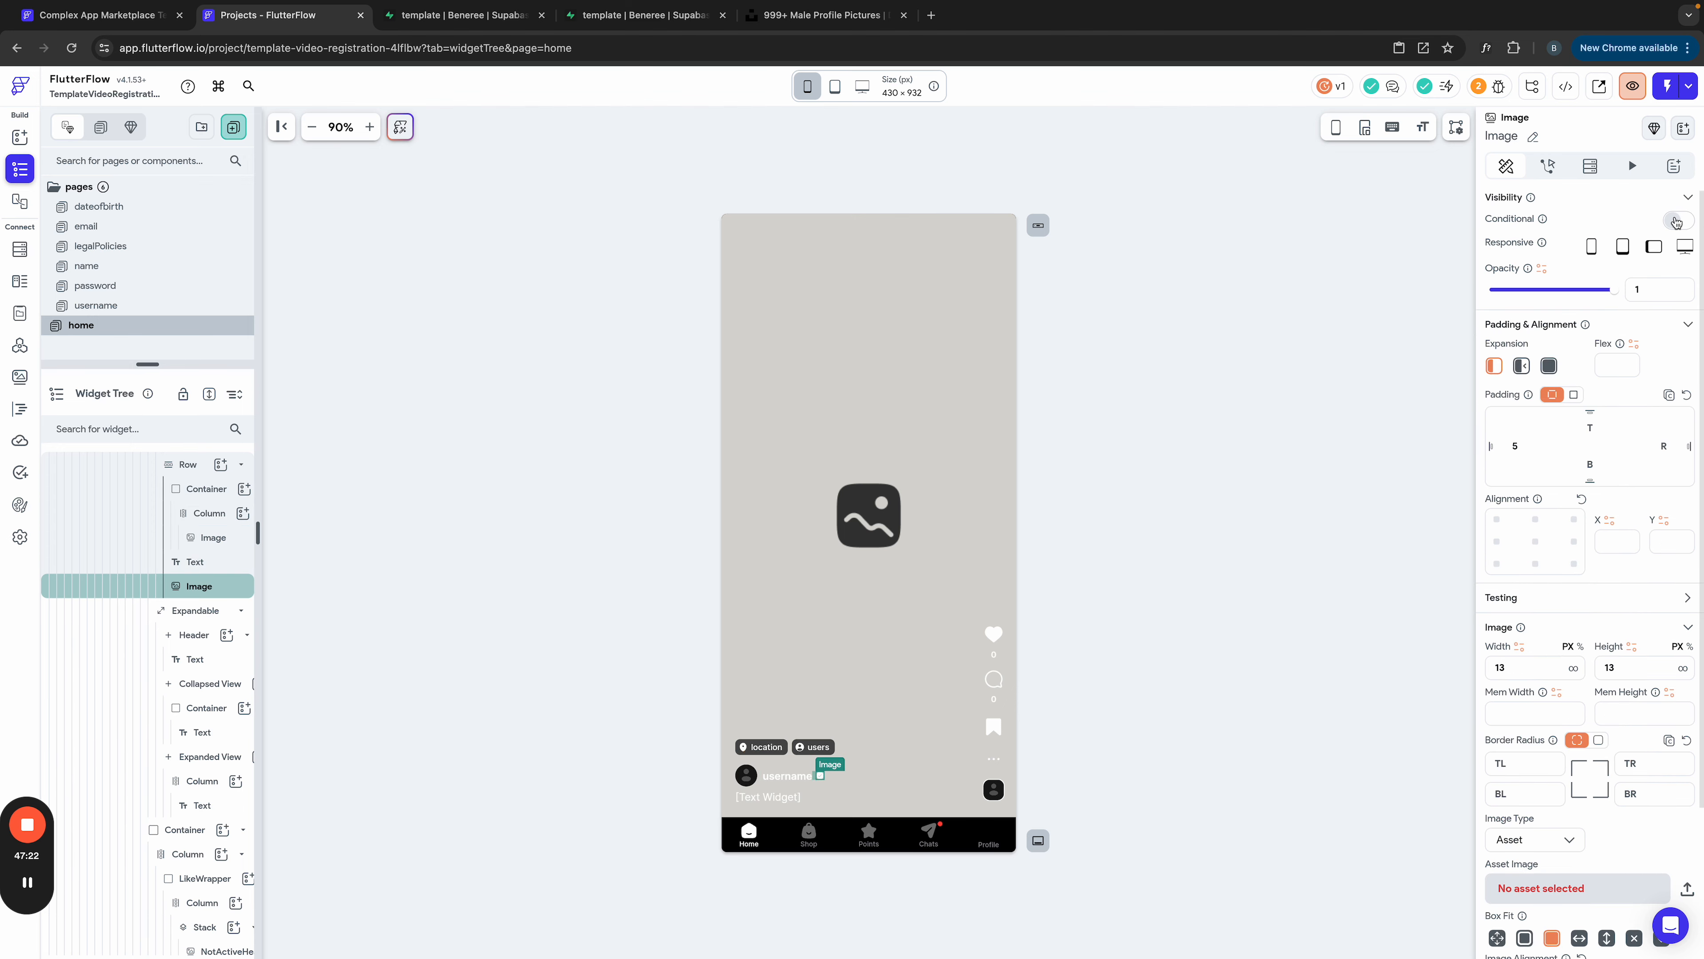
click(1678, 220)
click(1534, 252)
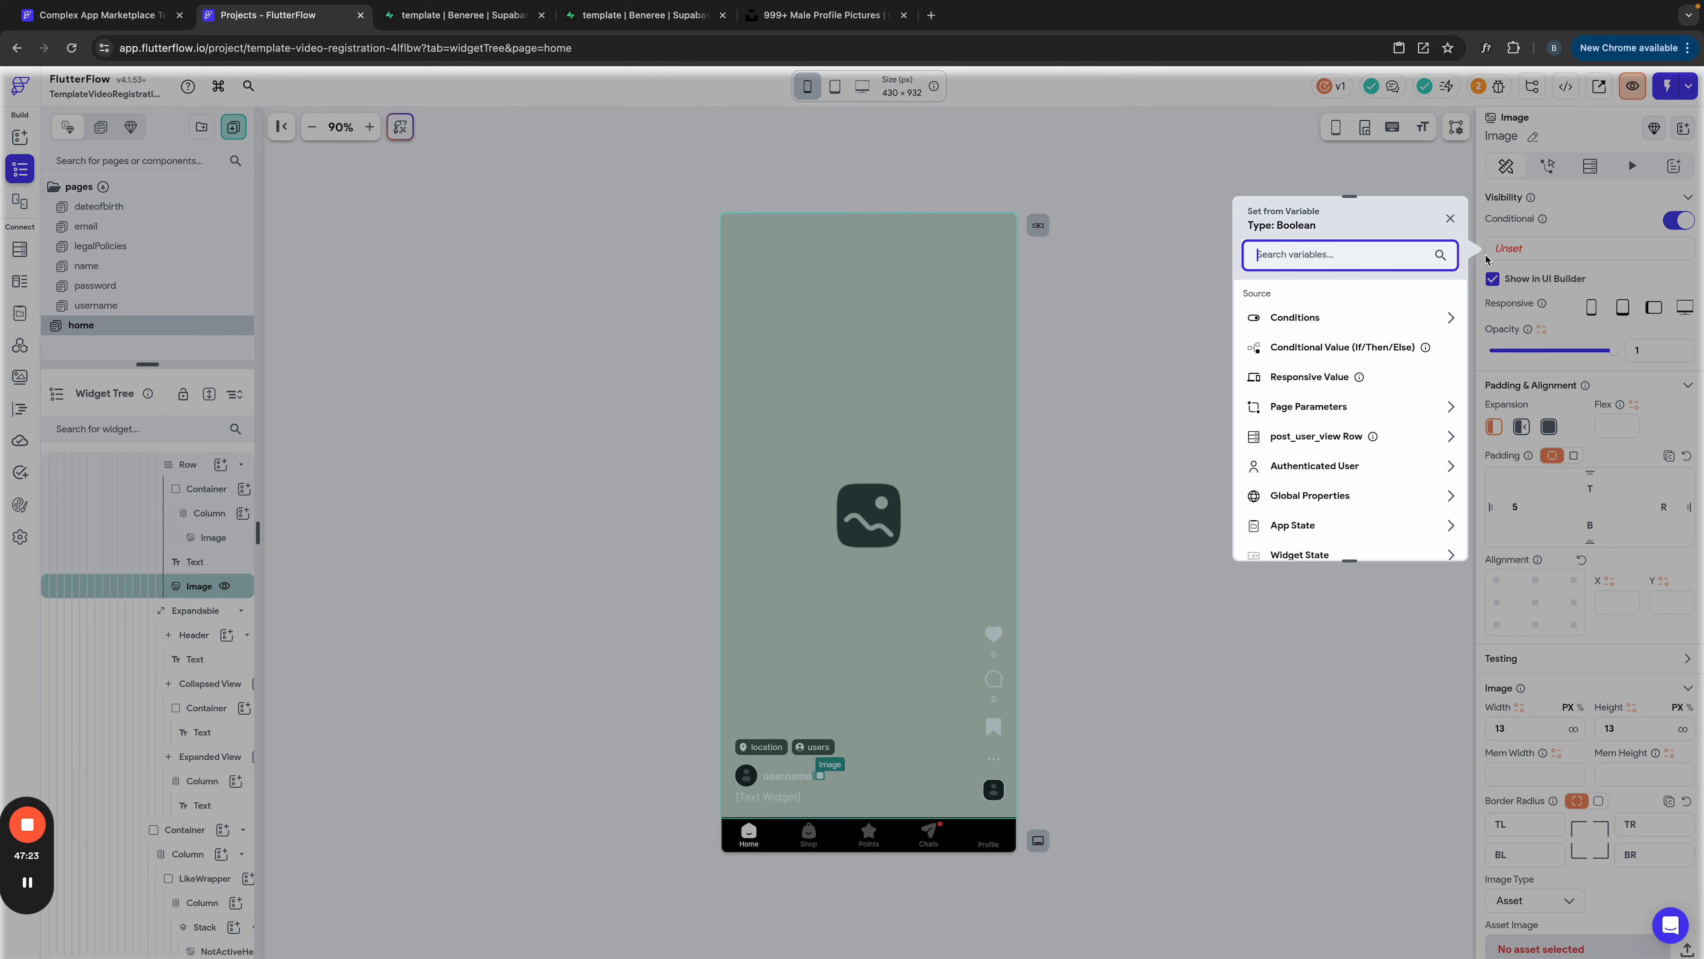
click(1283, 320)
click(1305, 362)
click(1329, 344)
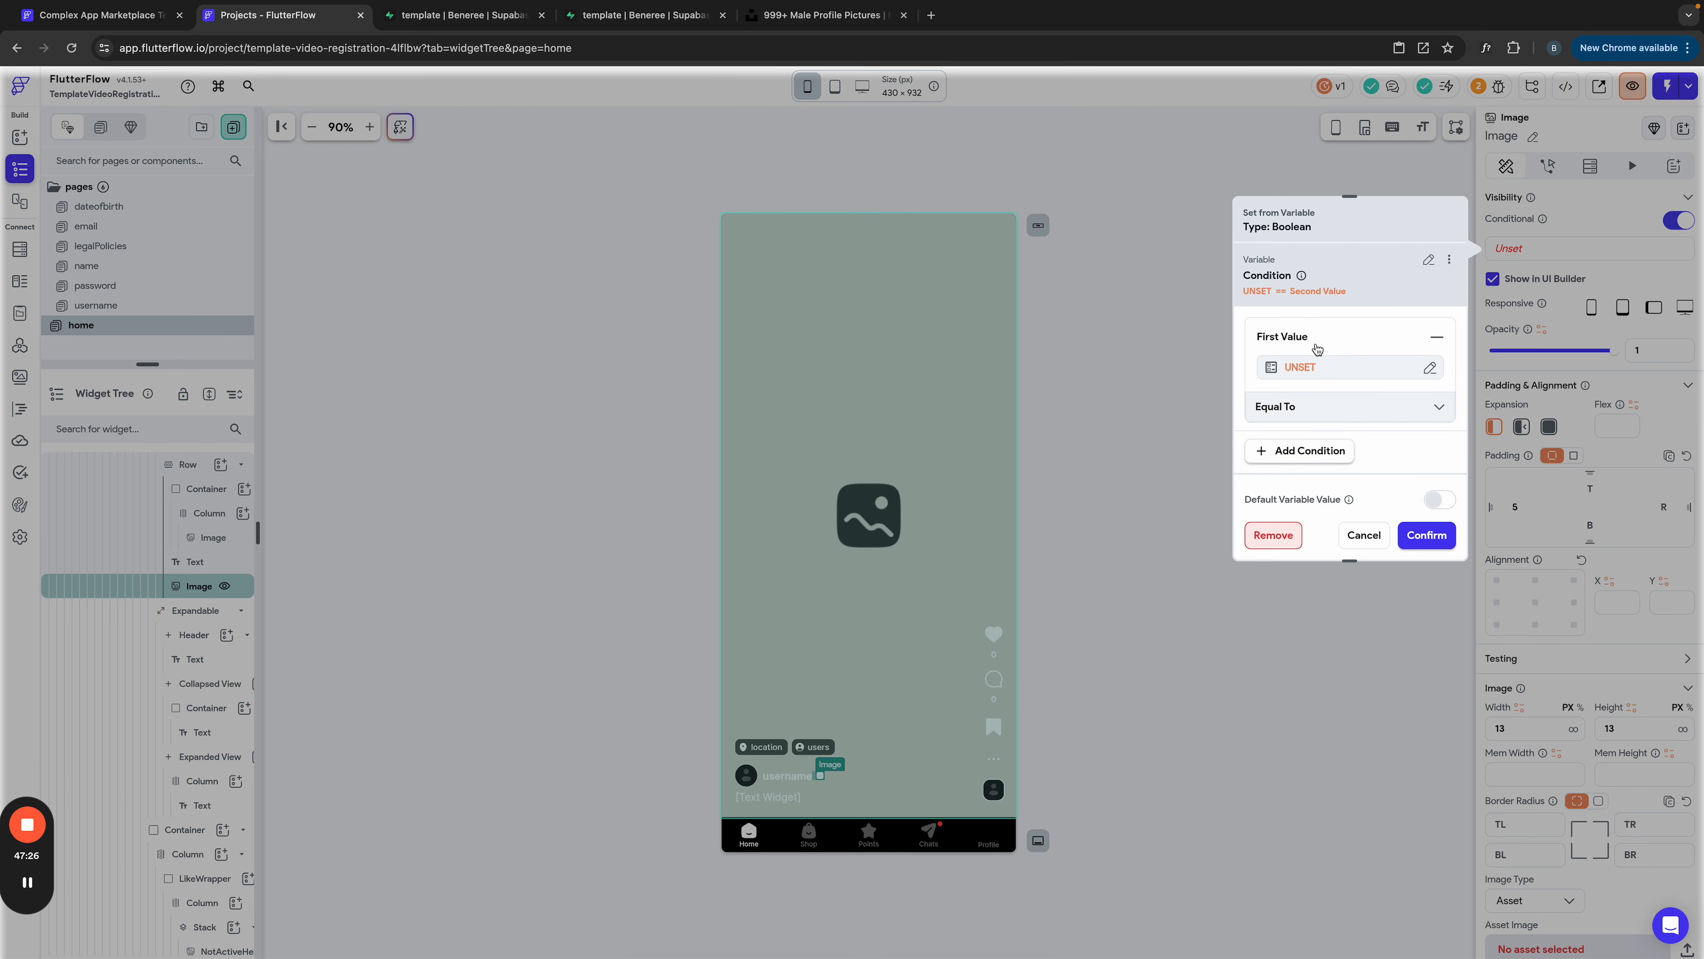
Step: Set the badge's visibility condition to the post_user_view Row's verified_account field Equal To True
click(1291, 370)
click(1087, 468)
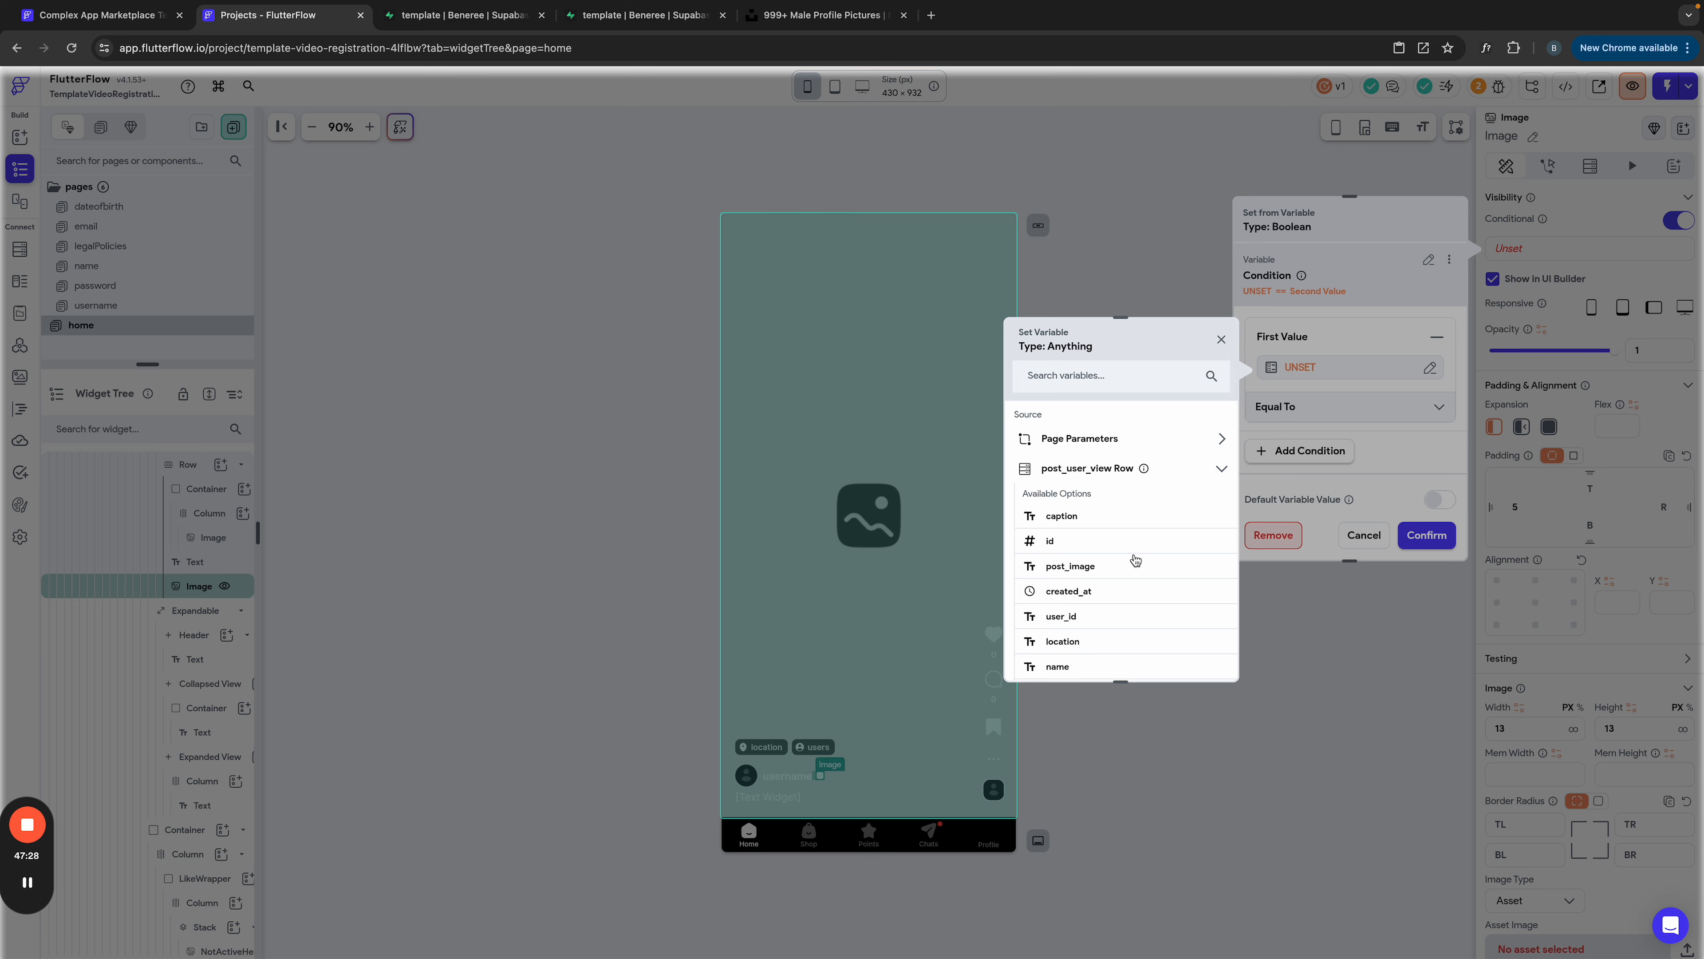
scroll(1135, 560, down, 1)
scroll(1136, 559, down, 2)
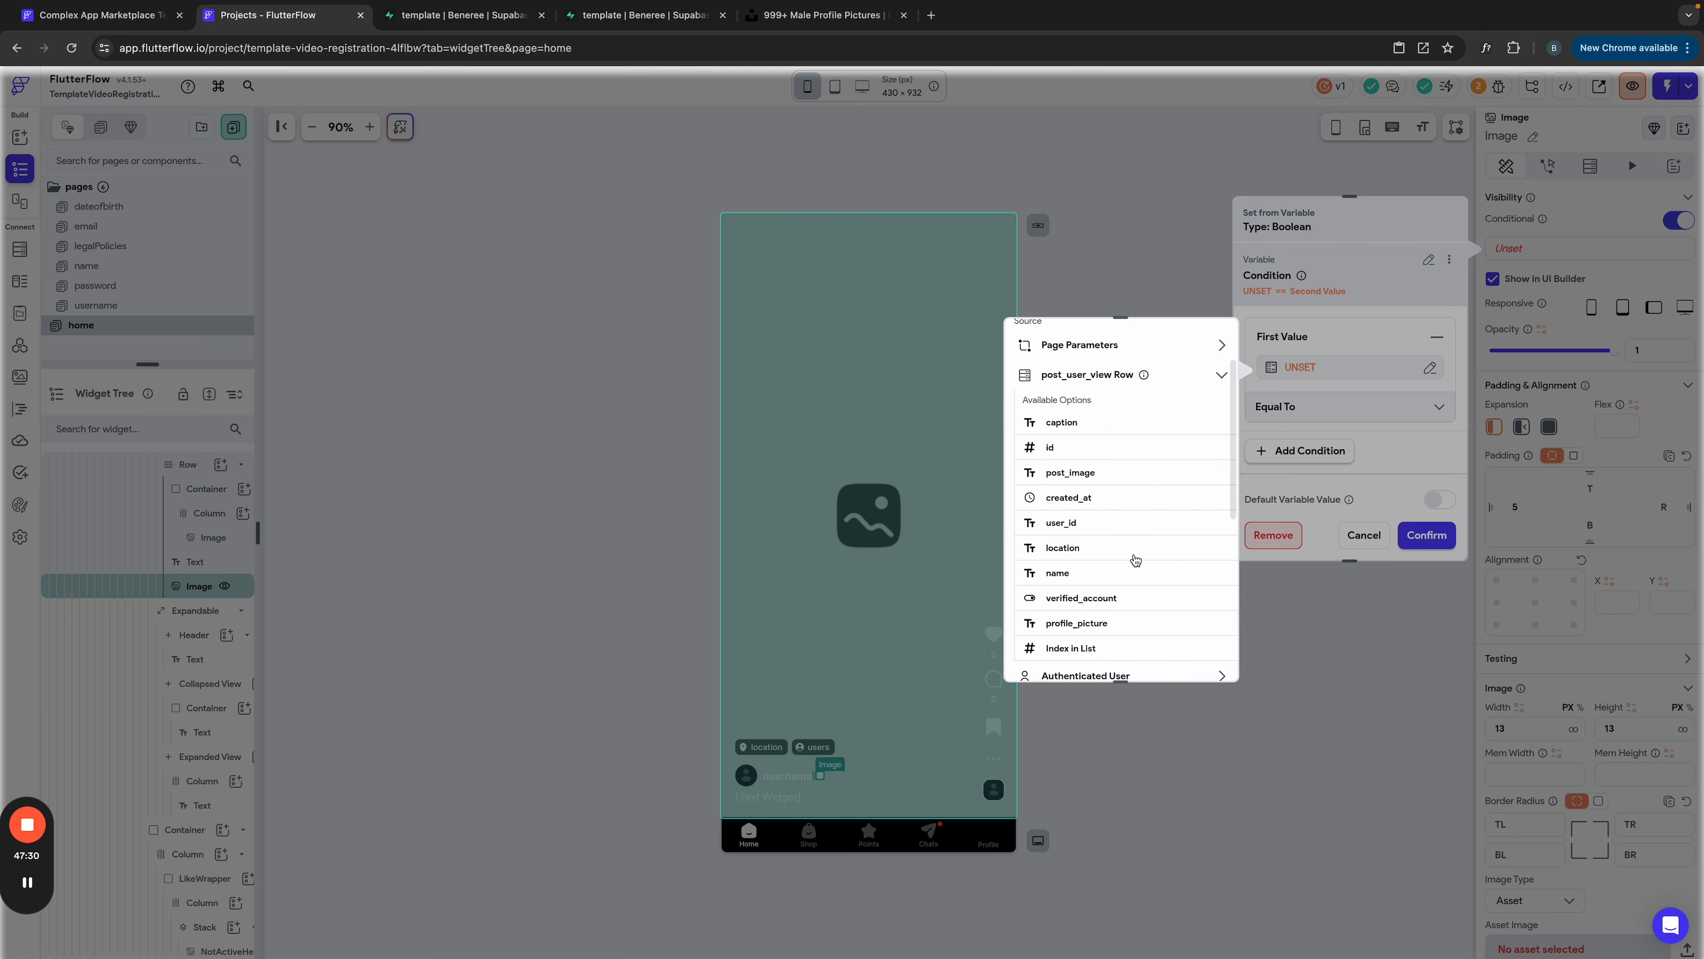
click(1070, 587)
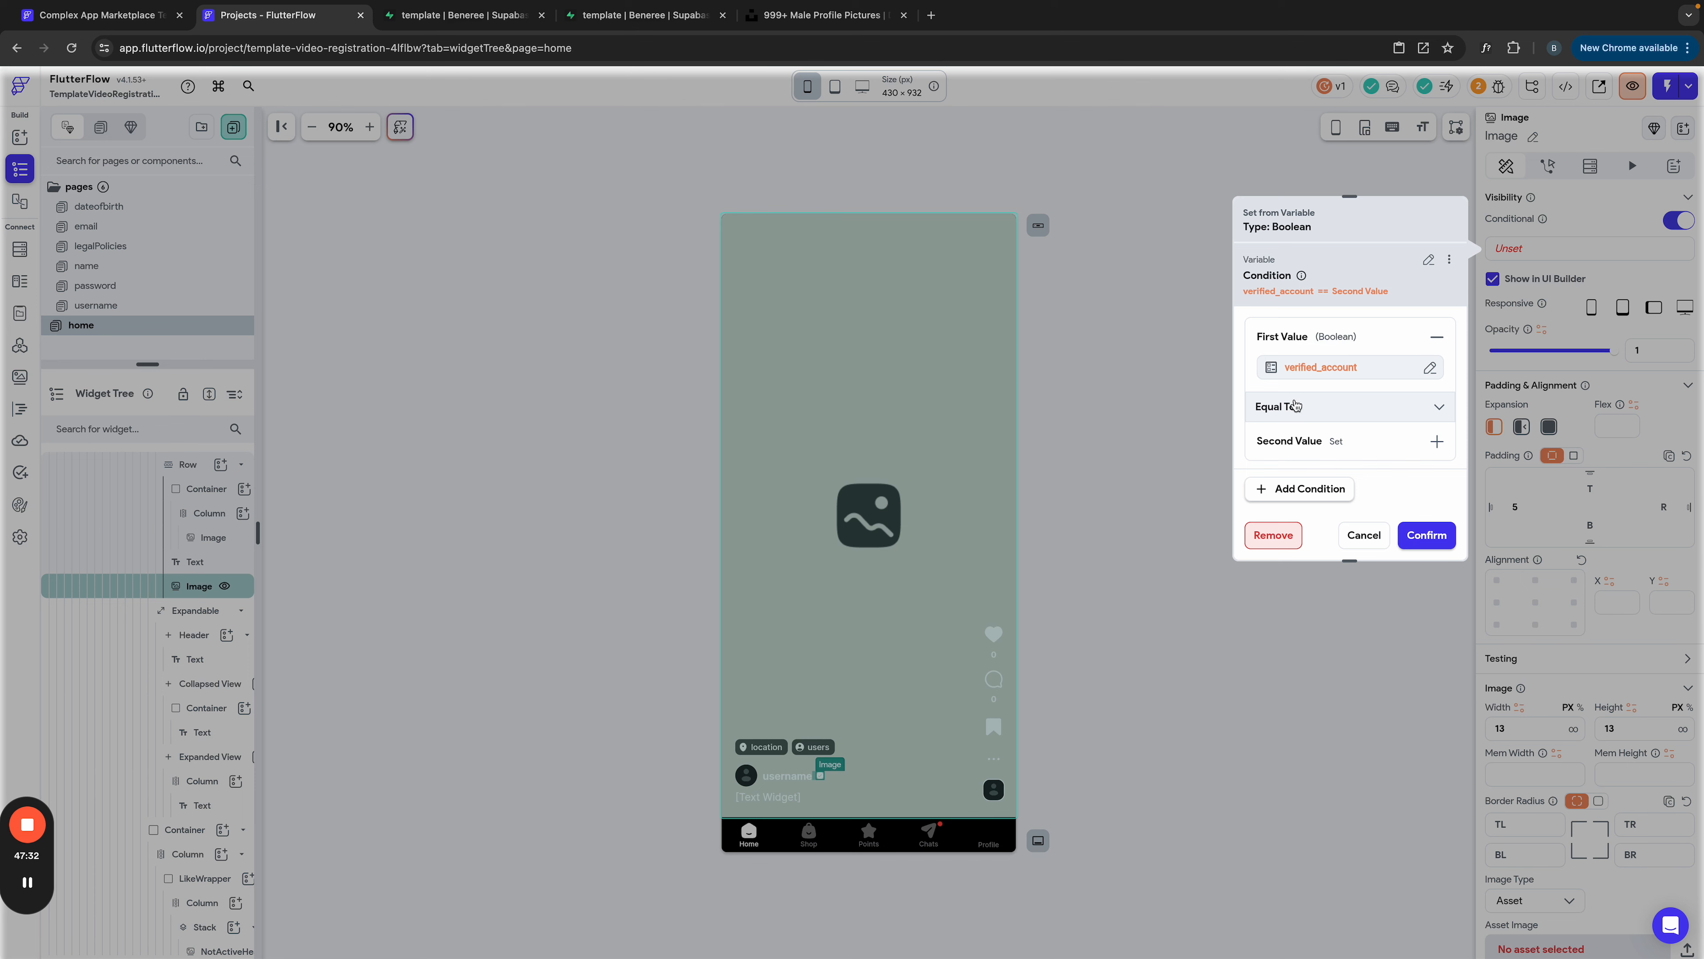
click(1324, 441)
click(1287, 489)
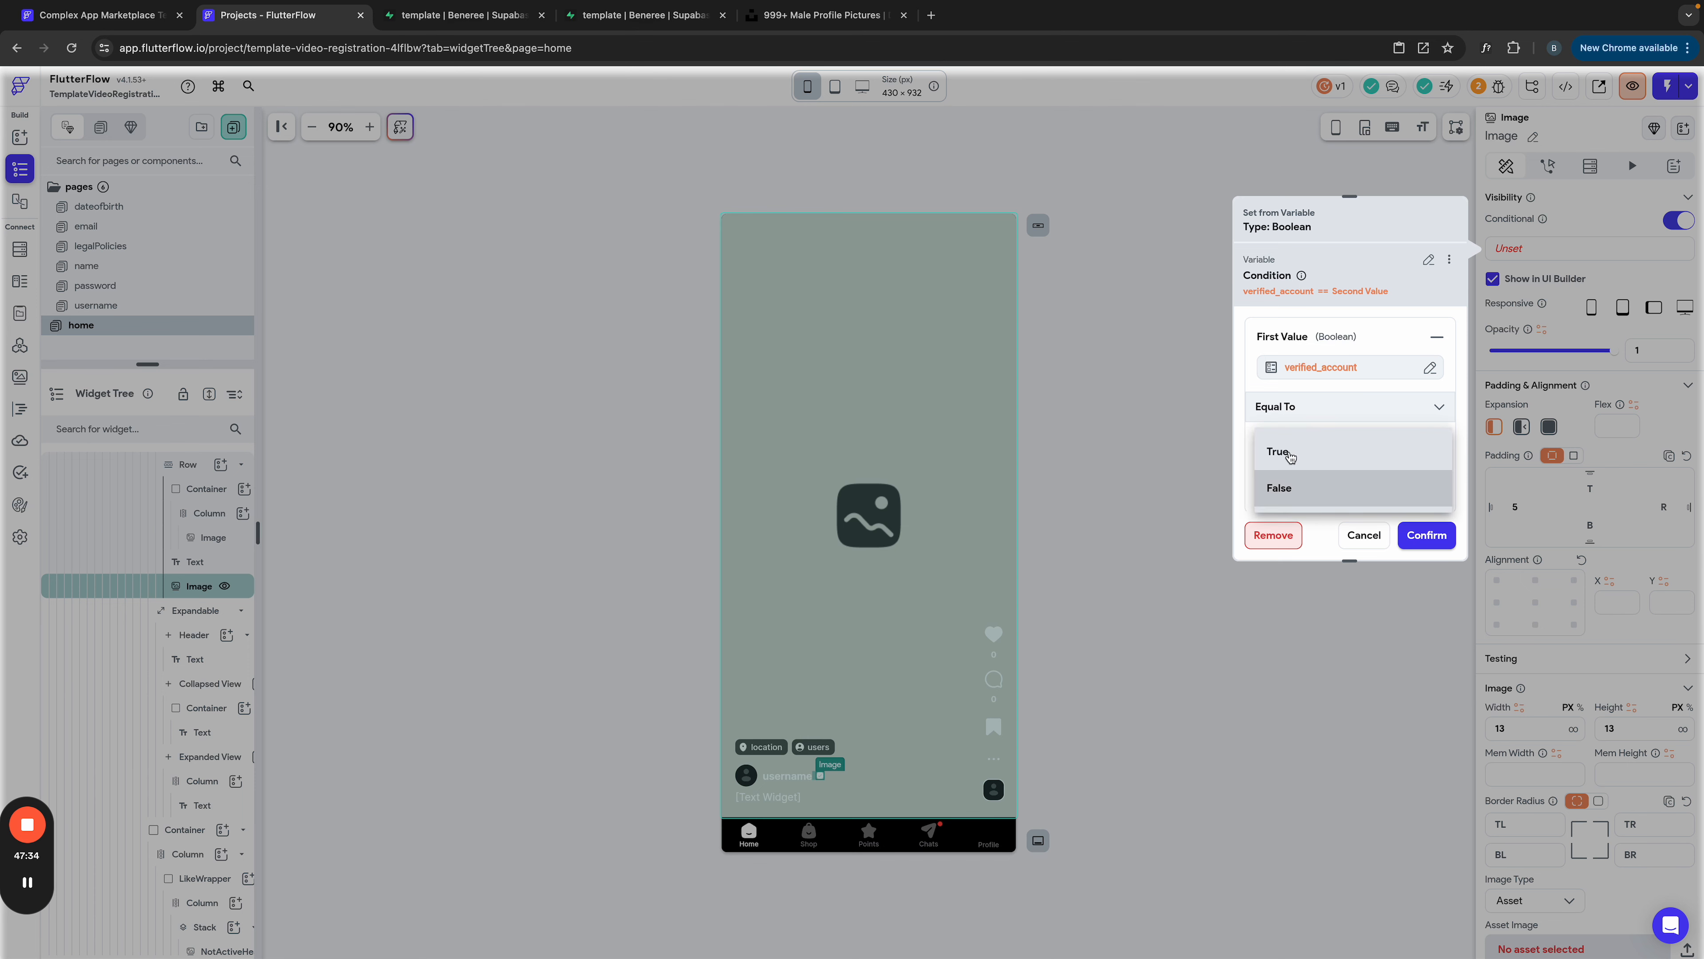
click(1290, 460)
click(1427, 535)
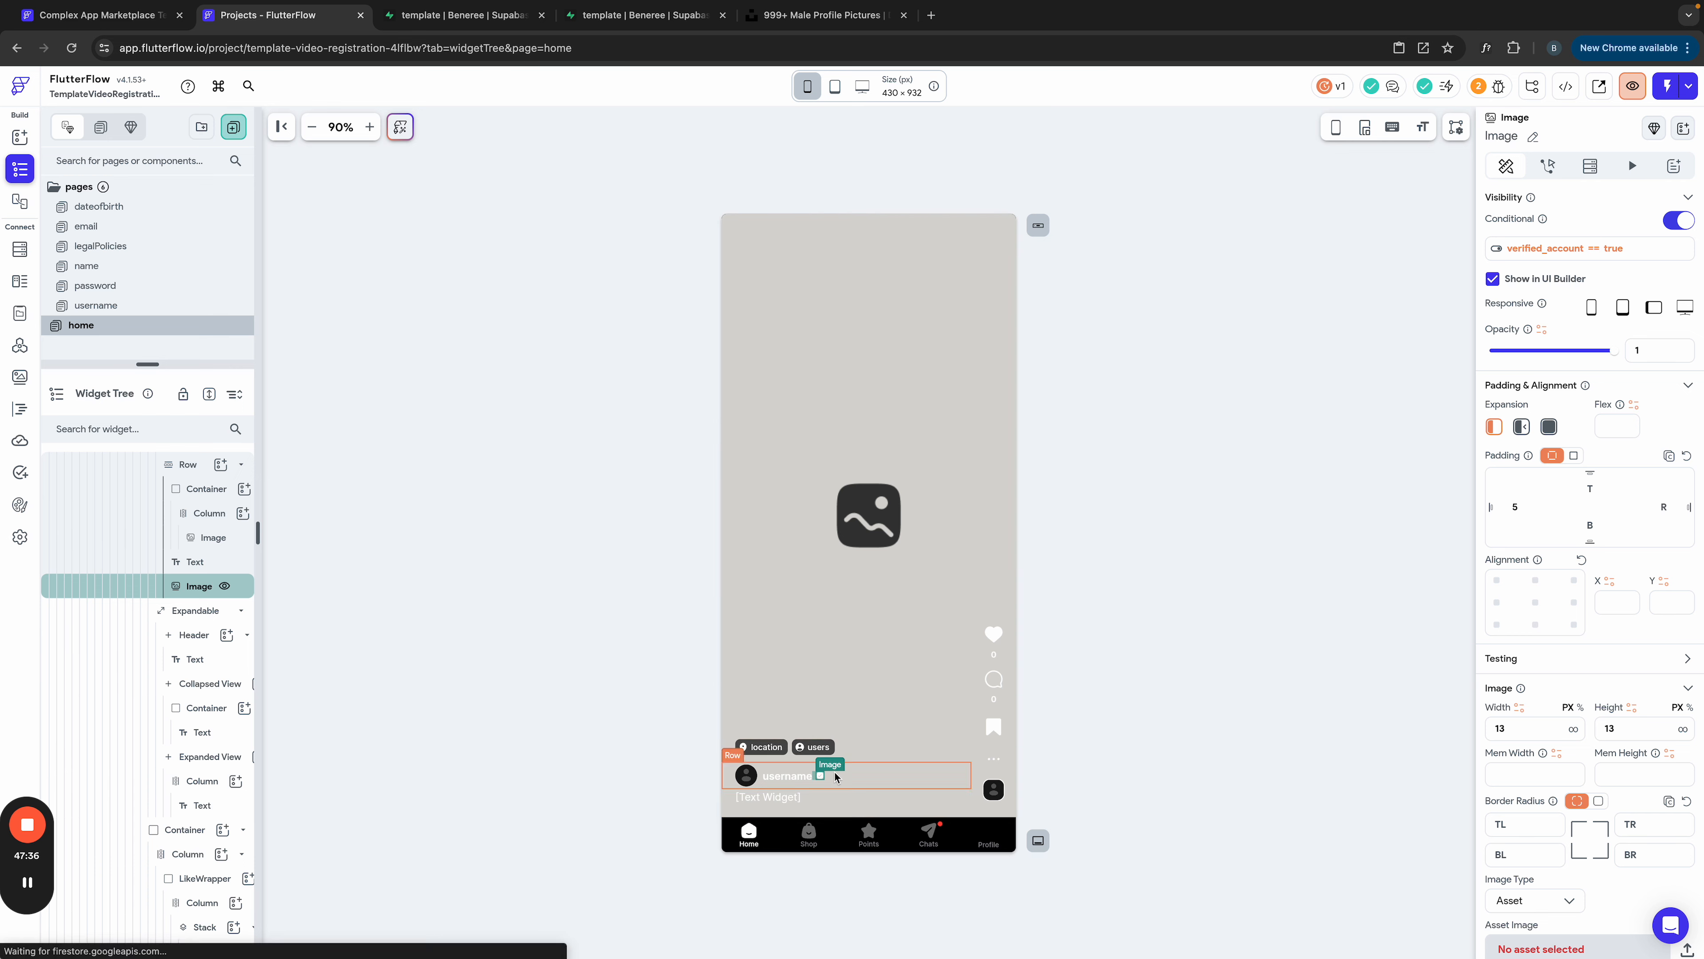
Step: Bind the collapsed view's text under the username to the post_user_view Row's caption field, with default value caption
click(765, 799)
click(1513, 259)
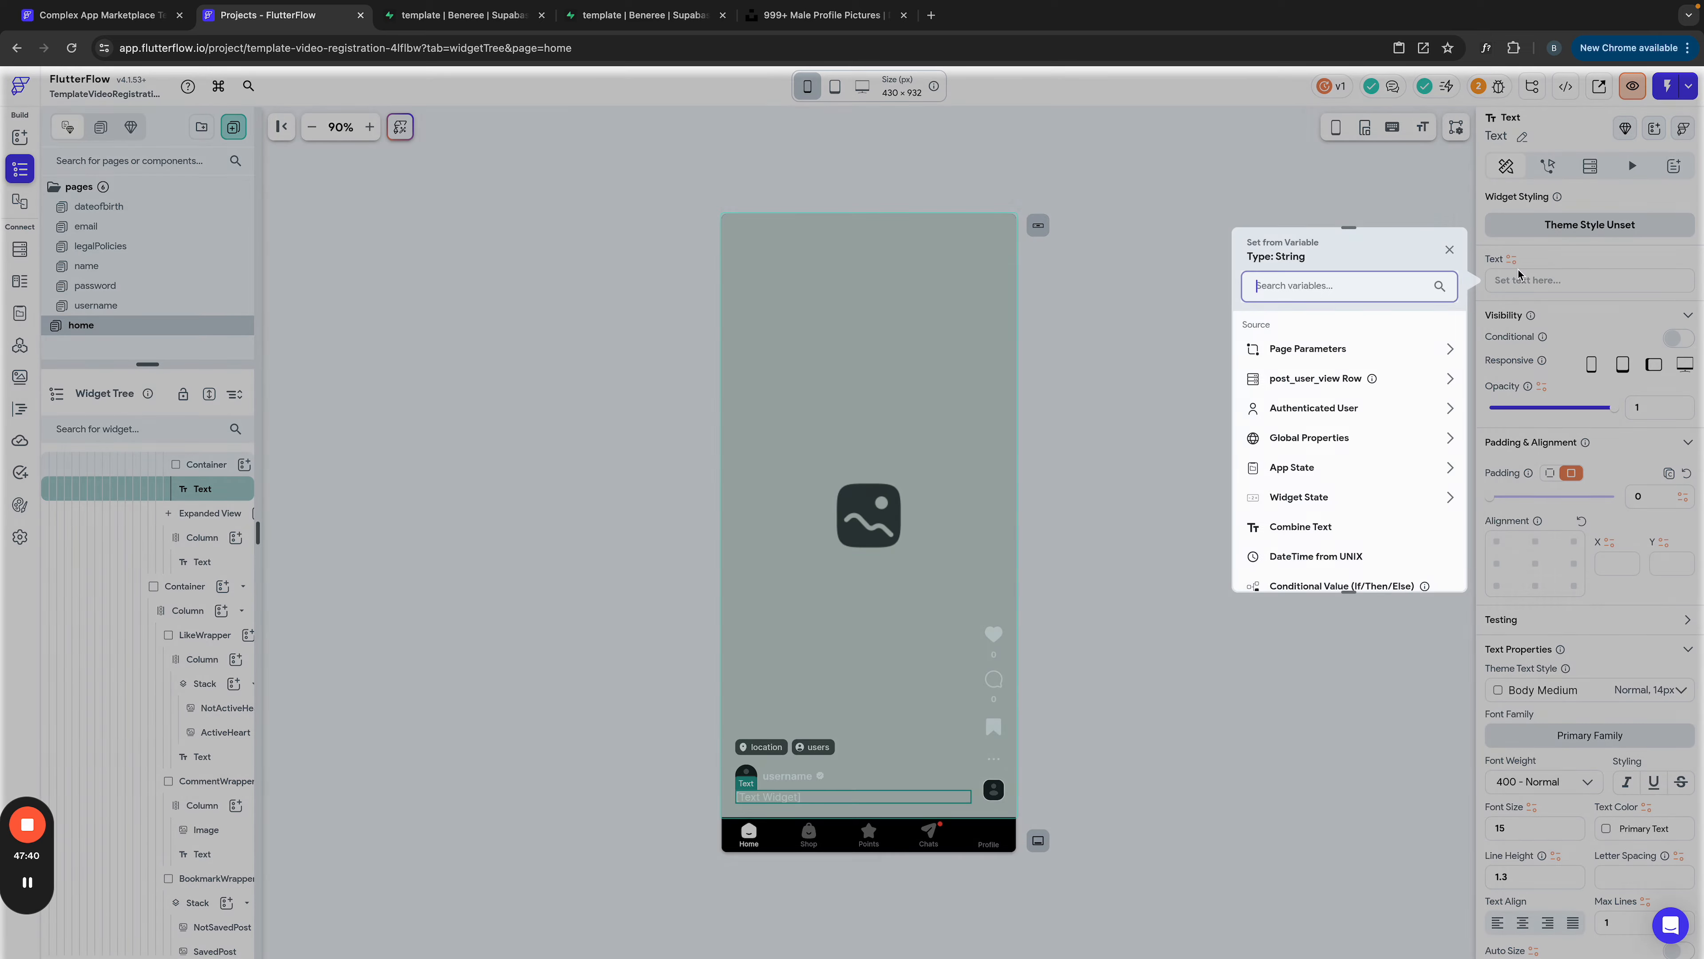
click(1307, 380)
scroll(1321, 495, down, 3)
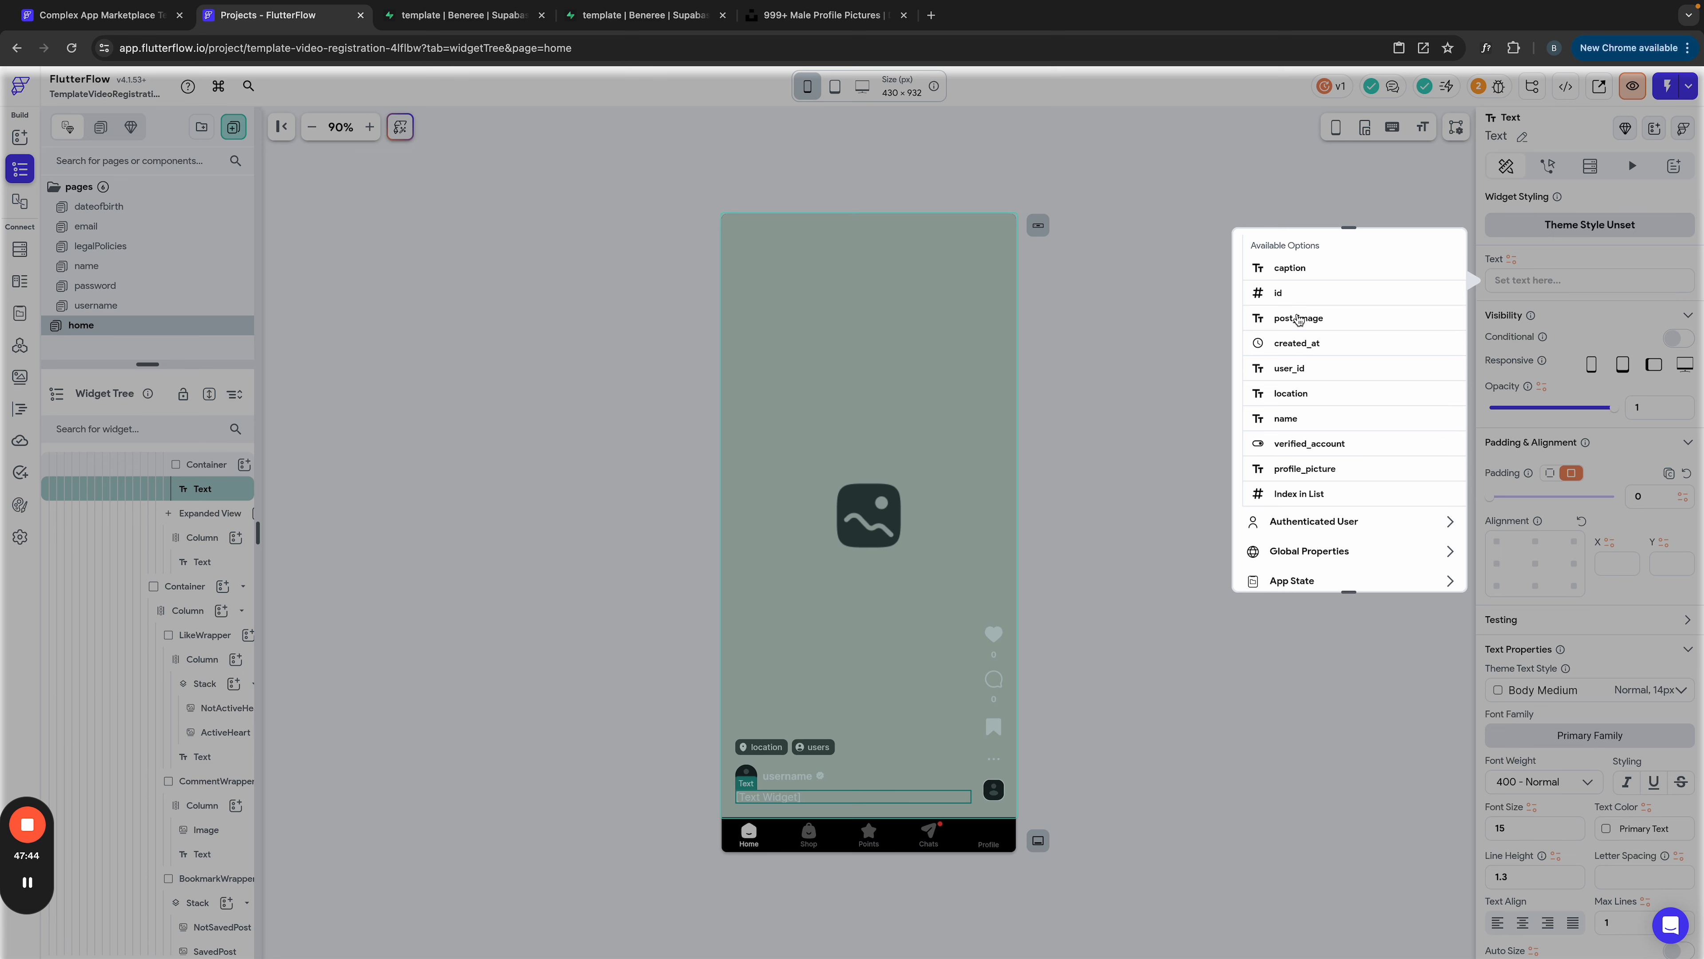
click(1291, 268)
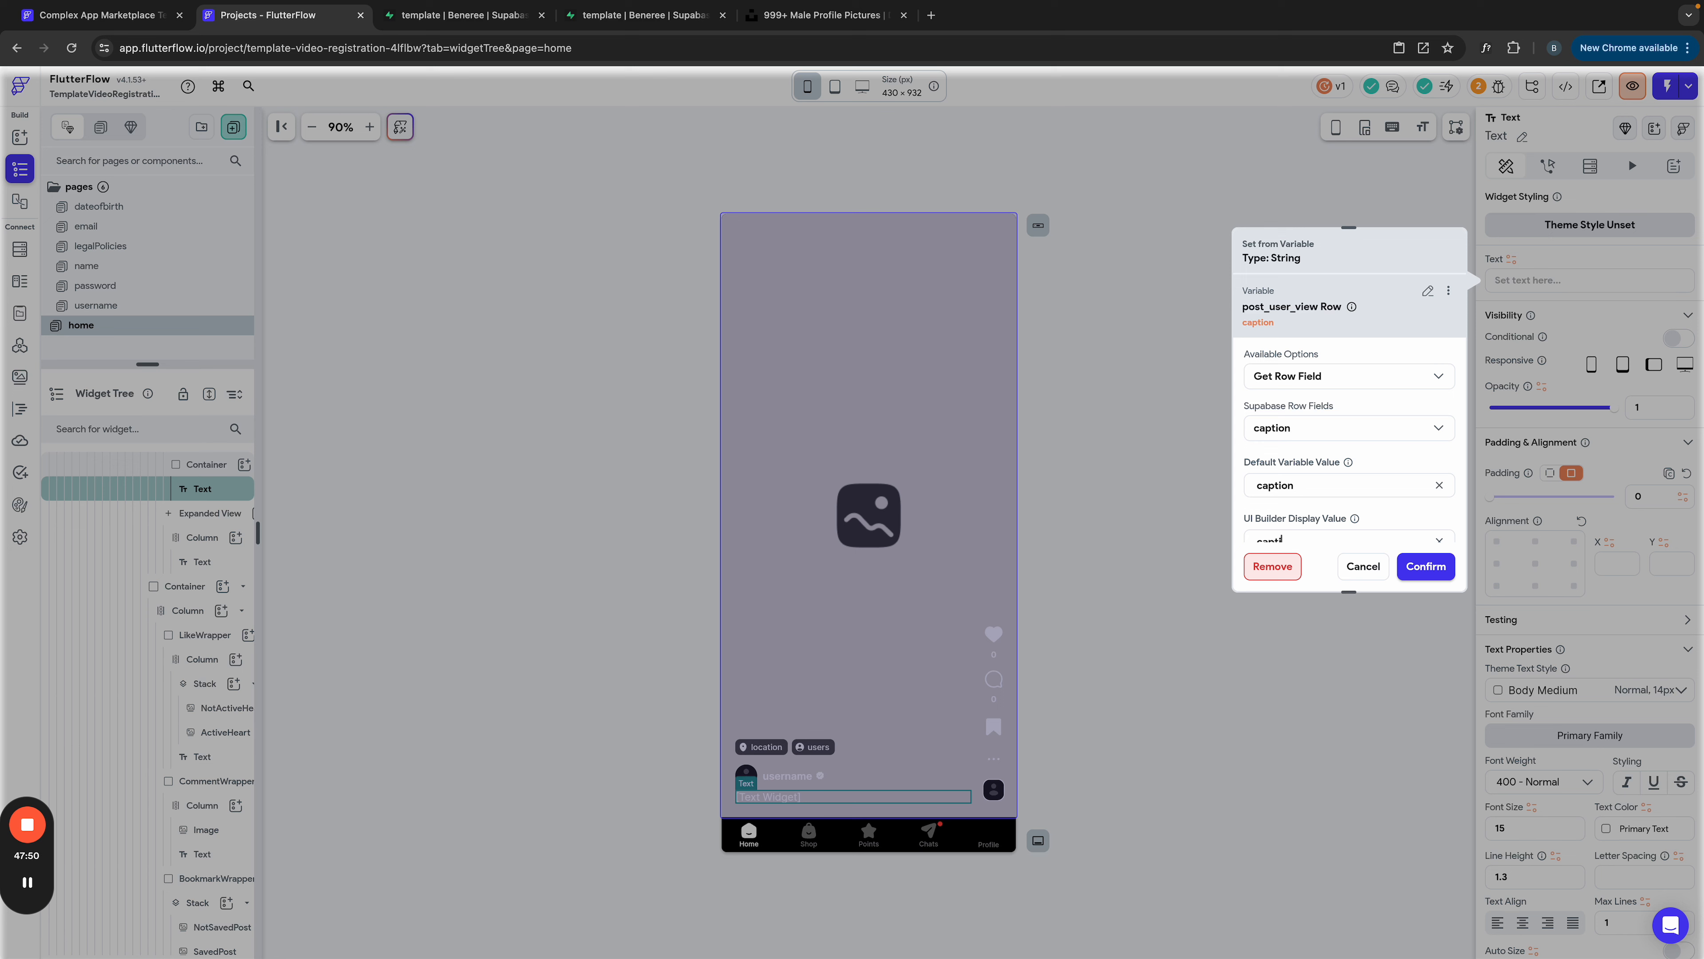
click(1436, 568)
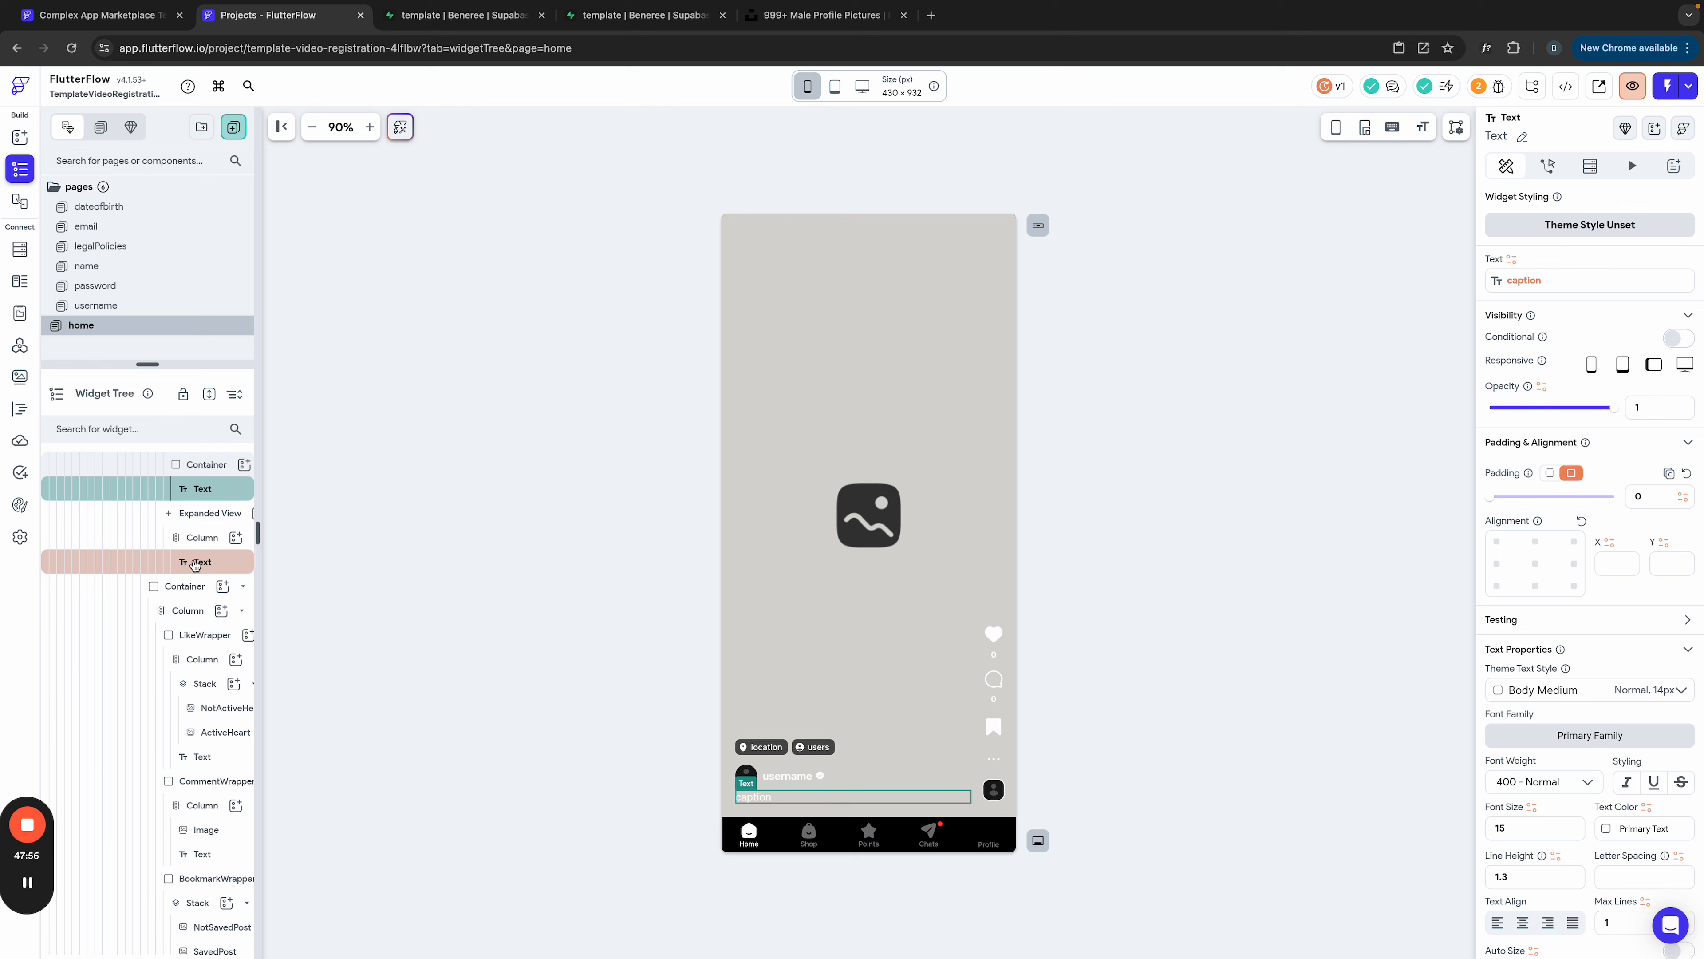
Step: Bind the expanded view's lorem ipsum text to the post_user_view Row's caption field, with default value caption
click(194, 561)
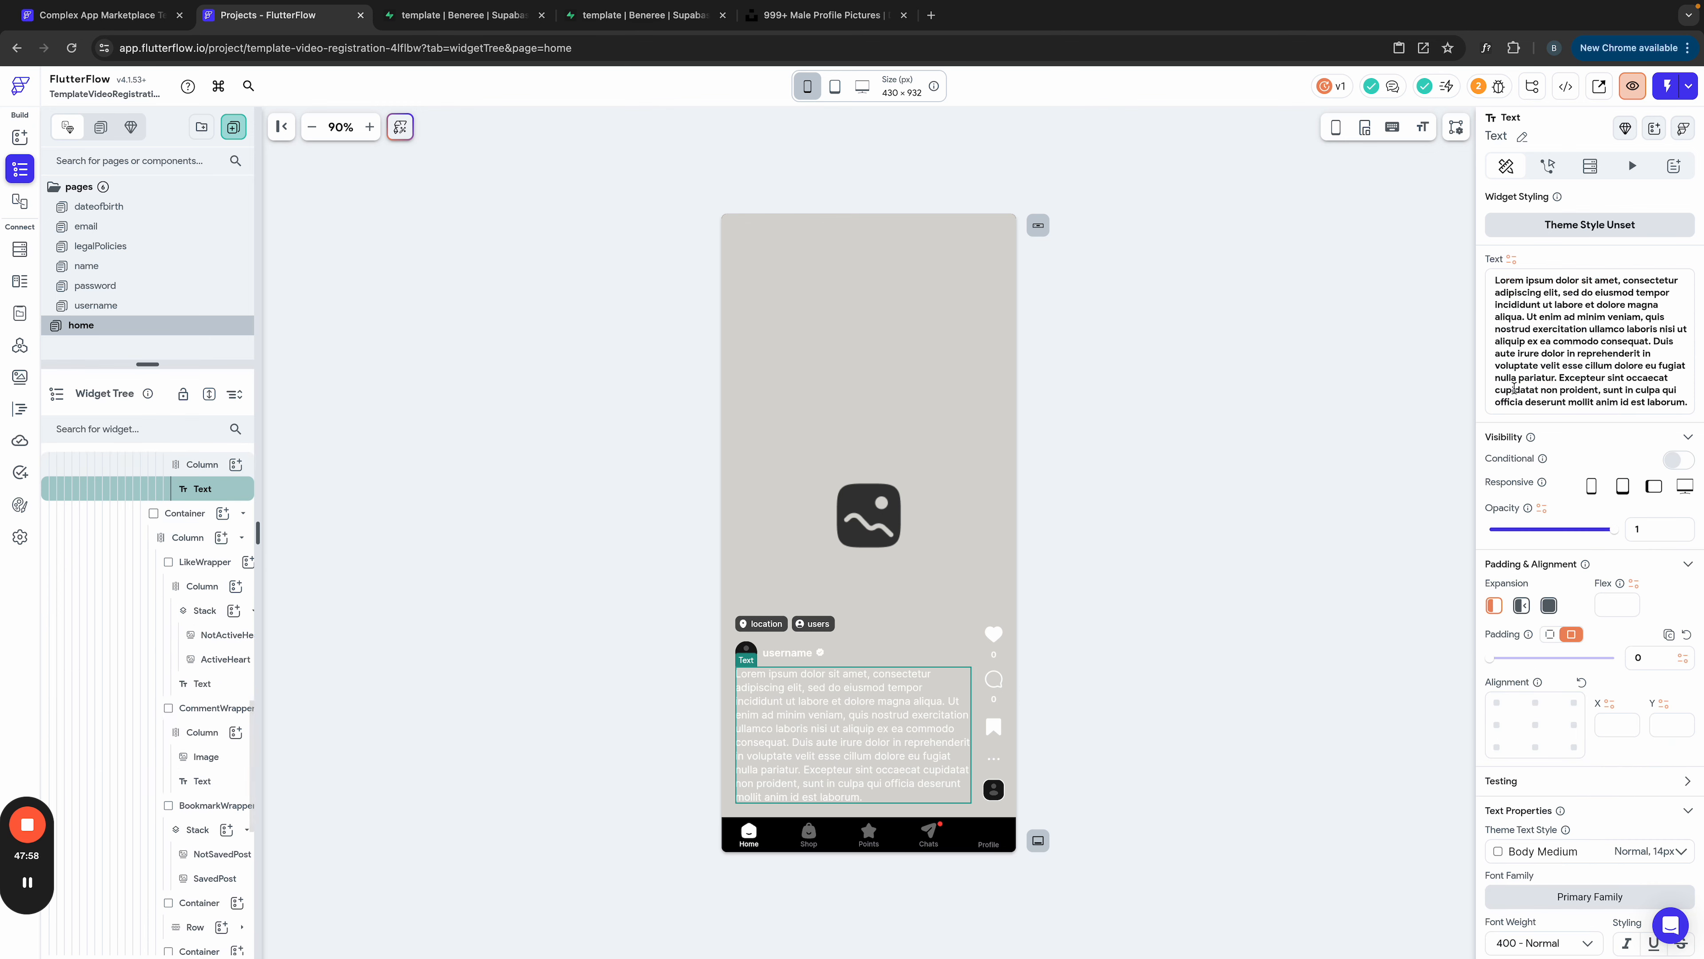
triple_click(1546, 363)
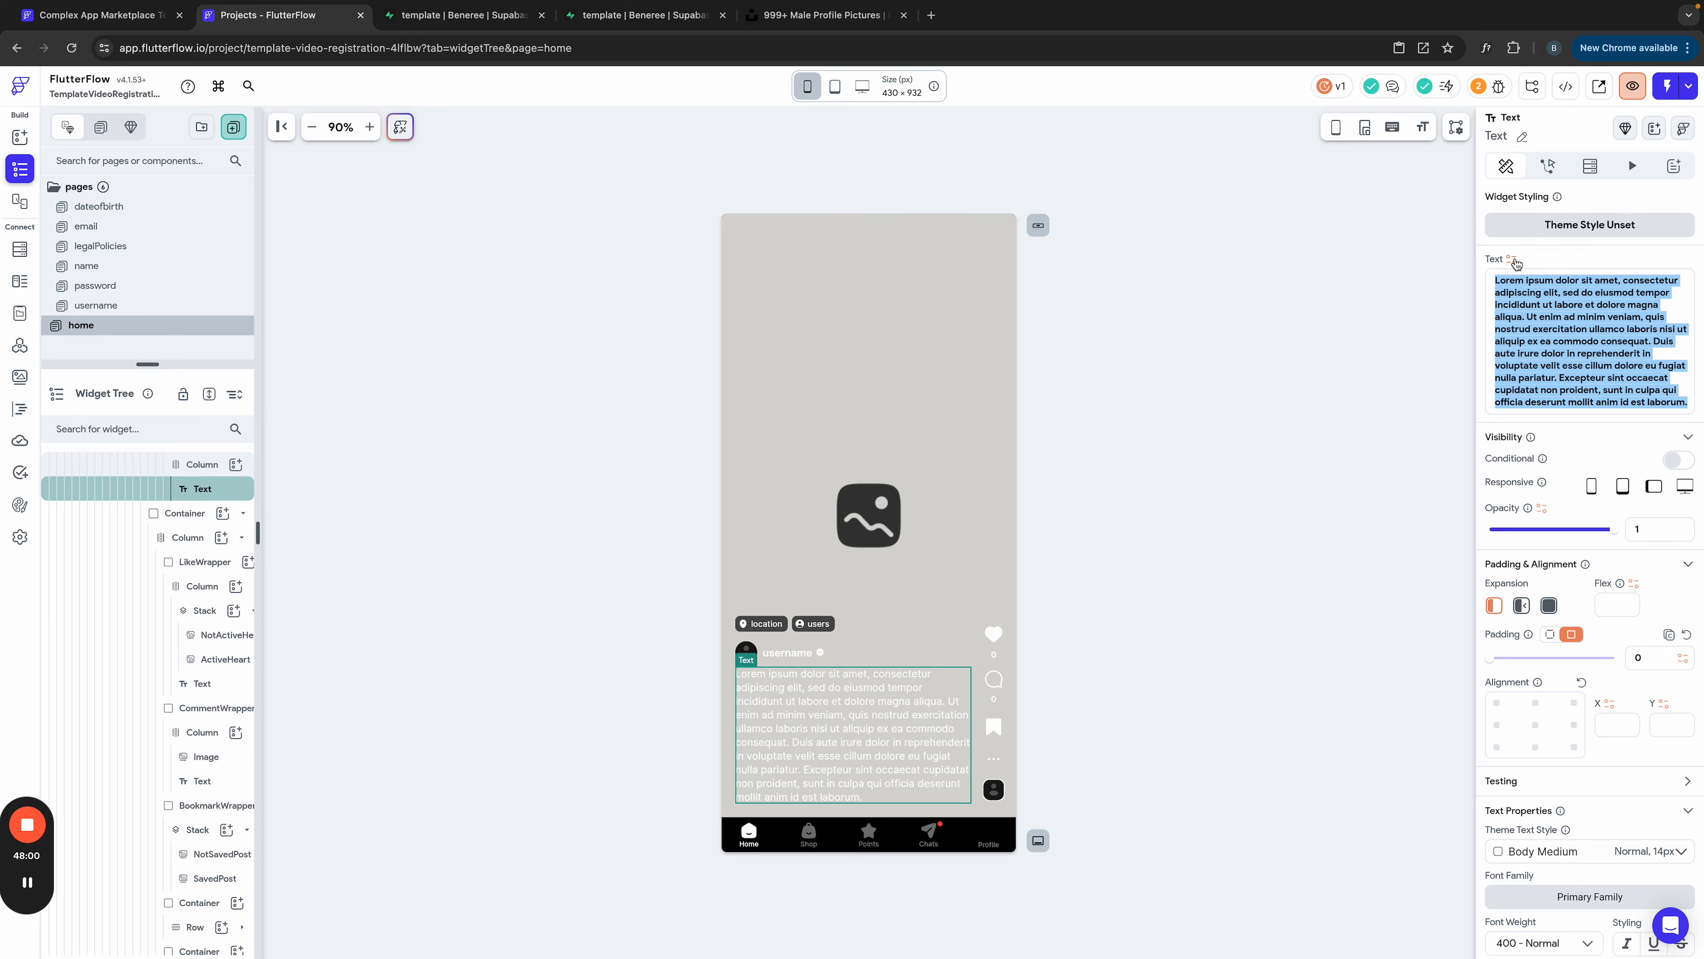
click(1511, 259)
click(1532, 302)
triple_click(1532, 302)
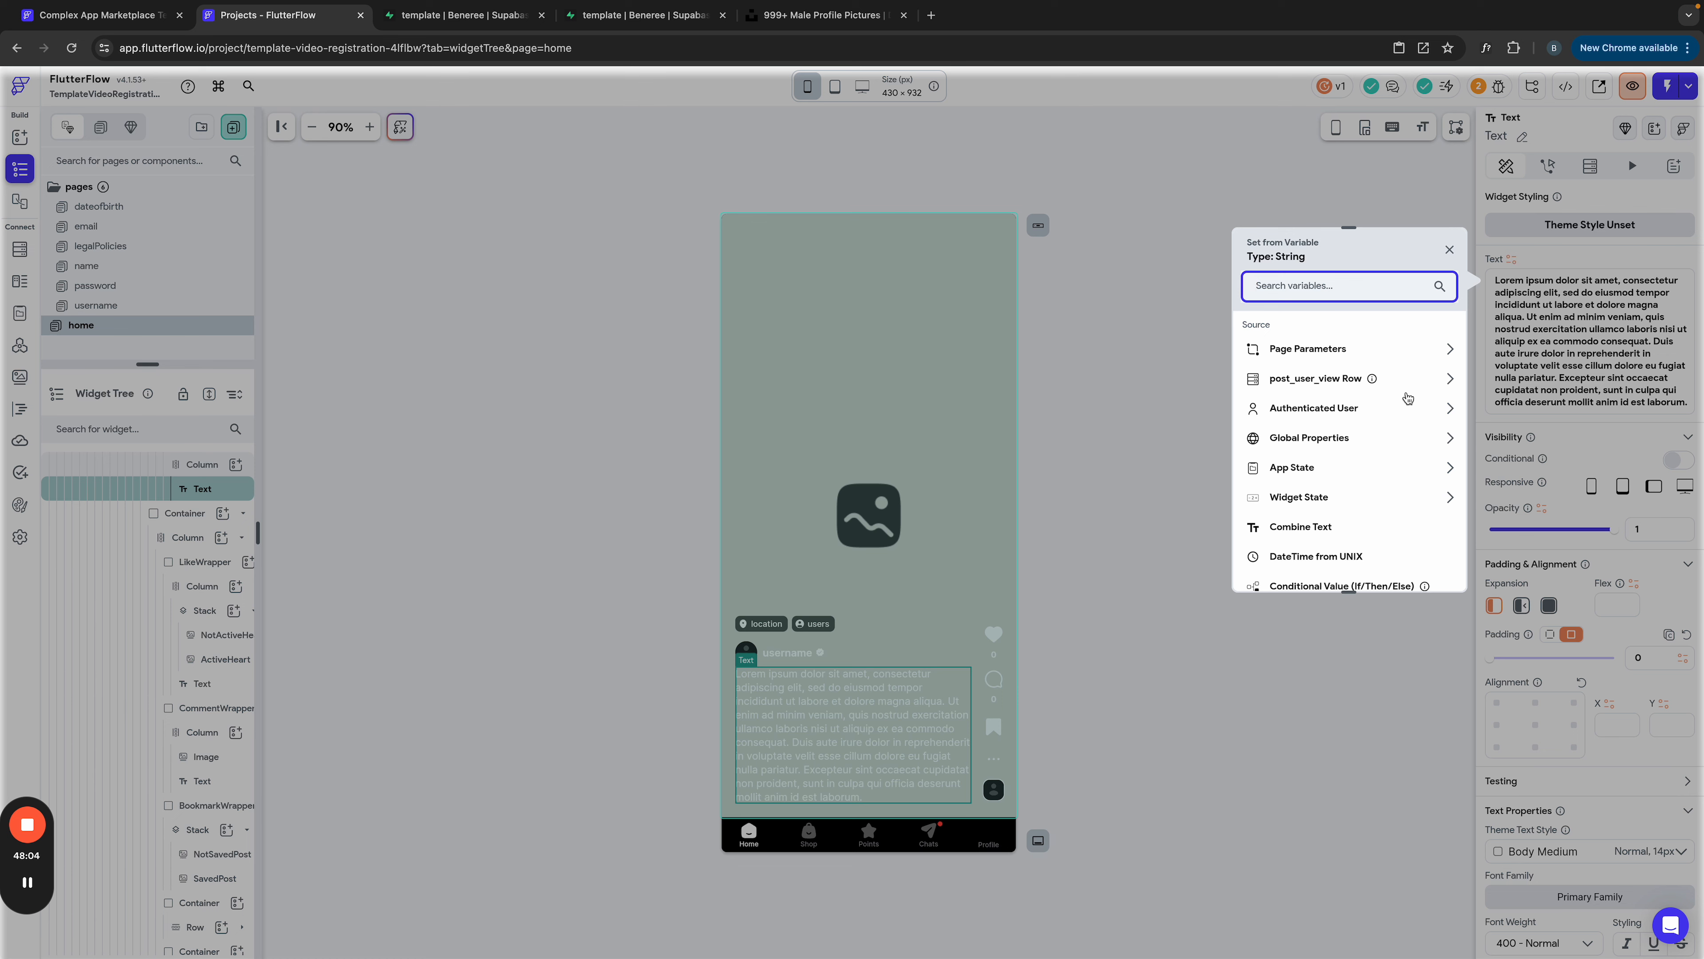
click(1285, 381)
scroll(1303, 543, down, 1)
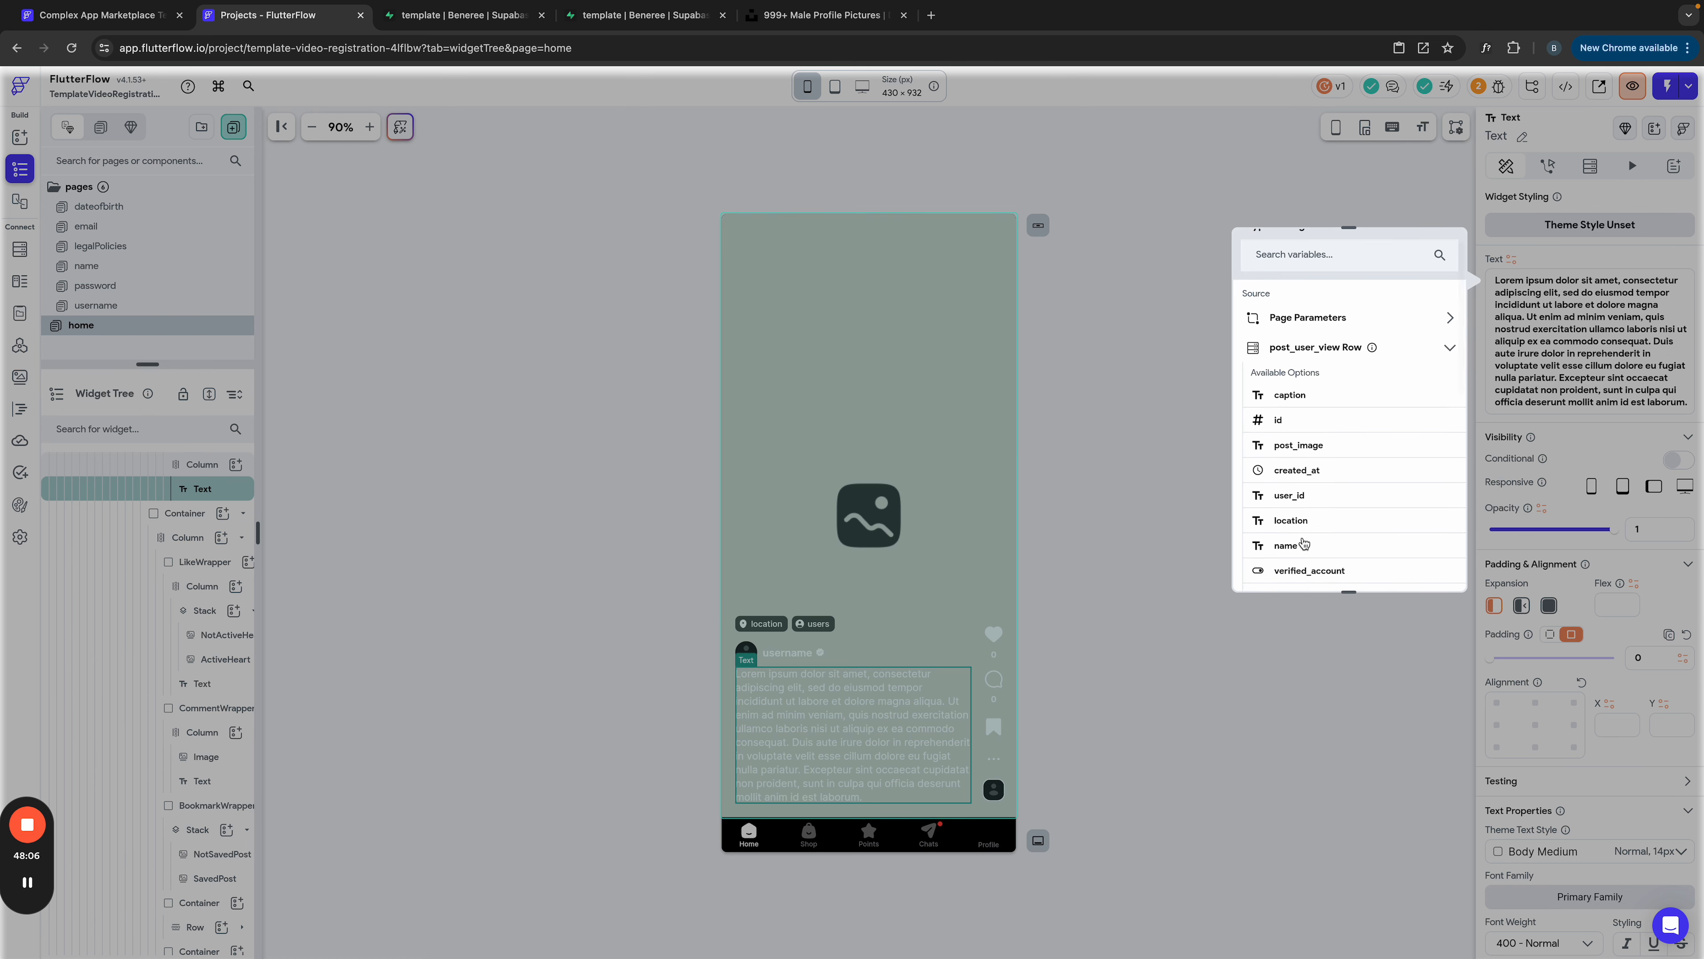
scroll(1303, 544, down, 2)
click(1284, 298)
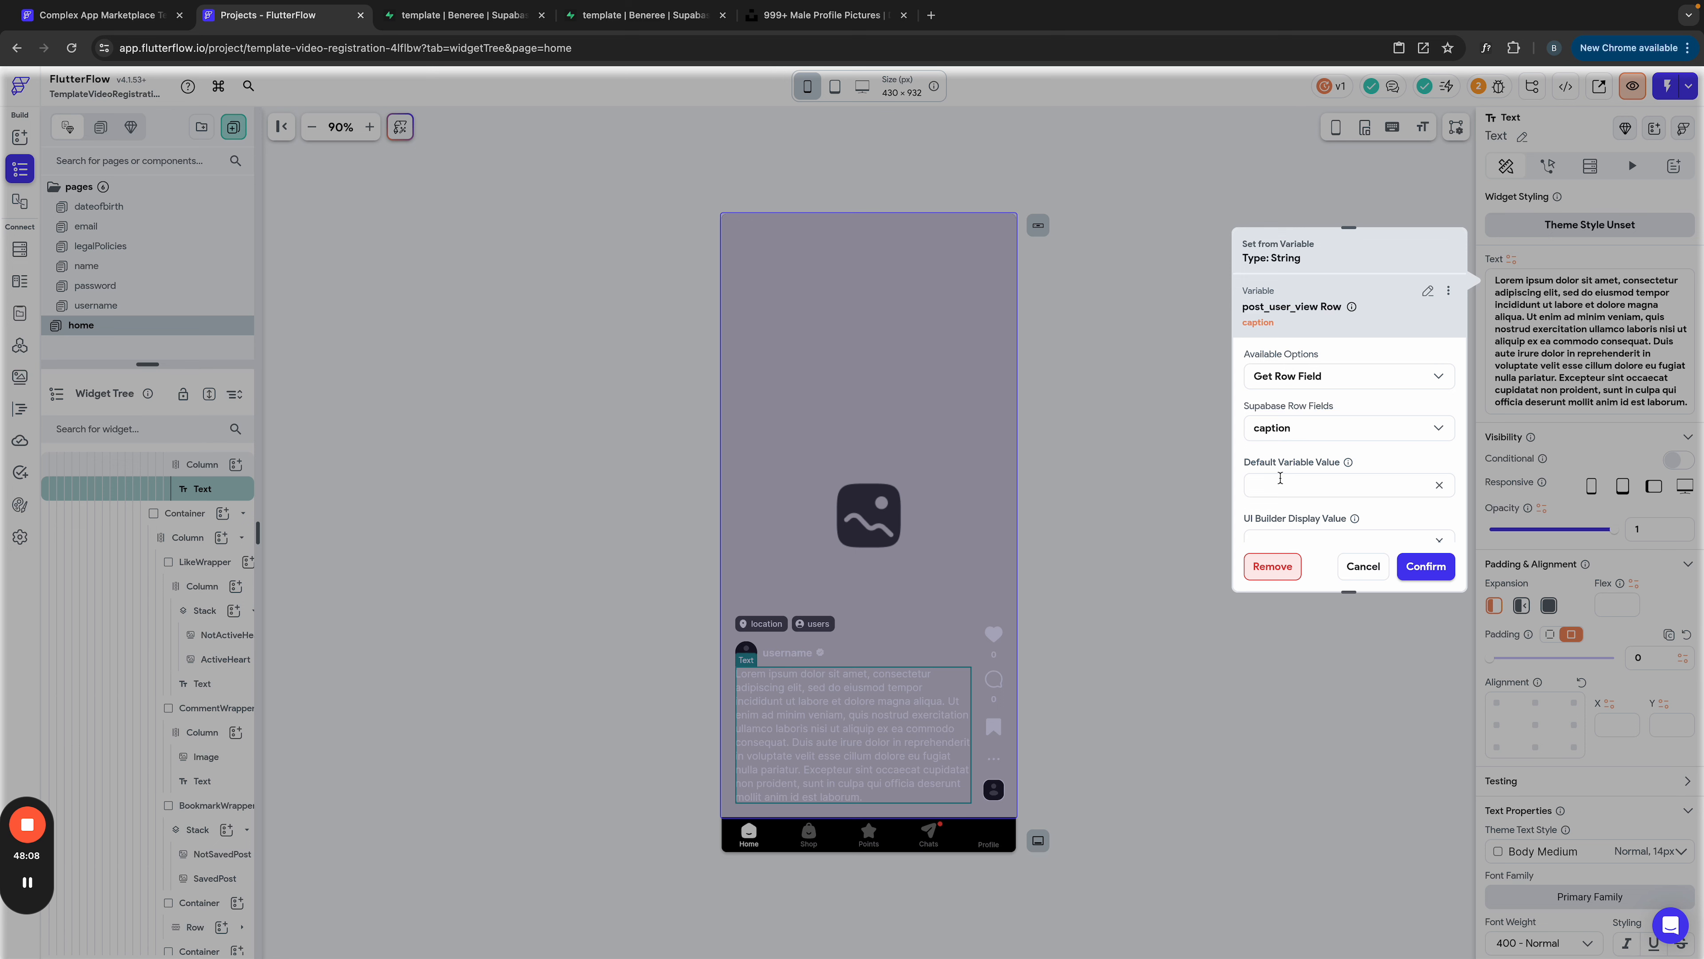
text(caption)
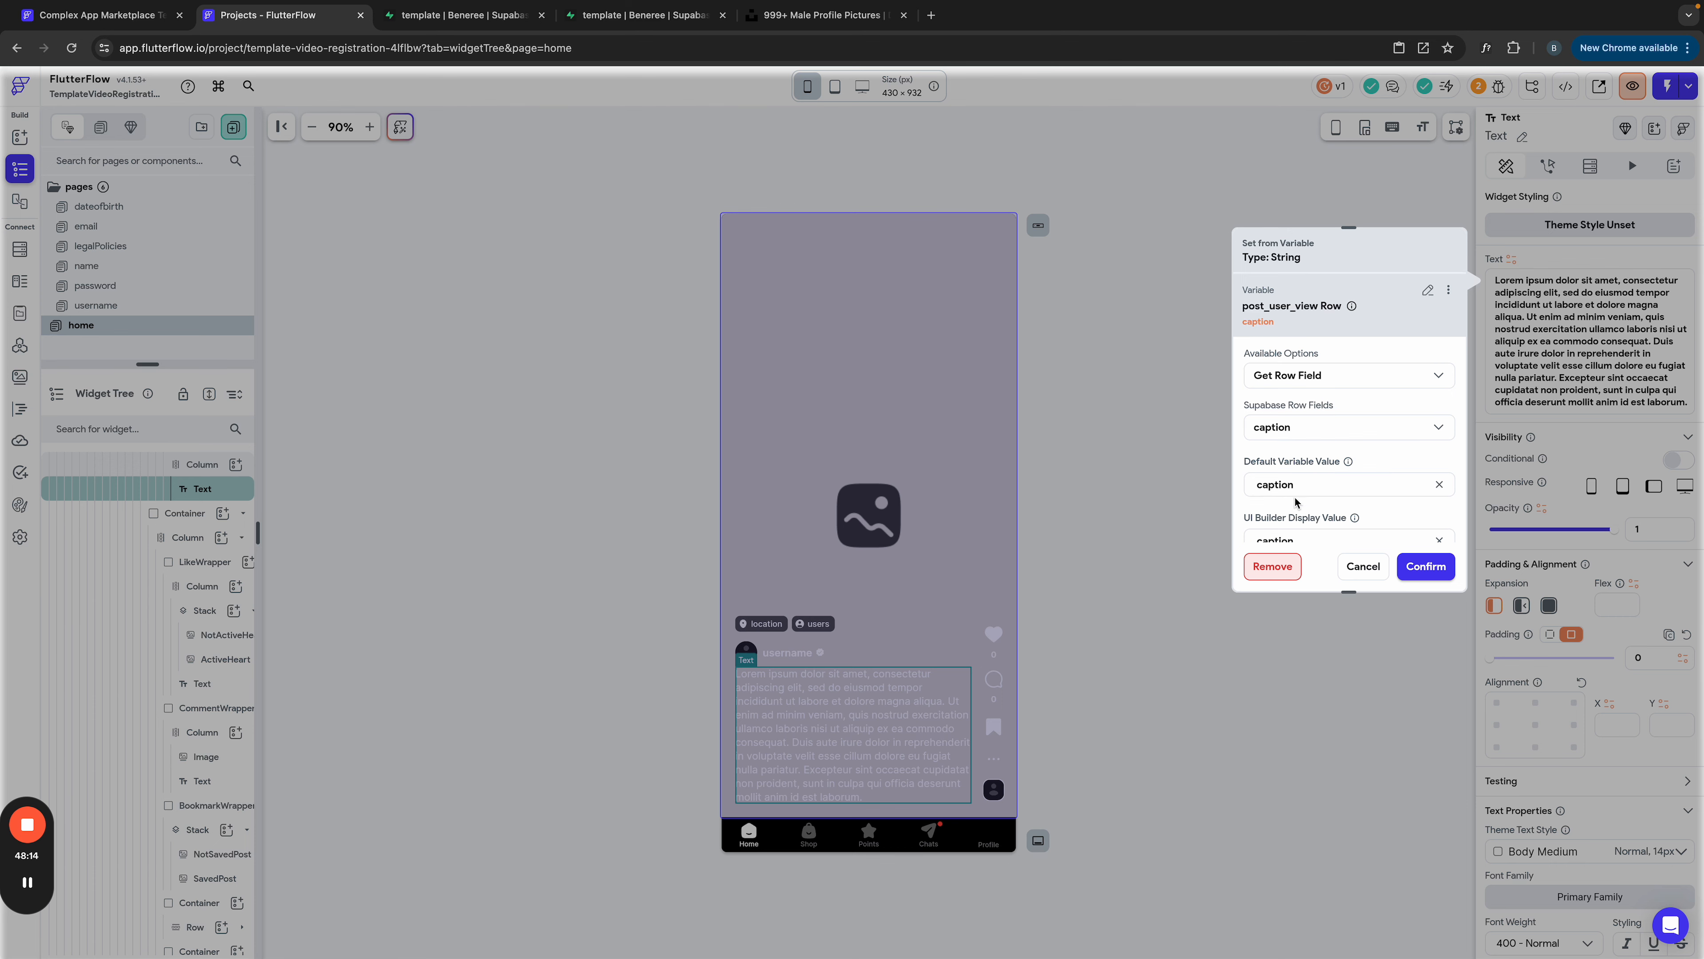
scroll(1298, 505, down, 1)
click(1431, 571)
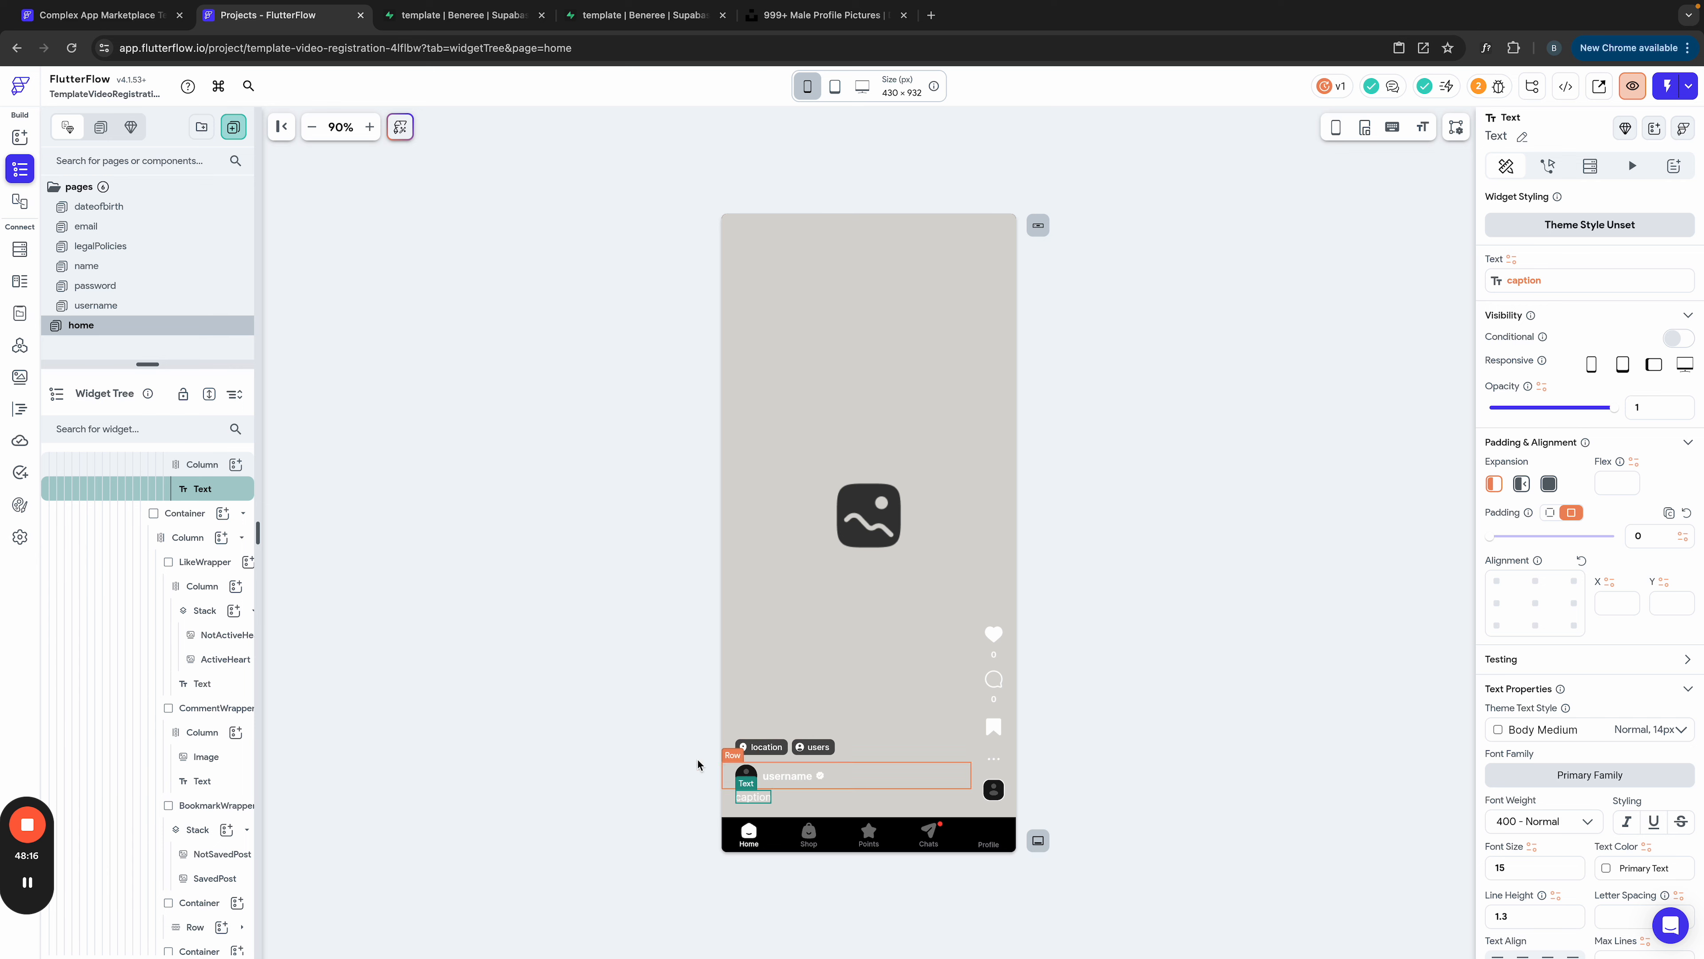
Step: Examine the collapsed view's caption text settings for maximum lines, maximum characters and overflow replacement
scroll(186, 512, up, 2)
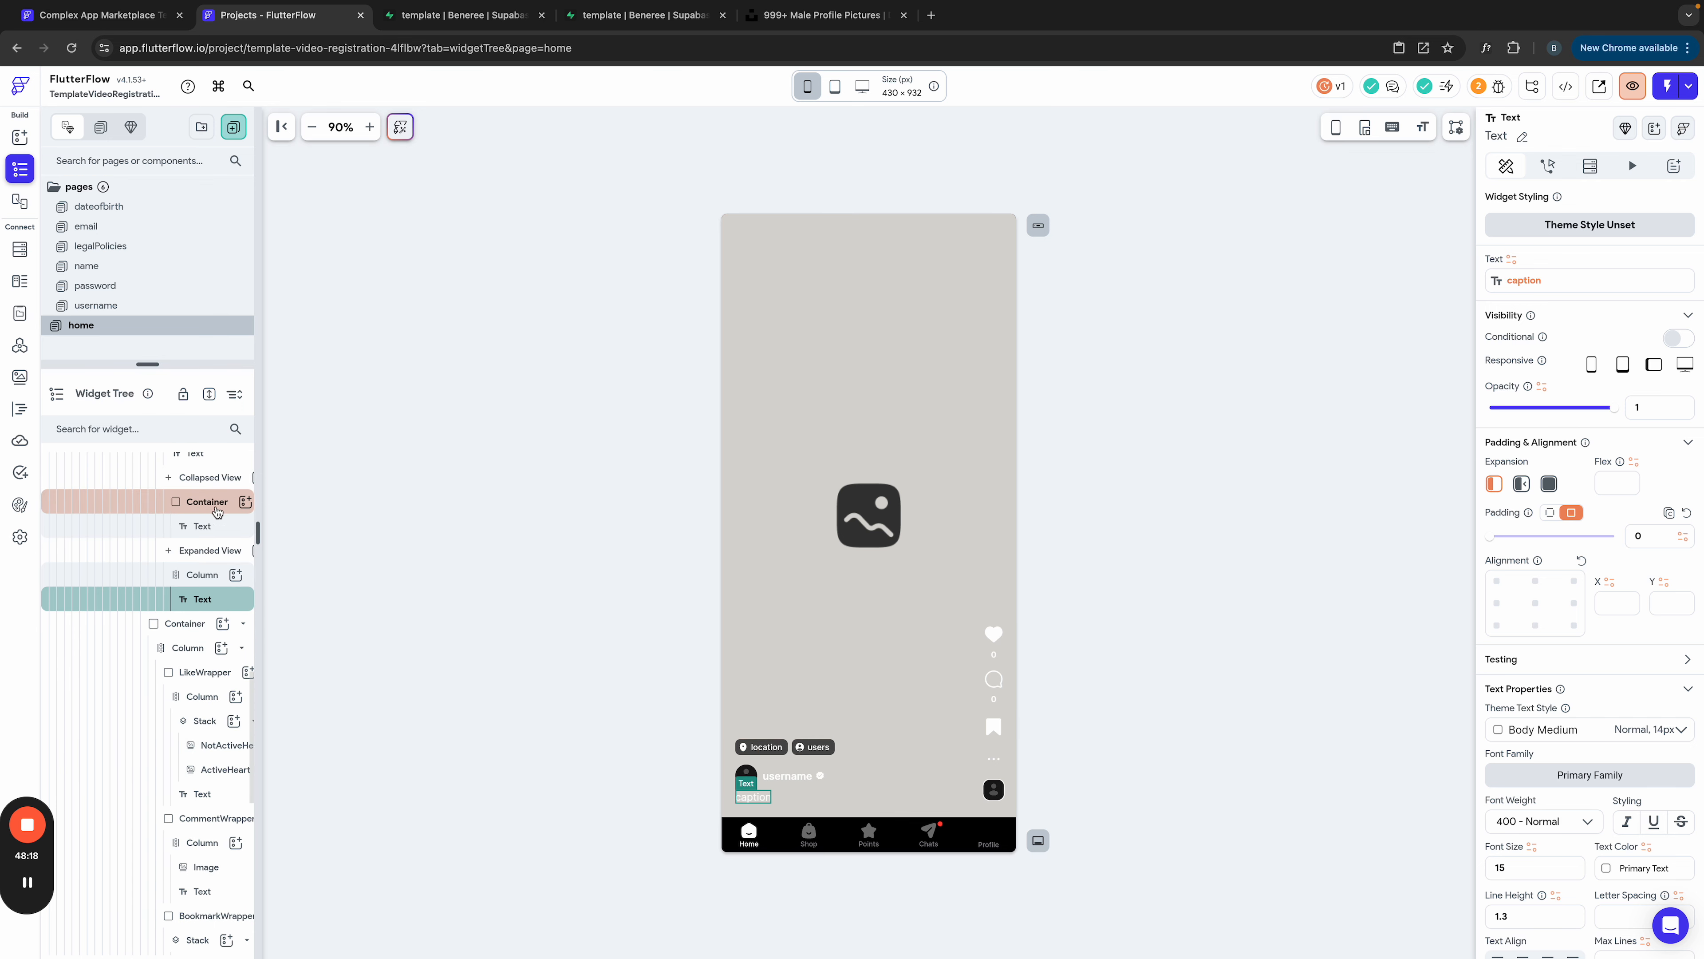
scroll(215, 515, up, 1)
click(202, 528)
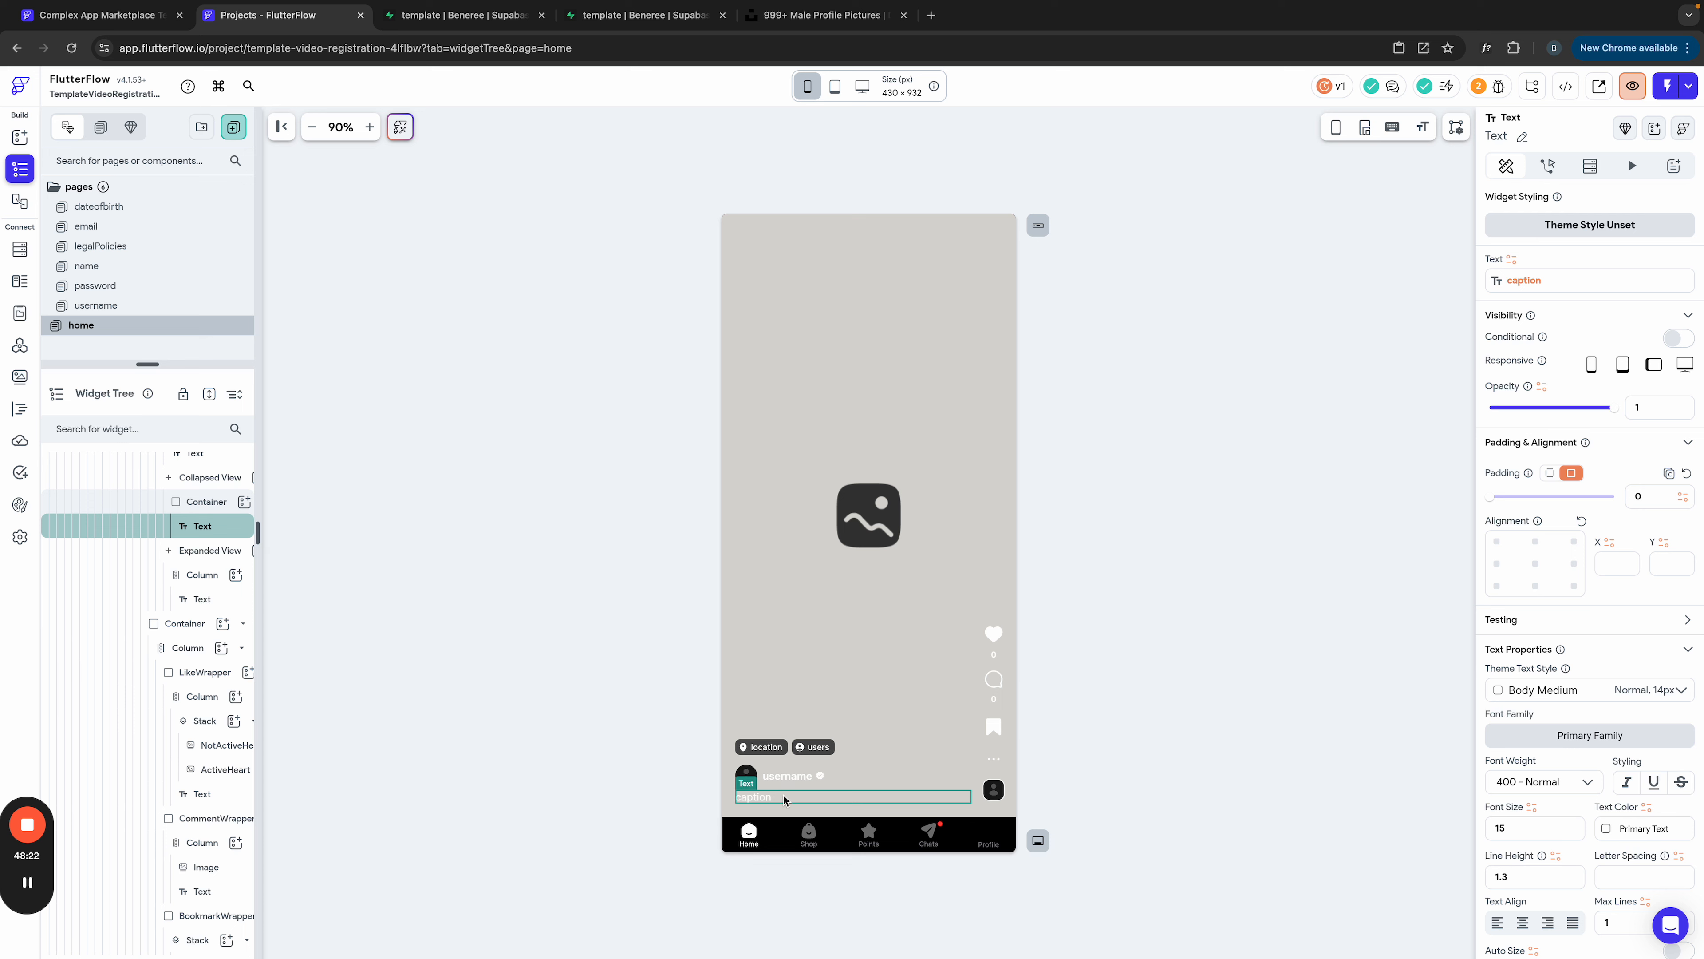
scroll(1653, 859, down, 3)
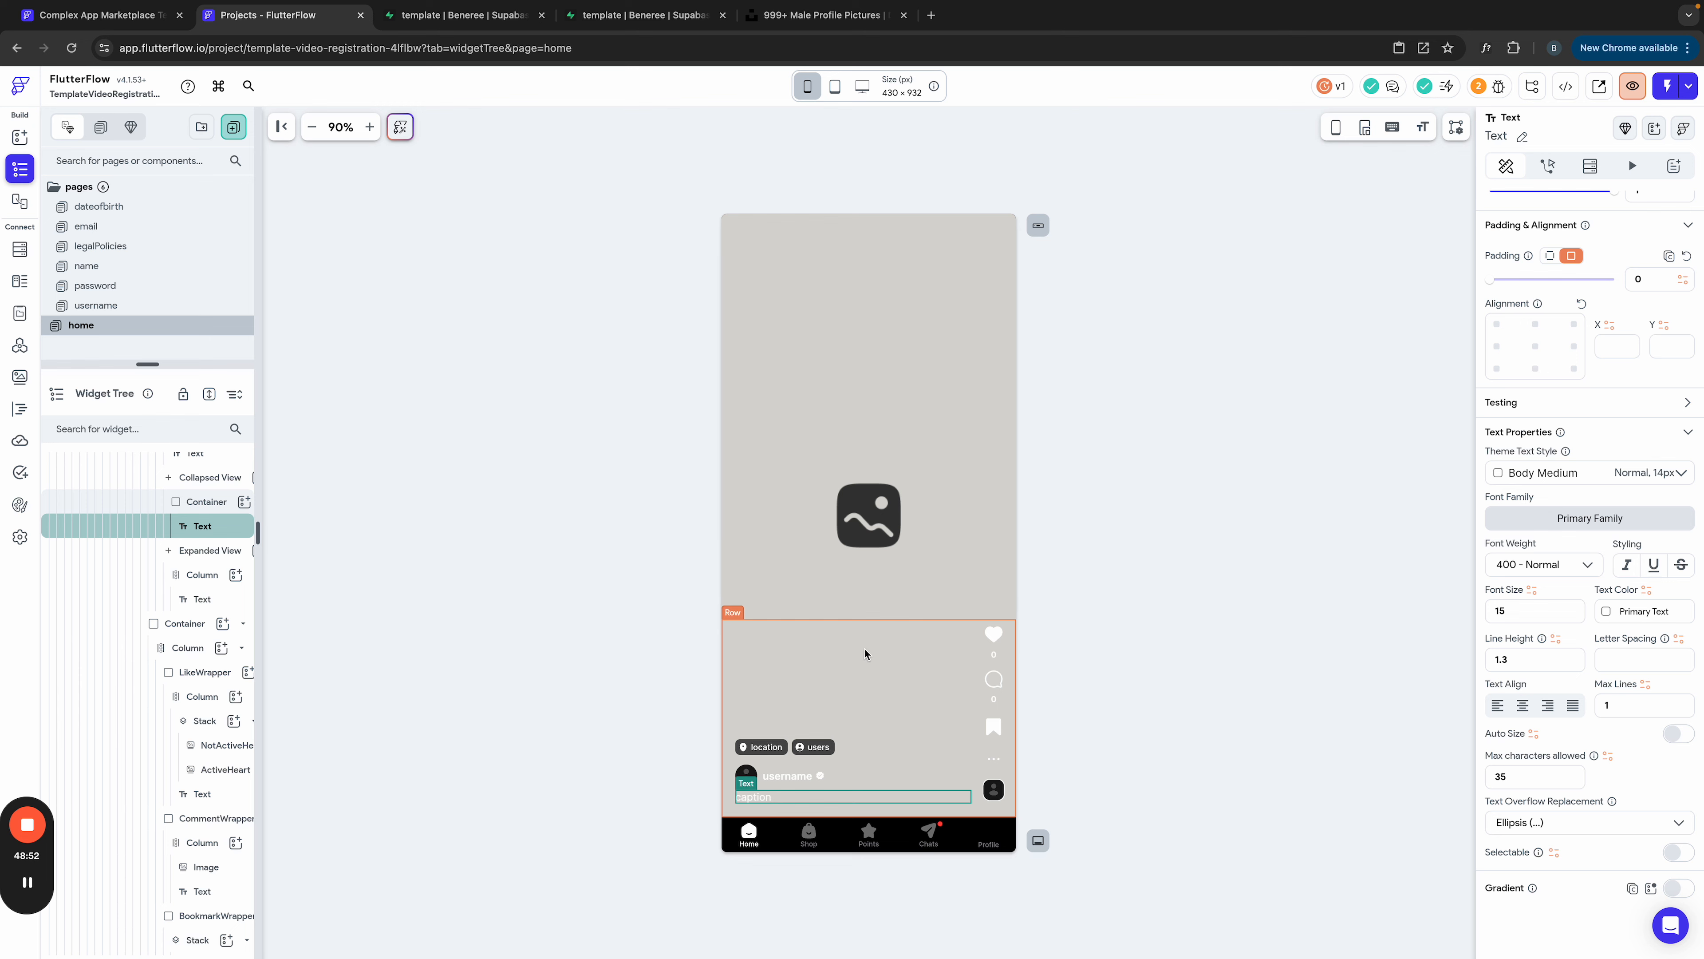
Step: Bind the full-screen background image's path to the post_user_view Row's post_image field, with the copied Post_Empty_placeholder.jpg URL as the default value
click(880, 474)
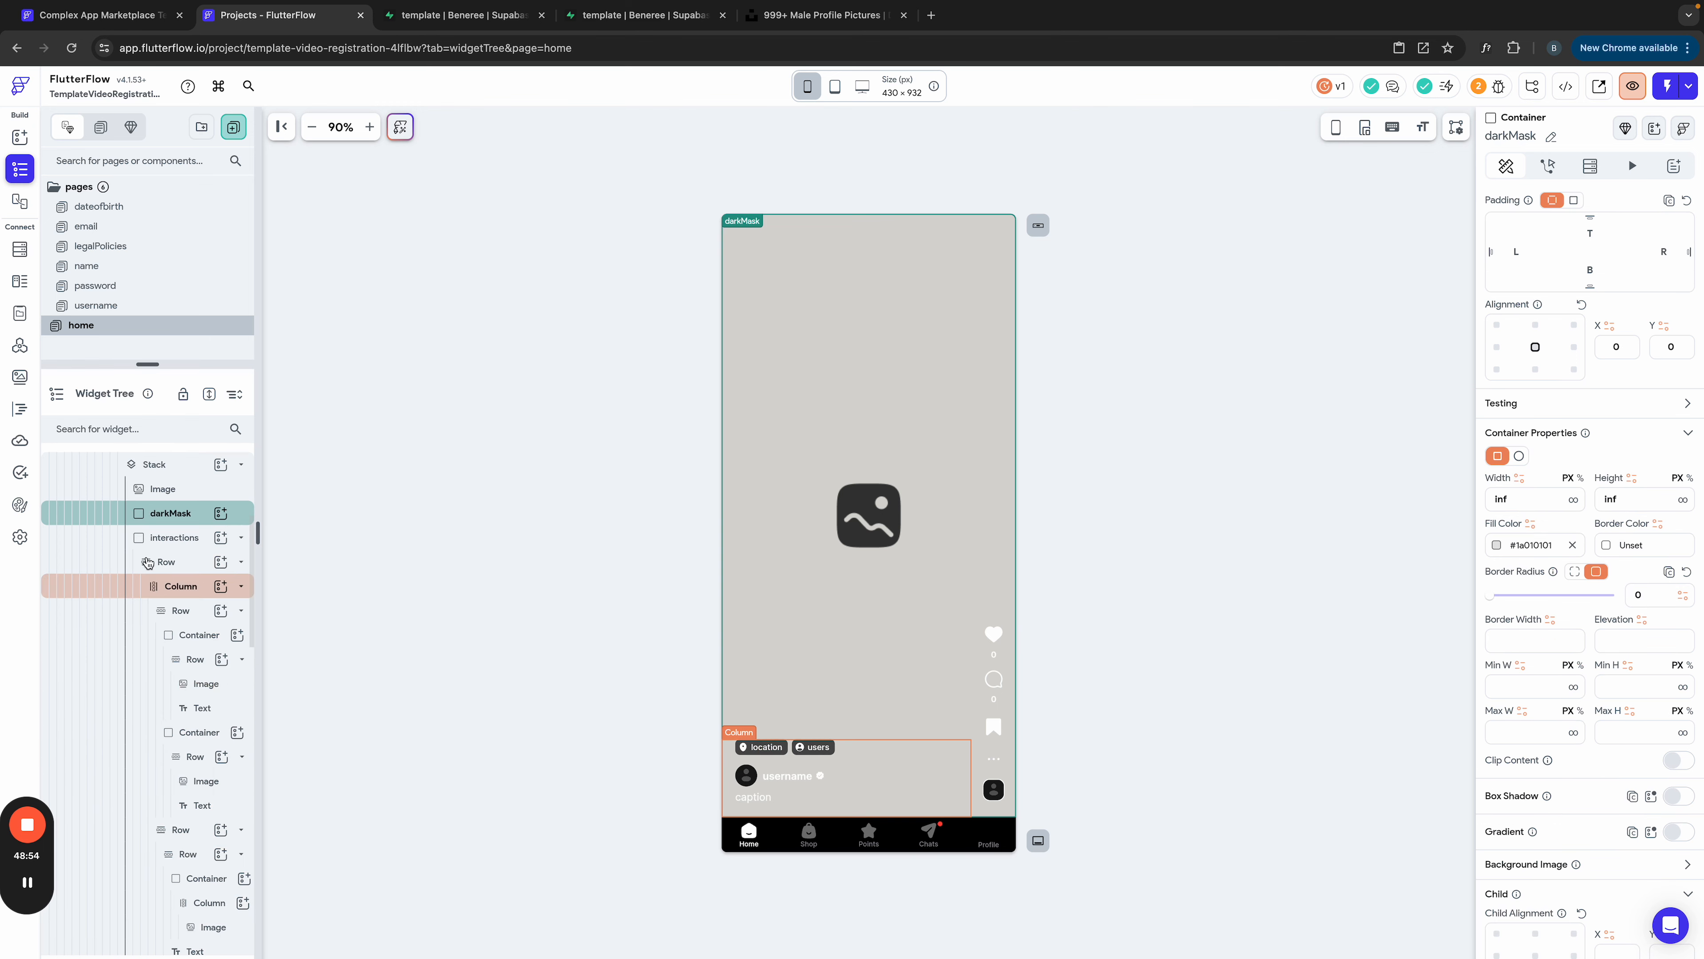
click(163, 487)
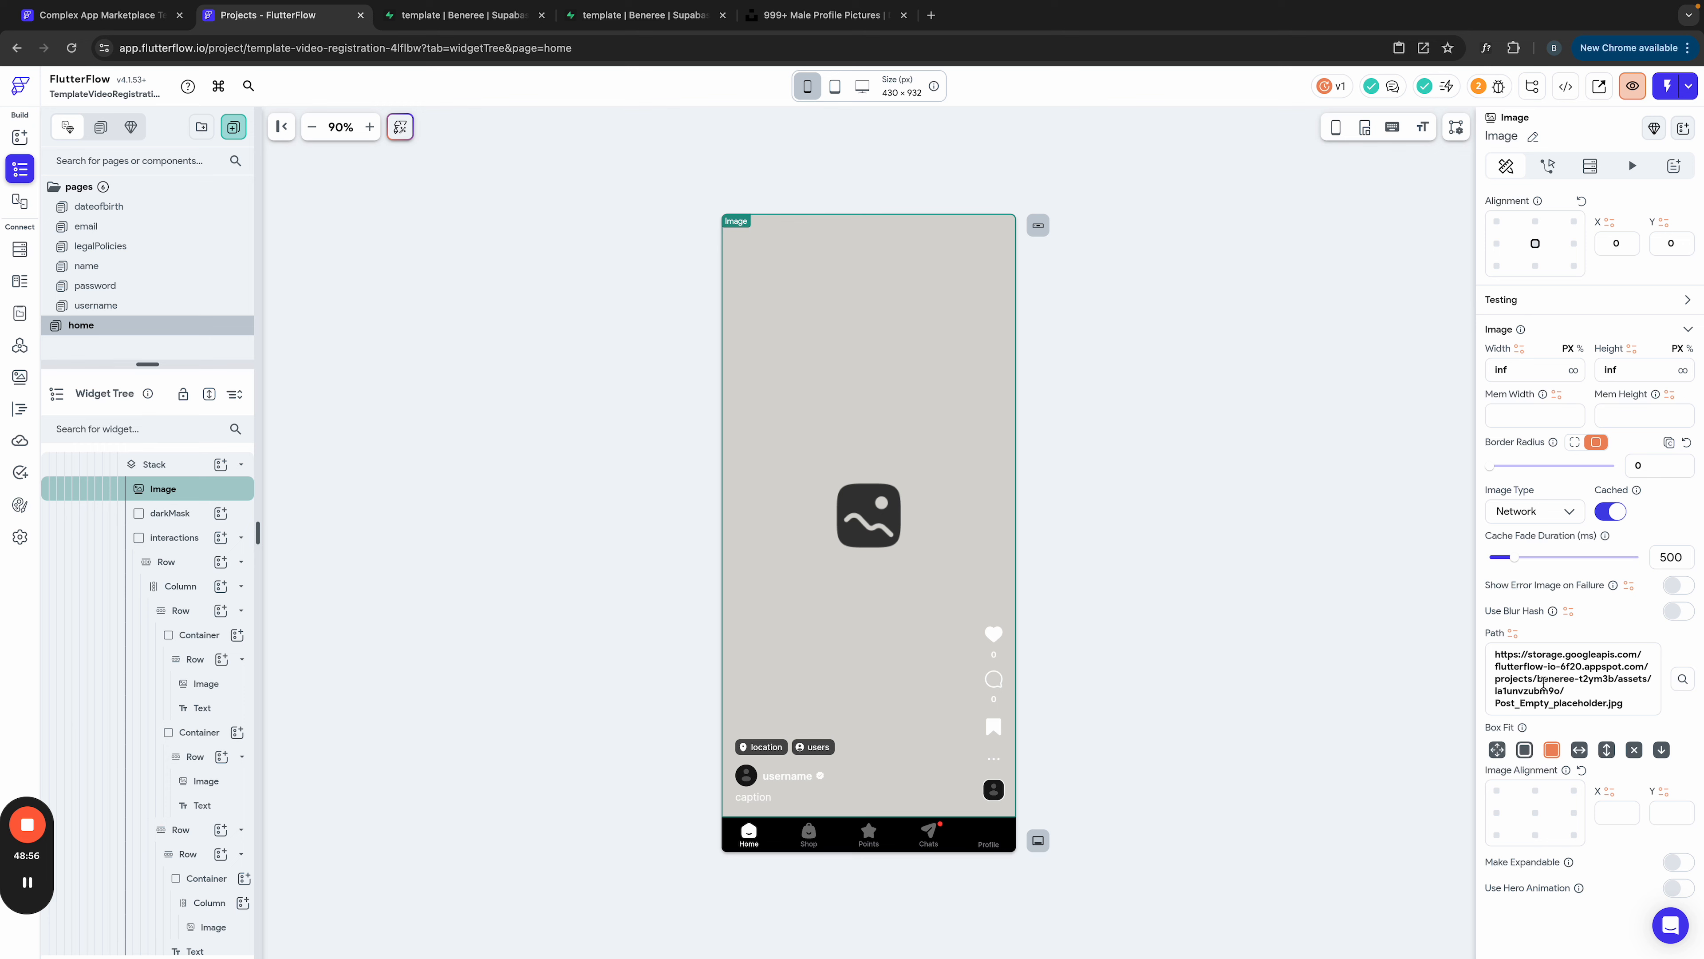
triple_click(1543, 682)
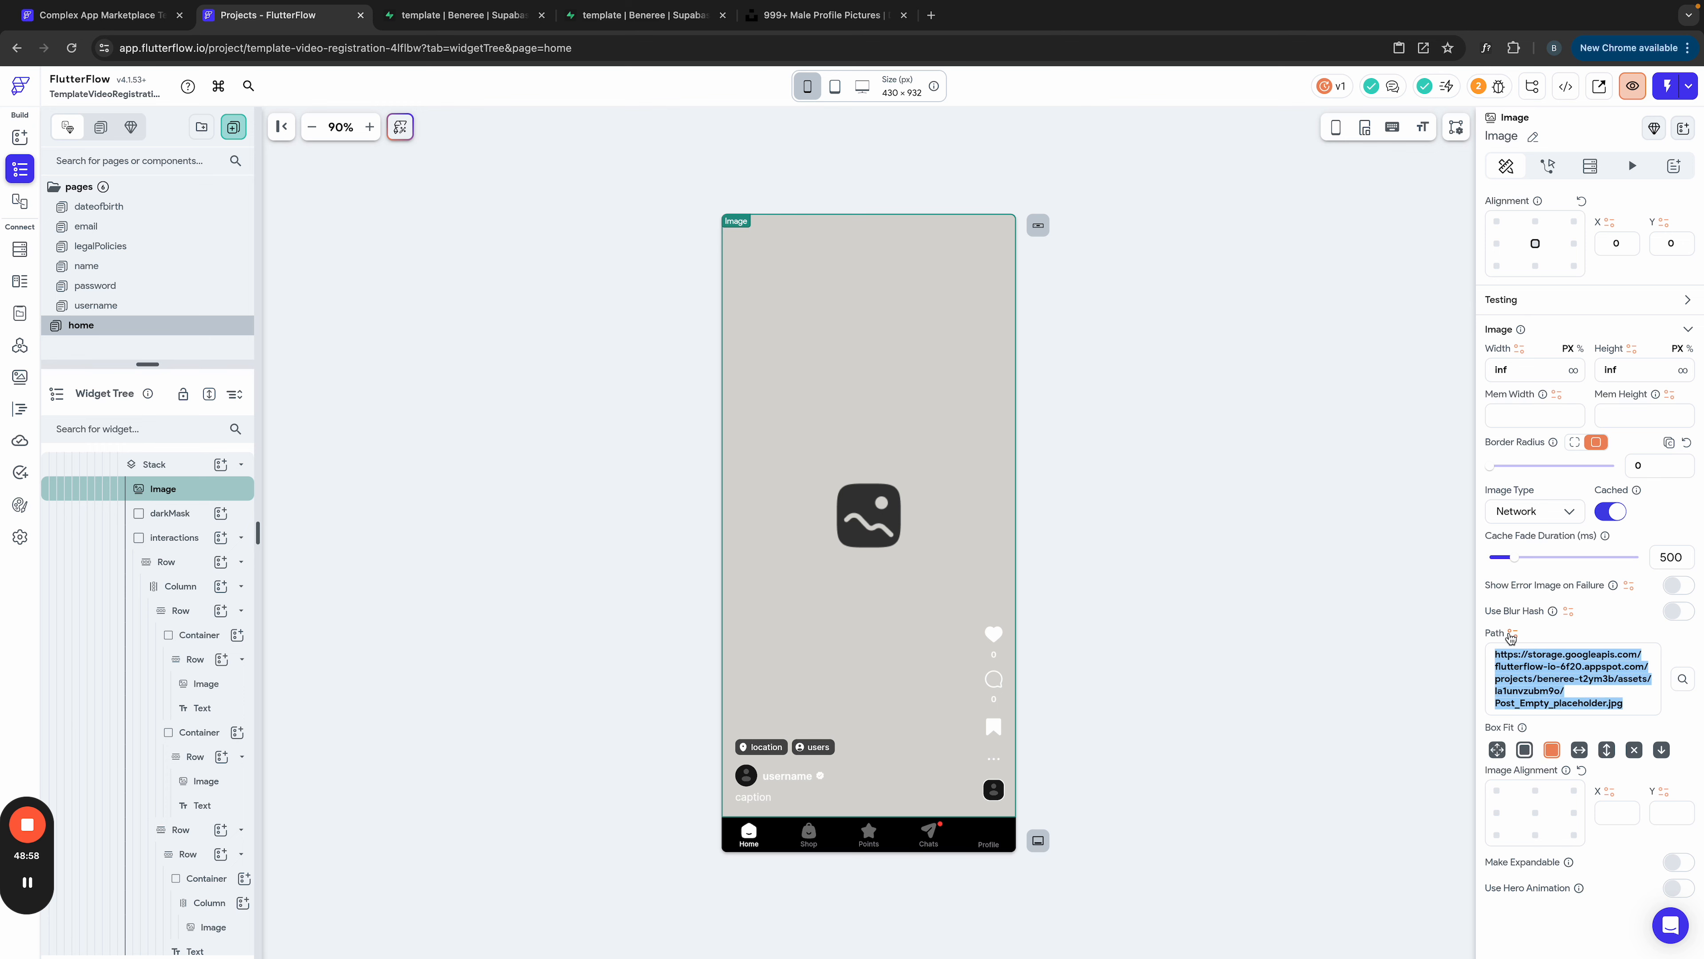
click(1512, 635)
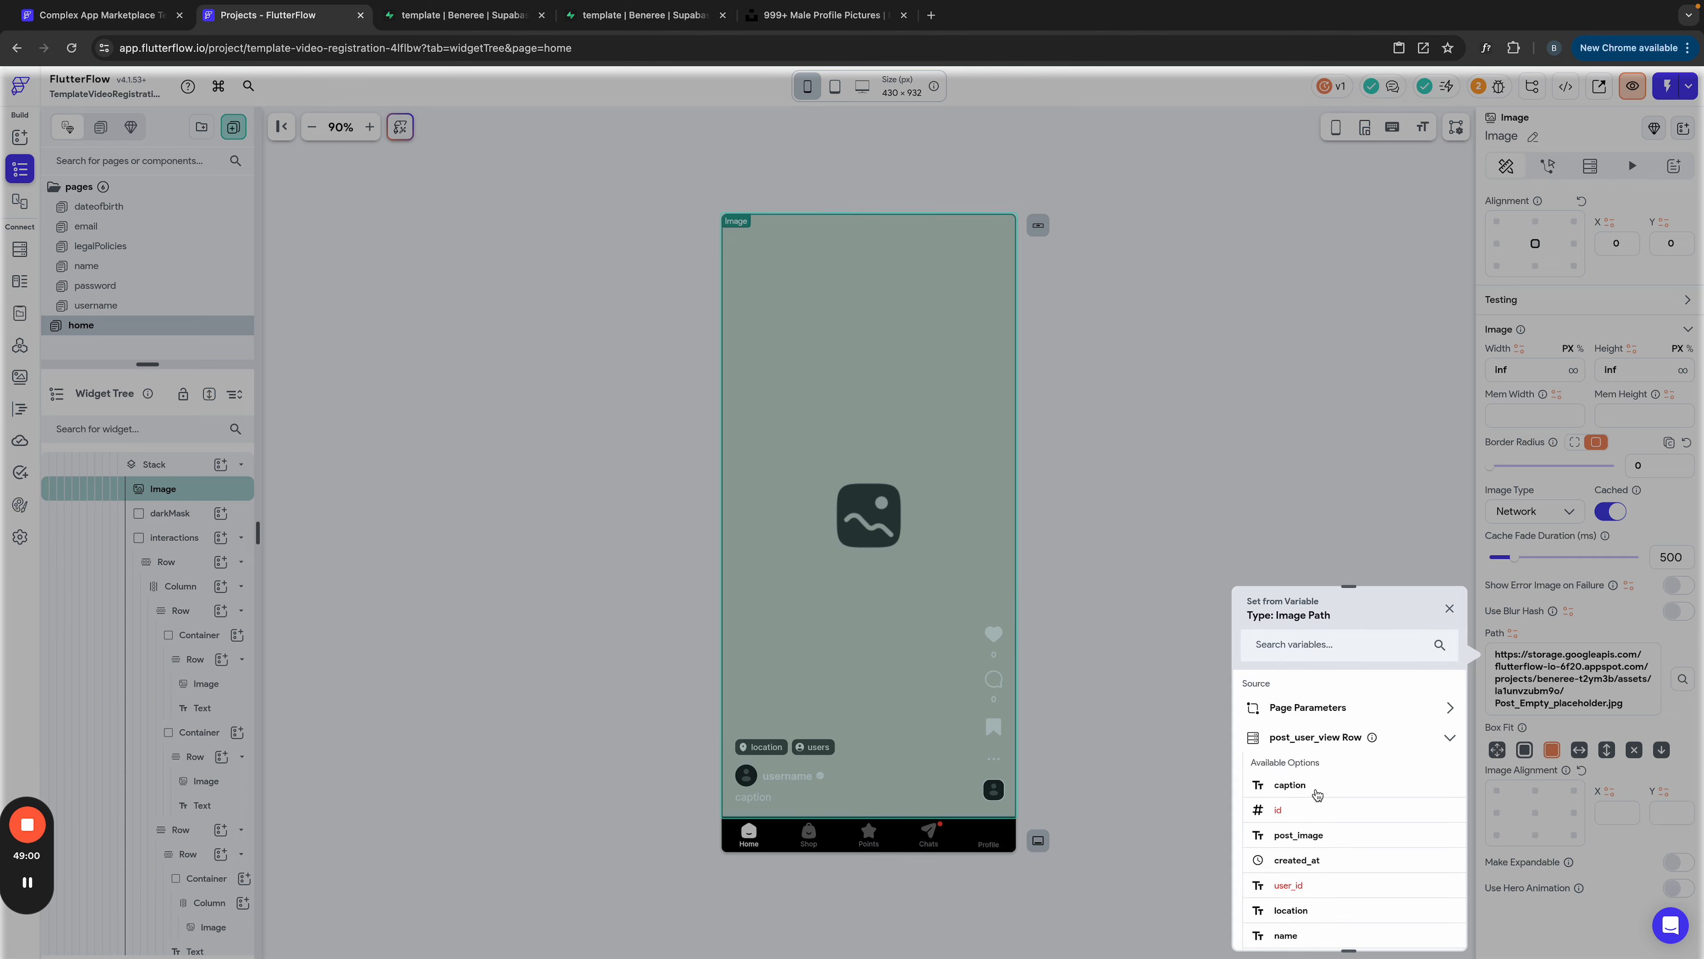
click(1293, 706)
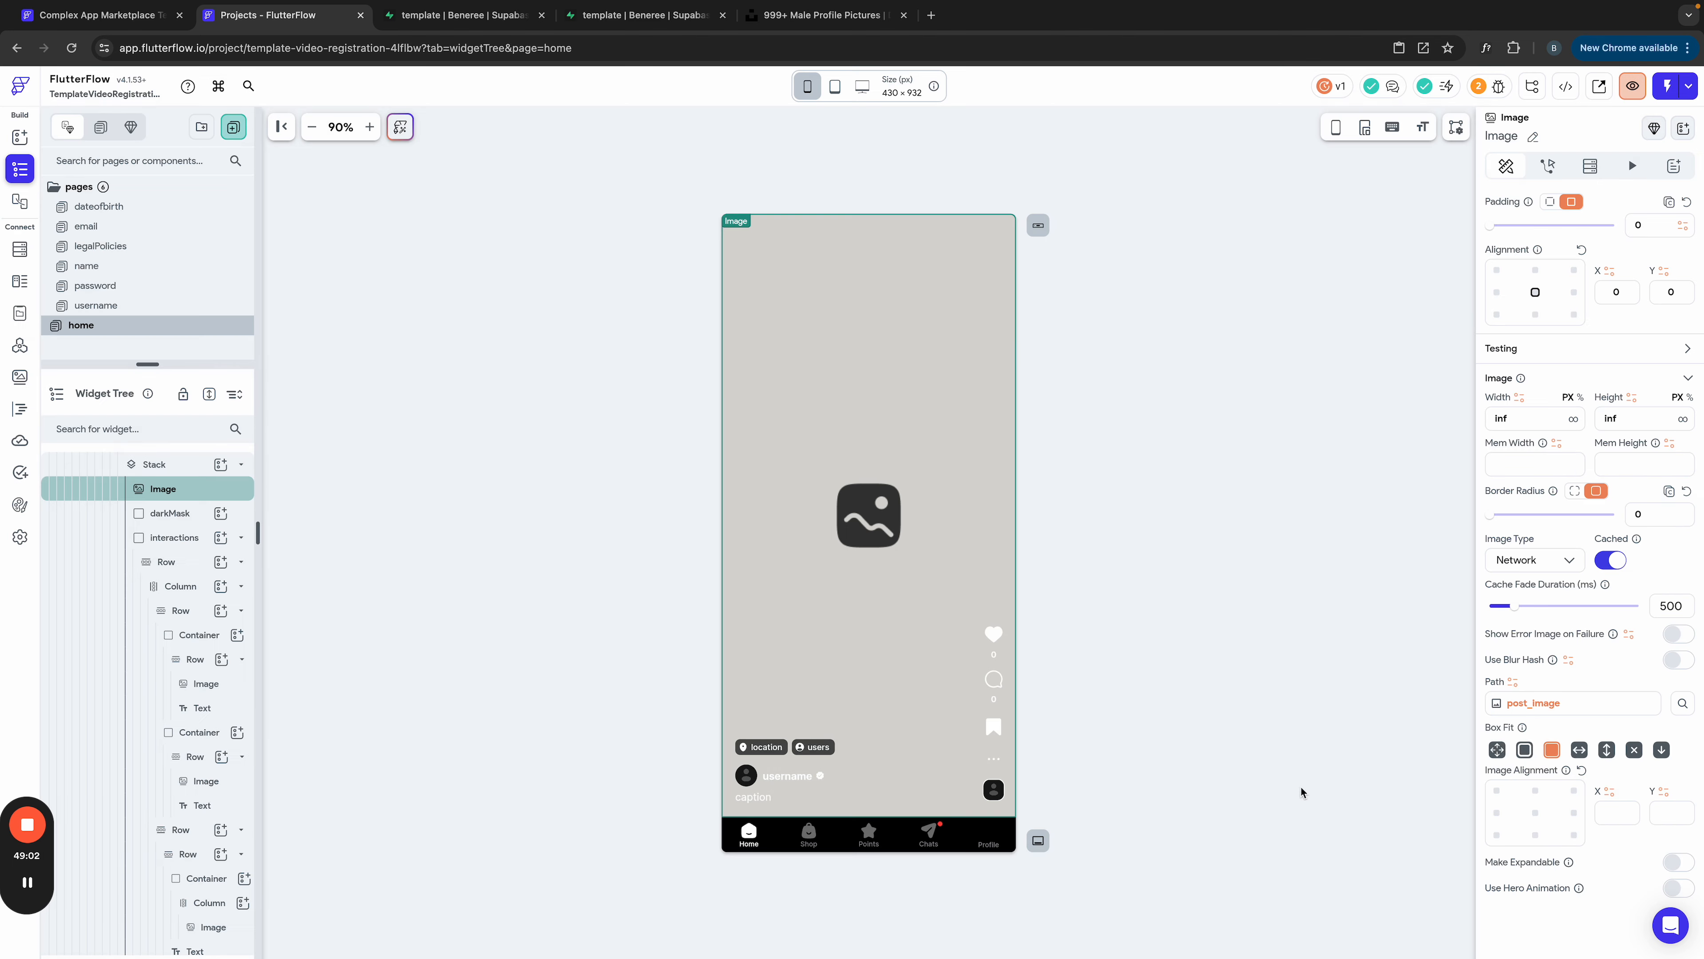
click(1533, 703)
click(1312, 840)
key(ctrl+v)
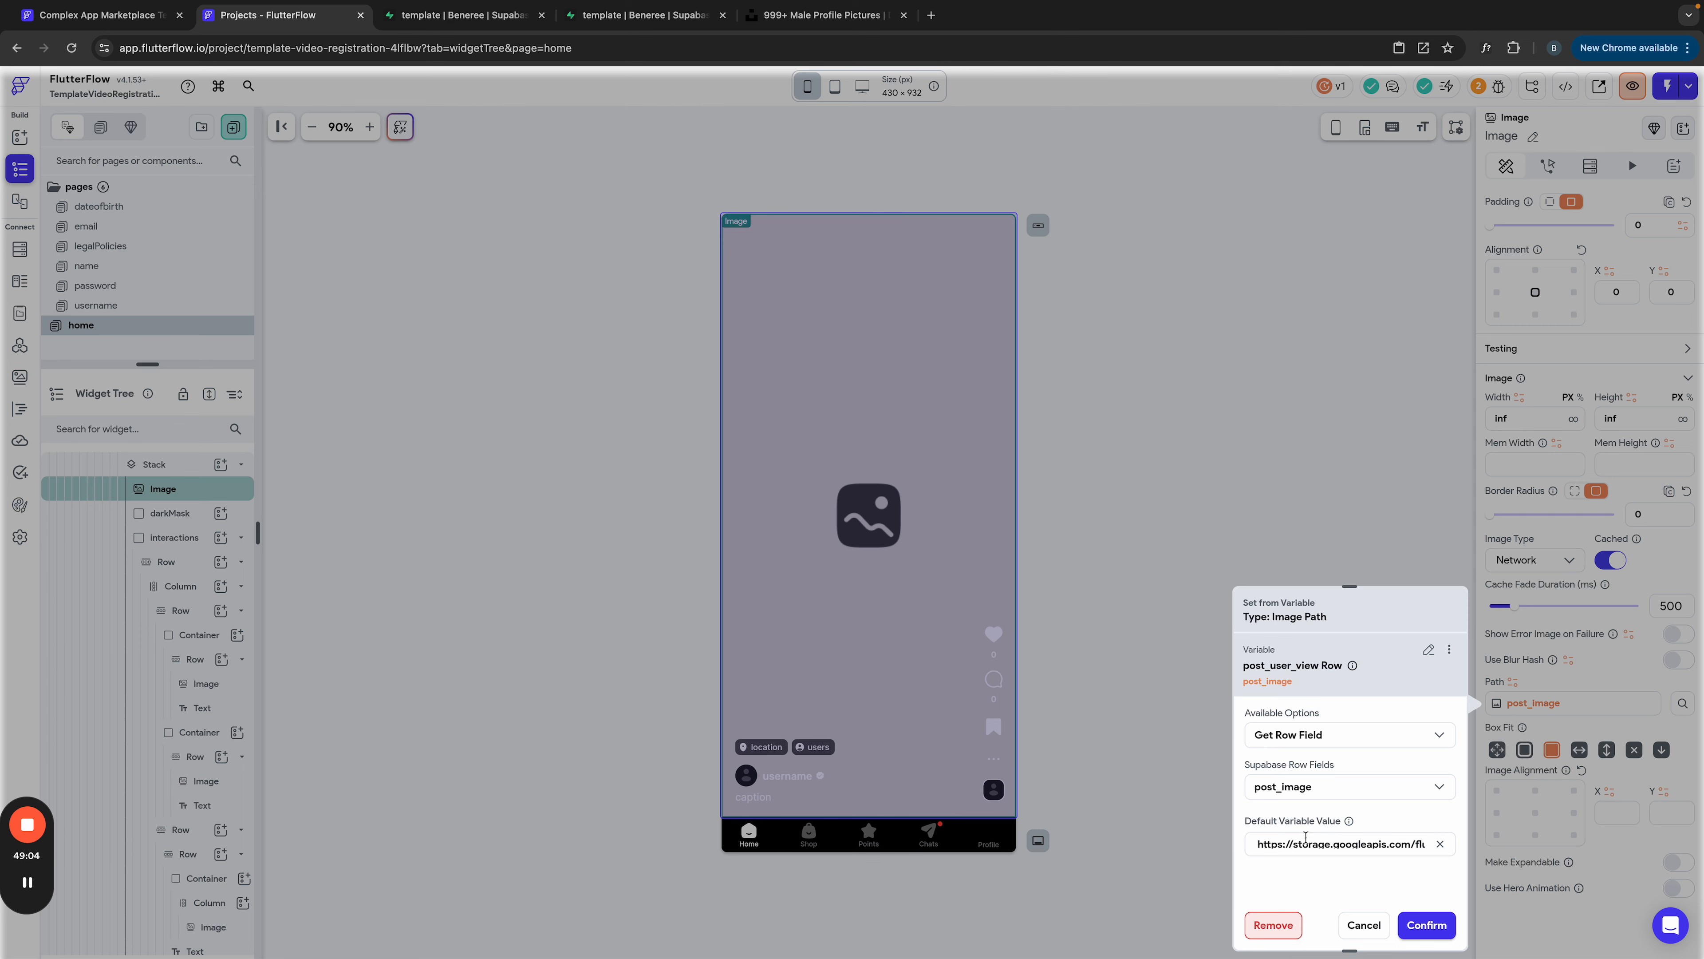
click(1428, 925)
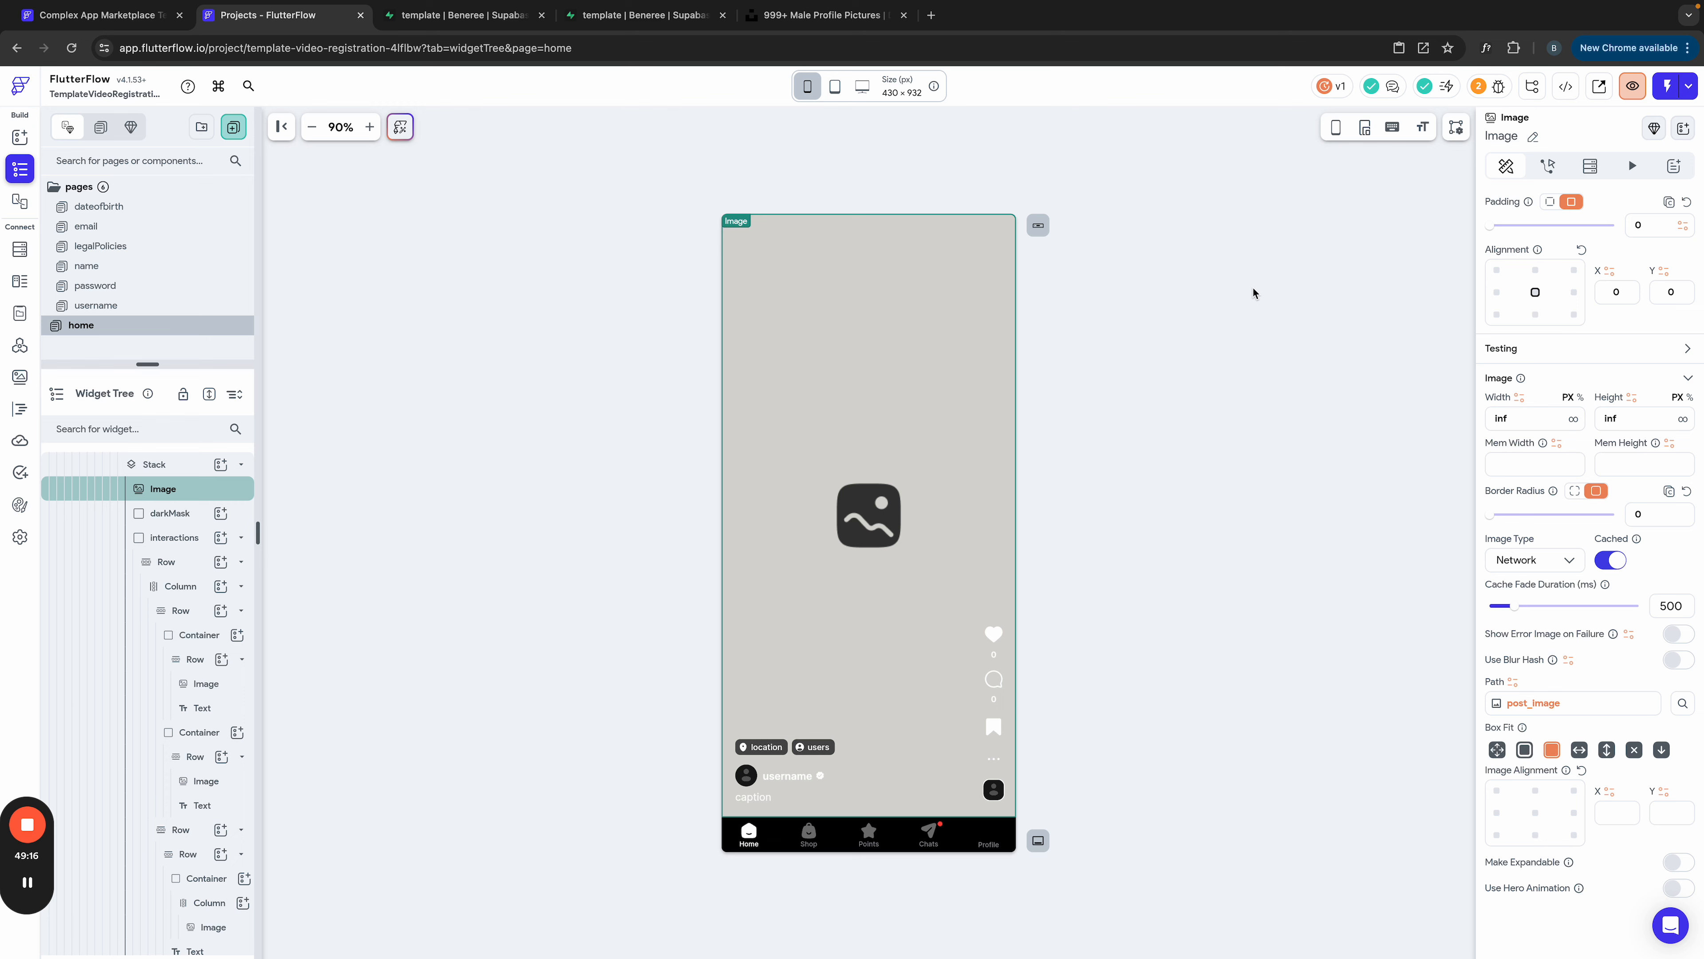
Step: Launch the project in test mode and open the running session to view the home page post
click(1666, 90)
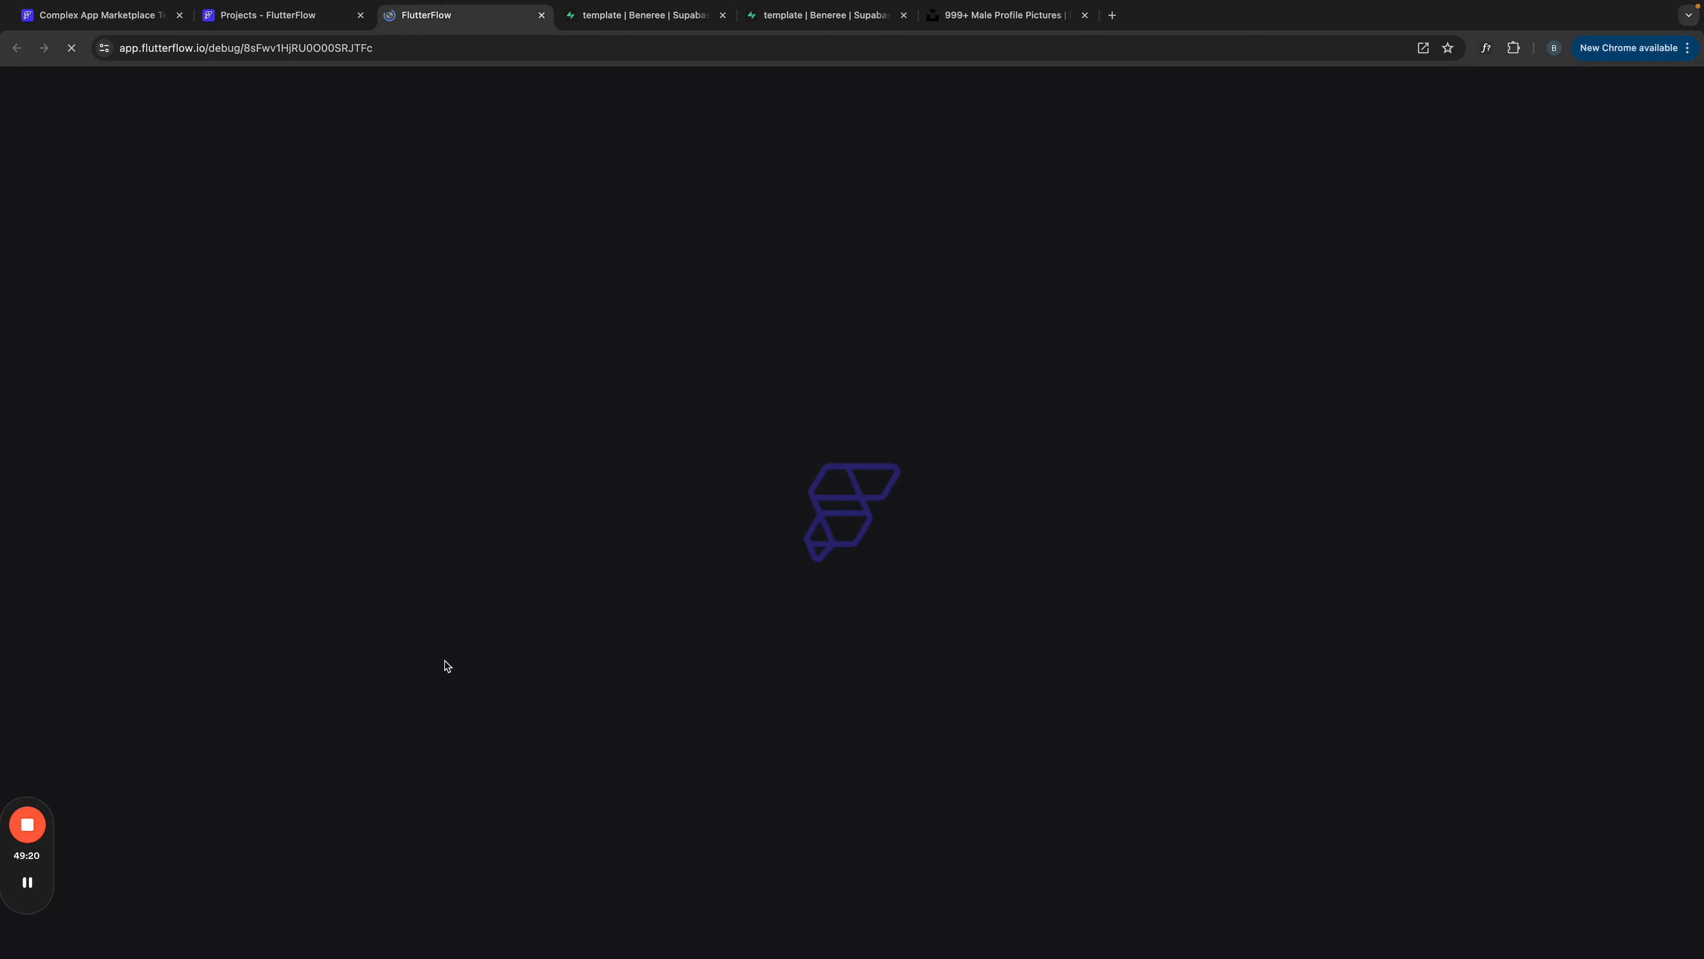
click(299, 24)
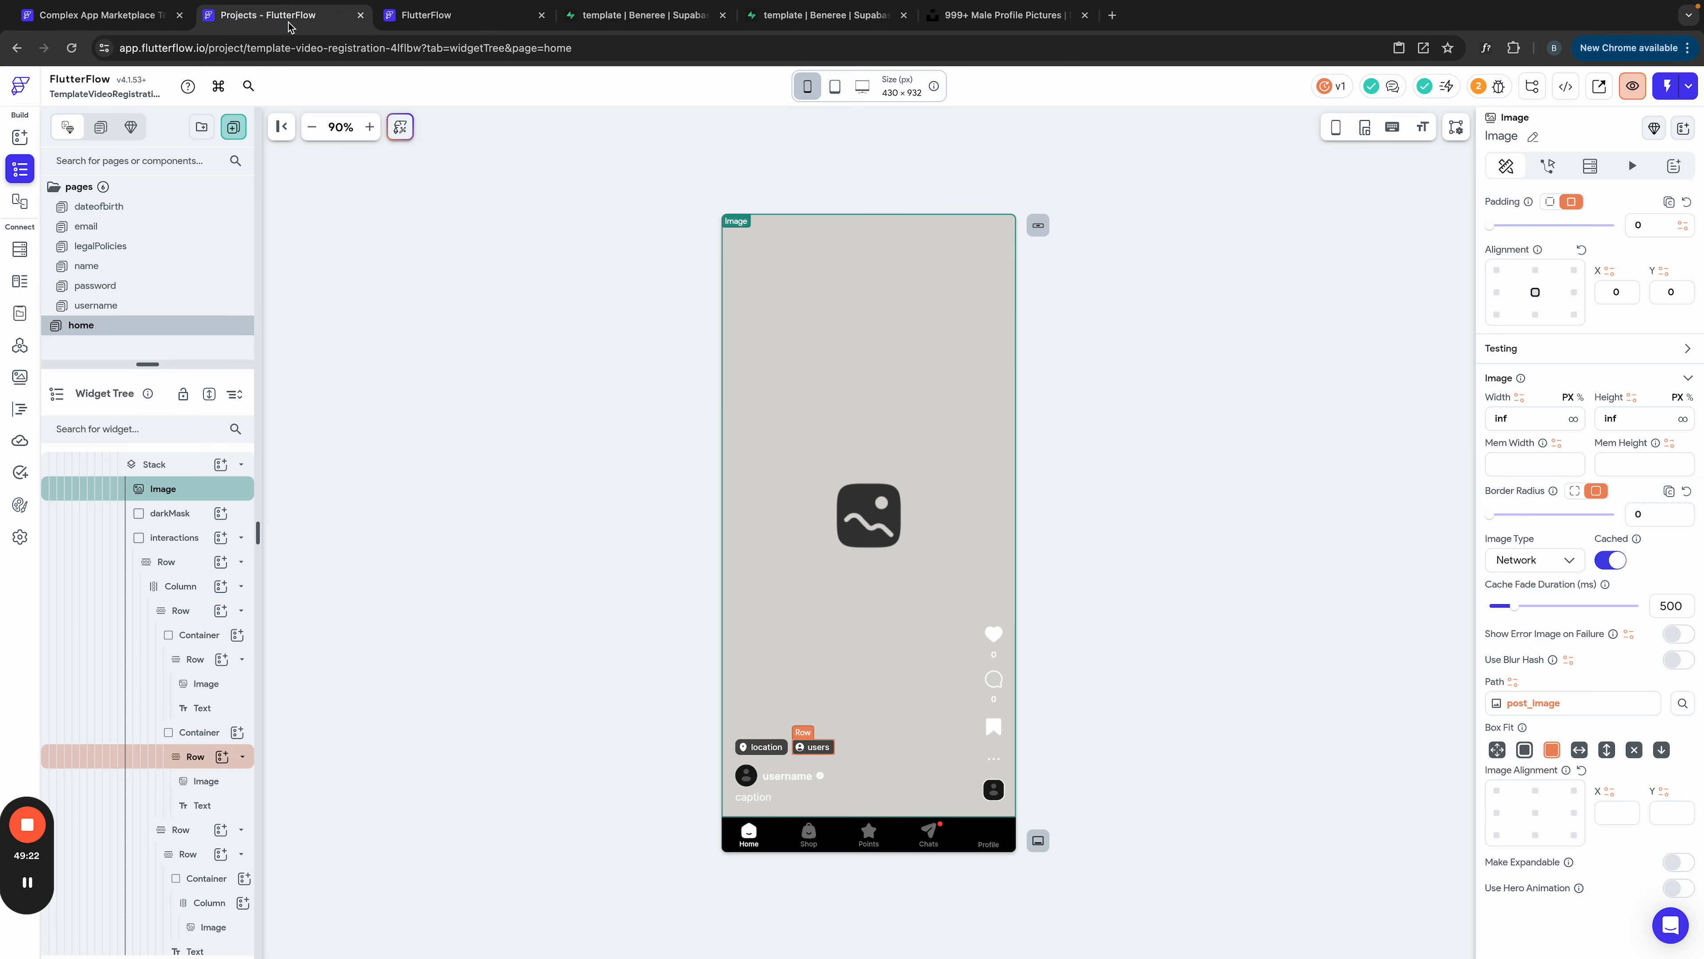
click(450, 17)
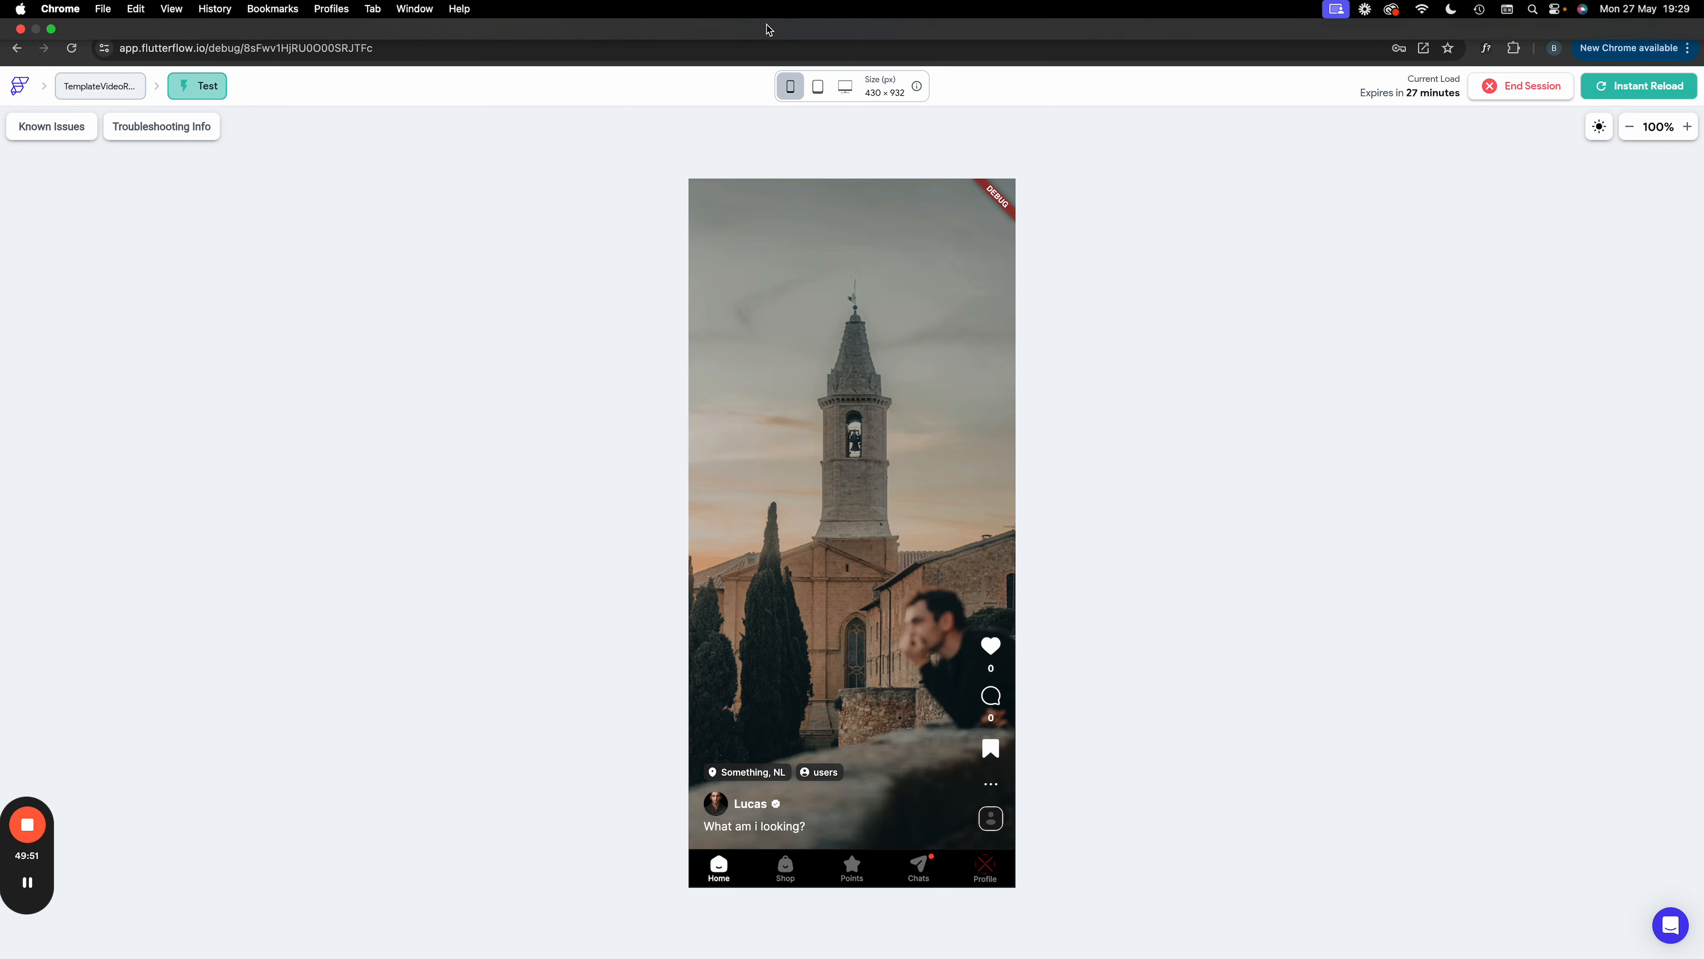
Step: In Supabase's posts table, replace the post's caption with "What am i looking?" repeated many times and save the change
click(847, 16)
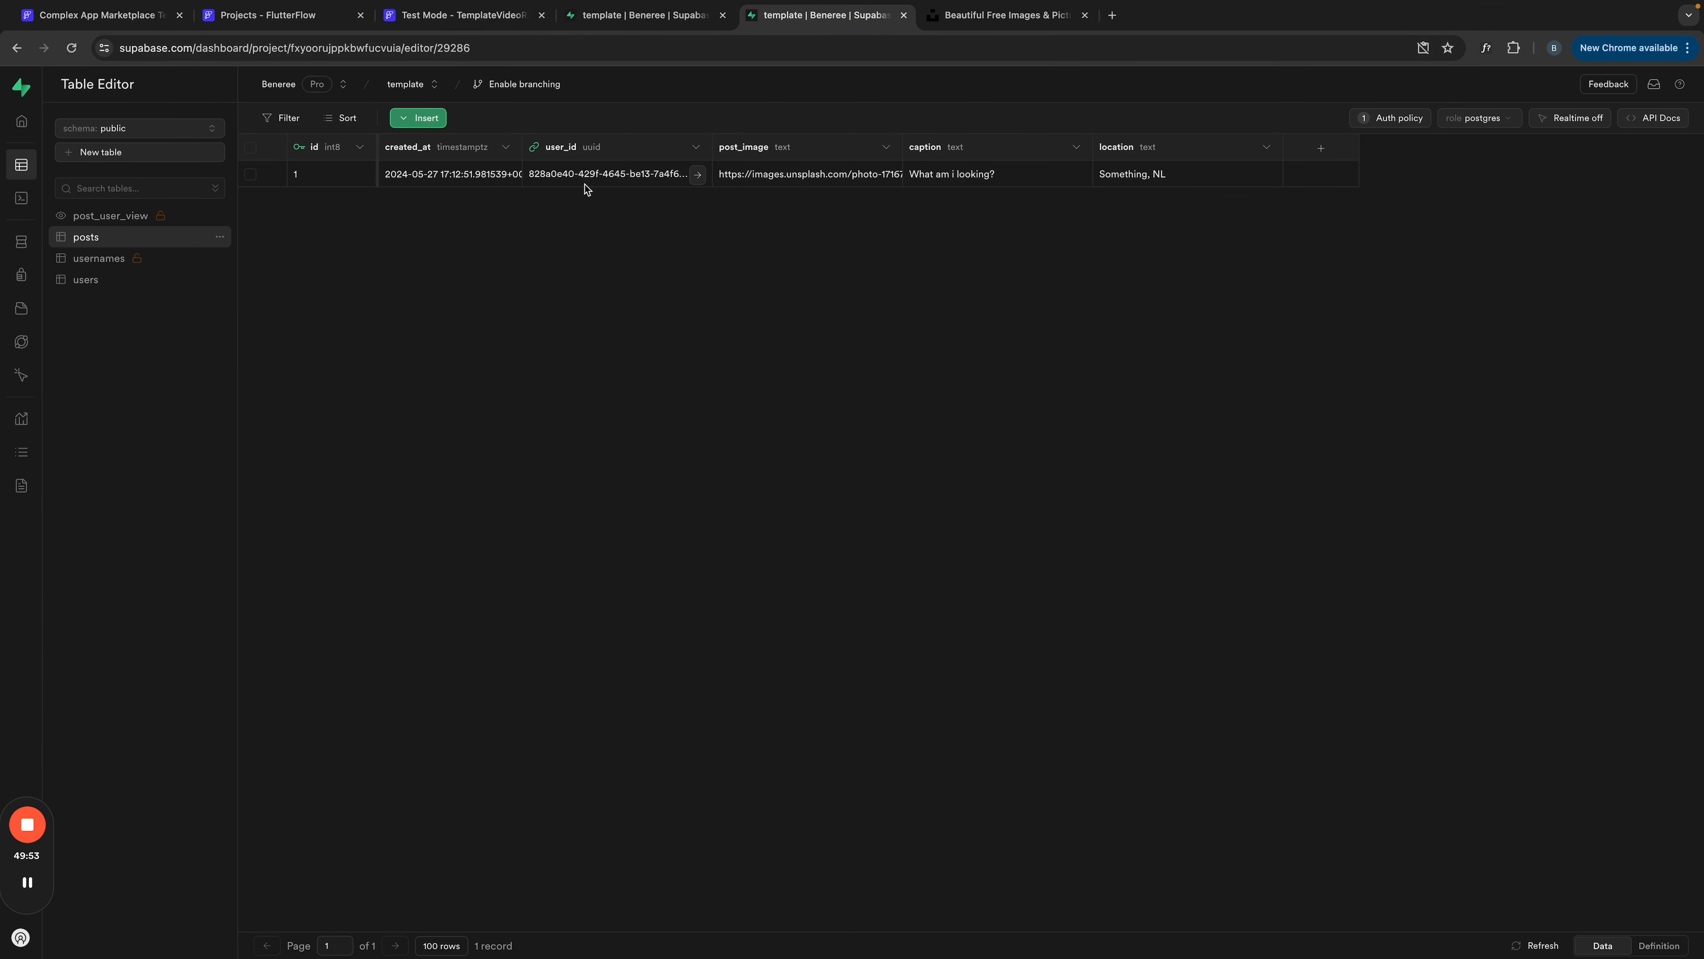
click(977, 181)
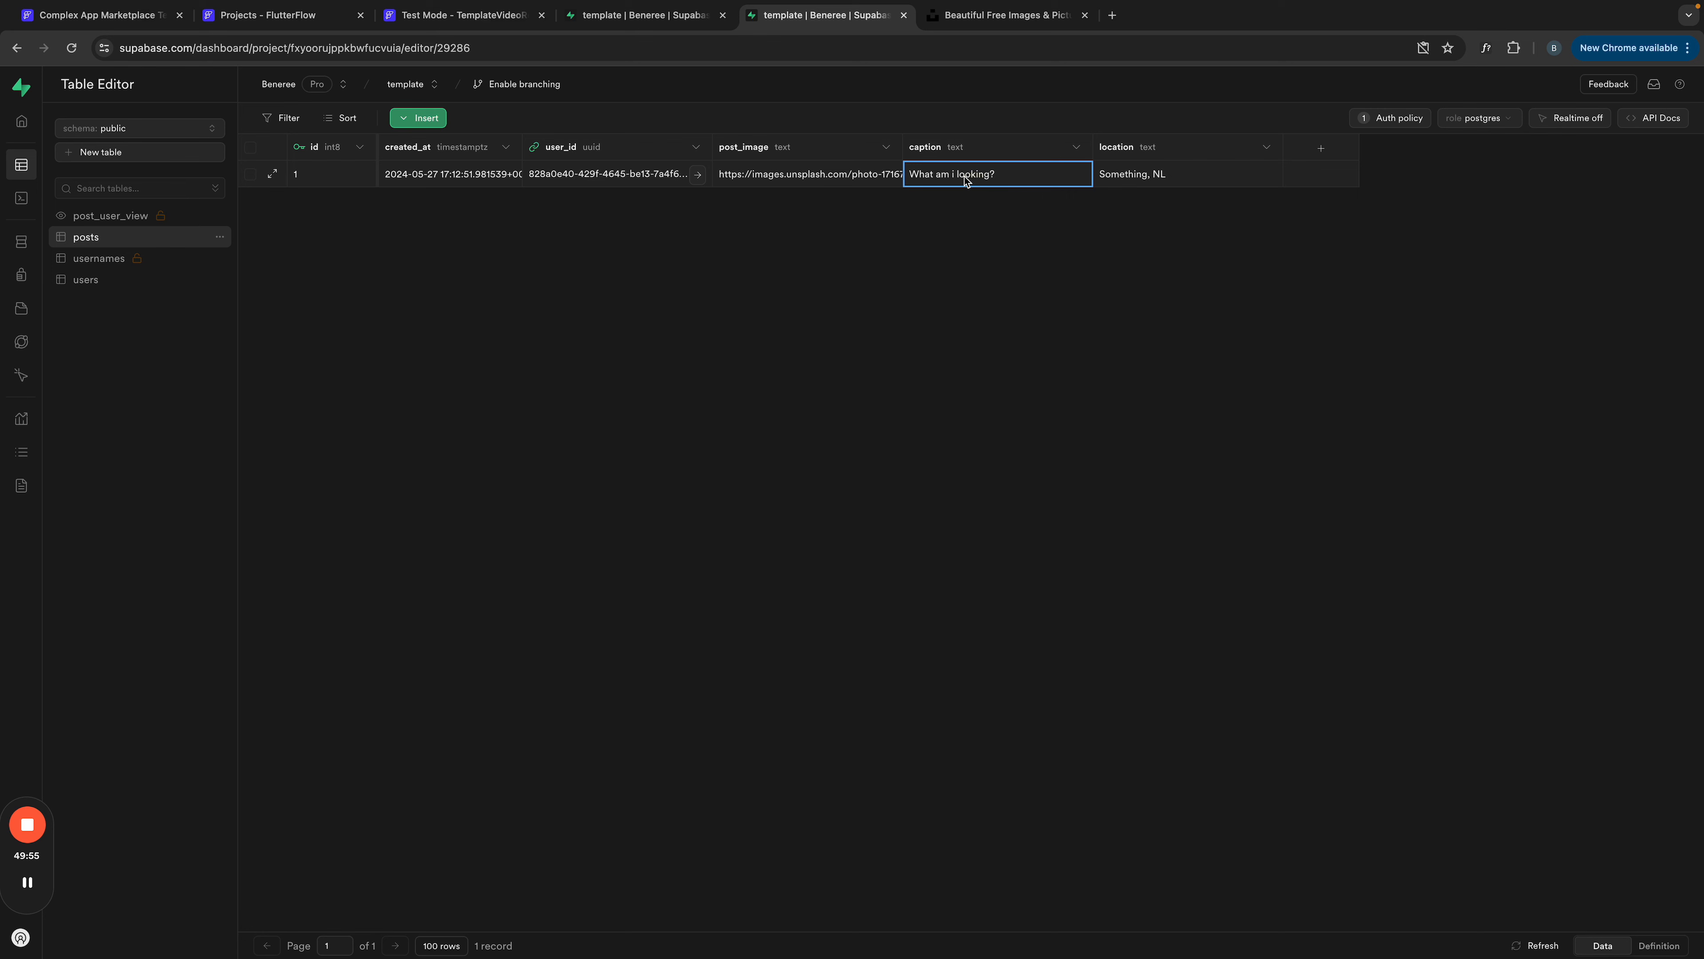
double_click(978, 175)
click(1032, 174)
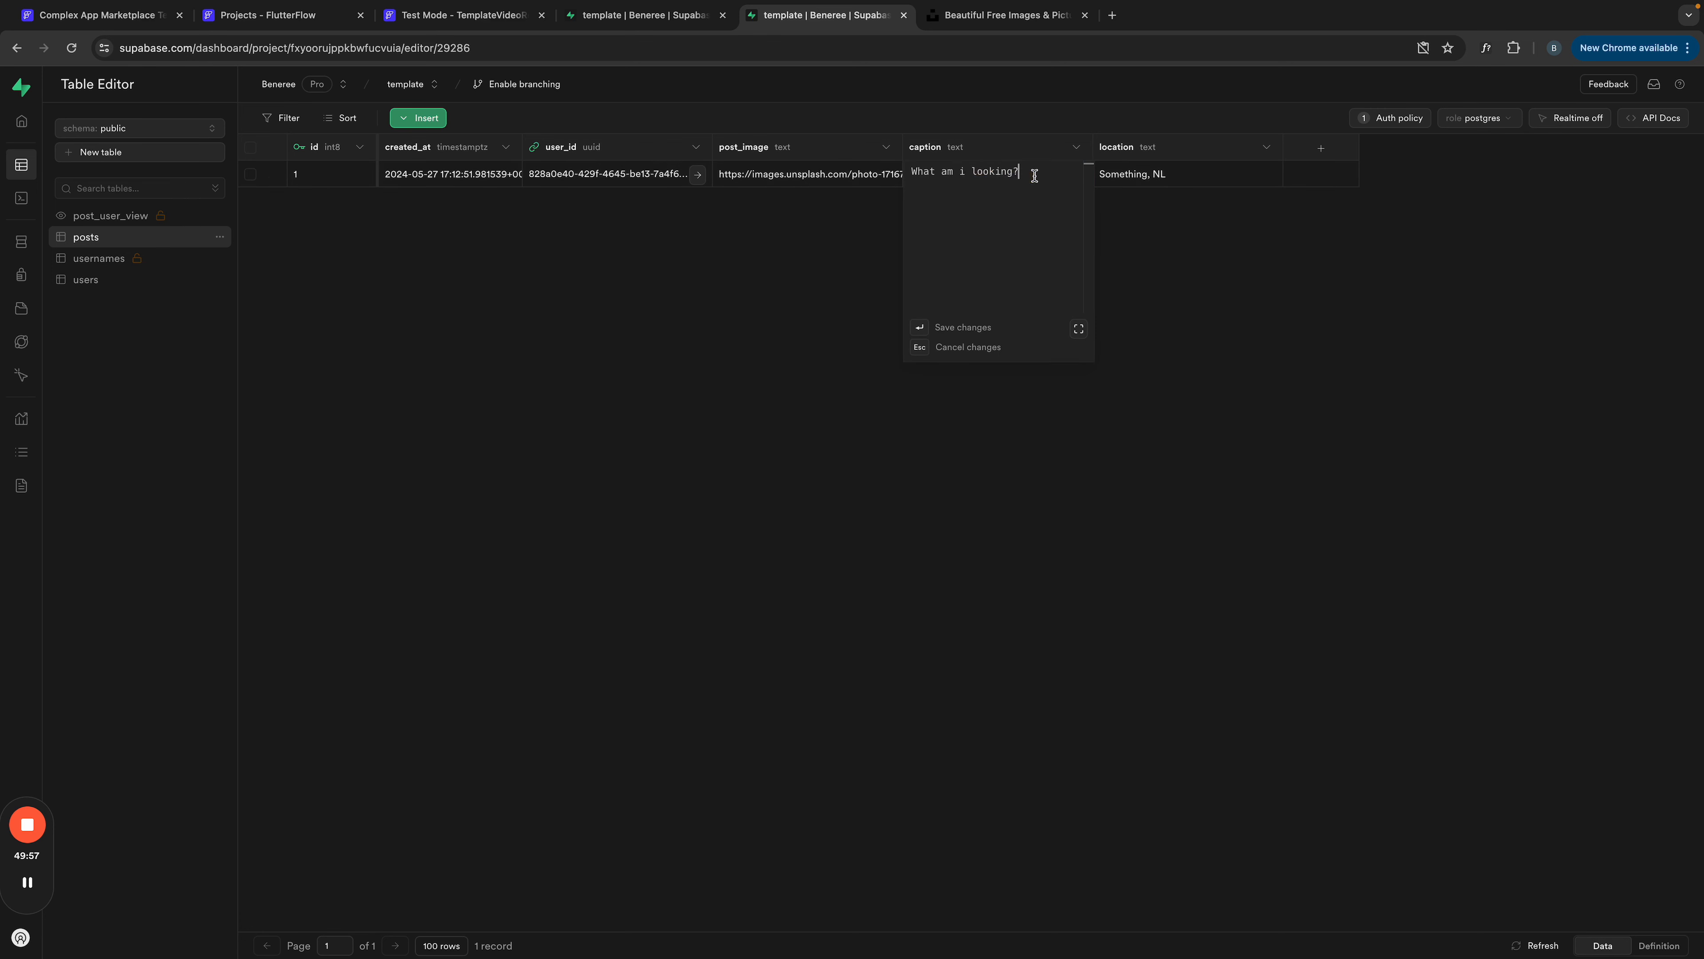
key(super+a)
key(BackSpace)
key(super+v)
key(super+v)
key(super+v)
key(super+v)
key(super+v)
key(super+v)
key(super+v)
key(super+v)
key(super+v)
key(super+v)
key(super+v)
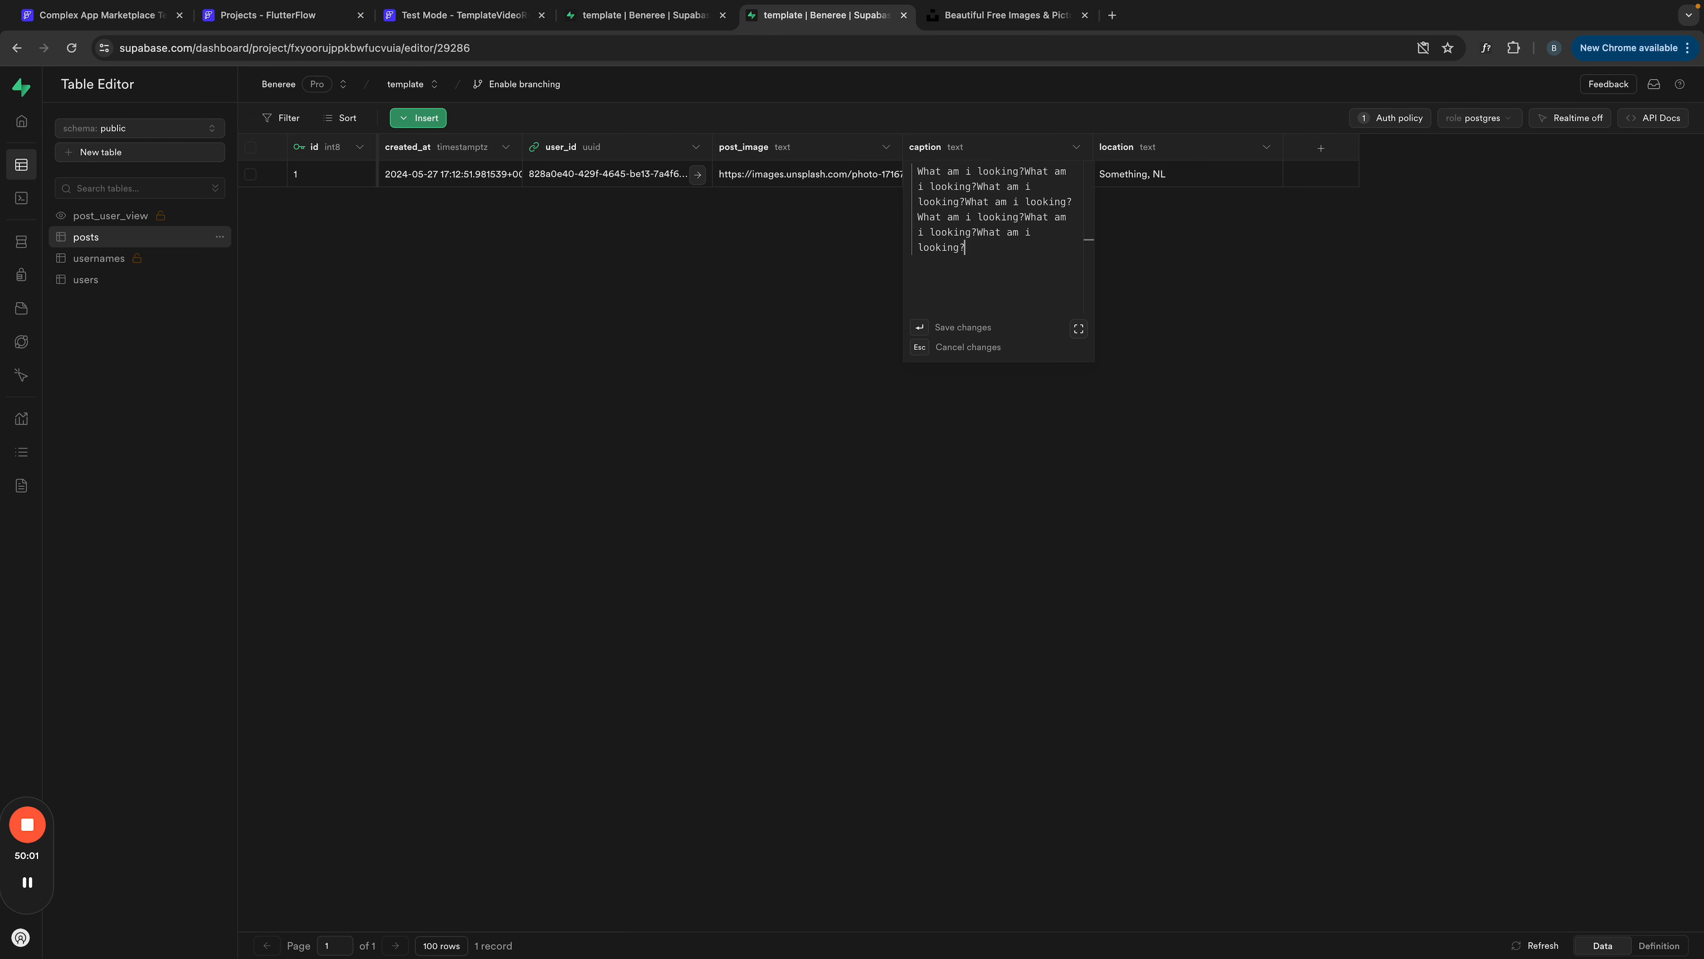
key(super+v)
key(super+v)
key(Return)
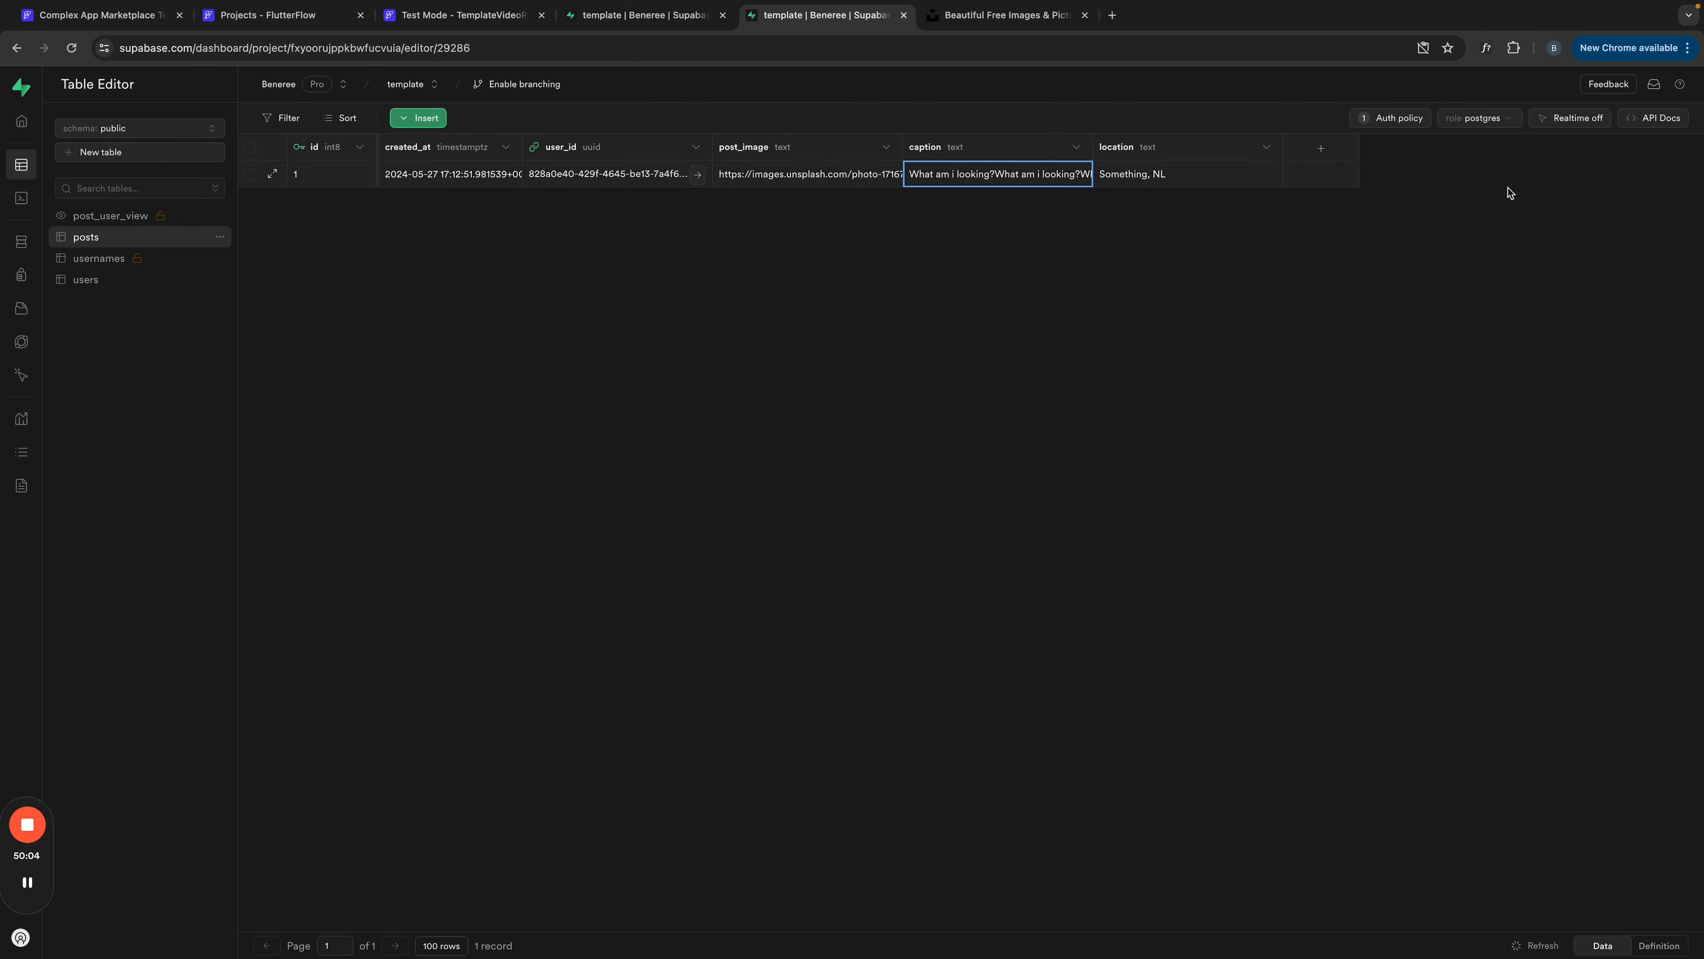
Step: Return to the test session and try expanding the post's caption, checking how the lengthened text is displayed
click(468, 16)
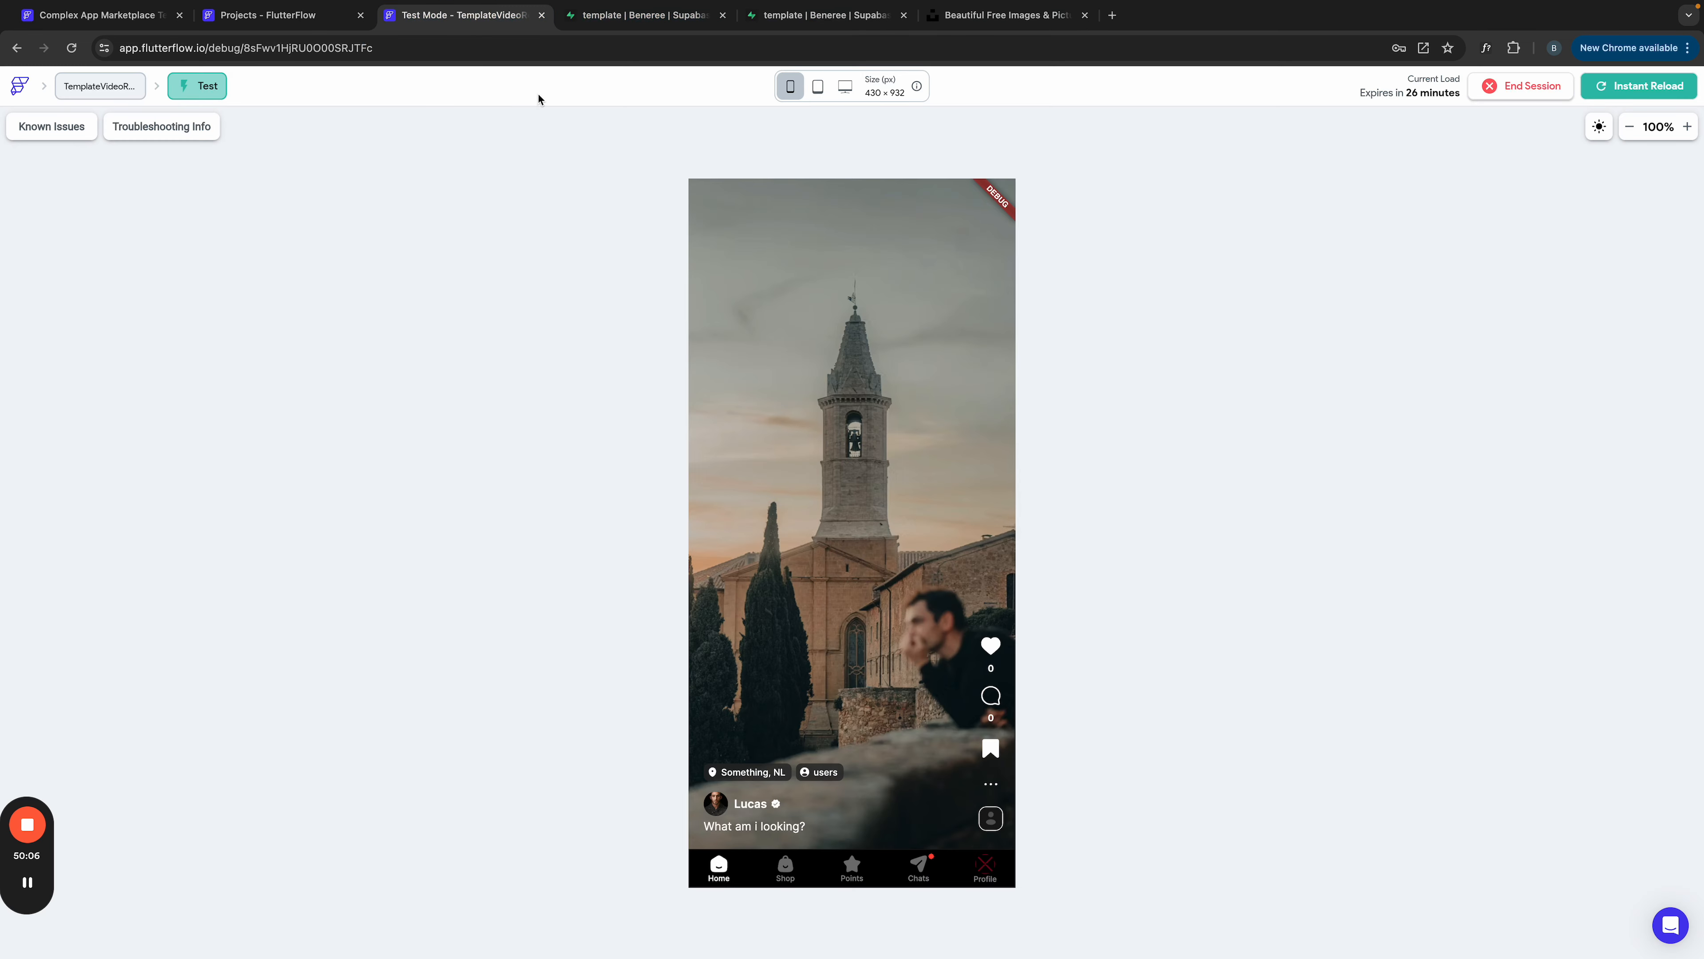
click(797, 830)
click(794, 833)
click(794, 833)
click(793, 832)
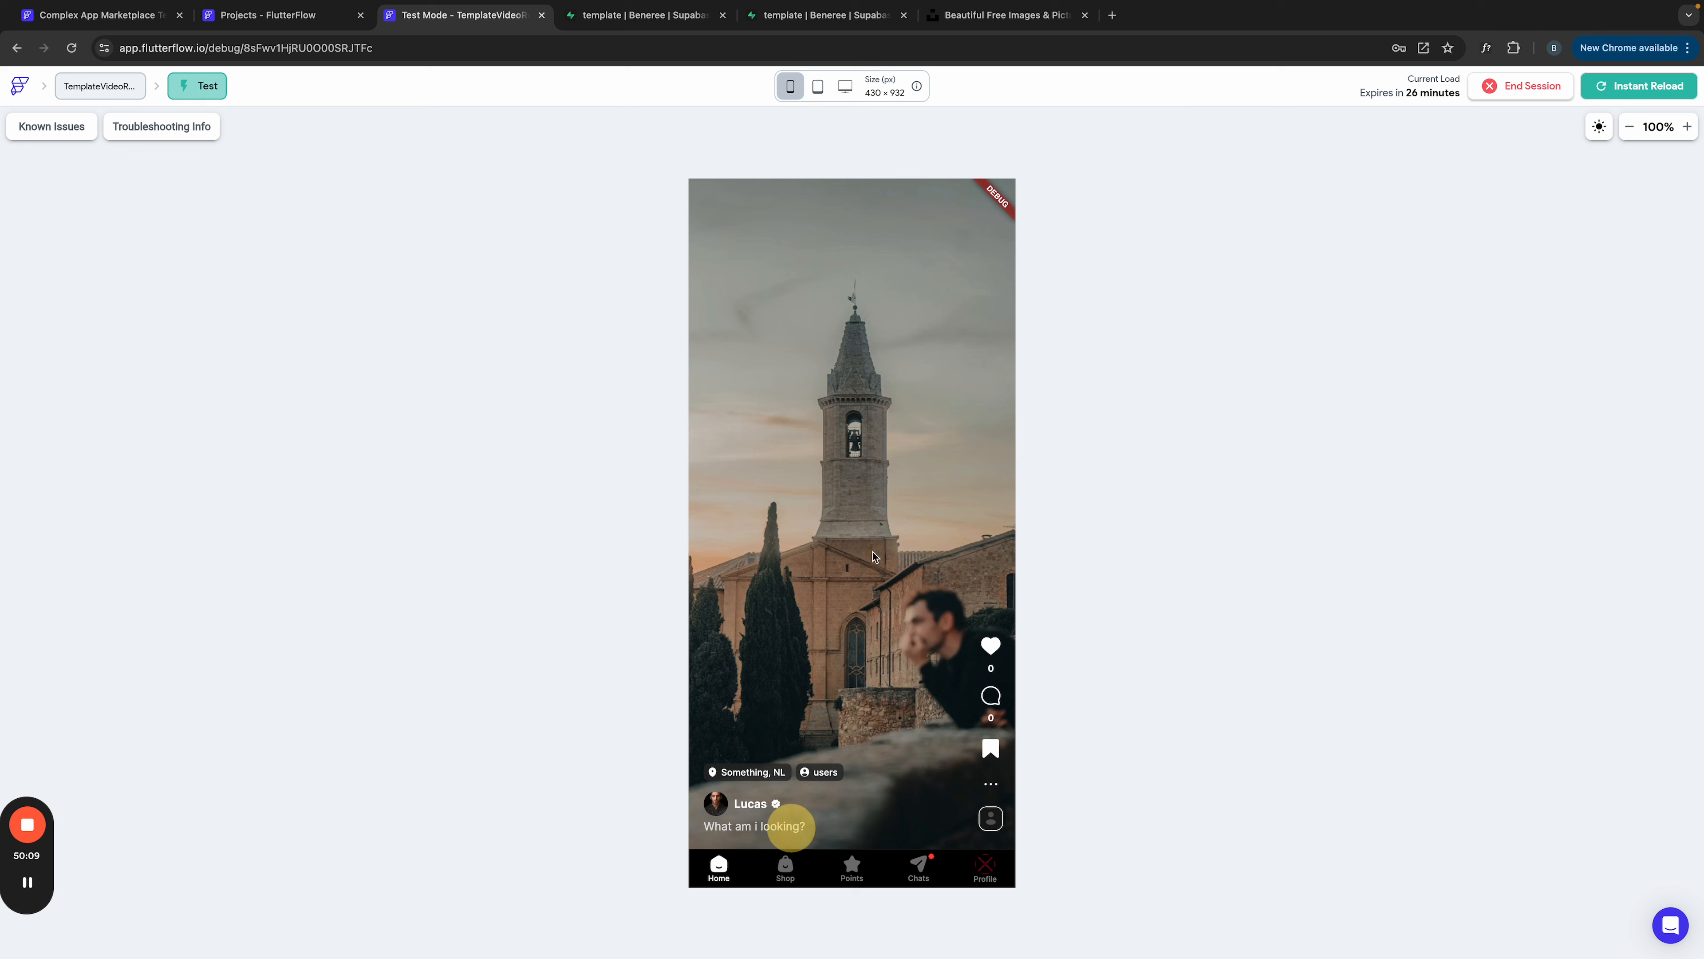
click(897, 498)
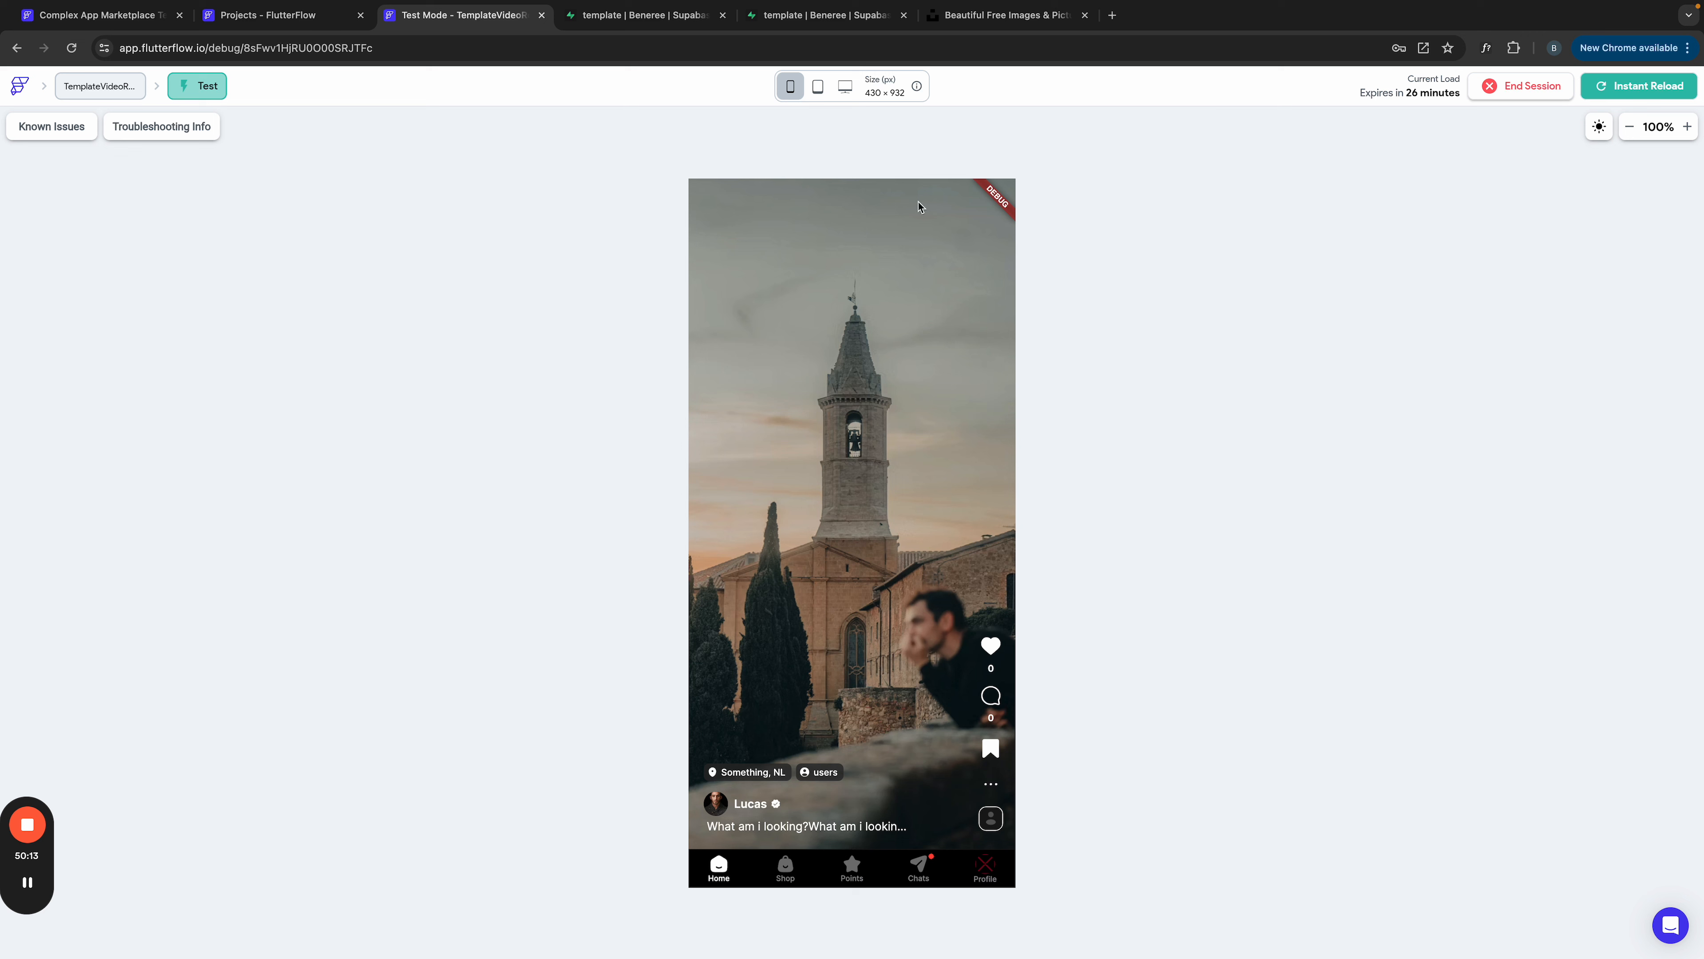
Step: Switch to Supabase and review the post's data in post_user_view and in the posts table
click(282, 15)
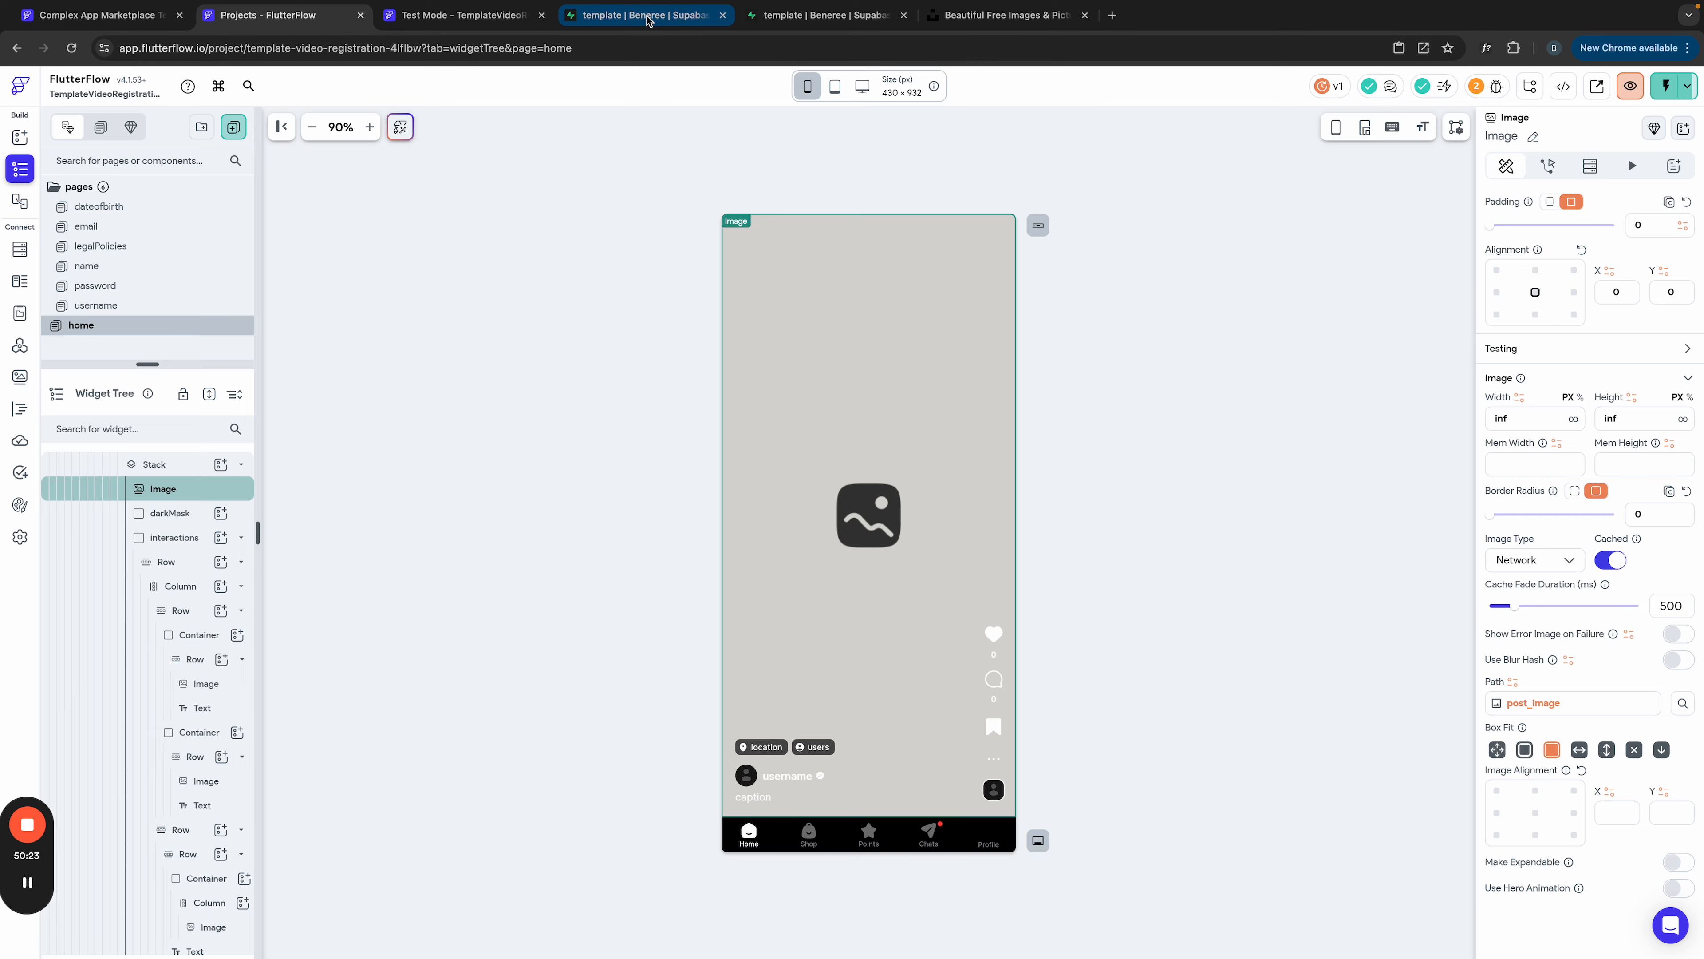
click(646, 16)
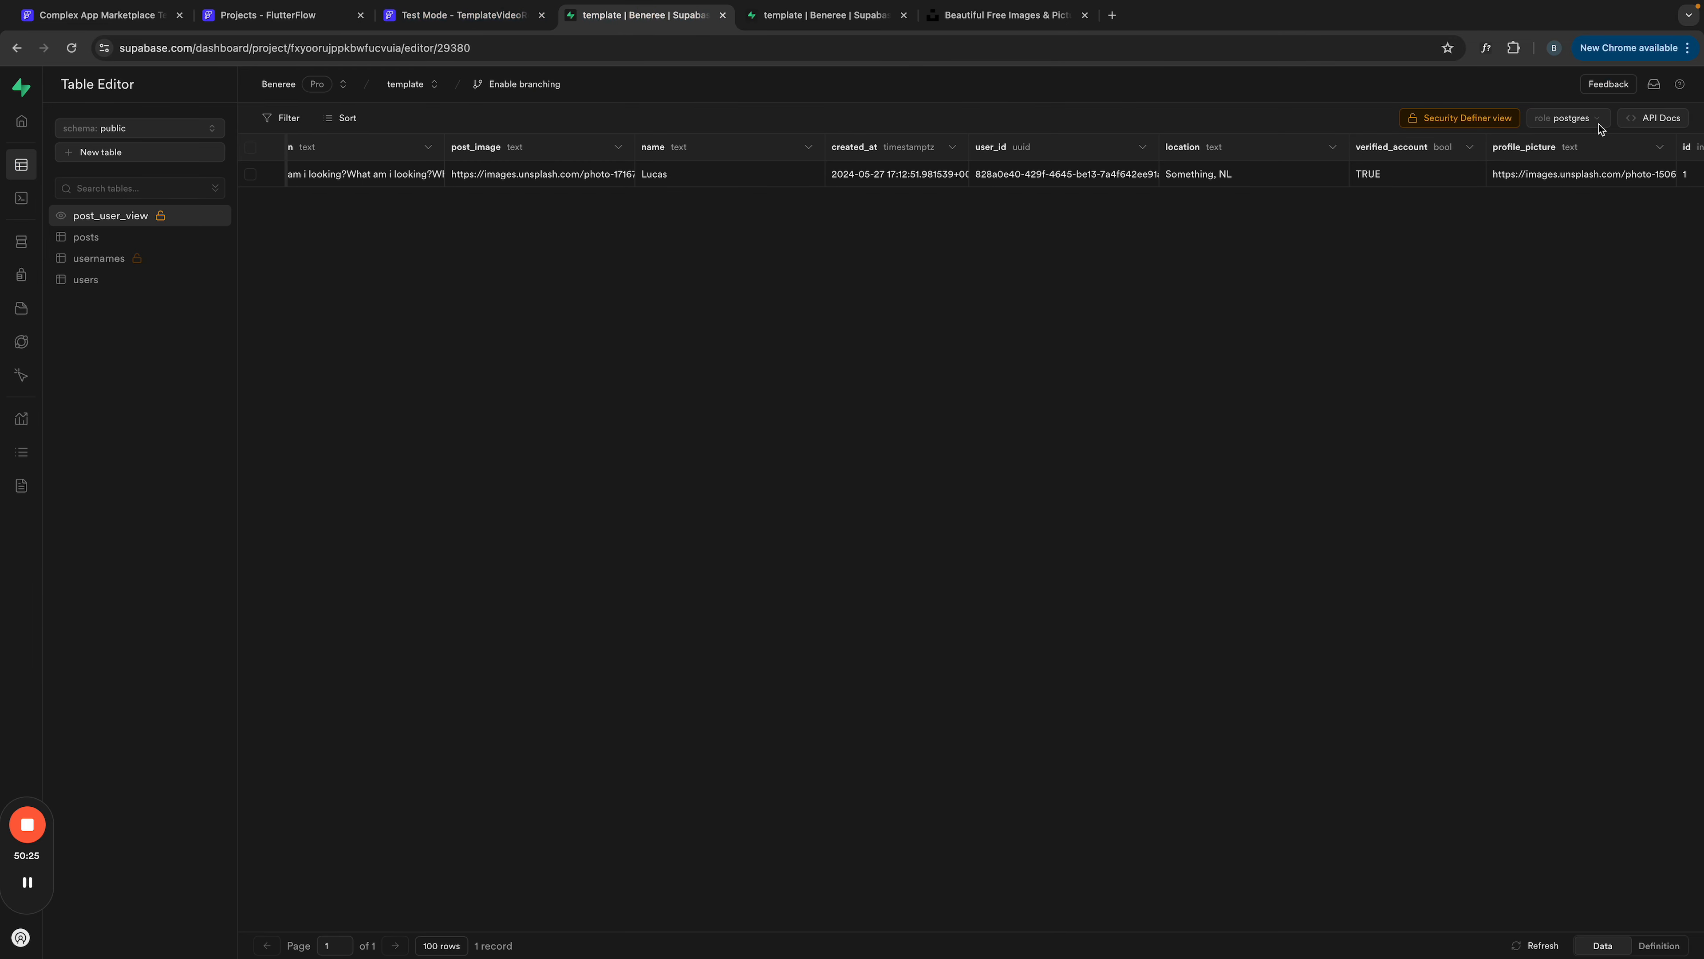
click(805, 14)
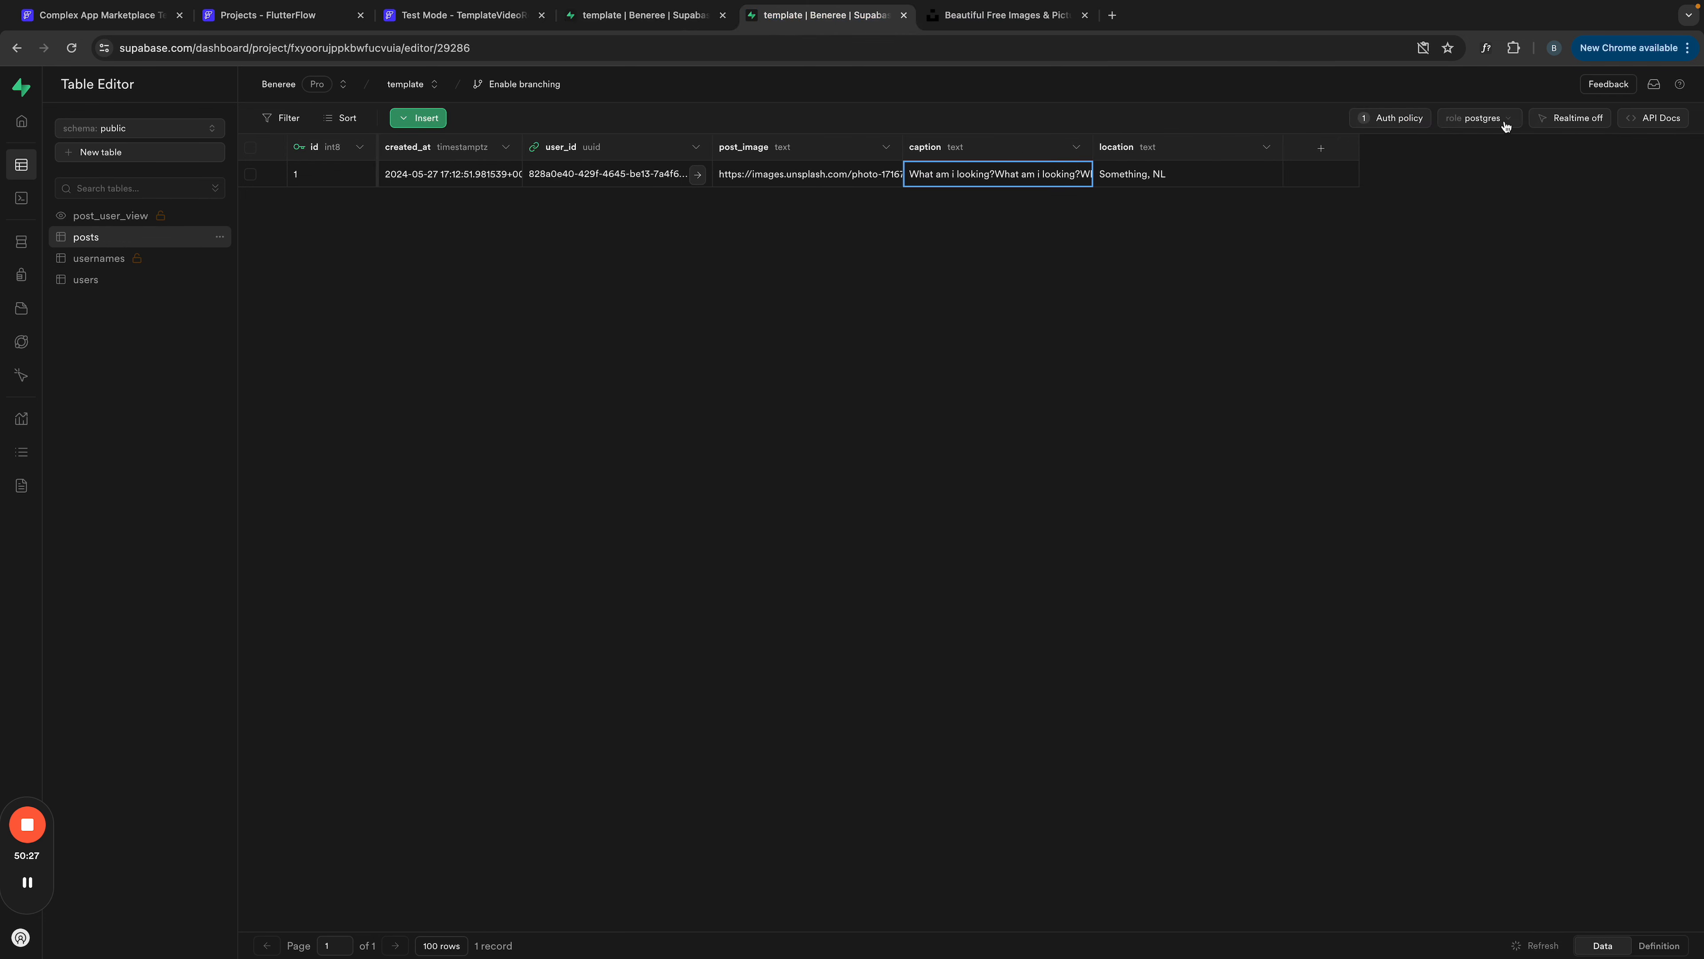
Step: Enable Realtime for Supabase's posts table and confirm the change
click(1580, 118)
click(946, 576)
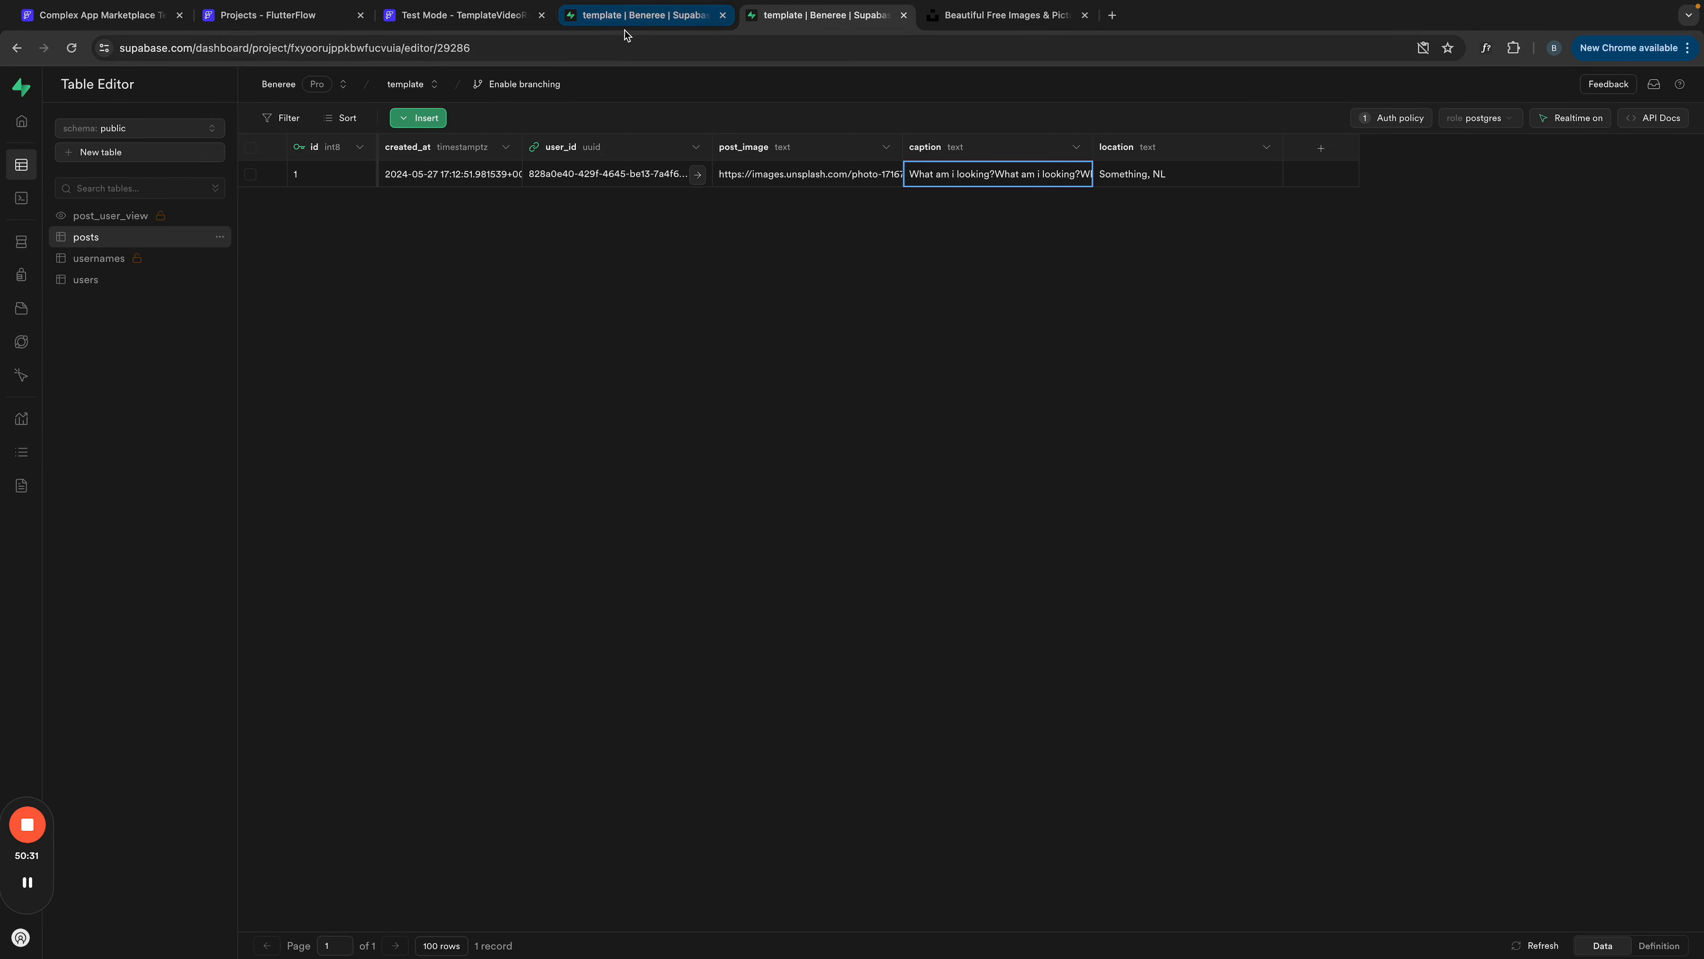
Step: Return to the test session and expand and collapse the post's caption to check how the long text displays
click(463, 16)
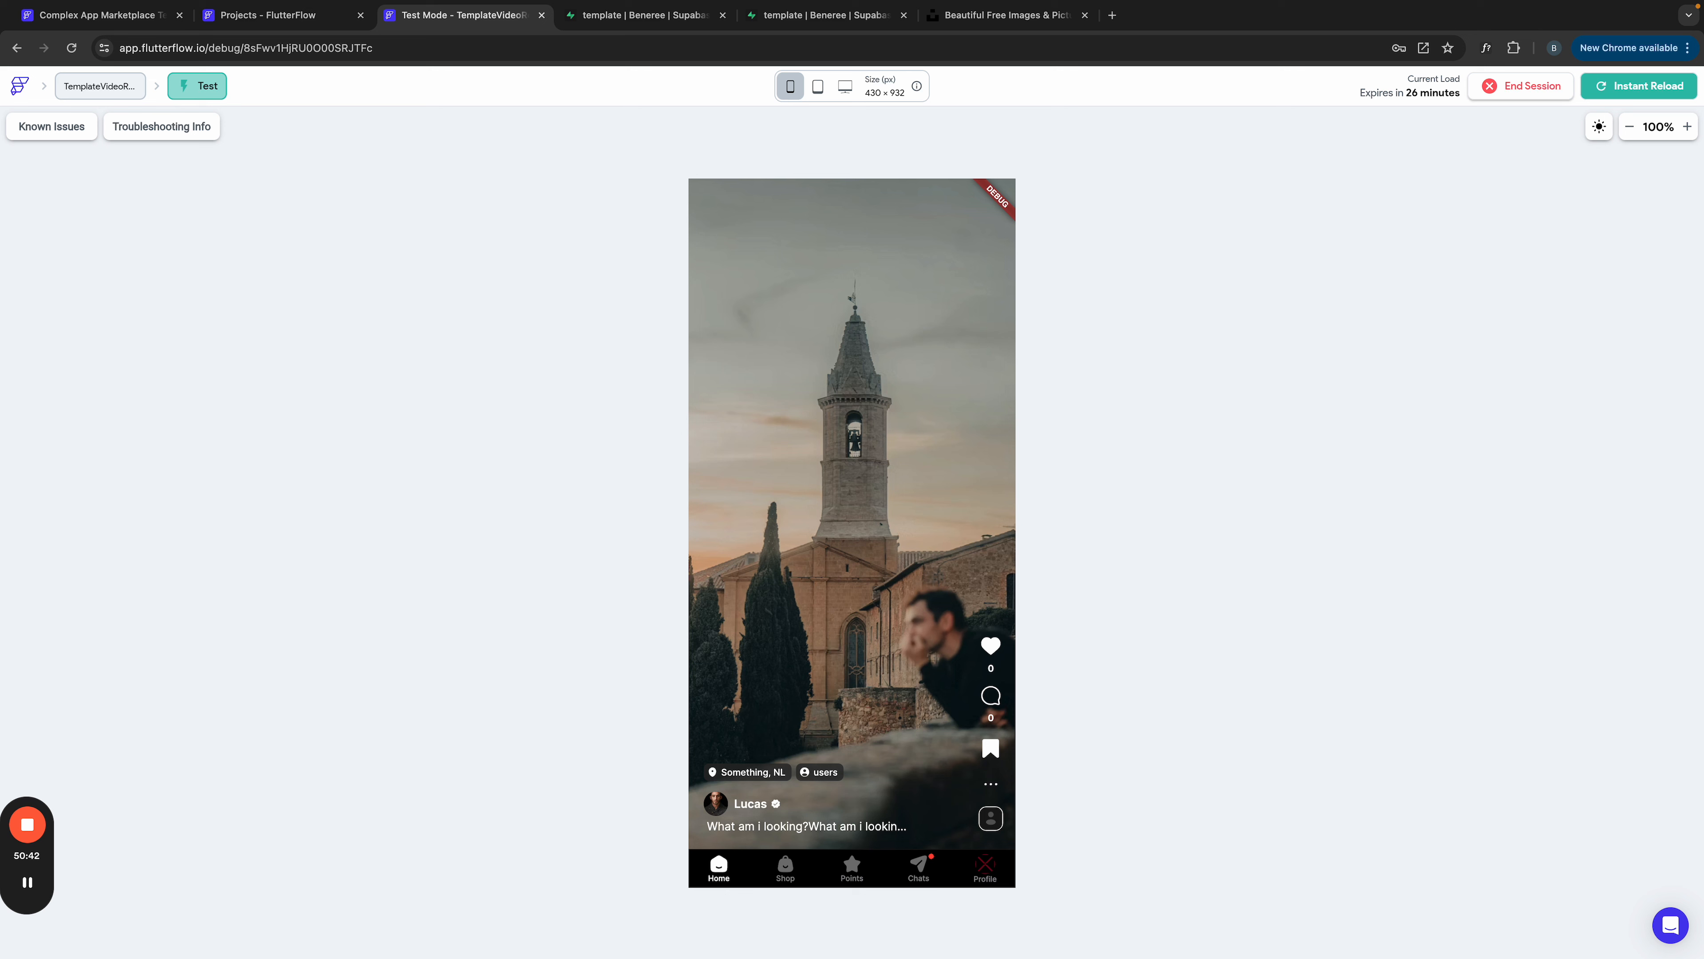
click(772, 830)
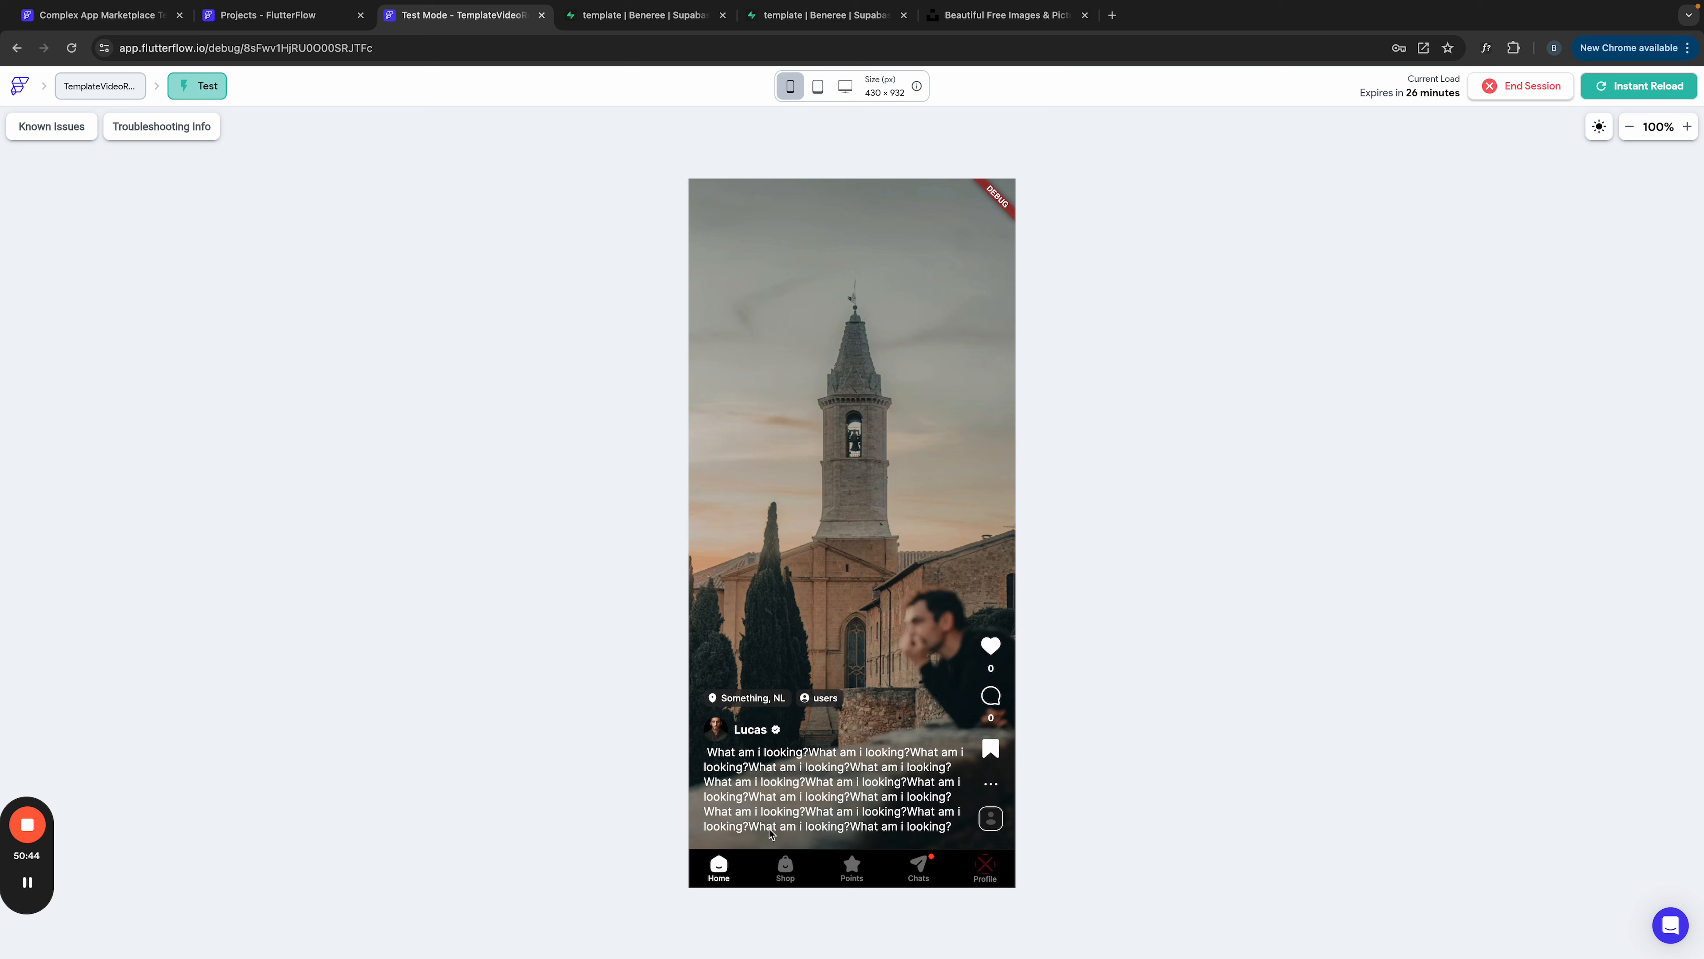
click(831, 799)
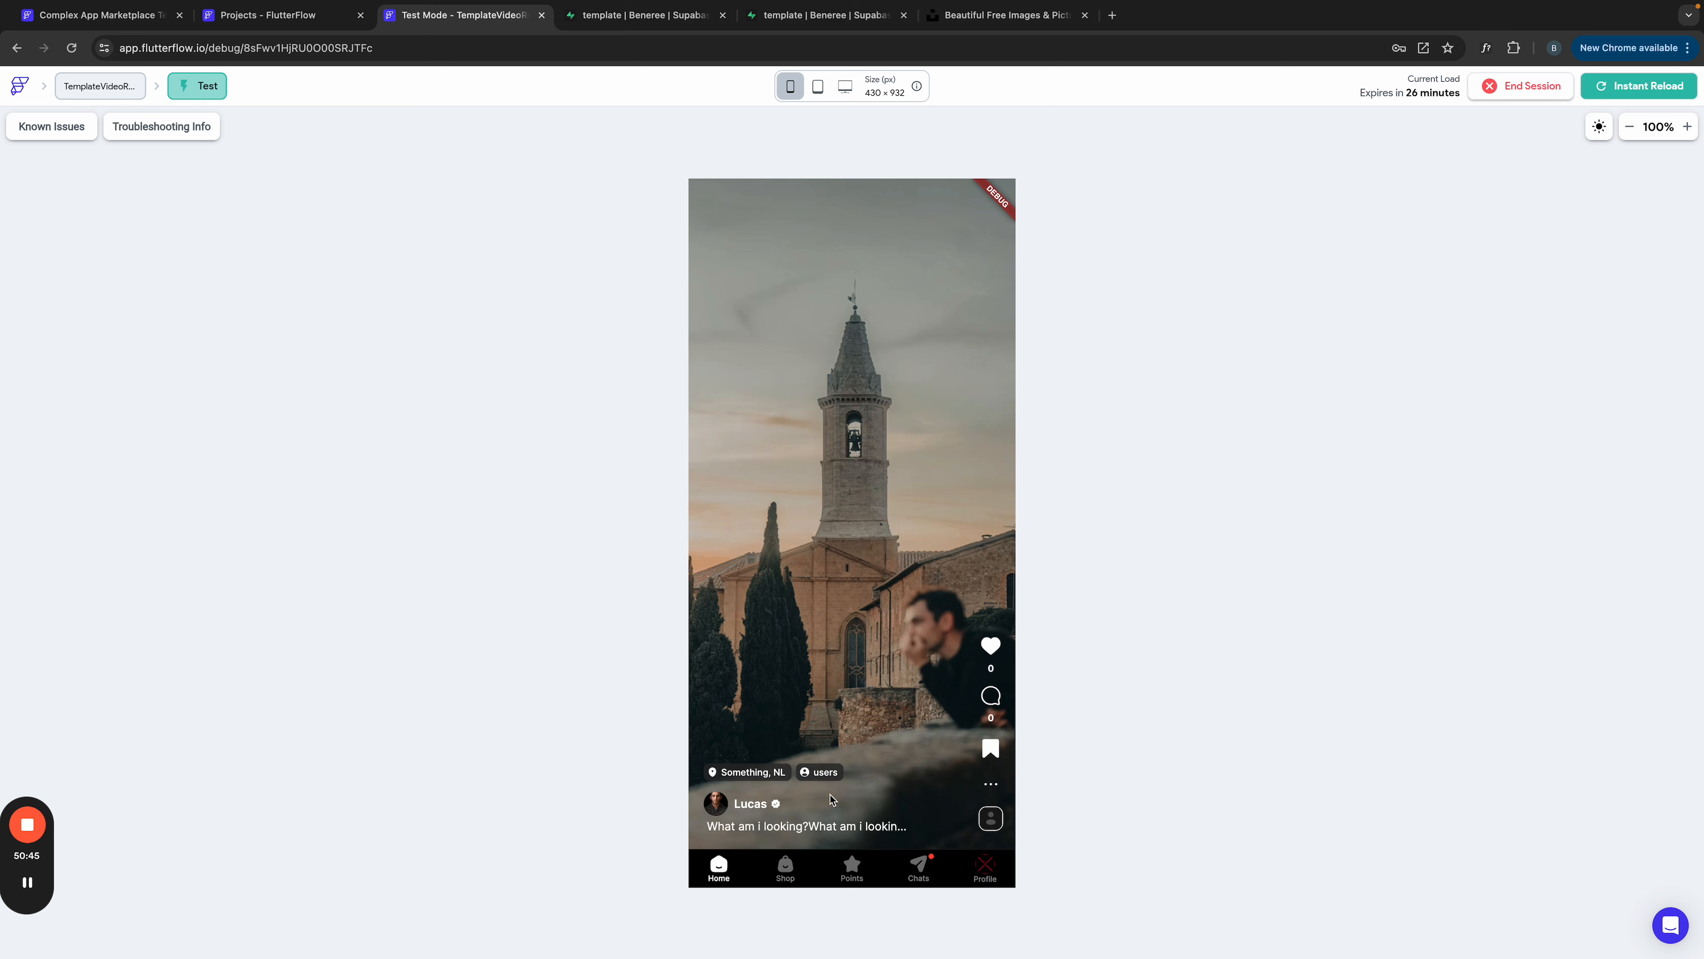
click(827, 826)
click(820, 809)
Step: In Supabase's posts table, start a new row and link its user_id to the first record in public.users
click(637, 15)
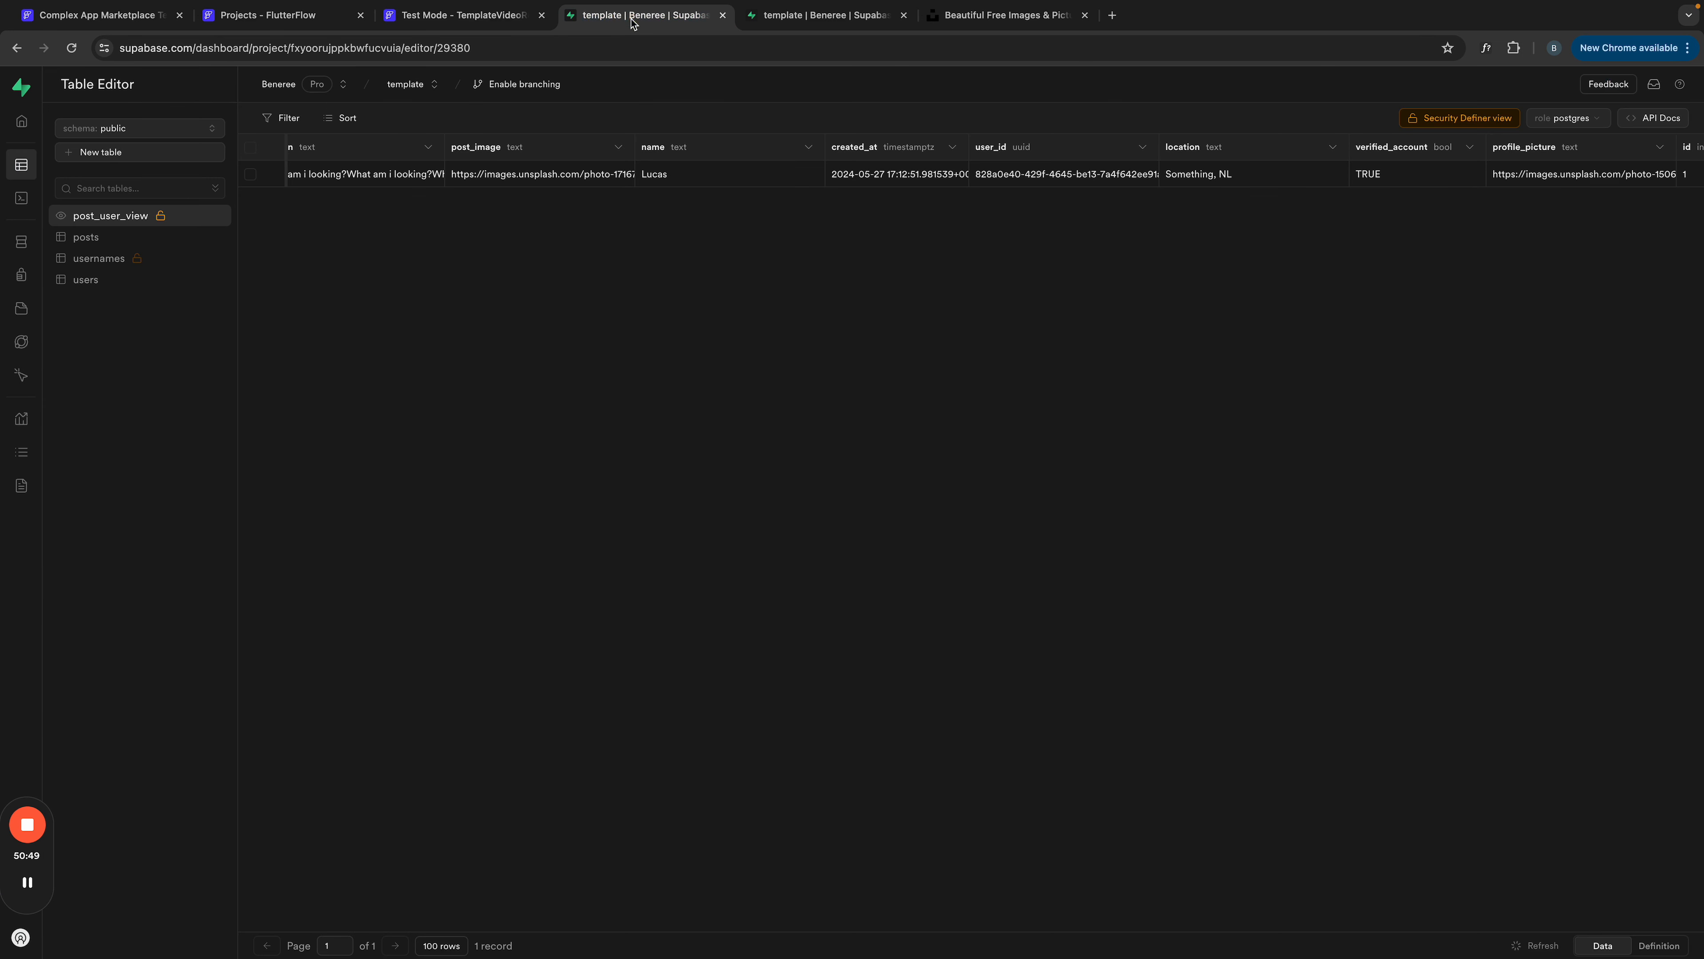
click(86, 237)
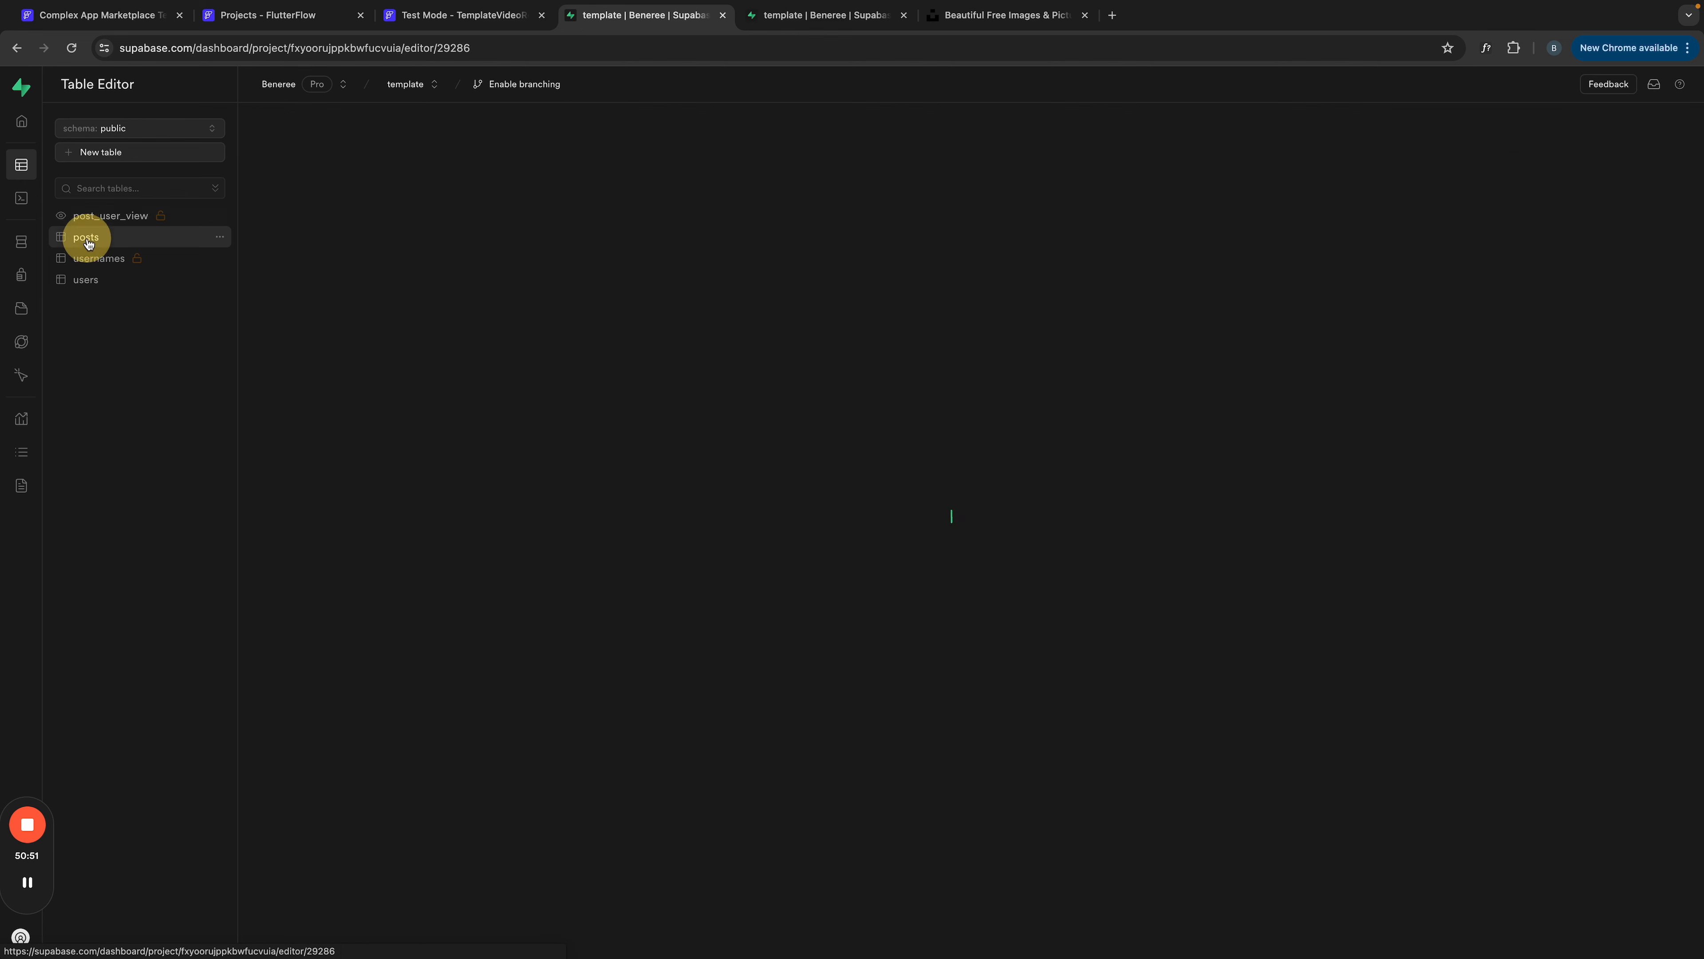
click(416, 117)
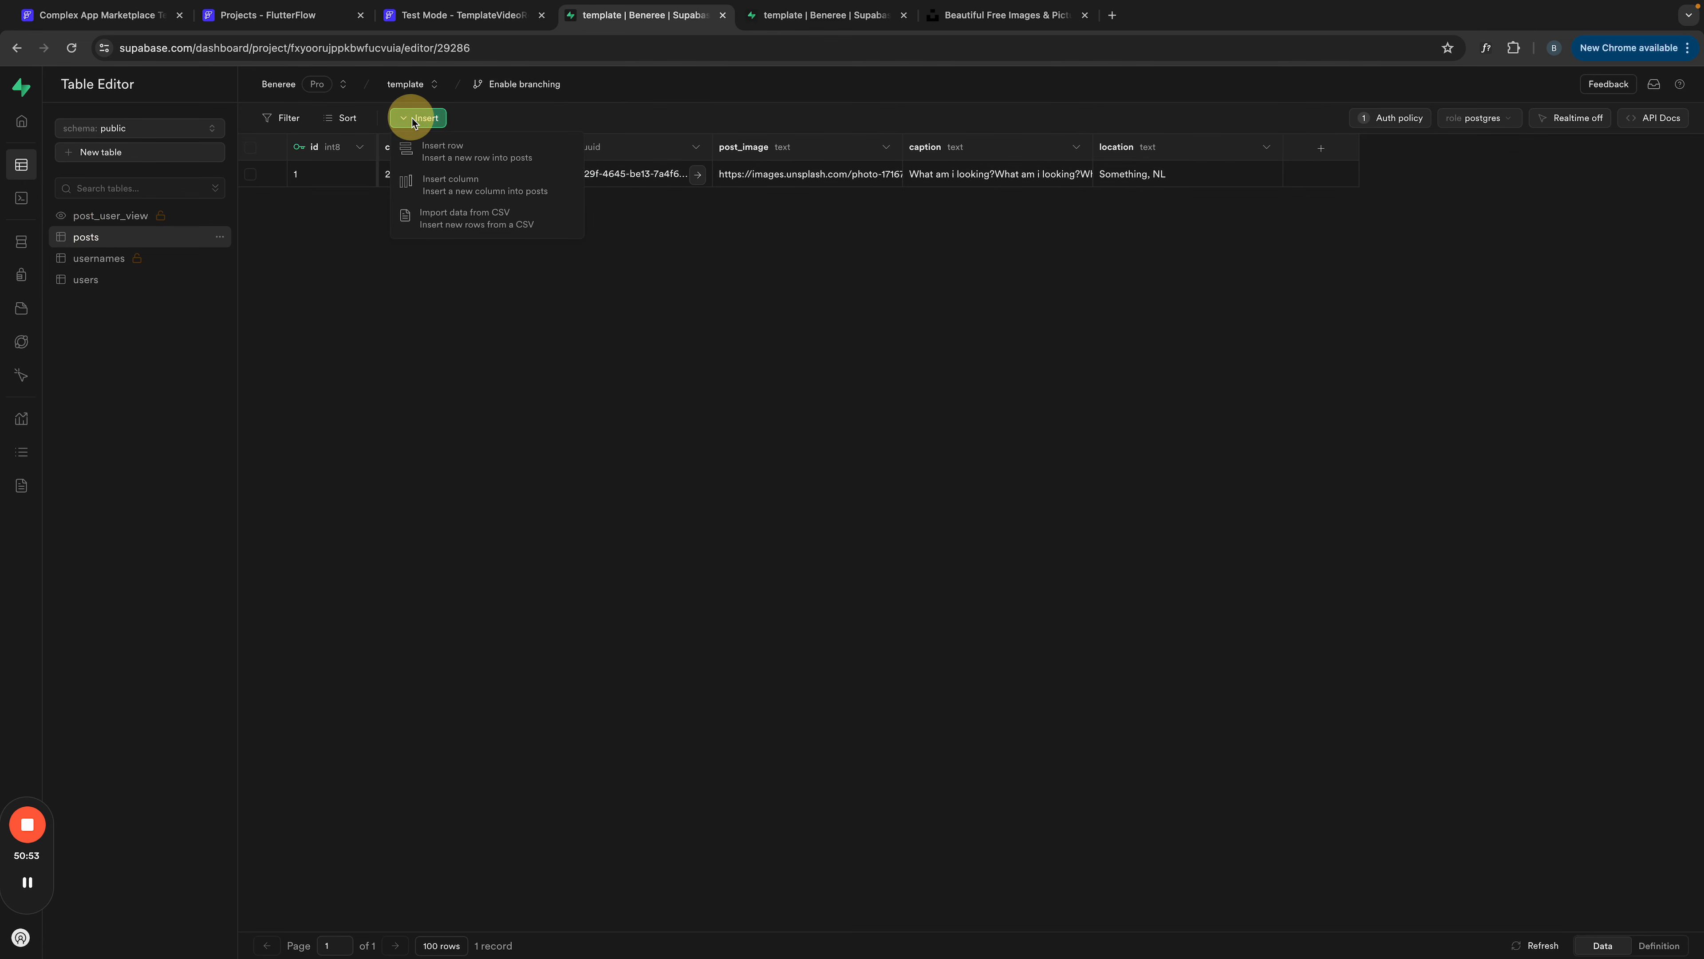
click(468, 159)
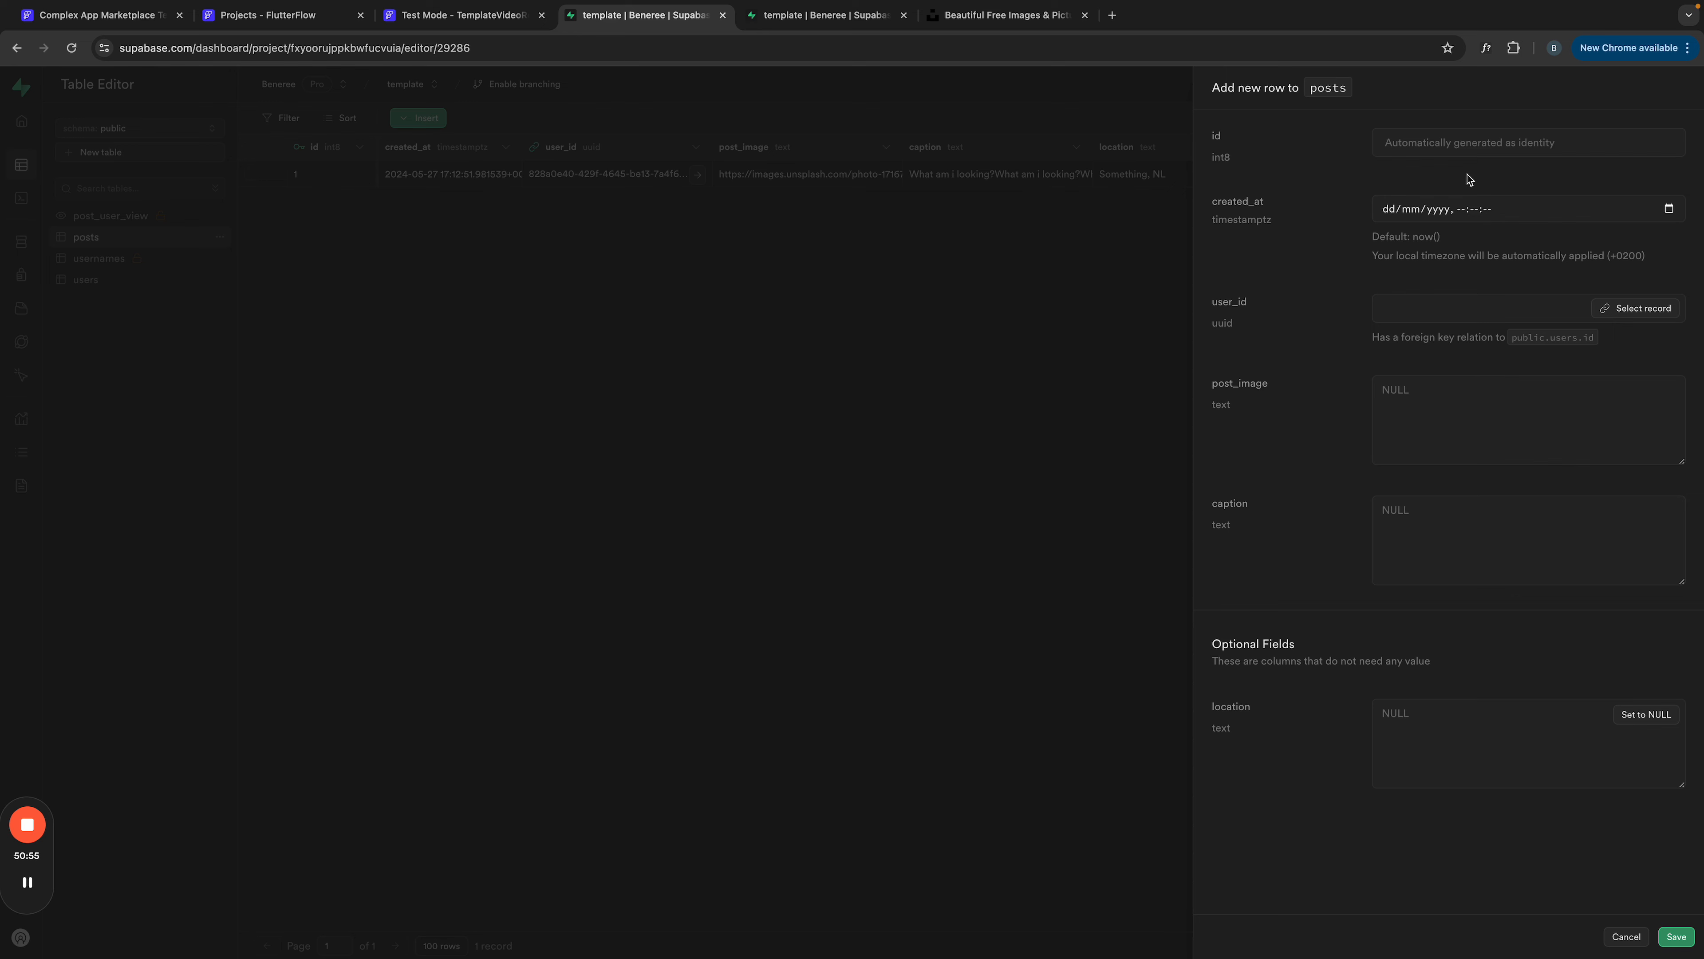
click(1620, 308)
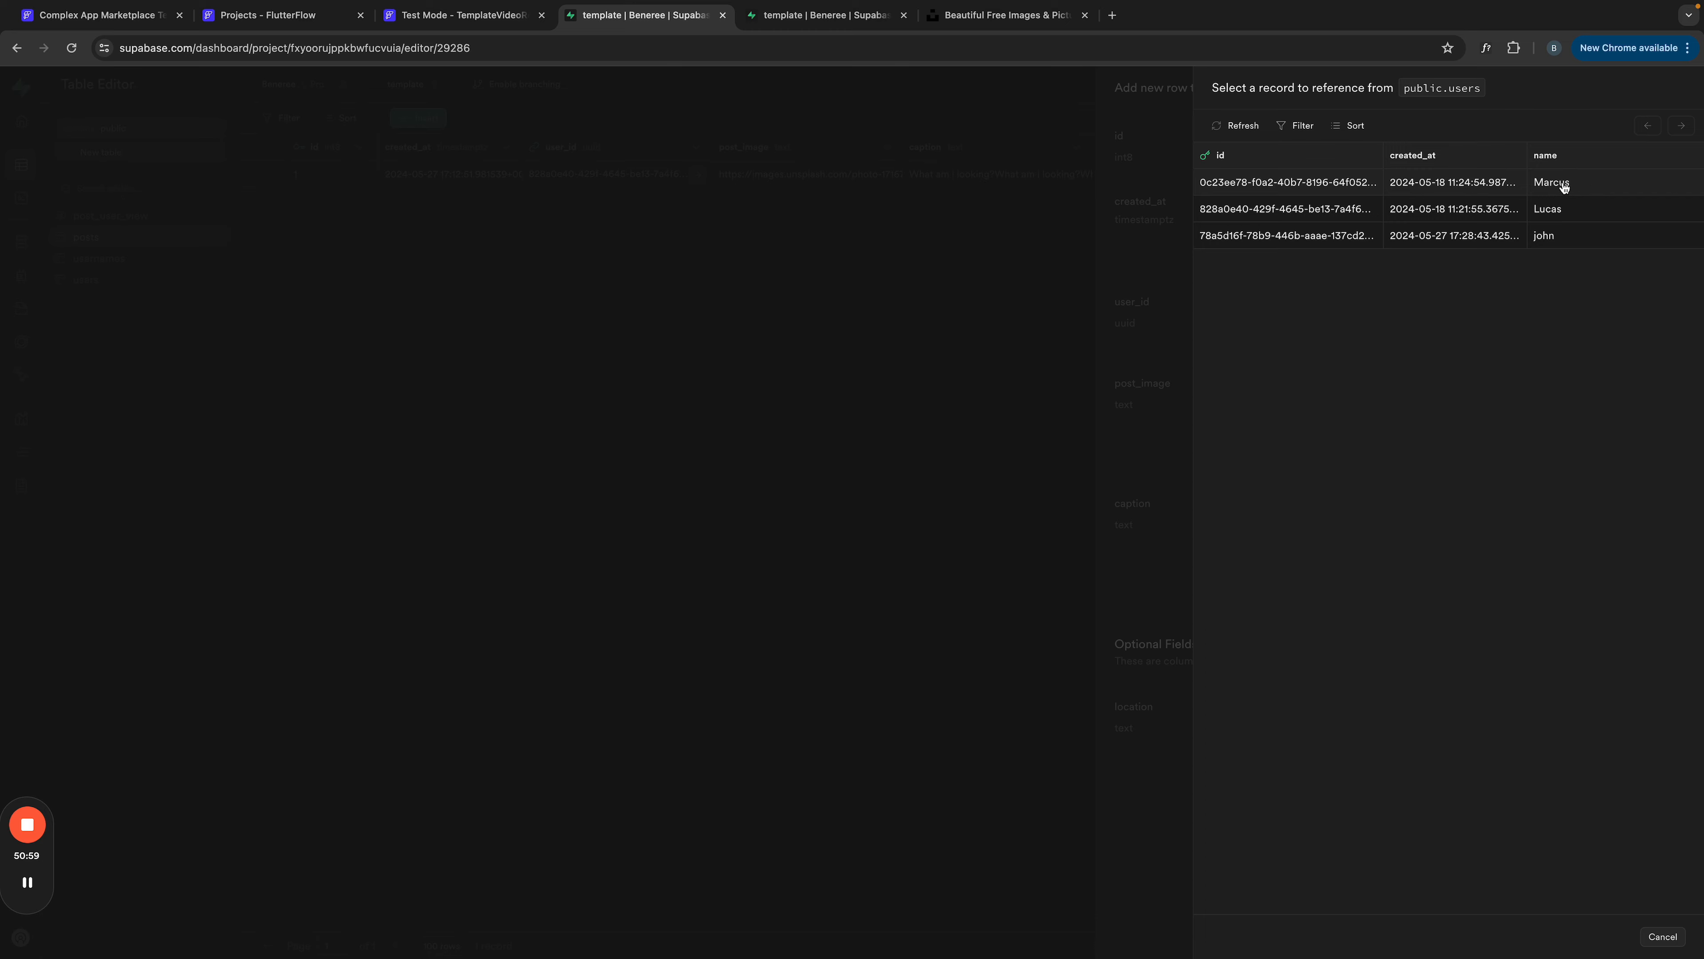
click(1557, 185)
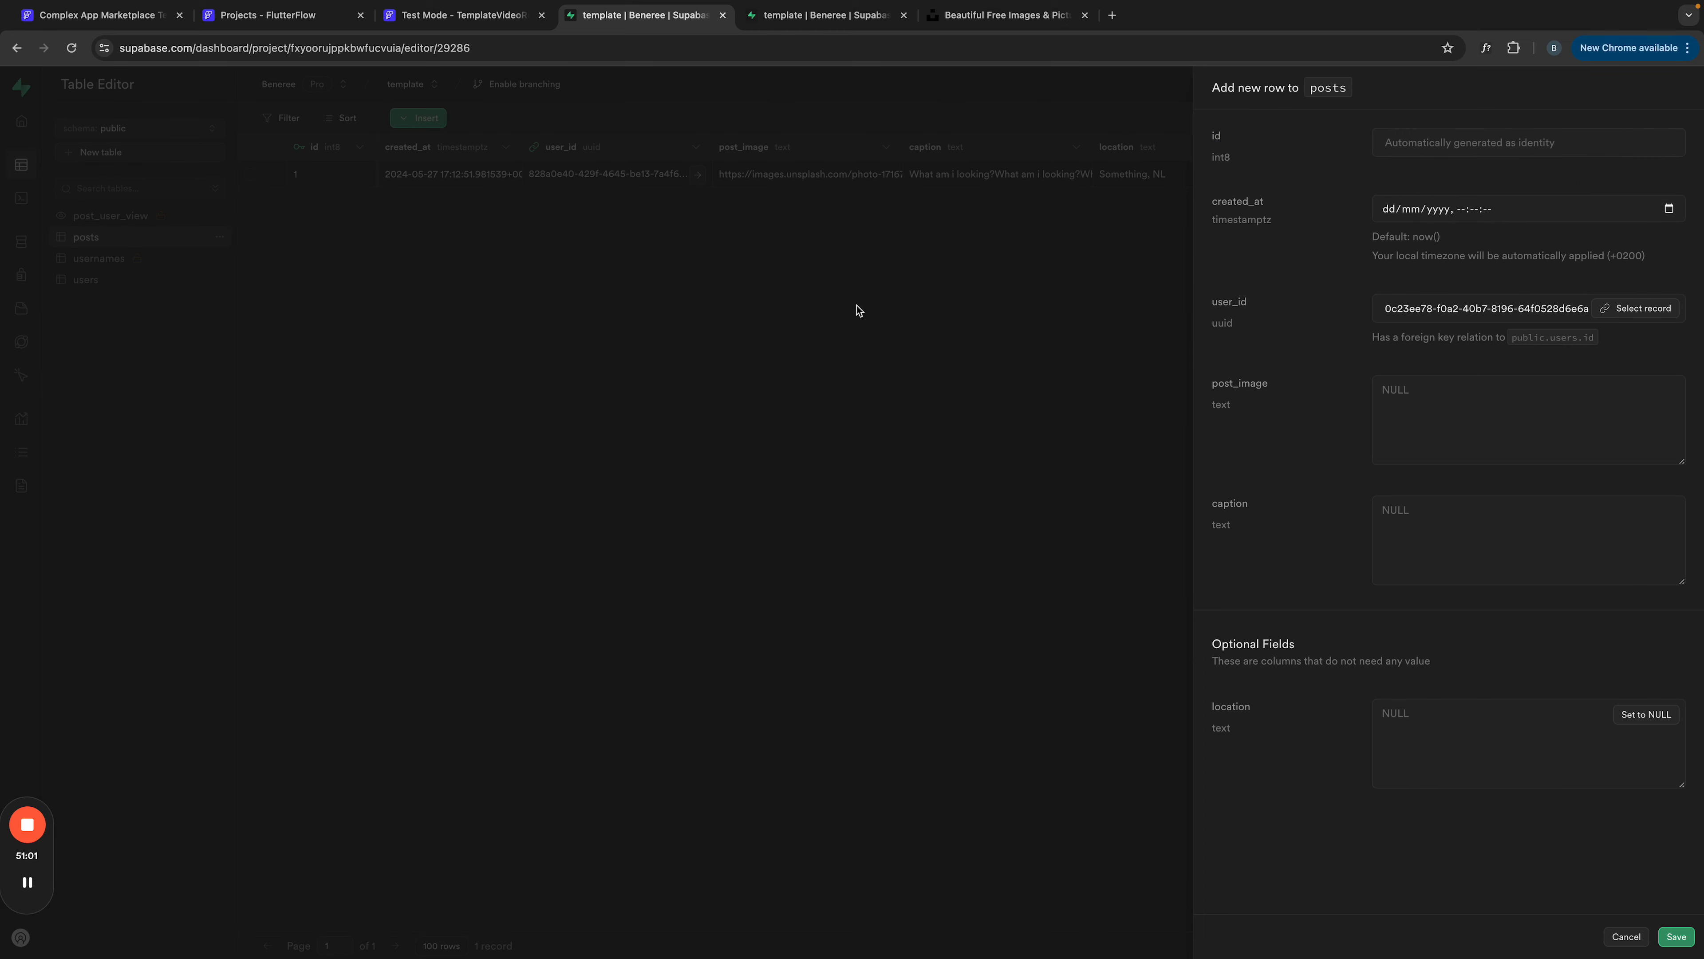
Step: Copy the image address of the yellow car photo on Unsplash and paste it into the new row's post_image field
click(1418, 390)
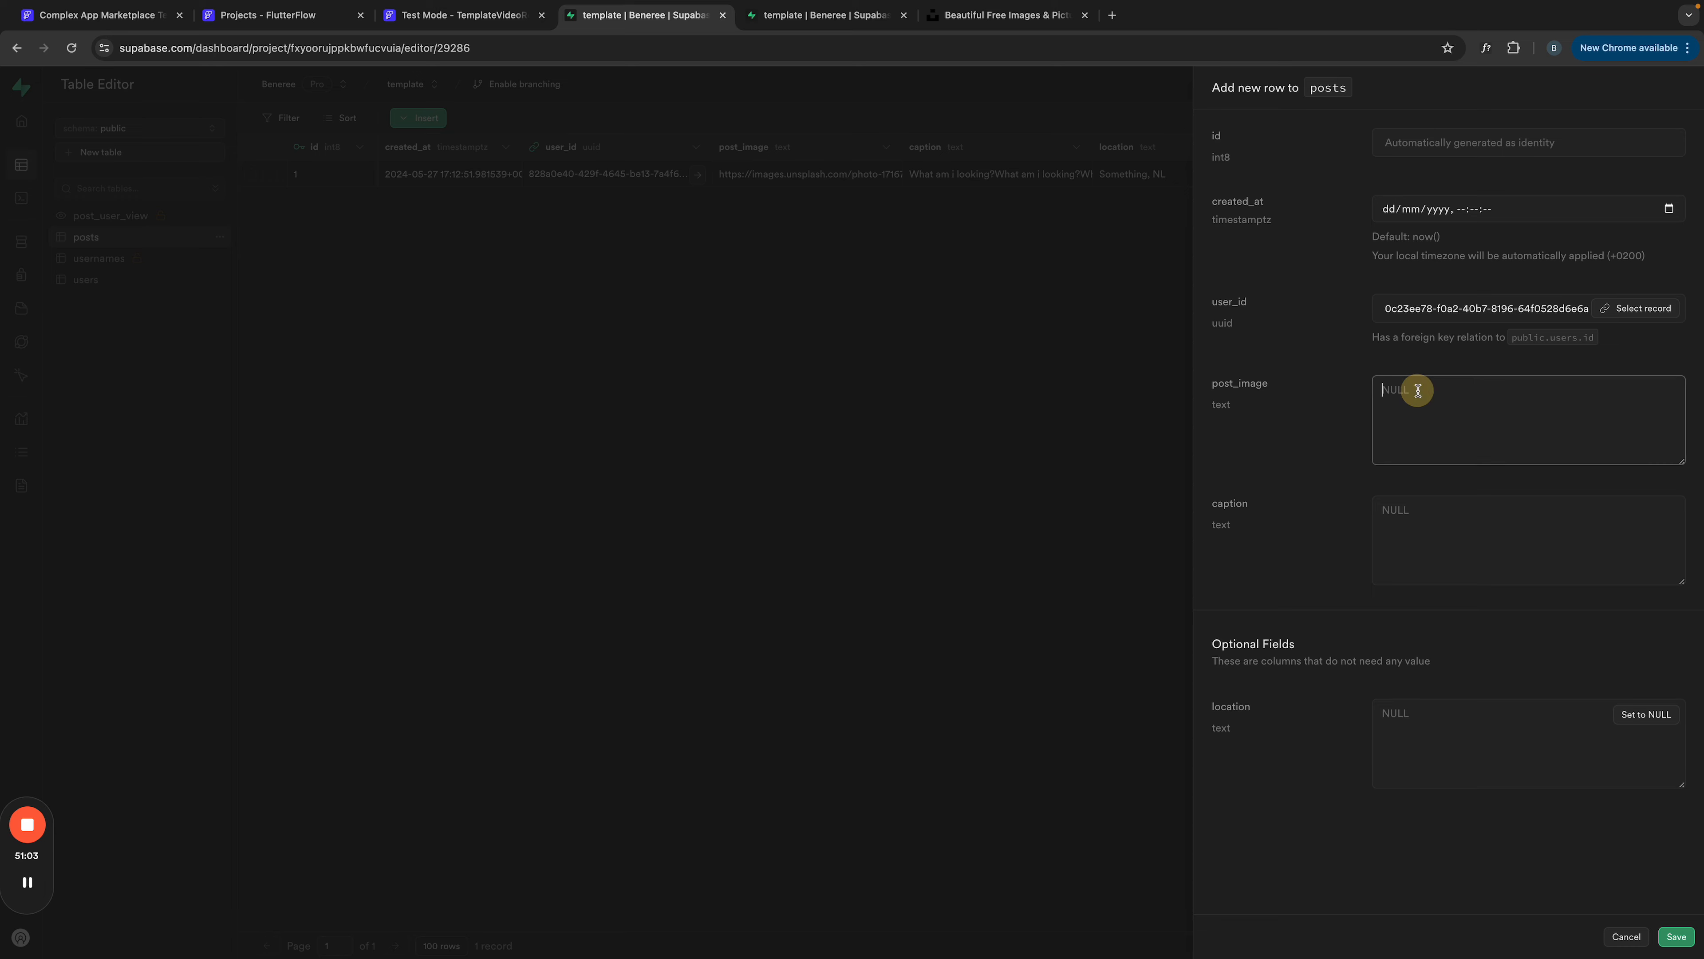
click(999, 15)
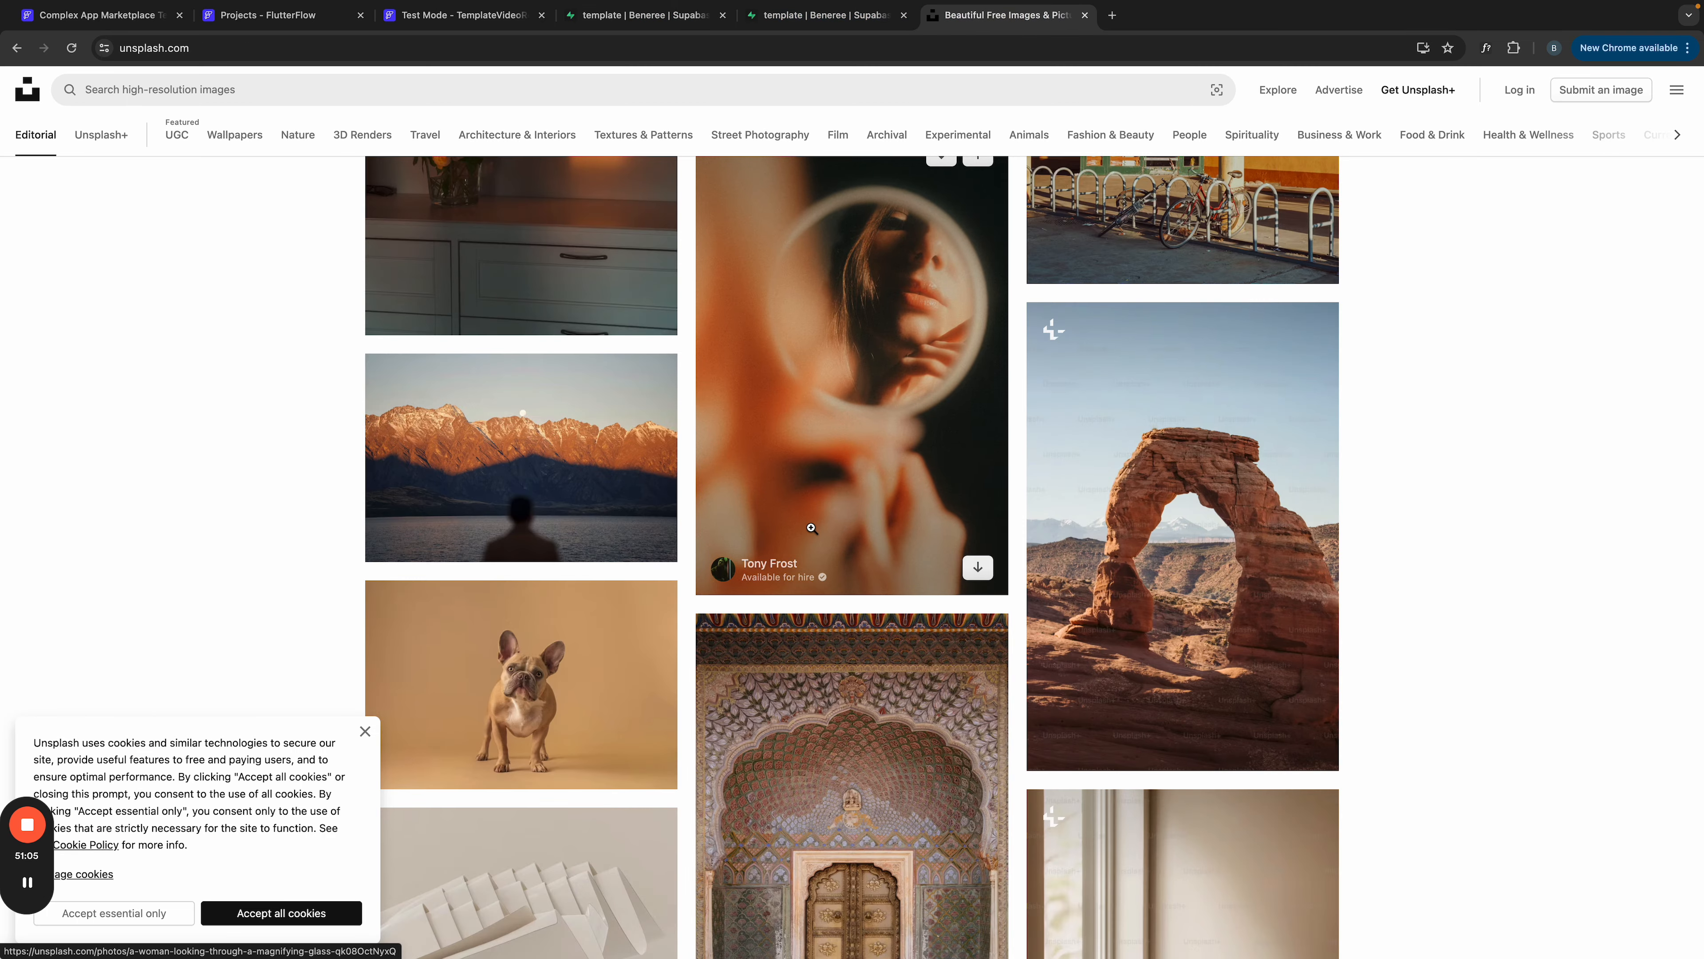
scroll(799, 523, down, 5)
scroll(783, 496, down, 10)
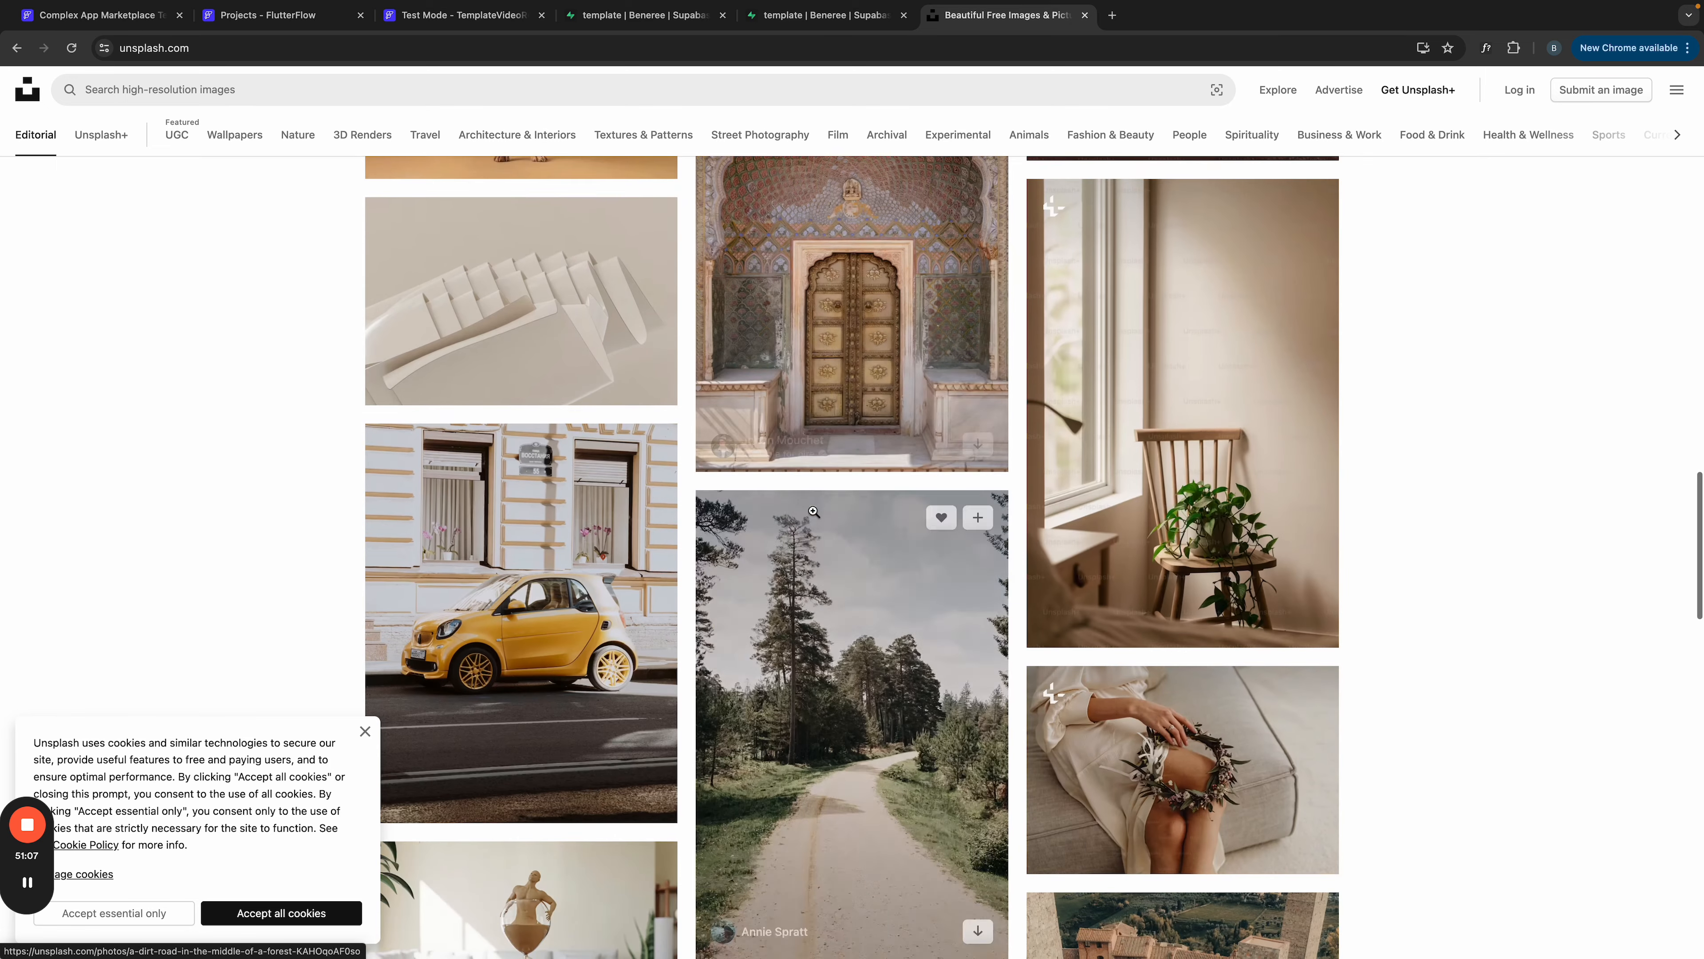
scroll(881, 344, up, 2)
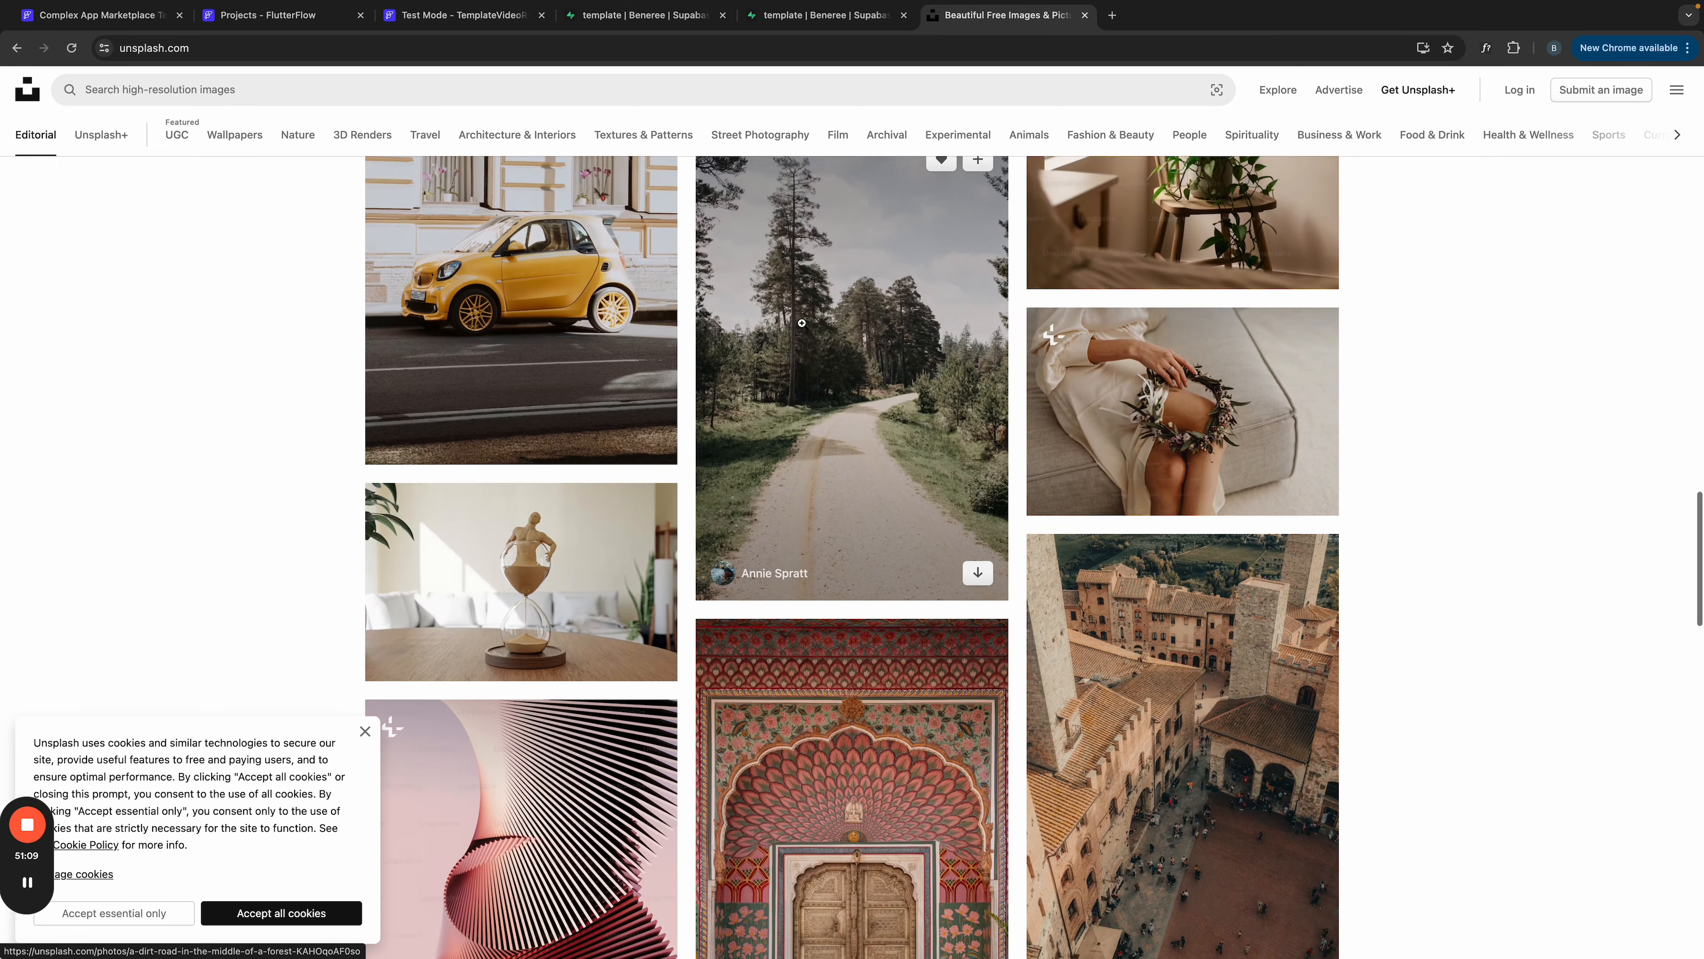
right_click(522, 362)
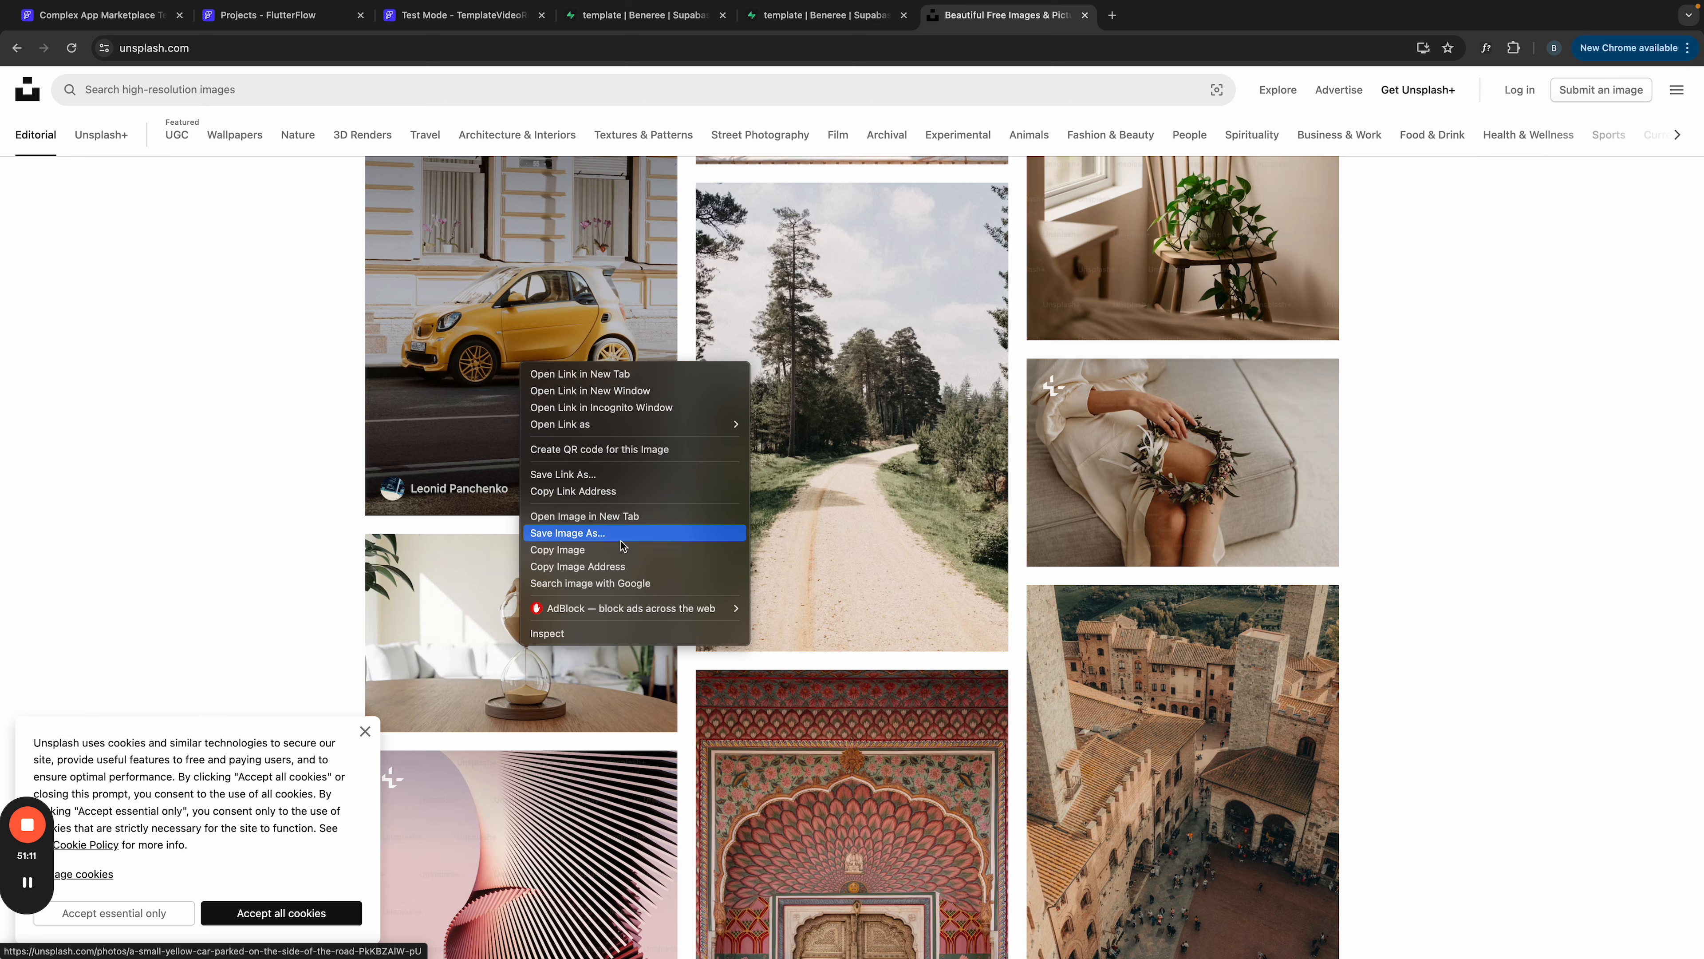
click(624, 566)
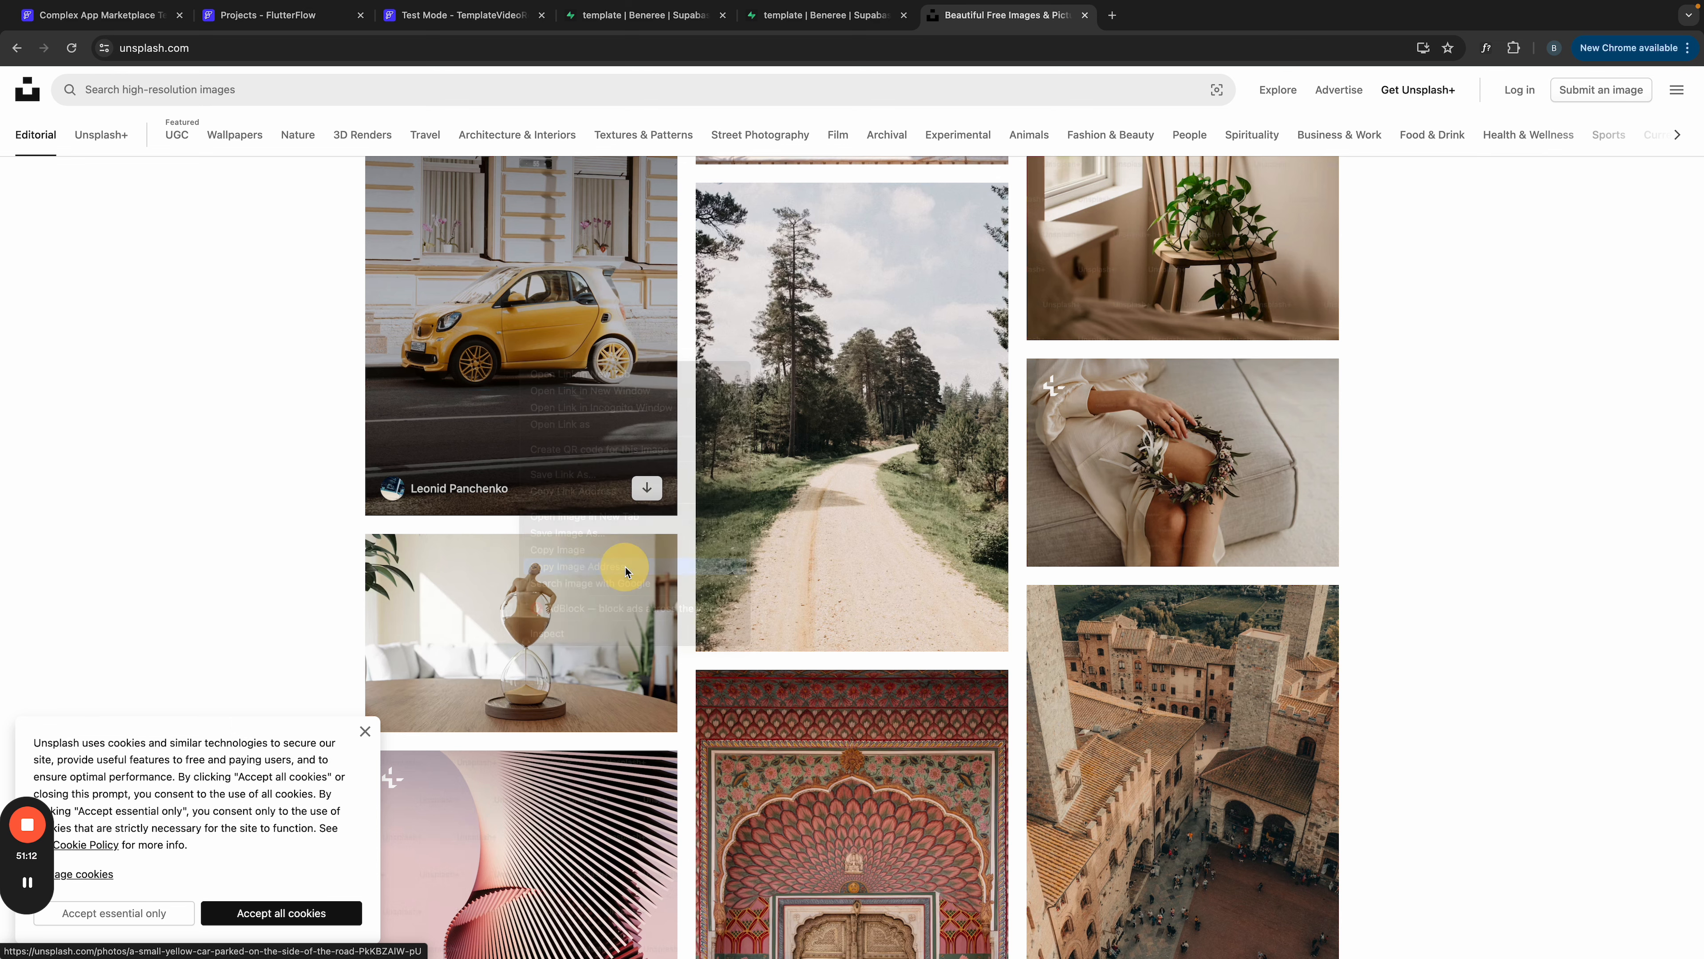
click(484, 15)
click(654, 15)
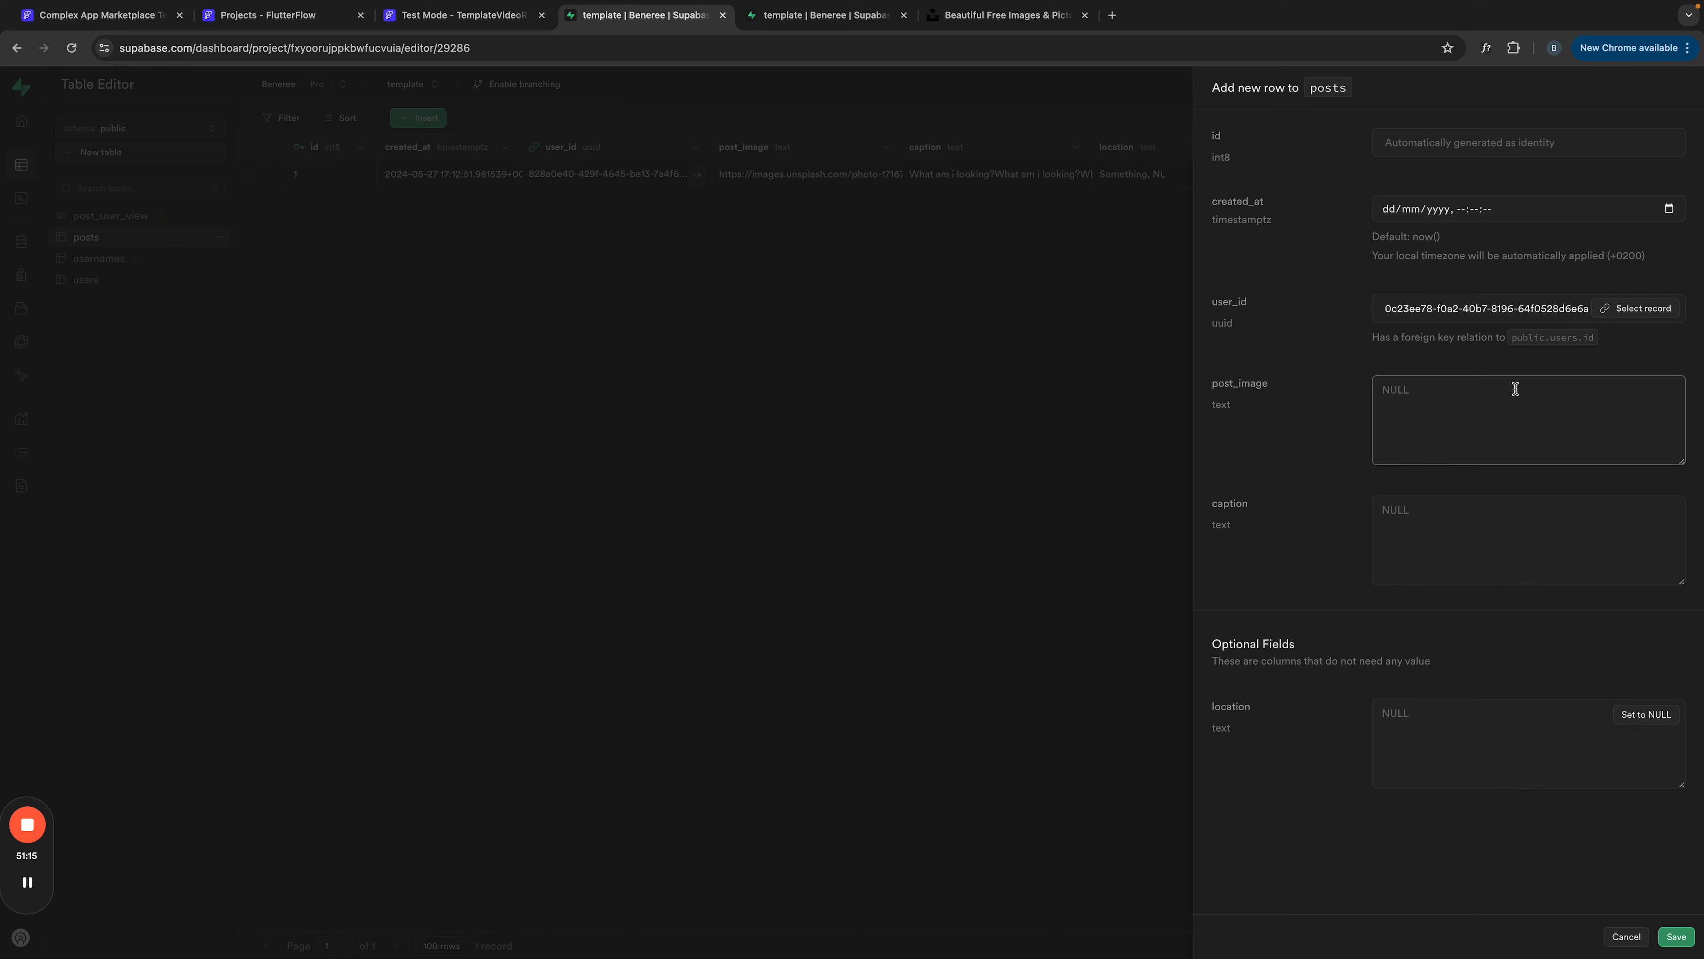
key(super+v)
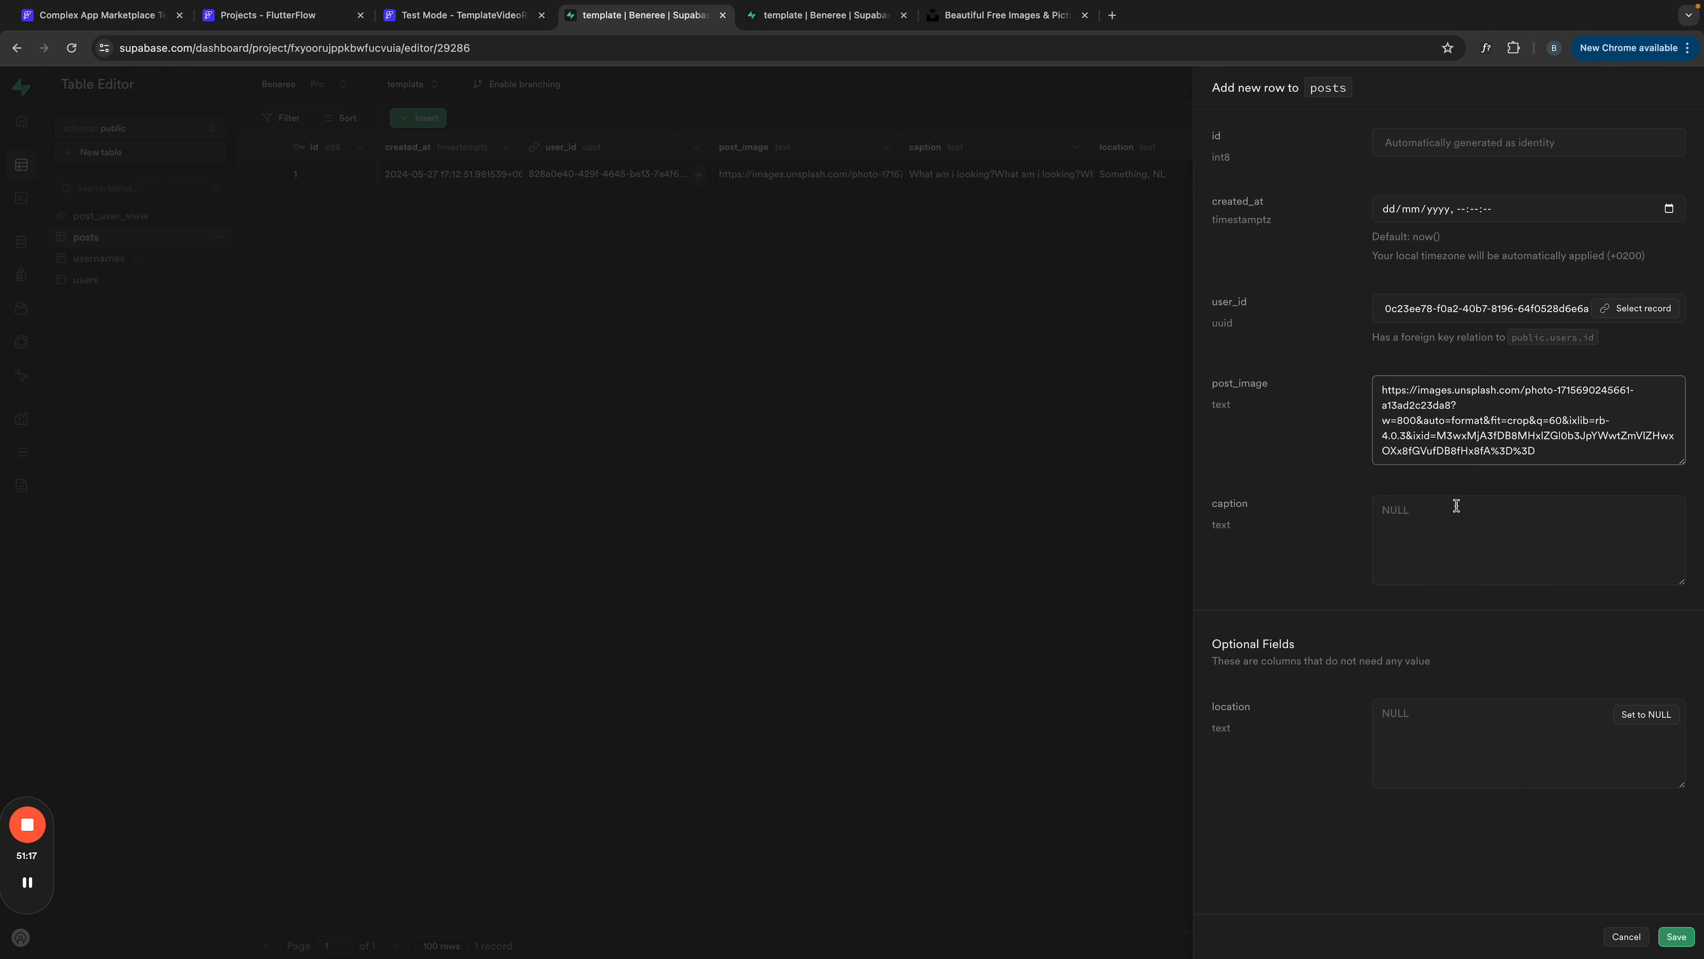
Step: Set the new post's caption to "Cool ! :)", leave the location empty and save the row
click(1443, 512)
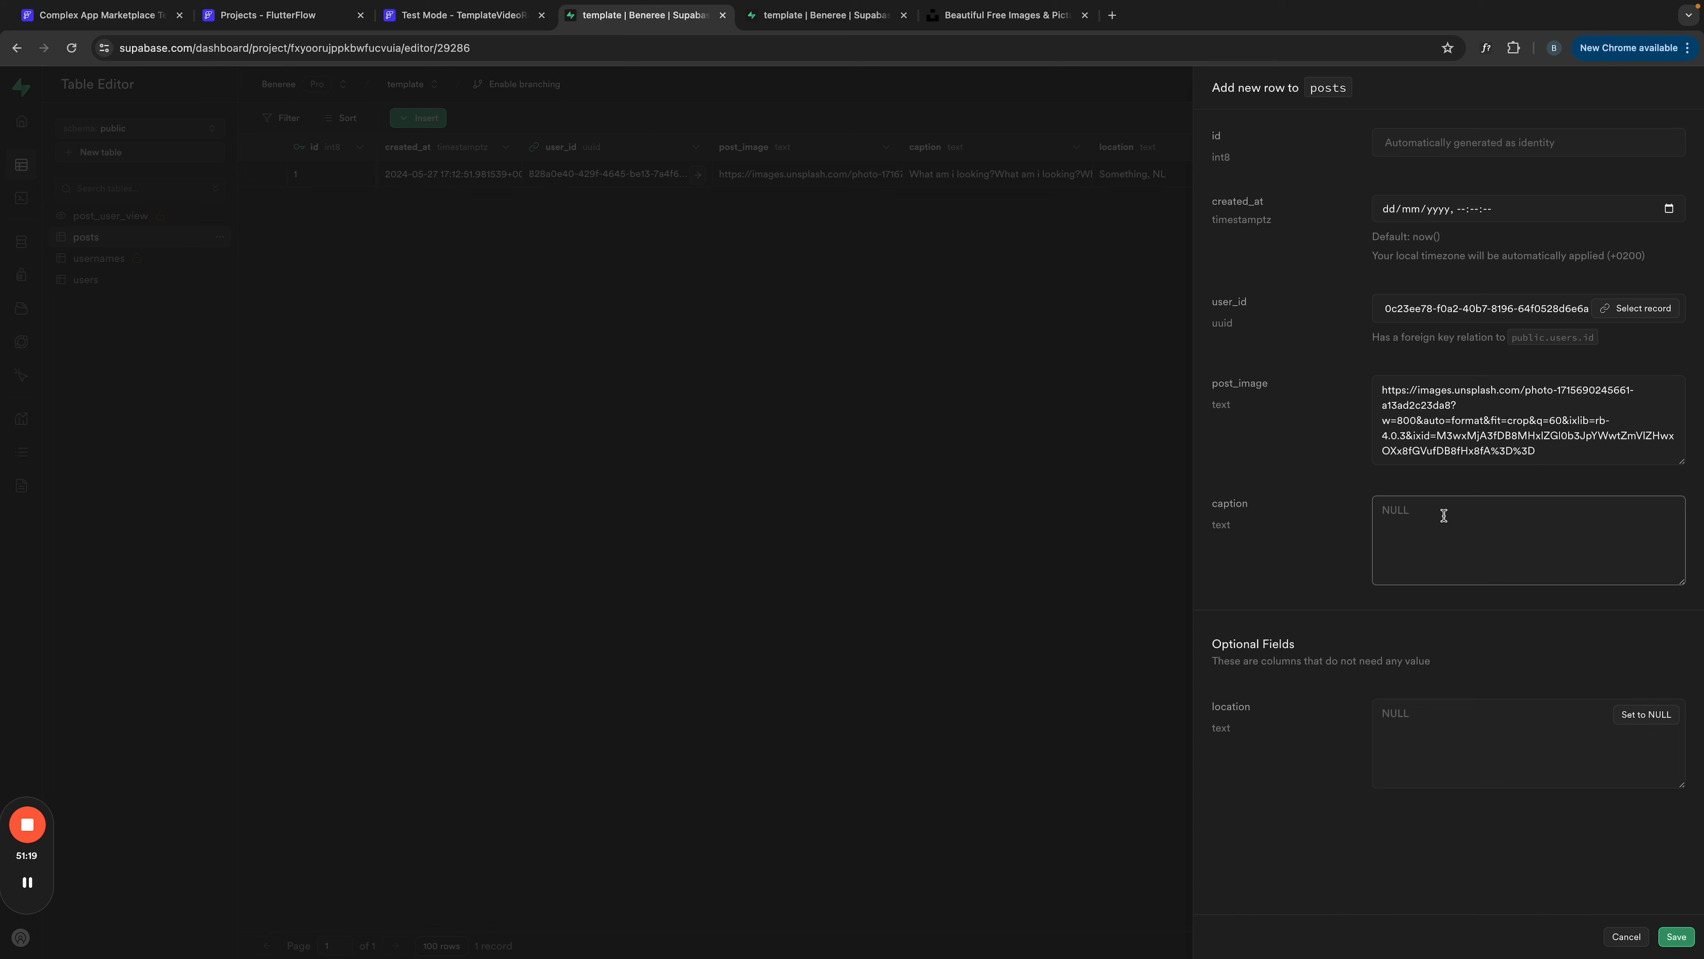
text(Su)
key(BackSpace)
key(BackSpace)
text(C)
click(1426, 712)
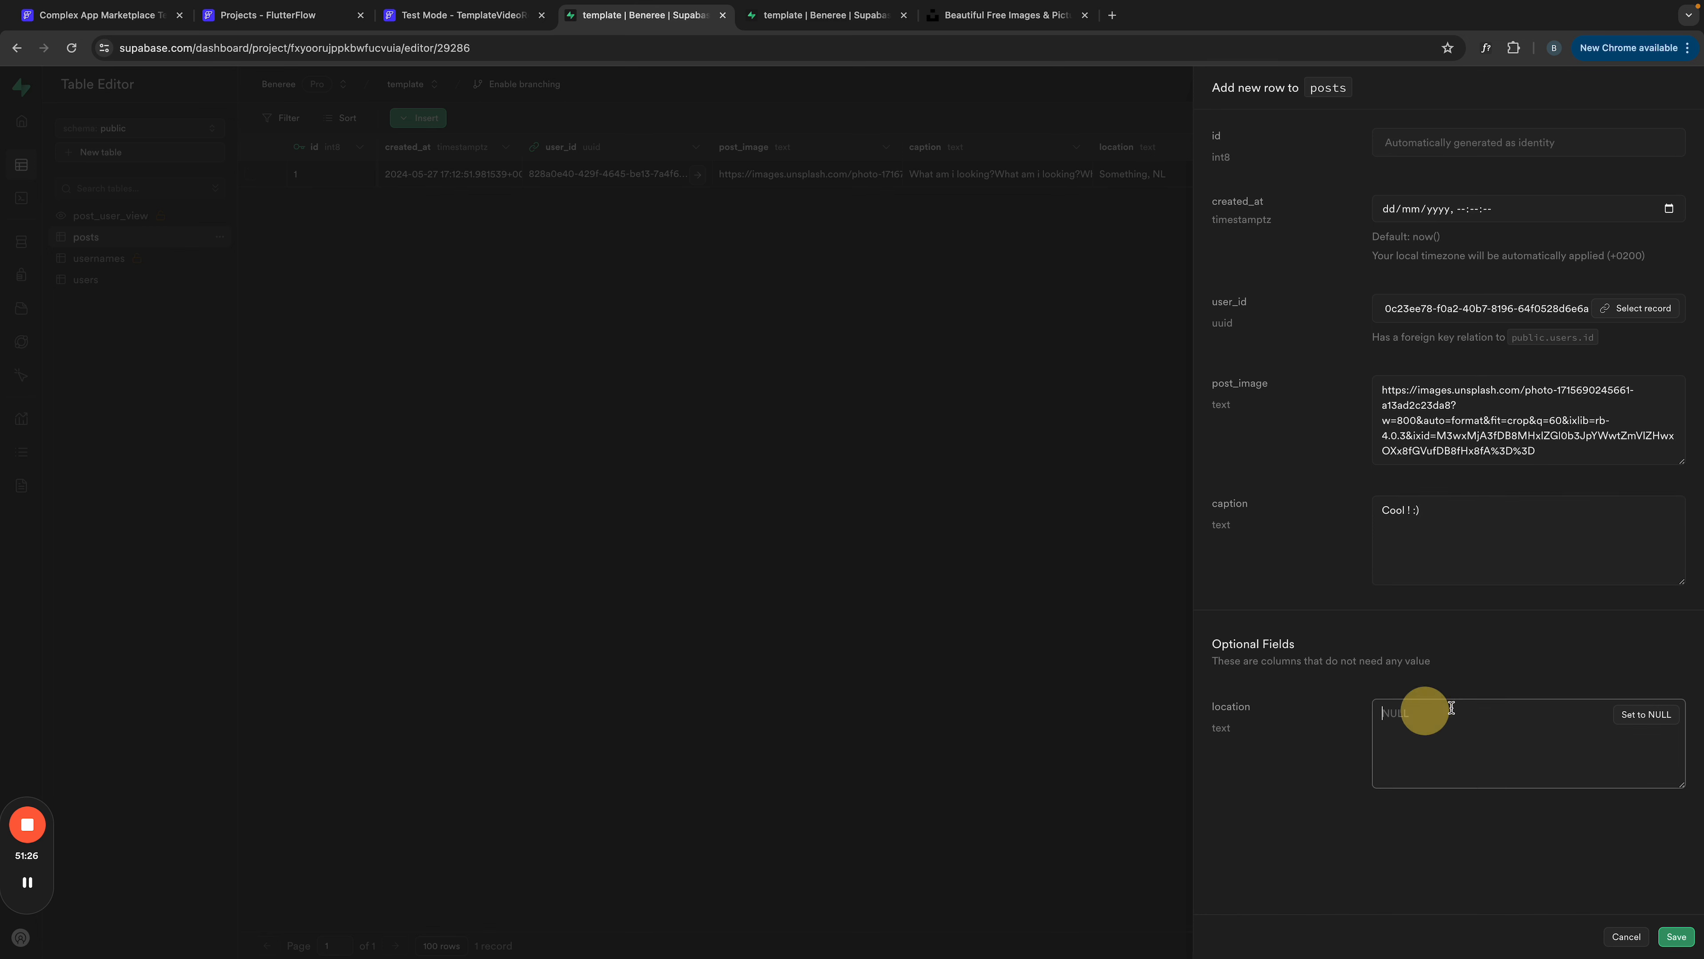
click(1676, 937)
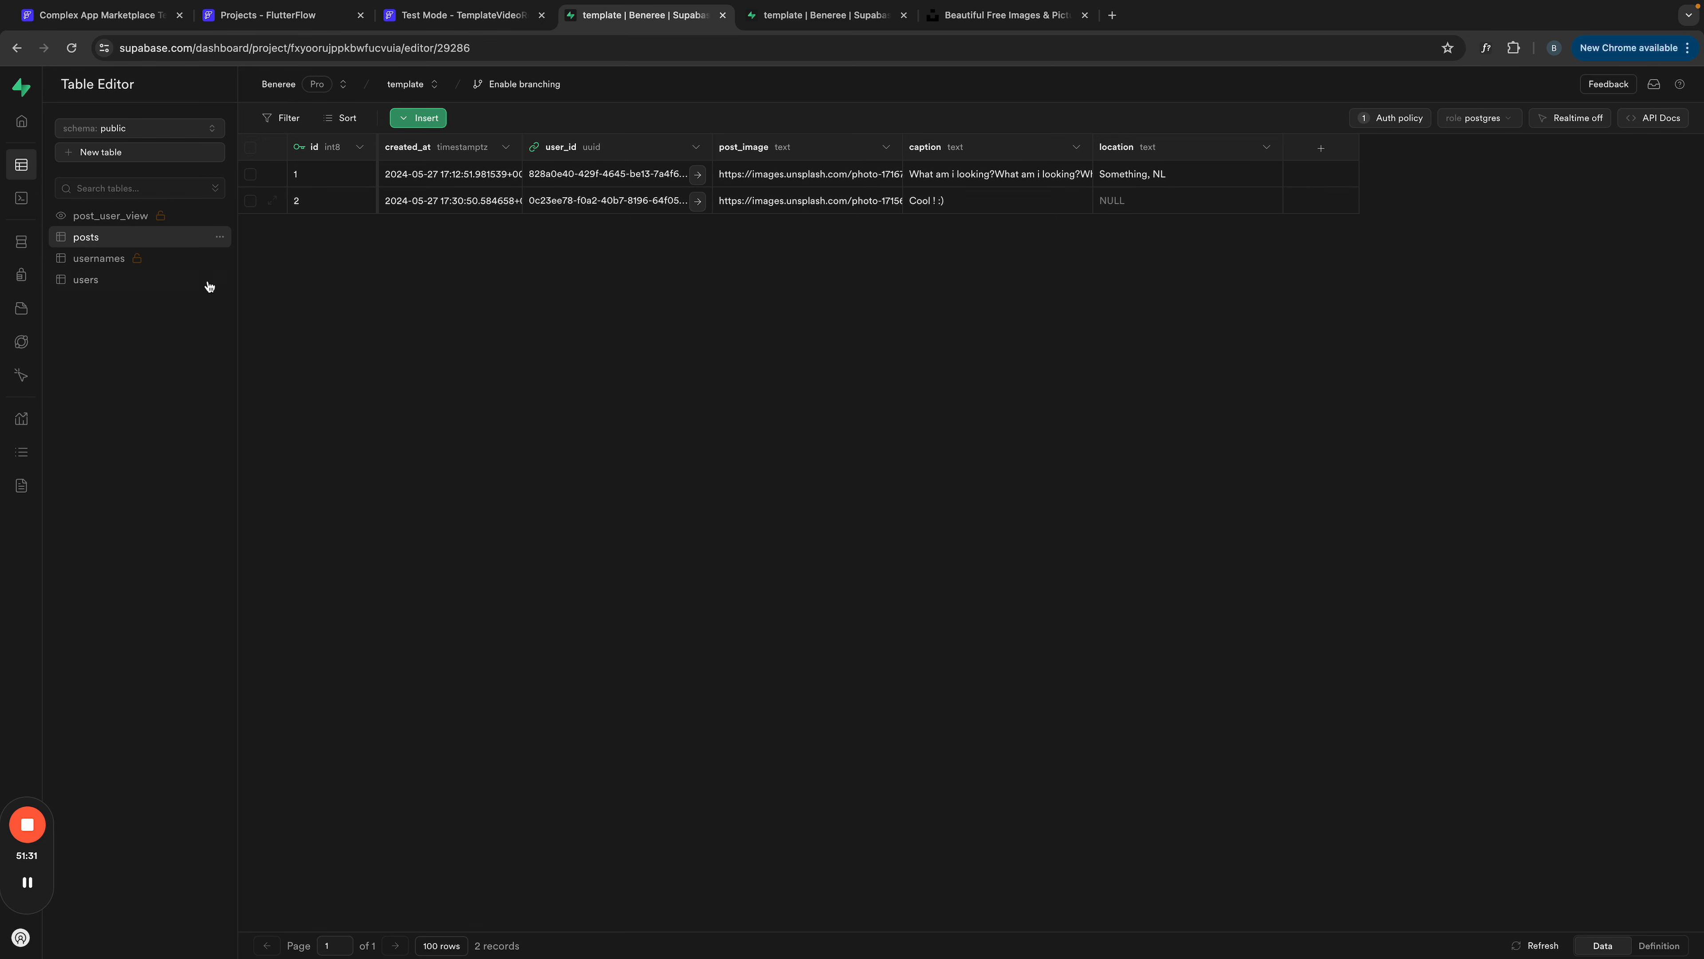
Step: Check the new post in post_user_view, then try swiping between posts in the FlutterFlow test session
click(115, 215)
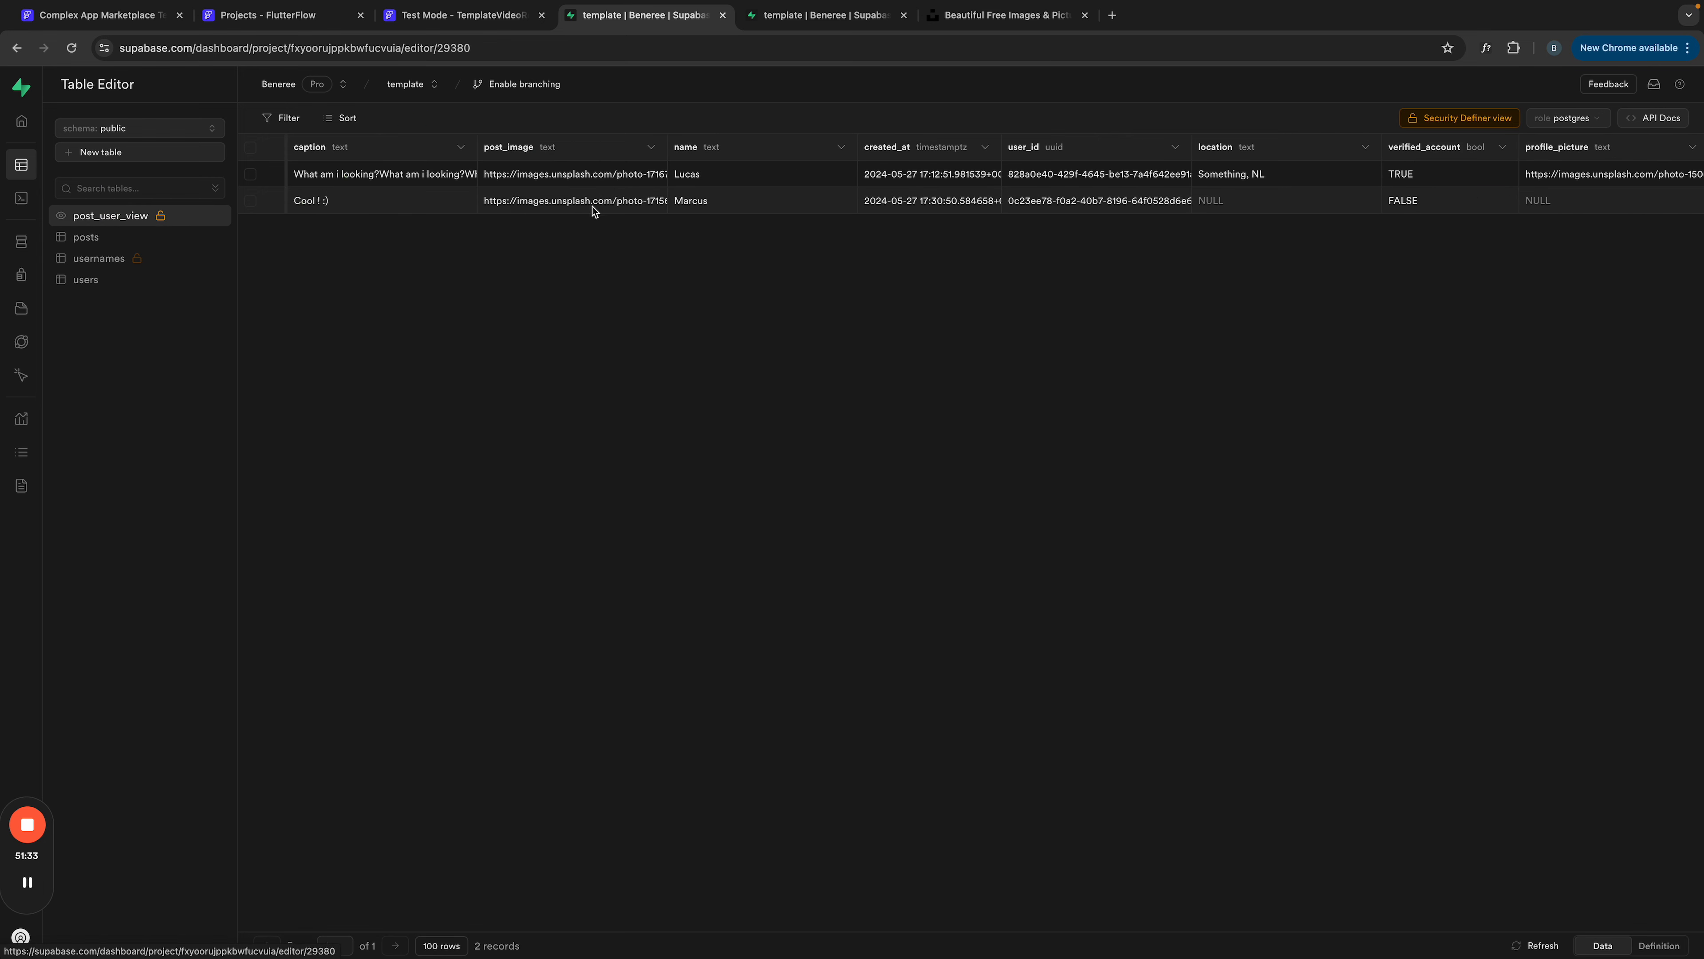
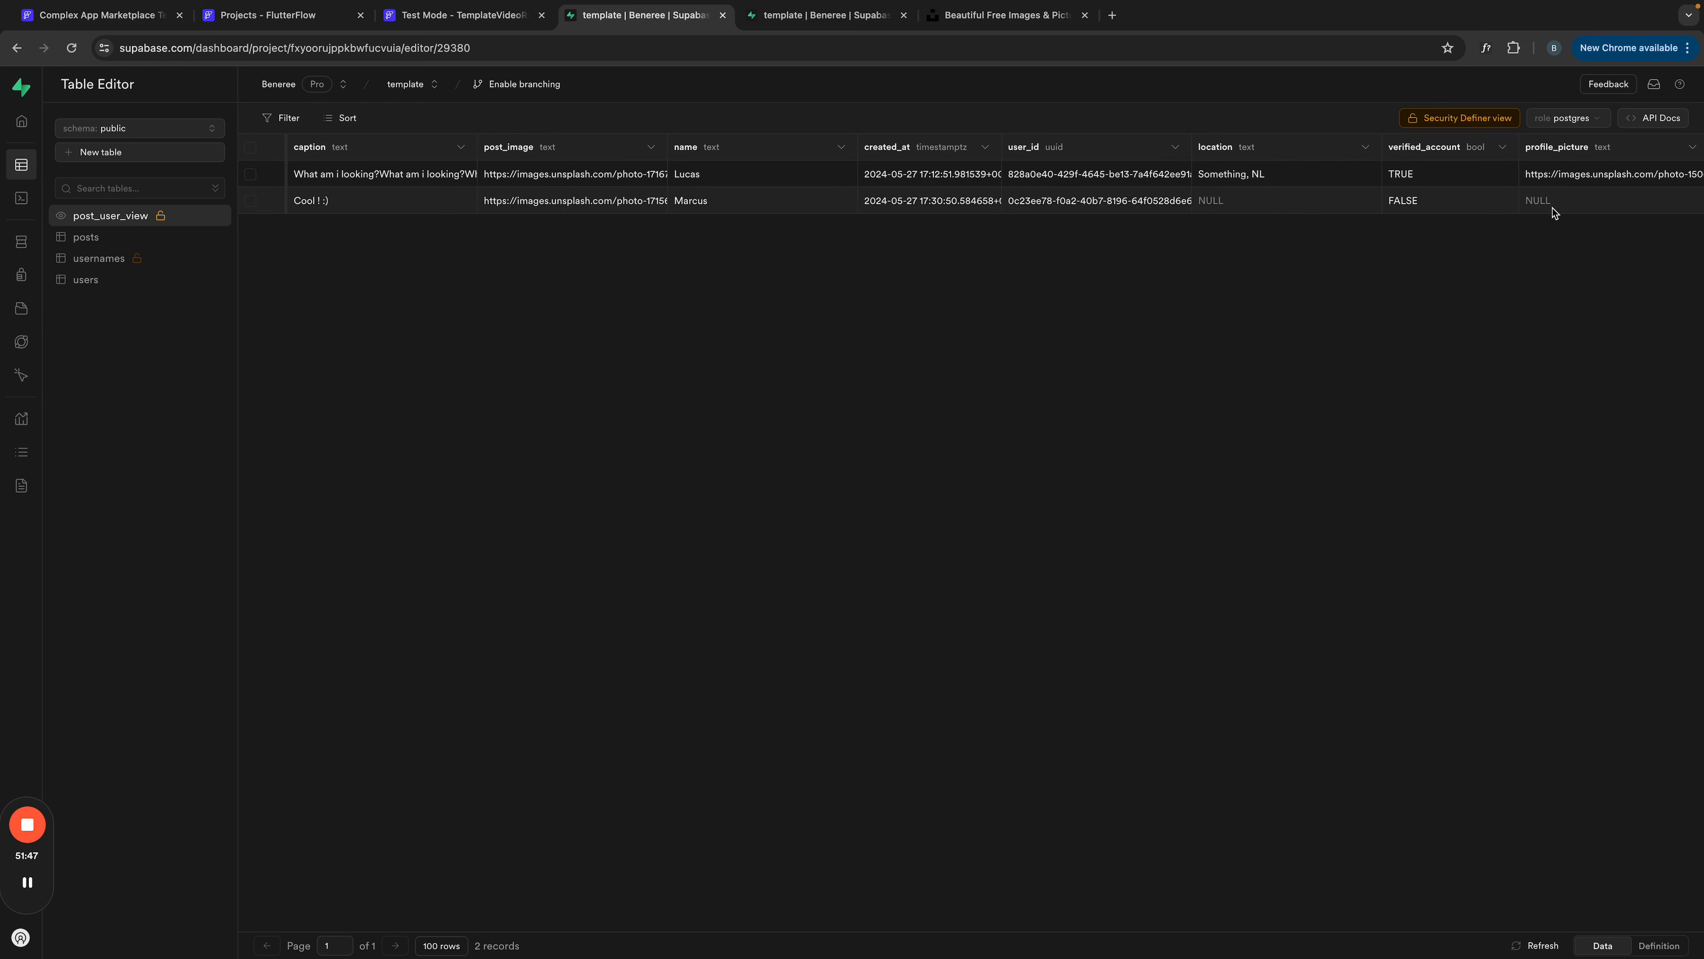
click(463, 16)
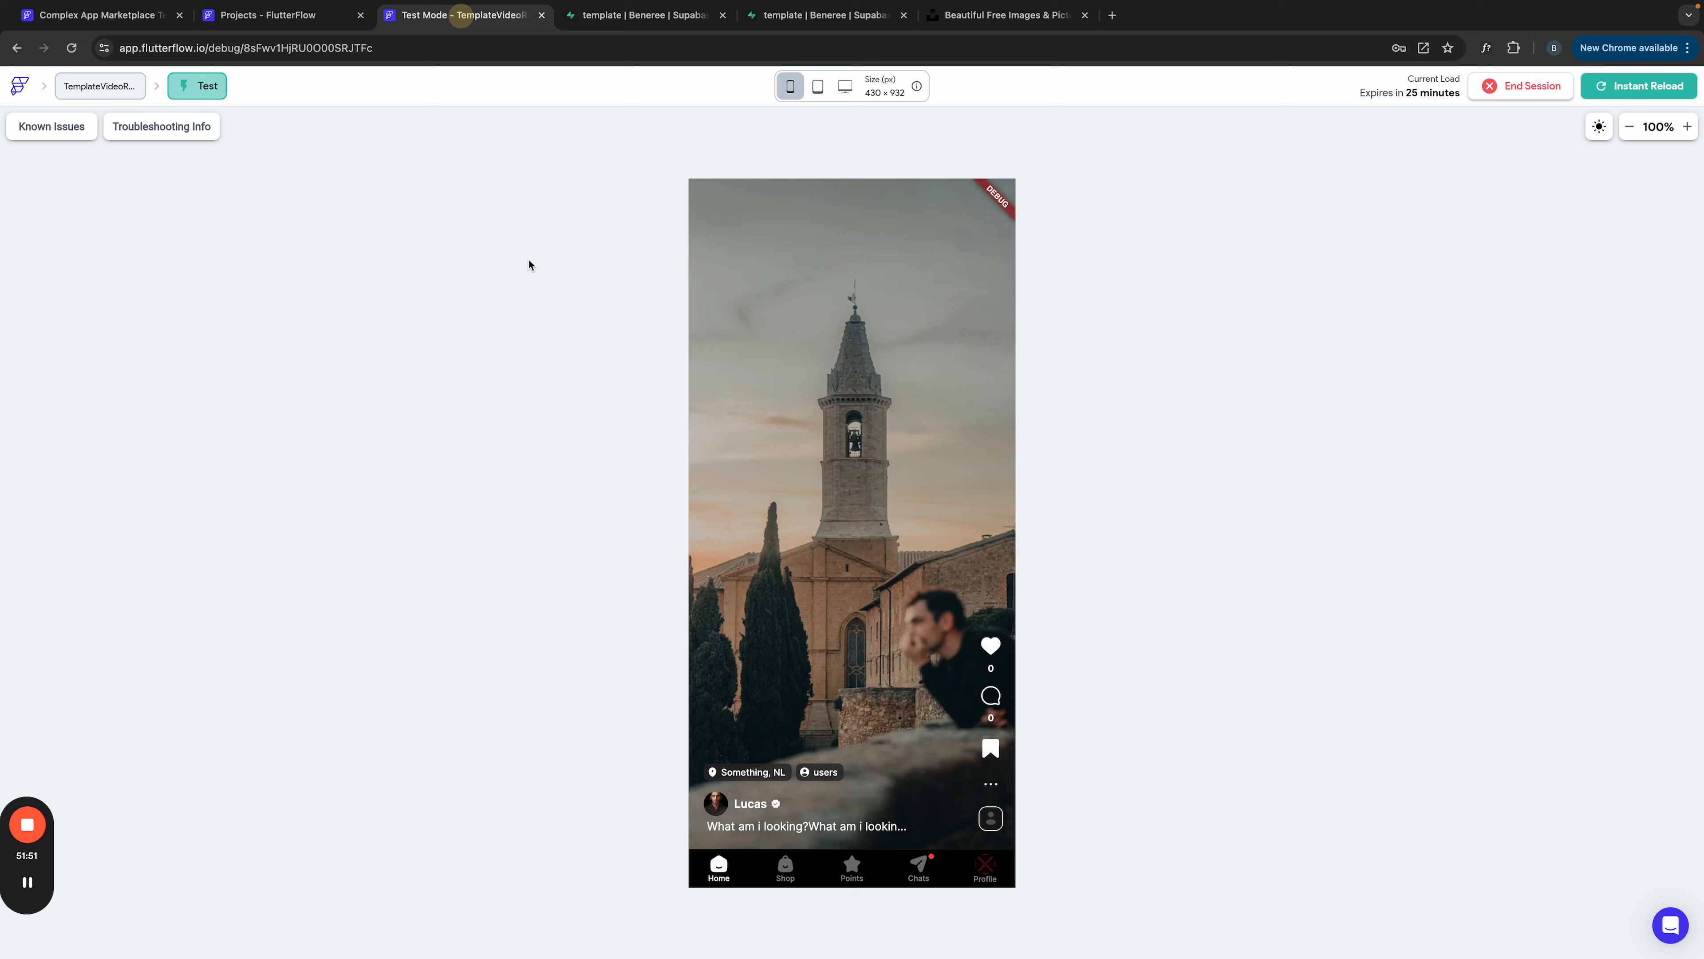
click(861, 530)
click(862, 531)
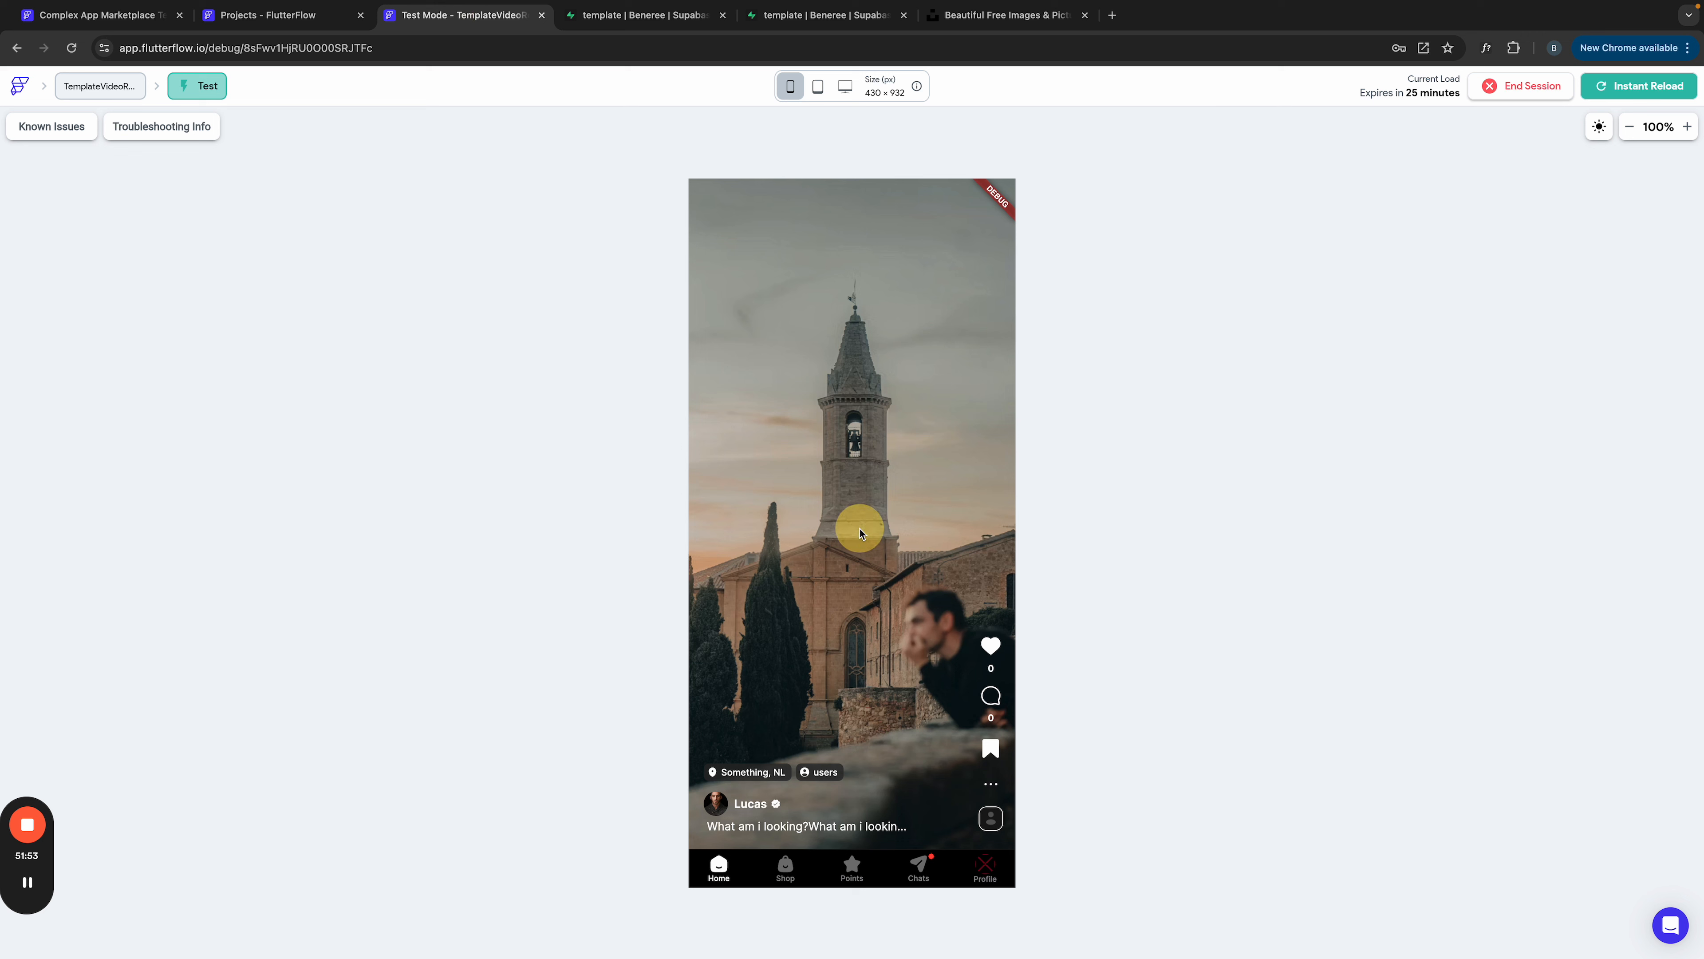
click(854, 638)
click(848, 478)
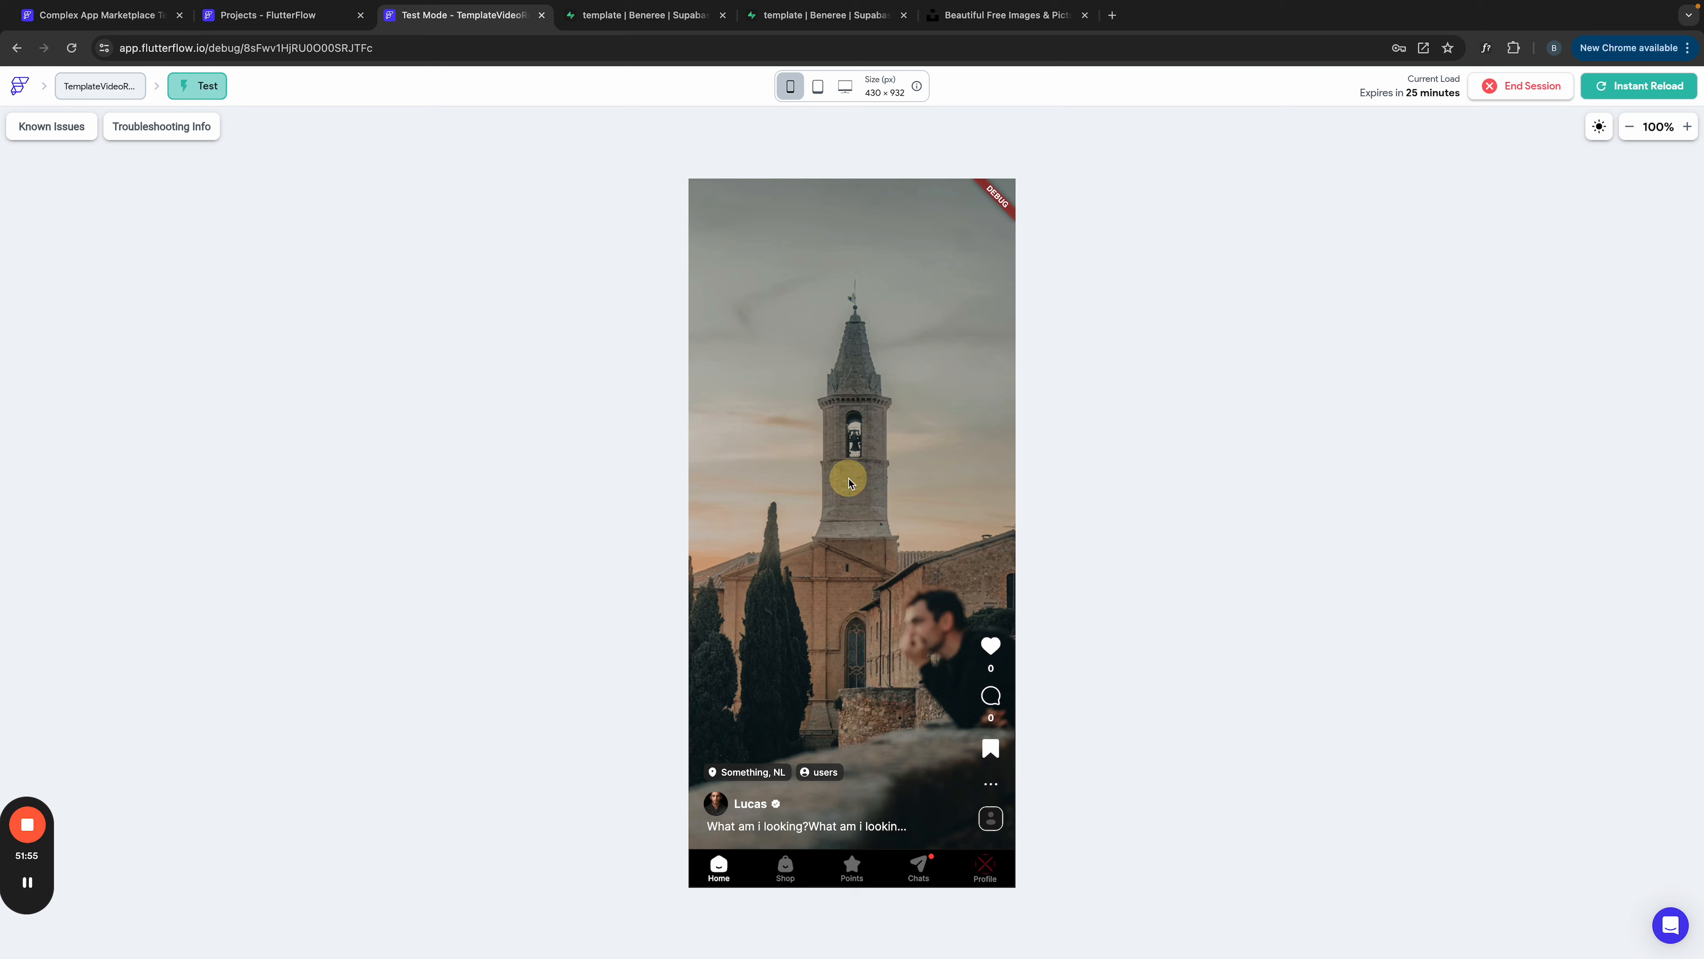
Step: Reload the test session and refresh the preview by switching the device to iPhone 14 Pro and back to iPhone 14 Pro Max
click(1642, 86)
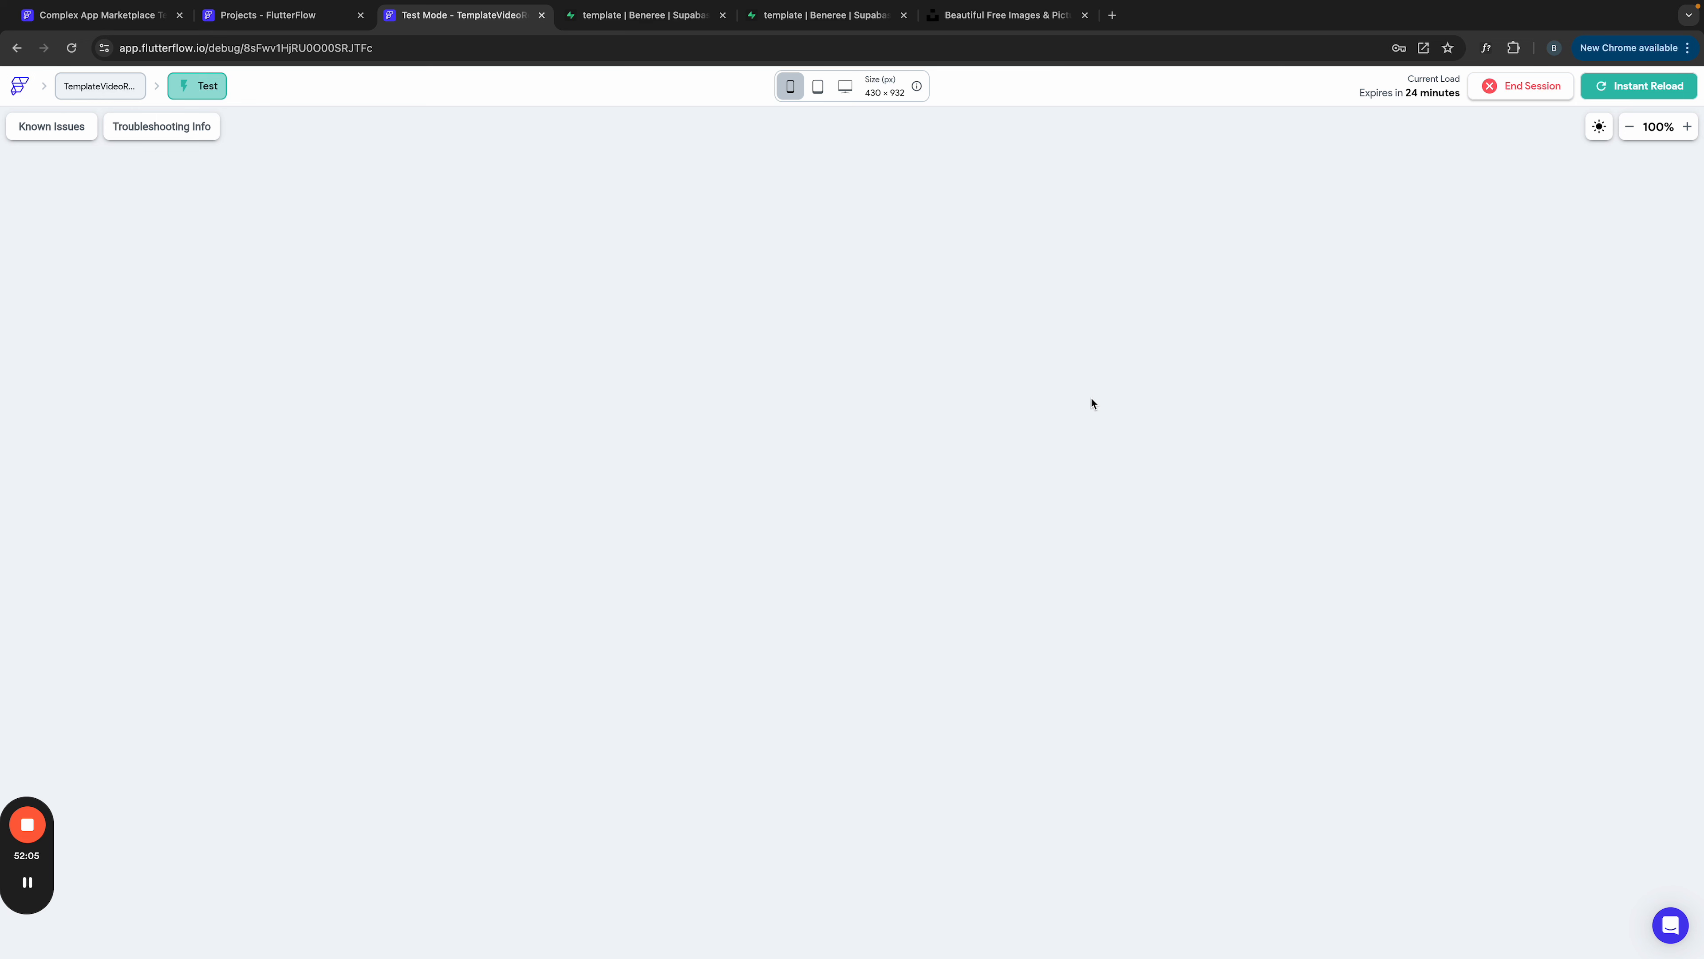
click(783, 85)
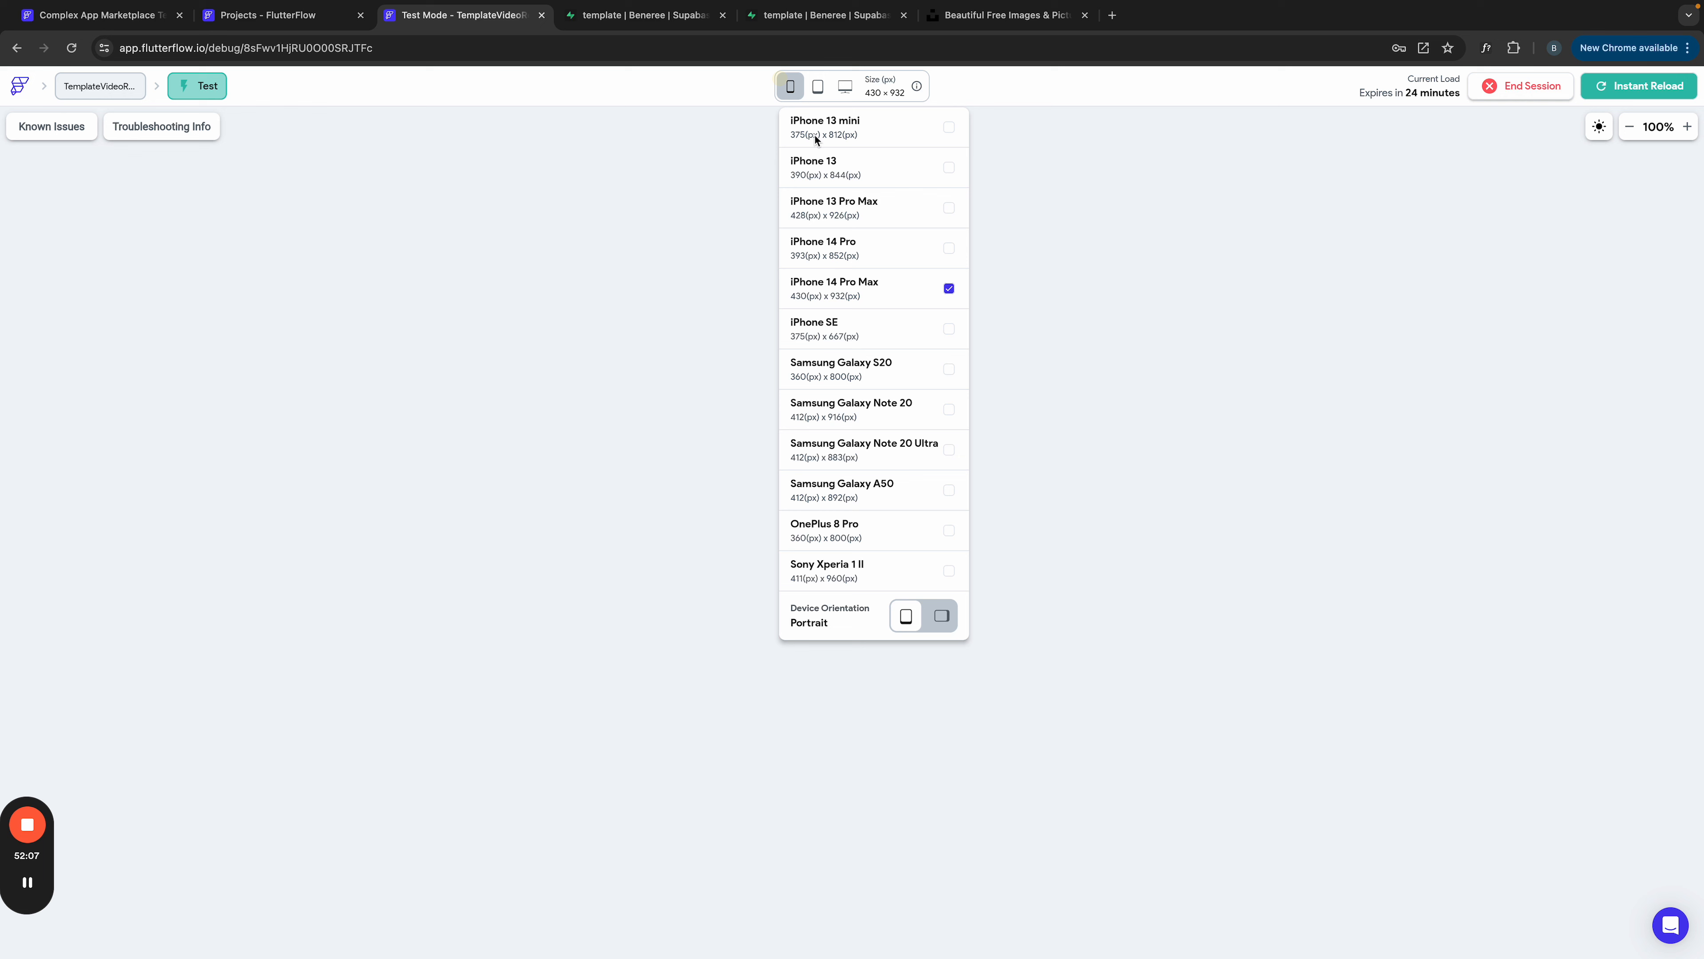
click(847, 232)
click(801, 96)
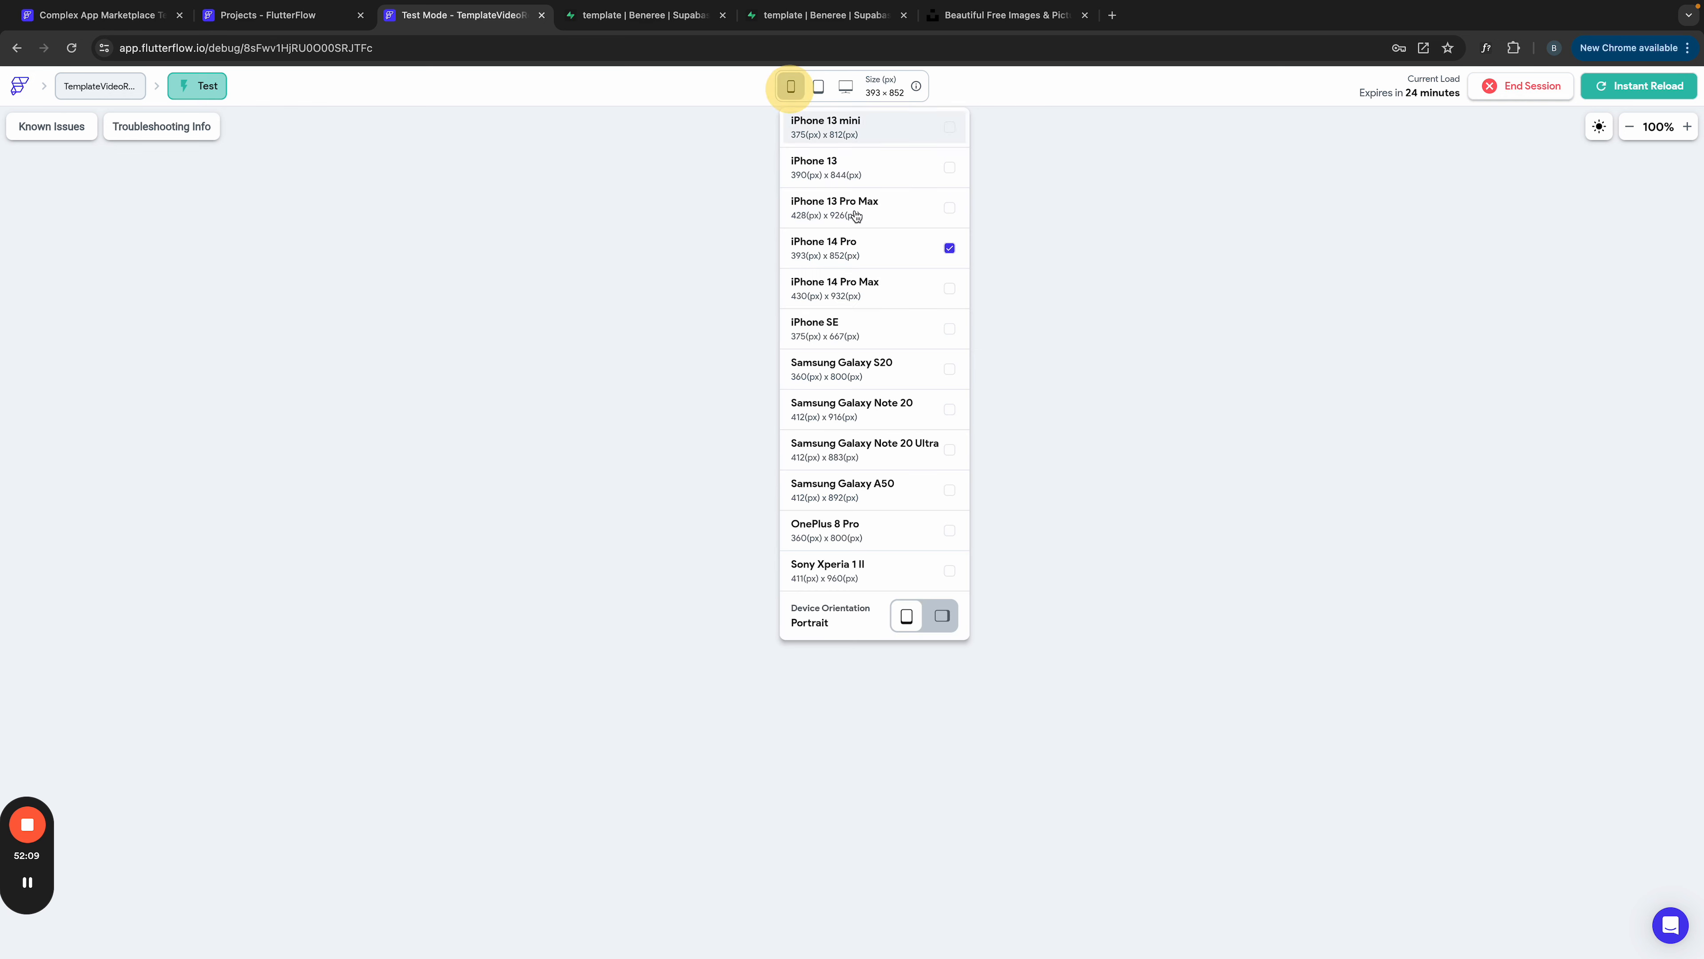
click(886, 281)
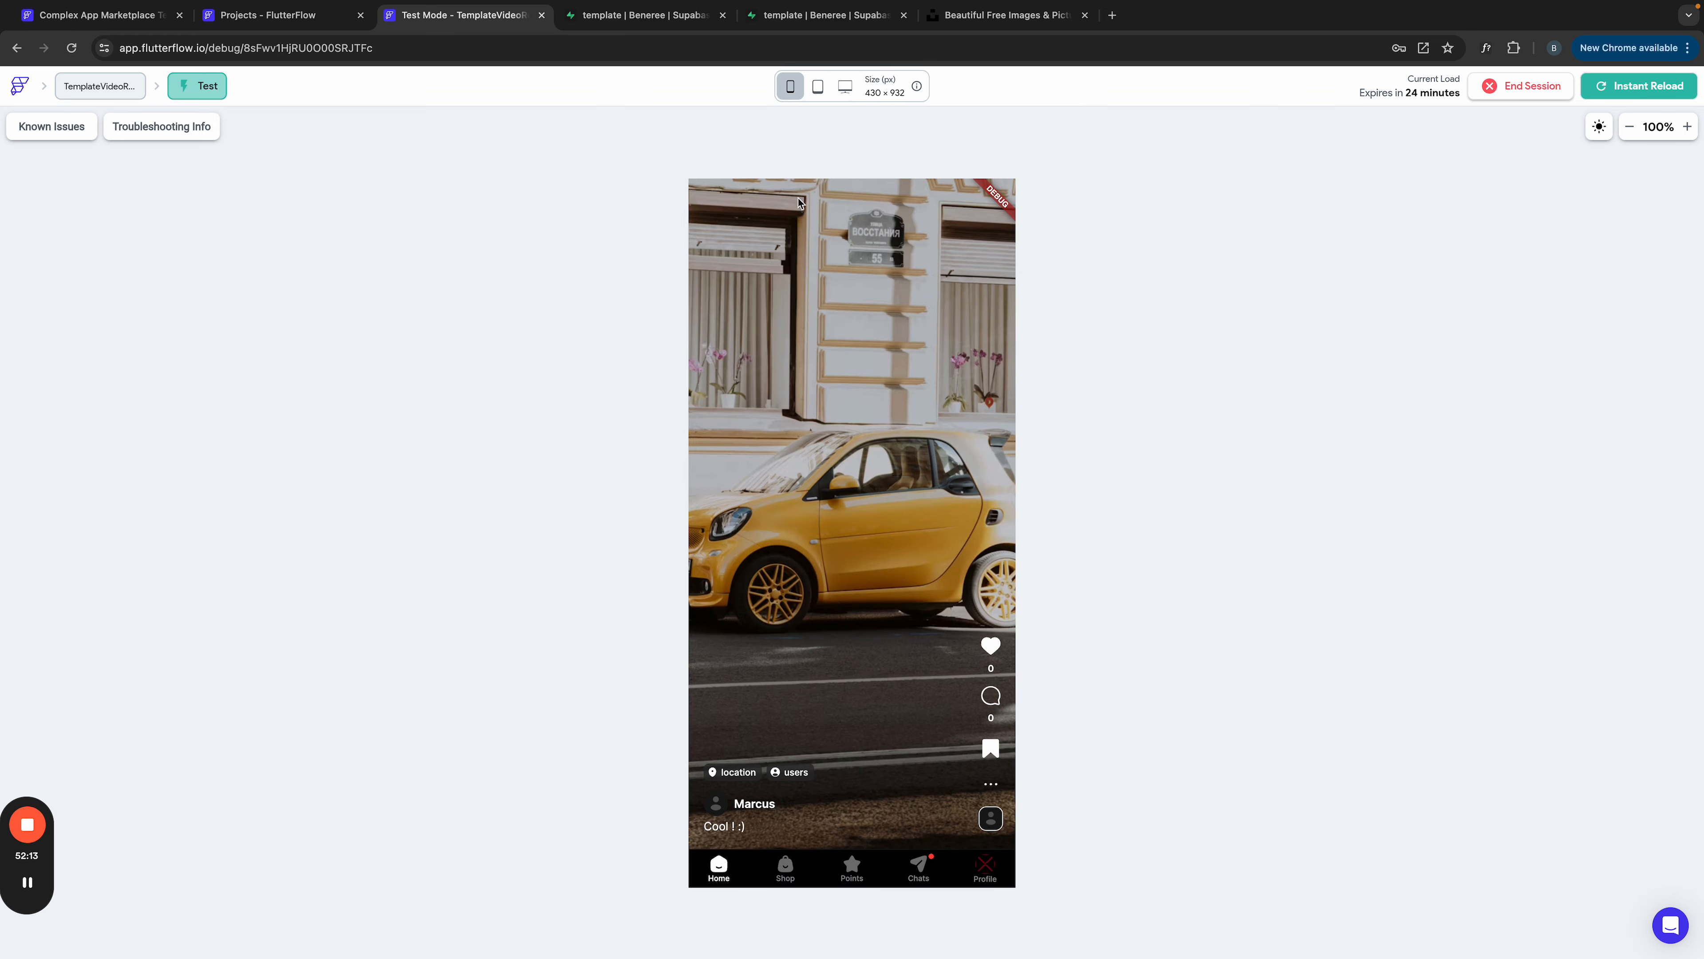
Step: Return to the FlutterFlow project and remove the fill color from the home page's Content_wrapper container
click(295, 15)
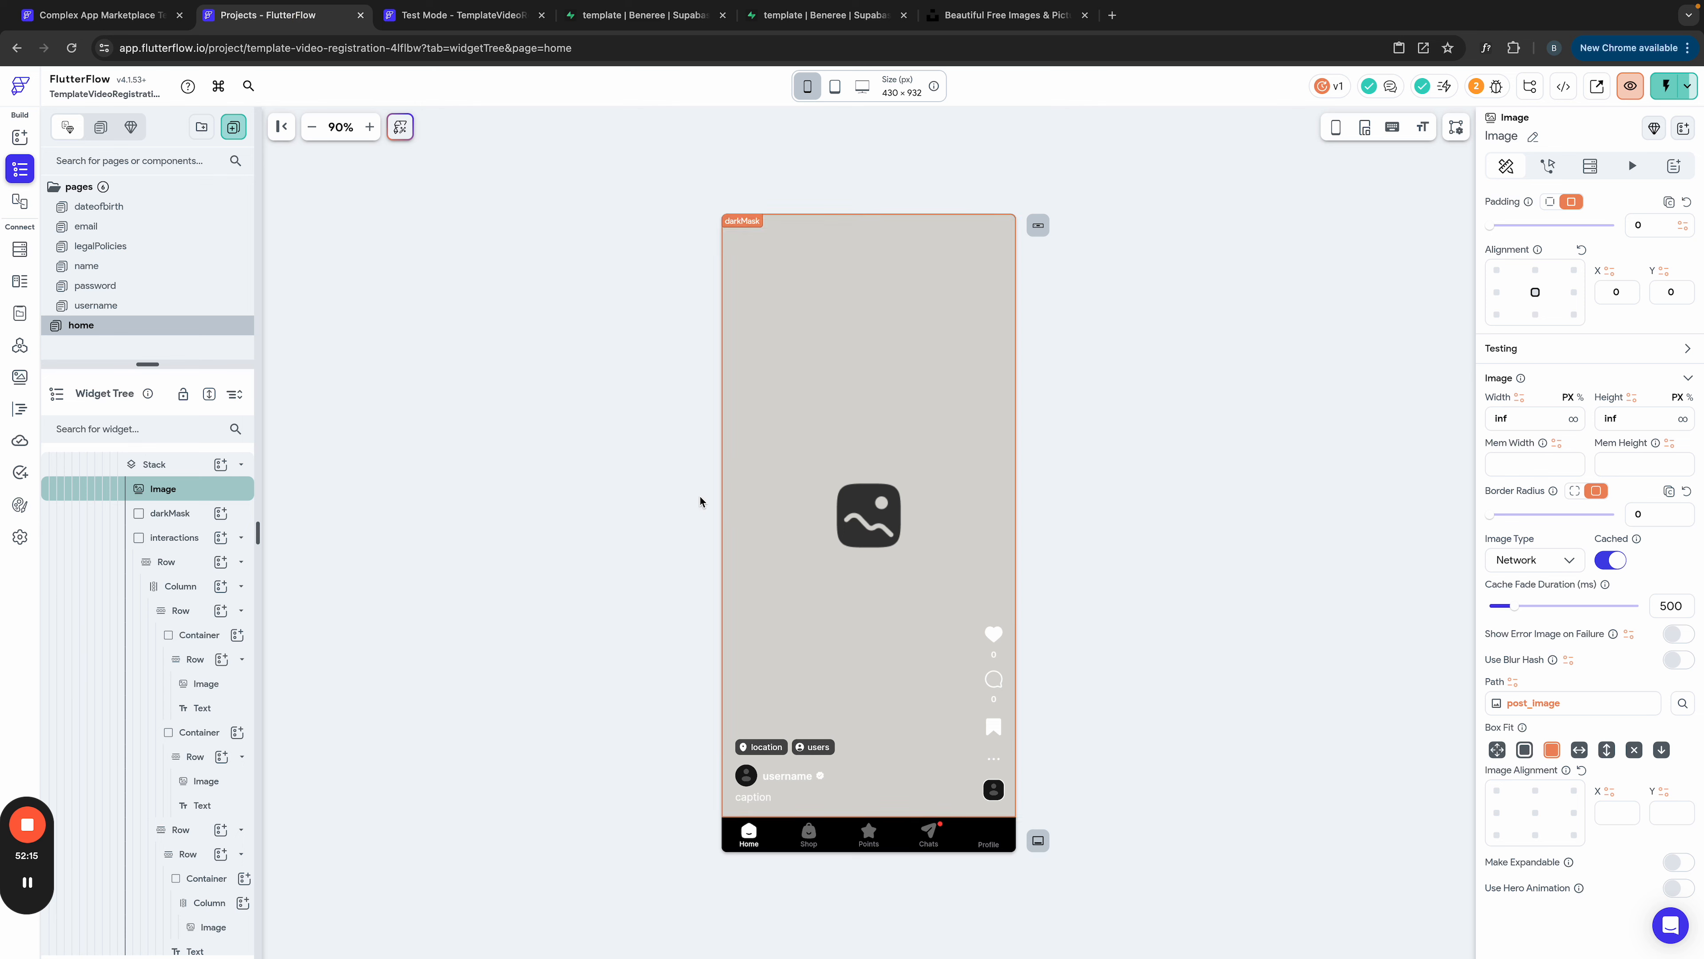
scroll(164, 500, up, 3)
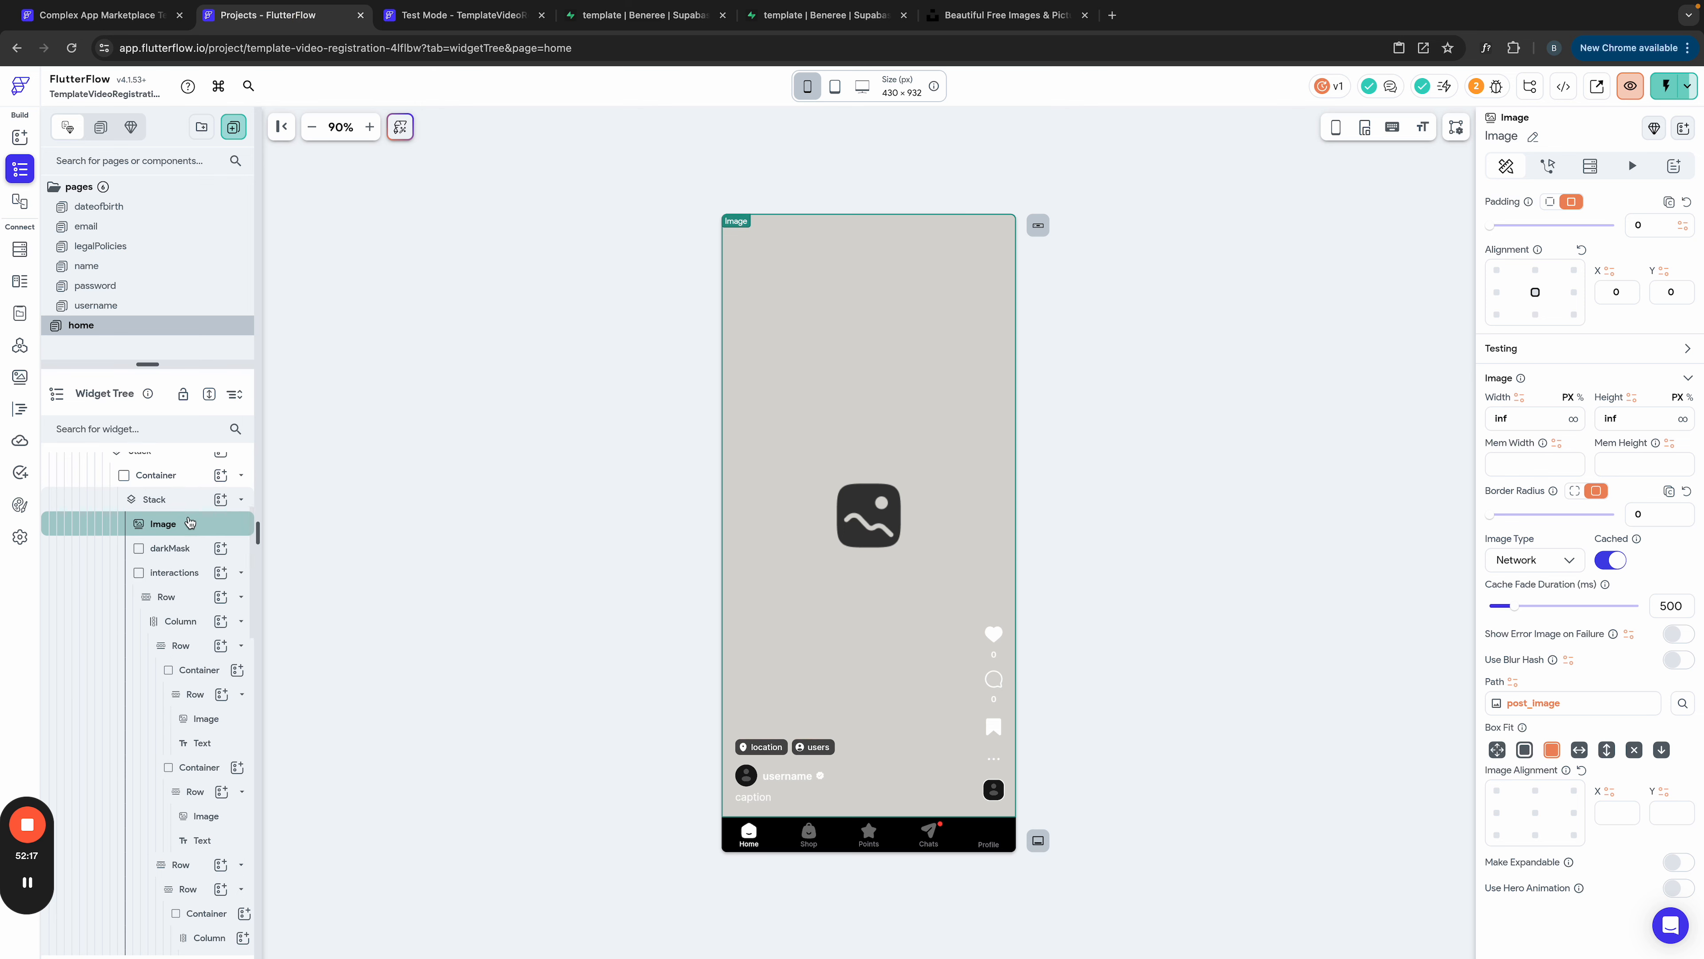
click(151, 510)
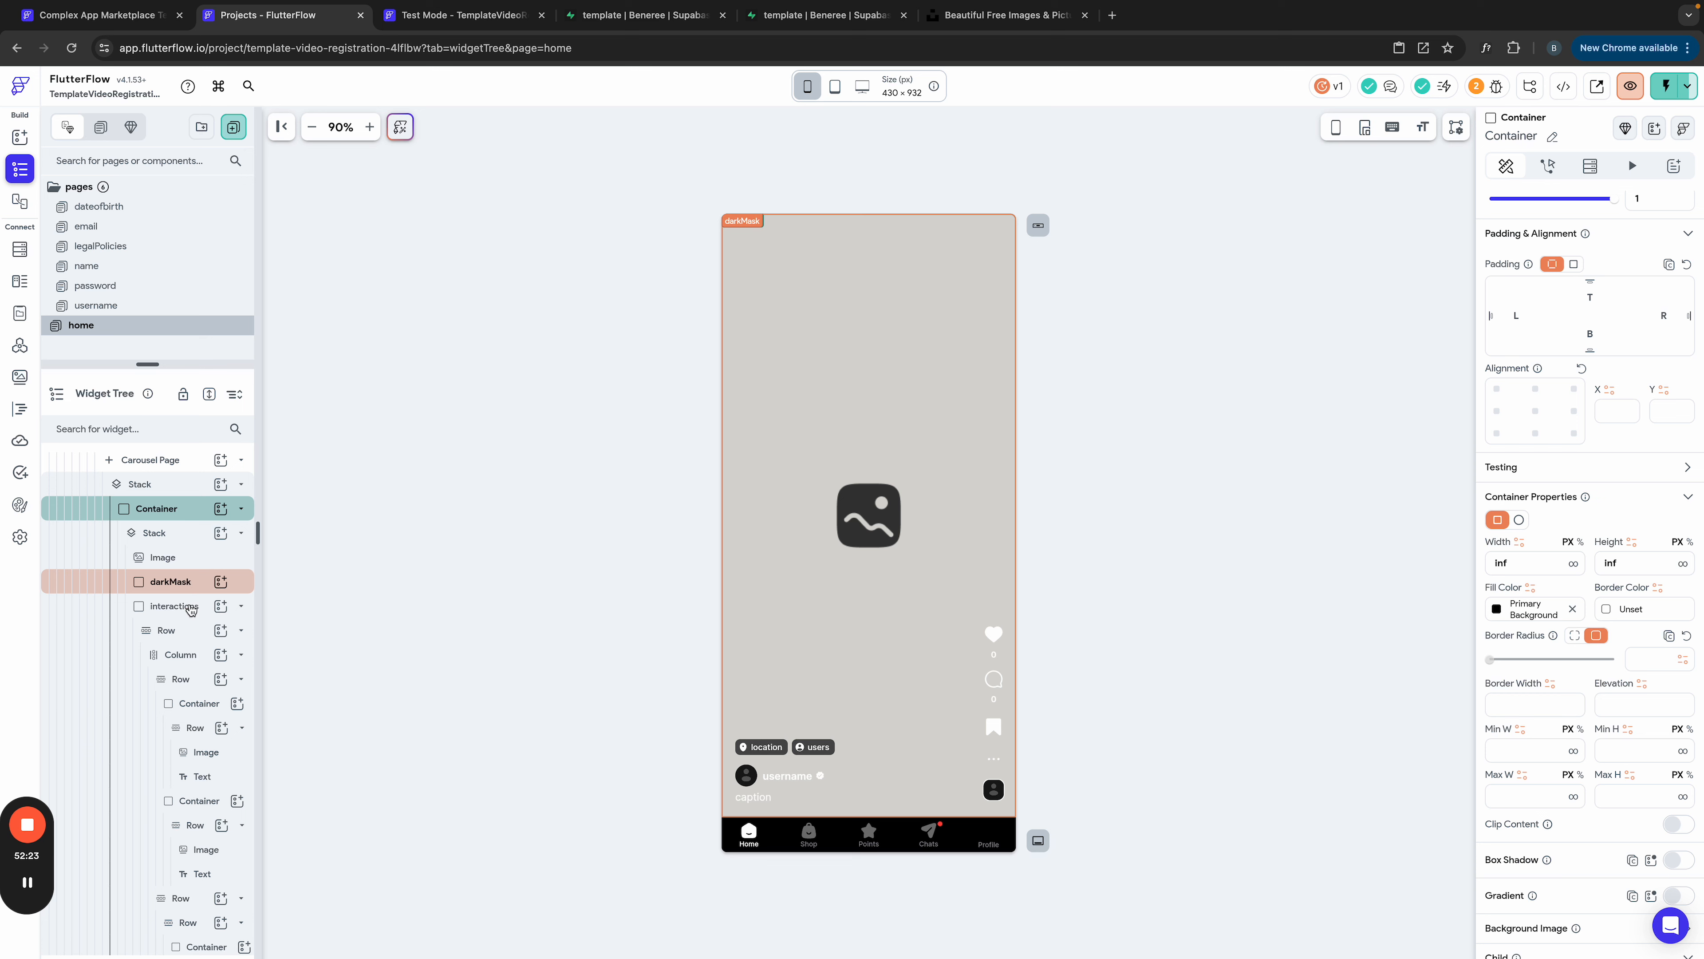
click(169, 581)
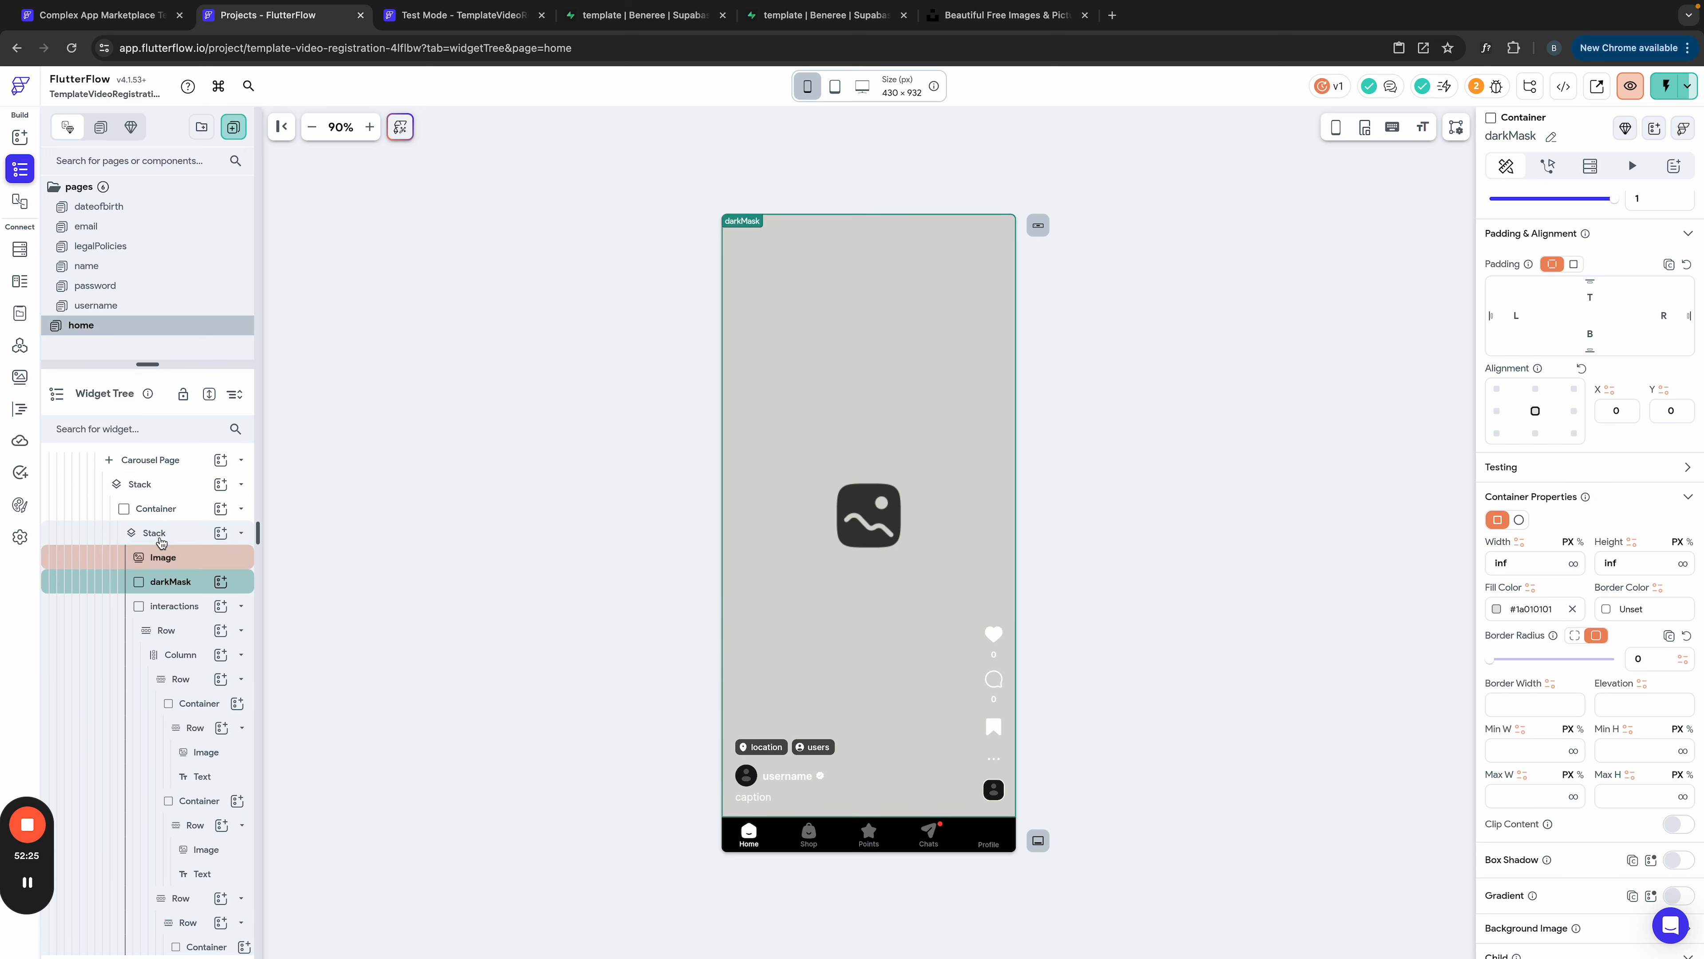
scroll(161, 542, up, 3)
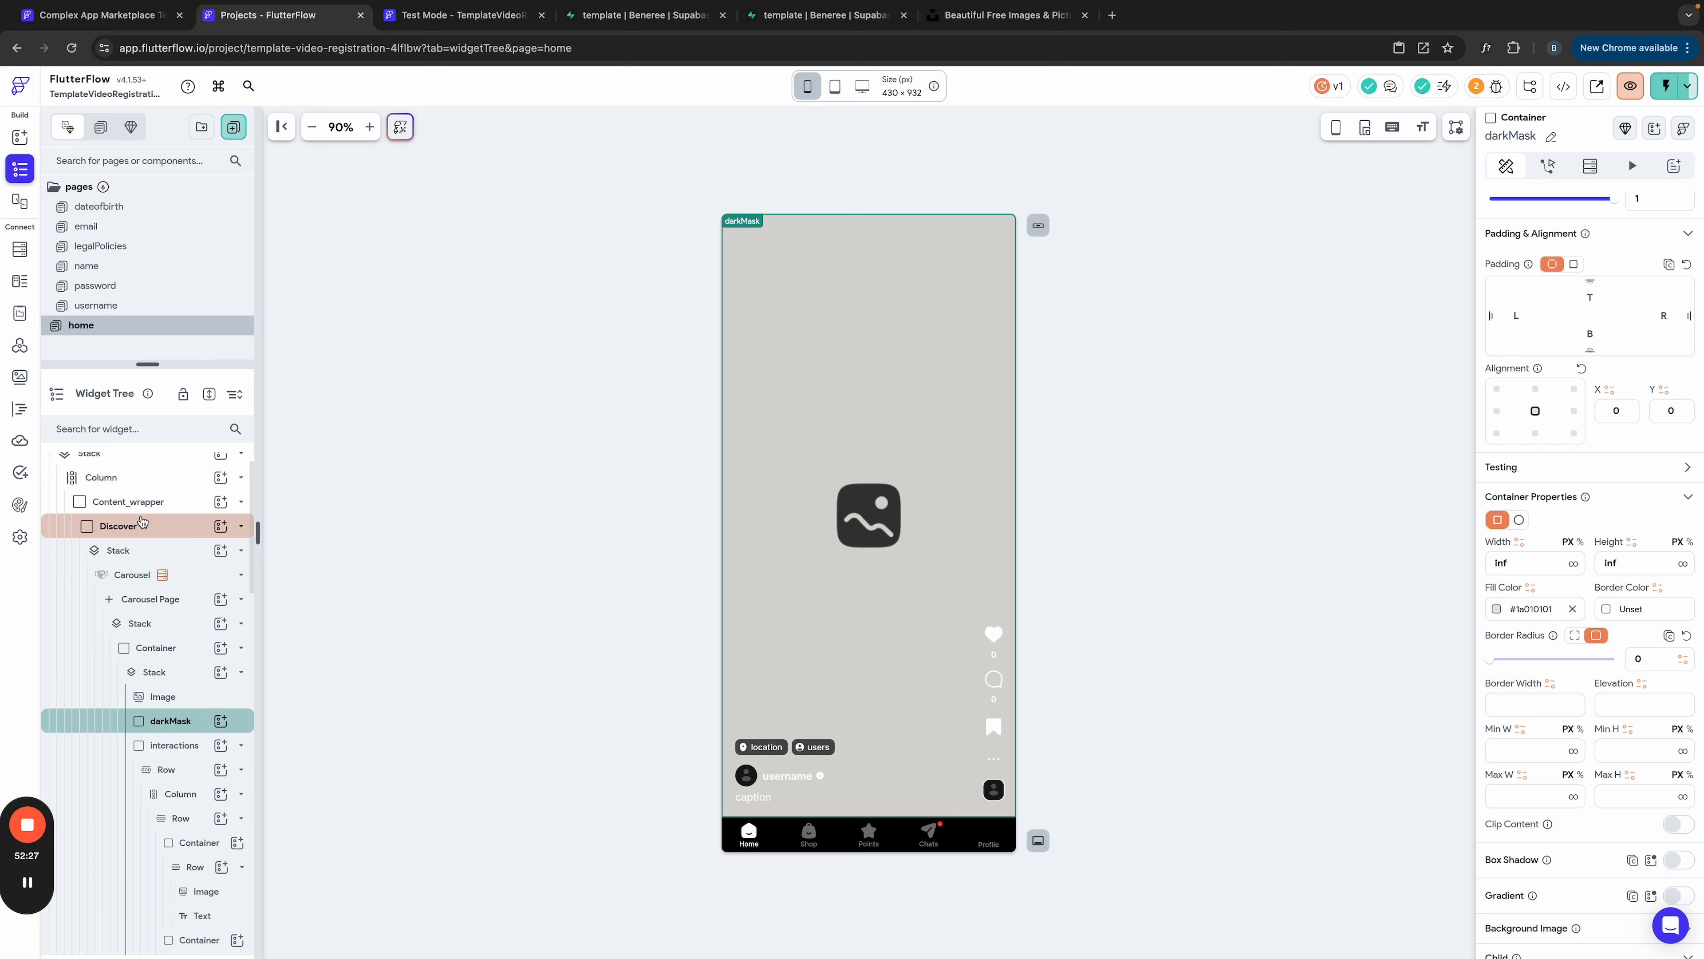
click(138, 502)
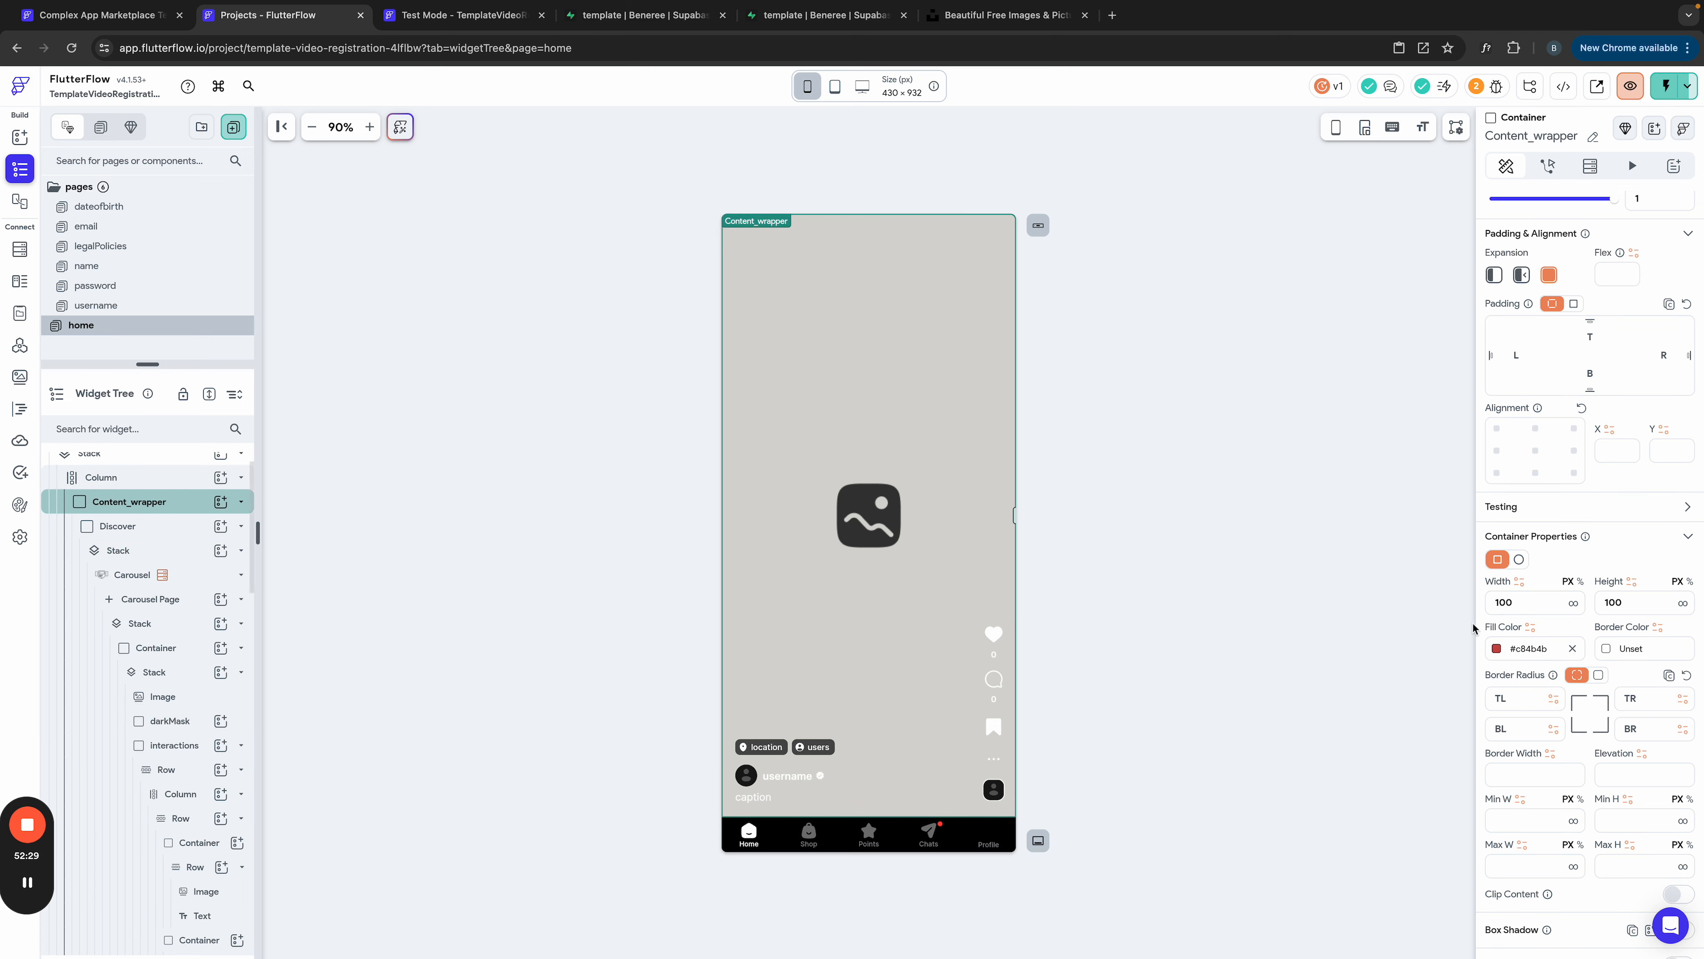
click(1572, 648)
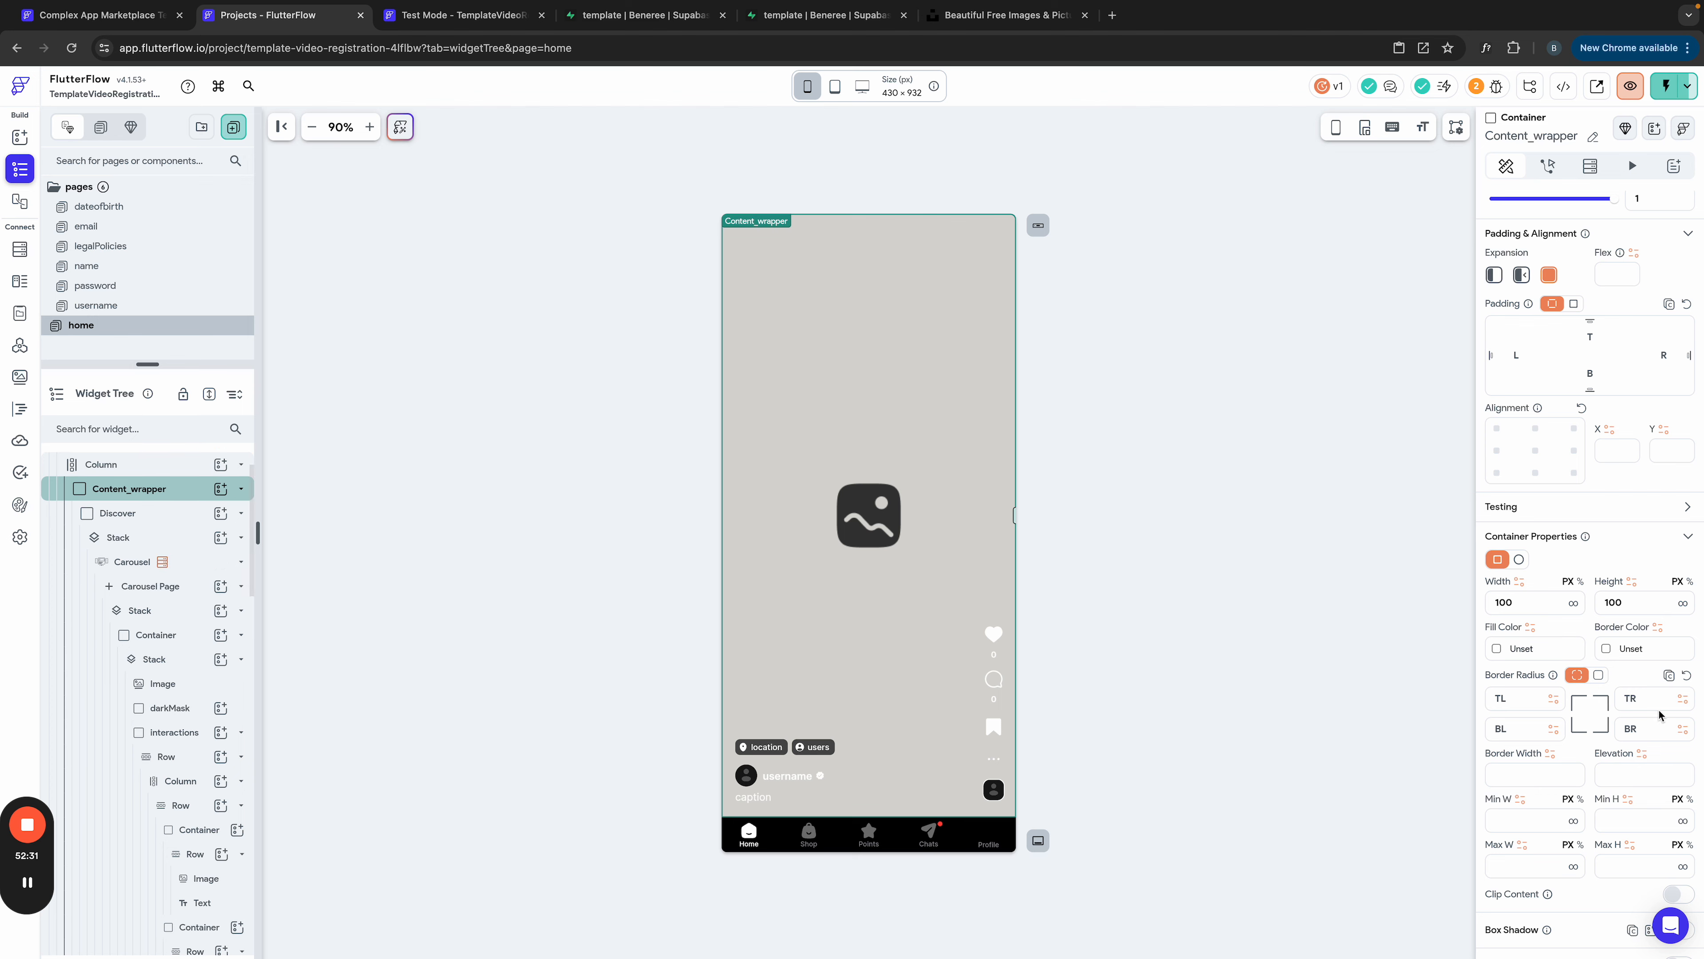
Step: Rename the container around the home page's location tag to "location"
click(456, 14)
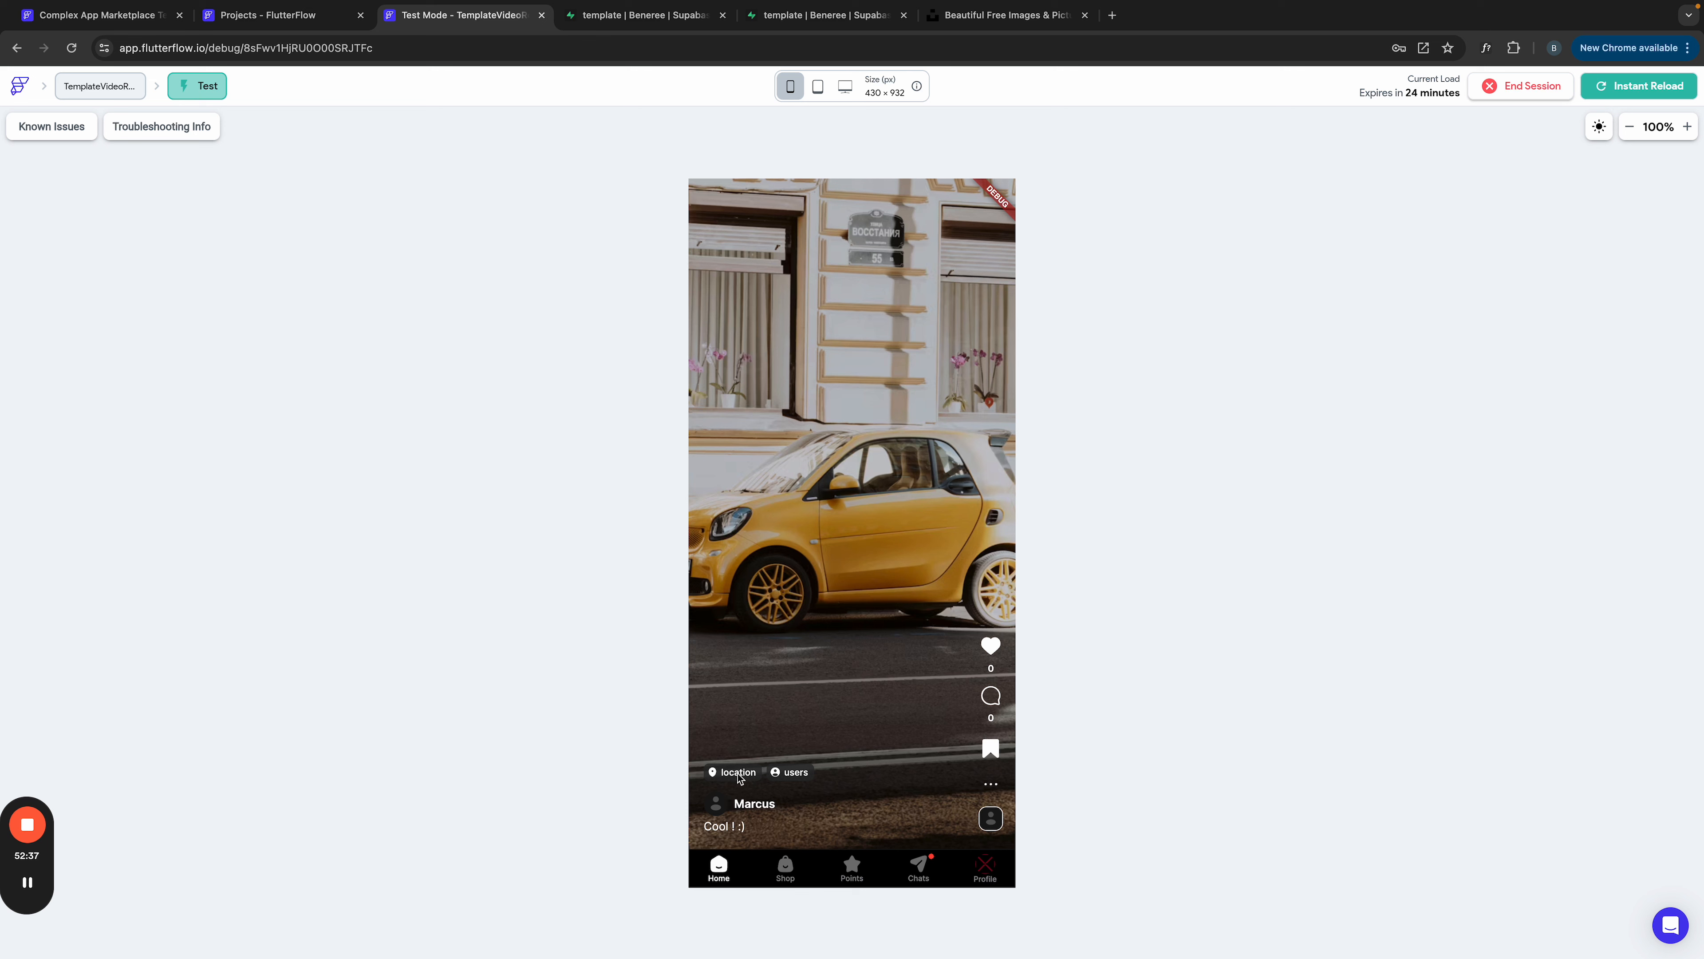
click(275, 15)
click(757, 747)
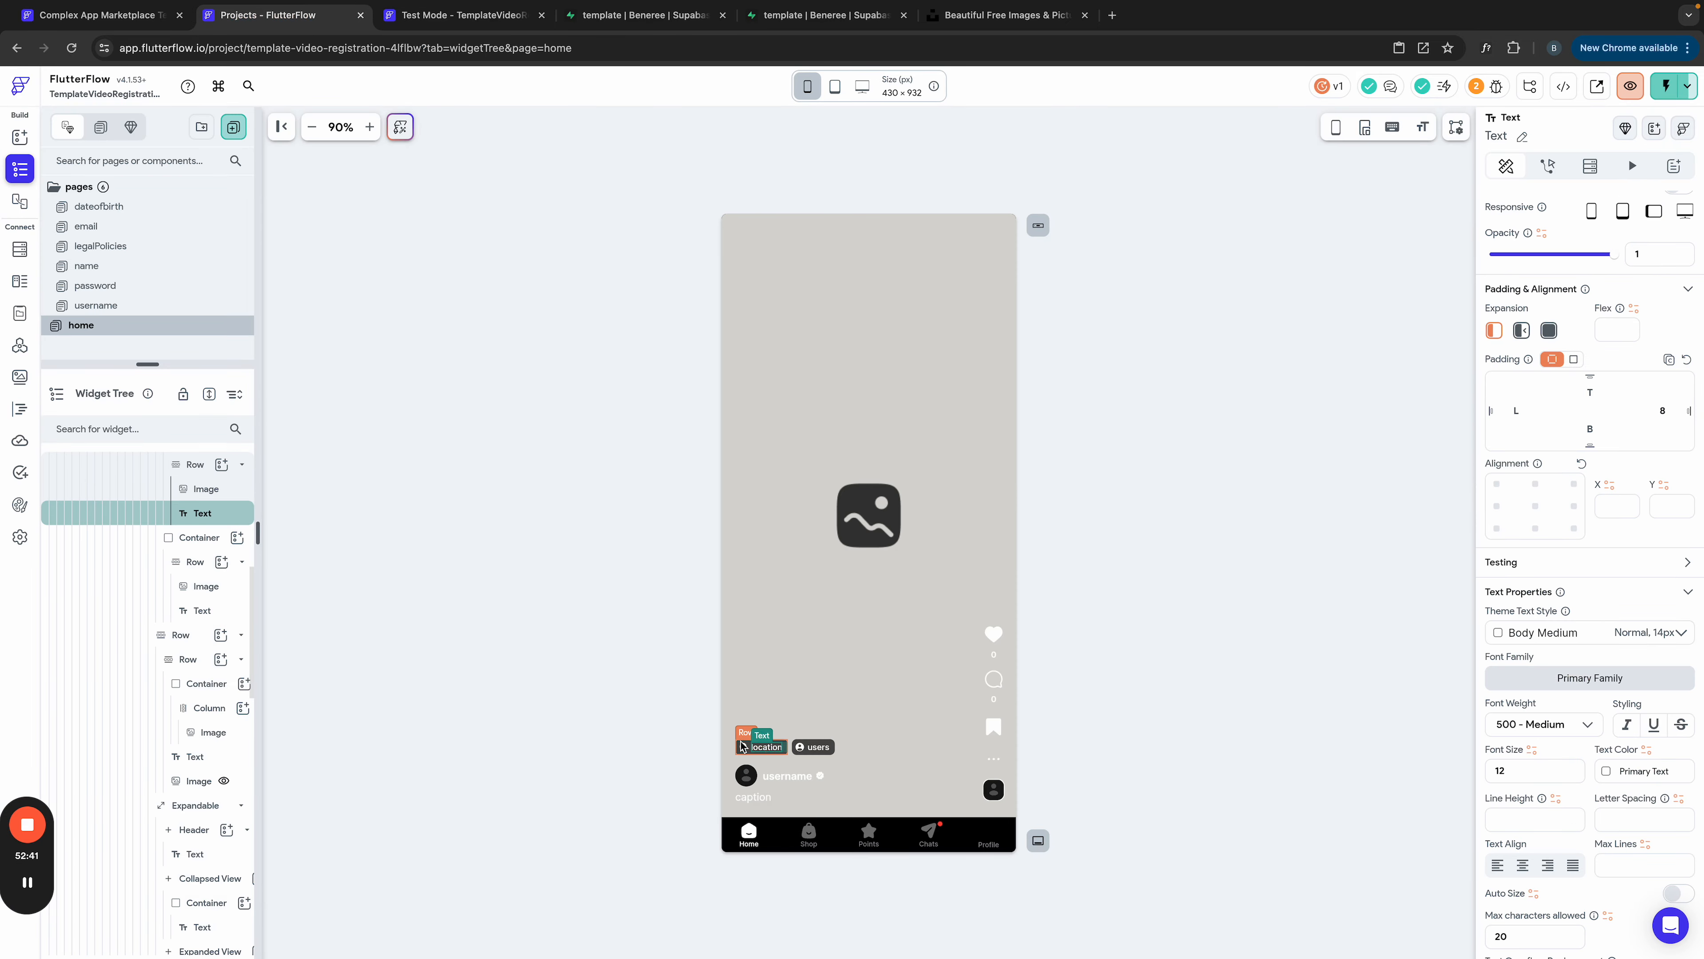
click(749, 746)
click(746, 733)
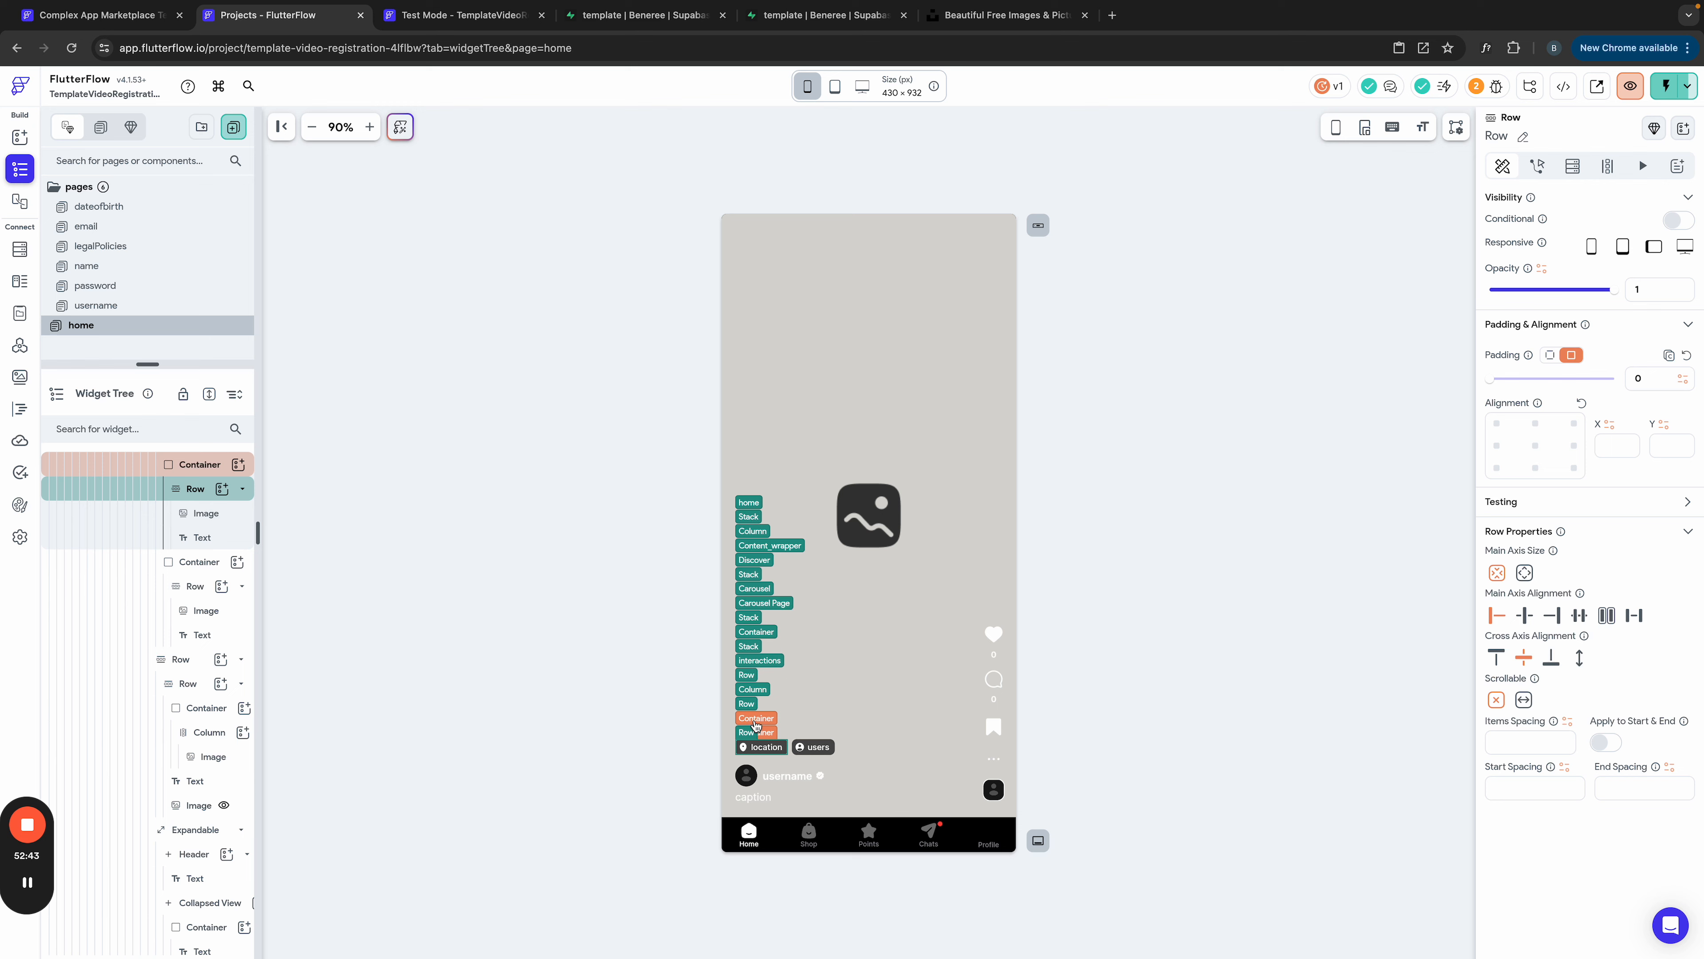
click(756, 717)
scroll(177, 497, up, 1)
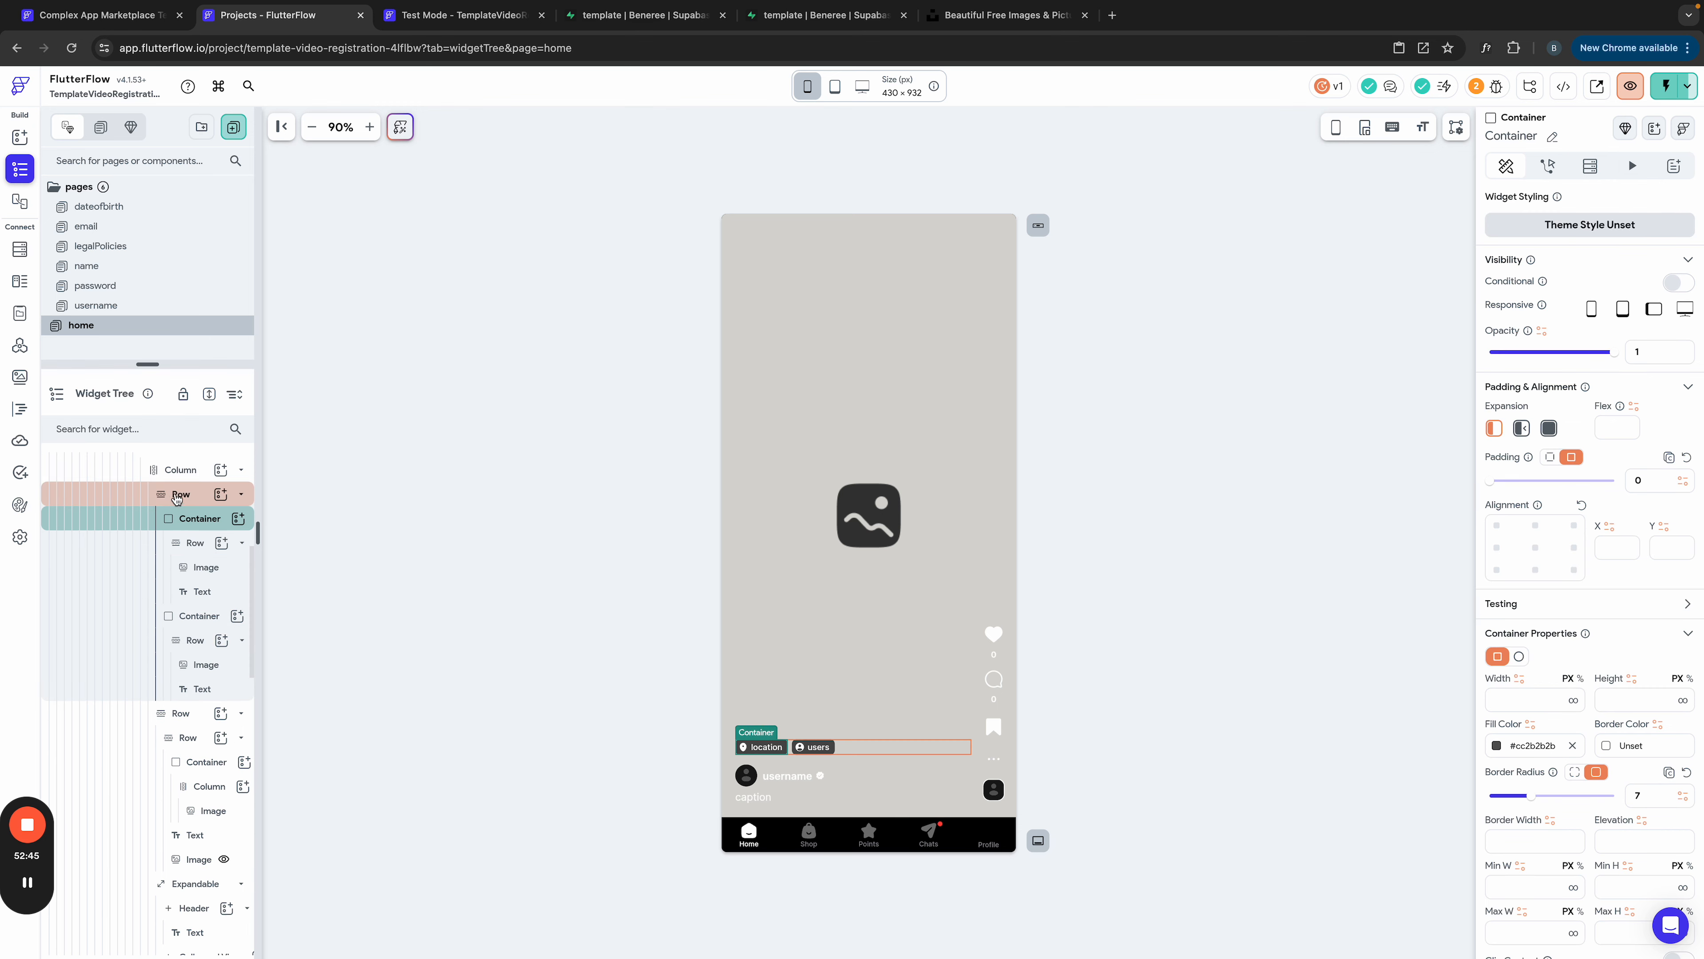
click(190, 520)
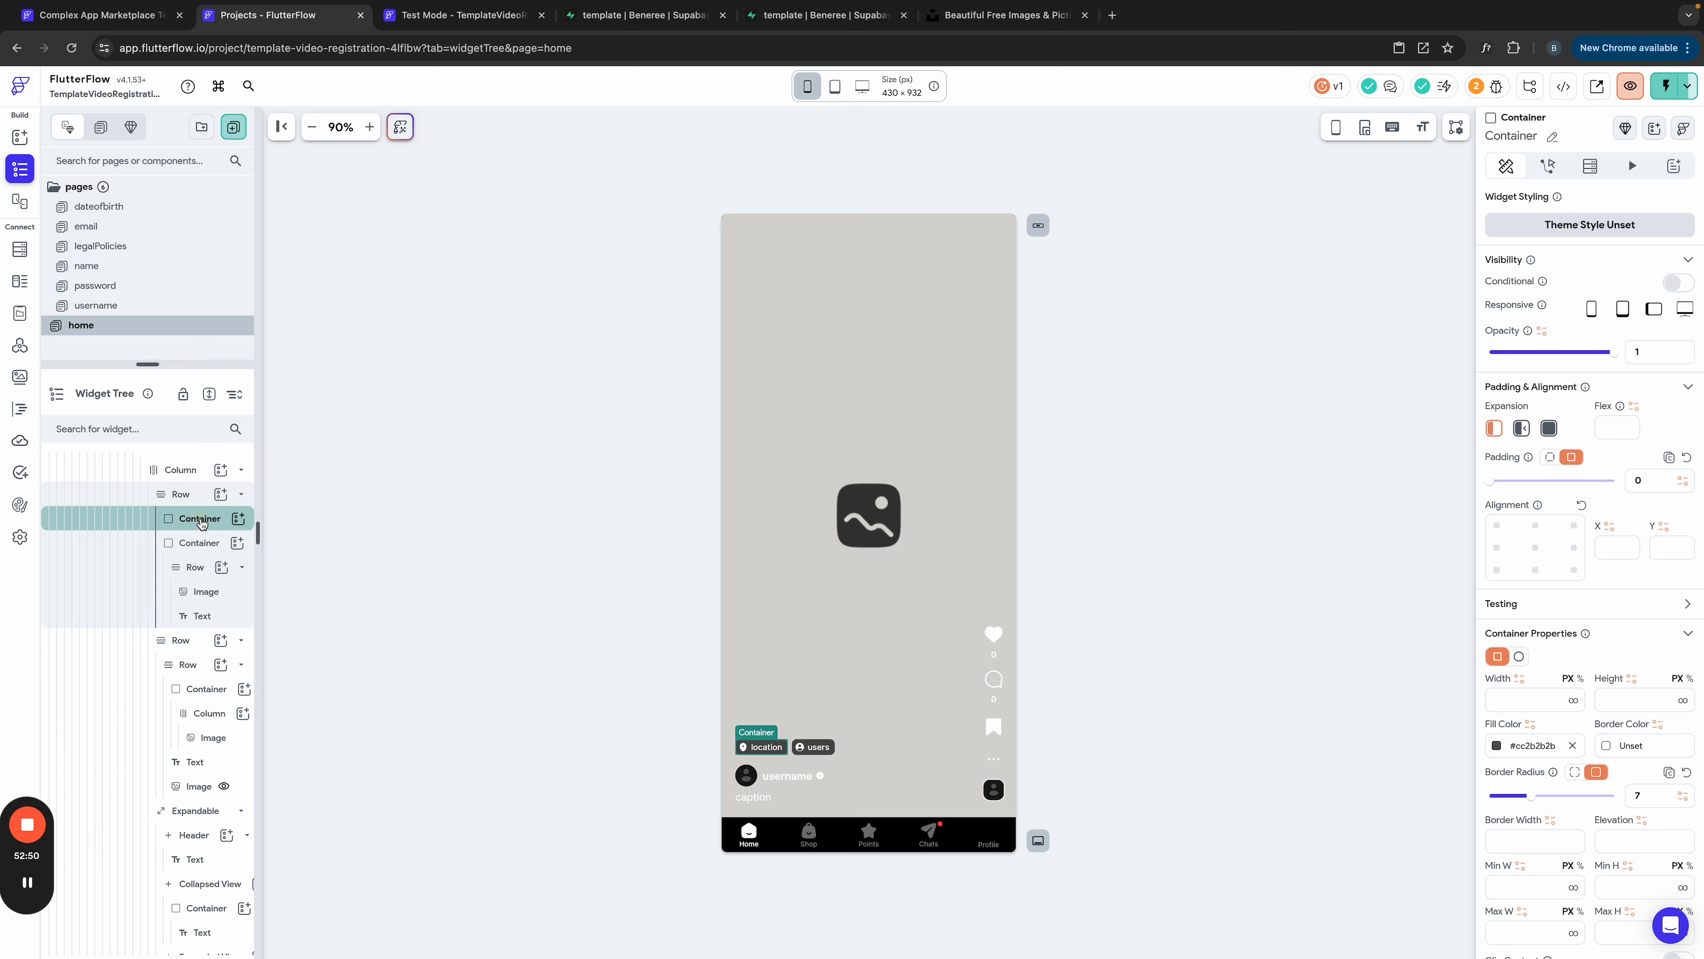
click(199, 518)
click(193, 521)
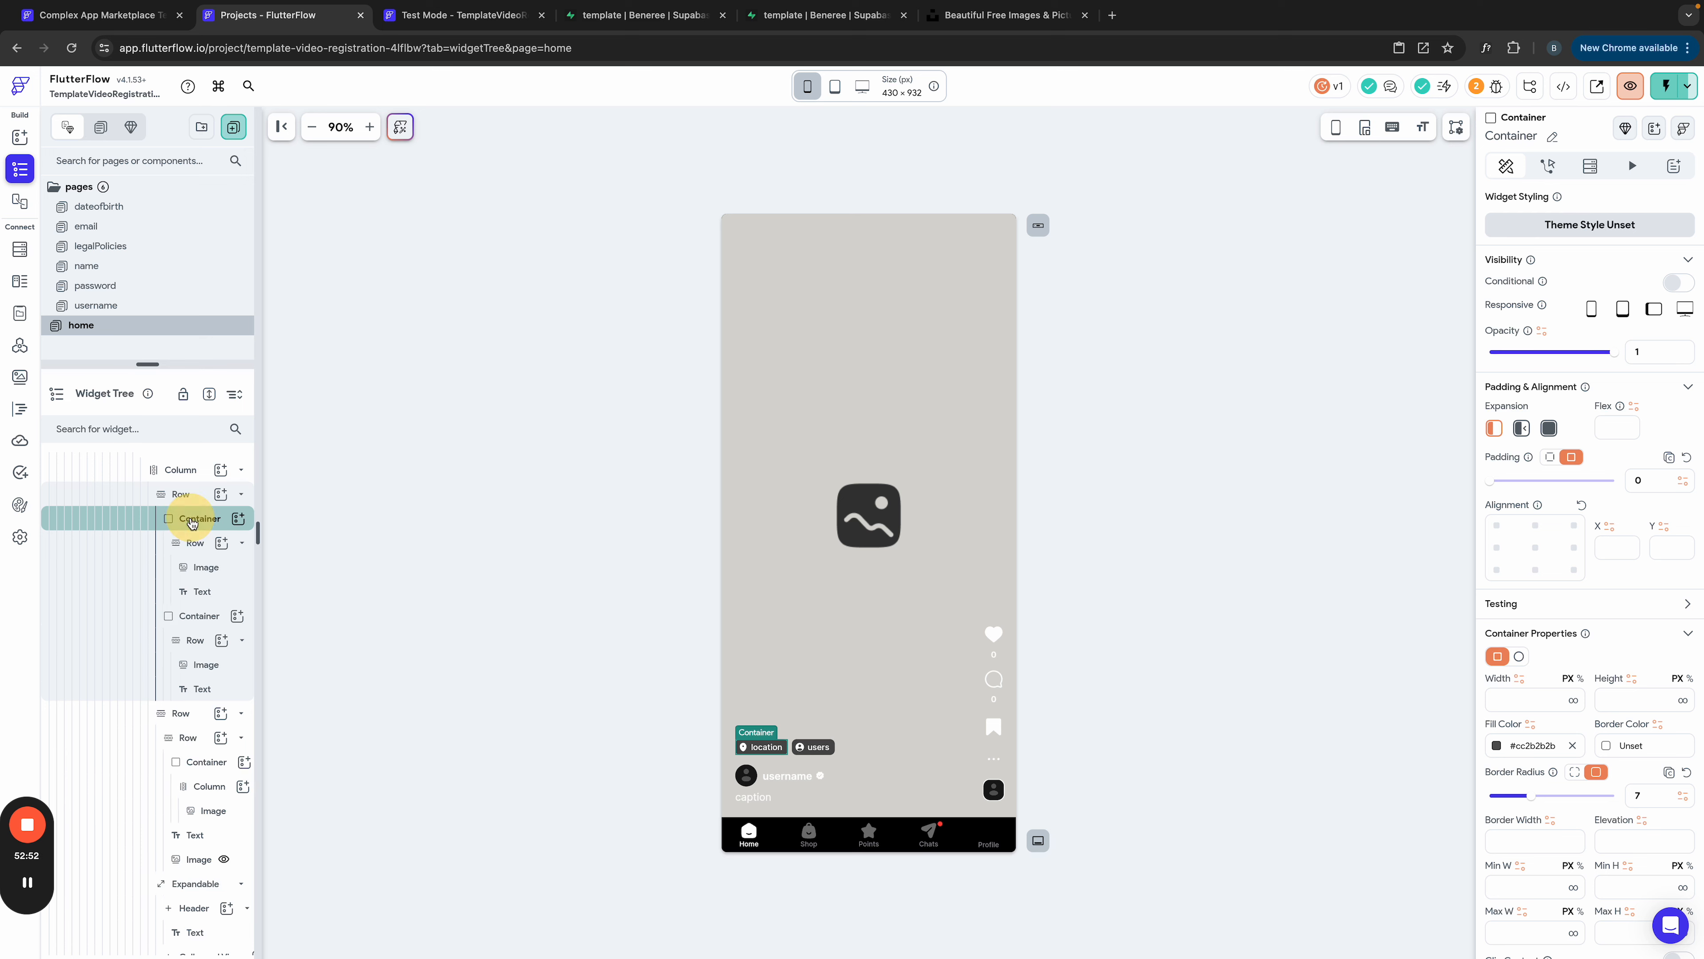
click(192, 521)
click(1552, 137)
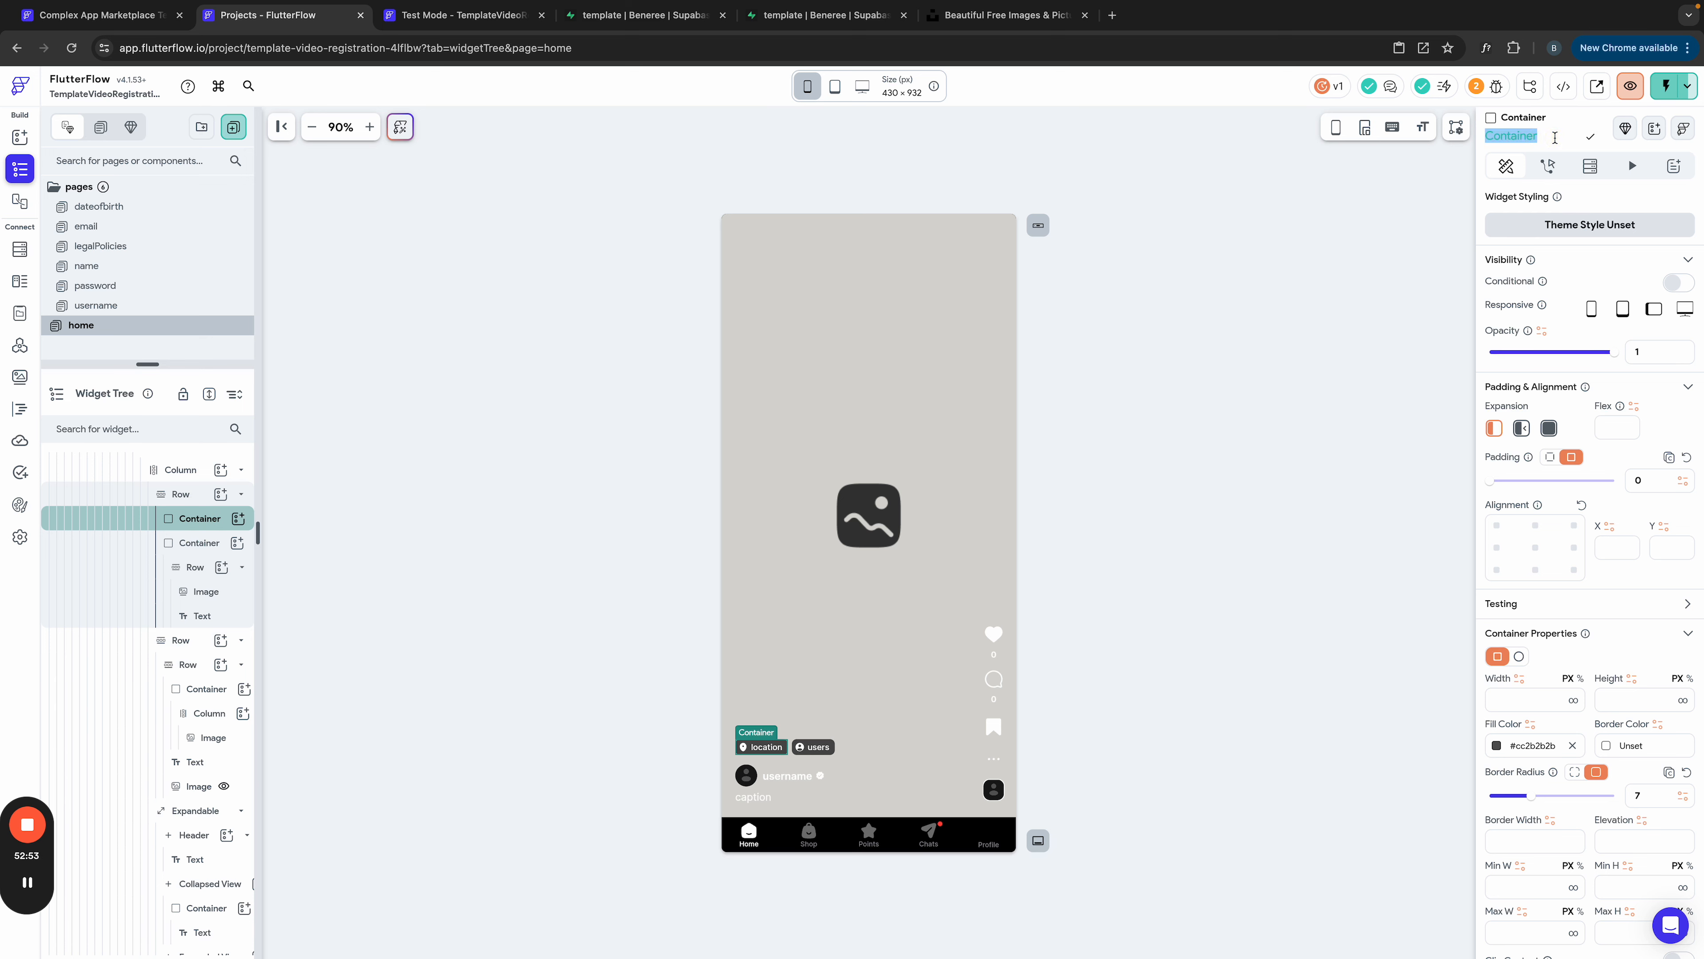
text(locat)
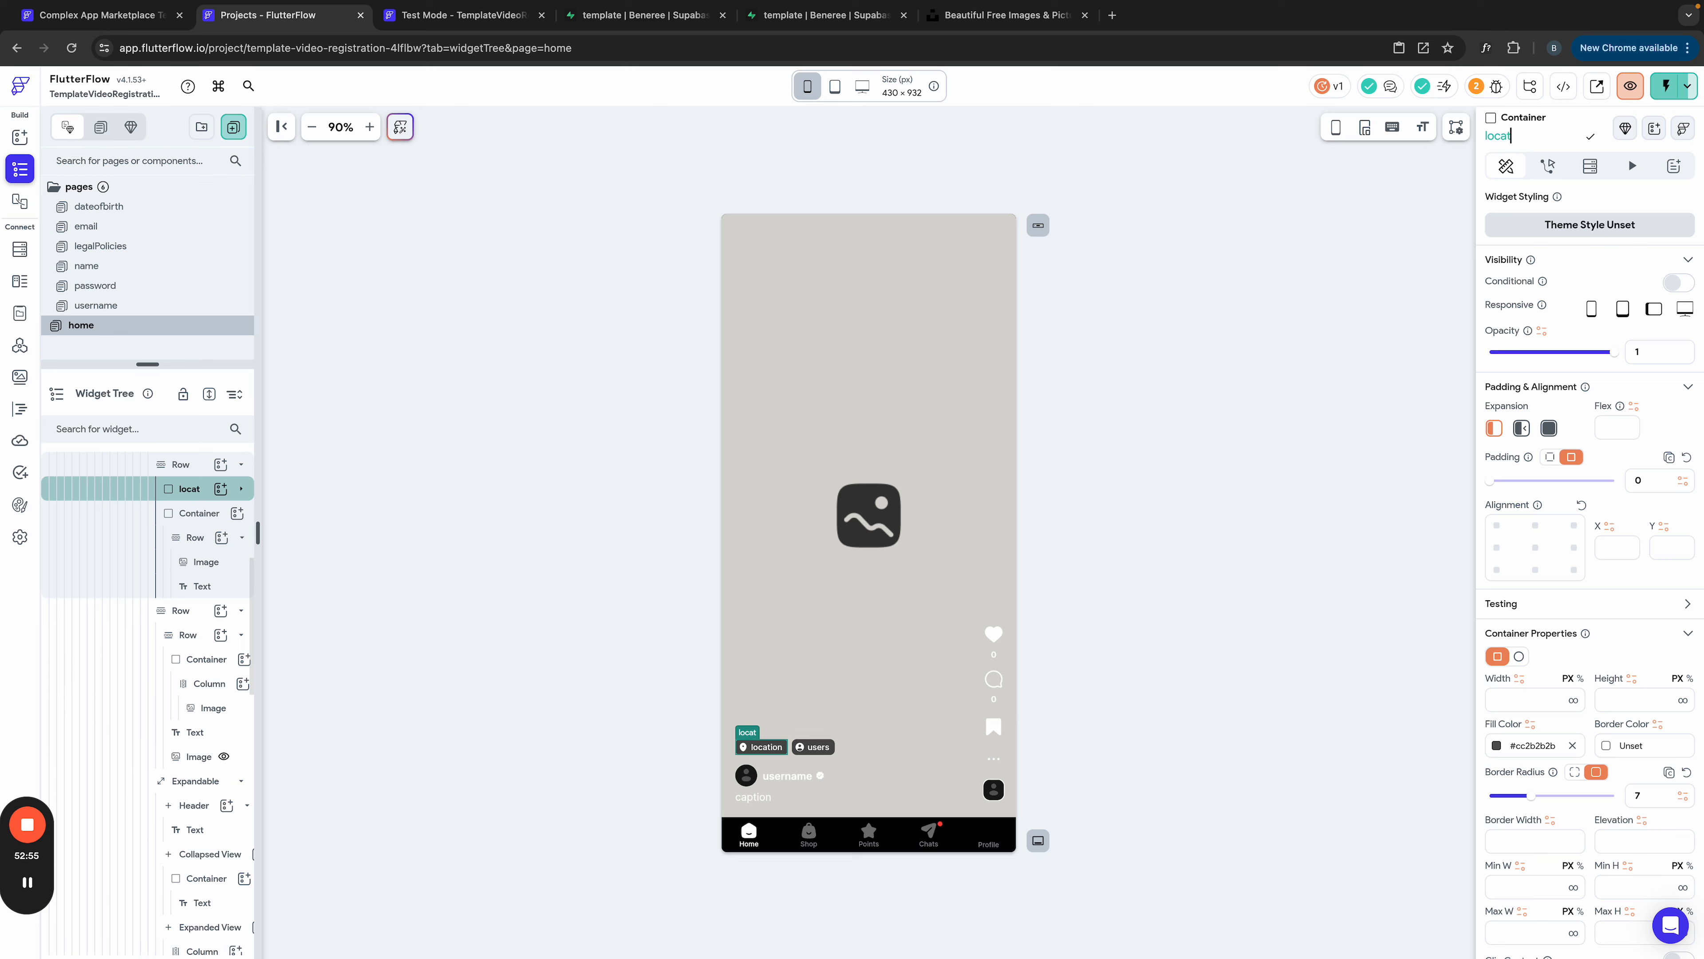
text(ion)
key(Return)
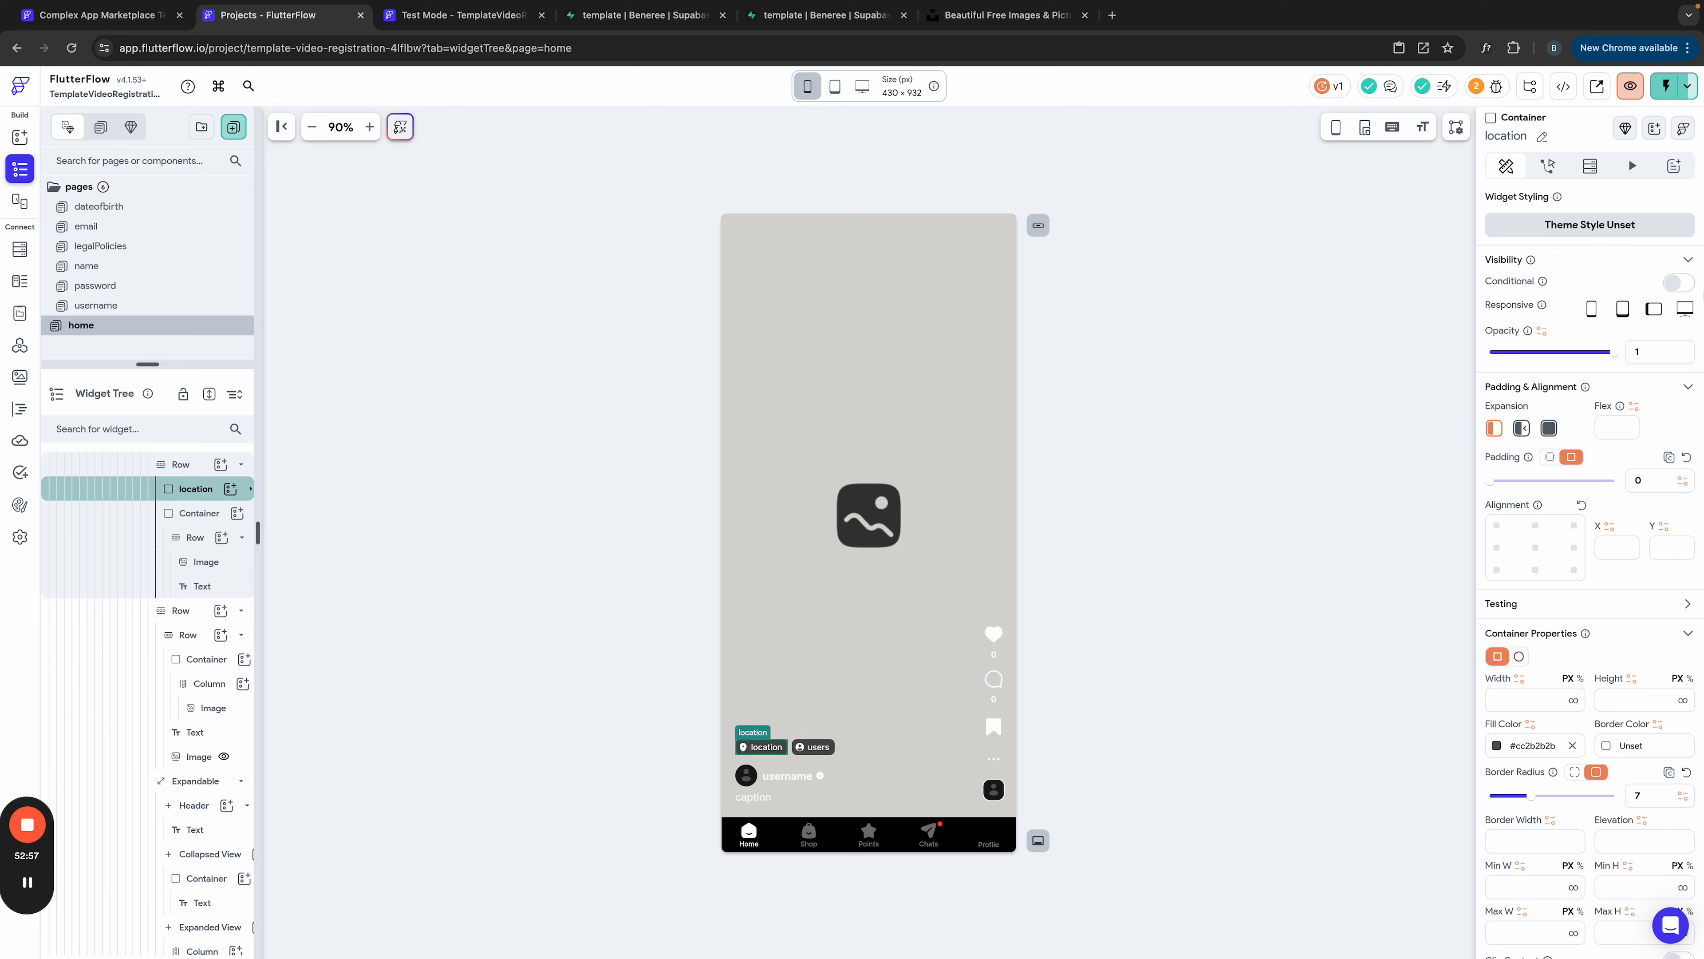
Step: Enable conditional visibility on the location container and use the post_user_view row's location as the condition's first value
click(1679, 282)
click(1514, 313)
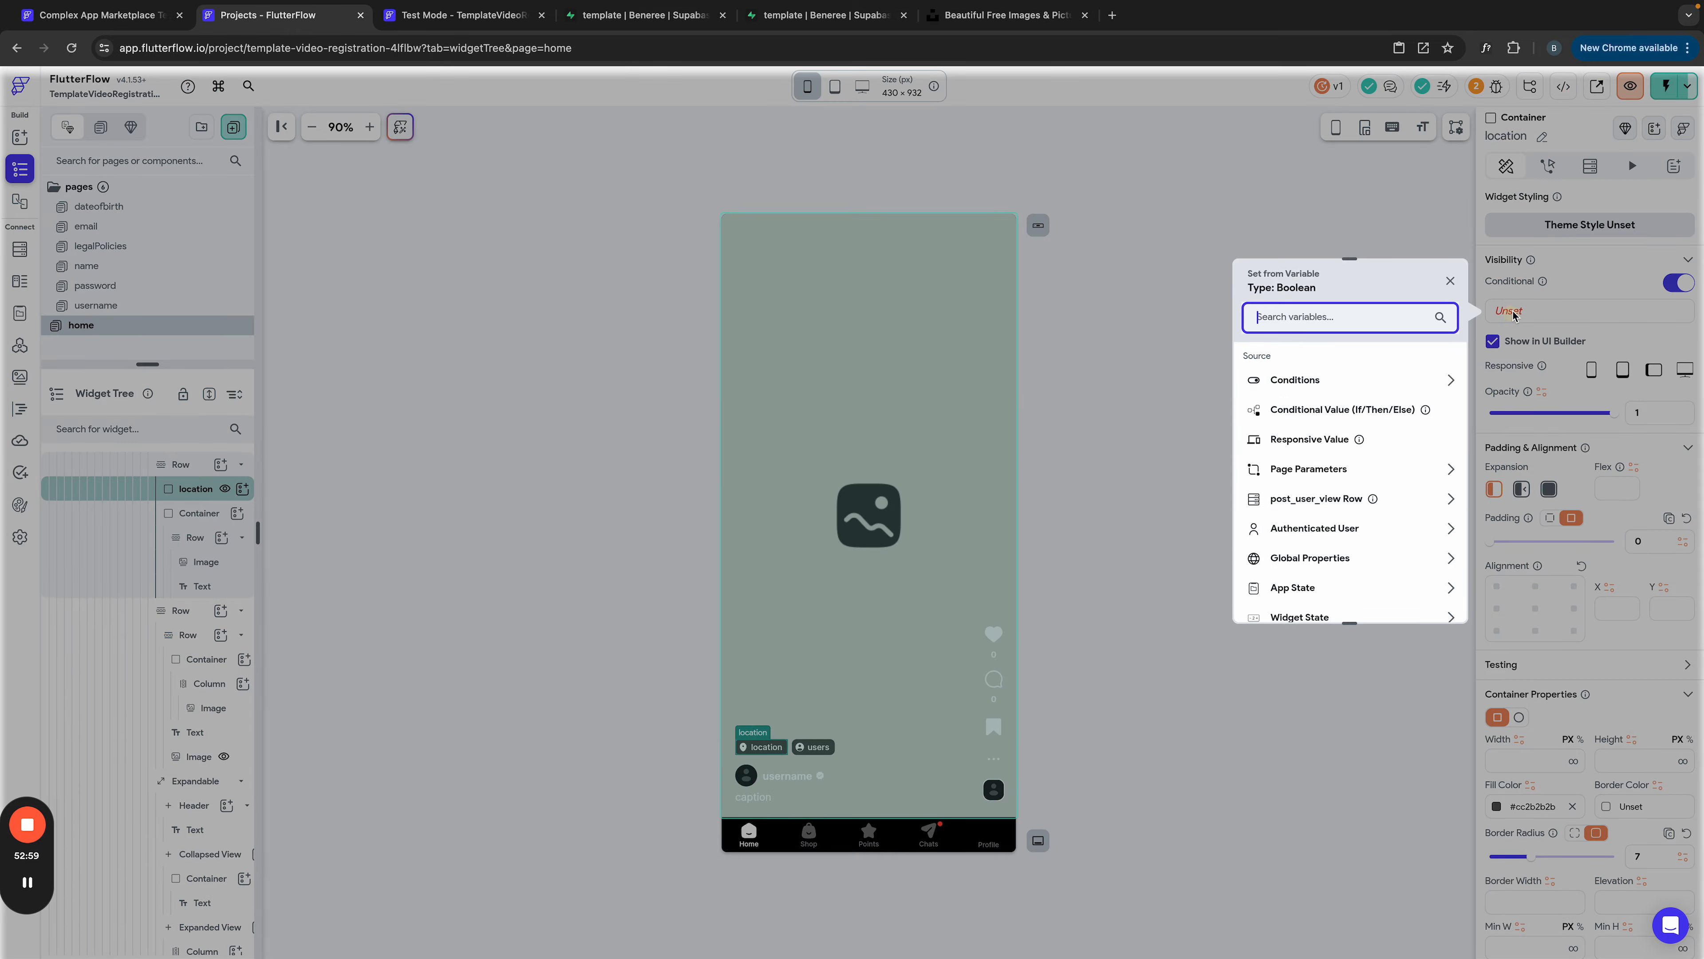
click(1295, 380)
click(1309, 423)
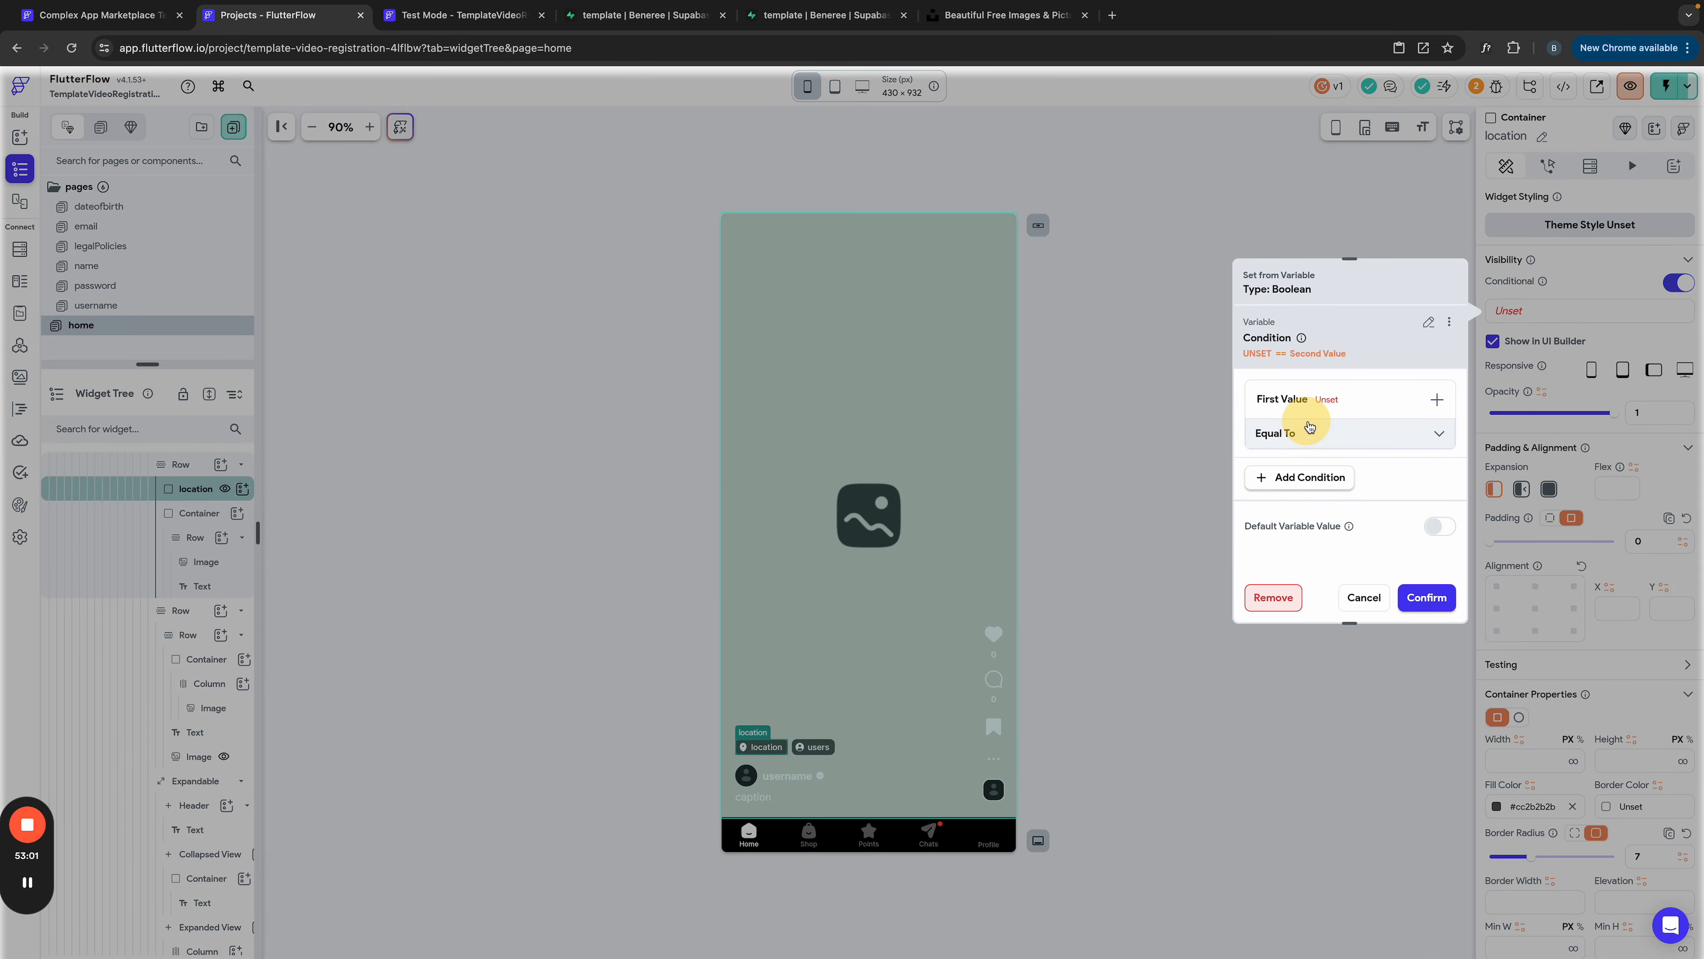
click(1338, 398)
click(1282, 432)
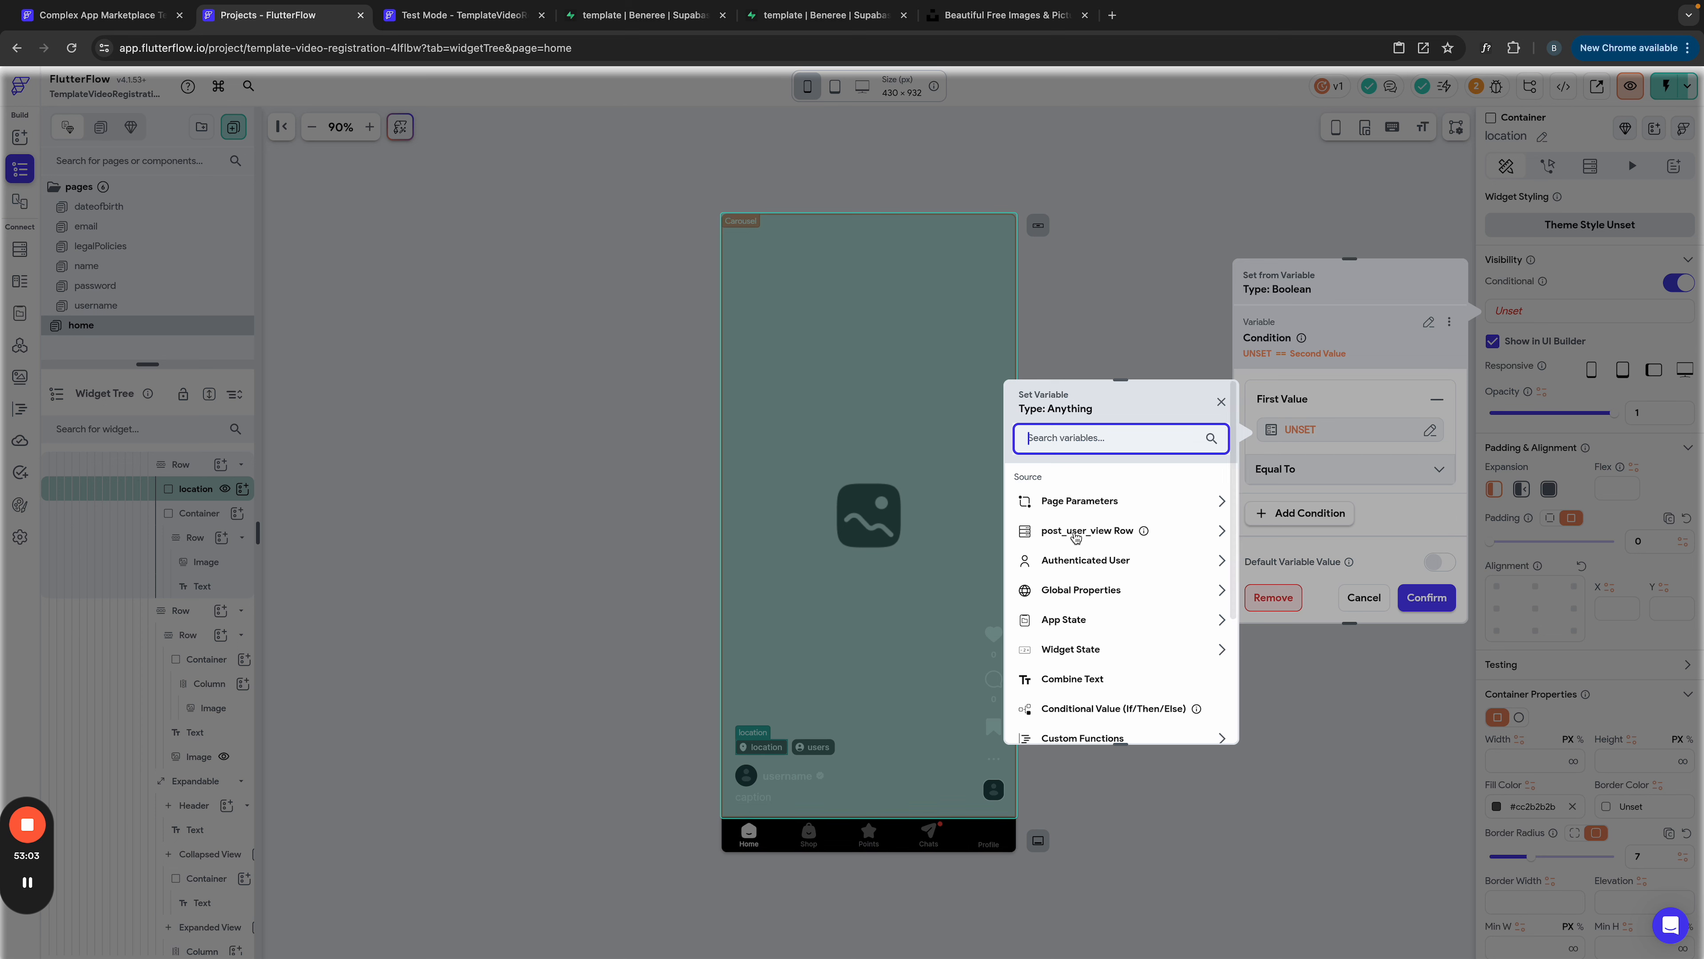
click(1091, 536)
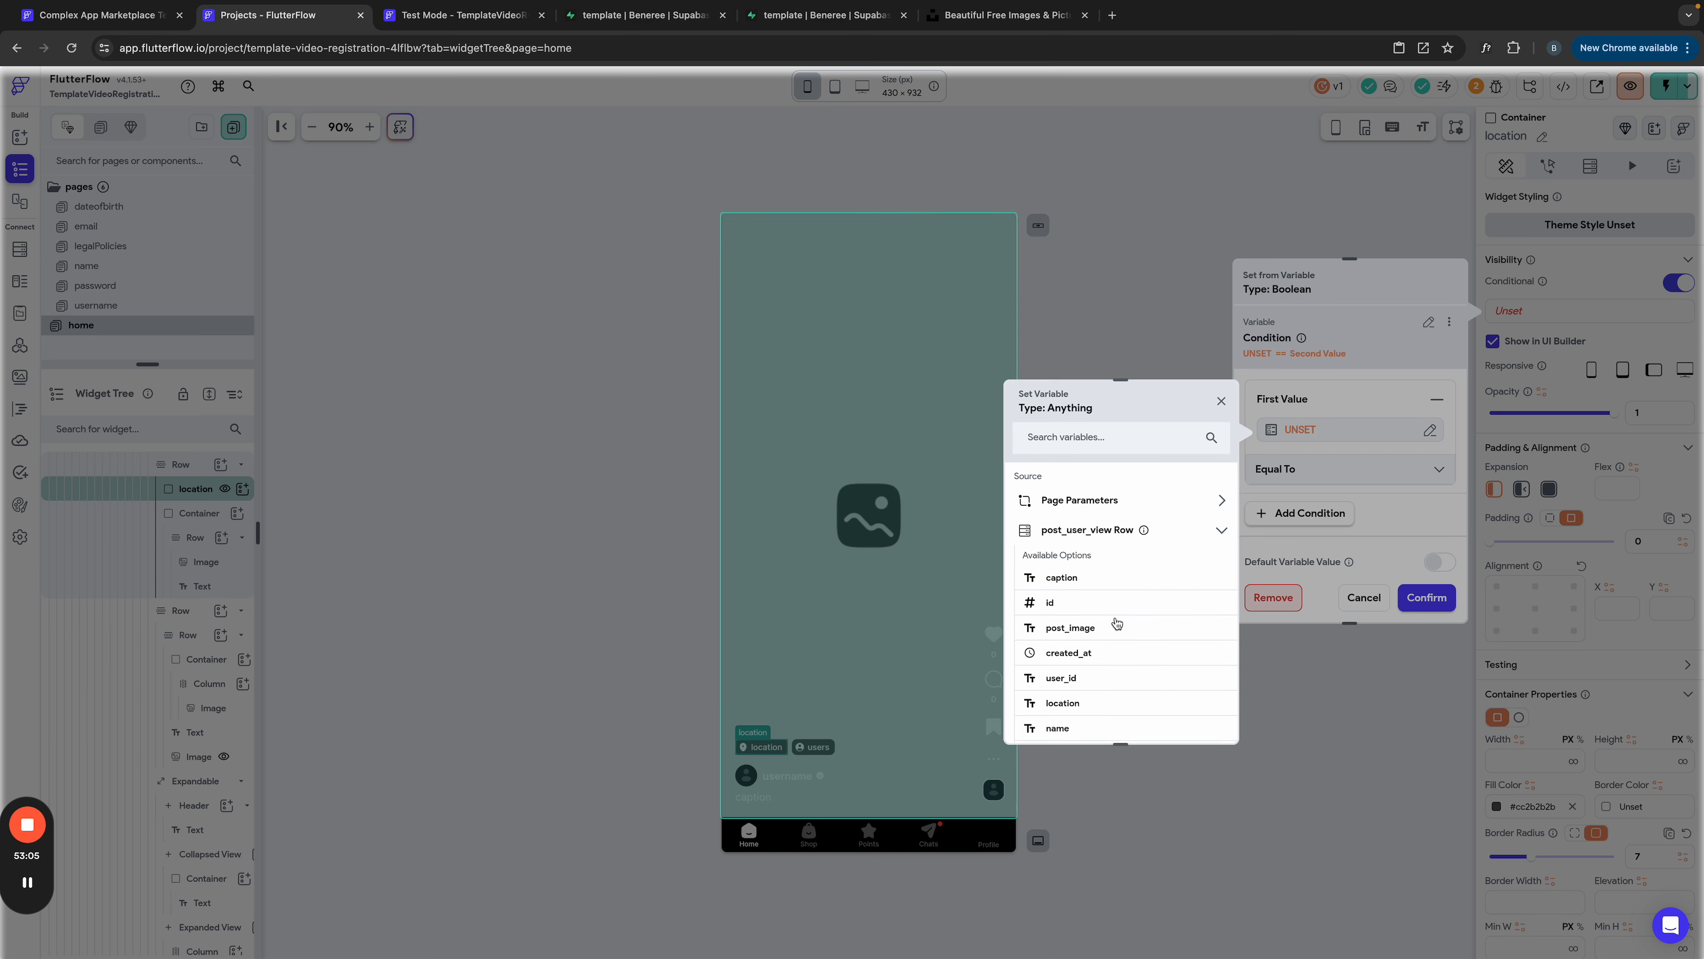
scroll(1117, 623, down, 2)
click(1064, 633)
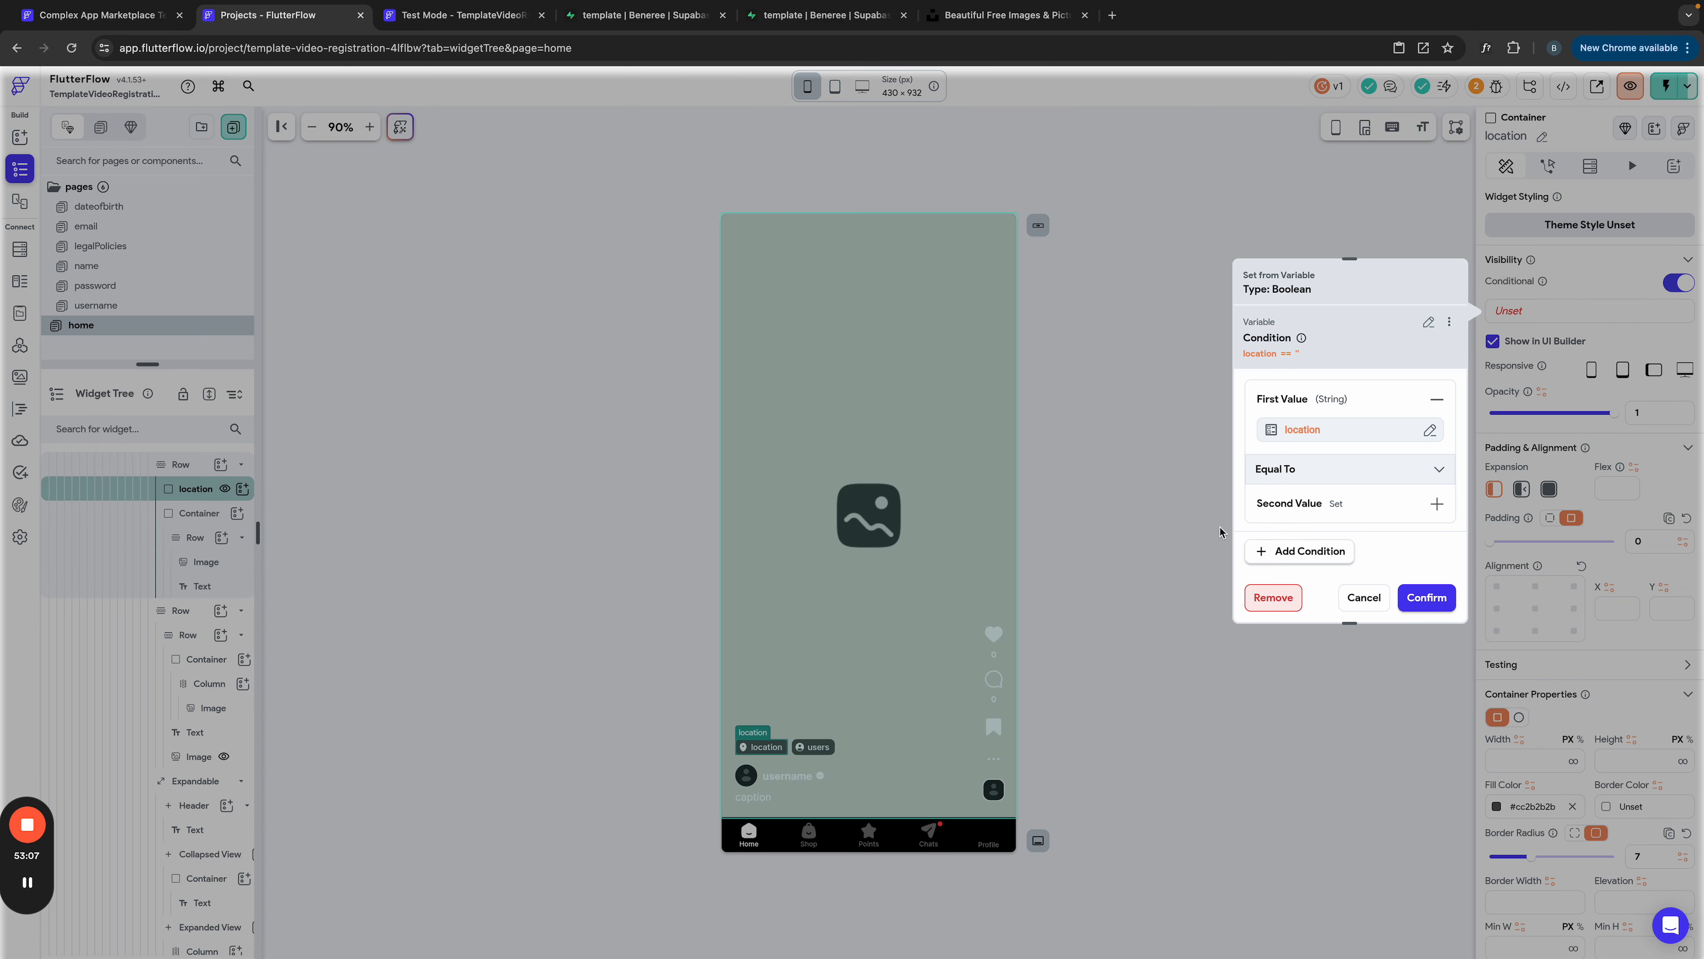
Step: Set the visibility condition's operator to Is Set and Not Empty and confirm it
click(1286, 470)
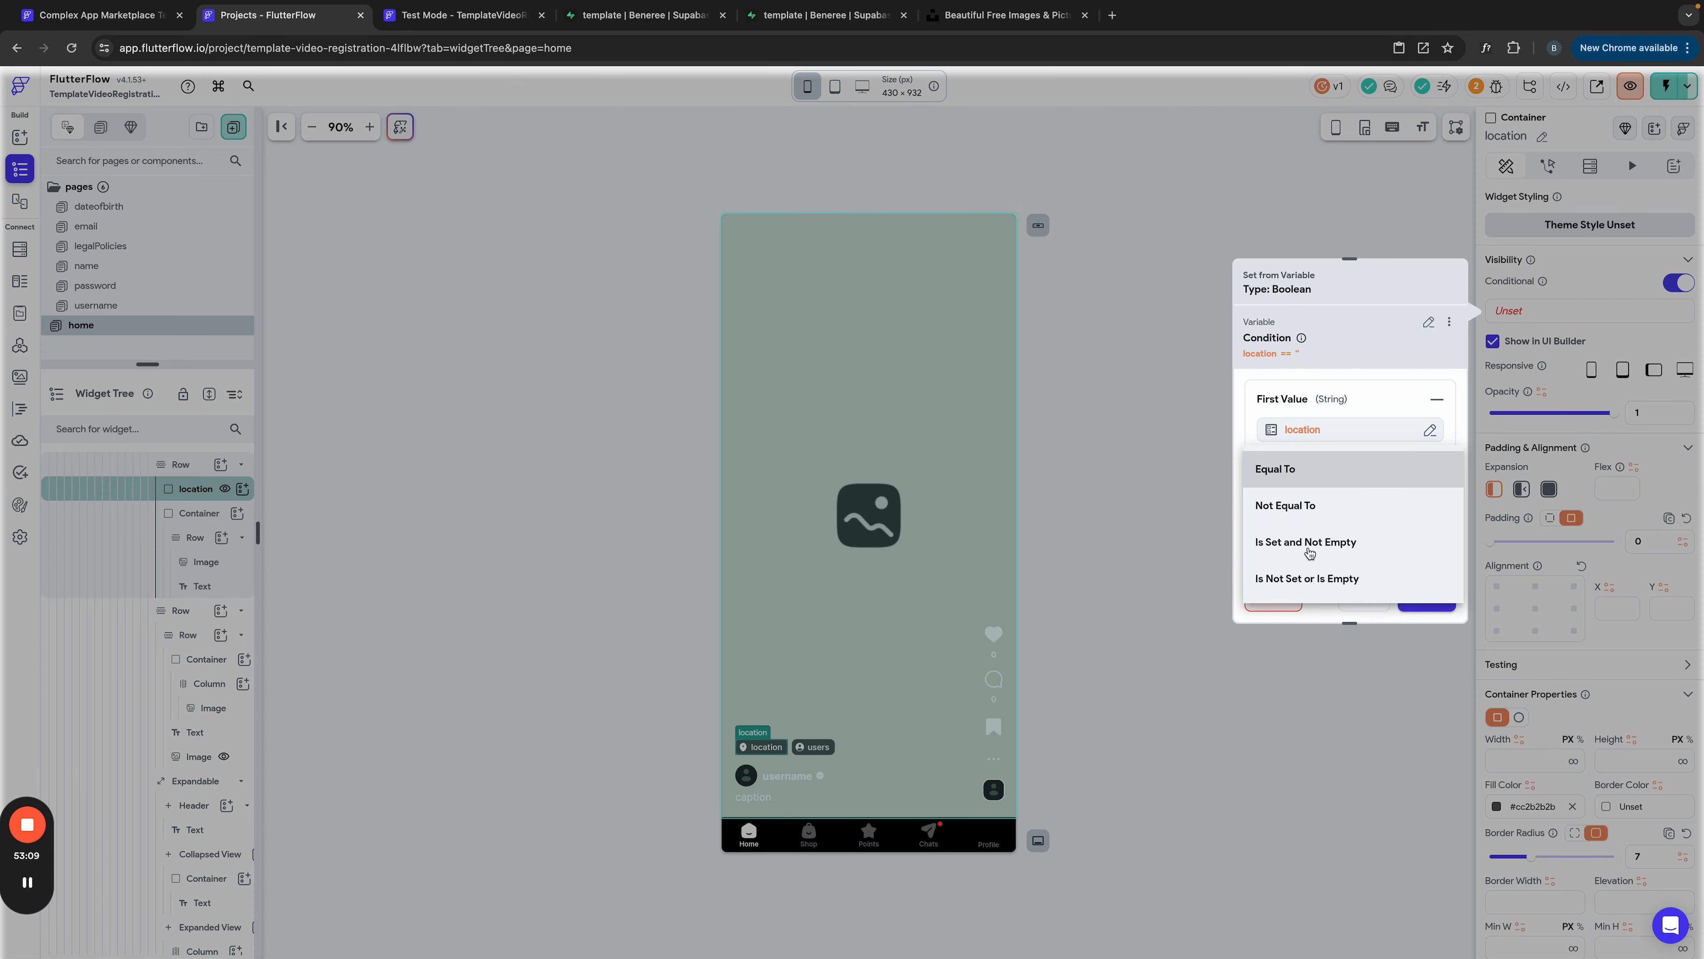
click(1276, 580)
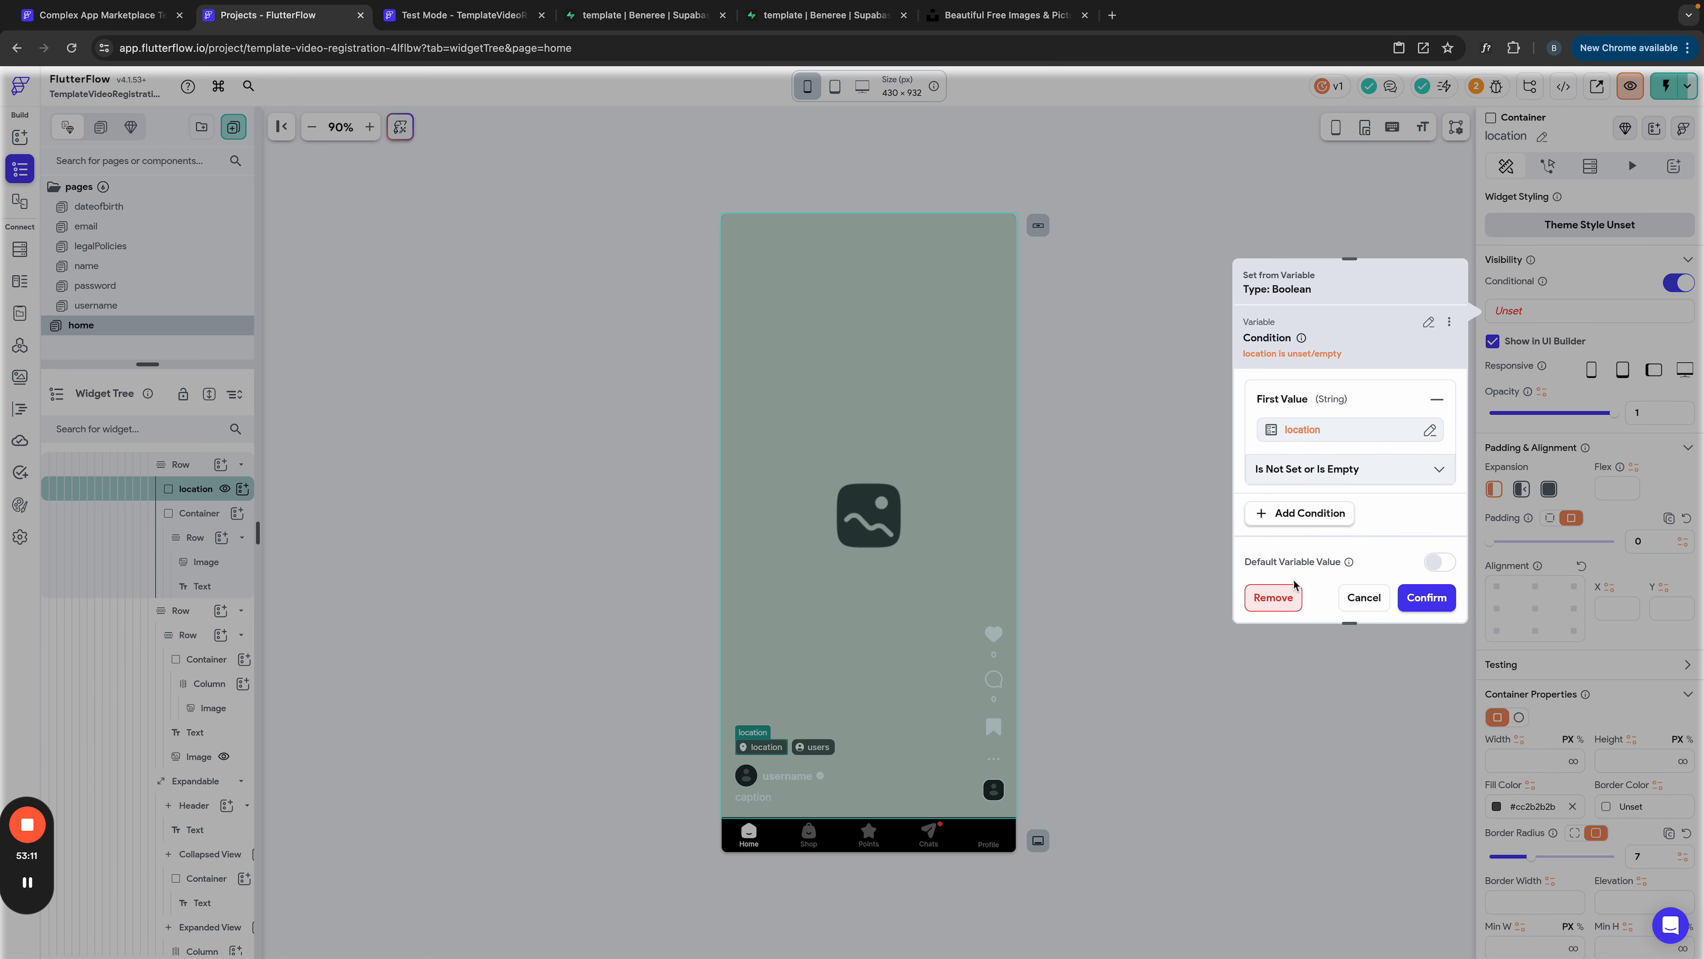
click(1307, 478)
click(1291, 432)
click(1417, 603)
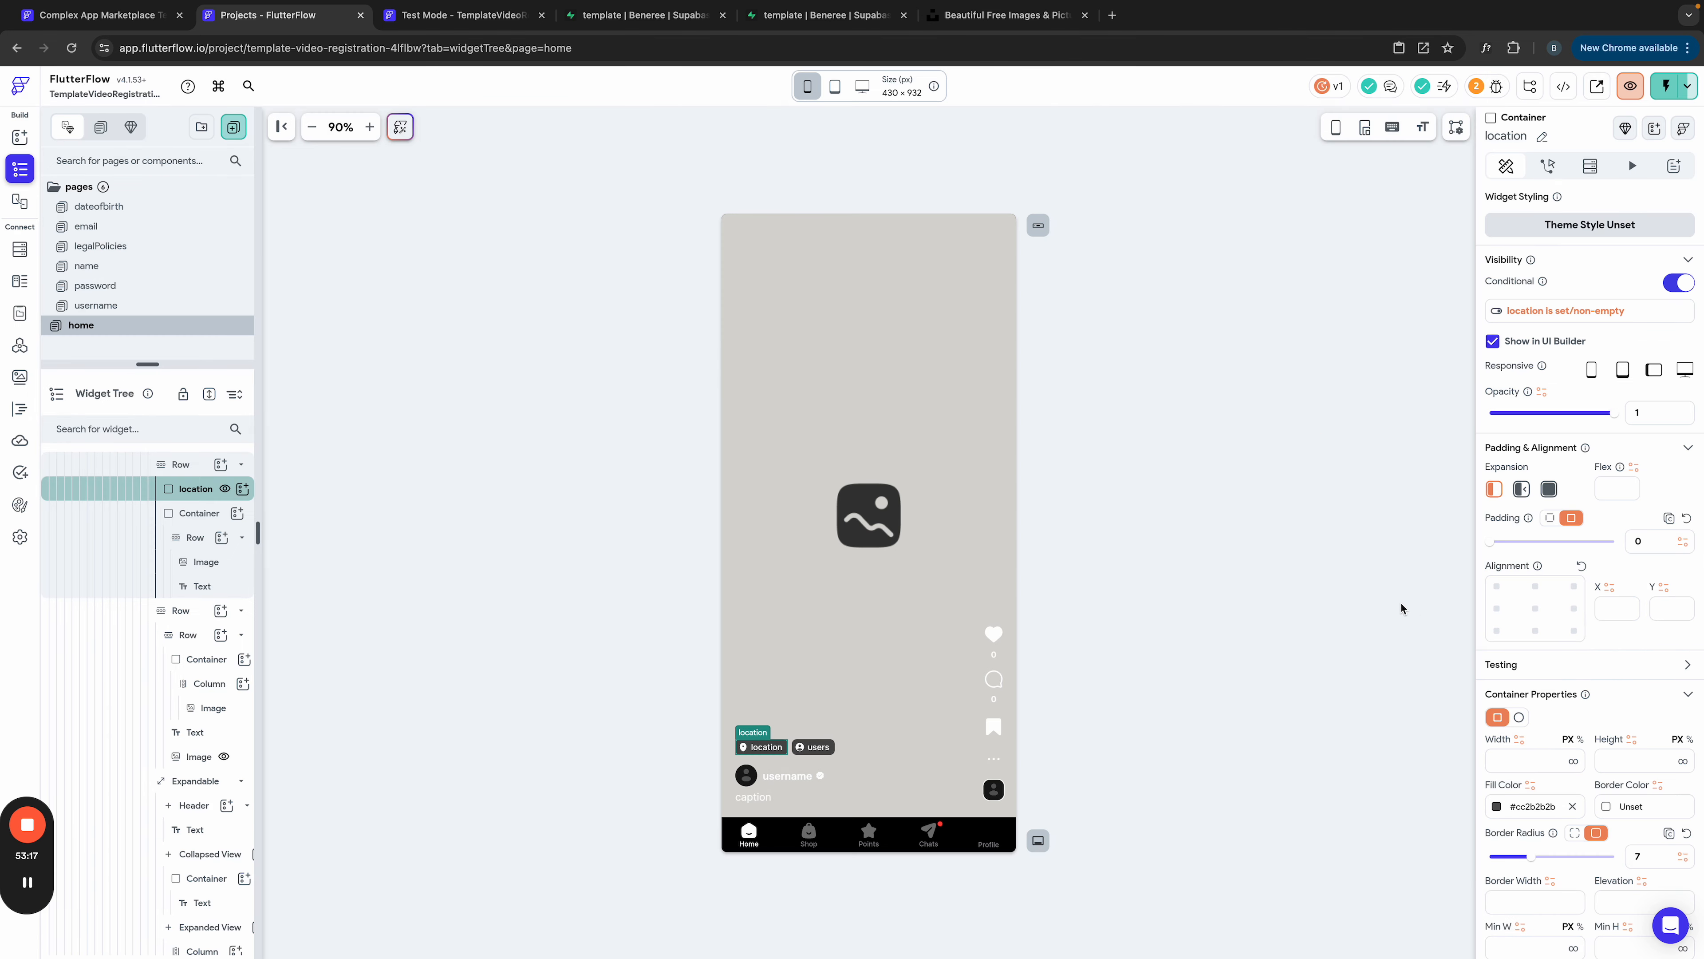
Step: Reload the test session with the new condition, switching the preview device to iPhone 14 Pro and back to iPhone 14 Pro Max
click(458, 14)
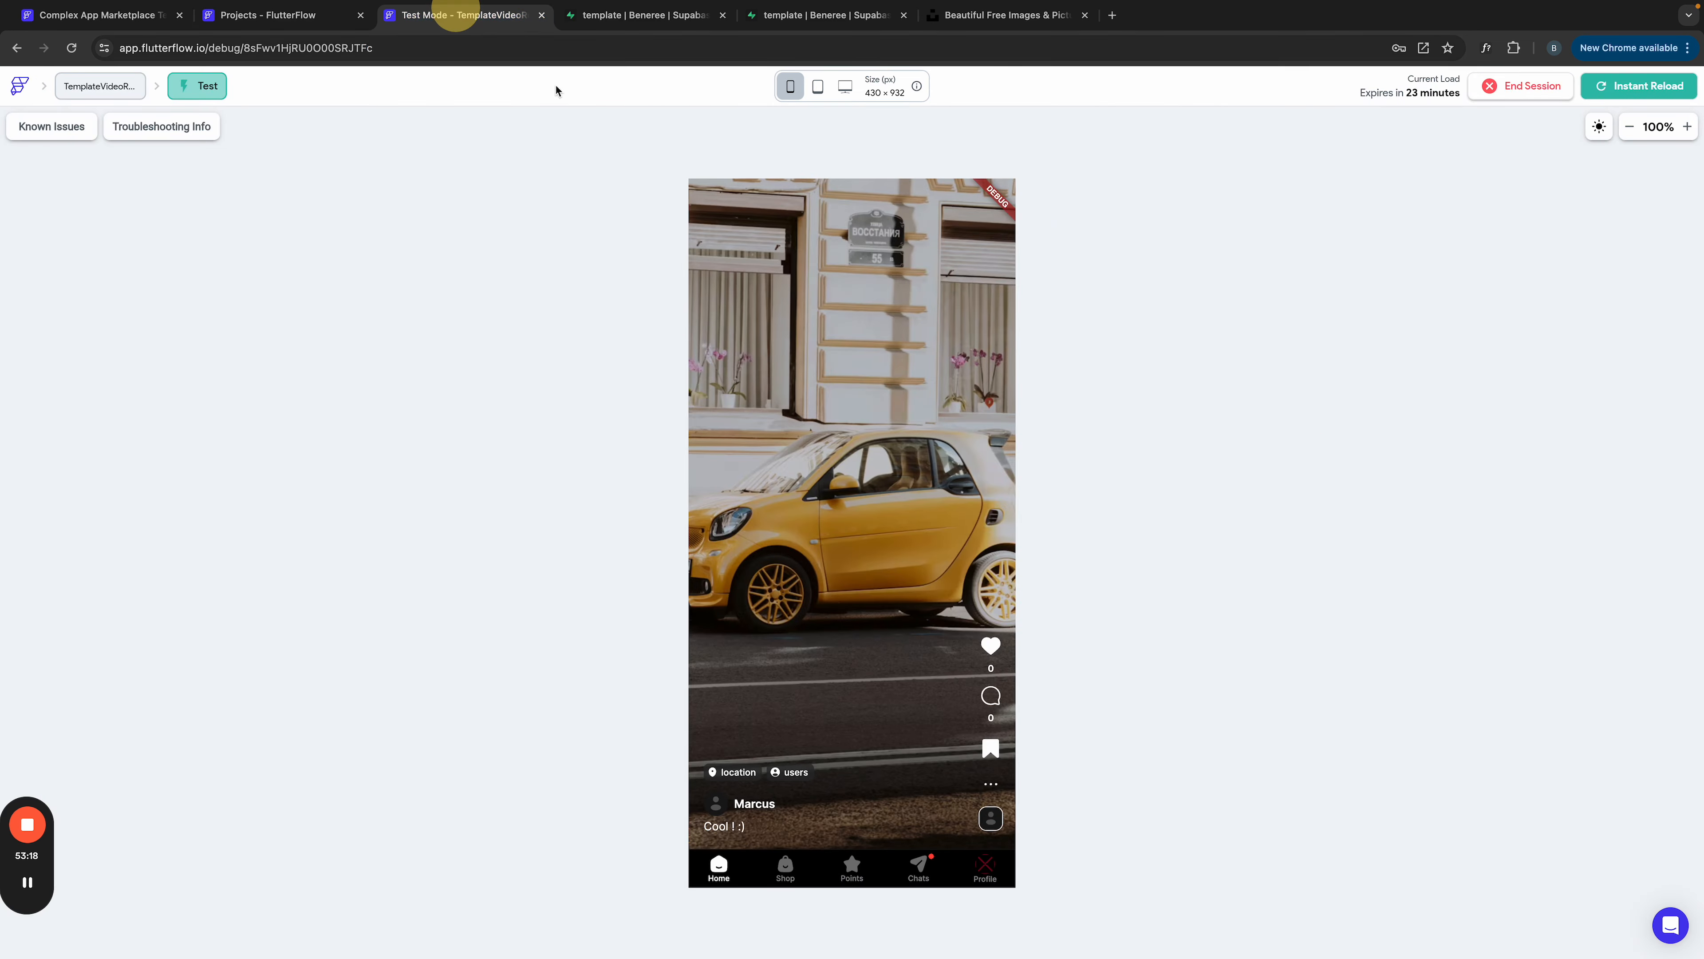
click(1618, 89)
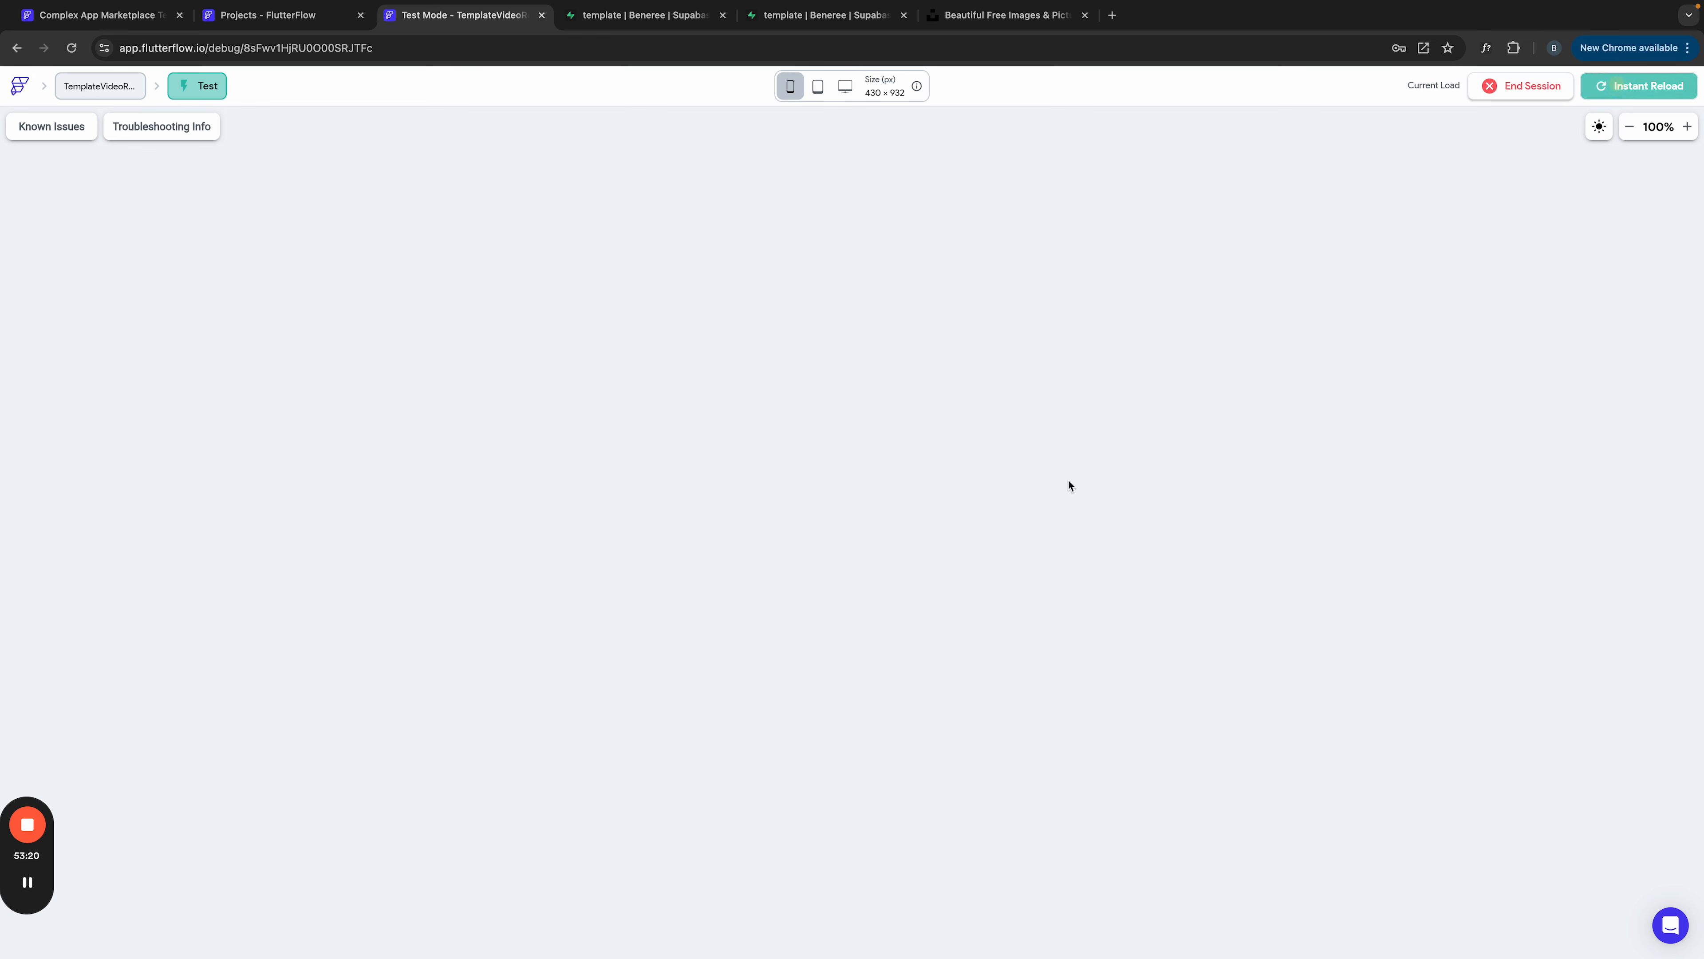
click(796, 87)
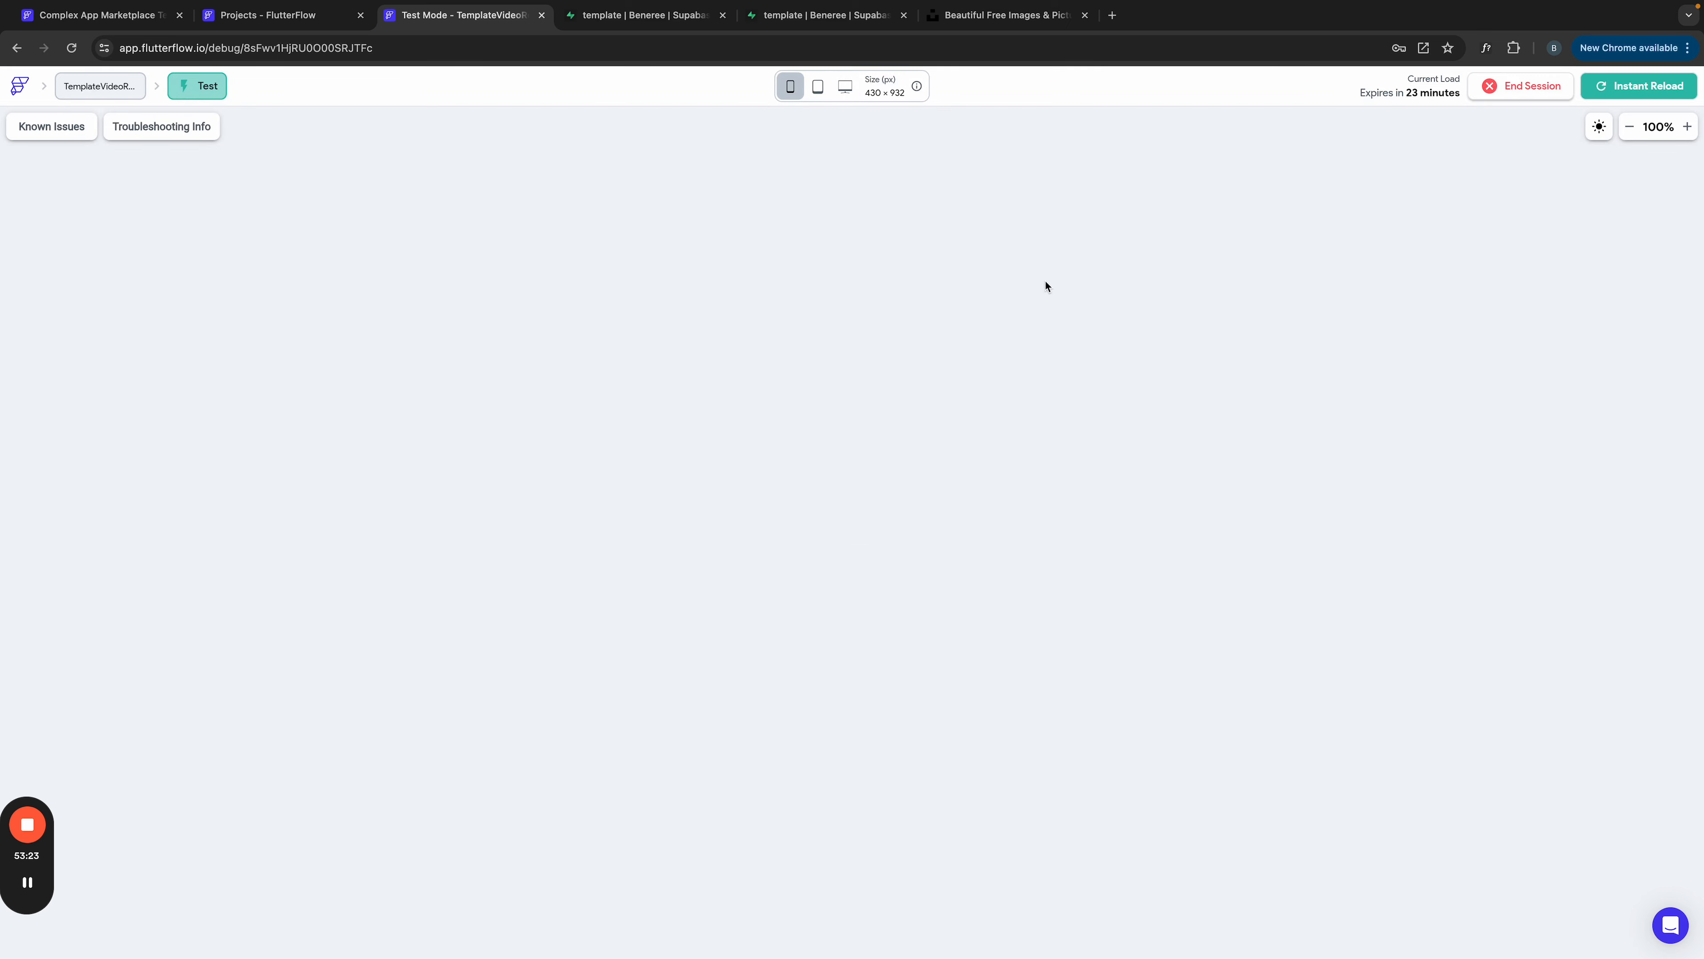
click(790, 87)
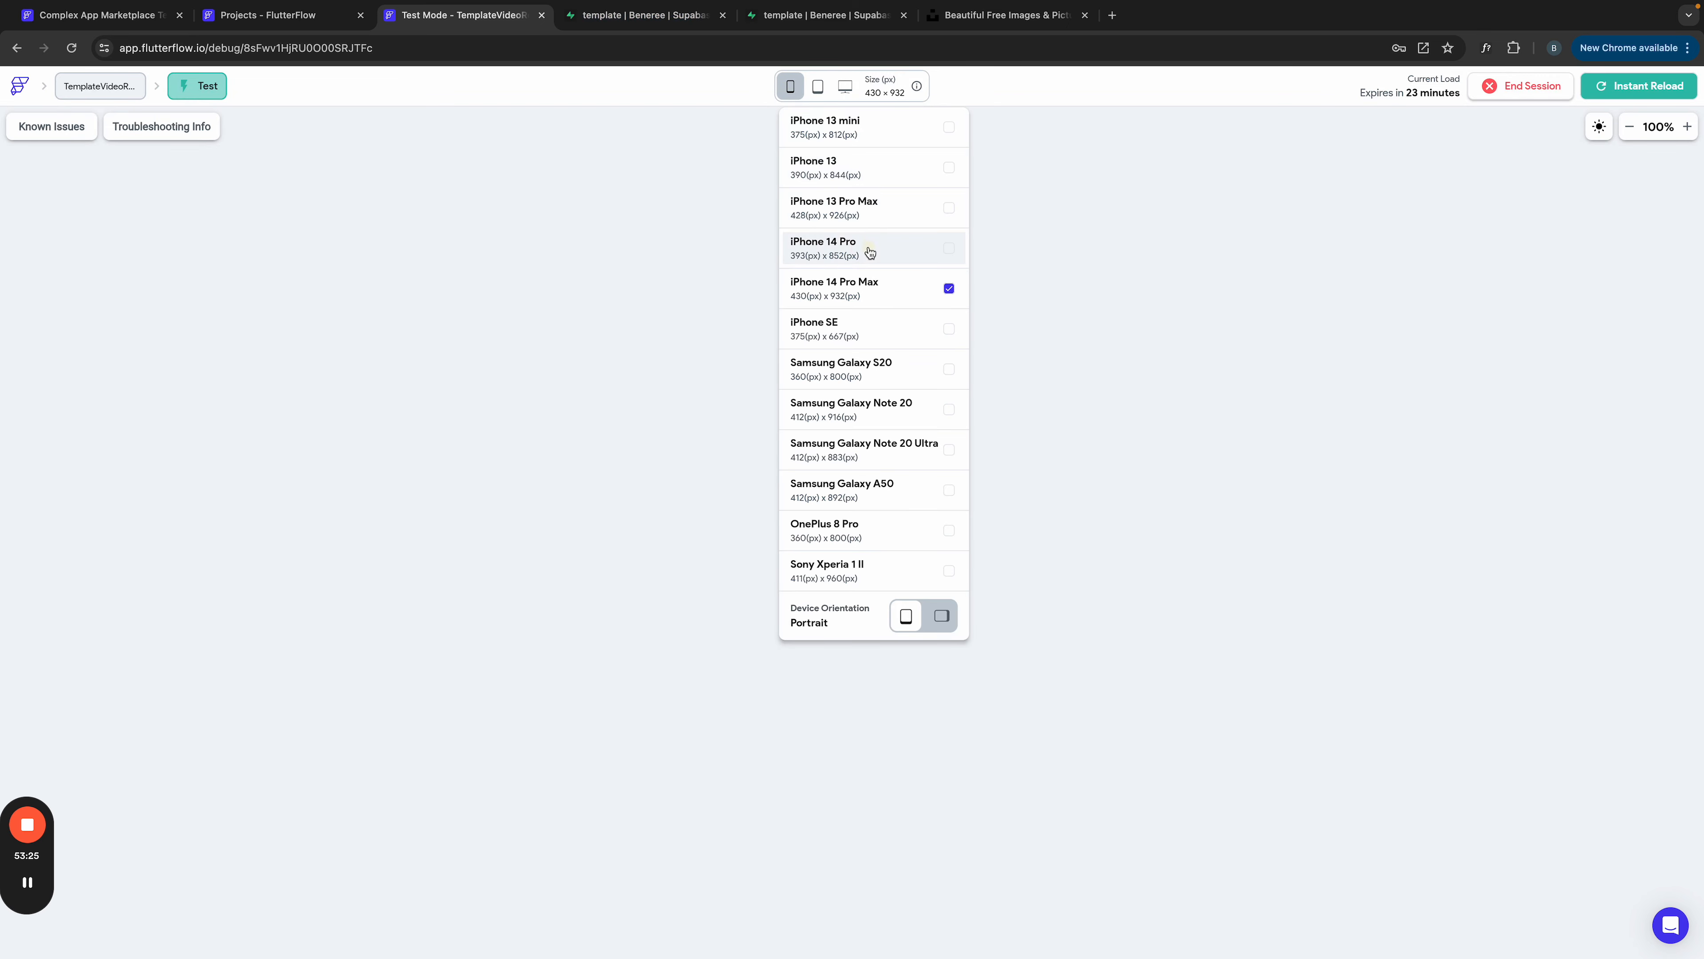
click(869, 252)
click(791, 87)
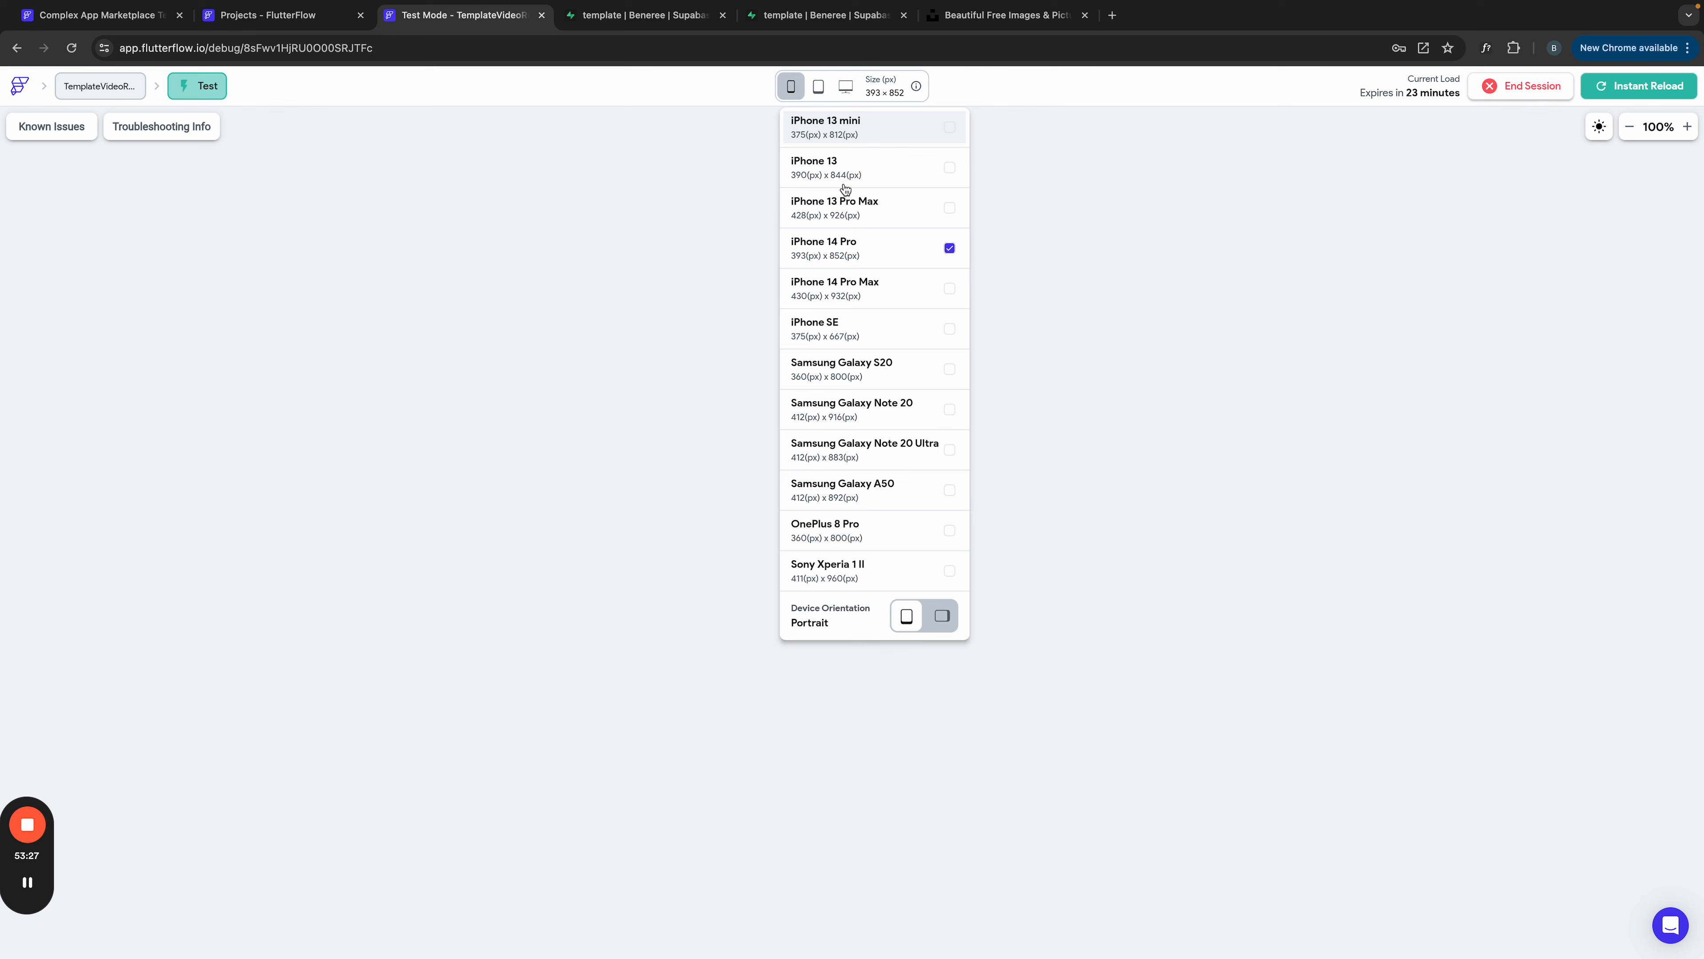
click(902, 287)
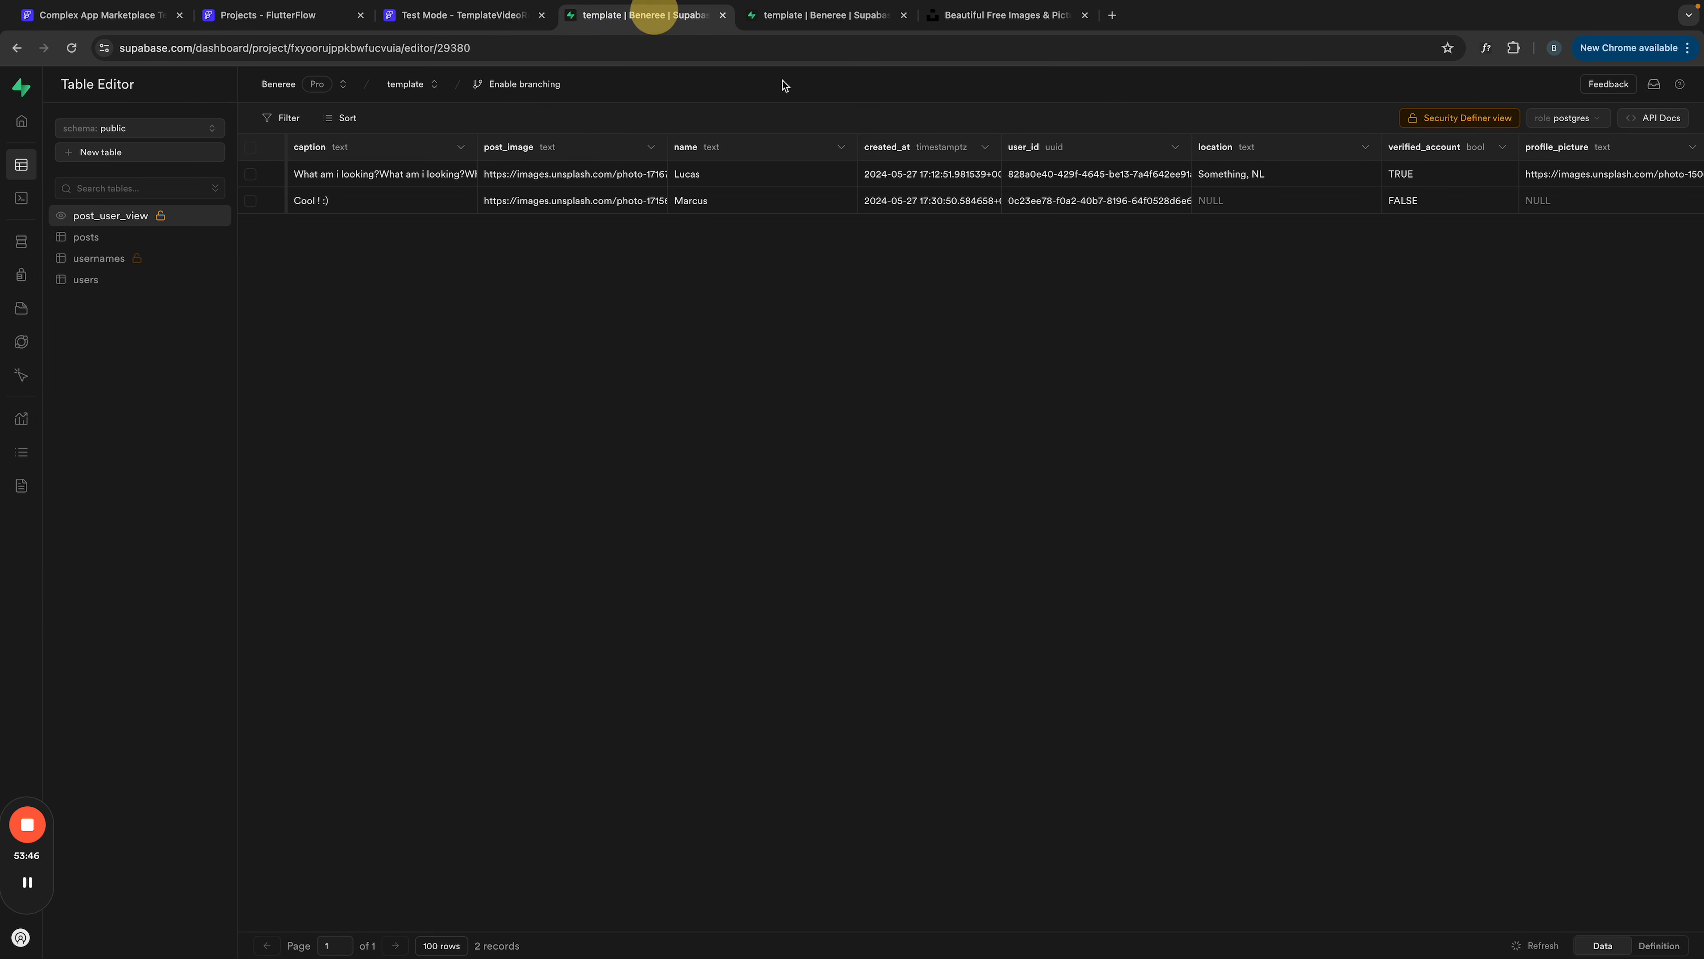
Step: Compare the location and verified_account values in Supabase's post_user_view with both posts in the FlutterFlow test session
click(644, 15)
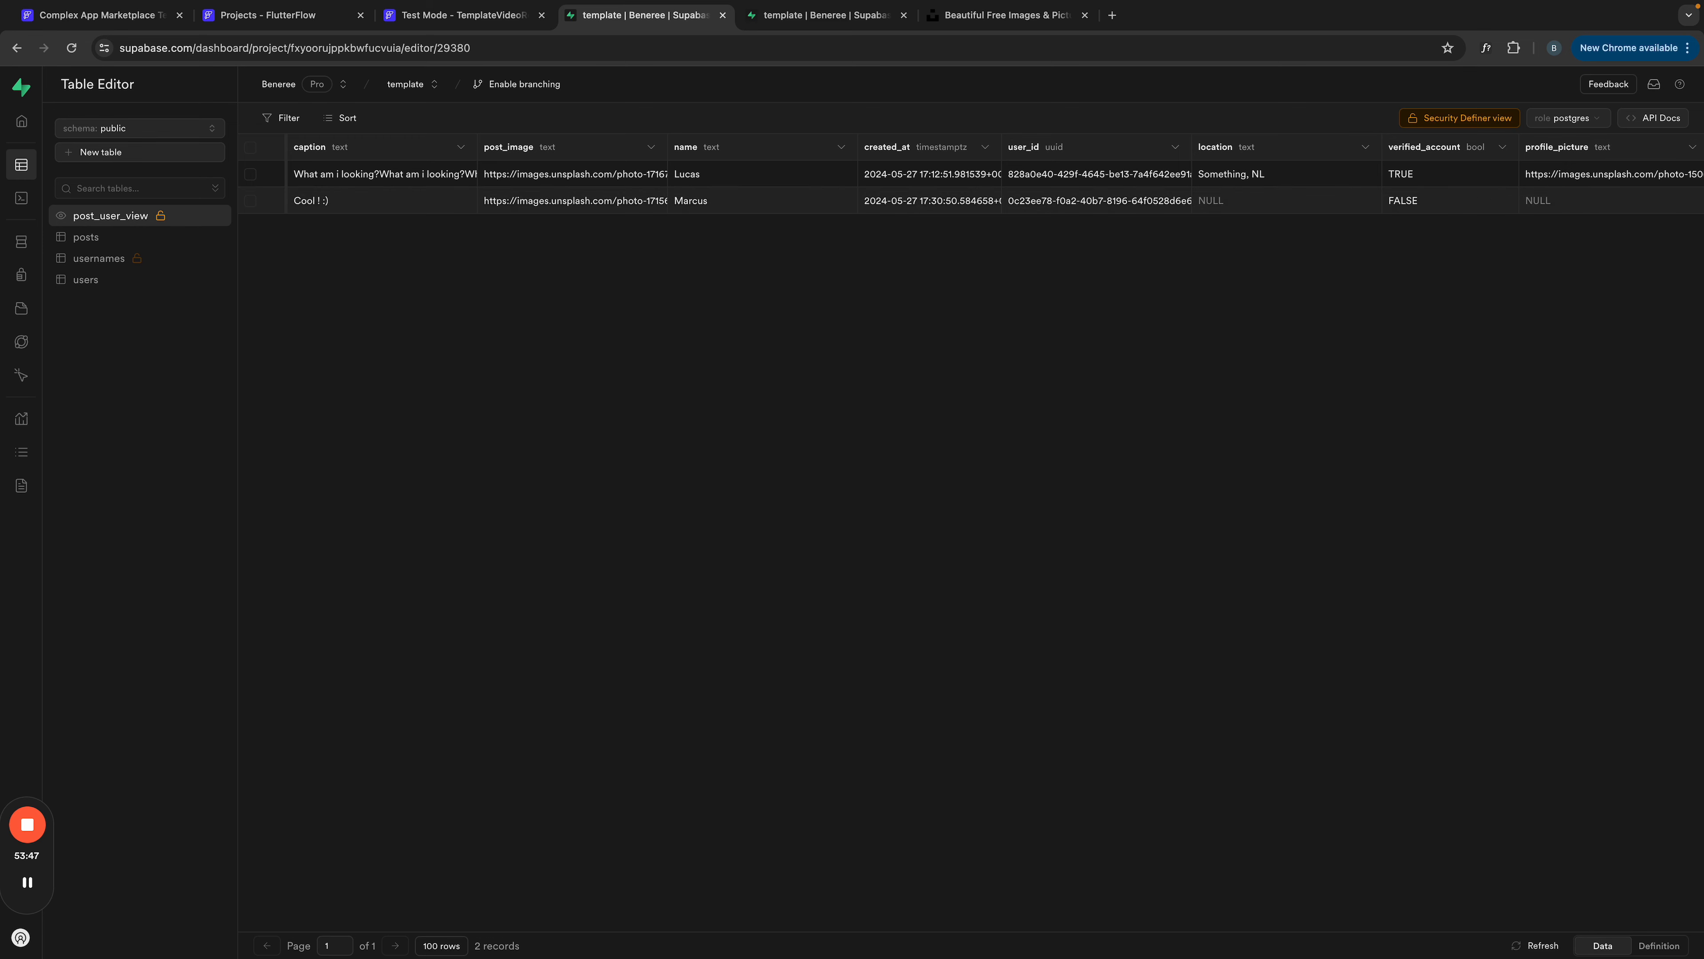
click(477, 16)
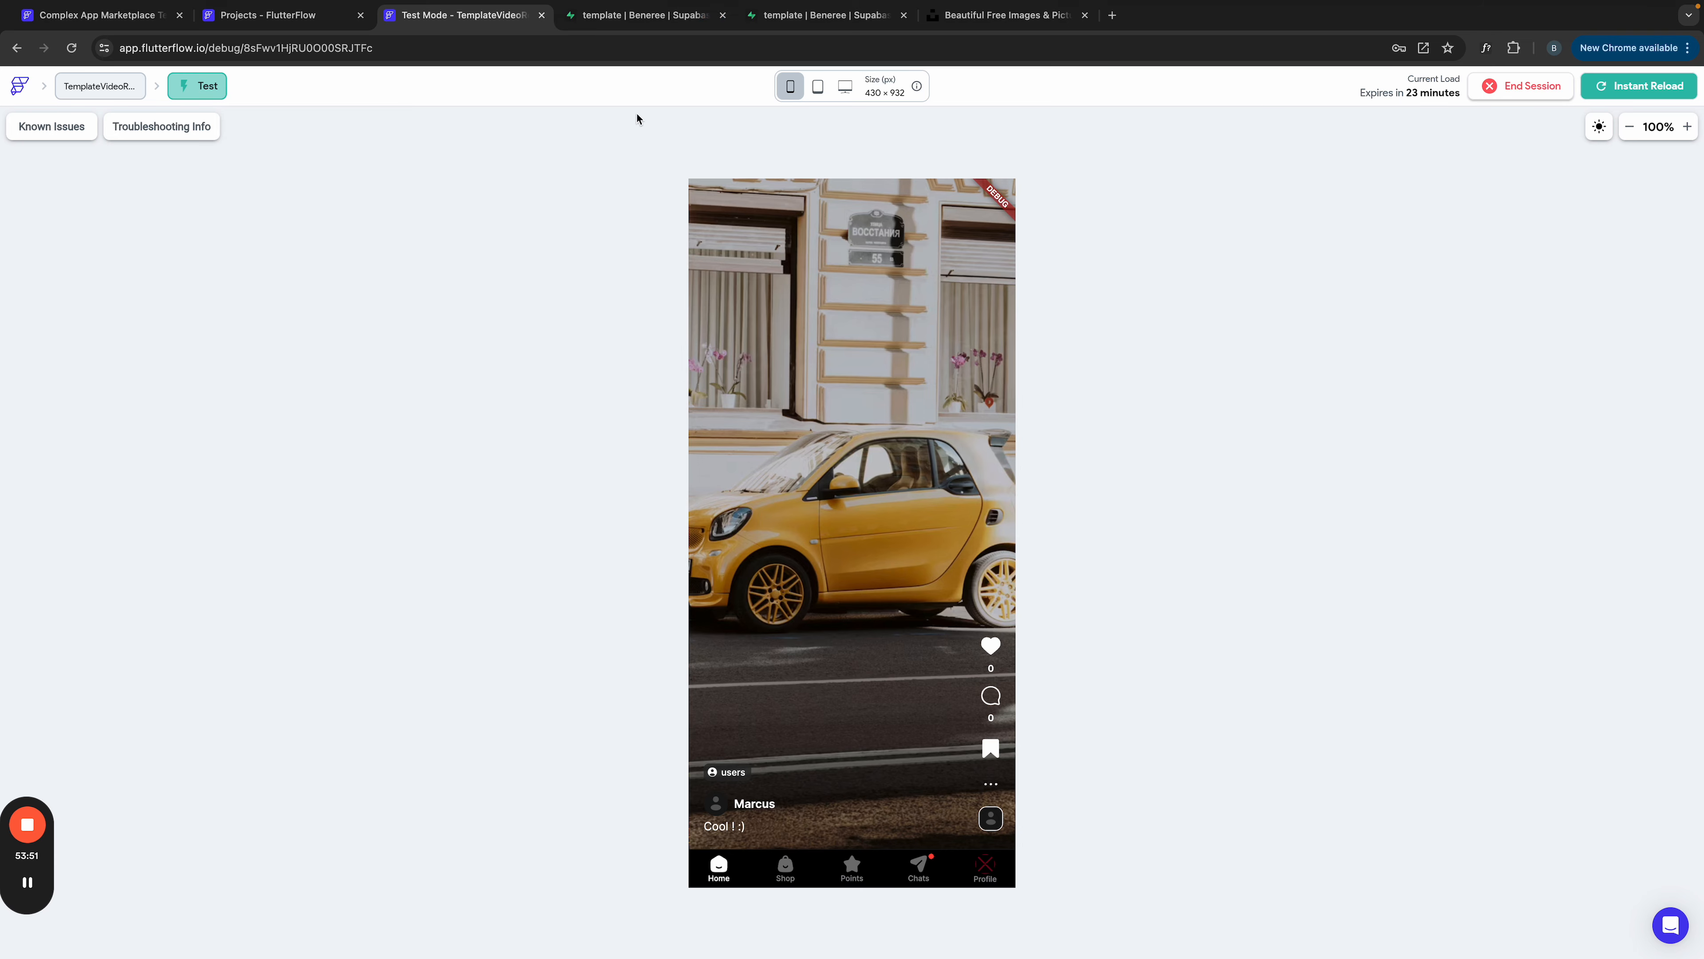
click(630, 15)
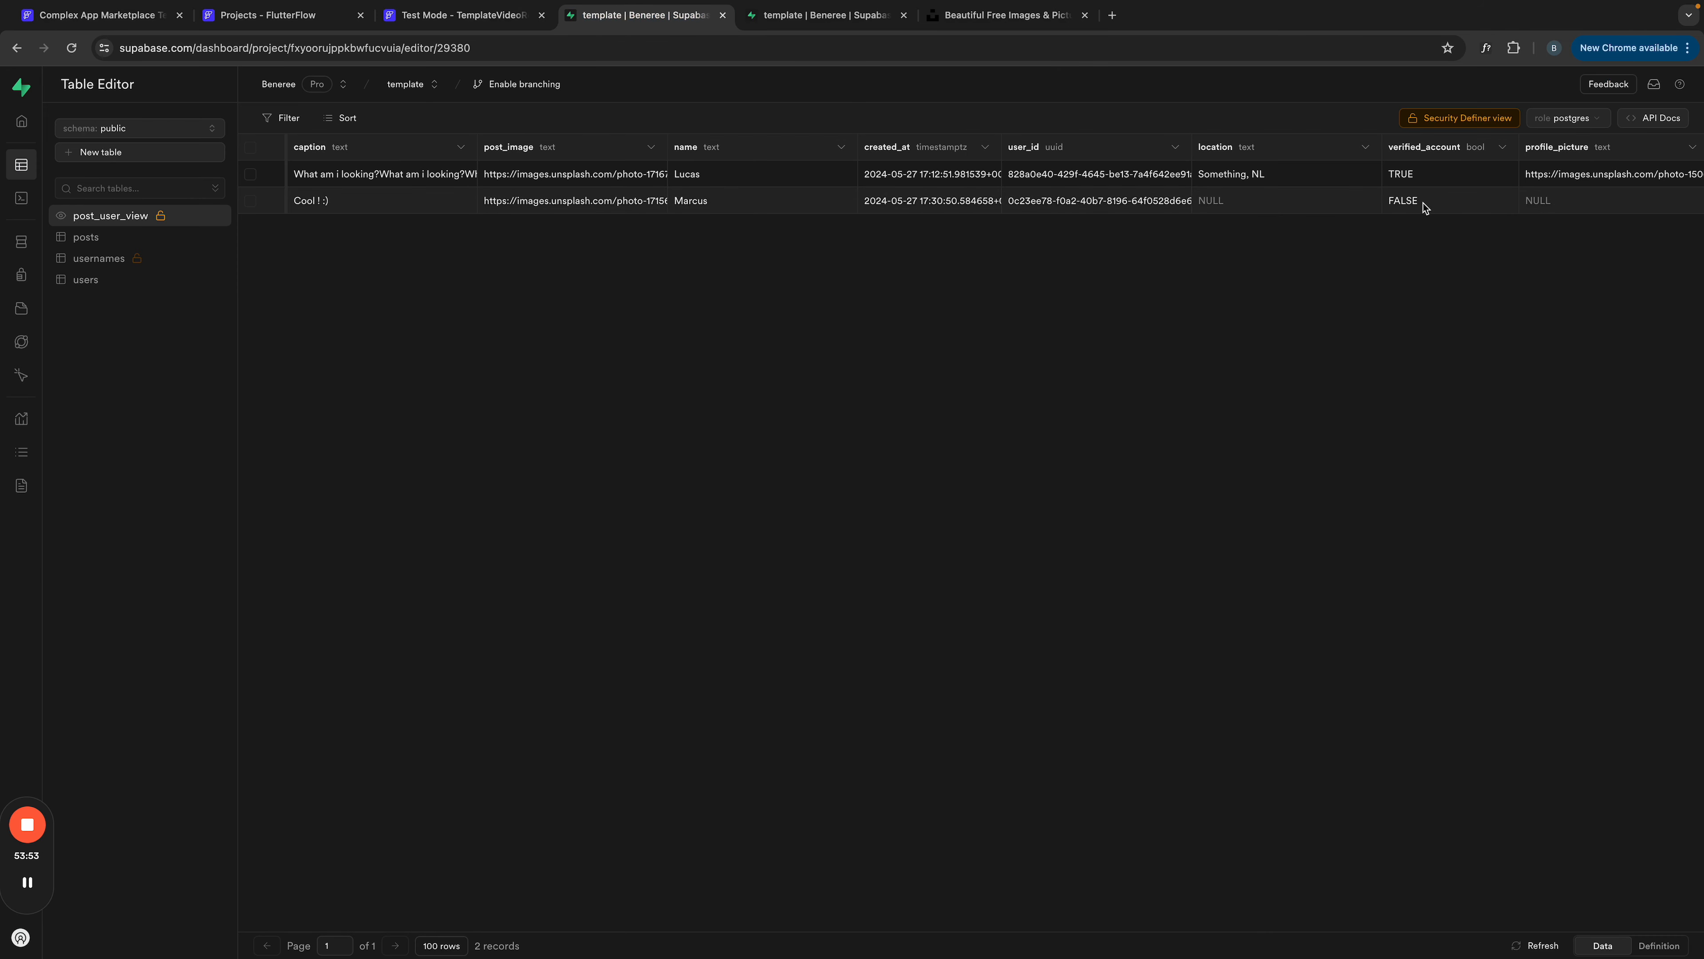
click(482, 15)
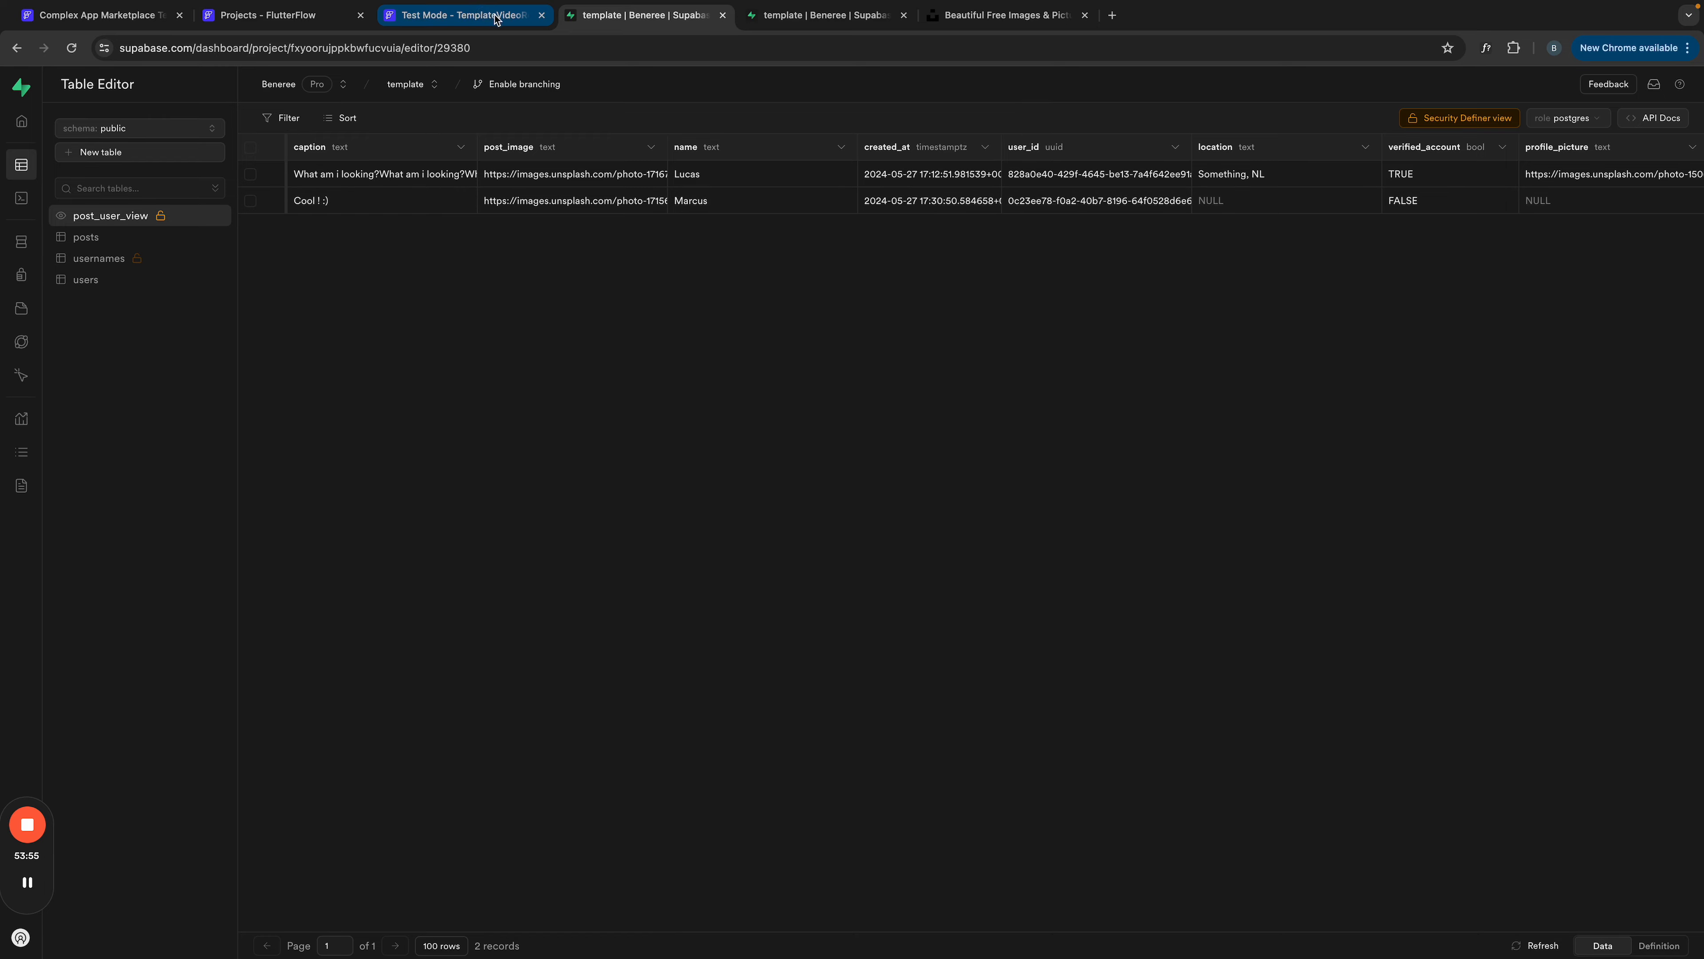
scroll(907, 763, down, 2)
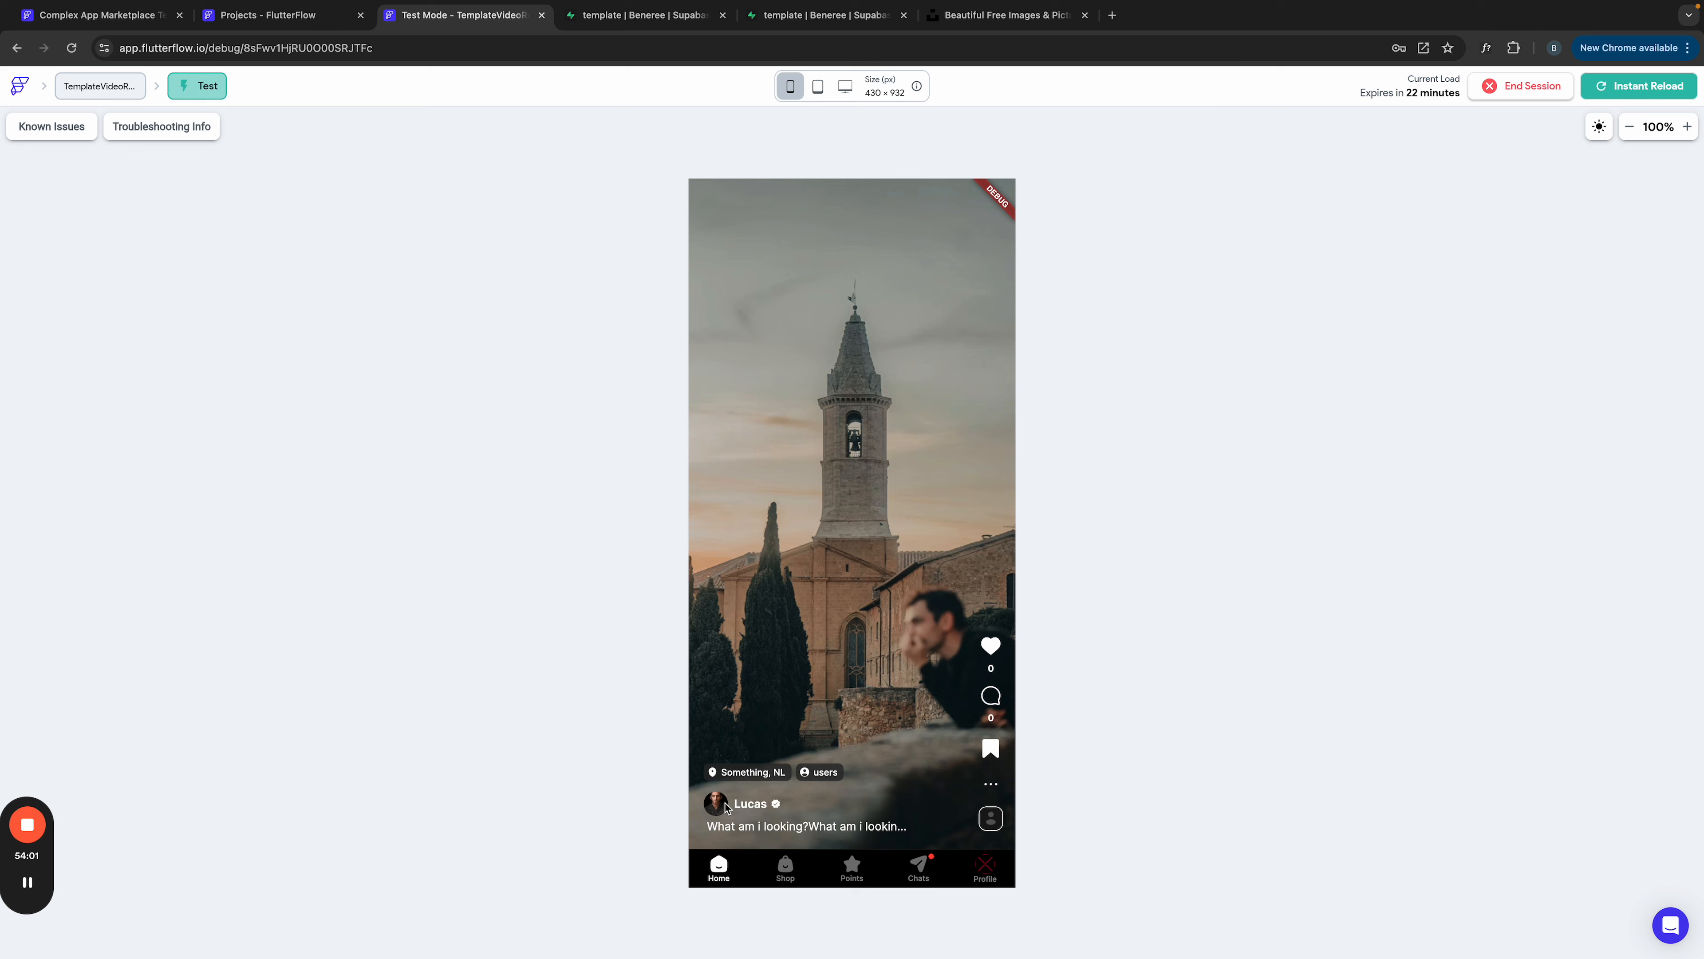
Step: Expand and collapse the first post's long caption in the test session and swipe between the two posts
click(865, 833)
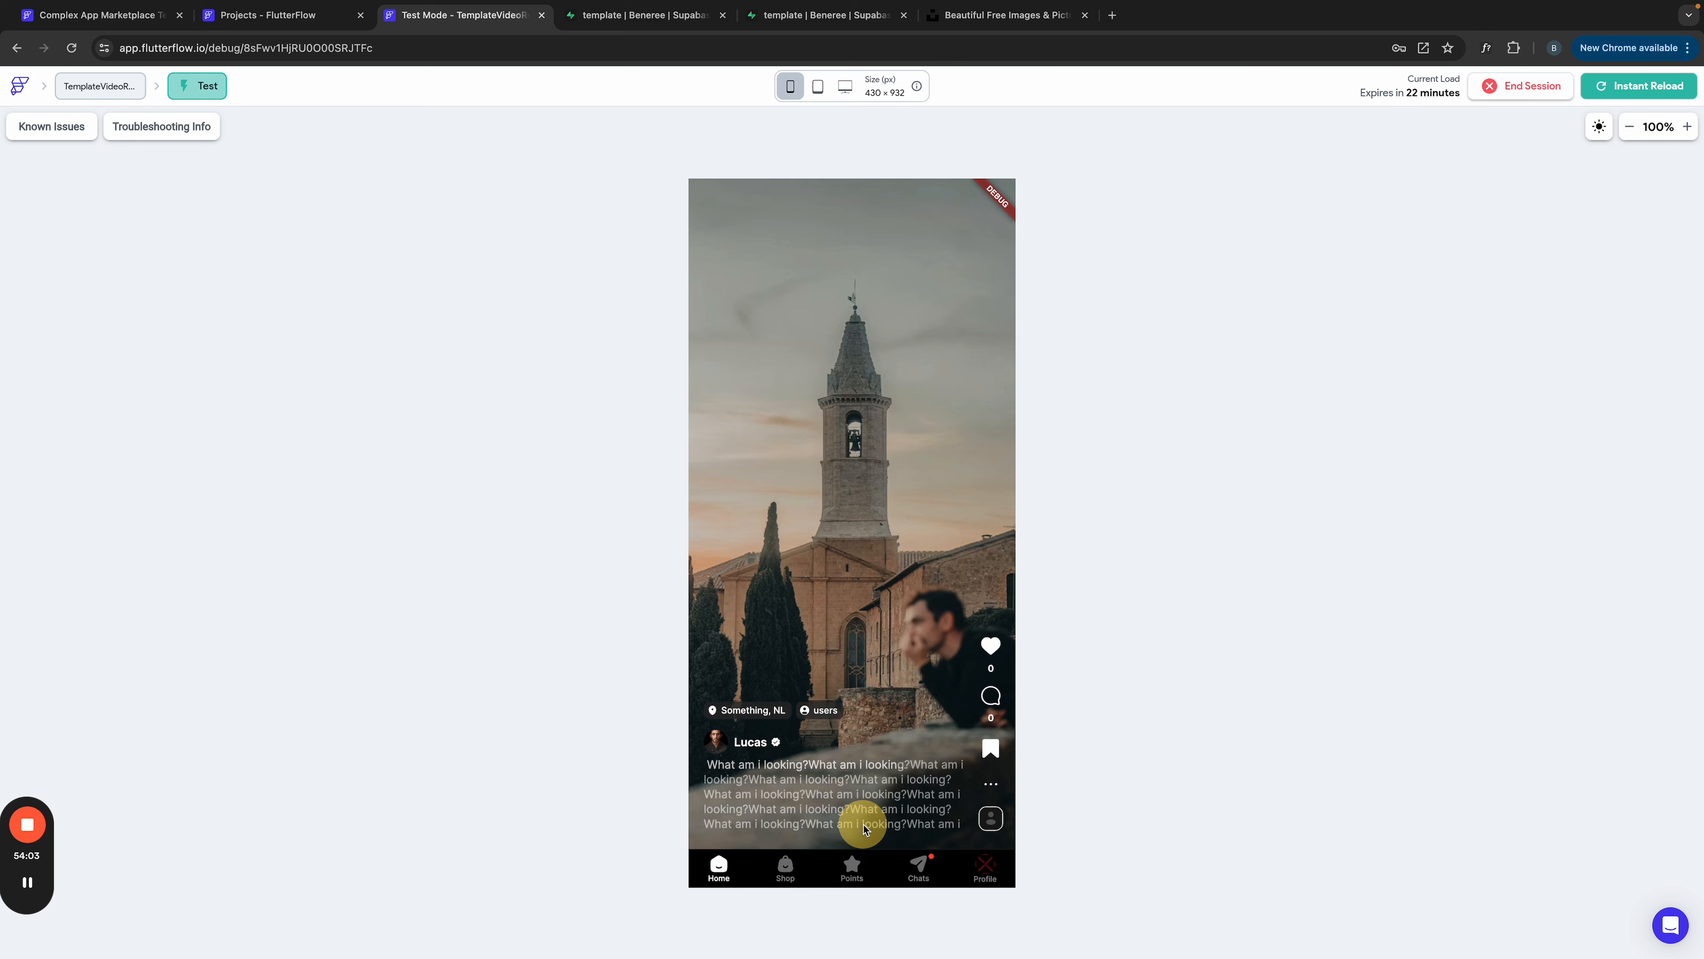
click(859, 775)
scroll(866, 671, up, 2)
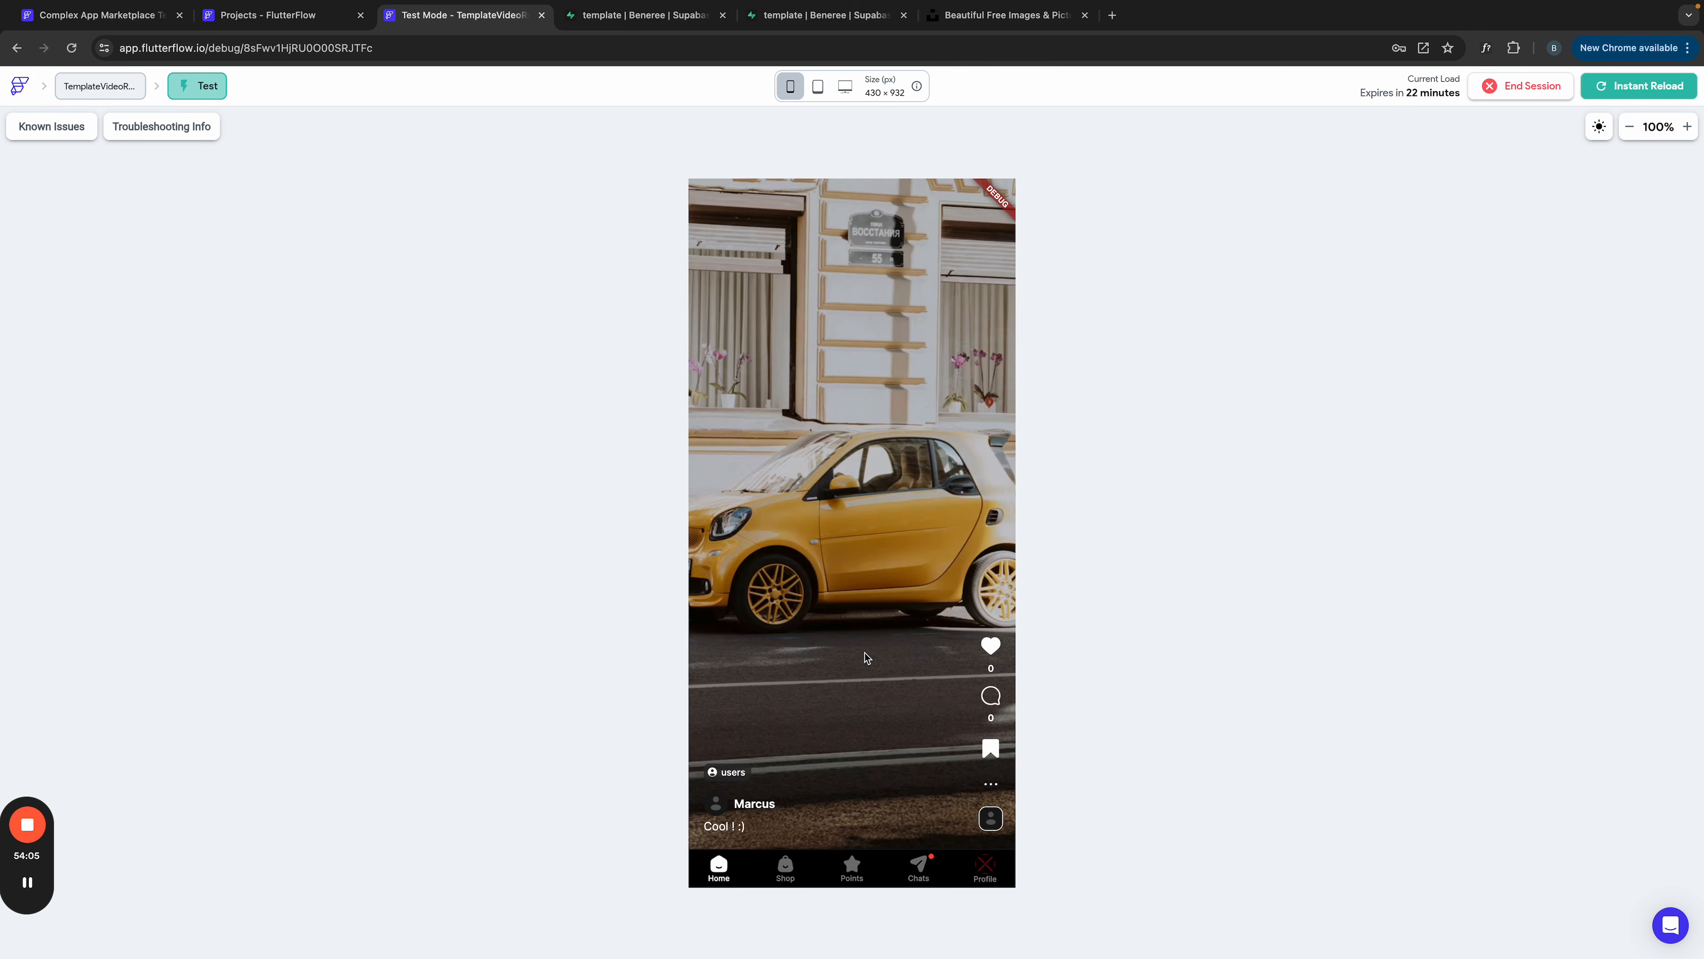
scroll(865, 658, down, 2)
scroll(865, 658, up, 2)
Step: Copy the topNavigation row from the home page of the Complex App Marketplace template project
click(235, 15)
click(105, 17)
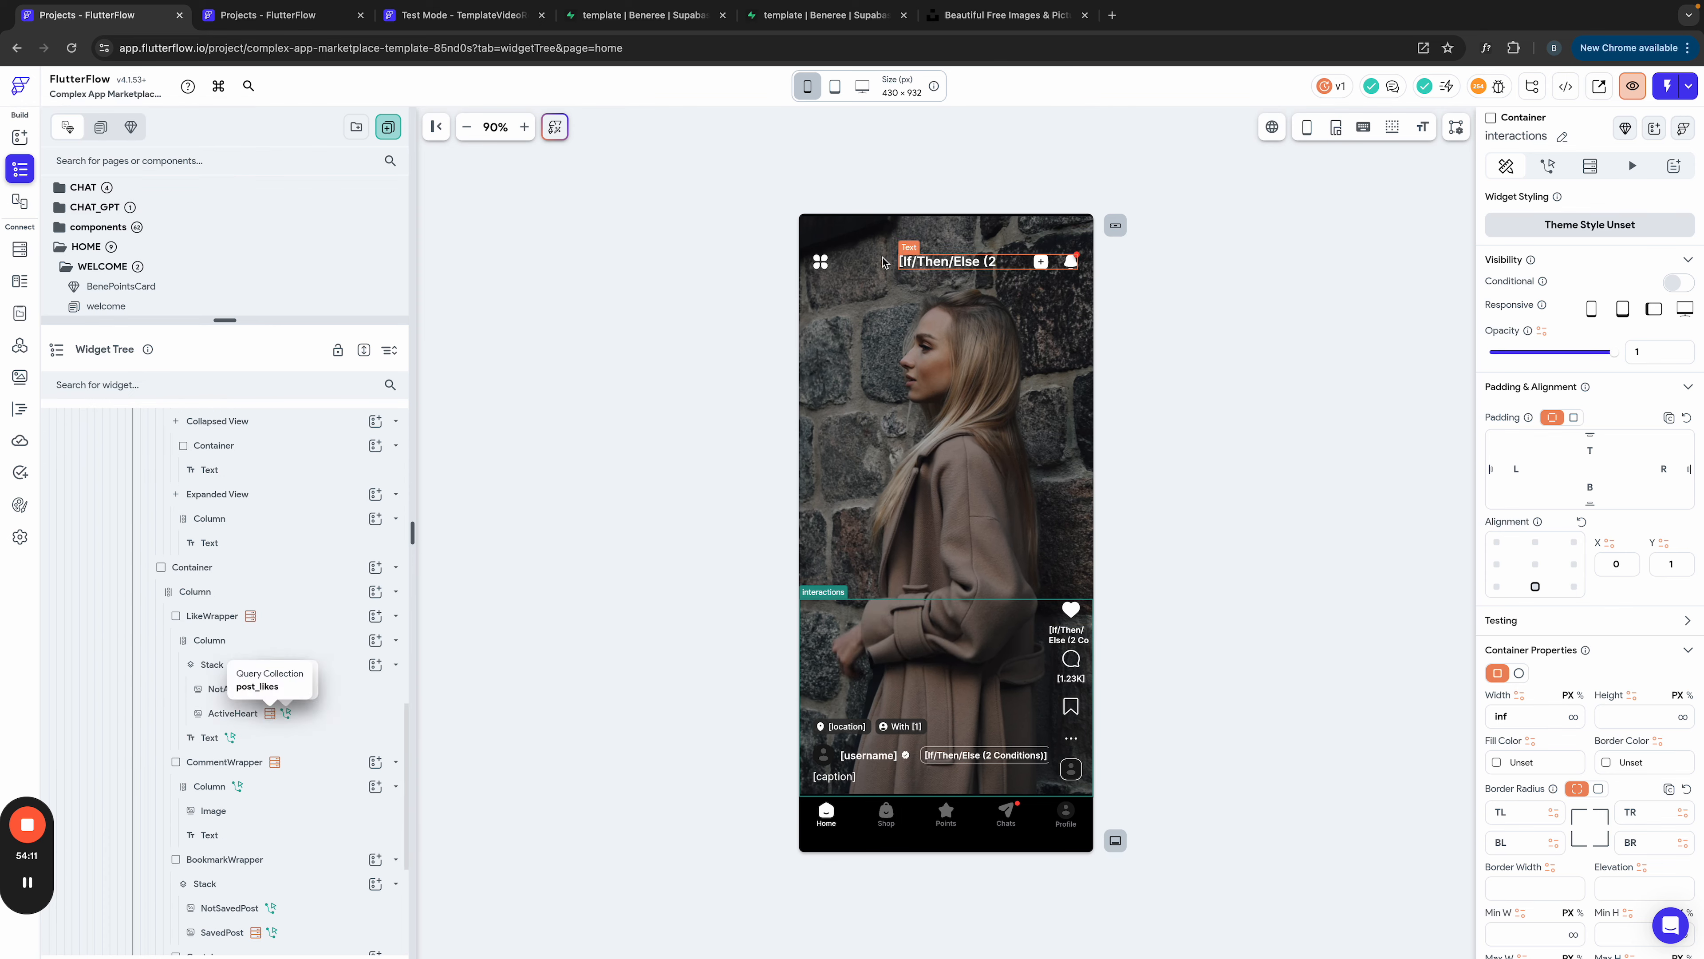
click(876, 263)
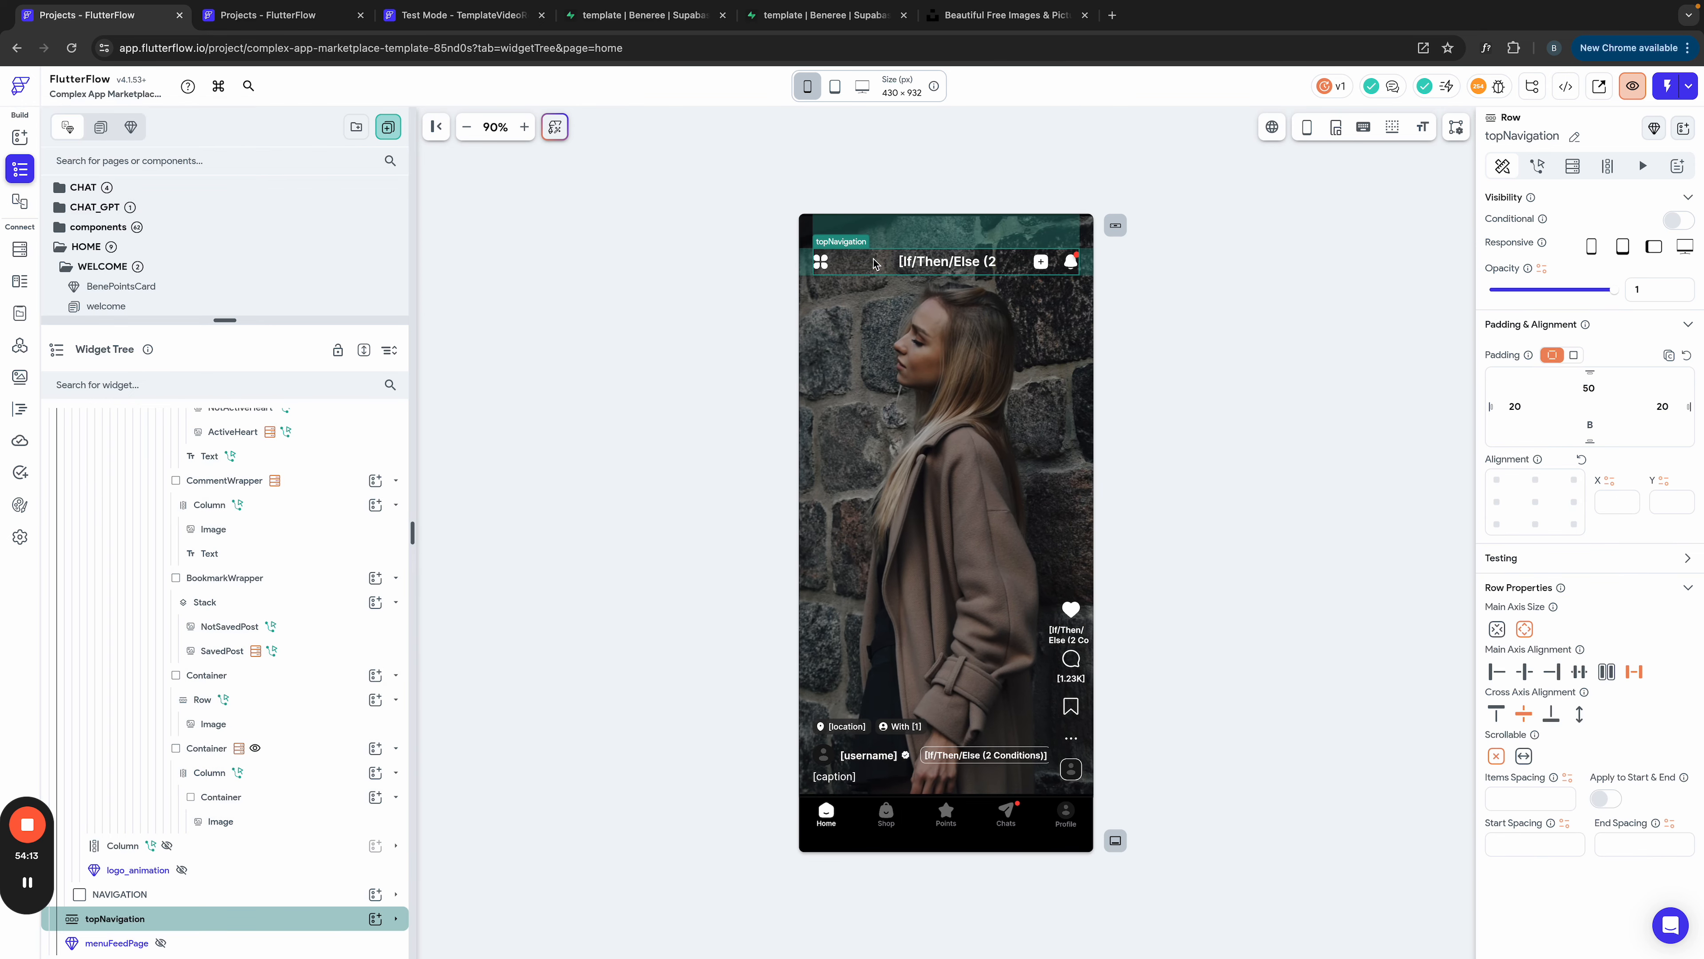
key(ctrl+c)
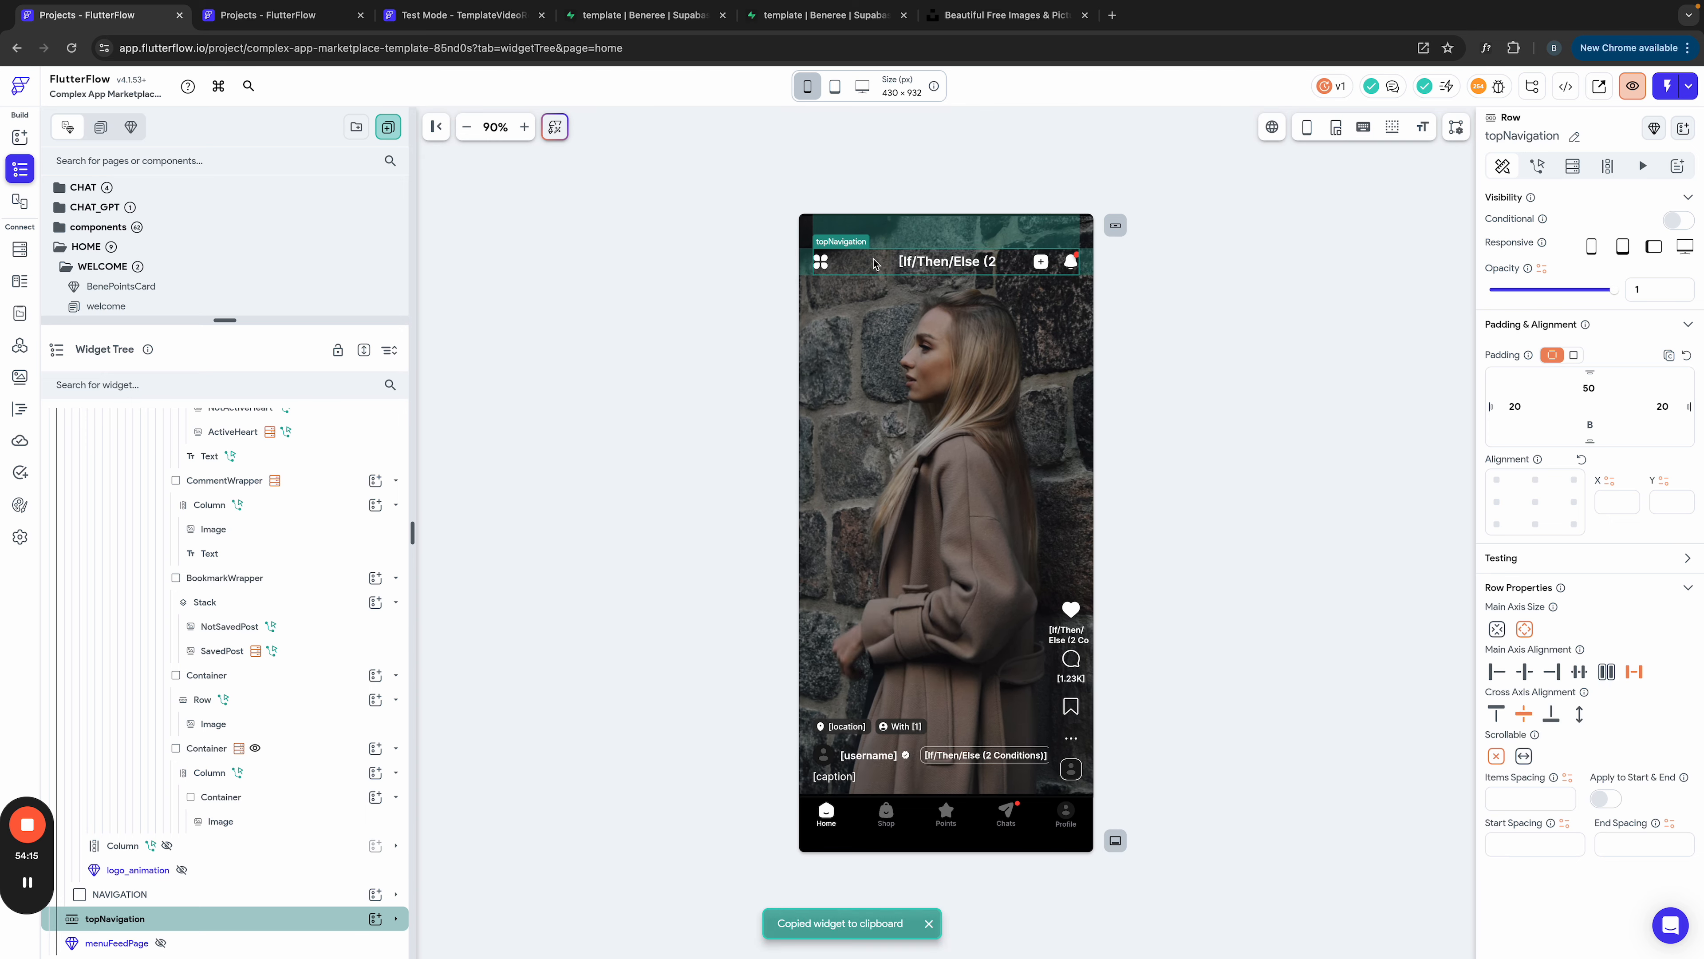
Step: Paste the copied topNavigation row into the home page's root Stack in the TemplateVideoRegistration project and collapse it in the tree
click(272, 14)
click(746, 428)
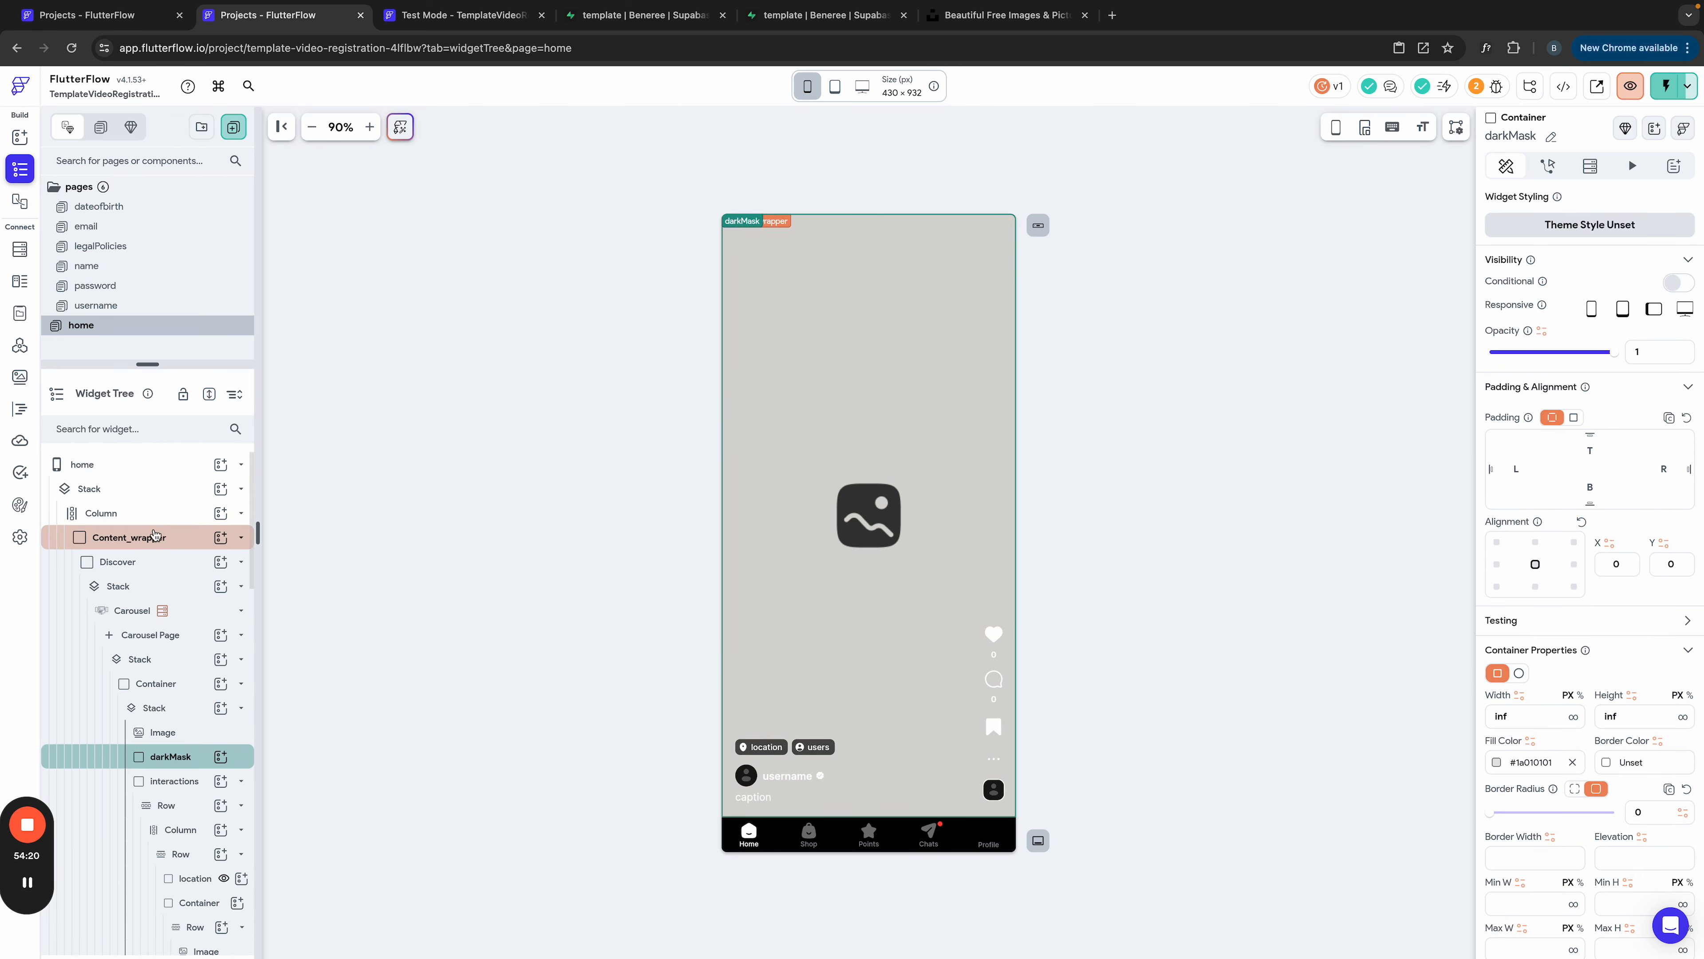
click(95, 489)
click(241, 513)
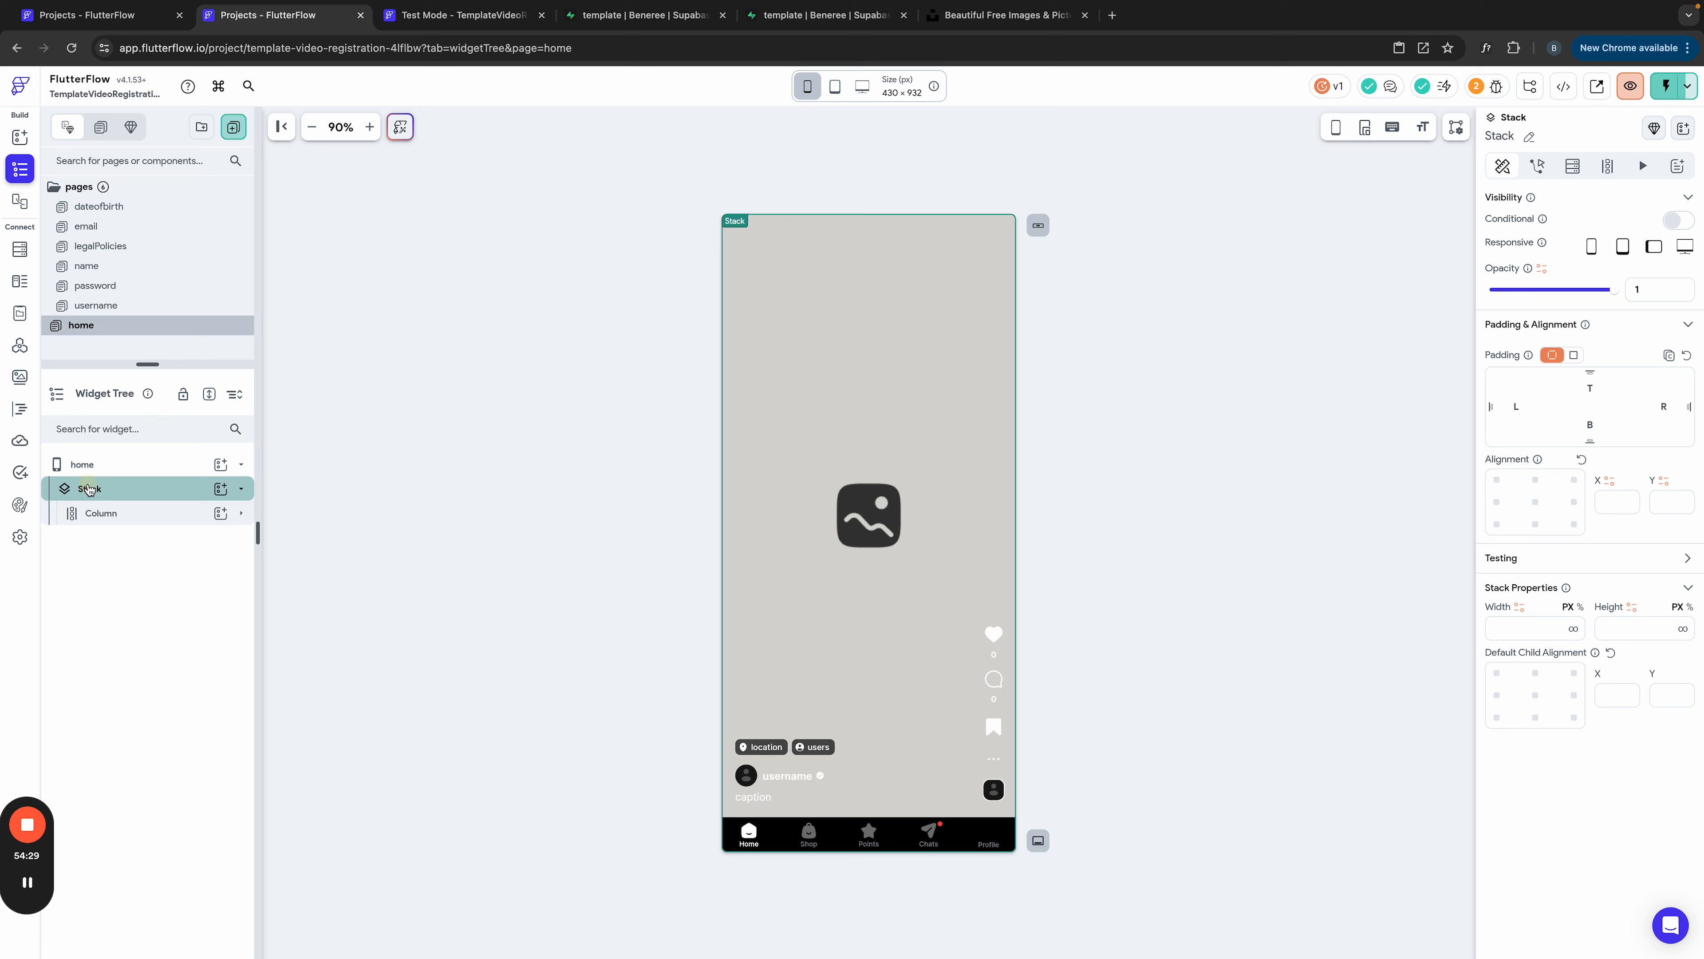
right_click(88, 488)
click(178, 512)
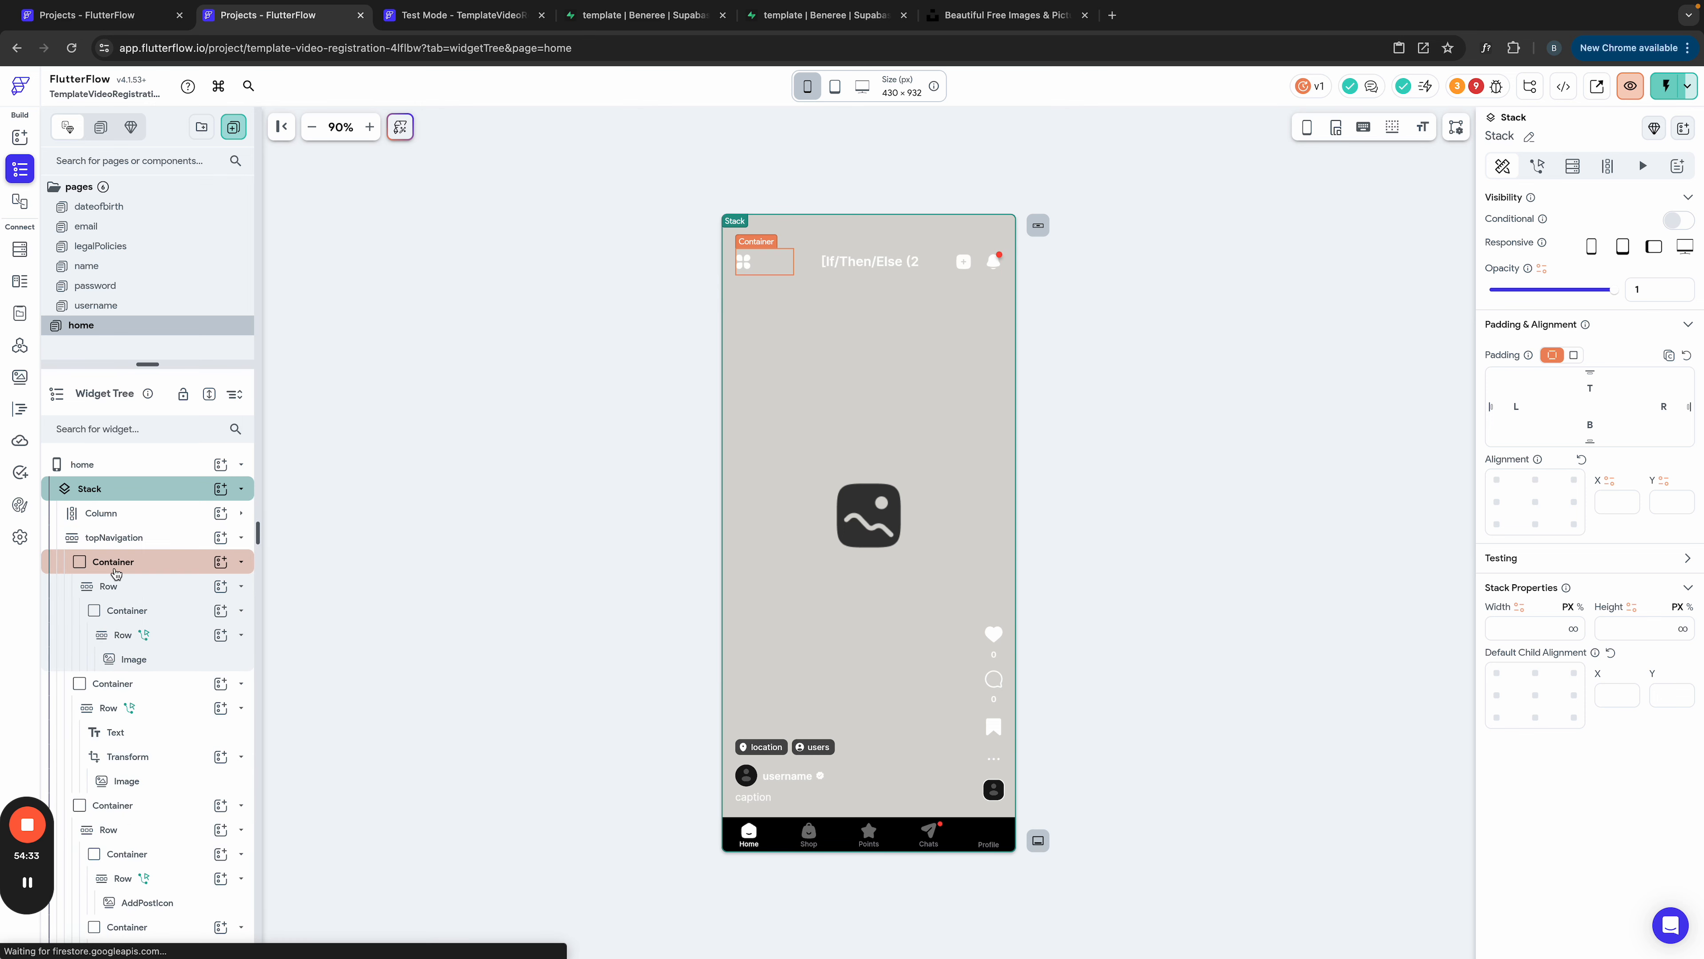
click(241, 538)
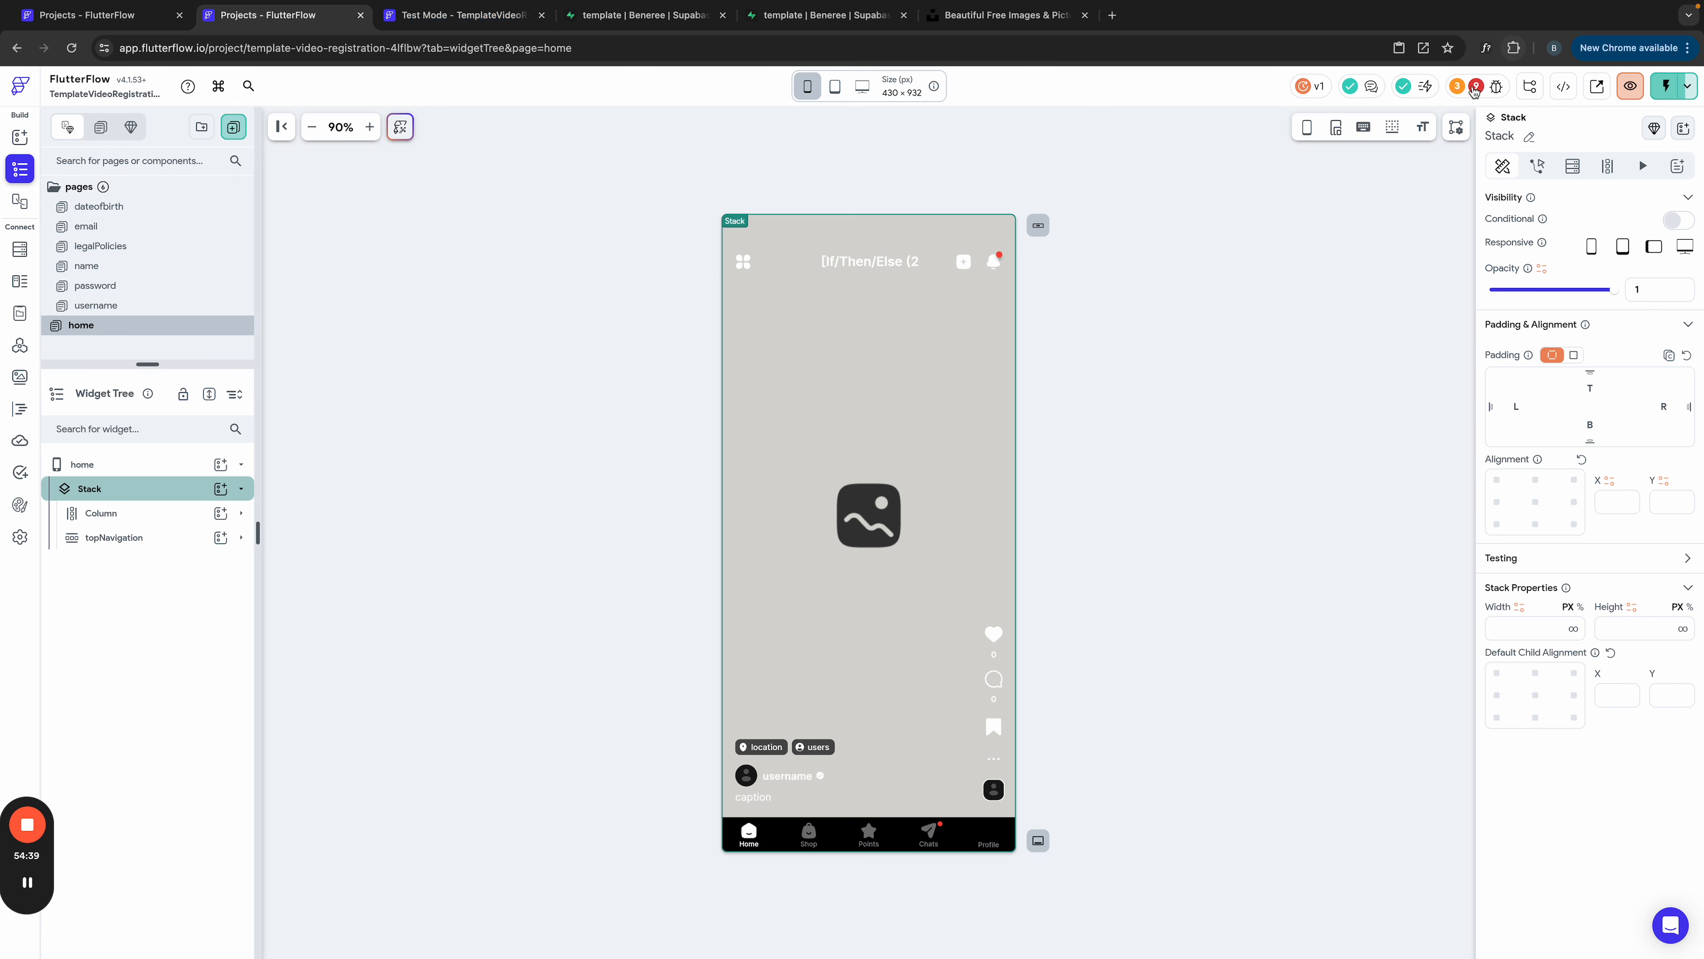
Step: Check the project's error list and remove the If/Then/Else variable from the top navigation's title text
click(1477, 86)
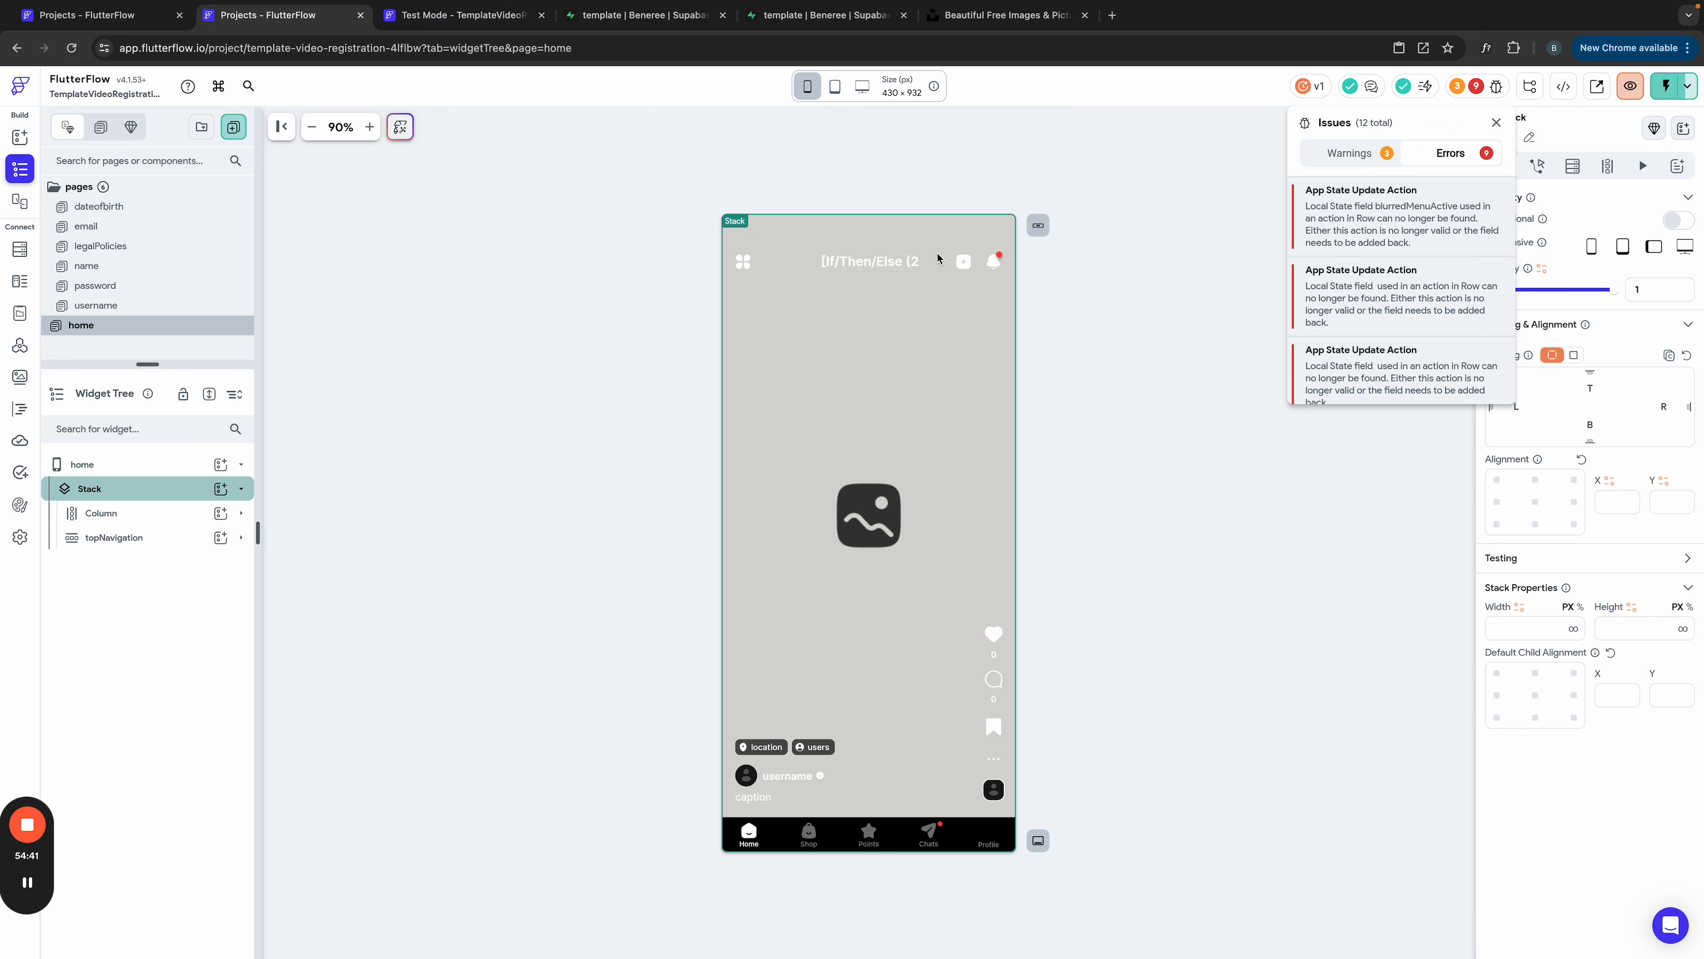
click(913, 264)
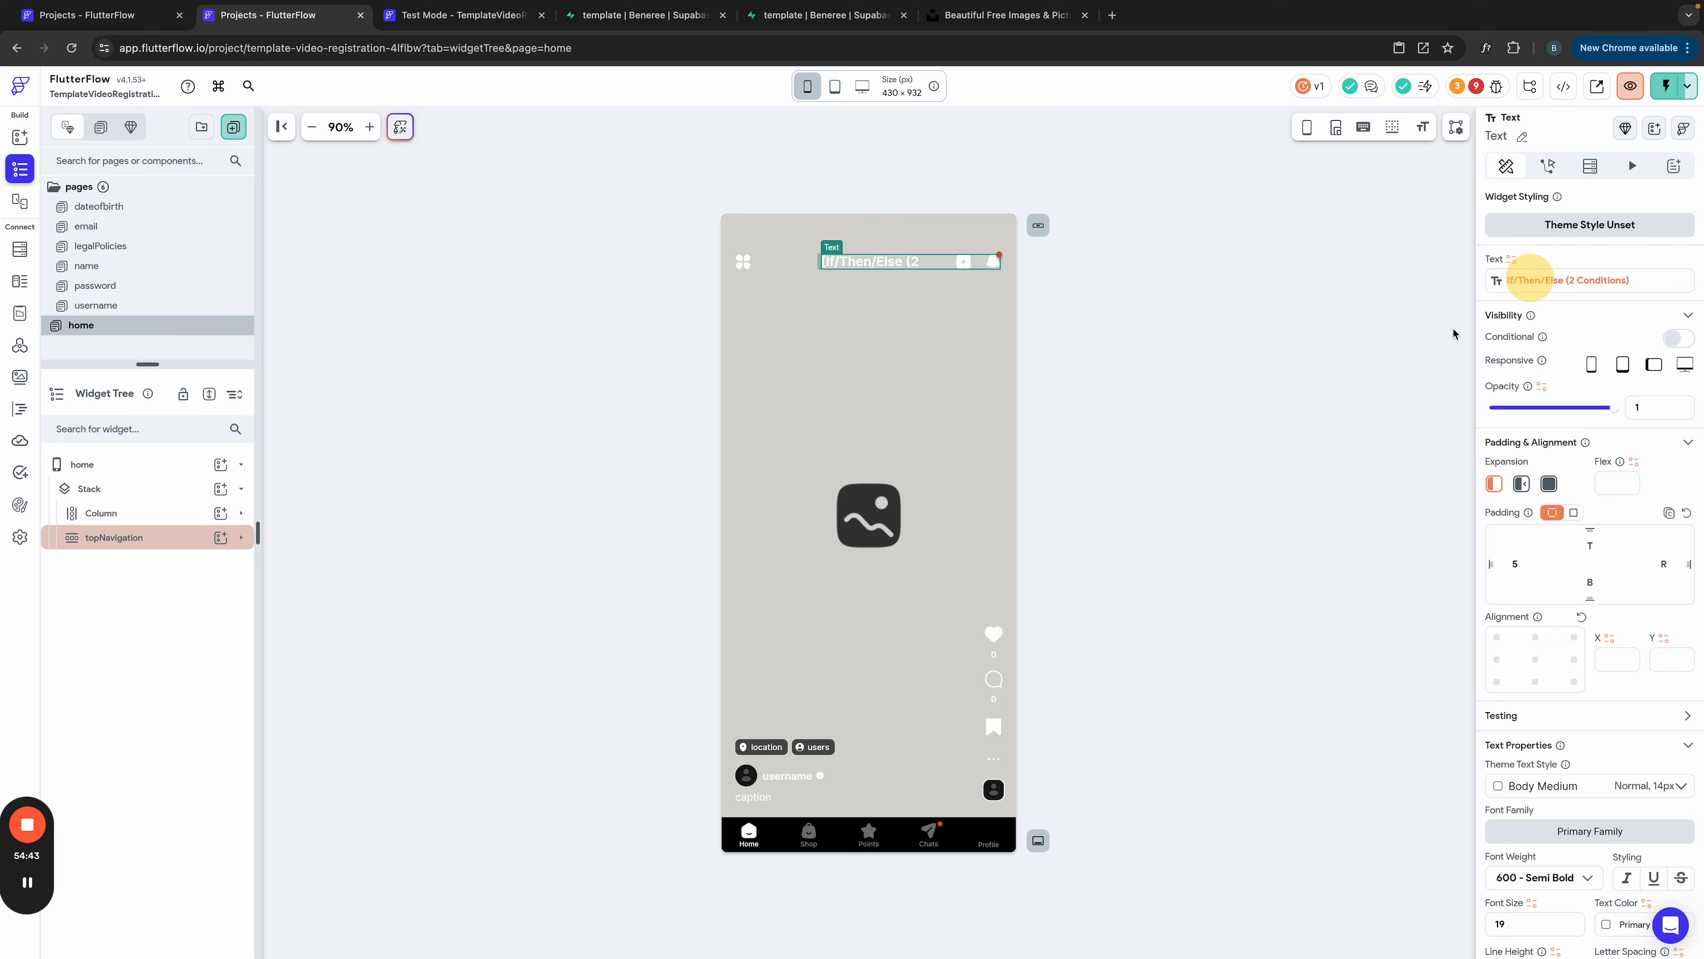
click(1524, 276)
click(1271, 566)
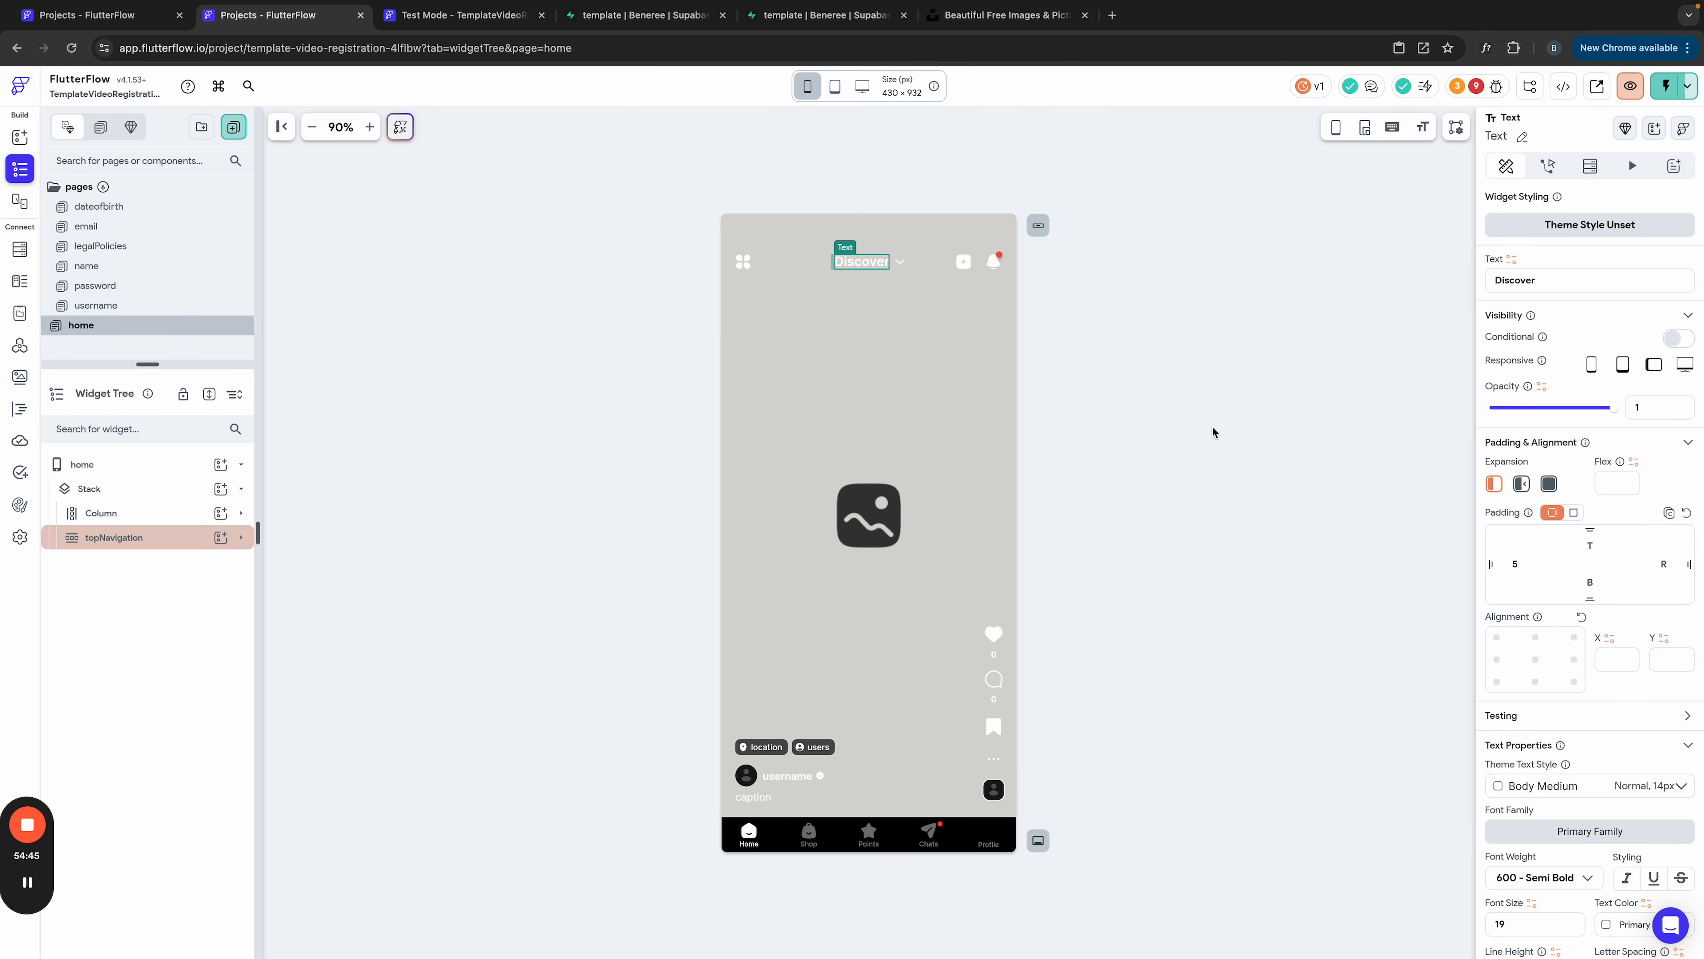
click(1111, 321)
Step: Delete the Update App State tap action from the row around the grid menu icon in topNavigation
click(893, 268)
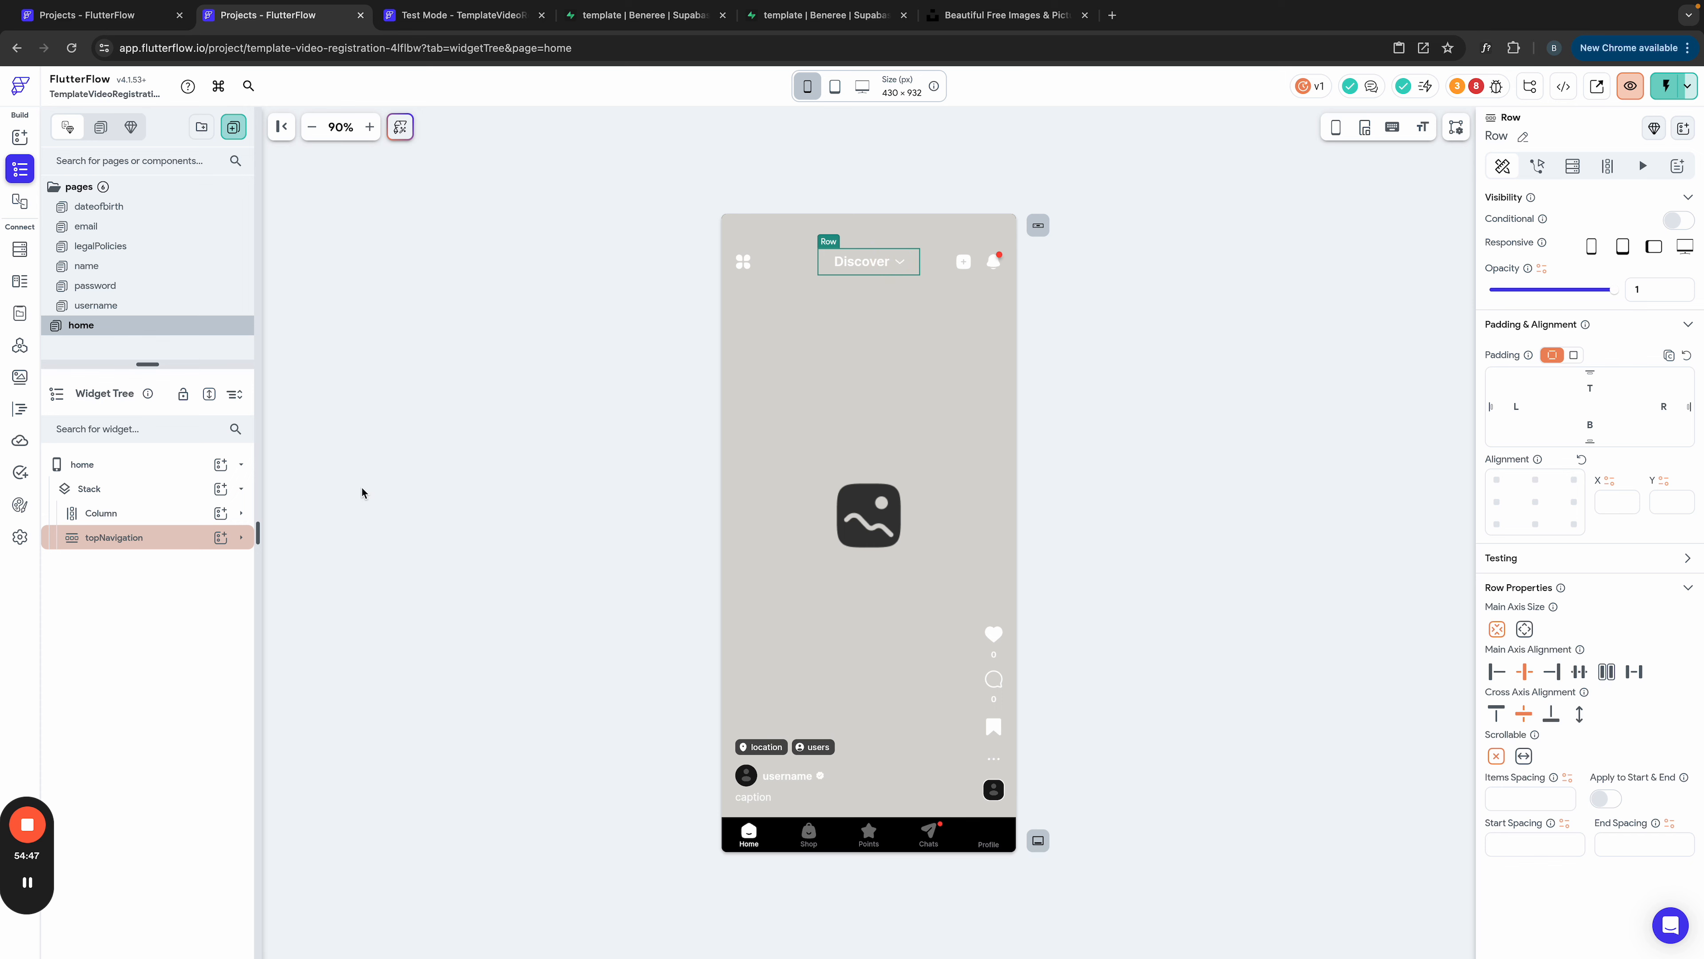
click(234, 537)
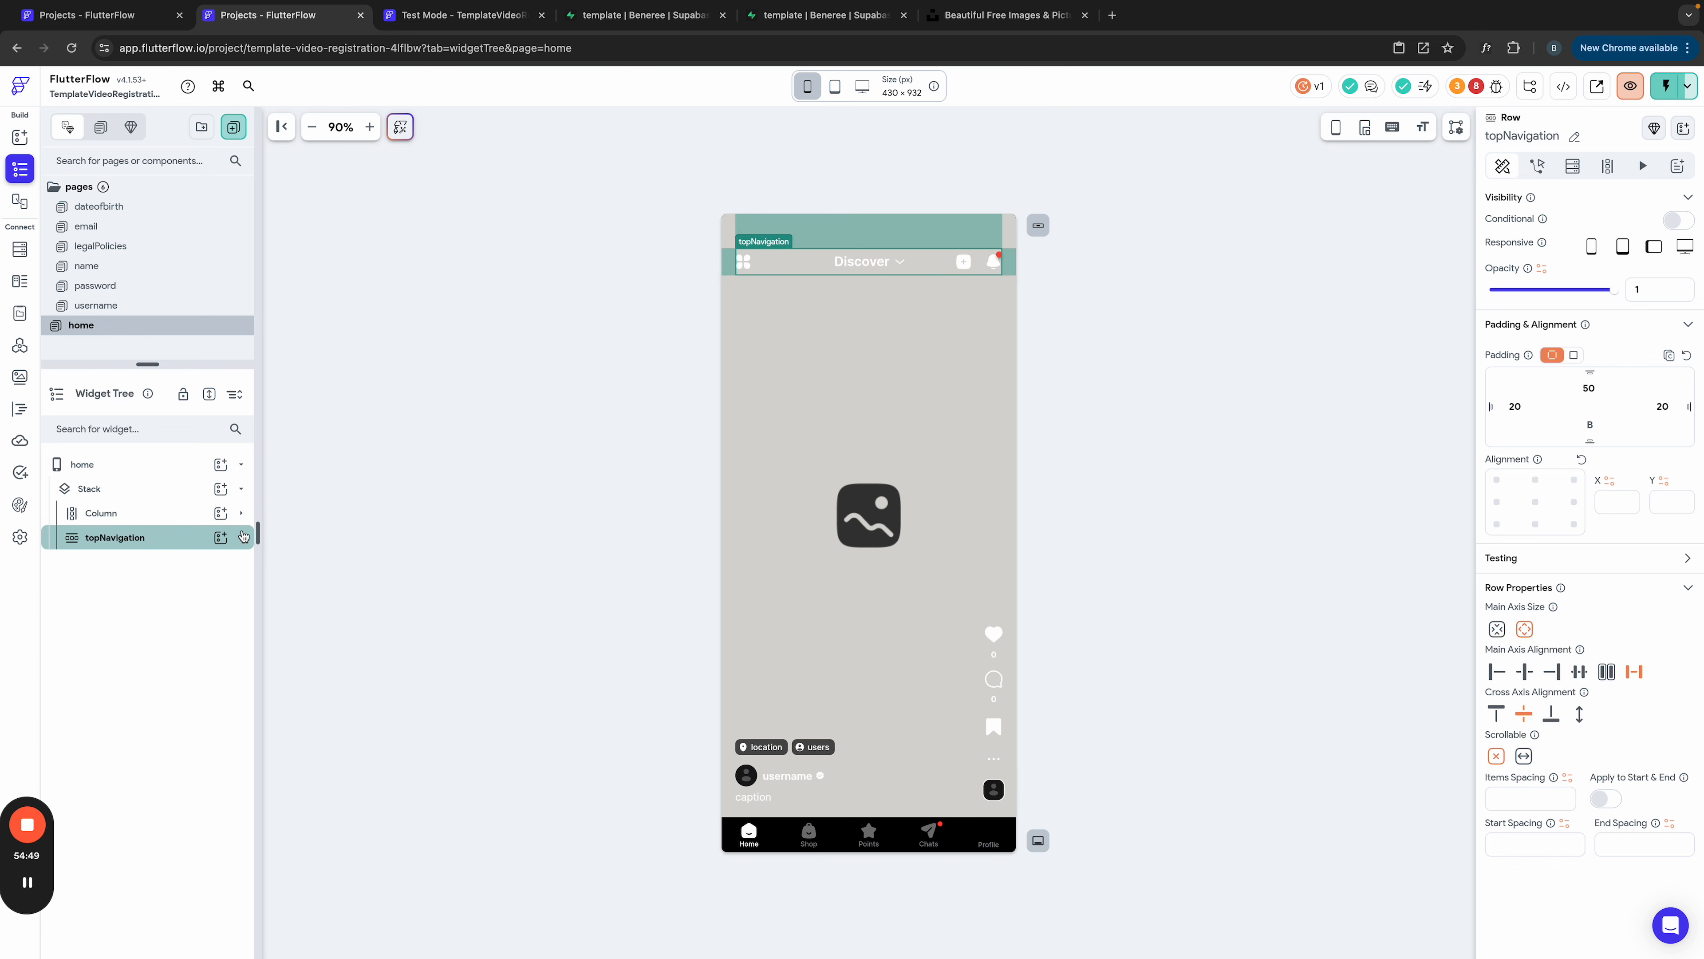
click(241, 537)
click(123, 635)
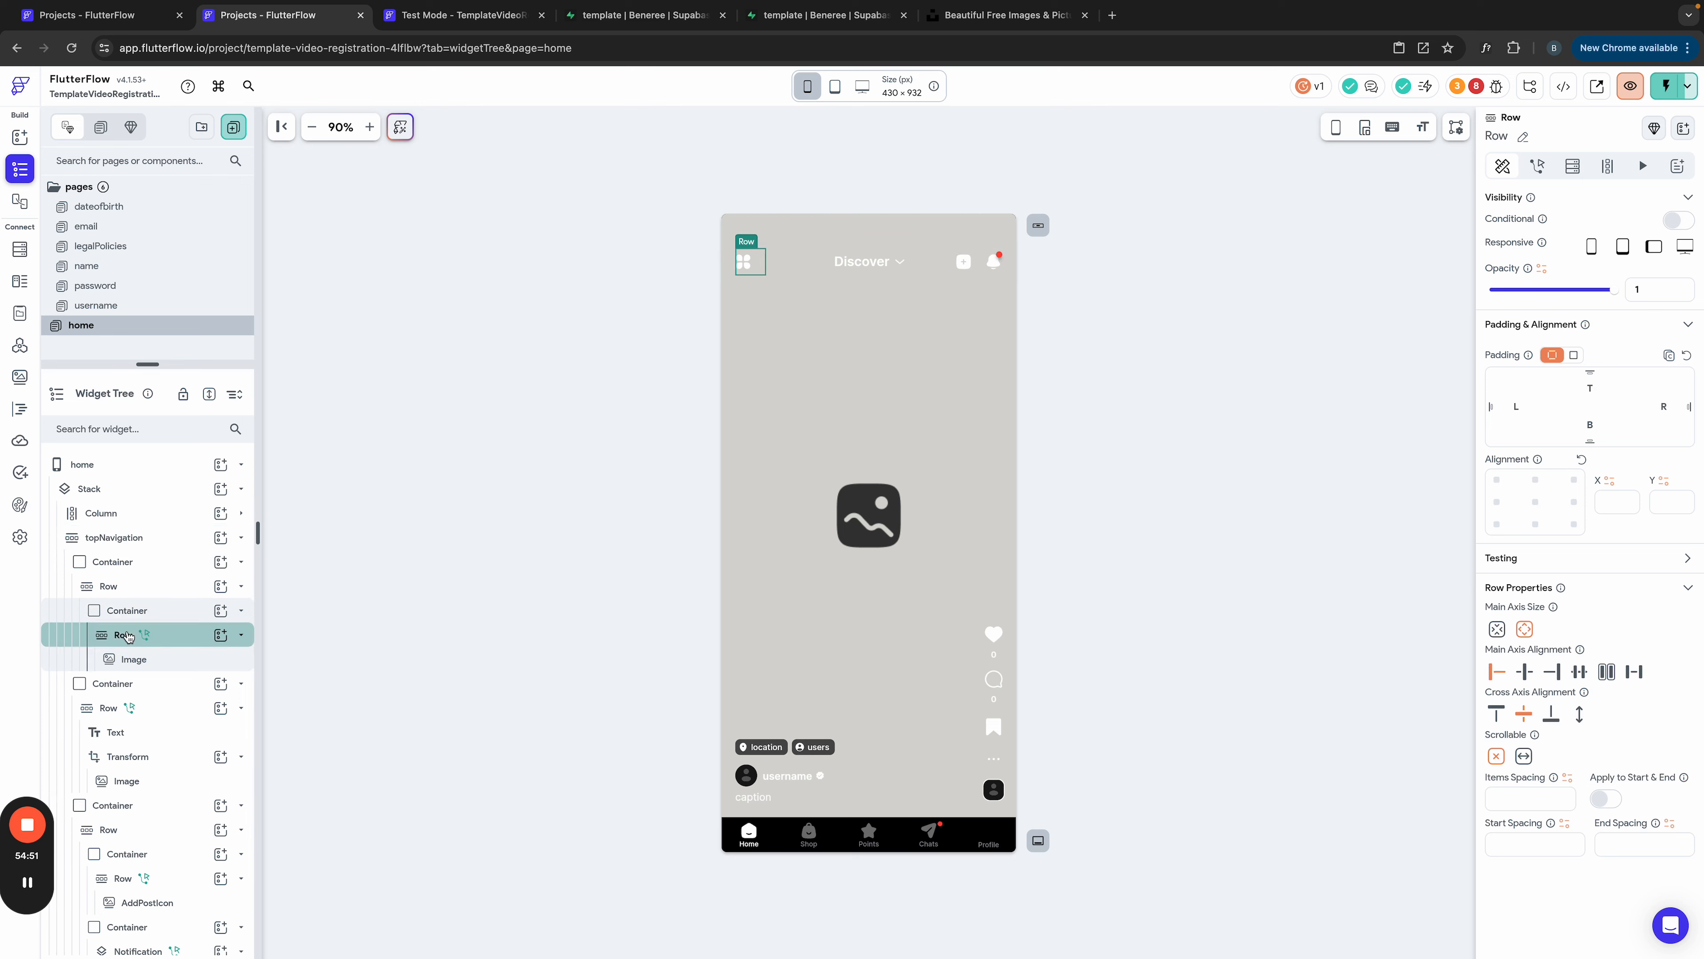
click(1534, 166)
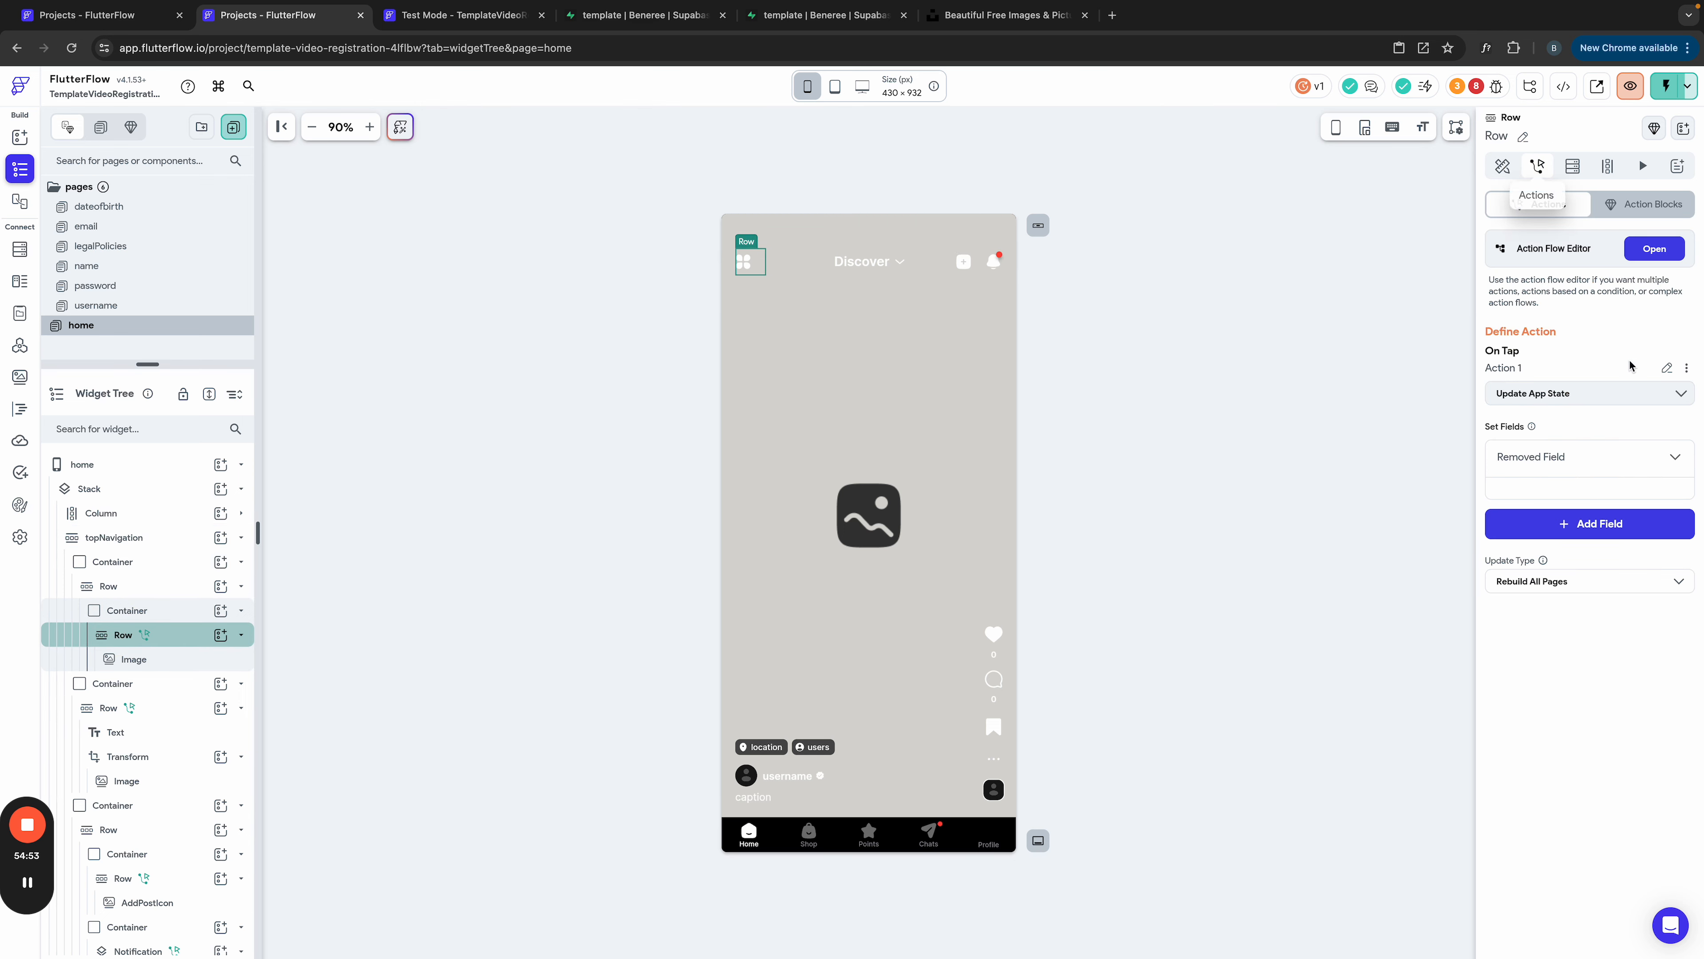
click(1686, 368)
click(1576, 492)
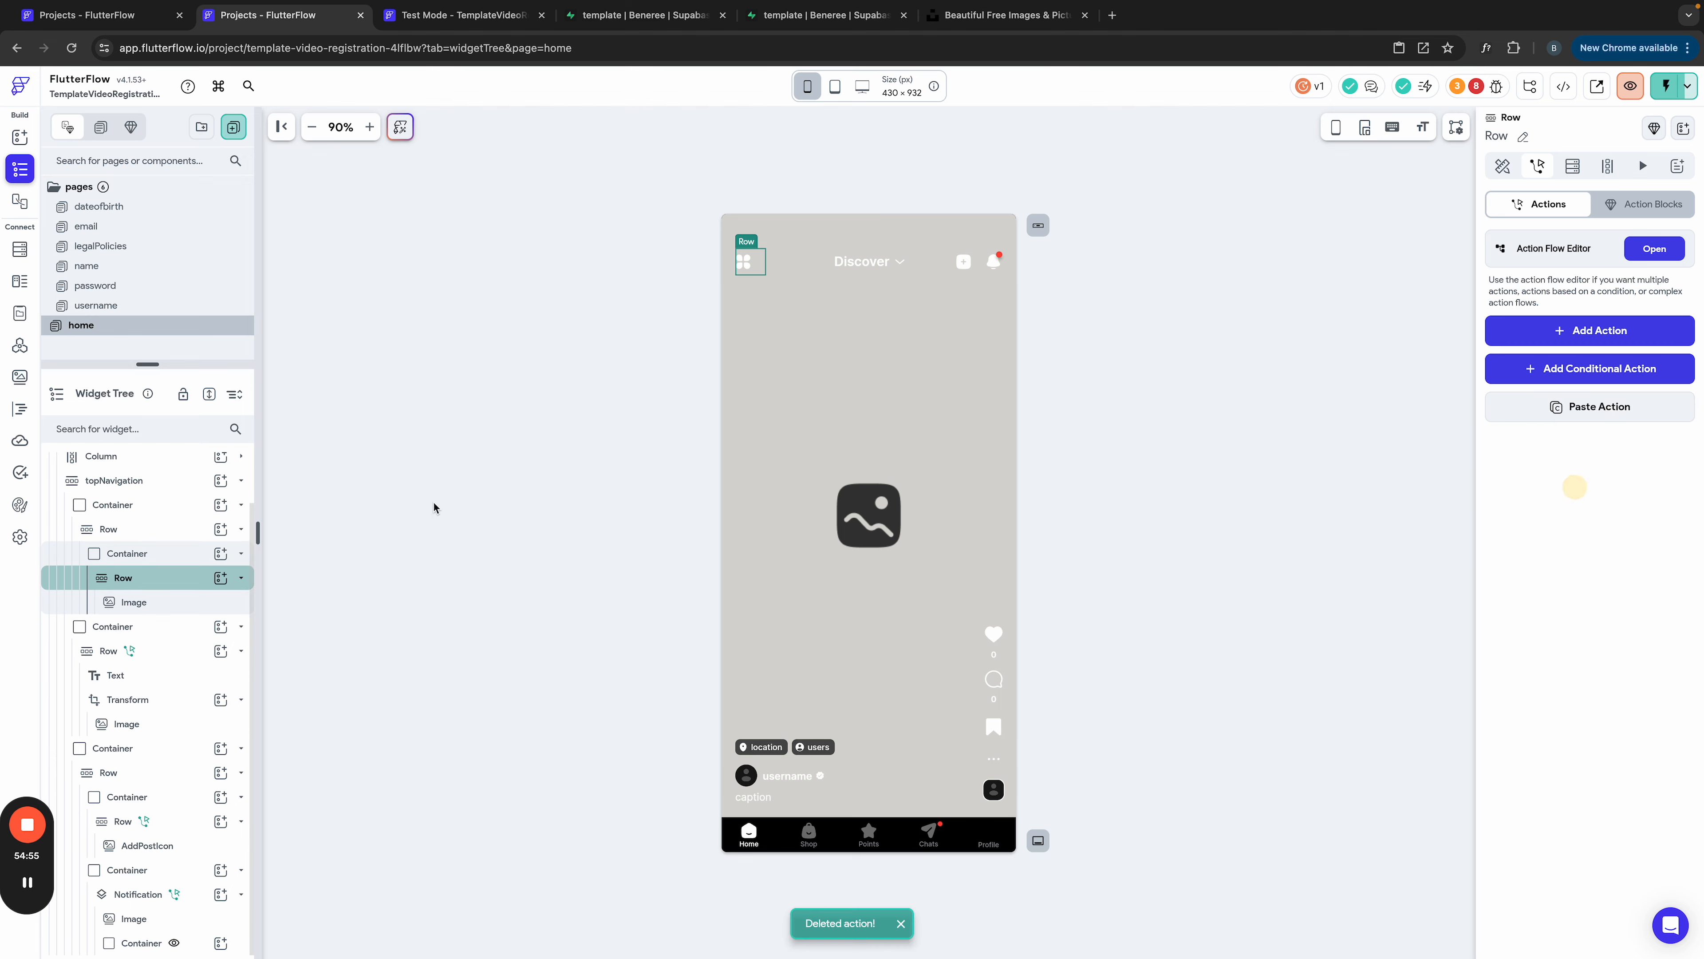
Step: Delete the whole conditional action with its haptic feedback and app state updates from the Discover title row
click(127, 651)
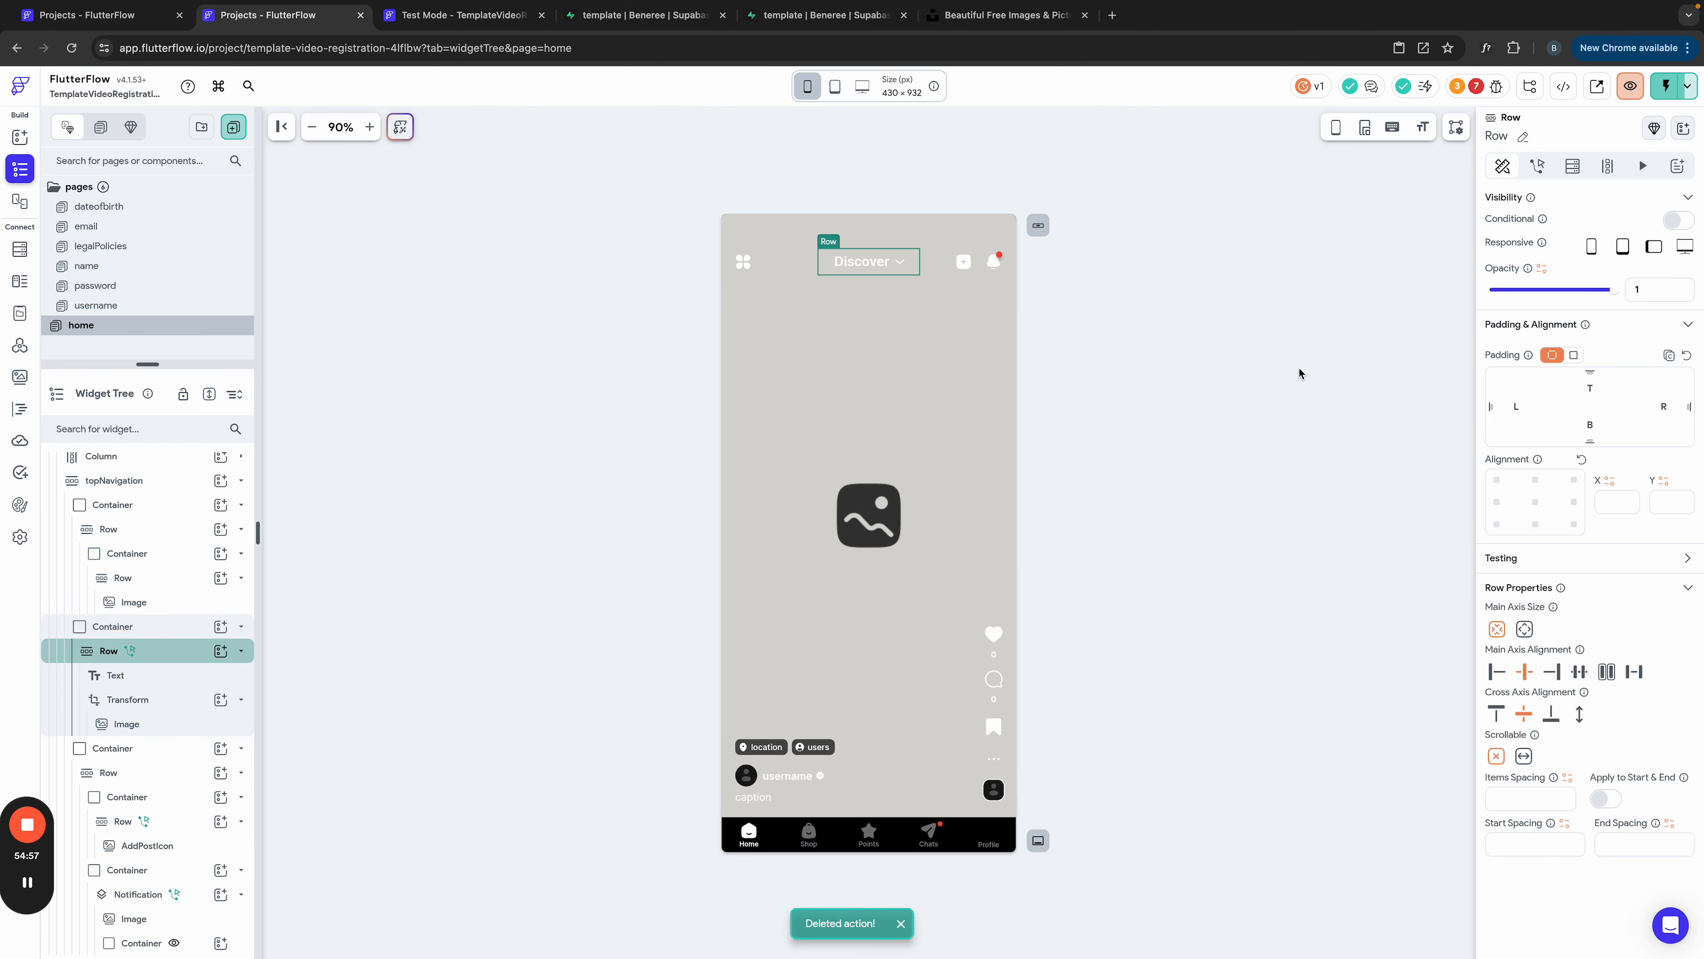
click(1537, 166)
click(1651, 249)
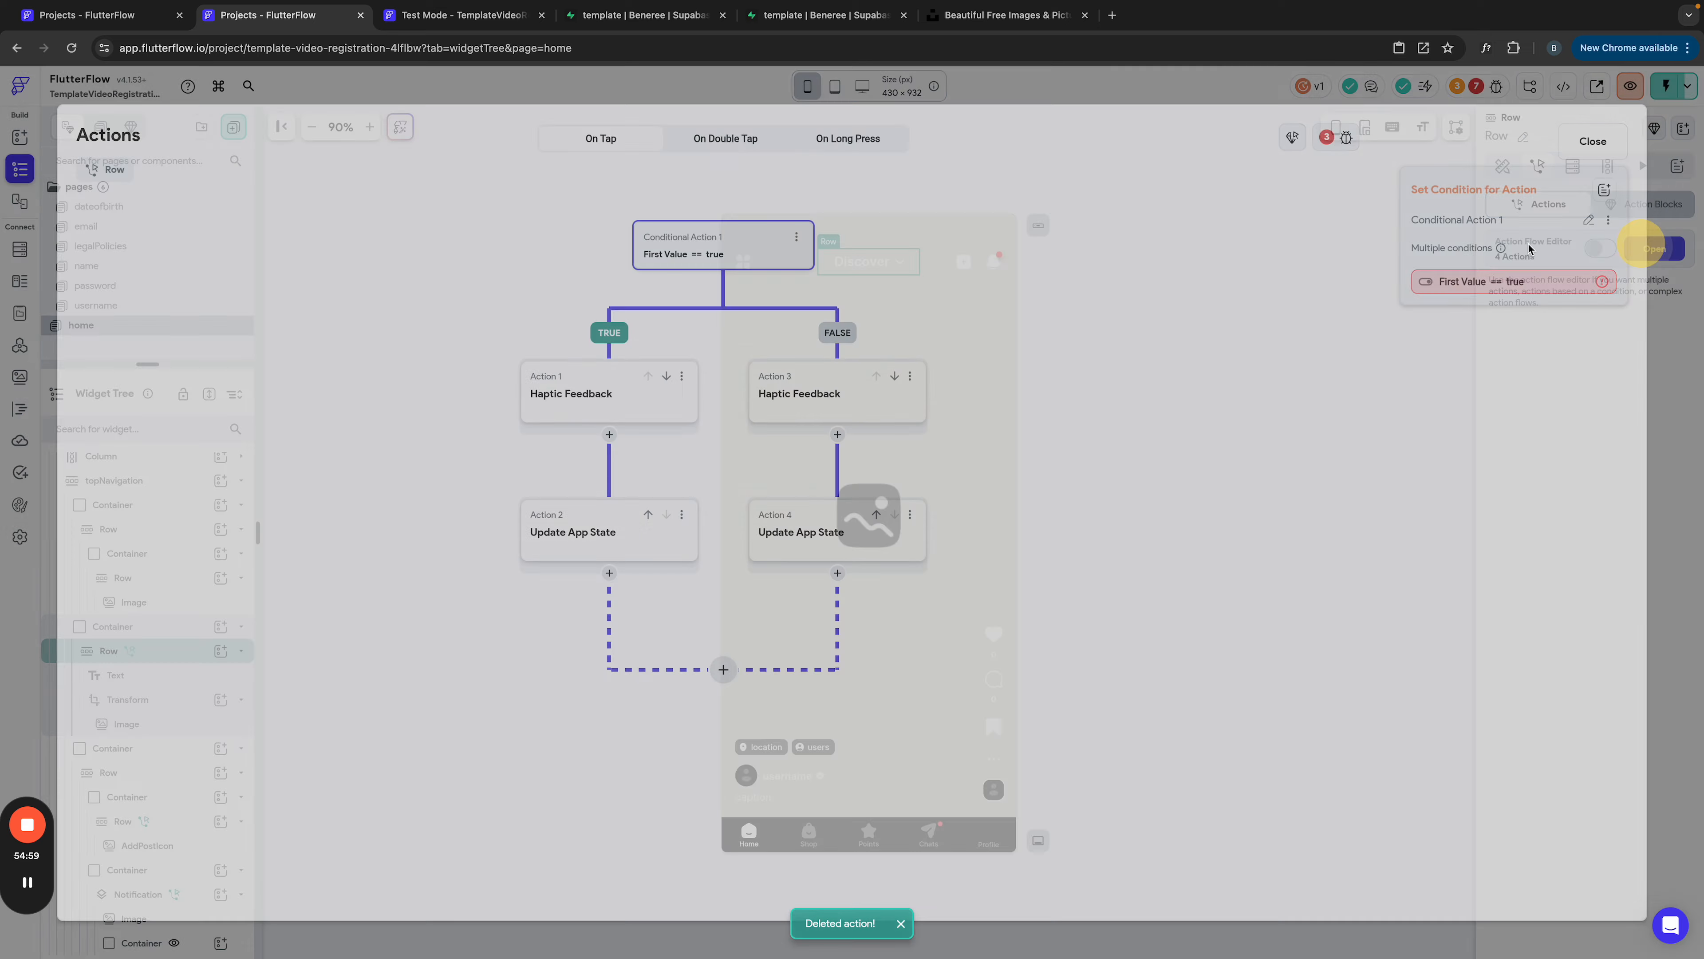
click(797, 237)
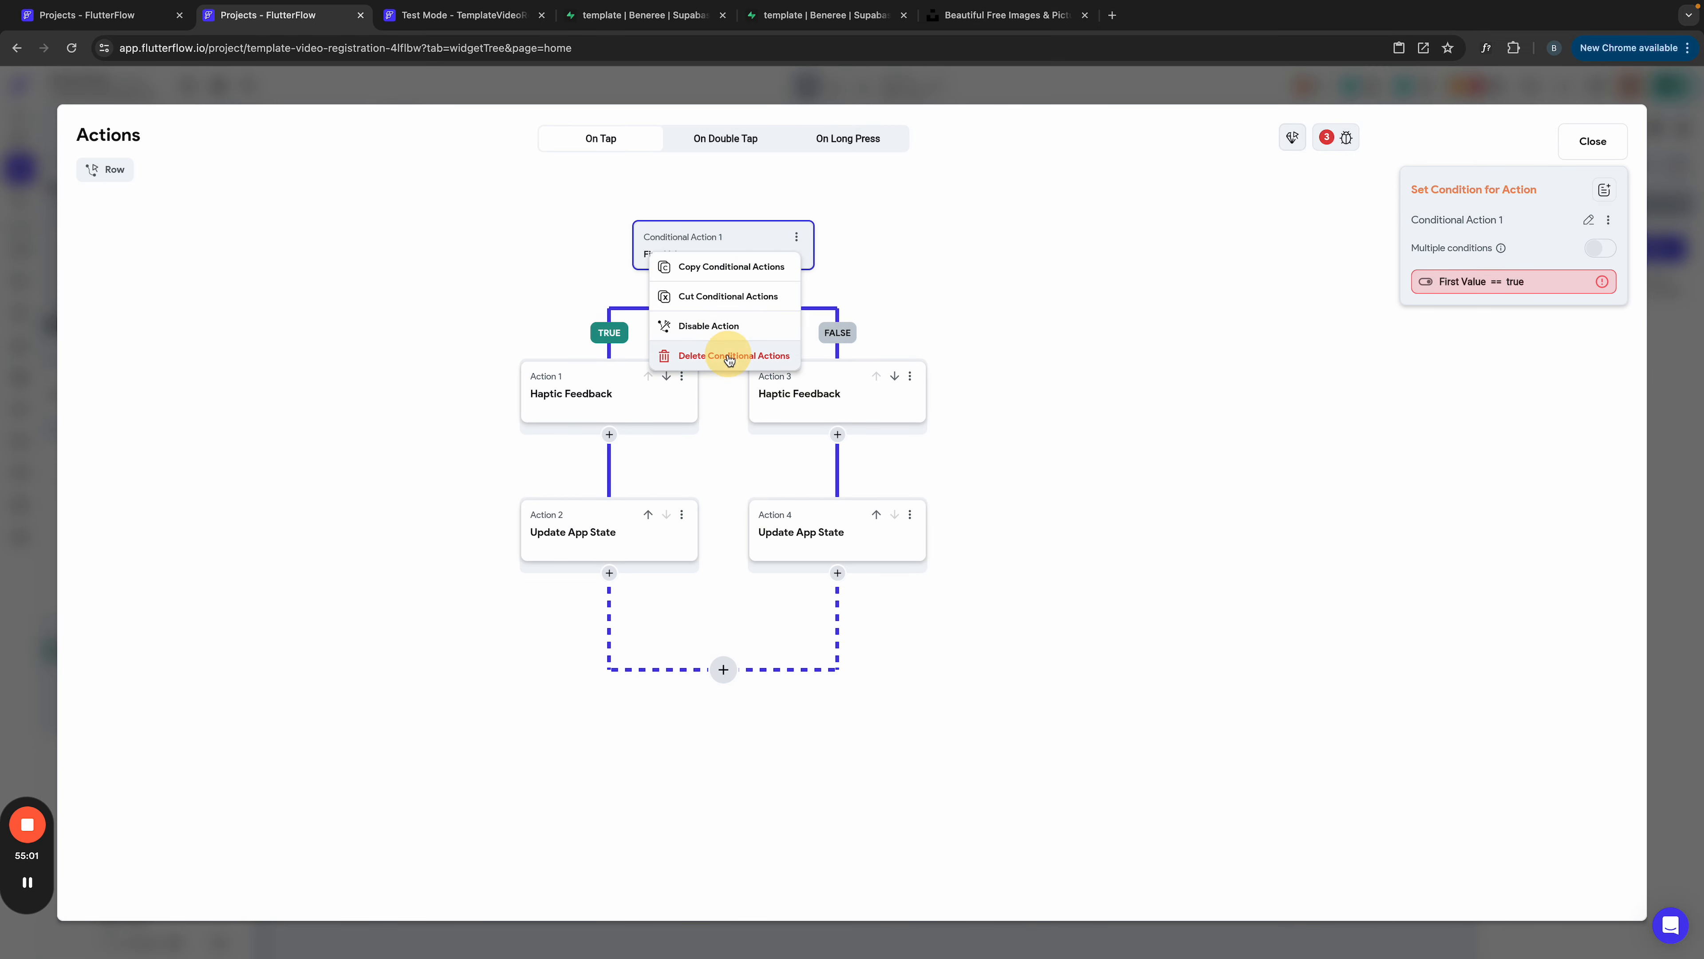
click(724, 354)
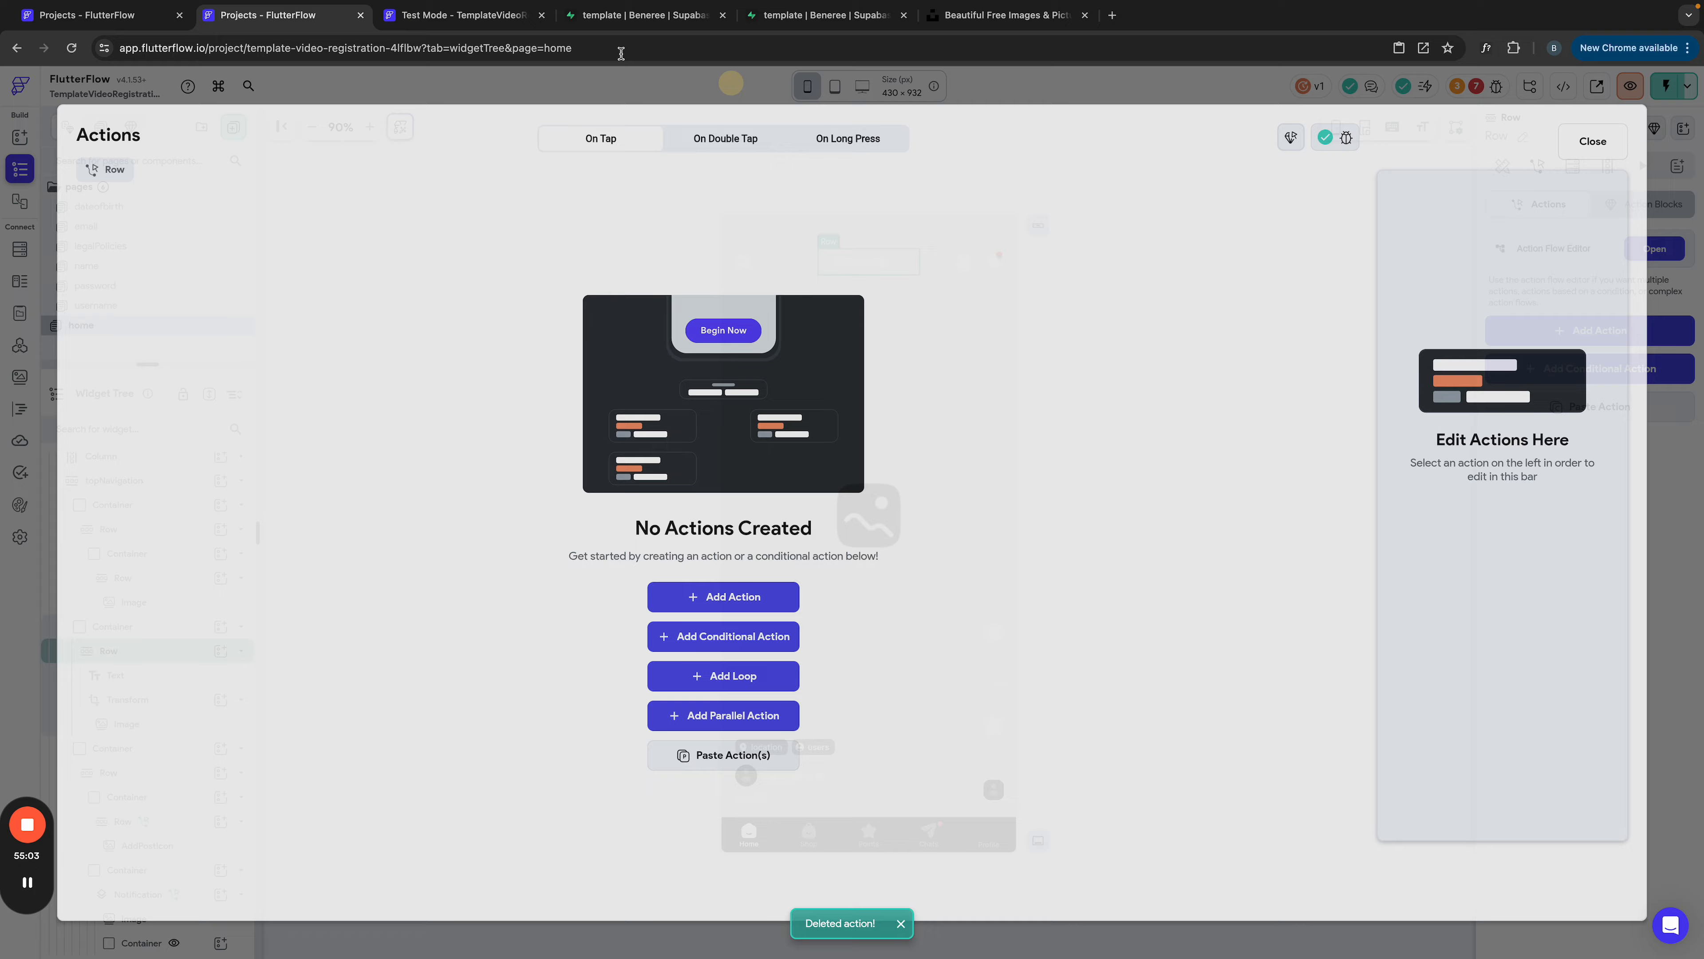
click(732, 84)
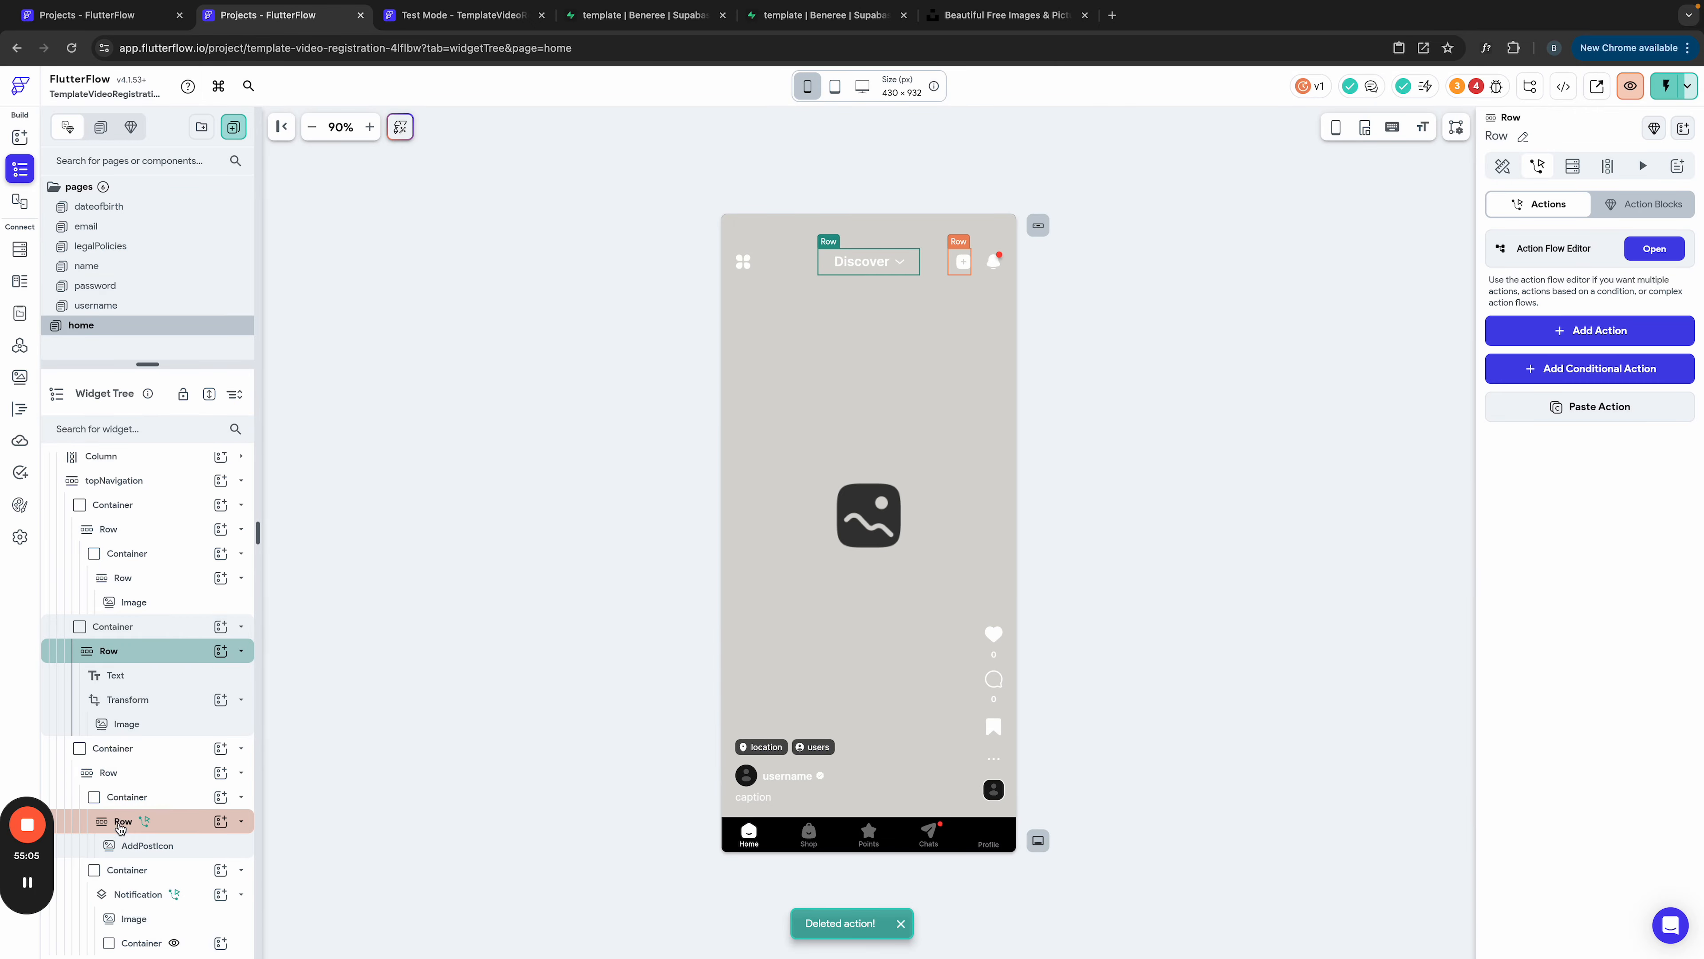
Step: Delete the Bottom Sheet tap action from the row containing AddPostIcon
click(124, 823)
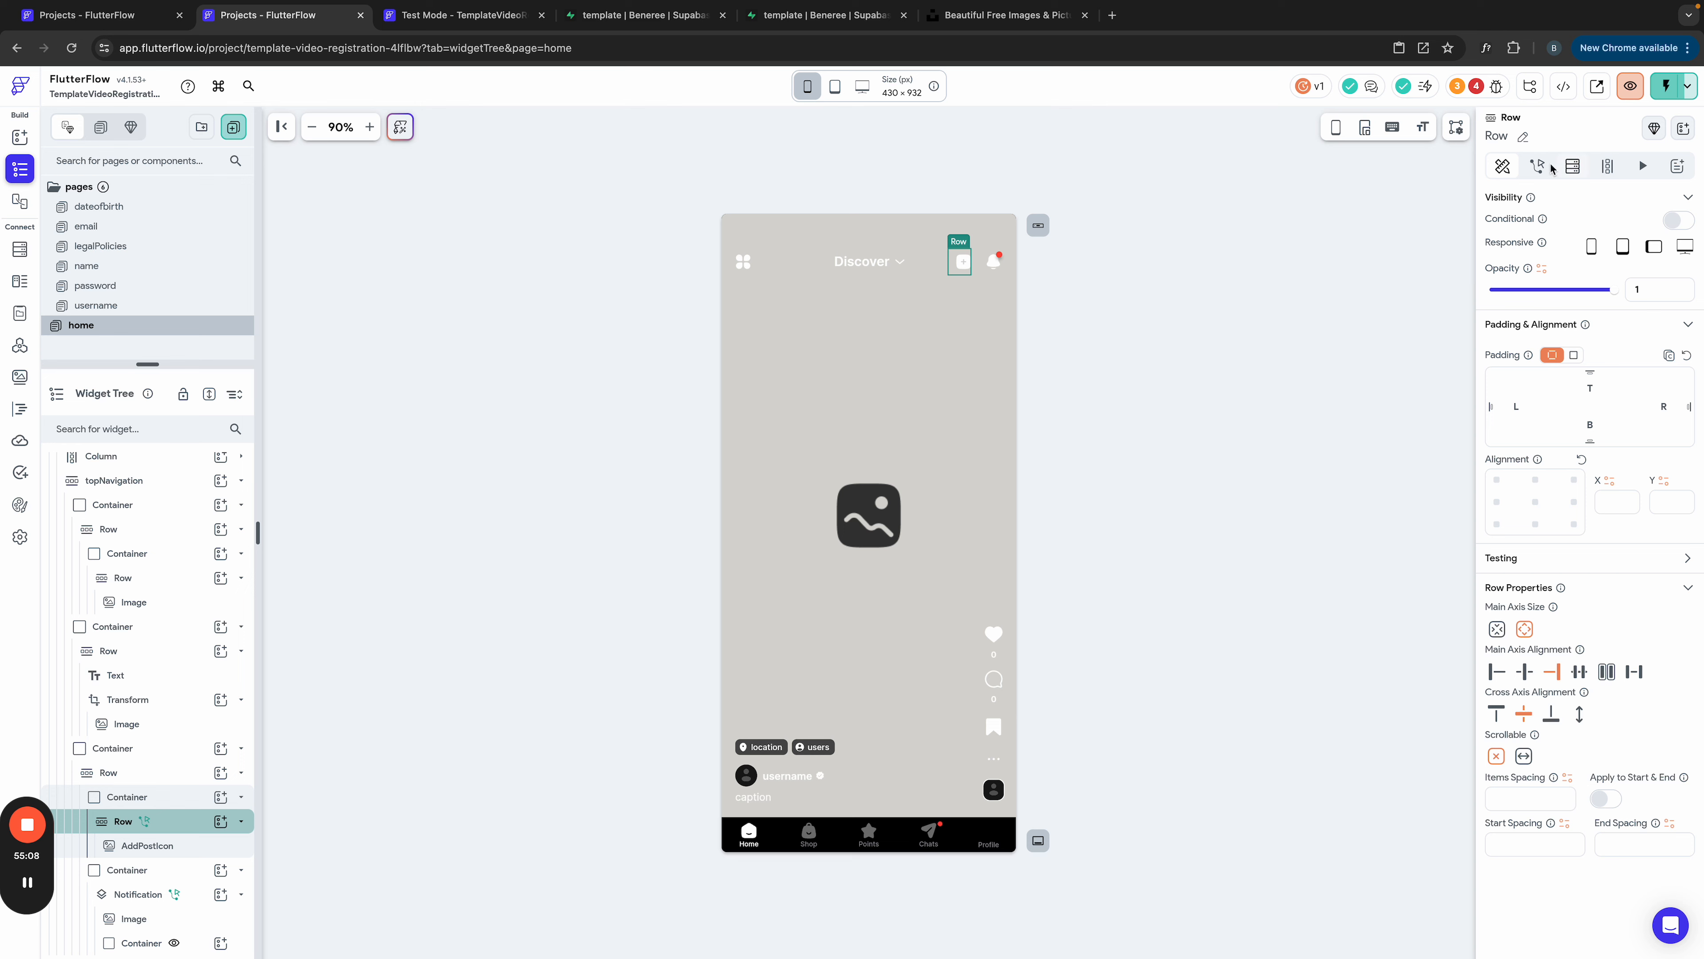
click(1537, 166)
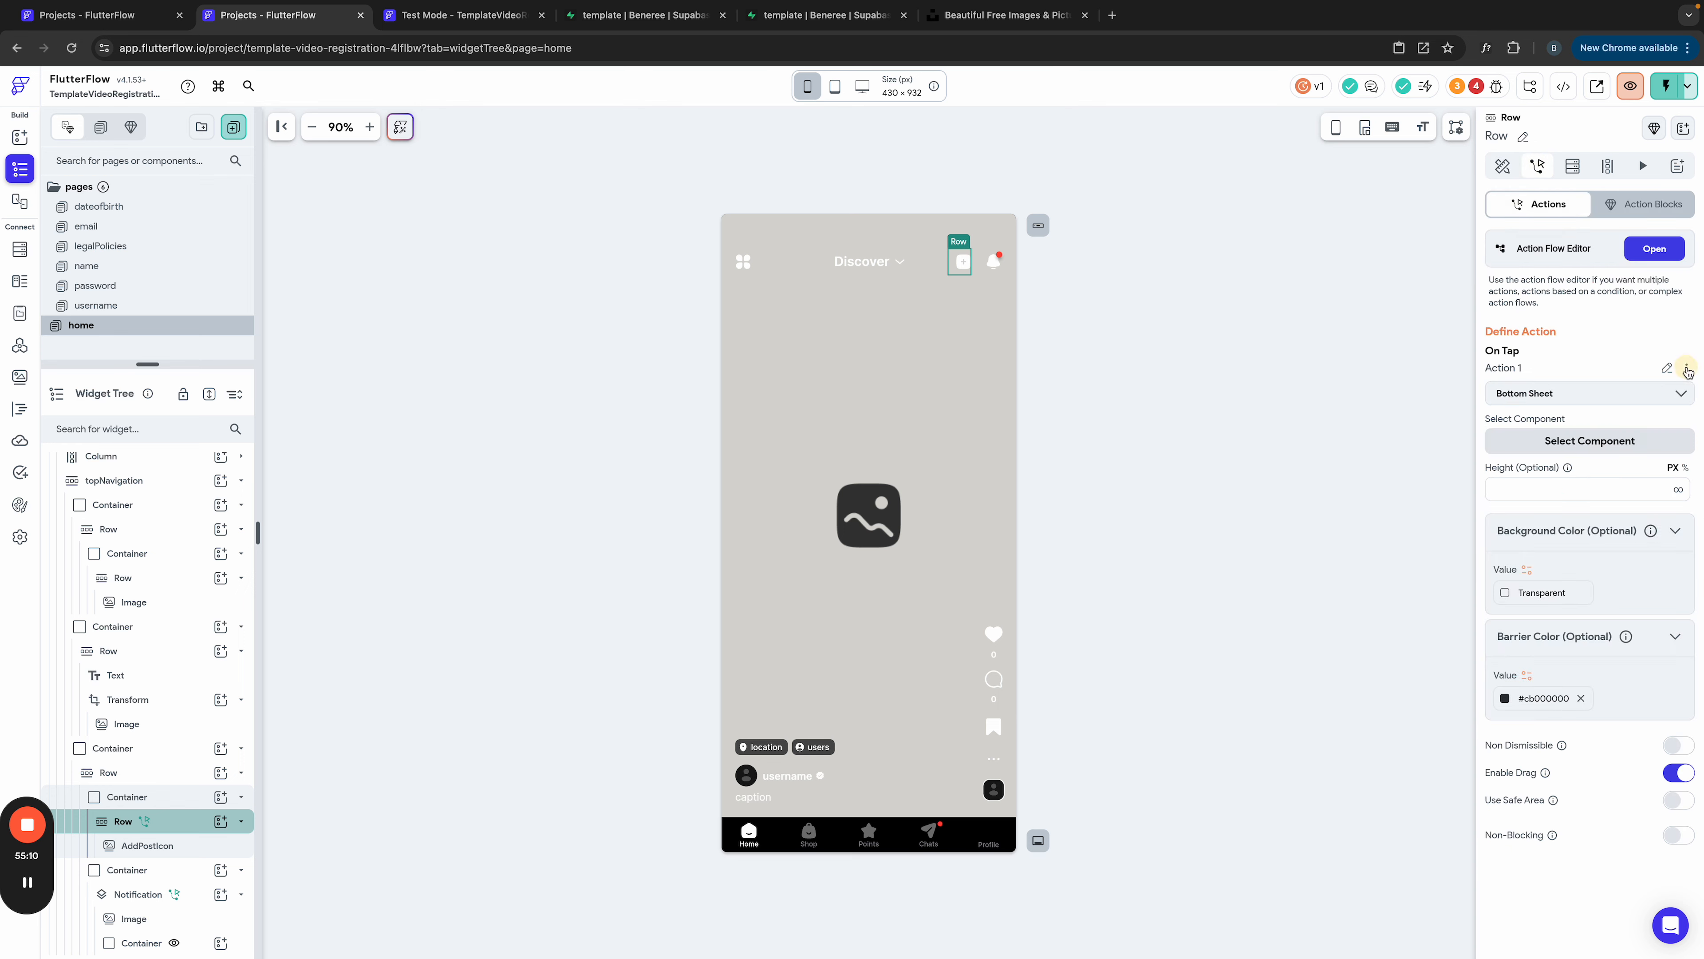
click(1687, 368)
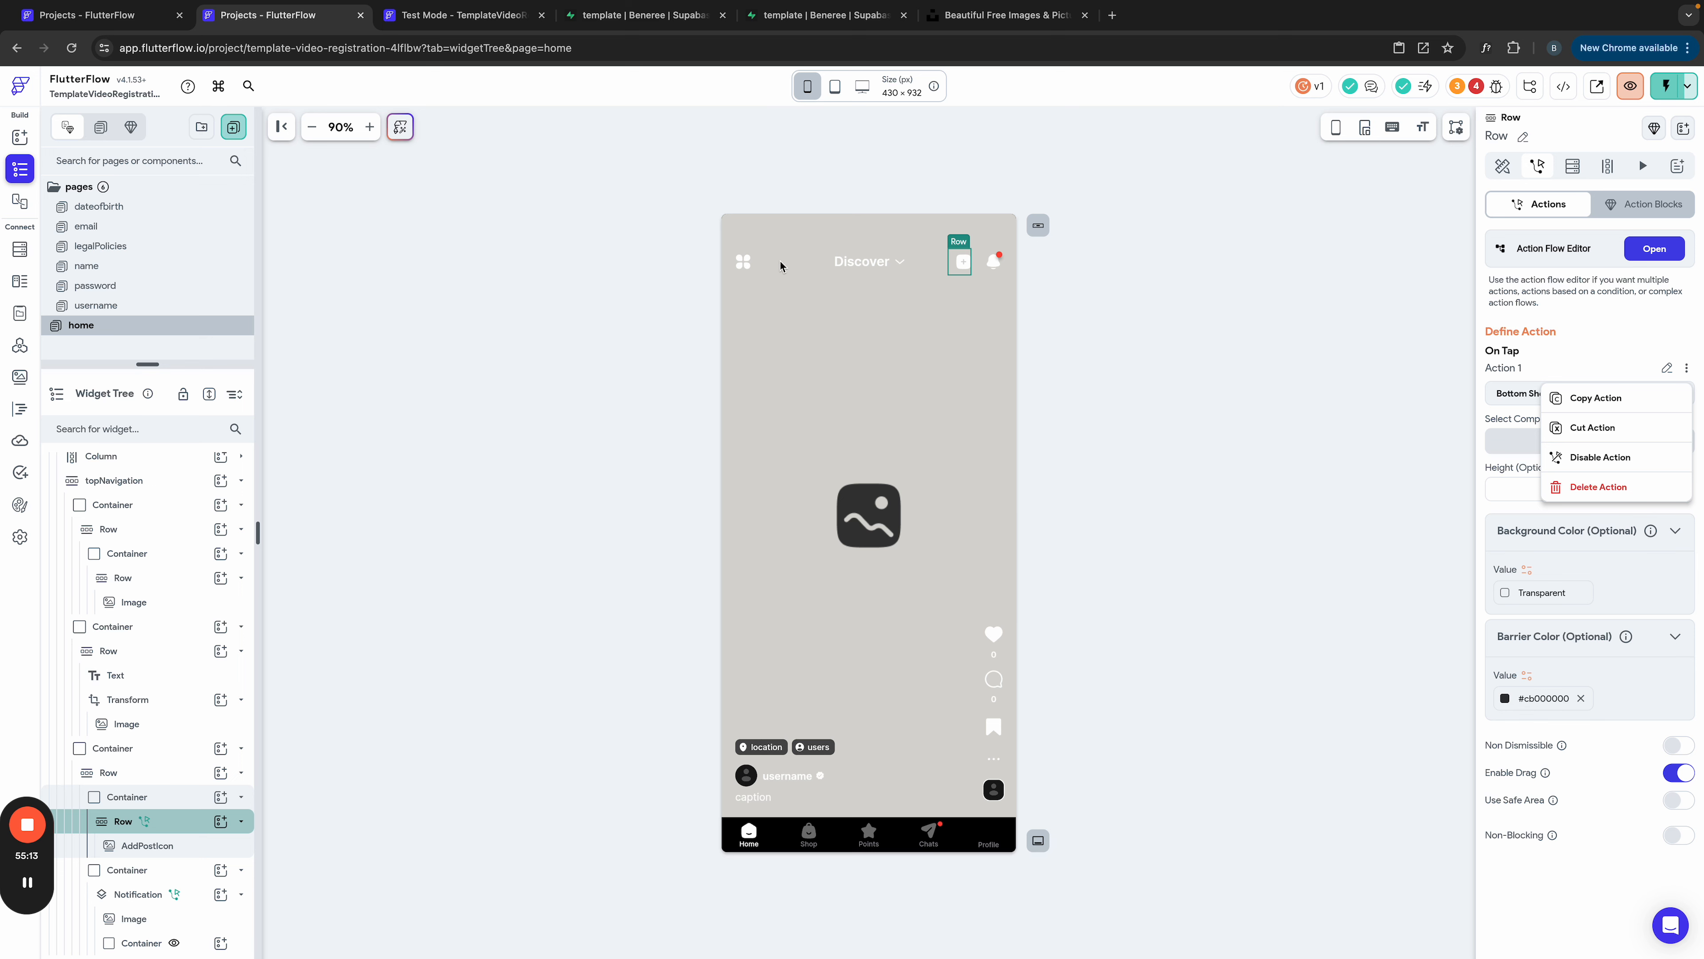
click(1627, 487)
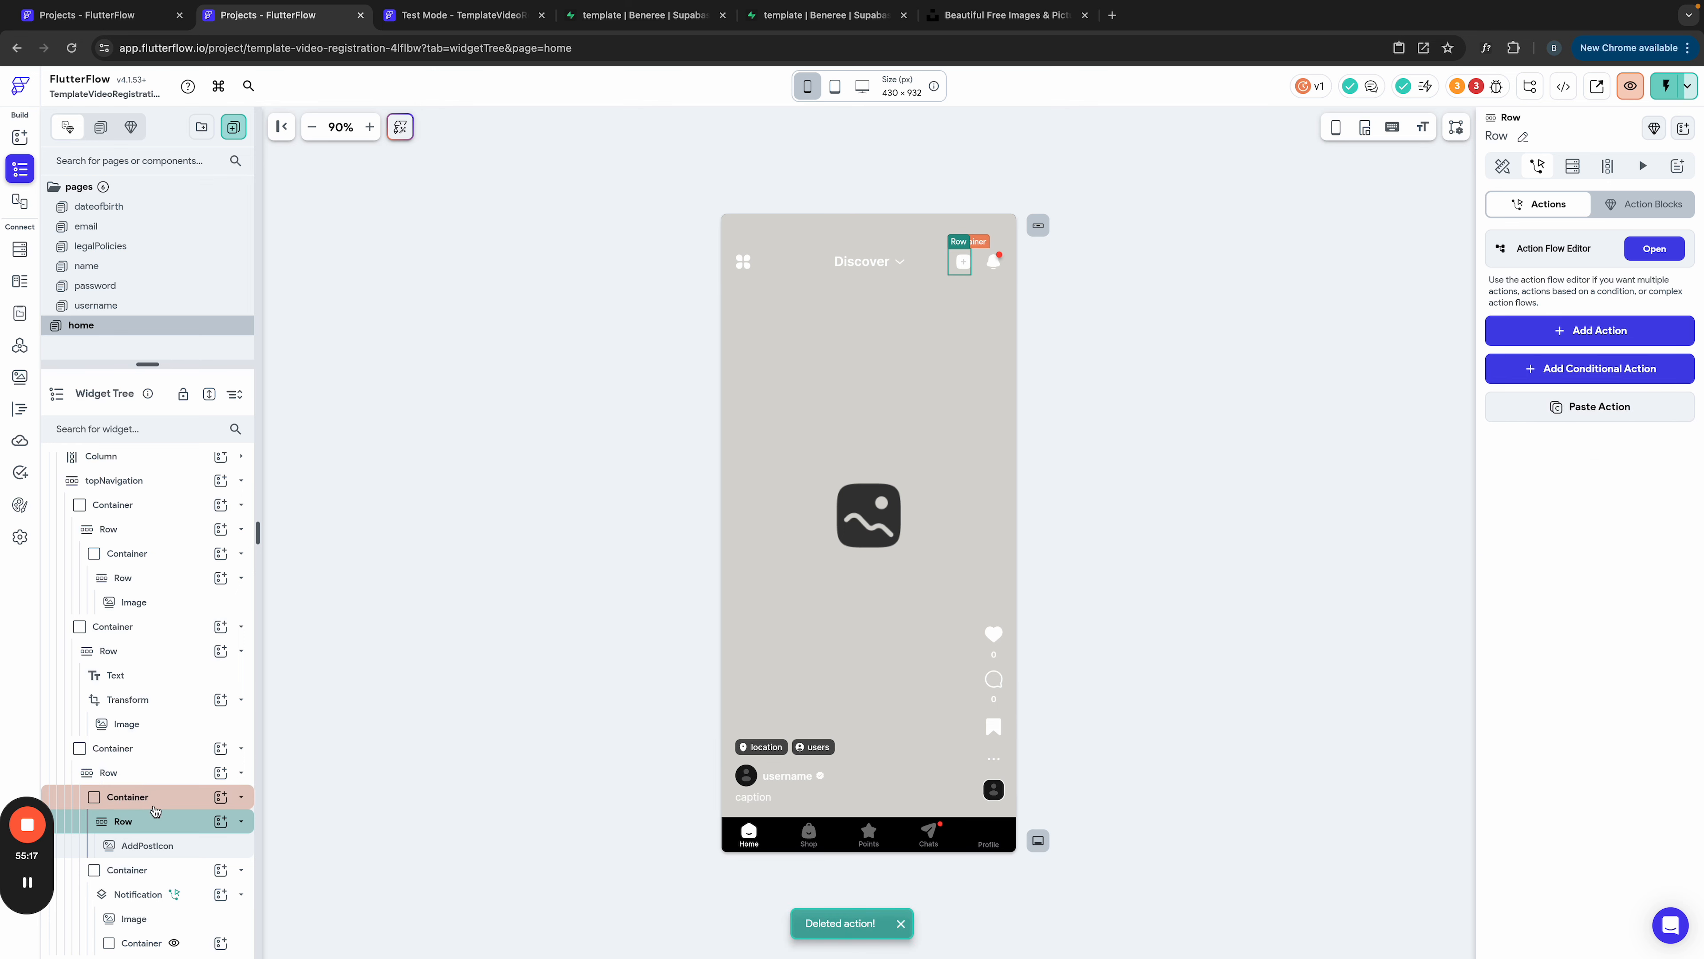
Step: Delete the entire tap action chain from the Notification stack in topNavigation
click(144, 895)
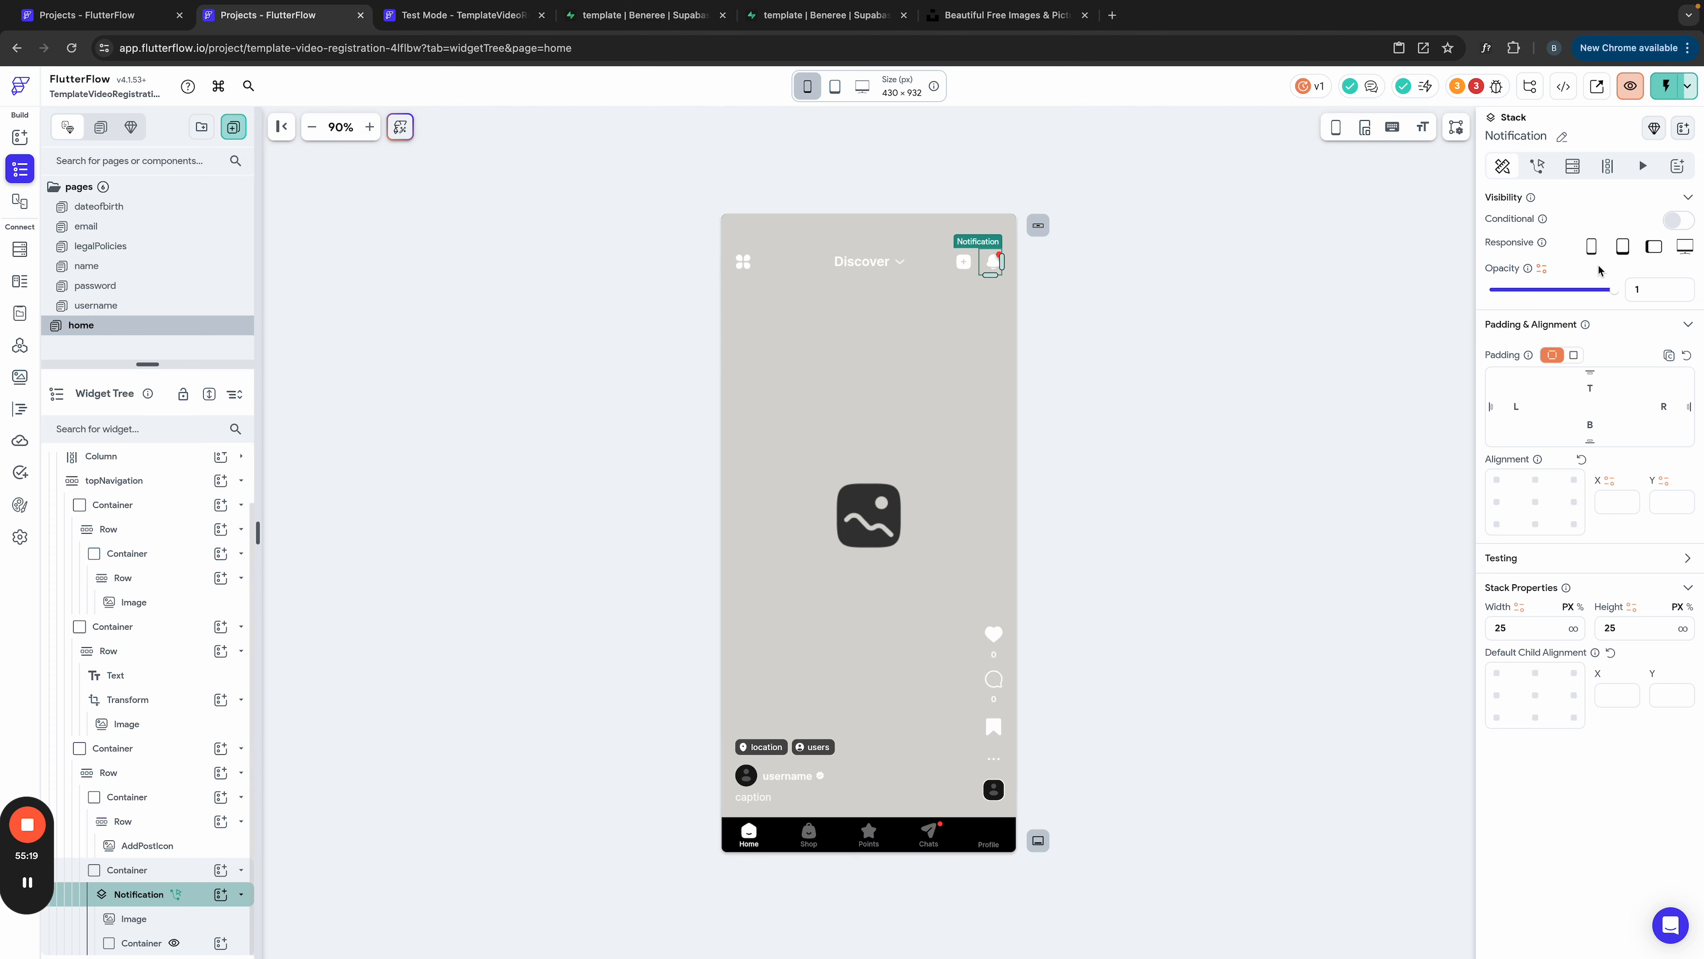
click(1536, 168)
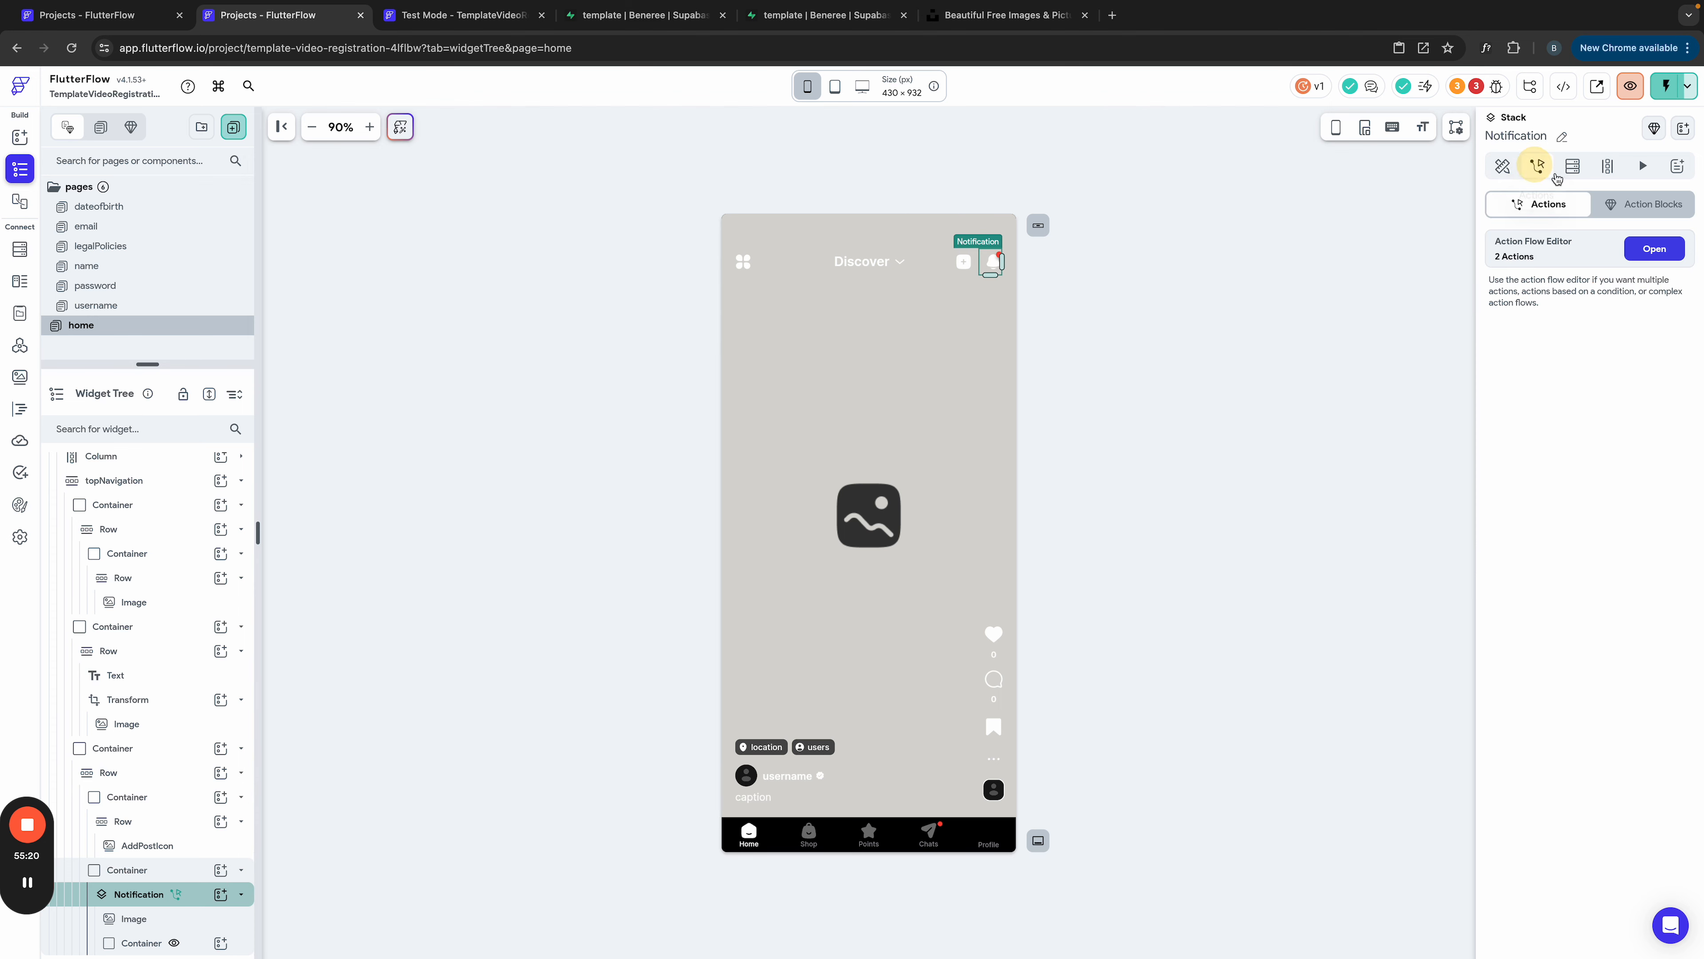
click(1652, 248)
click(796, 237)
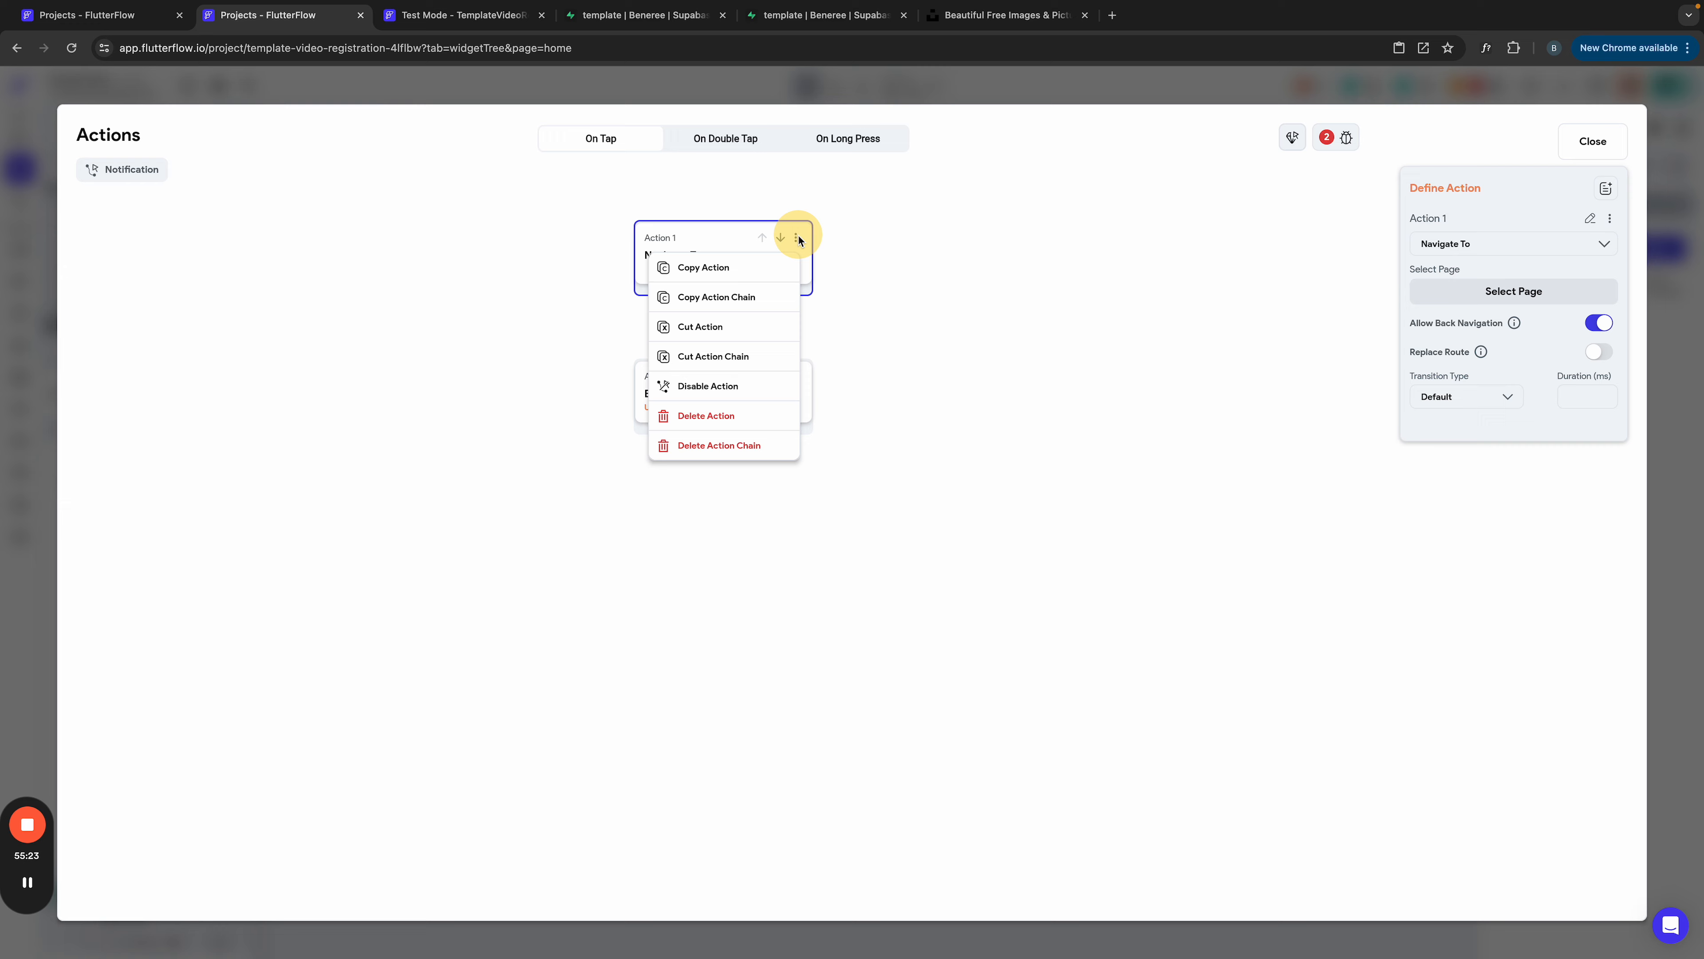
click(772, 448)
click(685, 84)
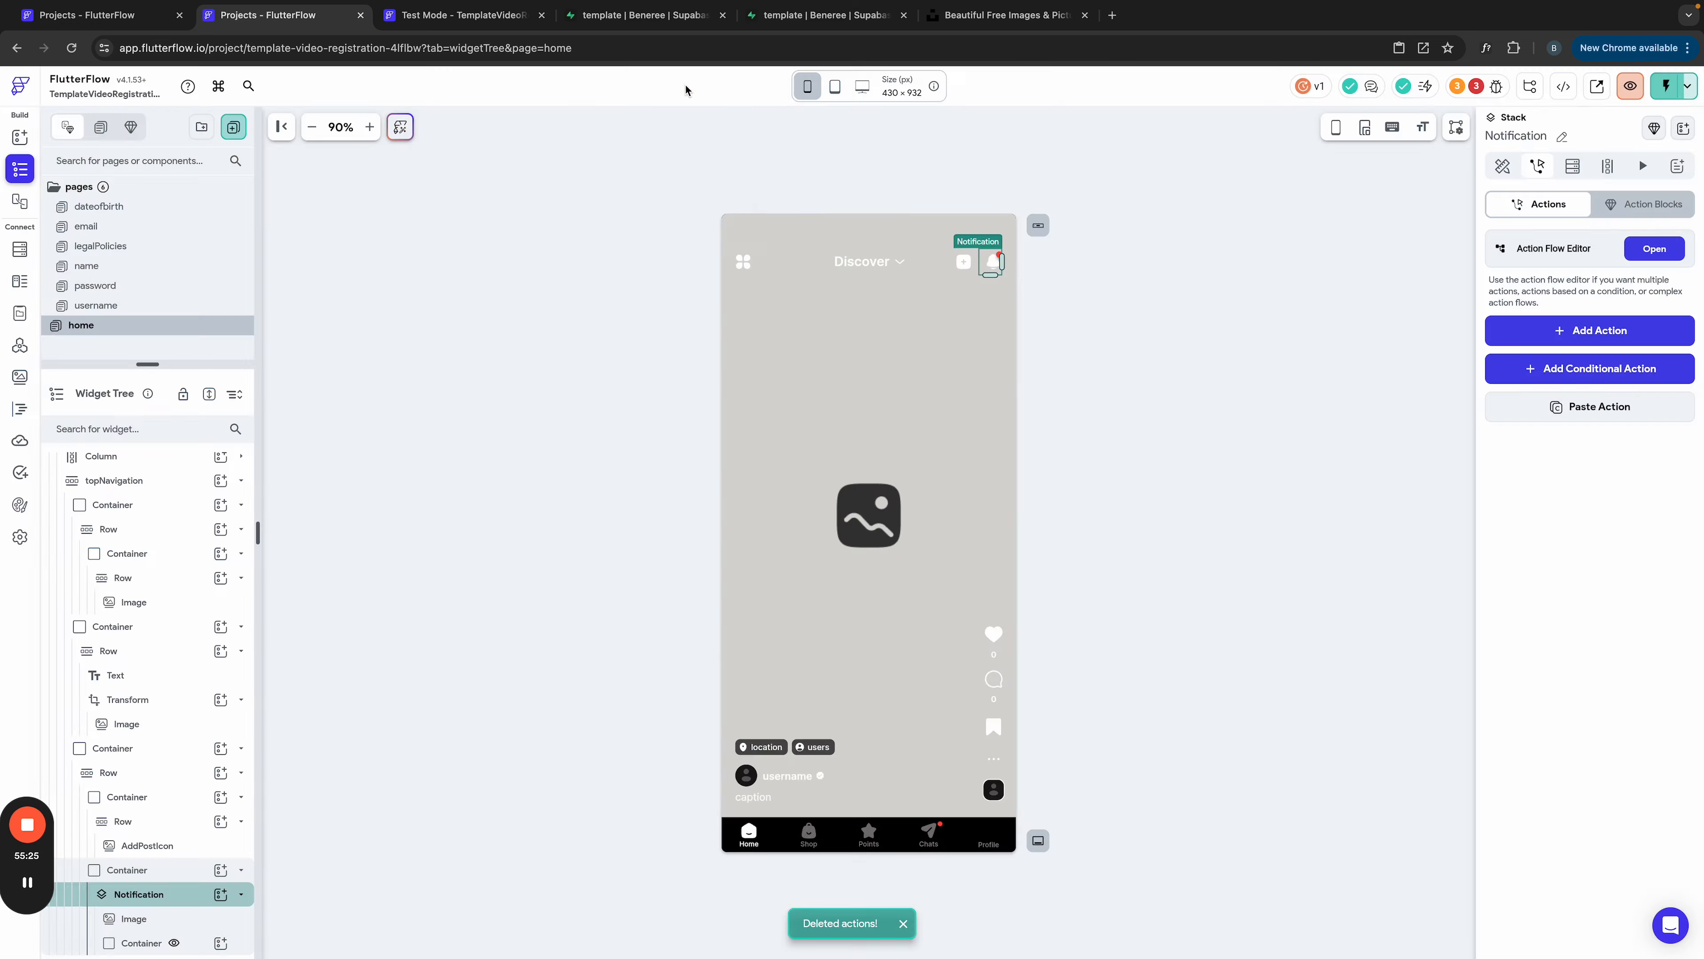
Step: Turn off conditional visibility for the red dot container inside the Notification stack
click(94, 14)
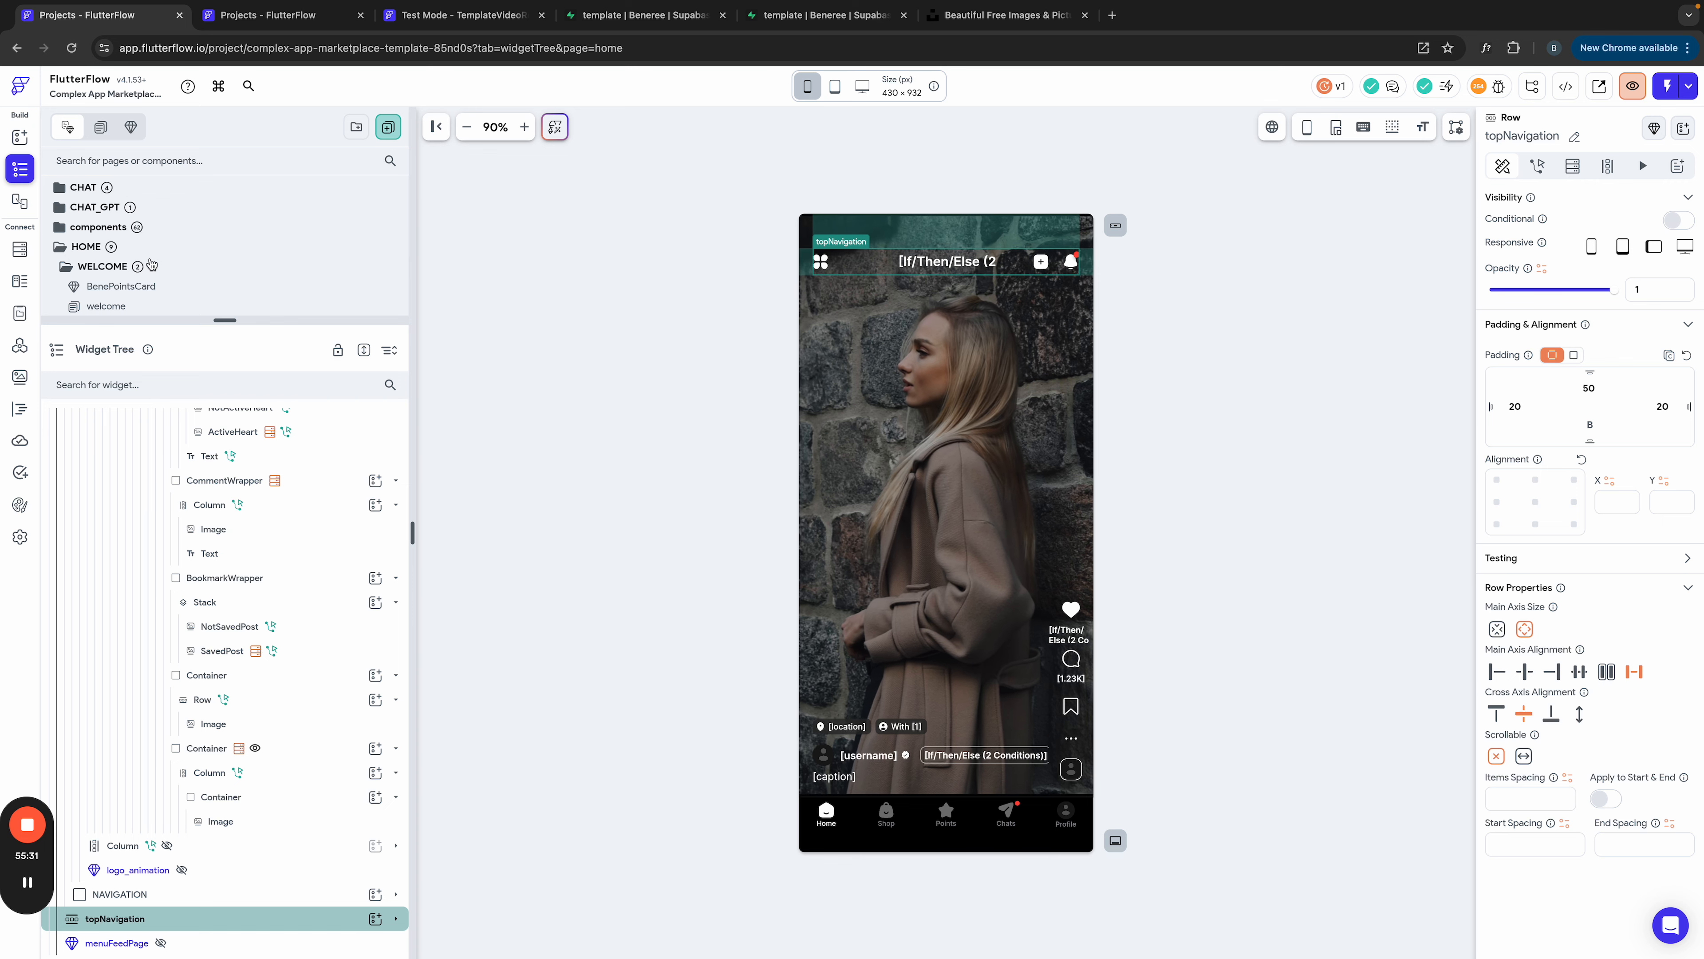
click(290, 24)
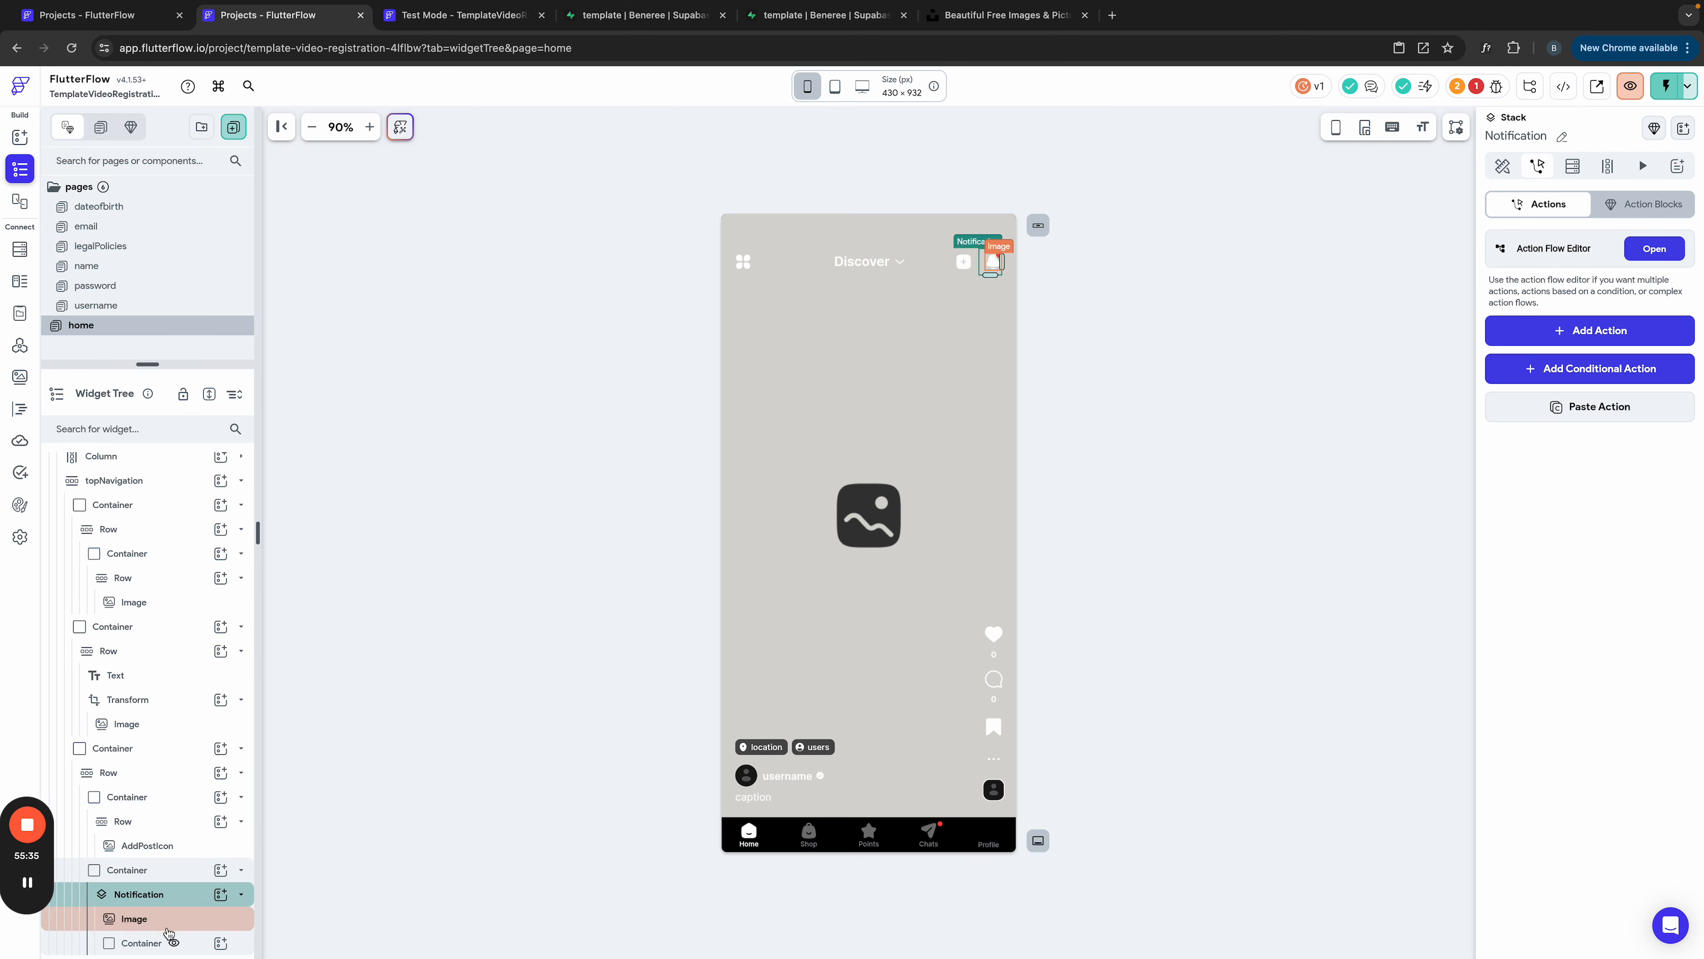
click(153, 942)
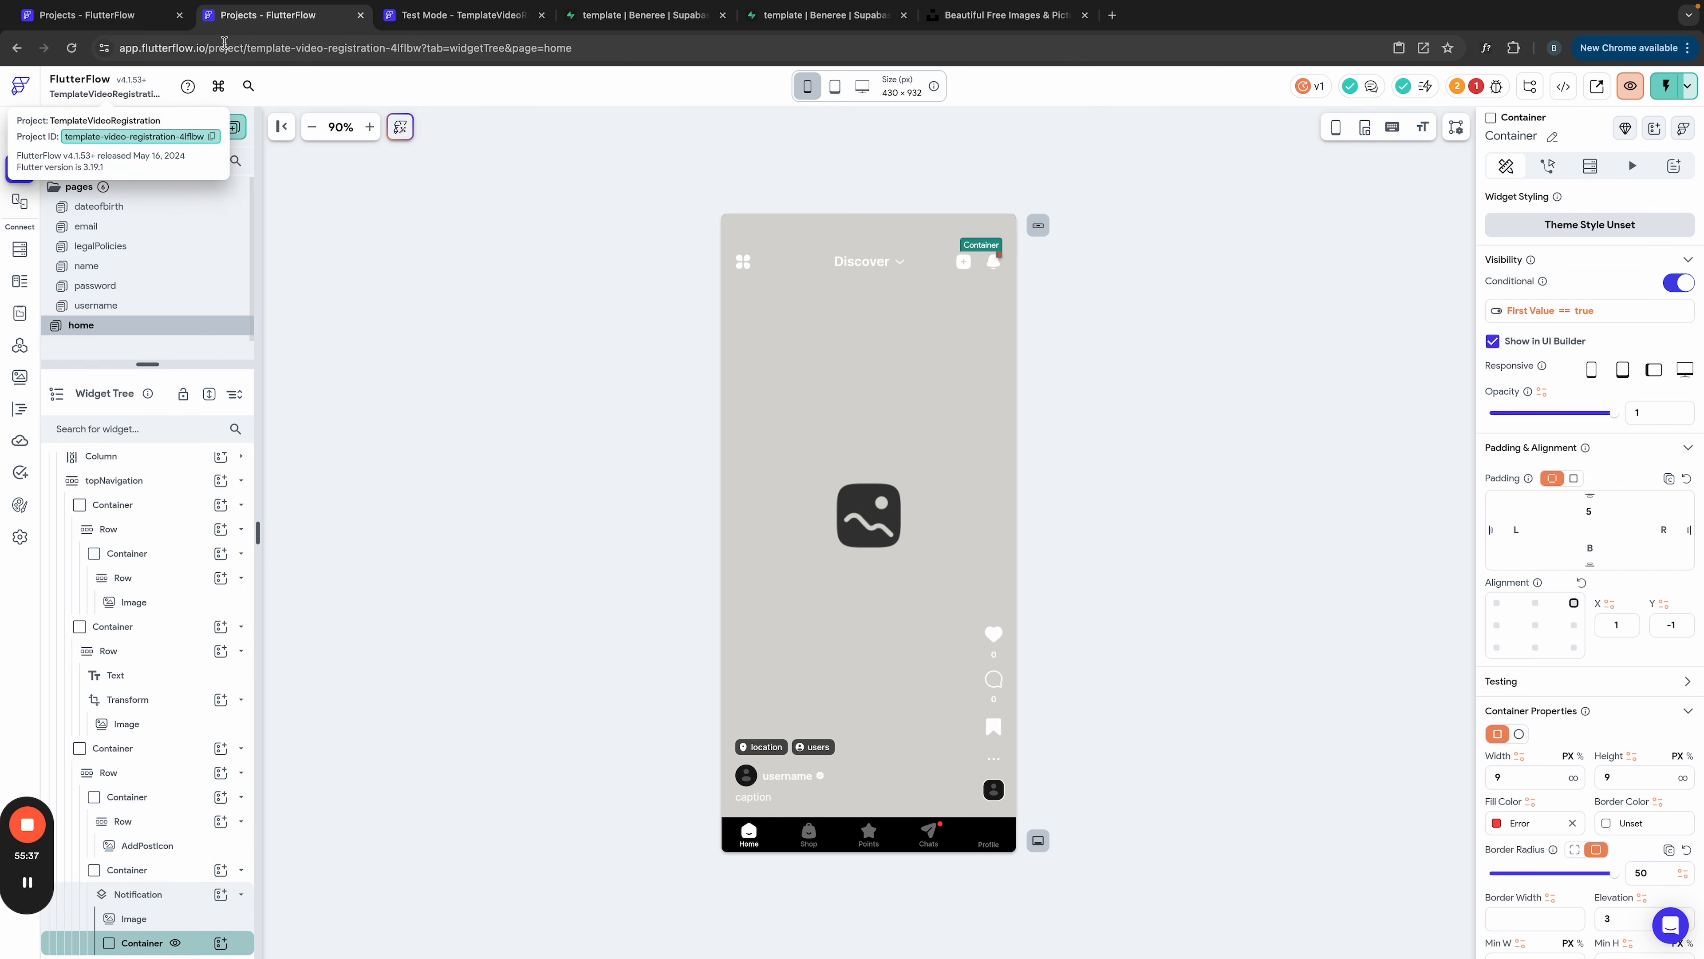
click(1558, 314)
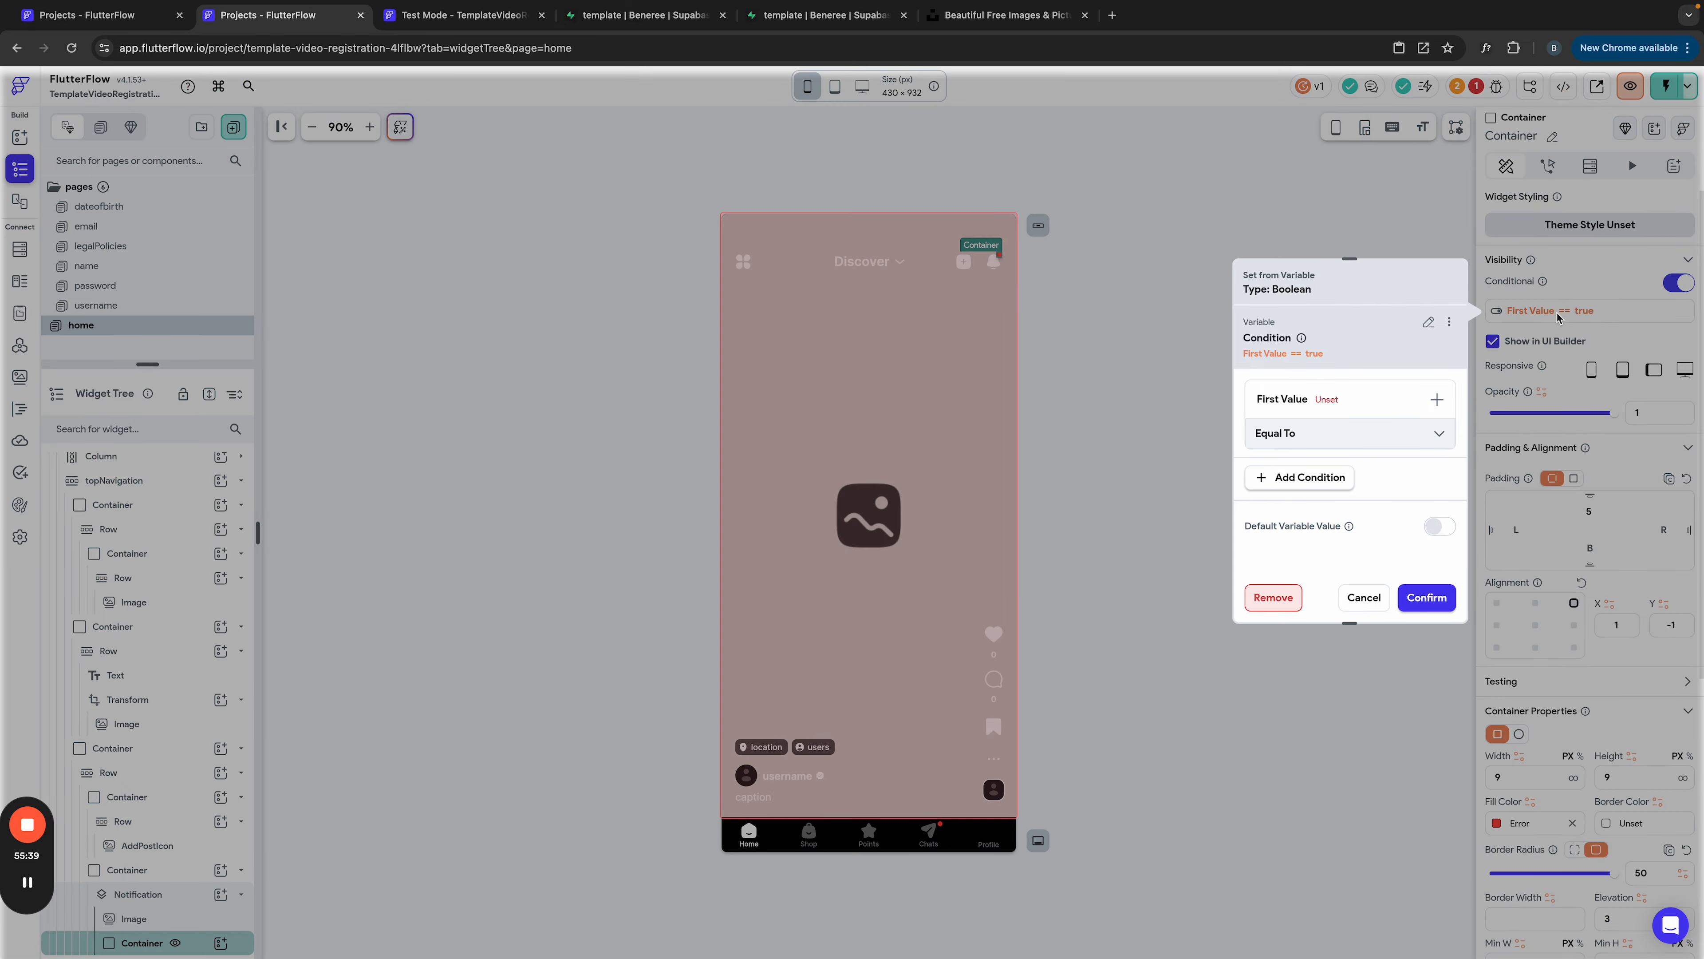
click(1678, 284)
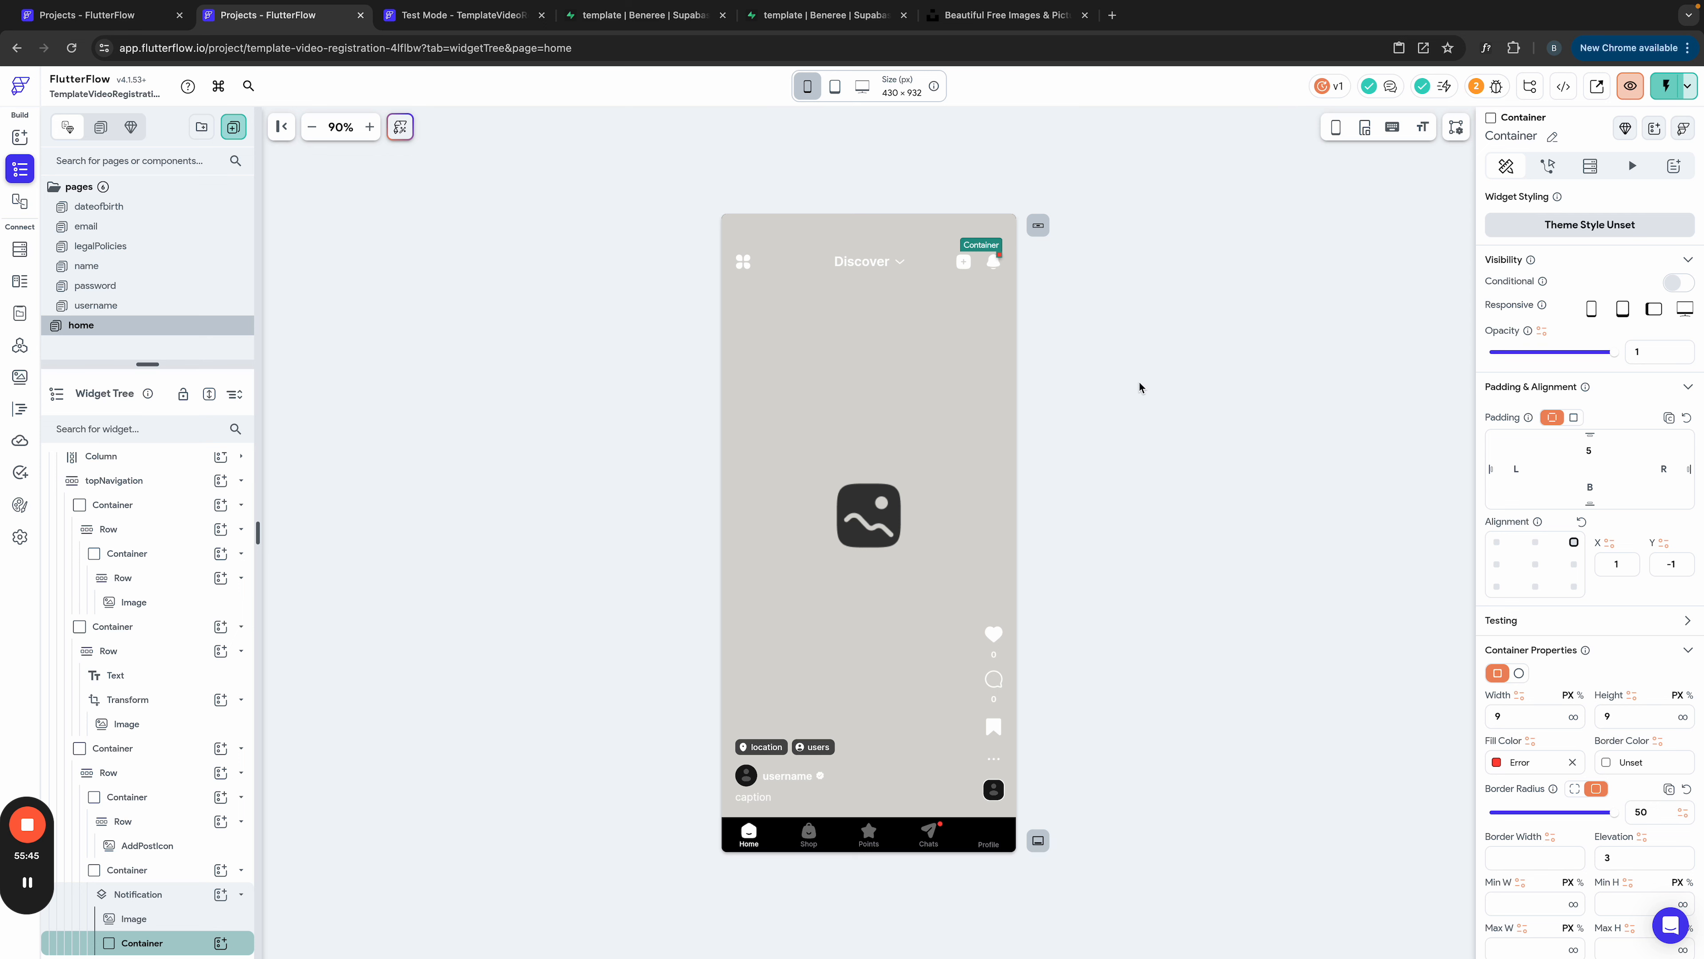
Step: Switch to the Test Mode session and redraw the blank preview by changing the device to iPhone 14 Pro and back to iPhone 14 Pro Max
click(786, 264)
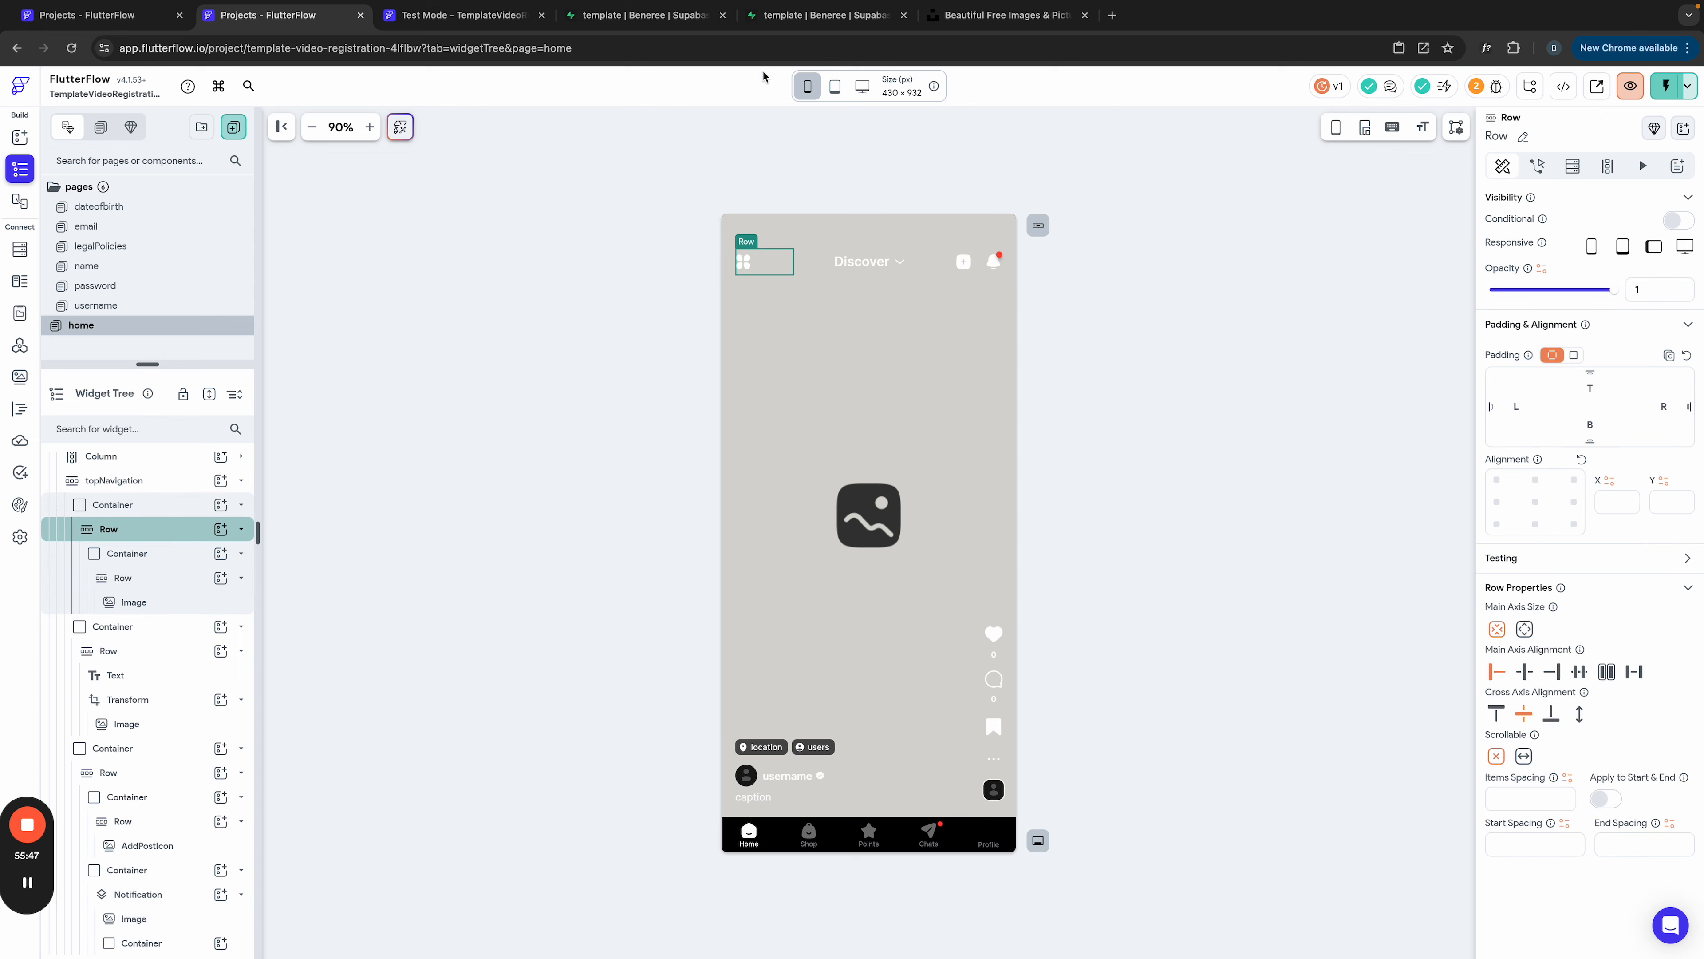
click(450, 14)
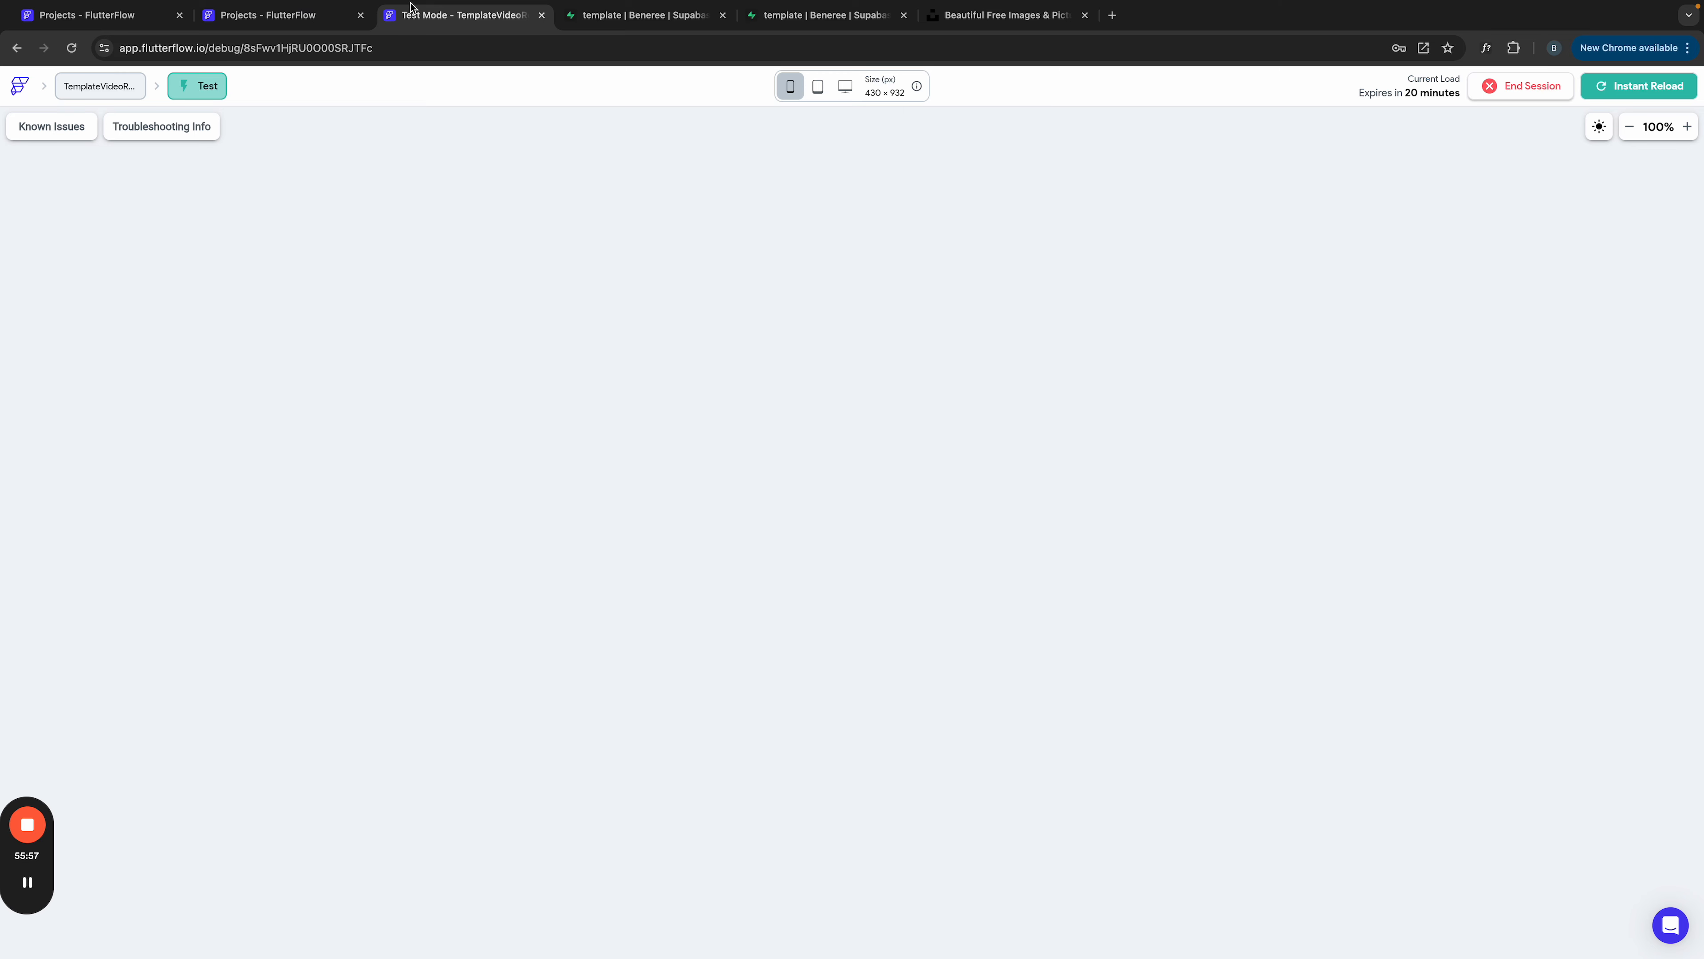
click(299, 15)
click(473, 12)
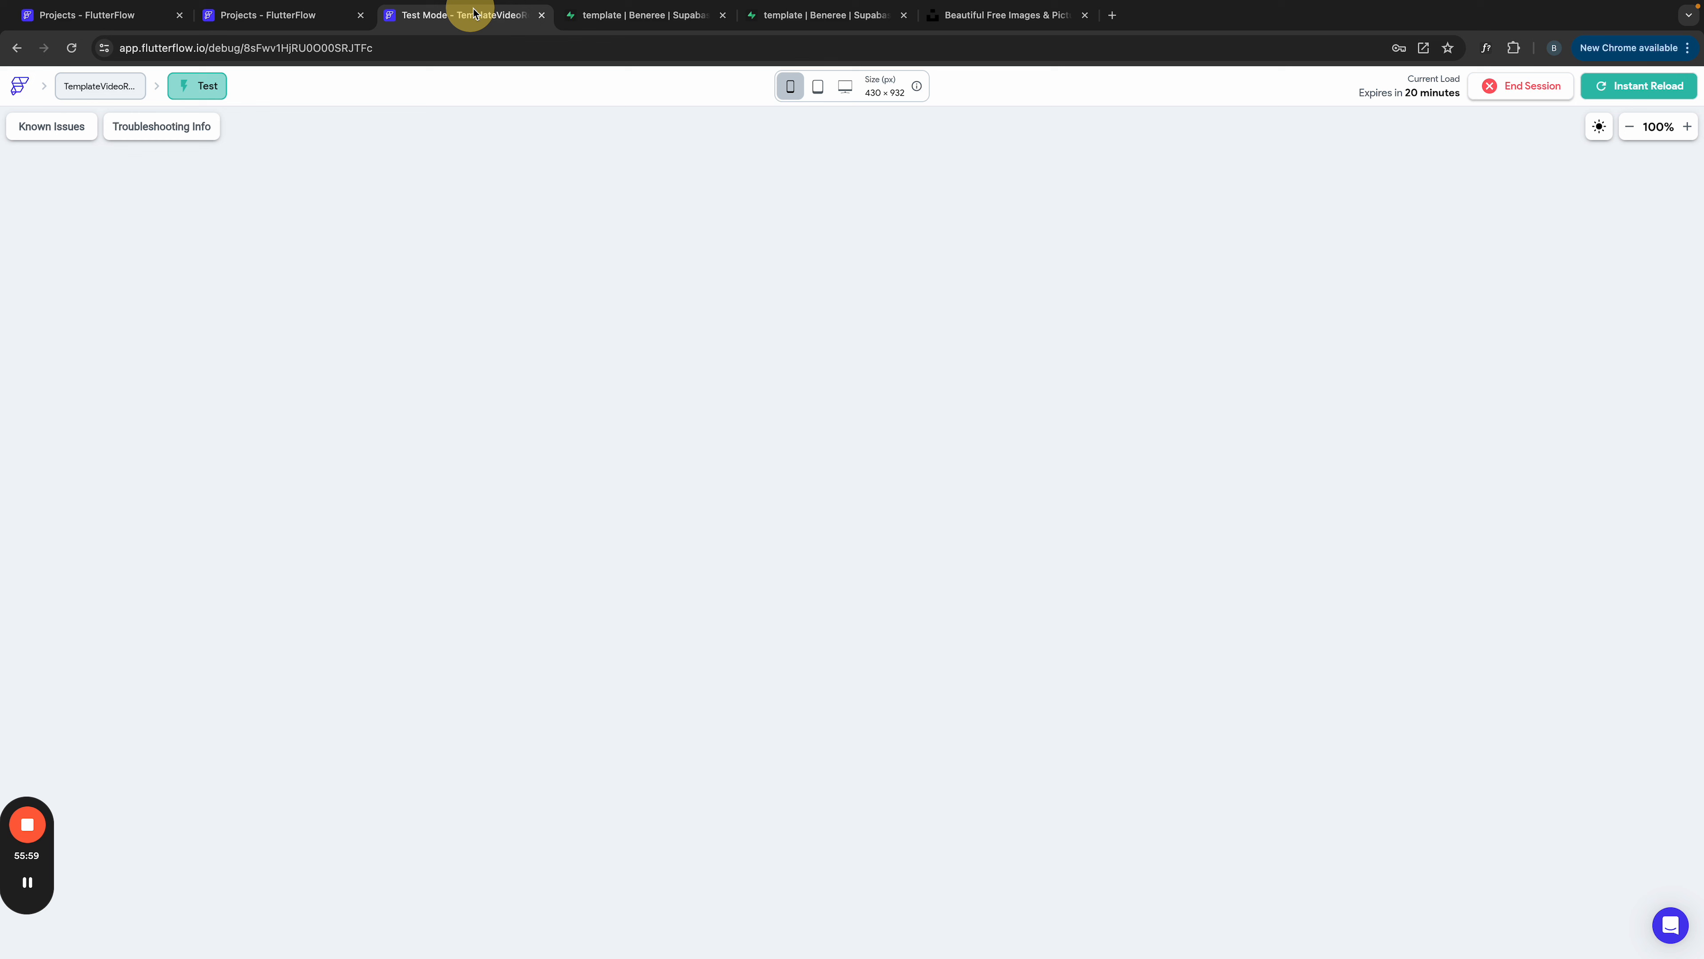
click(789, 93)
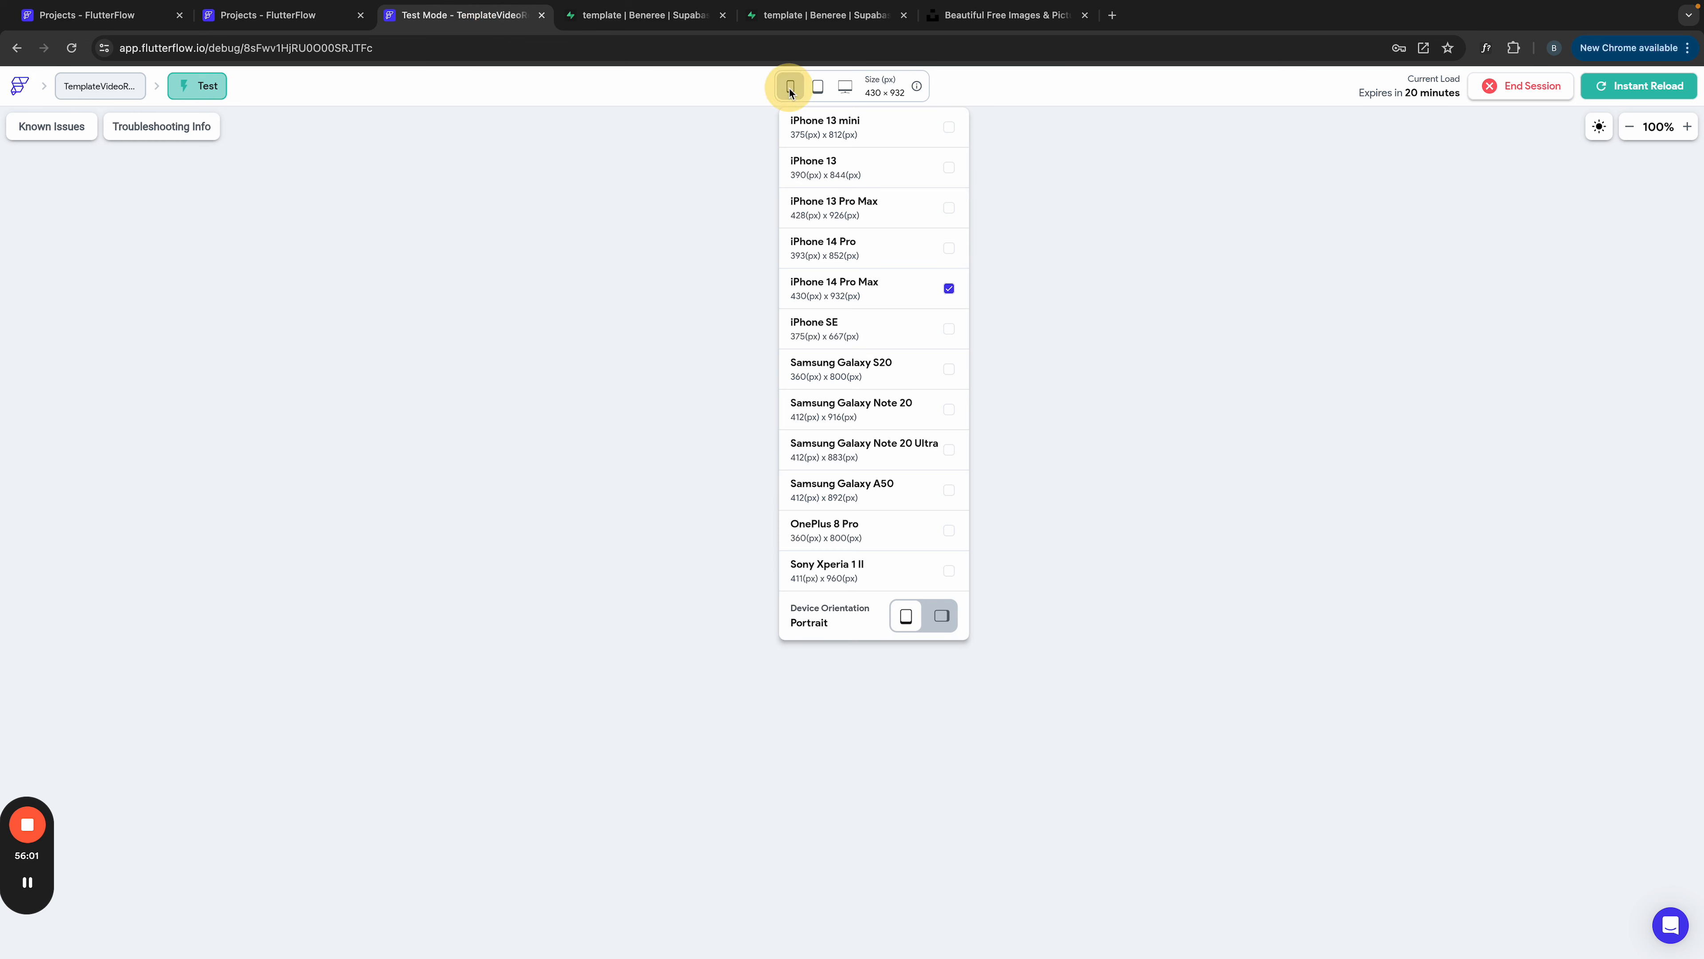
click(839, 246)
click(789, 86)
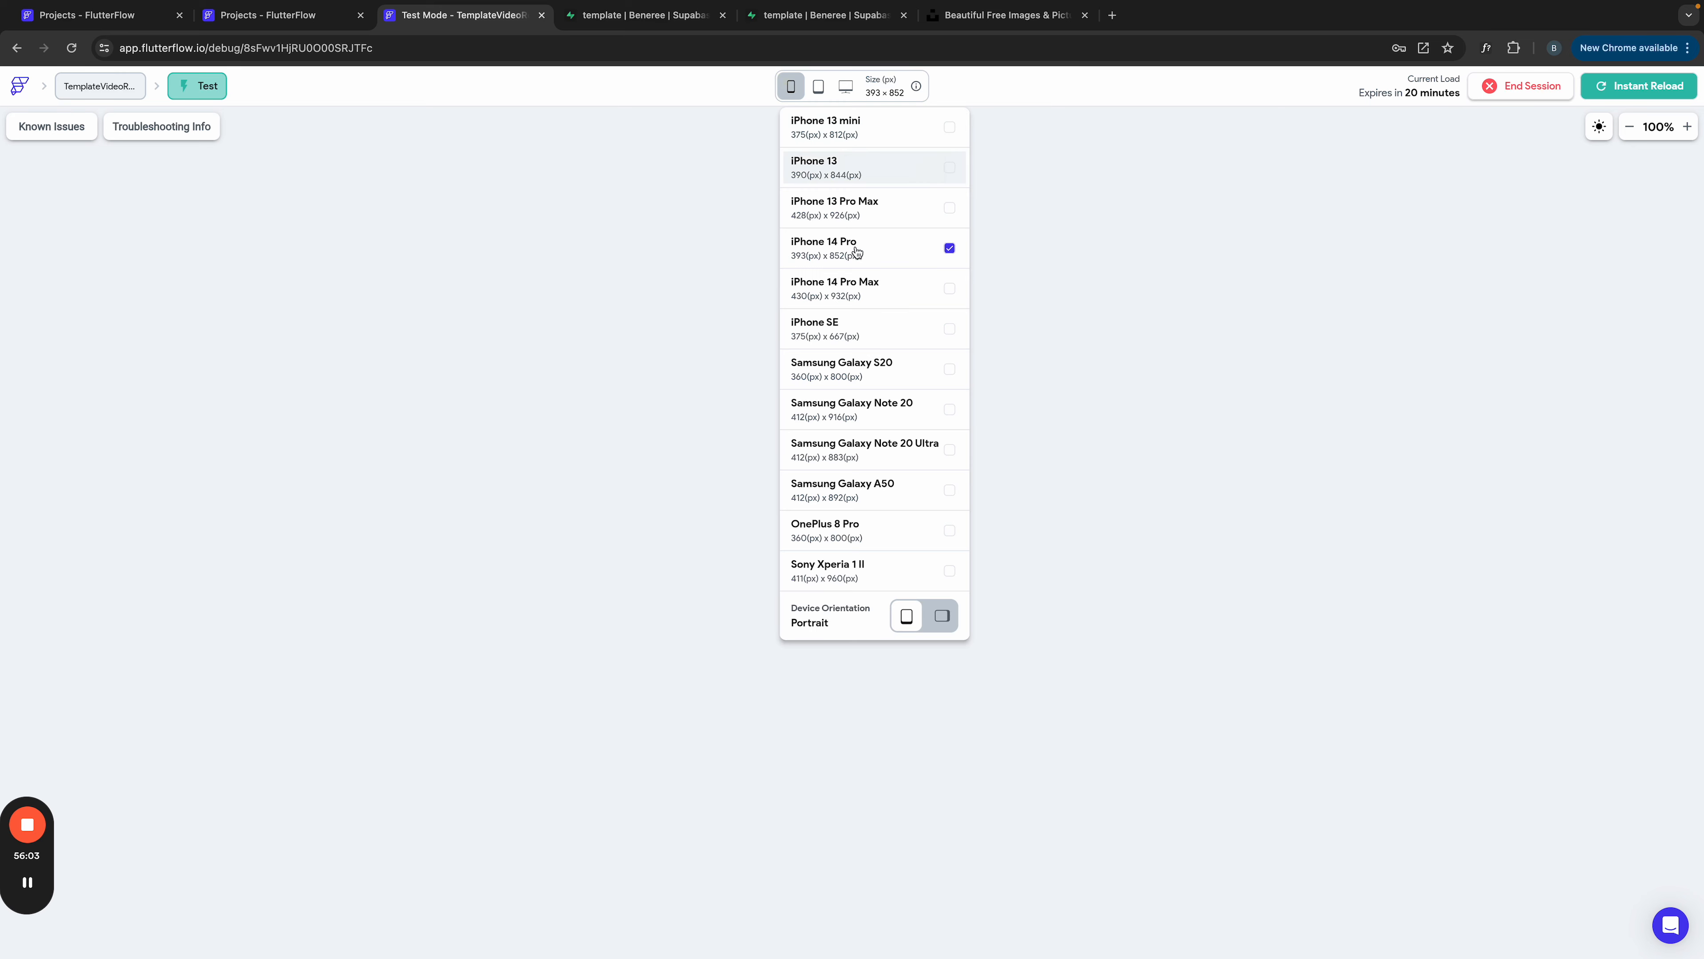
click(869, 292)
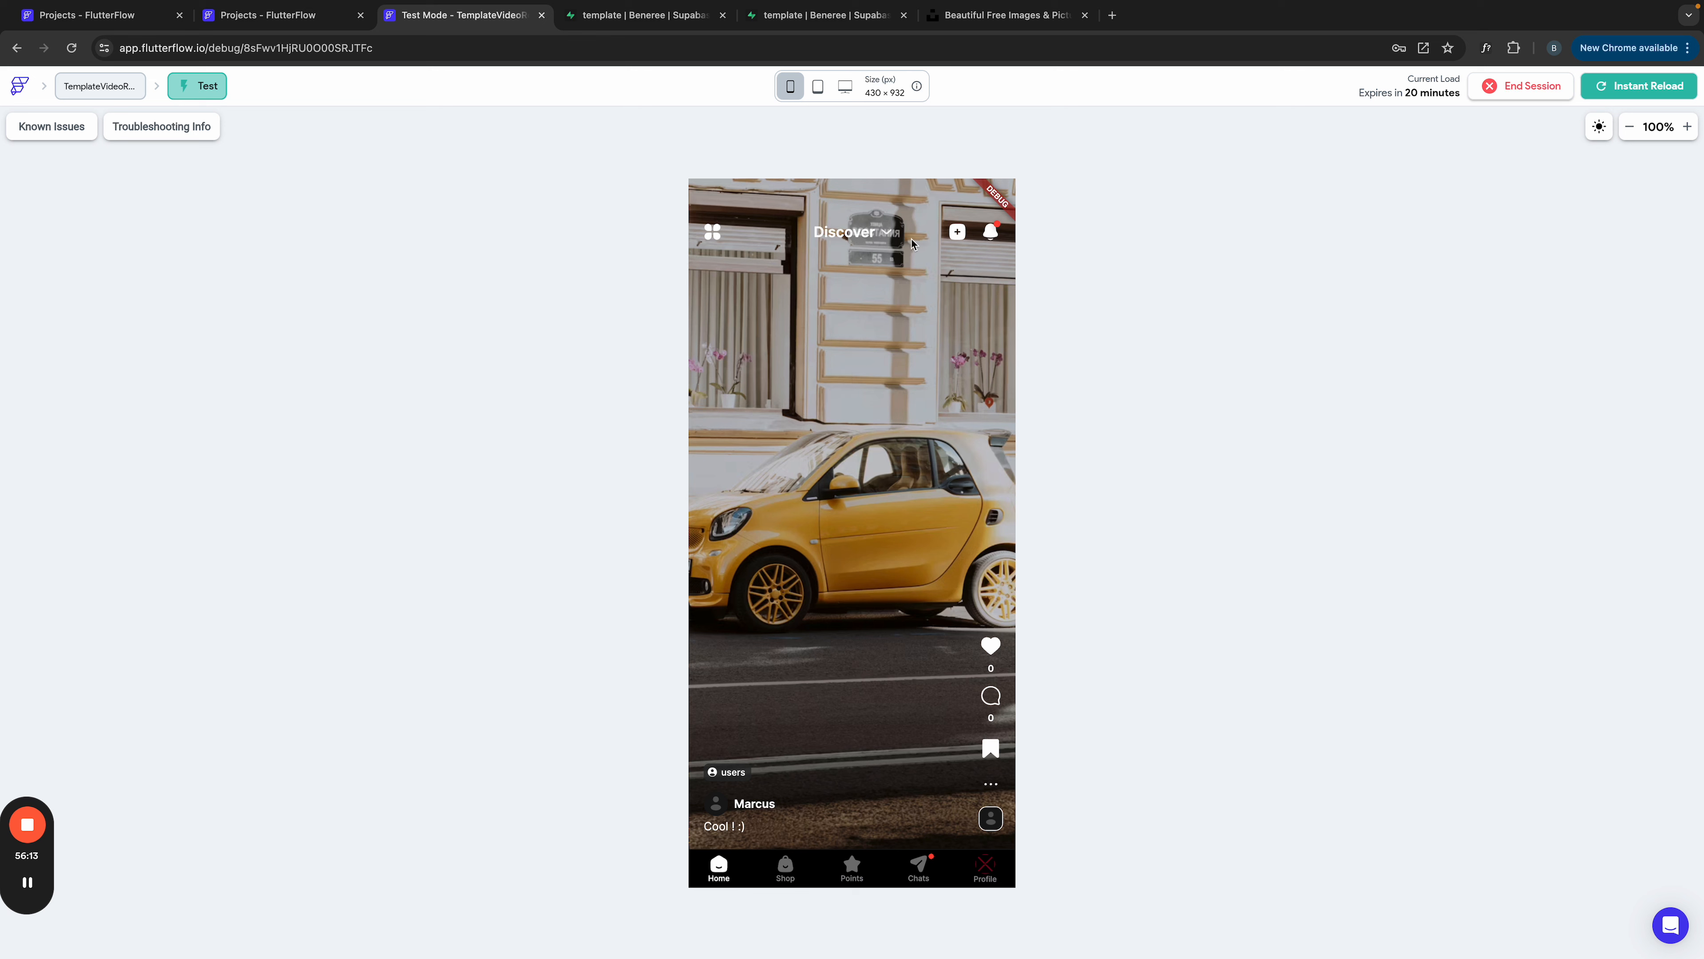
Step: Browse the posts under the top navigation in the test app and check them against the post_user_view records in Supabase
scroll(861, 495, down, 5)
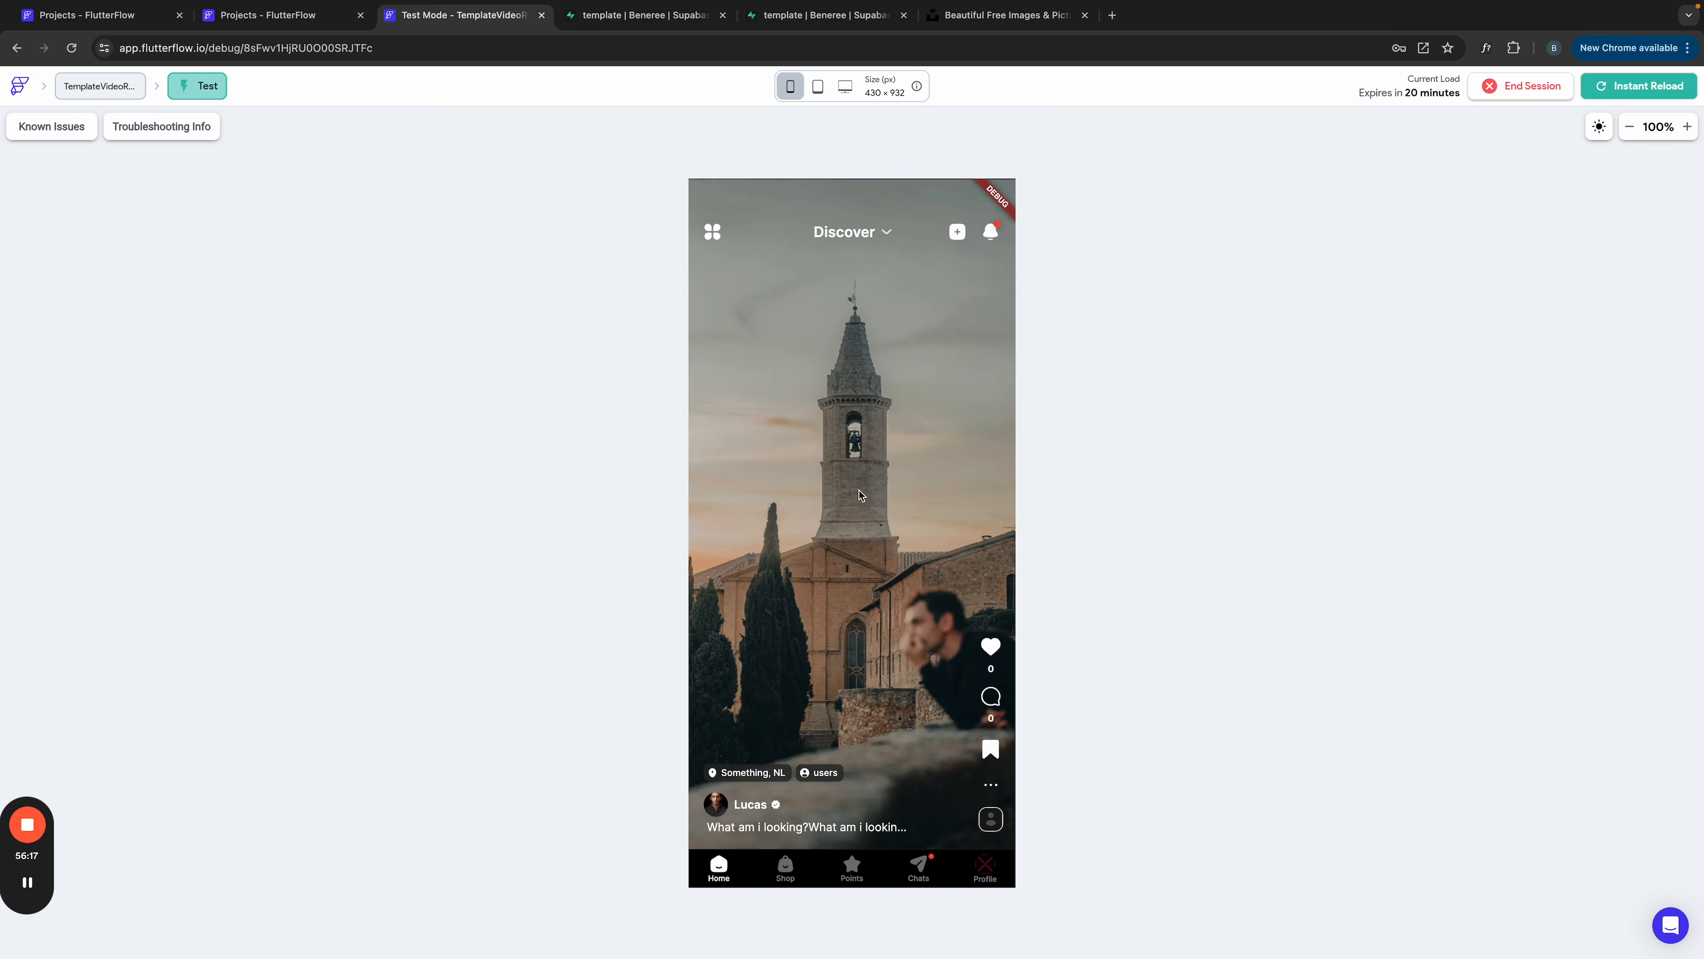
scroll(861, 495, up, 5)
scroll(861, 496, down, 5)
scroll(861, 496, up, 5)
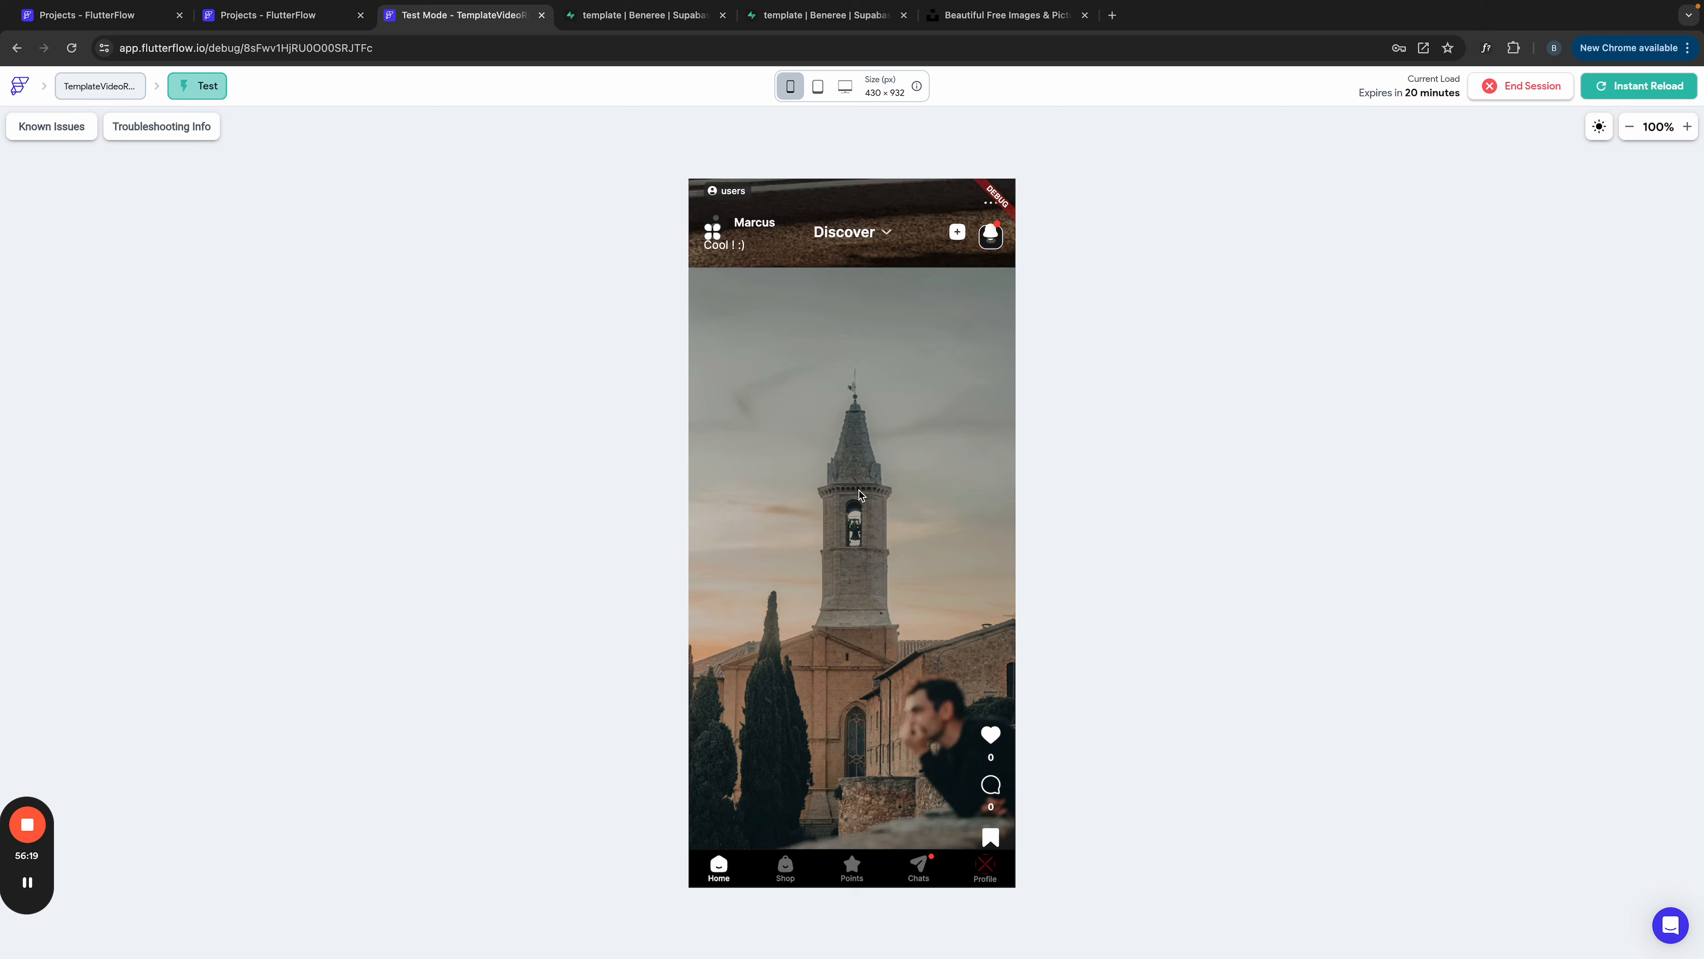
scroll(861, 495, down, 5)
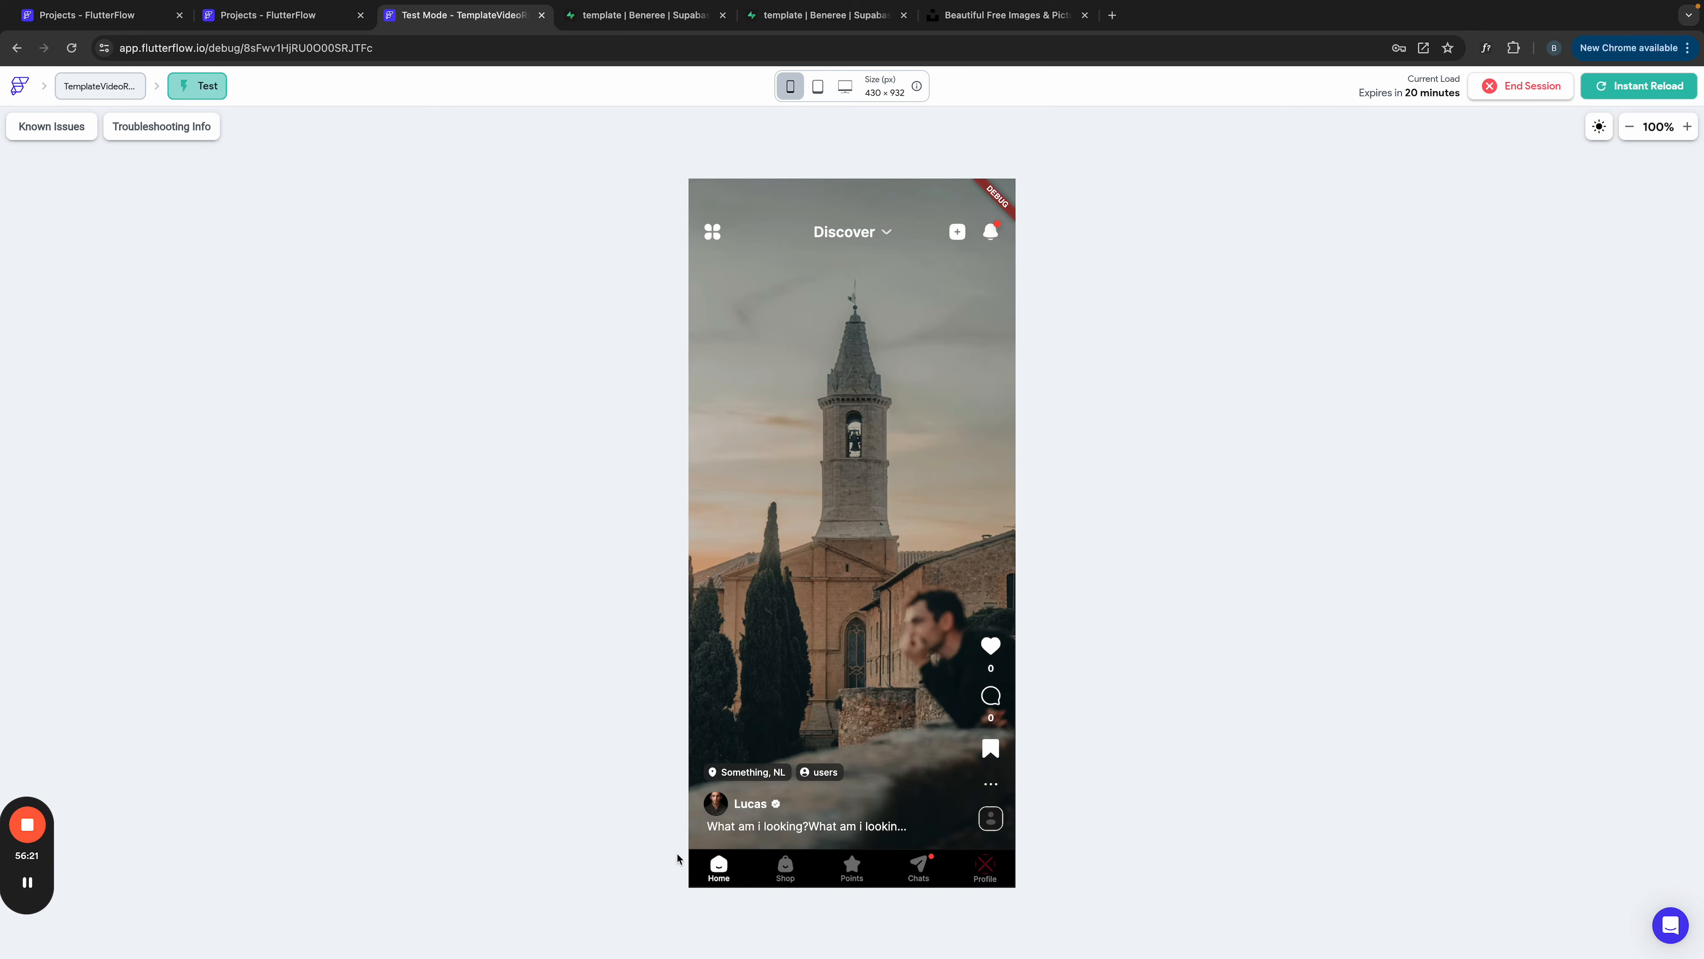
scroll(804, 686, up, 3)
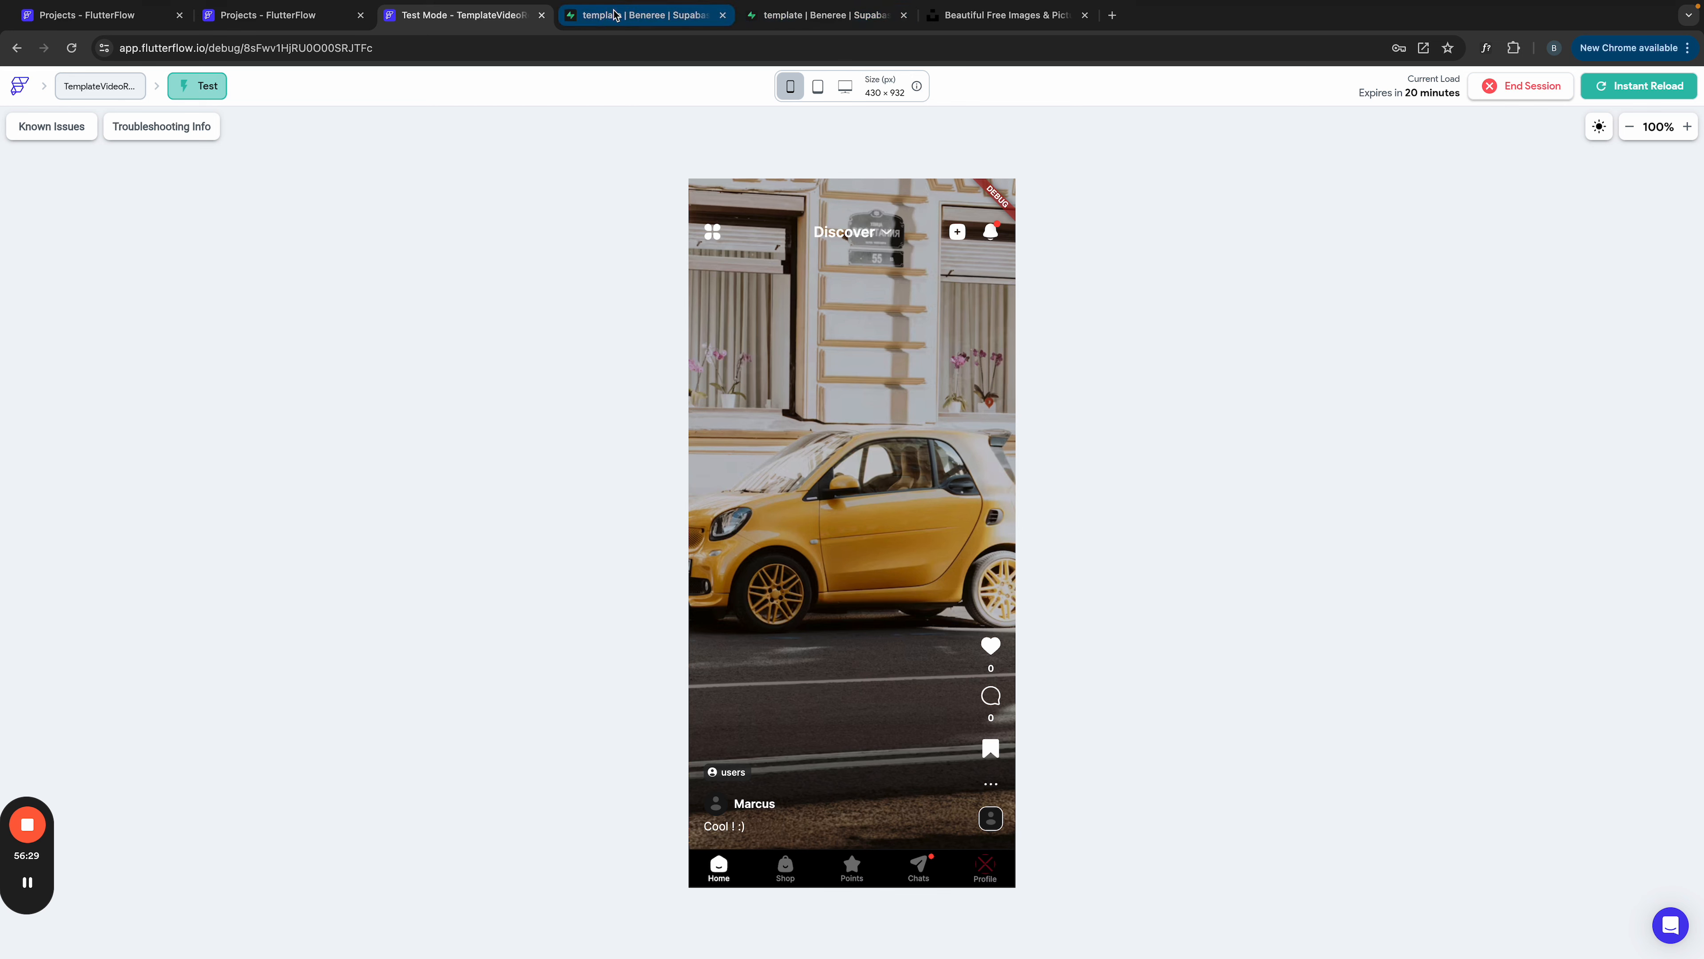
click(643, 28)
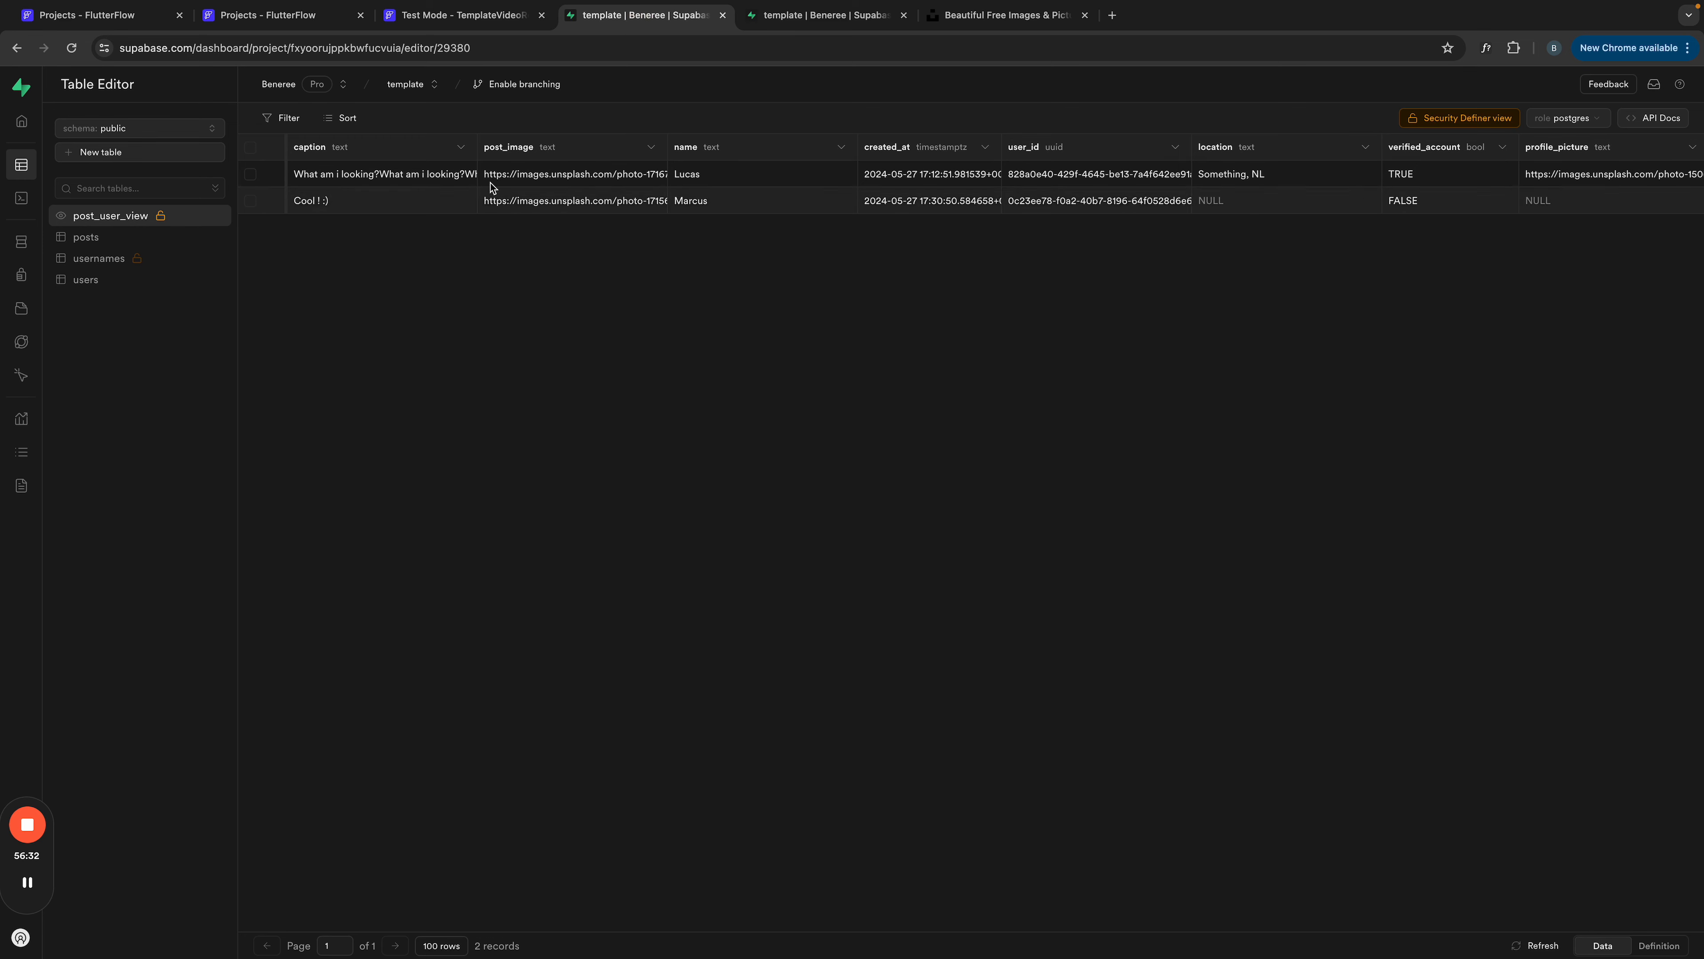
click(457, 19)
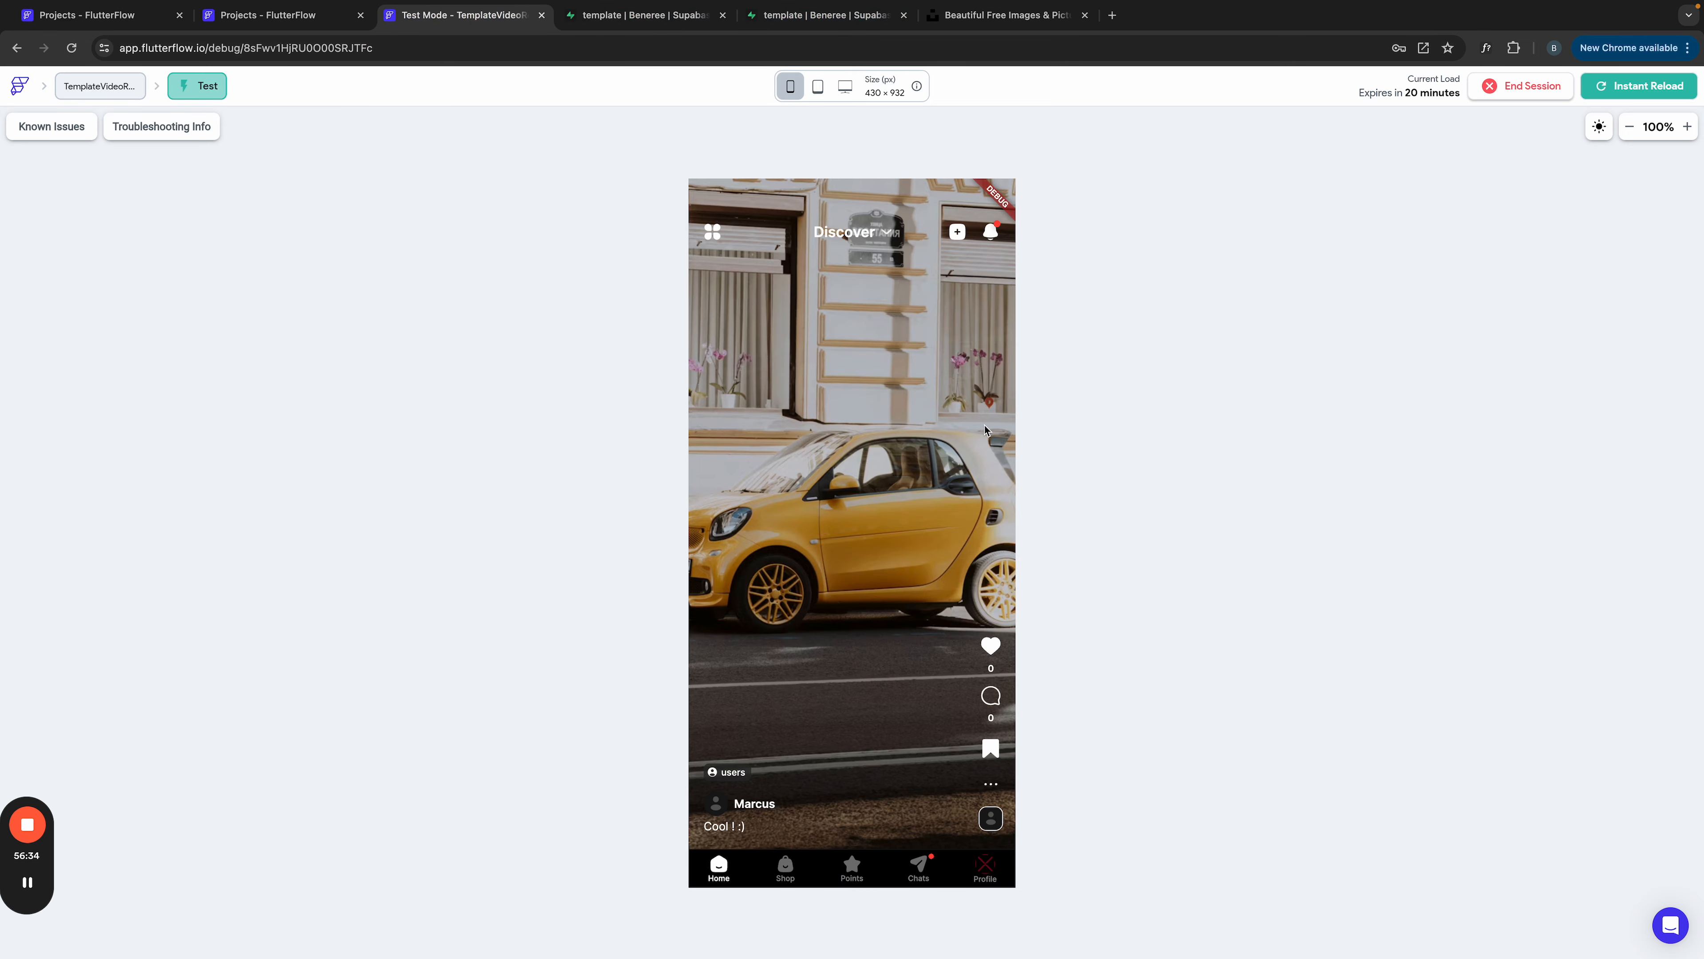